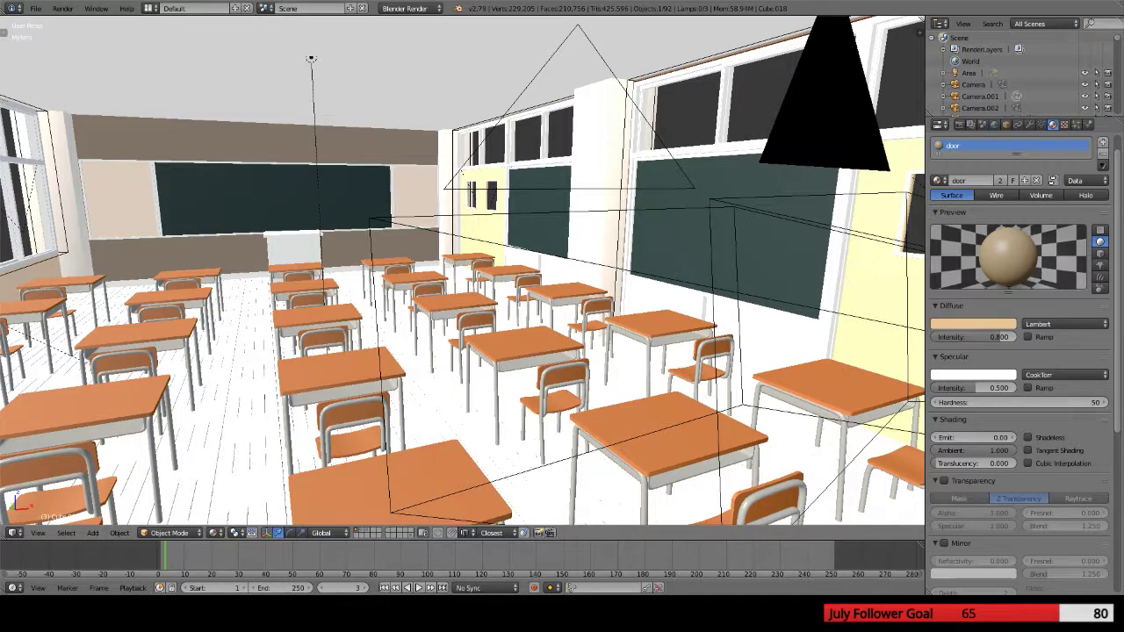
Fly through the classroom to face the windows and select the pillar between them
{"action": "scroll", "coordinate": [464, 269], "scroll_direction": "up", "scroll_amount": 2}
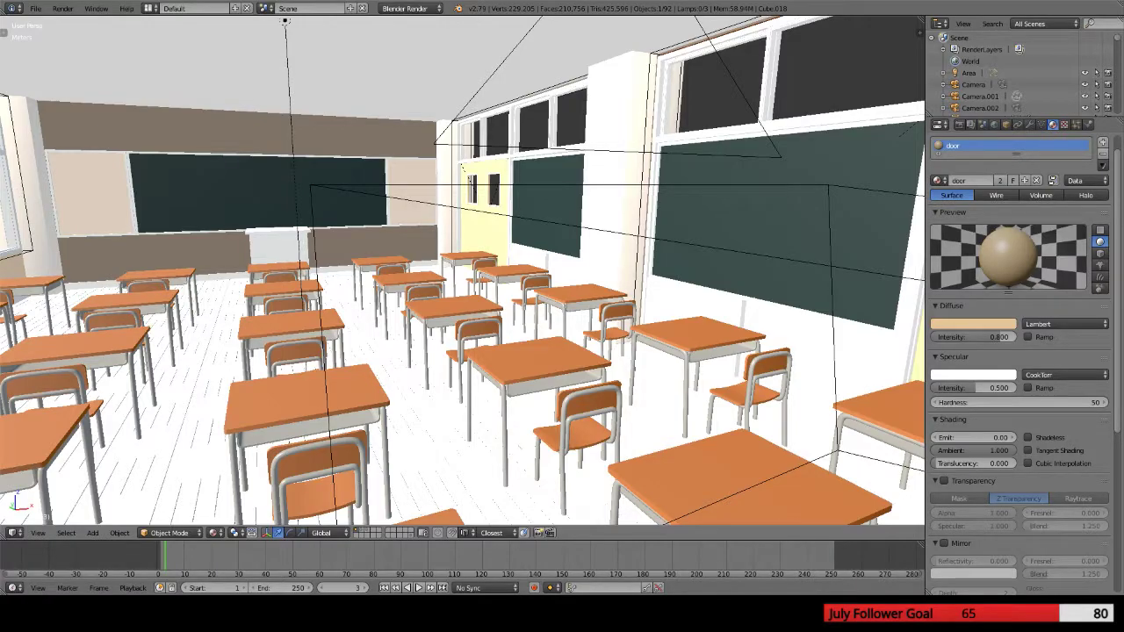
{"action": "key", "text": "w"}
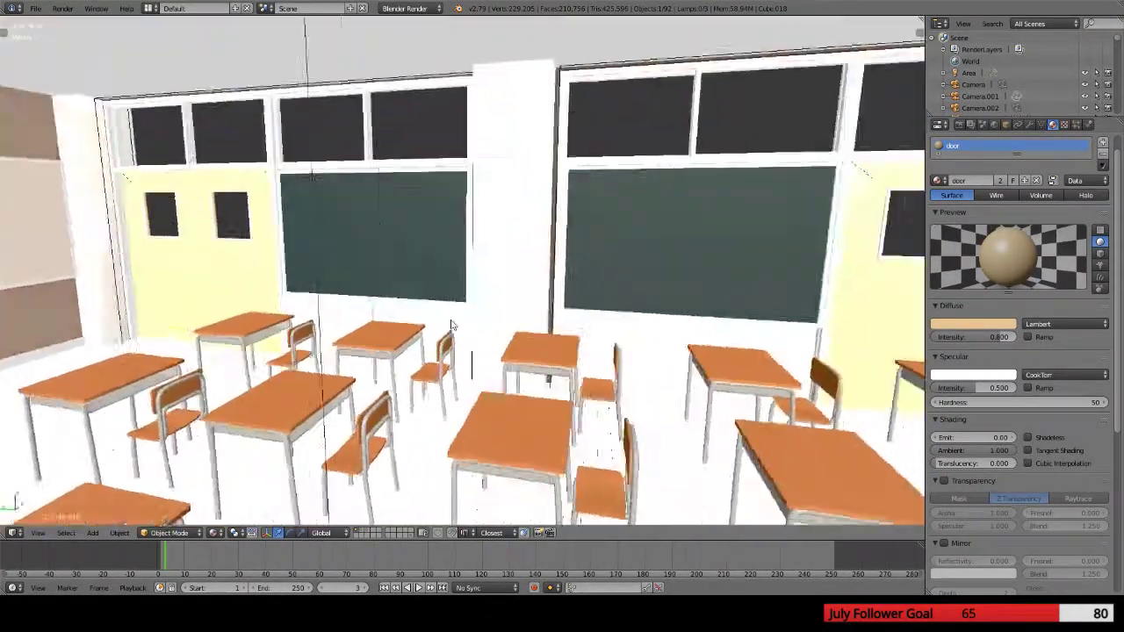
{"action": "left_click", "coordinate": [455, 318]}
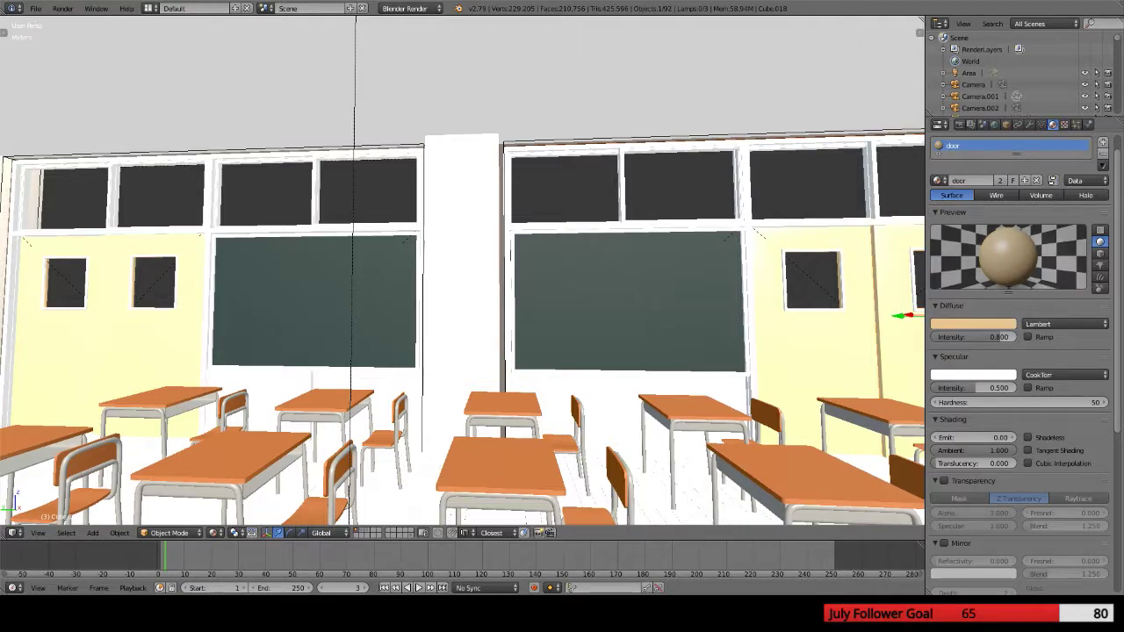
{"action": "scroll", "coordinate": [467, 369], "scroll_direction": "down", "scroll_amount": 3}
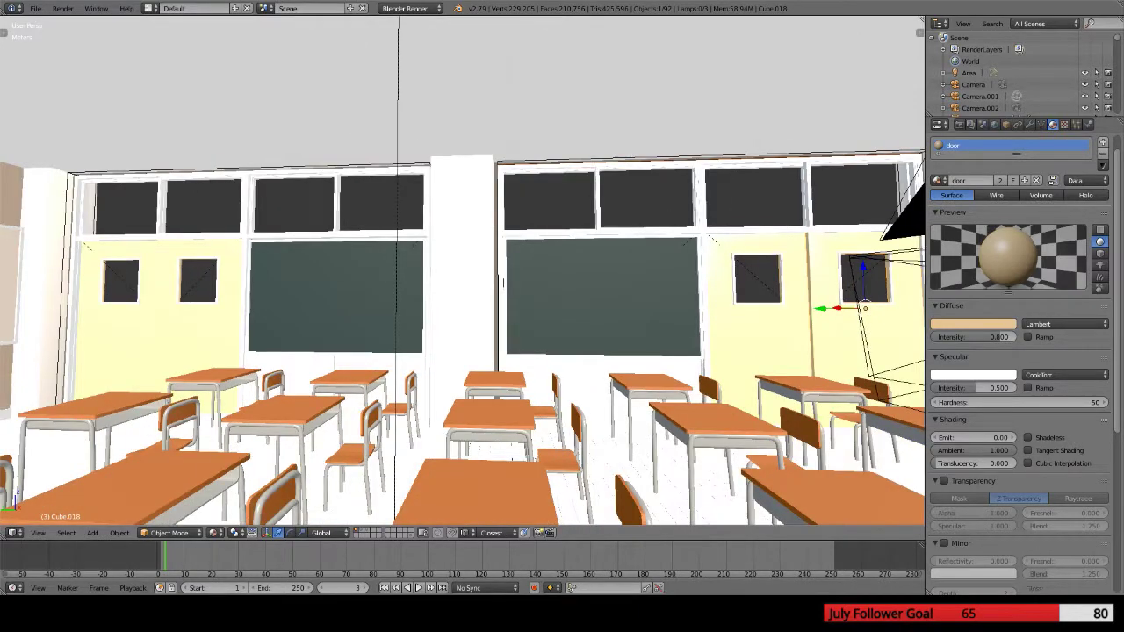
{"action": "middle_click_drag", "start_coordinate": [413, 351], "coordinate": [450, 235]}
{"action": "scroll", "coordinate": [364, 351], "scroll_direction": "up", "scroll_amount": 5}
{"action": "scroll", "coordinate": [376, 340], "scroll_direction": "down", "scroll_amount": 3}
{"action": "right_click", "coordinate": [449, 235]}
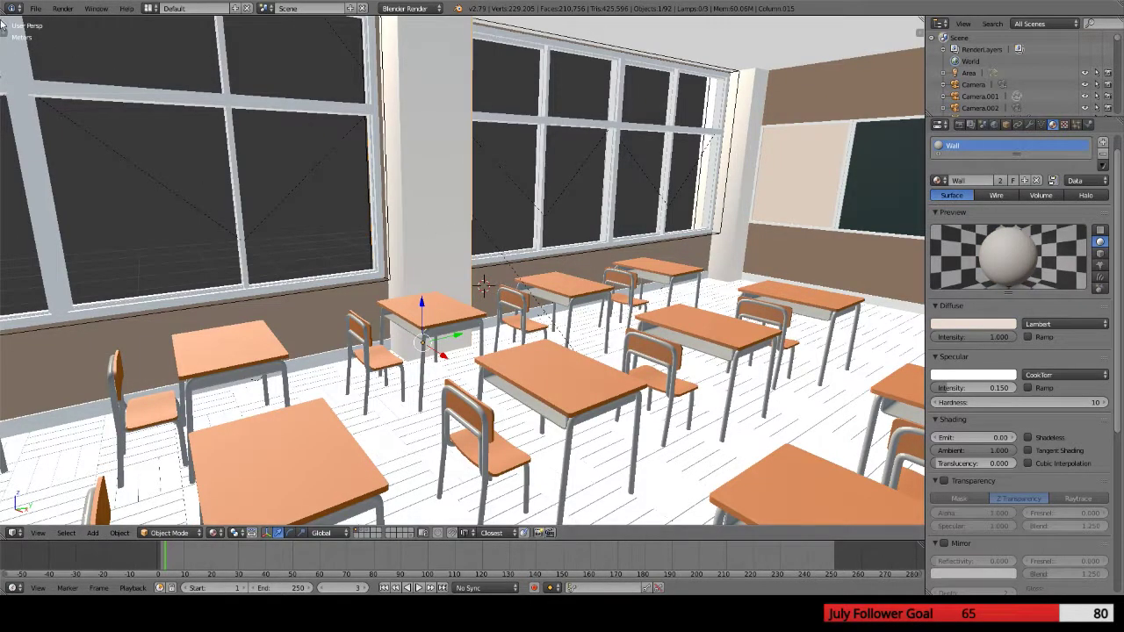
{"action": "left_click", "coordinate": [35, 8]}
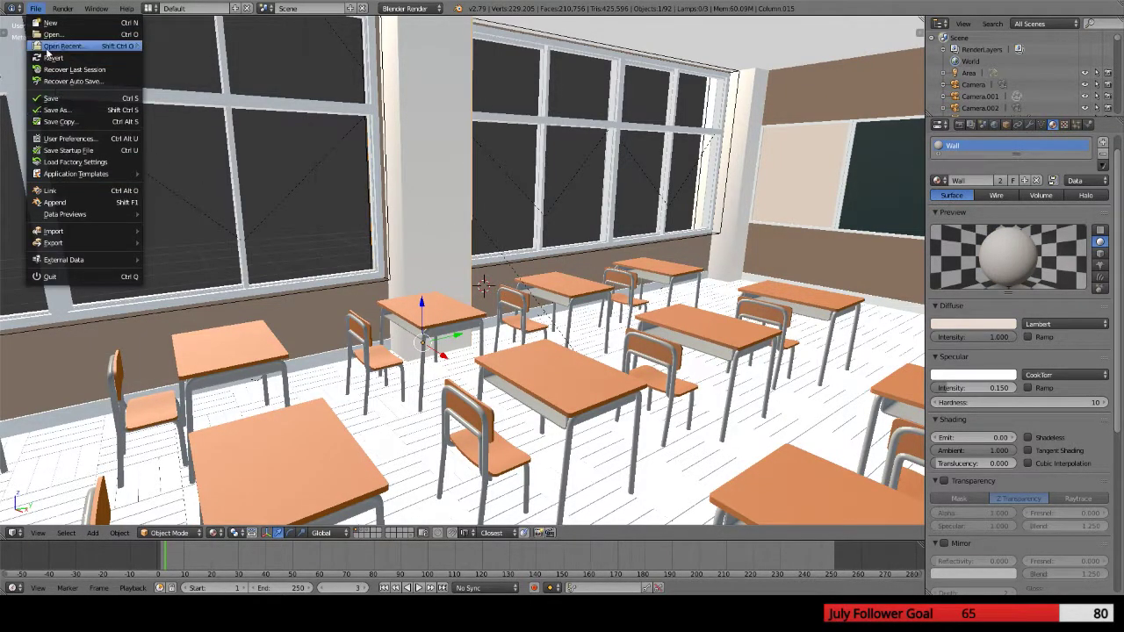
{"action": "middle_click_drag", "start_coordinate": [361, 268], "coordinate": [475, 208]}
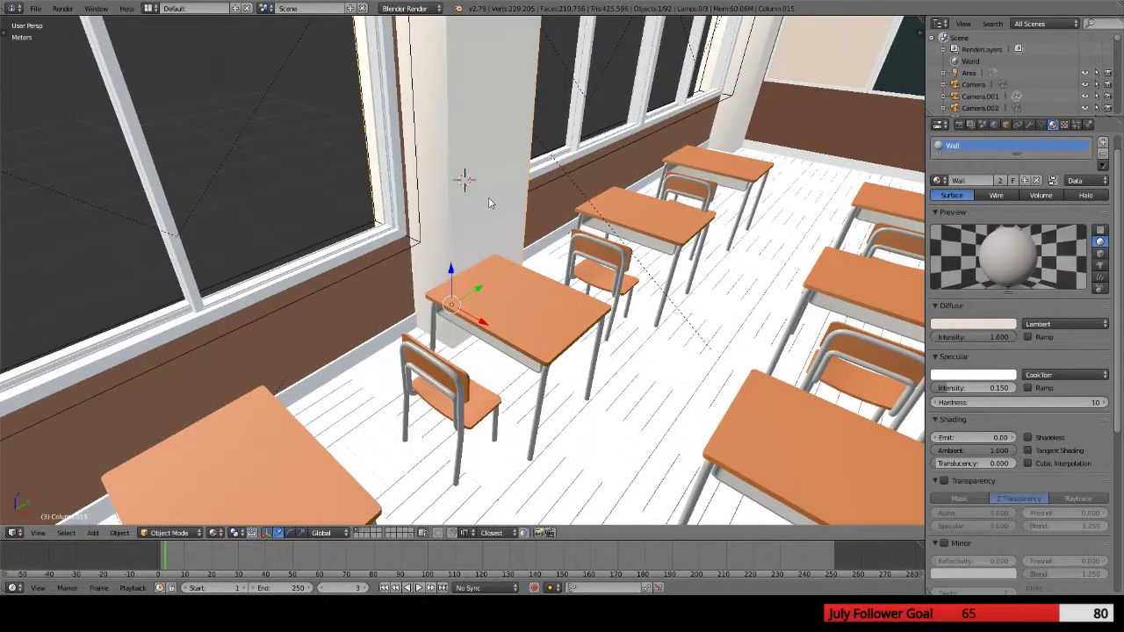
Select the Room shell, enter Edit Mode and hide its faces to reveal the windows
{"action": "right_click", "coordinate": [451, 227]}
{"action": "key", "text": "Tab"}
{"action": "key", "text": "h"}
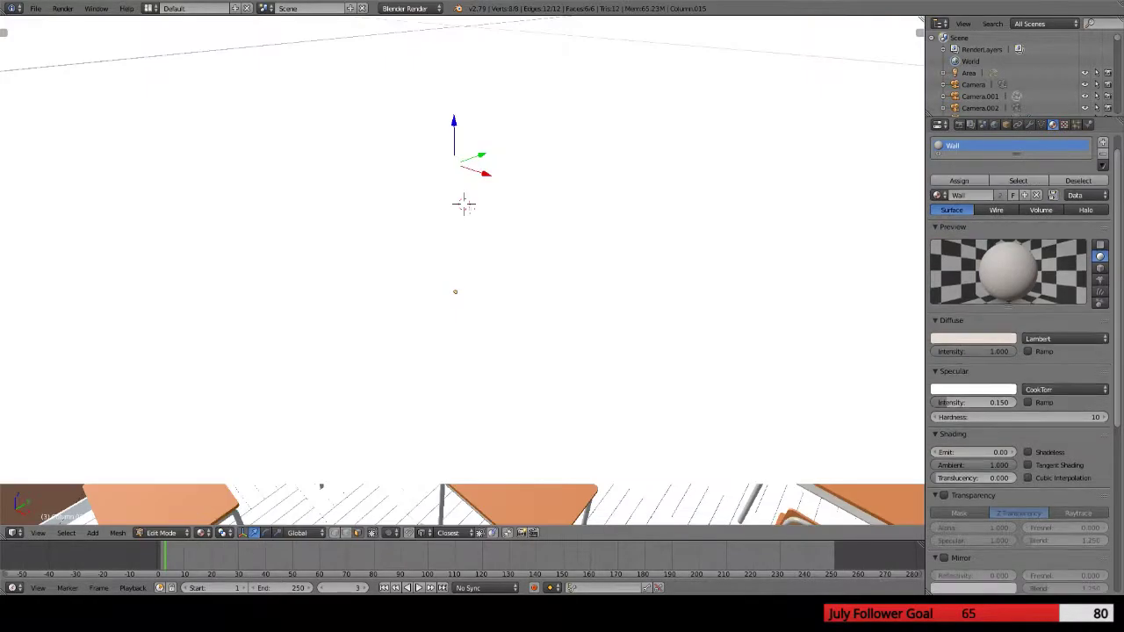
{"action": "scroll", "coordinate": [463, 264], "scroll_direction": "down", "scroll_amount": 10}
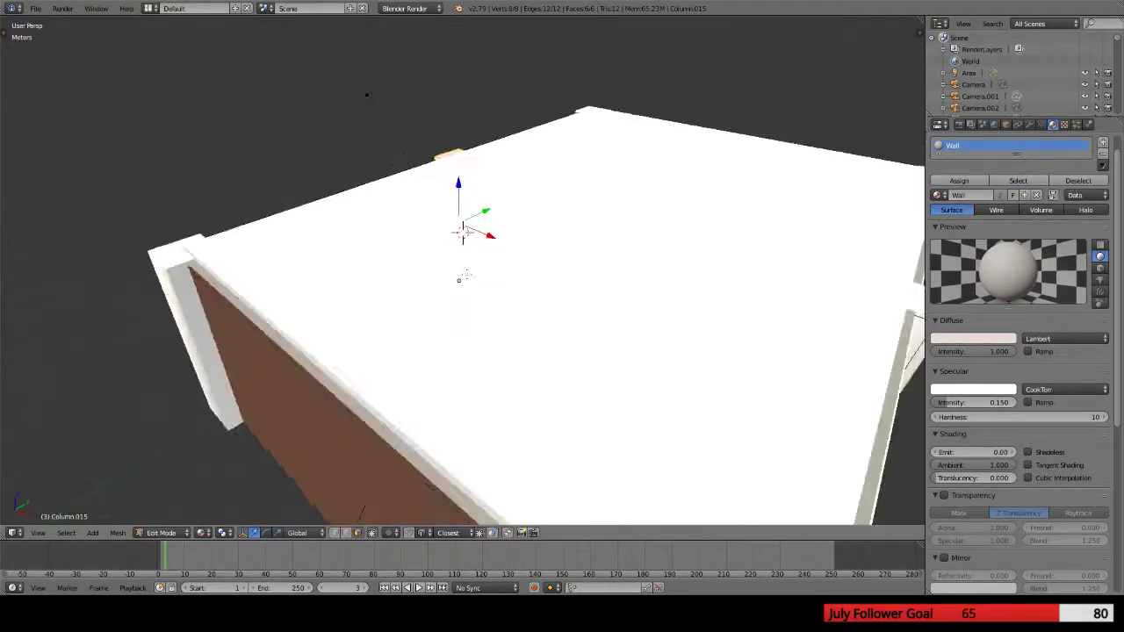
{"action": "scroll", "coordinate": [499, 279], "scroll_direction": "up", "scroll_amount": 8}
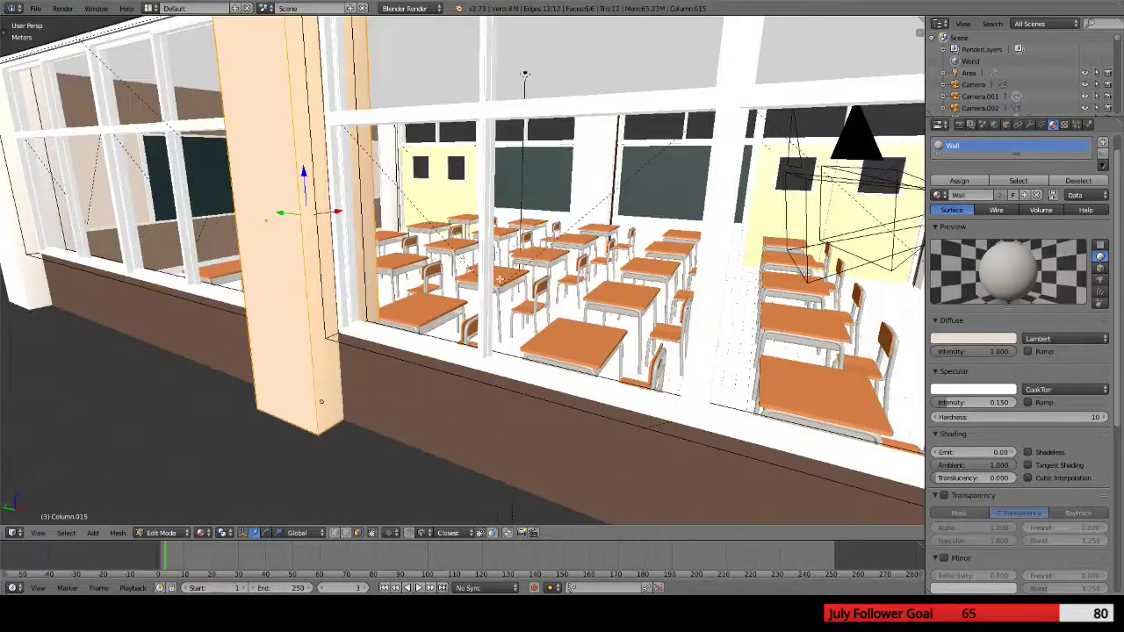
Orbit around the pillar, then pull back to a wide view of the desks and window wall
{"action": "middle_click_drag", "start_coordinate": [395, 295], "coordinate": [417, 303]}
{"action": "scroll", "coordinate": [428, 318], "scroll_direction": "up", "scroll_amount": 6}
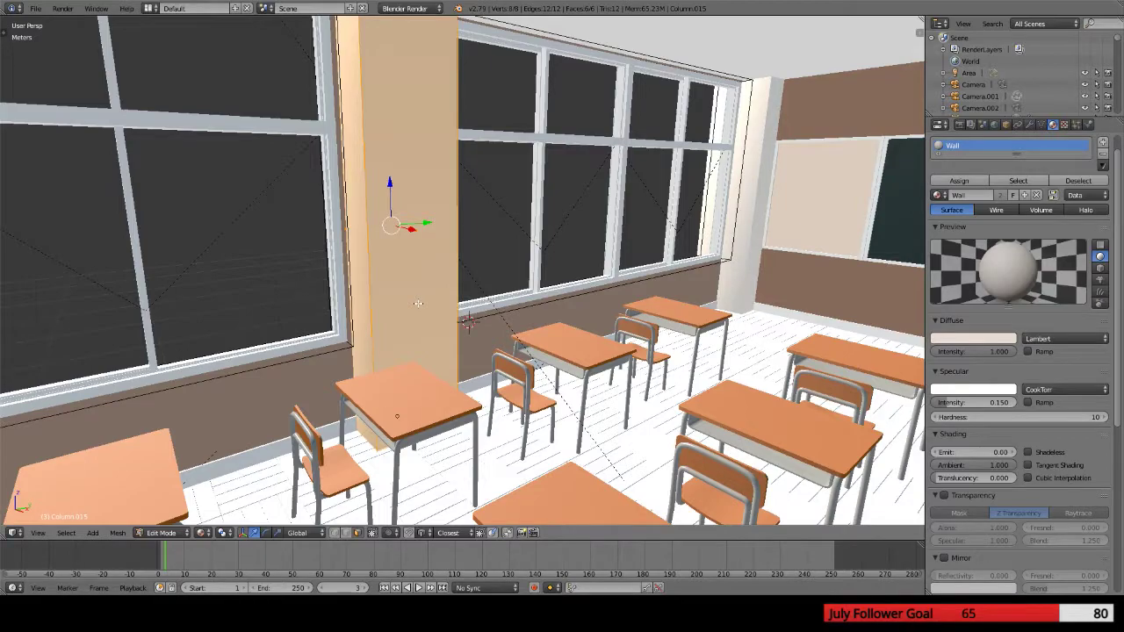
{"action": "scroll", "coordinate": [424, 310], "scroll_direction": "up", "scroll_amount": 2}
{"action": "middle_click_drag", "start_coordinate": [424, 310], "coordinate": [325, 373]}
{"action": "middle_click_drag", "start_coordinate": [277, 292], "coordinate": [371, 364]}
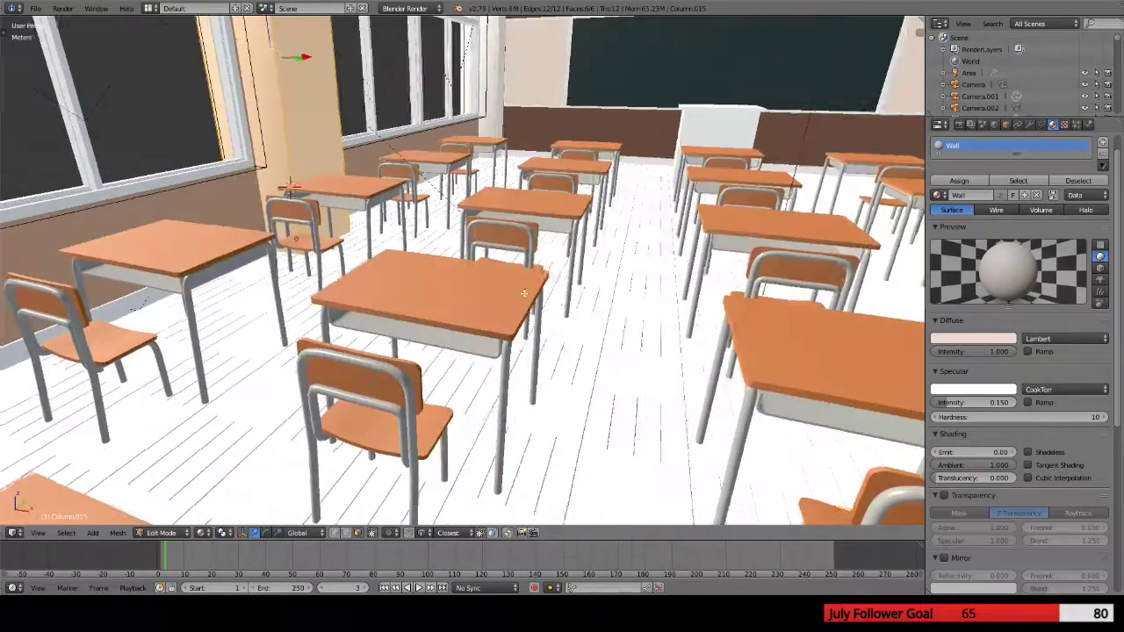
Return to Object Mode and select one of the classroom desks
{"action": "key", "text": "Tab"}
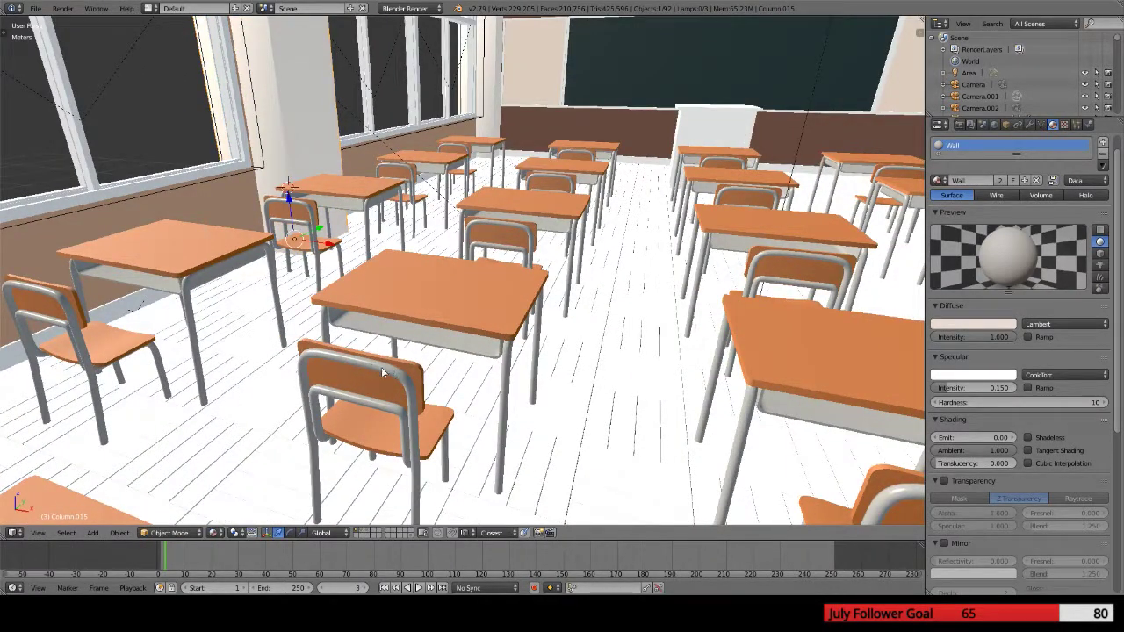
{"action": "right_click", "coordinate": [383, 369]}
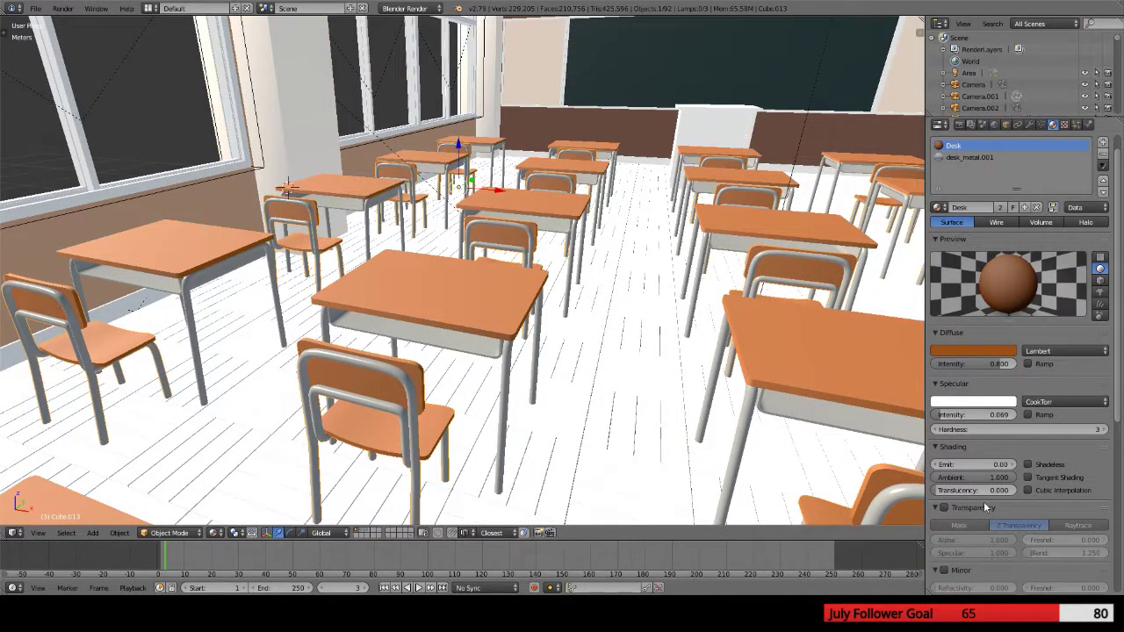
{"action": "scroll", "coordinate": [975, 491], "scroll_direction": "down", "scroll_amount": 6}
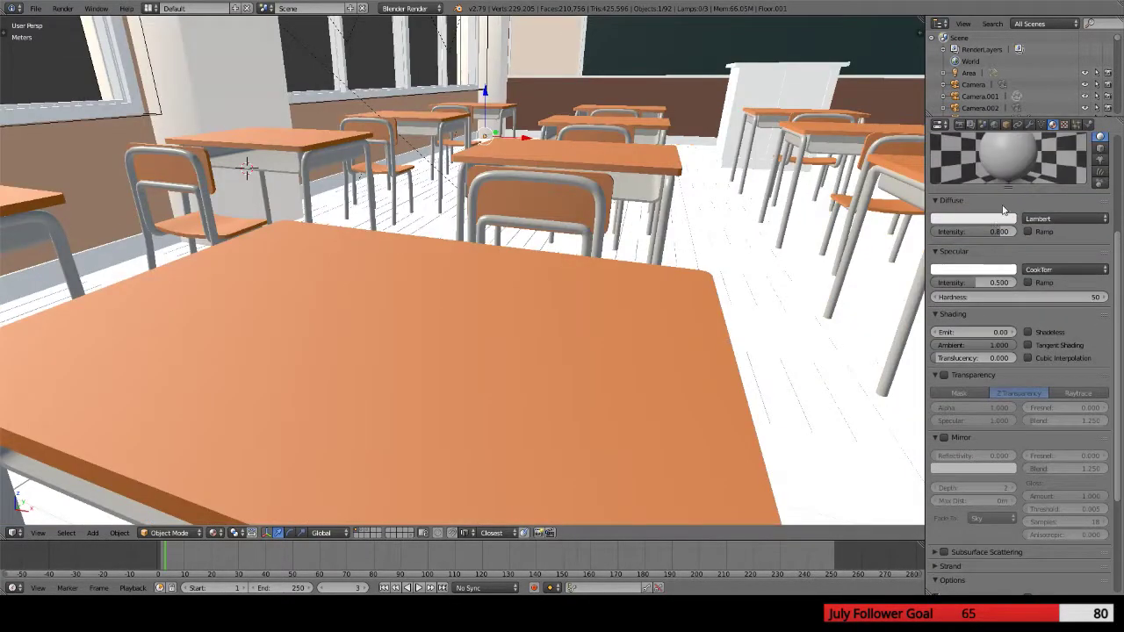
{"action": "scroll", "coordinate": [932, 303], "scroll_direction": "up", "scroll_amount": 3}
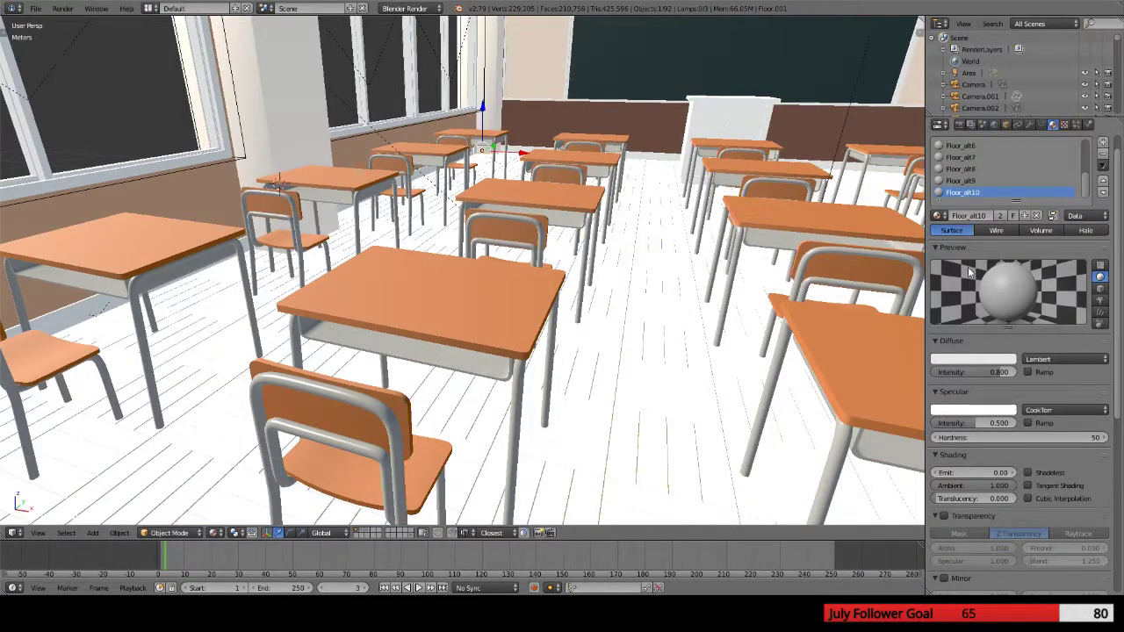
{"action": "scroll", "coordinate": [965, 227], "scroll_direction": "up", "scroll_amount": 1}
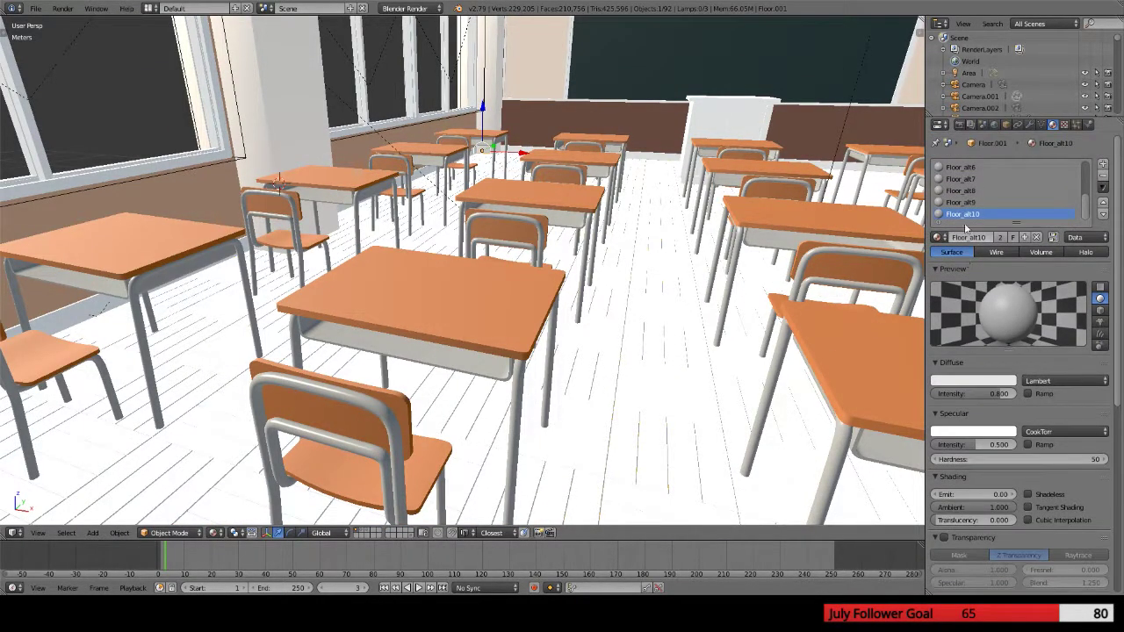
{"action": "right_click", "coordinate": [379, 419]}
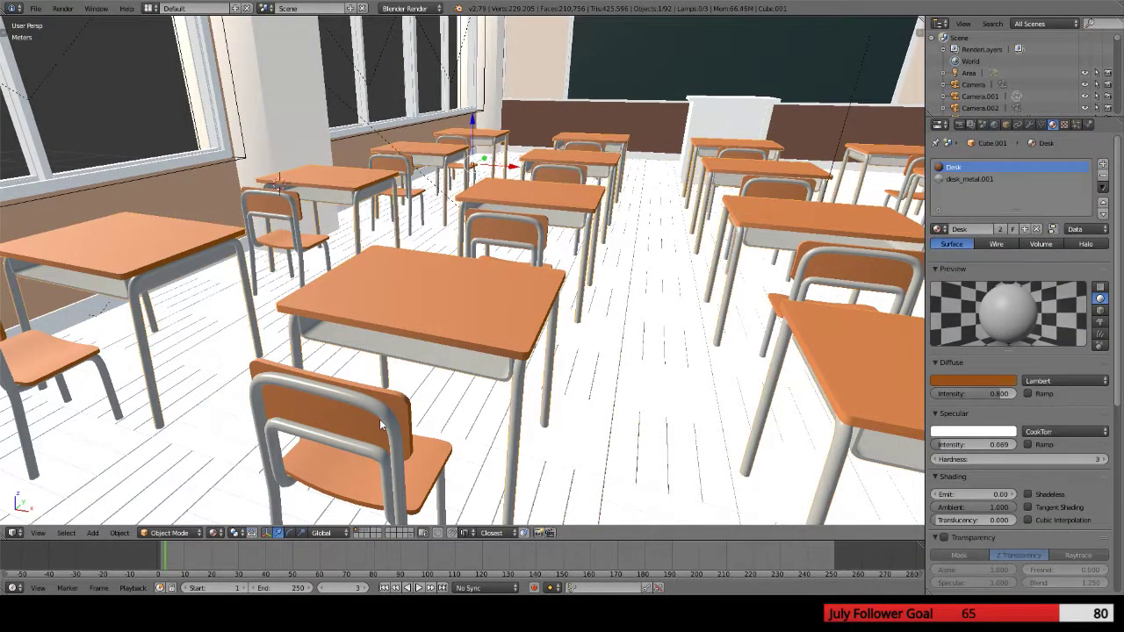
{"action": "right_click", "coordinate": [800, 326]}
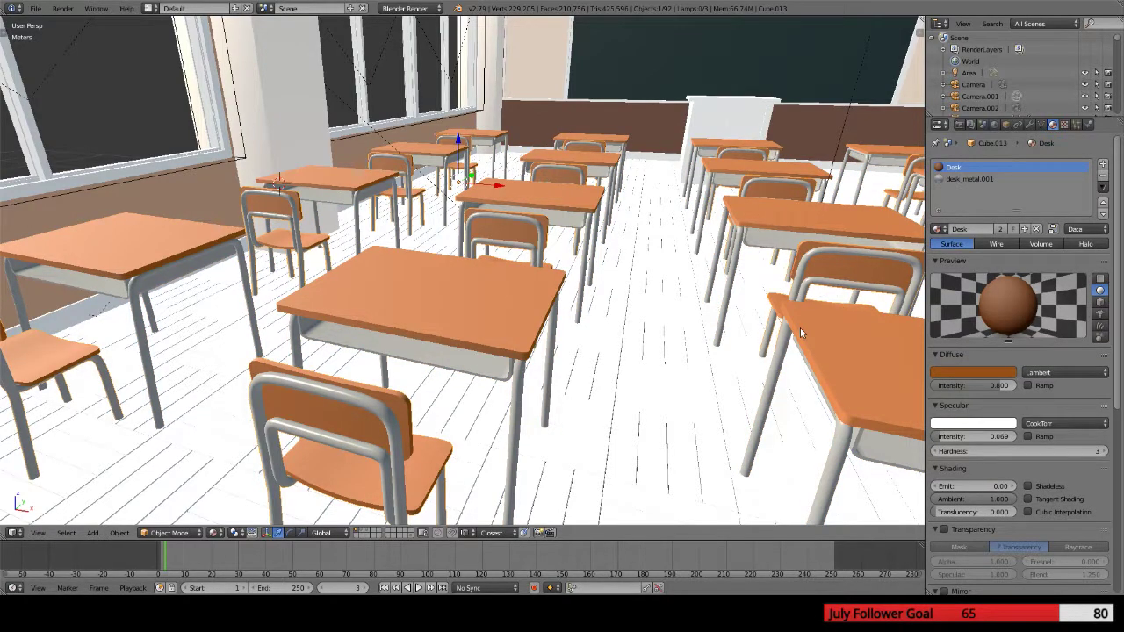
{"action": "middle_click_drag", "start_coordinate": [800, 326], "coordinate": [446, 320]}
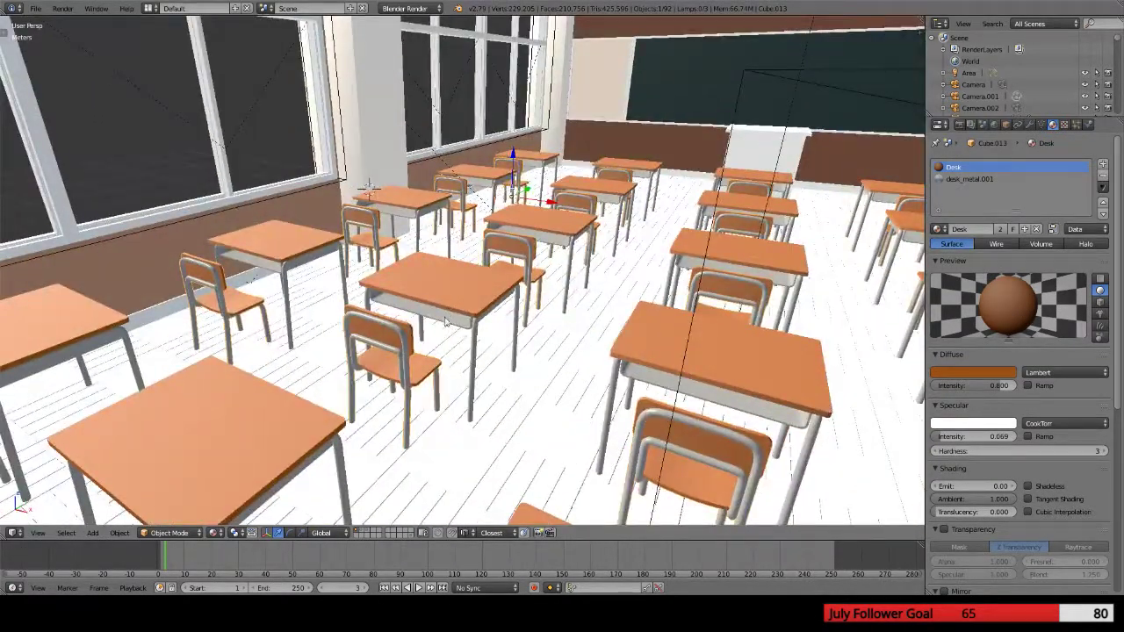
{"action": "right_click", "coordinate": [434, 356]}
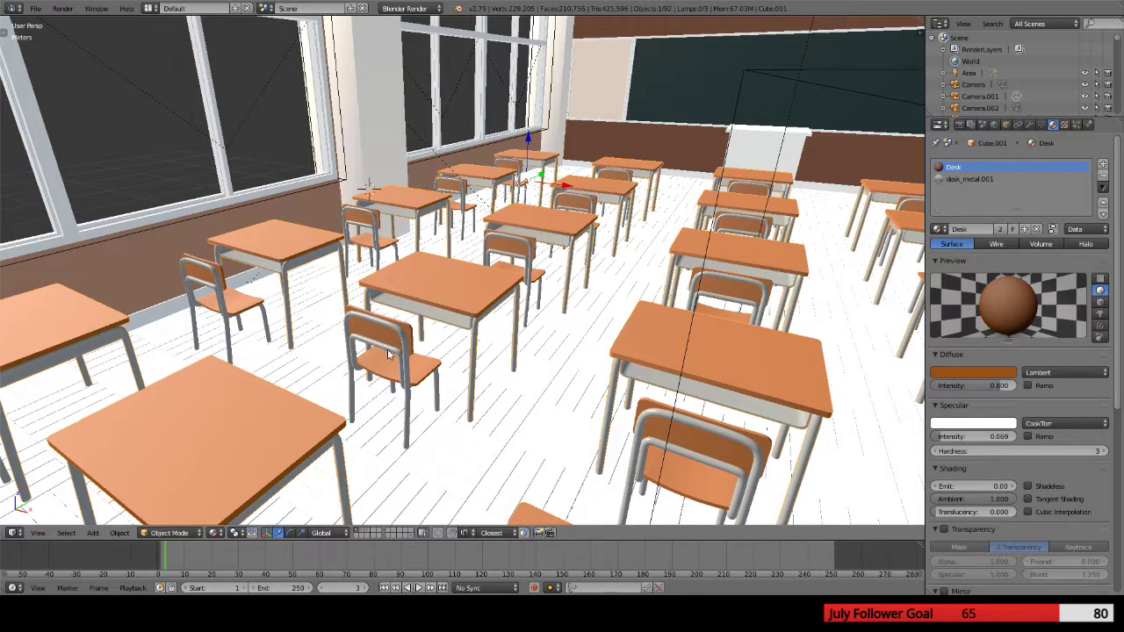
{"action": "right_click", "coordinate": [388, 354]}
{"action": "scroll", "coordinate": [959, 469], "scroll_direction": "down", "scroll_amount": 5}
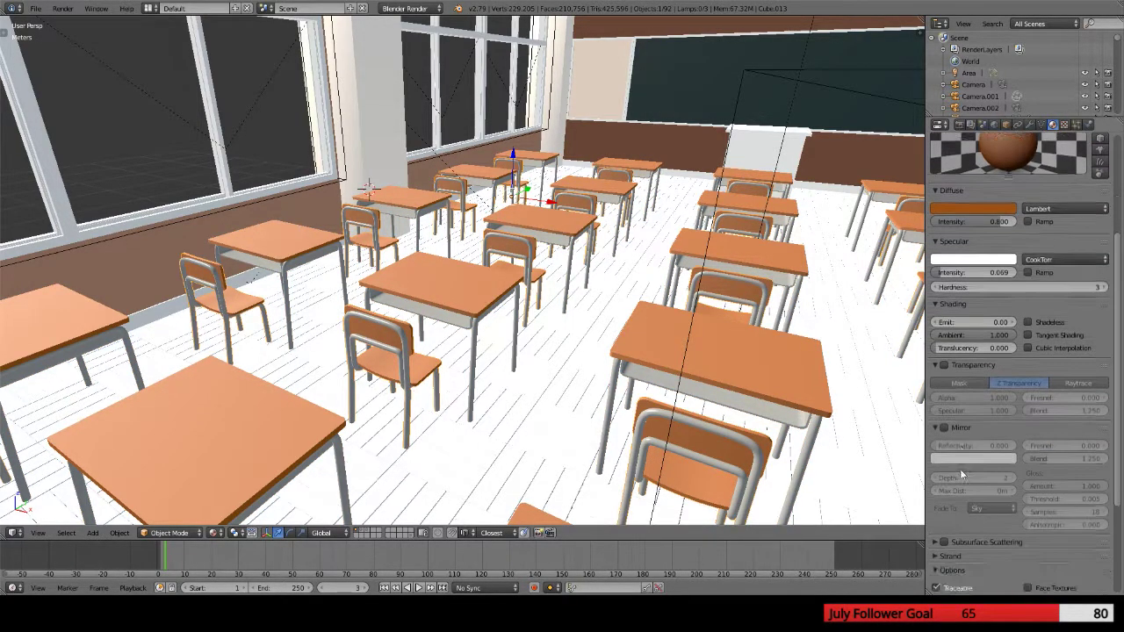
{"action": "scroll", "coordinate": [960, 469], "scroll_direction": "up", "scroll_amount": 5}
Pick the desk_metal.001 material slot and turn off its Mirror reflection
{"action": "left_click", "coordinate": [959, 156]}
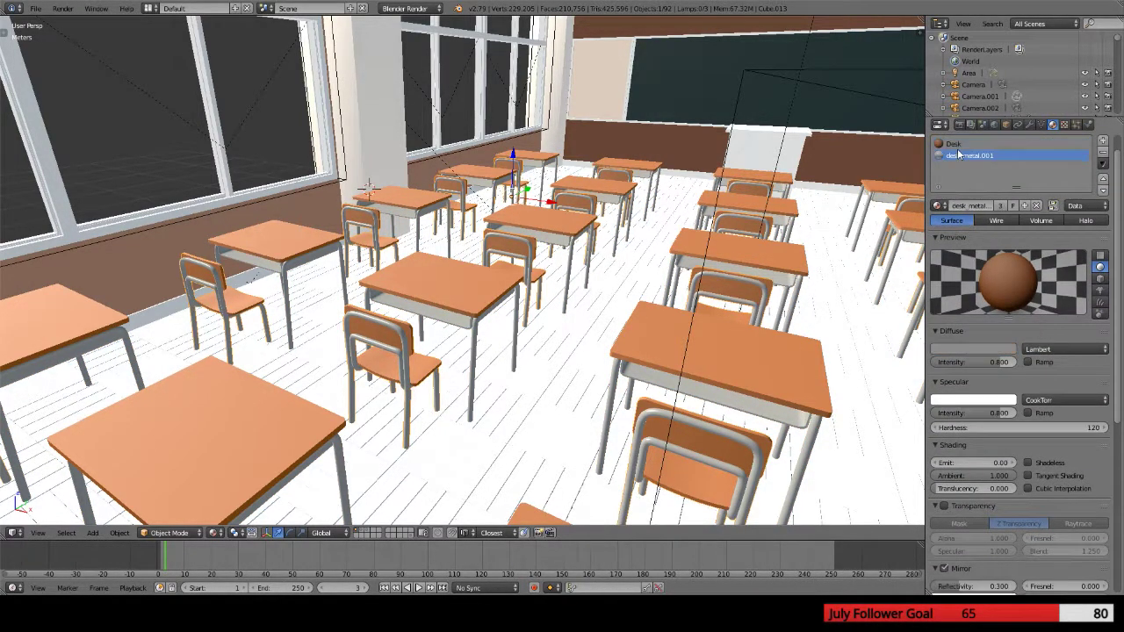
{"action": "scroll", "coordinate": [966, 485], "scroll_direction": "down", "scroll_amount": 2}
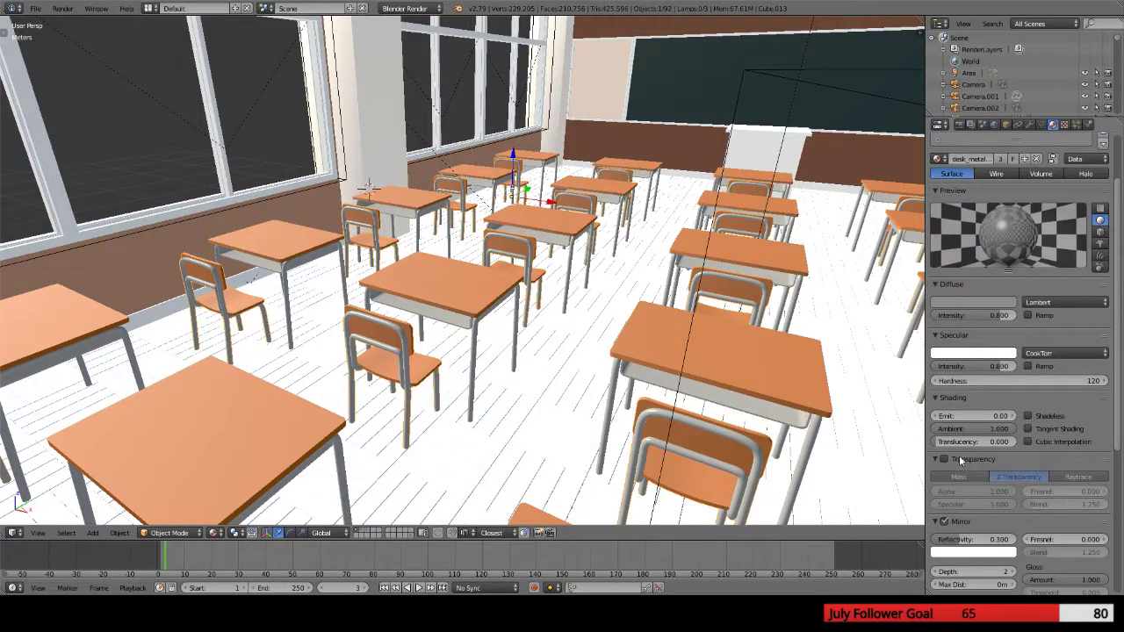
{"action": "left_click", "coordinate": [945, 521]}
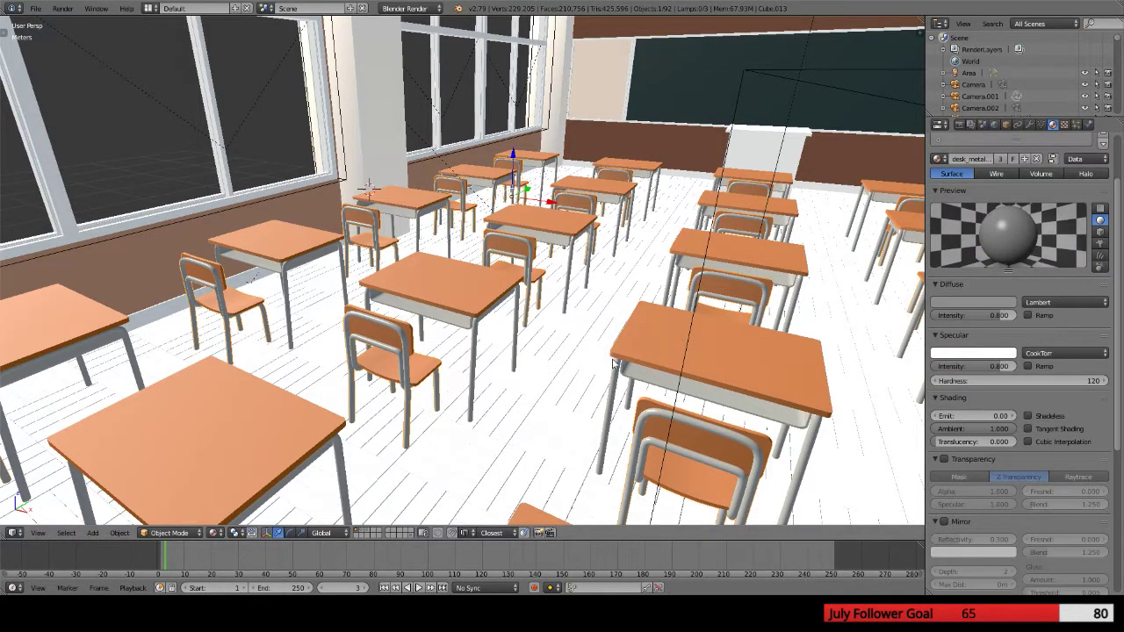
{"action": "middle_click_drag", "start_coordinate": [625, 399], "coordinate": [403, 385]}
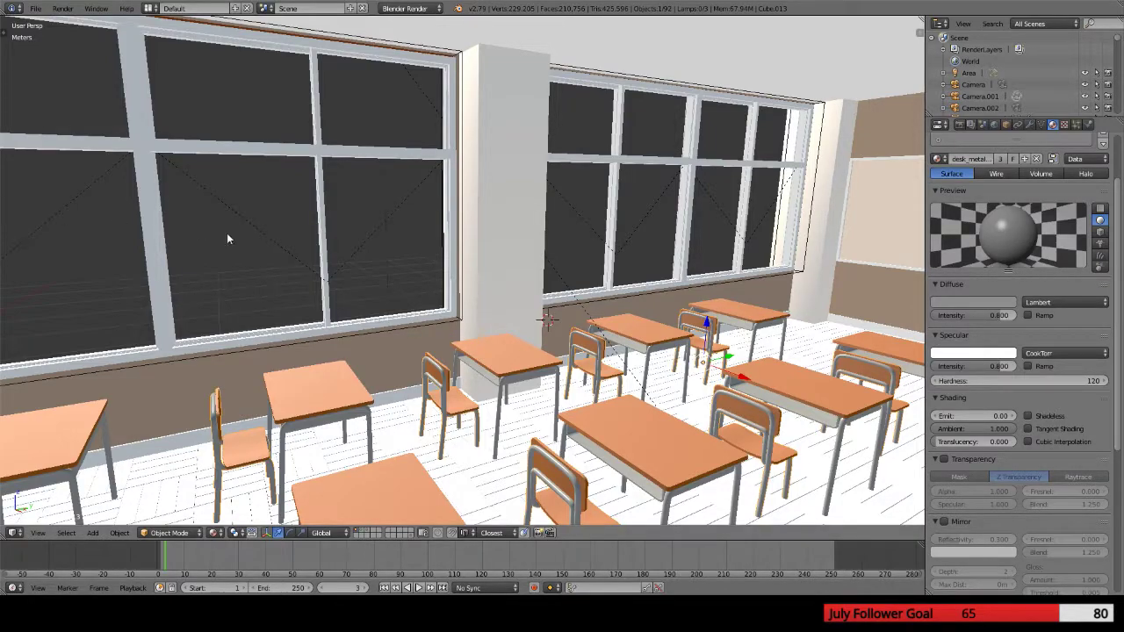
Select Column.015, toggle it in and out of Edit Mode, then select the Room shell
{"action": "middle_click_drag", "start_coordinate": [227, 233], "coordinate": [394, 258]}
{"action": "right_click", "coordinate": [360, 171]}
{"action": "key", "text": "Tab"}
{"action": "middle_click_drag", "start_coordinate": [360, 172], "coordinate": [455, 263]}
{"action": "key", "text": "Tab"}
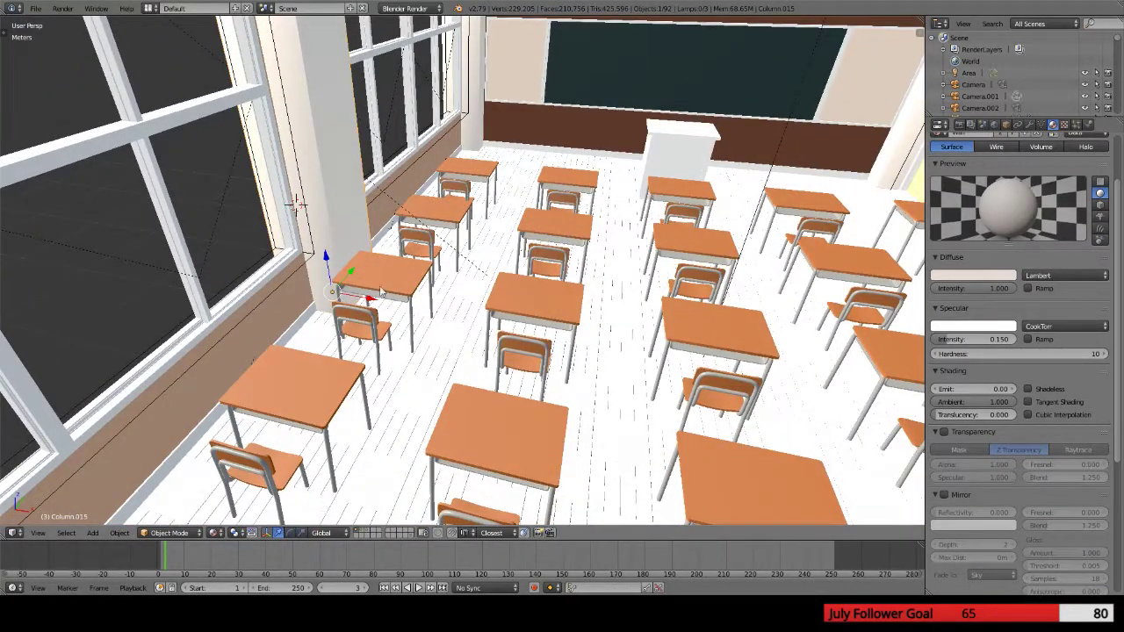
{"action": "right_click", "coordinate": [478, 315]}
{"action": "middle_click_drag", "start_coordinate": [479, 315], "coordinate": [336, 217]}
Switch to the scene camera view, render the classroom with F12, then return to the viewport
{"action": "key", "text": "KP_0"}
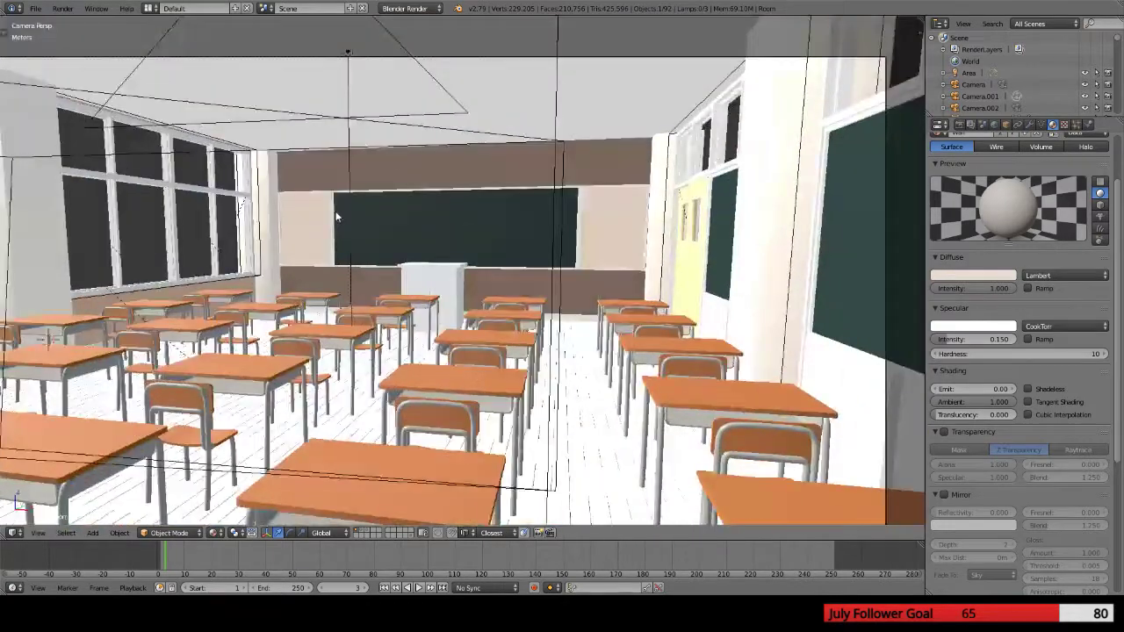
{"action": "key", "text": "F12"}
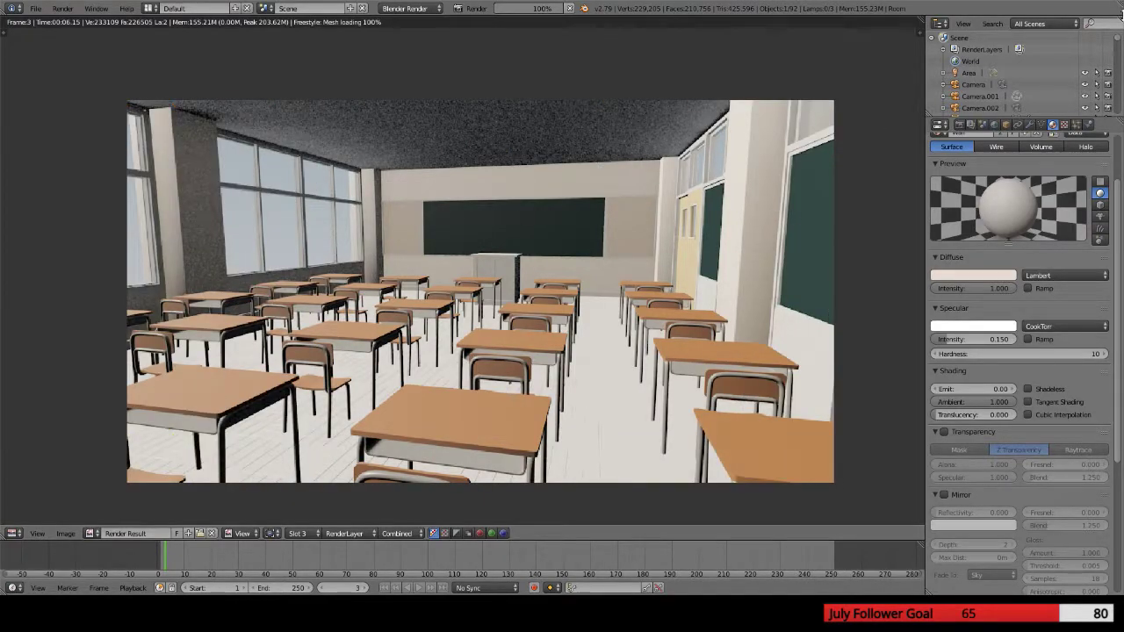
{"action": "mouse_move", "coordinate": [1119, 41]}
{"action": "left_mouse_down"}
{"action": "mouse_move", "coordinate": [1118, 105]}
{"action": "mouse_move", "coordinate": [1118, 39]}
{"action": "left_mouse_up"}
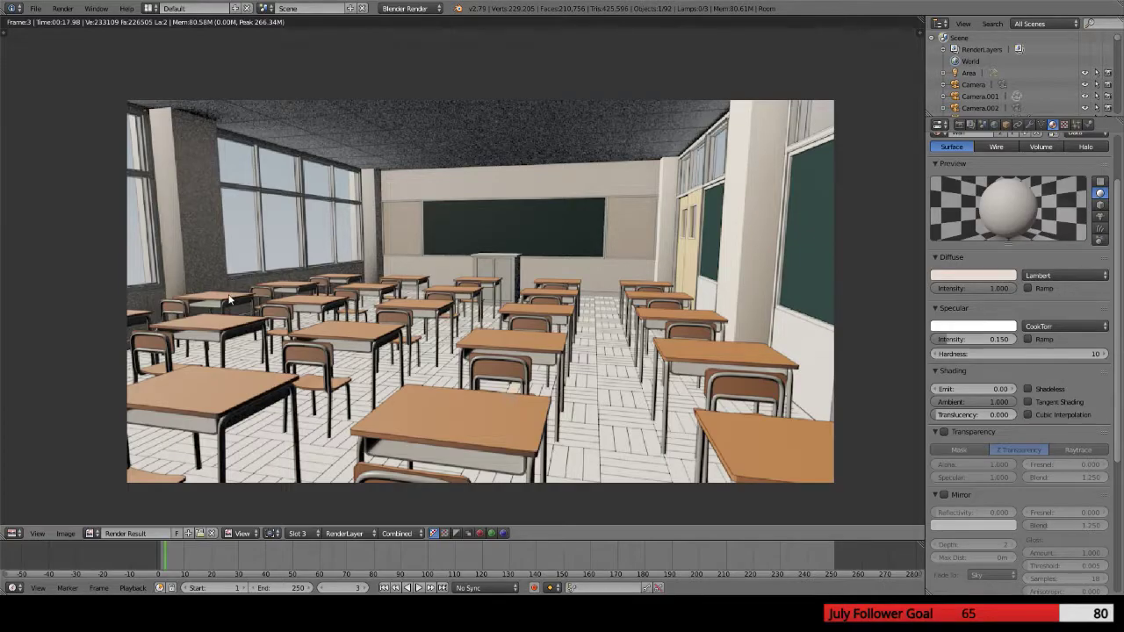
{"action": "key", "text": "Escape"}
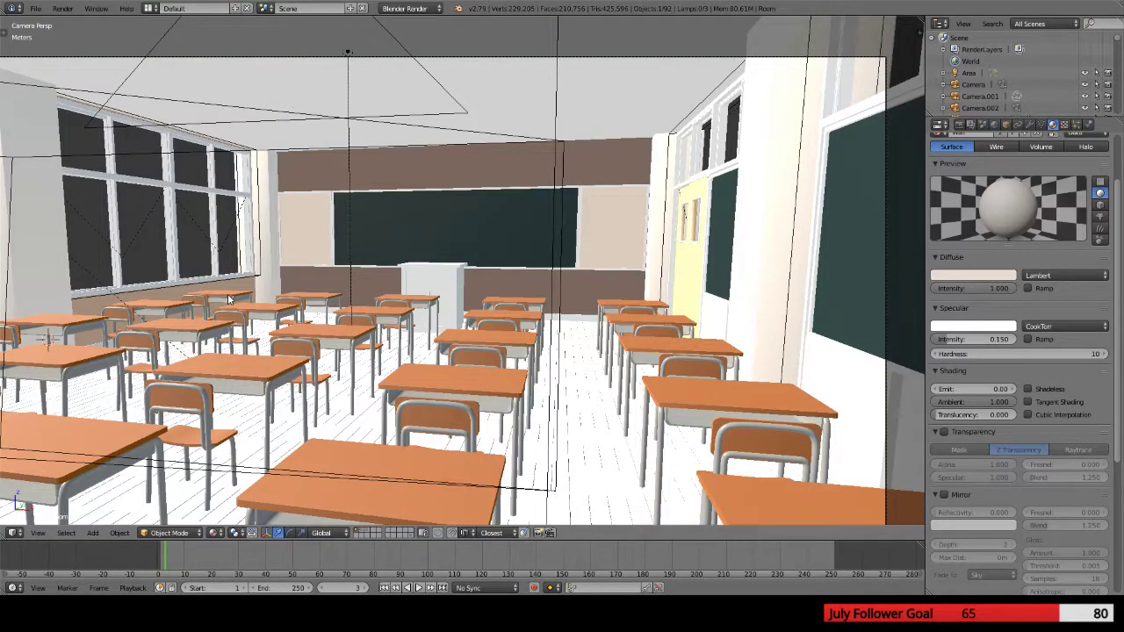
Select and frame the column by the window, enter Edit Mode and switch to edge select
{"action": "middle_click_drag", "start_coordinate": [227, 294], "coordinate": [625, 272]}
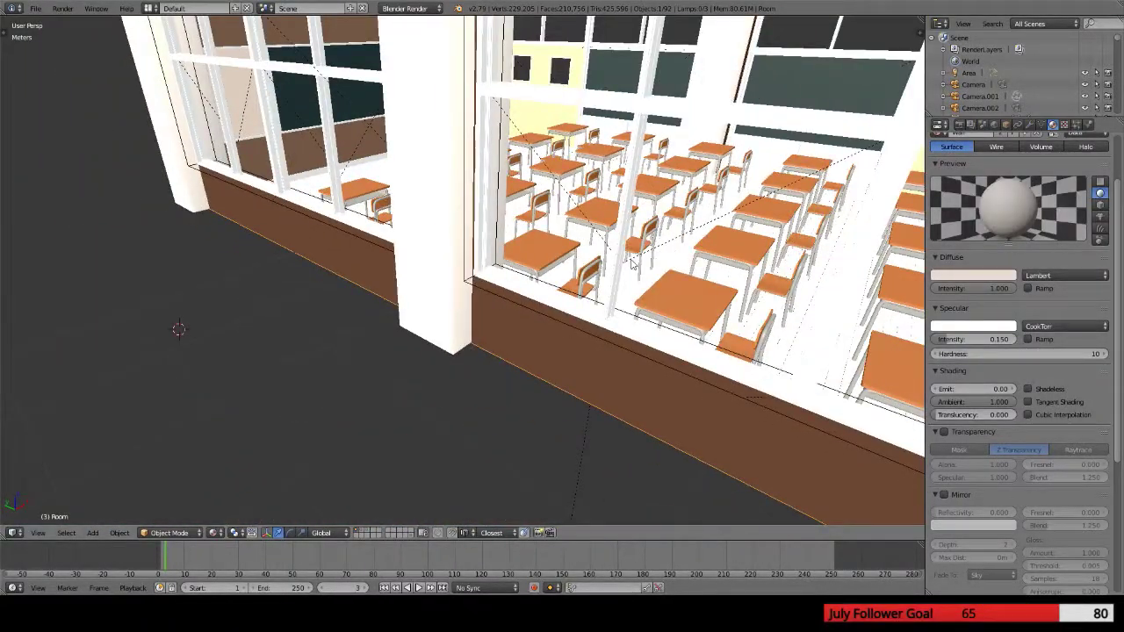
{"action": "right_click", "coordinate": [563, 273]}
{"action": "key", "text": "KP_Decimal"}
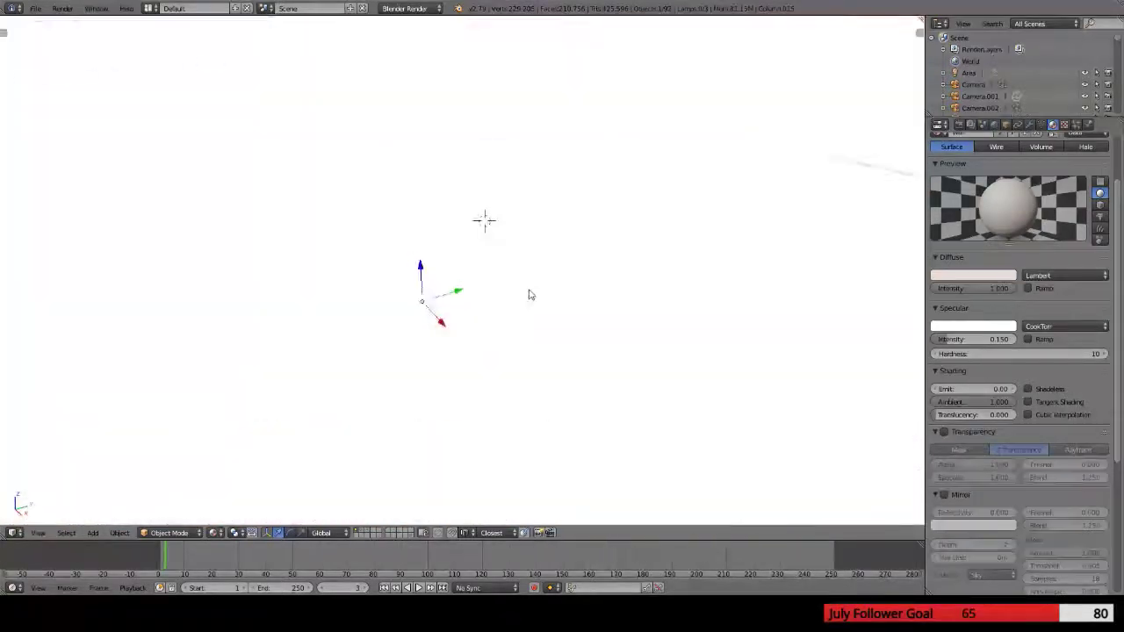
{"action": "scroll", "coordinate": [579, 343], "scroll_direction": "down", "scroll_amount": 6}
{"action": "scroll", "coordinate": [512, 289], "scroll_direction": "up", "scroll_amount": 5}
{"action": "key", "text": "Tab"}
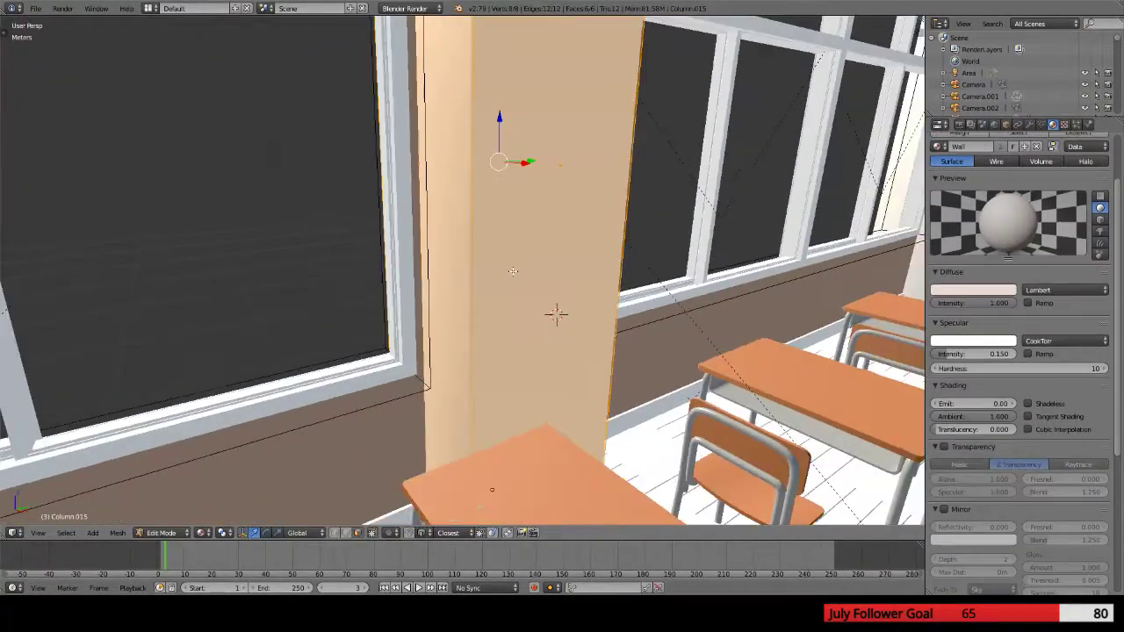
{"action": "scroll", "coordinate": [492, 273], "scroll_direction": "down", "scroll_amount": 1}
{"action": "key", "text": "ctrl+Tab"}
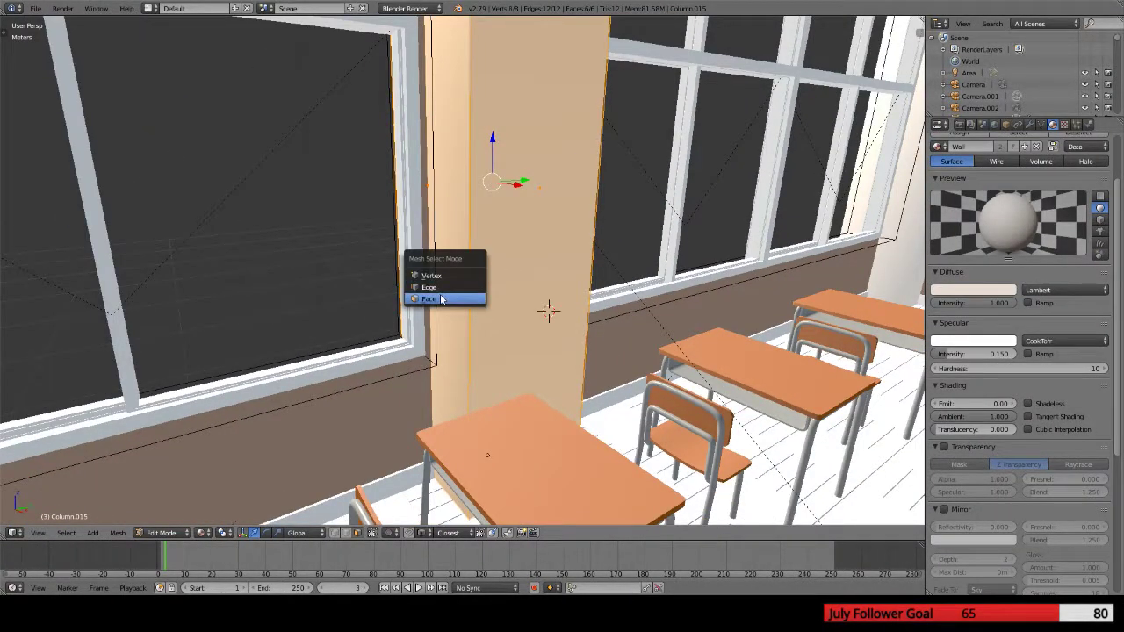
{"action": "left_click", "coordinate": [430, 287]}
Select the column's four vertical corner edges
{"action": "right_click", "coordinate": [470, 248]}
{"action": "right_click", "coordinate": [594, 217], "text": "shift"}
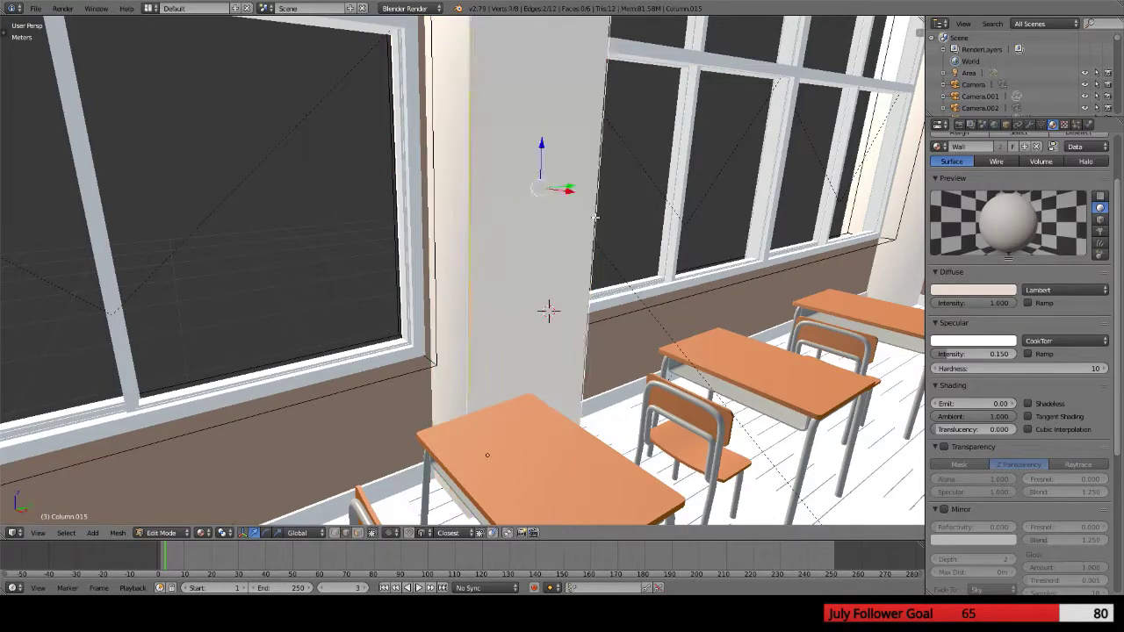
{"action": "middle_click_drag", "start_coordinate": [594, 216], "coordinate": [601, 248]}
{"action": "right_click", "coordinate": [466, 237], "text": "shift"}
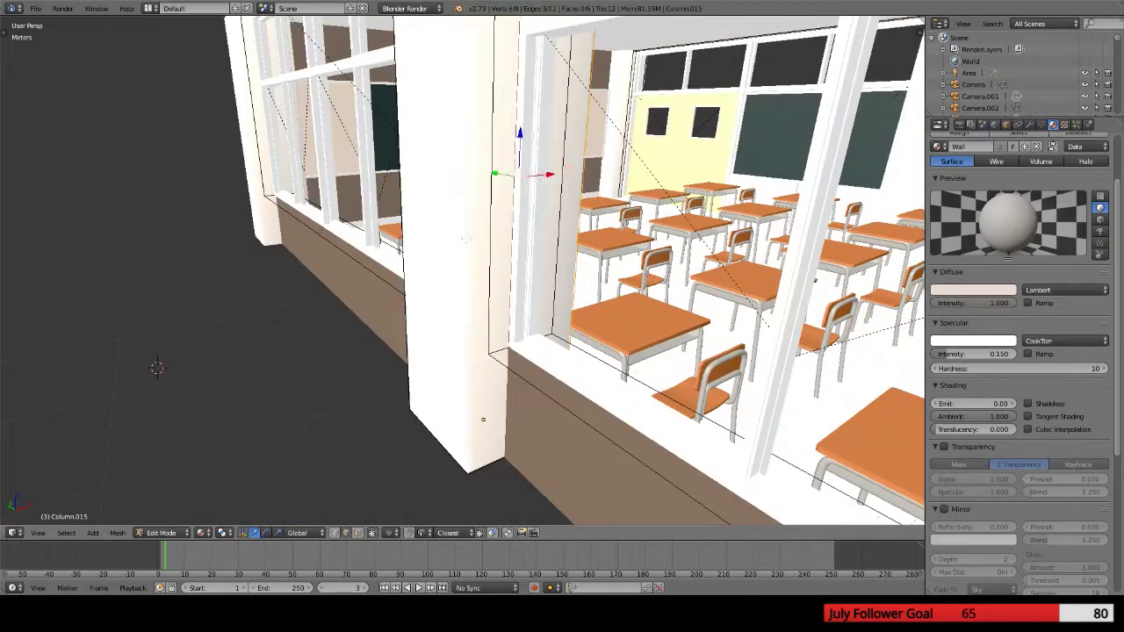
{"action": "right_click", "coordinate": [400, 228], "text": "shift"}
{"action": "middle_click_drag", "start_coordinate": [400, 228], "coordinate": [520, 302]}
Bevel the four corner edges, then undo that first bevel
{"action": "key", "text": "ctrl+b"}
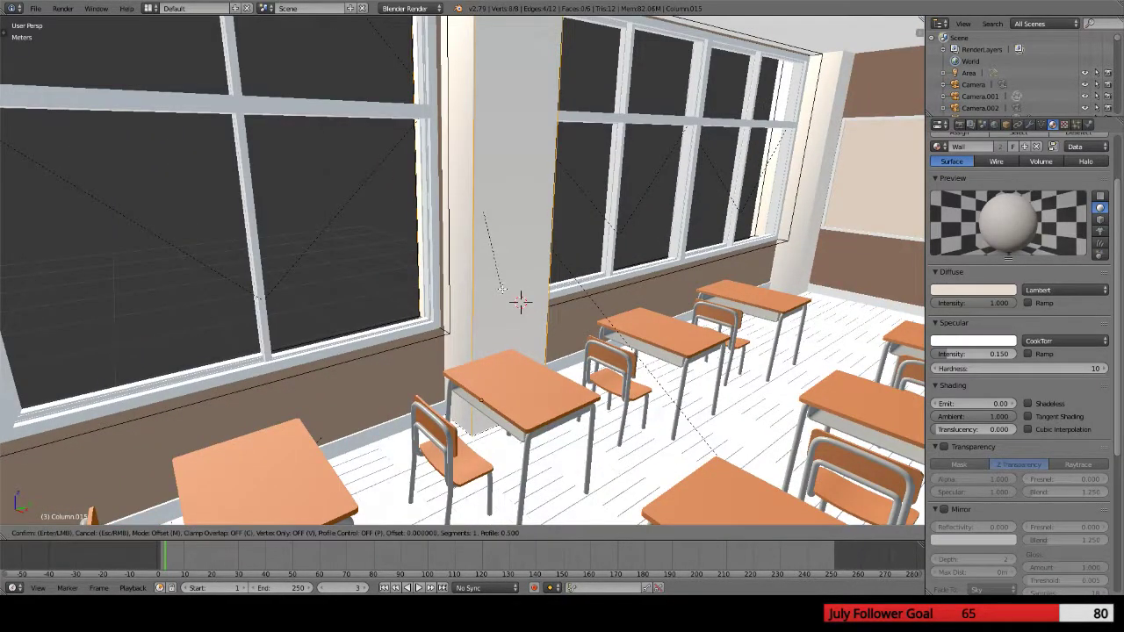
{"action": "scroll", "coordinate": [520, 301], "scroll_direction": "up", "scroll_amount": 1}
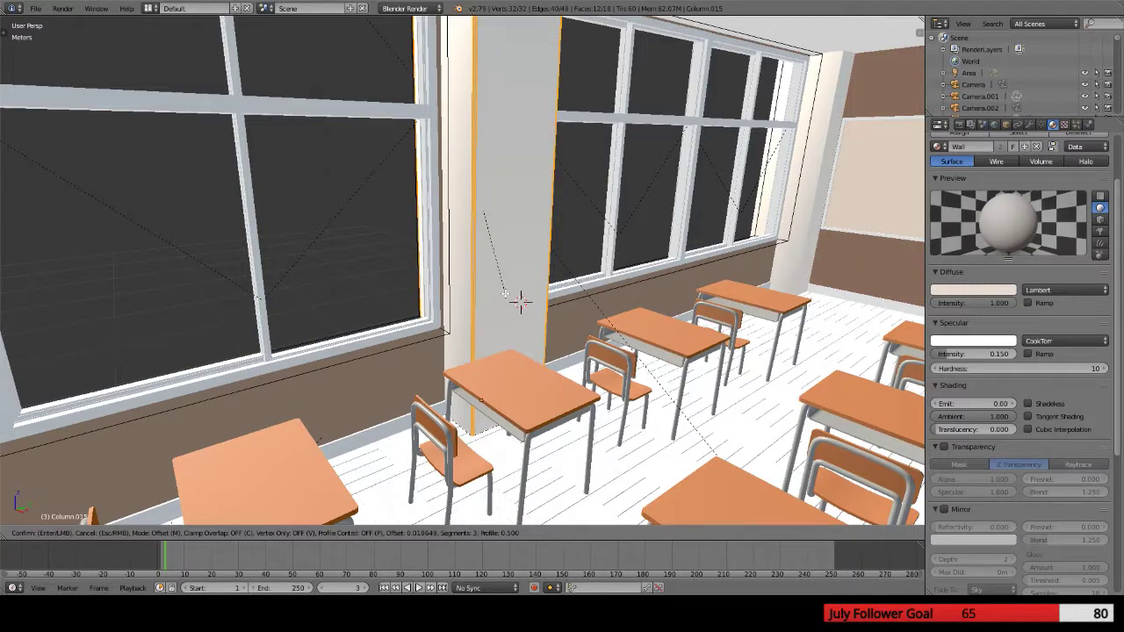
{"action": "scroll", "coordinate": [520, 302], "scroll_direction": "down", "scroll_amount": 1}
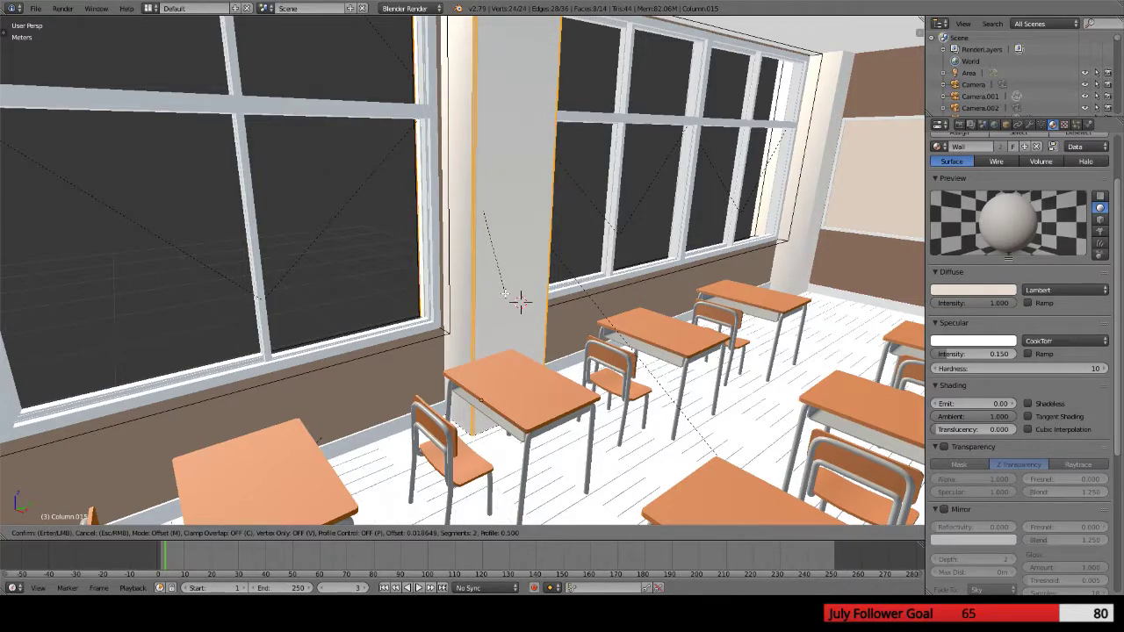
{"action": "scroll", "coordinate": [519, 302], "scroll_direction": "up", "scroll_amount": 1}
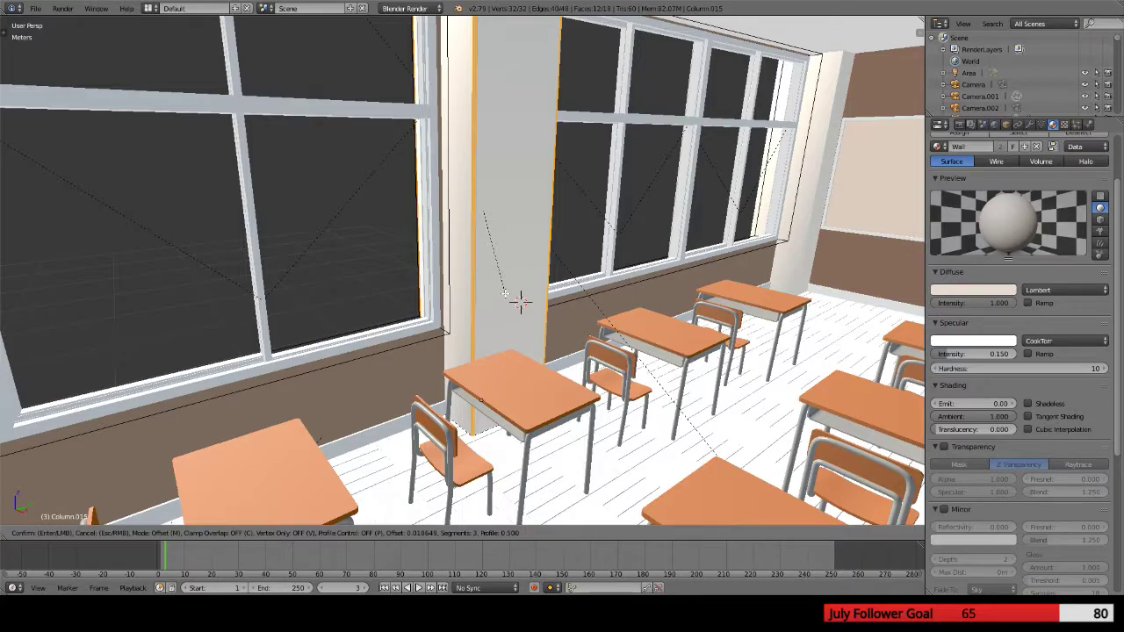
{"action": "left_click", "coordinate": [520, 302]}
{"action": "key", "text": "Tab"}
{"action": "mouse_move", "coordinate": [519, 301]}
{"action": "middle_mouse_down"}
{"action": "mouse_move", "coordinate": [456, 316]}
{"action": "mouse_move", "coordinate": [521, 304]}
{"action": "middle_mouse_up"}
{"action": "key", "text": "Tab"}
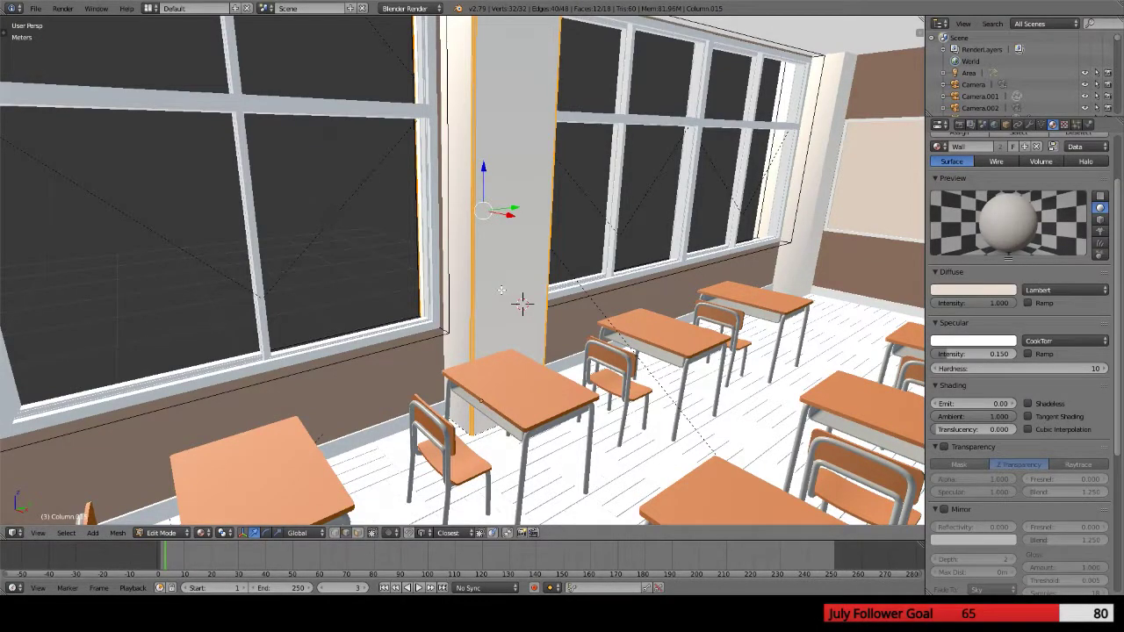
{"action": "key", "text": "ctrl+z"}
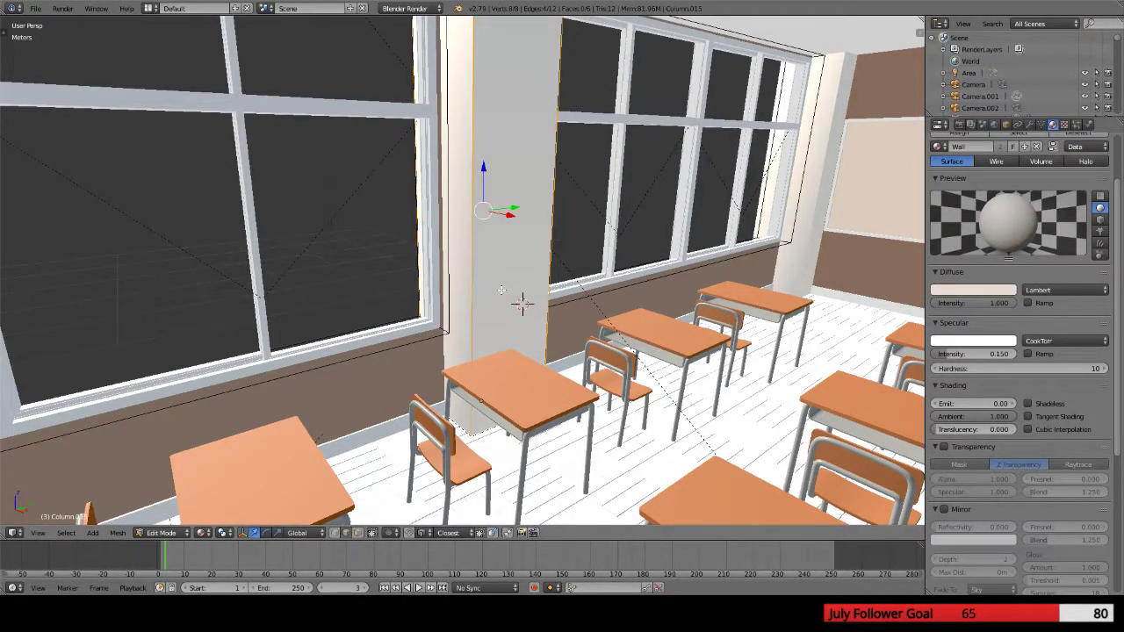
Re-bevel the corner edges with extra segments and render the classroom with F12
{"action": "key", "text": "ctrl+b"}
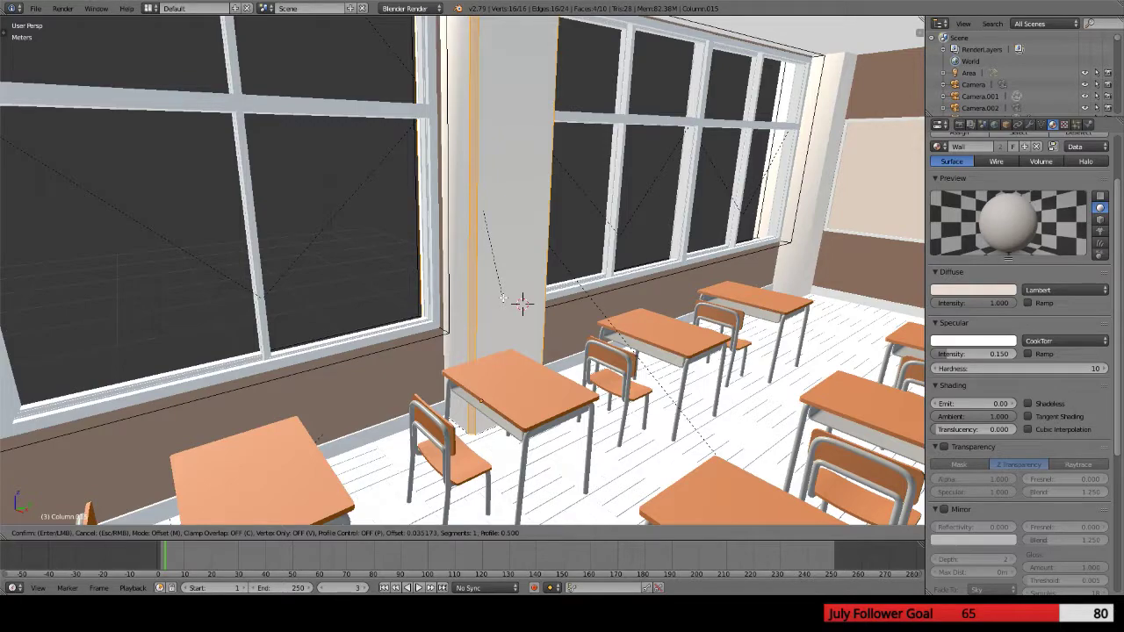
{"action": "scroll", "coordinate": [503, 299], "scroll_direction": "up", "scroll_amount": 3}
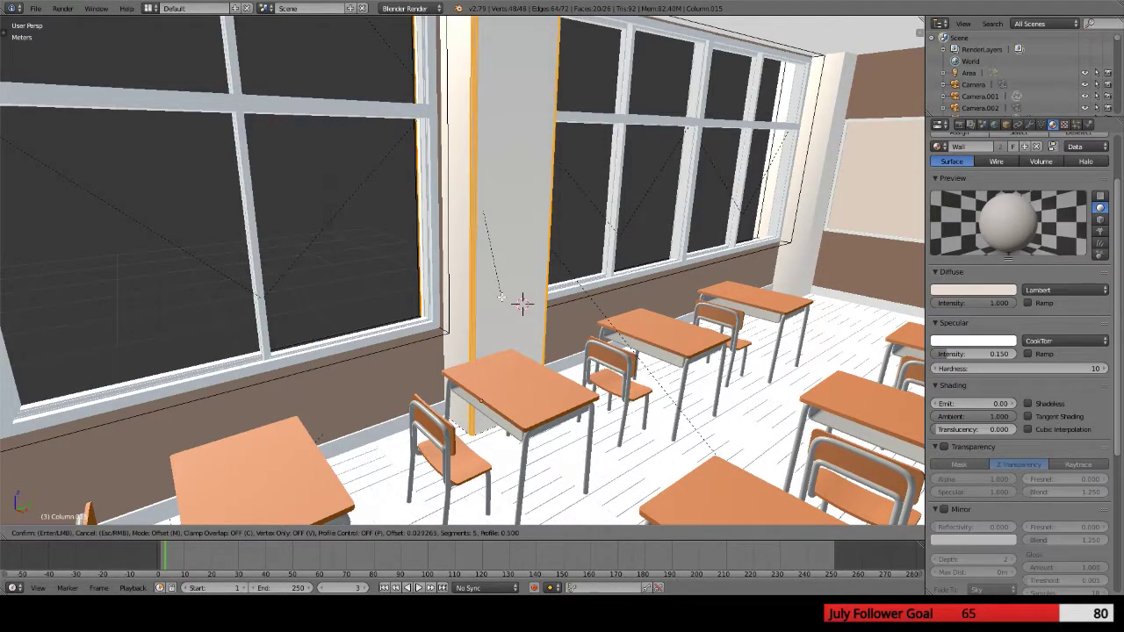
{"action": "left_click", "coordinate": [521, 303]}
{"action": "key", "text": "Tab"}
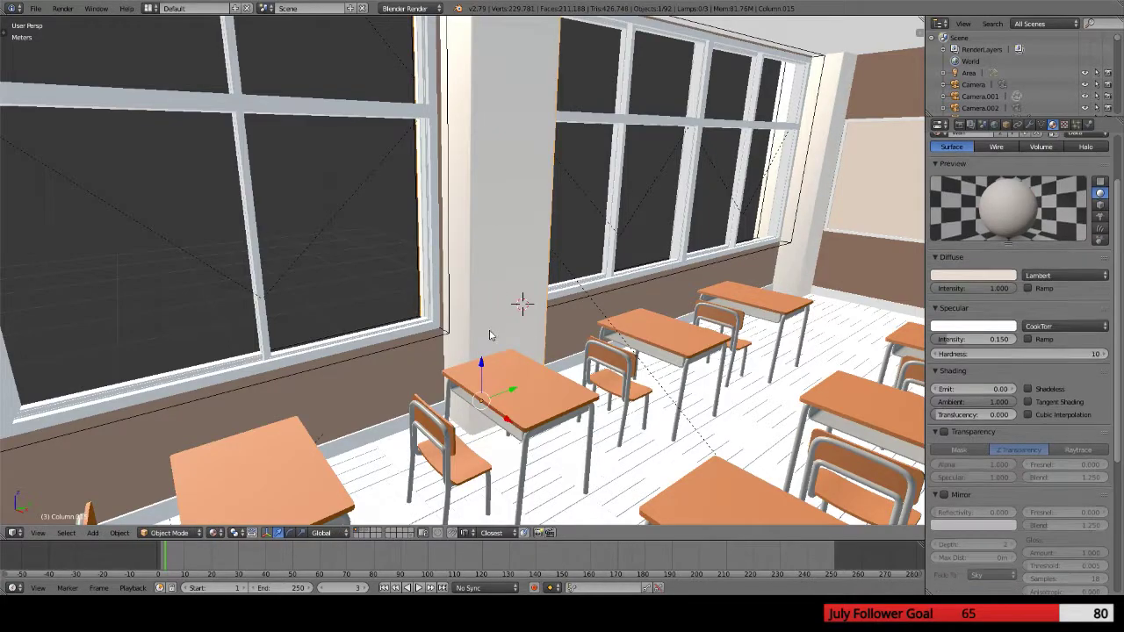
{"action": "middle_click_drag", "start_coordinate": [521, 304], "coordinate": [456, 303]}
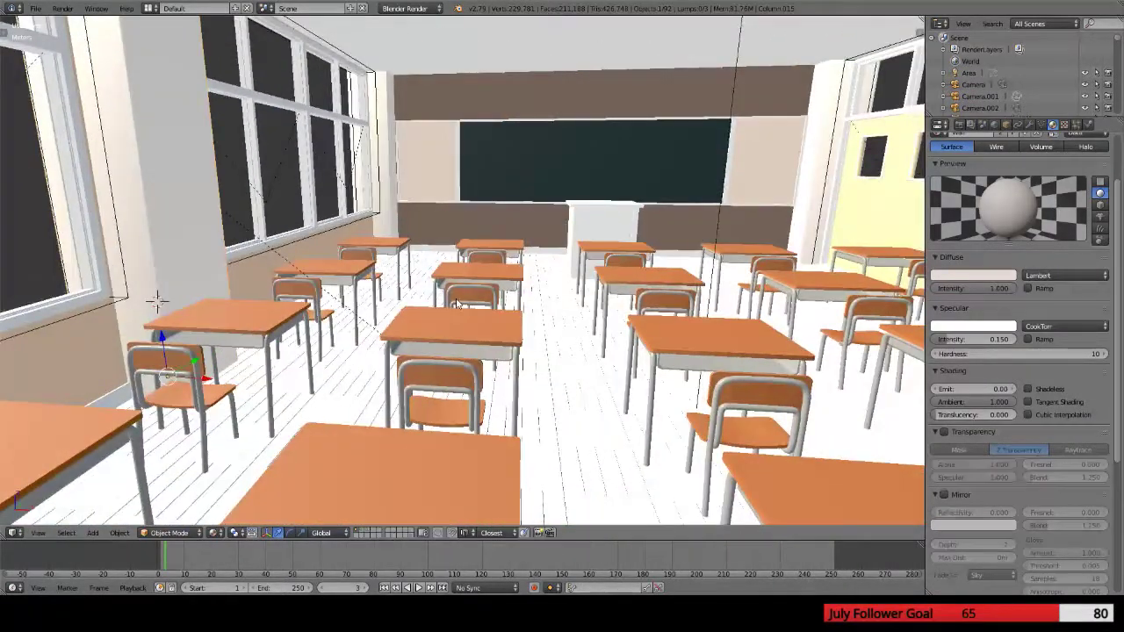
{"action": "key", "text": "F12"}
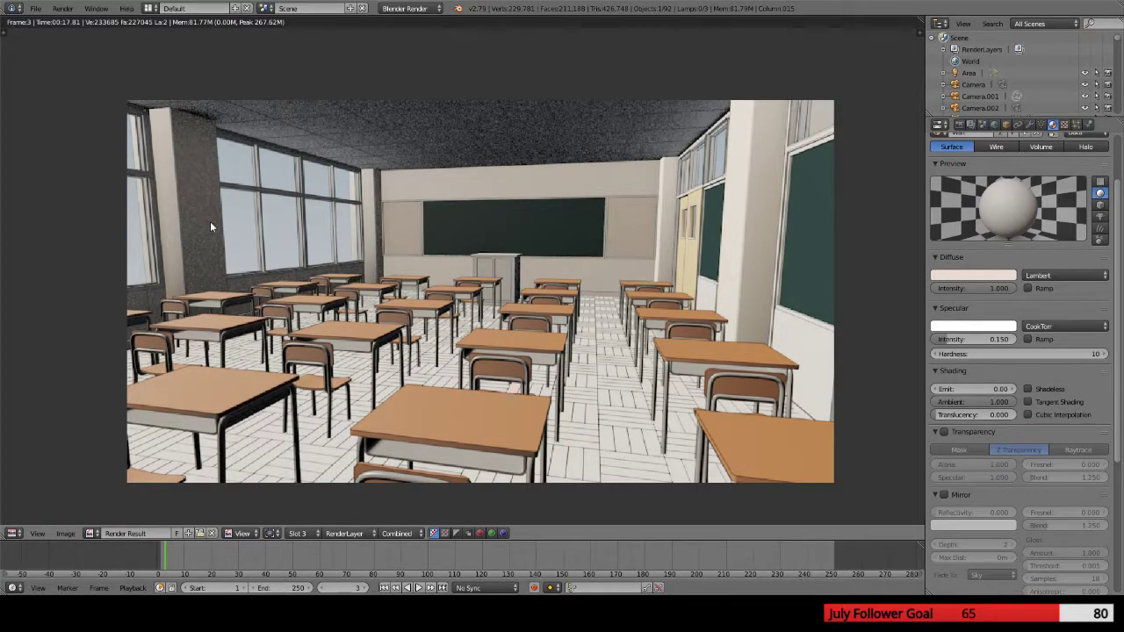
Select the Area lamp in the Outliner to show its energy 0.001 and 7.81 × 11 m shape
{"action": "left_click", "coordinate": [997, 74]}
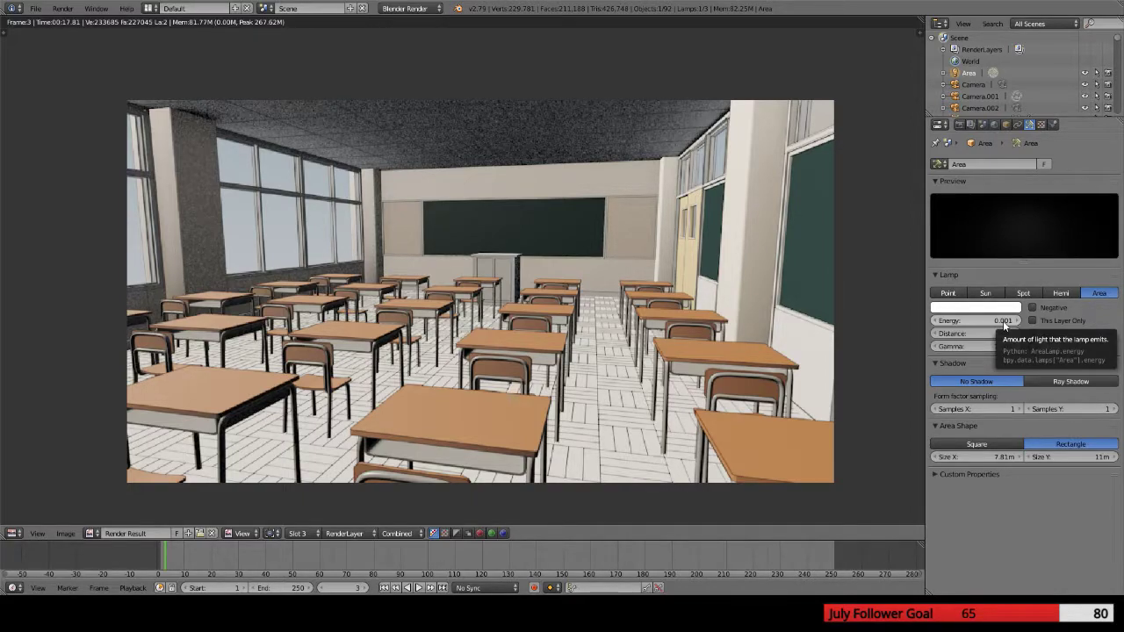
Change the Area lamp Energy from 0.001 to 0.025 and render the classroom again
{"action": "left_click", "coordinate": [1003, 321]}
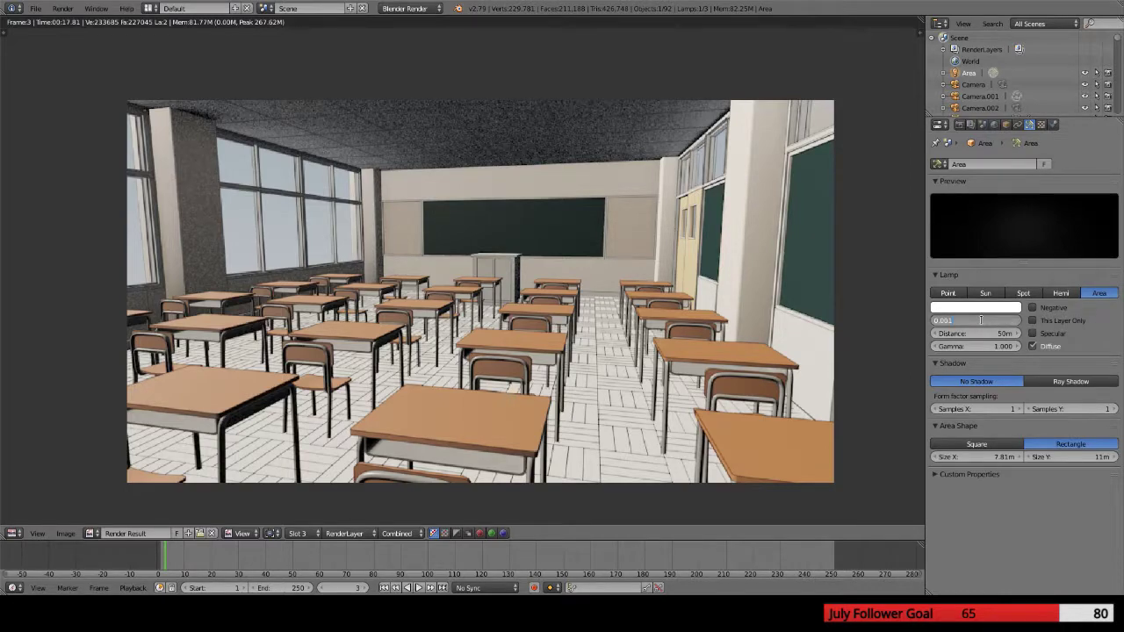
{"action": "type", "text": "0.025"}
{"action": "key", "text": "Return"}
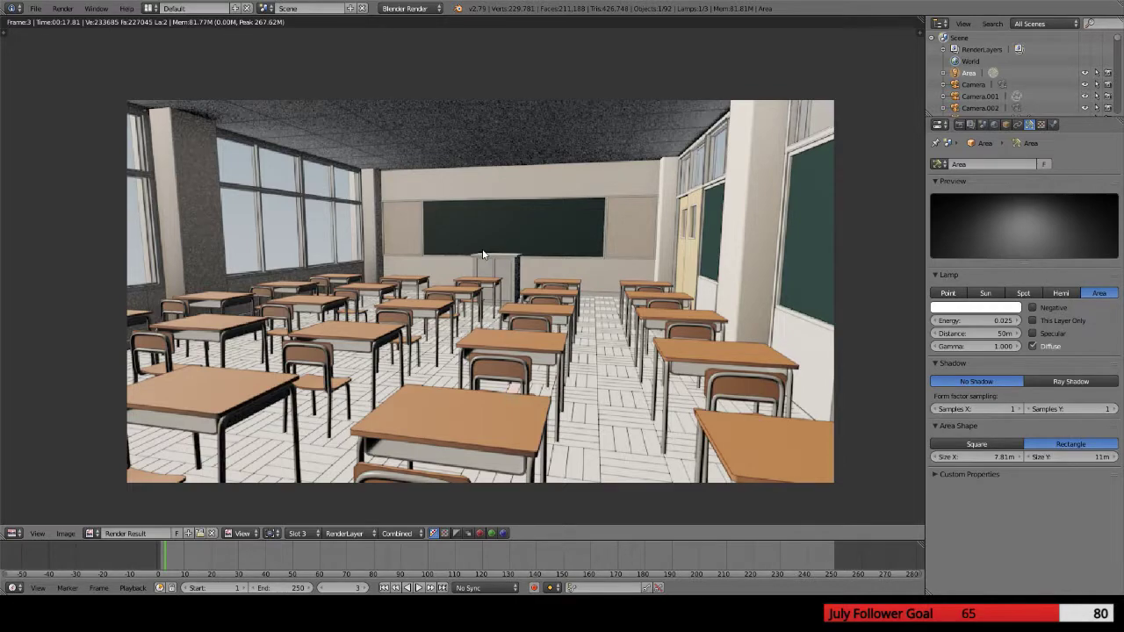
{"action": "key", "text": "F12"}
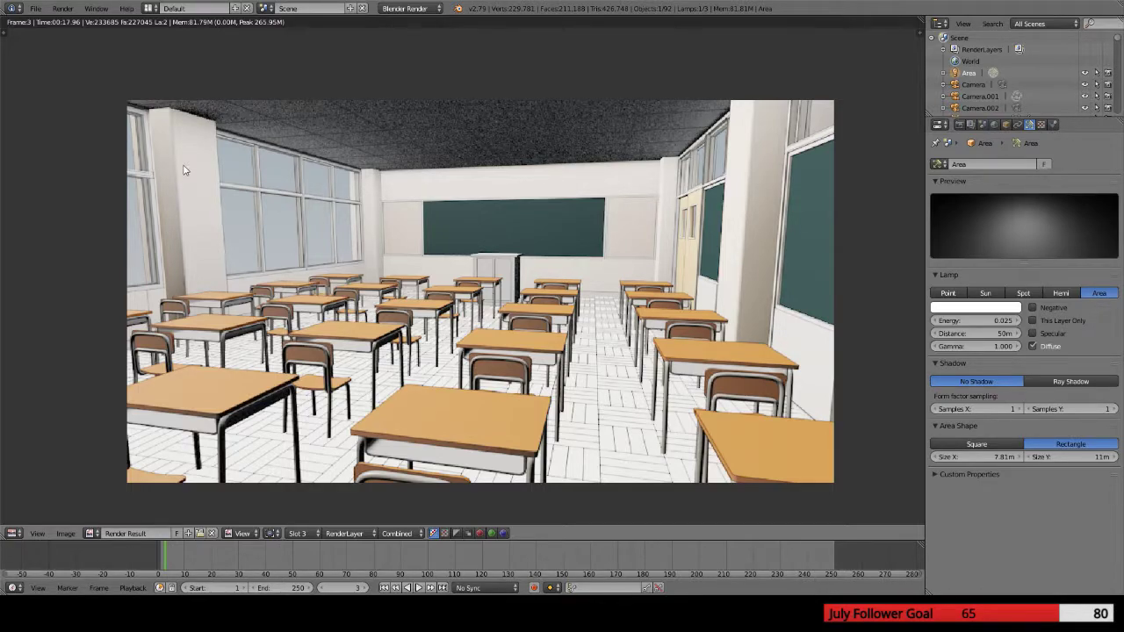
Select the column beside the window and show its modifier settings
{"action": "key", "text": "Escape"}
{"action": "middle_click_drag", "start_coordinate": [167, 222], "coordinate": [272, 225]}
{"action": "right_click", "coordinate": [289, 224]}
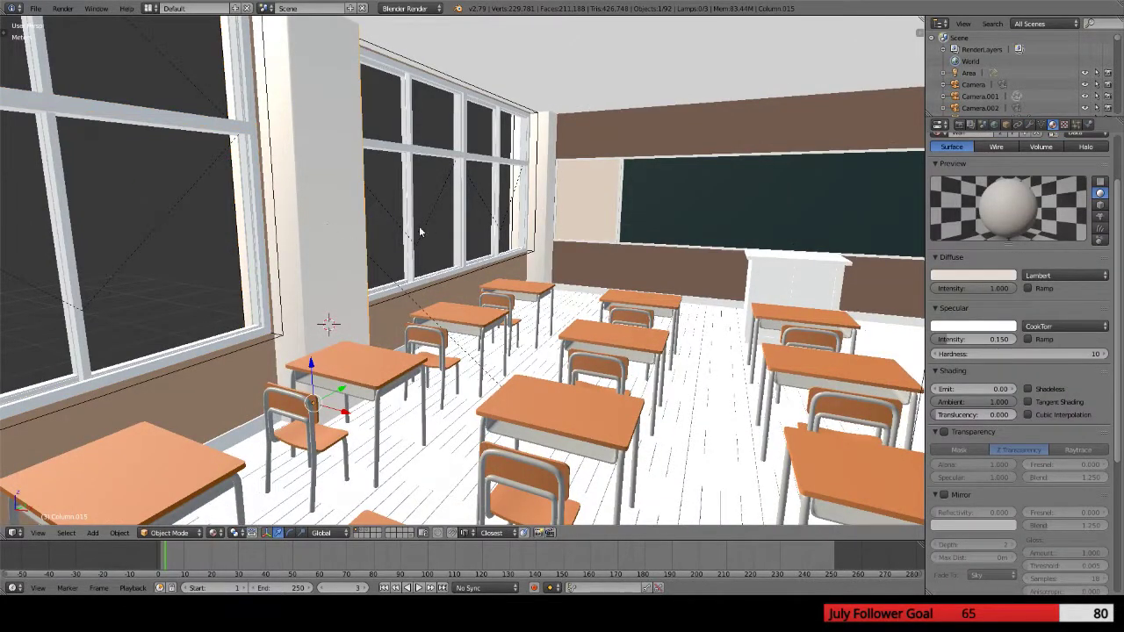
{"action": "key", "text": "Tab"}
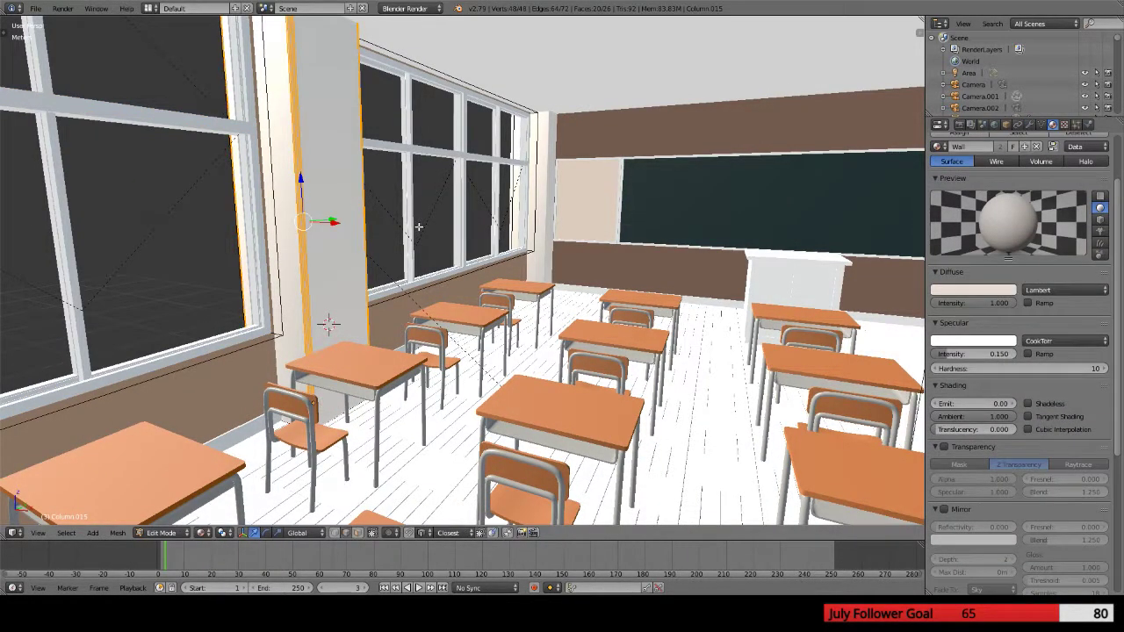
{"action": "right_click", "coordinate": [419, 226], "text": "shift"}
{"action": "key", "text": "Tab"}
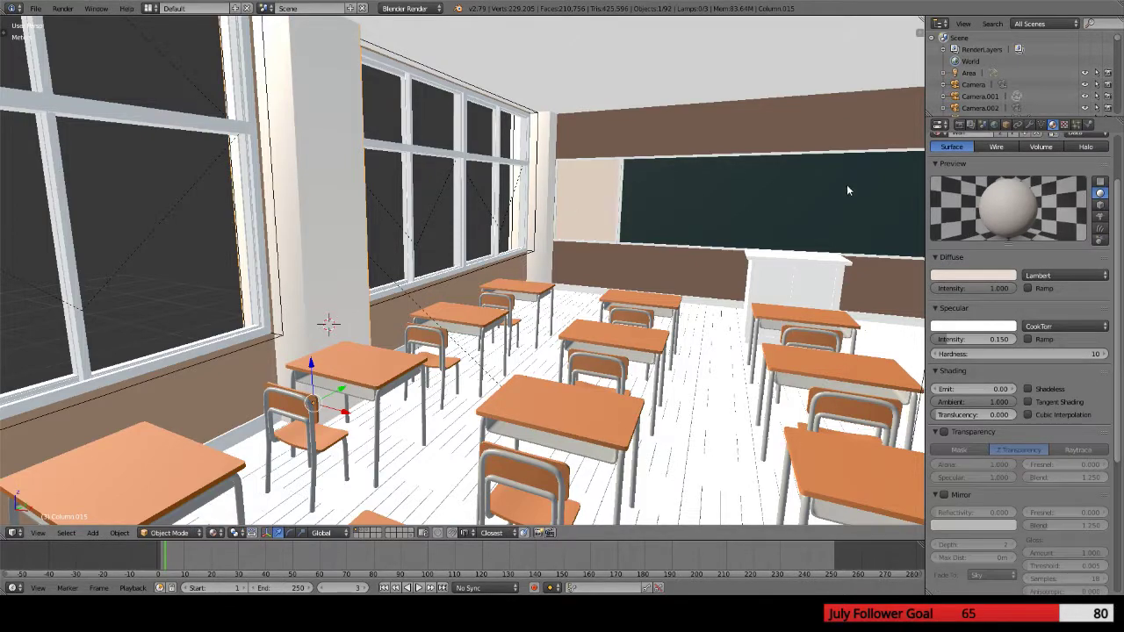
{"action": "left_click", "coordinate": [1029, 124]}
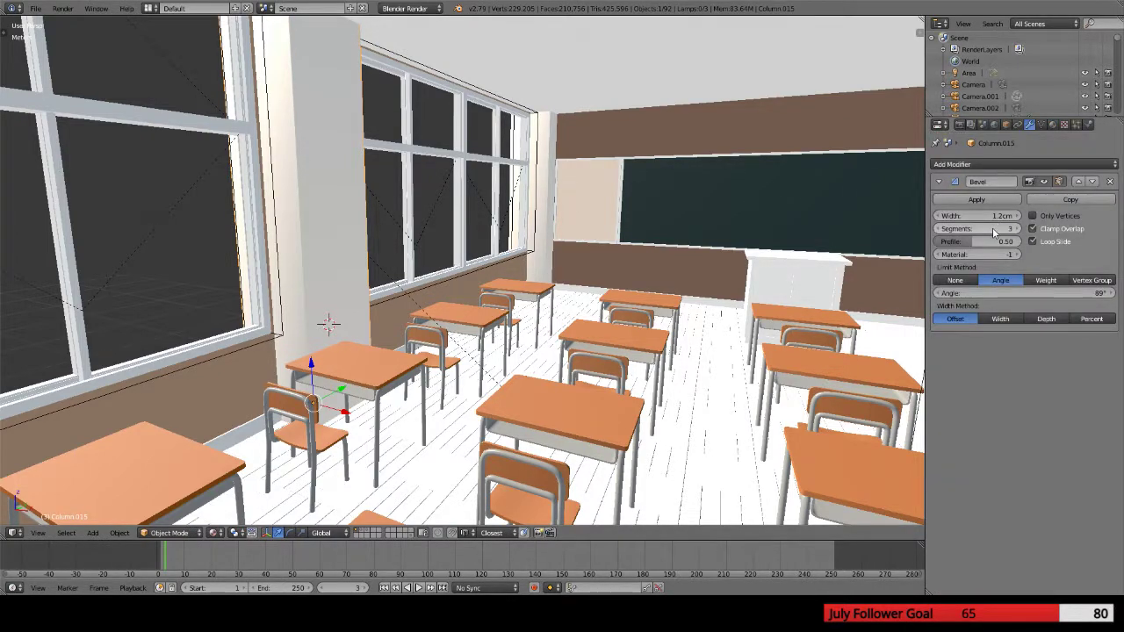
Tune the column's Bevel modifier width to 3.2 cm with 3 segments
{"action": "middle_click_drag", "start_coordinate": [561, 281], "coordinate": [351, 276]}
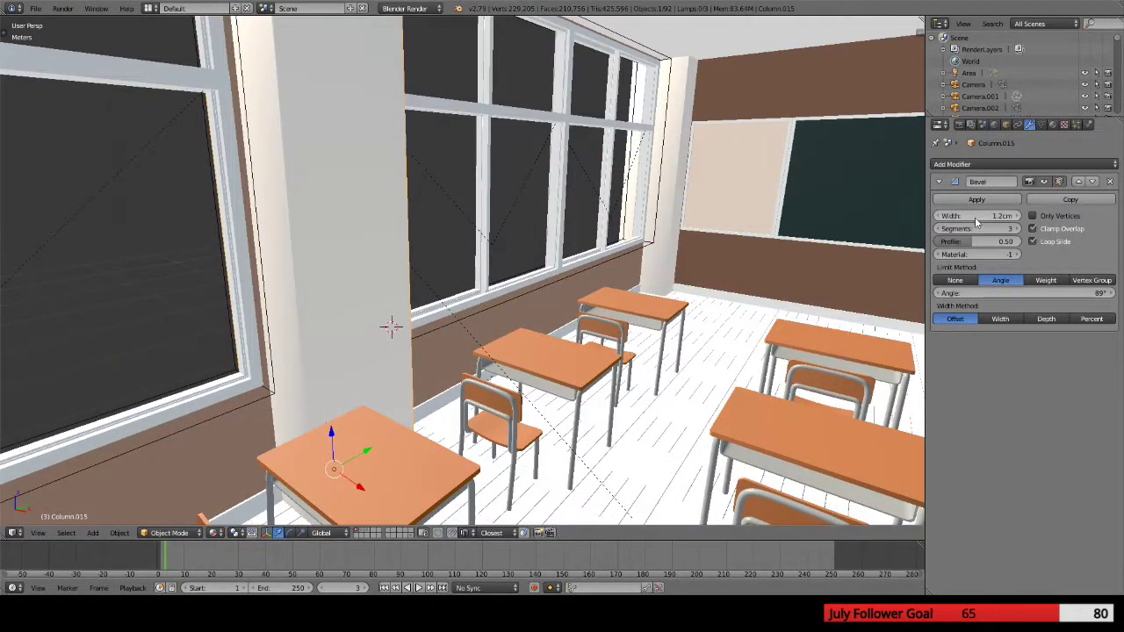
{"action": "mouse_move", "coordinate": [975, 216]}
{"action": "left_mouse_down"}
{"action": "mouse_move", "coordinate": [936, 216]}
{"action": "mouse_move", "coordinate": [1027, 216]}
{"action": "mouse_move", "coordinate": [943, 216]}
{"action": "left_mouse_up"}
{"action": "key", "text": "z"}
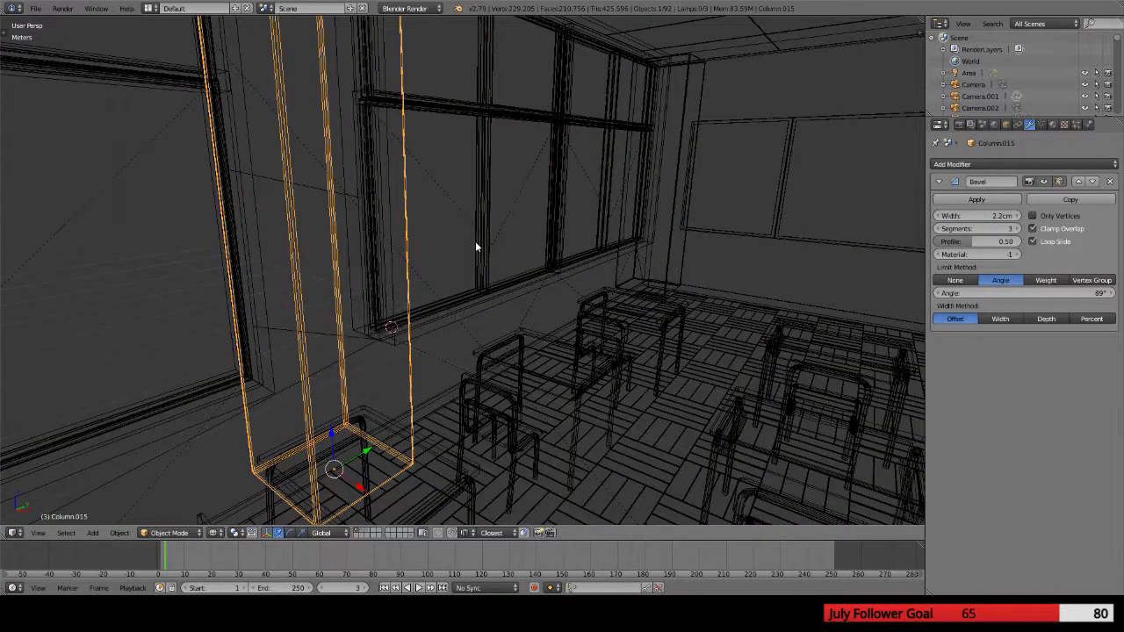
{"action": "key", "text": "z"}
{"action": "mouse_move", "coordinate": [477, 255]}
{"action": "middle_mouse_down"}
{"action": "mouse_move", "coordinate": [506, 260]}
{"action": "mouse_move", "coordinate": [618, 207]}
{"action": "mouse_move", "coordinate": [747, 219]}
{"action": "mouse_move", "coordinate": [527, 313]}
{"action": "mouse_move", "coordinate": [637, 293]}
{"action": "mouse_move", "coordinate": [322, 331]}
{"action": "mouse_move", "coordinate": [475, 309]}
{"action": "mouse_move", "coordinate": [463, 267]}
{"action": "mouse_move", "coordinate": [459, 303]}
{"action": "mouse_move", "coordinate": [481, 283]}
{"action": "middle_mouse_up"}
{"action": "scroll", "coordinate": [394, 320], "scroll_direction": "up", "scroll_amount": 2}
{"action": "scroll", "coordinate": [394, 319], "scroll_direction": "down", "scroll_amount": 8}
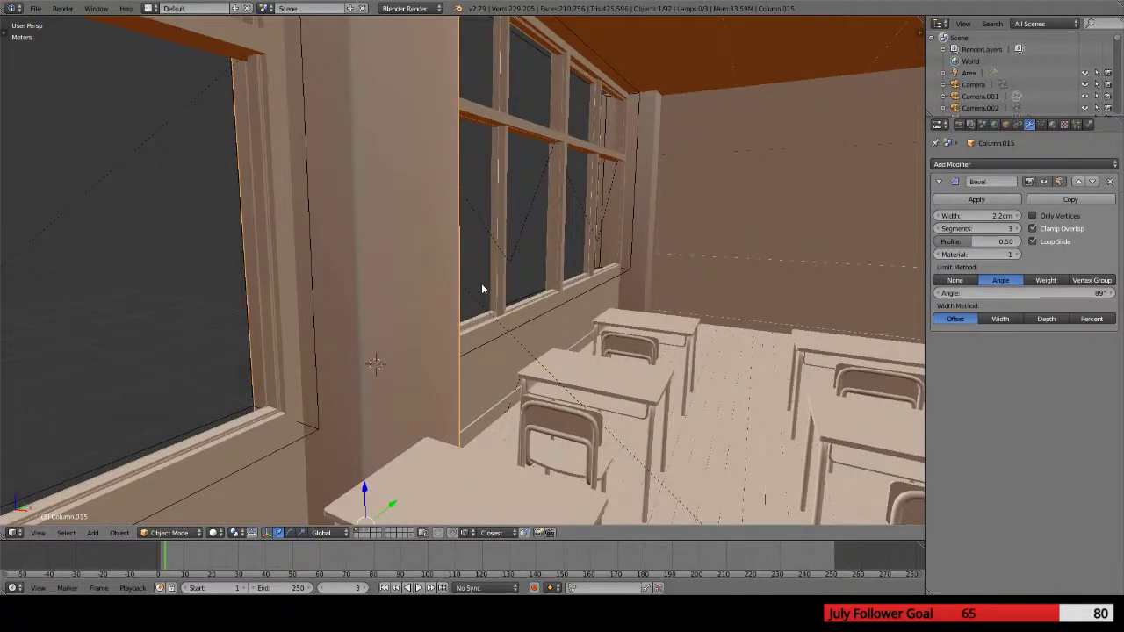
{"action": "scroll", "coordinate": [481, 283], "scroll_direction": "down", "scroll_amount": 2}
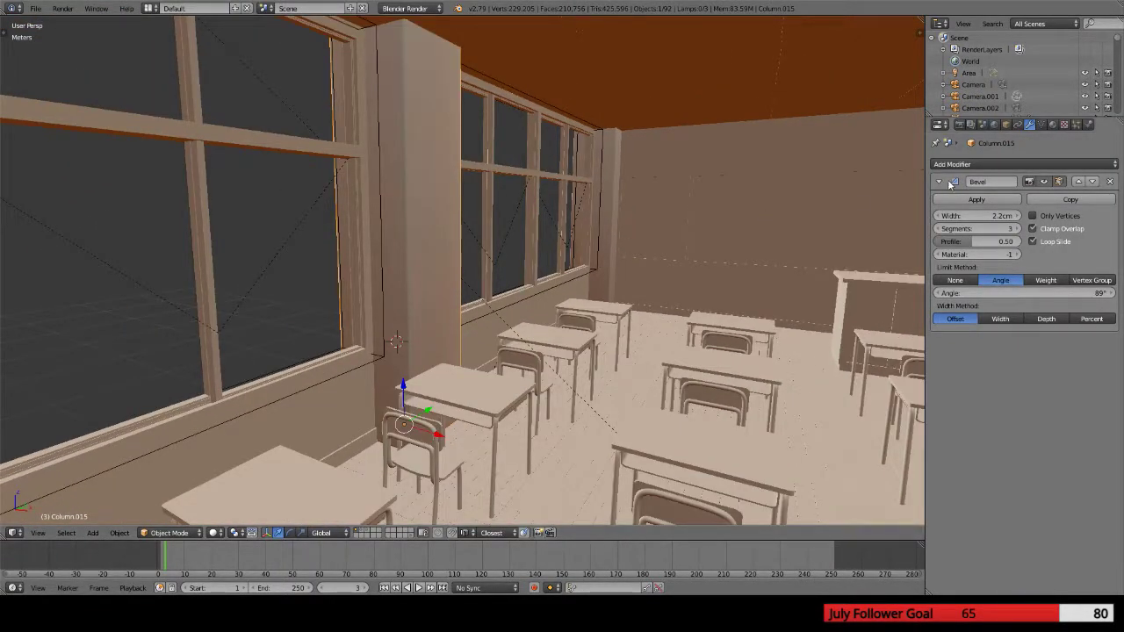
{"action": "mouse_move", "coordinate": [976, 215]}
{"action": "left_mouse_down"}
{"action": "mouse_move", "coordinate": [964, 215]}
{"action": "mouse_move", "coordinate": [988, 215]}
{"action": "mouse_move", "coordinate": [978, 214]}
{"action": "left_mouse_up"}
{"action": "key", "text": "KP_Decimal"}
Switch viewport shading to Material and render the classroom
{"action": "scroll", "coordinate": [592, 311], "scroll_direction": "down", "scroll_amount": 10}
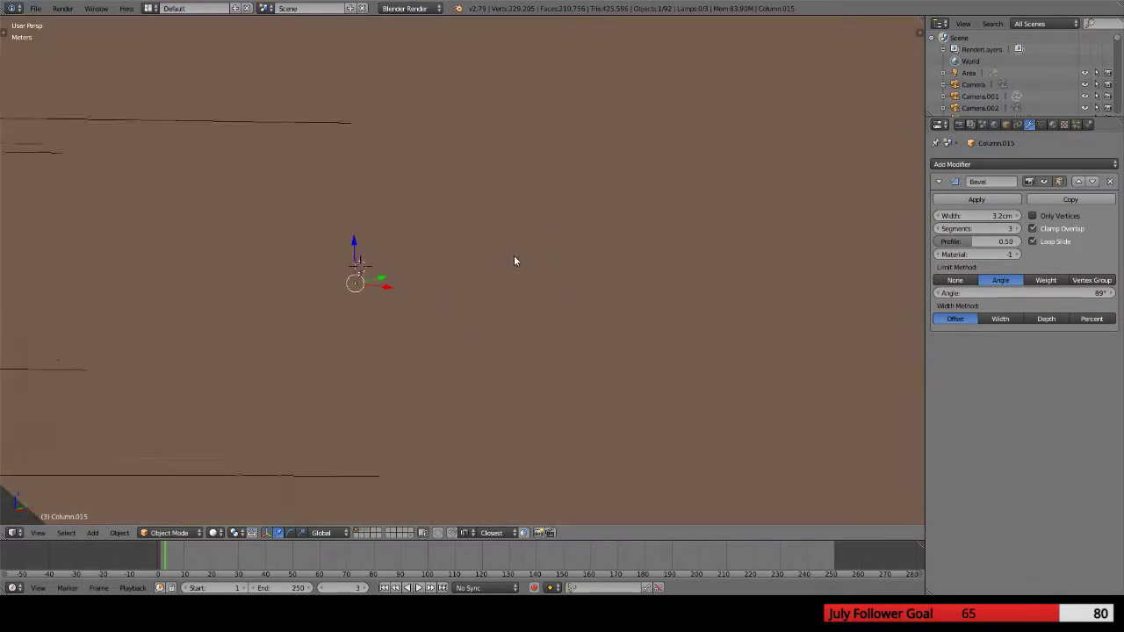
{"action": "scroll", "coordinate": [605, 300], "scroll_direction": "down", "scroll_amount": 4}
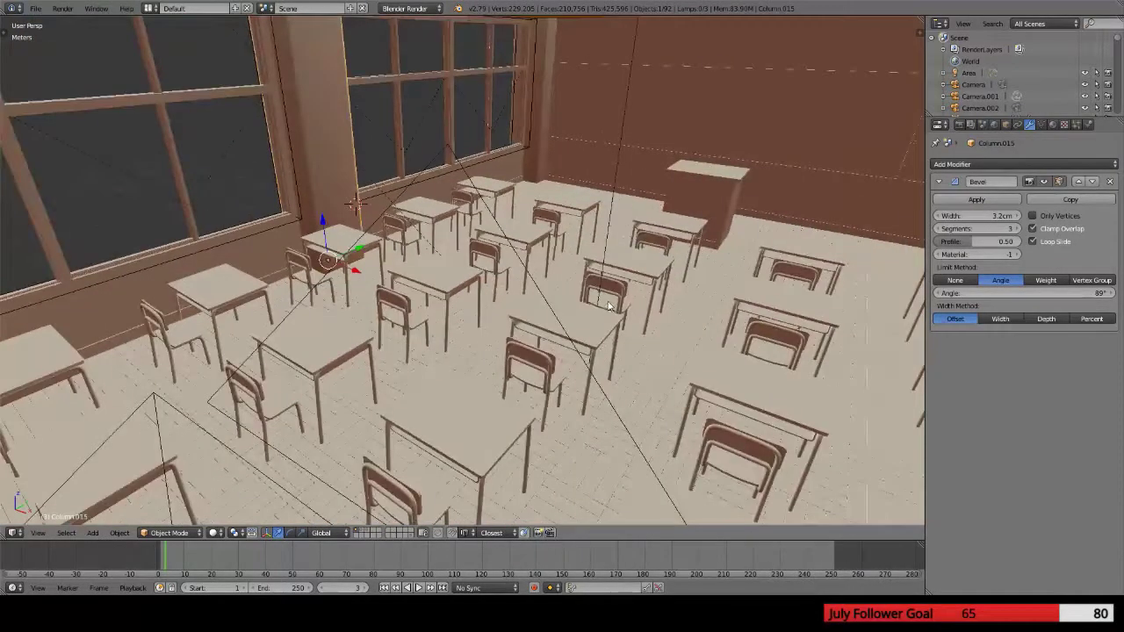
{"action": "left_click", "coordinate": [196, 534]}
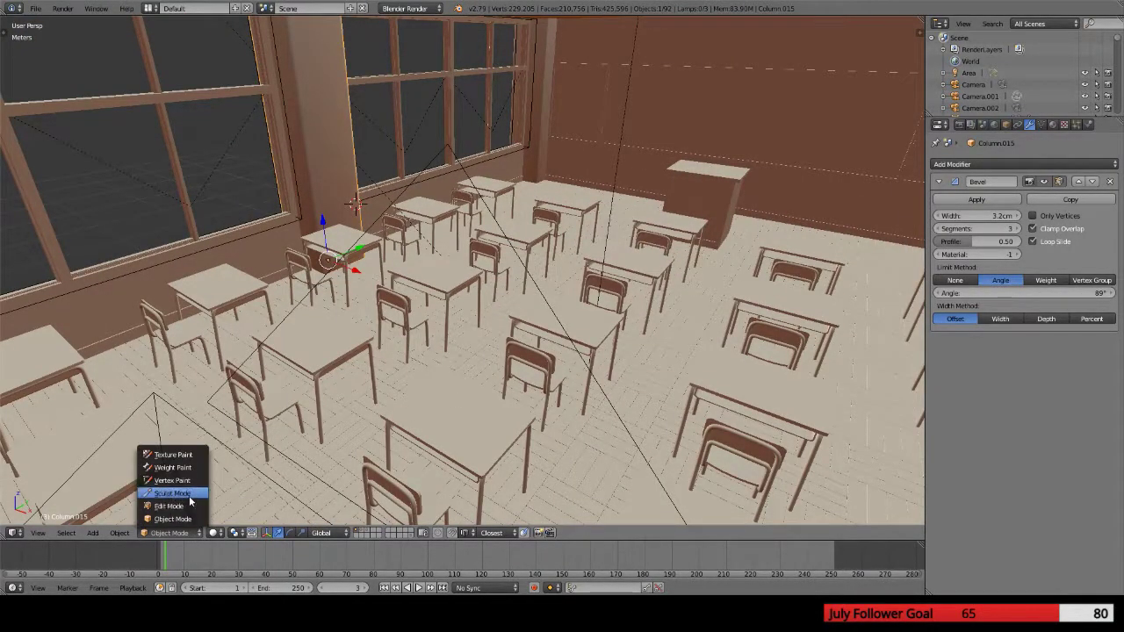
{"action": "left_click", "coordinate": [213, 533]}
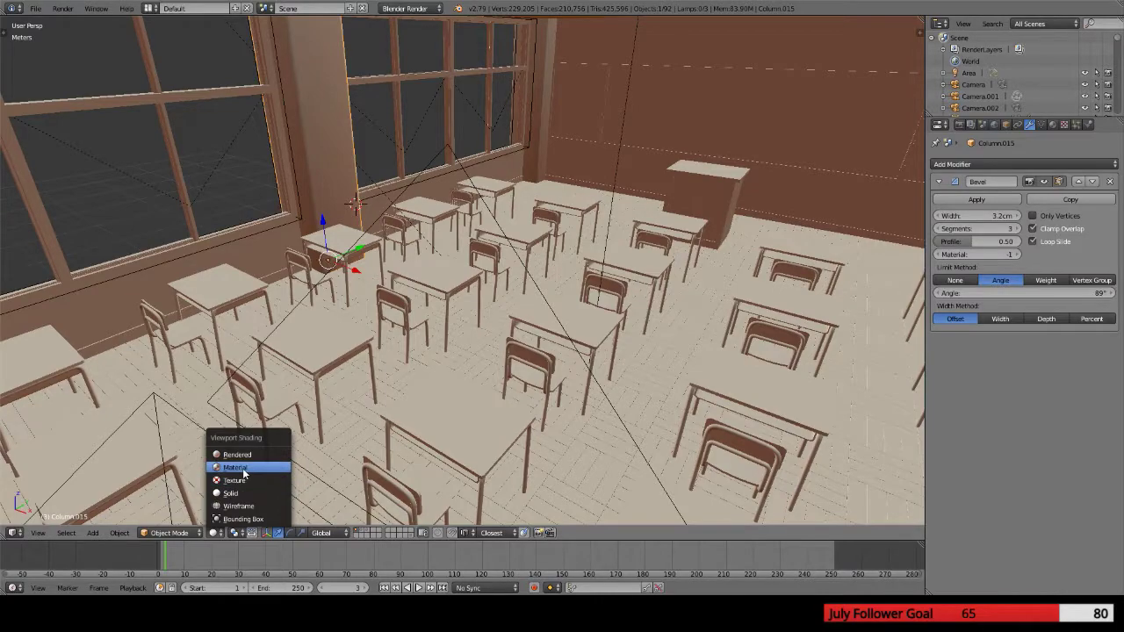
{"action": "left_click", "coordinate": [244, 468]}
{"action": "mouse_move", "coordinate": [332, 415]}
{"action": "middle_mouse_down"}
{"action": "mouse_move", "coordinate": [360, 397]}
{"action": "mouse_move", "coordinate": [328, 407]}
{"action": "middle_mouse_up"}
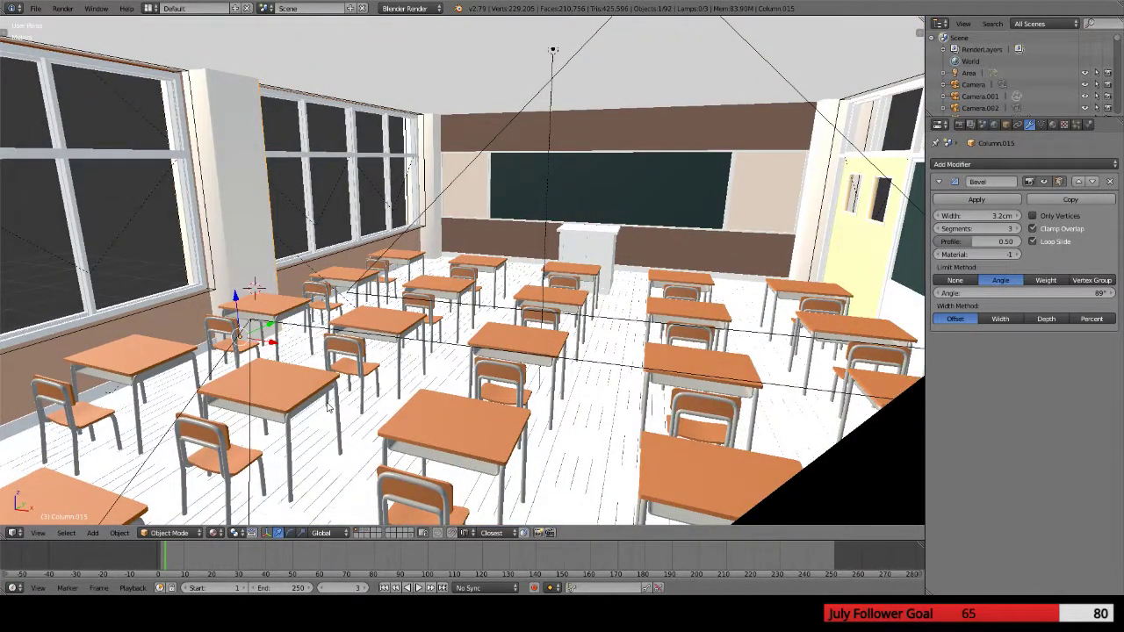
{"action": "key", "text": "F12"}
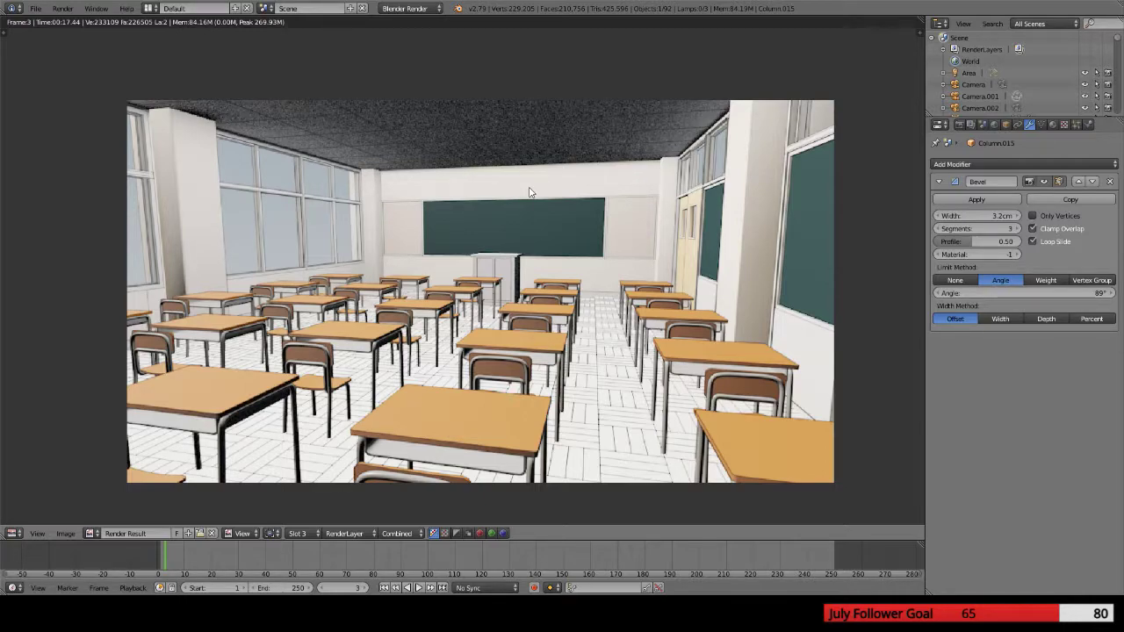
Select the Room mesh, enter Edit Mode and briefly isolate it in local view
{"action": "key", "text": "Escape"}
{"action": "right_click", "coordinate": [532, 130]}
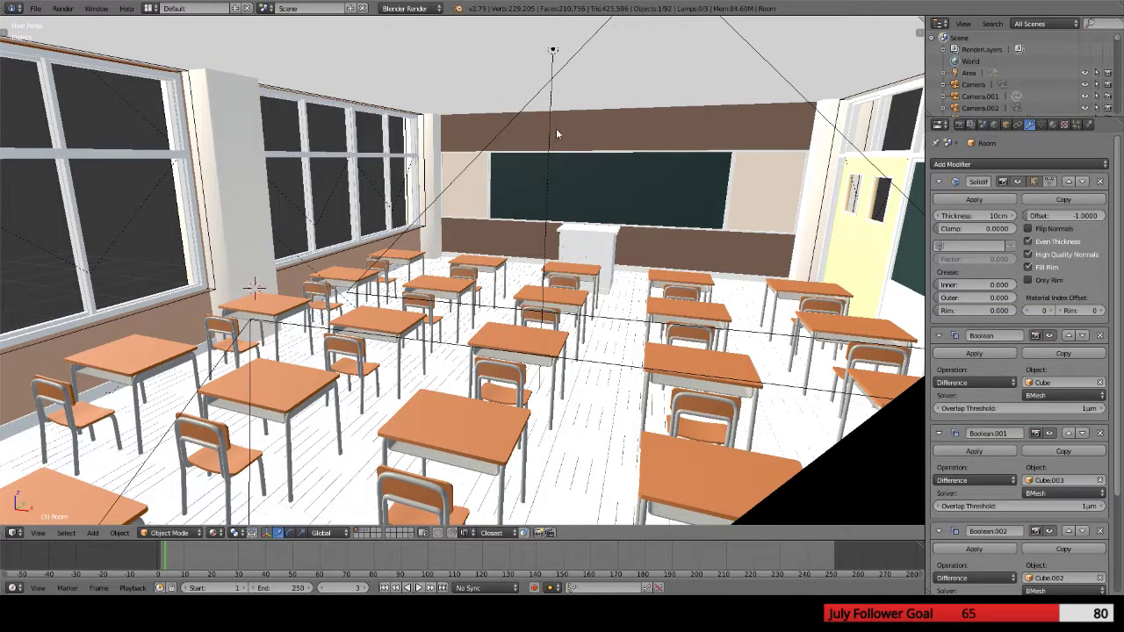
{"action": "middle_click_drag", "start_coordinate": [453, 217], "coordinate": [464, 231]}
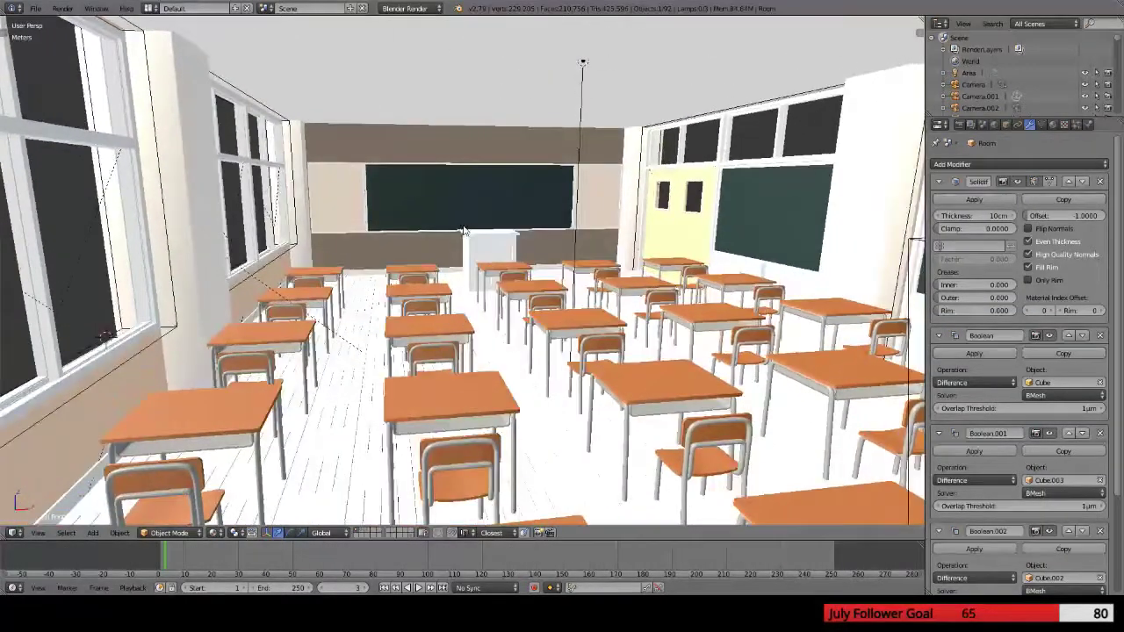
{"action": "key", "text": "Tab"}
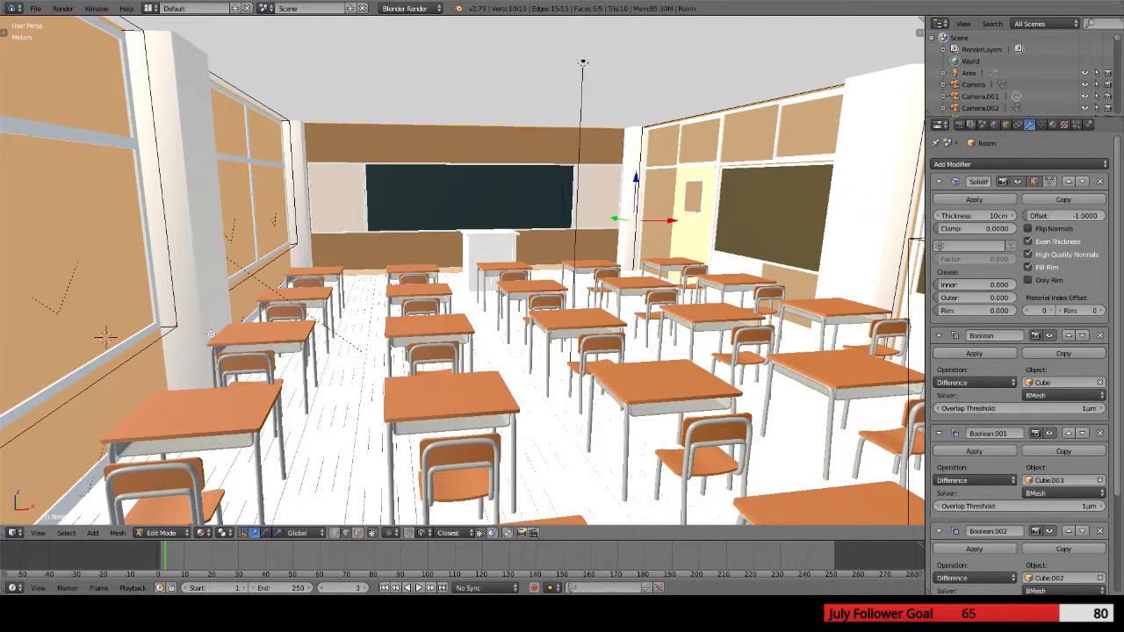
{"action": "key", "text": "KP_Divide"}
{"action": "middle_click_drag", "start_coordinate": [445, 286], "coordinate": [360, 325]}
{"action": "key", "text": "KP_Divide"}
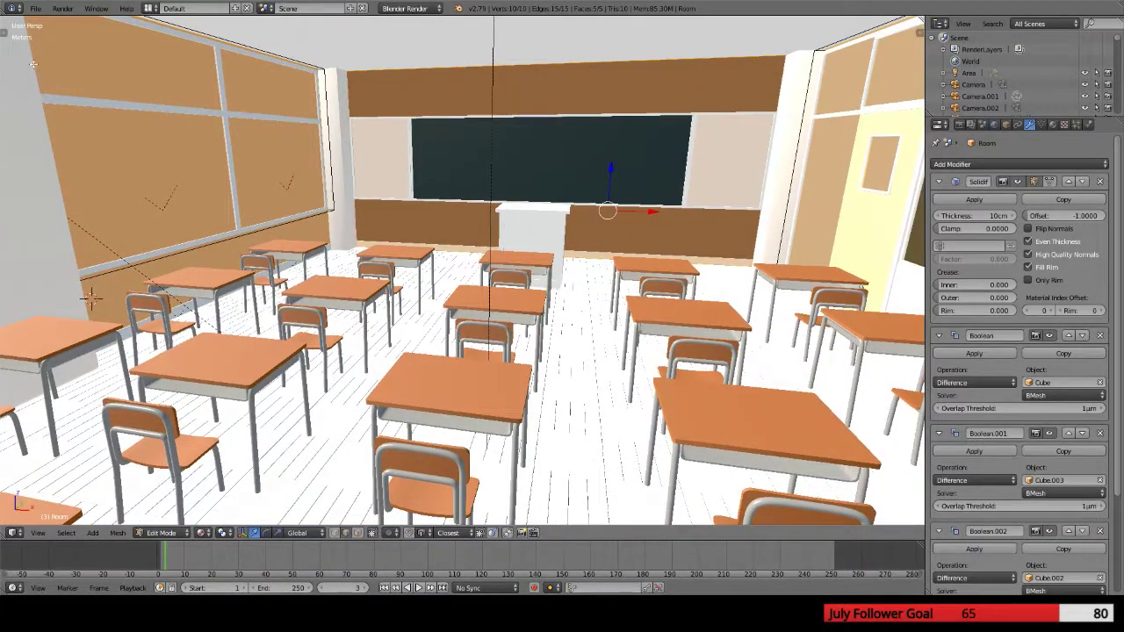
Check the Shading/UVs options in the Tool Shelf, then test-render and cancel
{"action": "left_click", "coordinate": [4, 37]}
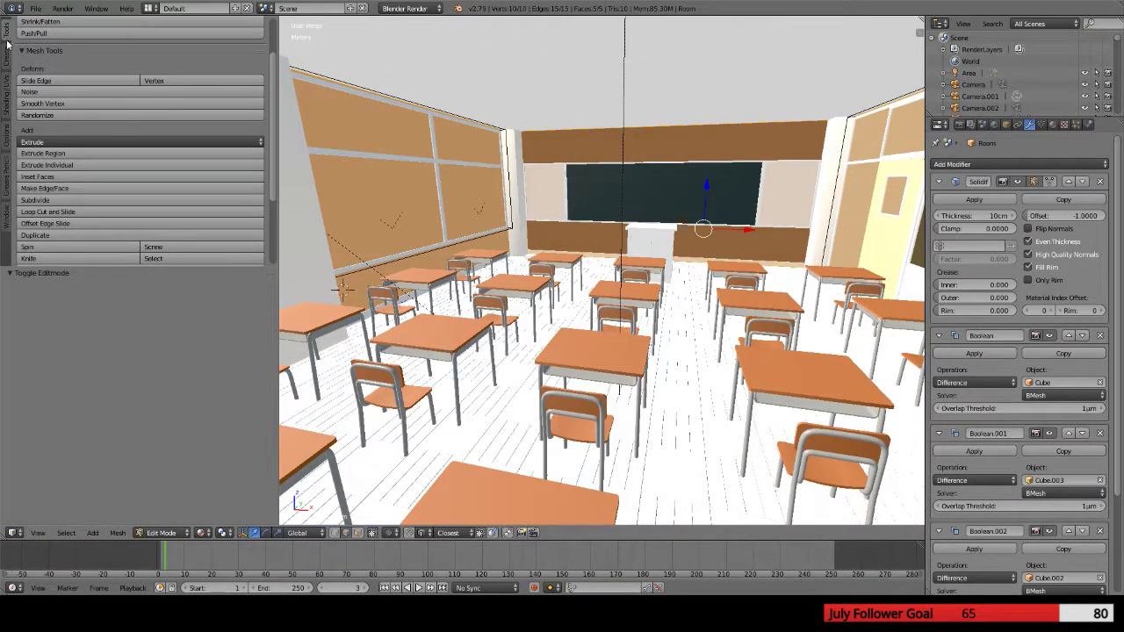
{"action": "left_click", "coordinate": [7, 84]}
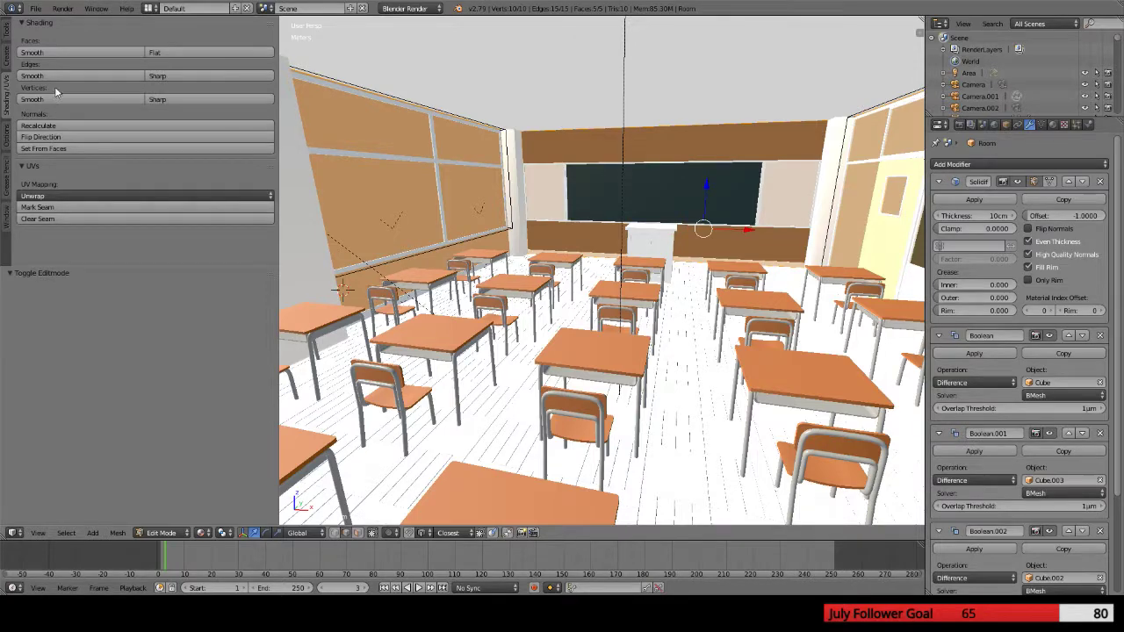
{"action": "key", "text": "Tab"}
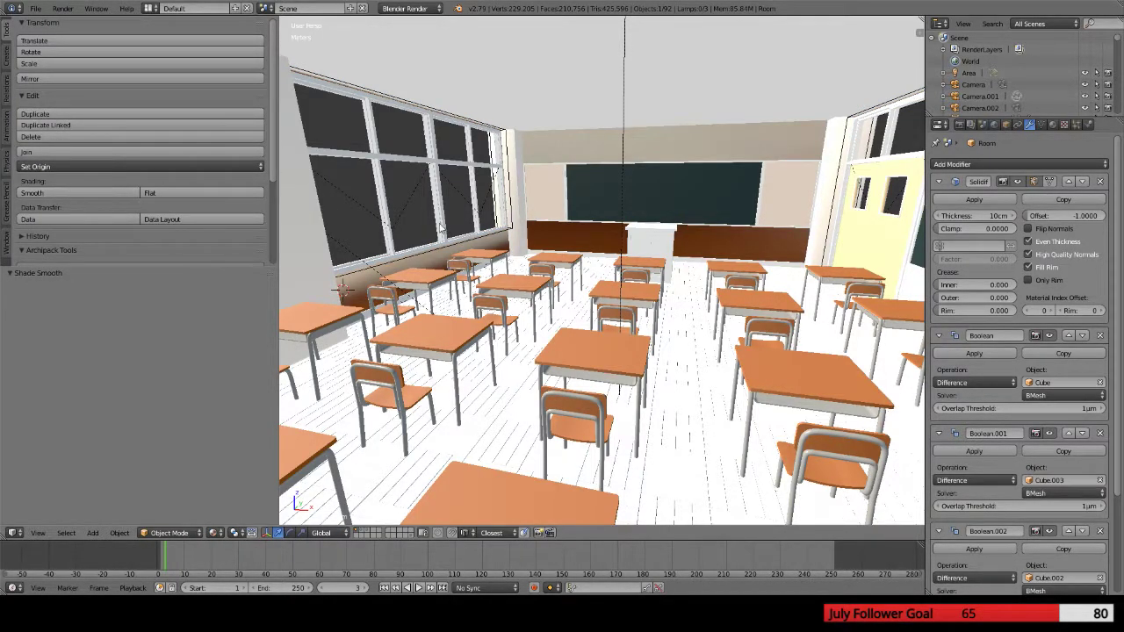
{"action": "key", "text": "Tab"}
{"action": "key", "text": "Tab"}
{"action": "key", "text": "Tab"}
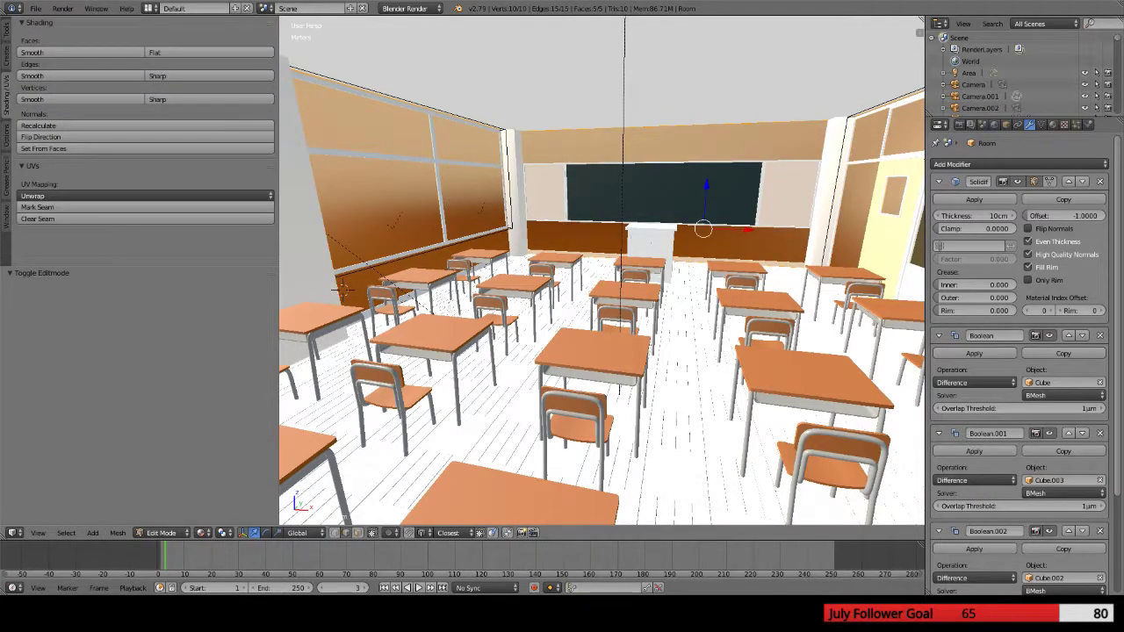
{"action": "key", "text": "F12"}
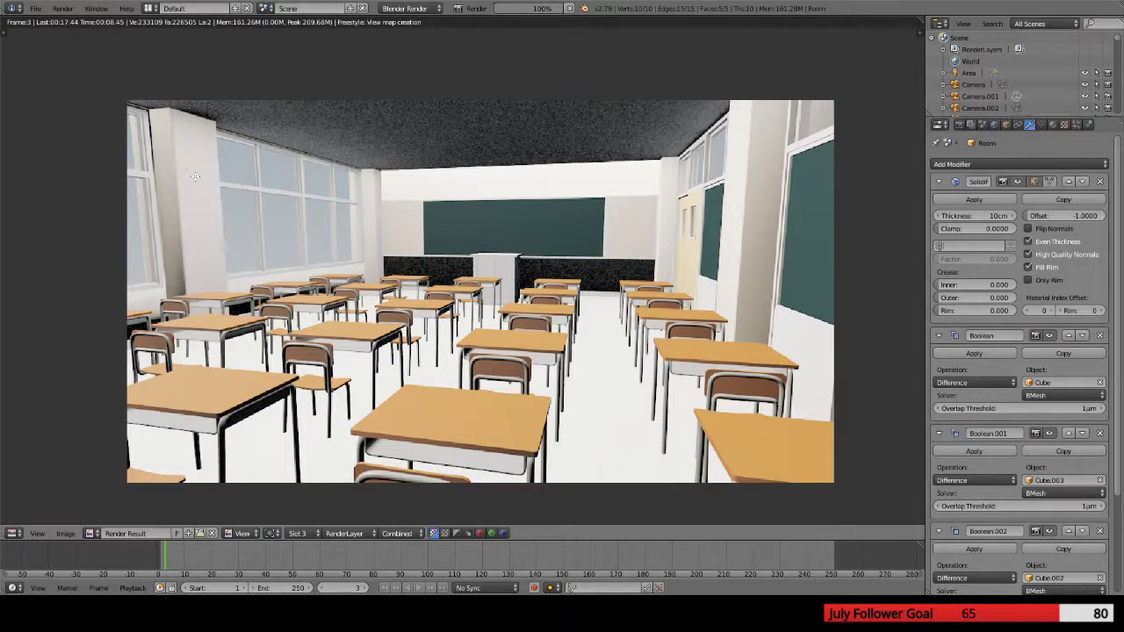
{"action": "key", "text": "Escape"}
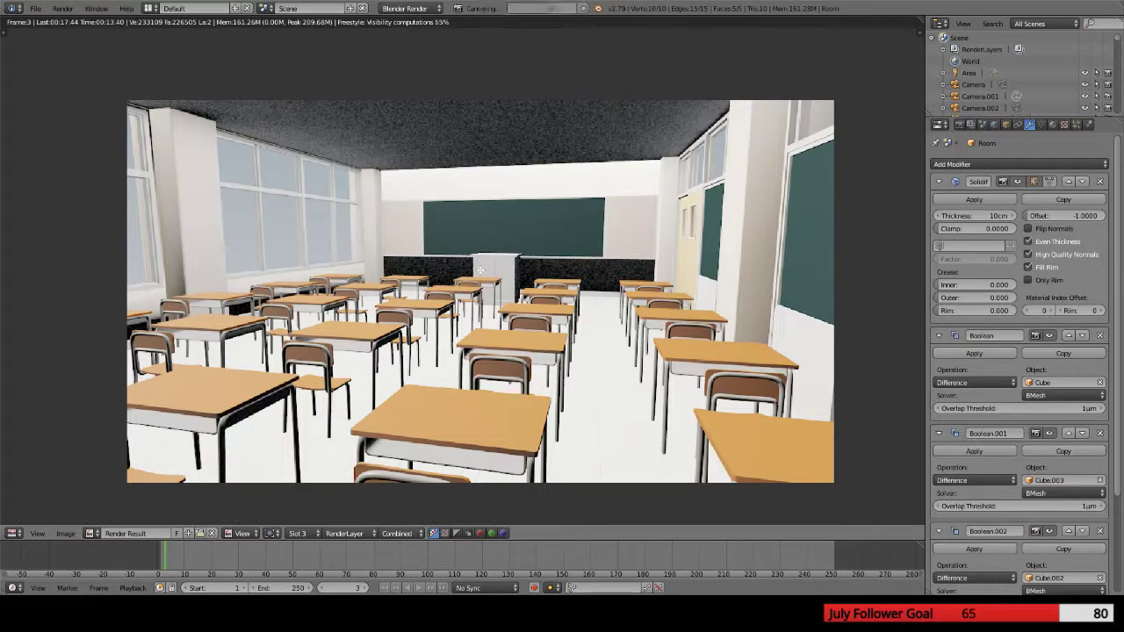
{"action": "key", "text": "Escape"}
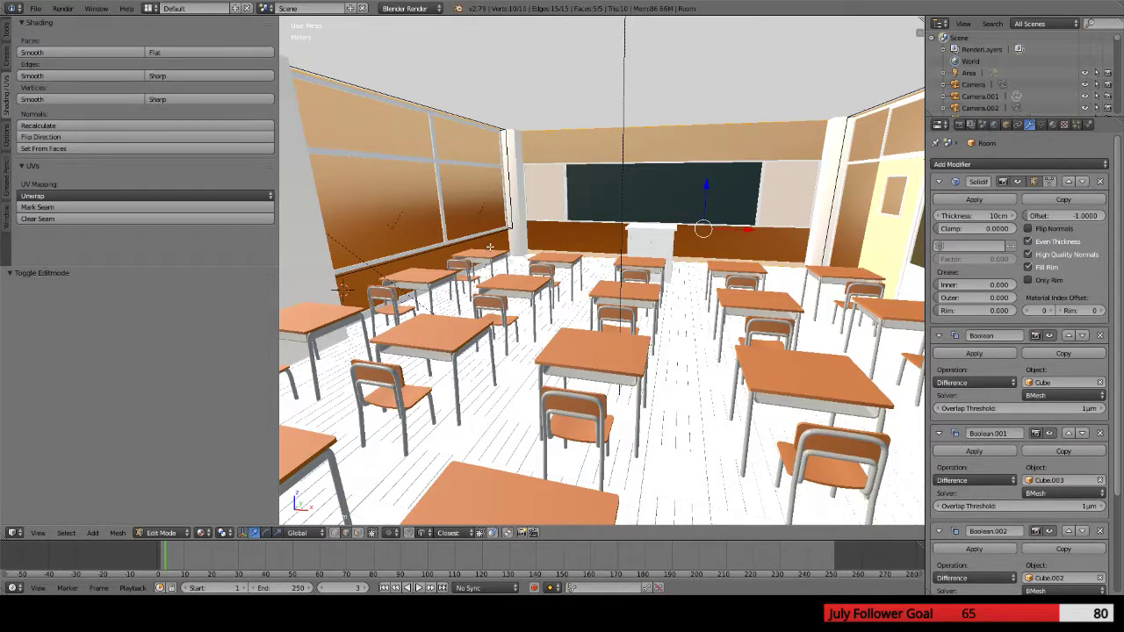
Apply Shade Flat to the Room in Object Mode and orbit back to the door and blackboard
{"action": "key", "text": "Tab"}
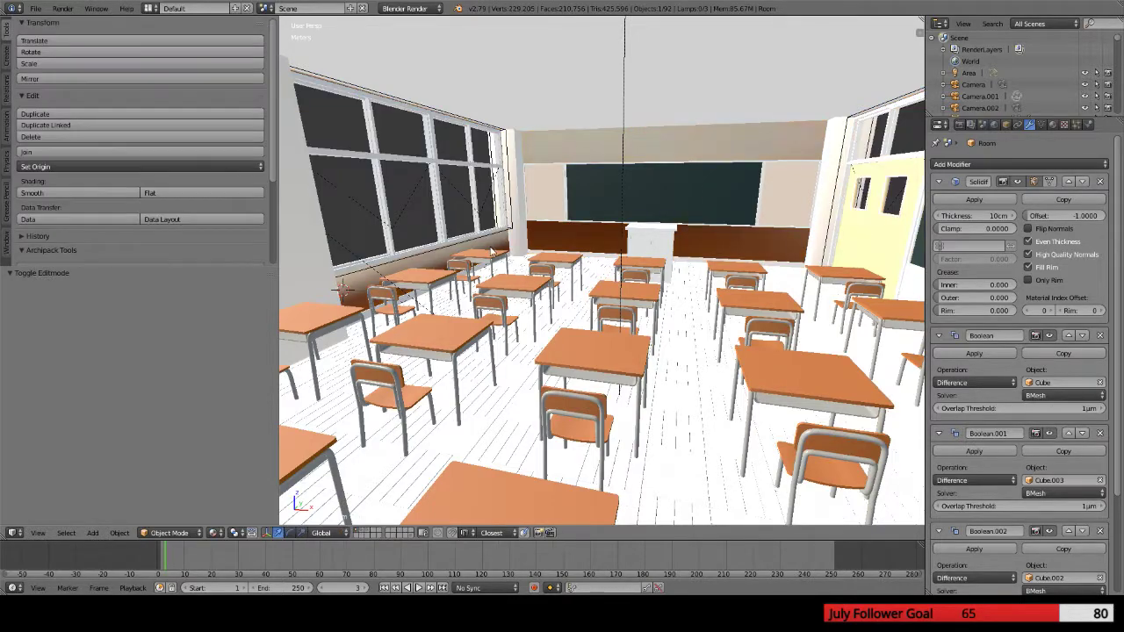
{"action": "left_click", "coordinate": [175, 193]}
{"action": "scroll", "coordinate": [588, 250], "scroll_direction": "up", "scroll_amount": 5}
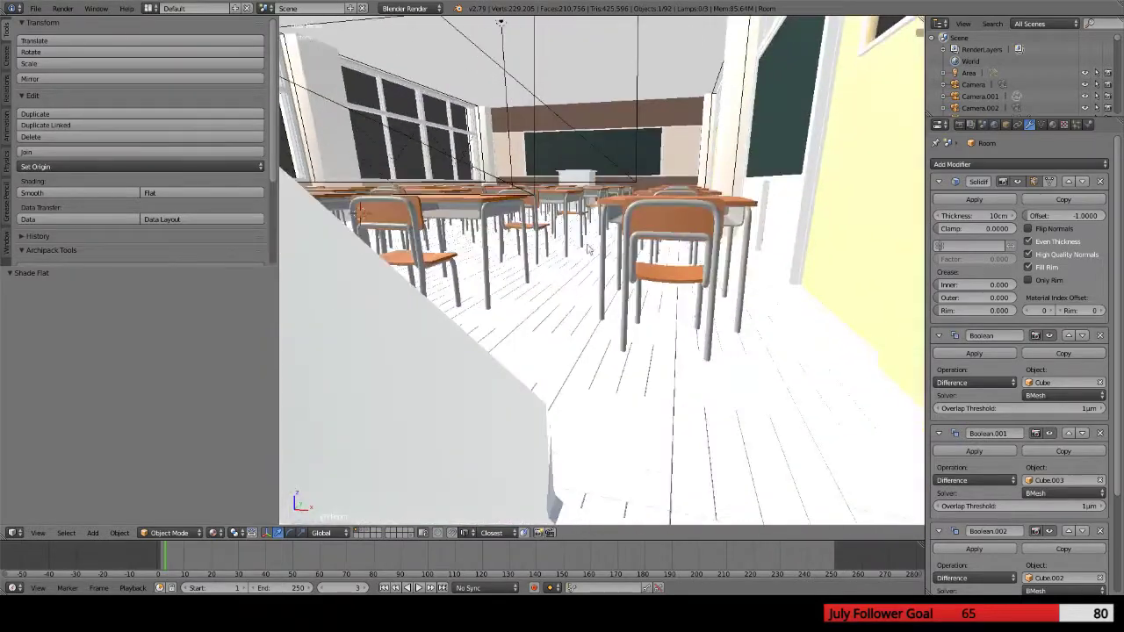
{"action": "middle_click_drag", "start_coordinate": [588, 250], "coordinate": [713, 185]}
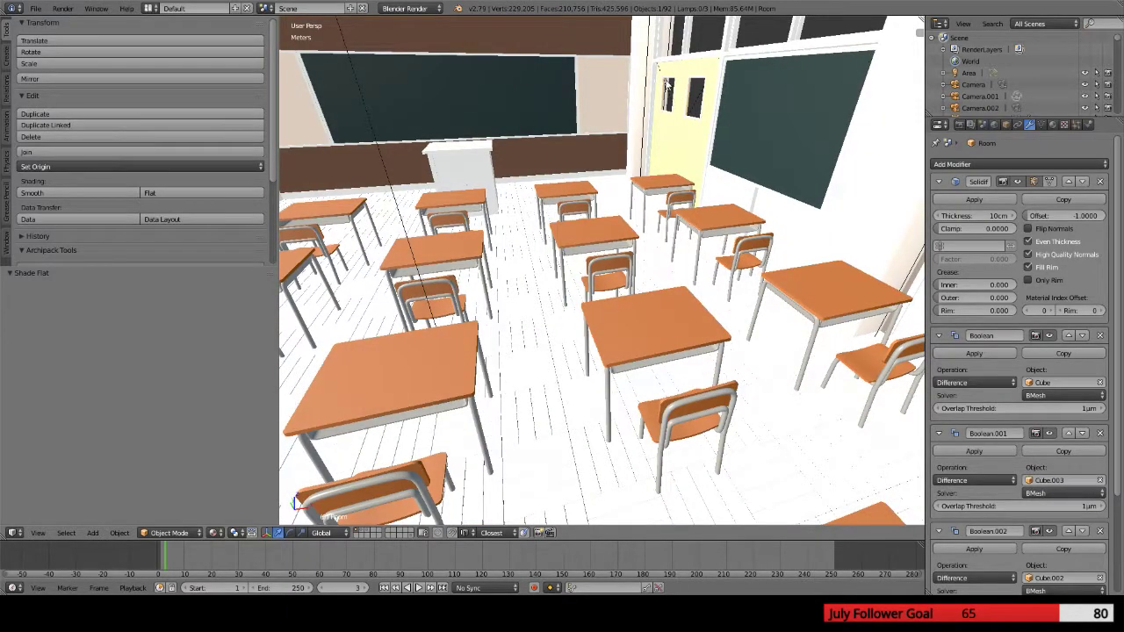
{"action": "middle_click_drag", "start_coordinate": [657, 127], "coordinate": [594, 274]}
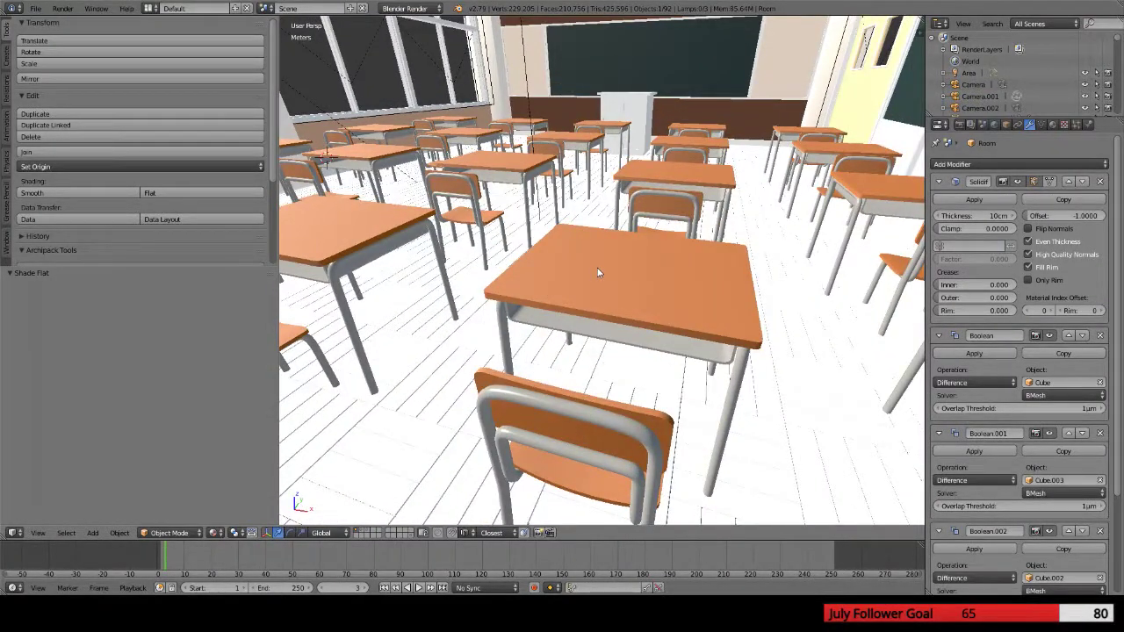
Select a desk and shift its Desk diffuse hue from 0.077 to 0.085 in HSV
{"action": "right_click", "coordinate": [597, 269]}
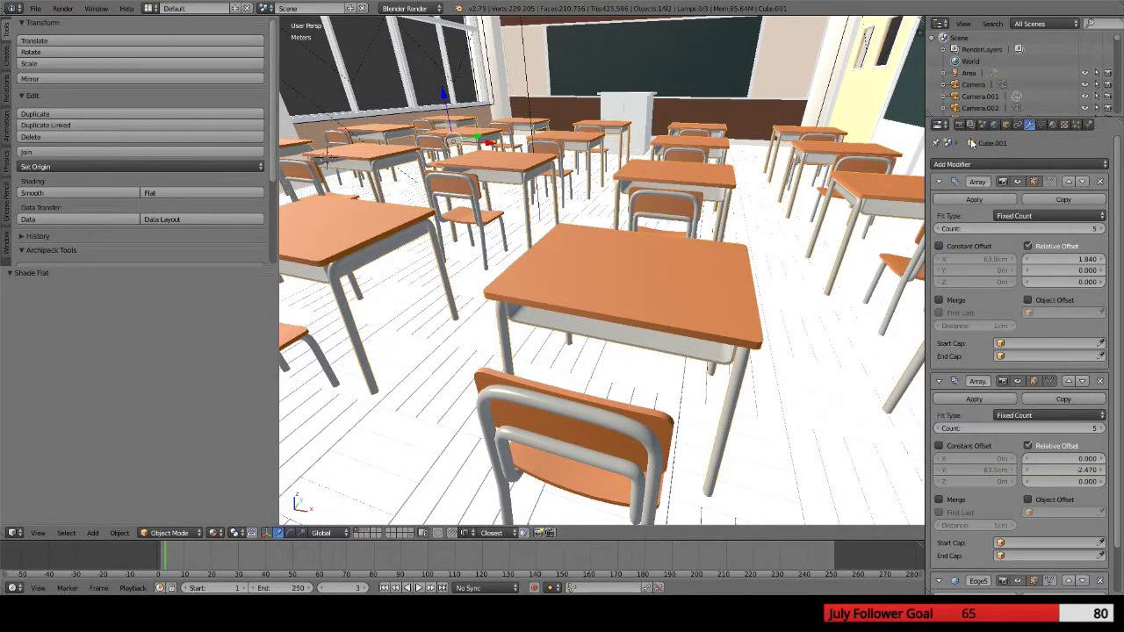
{"action": "left_click", "coordinate": [1054, 125]}
{"action": "left_click", "coordinate": [992, 305]}
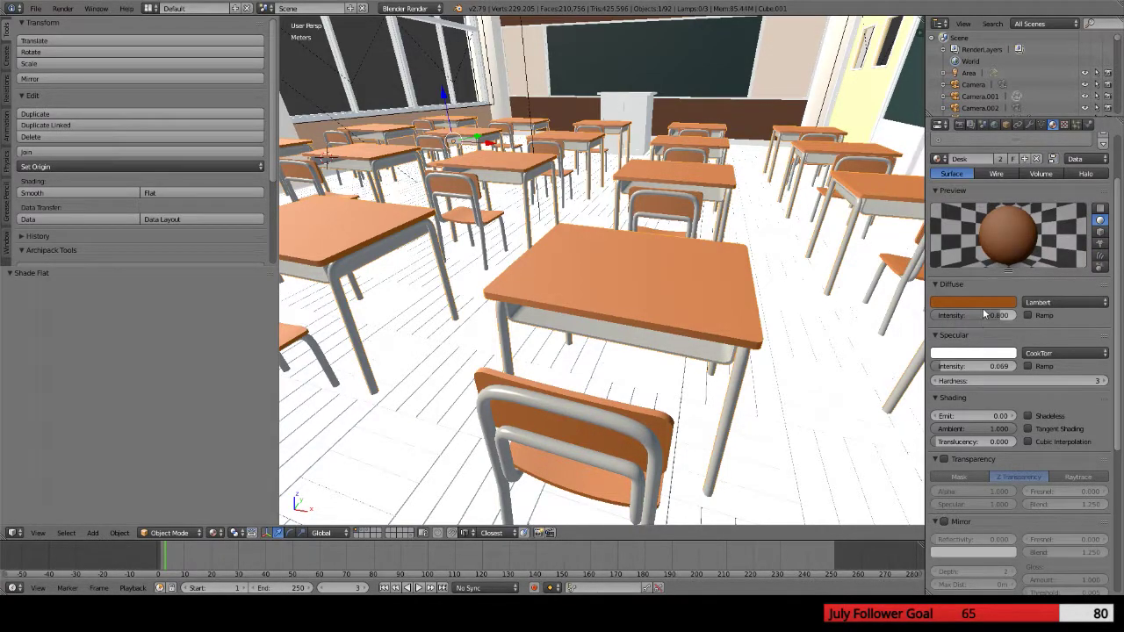
{"action": "left_click", "coordinate": [982, 302]}
{"action": "left_click", "coordinate": [954, 244]}
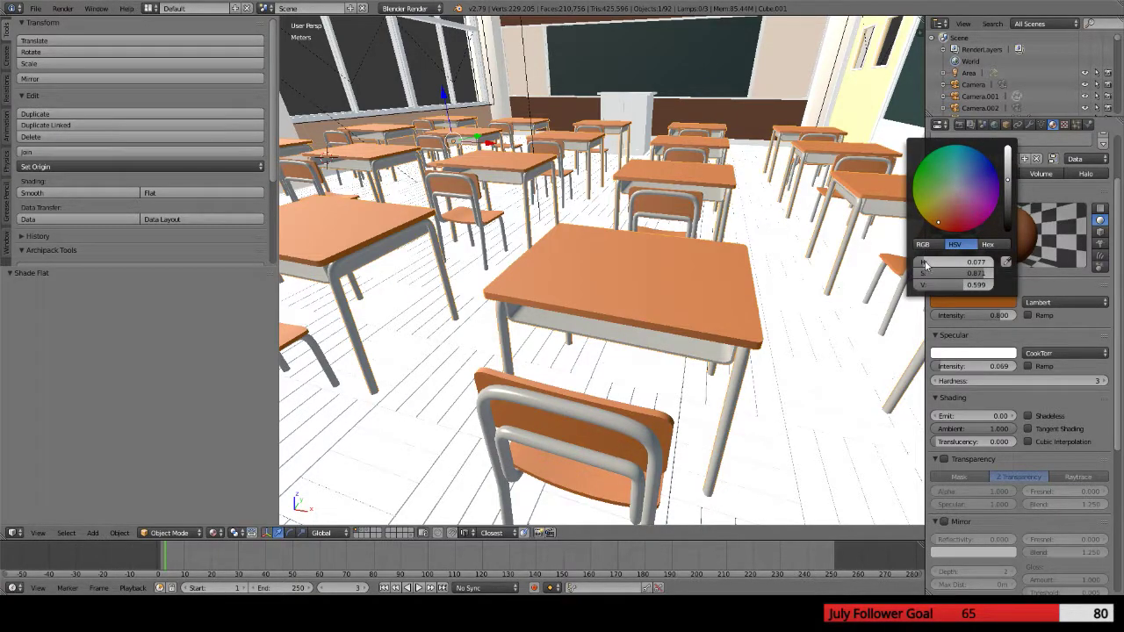
{"action": "left_click_drag", "start_coordinate": [953, 261], "coordinate": [958, 261]}
Lower the Desk material's diffuse value to 0.560 to darken the desks
{"action": "left_click_drag", "start_coordinate": [954, 285], "coordinate": [947, 284]}
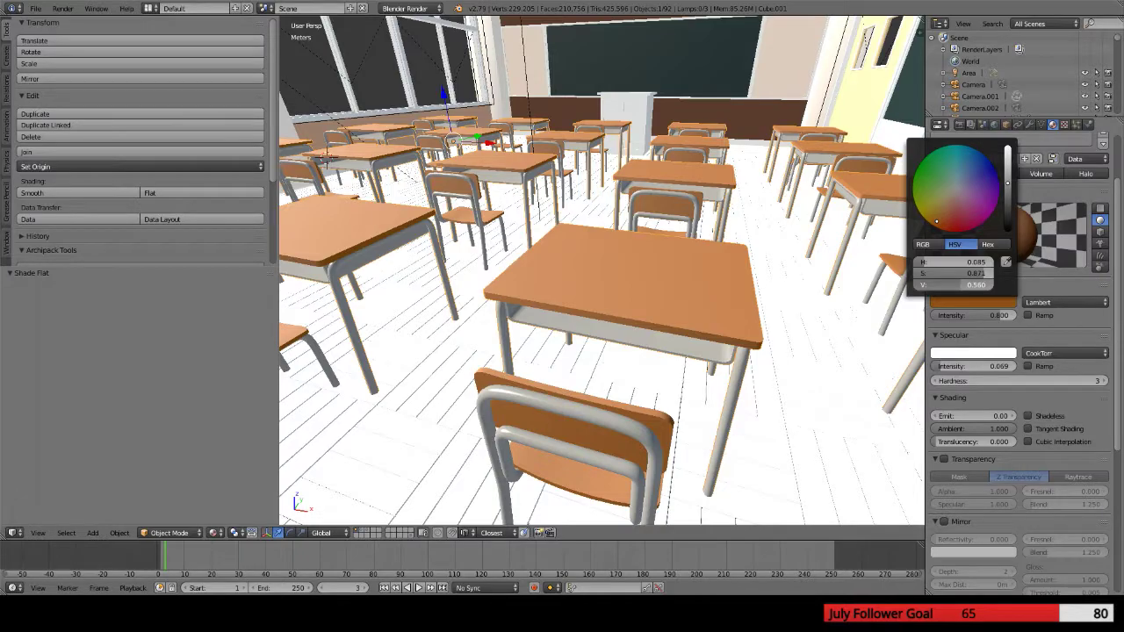
{"action": "scroll", "coordinate": [602, 293], "scroll_direction": "up", "scroll_amount": 5}
{"action": "scroll", "coordinate": [602, 296], "scroll_direction": "down", "scroll_amount": 6}
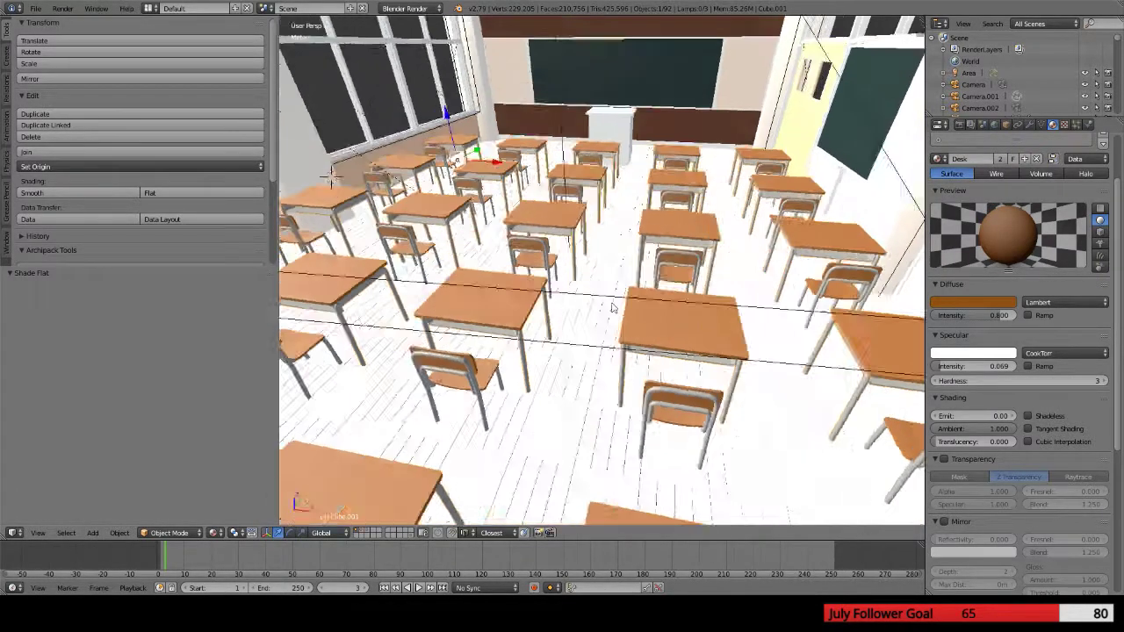
{"action": "scroll", "coordinate": [644, 307], "scroll_direction": "up", "scroll_amount": 2}
{"action": "scroll", "coordinate": [643, 308], "scroll_direction": "up", "scroll_amount": 4}
{"action": "scroll", "coordinate": [643, 307], "scroll_direction": "down", "scroll_amount": 3}
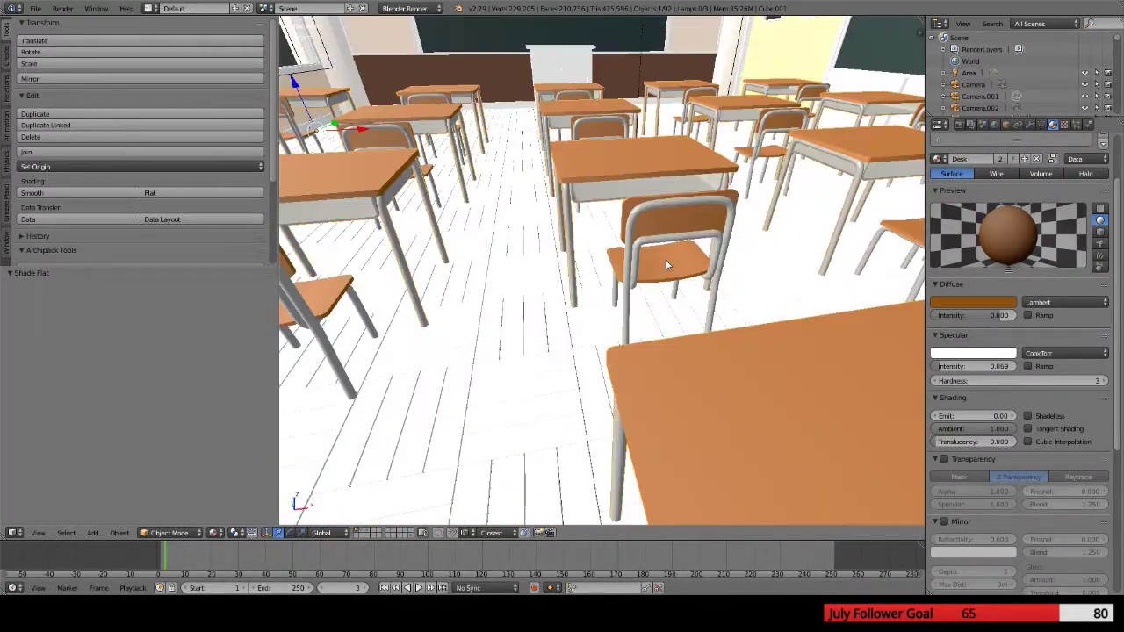
Orbit and zoom the classroom to inspect the window wall and teacher's desk
{"action": "middle_click_drag", "start_coordinate": [691, 319], "coordinate": [654, 327]}
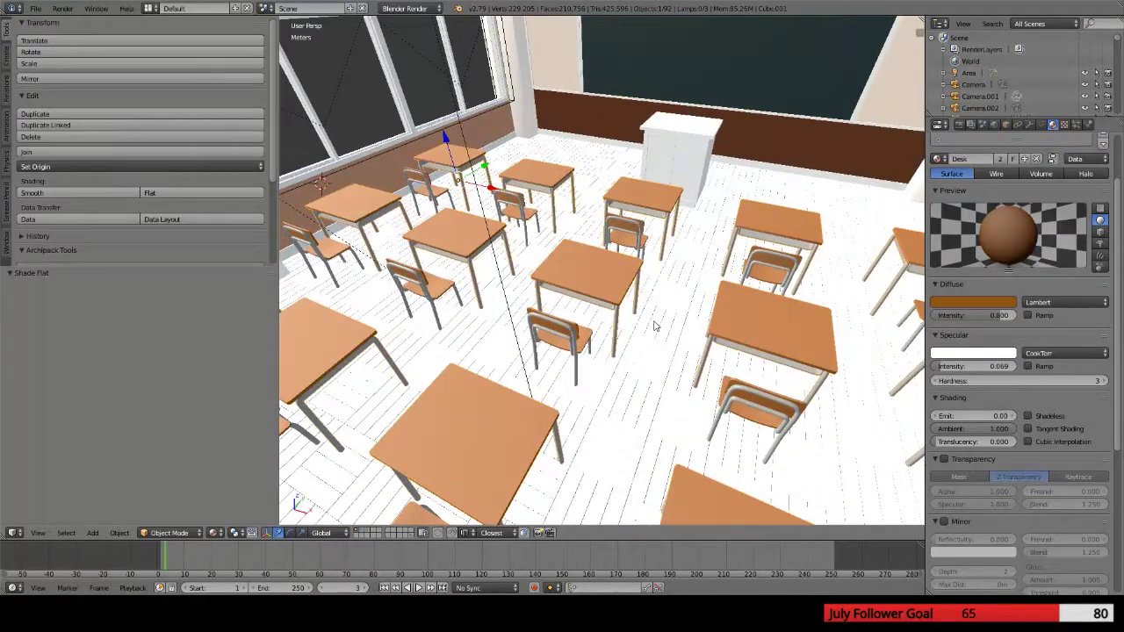
{"action": "scroll", "coordinate": [655, 326], "scroll_direction": "up", "scroll_amount": 4}
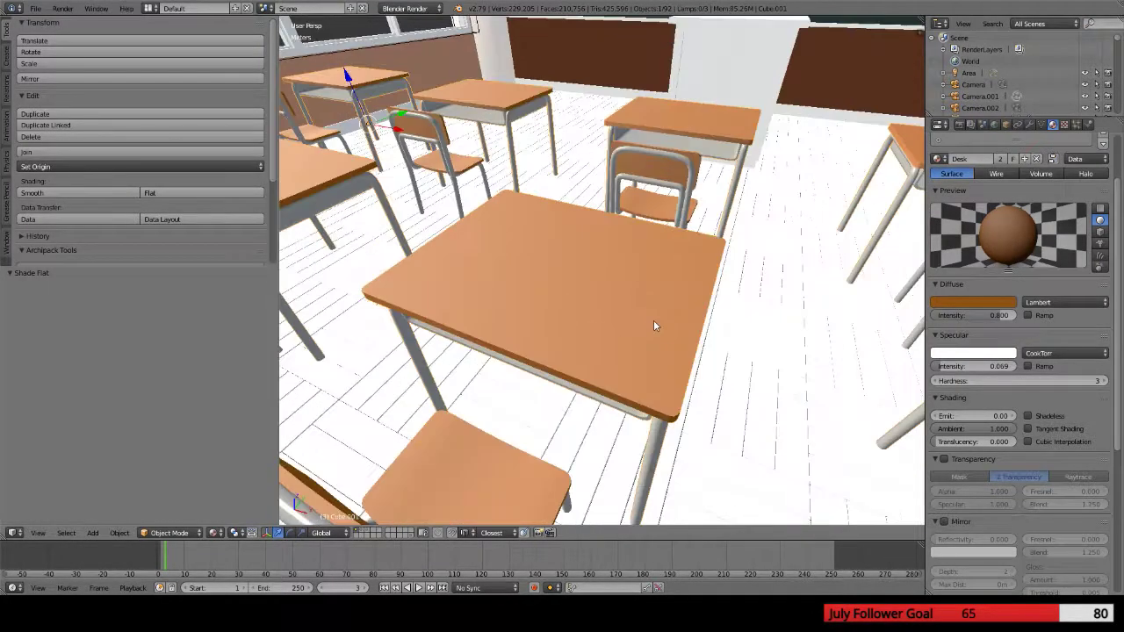
{"action": "scroll", "coordinate": [655, 326], "scroll_direction": "down", "scroll_amount": 3}
{"action": "scroll", "coordinate": [641, 347], "scroll_direction": "up", "scroll_amount": 2}
{"action": "scroll", "coordinate": [639, 354], "scroll_direction": "down", "scroll_amount": 2}
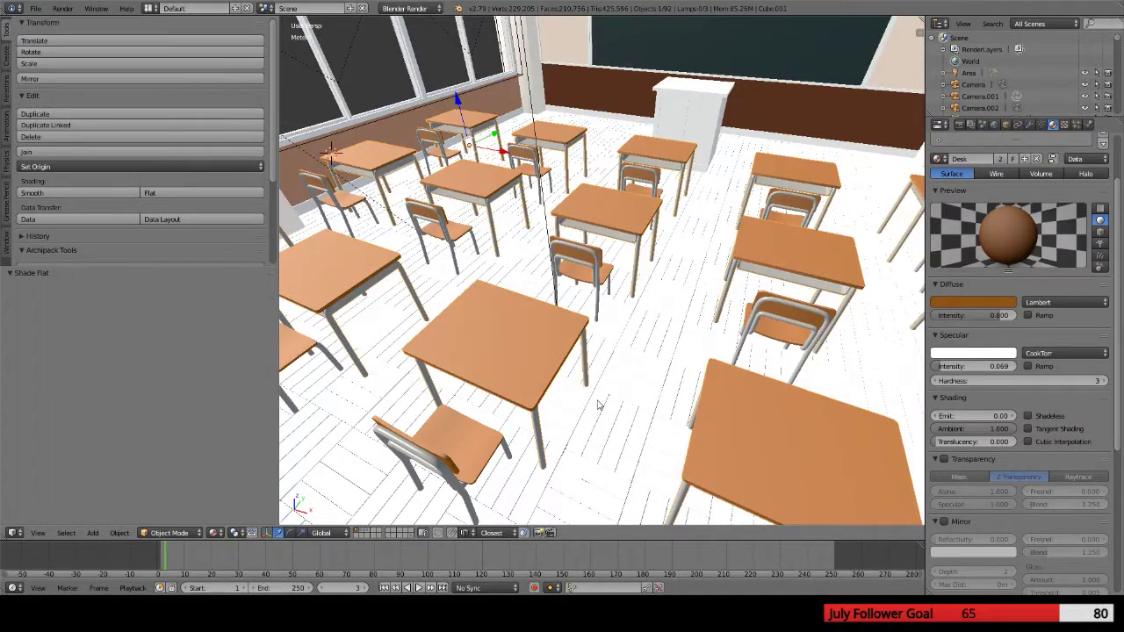
{"action": "scroll", "coordinate": [615, 349], "scroll_direction": "up", "scroll_amount": 5}
{"action": "scroll", "coordinate": [491, 342], "scroll_direction": "down", "scroll_amount": 3}
{"action": "scroll", "coordinate": [496, 335], "scroll_direction": "up", "scroll_amount": 4}
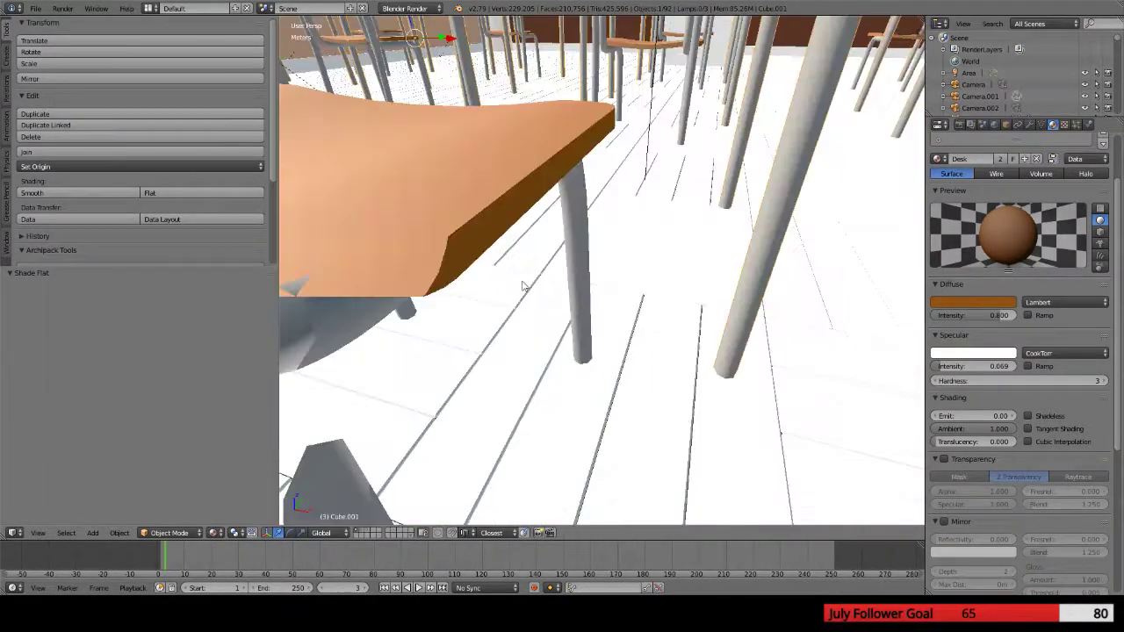
{"action": "scroll", "coordinate": [505, 130], "scroll_direction": "down", "scroll_amount": 2}
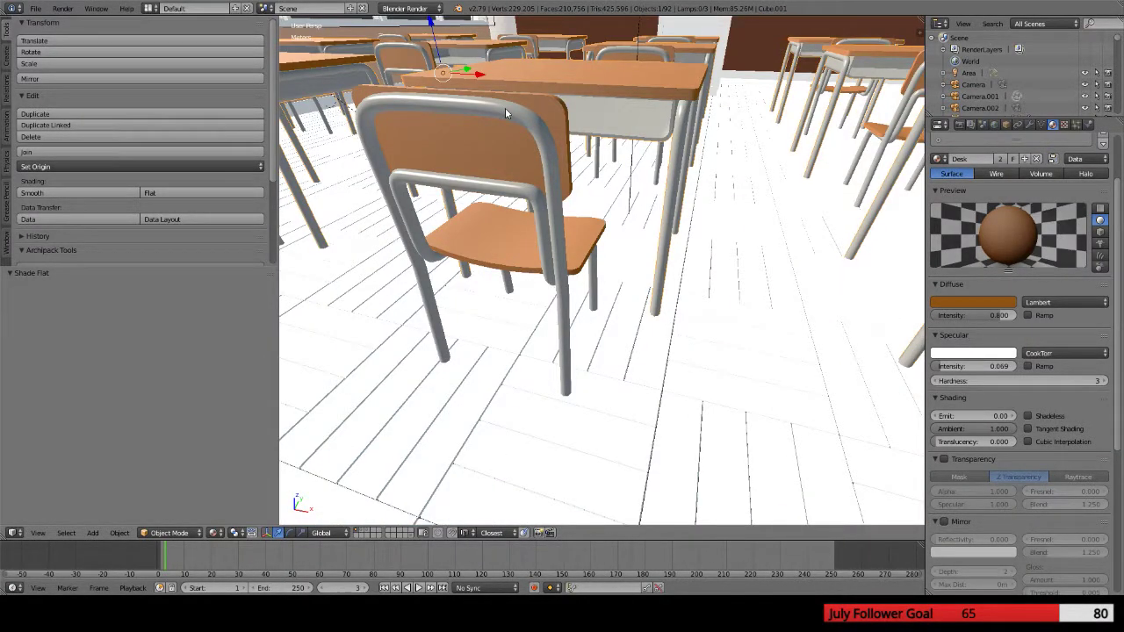
{"action": "scroll", "coordinate": [504, 108], "scroll_direction": "down", "scroll_amount": 5}
Select the desk's metal frame, then orbit to a higher view and reselect the desk top
{"action": "key", "text": "Tab"}
{"action": "key", "text": "Tab"}
{"action": "right_click", "coordinate": [517, 199]}
{"action": "scroll", "coordinate": [527, 201], "scroll_direction": "up", "scroll_amount": 5}
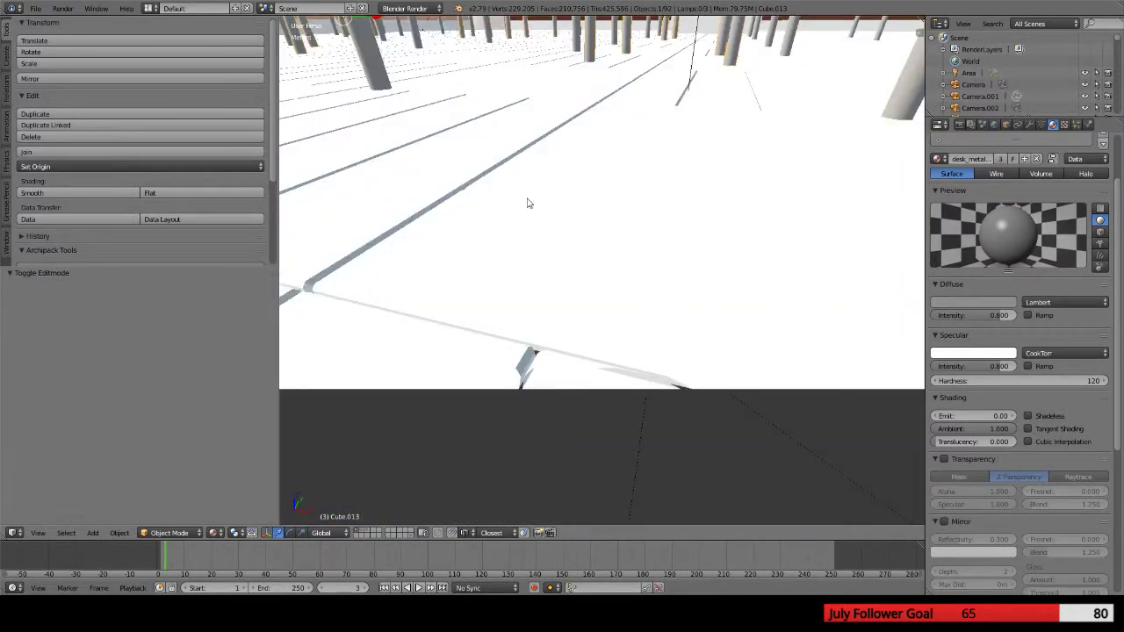
{"action": "scroll", "coordinate": [527, 201], "scroll_direction": "down", "scroll_amount": 3}
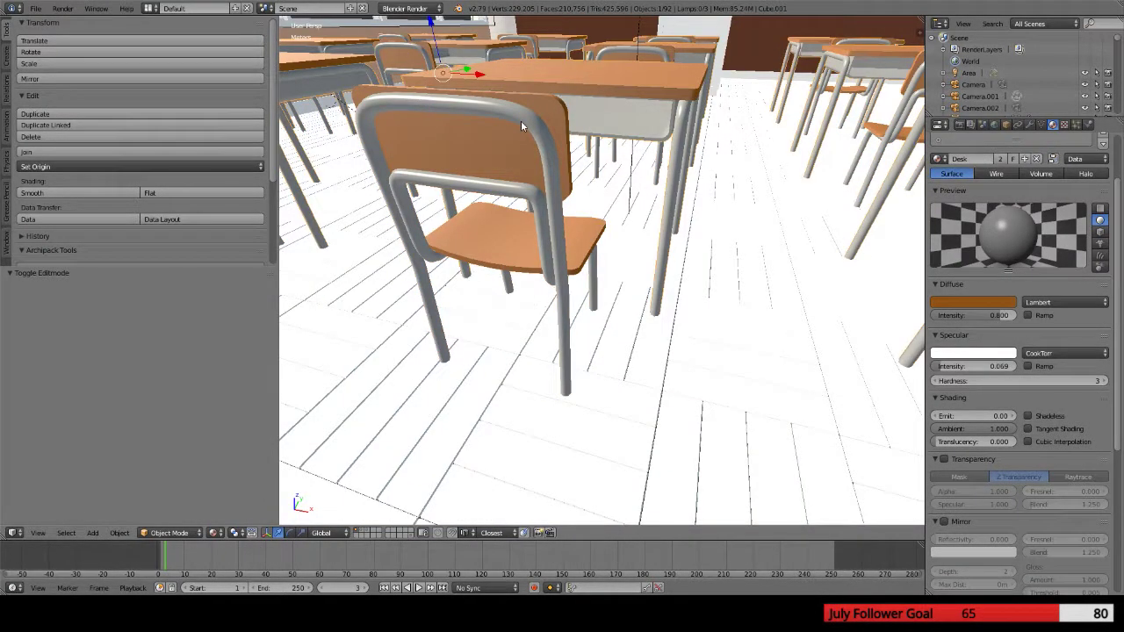
{"action": "scroll", "coordinate": [525, 126], "scroll_direction": "down", "scroll_amount": 2}
{"action": "middle_click_drag", "start_coordinate": [524, 125], "coordinate": [575, 214]}
{"action": "right_click", "coordinate": [575, 214]}
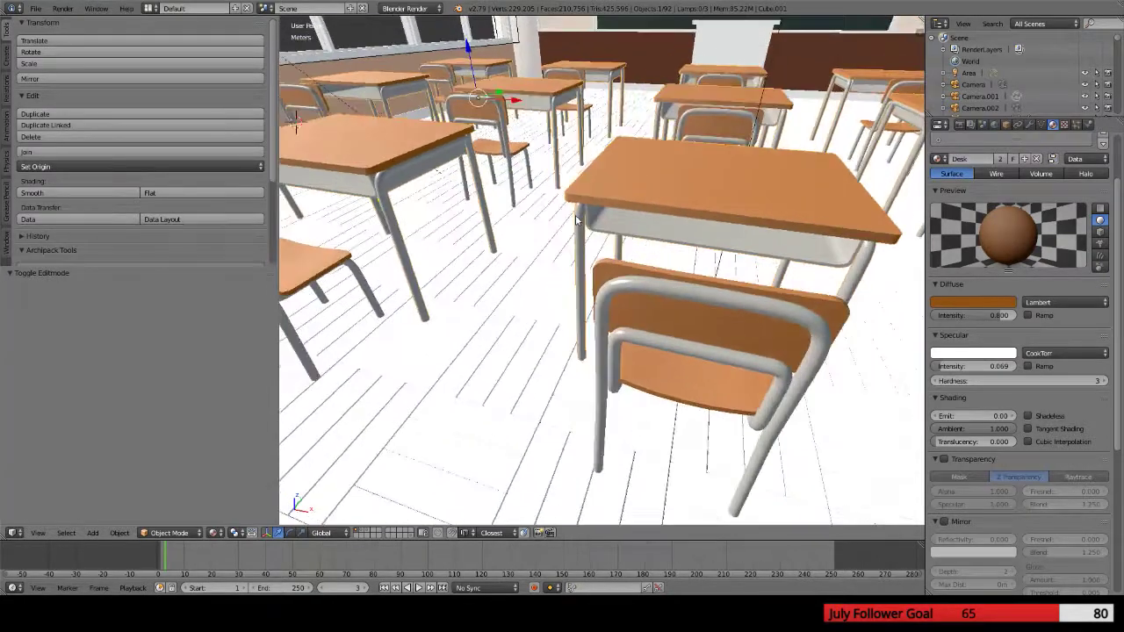
{"action": "scroll", "coordinate": [567, 237], "scroll_direction": "down", "scroll_amount": 1}
Try smooth shading on the classroom floor, then undo it to keep the floor flat
{"action": "right_click", "coordinate": [374, 187]}
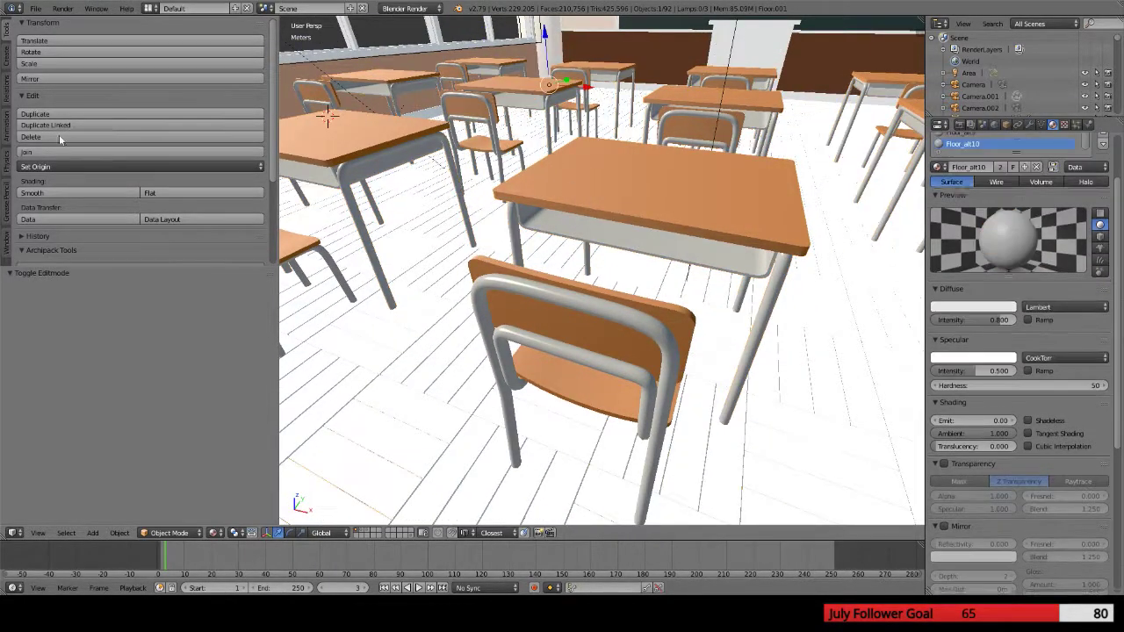
{"action": "left_click", "coordinate": [66, 192]}
{"action": "scroll", "coordinate": [493, 197], "scroll_direction": "down", "scroll_amount": 2}
{"action": "scroll", "coordinate": [493, 197], "scroll_direction": "up", "scroll_amount": 3}
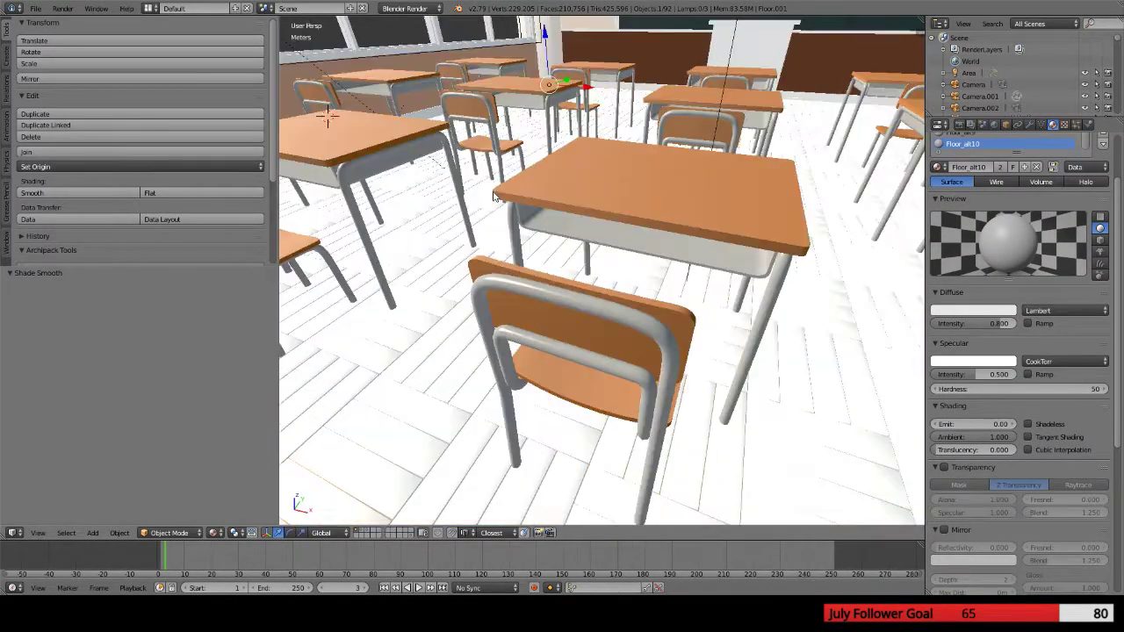
{"action": "key", "text": "ctrl+z"}
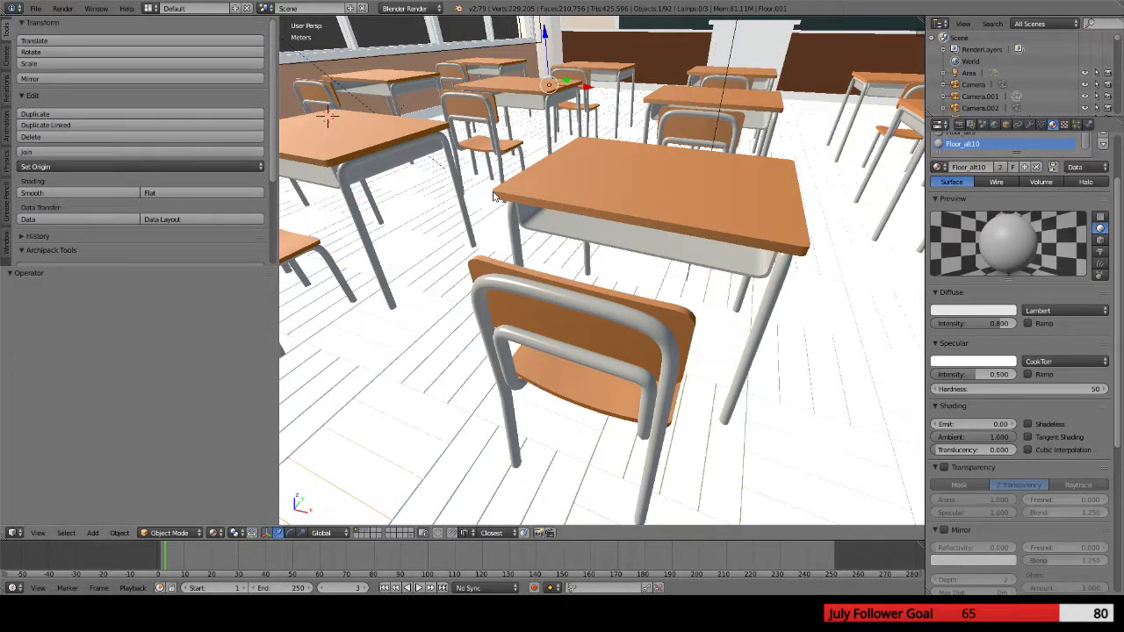
Smooth-shade the desk top and the metal desk frame, then show the desk's modifiers
{"action": "right_click", "coordinate": [617, 187]}
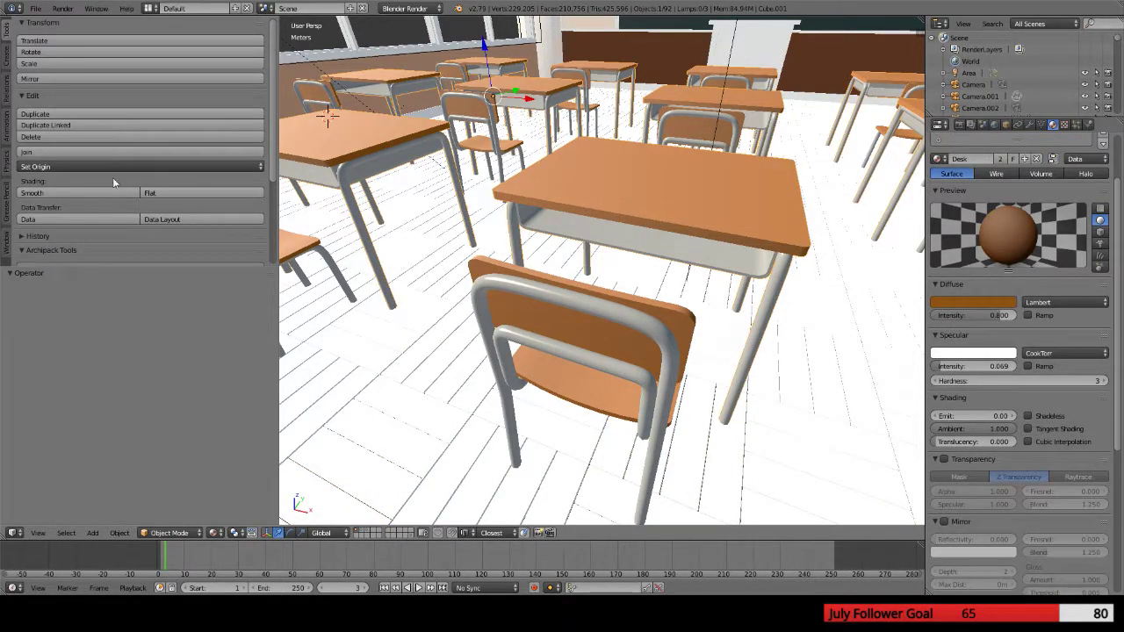
{"action": "left_click", "coordinate": [74, 192]}
{"action": "right_click", "coordinate": [479, 242]}
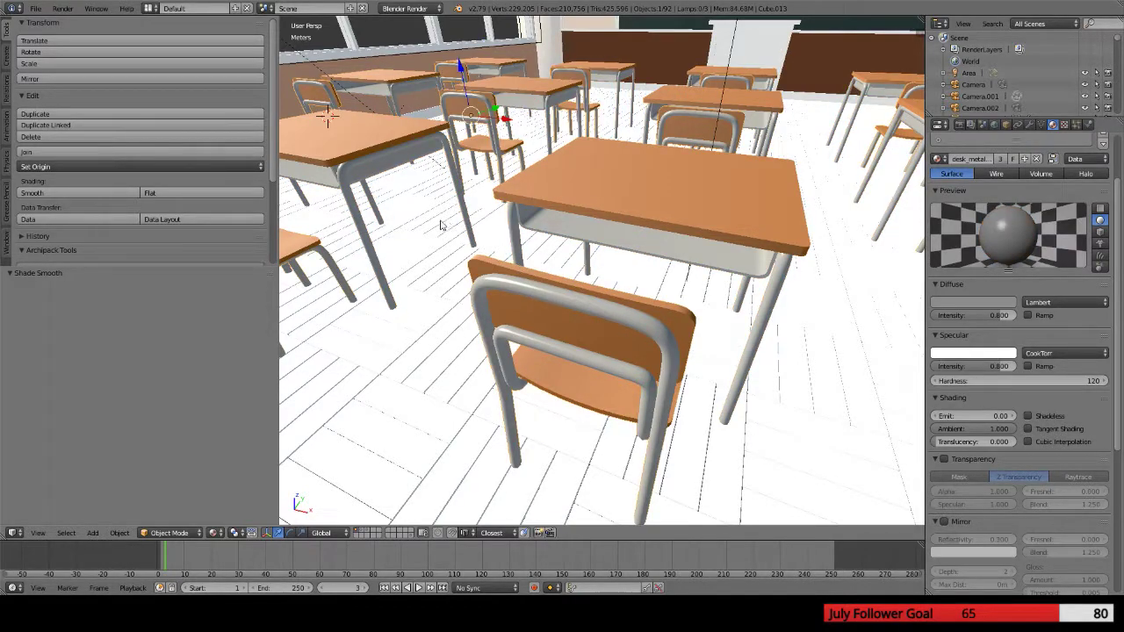
{"action": "left_click", "coordinate": [81, 192]}
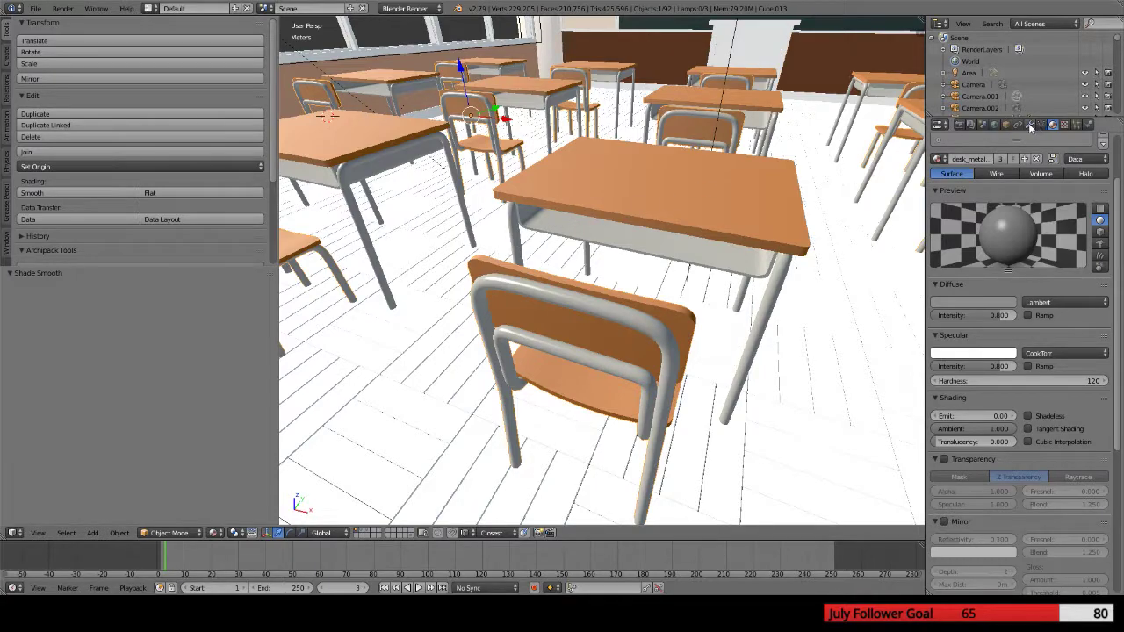
{"action": "right_click", "coordinate": [724, 212]}
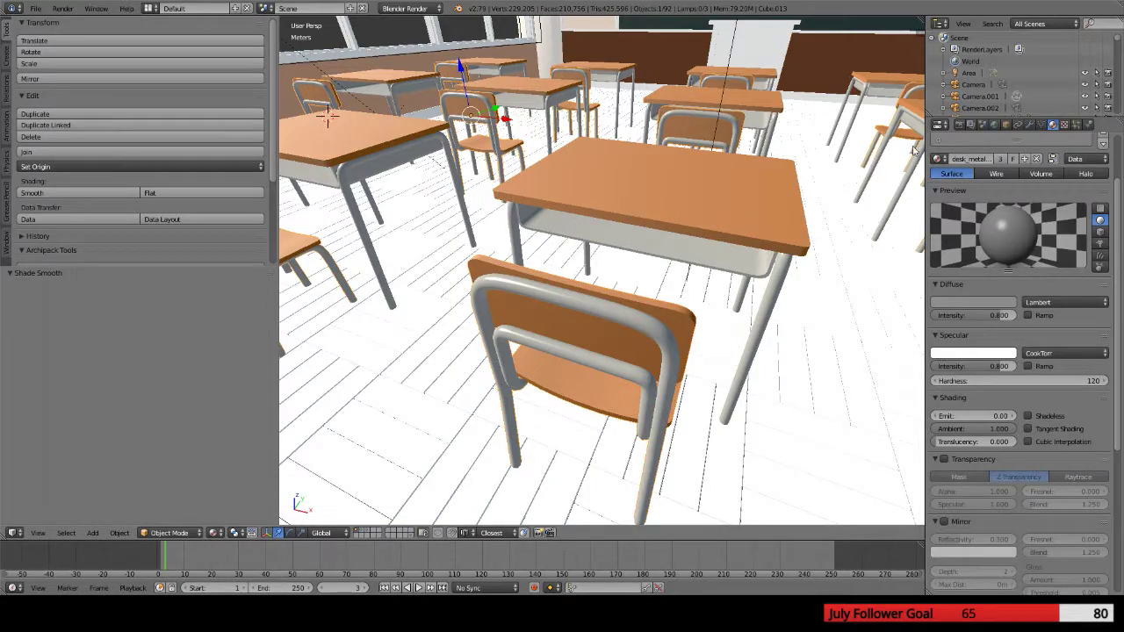
{"action": "left_click", "coordinate": [1030, 124]}
Turn off the desk EdgeSplit's viewport display, then toggle the chair's second Array off and on
{"action": "scroll", "coordinate": [1035, 360], "scroll_direction": "down", "scroll_amount": 2}
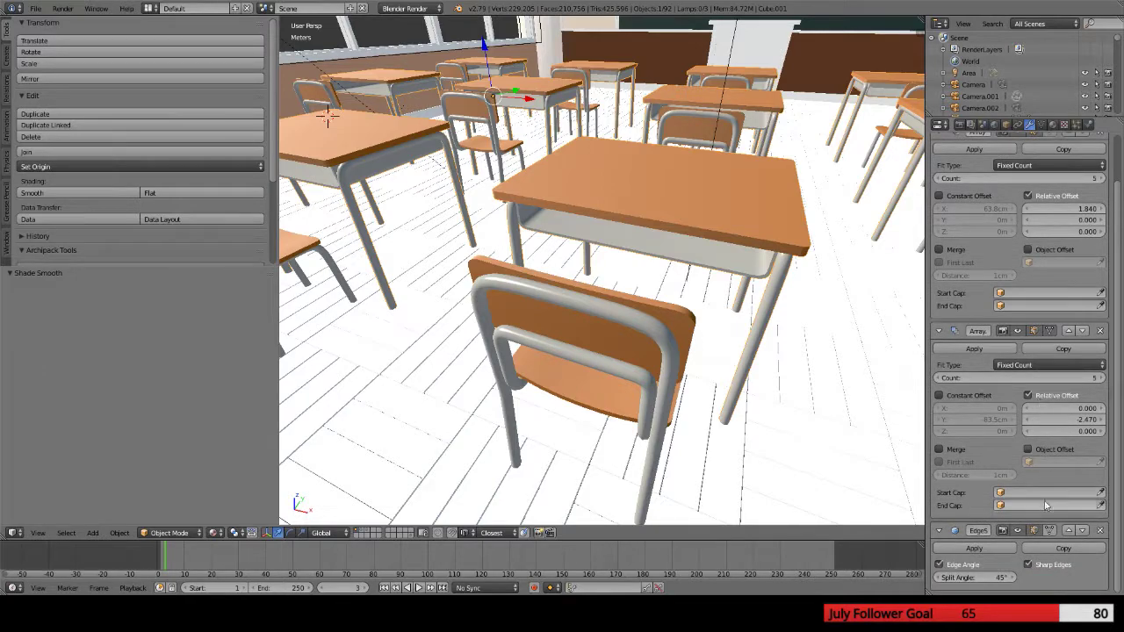
{"action": "left_click", "coordinate": [1017, 530]}
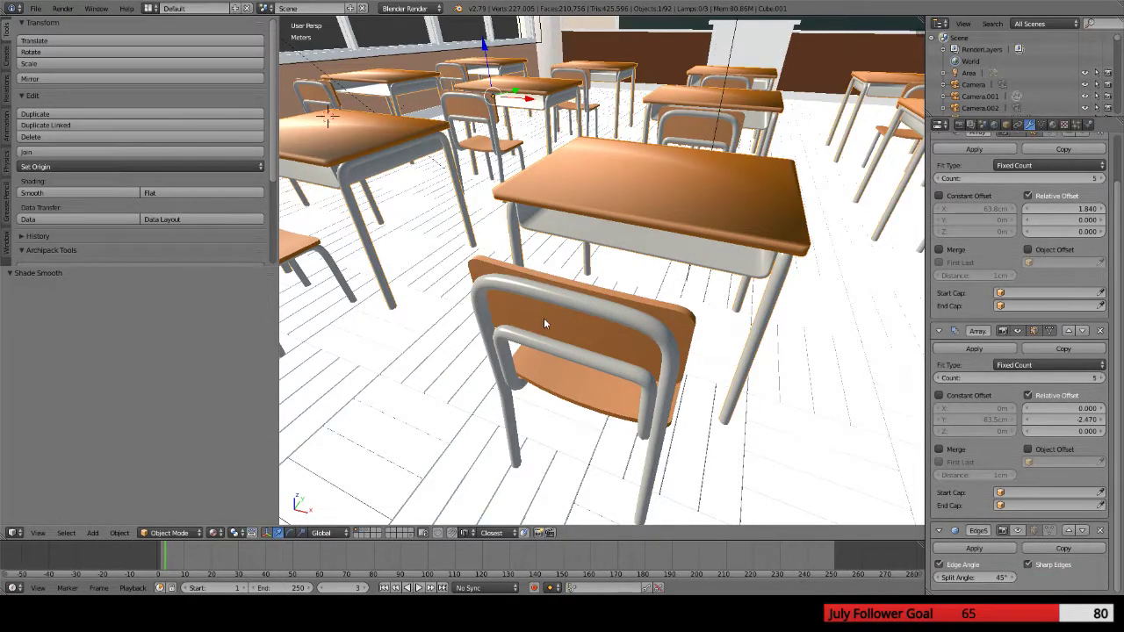
{"action": "right_click", "coordinate": [543, 323]}
{"action": "left_click", "coordinate": [1017, 402]}
{"action": "left_click", "coordinate": [1017, 402]}
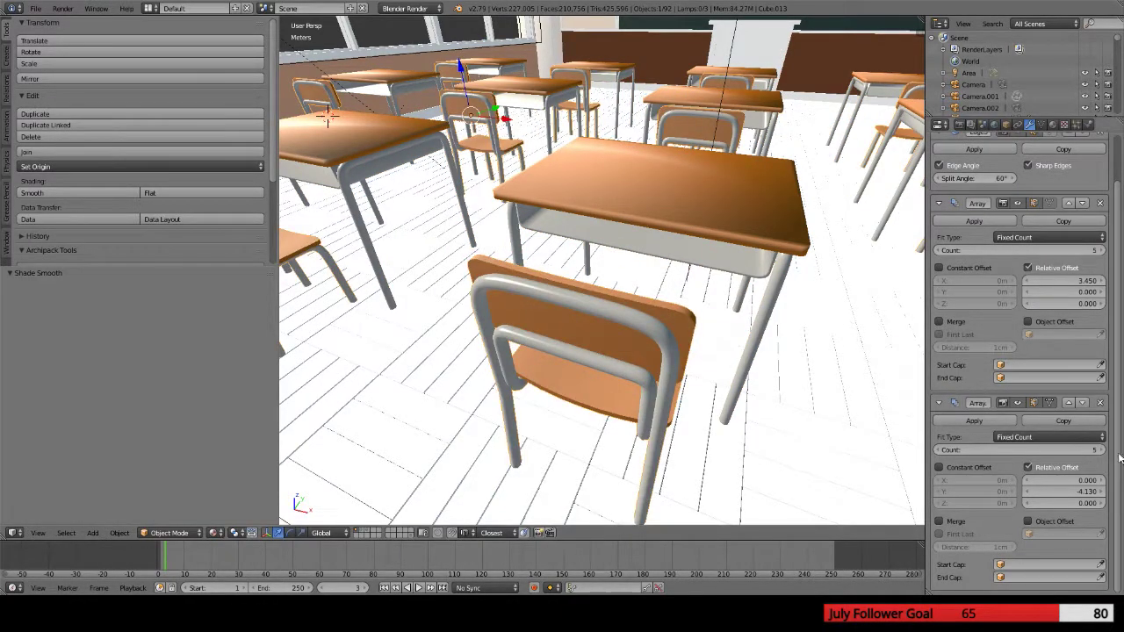
{"action": "left_click", "coordinate": [1017, 402]}
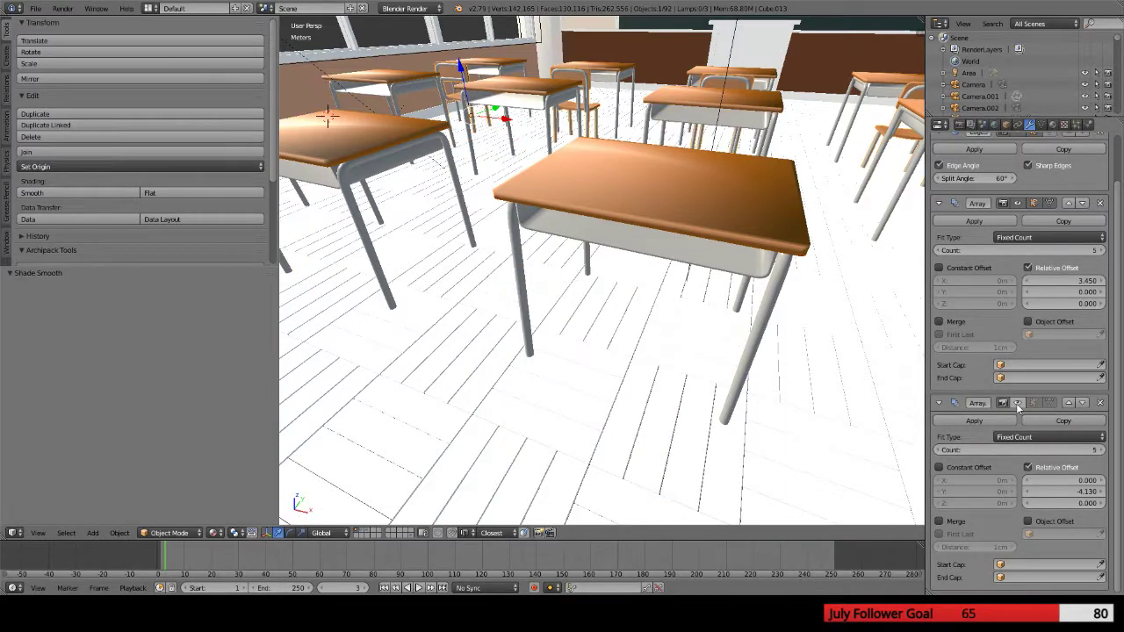
{"action": "left_click", "coordinate": [1017, 402]}
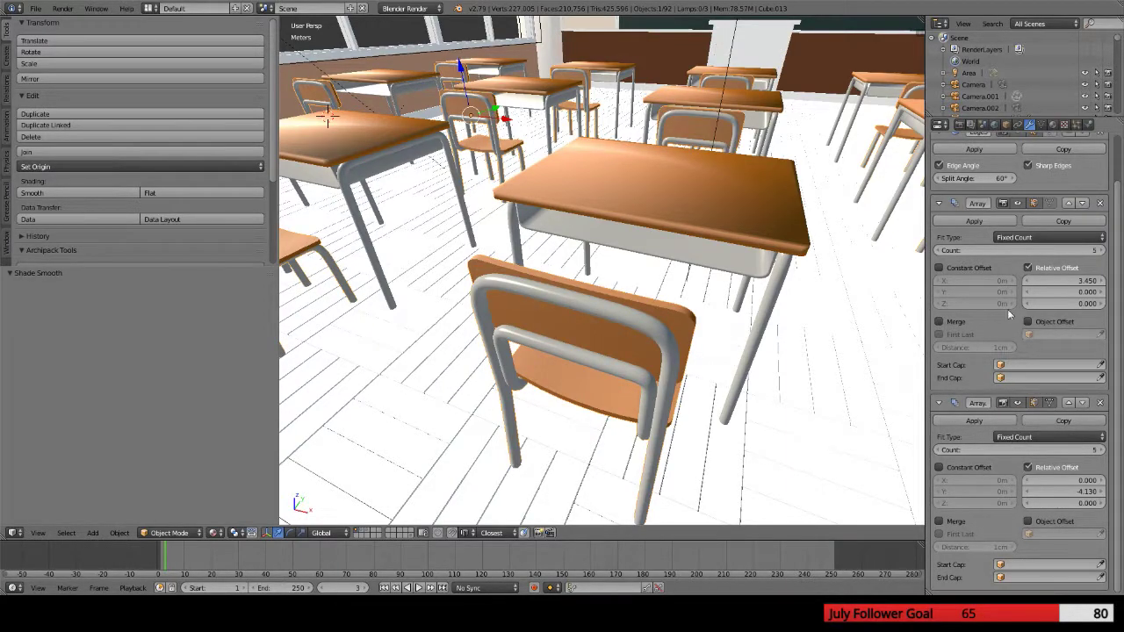
{"action": "scroll", "coordinate": [1003, 237], "scroll_direction": "up", "scroll_amount": 2}
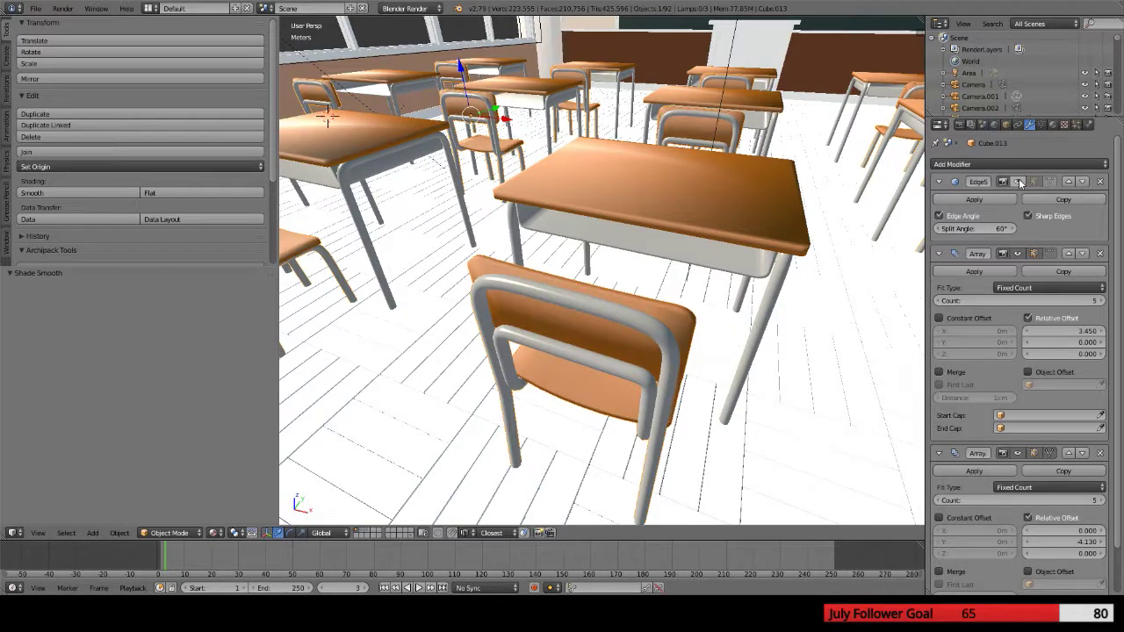
{"action": "scroll", "coordinate": [608, 296], "scroll_direction": "down", "scroll_amount": 5}
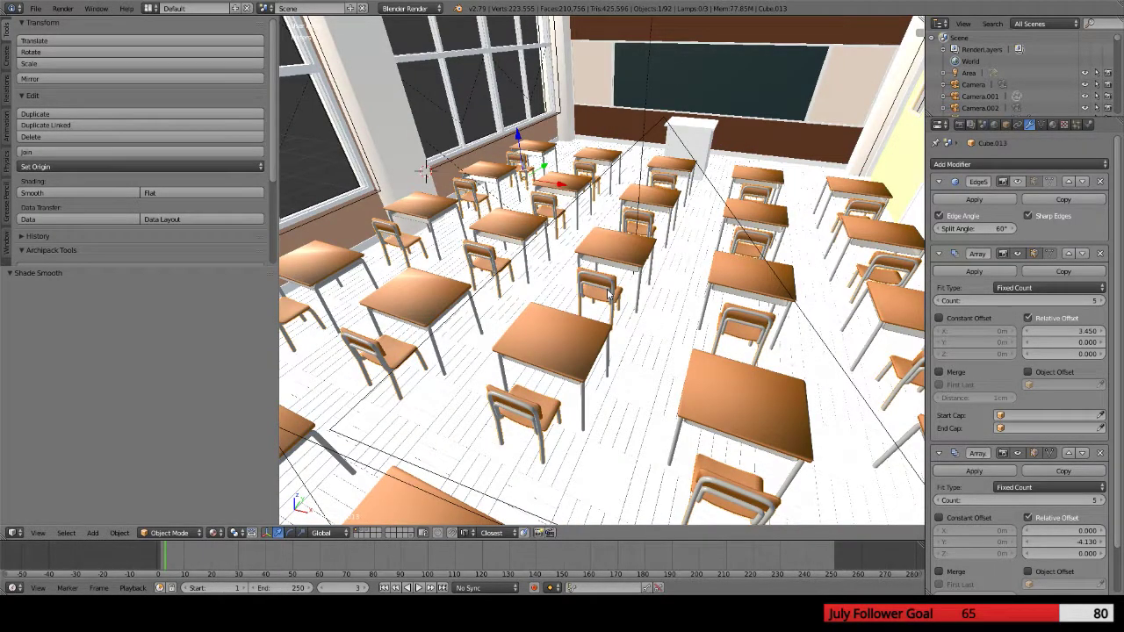
Render the camera view with F12 to inspect the smooth-shaded desks and chairs
{"action": "key", "text": "F12"}
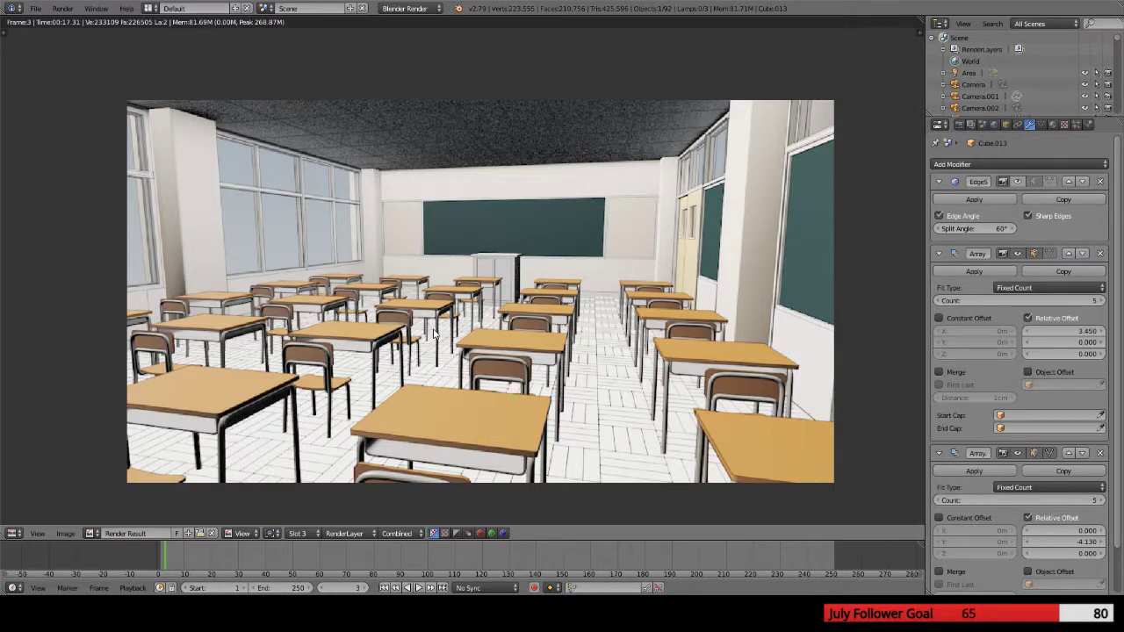
Close the render, select the desk array and bring up its brown diffuse colour picker
{"action": "key", "text": "Escape"}
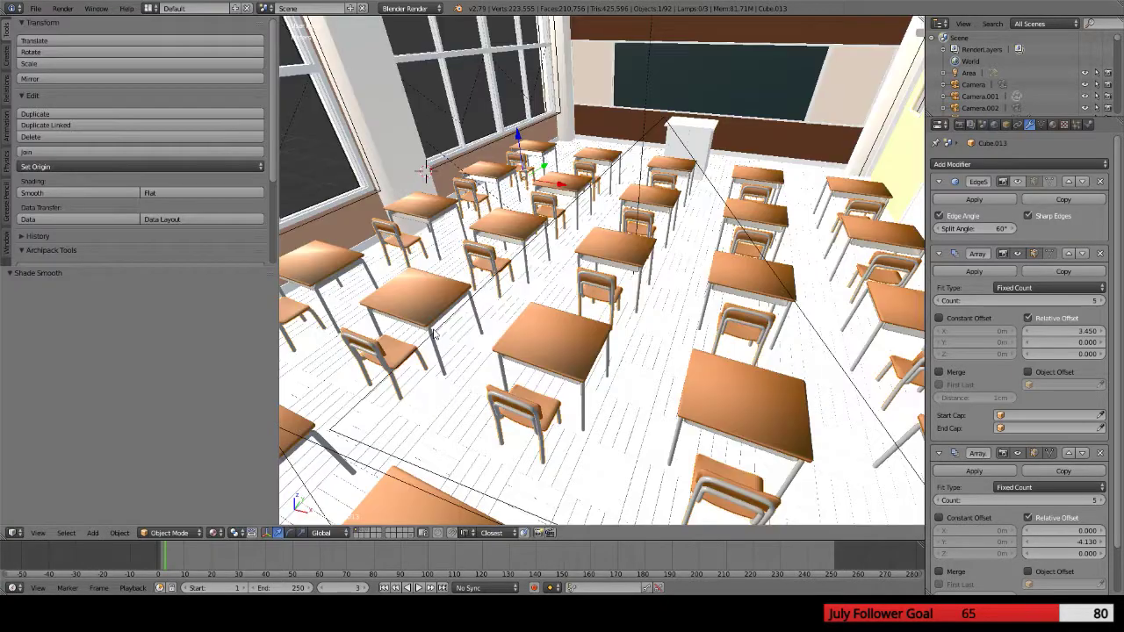
{"action": "scroll", "coordinate": [496, 331], "scroll_direction": "up", "scroll_amount": 5}
{"action": "scroll", "coordinate": [617, 338], "scroll_direction": "down", "scroll_amount": 3}
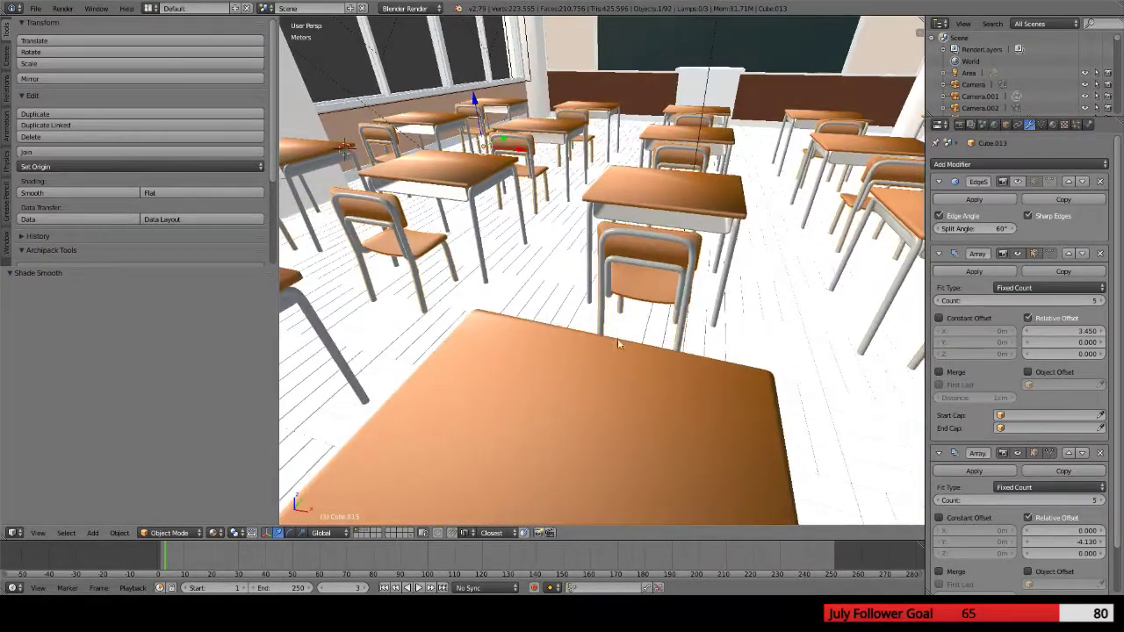
{"action": "scroll", "coordinate": [733, 345], "scroll_direction": "down", "scroll_amount": 5}
{"action": "scroll", "coordinate": [732, 344], "scroll_direction": "up", "scroll_amount": 6}
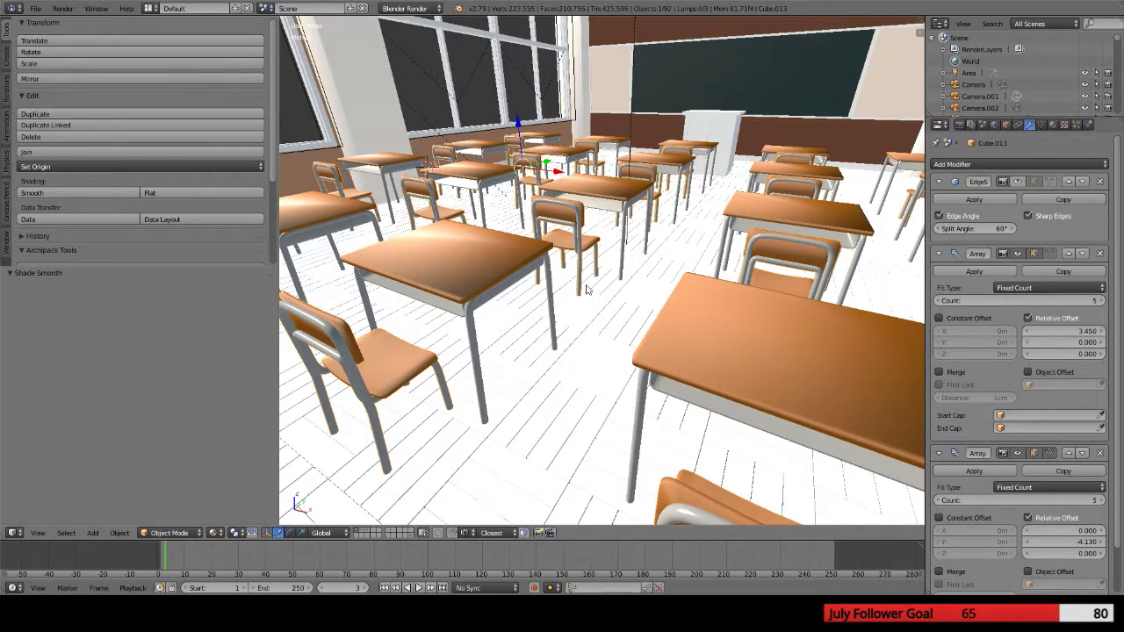
{"action": "right_click", "coordinate": [756, 295]}
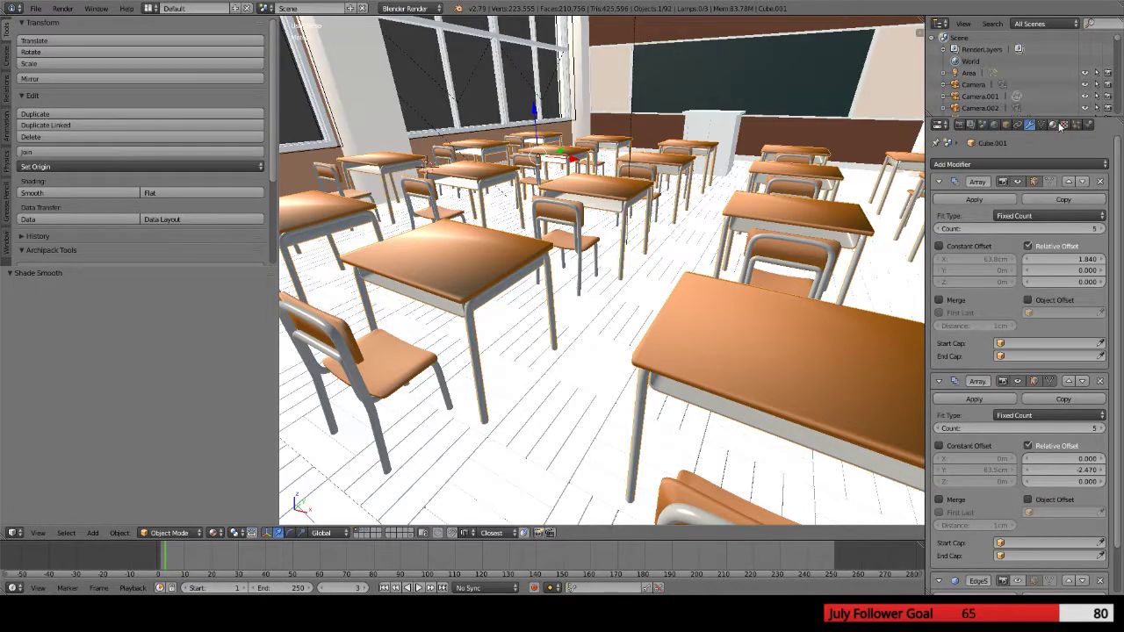
{"action": "left_click", "coordinate": [1052, 124]}
{"action": "left_click", "coordinate": [980, 298]}
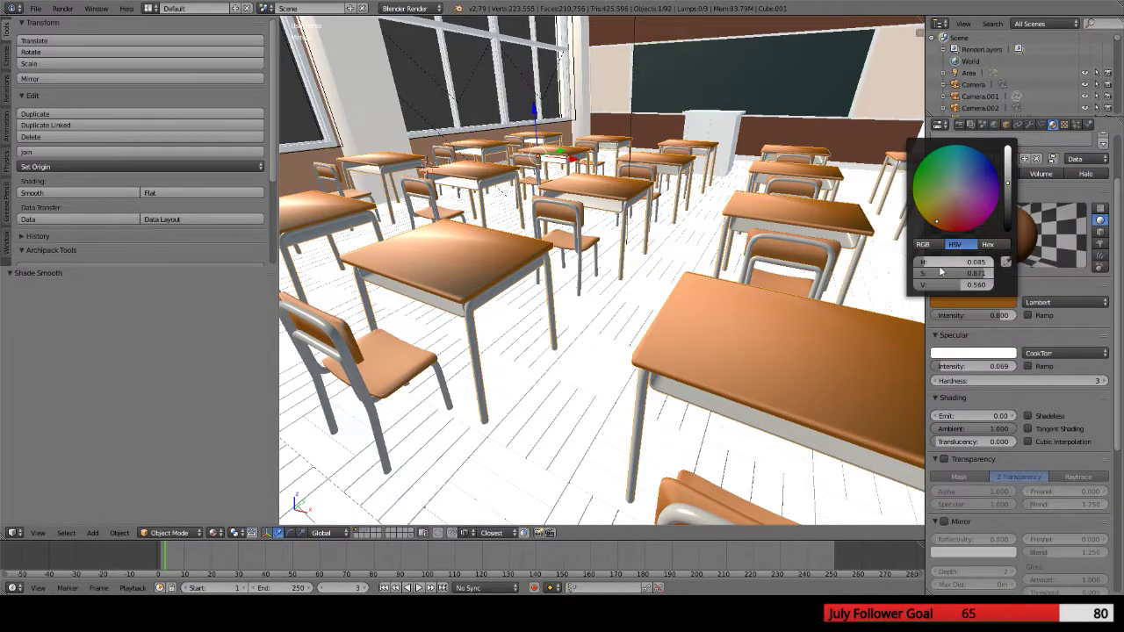
{"action": "left_click_drag", "start_coordinate": [923, 265], "coordinate": [923, 265]}
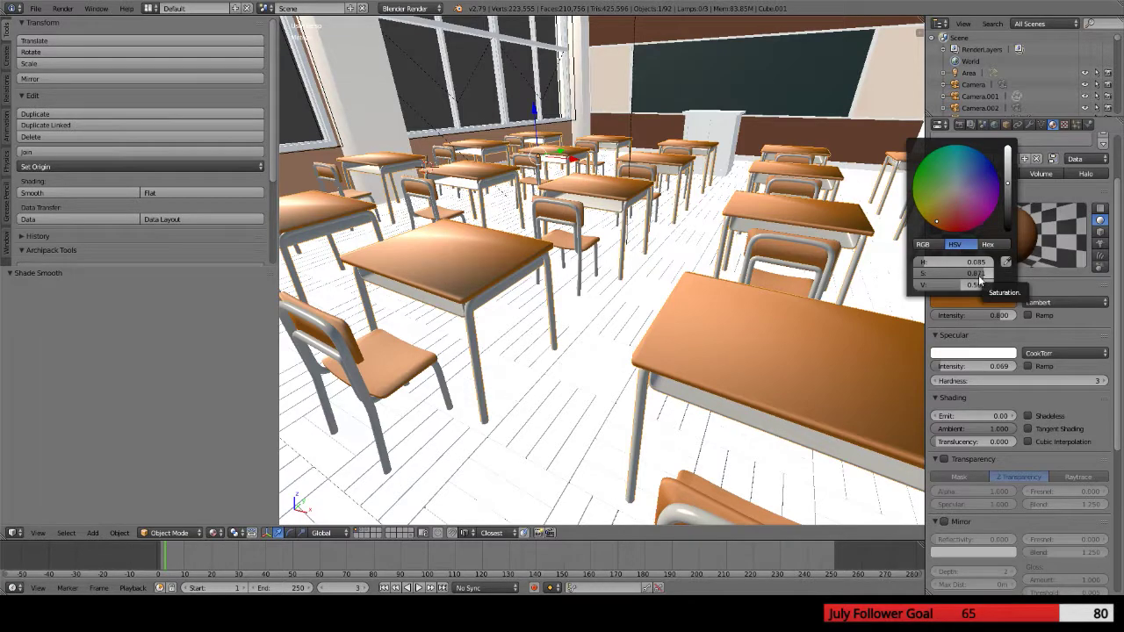
{"action": "left_click", "coordinate": [214, 533]}
Switch the 3D viewport to live Rendered shading
{"action": "left_click", "coordinate": [232, 456]}
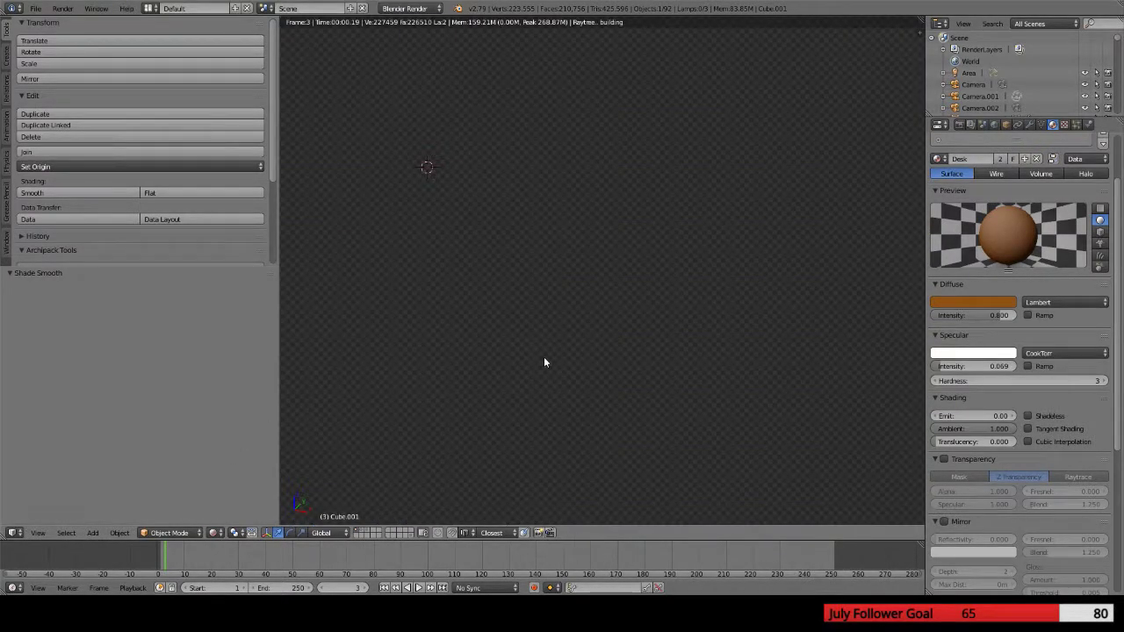
{"action": "scroll", "coordinate": [629, 362], "scroll_direction": "up", "scroll_amount": 5}
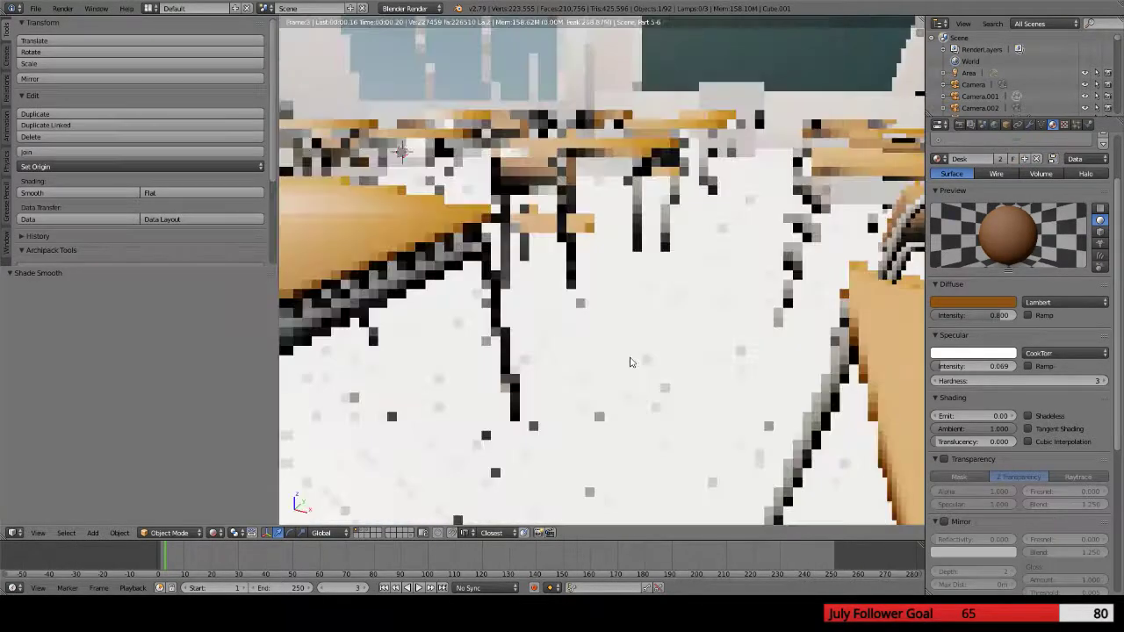
{"action": "scroll", "coordinate": [629, 362], "scroll_direction": "down", "scroll_amount": 5}
{"action": "scroll", "coordinate": [504, 344], "scroll_direction": "up", "scroll_amount": 5}
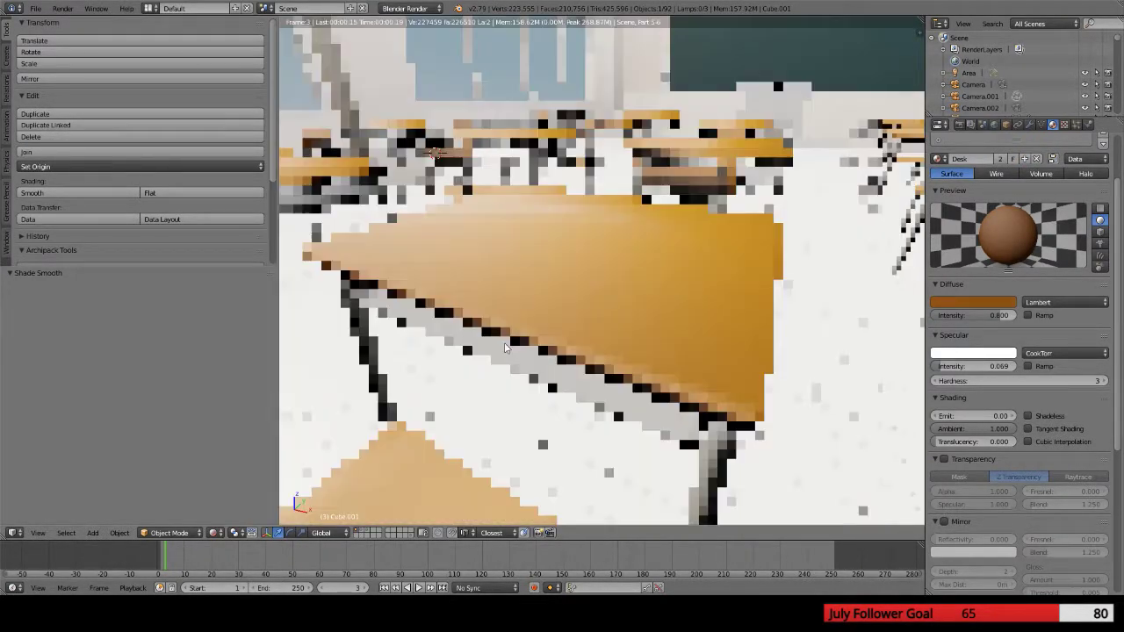
Set the desk diffuse colour to hue 0.069 and saturation 0.585 for a paler tan
{"action": "left_click", "coordinate": [958, 303]}
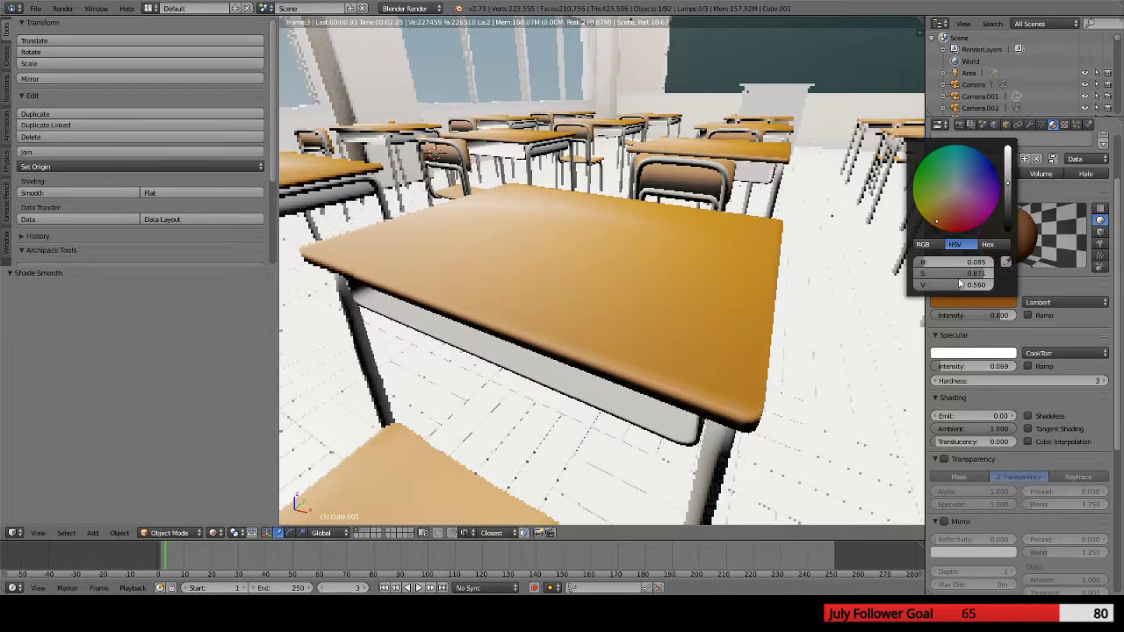
{"action": "left_click_drag", "start_coordinate": [969, 277], "coordinate": [1010, 278]}
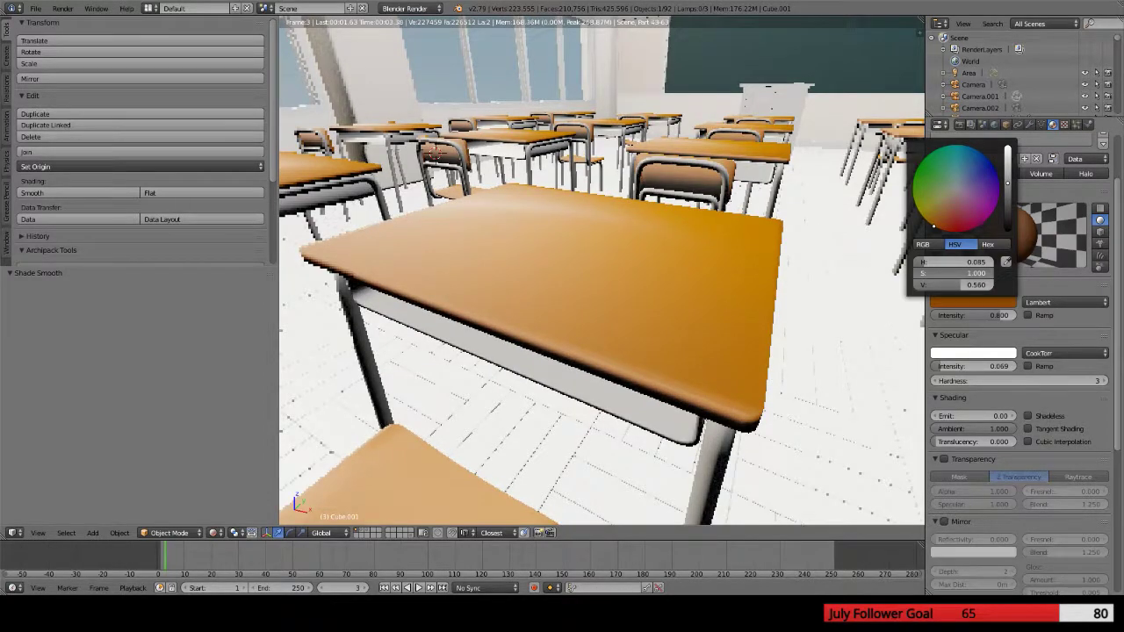
{"action": "mouse_move", "coordinate": [995, 278]}
{"action": "left_mouse_down"}
{"action": "mouse_move", "coordinate": [961, 286]}
{"action": "mouse_move", "coordinate": [974, 286]}
{"action": "left_mouse_up"}
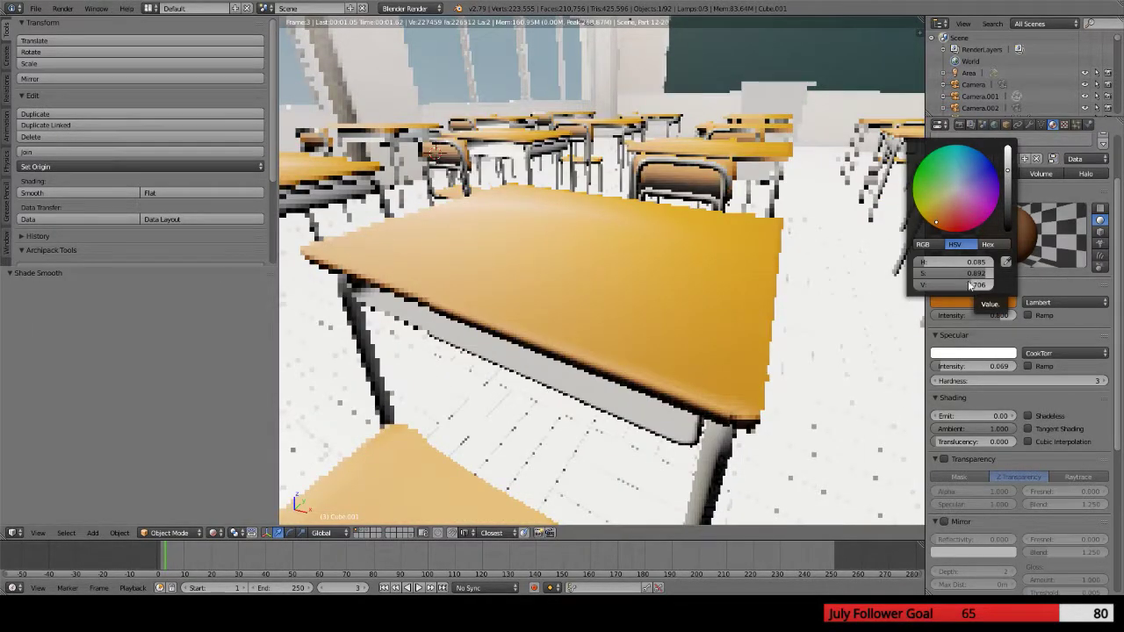
{"action": "left_click_drag", "start_coordinate": [952, 261], "coordinate": [948, 261]}
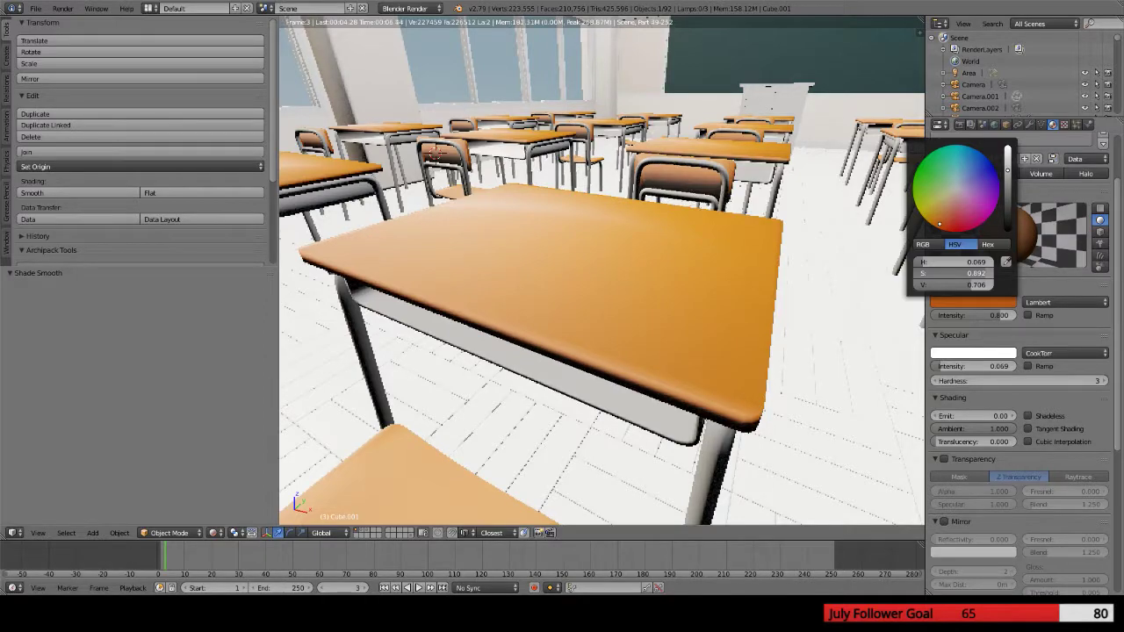
{"action": "mouse_move", "coordinate": [963, 272]}
{"action": "left_mouse_down"}
{"action": "mouse_move", "coordinate": [931, 272]}
{"action": "mouse_move", "coordinate": [962, 273]}
{"action": "left_mouse_up"}
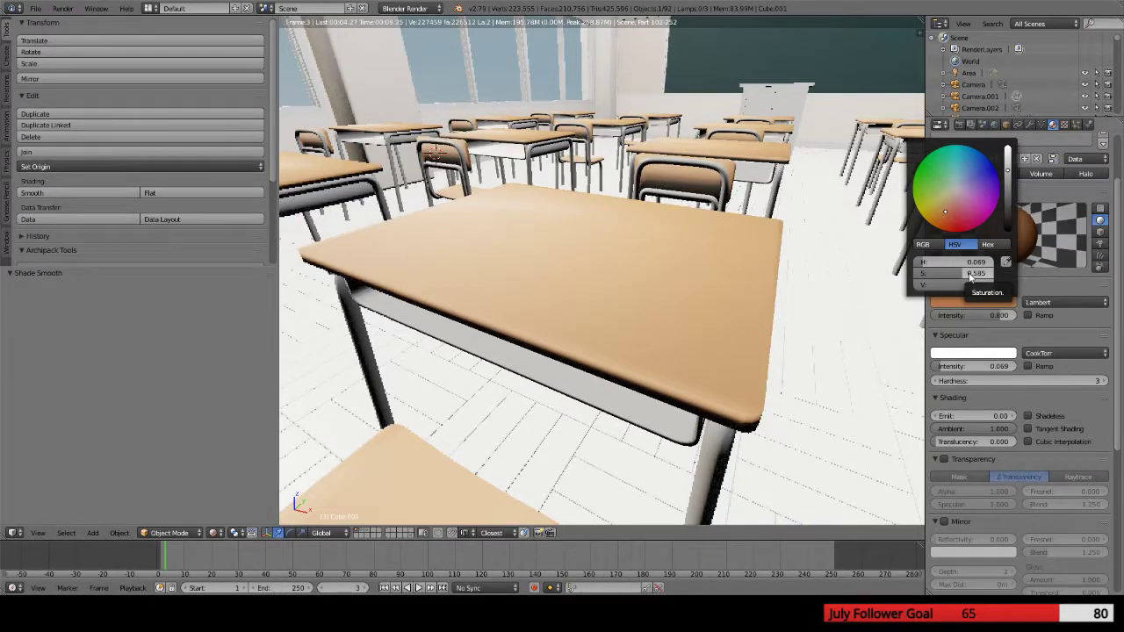
Set the desk material's specular hardness to 5 and render the classroom with F12
{"action": "left_click", "coordinate": [1105, 381]}
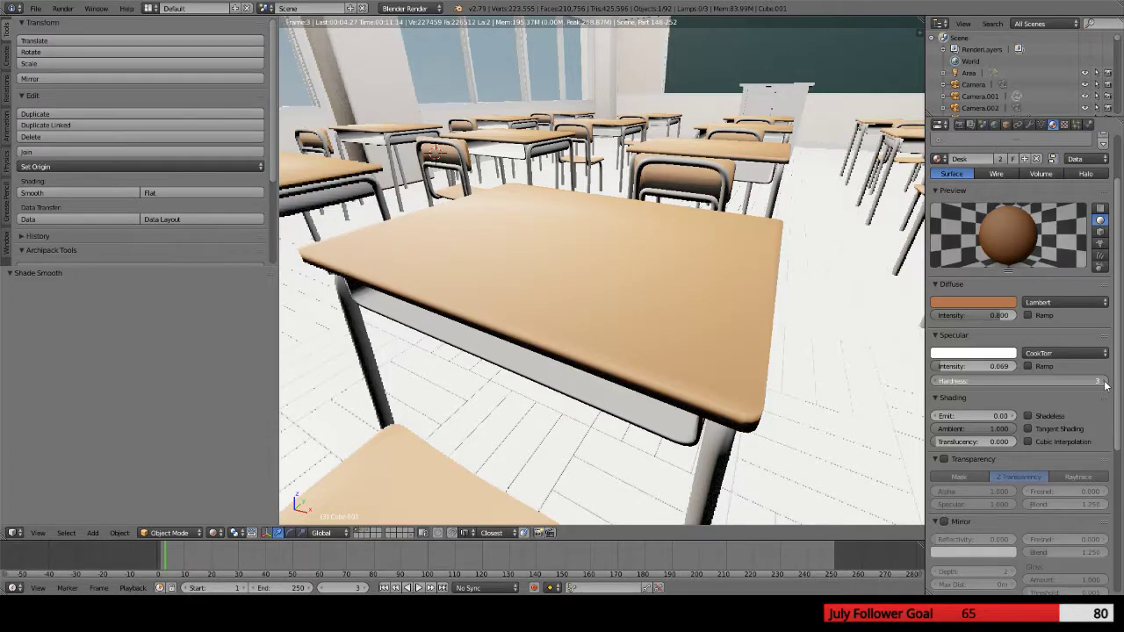
{"action": "left_click", "coordinate": [1104, 380]}
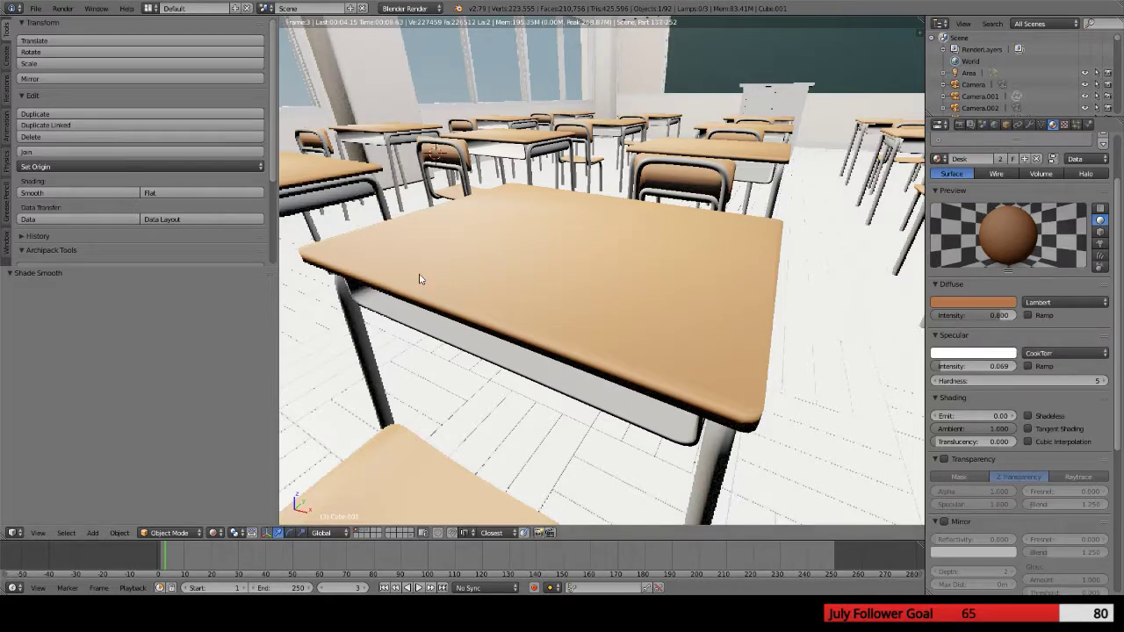
{"action": "key", "text": "F12"}
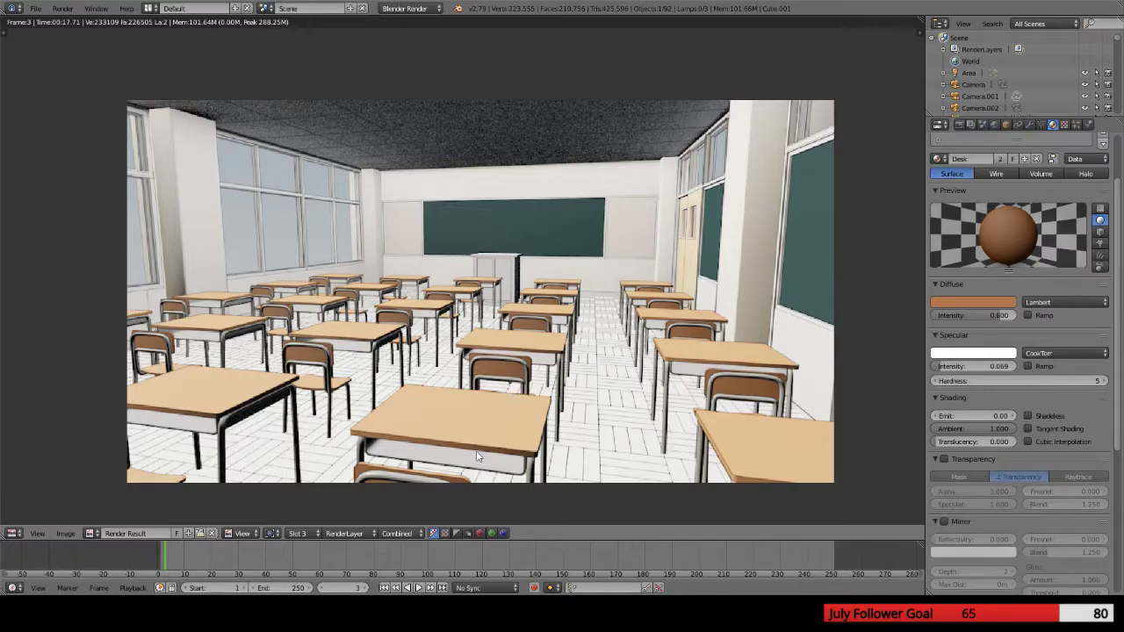
Tweak the desk diffuse saturation, then leave the render and return to the 3D view
{"action": "left_click", "coordinate": [970, 302]}
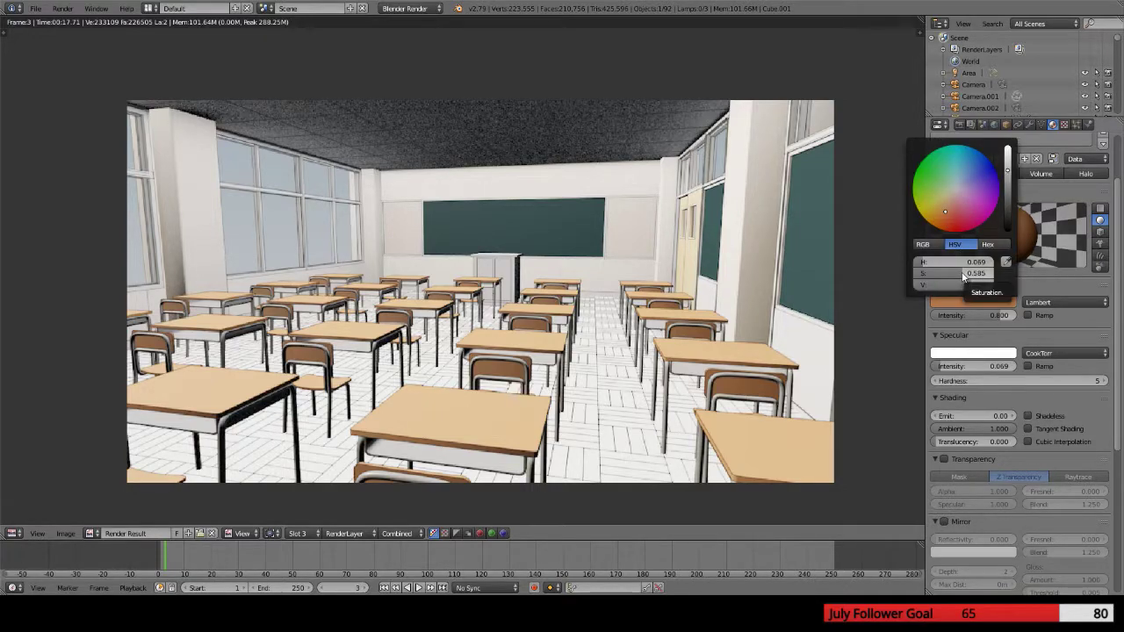
{"action": "left_click_drag", "start_coordinate": [963, 276], "coordinate": [955, 283]}
{"action": "key", "text": "Escape"}
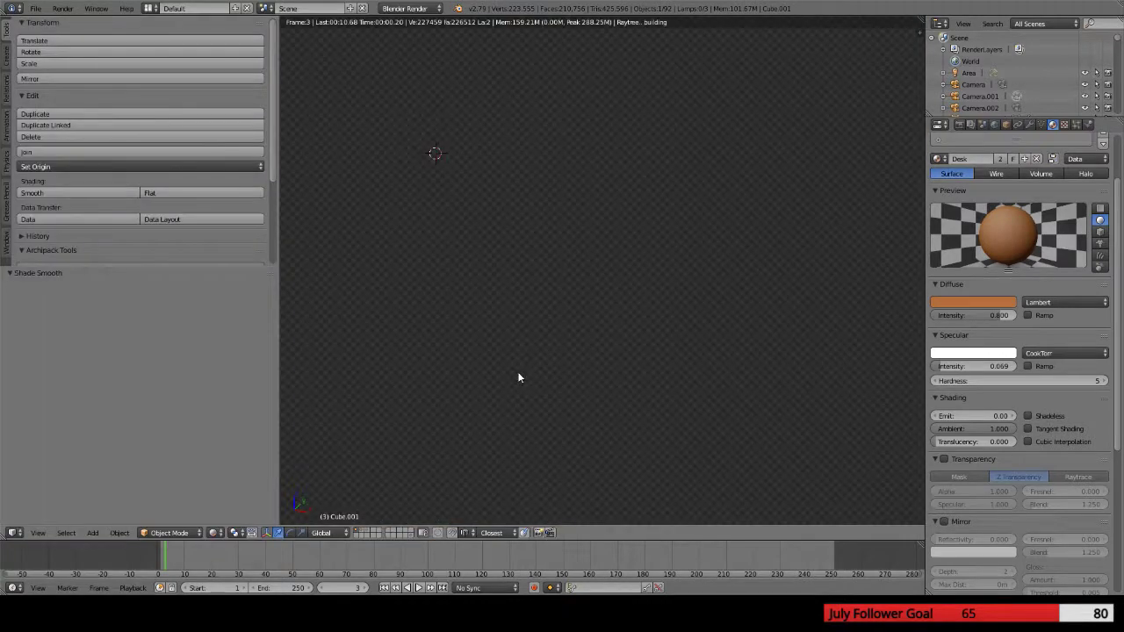
Switch the viewport to Solid shading and flat-shade the desk and the metal frames
{"action": "left_click", "coordinate": [213, 533]}
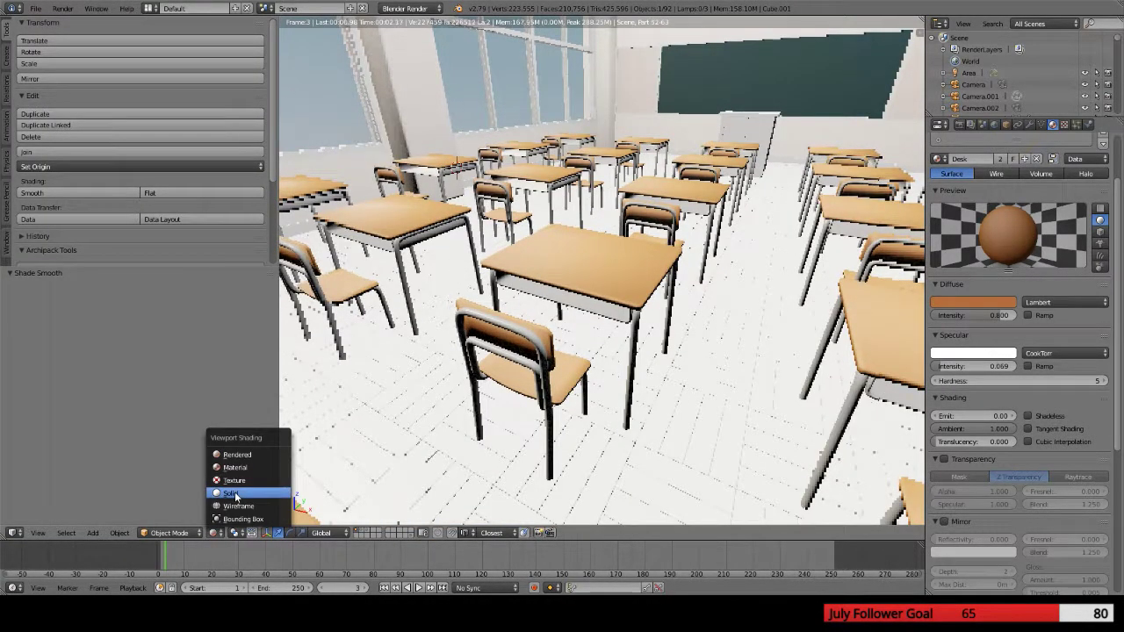
{"action": "left_click", "coordinate": [230, 493]}
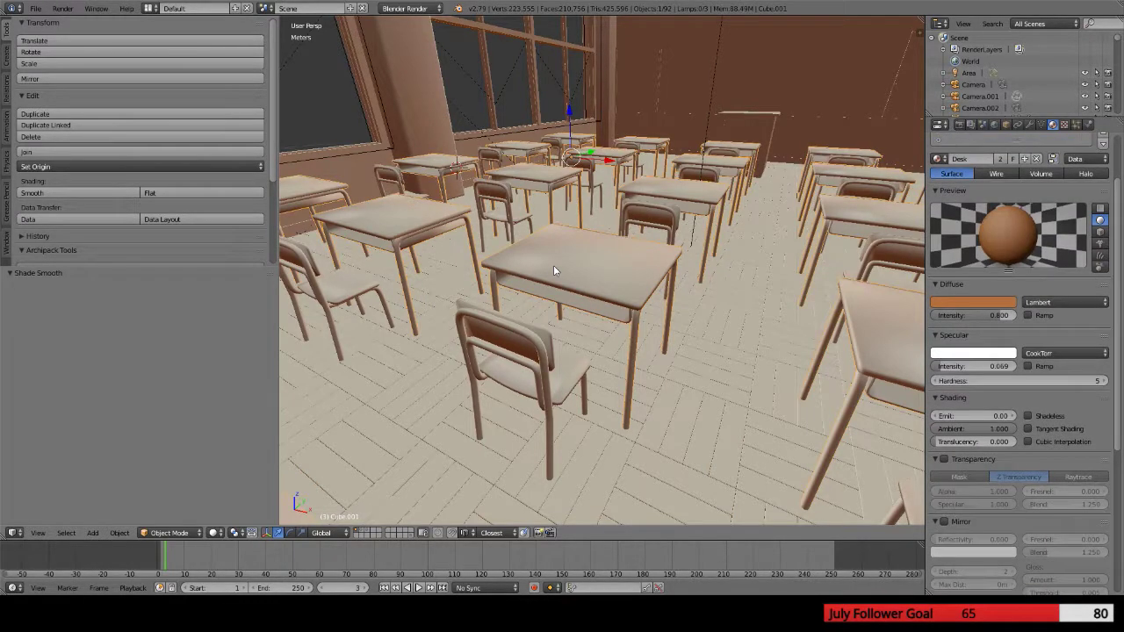
{"action": "left_click", "coordinate": [174, 192]}
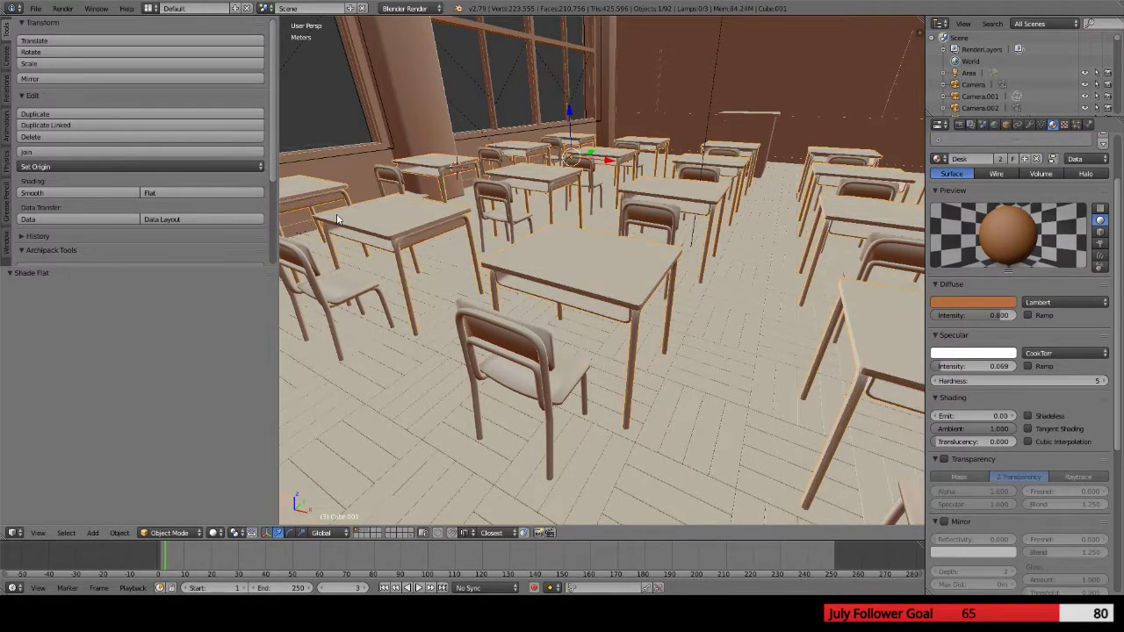
{"action": "right_click", "coordinate": [478, 334]}
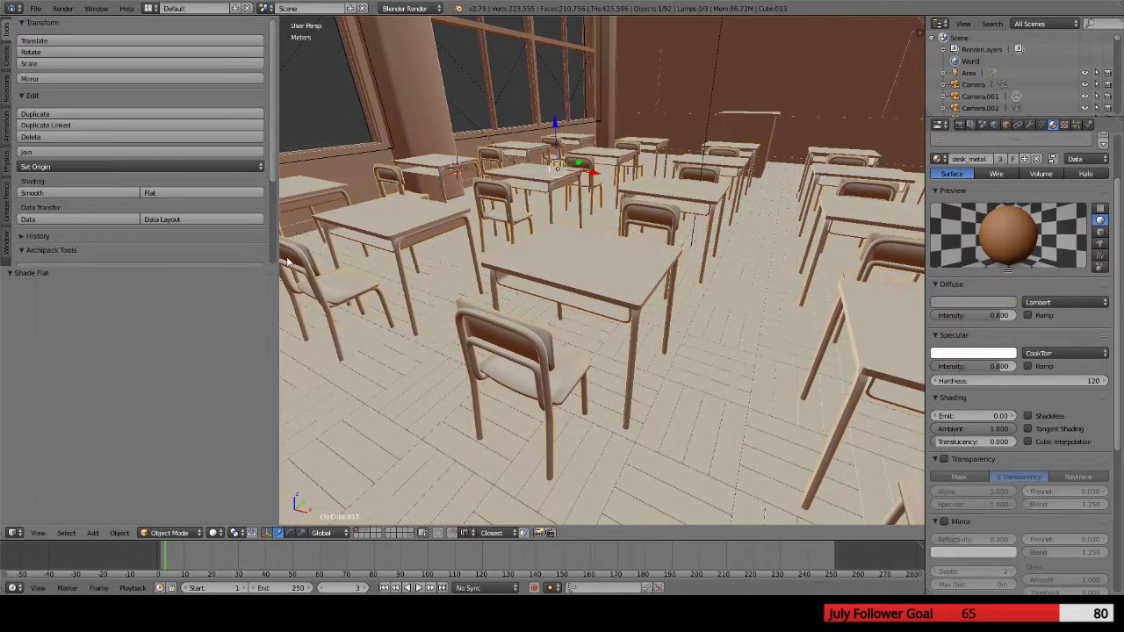
{"action": "left_click", "coordinate": [188, 193]}
In Edit Mode, select all linked chair frame parts and smooth their faces
{"action": "key", "text": "Tab"}
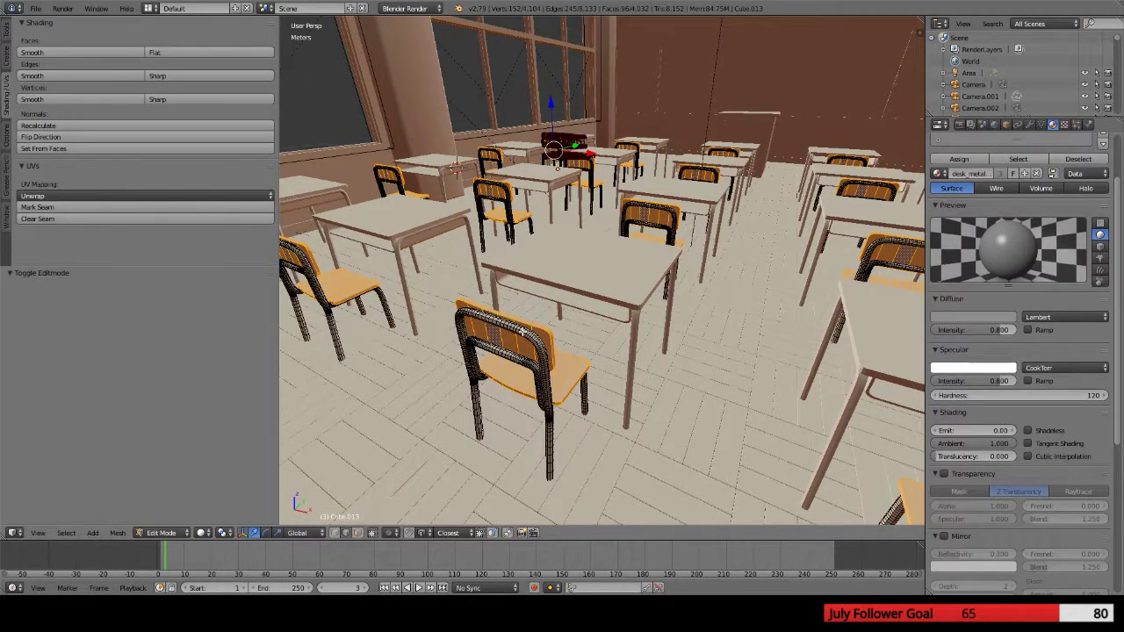
{"action": "right_click", "coordinate": [521, 330]}
{"action": "key", "text": "l"}
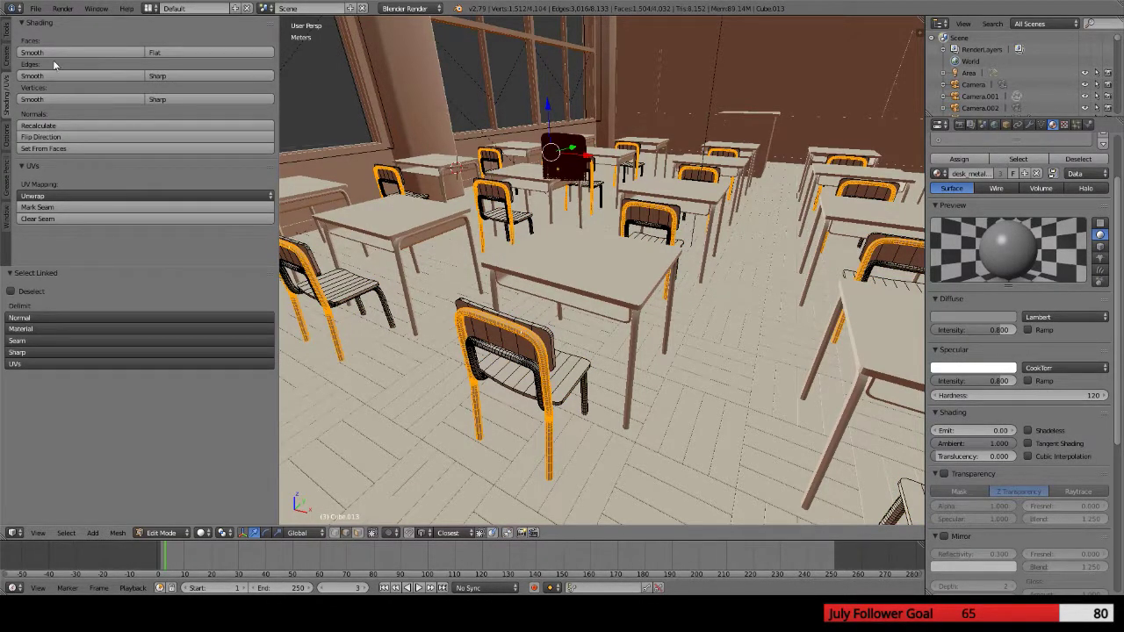
{"action": "left_click", "coordinate": [111, 52]}
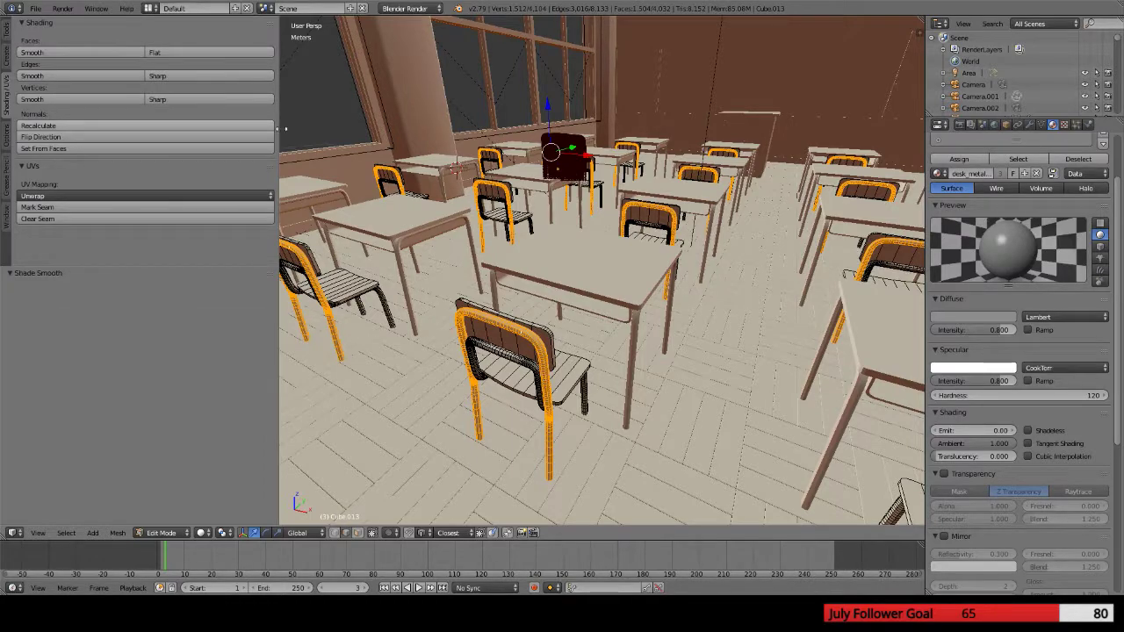
{"action": "right_click", "coordinate": [499, 352]}
{"action": "key", "text": "l"}
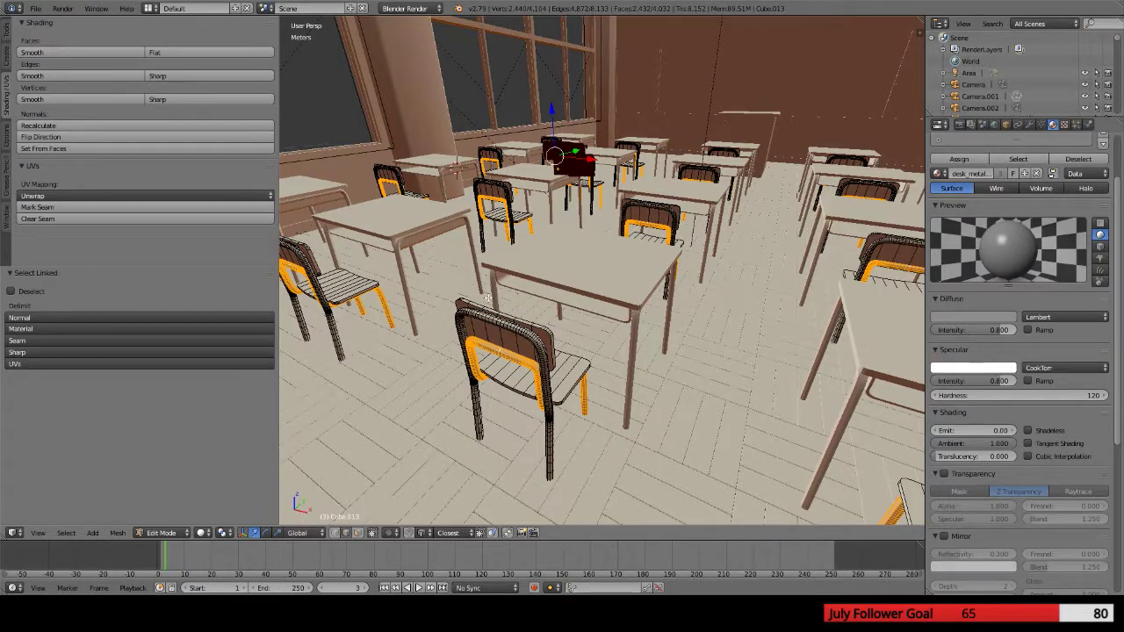
{"action": "key", "text": "Tab"}
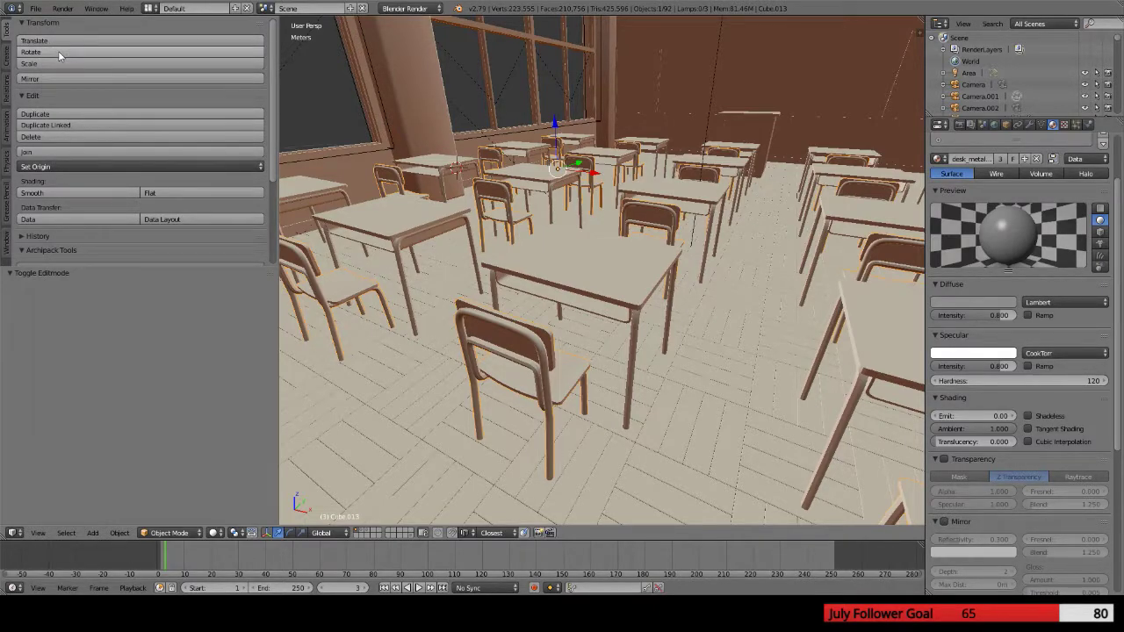
Smooth-shade the metal frames and enable Auto Smooth on their mesh, adjusting the angle
{"action": "left_click", "coordinate": [87, 193]}
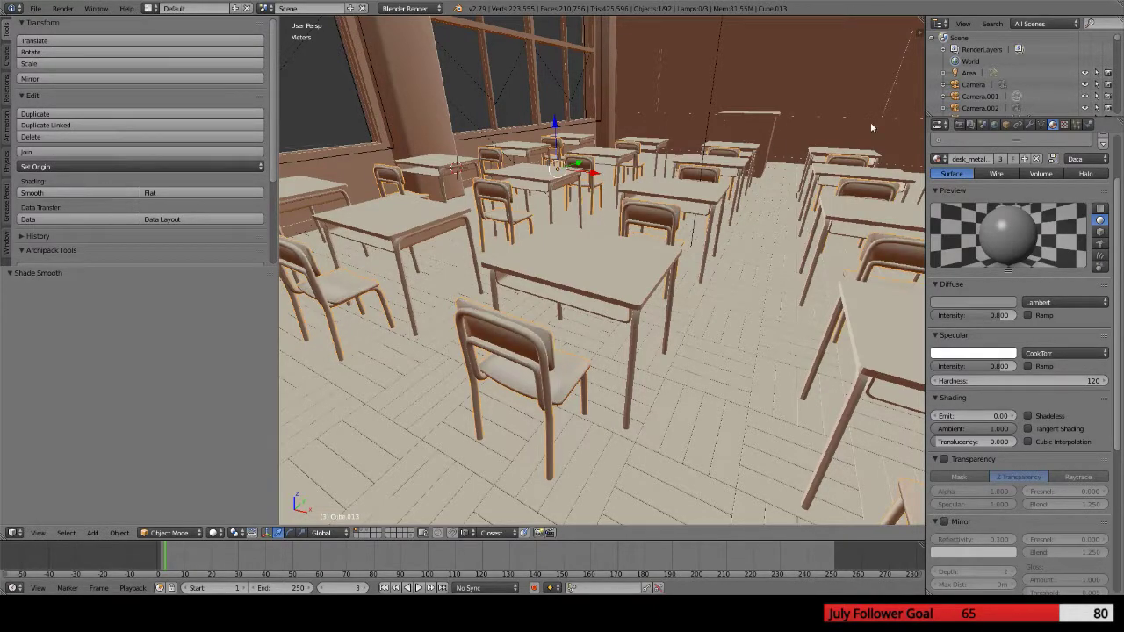
{"action": "left_click", "coordinate": [1030, 125]}
{"action": "left_click", "coordinate": [1042, 124]}
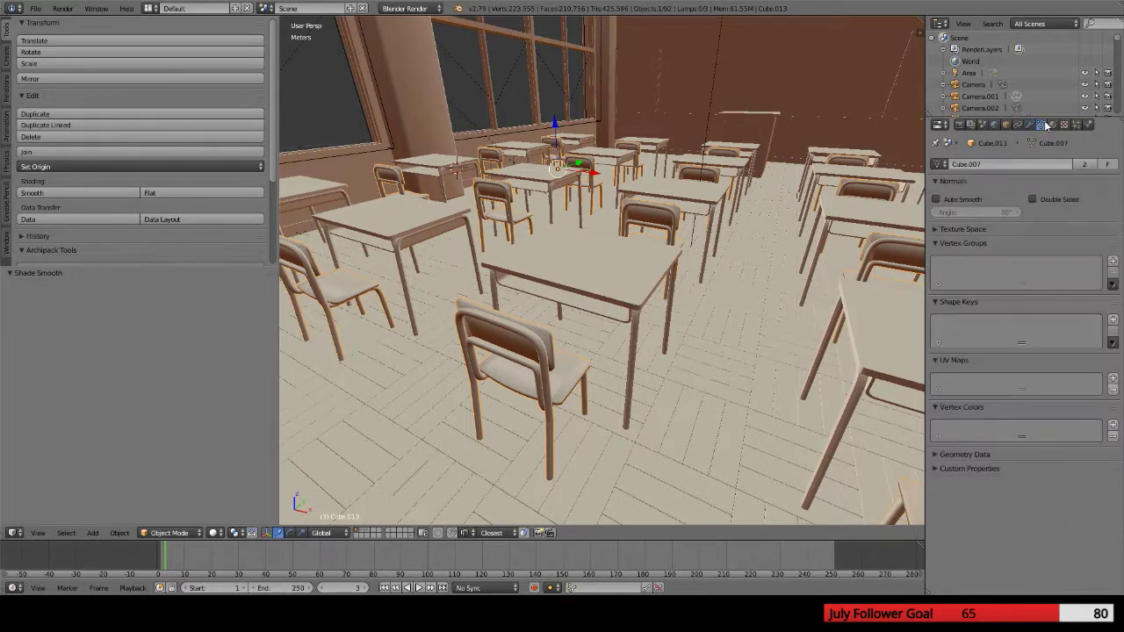
{"action": "left_click", "coordinate": [936, 200]}
{"action": "left_click_drag", "start_coordinate": [974, 212], "coordinate": [1009, 212]}
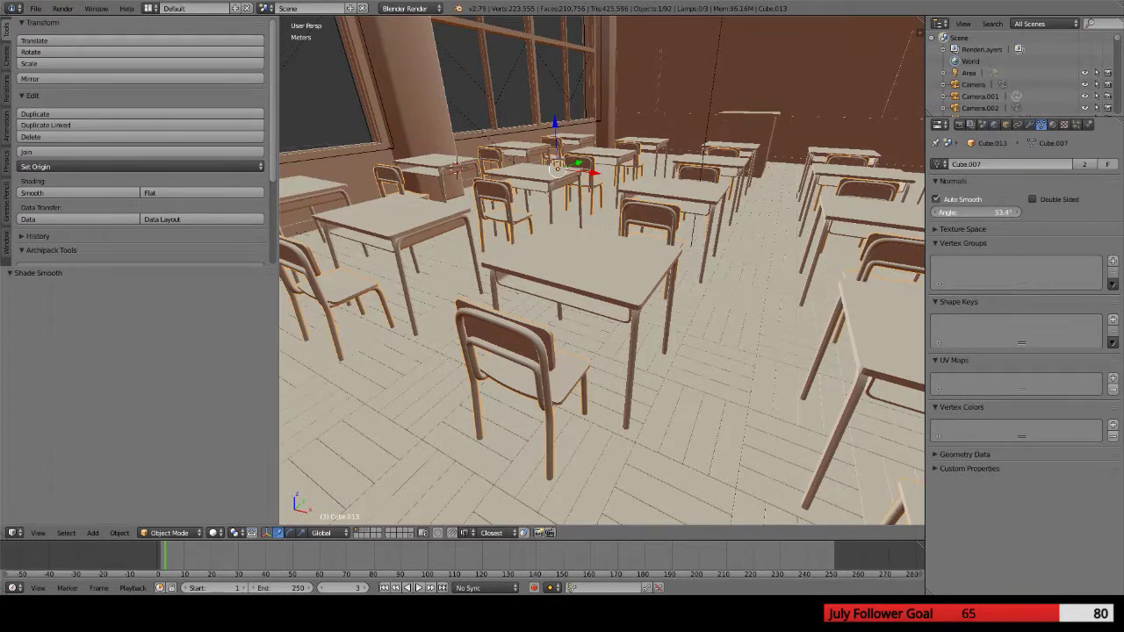
{"action": "left_click_drag", "start_coordinate": [1005, 211], "coordinate": [969, 213]}
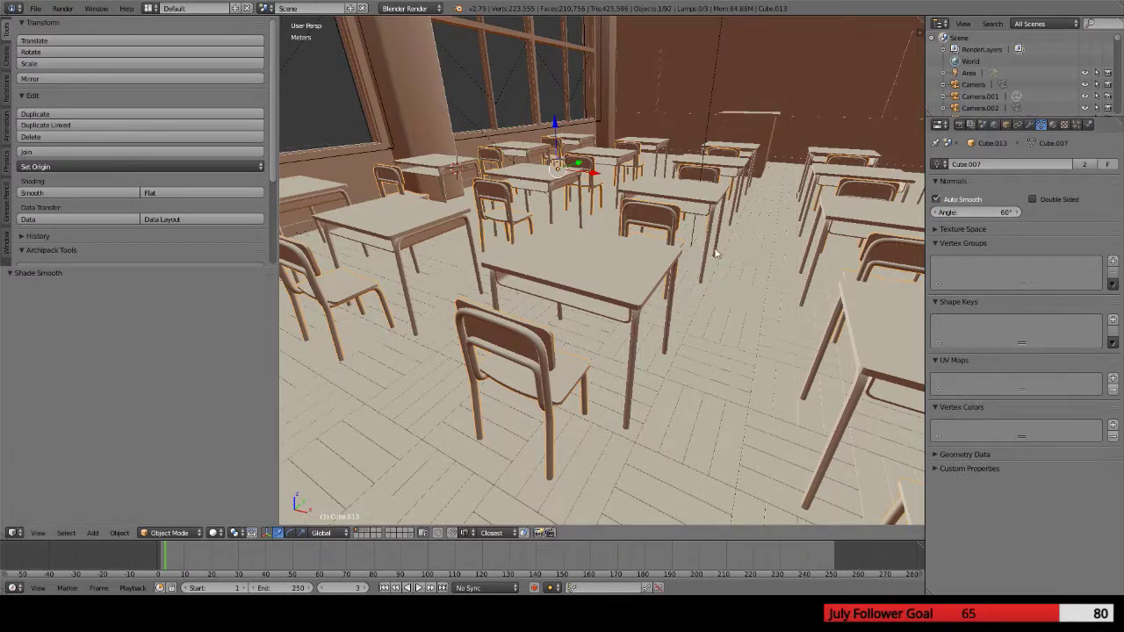
Enable Auto Smooth at 60° on the desk and smooth-shade it
{"action": "key", "text": "ctrl+z"}
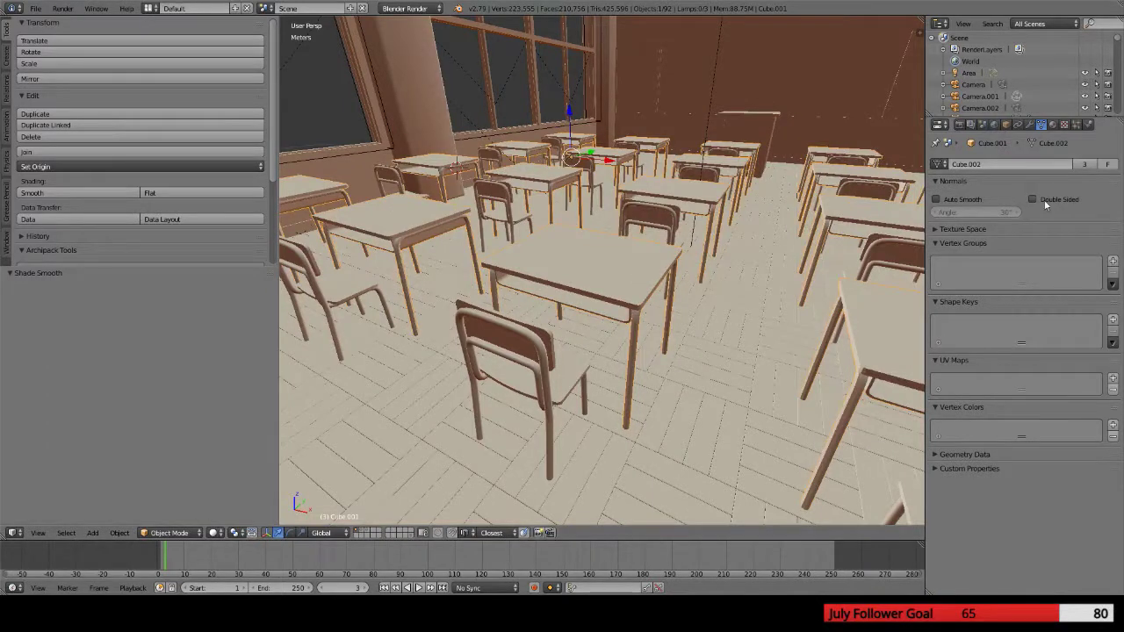
{"action": "left_click", "coordinate": [944, 200]}
{"action": "left_click", "coordinate": [968, 213]}
{"action": "type", "text": "60"}
{"action": "key", "text": "Return"}
{"action": "left_click", "coordinate": [67, 191]}
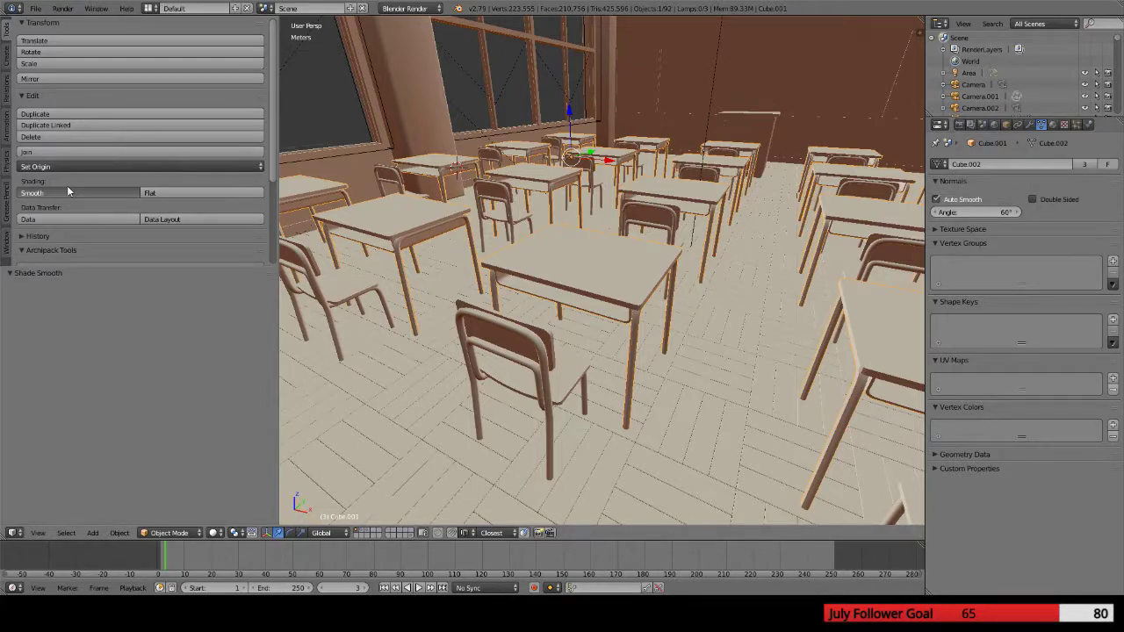
{"action": "key", "text": "KP_Decimal"}
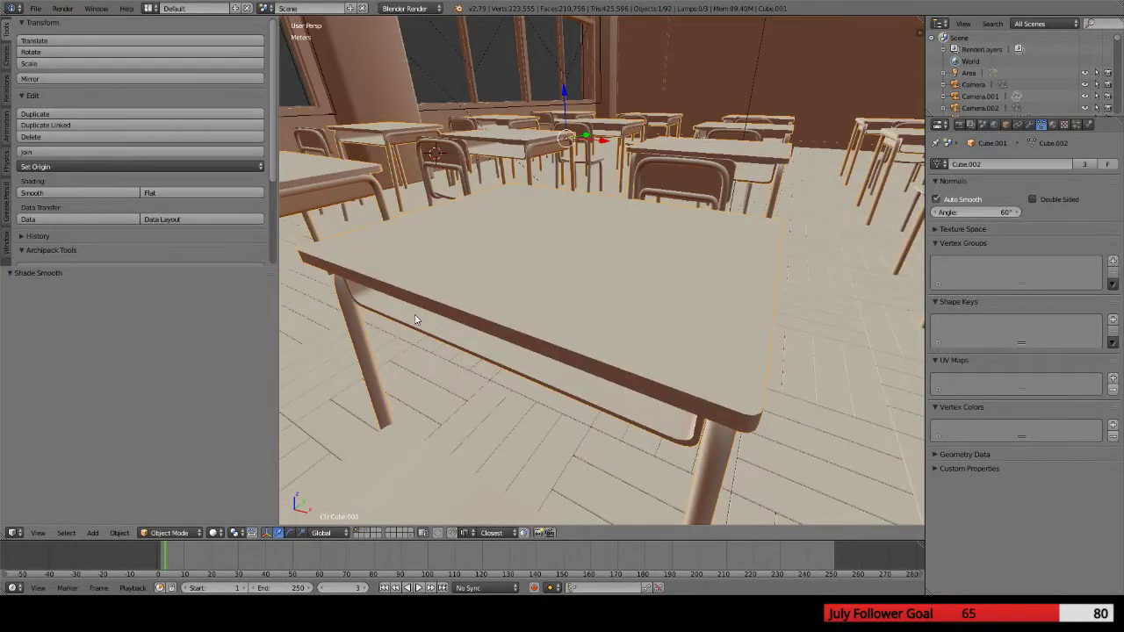
{"action": "middle_click_drag", "start_coordinate": [414, 314], "coordinate": [560, 354]}
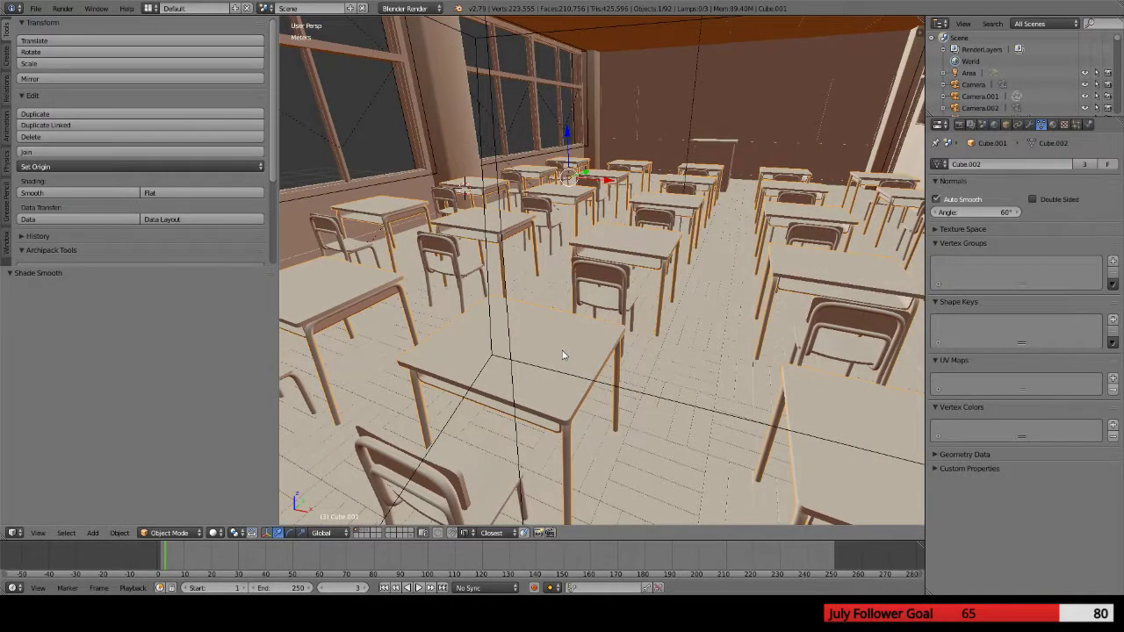
{"action": "key", "text": "F12"}
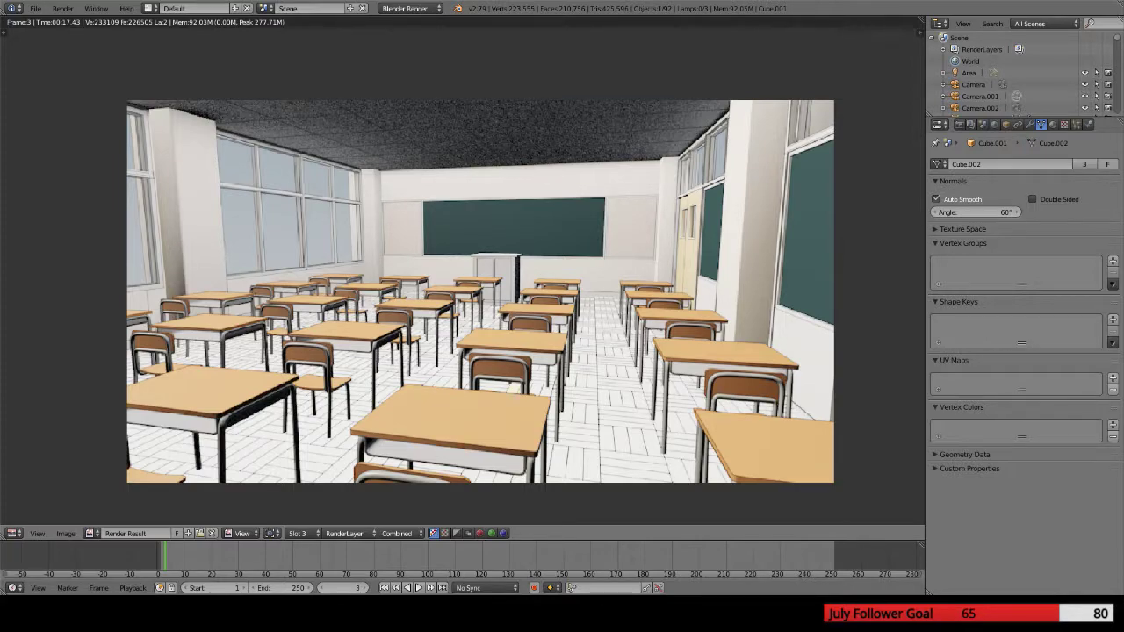
Back in the 3D view, select Cube.033 and show its material settings
{"action": "key", "text": "Escape"}
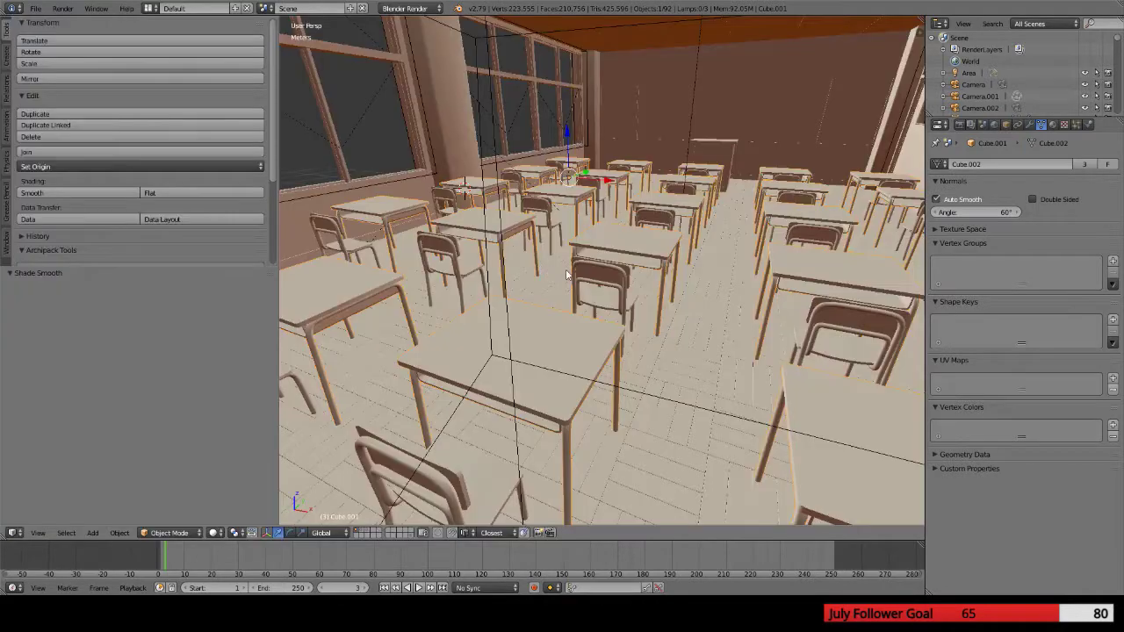
{"action": "middle_click_drag", "start_coordinate": [773, 229], "coordinate": [790, 184]}
{"action": "right_click", "coordinate": [853, 134]}
{"action": "left_click", "coordinate": [1052, 124]}
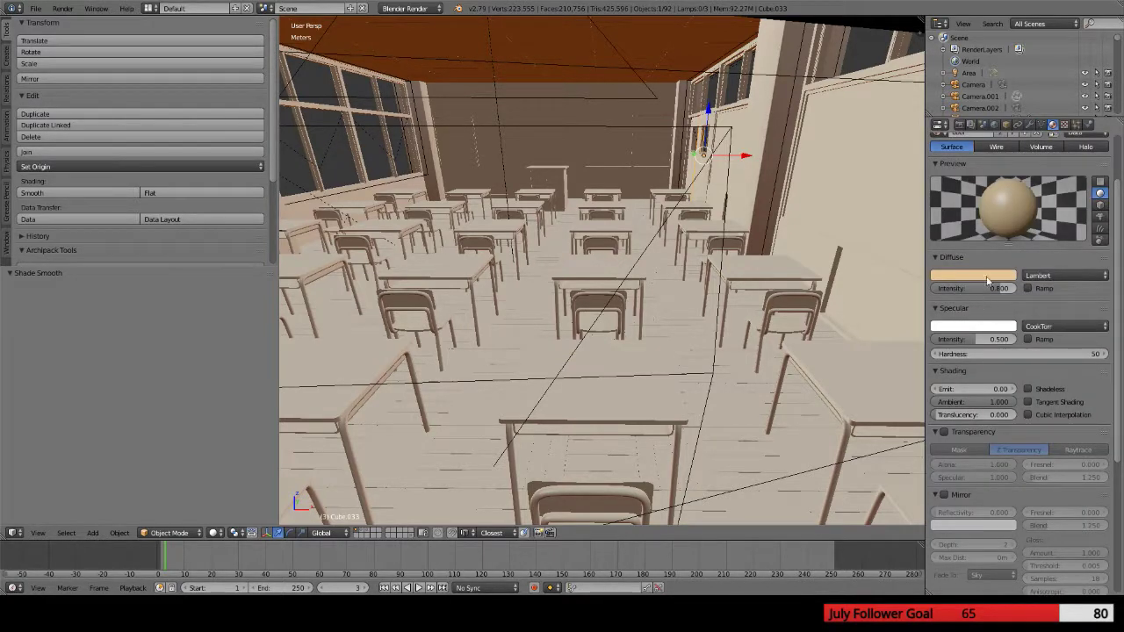
Set Cube.033's diffuse colour to saturation 0.437 and value 0.822, then test-render
{"action": "right_click", "coordinate": [988, 277]}
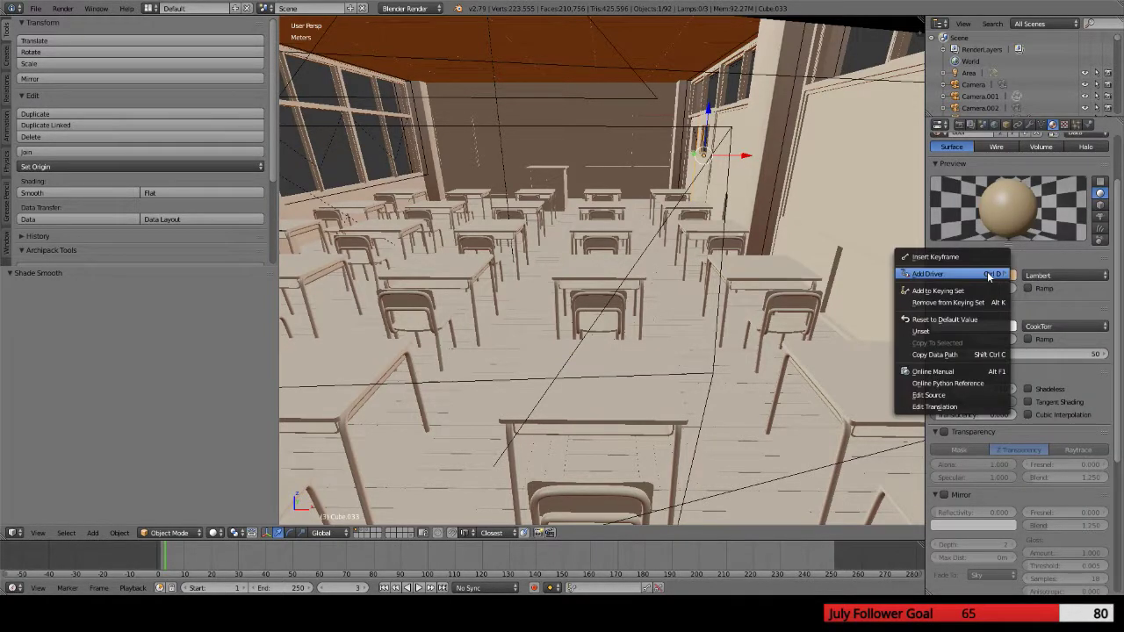
{"action": "left_click", "coordinate": [973, 276]}
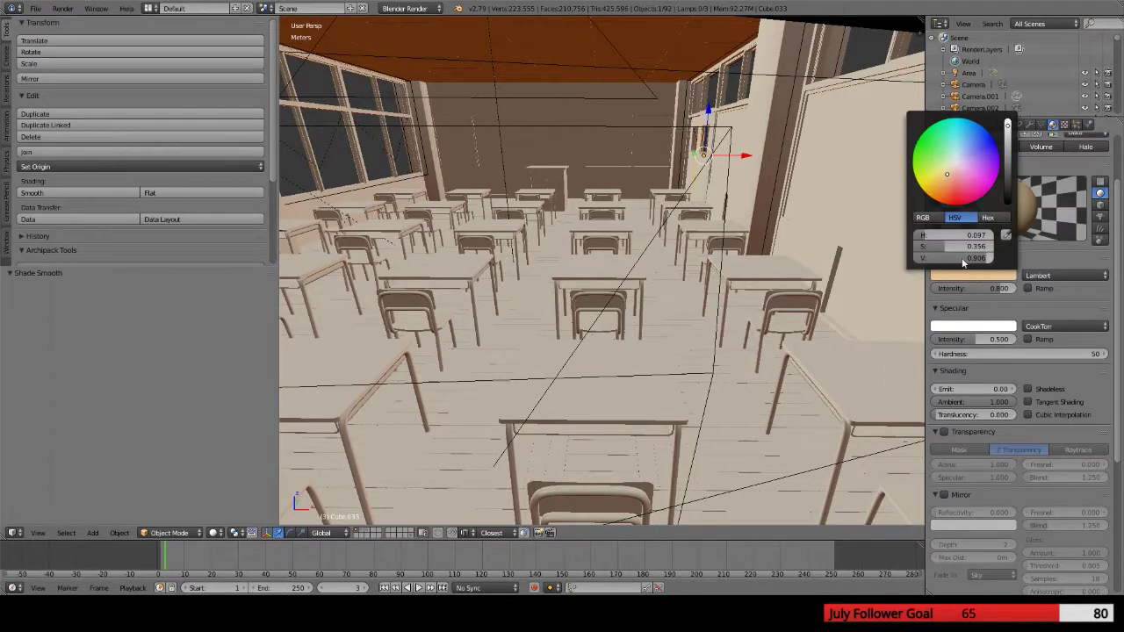
{"action": "left_click_drag", "start_coordinate": [962, 246], "coordinate": [971, 246]}
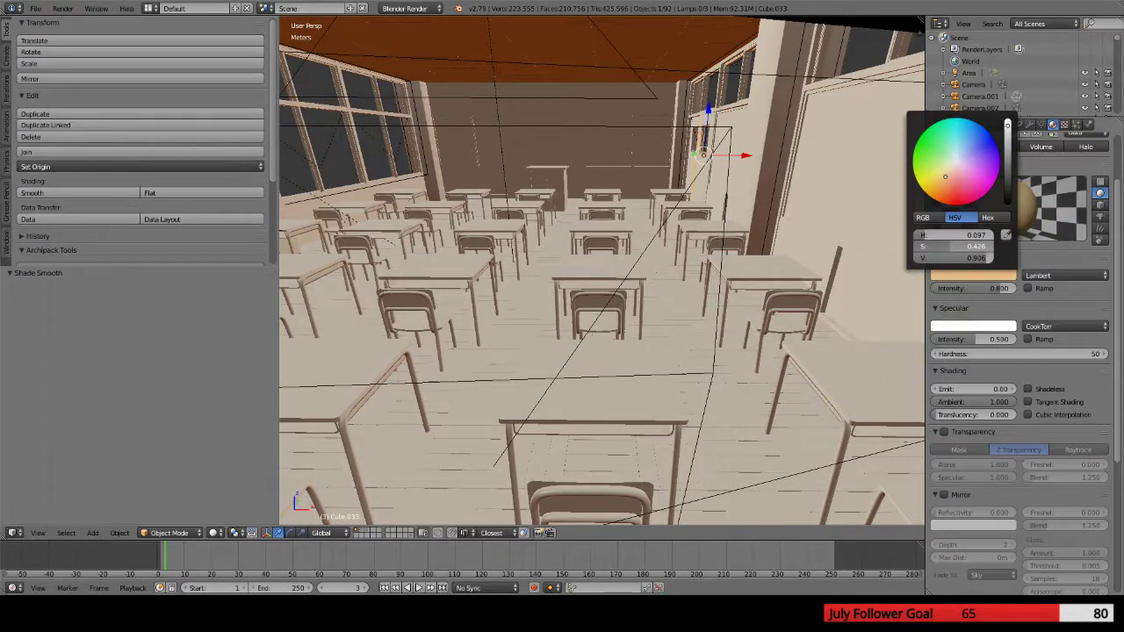
{"action": "left_click_drag", "start_coordinate": [957, 258], "coordinate": [927, 258]}
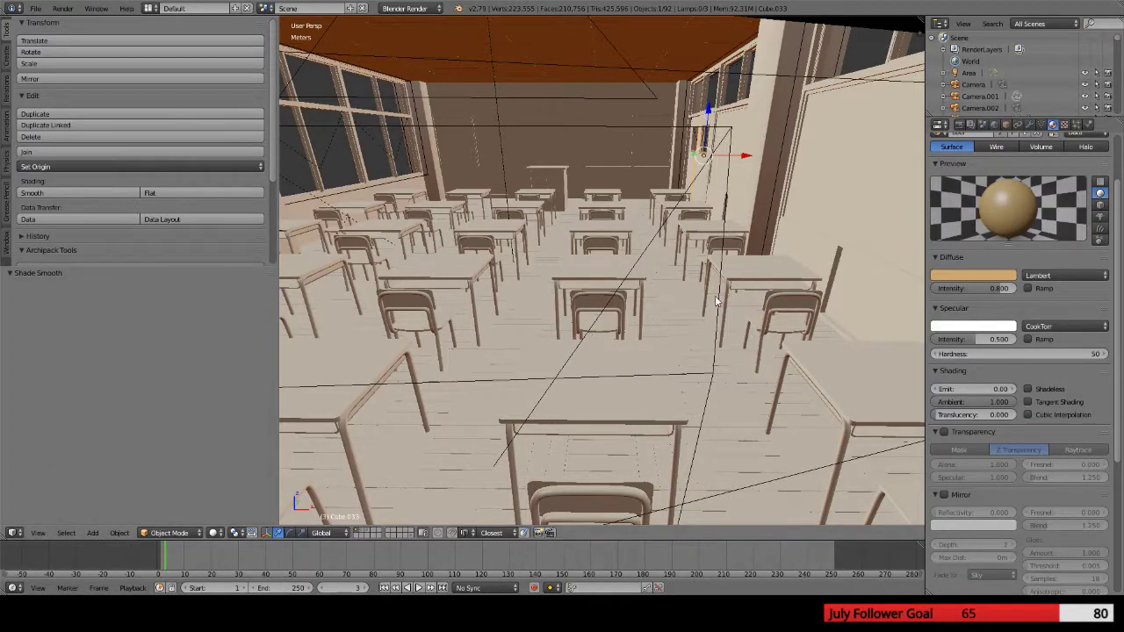
{"action": "key", "text": "F12"}
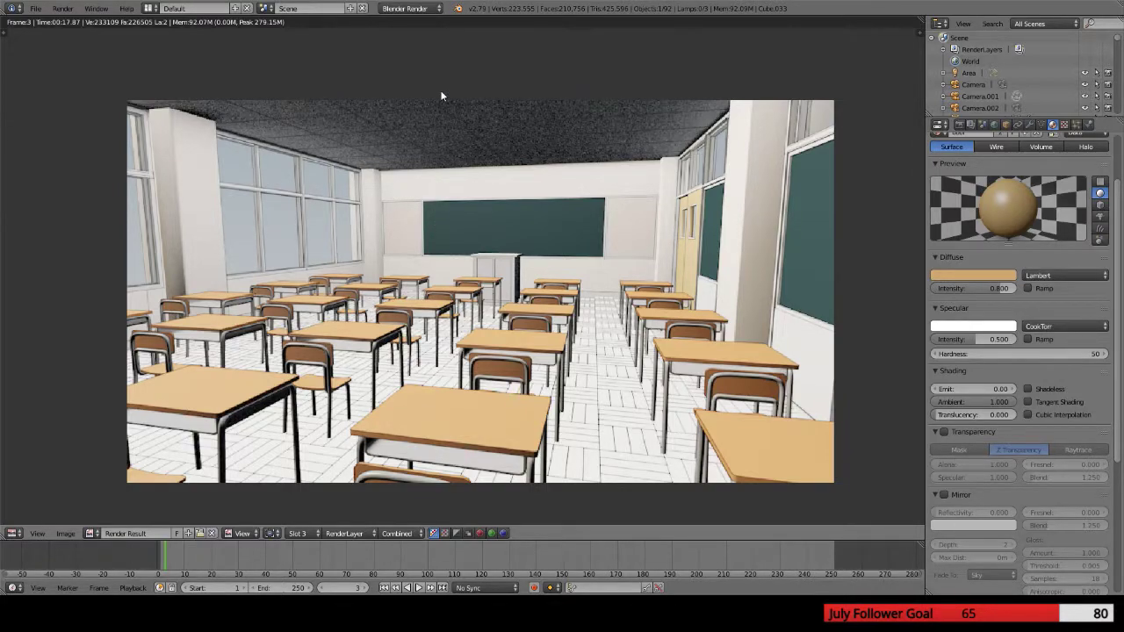
{"action": "key", "text": "Escape"}
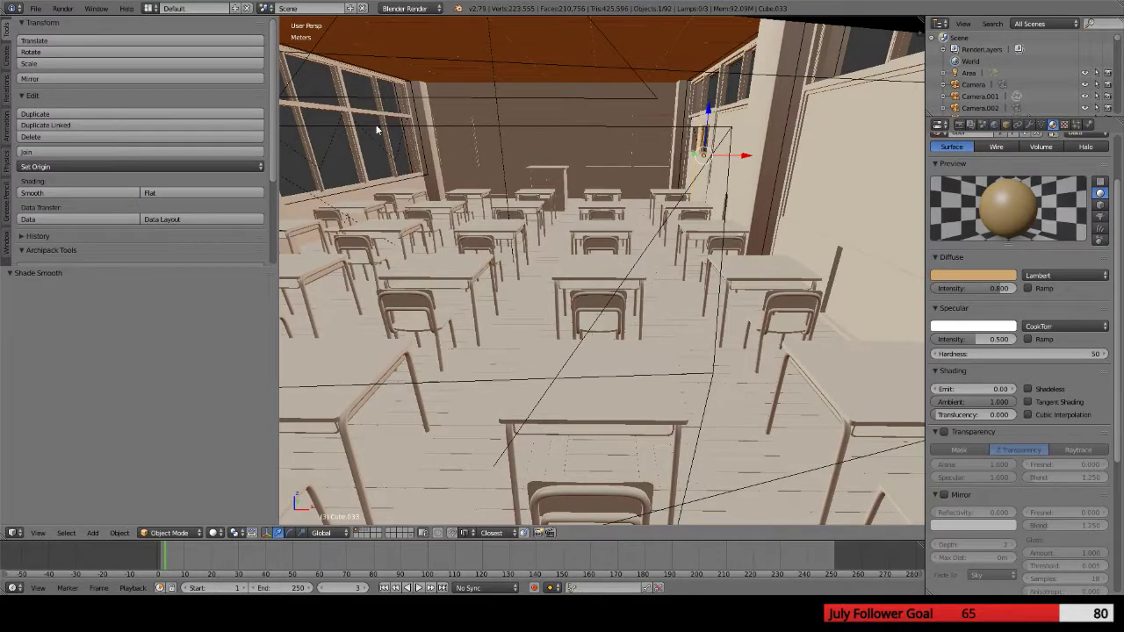
{"action": "middle_click_drag", "start_coordinate": [397, 116], "coordinate": [482, 155]}
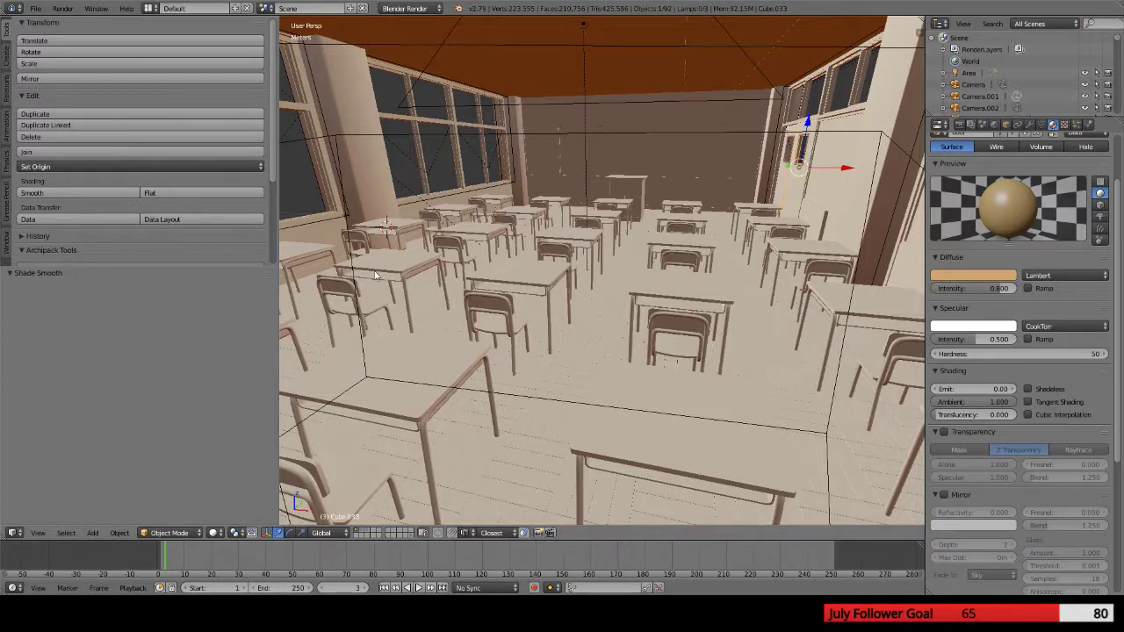
Select pillar Column.015 and scroll its Wall material settings down to the Light Group field
{"action": "right_click", "coordinate": [349, 110]}
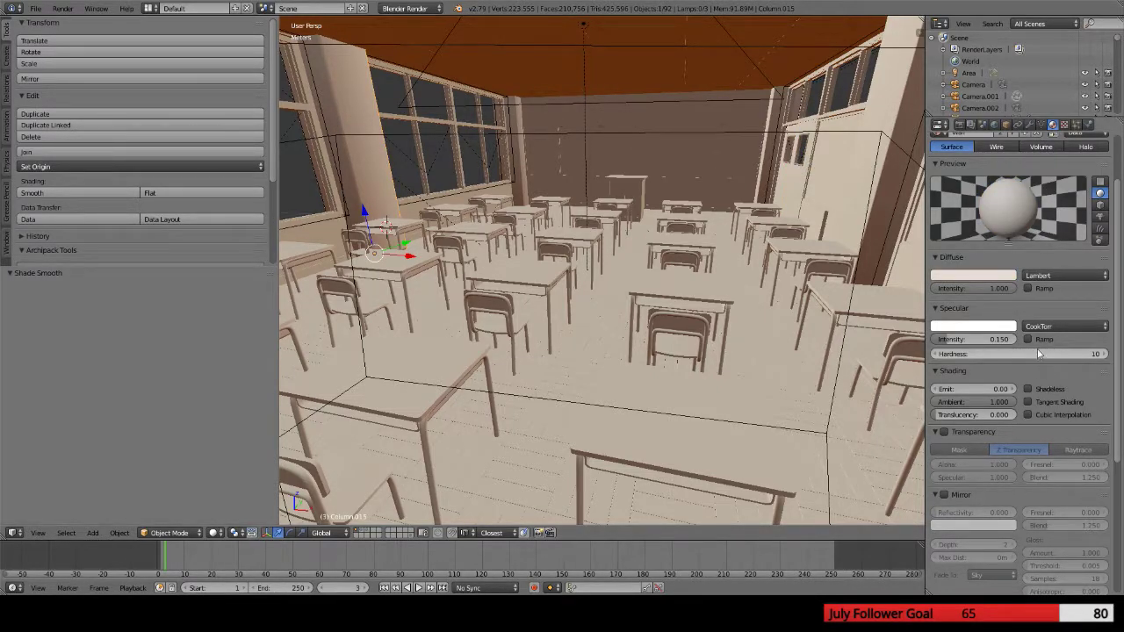
{"action": "scroll", "coordinate": [1001, 263], "scroll_direction": "up", "scroll_amount": 3}
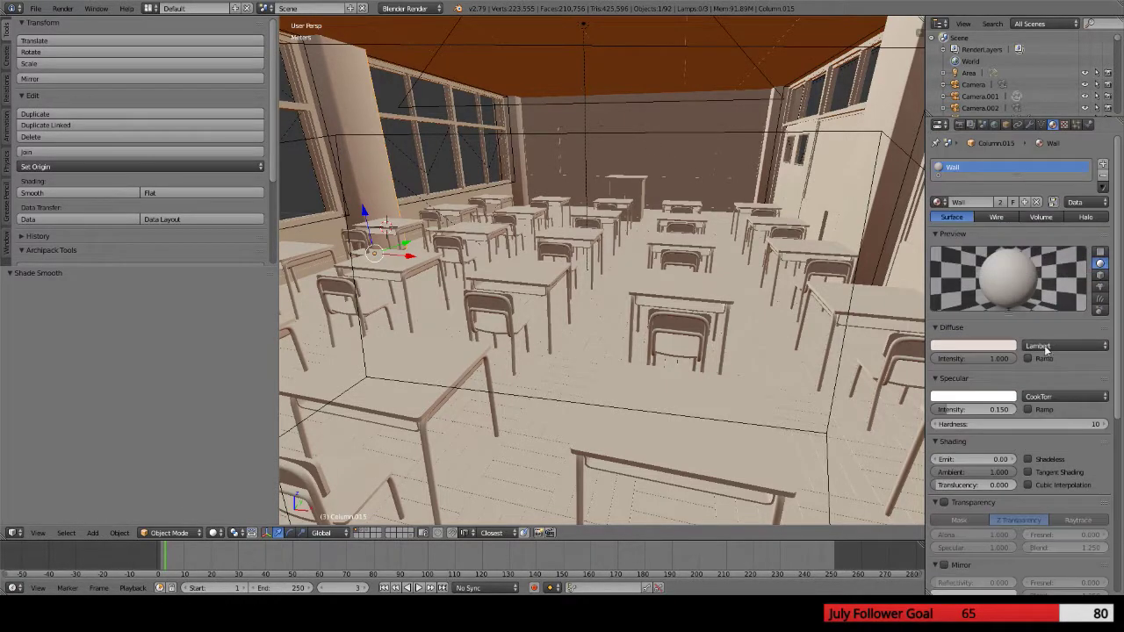
{"action": "left_click", "coordinate": [1007, 122]}
{"action": "scroll", "coordinate": [1061, 343], "scroll_direction": "down", "scroll_amount": 5}
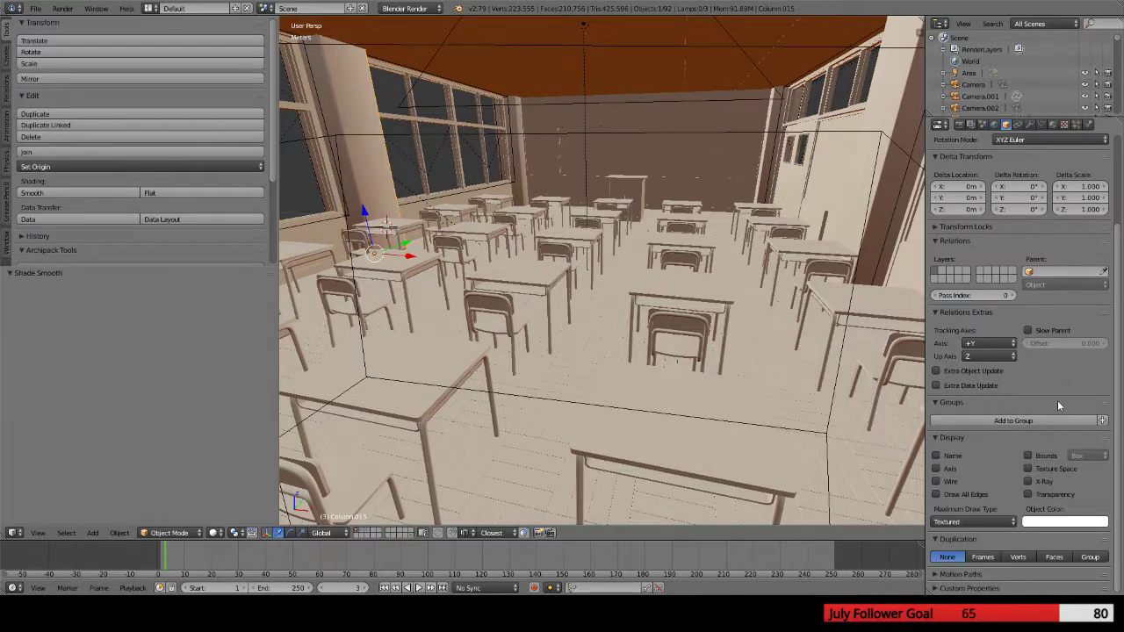
{"action": "scroll", "coordinate": [1057, 406], "scroll_direction": "up", "scroll_amount": 5}
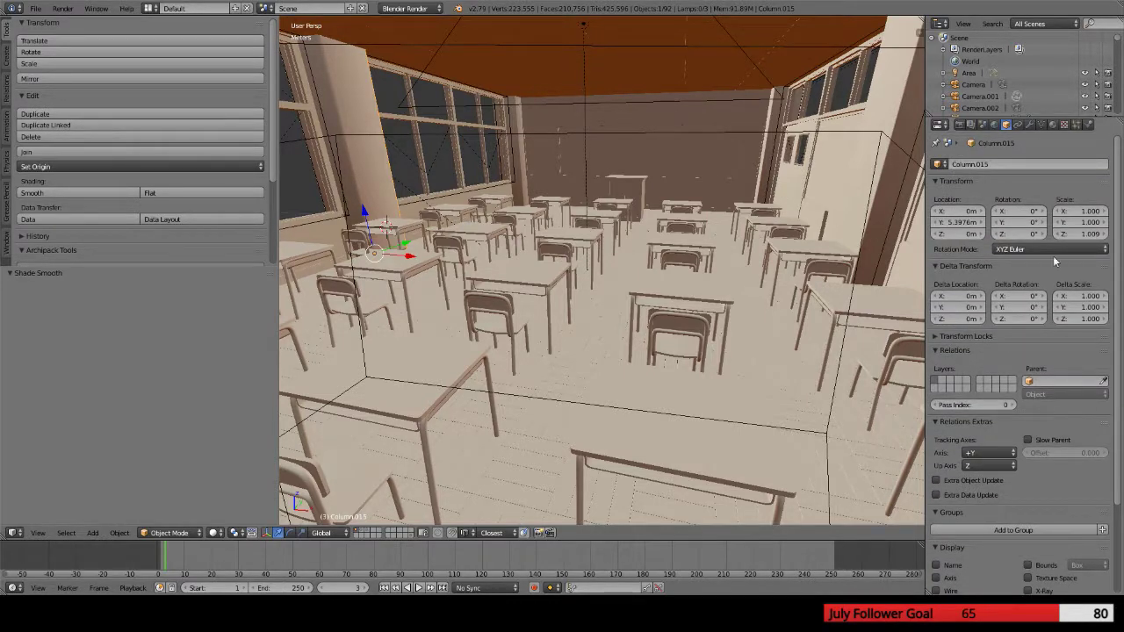
{"action": "left_click", "coordinate": [1052, 125]}
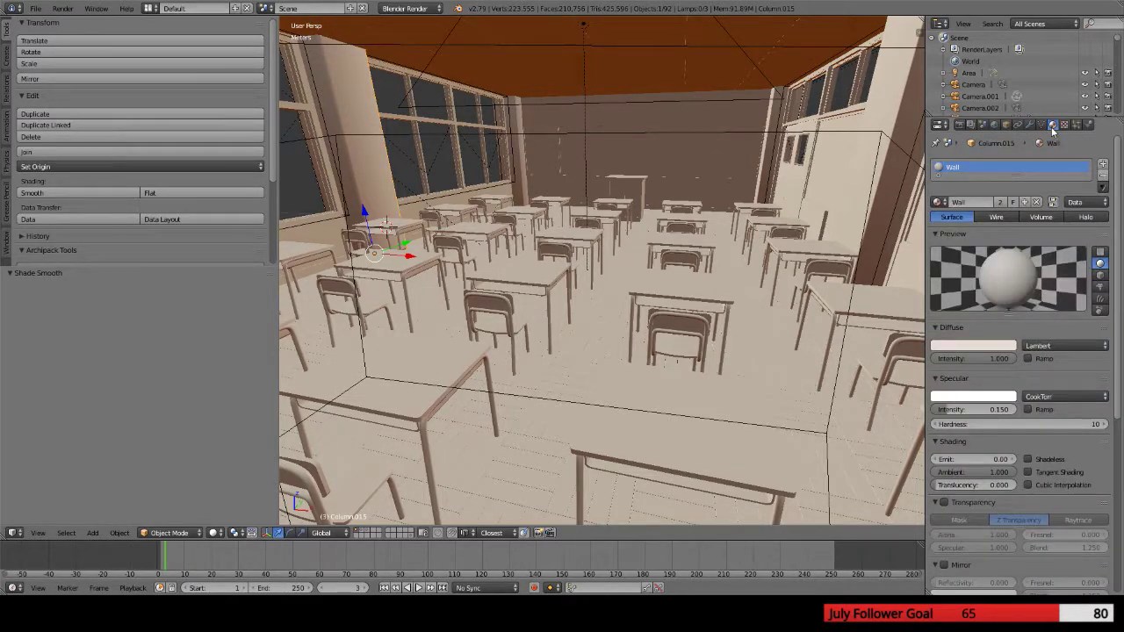
{"action": "scroll", "coordinate": [1027, 224], "scroll_direction": "down", "scroll_amount": 10}
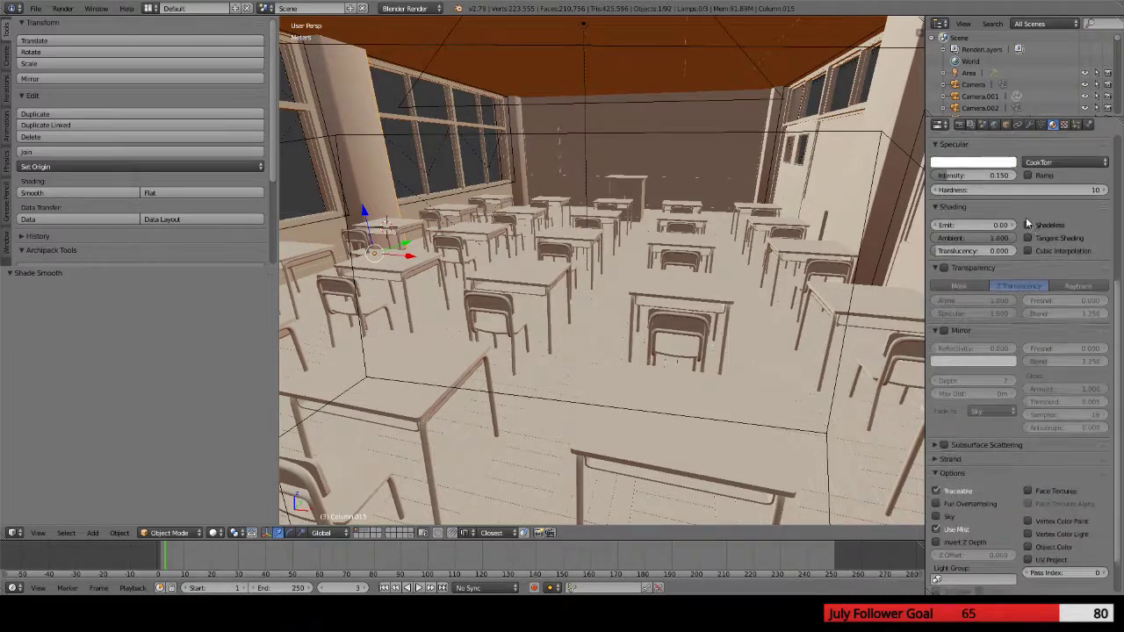
{"action": "scroll", "coordinate": [1026, 223], "scroll_direction": "down", "scroll_amount": 2}
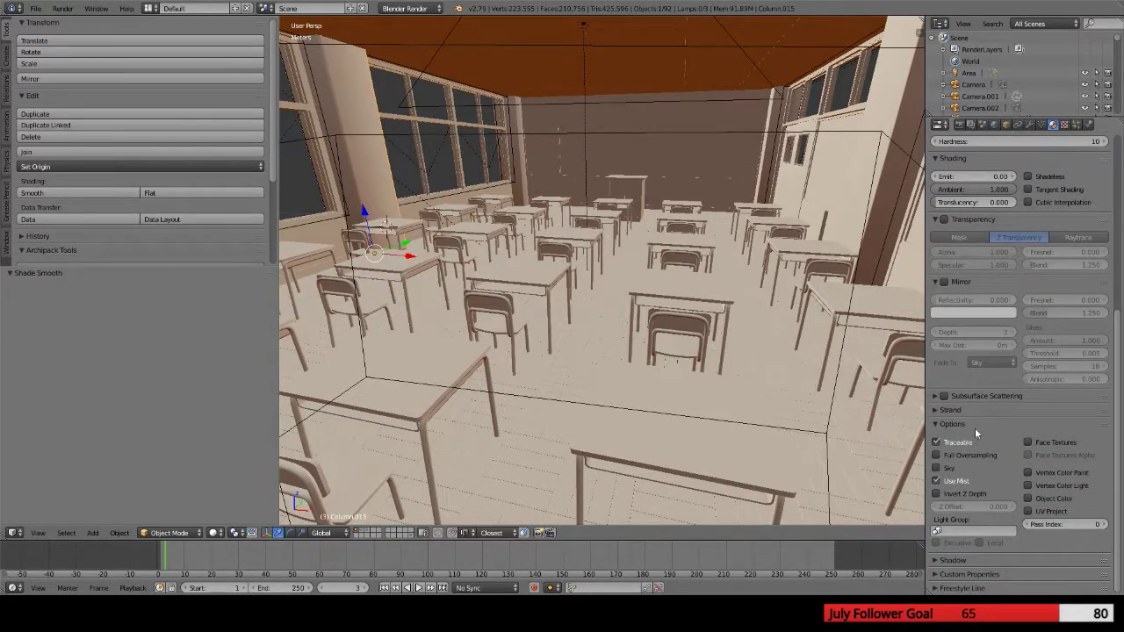
{"action": "left_click", "coordinate": [967, 532]}
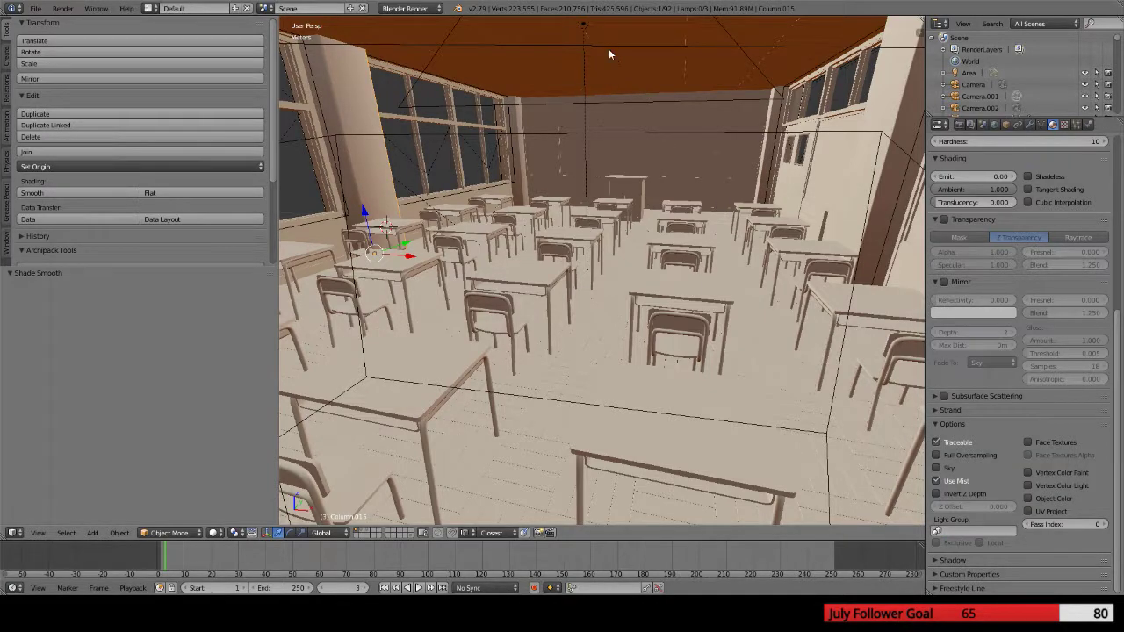
Group the ceiling Area lamp under the name 'Wall light', then reselect the Column.015 pillar
{"action": "right_click", "coordinate": [583, 29]}
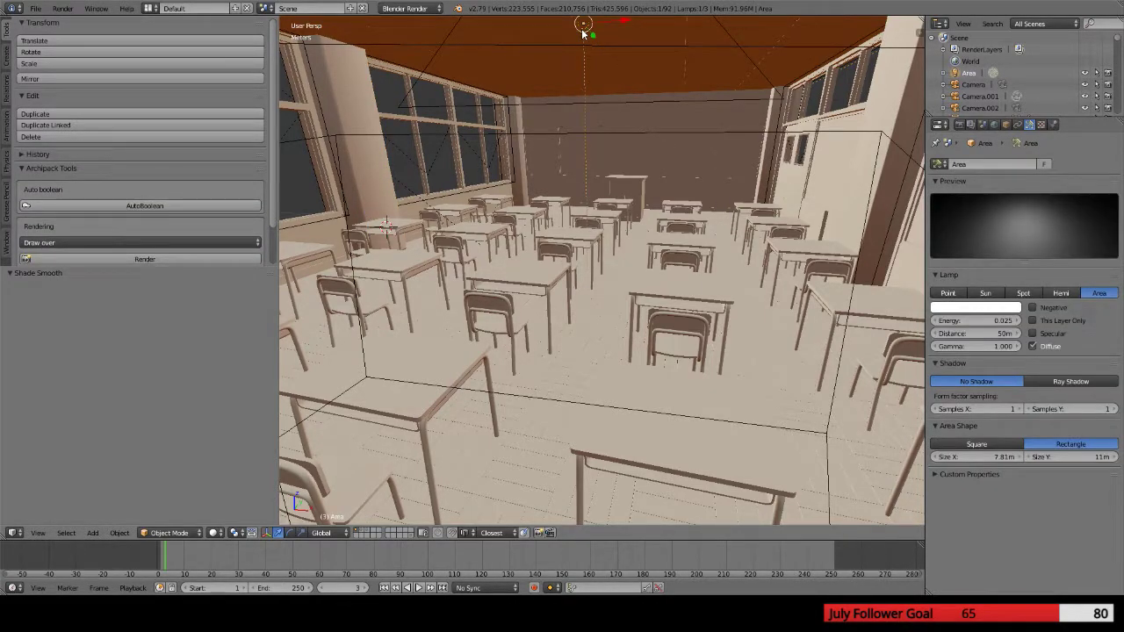
{"action": "key", "text": "ctrl+g"}
{"action": "scroll", "coordinate": [722, 304], "scroll_direction": "up", "scroll_amount": 2}
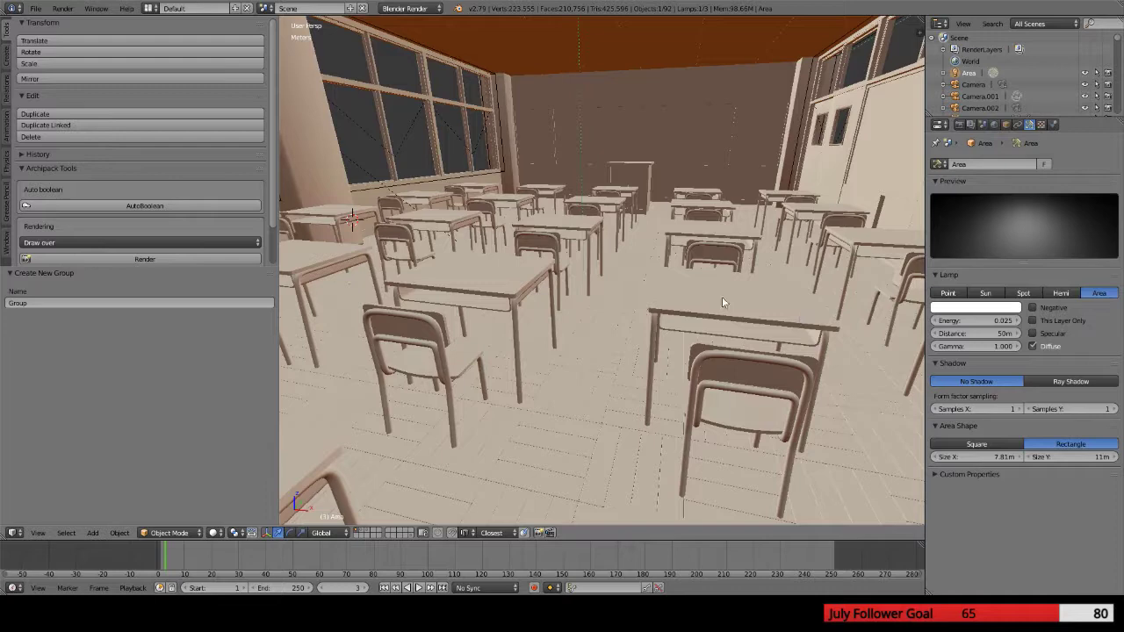
{"action": "left_click", "coordinate": [38, 302]}
{"action": "type", "text": "wall"}
{"action": "type", "text": " light"}
{"action": "key", "text": "Return"}
{"action": "middle_click_drag", "start_coordinate": [560, 94], "coordinate": [601, 193]}
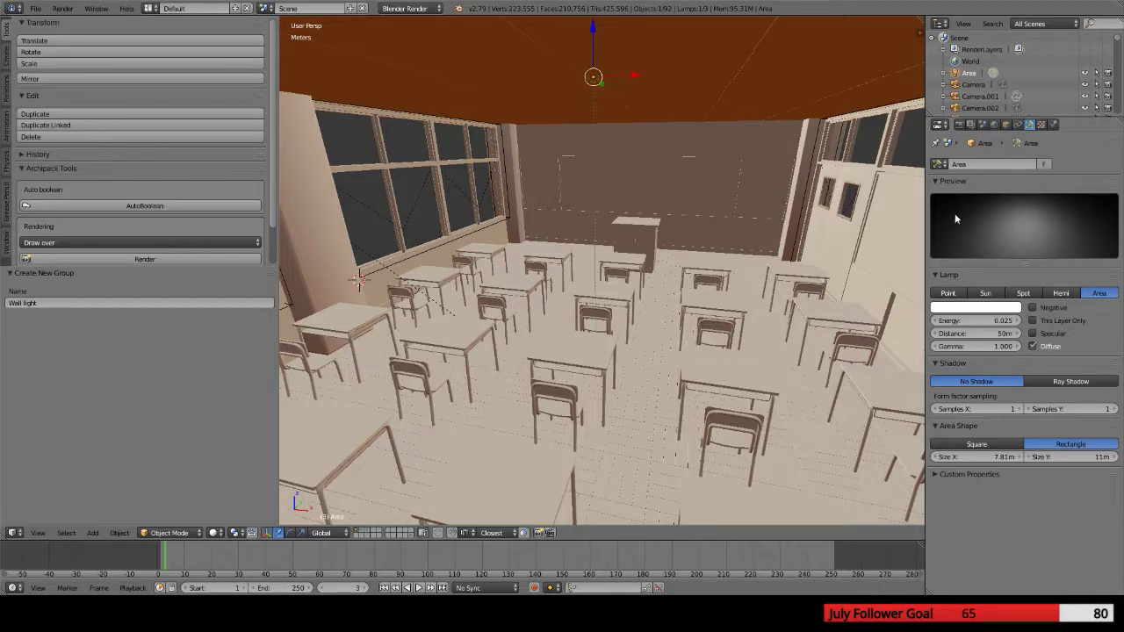
{"action": "right_click", "coordinate": [333, 334]}
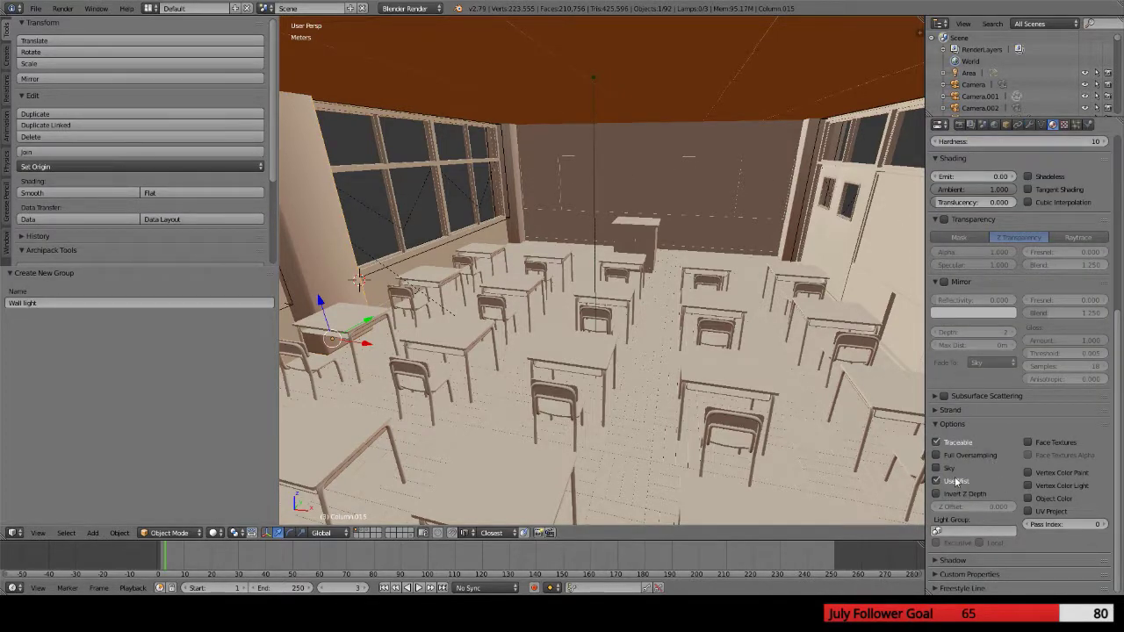
Assign the Wall material the Wall light group with Exclusive on, and render the classroom
{"action": "left_click", "coordinate": [961, 535]}
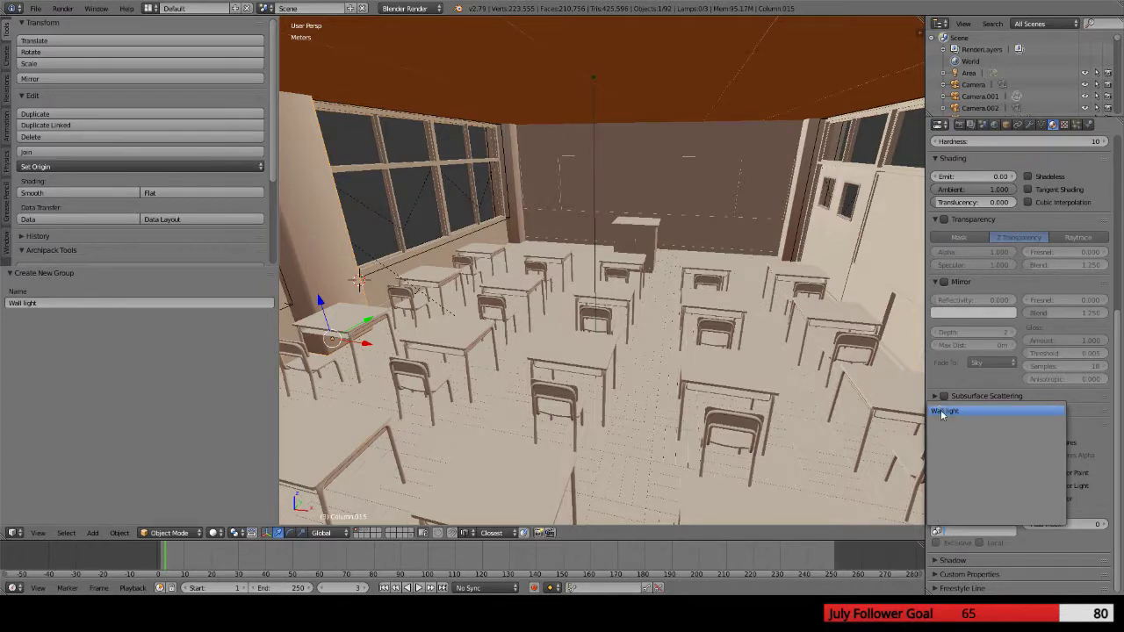
{"action": "key", "text": "Return"}
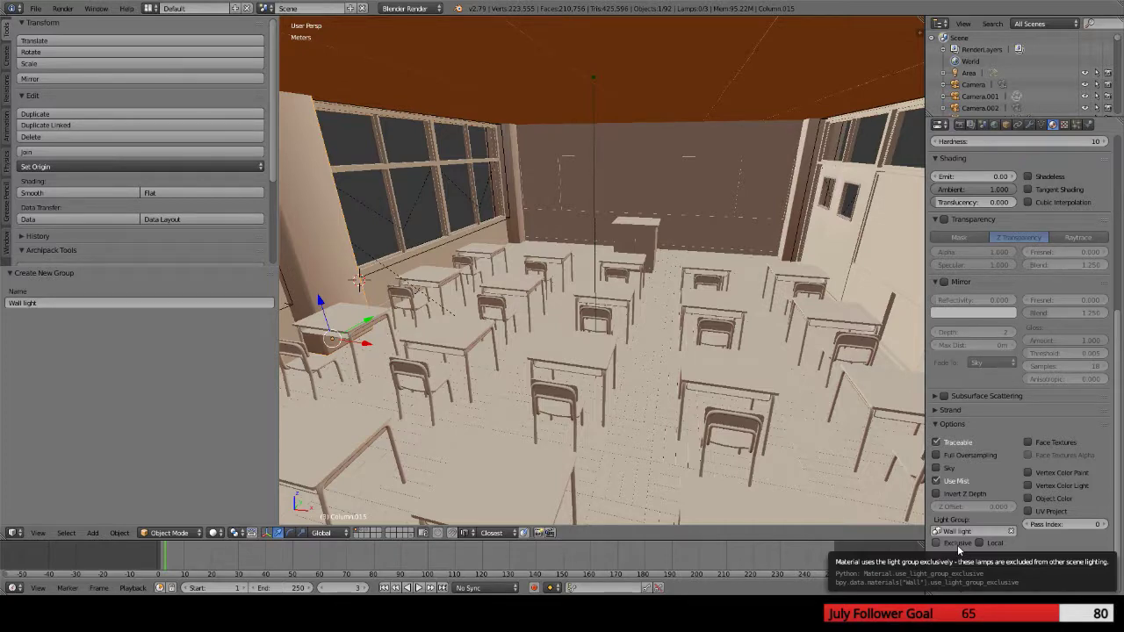
{"action": "left_click", "coordinate": [956, 544]}
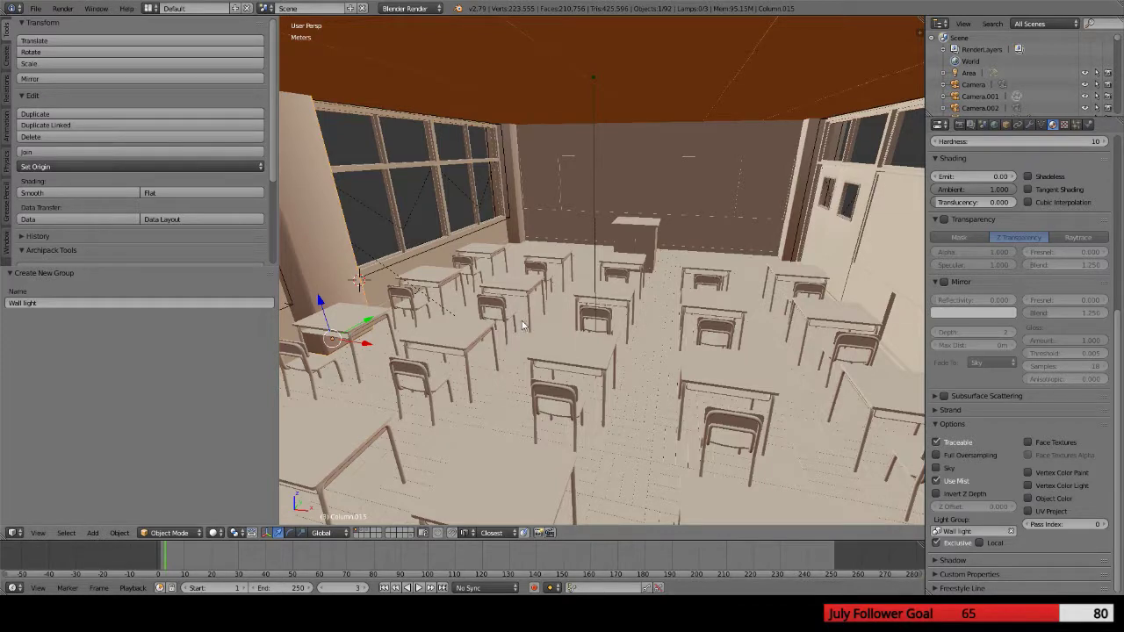
{"action": "key", "text": "F12"}
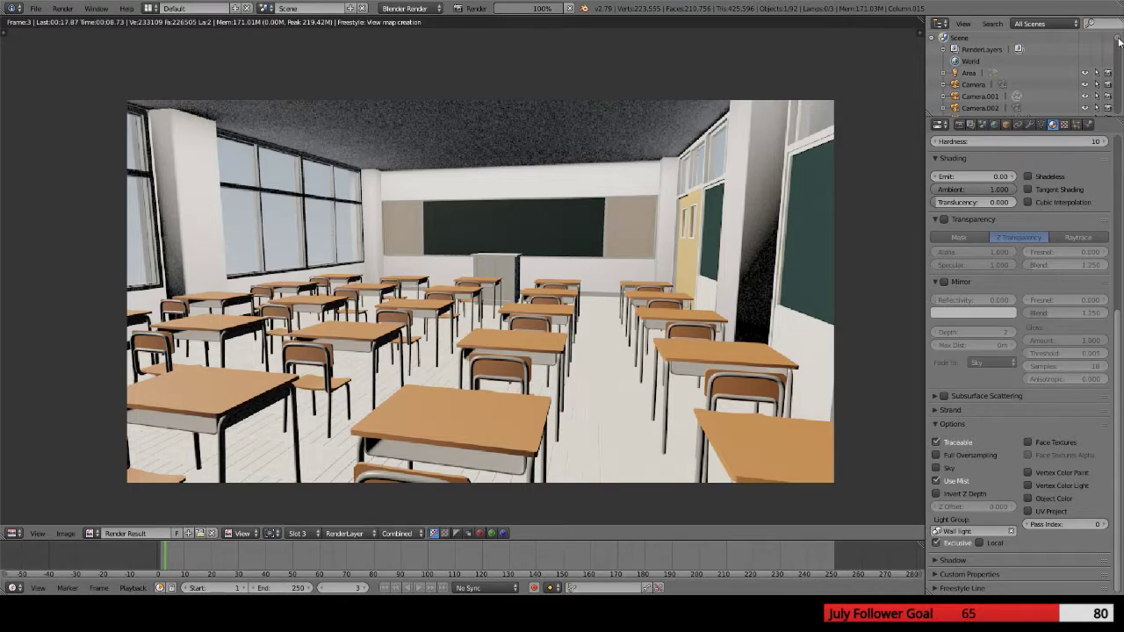
Close the current render and start a fresh render of the classroom
{"action": "left_click_drag", "start_coordinate": [1118, 41], "coordinate": [1121, 63]}
{"action": "scroll", "coordinate": [1091, 56], "scroll_direction": "down", "scroll_amount": 15}
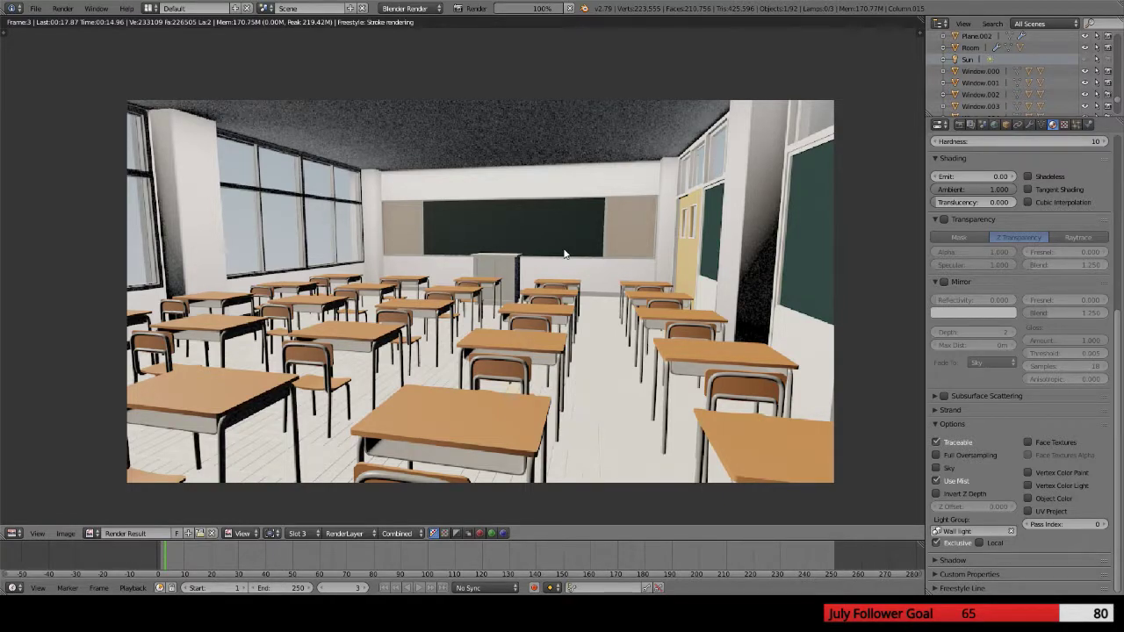
{"action": "key", "text": "Escape"}
{"action": "key", "text": "F12"}
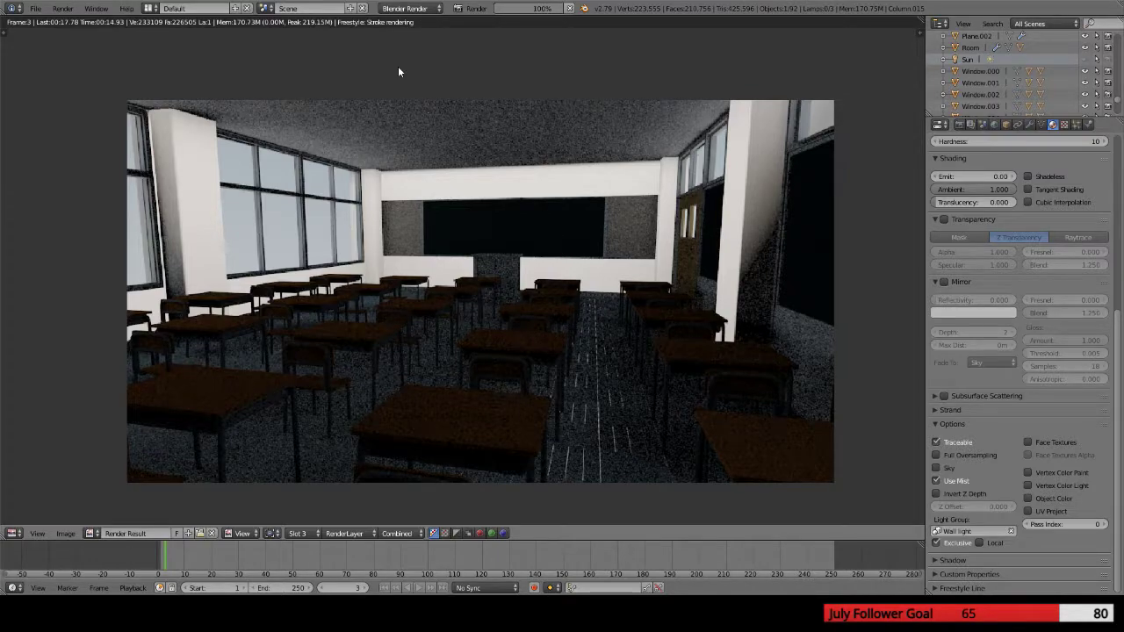
Leave the Render Result and return to the 3D classroom viewport
{"action": "key", "text": "Escape"}
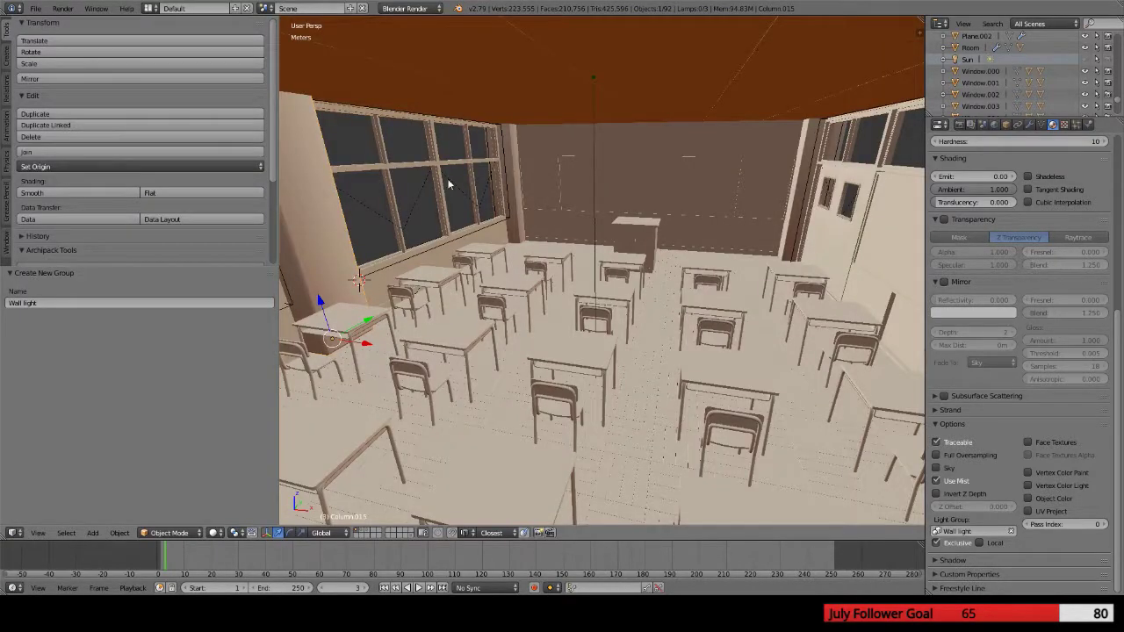
Inspect the wall and Area lamp in local view, then return to the full building
{"action": "key", "text": "KP_Divide"}
{"action": "middle_click_drag", "start_coordinate": [471, 155], "coordinate": [627, 209]}
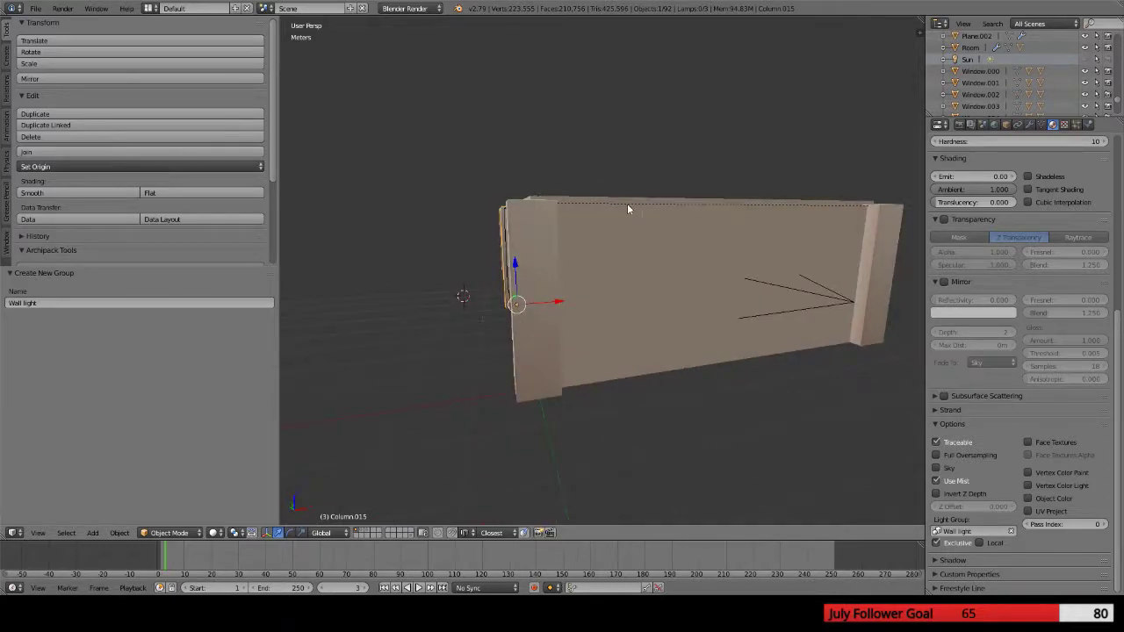
{"action": "key", "text": "KP_Divide"}
{"action": "left_click", "coordinate": [690, 55]}
{"action": "key", "text": "KP_Divide"}
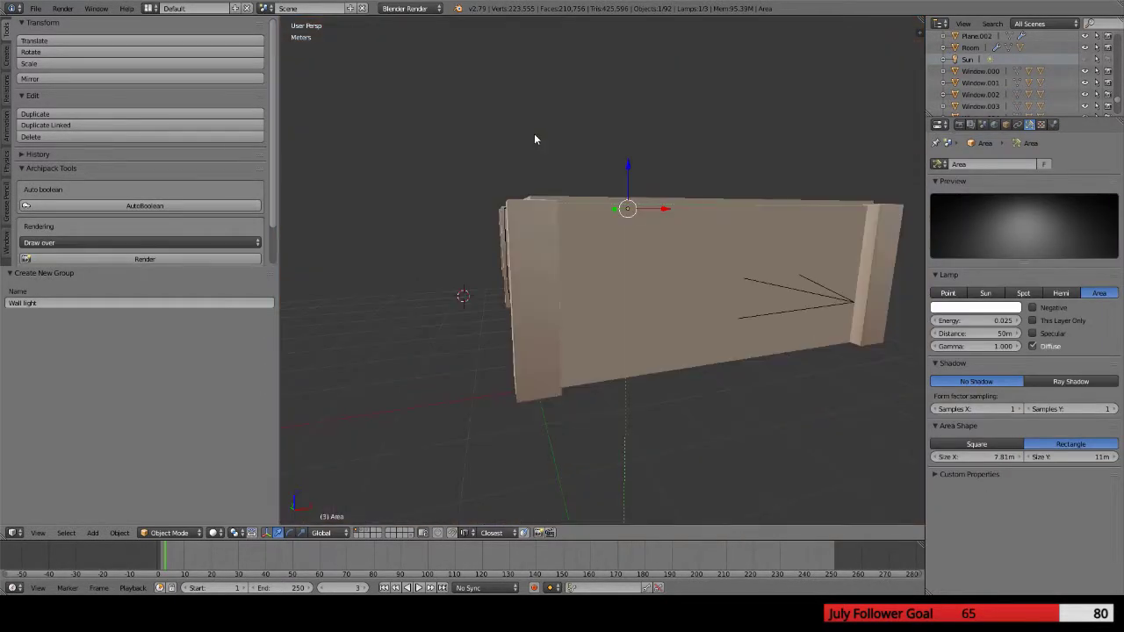
{"action": "key", "text": "KP_Divide"}
{"action": "middle_click_drag", "start_coordinate": [561, 173], "coordinate": [453, 169]}
{"action": "scroll", "coordinate": [453, 169], "scroll_direction": "down", "scroll_amount": 3}
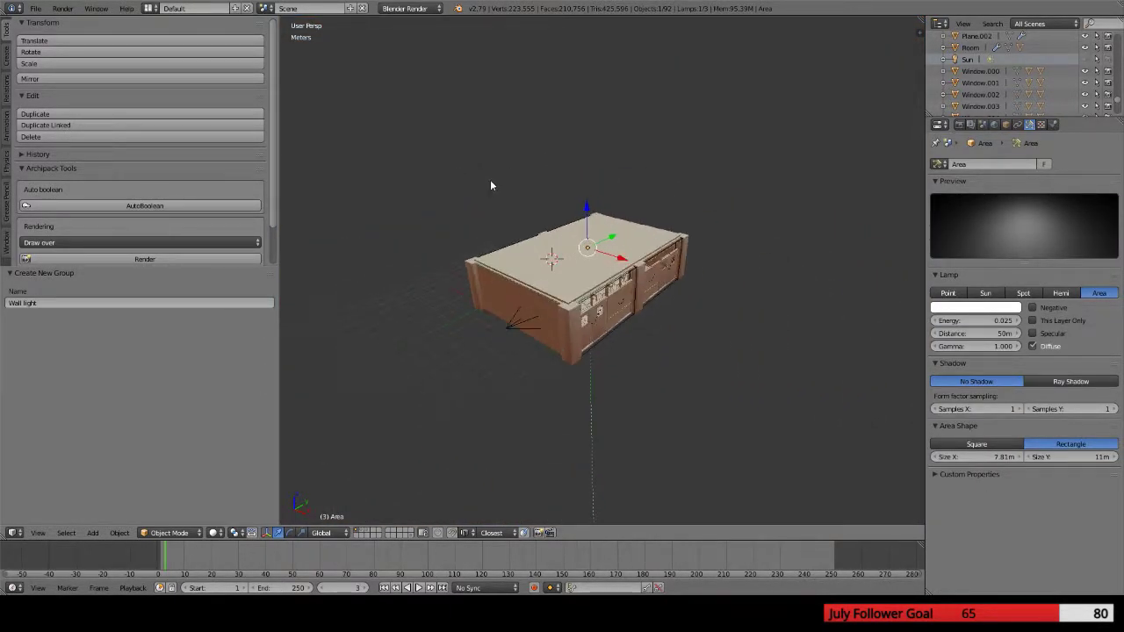
Unhide the Sun lamp in the Outliner and select it to show its lamp settings
{"action": "left_click", "coordinate": [1085, 60]}
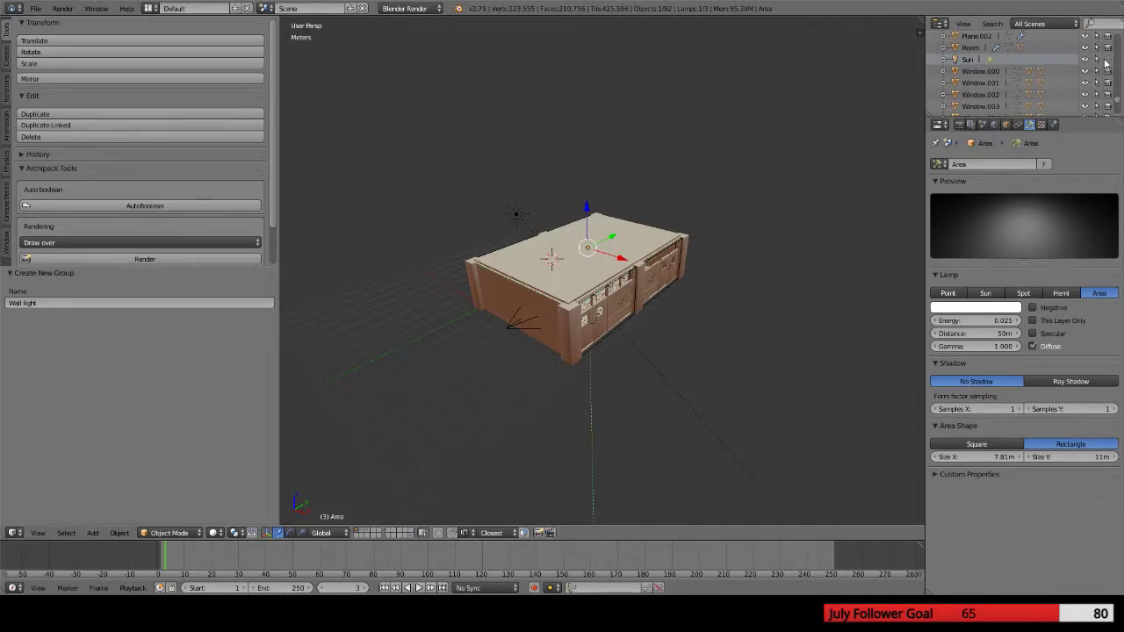
{"action": "left_click", "coordinate": [516, 215], "text": "shift"}
{"action": "middle_click_drag", "start_coordinate": [521, 220], "coordinate": [597, 268]}
{"action": "scroll", "coordinate": [602, 267], "scroll_direction": "up", "scroll_amount": 10}
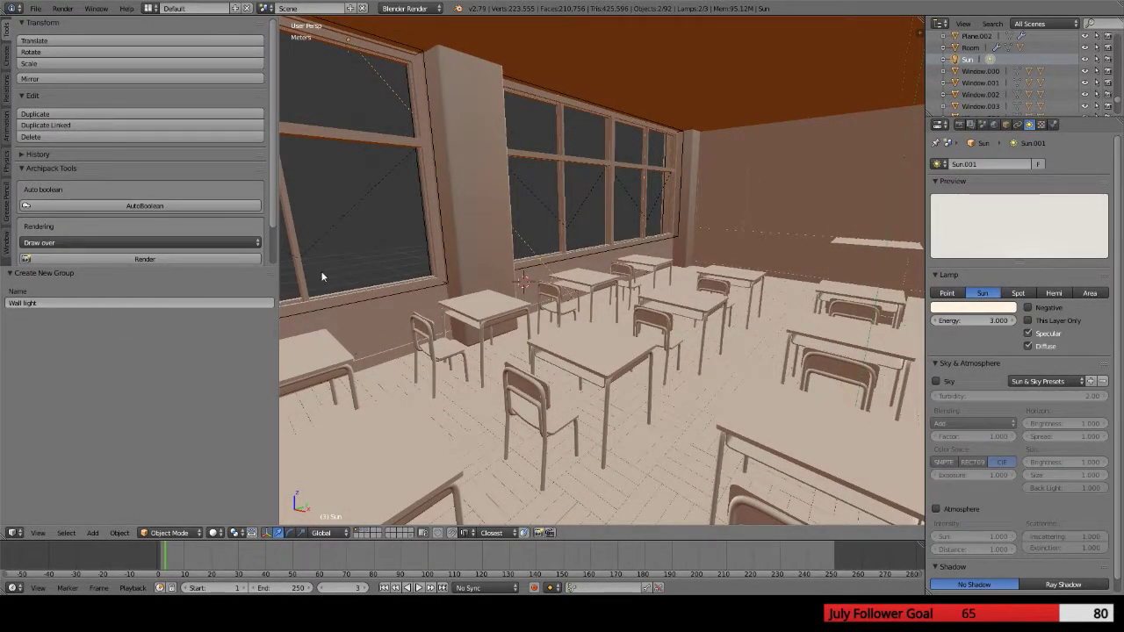
{"action": "scroll", "coordinate": [380, 269], "scroll_direction": "down", "scroll_amount": 5}
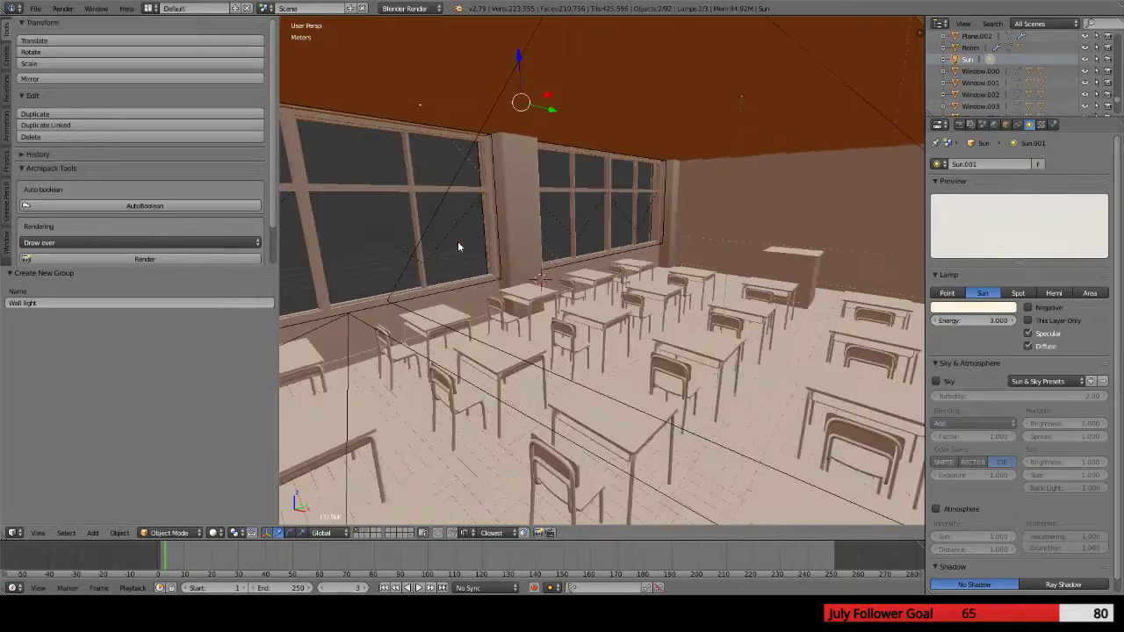
{"action": "middle_click_drag", "start_coordinate": [534, 239], "coordinate": [587, 235]}
{"action": "scroll", "coordinate": [700, 249], "scroll_direction": "up", "scroll_amount": 4}
{"action": "scroll", "coordinate": [591, 235], "scroll_direction": "up", "scroll_amount": 4}
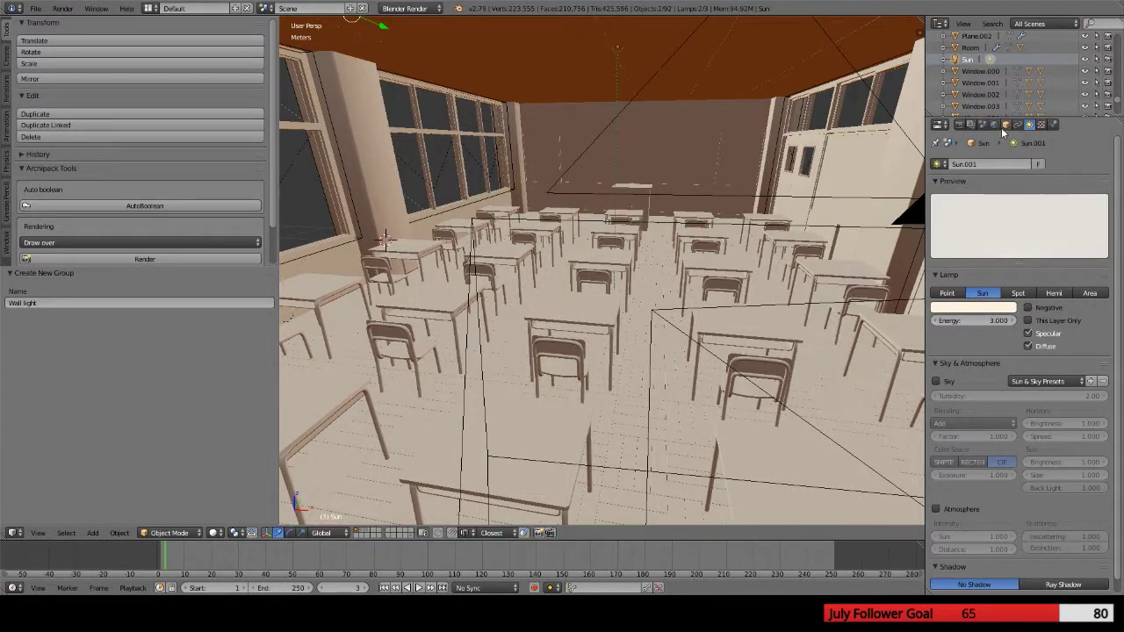
Select Column.015, switch its Wall light group from Exclusive to Local, and render
{"action": "right_click", "coordinate": [518, 147]}
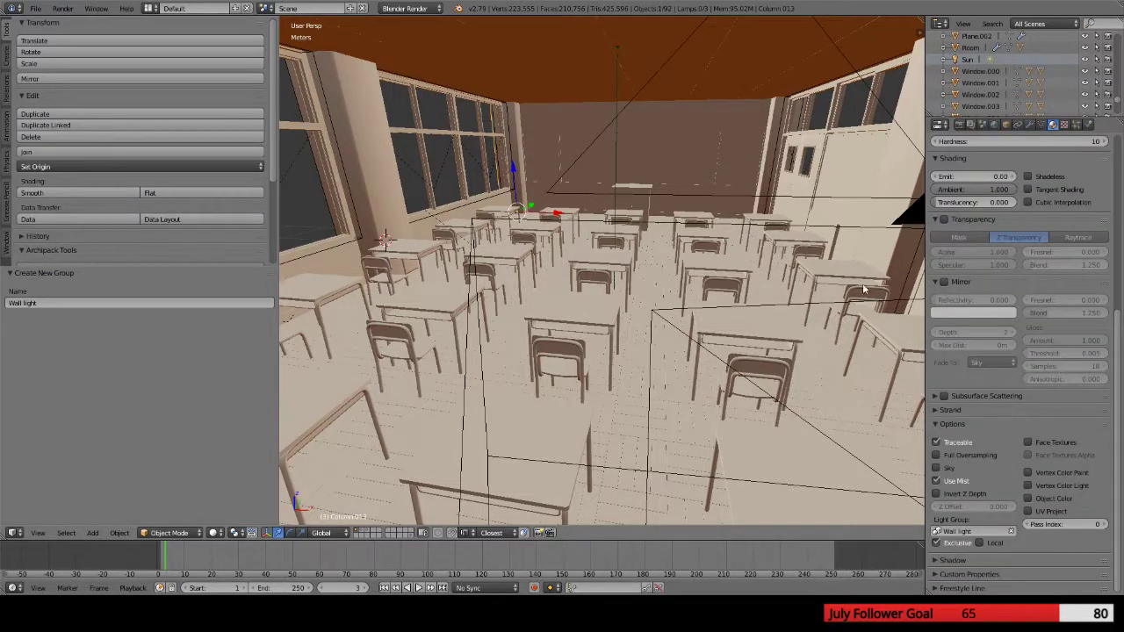
{"action": "right_click", "coordinate": [378, 180]}
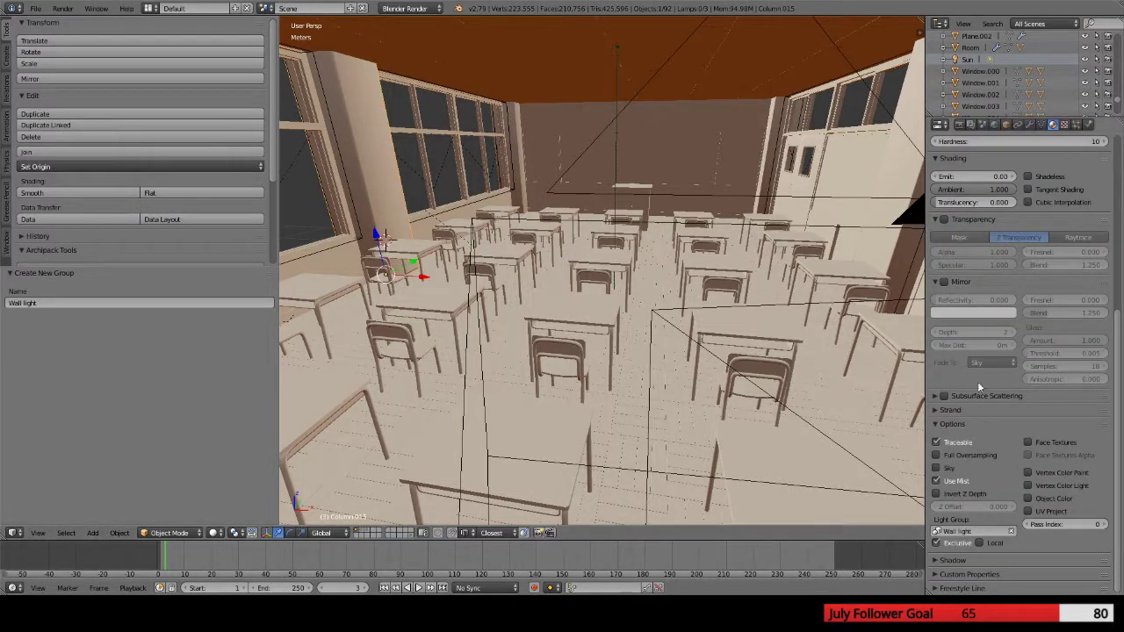
{"action": "left_click", "coordinate": [992, 544]}
{"action": "left_click", "coordinate": [945, 544]}
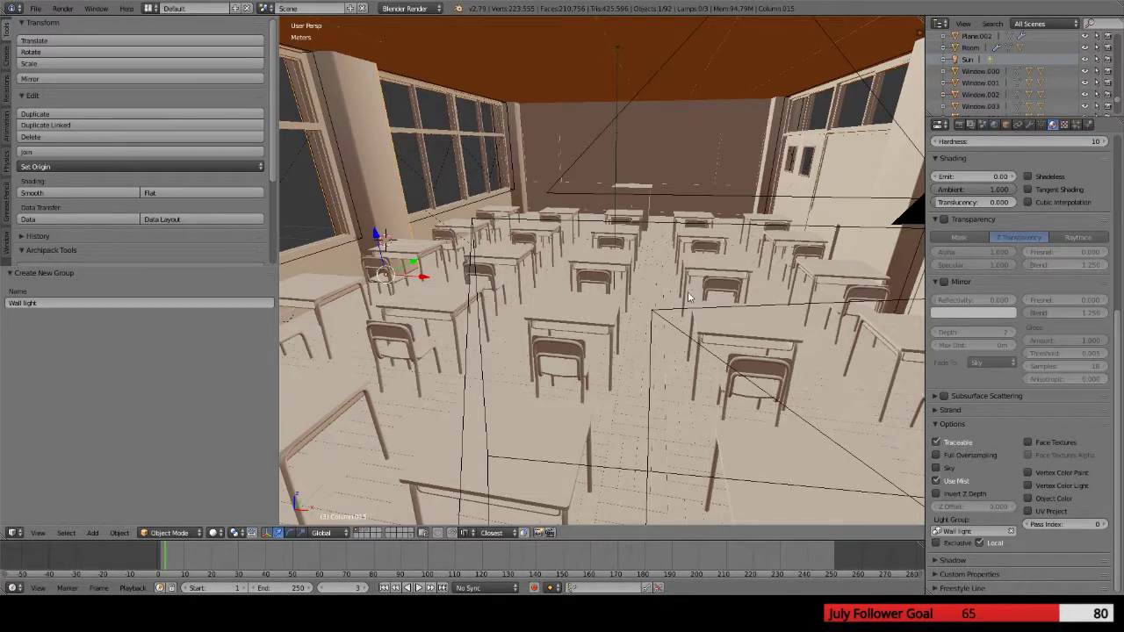
{"action": "key", "text": "F12"}
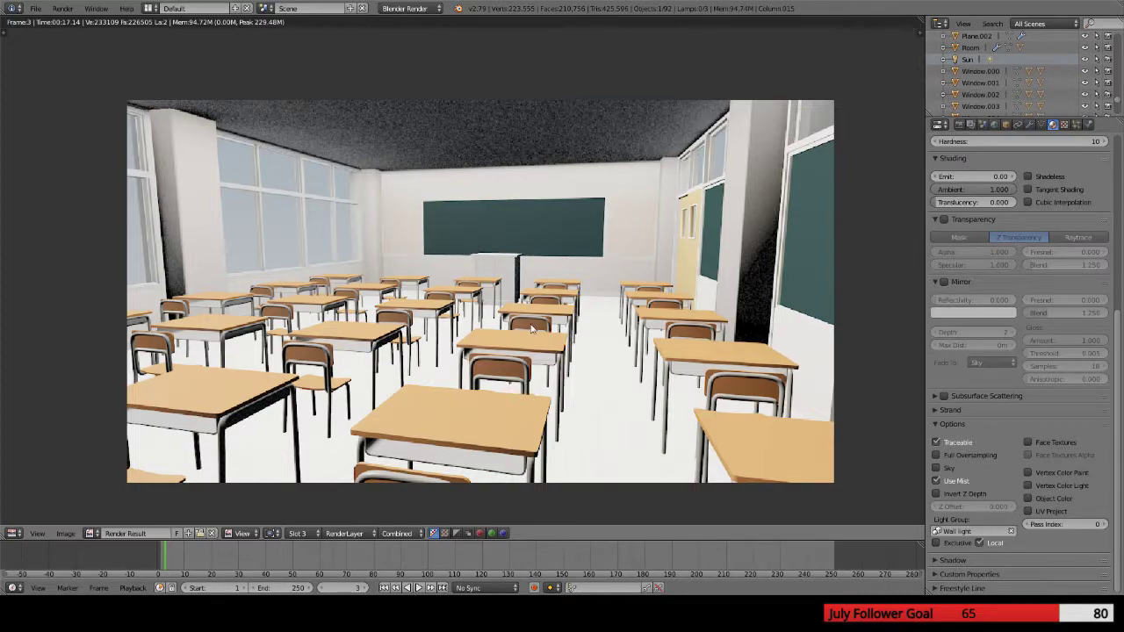
Close the render, frame the selected column, and view the building from above
{"action": "key", "text": "Escape"}
{"action": "key", "text": "KP_Decimal"}
{"action": "scroll", "coordinate": [471, 313], "scroll_direction": "up", "scroll_amount": 5}
{"action": "scroll", "coordinate": [472, 314], "scroll_direction": "down", "scroll_amount": 5}
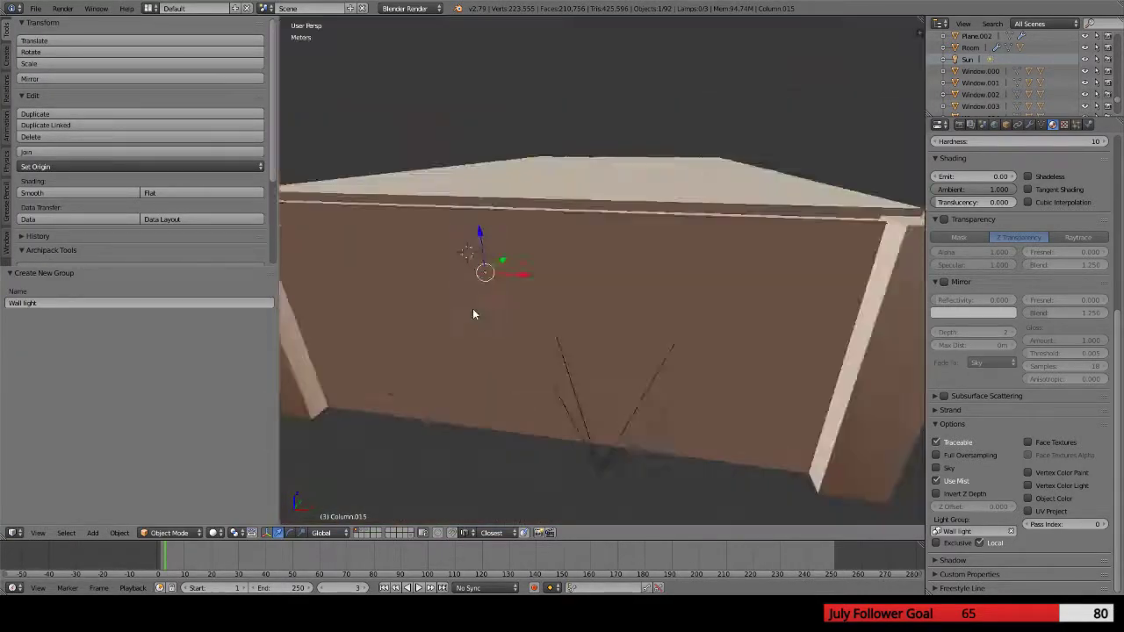
{"action": "middle_click_drag", "start_coordinate": [472, 313], "coordinate": [449, 243]}
Duplicate the Sun lamp and try repositioning the copy, then undo the move
{"action": "right_click", "coordinate": [450, 233]}
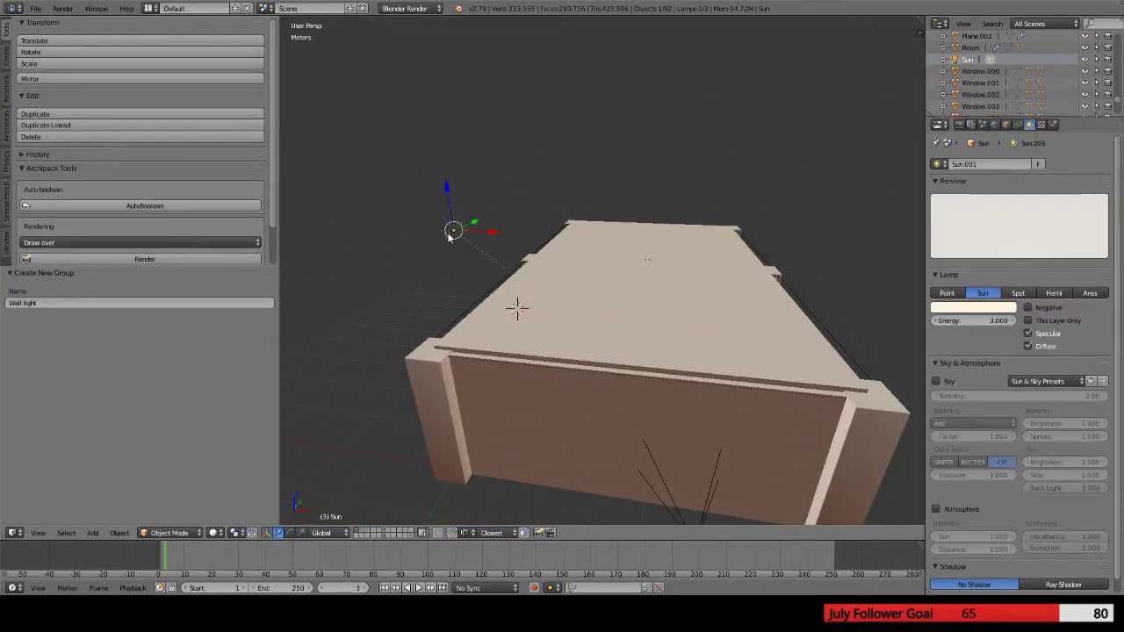
{"action": "key", "text": "shift+d"}
{"action": "right_click", "coordinate": [460, 241]}
{"action": "key", "text": "g"}
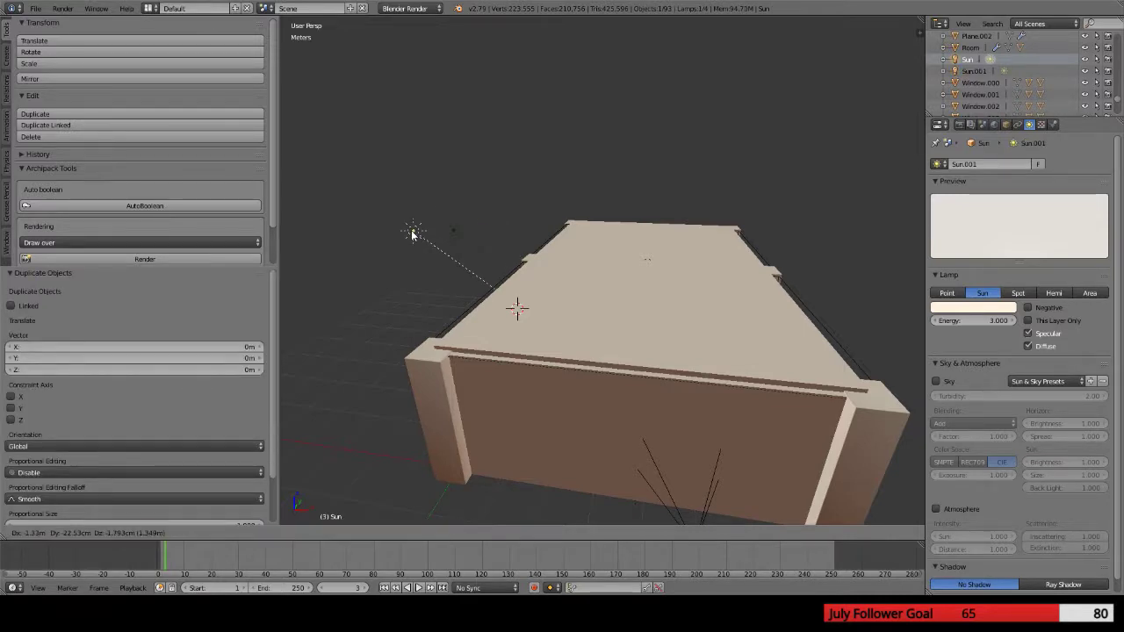
{"action": "right_click", "coordinate": [417, 236]}
{"action": "key", "text": "g"}
{"action": "left_click", "coordinate": [427, 183]}
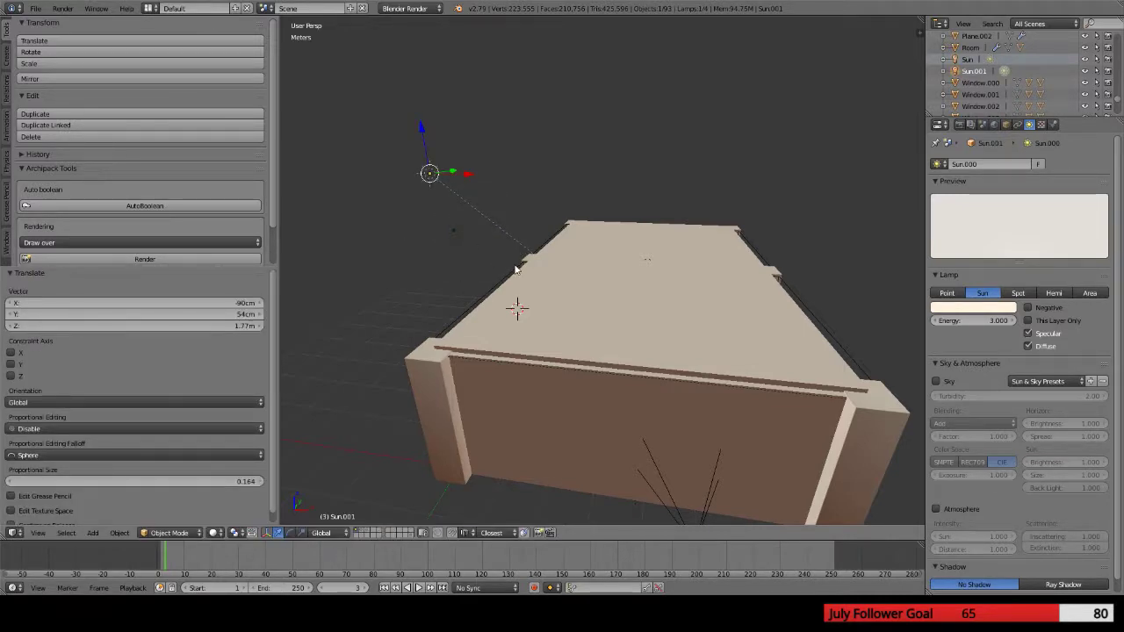
{"action": "key", "text": "ctrl+z"}
{"action": "key", "text": "ctrl+z"}
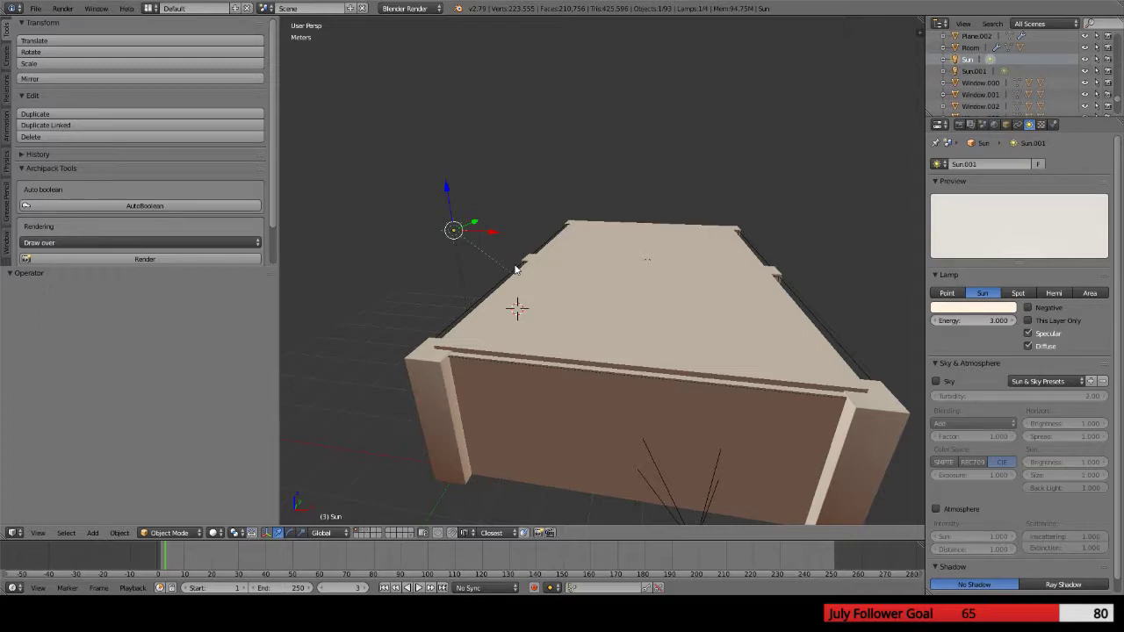
Remove the Sun from the Wall light.001 group in its Object properties
{"action": "left_click", "coordinate": [944, 59]}
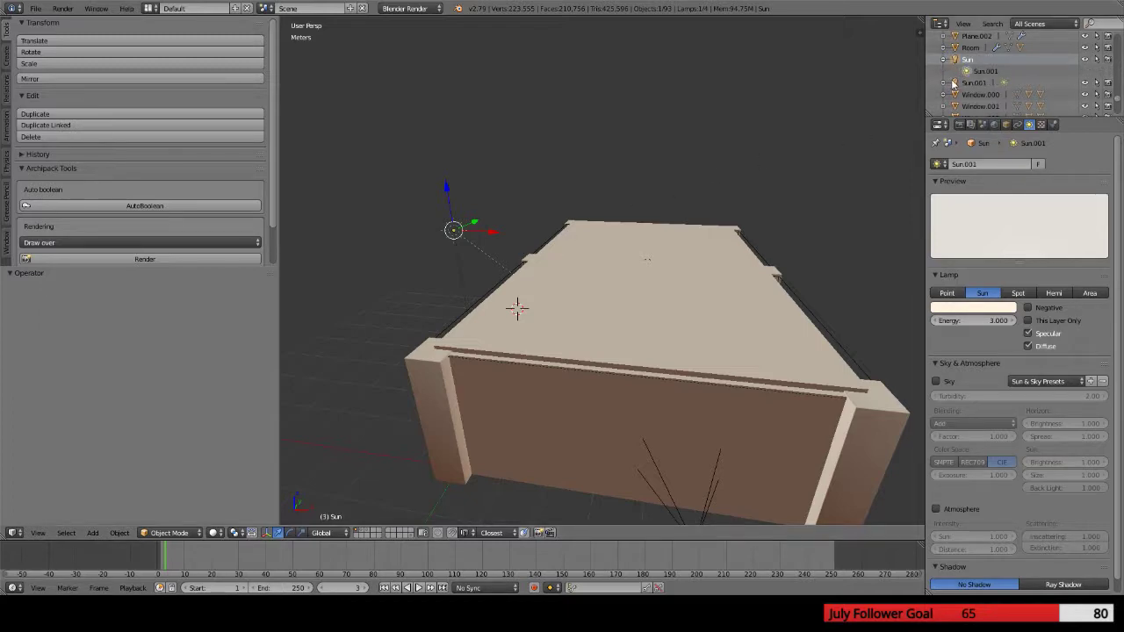
{"action": "left_click", "coordinate": [1005, 123]}
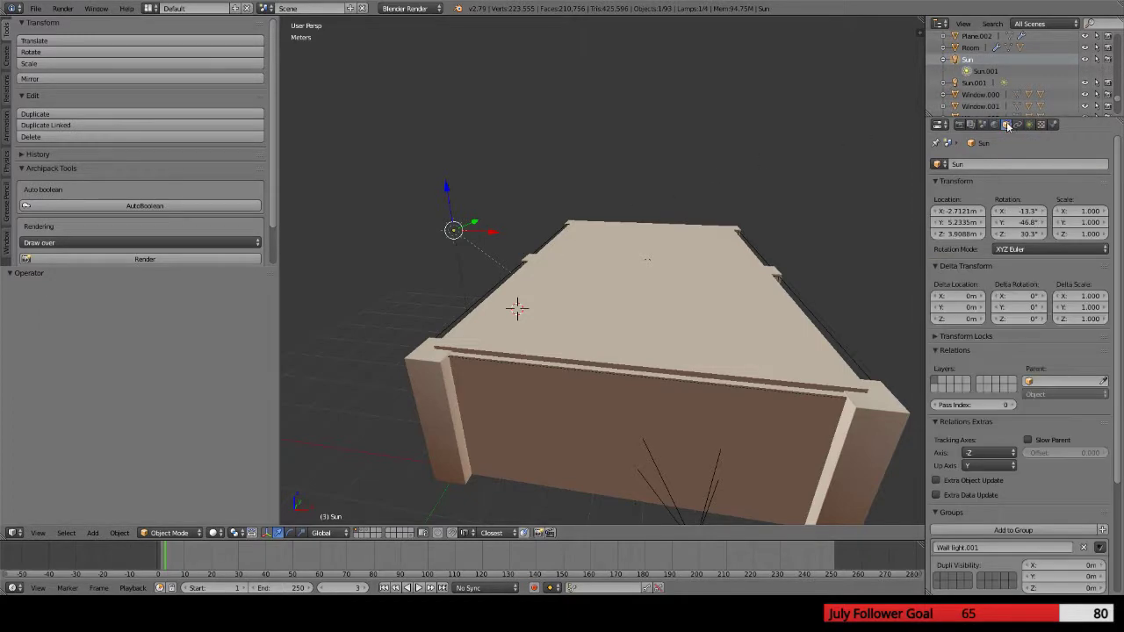
{"action": "scroll", "coordinate": [1029, 339], "scroll_direction": "down", "scroll_amount": 5}
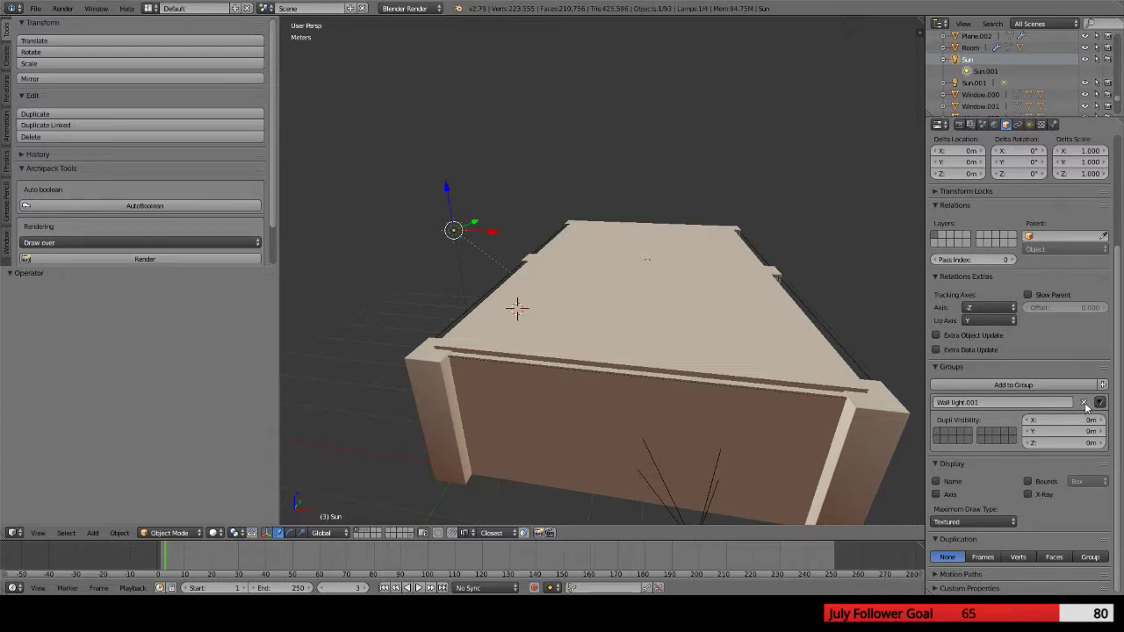
{"action": "left_click", "coordinate": [1085, 404]}
{"action": "scroll", "coordinate": [661, 341], "scroll_direction": "up", "scroll_amount": 4}
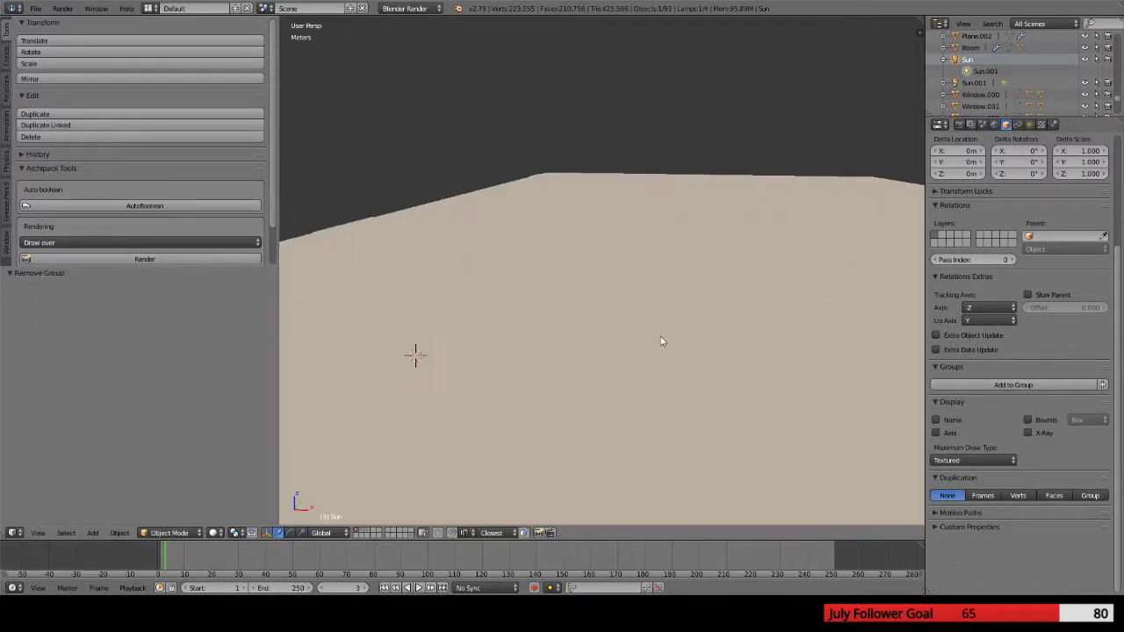
{"action": "scroll", "coordinate": [661, 341], "scroll_direction": "down", "scroll_amount": 5}
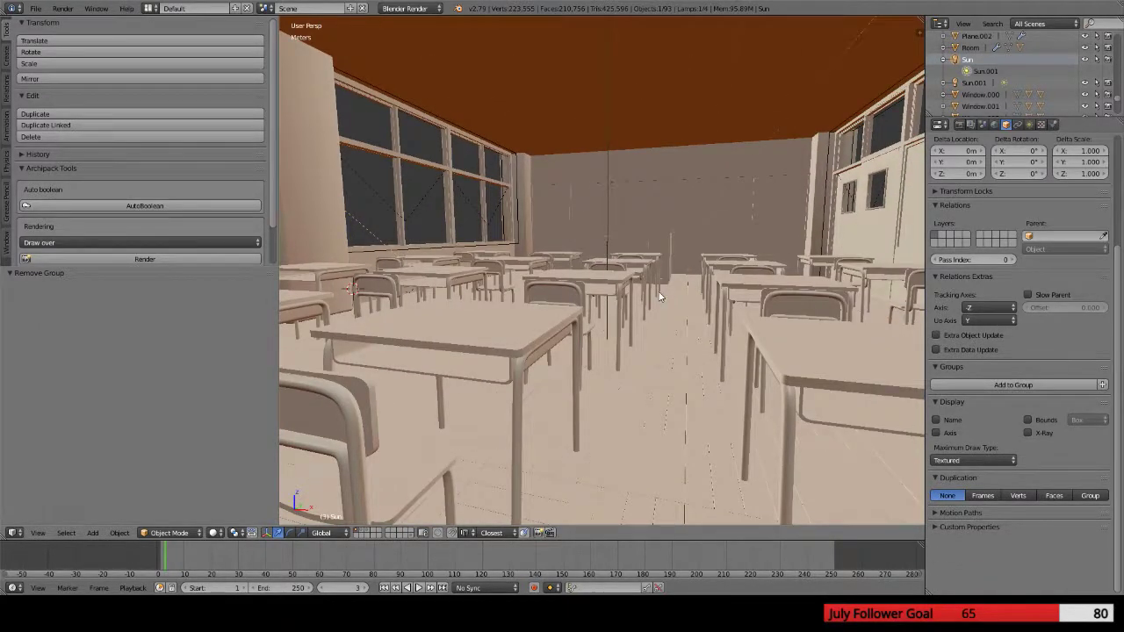
Test-render the classroom lighting, restarting the render once, then close the result
{"action": "key", "text": "F12"}
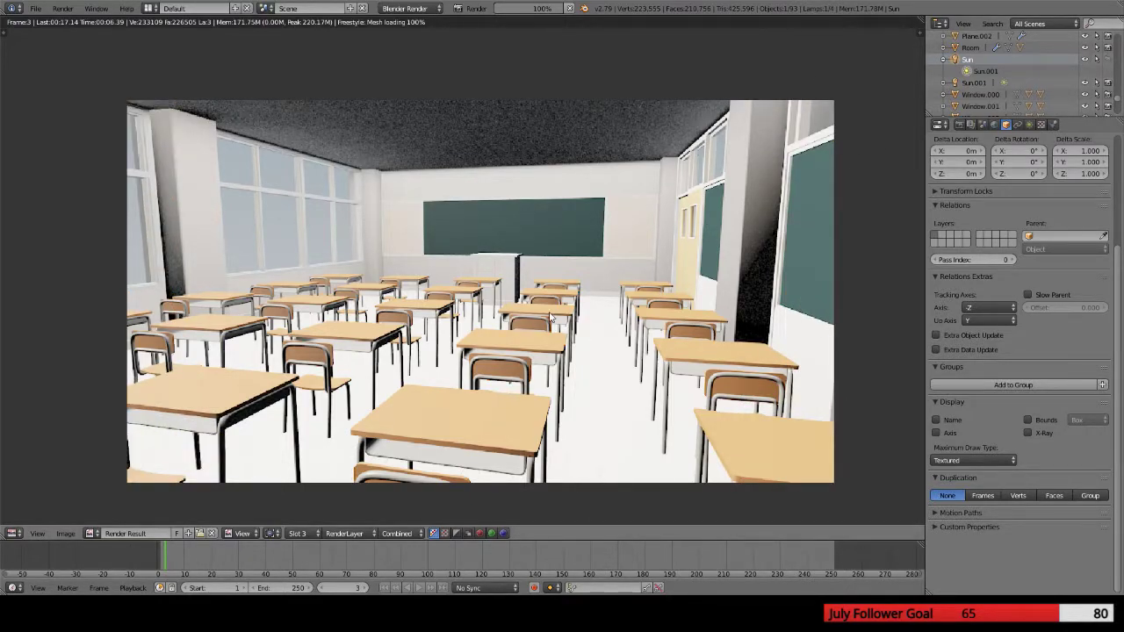
{"action": "key", "text": "F12"}
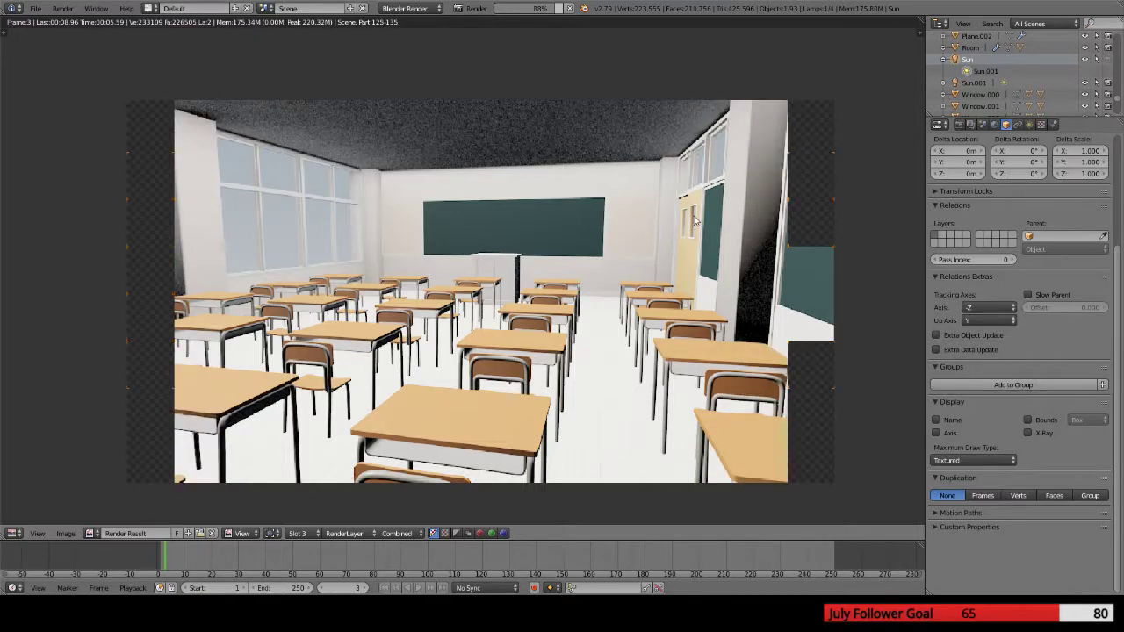
{"action": "scroll", "coordinate": [1053, 72], "scroll_direction": "up", "scroll_amount": 10}
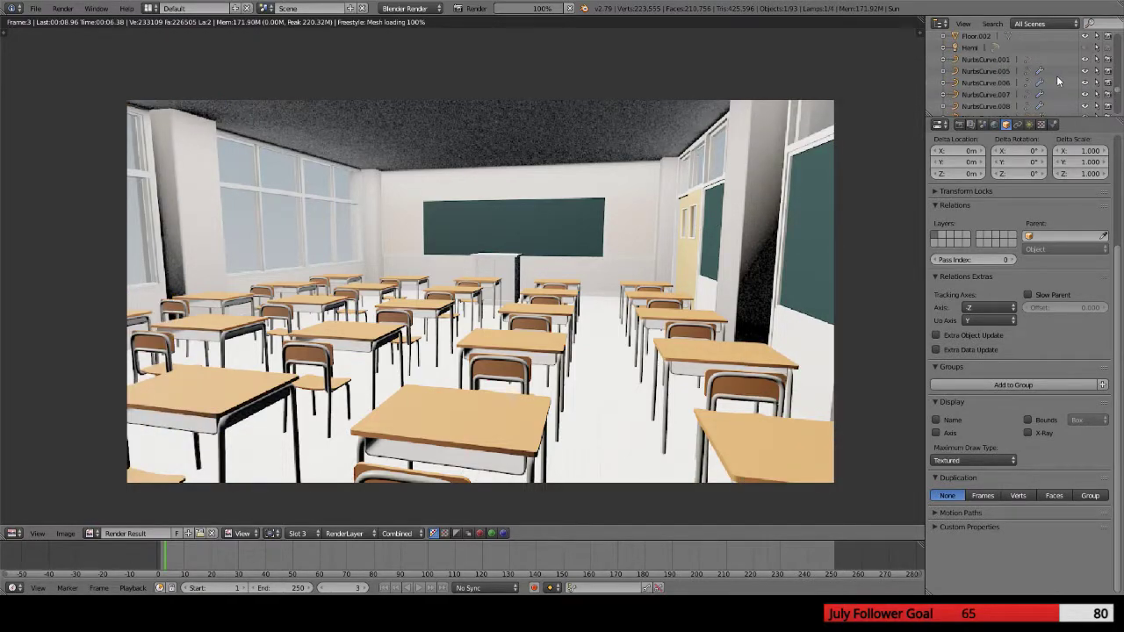
{"action": "scroll", "coordinate": [1058, 79], "scroll_direction": "up", "scroll_amount": 8}
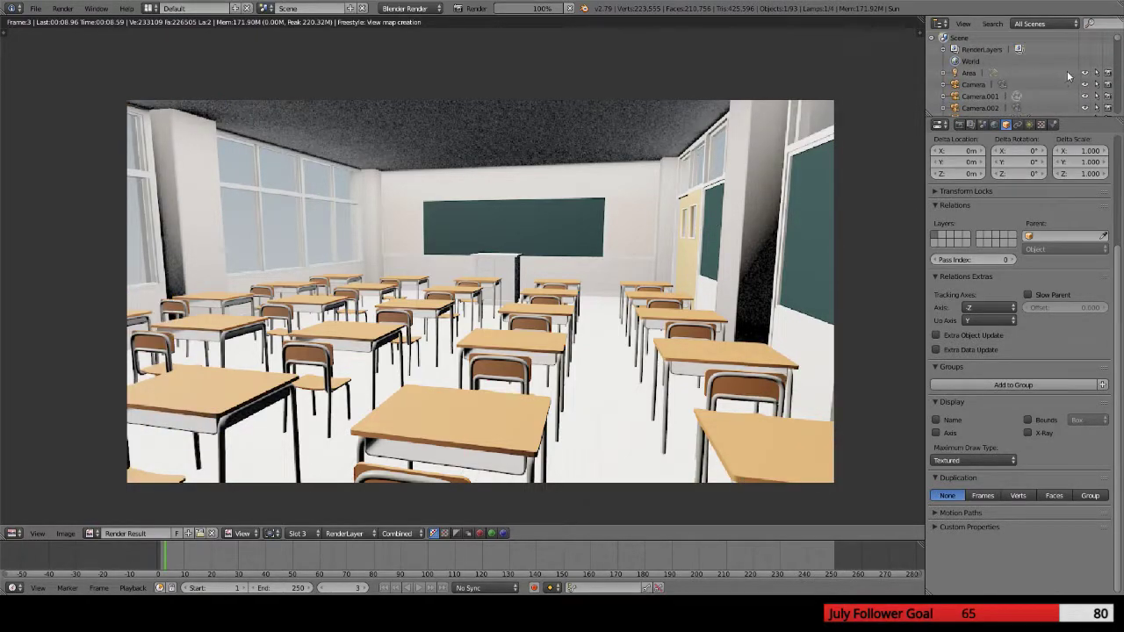
{"action": "scroll", "coordinate": [1053, 79], "scroll_direction": "down", "scroll_amount": 8}
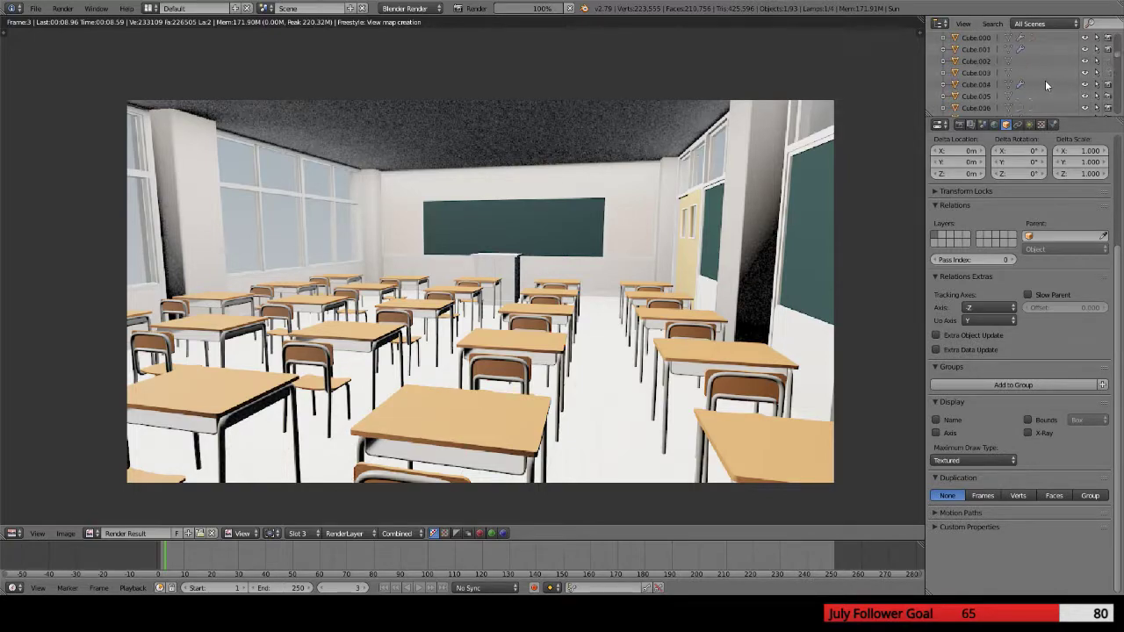
{"action": "scroll", "coordinate": [1045, 82], "scroll_direction": "down", "scroll_amount": 10}
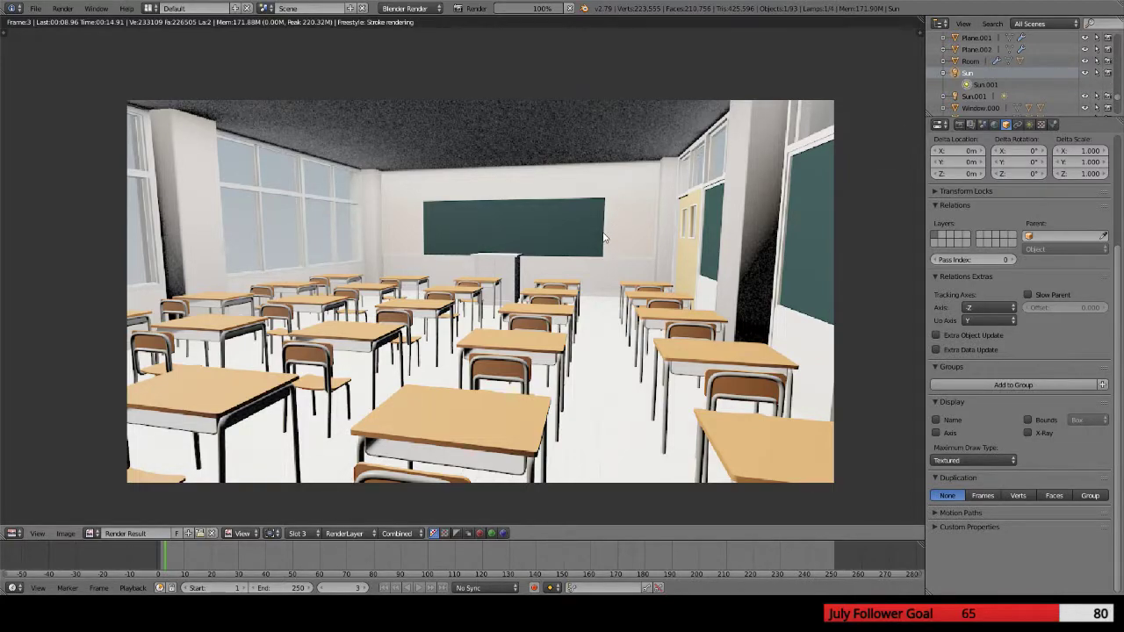
{"action": "key", "text": "Escape"}
Render again while reviewing the Sun.001 lamp, render and scene settings, then close the result
{"action": "key", "text": "F12"}
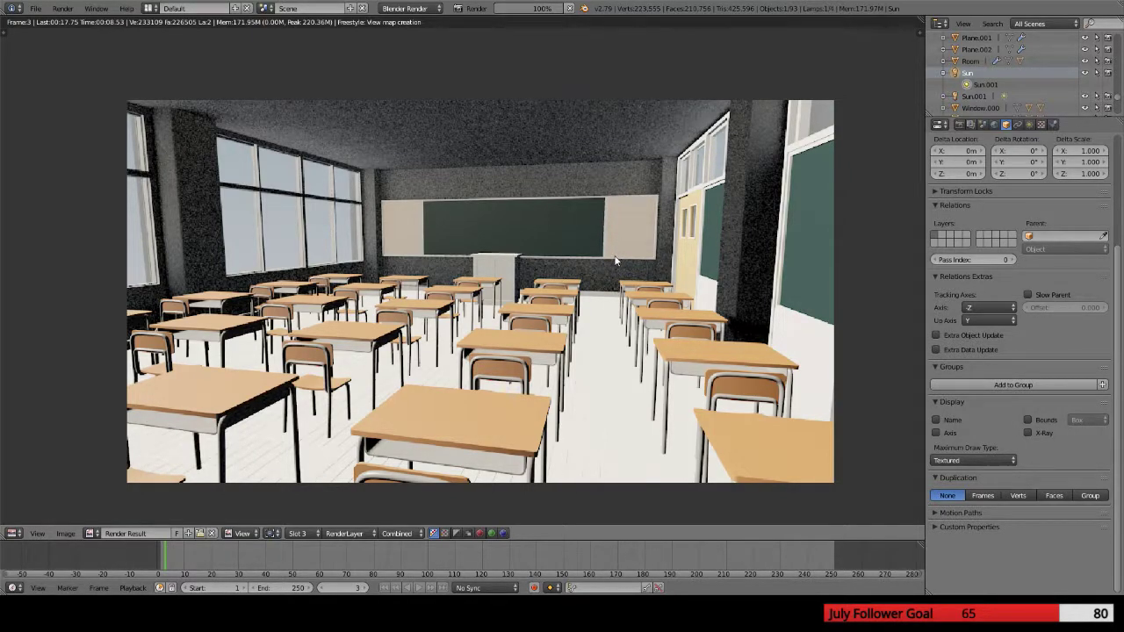
{"action": "left_click", "coordinate": [1029, 124]}
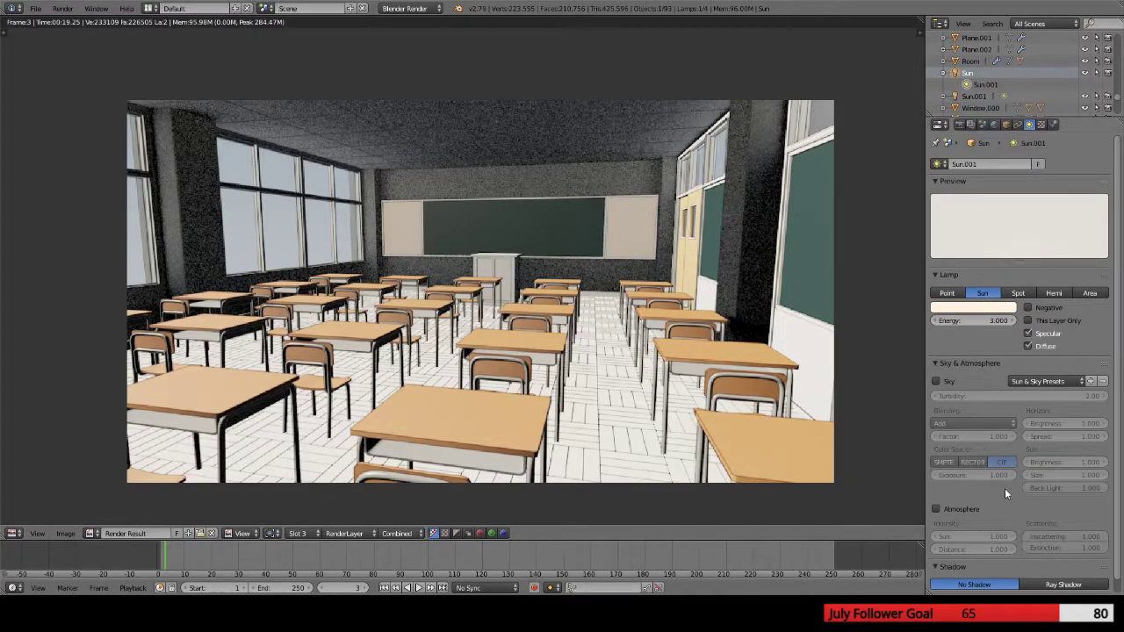
{"action": "scroll", "coordinate": [1000, 495], "scroll_direction": "down", "scroll_amount": 1}
{"action": "scroll", "coordinate": [997, 497], "scroll_direction": "up", "scroll_amount": 1}
{"action": "left_click", "coordinate": [958, 124]}
{"action": "left_click", "coordinate": [981, 125]}
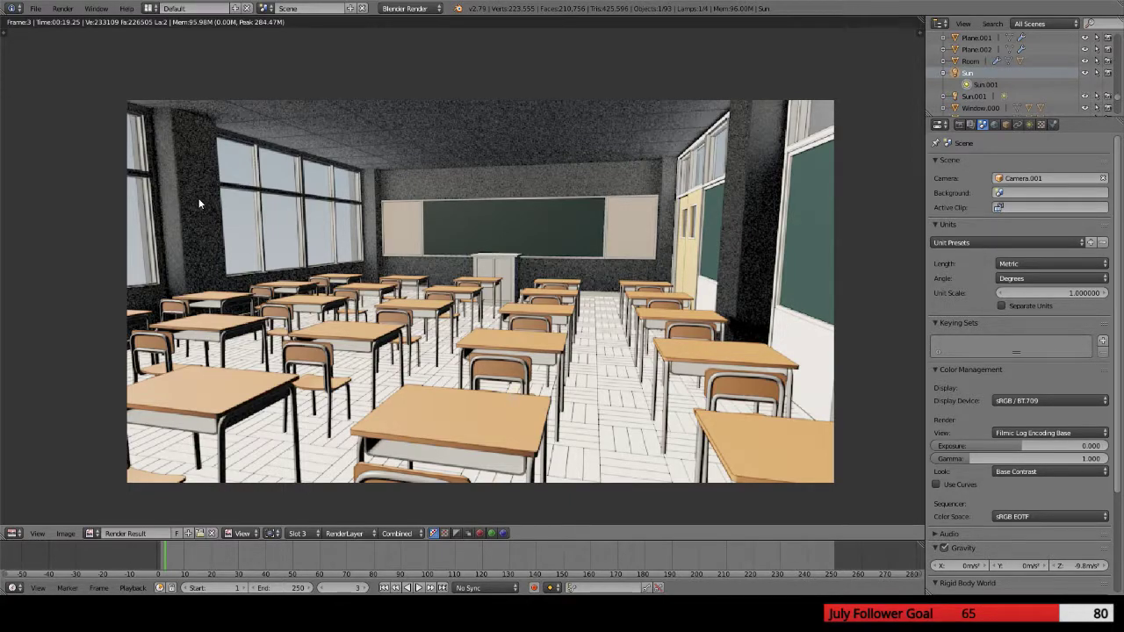
{"action": "key", "text": "Escape"}
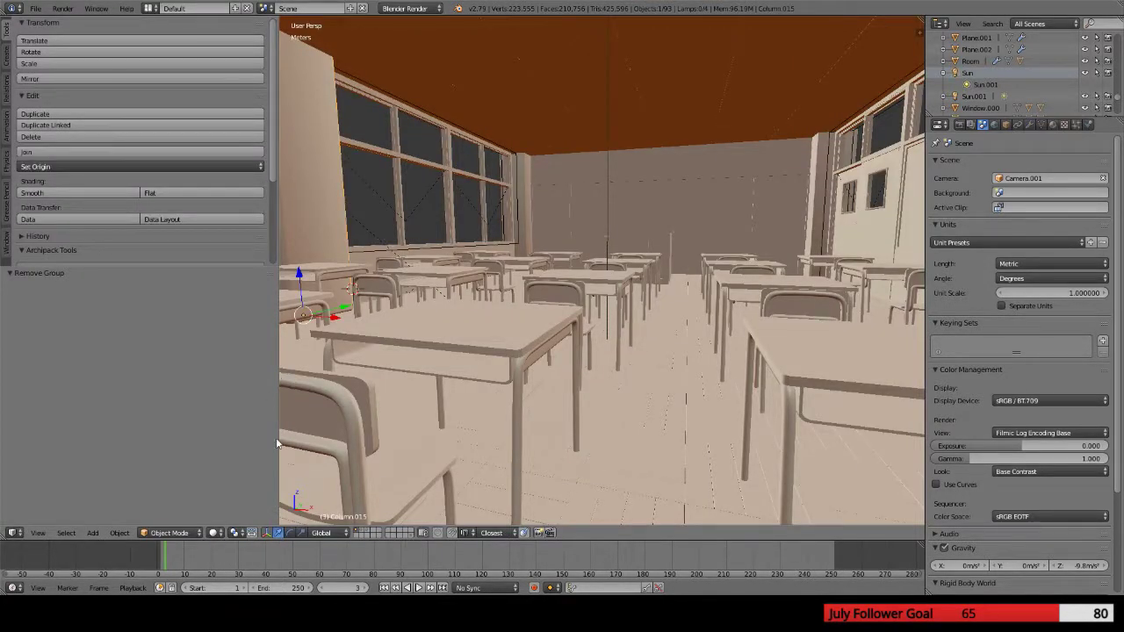
Switch the viewport to Texture shading and move the view through the classroom
{"action": "left_click", "coordinate": [212, 532]}
{"action": "left_click", "coordinate": [248, 472]}
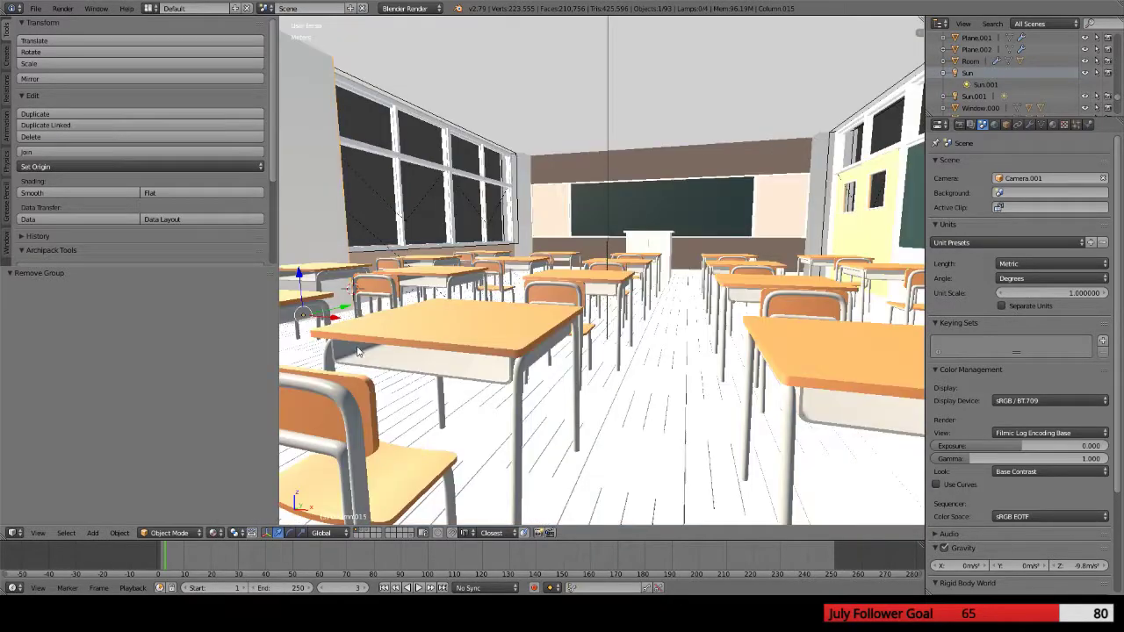
{"action": "scroll", "coordinate": [455, 325], "scroll_direction": "down", "scroll_amount": 3}
{"action": "middle_click_drag", "start_coordinate": [455, 325], "coordinate": [338, 332]}
{"action": "scroll", "coordinate": [338, 332], "scroll_direction": "down", "scroll_amount": 5}
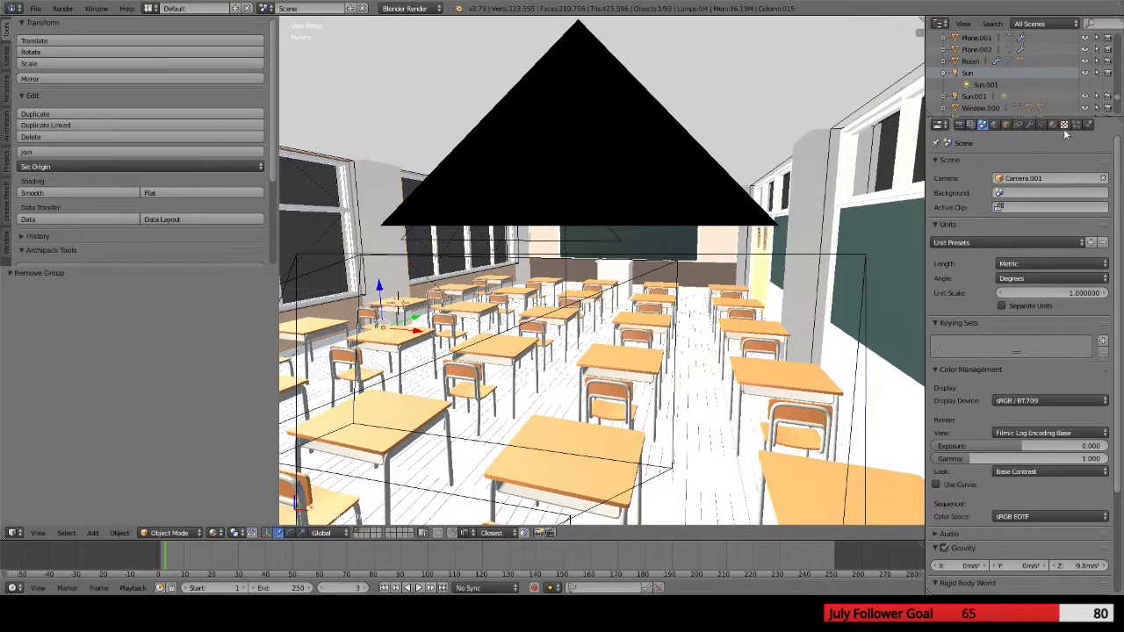
Clear the Wall light group from the selected object's material options
{"action": "left_click", "coordinate": [1057, 125]}
{"action": "scroll", "coordinate": [1033, 209], "scroll_direction": "up", "scroll_amount": 10}
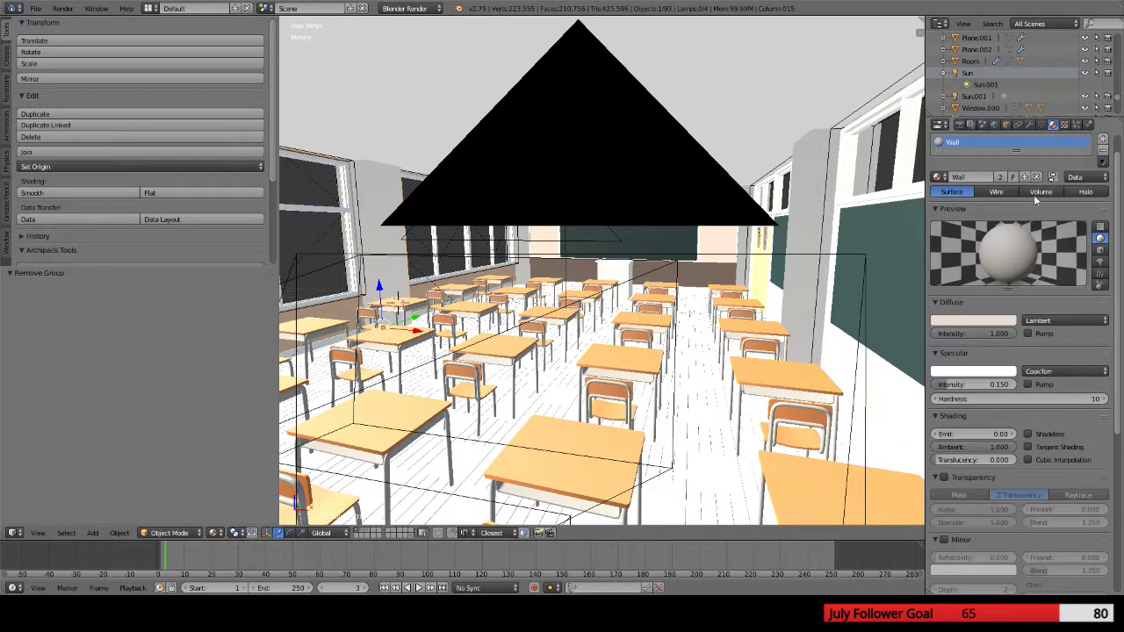
{"action": "scroll", "coordinate": [1033, 195], "scroll_direction": "down", "scroll_amount": 5}
{"action": "scroll", "coordinate": [1009, 446], "scroll_direction": "down", "scroll_amount": 4}
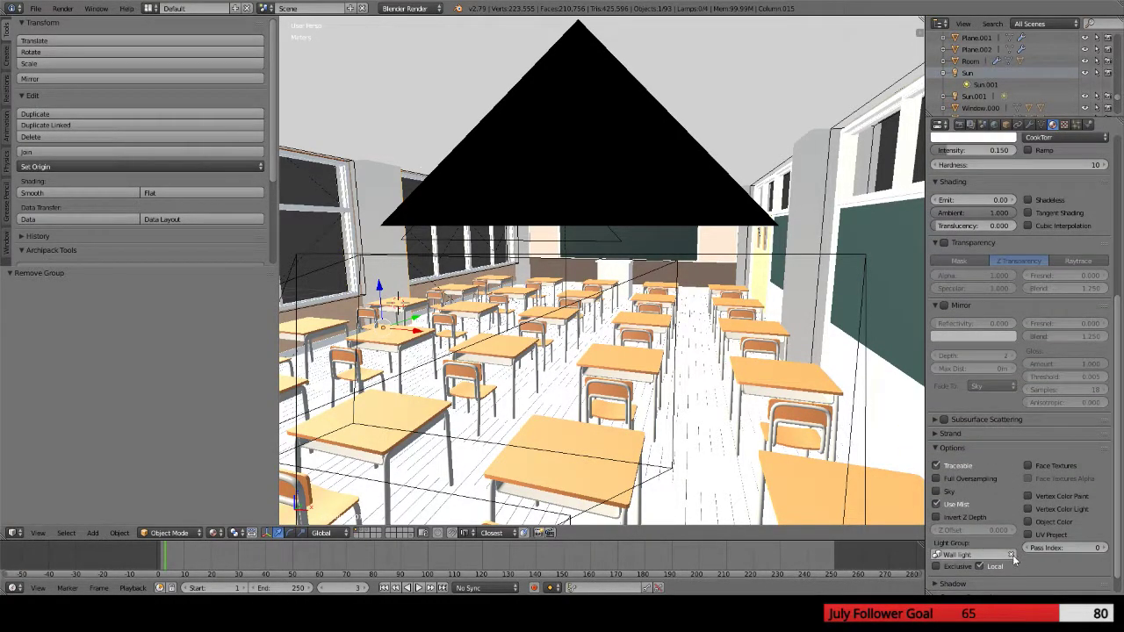
{"action": "left_click", "coordinate": [1011, 555]}
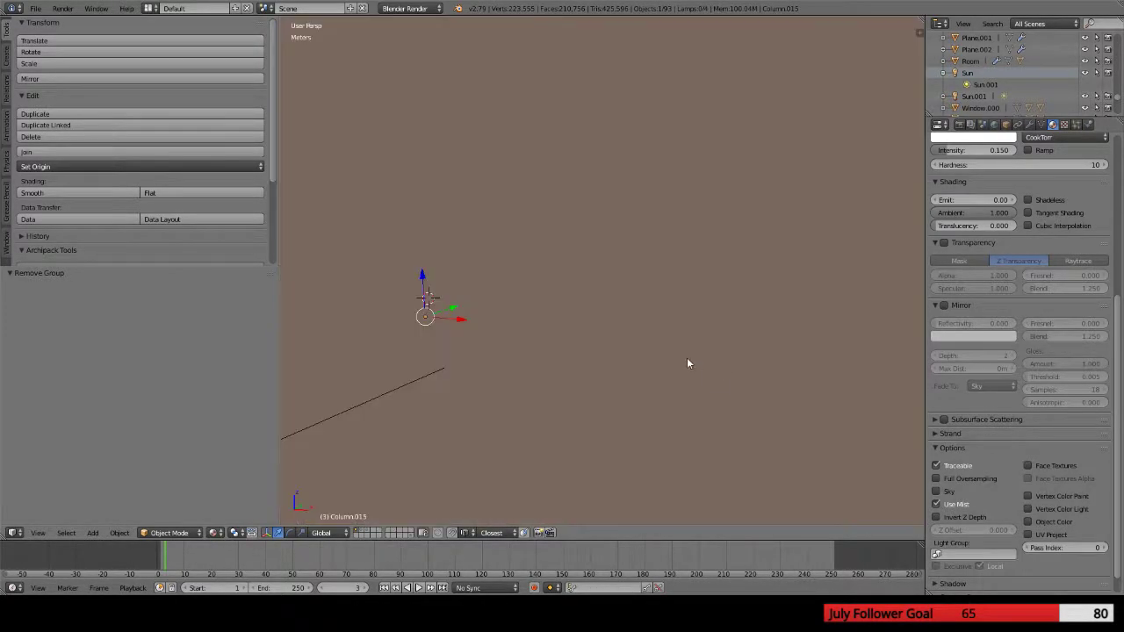
{"action": "middle_click_drag", "start_coordinate": [636, 347], "coordinate": [588, 344]}
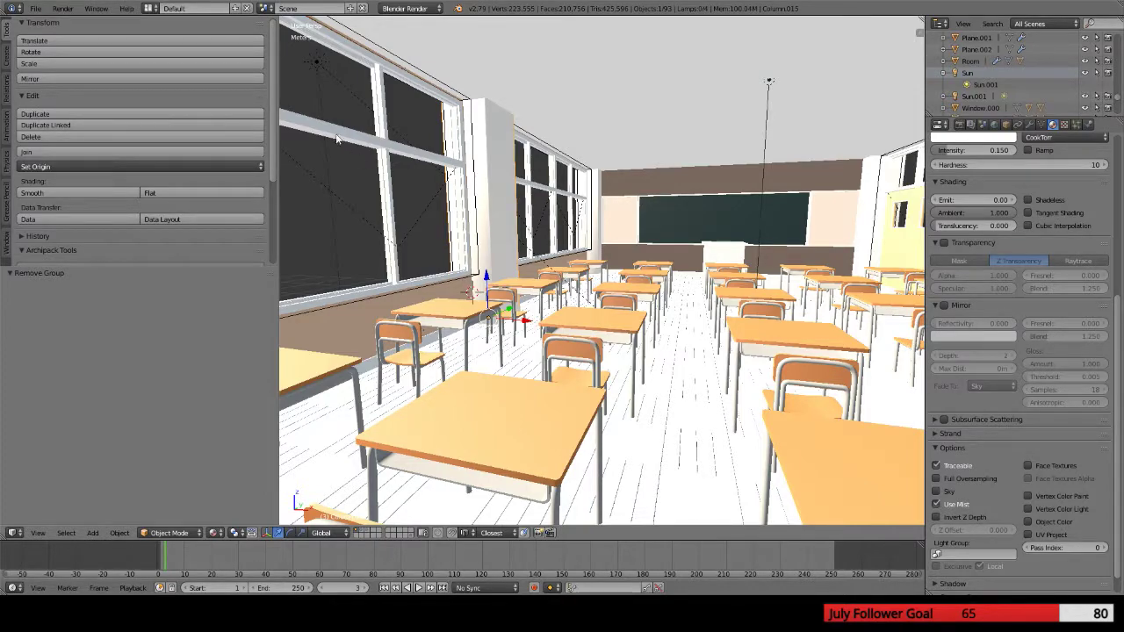
Remove the sun lamp from the Wall light.001 object group
{"action": "right_click", "coordinate": [314, 60]}
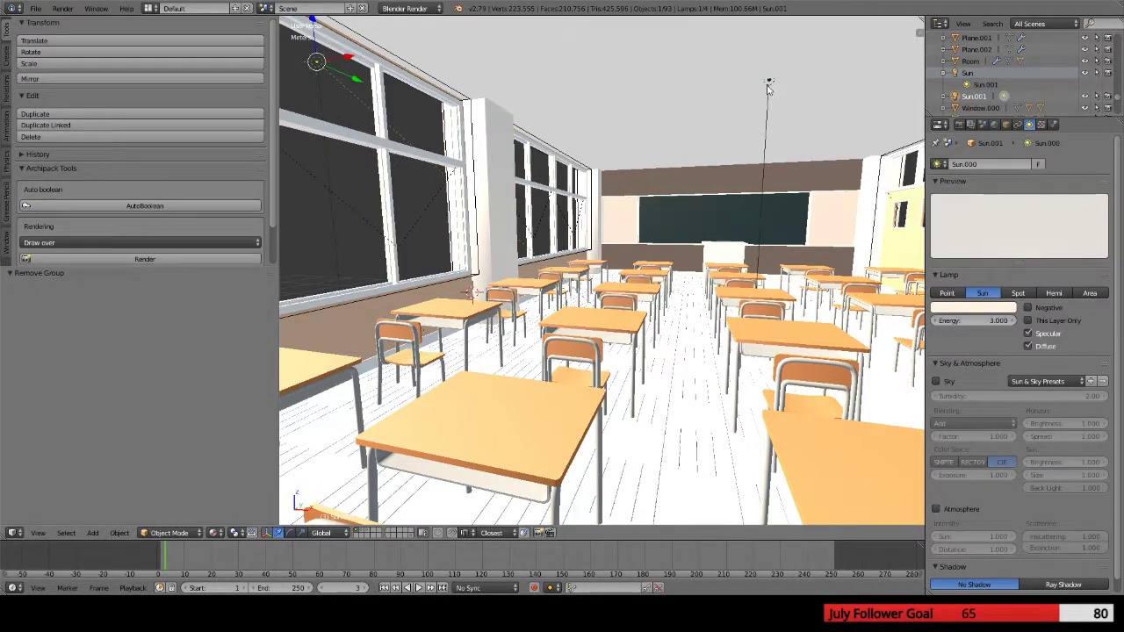
{"action": "left_click", "coordinate": [1005, 124]}
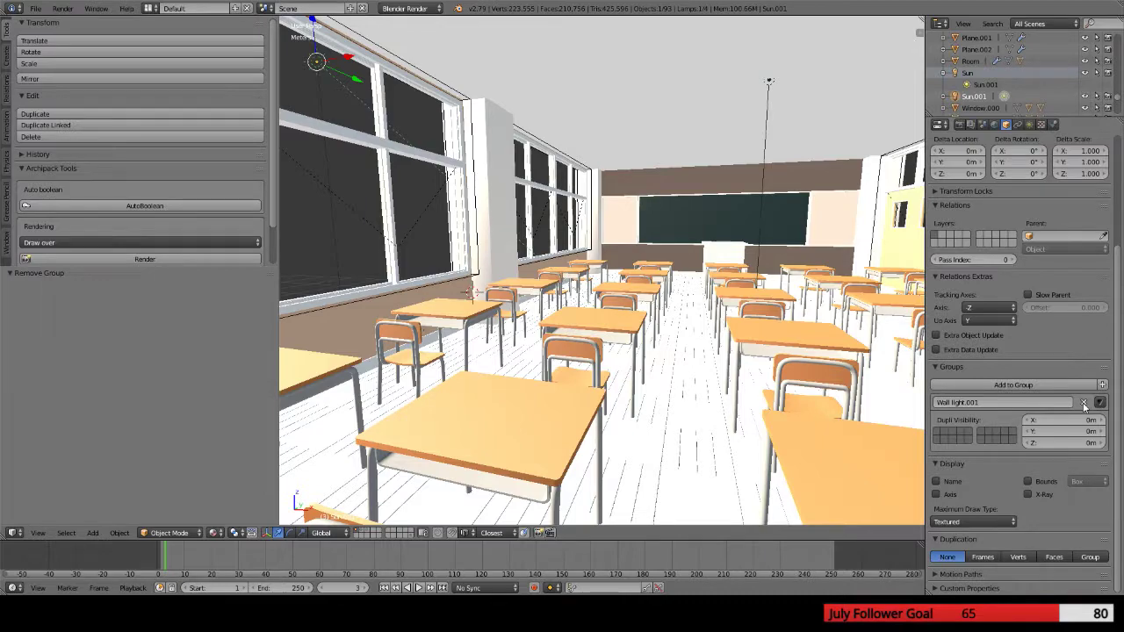
{"action": "left_click", "coordinate": [1084, 401]}
Delete the duplicate Sun.001 lamp by the windows
{"action": "right_click", "coordinate": [776, 123]}
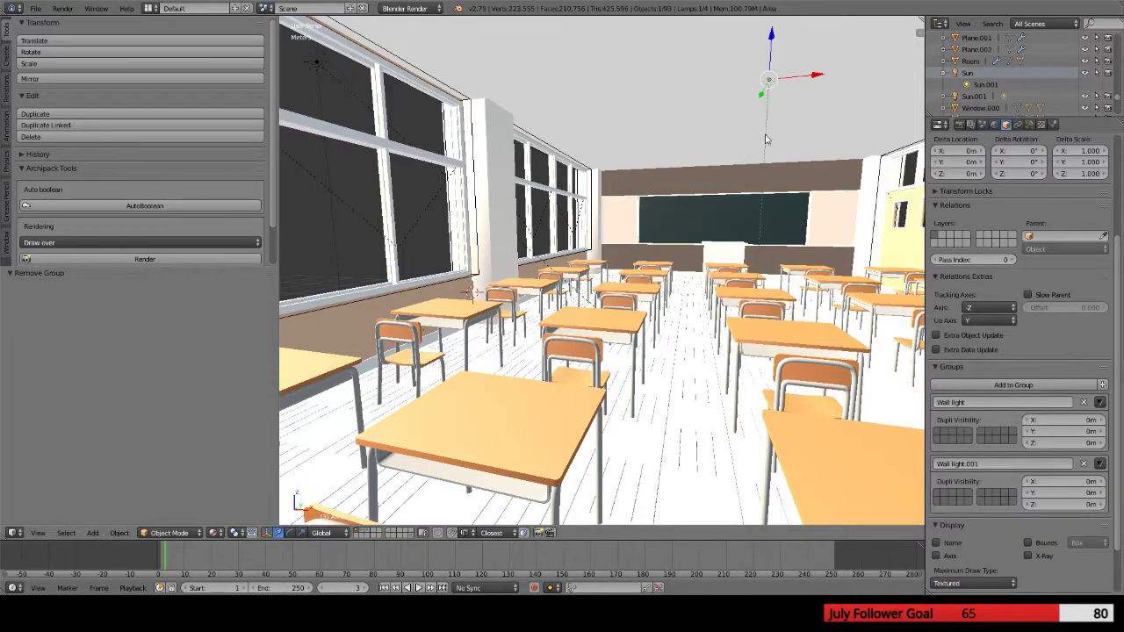
{"action": "right_click", "coordinate": [320, 67]}
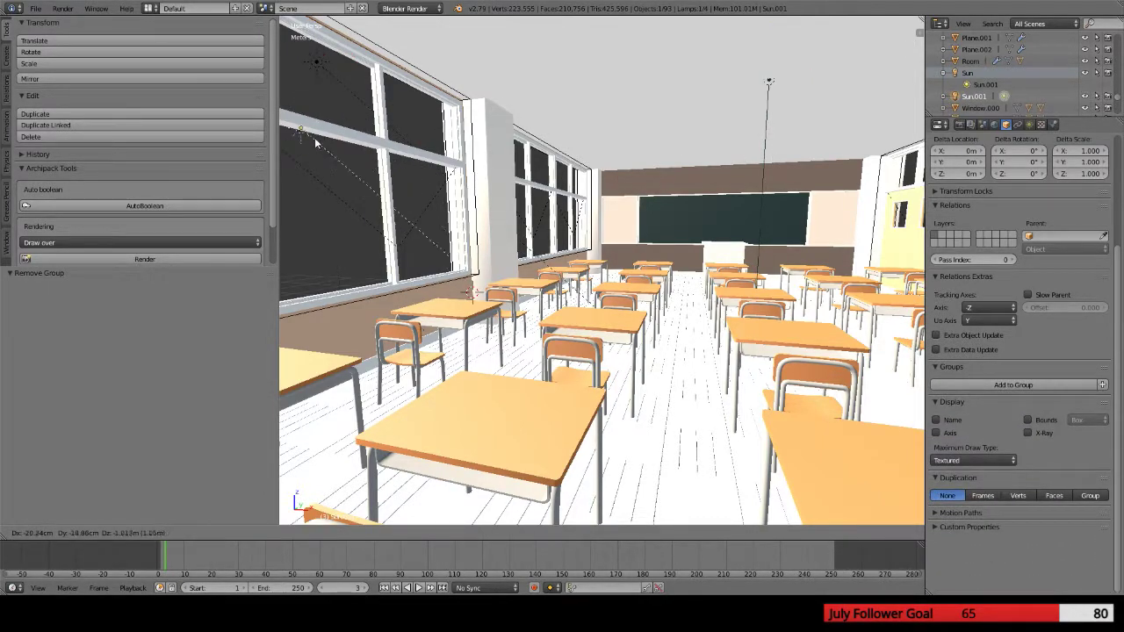
{"action": "key", "text": "x"}
{"action": "left_click", "coordinate": [316, 113]}
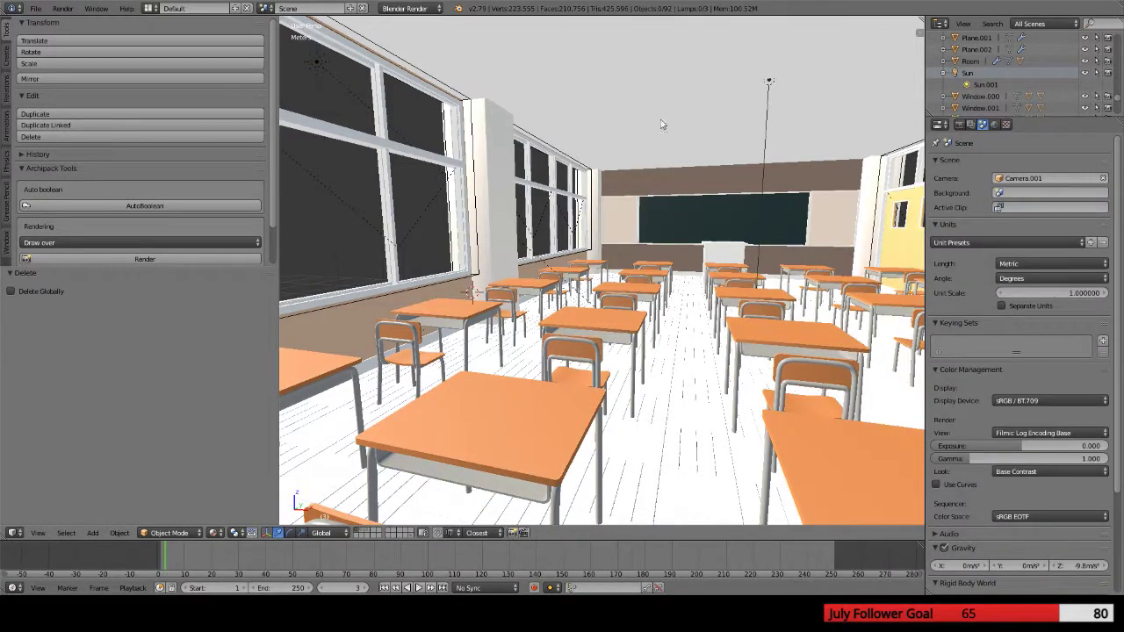
Remove the Area lamp from both the Wall light.001 and Wall light groups
{"action": "right_click", "coordinate": [768, 113]}
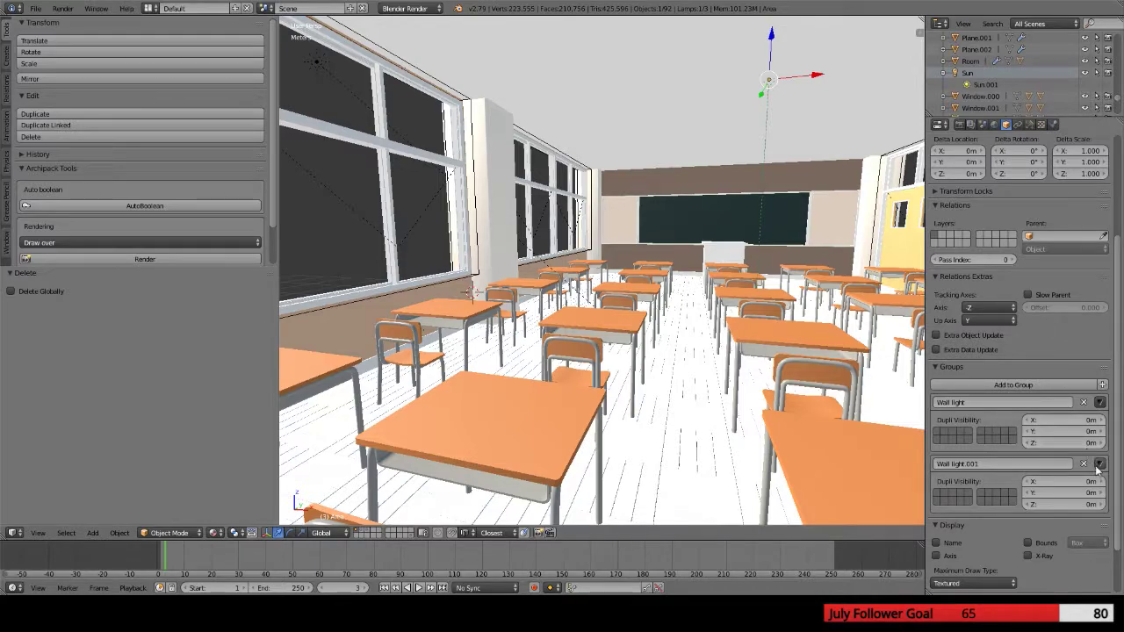
{"action": "left_click", "coordinate": [1083, 464]}
{"action": "left_click", "coordinate": [1083, 402]}
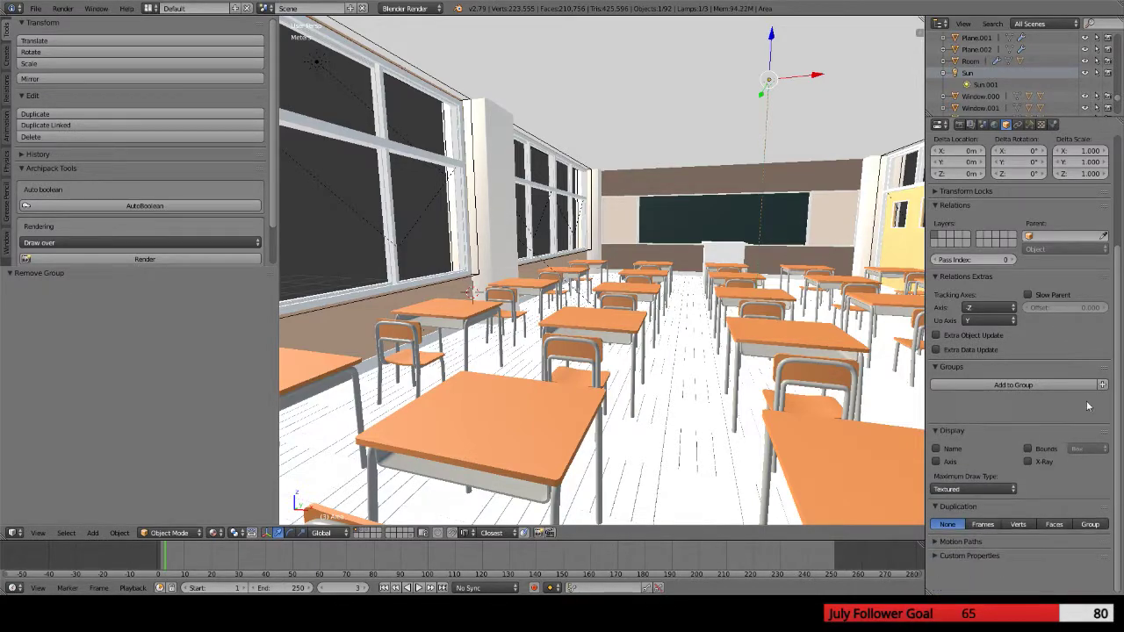
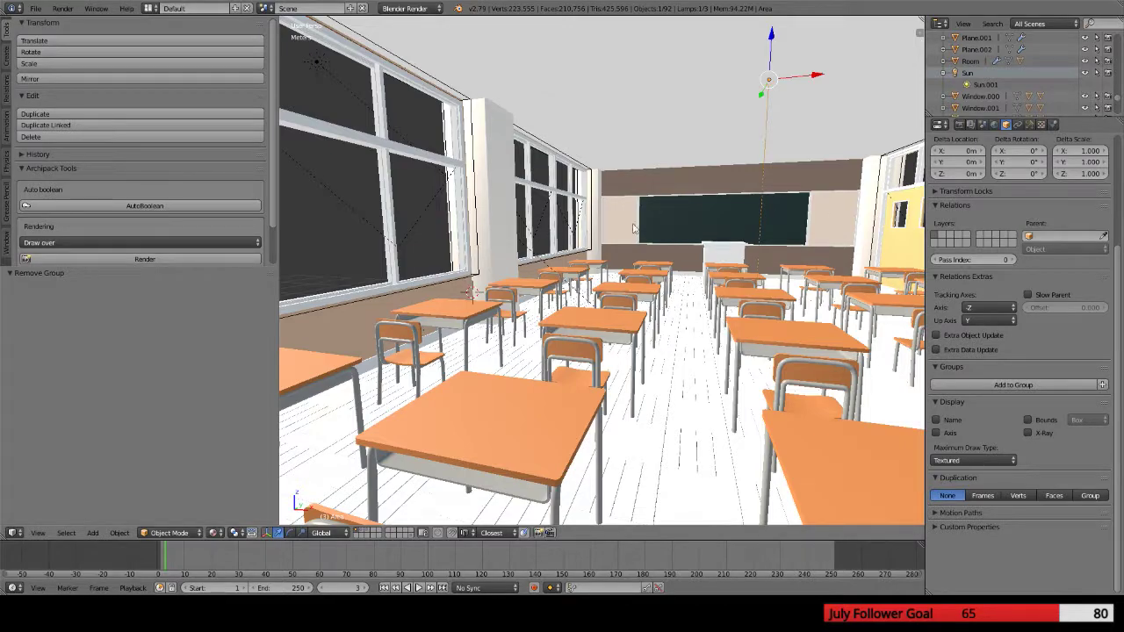
Select the Sun lamp and add the second lamp near the upper-left windows to the selection
{"action": "right_click", "coordinate": [533, 250]}
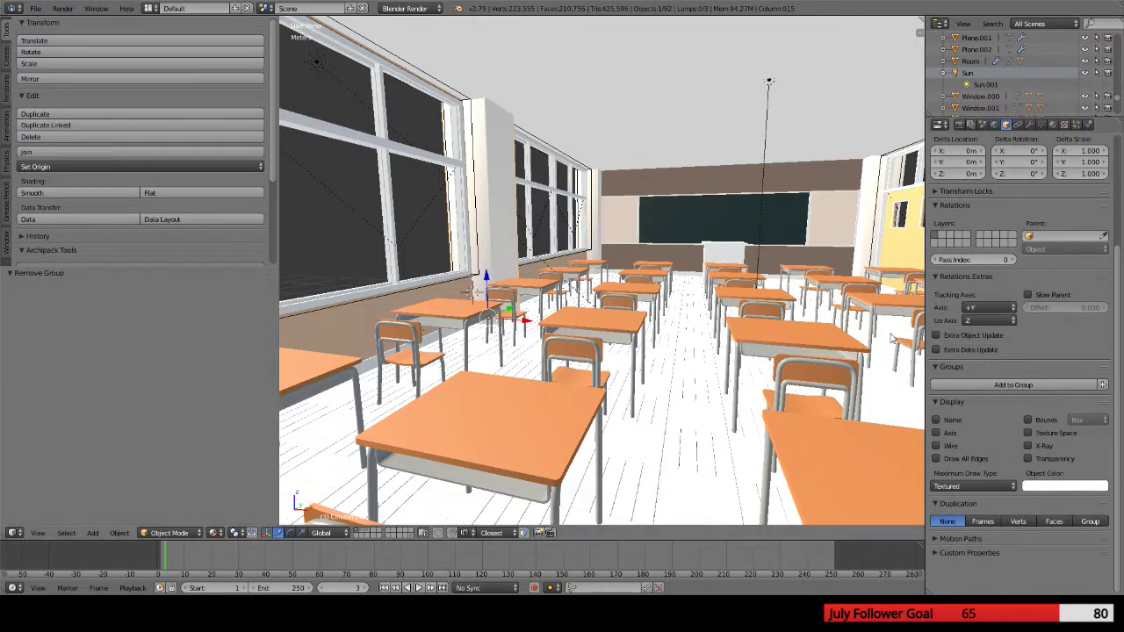
{"action": "right_click", "coordinate": [771, 119]}
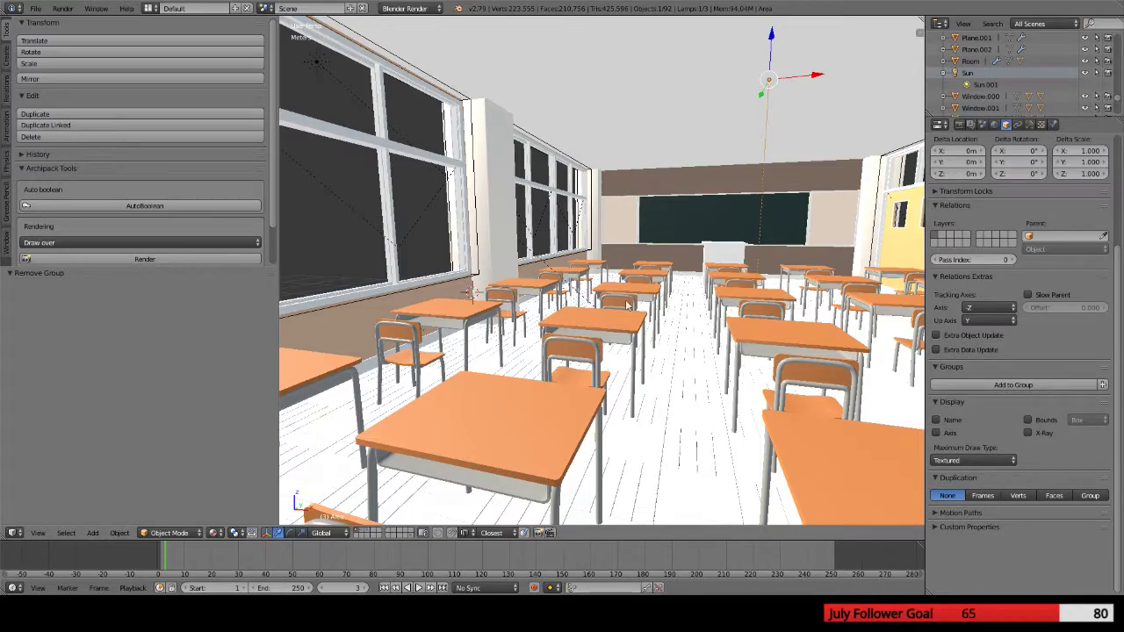
{"action": "right_click", "coordinate": [318, 61], "text": "shift"}
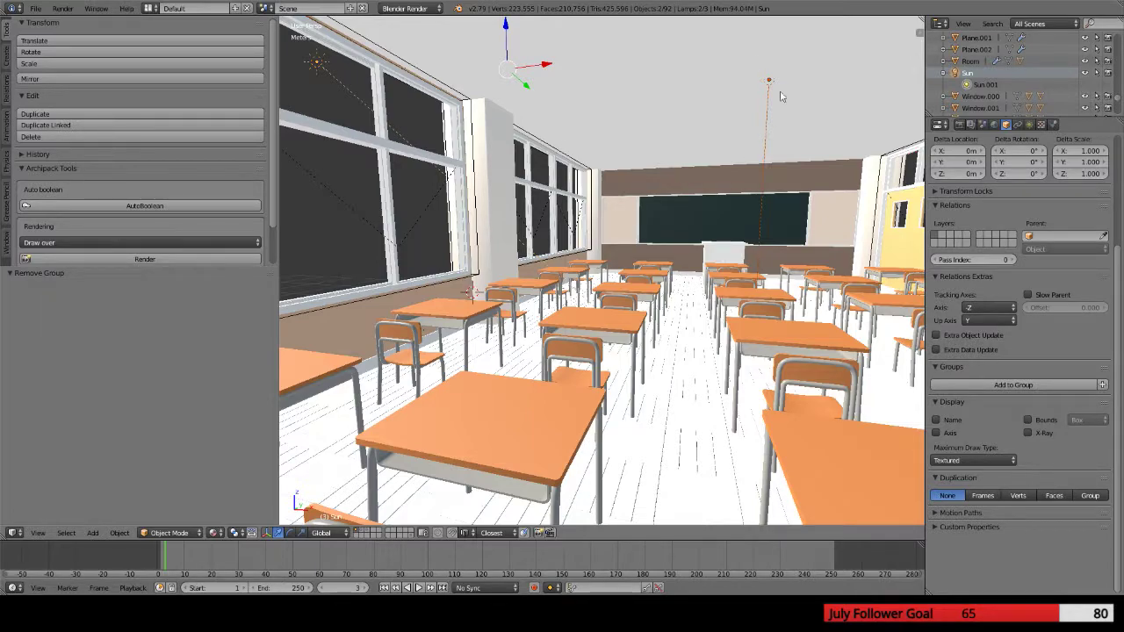
{"action": "middle_click_drag", "start_coordinate": [784, 135], "coordinate": [481, 309]}
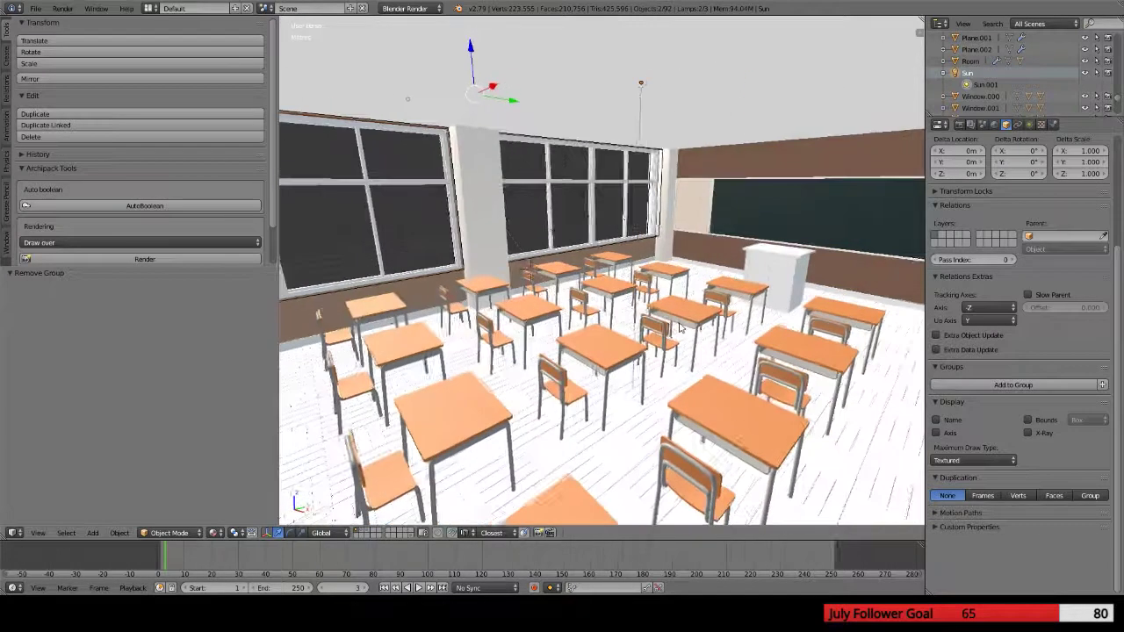
{"action": "scroll", "coordinate": [553, 277], "scroll_direction": "up", "scroll_amount": 5}
{"action": "scroll", "coordinate": [439, 201], "scroll_direction": "down", "scroll_amount": 5}
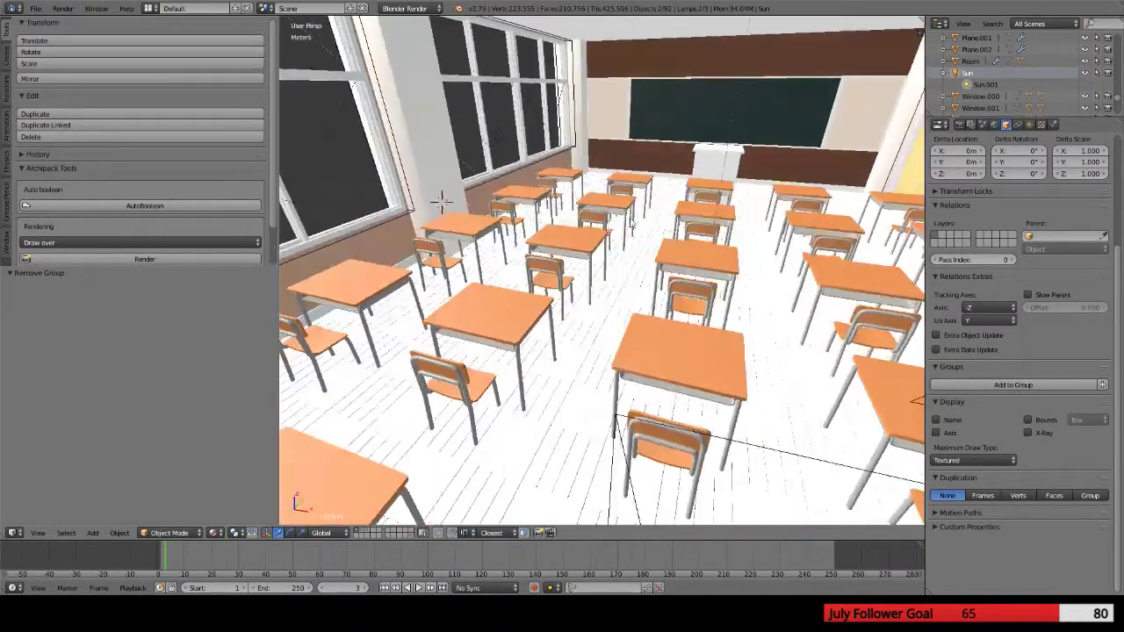
{"action": "middle_click_drag", "start_coordinate": [438, 201], "coordinate": [646, 332]}
{"action": "scroll", "coordinate": [653, 320], "scroll_direction": "up", "scroll_amount": 5}
{"action": "scroll", "coordinate": [653, 319], "scroll_direction": "down", "scroll_amount": 5}
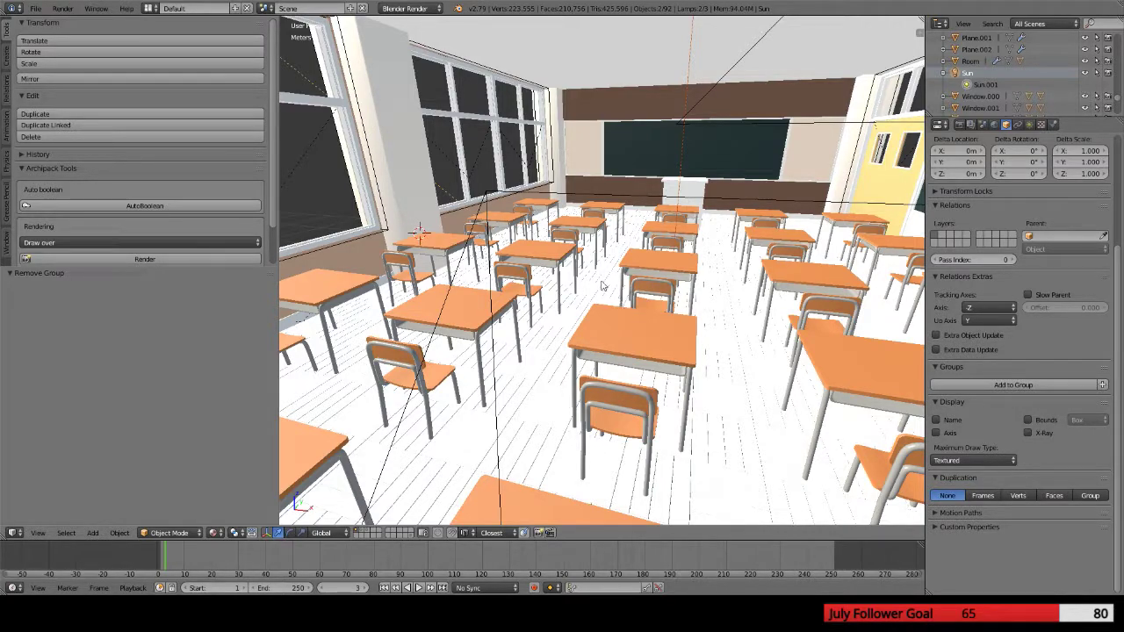
{"action": "left_click", "coordinate": [1088, 73]}
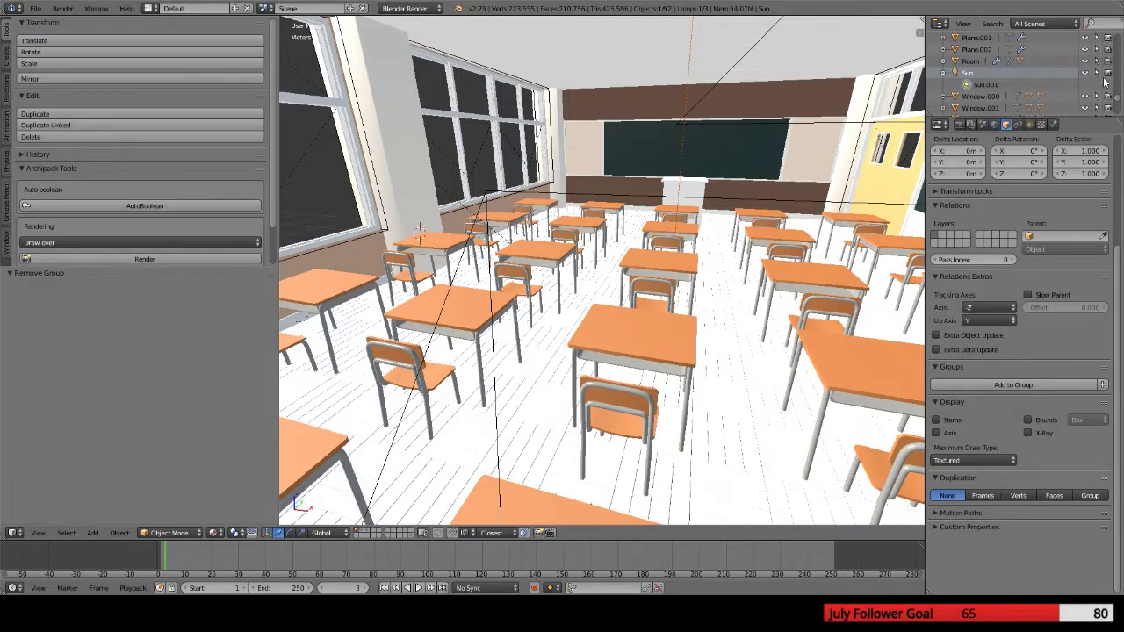
{"action": "left_click", "coordinate": [1107, 76]}
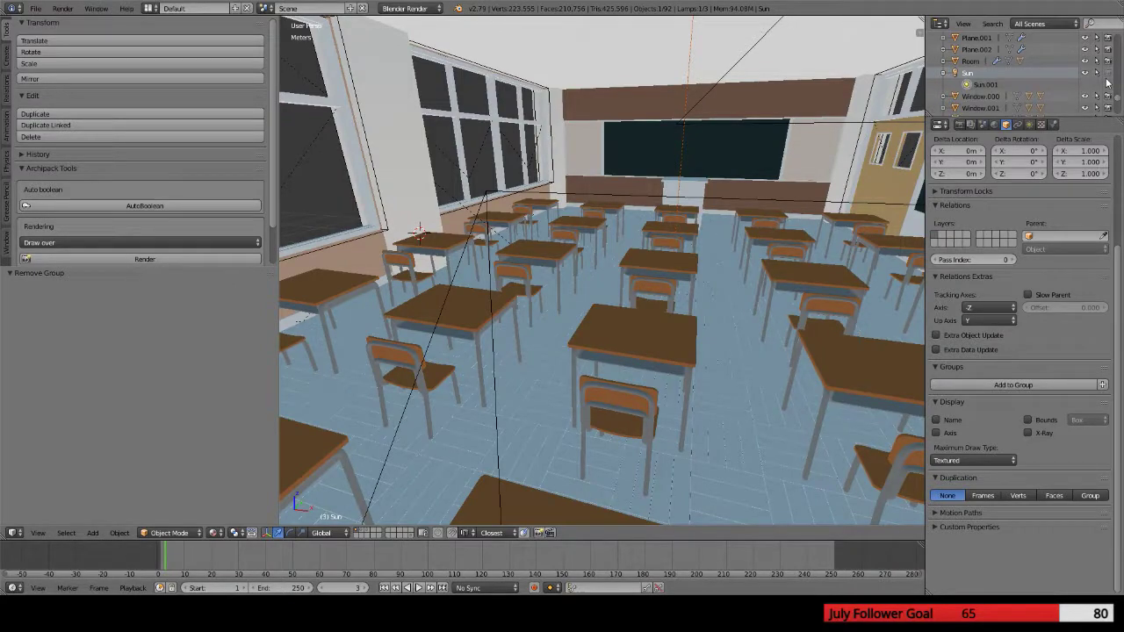
{"action": "scroll", "coordinate": [1108, 87], "scroll_direction": "up", "scroll_amount": 2}
{"action": "left_click", "coordinate": [1107, 96]}
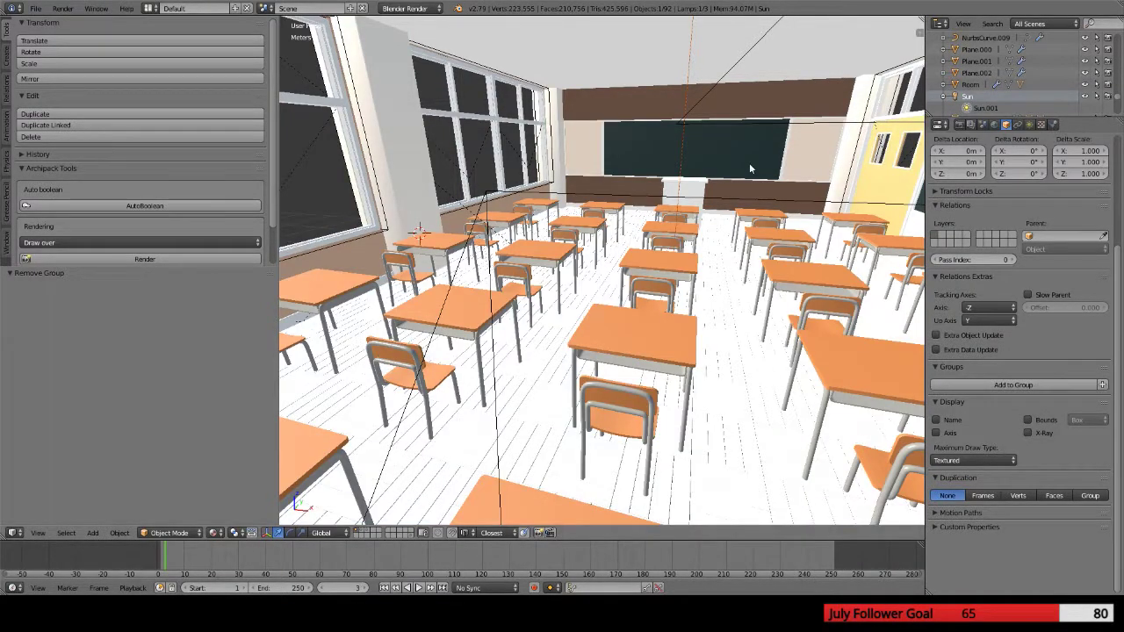
Frame the Sun, add the second lamp, and group both lamps as Wall light.002
{"action": "key", "text": "KP_Decimal"}
{"action": "scroll", "coordinate": [404, 117], "scroll_direction": "down", "scroll_amount": 5}
{"action": "key", "text": "KP_Decimal"}
{"action": "right_click", "coordinate": [394, 133], "text": "shift"}
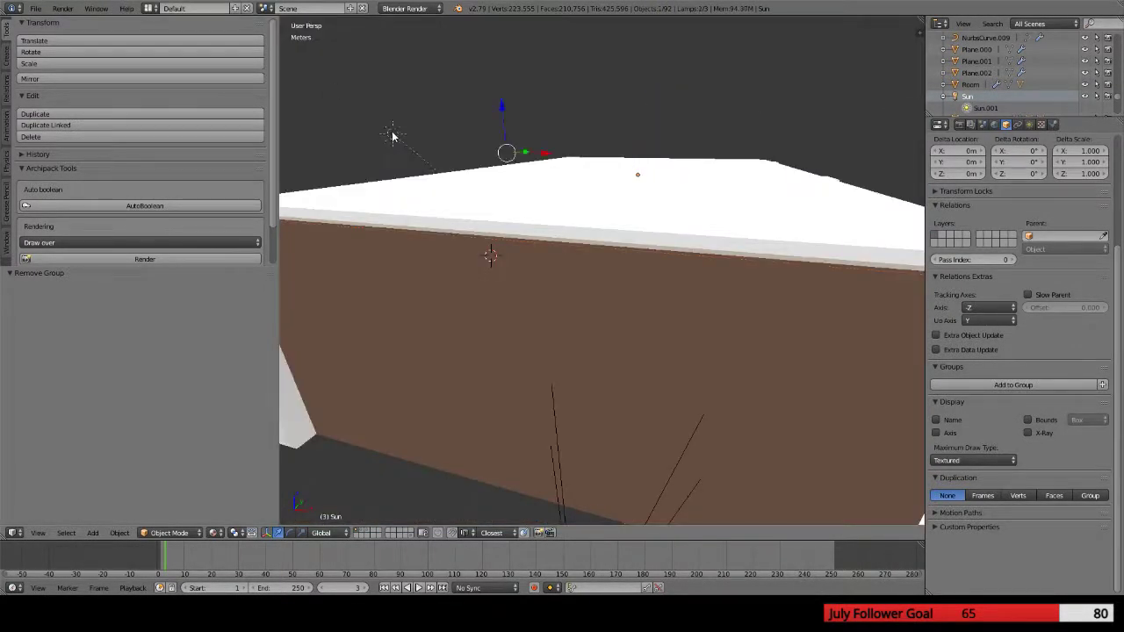
{"action": "key", "text": "ctrl+g"}
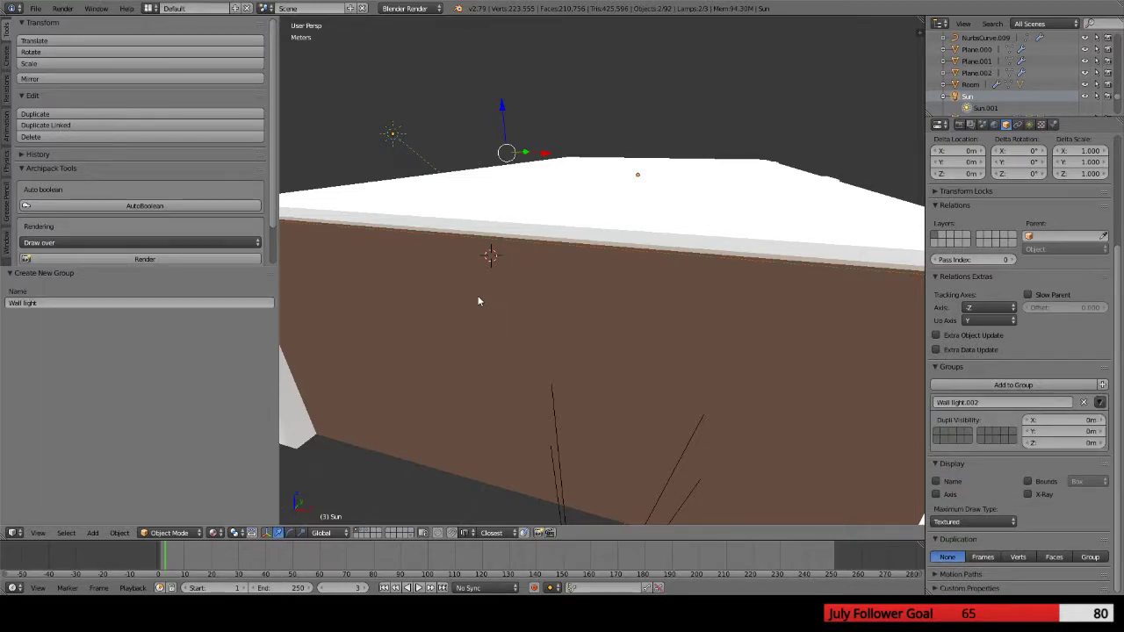
Orbit to a frontal view of the classroom and select the column Column.015
{"action": "scroll", "coordinate": [580, 263], "scroll_direction": "down", "scroll_amount": 5}
{"action": "middle_click_drag", "start_coordinate": [580, 264], "coordinate": [562, 267]}
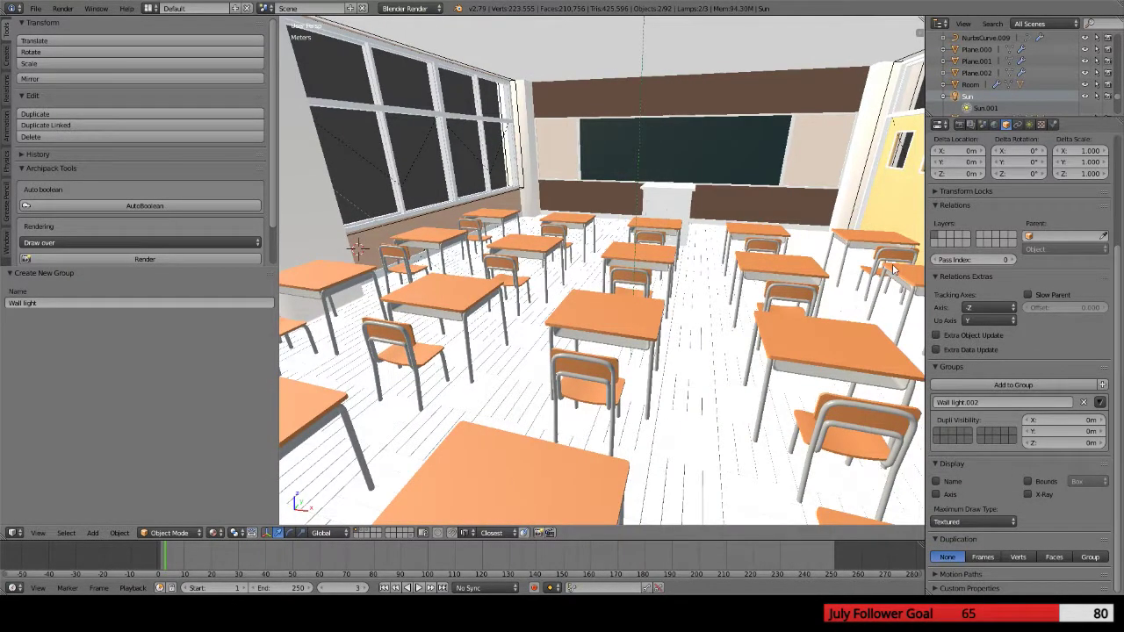
{"action": "middle_click_drag", "start_coordinate": [341, 202], "coordinate": [346, 192]}
{"action": "right_click", "coordinate": [346, 192]}
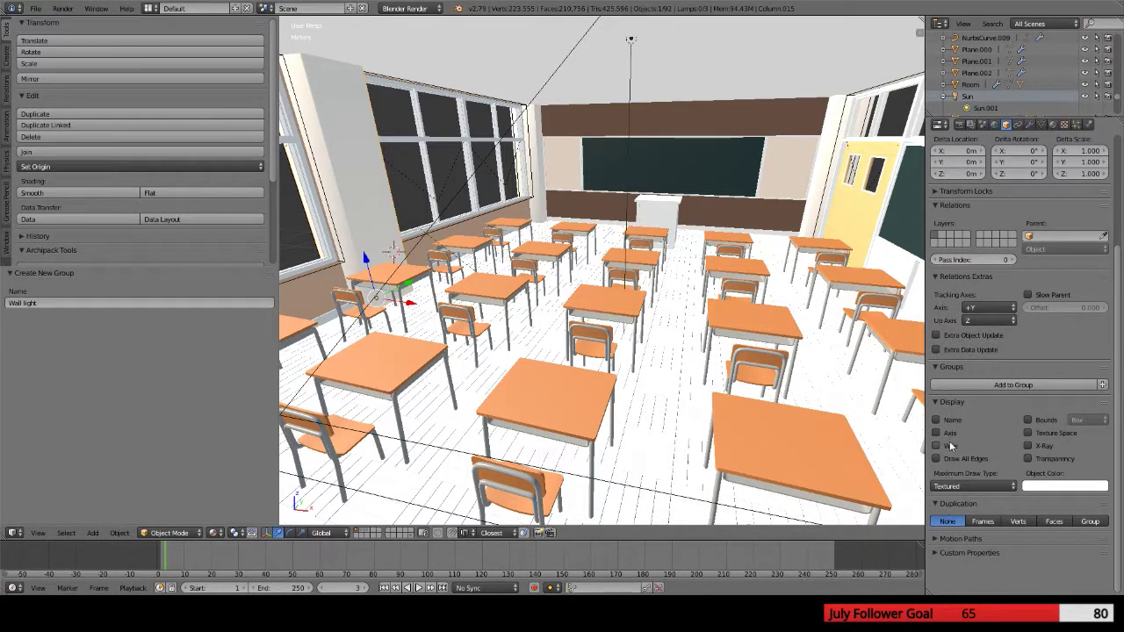
{"action": "scroll", "coordinate": [963, 384], "scroll_direction": "up", "scroll_amount": 4}
{"action": "scroll", "coordinate": [963, 384], "scroll_direction": "down", "scroll_amount": 3}
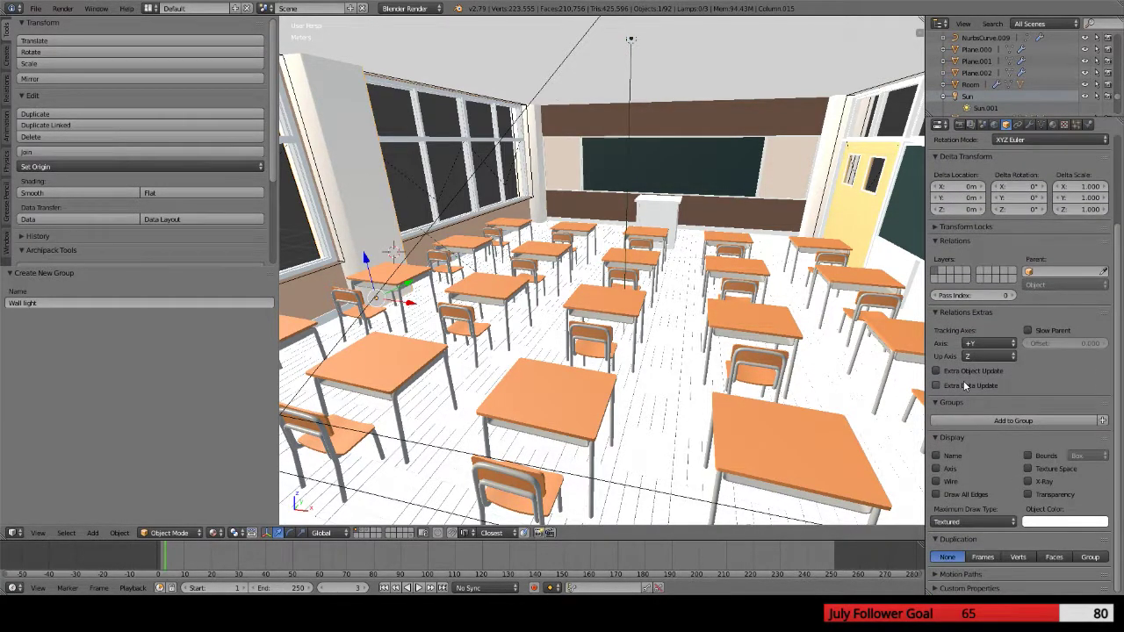
Look through Column.015's mesh data and scene property settings
{"action": "left_click", "coordinate": [1040, 125]}
{"action": "left_click", "coordinate": [992, 124]}
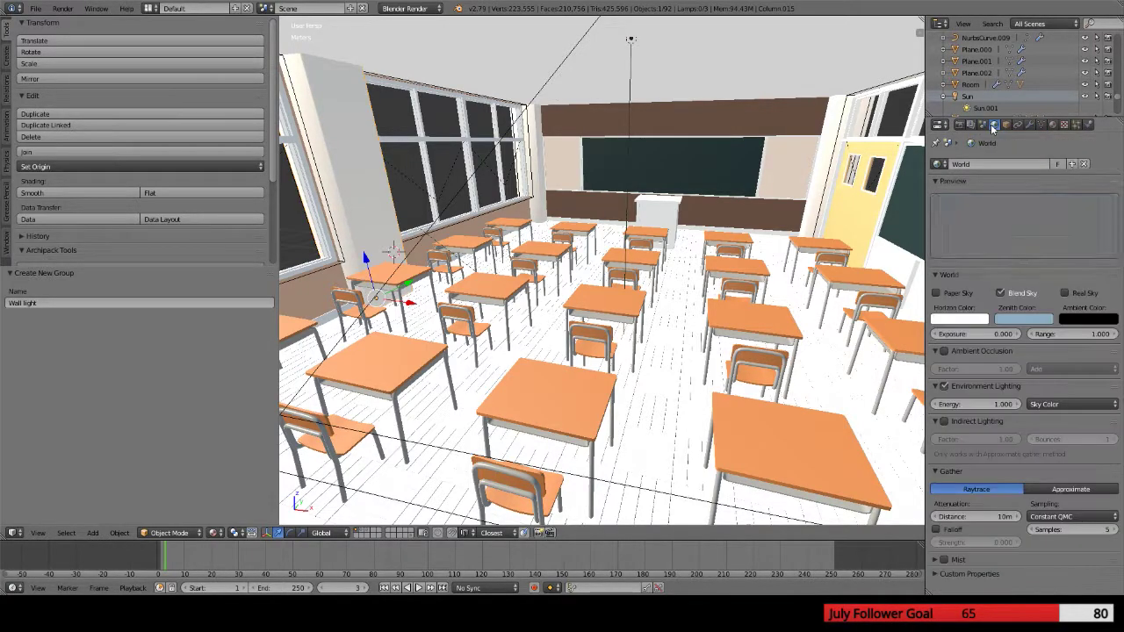
{"action": "left_click", "coordinate": [983, 125]}
{"action": "scroll", "coordinate": [990, 359], "scroll_direction": "down", "scroll_amount": 4}
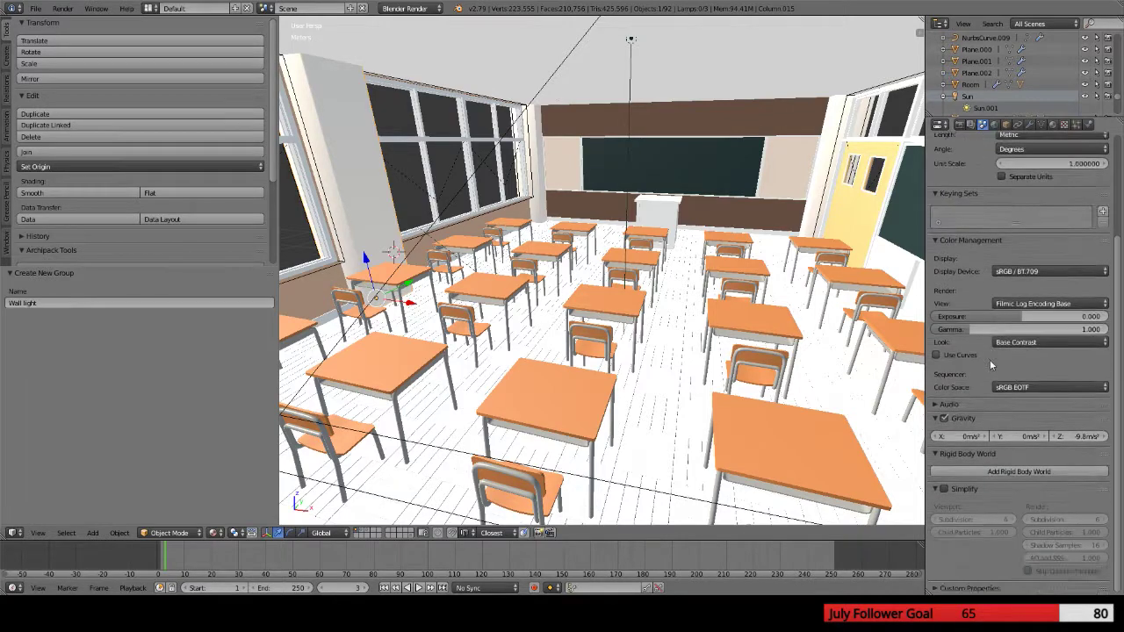
{"action": "scroll", "coordinate": [989, 359], "scroll_direction": "up", "scroll_amount": 4}
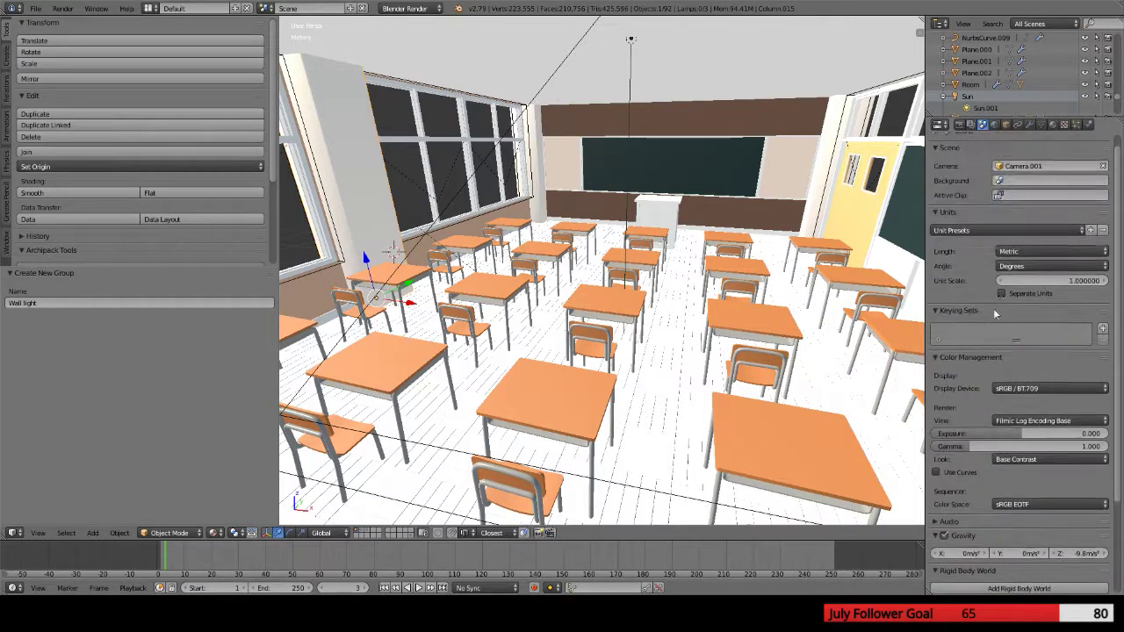
Check the render layer, world and object settings, ending on the column's data tab
{"action": "left_click", "coordinate": [970, 124]}
{"action": "scroll", "coordinate": [1033, 298], "scroll_direction": "down", "scroll_amount": 2}
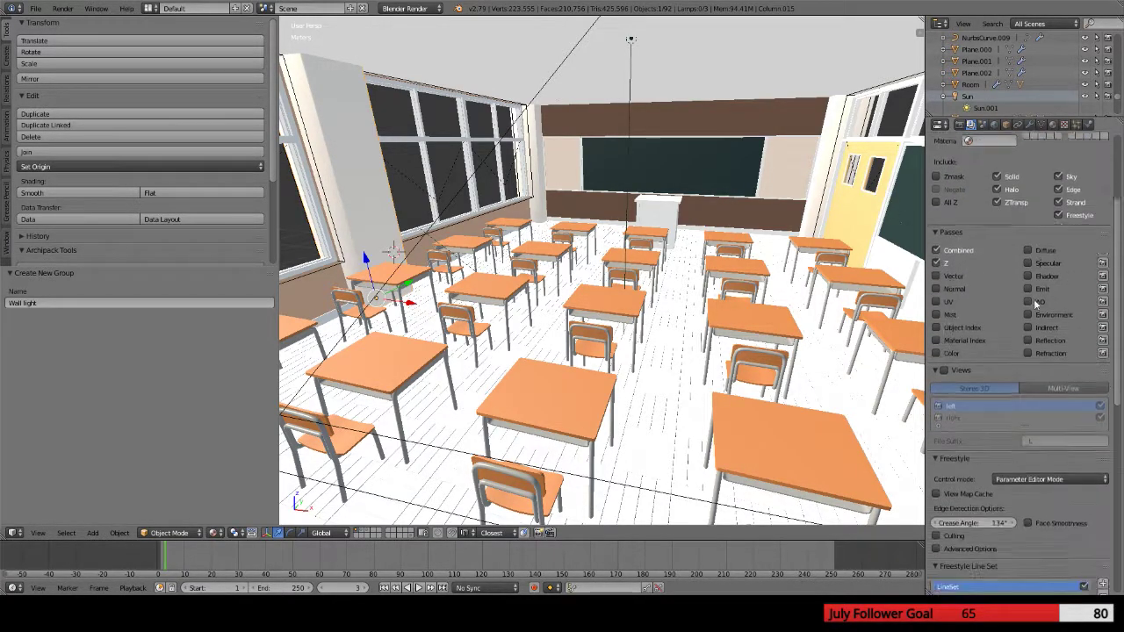
{"action": "scroll", "coordinate": [1029, 306], "scroll_direction": "down", "scroll_amount": 5}
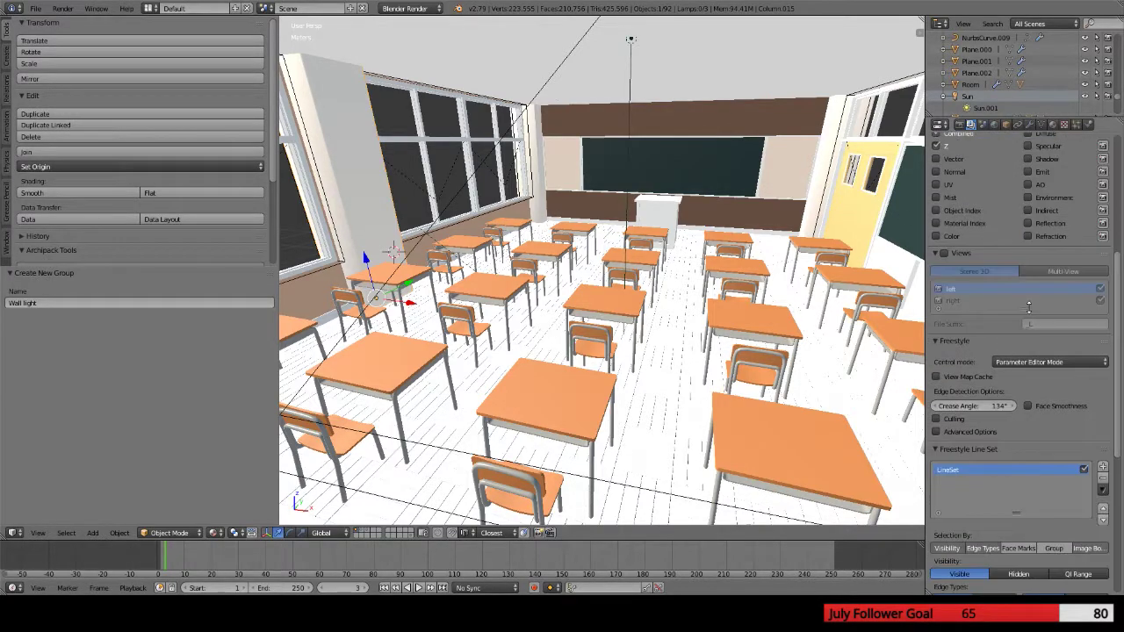
{"action": "scroll", "coordinate": [1028, 307], "scroll_direction": "down", "scroll_amount": 10}
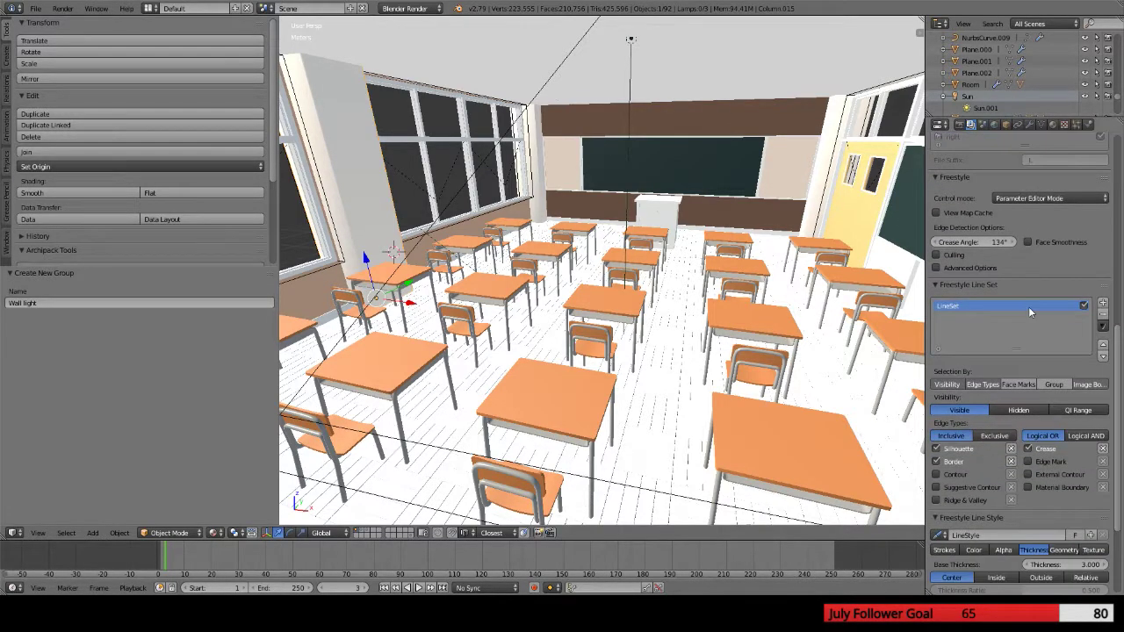
{"action": "left_click", "coordinate": [994, 125]}
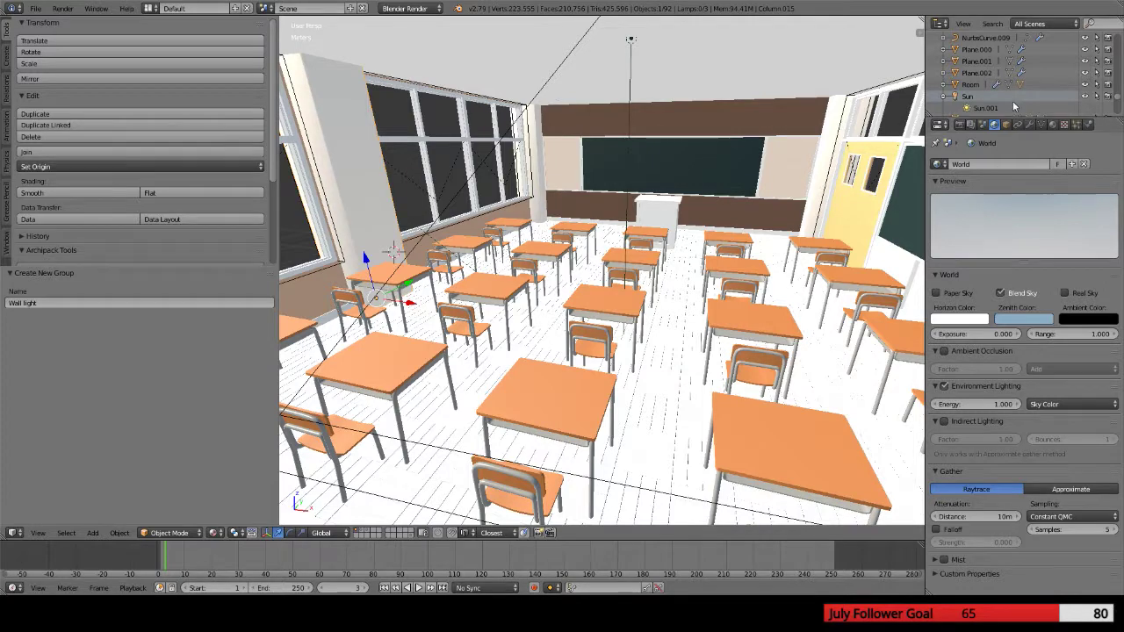
{"action": "left_click", "coordinate": [1006, 125]}
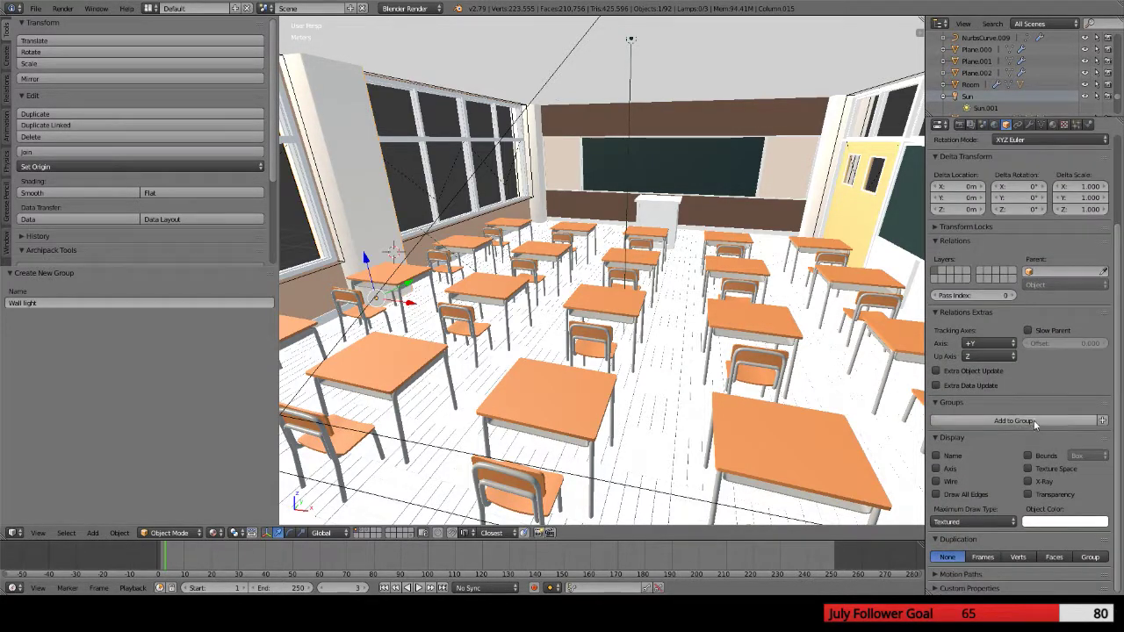
{"action": "scroll", "coordinate": [1033, 424], "scroll_direction": "up", "scroll_amount": 5}
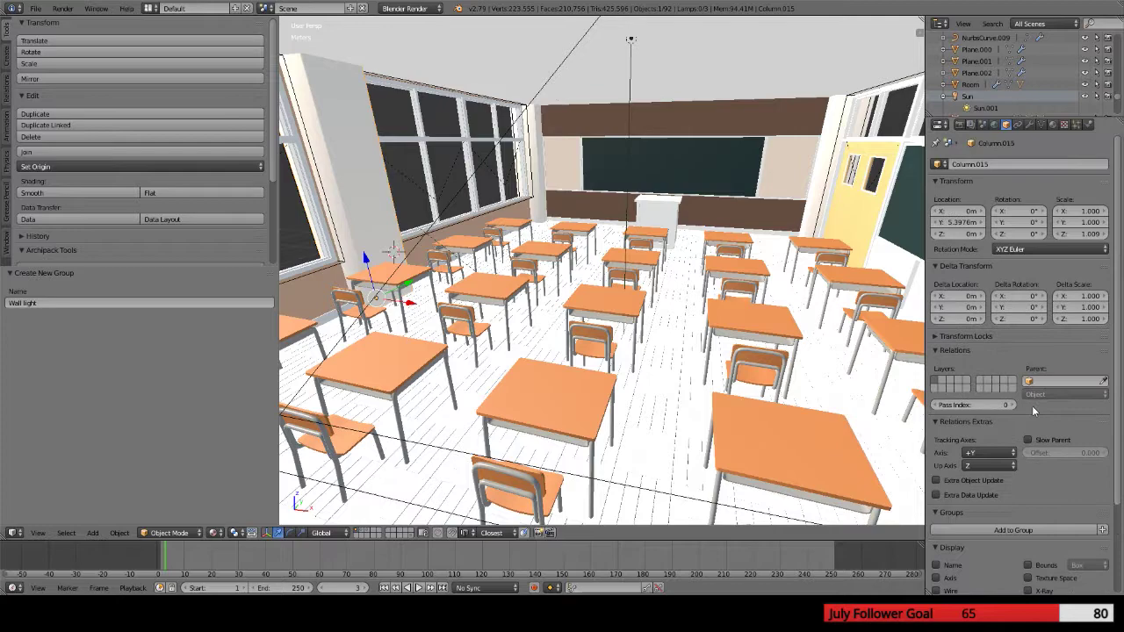
{"action": "left_click", "coordinate": [1041, 126]}
Set Column.015's material Light Group to Wall light, leaving Local off, and render the classroom
{"action": "left_click", "coordinate": [1052, 125]}
{"action": "scroll", "coordinate": [1032, 246], "scroll_direction": "down", "scroll_amount": 5}
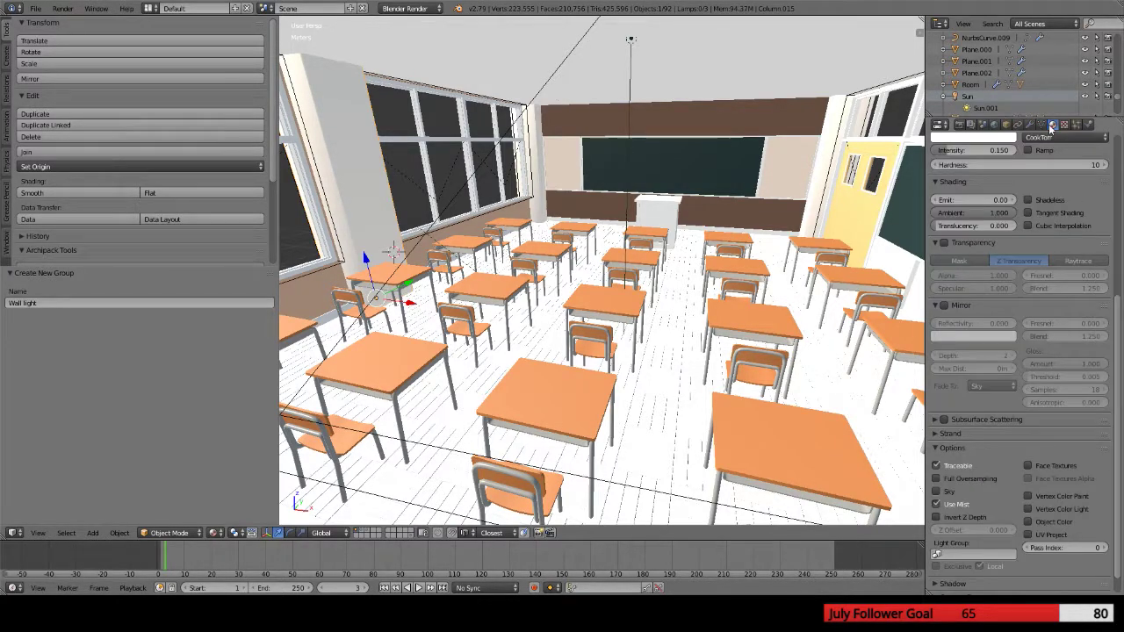
{"action": "left_click", "coordinate": [957, 554]}
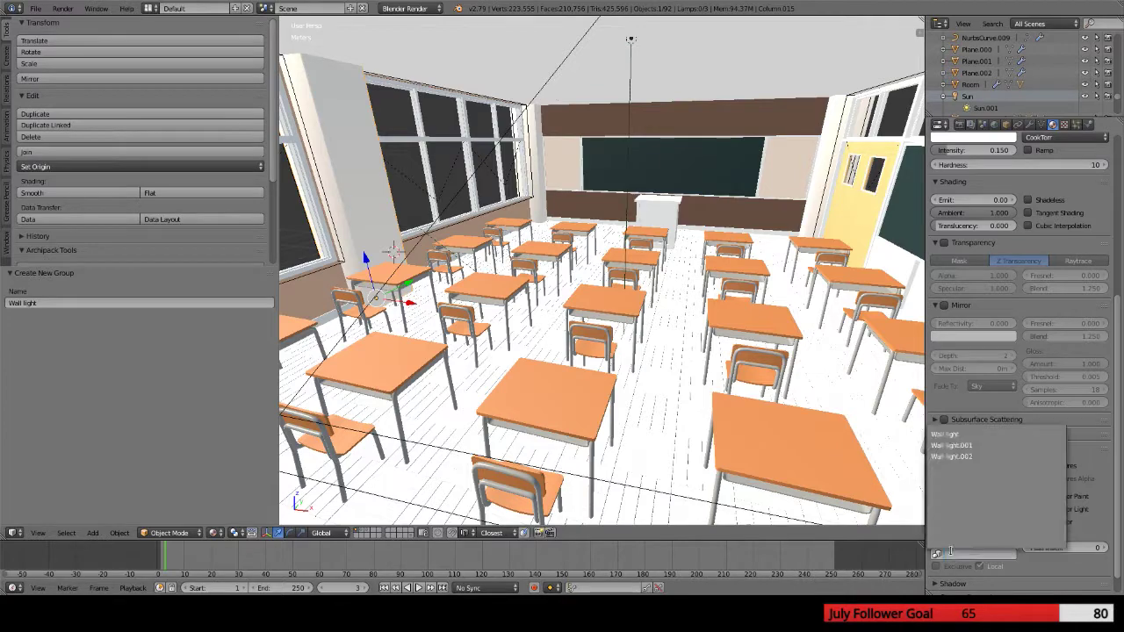
{"action": "left_click", "coordinate": [966, 435]}
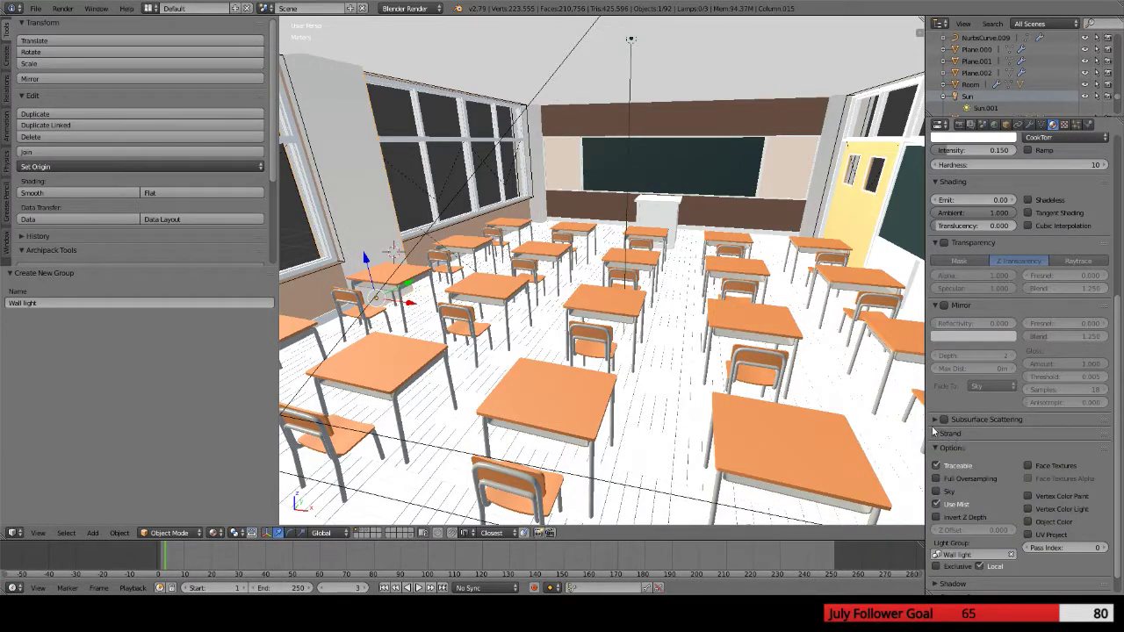
{"action": "left_click", "coordinate": [979, 566]}
{"action": "left_click", "coordinate": [979, 567]}
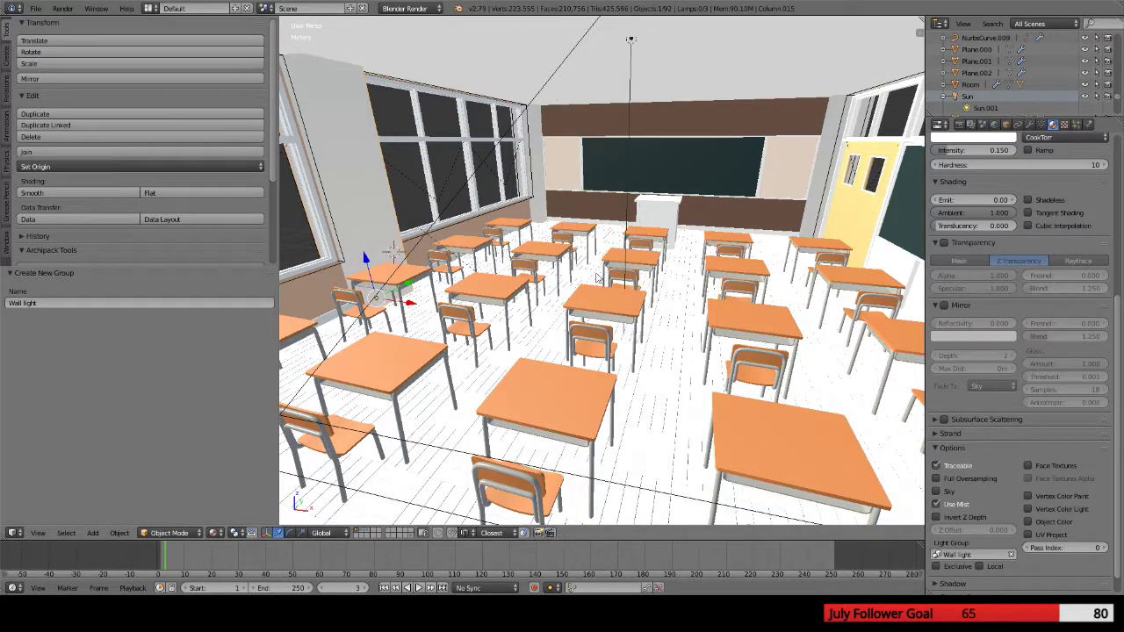
{"action": "key", "text": "F12"}
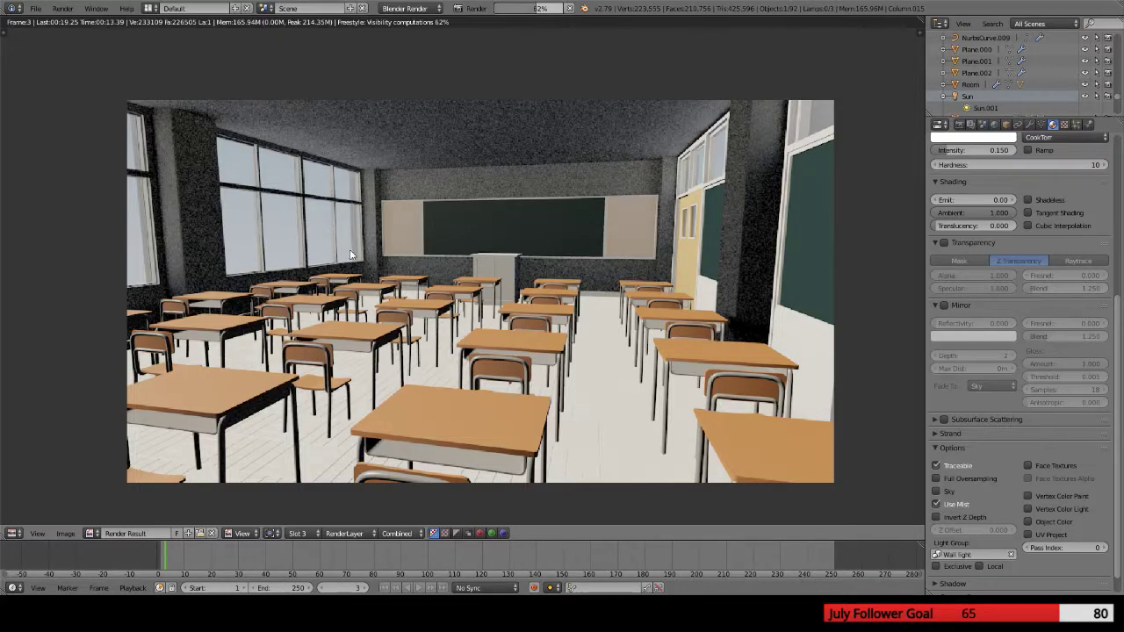
Make the Wall light light group Exclusive and start a fresh classroom render
{"action": "left_click", "coordinate": [962, 566]}
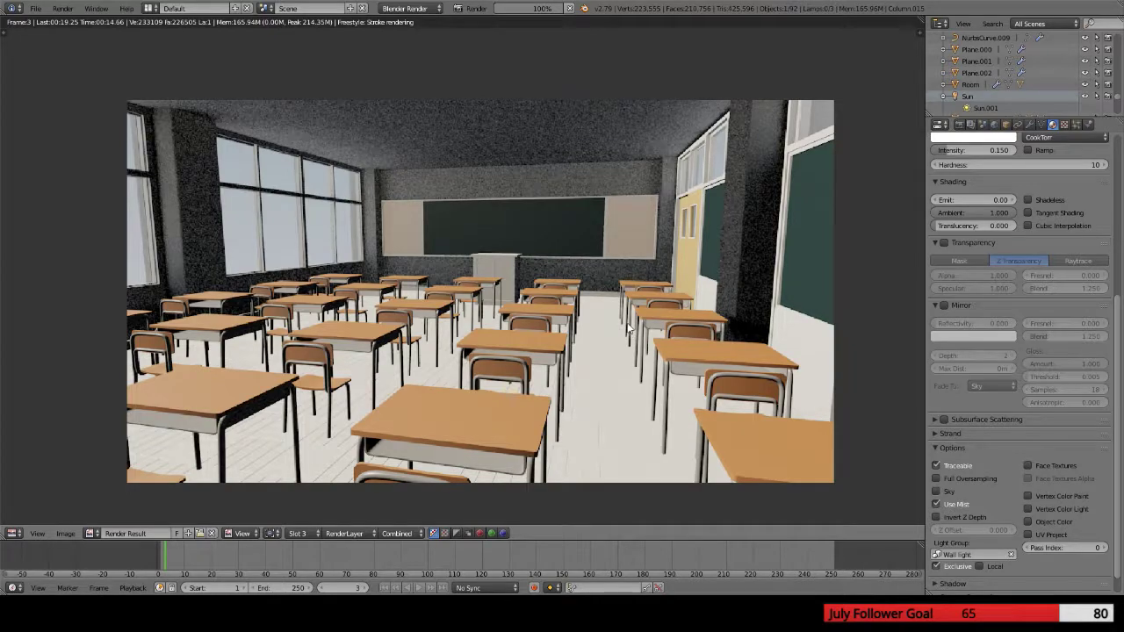
{"action": "key", "text": "Escape"}
{"action": "key", "text": "F12"}
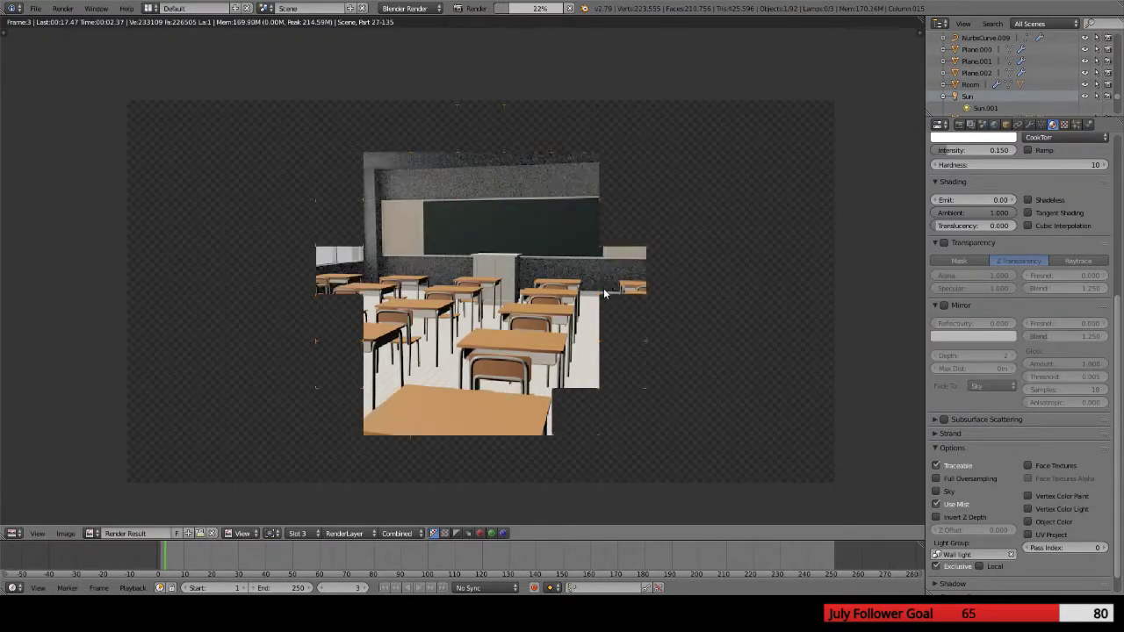
Cancel the render, select the Area lamp and bring up its object settings
{"action": "key", "text": "Escape"}
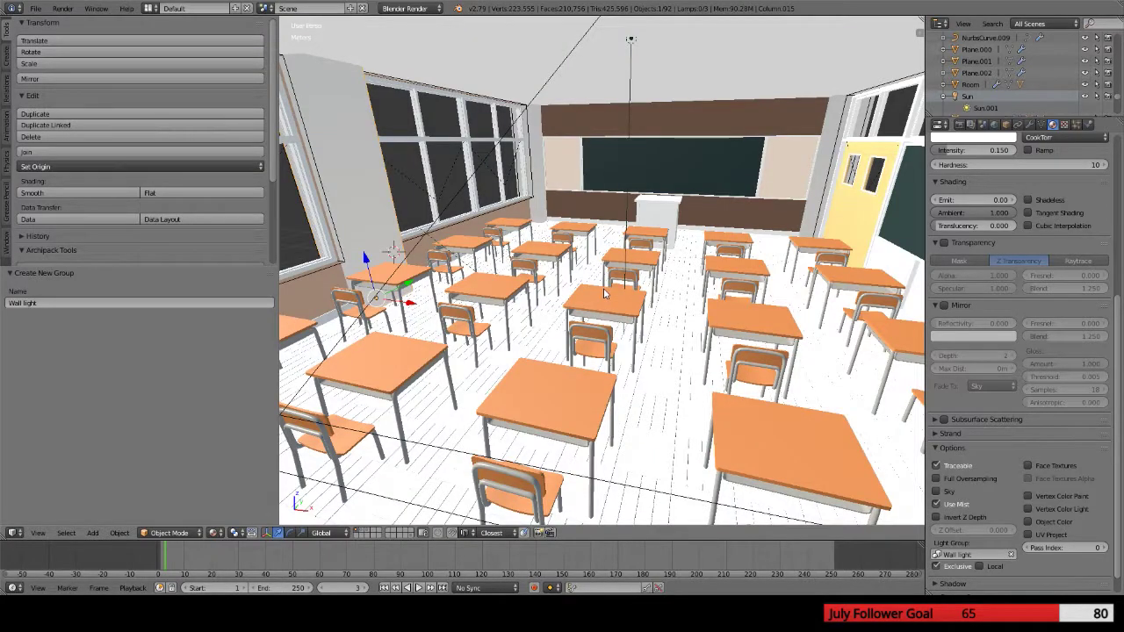
{"action": "right_click", "coordinate": [629, 114]}
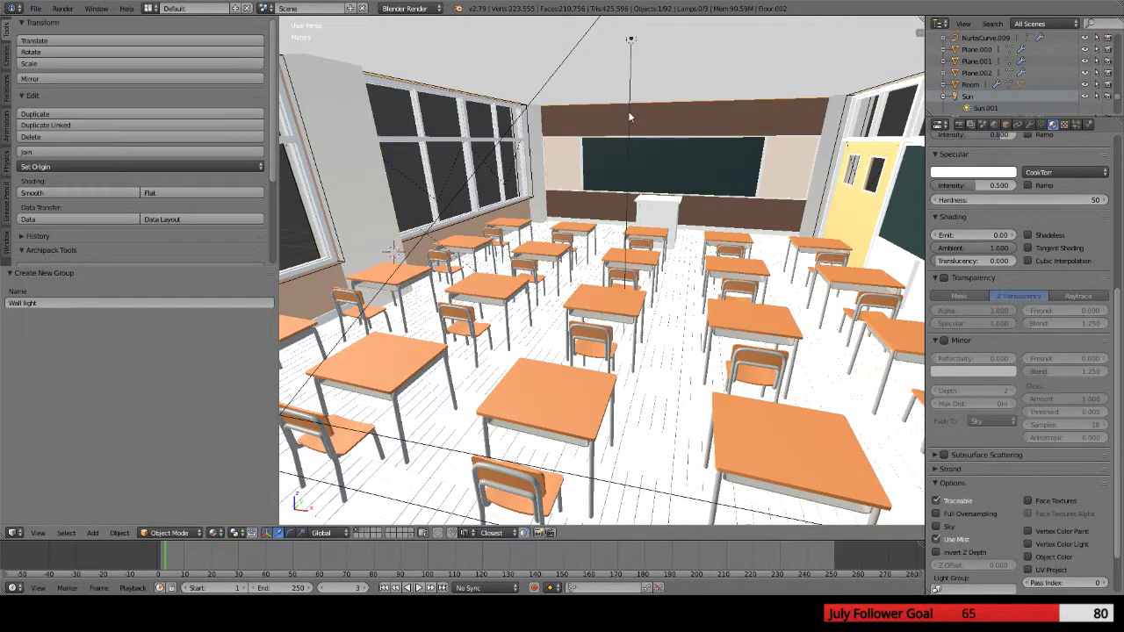
{"action": "right_click", "coordinate": [629, 114]}
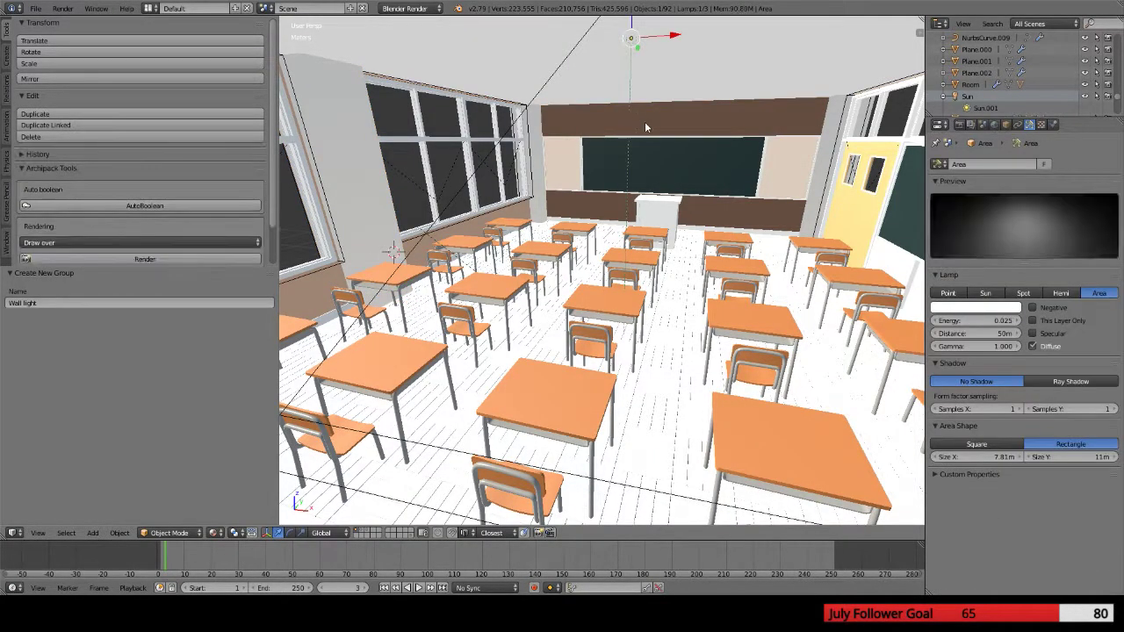
{"action": "left_click", "coordinate": [994, 124]}
{"action": "left_click", "coordinate": [971, 125]}
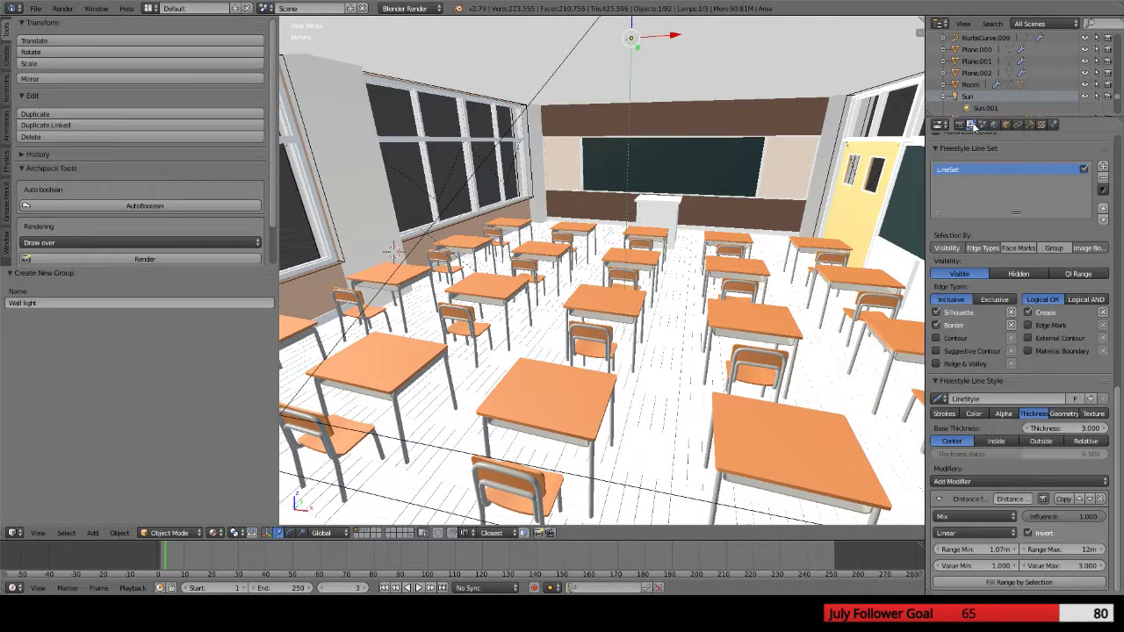
{"action": "left_click", "coordinate": [982, 125]}
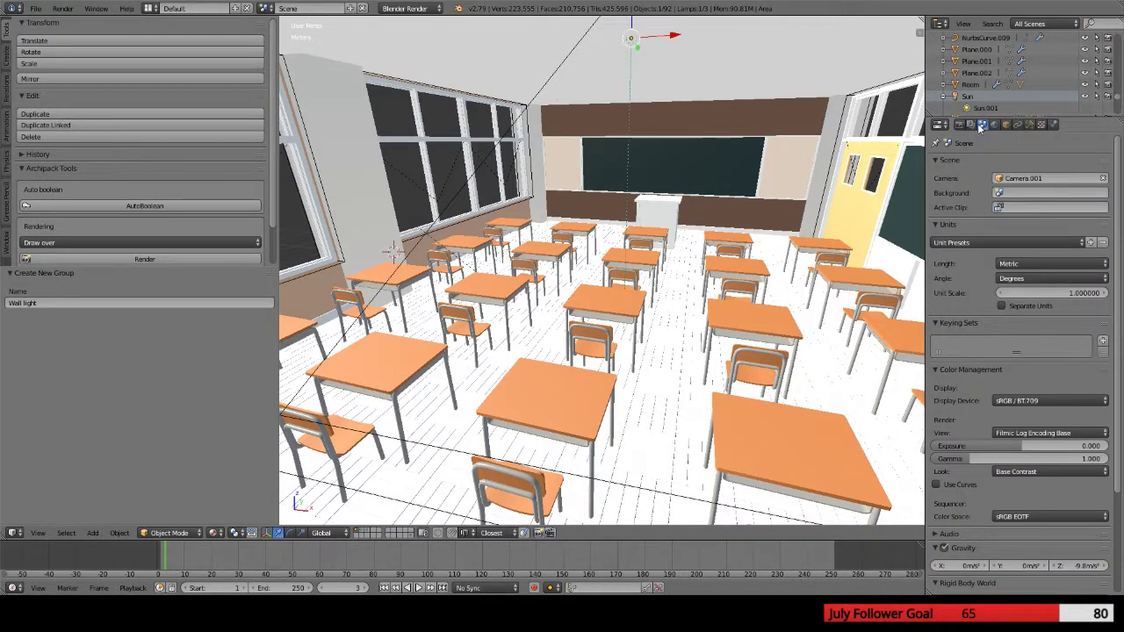
{"action": "left_click", "coordinate": [971, 124]}
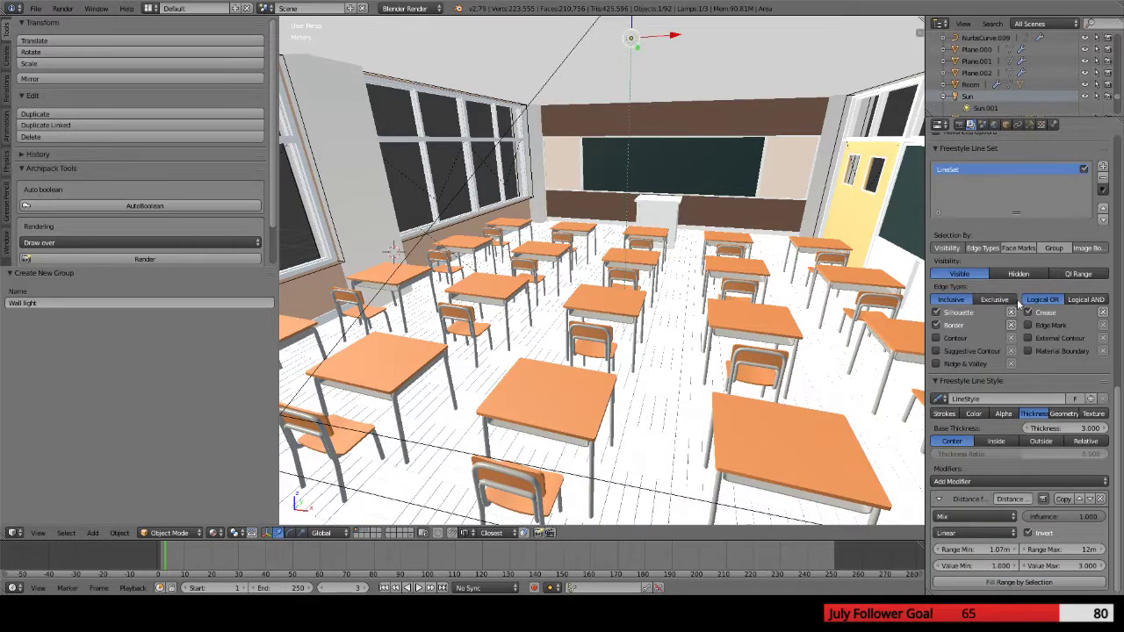
{"action": "scroll", "coordinate": [1019, 315], "scroll_direction": "up", "scroll_amount": 5}
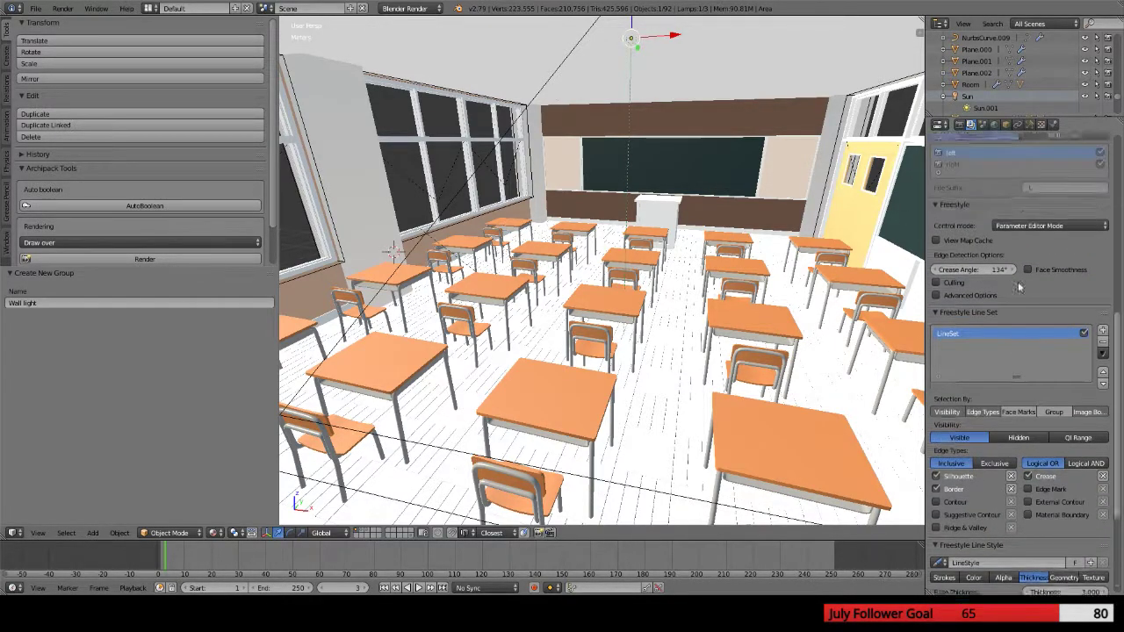
{"action": "left_click", "coordinate": [983, 125]}
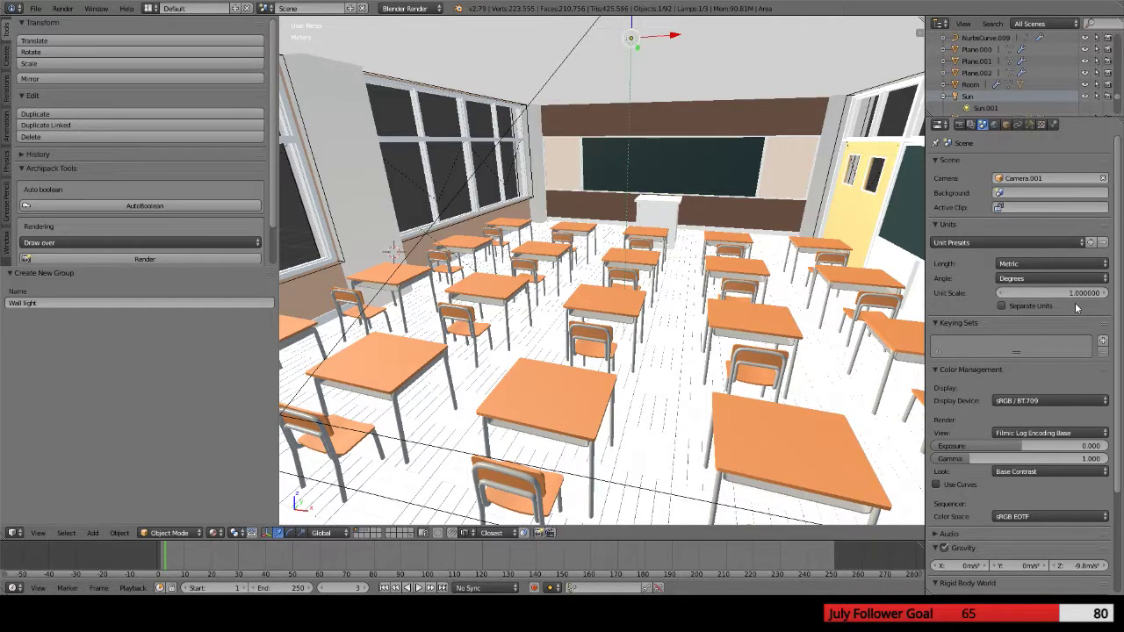
{"action": "scroll", "coordinate": [1075, 312], "scroll_direction": "down", "scroll_amount": 4}
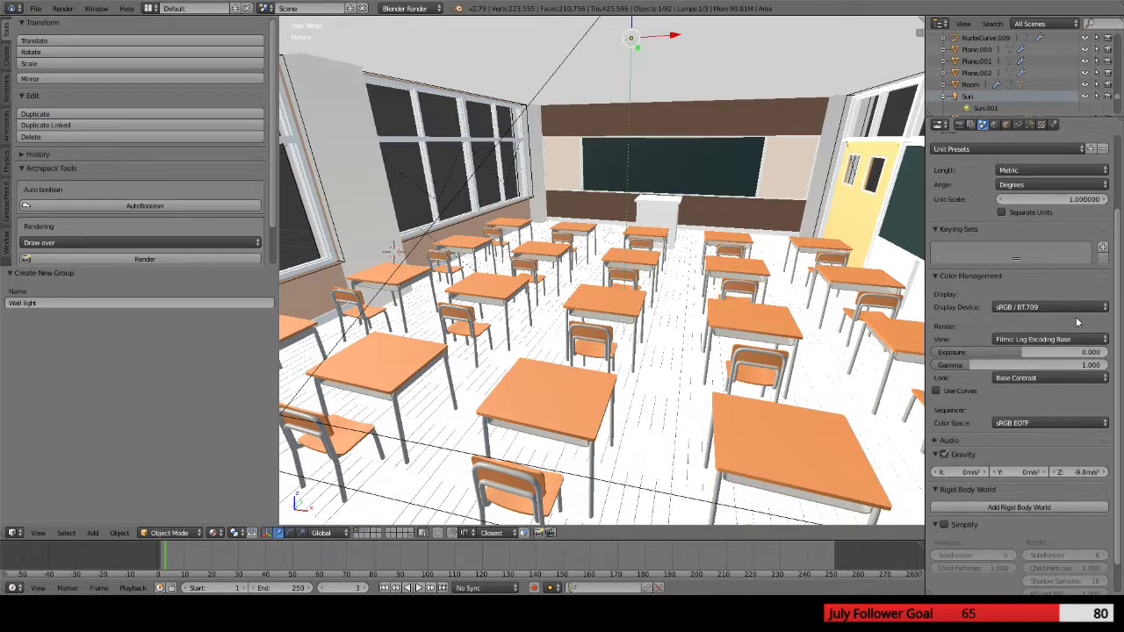
{"action": "left_click", "coordinate": [1006, 124]}
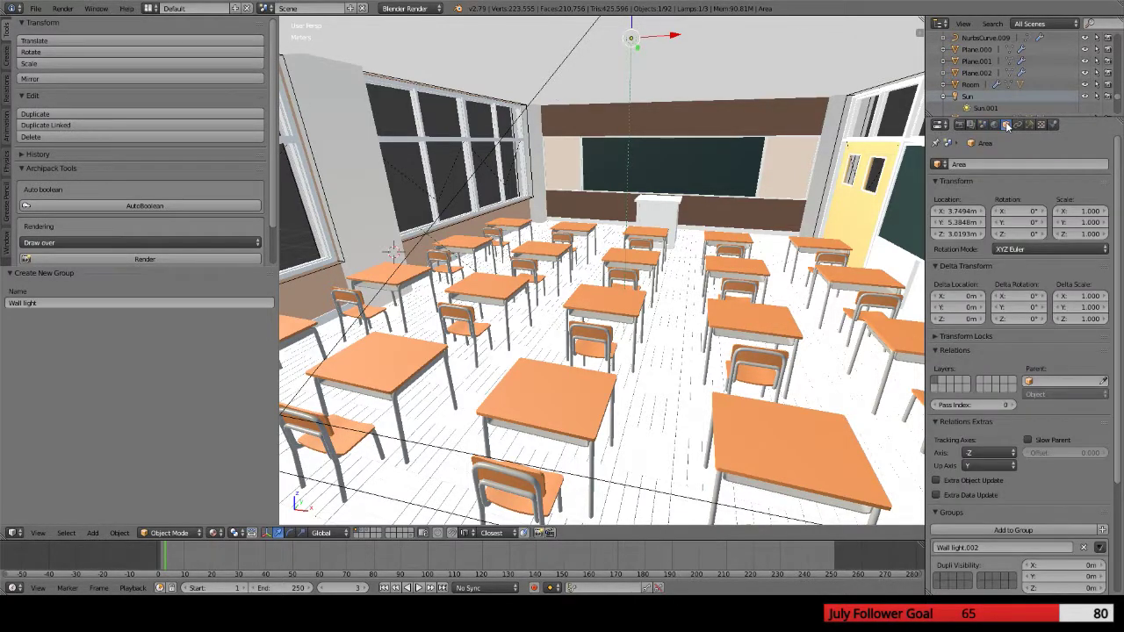
{"action": "scroll", "coordinate": [1034, 251], "scroll_direction": "down", "scroll_amount": 5}
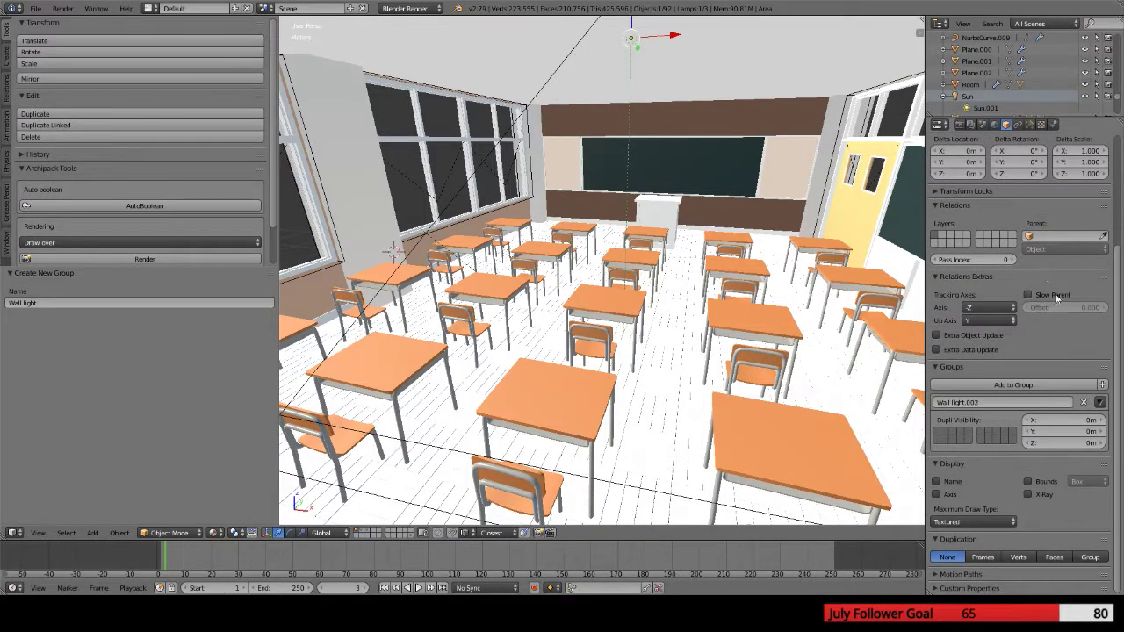
Move the Area lamp out of Wall light.002 and into the Wall light group
{"action": "left_click", "coordinate": [1102, 385]}
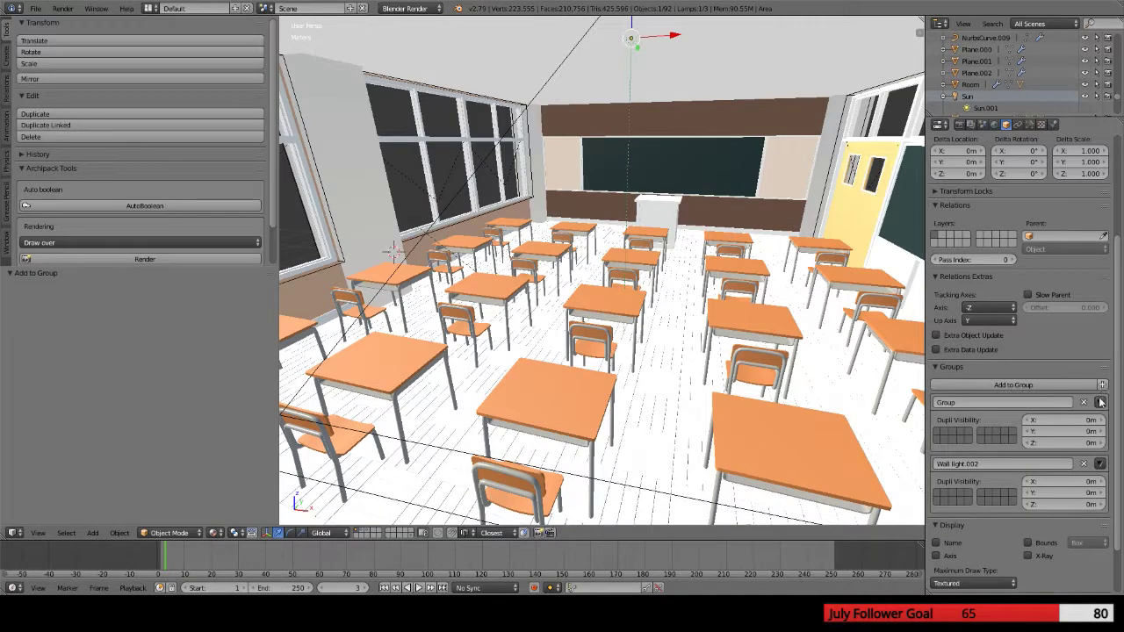
{"action": "left_click", "coordinate": [1099, 402]}
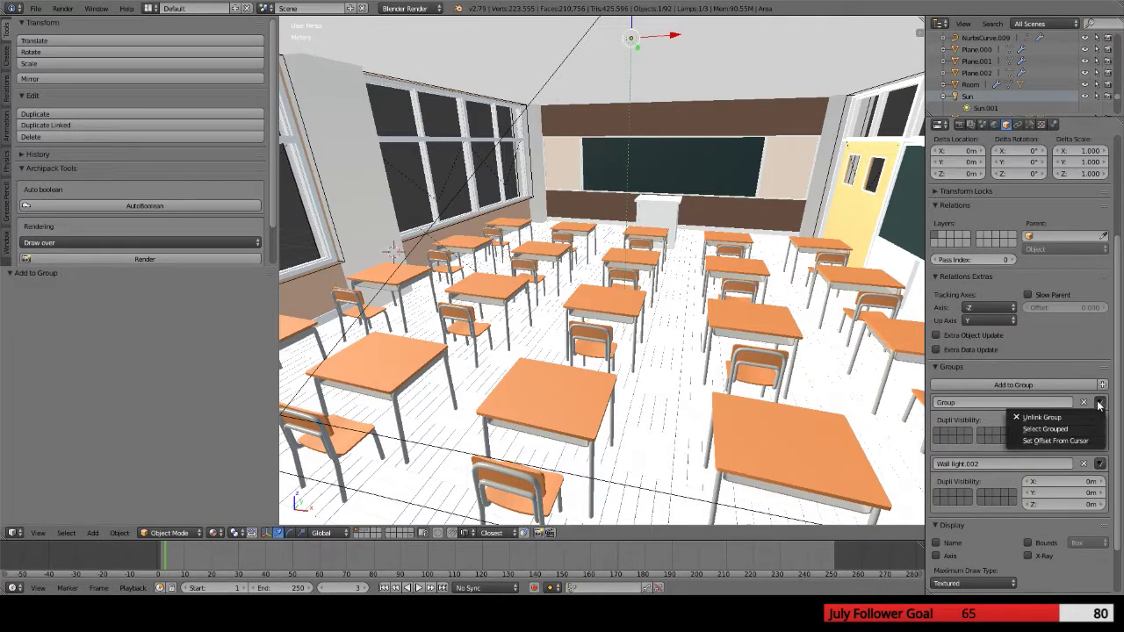
{"action": "left_click", "coordinate": [1084, 402]}
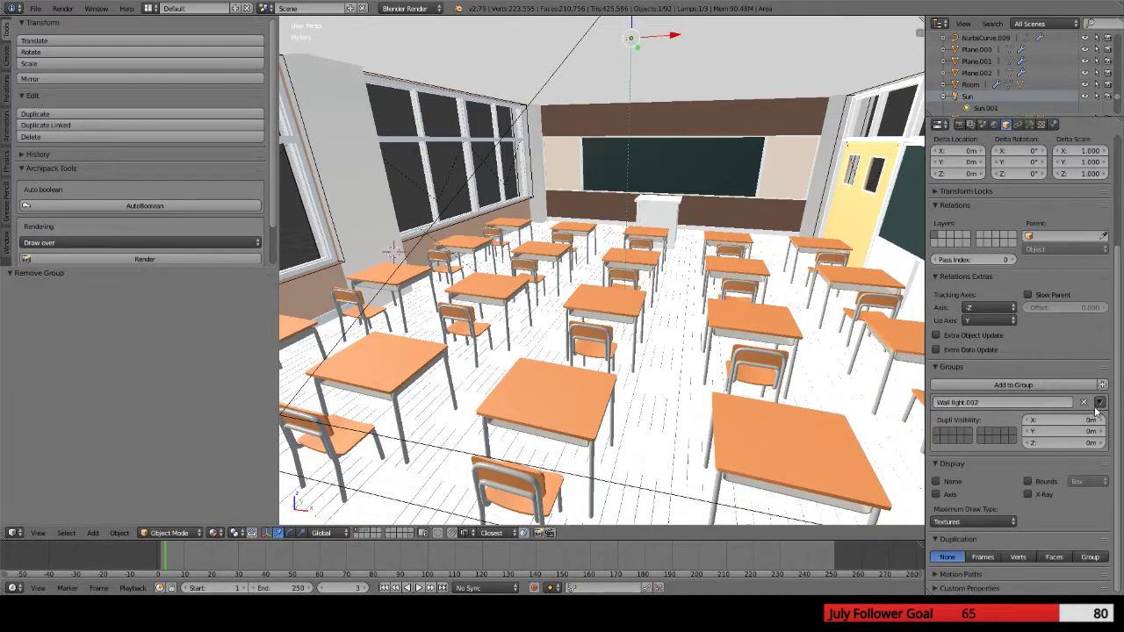
{"action": "left_click", "coordinate": [1099, 402]}
{"action": "left_click", "coordinate": [1084, 402]}
{"action": "left_click", "coordinate": [1055, 387]}
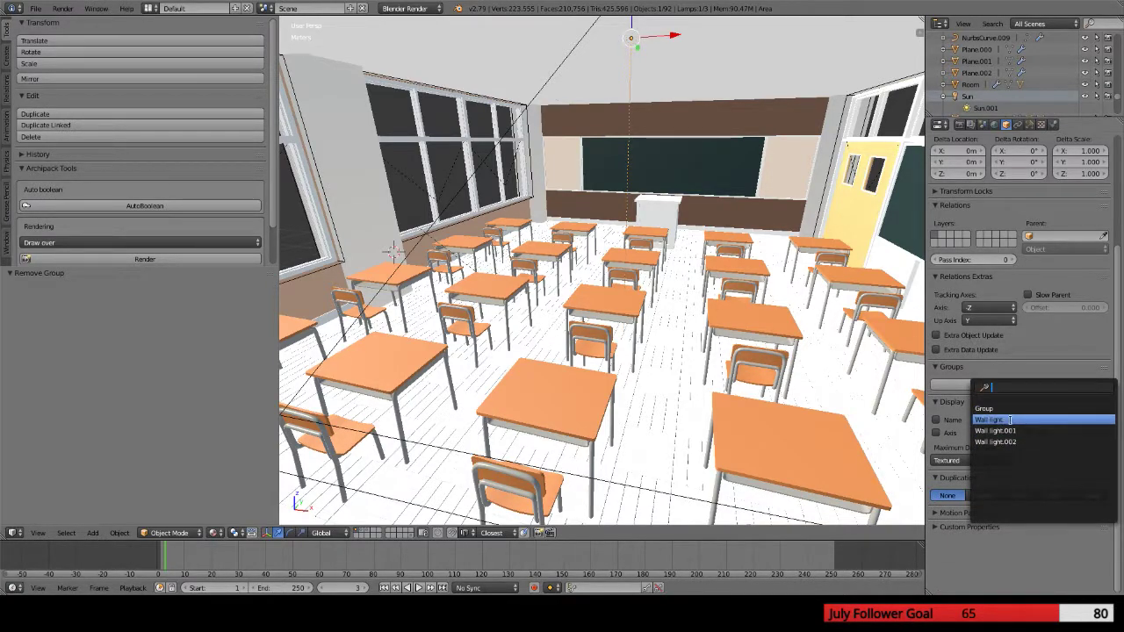
{"action": "left_click", "coordinate": [1000, 419]}
Move the Sun lamp from Wall light.002 into the Wall light group
{"action": "key", "text": "KP_Decimal"}
{"action": "right_click", "coordinate": [310, 104]}
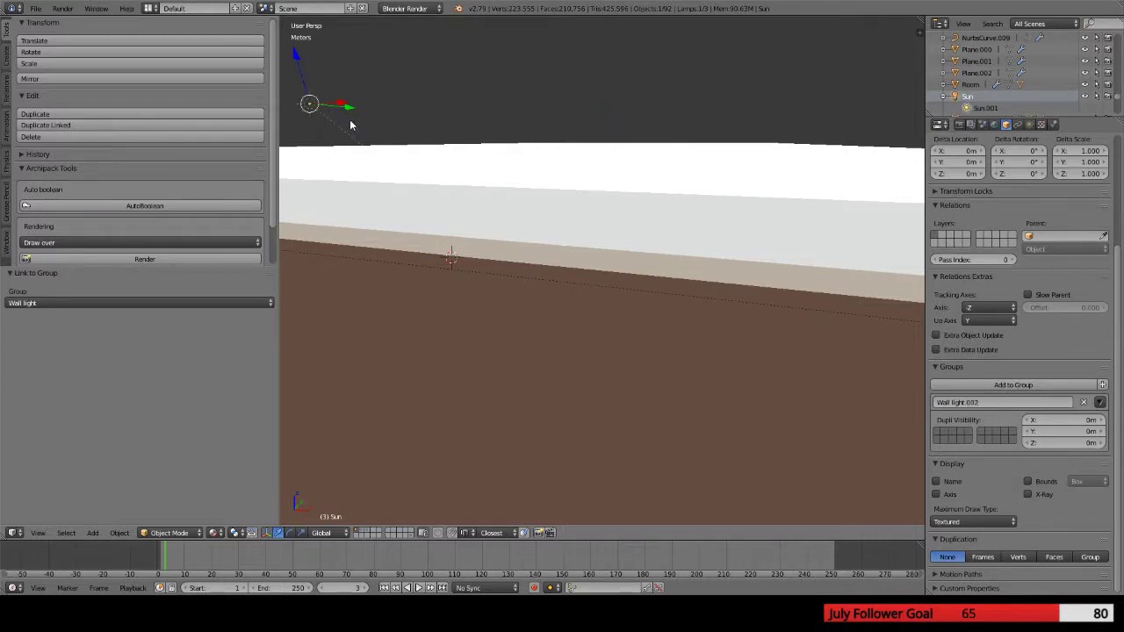
{"action": "left_click", "coordinate": [1083, 402]}
{"action": "left_click", "coordinate": [1102, 384]}
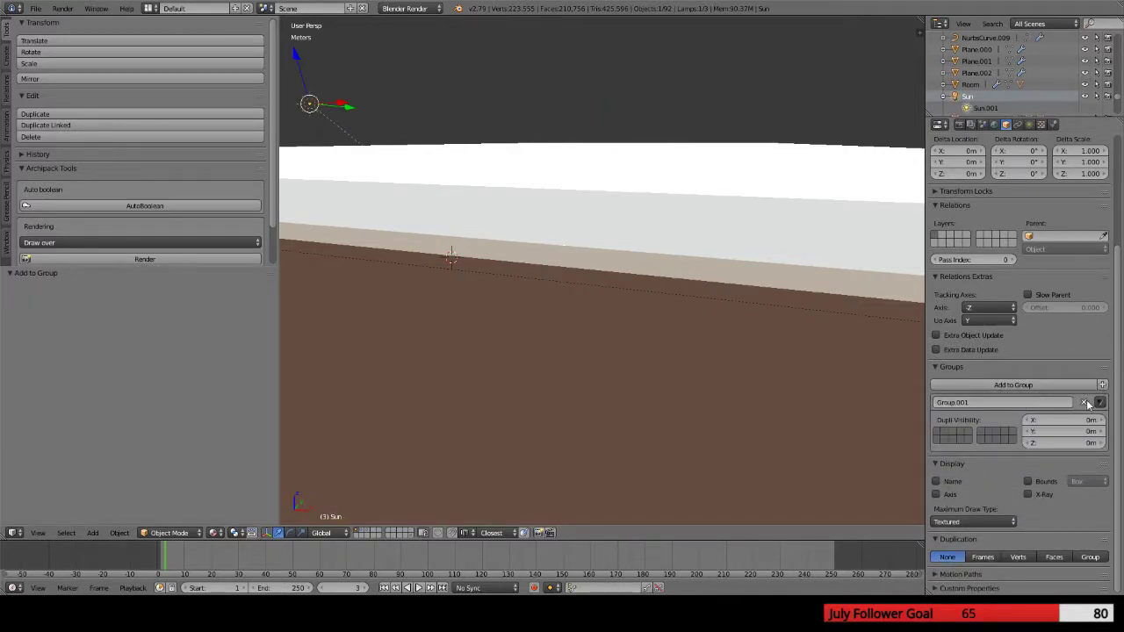
{"action": "left_click", "coordinate": [1086, 401]}
{"action": "left_click", "coordinate": [1080, 387]}
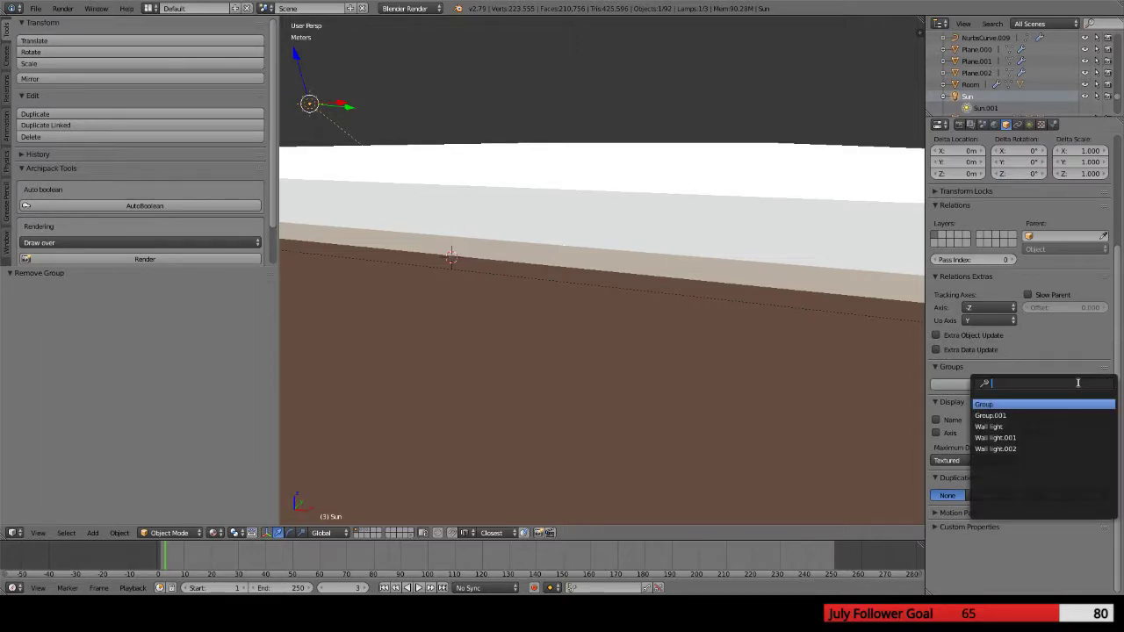
{"action": "left_click", "coordinate": [999, 425]}
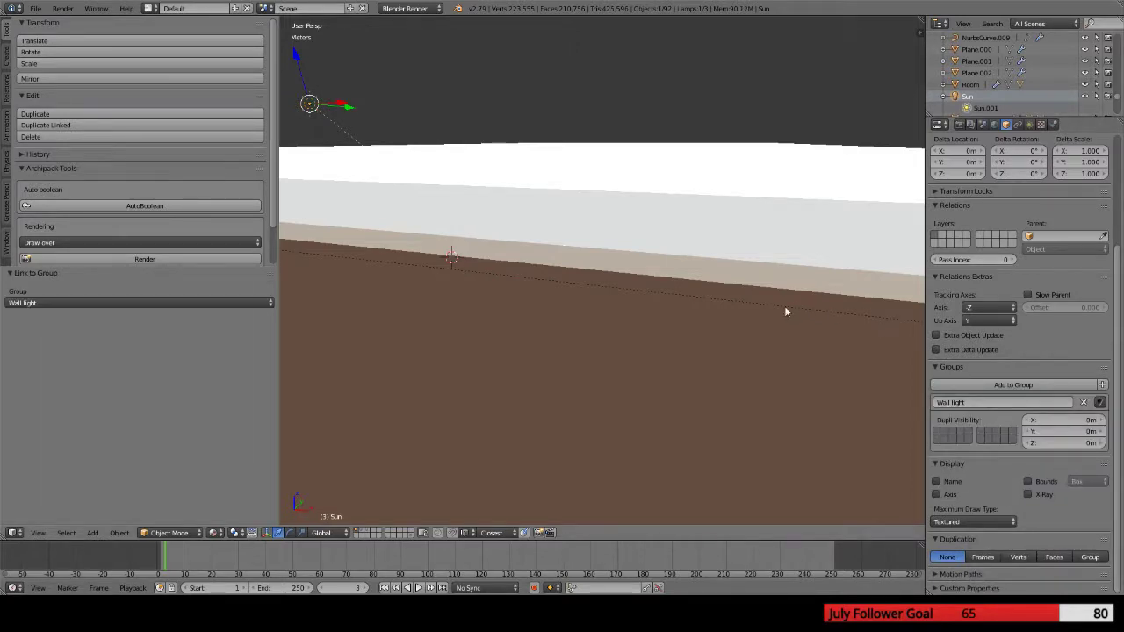
{"action": "scroll", "coordinate": [784, 310], "scroll_direction": "down", "scroll_amount": 5}
{"action": "scroll", "coordinate": [747, 347], "scroll_direction": "down", "scroll_amount": 2}
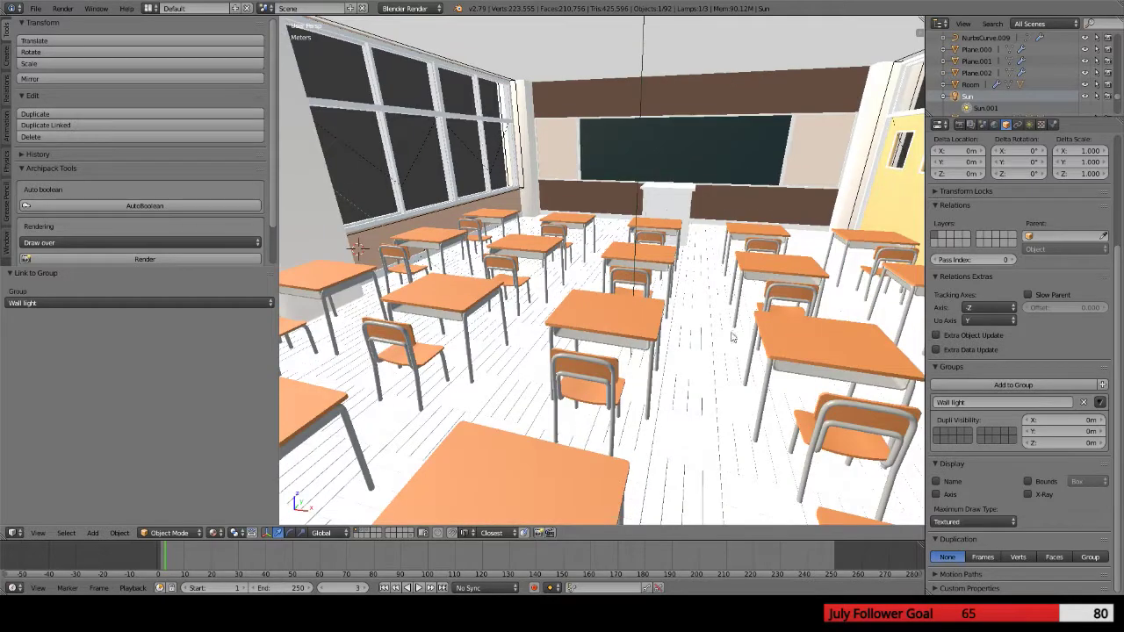
{"action": "middle_click_drag", "start_coordinate": [625, 313], "coordinate": [711, 289]}
{"action": "scroll", "coordinate": [646, 297], "scroll_direction": "up", "scroll_amount": 2}
Select the left column and uncheck Exclusive for its Wall light light group
{"action": "right_click", "coordinate": [357, 211]}
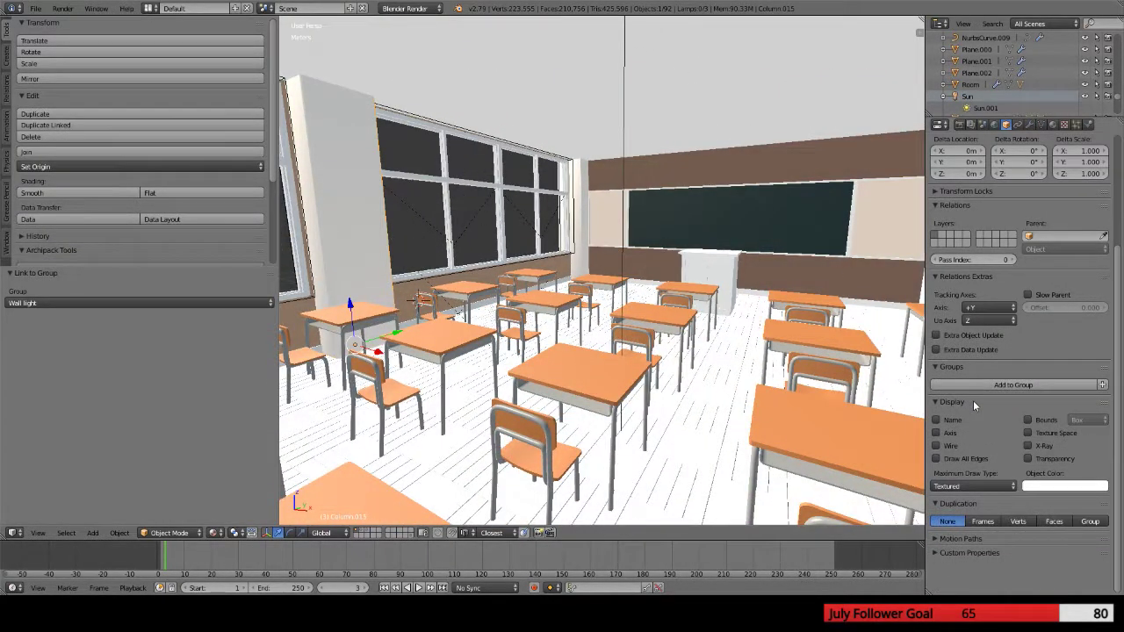
{"action": "scroll", "coordinate": [972, 351], "scroll_direction": "up", "scroll_amount": 2}
{"action": "scroll", "coordinate": [973, 350], "scroll_direction": "up", "scroll_amount": 5}
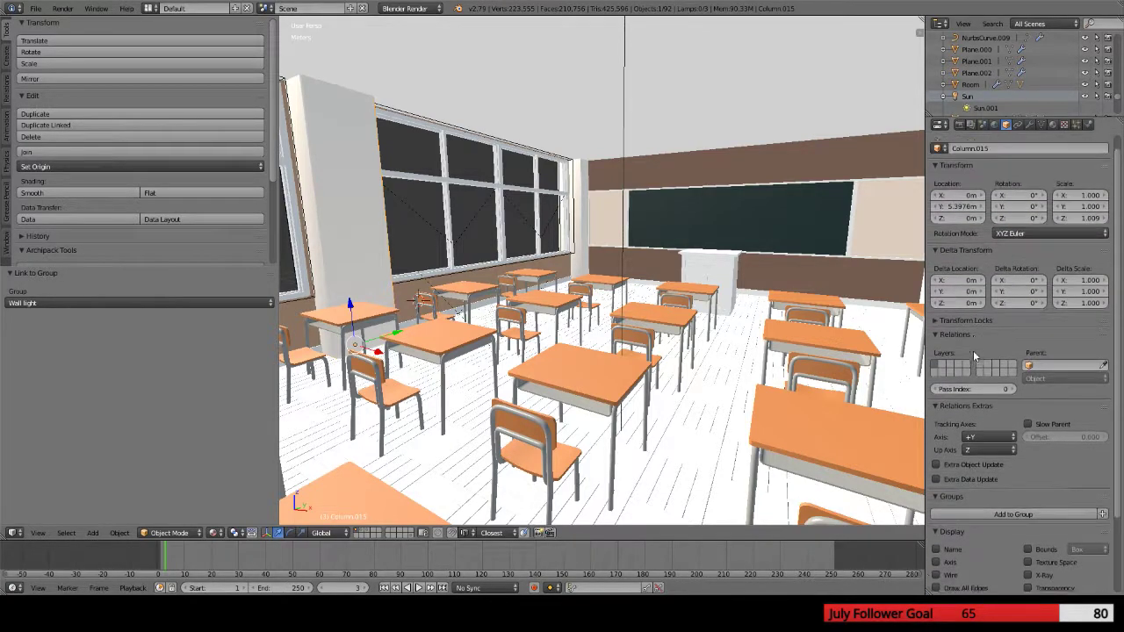
{"action": "left_click", "coordinate": [1053, 125]}
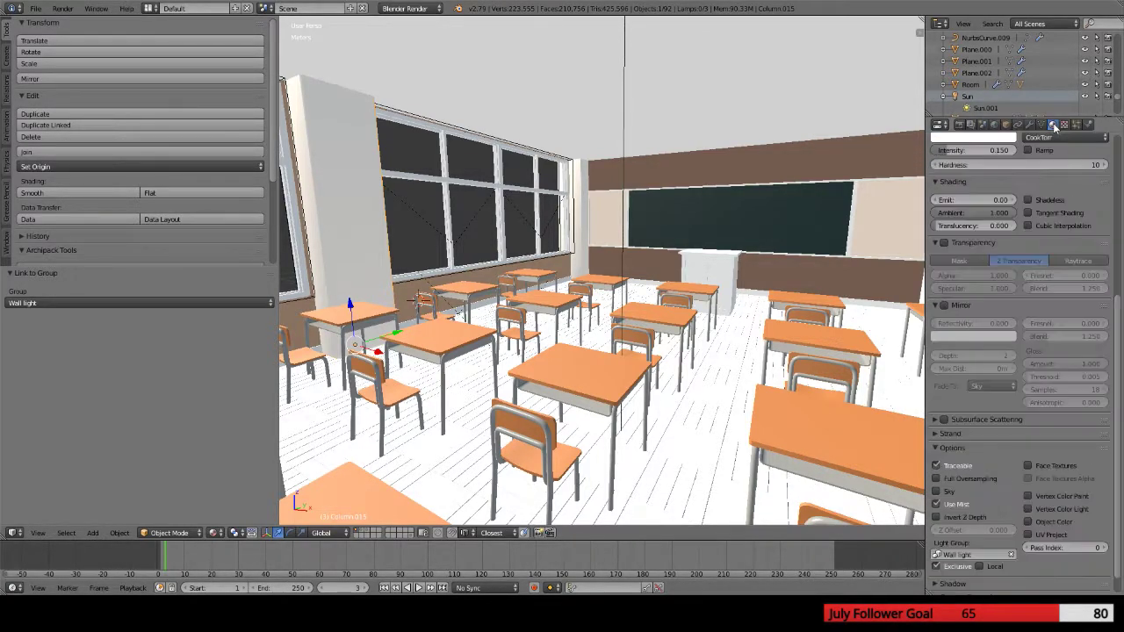
{"action": "left_click", "coordinate": [937, 567]}
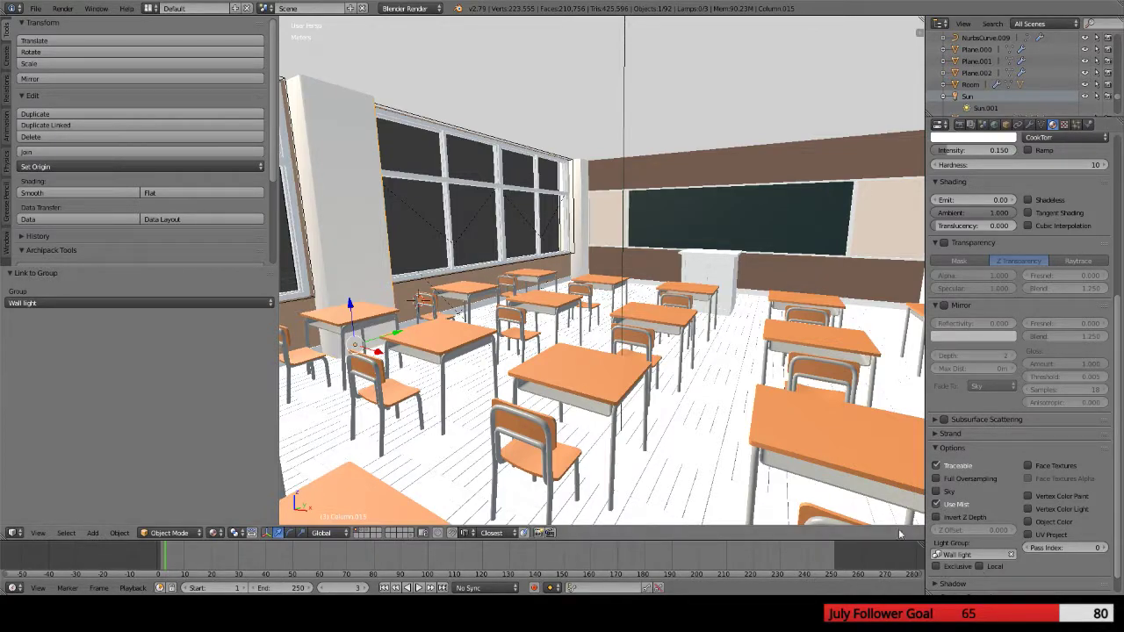
Render the classroom, return to the viewport, and render it again
{"action": "key", "text": "F12"}
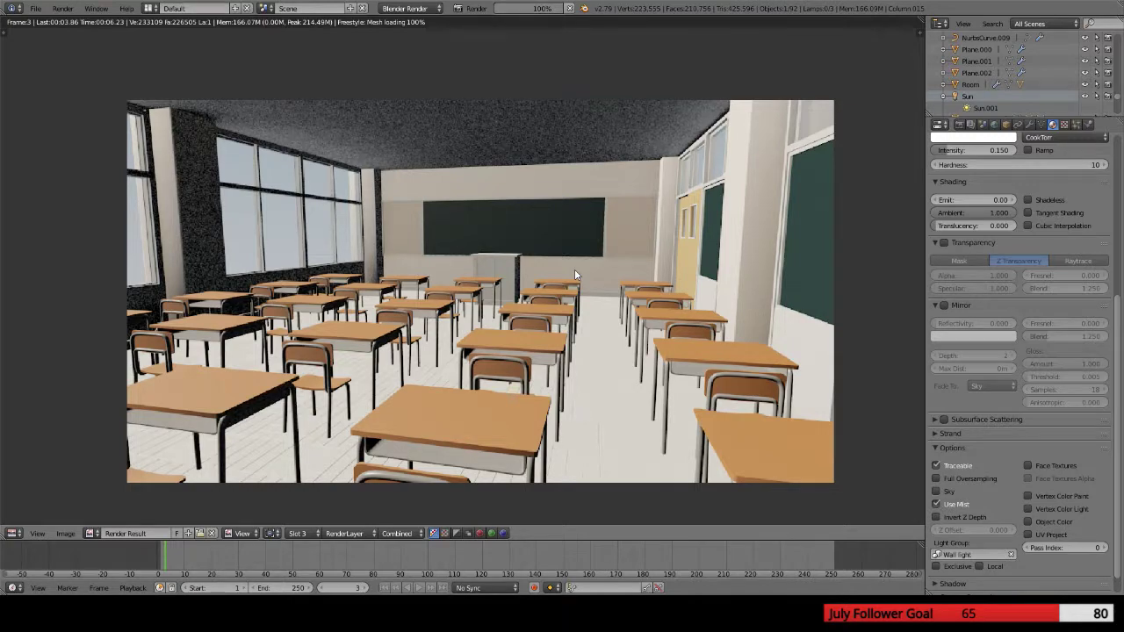
{"action": "scroll", "coordinate": [1019, 97], "scroll_direction": "up", "scroll_amount": 10}
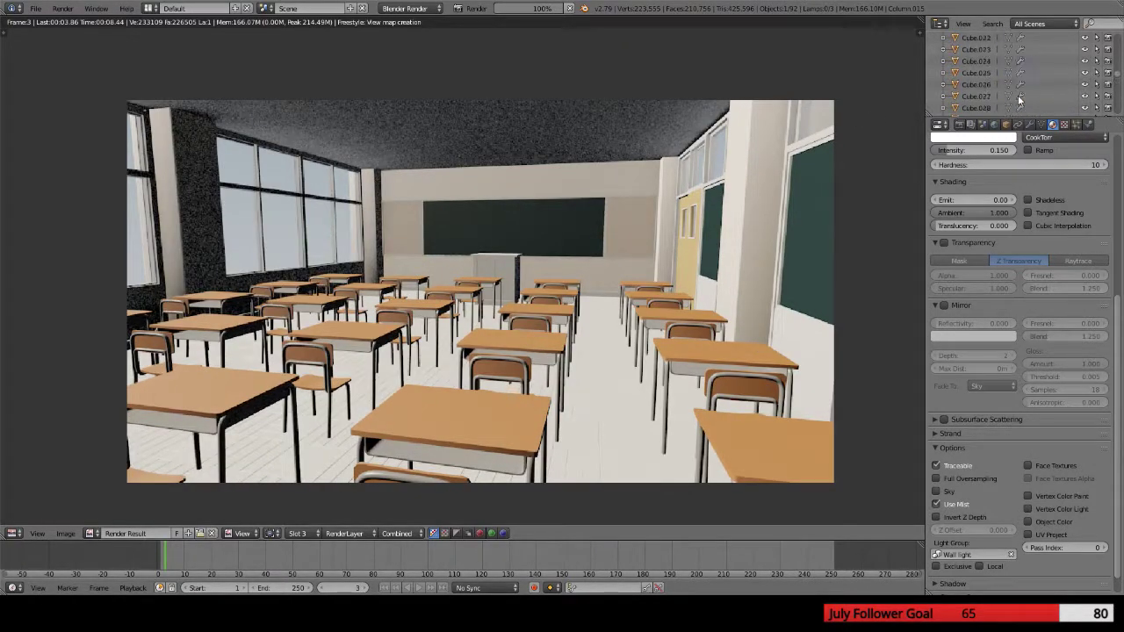
{"action": "scroll", "coordinate": [1018, 98], "scroll_direction": "up", "scroll_amount": 10}
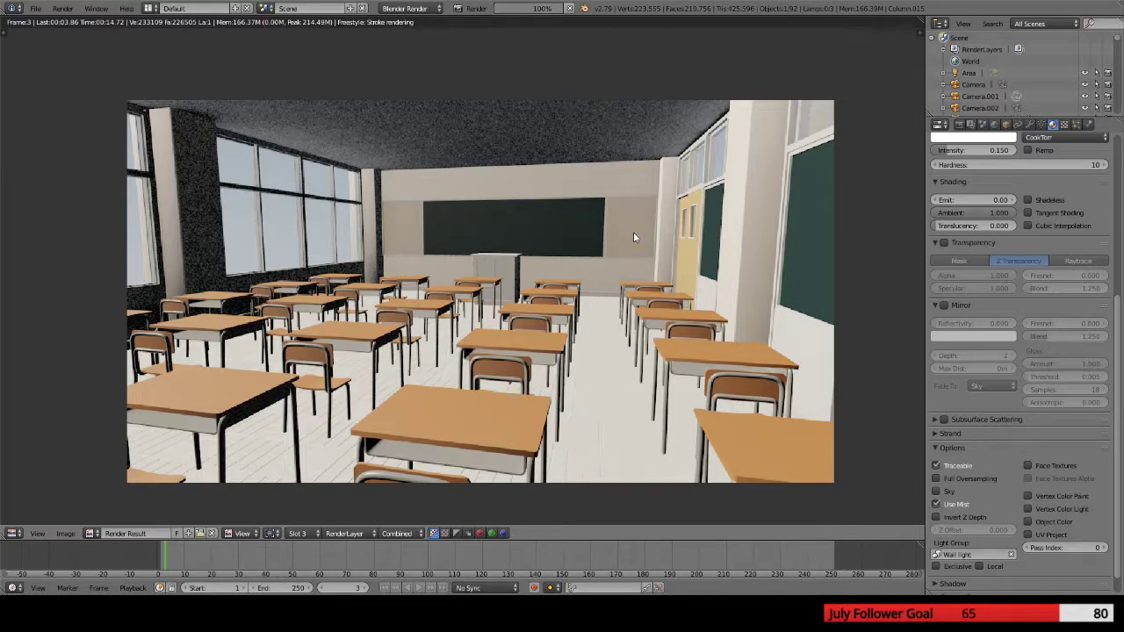
{"action": "key", "text": "Escape"}
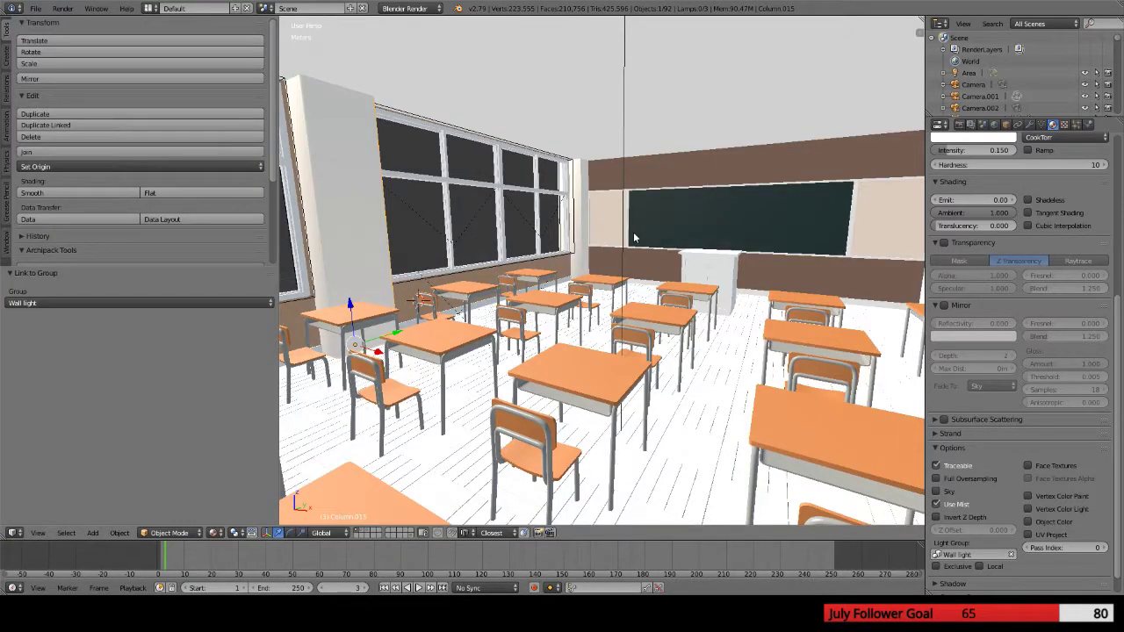
{"action": "key", "text": "F12"}
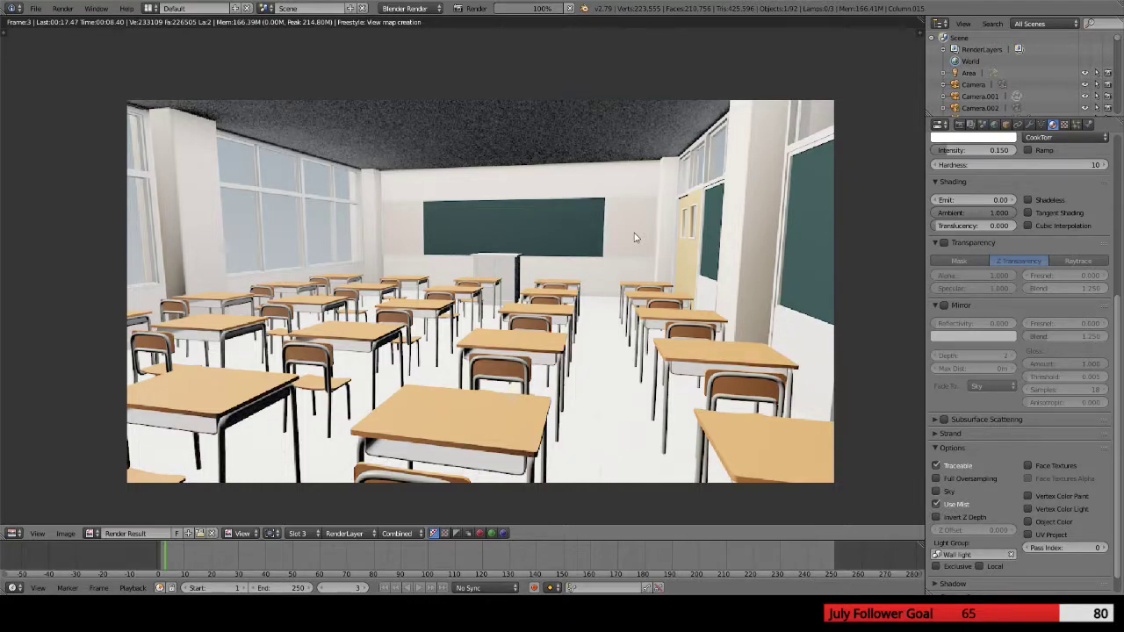
Switch the render result to empty Slot 2 and render the classroom into it
{"action": "left_click", "coordinate": [298, 533]}
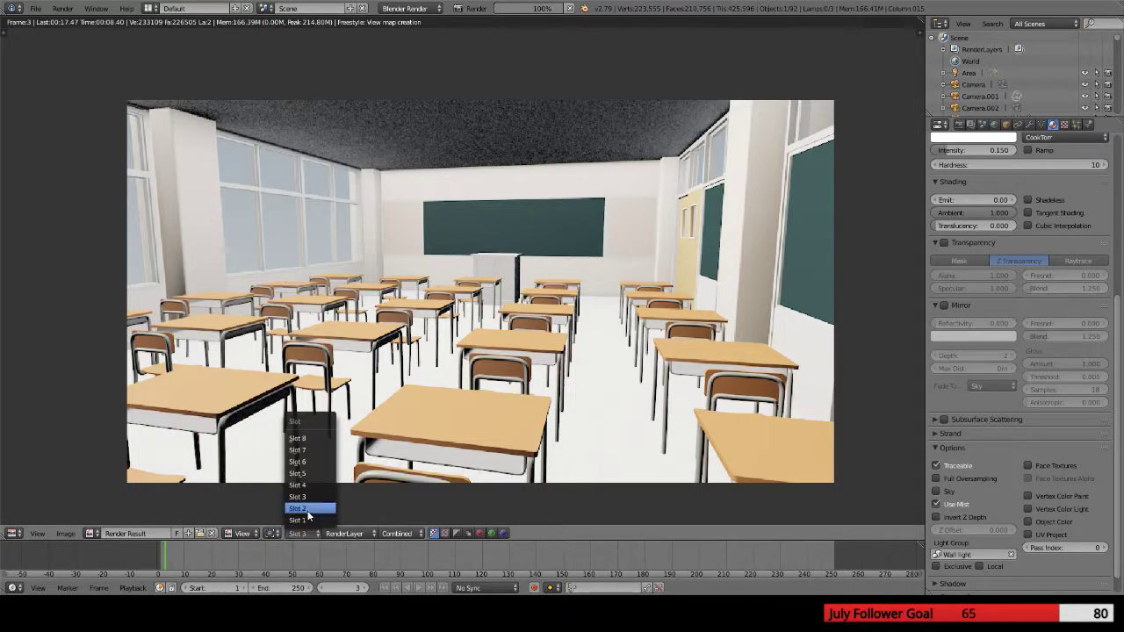
{"action": "left_click", "coordinate": [307, 509]}
{"action": "key", "text": "F12"}
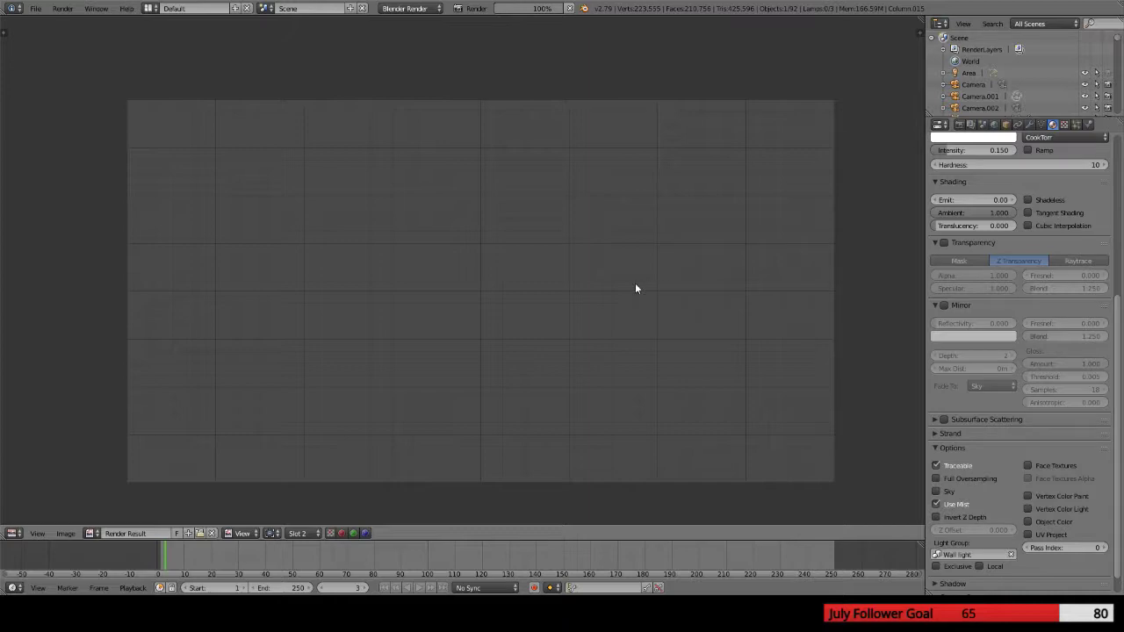
{"action": "key", "text": "Escape"}
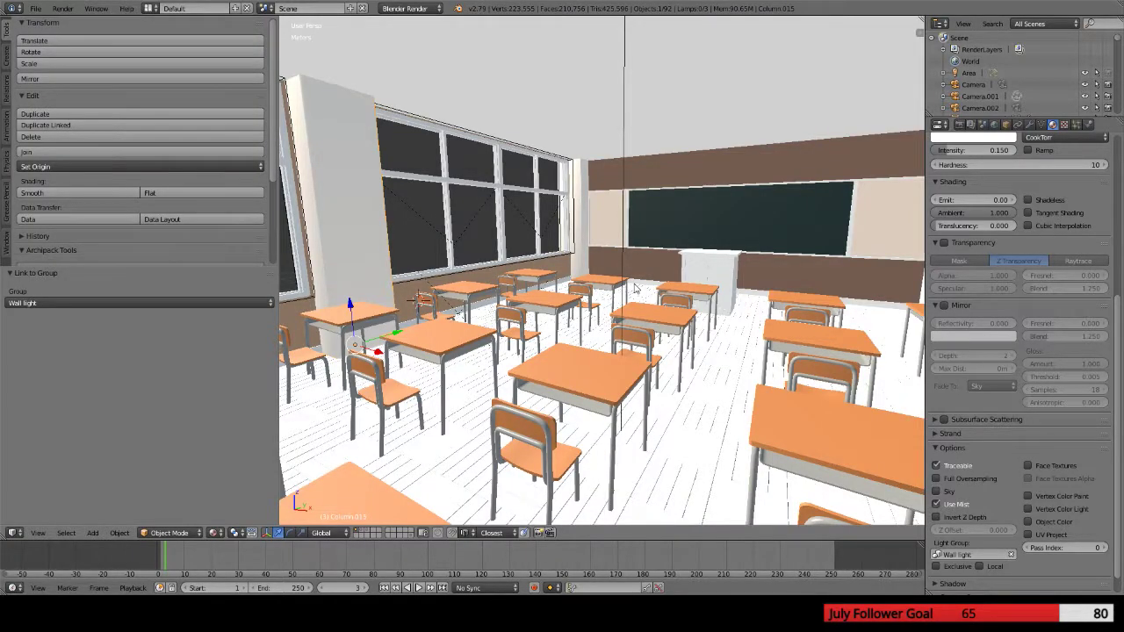
{"action": "key", "text": "F12"}
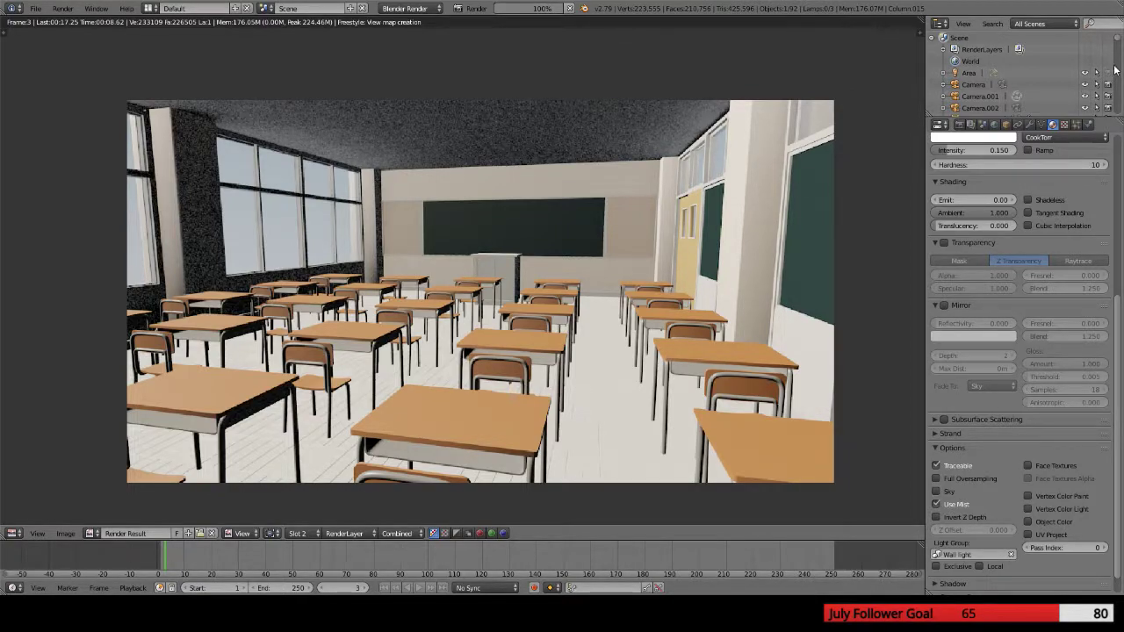
Flip between render Slots 3 and 2 to compare them, ending on Slot 2
{"action": "left_click", "coordinate": [296, 533]}
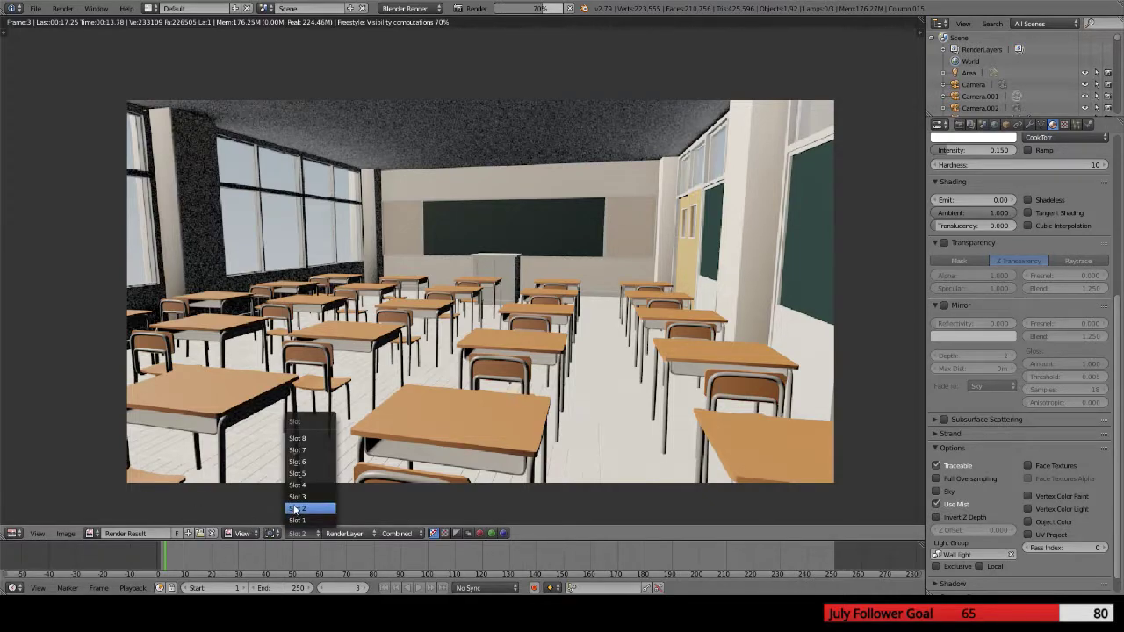
{"action": "left_click", "coordinate": [298, 498]}
{"action": "left_click", "coordinate": [298, 533]}
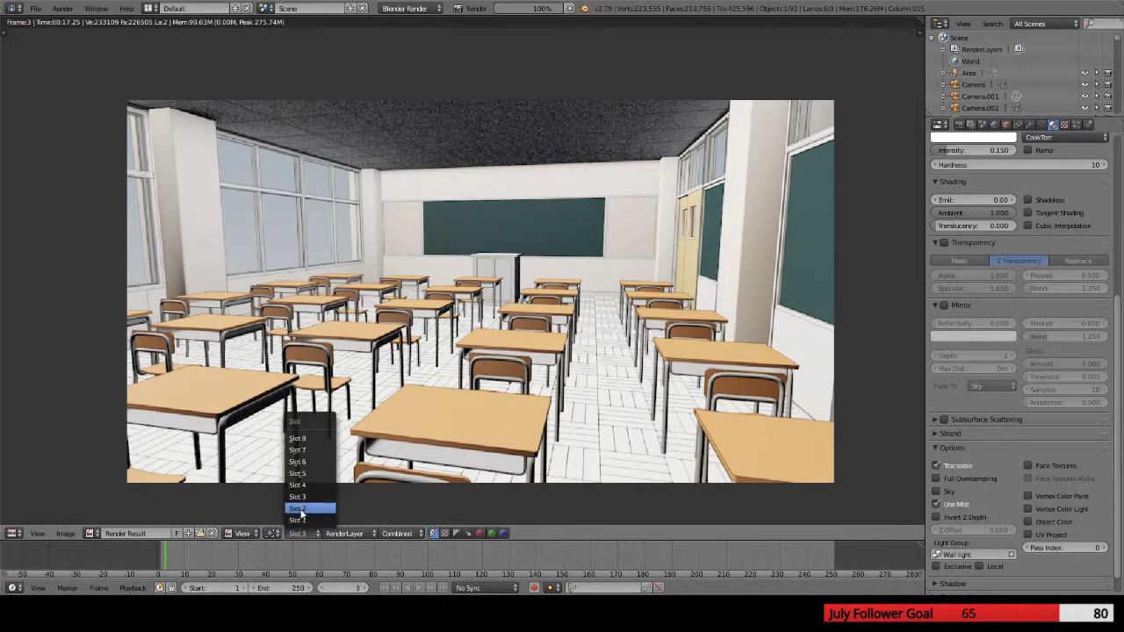
{"action": "left_click", "coordinate": [304, 511]}
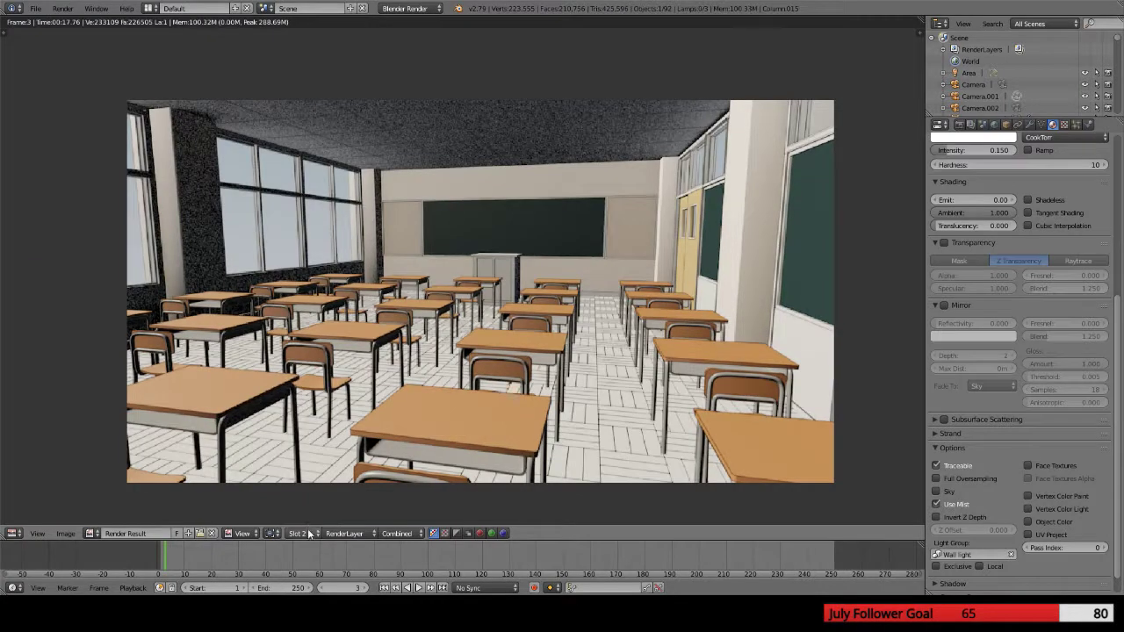
{"action": "left_click", "coordinate": [297, 533]}
{"action": "left_click", "coordinate": [309, 496]}
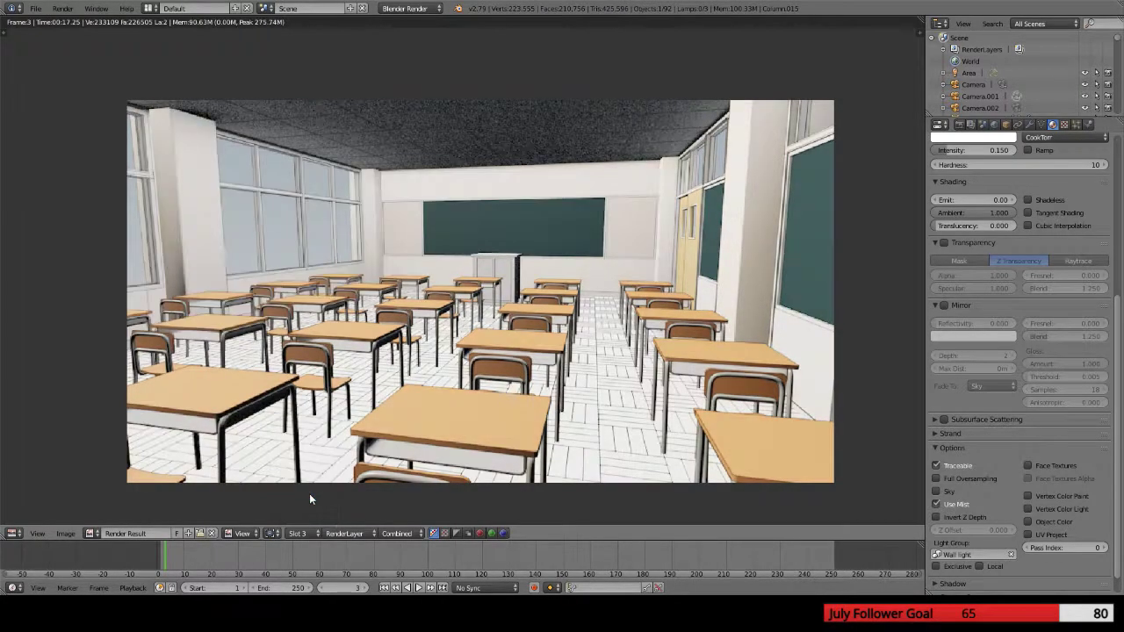
{"action": "left_click", "coordinate": [309, 531]}
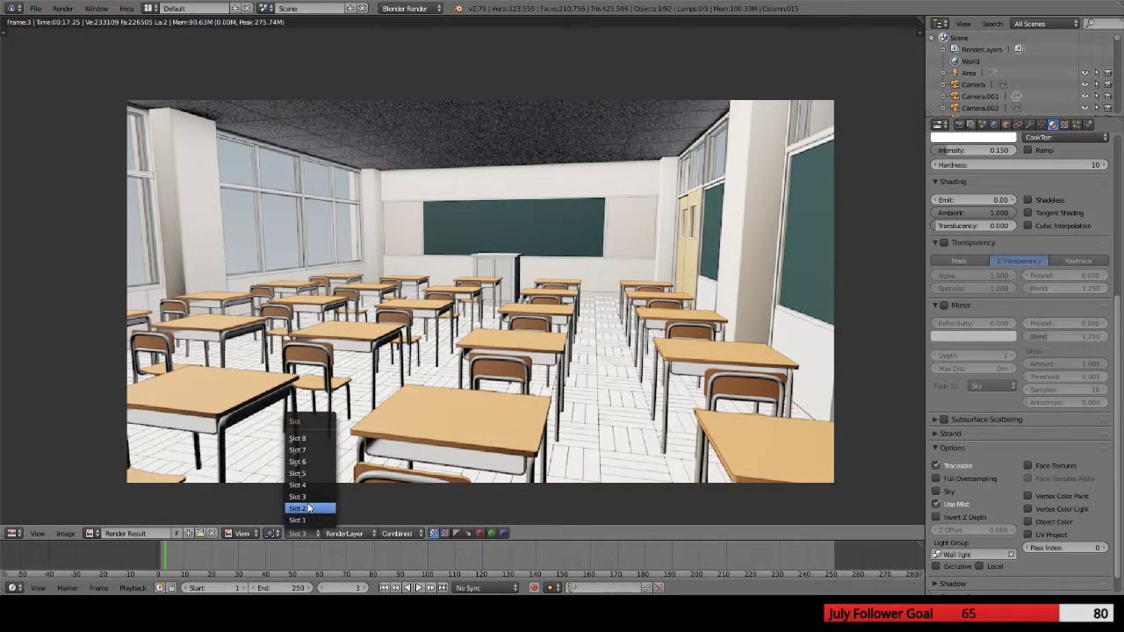
{"action": "left_click", "coordinate": [308, 508]}
{"action": "left_click", "coordinate": [308, 531]}
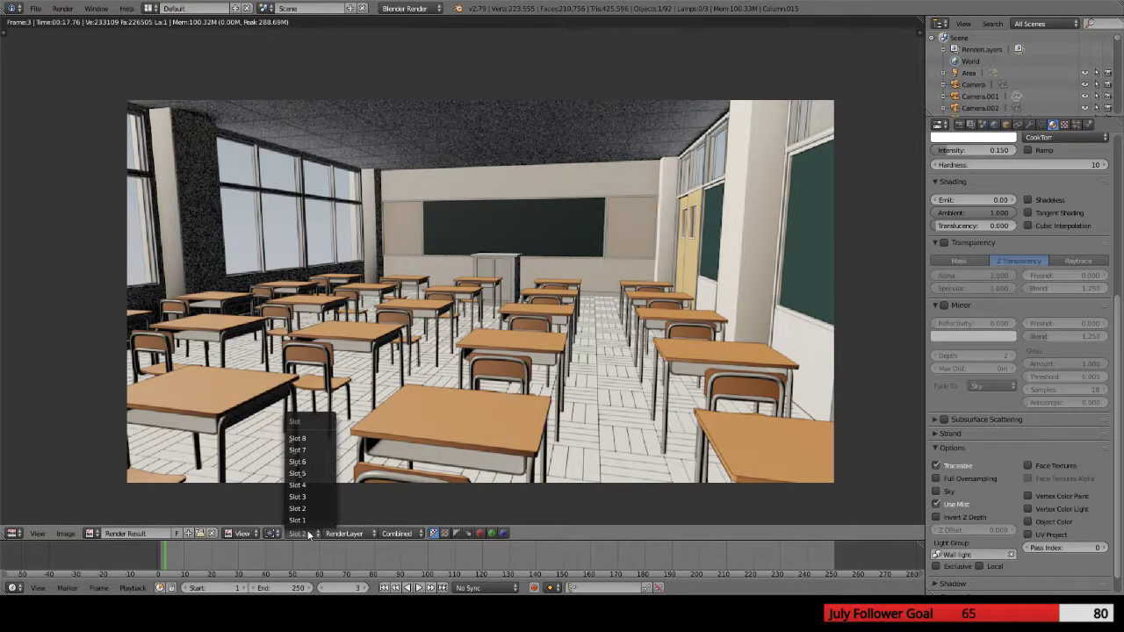
{"action": "left_click", "coordinate": [311, 496]}
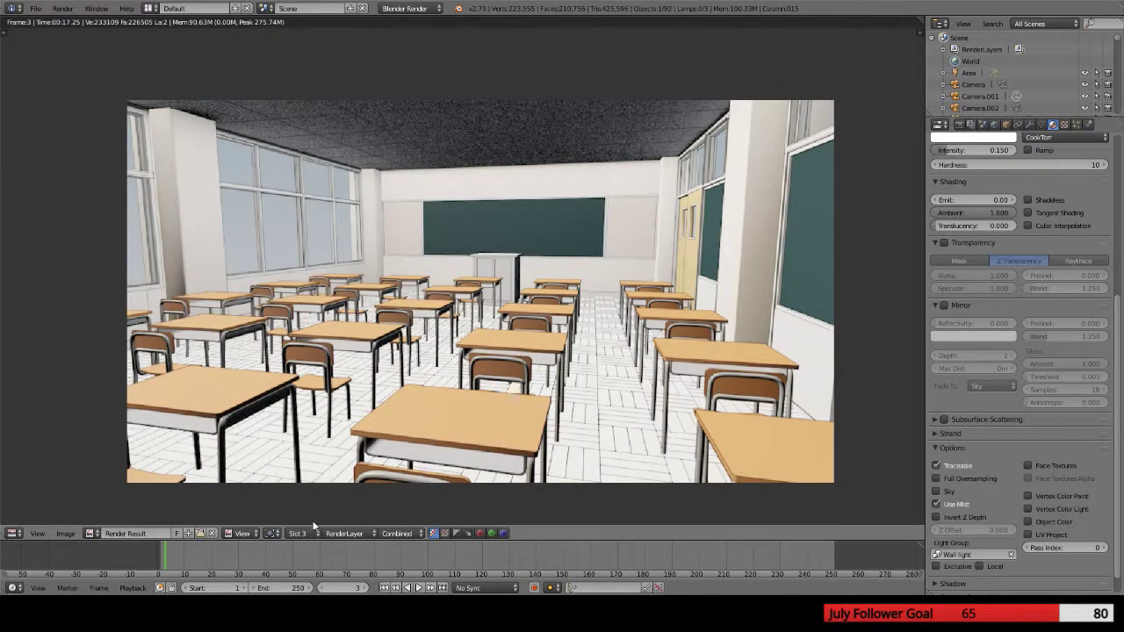
{"action": "left_click", "coordinate": [309, 531]}
{"action": "left_click", "coordinate": [309, 508]}
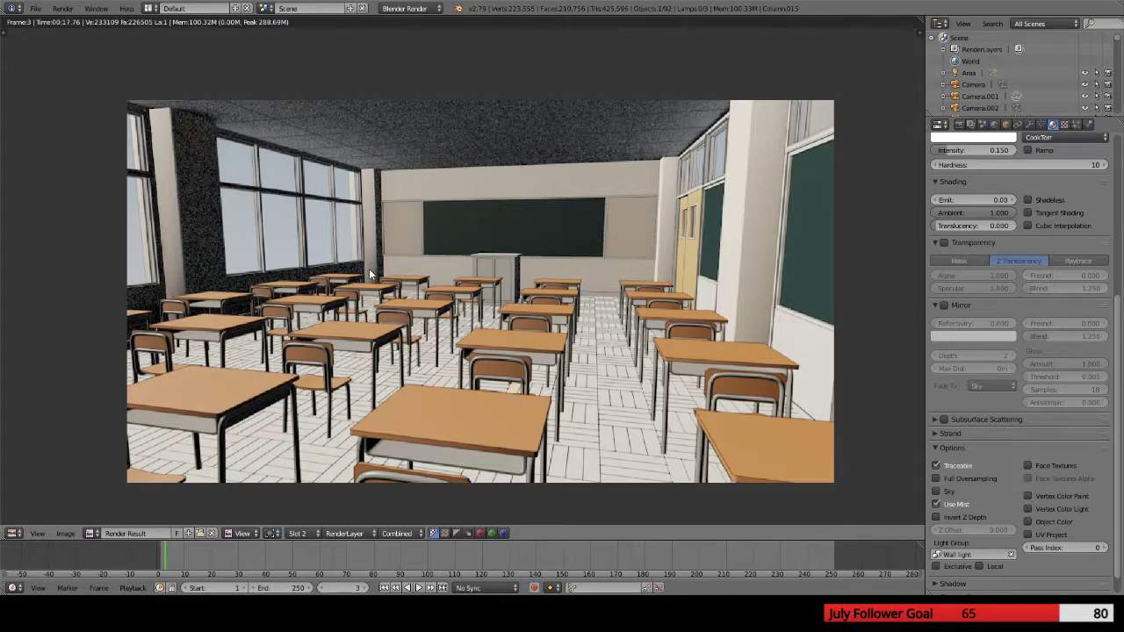
Back in the 3D view, select the Sun lamp above the wall and show its Object properties
{"action": "key", "text": "Escape"}
{"action": "scroll", "coordinate": [398, 307], "scroll_direction": "down", "scroll_amount": 8}
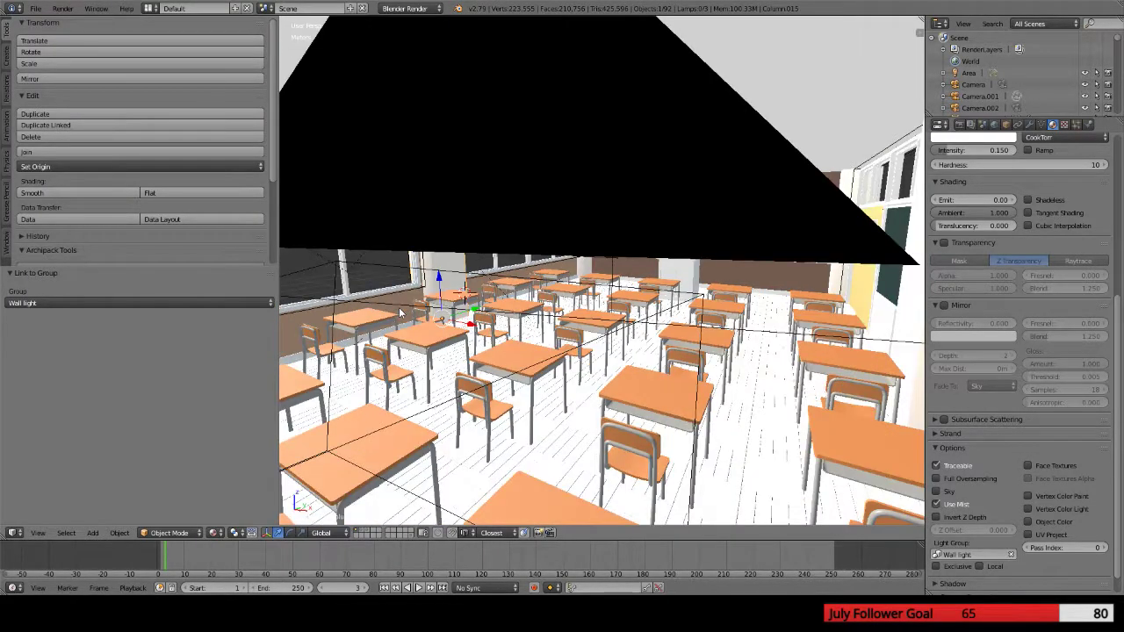
{"action": "middle_click_drag", "start_coordinate": [399, 308], "coordinate": [515, 313]}
{"action": "scroll", "coordinate": [514, 313], "scroll_direction": "up", "scroll_amount": 8}
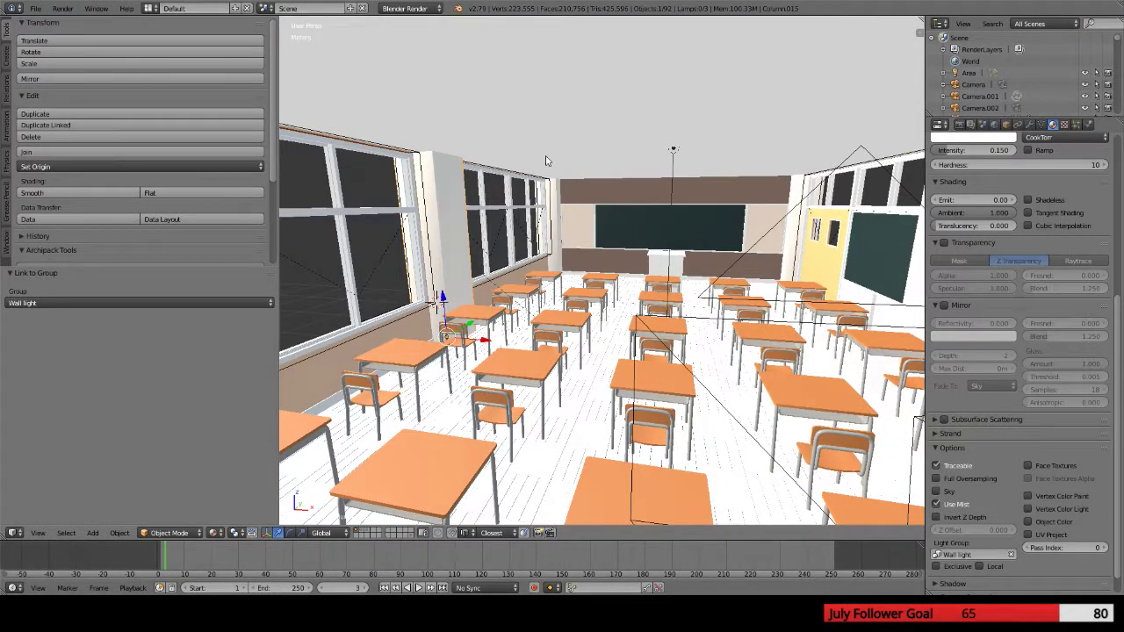
{"action": "scroll", "coordinate": [496, 219], "scroll_direction": "up", "scroll_amount": 6}
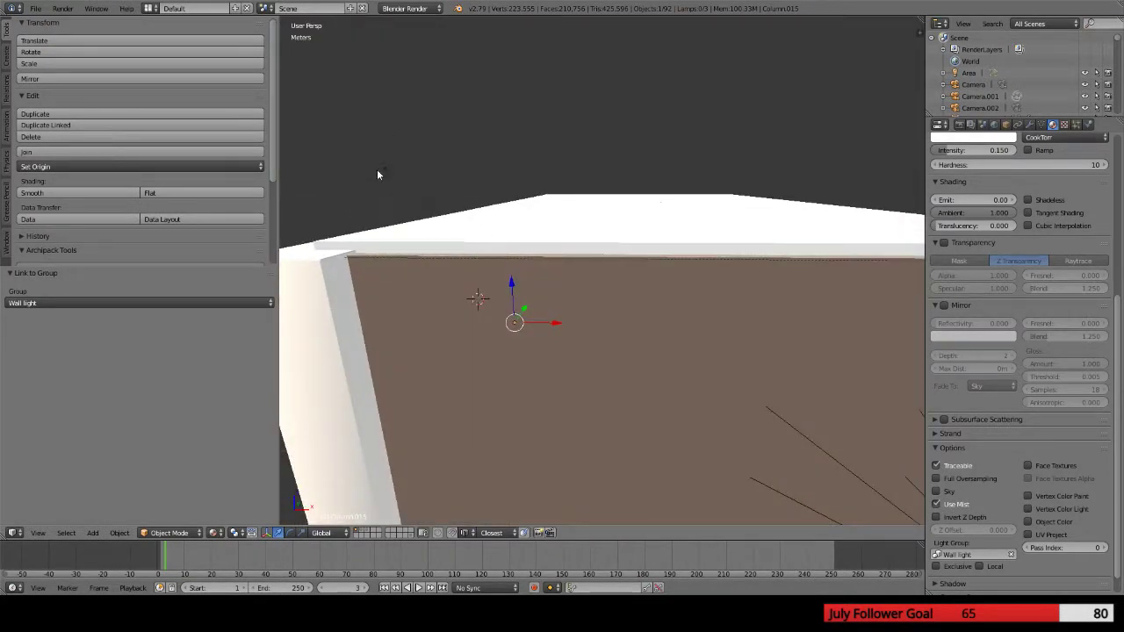
{"action": "right_click", "coordinate": [378, 172]}
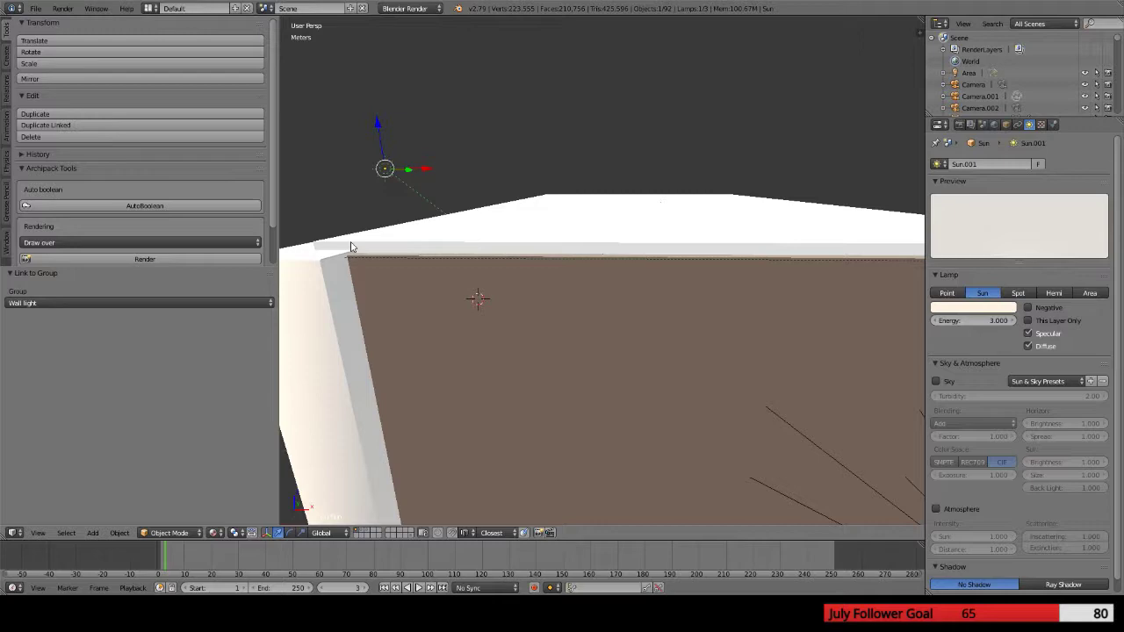
{"action": "left_click", "coordinate": [981, 124]}
{"action": "left_click", "coordinate": [994, 124]}
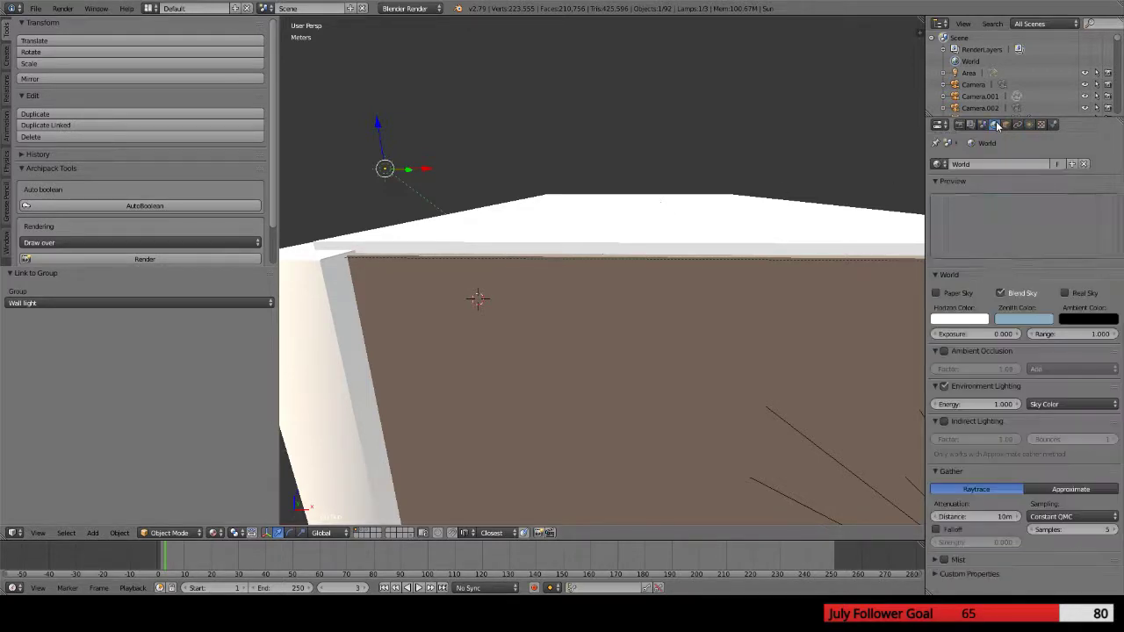
{"action": "left_click", "coordinate": [1006, 124]}
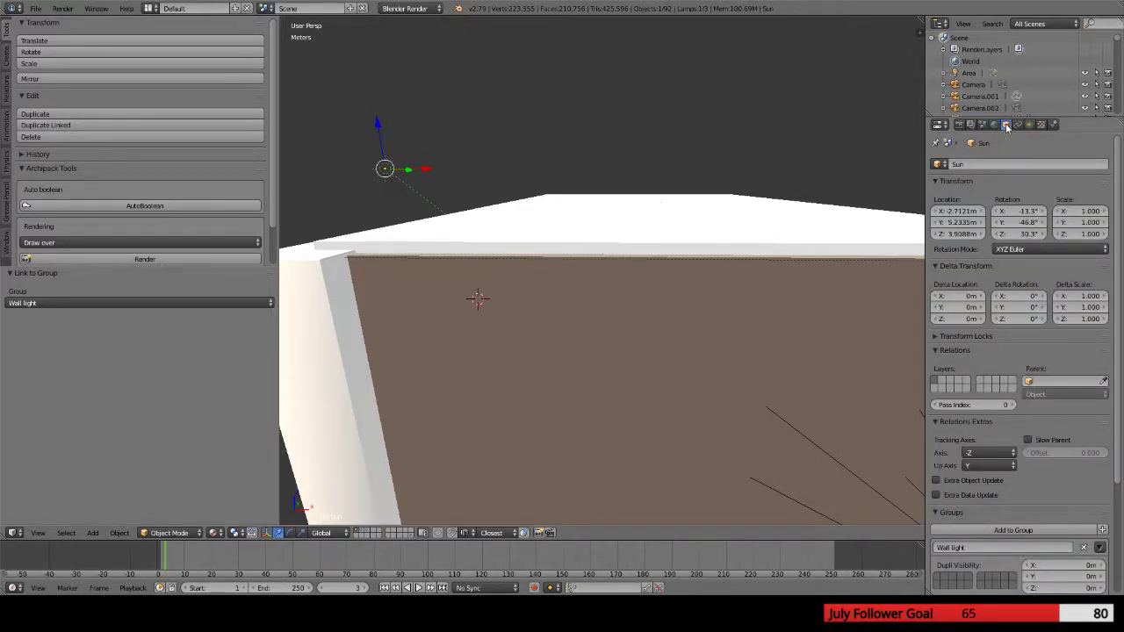
{"action": "scroll", "coordinate": [1064, 450], "scroll_direction": "down", "scroll_amount": 2}
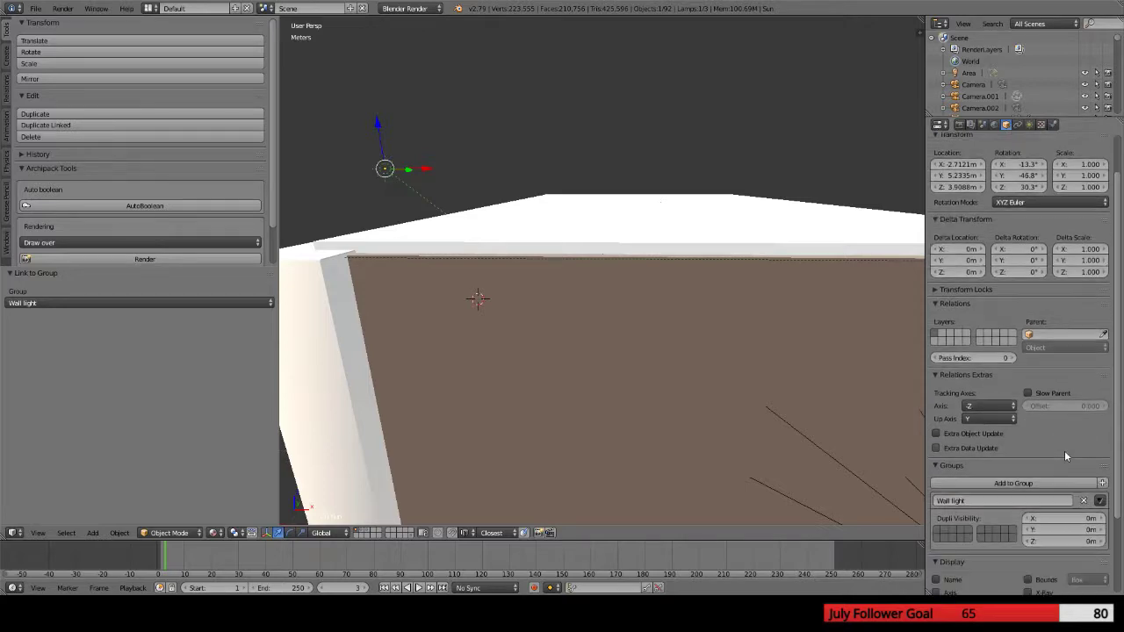
Open and dismiss the Sun lamp's existing-group list several times without adding it to any group
{"action": "left_click", "coordinate": [1032, 459]}
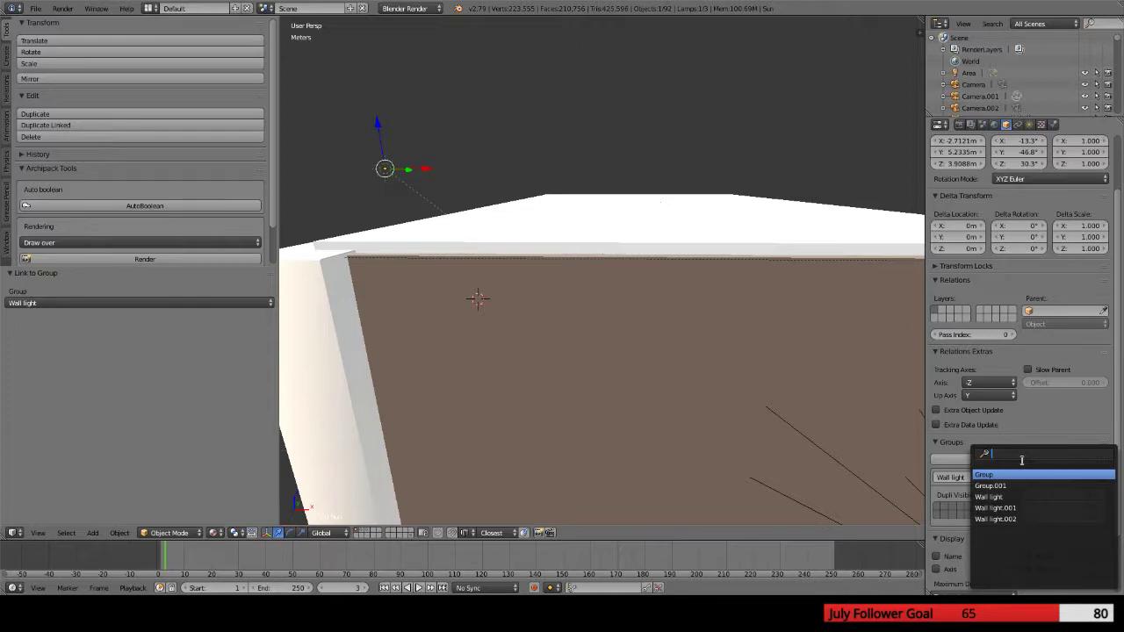
{"action": "type", "text": "erything"}
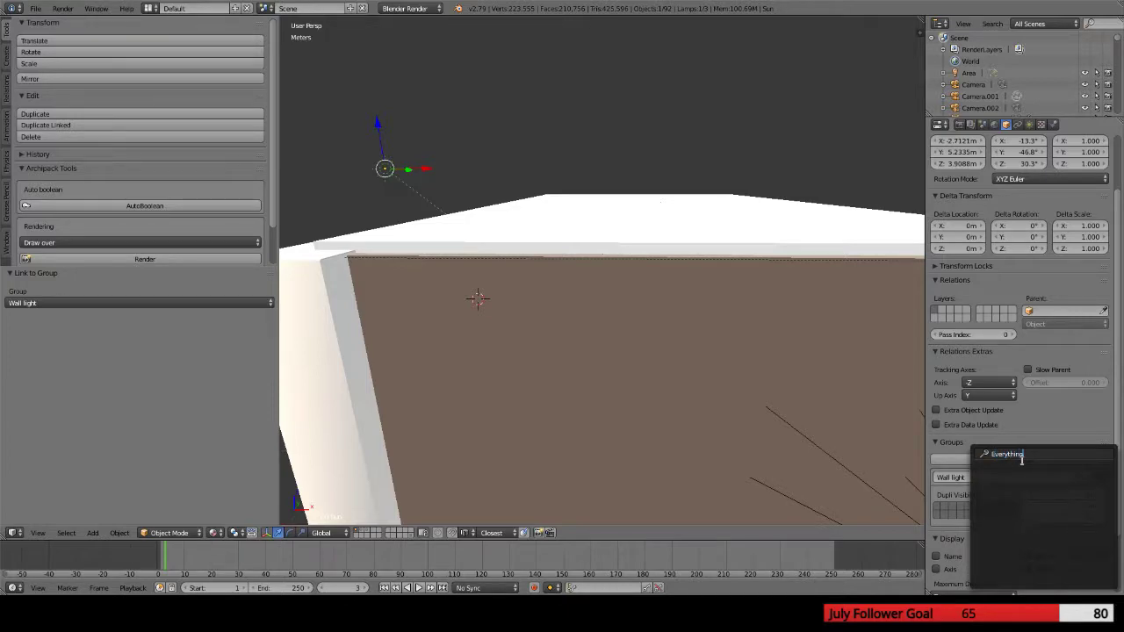
{"action": "key", "text": "Escape"}
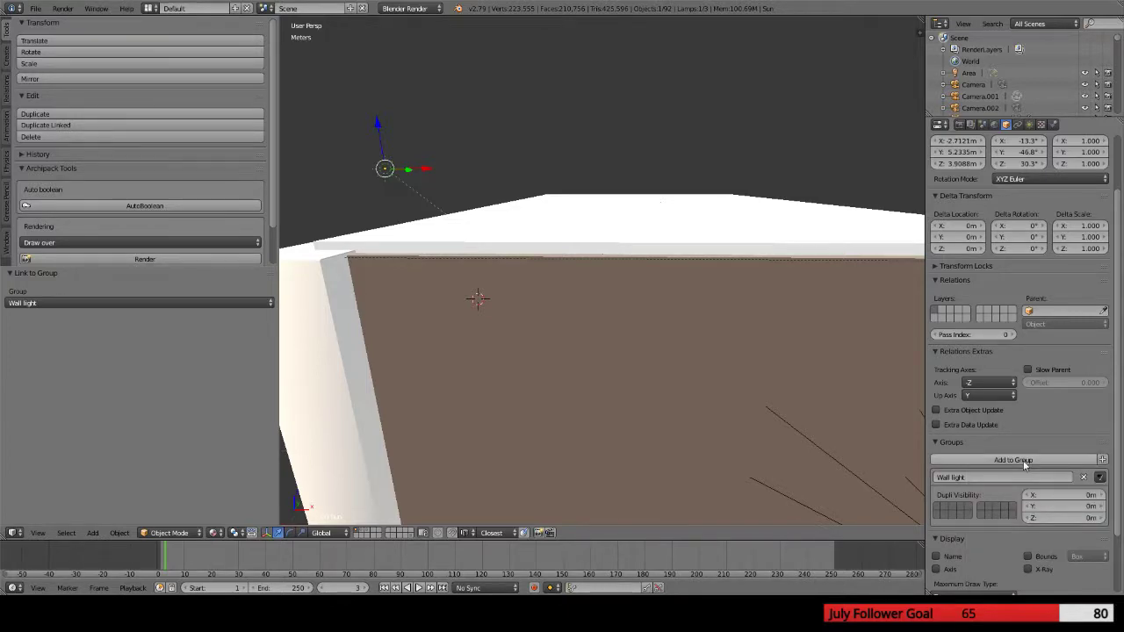
{"action": "scroll", "coordinate": [1024, 459], "scroll_direction": "down", "scroll_amount": 2}
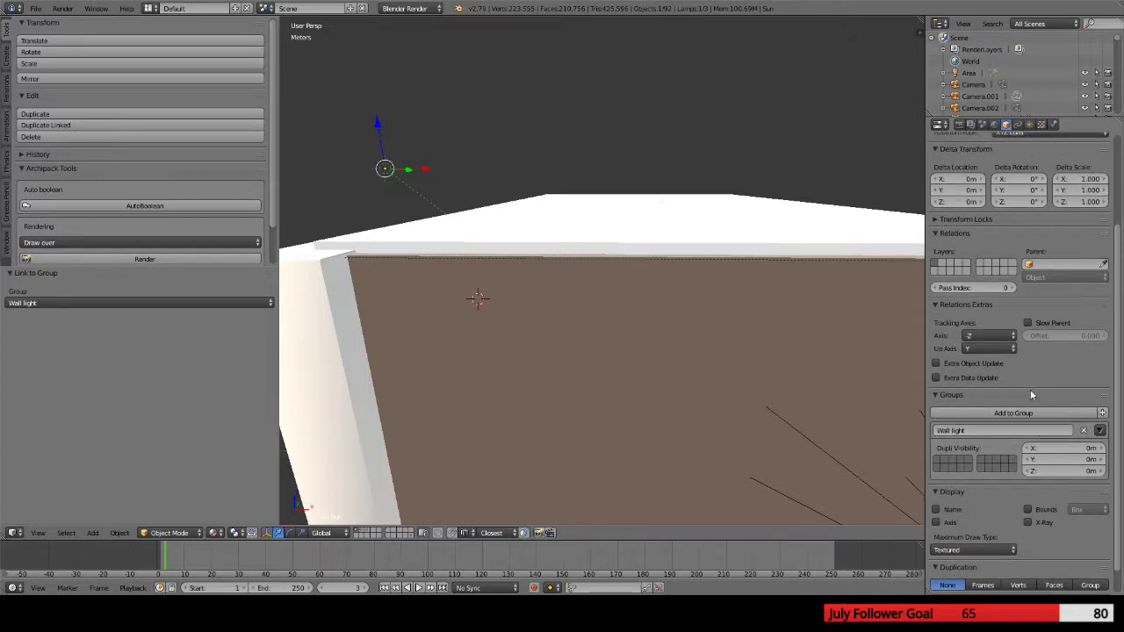
{"action": "scroll", "coordinate": [1027, 411], "scroll_direction": "up", "scroll_amount": 1}
{"action": "left_click", "coordinate": [1020, 430]}
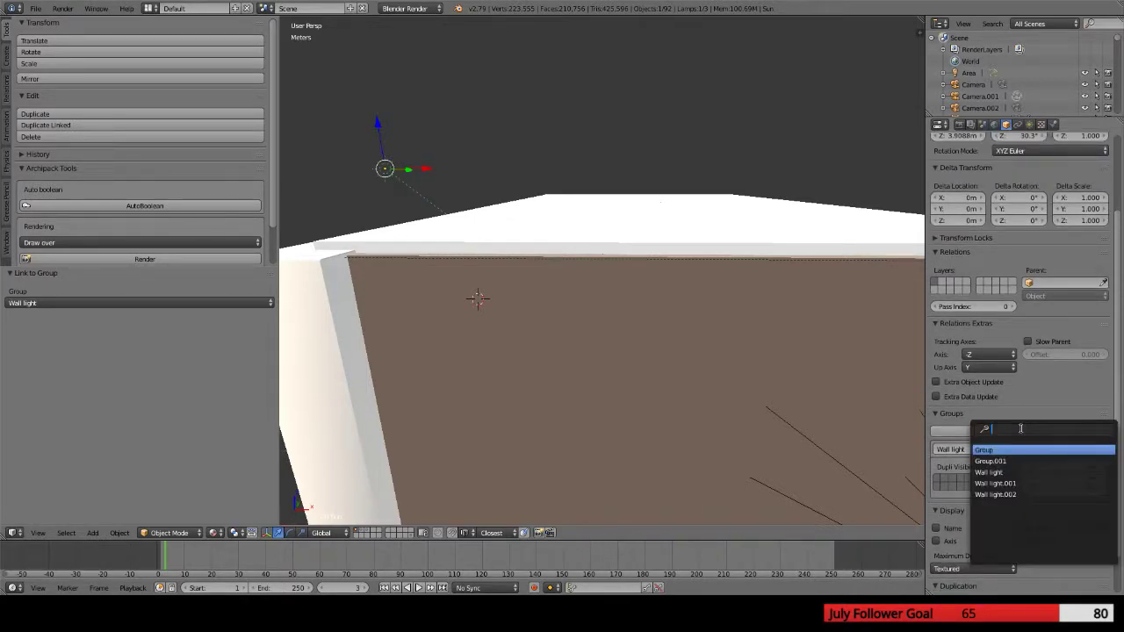
{"action": "key", "text": "Escape"}
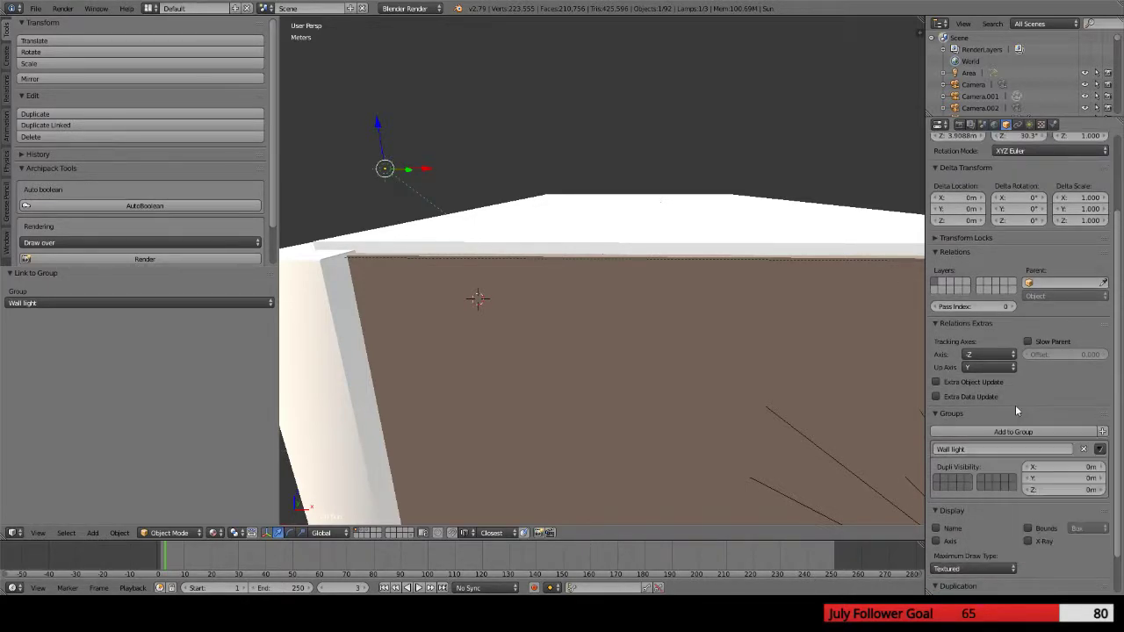
{"action": "left_click", "coordinate": [1053, 432]}
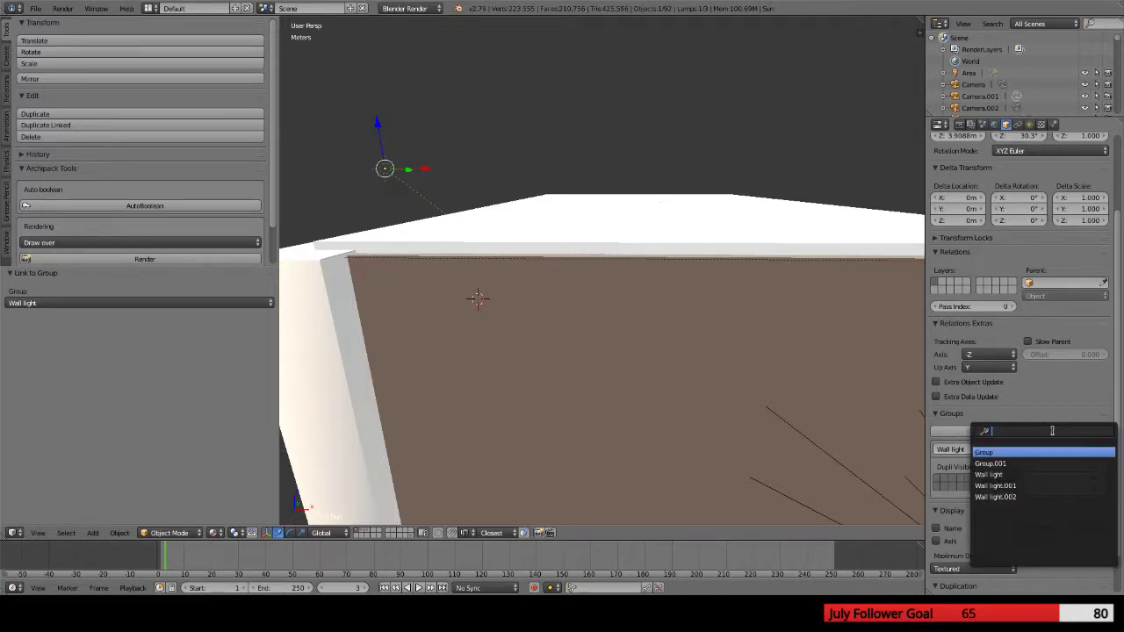
{"action": "key", "text": "Escape"}
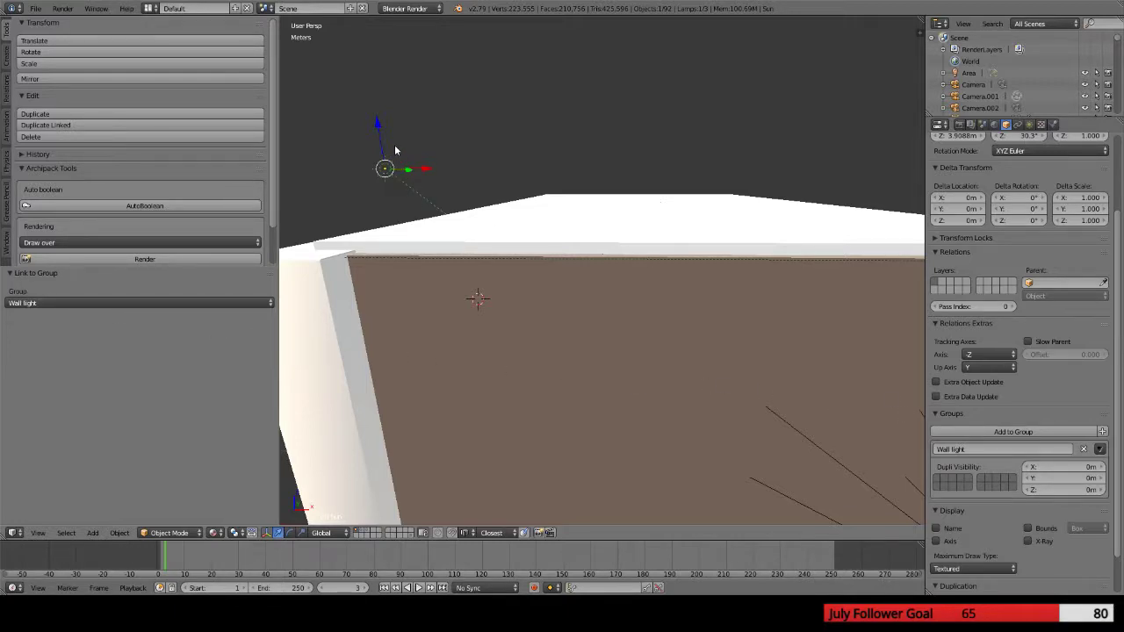
Create a new group for the Sun lamp and name it Everything
{"action": "key", "text": "ctrl+g"}
{"action": "left_click", "coordinate": [72, 299]}
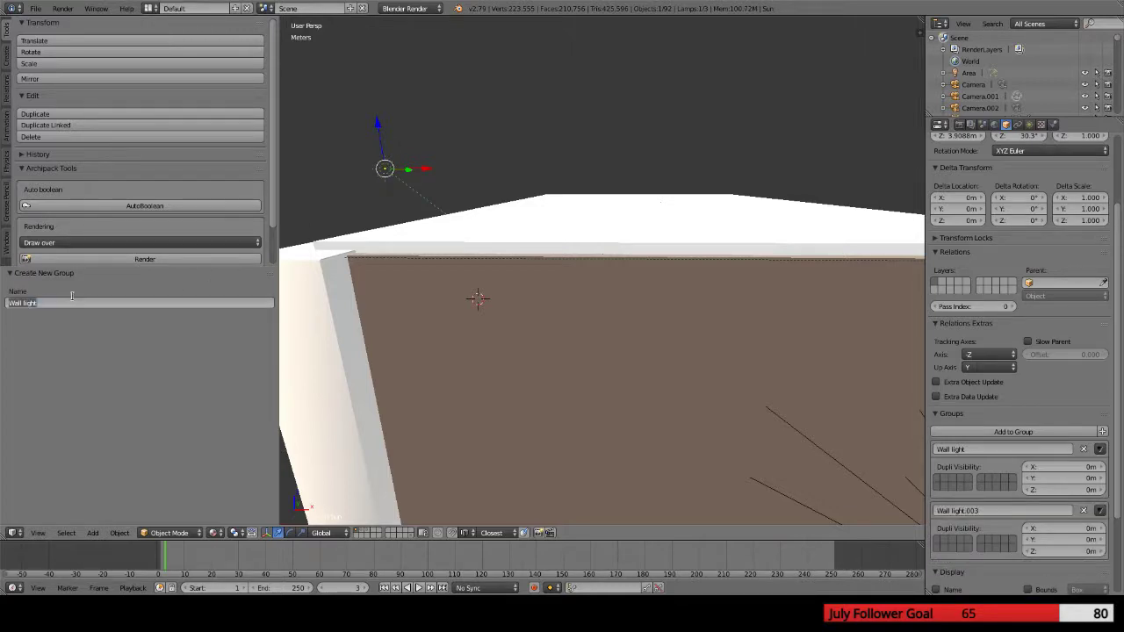
{"action": "type", "text": "W"}
{"action": "key", "text": "Return"}
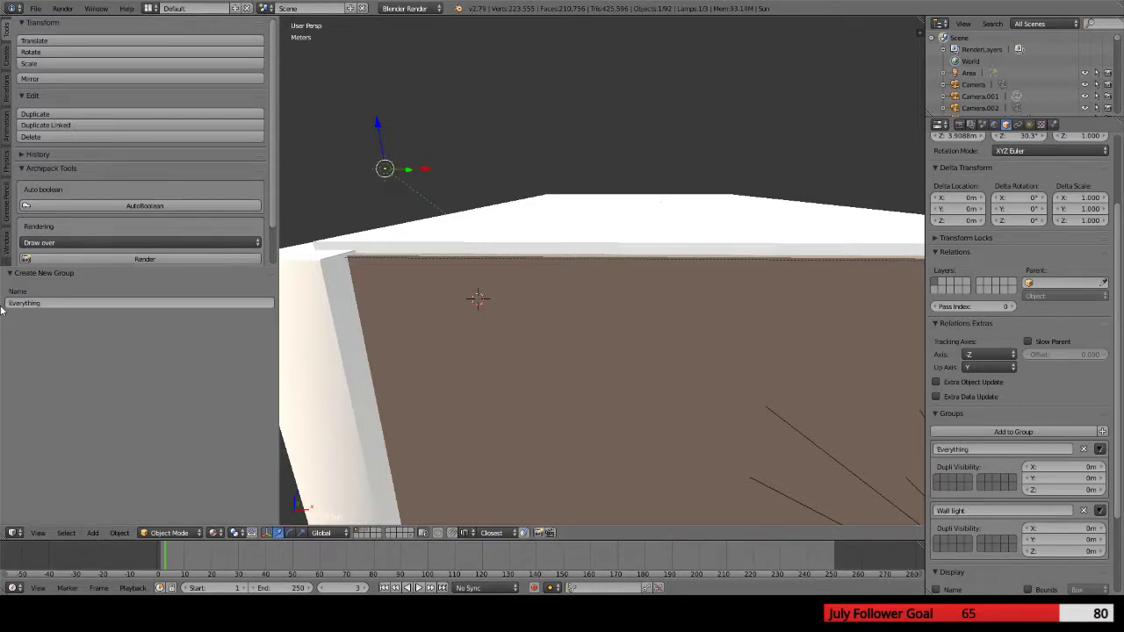
{"action": "scroll", "coordinate": [1035, 70], "scroll_direction": "down", "scroll_amount": 10}
{"action": "scroll", "coordinate": [1034, 70], "scroll_direction": "down", "scroll_amount": 10}
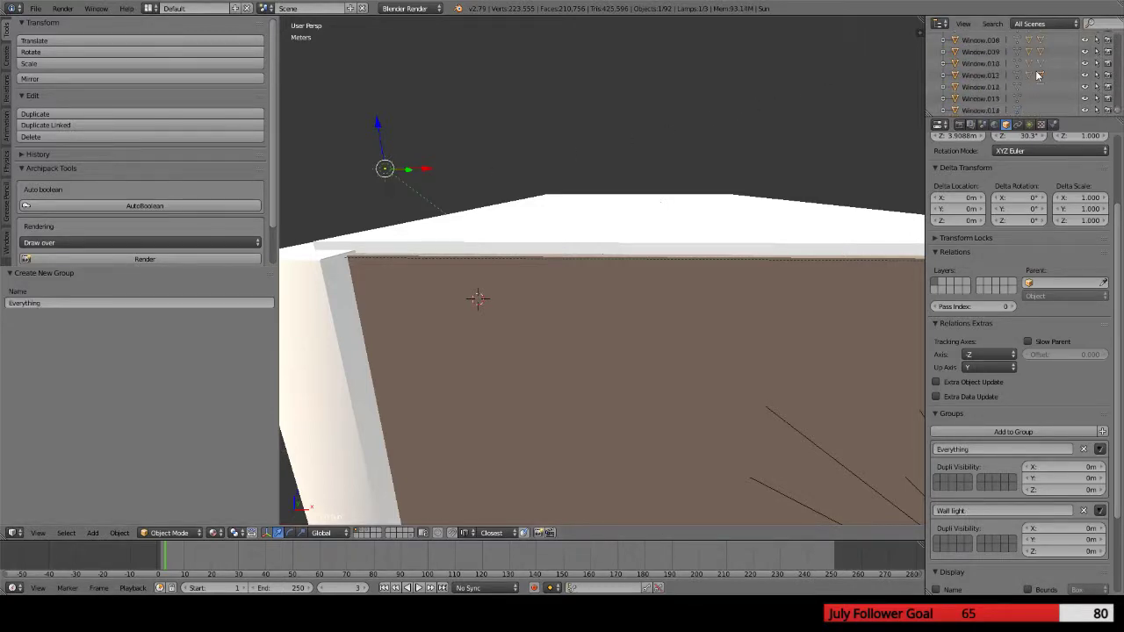
{"action": "scroll", "coordinate": [1035, 70], "scroll_direction": "up", "scroll_amount": 20}
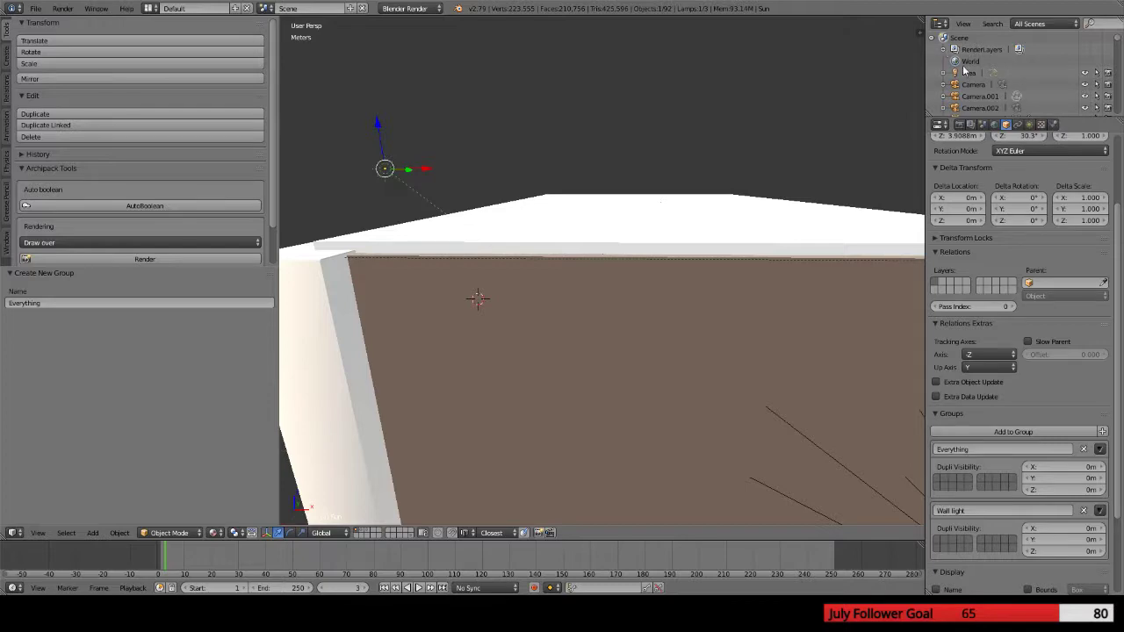
{"action": "scroll", "coordinate": [1051, 482], "scroll_direction": "down", "scroll_amount": 3}
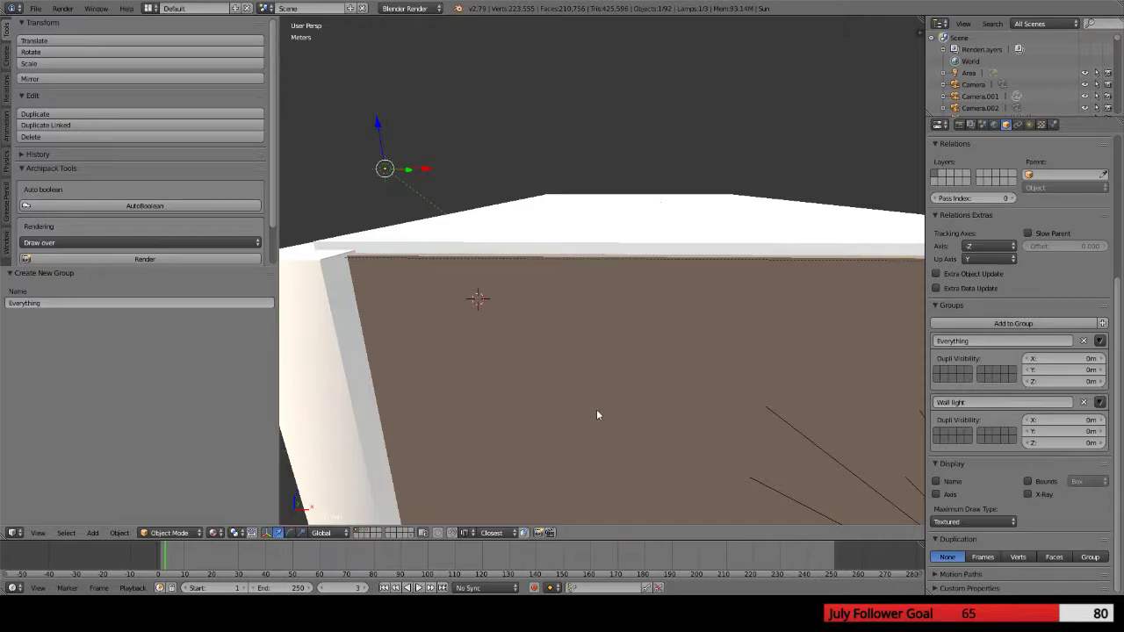
{"action": "middle_click_drag", "start_coordinate": [576, 395], "coordinate": [436, 407]}
Set the Floor.001 material's light group to Everything
{"action": "right_click", "coordinate": [428, 435]}
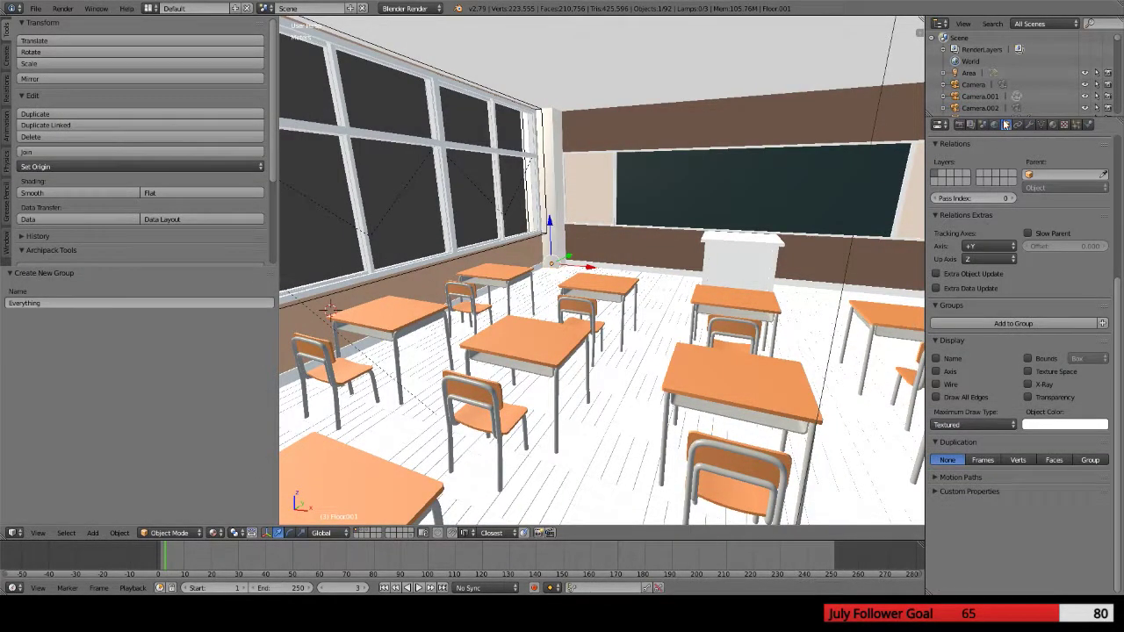
{"action": "left_click", "coordinate": [1041, 126]}
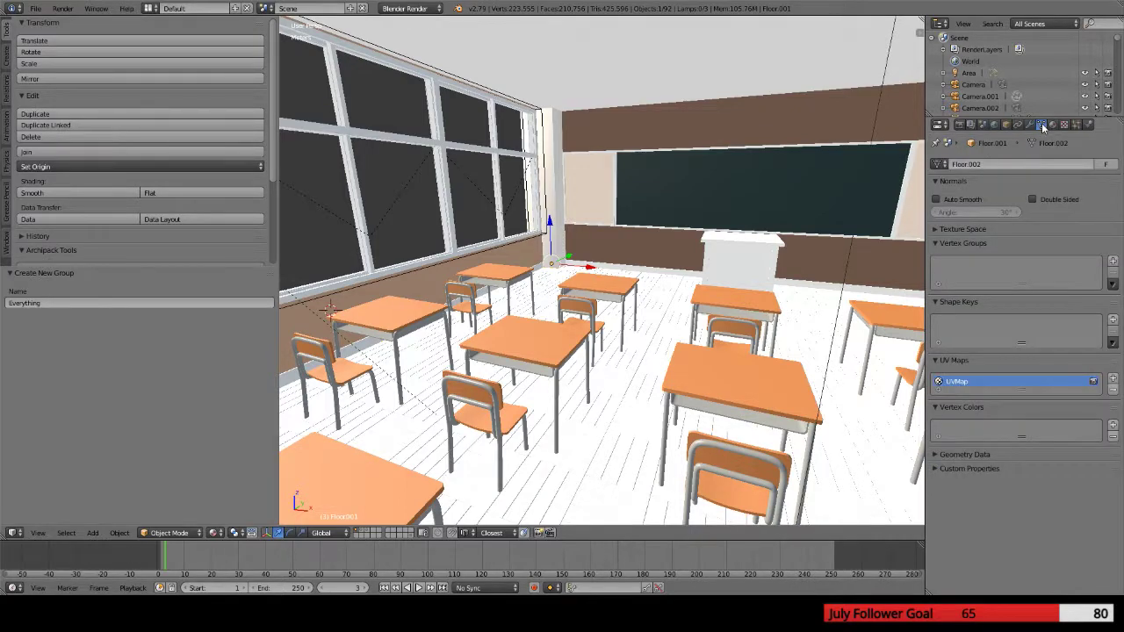
{"action": "left_click", "coordinate": [1052, 125]}
{"action": "left_click", "coordinate": [1030, 125]}
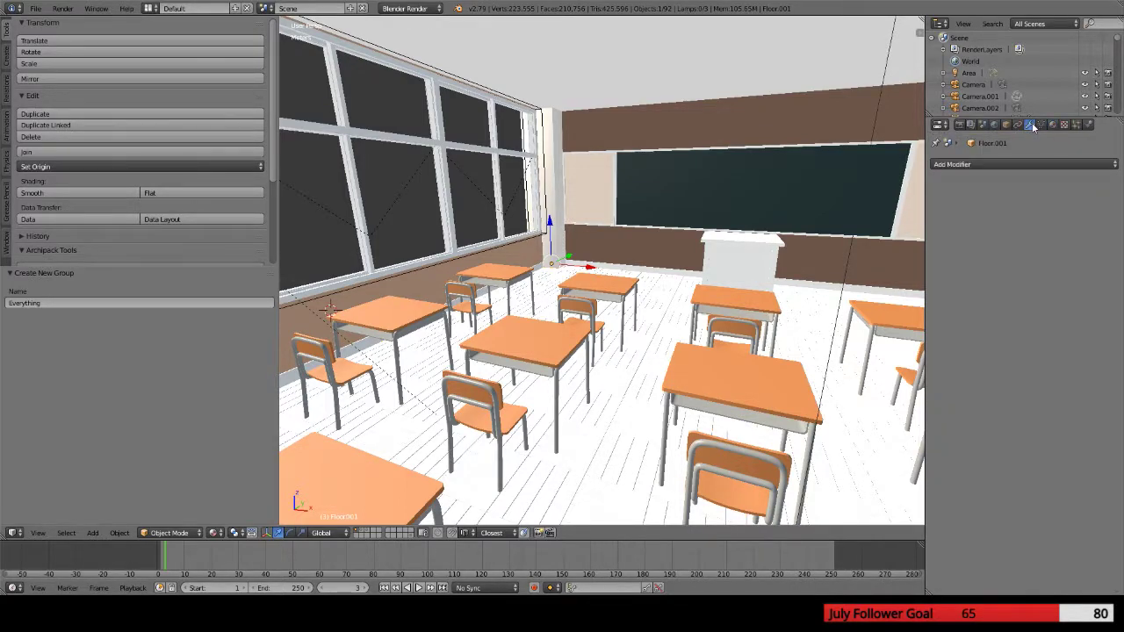
{"action": "left_click", "coordinate": [1006, 125]}
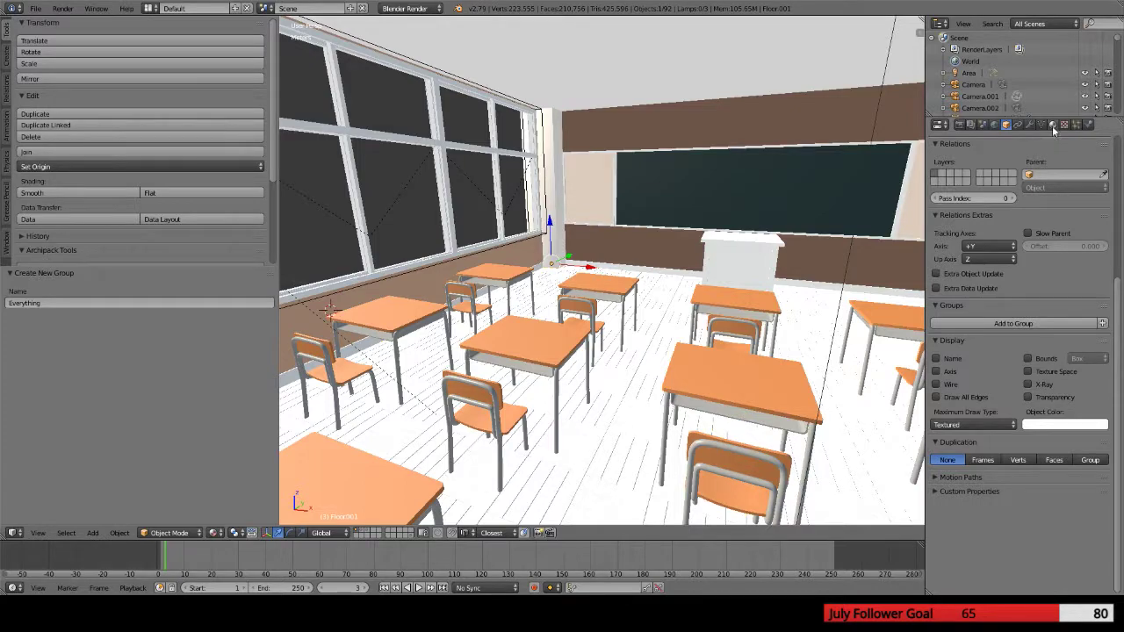
{"action": "left_click", "coordinate": [1052, 125]}
{"action": "scroll", "coordinate": [994, 412], "scroll_direction": "down", "scroll_amount": 3}
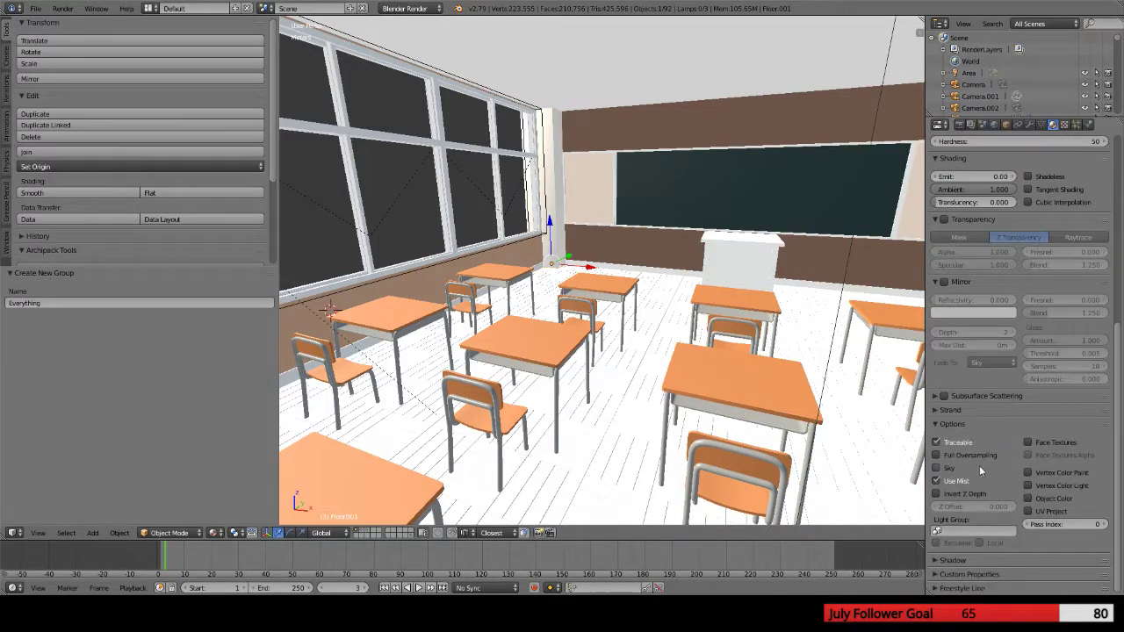
{"action": "left_click", "coordinate": [972, 531]}
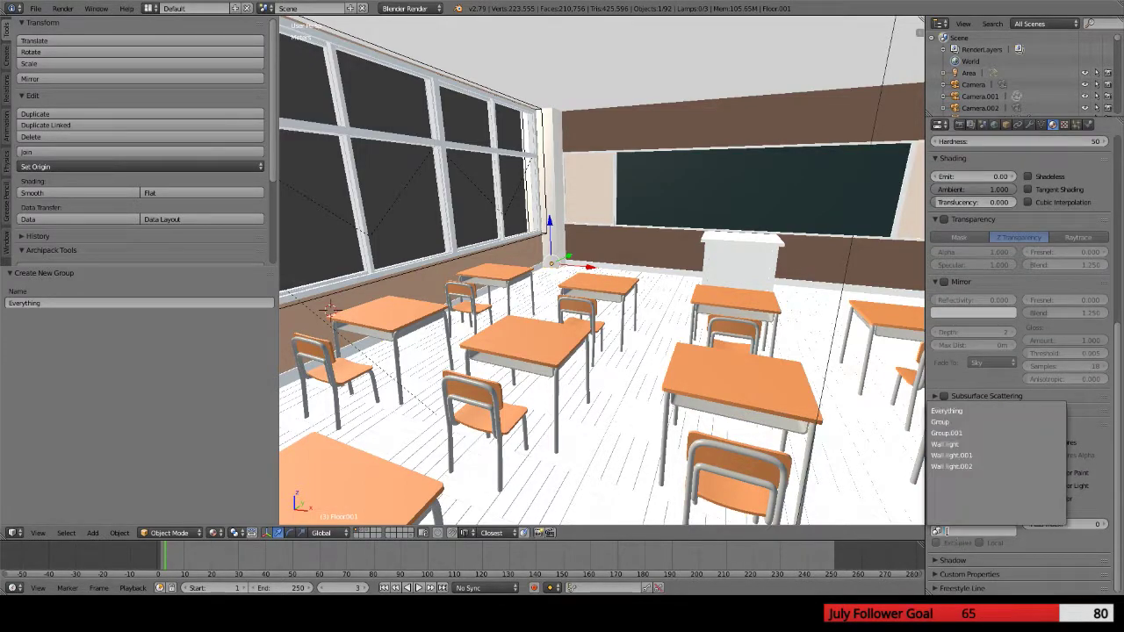
{"action": "left_click", "coordinate": [959, 409]}
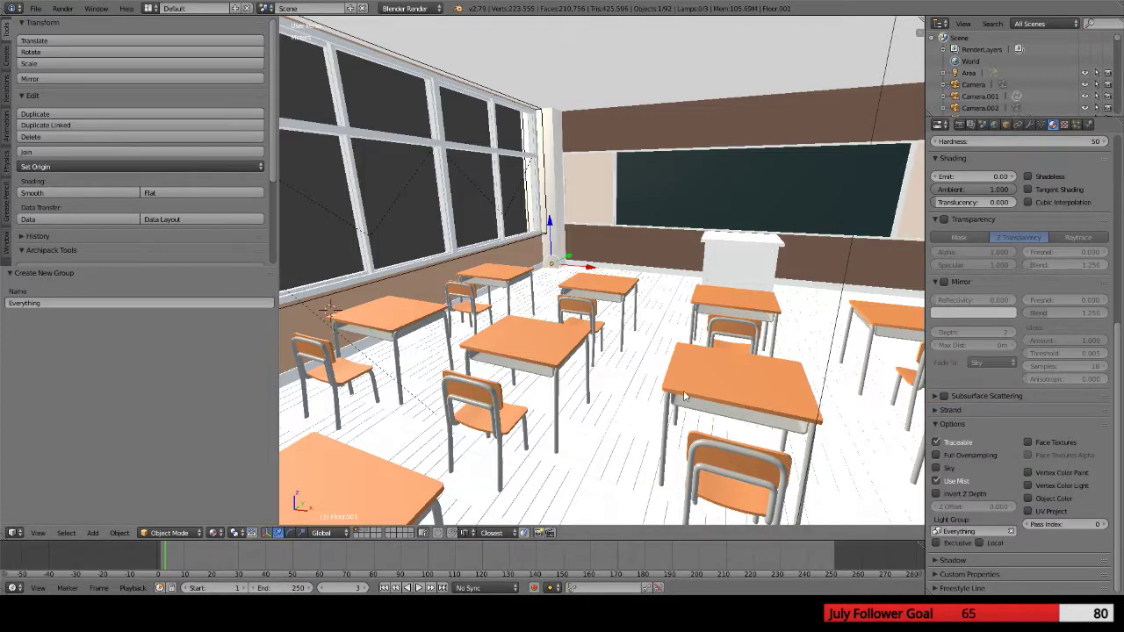
Put a desk's and a chair's materials into the Everything light group
{"action": "right_click", "coordinate": [535, 355]}
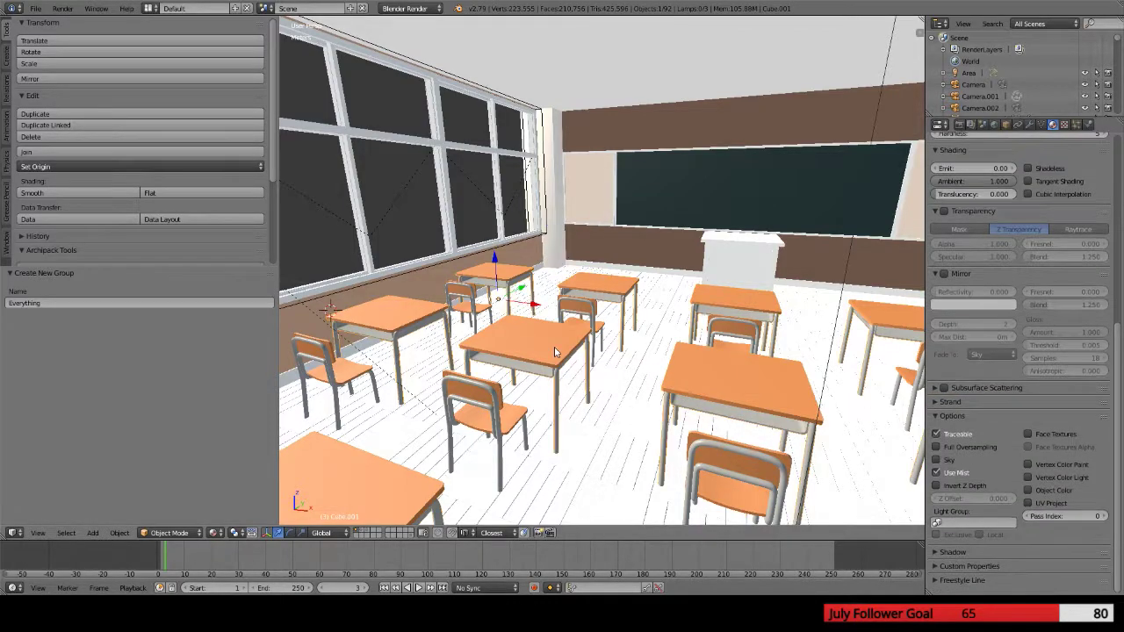
{"action": "left_click", "coordinate": [966, 523]}
{"action": "left_click", "coordinate": [947, 402]}
{"action": "right_click", "coordinate": [681, 463]}
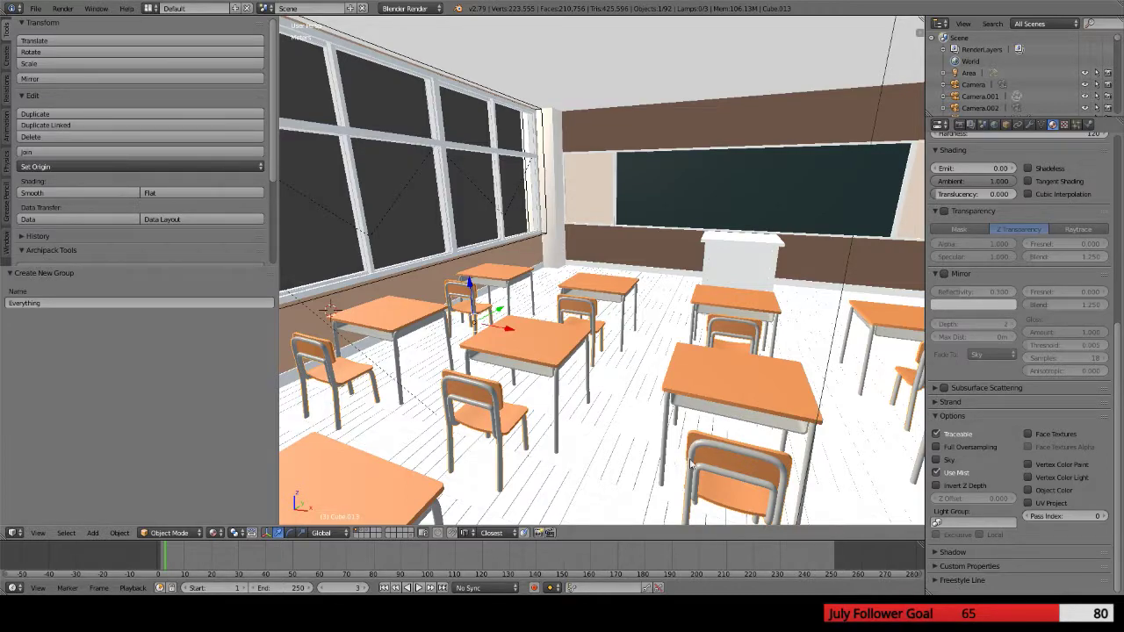
{"action": "left_click", "coordinate": [957, 524]}
{"action": "left_click", "coordinate": [952, 402]}
{"action": "right_click", "coordinate": [554, 369]}
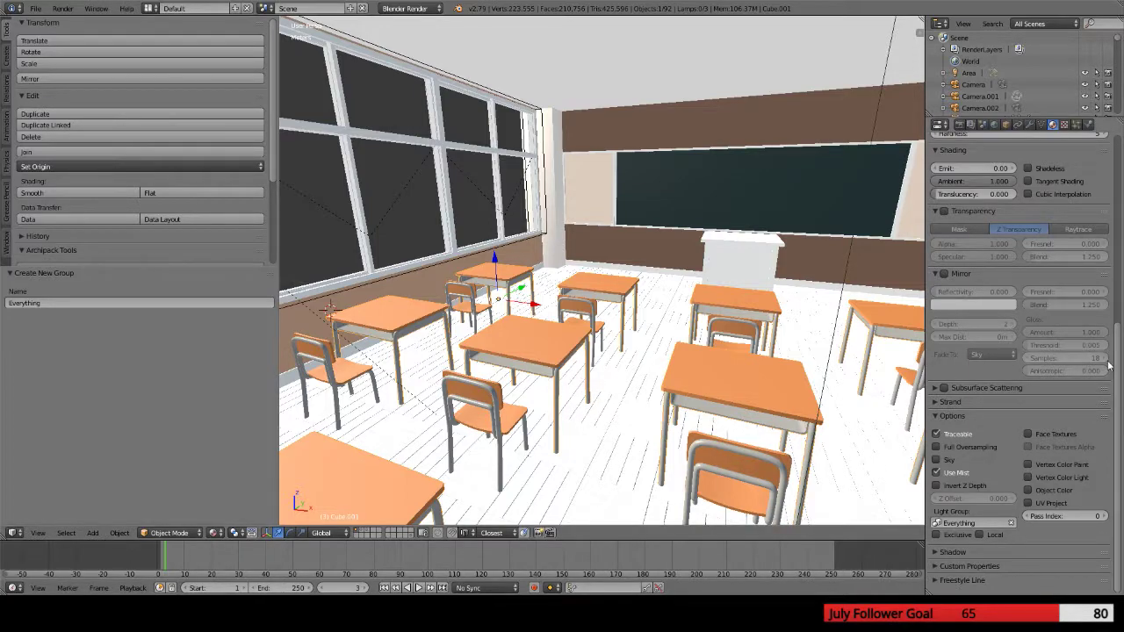
Check the desk_metal.001 material and the wall's Wall light group, then select the lectern
{"action": "left_click_drag", "start_coordinate": [1115, 355], "coordinate": [1110, 187]}
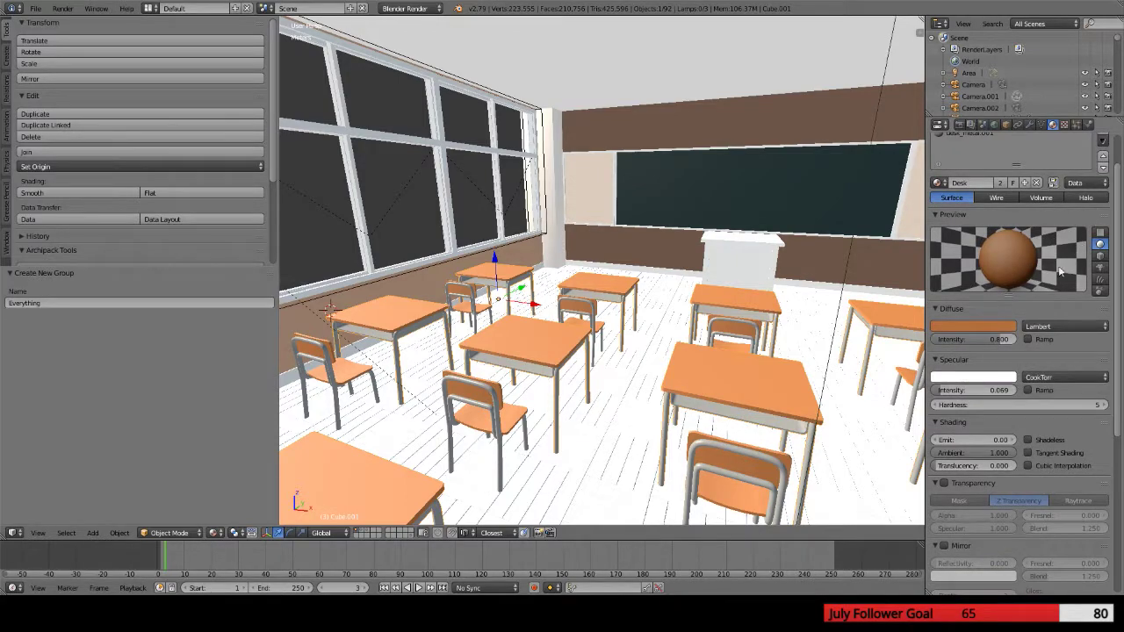
{"action": "left_click", "coordinate": [981, 137]}
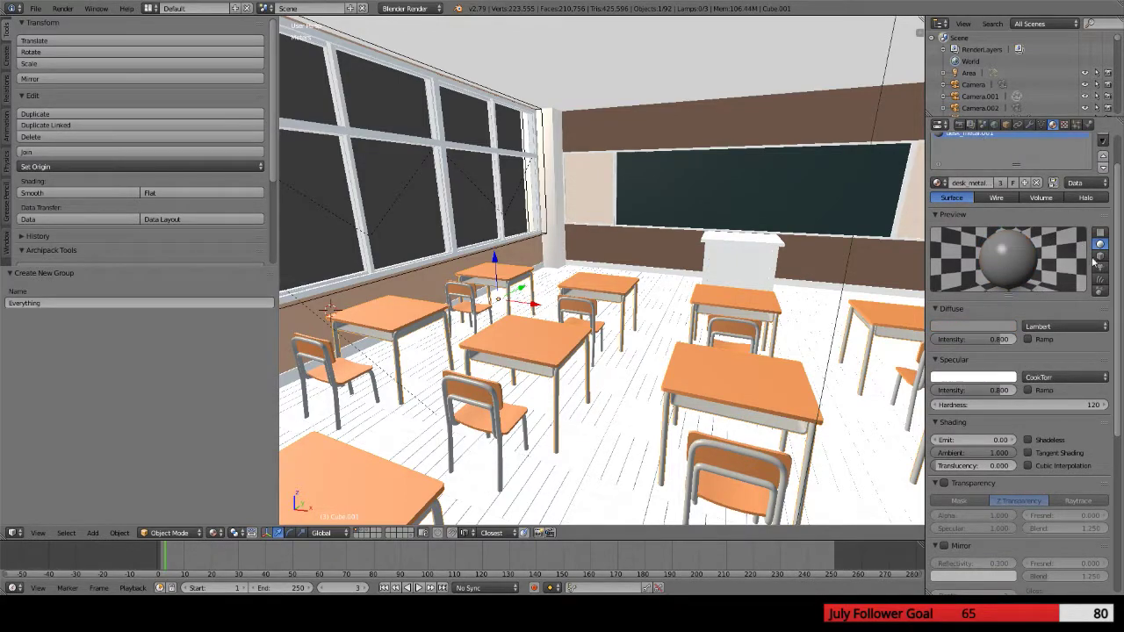
{"action": "left_click_drag", "start_coordinate": [1120, 237], "coordinate": [1117, 213]}
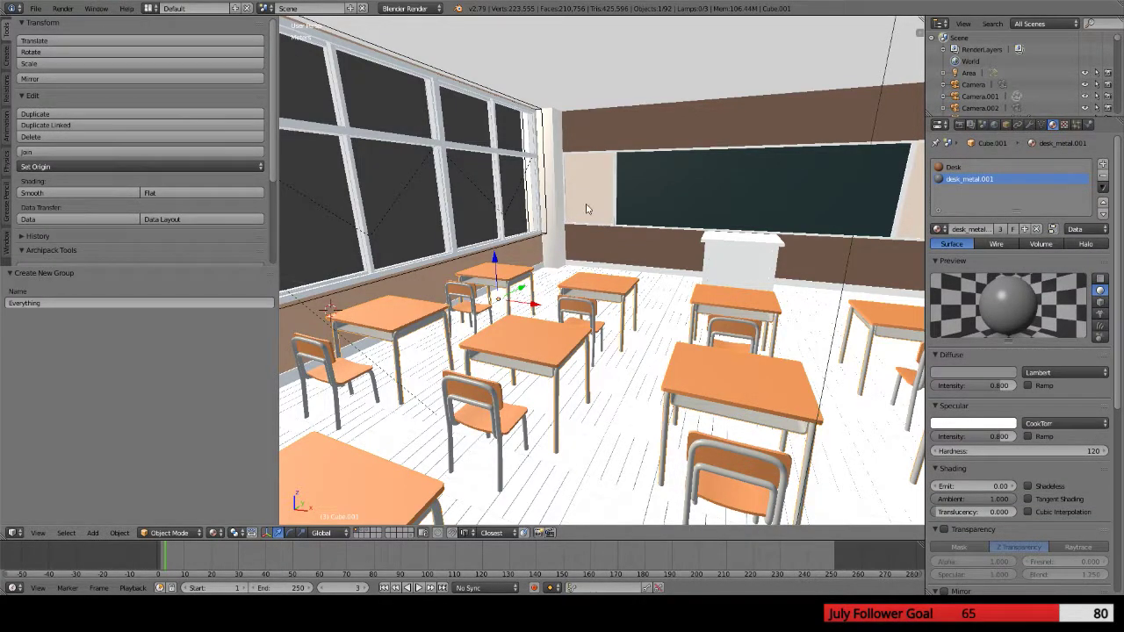
{"action": "right_click", "coordinate": [601, 135]}
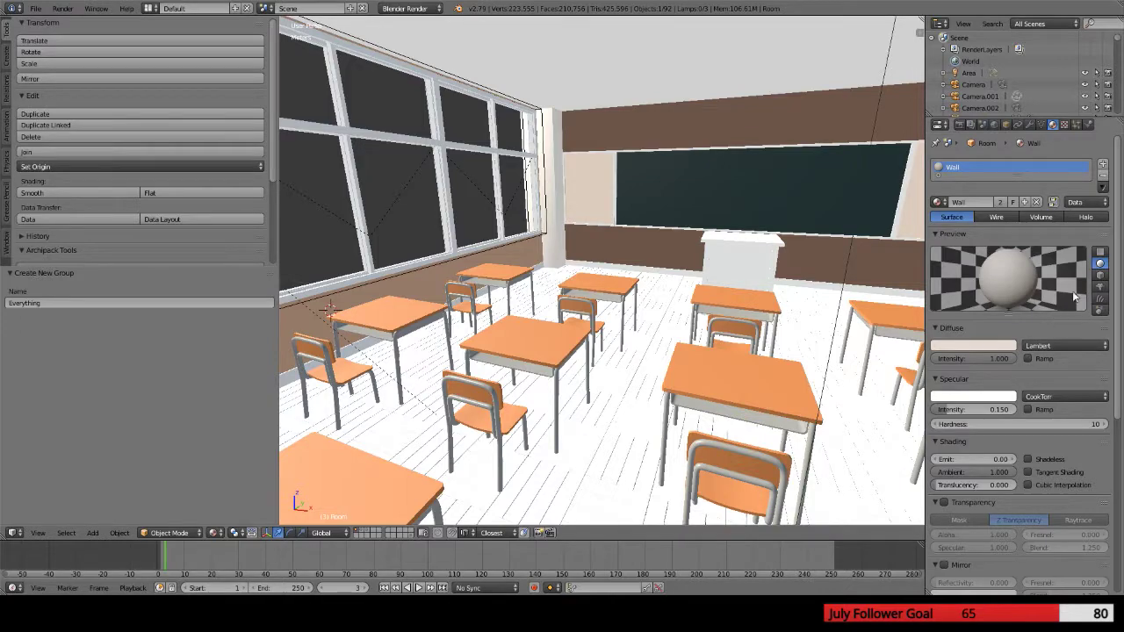
{"action": "scroll", "coordinate": [1053, 439], "scroll_direction": "down", "scroll_amount": 8}
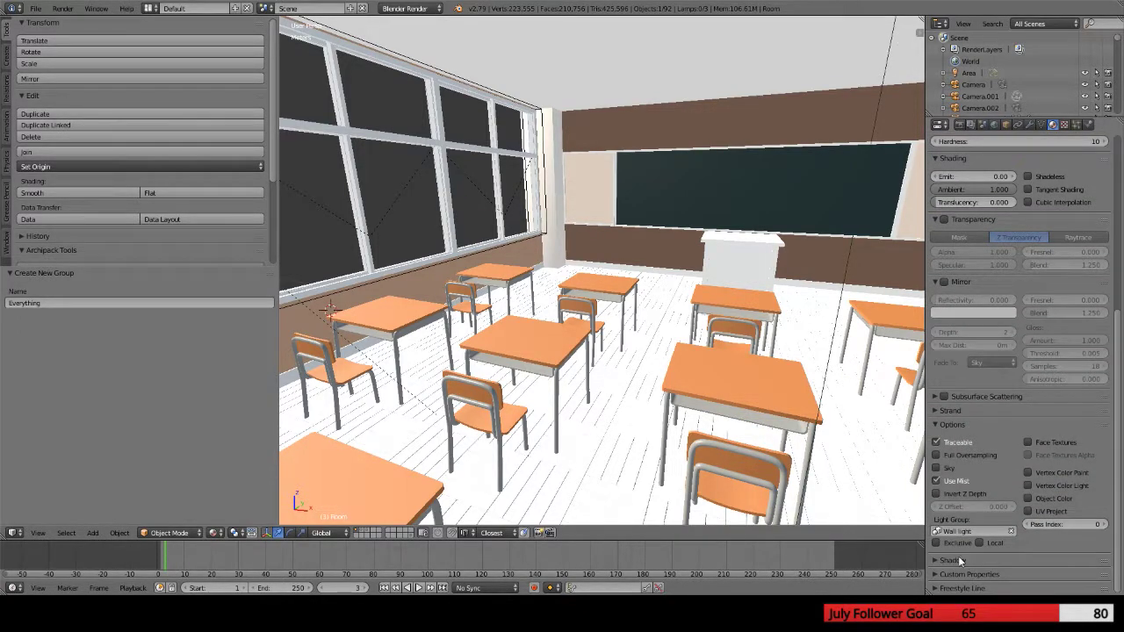
{"action": "right_click", "coordinate": [738, 258]}
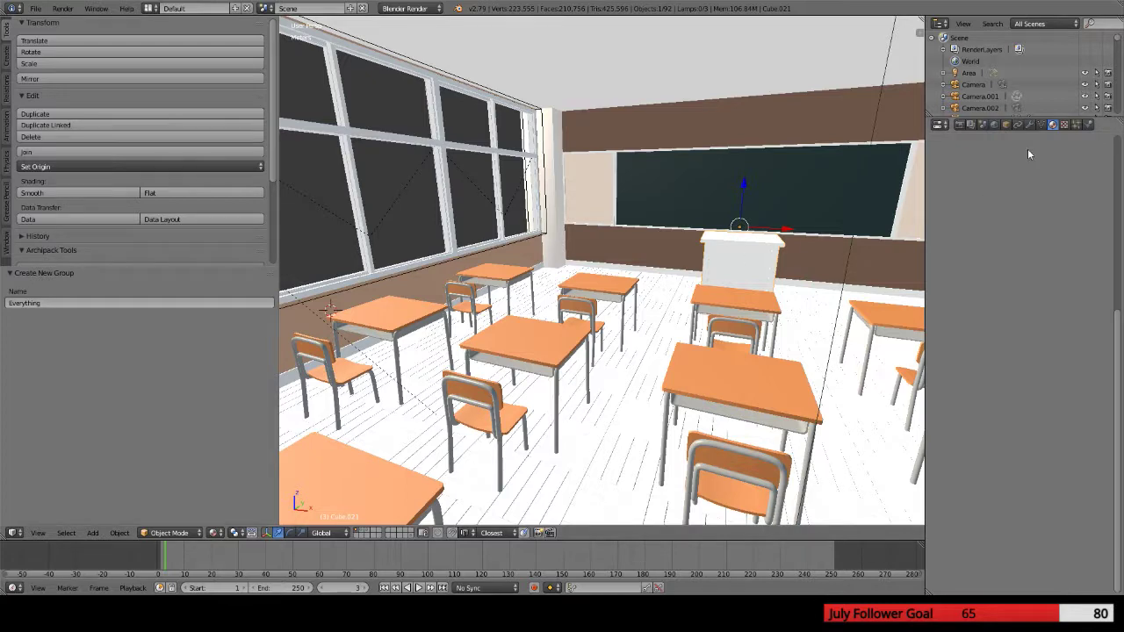
Give the lectern a new material named Teacher Desk in the Everything light group
{"action": "left_click", "coordinate": [971, 203]}
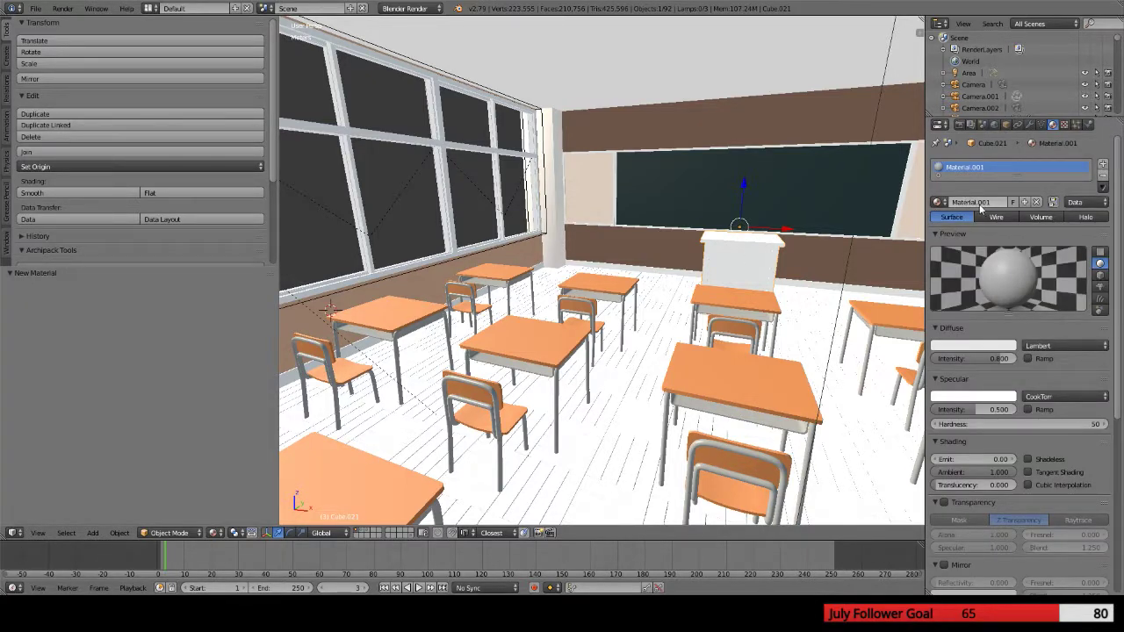
{"action": "double_click", "coordinate": [969, 202]}
{"action": "type", "text": "Teacher Desk"}
{"action": "key", "text": "Return"}
{"action": "middle_click_drag", "start_coordinate": [792, 375], "coordinate": [609, 420]}
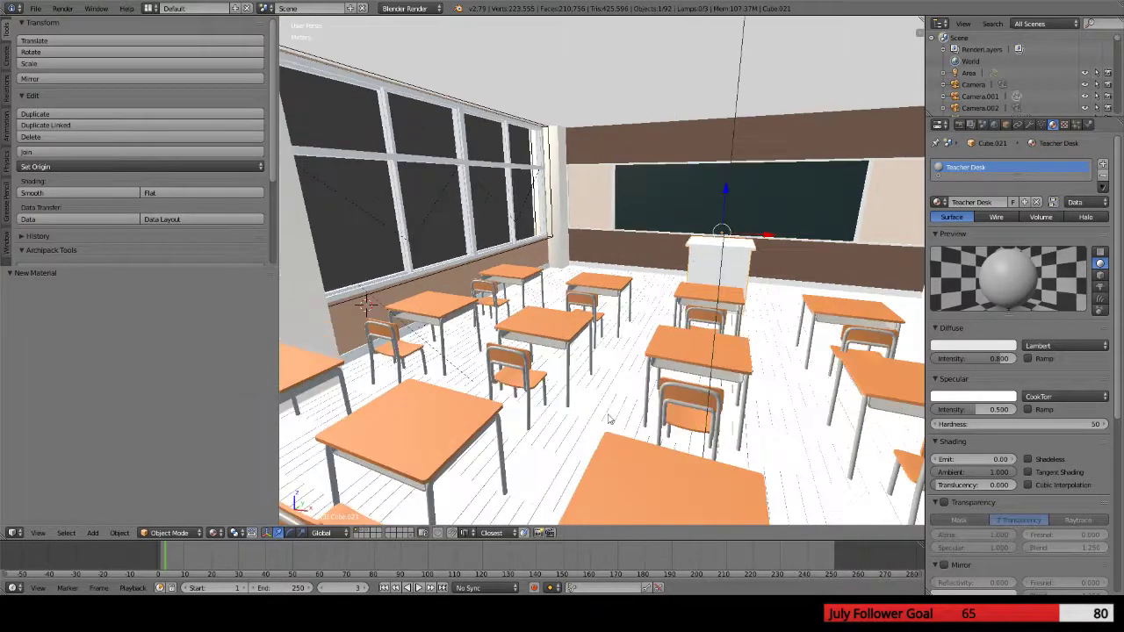
{"action": "scroll", "coordinate": [974, 496], "scroll_direction": "down", "scroll_amount": 8}
{"action": "left_click", "coordinate": [975, 532]}
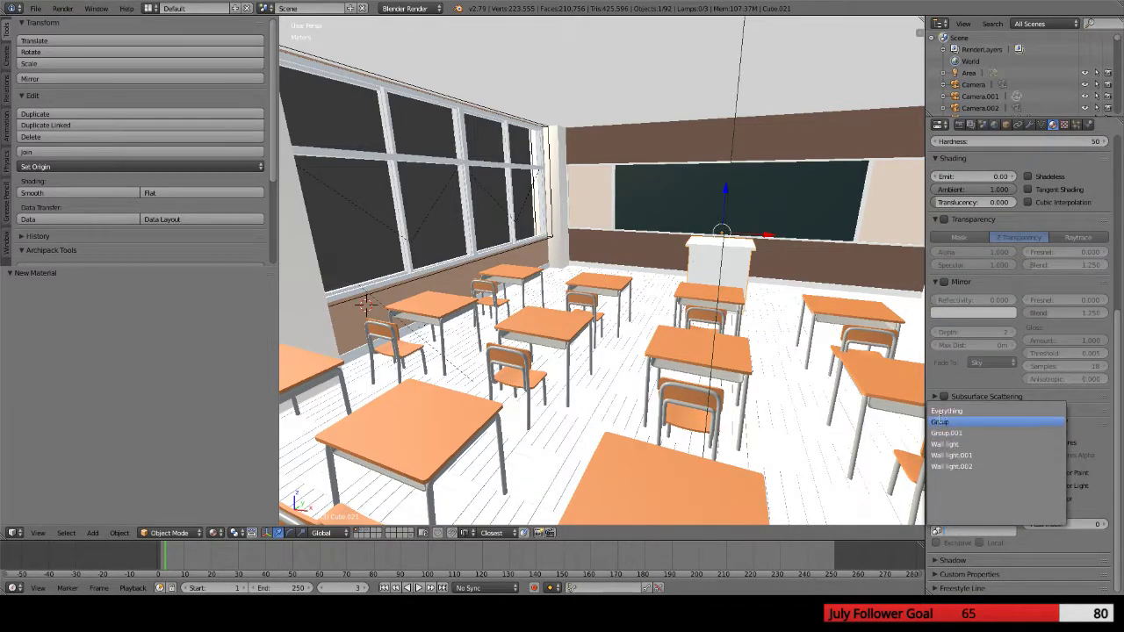
{"action": "left_click", "coordinate": [946, 411]}
Select the three window objects and frame them up close
{"action": "right_click", "coordinate": [543, 475]}
{"action": "middle_click_drag", "start_coordinate": [543, 476], "coordinate": [651, 449]}
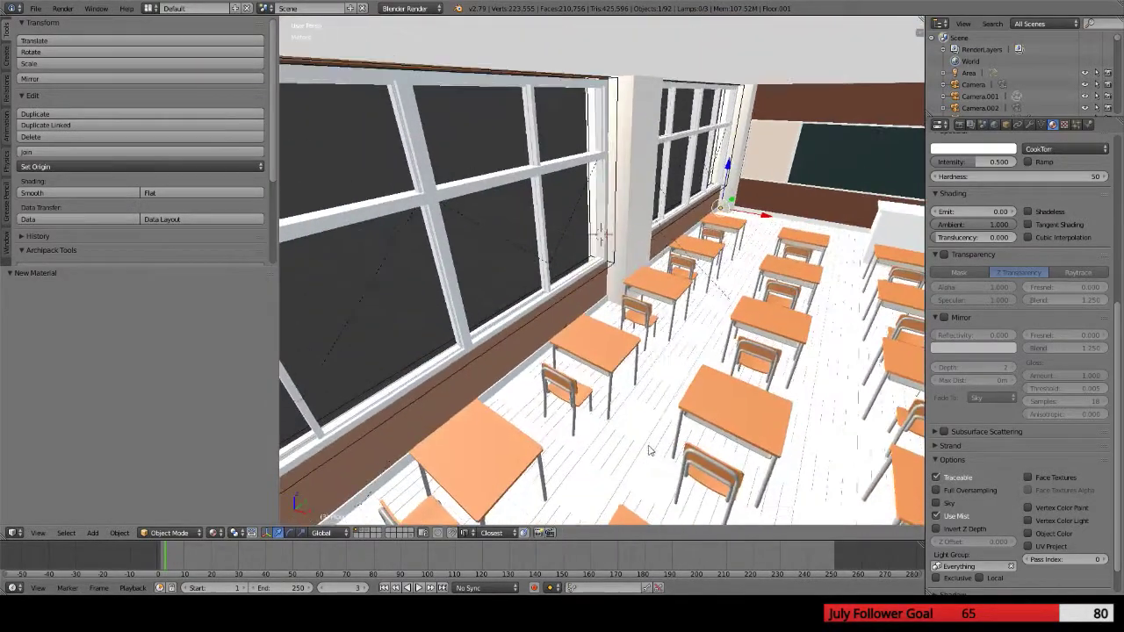
{"action": "right_click", "coordinate": [432, 204]}
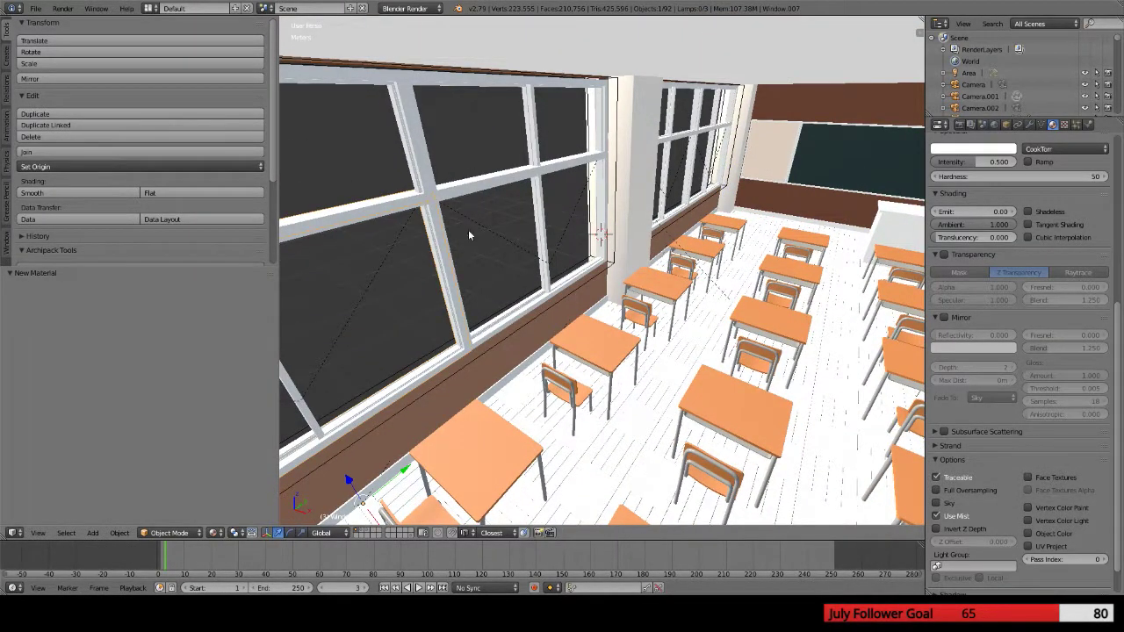
{"action": "right_click", "coordinate": [420, 195], "text": "shift"}
{"action": "right_click", "coordinate": [425, 182], "text": "shift"}
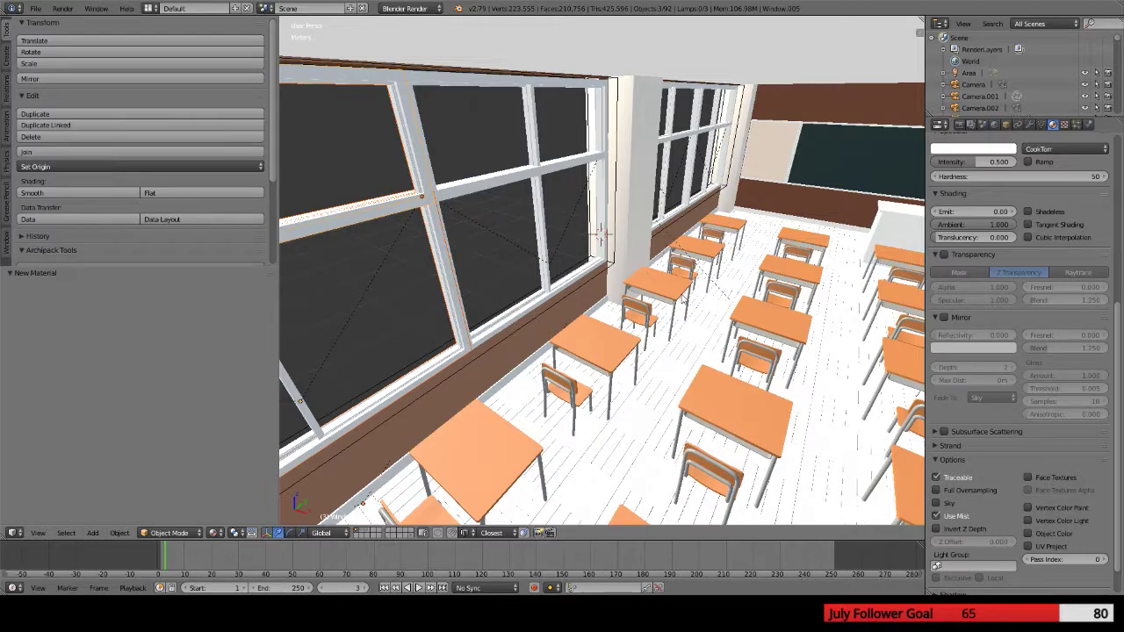
{"action": "key", "text": "KP_Decimal"}
{"action": "middle_click_drag", "start_coordinate": [632, 311], "coordinate": [641, 314]}
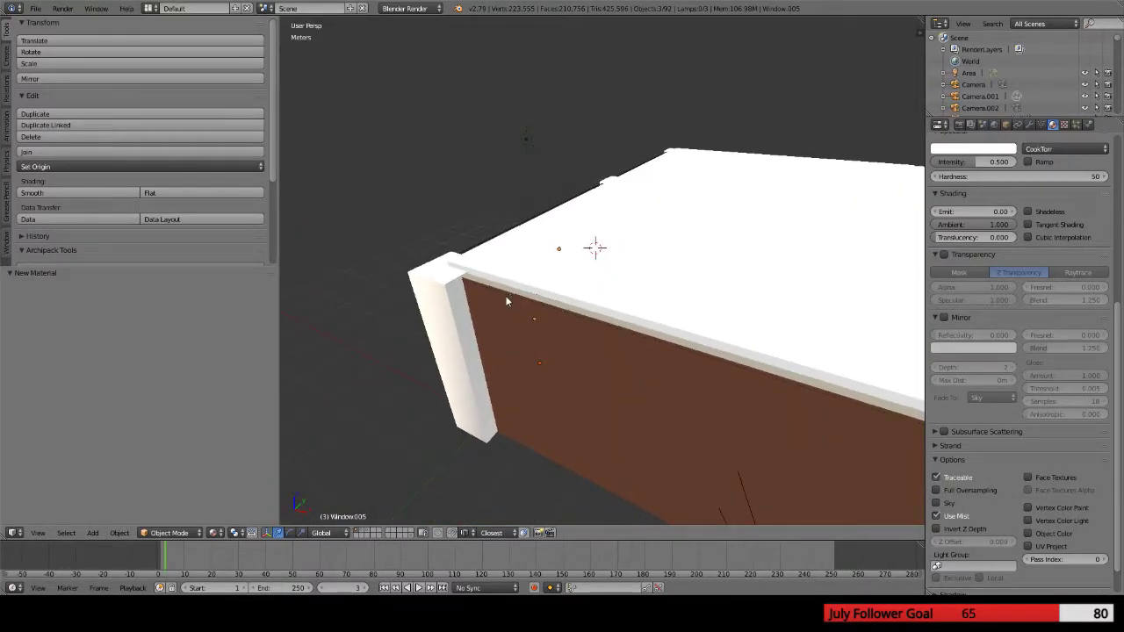
{"action": "key", "text": "shift+a"}
Add a cube, move it up into the room and scale it down
{"action": "mouse_move", "coordinate": [505, 301]}
{"action": "left_click", "coordinate": [579, 311]}
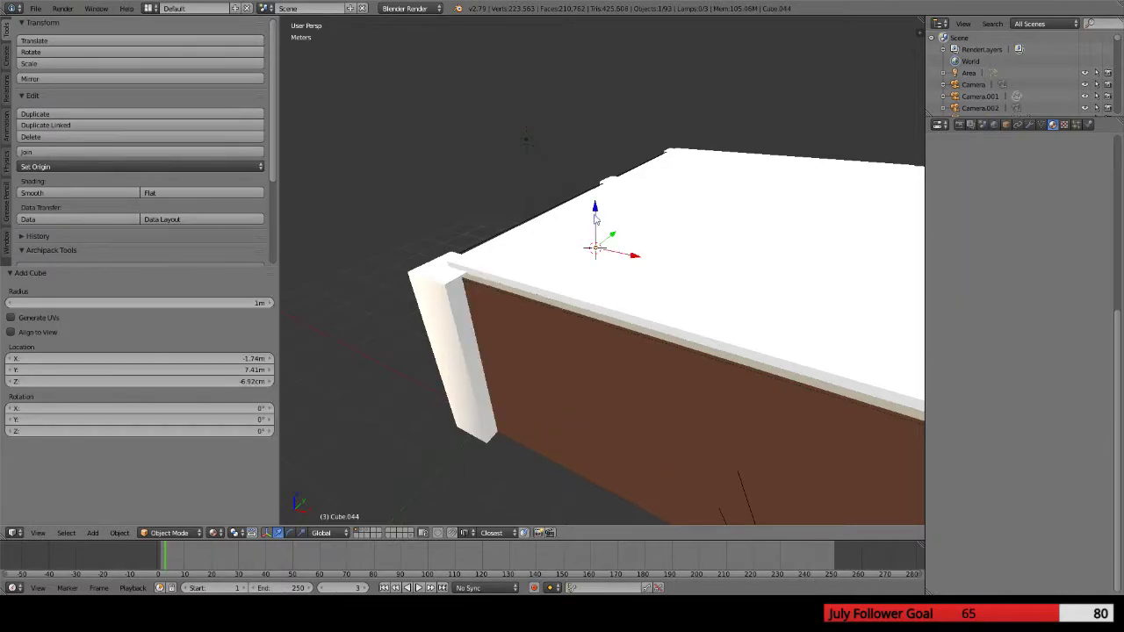
{"action": "left_click_drag", "start_coordinate": [594, 220], "coordinate": [796, 164]}
{"action": "left_click_drag", "start_coordinate": [770, 105], "coordinate": [766, 233]}
{"action": "scroll", "coordinate": [780, 301], "scroll_direction": "up", "scroll_amount": 2}
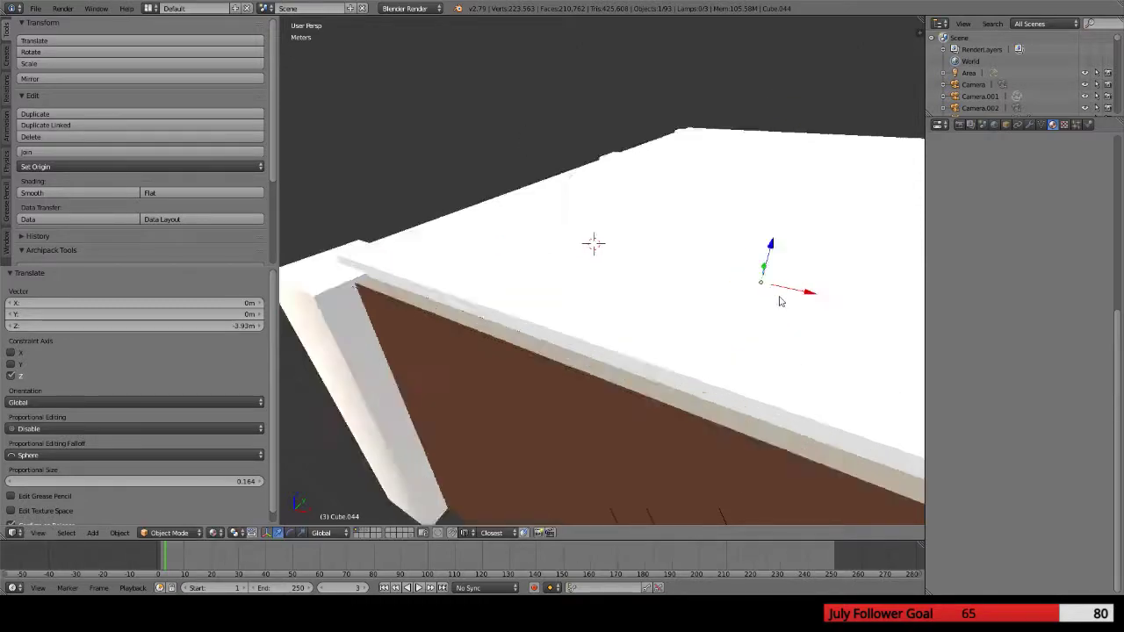
{"action": "scroll", "coordinate": [780, 301], "scroll_direction": "down", "scroll_amount": 6}
{"action": "left_click_drag", "start_coordinate": [594, 261], "coordinate": [592, 150]}
{"action": "key", "text": "s"}
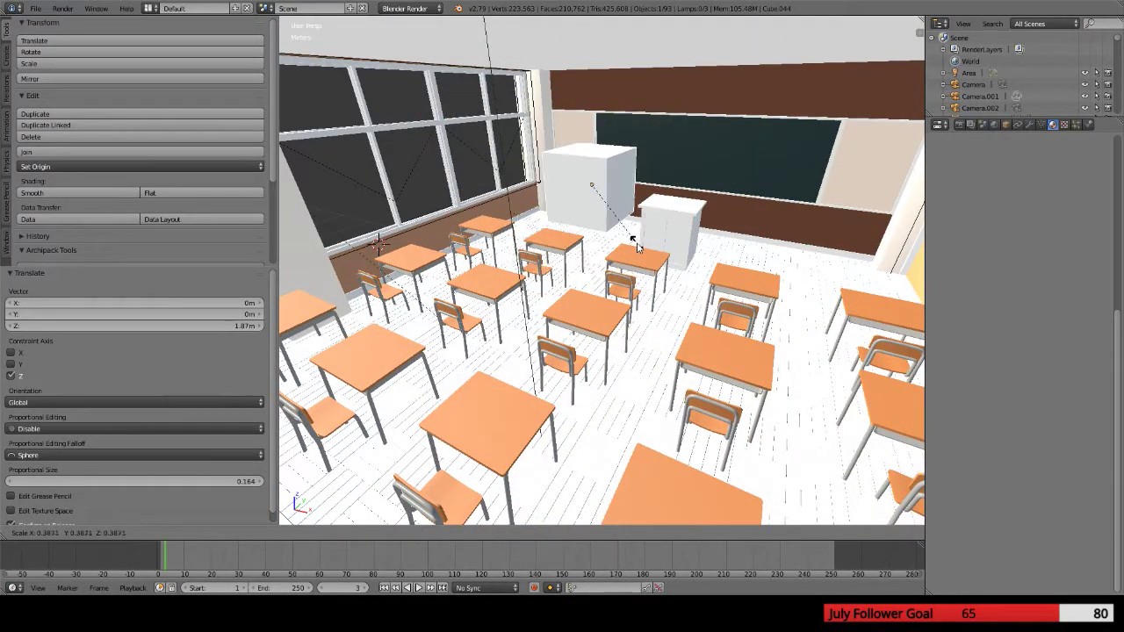
{"action": "left_click", "coordinate": [636, 246]}
{"action": "scroll", "coordinate": [641, 242], "scroll_direction": "up", "scroll_amount": 2}
{"action": "middle_click_drag", "start_coordinate": [640, 242], "coordinate": [628, 289]}
{"action": "scroll", "coordinate": [615, 338], "scroll_direction": "up", "scroll_amount": 5}
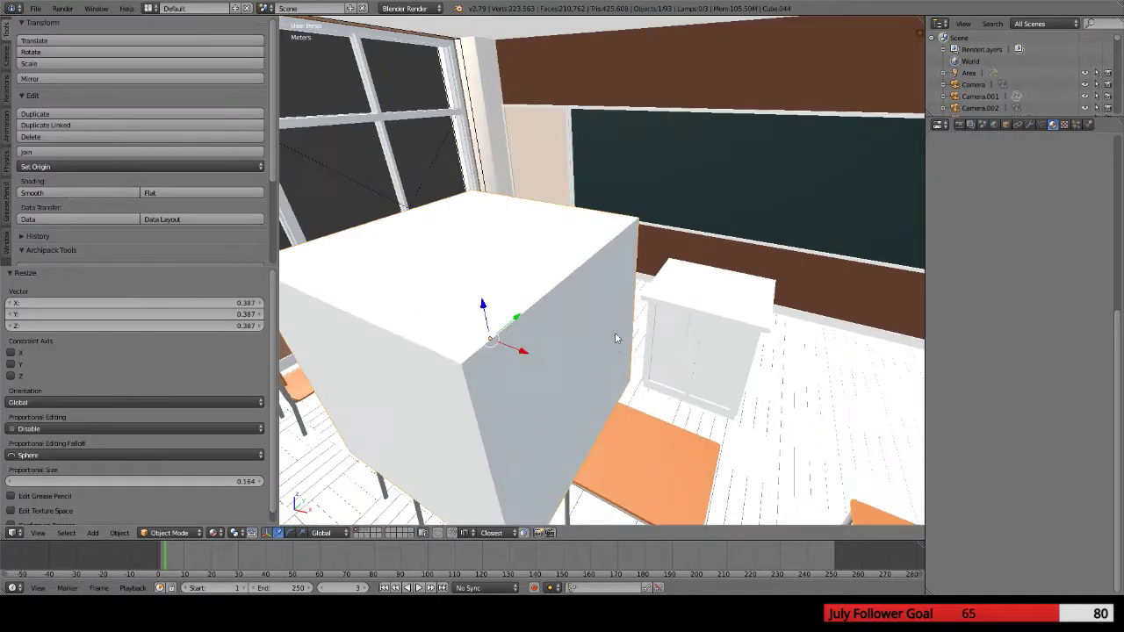
{"action": "mouse_move", "coordinate": [614, 338]}
{"action": "middle_mouse_down"}
{"action": "mouse_move", "coordinate": [605, 351]}
{"action": "mouse_move", "coordinate": [617, 343]}
{"action": "middle_mouse_up"}
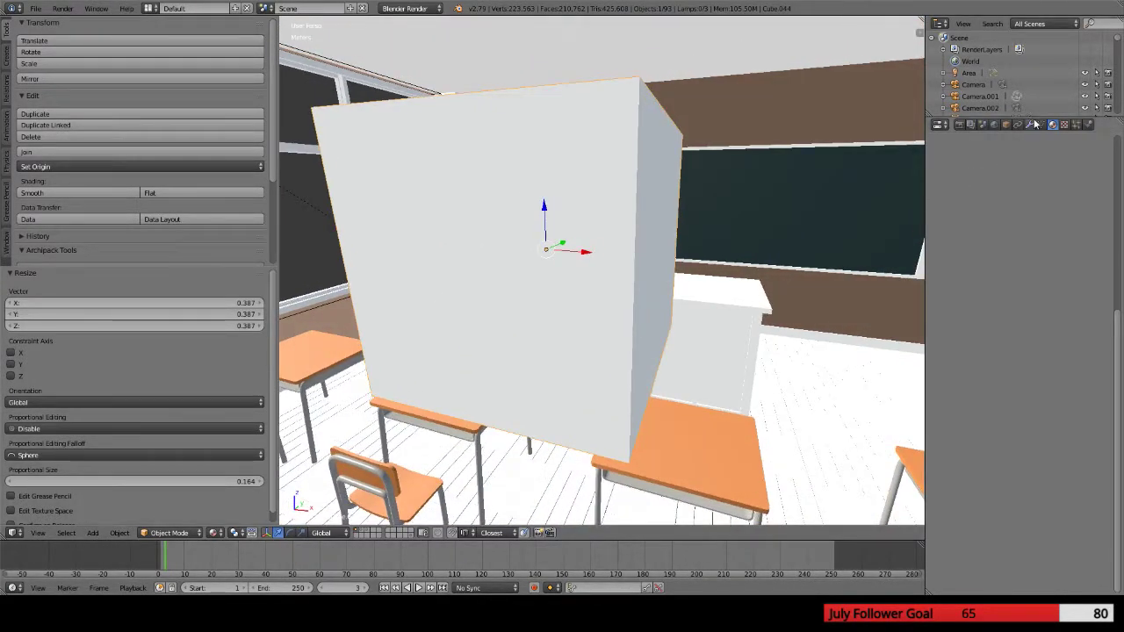
Create a new material for the cube
{"action": "left_click", "coordinate": [983, 124]}
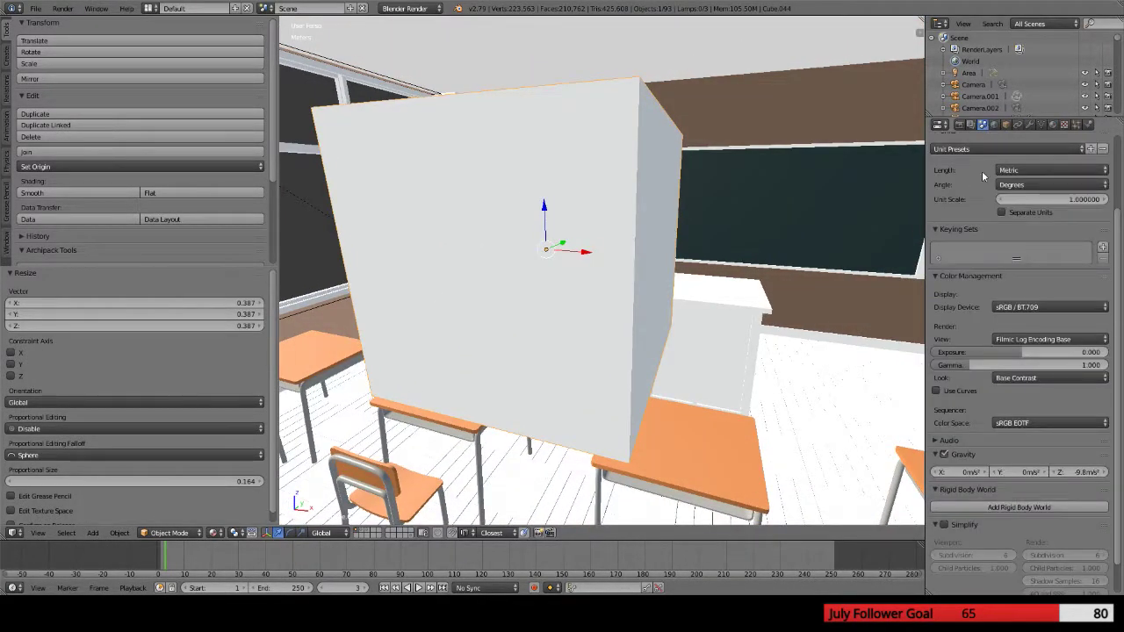
{"action": "left_click", "coordinate": [970, 126]}
{"action": "scroll", "coordinate": [1009, 266], "scroll_direction": "down", "scroll_amount": 3}
{"action": "scroll", "coordinate": [999, 240], "scroll_direction": "up", "scroll_amount": 1}
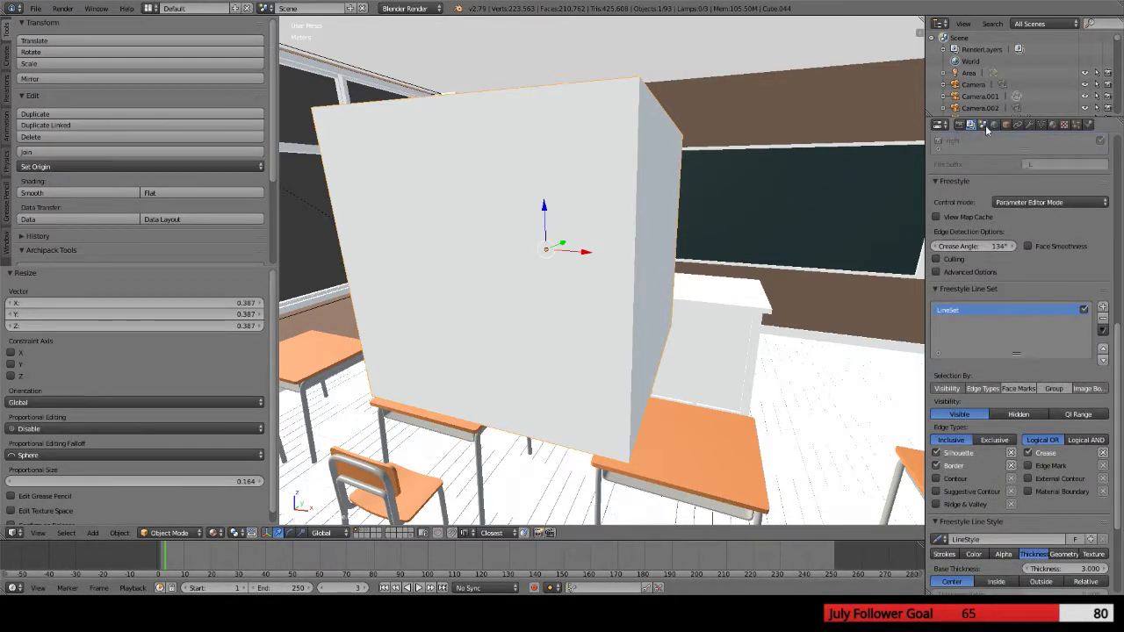
{"action": "scroll", "coordinate": [1009, 229], "scroll_direction": "up", "scroll_amount": 2}
{"action": "left_click", "coordinate": [1052, 125]}
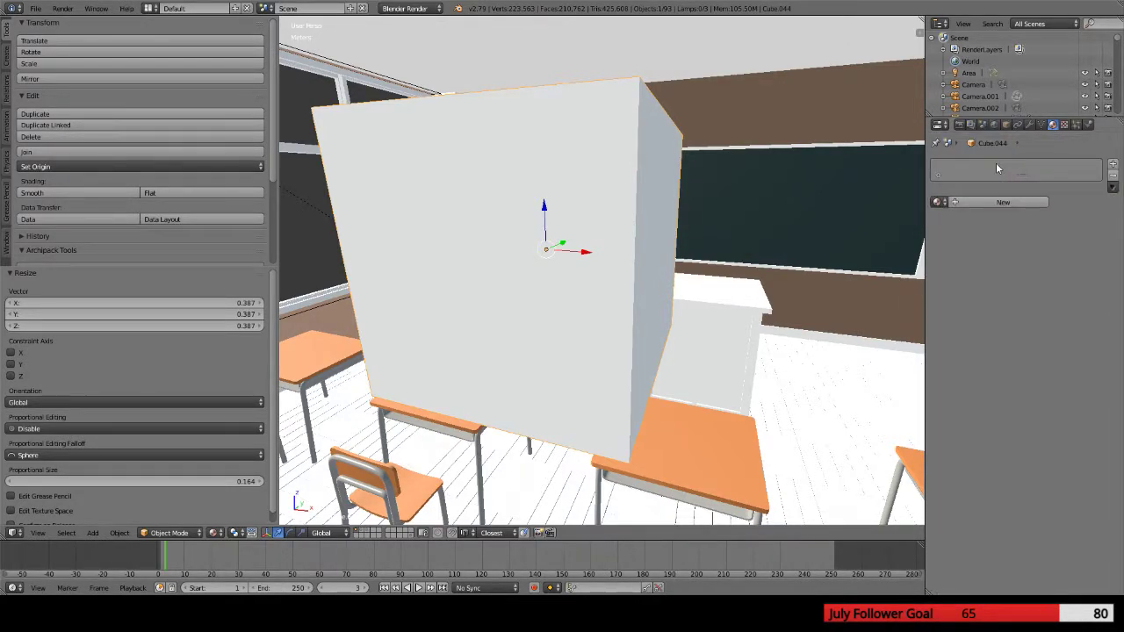
{"action": "left_click", "coordinate": [972, 202]}
{"action": "scroll", "coordinate": [966, 412], "scroll_direction": "down", "scroll_amount": 5}
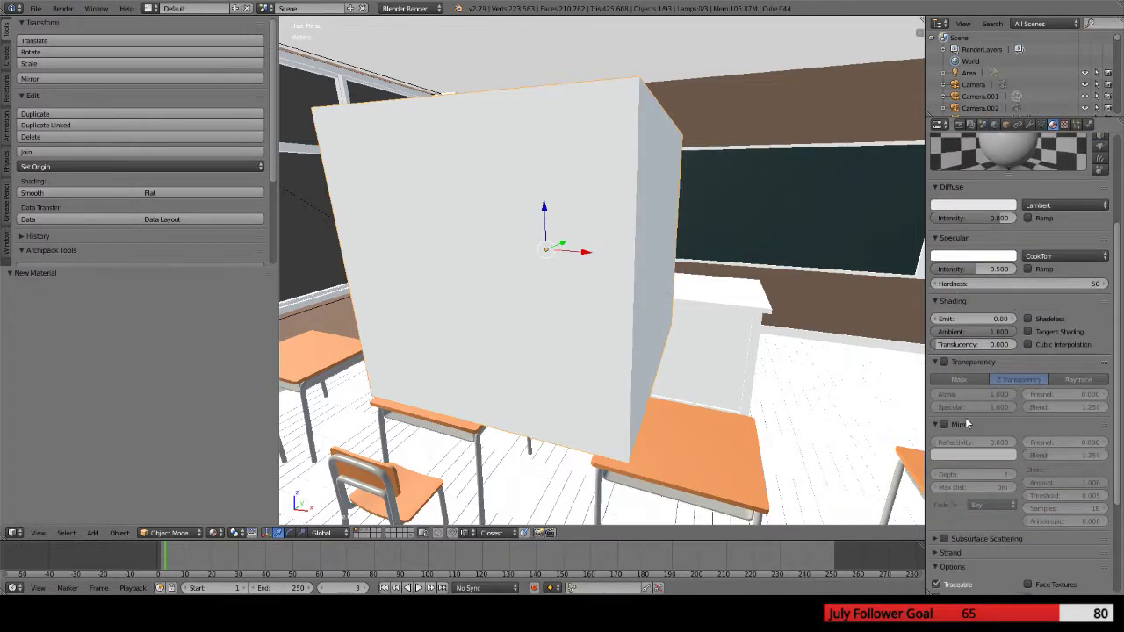
{"action": "scroll", "coordinate": [965, 423], "scroll_direction": "down", "scroll_amount": 3}
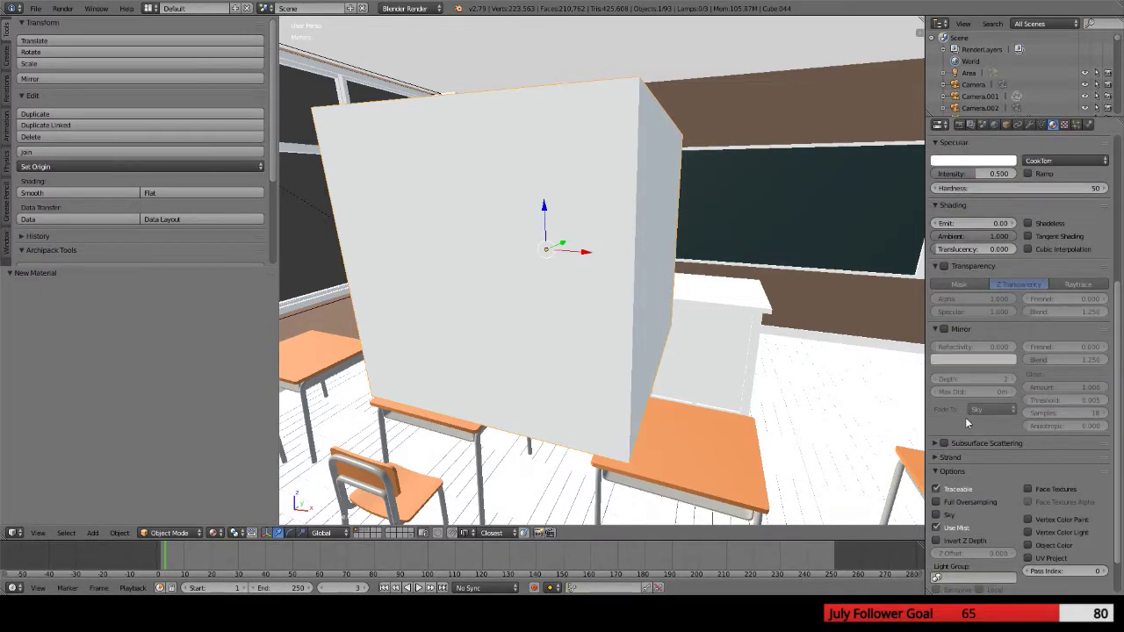
{"action": "scroll", "coordinate": [965, 417], "scroll_direction": "down", "scroll_amount": 2}
Set the cube material's light group to Wall light
{"action": "left_click", "coordinate": [961, 531]}
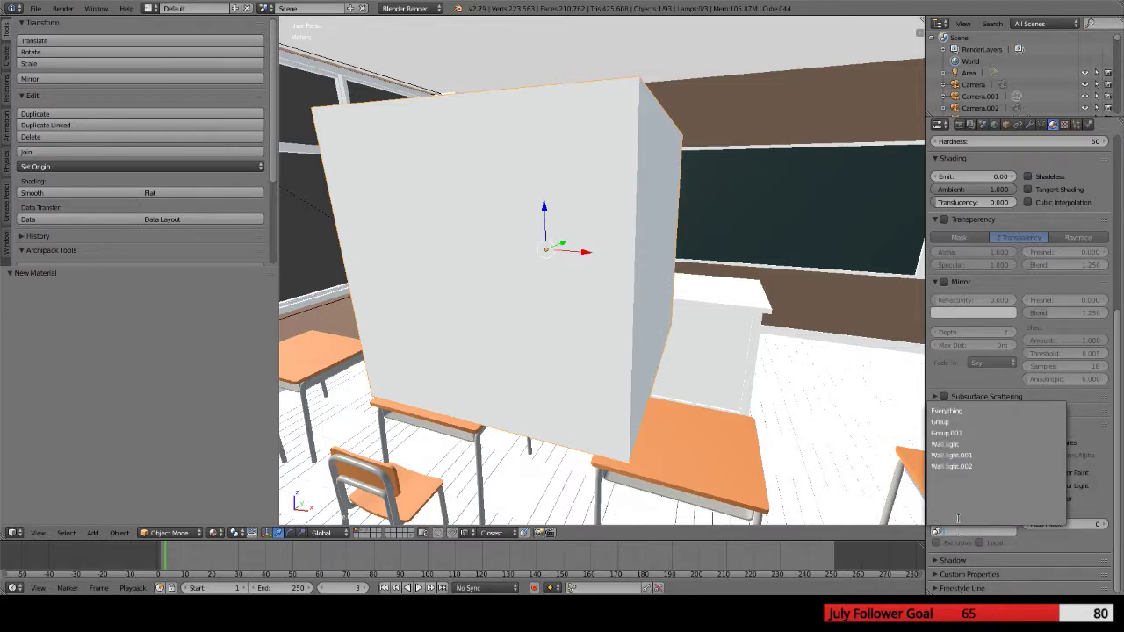
{"action": "left_click", "coordinate": [961, 445]}
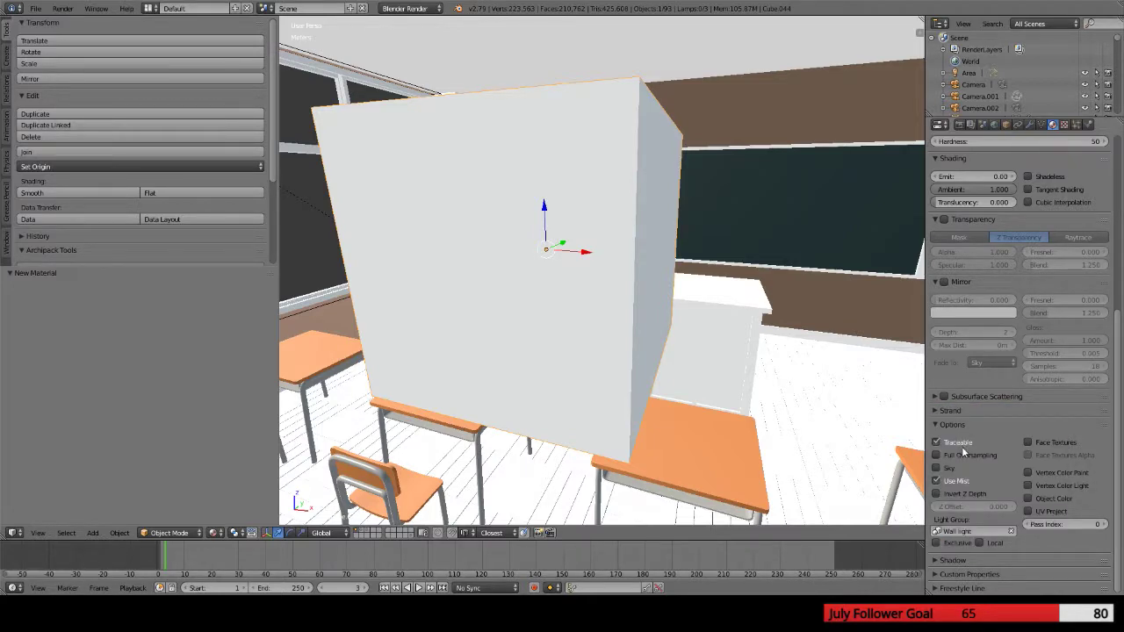
{"action": "left_click", "coordinate": [973, 532]}
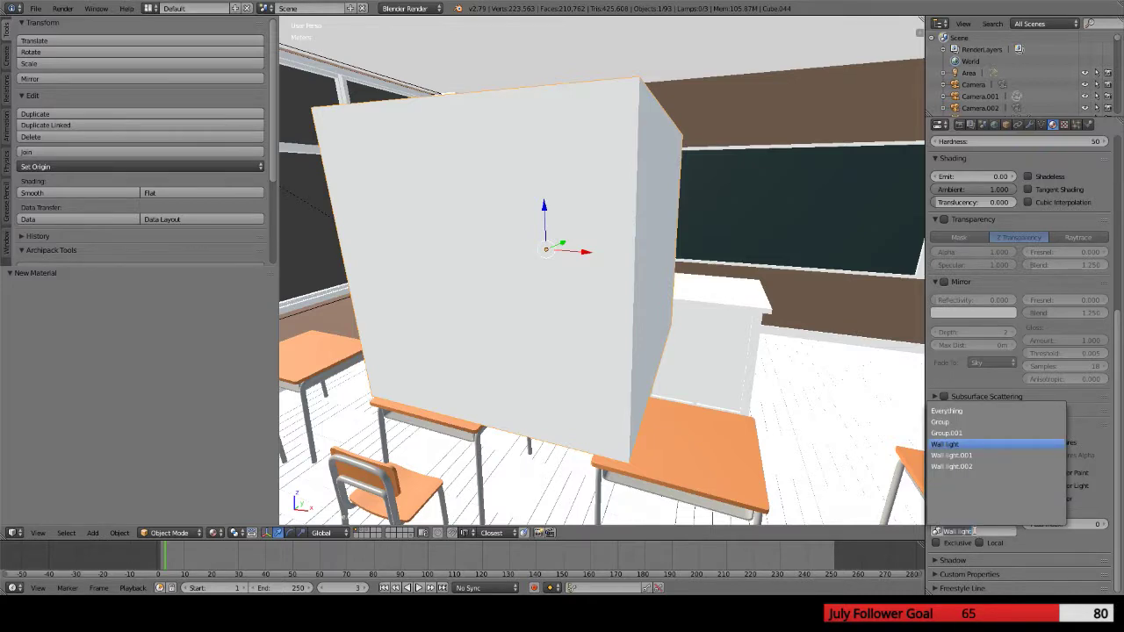
{"action": "left_click", "coordinate": [1033, 552]}
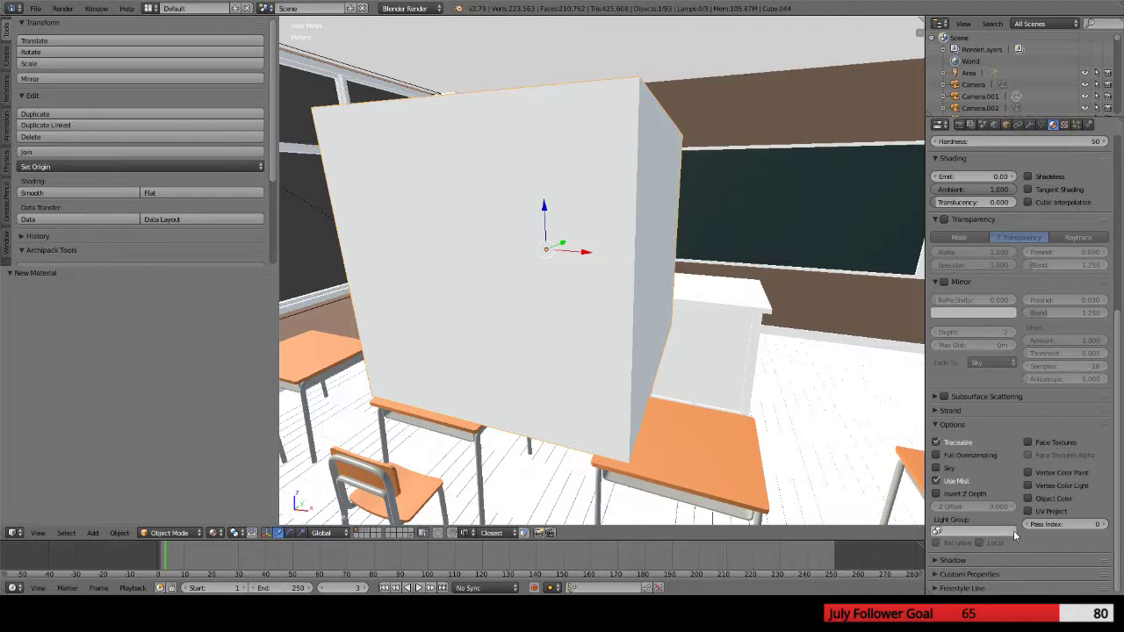
{"action": "left_click", "coordinate": [1013, 531]}
{"action": "left_click", "coordinate": [959, 446]}
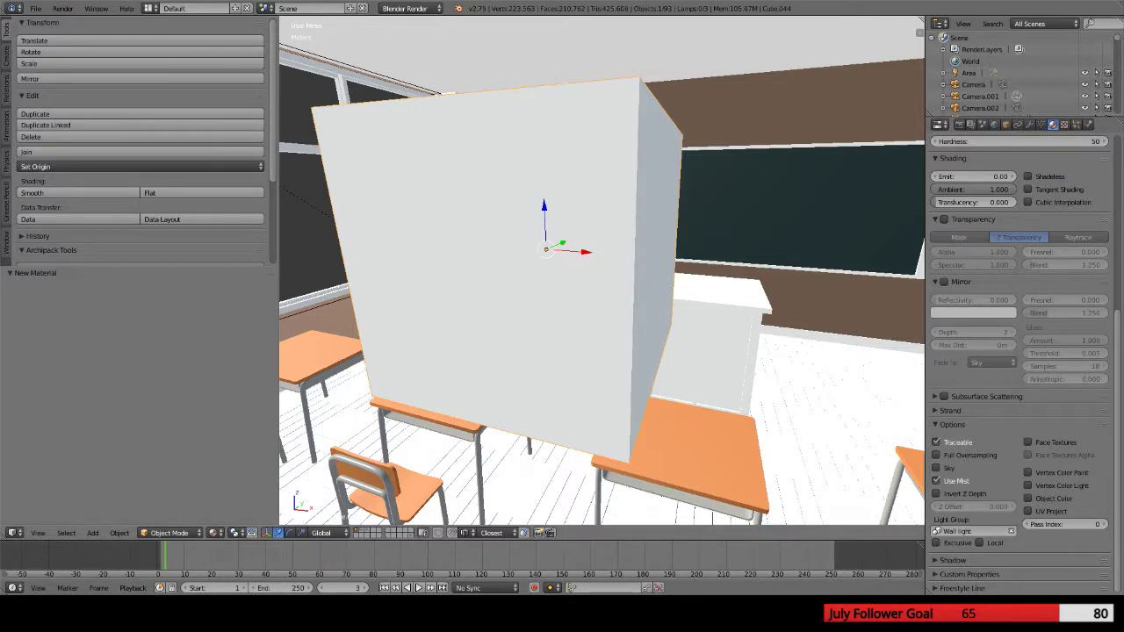
Delete the white Cube.044 block and the other white panel among the desks
{"action": "key", "text": "x"}
{"action": "left_click", "coordinate": [519, 298]}
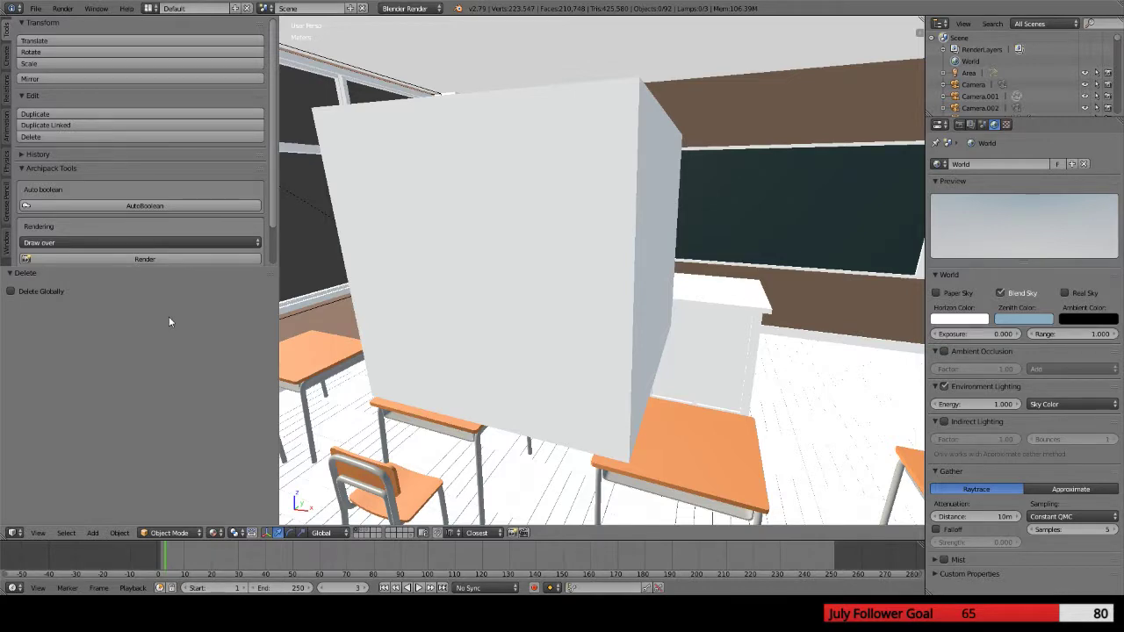
{"action": "right_click", "coordinate": [351, 227]}
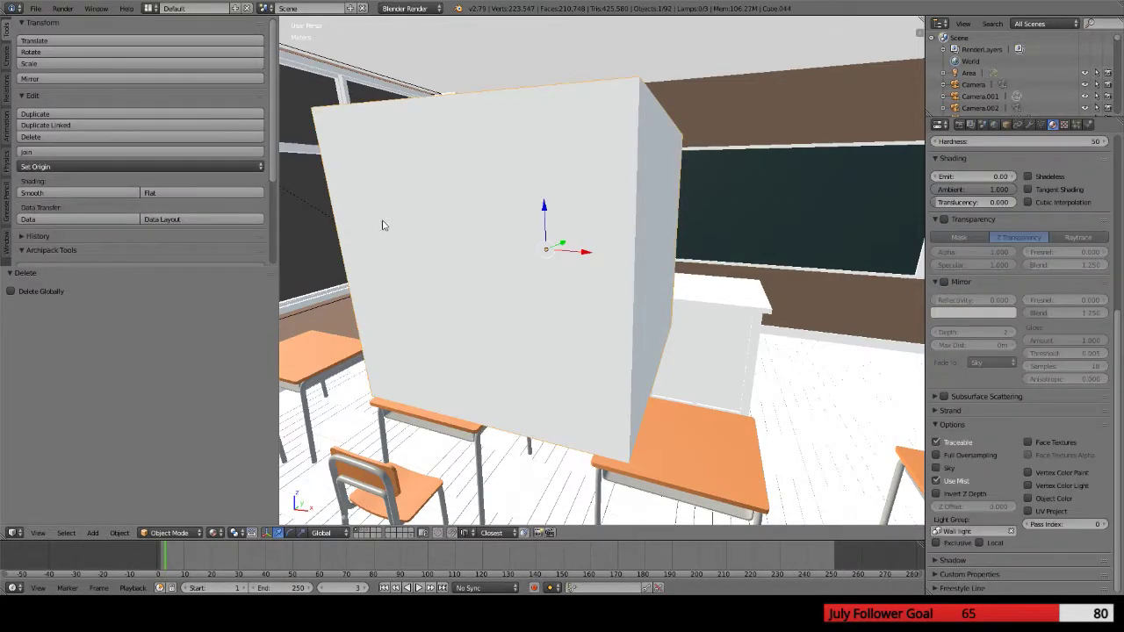
{"action": "key", "text": "g"}
{"action": "left_click", "coordinate": [476, 231]}
{"action": "key", "text": "x"}
{"action": "left_click", "coordinate": [477, 230]}
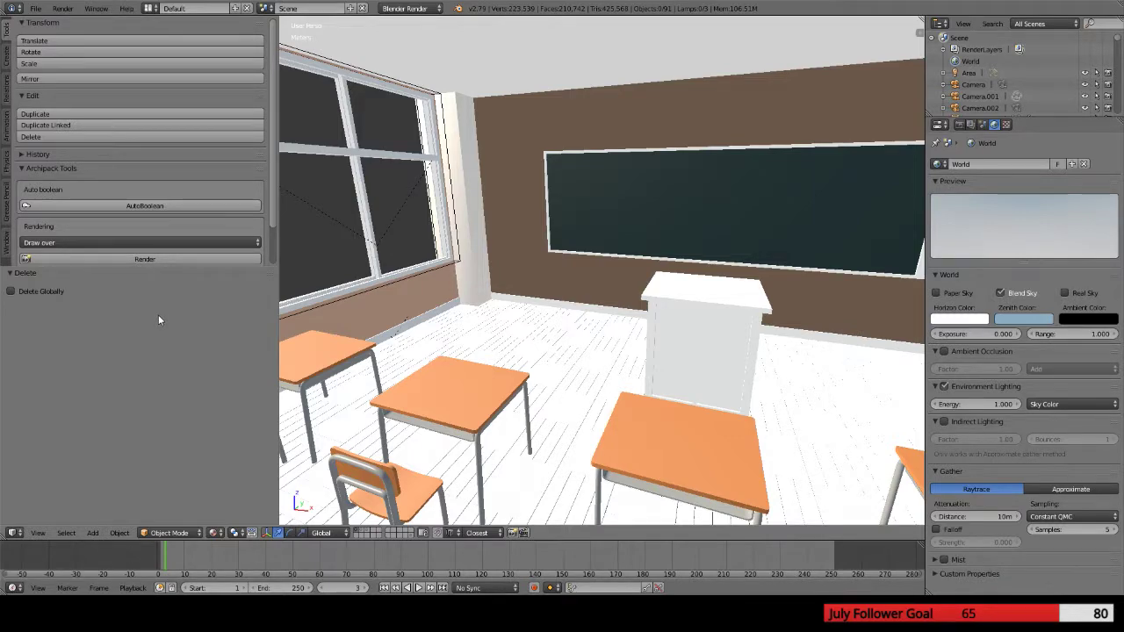
{"action": "scroll", "coordinate": [370, 247], "scroll_direction": "down", "scroll_amount": 5}
{"action": "middle_click_drag", "start_coordinate": [371, 247], "coordinate": [520, 389]}
{"action": "scroll", "coordinate": [468, 321], "scroll_direction": "up", "scroll_amount": 5}
{"action": "scroll", "coordinate": [469, 321], "scroll_direction": "down", "scroll_amount": 5}
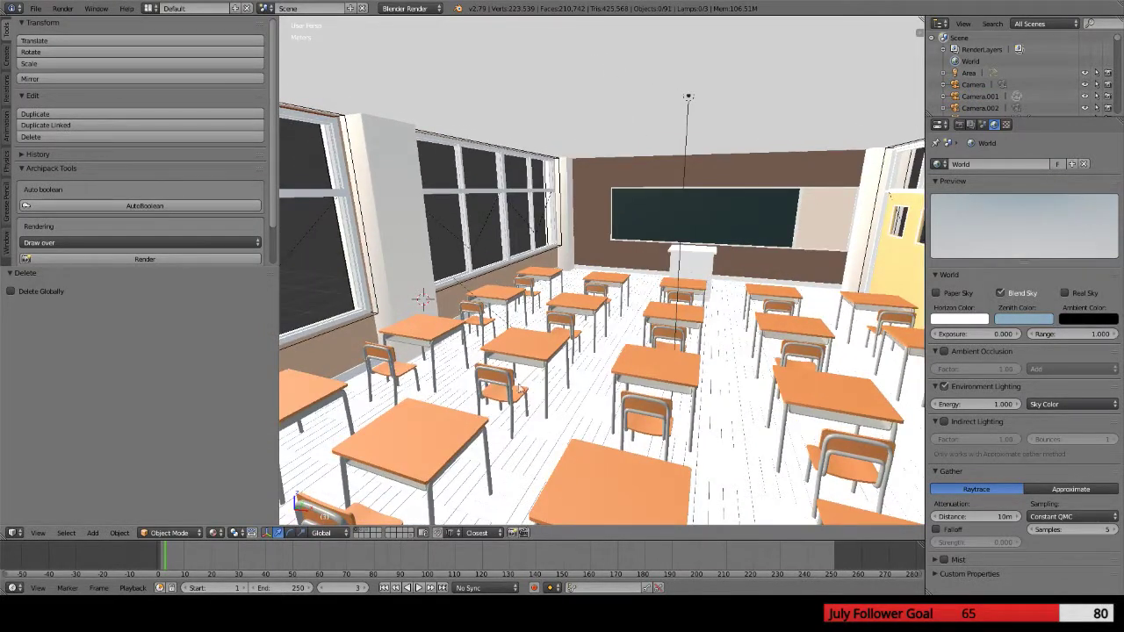
Inspect the materials of Floor.001, two desks and the Room shell in the Wall light group
{"action": "right_click", "coordinate": [591, 426]}
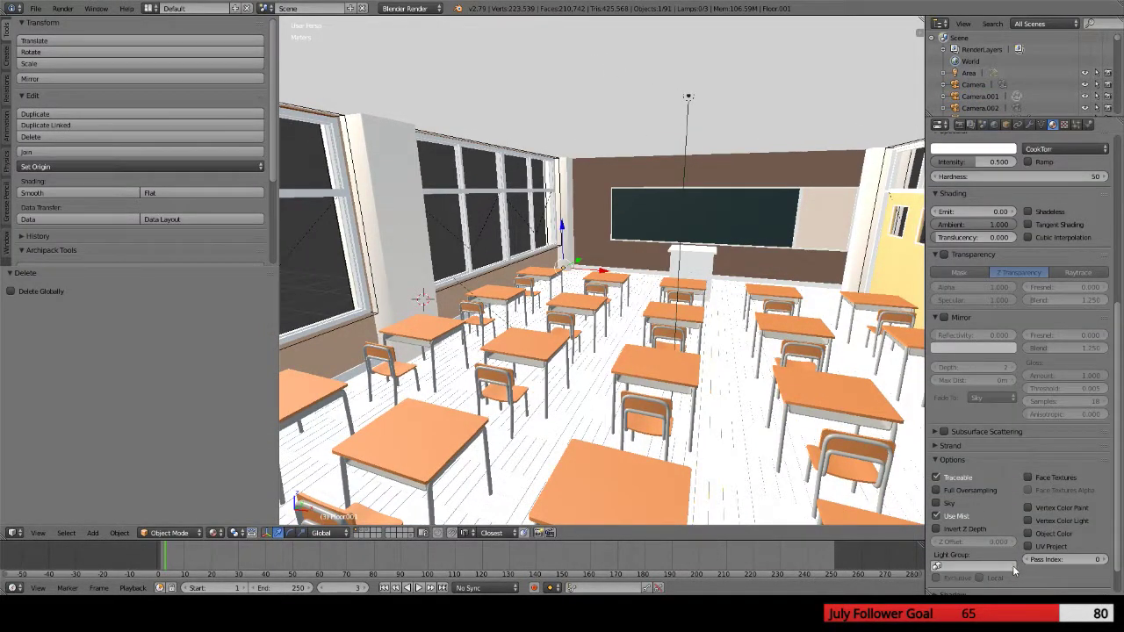
{"action": "right_click", "coordinate": [564, 351]}
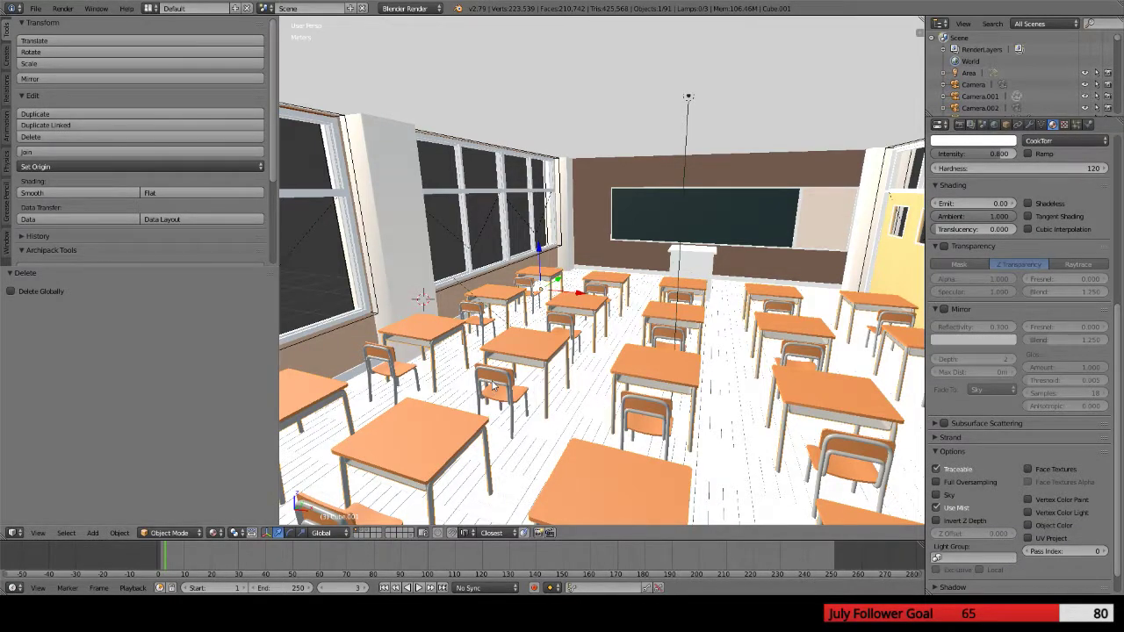
{"action": "right_click", "coordinate": [556, 395]}
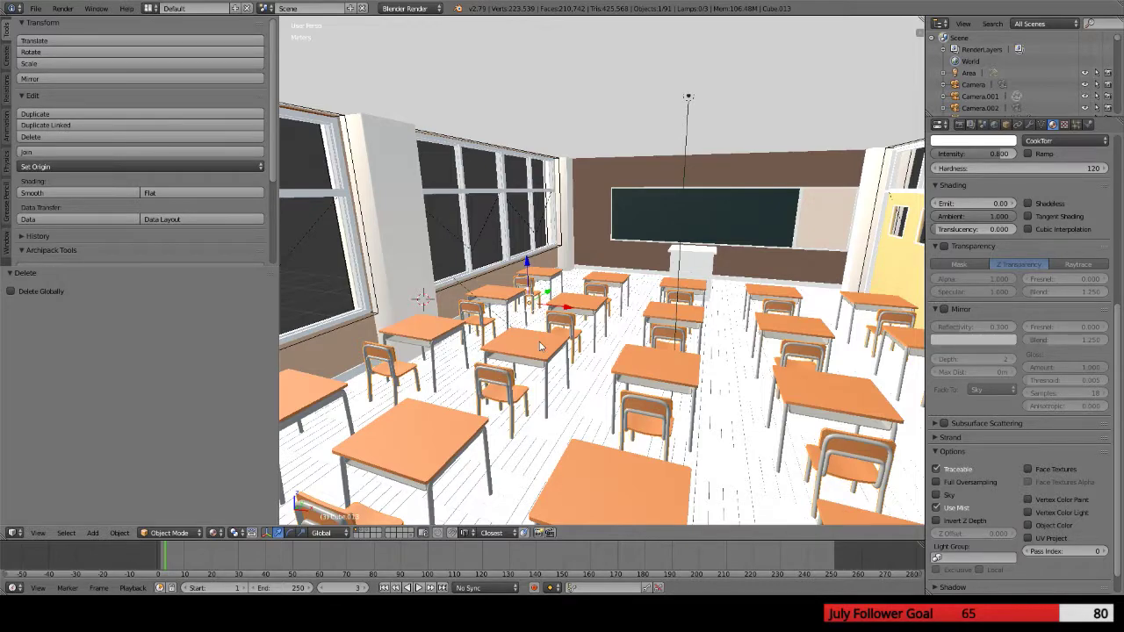
{"action": "key", "text": "ctrl+z"}
{"action": "middle_click_drag", "start_coordinate": [602, 379], "coordinate": [597, 386]}
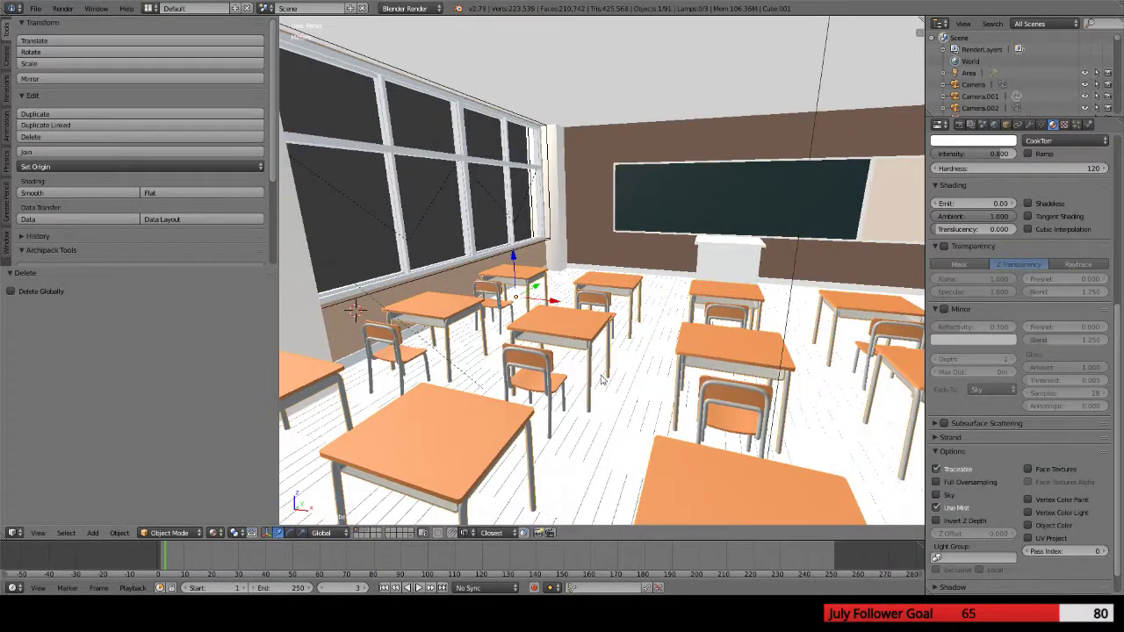
{"action": "right_click", "coordinate": [592, 197]}
{"action": "middle_click_drag", "start_coordinate": [790, 395], "coordinate": [773, 386]}
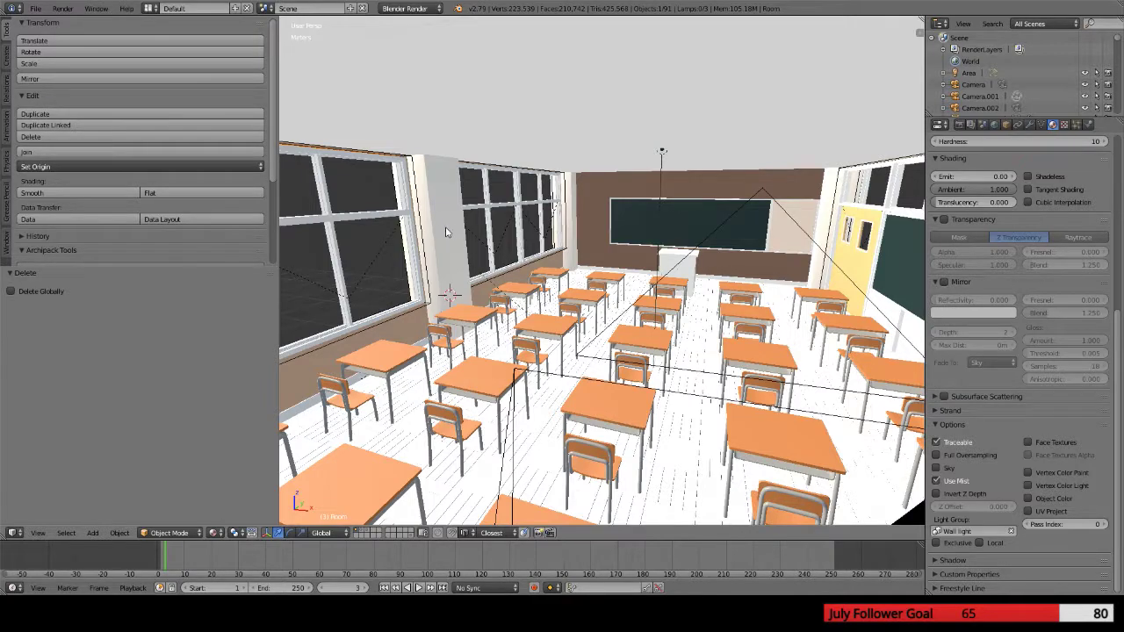
Select the Area lamp and show its object group settings
{"action": "scroll", "coordinate": [570, 232], "scroll_direction": "up", "scroll_amount": 10}
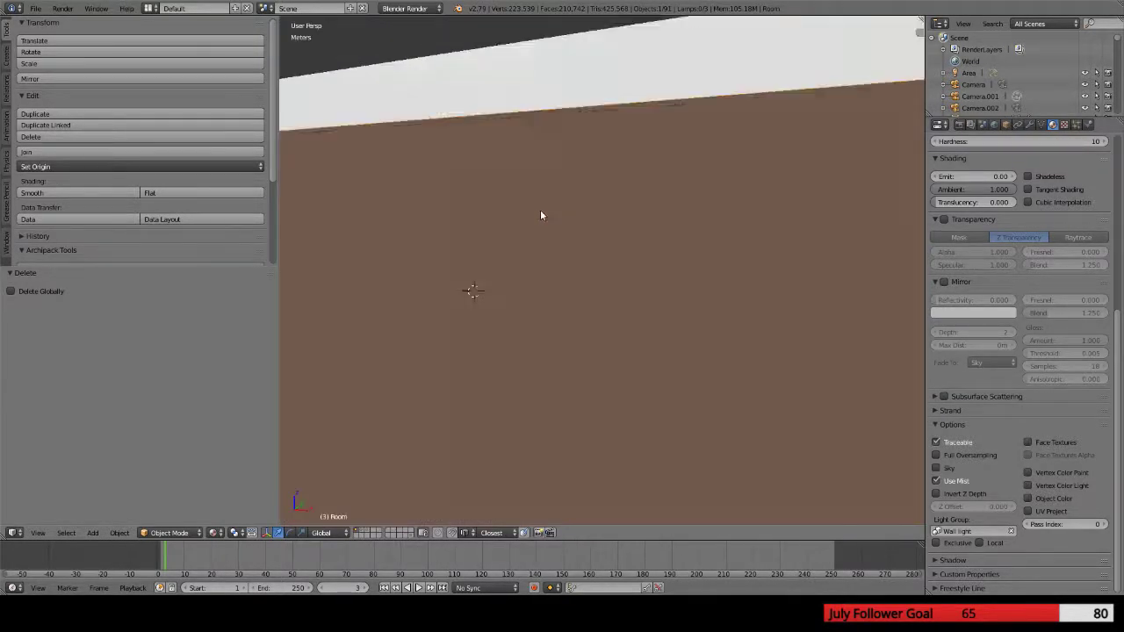
{"action": "scroll", "coordinate": [541, 215], "scroll_direction": "down", "scroll_amount": 8}
{"action": "scroll", "coordinate": [595, 204], "scroll_direction": "up", "scroll_amount": 6}
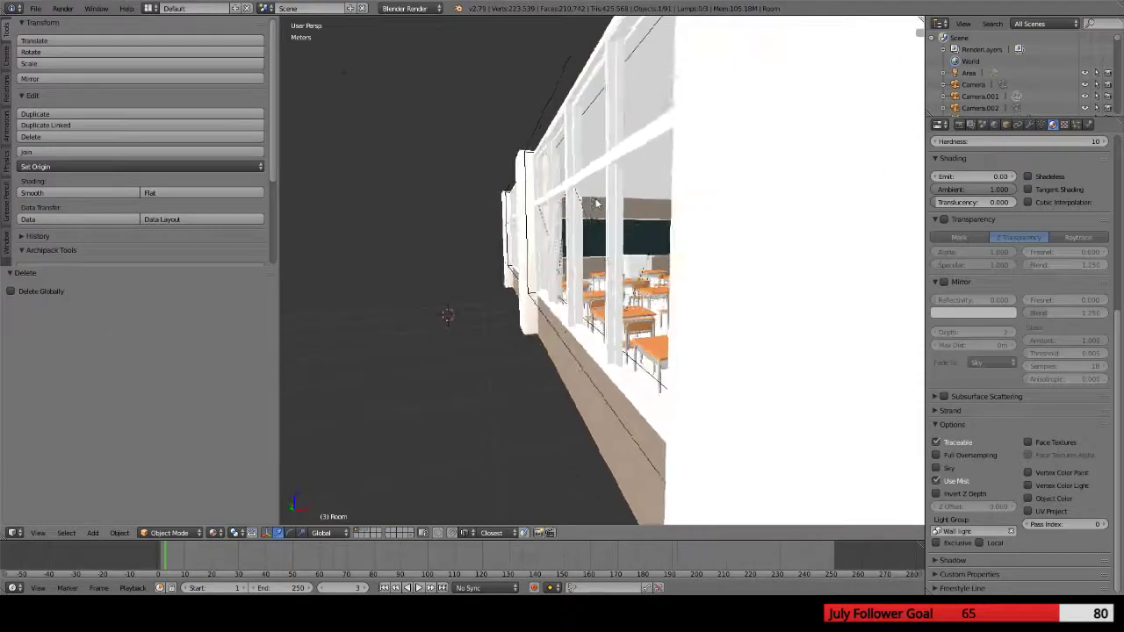
{"action": "scroll", "coordinate": [595, 204], "scroll_direction": "up", "scroll_amount": 4}
{"action": "scroll", "coordinate": [575, 205], "scroll_direction": "down", "scroll_amount": 5}
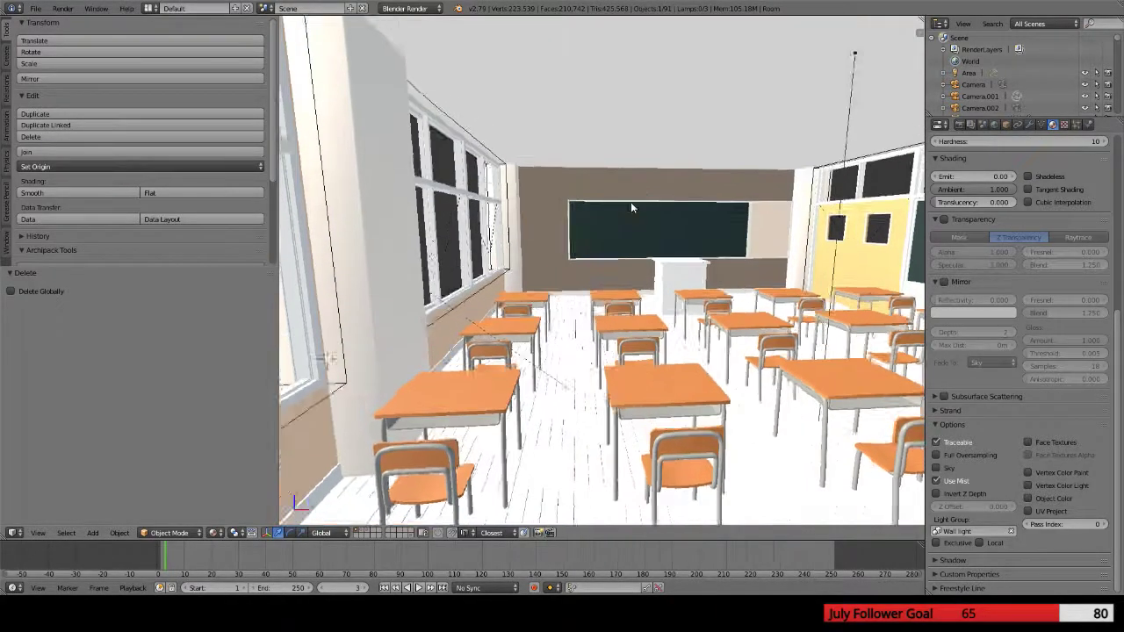
{"action": "scroll", "coordinate": [630, 207], "scroll_direction": "up", "scroll_amount": 2}
{"action": "right_click", "coordinate": [805, 84]}
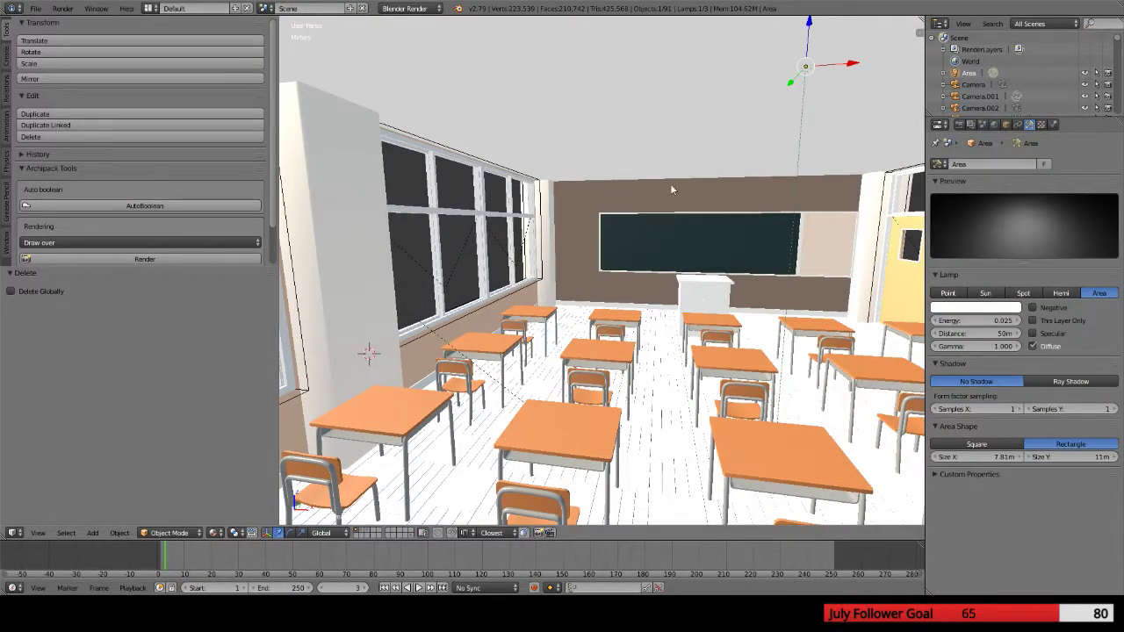
{"action": "middle_click_drag", "start_coordinate": [671, 190], "coordinate": [444, 218]}
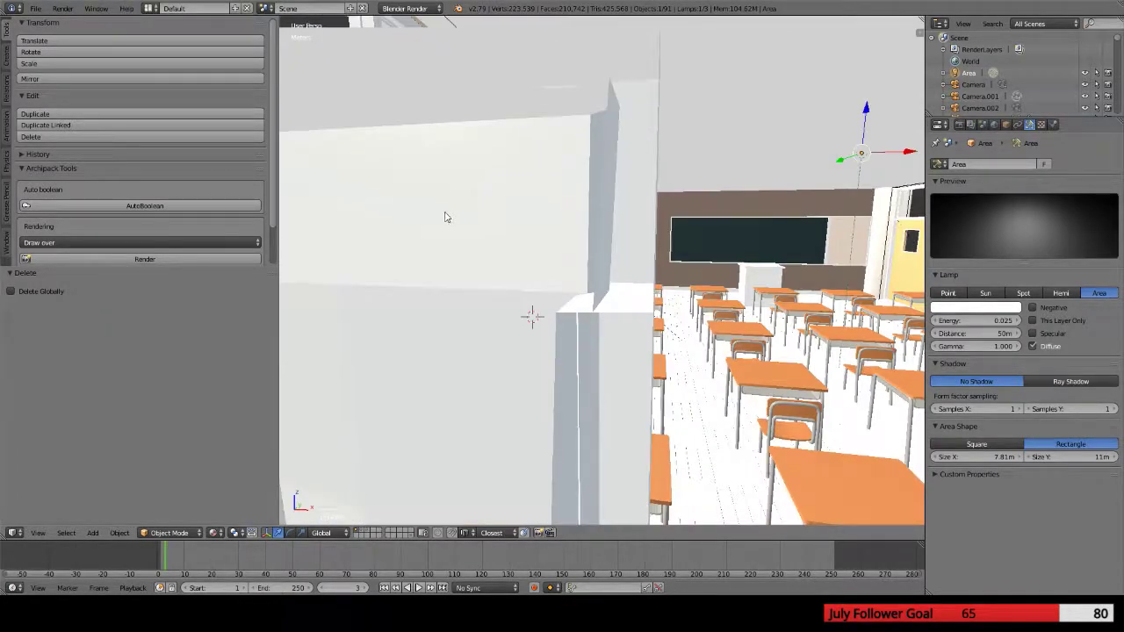
{"action": "scroll", "coordinate": [445, 217], "scroll_direction": "down", "scroll_amount": 5}
{"action": "scroll", "coordinate": [828, 225], "scroll_direction": "up", "scroll_amount": 4}
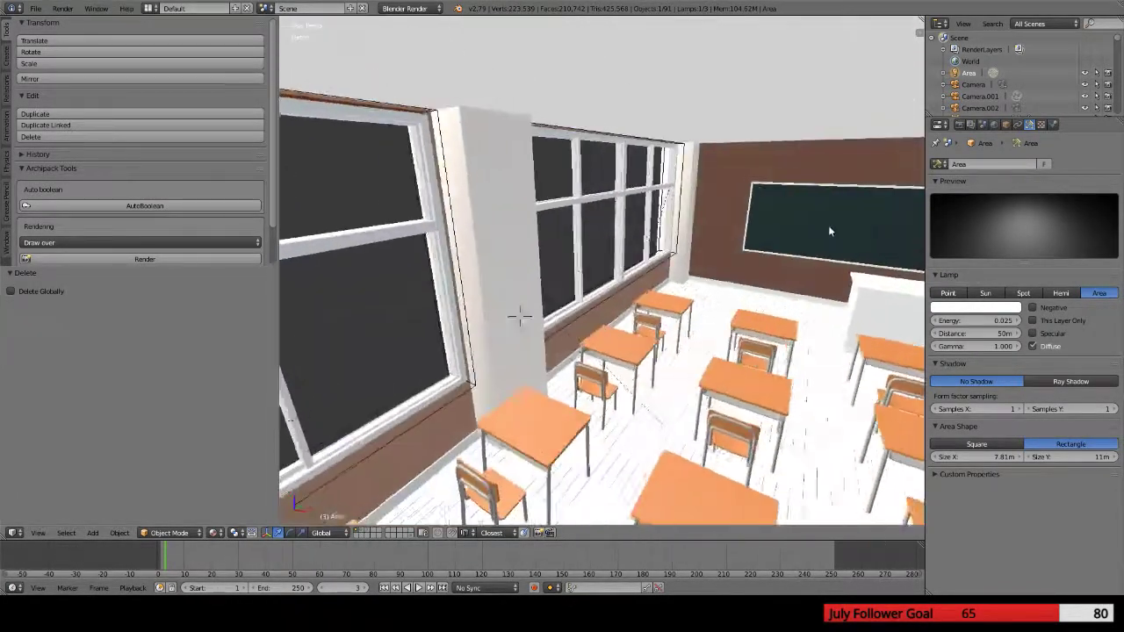
{"action": "left_click", "coordinate": [1005, 124]}
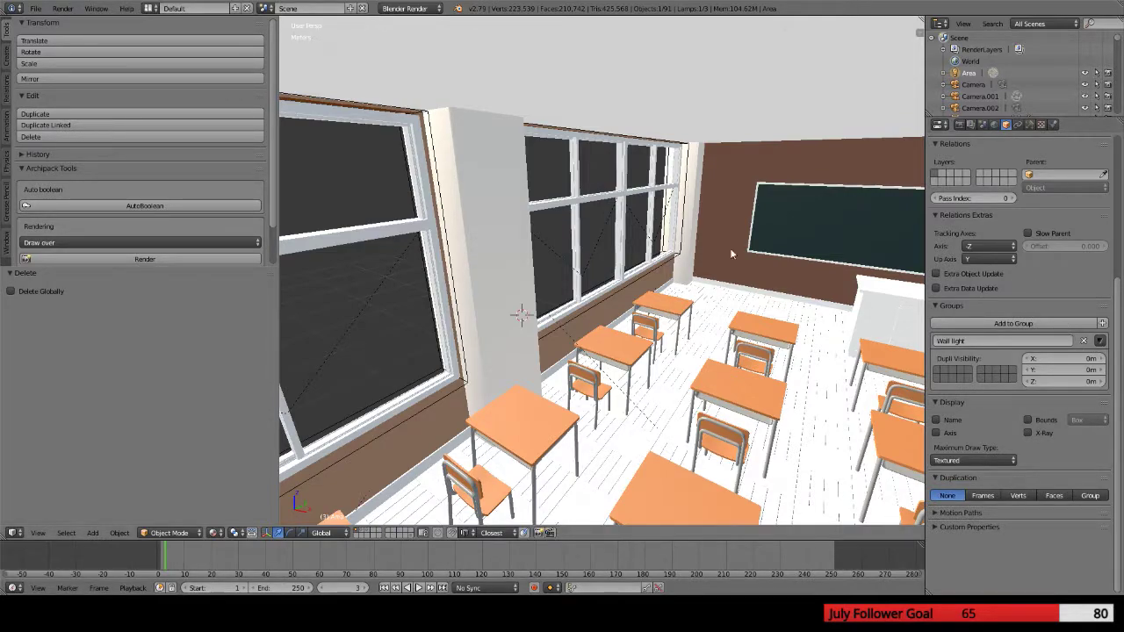
{"action": "scroll", "coordinate": [321, 184], "scroll_direction": "down", "scroll_amount": 8}
Remove the Sun lamp from both the Everything and Wall light groups
{"action": "right_click", "coordinate": [501, 198]}
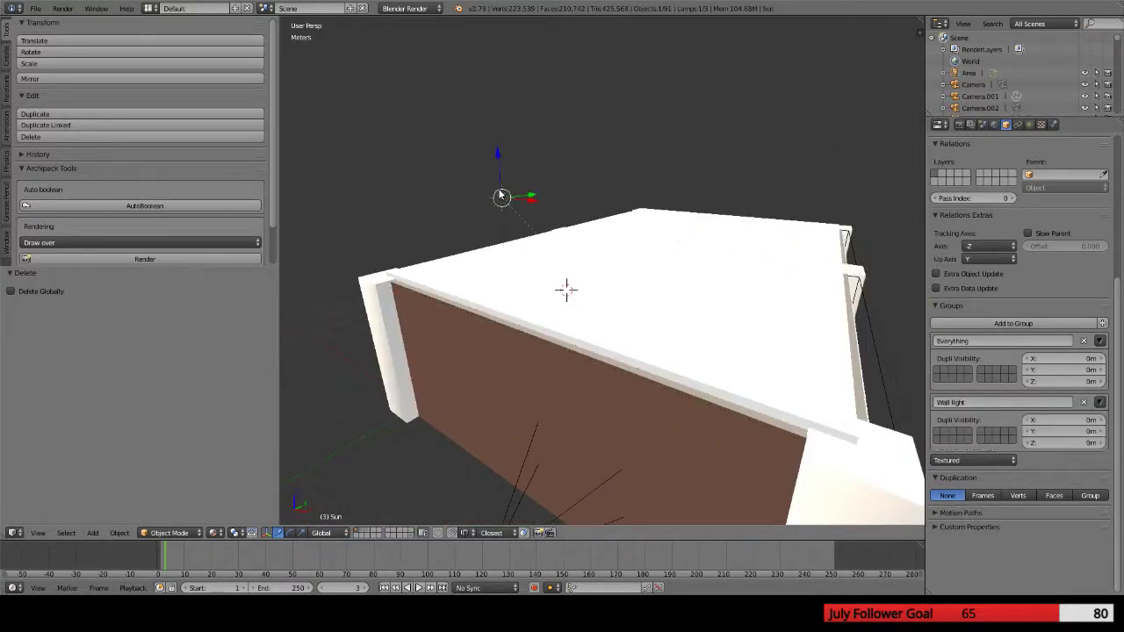
{"action": "left_click", "coordinate": [1084, 340]}
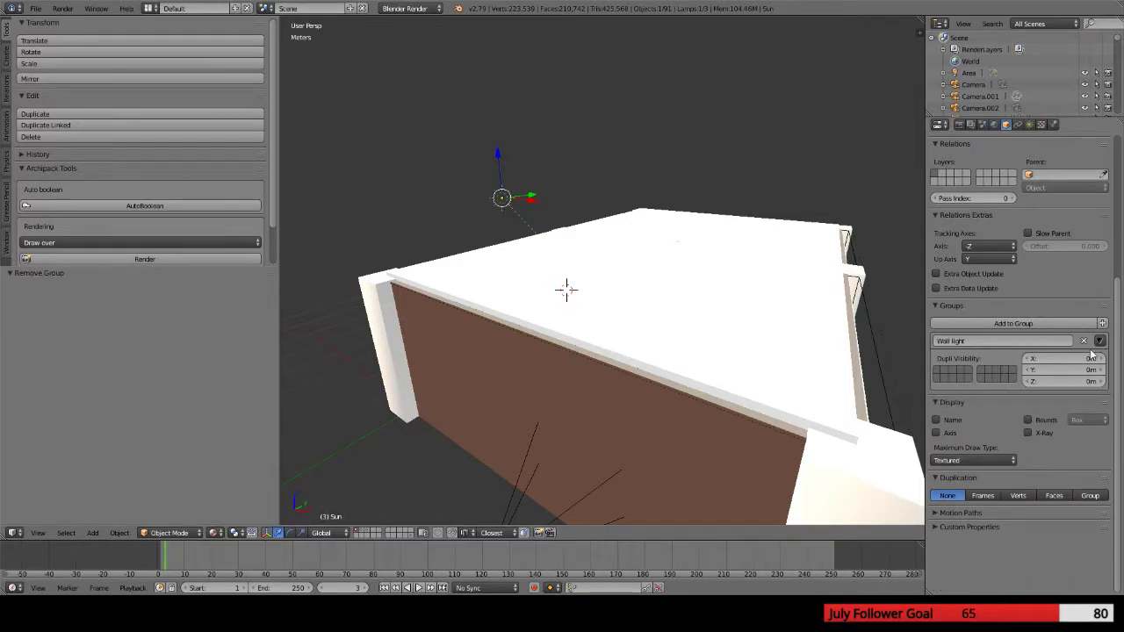
{"action": "left_click", "coordinate": [1083, 341]}
{"action": "scroll", "coordinate": [715, 308], "scroll_direction": "up", "scroll_amount": 2}
{"action": "scroll", "coordinate": [716, 308], "scroll_direction": "down", "scroll_amount": 5}
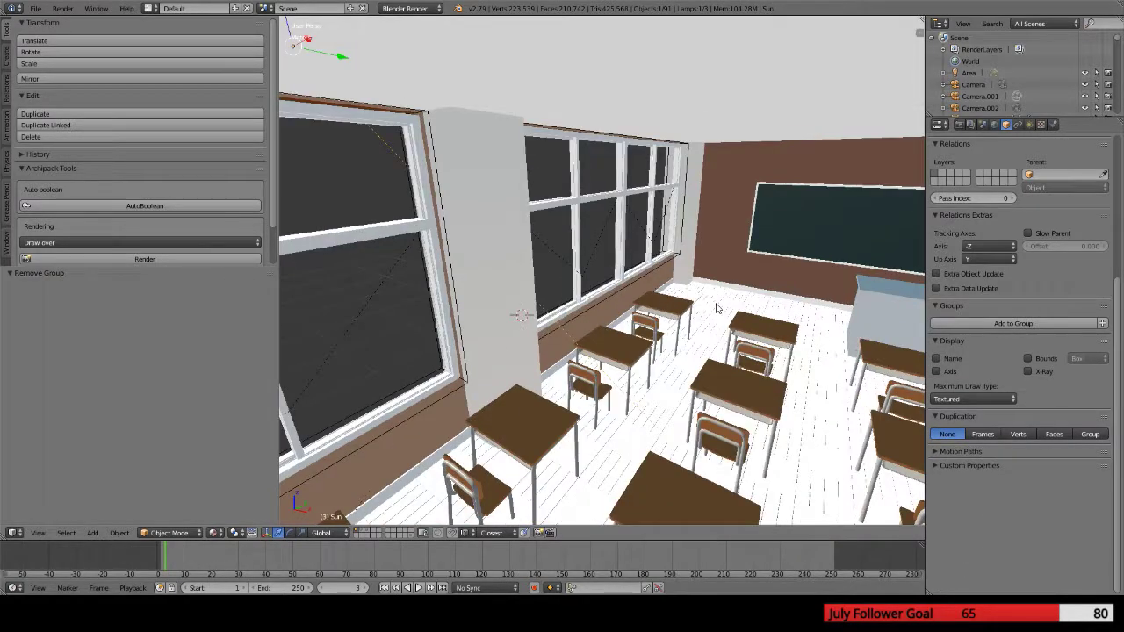
{"action": "scroll", "coordinate": [615, 281], "scroll_direction": "down", "scroll_amount": 2}
{"action": "scroll", "coordinate": [578, 253], "scroll_direction": "up", "scroll_amount": 6}
{"action": "scroll", "coordinate": [579, 237], "scroll_direction": "down", "scroll_amount": 5}
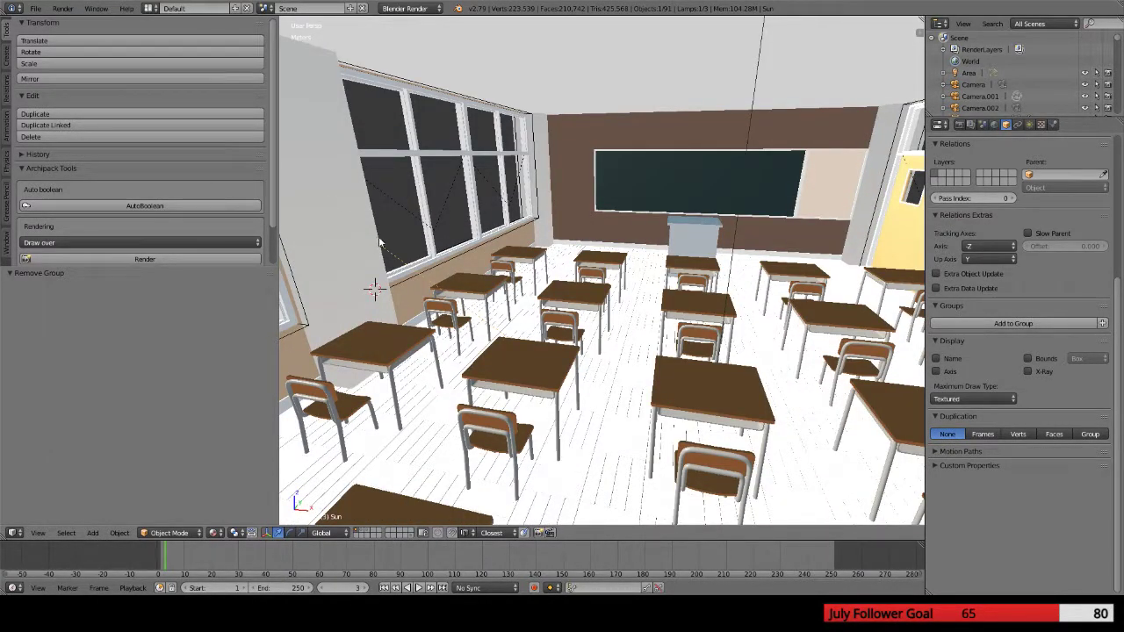
{"action": "right_click", "coordinate": [749, 111]}
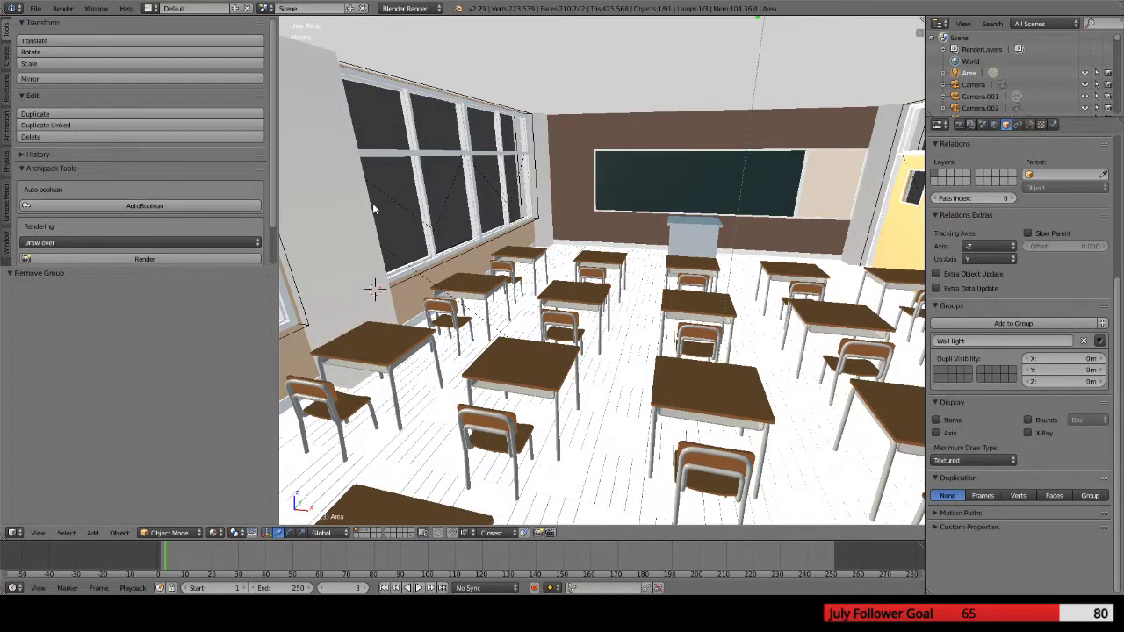
{"action": "right_click", "coordinate": [355, 361]}
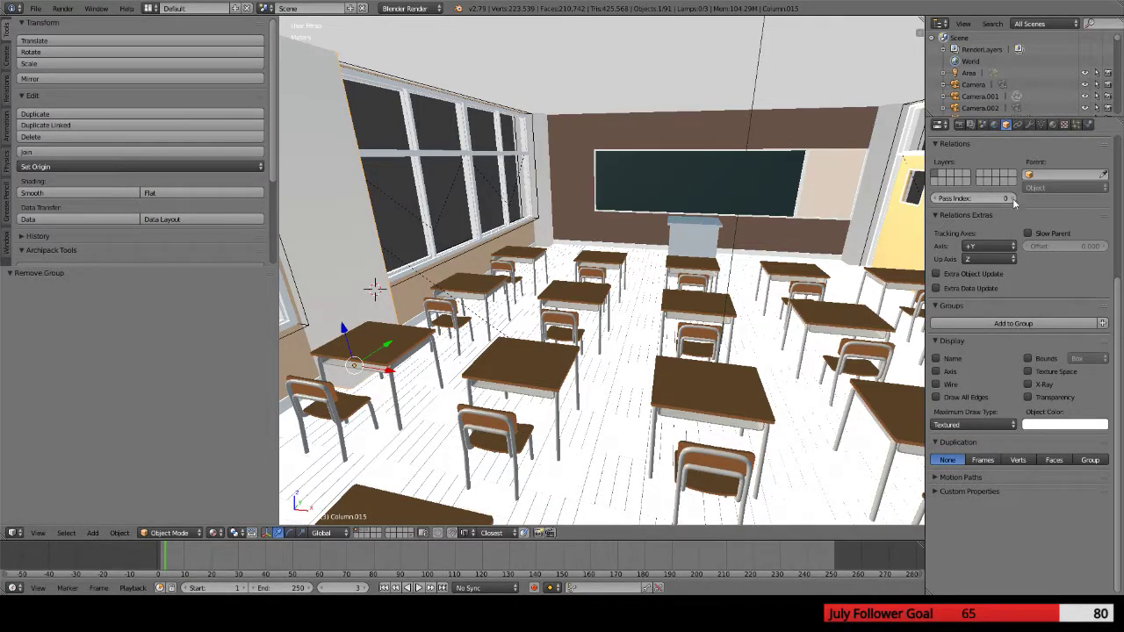
Tick Exclusive for Column.015 material's Wall light light group
{"action": "left_click", "coordinate": [995, 125]}
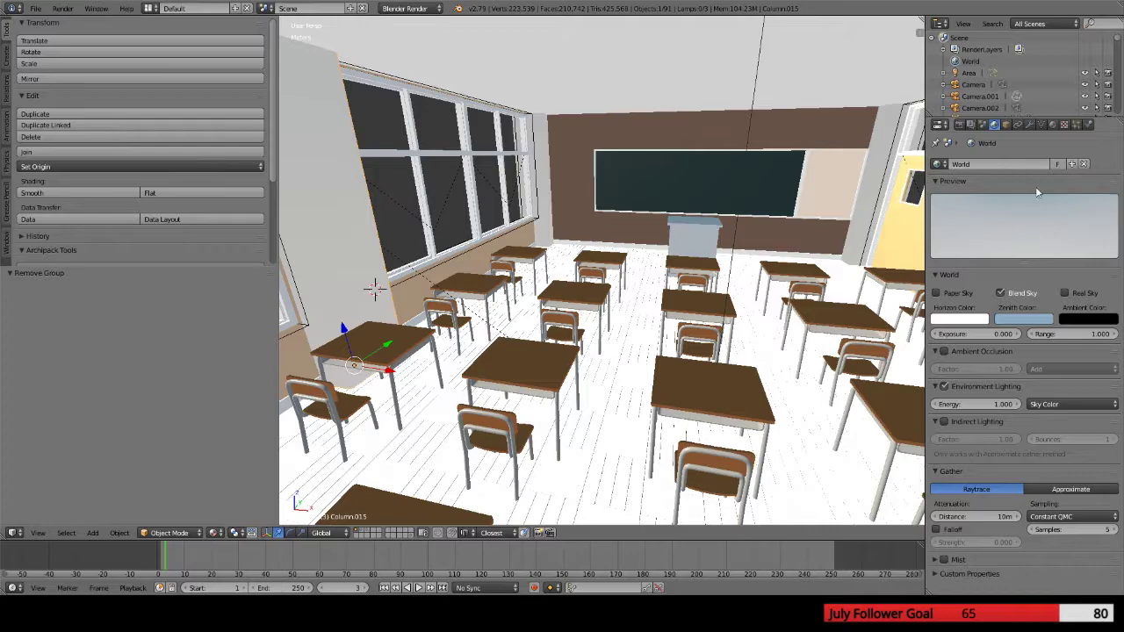
{"action": "left_click", "coordinate": [1017, 124]}
{"action": "left_click", "coordinate": [1029, 125]}
{"action": "left_click", "coordinate": [1039, 125]}
{"action": "left_click", "coordinate": [983, 125]}
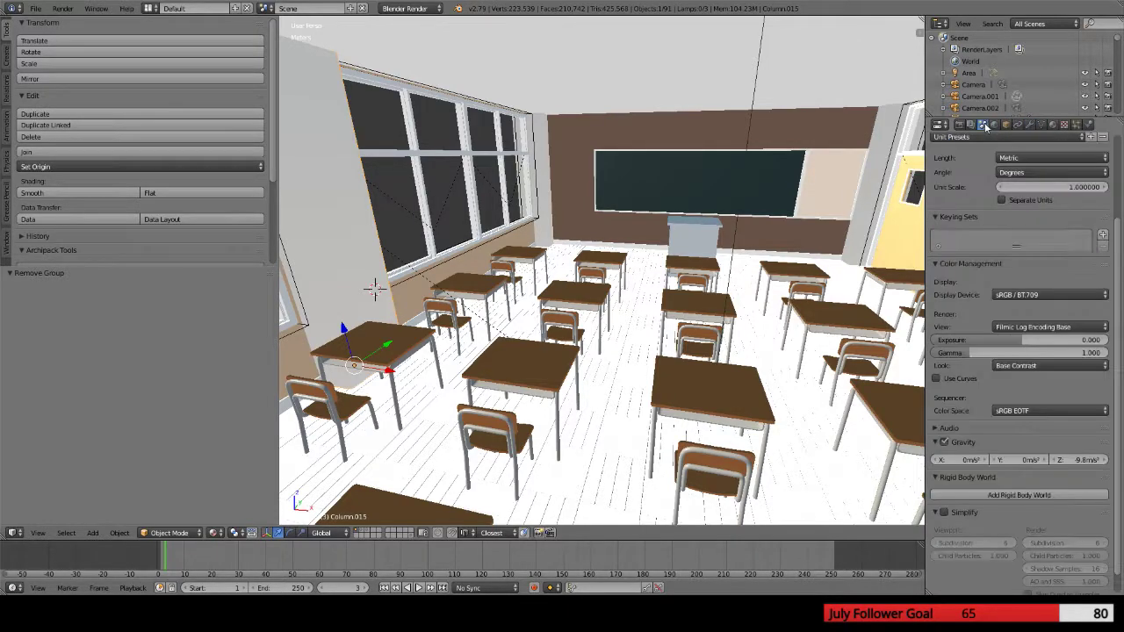
{"action": "scroll", "coordinate": [1052, 141], "scroll_direction": "down", "scroll_amount": 2}
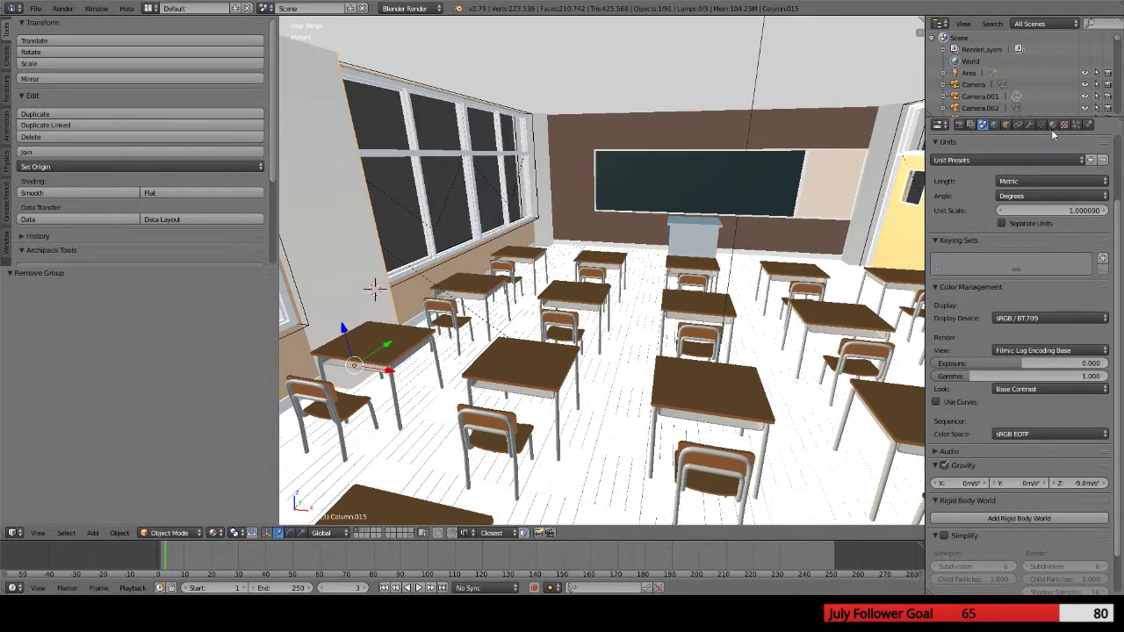
{"action": "left_click", "coordinate": [1052, 125]}
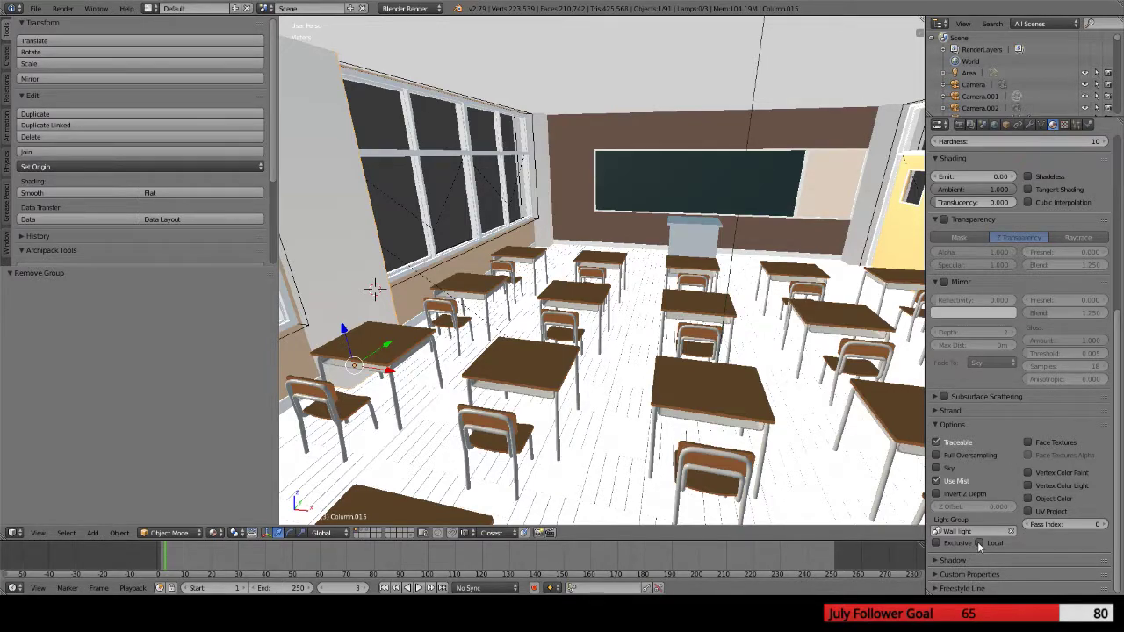
{"action": "left_click", "coordinate": [935, 543]}
Orbit in close and frame the white column Column.015
{"action": "mouse_move", "coordinate": [527, 264]}
{"action": "middle_mouse_down"}
{"action": "mouse_move", "coordinate": [354, 150]}
{"action": "mouse_move", "coordinate": [359, 195]}
{"action": "mouse_move", "coordinate": [459, 210]}
{"action": "mouse_move", "coordinate": [527, 241]}
{"action": "middle_mouse_up"}
{"action": "scroll", "coordinate": [353, 149], "scroll_direction": "up", "scroll_amount": 10}
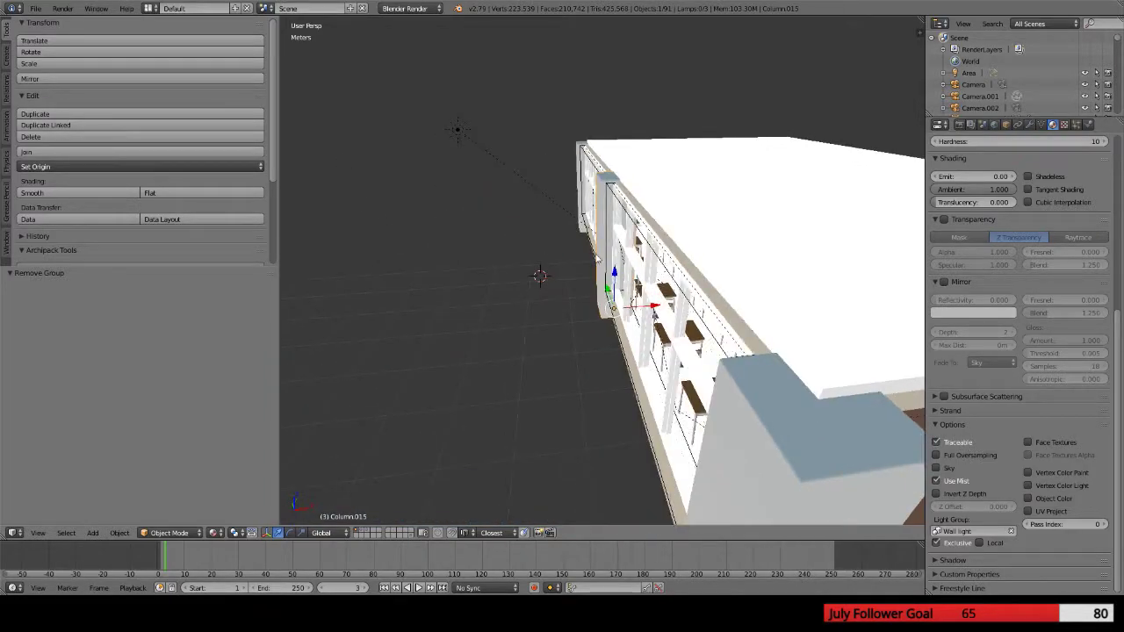
{"action": "scroll", "coordinate": [595, 254], "scroll_direction": "up", "scroll_amount": 5}
{"action": "middle_click_drag", "start_coordinate": [595, 254], "coordinate": [636, 274]}
{"action": "scroll", "coordinate": [635, 274], "scroll_direction": "down", "scroll_amount": 6}
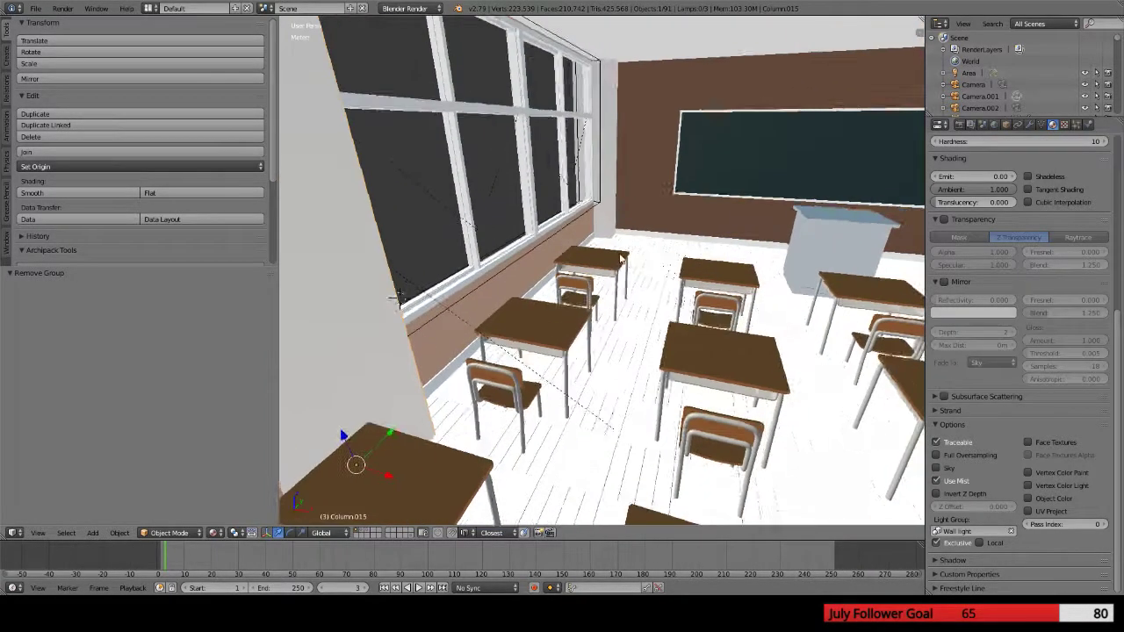
{"action": "key", "text": "KP_Decimal"}
{"action": "scroll", "coordinate": [597, 278], "scroll_direction": "down", "scroll_amount": 5}
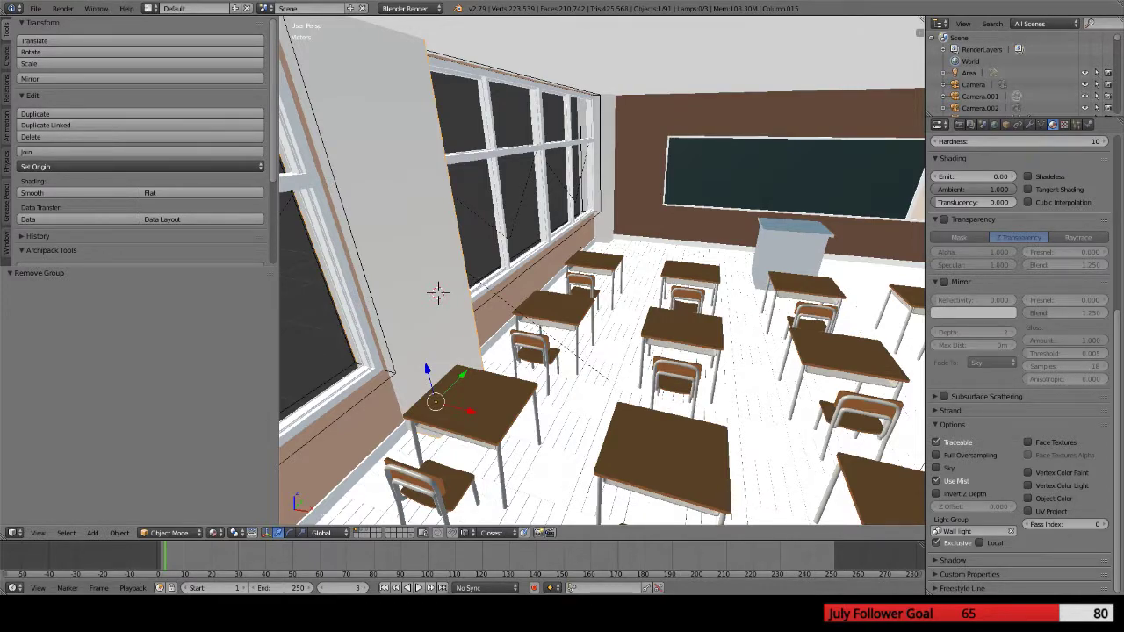
Duplicate the sun lamp, leaving the copy in place
{"action": "middle_click_drag", "start_coordinate": [437, 292], "coordinate": [445, 197]}
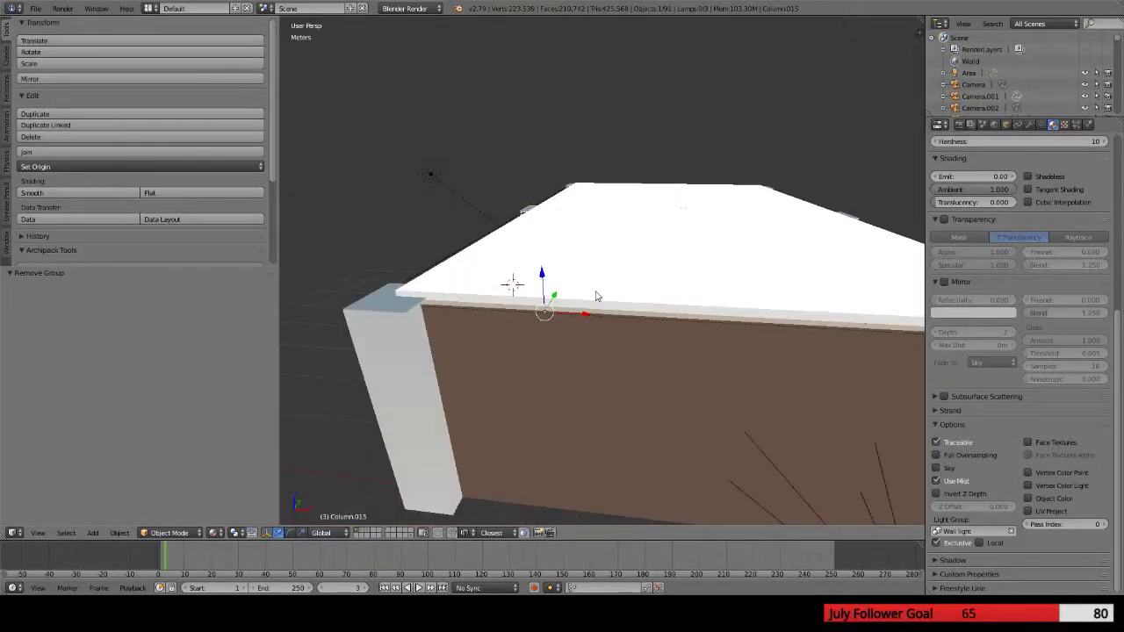
{"action": "right_click", "coordinate": [429, 171]}
{"action": "scroll", "coordinate": [465, 198], "scroll_direction": "down", "scroll_amount": 2}
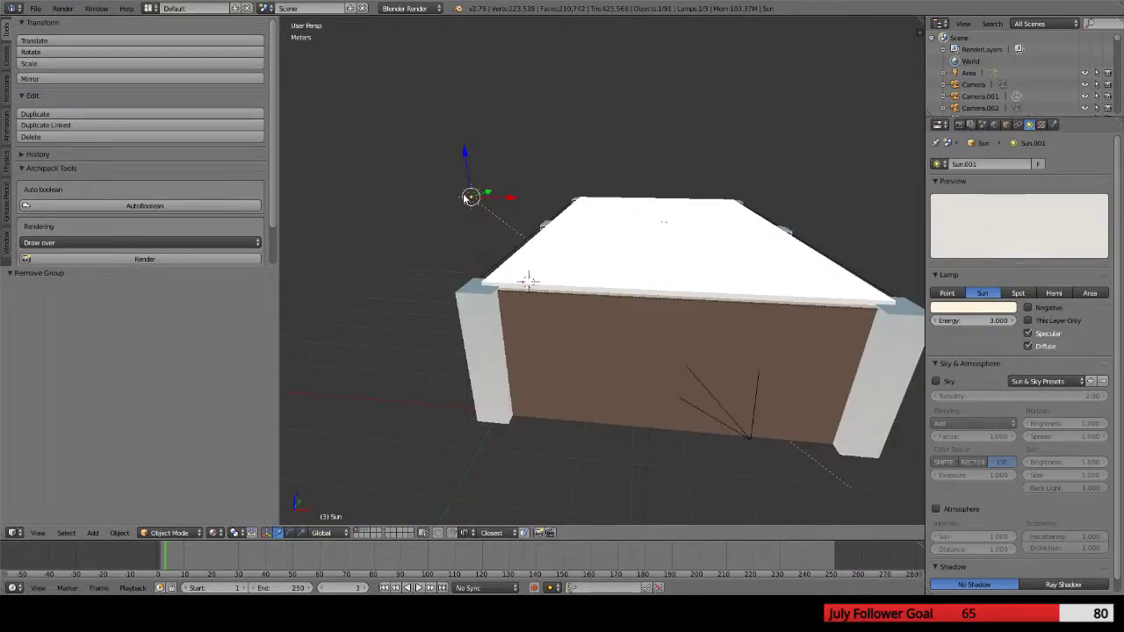
{"action": "key", "text": "shift+d"}
{"action": "key", "text": "Escape"}
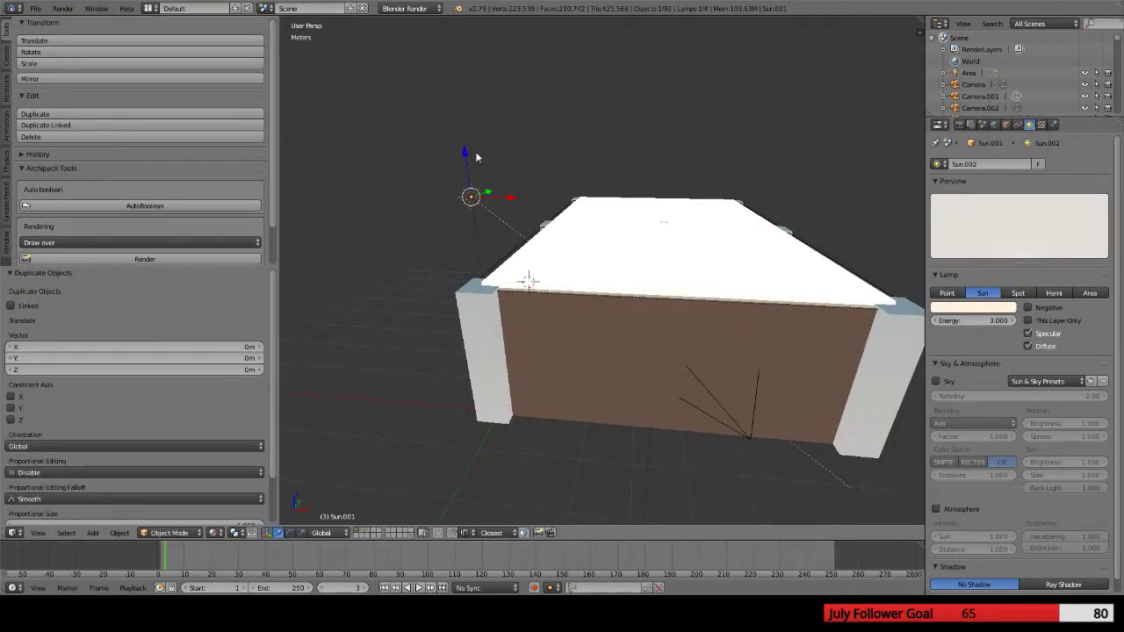
Add the copied lamp Sun.001 to the Wall light group
{"action": "scroll", "coordinate": [608, 252], "scroll_direction": "up", "scroll_amount": 6}
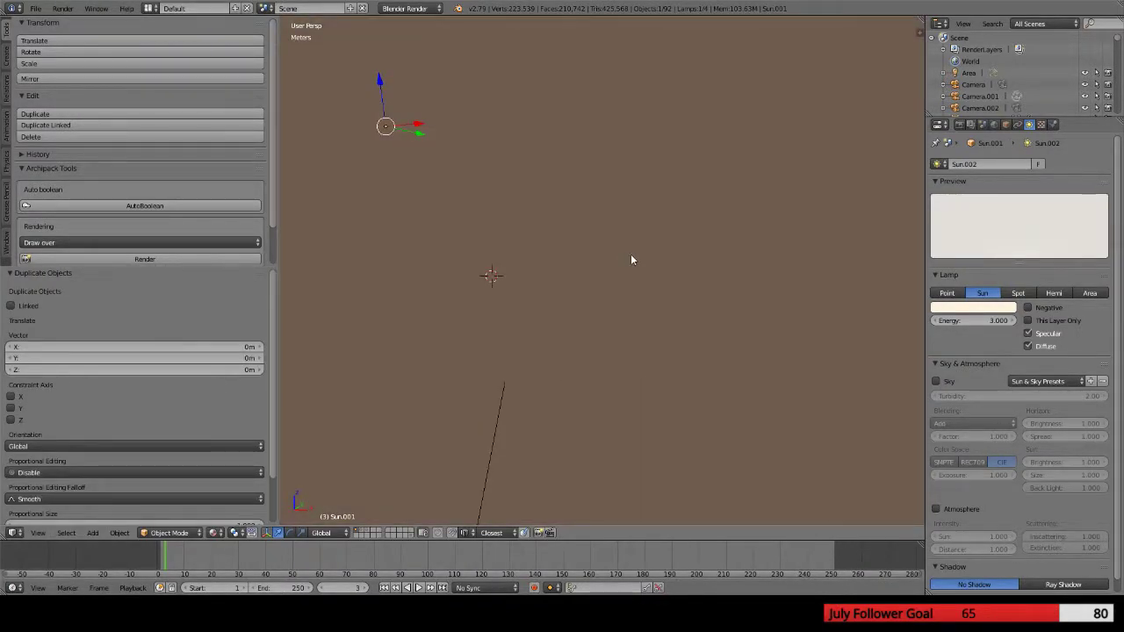
{"action": "scroll", "coordinate": [630, 259], "scroll_direction": "up", "scroll_amount": 3}
{"action": "right_click", "coordinate": [604, 140], "text": "shift"}
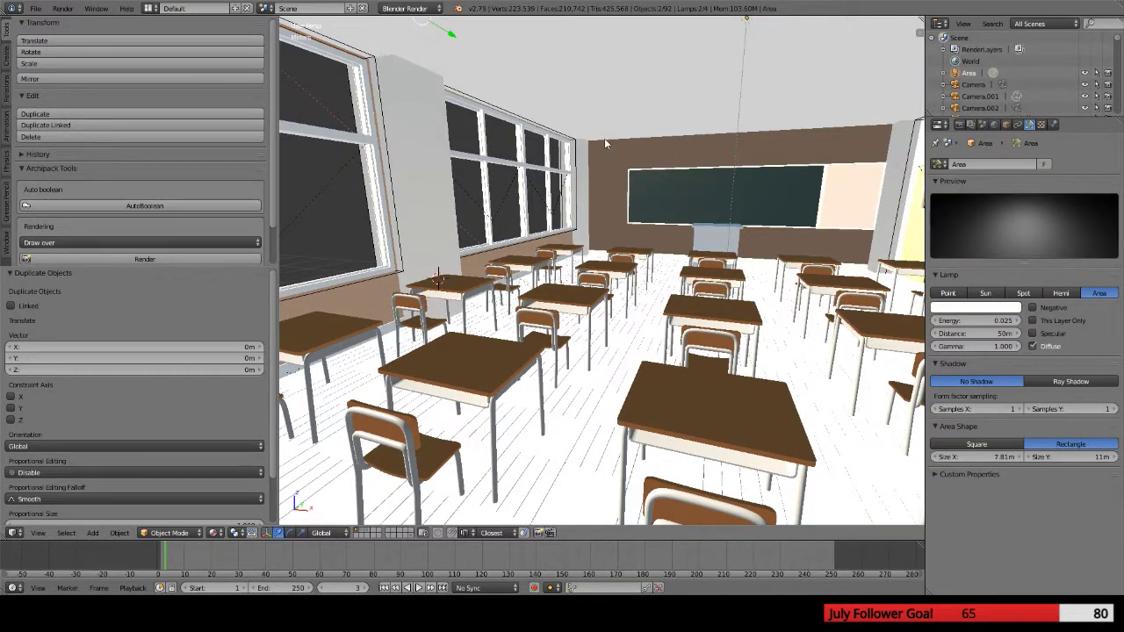
{"action": "key", "text": "KP_Decimal"}
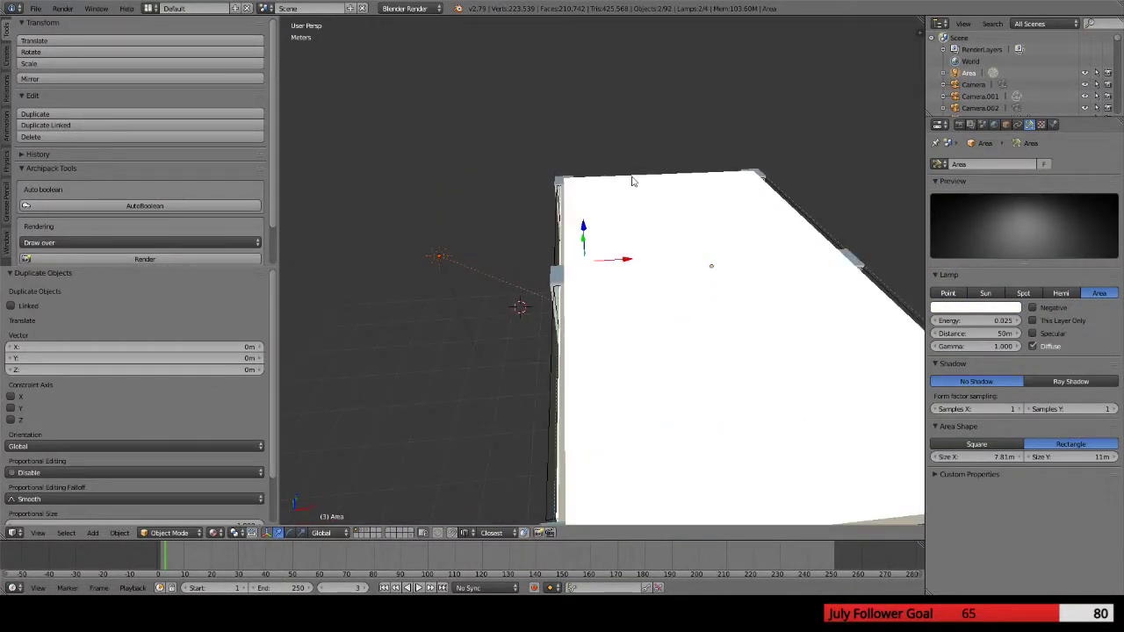
{"action": "right_click", "coordinate": [436, 257]}
{"action": "left_click", "coordinate": [1006, 124]}
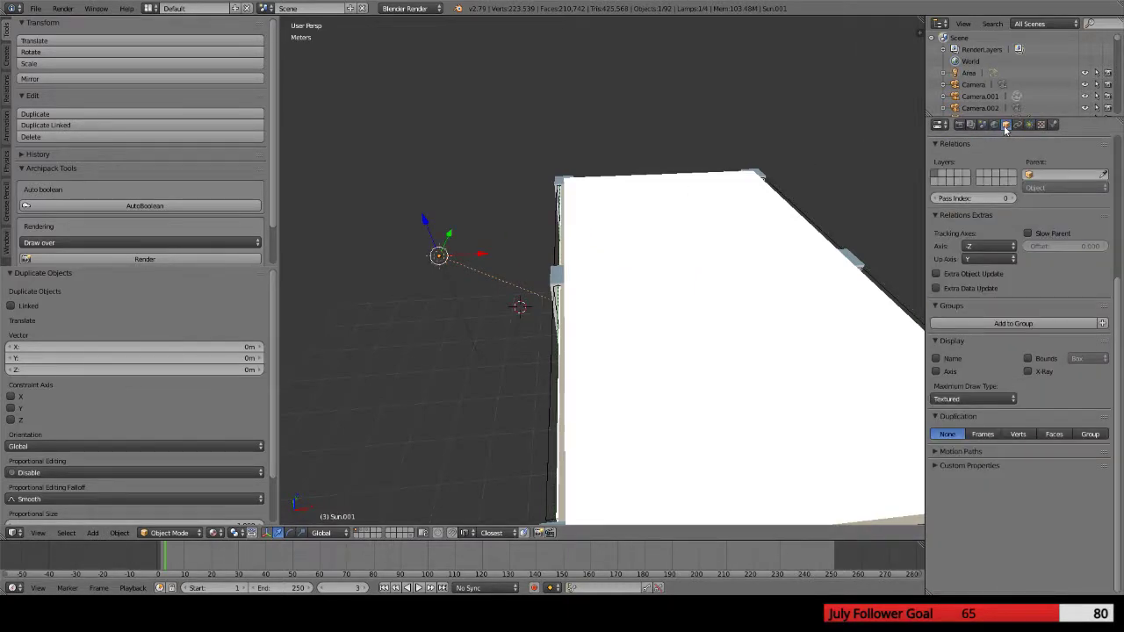
{"action": "left_click", "coordinate": [1013, 323]}
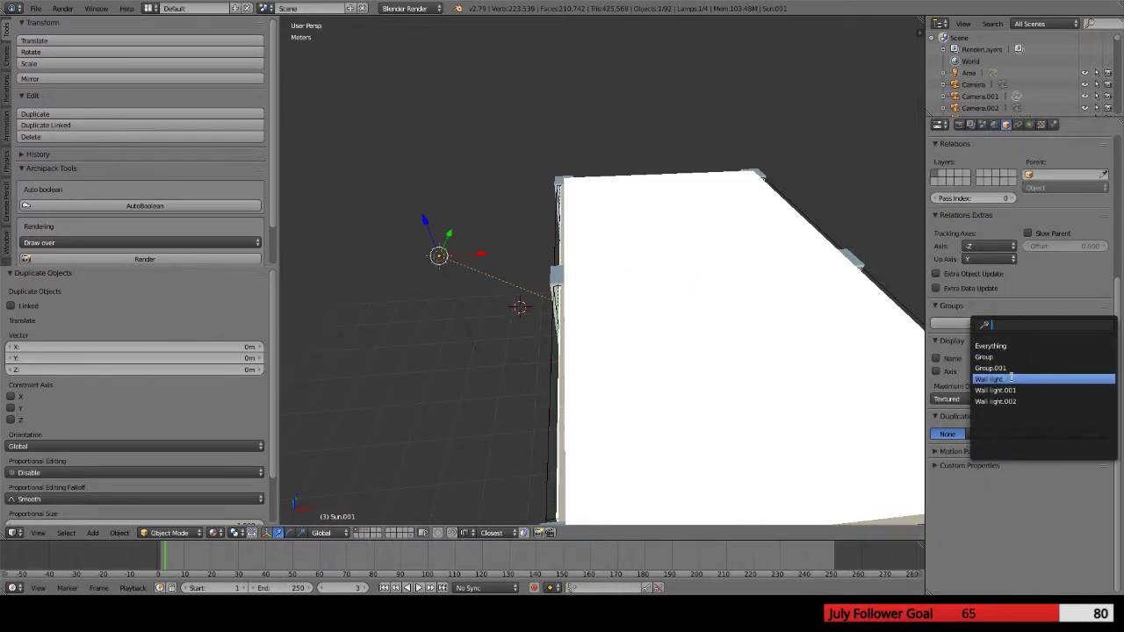
{"action": "left_click", "coordinate": [1012, 380]}
Select the column beside the left desk and show its material settings
{"action": "middle_click_drag", "start_coordinate": [869, 412], "coordinate": [725, 232]}
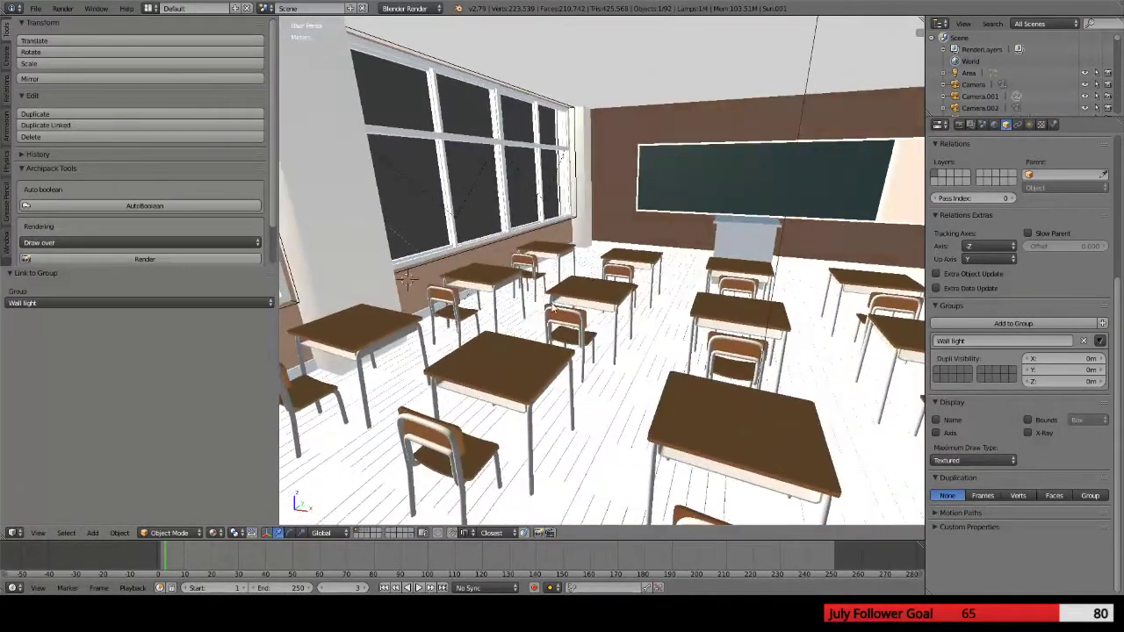
{"action": "right_click", "coordinate": [370, 240]}
{"action": "left_click", "coordinate": [1052, 126]}
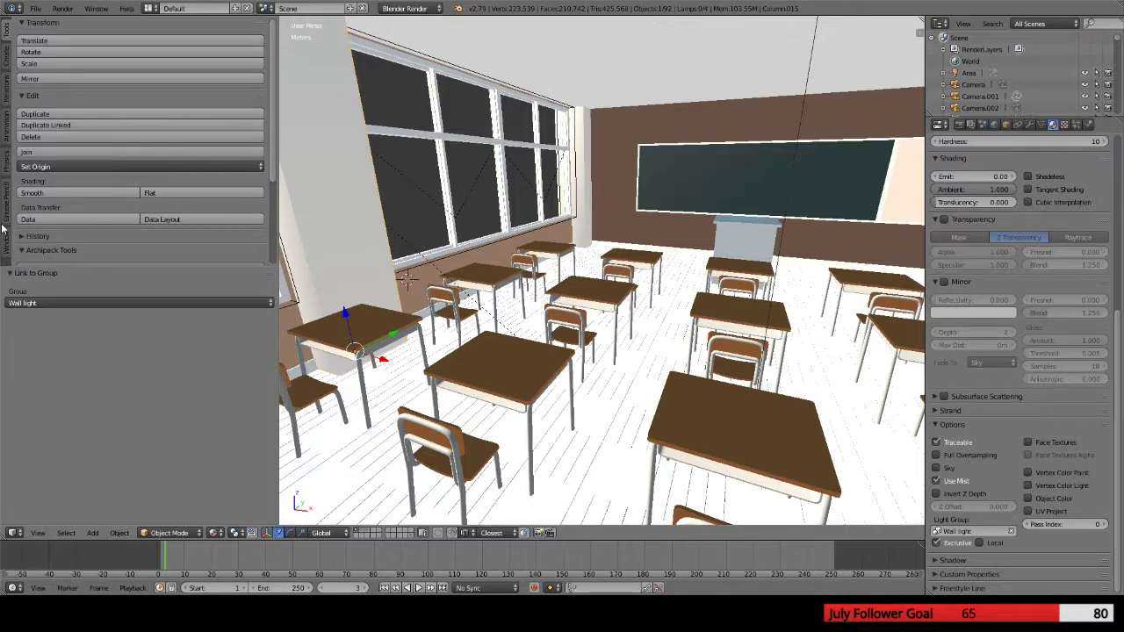
Select the sun lamp above the room, cancelling a started move
{"action": "key", "text": "KP_Decimal"}
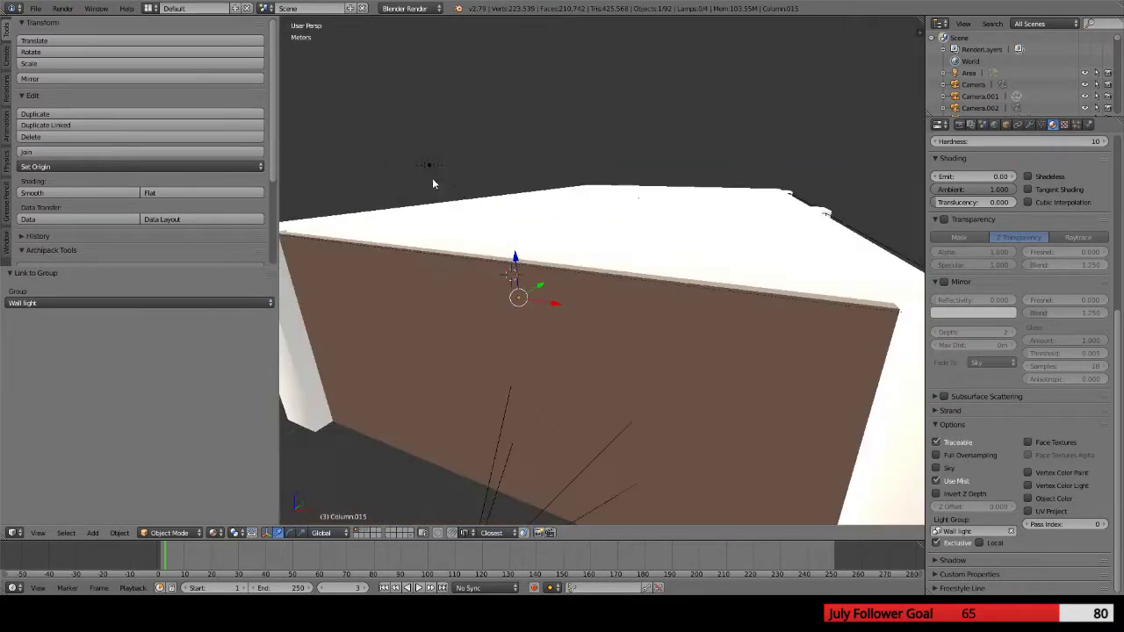
{"action": "scroll", "coordinate": [452, 209], "scroll_direction": "down", "scroll_amount": 5}
{"action": "scroll", "coordinate": [458, 220], "scroll_direction": "up", "scroll_amount": 5}
{"action": "right_click", "coordinate": [434, 164]}
{"action": "key", "text": "shift+d"}
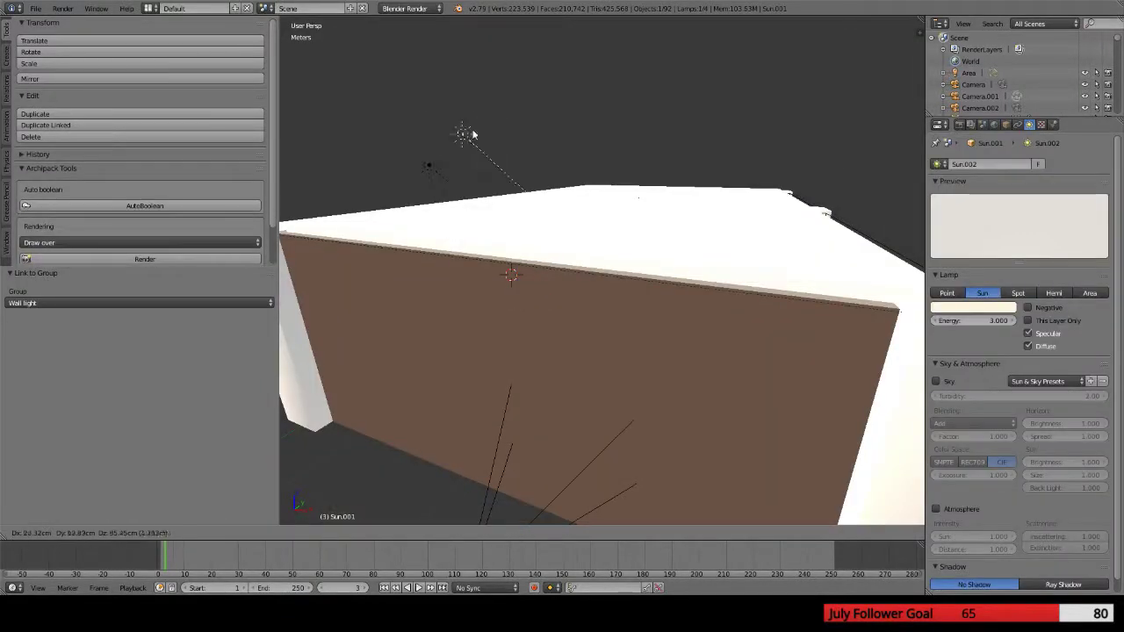
{"action": "right_click", "coordinate": [486, 121]}
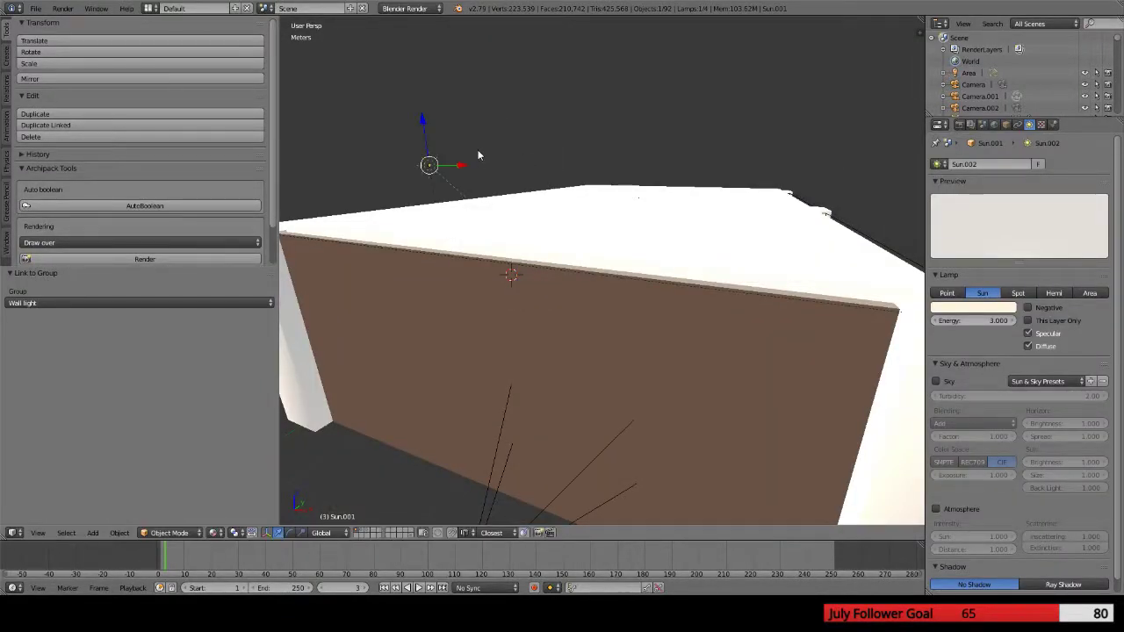
{"action": "middle_click_drag", "start_coordinate": [477, 155], "coordinate": [755, 110]}
{"action": "scroll", "coordinate": [998, 68], "scroll_direction": "down", "scroll_amount": 3}
{"action": "scroll", "coordinate": [996, 75], "scroll_direction": "down", "scroll_amount": 8}
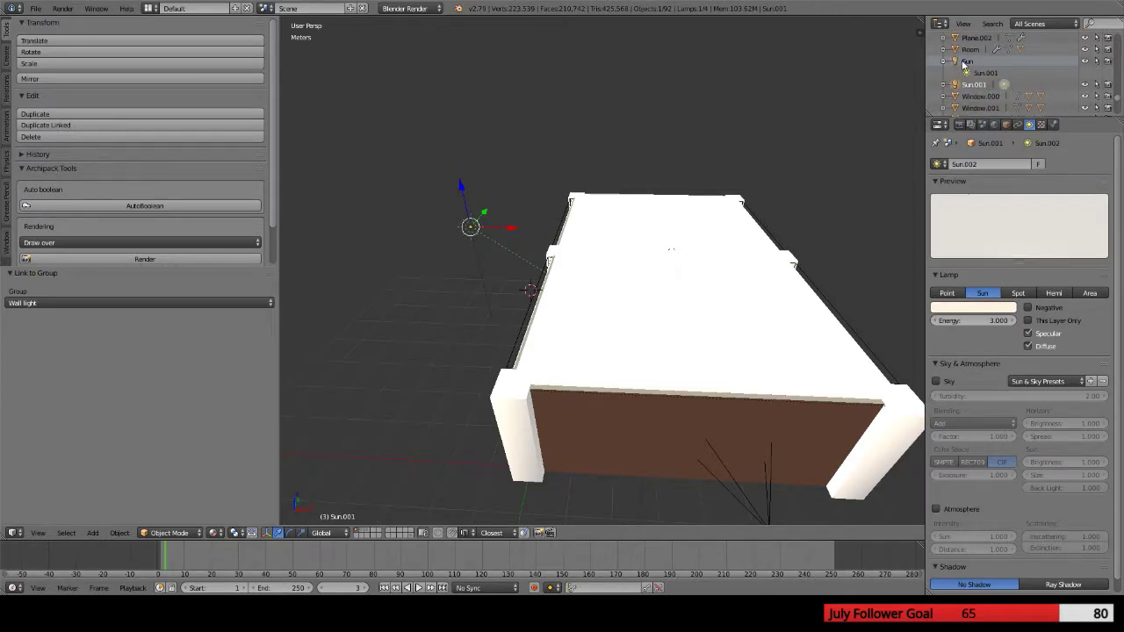
Check via the Outliner and Object settings that Sun.001 is in the Wall light group
{"action": "left_click", "coordinate": [967, 61]}
{"action": "left_click", "coordinate": [1018, 124]}
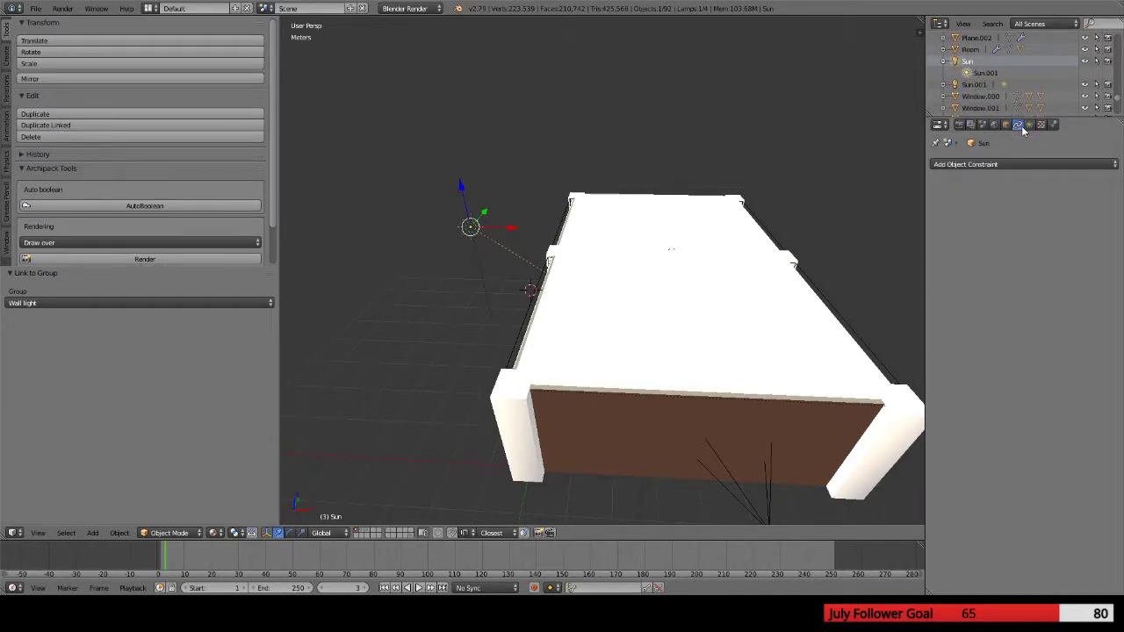
{"action": "left_click", "coordinate": [1006, 125]}
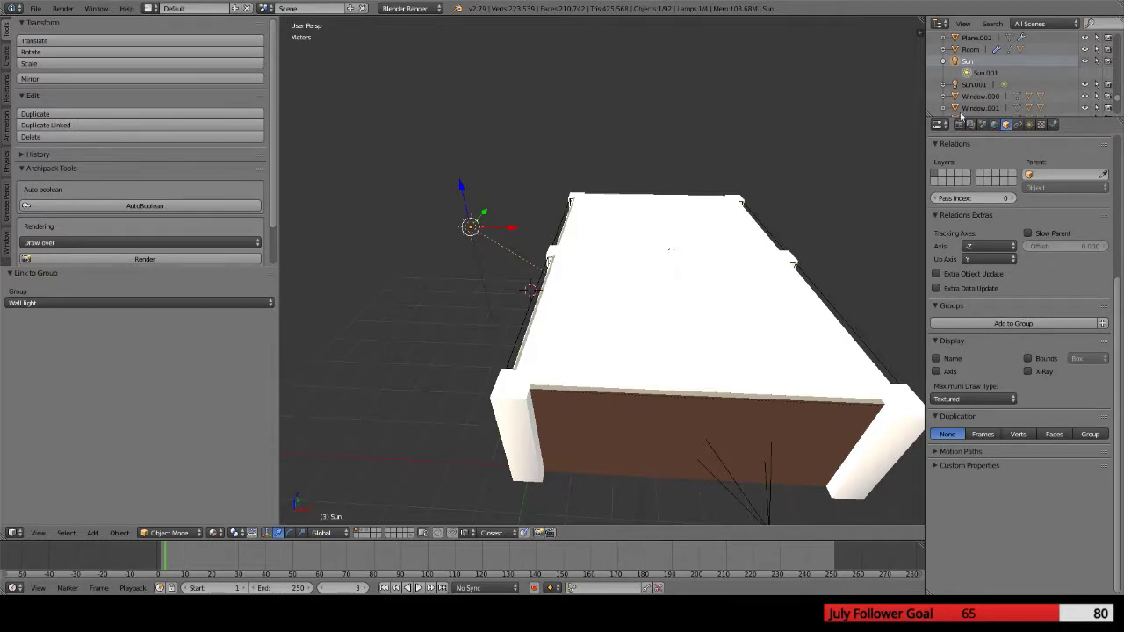
{"action": "left_click", "coordinate": [981, 85]}
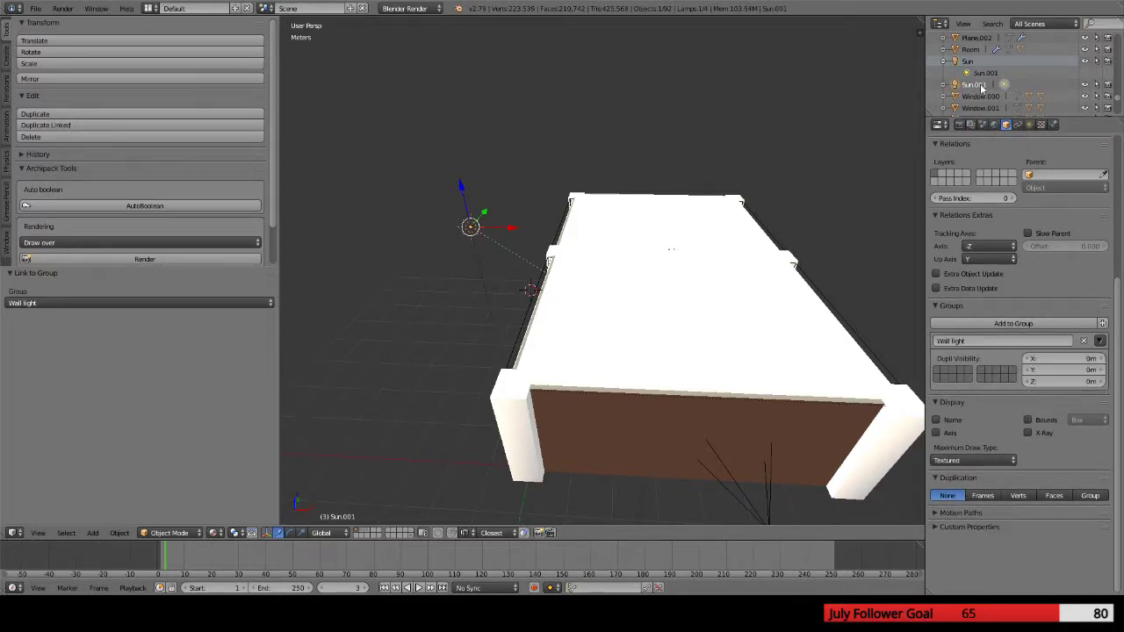
{"action": "key", "text": "KP_Decimal"}
{"action": "middle_click_drag", "start_coordinate": [740, 355], "coordinate": [714, 359]}
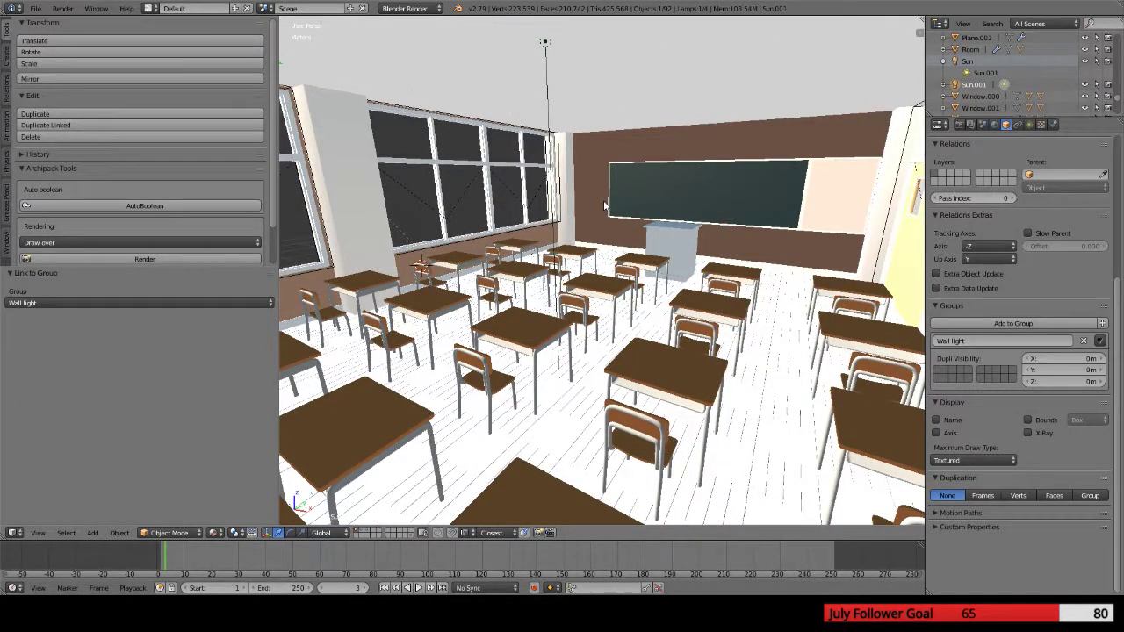
Render the classroom camera view with F12, then return to the 3D viewport
{"action": "key", "text": "F12"}
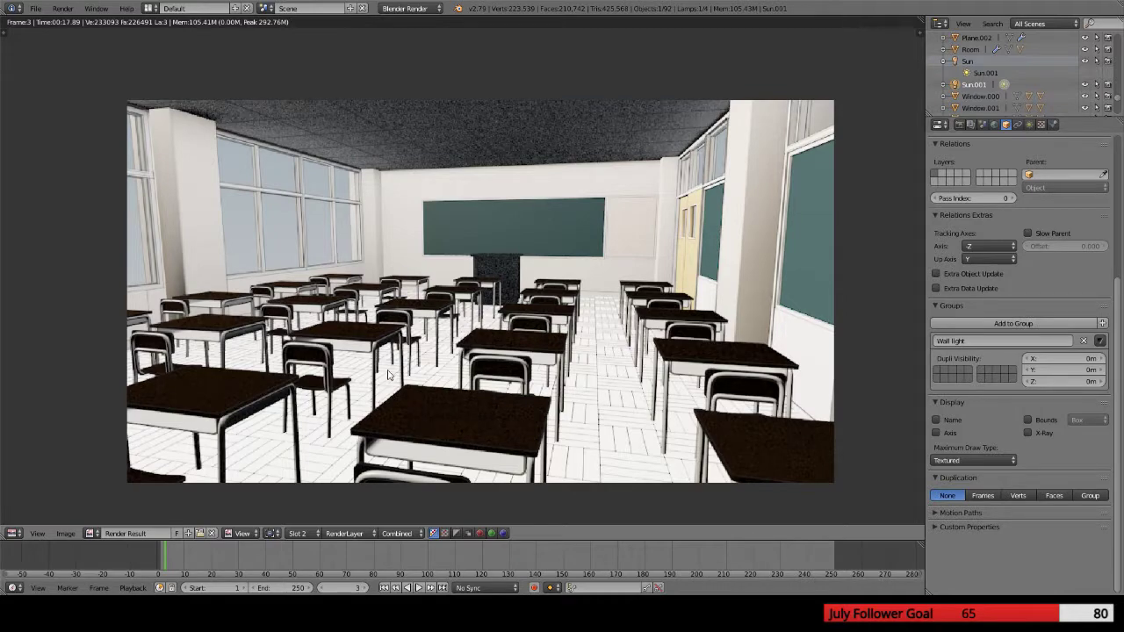
{"action": "key", "text": "Escape"}
Select the classroom floor and view its material settings
{"action": "right_click", "coordinate": [534, 352]}
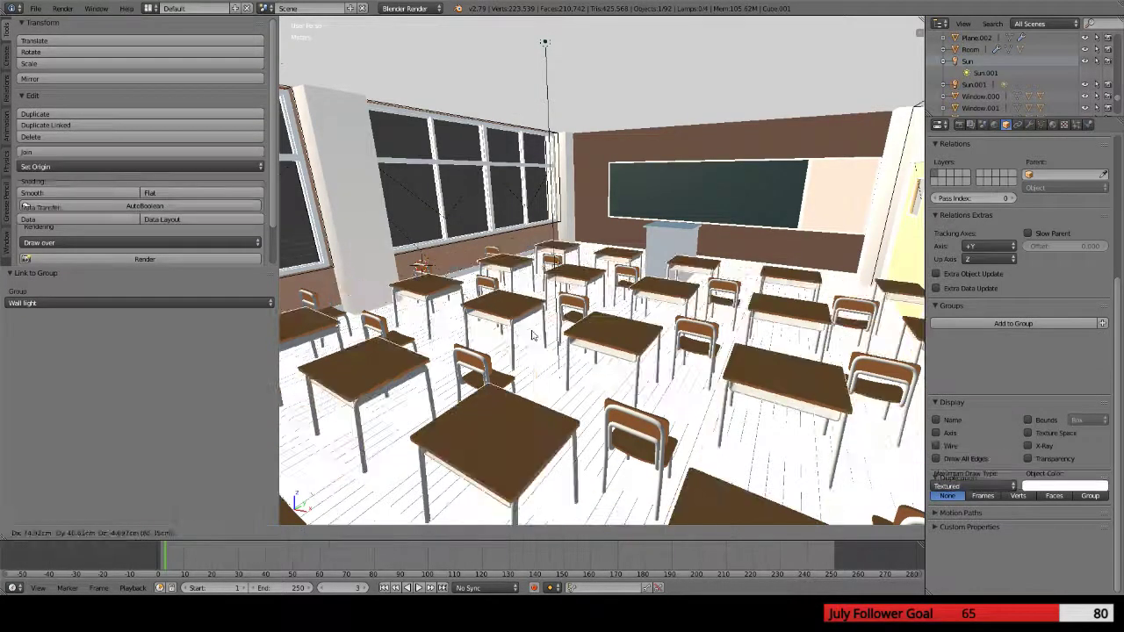
{"action": "right_click", "coordinate": [672, 363]}
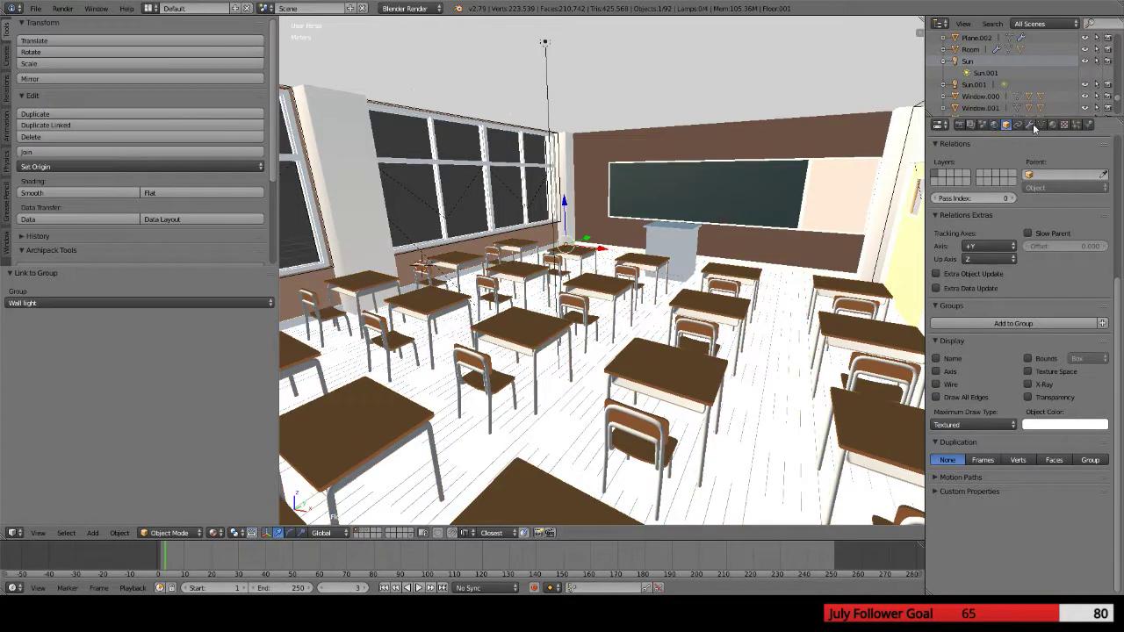
{"action": "left_click", "coordinate": [1052, 125]}
{"action": "scroll", "coordinate": [985, 377], "scroll_direction": "down", "scroll_amount": 5}
{"action": "scroll", "coordinate": [983, 359], "scroll_direction": "up", "scroll_amount": 6}
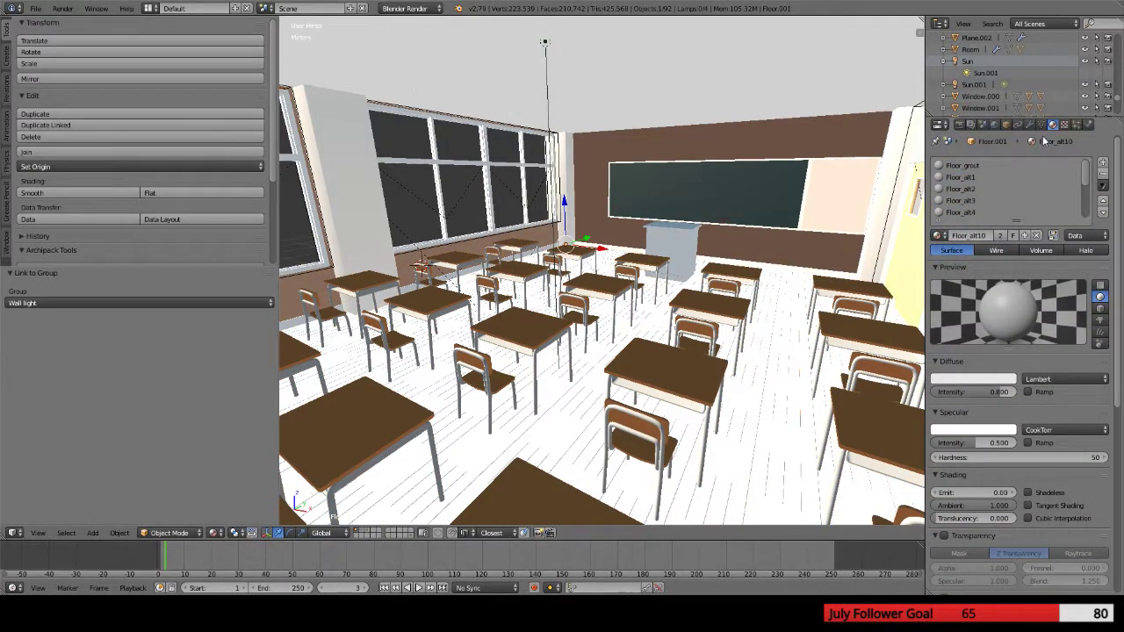
{"action": "scroll", "coordinate": [1038, 199], "scroll_direction": "down", "scroll_amount": 6}
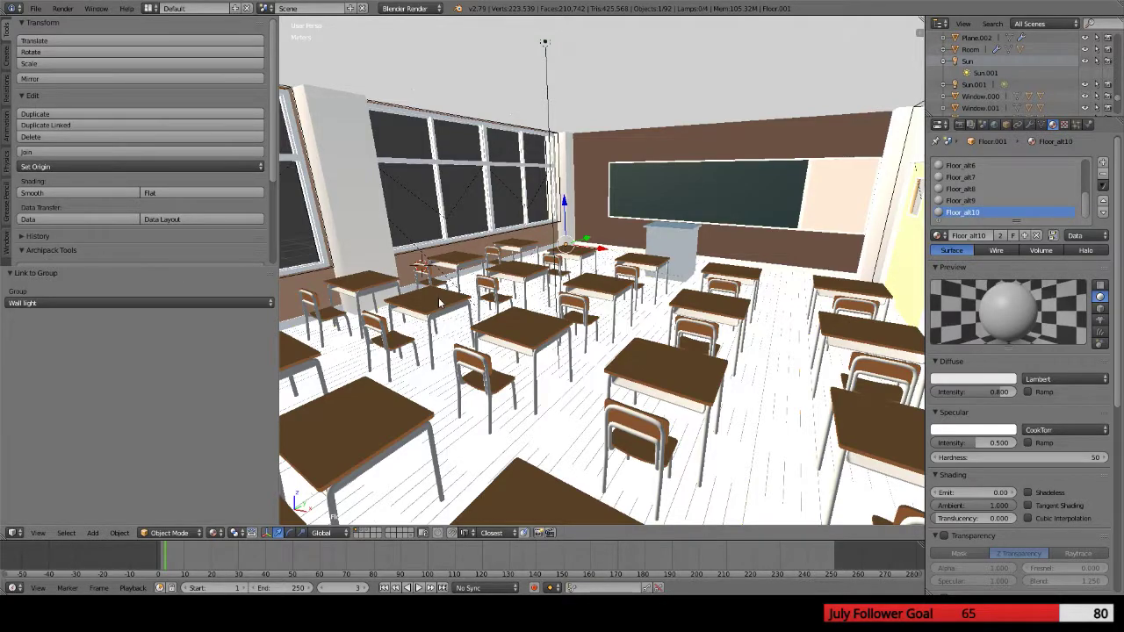
Clear the light group of the Desk material
{"action": "right_click", "coordinate": [848, 316]}
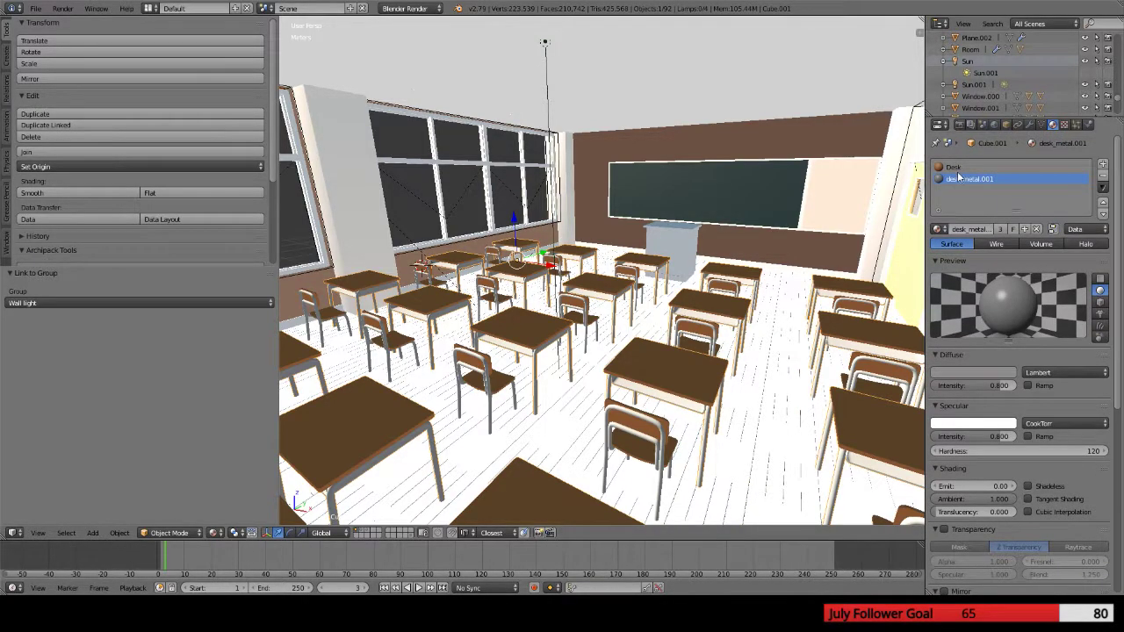
{"action": "left_click", "coordinate": [1009, 165]}
{"action": "scroll", "coordinate": [996, 439], "scroll_direction": "down", "scroll_amount": 8}
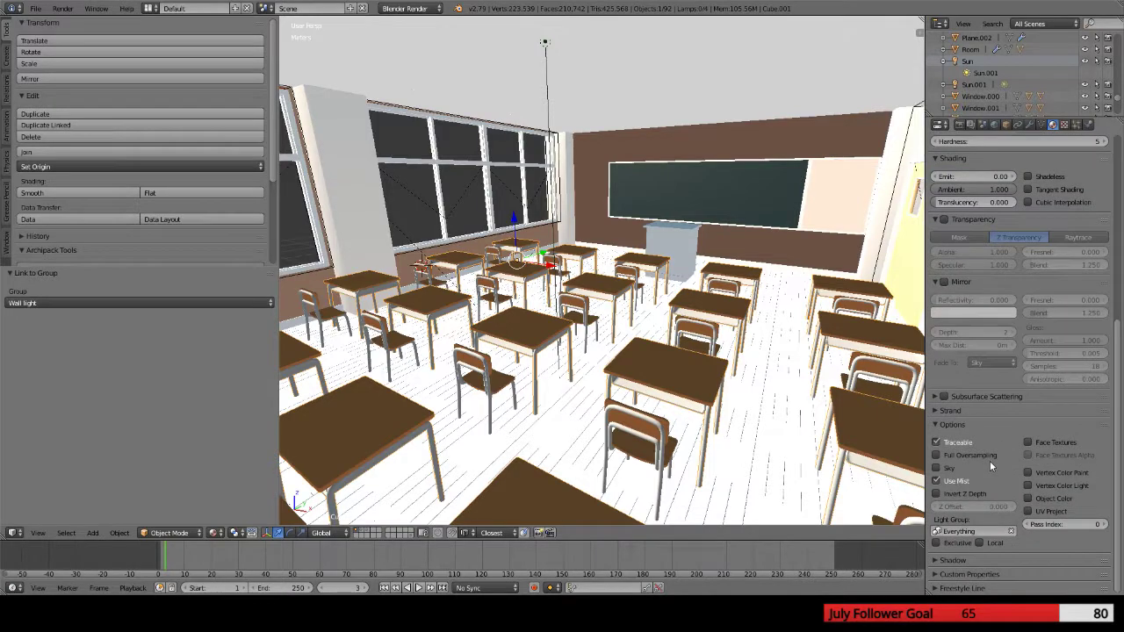
{"action": "left_click", "coordinate": [1010, 530]}
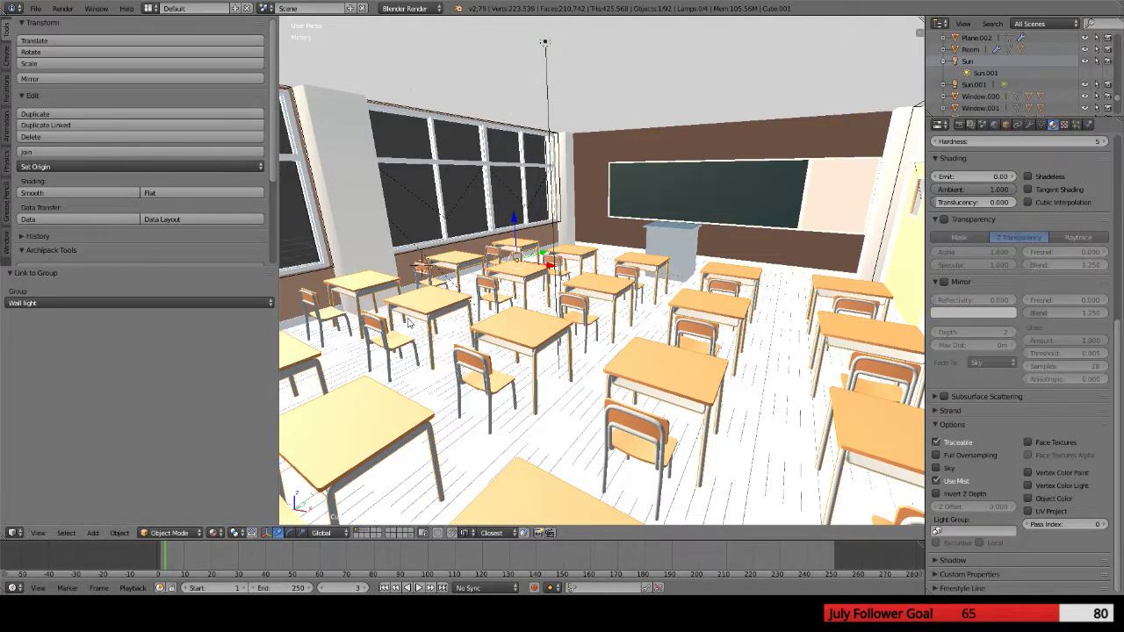
{"action": "scroll", "coordinate": [1059, 250], "scroll_direction": "up", "scroll_amount": 8}
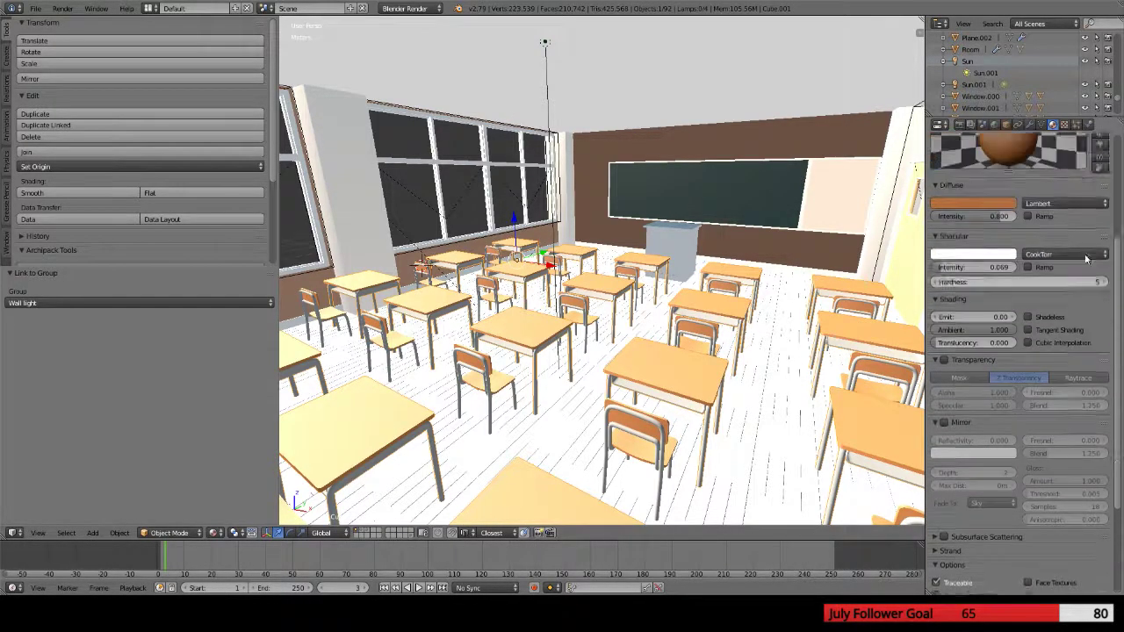
{"action": "scroll", "coordinate": [993, 341], "scroll_direction": "down", "scroll_amount": 8}
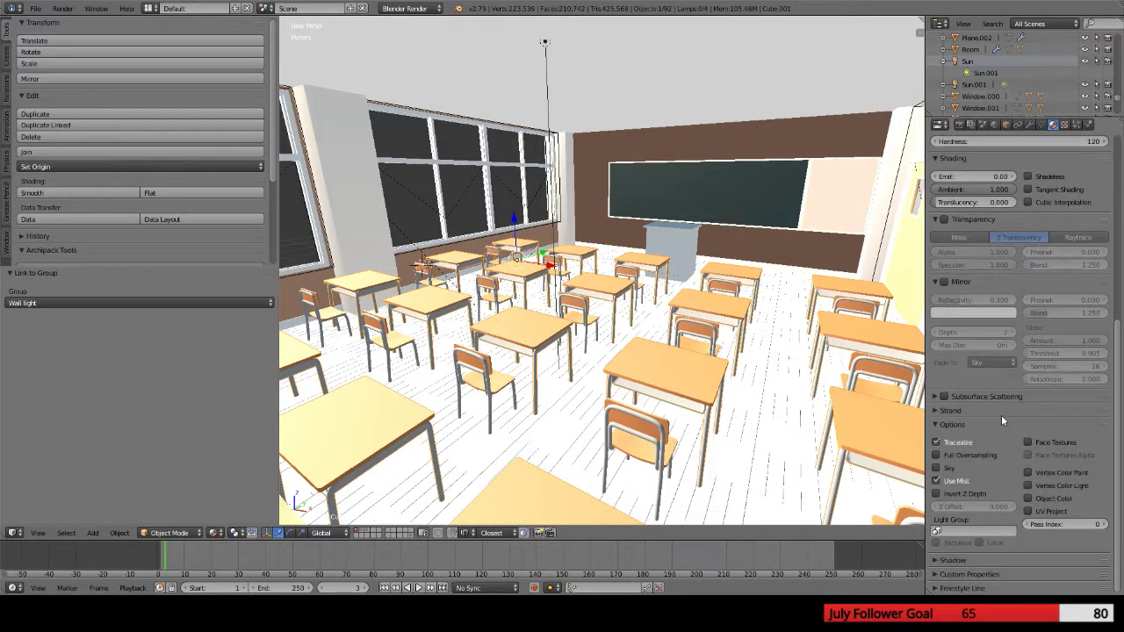
Select the lectern and floor, then orbit around the classroom building
{"action": "right_click", "coordinate": [676, 249]}
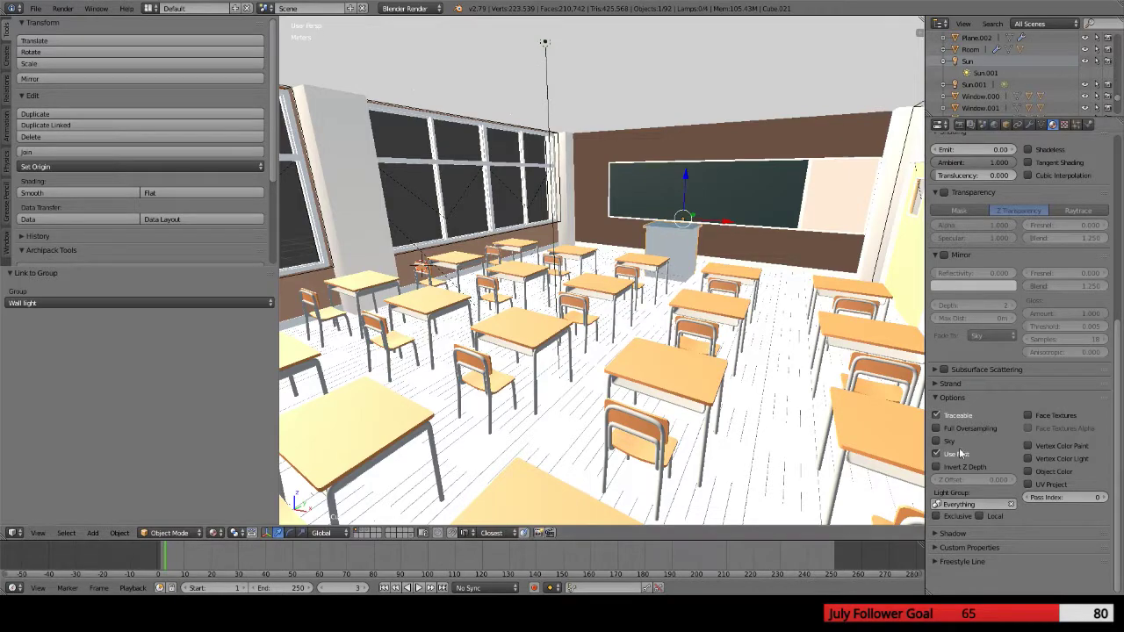
{"action": "right_click", "coordinate": [605, 384]}
{"action": "key", "text": "g"}
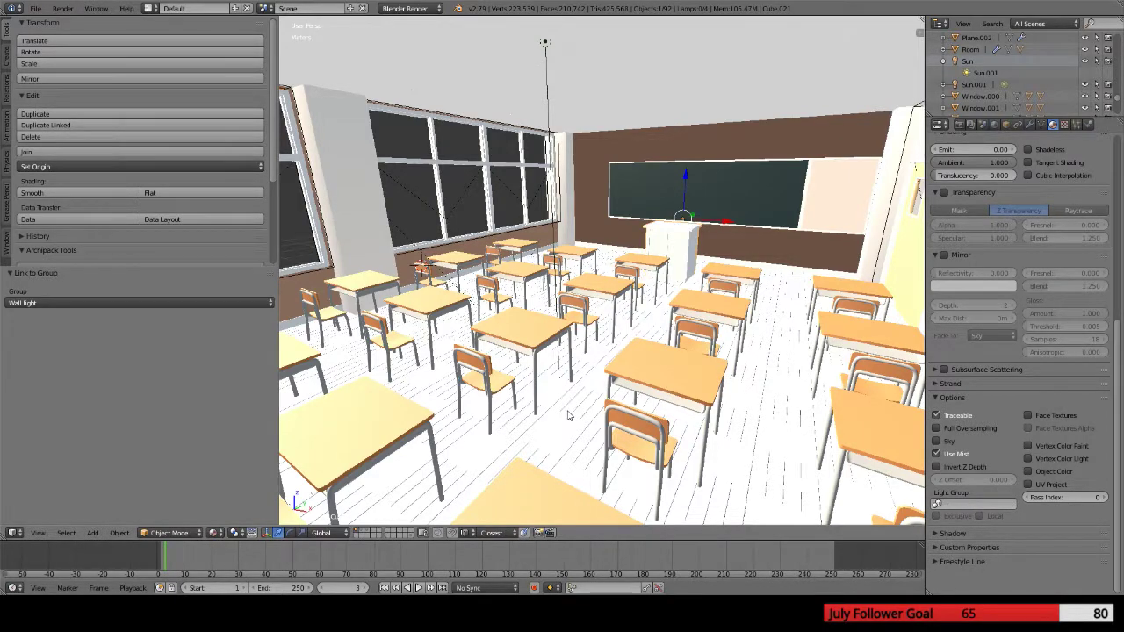
{"action": "right_click", "coordinate": [547, 391]}
{"action": "scroll", "coordinate": [608, 348], "scroll_direction": "down", "scroll_amount": 8}
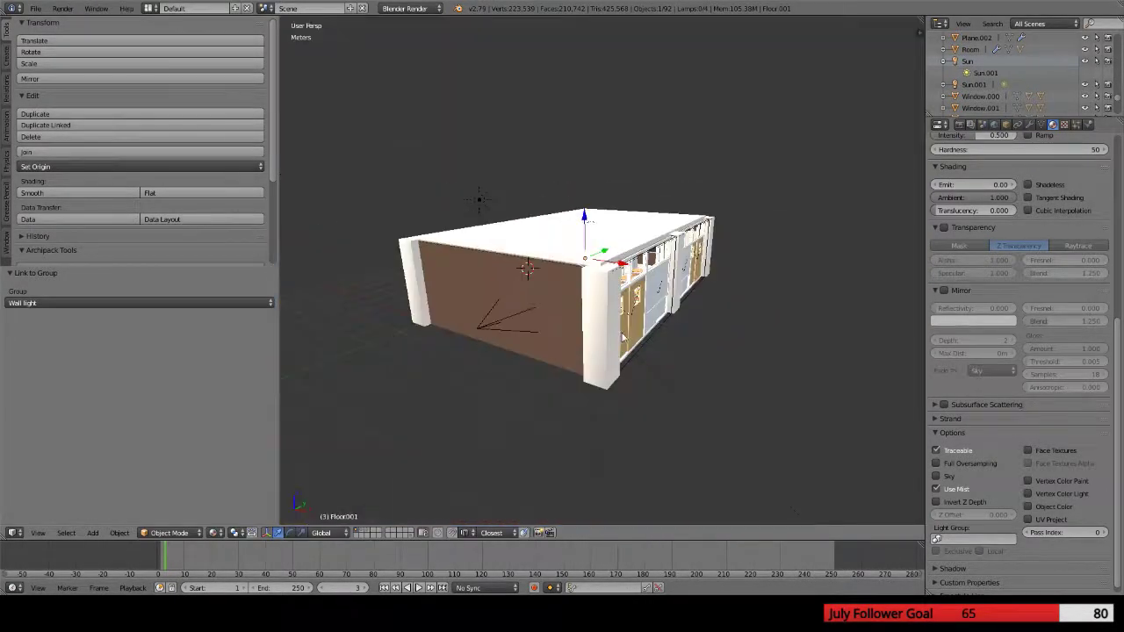
{"action": "middle_click_drag", "start_coordinate": [607, 349], "coordinate": [644, 340]}
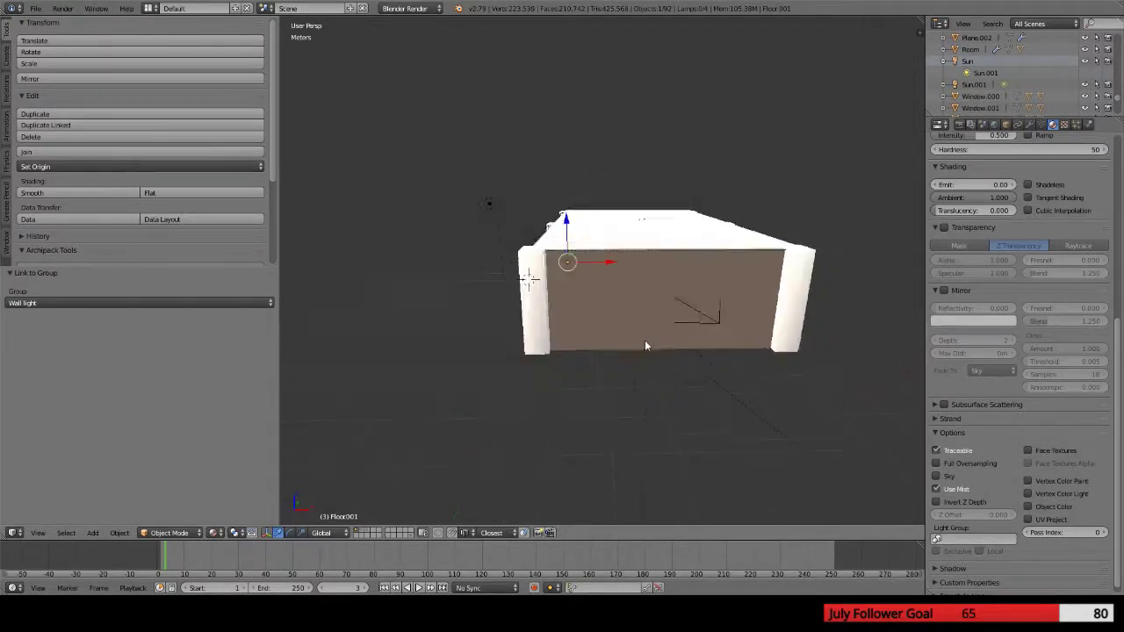
{"action": "scroll", "coordinate": [644, 339], "scroll_direction": "up", "scroll_amount": 8}
{"action": "scroll", "coordinate": [645, 342], "scroll_direction": "down", "scroll_amount": 3}
Render the classroom again with F12 to compare the brighter desks
{"action": "key", "text": "F12"}
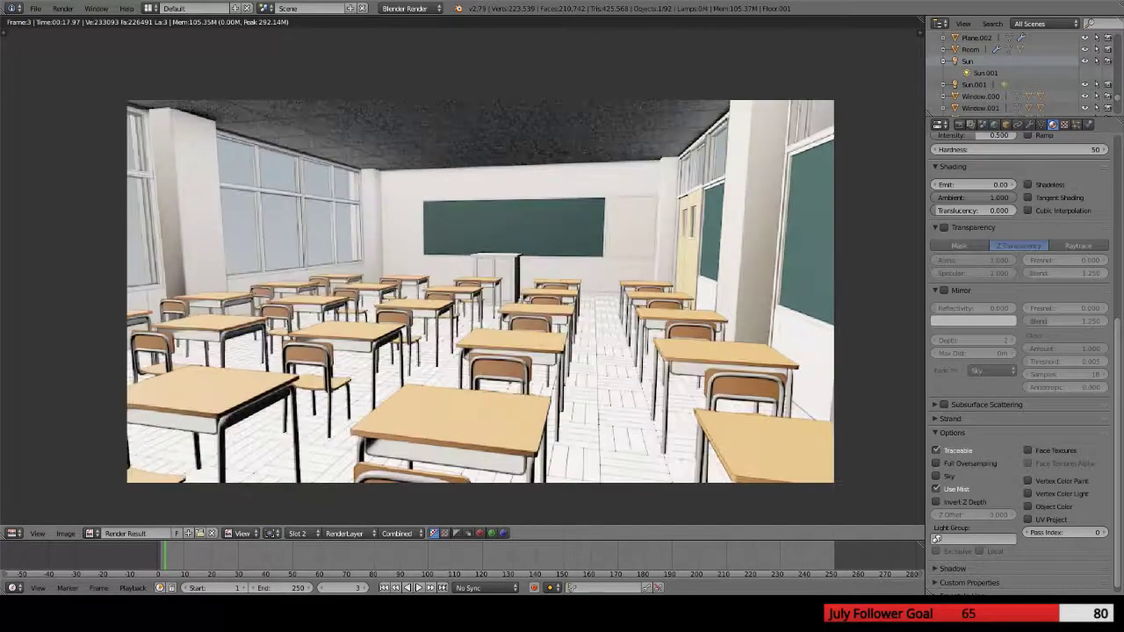
Select the area lamp and set its falloff distance to 25m
{"action": "key", "text": "Escape"}
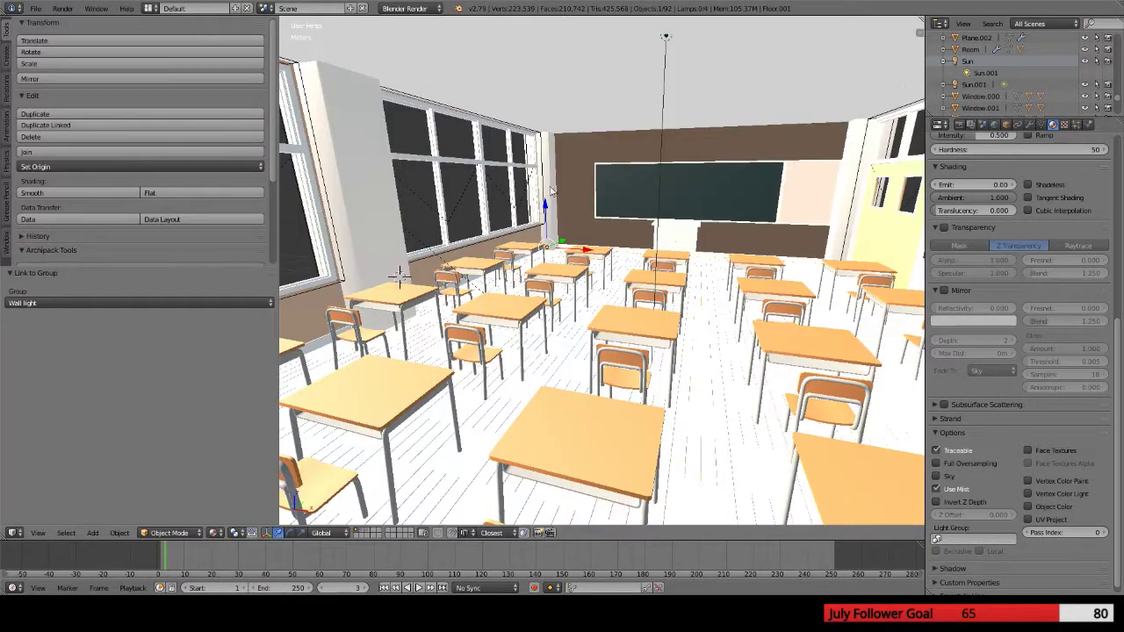
{"action": "right_click", "coordinate": [664, 124]}
{"action": "key", "text": "KP_Decimal"}
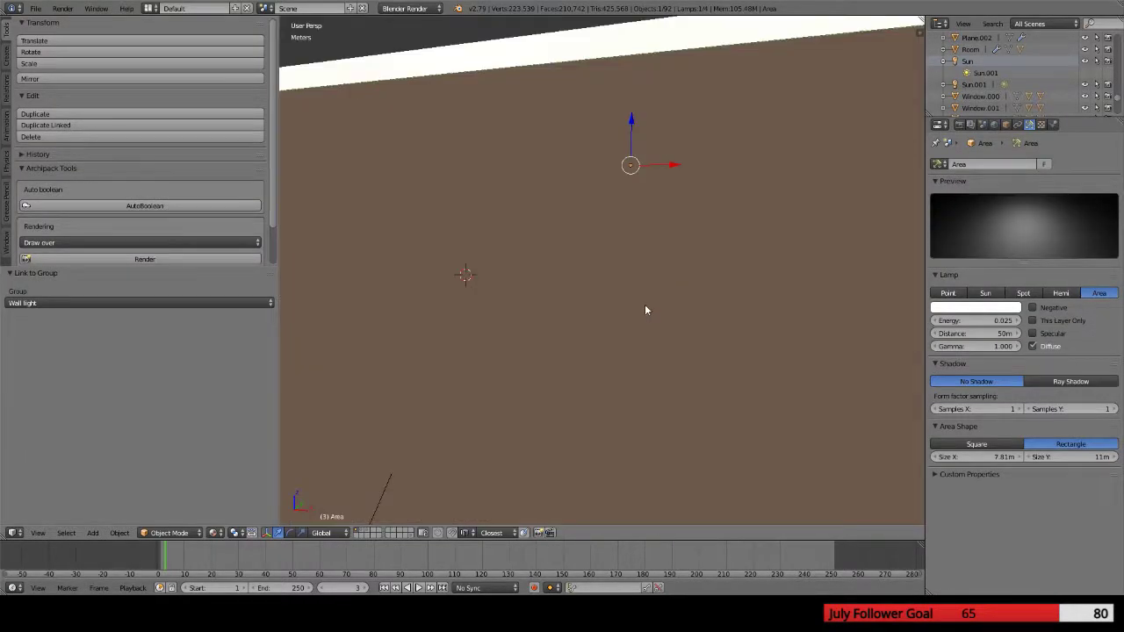
{"action": "scroll", "coordinate": [644, 303], "scroll_direction": "down", "scroll_amount": 10}
{"action": "scroll", "coordinate": [653, 288], "scroll_direction": "down", "scroll_amount": 6}
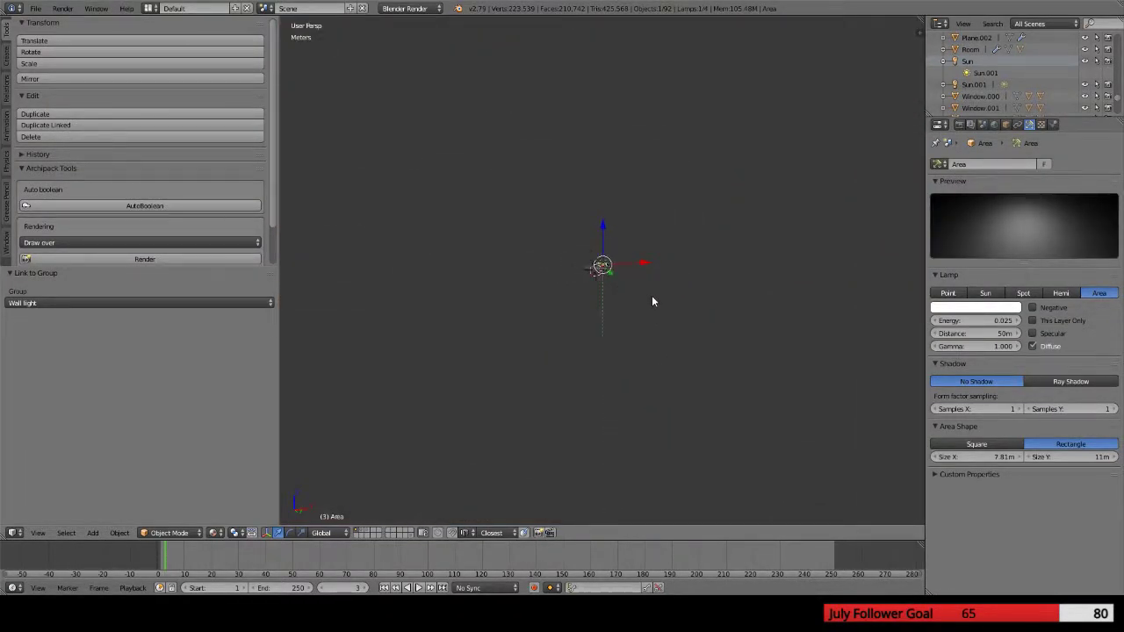
{"action": "scroll", "coordinate": [651, 295], "scroll_direction": "up", "scroll_amount": 2}
{"action": "left_click_drag", "start_coordinate": [974, 334], "coordinate": [944, 334]}
{"action": "left_click", "coordinate": [983, 331]}
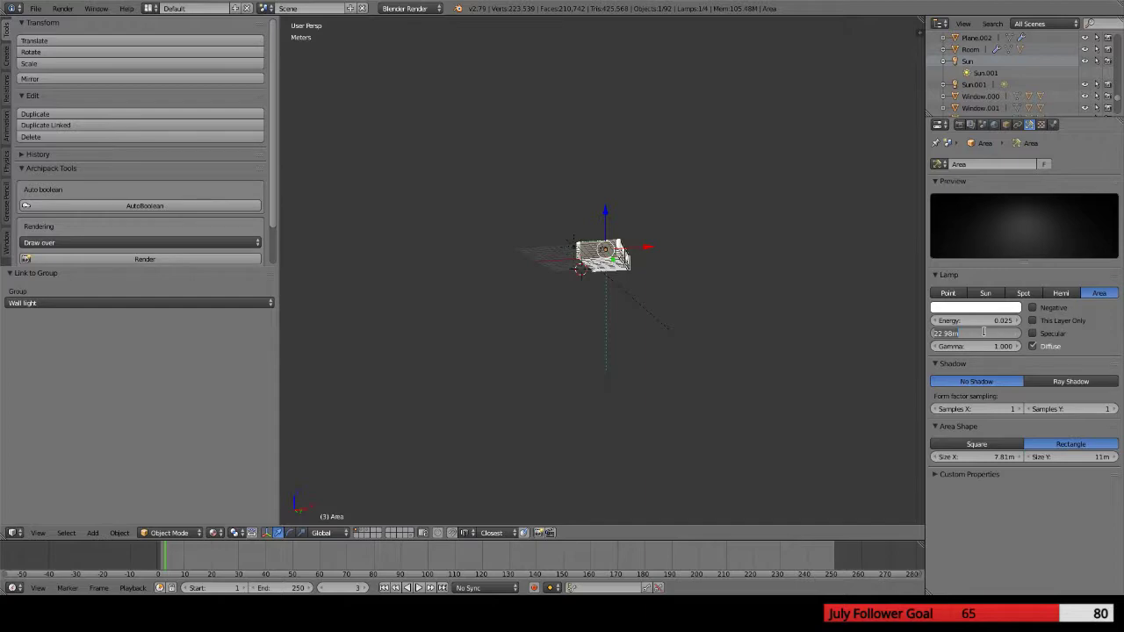
{"action": "type", "text": "25"}
{"action": "key", "text": "Return"}
Switch to camera view and reframe the classroom, keeping the 25m distance
{"action": "key", "text": "KP_0"}
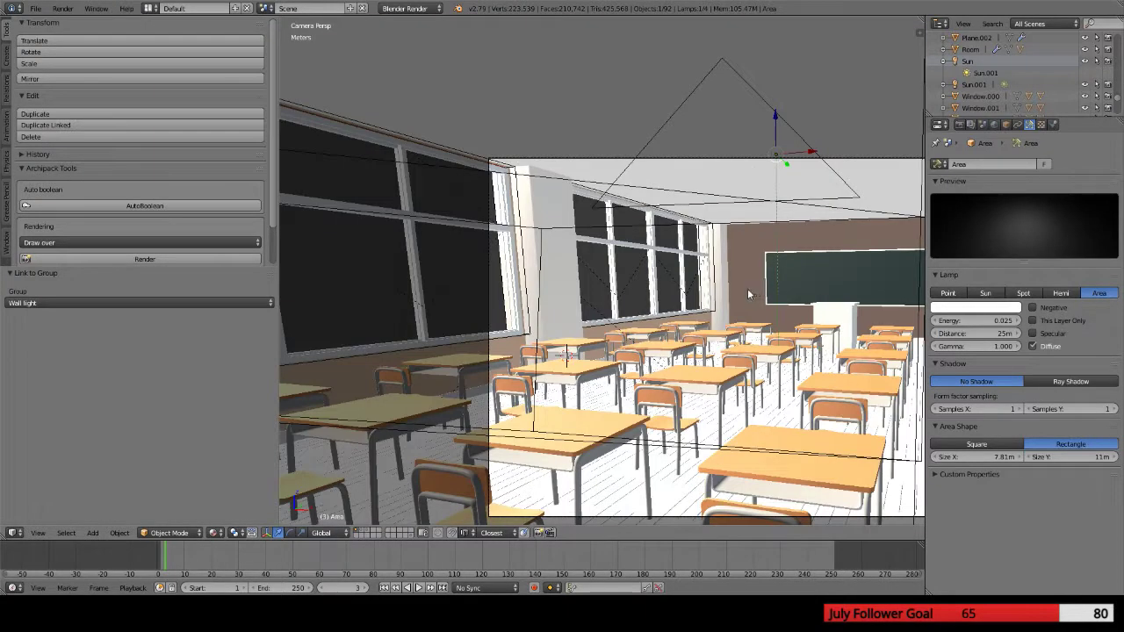
{"action": "middle_click_drag", "start_coordinate": [748, 295], "coordinate": [598, 301], "text": "shift"}
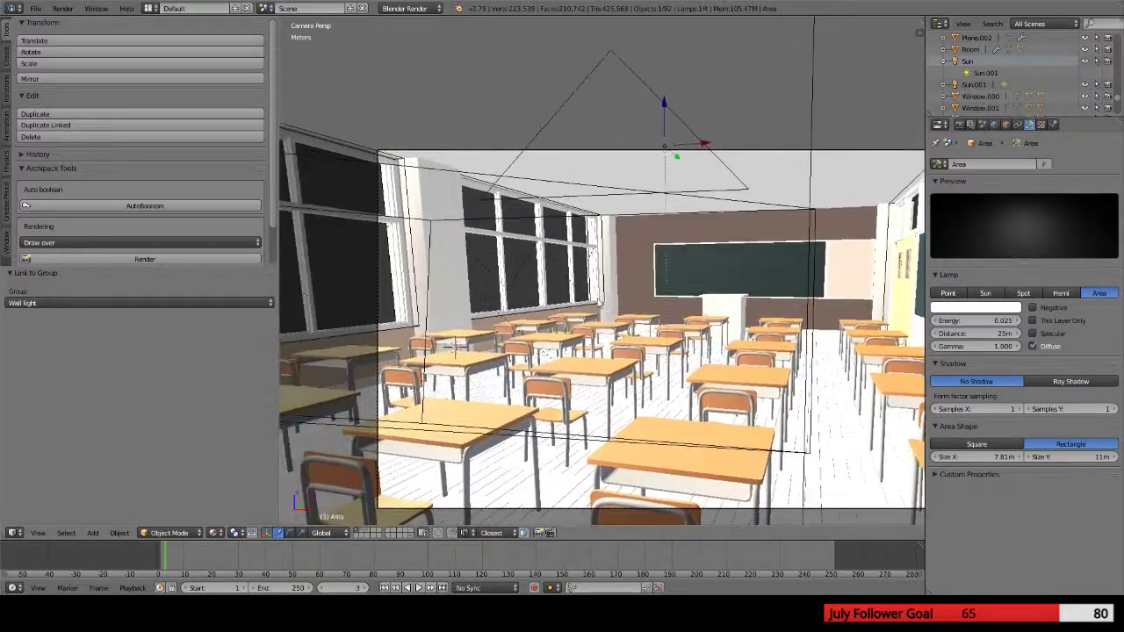
{"action": "left_click", "coordinate": [986, 332]}
{"action": "type", "text": "50"}
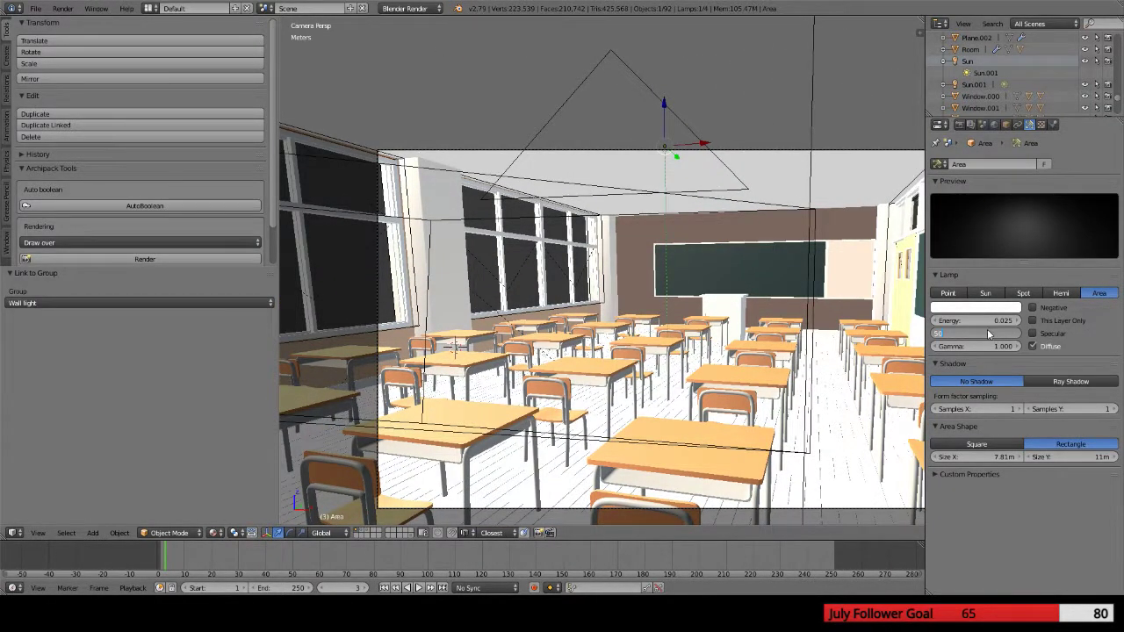
{"action": "type", "text": "m"}
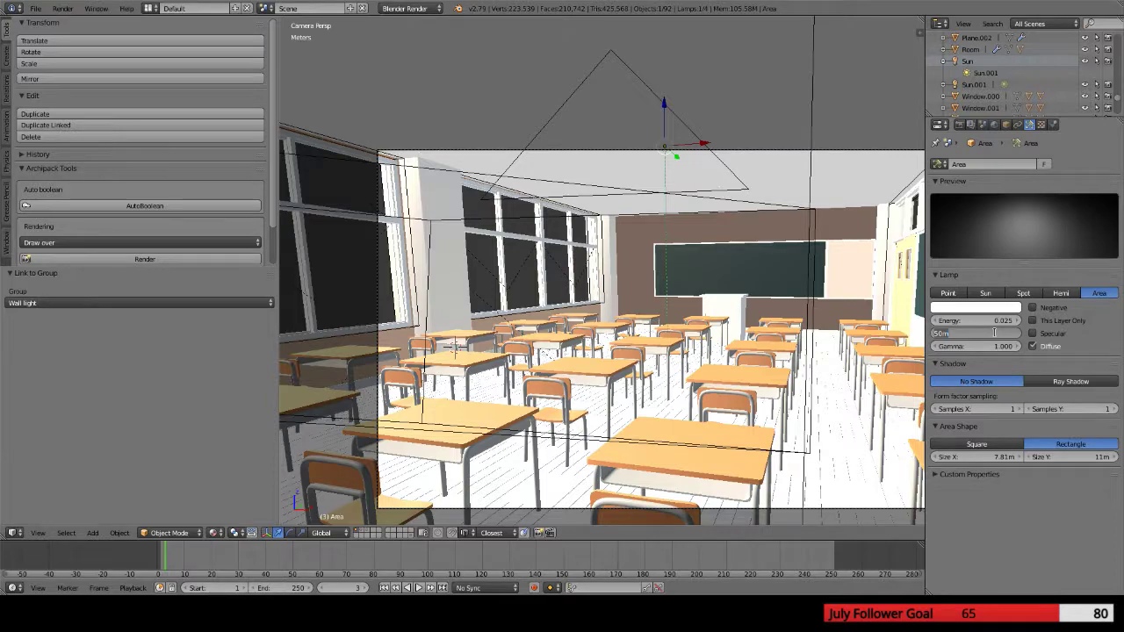
{"action": "key", "text": "Escape"}
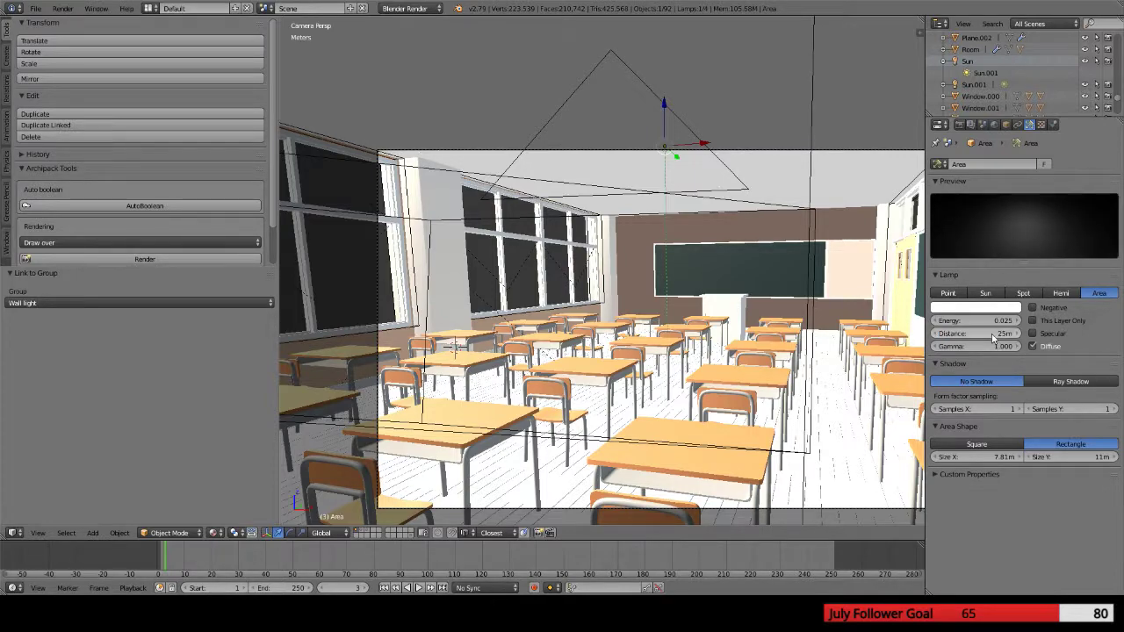
Render the classroom at 25m lamp distance, then switch to the empty Slot 1
{"action": "key", "text": "F12"}
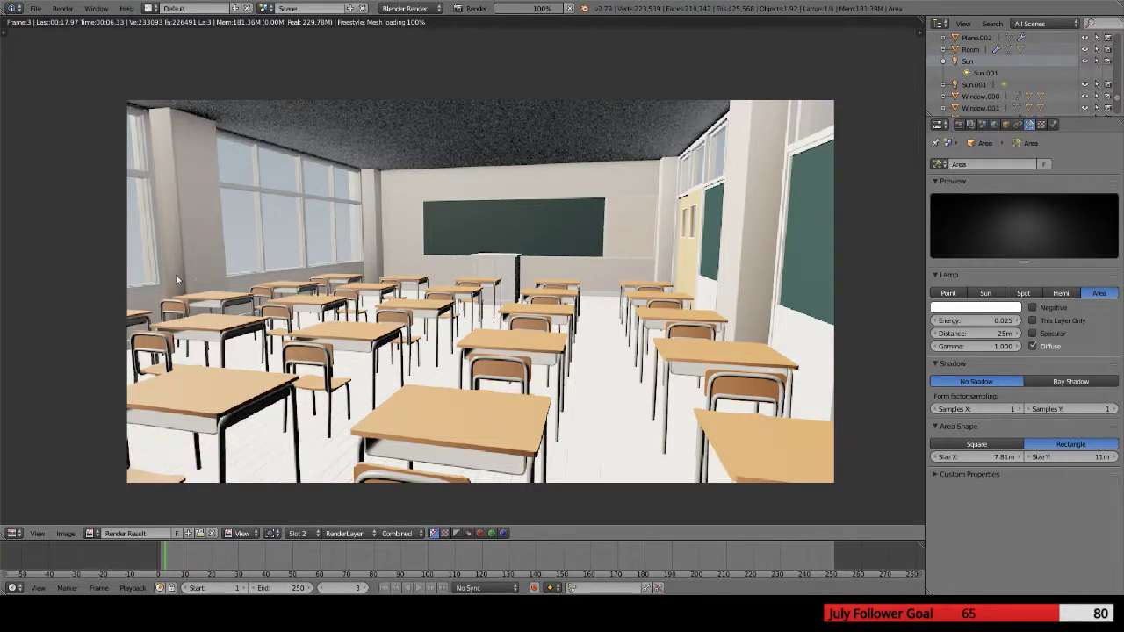
{"action": "left_click", "coordinate": [296, 533]}
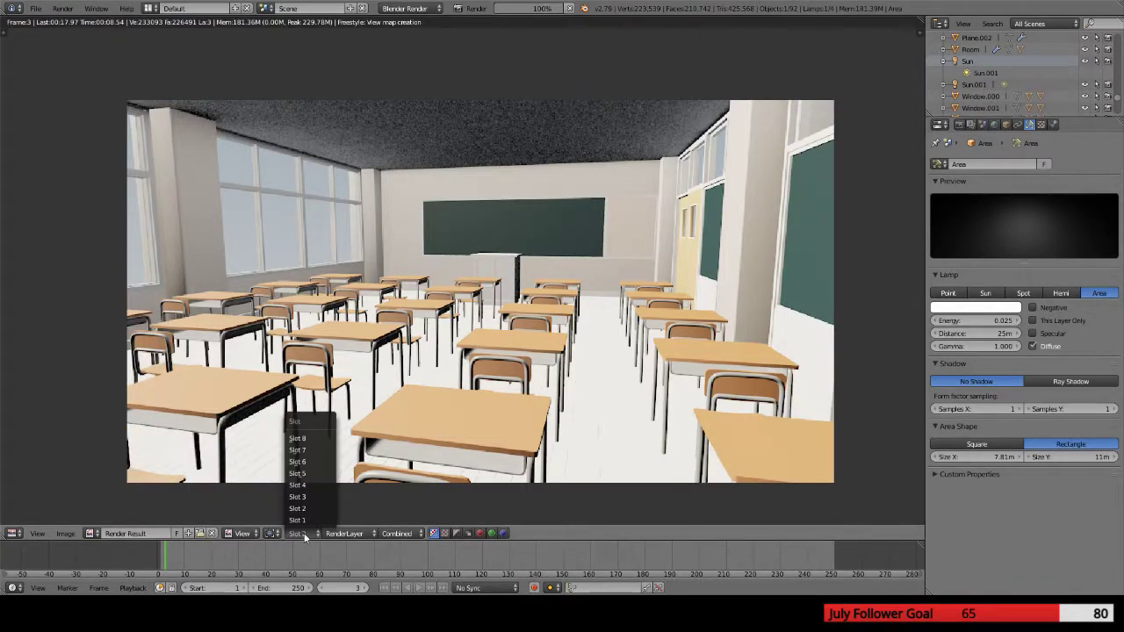
{"action": "left_click", "coordinate": [297, 521]}
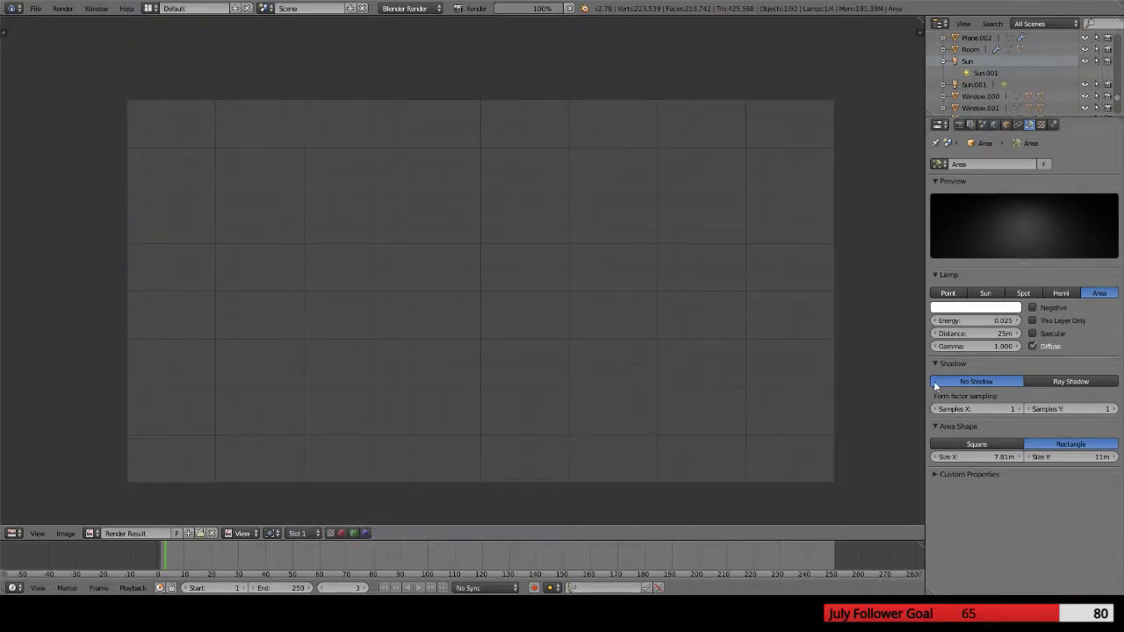
Set the area lamp distance to 50m and render again into Slot 1
{"action": "left_click", "coordinate": [983, 333]}
{"action": "type", "text": "50"}
{"action": "key", "text": "Return"}
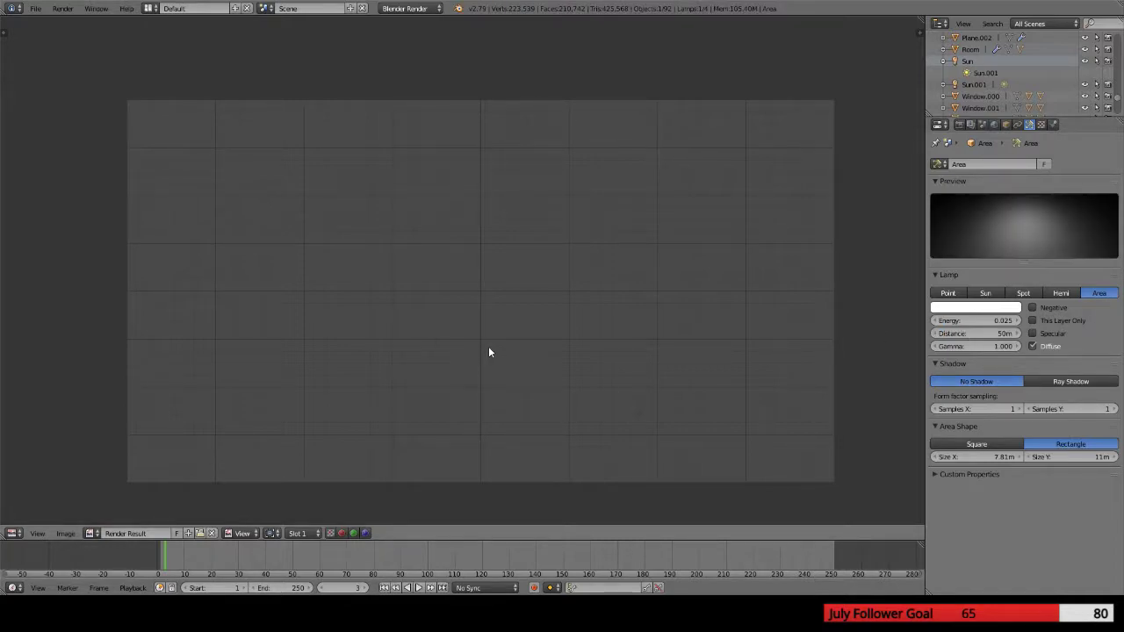
{"action": "key", "text": "F12"}
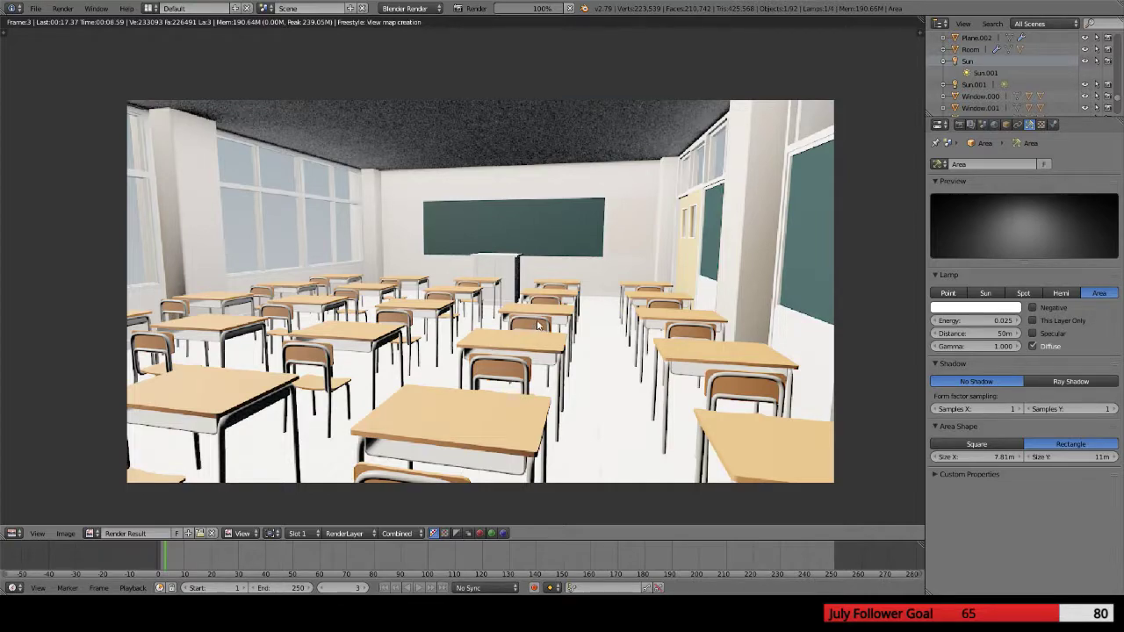
Toggle repeatedly between the brighter Slot 1 and darker Slot 2 renders to compare them
{"action": "left_click", "coordinate": [296, 533]}
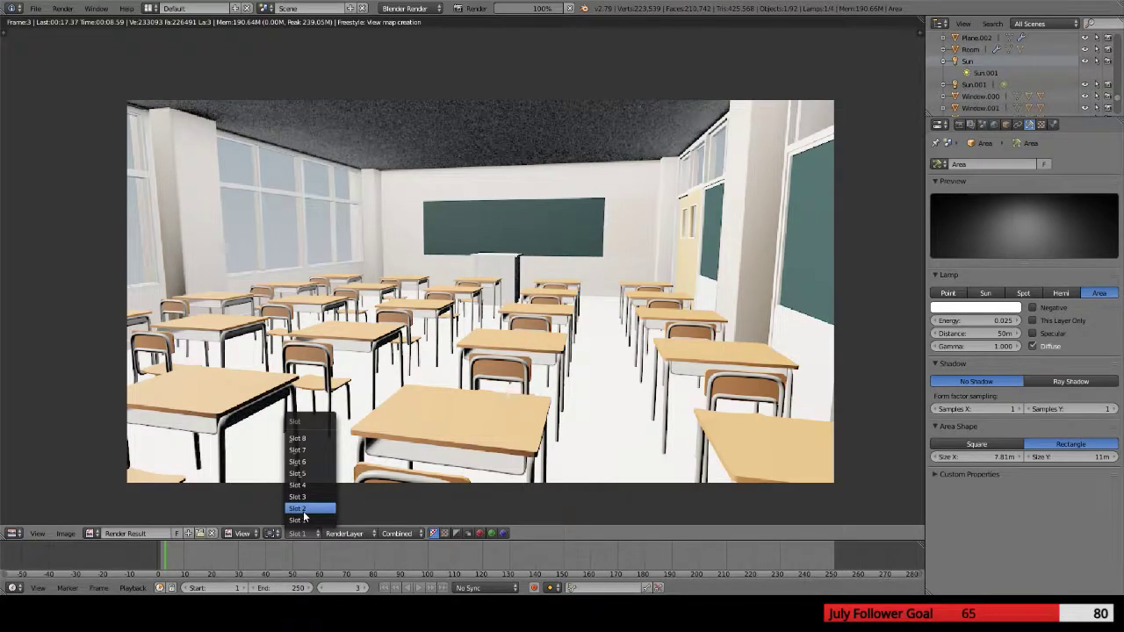
{"action": "left_click", "coordinate": [298, 518]}
{"action": "left_click", "coordinate": [299, 533]}
{"action": "left_click", "coordinate": [300, 519]}
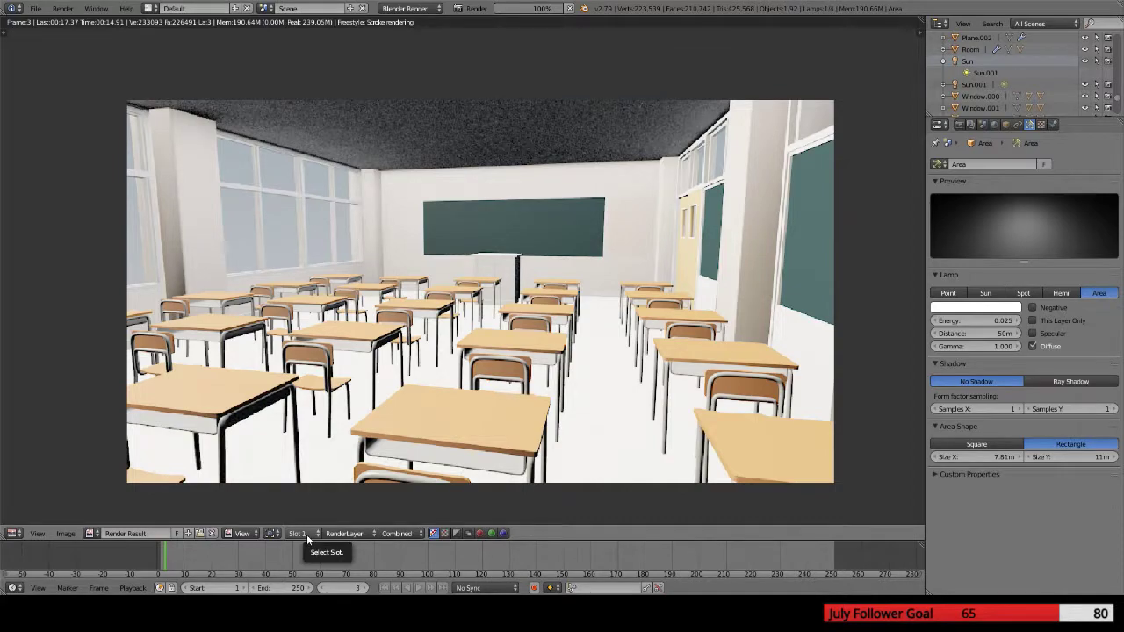
{"action": "left_click", "coordinate": [306, 533]}
{"action": "left_click", "coordinate": [311, 507]}
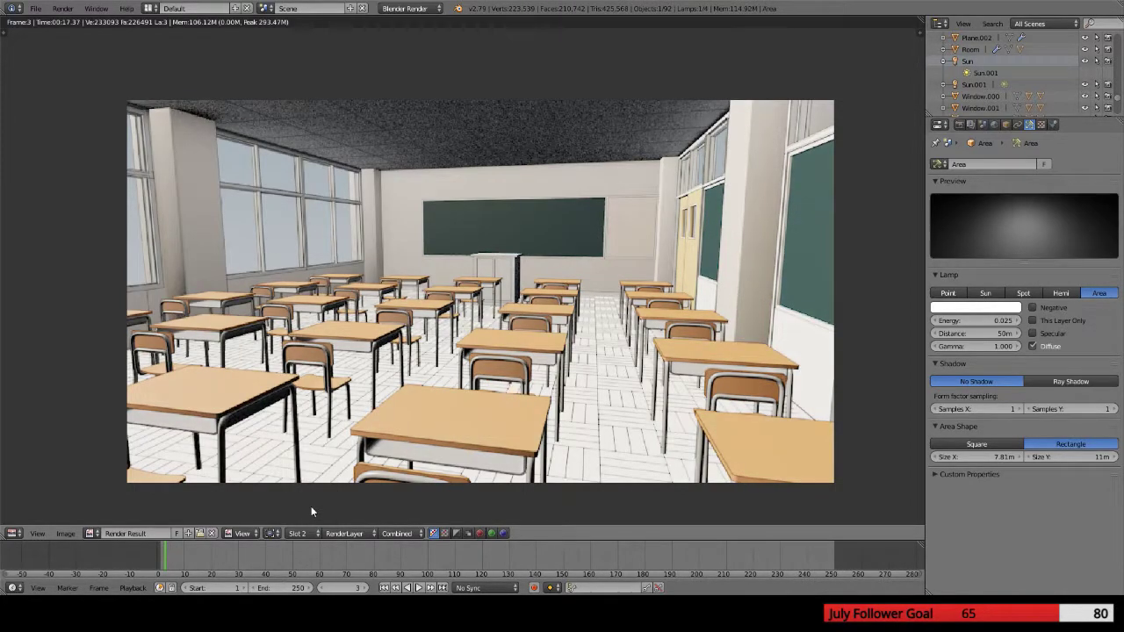
{"action": "left_click", "coordinate": [305, 531]}
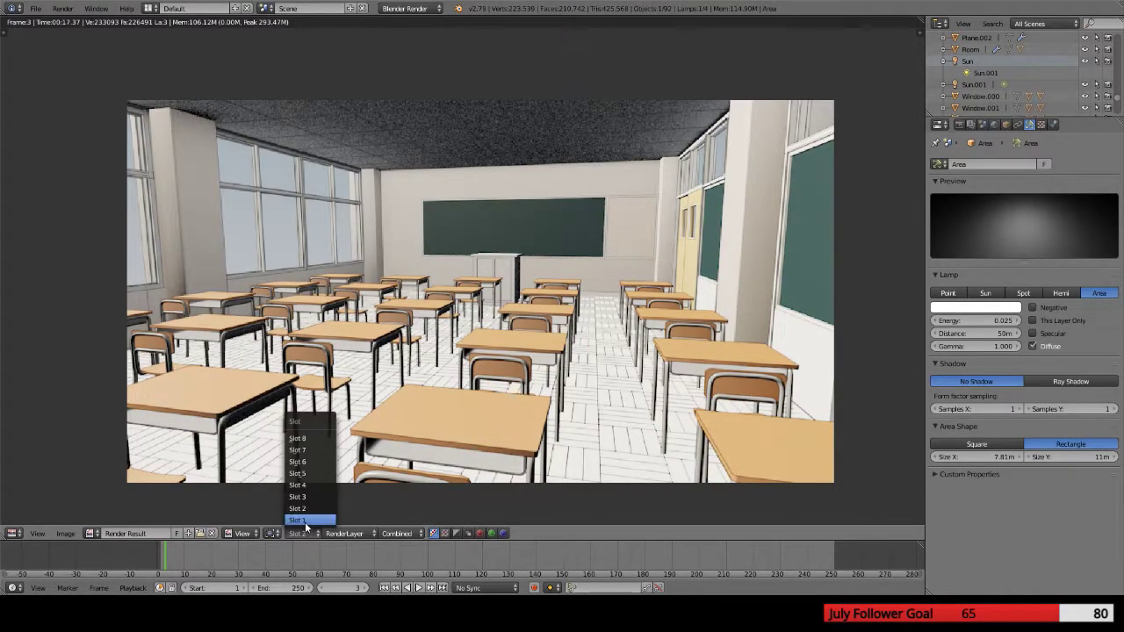
{"action": "key", "text": "Escape"}
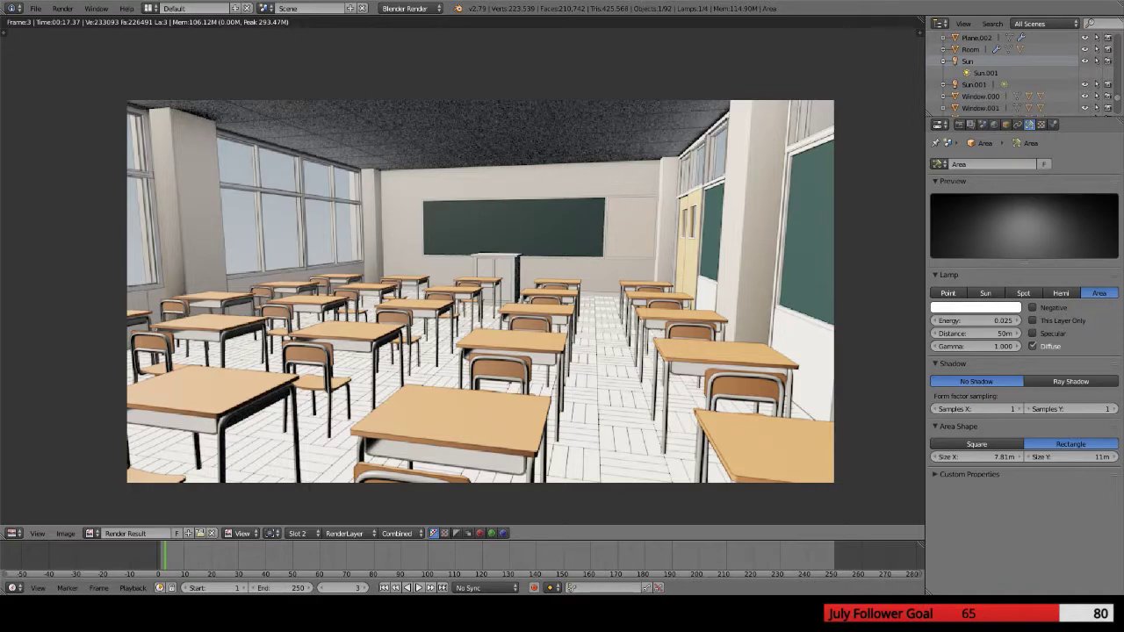
{"action": "left_click", "coordinate": [299, 532]}
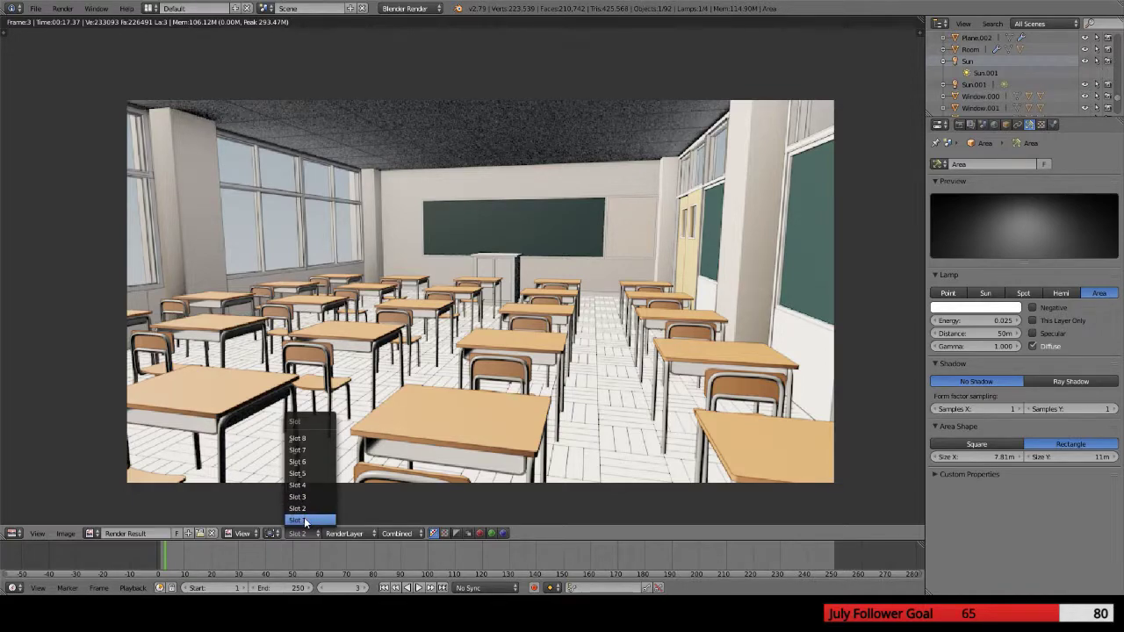
{"action": "left_click", "coordinate": [304, 517]}
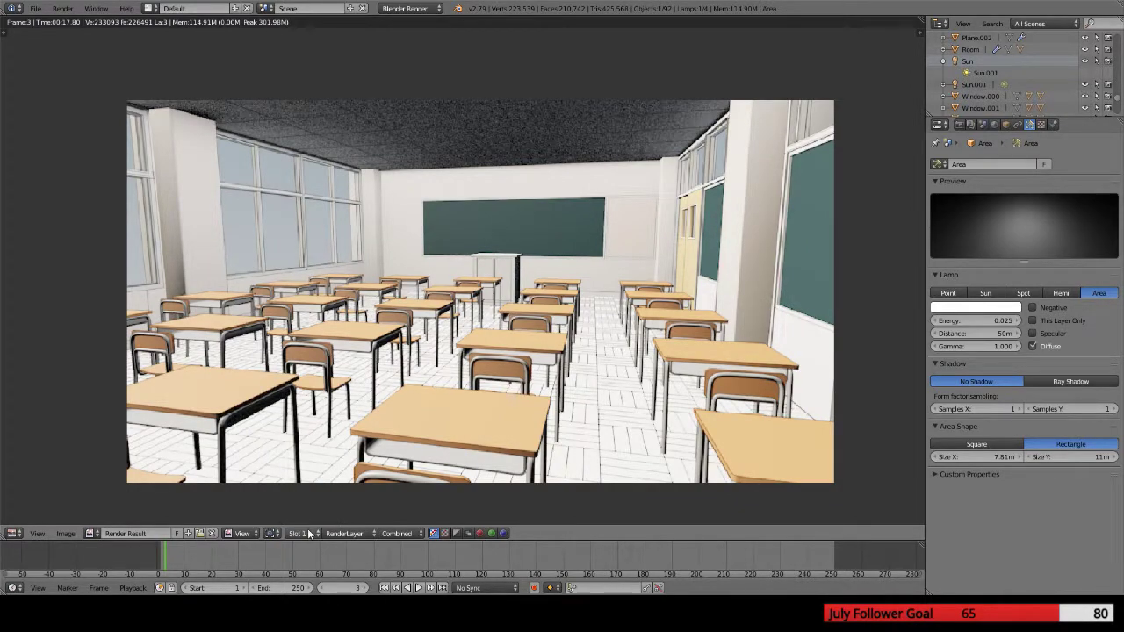
{"action": "left_click", "coordinate": [310, 533]}
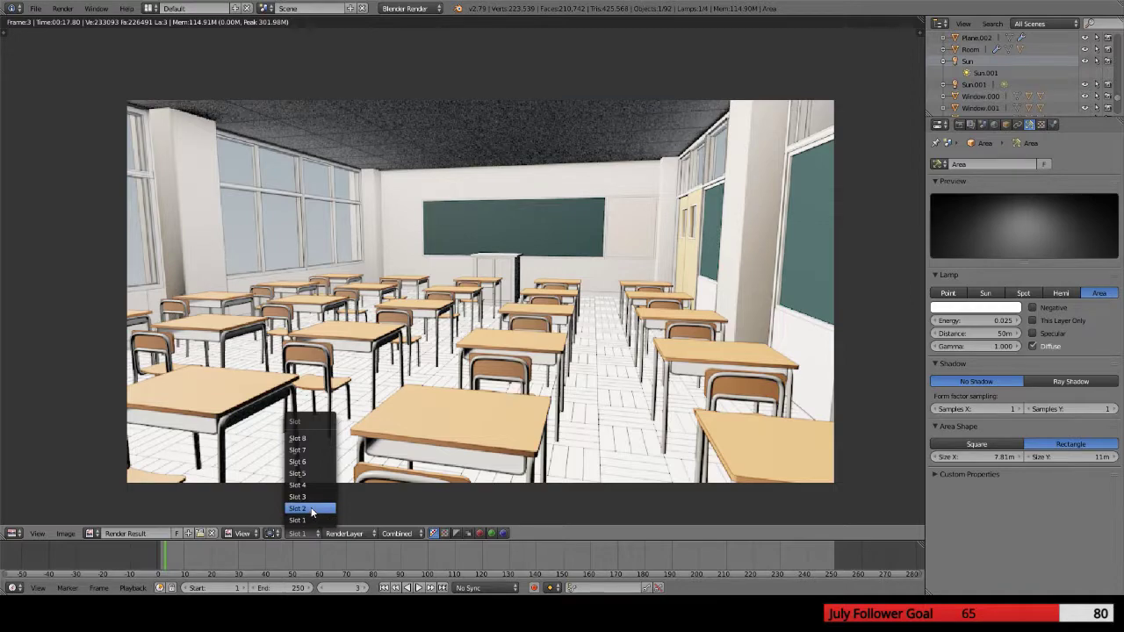
{"action": "left_click", "coordinate": [312, 511]}
{"action": "left_click", "coordinate": [309, 532]}
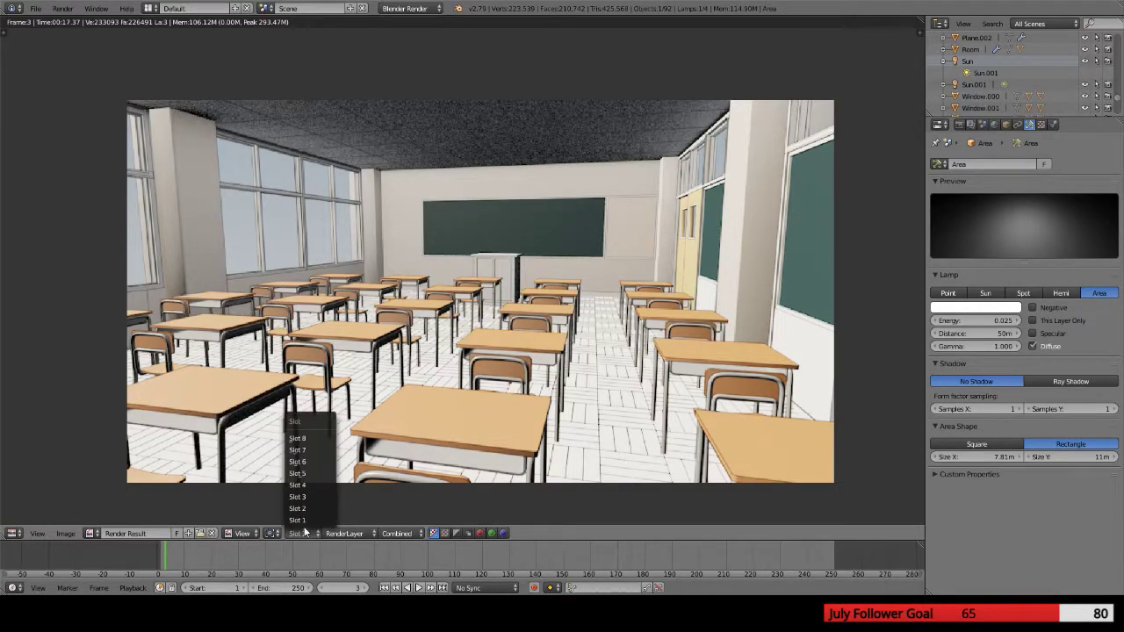
{"action": "left_click", "coordinate": [303, 520]}
{"action": "left_click", "coordinate": [308, 534]}
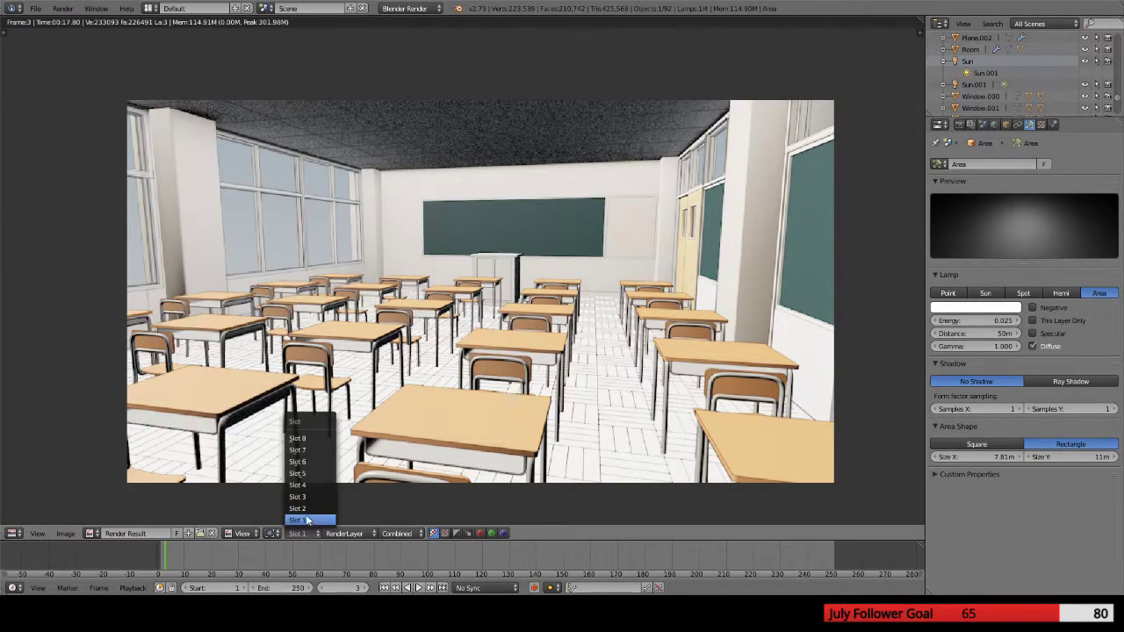
{"action": "left_click", "coordinate": [303, 508]}
{"action": "left_click", "coordinate": [305, 534]}
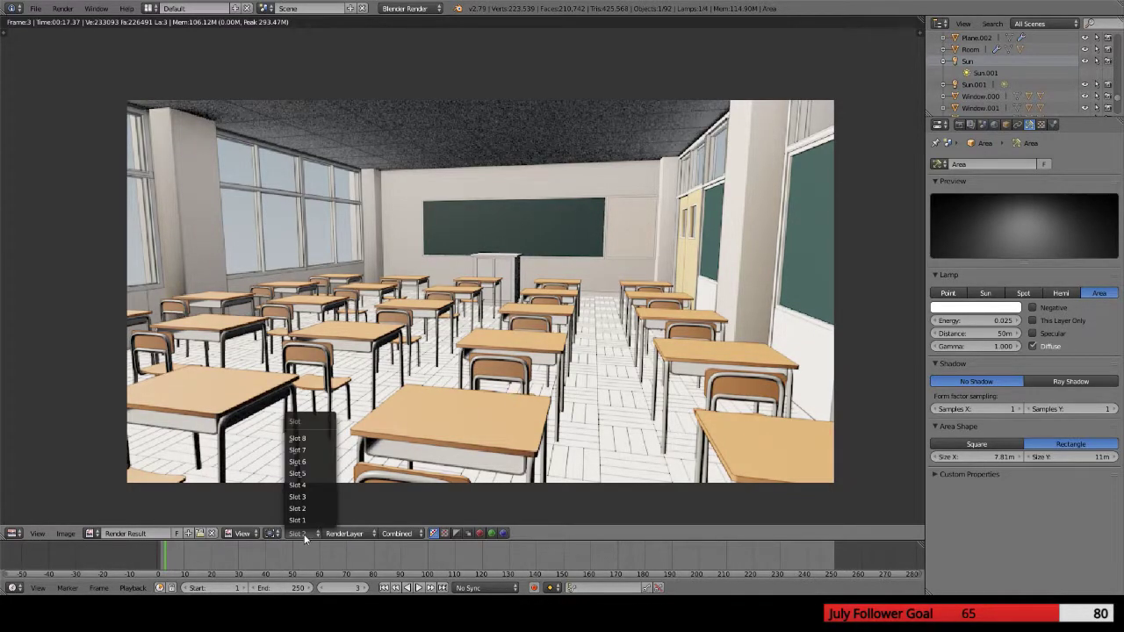
{"action": "left_click", "coordinate": [303, 520]}
{"action": "left_click", "coordinate": [308, 533]}
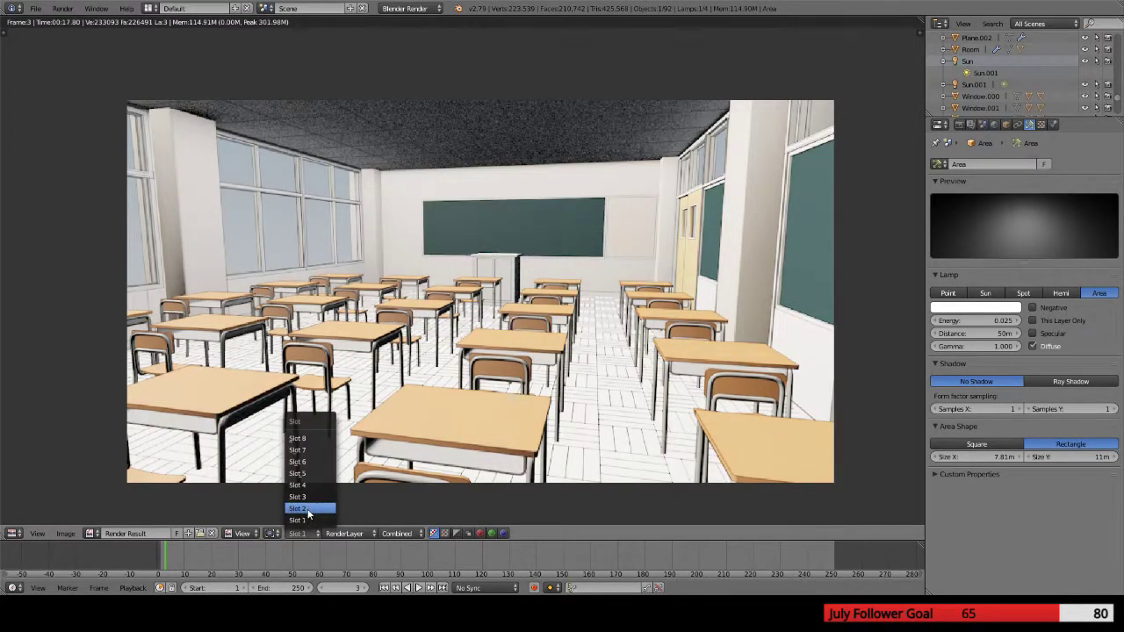
{"action": "left_click", "coordinate": [307, 509]}
{"action": "left_click", "coordinate": [305, 533]}
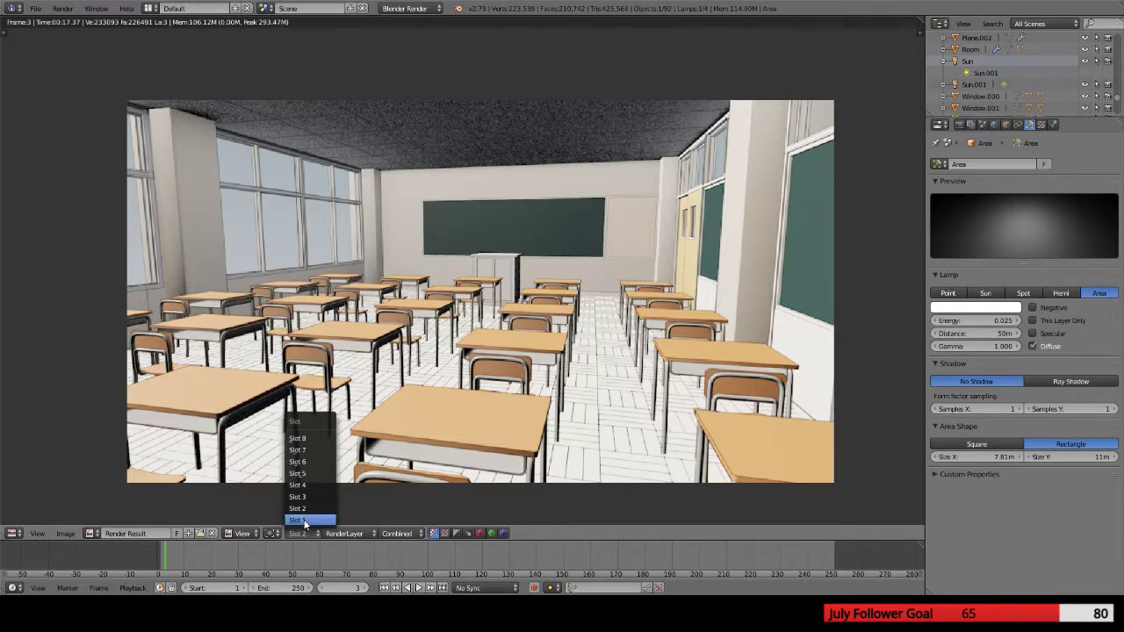
{"action": "left_click", "coordinate": [303, 521]}
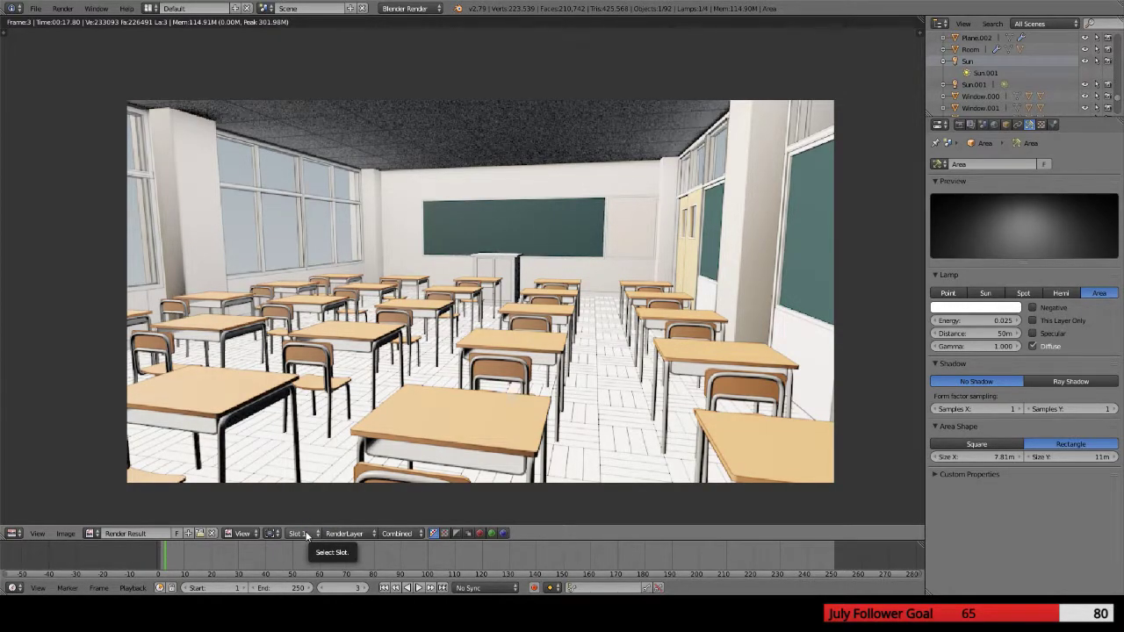
{"action": "left_click", "coordinate": [308, 534]}
{"action": "left_click", "coordinate": [307, 515]}
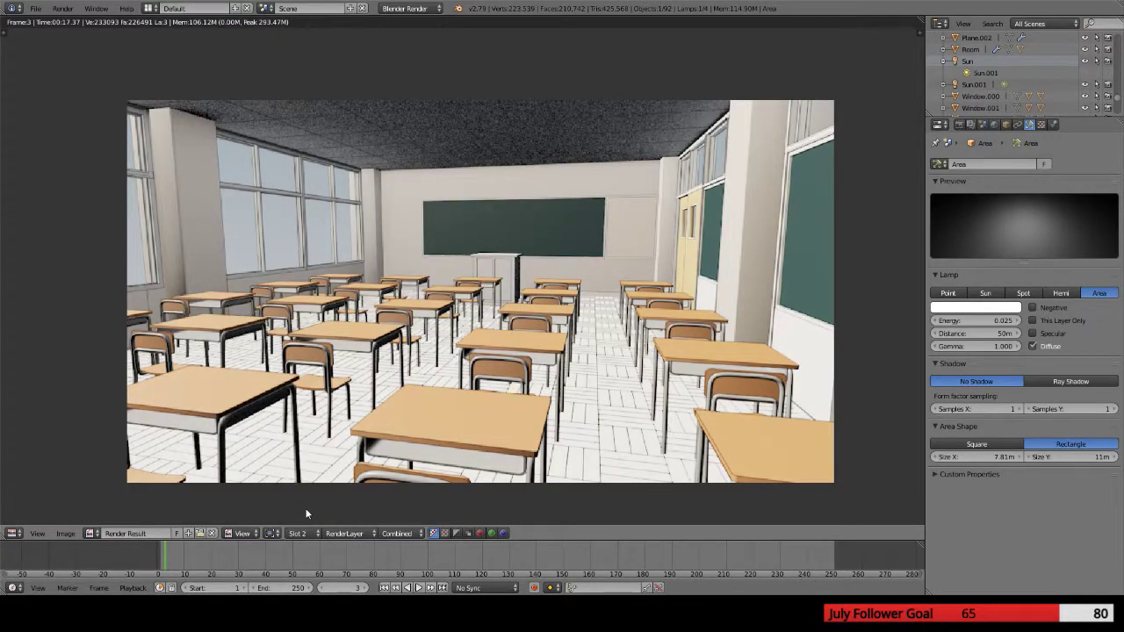
{"action": "left_click", "coordinate": [306, 531]}
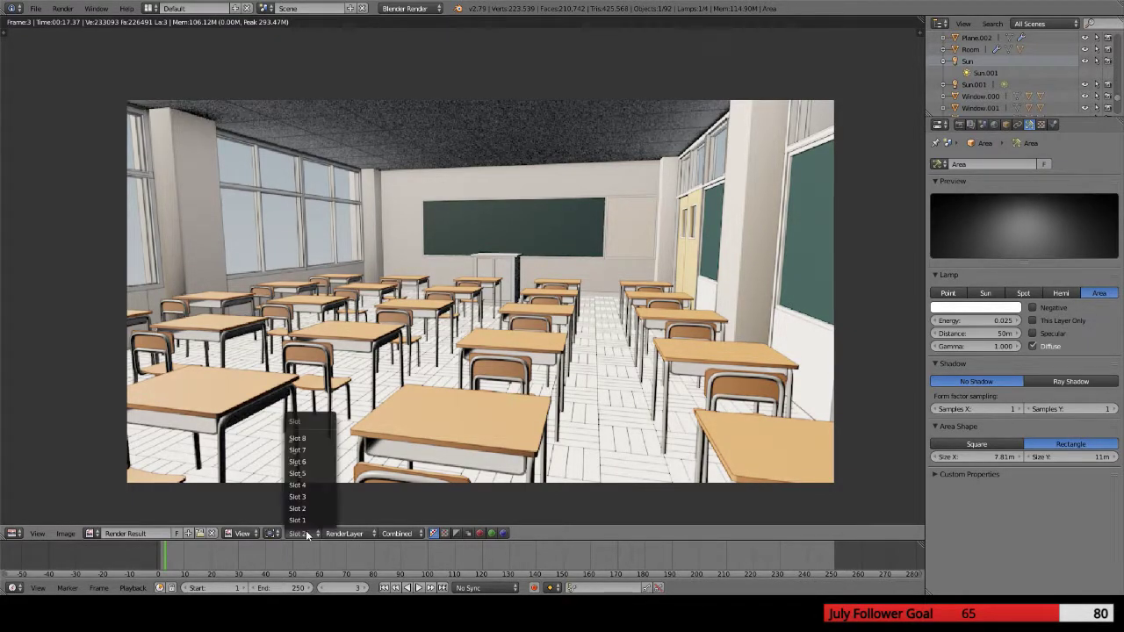
{"action": "left_click", "coordinate": [306, 520]}
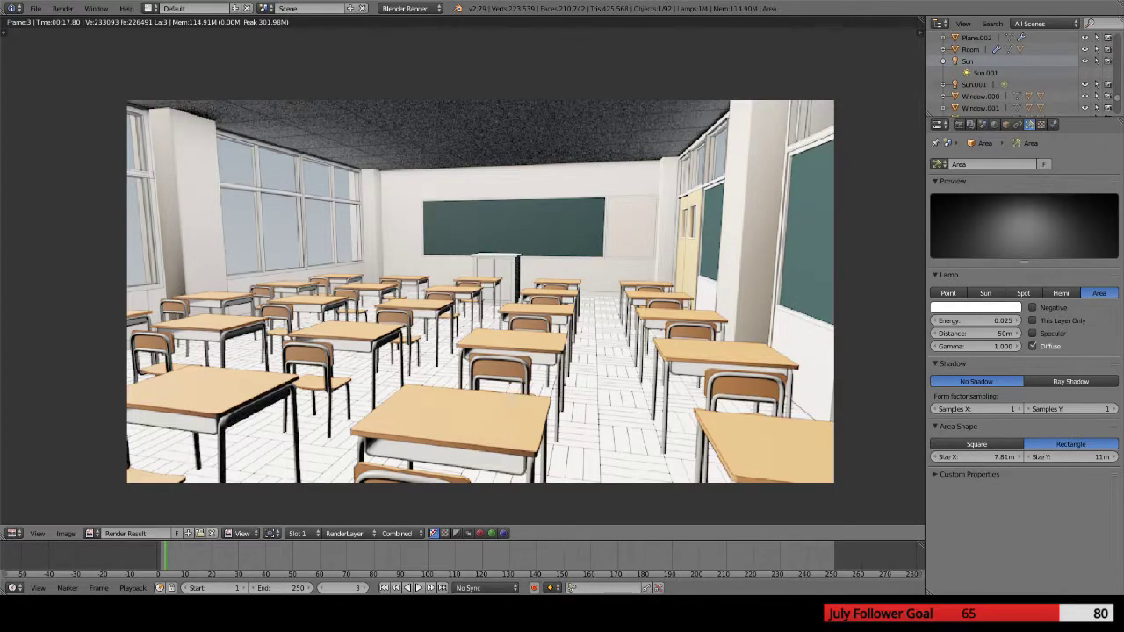
{"action": "left_click", "coordinate": [306, 533]}
{"action": "left_click", "coordinate": [306, 514]}
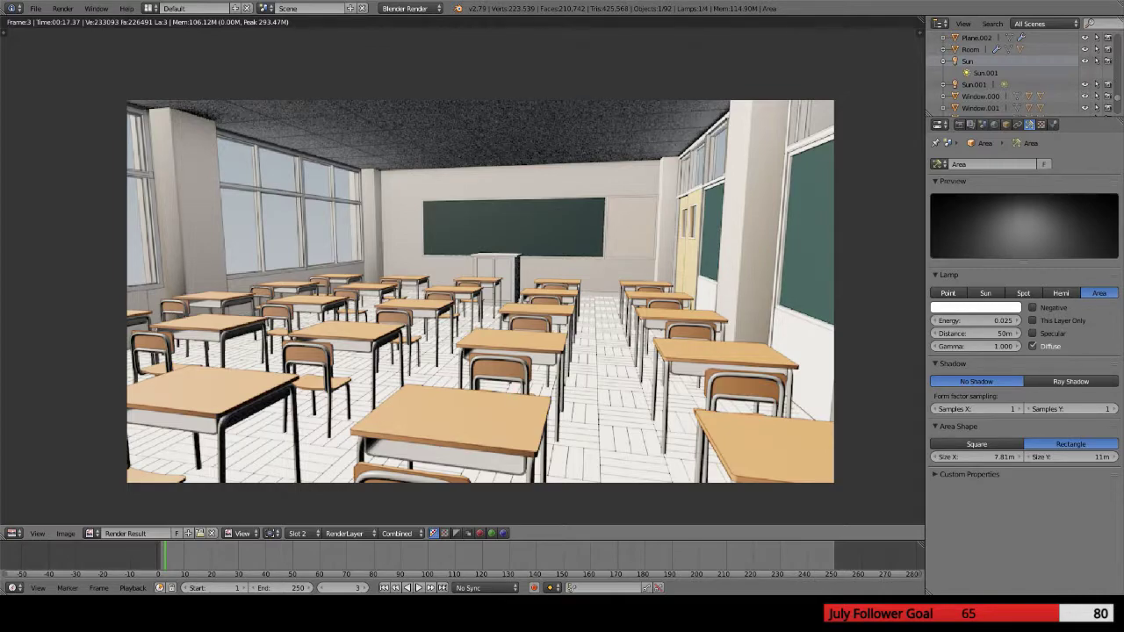
Toggle to the previous render slot with J to compare the two renders
{"action": "key", "text": "j"}
{"action": "key", "text": "j"}
Back in the 3D scene, select a desk and bring up its Desk material
{"action": "key", "text": "Escape"}
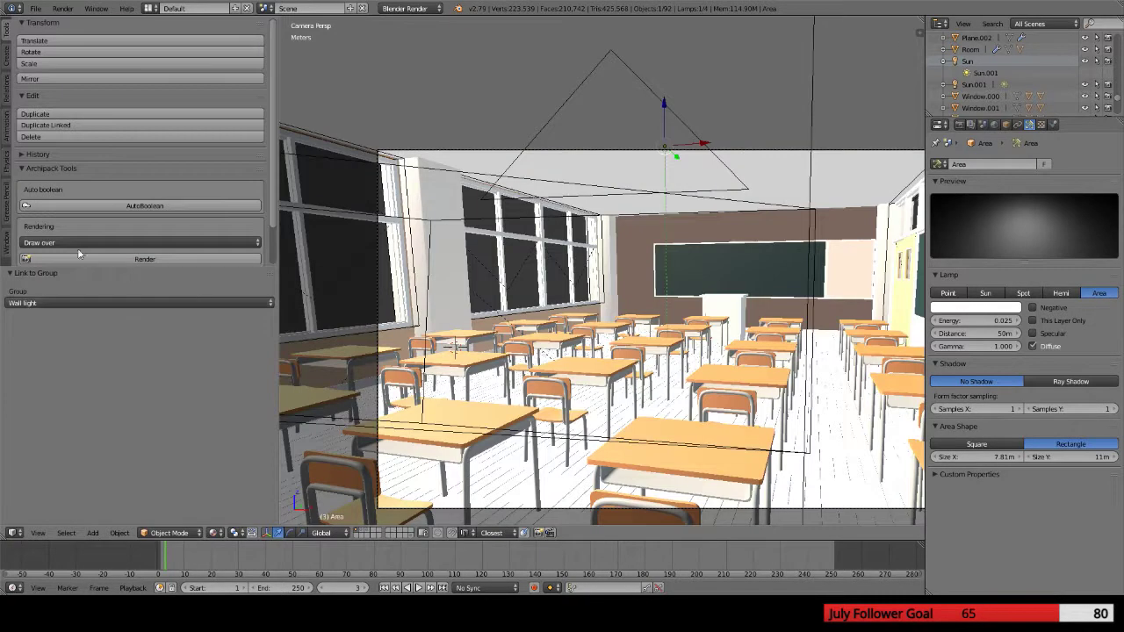
{"action": "right_click", "coordinate": [664, 458]}
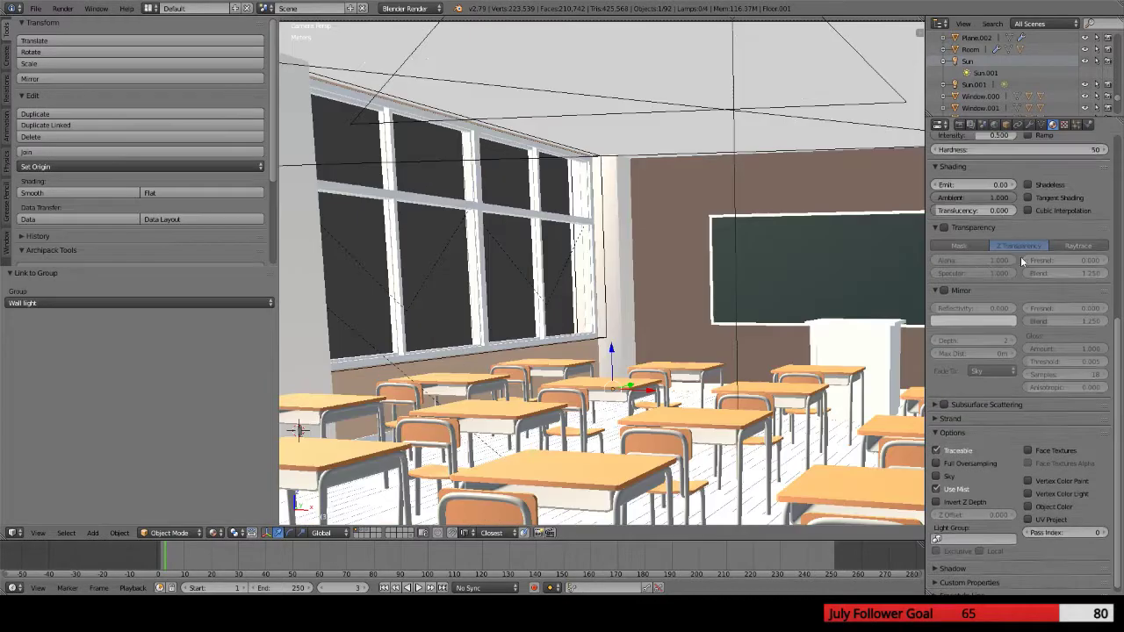
{"action": "scroll", "coordinate": [1021, 260], "scroll_direction": "up", "scroll_amount": 8}
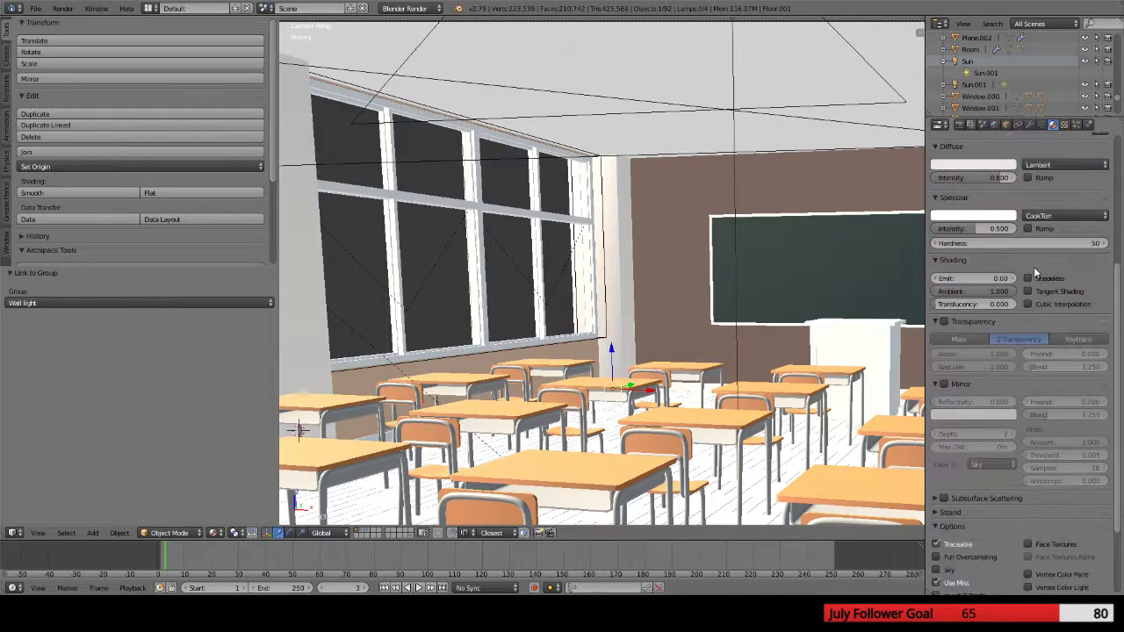
{"action": "right_click", "coordinate": [591, 498]}
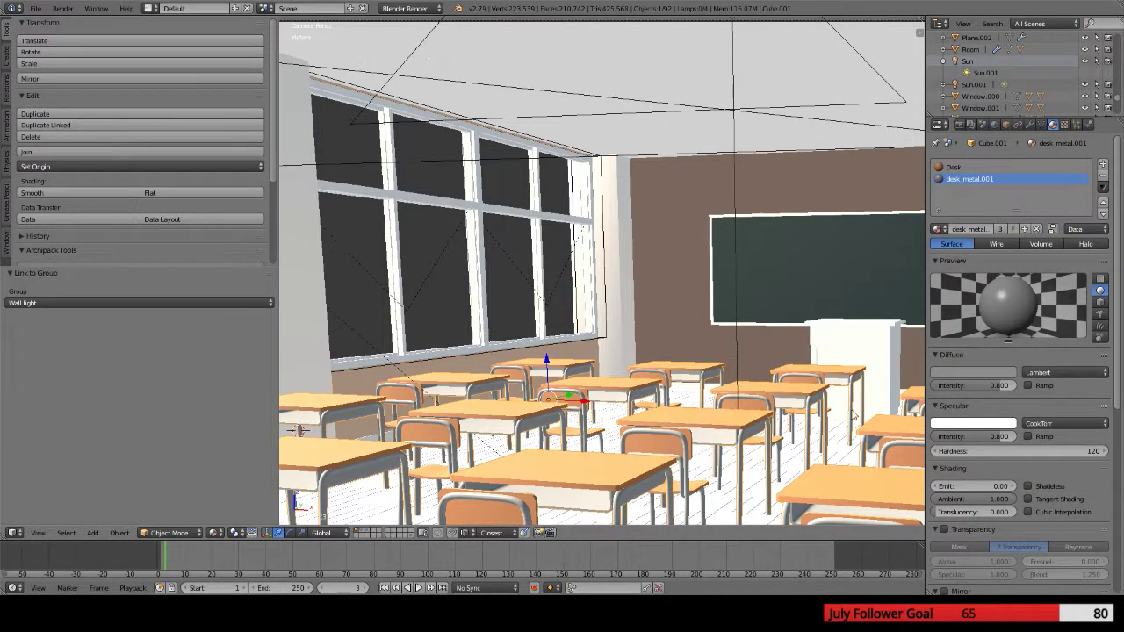
{"action": "left_click", "coordinate": [969, 168]}
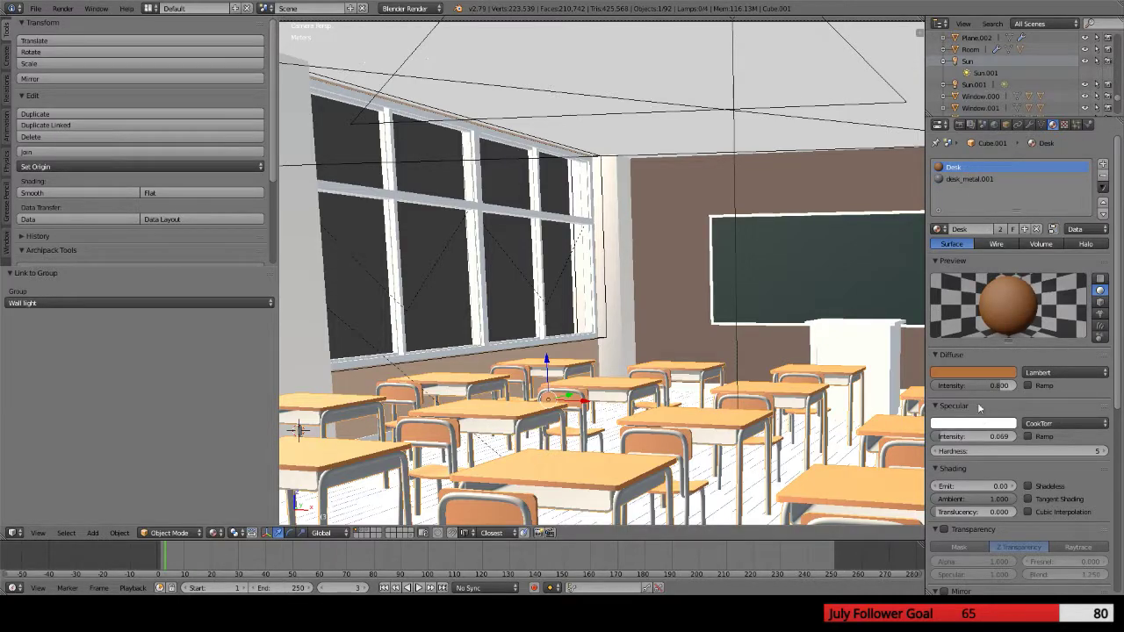
{"action": "left_click", "coordinate": [966, 378]}
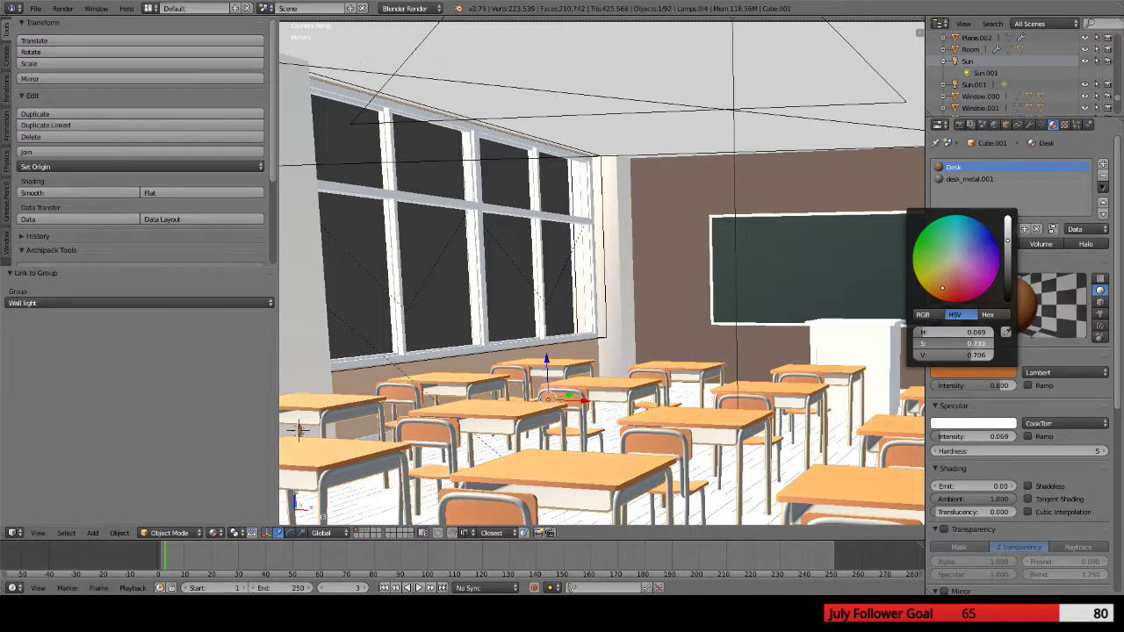
Raise the Desk material's specular hardness from 5 to 10
{"action": "middle_click_drag", "start_coordinate": [579, 413], "coordinate": [553, 424]}
{"action": "left_click", "coordinate": [1104, 451]}
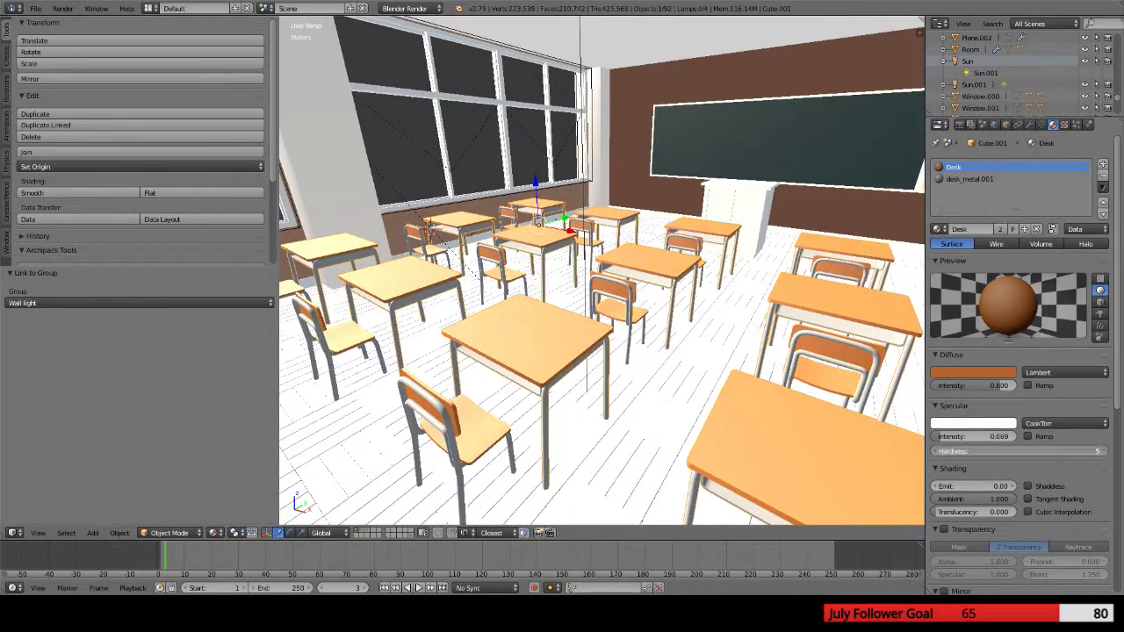
{"action": "left_click", "coordinate": [1104, 451]}
{"action": "left_click", "coordinate": [1105, 450]}
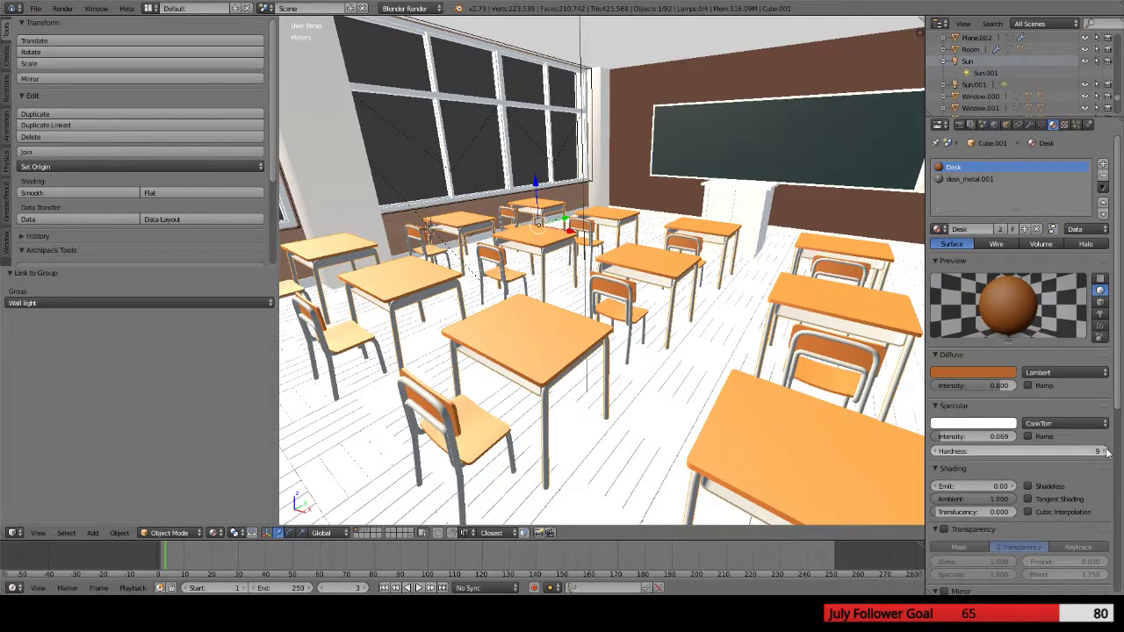
{"action": "left_click", "coordinate": [1104, 451]}
{"action": "middle_click_drag", "start_coordinate": [562, 404], "coordinate": [569, 404]}
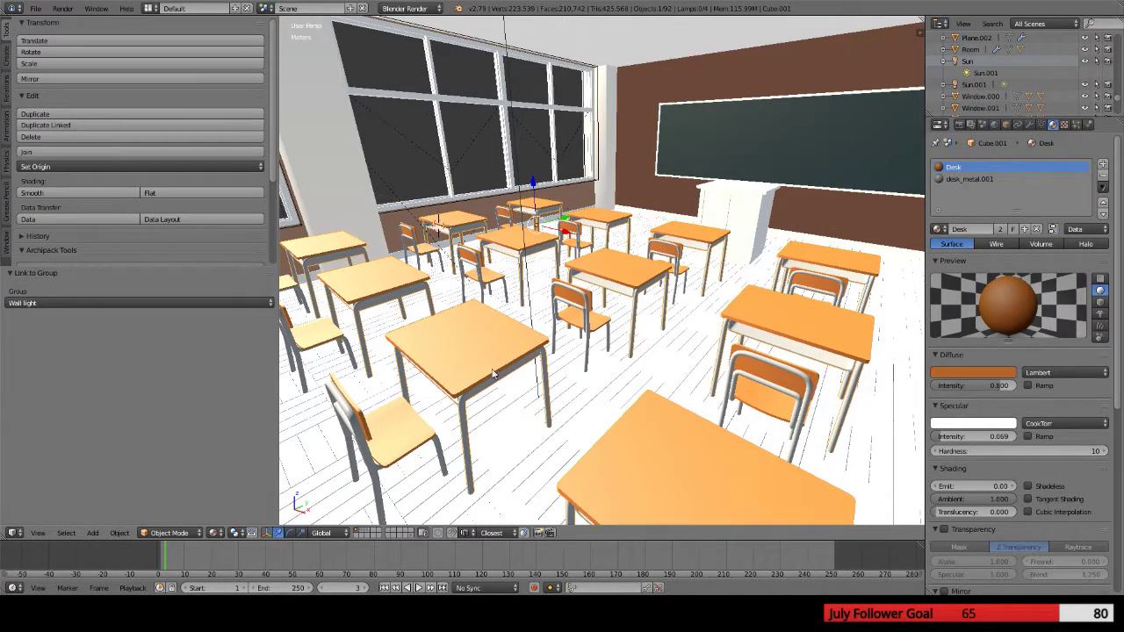
{"action": "mouse_move", "coordinate": [495, 375]}
{"action": "middle_mouse_down"}
{"action": "mouse_move", "coordinate": [592, 391]}
{"action": "mouse_move", "coordinate": [514, 381]}
{"action": "middle_mouse_up"}
Add a Point lamp to the classroom scene
{"action": "key", "text": "shift+a"}
{"action": "mouse_move", "coordinate": [512, 377]}
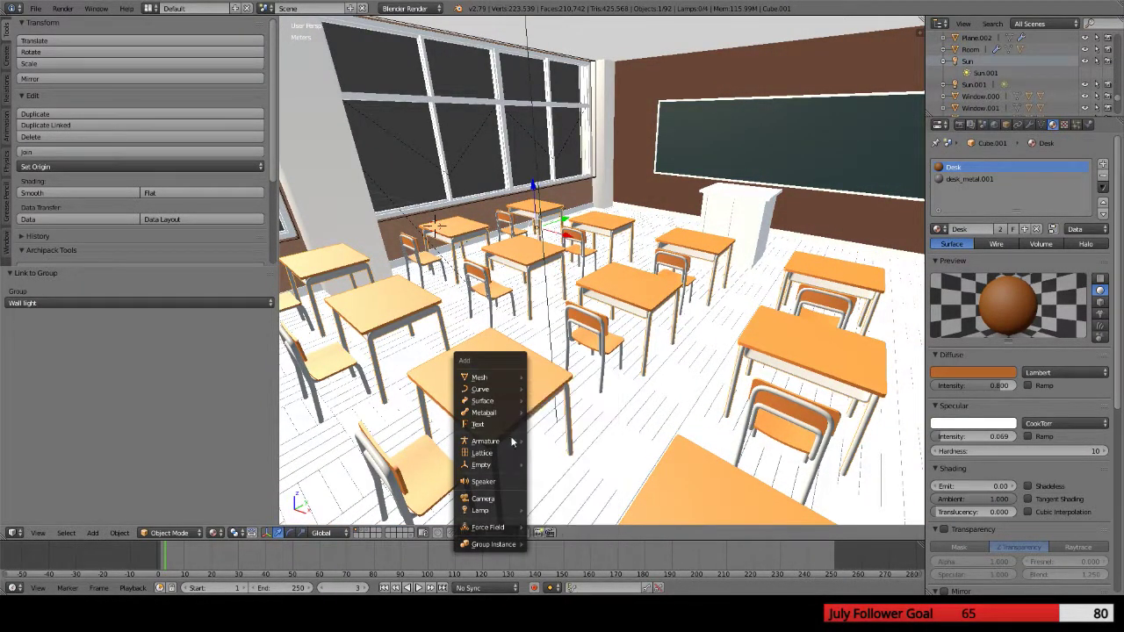
{"action": "mouse_move", "coordinate": [503, 512]}
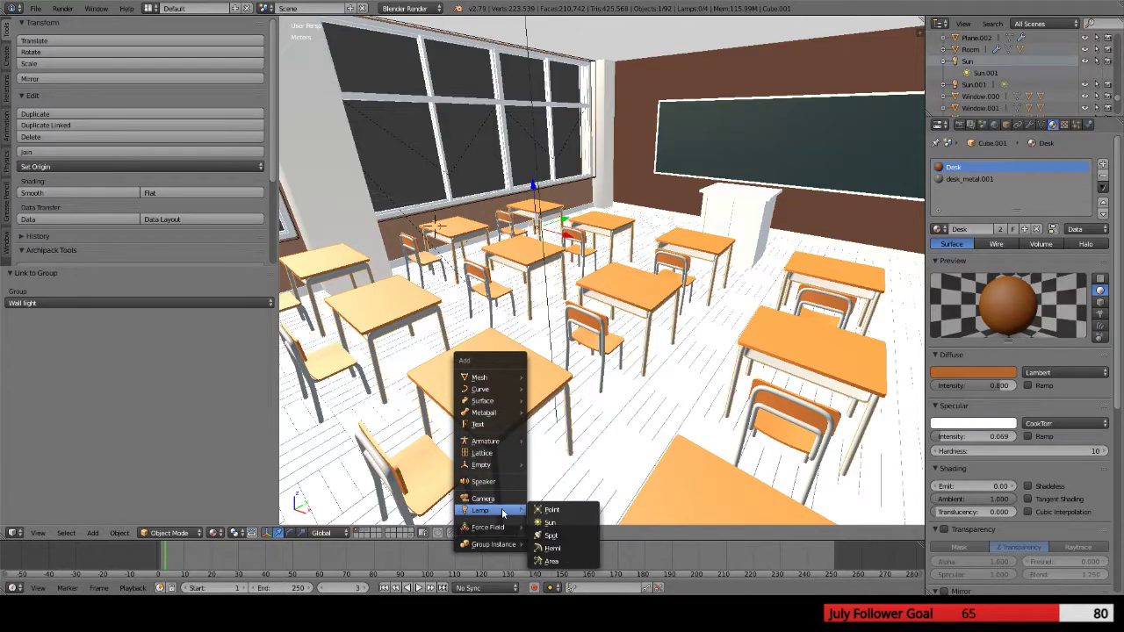
{"action": "left_click", "coordinate": [560, 511]}
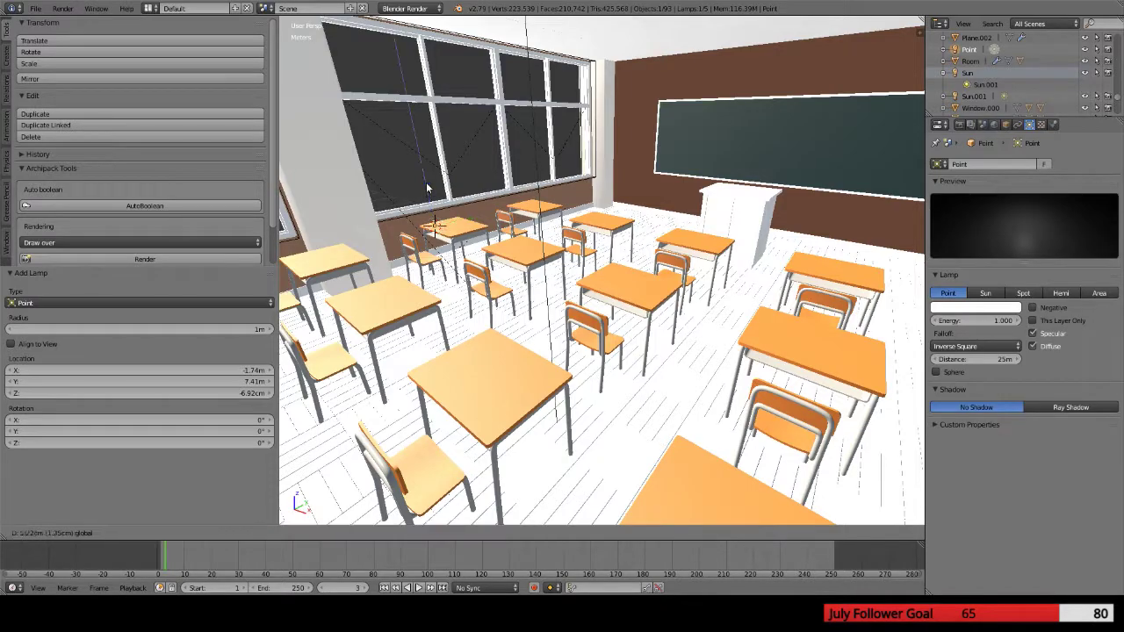
Raise the lamp, shift it along Y, then move it 77.3cm along X near the windows
{"action": "left_click_drag", "start_coordinate": [426, 181], "coordinate": [537, 112]}
{"action": "middle_click_drag", "start_coordinate": [538, 112], "coordinate": [511, 178]}
{"action": "left_click_drag", "start_coordinate": [416, 186], "coordinate": [580, 162]}
{"action": "key", "text": "KP_0"}
{"action": "middle_click_drag", "start_coordinate": [565, 229], "coordinate": [639, 119]}
{"action": "left_click_drag", "start_coordinate": [625, 119], "coordinate": [552, 141]}
{"action": "middle_click_drag", "start_coordinate": [552, 155], "coordinate": [623, 306]}
{"action": "key", "text": "g"}
{"action": "key", "text": "x"}
{"action": "left_click", "coordinate": [604, 144]}
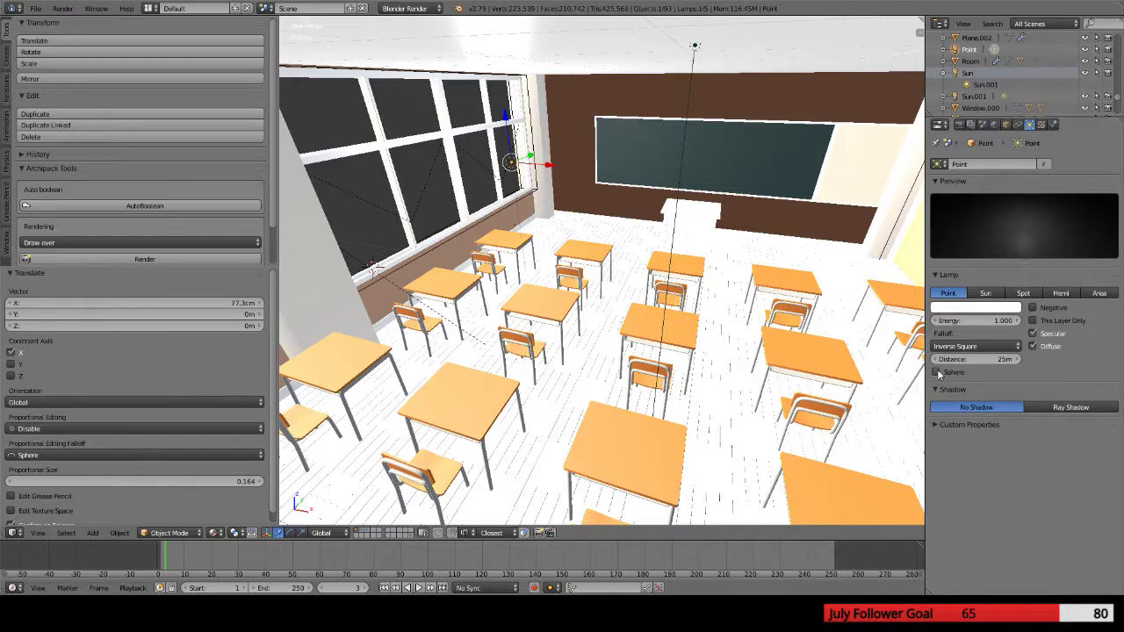
Enable Sphere falloff on the point lamp and test larger and smaller Distance values
{"action": "left_click", "coordinate": [941, 374]}
{"action": "scroll", "coordinate": [768, 353], "scroll_direction": "down", "scroll_amount": 5}
{"action": "scroll", "coordinate": [581, 343], "scroll_direction": "up", "scroll_amount": 3}
{"action": "scroll", "coordinate": [581, 342], "scroll_direction": "up", "scroll_amount": 3}
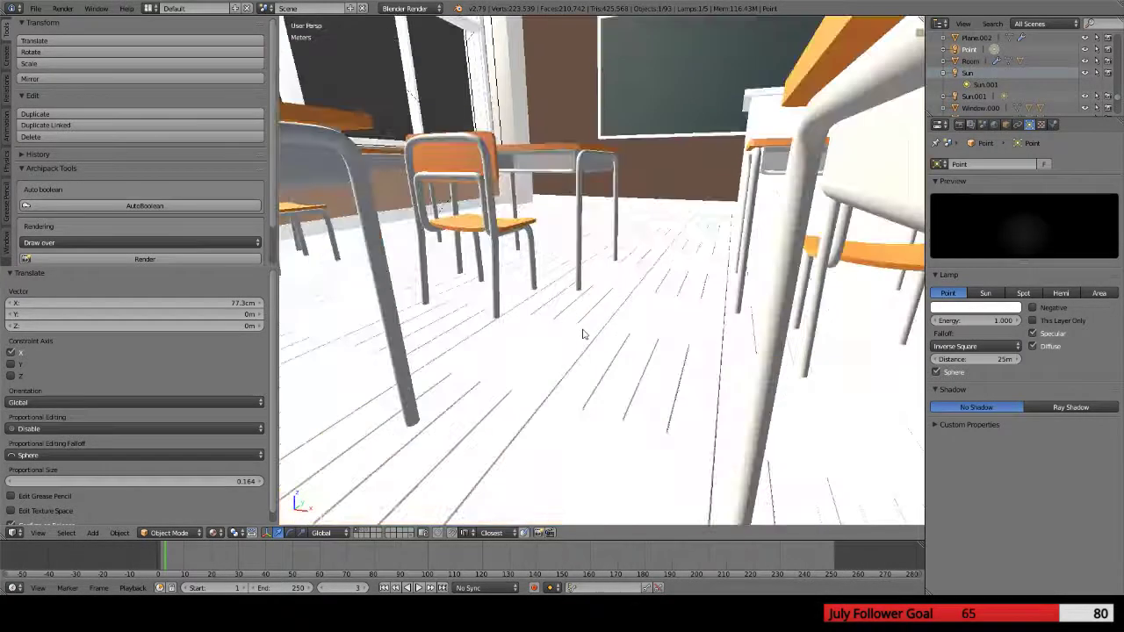
{"action": "scroll", "coordinate": [579, 343], "scroll_direction": "down", "scroll_amount": 4}
{"action": "left_click_drag", "start_coordinate": [974, 359], "coordinate": [993, 359]}
{"action": "scroll", "coordinate": [559, 356], "scroll_direction": "down", "scroll_amount": 6}
{"action": "middle_click_drag", "start_coordinate": [559, 357], "coordinate": [702, 357]}
{"action": "scroll", "coordinate": [619, 334], "scroll_direction": "up", "scroll_amount": 10}
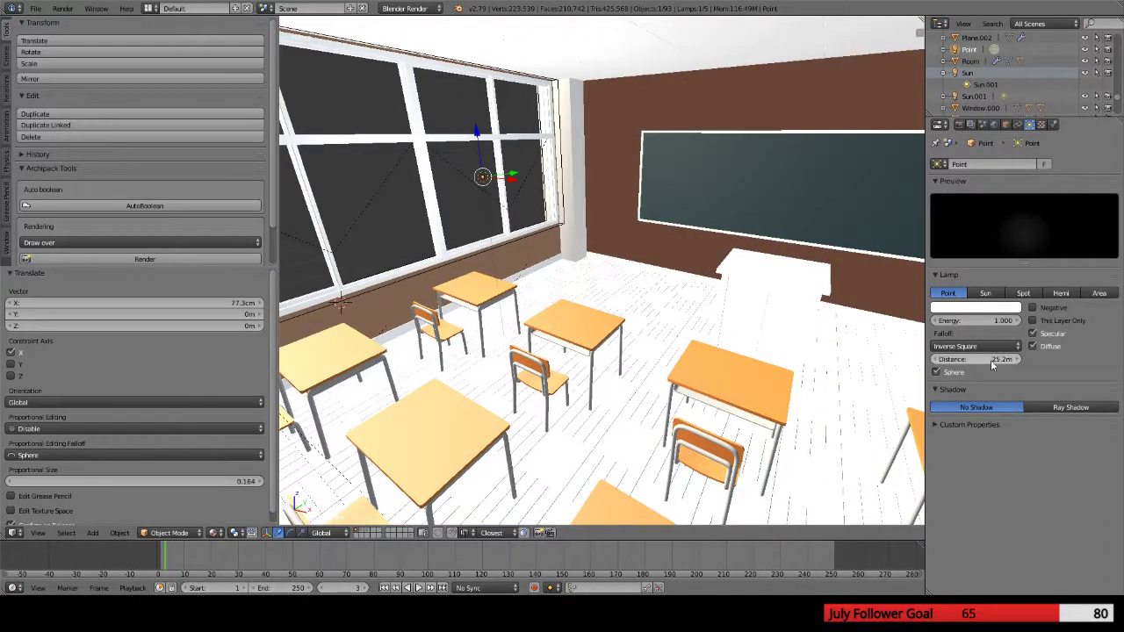
{"action": "left_click_drag", "start_coordinate": [992, 359], "coordinate": [941, 359]}
Try lamp distances of 3.72, 4.12, 6.56 and 8.67m, then set it to 25m
{"action": "middle_click_drag", "start_coordinate": [702, 176], "coordinate": [751, 356]}
{"action": "scroll", "coordinate": [786, 352], "scroll_direction": "down", "scroll_amount": 5}
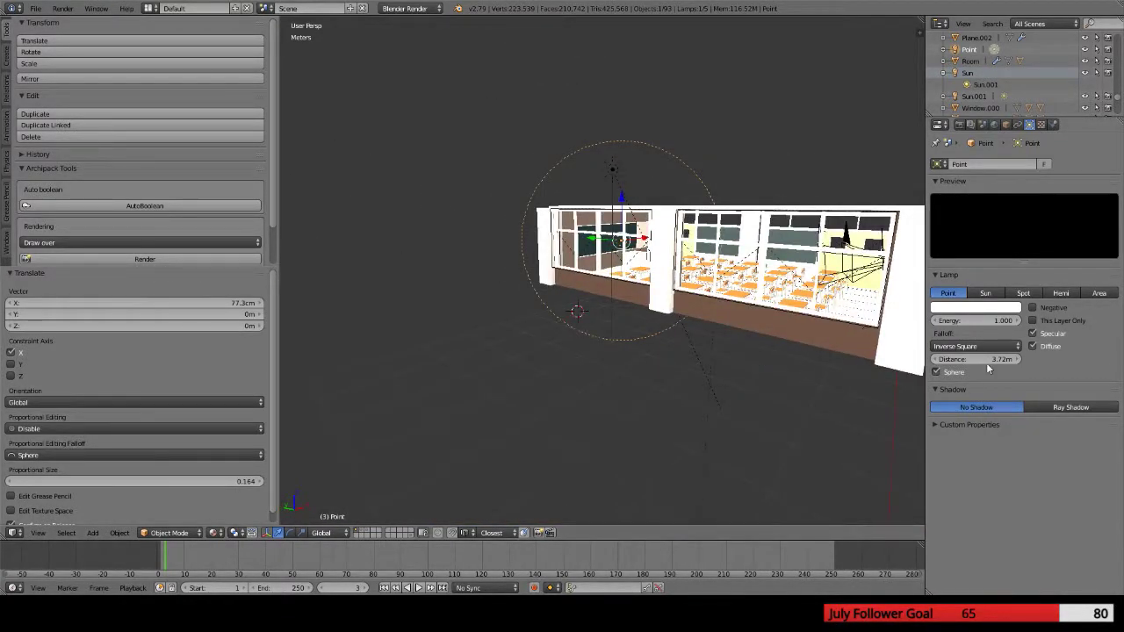
{"action": "left_click_drag", "start_coordinate": [974, 359], "coordinate": [1001, 359]}
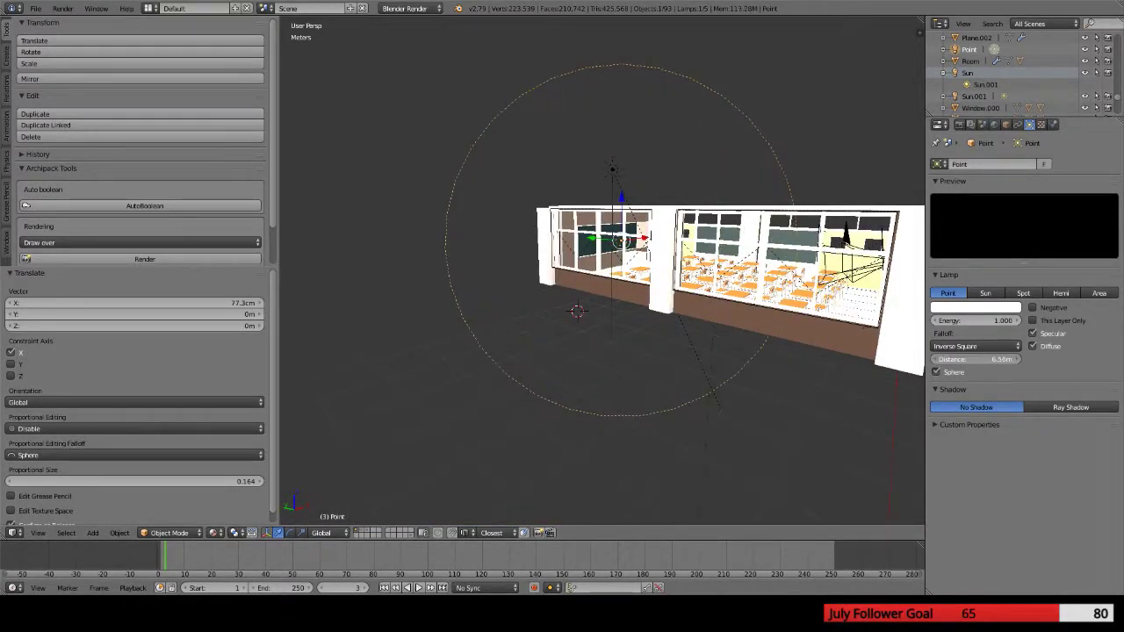
{"action": "middle_click_drag", "start_coordinate": [755, 333], "coordinate": [740, 406]}
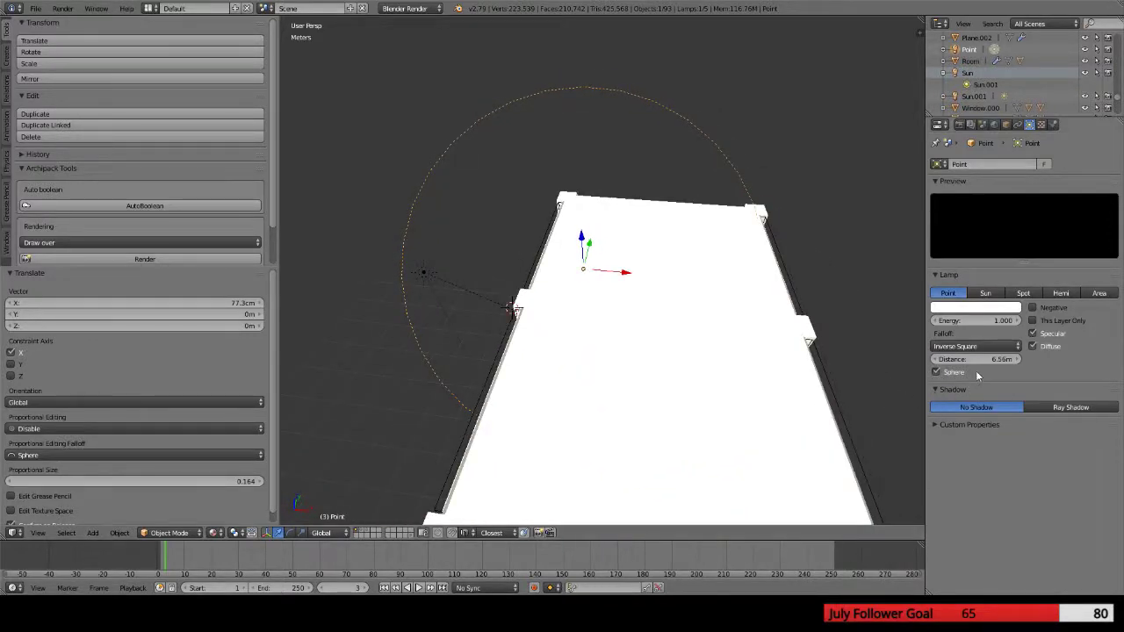
{"action": "left_click_drag", "start_coordinate": [966, 359], "coordinate": [971, 362]}
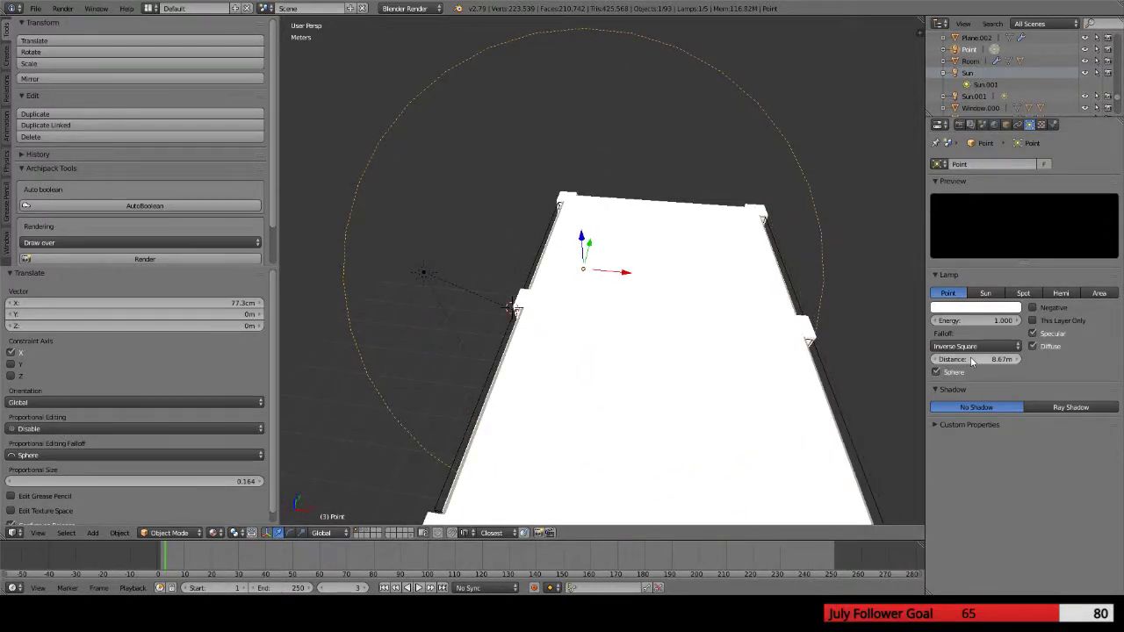
{"action": "left_click", "coordinate": [971, 360]}
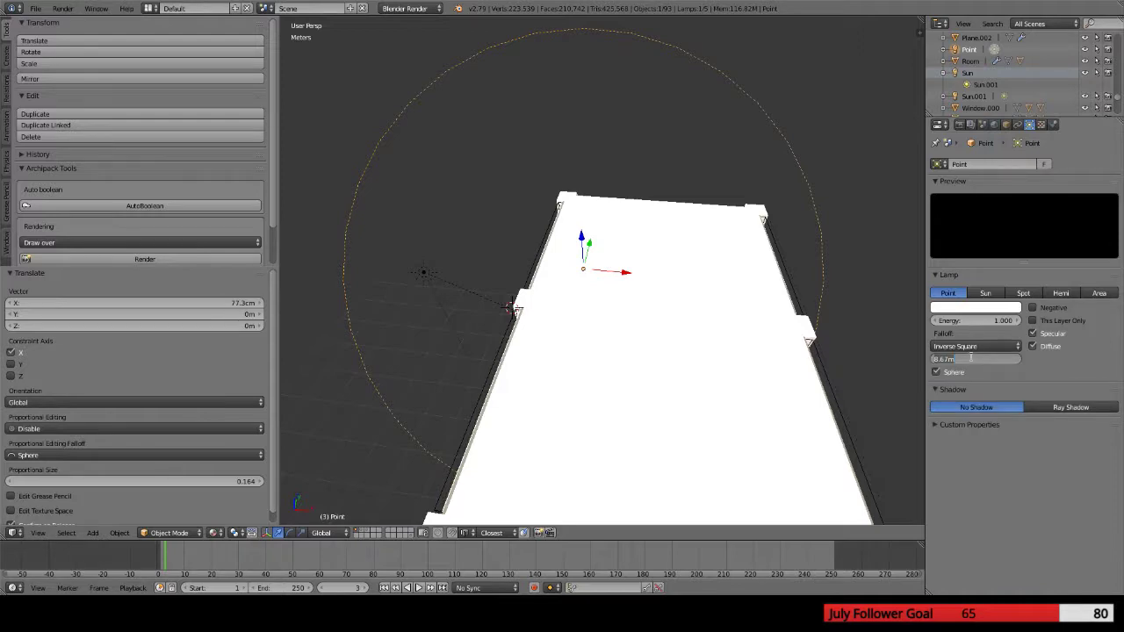
{"action": "type", "text": "25"}
{"action": "key", "text": "Return"}
Render the classroom with the new sphere-falloff point lamp using F12
{"action": "scroll", "coordinate": [790, 328], "scroll_direction": "down", "scroll_amount": 5}
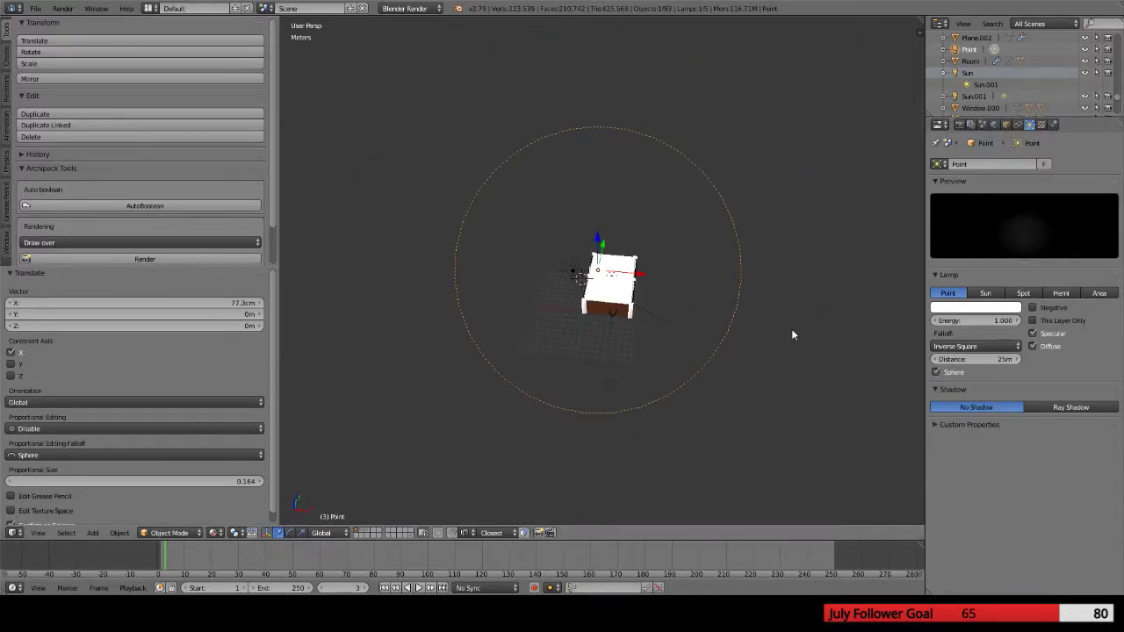
{"action": "scroll", "coordinate": [785, 339], "scroll_direction": "up", "scroll_amount": 3}
{"action": "scroll", "coordinate": [784, 339], "scroll_direction": "up", "scroll_amount": 10}
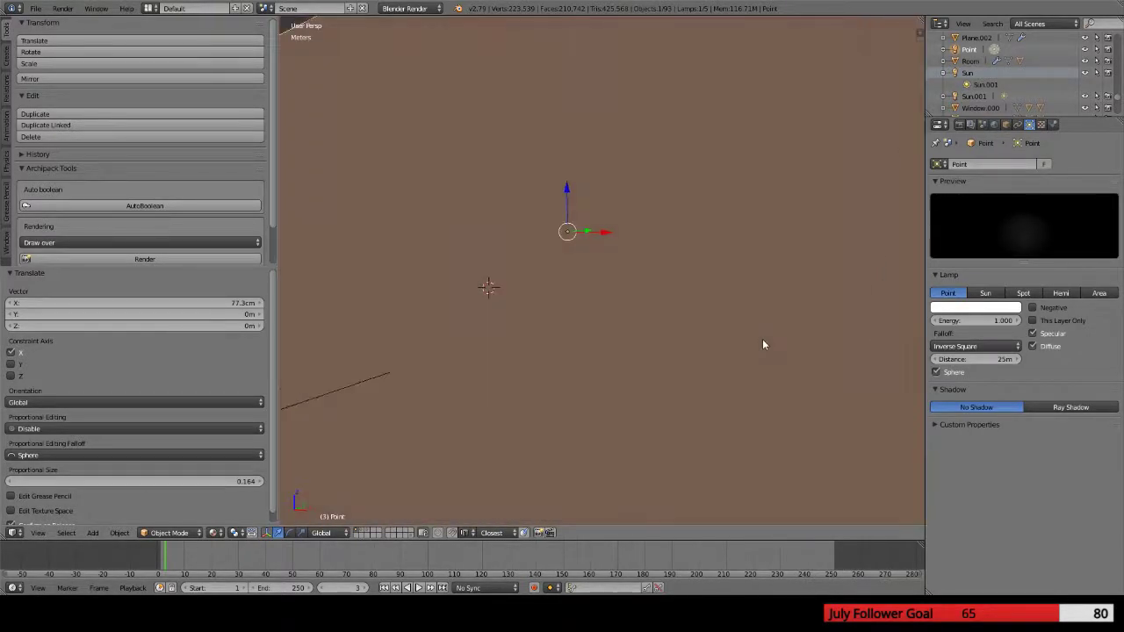
{"action": "scroll", "coordinate": [762, 342], "scroll_direction": "up", "scroll_amount": 2}
{"action": "scroll", "coordinate": [763, 342], "scroll_direction": "down", "scroll_amount": 2}
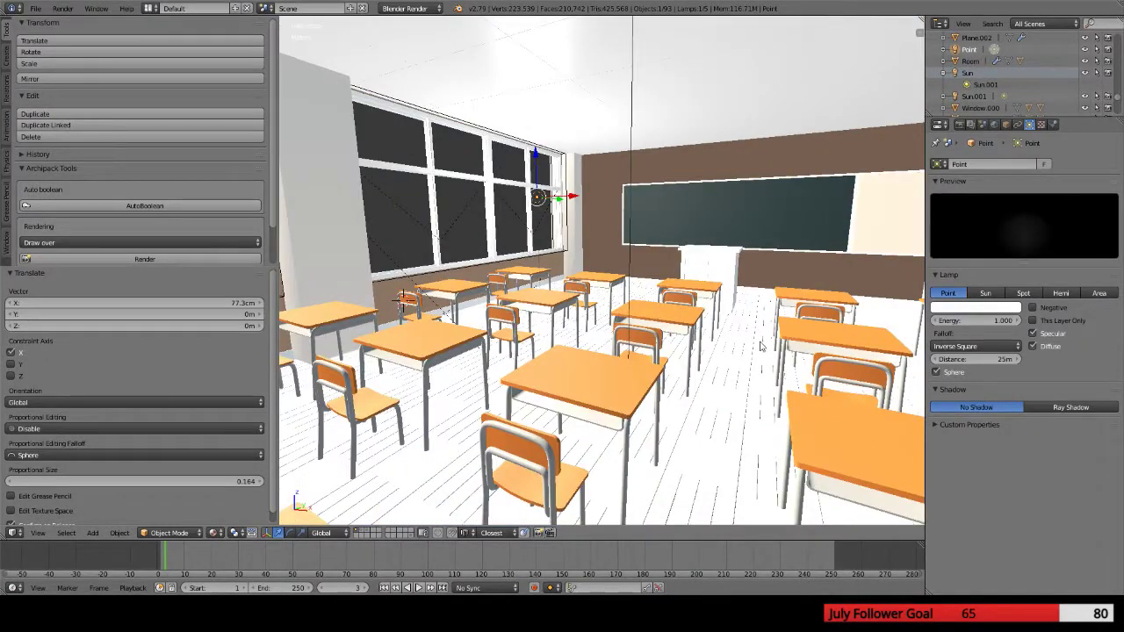
{"action": "key", "text": "F12"}
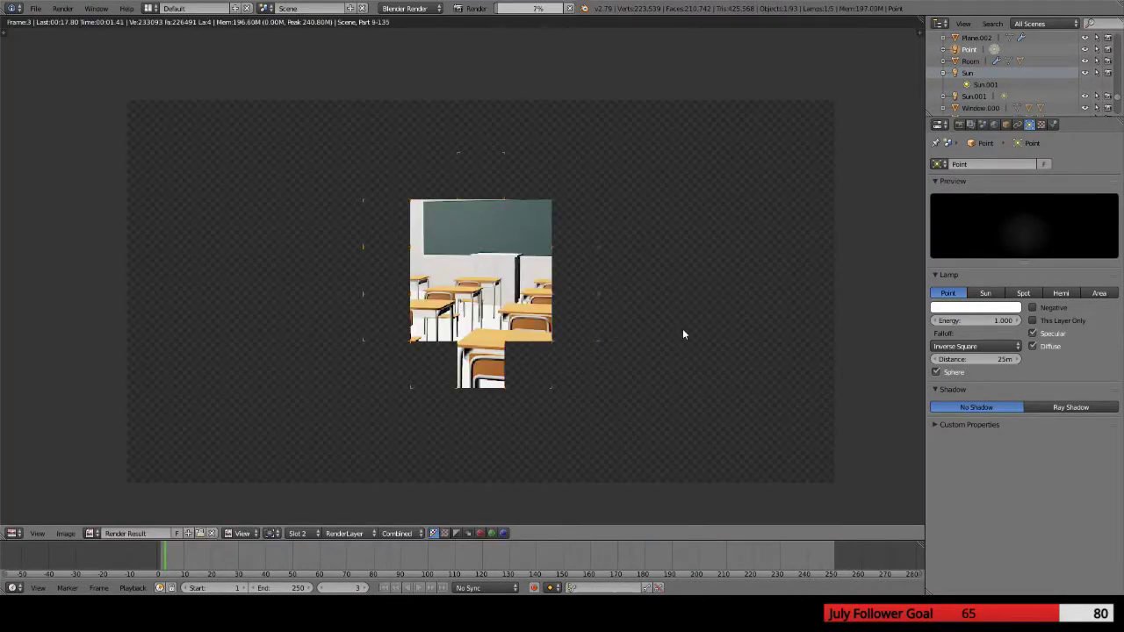
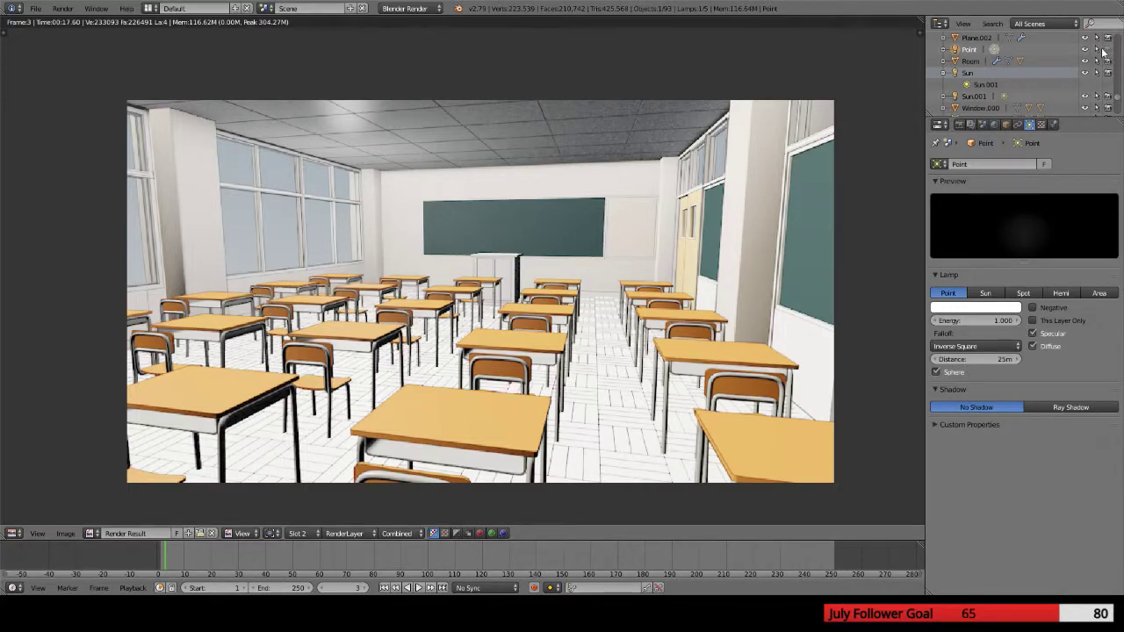
Leave the render and orbit the classroom view toward the blackboard
{"action": "left_click", "coordinate": [1096, 49]}
{"action": "key", "text": "Escape"}
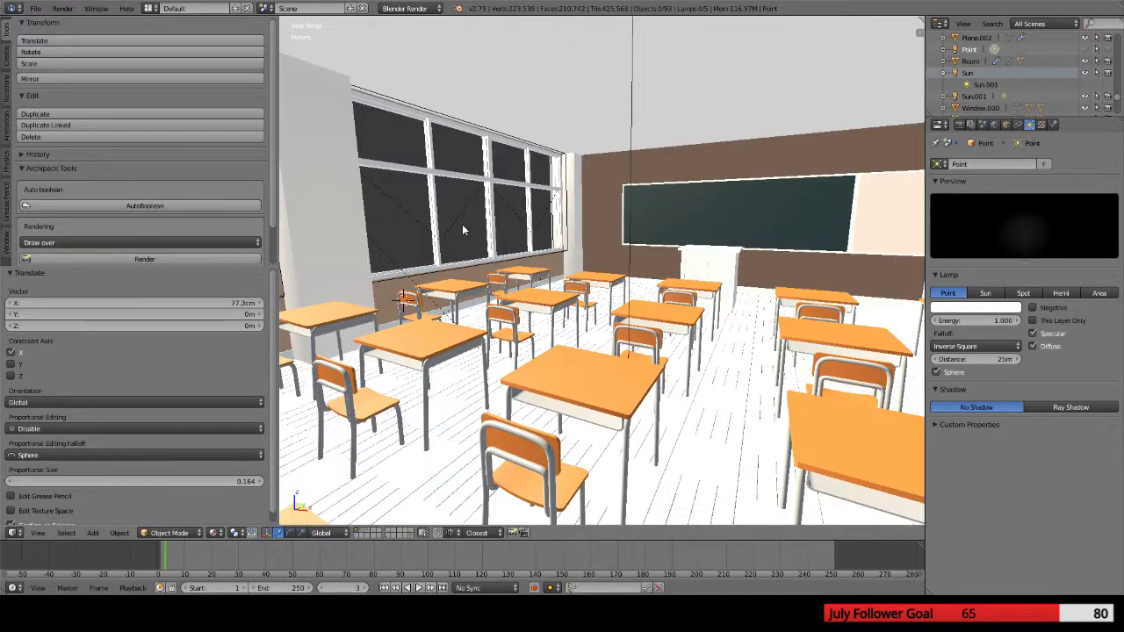
{"action": "middle_click_drag", "start_coordinate": [694, 207], "coordinate": [617, 168]}
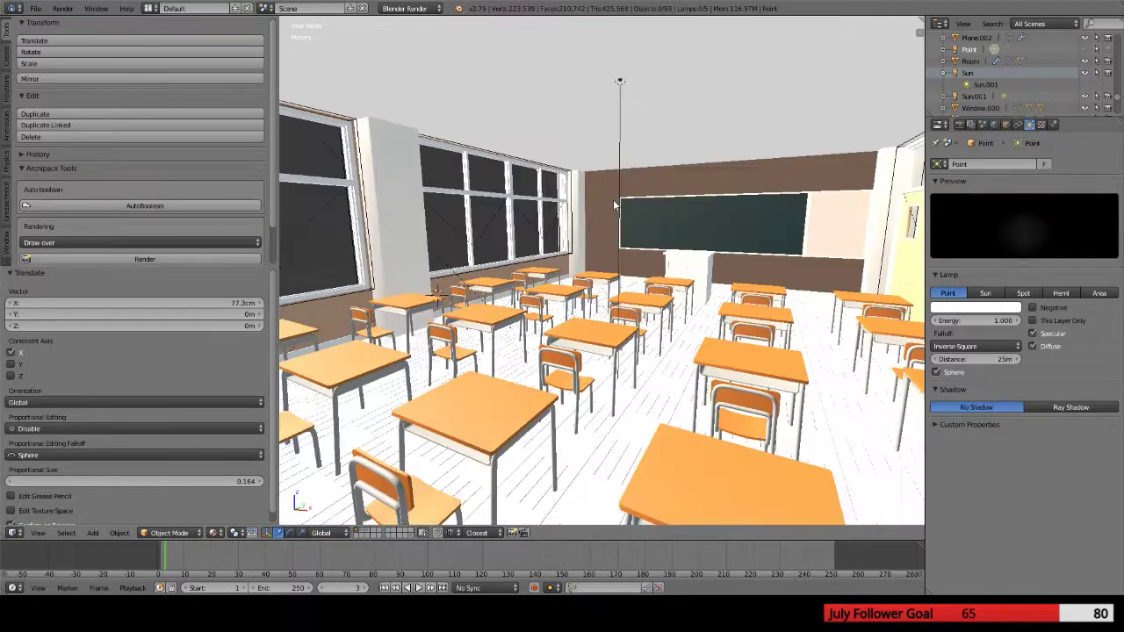
Duplicate the Area lamp with Shift+D, keeping the Area.001 copy at the original's position
{"action": "right_click", "coordinate": [617, 169]}
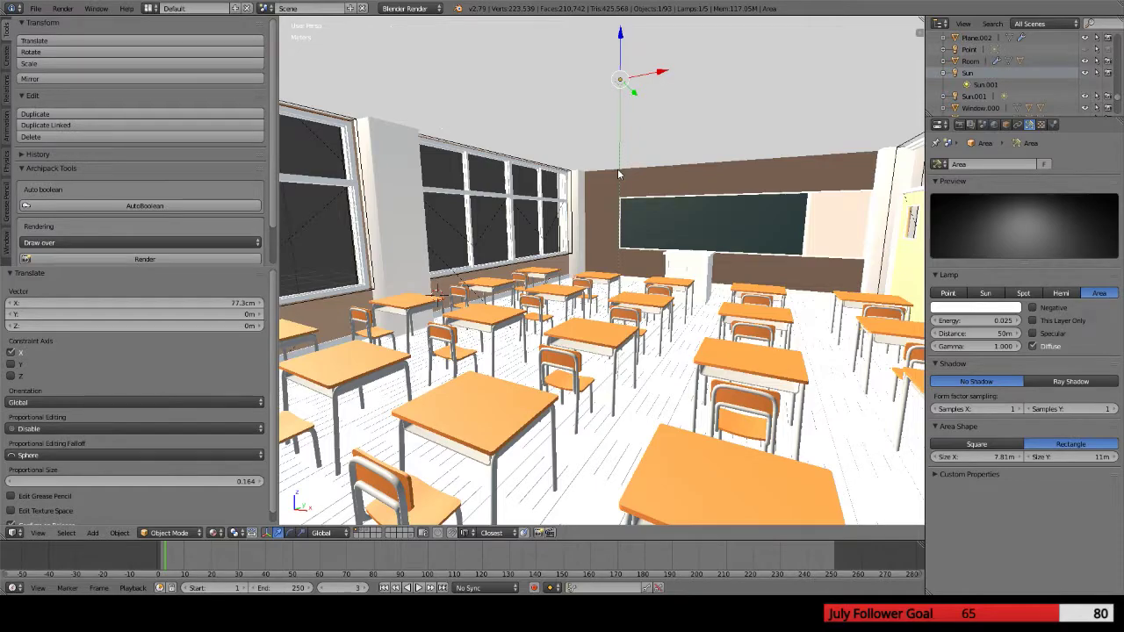
{"action": "key", "text": "shift+d"}
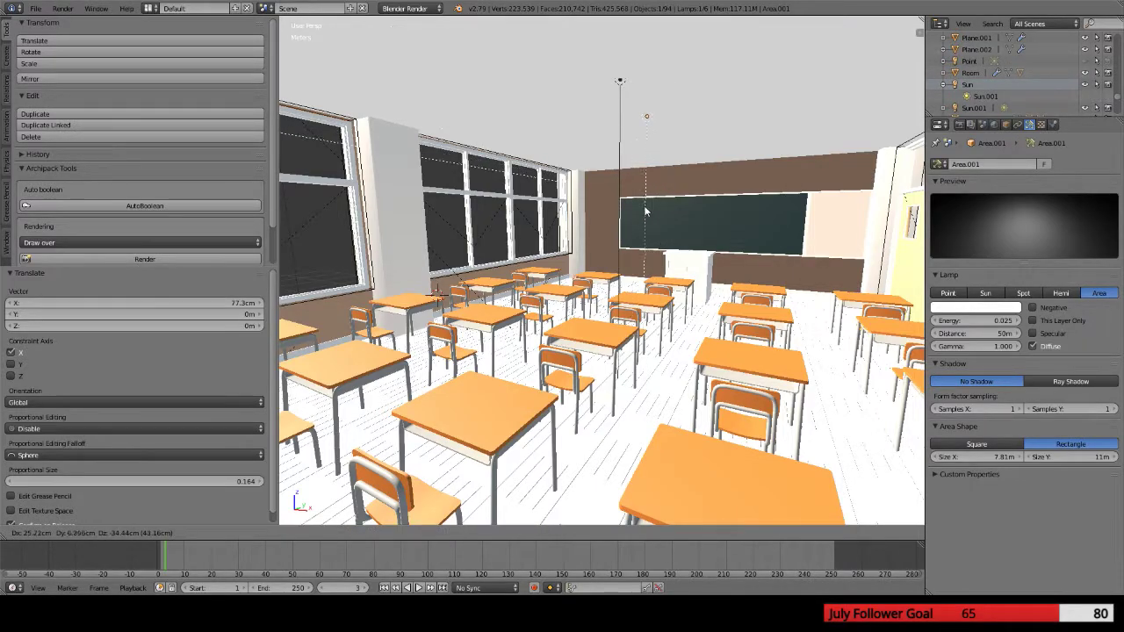
{"action": "right_click", "coordinate": [645, 211]}
{"action": "mouse_move", "coordinate": [640, 139]}
{"action": "middle_mouse_down"}
{"action": "mouse_move", "coordinate": [674, 114]}
{"action": "mouse_move", "coordinate": [667, 152]}
{"action": "mouse_move", "coordinate": [654, 140]}
{"action": "mouse_move", "coordinate": [643, 154]}
{"action": "middle_mouse_up"}
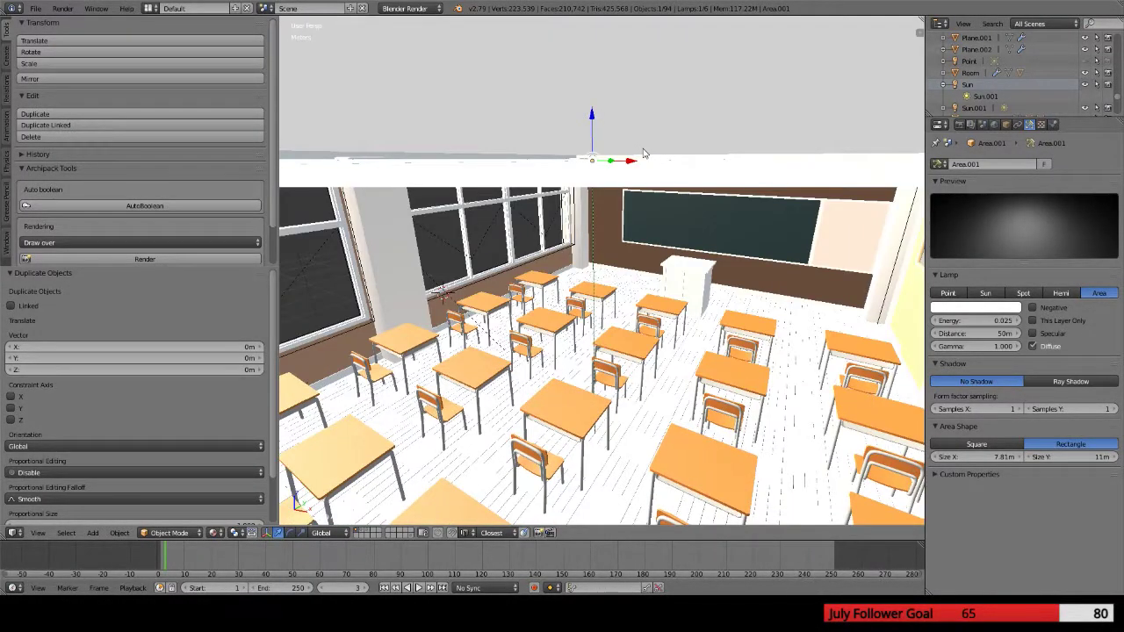
Show the classroom in front view as wireframe, zoomed in around the lamp
{"action": "key", "text": "KP_0"}
{"action": "key", "text": "KP_1"}
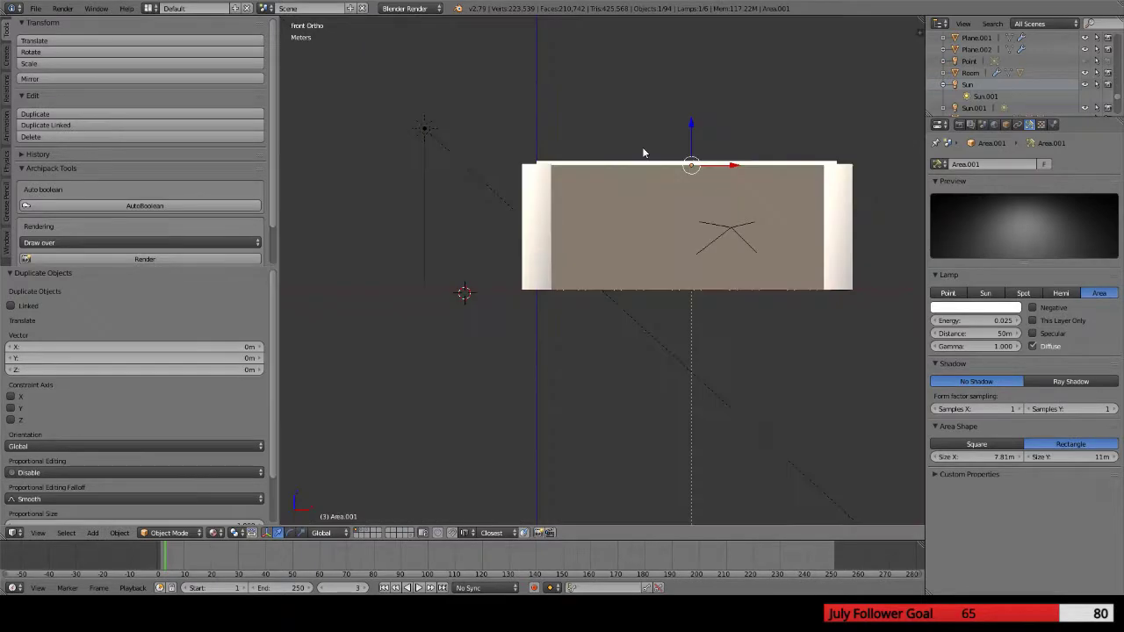
{"action": "key", "text": "z"}
{"action": "scroll", "coordinate": [641, 147], "scroll_direction": "up", "scroll_amount": 7}
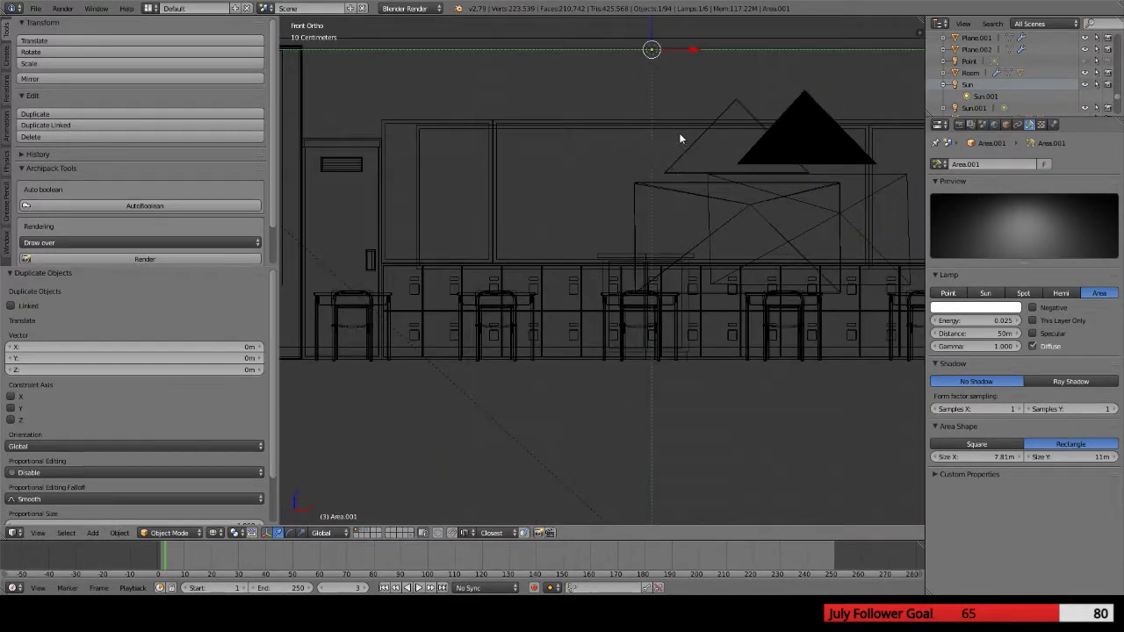
{"action": "middle_click_drag", "start_coordinate": [679, 137], "coordinate": [602, 286], "text": "shift"}
{"action": "scroll", "coordinate": [603, 243], "scroll_direction": "up", "scroll_amount": 5}
{"action": "scroll", "coordinate": [608, 233], "scroll_direction": "up", "scroll_amount": 3, "text": "shift"}
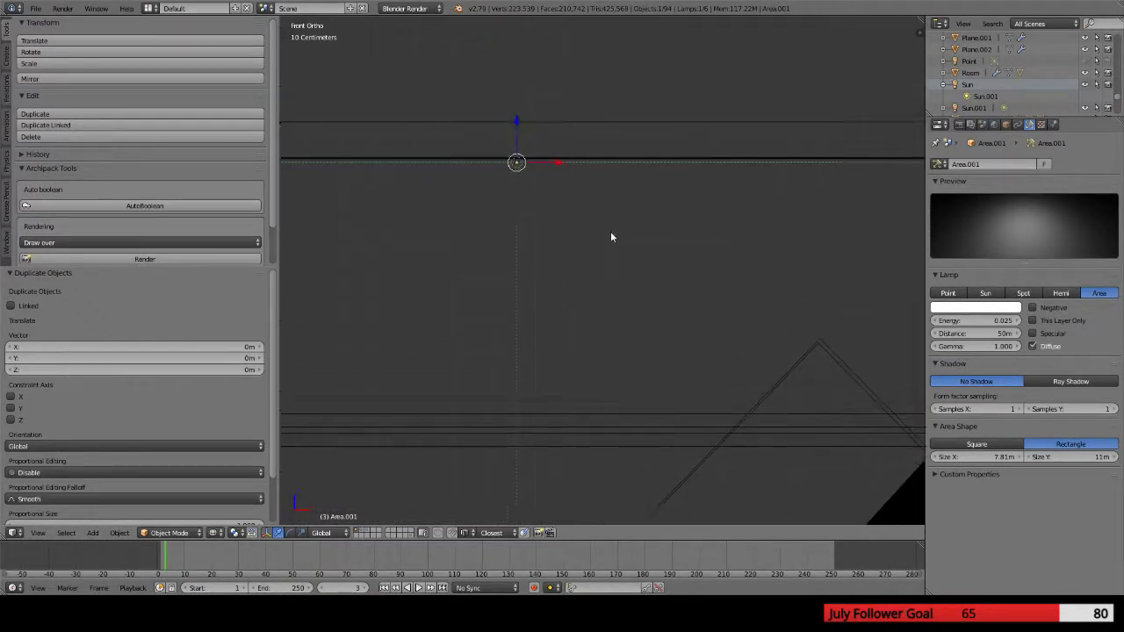
Check the lamp copy's height, orbit toward the floor, and bring up the viewport shading modes
{"action": "key", "text": "g"}
{"action": "key", "text": "z"}
{"action": "key", "text": "Escape"}
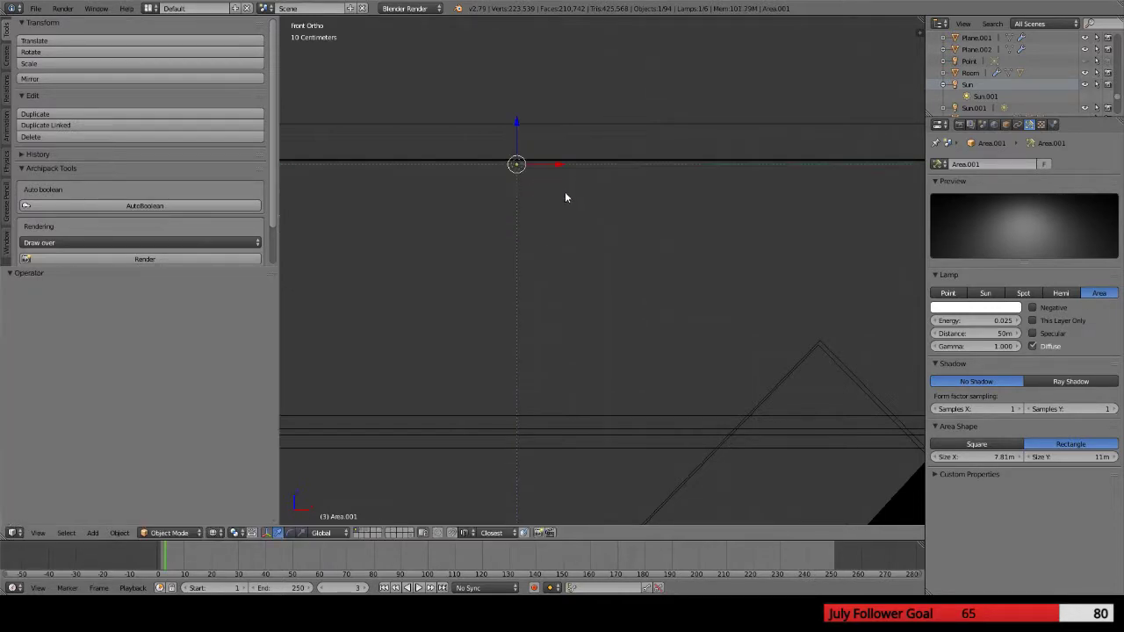
{"action": "scroll", "coordinate": [565, 198], "scroll_direction": "down", "scroll_amount": 4}
{"action": "scroll", "coordinate": [659, 254], "scroll_direction": "up", "scroll_amount": 5, "text": "ctrl"}
{"action": "scroll", "coordinate": [527, 229], "scroll_direction": "up", "scroll_amount": 2}
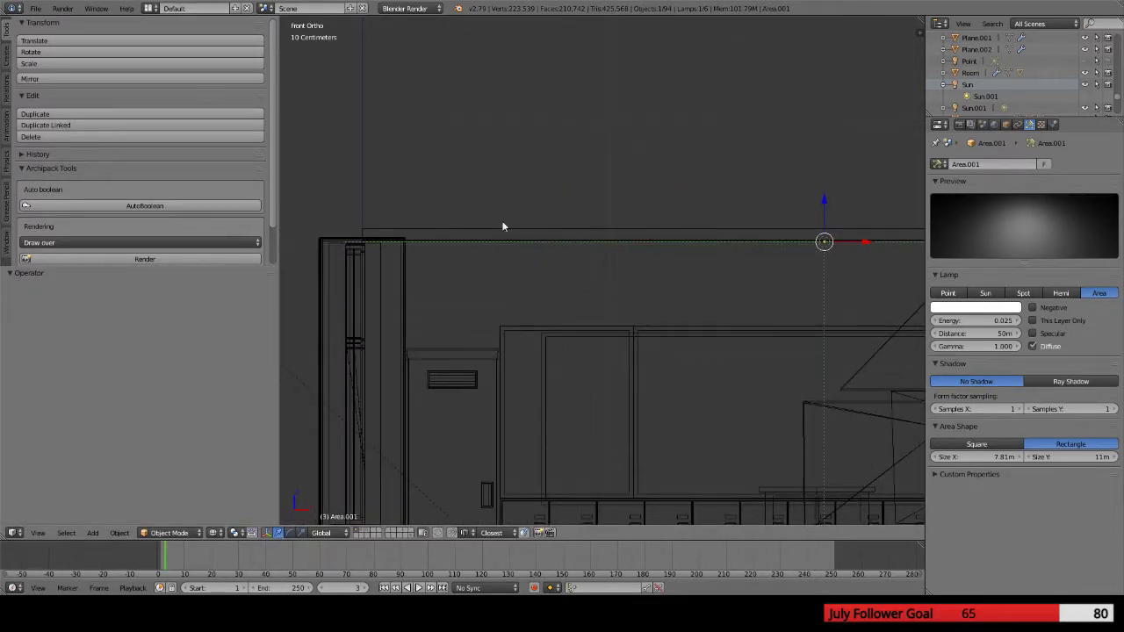
{"action": "middle_click_drag", "start_coordinate": [502, 226], "coordinate": [629, 236]}
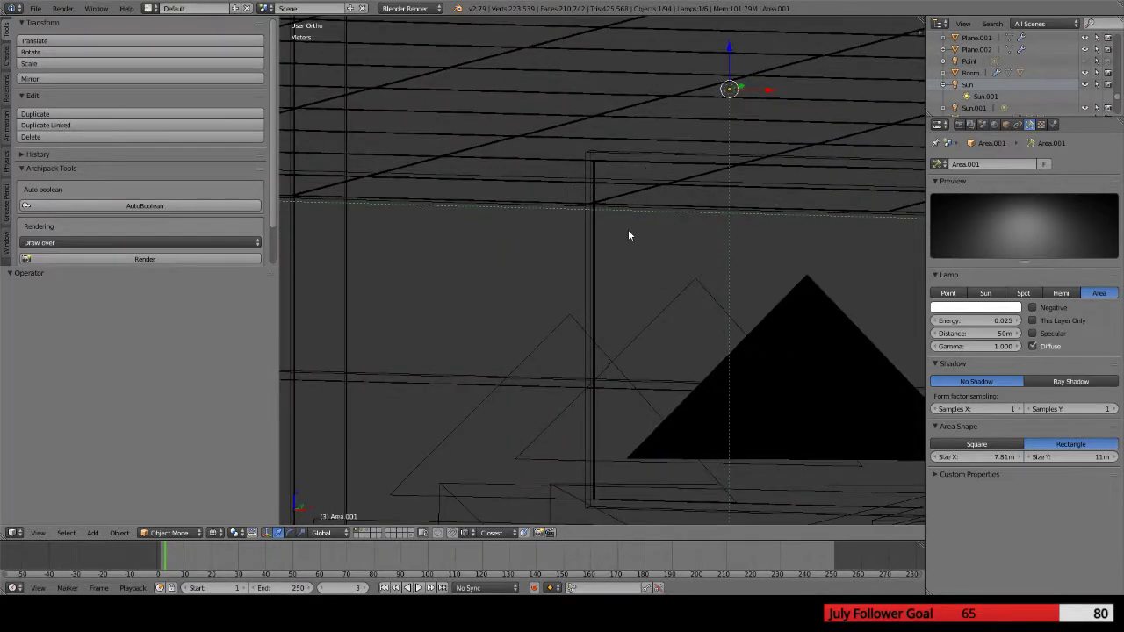
{"action": "key", "text": "KP_0"}
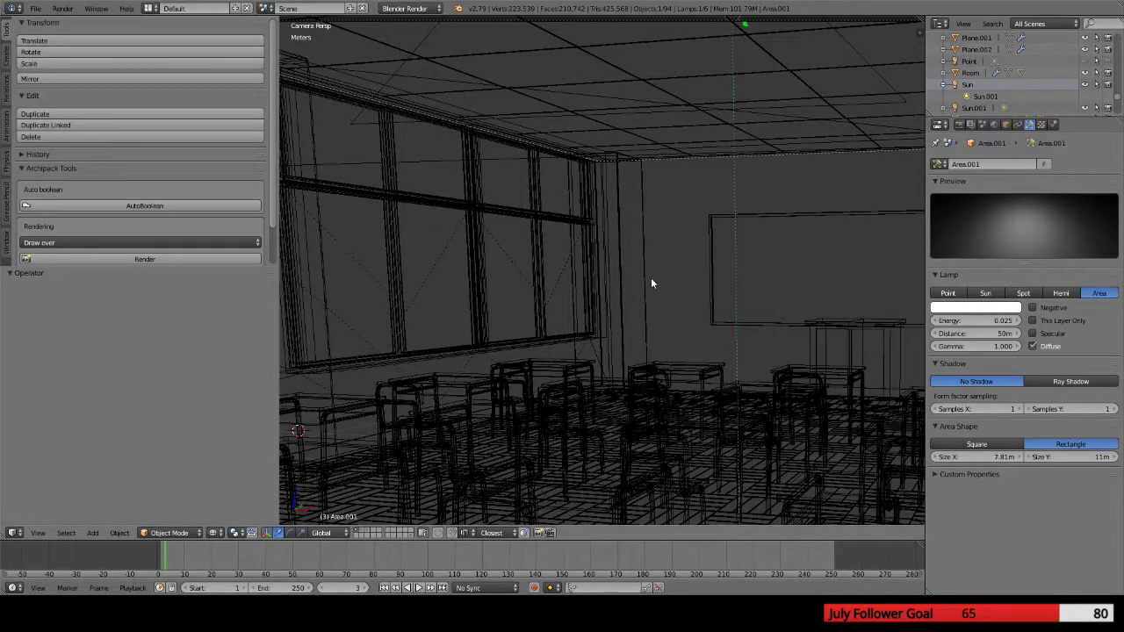
{"action": "key", "text": "KP_Decimal"}
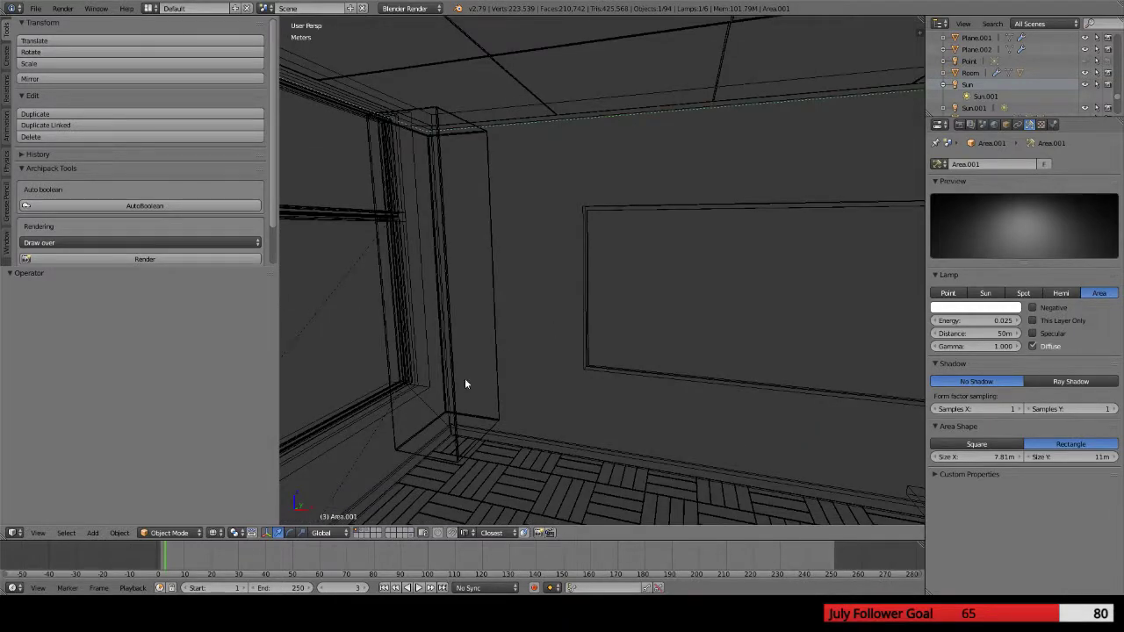
{"action": "left_click", "coordinate": [213, 533]}
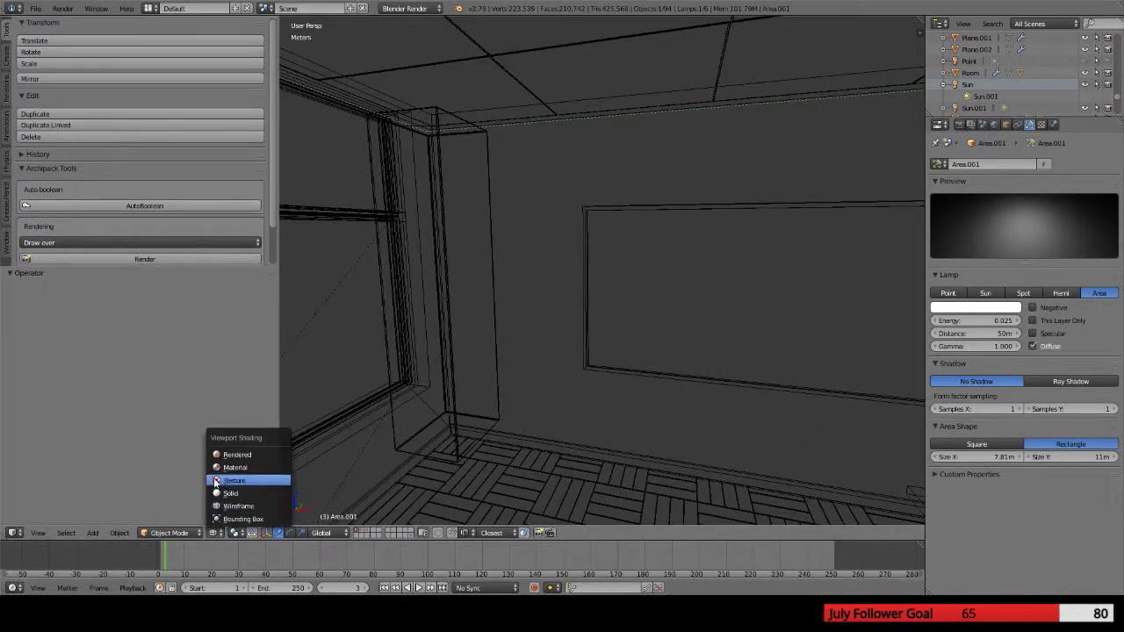
Switch the viewport back to Solid shading
{"action": "left_click", "coordinate": [230, 493]}
{"action": "scroll", "coordinate": [457, 418], "scroll_direction": "down", "scroll_amount": 8}
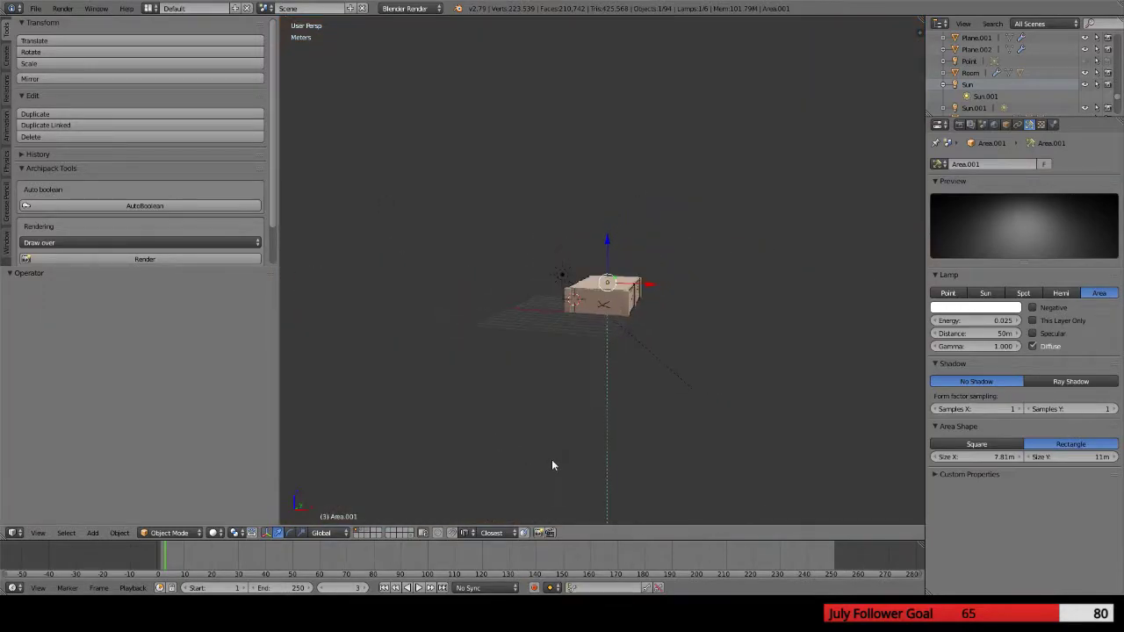
{"action": "scroll", "coordinate": [526, 439], "scroll_direction": "up", "scroll_amount": 15}
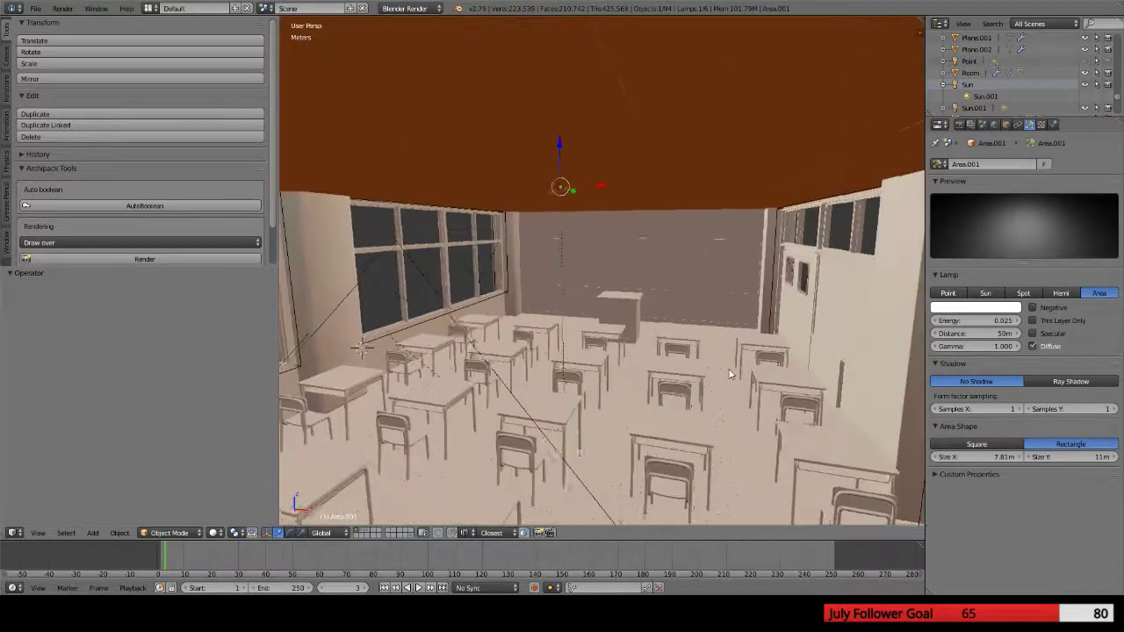
{"action": "scroll", "coordinate": [729, 374], "scroll_direction": "up", "scroll_amount": 10}
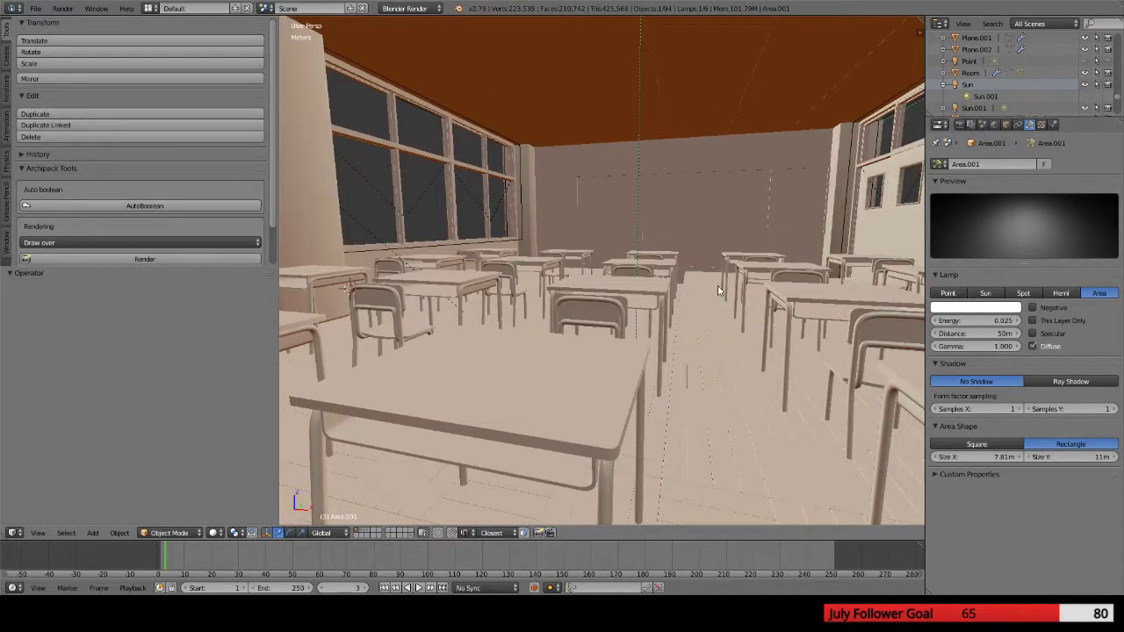
{"action": "scroll", "coordinate": [717, 290], "scroll_direction": "down", "scroll_amount": 5}
{"action": "scroll", "coordinate": [701, 343], "scroll_direction": "up", "scroll_amount": 8}
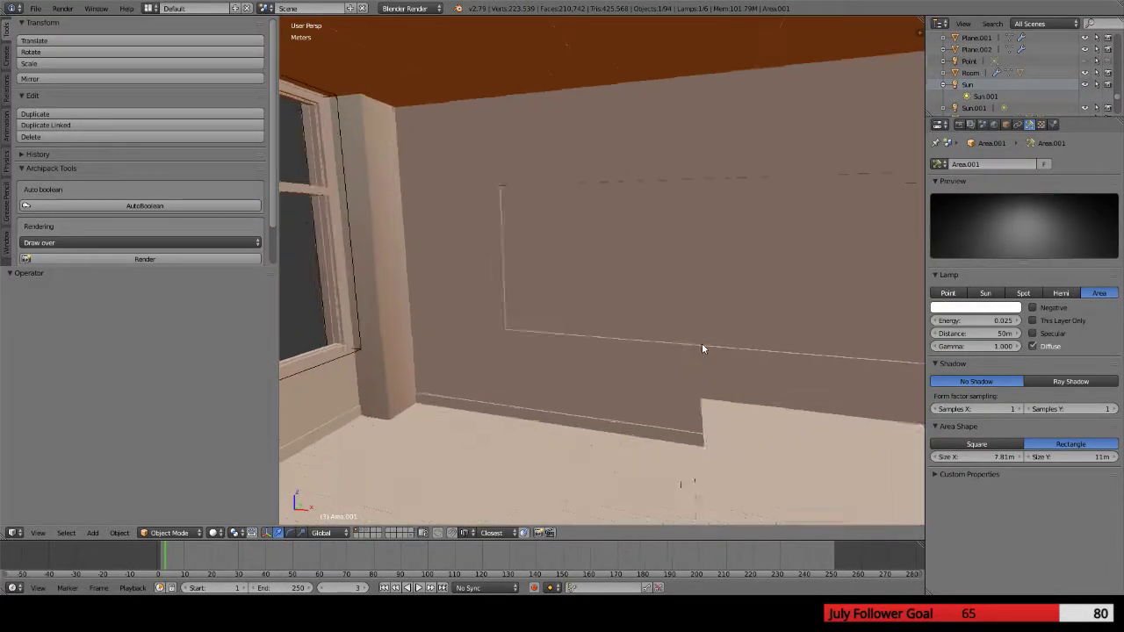
{"action": "scroll", "coordinate": [701, 344], "scroll_direction": "down", "scroll_amount": 6}
{"action": "scroll", "coordinate": [703, 351], "scroll_direction": "up", "scroll_amount": 4}
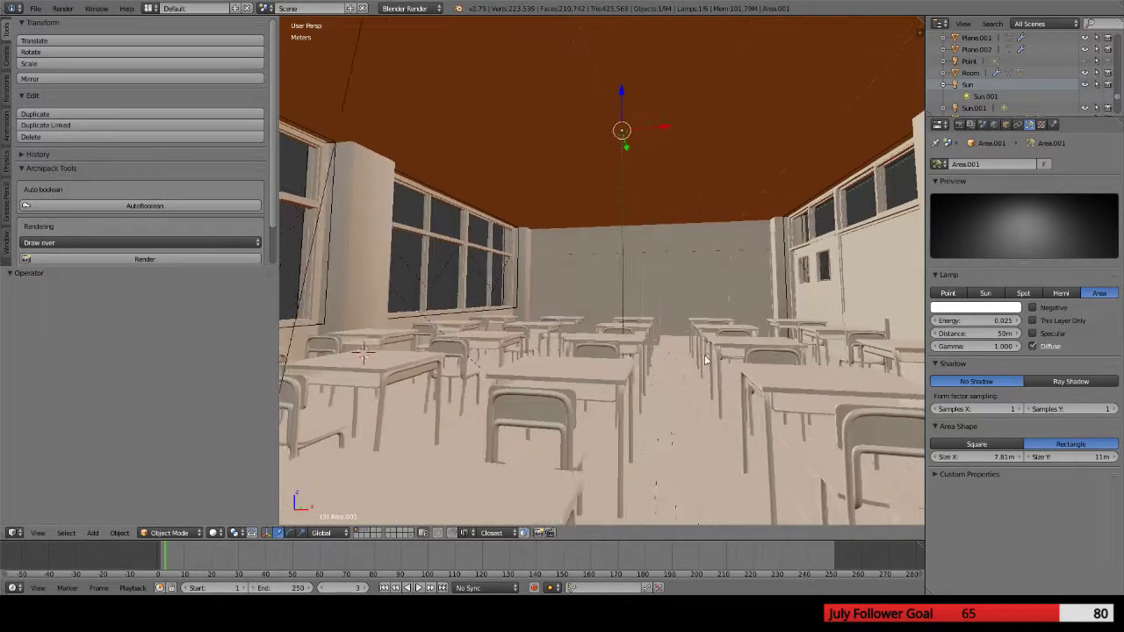
{"action": "scroll", "coordinate": [705, 360], "scroll_direction": "up", "scroll_amount": 4}
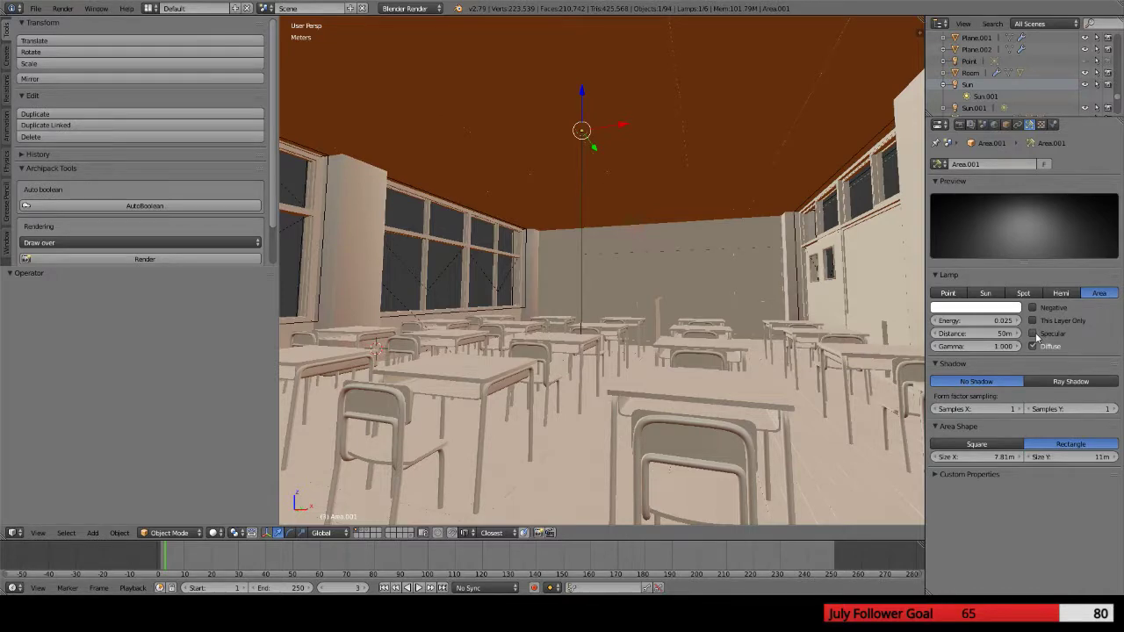
Set Area.001's falloff Distance to 25m, then lower it to 20m
{"action": "left_click", "coordinate": [984, 334]}
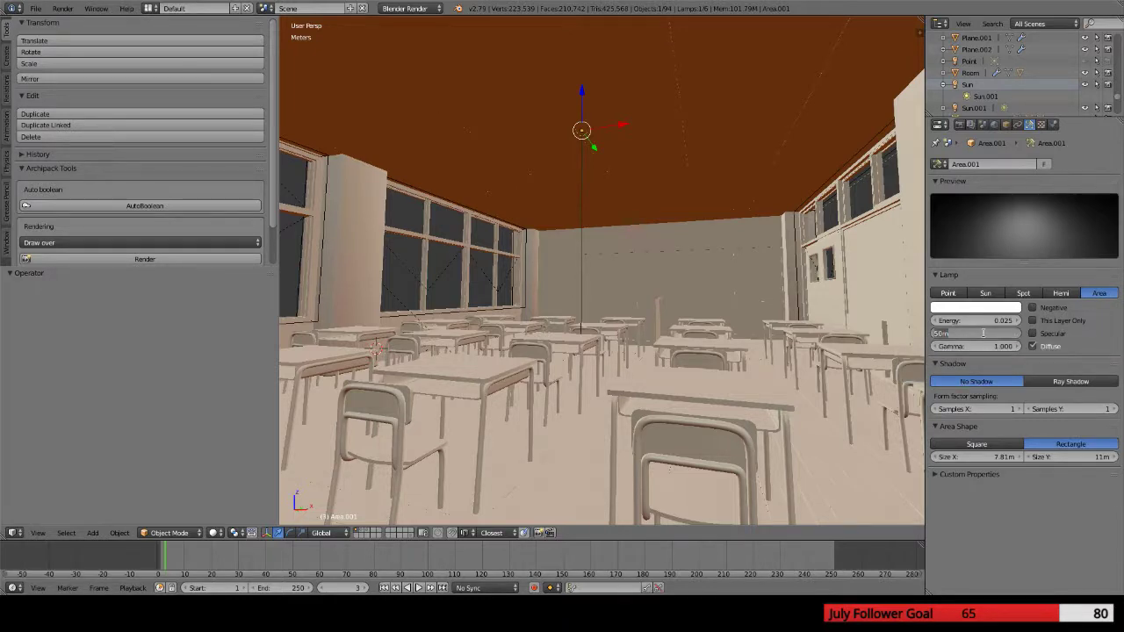
{"action": "type", "text": "25"}
{"action": "key", "text": "Return"}
{"action": "scroll", "coordinate": [697, 334], "scroll_direction": "down", "scroll_amount": 6}
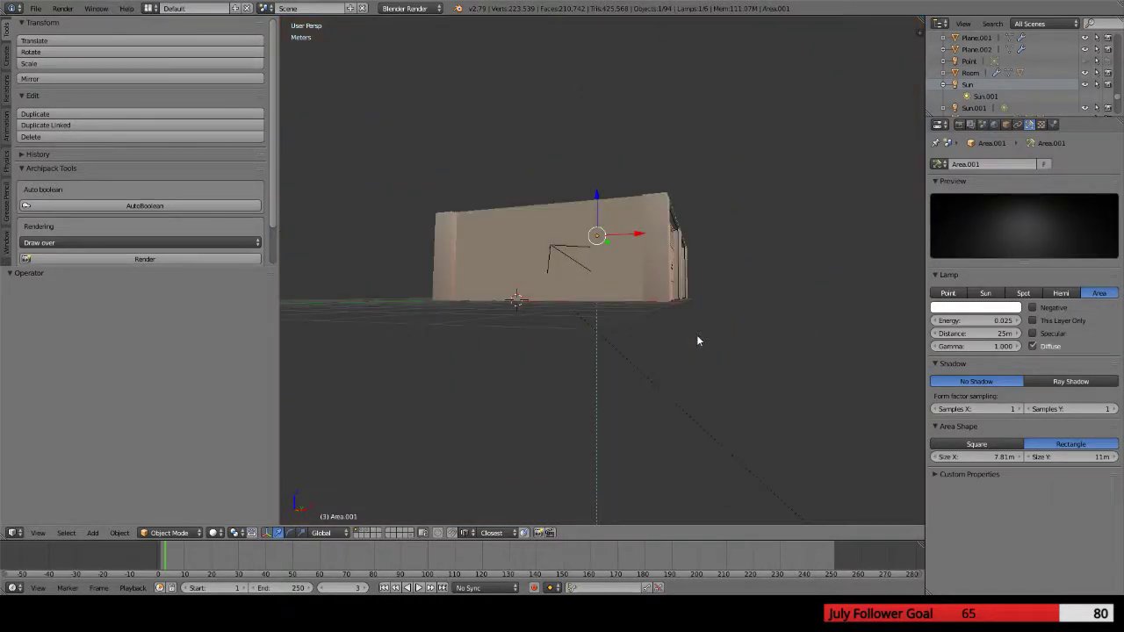
{"action": "scroll", "coordinate": [696, 335], "scroll_direction": "down", "scroll_amount": 4}
{"action": "scroll", "coordinate": [694, 341], "scroll_direction": "up", "scroll_amount": 3}
{"action": "middle_click_drag", "start_coordinate": [694, 342], "coordinate": [640, 351]}
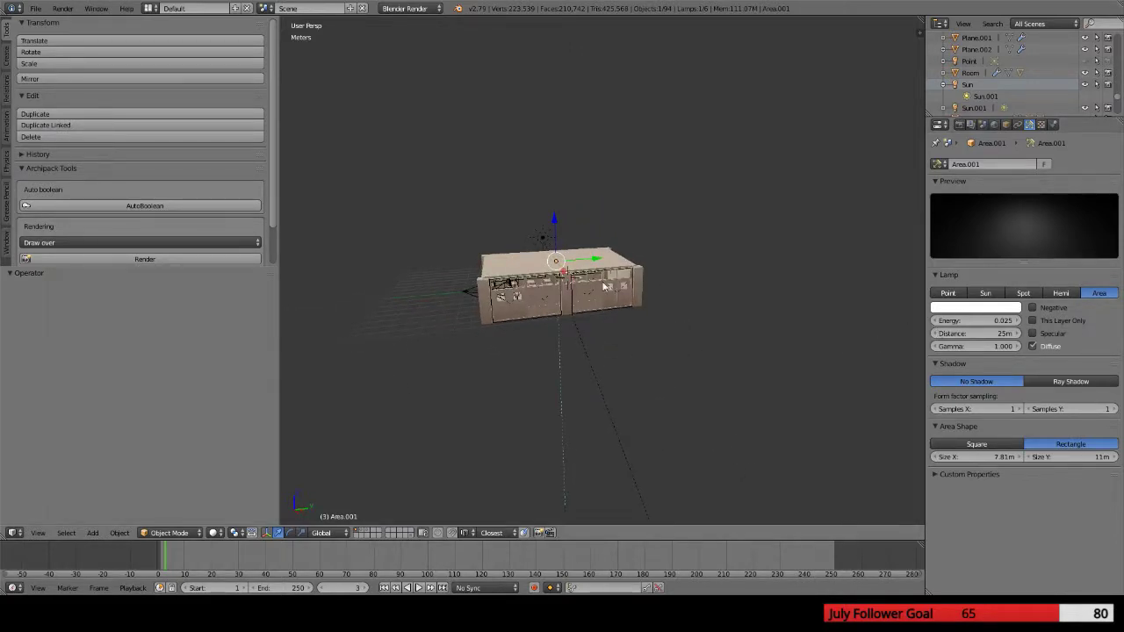
{"action": "left_click", "coordinate": [968, 334]}
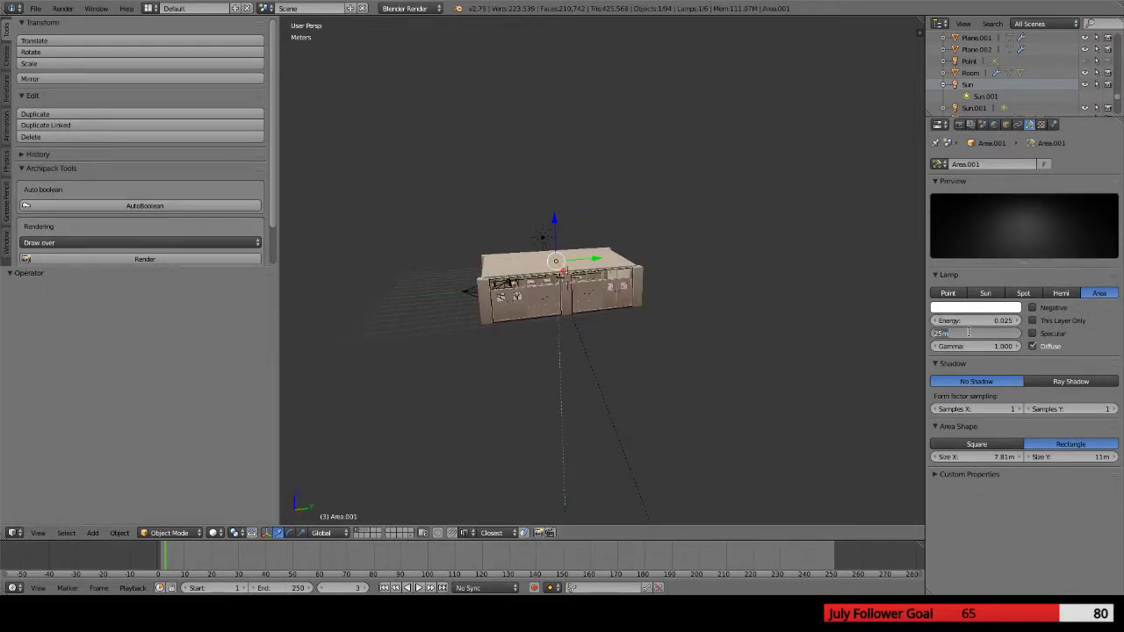
{"action": "type", "text": "20"}
{"action": "key", "text": "Return"}
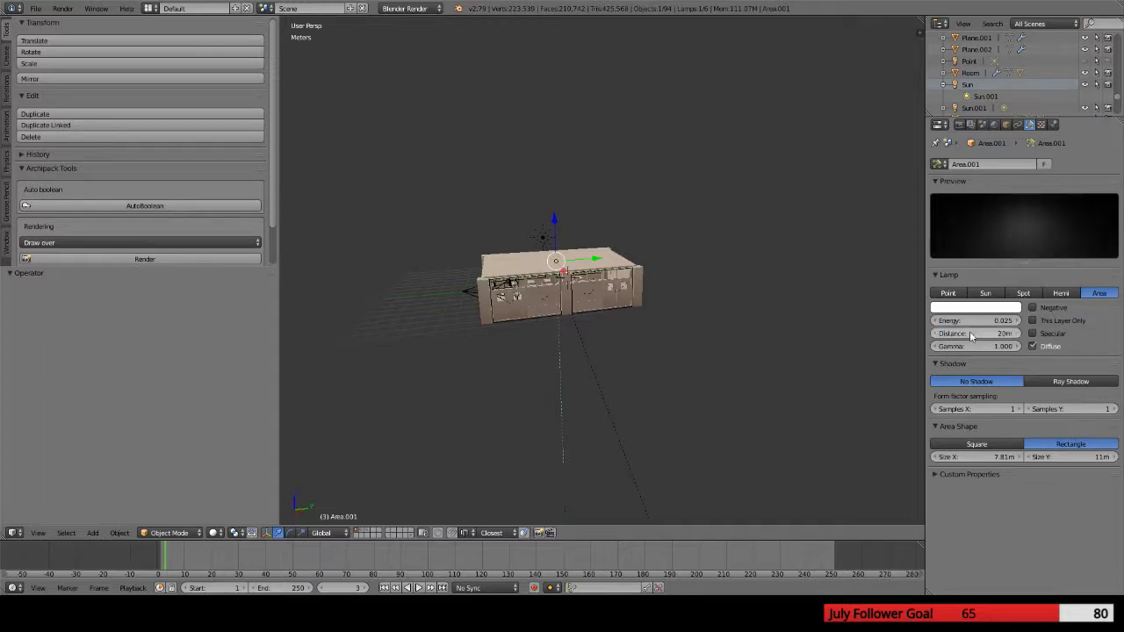
Frame the window and desk rows, then render the classroom with F12
{"action": "scroll", "coordinate": [619, 334], "scroll_direction": "up", "scroll_amount": 10}
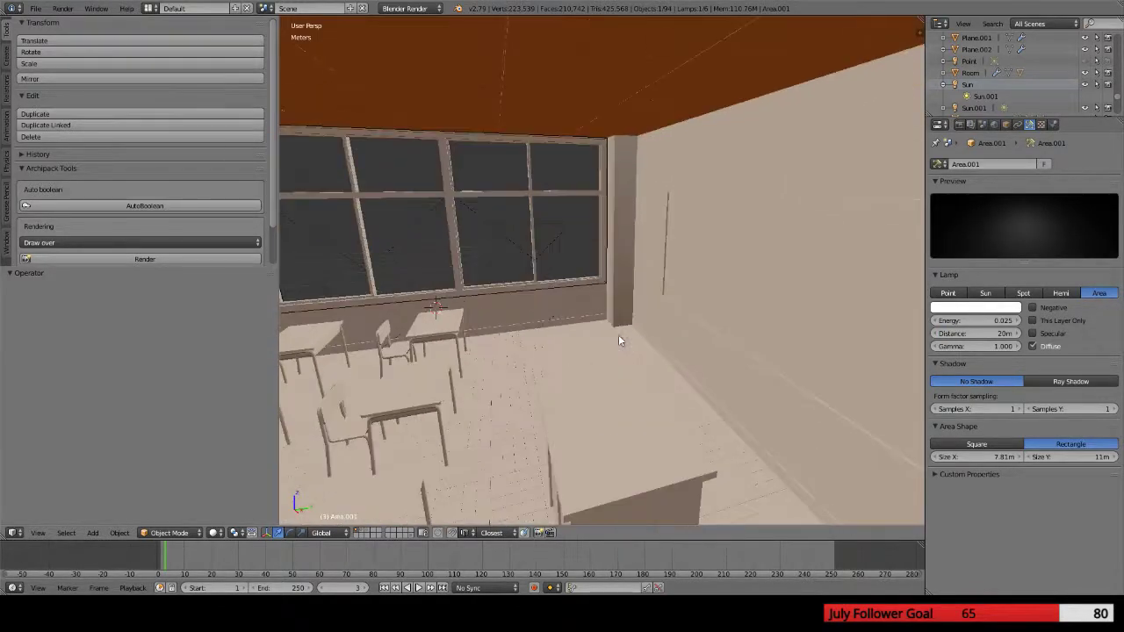
{"action": "middle_click_drag", "start_coordinate": [618, 335], "coordinate": [580, 422]}
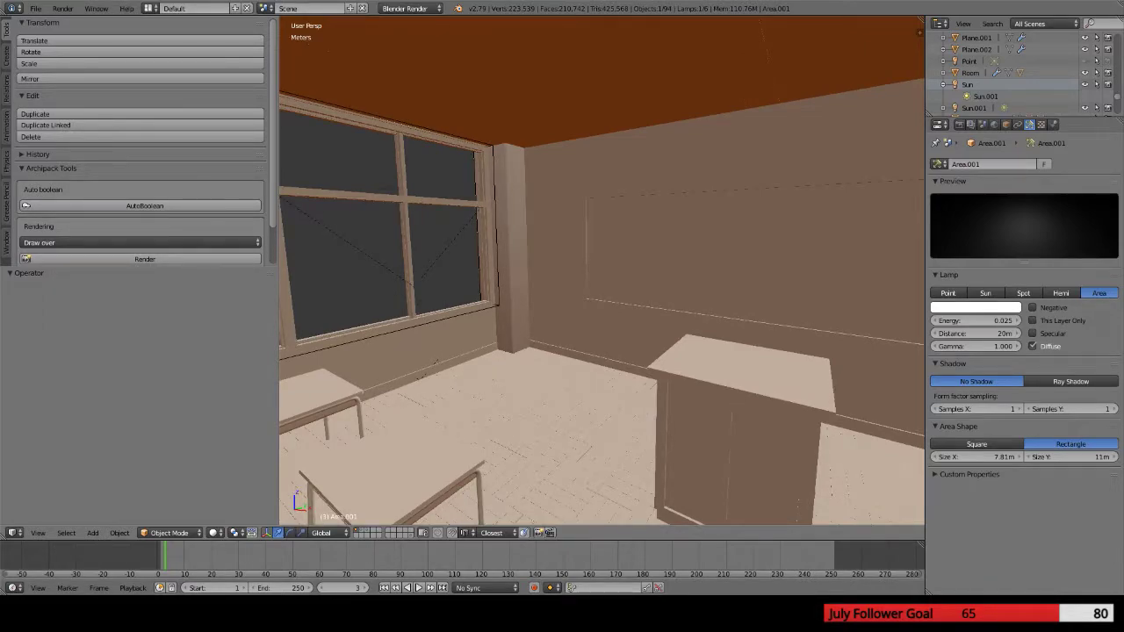
{"action": "scroll", "coordinate": [601, 271], "scroll_direction": "down", "scroll_amount": 6}
{"action": "mouse_move", "coordinate": [544, 368]}
{"action": "middle_mouse_down"}
{"action": "mouse_move", "coordinate": [539, 306]}
{"action": "mouse_move", "coordinate": [561, 358]}
{"action": "middle_mouse_up"}
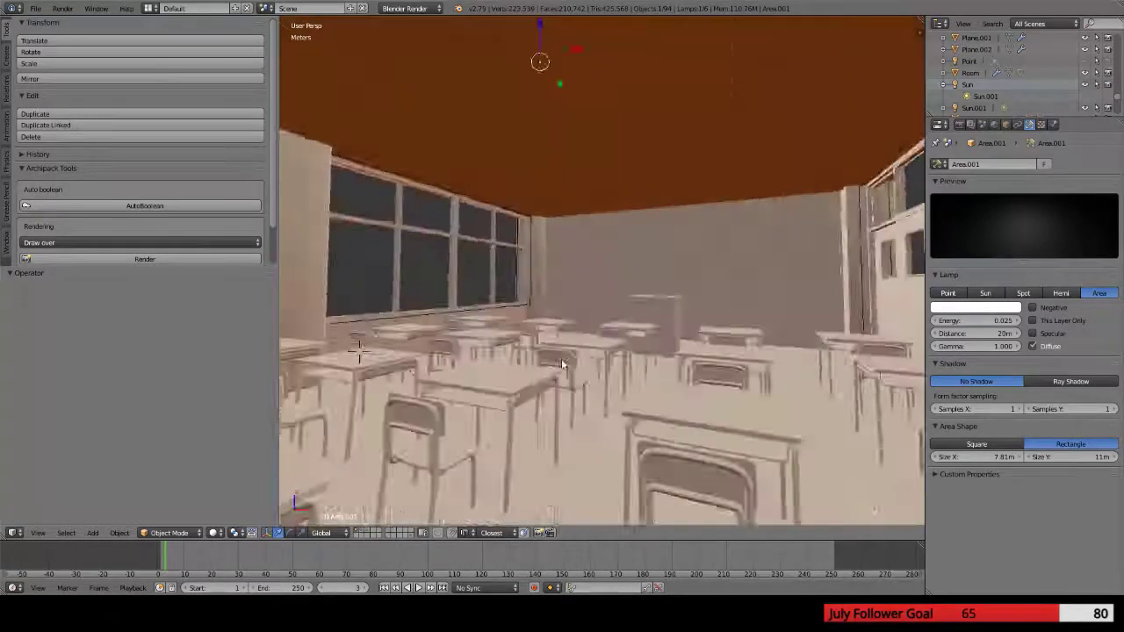
{"action": "scroll", "coordinate": [589, 356], "scroll_direction": "up", "scroll_amount": 5}
{"action": "scroll", "coordinate": [585, 372], "scroll_direction": "down", "scroll_amount": 6}
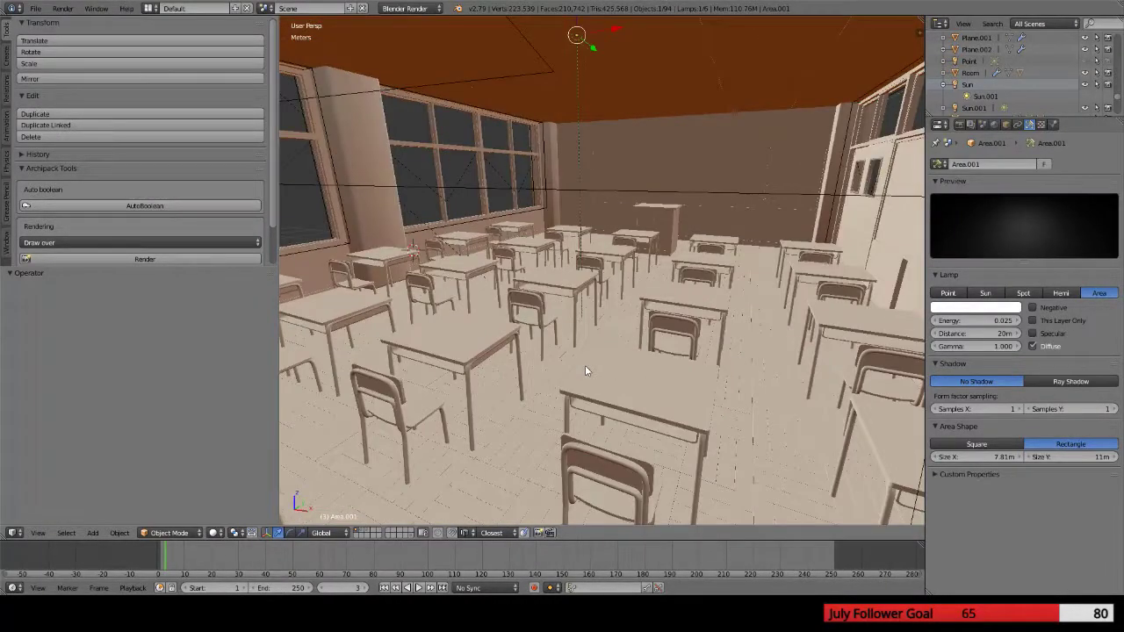
{"action": "key", "text": "F12"}
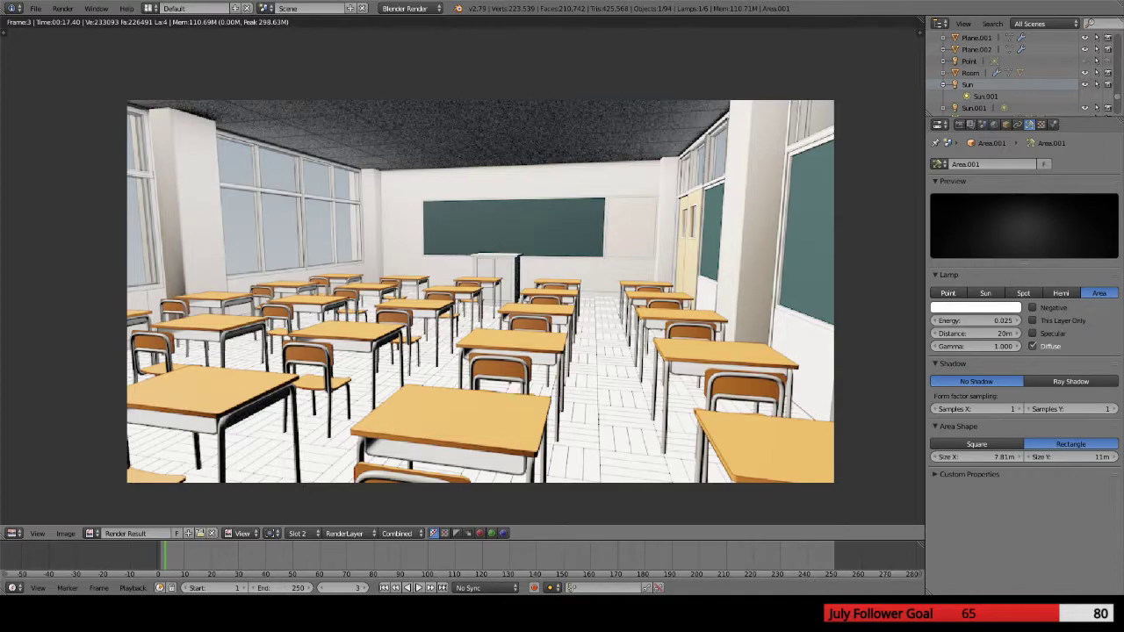
Compare render Slot 1 with Slot 2, then close the render and return to the scene
{"action": "left_click", "coordinate": [297, 533]}
{"action": "left_click", "coordinate": [300, 522]}
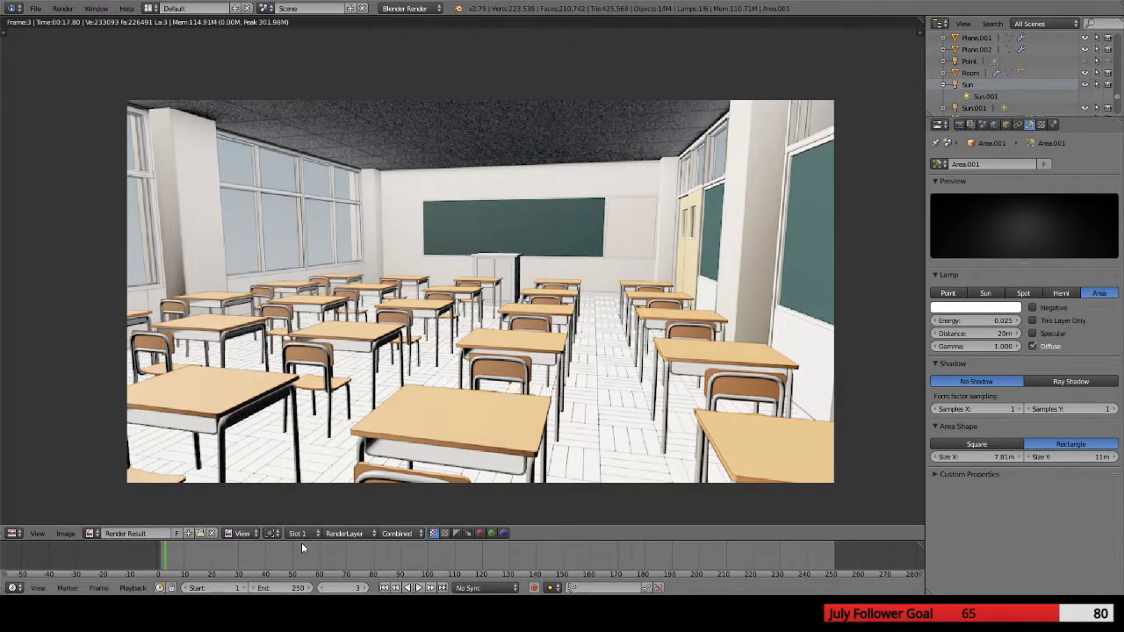
{"action": "left_click", "coordinate": [299, 536]}
{"action": "left_click", "coordinate": [303, 511]}
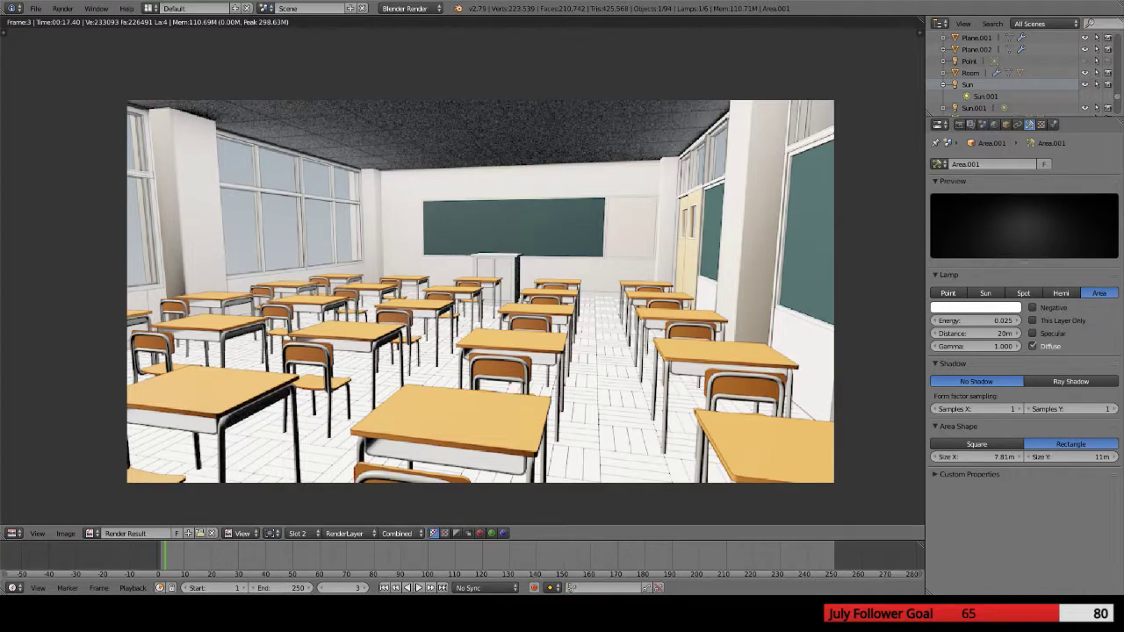
{"action": "scroll", "coordinate": [384, 329], "scroll_direction": "down", "scroll_amount": 2}
{"action": "scroll", "coordinate": [384, 329], "scroll_direction": "up", "scroll_amount": 2}
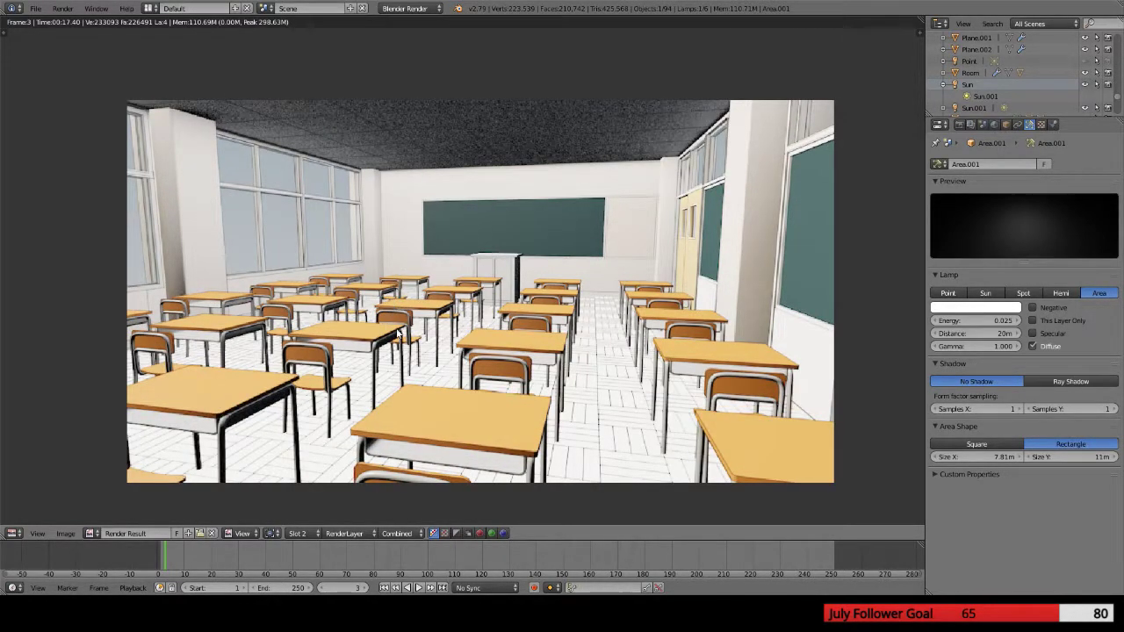
{"action": "key", "text": "Escape"}
Select Floor.001, enter Edit Mode, and select all faces using Floor_alt1
{"action": "key", "text": "KP_Decimal"}
{"action": "scroll", "coordinate": [500, 330], "scroll_direction": "down", "scroll_amount": 6}
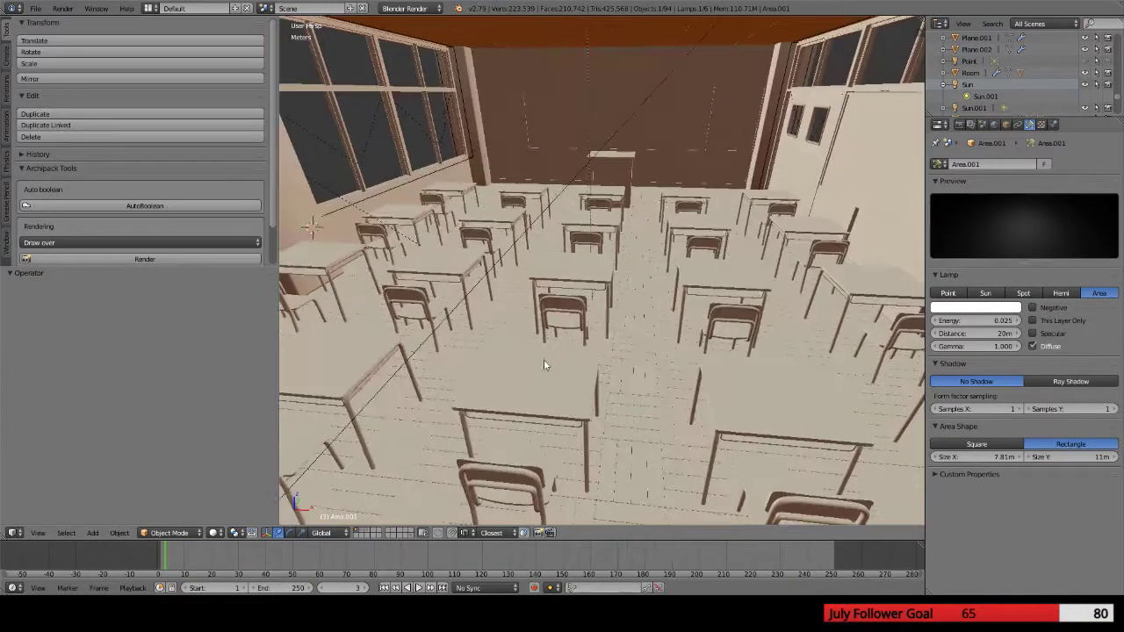
{"action": "right_click", "coordinate": [627, 384]}
{"action": "scroll", "coordinate": [567, 371], "scroll_direction": "up", "scroll_amount": 4}
{"action": "scroll", "coordinate": [589, 394], "scroll_direction": "down", "scroll_amount": 2}
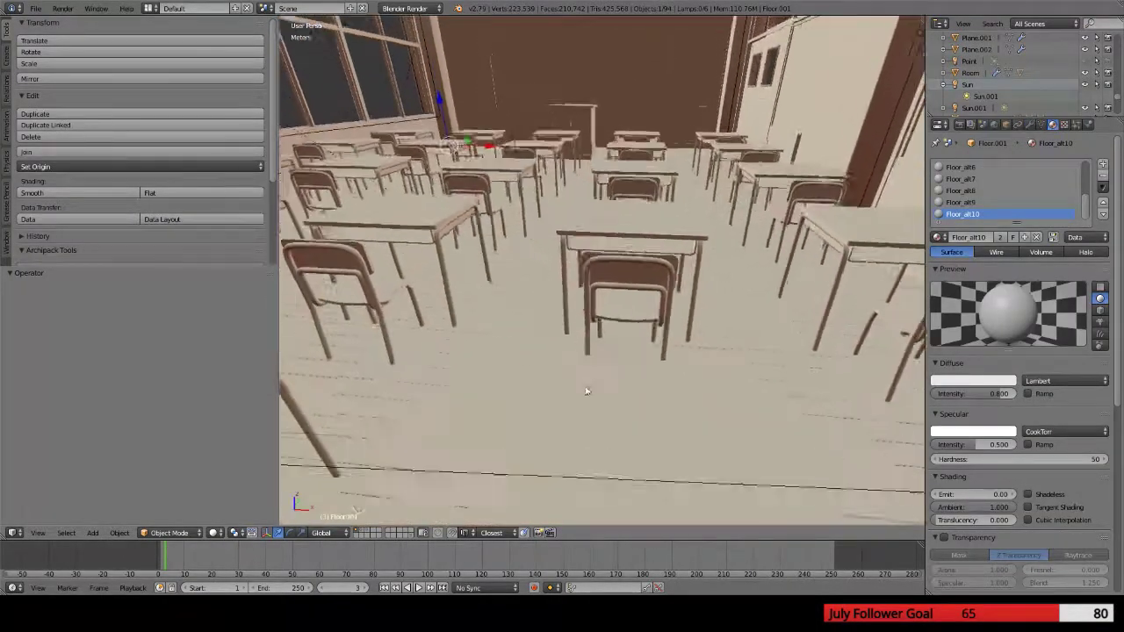
{"action": "scroll", "coordinate": [589, 393], "scroll_direction": "up", "scroll_amount": 2}
{"action": "scroll", "coordinate": [996, 195], "scroll_direction": "up", "scroll_amount": 5}
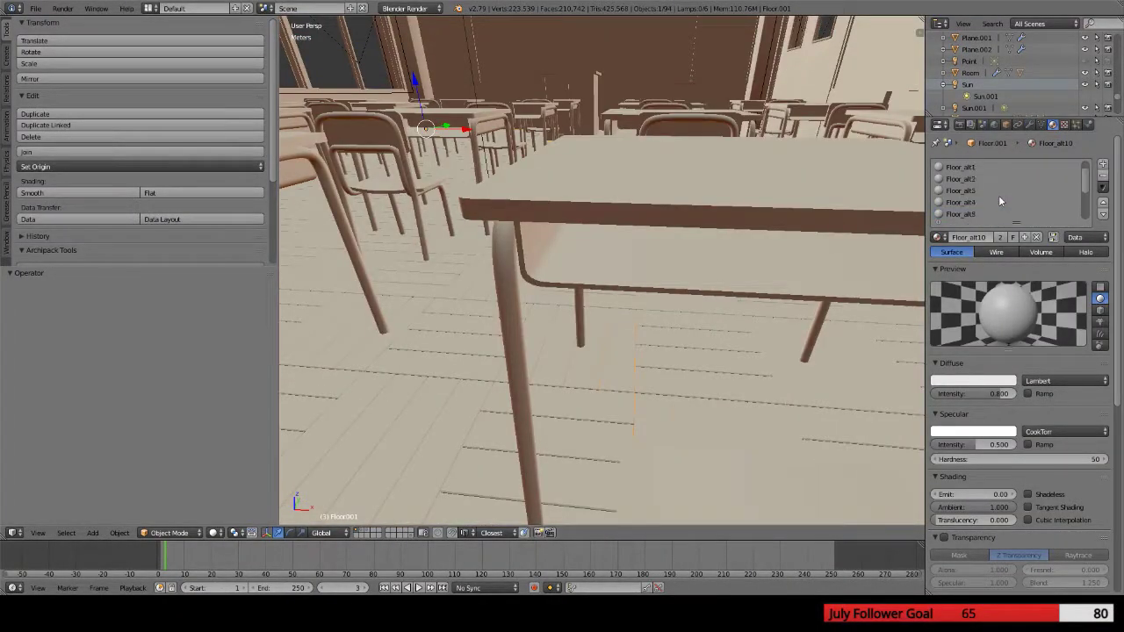
{"action": "left_click", "coordinate": [966, 180]}
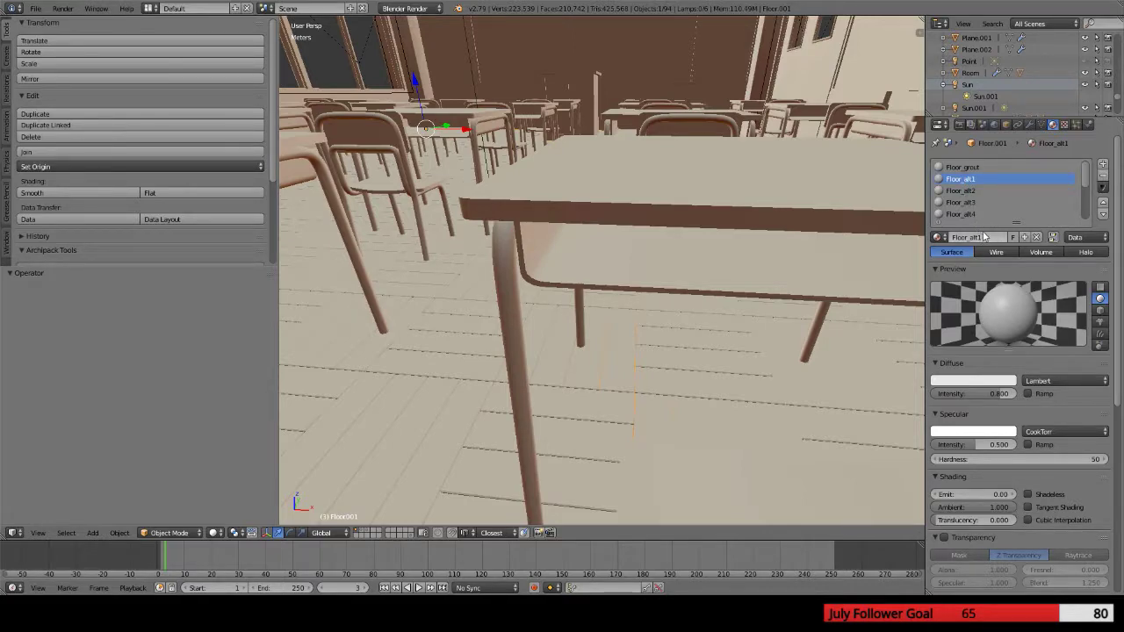
{"action": "key", "text": "Tab"}
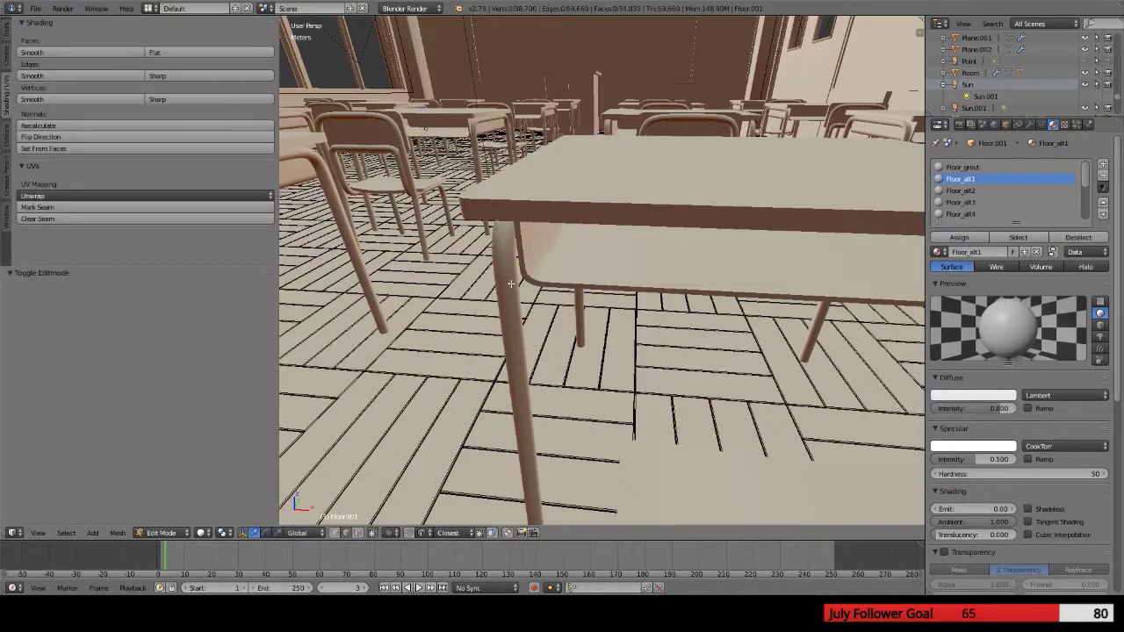
{"action": "left_click", "coordinate": [1017, 237]}
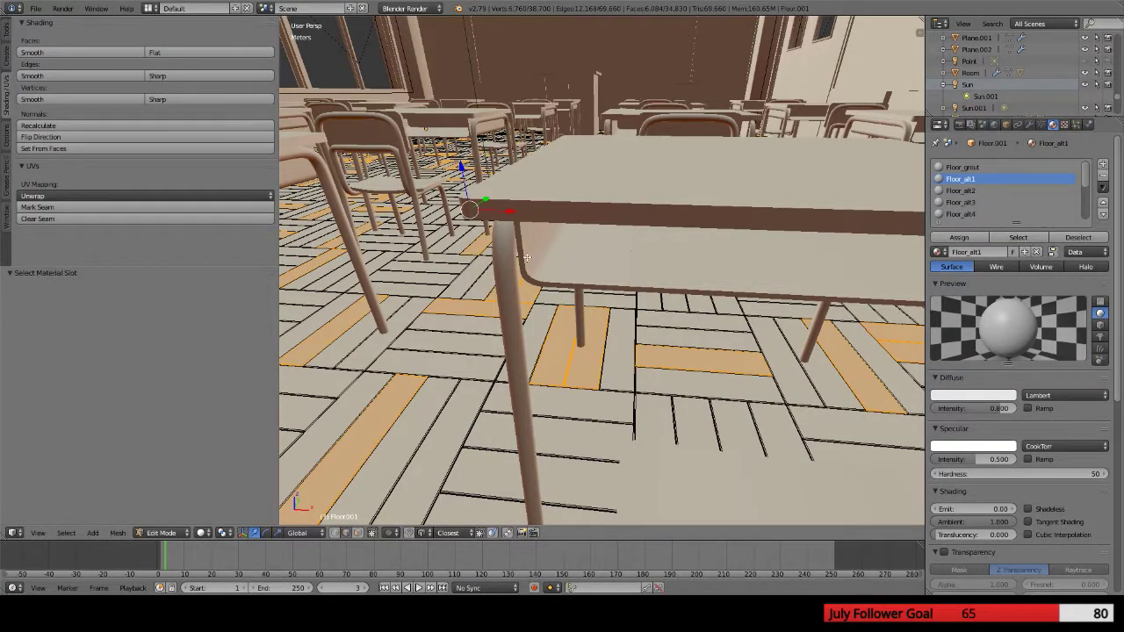
Add the Floor_alt2 through Floor_alt6 tiles to the face selection
{"action": "middle_click_drag", "start_coordinate": [525, 256], "coordinate": [613, 307]}
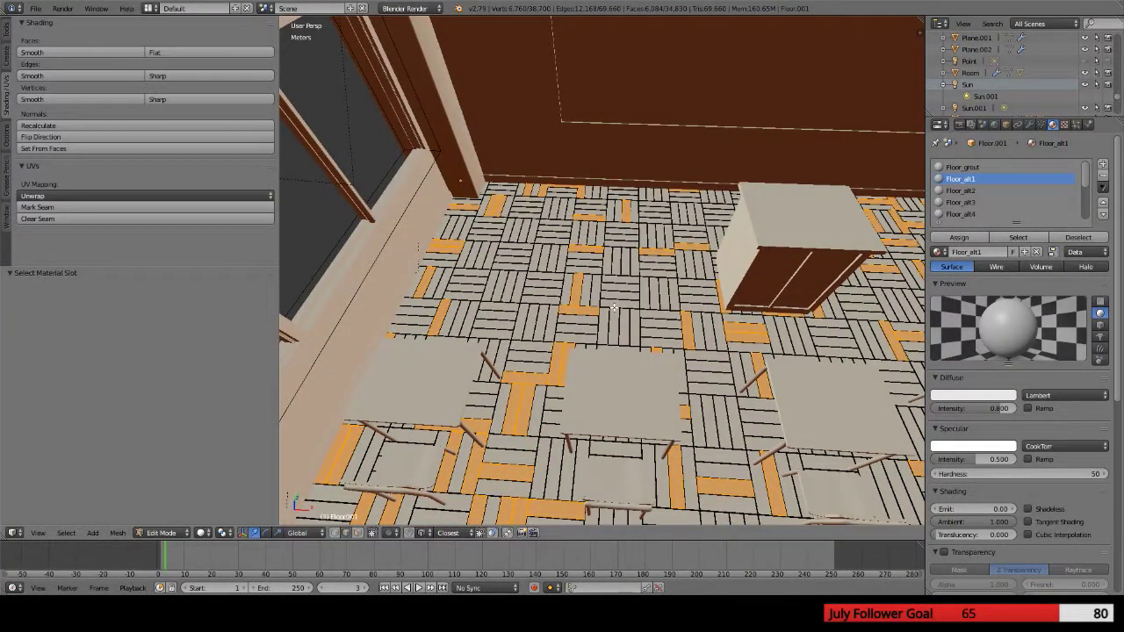
{"action": "left_click", "coordinate": [961, 192]}
{"action": "left_click", "coordinate": [1020, 237]}
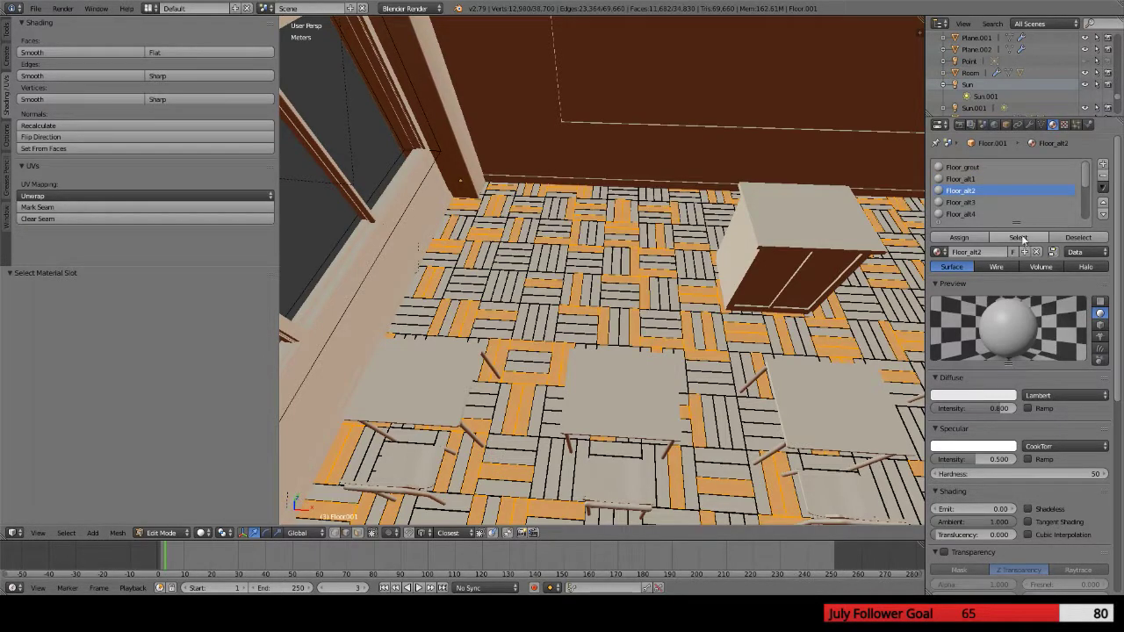
{"action": "left_click", "coordinate": [960, 203]}
{"action": "left_click", "coordinate": [1015, 237]}
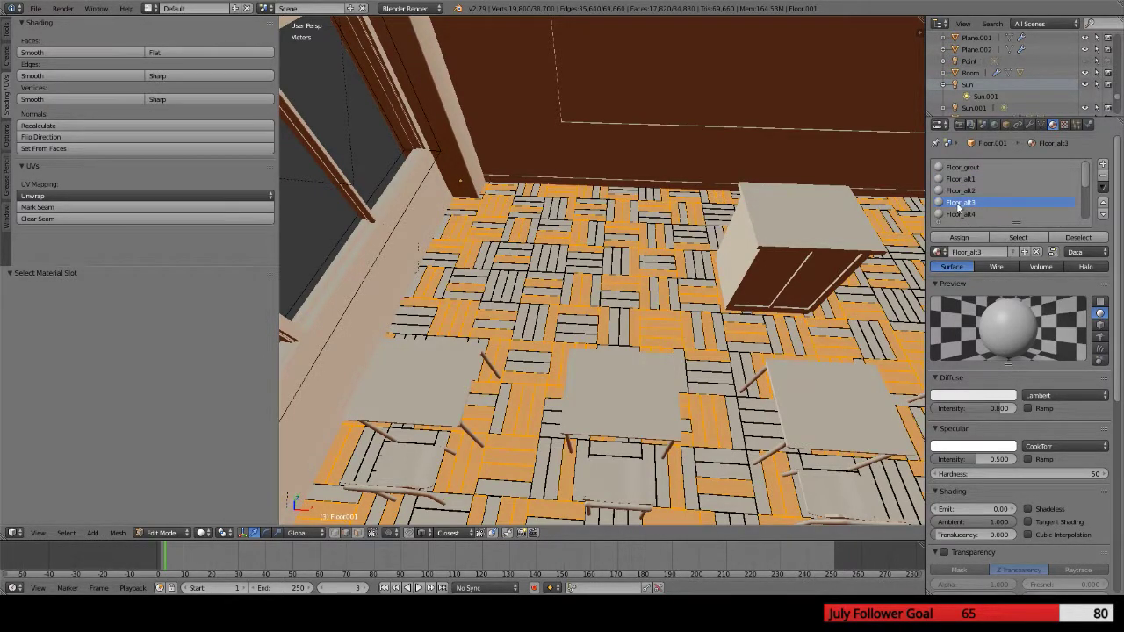
{"action": "left_click", "coordinate": [960, 214]}
{"action": "left_click", "coordinate": [1017, 238]}
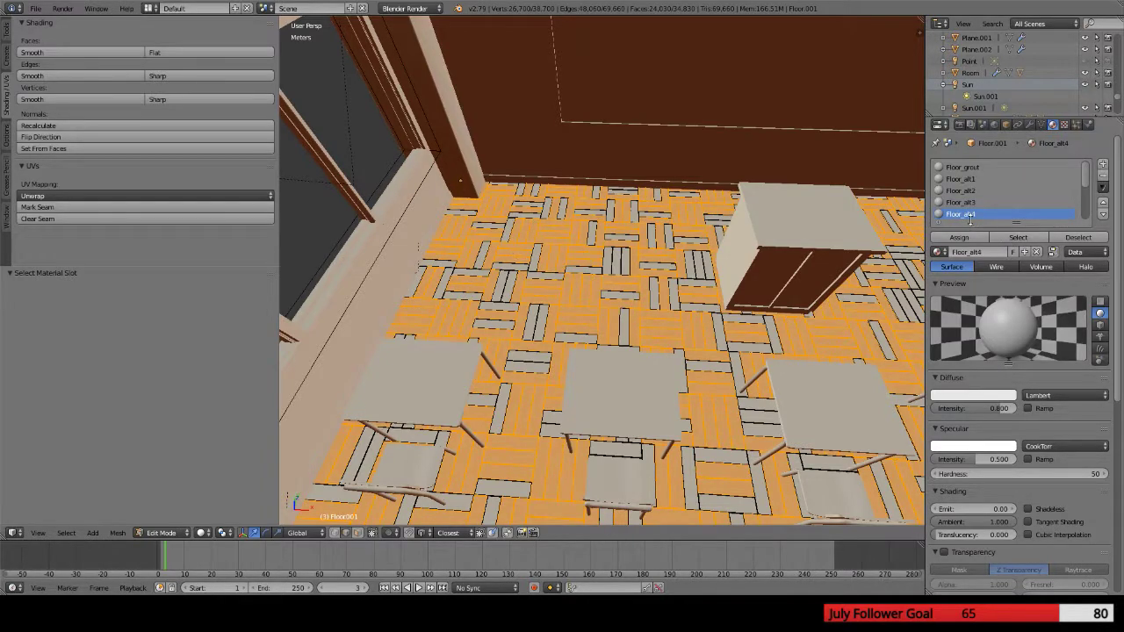
{"action": "scroll", "coordinate": [979, 207], "scroll_direction": "down", "scroll_amount": 1}
{"action": "left_click", "coordinate": [961, 214]}
{"action": "left_click", "coordinate": [1018, 237]}
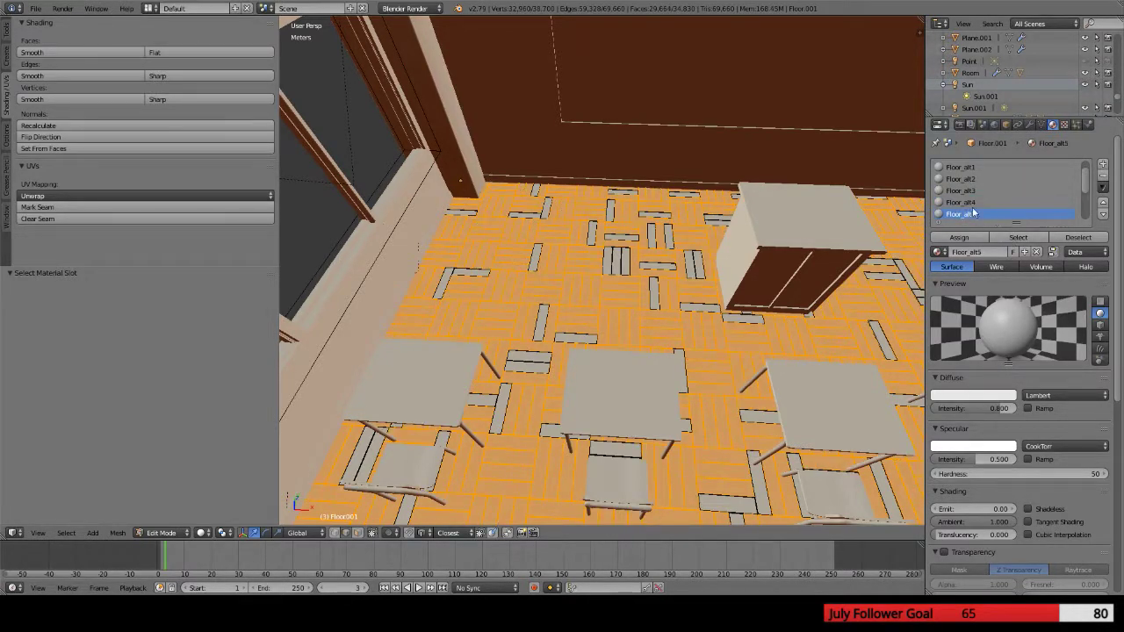
{"action": "scroll", "coordinate": [974, 211], "scroll_direction": "down", "scroll_amount": 1}
{"action": "left_click", "coordinate": [962, 214]}
{"action": "left_click", "coordinate": [1017, 237]}
{"action": "scroll", "coordinate": [1002, 211], "scroll_direction": "down", "scroll_amount": 2}
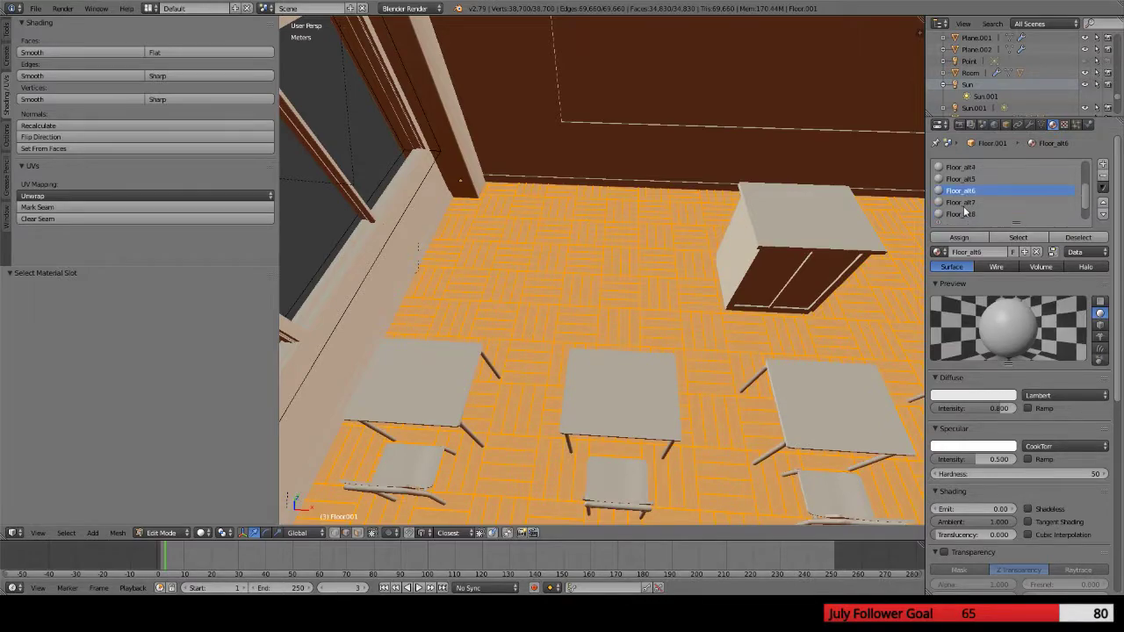
{"action": "key", "text": "a"}
{"action": "middle_click_drag", "start_coordinate": [744, 369], "coordinate": [707, 252]}
{"action": "scroll", "coordinate": [707, 252], "scroll_direction": "up", "scroll_amount": 3}
{"action": "scroll", "coordinate": [707, 251], "scroll_direction": "down", "scroll_amount": 6}
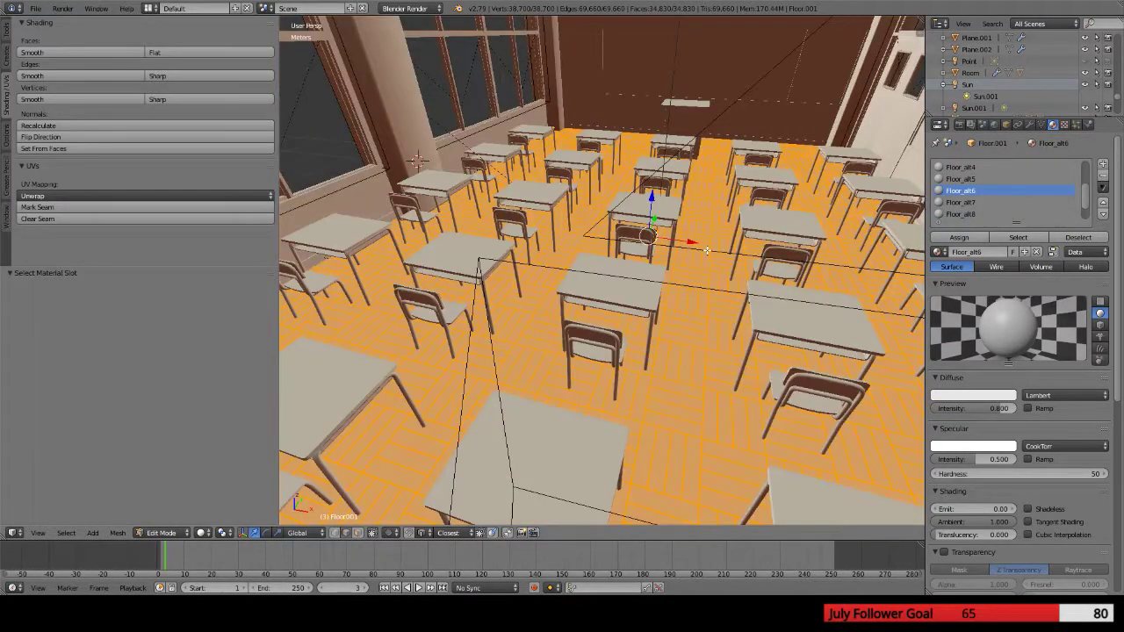
{"action": "scroll", "coordinate": [707, 252], "scroll_direction": "up", "scroll_amount": 5}
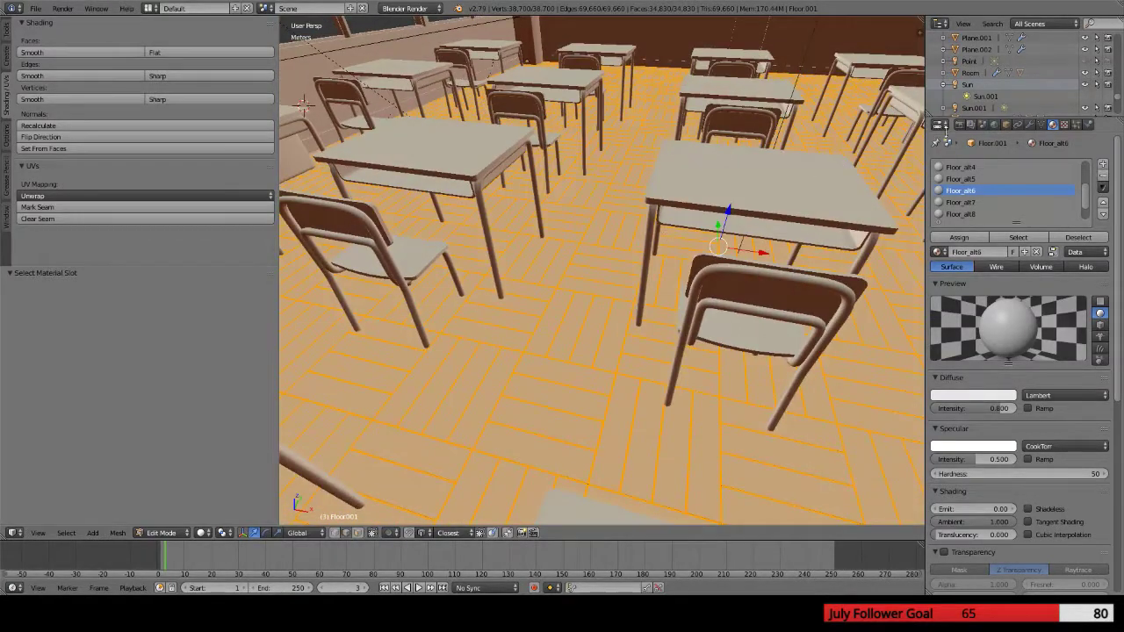
{"action": "left_click", "coordinate": [1028, 125]}
{"action": "left_click", "coordinate": [1052, 125]}
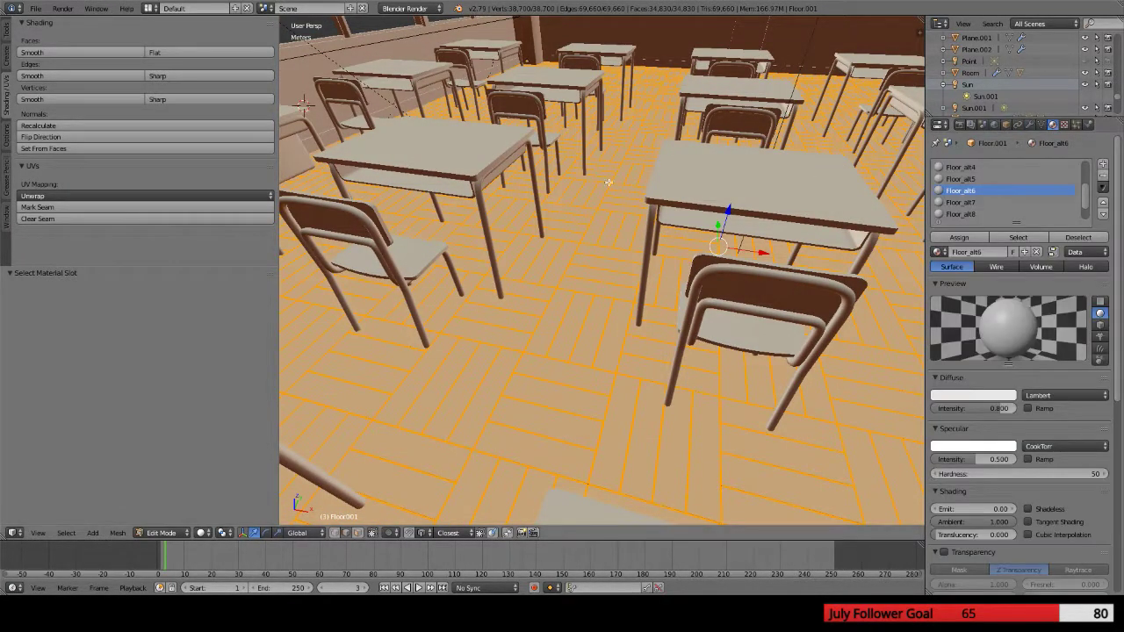
{"action": "middle_click_drag", "start_coordinate": [560, 159], "coordinate": [562, 210]}
{"action": "scroll", "coordinate": [562, 210], "scroll_direction": "down", "scroll_amount": 3}
{"action": "scroll", "coordinate": [569, 260], "scroll_direction": "up", "scroll_amount": 5}
{"action": "scroll", "coordinate": [553, 149], "scroll_direction": "down", "scroll_amount": 3}
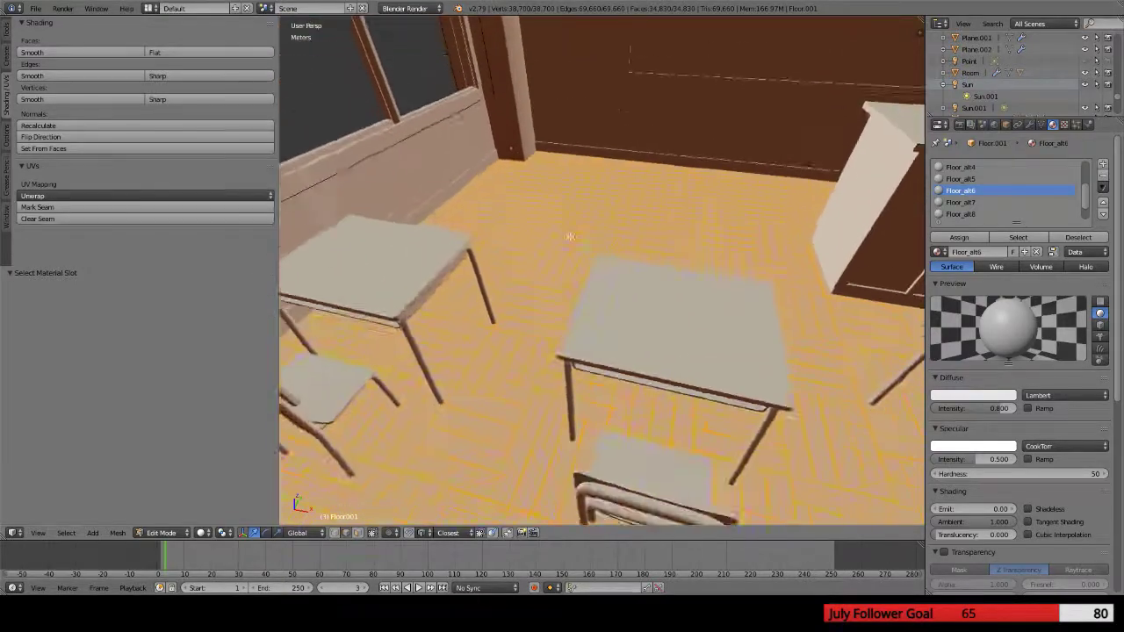
{"action": "scroll", "coordinate": [574, 235], "scroll_direction": "up", "scroll_amount": 4}
{"action": "scroll", "coordinate": [574, 235], "scroll_direction": "up", "scroll_amount": 3}
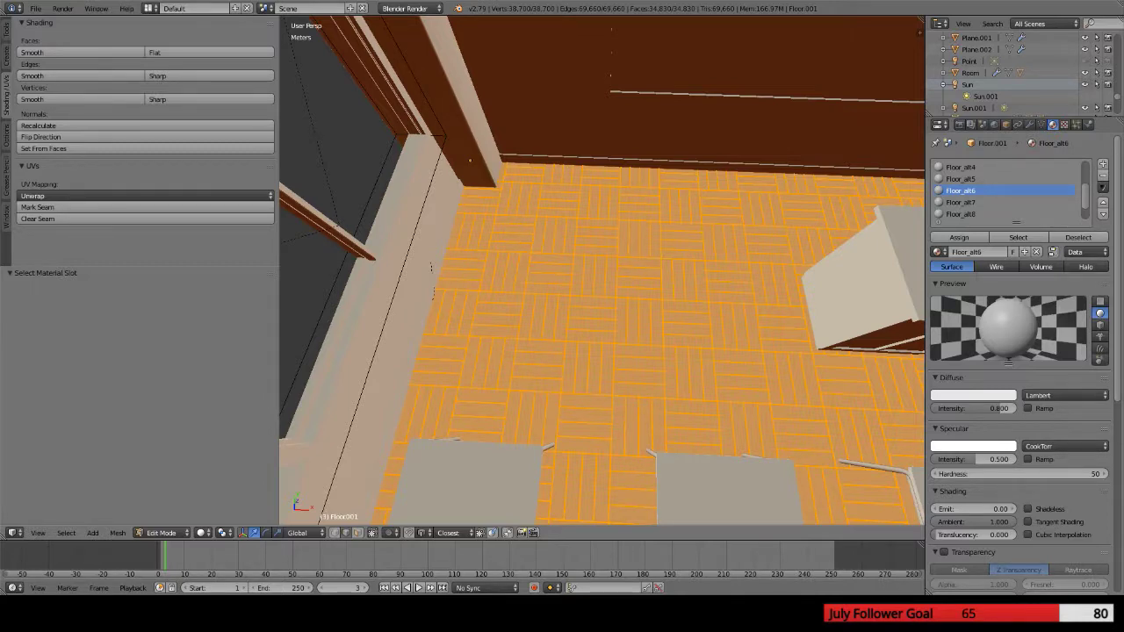
Give Floor_alt1 a dark red-brown diffuse colour (HSV 0.021, 0.605, 0.291) and deselect its tiles
{"action": "scroll", "coordinate": [983, 193], "scroll_direction": "up", "scroll_amount": 5}
{"action": "left_click", "coordinate": [961, 179]}
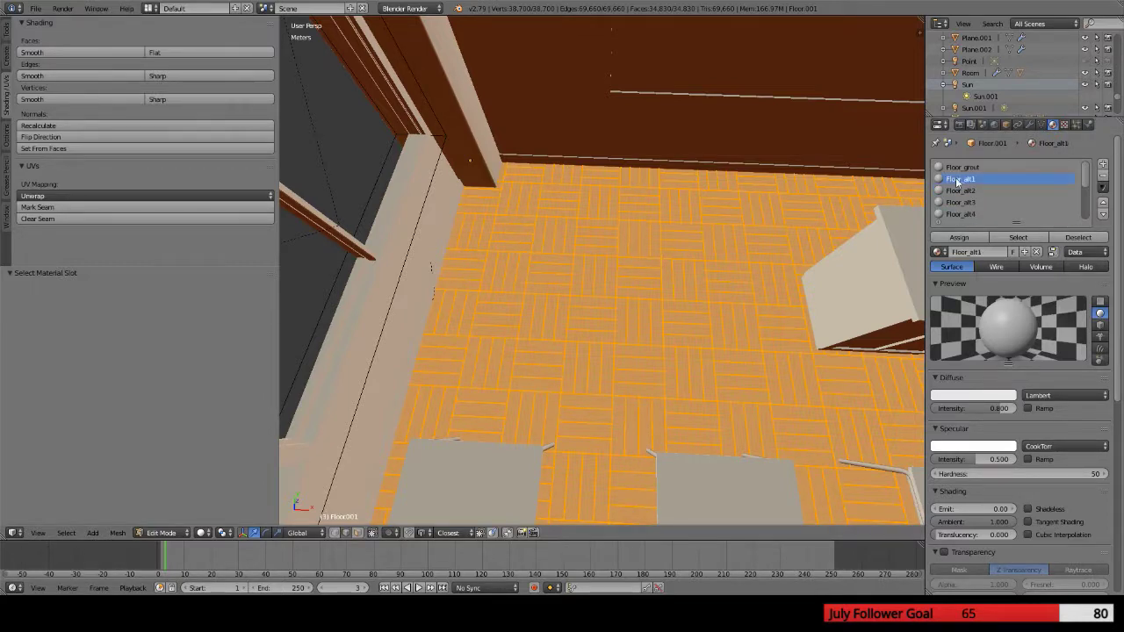
{"action": "left_click", "coordinate": [983, 396]}
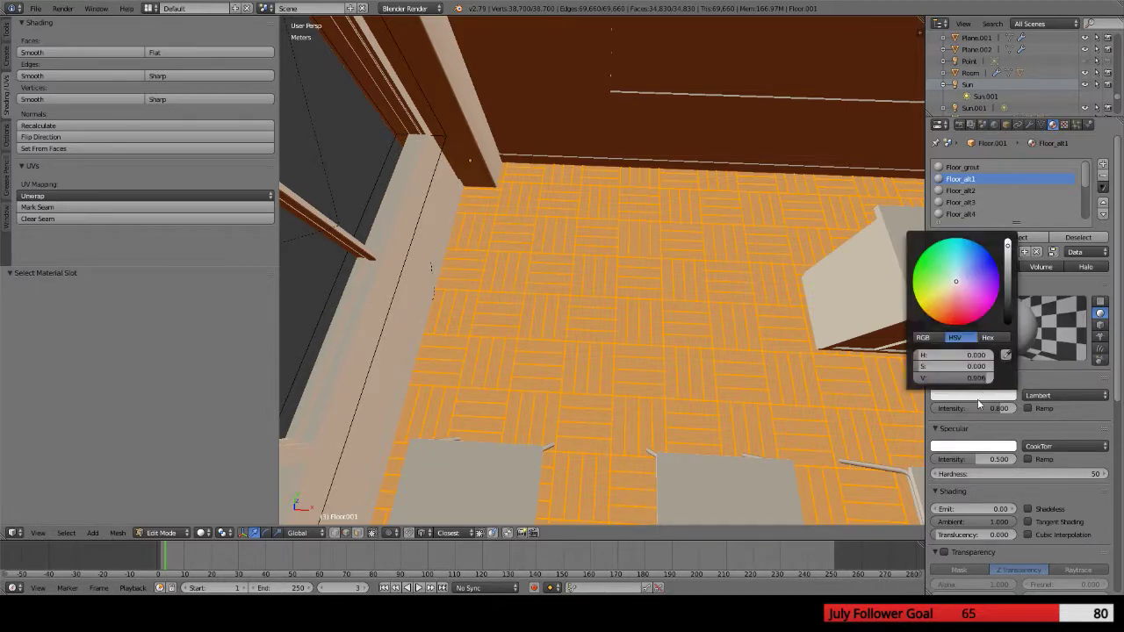
{"action": "mouse_move", "coordinate": [953, 293]}
{"action": "left_mouse_down"}
{"action": "mouse_move", "coordinate": [983, 387]}
{"action": "mouse_move", "coordinate": [939, 382]}
{"action": "mouse_move", "coordinate": [961, 382]}
{"action": "mouse_move", "coordinate": [950, 382]}
{"action": "left_mouse_up"}
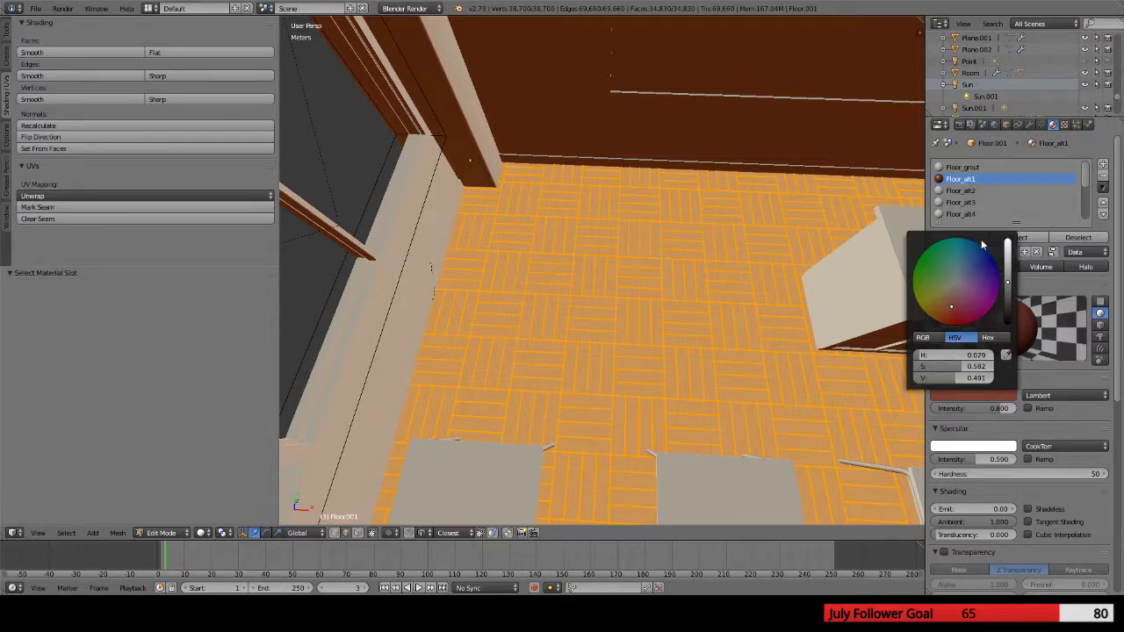
{"action": "scroll", "coordinate": [1077, 356], "scroll_direction": "down", "scroll_amount": 1}
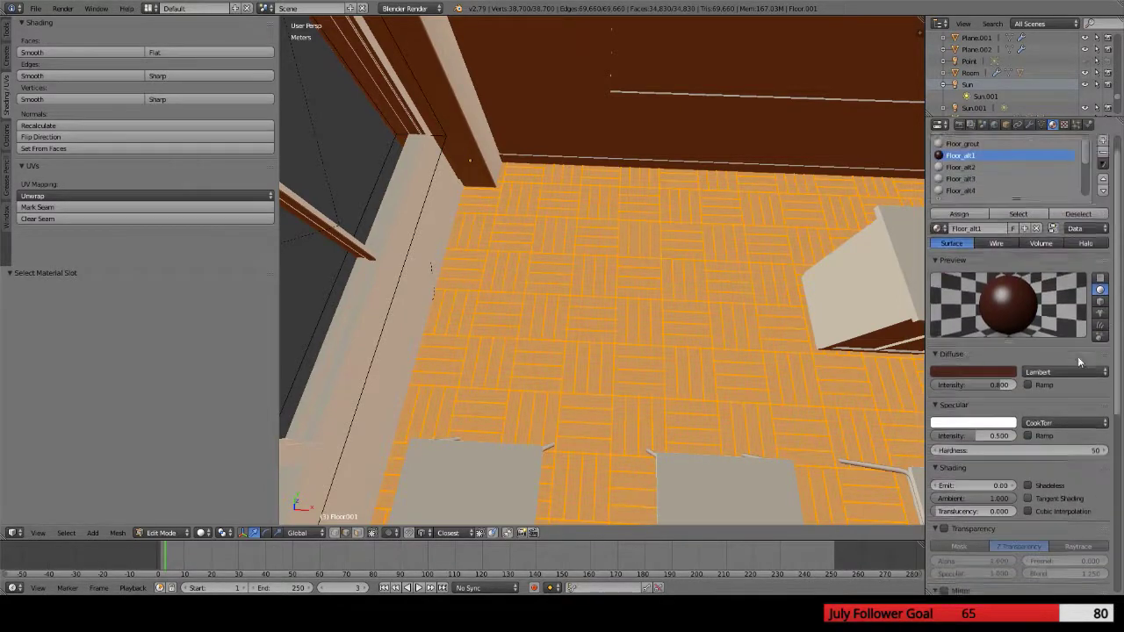
{"action": "scroll", "coordinate": [1077, 356], "scroll_direction": "up", "scroll_amount": 1}
{"action": "left_click", "coordinate": [991, 391]}
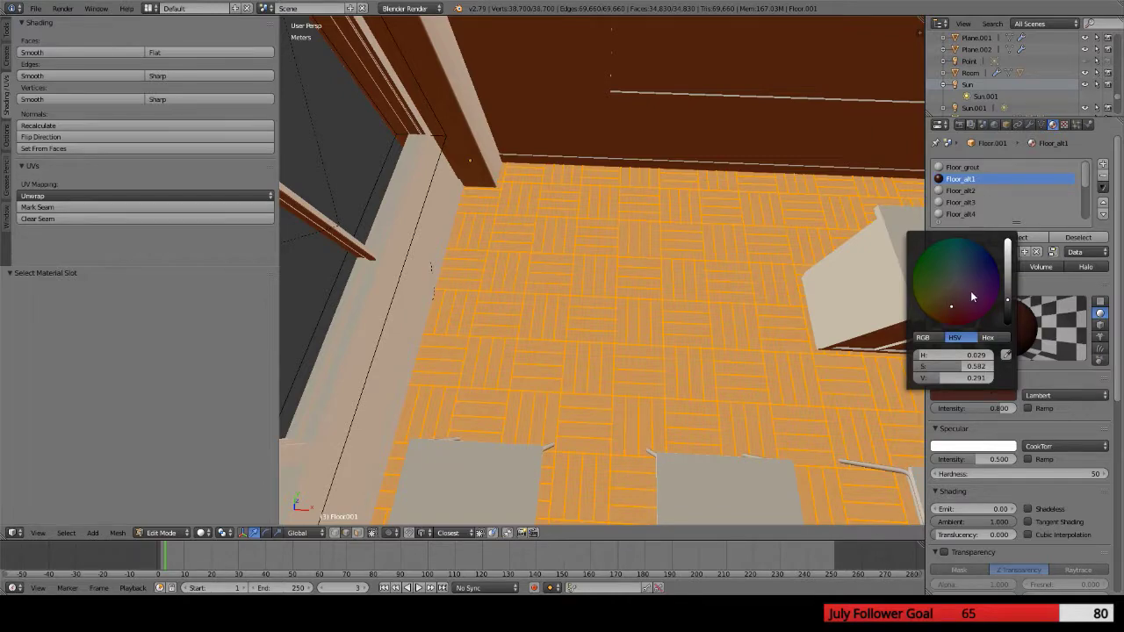
{"action": "left_click_drag", "start_coordinate": [968, 296], "coordinate": [955, 309]}
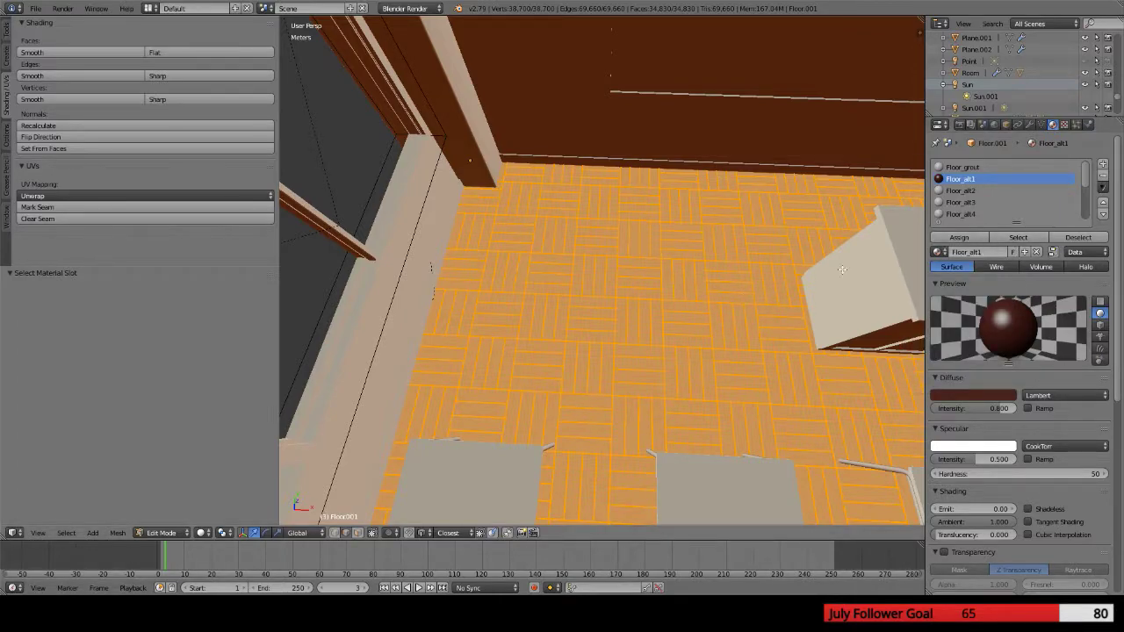
{"action": "left_click", "coordinate": [1075, 238]}
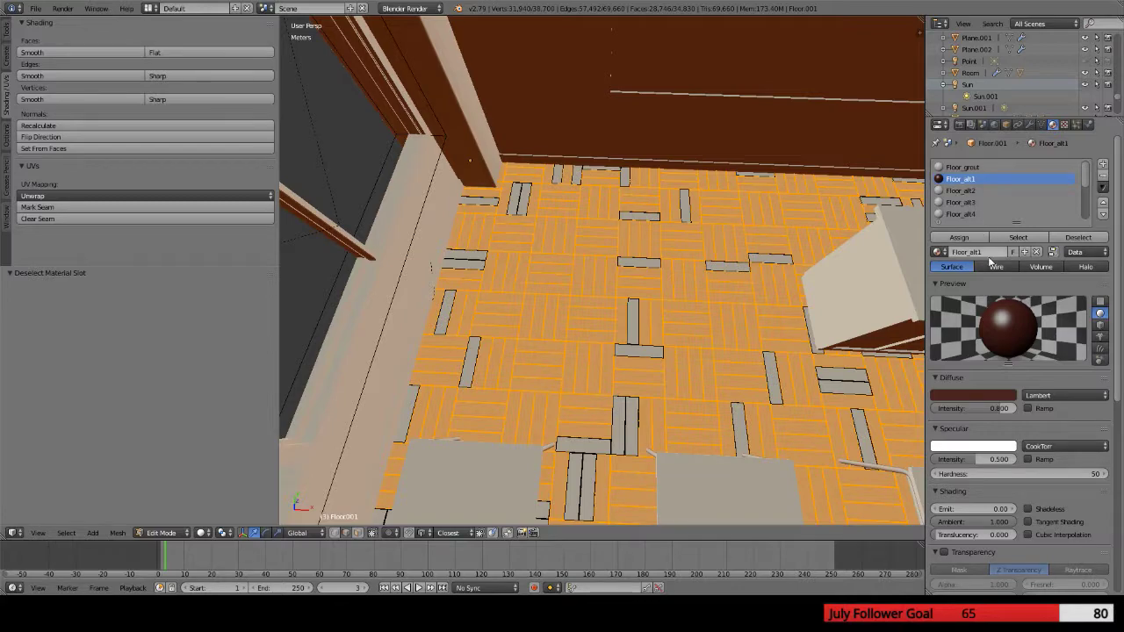
Return the floor to Object Mode and set Floor_alt1's diffuse intensity to 0.8
{"action": "key", "text": "Tab"}
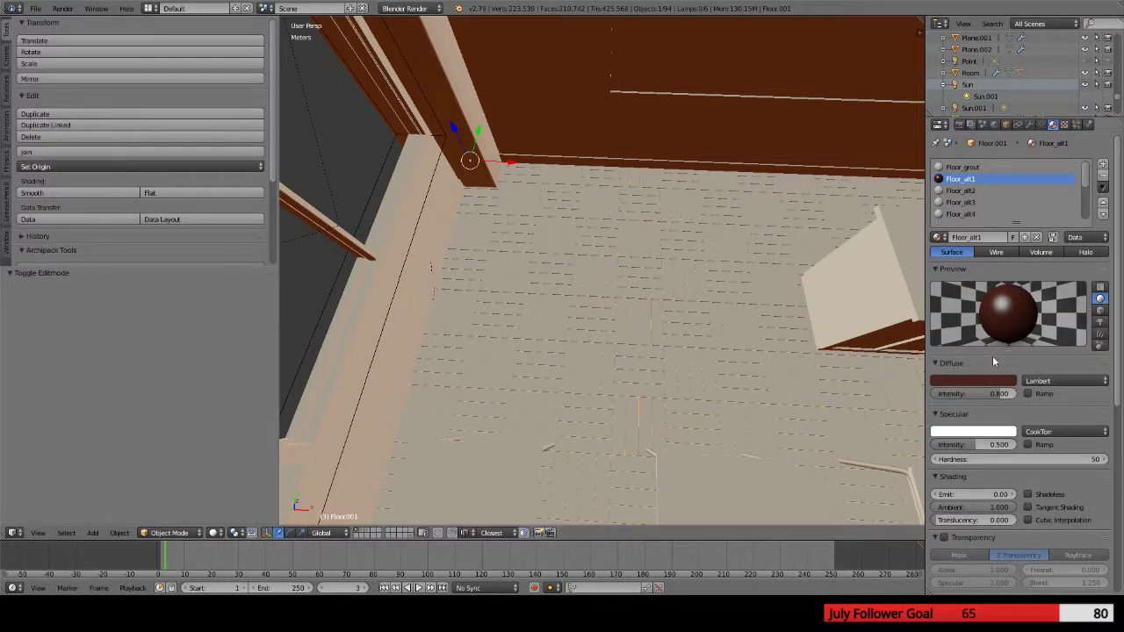
{"action": "middle_click_drag", "start_coordinate": [712, 359], "coordinate": [685, 325]}
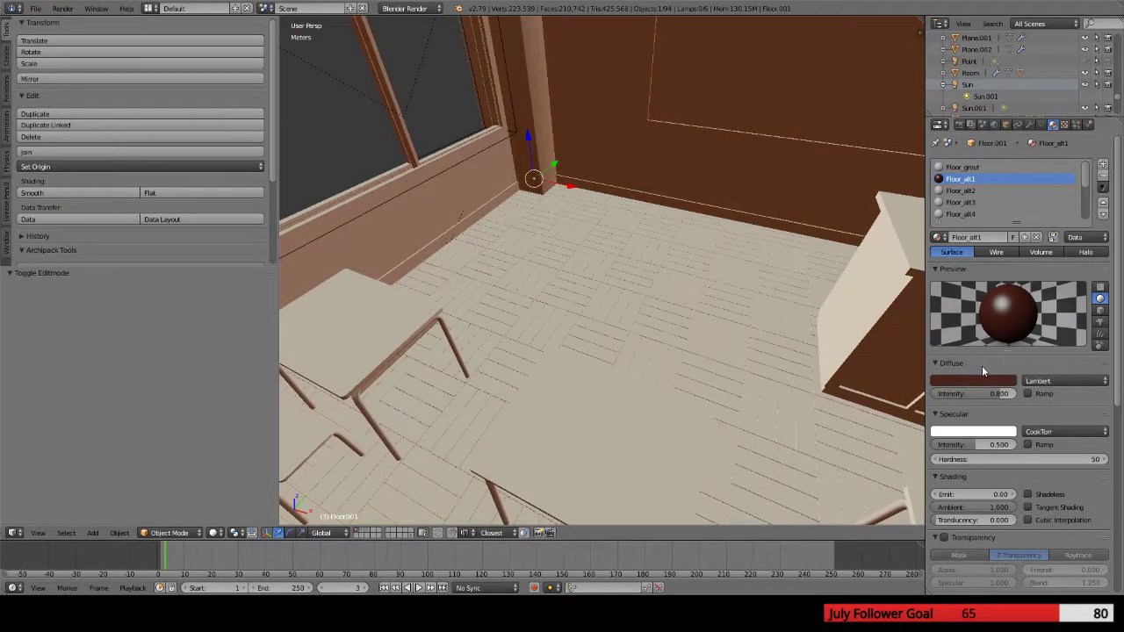
{"action": "left_click_drag", "start_coordinate": [993, 395], "coordinate": [986, 395]}
{"action": "left_click", "coordinate": [984, 394]}
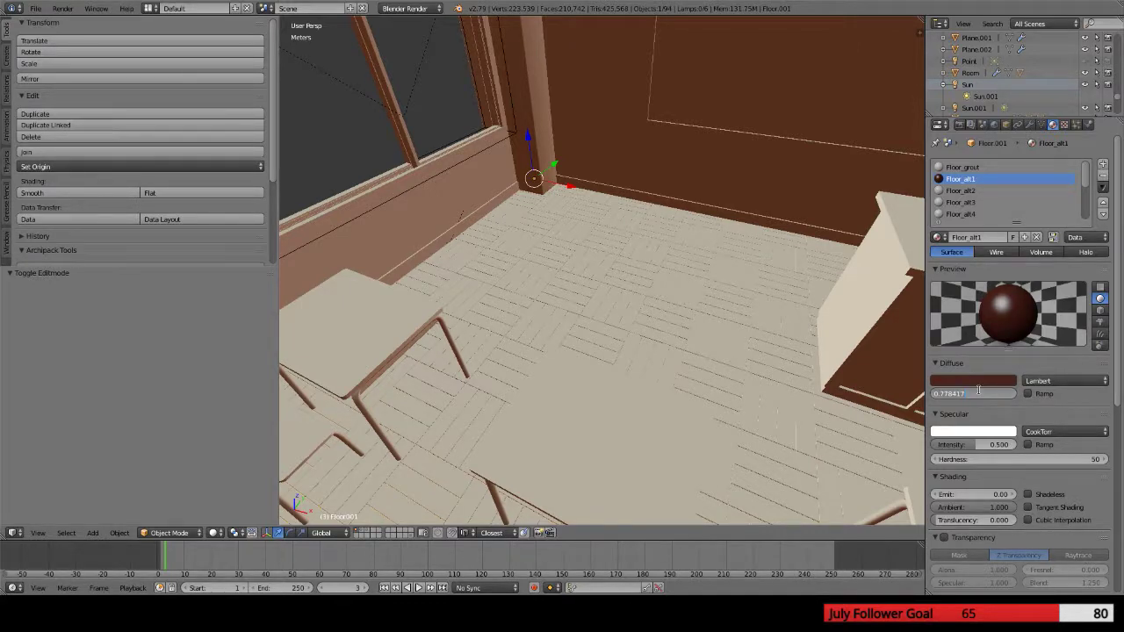
{"action": "type", "text": "0.8"}
{"action": "key", "text": "Return"}
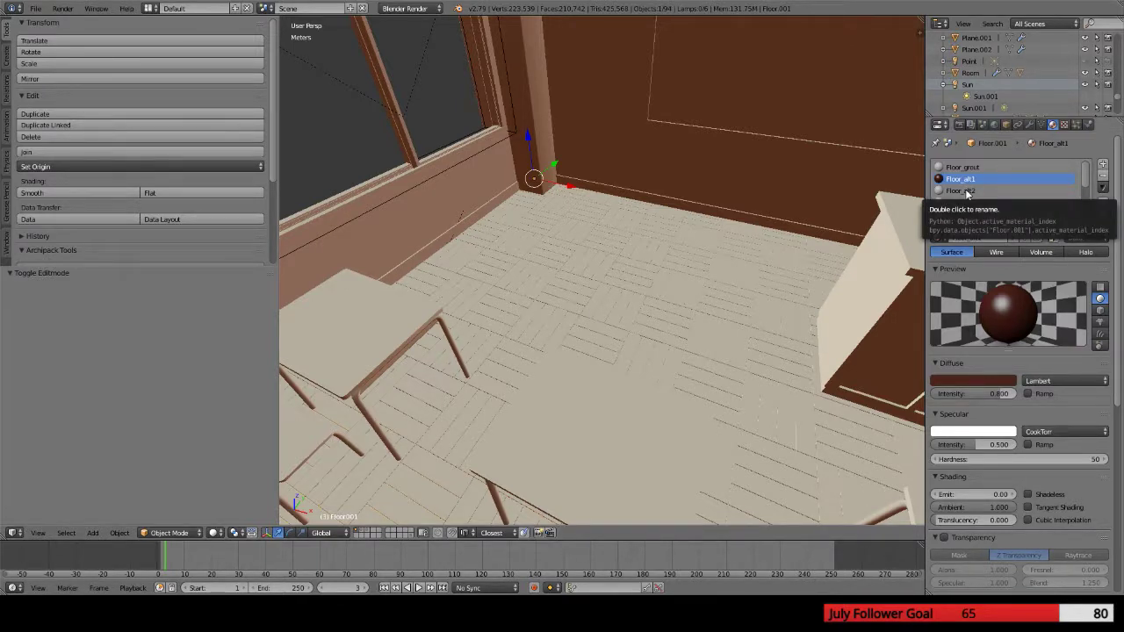
Adjust Floor_alt1's colour to a warmer brown, about HSV 0.05, 0.576, 0.383
{"action": "left_click", "coordinate": [971, 380]}
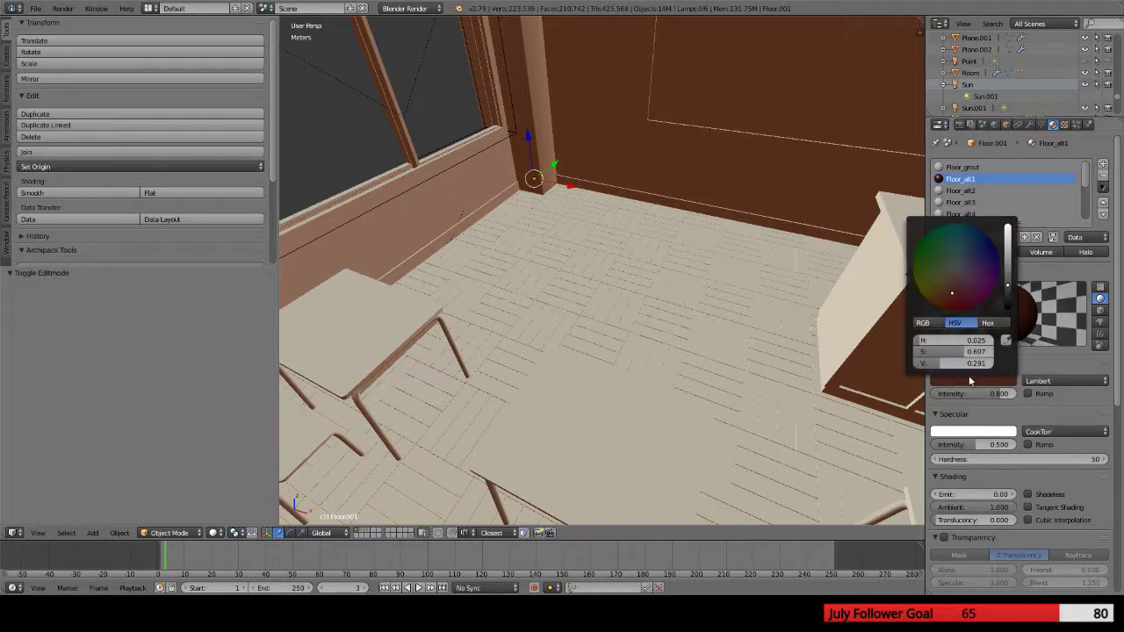
{"action": "left_click", "coordinate": [950, 296]}
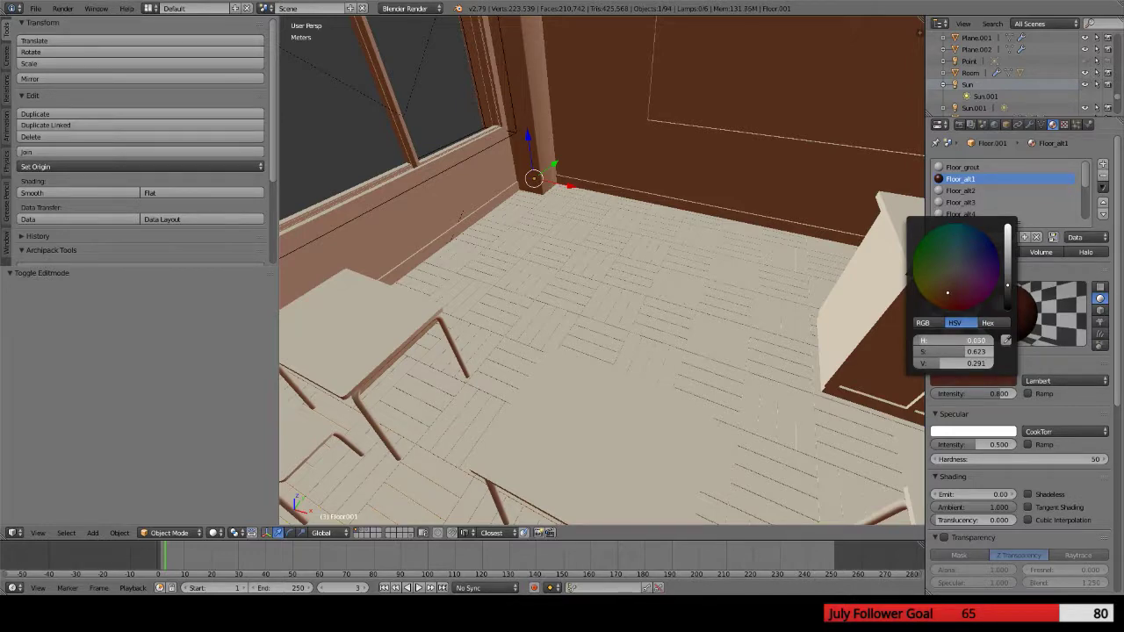
{"action": "mouse_move", "coordinate": [937, 363]}
{"action": "left_mouse_down"}
{"action": "mouse_move", "coordinate": [963, 364]}
{"action": "mouse_move", "coordinate": [953, 364]}
{"action": "left_mouse_up"}
{"action": "left_click", "coordinate": [963, 353]}
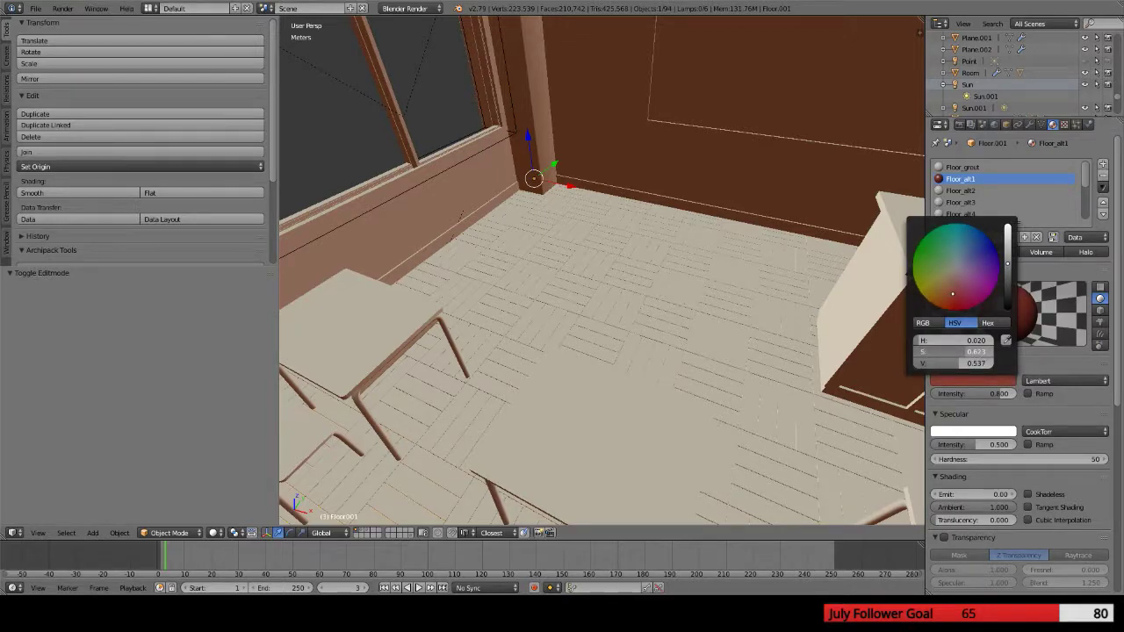
{"action": "left_click_drag", "start_coordinate": [963, 351], "coordinate": [965, 340]}
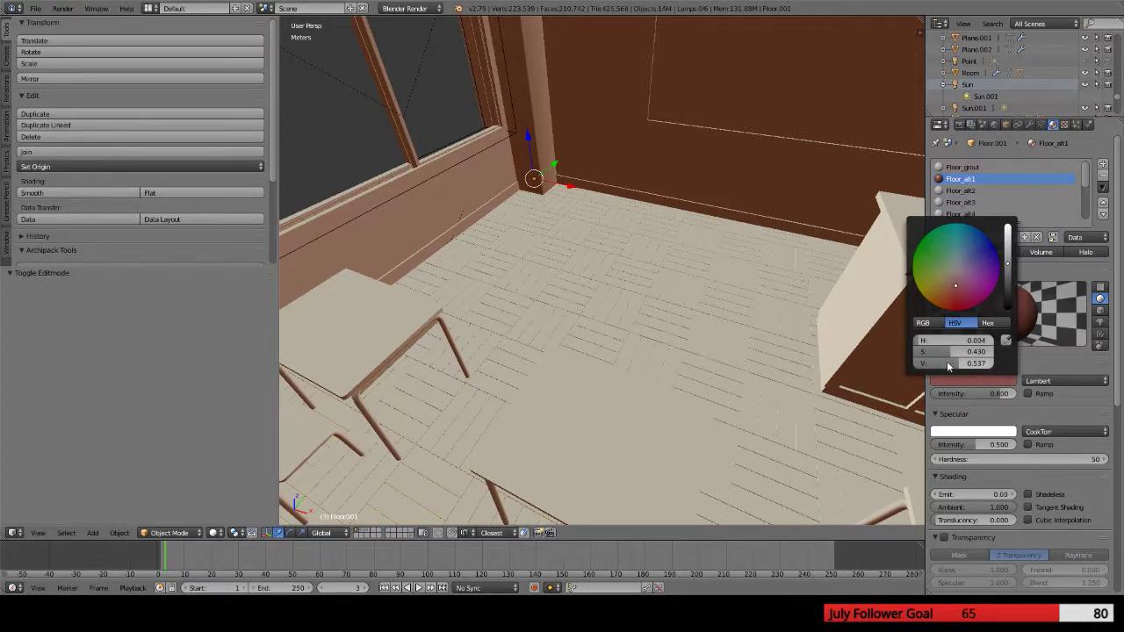
{"action": "left_click_drag", "start_coordinate": [963, 362], "coordinate": [953, 362]}
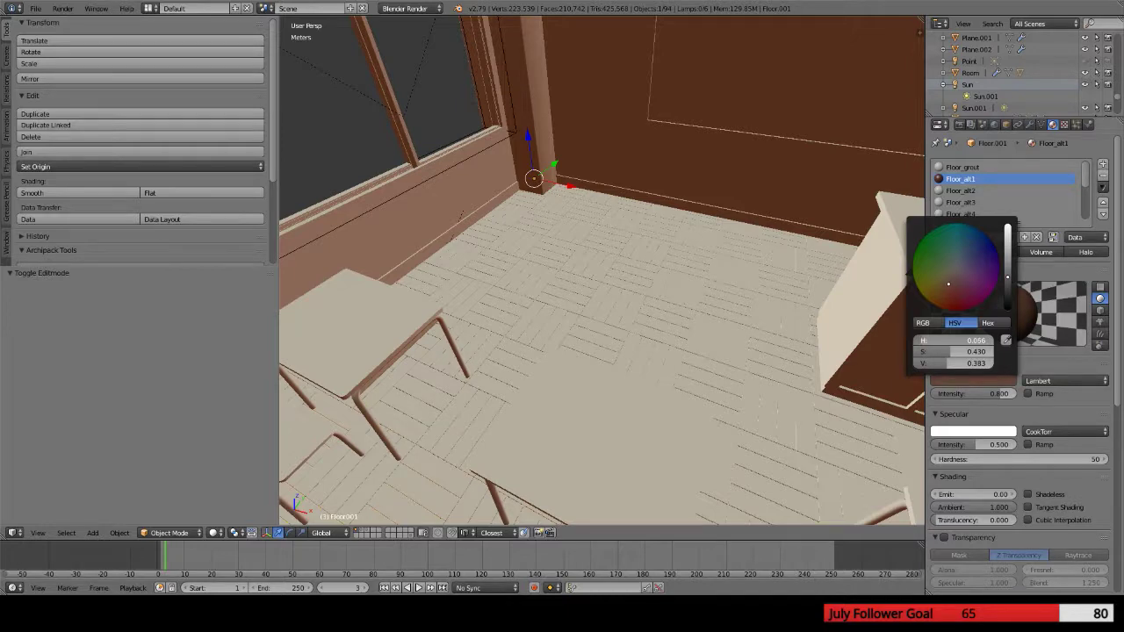
{"action": "left_click_drag", "start_coordinate": [948, 283], "coordinate": [945, 288]}
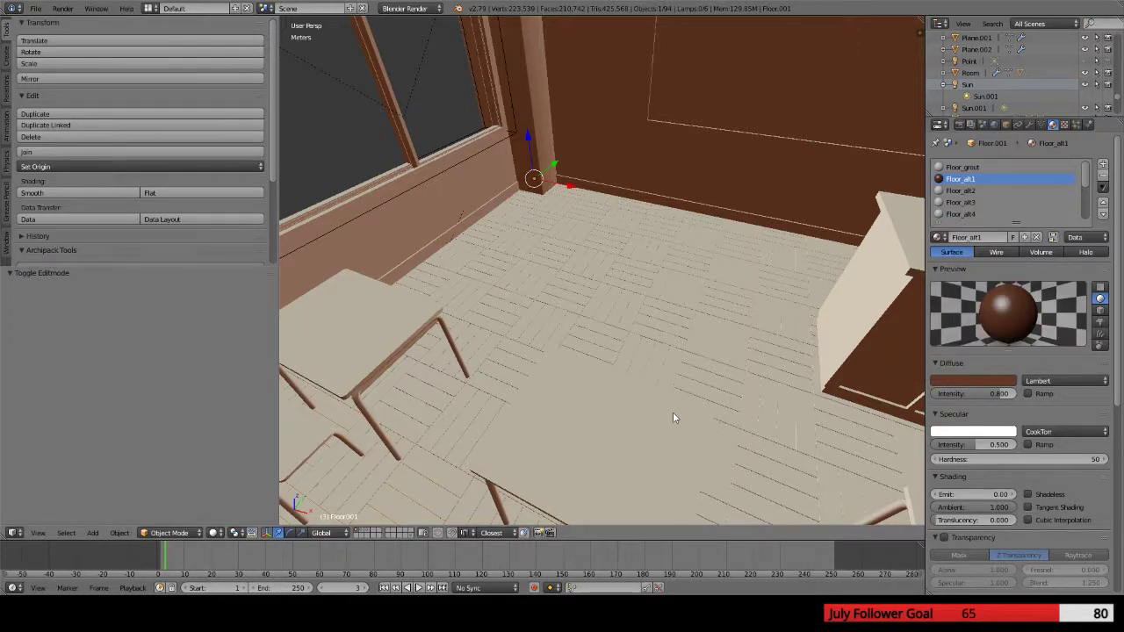
Add a new Clouds texture to Floor_alt1 with Hard noise
{"action": "scroll", "coordinate": [686, 406], "scroll_direction": "down", "scroll_amount": 2}
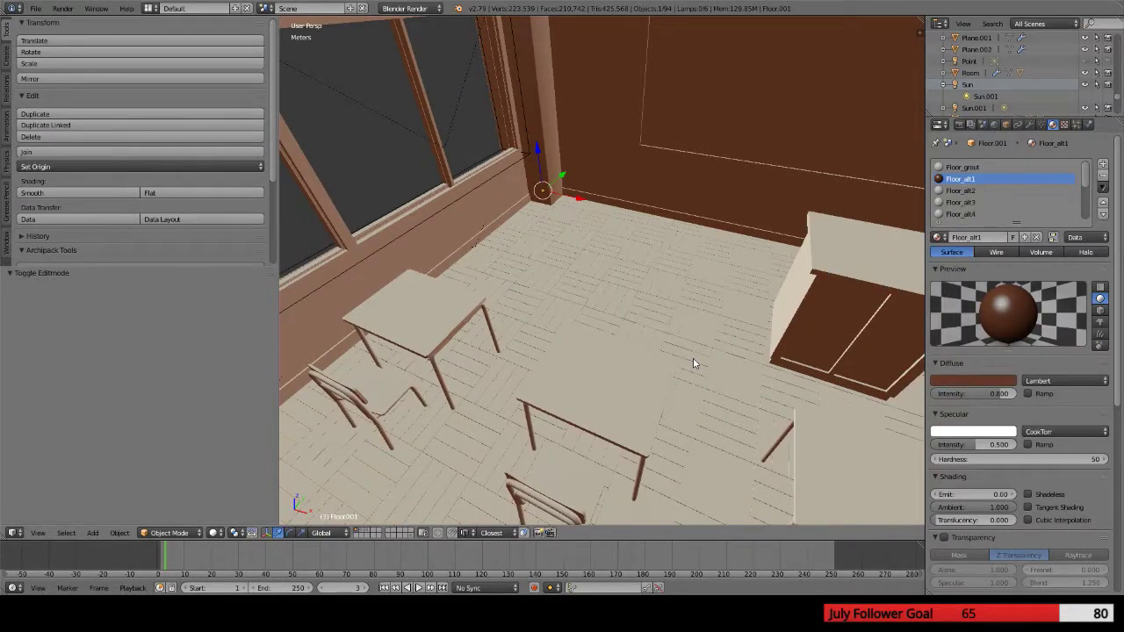
{"action": "left_click", "coordinate": [1064, 124]}
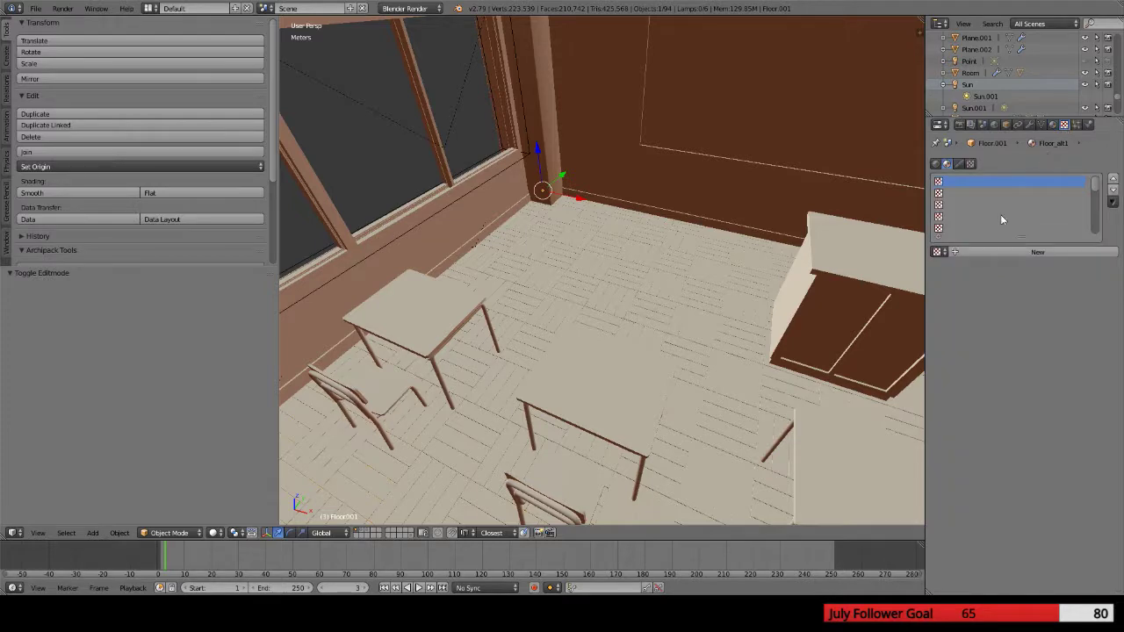
{"action": "left_click", "coordinate": [957, 253]}
{"action": "left_click", "coordinate": [1041, 267]}
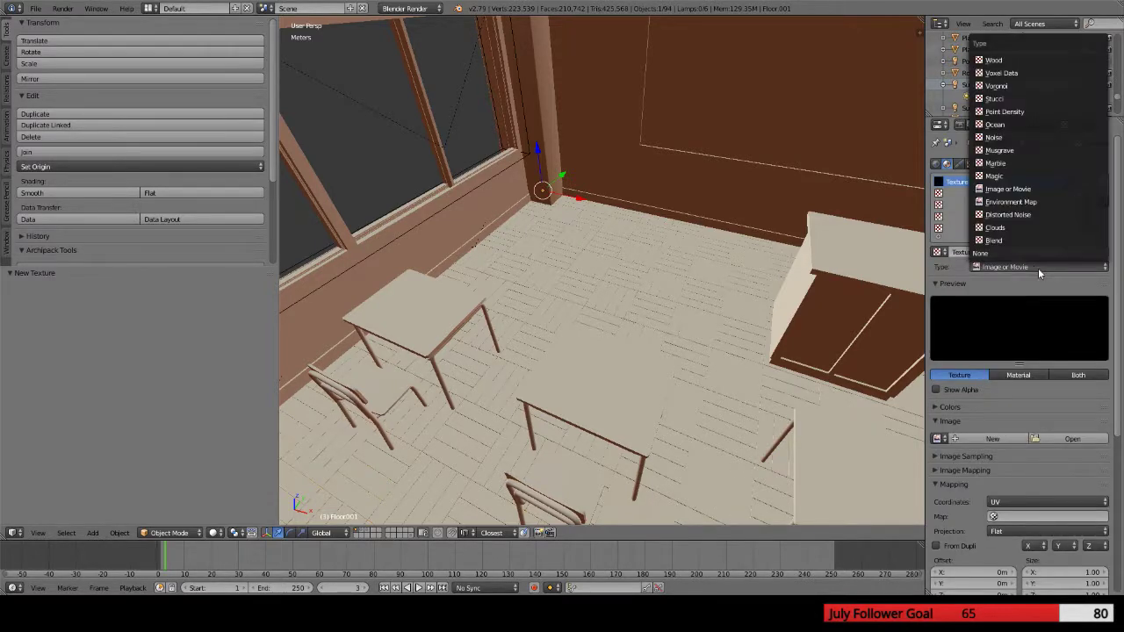
{"action": "left_click", "coordinate": [1001, 227]}
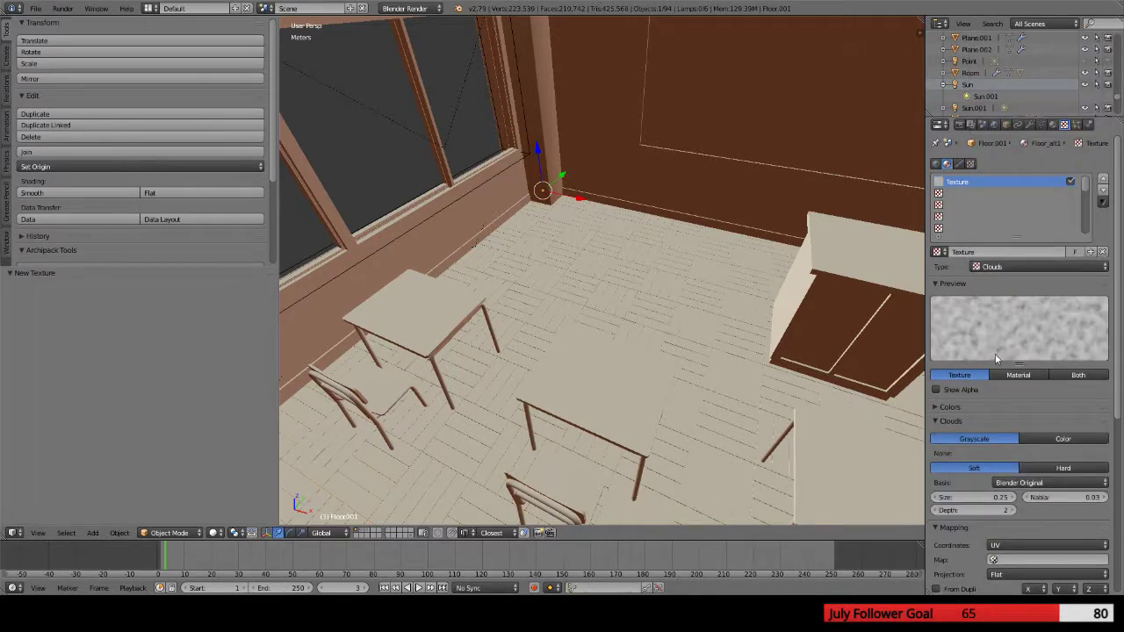
{"action": "scroll", "coordinate": [995, 358], "scroll_direction": "down", "scroll_amount": 2}
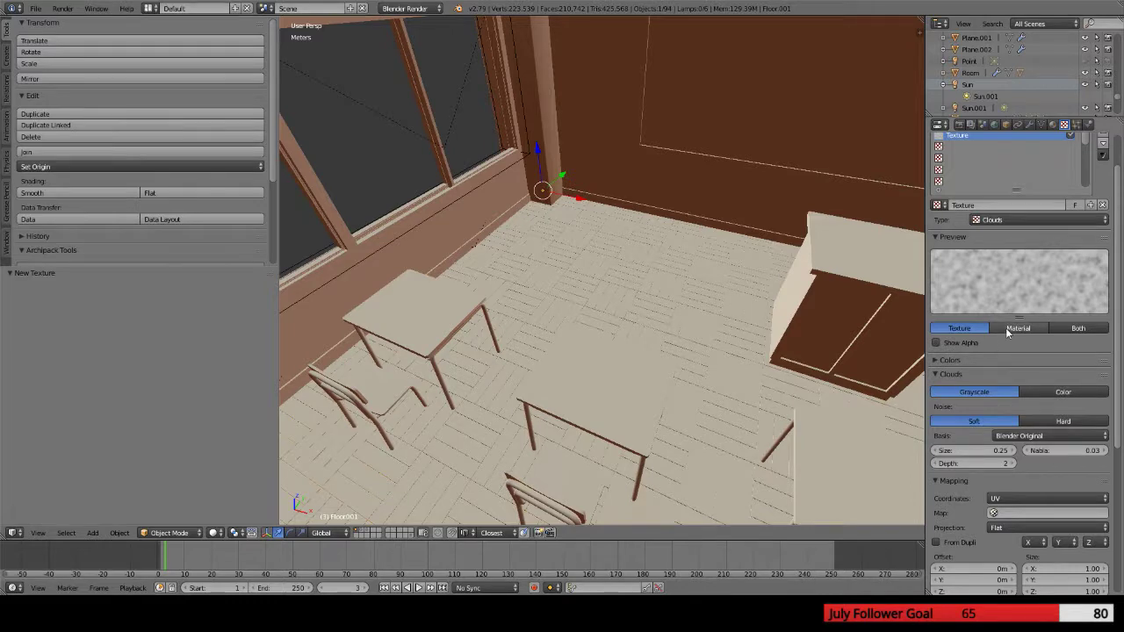
{"action": "scroll", "coordinate": [1010, 332], "scroll_direction": "down", "scroll_amount": 4}
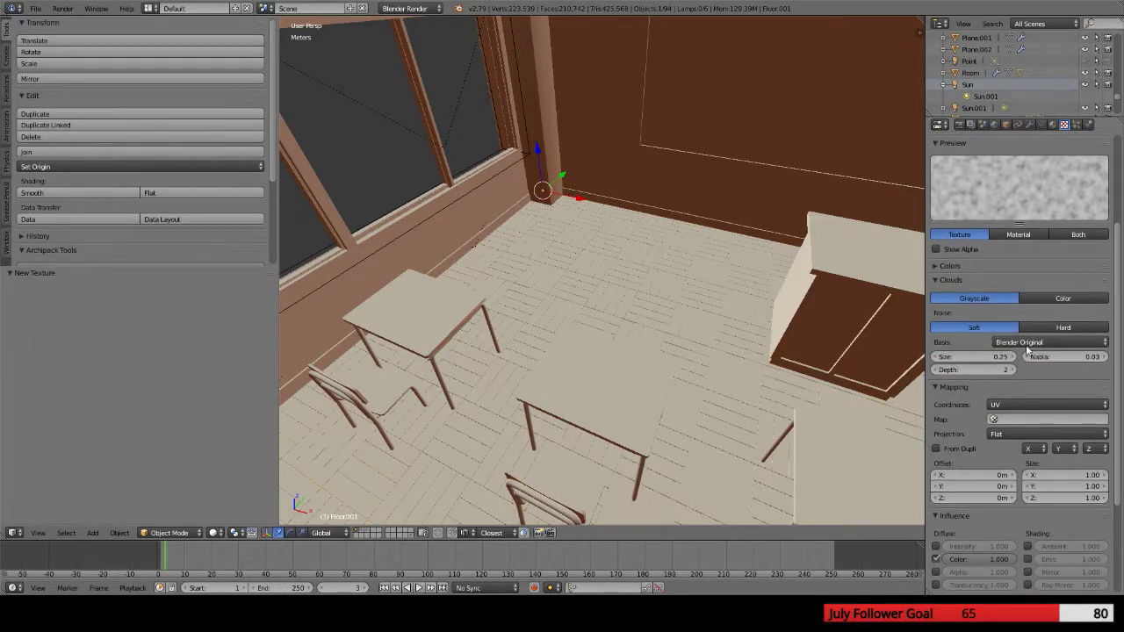
{"action": "left_click", "coordinate": [1042, 329]}
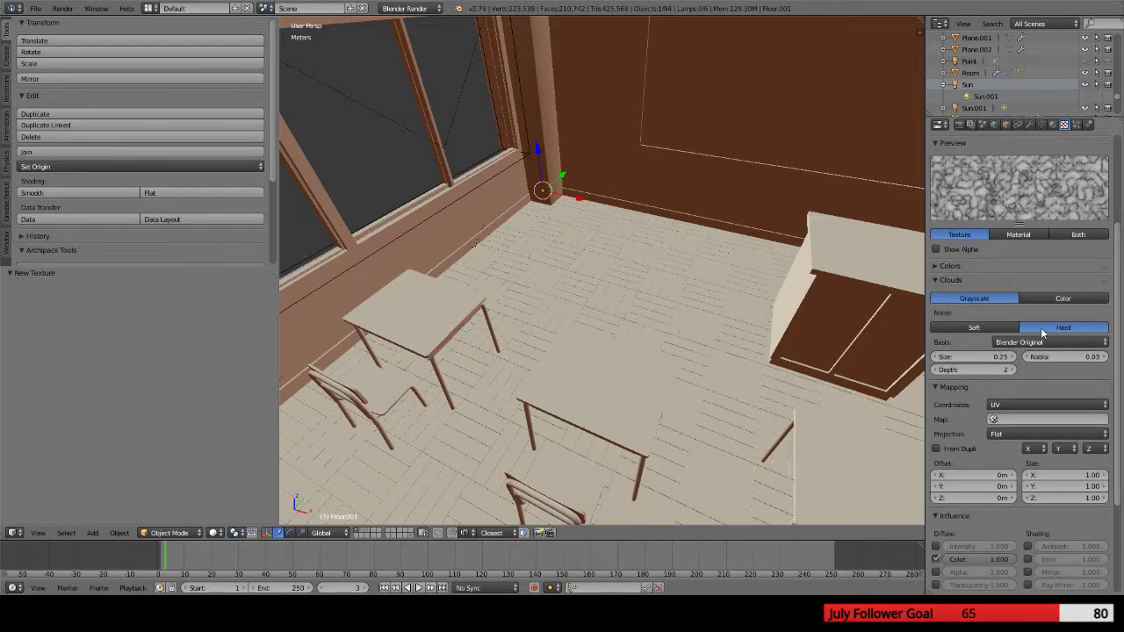
Change the texture's mapping coordinates from UV to Tangent
{"action": "scroll", "coordinate": [1042, 331], "scroll_direction": "down", "scroll_amount": 2}
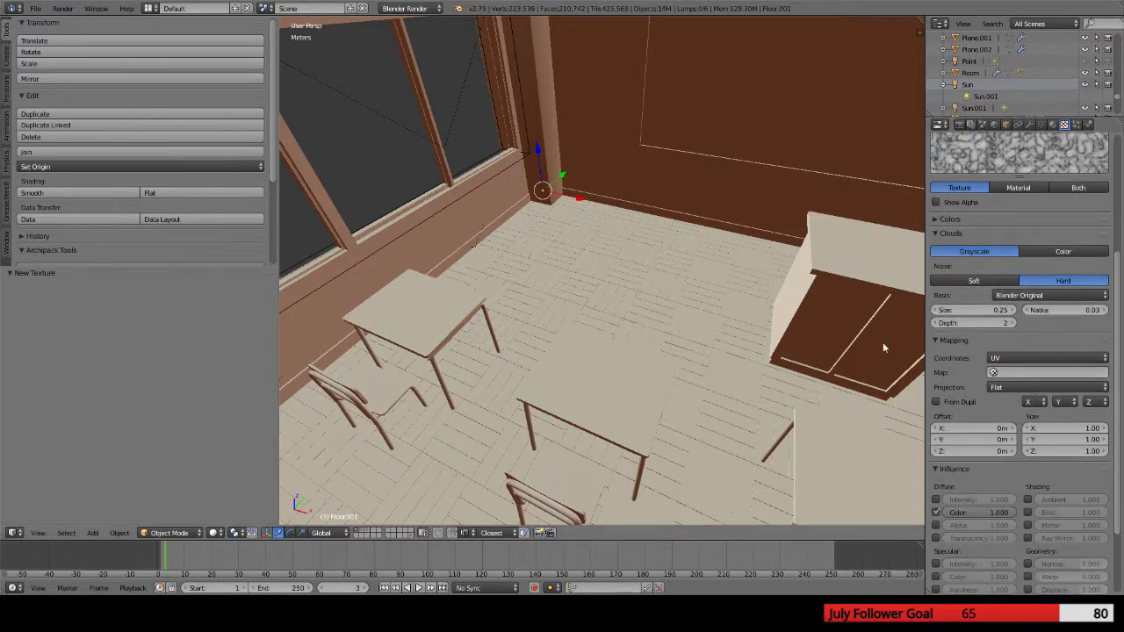
{"action": "scroll", "coordinate": [654, 299], "scroll_direction": "up", "scroll_amount": 3}
{"action": "scroll", "coordinate": [1028, 226], "scroll_direction": "up", "scroll_amount": 8}
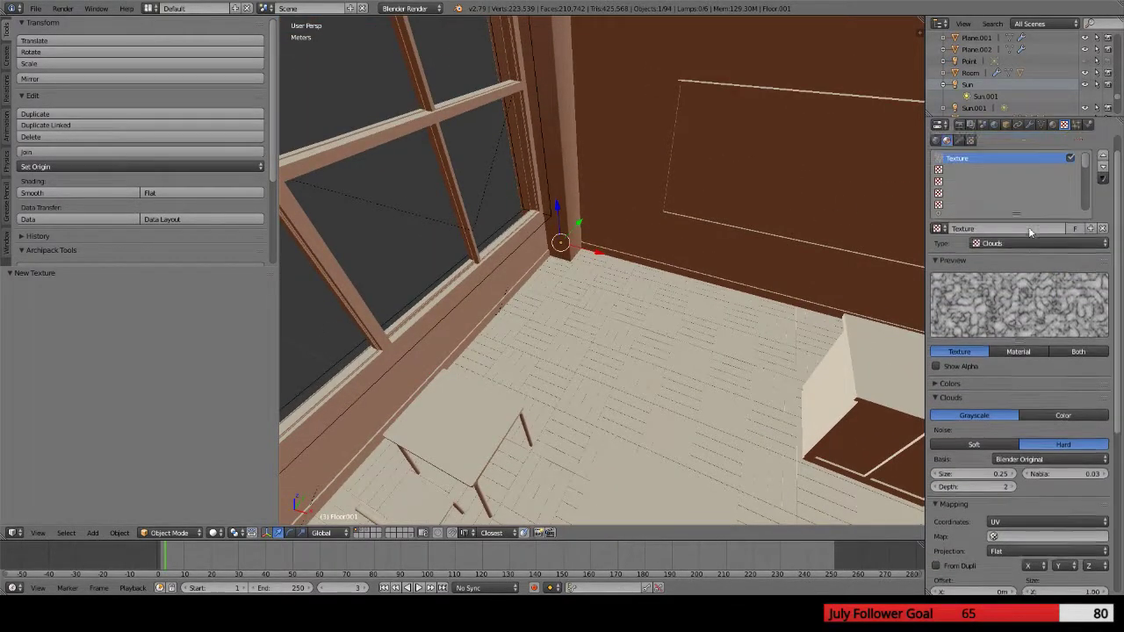
{"action": "scroll", "coordinate": [983, 324], "scroll_direction": "down", "scroll_amount": 3}
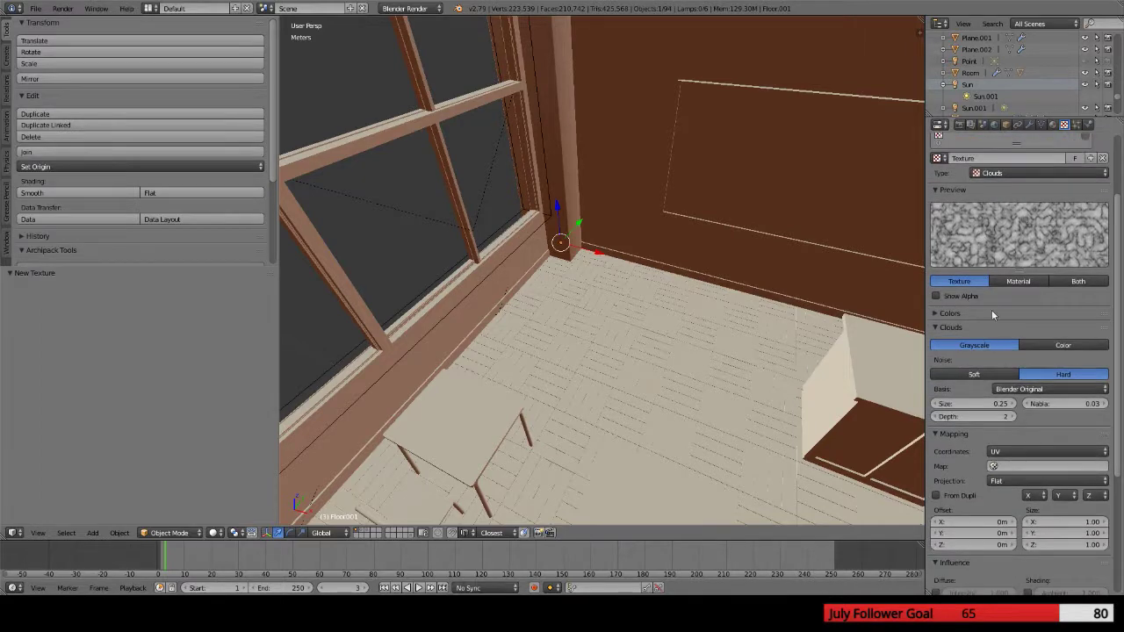
{"action": "scroll", "coordinate": [1034, 383], "scroll_direction": "down", "scroll_amount": 2}
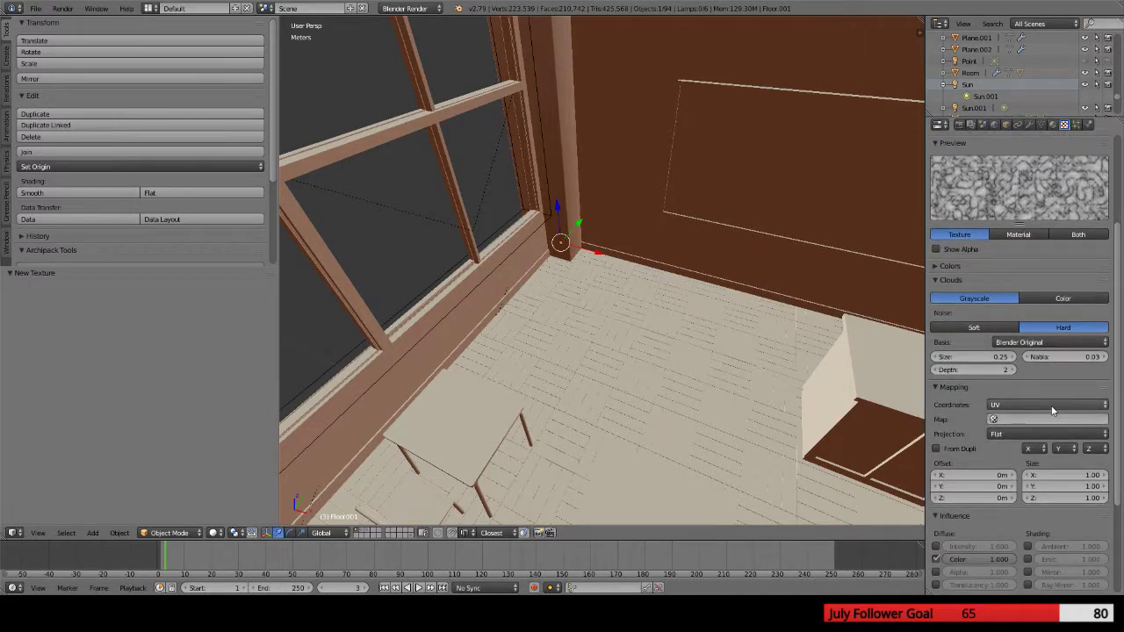
{"action": "scroll", "coordinate": [985, 451], "scroll_direction": "down", "scroll_amount": 1}
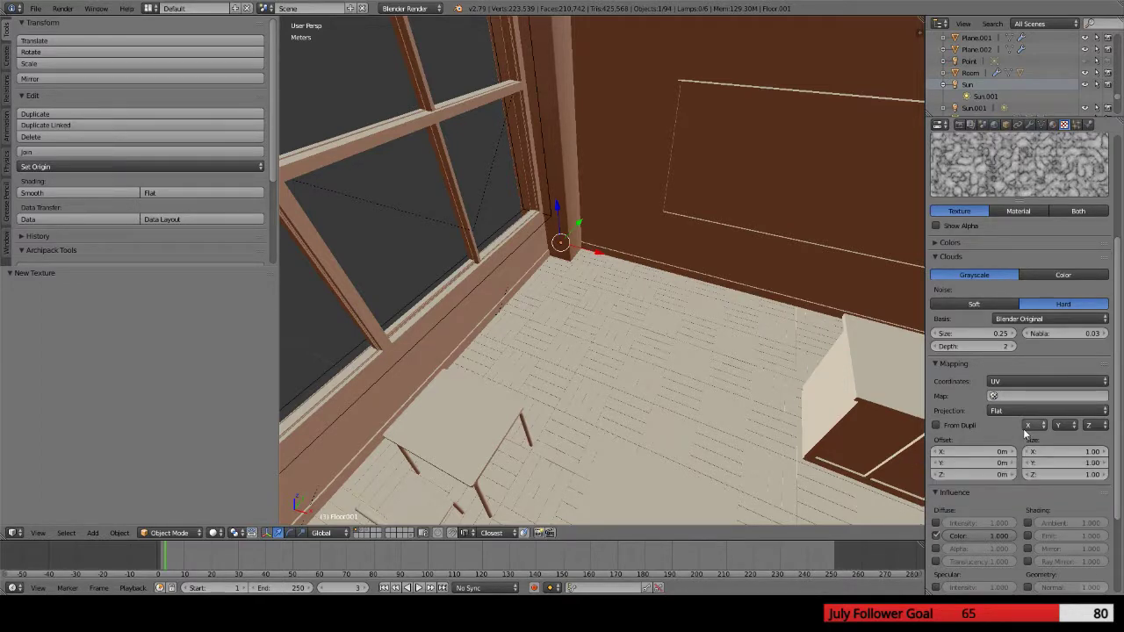
{"action": "left_click", "coordinate": [1071, 381]}
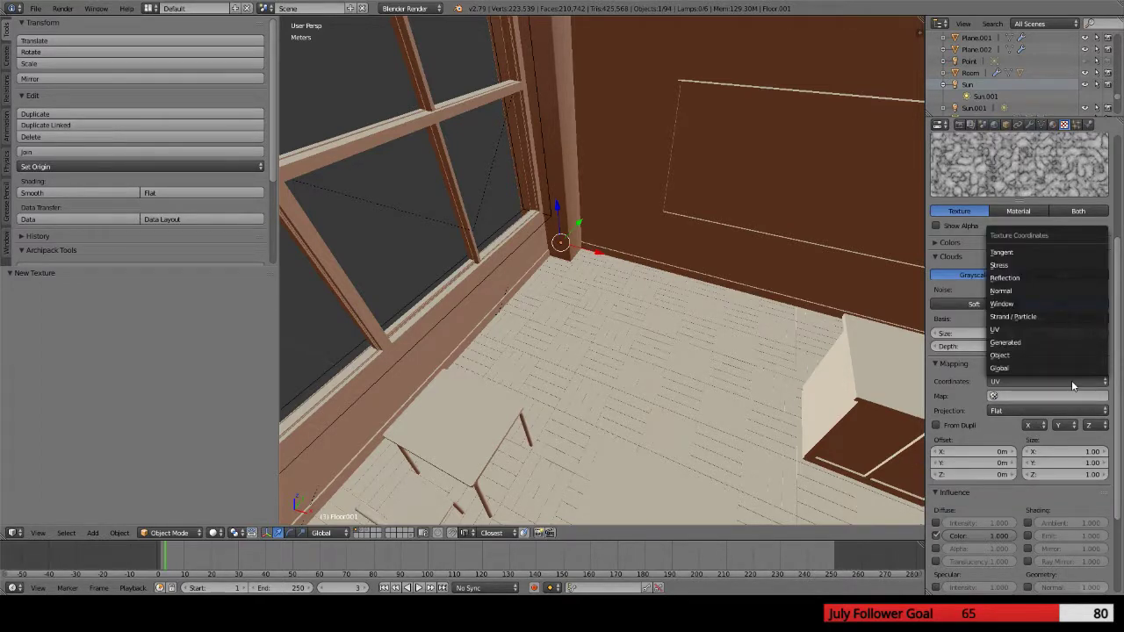
{"action": "left_click", "coordinate": [1015, 254]}
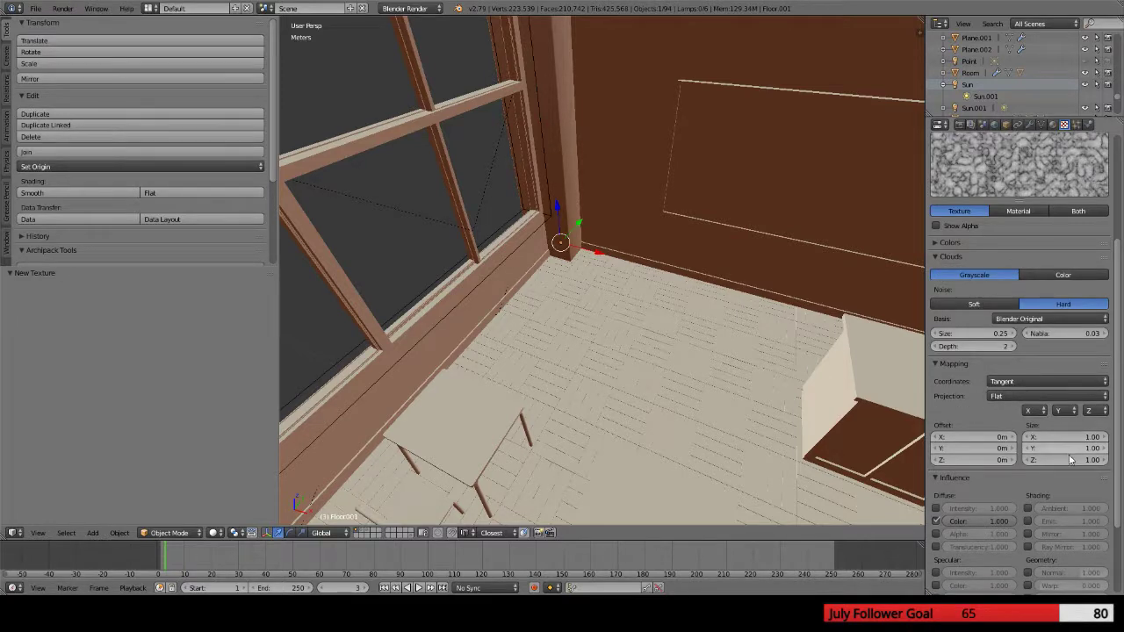
Set the Clouds mapping size to 21.30, 1.00, 1.00 and preview it on the material
{"action": "scroll", "coordinate": [1039, 419], "scroll_direction": "up", "scroll_amount": 5}
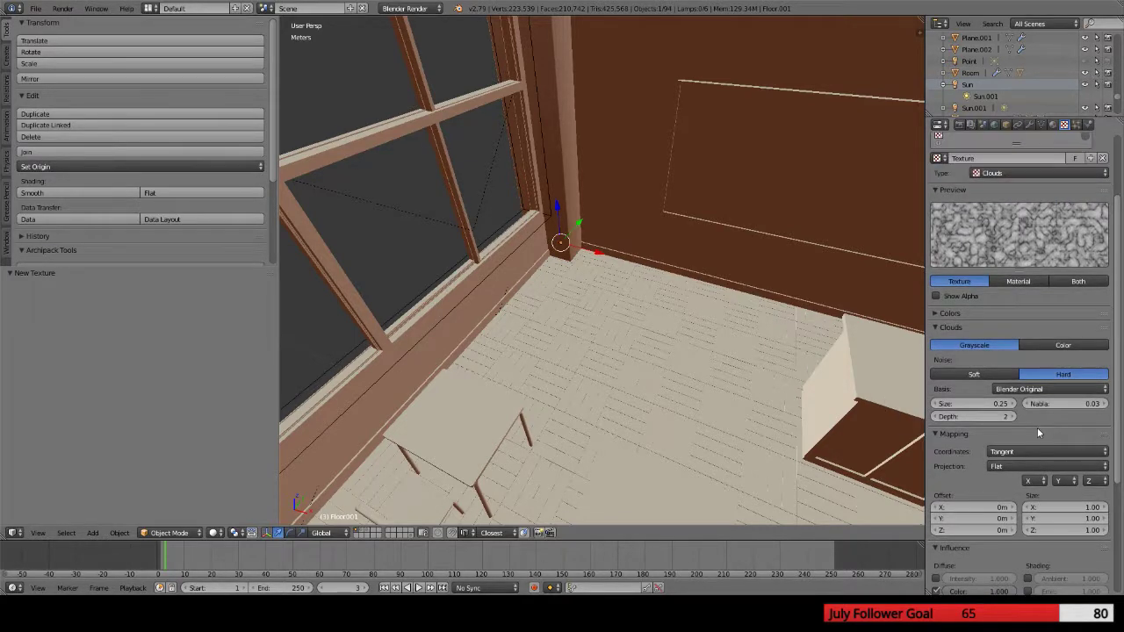
{"action": "scroll", "coordinate": [1038, 420], "scroll_direction": "down", "scroll_amount": 4}
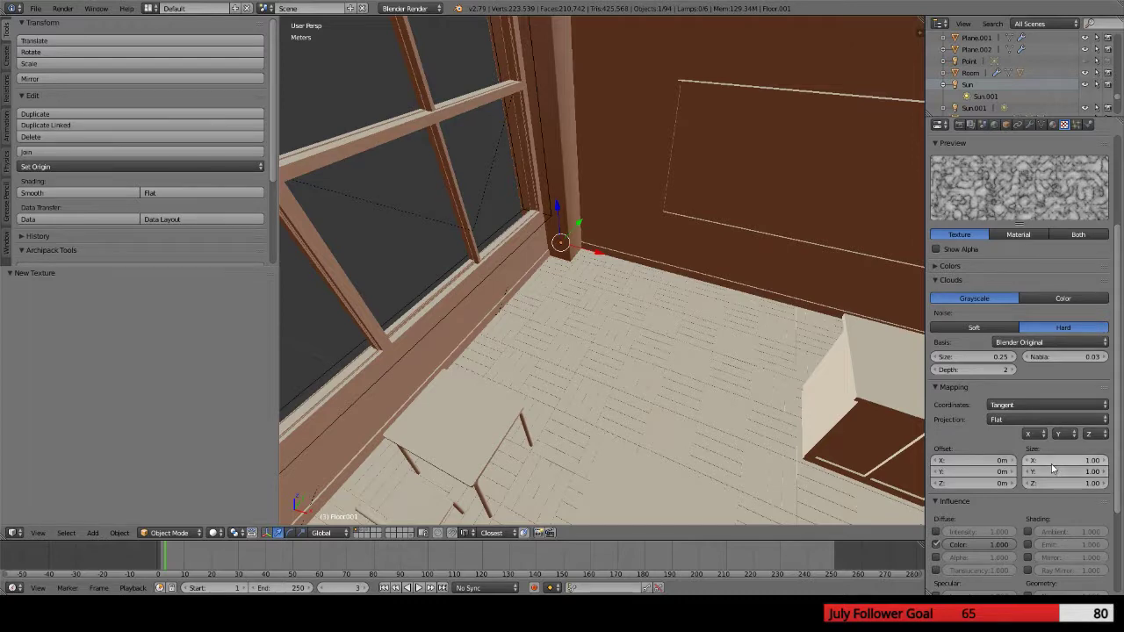
{"action": "left_click", "coordinate": [1055, 466]}
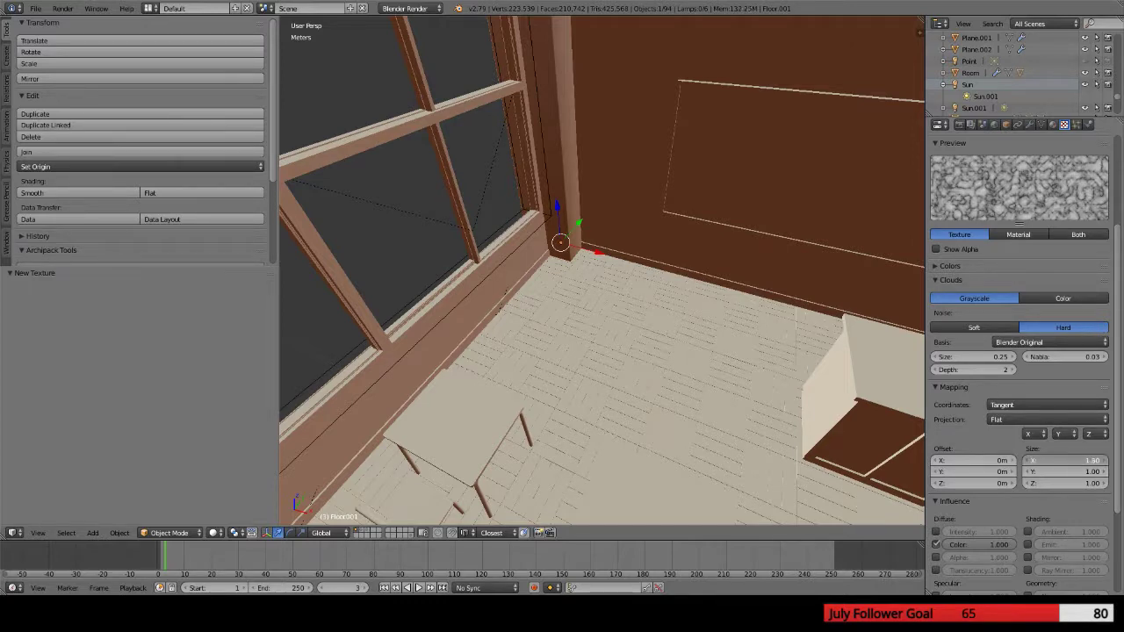
{"action": "left_click_drag", "start_coordinate": [1056, 466], "coordinate": [1046, 467]}
{"action": "left_click", "coordinate": [1046, 467]}
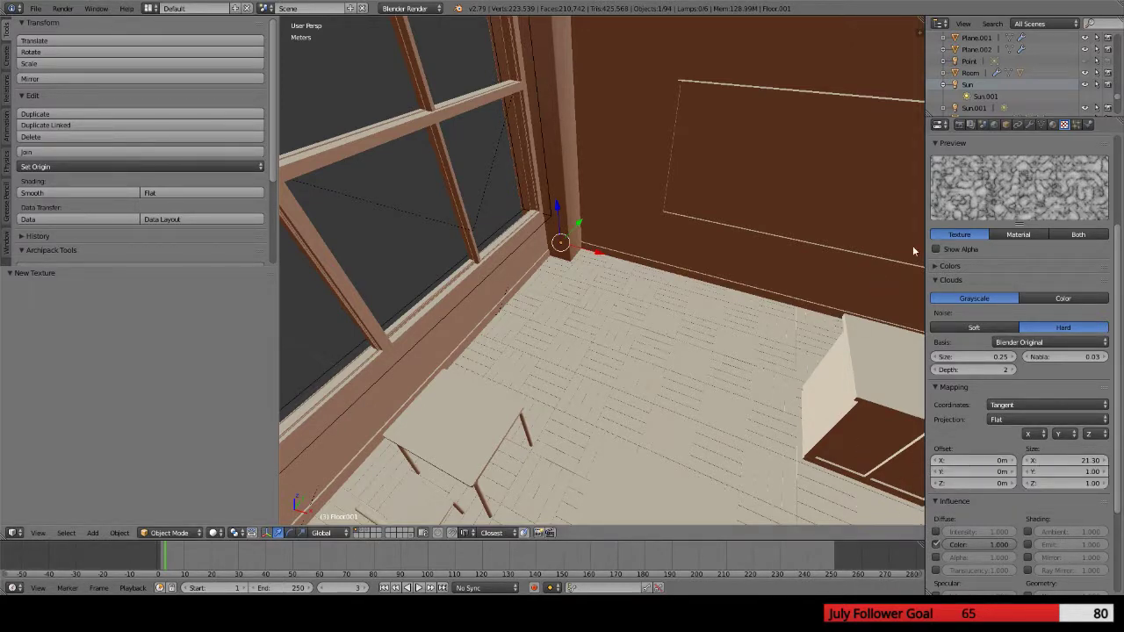
{"action": "left_click", "coordinate": [1020, 236]}
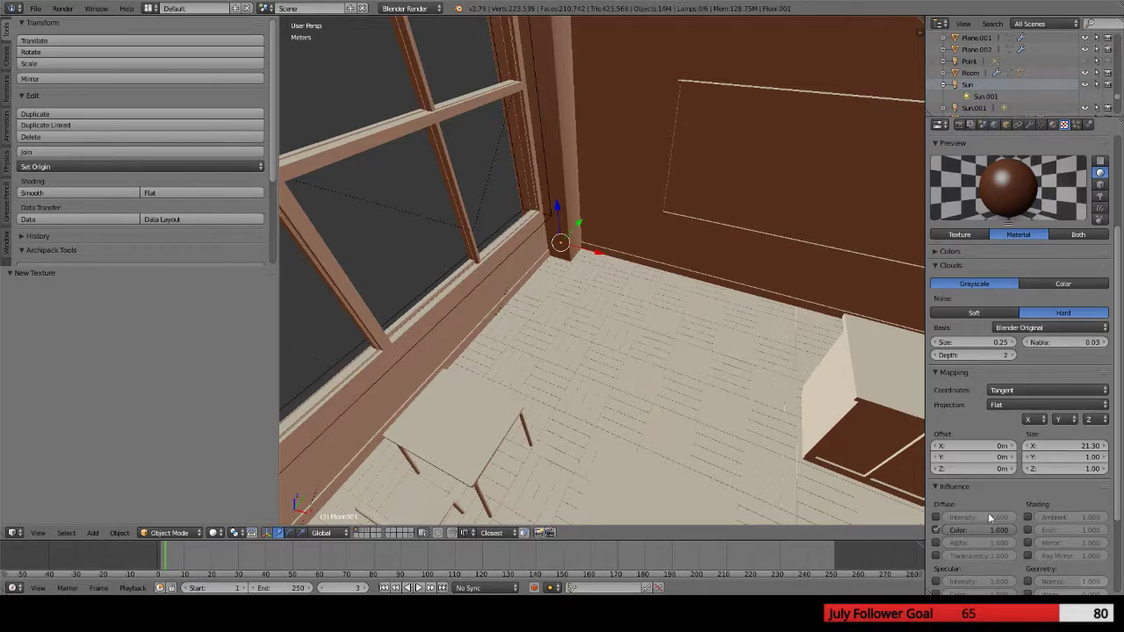
{"action": "scroll", "coordinate": [990, 516], "scroll_direction": "down", "scroll_amount": 3}
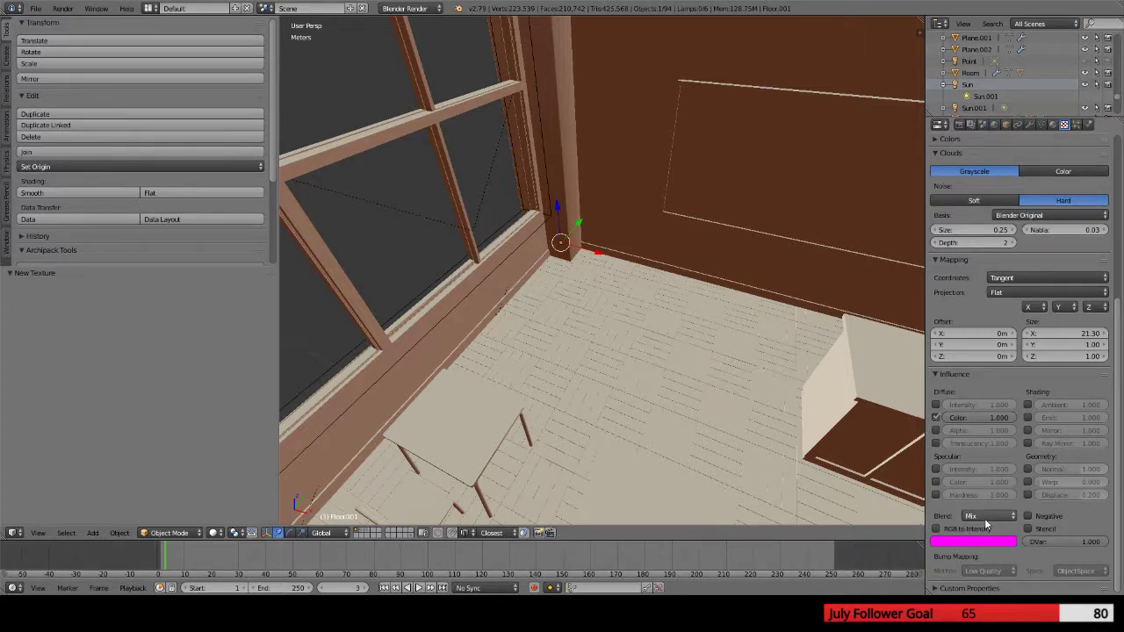
Set the Clouds texture's Blend to Multiply and retune its blend colour with the RGB sliders
{"action": "left_click", "coordinate": [986, 521]}
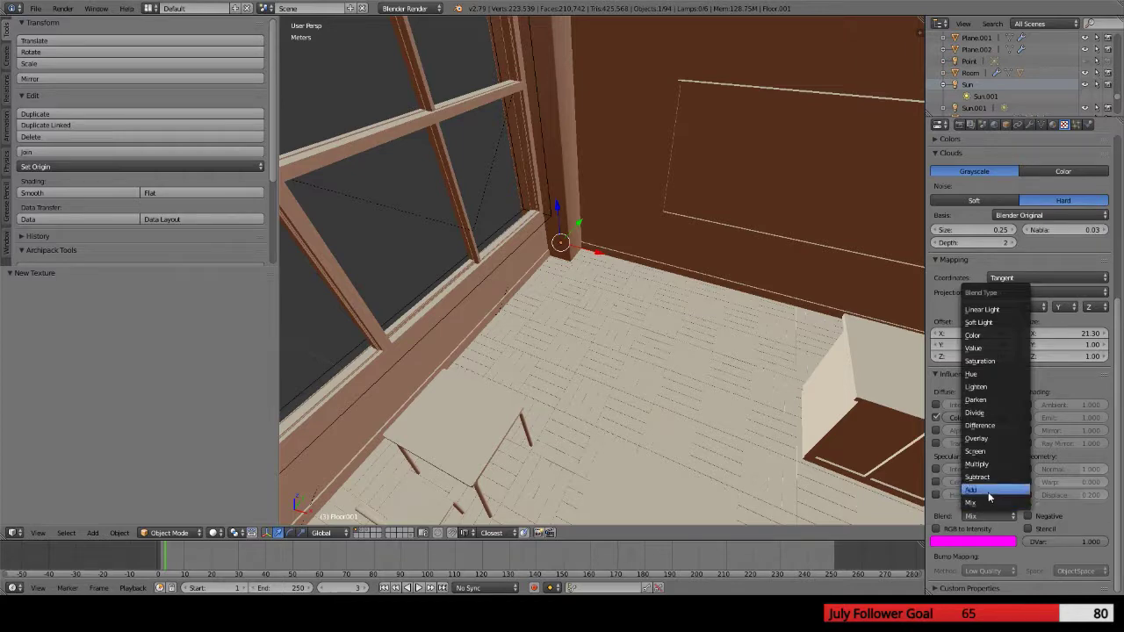
{"action": "left_click", "coordinate": [988, 464]}
{"action": "left_click", "coordinate": [966, 545]}
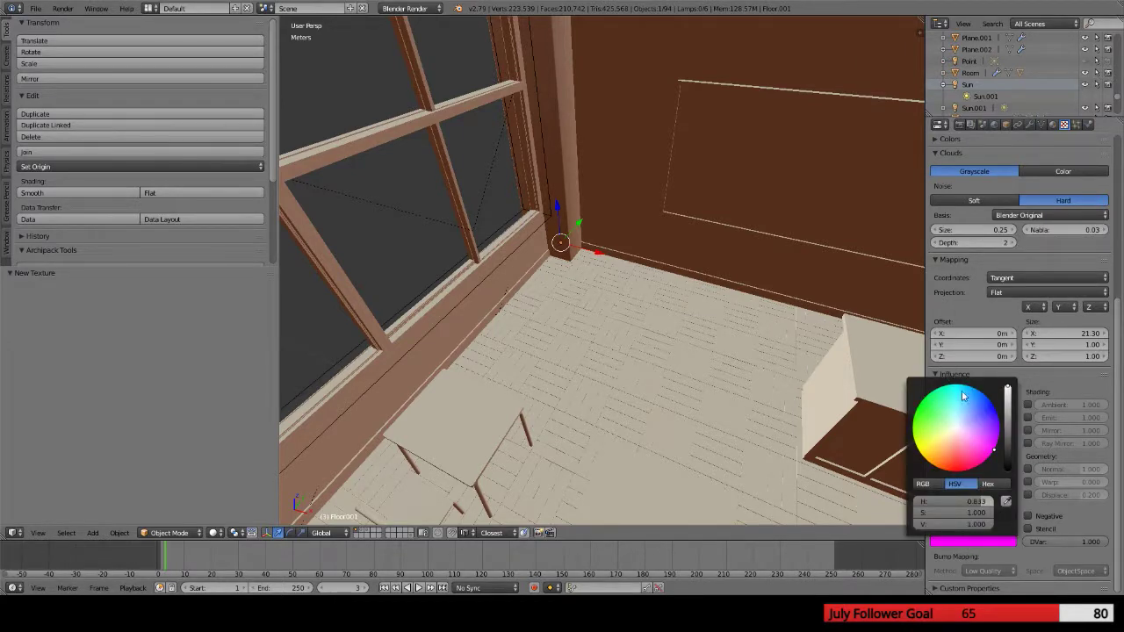
{"action": "left_click_drag", "start_coordinate": [1008, 399], "coordinate": [1007, 456]}
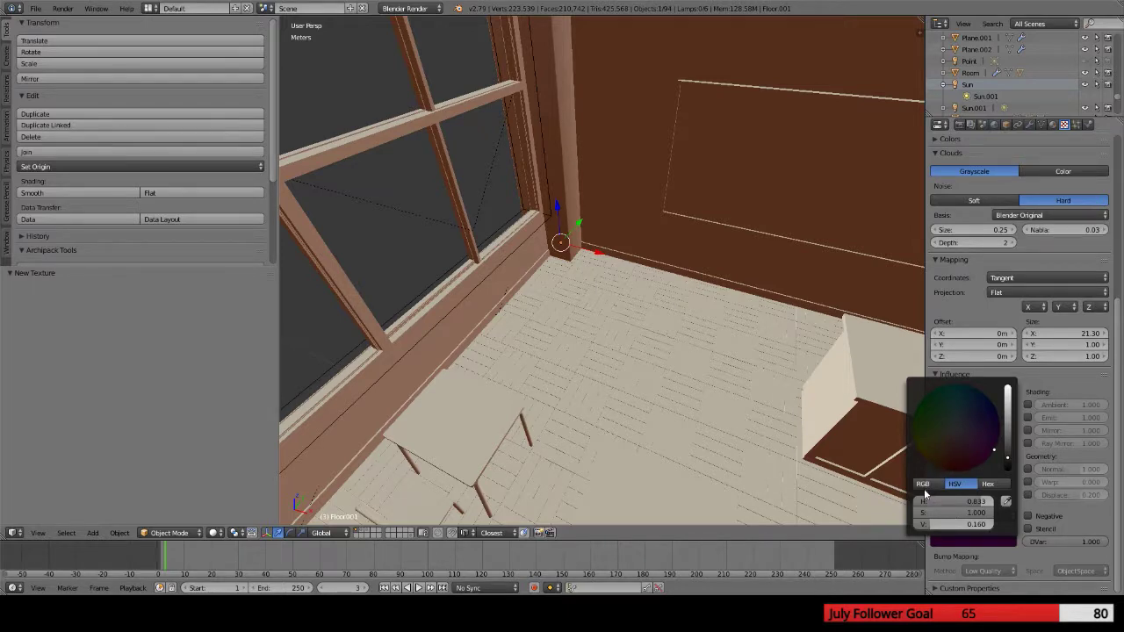
{"action": "left_click", "coordinate": [923, 484]}
{"action": "mouse_move", "coordinate": [944, 501]}
{"action": "left_mouse_down"}
{"action": "mouse_move", "coordinate": [918, 502]}
{"action": "mouse_move", "coordinate": [919, 524]}
{"action": "left_mouse_up"}
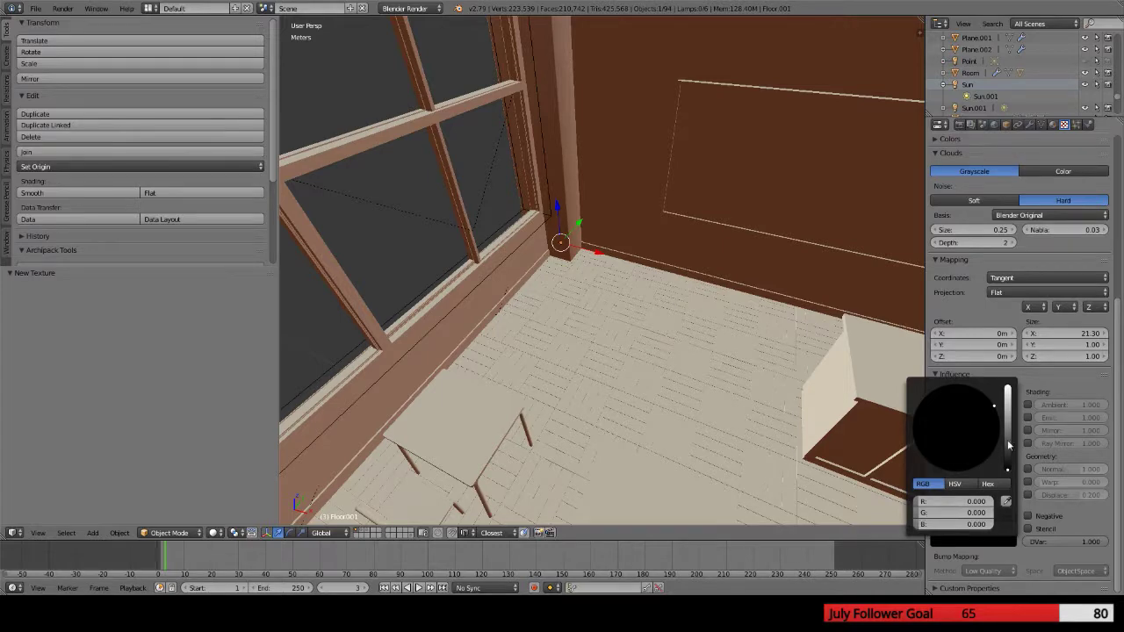
{"action": "left_click_drag", "start_coordinate": [1009, 446], "coordinate": [1007, 413]}
{"action": "left_click_drag", "start_coordinate": [923, 501], "coordinate": [933, 524]}
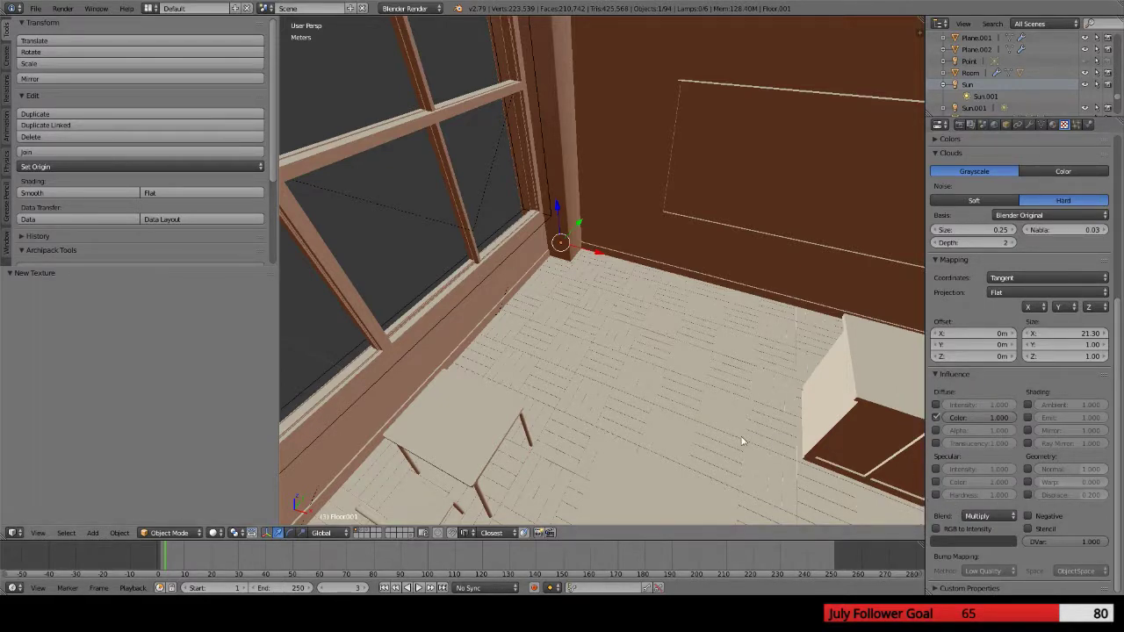
Zoom in on the parquet floor and switch the viewport to Rendered shading
{"action": "scroll", "coordinate": [596, 342], "scroll_direction": "up", "scroll_amount": 6}
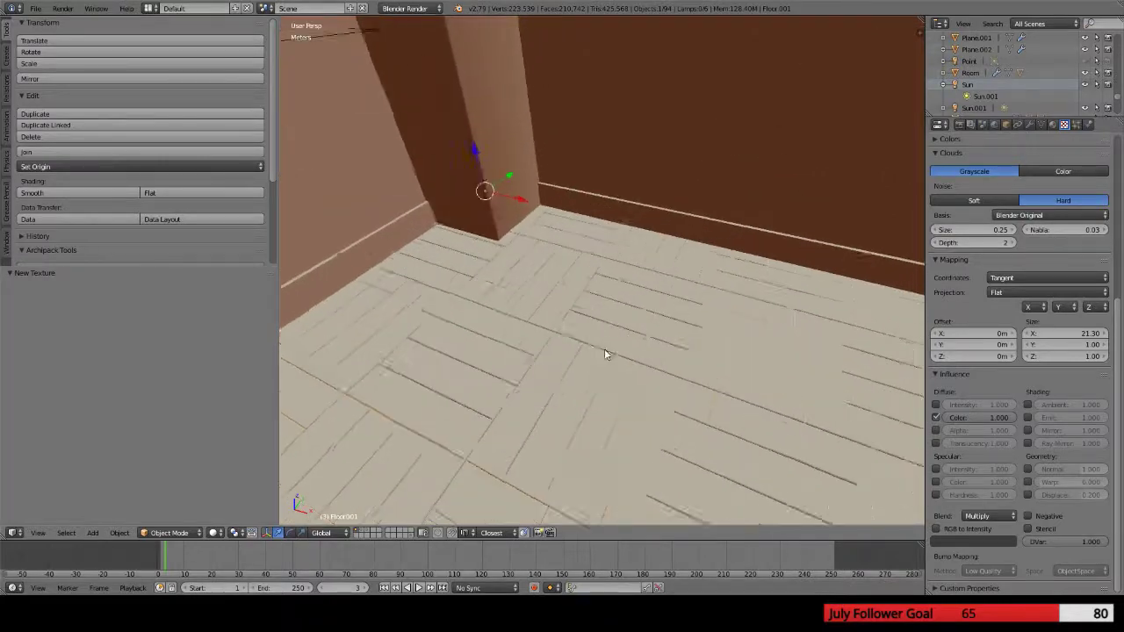
{"action": "scroll", "coordinate": [653, 267], "scroll_direction": "up", "scroll_amount": 5}
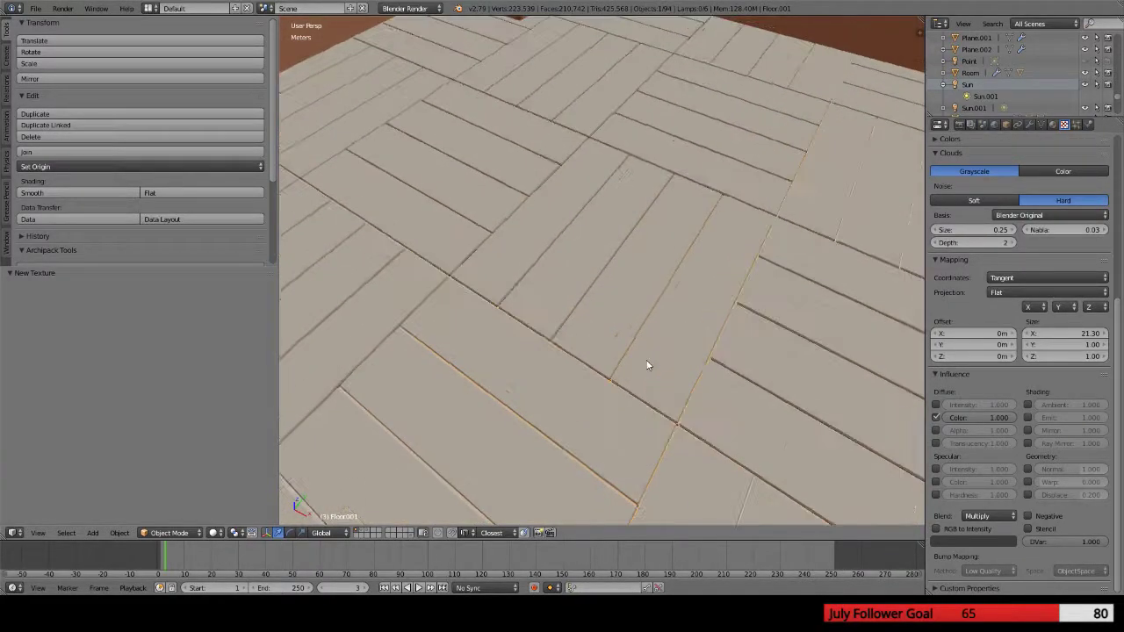
{"action": "left_click", "coordinate": [215, 533]}
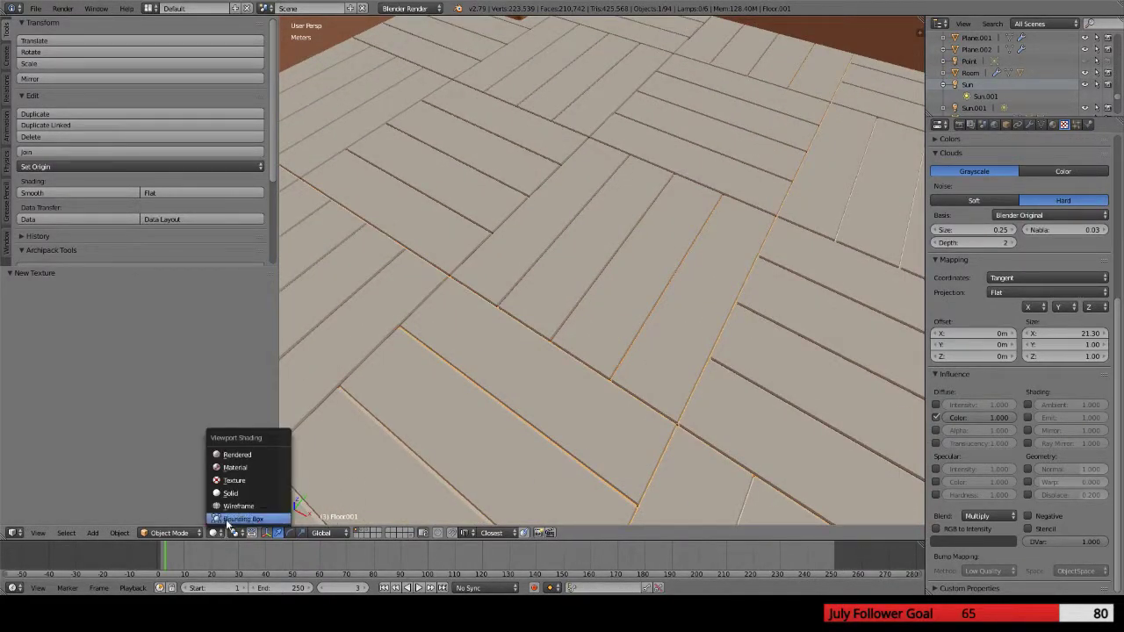
{"action": "left_click", "coordinate": [254, 457]}
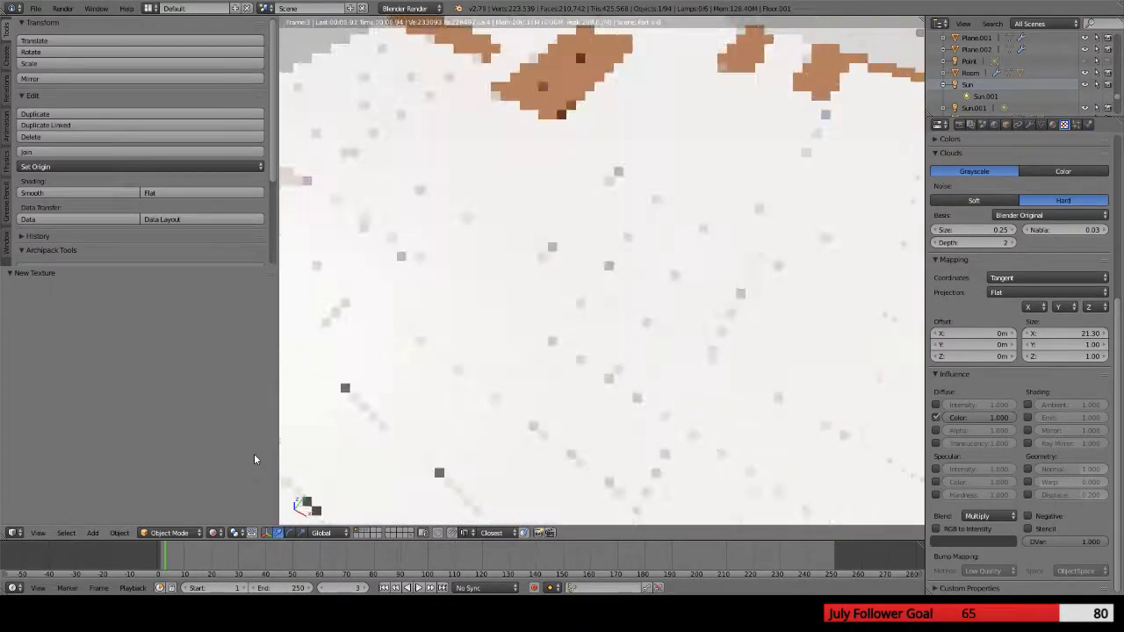
Glance over the Render settings, then go back to the floor's Texture settings
{"action": "scroll", "coordinate": [539, 271], "scroll_direction": "down", "scroll_amount": 2}
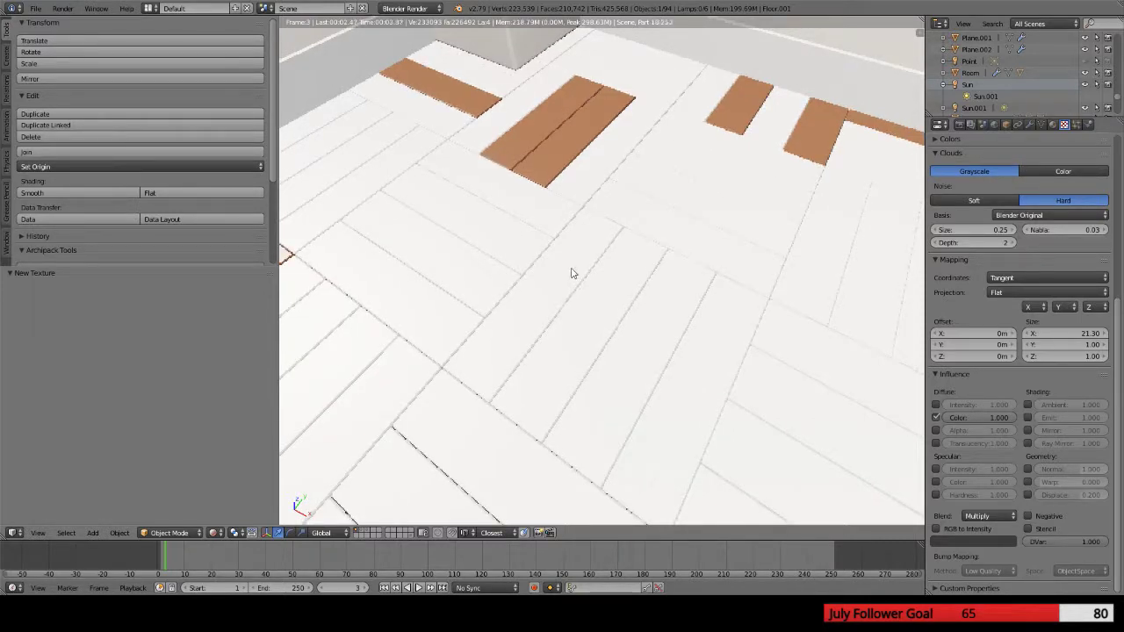
{"action": "left_click", "coordinate": [959, 125]}
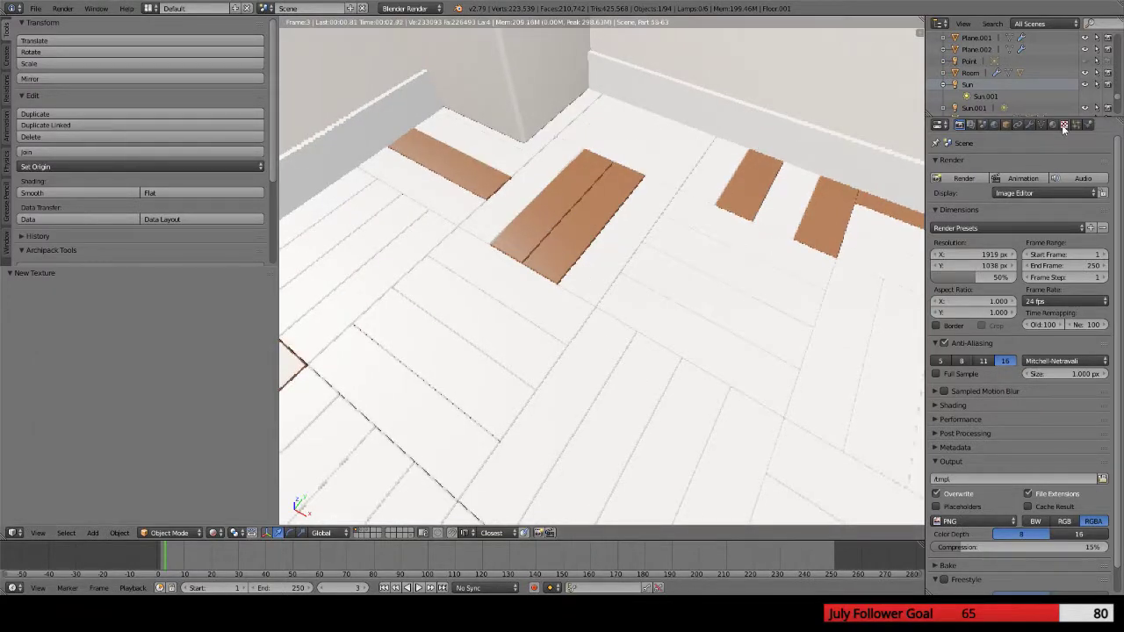
{"action": "left_click", "coordinate": [1063, 124]}
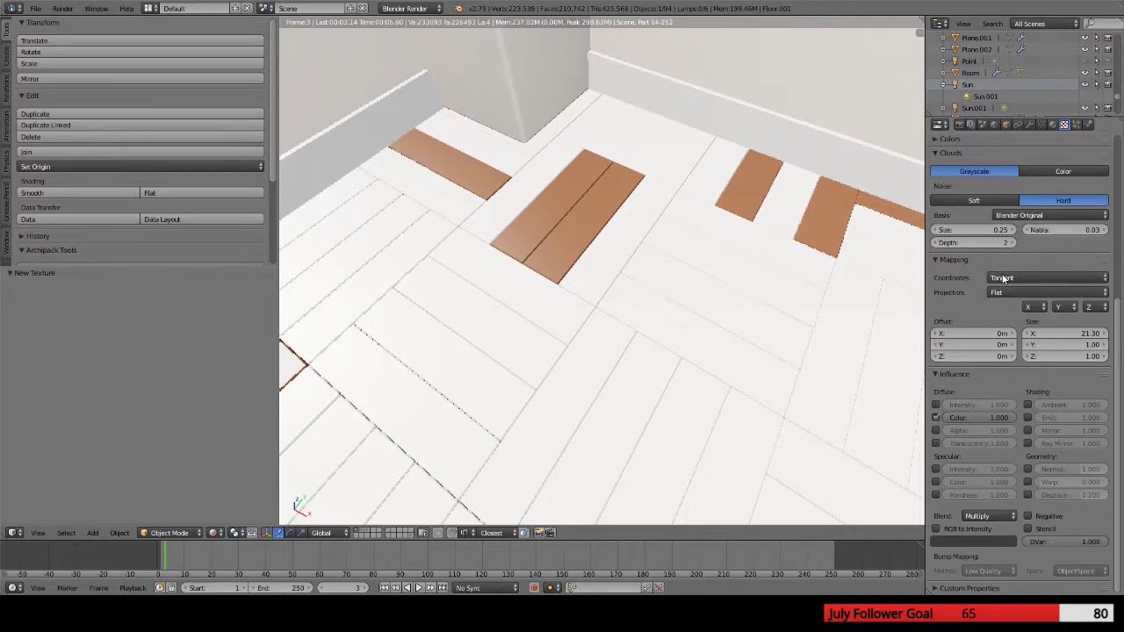
Try Object, Global, UV and Tangent mapping coordinates for the Clouds texture, settling on Generated
{"action": "left_click", "coordinate": [1002, 277]}
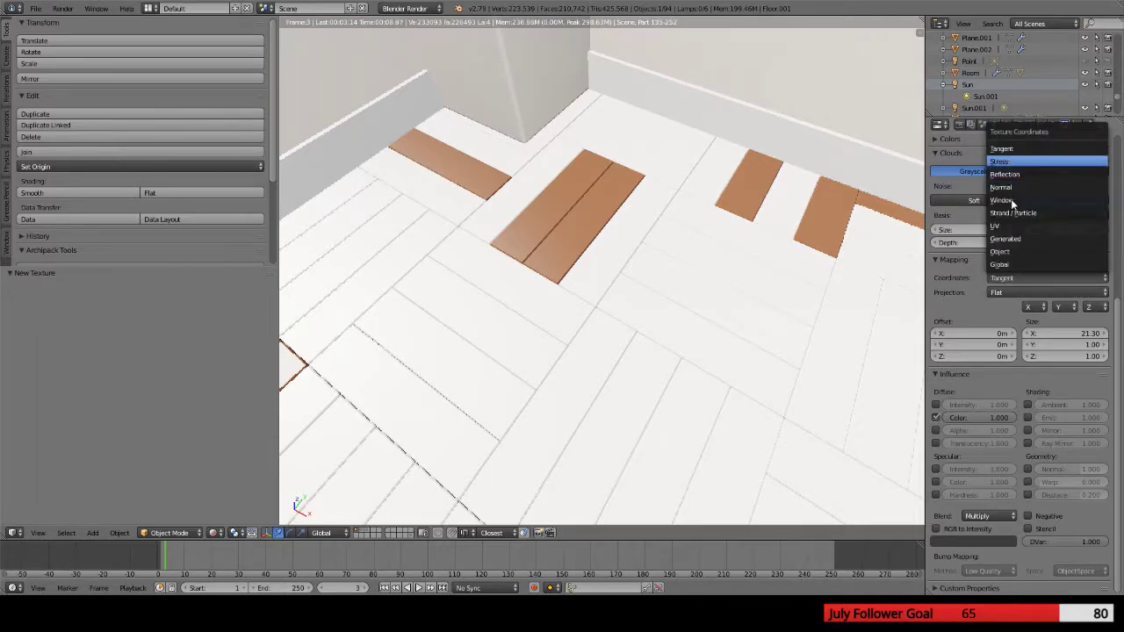
{"action": "left_click", "coordinate": [1012, 239]}
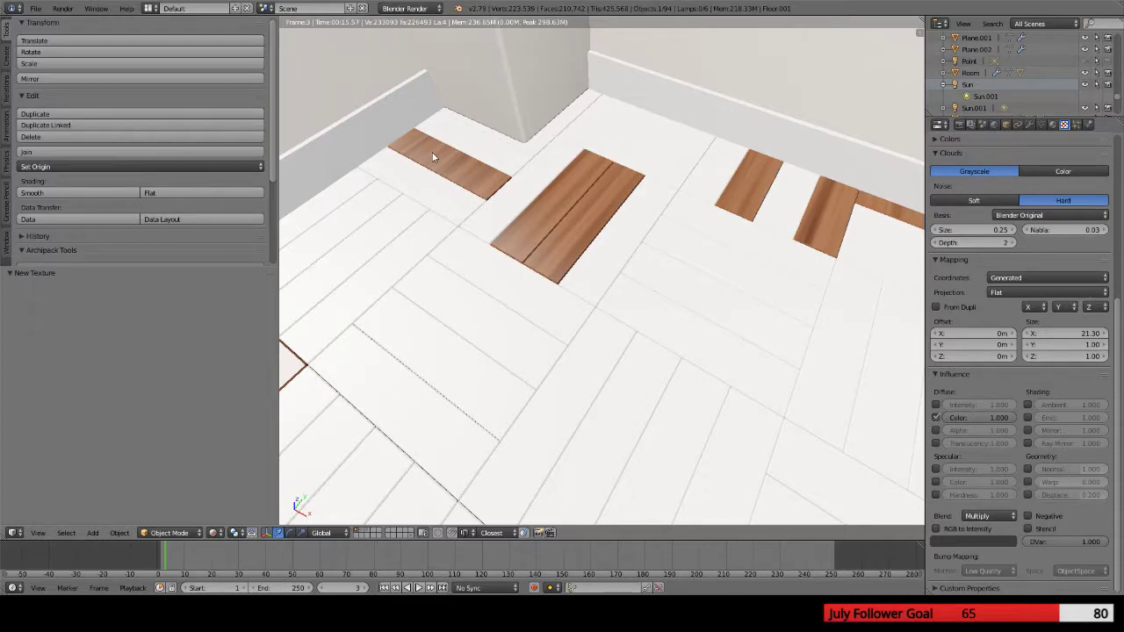
{"action": "left_click", "coordinate": [1031, 278]}
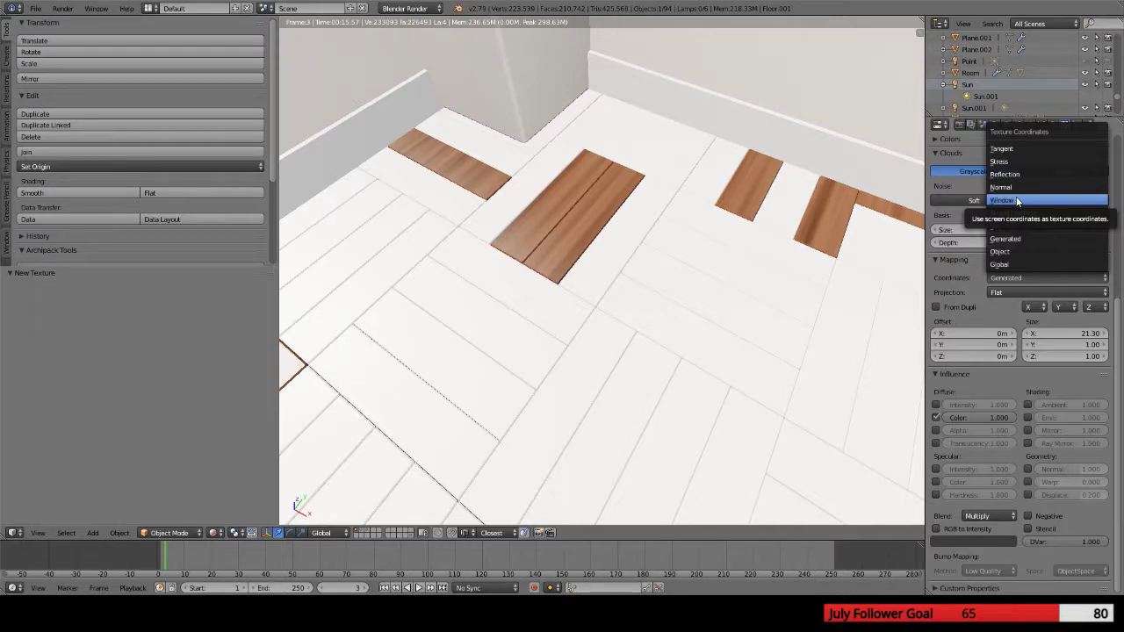
{"action": "left_click", "coordinate": [1020, 251]}
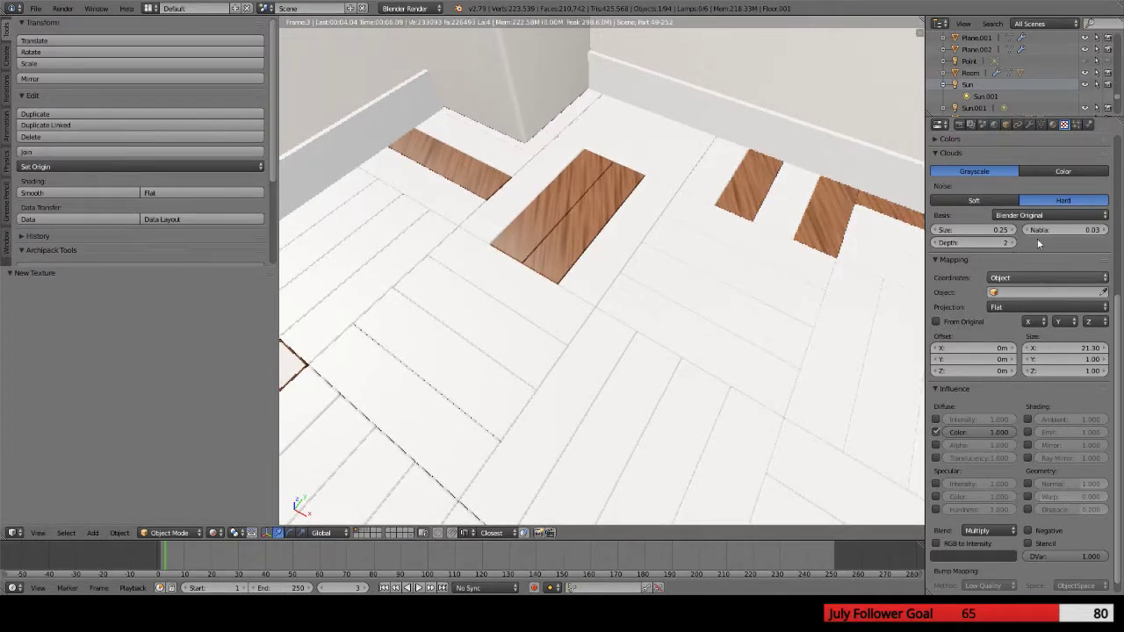
{"action": "left_click", "coordinate": [1020, 277]}
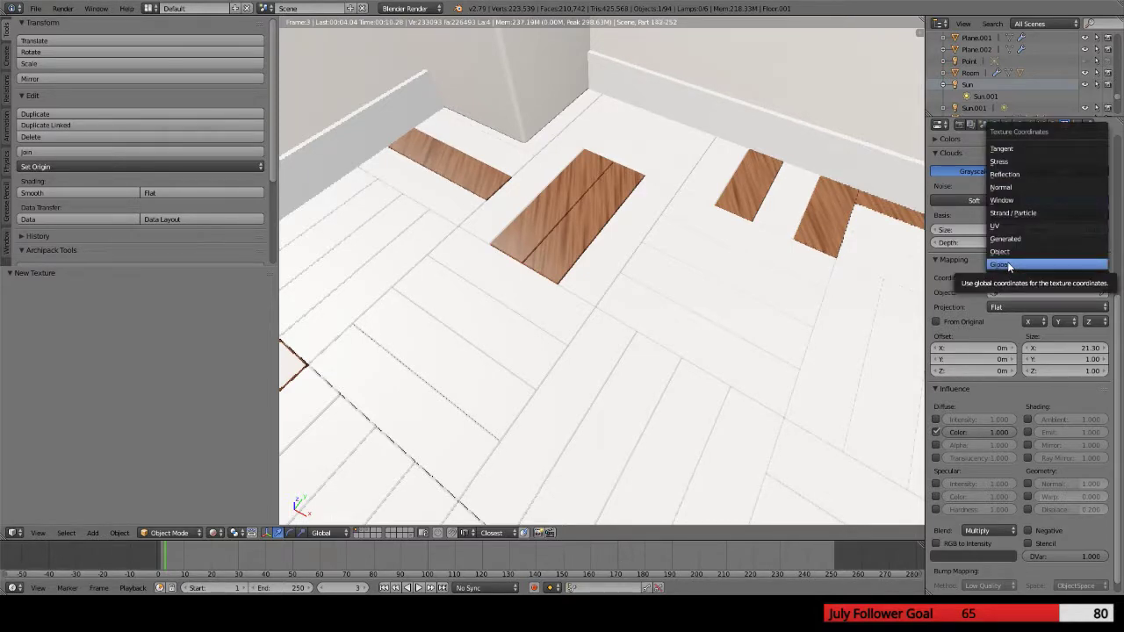
{"action": "left_click", "coordinate": [1008, 266]}
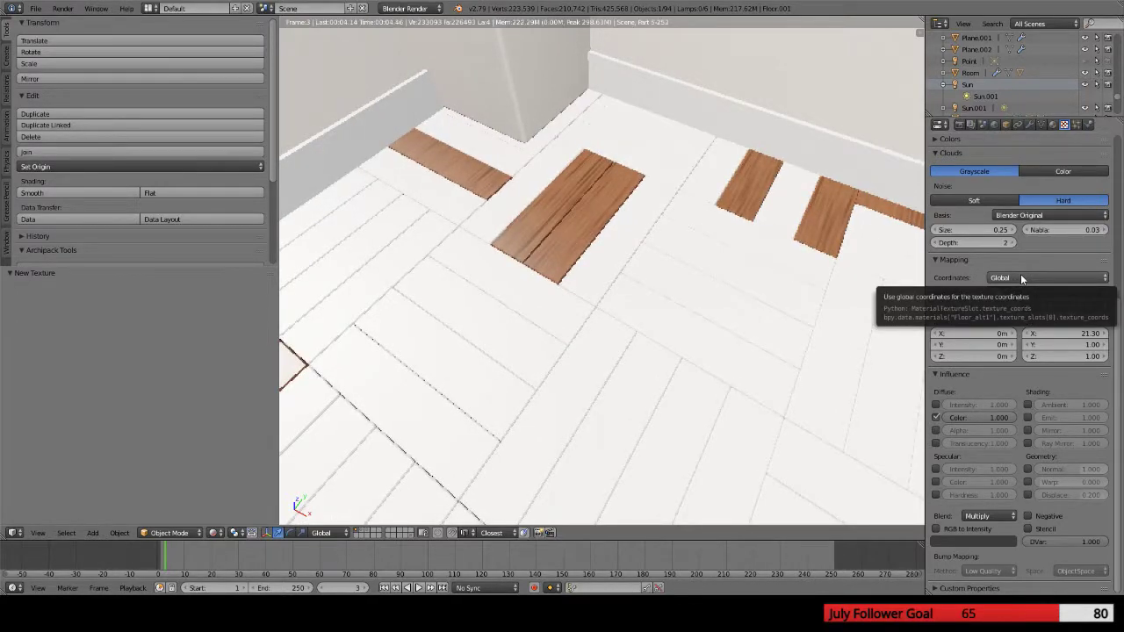
{"action": "left_click", "coordinate": [1020, 275]}
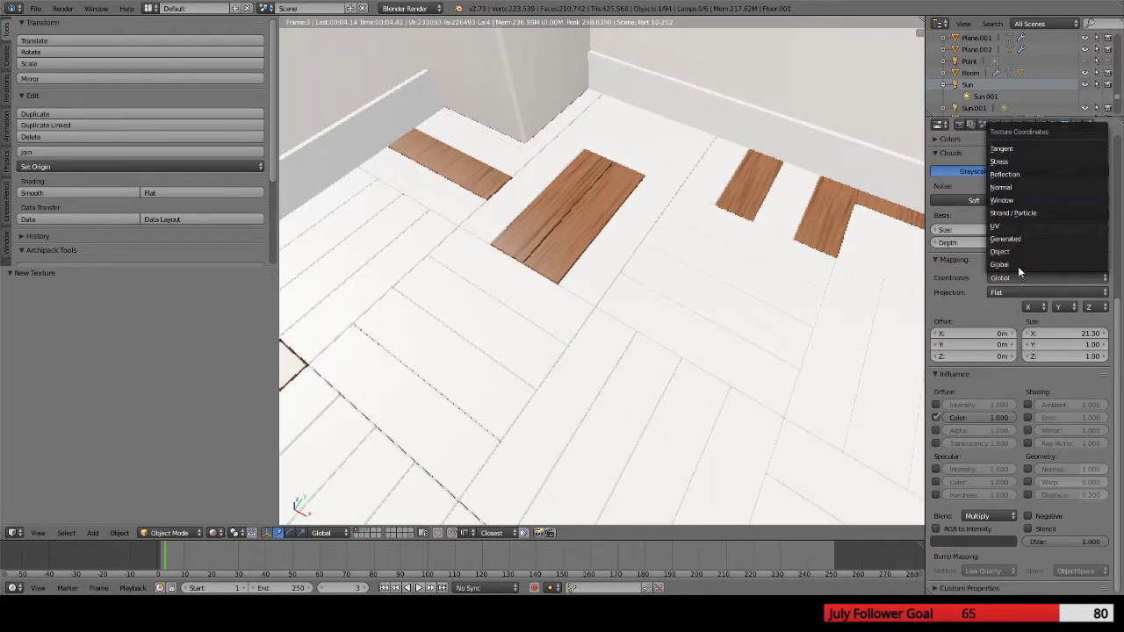
{"action": "left_click", "coordinate": [1004, 223]}
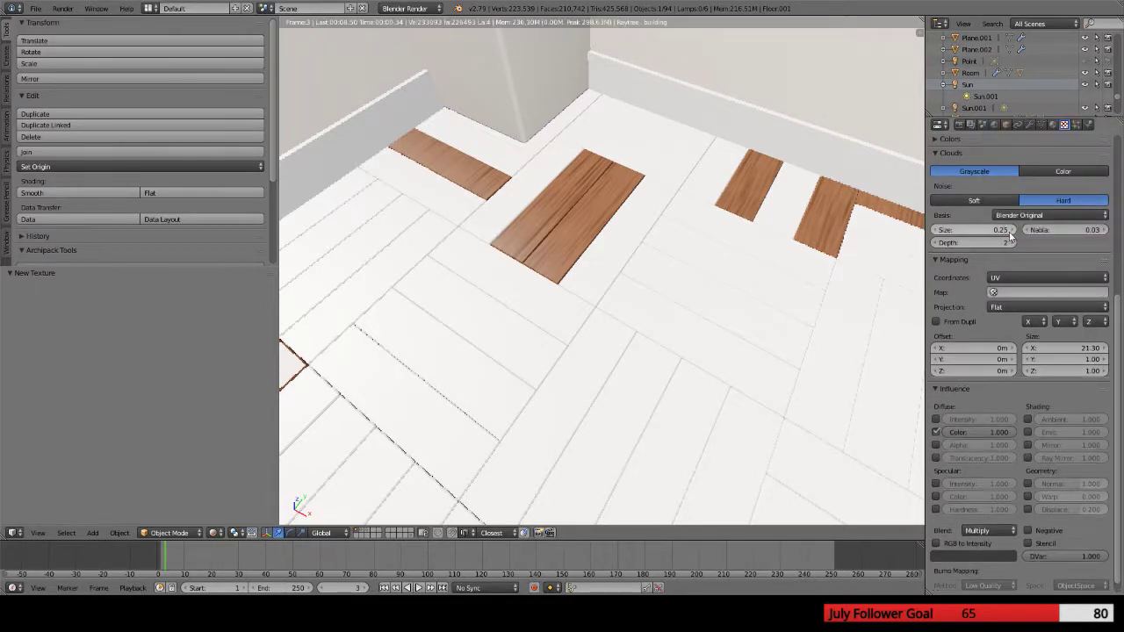
{"action": "left_click", "coordinate": [1027, 279]}
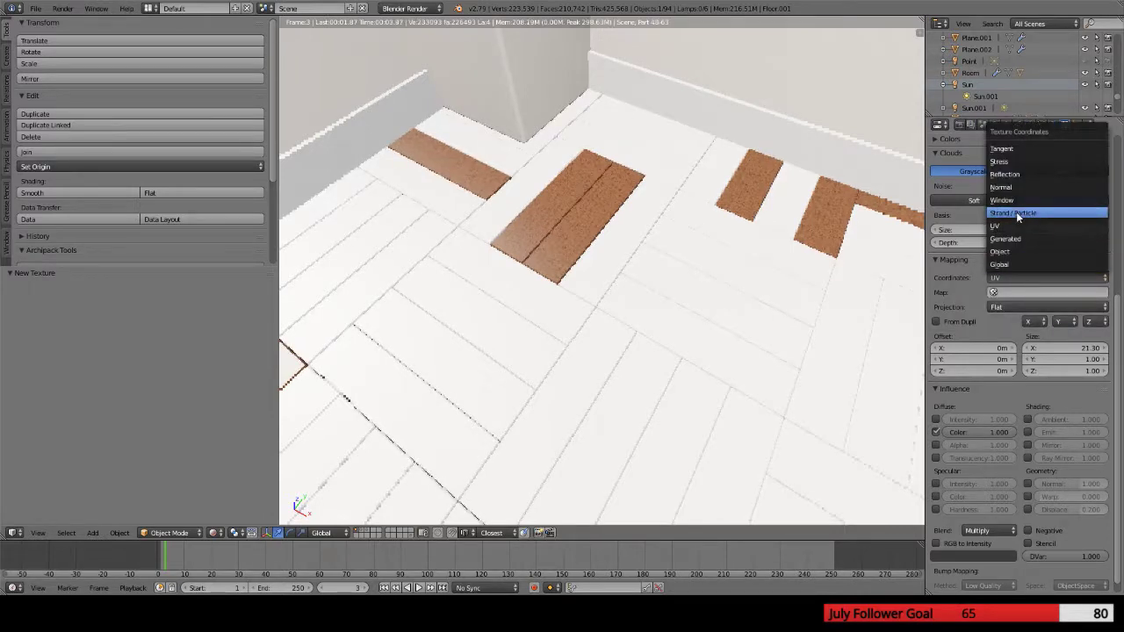
{"action": "left_click", "coordinate": [1009, 148]}
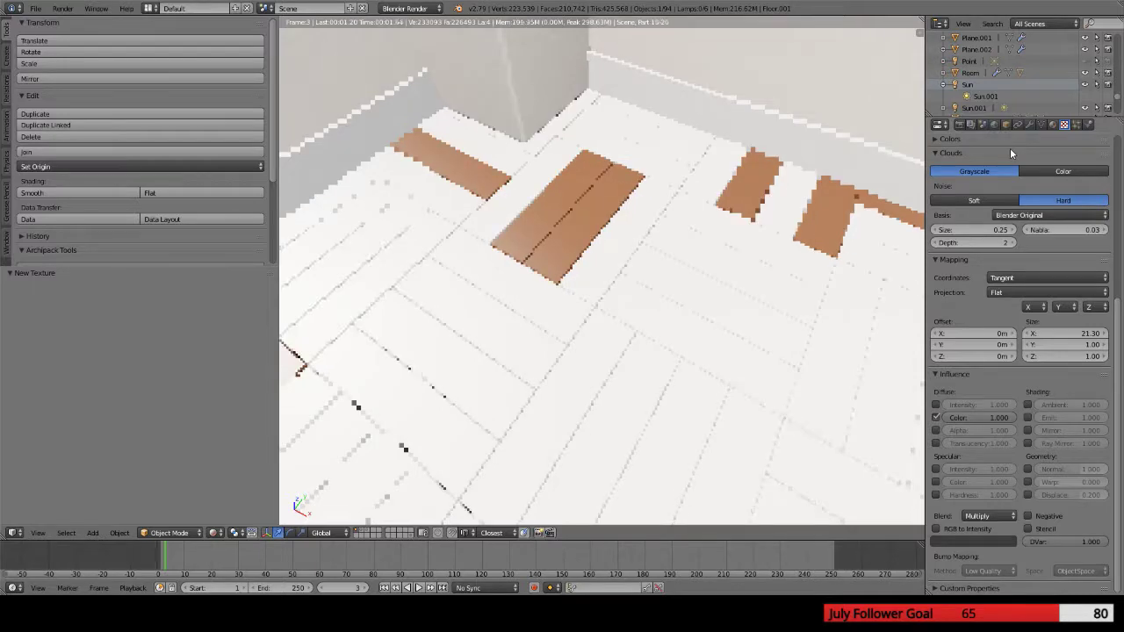
{"action": "left_click", "coordinate": [1036, 277]}
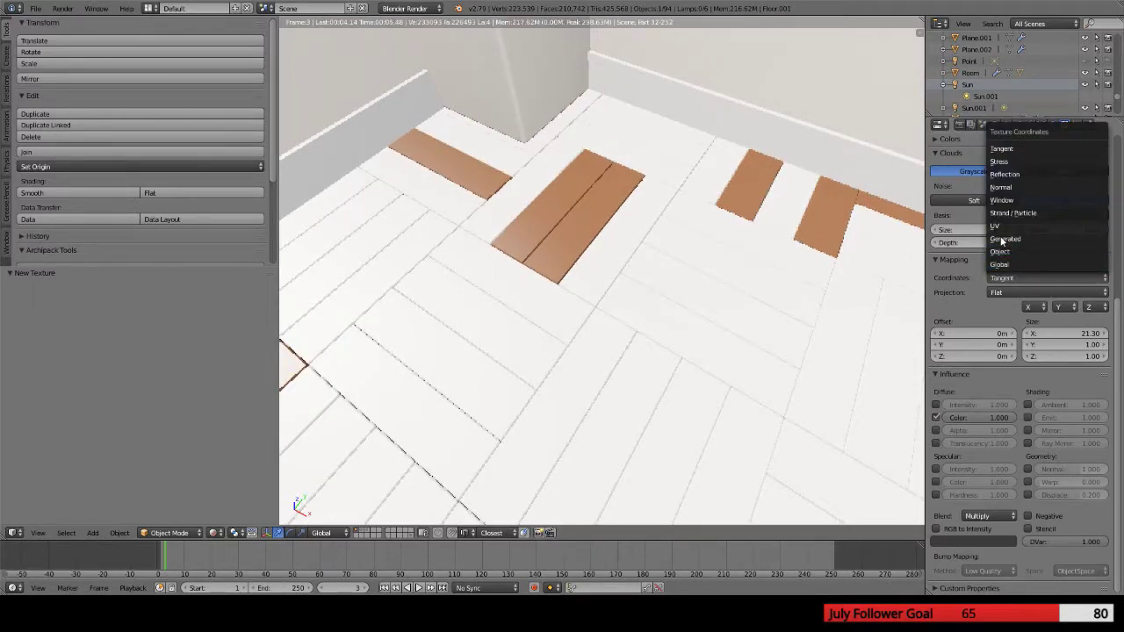
{"action": "left_click", "coordinate": [1005, 239]}
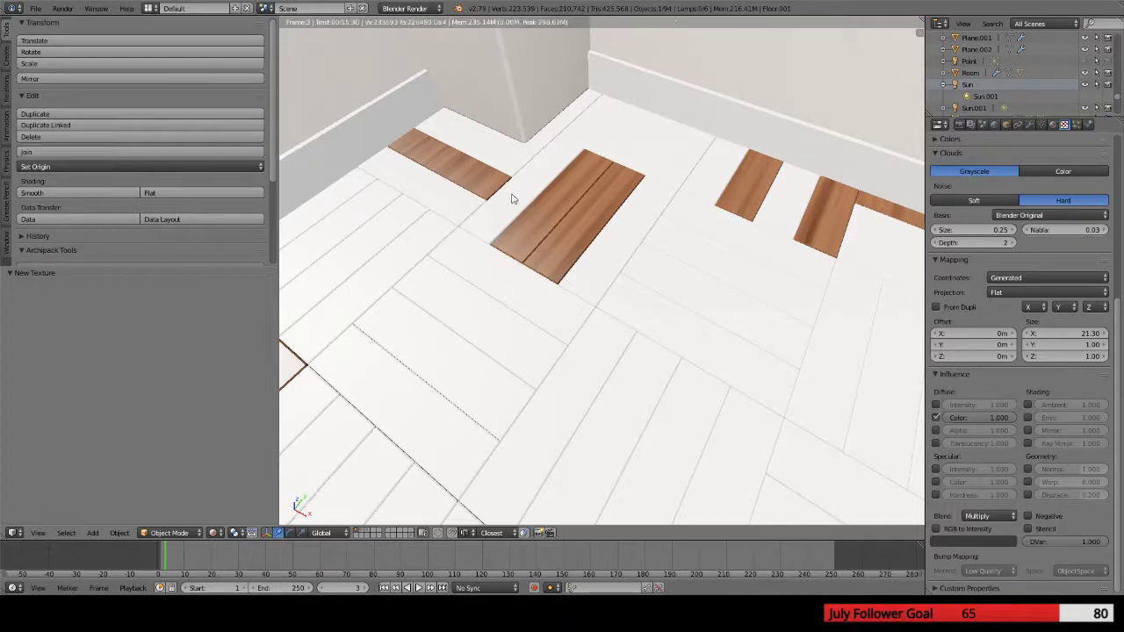
Zoom out and orbit to review the rendered floor near the window
{"action": "scroll", "coordinate": [579, 202], "scroll_direction": "down", "scroll_amount": 2}
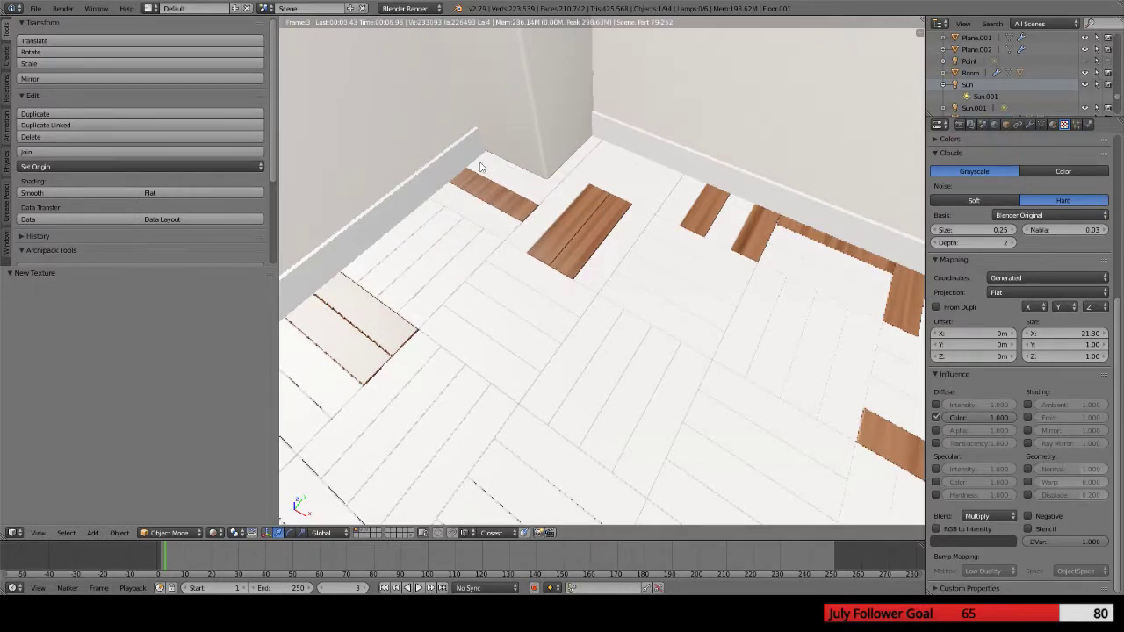
{"action": "scroll", "coordinate": [599, 252], "scroll_direction": "down", "scroll_amount": 2}
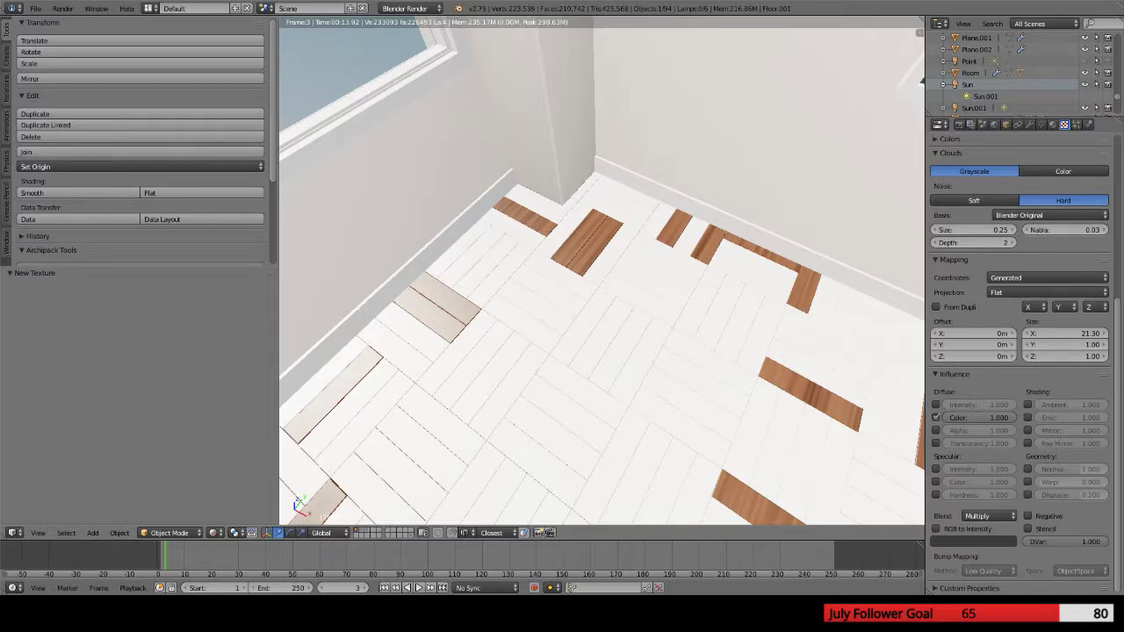
{"action": "middle_click_drag", "start_coordinate": [602, 263], "coordinate": [623, 307]}
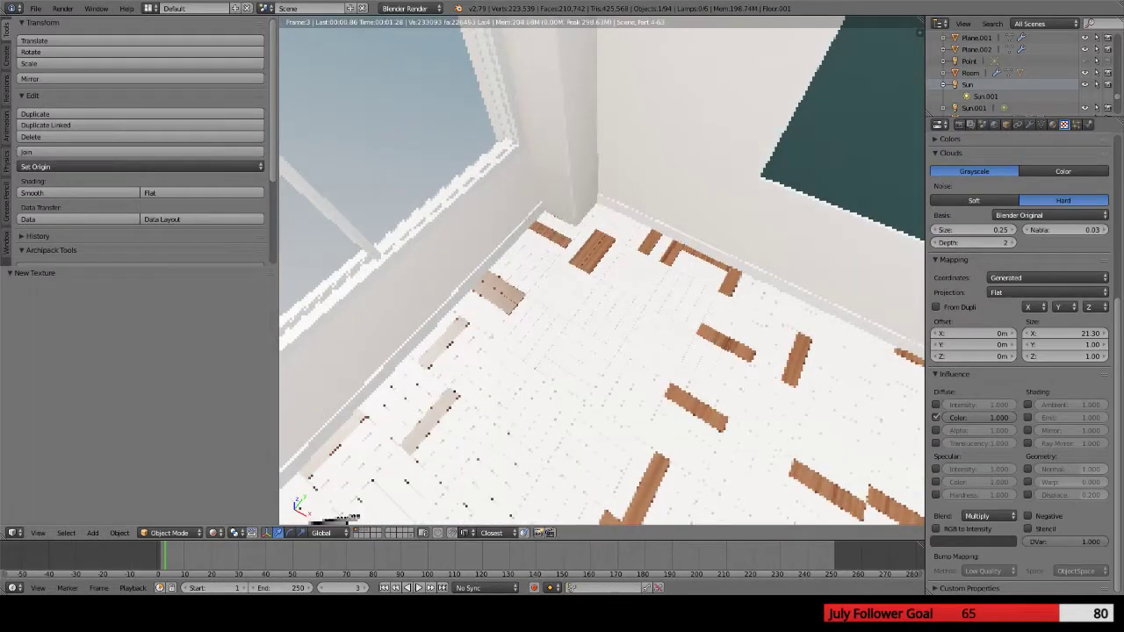
{"action": "left_click", "coordinate": [213, 533]}
Cycle viewport shading through Solid and Texture, ending in Rendered
{"action": "left_click", "coordinate": [250, 474]}
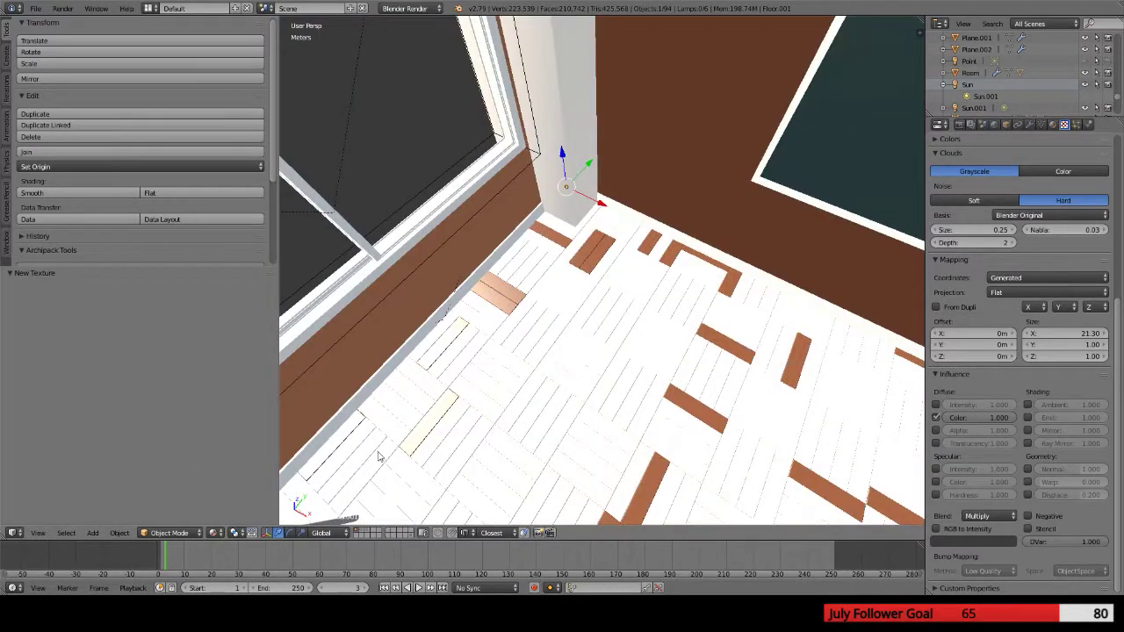
{"action": "scroll", "coordinate": [519, 419], "scroll_direction": "up", "scroll_amount": 8}
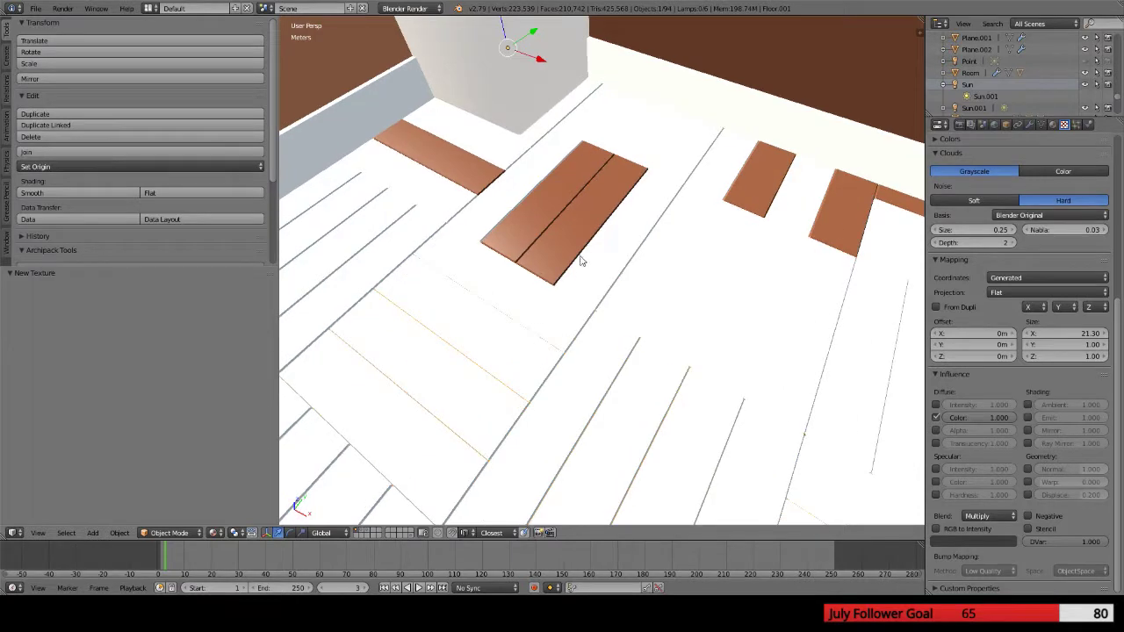
{"action": "scroll", "coordinate": [580, 261], "scroll_direction": "down", "scroll_amount": 1}
{"action": "left_click", "coordinate": [213, 533]}
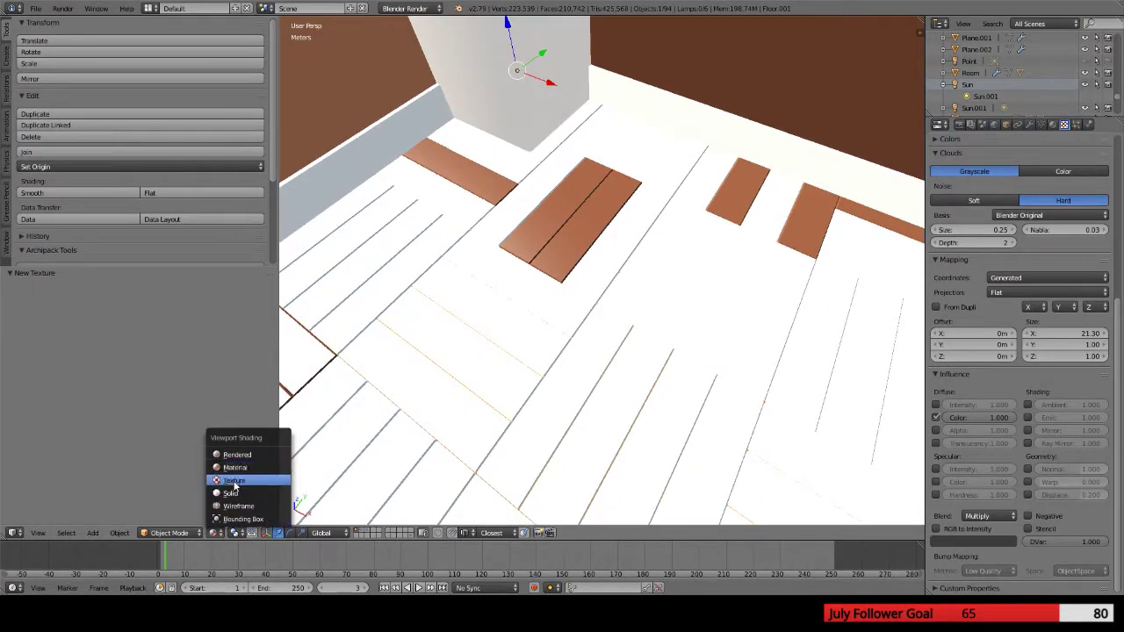
{"action": "left_click", "coordinate": [233, 481]}
{"action": "left_click", "coordinate": [212, 533]}
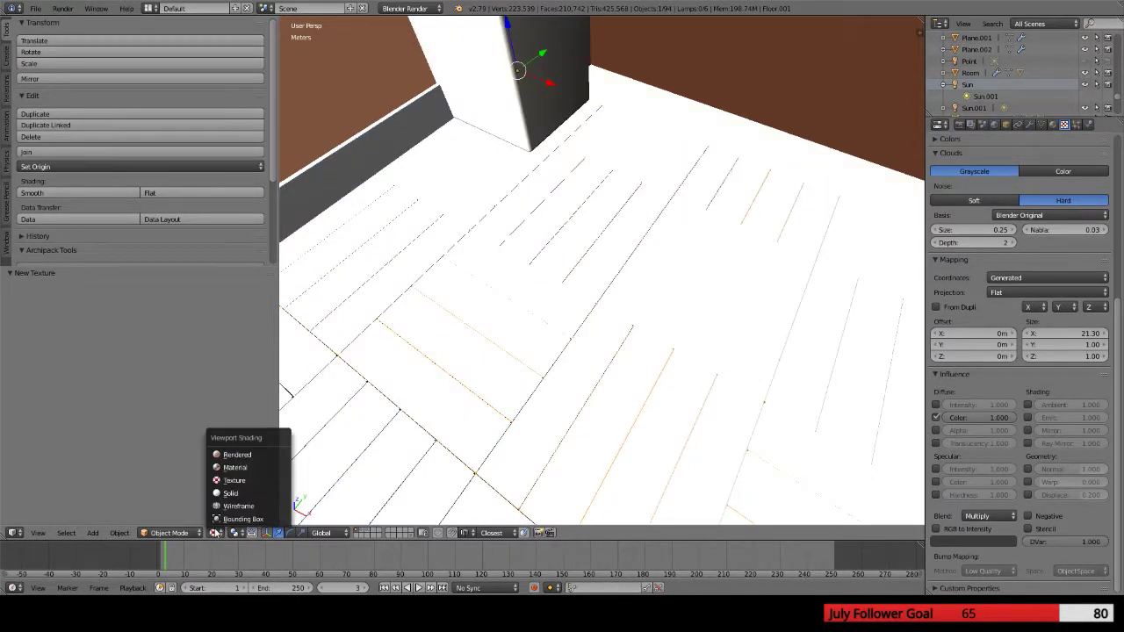
{"action": "left_click", "coordinate": [237, 455]}
Orbit around the classroom desks and floor, then put the floor mesh into Edit Mode
{"action": "scroll", "coordinate": [454, 353], "scroll_direction": "down", "scroll_amount": 3}
{"action": "scroll", "coordinate": [475, 388], "scroll_direction": "up", "scroll_amount": 6}
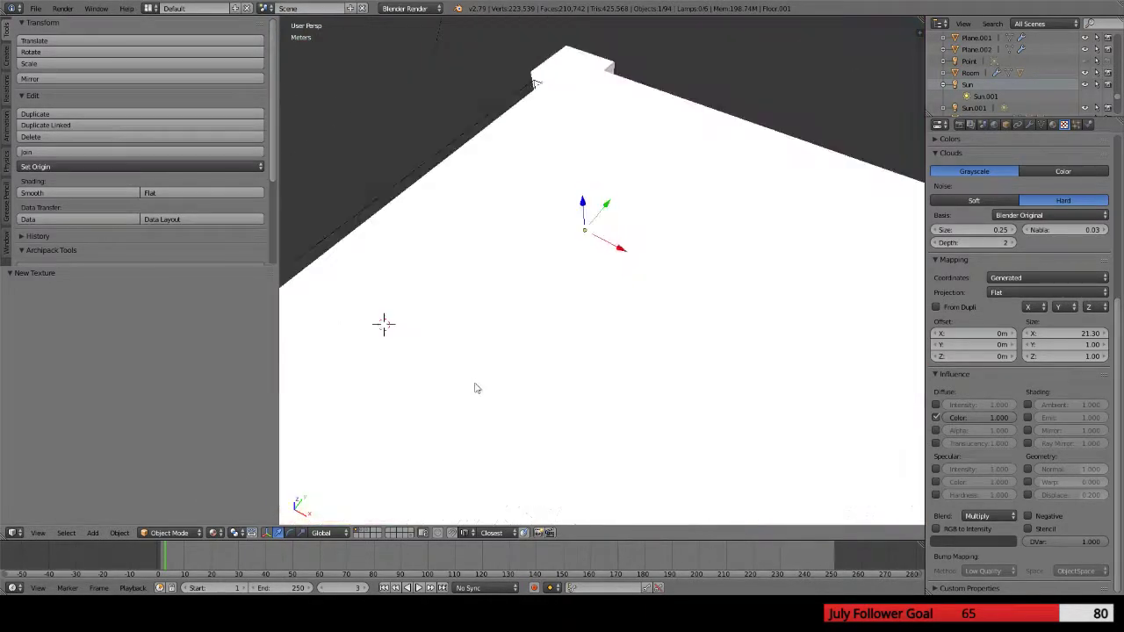
{"action": "scroll", "coordinate": [475, 388], "scroll_direction": "down", "scroll_amount": 4}
{"action": "middle_click_drag", "start_coordinate": [494, 451], "coordinate": [501, 290]}
{"action": "scroll", "coordinate": [550, 327], "scroll_direction": "up", "scroll_amount": 6}
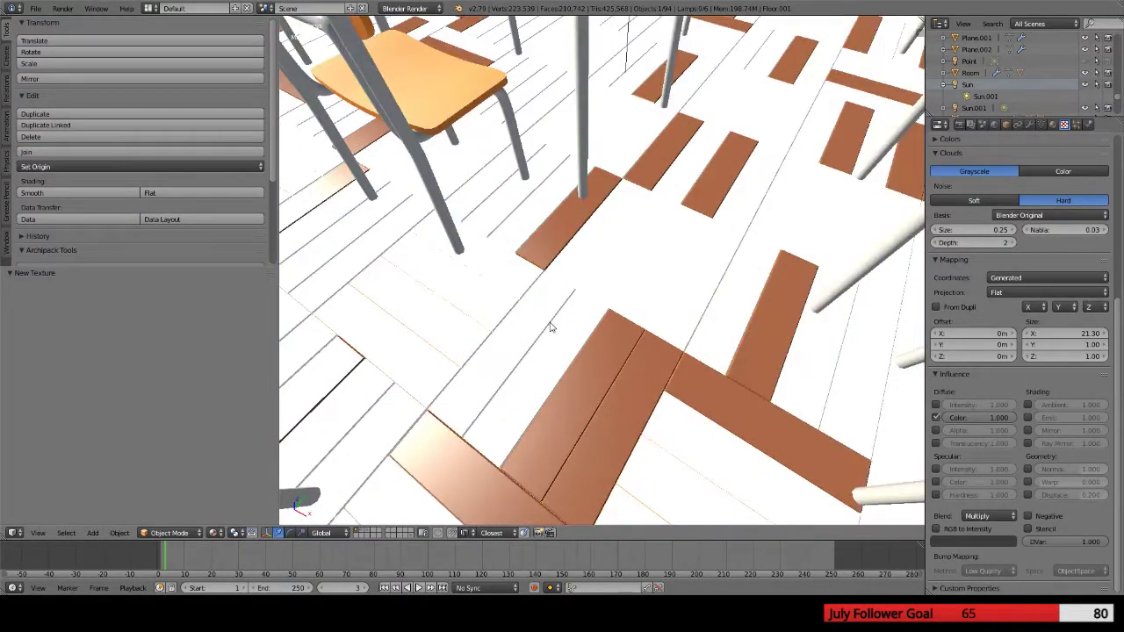
{"action": "scroll", "coordinate": [551, 328], "scroll_direction": "down", "scroll_amount": 4}
{"action": "middle_click_drag", "start_coordinate": [550, 326], "coordinate": [634, 328]}
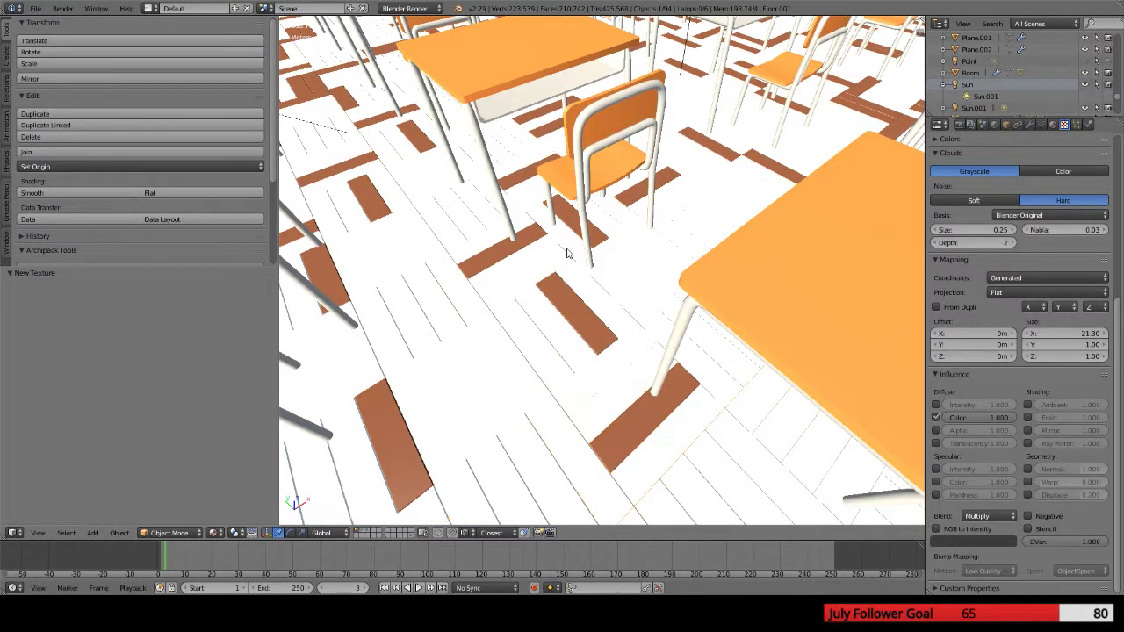
{"action": "scroll", "coordinate": [635, 329], "scroll_direction": "down", "scroll_amount": 5}
{"action": "scroll", "coordinate": [643, 259], "scroll_direction": "up", "scroll_amount": 1}
{"action": "middle_click_drag", "start_coordinate": [643, 257], "coordinate": [649, 326]}
{"action": "scroll", "coordinate": [529, 249], "scroll_direction": "up", "scroll_amount": 6}
{"action": "middle_click_drag", "start_coordinate": [529, 250], "coordinate": [513, 325]}
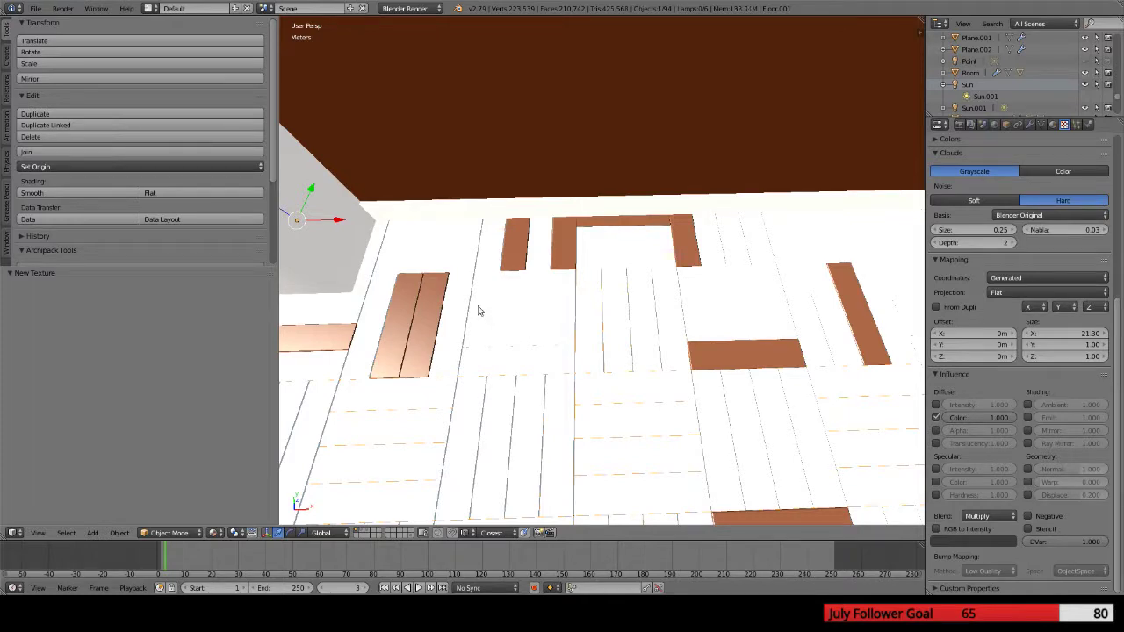
{"action": "key", "text": "Tab"}
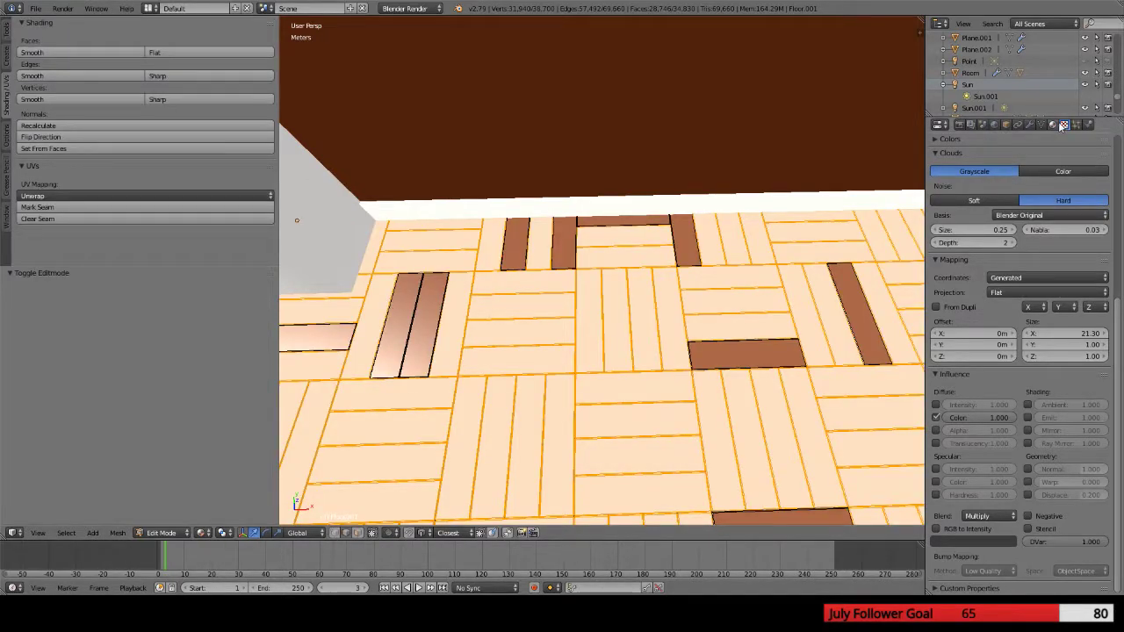
Show the floor's Material settings, switch to Face select mode, and pick a face at the wall corner
{"action": "left_click", "coordinate": [1054, 124]}
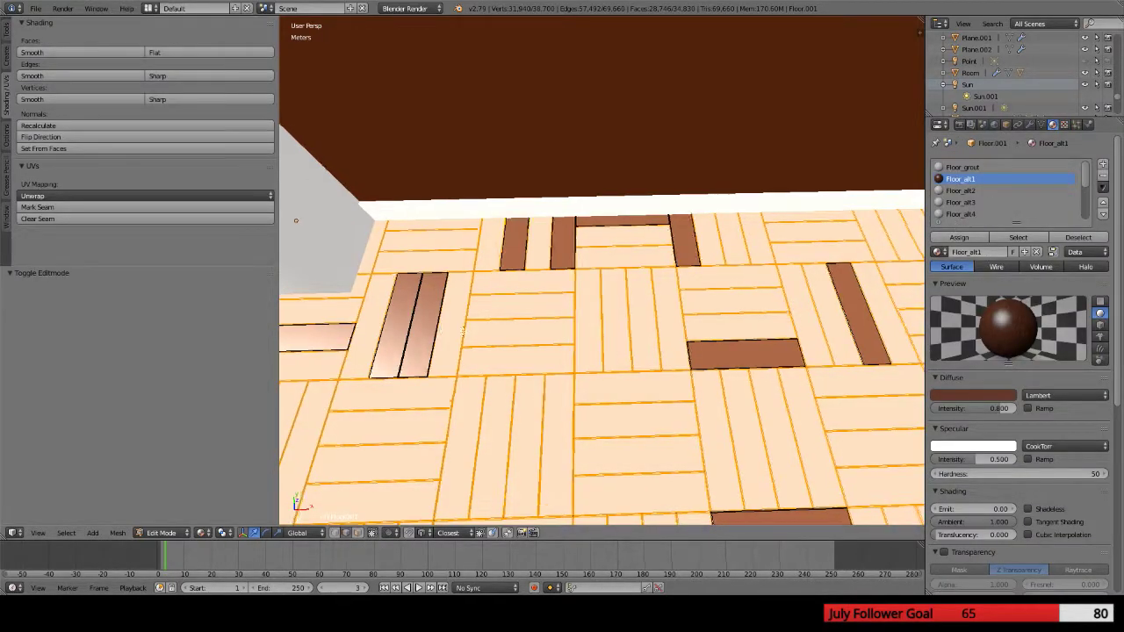
{"action": "middle_click_drag", "start_coordinate": [562, 351], "coordinate": [587, 333]}
{"action": "key", "text": "ctrl+Tab"}
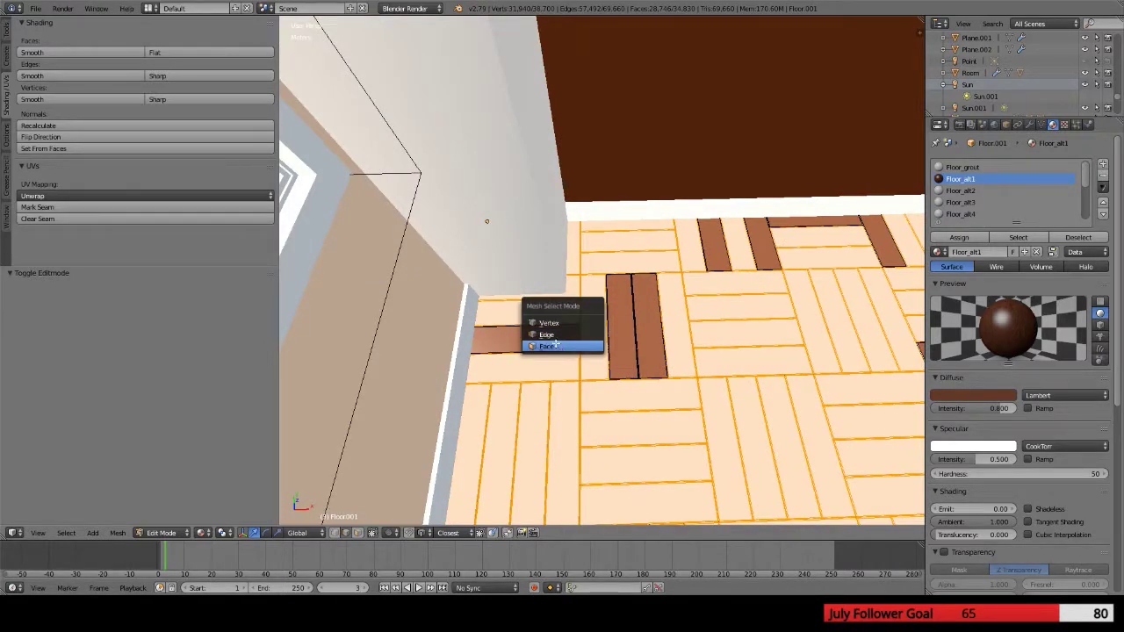
{"action": "left_click", "coordinate": [560, 347]}
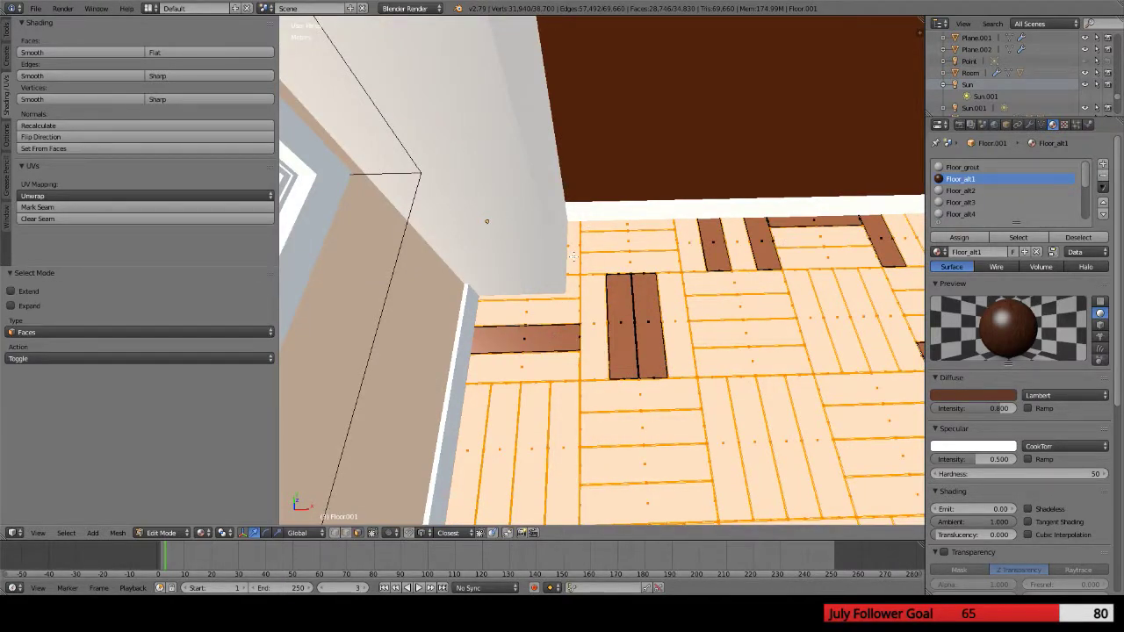
{"action": "middle_click_drag", "start_coordinate": [610, 303], "coordinate": [521, 290]}
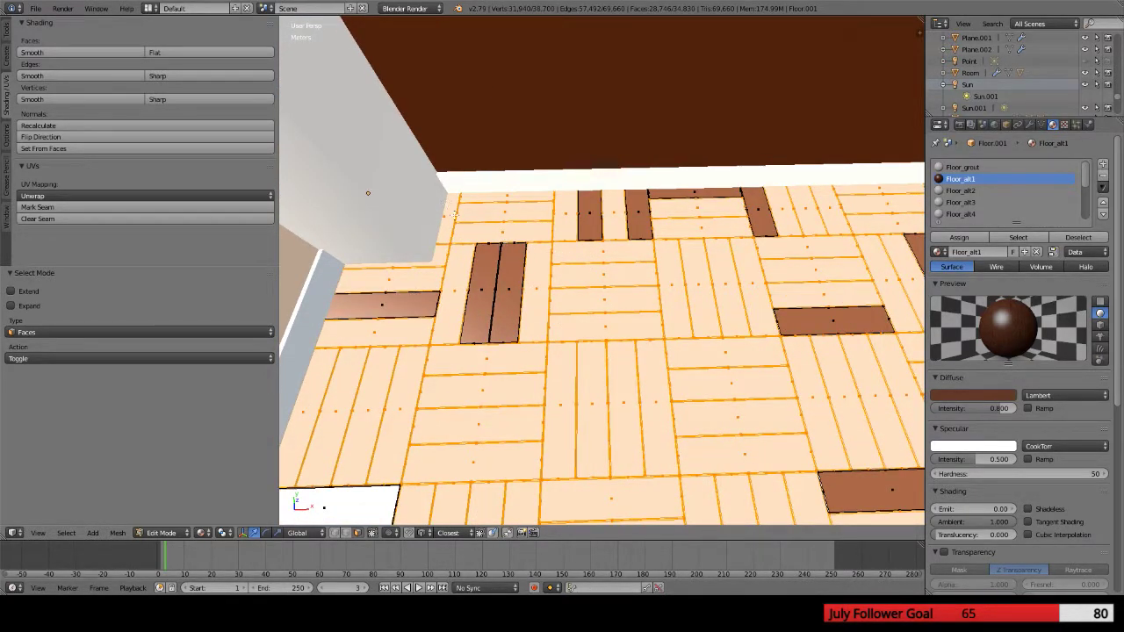
{"action": "right_click", "coordinate": [455, 213]}
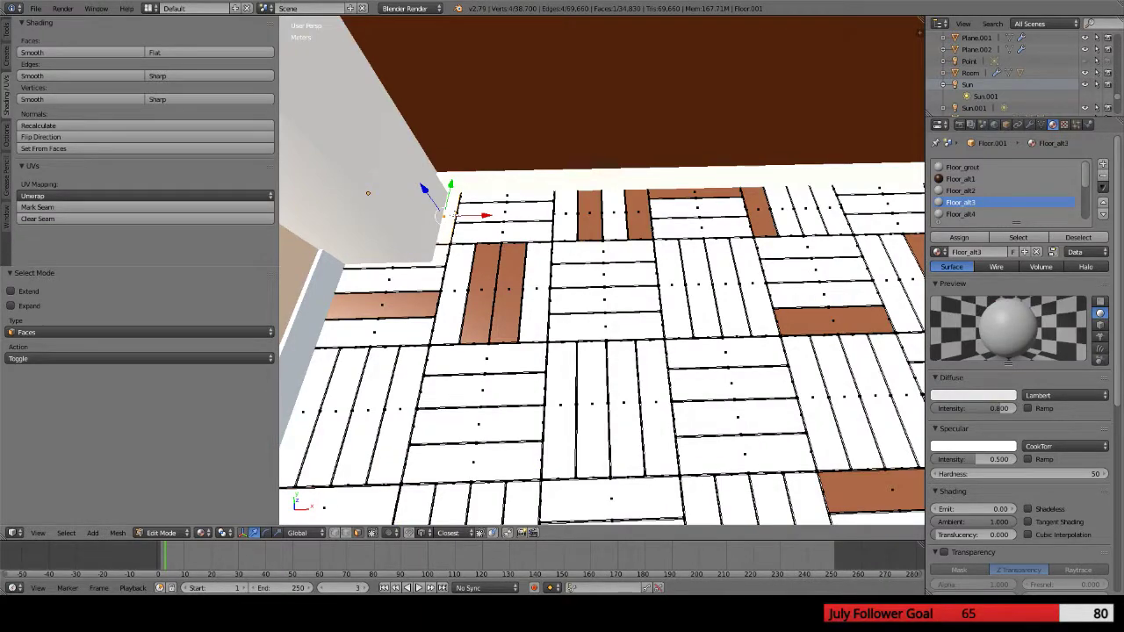
Select the corner plank, switch to wireframe, and gather the first back-row blocks plank by plank
{"action": "key", "text": "l"}
{"action": "key", "text": "z"}
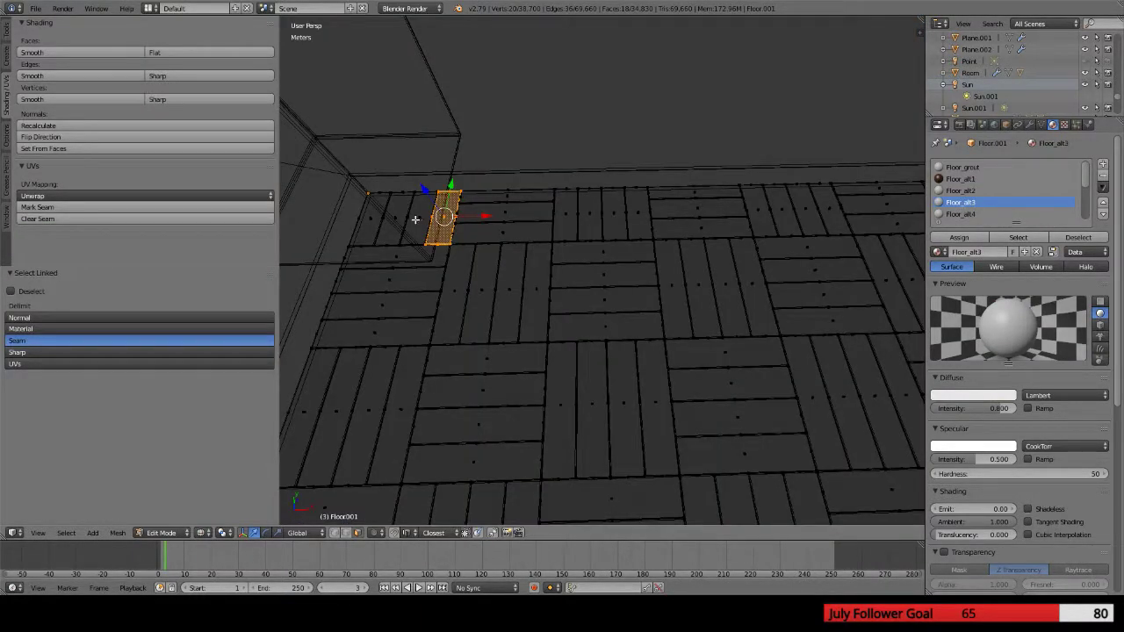
{"action": "key", "text": "l"}
{"action": "key", "text": "l"}
{"action": "key", "text": "l"}
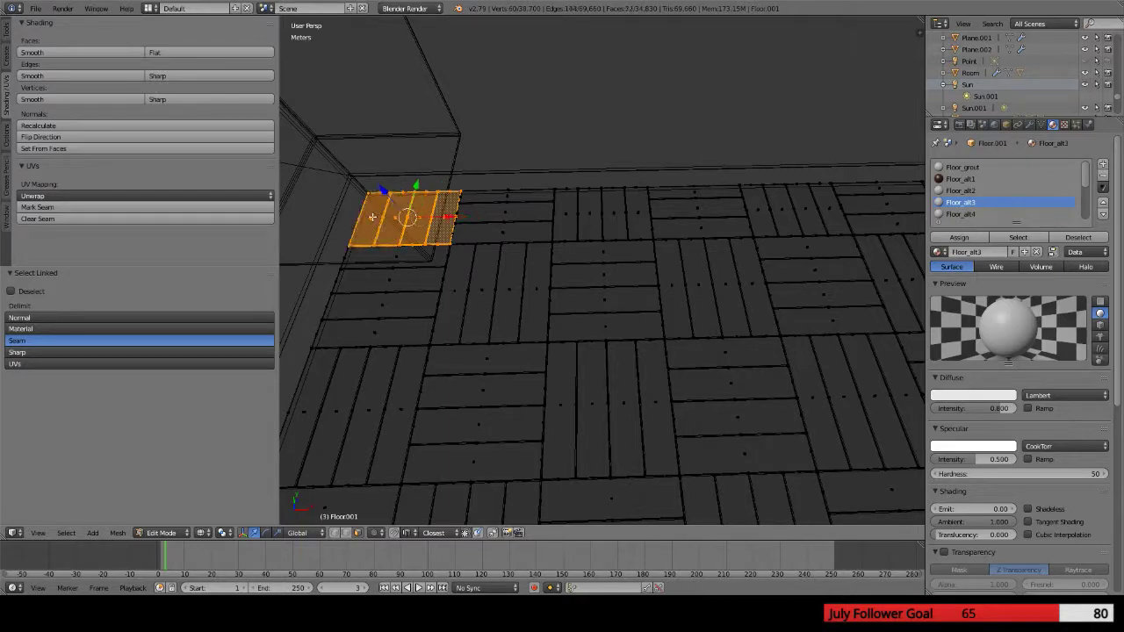
{"action": "key", "text": "l"}
{"action": "key", "text": "l"}
{"action": "key", "text": "l"}
{"action": "key", "text": "l"}
{"action": "key", "text": "l"}
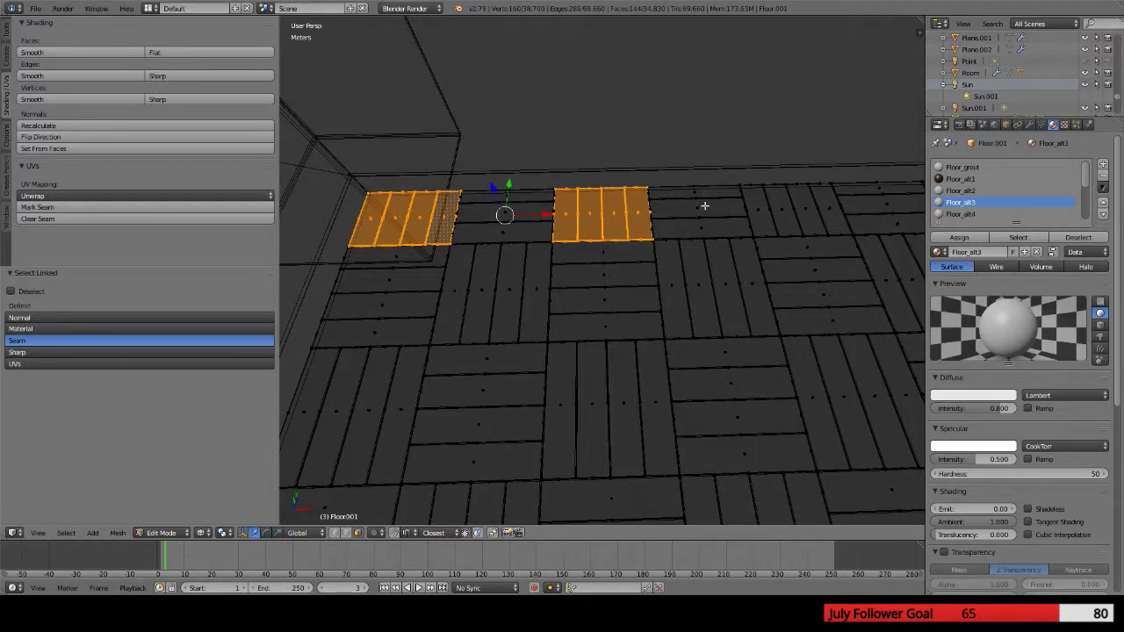
{"action": "key", "text": "l"}
{"action": "key", "text": "l"}
{"action": "key", "text": "l"}
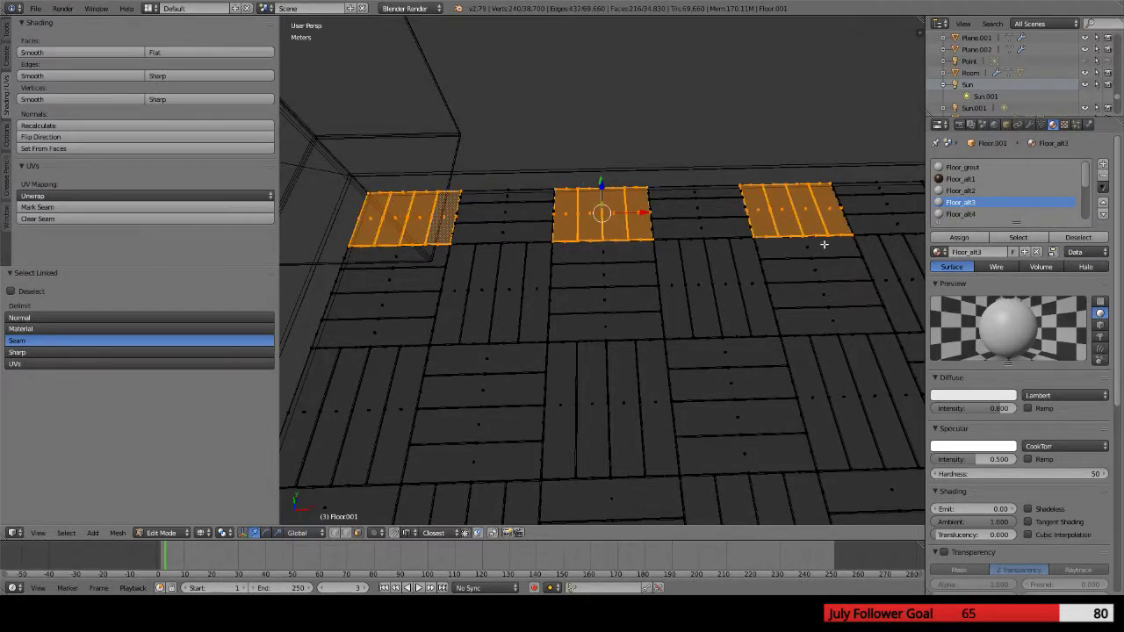
{"action": "middle_click_drag", "start_coordinate": [823, 245], "coordinate": [572, 266]}
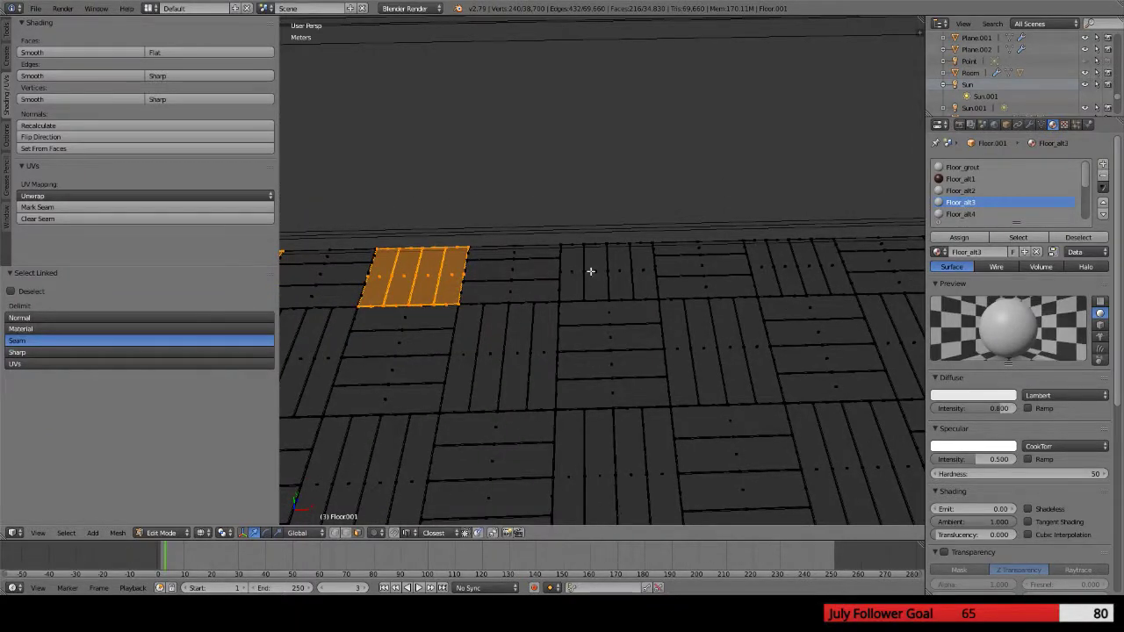
{"action": "key", "text": "l"}
{"action": "key", "text": "l"}
{"action": "key", "text": "l"}
{"action": "key", "text": "l"}
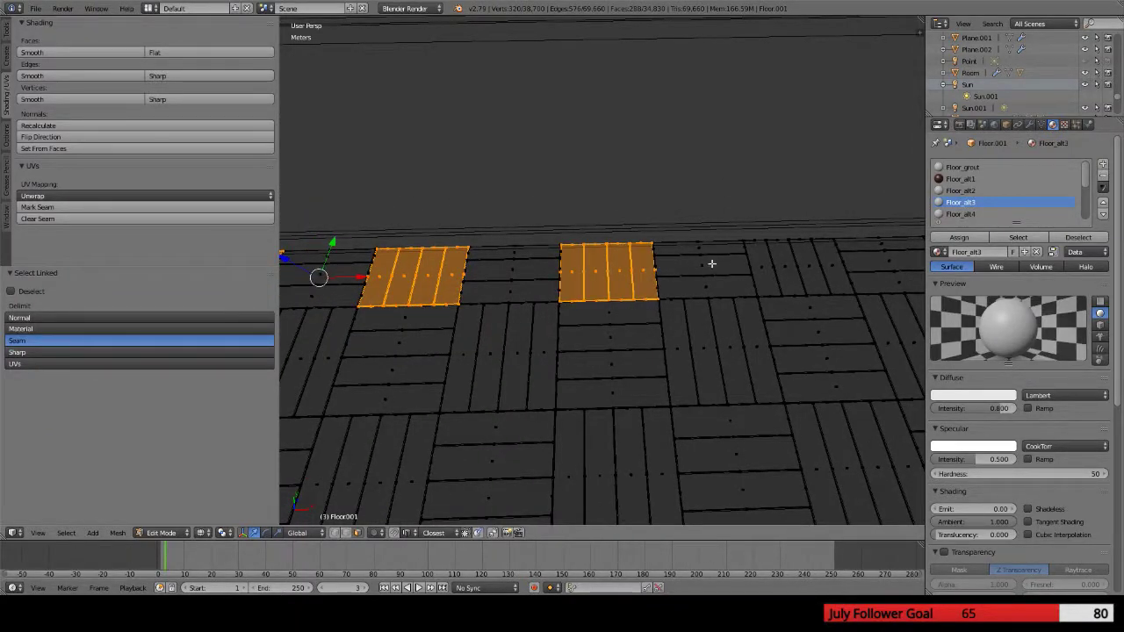
{"action": "key", "text": "l"}
{"action": "key", "text": "l"}
{"action": "key", "text": "l"}
{"action": "key", "text": "l"}
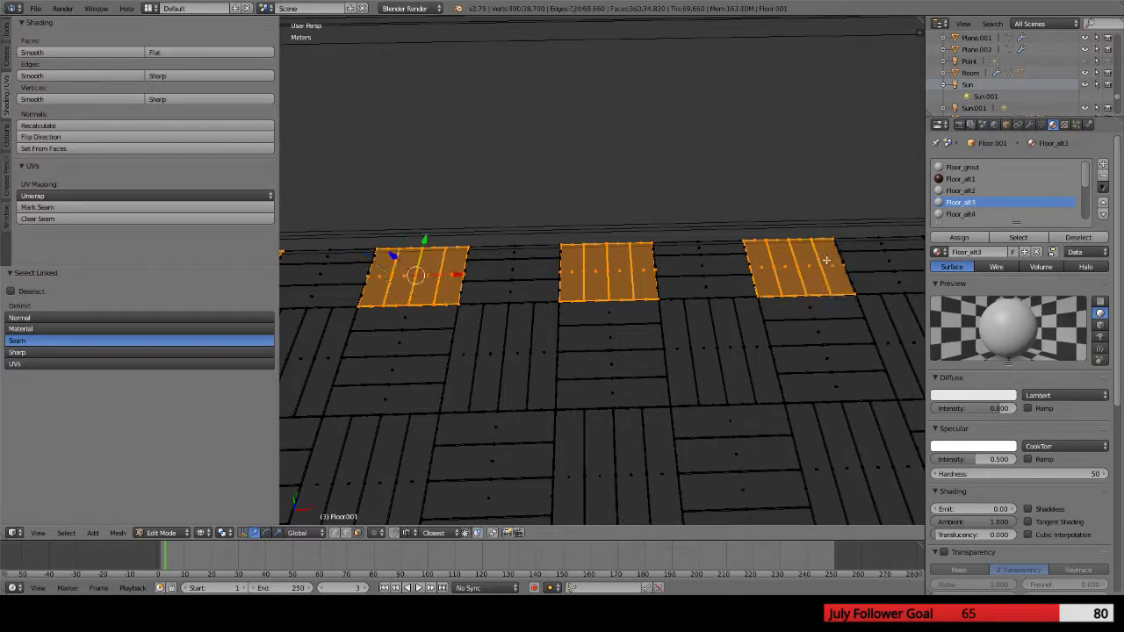
Add the next alternating four-plank blocks along the back row
{"action": "middle_click_drag", "start_coordinate": [814, 310], "coordinate": [556, 330]}
{"action": "key", "text": "l"}
{"action": "key", "text": "l"}
{"action": "key", "text": "l"}
{"action": "key", "text": "l"}
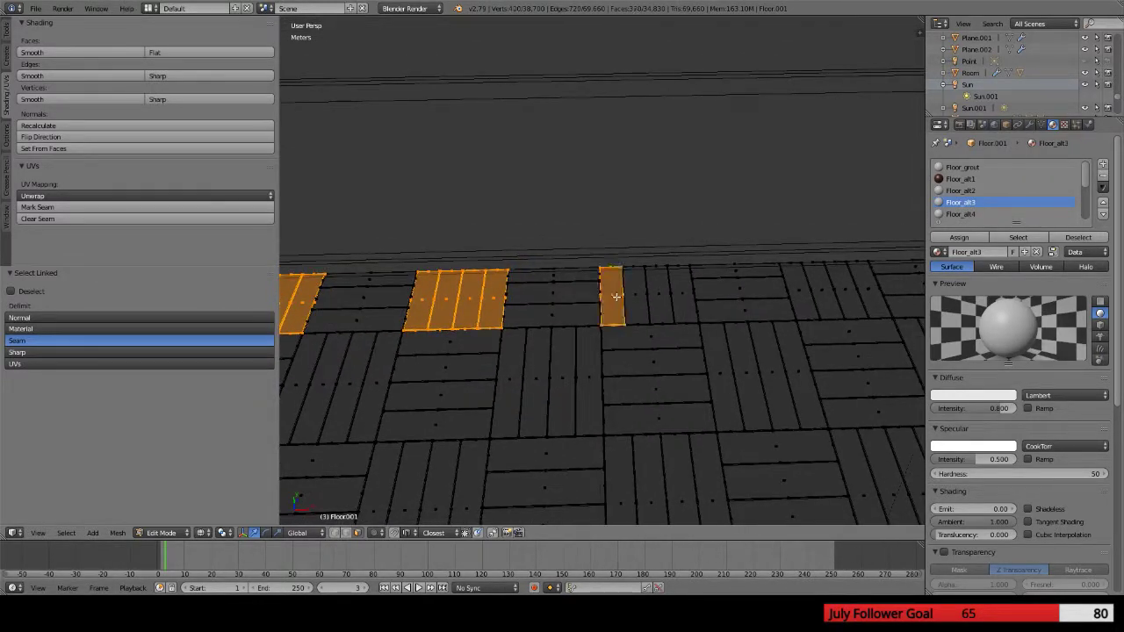
{"action": "key", "text": "l"}
{"action": "key", "text": "l"}
{"action": "key", "text": "l"}
{"action": "key", "text": "l"}
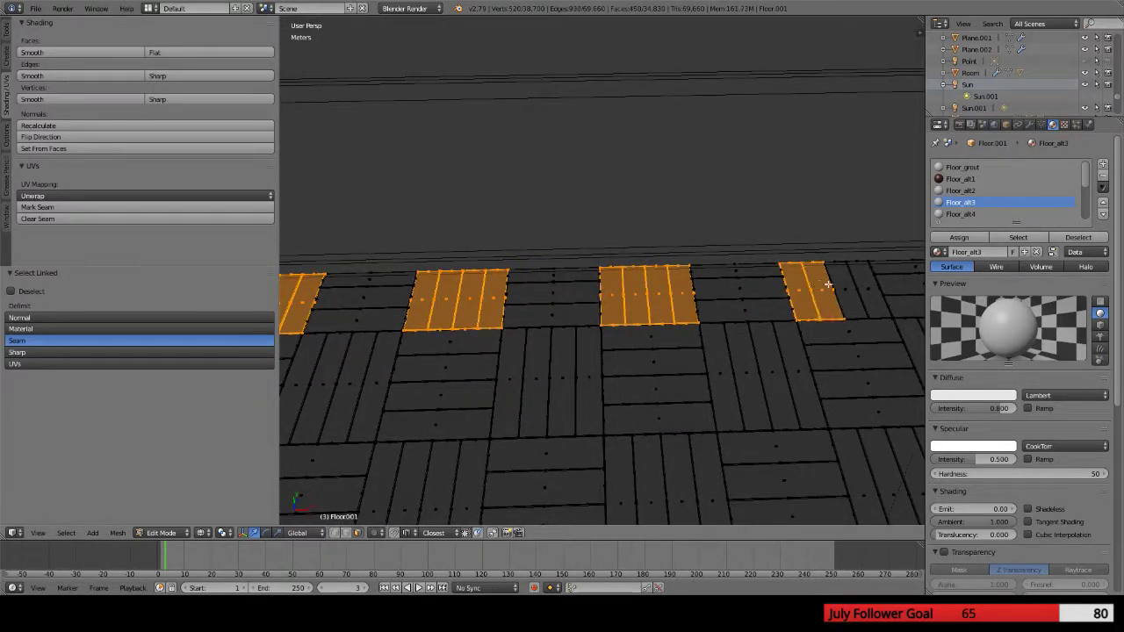
{"action": "middle_click_drag", "start_coordinate": [848, 301], "coordinate": [633, 313]}
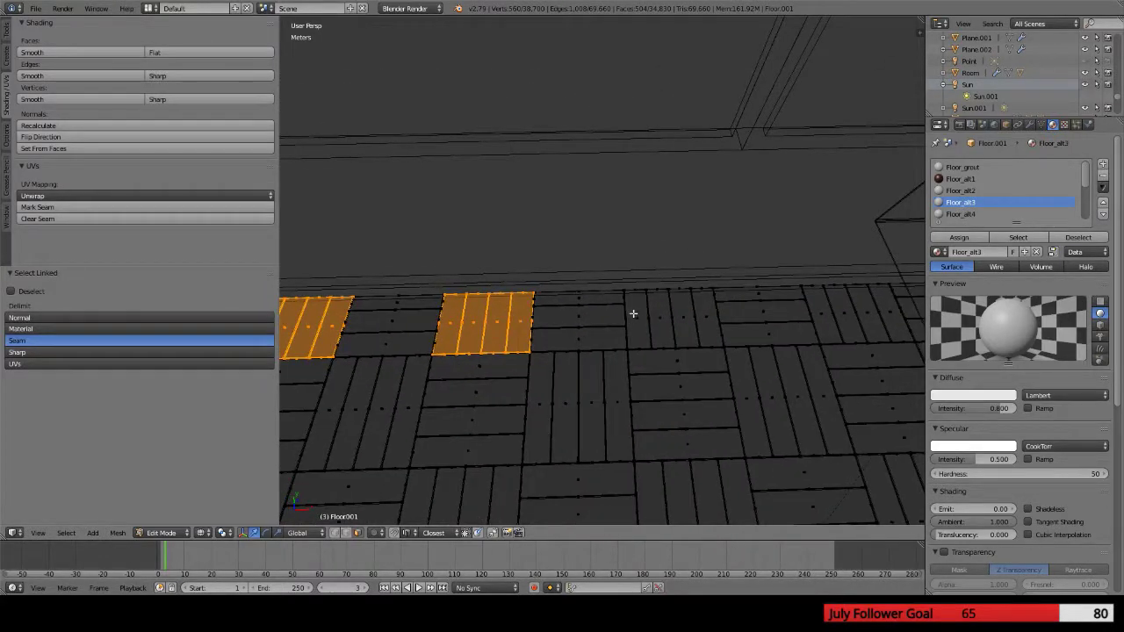
{"action": "key", "text": "l"}
{"action": "key", "text": "l"}
{"action": "key", "text": "l"}
{"action": "key", "text": "l"}
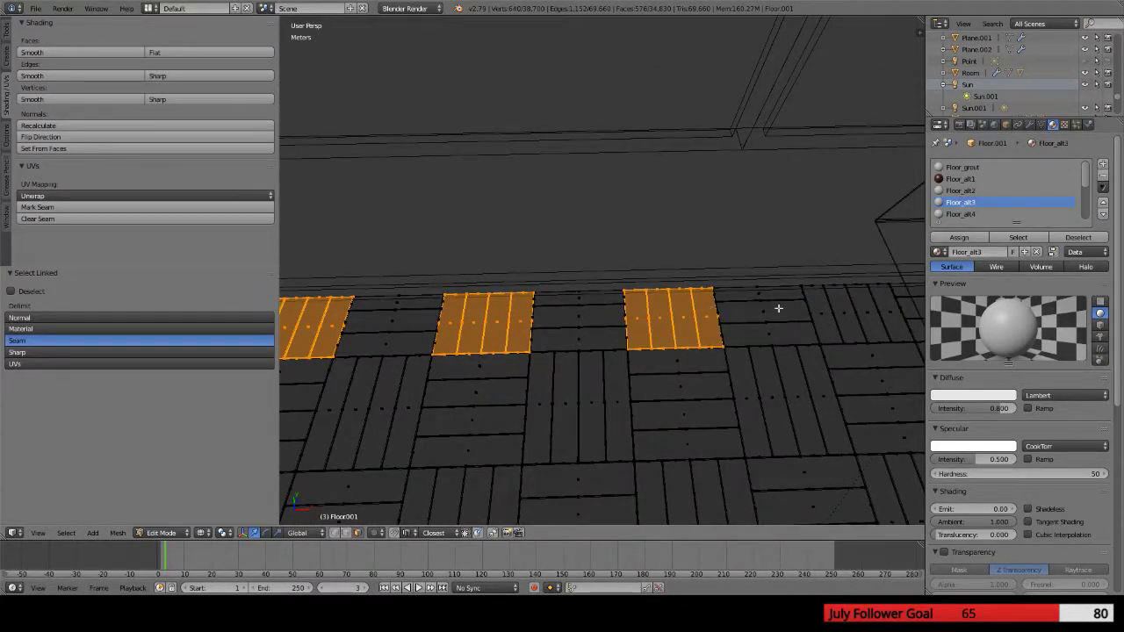
{"action": "key", "text": "l"}
{"action": "key", "text": "l"}
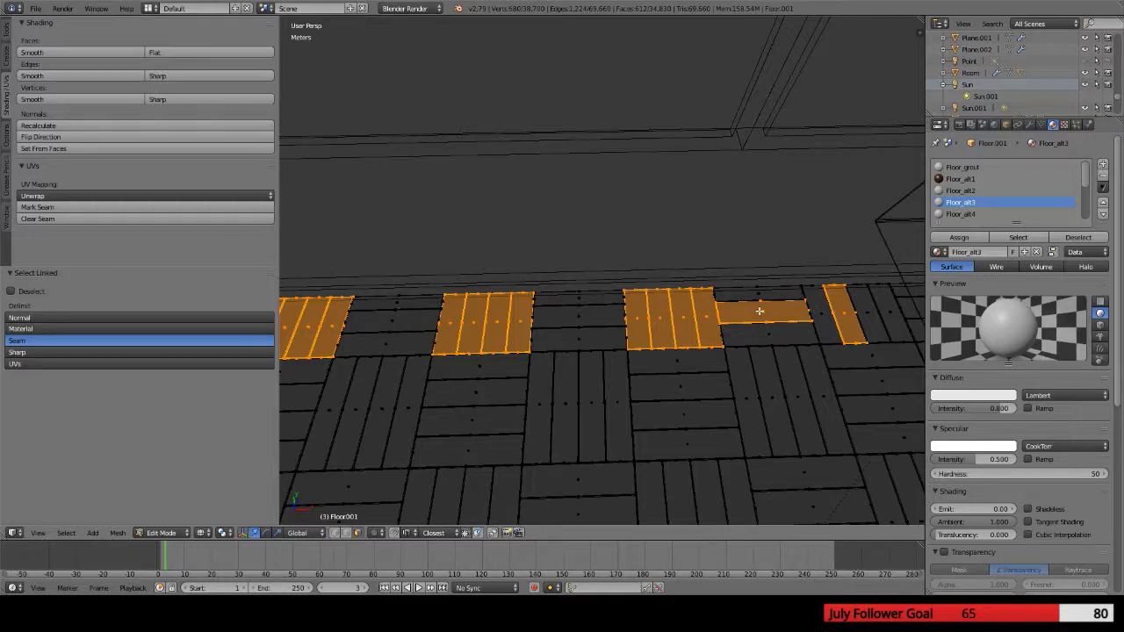
Deselect stray plank fragments and complete the four planks of the right-hand block
{"action": "key", "text": "shift+l"}
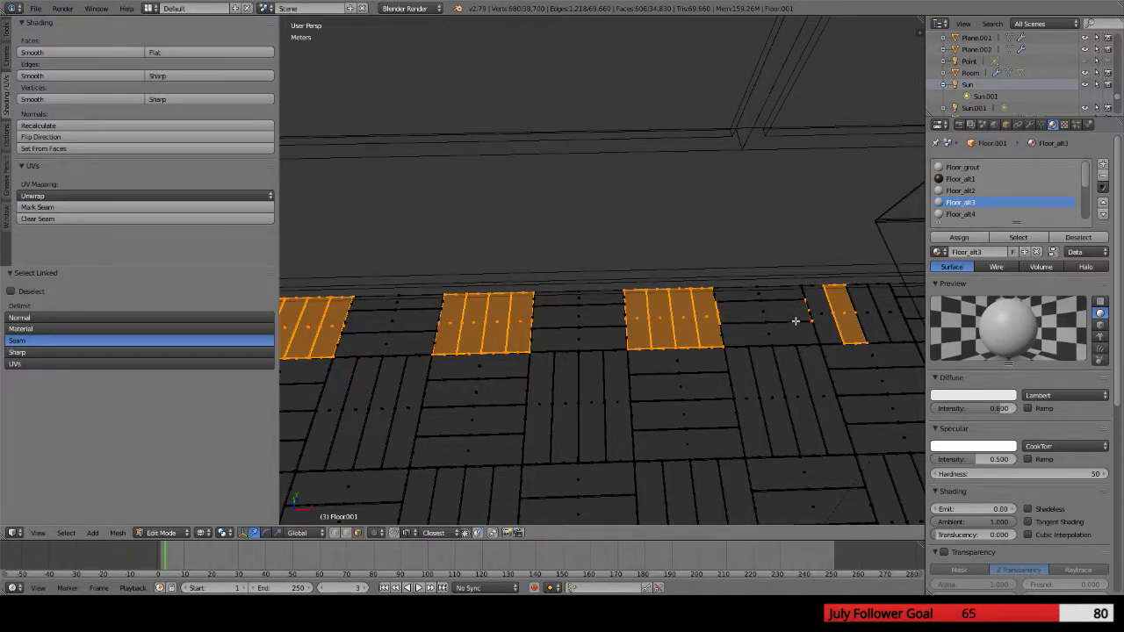
{"action": "key", "text": "shift+l"}
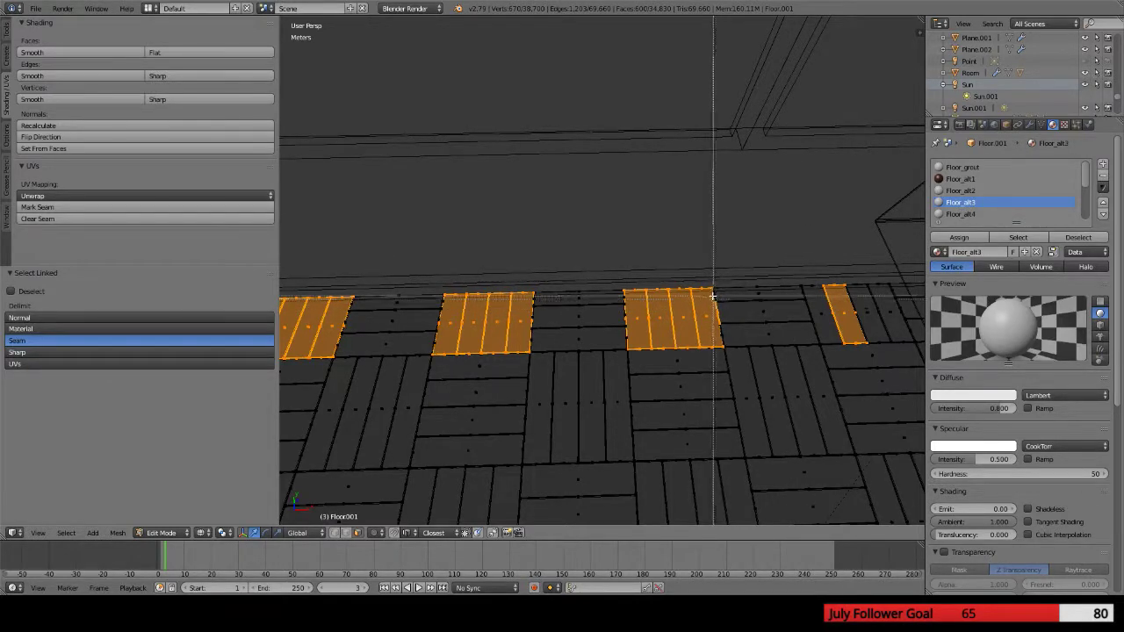
{"action": "key", "text": "shift+l"}
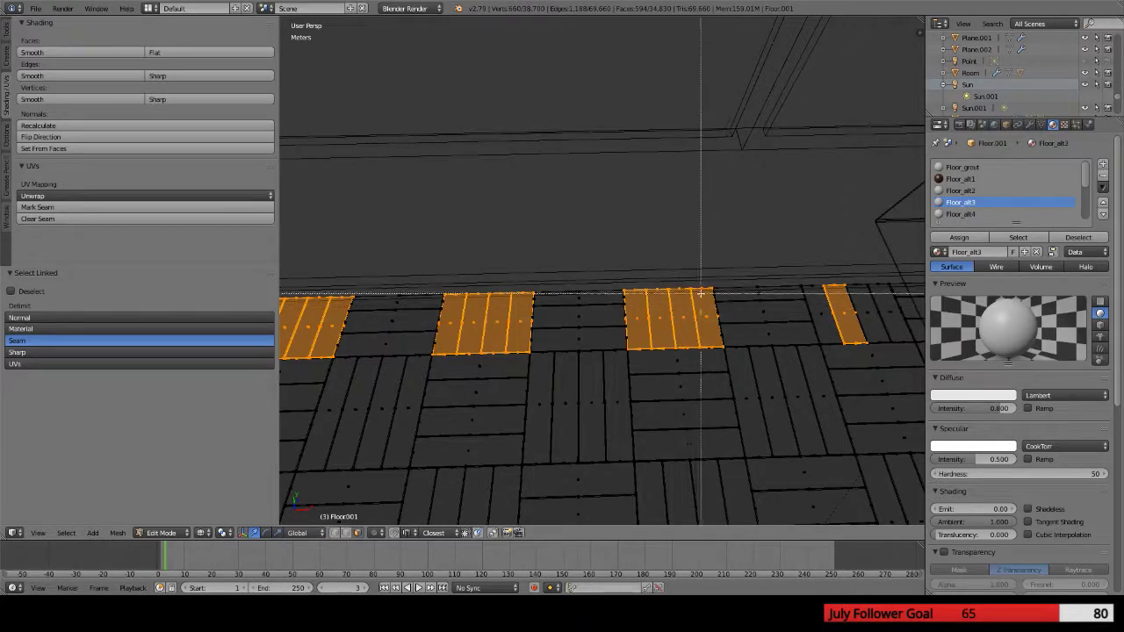
{"action": "key", "text": "shift+l"}
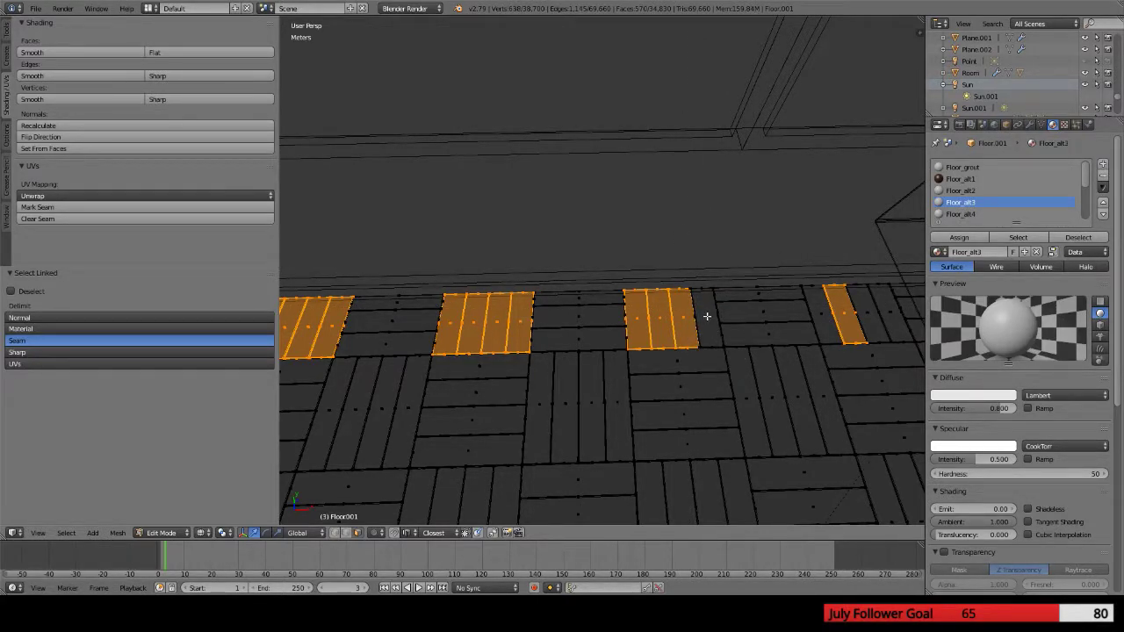
{"action": "key", "text": "l"}
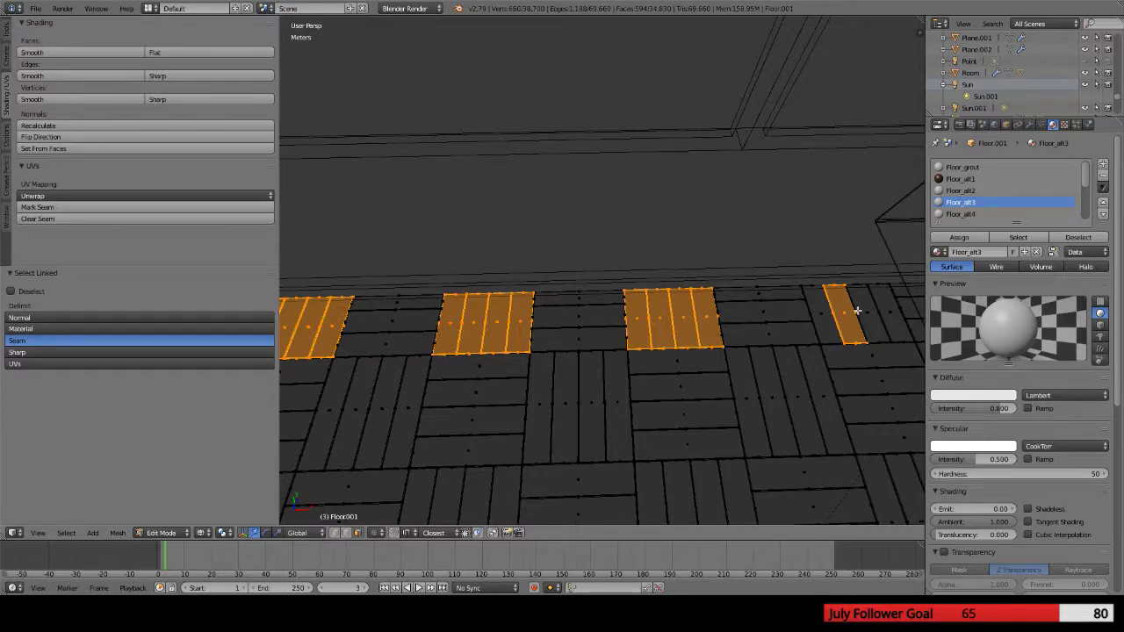
{"action": "key", "text": "l"}
{"action": "key", "text": "l"}
{"action": "key", "text": "l"}
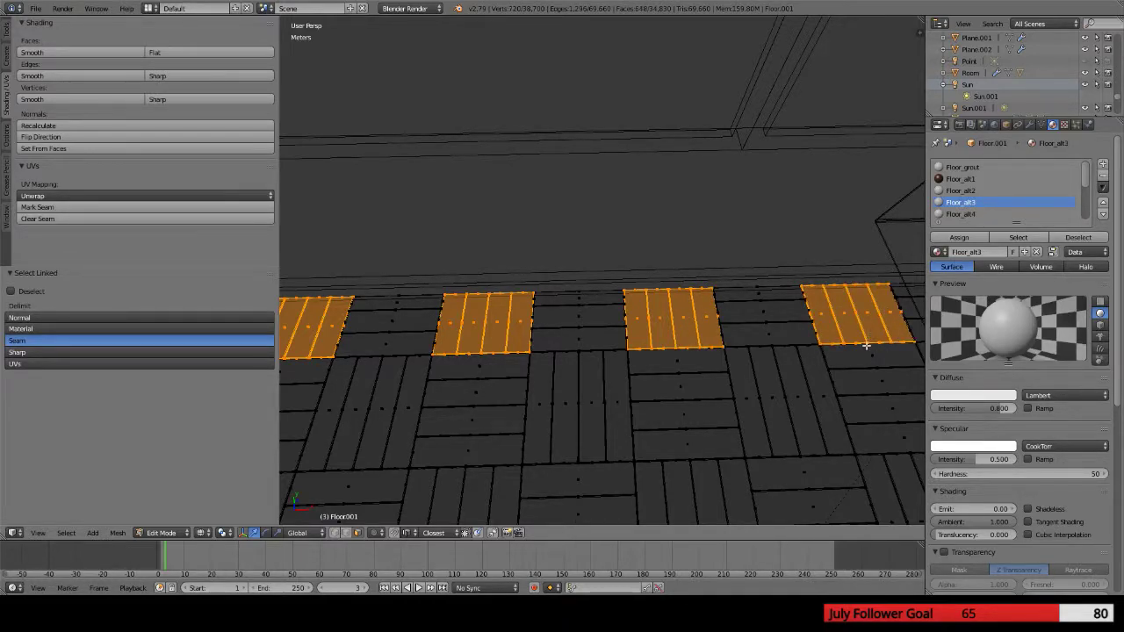
{"action": "middle_click_drag", "start_coordinate": [865, 346], "coordinate": [711, 284]}
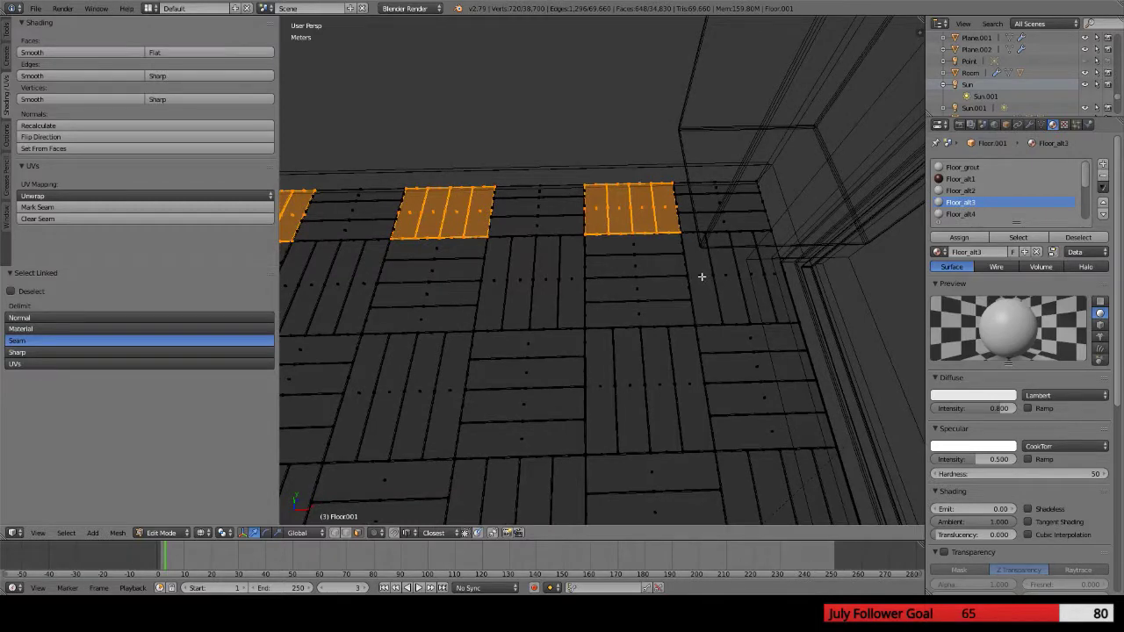
Select the block near the right wall and the next alternating blocks to its left
{"action": "key", "text": "l"}
{"action": "key", "text": "l"}
{"action": "key", "text": "l"}
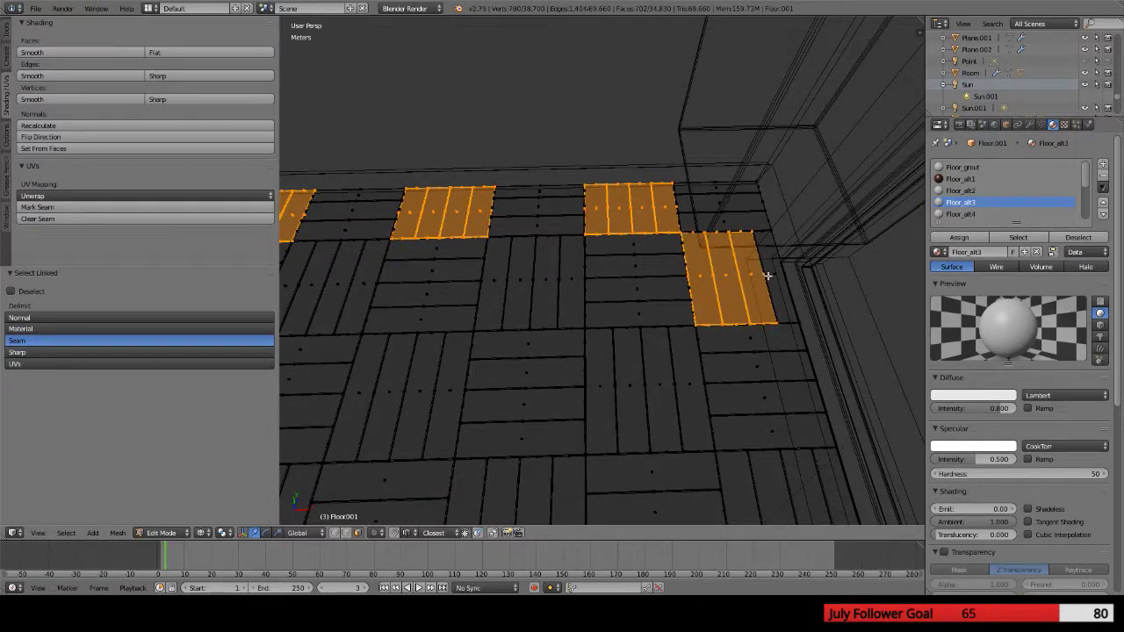
{"action": "key", "text": "l"}
{"action": "key", "text": "l"}
{"action": "key", "text": "l"}
{"action": "key", "text": "l"}
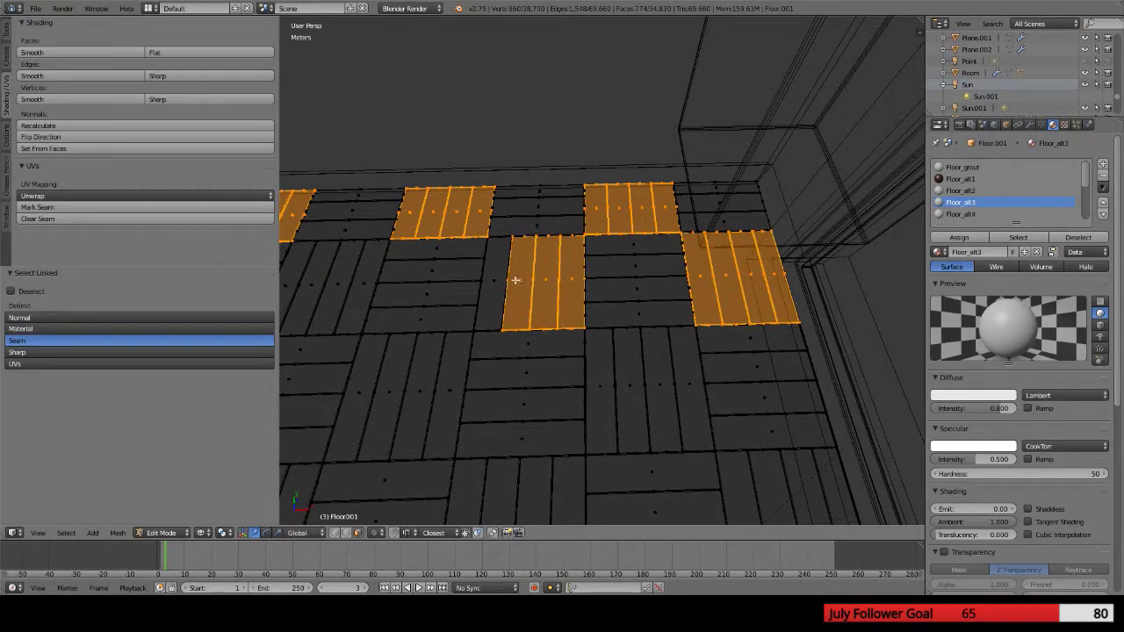
{"action": "key", "text": "l"}
{"action": "key", "text": "l"}
{"action": "key", "text": "l"}
{"action": "key", "text": "l"}
{"action": "key", "text": "l"}
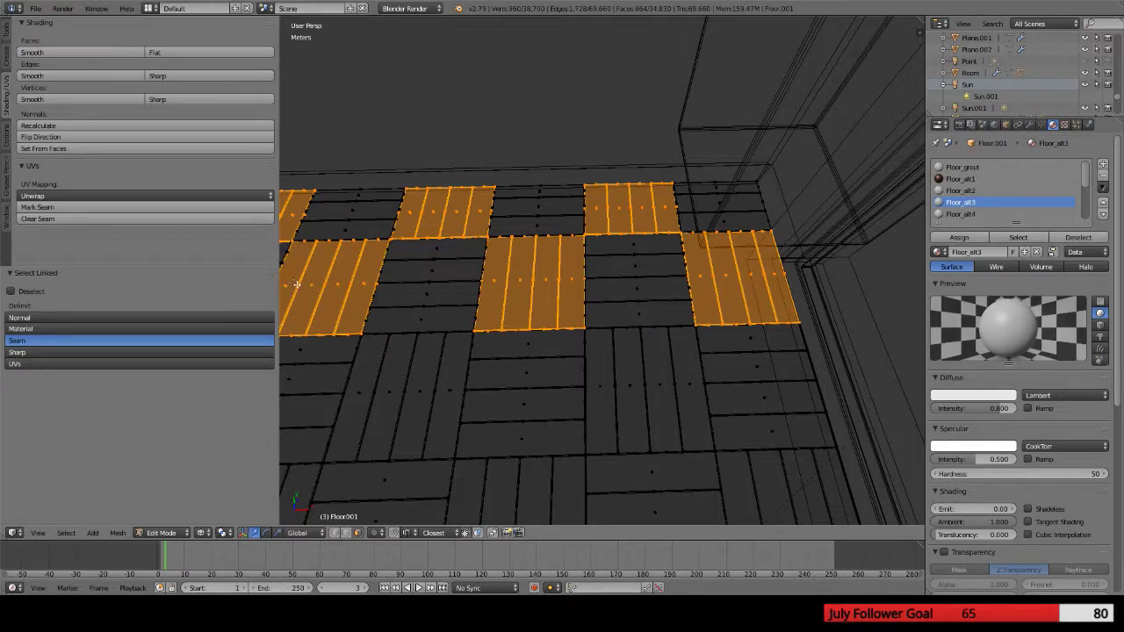
{"action": "middle_click_drag", "start_coordinate": [311, 288], "coordinate": [652, 324]}
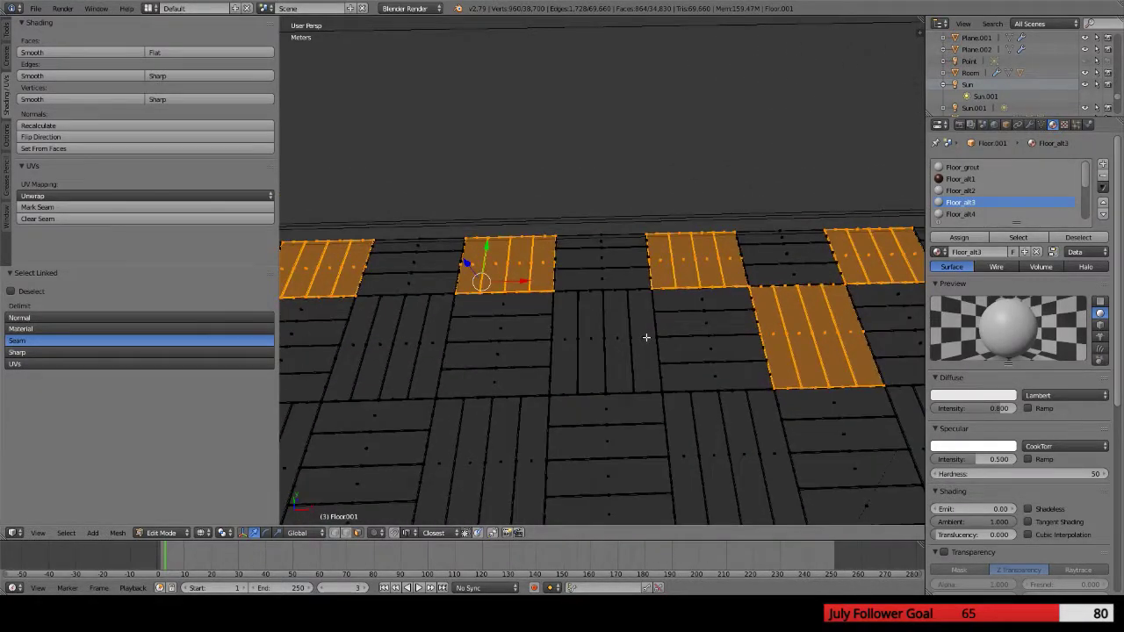
{"action": "key", "text": "l"}
{"action": "key", "text": "l"}
{"action": "key", "text": "l"}
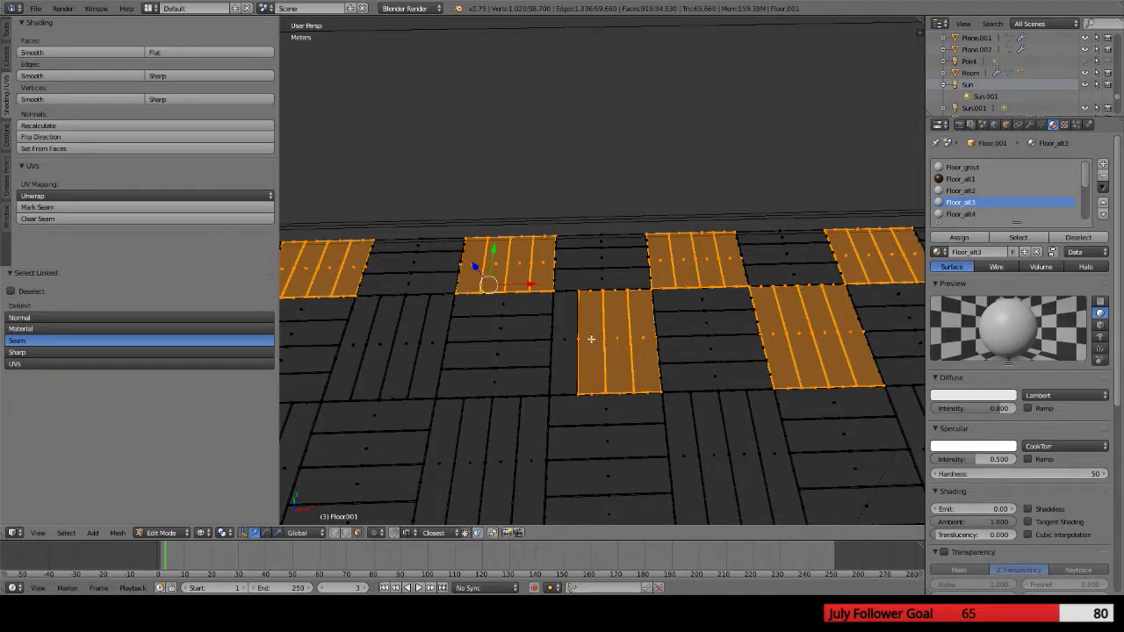
{"action": "key", "text": "l"}
{"action": "key", "text": "l"}
{"action": "key", "text": "l"}
{"action": "key", "text": "l"}
{"action": "key", "text": "l"}
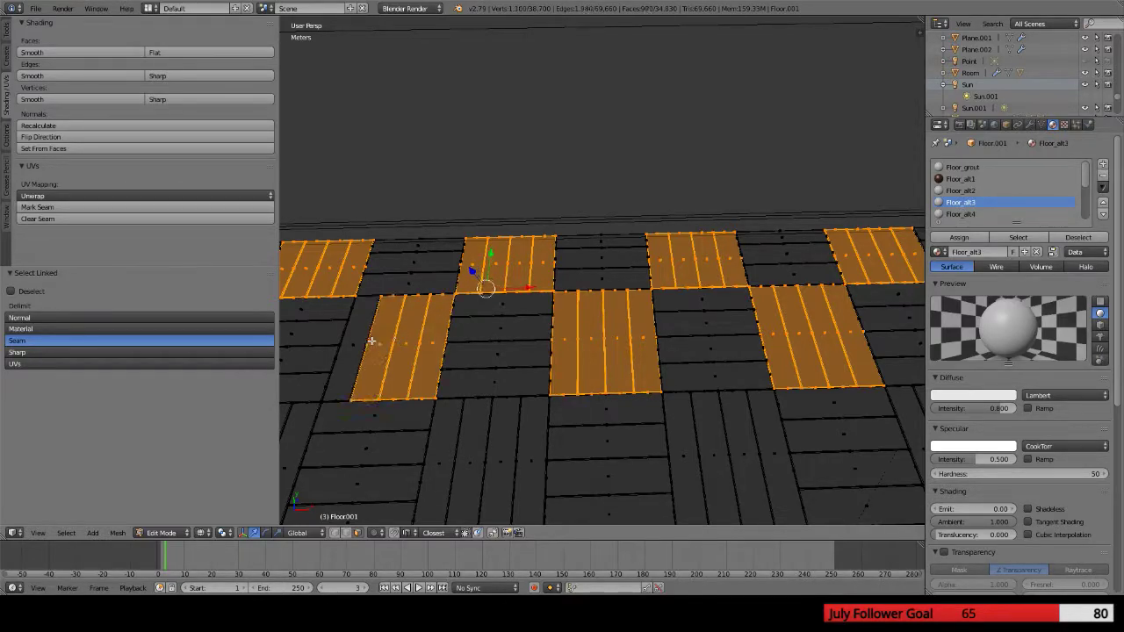
Replace two wrongly chosen front-row blocks with the correct middle and left front blocks
{"action": "middle_click_drag", "start_coordinate": [397, 340], "coordinate": [659, 328], "text": "shift"}
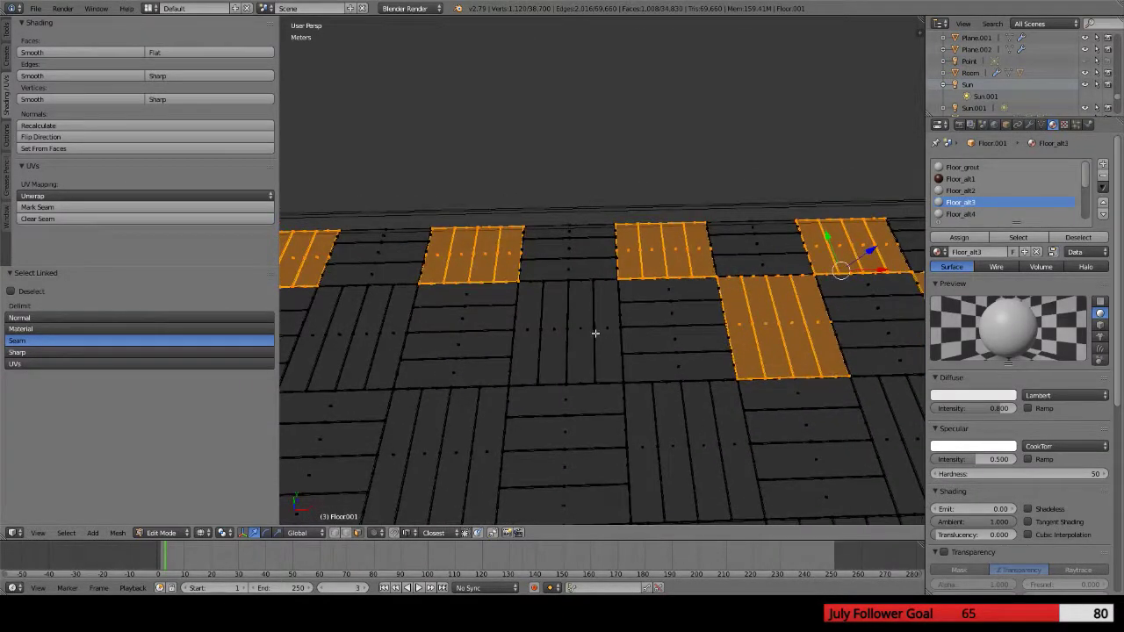
{"action": "key", "text": "l"}
{"action": "key", "text": "l"}
{"action": "key", "text": "l"}
{"action": "key", "text": "l"}
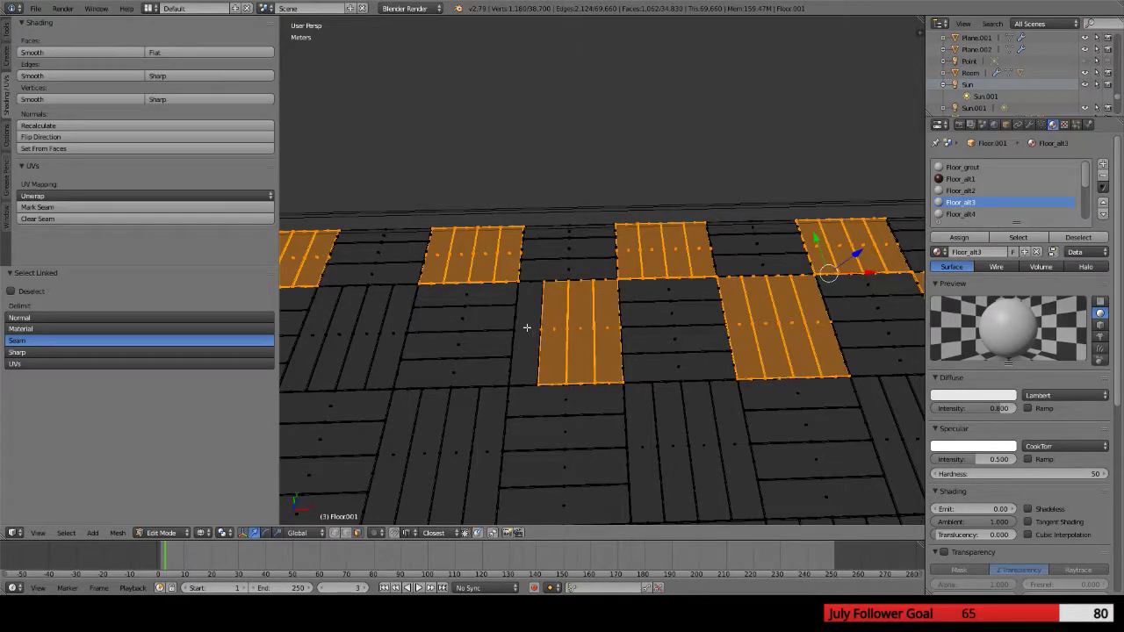
{"action": "key", "text": "l"}
{"action": "key", "text": "l"}
{"action": "key", "text": "l"}
{"action": "key", "text": "l"}
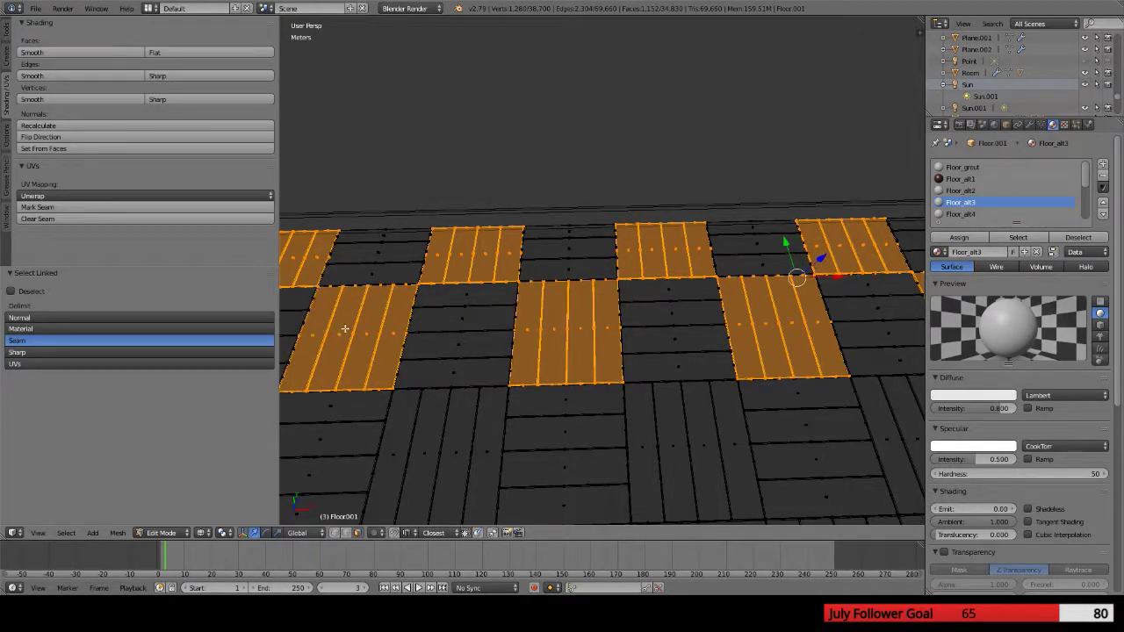
{"action": "middle_click_drag", "start_coordinate": [374, 319], "coordinate": [419, 311], "text": "shift"}
{"action": "key", "text": "shift+l"}
{"action": "key", "text": "shift+l"}
{"action": "middle_click_drag", "start_coordinate": [695, 308], "coordinate": [677, 316], "text": "shift"}
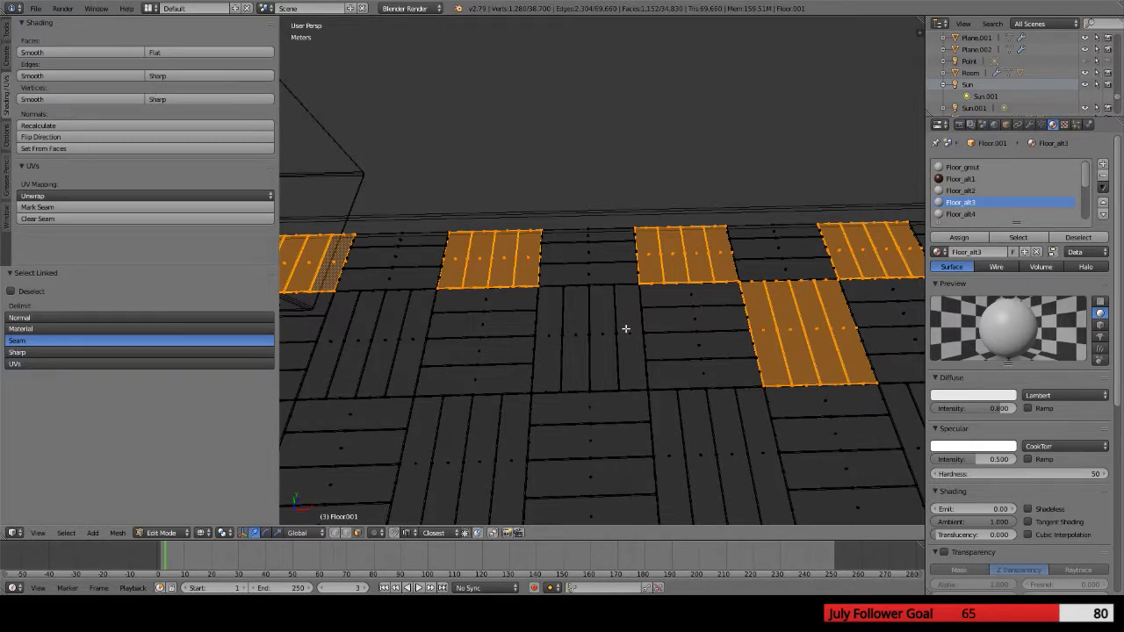
{"action": "key", "text": "l"}
{"action": "key", "text": "l"}
{"action": "key", "text": "l"}
{"action": "key", "text": "l"}
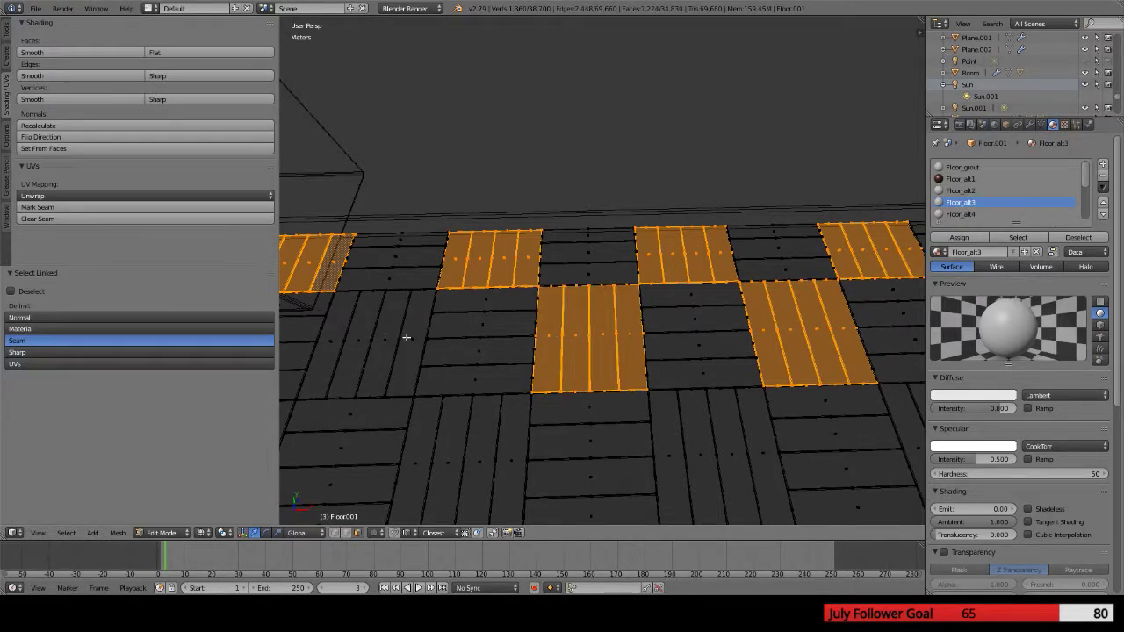
{"action": "key", "text": "l"}
{"action": "key", "text": "l"}
{"action": "key", "text": "l"}
{"action": "key", "text": "l"}
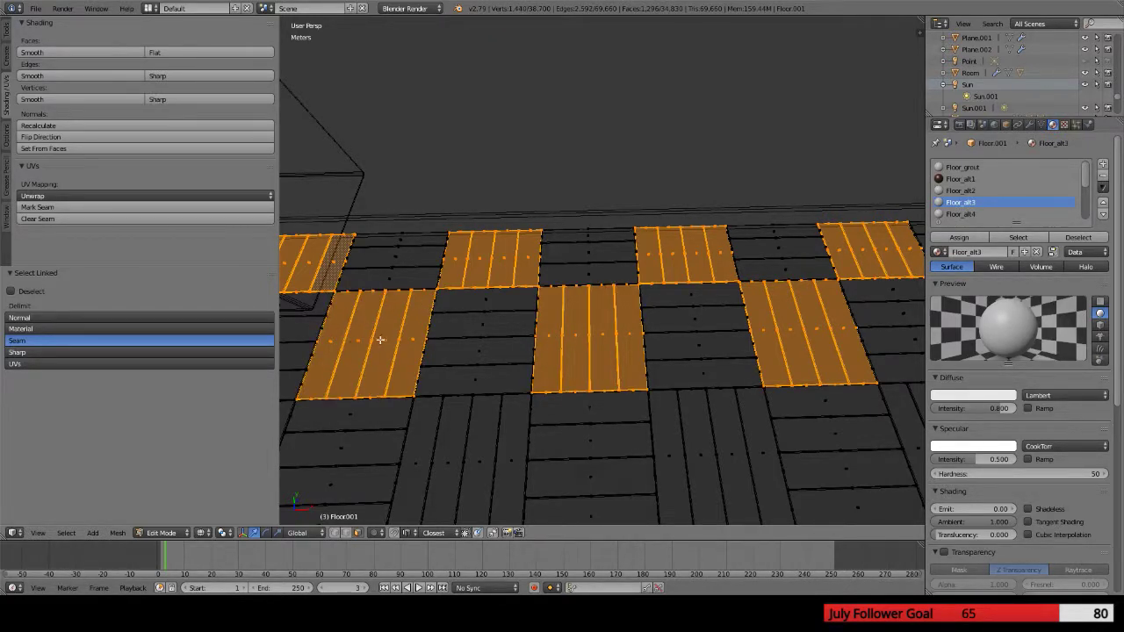
Continue adding alternating tile blocks into the next floor row
{"action": "middle_click_drag", "start_coordinate": [380, 340], "coordinate": [563, 202]}
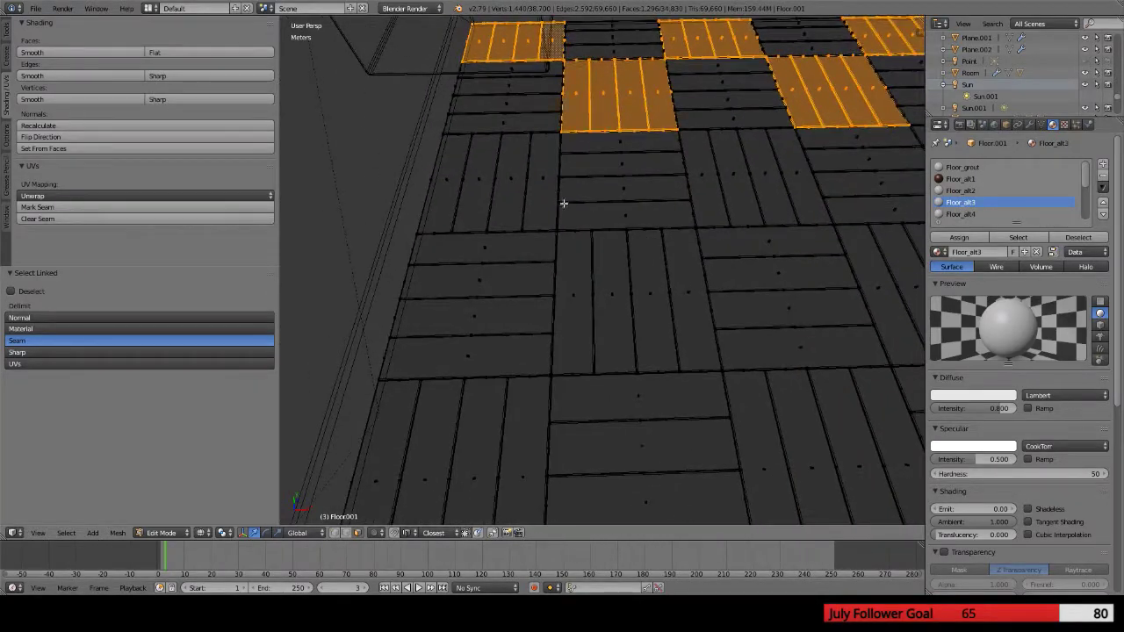
{"action": "key", "text": "l"}
{"action": "key", "text": "l"}
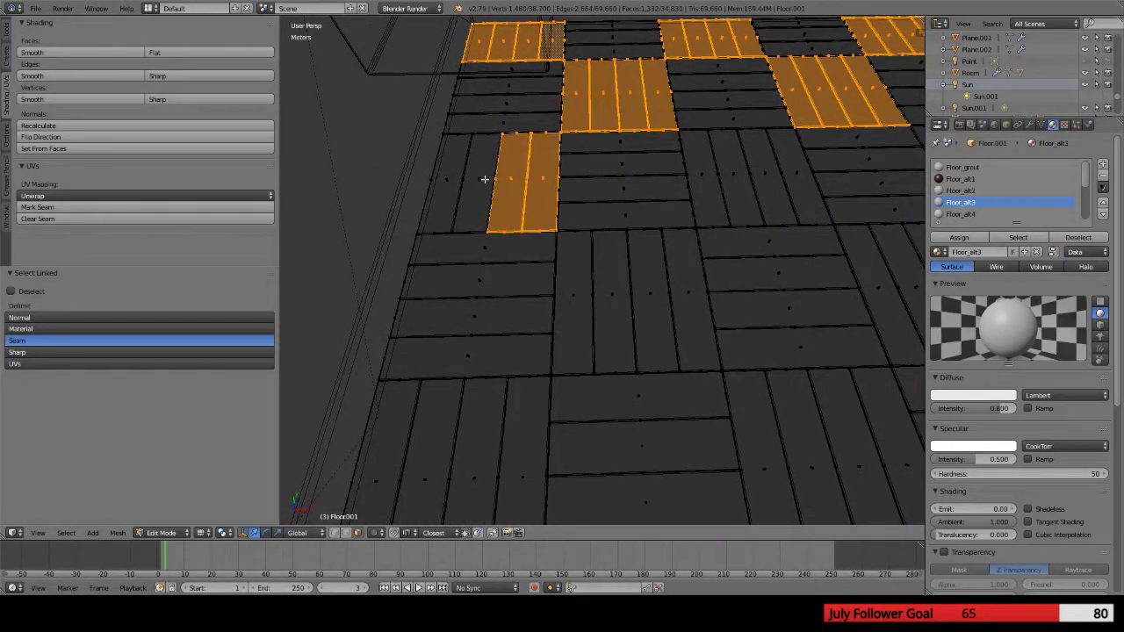
{"action": "key", "text": "l"}
{"action": "key", "text": "l"}
{"action": "key", "text": "l"}
{"action": "key", "text": "l"}
{"action": "key", "text": "l"}
{"action": "key", "text": "l"}
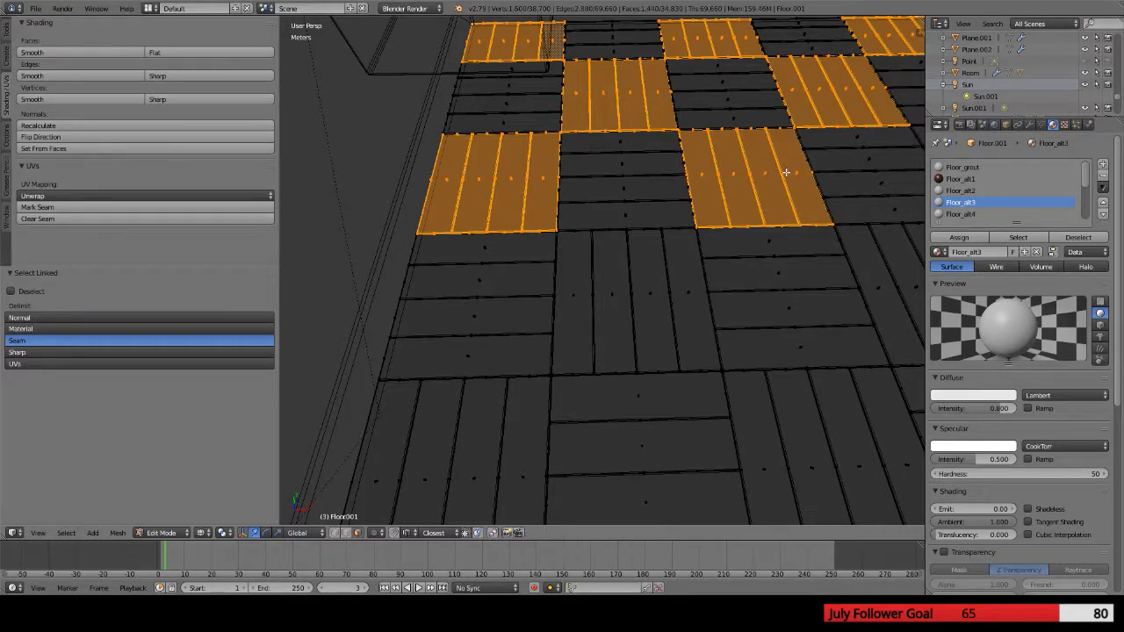
{"action": "middle_click_drag", "start_coordinate": [811, 223], "coordinate": [524, 283]}
{"action": "key", "text": "l"}
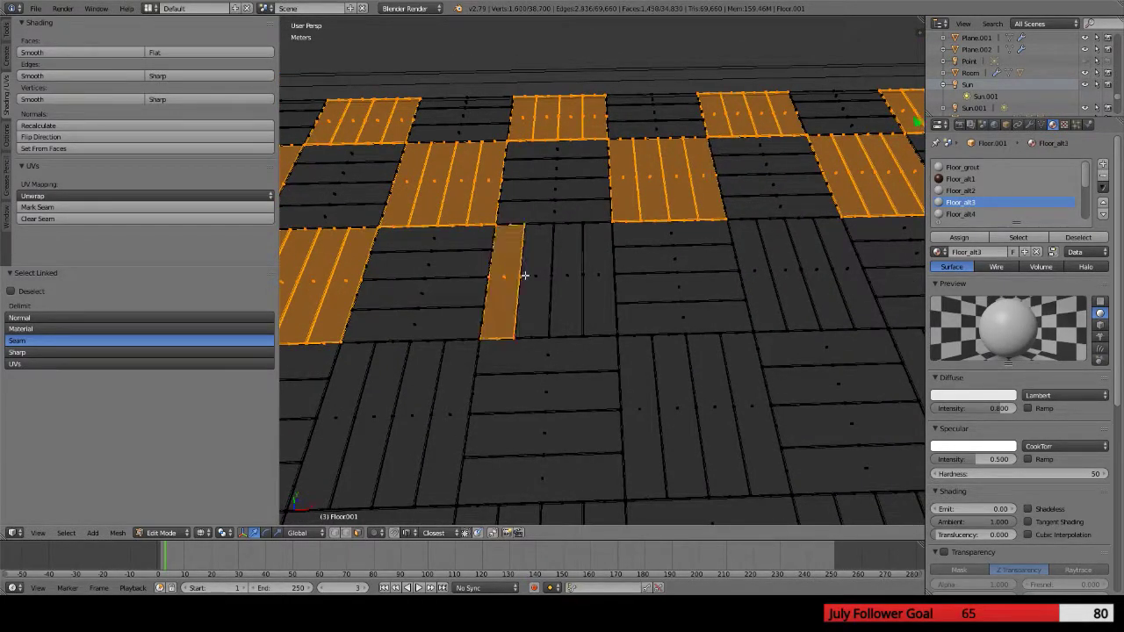
{"action": "key", "text": "l"}
{"action": "key", "text": "l"}
{"action": "key", "text": "l"}
{"action": "key", "text": "l"}
{"action": "key", "text": "l"}
{"action": "key", "text": "l"}
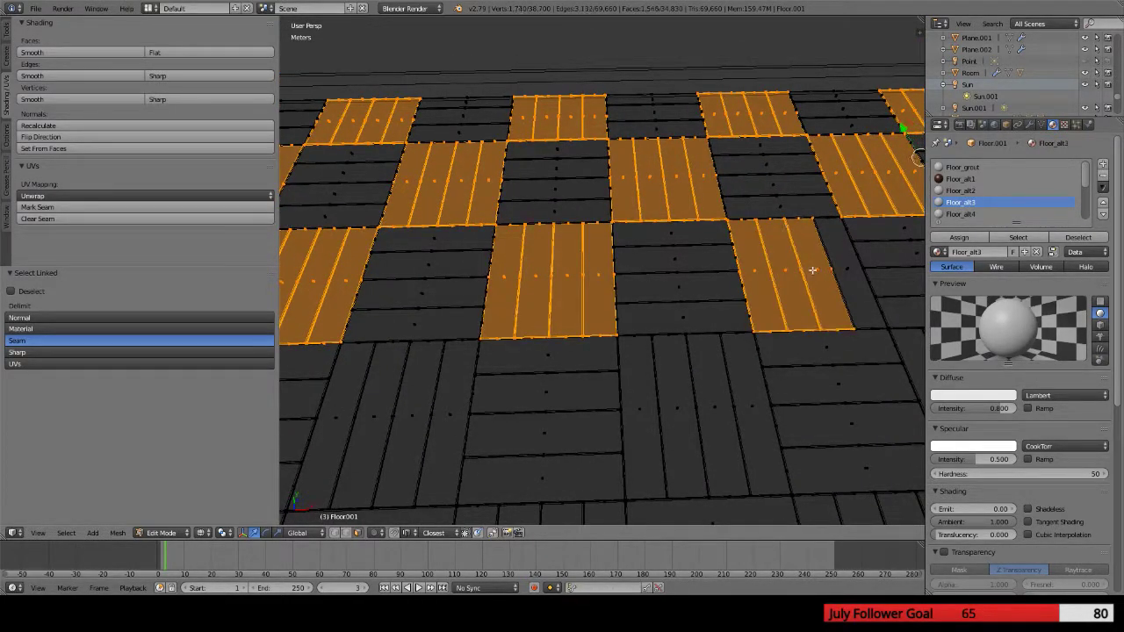
{"action": "key", "text": "l"}
{"action": "middle_click_drag", "start_coordinate": [836, 299], "coordinate": [588, 298]}
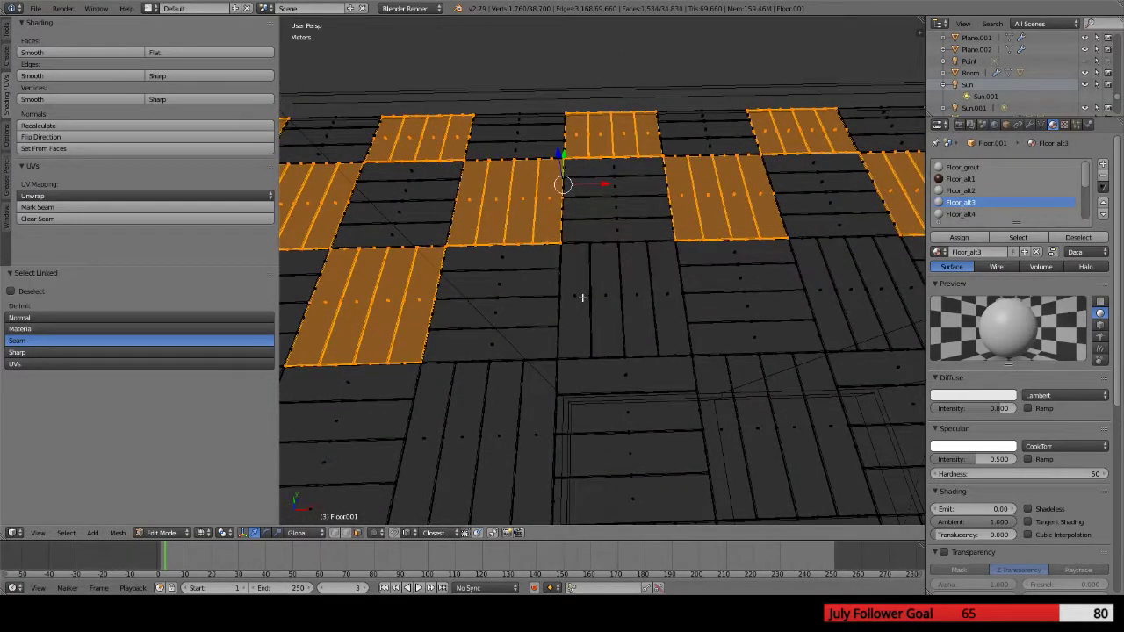
{"action": "key", "text": "l"}
{"action": "key", "text": "l"}
{"action": "key", "text": "l"}
{"action": "key", "text": "l"}
{"action": "key", "text": "l"}
{"action": "key", "text": "l"}
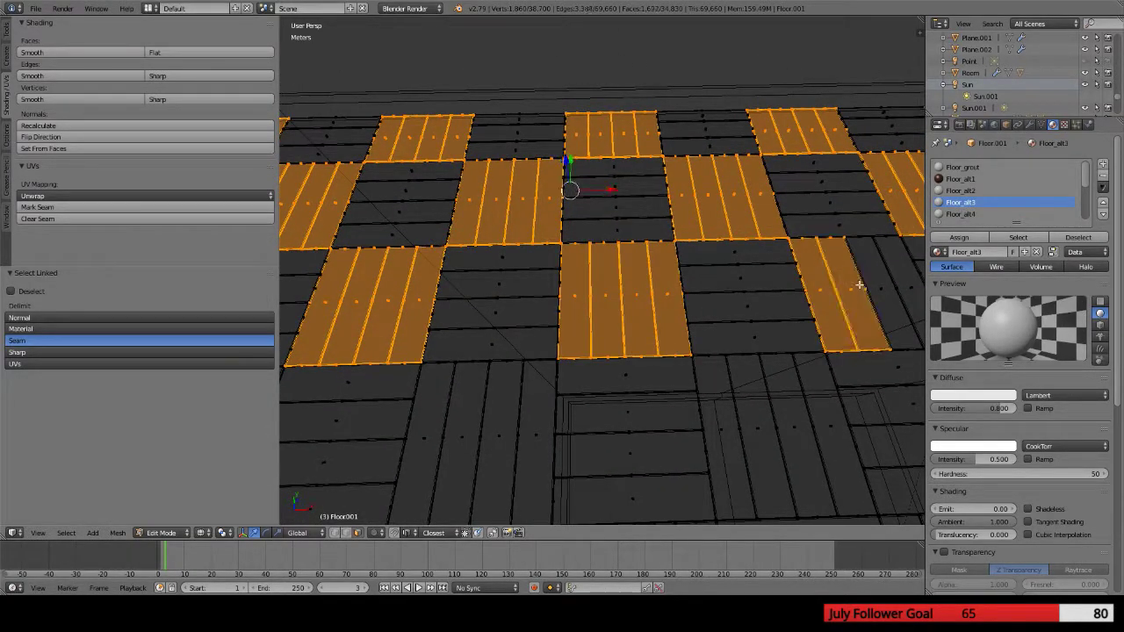
{"action": "key", "text": "l"}
Add the alternating blocks along the row near the side wall
{"action": "key", "text": "l"}
{"action": "middle_click_drag", "start_coordinate": [888, 296], "coordinate": [572, 346]}
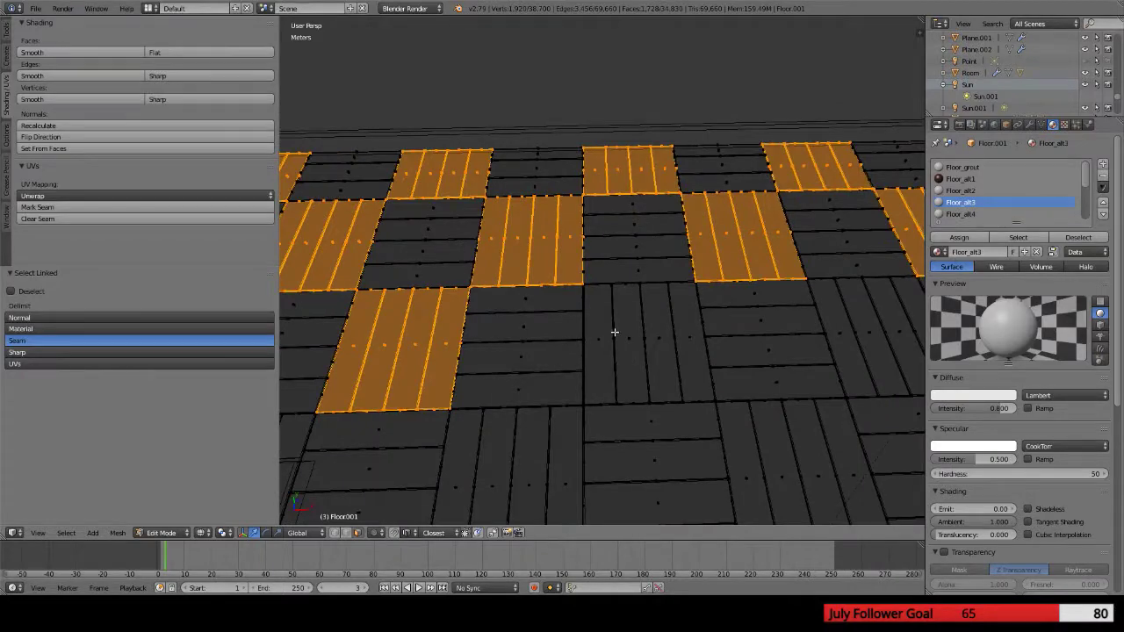
{"action": "key", "text": "l"}
{"action": "key", "text": "l"}
{"action": "key", "text": "l"}
{"action": "key", "text": "l"}
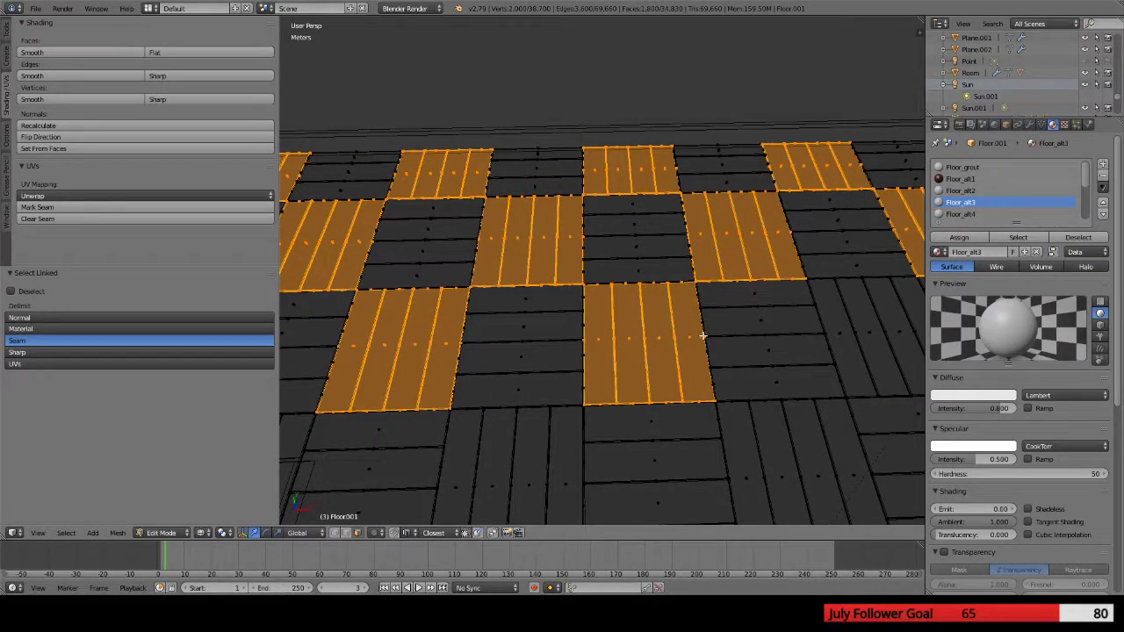
{"action": "key", "text": "l"}
{"action": "key", "text": "l"}
{"action": "key", "text": "l"}
{"action": "key", "text": "l"}
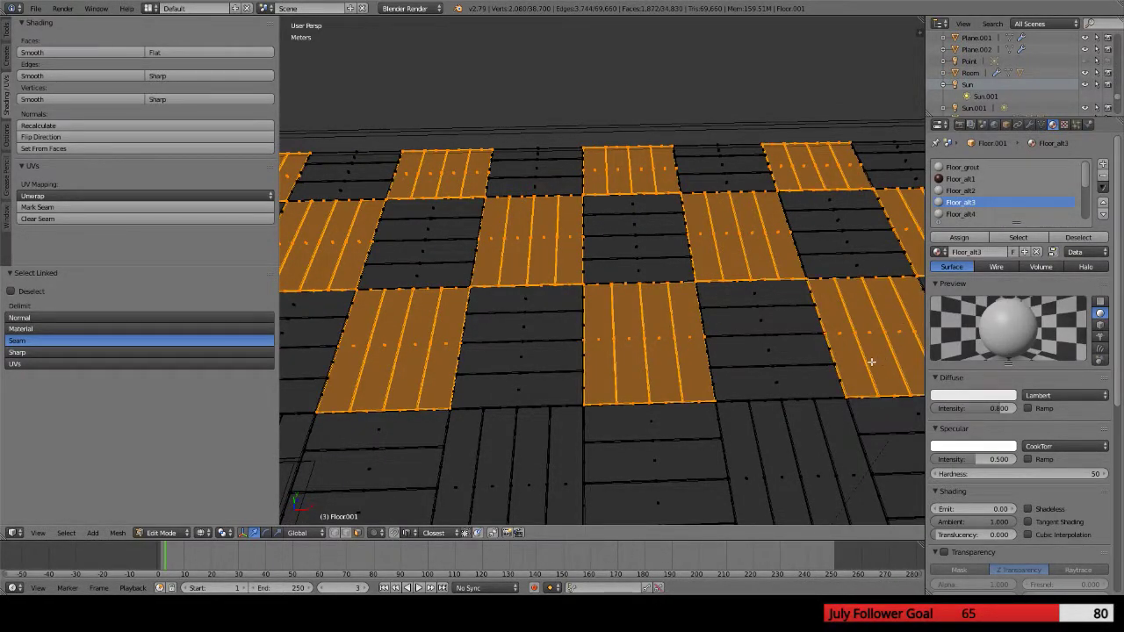
{"action": "middle_click_drag", "start_coordinate": [870, 359], "coordinate": [588, 359]}
{"action": "key", "text": "l"}
{"action": "key", "text": "l"}
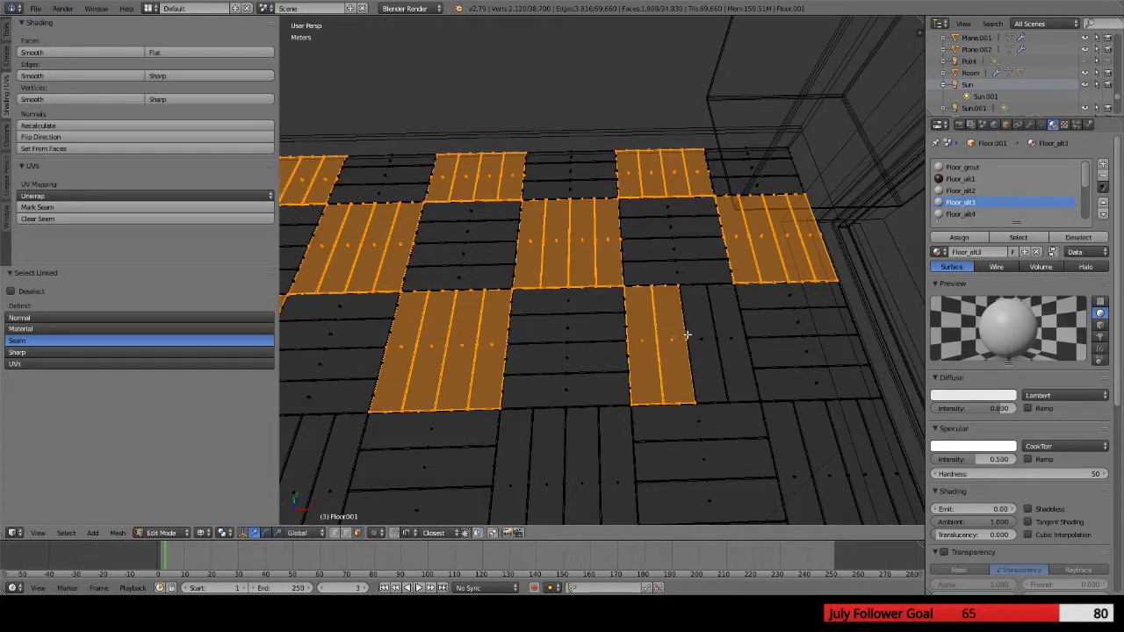
{"action": "key", "text": "l"}
{"action": "key", "text": "l"}
{"action": "middle_click_drag", "start_coordinate": [729, 435], "coordinate": [623, 281]}
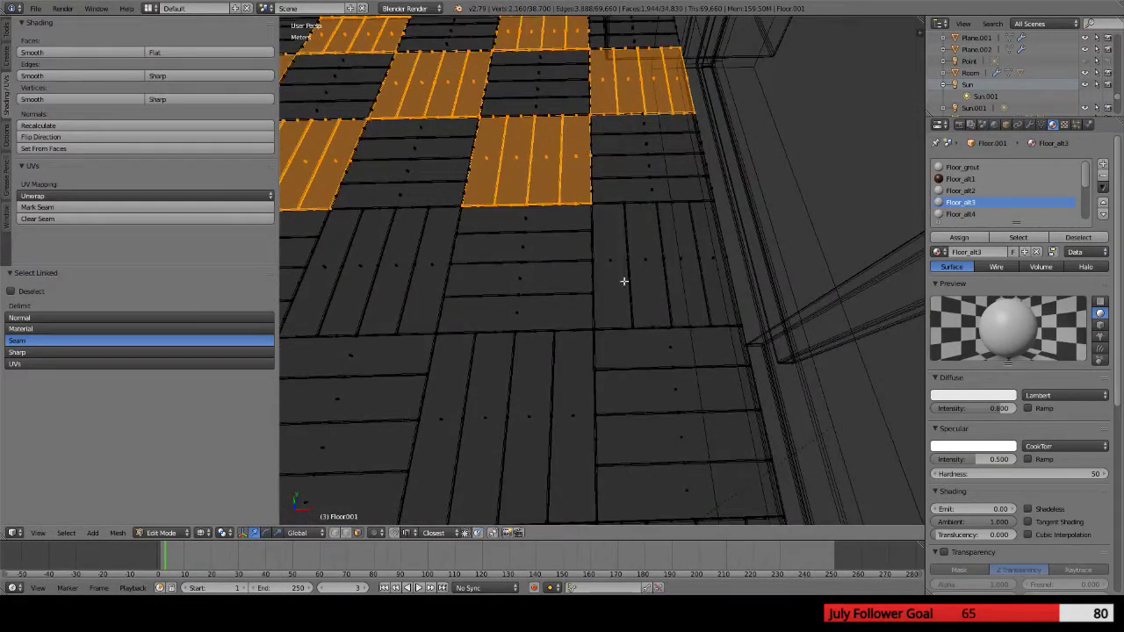
{"action": "key", "text": "l"}
{"action": "key", "text": "l"}
{"action": "key", "text": "l"}
{"action": "key", "text": "l"}
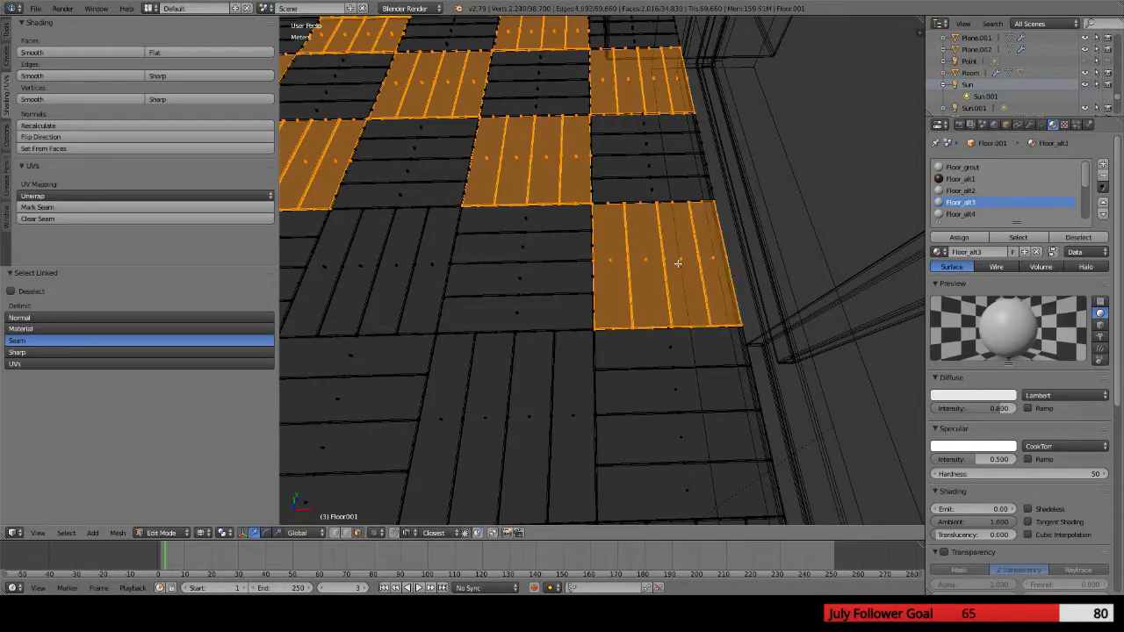
{"action": "key", "text": "l"}
{"action": "key", "text": "l"}
{"action": "key", "text": "l"}
{"action": "key", "text": "l"}
Zoom out and add the remaining alternating front-row blocks to the checker selection
{"action": "scroll", "coordinate": [331, 268], "scroll_direction": "down", "scroll_amount": 6}
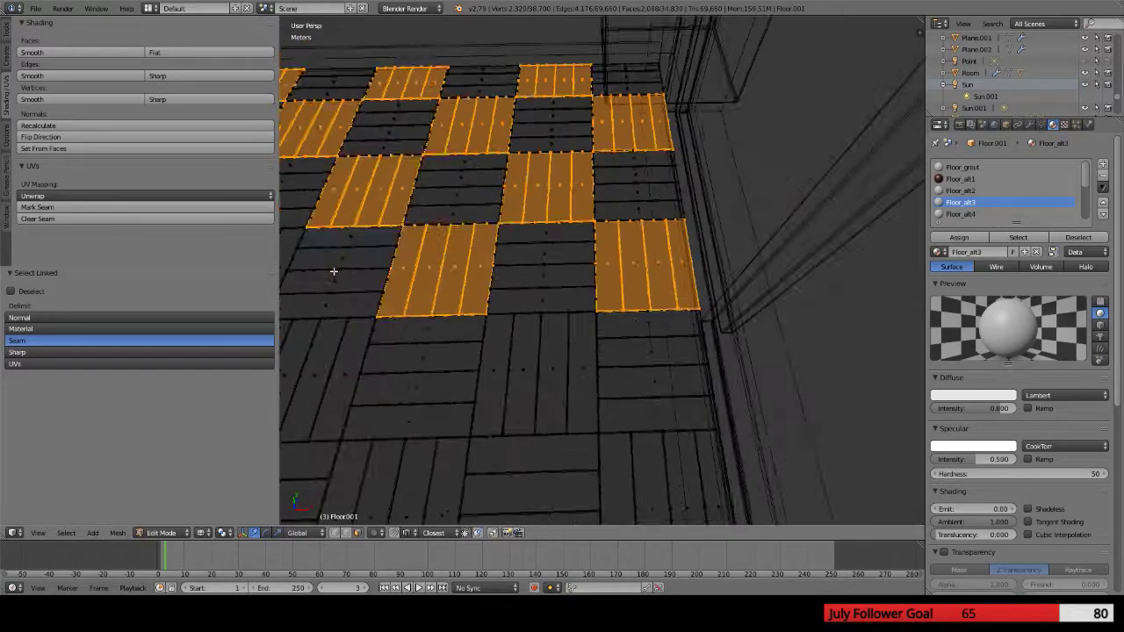
{"action": "middle_click_drag", "start_coordinate": [347, 289], "coordinate": [615, 319]}
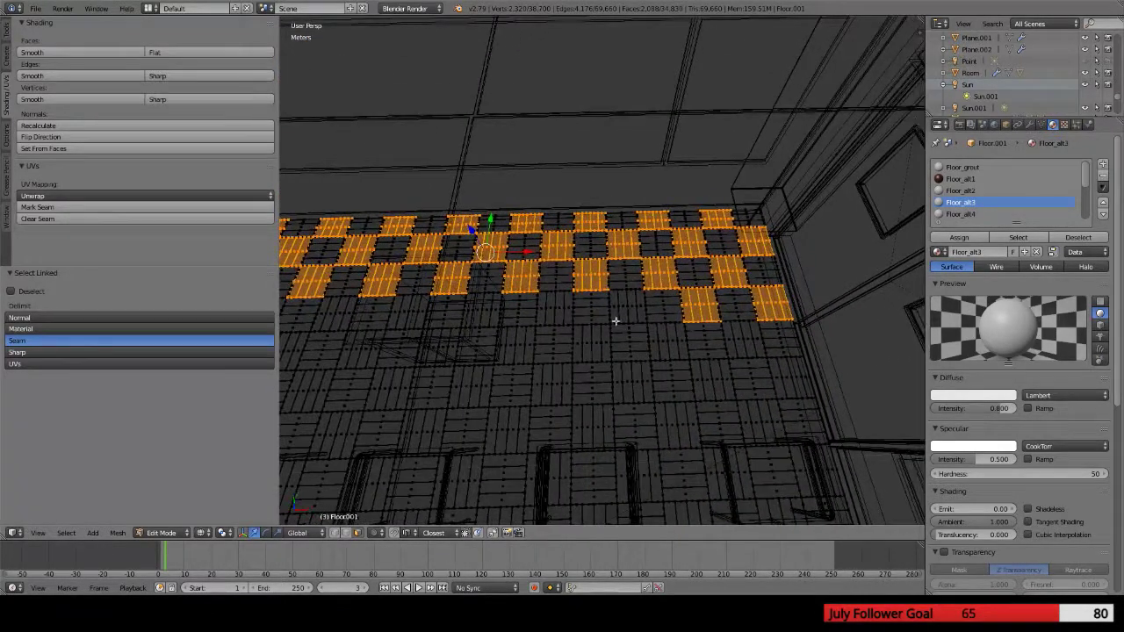
{"action": "key", "text": "l"}
{"action": "key", "text": "l"}
{"action": "key", "text": "l"}
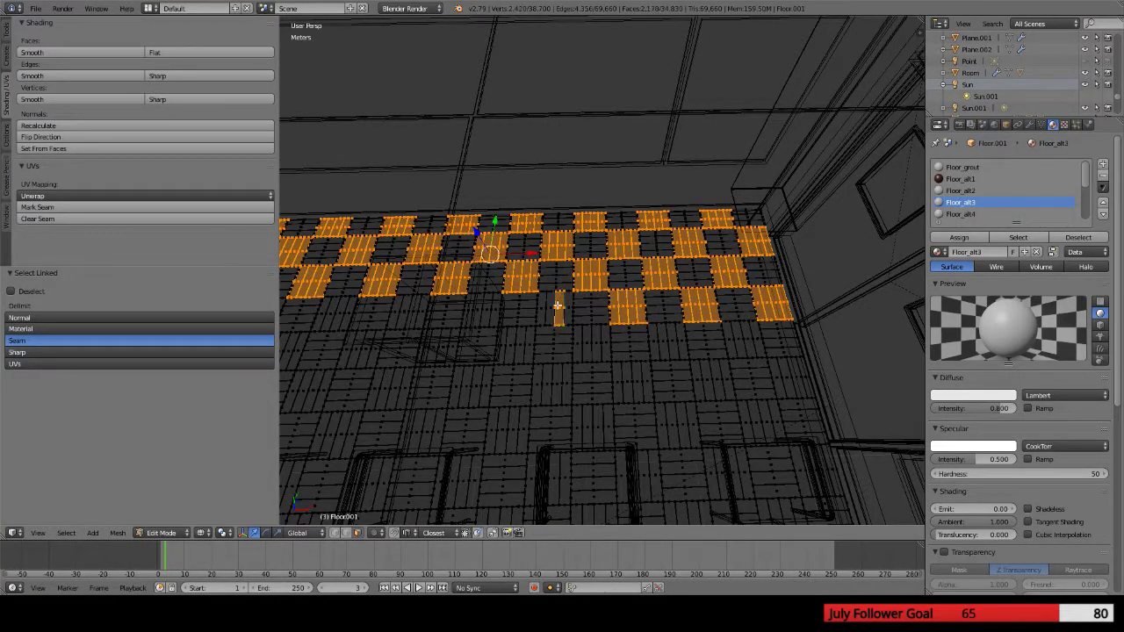
{"action": "key", "text": "l"}
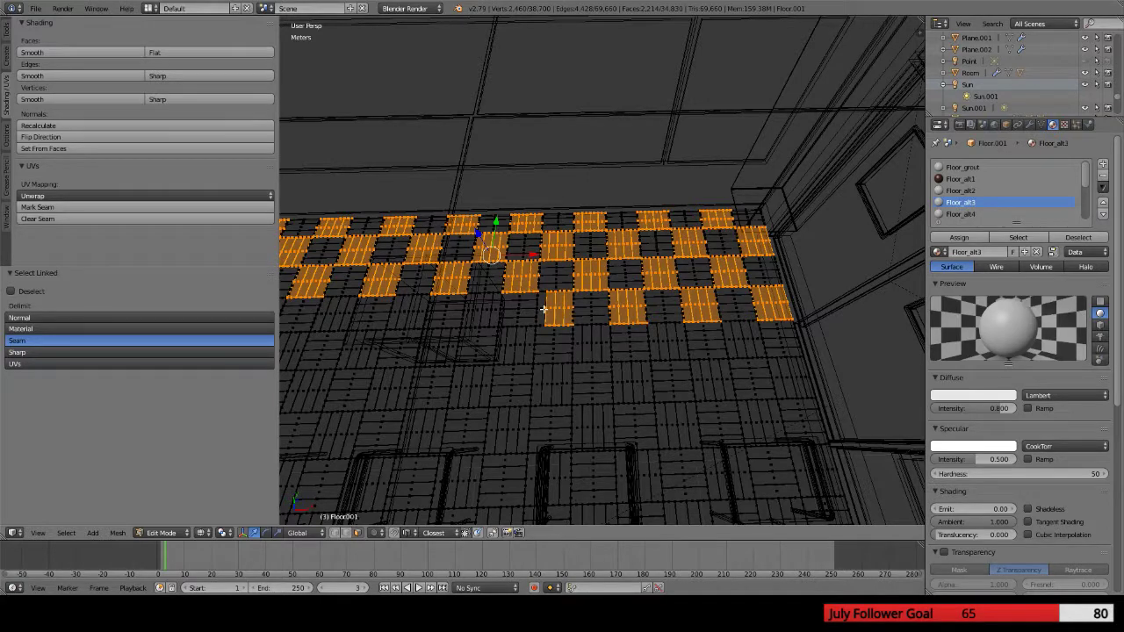
{"action": "key", "text": "l"}
{"action": "key", "text": "l"}
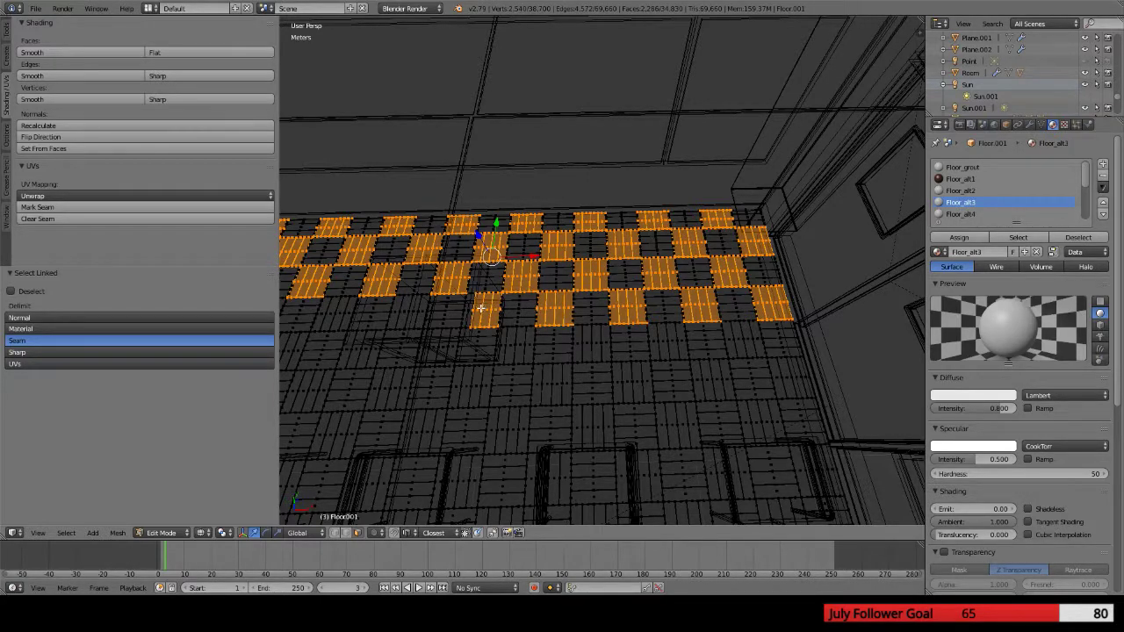
{"action": "key", "text": "l"}
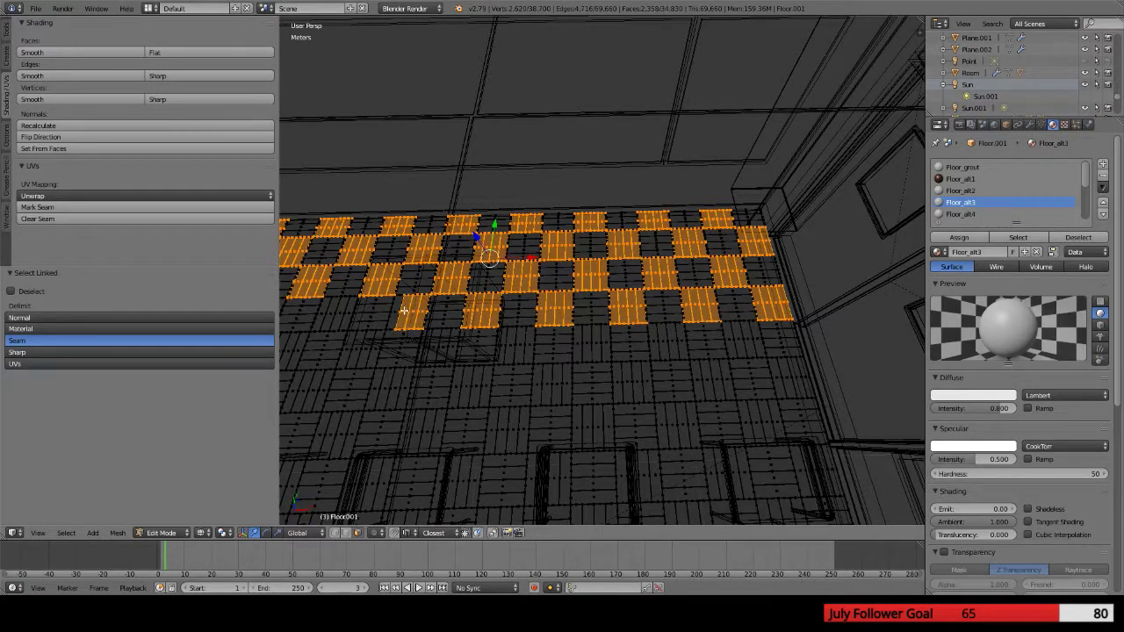
{"action": "middle_click_drag", "start_coordinate": [414, 339], "coordinate": [509, 323]}
Add the alternating tile blocks on the left and lower-left of the floor to the checker selection
{"action": "scroll", "coordinate": [509, 323], "scroll_direction": "down", "scroll_amount": 2}
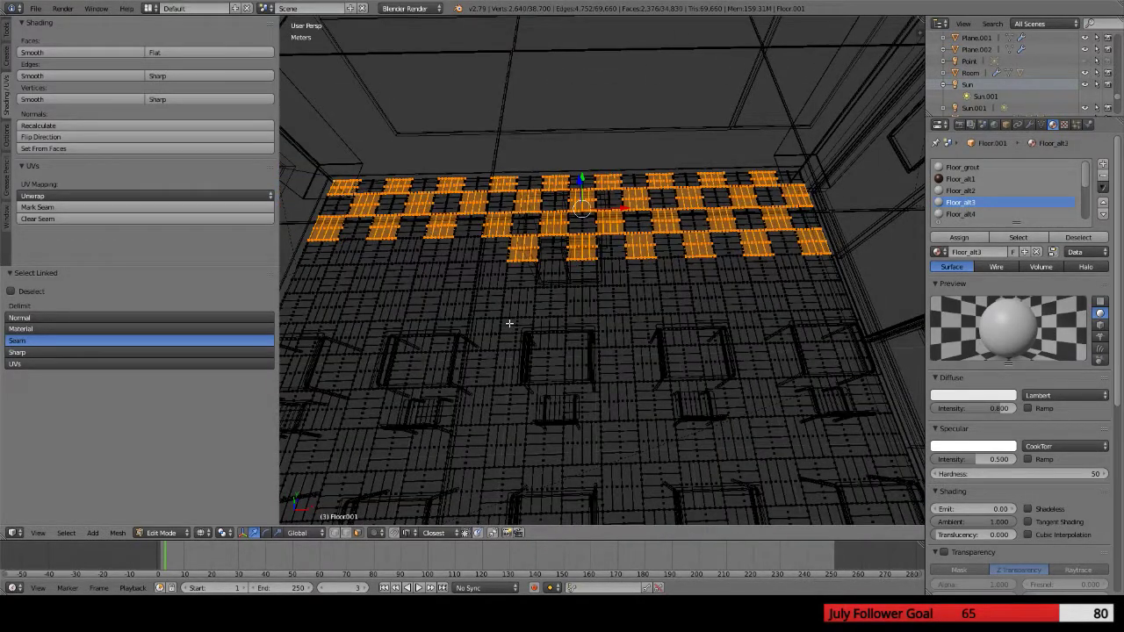
{"action": "middle_click_drag", "start_coordinate": [454, 278], "coordinate": [465, 301]}
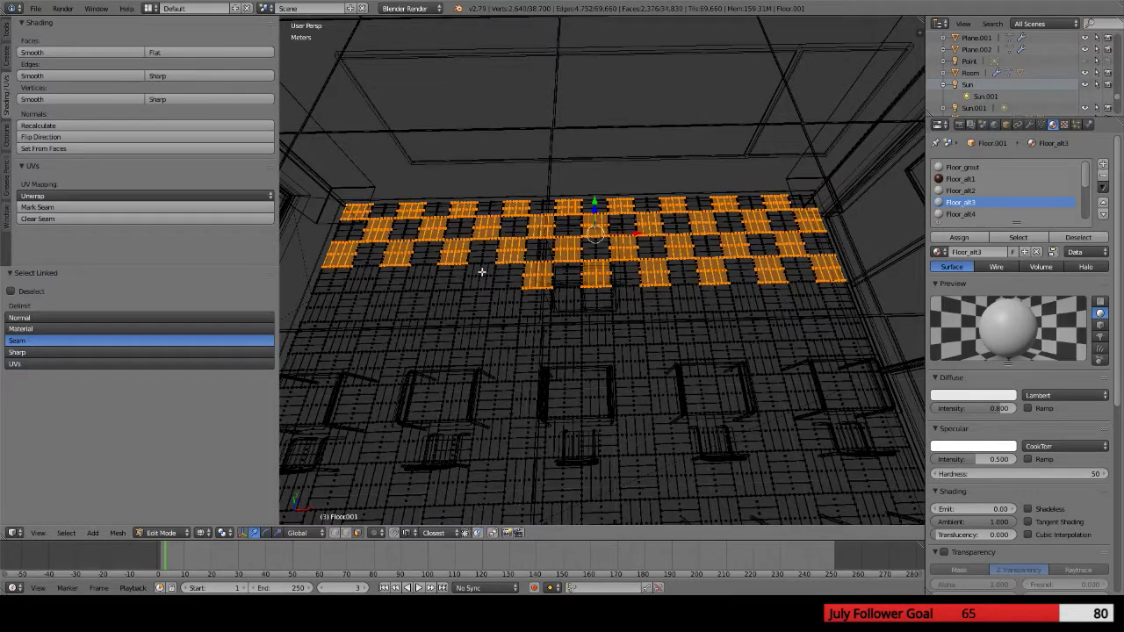
{"action": "key", "text": "l"}
{"action": "key", "text": "l"}
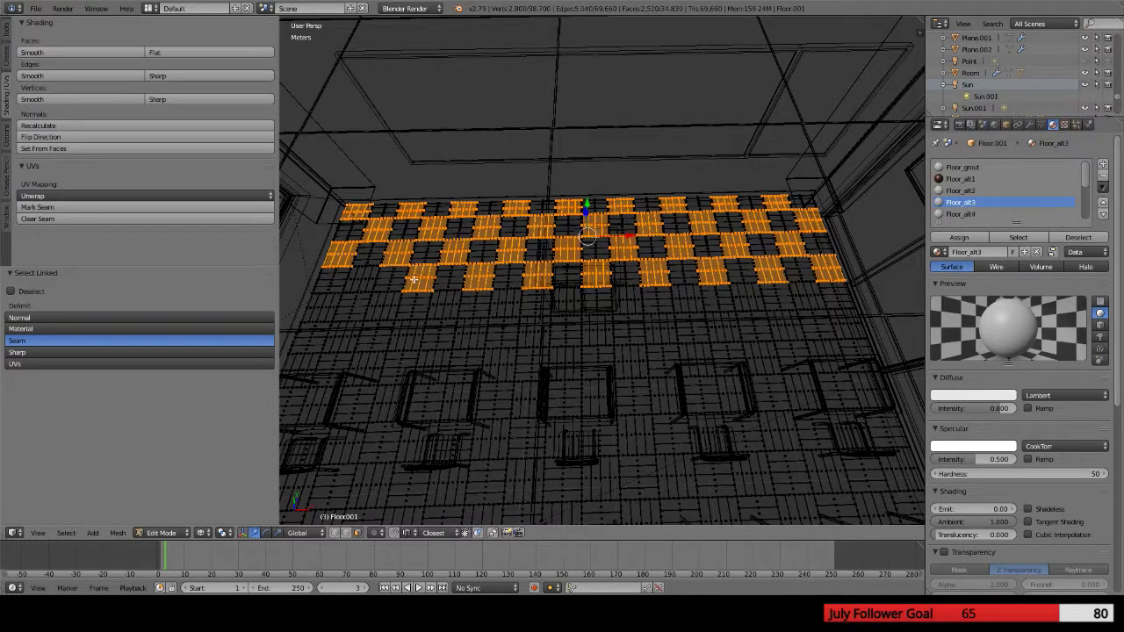
{"action": "key", "text": "l"}
{"action": "key", "text": "l"}
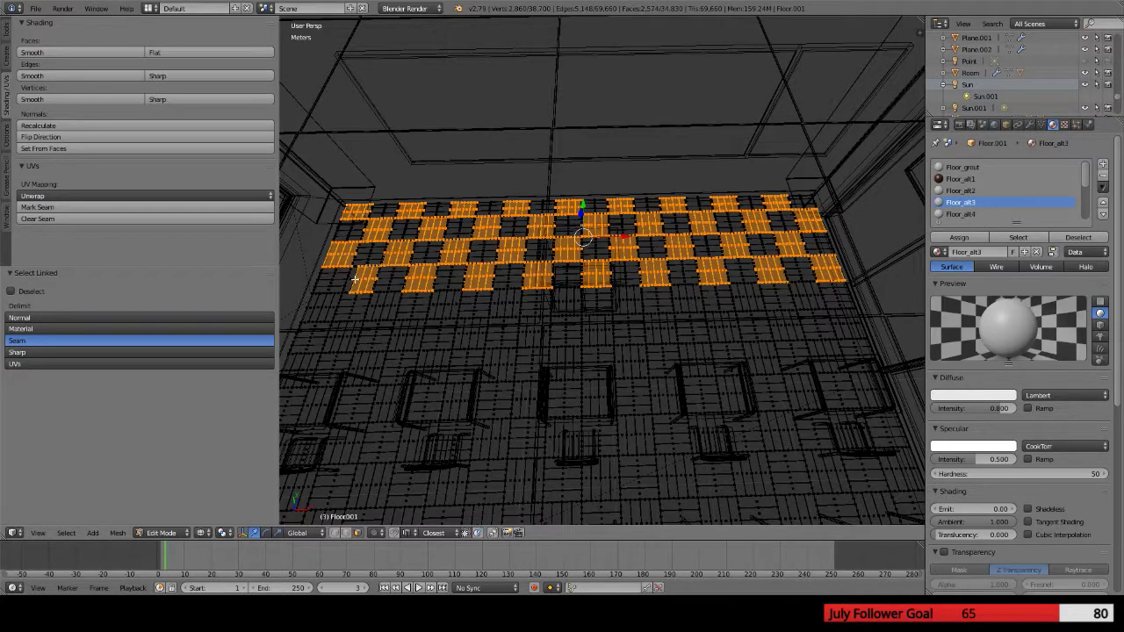
{"action": "key", "text": "l"}
{"action": "key", "text": "l"}
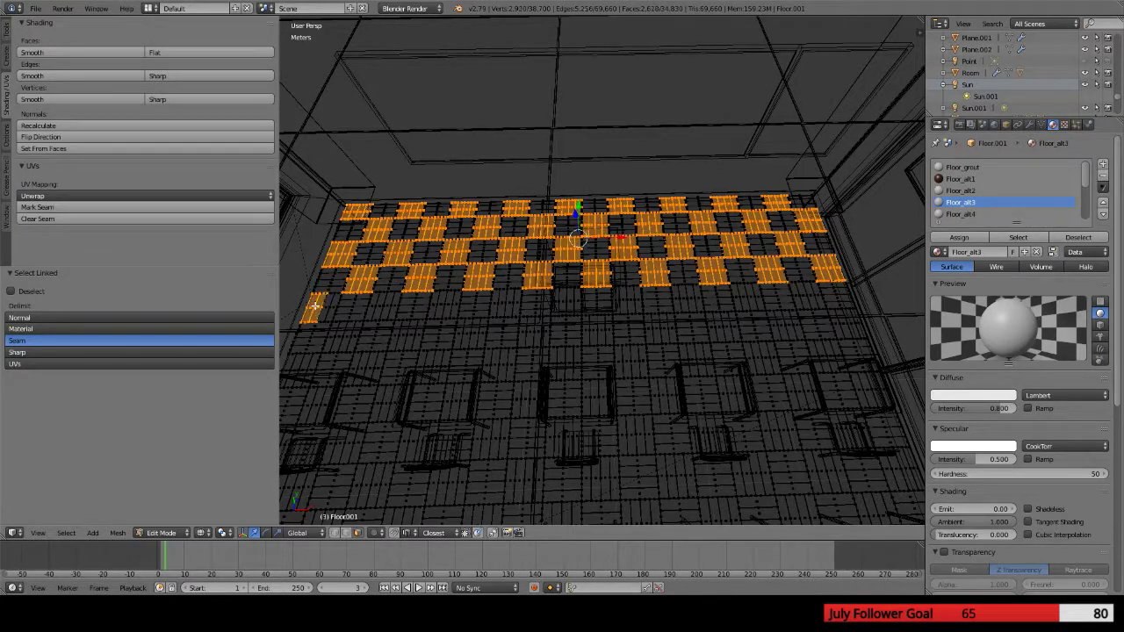
{"action": "key", "text": "l"}
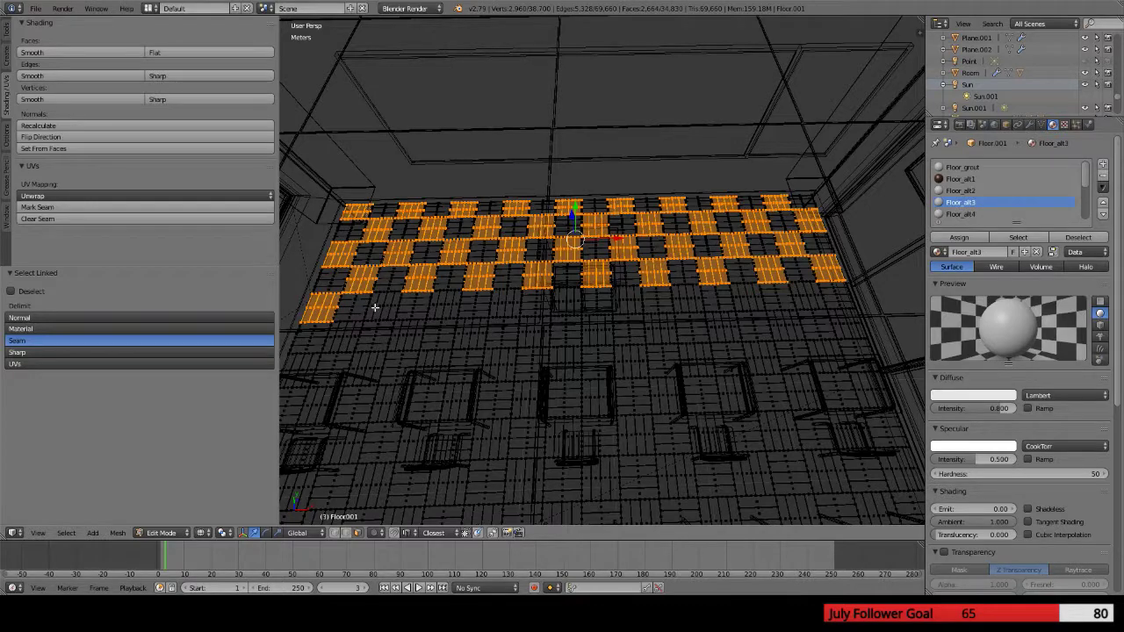
{"action": "key", "text": "l"}
{"action": "key", "text": "l"}
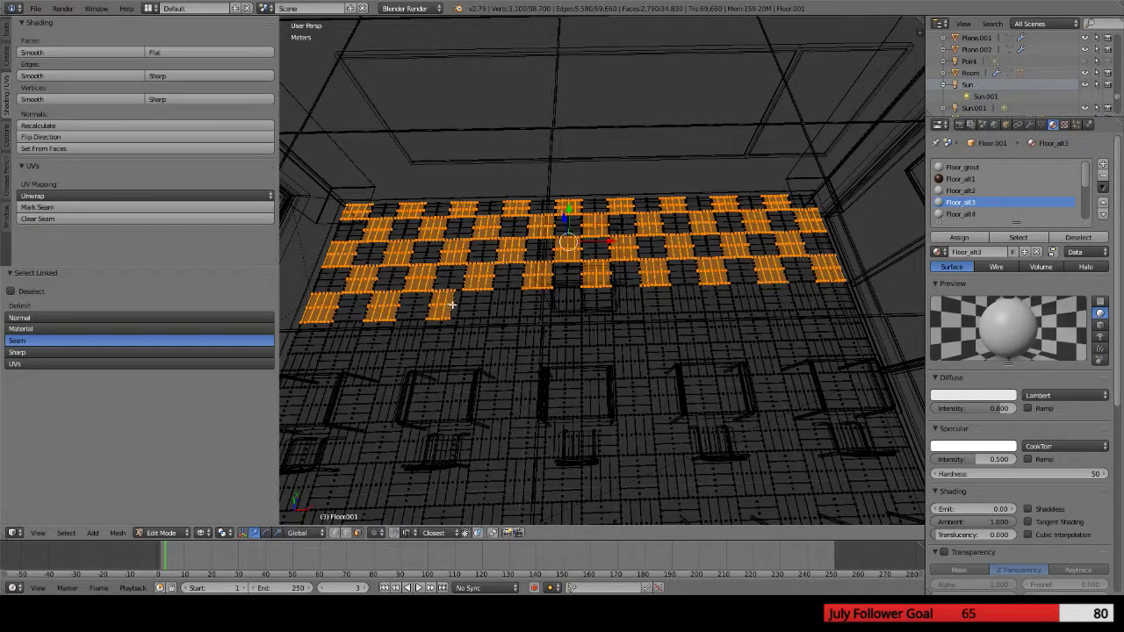
{"action": "key", "text": "l"}
{"action": "key", "text": "l"}
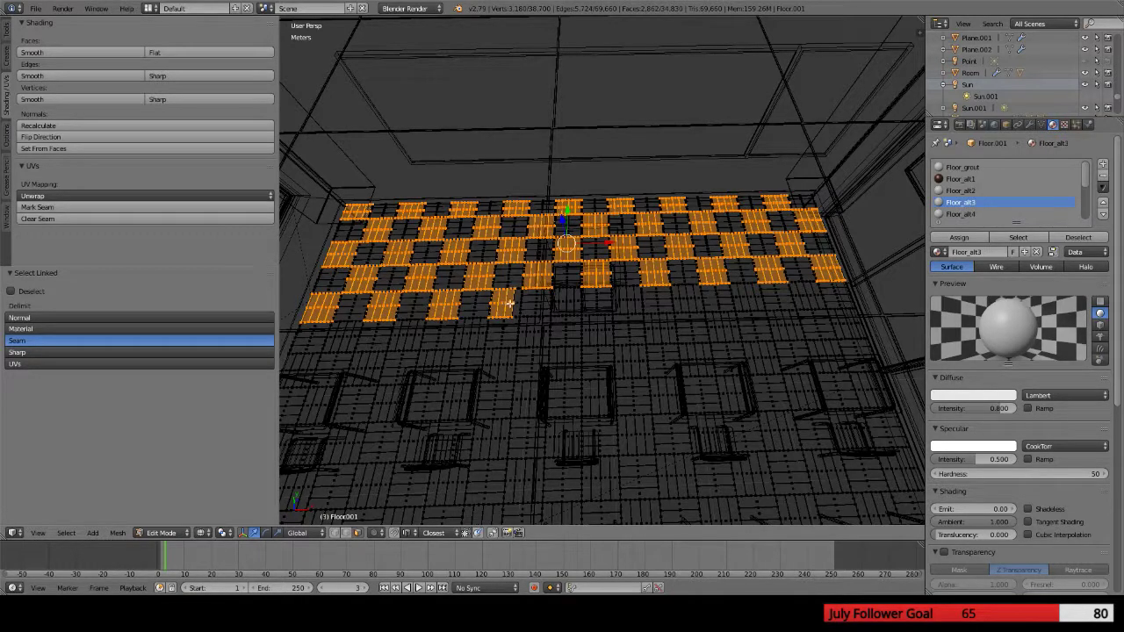
{"action": "key", "text": "l"}
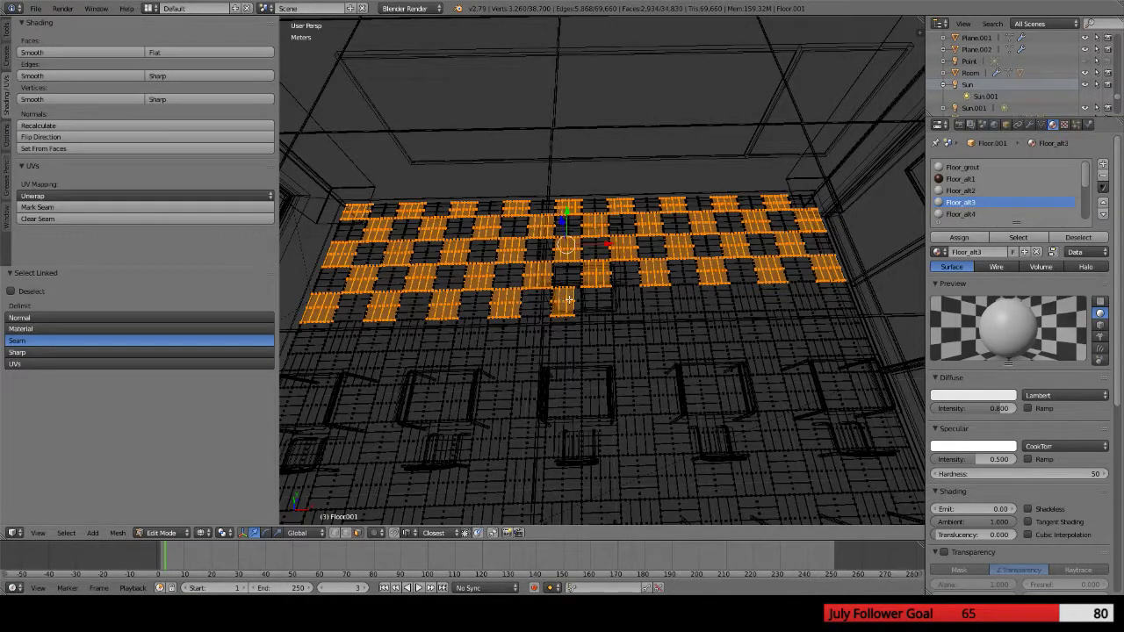
{"action": "key", "text": "l"}
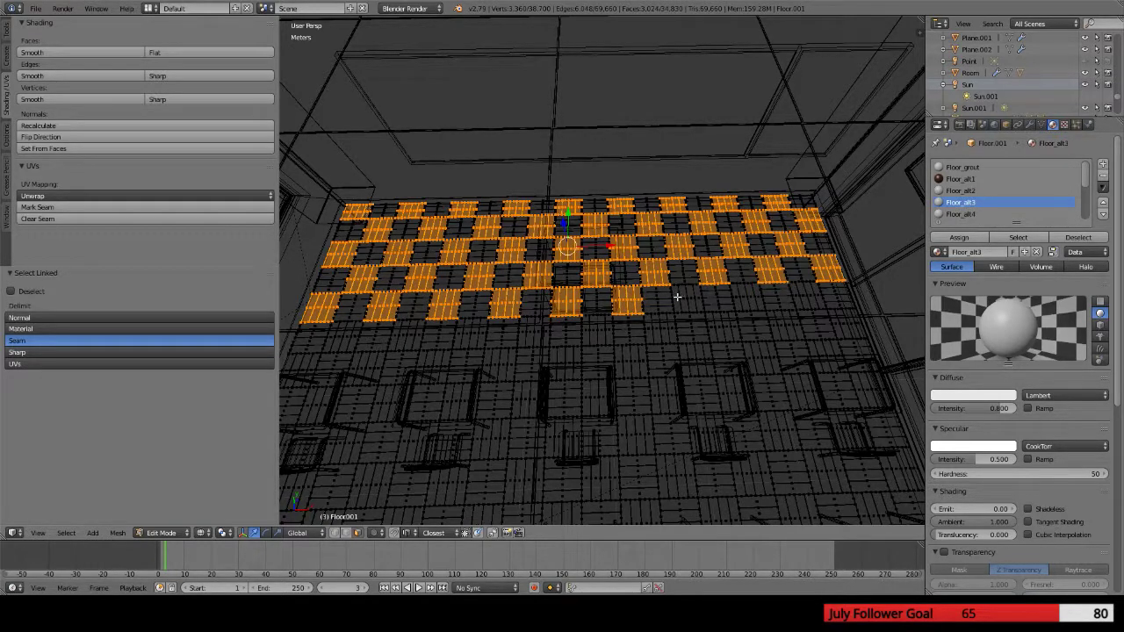
{"action": "key", "text": "l"}
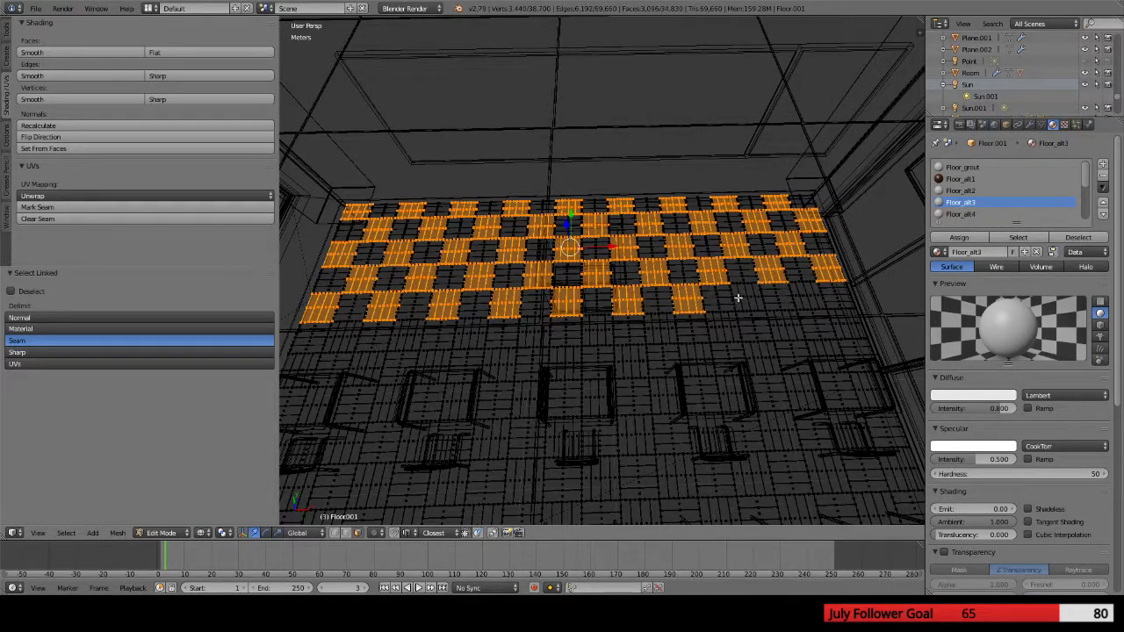
{"action": "key", "text": "l"}
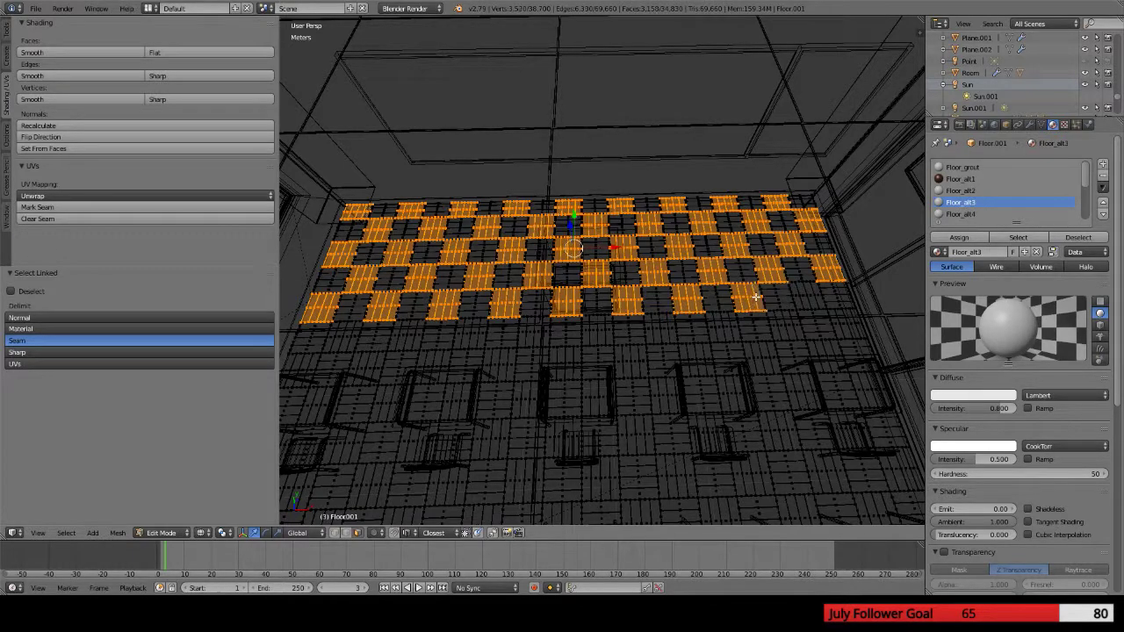
{"action": "key", "text": "l"}
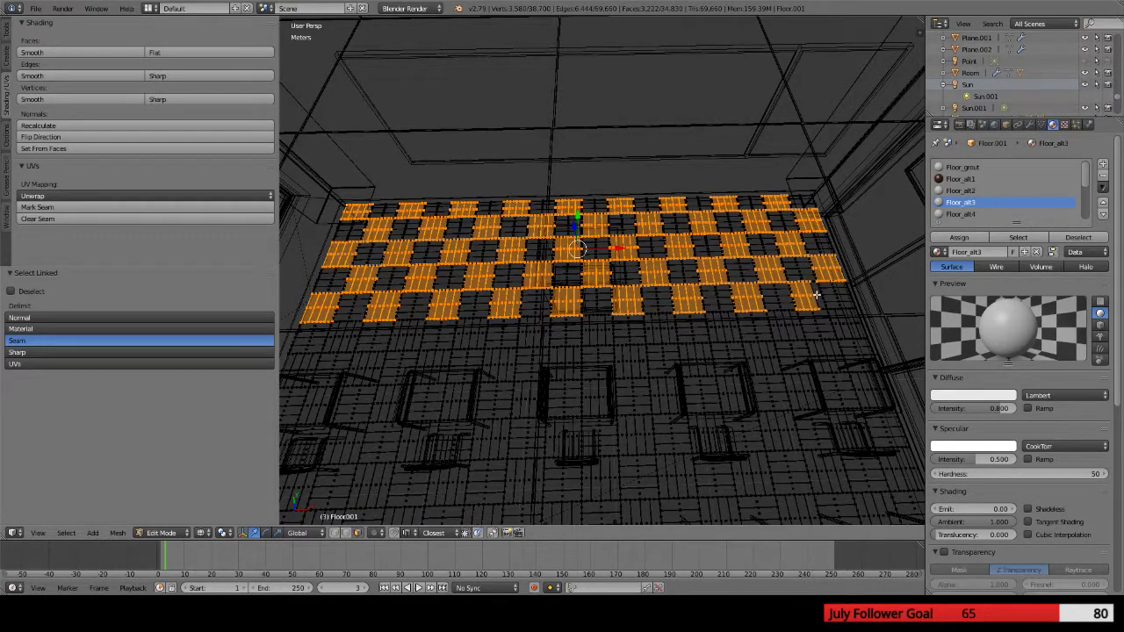
Select alternate tile blocks across the next row, from its right end to the left edge
{"action": "key", "text": "l"}
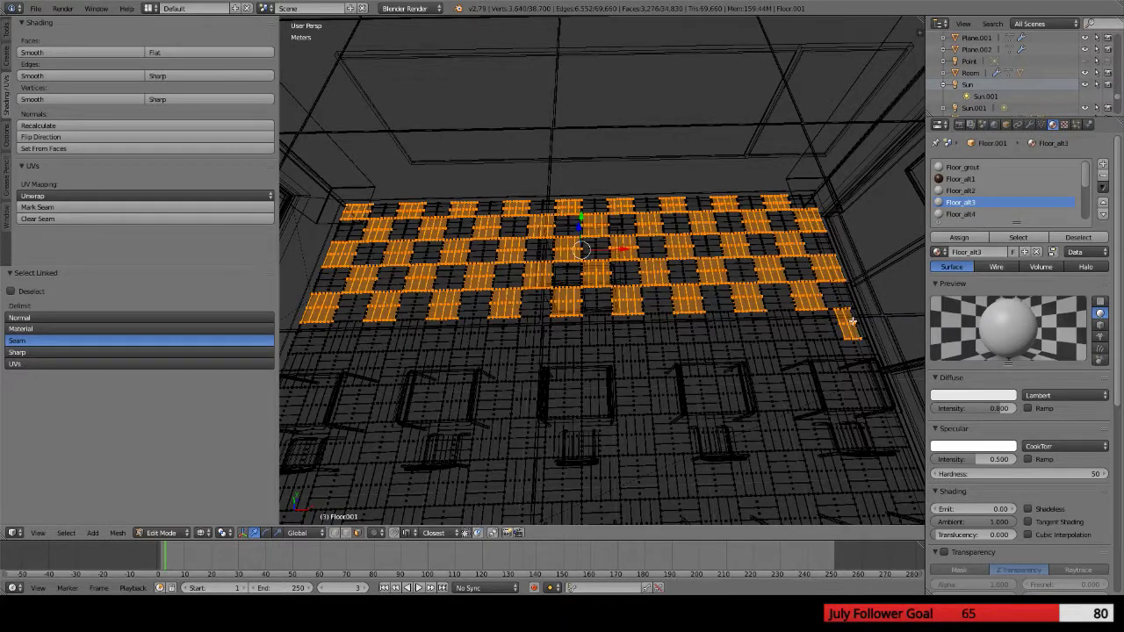
{"action": "key", "text": "l"}
{"action": "key", "text": "l"}
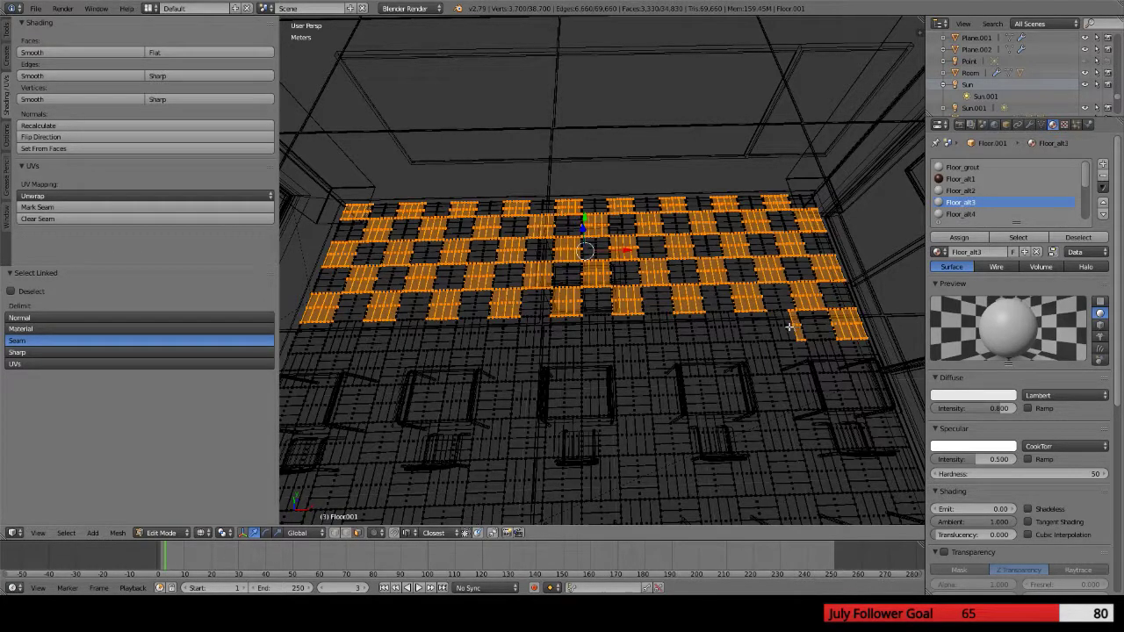
{"action": "key", "text": "l"}
{"action": "key", "text": "l"}
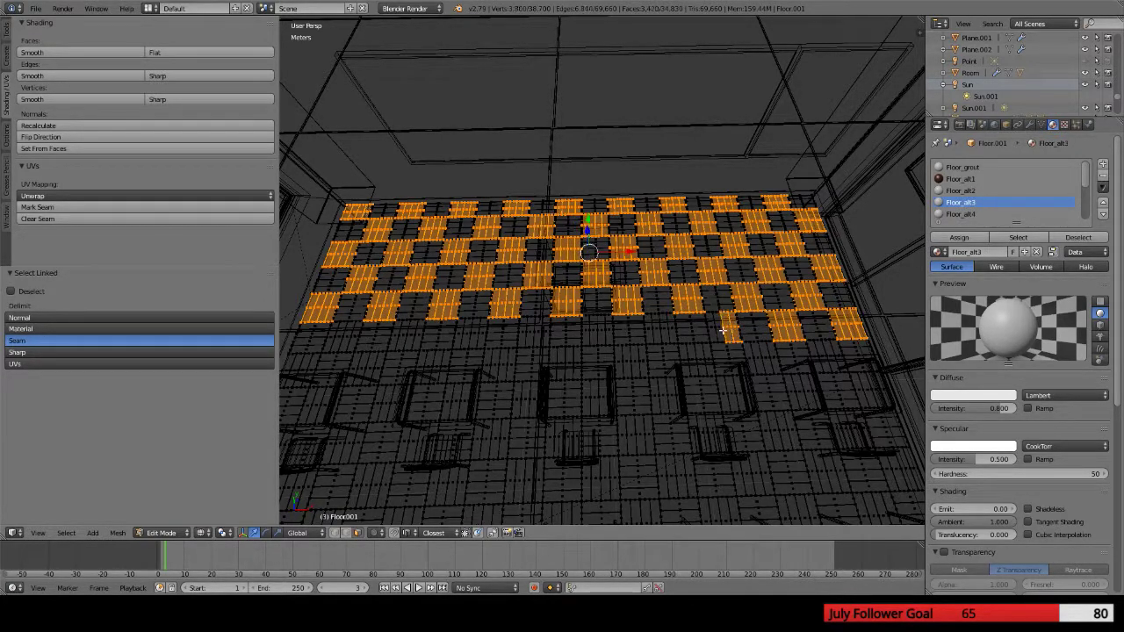
{"action": "key", "text": "l"}
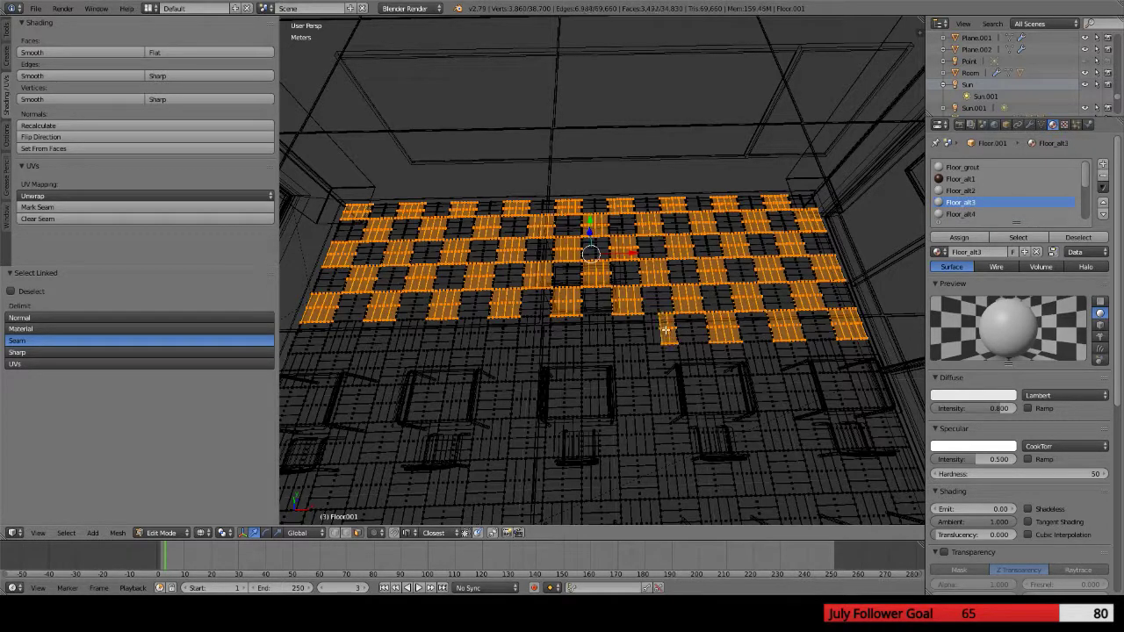
{"action": "key", "text": "l"}
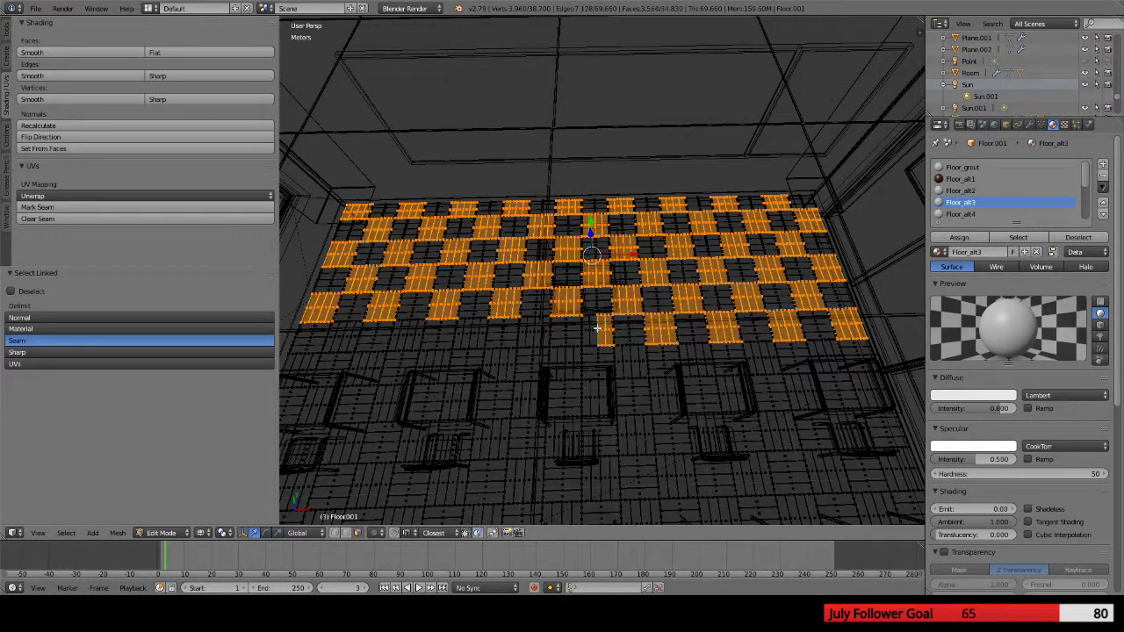
{"action": "key", "text": "l"}
{"action": "key", "text": "l"}
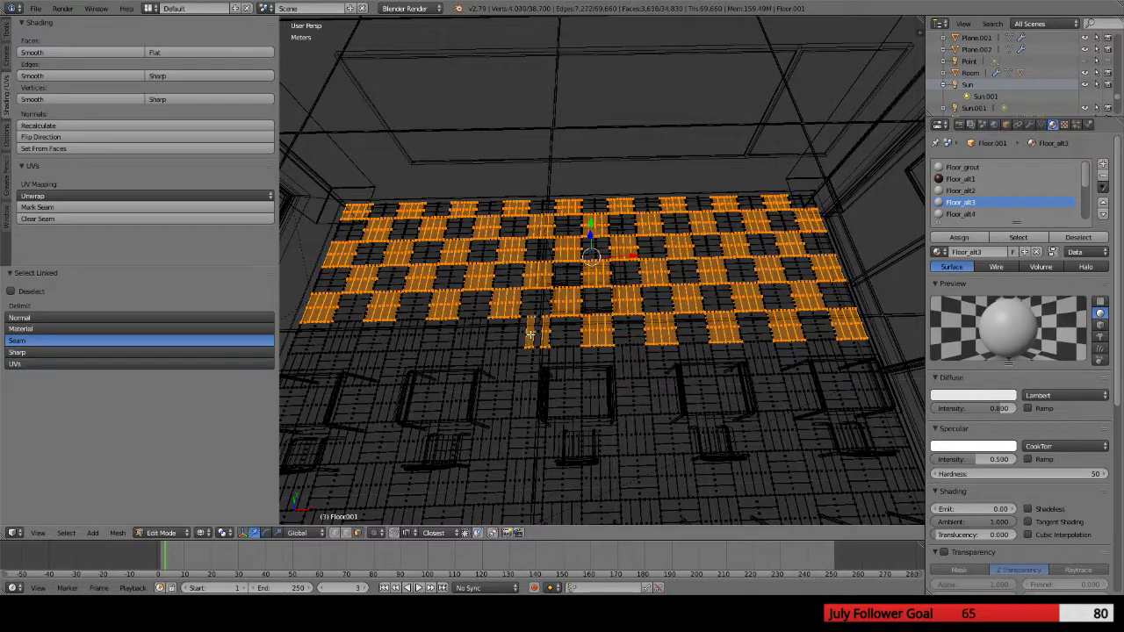
{"action": "key", "text": "l"}
{"action": "key", "text": "l"}
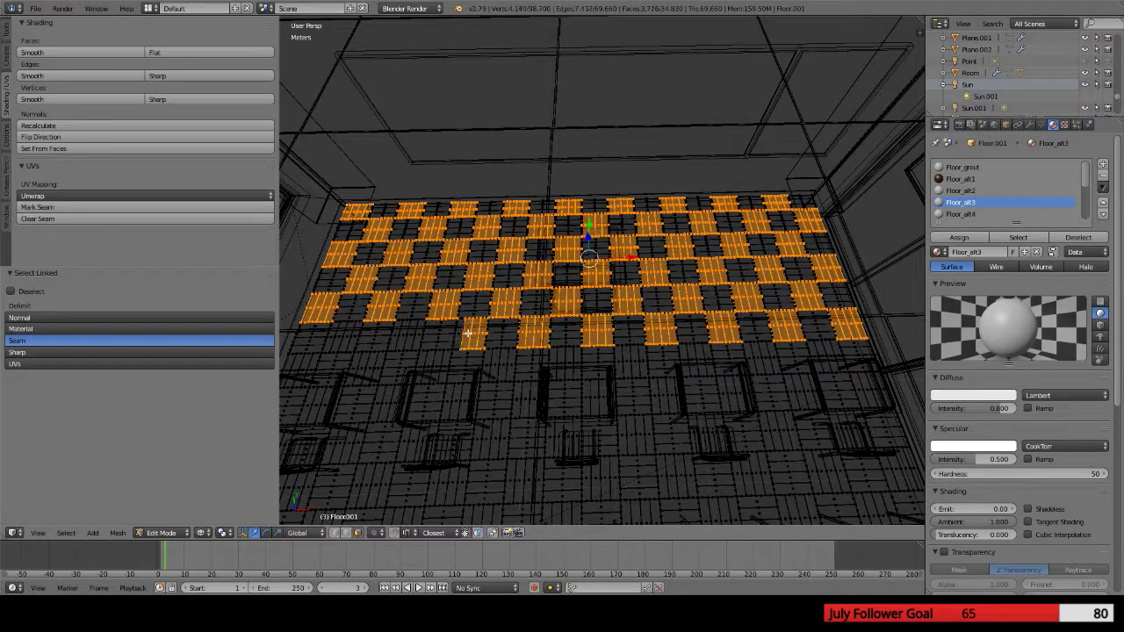
{"action": "key", "text": "l"}
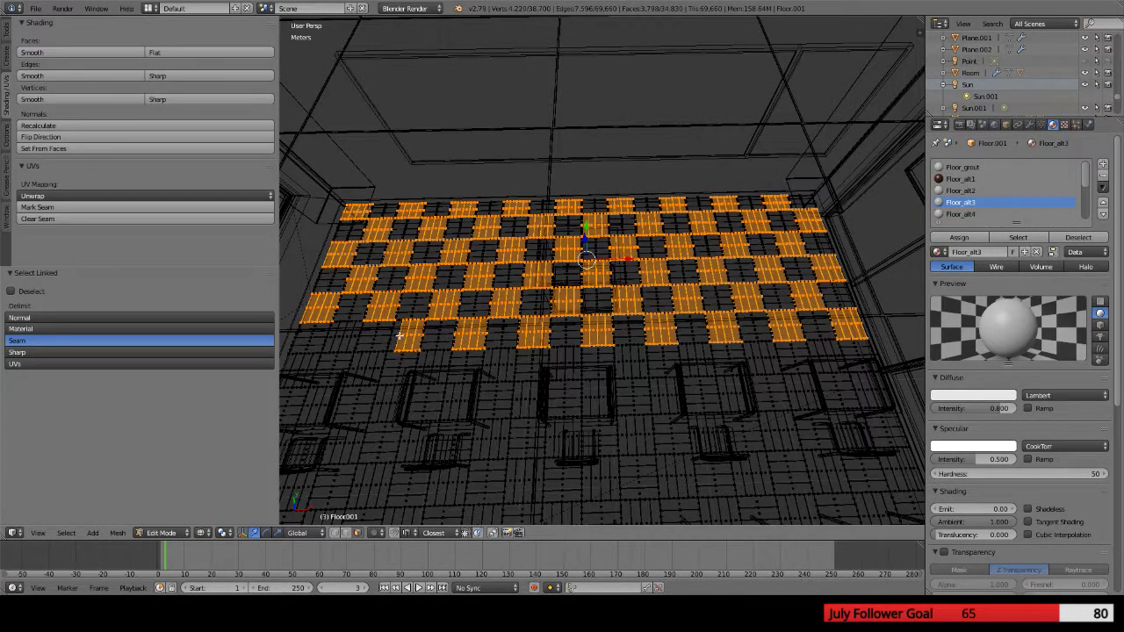
{"action": "key", "text": "l"}
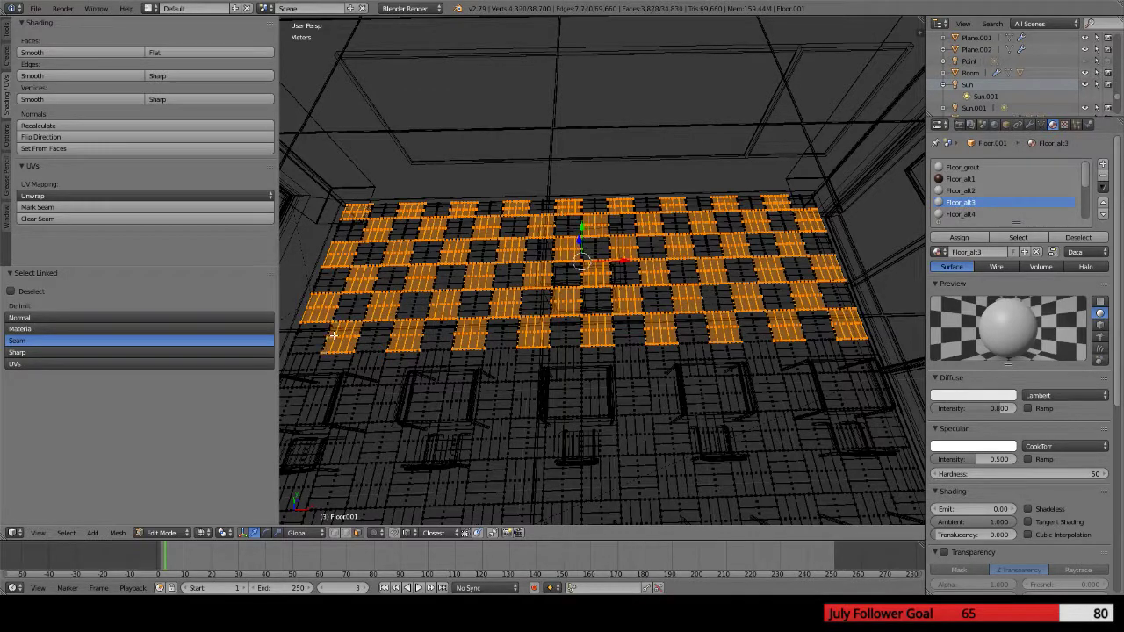
Select alternate blocks along the front row from the left edge rightward, undoing stray picks
{"action": "key", "text": "l"}
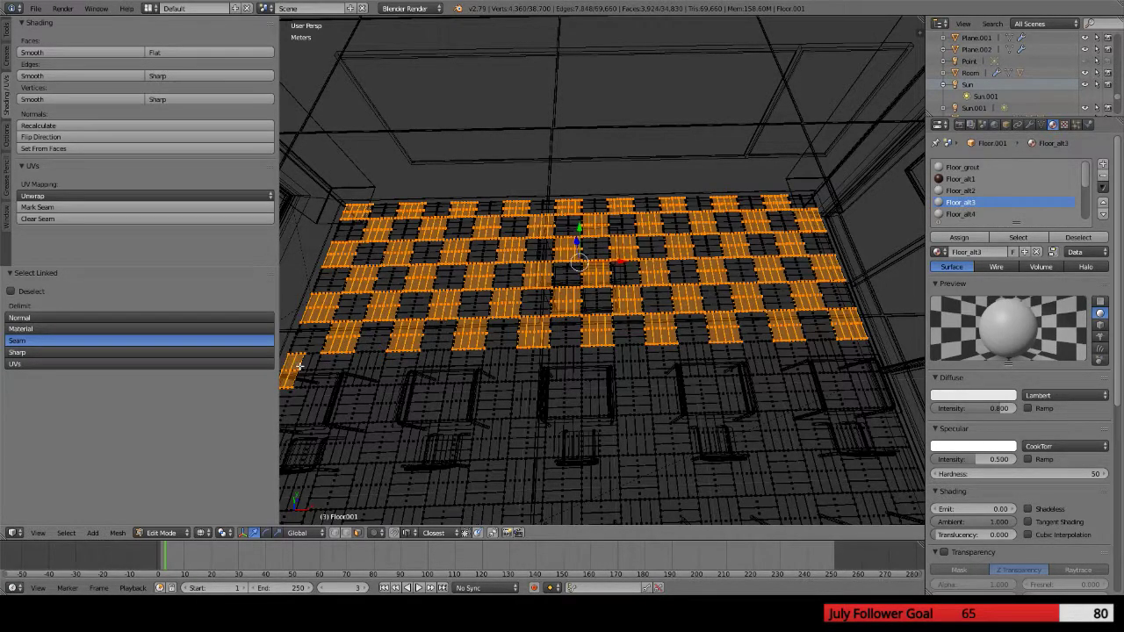
{"action": "key", "text": "l"}
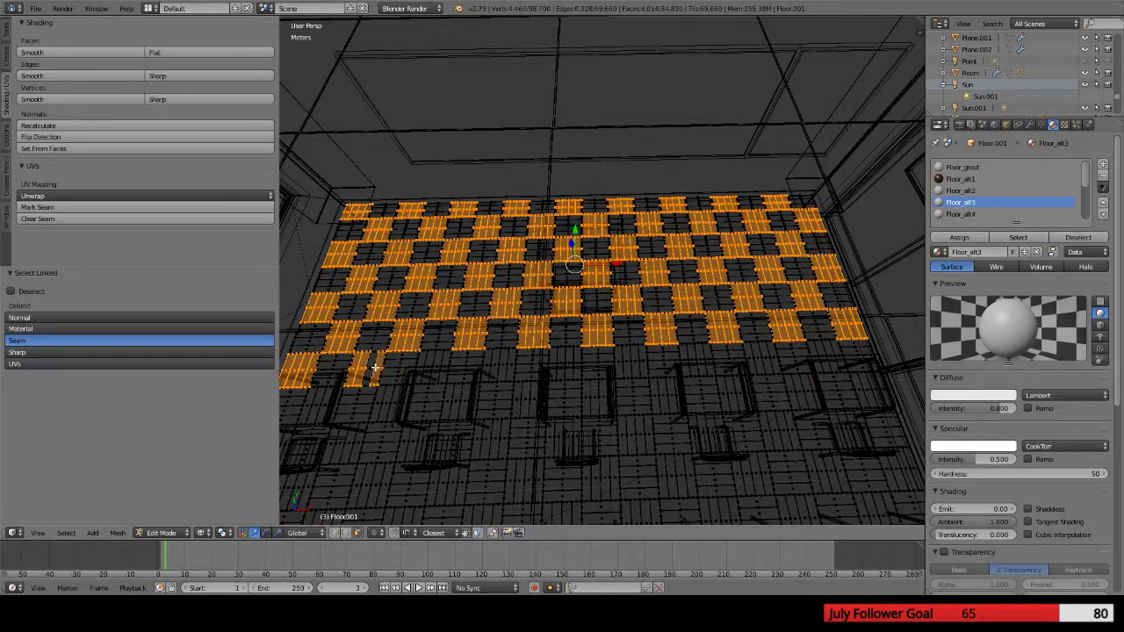
{"action": "key", "text": "l"}
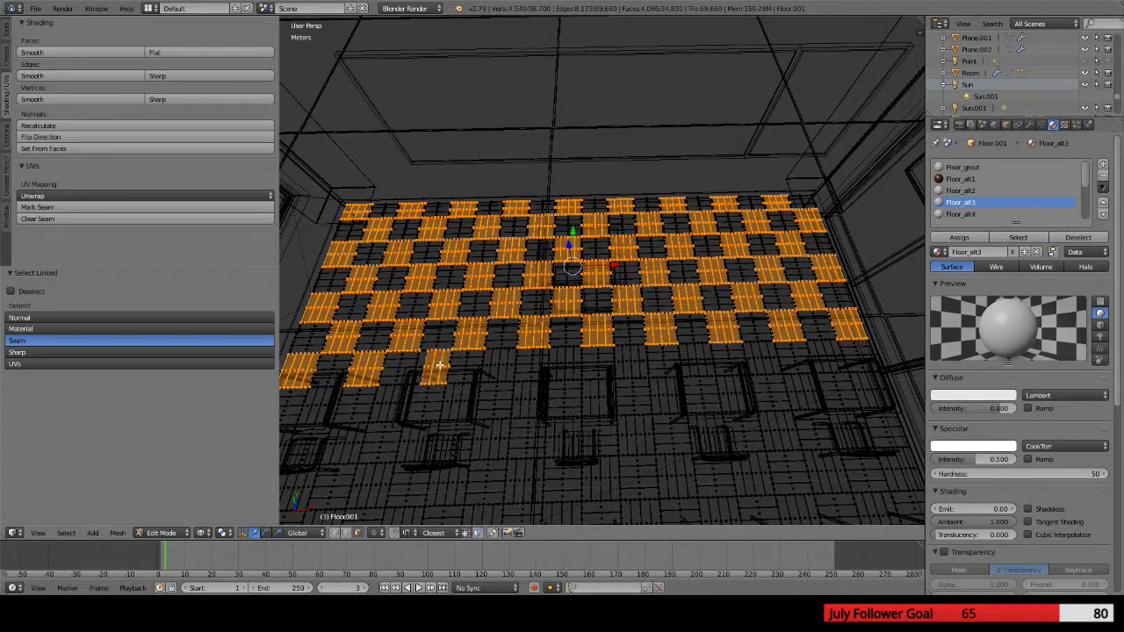
{"action": "key", "text": "l"}
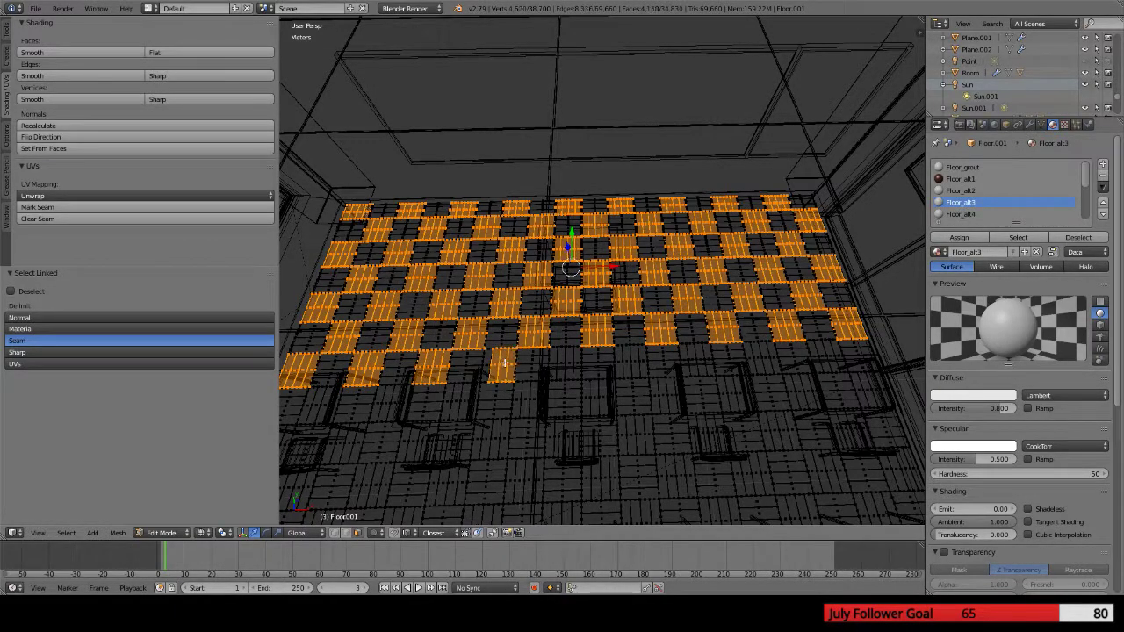
{"action": "key", "text": "l"}
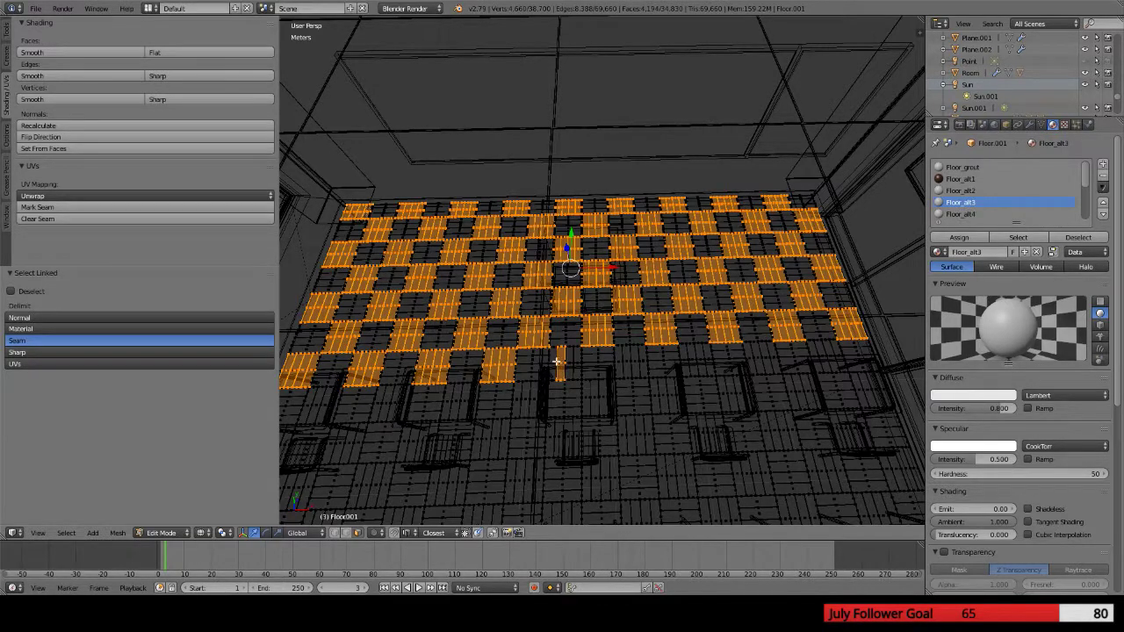
{"action": "key", "text": "l"}
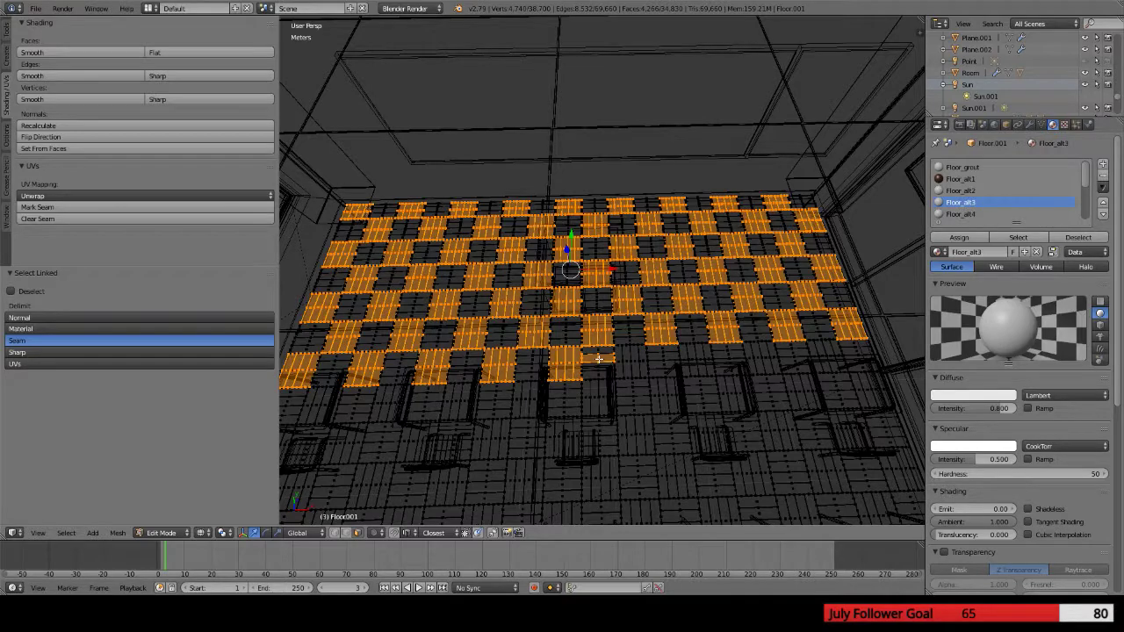
{"action": "key", "text": "ctrl+z"}
{"action": "key", "text": "l"}
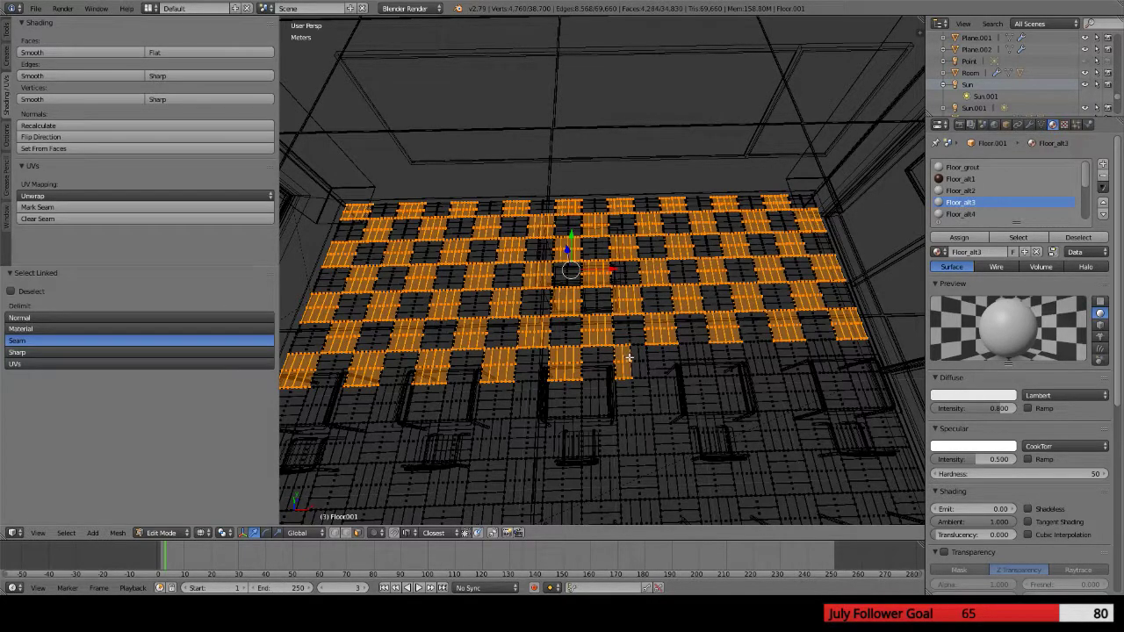
{"action": "key", "text": "l"}
{"action": "key", "text": "l"}
{"action": "key", "text": "l"}
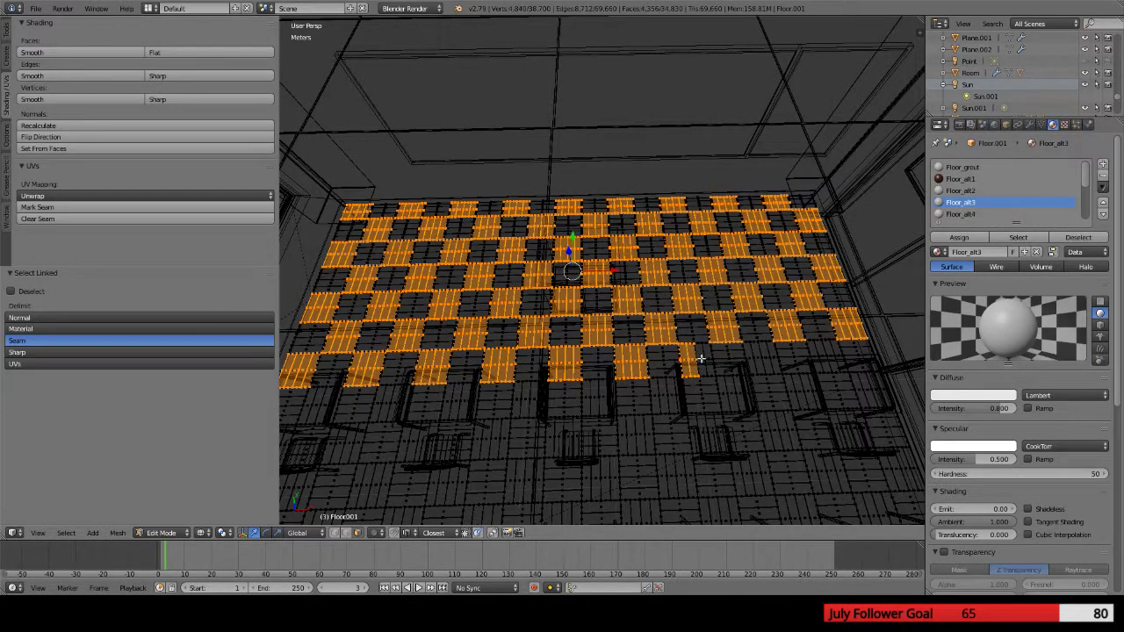
{"action": "key", "text": "l"}
{"action": "key", "text": "l"}
{"action": "key", "text": "l"}
{"action": "key", "text": "l"}
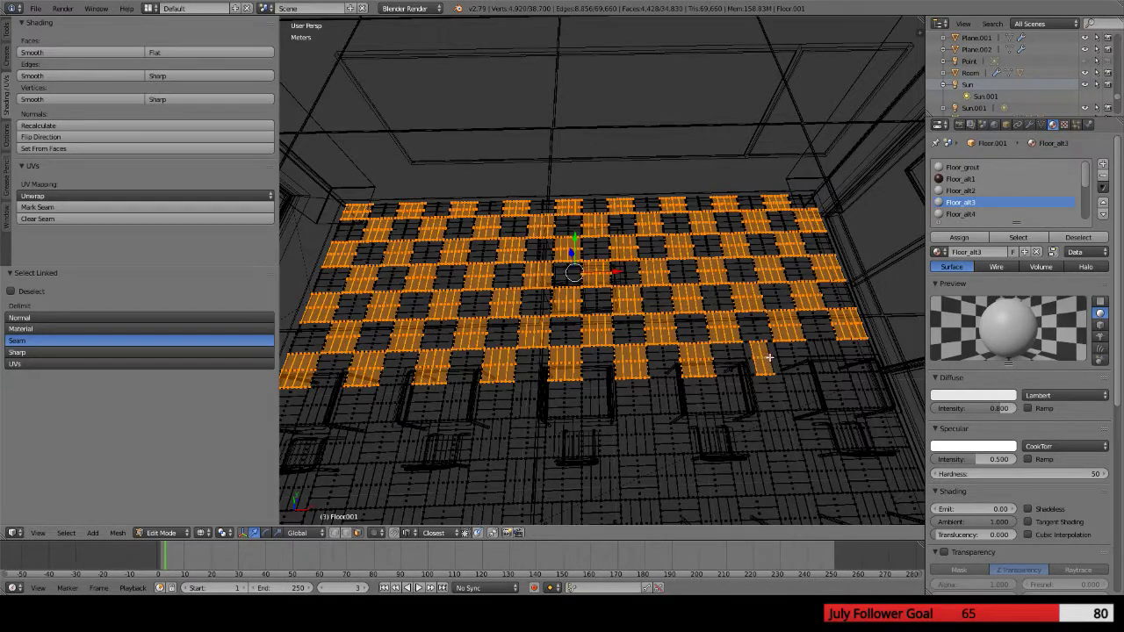
{"action": "key", "text": "l"}
{"action": "key", "text": "l"}
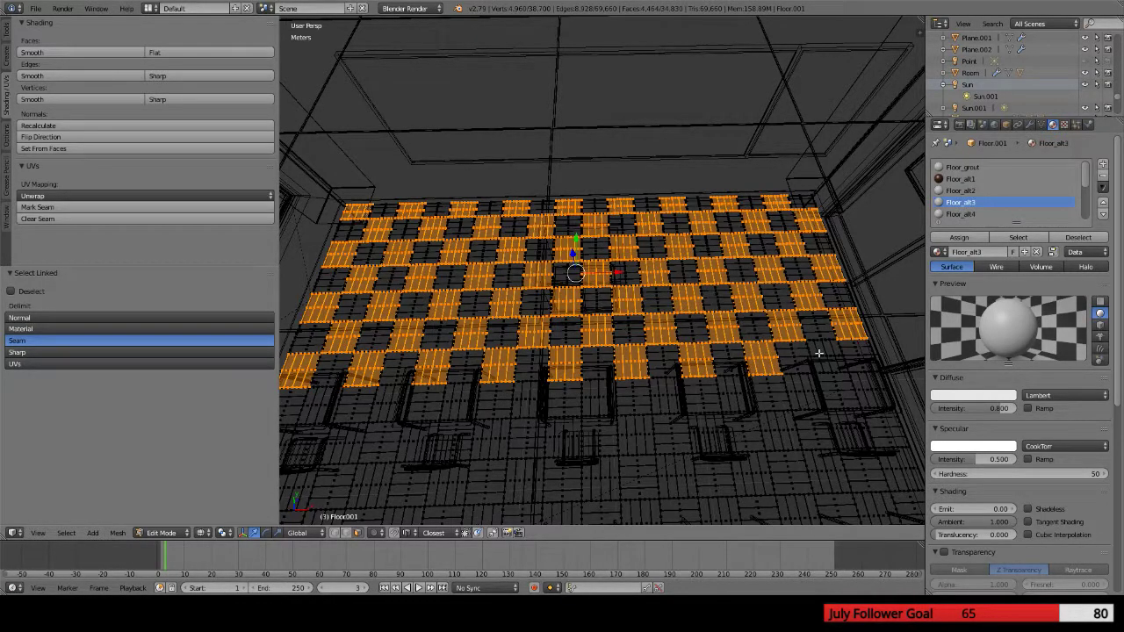
{"action": "key", "text": "l"}
{"action": "key", "text": "l"}
{"action": "key", "text": "l"}
{"action": "key", "text": "l"}
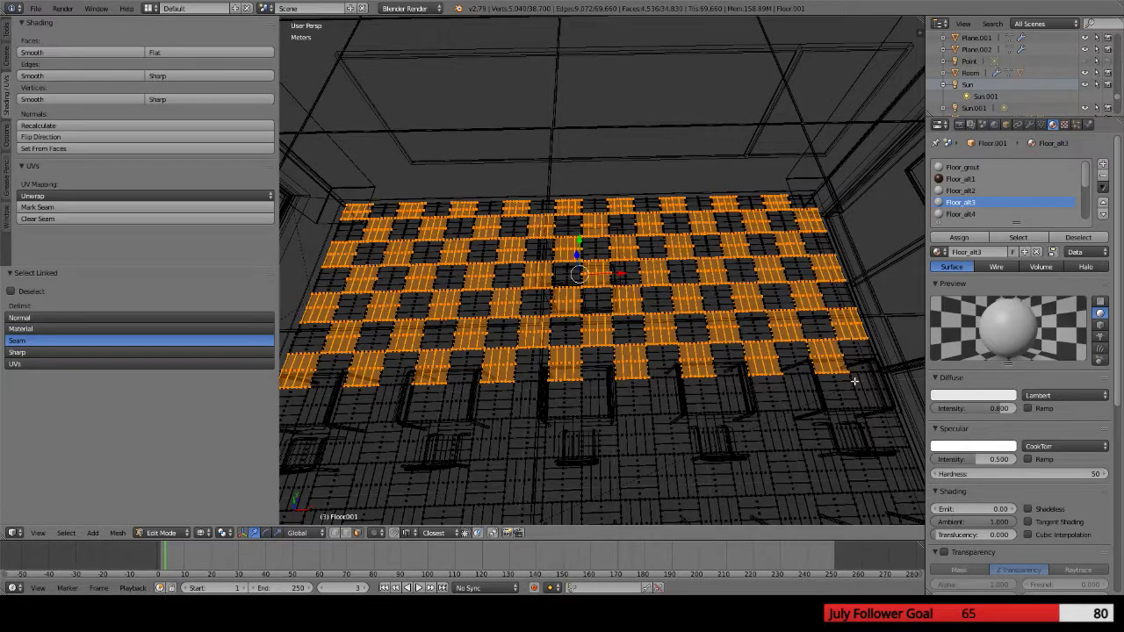
{"action": "key", "text": "l"}
{"action": "key", "text": "l"}
{"action": "key", "text": "l"}
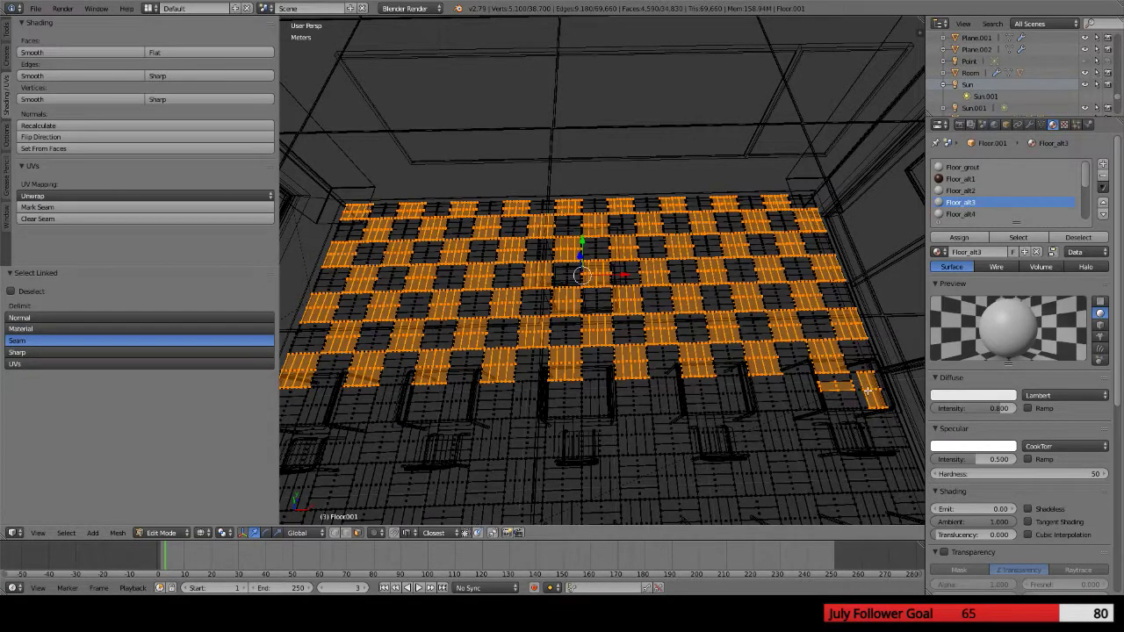
{"action": "key", "text": "ctrl+z"}
{"action": "key", "text": "ctrl+z"}
{"action": "key", "text": "ctrl+z"}
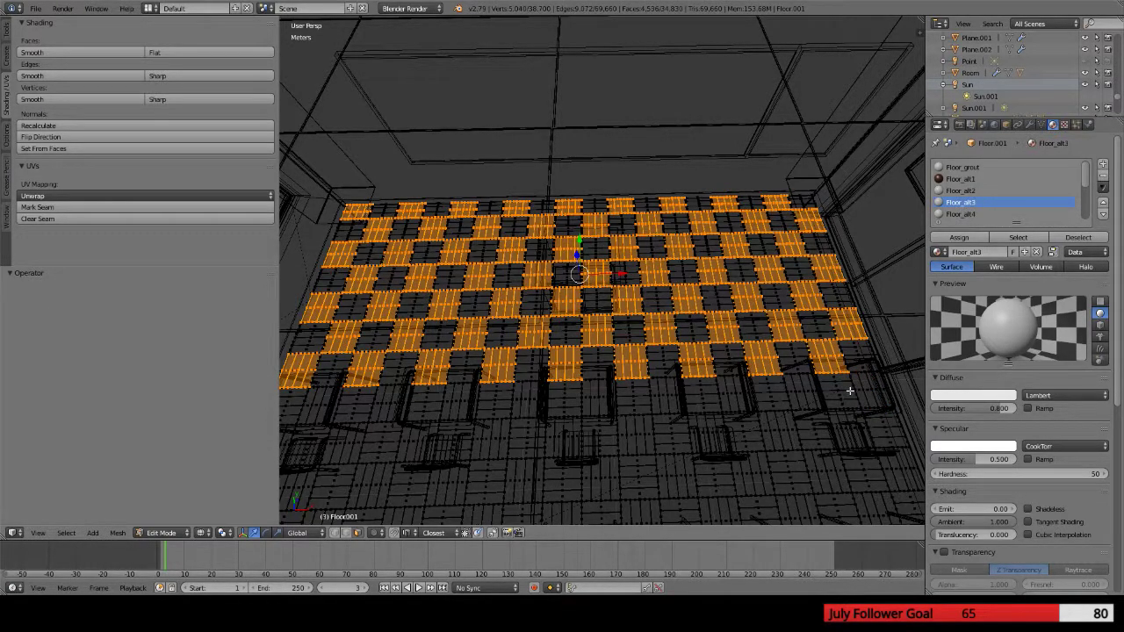
{"action": "key", "text": "l"}
{"action": "key", "text": "l"}
{"action": "key", "text": "l"}
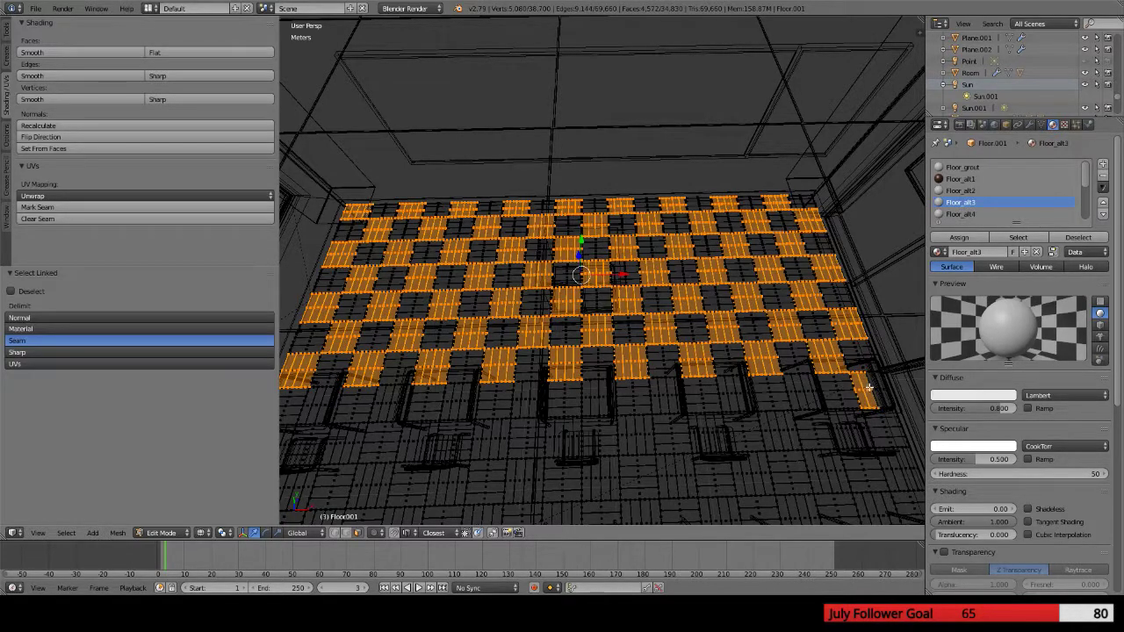
Add the alternating blocks of the frontmost row to the checker selection
{"action": "key", "text": "l"}
{"action": "key", "text": "l"}
{"action": "key", "text": "l"}
{"action": "key", "text": "l"}
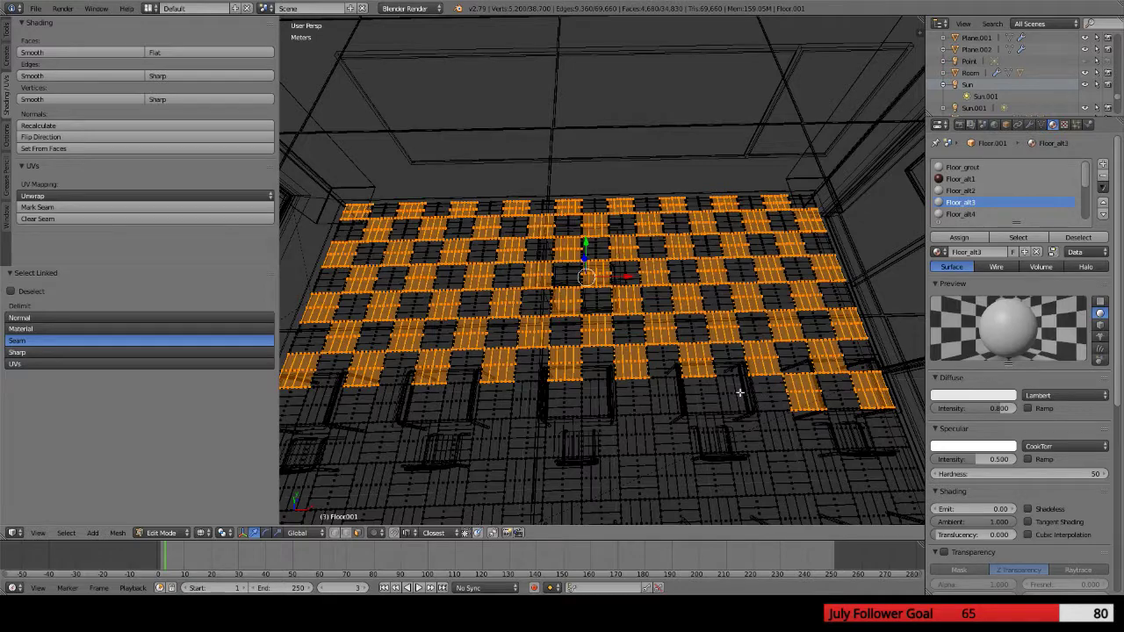
{"action": "key", "text": "l"}
{"action": "key", "text": "l"}
{"action": "key", "text": "l"}
{"action": "key", "text": "l"}
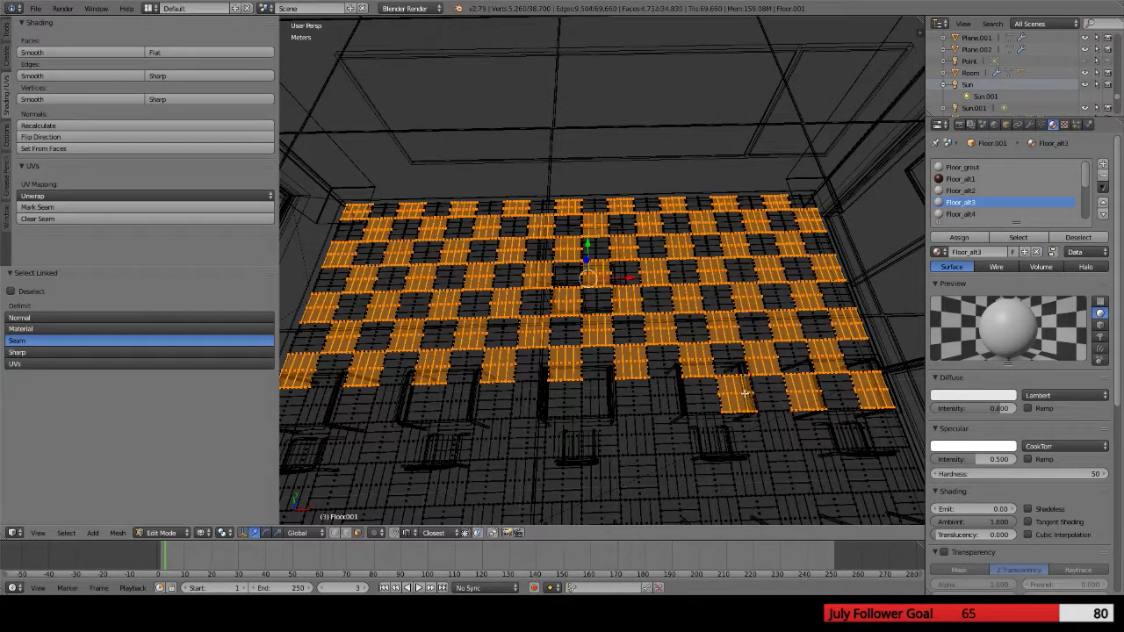
{"action": "key", "text": "l"}
{"action": "key", "text": "l"}
{"action": "key", "text": "l"}
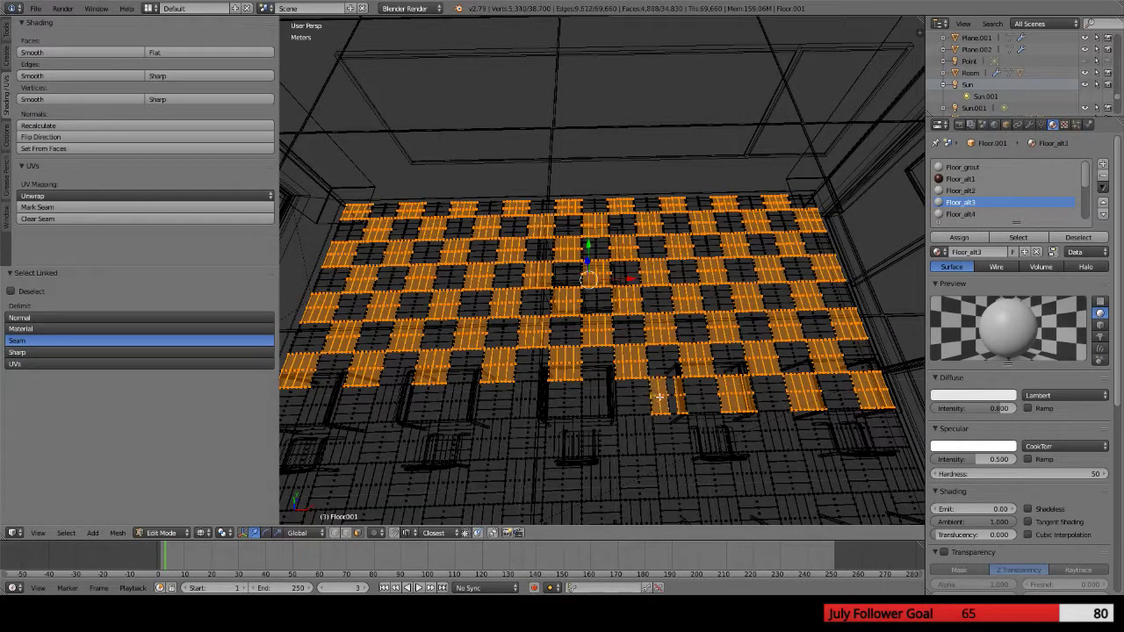
{"action": "key", "text": "l"}
{"action": "key", "text": "l"}
{"action": "key", "text": "l"}
{"action": "key", "text": "l"}
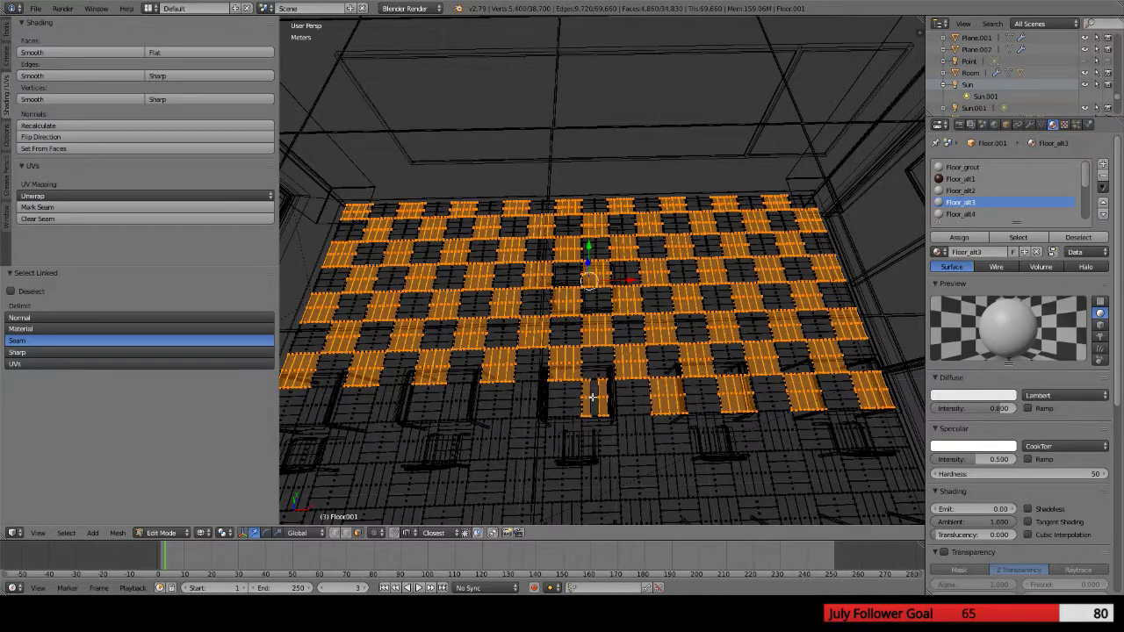
{"action": "key", "text": "l"}
{"action": "key", "text": "l"}
{"action": "key", "text": "l"}
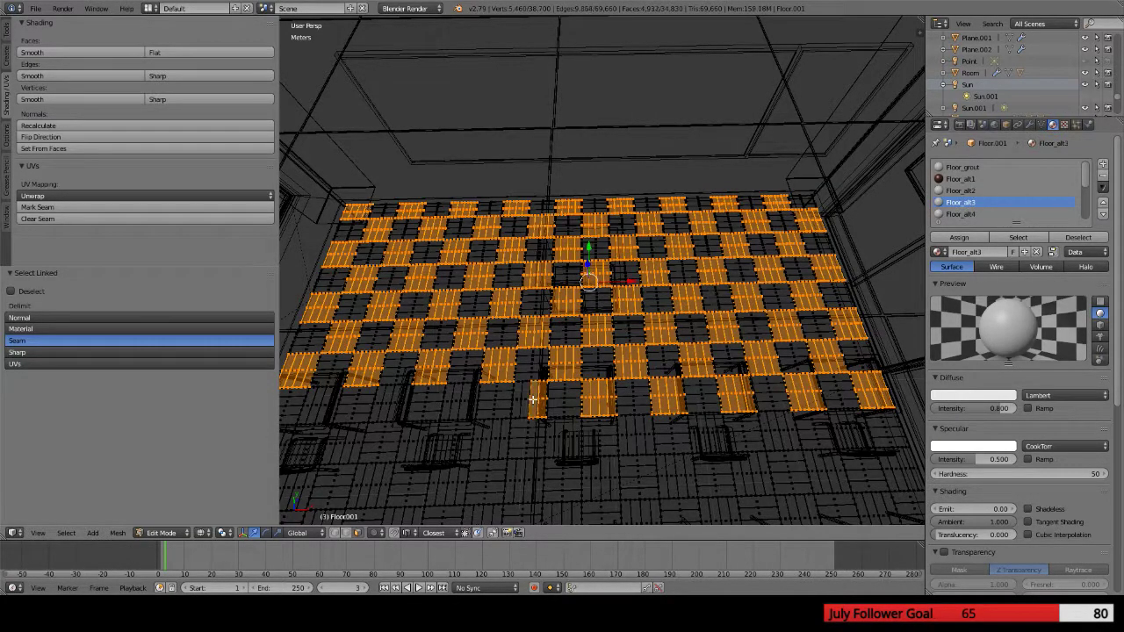
{"action": "key", "text": "l"}
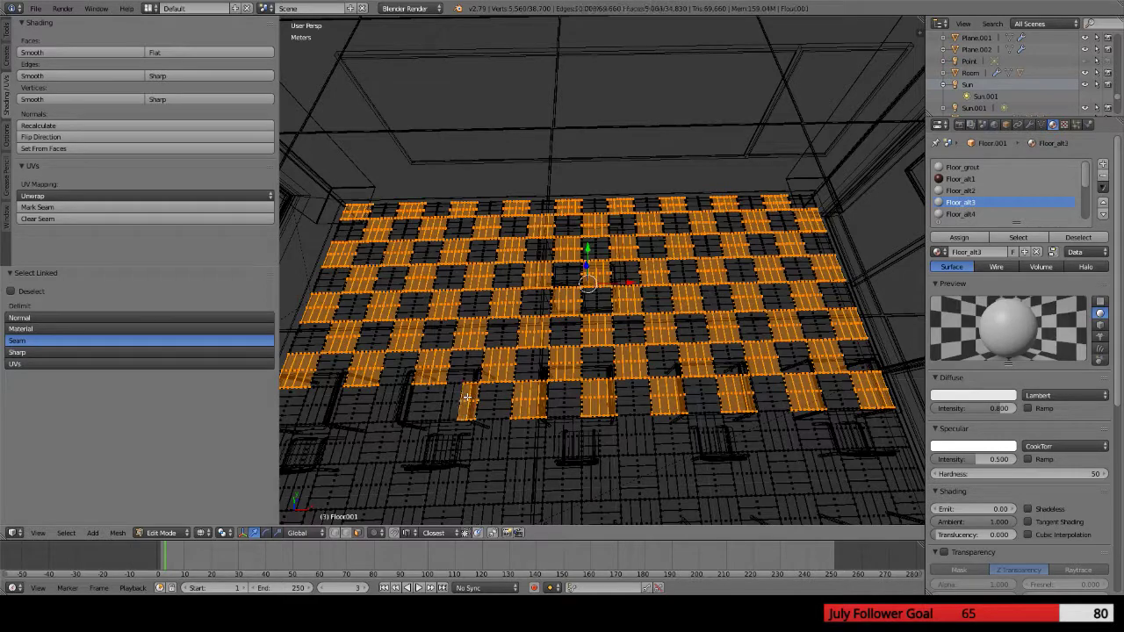
{"action": "key", "text": "l"}
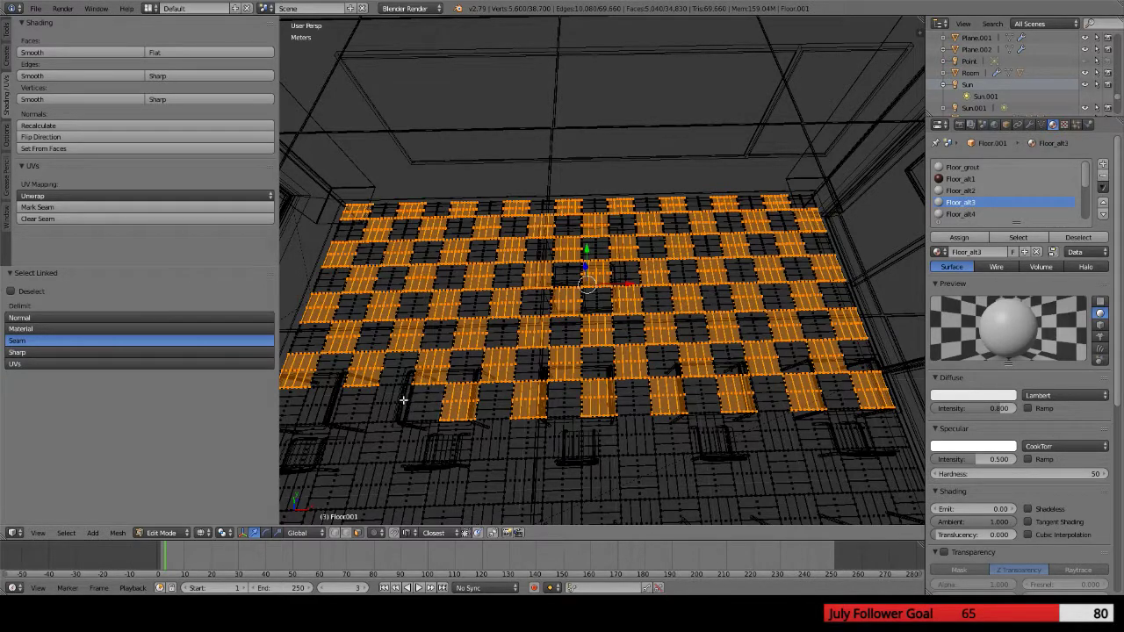
{"action": "key", "text": "l"}
{"action": "key", "text": "l"}
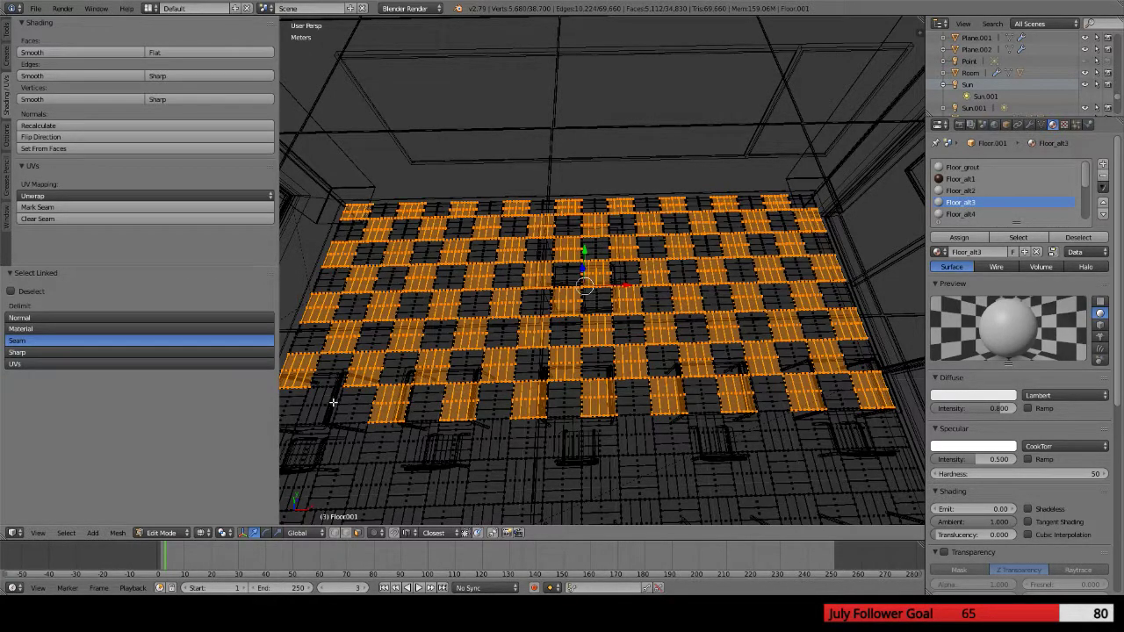
Add the leftmost front-row block, then select the first alternating blocks of the nearer row
{"action": "key", "text": "l"}
{"action": "key", "text": "l"}
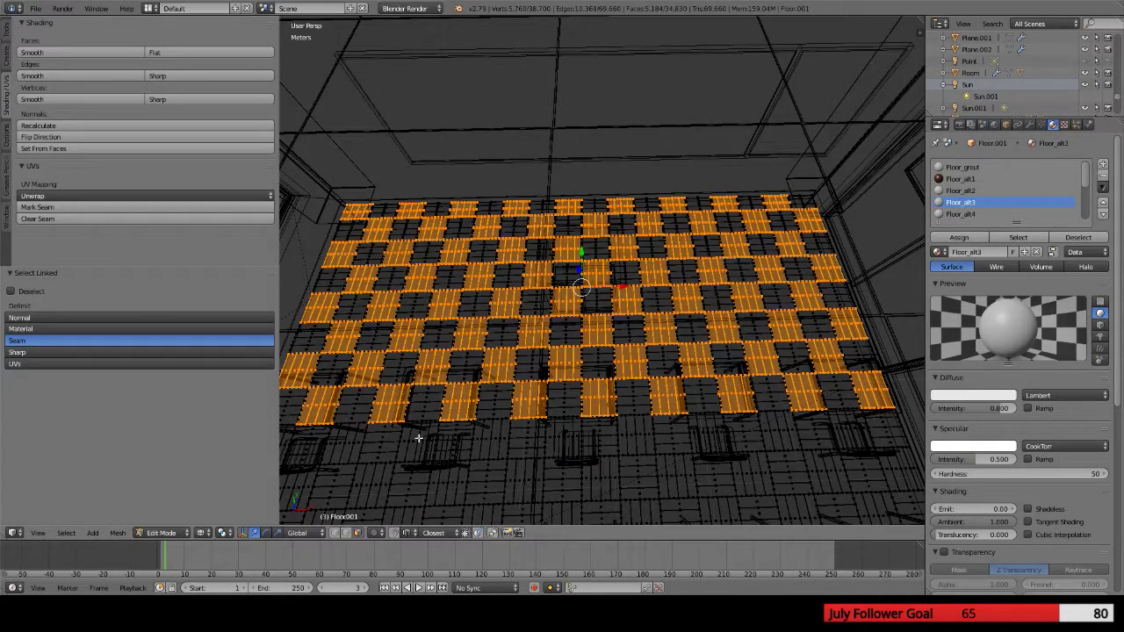
{"action": "middle_click_drag", "start_coordinate": [439, 467], "coordinate": [434, 381], "text": "shift"}
{"action": "scroll", "coordinate": [439, 387], "scroll_direction": "down", "scroll_amount": 4}
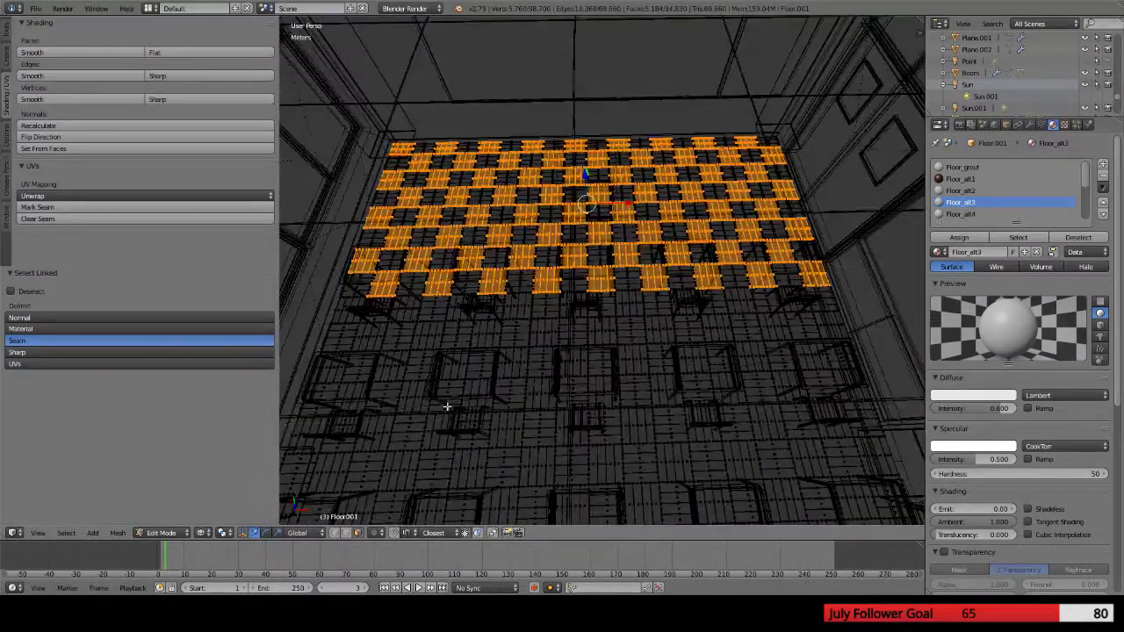
{"action": "scroll", "coordinate": [470, 408], "scroll_direction": "up", "scroll_amount": 1}
{"action": "scroll", "coordinate": [474, 413], "scroll_direction": "up", "scroll_amount": 2}
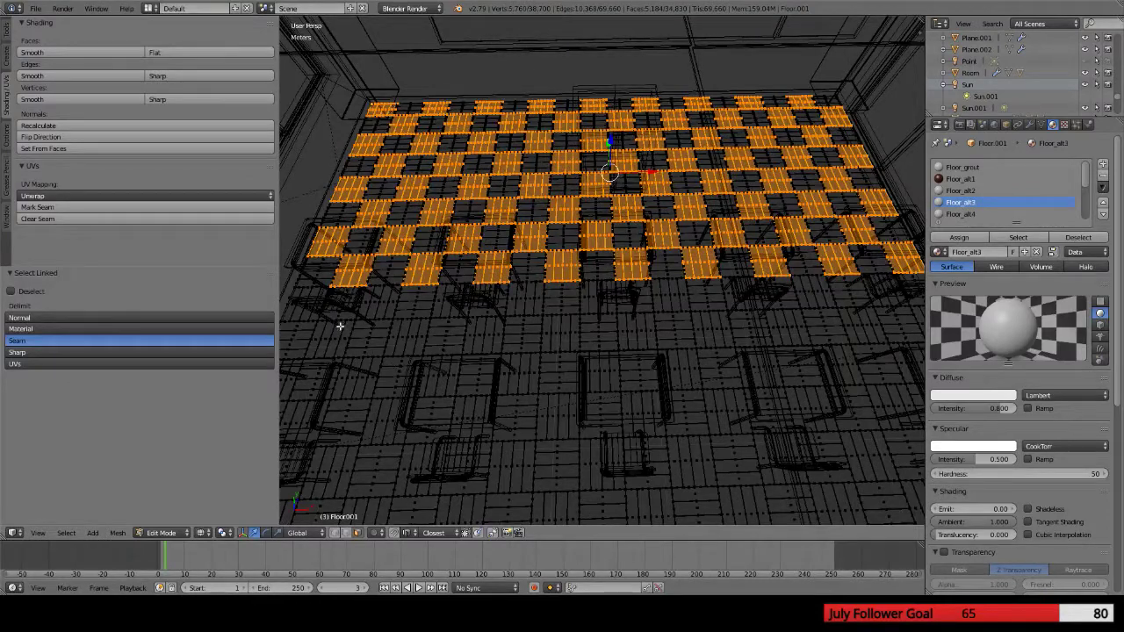
{"action": "key", "text": "l"}
{"action": "key", "text": "l"}
{"action": "key", "text": "l"}
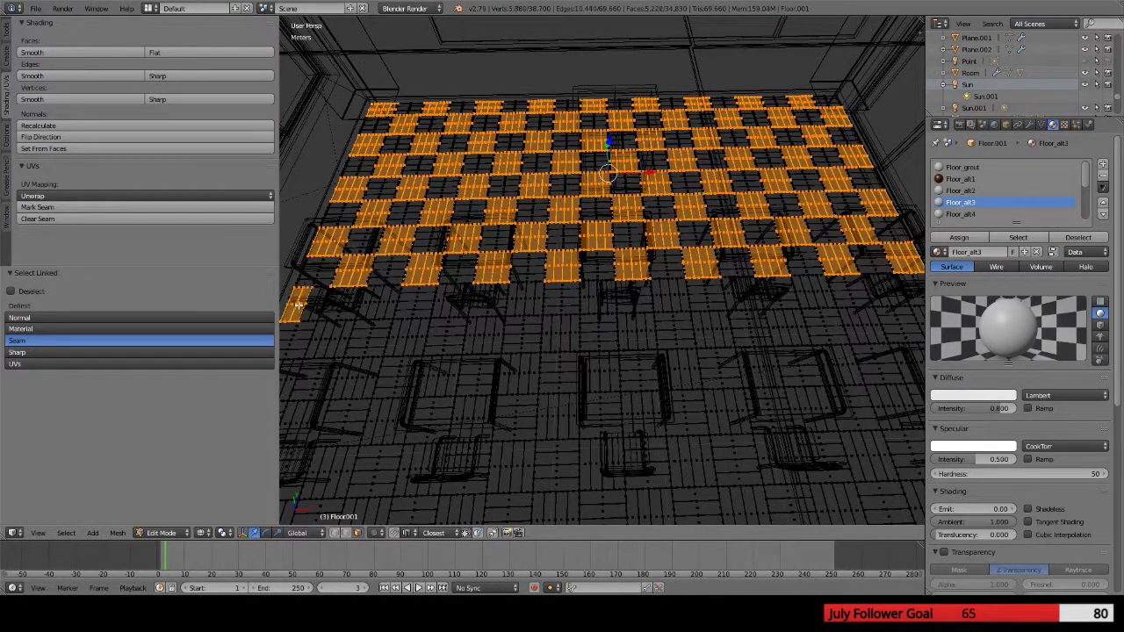
{"action": "key", "text": "l"}
{"action": "key", "text": "l"}
{"action": "key", "text": "l"}
{"action": "key", "text": "l"}
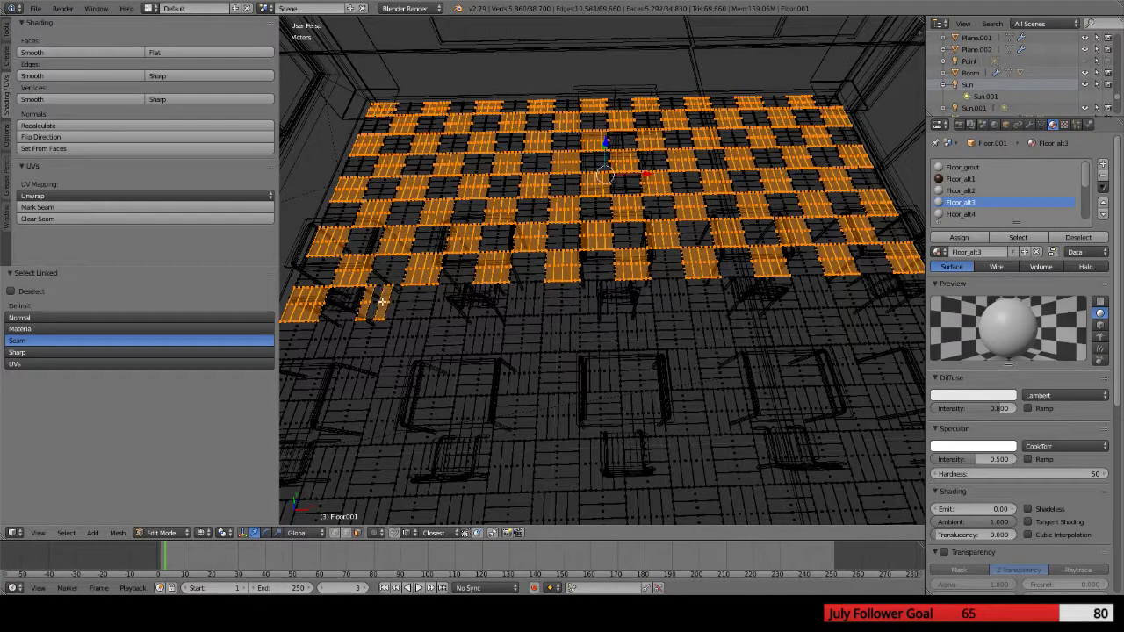
Add the remaining alternating blocks of this row up to its right end, correcting the last pick
{"action": "key", "text": "l"}
{"action": "key", "text": "l"}
{"action": "key", "text": "l"}
{"action": "key", "text": "l"}
{"action": "key", "text": "l"}
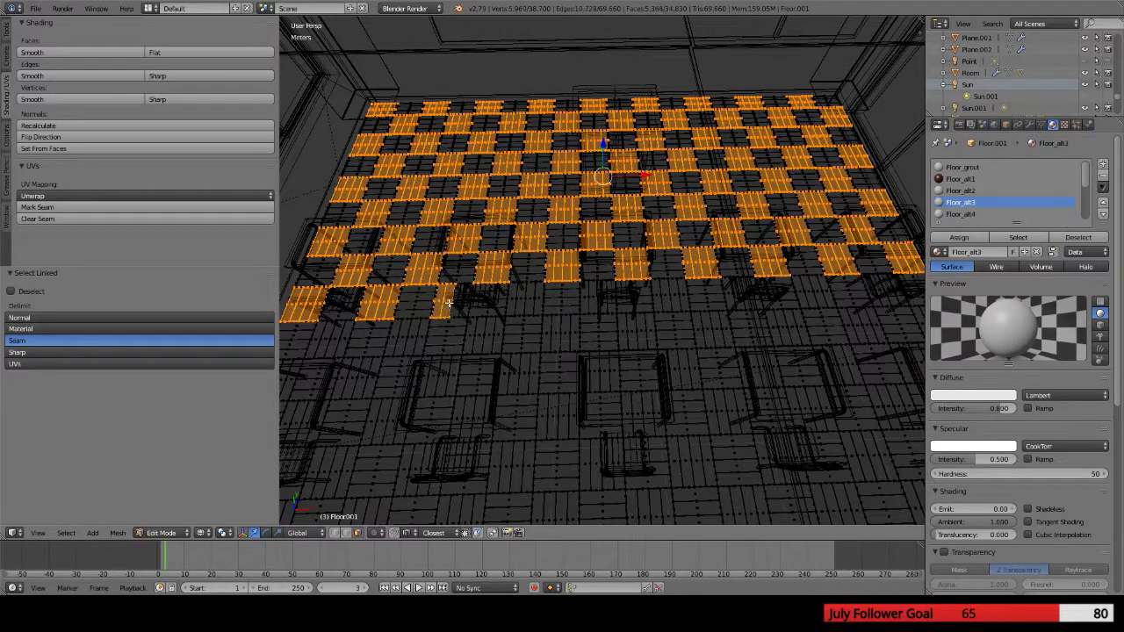
{"action": "key", "text": "l"}
{"action": "key", "text": "l"}
{"action": "key", "text": "l"}
{"action": "key", "text": "l"}
{"action": "key", "text": "l"}
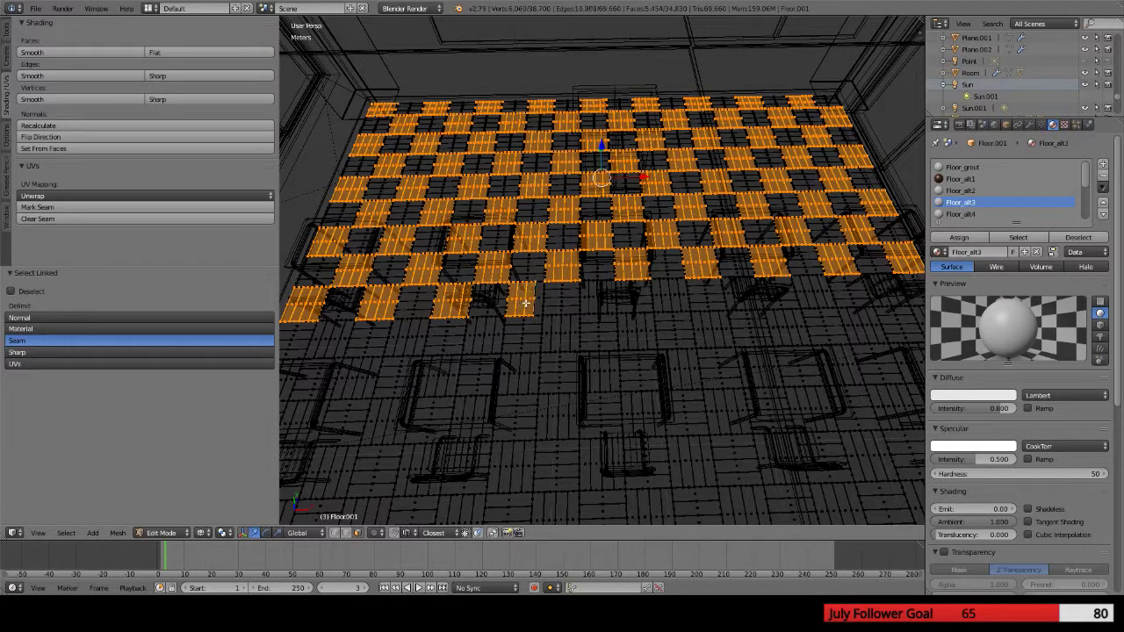
{"action": "key", "text": "l"}
{"action": "key", "text": "l"}
{"action": "key", "text": "l"}
{"action": "key", "text": "l"}
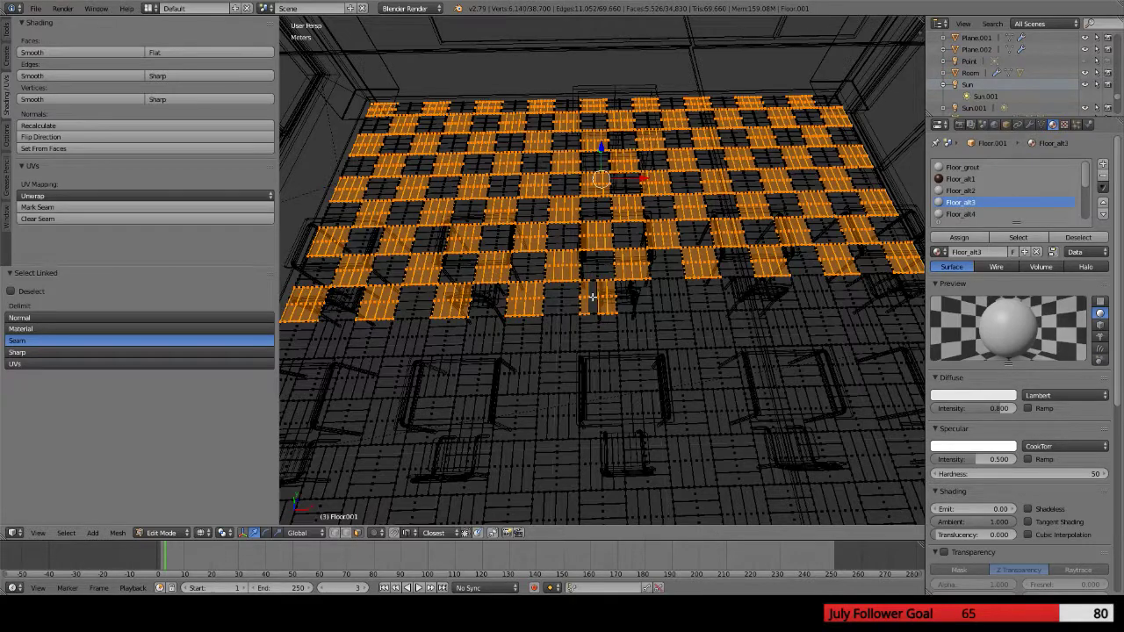
{"action": "key", "text": "l"}
{"action": "key", "text": "l"}
{"action": "key", "text": "l"}
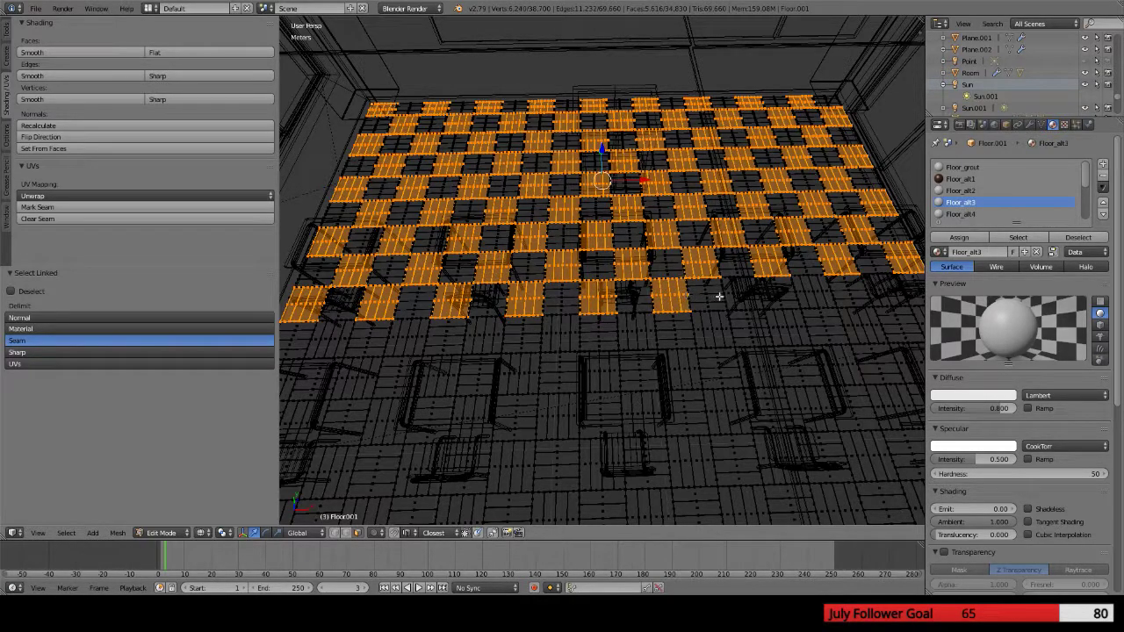
{"action": "key", "text": "l"}
{"action": "key", "text": "l"}
{"action": "key", "text": "l"}
{"action": "key", "text": "l"}
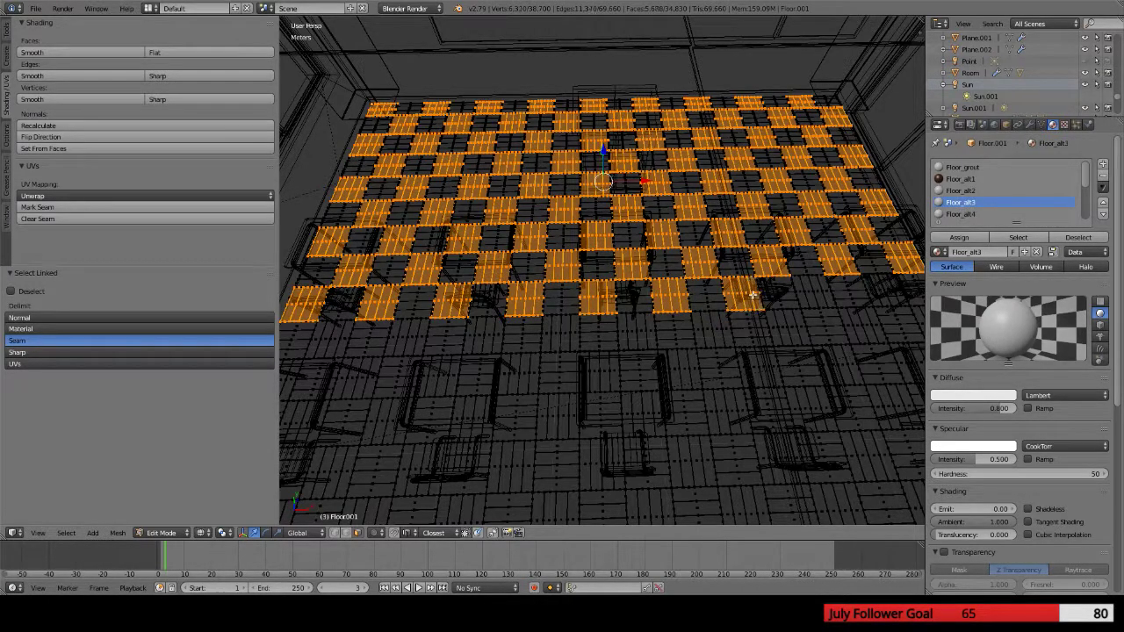
{"action": "key", "text": "l"}
{"action": "key", "text": "l"}
{"action": "key", "text": "l"}
{"action": "key", "text": "l"}
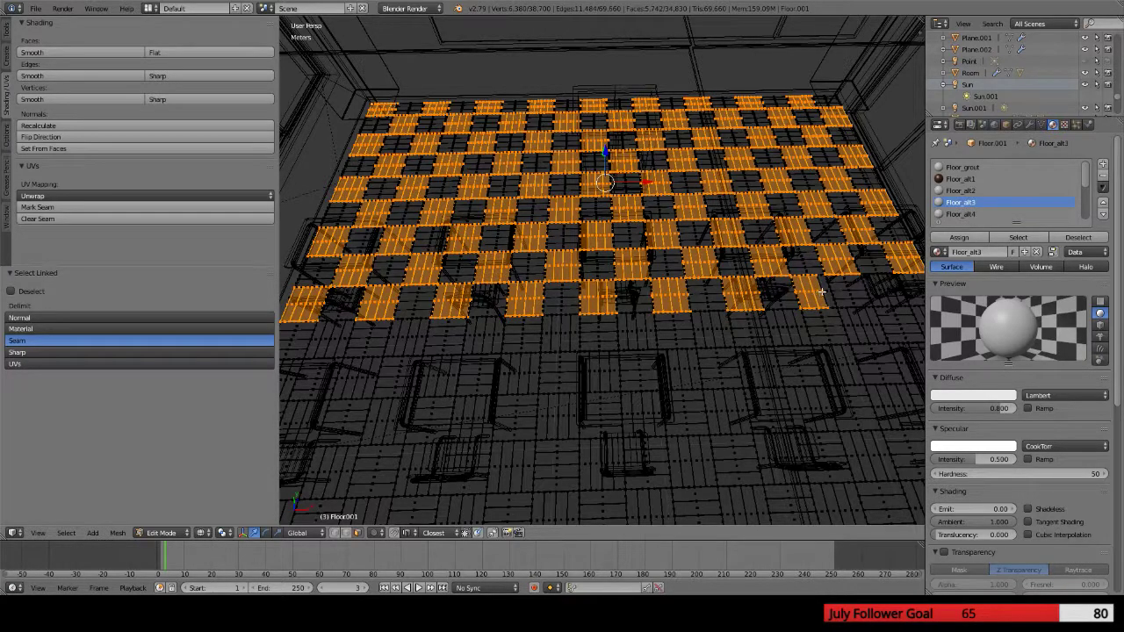
{"action": "key", "text": "l"}
{"action": "key", "text": "l"}
{"action": "key", "text": "l"}
{"action": "key", "text": "l"}
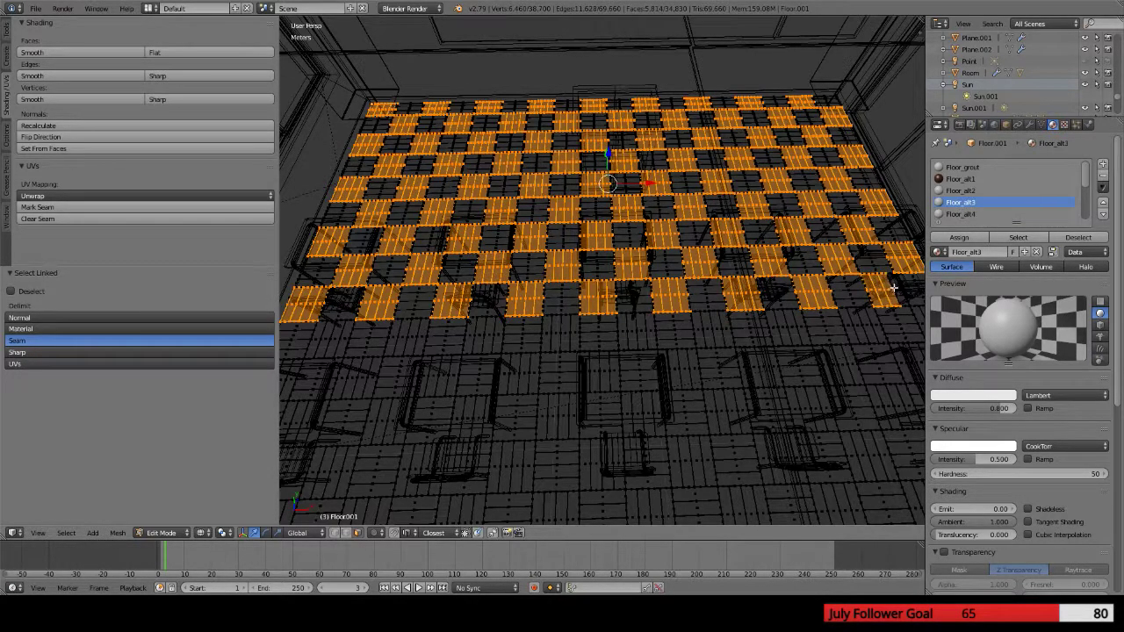
{"action": "key", "text": "l"}
{"action": "middle_click_drag", "start_coordinate": [870, 372], "coordinate": [797, 378]}
{"action": "key", "text": "ctrl+z"}
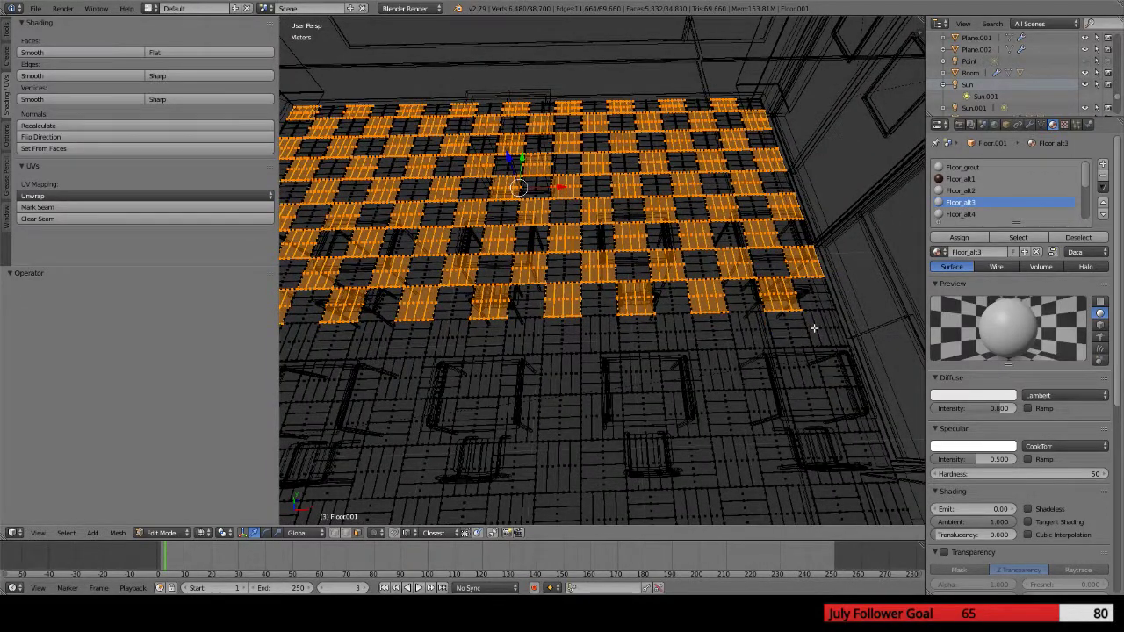
{"action": "key", "text": "l"}
{"action": "key", "text": "l"}
{"action": "key", "text": "l"}
{"action": "key", "text": "l"}
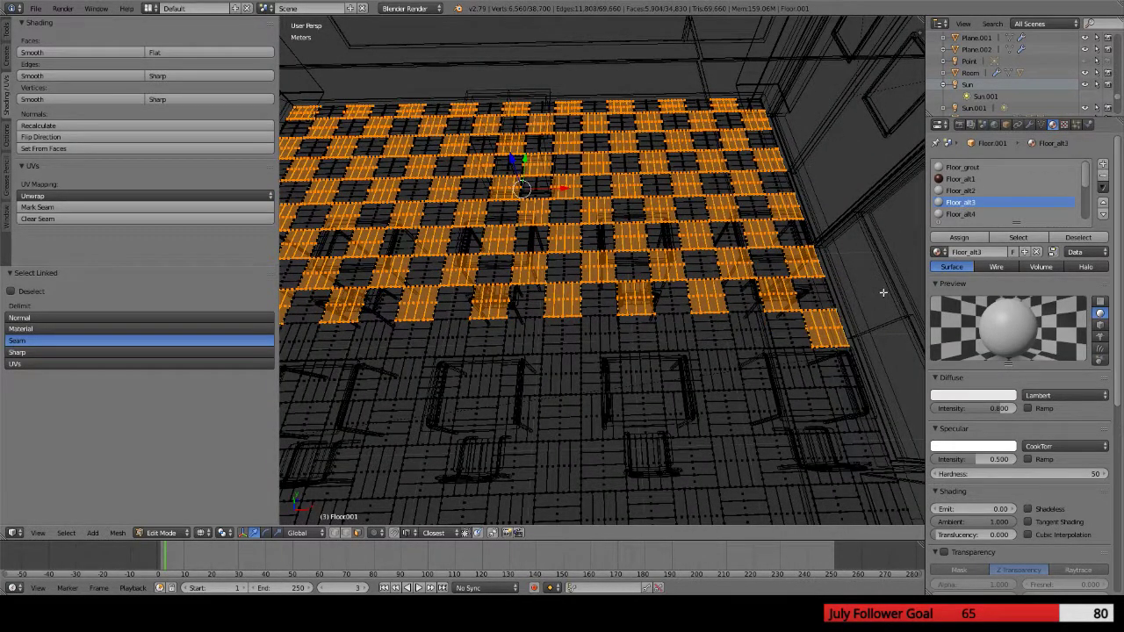
Assign the Floor_alt1 material to the selected blocks and begin selecting the nearer row
{"action": "left_click", "coordinate": [960, 179]}
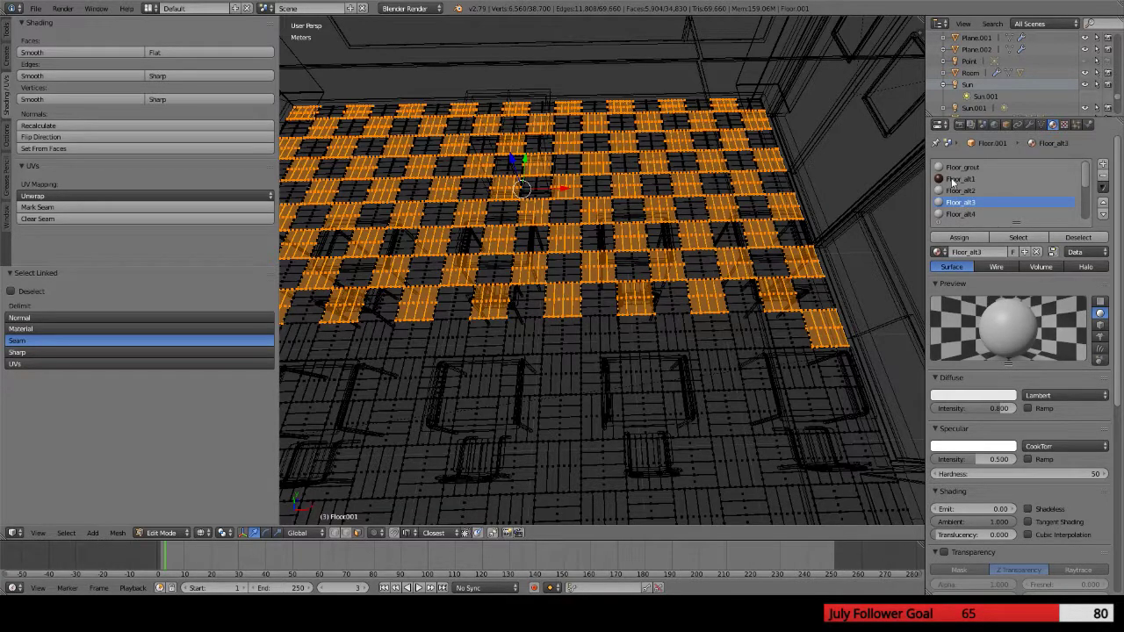
{"action": "left_click", "coordinate": [958, 238]}
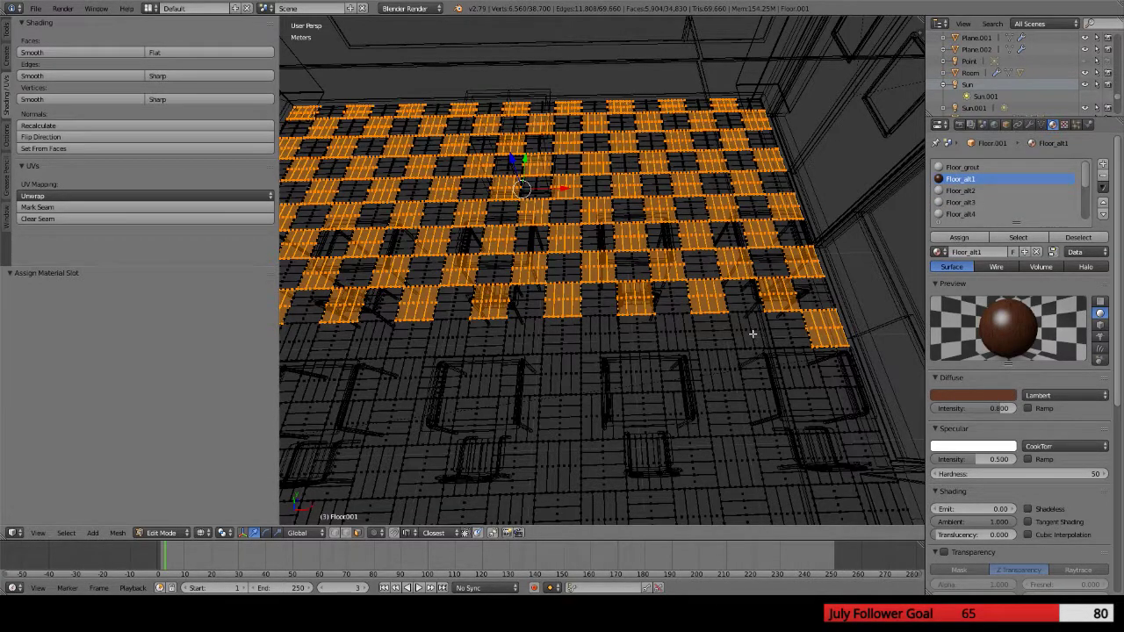
{"action": "key", "text": "l"}
{"action": "key", "text": "l"}
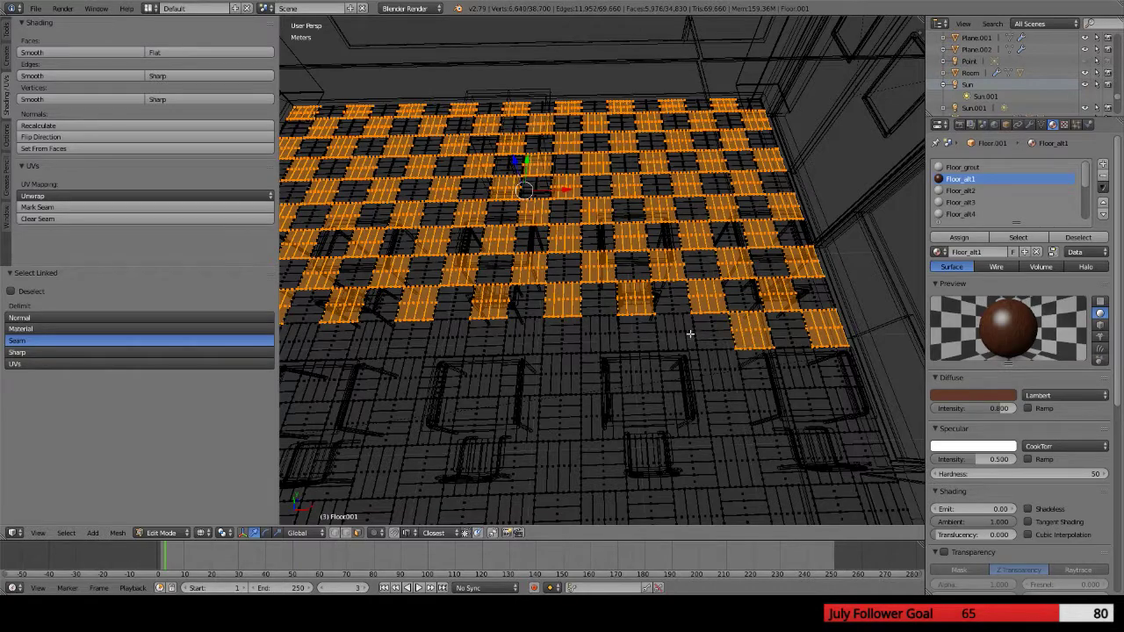
{"action": "key", "text": "l"}
{"action": "key", "text": "l"}
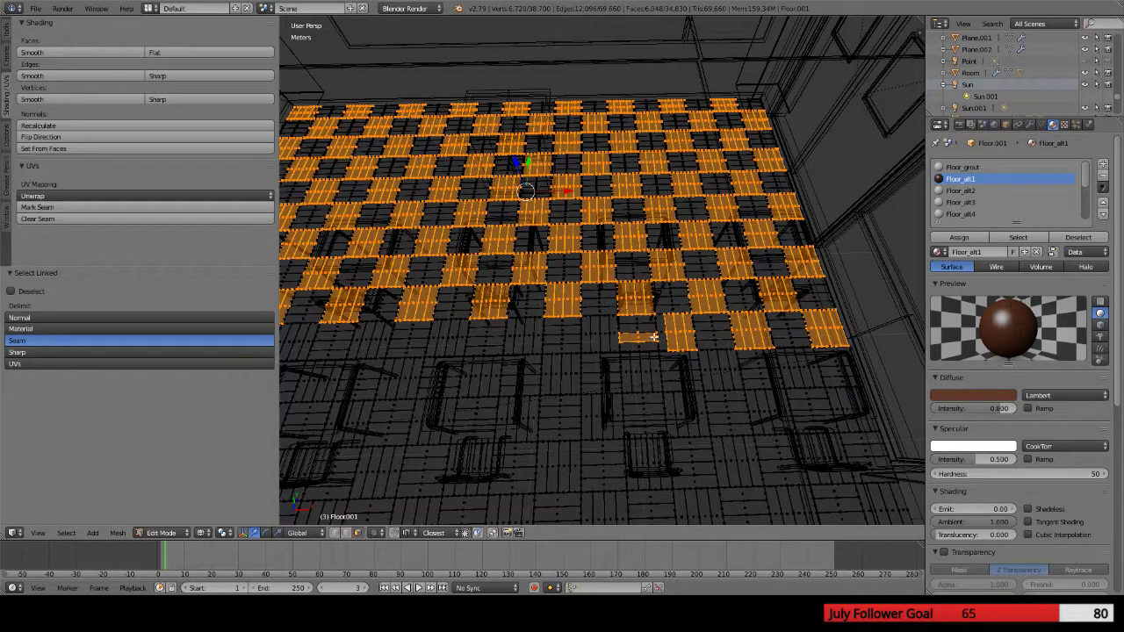
Undo the stray tile pick, then select linked alternating tiles along the front row
{"action": "key", "text": "ctrl+z"}
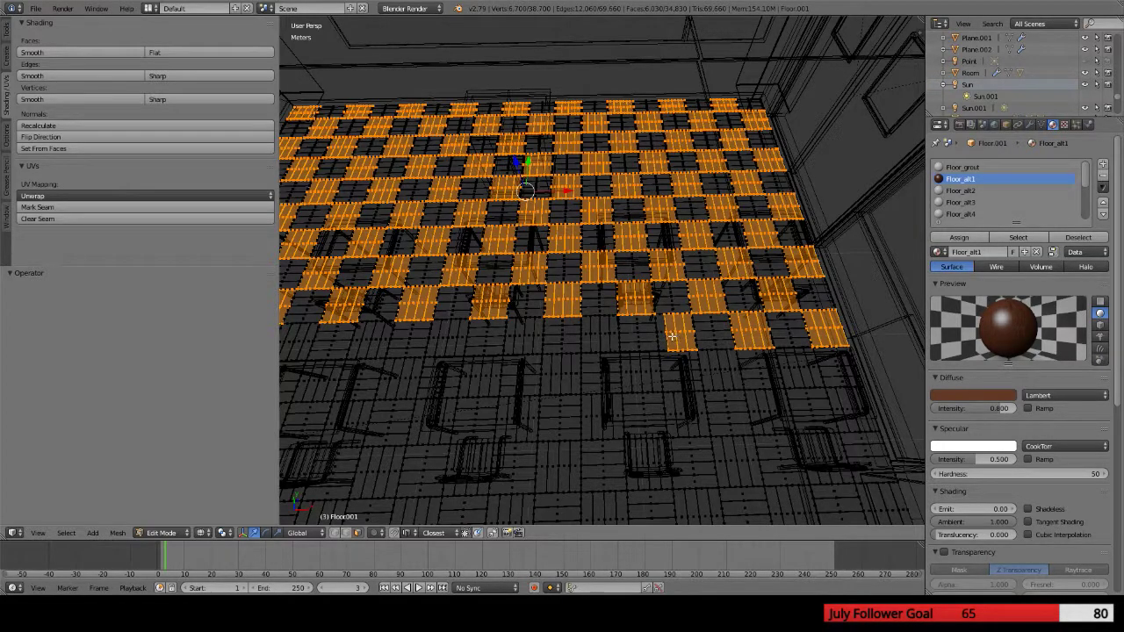
{"action": "key", "text": "l"}
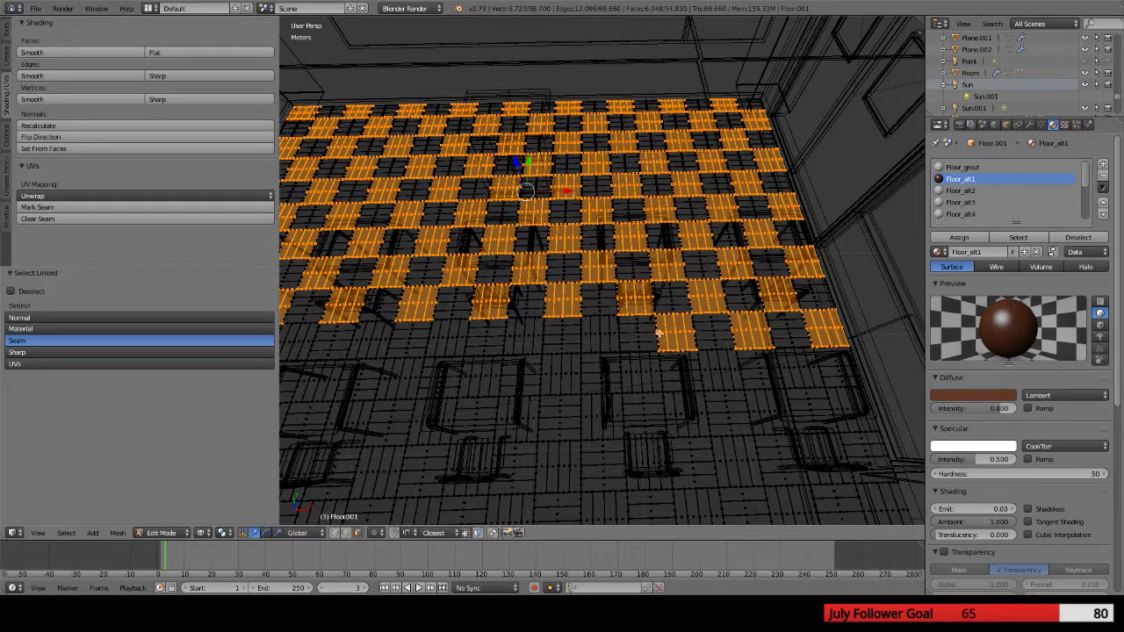
{"action": "key", "text": "l"}
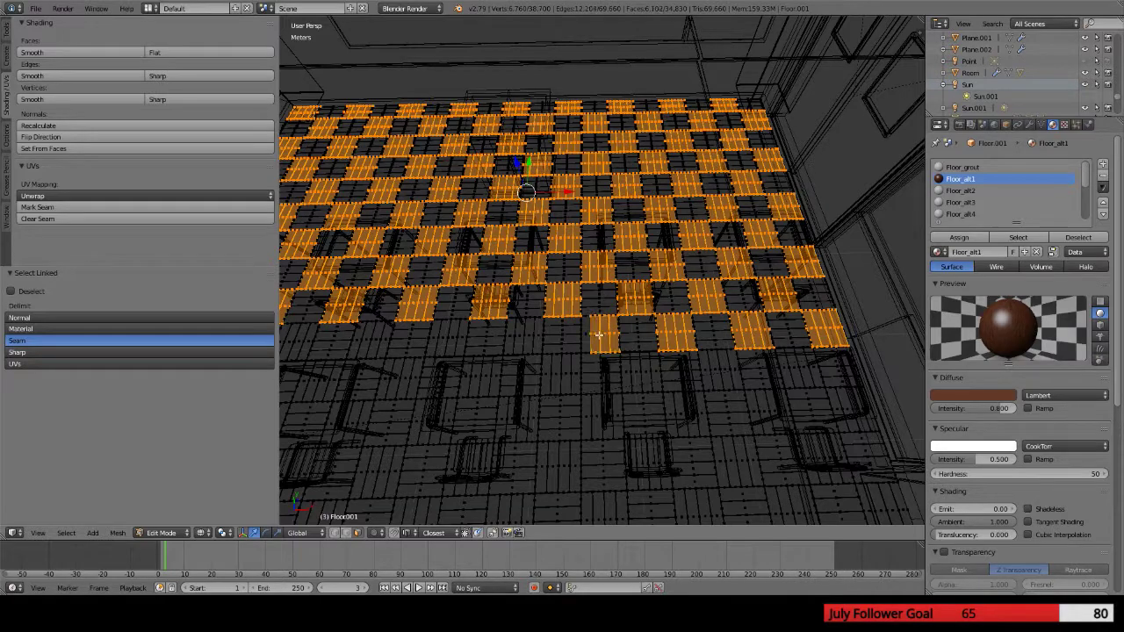
{"action": "key", "text": "l"}
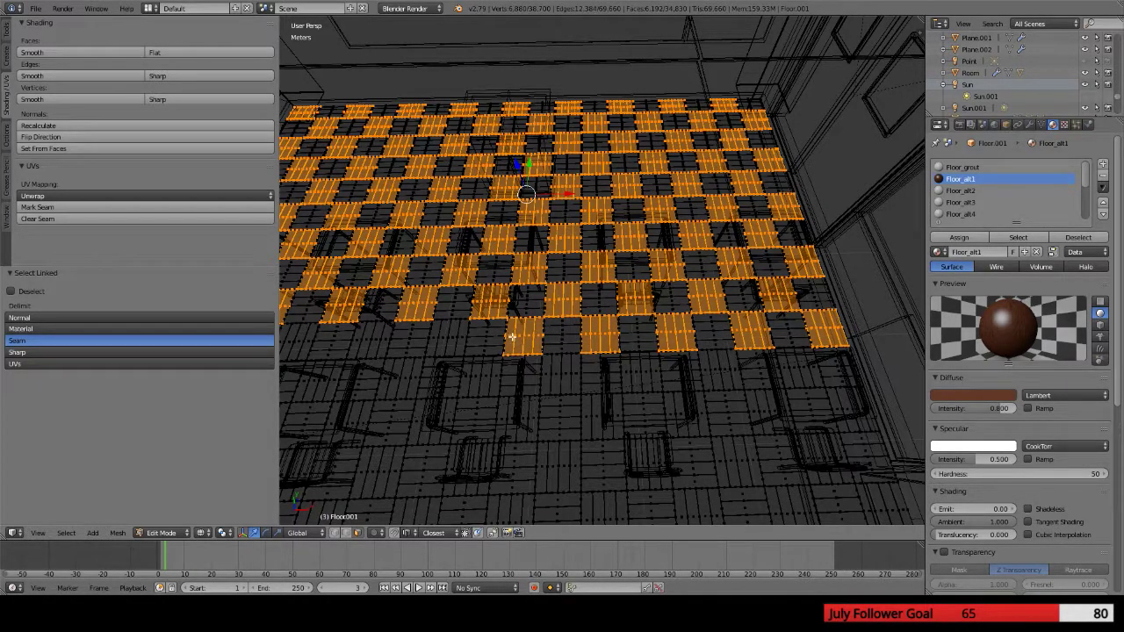
{"action": "key", "text": "l"}
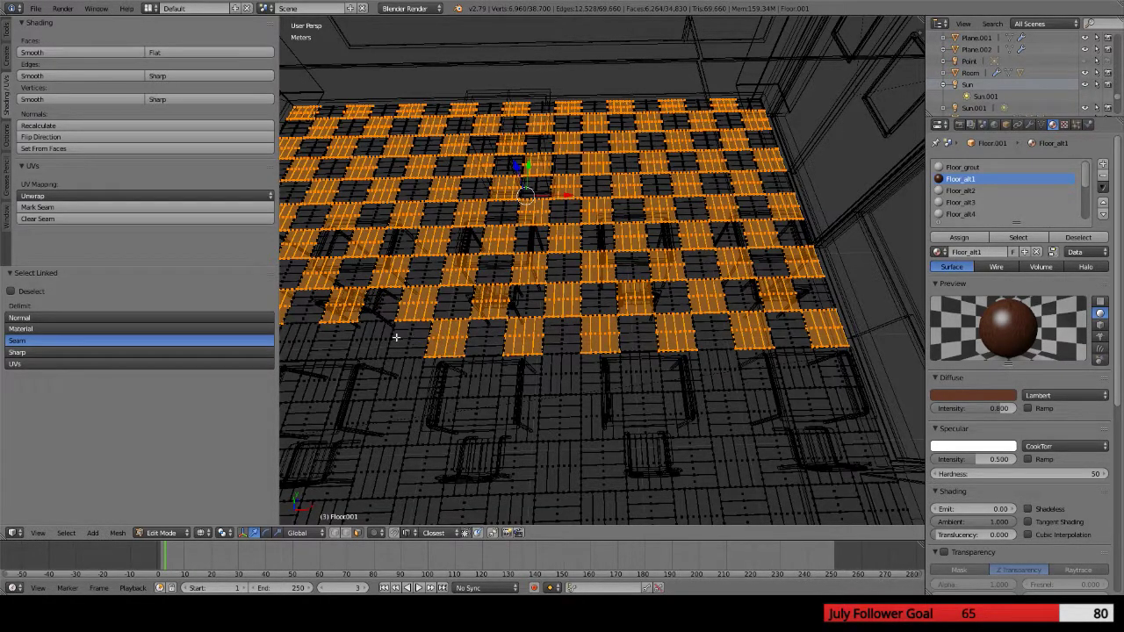
{"action": "key", "text": "l"}
{"action": "key", "text": "l"}
Add alternating tiles in the nearest row, from the leftmost front tile rightward
{"action": "middle_click_drag", "start_coordinate": [373, 342], "coordinate": [549, 337]}
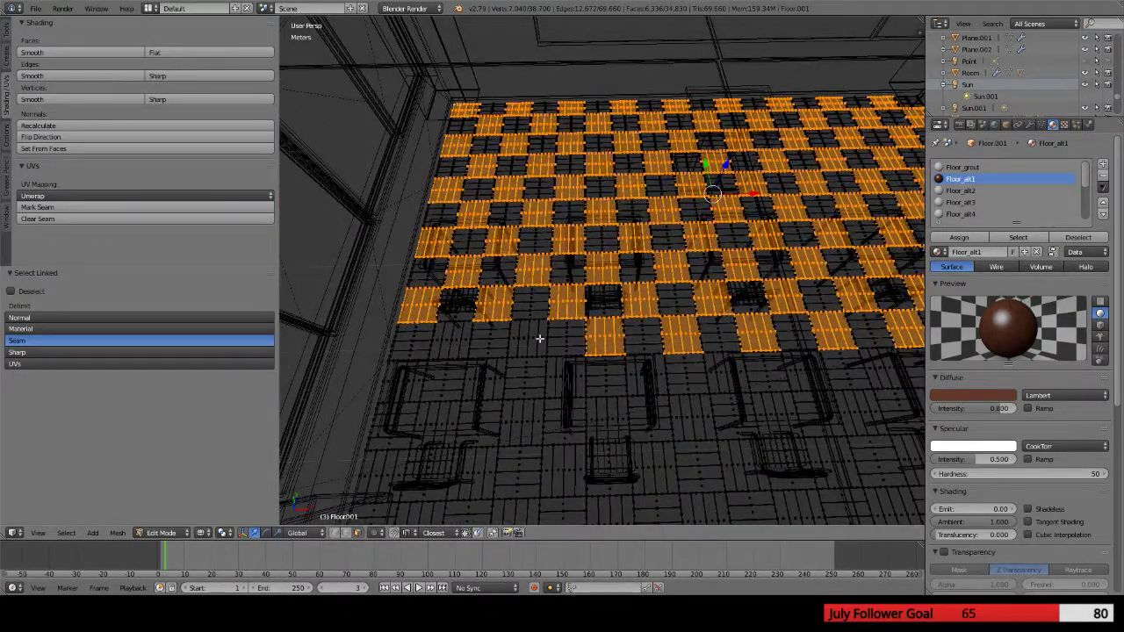
{"action": "key", "text": "l"}
{"action": "key", "text": "l"}
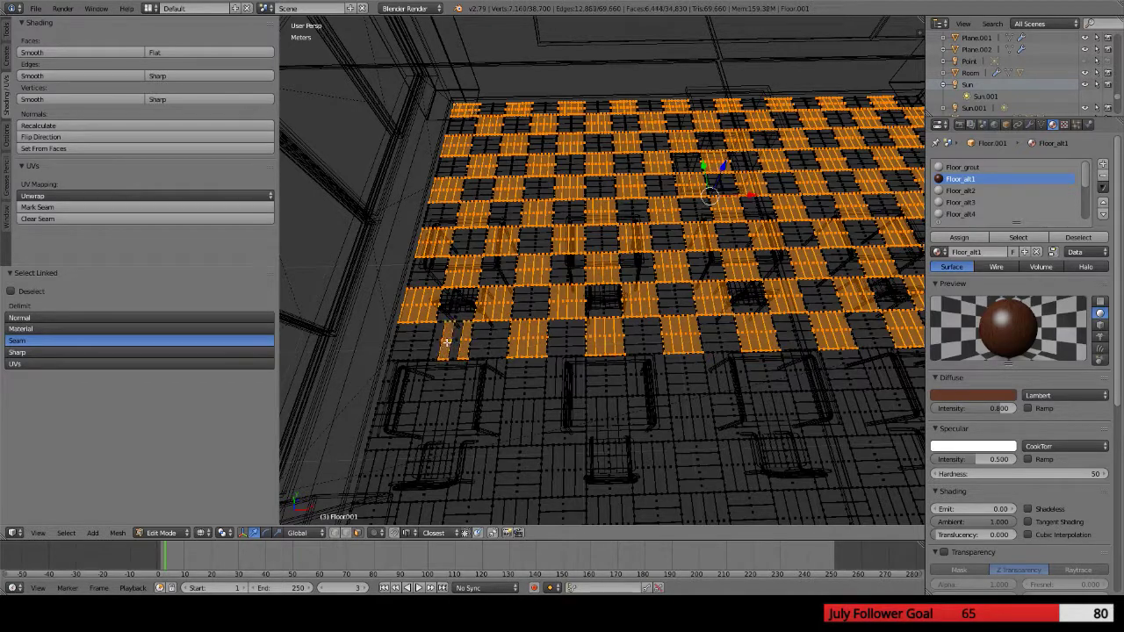
{"action": "key", "text": "l"}
{"action": "key", "text": "l"}
{"action": "key", "text": "l"}
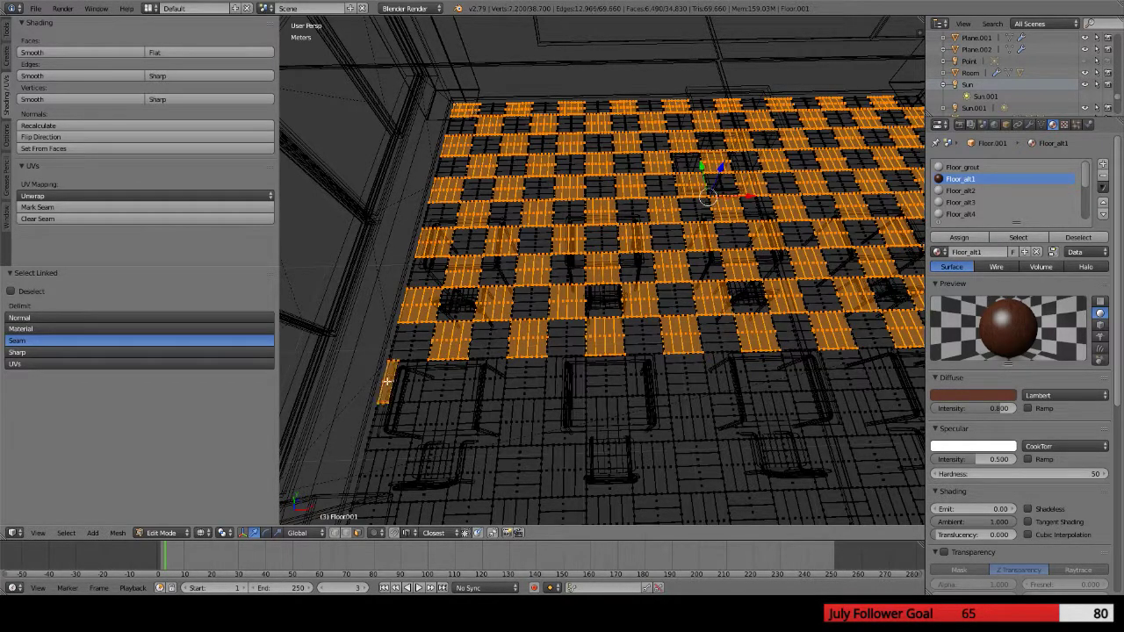
{"action": "key", "text": "l"}
{"action": "key", "text": "l"}
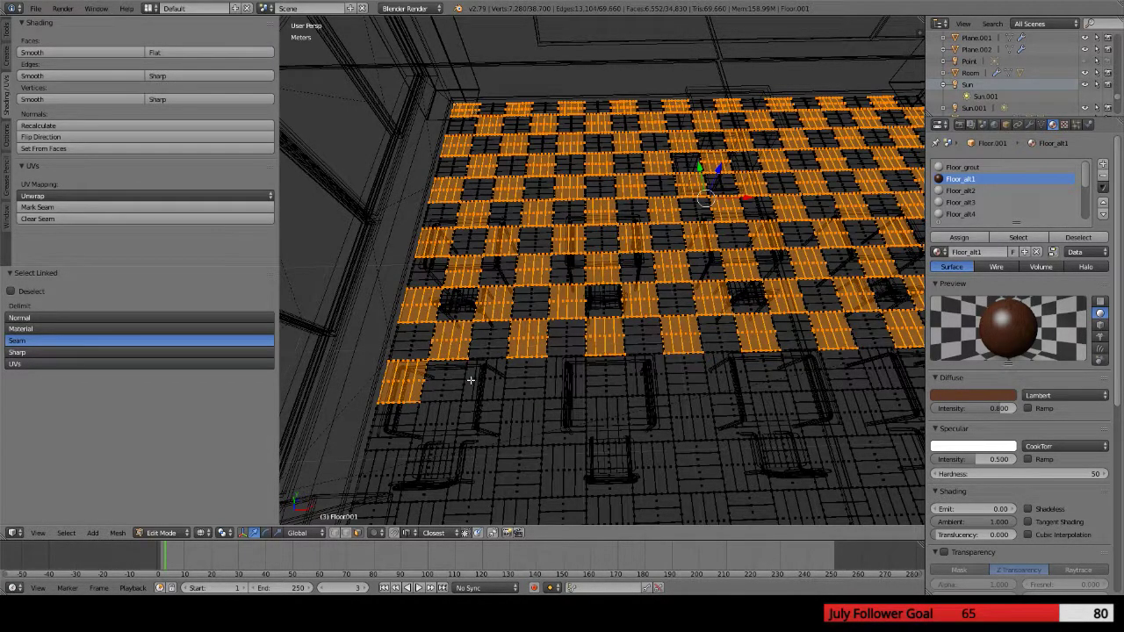
{"action": "key", "text": "l"}
{"action": "key", "text": "l"}
{"action": "key", "text": "l"}
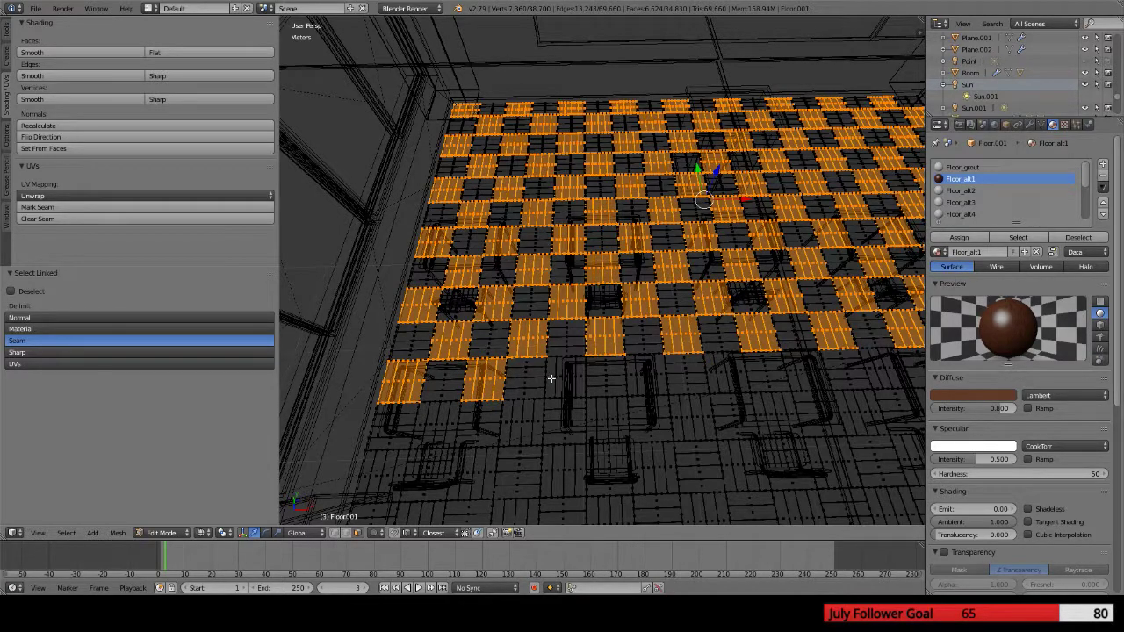
{"action": "key", "text": "l"}
{"action": "key", "text": "l"}
{"action": "key", "text": "l"}
{"action": "key", "text": "l"}
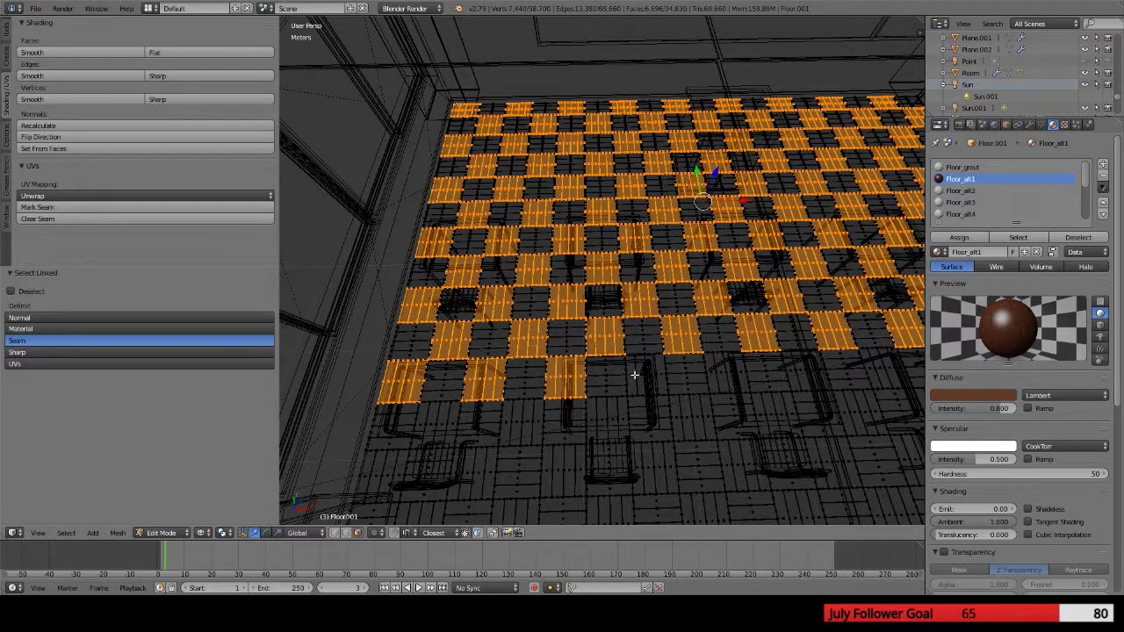
{"action": "key", "text": "l"}
{"action": "key", "text": "l"}
{"action": "key", "text": "l"}
{"action": "key", "text": "l"}
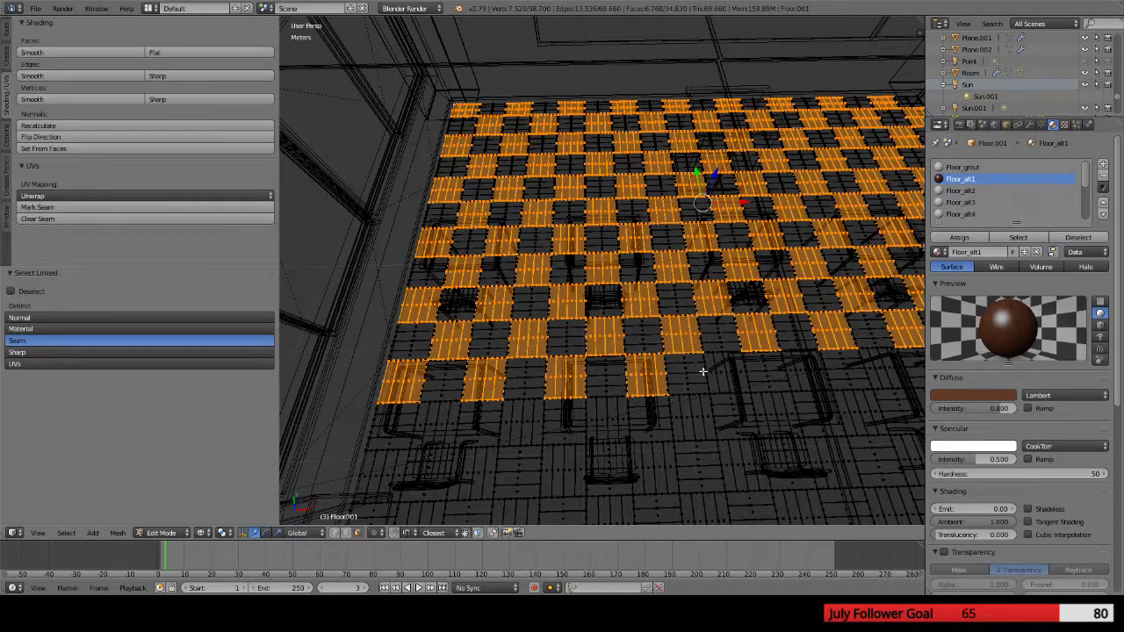
{"action": "key", "text": "l"}
{"action": "key", "text": "l"}
{"action": "key", "text": "l"}
{"action": "key", "text": "l"}
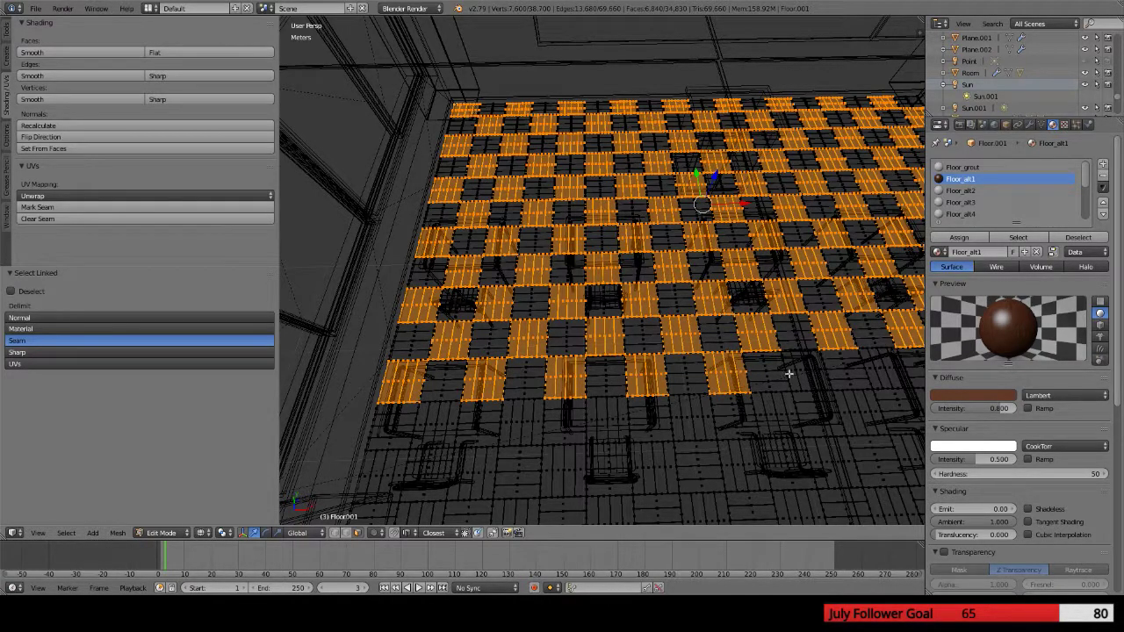
{"action": "key", "text": "l"}
{"action": "key", "text": "l"}
{"action": "key", "text": "l"}
{"action": "key", "text": "l"}
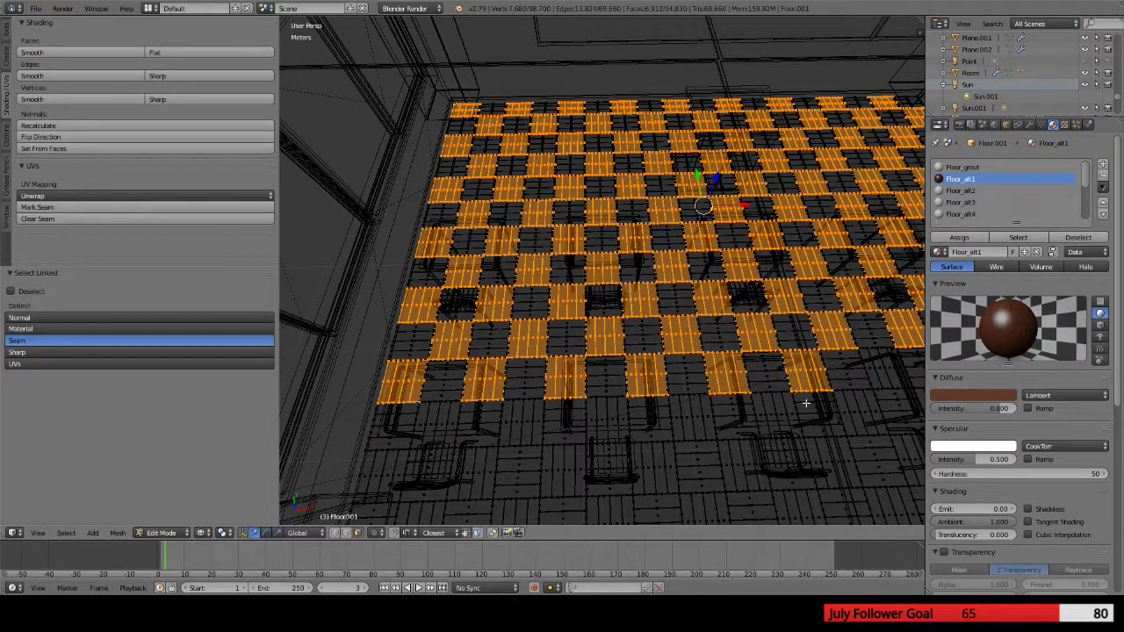
{"action": "middle_click_drag", "start_coordinate": [806, 403], "coordinate": [579, 349]}
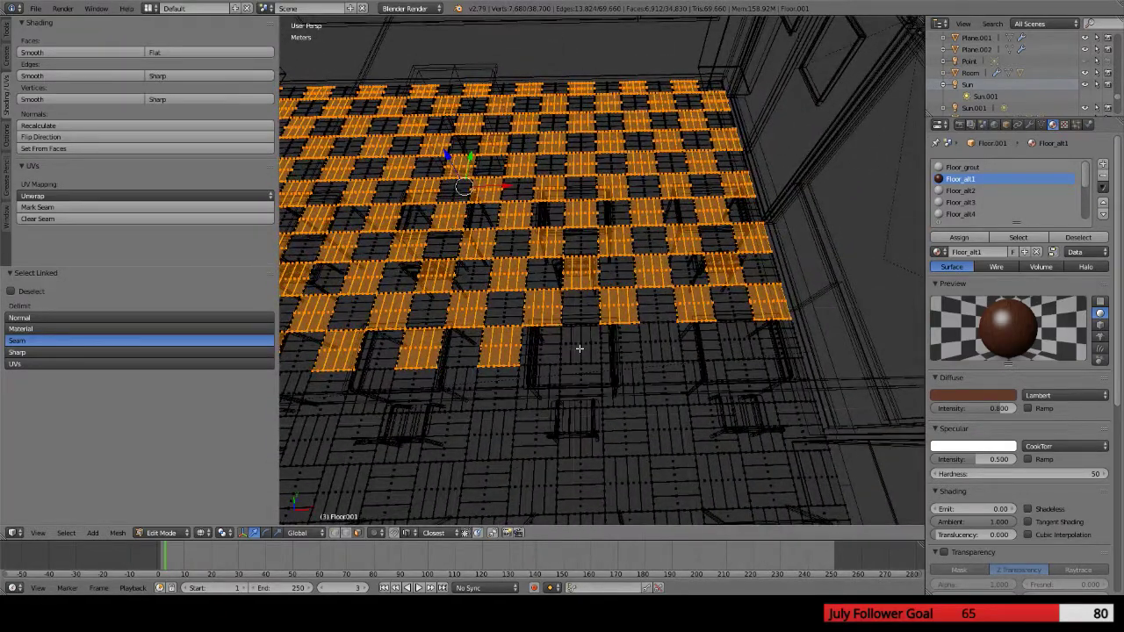
Add alternating tiles near the right wall and across the nearest row's right side
{"action": "key", "text": "l"}
{"action": "key", "text": "l"}
{"action": "key", "text": "l"}
{"action": "key", "text": "l"}
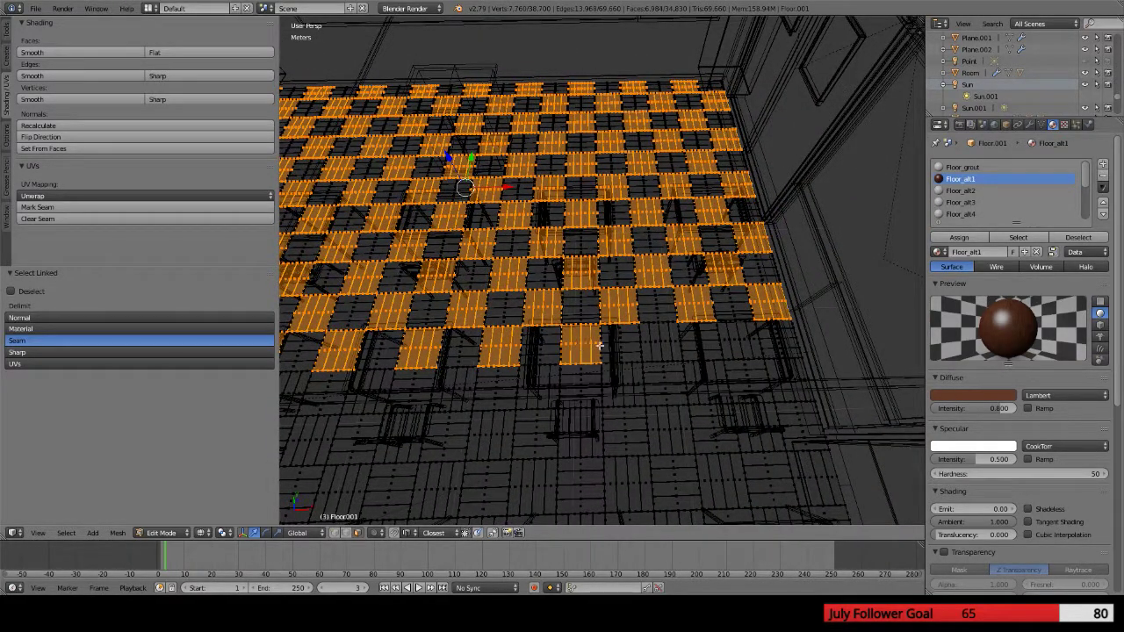
{"action": "key", "text": "l"}
{"action": "key", "text": "l"}
{"action": "key", "text": "l"}
{"action": "key", "text": "l"}
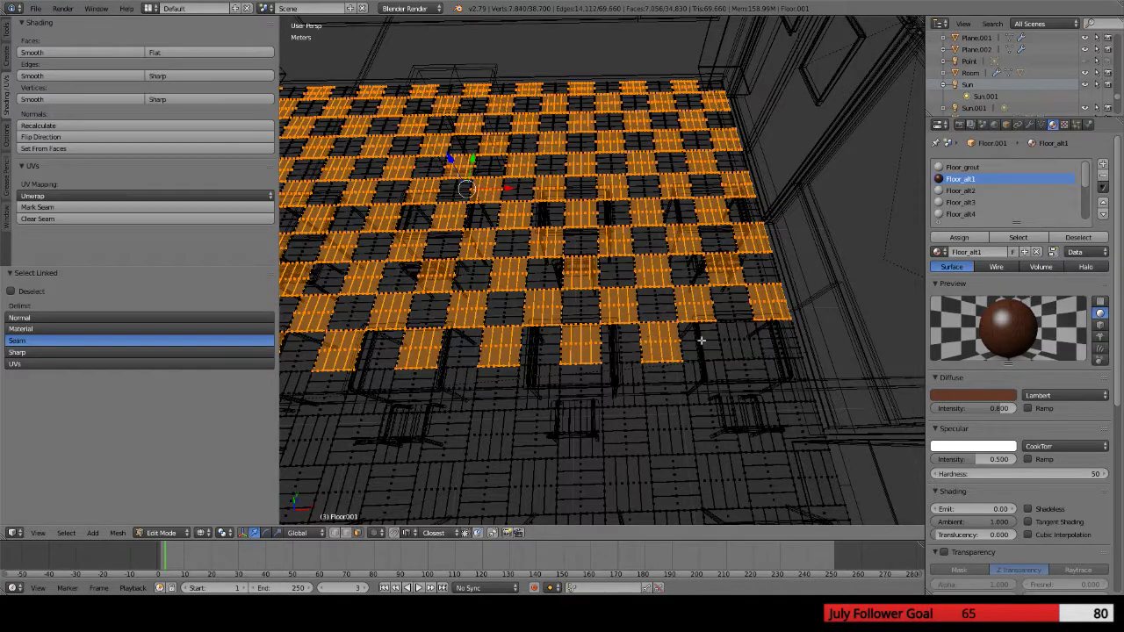
{"action": "key", "text": "l"}
{"action": "key", "text": "l"}
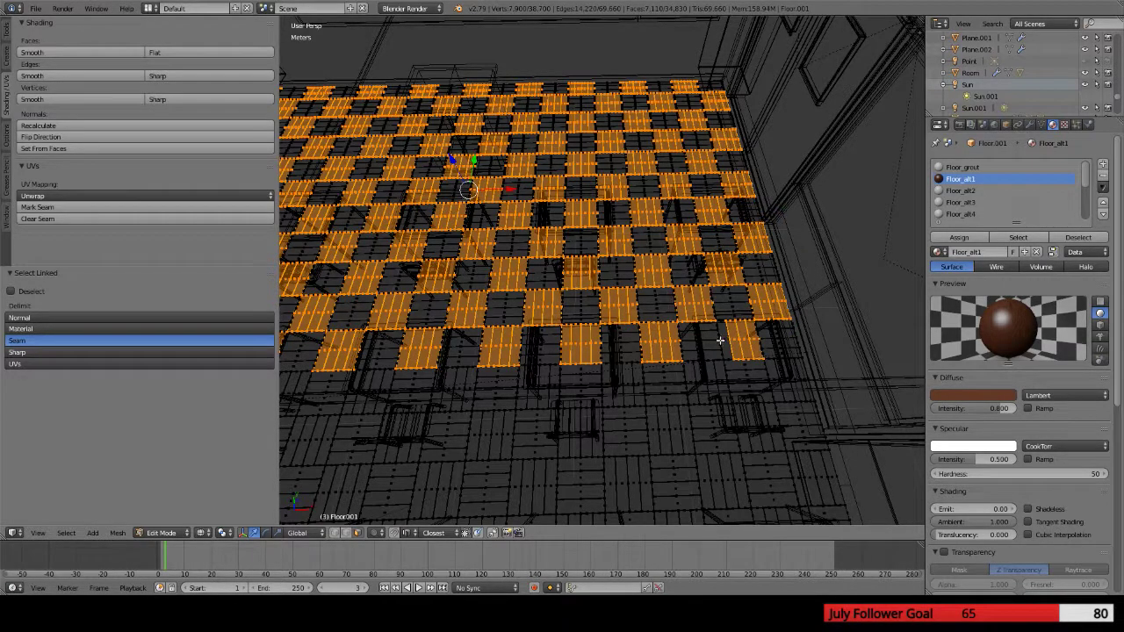
{"action": "key", "text": "l"}
{"action": "key", "text": "l"}
{"action": "key", "text": "l"}
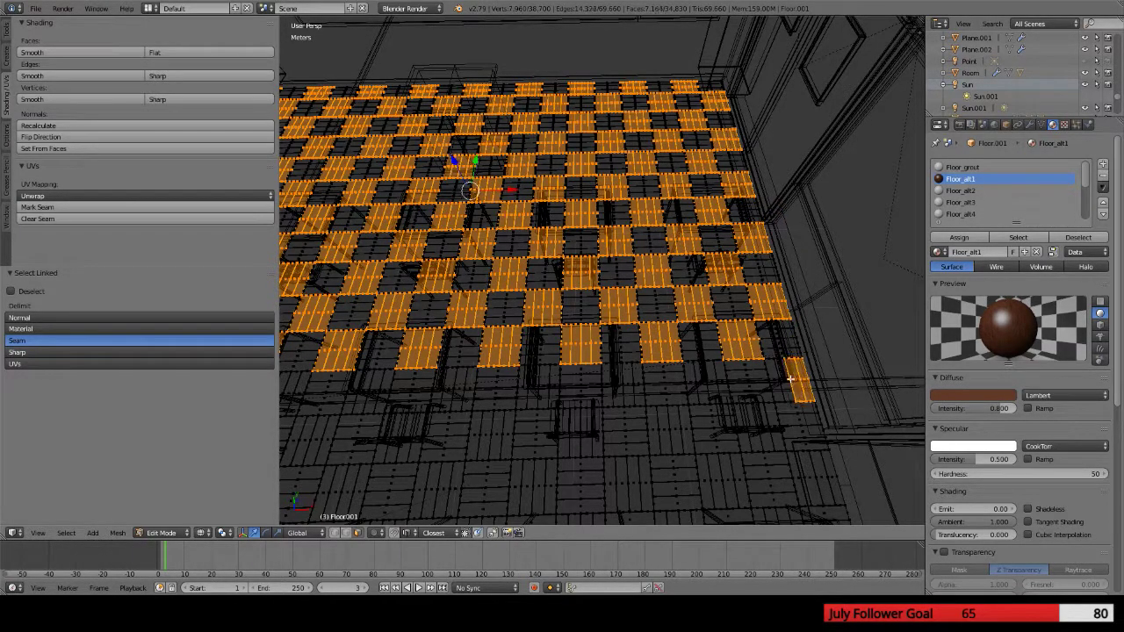
{"action": "key", "text": "l"}
{"action": "key", "text": "l"}
{"action": "key", "text": "l"}
{"action": "key", "text": "l"}
{"action": "key", "text": "l"}
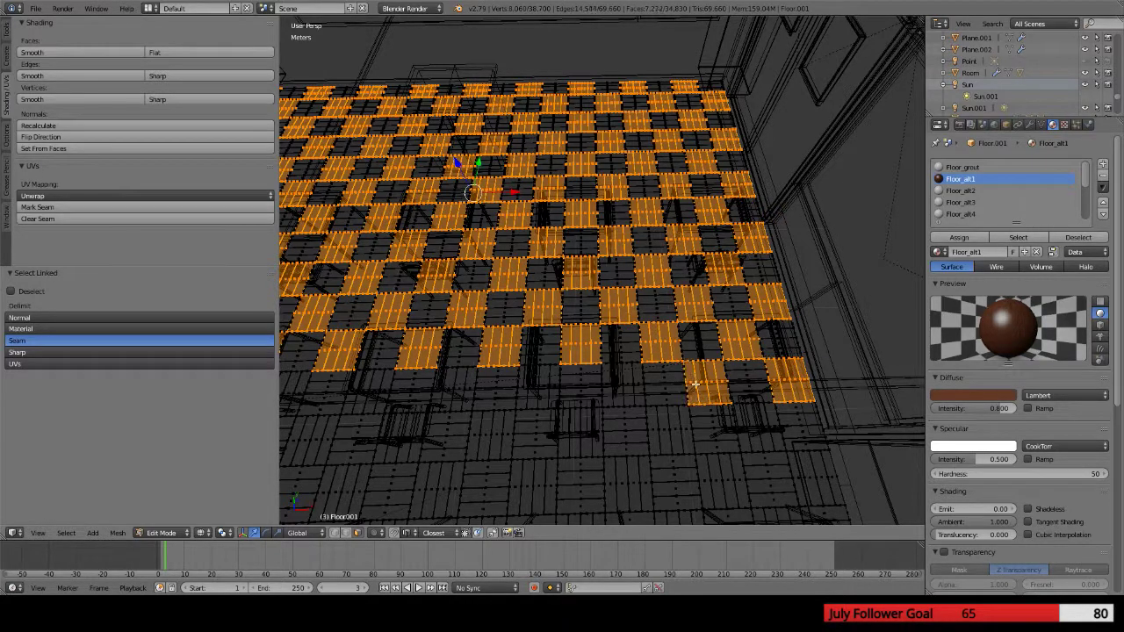
{"action": "key", "text": "l"}
{"action": "key", "text": "l"}
{"action": "key", "text": "l"}
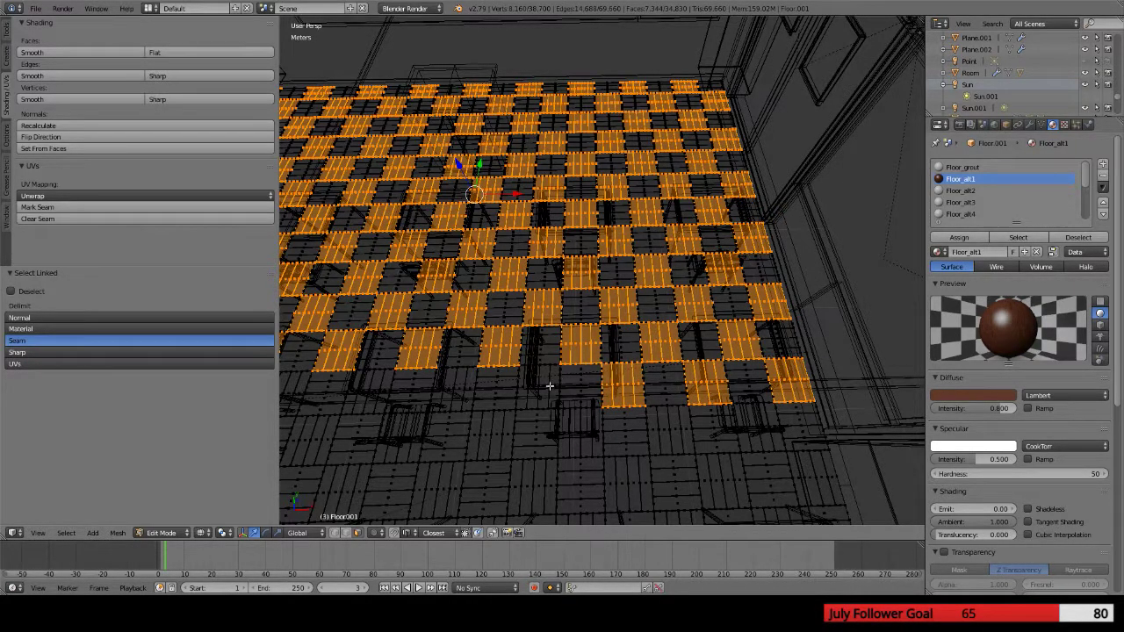
{"action": "key", "text": "l"}
{"action": "key", "text": "l"}
{"action": "key", "text": "l"}
{"action": "key", "text": "l"}
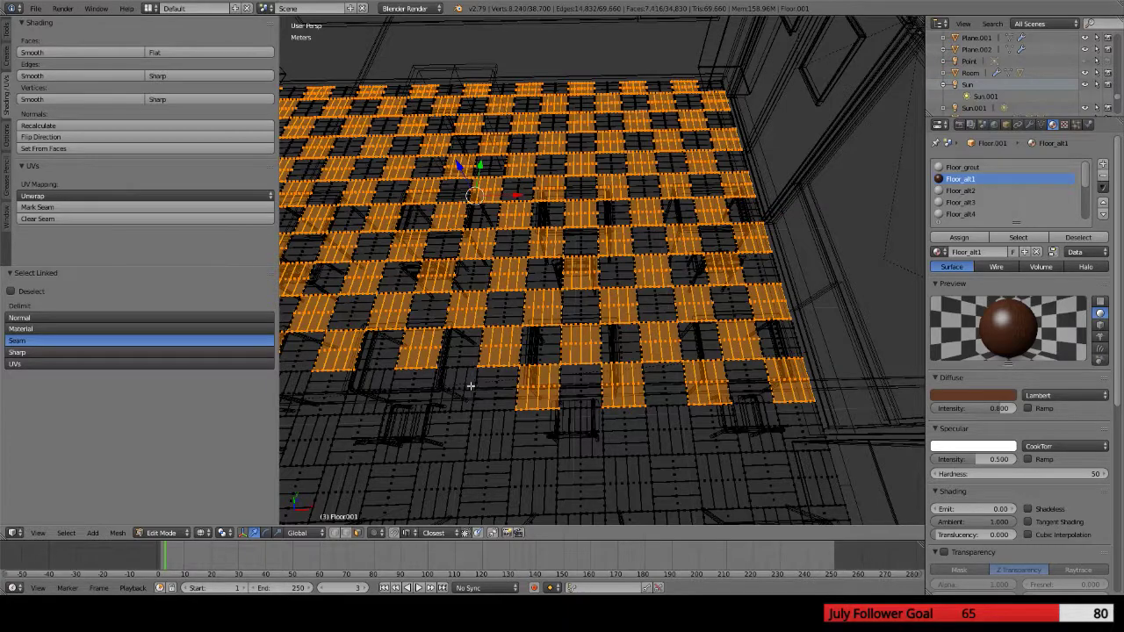
{"action": "key", "text": "l"}
{"action": "key", "text": "l"}
Add alternating front-row tiles moving left to the leftmost one
{"action": "key", "text": "l"}
{"action": "key", "text": "l"}
{"action": "key", "text": "l"}
{"action": "middle_click_drag", "start_coordinate": [452, 389], "coordinate": [606, 390], "text": "shift"}
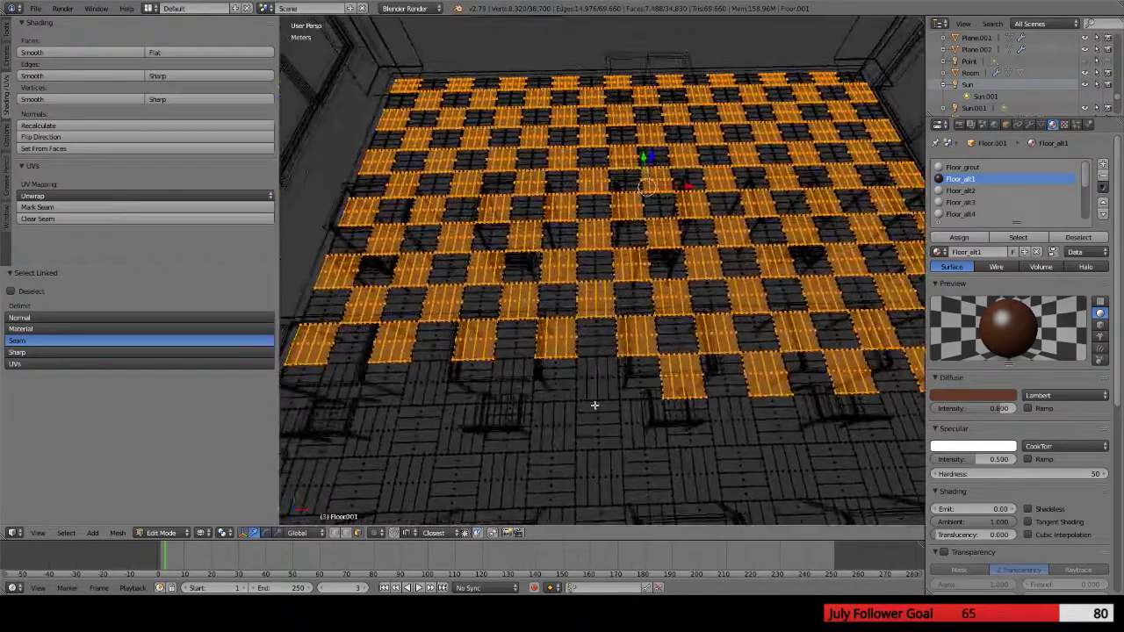
{"action": "key", "text": "l"}
{"action": "key", "text": "l"}
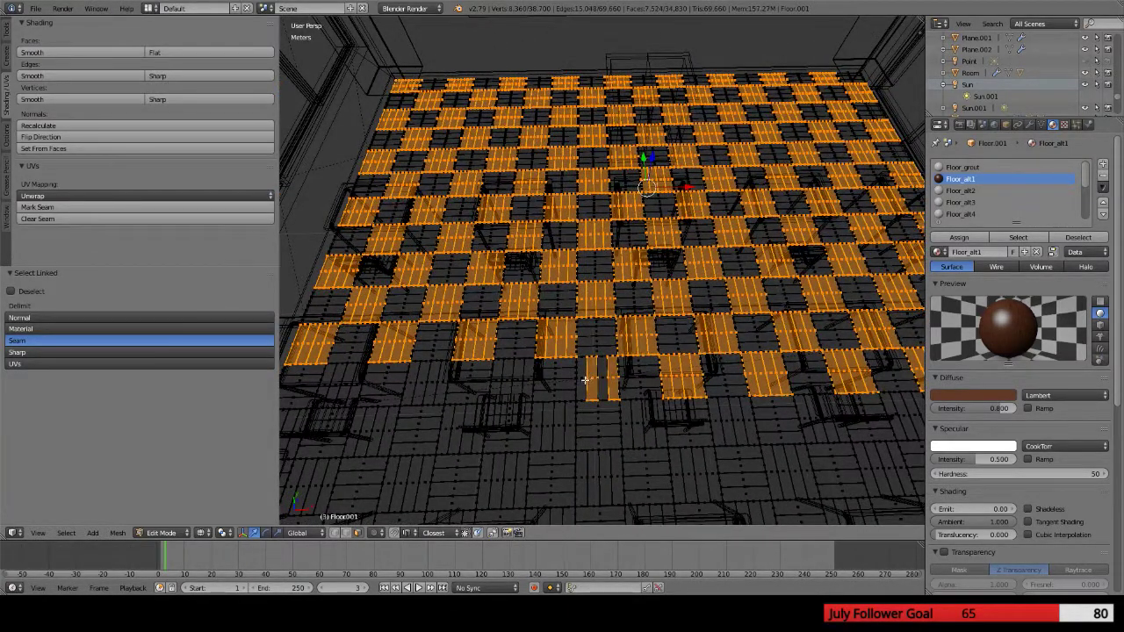
{"action": "key", "text": "l"}
{"action": "key", "text": "l"}
{"action": "key", "text": "l"}
{"action": "key", "text": "l"}
{"action": "key", "text": "l"}
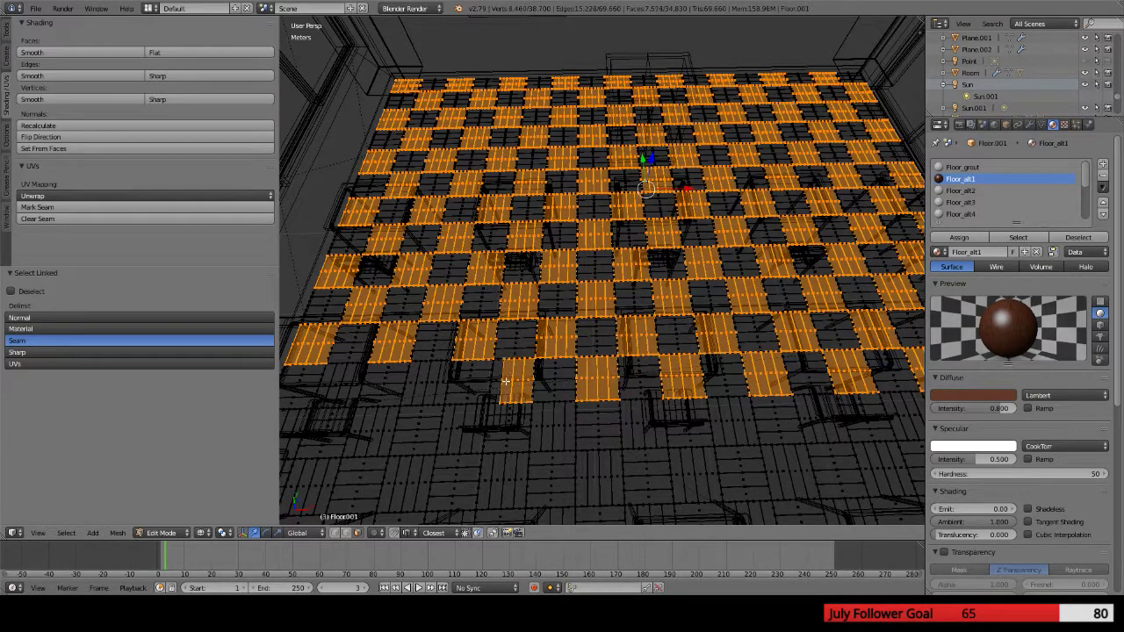
{"action": "key", "text": "l"}
{"action": "key", "text": "l"}
{"action": "key", "text": "l"}
{"action": "key", "text": "l"}
{"action": "key", "text": "l"}
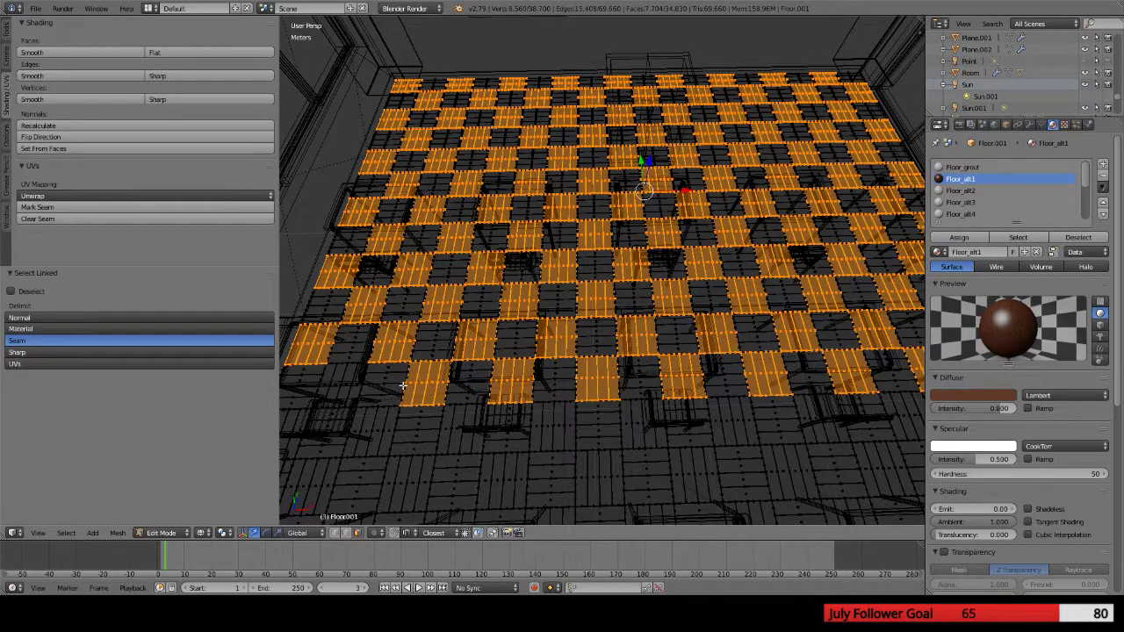
{"action": "key", "text": "l"}
{"action": "key", "text": "l"}
{"action": "key", "text": "l"}
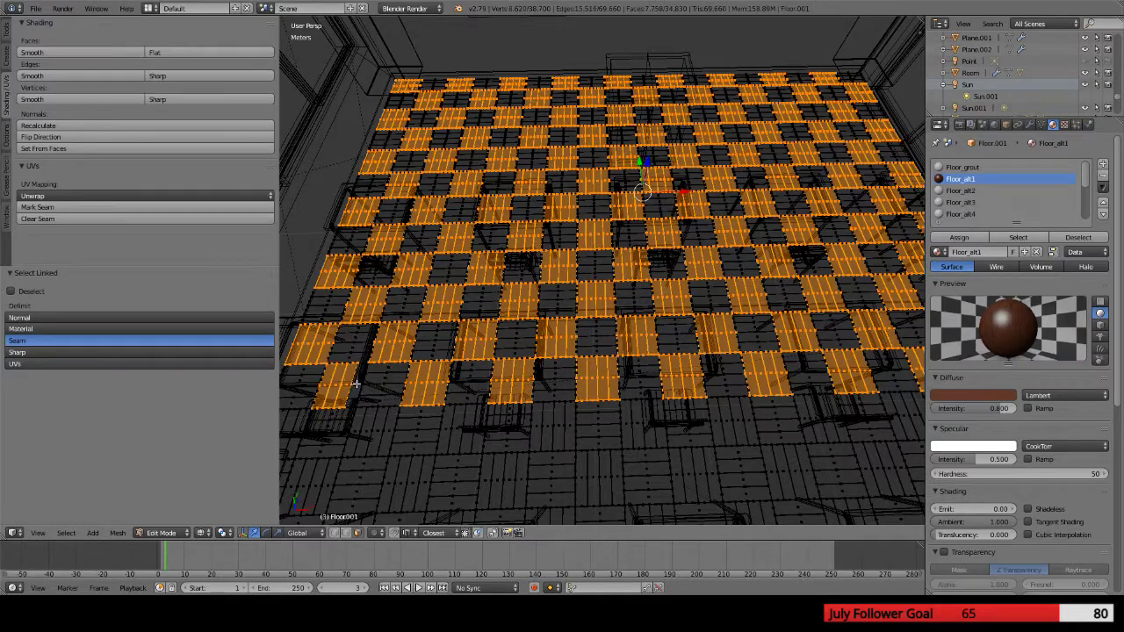
{"action": "key", "text": "l"}
Add the alternating tiles at the floor's left edge plank by plank, then check in solid shading
{"action": "scroll", "coordinate": [478, 479], "scroll_direction": "up", "scroll_amount": 3}
{"action": "middle_click_drag", "start_coordinate": [514, 386], "coordinate": [574, 462], "text": "shift"}
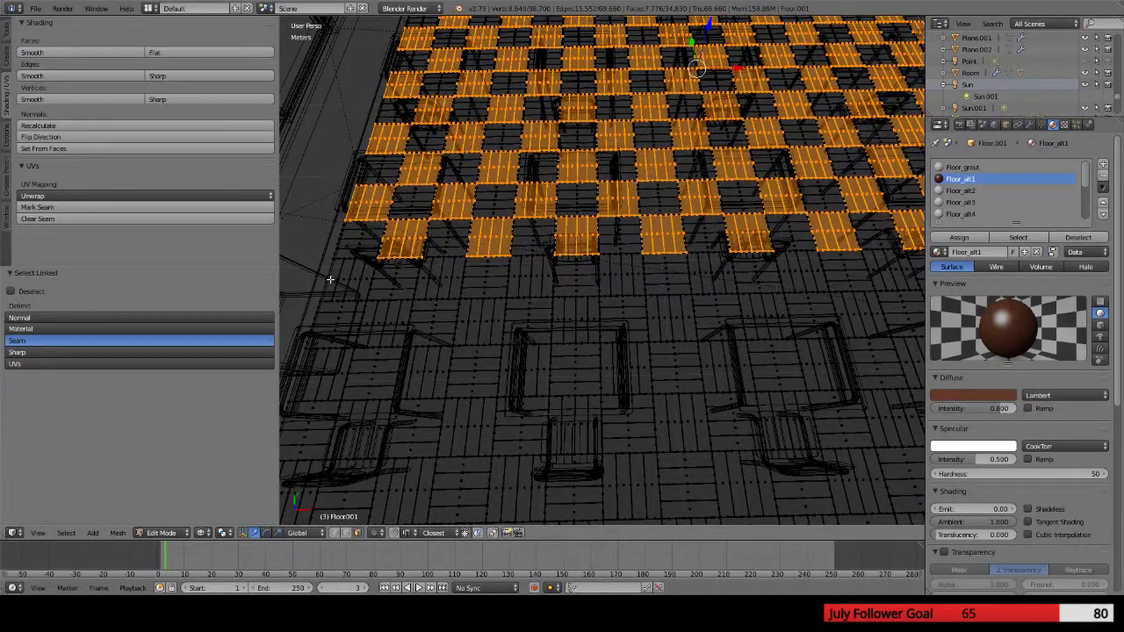
{"action": "key", "text": "l"}
{"action": "key", "text": "l"}
{"action": "key", "text": "l"}
{"action": "key", "text": "l"}
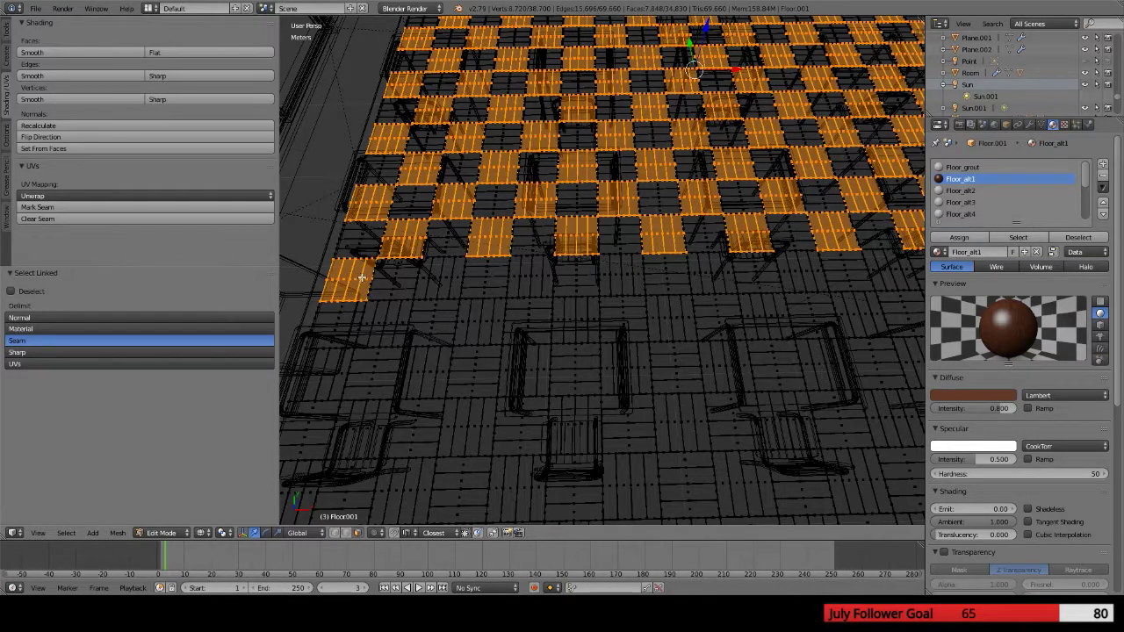
{"action": "key", "text": "l"}
{"action": "key", "text": "l"}
{"action": "key", "text": "l"}
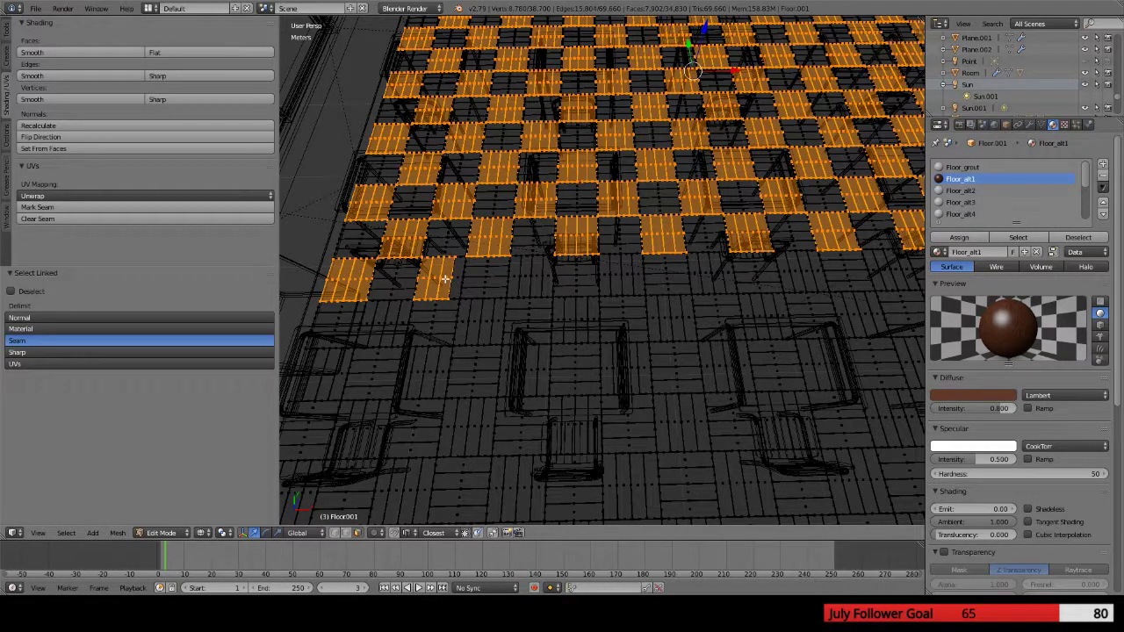
{"action": "key", "text": "l"}
{"action": "key", "text": "l"}
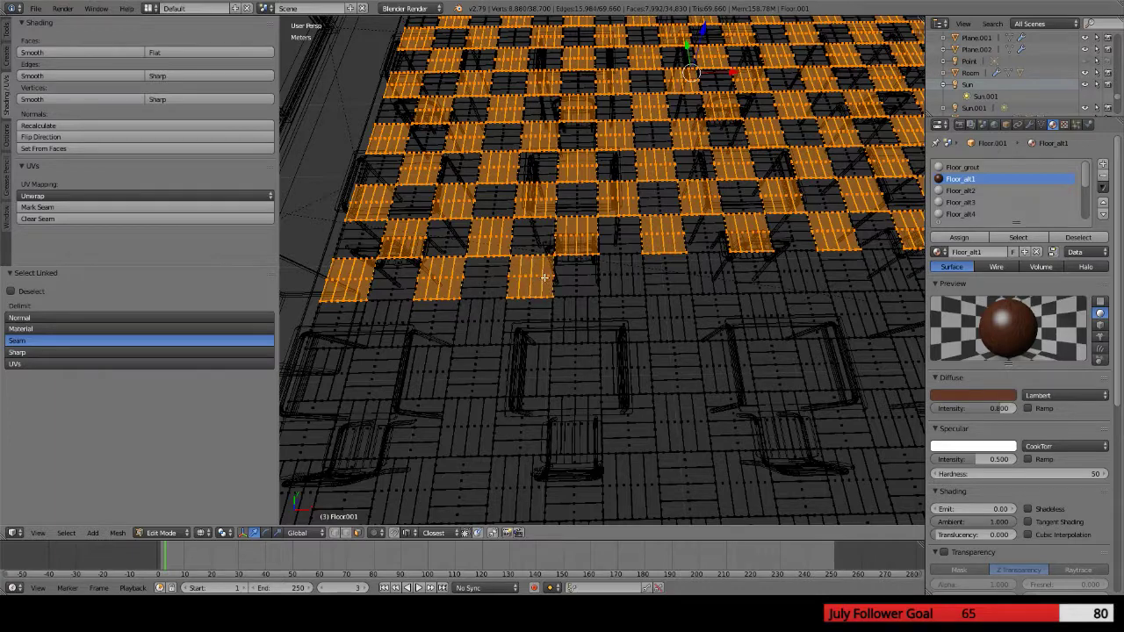
{"action": "key", "text": "l"}
{"action": "key", "text": "l"}
{"action": "key", "text": "l"}
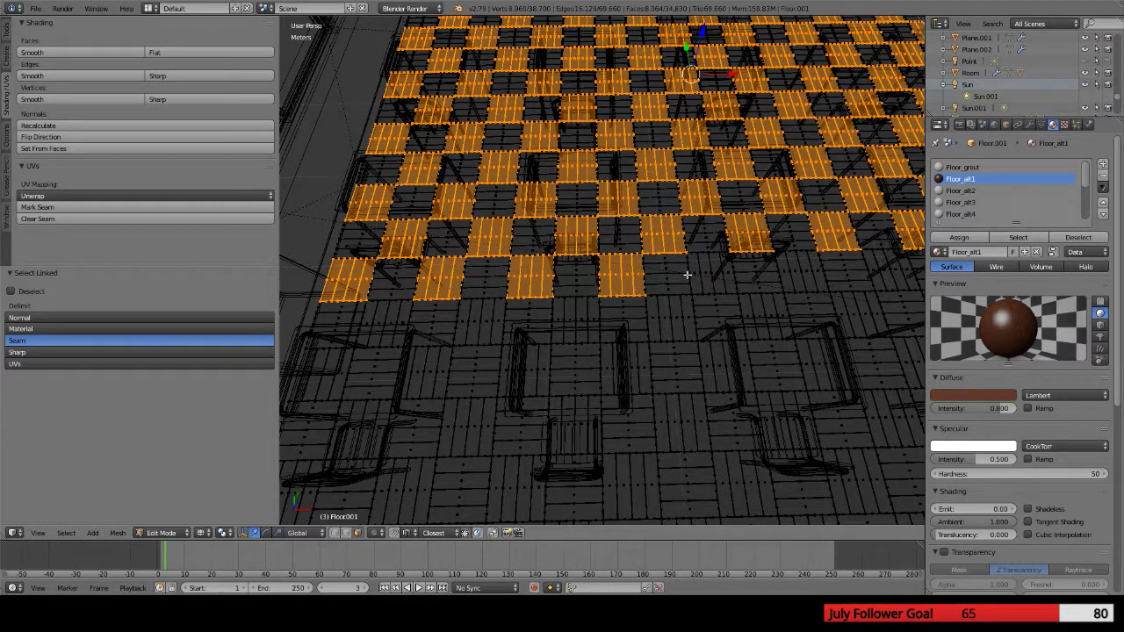
{"action": "key", "text": "l"}
{"action": "key", "text": "l"}
{"action": "key", "text": "l"}
{"action": "key", "text": "l"}
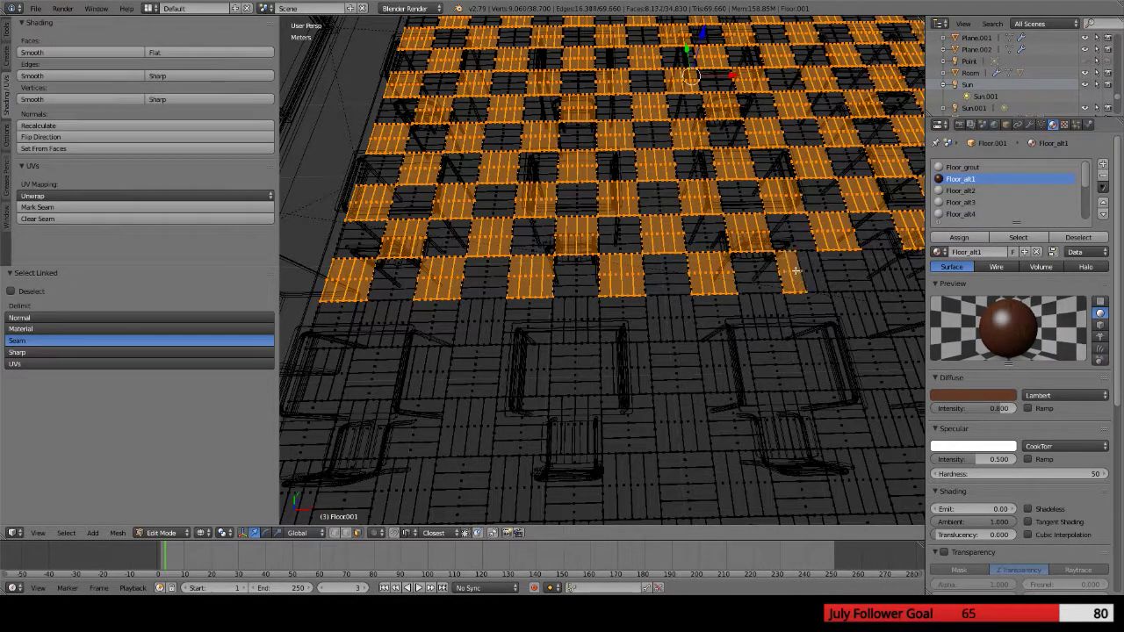
{"action": "key", "text": "l"}
{"action": "key", "text": "l"}
{"action": "key", "text": "l"}
{"action": "key", "text": "l"}
{"action": "key", "text": "l"}
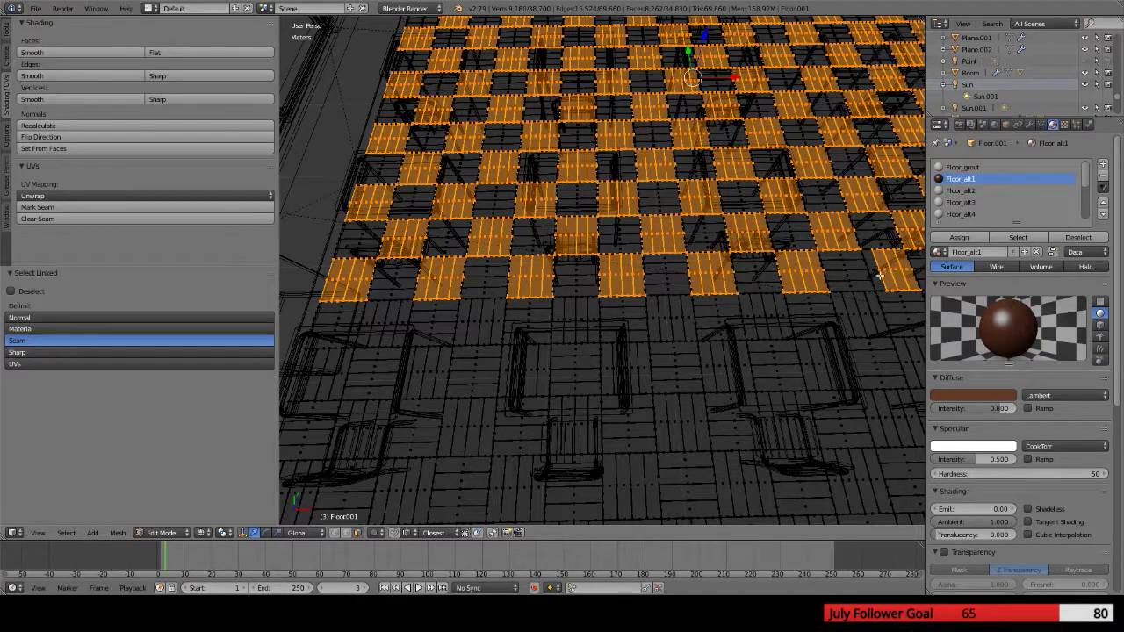
{"action": "key", "text": "l"}
{"action": "key", "text": "z"}
{"action": "mouse_move", "coordinate": [883, 279]}
{"action": "middle_mouse_down"}
{"action": "mouse_move", "coordinate": [772, 355]}
{"action": "mouse_move", "coordinate": [825, 320]}
{"action": "mouse_move", "coordinate": [638, 366]}
{"action": "middle_mouse_up"}
Return to wireframe shading and add the next alternating front-row tiles
{"action": "key", "text": "z"}
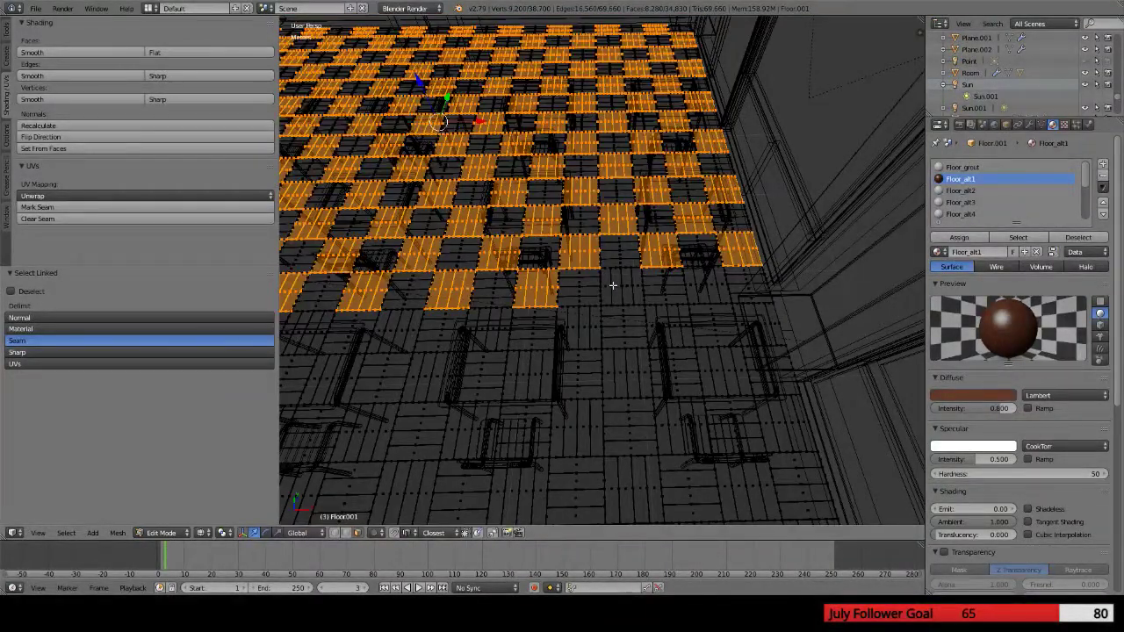
{"action": "key", "text": "l"}
{"action": "key", "text": "l"}
{"action": "key", "text": "l"}
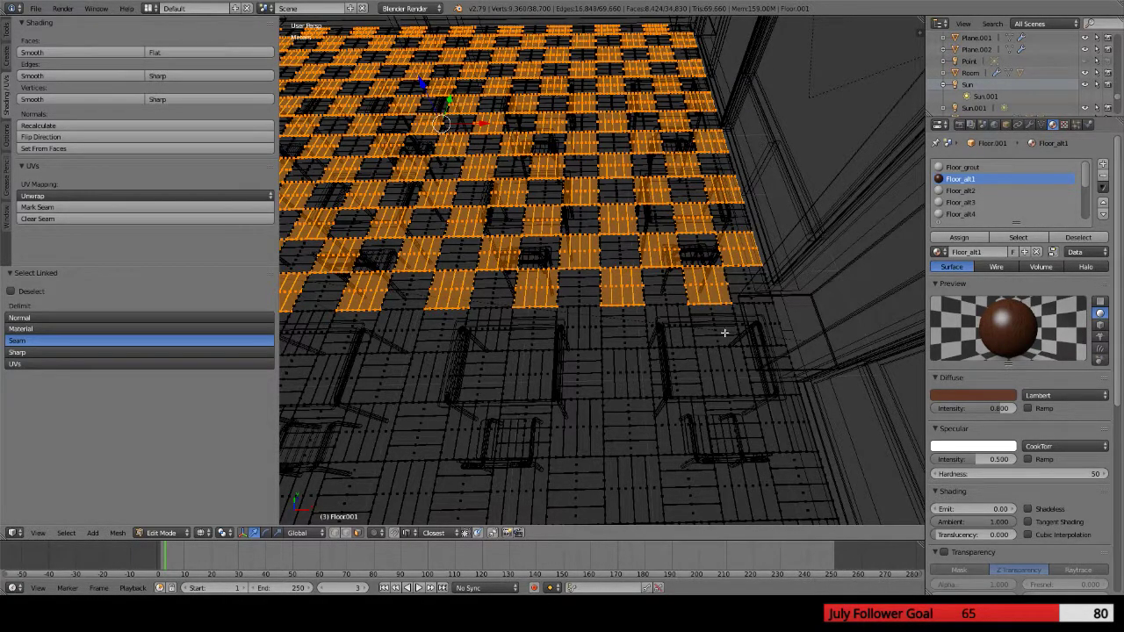
{"action": "key", "text": "l"}
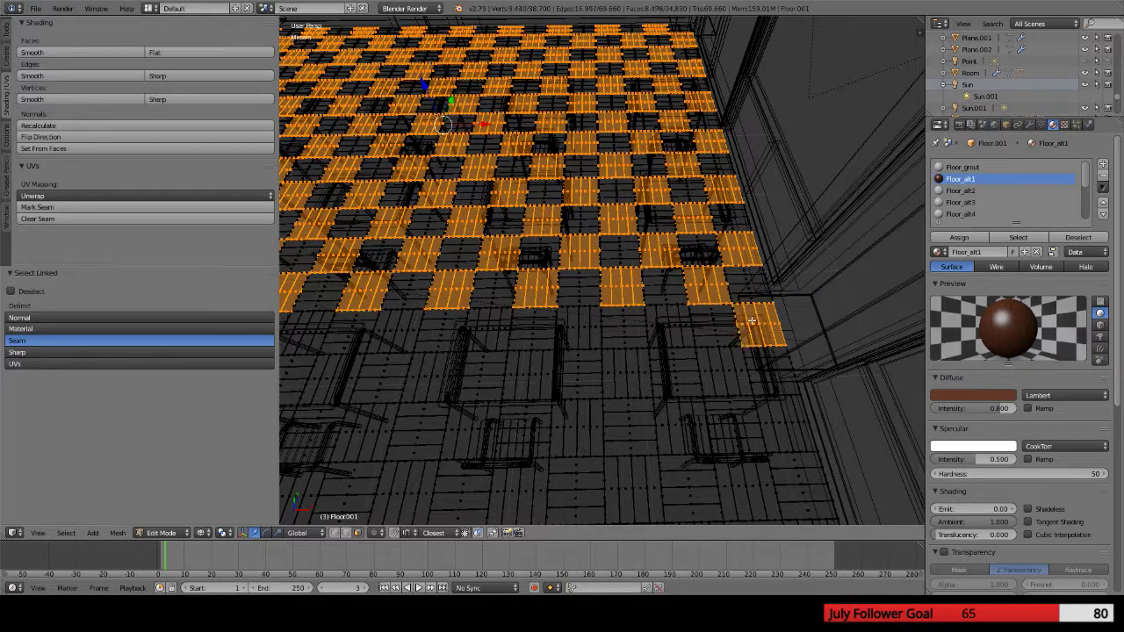
{"action": "key", "text": "l"}
{"action": "key", "text": "l"}
{"action": "key", "text": "l"}
{"action": "key", "text": "l"}
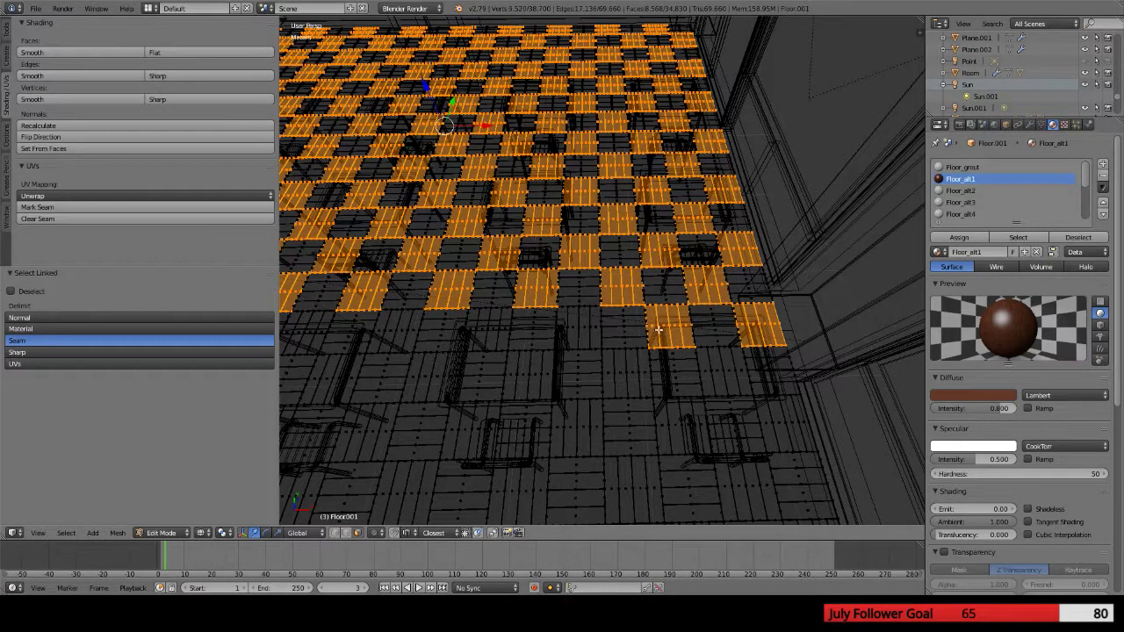
{"action": "key", "text": "l"}
{"action": "key", "text": "l"}
{"action": "key", "text": "l"}
{"action": "key", "text": "l"}
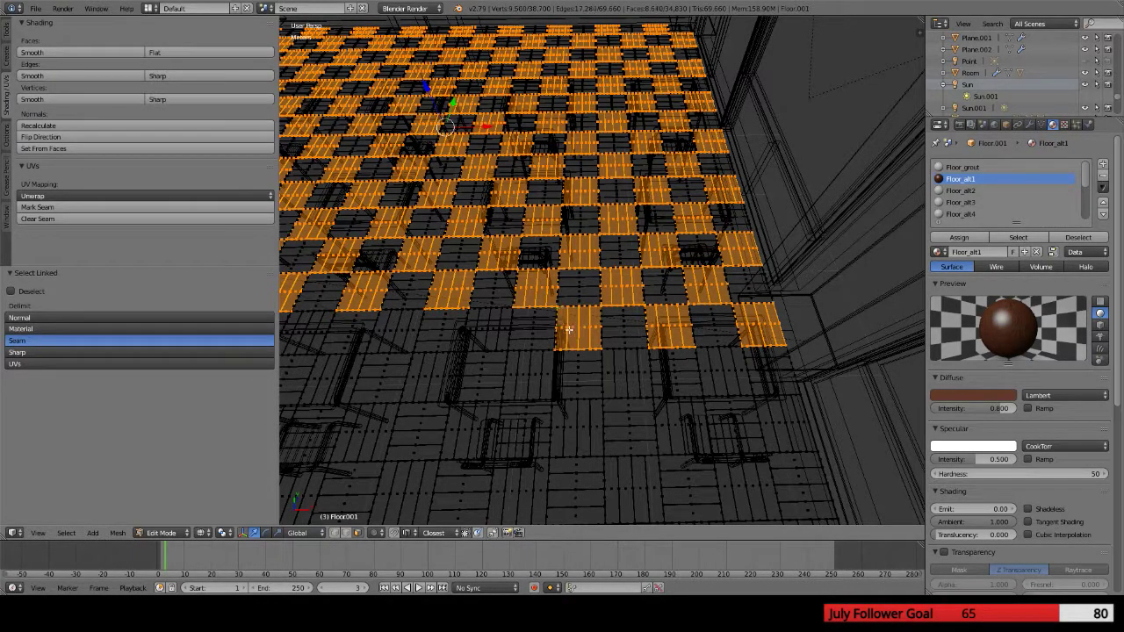
{"action": "key", "text": "l"}
{"action": "key", "text": "l"}
{"action": "key", "text": "l"}
{"action": "key", "text": "l"}
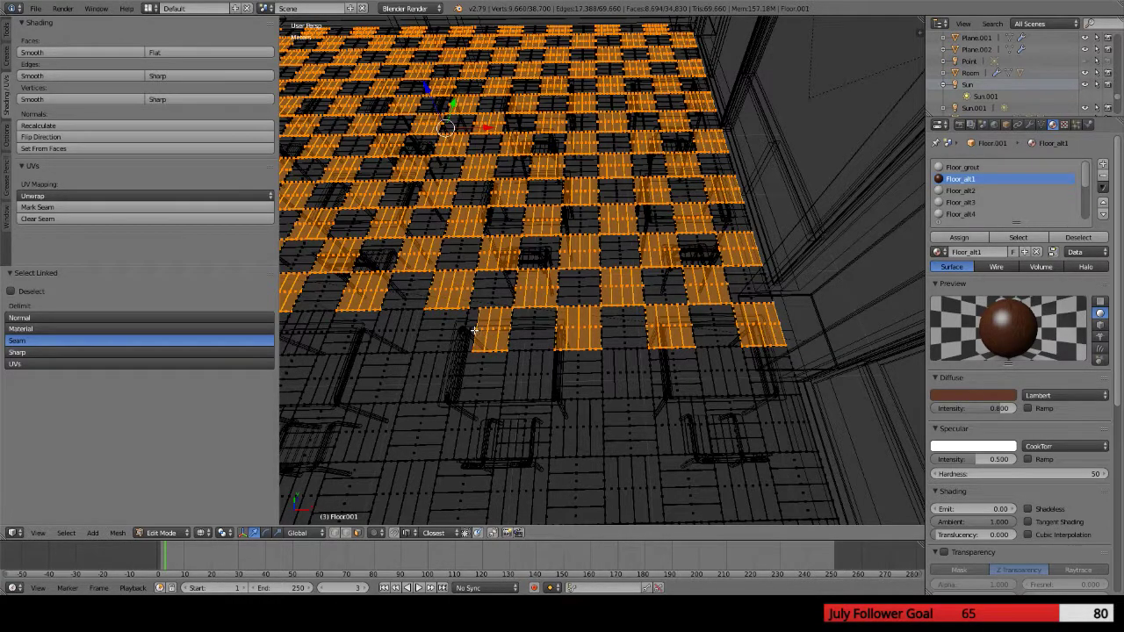
{"action": "key", "text": "l"}
{"action": "key", "text": "l"}
{"action": "key", "text": "l"}
{"action": "key", "text": "l"}
{"action": "key", "text": "l"}
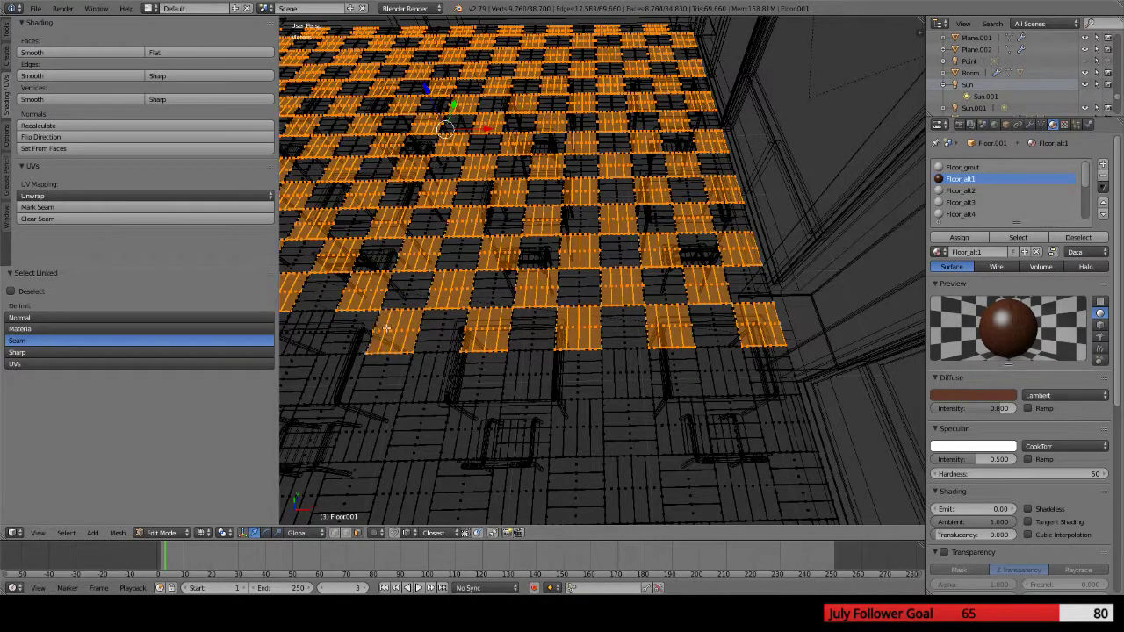
Add alternating tiles' planks through the middle and left side of the row
{"action": "middle_click_drag", "start_coordinate": [396, 327], "coordinate": [637, 339]}
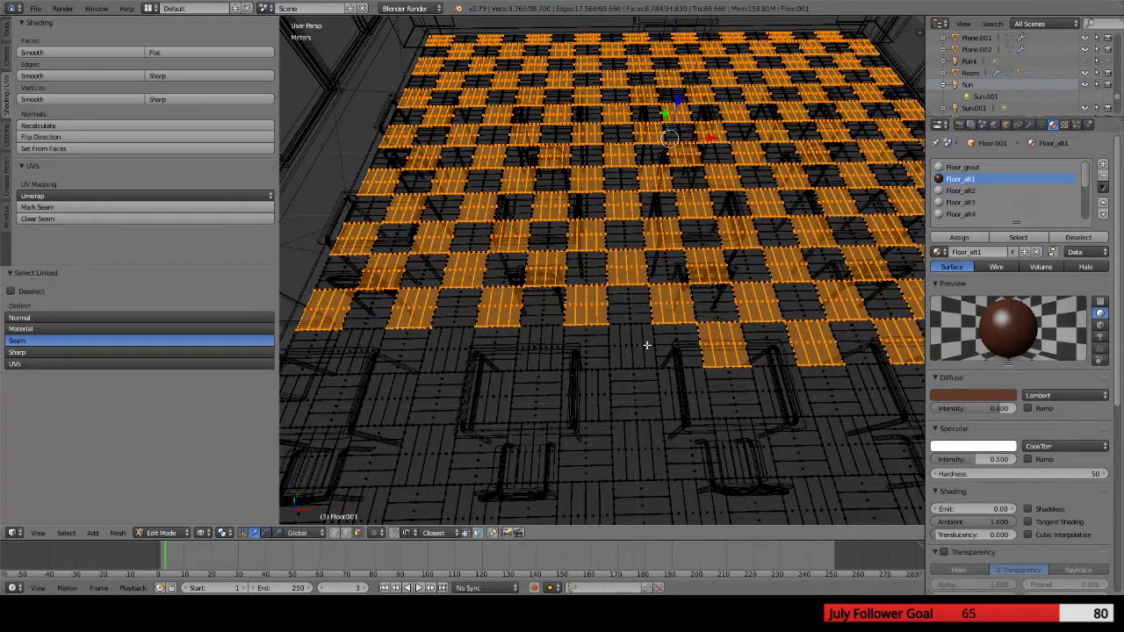
{"action": "key", "text": "l"}
{"action": "key", "text": "l"}
{"action": "key", "text": "l"}
{"action": "key", "text": "l"}
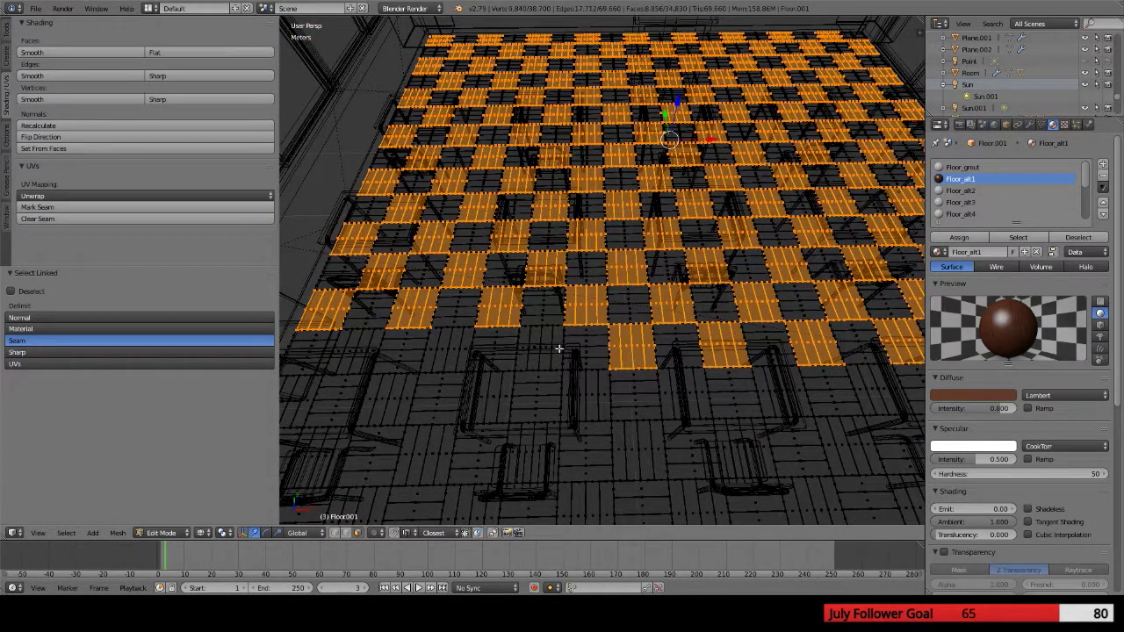
{"action": "key", "text": "l"}
{"action": "key", "text": "l"}
{"action": "key", "text": "l"}
{"action": "key", "text": "l"}
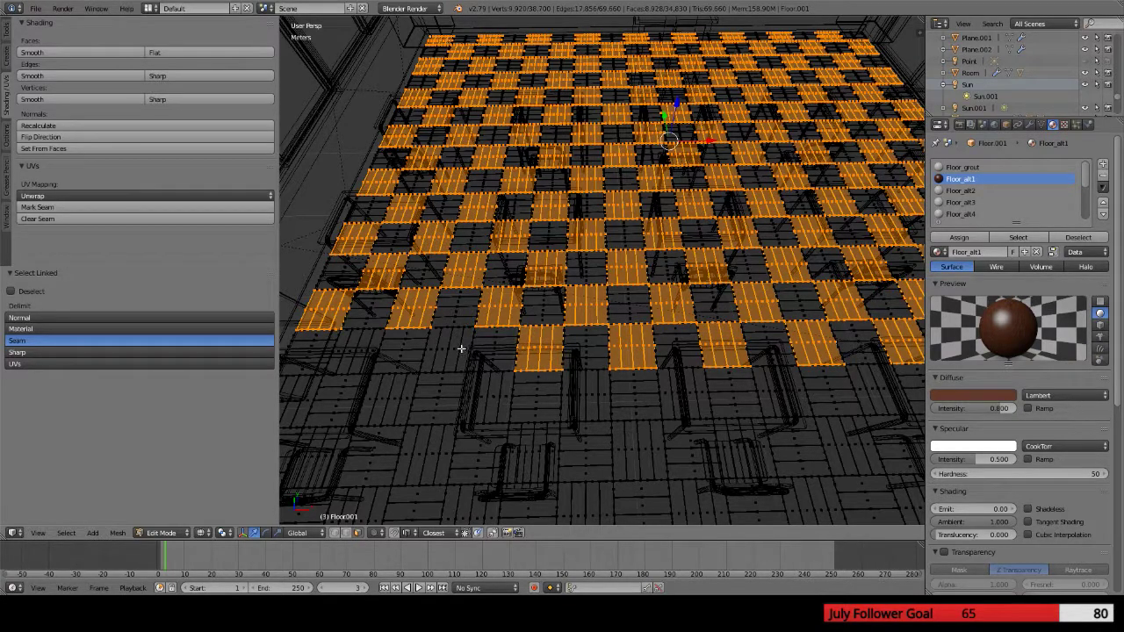
{"action": "key", "text": "l"}
{"action": "key", "text": "l"}
{"action": "key", "text": "l"}
{"action": "key", "text": "l"}
{"action": "key", "text": "l"}
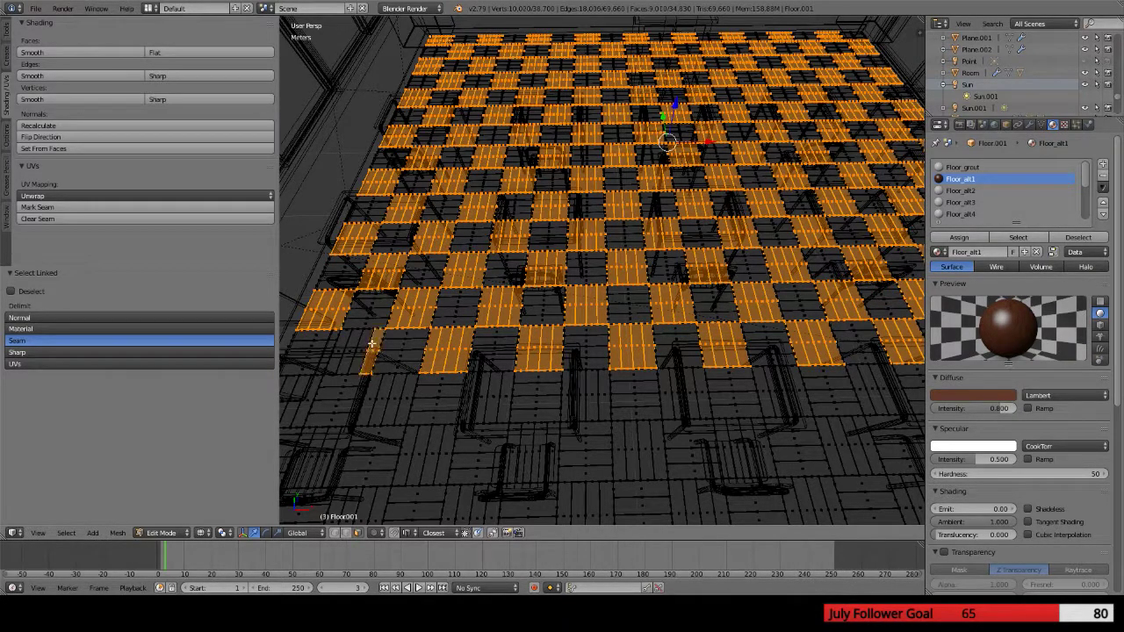
{"action": "key", "text": "l"}
{"action": "key", "text": "l"}
{"action": "key", "text": "l"}
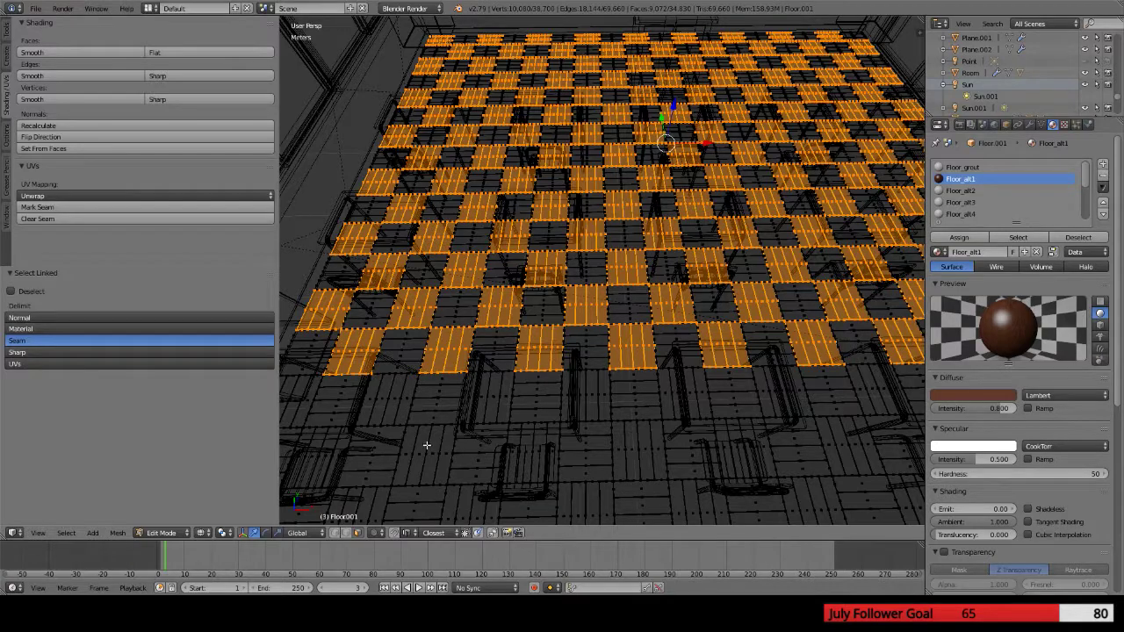
{"action": "middle_click_drag", "start_coordinate": [426, 435], "coordinate": [533, 438]}
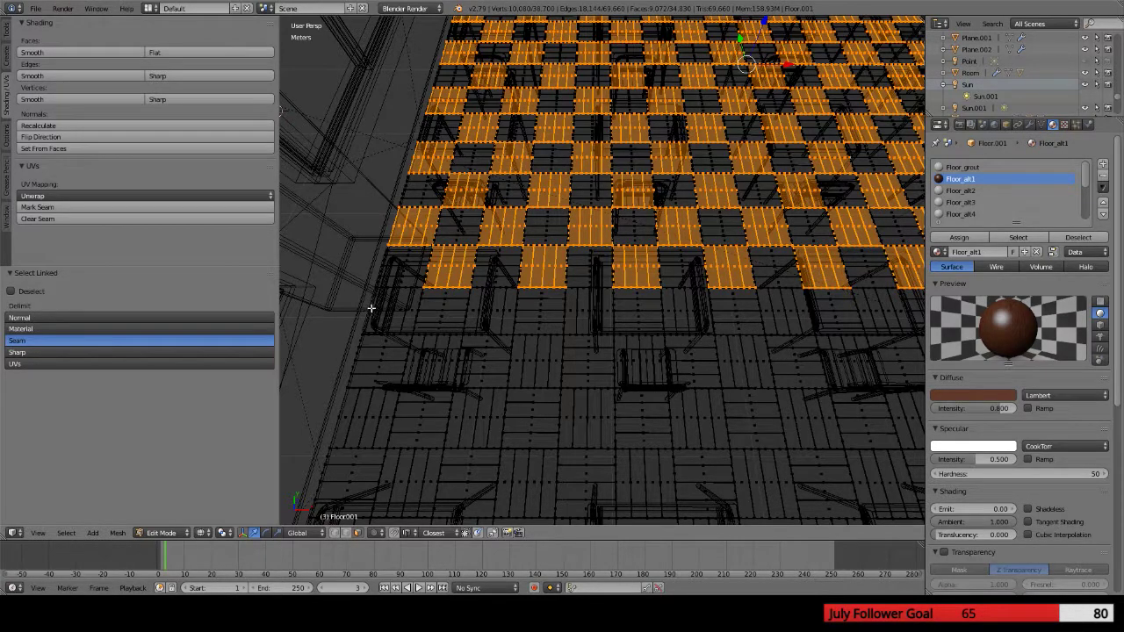
{"action": "key", "text": "l"}
{"action": "key", "text": "l"}
{"action": "key", "text": "l"}
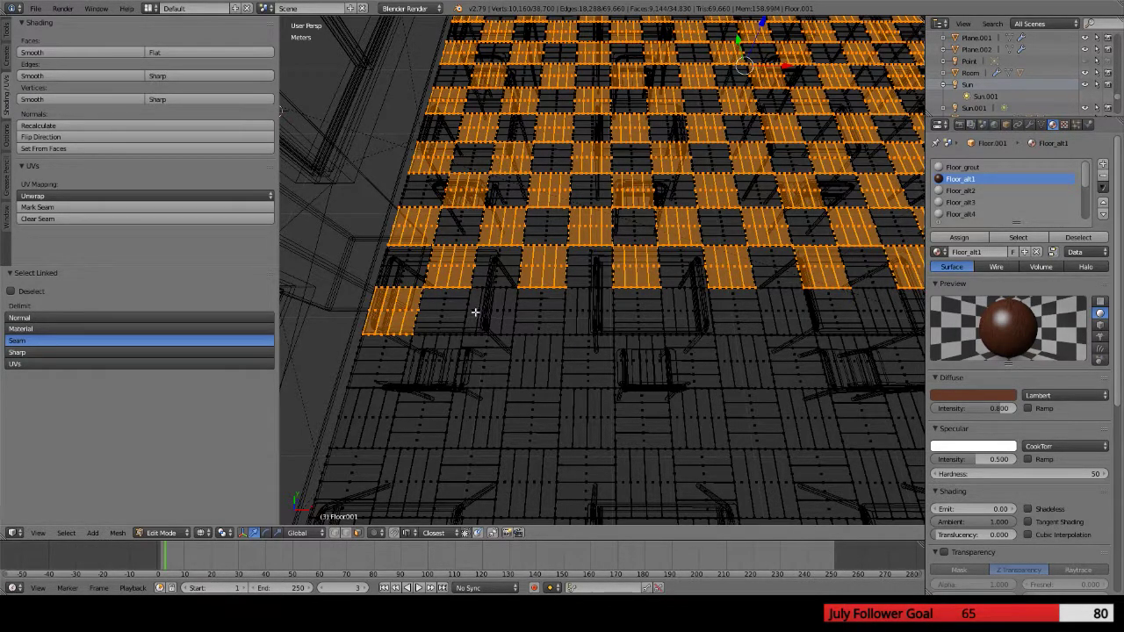
{"action": "key", "text": "l"}
{"action": "key", "text": "l"}
{"action": "key", "text": "l"}
{"action": "key", "text": "l"}
{"action": "key", "text": "l"}
{"action": "key", "text": "l"}
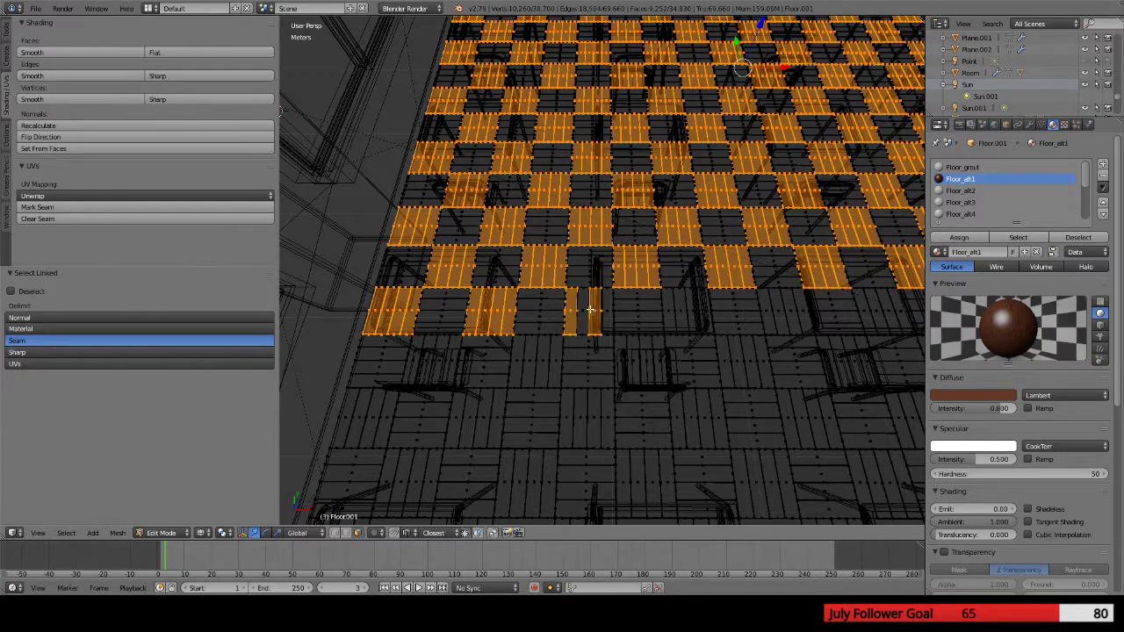
{"action": "key", "text": "l"}
{"action": "key", "text": "l"}
{"action": "key", "text": "l"}
{"action": "key", "text": "l"}
{"action": "key", "text": "l"}
{"action": "key", "text": "l"}
{"action": "key", "text": "l"}
{"action": "key", "text": "l"}
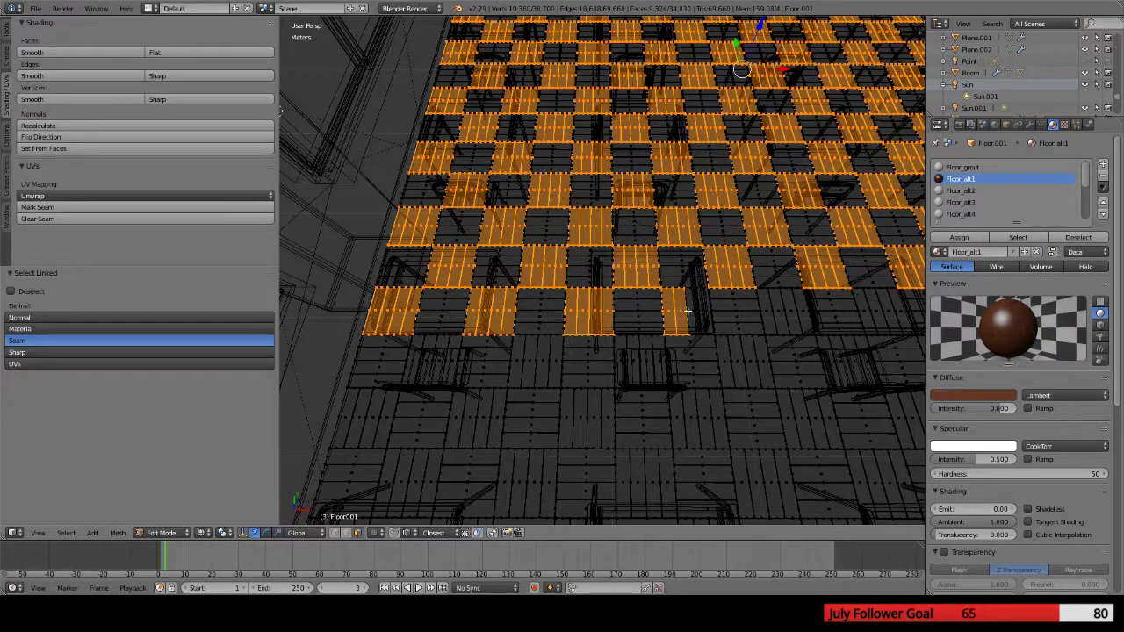
{"action": "key", "text": "l"}
{"action": "key", "text": "l"}
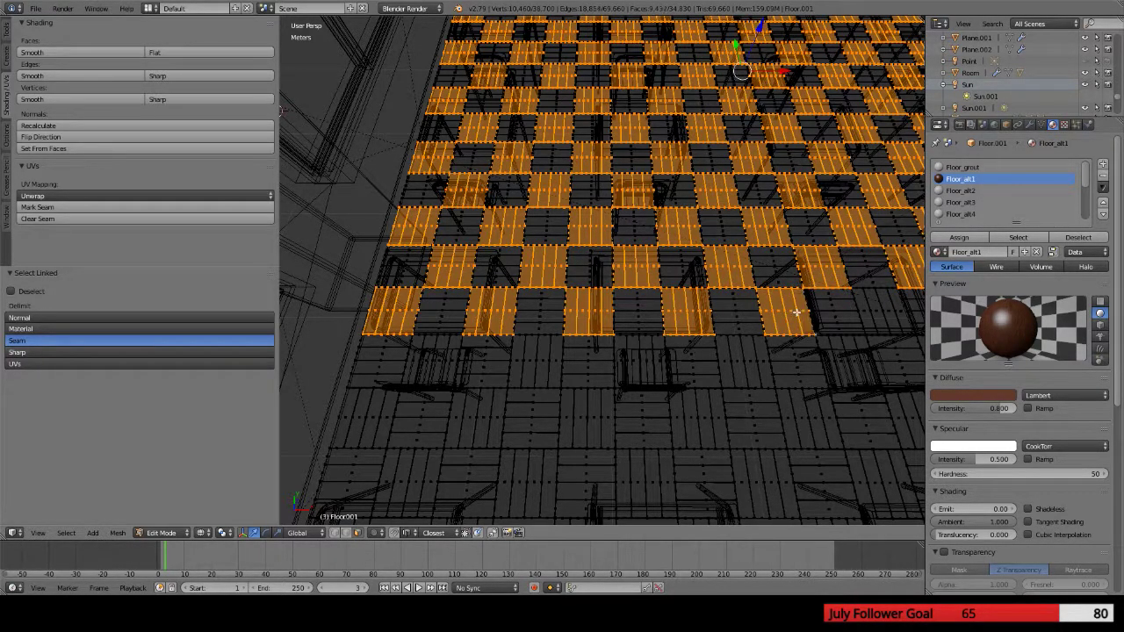
{"action": "key", "text": "l"}
{"action": "key", "text": "l"}
{"action": "key", "text": "l"}
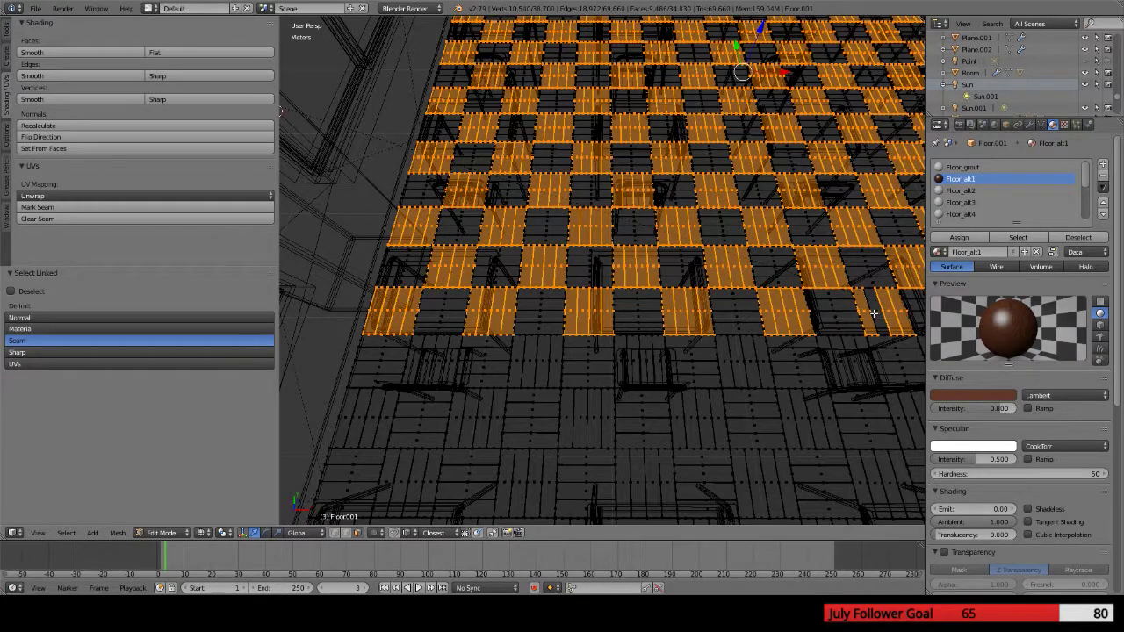
{"action": "key", "text": "l"}
Add the remaining alternating tiles so the row spans nearly the full floor width
{"action": "middle_click_drag", "start_coordinate": [857, 358], "coordinate": [544, 319], "text": "shift"}
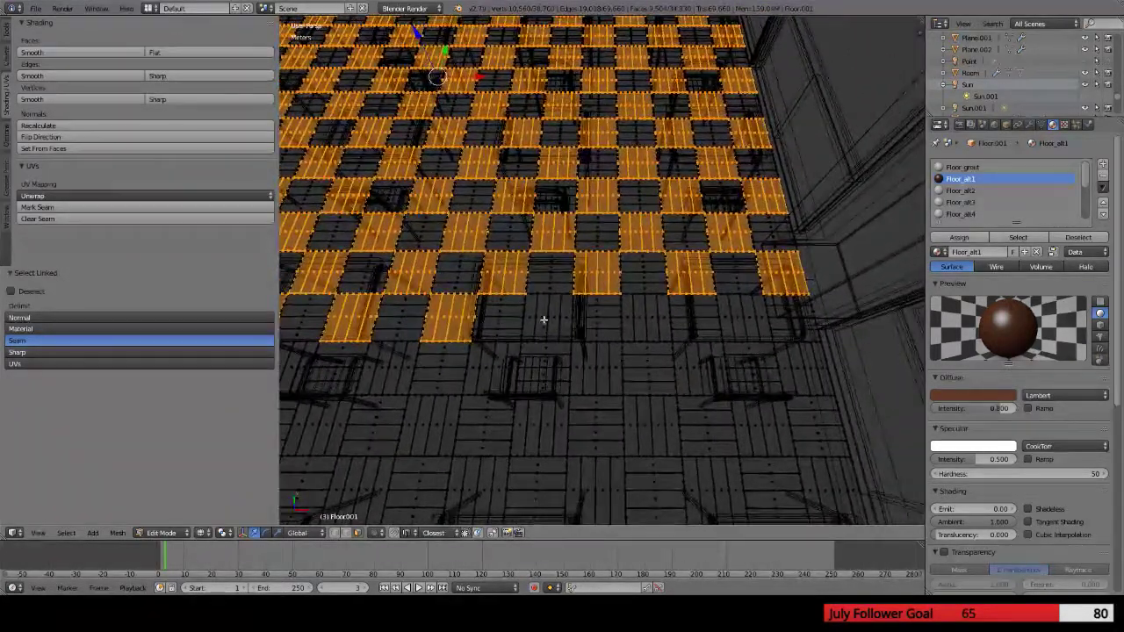
{"action": "key", "text": "l"}
{"action": "key", "text": "l"}
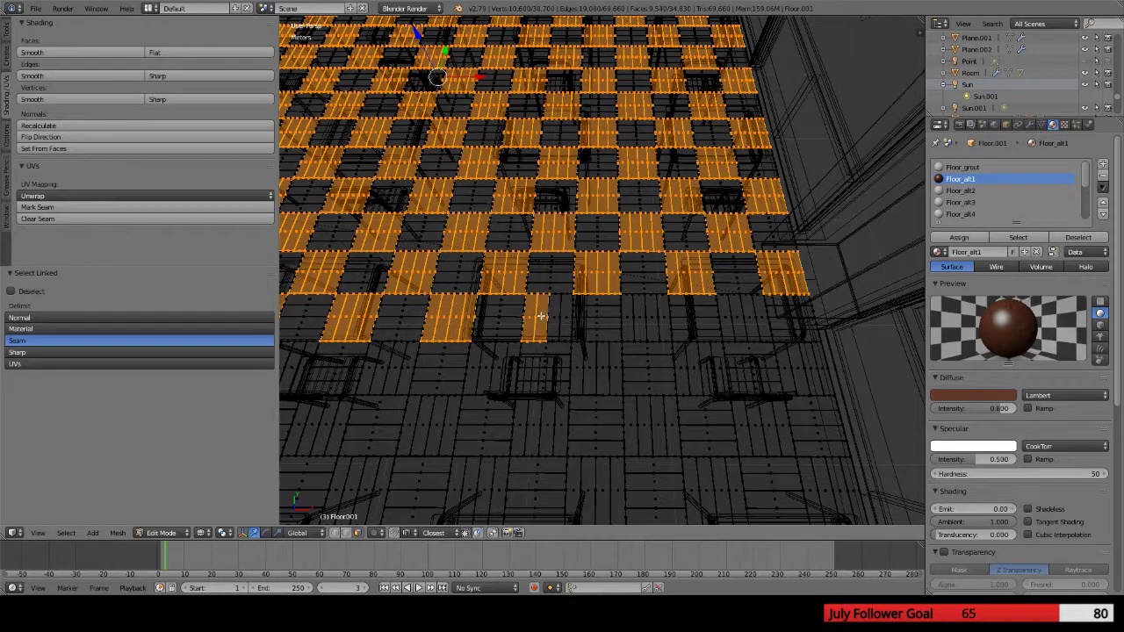
{"action": "key", "text": "l"}
{"action": "key", "text": "l"}
{"action": "key", "text": "l"}
{"action": "key", "text": "l"}
{"action": "key", "text": "l"}
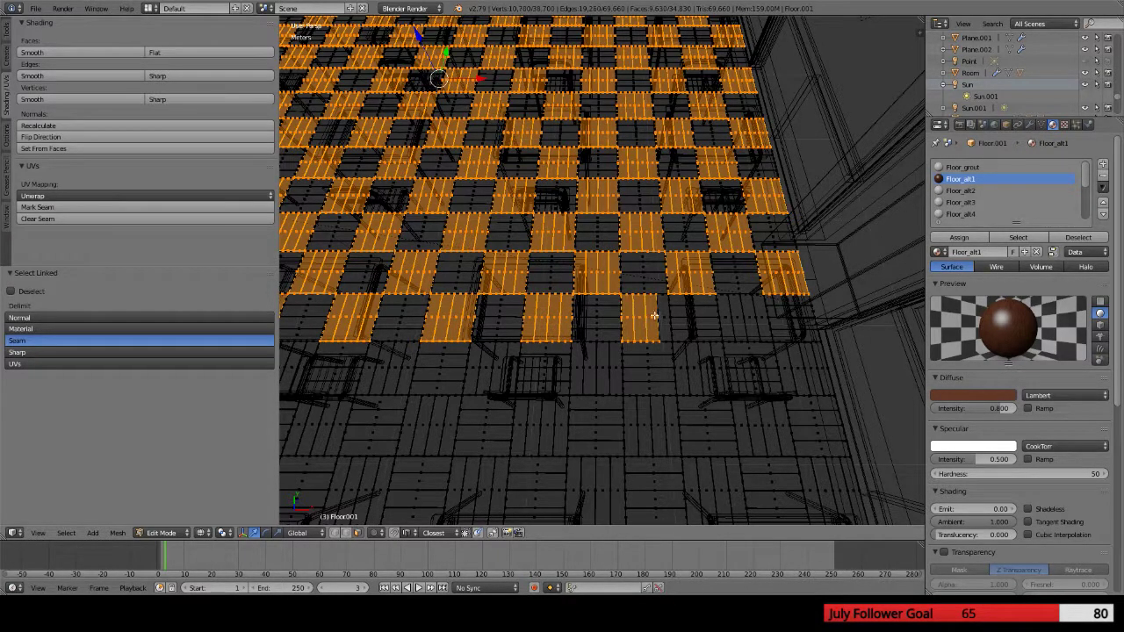
{"action": "key", "text": "l"}
{"action": "key", "text": "l"}
{"action": "key", "text": "l"}
{"action": "key", "text": "l"}
{"action": "key", "text": "l"}
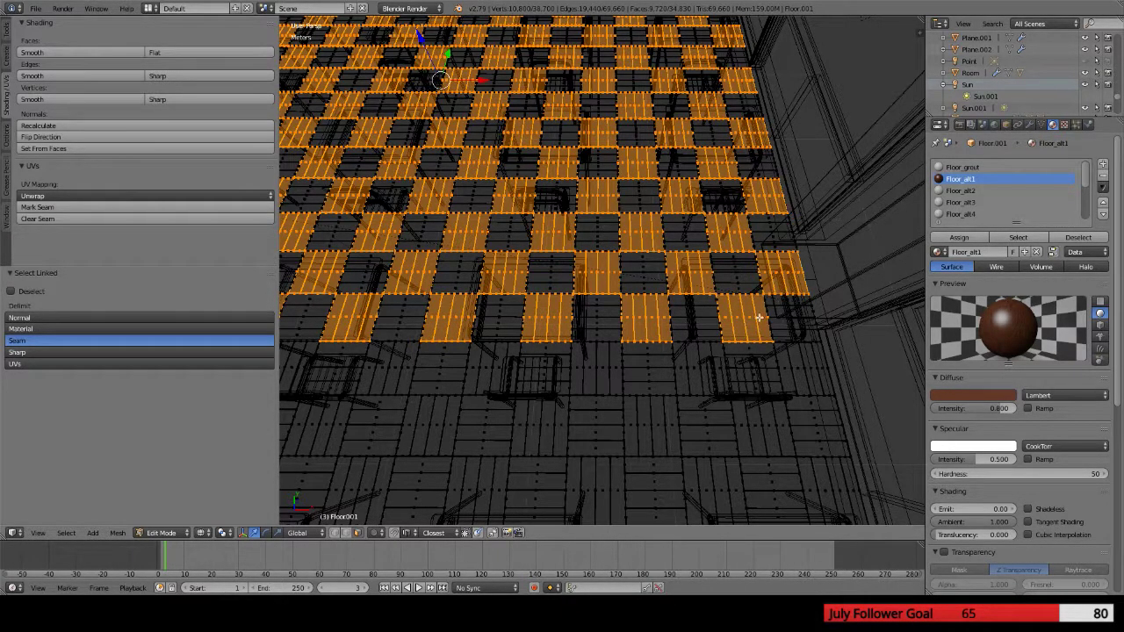
{"action": "key", "text": "l"}
{"action": "key", "text": "l"}
{"action": "key", "text": "l"}
{"action": "key", "text": "l"}
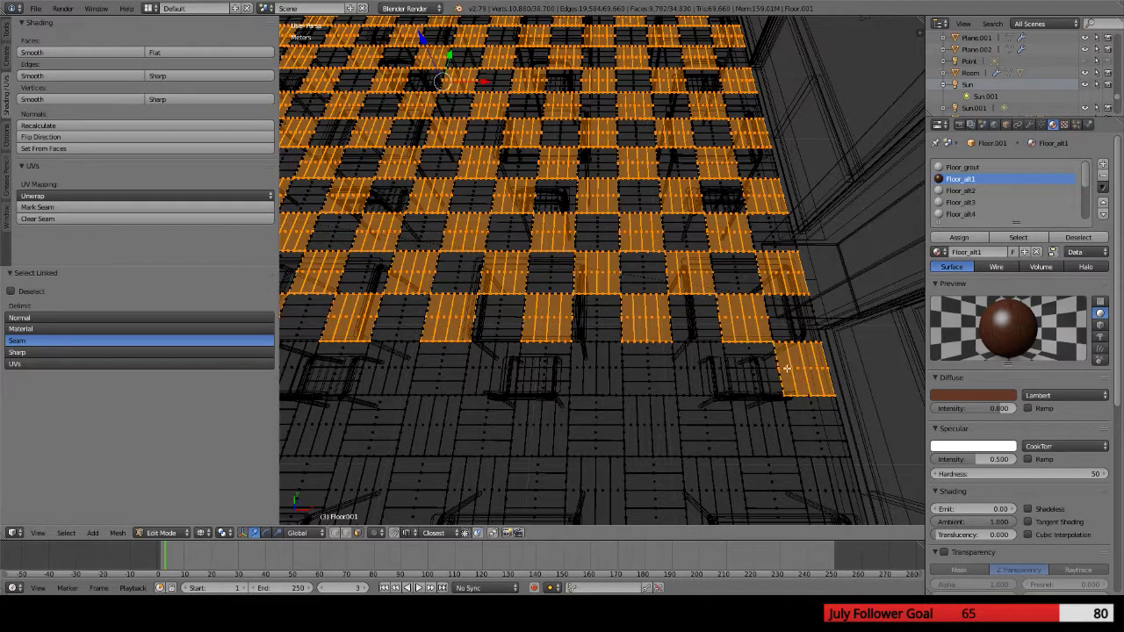
{"action": "key", "text": "l"}
{"action": "key", "text": "l"}
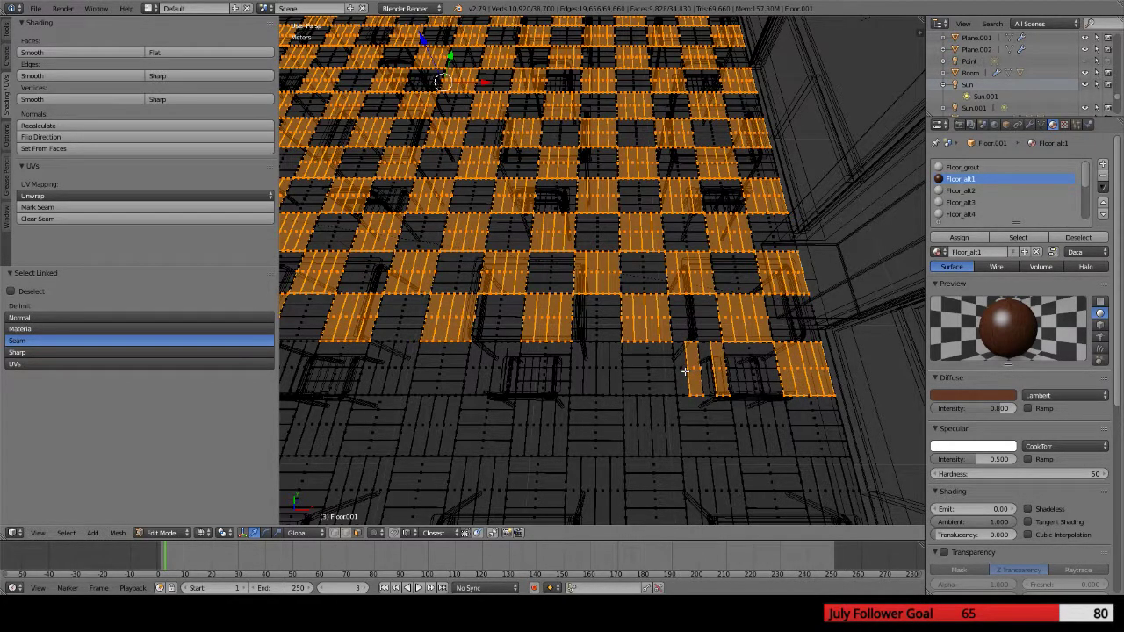
{"action": "key", "text": "l"}
{"action": "key", "text": "l"}
{"action": "key", "text": "l"}
{"action": "key", "text": "l"}
{"action": "key", "text": "l"}
{"action": "key", "text": "l"}
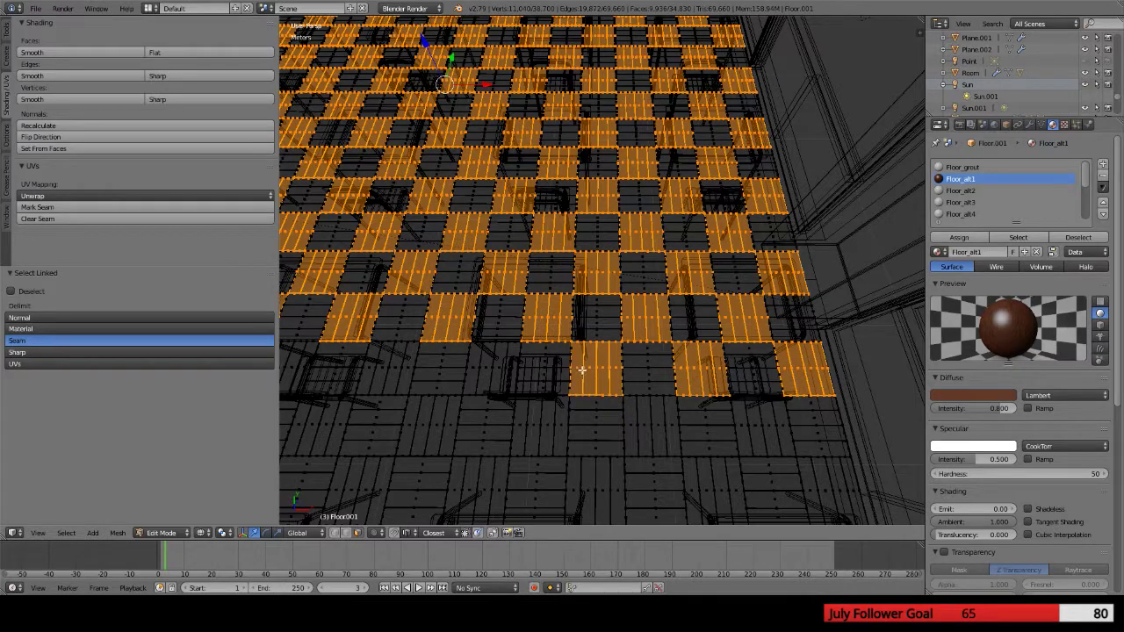
{"action": "middle_click_drag", "start_coordinate": [525, 409], "coordinate": [649, 364], "text": "shift"}
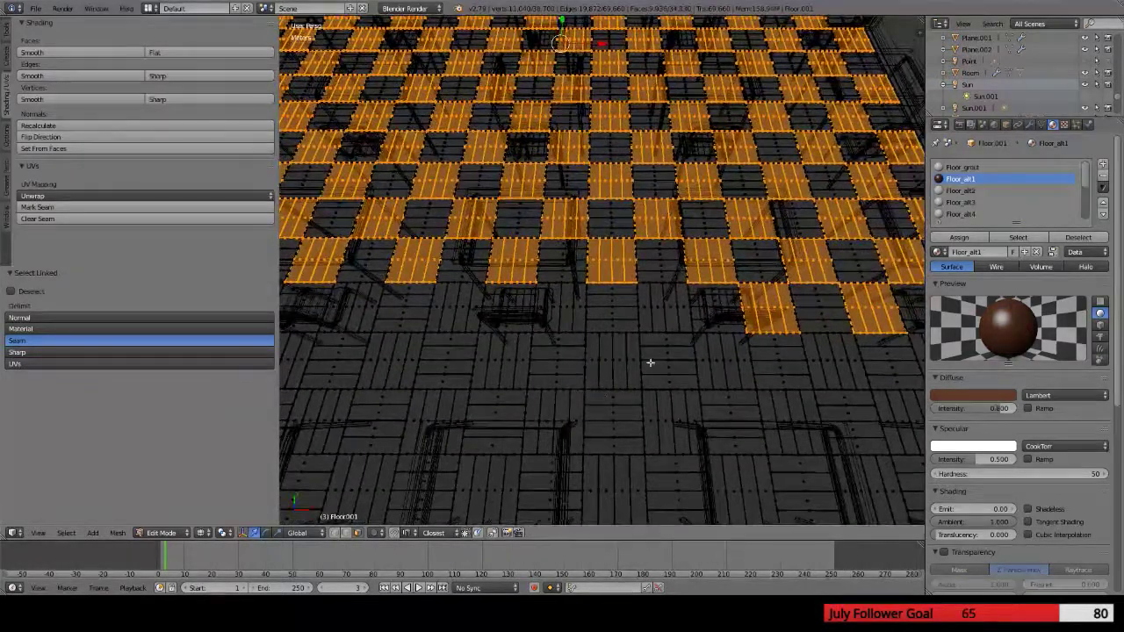
{"action": "key", "text": "l"}
{"action": "key", "text": "l"}
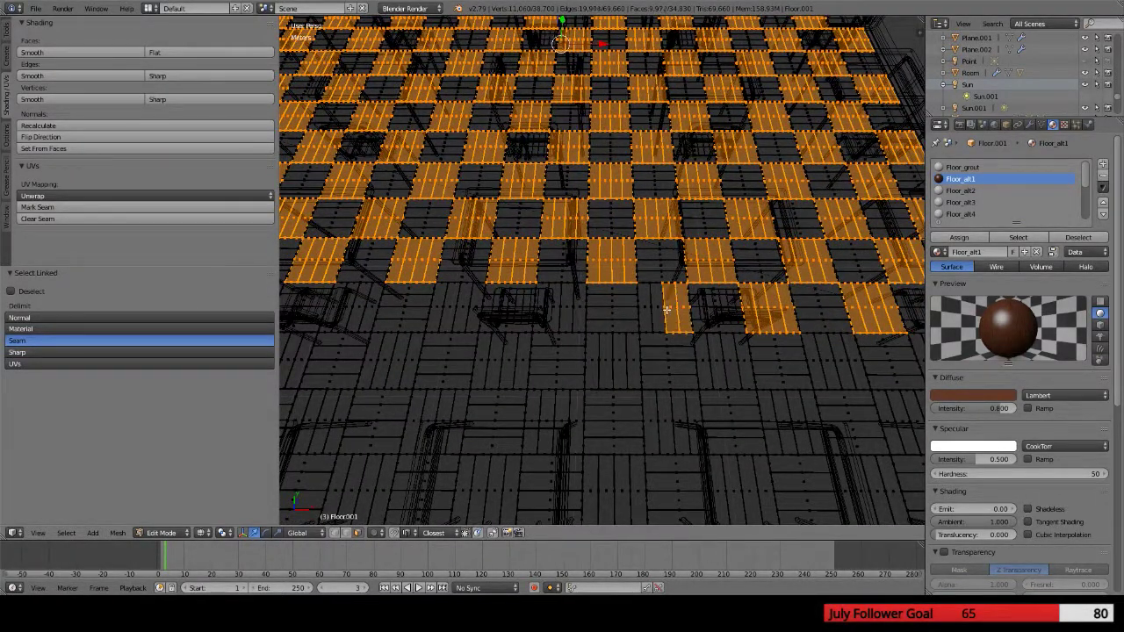
{"action": "key", "text": "l"}
{"action": "key", "text": "l"}
{"action": "key", "text": "l"}
{"action": "key", "text": "l"}
{"action": "key", "text": "l"}
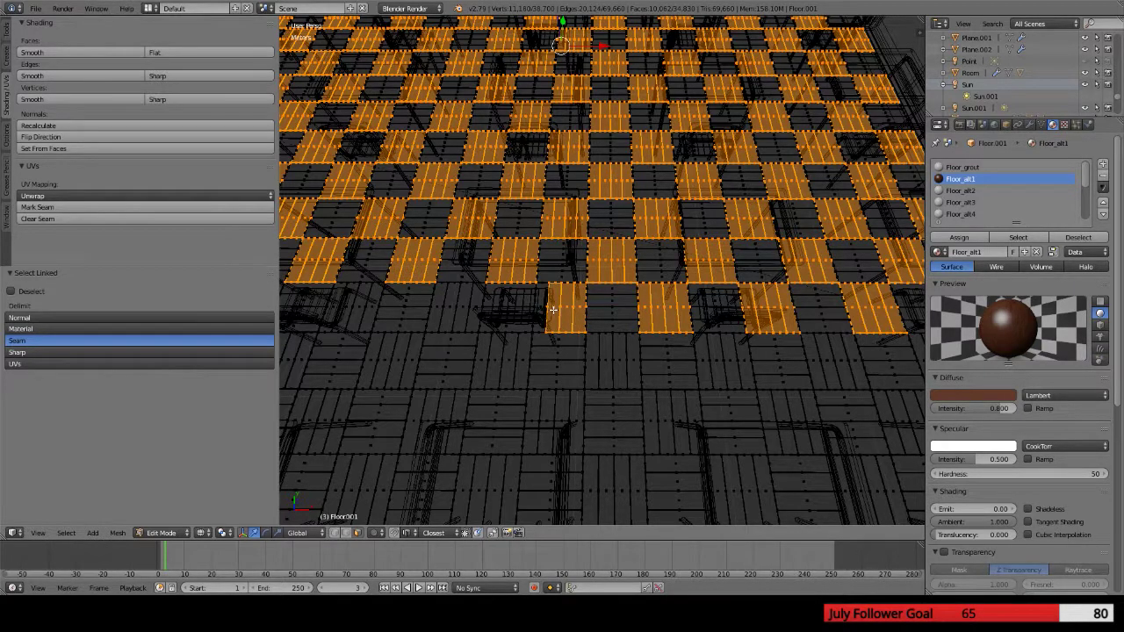
{"action": "key", "text": "l"}
{"action": "key", "text": "l"}
{"action": "key", "text": "l"}
{"action": "key", "text": "l"}
{"action": "key", "text": "l"}
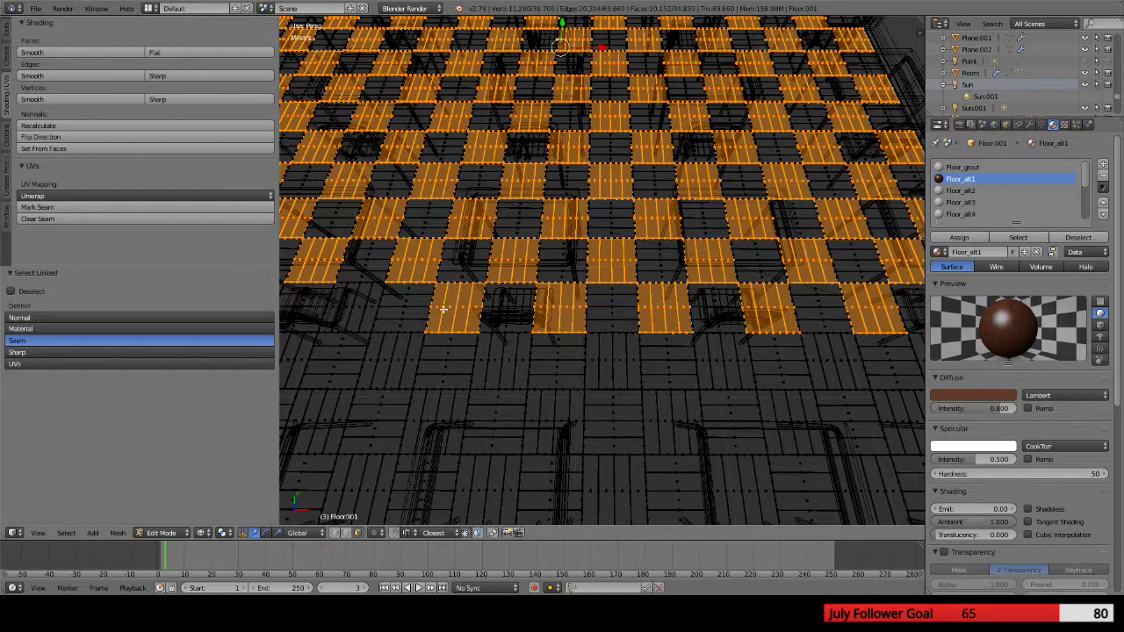
{"action": "key", "text": "l"}
{"action": "key", "text": "l"}
{"action": "key", "text": "l"}
{"action": "key", "text": "l"}
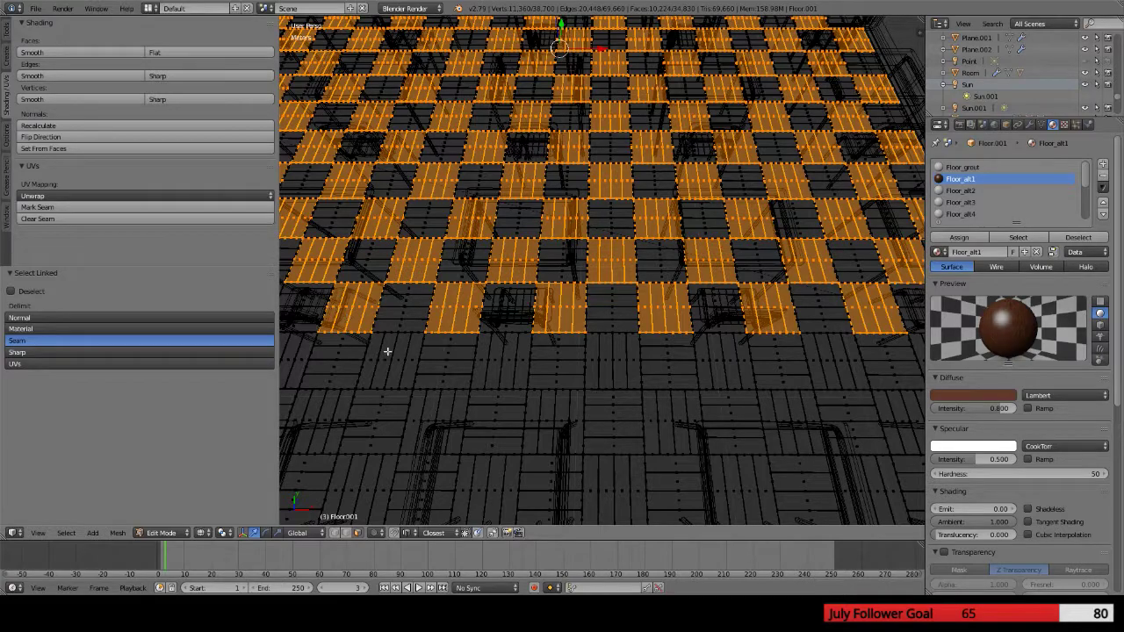
Add alternating tiles at the floor's left edge and along the nearest row
{"action": "middle_click_drag", "start_coordinate": [383, 357], "coordinate": [604, 345], "text": "shift"}
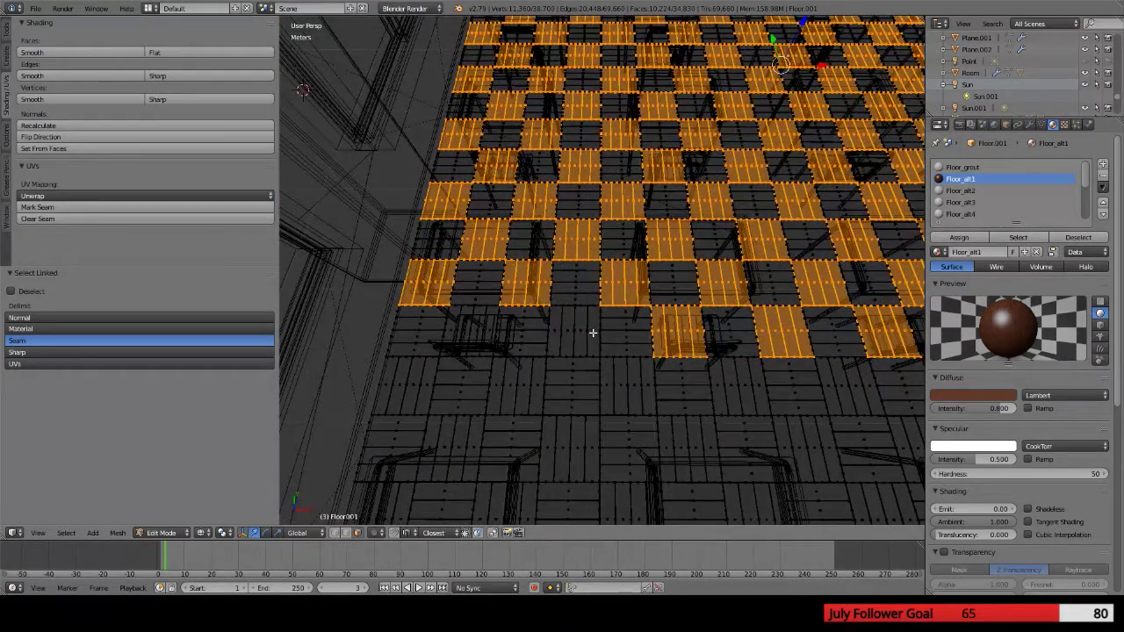
{"action": "key", "text": "l"}
{"action": "key", "text": "l"}
{"action": "key", "text": "l"}
{"action": "key", "text": "l"}
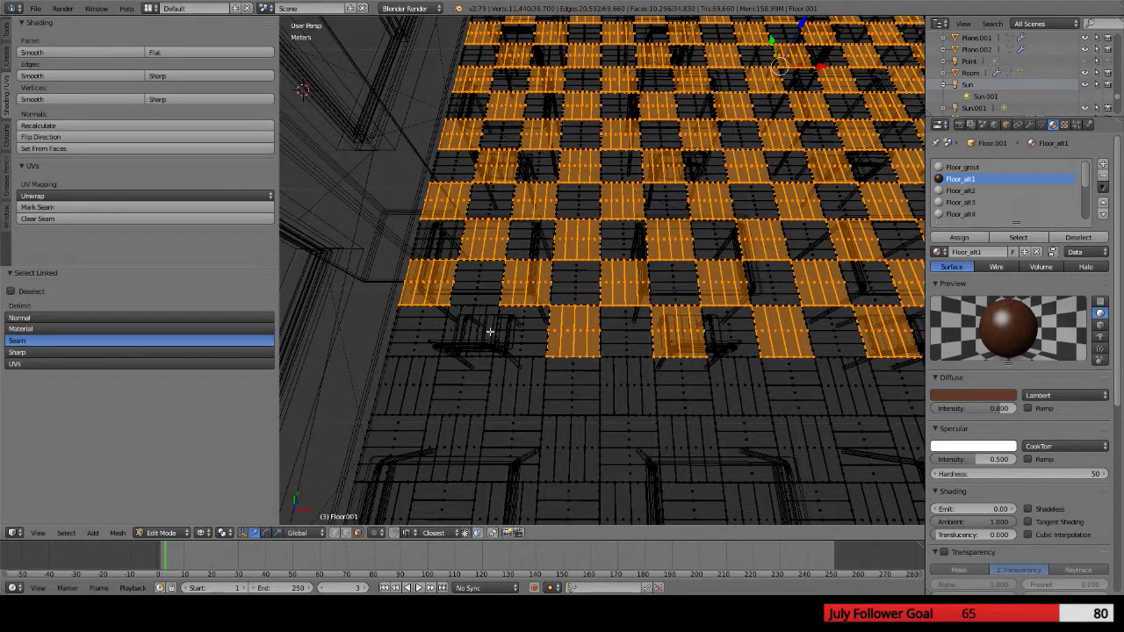
{"action": "key", "text": "l"}
{"action": "key", "text": "l"}
{"action": "key", "text": "l"}
{"action": "key", "text": "l"}
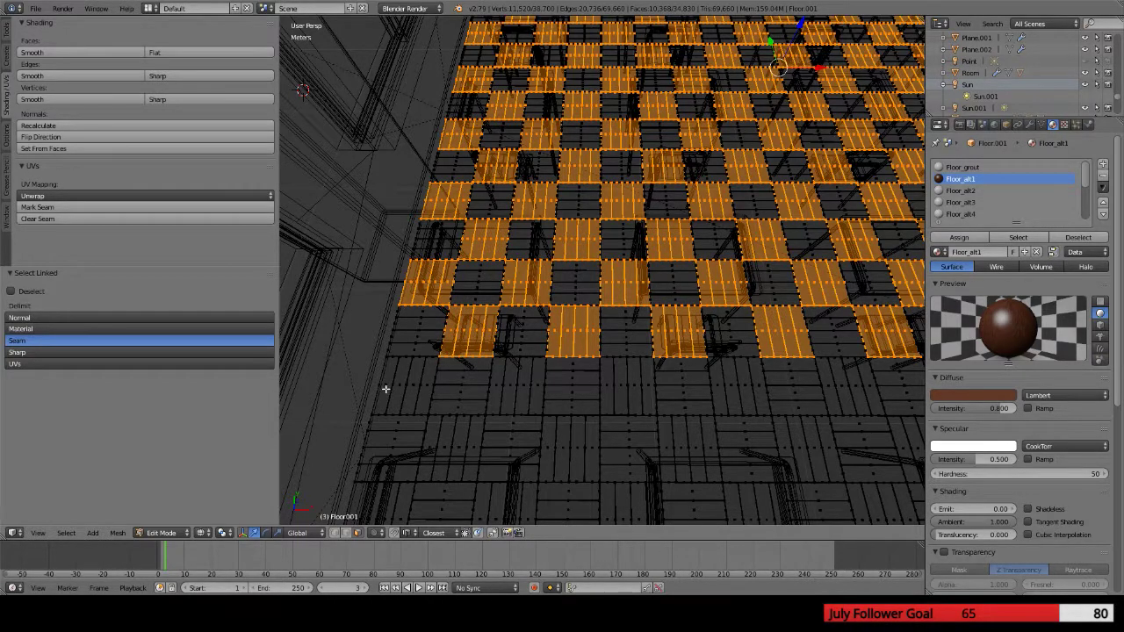
{"action": "key", "text": "l"}
{"action": "key", "text": "l"}
{"action": "key", "text": "l"}
{"action": "key", "text": "l"}
{"action": "key", "text": "l"}
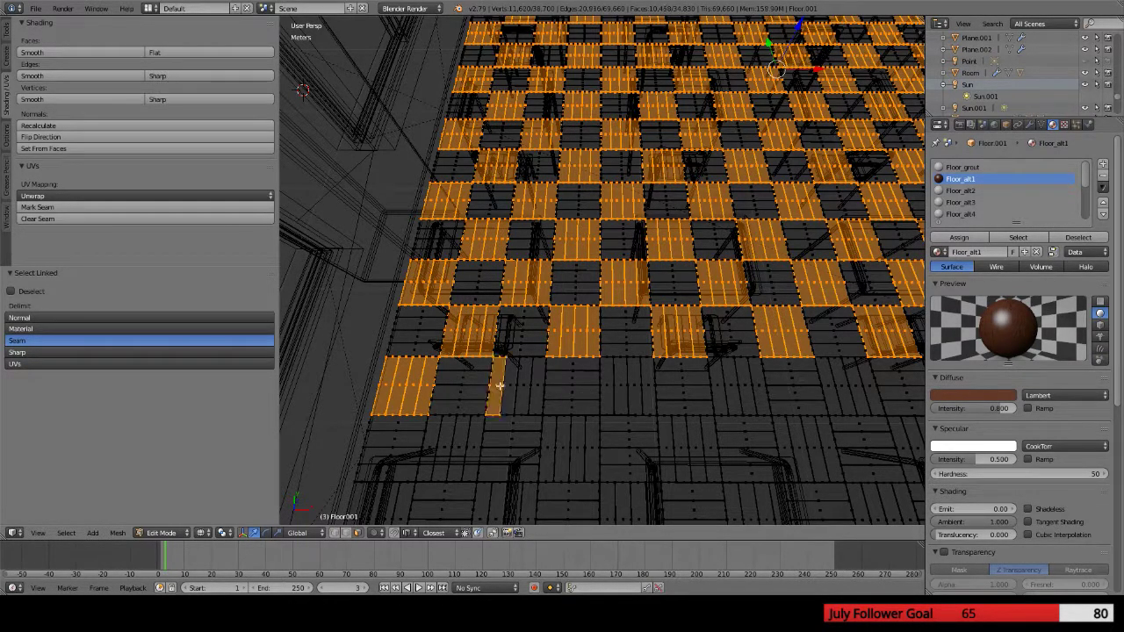
{"action": "key", "text": "l"}
{"action": "key", "text": "l"}
{"action": "key", "text": "l"}
{"action": "key", "text": "l"}
{"action": "key", "text": "l"}
{"action": "key", "text": "l"}
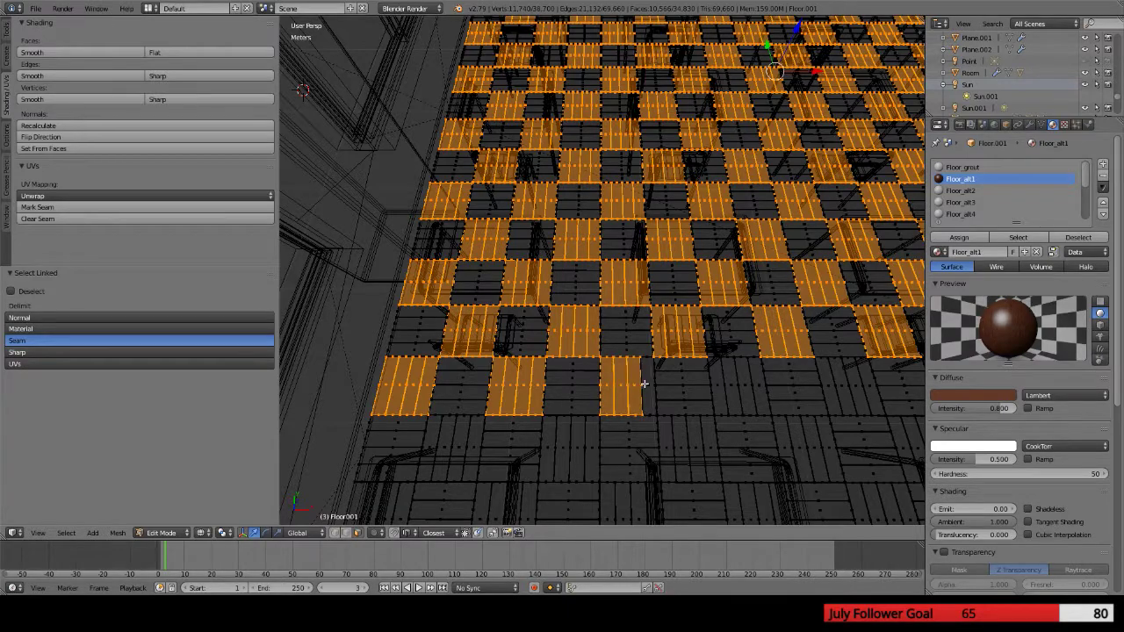
{"action": "key", "text": "l"}
{"action": "key", "text": "l"}
{"action": "key", "text": "l"}
Add further alternating tiles in the front row from a new angle
{"action": "key", "text": "l"}
{"action": "key", "text": "l"}
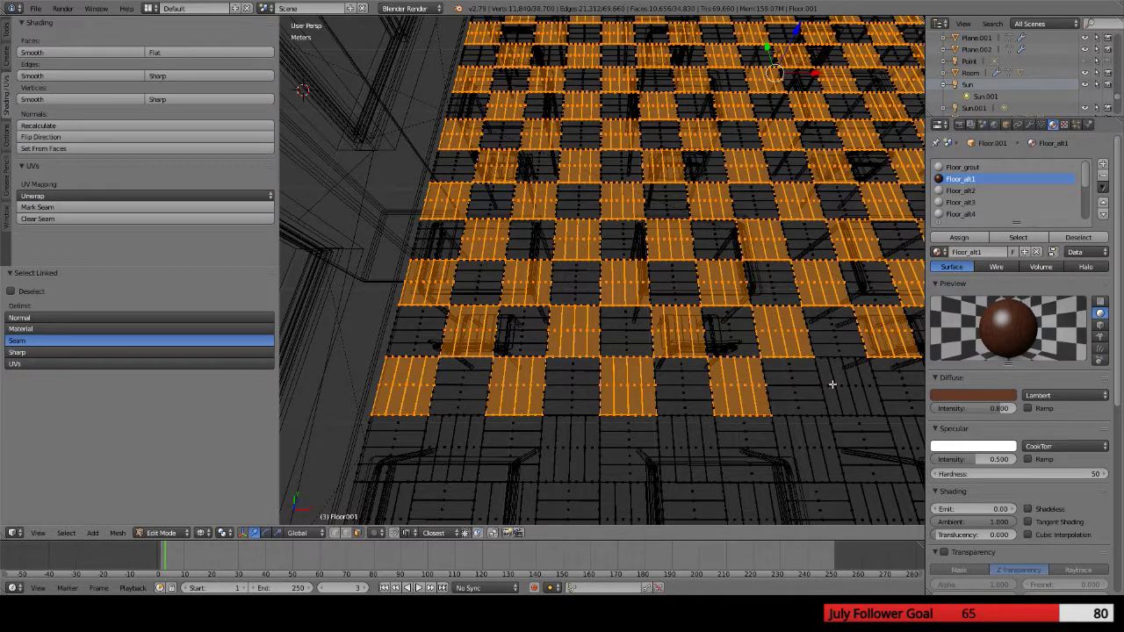
{"action": "key", "text": "l"}
{"action": "key", "text": "l"}
{"action": "key", "text": "l"}
{"action": "key", "text": "l"}
{"action": "middle_click_drag", "start_coordinate": [823, 434], "coordinate": [612, 419]}
{"action": "key", "text": "l"}
{"action": "key", "text": "l"}
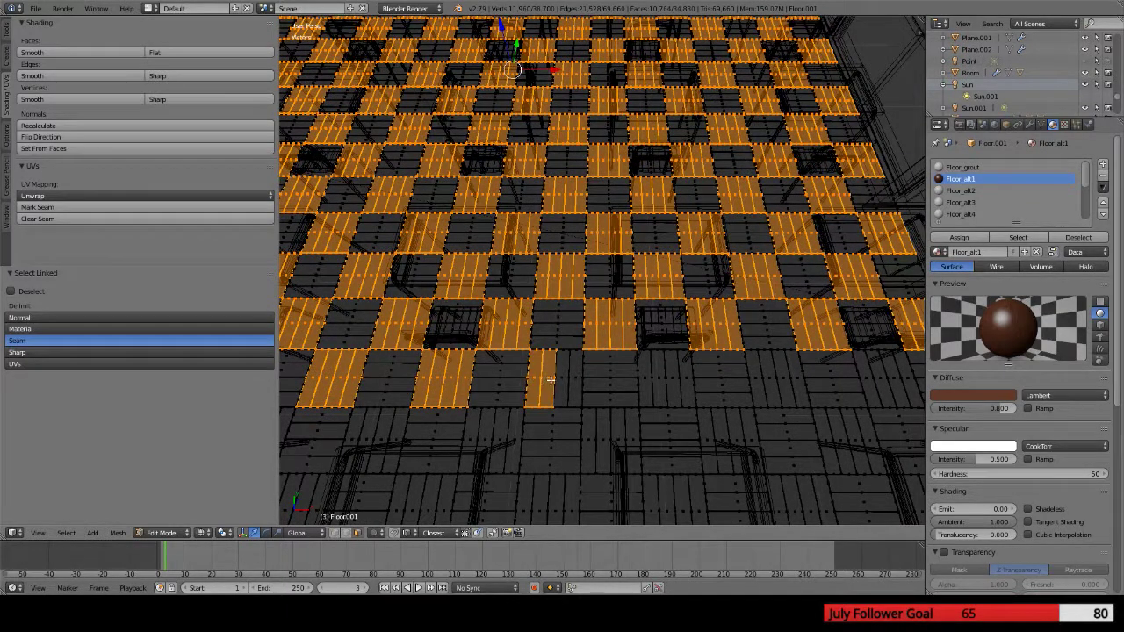
{"action": "key", "text": "l"}
{"action": "key", "text": "l"}
{"action": "key", "text": "l"}
{"action": "key", "text": "l"}
{"action": "key", "text": "l"}
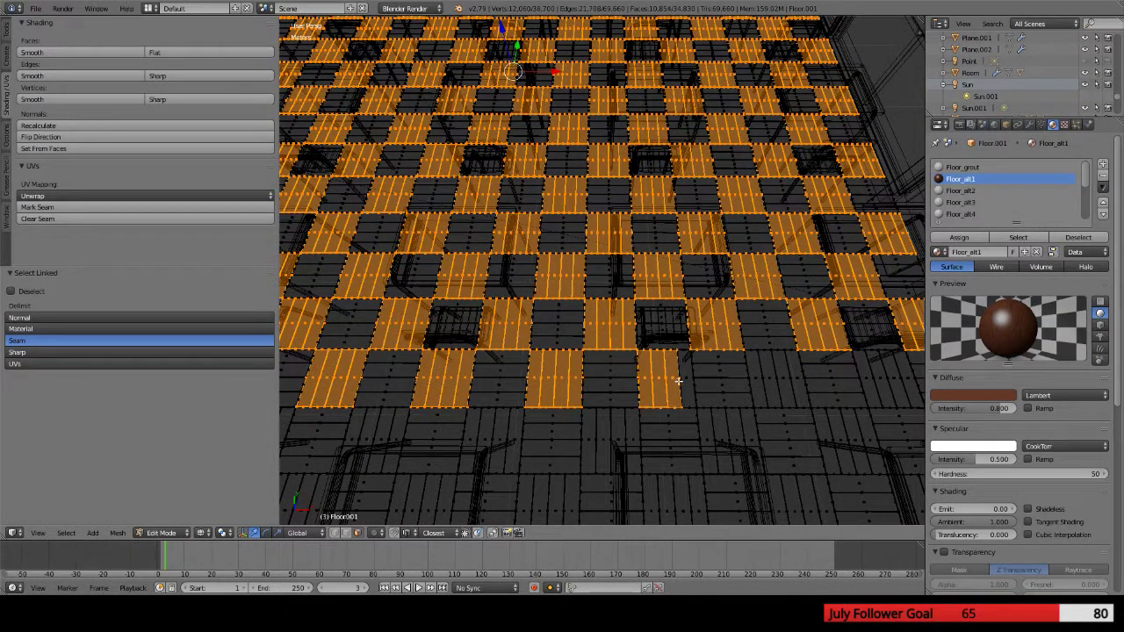
{"action": "key", "text": "l"}
{"action": "key", "text": "l"}
{"action": "key", "text": "l"}
{"action": "key", "text": "l"}
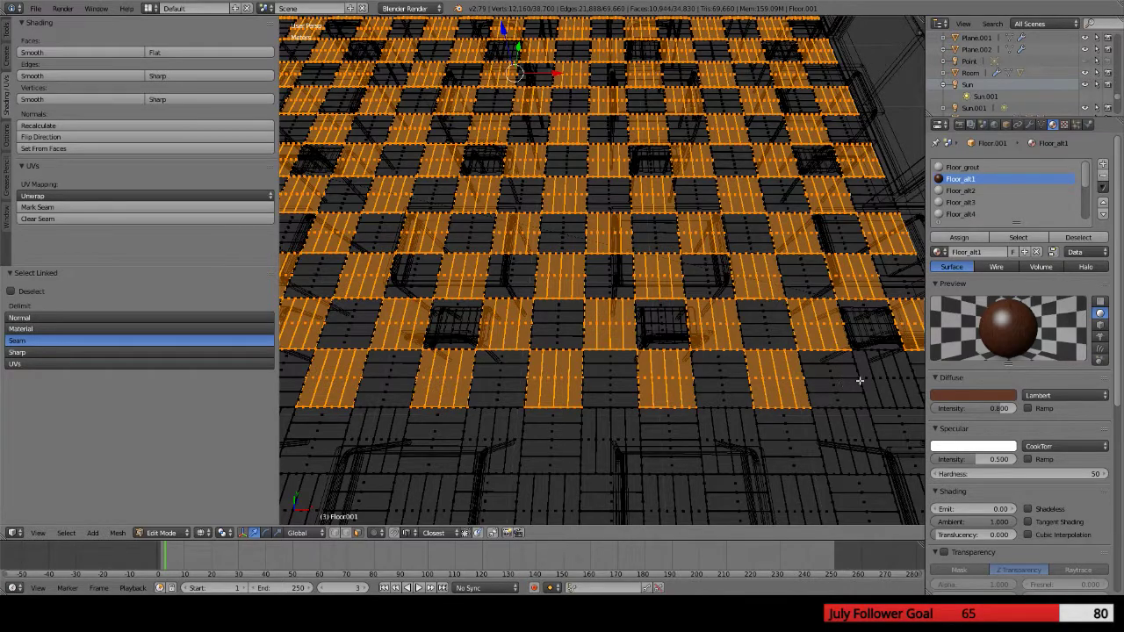
{"action": "key", "text": "l"}
{"action": "key", "text": "l"}
{"action": "key", "text": "l"}
{"action": "key", "text": "l"}
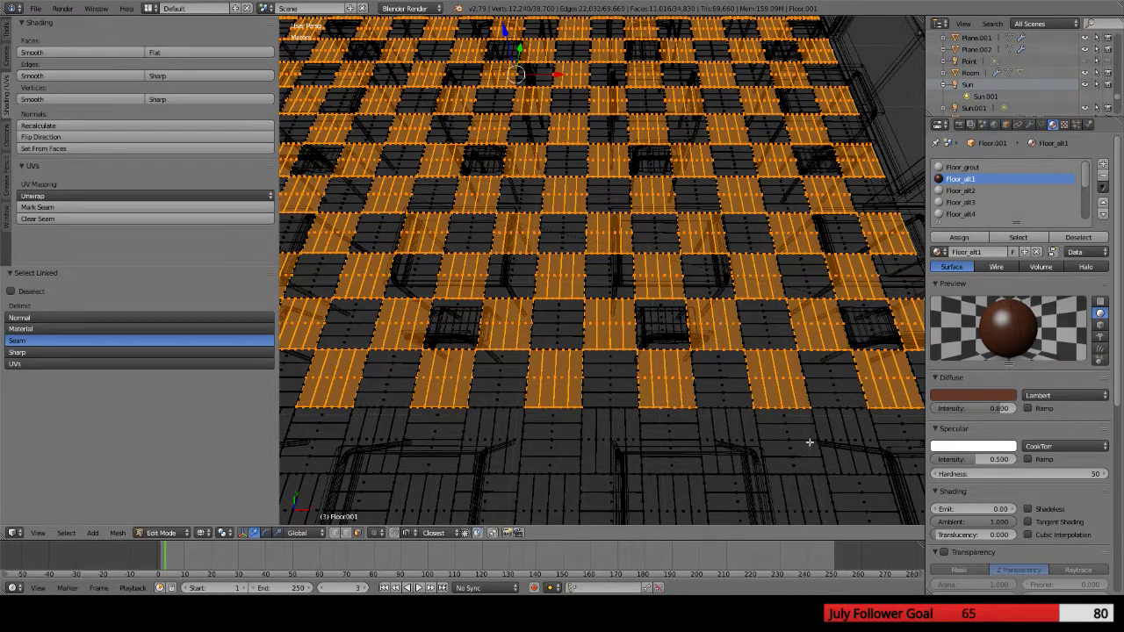
Add alternating tiles near the right wall, undoing a wrongly picked horizontal plank
{"action": "middle_click_drag", "start_coordinate": [808, 442], "coordinate": [716, 405]}
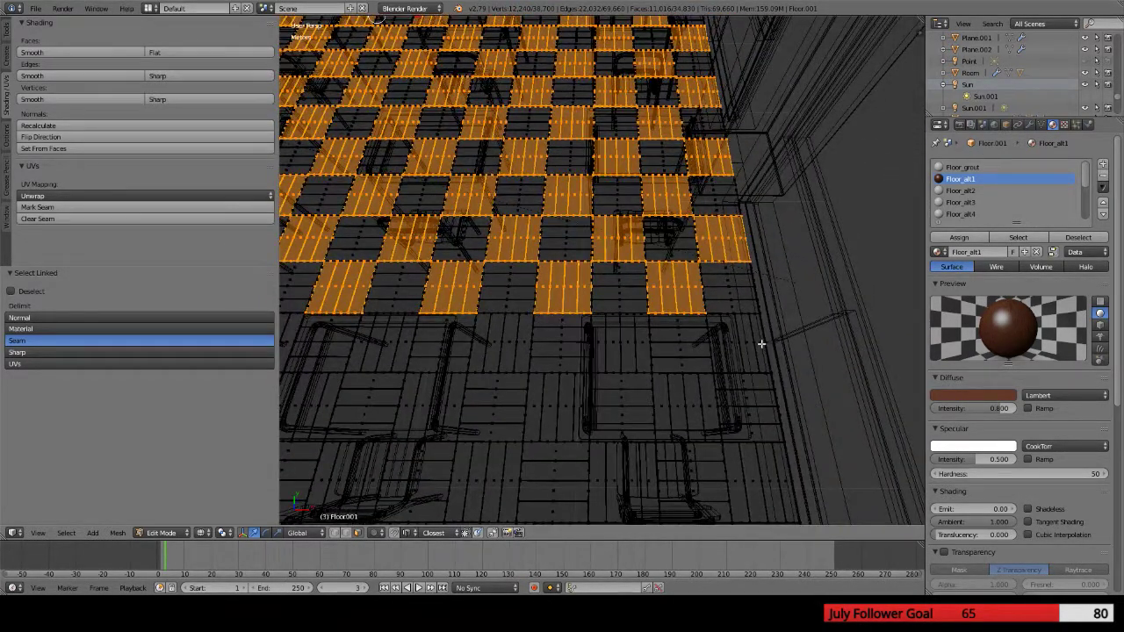
{"action": "key", "text": "l"}
{"action": "key", "text": "l"}
{"action": "key", "text": "l"}
{"action": "key", "text": "l"}
{"action": "key", "text": "l"}
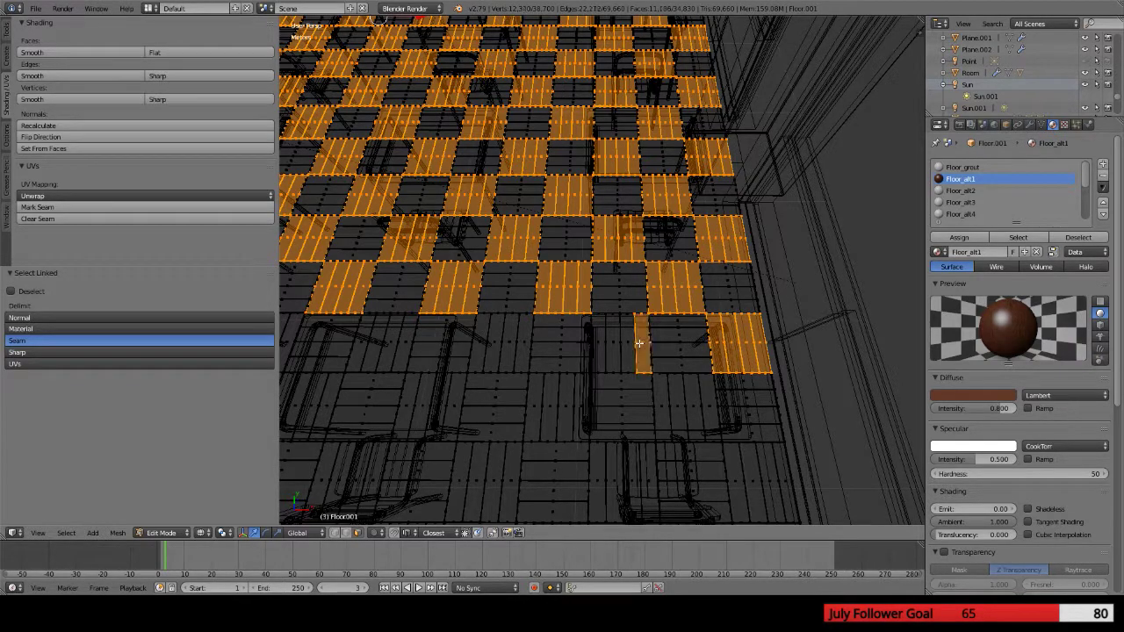
{"action": "key", "text": "l"}
{"action": "key", "text": "l"}
{"action": "key", "text": "l"}
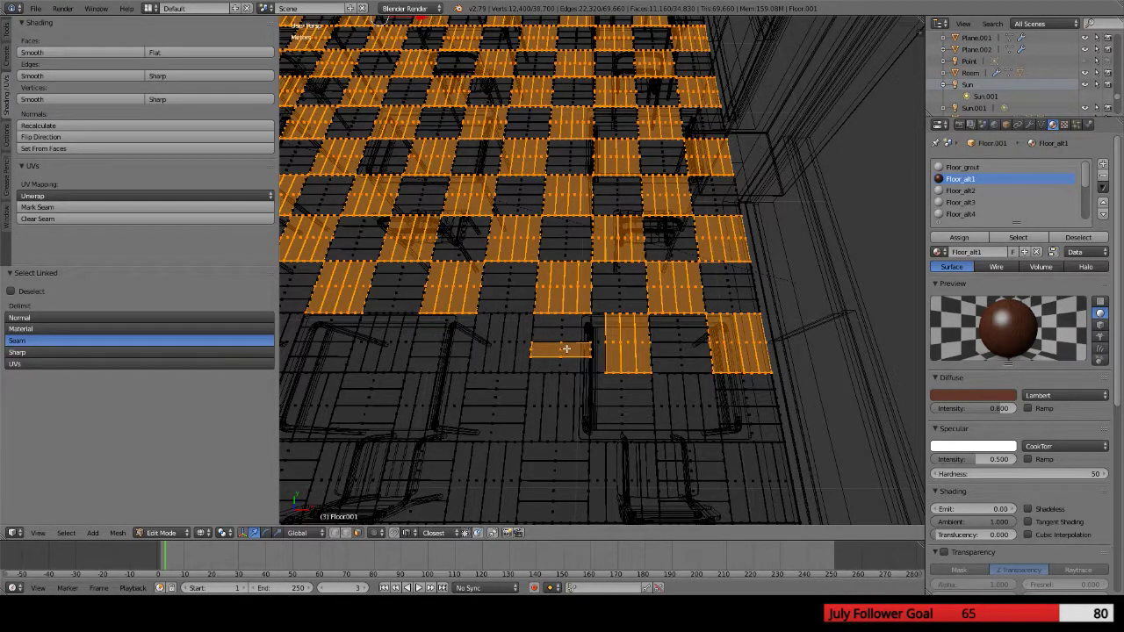
{"action": "key", "text": "ctrl+z"}
{"action": "key", "text": "l"}
{"action": "key", "text": "l"}
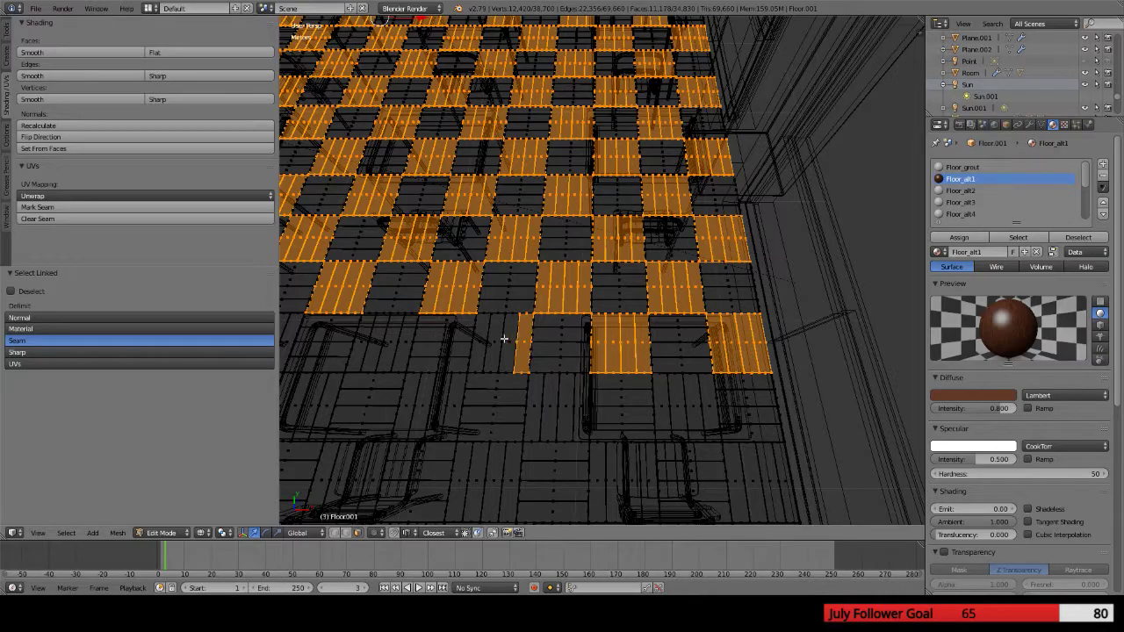
{"action": "key", "text": "l"}
{"action": "key", "text": "l"}
{"action": "scroll", "coordinate": [481, 389], "scroll_direction": "up", "scroll_amount": 10}
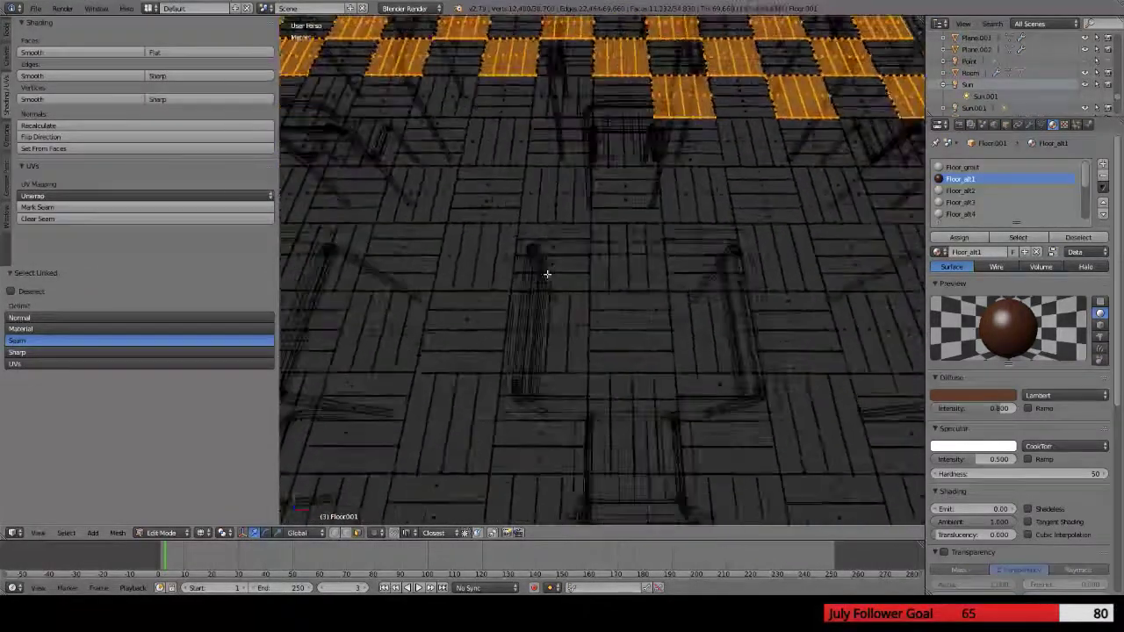
{"action": "scroll", "coordinate": [545, 178], "scroll_direction": "down", "scroll_amount": 8}
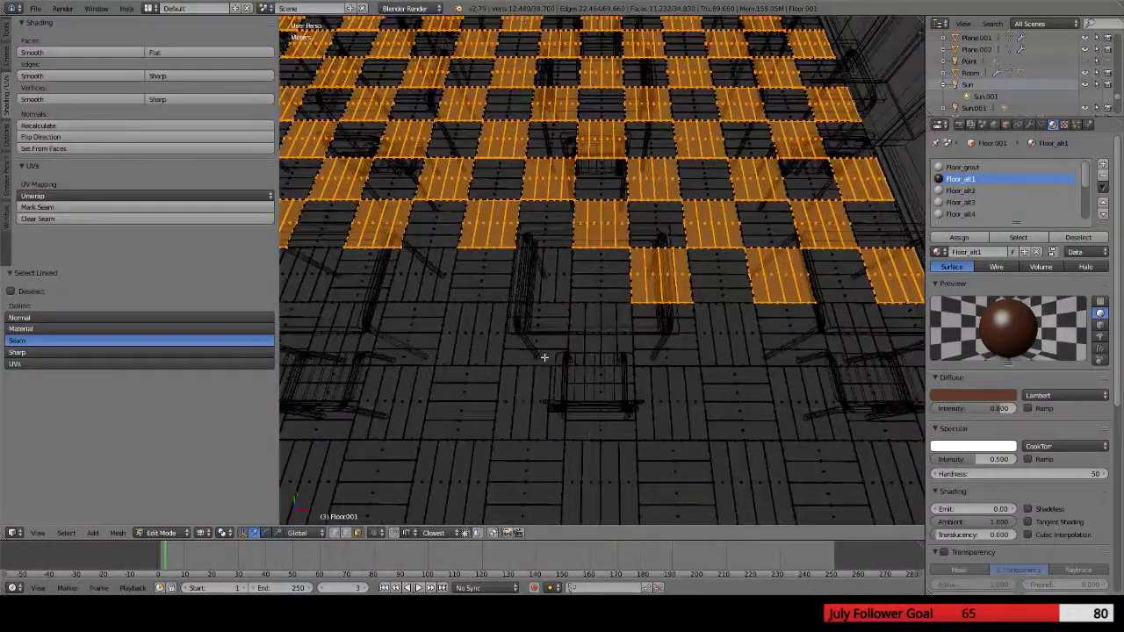
{"action": "key", "text": "l"}
{"action": "key", "text": "l"}
{"action": "key", "text": "l"}
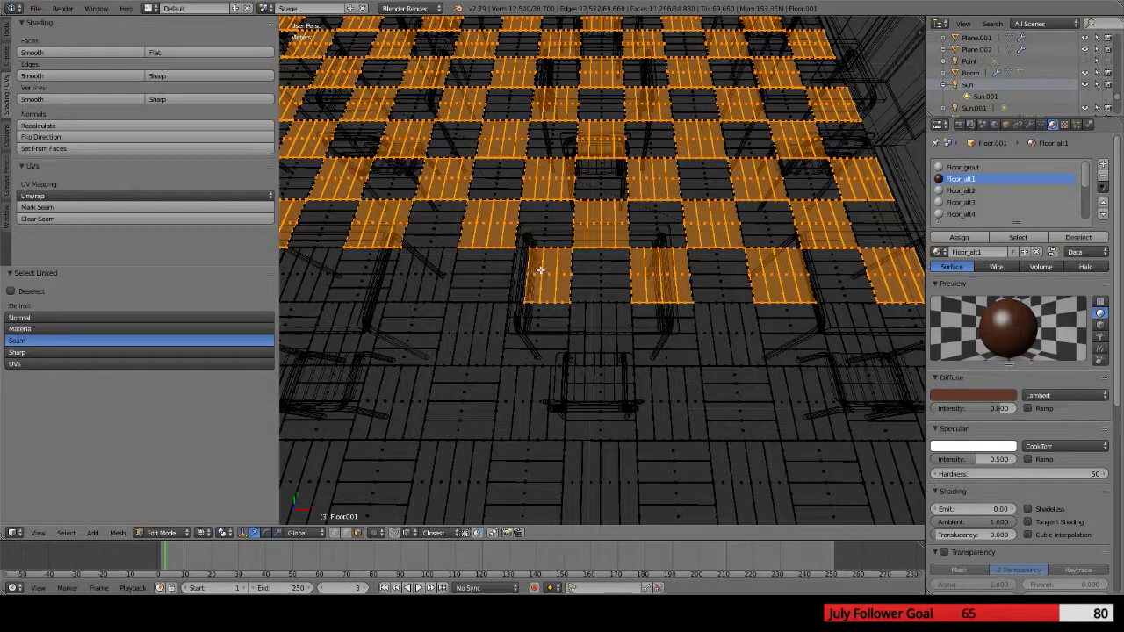
Add several more alternating tiles to the checker selection
{"action": "key", "text": "l"}
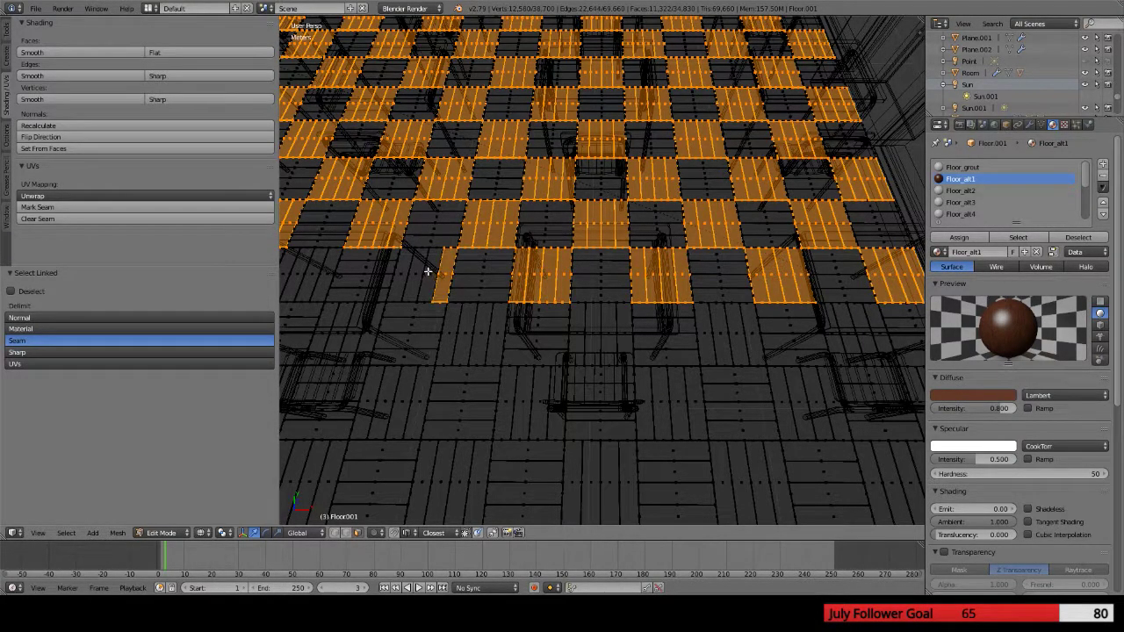
{"action": "key", "text": "l"}
{"action": "middle_click_drag", "start_coordinate": [372, 320], "coordinate": [595, 325]}
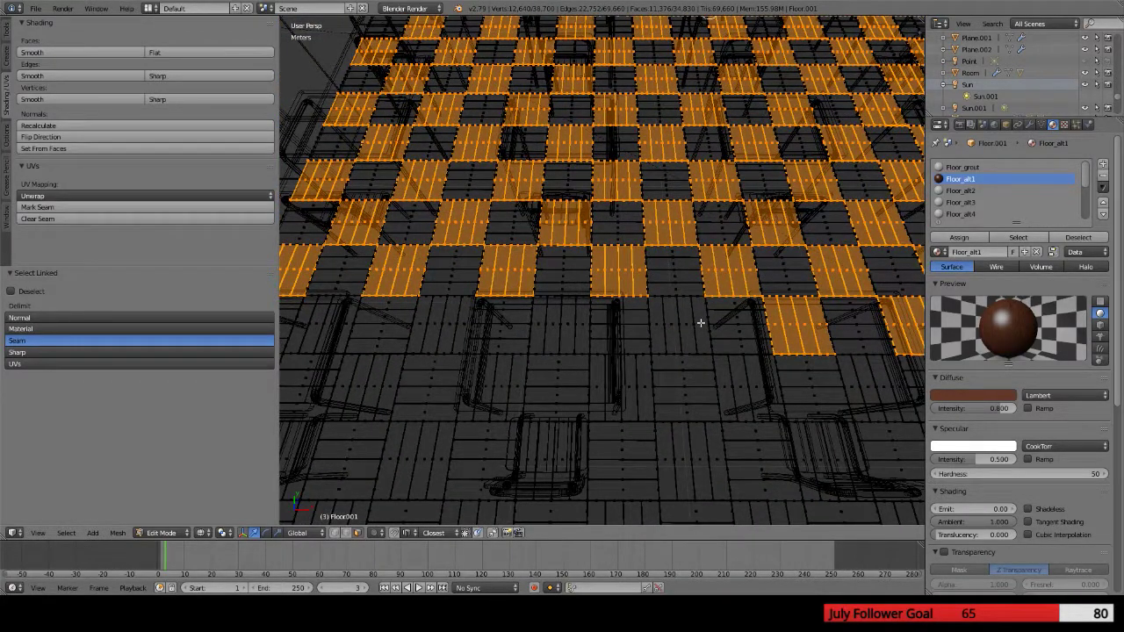
{"action": "key", "text": "l"}
{"action": "key", "text": "l"}
{"action": "key", "text": "l"}
{"action": "key", "text": "l"}
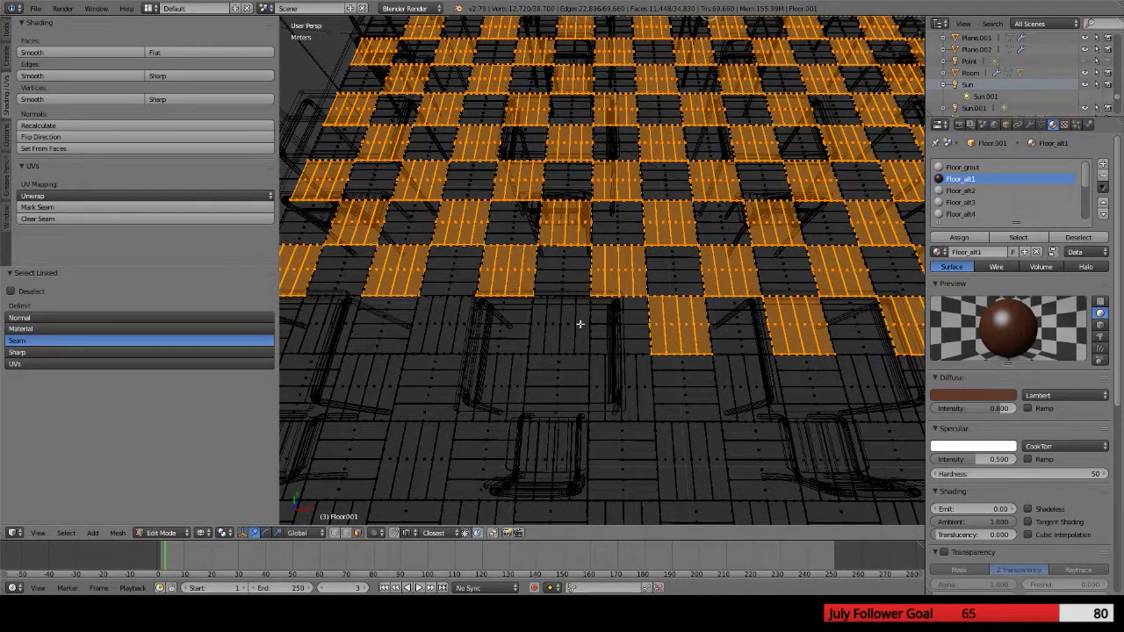
{"action": "key", "text": "l"}
{"action": "key", "text": "l"}
{"action": "key", "text": "l"}
{"action": "key", "text": "l"}
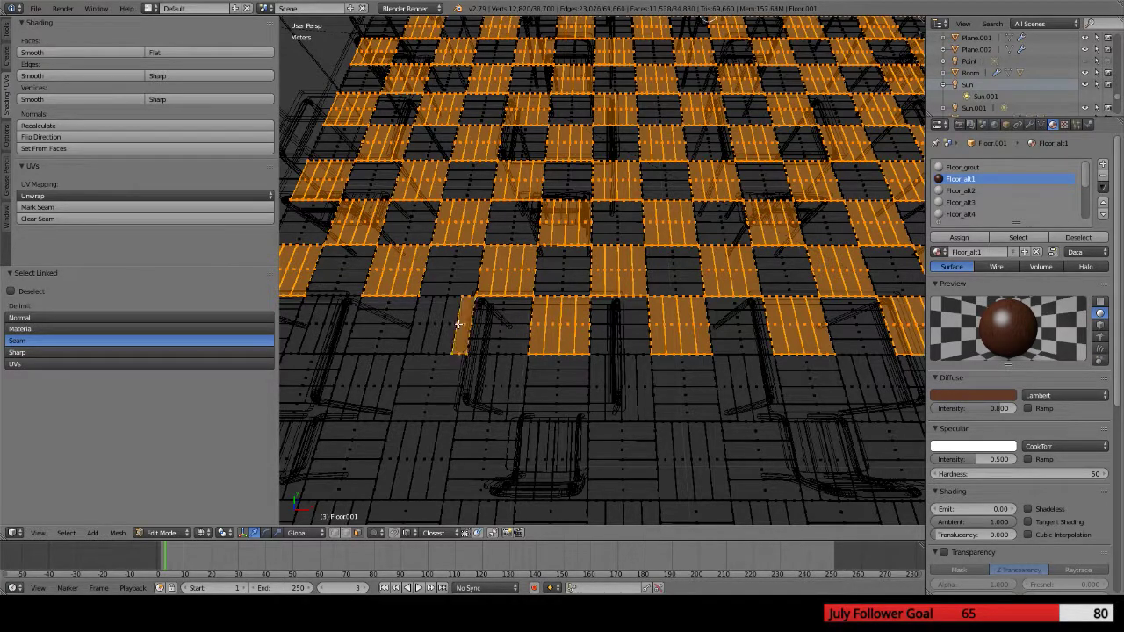
{"action": "key", "text": "l"}
{"action": "key", "text": "l"}
{"action": "key", "text": "l"}
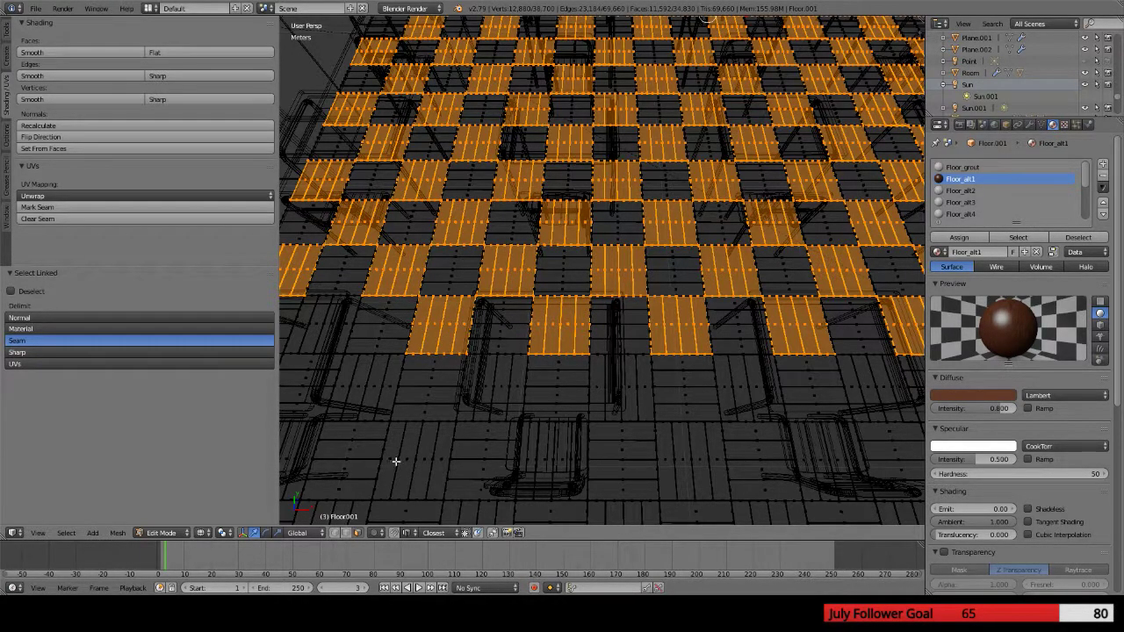
{"action": "key", "text": "l"}
Add alternating tiles in the near rows, including the front-left, middle and right tiles
{"action": "key", "text": "l"}
{"action": "key", "text": "l"}
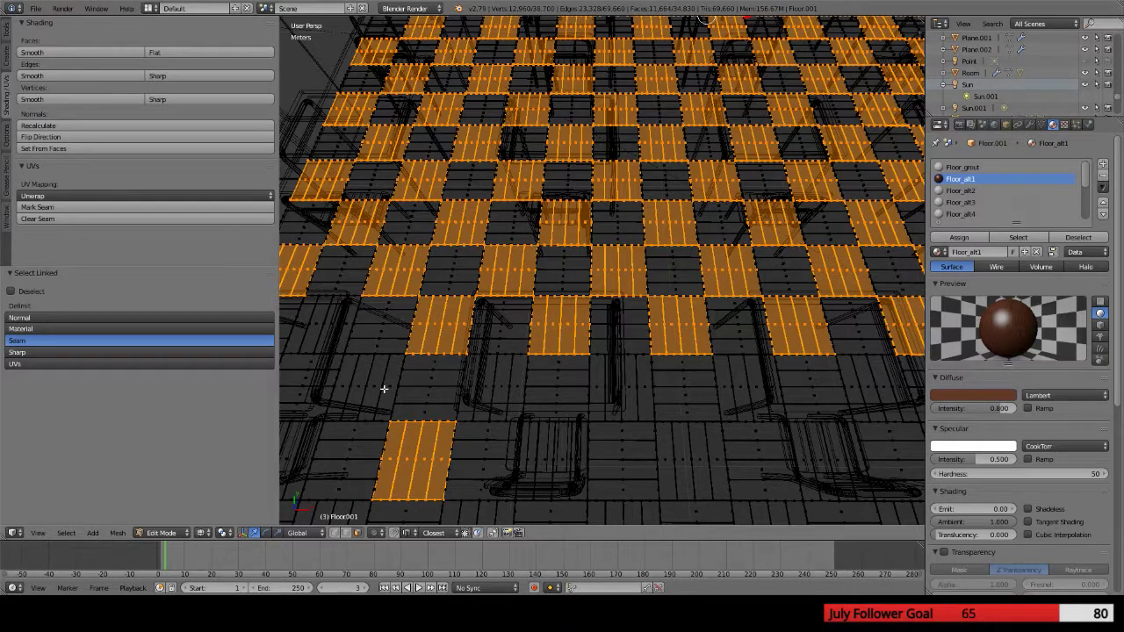
{"action": "key", "text": "l"}
{"action": "key", "text": "l"}
{"action": "key", "text": "l"}
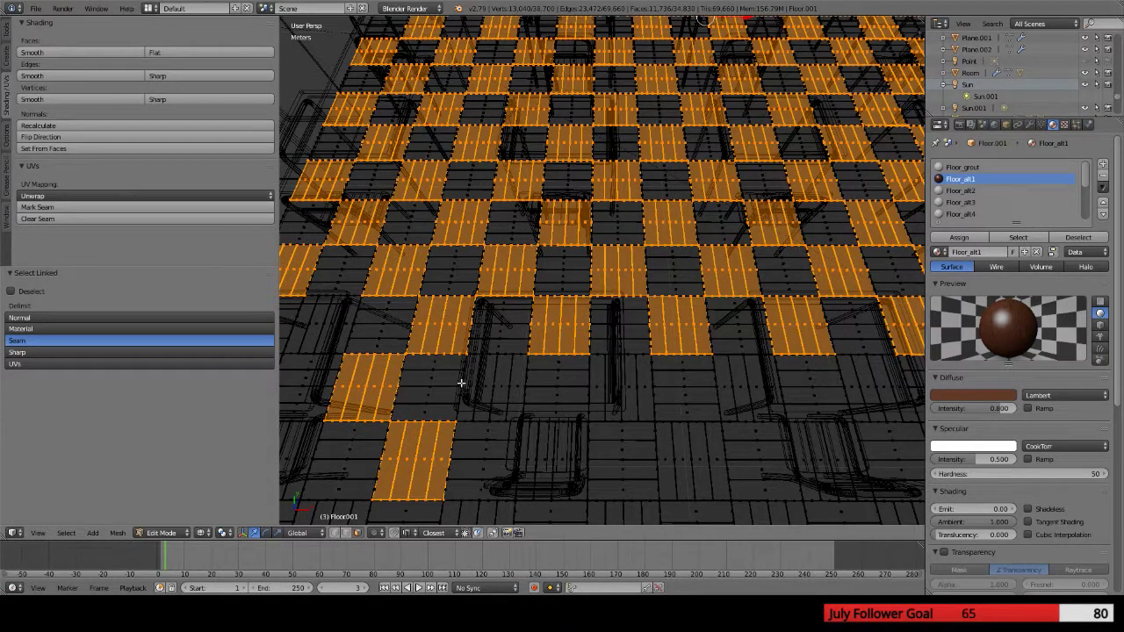
{"action": "key", "text": "l"}
{"action": "key", "text": "l"}
{"action": "key", "text": "l"}
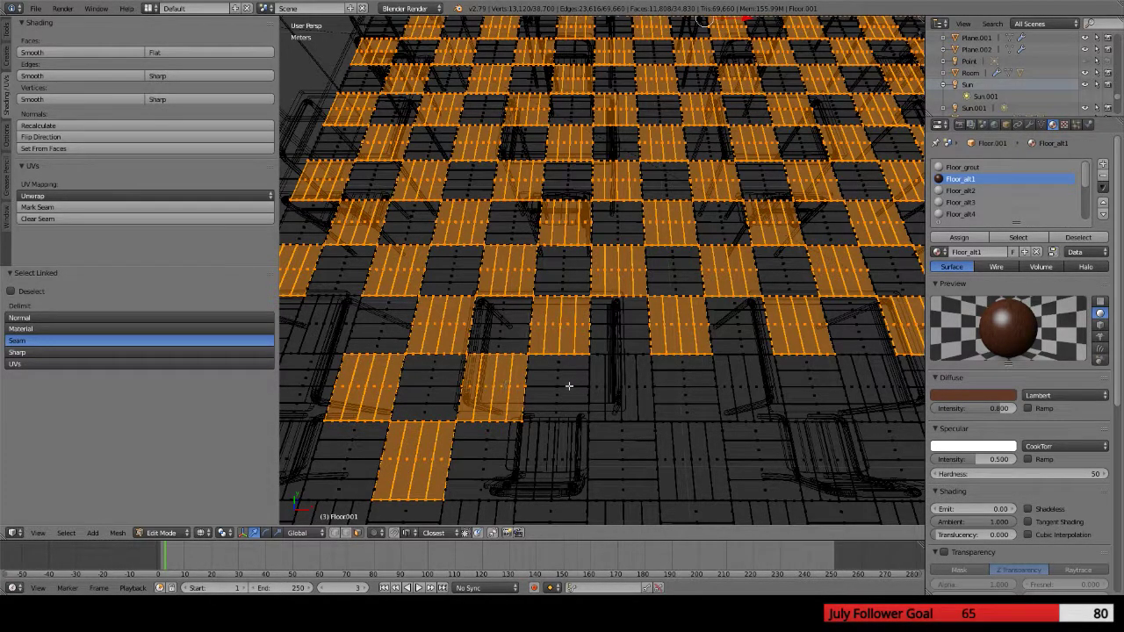
{"action": "key", "text": "l"}
{"action": "key", "text": "l"}
{"action": "key", "text": "l"}
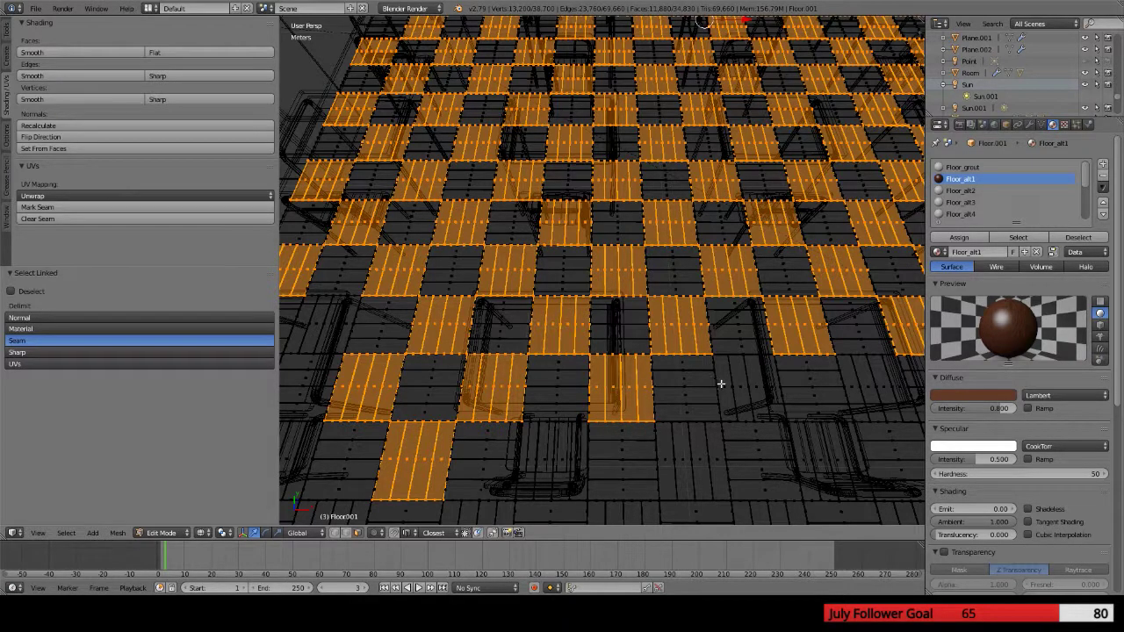
{"action": "key", "text": "l"}
{"action": "key", "text": "l"}
{"action": "key", "text": "l"}
{"action": "key", "text": "l"}
{"action": "key", "text": "l"}
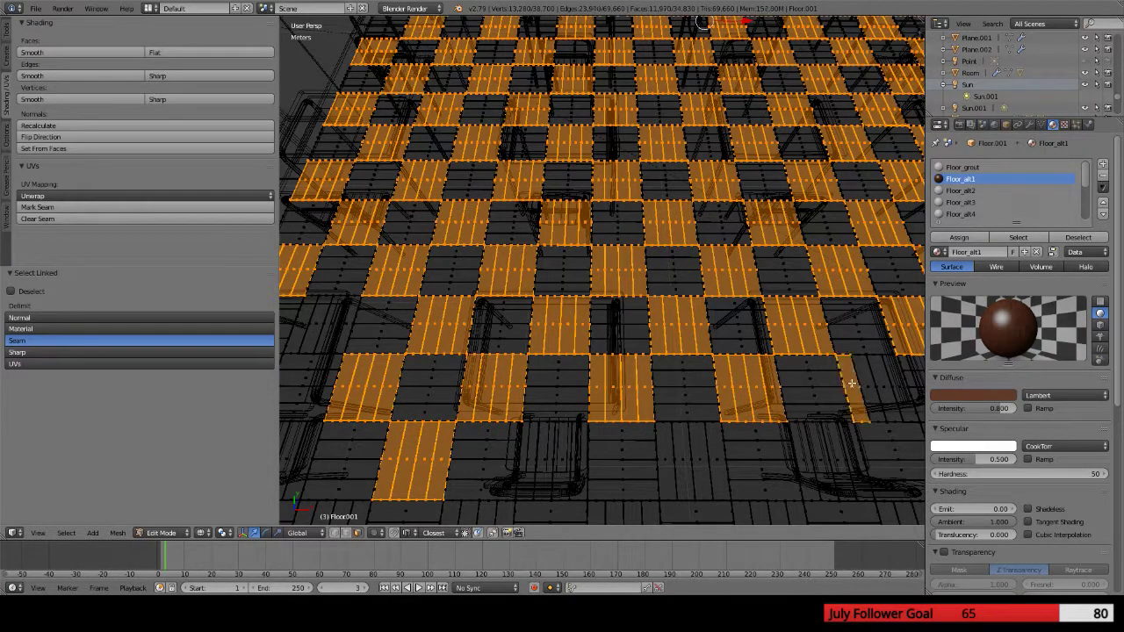
{"action": "key", "text": "l"}
{"action": "key", "text": "l"}
{"action": "key", "text": "l"}
{"action": "key", "text": "l"}
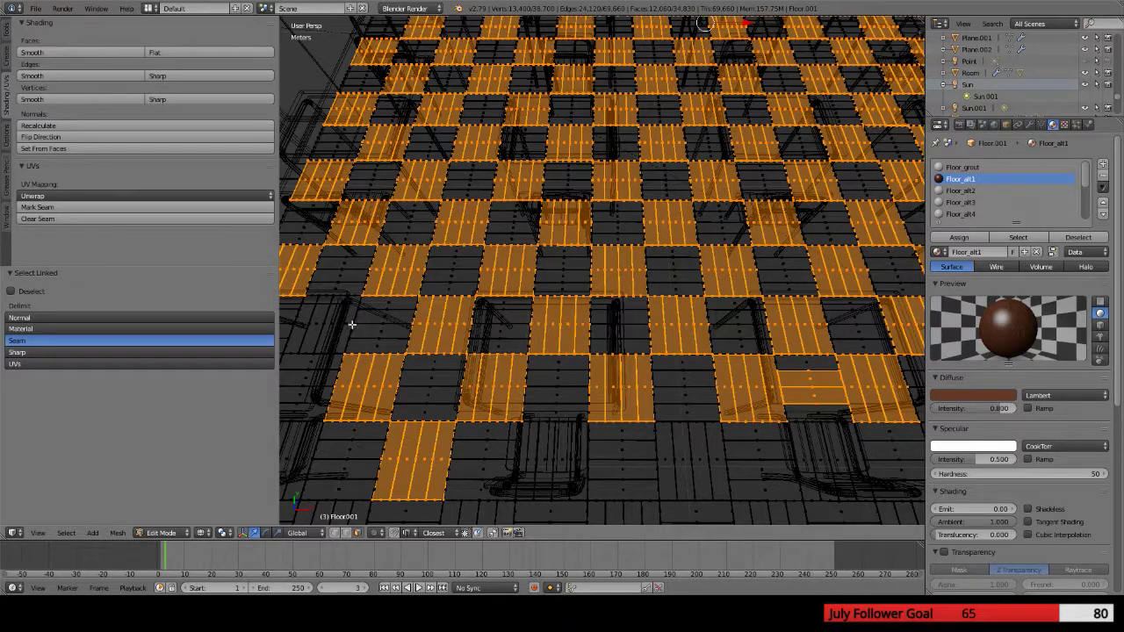
{"action": "key", "text": "l"}
{"action": "key", "text": "l"}
{"action": "key", "text": "l"}
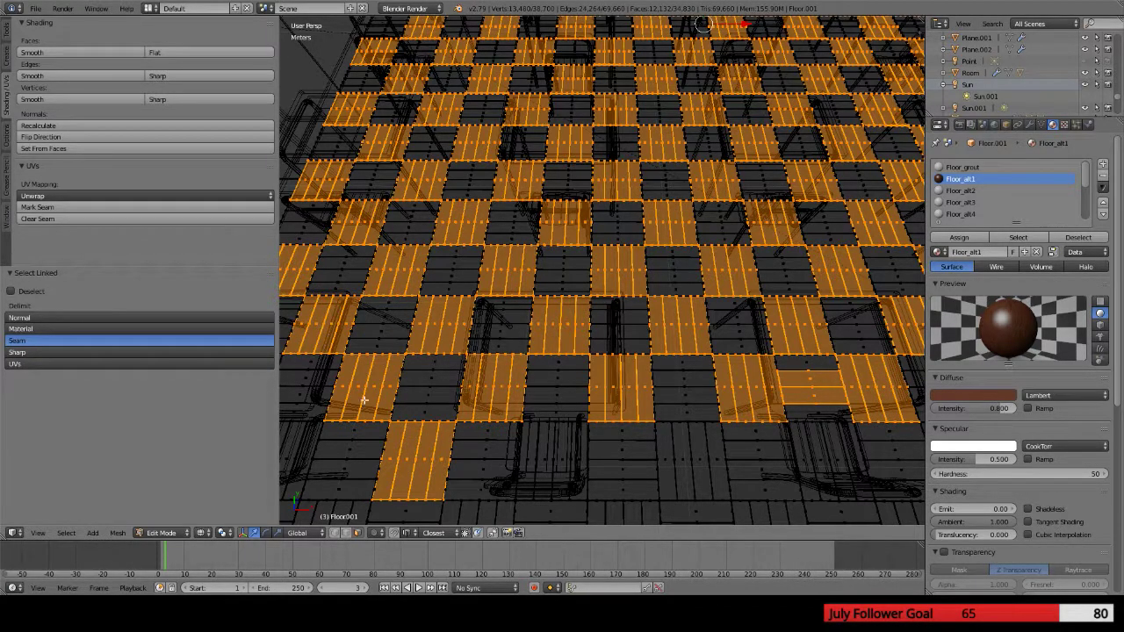
{"action": "key", "text": "l"}
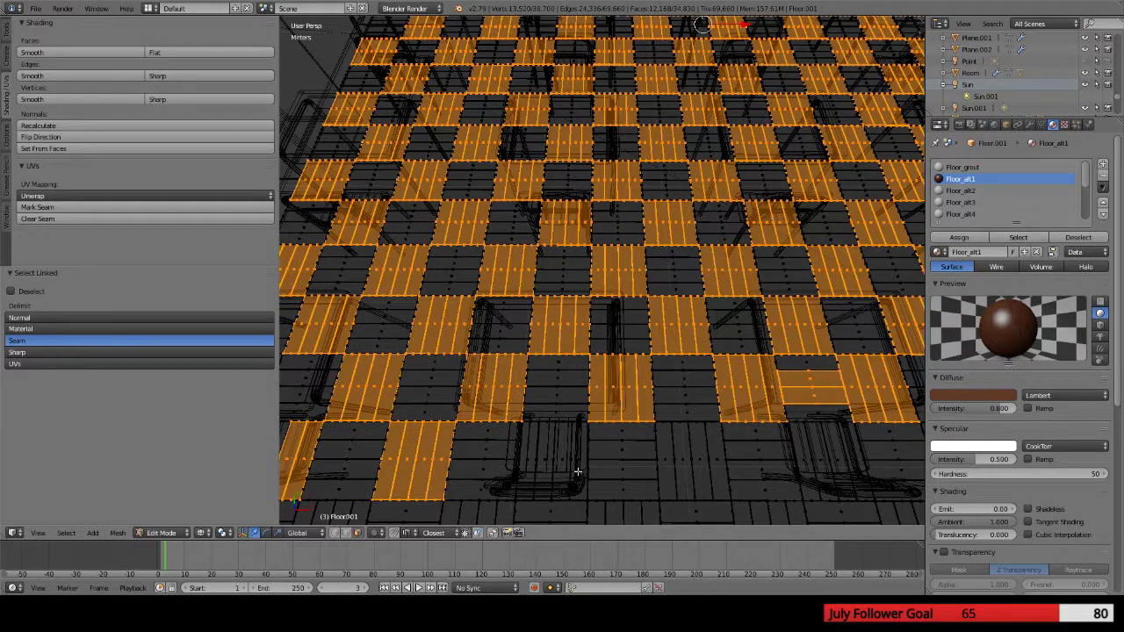
{"action": "key", "text": "l"}
{"action": "key", "text": "l"}
{"action": "key", "text": "l"}
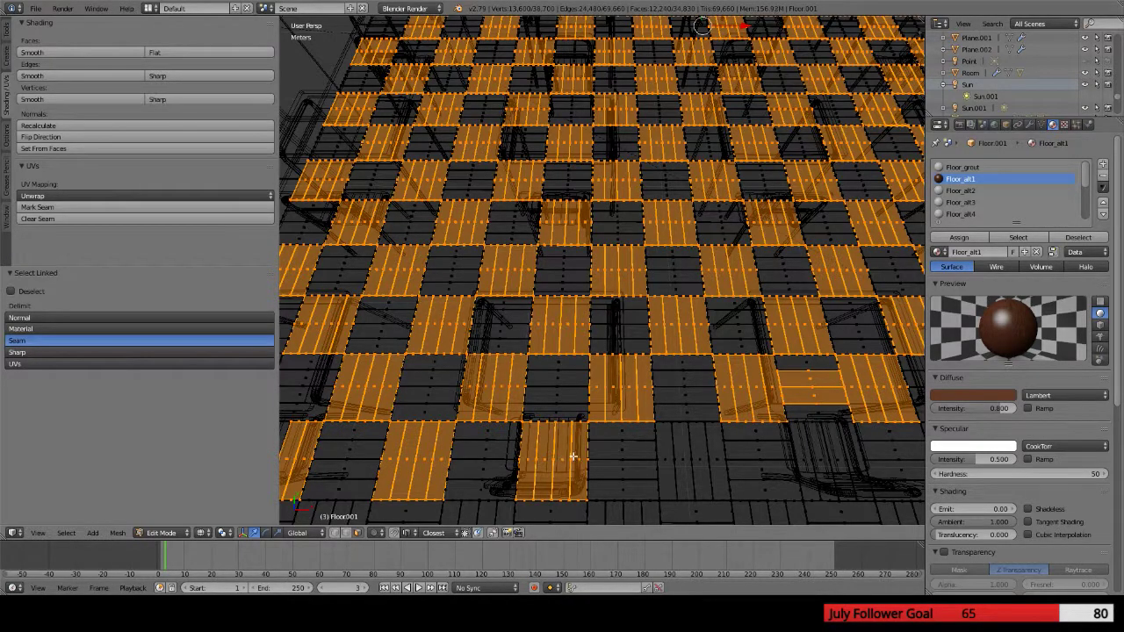
{"action": "key", "text": "l"}
{"action": "key", "text": "l"}
{"action": "key", "text": "l"}
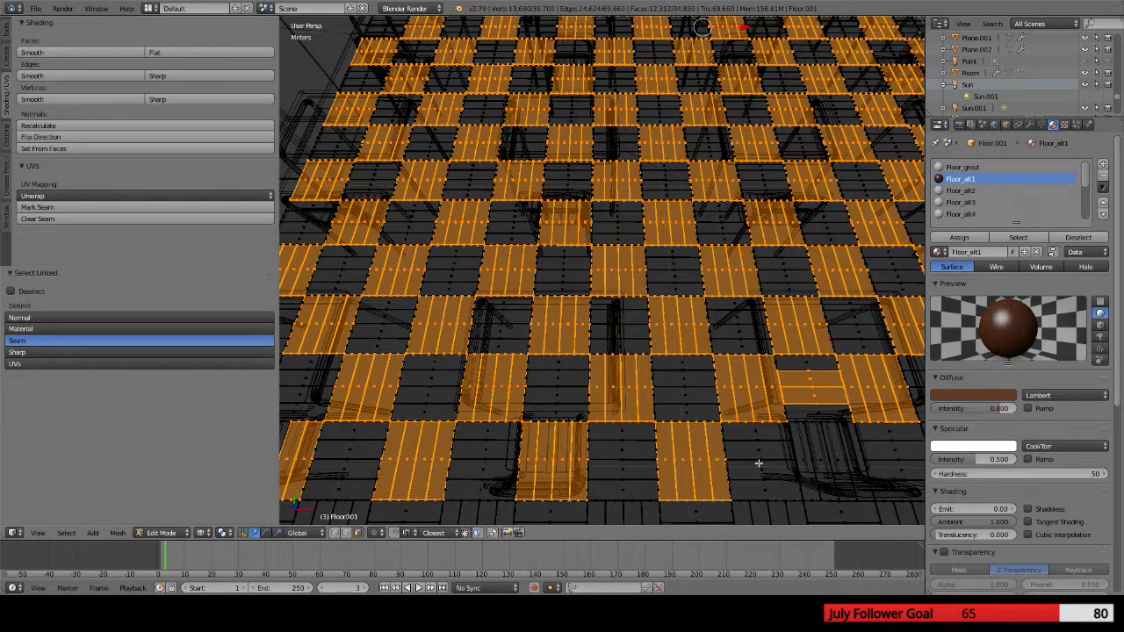
{"action": "key", "text": "l"}
{"action": "key", "text": "l"}
{"action": "key", "text": "l"}
{"action": "key", "text": "l"}
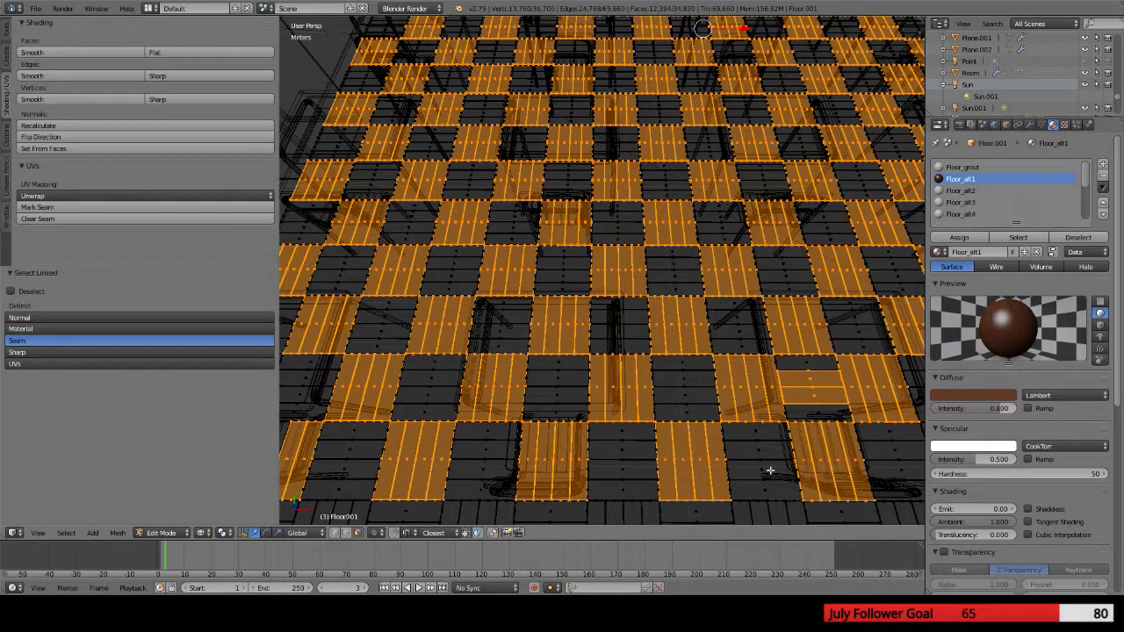
Complete the near row's alternating front tiles, reaching 12,830 selected faces
{"action": "scroll", "coordinate": [496, 442], "scroll_direction": "down", "scroll_amount": 5}
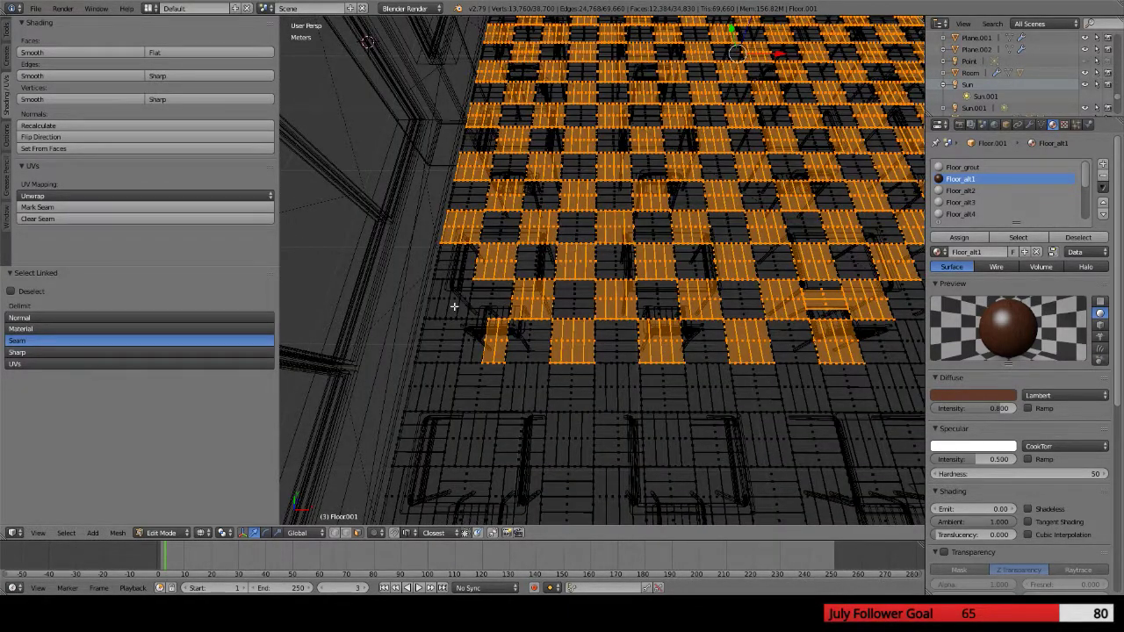
{"action": "key", "text": "l"}
{"action": "key", "text": "l"}
{"action": "key", "text": "l"}
{"action": "key", "text": "l"}
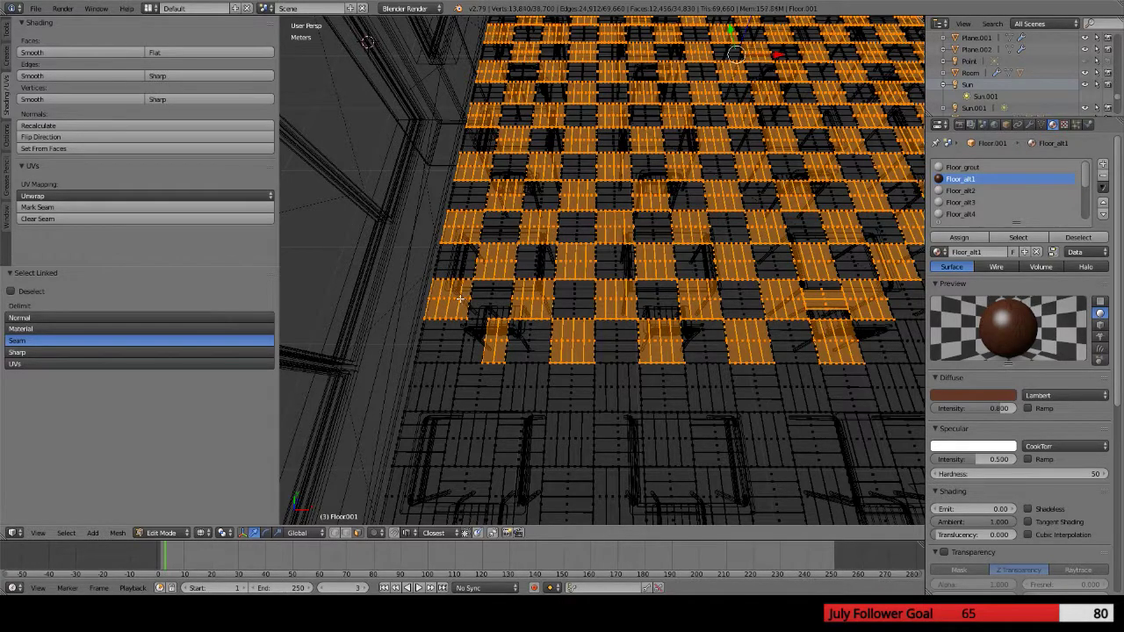
{"action": "key", "text": "l"}
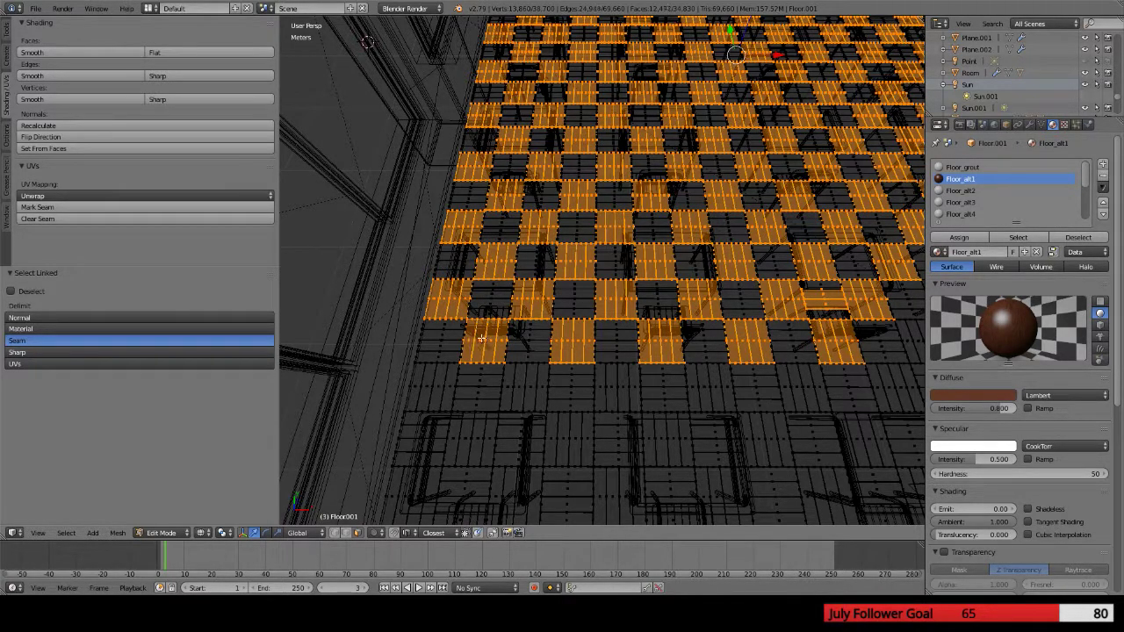
{"action": "key", "text": "l"}
{"action": "key", "text": "l"}
{"action": "key", "text": "l"}
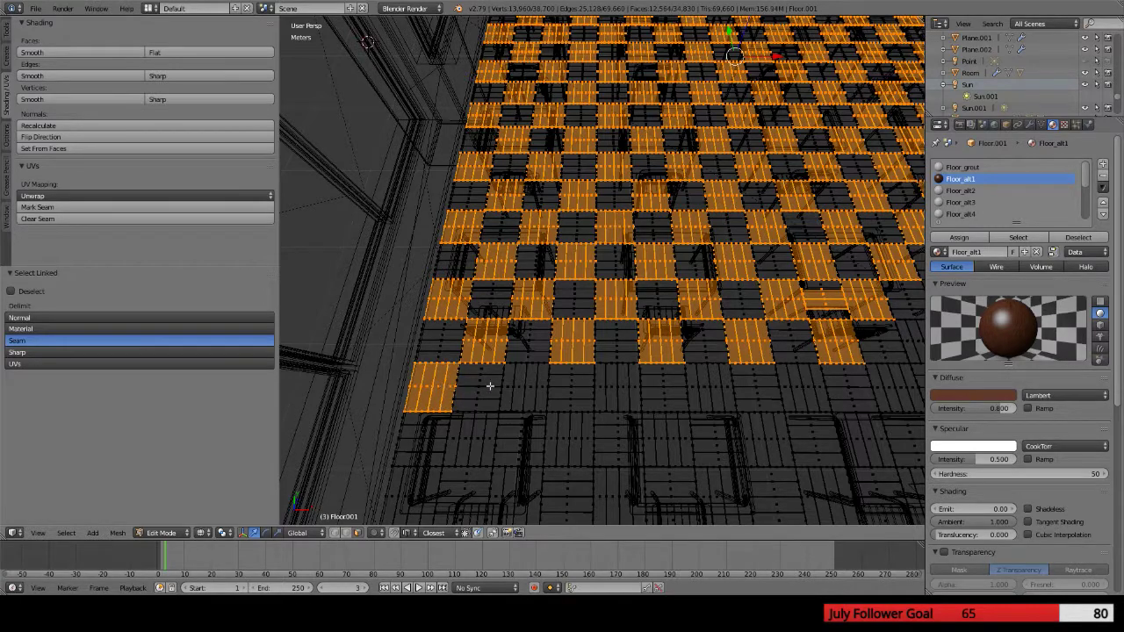
{"action": "key", "text": "l"}
{"action": "key", "text": "l"}
{"action": "key", "text": "l"}
{"action": "key", "text": "l"}
{"action": "key", "text": "l"}
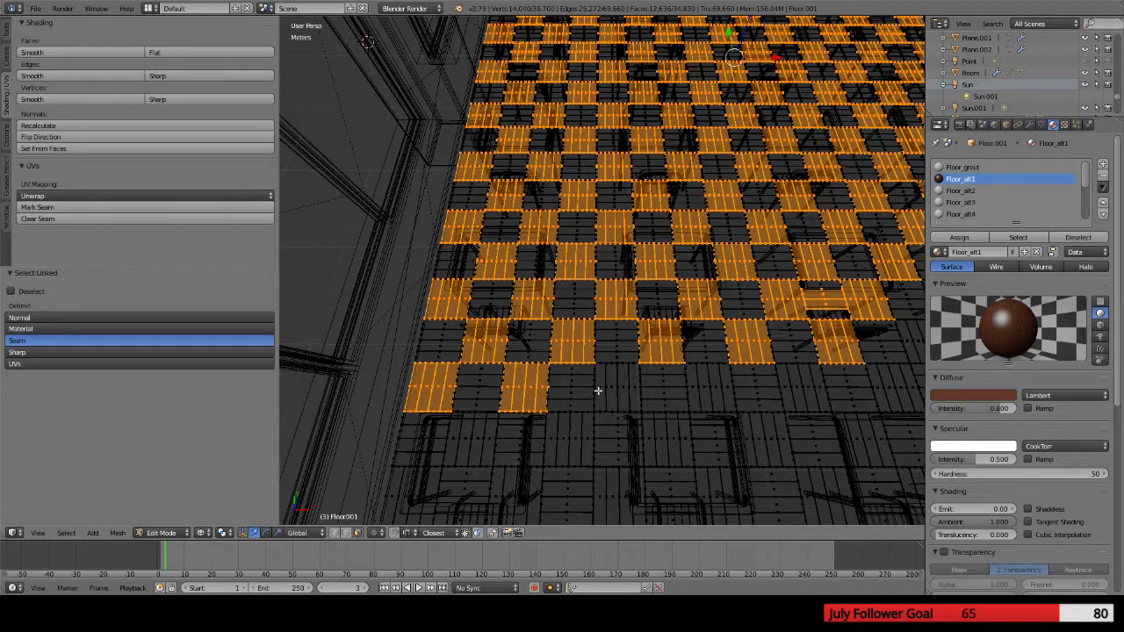
{"action": "key", "text": "l"}
{"action": "key", "text": "l"}
{"action": "key", "text": "l"}
{"action": "key", "text": "l"}
{"action": "key", "text": "l"}
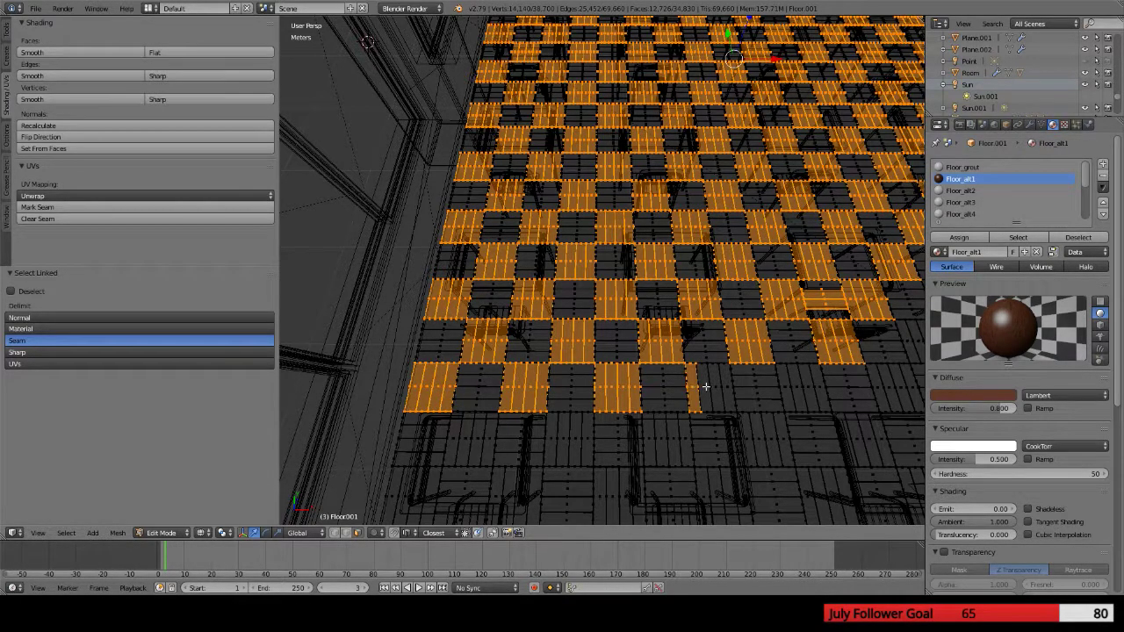
{"action": "key", "text": "l"}
{"action": "key", "text": "l"}
{"action": "key", "text": "l"}
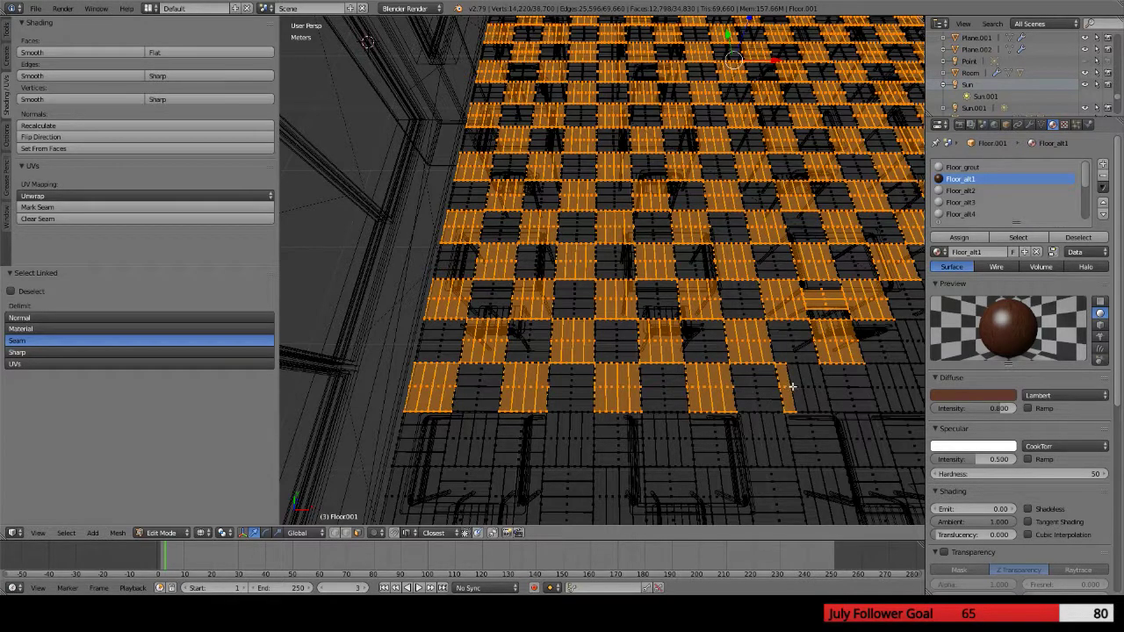
{"action": "key", "text": "l"}
Add alternating tiles near the chairs and along the floor's right edge
{"action": "key", "text": "l"}
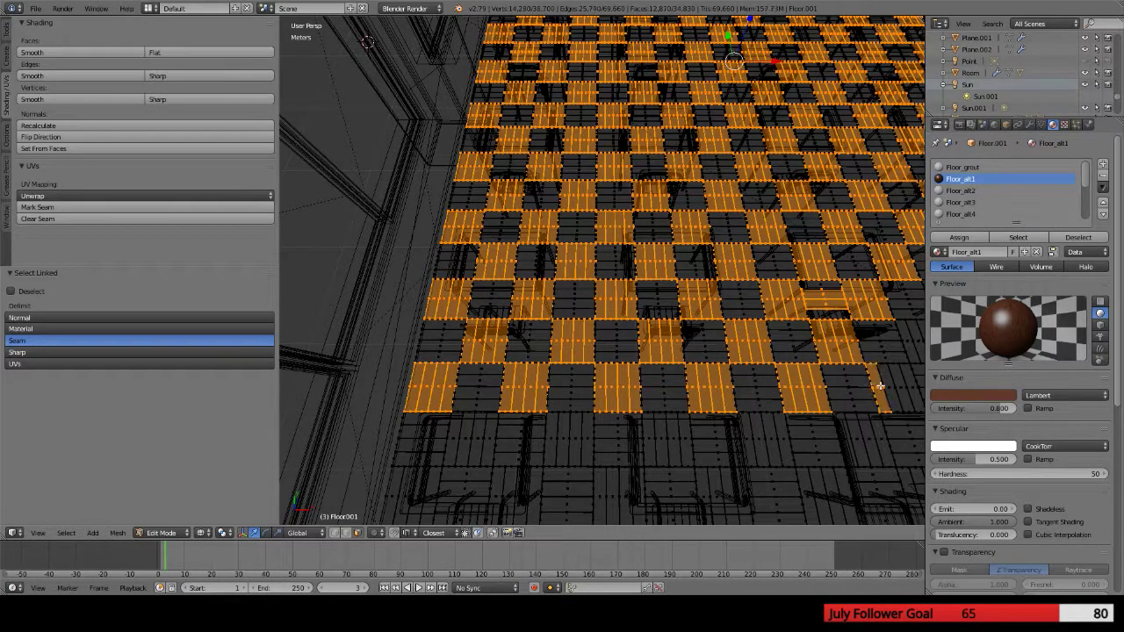
{"action": "key", "text": "l"}
{"action": "key", "text": "l"}
{"action": "middle_click_drag", "start_coordinate": [874, 425], "coordinate": [582, 354]}
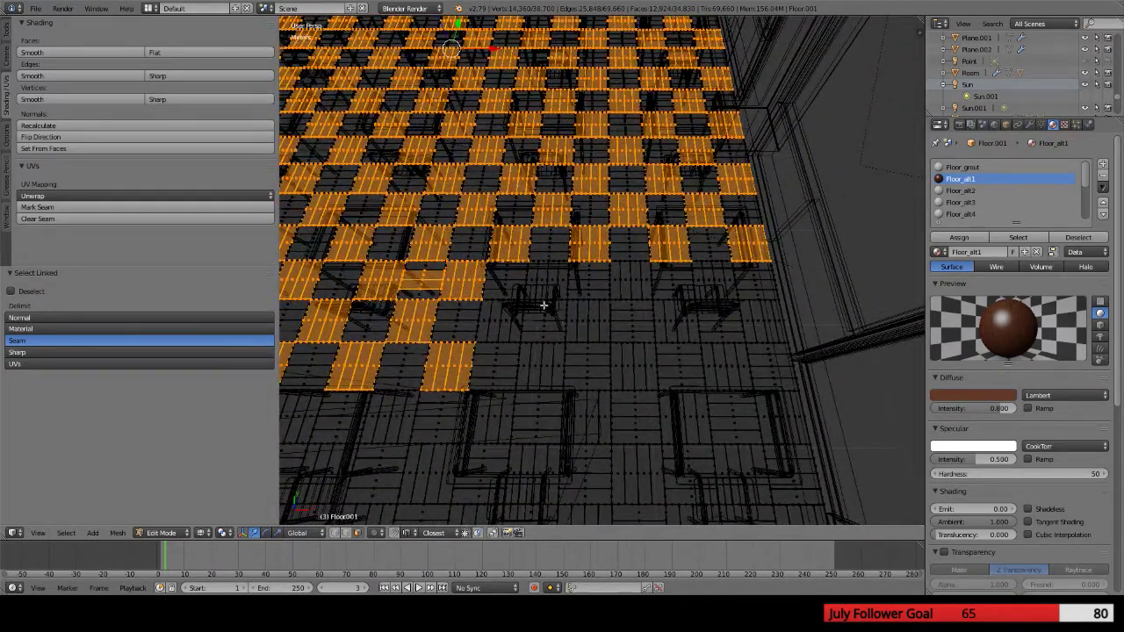
{"action": "key", "text": "l"}
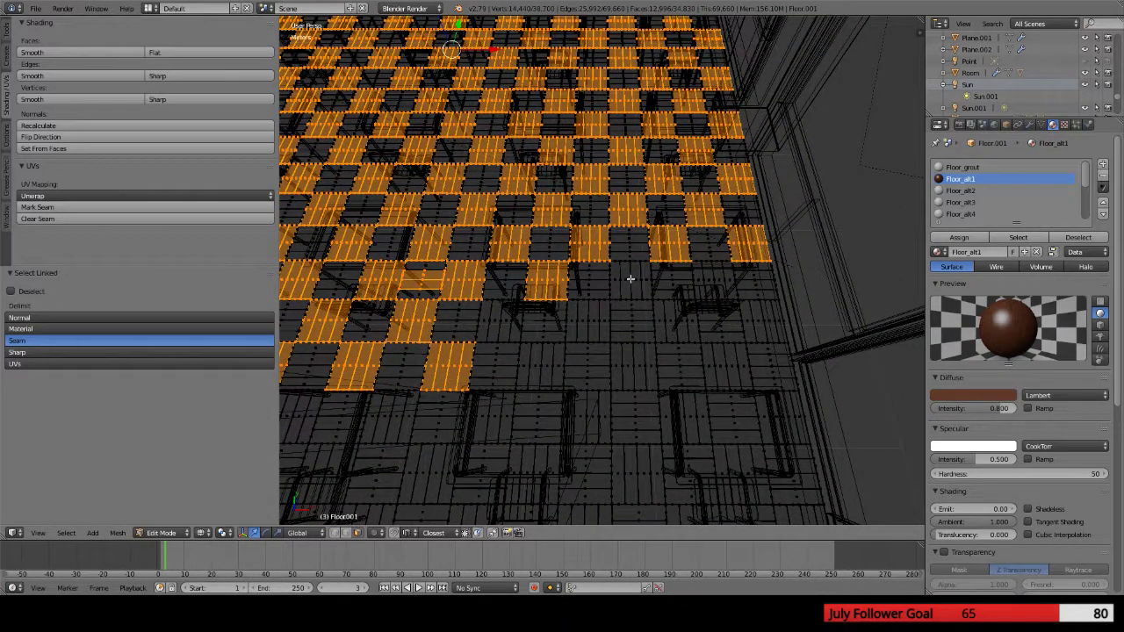
{"action": "key", "text": "l"}
{"action": "key", "text": "l"}
{"action": "key", "text": "l"}
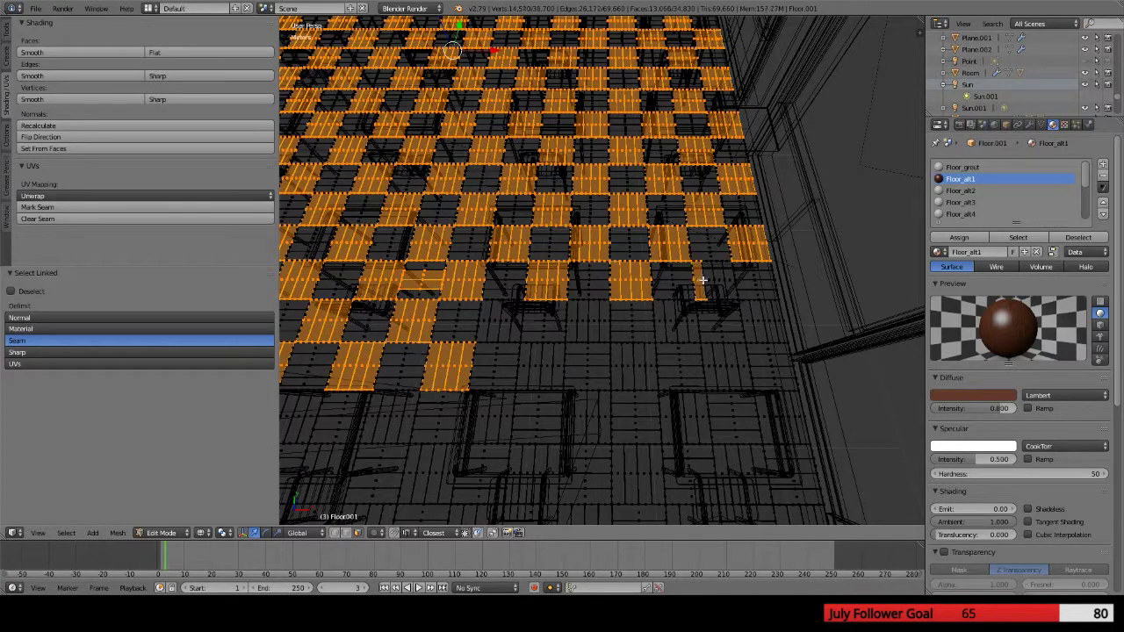
{"action": "key", "text": "l"}
{"action": "key", "text": "l"}
{"action": "key", "text": "l"}
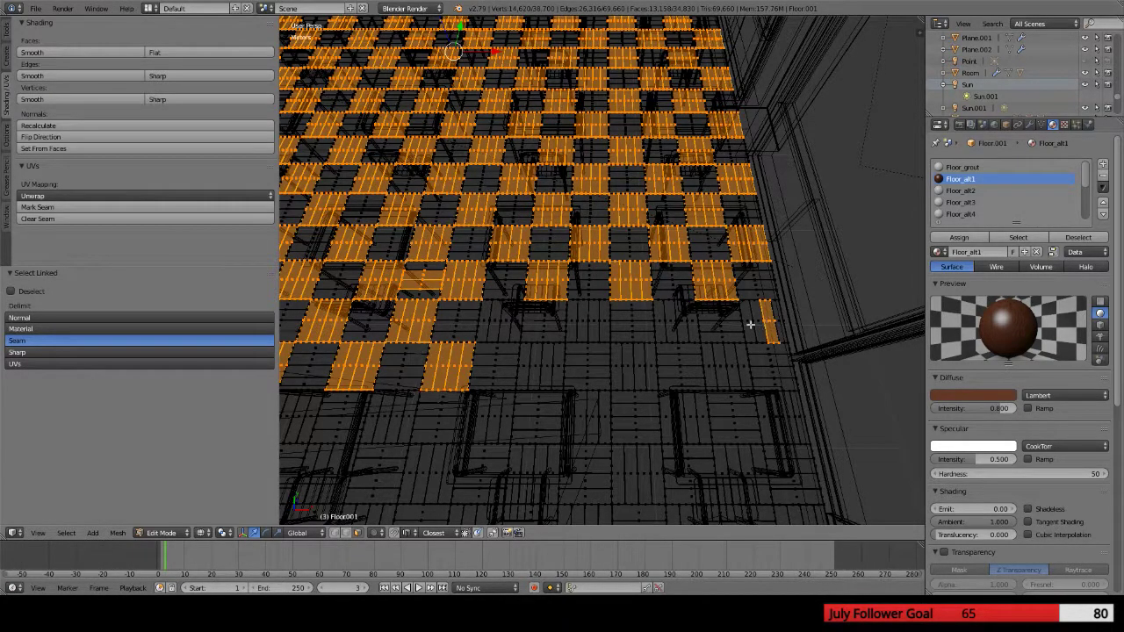
{"action": "key", "text": "l"}
{"action": "key", "text": "l"}
{"action": "key", "text": "l"}
{"action": "key", "text": "l"}
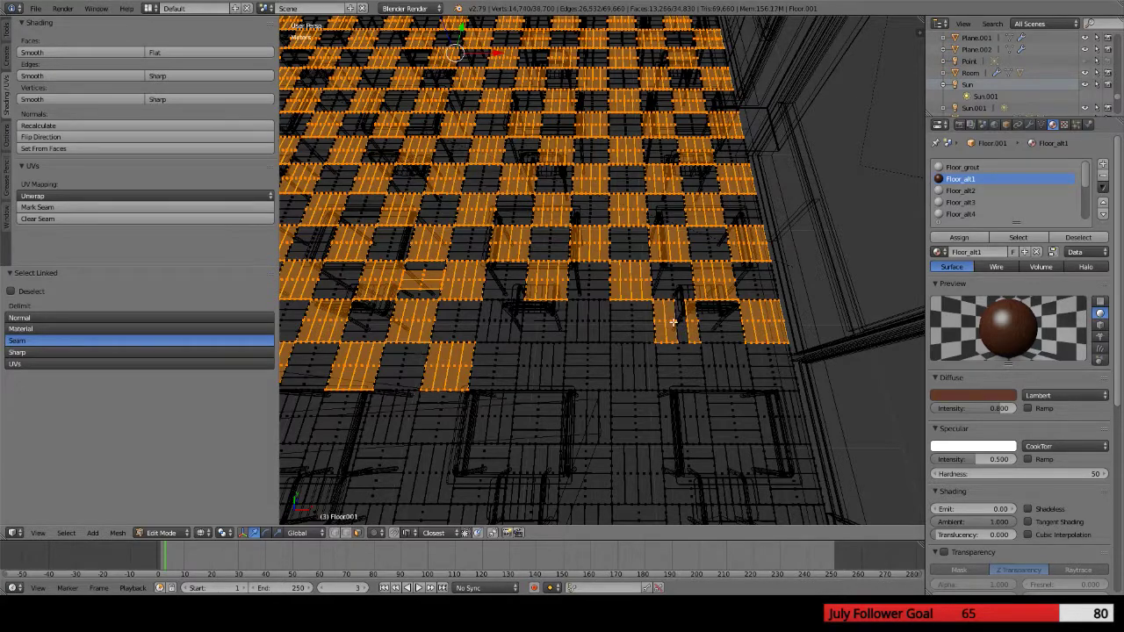
{"action": "key", "text": "l"}
{"action": "key", "text": "l"}
{"action": "key", "text": "l"}
{"action": "key", "text": "l"}
{"action": "key", "text": "l"}
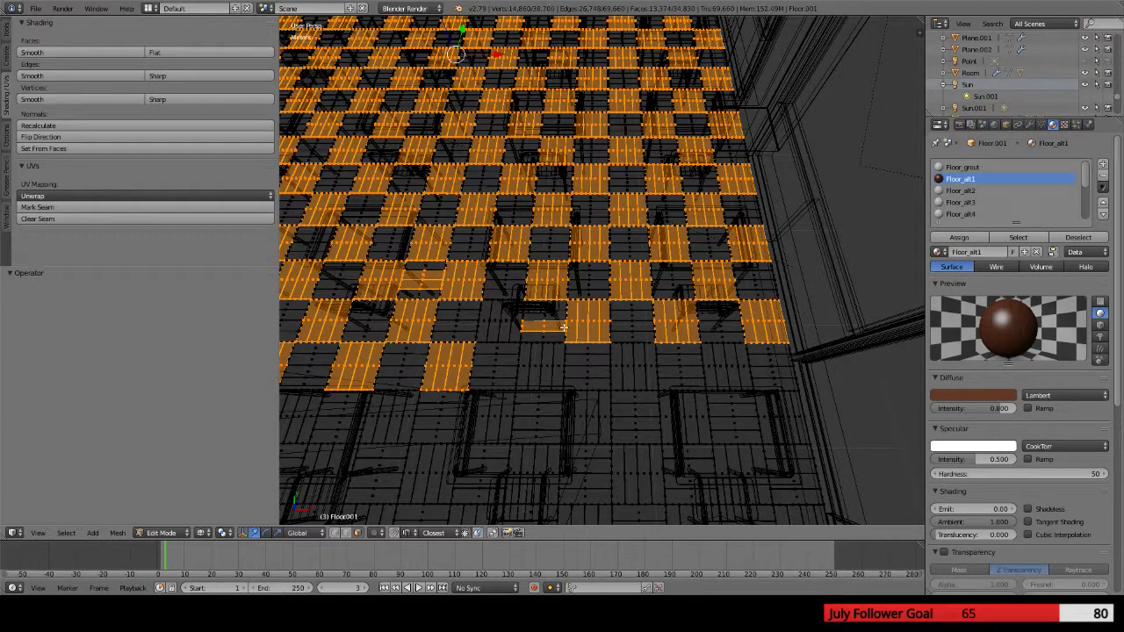
Deselect a wrong plank strip with Shift+L, then re-add the correct alternating tiles
{"action": "key", "text": "shift+l"}
{"action": "key", "text": "shift+l"}
{"action": "key", "text": "shift+l"}
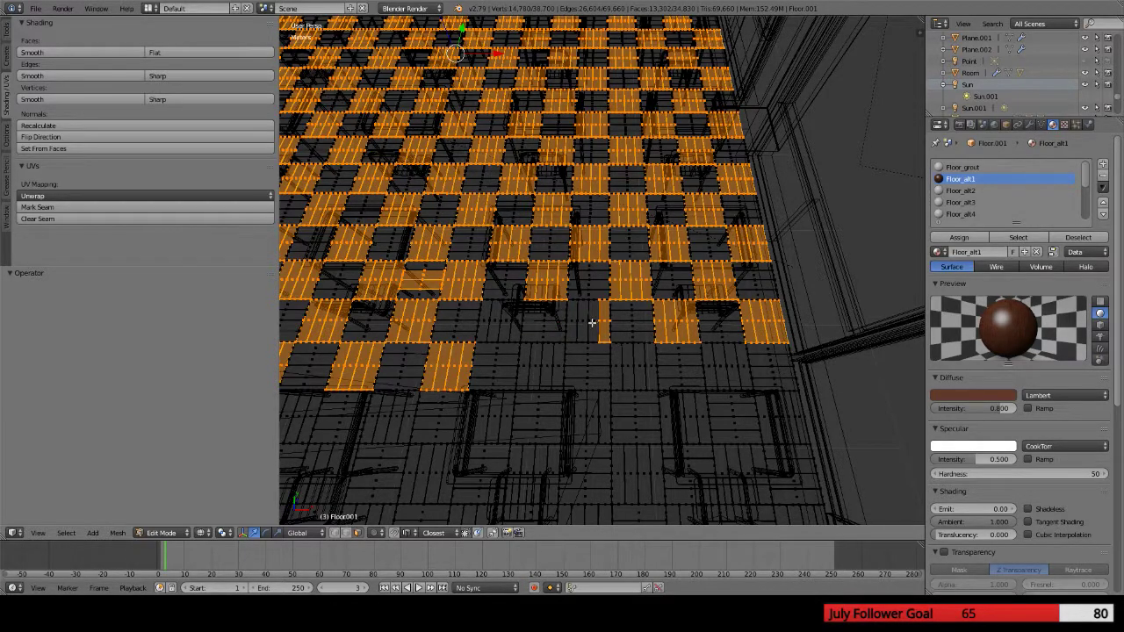
{"action": "key", "text": "l"}
{"action": "key", "text": "l"}
{"action": "key", "text": "l"}
{"action": "key", "text": "l"}
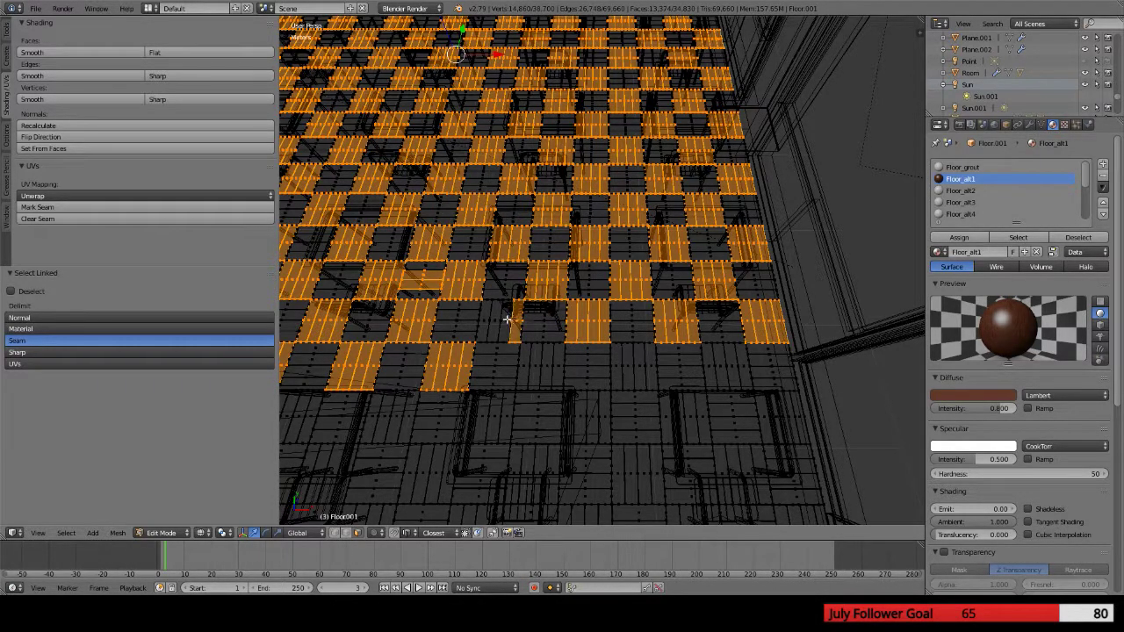
{"action": "key", "text": "l"}
{"action": "key", "text": "l"}
{"action": "key", "text": "l"}
{"action": "key", "text": "l"}
{"action": "key", "text": "l"}
{"action": "key", "text": "l"}
{"action": "key", "text": "l"}
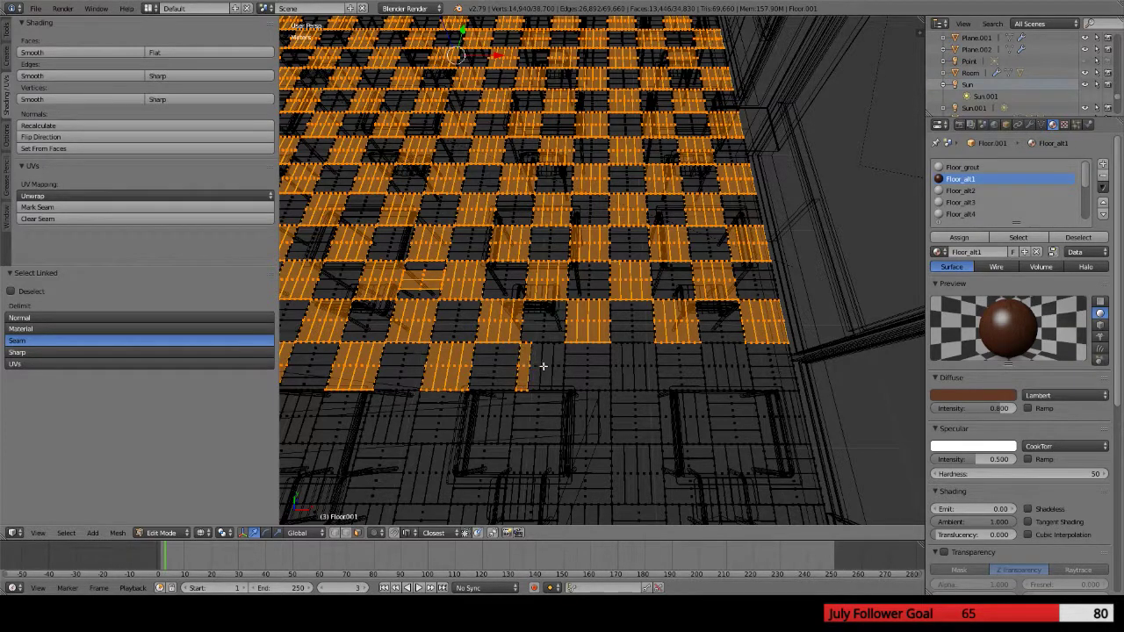
{"action": "key", "text": "l"}
{"action": "key", "text": "l"}
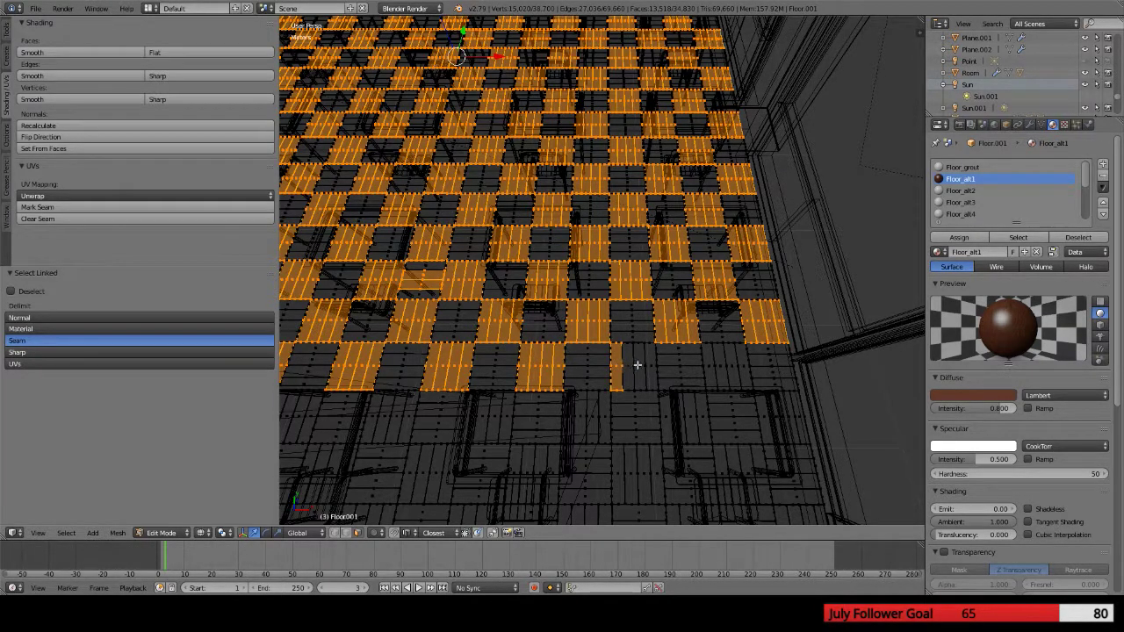
{"action": "key", "text": "l"}
{"action": "key", "text": "l"}
{"action": "key", "text": "l"}
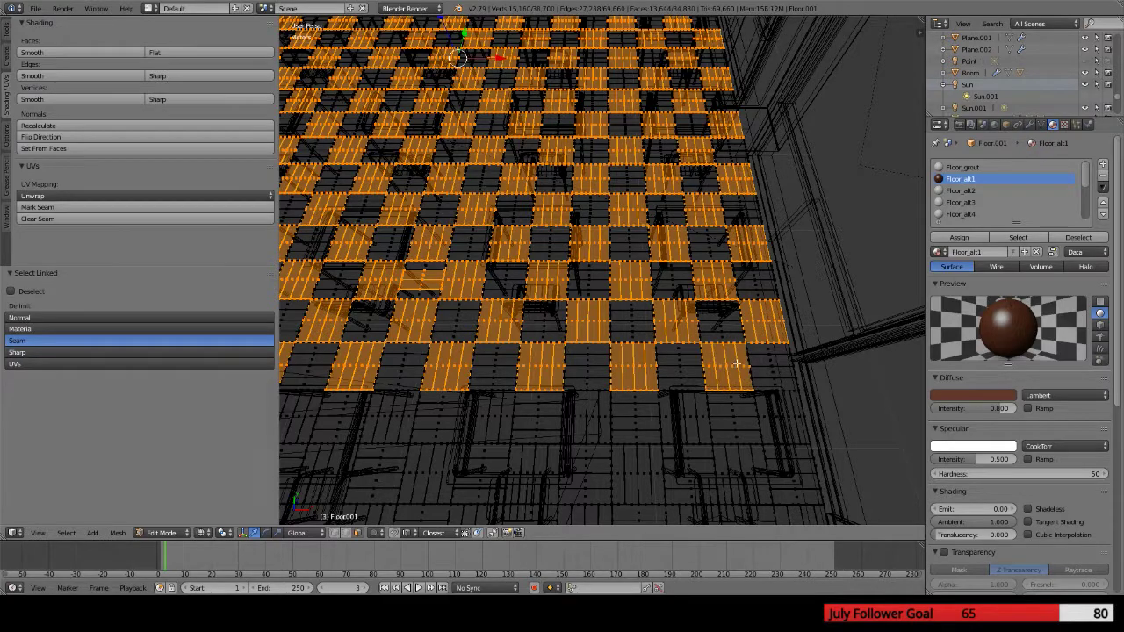
Add the front-right corner, left-edge and front-row alternating tiles, reaching 14,220 faces
{"action": "key", "text": "l"}
{"action": "key", "text": "l"}
{"action": "key", "text": "l"}
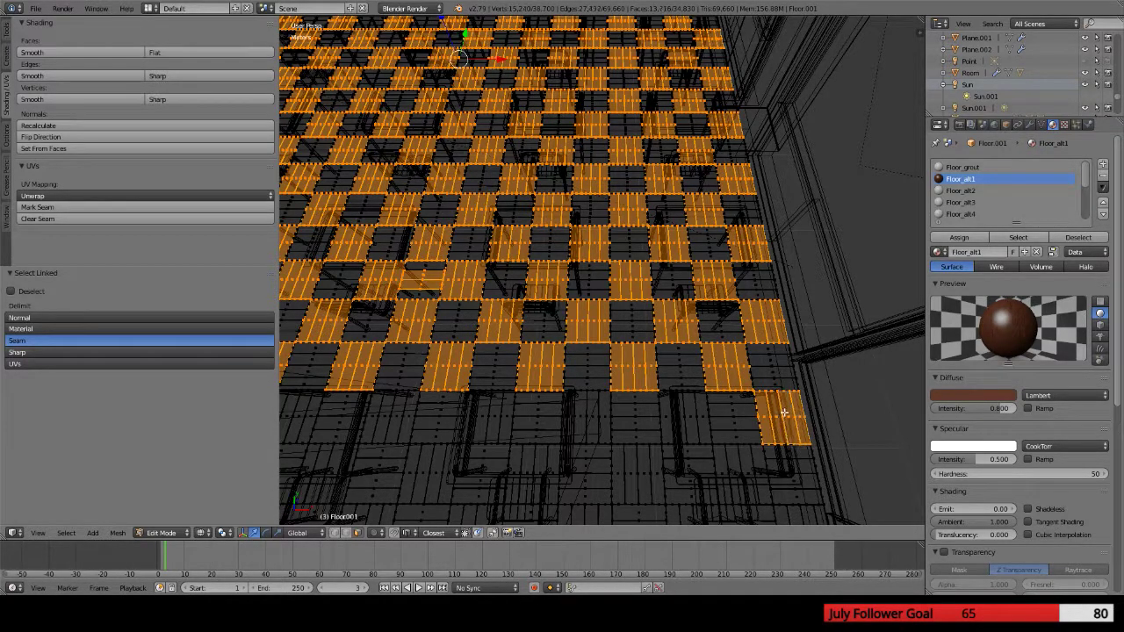
{"action": "key", "text": "l"}
{"action": "key", "text": "l"}
{"action": "key", "text": "l"}
{"action": "key", "text": "l"}
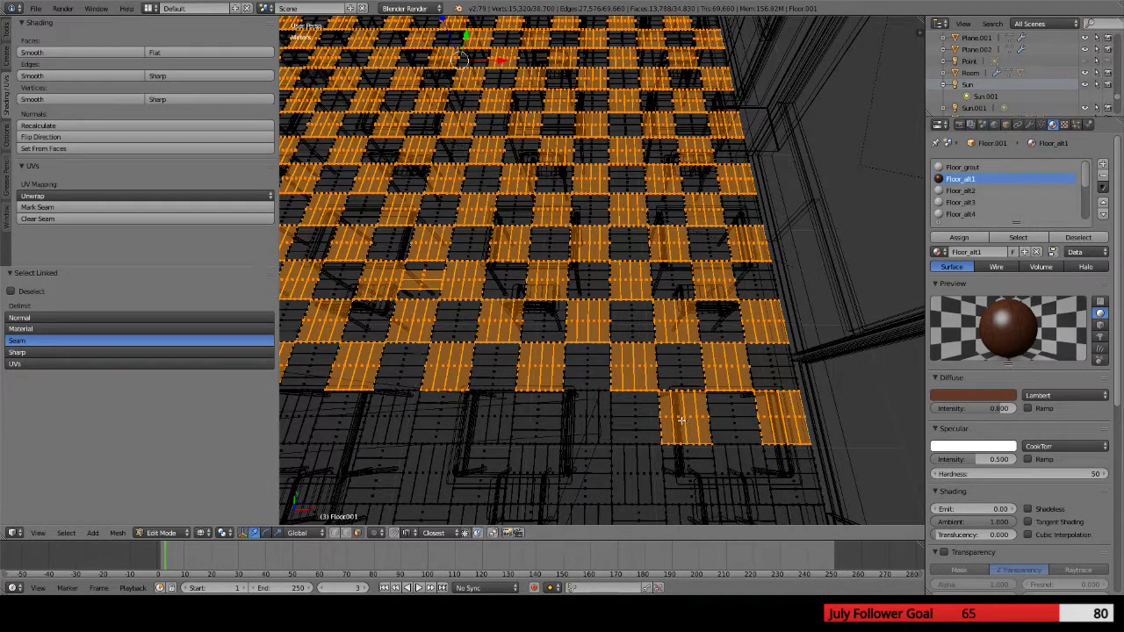
{"action": "key", "text": "l"}
{"action": "key", "text": "l"}
{"action": "key", "text": "l"}
{"action": "key", "text": "l"}
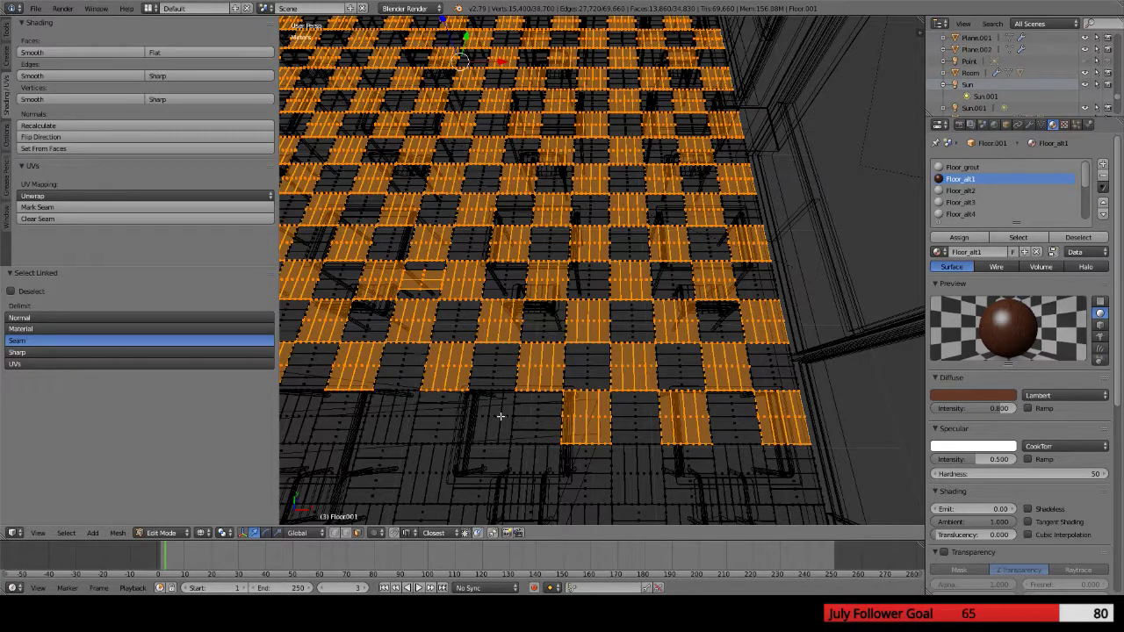
{"action": "key", "text": "l"}
{"action": "key", "text": "l"}
{"action": "key", "text": "l"}
{"action": "key", "text": "l"}
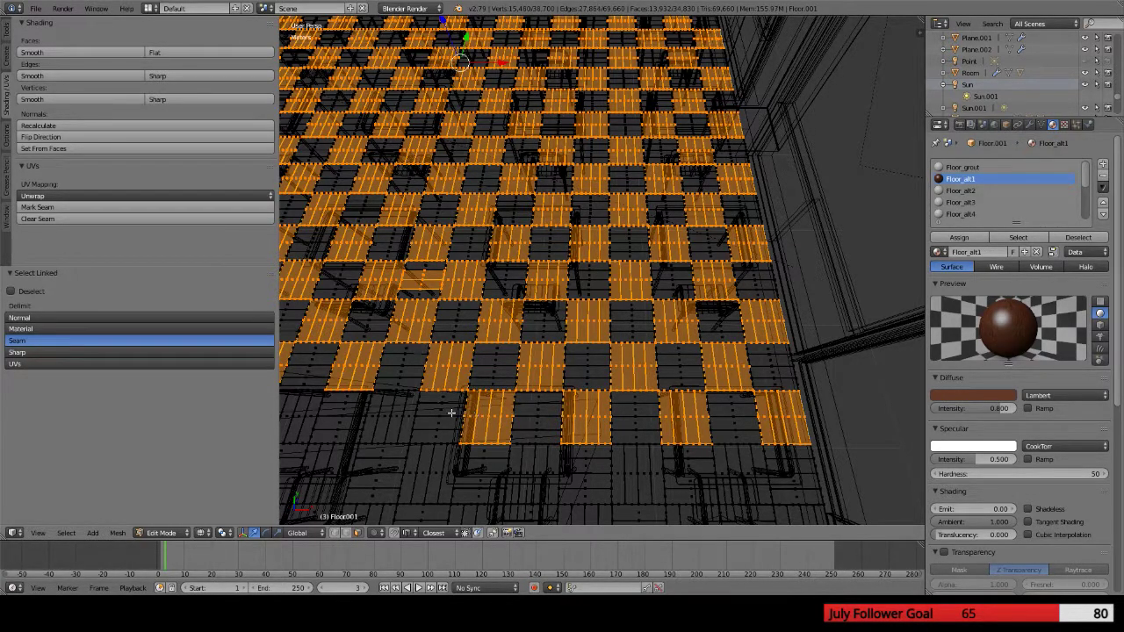
{"action": "key", "text": "l"}
{"action": "key", "text": "l"}
{"action": "key", "text": "l"}
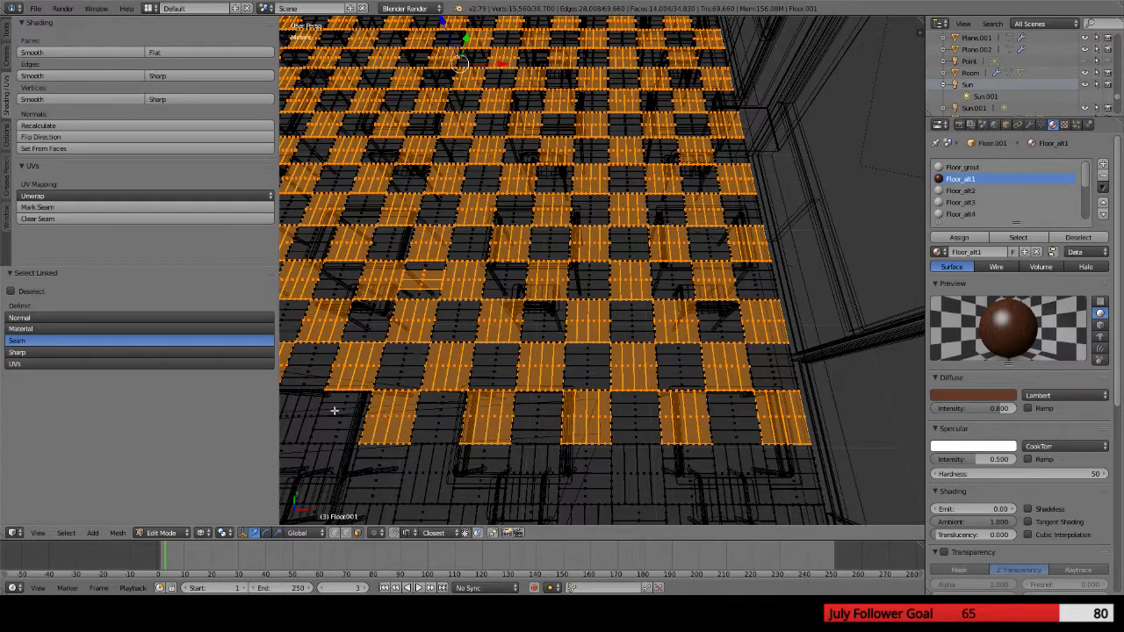
{"action": "key", "text": "l"}
{"action": "key", "text": "l"}
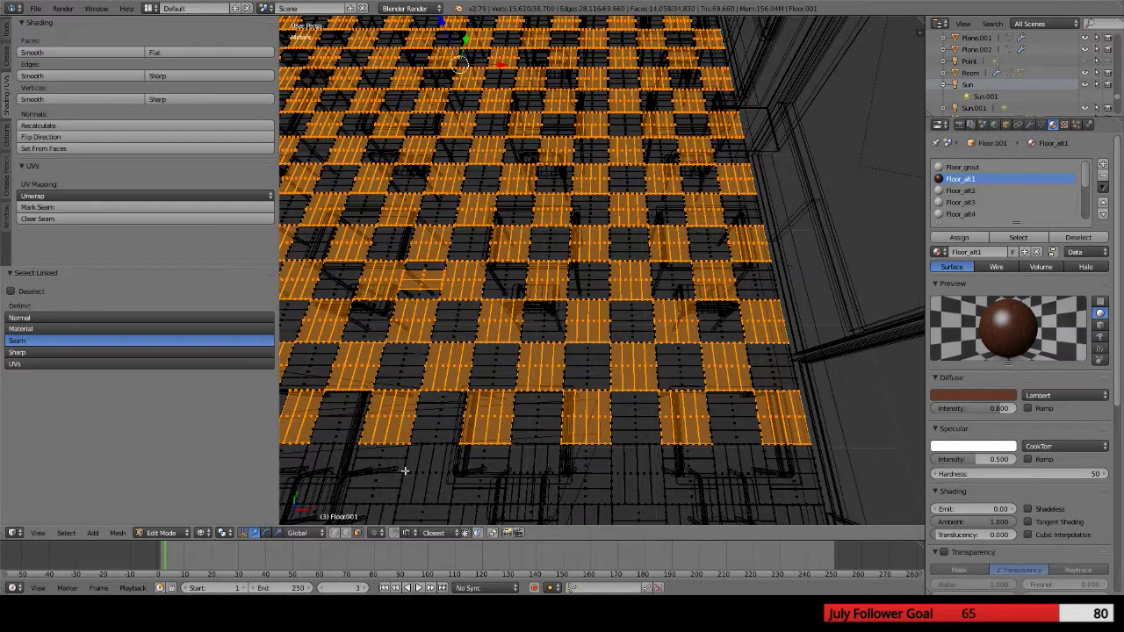
{"action": "key", "text": "l"}
{"action": "key", "text": "l"}
{"action": "key", "text": "l"}
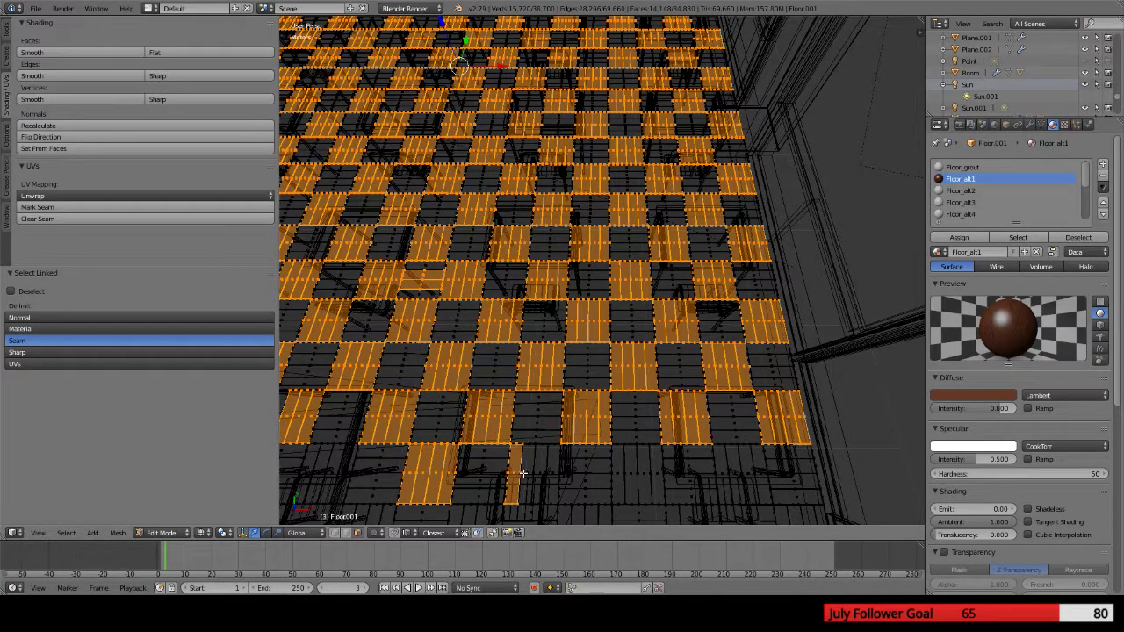
{"action": "key", "text": "l"}
{"action": "key", "text": "l"}
{"action": "key", "text": "l"}
{"action": "key", "text": "l"}
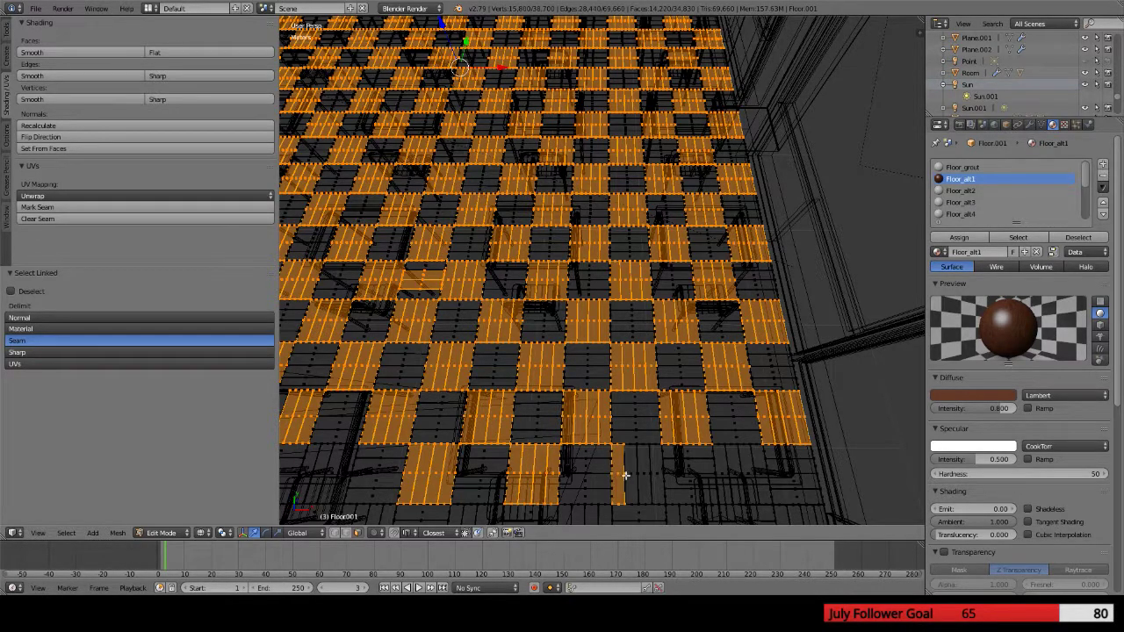
{"action": "key", "text": "l"}
{"action": "key", "text": "l"}
{"action": "key", "text": "l"}
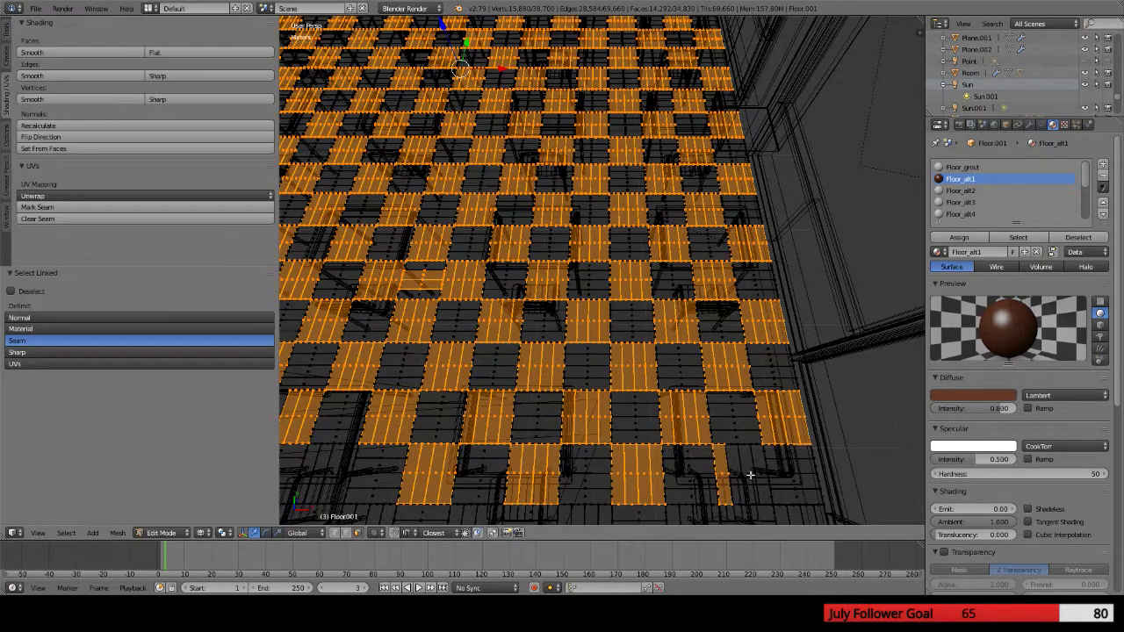
Add the alternating front-corner tiles on the floor's other side, undoing a wrongly picked plank strip
{"action": "middle_click_drag", "start_coordinate": [747, 474], "coordinate": [637, 459]}
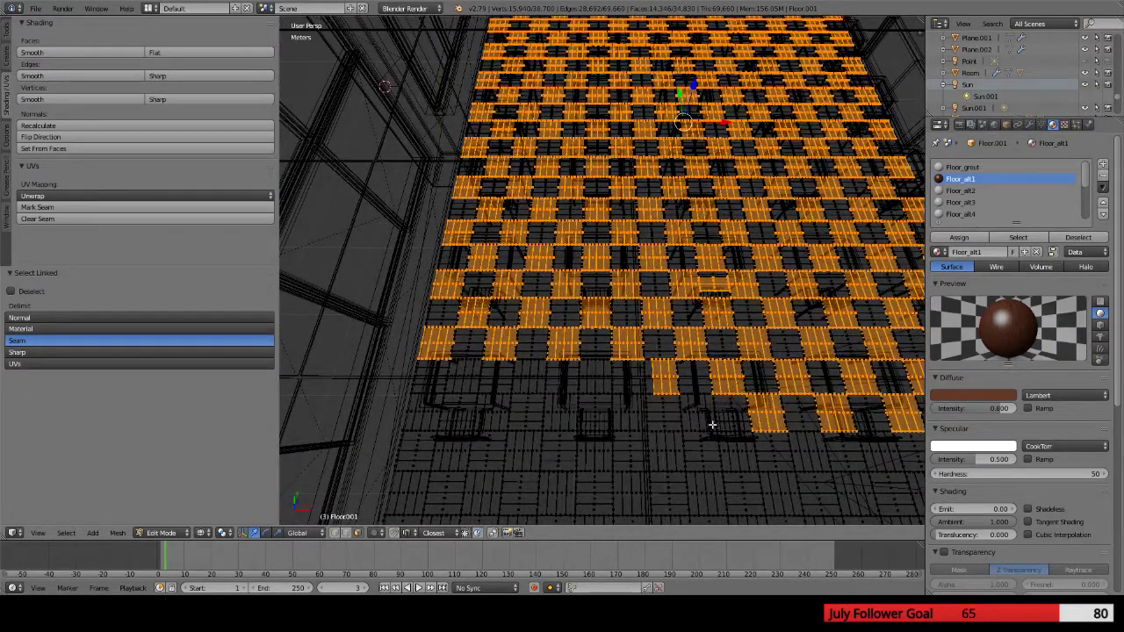
{"action": "key", "text": "l"}
{"action": "key", "text": "l"}
{"action": "key", "text": "l"}
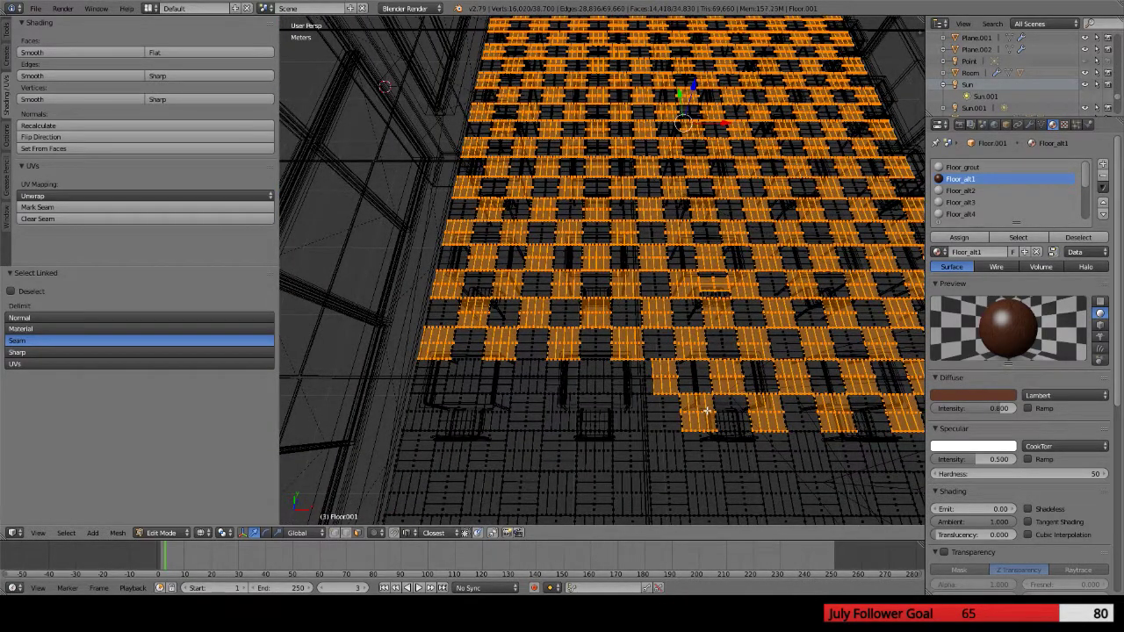
{"action": "key", "text": "l"}
{"action": "key", "text": "l"}
{"action": "key", "text": "l"}
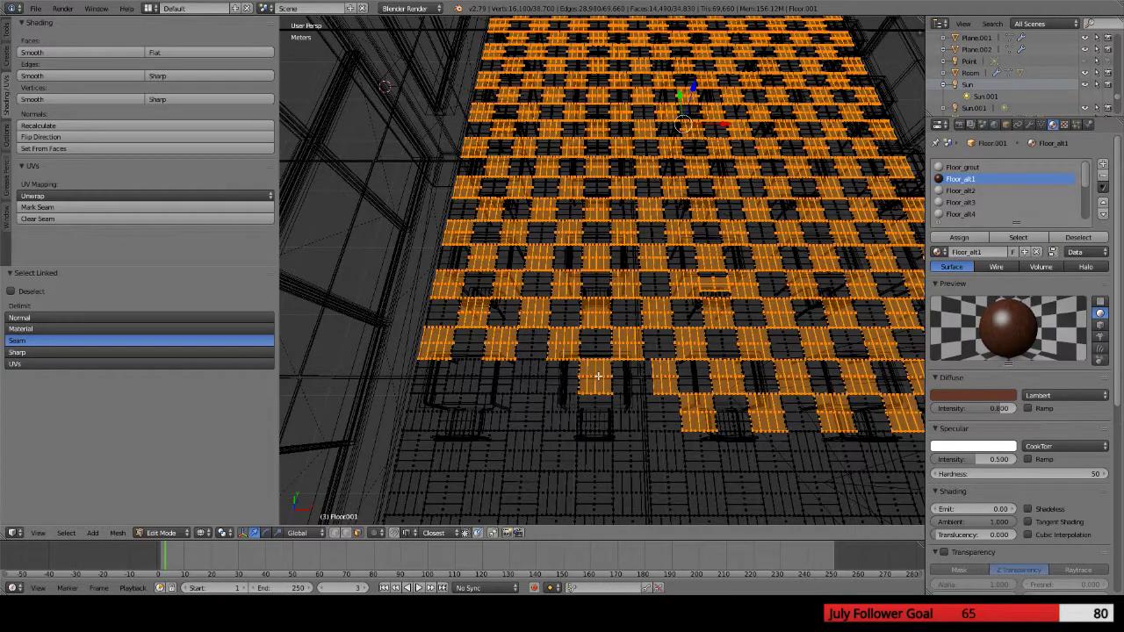
{"action": "key", "text": "l"}
{"action": "key", "text": "l"}
{"action": "key", "text": "l"}
{"action": "key", "text": "l"}
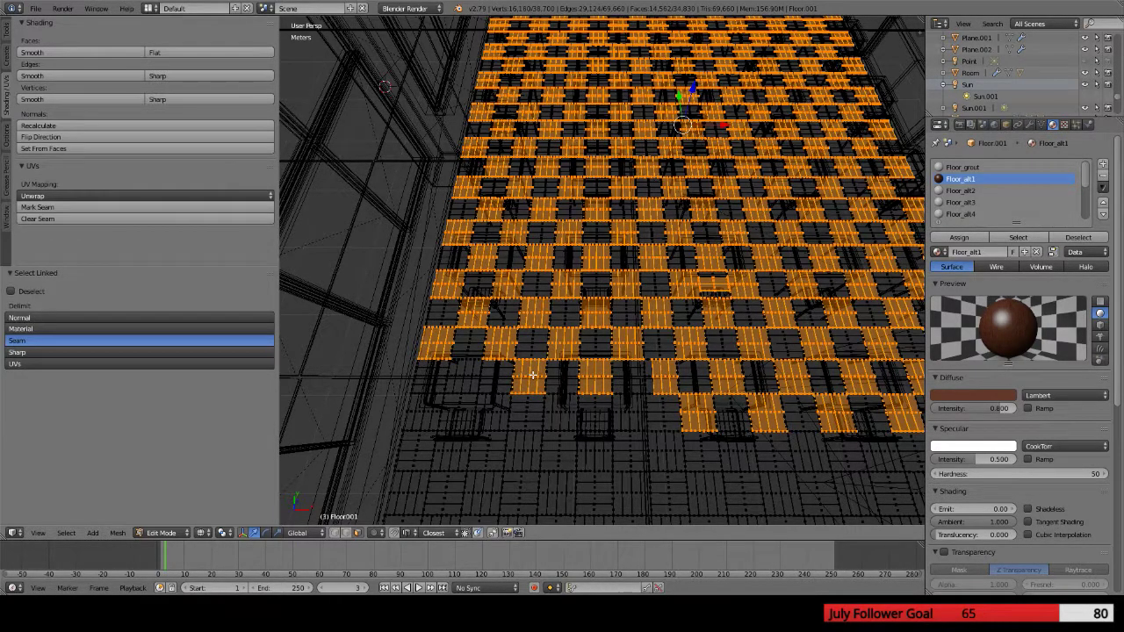
{"action": "key", "text": "l"}
{"action": "key", "text": "ctrl+z"}
{"action": "key", "text": "ctrl+z"}
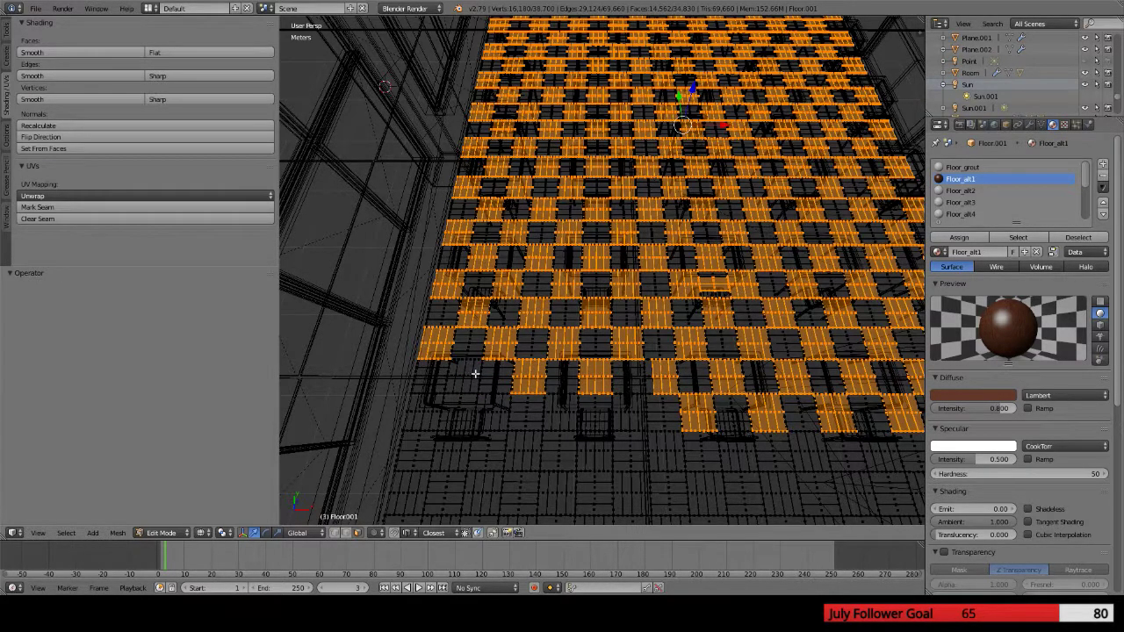
{"action": "key", "text": "l"}
{"action": "key", "text": "l"}
{"action": "key", "text": "l"}
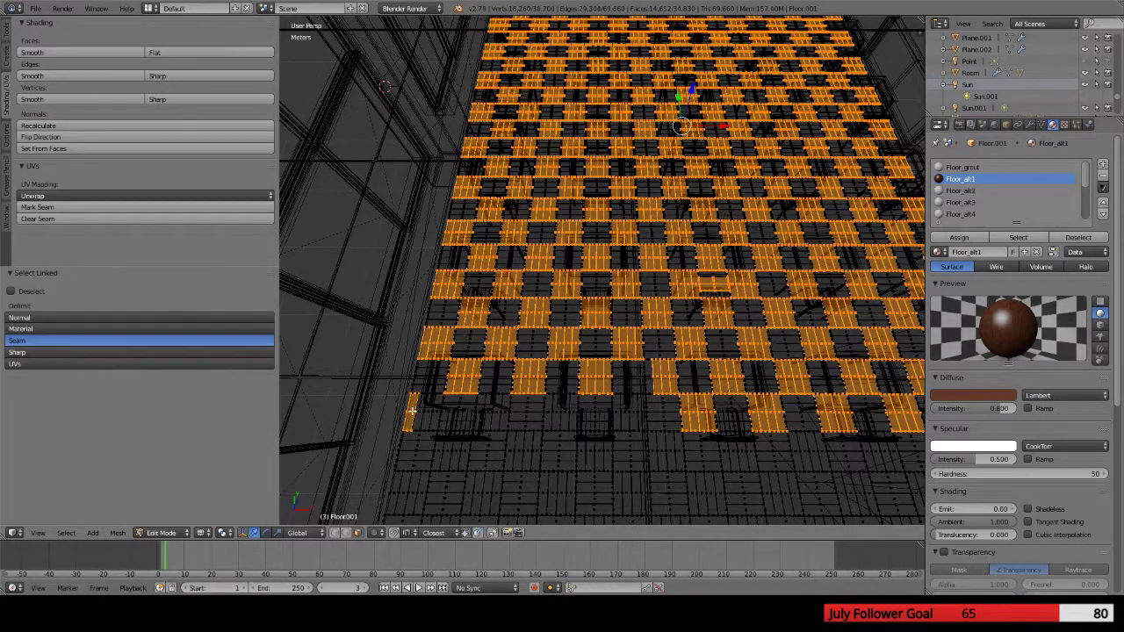
{"action": "key", "text": "l"}
Add alternating front-row and bottom-row tiles, dropping a stray plank strip, reaching 15,354 selected faces
{"action": "key", "text": "l"}
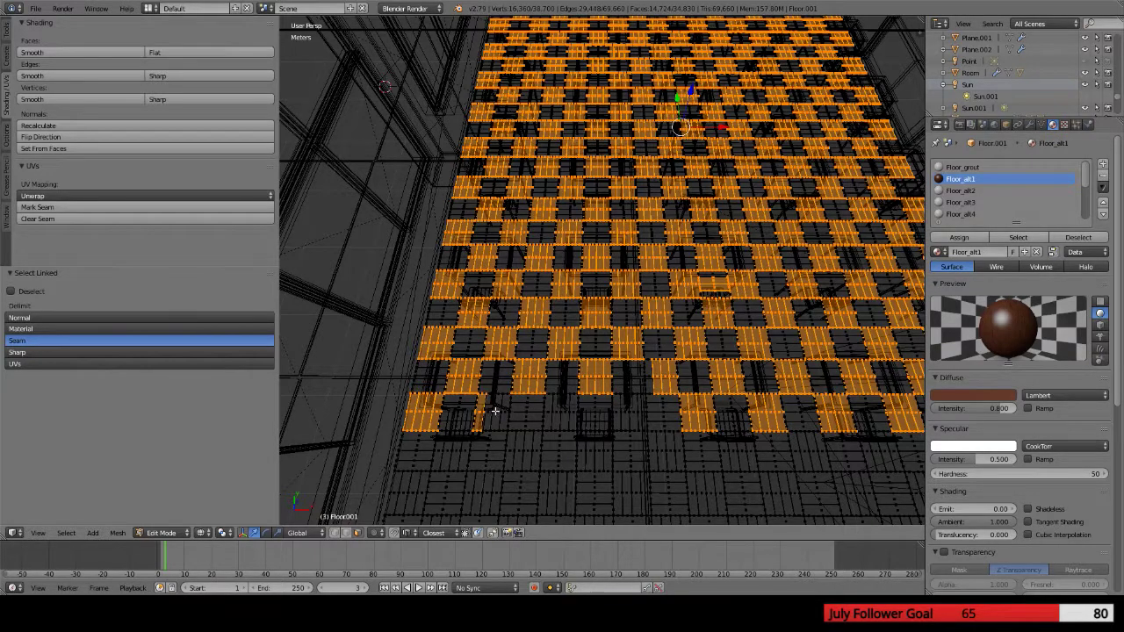
{"action": "key", "text": "l"}
{"action": "key", "text": "l"}
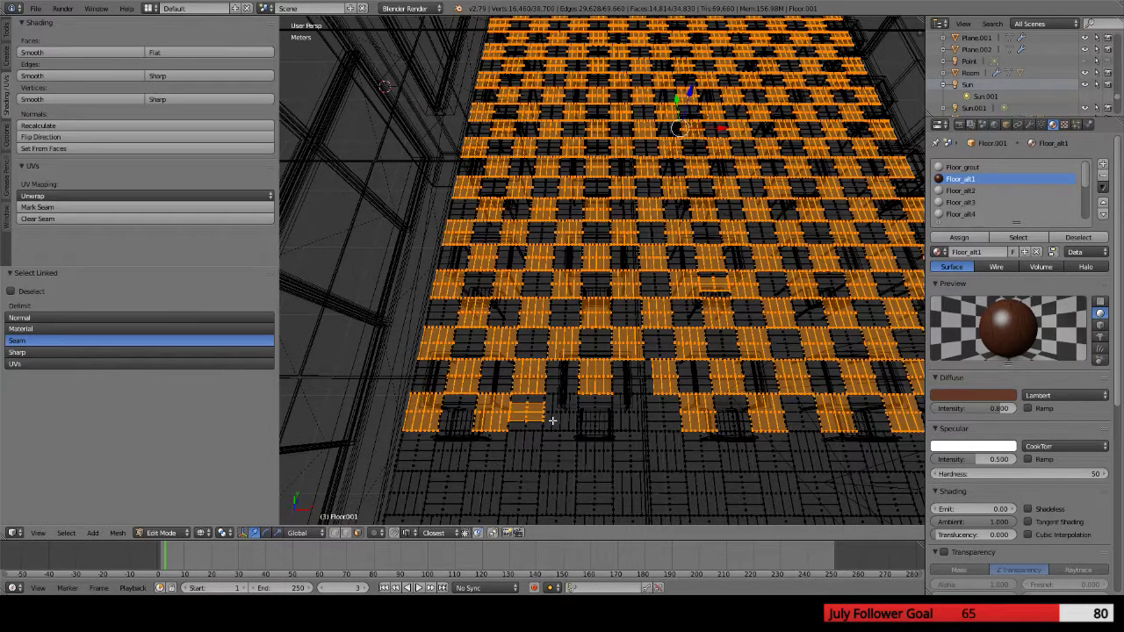
{"action": "key", "text": "ctrl+z"}
{"action": "key", "text": "l"}
{"action": "key", "text": "l"}
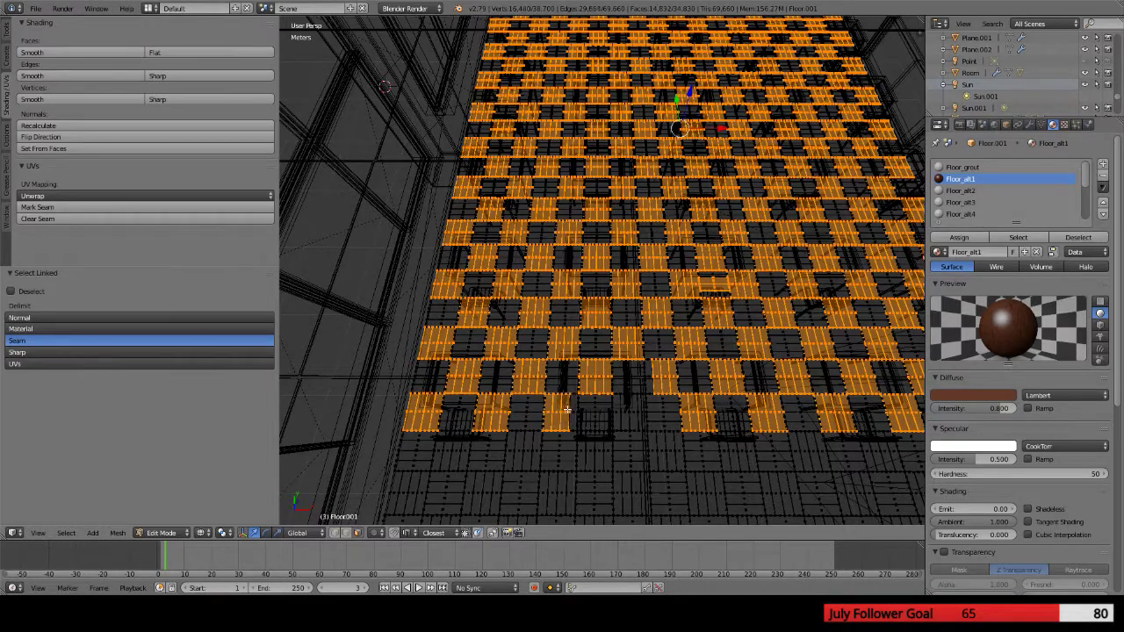
{"action": "key", "text": "l"}
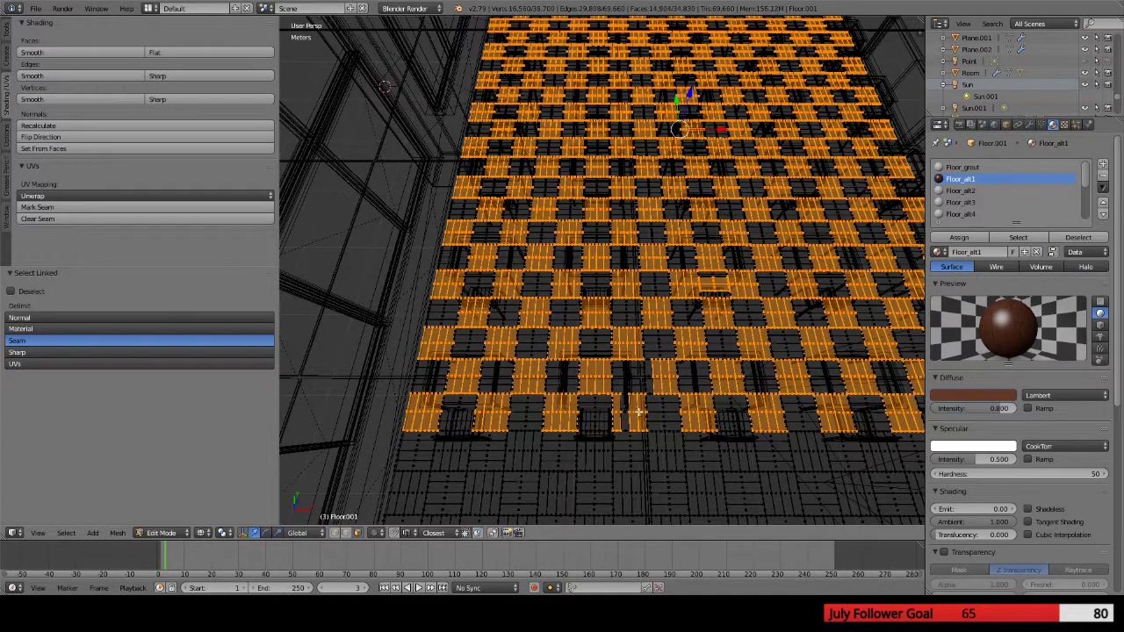
{"action": "key", "text": "l"}
{"action": "key", "text": "l"}
{"action": "key", "text": "l"}
{"action": "key", "text": "l"}
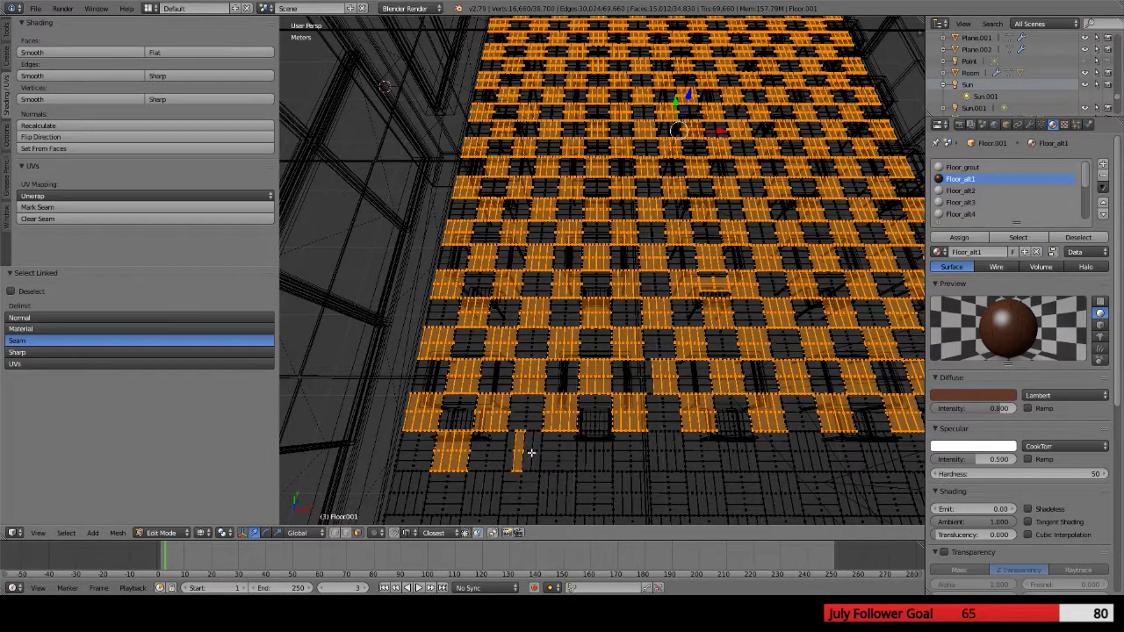
{"action": "key", "text": "l"}
{"action": "key", "text": "l"}
{"action": "key", "text": "l"}
{"action": "key", "text": "l"}
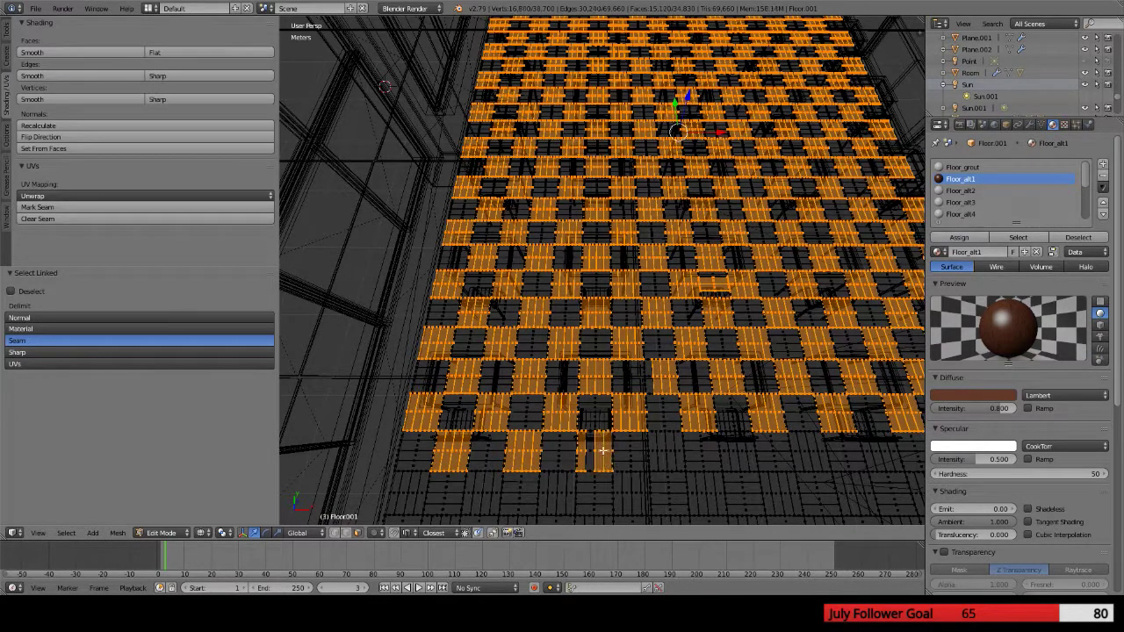
{"action": "key", "text": "l"}
{"action": "key", "text": "l"}
{"action": "key", "text": "l"}
{"action": "key", "text": "l"}
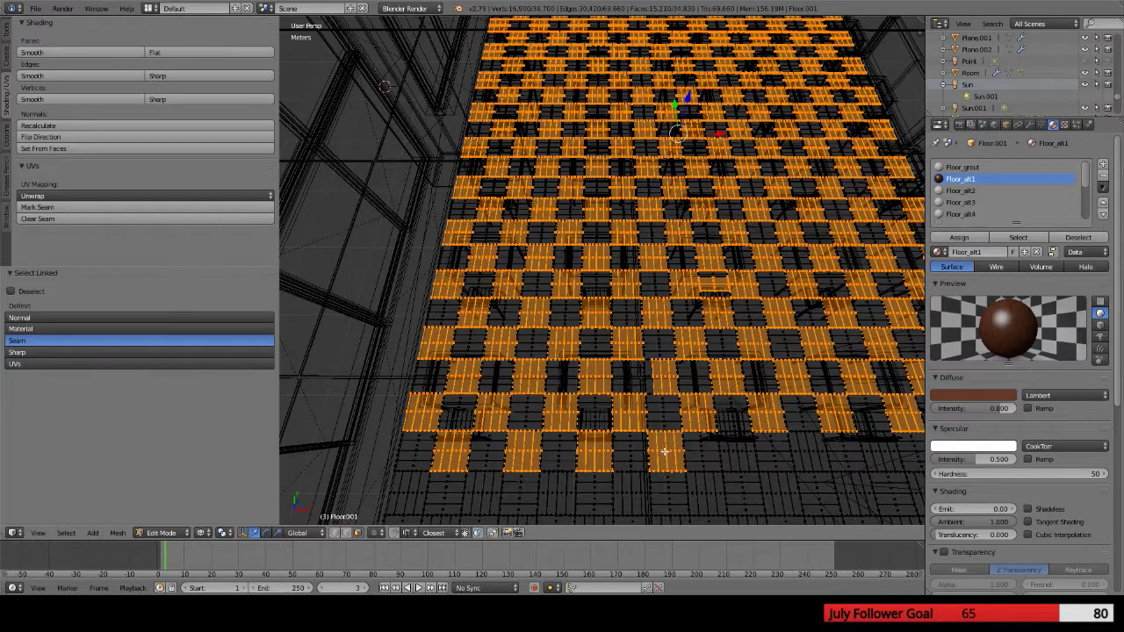
{"action": "key", "text": "l"}
{"action": "key", "text": "l"}
{"action": "key", "text": "l"}
{"action": "key", "text": "l"}
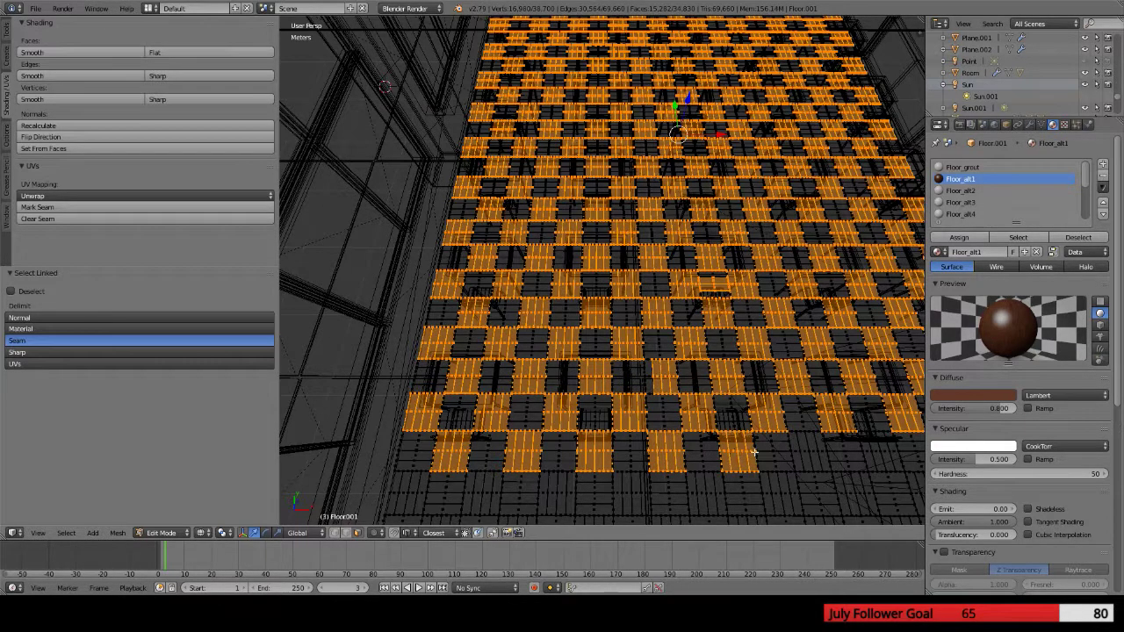
{"action": "key", "text": "l"}
{"action": "key", "text": "l"}
{"action": "key", "text": "l"}
{"action": "key", "text": "l"}
{"action": "key", "text": "l"}
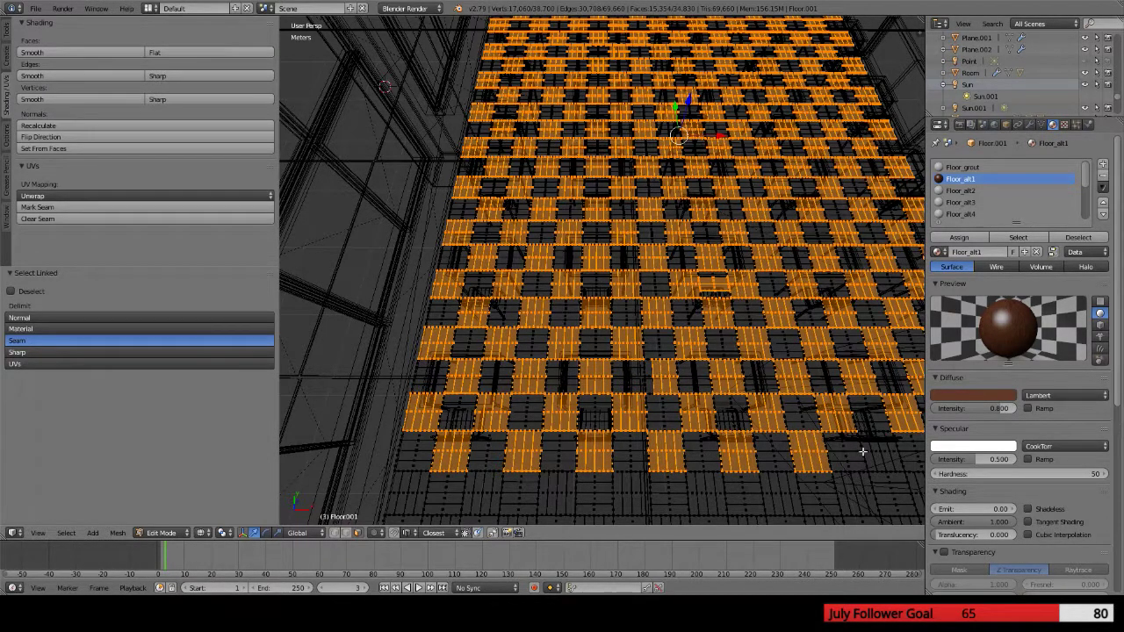
{"action": "key", "text": "l"}
{"action": "key", "text": "l"}
{"action": "key", "text": "l"}
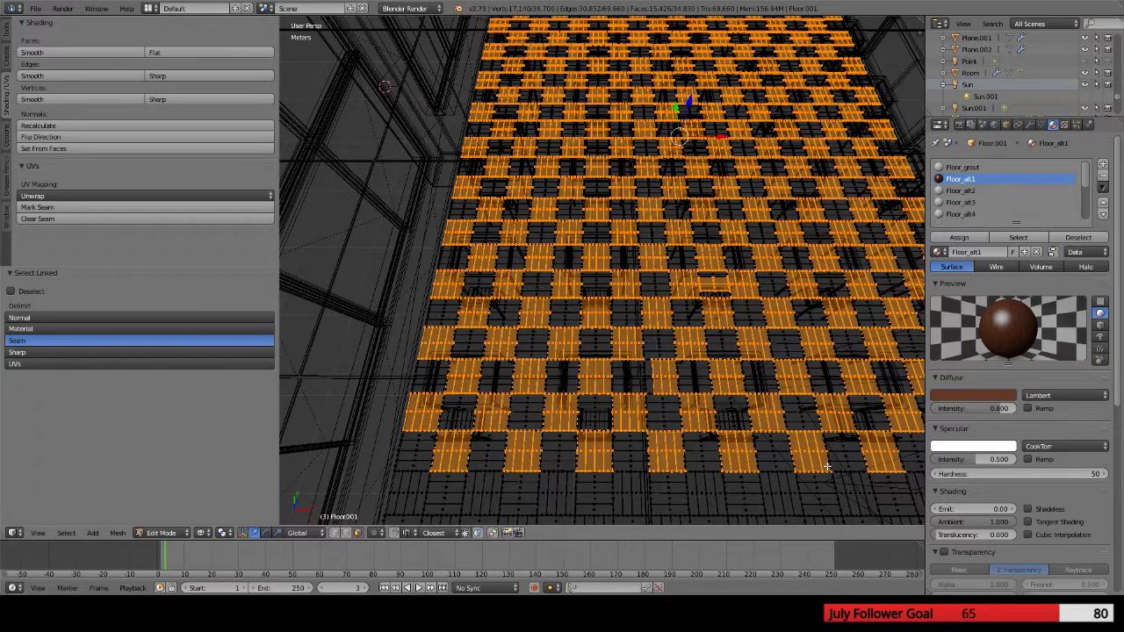
Add another front-edge row of alternating tiles and lower-left strips, totalling 16,056 selected faces
{"action": "middle_click_drag", "start_coordinate": [827, 467], "coordinate": [692, 431], "text": "shift"}
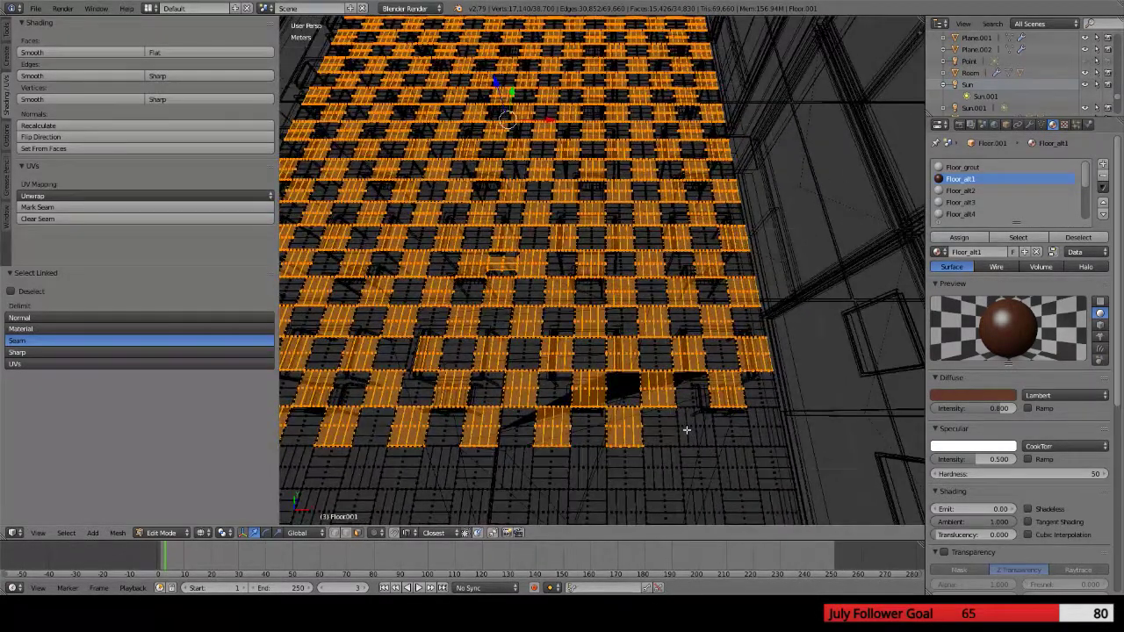
{"action": "key", "text": "l"}
{"action": "key", "text": "l"}
{"action": "key", "text": "l"}
{"action": "key", "text": "l"}
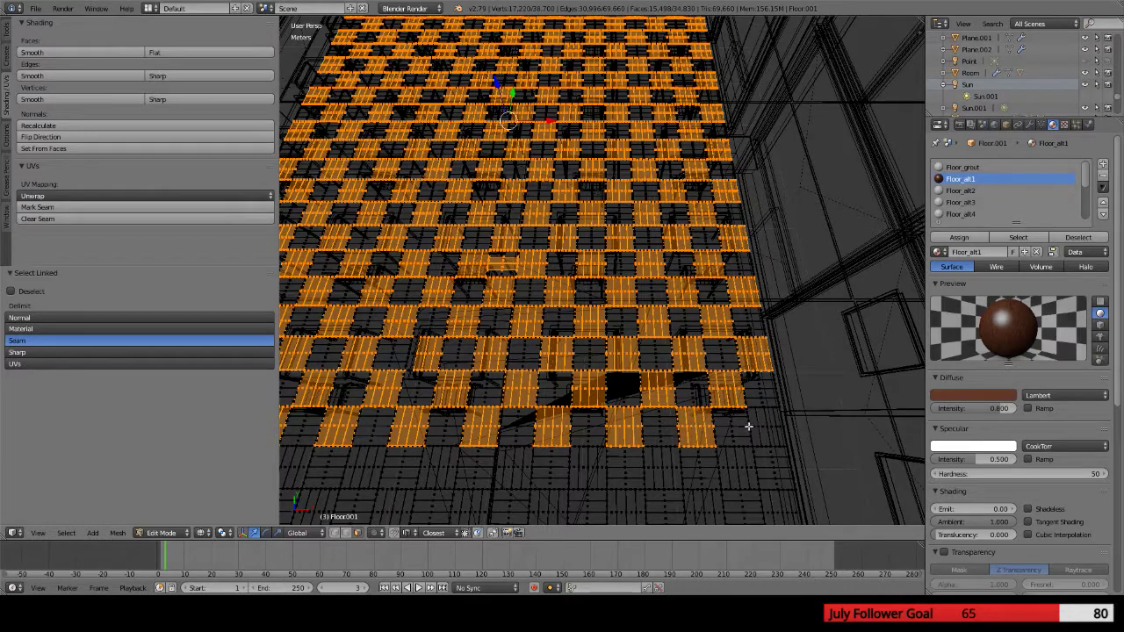
{"action": "key", "text": "l"}
{"action": "key", "text": "l"}
{"action": "key", "text": "l"}
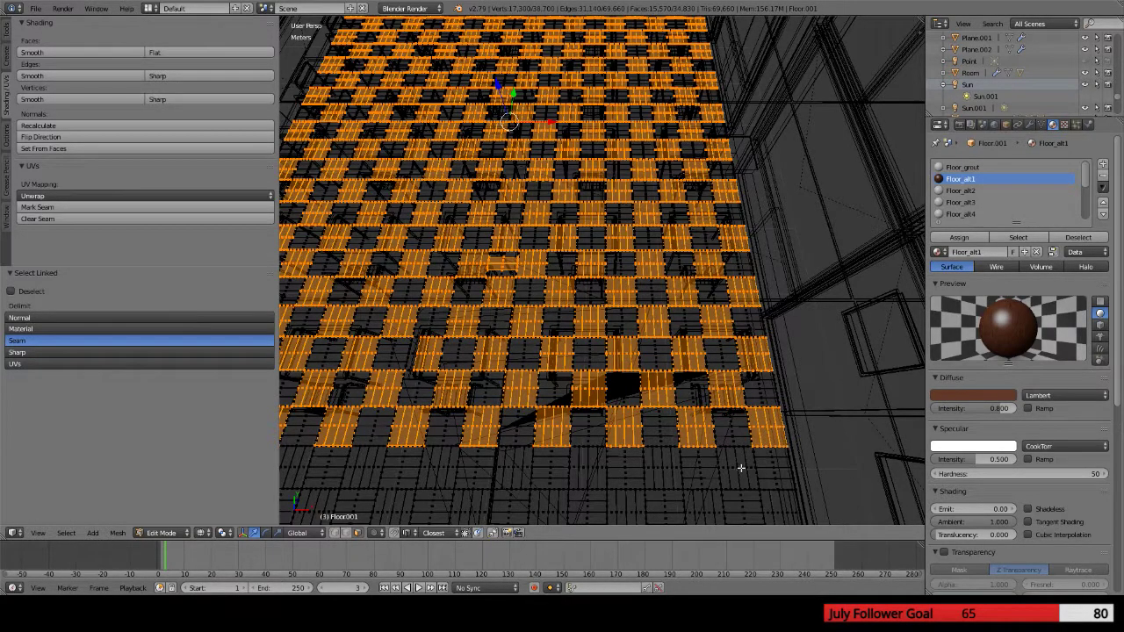
{"action": "key", "text": "l"}
{"action": "key", "text": "l"}
{"action": "key", "text": "l"}
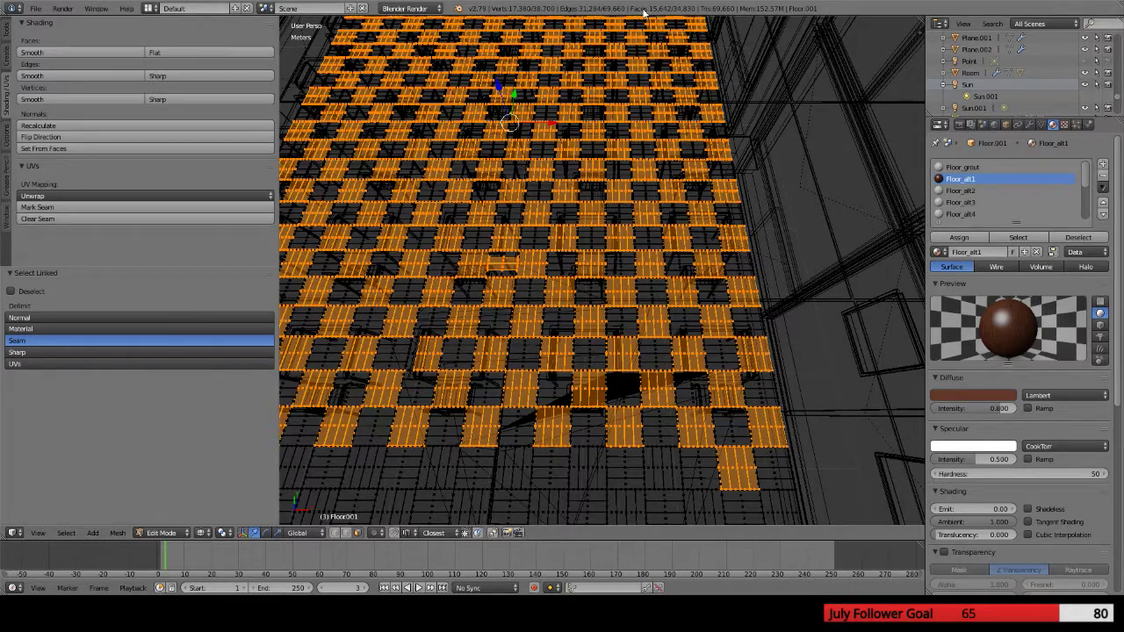
{"action": "key", "text": "l"}
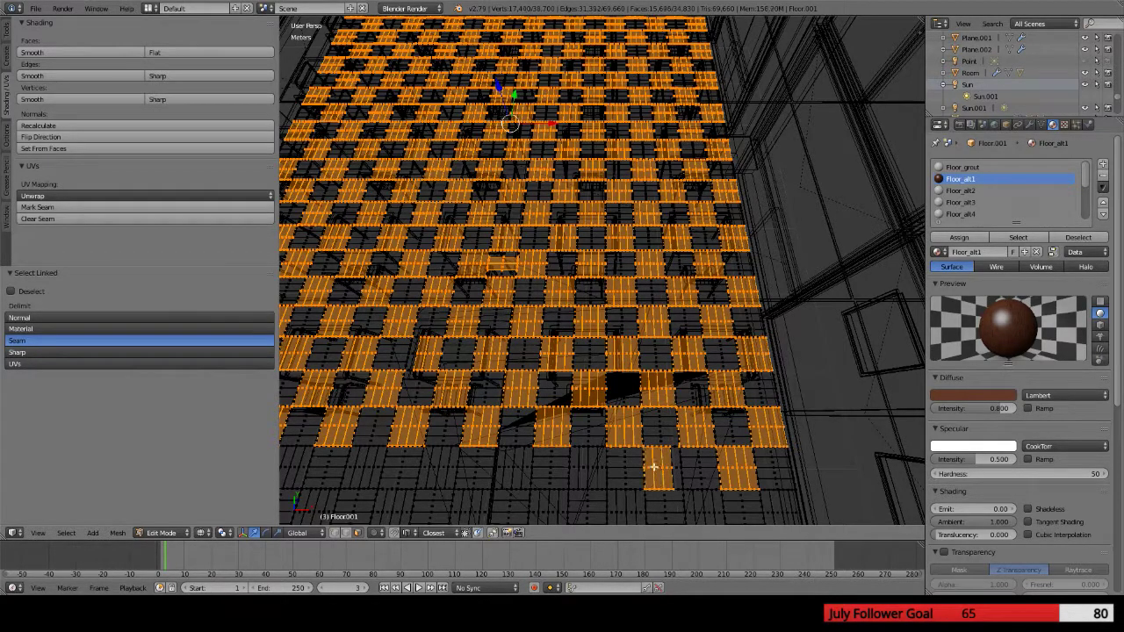
{"action": "key", "text": "l"}
{"action": "key", "text": "l"}
{"action": "key", "text": "l"}
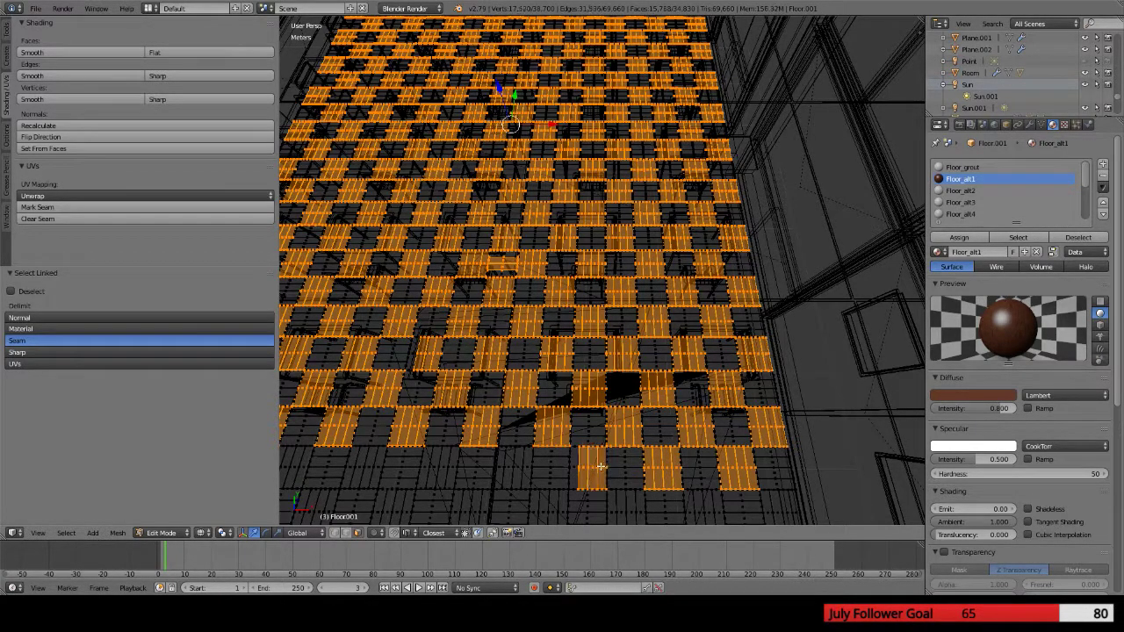
{"action": "key", "text": "l"}
{"action": "key", "text": "l"}
{"action": "key", "text": "l"}
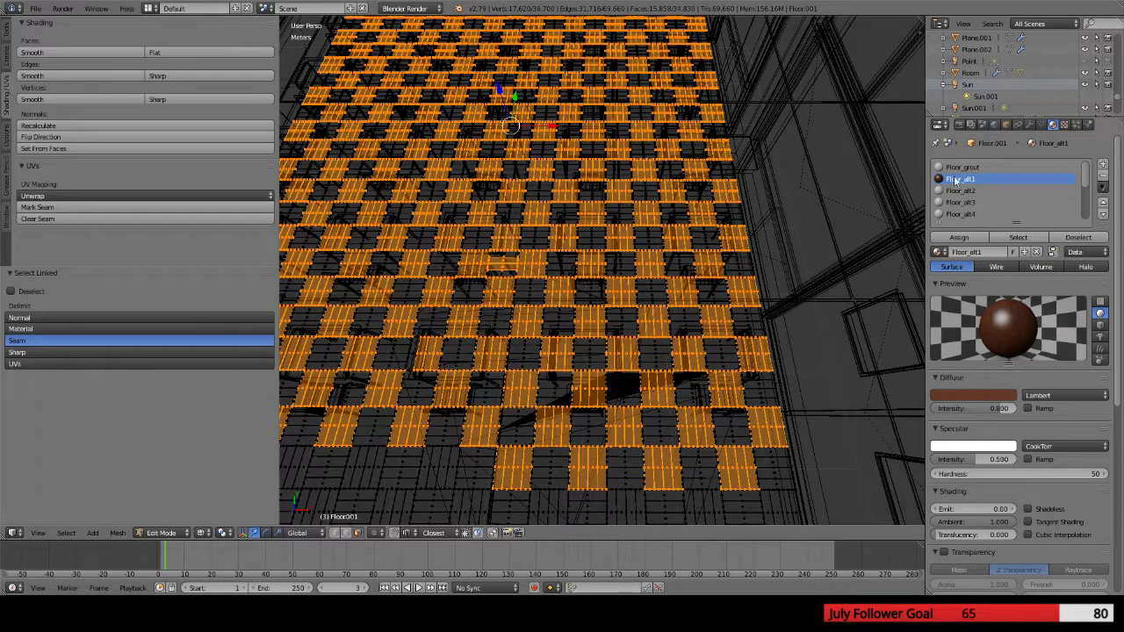
{"action": "key", "text": "l"}
{"action": "key", "text": "l"}
{"action": "key", "text": "l"}
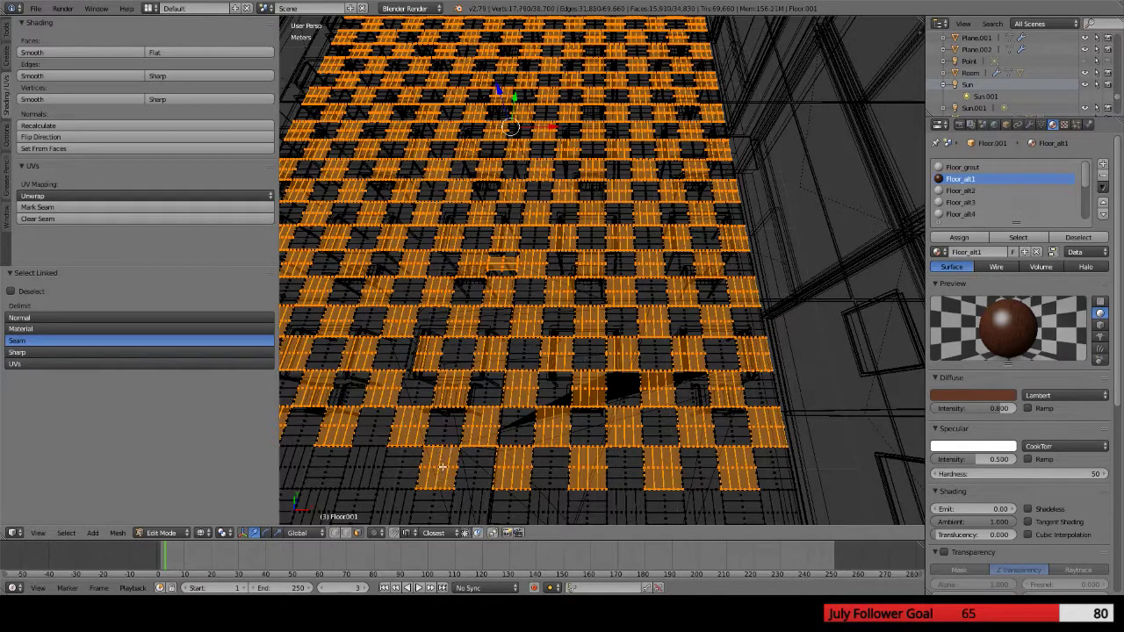
{"action": "key", "text": "l"}
{"action": "key", "text": "l"}
{"action": "key", "text": "l"}
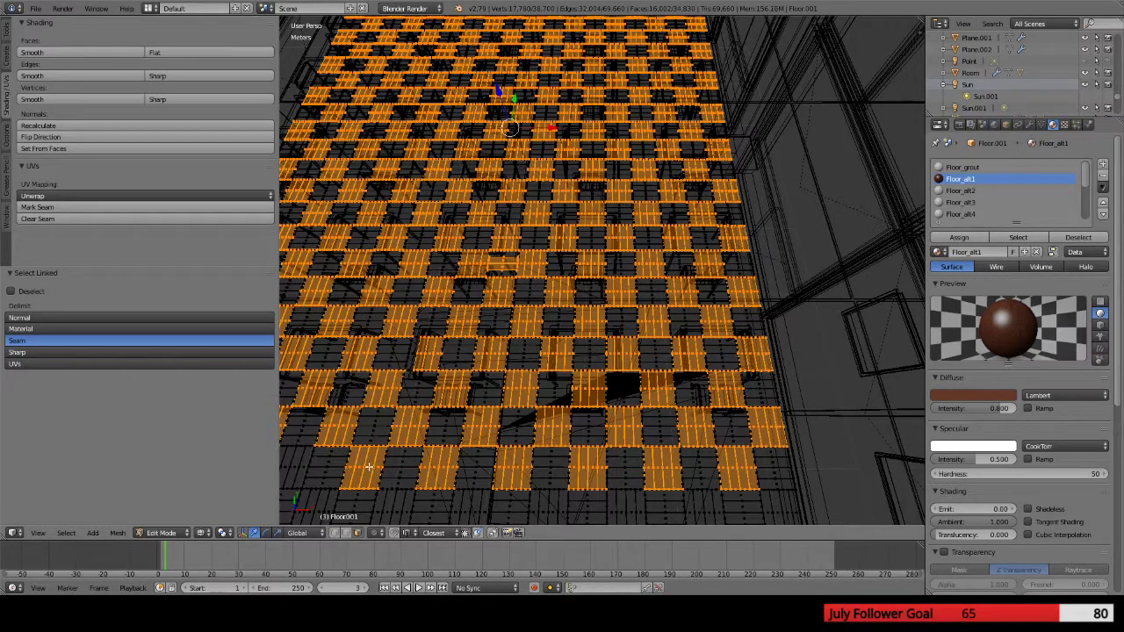
{"action": "key", "text": "l"}
{"action": "key", "text": "l"}
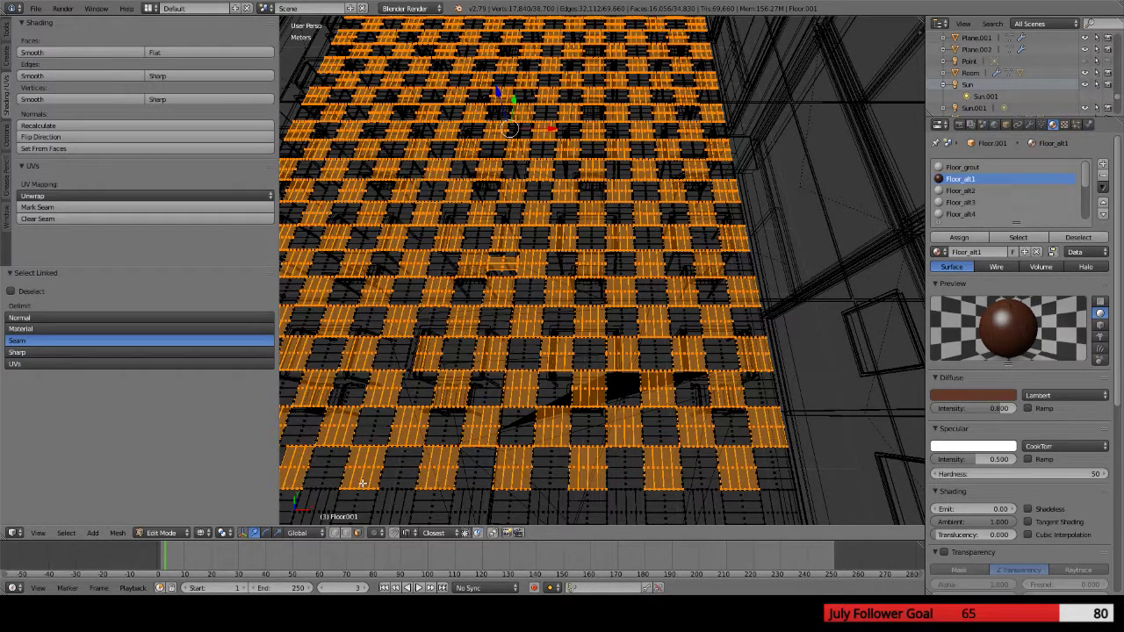
Add every other tile in the nearest floor row up to the rightmost, totalling 16,632 faces
{"action": "middle_click_drag", "start_coordinate": [362, 481], "coordinate": [467, 433]}
{"action": "key", "text": "l"}
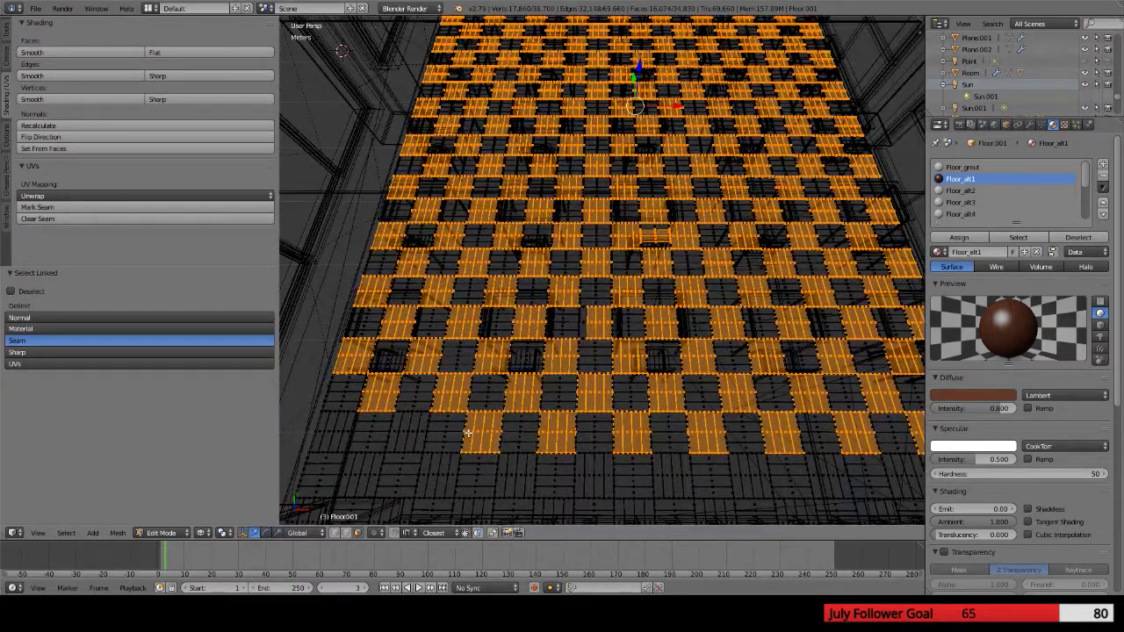
{"action": "key", "text": "l"}
{"action": "key", "text": "l"}
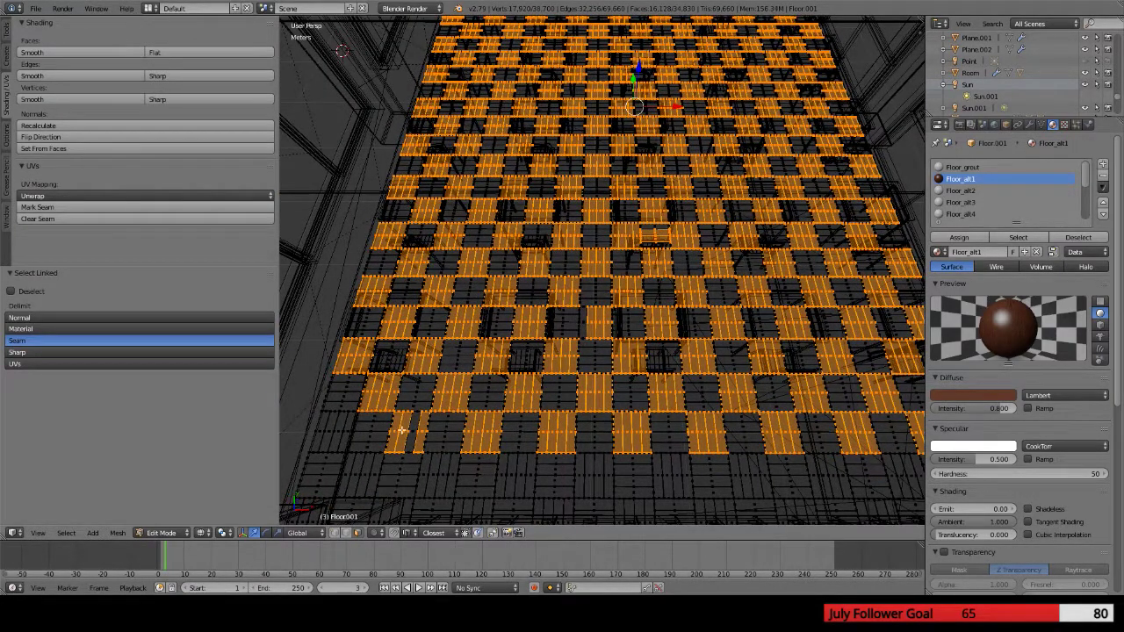
{"action": "key", "text": "l"}
{"action": "key", "text": "l"}
{"action": "key", "text": "l"}
{"action": "key", "text": "l"}
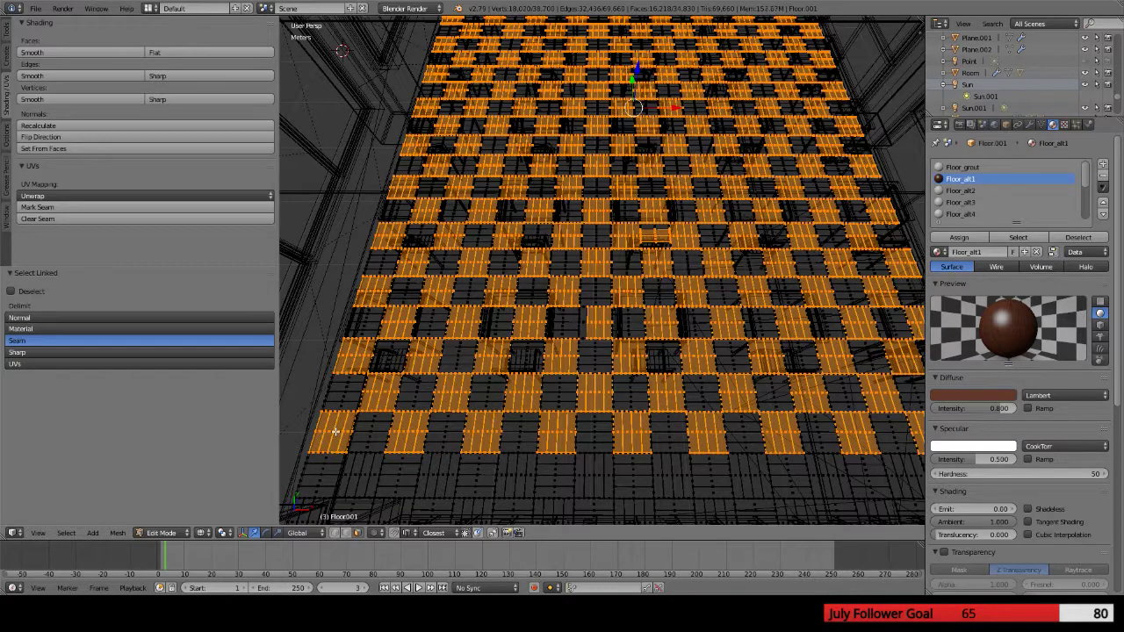
{"action": "key", "text": "l"}
{"action": "key", "text": "l"}
{"action": "key", "text": "l"}
{"action": "key", "text": "l"}
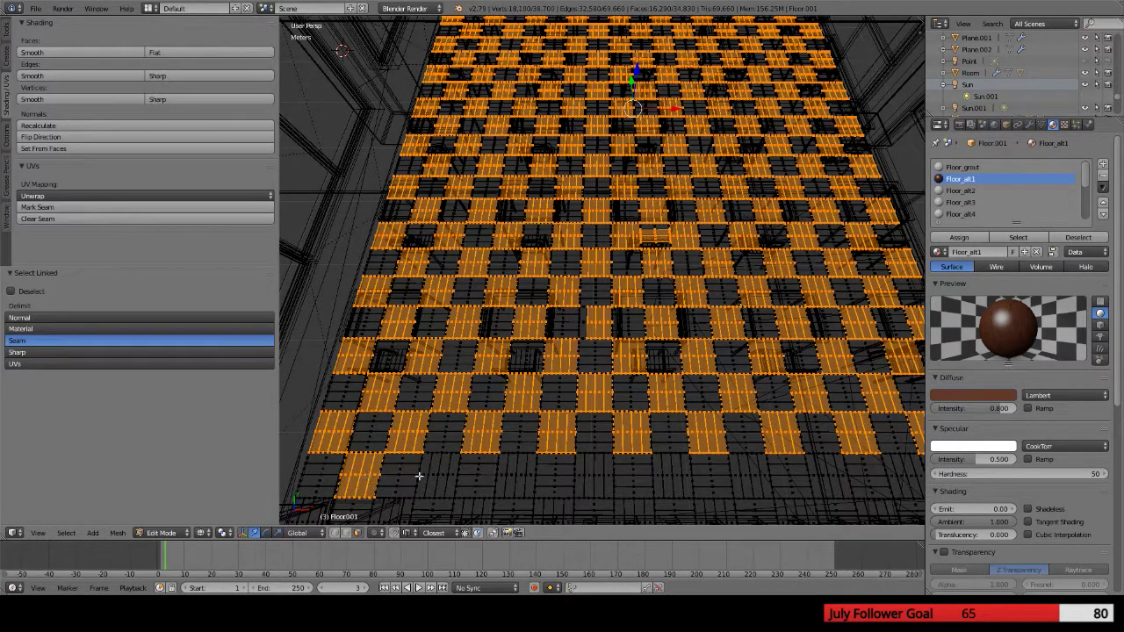
{"action": "key", "text": "l"}
{"action": "key", "text": "l"}
{"action": "key", "text": "l"}
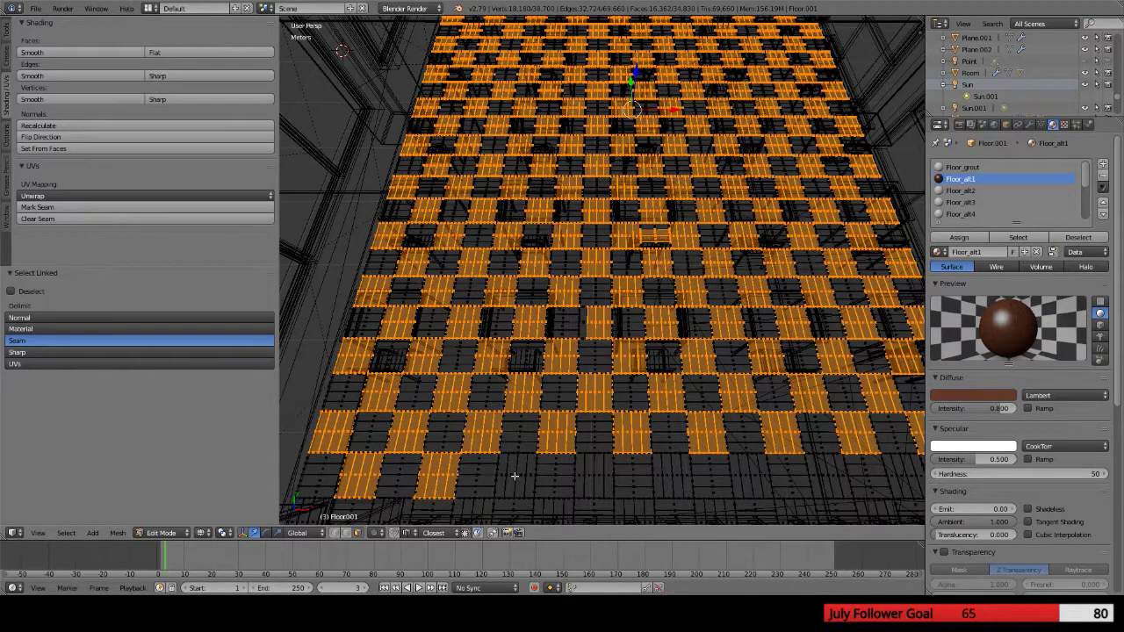
{"action": "key", "text": "l"}
{"action": "key", "text": "l"}
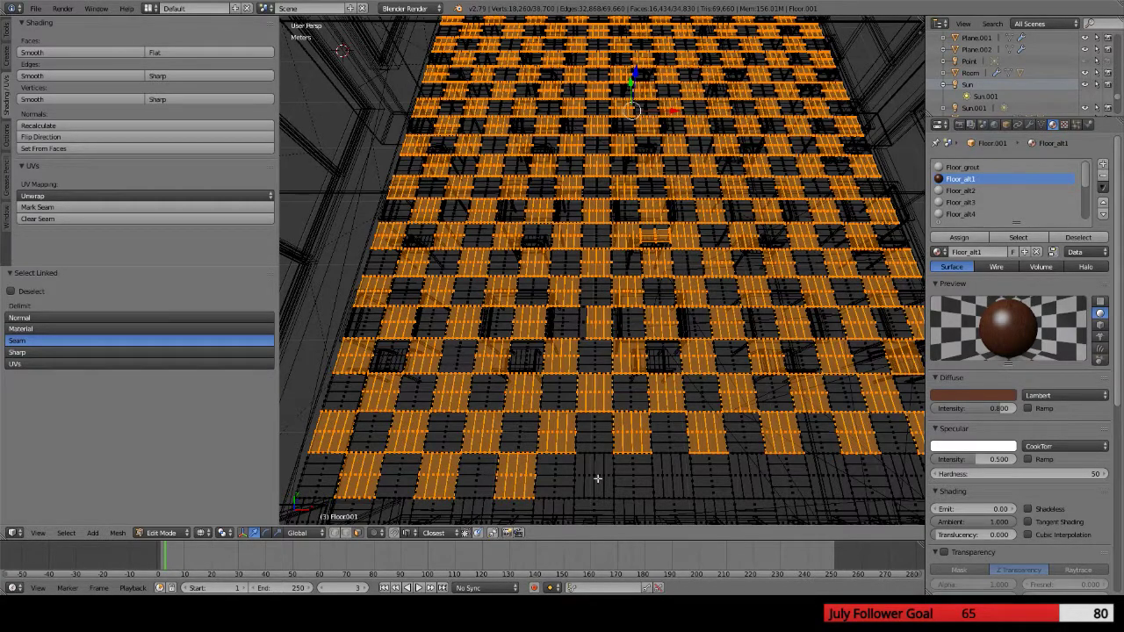
{"action": "key", "text": "l"}
{"action": "key", "text": "l"}
{"action": "key", "text": "l"}
{"action": "key", "text": "l"}
{"action": "key", "text": "l"}
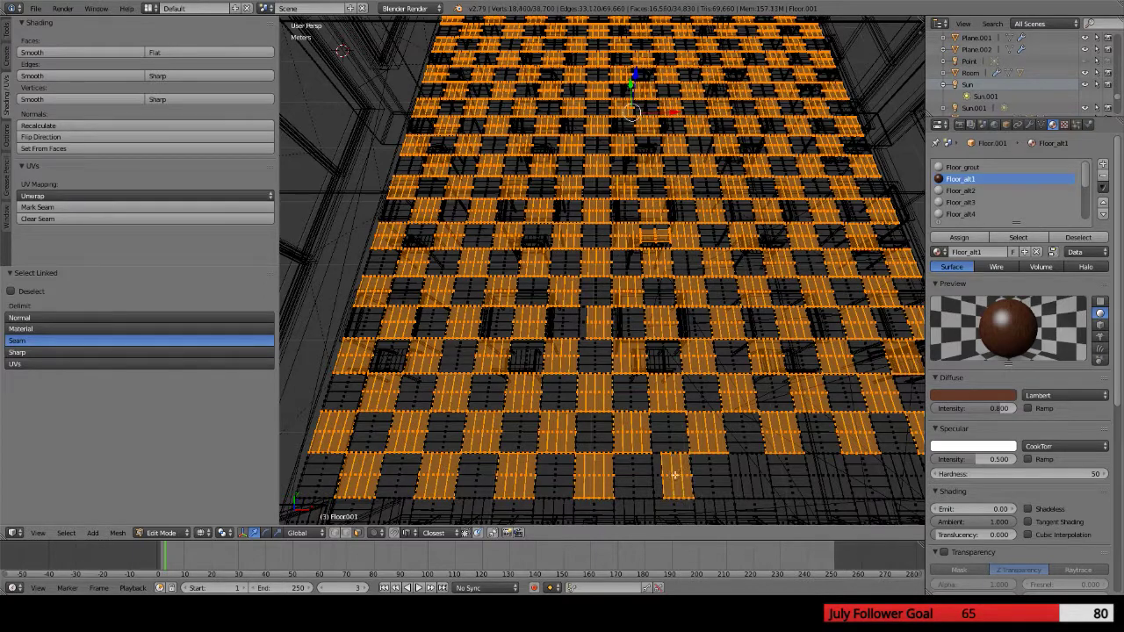
{"action": "key", "text": "l"}
{"action": "key", "text": "l"}
{"action": "key", "text": "l"}
{"action": "key", "text": "l"}
{"action": "key", "text": "l"}
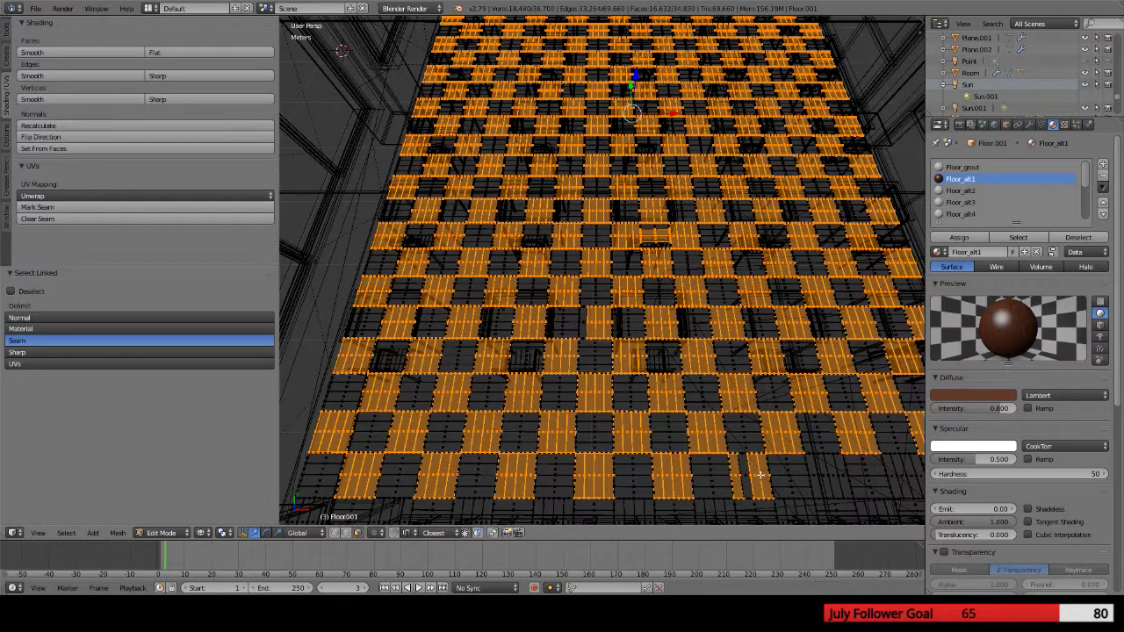
{"action": "key", "text": "l"}
{"action": "key", "text": "l"}
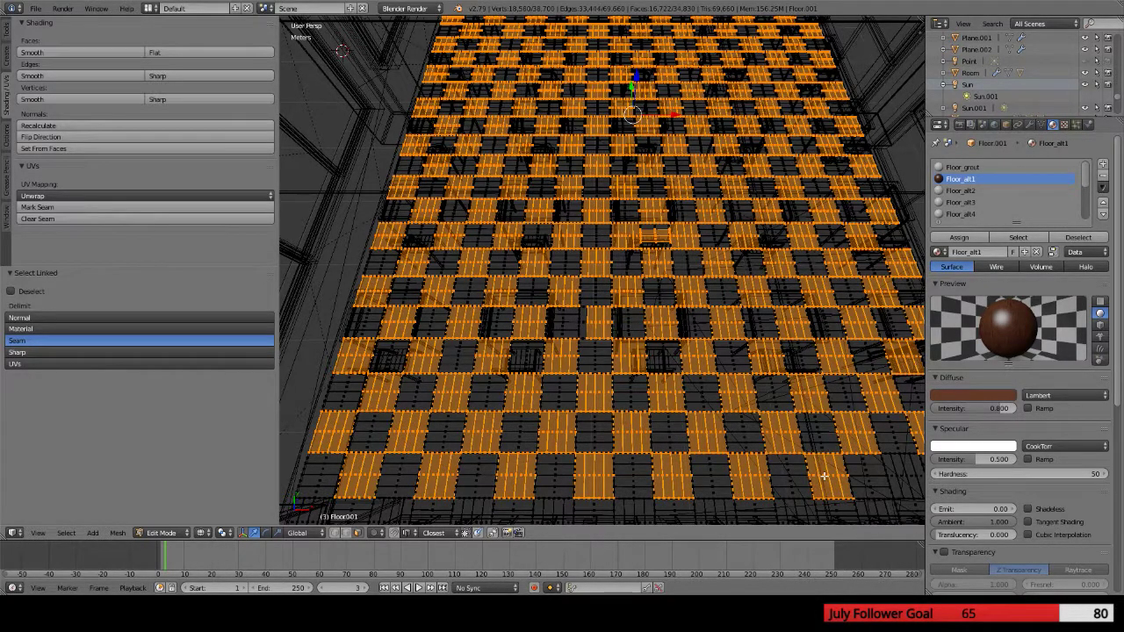
Add five more alternating tiles along the floor's left edge to the selection
{"action": "middle_click_drag", "start_coordinate": [822, 469], "coordinate": [729, 457], "text": "shift"}
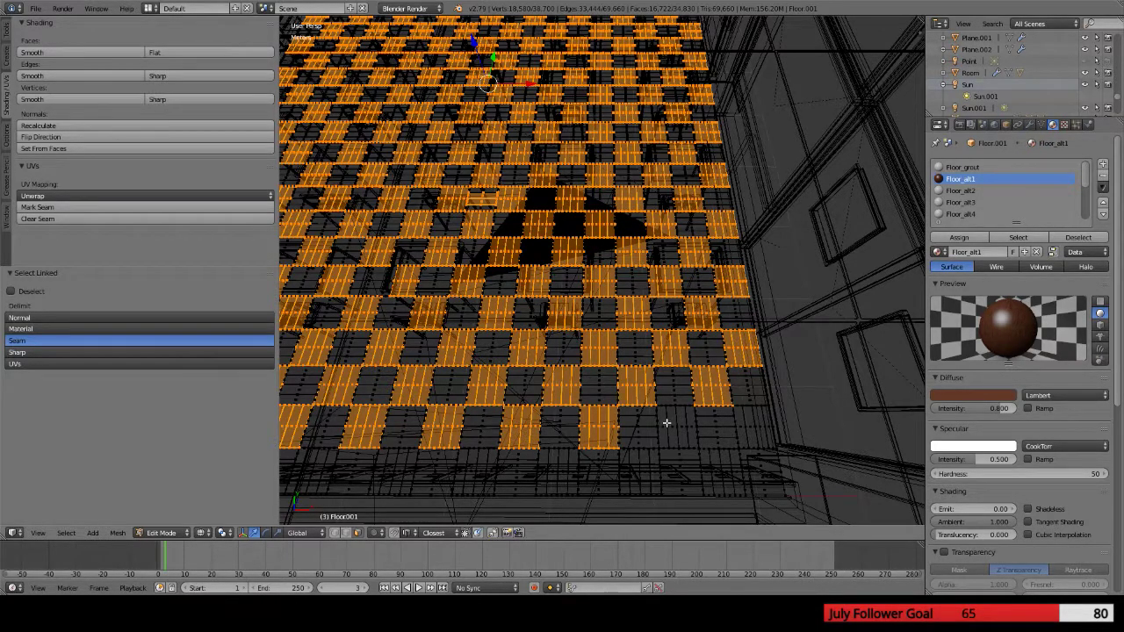
{"action": "key", "text": "l"}
{"action": "key", "text": "l"}
{"action": "key", "text": "l"}
{"action": "key", "text": "l"}
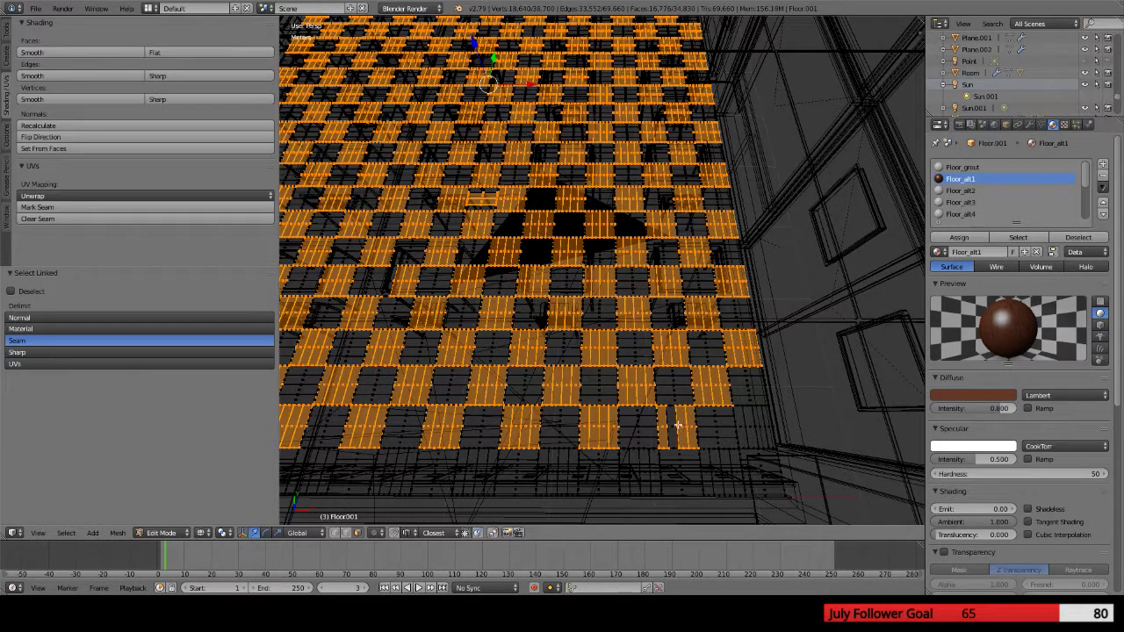
{"action": "key", "text": "l"}
{"action": "key", "text": "l"}
{"action": "key", "text": "l"}
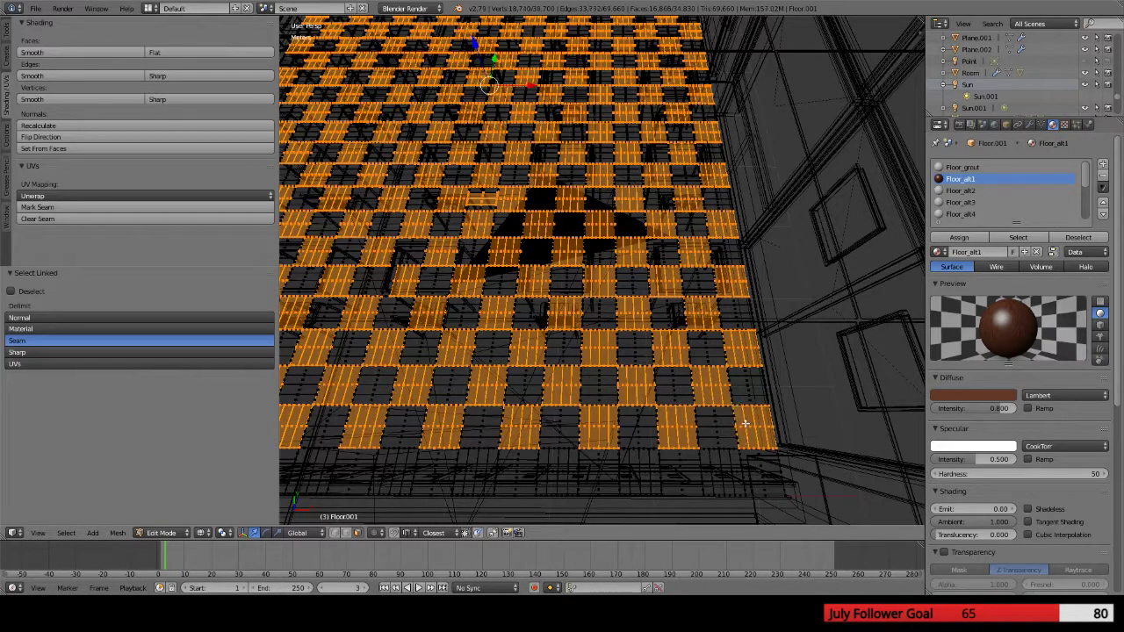
{"action": "key", "text": "l"}
{"action": "key", "text": "l"}
{"action": "key", "text": "l"}
{"action": "key", "text": "l"}
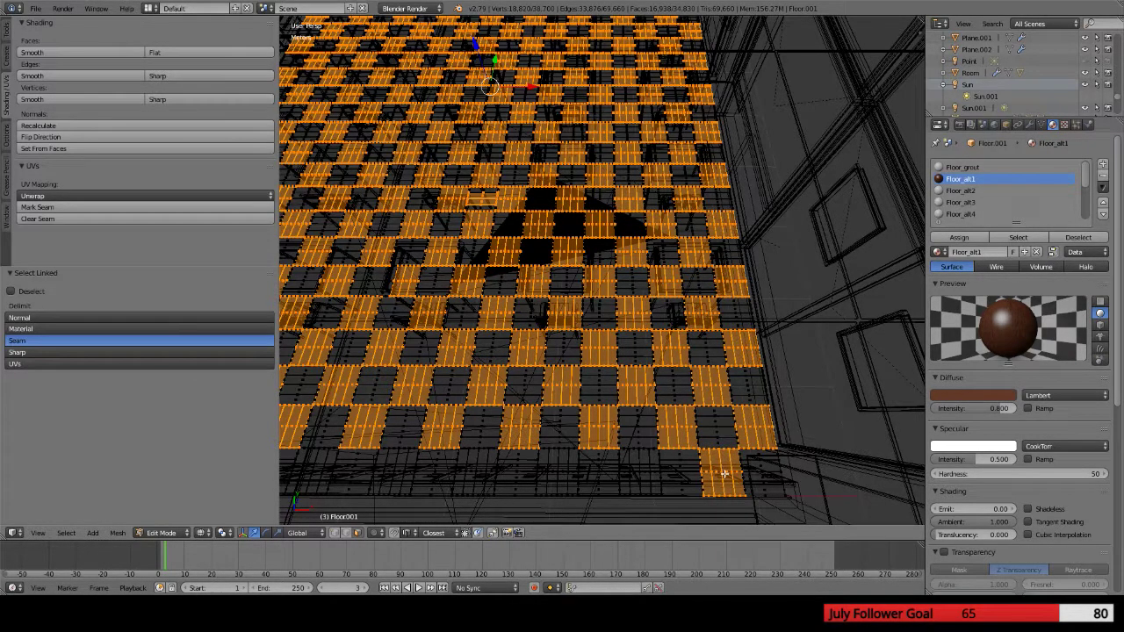
{"action": "key", "text": "l"}
{"action": "key", "text": "l"}
{"action": "key", "text": "l"}
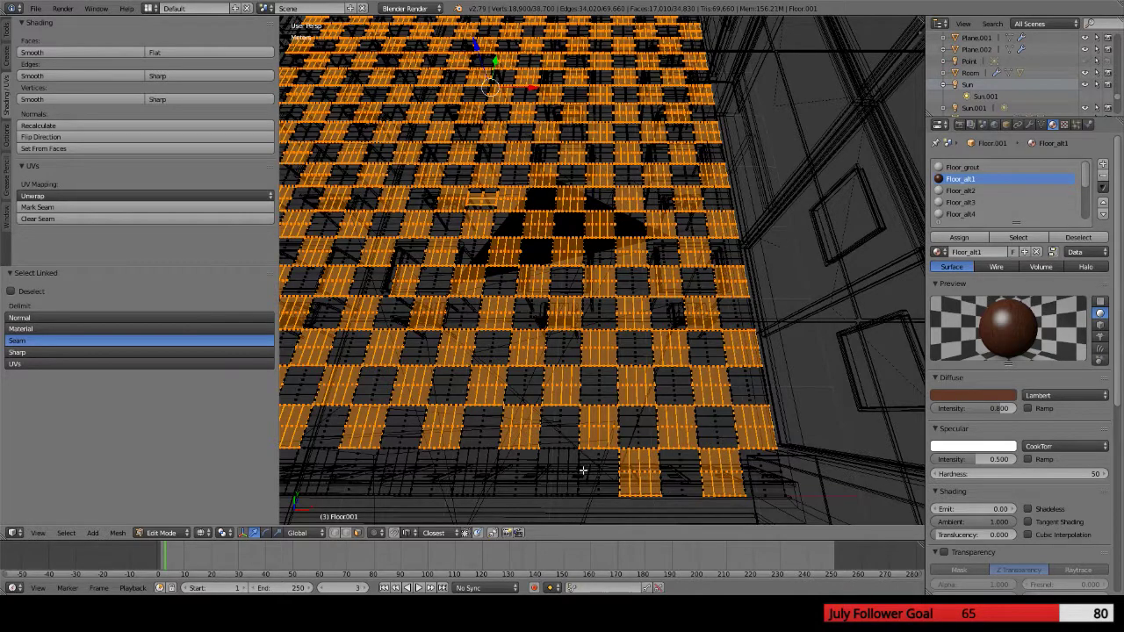
{"action": "key", "text": "l"}
{"action": "key", "text": "l"}
{"action": "key", "text": "l"}
{"action": "key", "text": "l"}
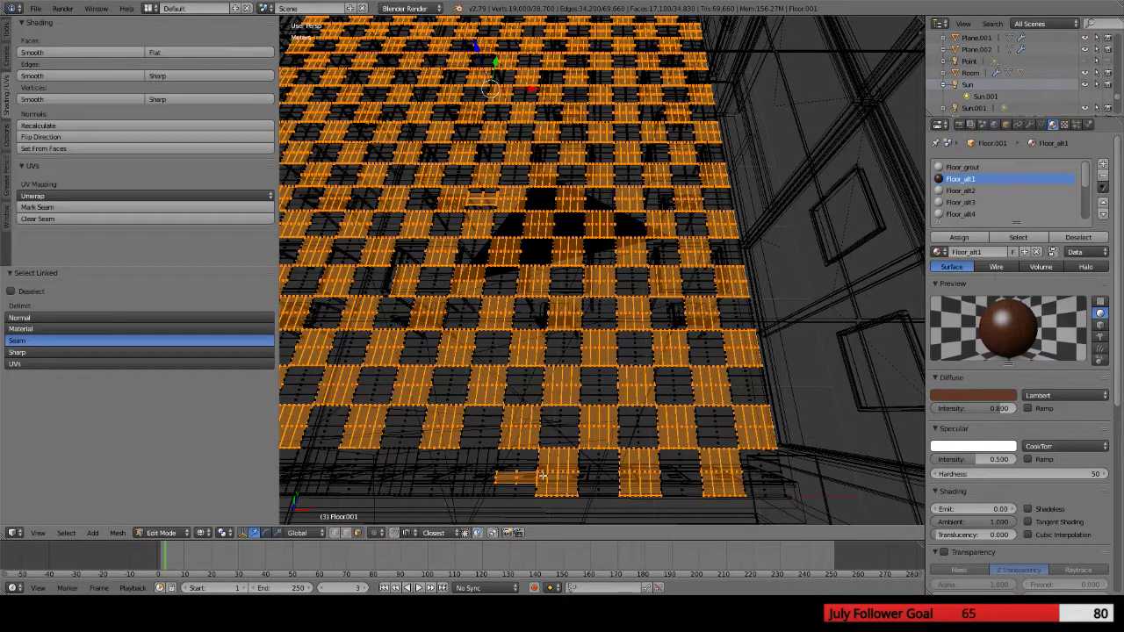
Undo a wrongly picked plank and add the remaining front-edge planks, completing 17,514 faces
{"action": "middle_click_drag", "start_coordinate": [543, 475], "coordinate": [532, 454]}
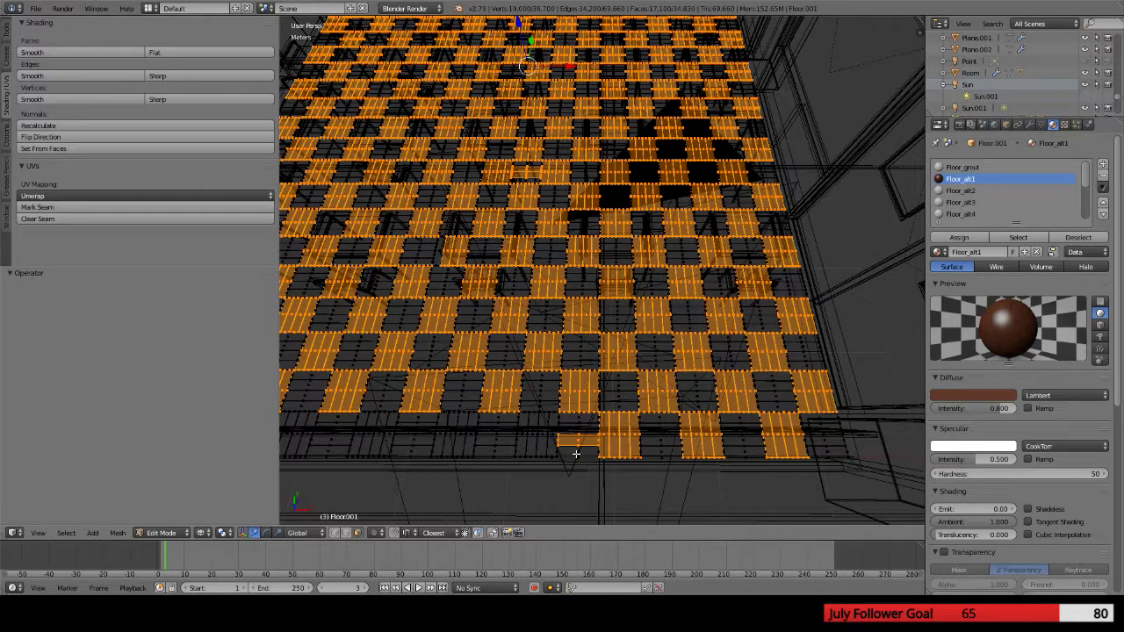
{"action": "key", "text": "ctrl+z"}
{"action": "key", "text": "ctrl+z"}
{"action": "key", "text": "ctrl+z"}
{"action": "key", "text": "ctrl+z"}
{"action": "key", "text": "ctrl+z"}
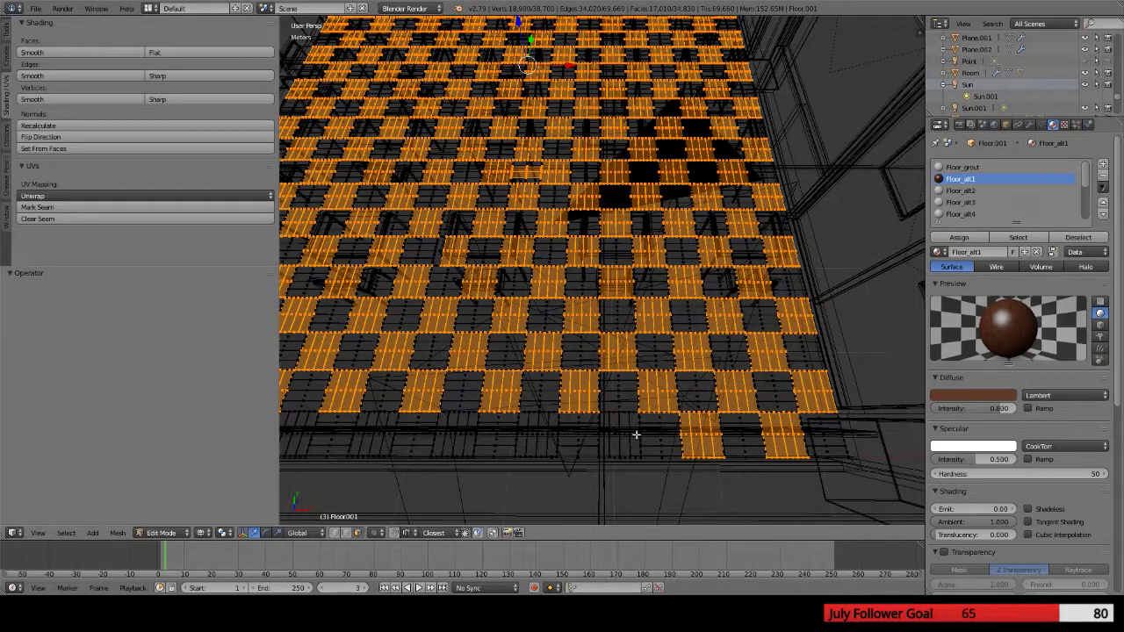
{"action": "key", "text": "l"}
{"action": "key", "text": "l"}
{"action": "key", "text": "l"}
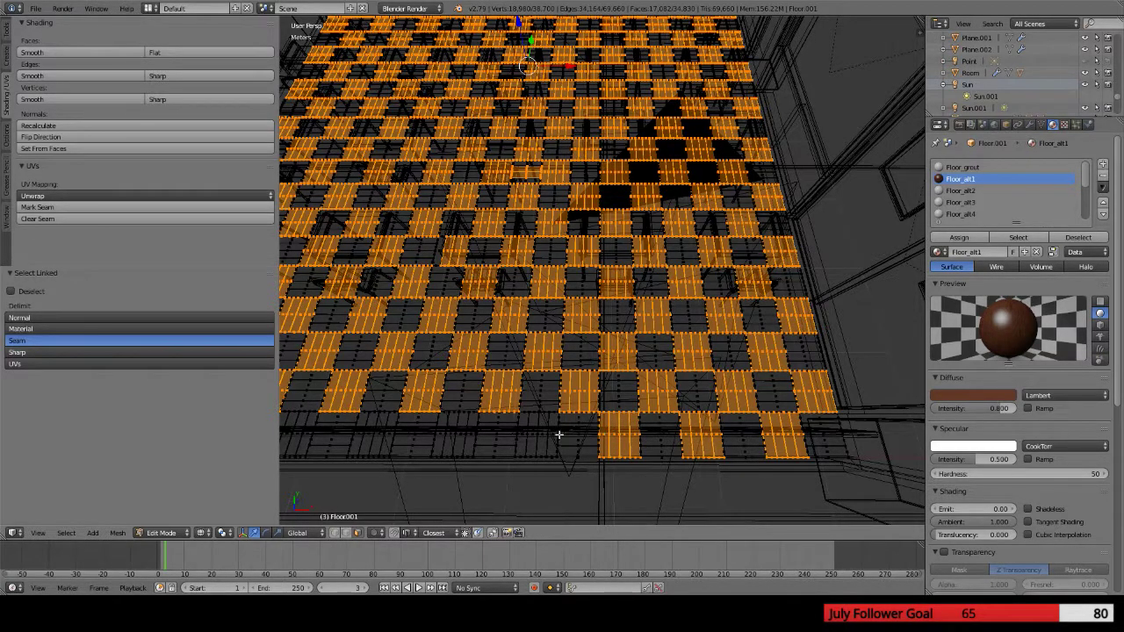
{"action": "key", "text": "l"}
{"action": "key", "text": "l"}
{"action": "key", "text": "l"}
{"action": "key", "text": "l"}
{"action": "key", "text": "l"}
{"action": "key", "text": "l"}
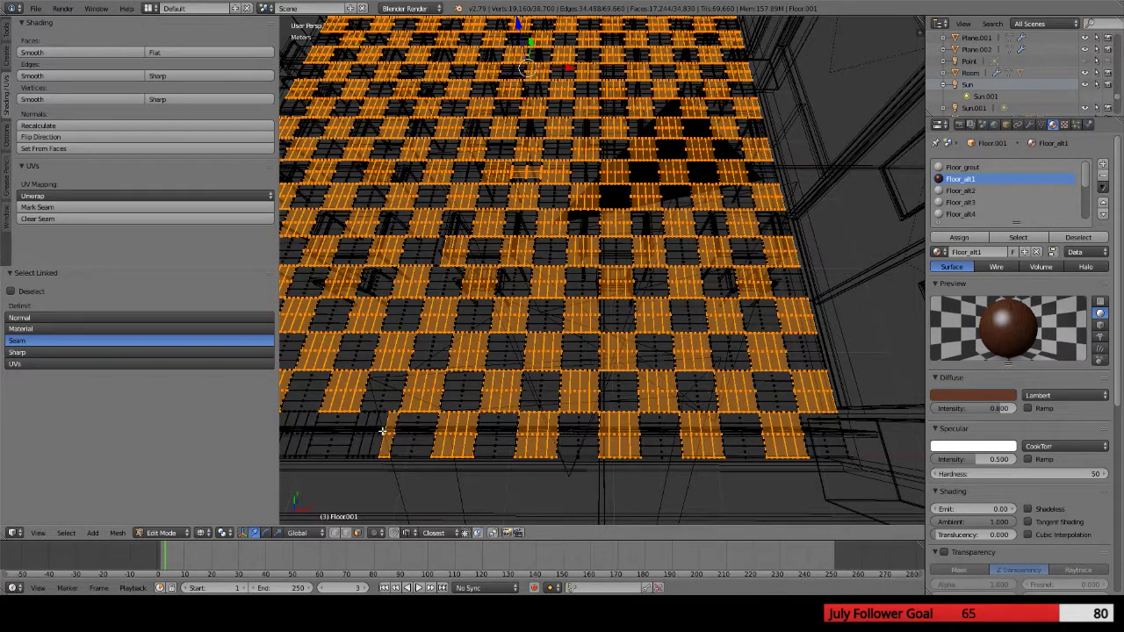
{"action": "key", "text": "l"}
{"action": "middle_click_drag", "start_coordinate": [380, 396], "coordinate": [470, 387]}
{"action": "key", "text": "l"}
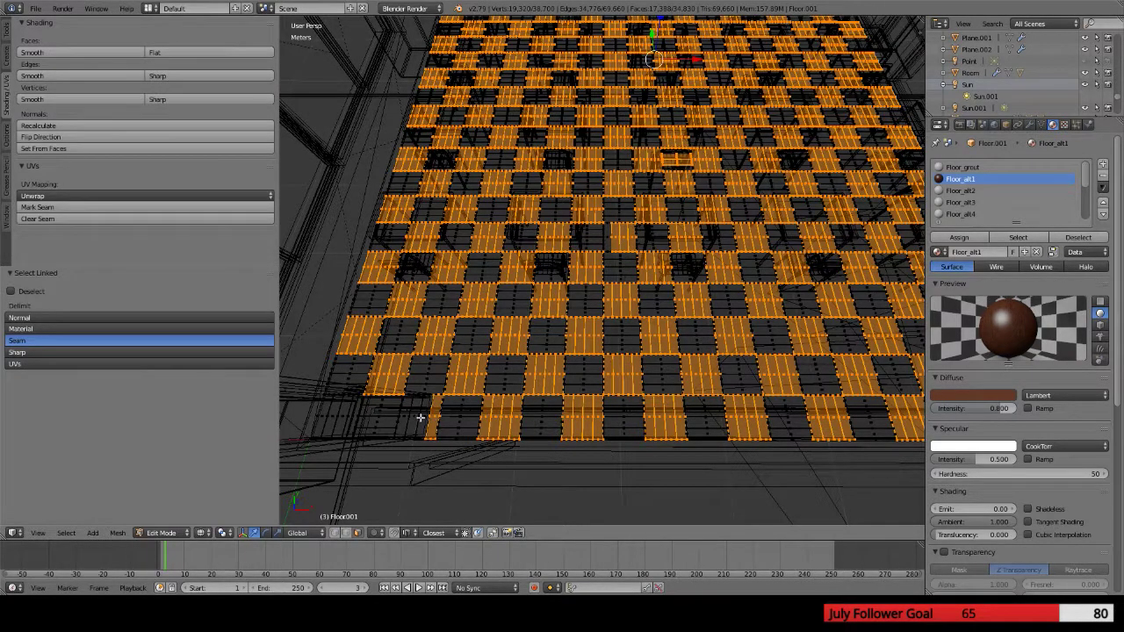
{"action": "key", "text": "l"}
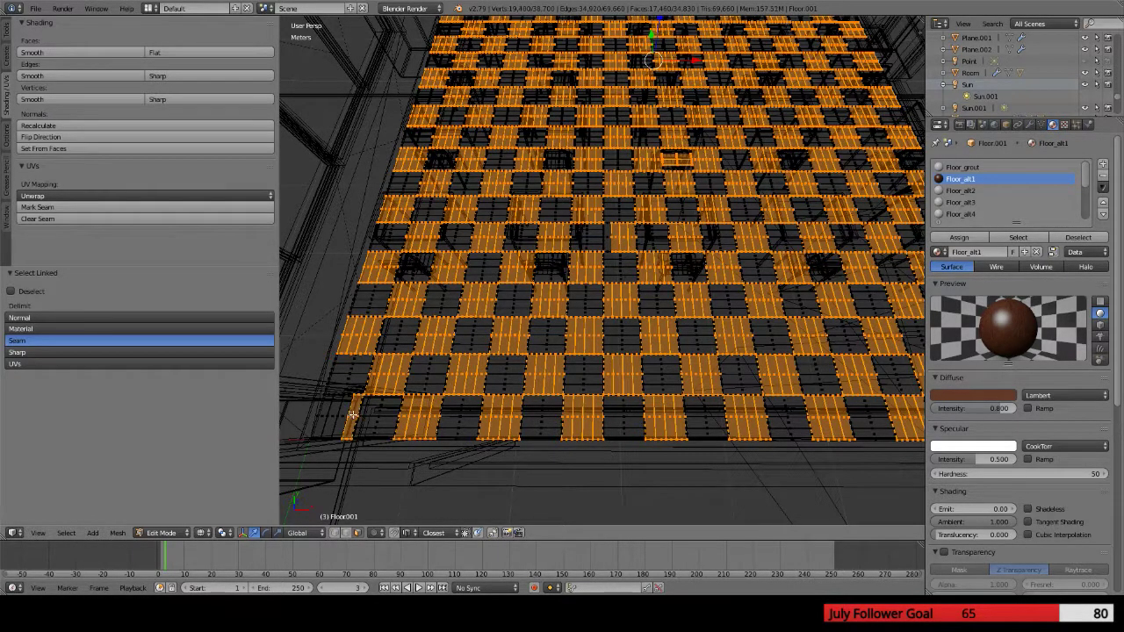
{"action": "key", "text": "l"}
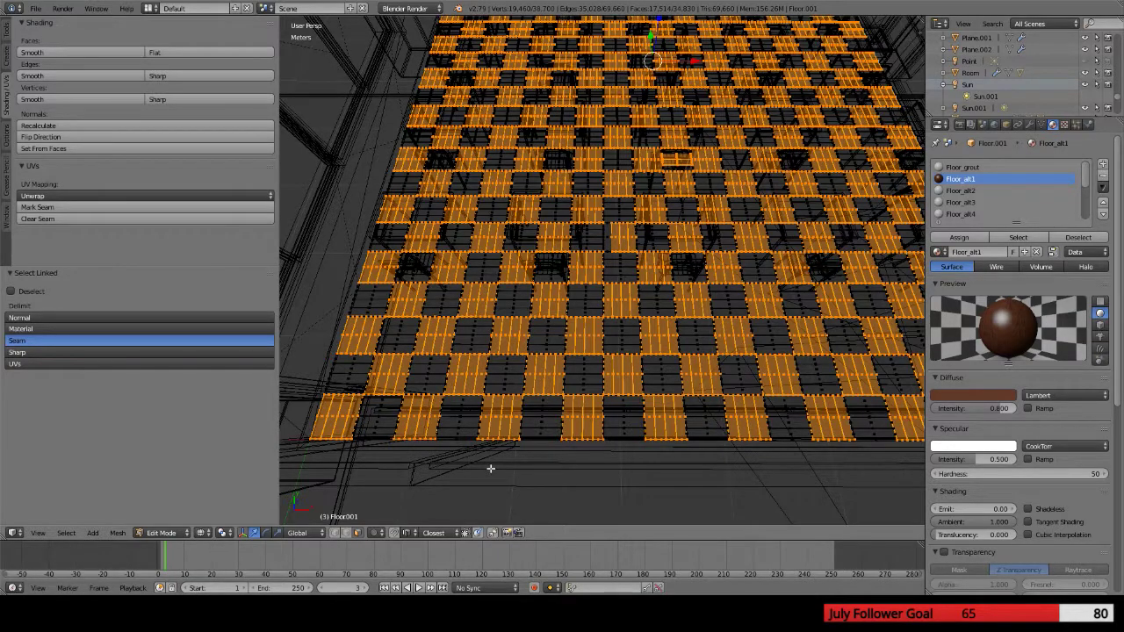
{"action": "scroll", "coordinate": [489, 466], "scroll_direction": "down", "scroll_amount": 3}
Assign the Floor_alt1 material to the selected checker tiles
{"action": "left_click", "coordinate": [958, 238]}
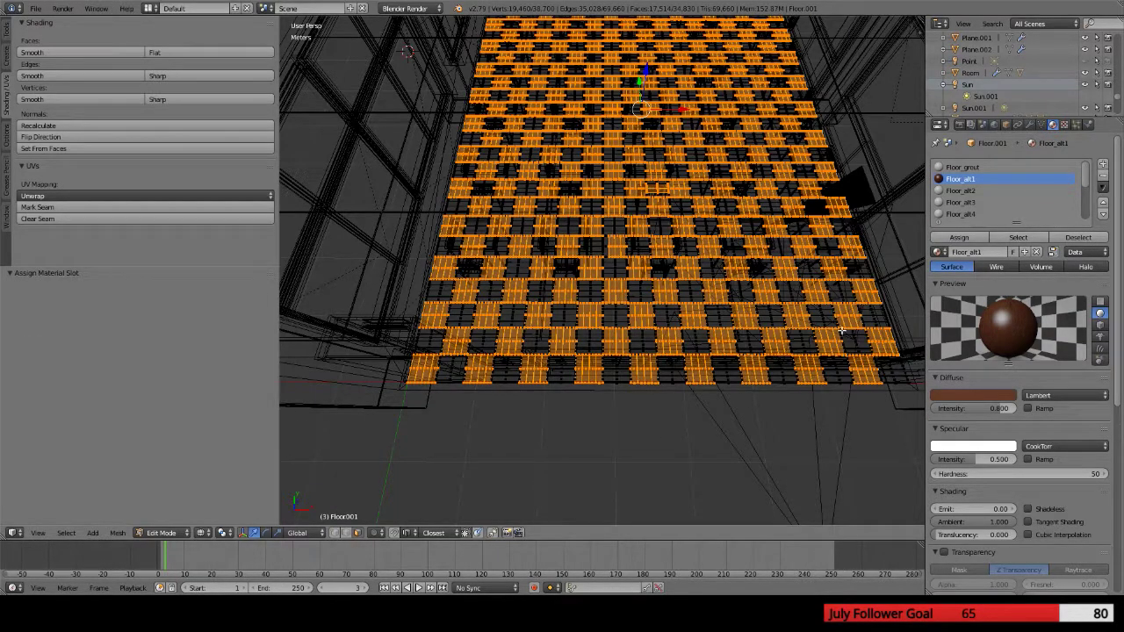
{"action": "middle_click_drag", "start_coordinate": [649, 263], "coordinate": [634, 379]}
{"action": "scroll", "coordinate": [634, 377], "scroll_direction": "up", "scroll_amount": 1}
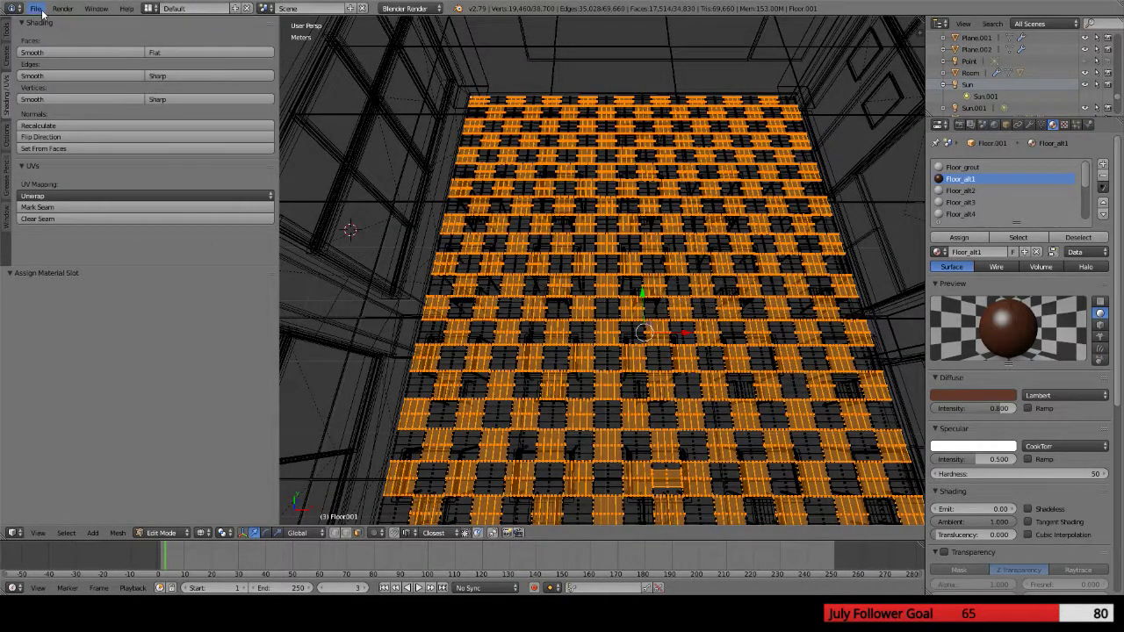
Invert the selection via Select > Inverse to get the complementary 17,316 faces
{"action": "left_click", "coordinate": [66, 535]}
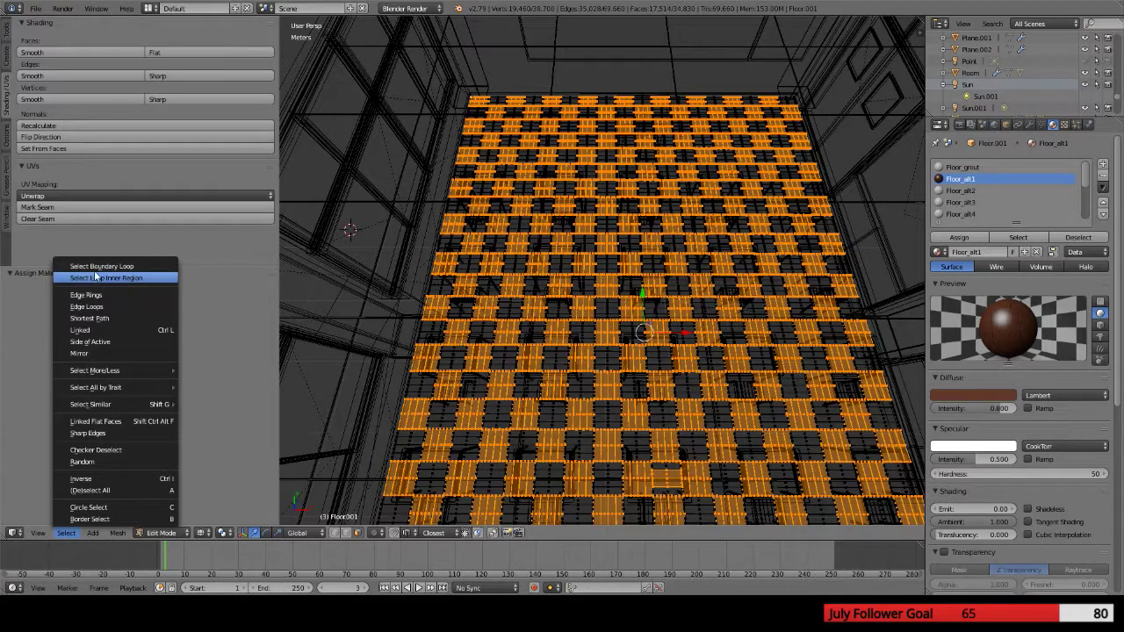
{"action": "mouse_move", "coordinate": [104, 375]}
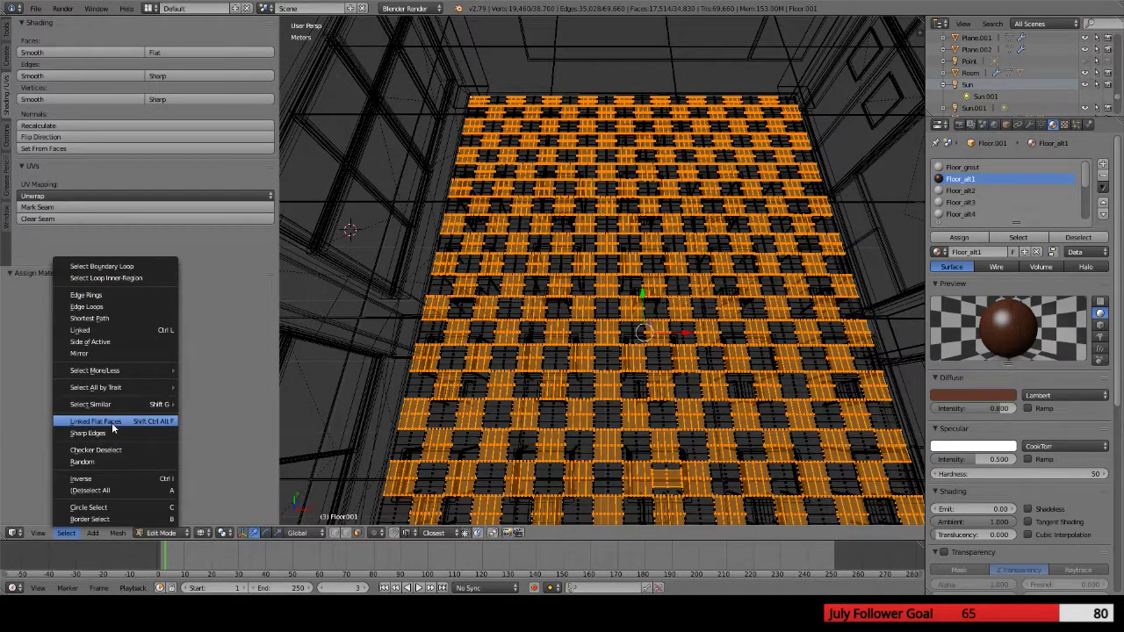
{"action": "left_click", "coordinate": [111, 480]}
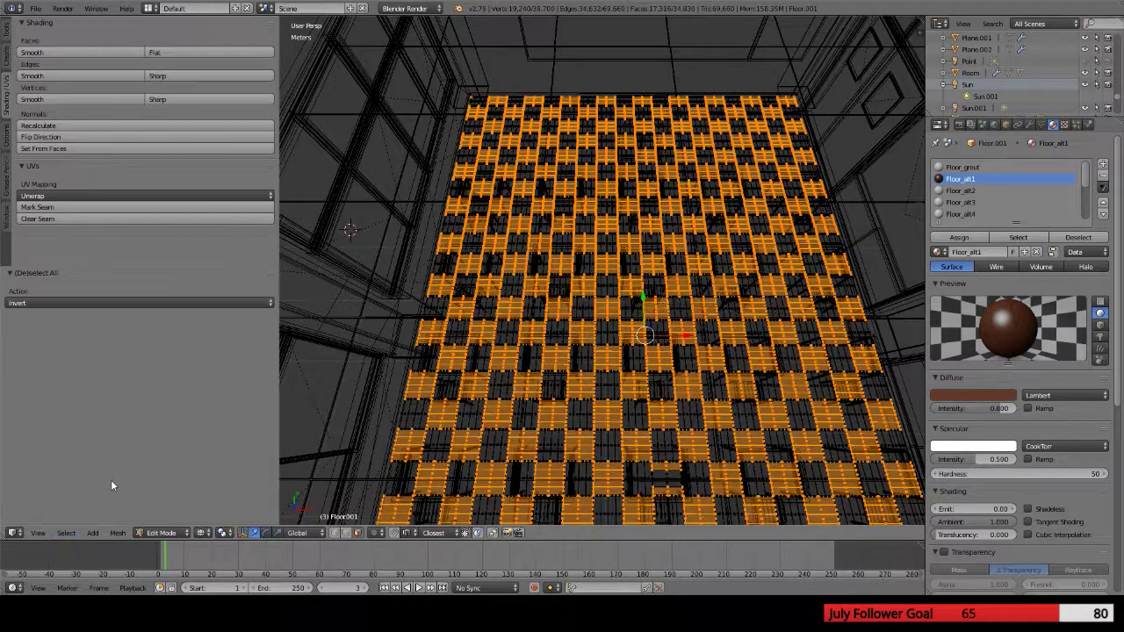
Assign Floor_alt2 to the inverted tiles, then select only the 17,514 Floor_alt1 faces to verify
{"action": "left_click", "coordinate": [960, 190]}
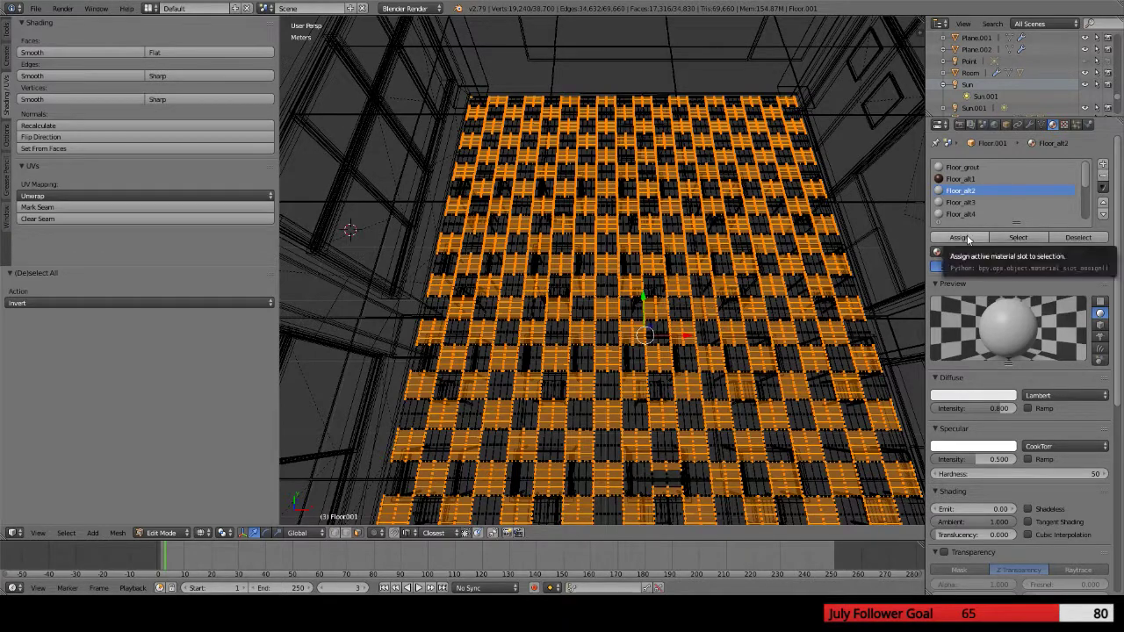
{"action": "left_click", "coordinate": [961, 238]}
{"action": "left_click", "coordinate": [959, 178]}
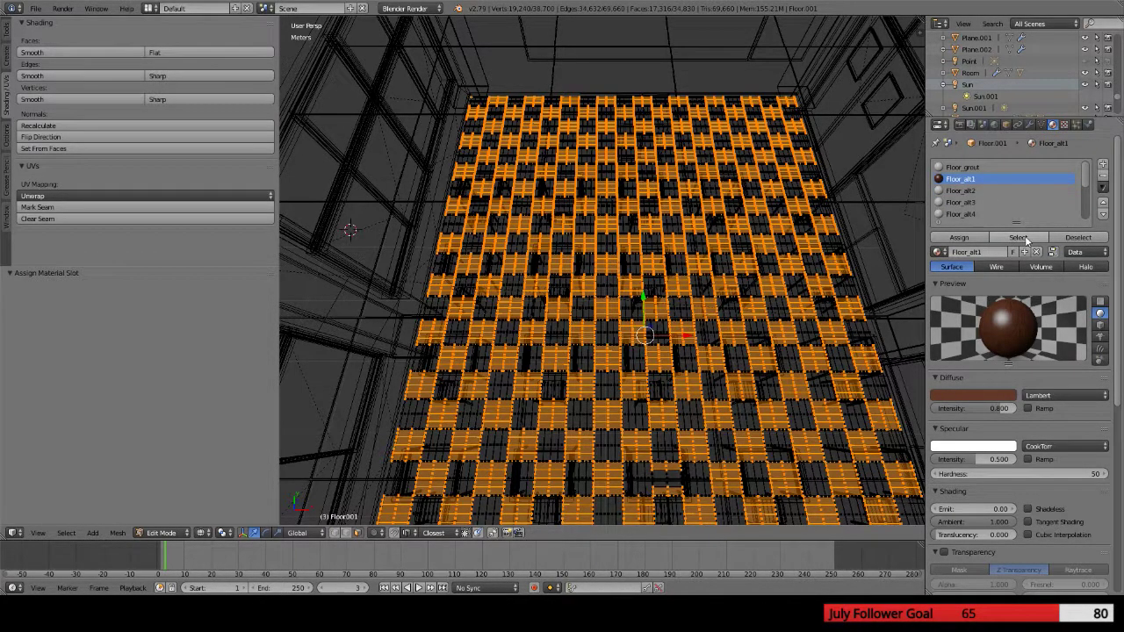
{"action": "left_click", "coordinate": [1018, 238]}
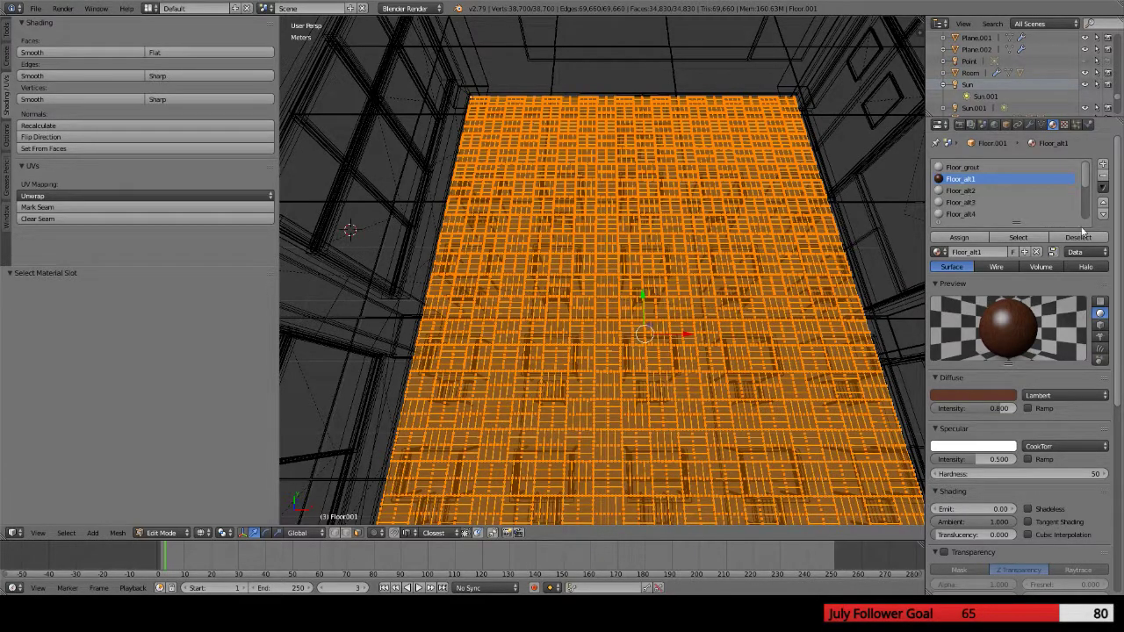
{"action": "left_click", "coordinate": [1078, 238]}
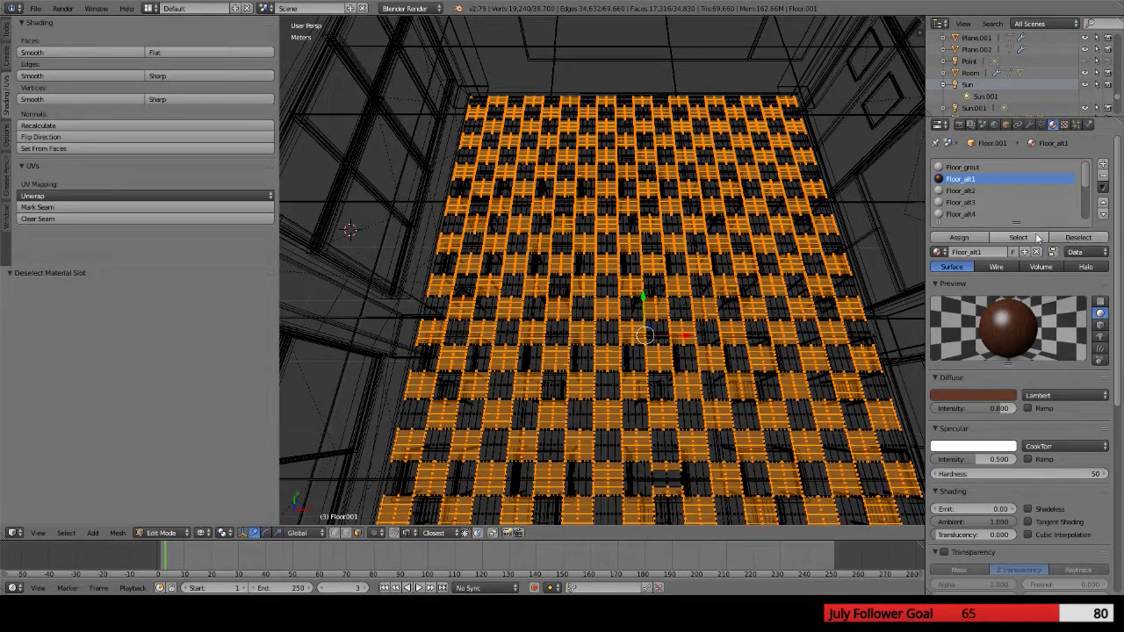
{"action": "left_click", "coordinate": [957, 192]}
{"action": "left_click", "coordinate": [1078, 238]}
{"action": "left_click", "coordinate": [965, 180]}
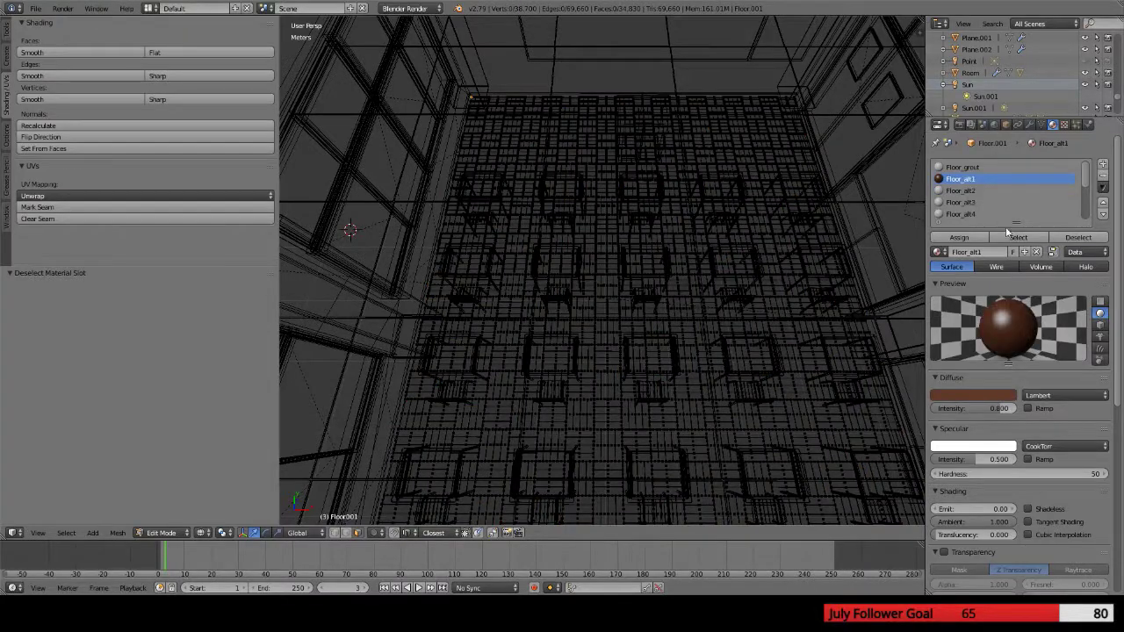
{"action": "left_click", "coordinate": [1016, 237]}
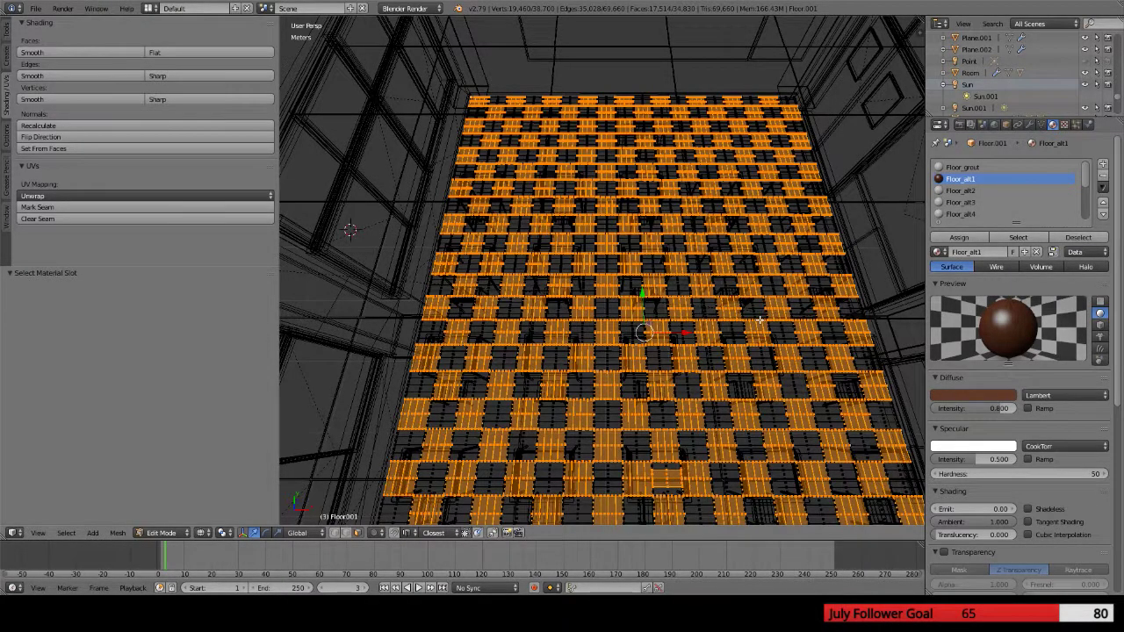
{"action": "scroll", "coordinate": [760, 320], "scroll_direction": "down", "scroll_amount": 3}
Switch to camera view with Numpad 0 and render with F12 to check the floor
{"action": "middle_click_drag", "start_coordinate": [759, 320], "coordinate": [648, 225]}
{"action": "scroll", "coordinate": [648, 225], "scroll_direction": "up", "scroll_amount": 4}
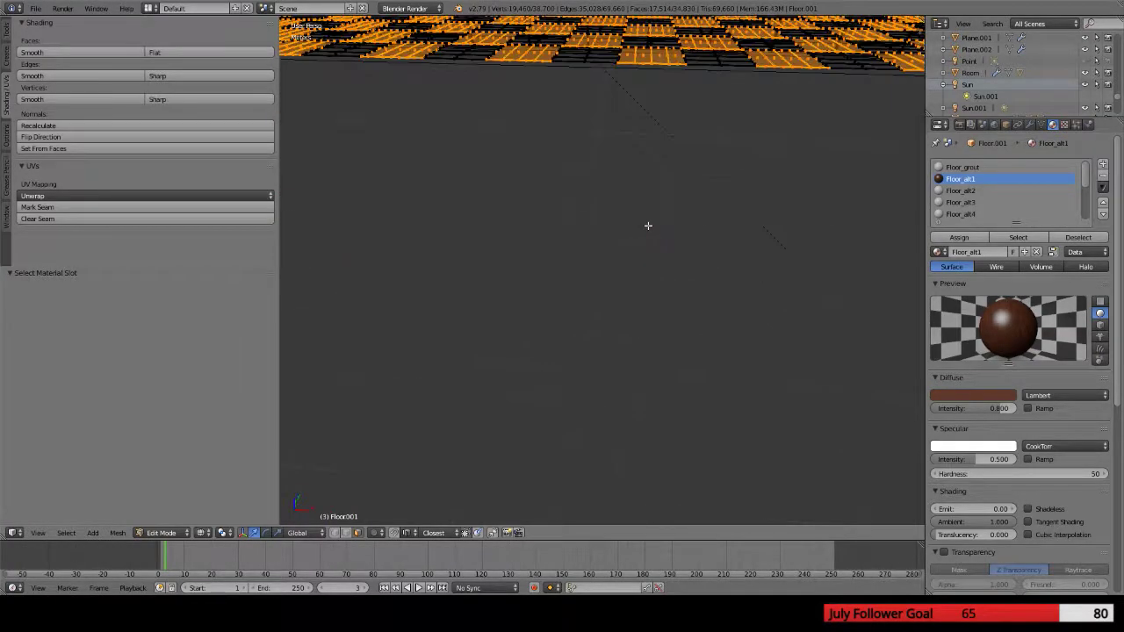
{"action": "middle_click_drag", "start_coordinate": [637, 161], "coordinate": [636, 300]}
{"action": "key", "text": "KP_0"}
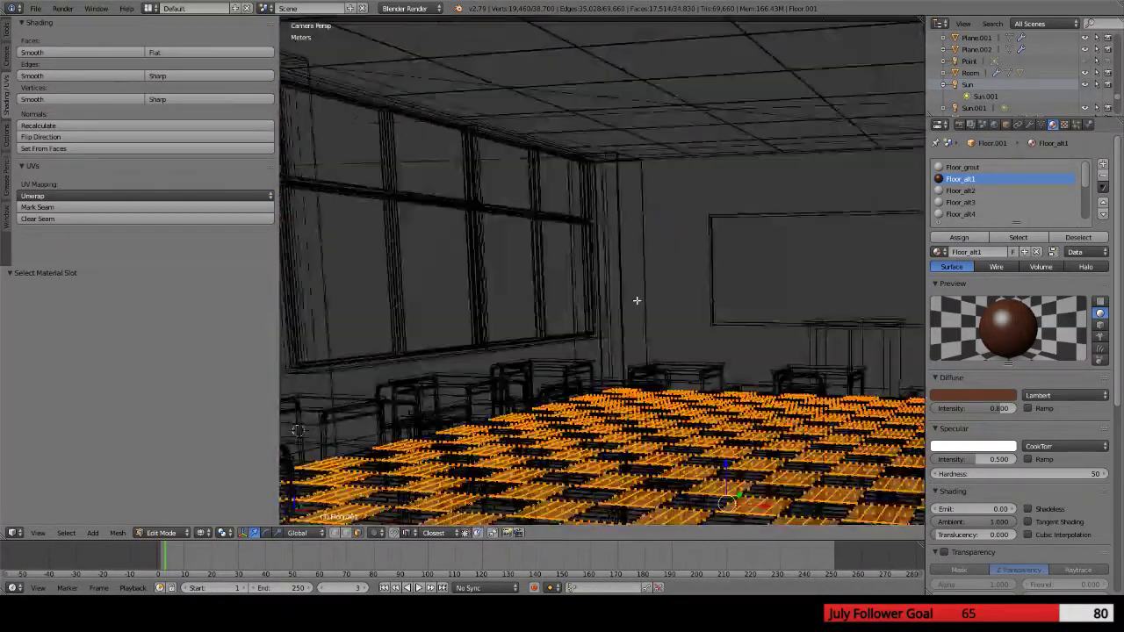
{"action": "key", "text": "KP_0"}
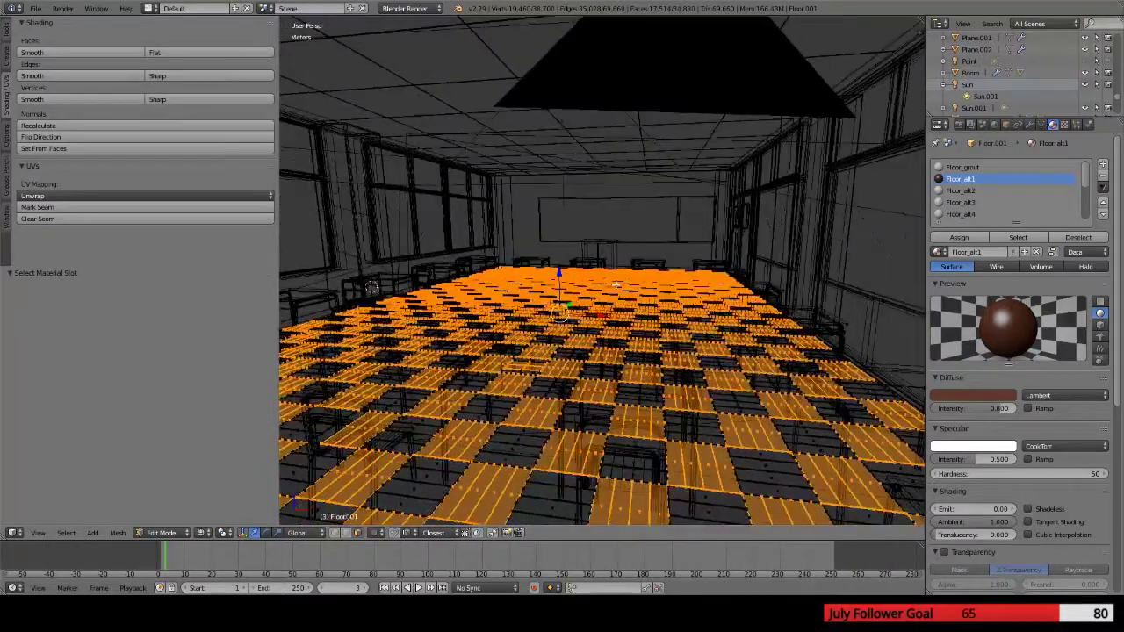
{"action": "key", "text": "F12"}
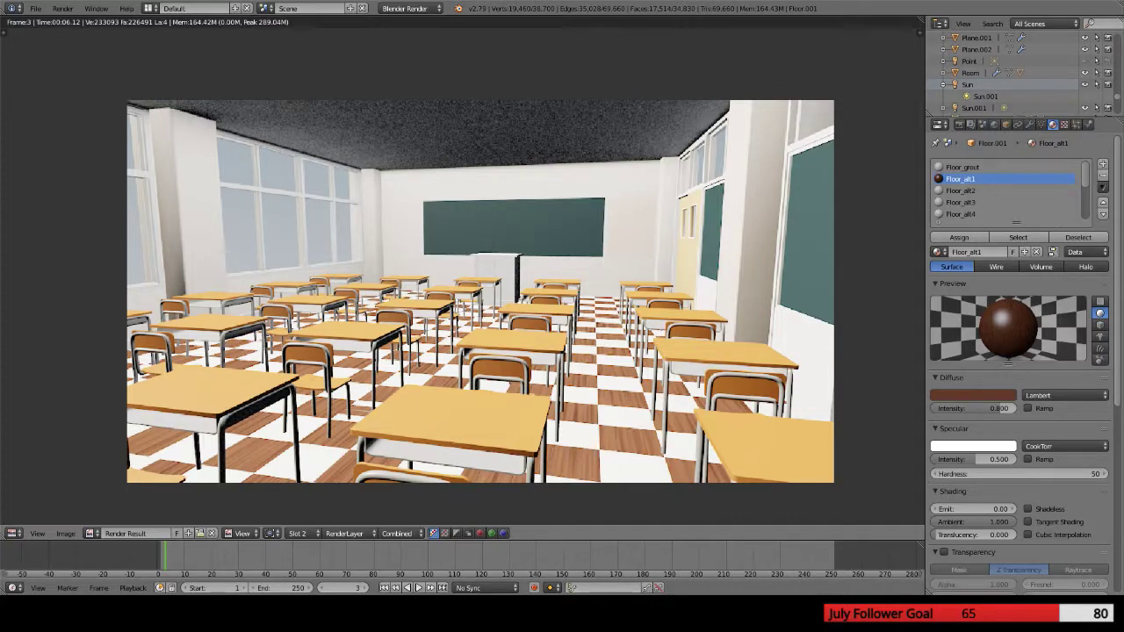
Re-render the classroom with F12 from the Render properties
{"action": "middle_click_drag", "start_coordinate": [567, 450], "coordinate": [598, 333]}
{"action": "middle_click_drag", "start_coordinate": [508, 347], "coordinate": [579, 393]}
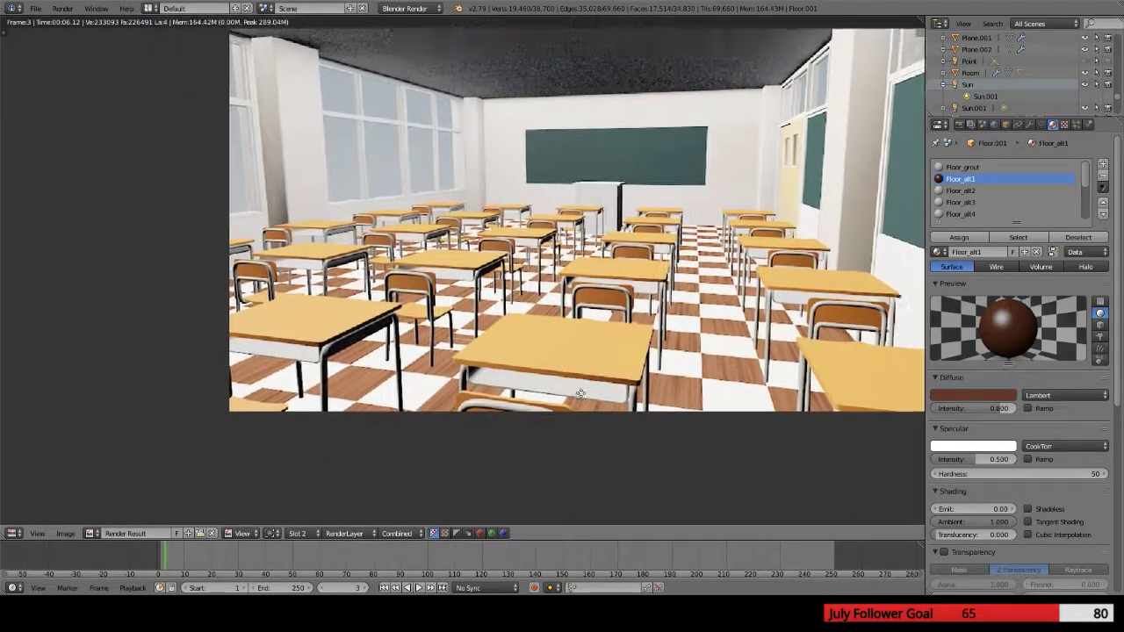
{"action": "scroll", "coordinate": [580, 392], "scroll_direction": "up", "scroll_amount": 1}
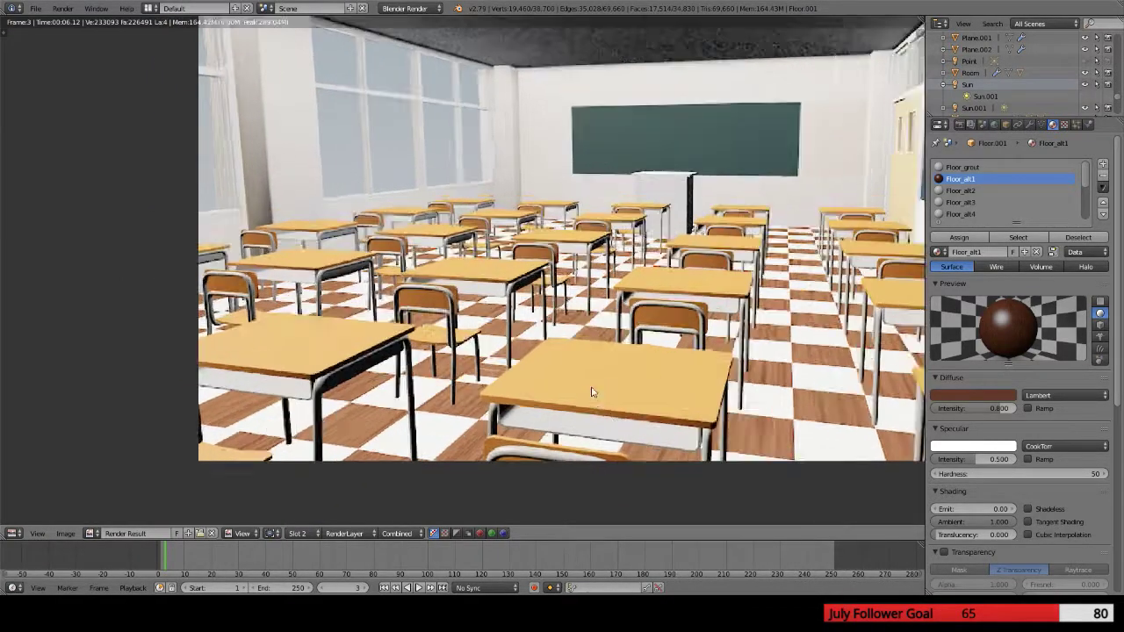
{"action": "left_click", "coordinate": [960, 124]}
{"action": "scroll", "coordinate": [976, 474], "scroll_direction": "down", "scroll_amount": 2}
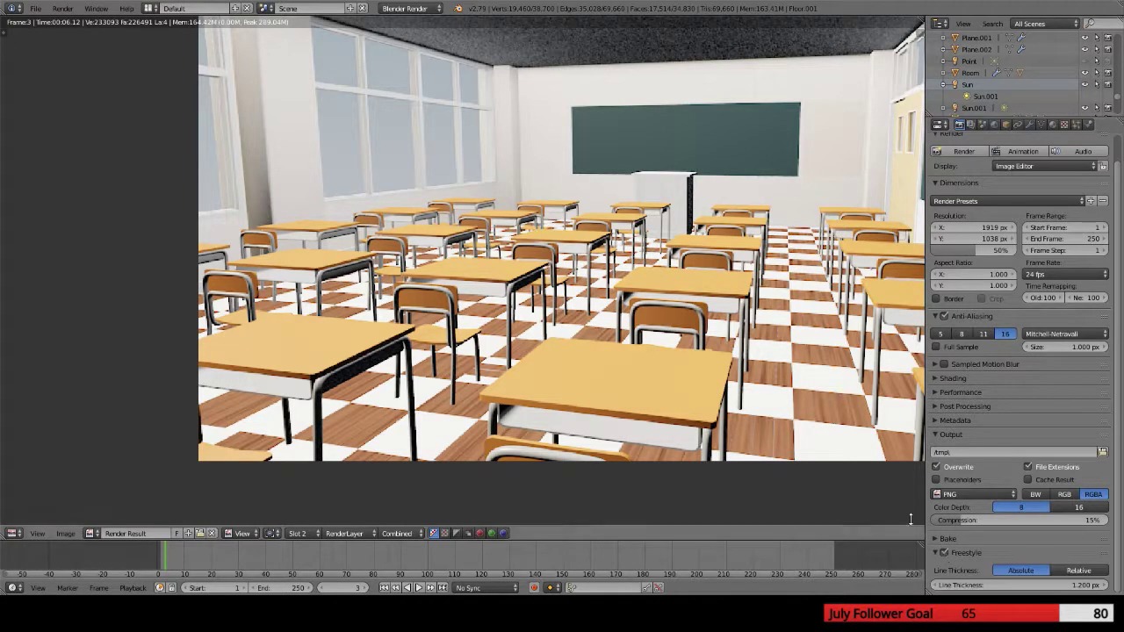
{"action": "key", "text": "F12"}
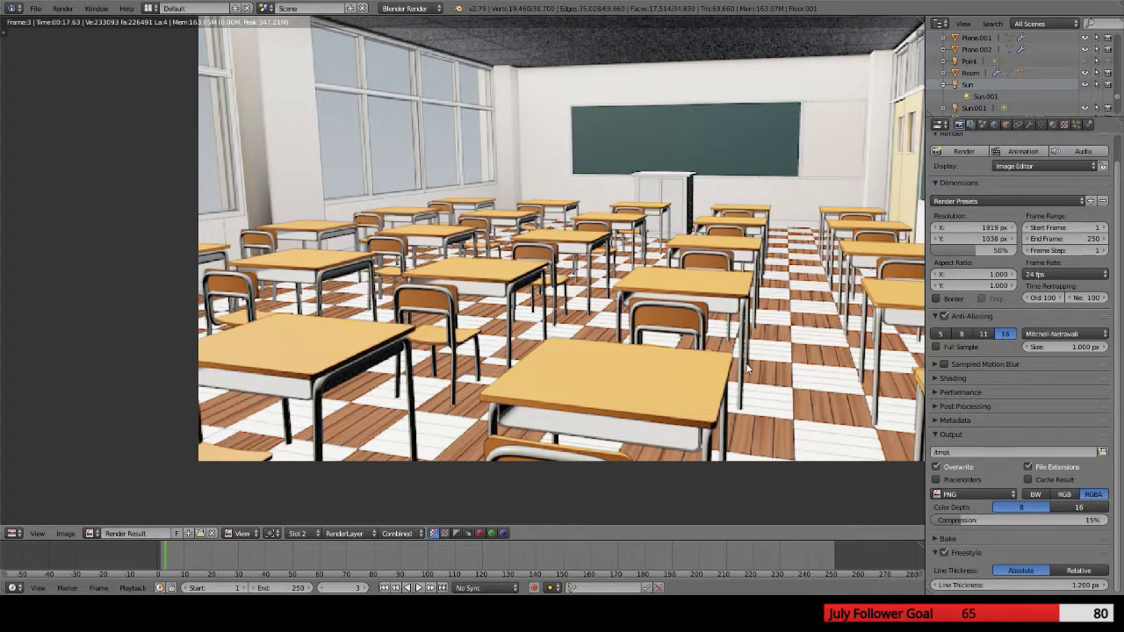
Pan and zoom the Render Result to inspect floor tiles by the front desk and blackboard
{"action": "scroll", "coordinate": [683, 373], "scroll_direction": "up", "scroll_amount": 2}
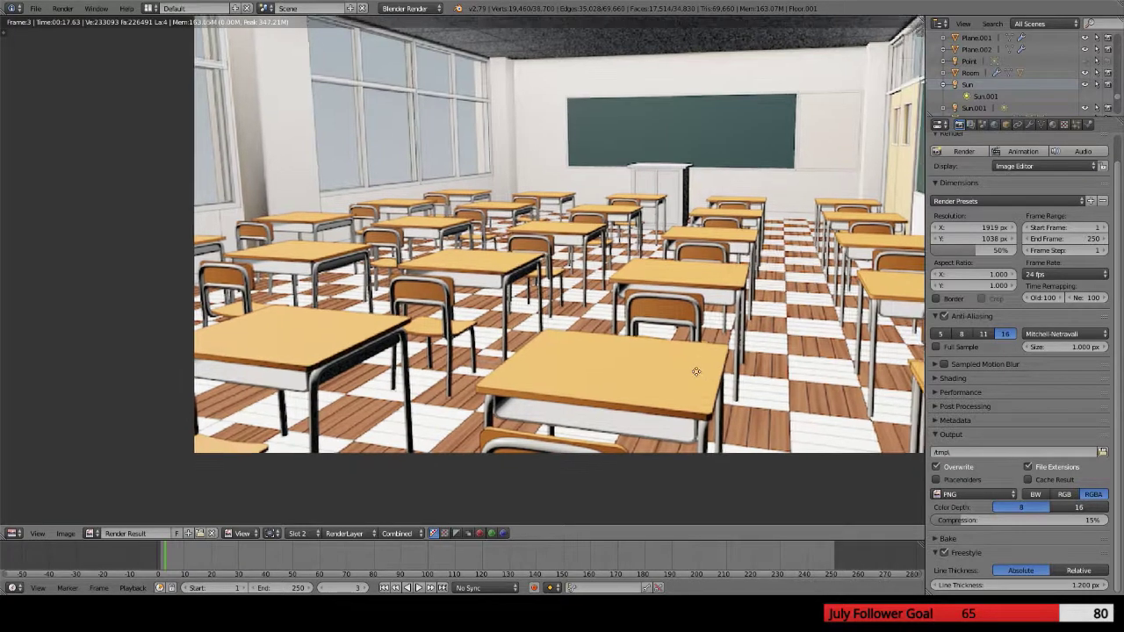
{"action": "middle_click_drag", "start_coordinate": [694, 371], "coordinate": [571, 251]}
{"action": "scroll", "coordinate": [572, 251], "scroll_direction": "up", "scroll_amount": 3}
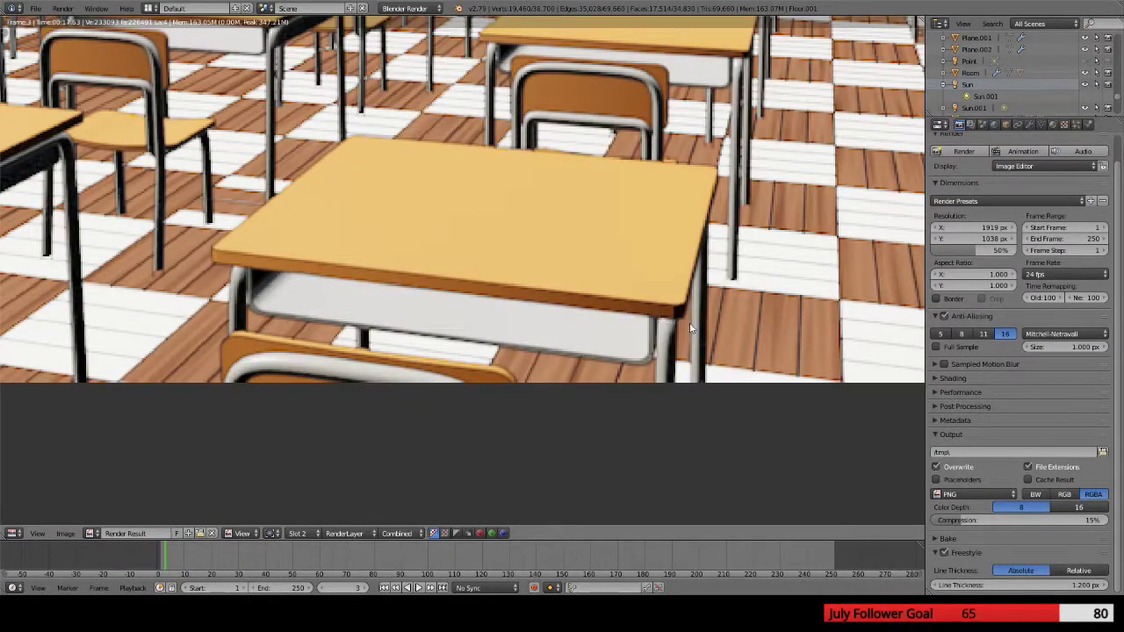
{"action": "middle_click_drag", "start_coordinate": [689, 322], "coordinate": [421, 306]}
{"action": "scroll", "coordinate": [421, 307], "scroll_direction": "up", "scroll_amount": 5}
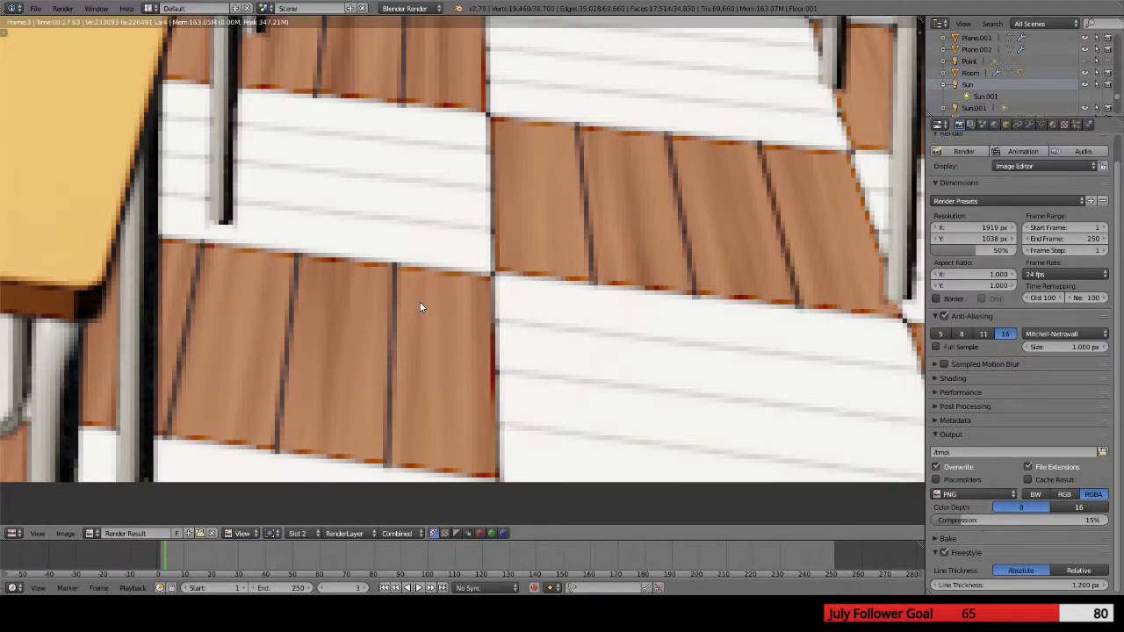
{"action": "scroll", "coordinate": [420, 307], "scroll_direction": "down", "scroll_amount": 3}
{"action": "scroll", "coordinate": [419, 309], "scroll_direction": "down", "scroll_amount": 2}
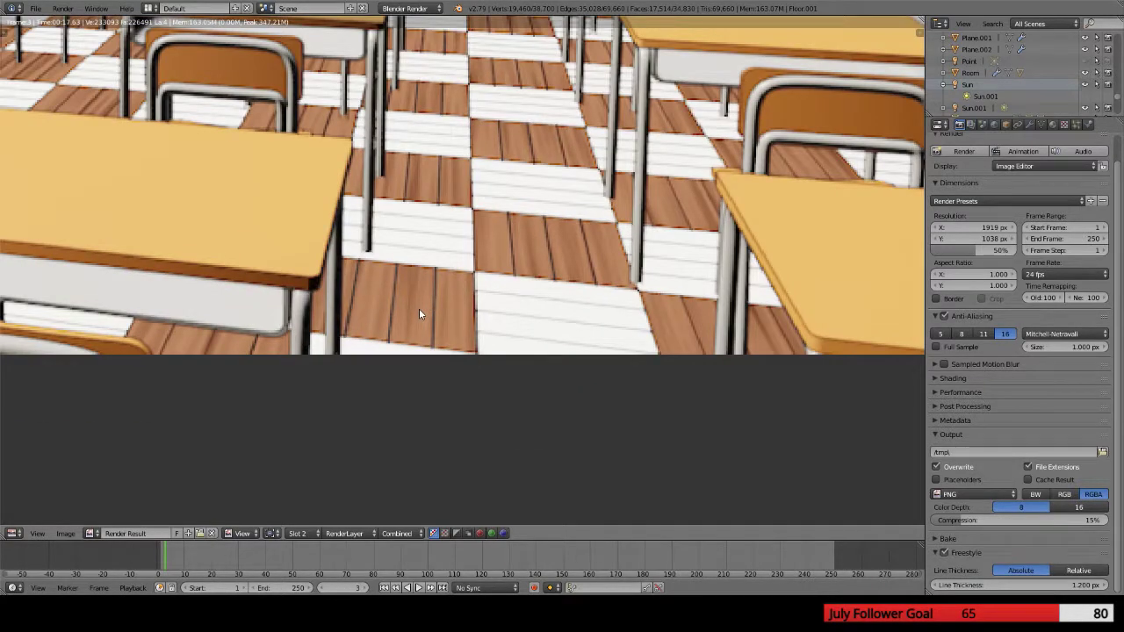
{"action": "middle_click_drag", "start_coordinate": [396, 243], "coordinate": [418, 266]}
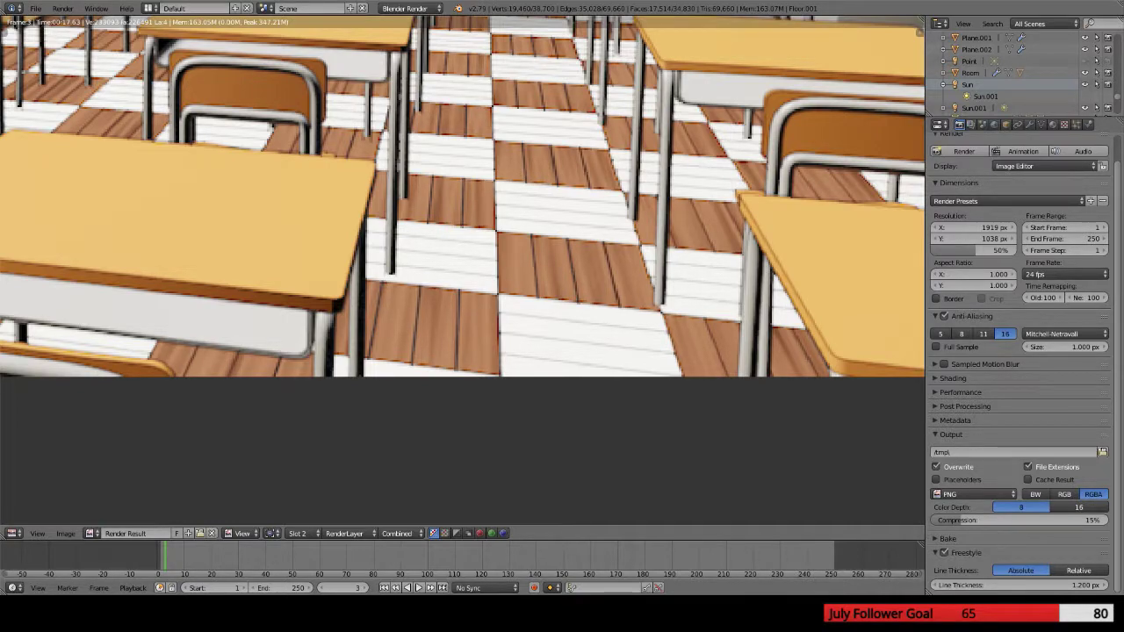
{"action": "scroll", "coordinate": [463, 195], "scroll_direction": "down", "scroll_amount": 5}
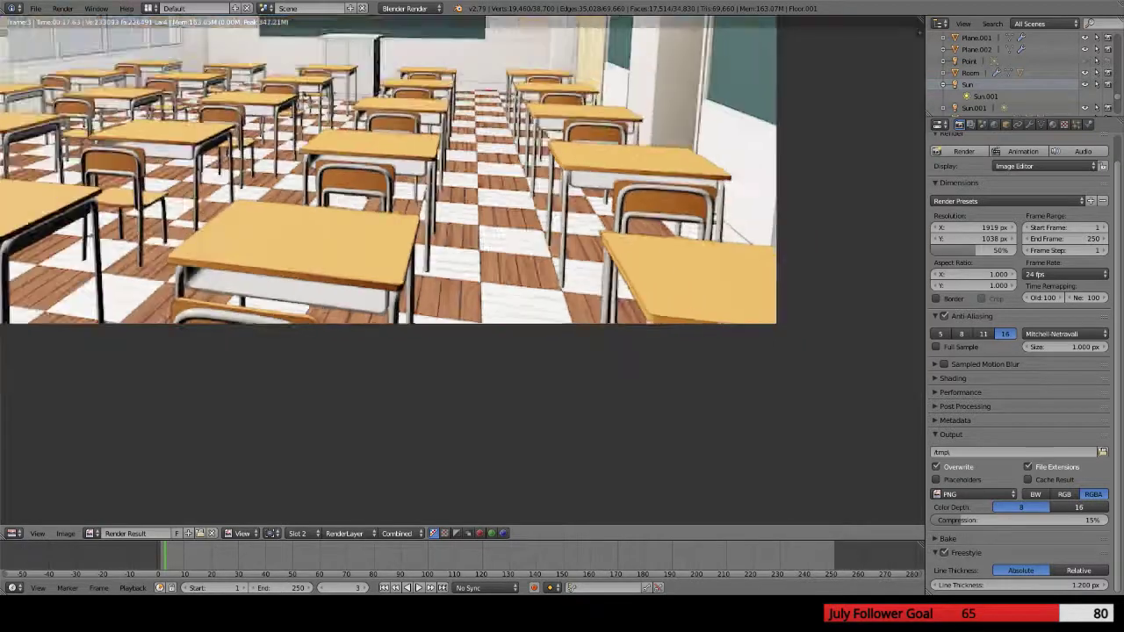
{"action": "middle_click_drag", "start_coordinate": [363, 237], "coordinate": [432, 330]}
{"action": "scroll", "coordinate": [383, 277], "scroll_direction": "up", "scroll_amount": 1}
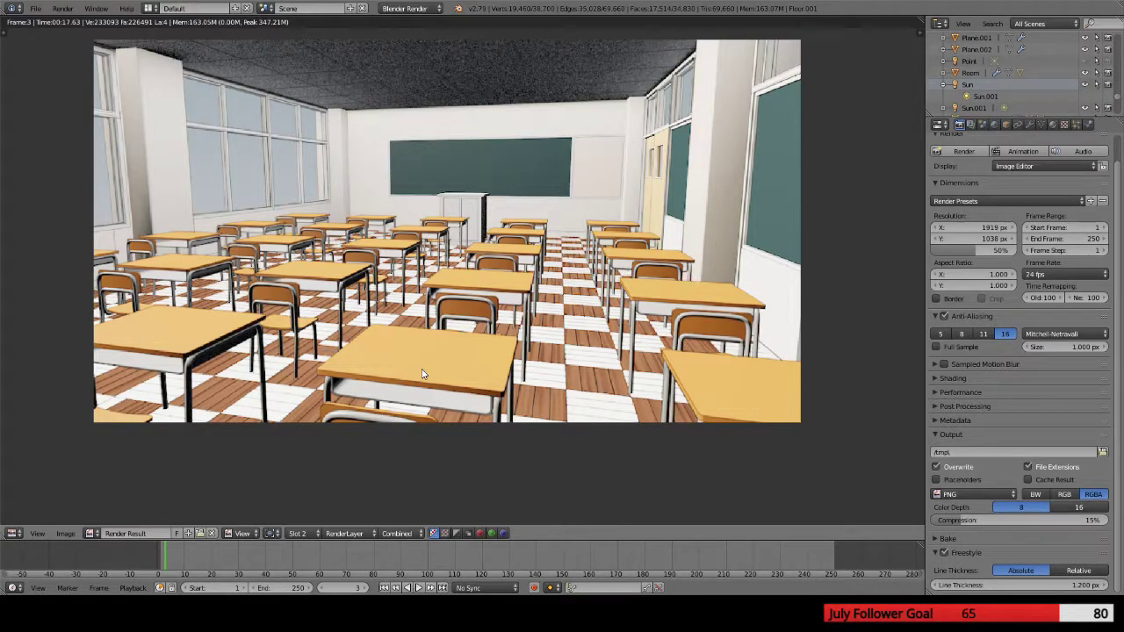
{"action": "middle_click_drag", "start_coordinate": [578, 396], "coordinate": [465, 332]}
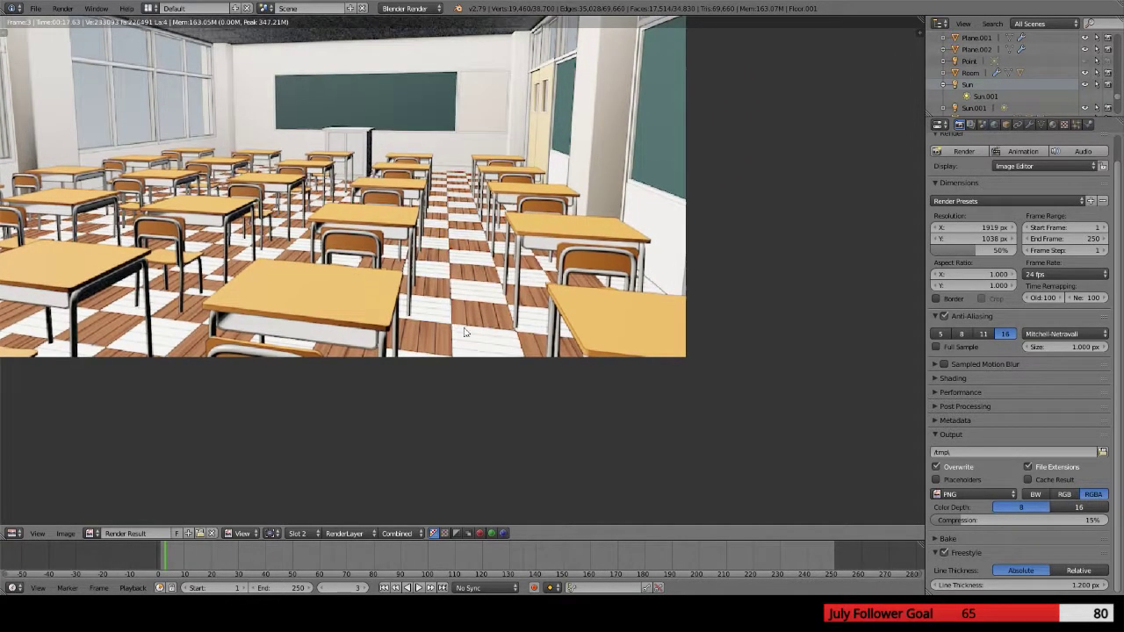
{"action": "scroll", "coordinate": [468, 329], "scroll_direction": "up", "scroll_amount": 1}
{"action": "scroll", "coordinate": [468, 328], "scroll_direction": "down", "scroll_amount": 1}
{"action": "scroll", "coordinate": [439, 246], "scroll_direction": "up", "scroll_amount": 4}
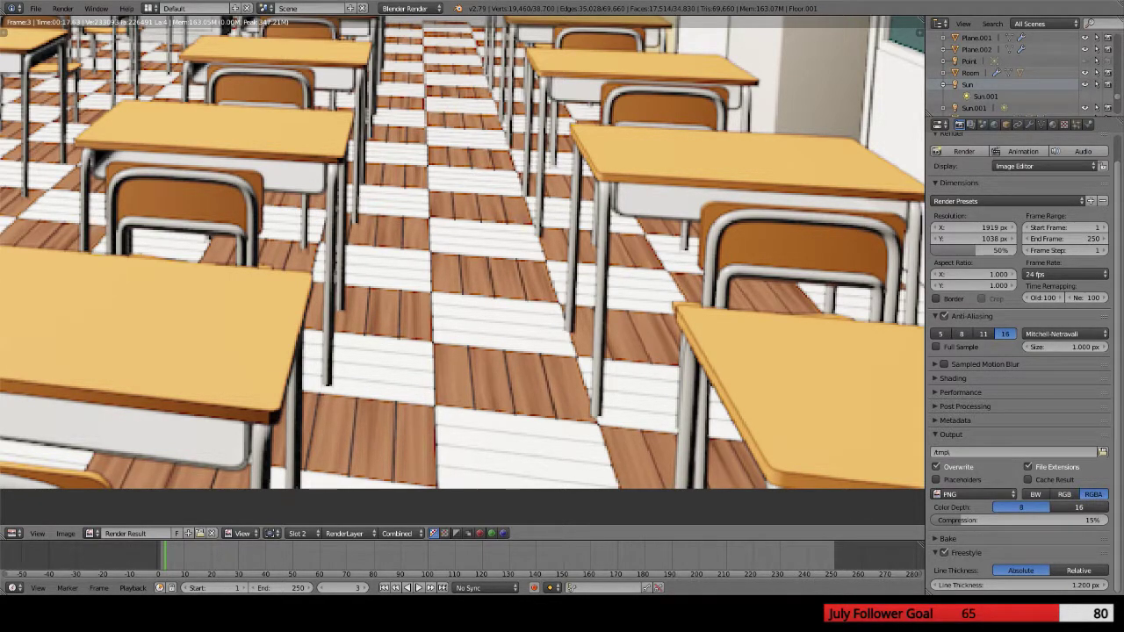
{"action": "scroll", "coordinate": [439, 245], "scroll_direction": "down", "scroll_amount": 3}
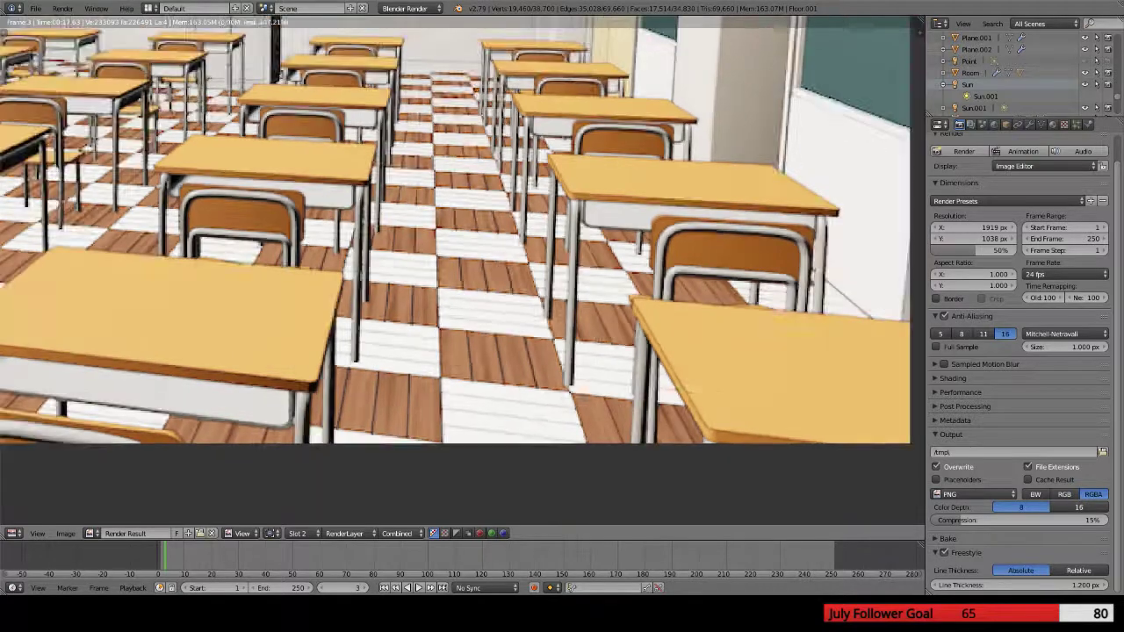
{"action": "middle_click_drag", "start_coordinate": [347, 234], "coordinate": [657, 314]}
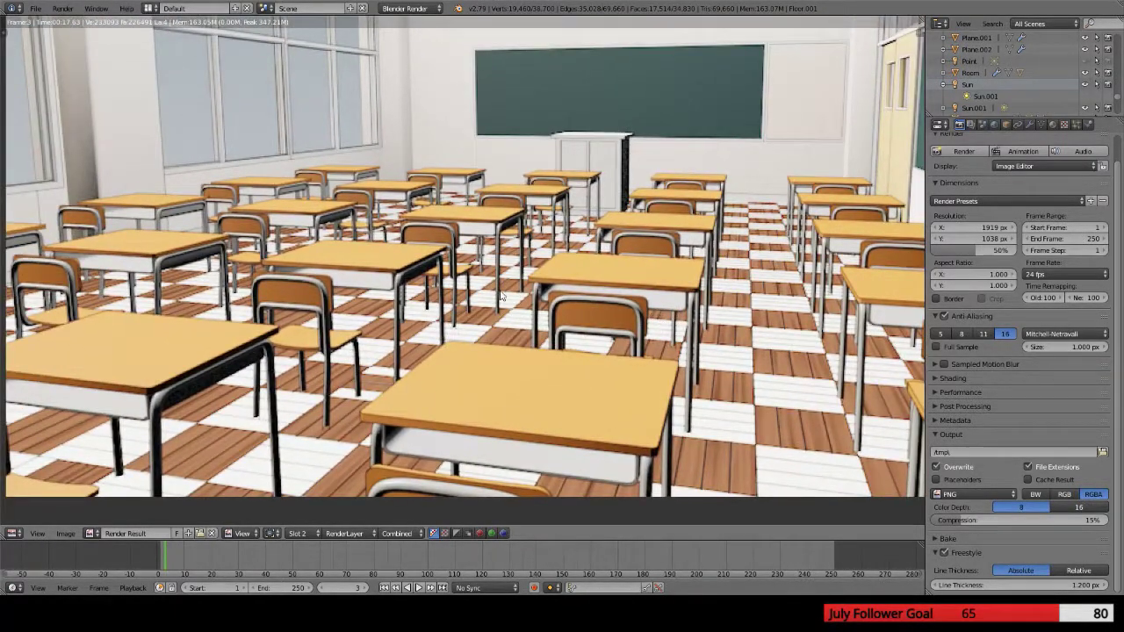
{"action": "middle_click_drag", "start_coordinate": [637, 358], "coordinate": [633, 210]}
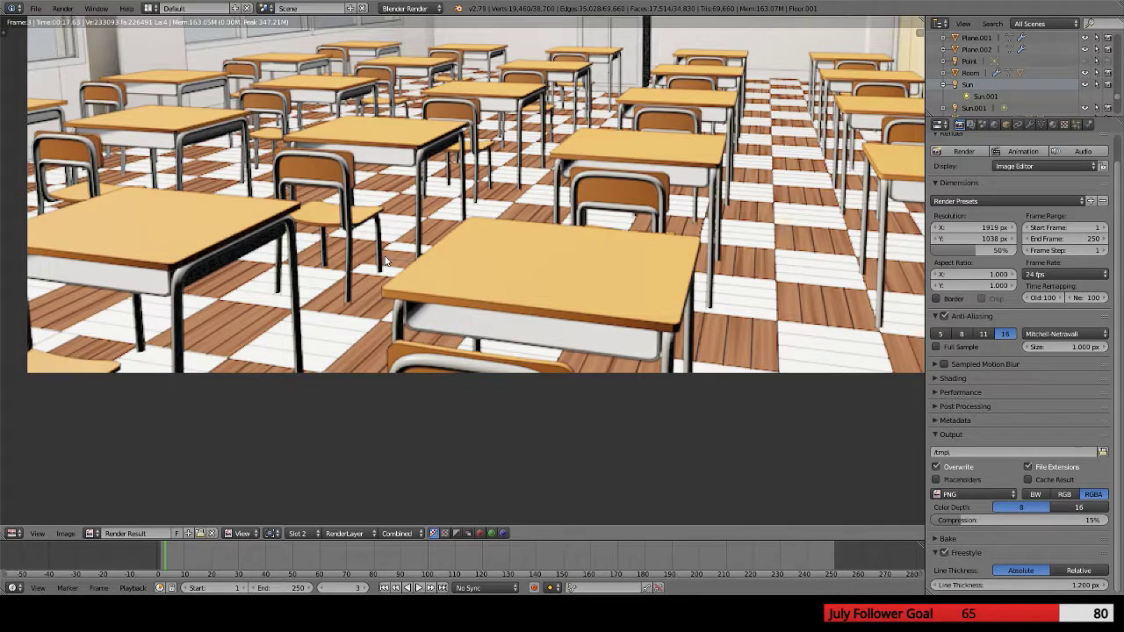
Return to the 3D viewport and box-deselect the two misassigned floor faces
{"action": "key", "text": "Escape"}
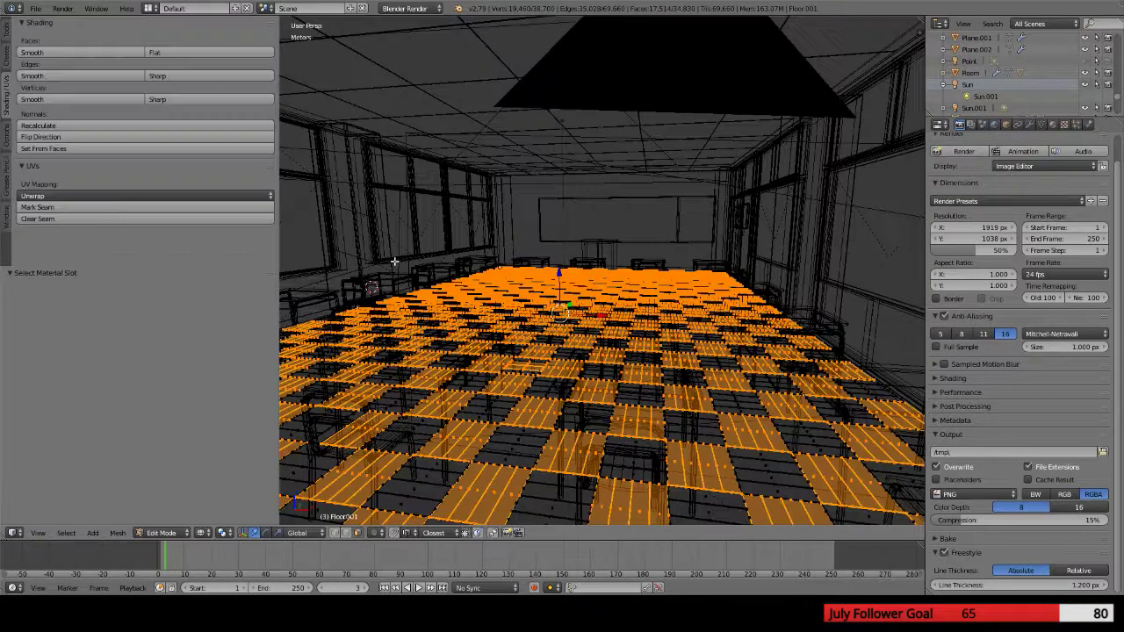
{"action": "scroll", "coordinate": [509, 360], "scroll_direction": "up", "scroll_amount": 3}
{"action": "middle_click_drag", "start_coordinate": [525, 350], "coordinate": [537, 390]}
{"action": "scroll", "coordinate": [536, 413], "scroll_direction": "up", "scroll_amount": 2}
{"action": "middle_click_drag", "start_coordinate": [535, 433], "coordinate": [595, 297]}
{"action": "scroll", "coordinate": [595, 297], "scroll_direction": "up", "scroll_amount": 2}
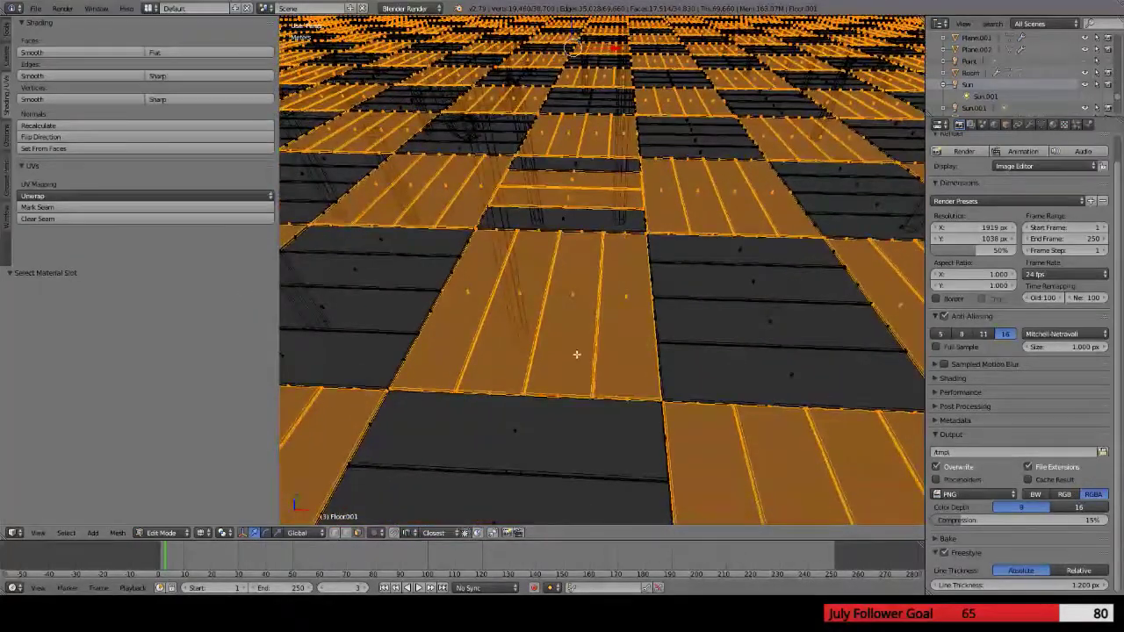
{"action": "middle_click_drag", "start_coordinate": [585, 342], "coordinate": [574, 383]}
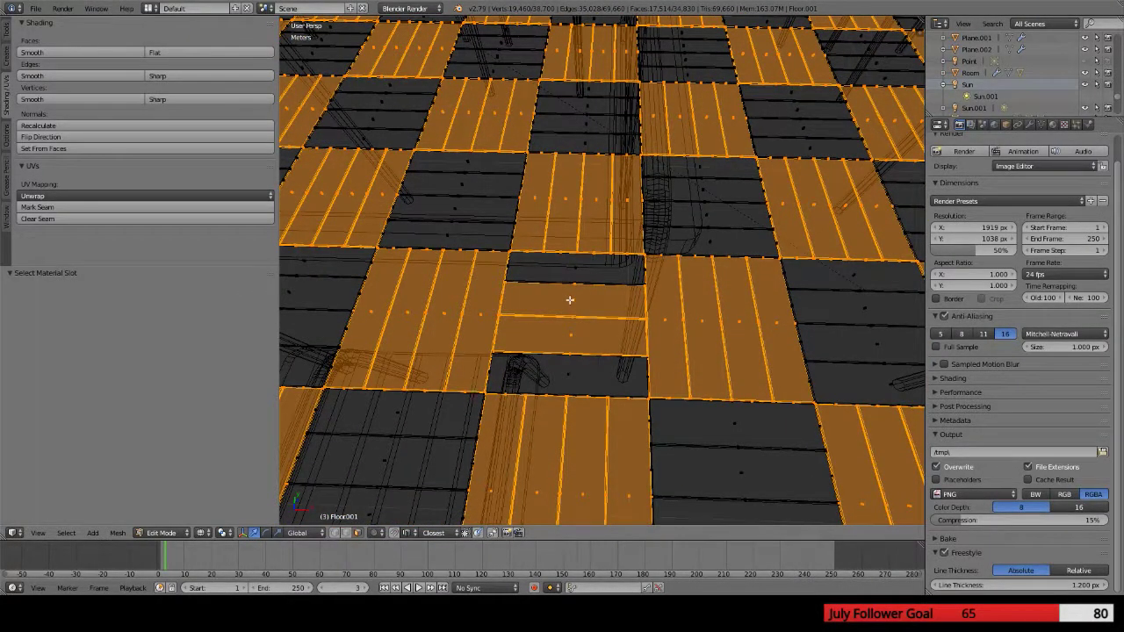
{"action": "key", "text": "b"}
{"action": "left_click_drag", "start_coordinate": [553, 271], "coordinate": [593, 341]}
{"action": "middle_click_drag", "start_coordinate": [593, 342], "coordinate": [586, 375]}
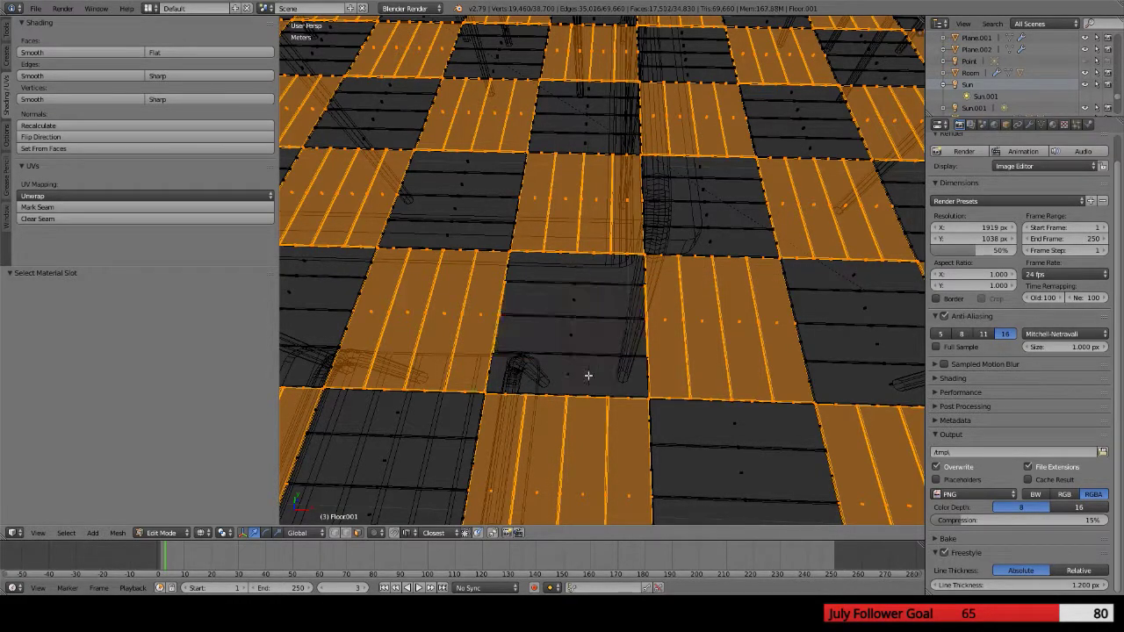
Deselect the stray thin face along the tile edge, then look over the tiles
{"action": "scroll", "coordinate": [580, 307], "scroll_direction": "up", "scroll_amount": 5}
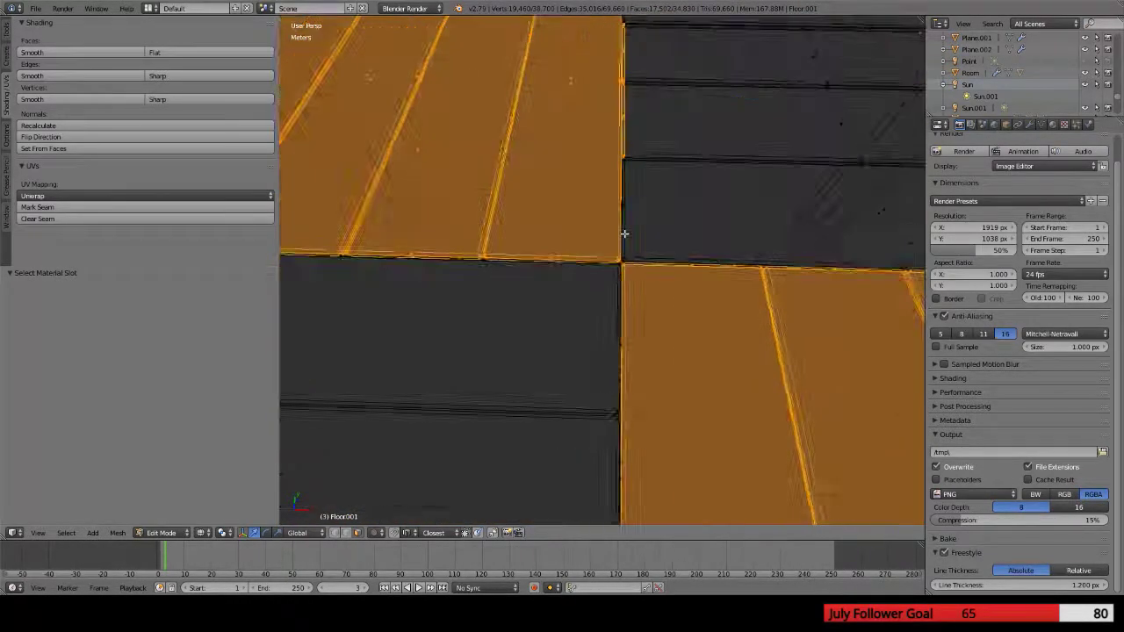
{"action": "scroll", "coordinate": [623, 233], "scroll_direction": "down", "scroll_amount": 4}
{"action": "middle_click_drag", "start_coordinate": [634, 221], "coordinate": [606, 147]}
{"action": "scroll", "coordinate": [640, 254], "scroll_direction": "up", "scroll_amount": 4}
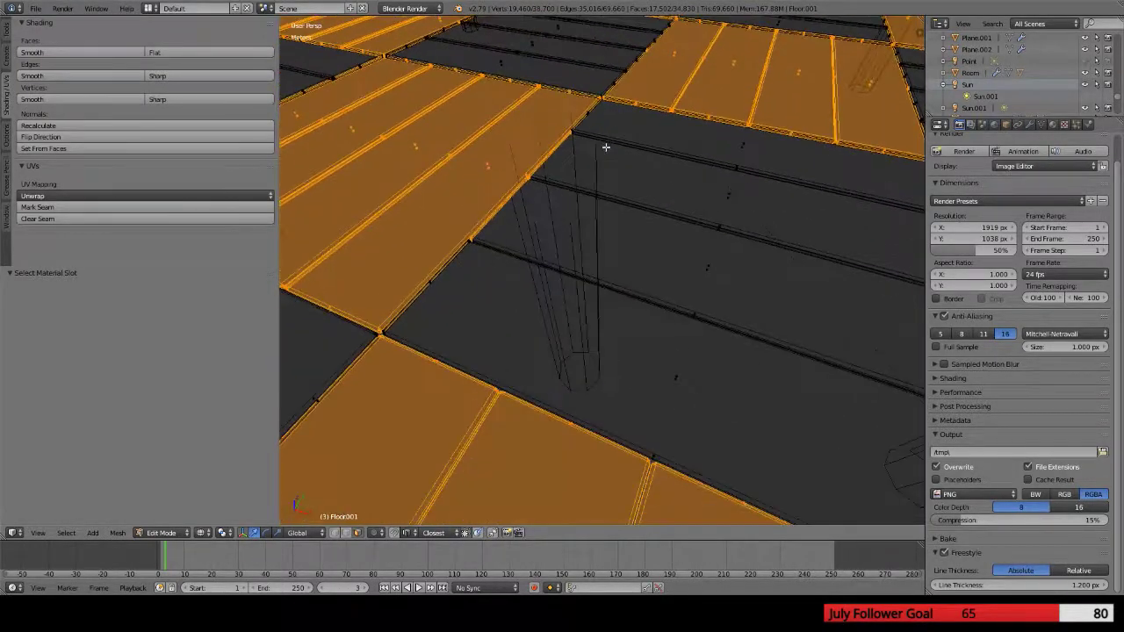
{"action": "right_click", "coordinate": [505, 205], "text": "shift"}
{"action": "scroll", "coordinate": [512, 225], "scroll_direction": "up", "scroll_amount": 5}
{"action": "scroll", "coordinate": [512, 226], "scroll_direction": "down", "scroll_amount": 5}
{"action": "middle_click_drag", "start_coordinate": [518, 232], "coordinate": [638, 249]}
{"action": "scroll", "coordinate": [665, 295], "scroll_direction": "down", "scroll_amount": 3}
{"action": "scroll", "coordinate": [685, 279], "scroll_direction": "up", "scroll_amount": 2}
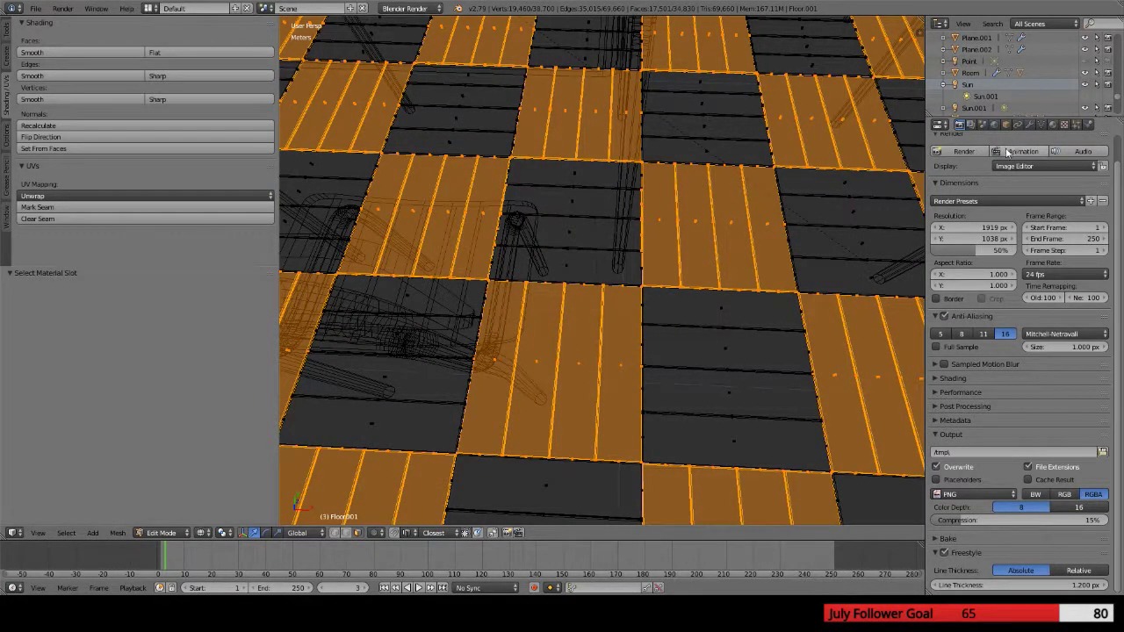
In the Material tab, select then deselect the Floor_alt1 faces to clear the selection
{"action": "left_click", "coordinate": [1053, 124]}
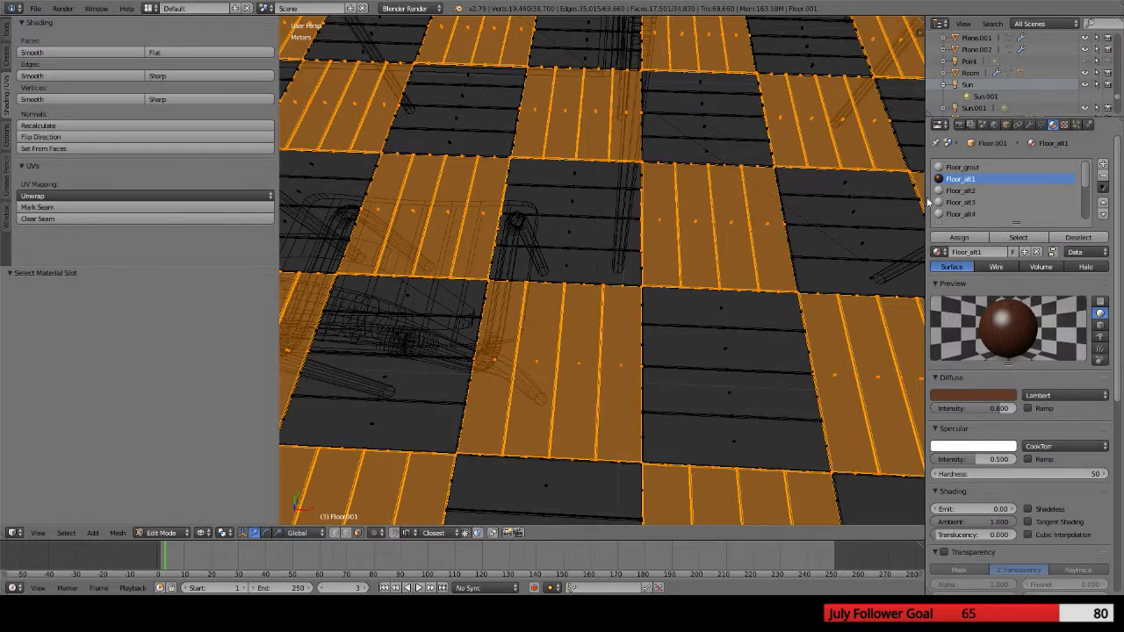
{"action": "left_click", "coordinate": [959, 191]}
{"action": "left_click", "coordinate": [959, 178]}
{"action": "left_click", "coordinate": [1078, 237]}
{"action": "left_click", "coordinate": [1018, 237]}
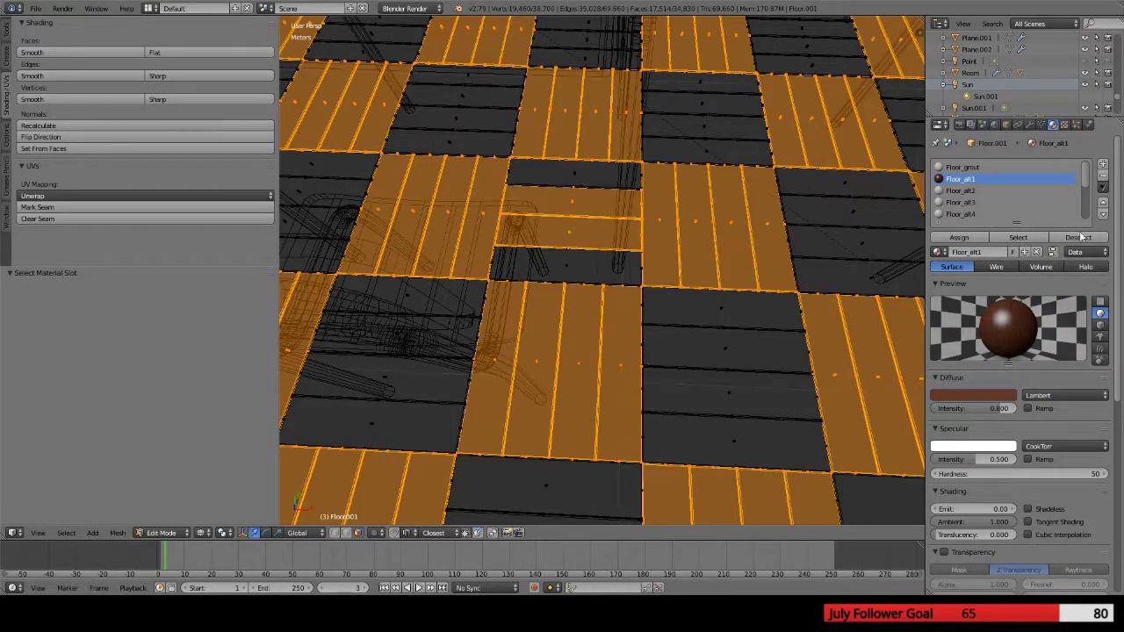
{"action": "left_click", "coordinate": [1078, 237]}
Select the Floor_alt2 faces, add the misassigned tile, and assign Floor_alt2 to all 17,352 faces
{"action": "left_click", "coordinate": [963, 191]}
{"action": "left_click", "coordinate": [1019, 238]}
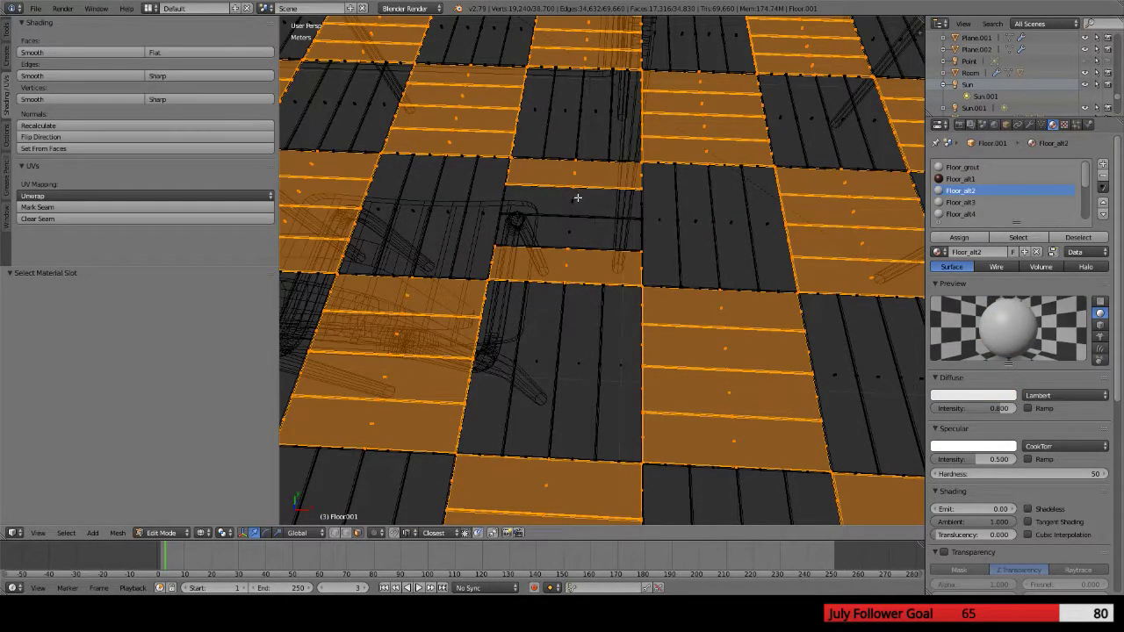
{"action": "key", "text": "l"}
{"action": "key", "text": "l"}
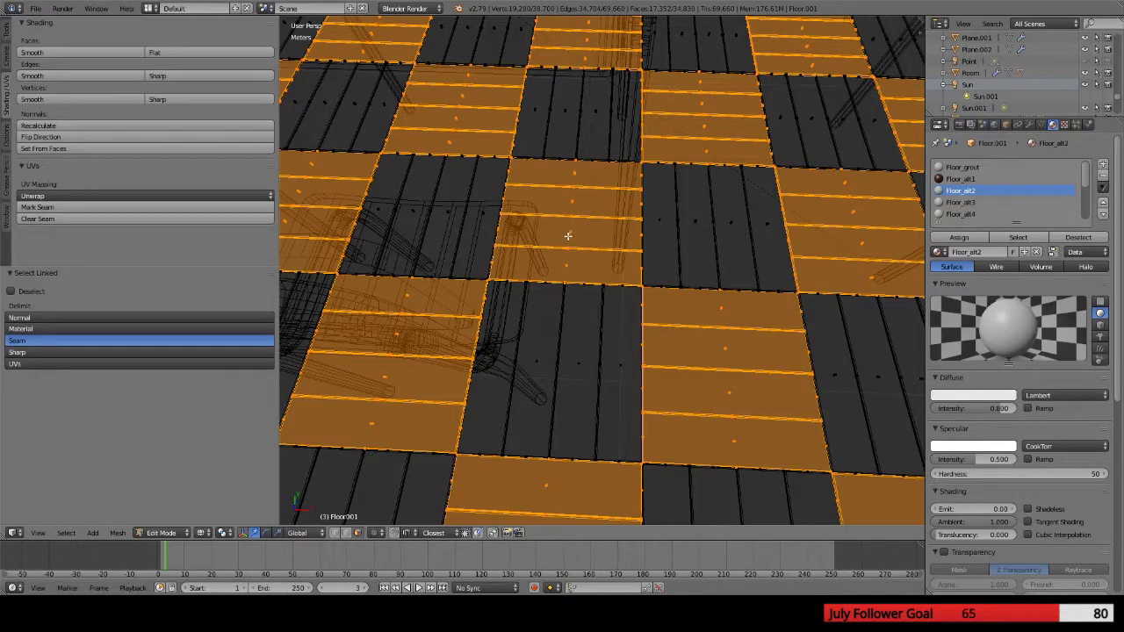
{"action": "left_click", "coordinate": [959, 237]}
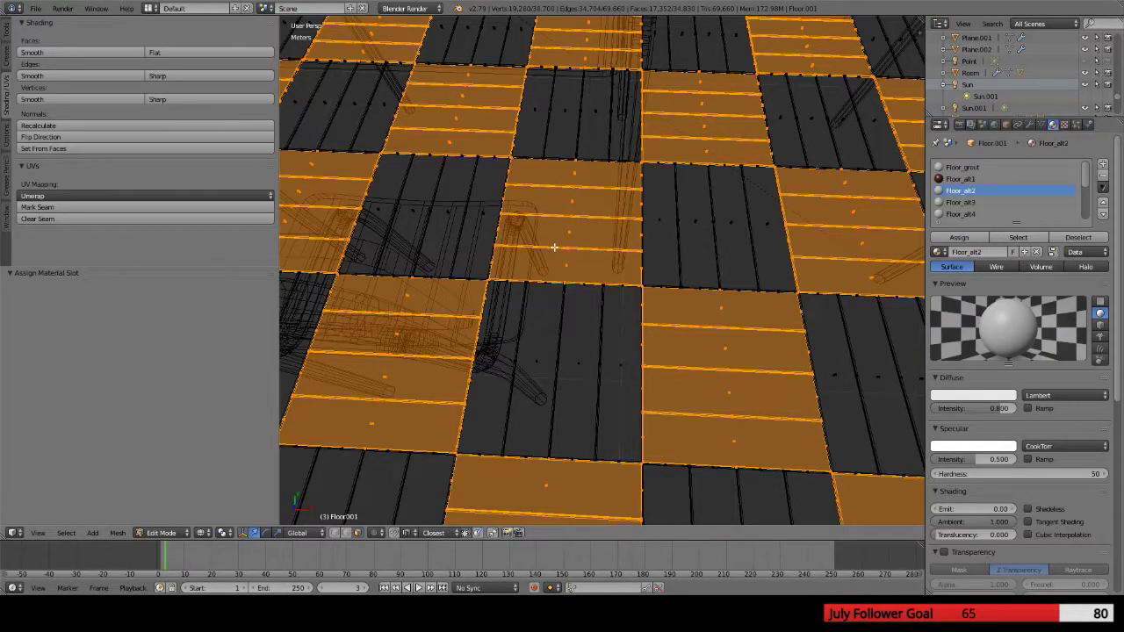
{"action": "scroll", "coordinate": [569, 285], "scroll_direction": "down", "scroll_amount": 4}
{"action": "scroll", "coordinate": [672, 332], "scroll_direction": "up", "scroll_amount": 6}
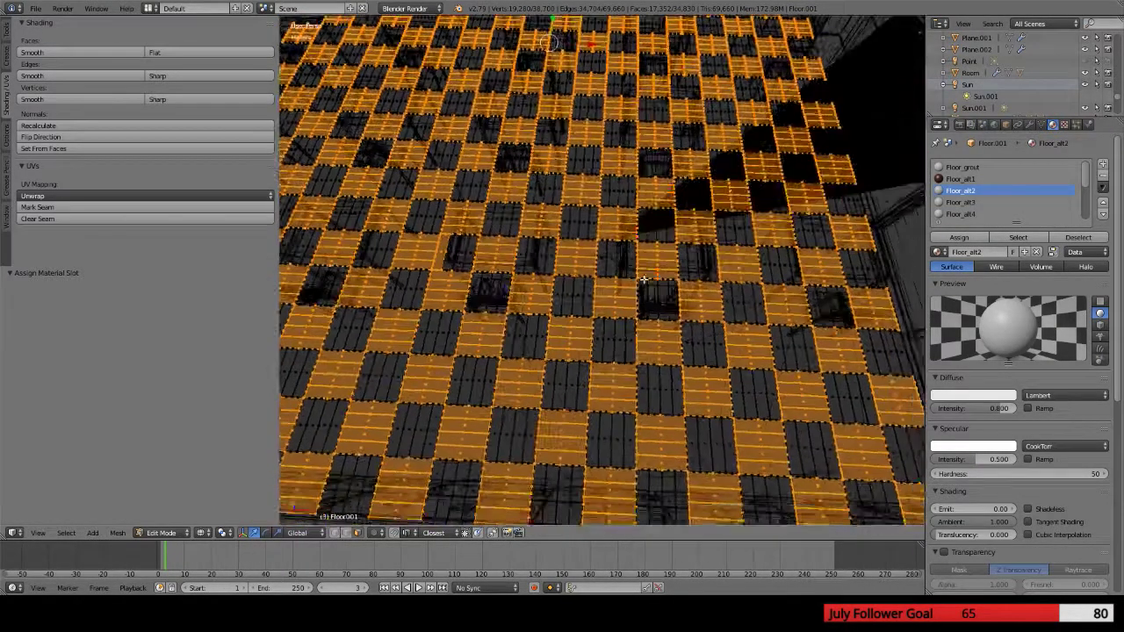
{"action": "scroll", "coordinate": [669, 229], "scroll_direction": "up", "scroll_amount": 3}
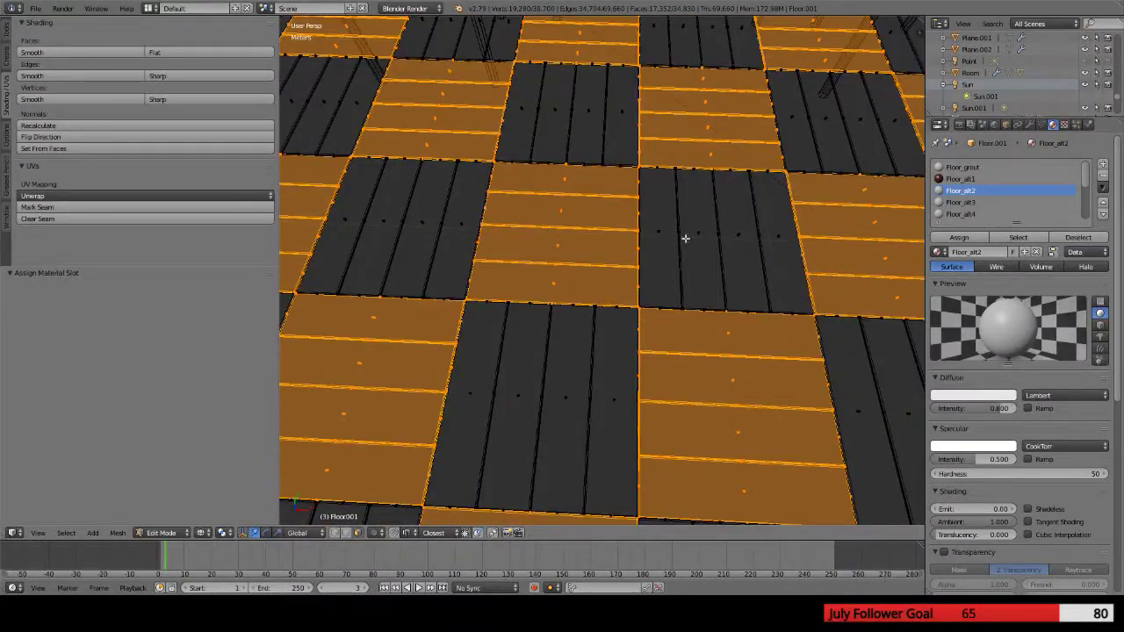
{"action": "middle_click_drag", "start_coordinate": [685, 238], "coordinate": [725, 240]}
{"action": "middle_click_drag", "start_coordinate": [734, 170], "coordinate": [720, 286]}
Deselect the Floor_alt2 faces, select all 17,478 Floor_alt1 faces, and zoom out over the room
{"action": "scroll", "coordinate": [718, 285], "scroll_direction": "down", "scroll_amount": 8}
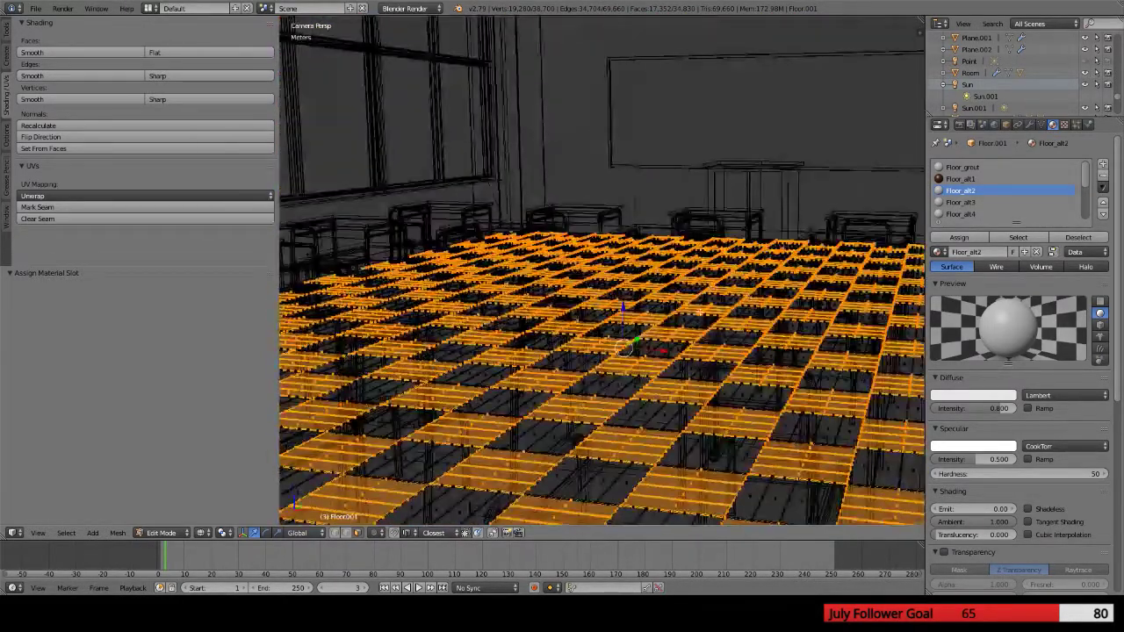
{"action": "scroll", "coordinate": [620, 261], "scroll_direction": "up", "scroll_amount": 5}
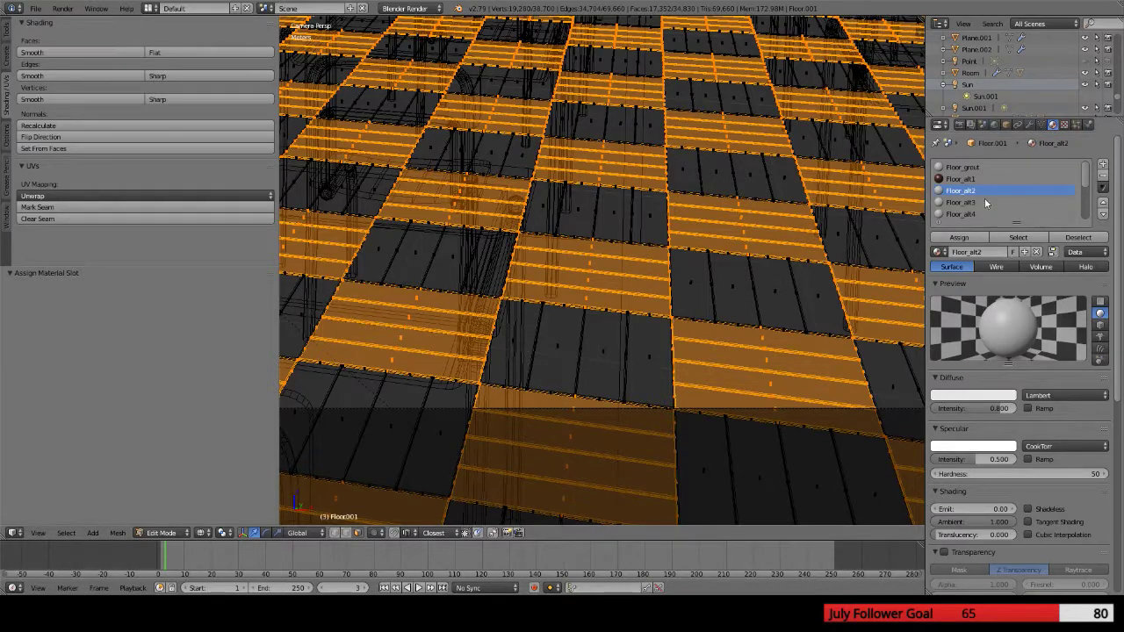
{"action": "left_click", "coordinate": [960, 179]}
{"action": "left_click", "coordinate": [960, 190]}
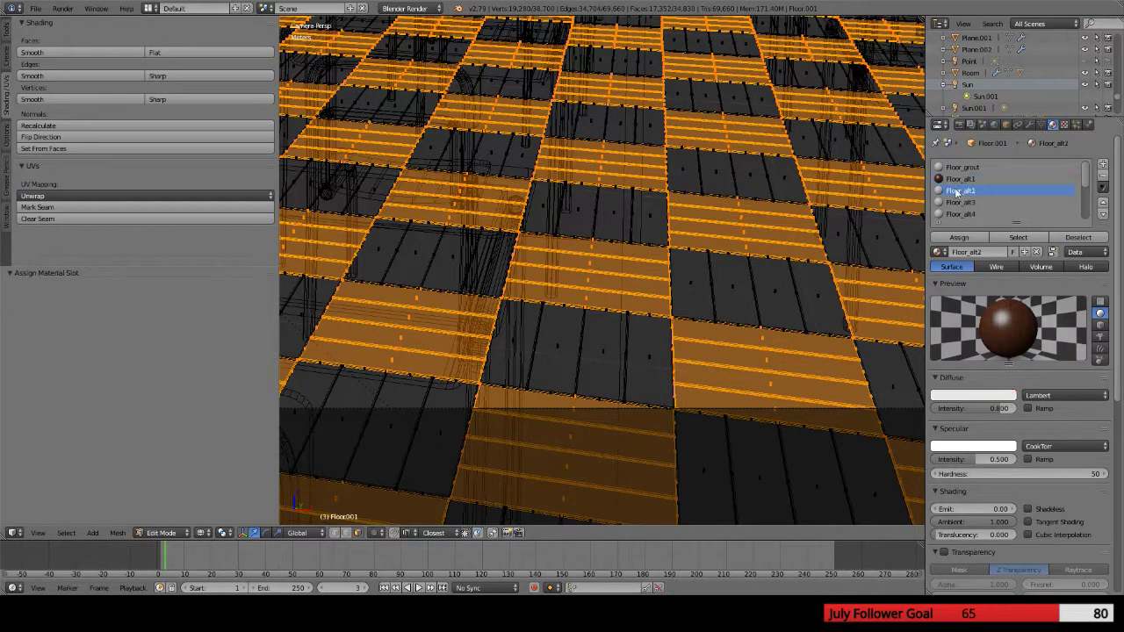
{"action": "left_click", "coordinate": [1078, 237]}
{"action": "left_click", "coordinate": [960, 180]}
{"action": "left_click", "coordinate": [1017, 238]}
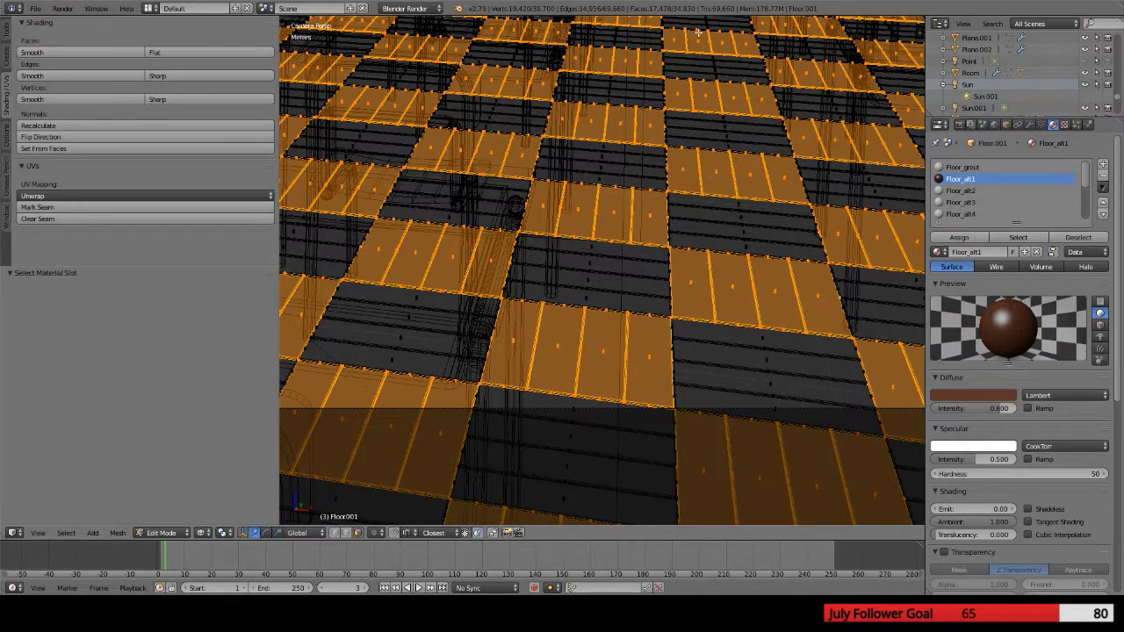
{"action": "scroll", "coordinate": [668, 206], "scroll_direction": "down", "scroll_amount": 4}
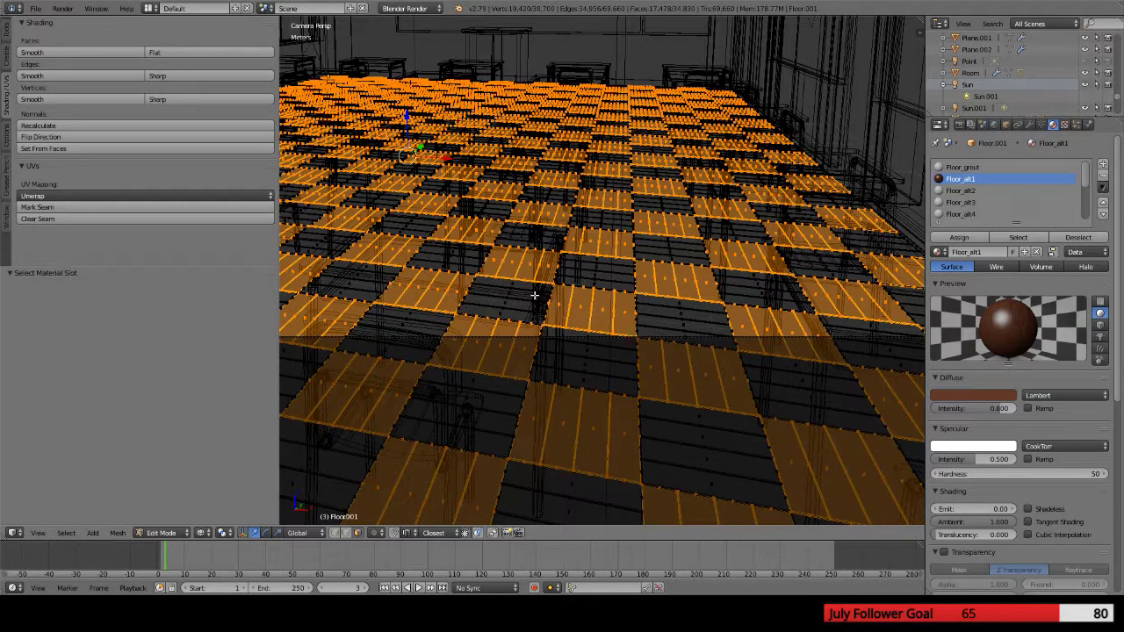
{"action": "scroll", "coordinate": [546, 269], "scroll_direction": "down", "scroll_amount": 5}
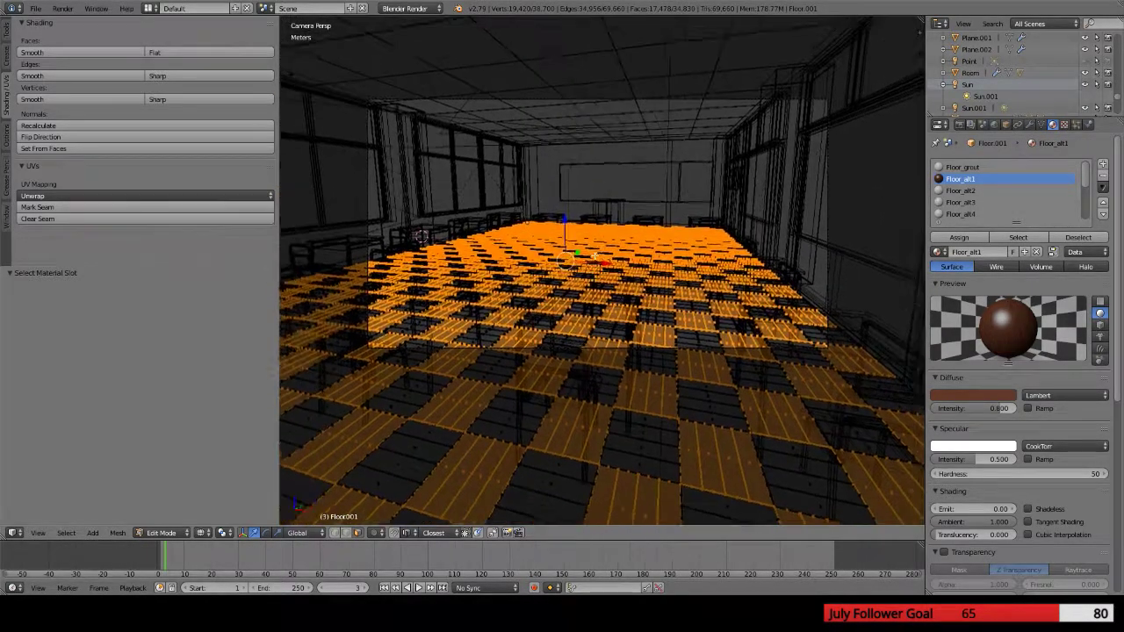
Re-enter floor edit mode and orbit past the left wall, whiteboard and right wall
{"action": "key", "text": "Tab"}
{"action": "key", "text": "Tab"}
{"action": "mouse_move", "coordinate": [616, 300]}
{"action": "middle_mouse_down"}
{"action": "mouse_move", "coordinate": [633, 329]}
{"action": "mouse_move", "coordinate": [654, 265]}
{"action": "mouse_move", "coordinate": [612, 309]}
{"action": "middle_mouse_up"}
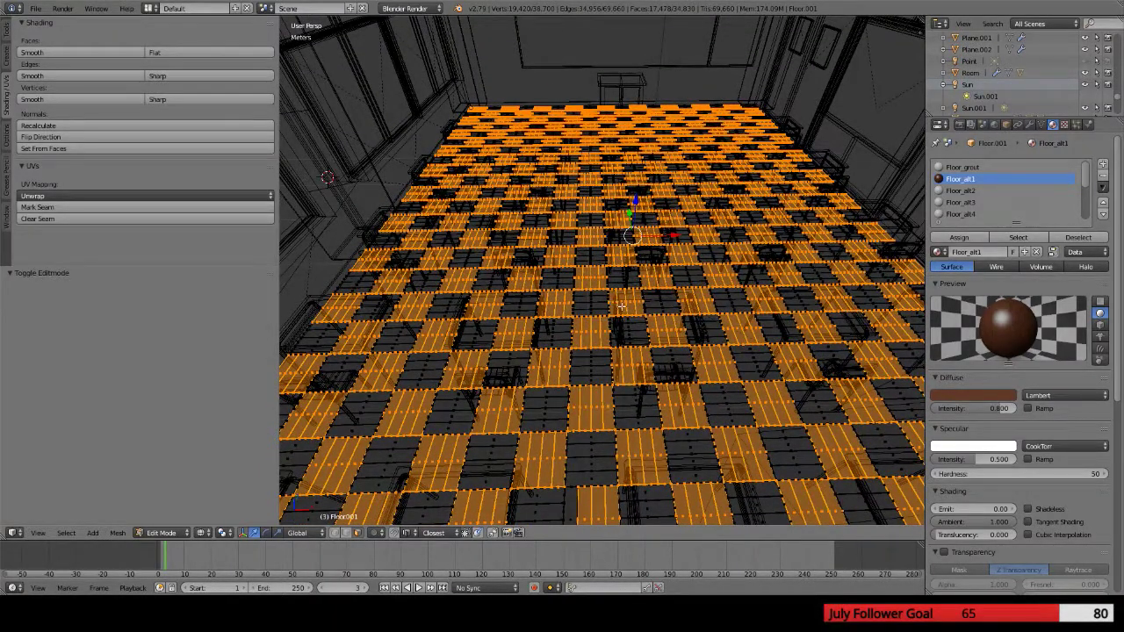
{"action": "scroll", "coordinate": [626, 309], "scroll_direction": "down", "scroll_amount": 6}
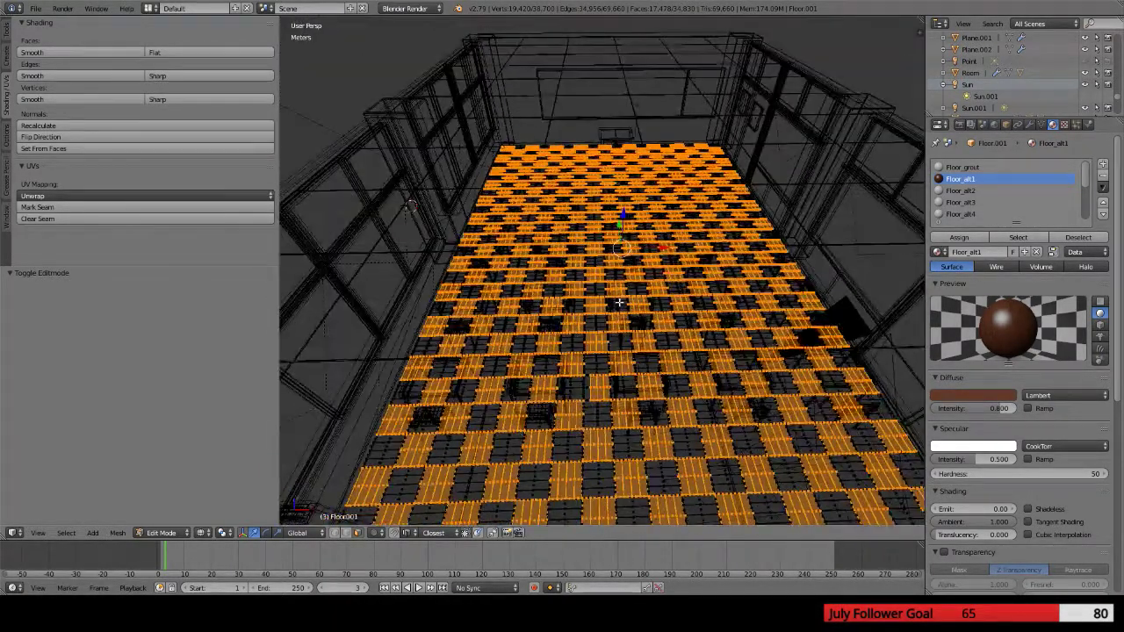
{"action": "scroll", "coordinate": [586, 302], "scroll_direction": "up", "scroll_amount": 6}
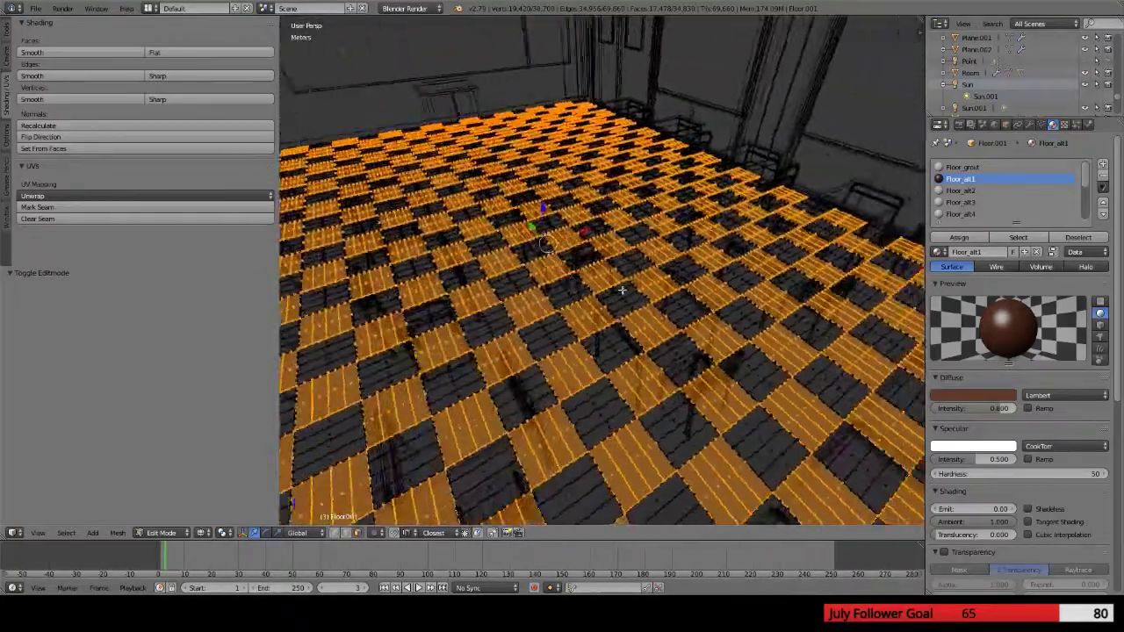
{"action": "middle_click_drag", "start_coordinate": [620, 289], "coordinate": [477, 309]}
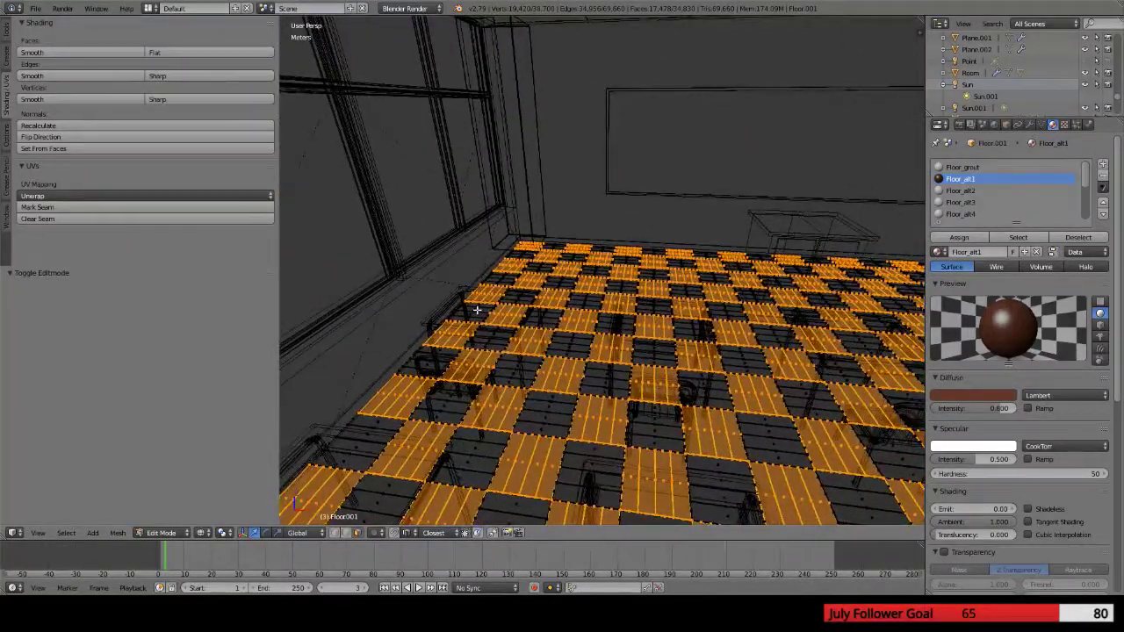
{"action": "middle_click_drag", "start_coordinate": [558, 305], "coordinate": [461, 273]}
{"action": "middle_click_drag", "start_coordinate": [544, 274], "coordinate": [639, 329]}
{"action": "scroll", "coordinate": [576, 298], "scroll_direction": "down", "scroll_amount": 2}
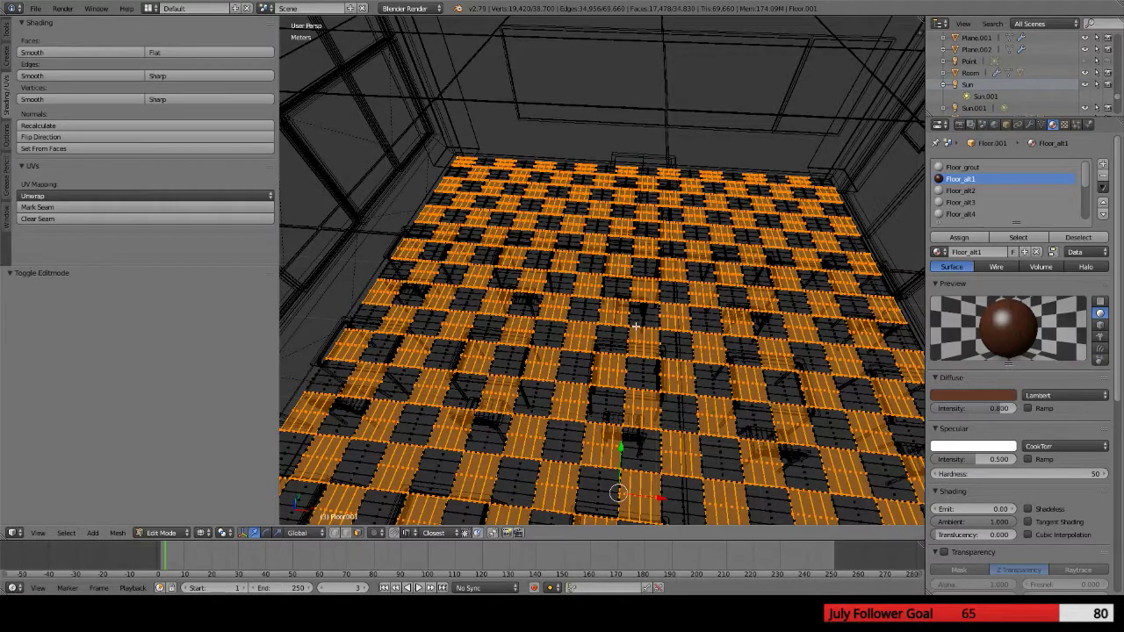
{"action": "scroll", "coordinate": [601, 338], "scroll_direction": "down", "scroll_amount": 5}
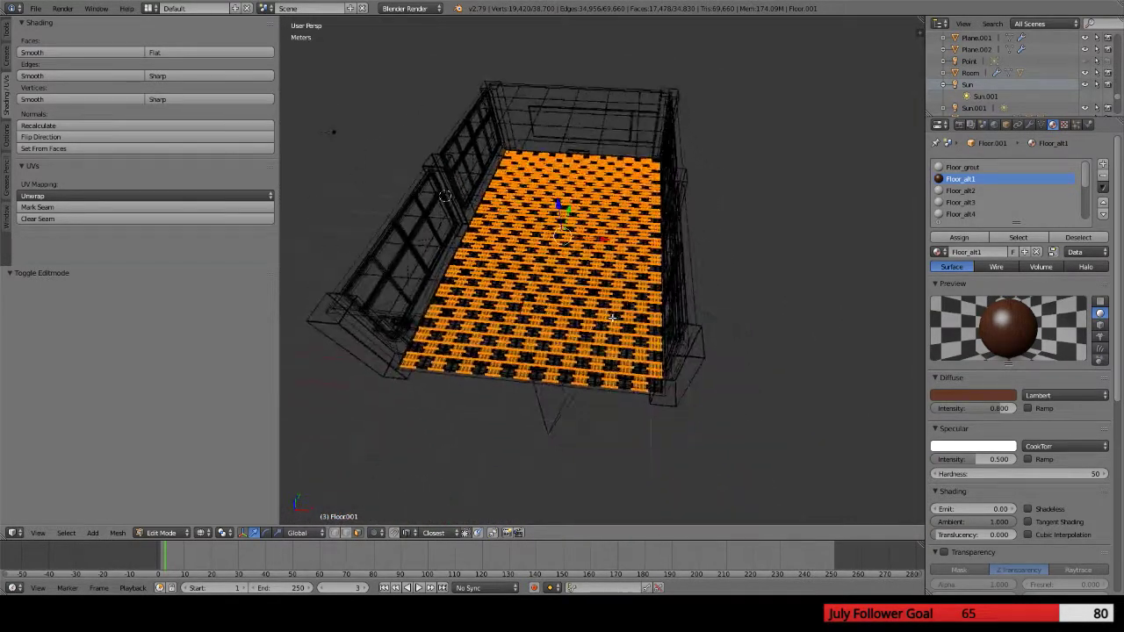
Orbit from the back windows toward the whiteboard to inspect the checkered floor from other sides
{"action": "middle_click_drag", "start_coordinate": [612, 319], "coordinate": [589, 355]}
{"action": "scroll", "coordinate": [604, 275], "scroll_direction": "up", "scroll_amount": 6}
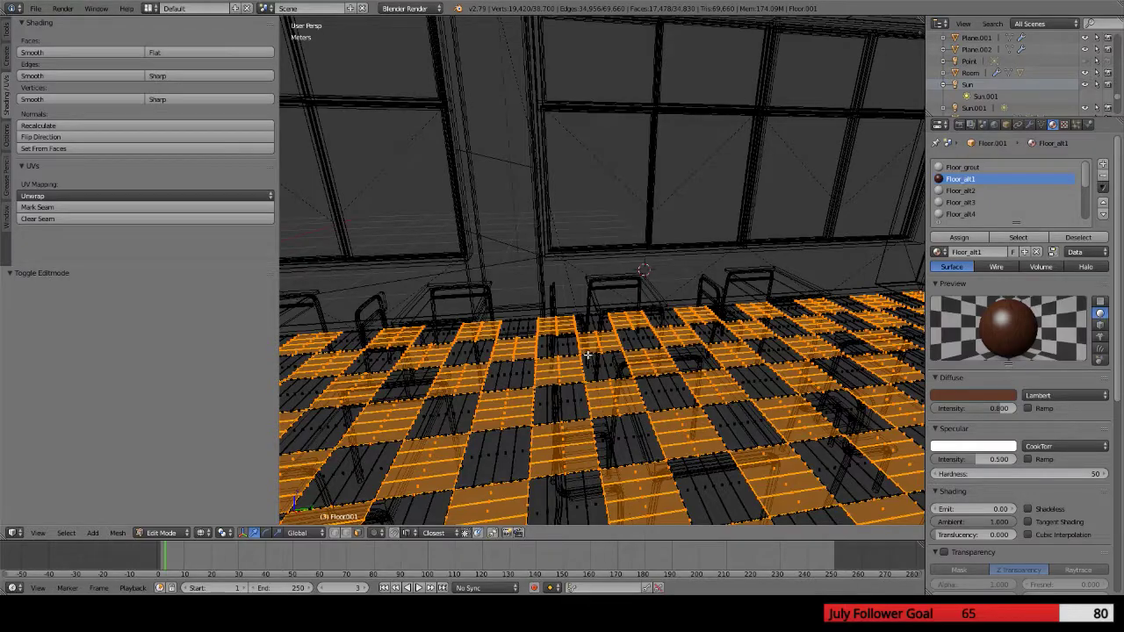
{"action": "scroll", "coordinate": [473, 358], "scroll_direction": "down", "scroll_amount": 4}
{"action": "scroll", "coordinate": [525, 361], "scroll_direction": "up", "scroll_amount": 5}
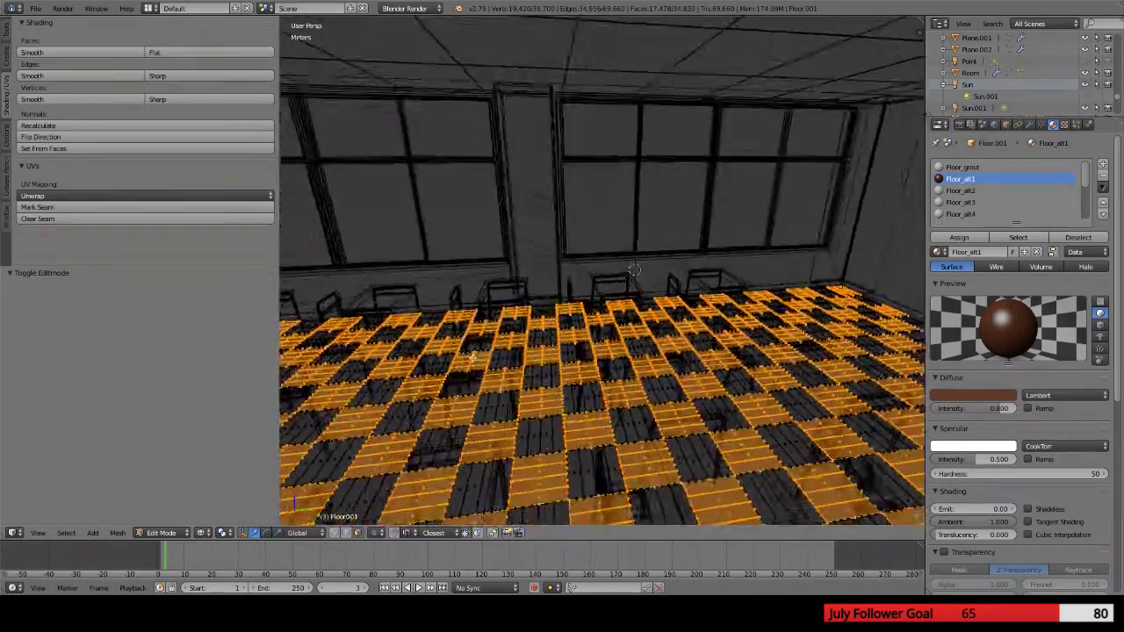
{"action": "middle_click_drag", "start_coordinate": [525, 361], "coordinate": [537, 329]}
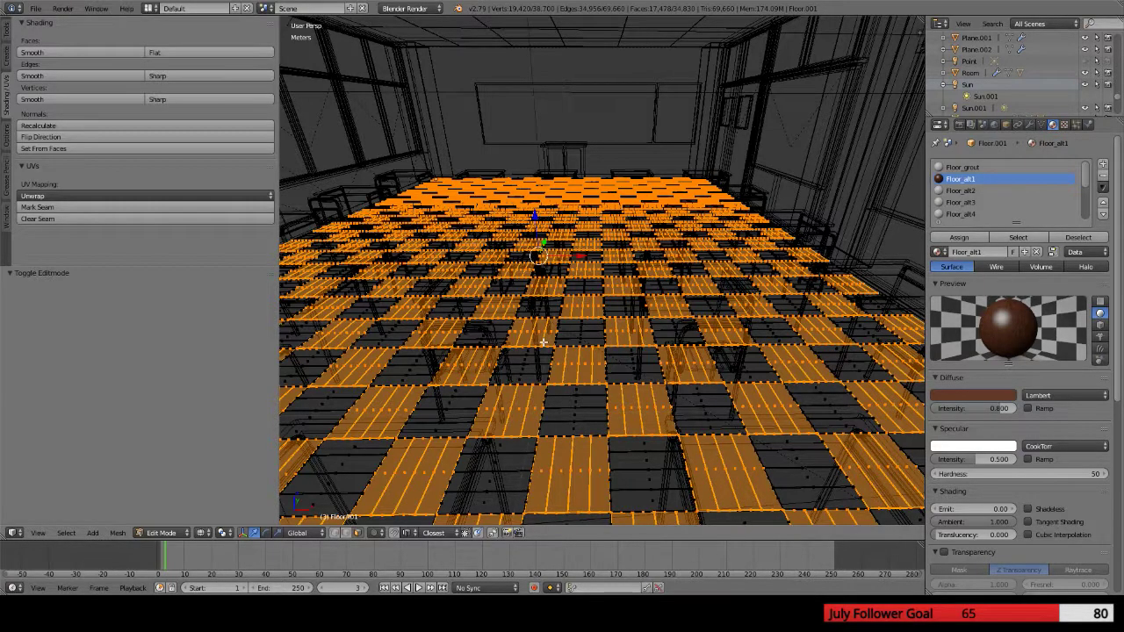
{"action": "middle_click_drag", "start_coordinate": [545, 345], "coordinate": [498, 356]}
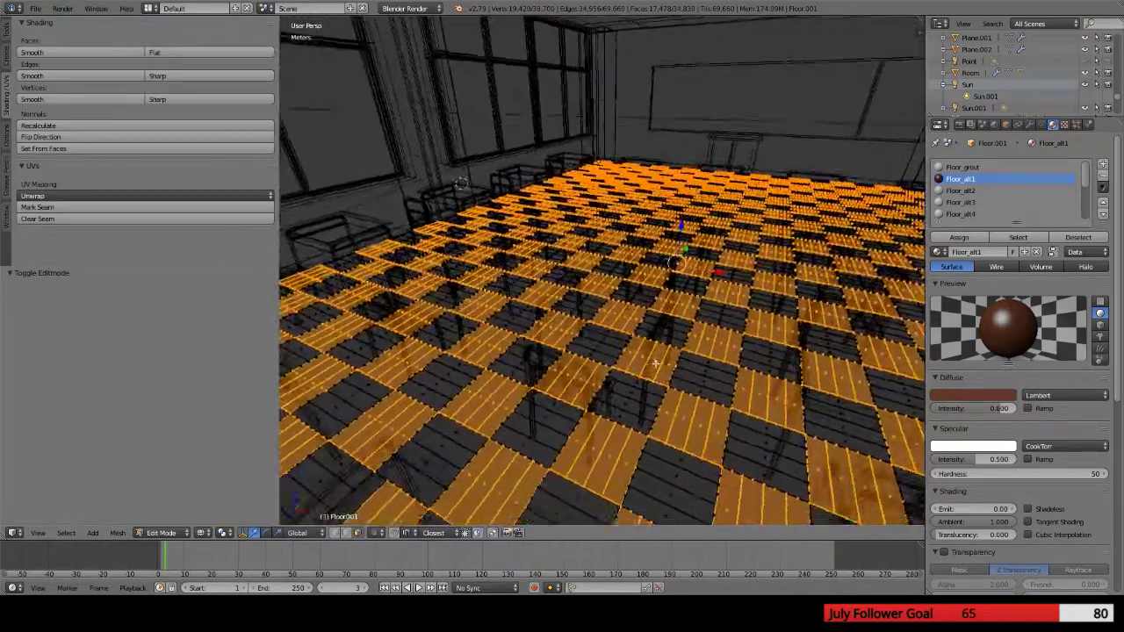
{"action": "middle_click_drag", "start_coordinate": [655, 362], "coordinate": [716, 241]}
{"action": "scroll", "coordinate": [644, 371], "scroll_direction": "up", "scroll_amount": 5}
{"action": "scroll", "coordinate": [716, 242], "scroll_direction": "down", "scroll_amount": 4}
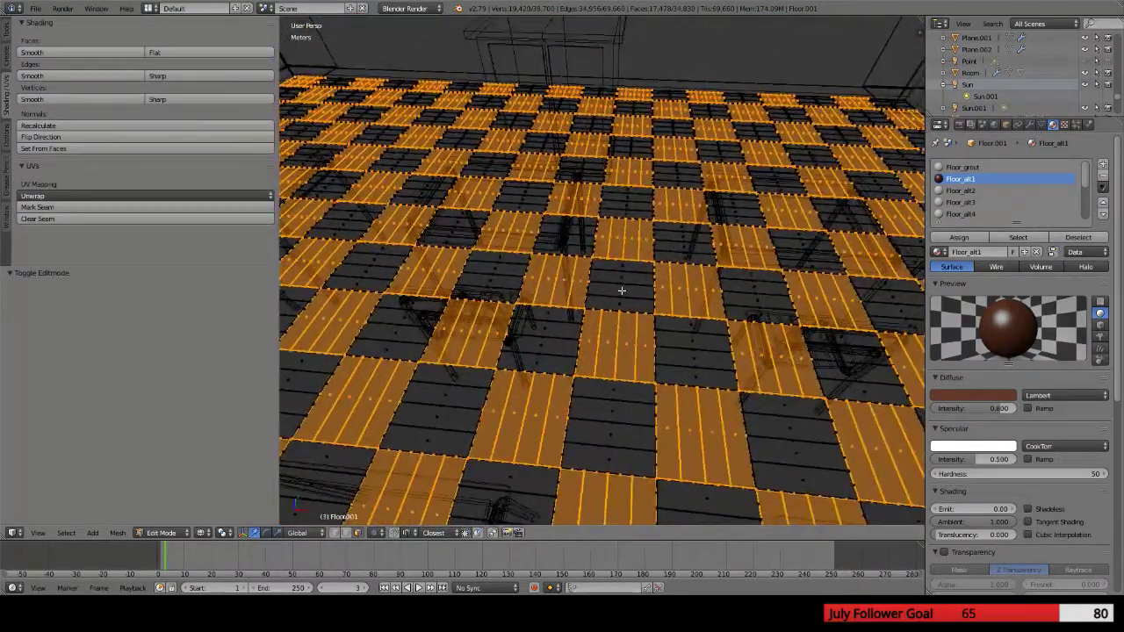
{"action": "middle_click_drag", "start_coordinate": [620, 289], "coordinate": [711, 330]}
{"action": "scroll", "coordinate": [711, 330], "scroll_direction": "down", "scroll_amount": 3}
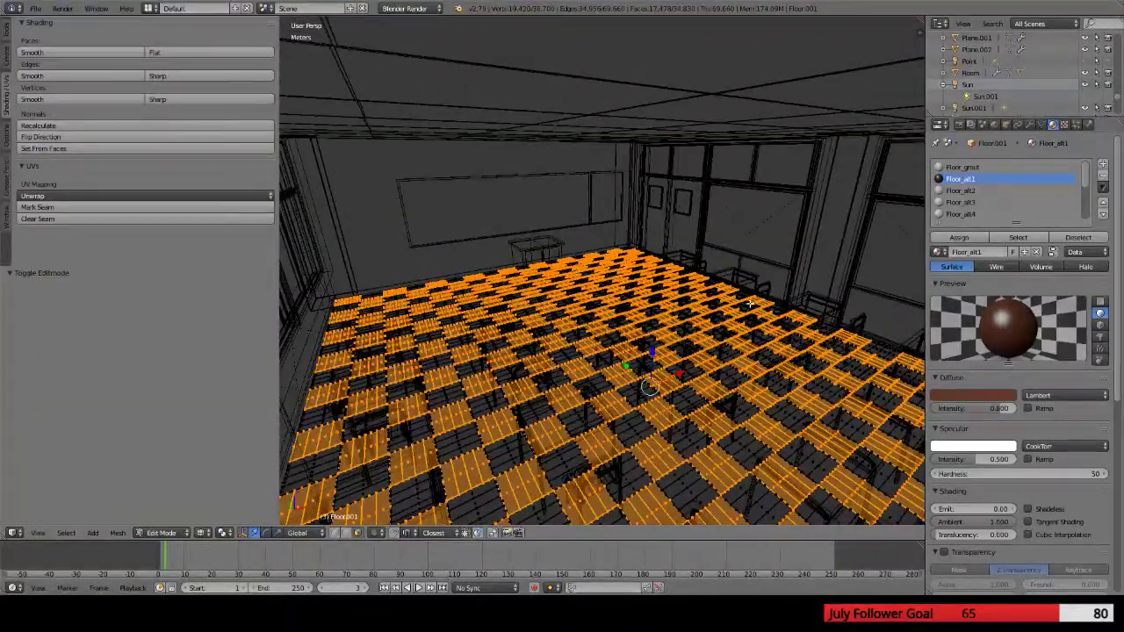
Make Floor_alt2 the active material slot and view the checkered floor close up
{"action": "left_click", "coordinate": [960, 190]}
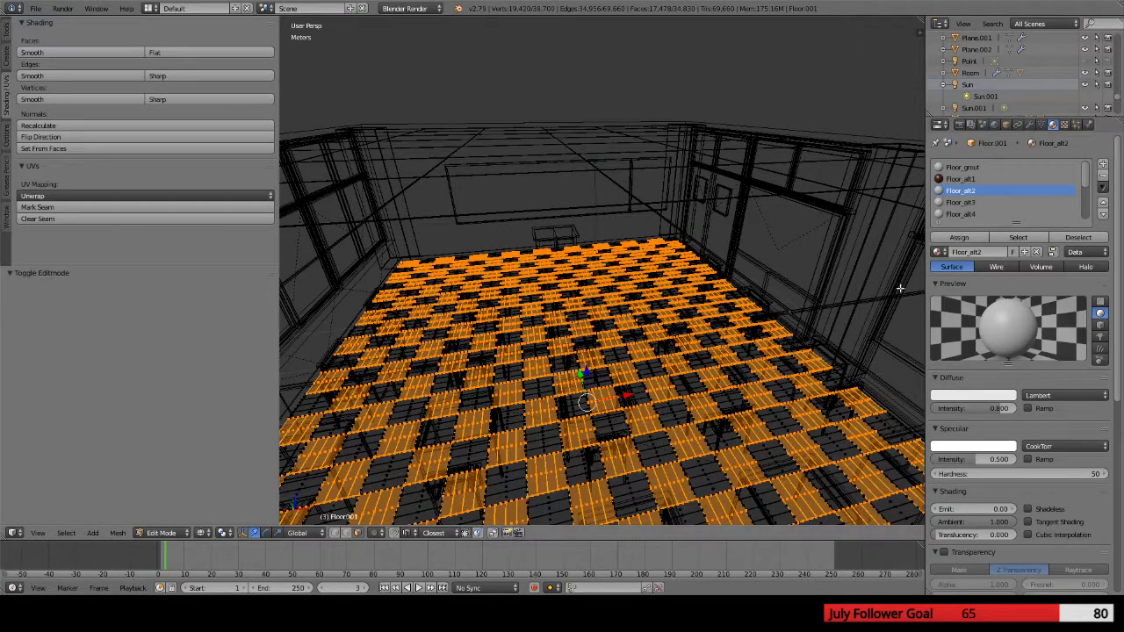
{"action": "mouse_move", "coordinate": [702, 333]}
{"action": "middle_mouse_down"}
{"action": "mouse_move", "coordinate": [693, 275]}
{"action": "mouse_move", "coordinate": [695, 341]}
{"action": "middle_mouse_up"}
{"action": "scroll", "coordinate": [694, 274], "scroll_direction": "up", "scroll_amount": 3}
{"action": "scroll", "coordinate": [694, 344], "scroll_direction": "down", "scroll_amount": 3}
{"action": "scroll", "coordinate": [694, 344], "scroll_direction": "up", "scroll_amount": 4}
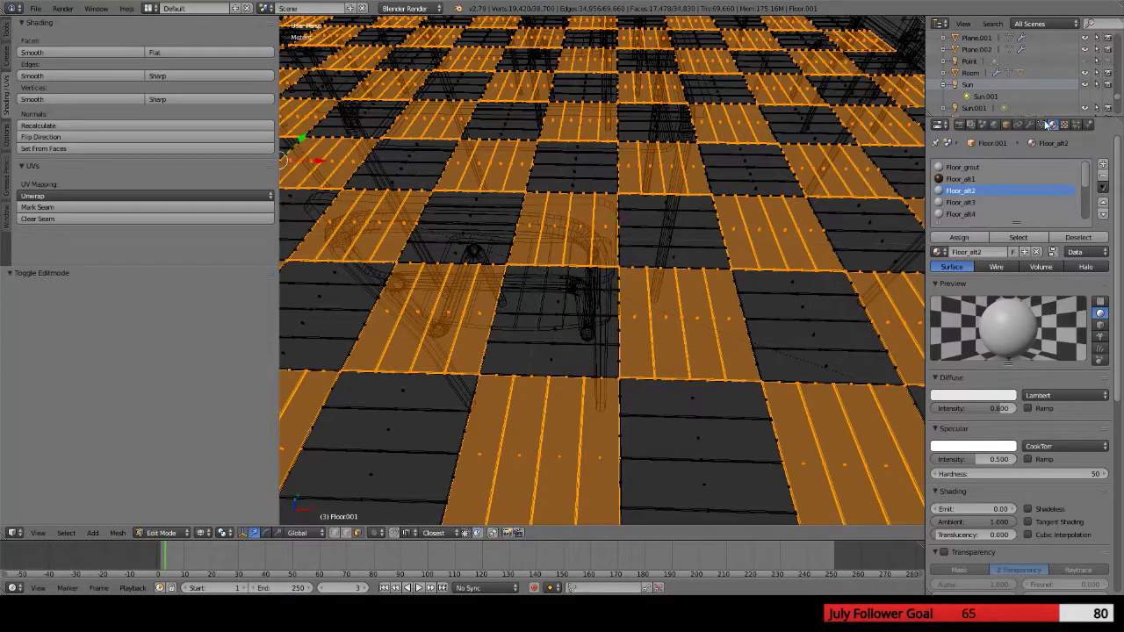
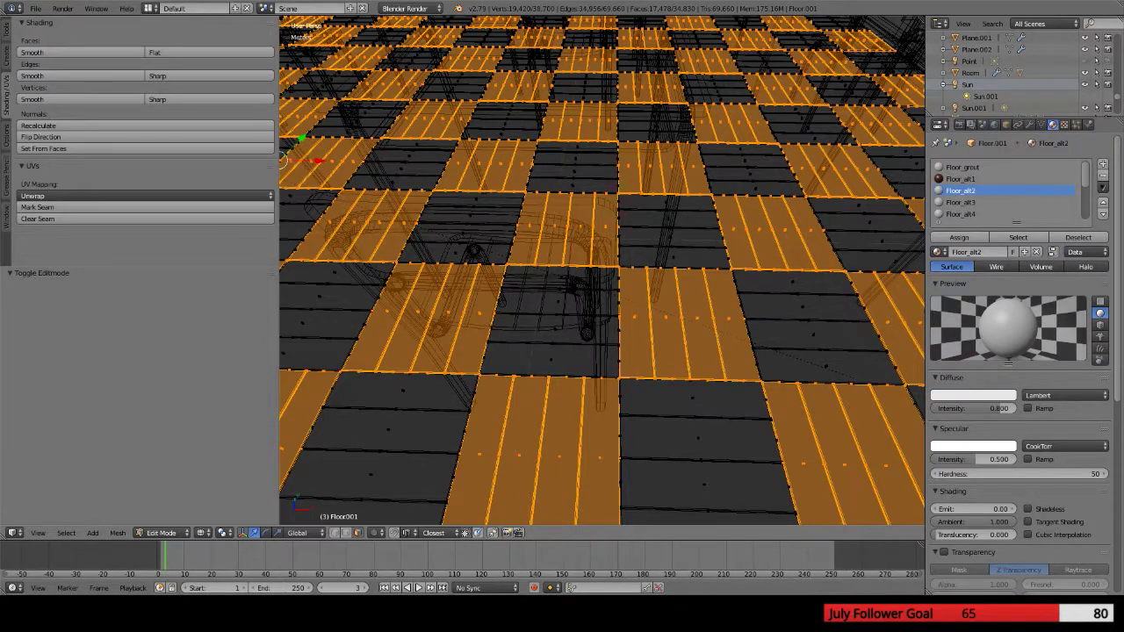
Set the 3D view's Snap Element to Increment
{"action": "left_click", "coordinate": [408, 533]}
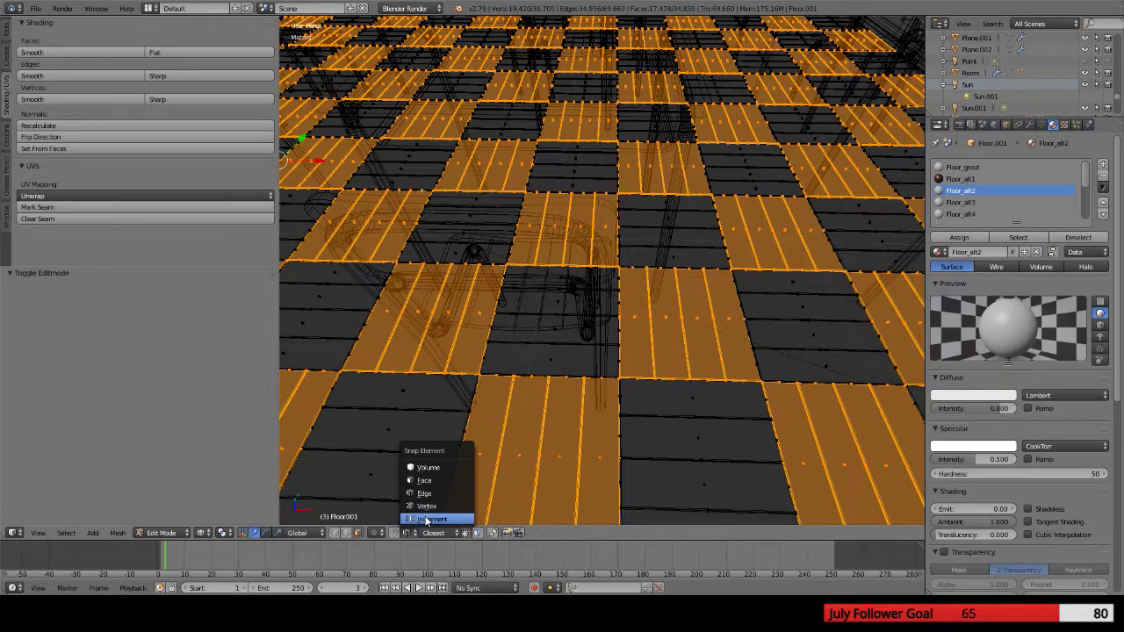
{"action": "left_click", "coordinate": [427, 520]}
{"action": "scroll", "coordinate": [392, 383], "scroll_direction": "down", "scroll_amount": 6}
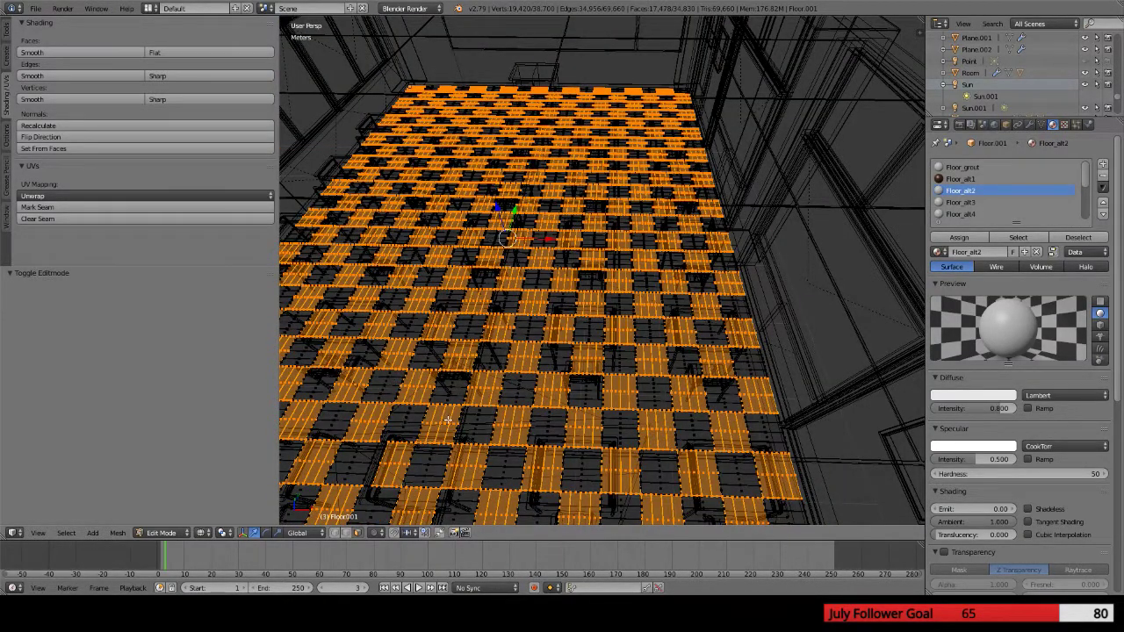
Orbit and zoom low around the selected checkered floor tiles
{"action": "middle_click_drag", "start_coordinate": [393, 378], "coordinate": [661, 369]}
{"action": "scroll", "coordinate": [560, 235], "scroll_direction": "down", "scroll_amount": 4}
{"action": "scroll", "coordinate": [555, 343], "scroll_direction": "down", "scroll_amount": 3}
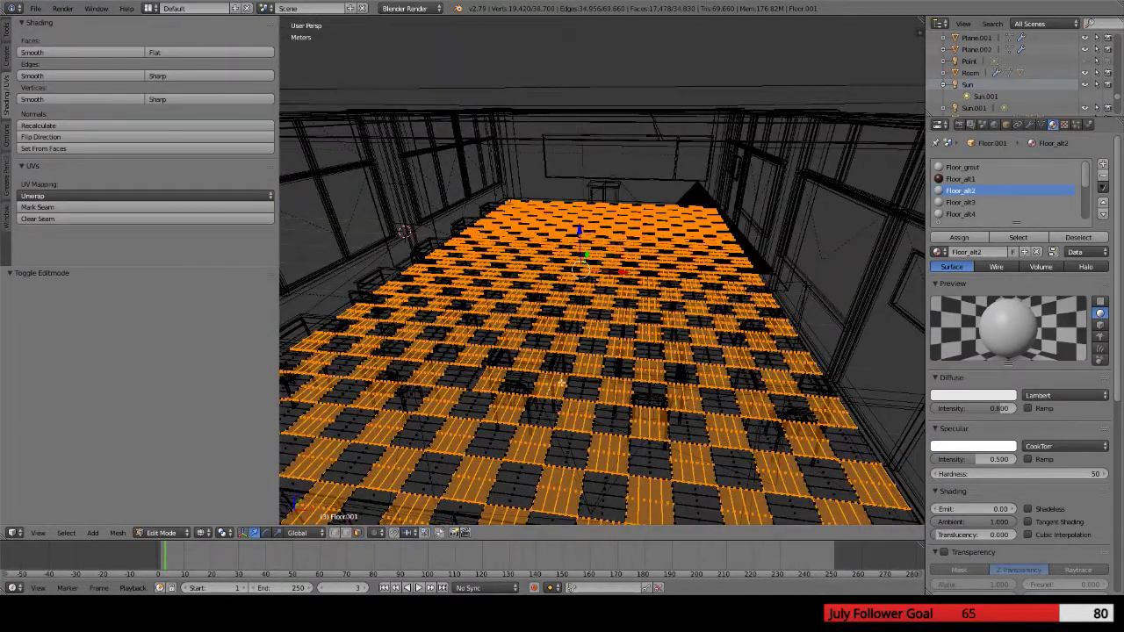
{"action": "middle_click_drag", "start_coordinate": [560, 382], "coordinate": [644, 376]}
{"action": "scroll", "coordinate": [679, 406], "scroll_direction": "down", "scroll_amount": 5}
{"action": "scroll", "coordinate": [617, 394], "scroll_direction": "up", "scroll_amount": 6}
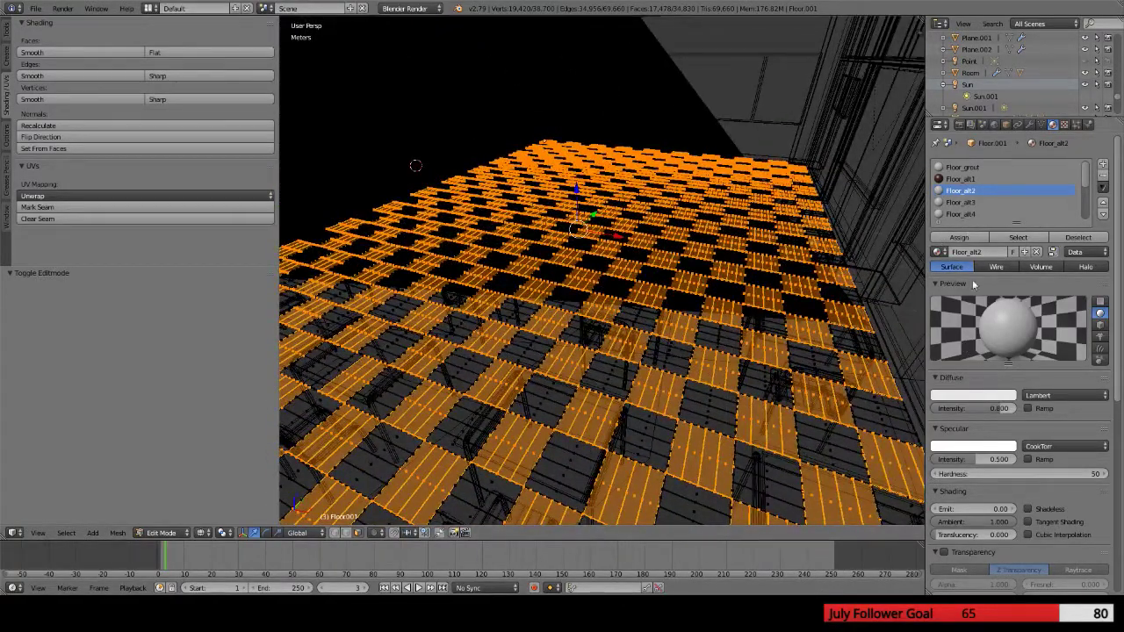
Copy Floor_alt1's brown diffuse hex colour 623A29
{"action": "left_click", "coordinate": [965, 178]}
{"action": "left_click", "coordinate": [983, 397]}
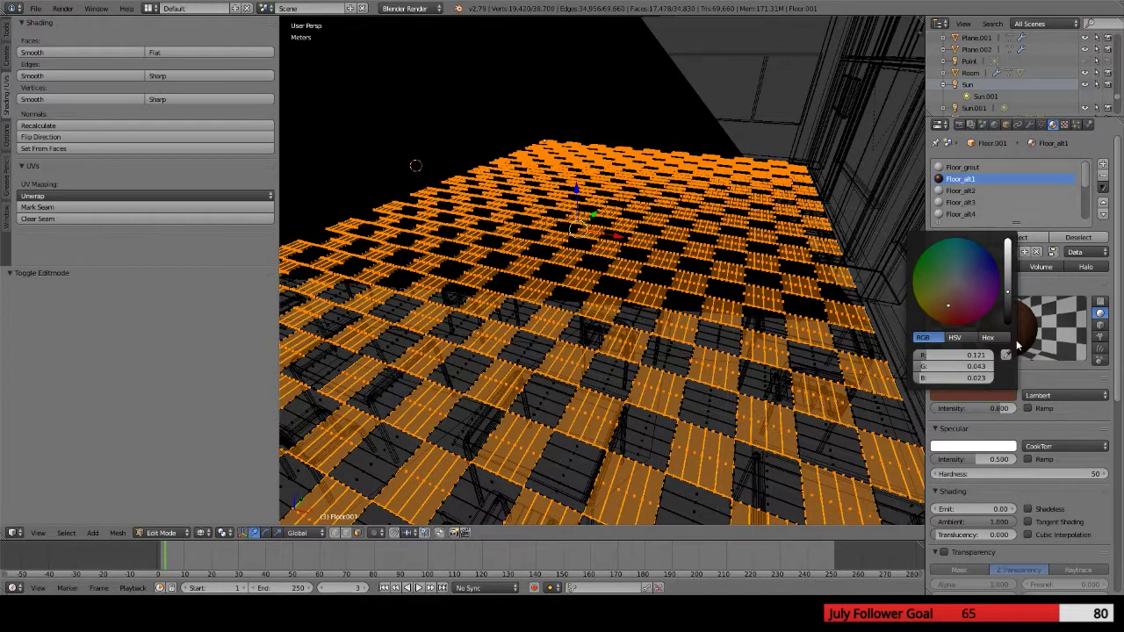
{"action": "left_click", "coordinate": [988, 337]}
{"action": "left_click", "coordinate": [965, 355]}
{"action": "key", "text": "ctrl+c"}
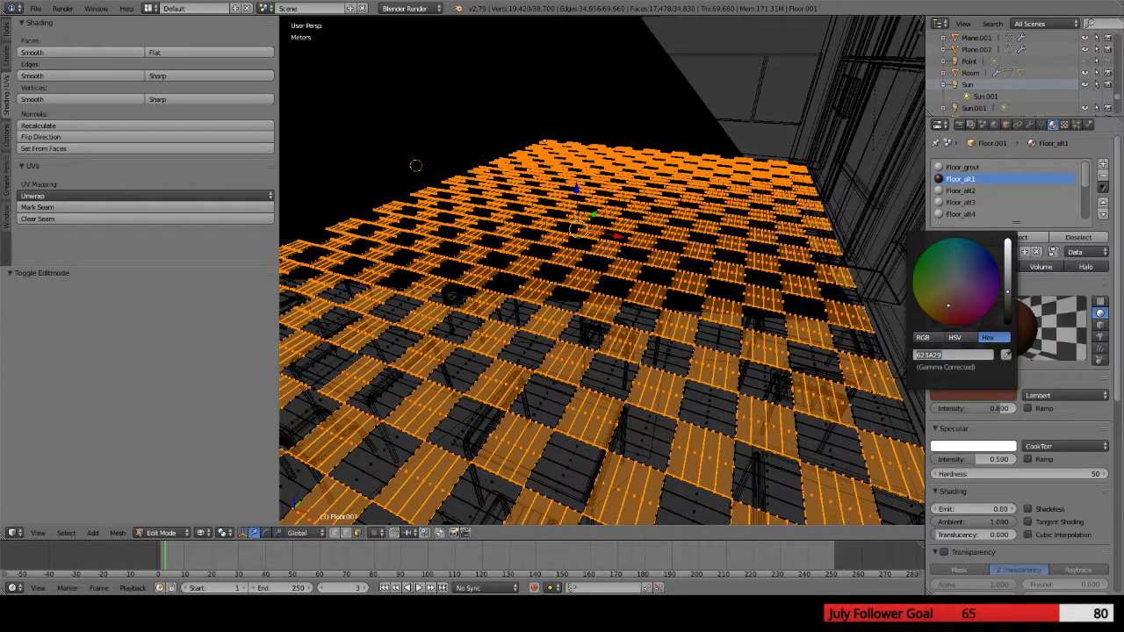
{"action": "key", "text": "Return"}
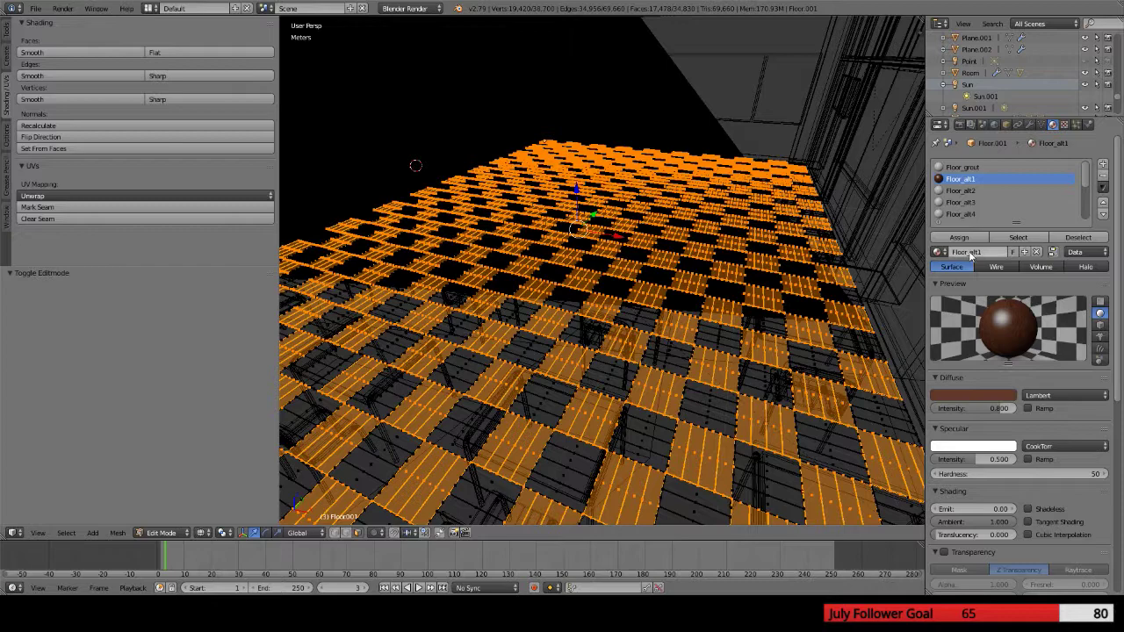
Paste 623A29 over Floor_alt2's E7E7E7 diffuse colour
{"action": "left_click", "coordinate": [959, 191]}
{"action": "left_click", "coordinate": [1004, 395]}
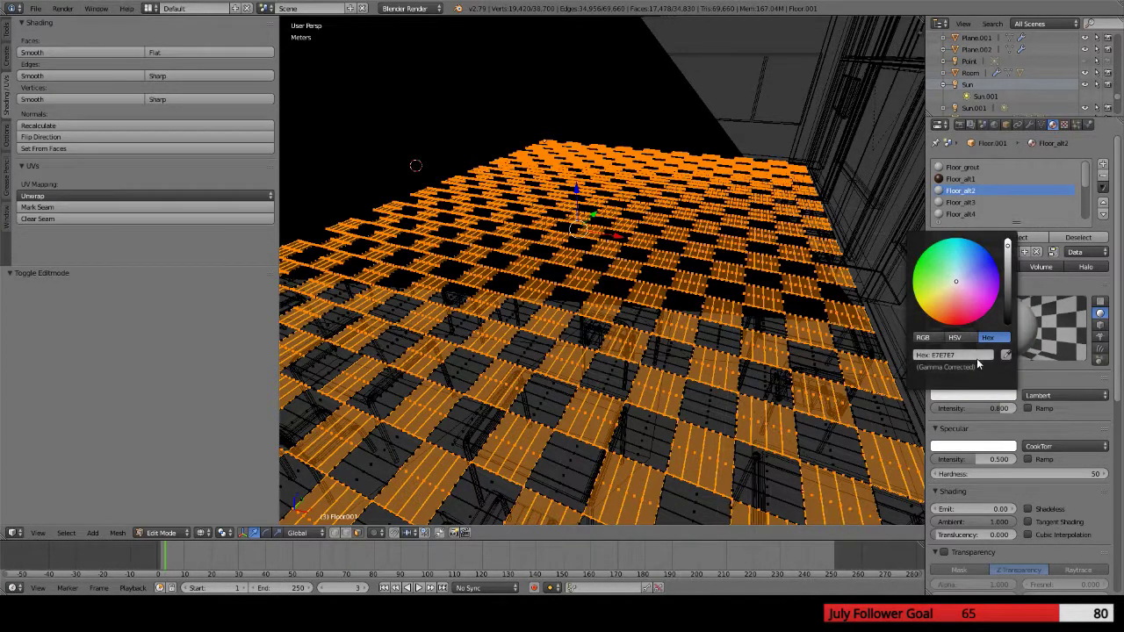
{"action": "left_click", "coordinate": [967, 354]}
{"action": "key", "text": "ctrl+v"}
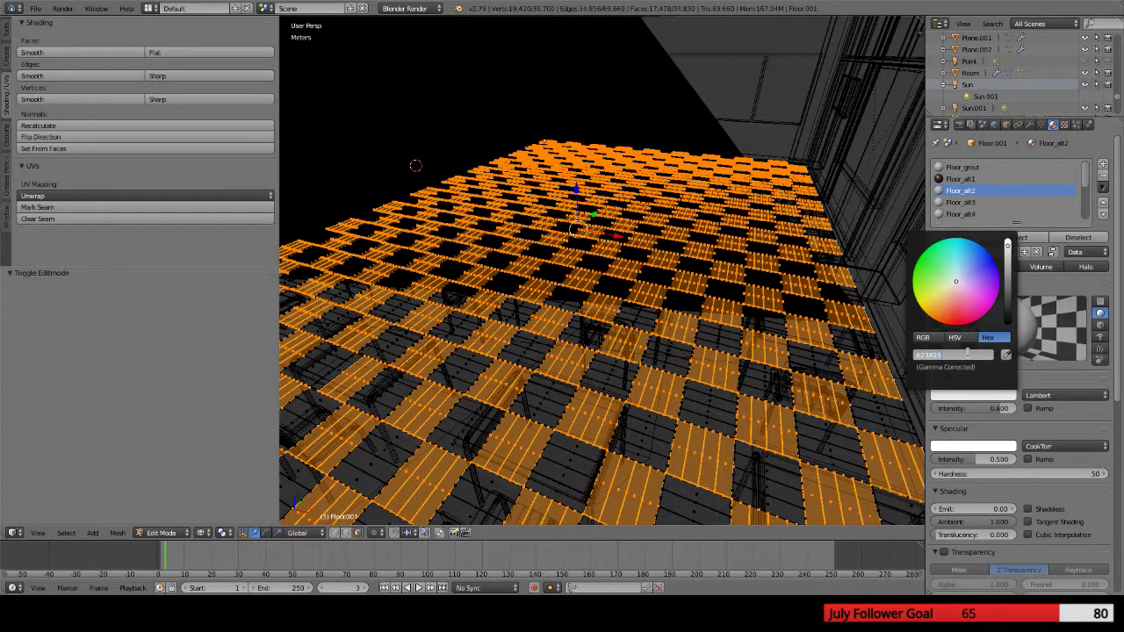
{"action": "key", "text": "Return"}
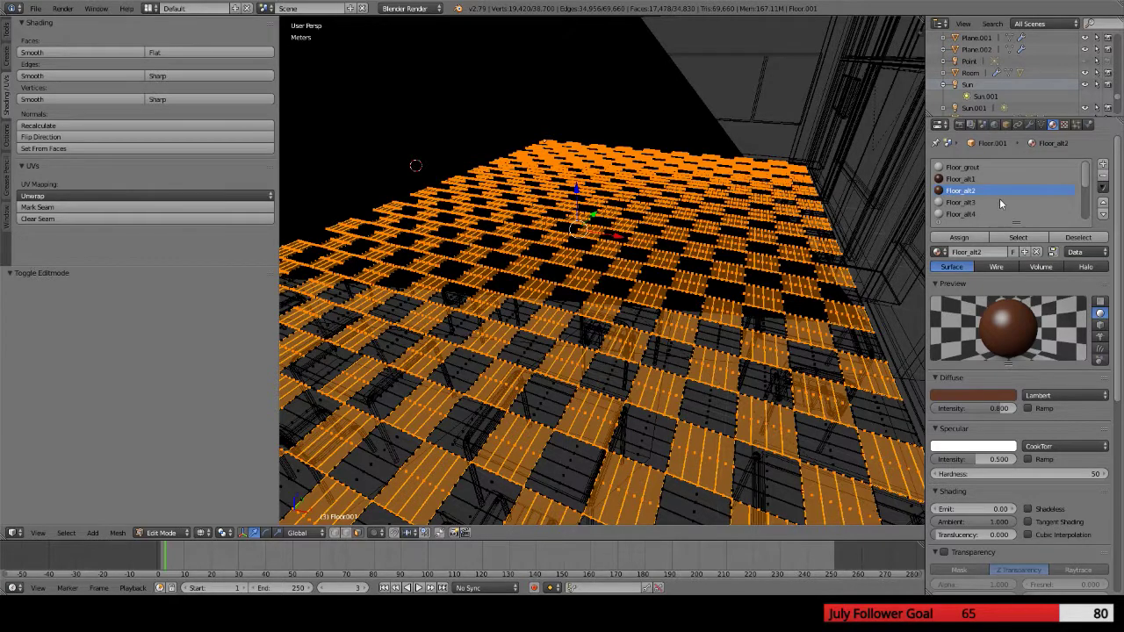
Add a new Clouds texture with Hard noise to Floor_alt2
{"action": "left_click", "coordinate": [1063, 125]}
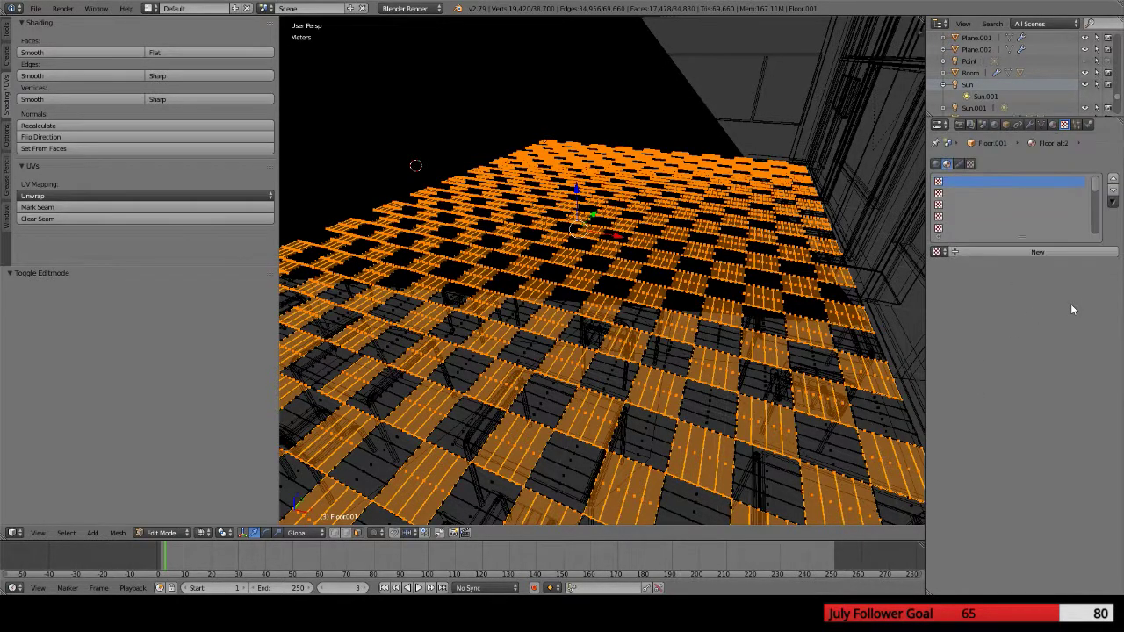
{"action": "left_click", "coordinate": [1022, 253]}
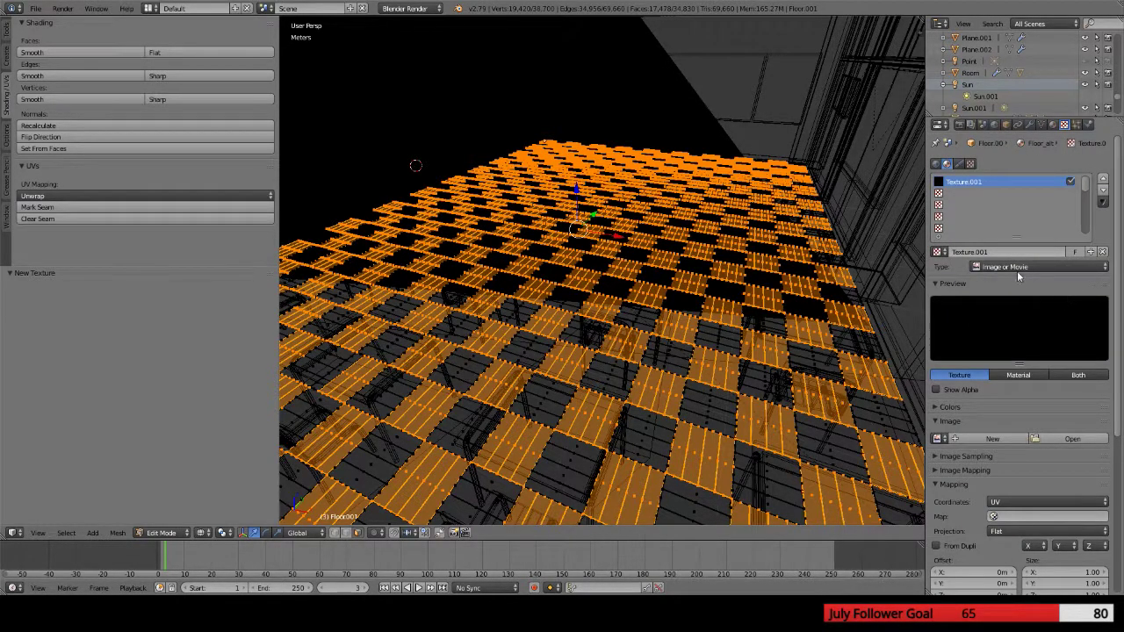
{"action": "scroll", "coordinate": [1038, 474], "scroll_direction": "down", "scroll_amount": 2}
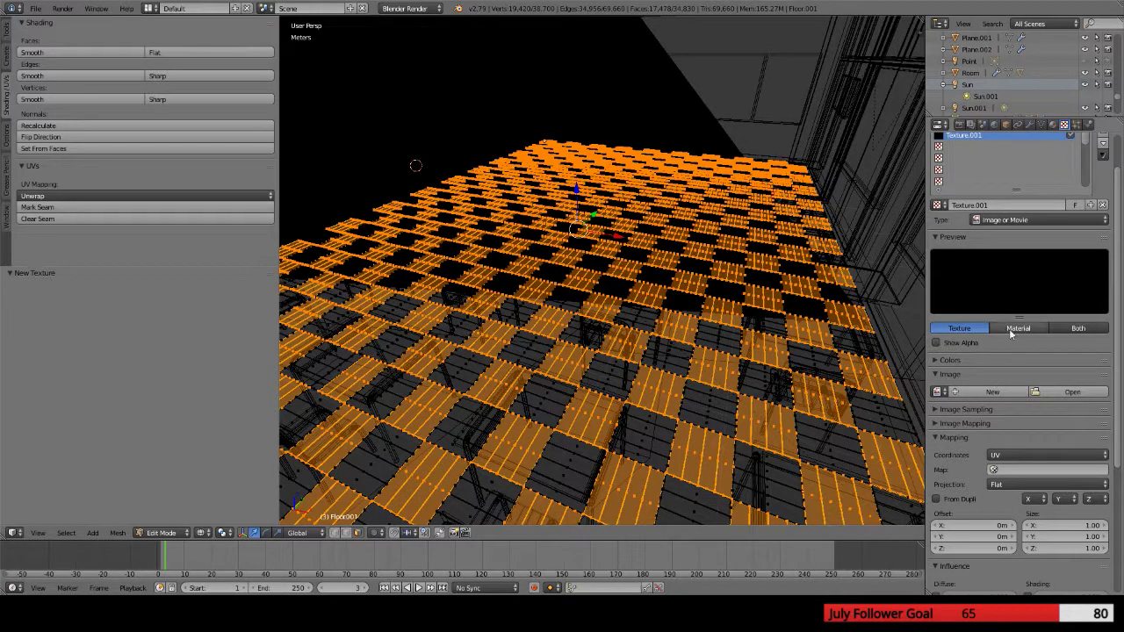
{"action": "left_click", "coordinate": [1024, 217]}
{"action": "left_click", "coordinate": [1019, 260]}
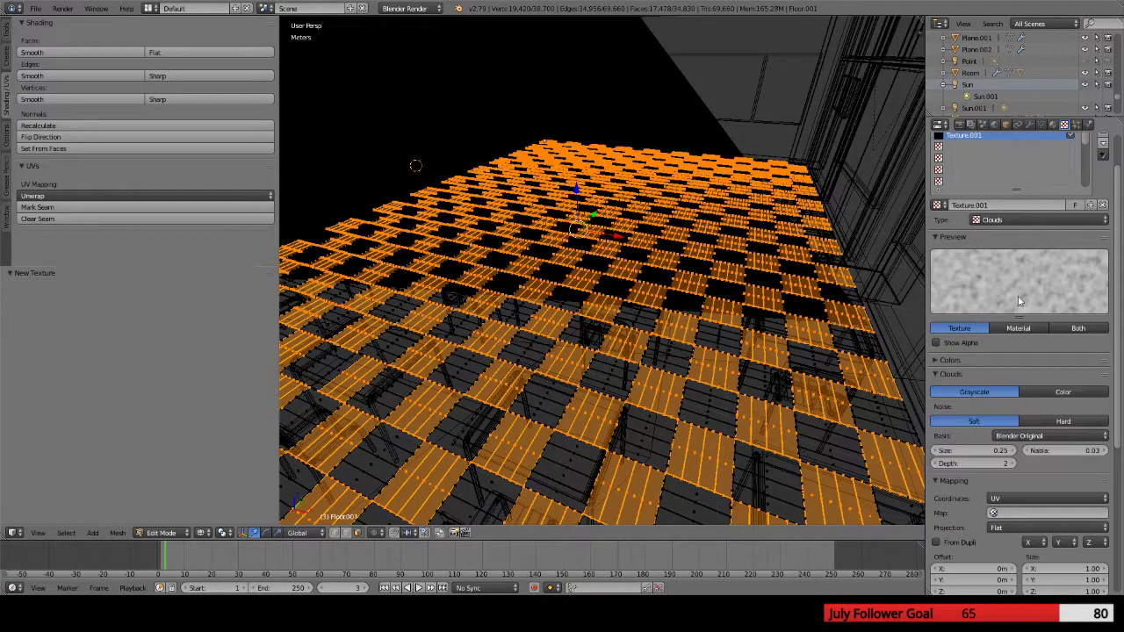
{"action": "left_click", "coordinate": [1049, 420]}
{"action": "scroll", "coordinate": [1018, 474], "scroll_direction": "down", "scroll_amount": 3}
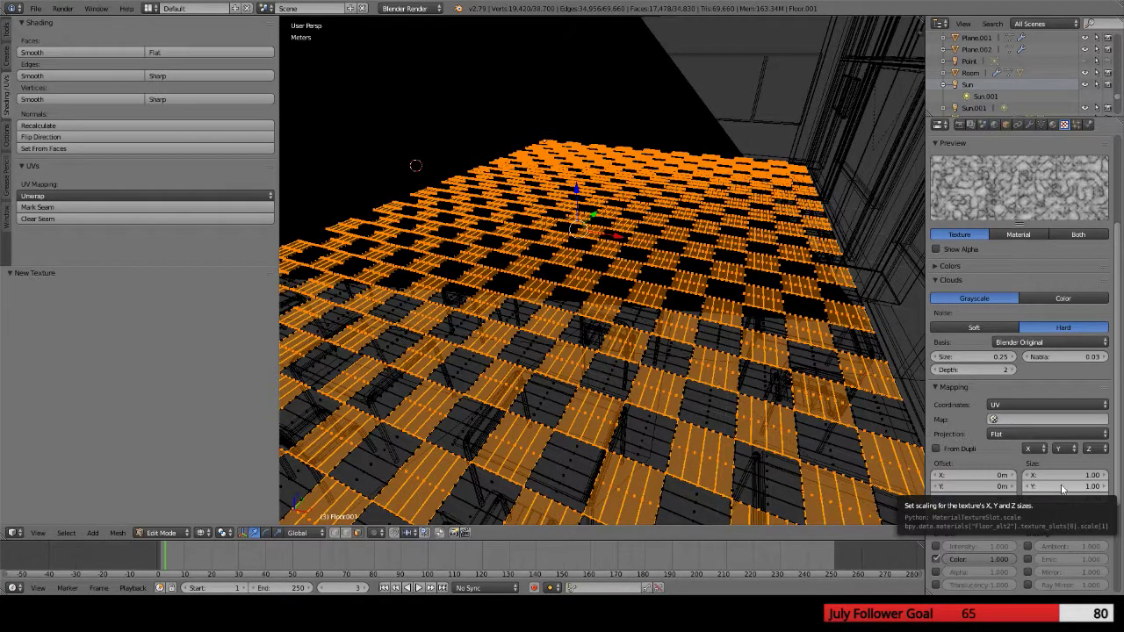
Map the texture with Generated coordinates and Size Y 20.10, then view through the camera
{"action": "left_click", "coordinate": [1020, 404]}
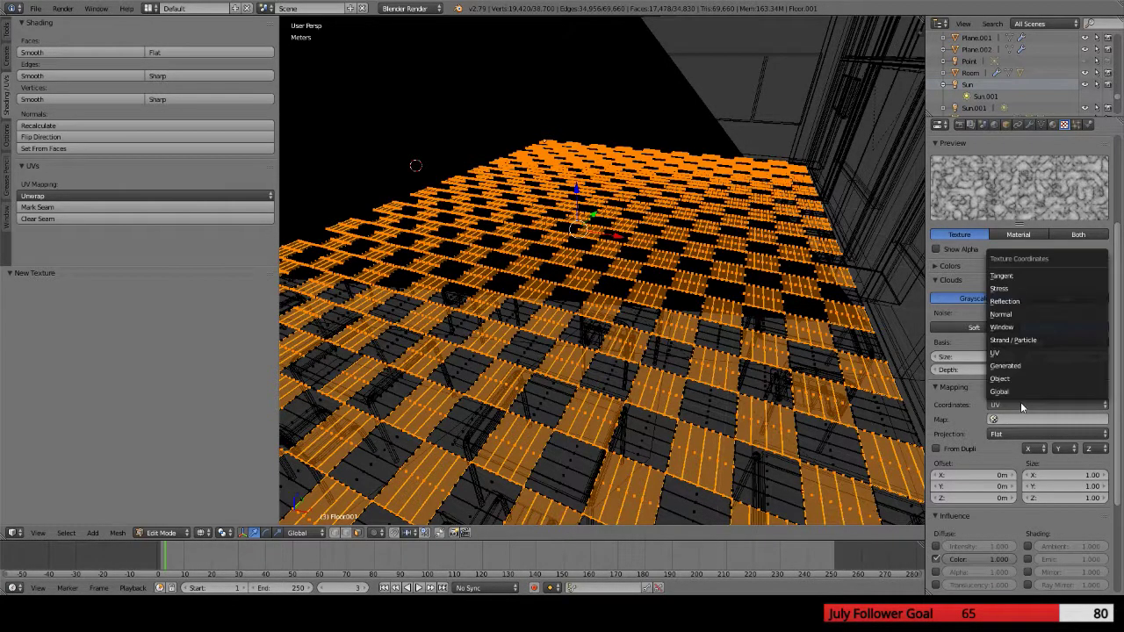
{"action": "left_click", "coordinate": [1008, 365]}
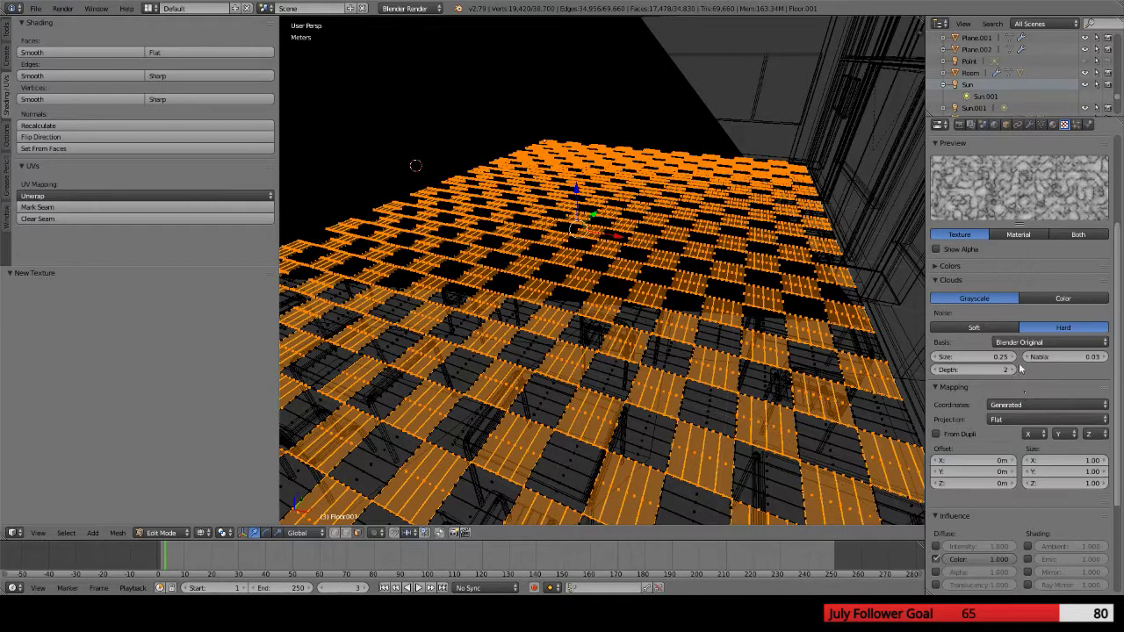
{"action": "left_click", "coordinate": [1072, 472]}
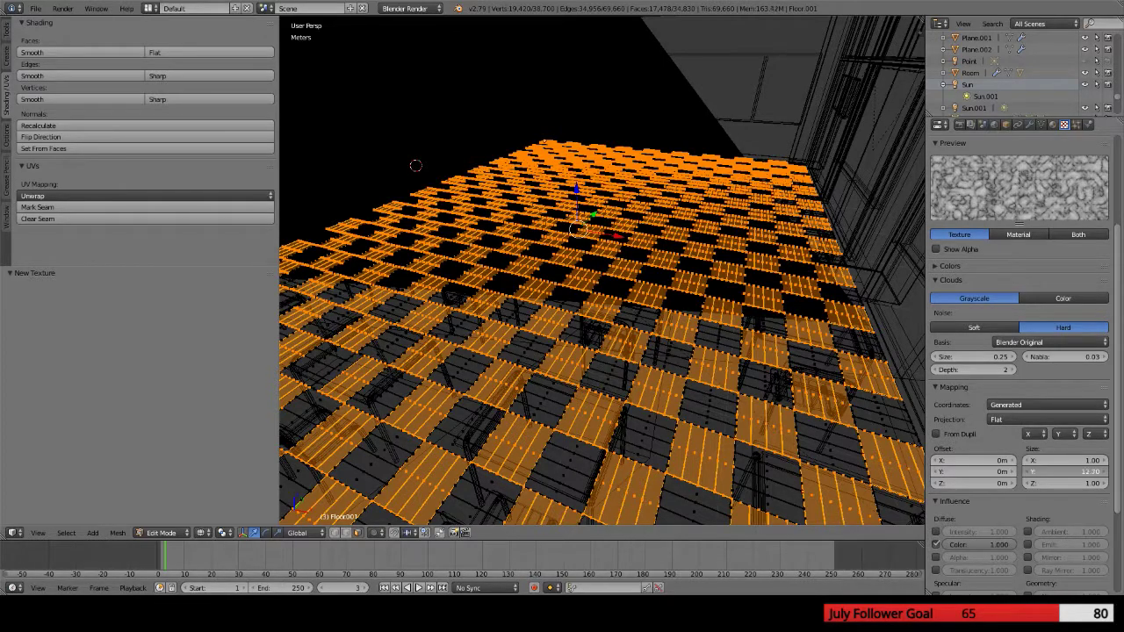
{"action": "key", "text": "Return"}
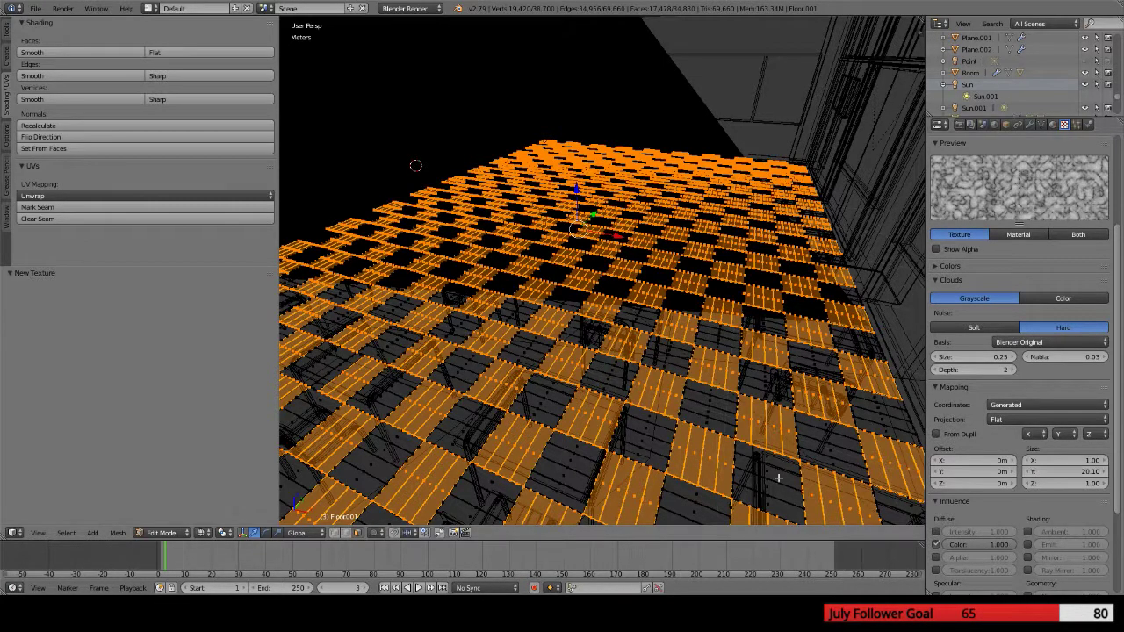
{"action": "middle_click_drag", "start_coordinate": [727, 474], "coordinate": [734, 413]}
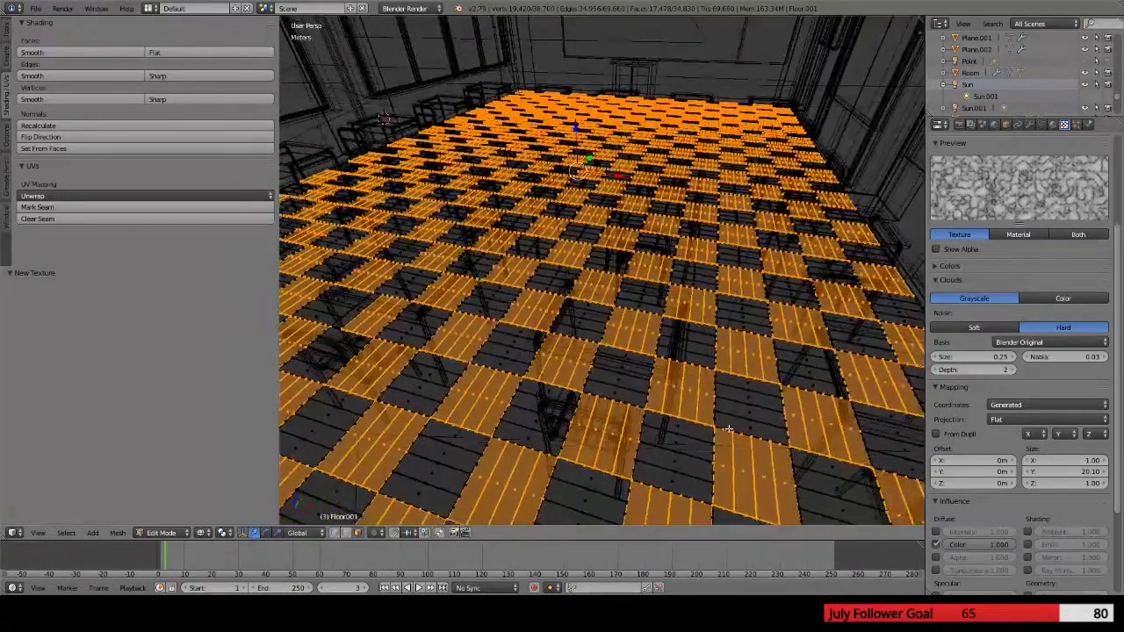
{"action": "key", "text": "KP_0"}
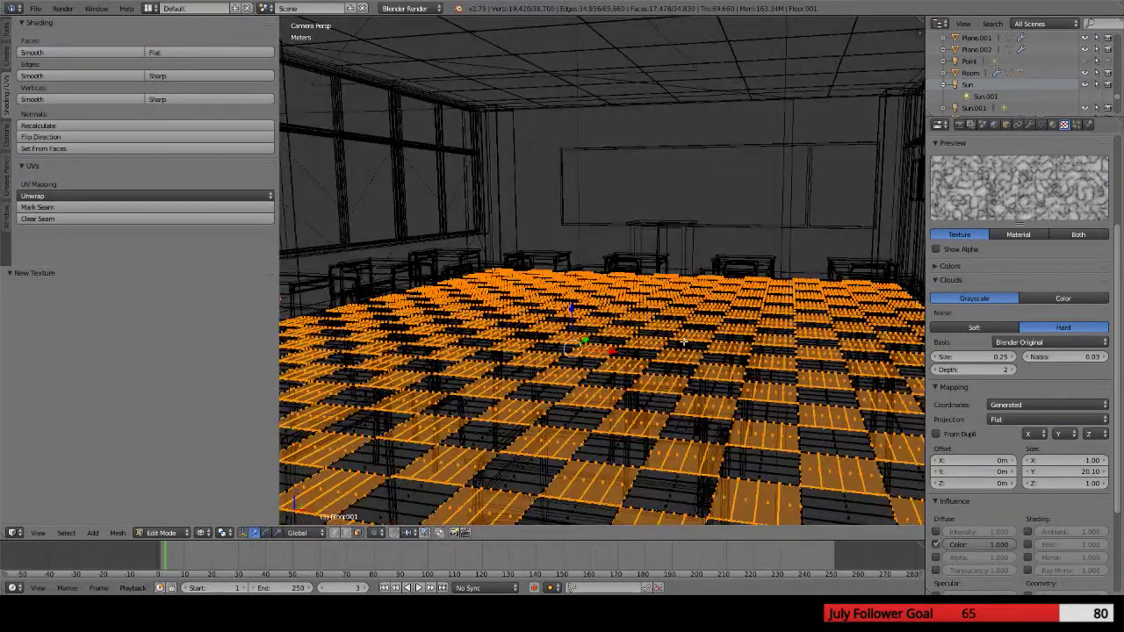
Render the classroom from the camera view
{"action": "key", "text": "F12"}
{"action": "scroll", "coordinate": [642, 326], "scroll_direction": "down", "scroll_amount": 3}
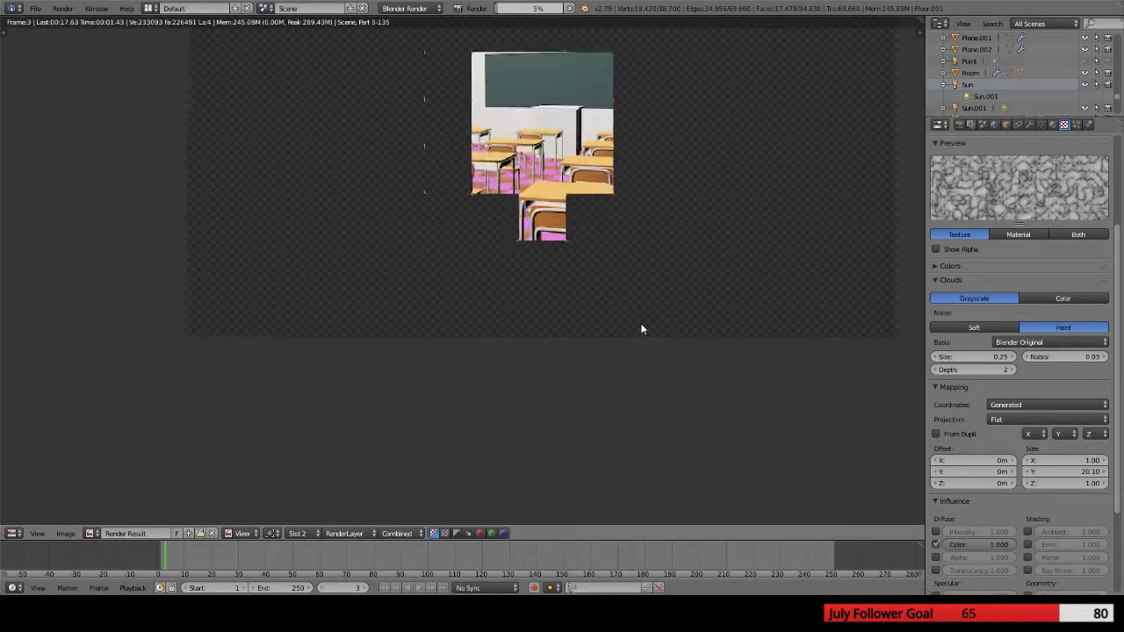
{"action": "scroll", "coordinate": [642, 326], "scroll_direction": "up", "scroll_amount": 3}
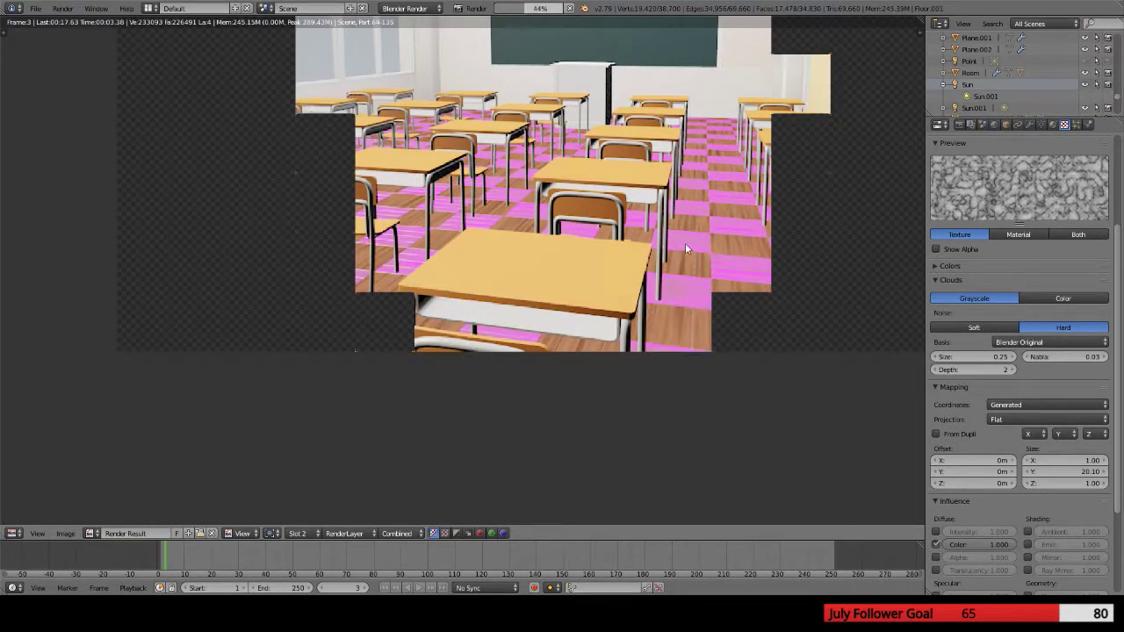
Browse the floor material settings, then scroll to the texture's Influence panel
{"action": "left_click", "coordinate": [1056, 125]}
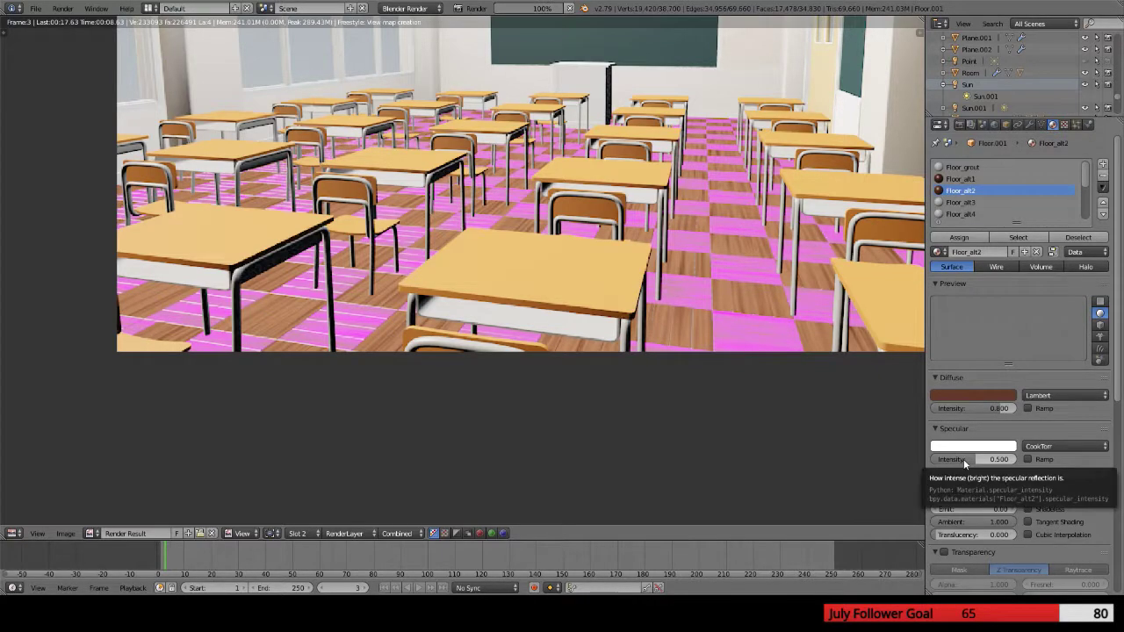
{"action": "scroll", "coordinate": [962, 458], "scroll_direction": "down", "scroll_amount": 2}
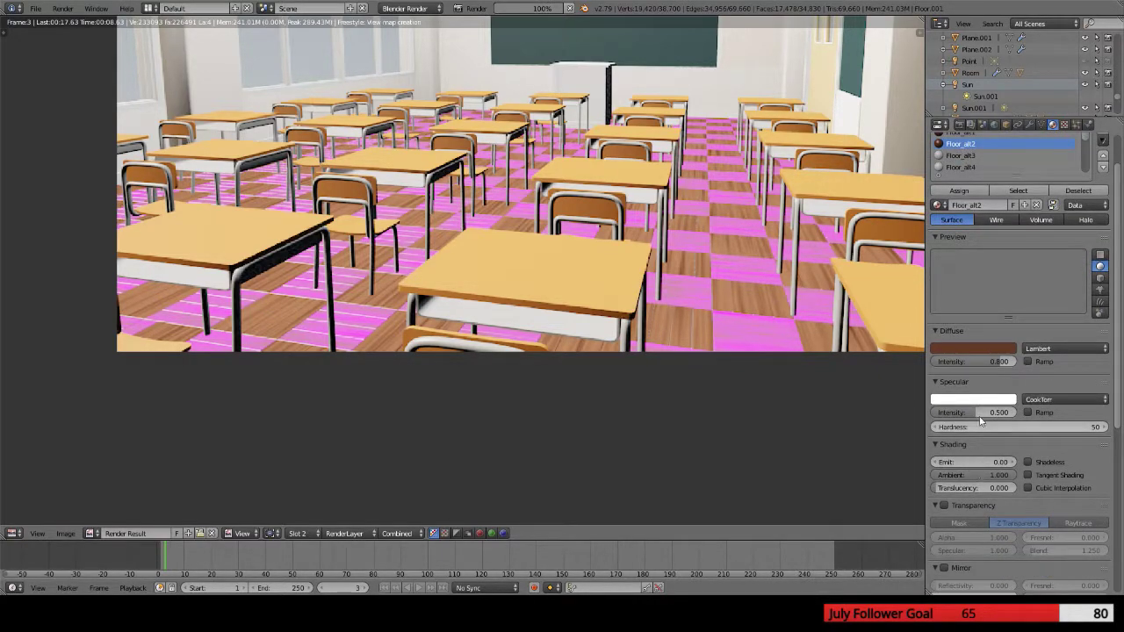
{"action": "scroll", "coordinate": [958, 460], "scroll_direction": "down", "scroll_amount": 1}
{"action": "scroll", "coordinate": [958, 459], "scroll_direction": "down", "scroll_amount": 2}
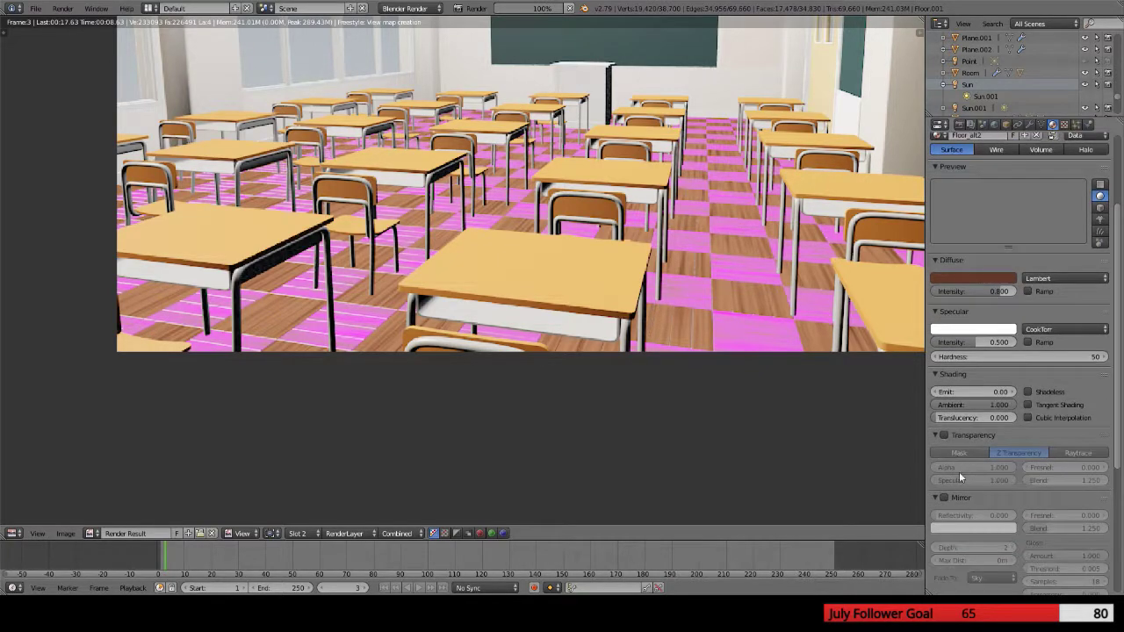
{"action": "scroll", "coordinate": [959, 459], "scroll_direction": "up", "scroll_amount": 2}
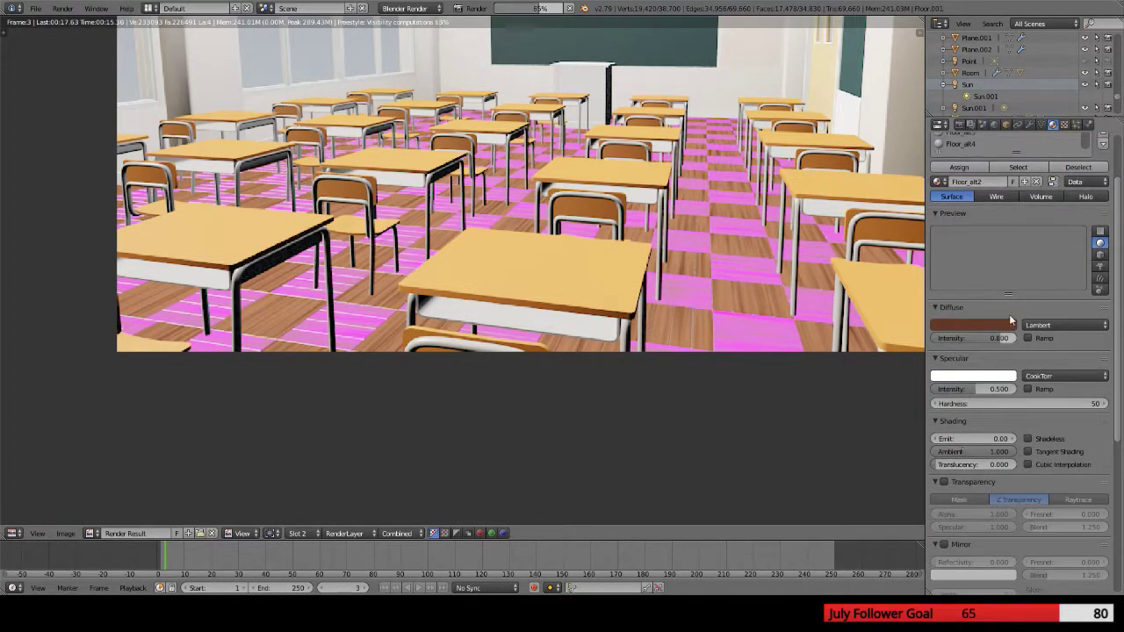
{"action": "left_click", "coordinate": [1064, 124]}
{"action": "scroll", "coordinate": [939, 491], "scroll_direction": "down", "scroll_amount": 8}
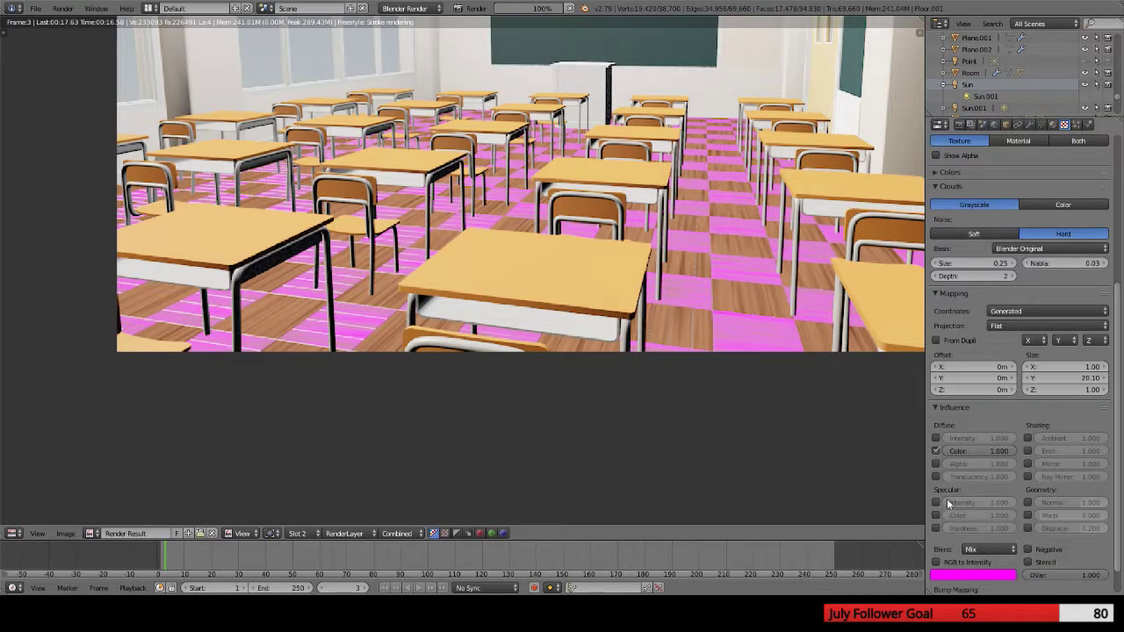
Set the texture blend to Multiply and raise the tint's green to 1, making it white
{"action": "left_click", "coordinate": [987, 516]}
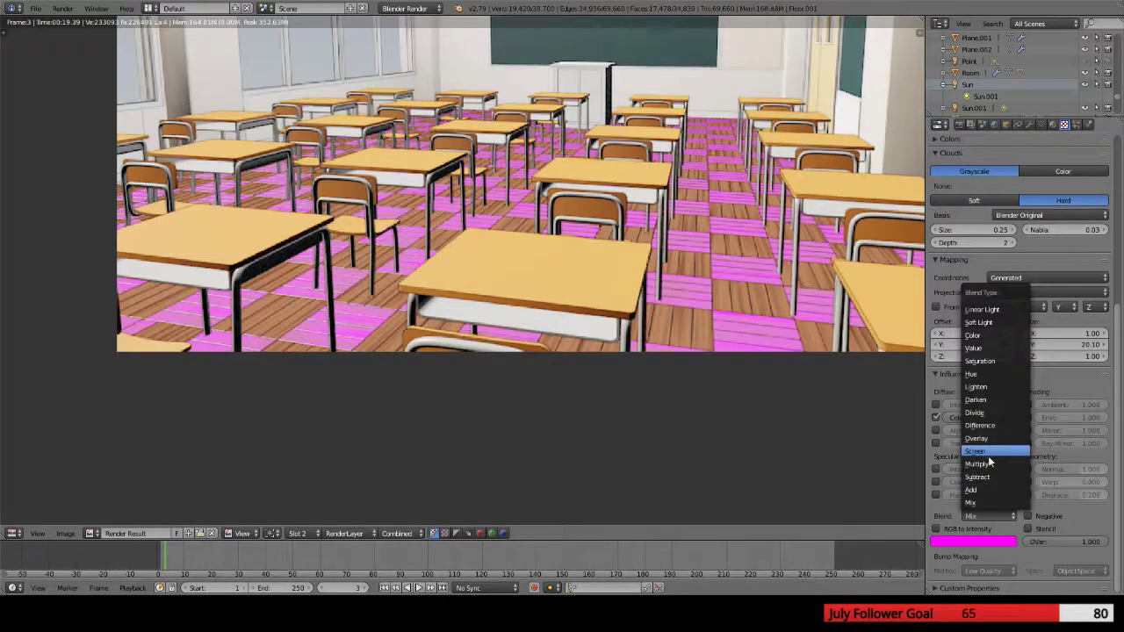
{"action": "left_click", "coordinate": [986, 462]}
{"action": "left_click", "coordinate": [972, 540]}
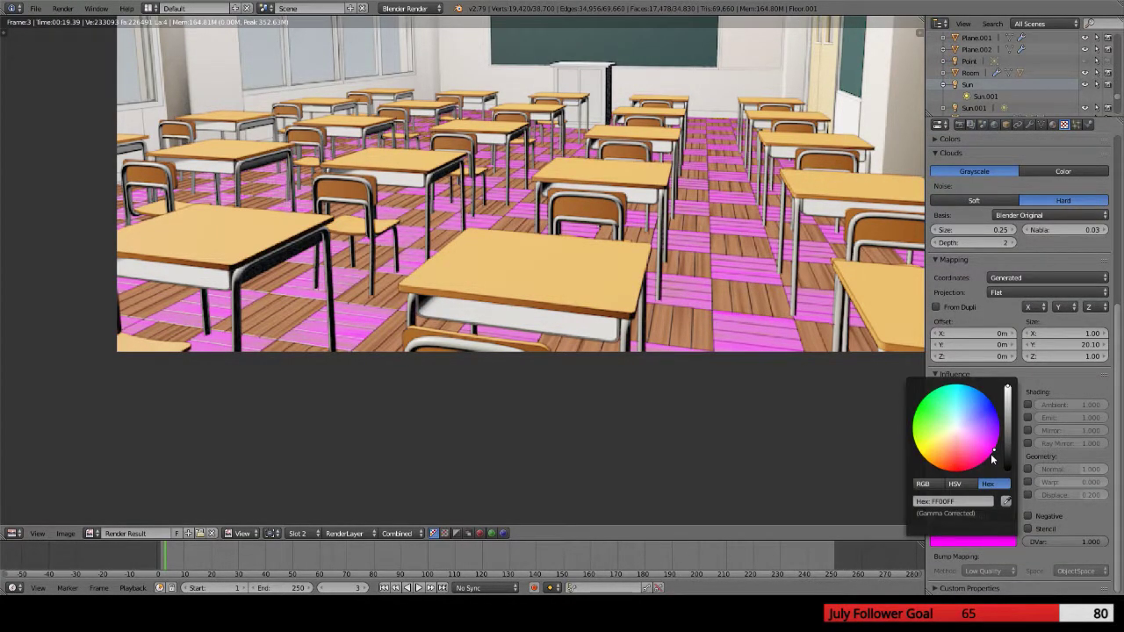
{"action": "left_click", "coordinate": [926, 484]}
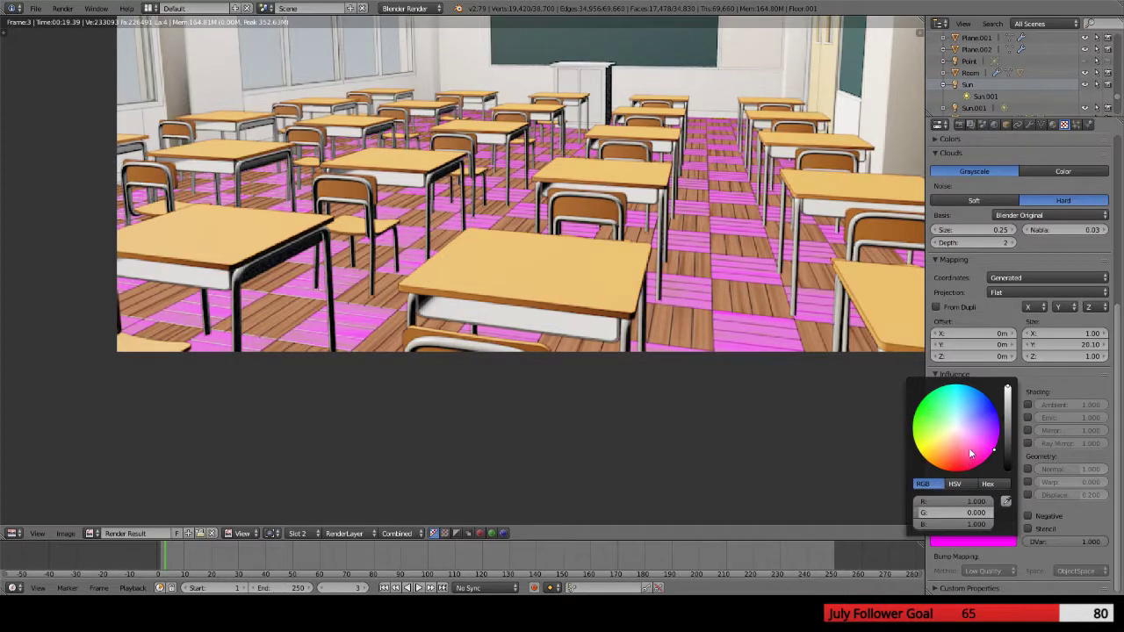
{"action": "left_click", "coordinate": [975, 512]}
{"action": "type", "text": "1"}
{"action": "key", "text": "Return"}
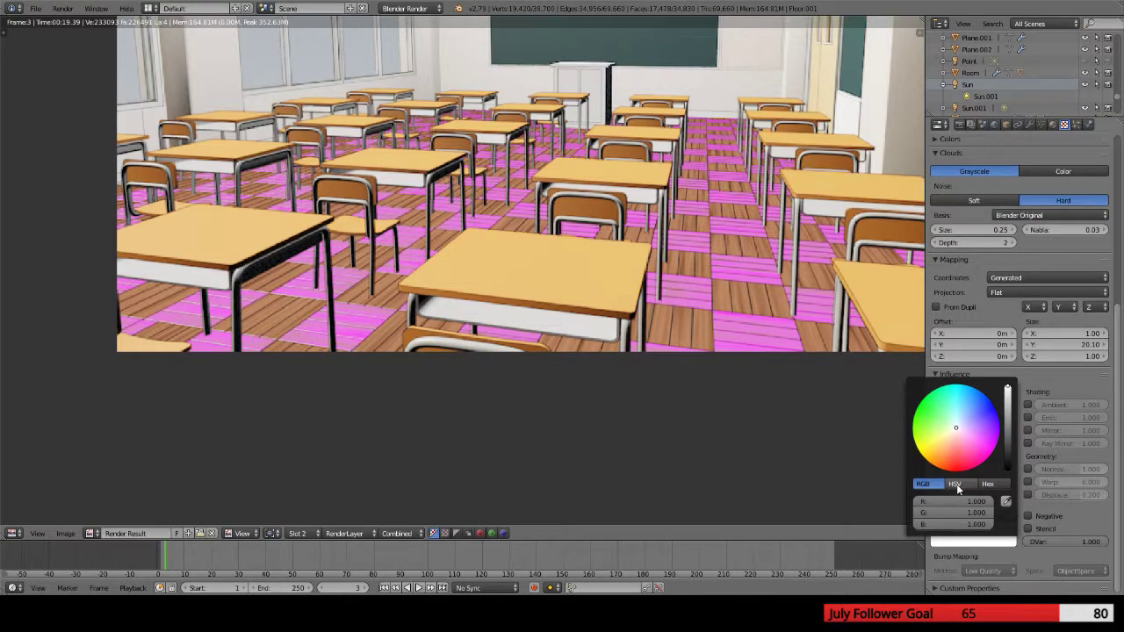
Darken the tint to a grey with V 0.427 and render the classroom
{"action": "left_click", "coordinate": [972, 485]}
{"action": "left_click_drag", "start_coordinate": [1012, 402], "coordinate": [1007, 436]}
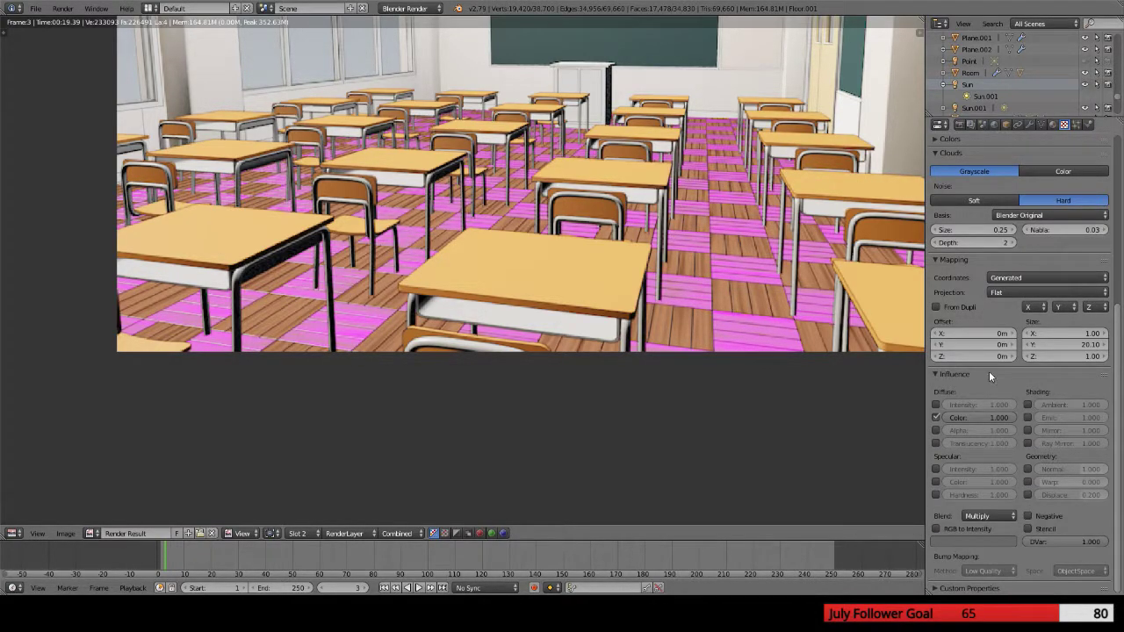
{"action": "scroll", "coordinate": [989, 371], "scroll_direction": "up", "scroll_amount": 3}
{"action": "scroll", "coordinate": [983, 371], "scroll_direction": "down", "scroll_amount": 2}
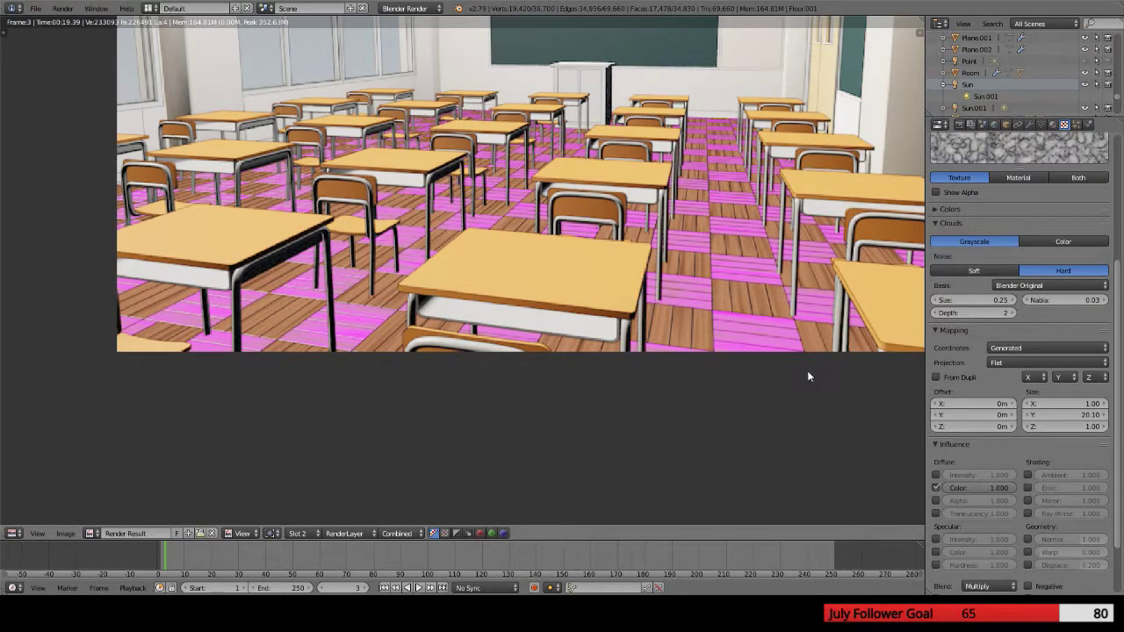
{"action": "key", "text": "F12"}
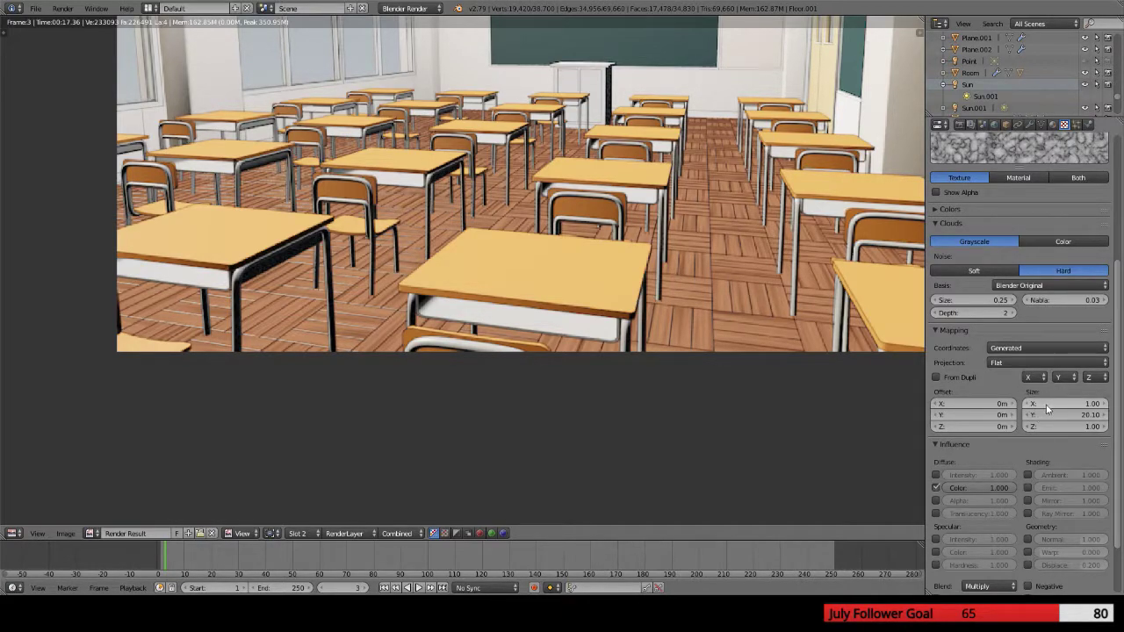
Shrink the clouds texture's Size X to about 0.50 and re-render
{"action": "left_click_drag", "start_coordinate": [1053, 404], "coordinate": [1054, 404]}
{"action": "left_click_drag", "start_coordinate": [1054, 404], "coordinate": [1052, 404]}
{"action": "key", "text": "F12"}
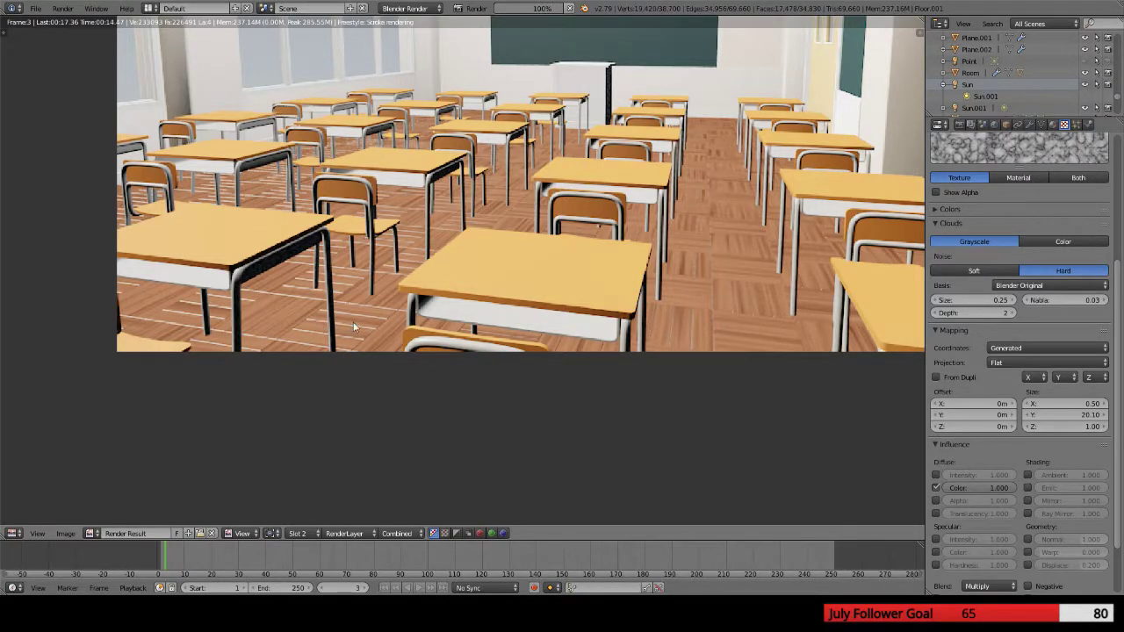
Pan and zoom around the render to inspect the floor pattern
{"action": "middle_click_drag", "start_coordinate": [536, 379], "coordinate": [532, 313]}
{"action": "scroll", "coordinate": [647, 292], "scroll_direction": "up", "scroll_amount": 3}
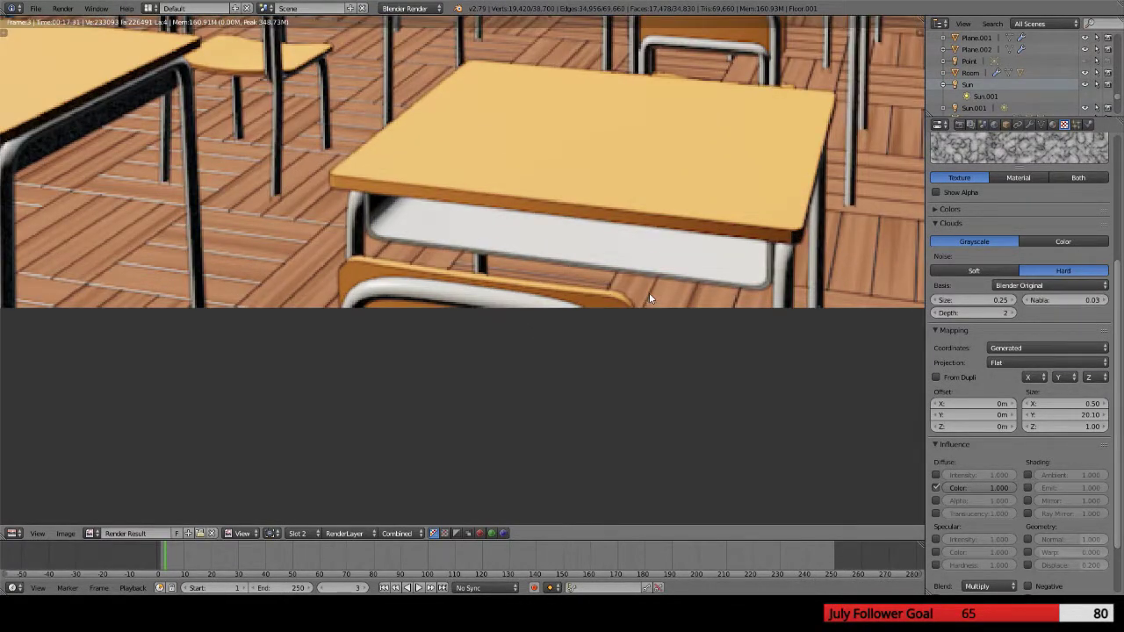
{"action": "scroll", "coordinate": [651, 293], "scroll_direction": "down", "scroll_amount": 5}
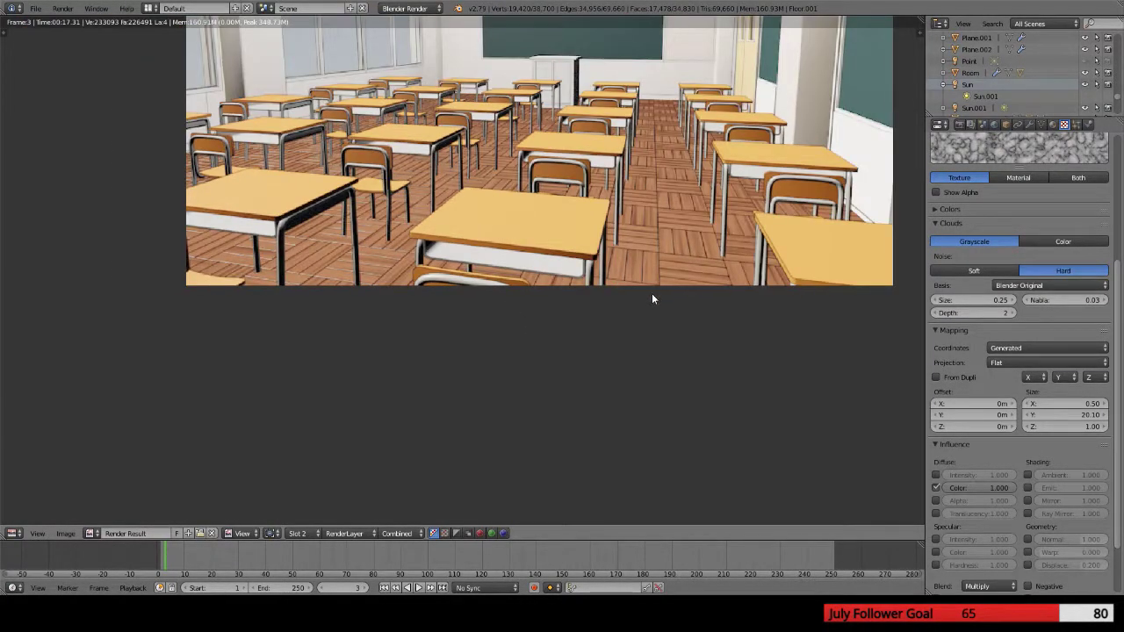
{"action": "middle_click_drag", "start_coordinate": [651, 294], "coordinate": [630, 345]}
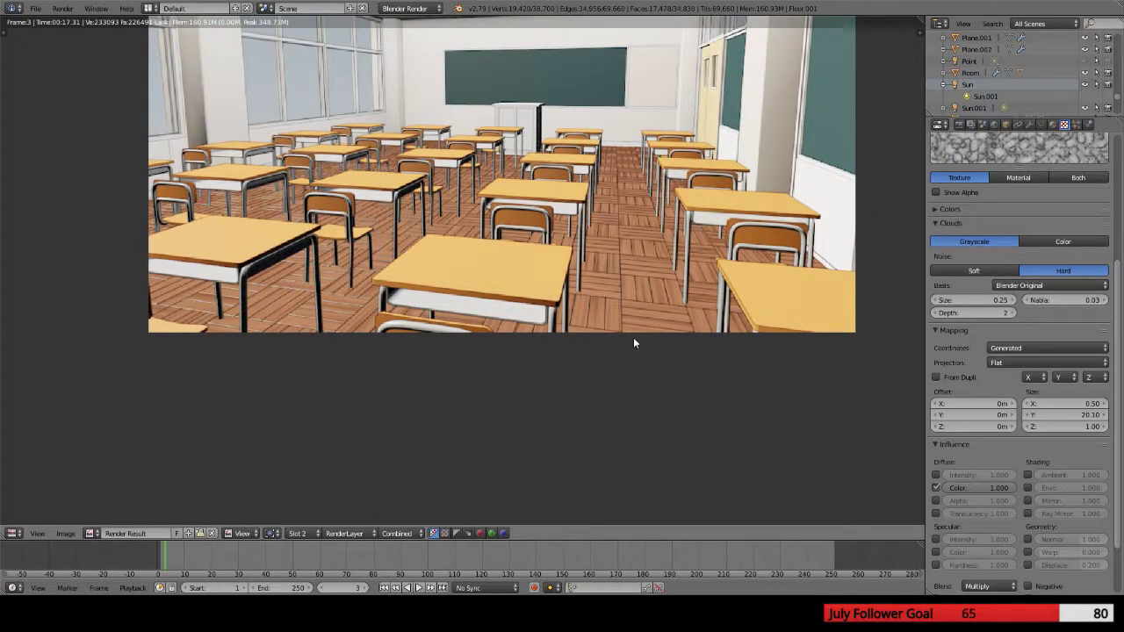
{"action": "scroll", "coordinate": [633, 337], "scroll_direction": "up", "scroll_amount": 2}
{"action": "middle_click_drag", "start_coordinate": [663, 330], "coordinate": [530, 301]}
{"action": "scroll", "coordinate": [536, 303], "scroll_direction": "up", "scroll_amount": 1}
{"action": "scroll", "coordinate": [544, 303], "scroll_direction": "down", "scroll_amount": 1}
{"action": "scroll", "coordinate": [543, 297], "scroll_direction": "down", "scroll_amount": 1}
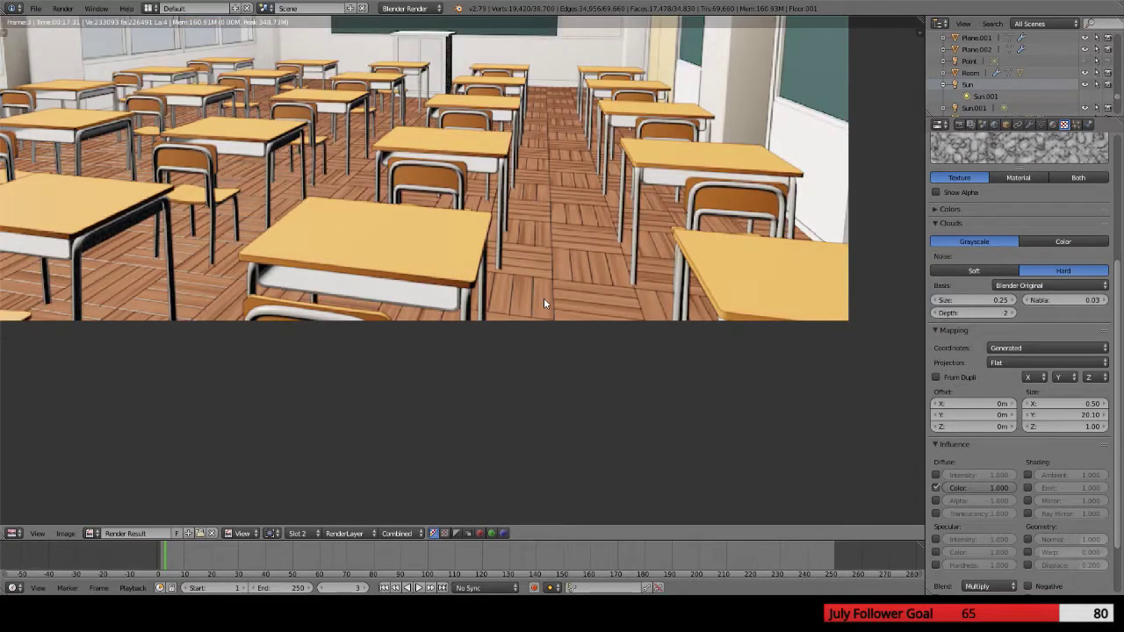
{"action": "middle_click_drag", "start_coordinate": [544, 297], "coordinate": [699, 367]}
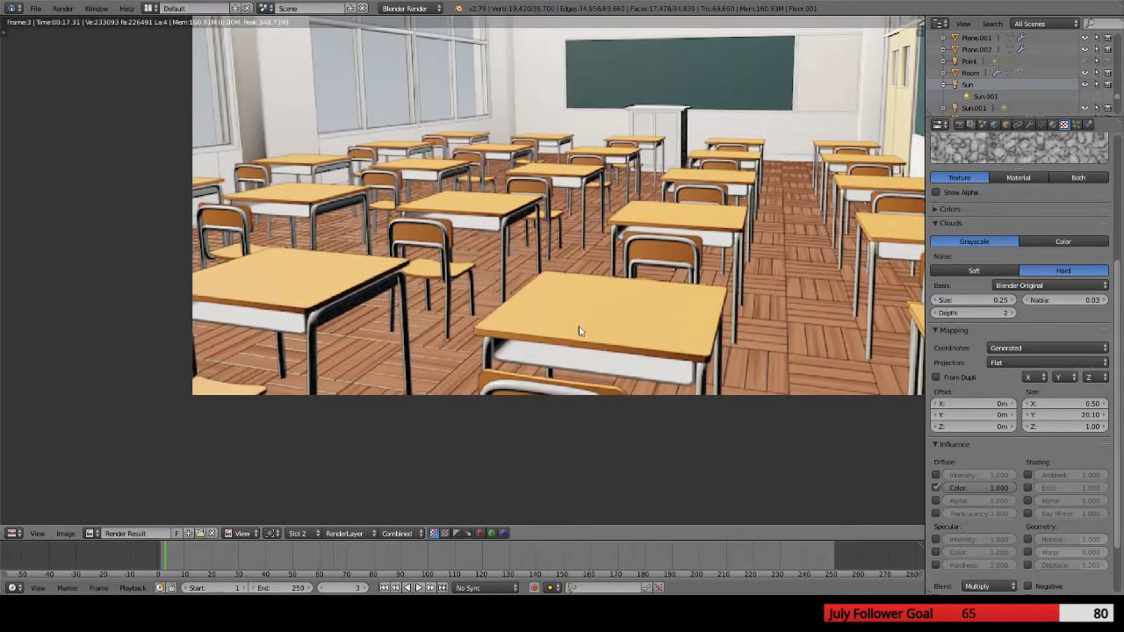
{"action": "scroll", "coordinate": [580, 329], "scroll_direction": "up", "scroll_amount": 1}
{"action": "scroll", "coordinate": [579, 328], "scroll_direction": "down", "scroll_amount": 1}
{"action": "scroll", "coordinate": [588, 329], "scroll_direction": "up", "scroll_amount": 1}
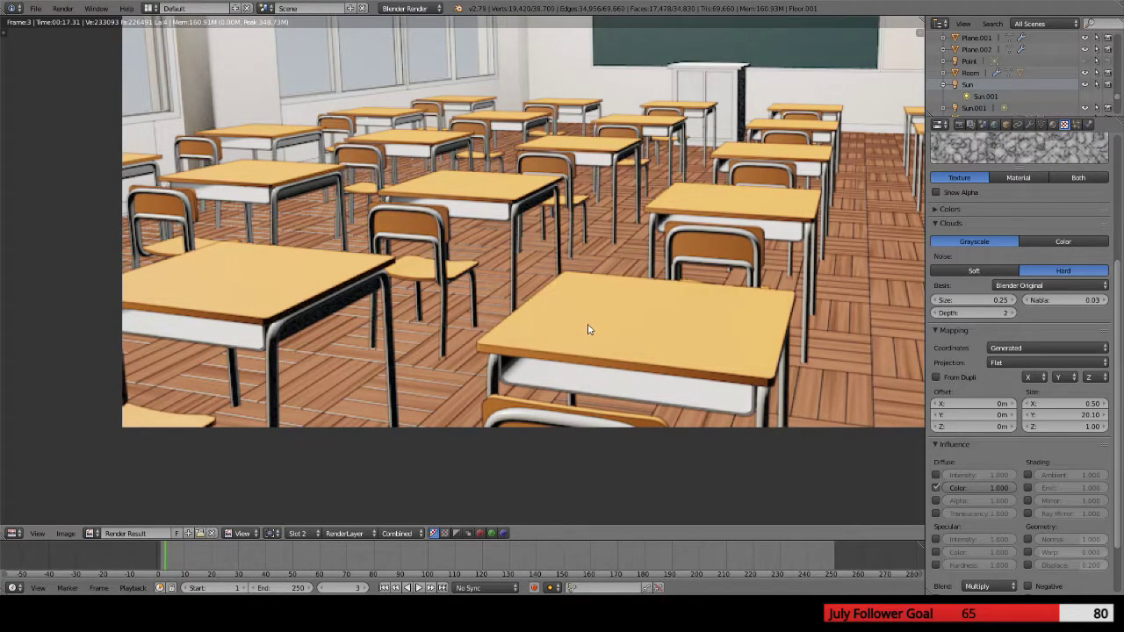
{"action": "middle_click_drag", "start_coordinate": [682, 328], "coordinate": [585, 280]}
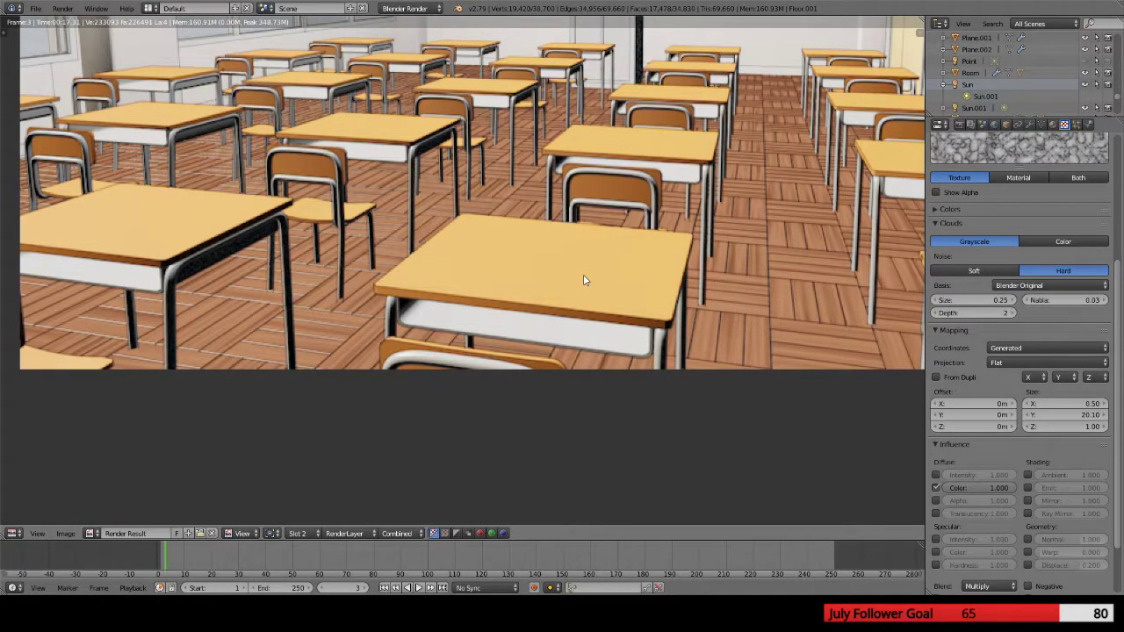
{"action": "middle_click_drag", "start_coordinate": [605, 289], "coordinate": [574, 300]}
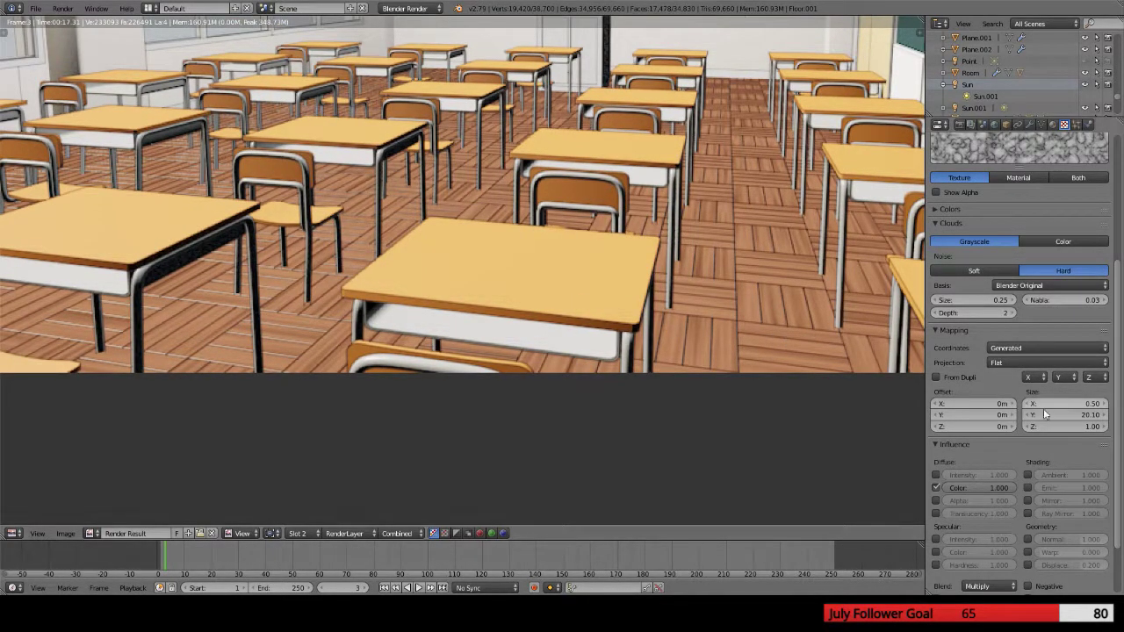
Set the clouds texture's Size X to 0.80 and render again
{"action": "left_click_drag", "start_coordinate": [1064, 403], "coordinate": [1059, 403]}
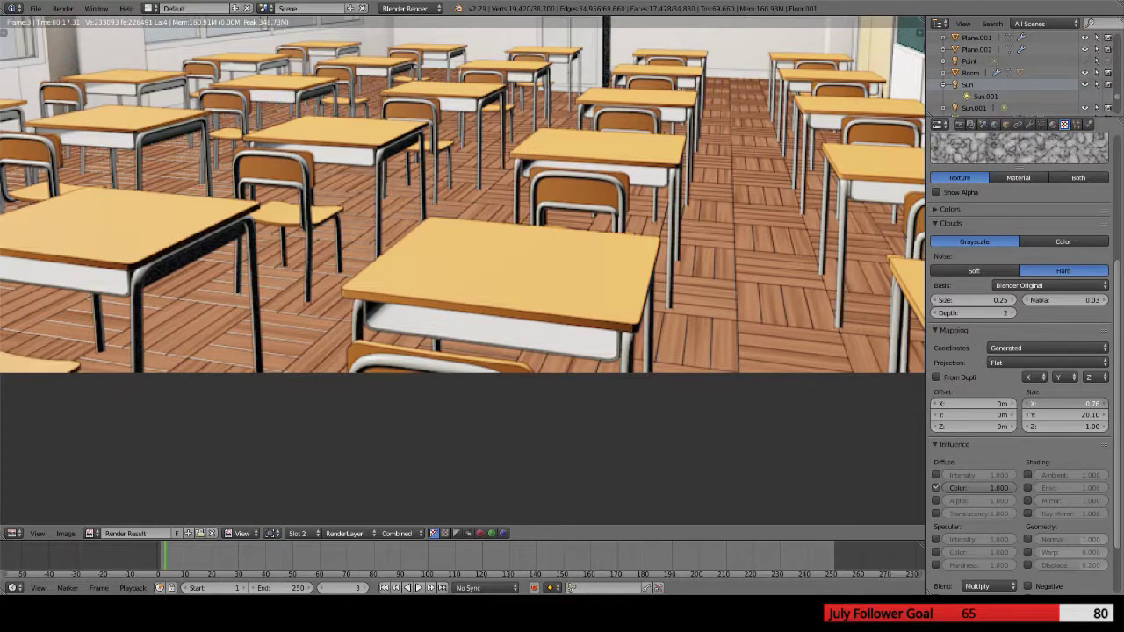
{"action": "key", "text": "F12"}
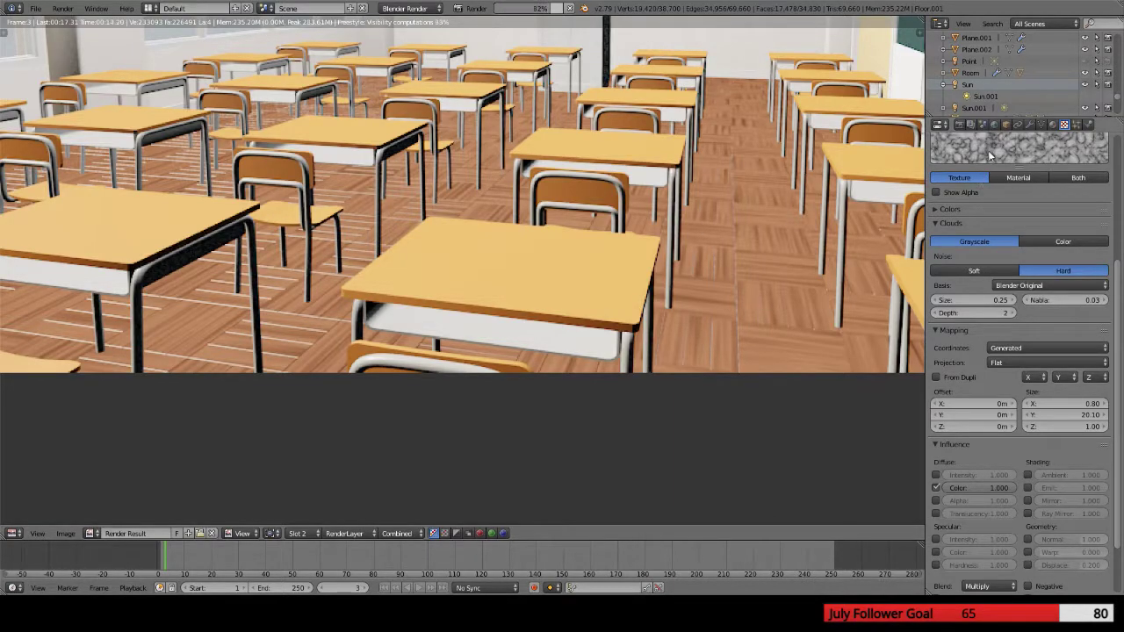
{"action": "left_click", "coordinate": [1042, 125]}
Show Floor_alt2's material settings and pan around the render to inspect the floorboards
{"action": "left_click", "coordinate": [1052, 126]}
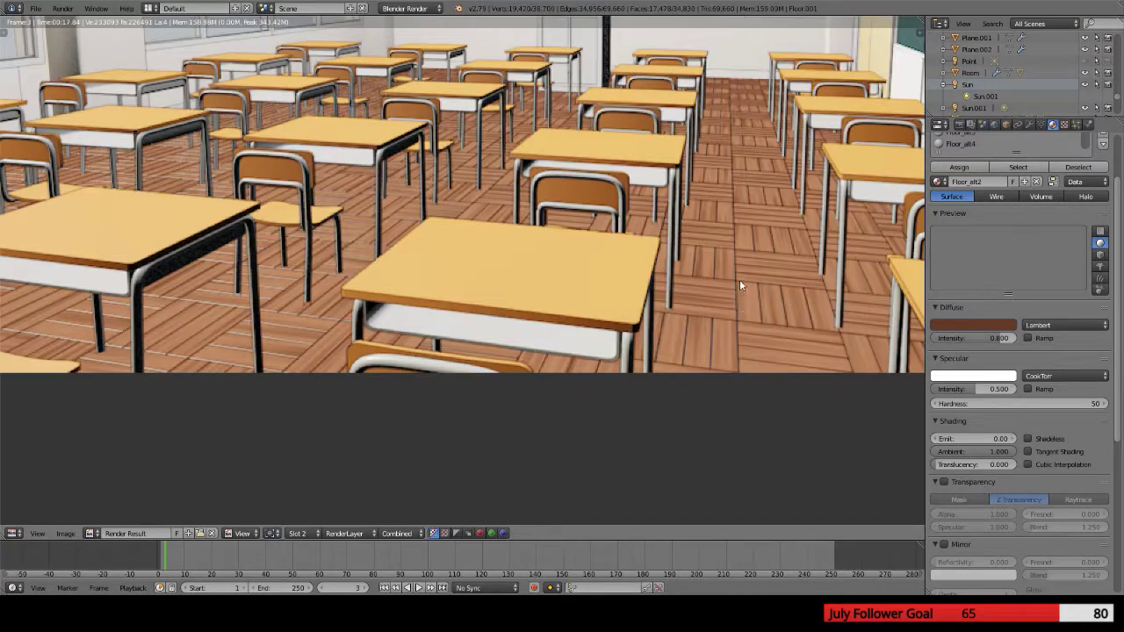
{"action": "middle_click_drag", "start_coordinate": [747, 324], "coordinate": [677, 253]}
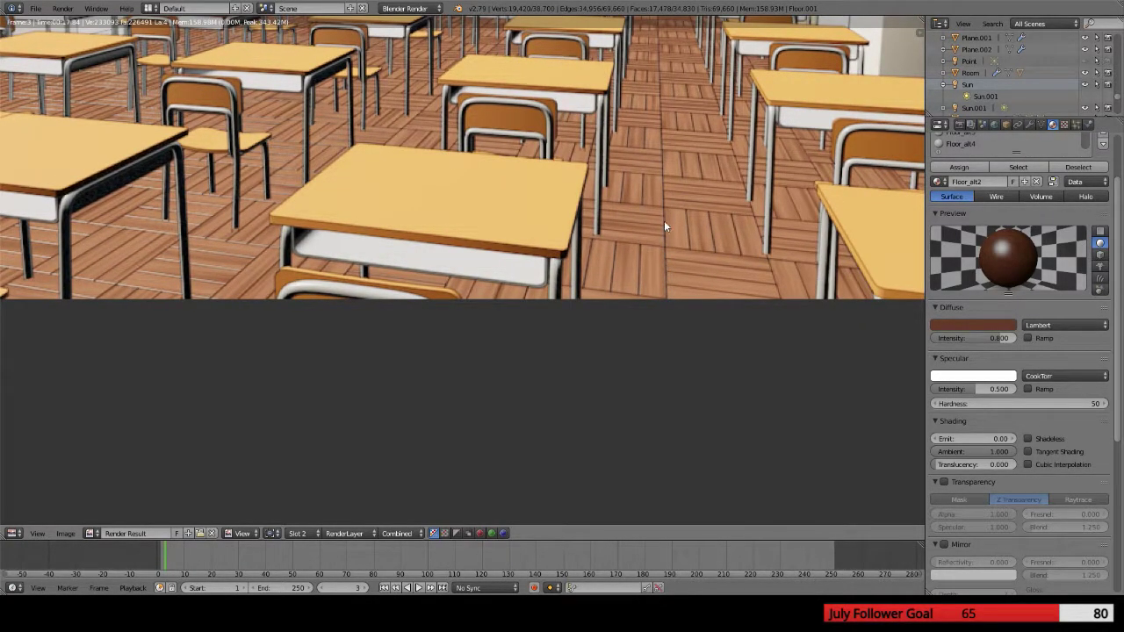
{"action": "left_click_drag", "start_coordinate": [661, 212], "coordinate": [658, 176]}
{"action": "scroll", "coordinate": [663, 189], "scroll_direction": "down", "scroll_amount": 3}
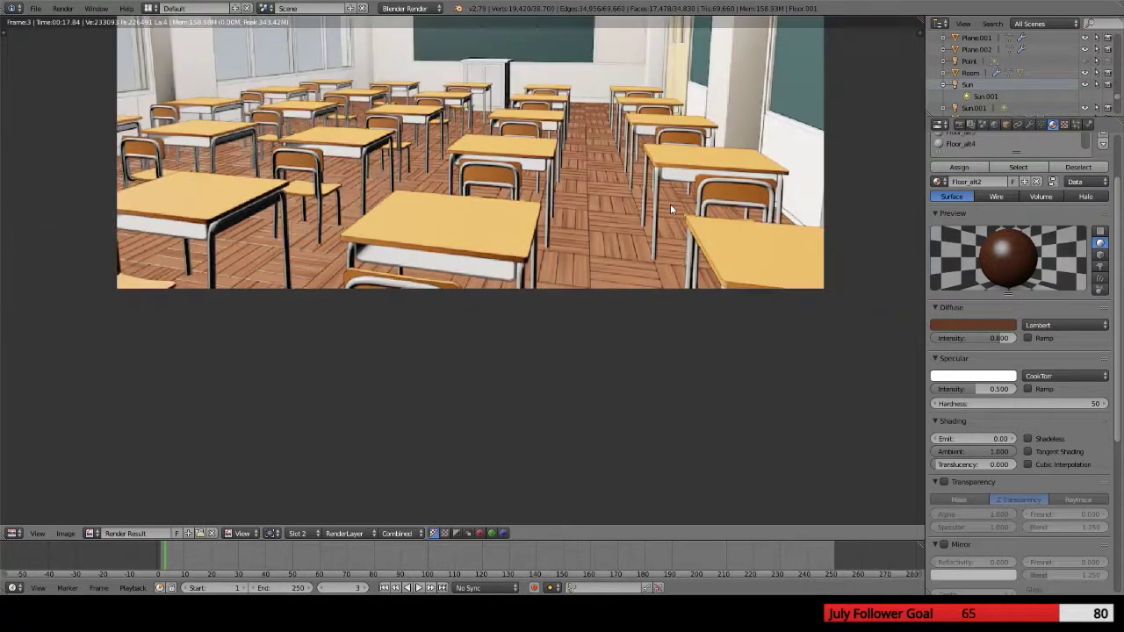
{"action": "scroll", "coordinate": [671, 207], "scroll_direction": "up", "scroll_amount": 1}
{"action": "middle_click_drag", "start_coordinate": [671, 209], "coordinate": [543, 275]}
{"action": "scroll", "coordinate": [519, 292], "scroll_direction": "up", "scroll_amount": 1}
{"action": "scroll", "coordinate": [453, 282], "scroll_direction": "up", "scroll_amount": 4}
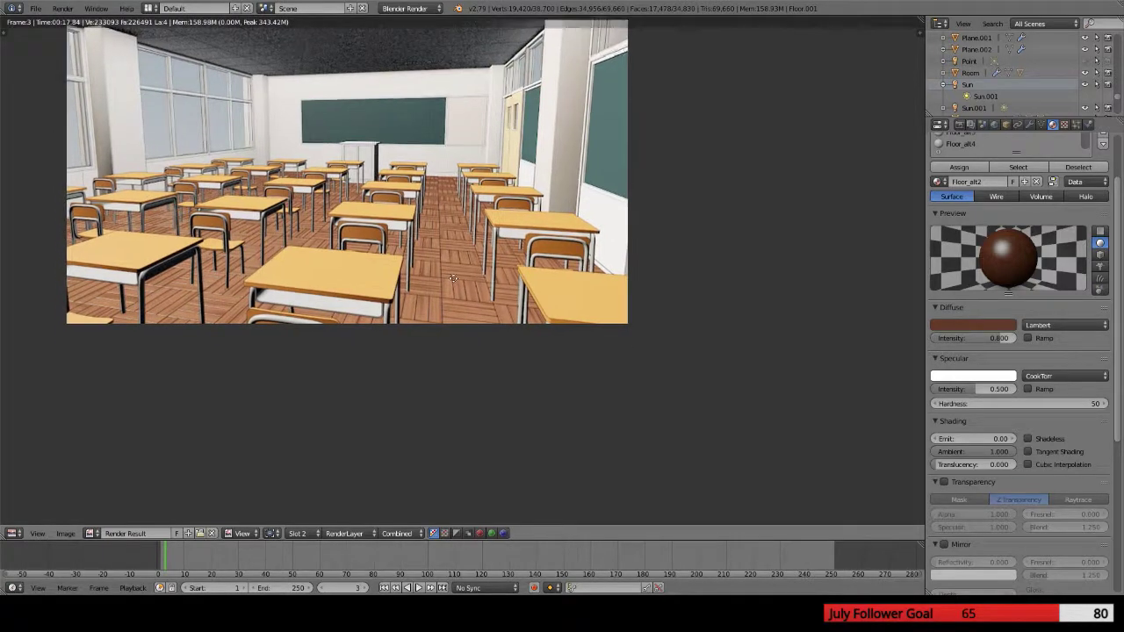
{"action": "scroll", "coordinate": [453, 283], "scroll_direction": "down", "scroll_amount": 1}
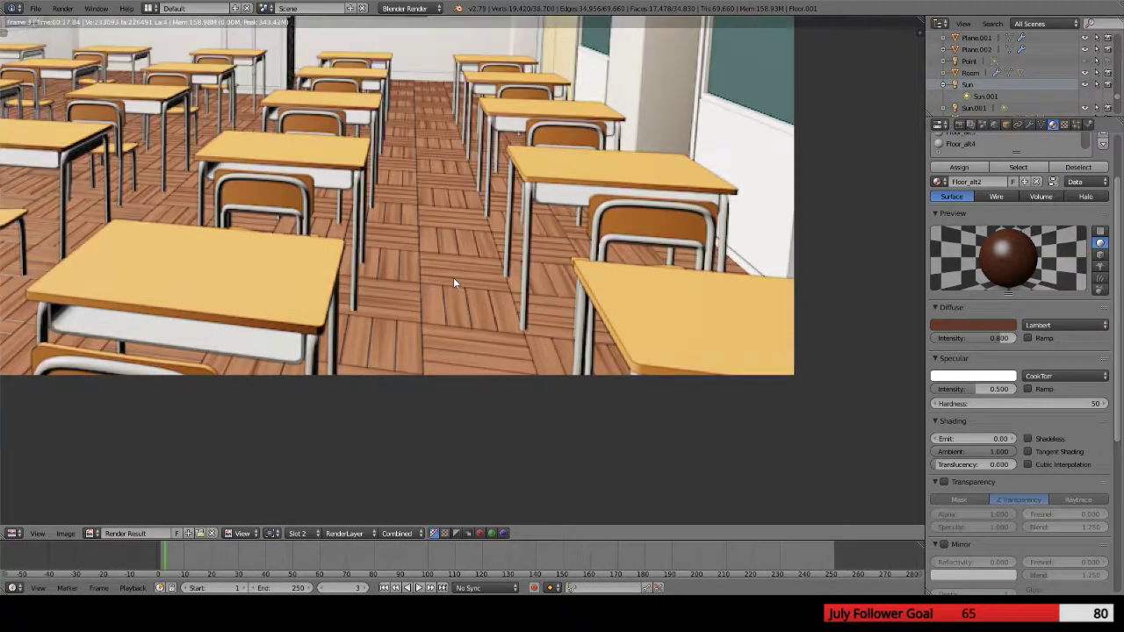
{"action": "scroll", "coordinate": [453, 282], "scroll_direction": "up", "scroll_amount": 1}
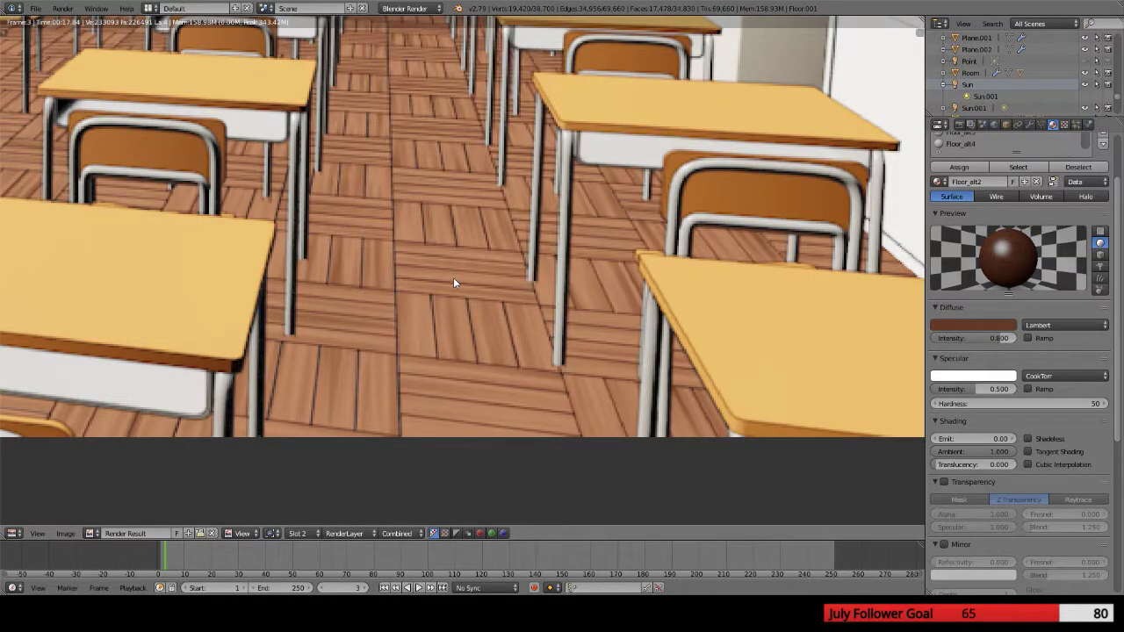
{"action": "scroll", "coordinate": [452, 282], "scroll_direction": "down", "scroll_amount": 2}
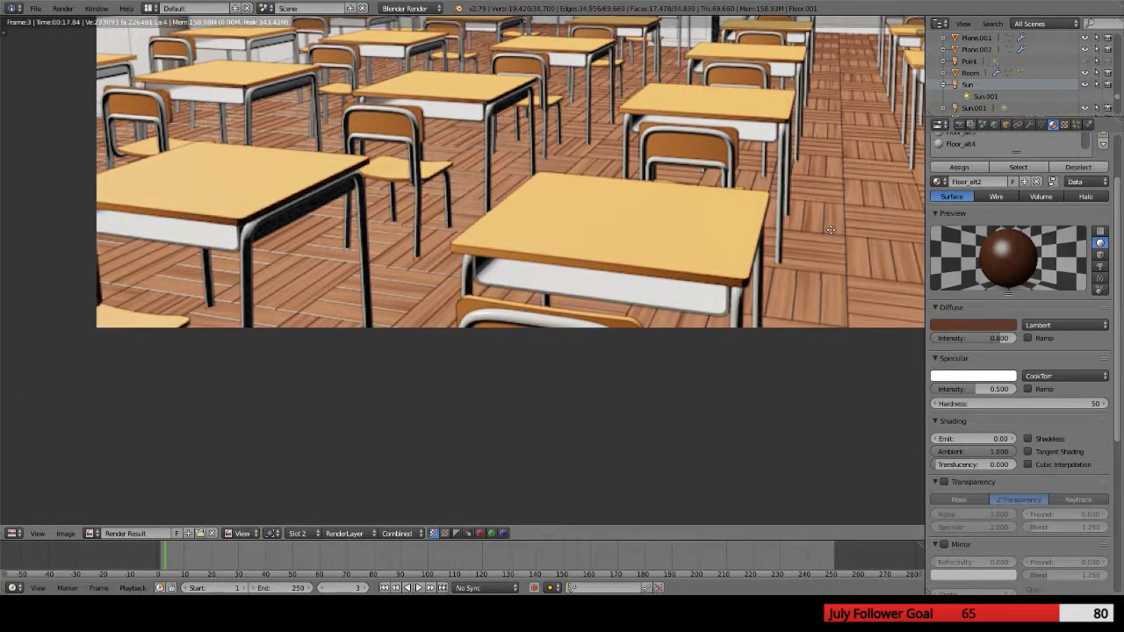
{"action": "middle_click_drag", "start_coordinate": [834, 230], "coordinate": [796, 288]}
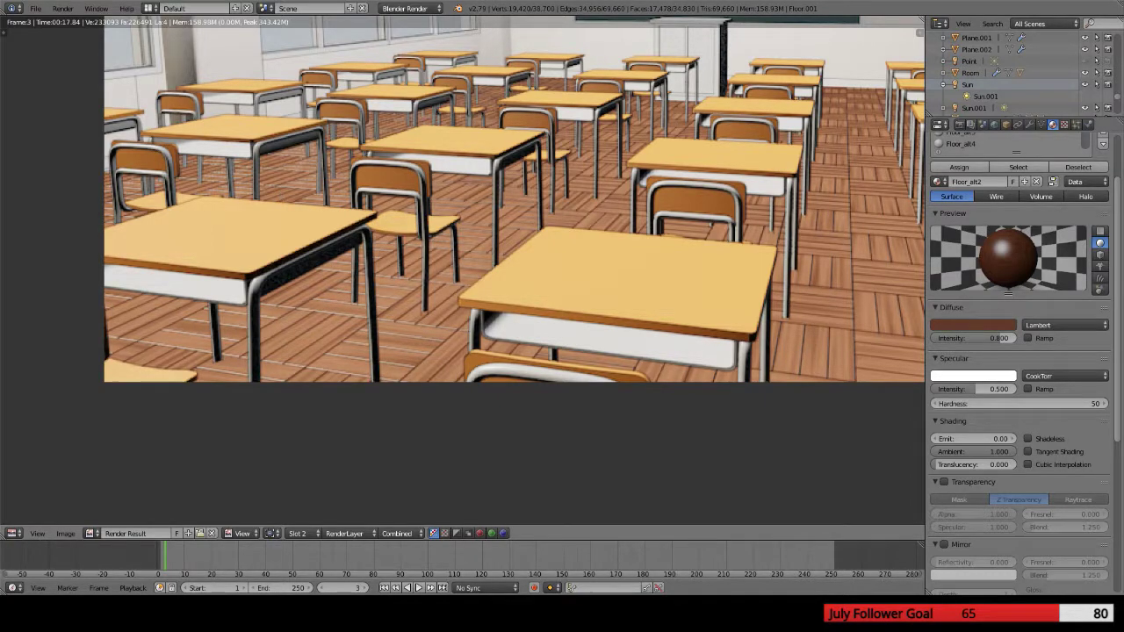
{"action": "middle_click_drag", "start_coordinate": [620, 297], "coordinate": [279, 287]}
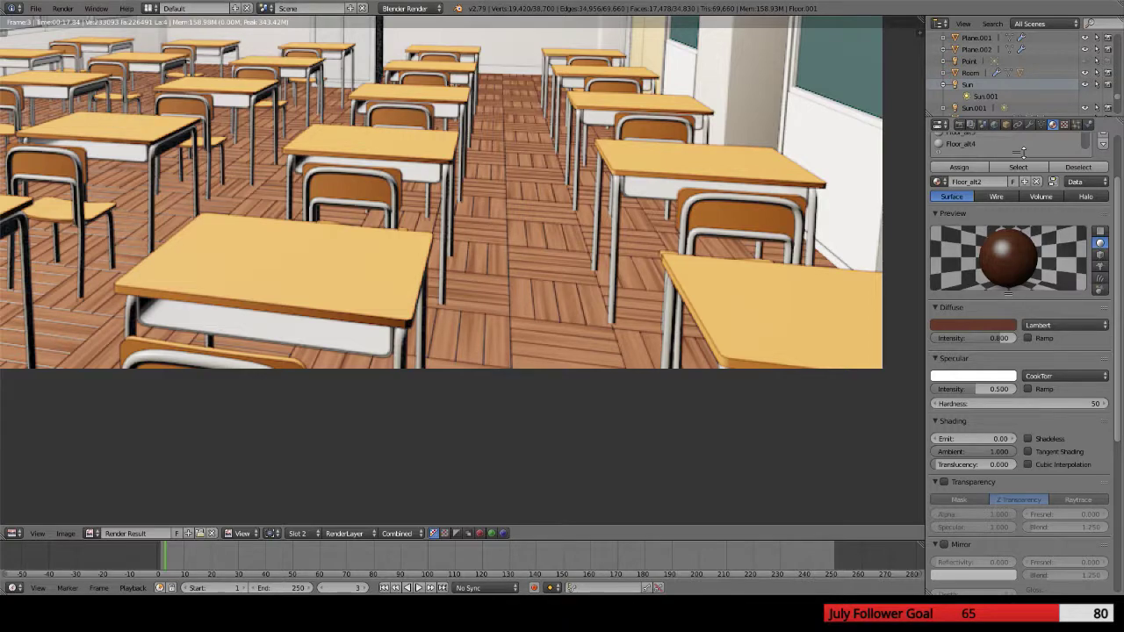
{"action": "scroll", "coordinate": [612, 266], "scroll_direction": "down", "scroll_amount": 2}
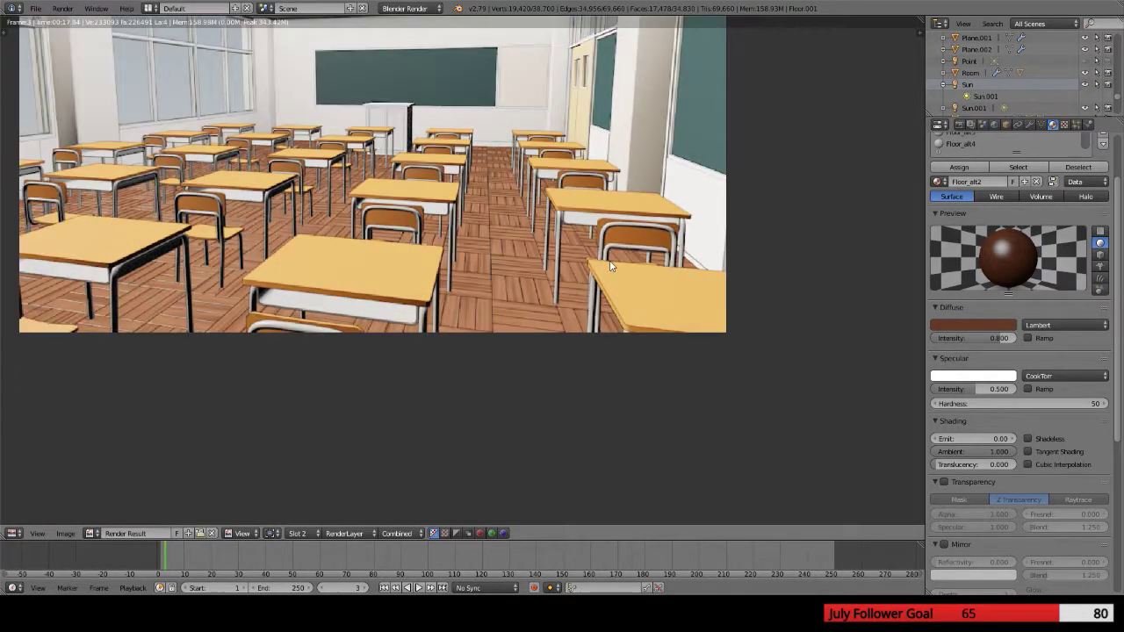
{"action": "scroll", "coordinate": [612, 266], "scroll_direction": "down", "scroll_amount": 1}
{"action": "scroll", "coordinate": [586, 304], "scroll_direction": "up", "scroll_amount": 2}
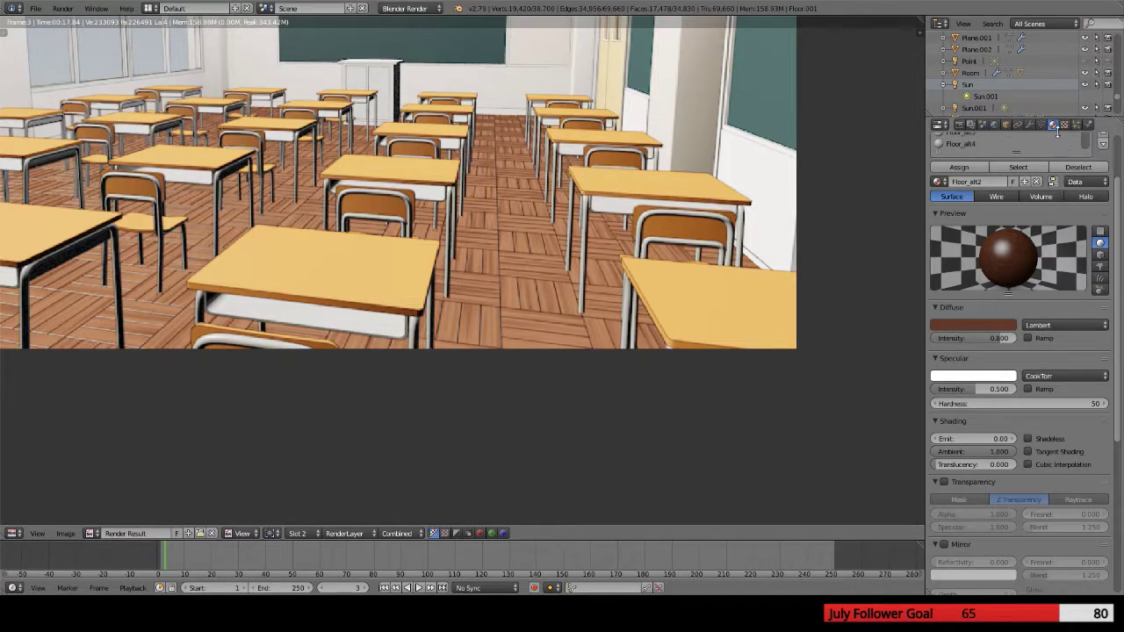
{"action": "scroll", "coordinate": [1022, 290], "scroll_direction": "up", "scroll_amount": 2}
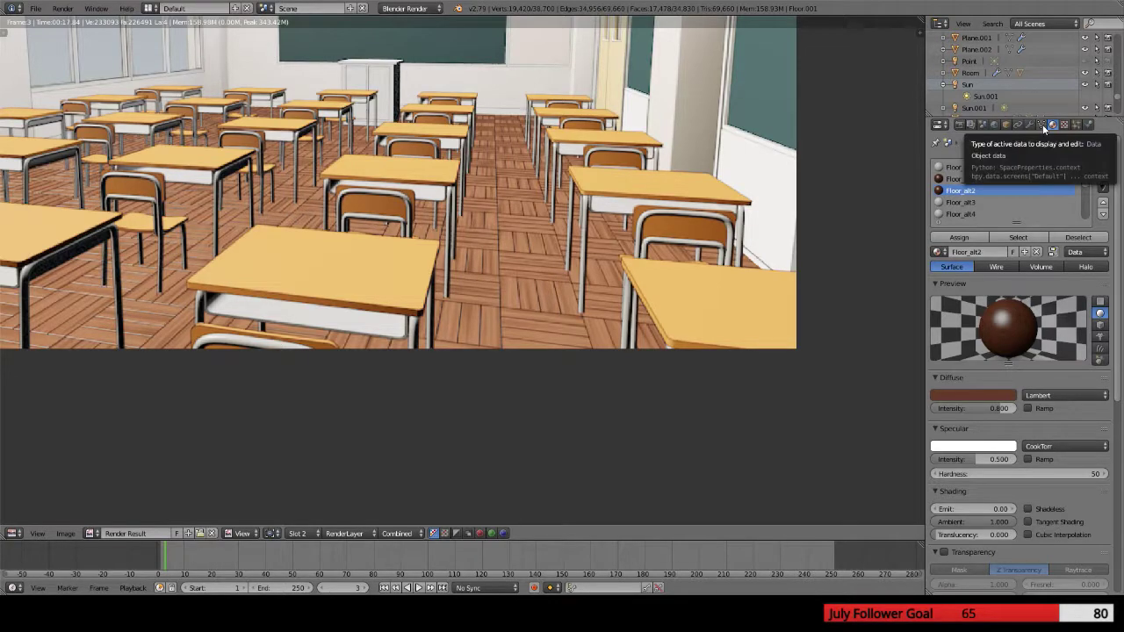
Try Lighten blend on the cloud texture with a test render, then switch it to Screen
{"action": "scroll", "coordinate": [646, 323], "scroll_direction": "up", "scroll_amount": 3}
{"action": "scroll", "coordinate": [646, 323], "scroll_direction": "down", "scroll_amount": 2}
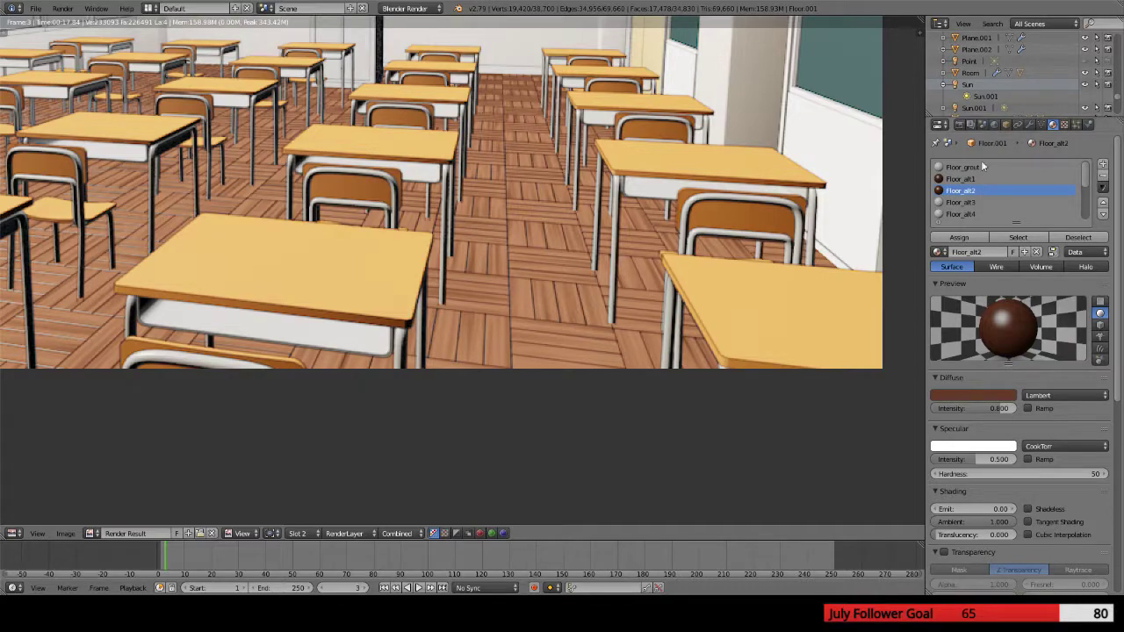
{"action": "left_click", "coordinate": [1063, 124]}
{"action": "scroll", "coordinate": [979, 522], "scroll_direction": "down", "scroll_amount": 8}
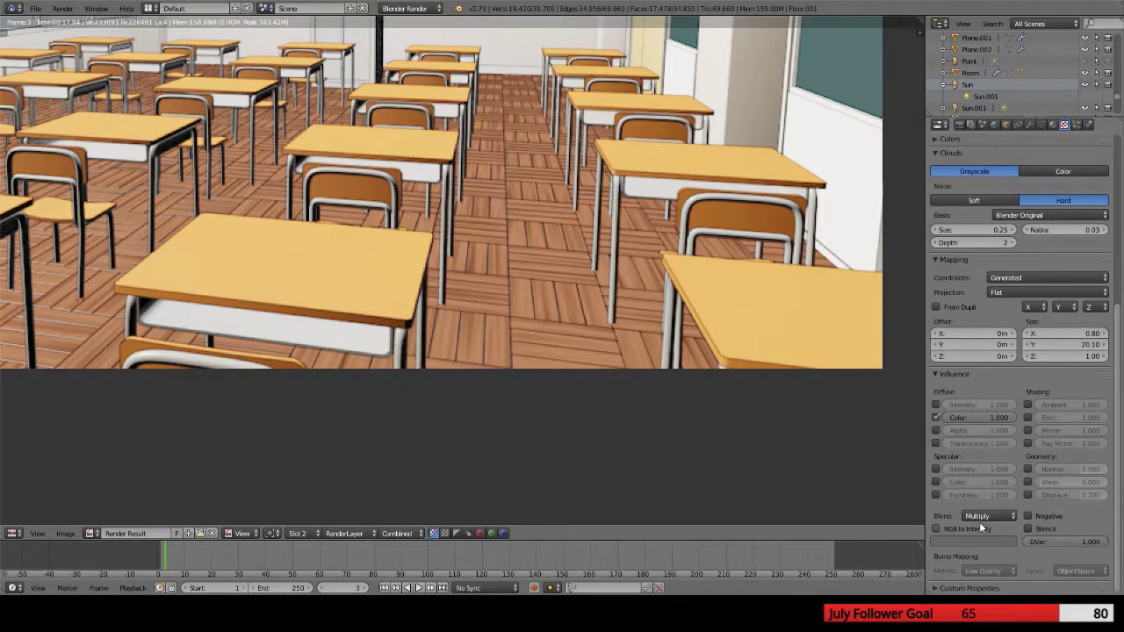
{"action": "left_click", "coordinate": [979, 519]}
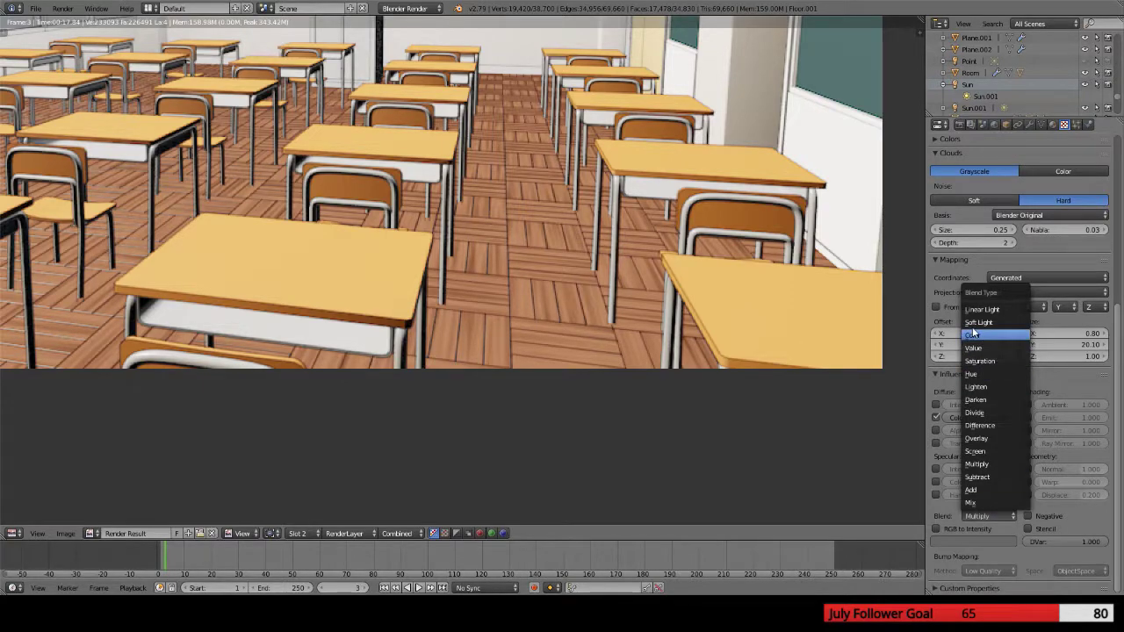
{"action": "left_click", "coordinate": [982, 387]}
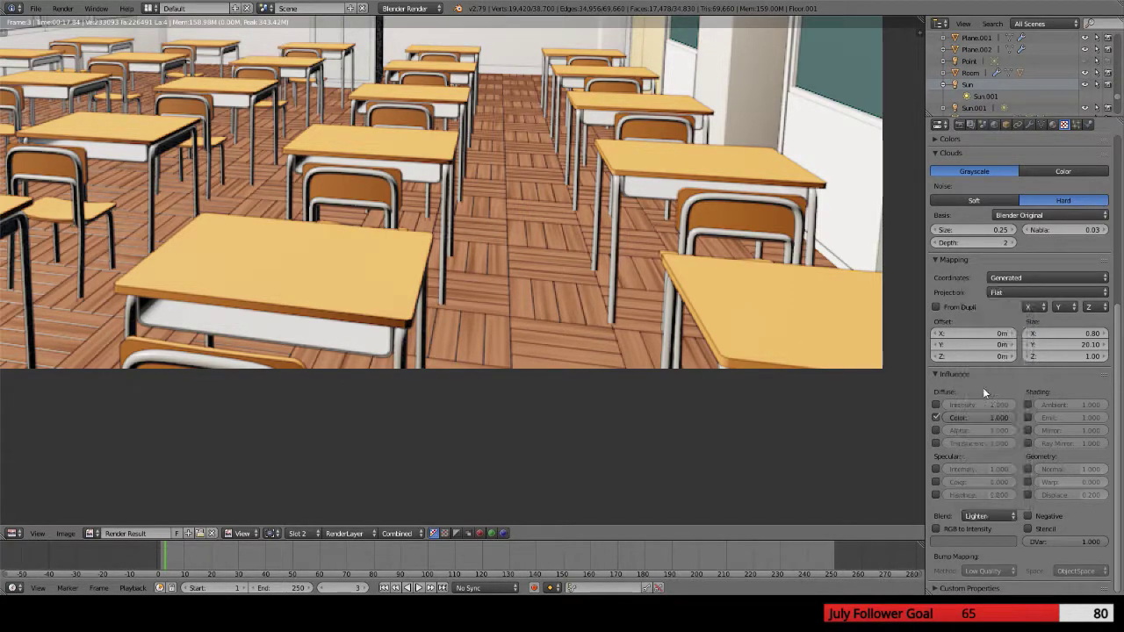
{"action": "key", "text": "F12"}
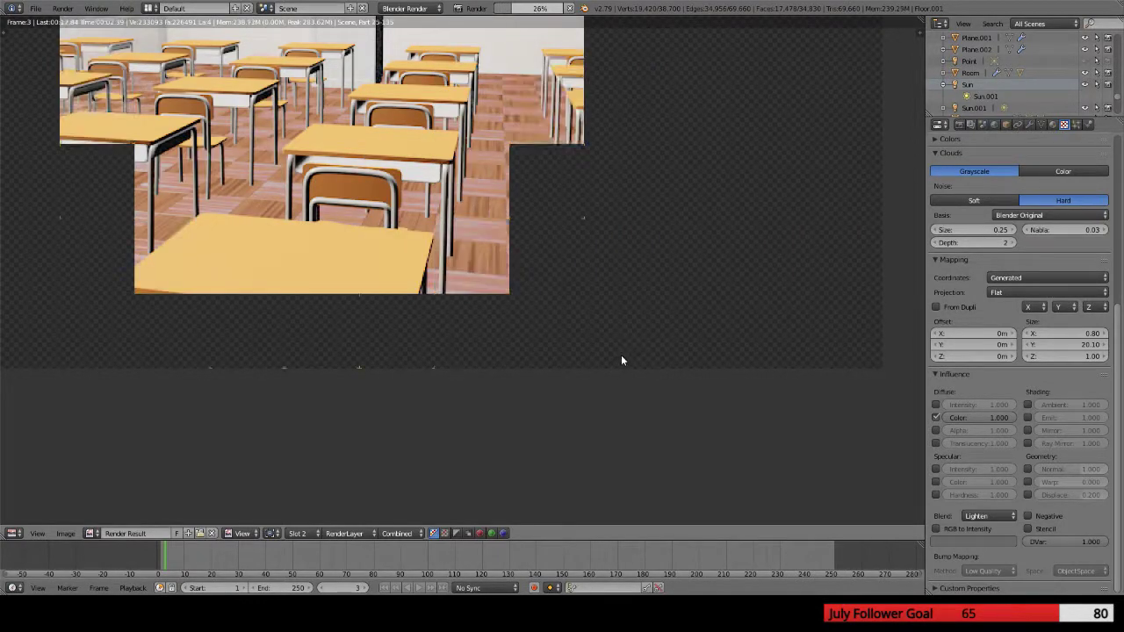
{"action": "left_click", "coordinate": [998, 516]}
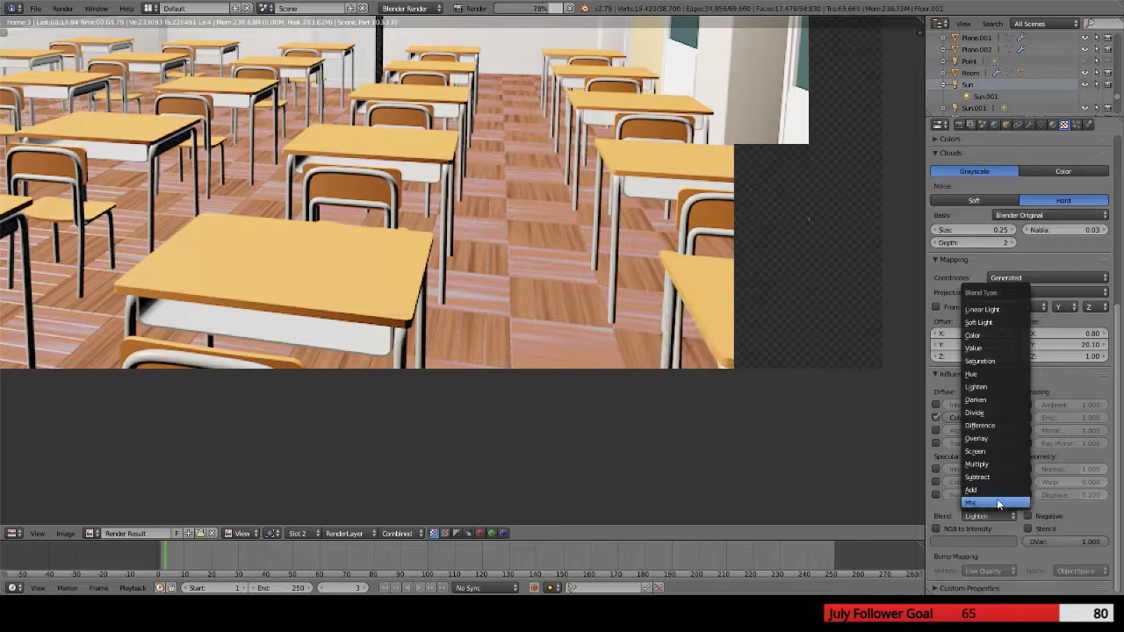
{"action": "left_click", "coordinate": [984, 454]}
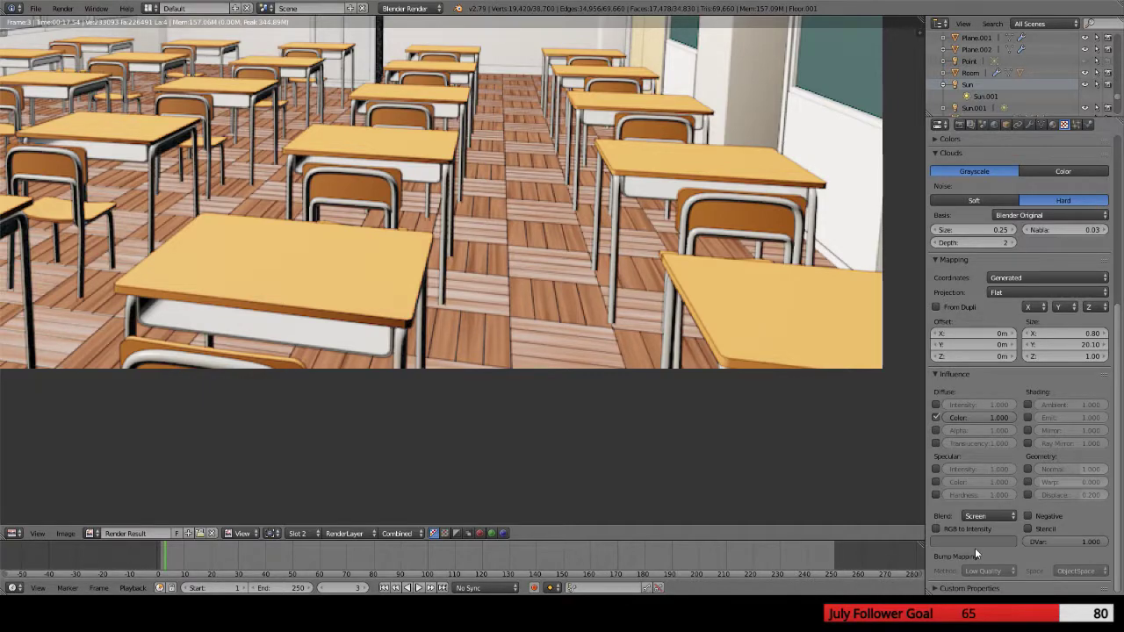
Darken the cloud texture's blend colour to near black and re-render
{"action": "left_click", "coordinate": [974, 543]}
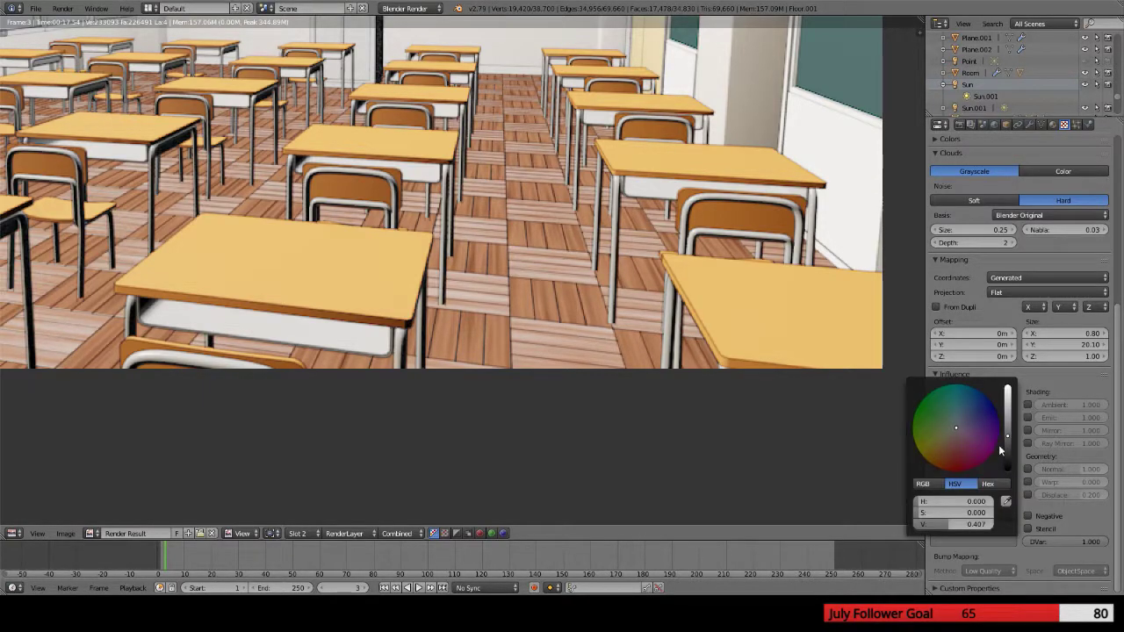
{"action": "left_click_drag", "start_coordinate": [999, 448], "coordinate": [1007, 454]}
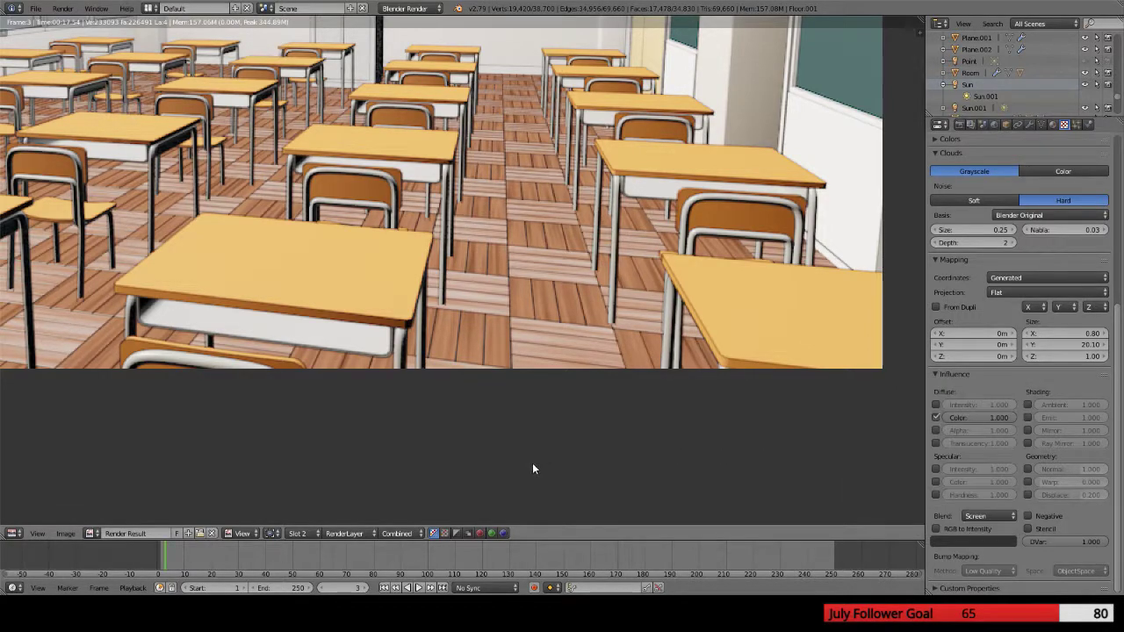
{"action": "key", "text": "F12"}
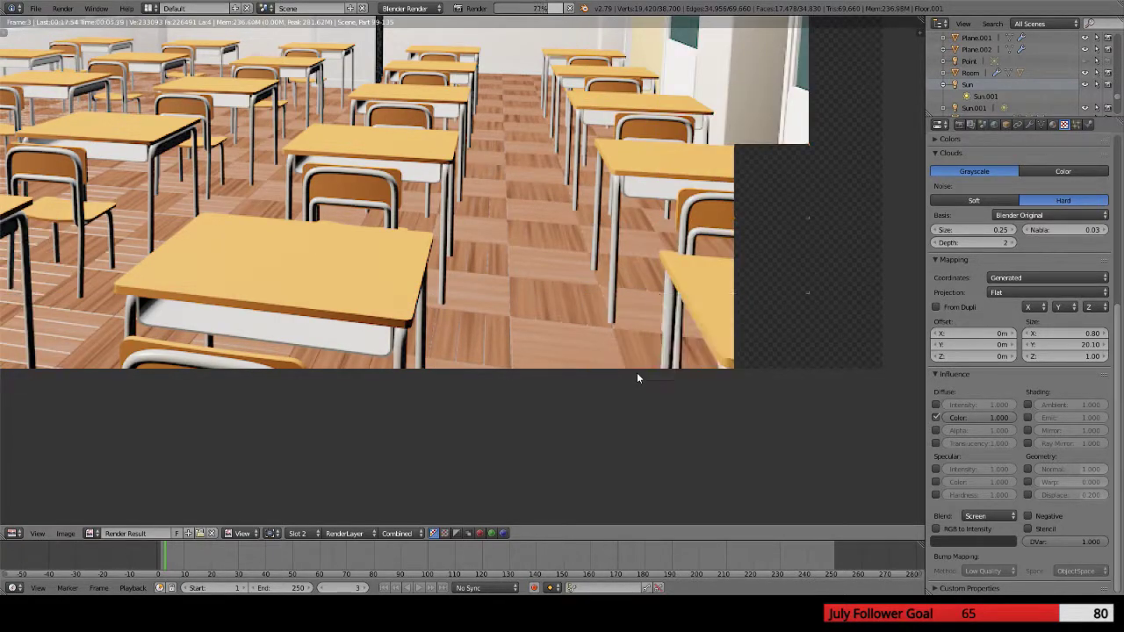
{"action": "left_click", "coordinate": [965, 537]}
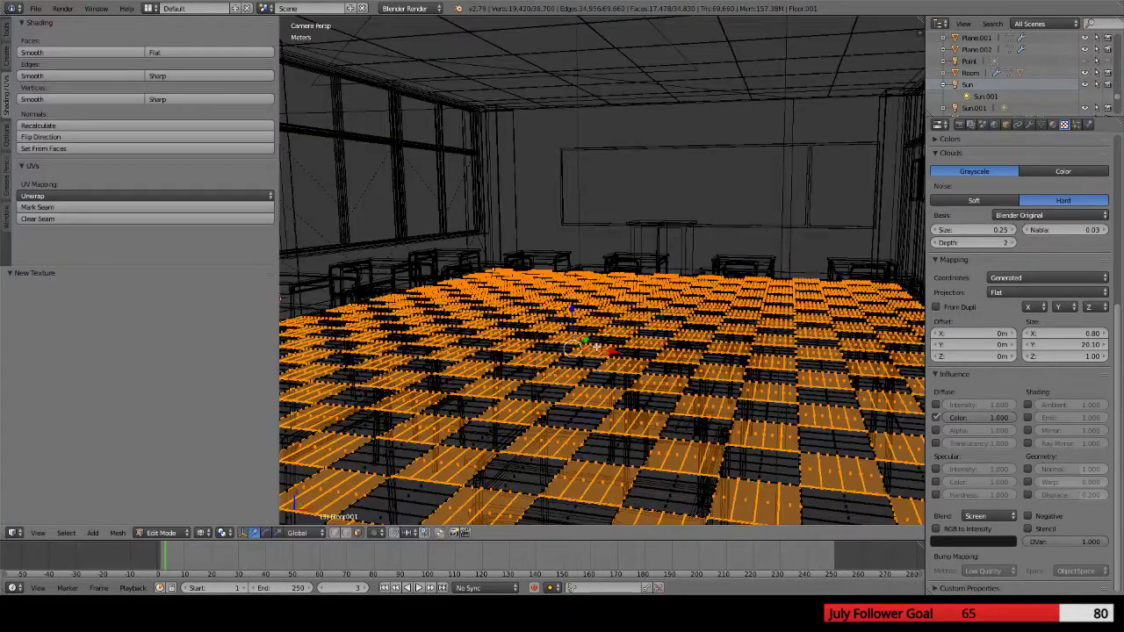
Re-render, return the cloud texture to Multiply, and lighten its tint to V 0.34
{"action": "key", "text": "Escape"}
{"action": "key", "text": "F12"}
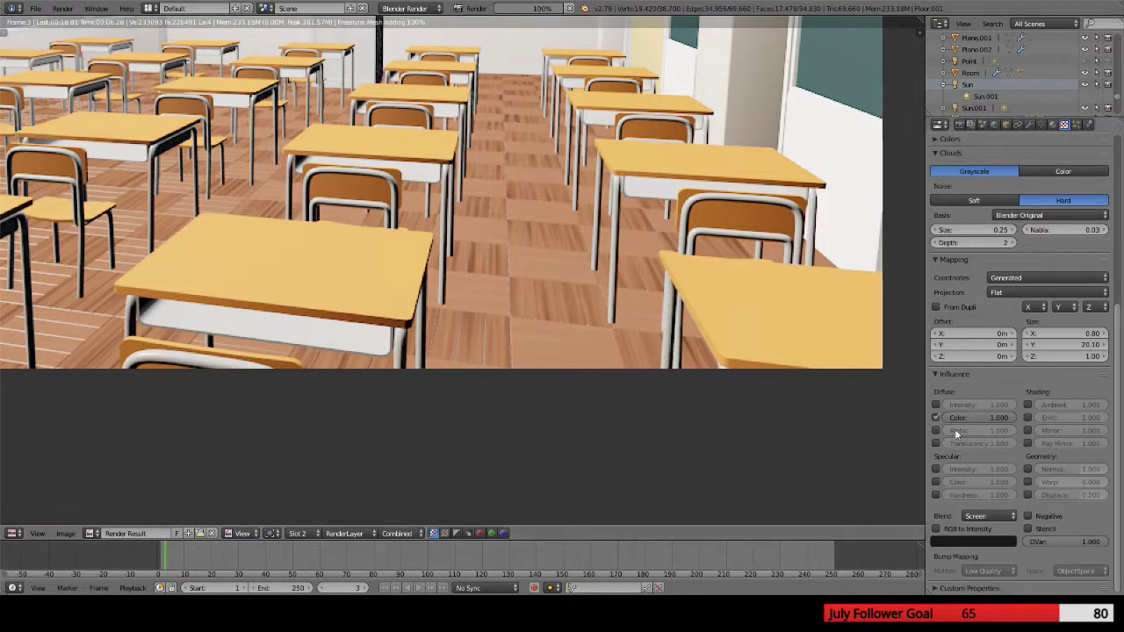
{"action": "left_click", "coordinate": [991, 518]}
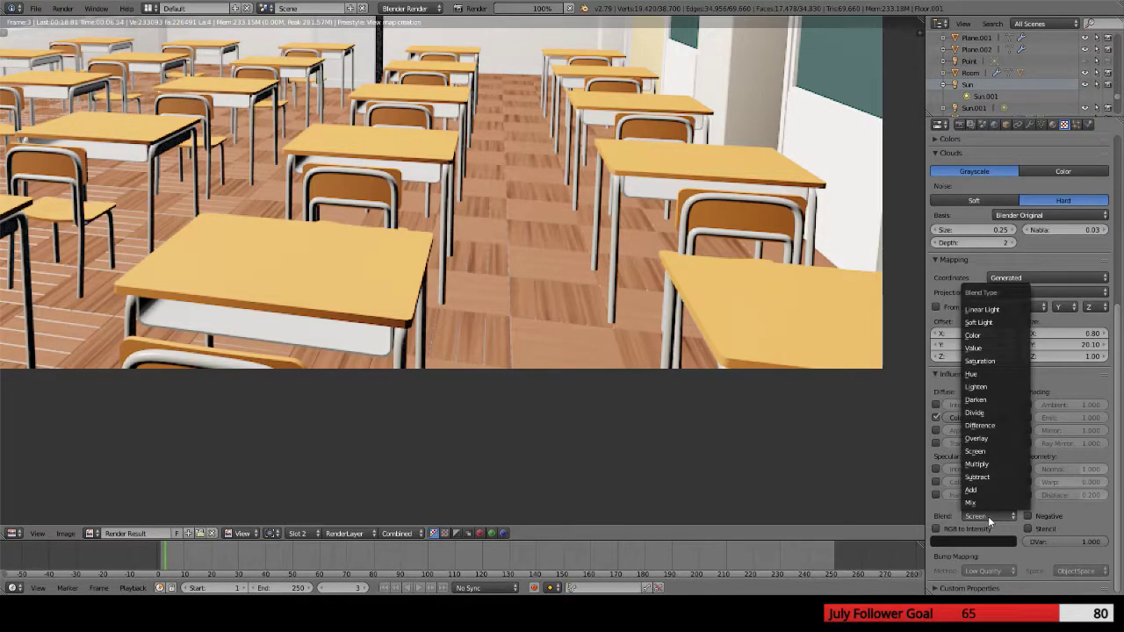
{"action": "left_click", "coordinate": [993, 464]}
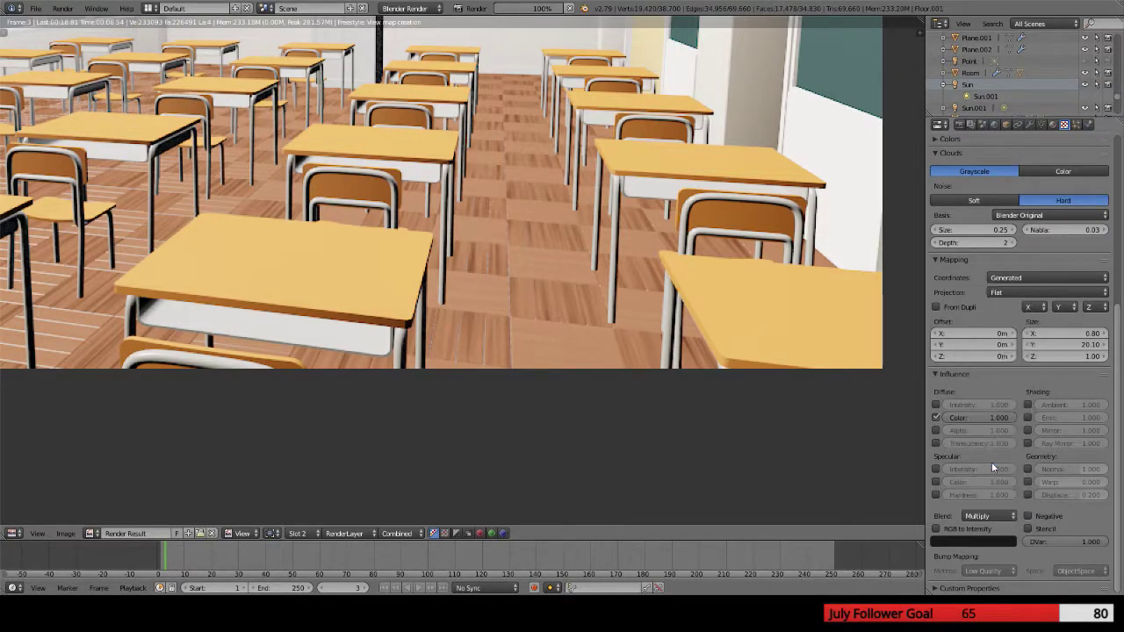
{"action": "left_click", "coordinate": [995, 539]}
{"action": "mouse_move", "coordinate": [1007, 466]}
{"action": "left_mouse_down"}
{"action": "mouse_move", "coordinate": [1010, 409]}
{"action": "mouse_move", "coordinate": [1012, 444]}
{"action": "left_mouse_up"}
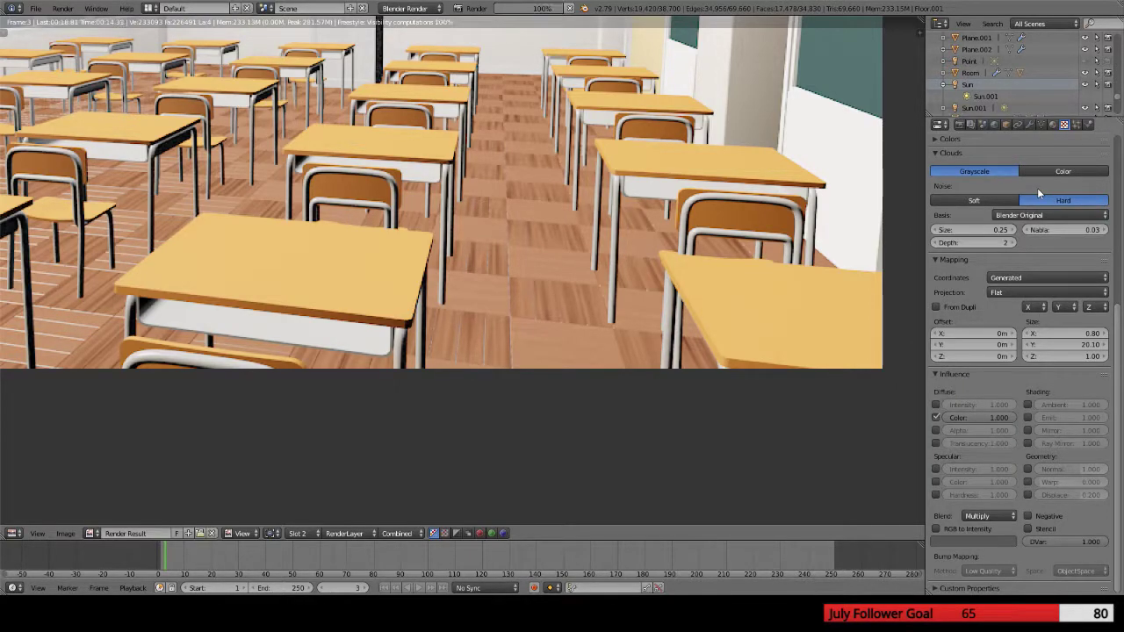
{"action": "left_click", "coordinate": [1053, 124]}
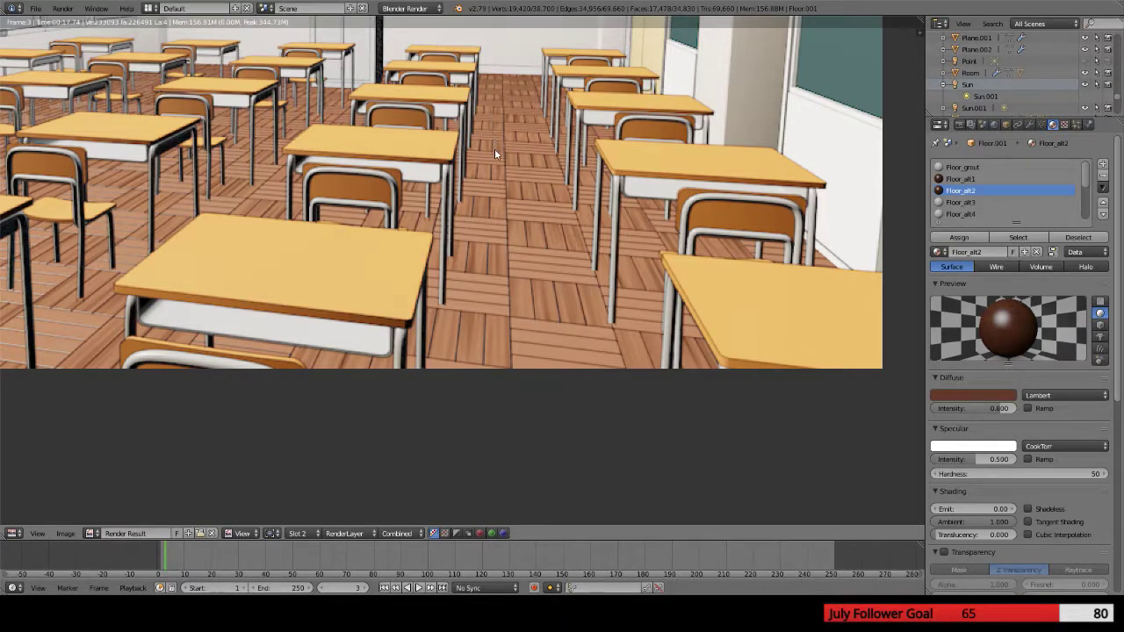
Slightly lower the Floor_alt2 diffuse colour's saturation and render a preview
{"action": "left_click", "coordinate": [997, 396]}
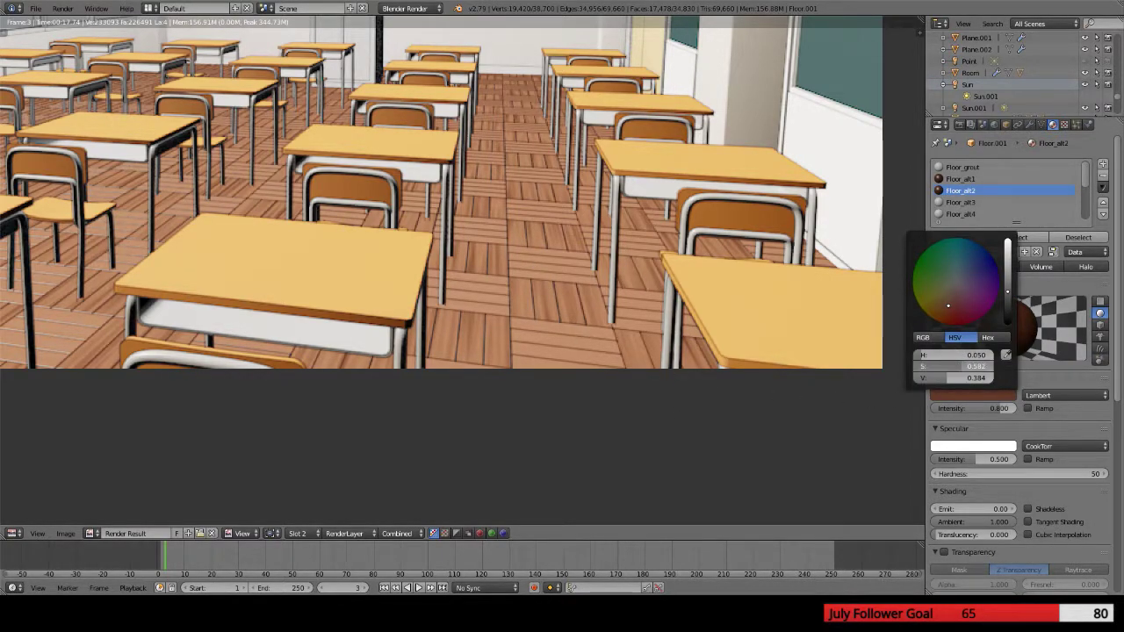
{"action": "mouse_move", "coordinate": [961, 366]}
{"action": "left_mouse_down"}
{"action": "mouse_move", "coordinate": [948, 366]}
{"action": "mouse_move", "coordinate": [968, 377]}
{"action": "left_mouse_up"}
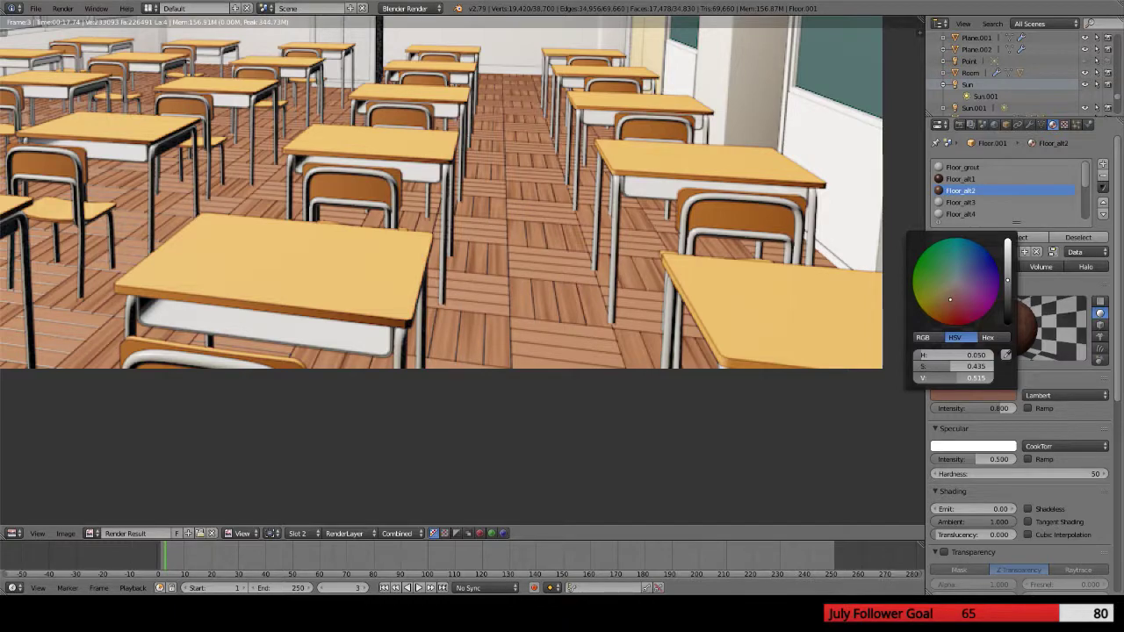
{"action": "mouse_move", "coordinate": [953, 366]}
{"action": "left_mouse_down"}
{"action": "mouse_move", "coordinate": [1010, 378]}
{"action": "mouse_move", "coordinate": [973, 378]}
{"action": "left_mouse_up"}
{"action": "left_click_drag", "start_coordinate": [965, 366], "coordinate": [957, 365]}
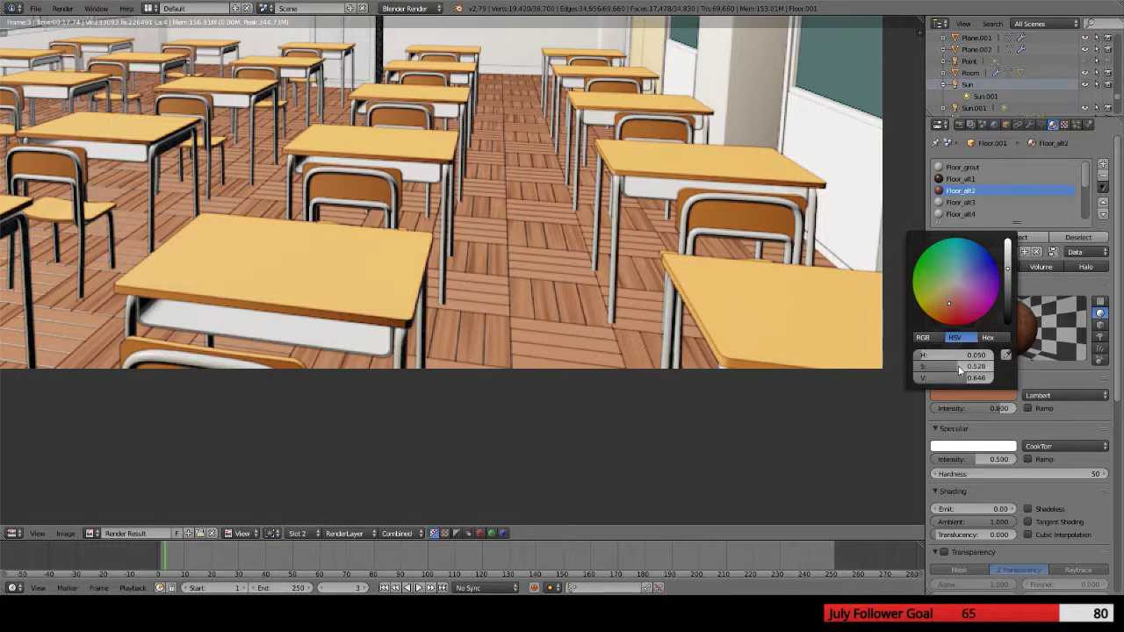
{"action": "key", "text": "F12"}
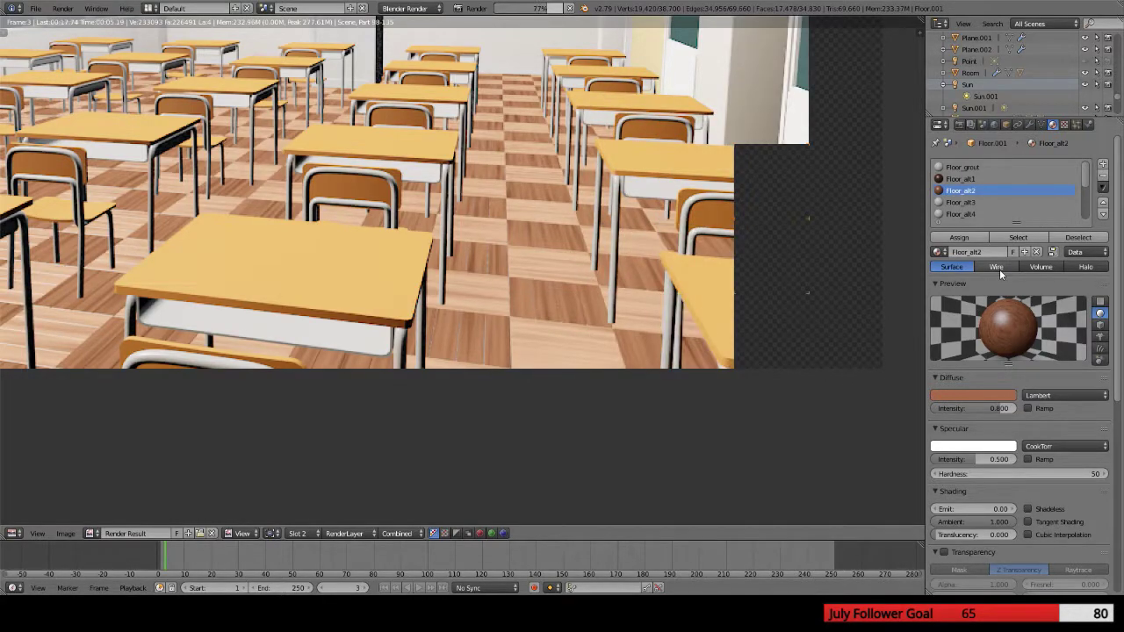
Desaturate and darken the floor brown to about S 0.34, V 0.35, then re-render
{"action": "left_click", "coordinate": [999, 396]}
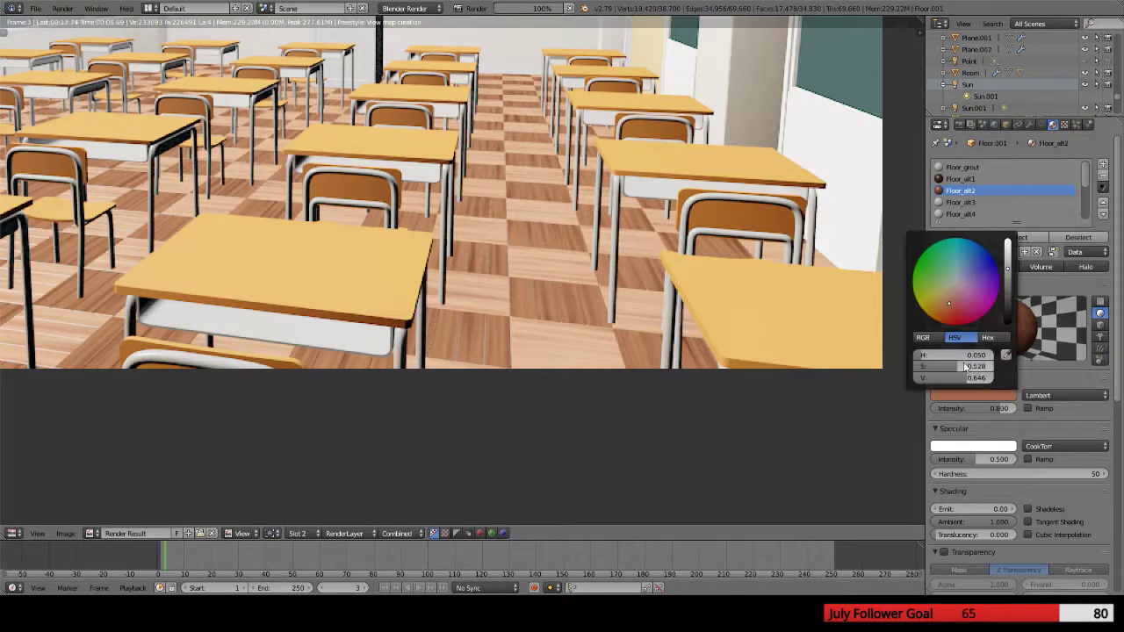
{"action": "left_click", "coordinate": [951, 307]}
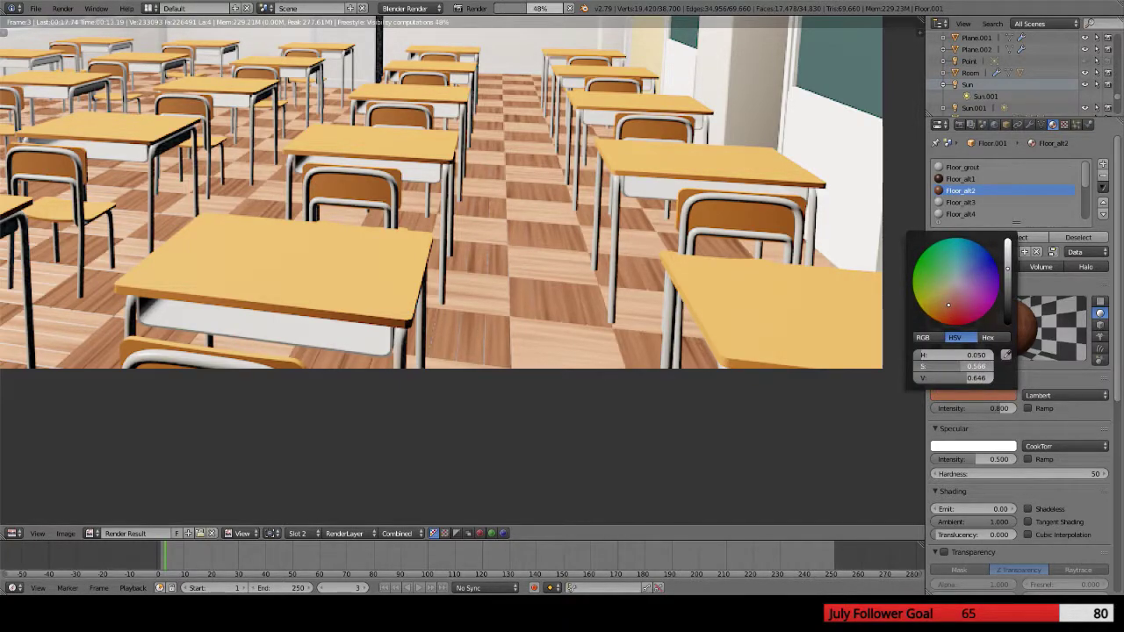
{"action": "left_click_drag", "start_coordinate": [948, 303], "coordinate": [951, 296]}
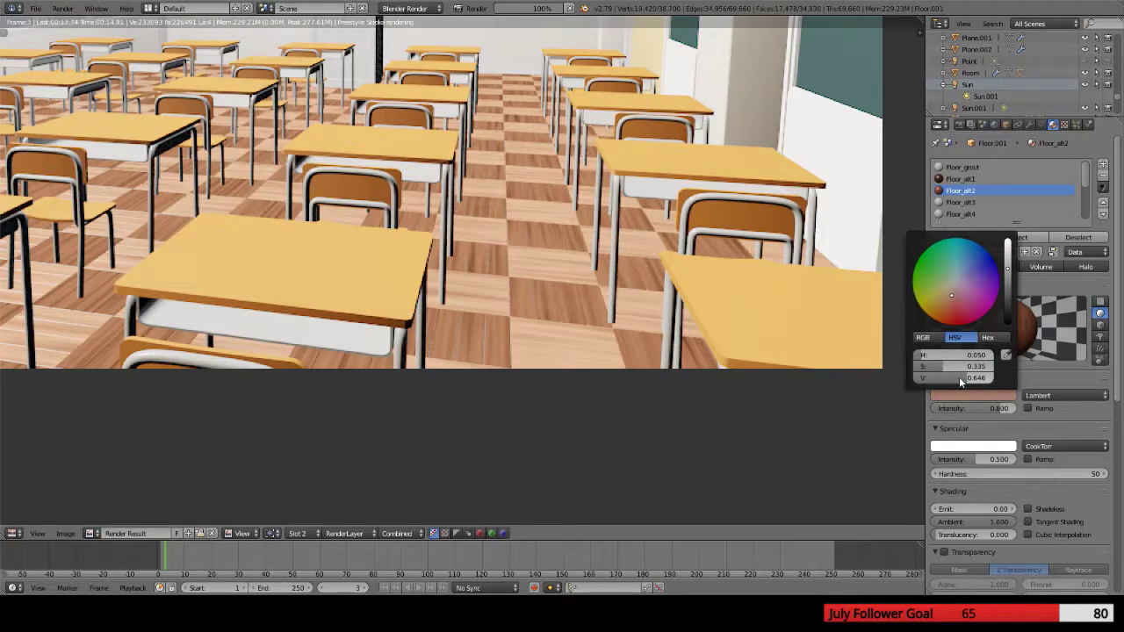
{"action": "left_click_drag", "start_coordinate": [959, 376], "coordinate": [929, 376]}
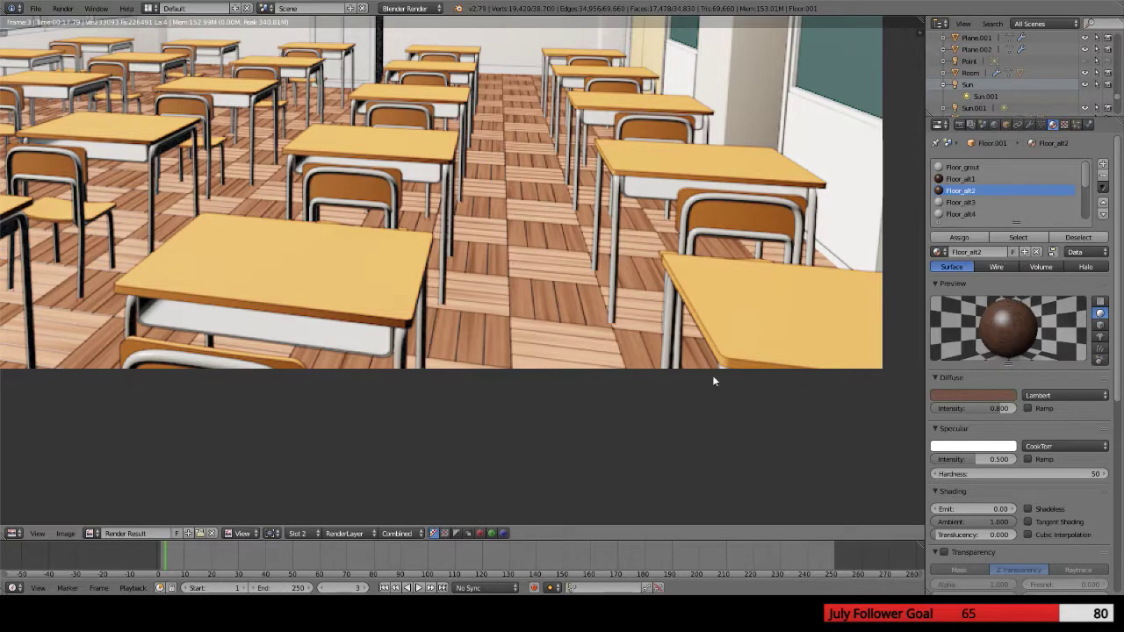
{"action": "scroll", "coordinate": [499, 293], "scroll_direction": "down", "scroll_amount": 3}
{"action": "scroll", "coordinate": [500, 293], "scroll_direction": "down", "scroll_amount": 1}
{"action": "scroll", "coordinate": [421, 272], "scroll_direction": "up", "scroll_amount": 1}
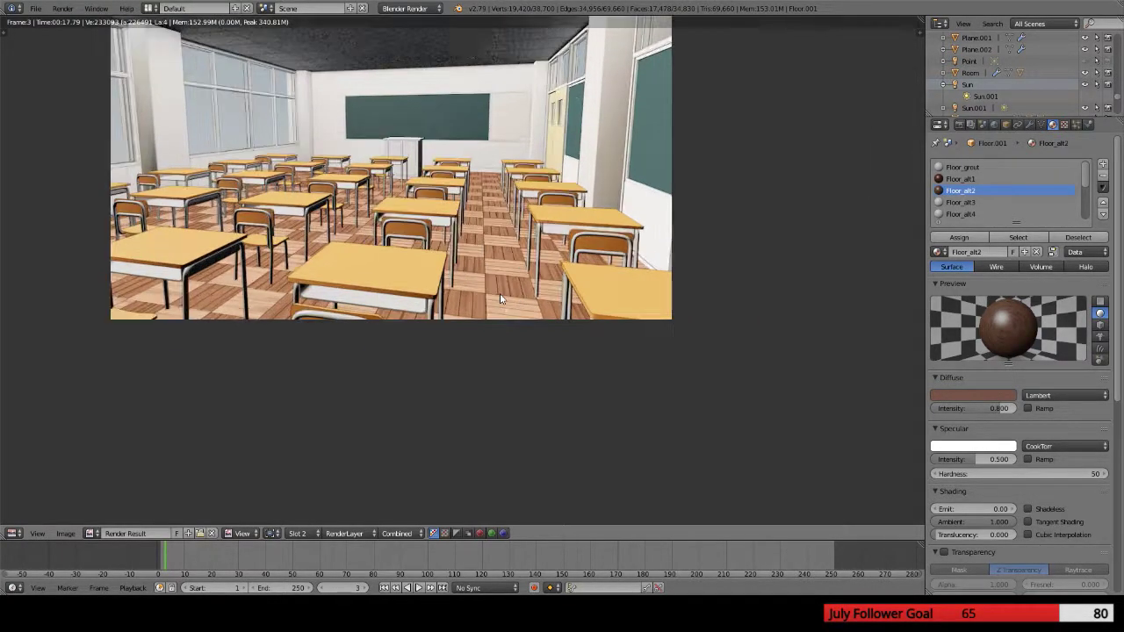
{"action": "key", "text": "F12"}
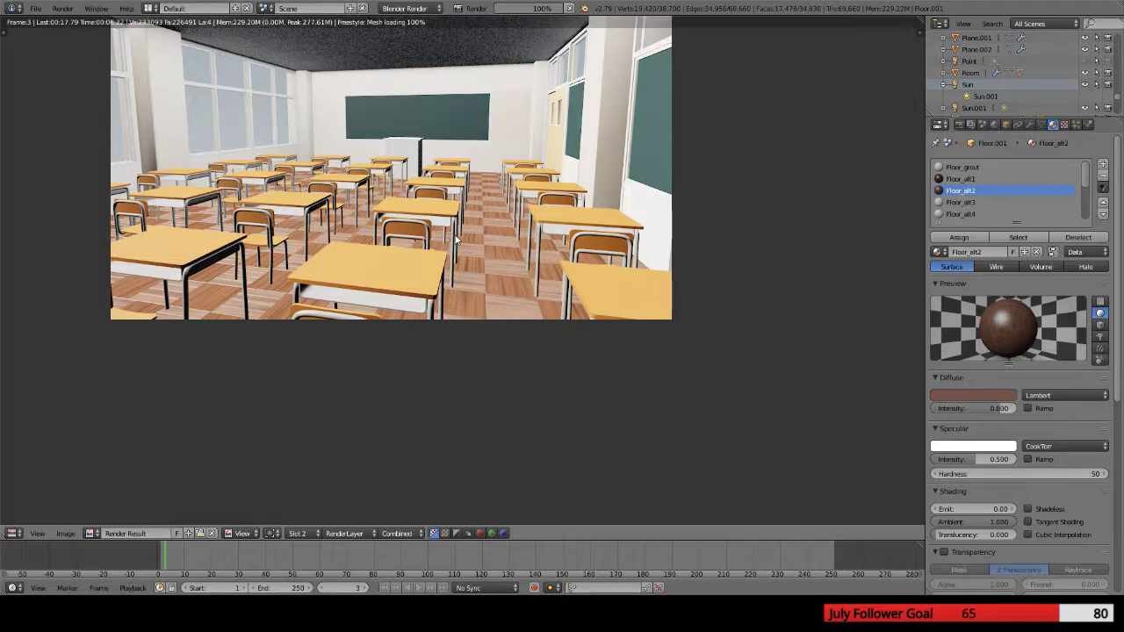
{"action": "scroll", "coordinate": [455, 239], "scroll_direction": "up", "scroll_amount": 4}
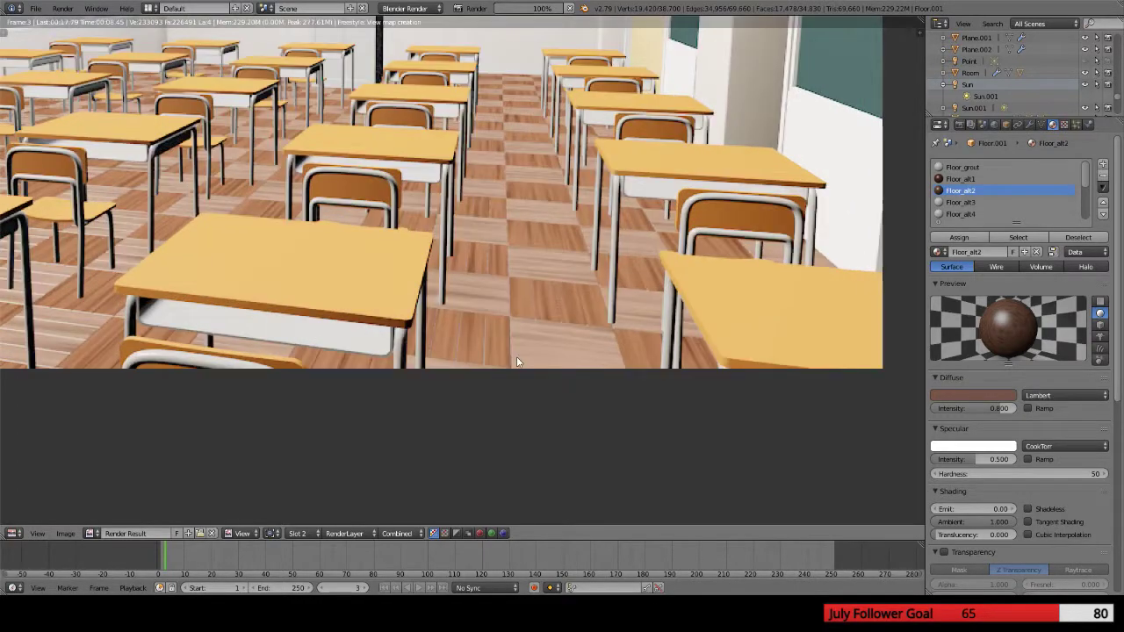
{"action": "scroll", "coordinate": [523, 364], "scroll_direction": "up", "scroll_amount": 1}
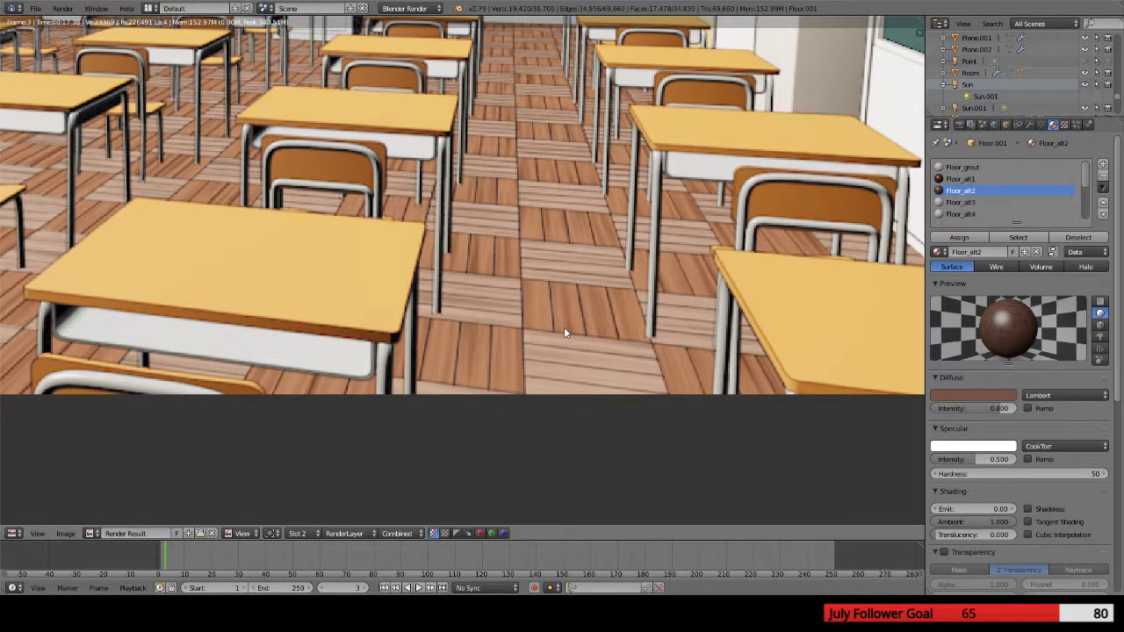
{"action": "scroll", "coordinate": [579, 330], "scroll_direction": "down", "scroll_amount": 2}
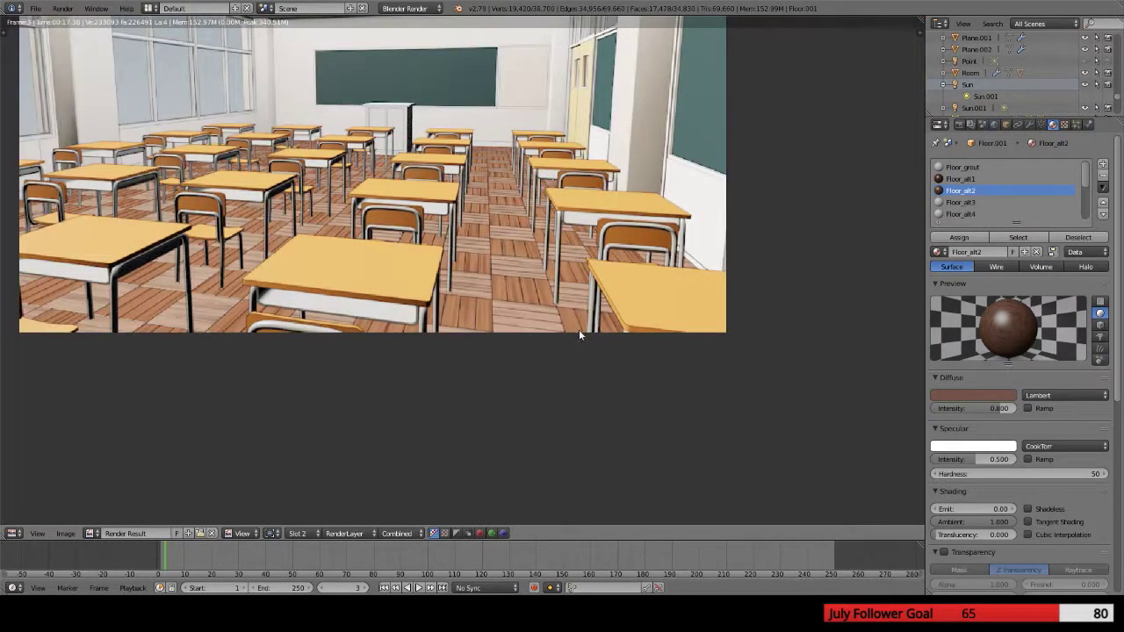
{"action": "scroll", "coordinate": [596, 328], "scroll_direction": "up", "scroll_amount": 1}
Open Floor_alt1's diffuse colour in hex mode and confirm its value
{"action": "left_click", "coordinate": [960, 178]}
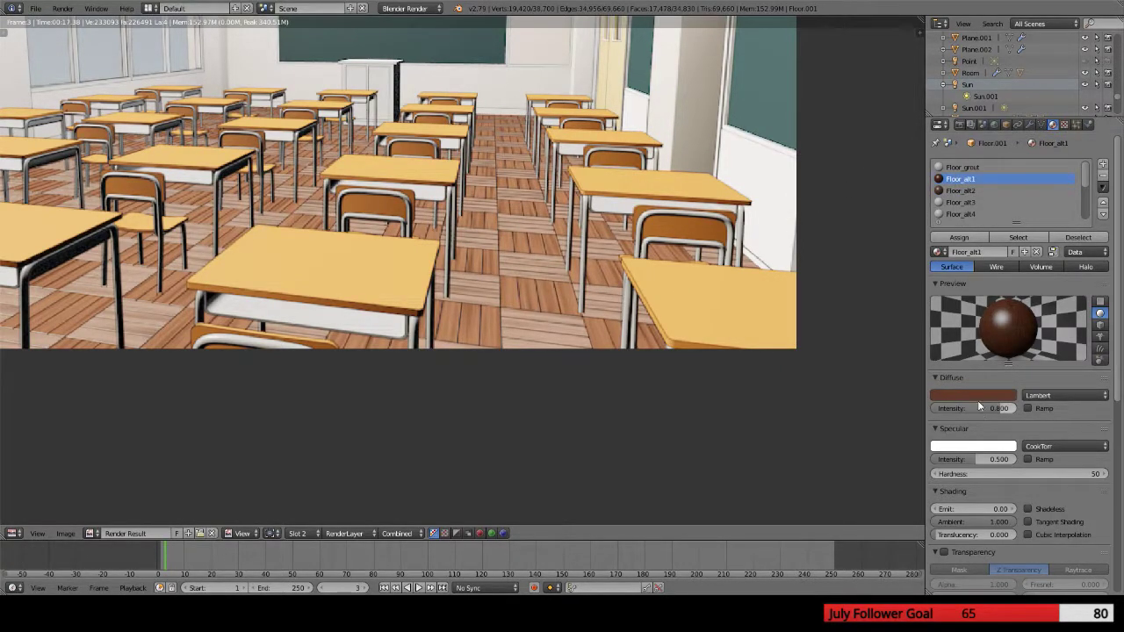
{"action": "left_click", "coordinate": [976, 395]}
{"action": "left_click", "coordinate": [990, 338]}
{"action": "left_click", "coordinate": [954, 355]}
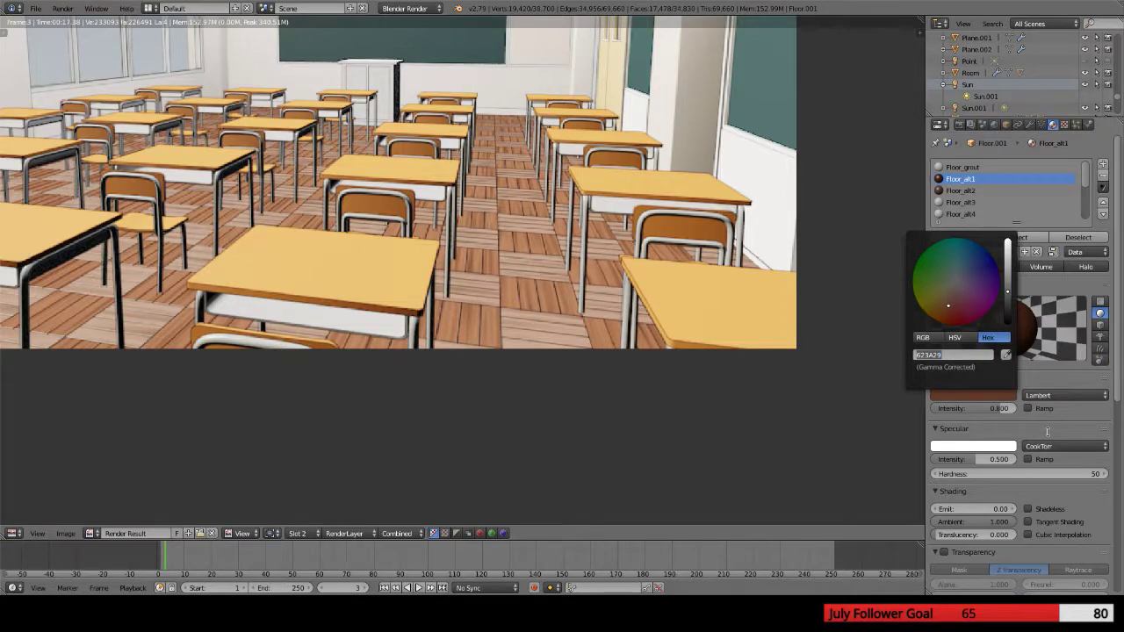
{"action": "key", "text": "Return"}
Set Floor_alt2's diffuse colour to hex 623A29 and re-render the classroom
{"action": "left_click", "coordinate": [957, 193]}
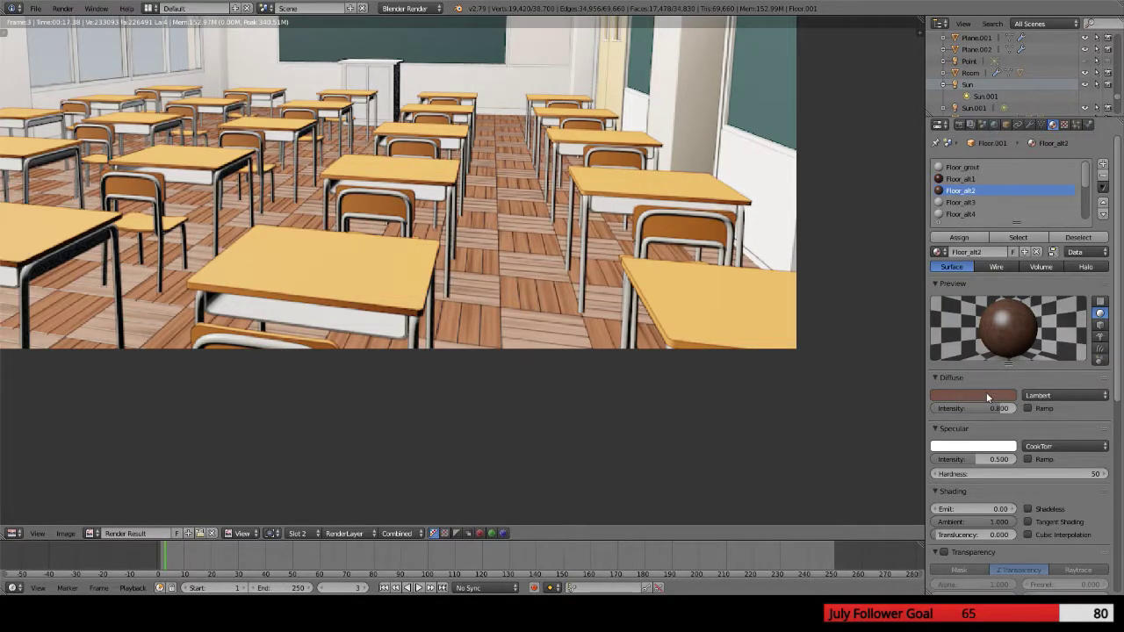
{"action": "left_click", "coordinate": [986, 391]}
{"action": "left_click", "coordinate": [967, 341]}
{"action": "left_click", "coordinate": [987, 338]}
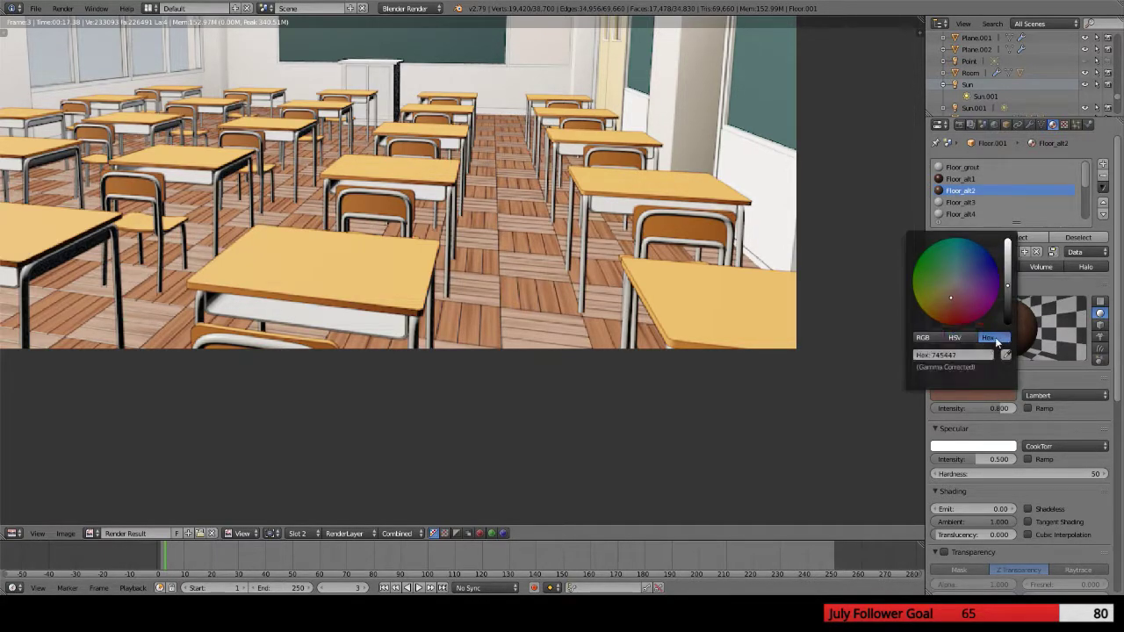
{"action": "left_click", "coordinate": [952, 355]}
{"action": "type", "text": "623A29"}
{"action": "key", "text": "Return"}
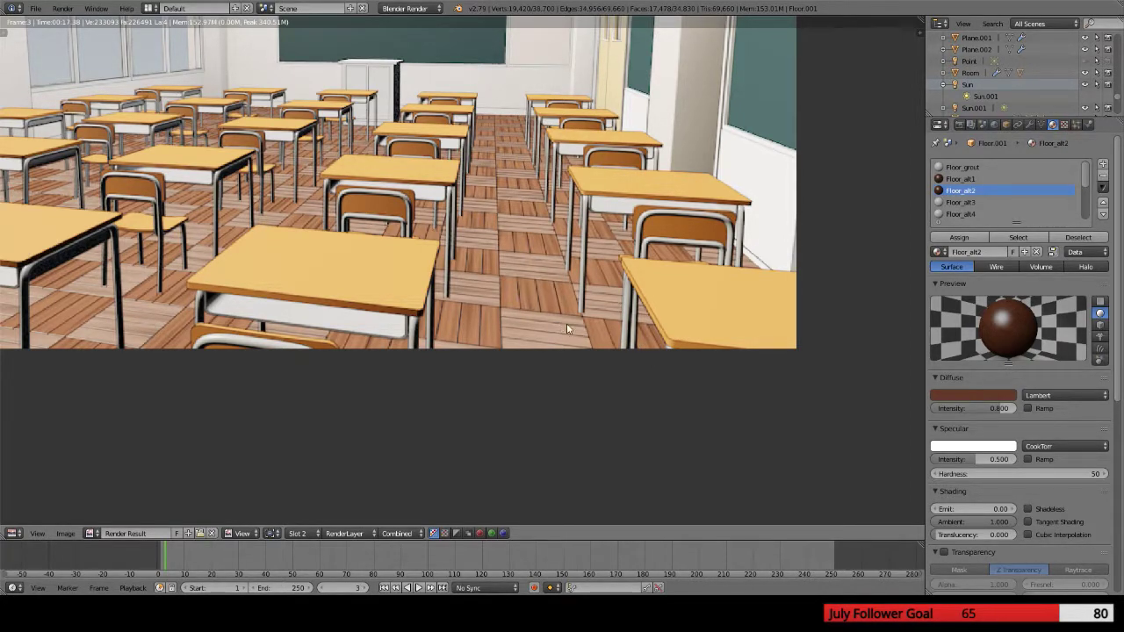
{"action": "key", "text": "F12"}
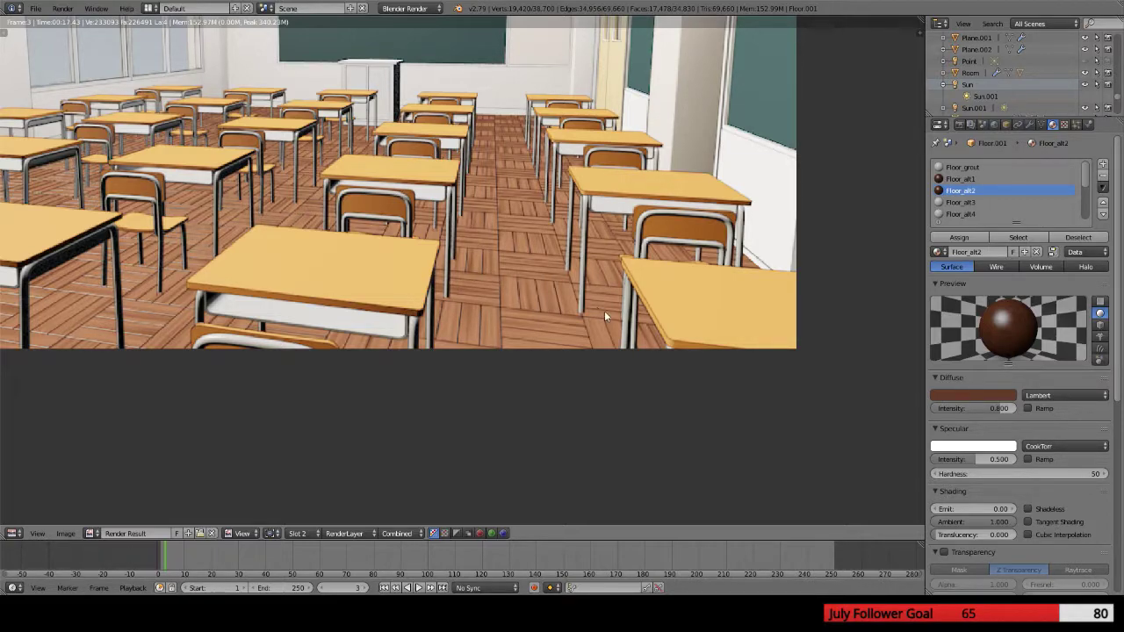
Tint the floor's Clouds texture near-black (0C0C0C) and render the result
{"action": "left_click", "coordinate": [1064, 125]}
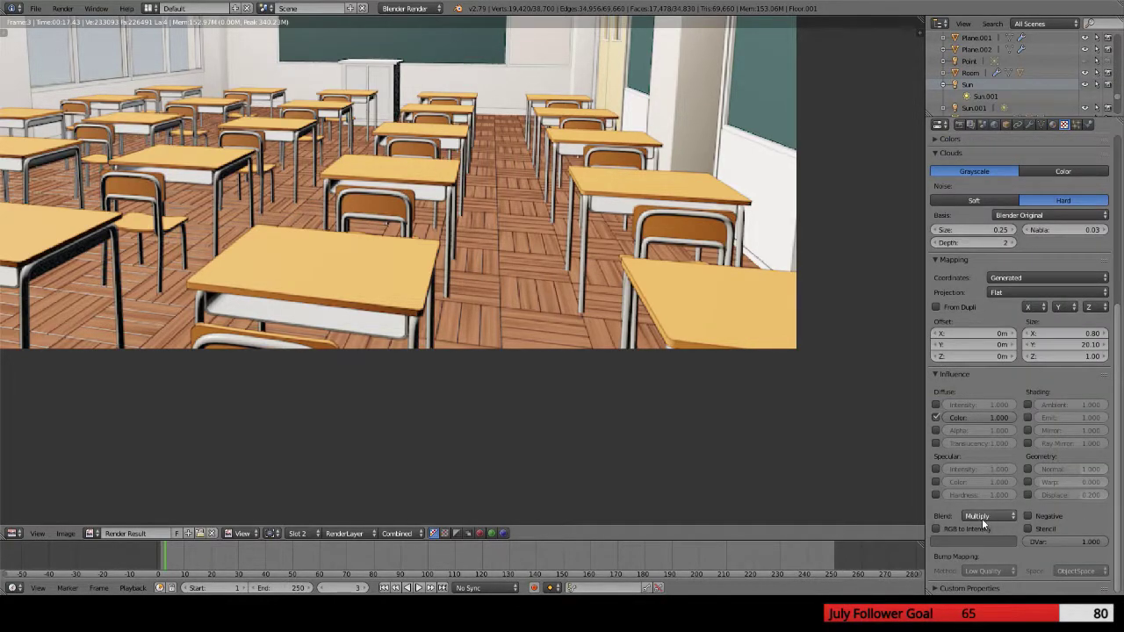
{"action": "left_click", "coordinate": [958, 541]}
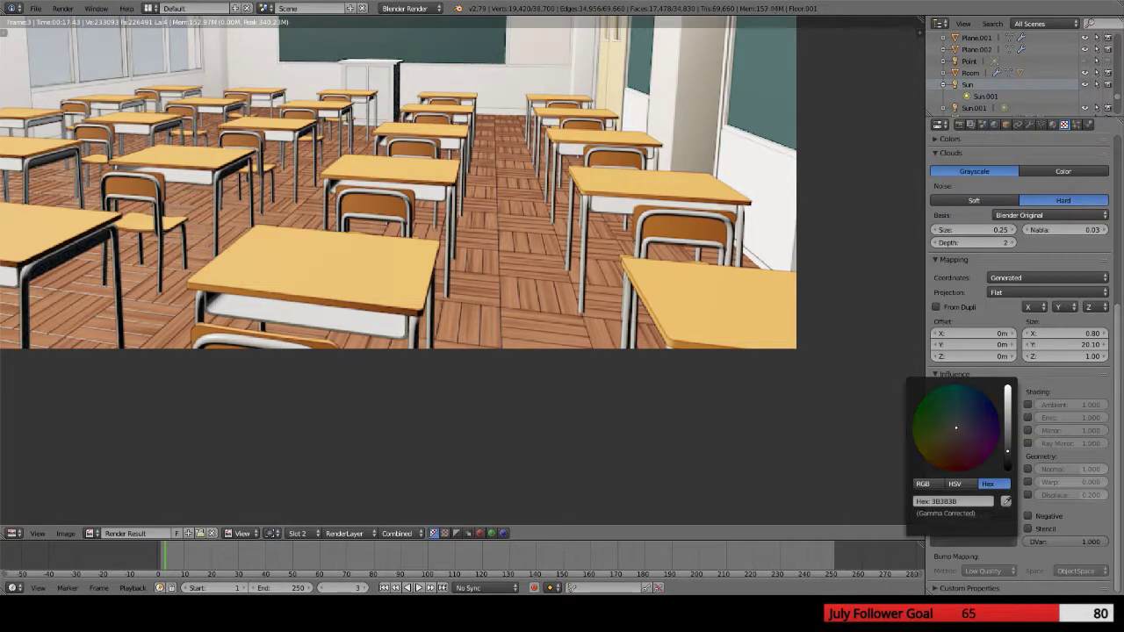
{"action": "key", "text": "F12"}
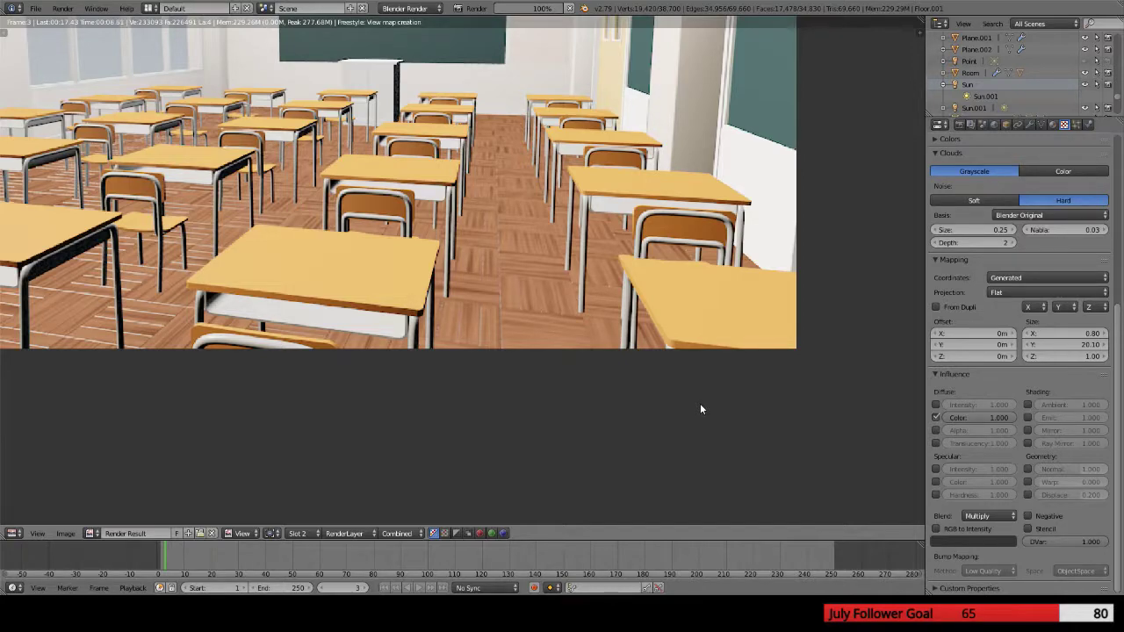
{"action": "left_click", "coordinate": [980, 542]}
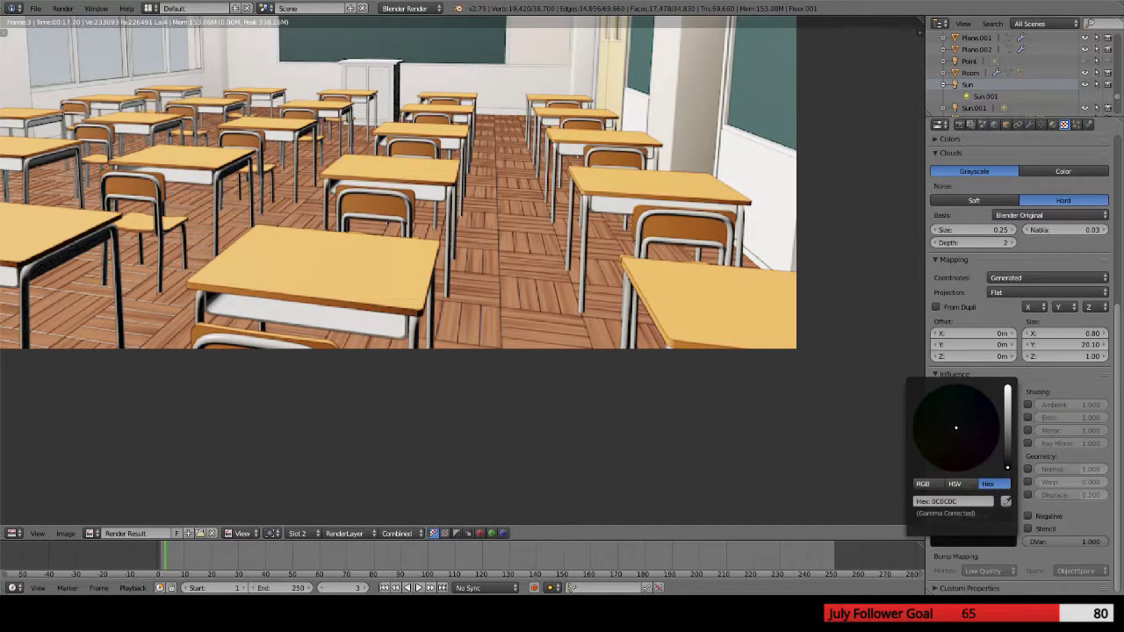
{"action": "key", "text": "F12"}
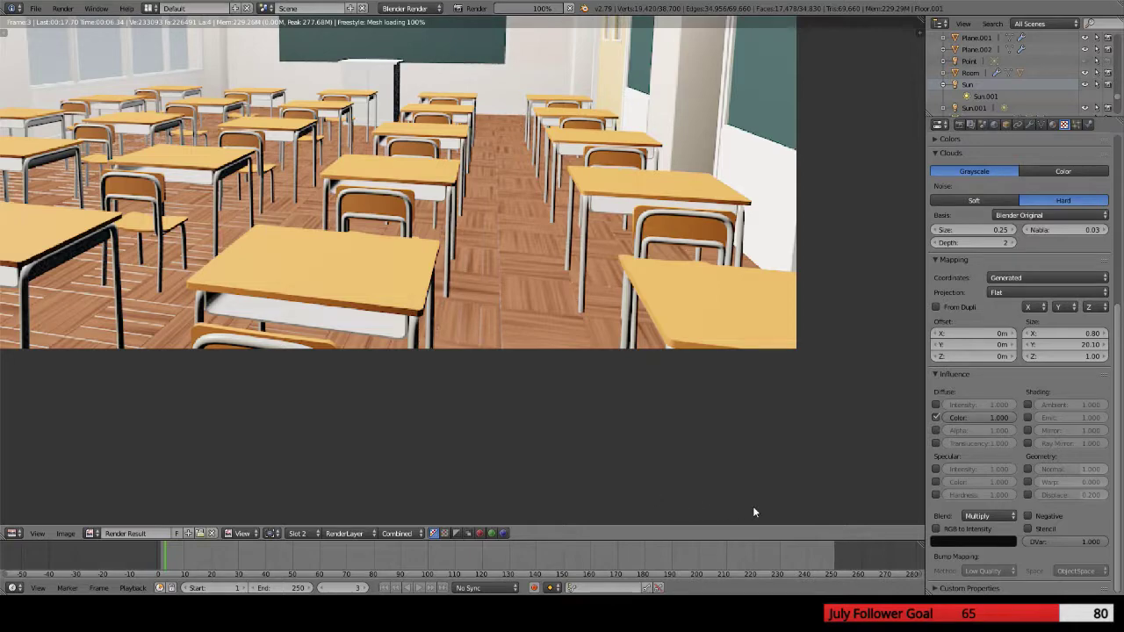
Bring the Clouds texture tint back up to dark grey and return to the material settings
{"action": "left_click", "coordinate": [983, 541]}
{"action": "scroll", "coordinate": [987, 504], "scroll_direction": "up", "scroll_amount": 5}
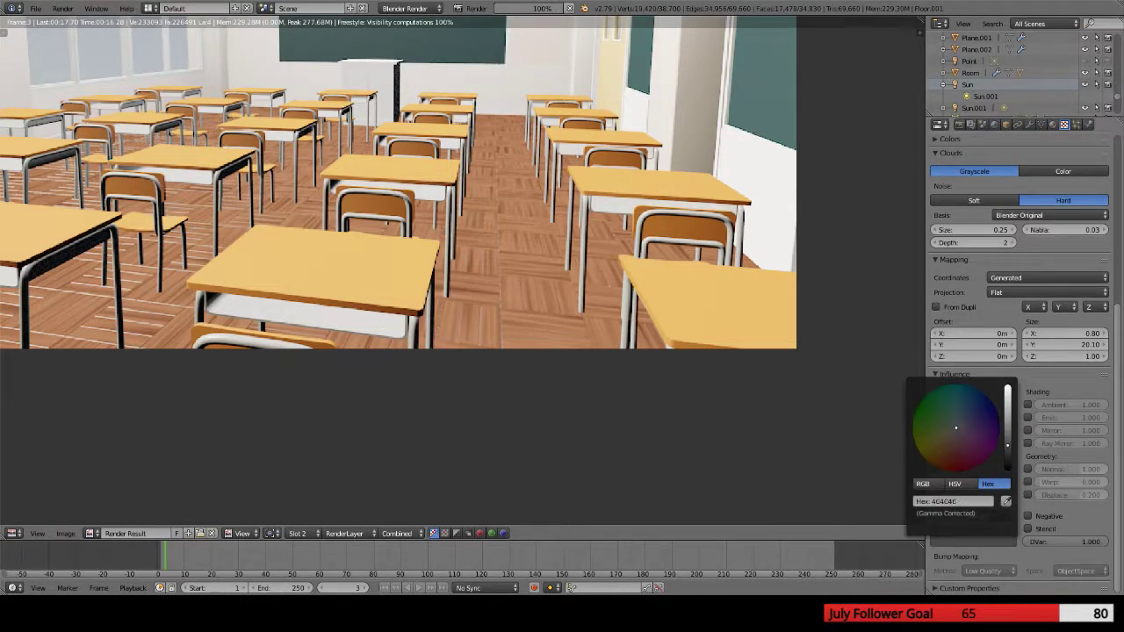
{"action": "scroll", "coordinate": [992, 430], "scroll_direction": "up", "scroll_amount": 2}
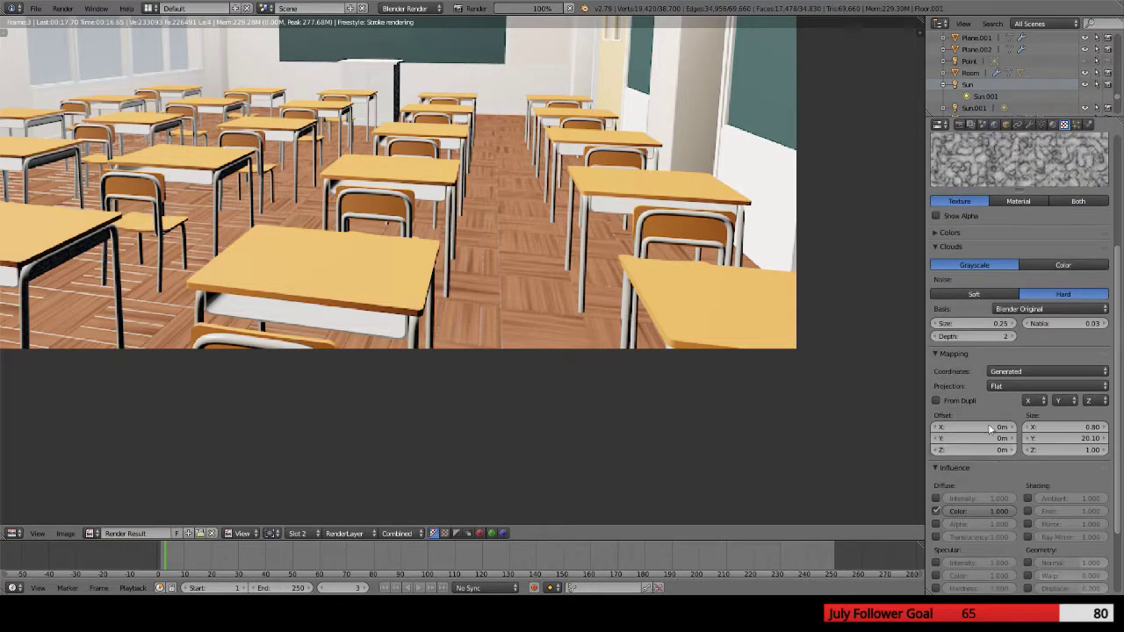
{"action": "left_click", "coordinate": [1054, 125]}
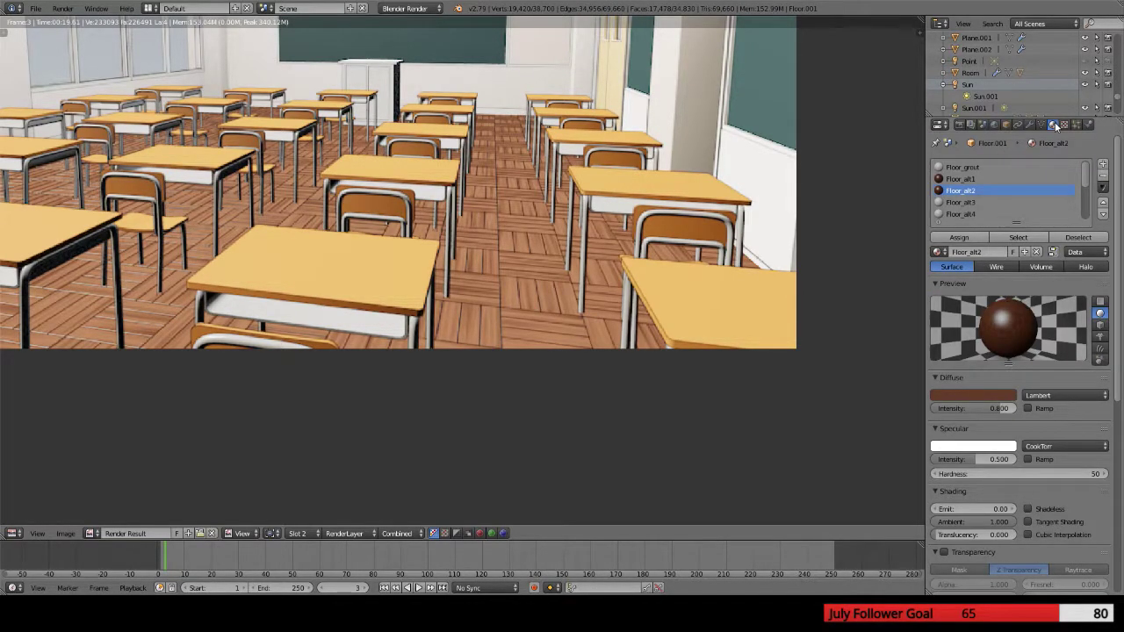
Set Floor_alt2's diffuse brown to HSV value 0.53, darken it, and re-render
{"action": "left_click", "coordinate": [1064, 125]}
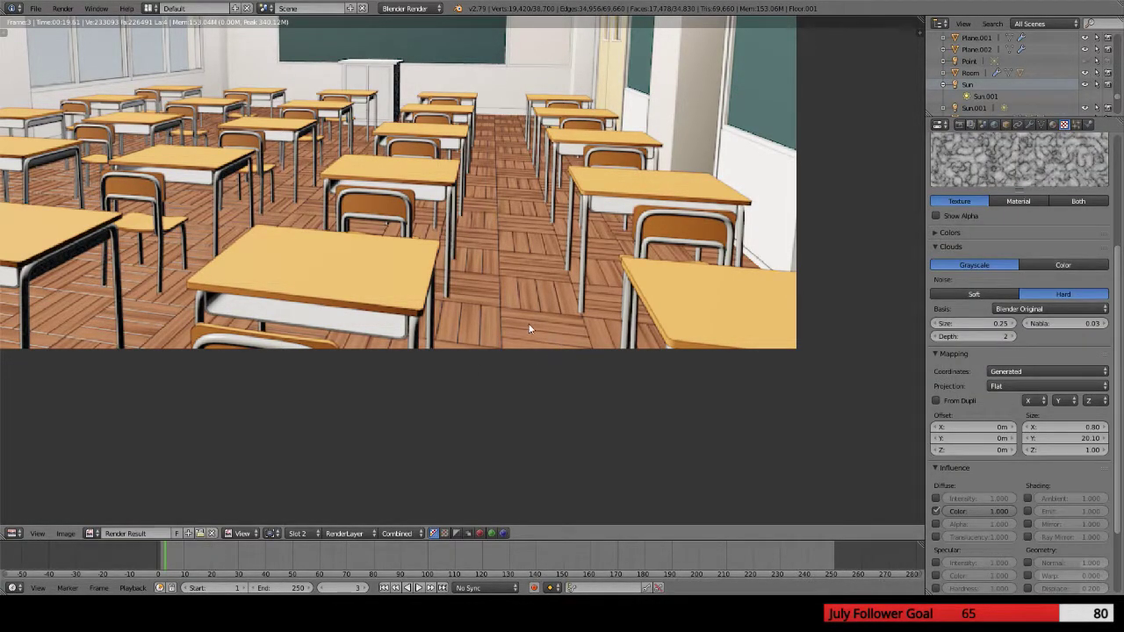
{"action": "left_click", "coordinate": [1053, 125]}
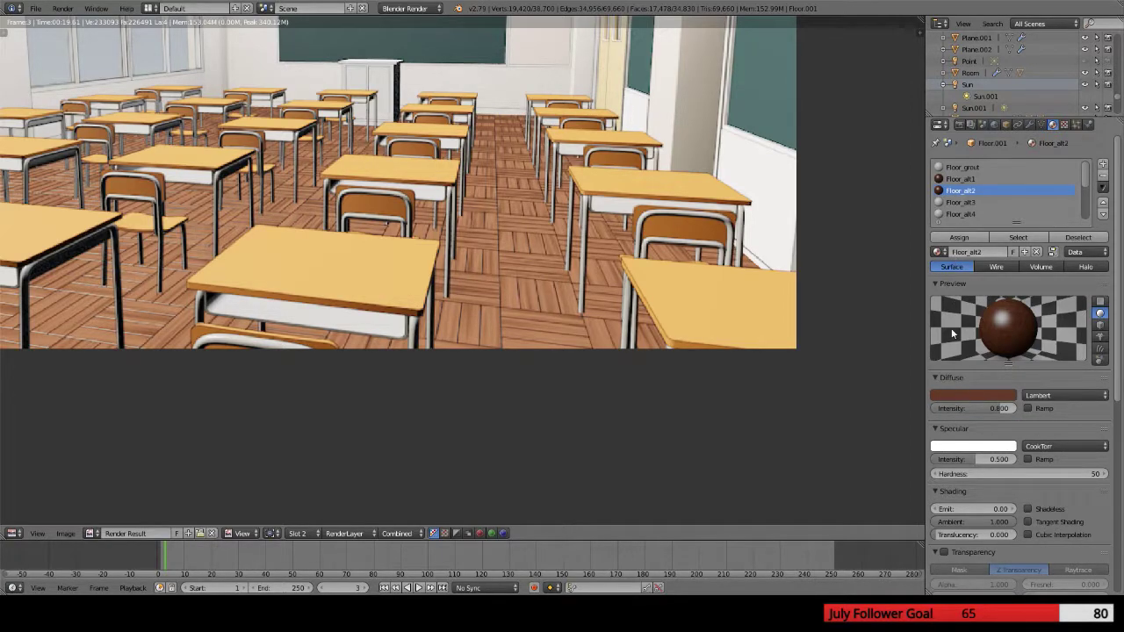
{"action": "left_click", "coordinate": [978, 397]}
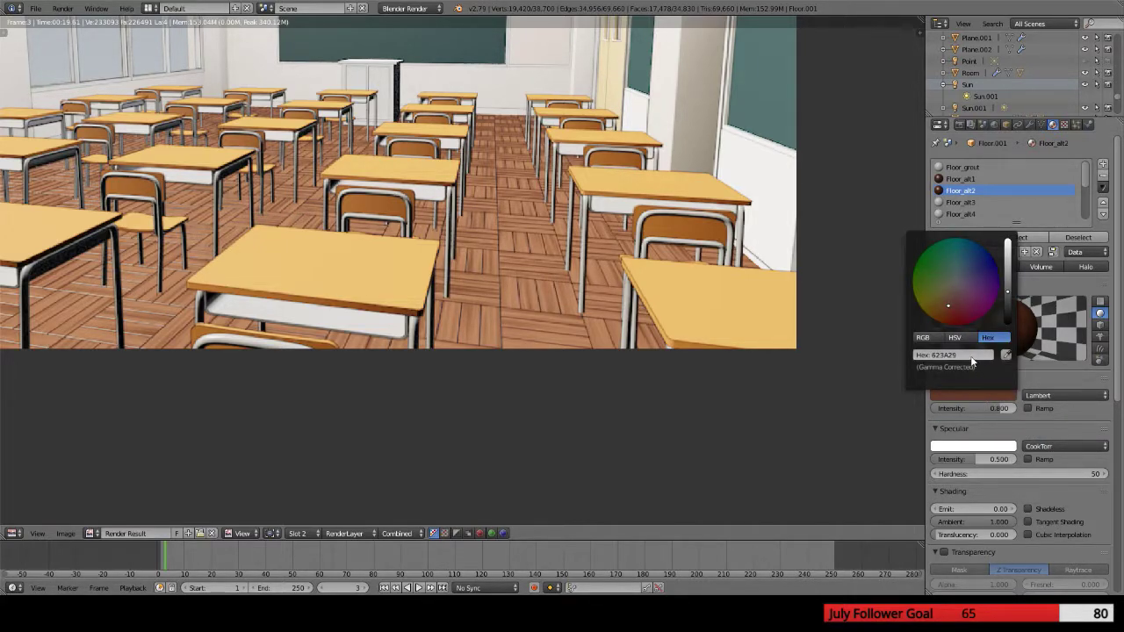
{"action": "left_click", "coordinate": [955, 338]}
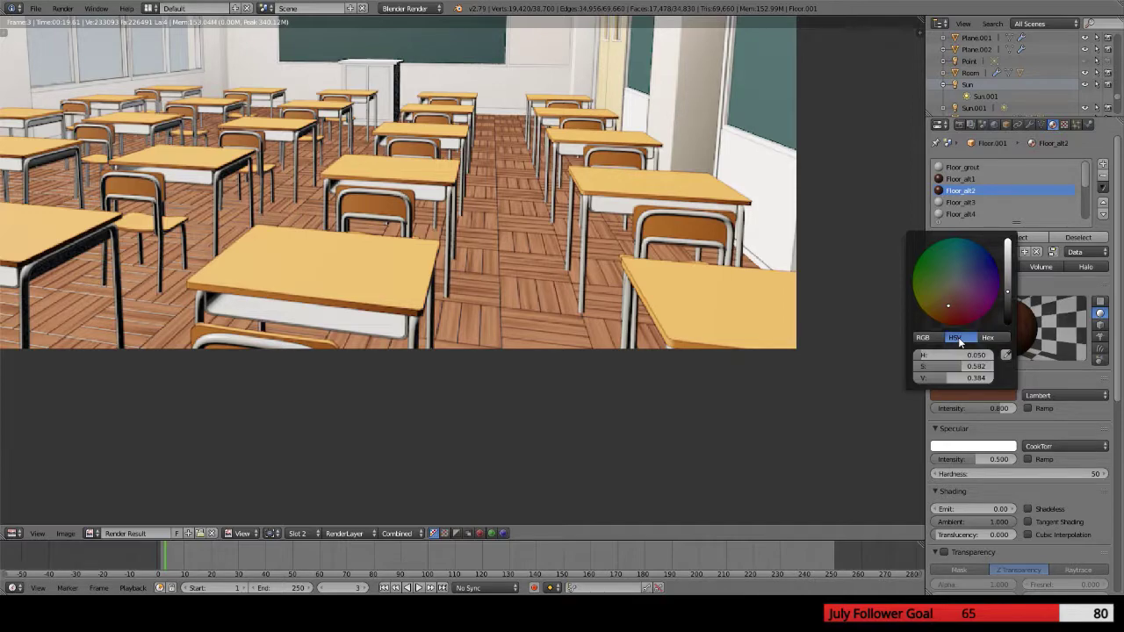
{"action": "left_click", "coordinate": [948, 380]}
{"action": "type", "text": "0.53"}
{"action": "key", "text": "Return"}
{"action": "left_click_drag", "start_coordinate": [948, 378], "coordinate": [925, 377]}
{"action": "key", "text": "F12"}
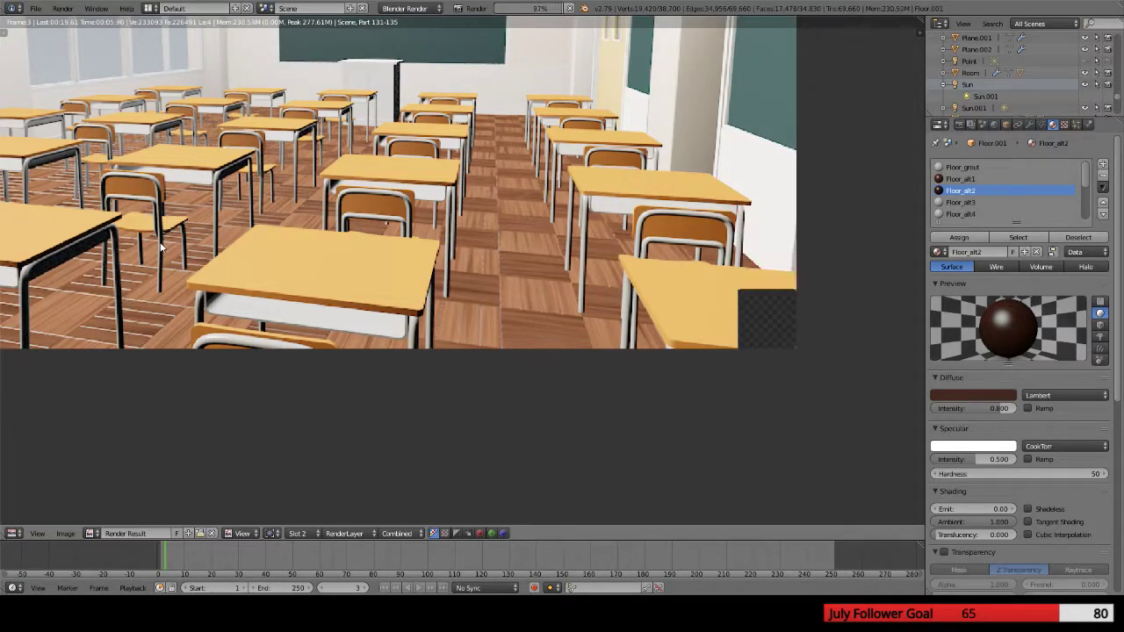
Raise the floor brown's value to 0.384 and re-render to compare
{"action": "left_click", "coordinate": [972, 395]}
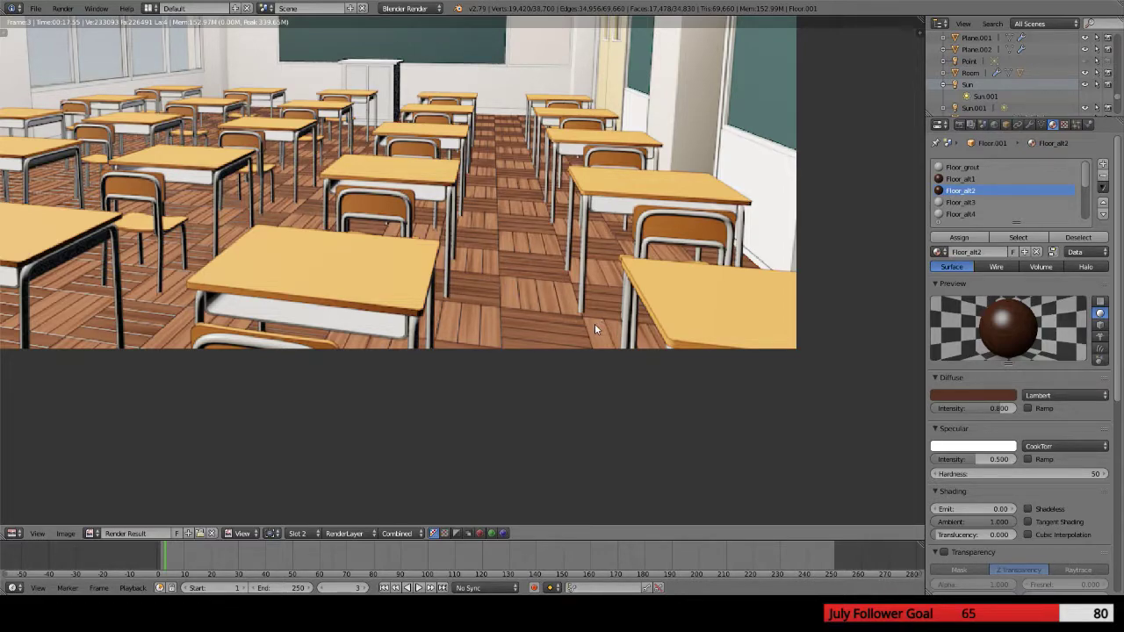
{"action": "left_click", "coordinate": [976, 395]}
{"action": "left_click", "coordinate": [960, 380]}
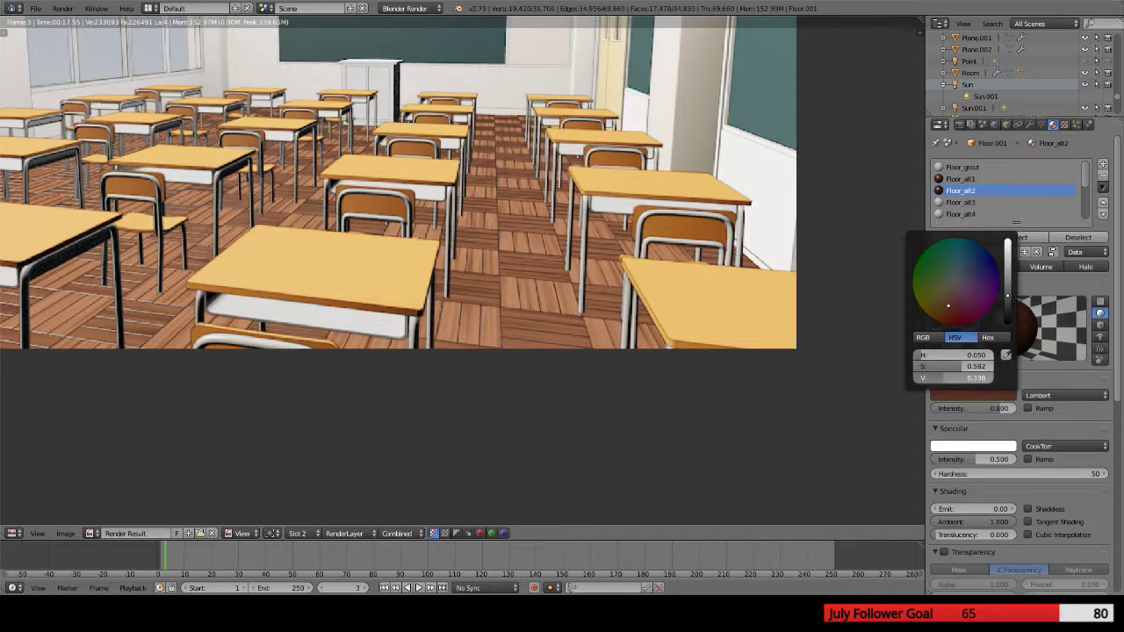
{"action": "left_click_drag", "start_coordinate": [959, 380], "coordinate": [976, 380]}
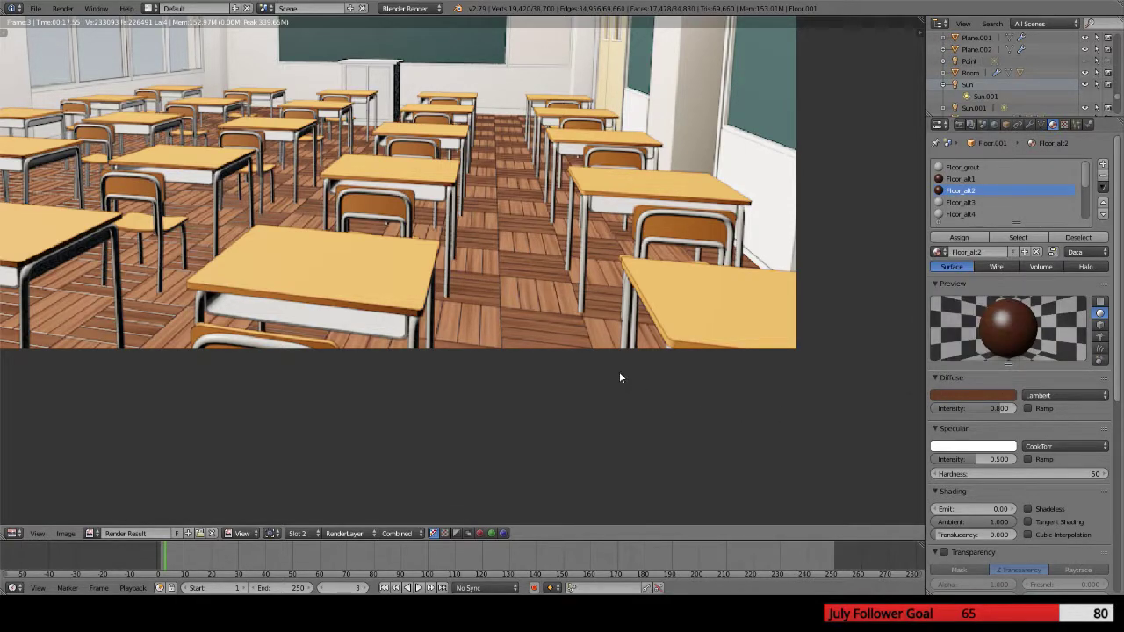
{"action": "key", "text": "F12"}
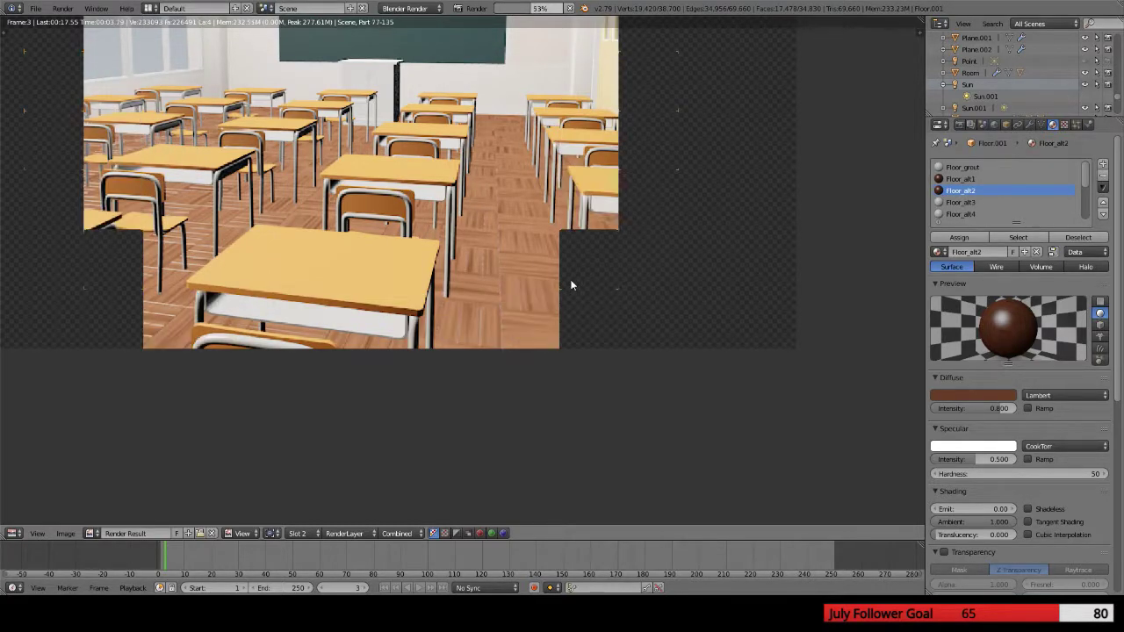
{"action": "left_click", "coordinate": [969, 397]}
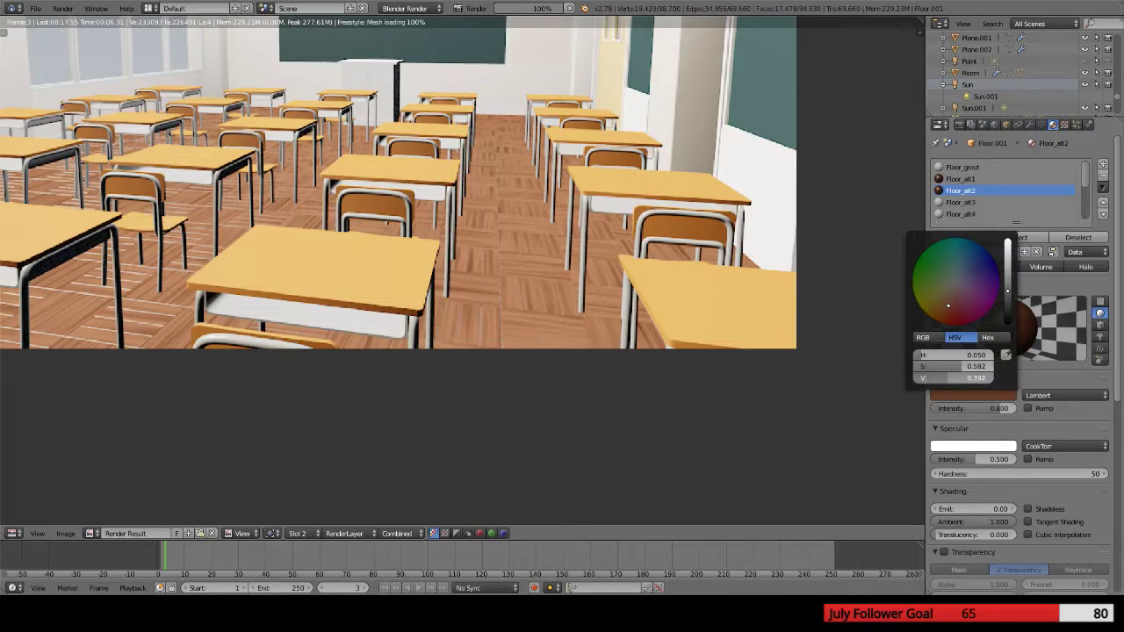
{"action": "scroll", "coordinate": [957, 281], "scroll_direction": "down", "scroll_amount": 2}
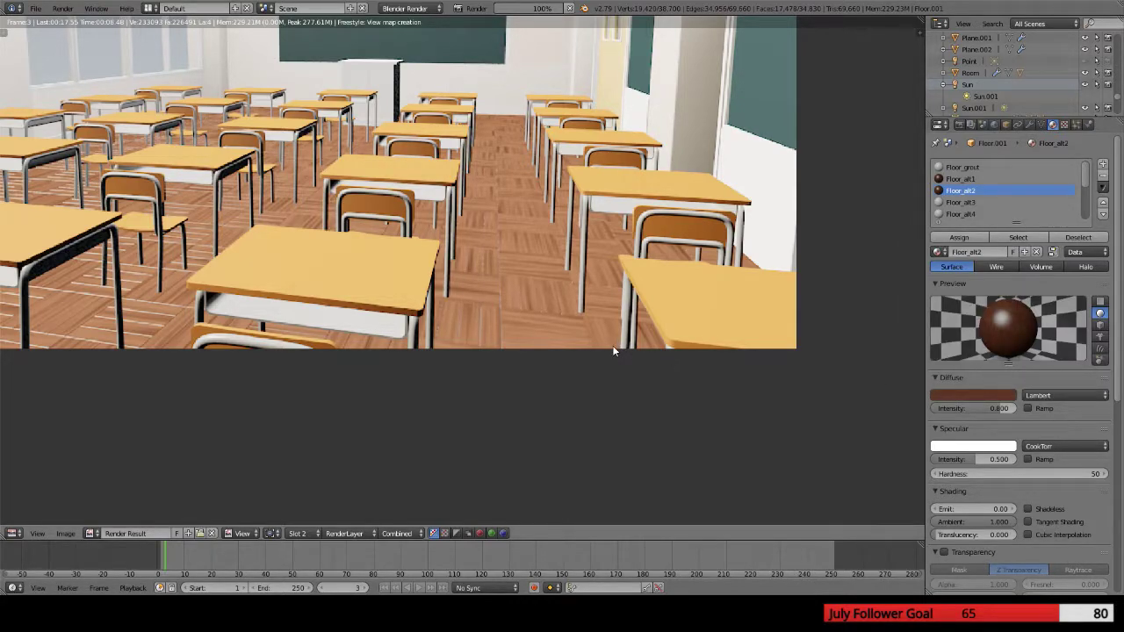
Switch the viewport to Material shading, exit floor edit mode, and return to camera view
{"action": "key", "text": "Escape"}
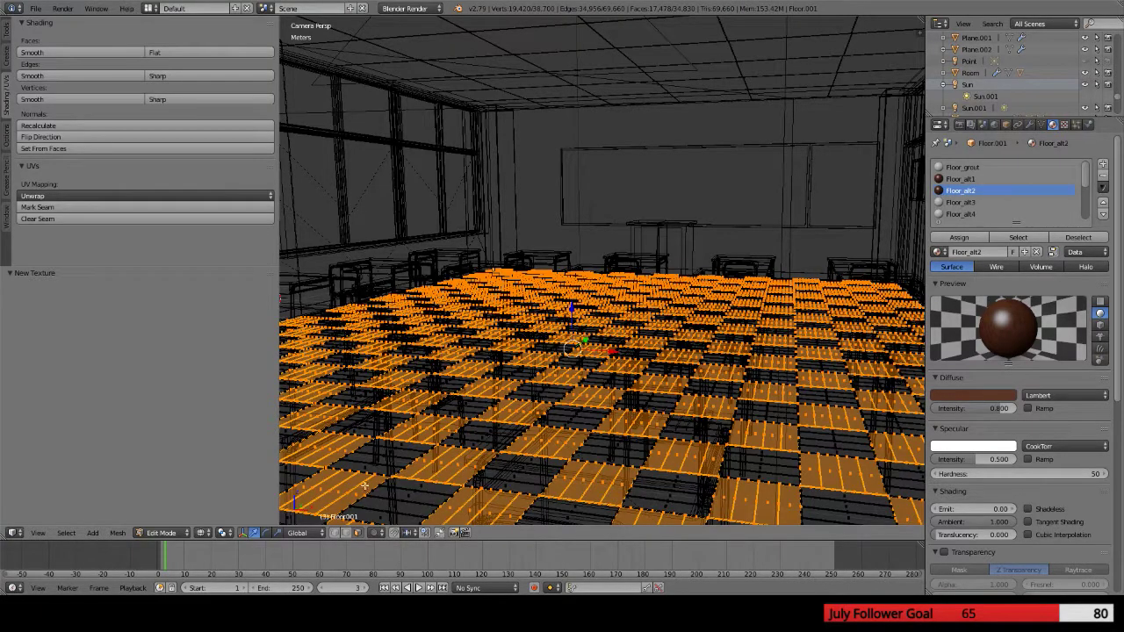
{"action": "left_click", "coordinate": [209, 533]}
{"action": "left_click", "coordinate": [231, 469]}
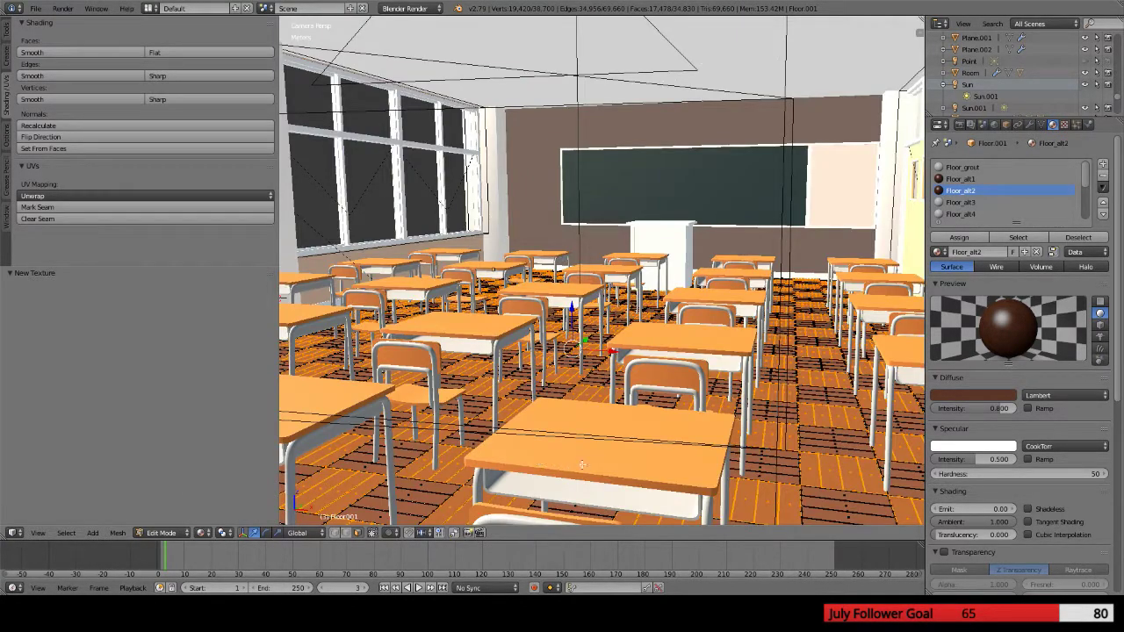
{"action": "middle_click_drag", "start_coordinate": [582, 465], "coordinate": [563, 448]}
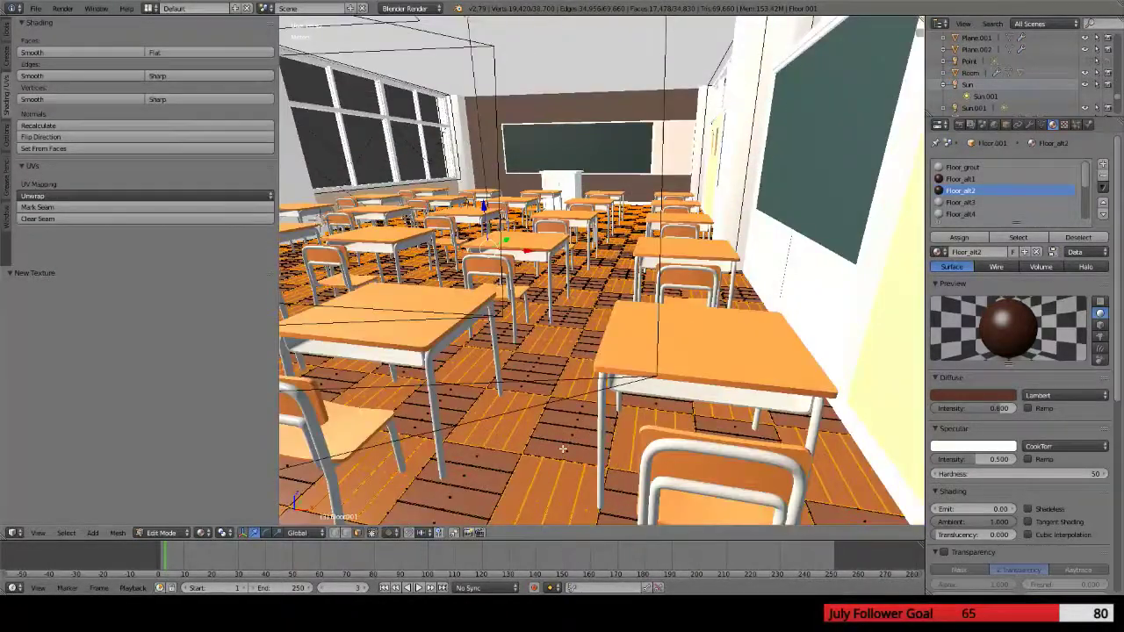
{"action": "key", "text": "Tab"}
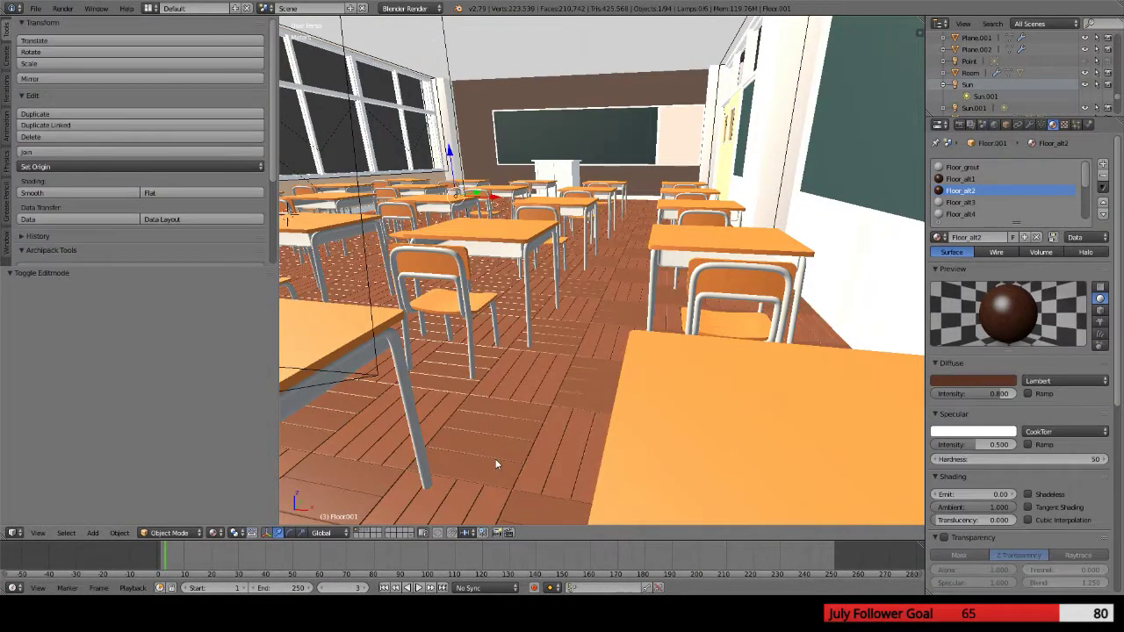
{"action": "key", "text": "KP_0"}
Lower the Floor_alt2 tile colour's value and re-render the classroom several times
{"action": "key", "text": "F12"}
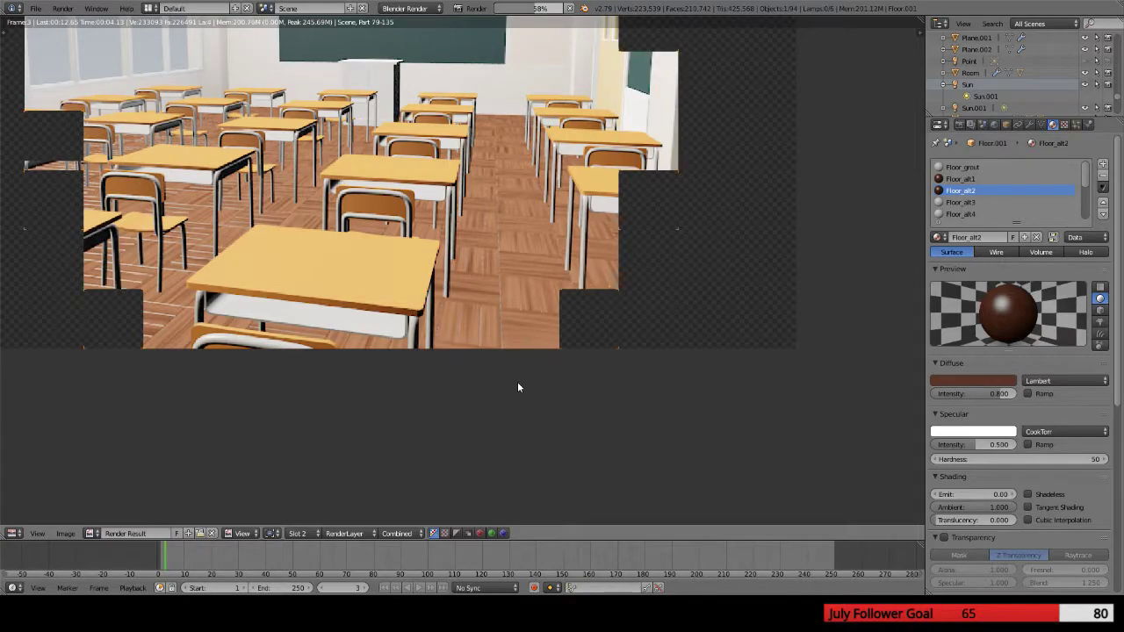
{"action": "left_click", "coordinate": [978, 382]}
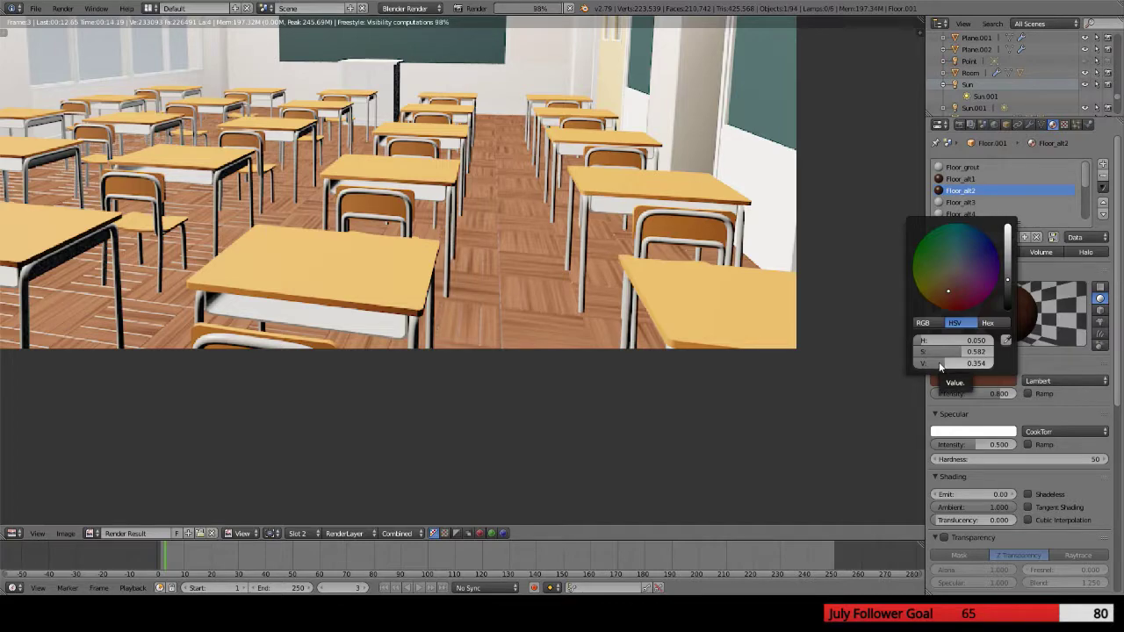
{"action": "left_click_drag", "start_coordinate": [941, 364], "coordinate": [942, 364]}
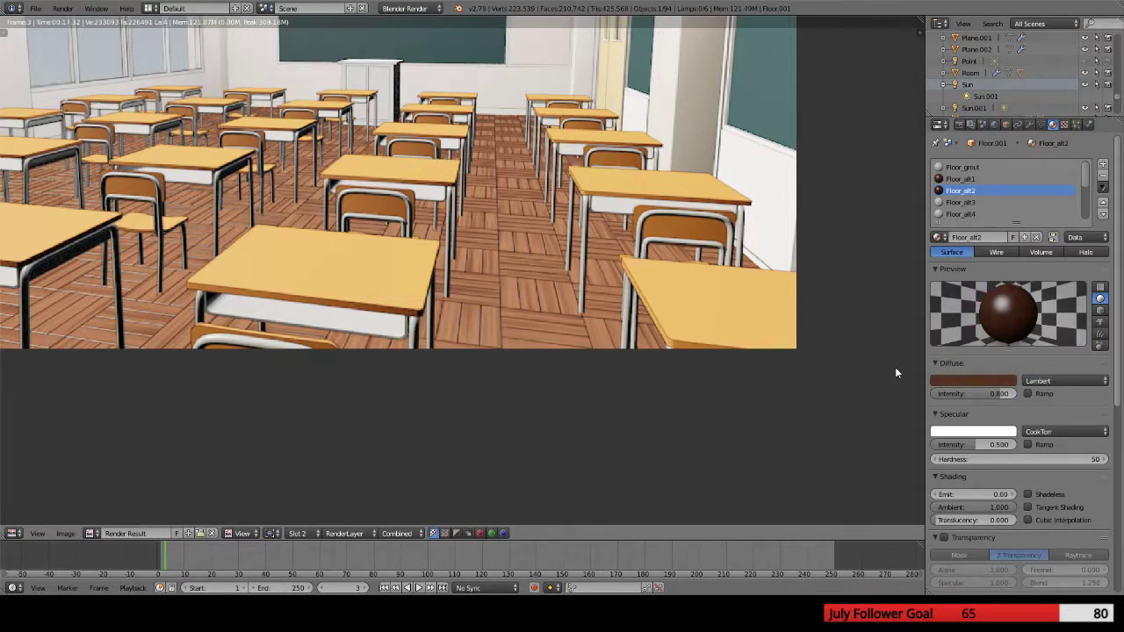
{"action": "key", "text": "F12"}
{"action": "left_click", "coordinate": [974, 379]}
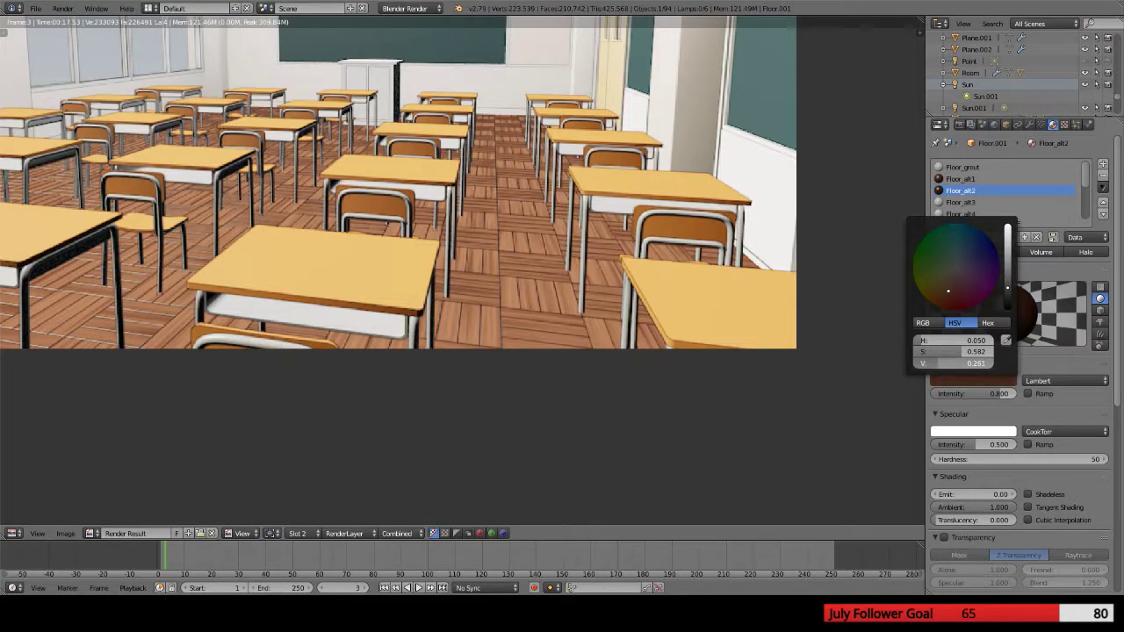
{"action": "key", "text": "F12"}
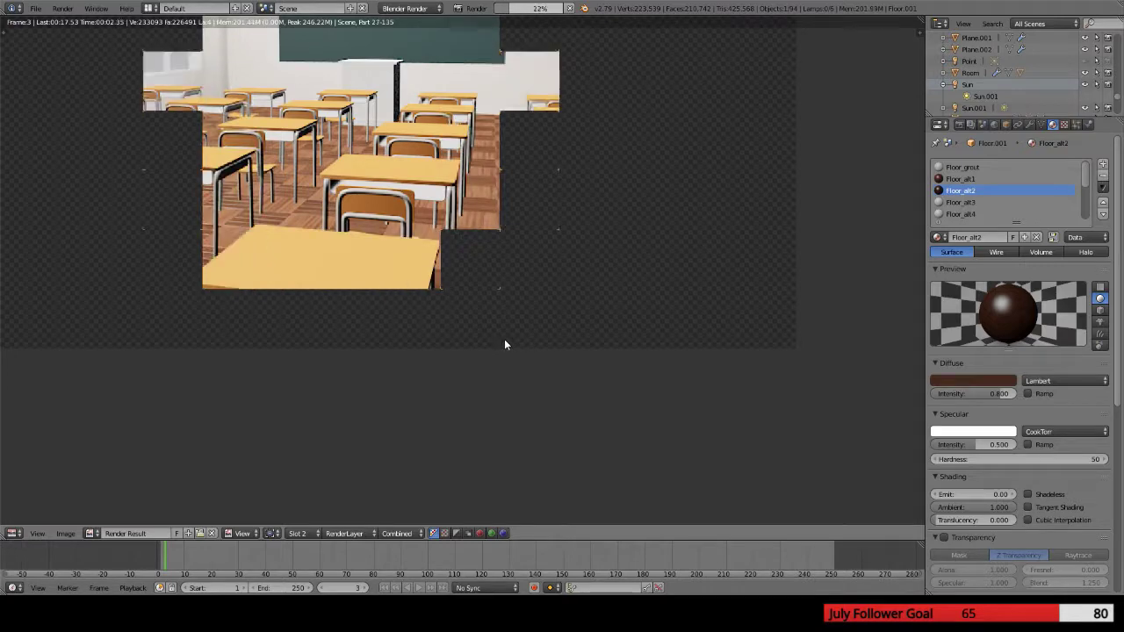
{"action": "left_click", "coordinate": [961, 381]}
{"action": "left_click", "coordinate": [935, 367]}
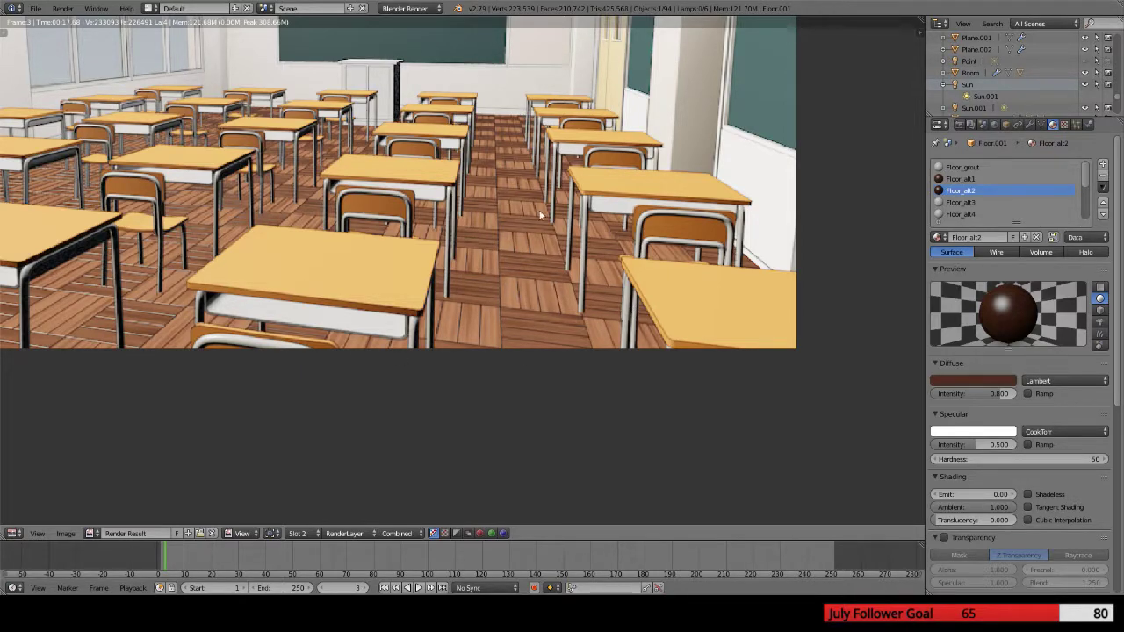
{"action": "key", "text": "F12"}
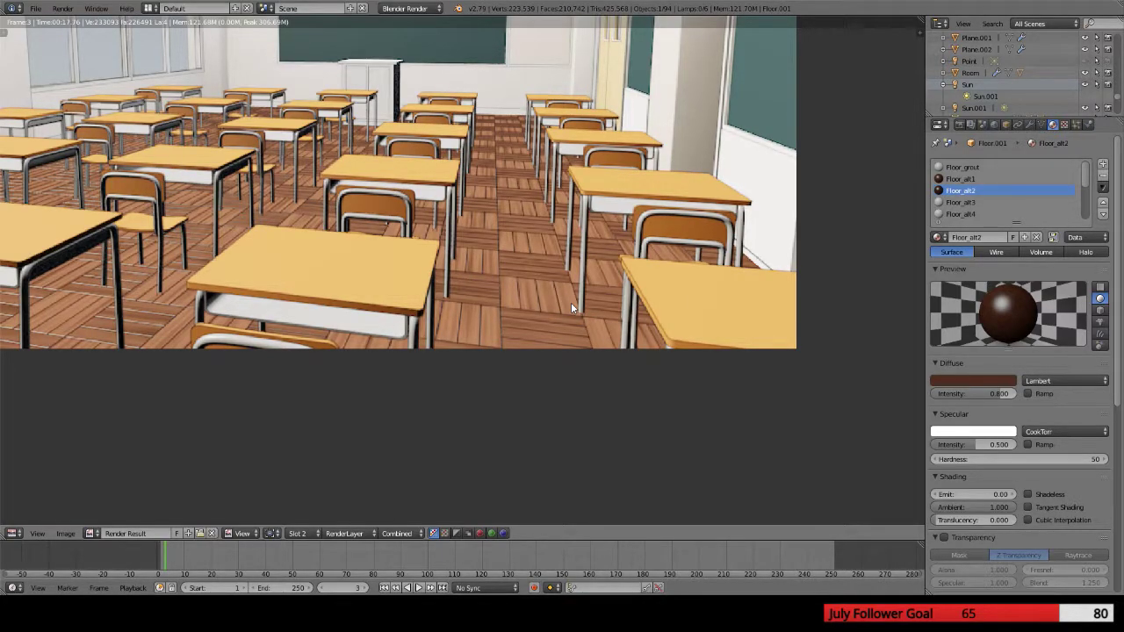
Zoom and pan the Render Result to inspect the floor tiles
{"action": "scroll", "coordinate": [156, 321], "scroll_direction": "down", "scroll_amount": 2}
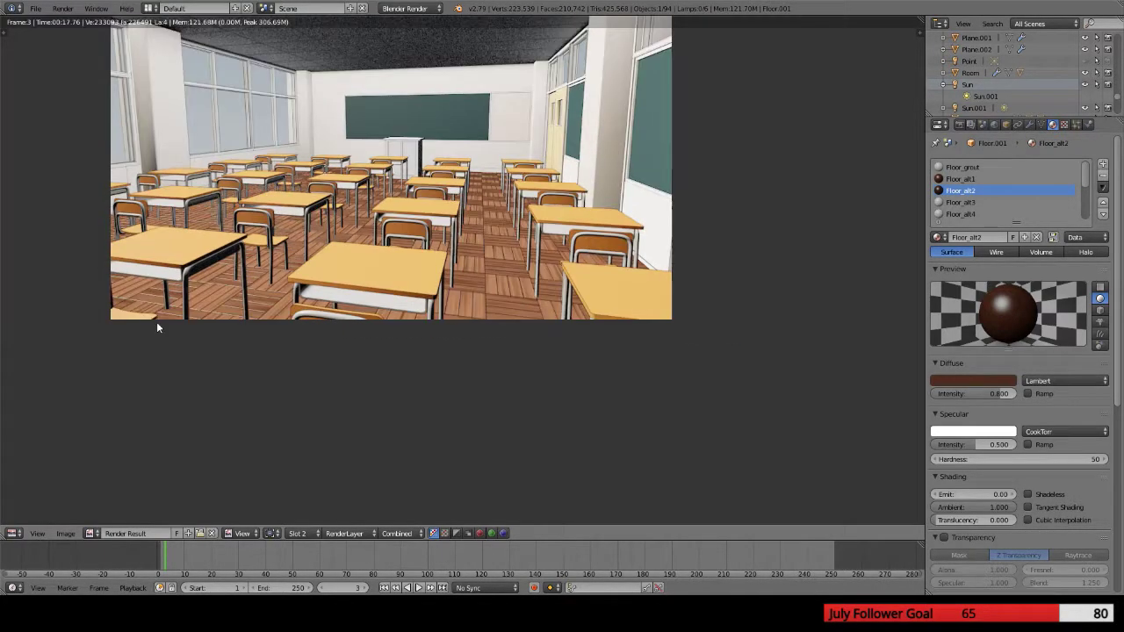
{"action": "middle_click_drag", "start_coordinate": [274, 242], "coordinate": [299, 331]}
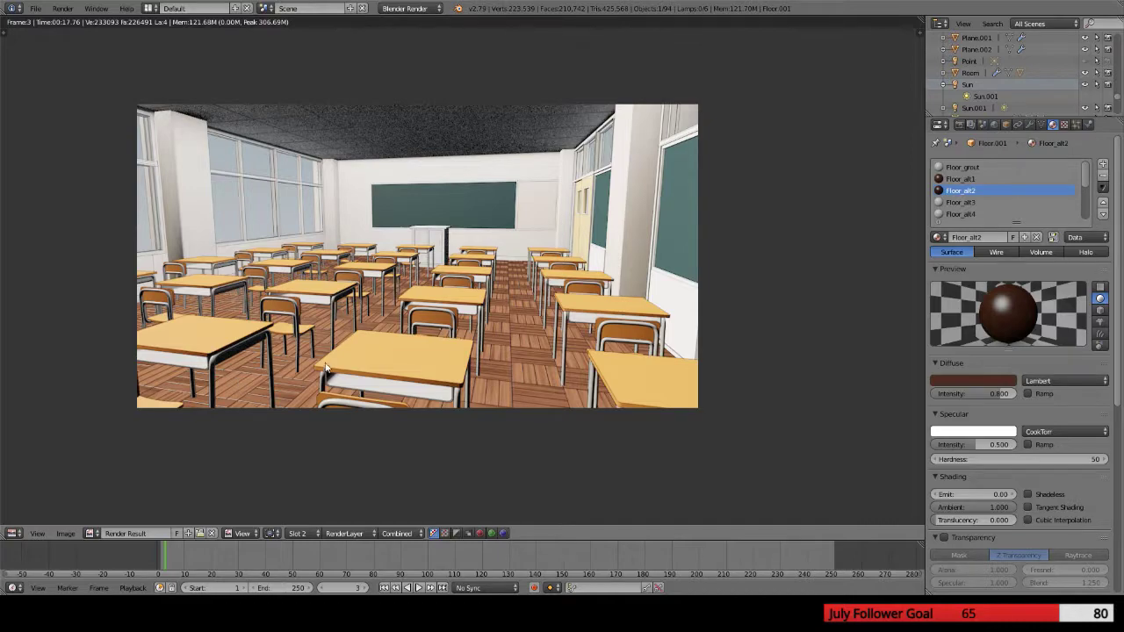
{"action": "middle_click_drag", "start_coordinate": [323, 355], "coordinate": [182, 309]}
{"action": "scroll", "coordinate": [223, 298], "scroll_direction": "up", "scroll_amount": 1}
{"action": "scroll", "coordinate": [224, 299], "scroll_direction": "up", "scroll_amount": 1}
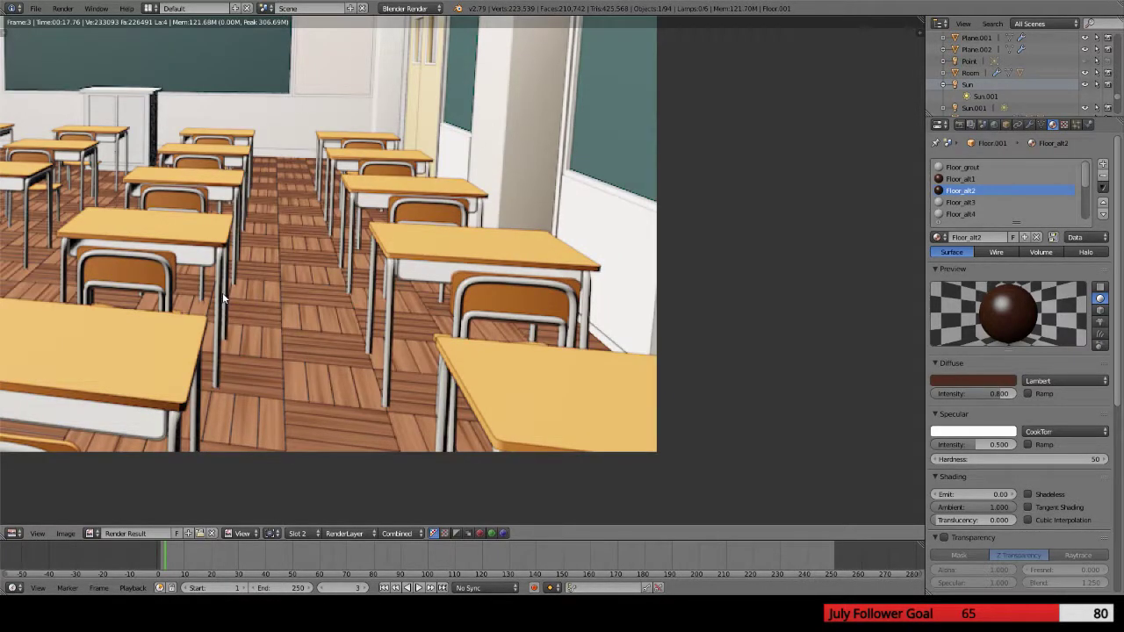
{"action": "middle_click_drag", "start_coordinate": [187, 261], "coordinate": [432, 188]}
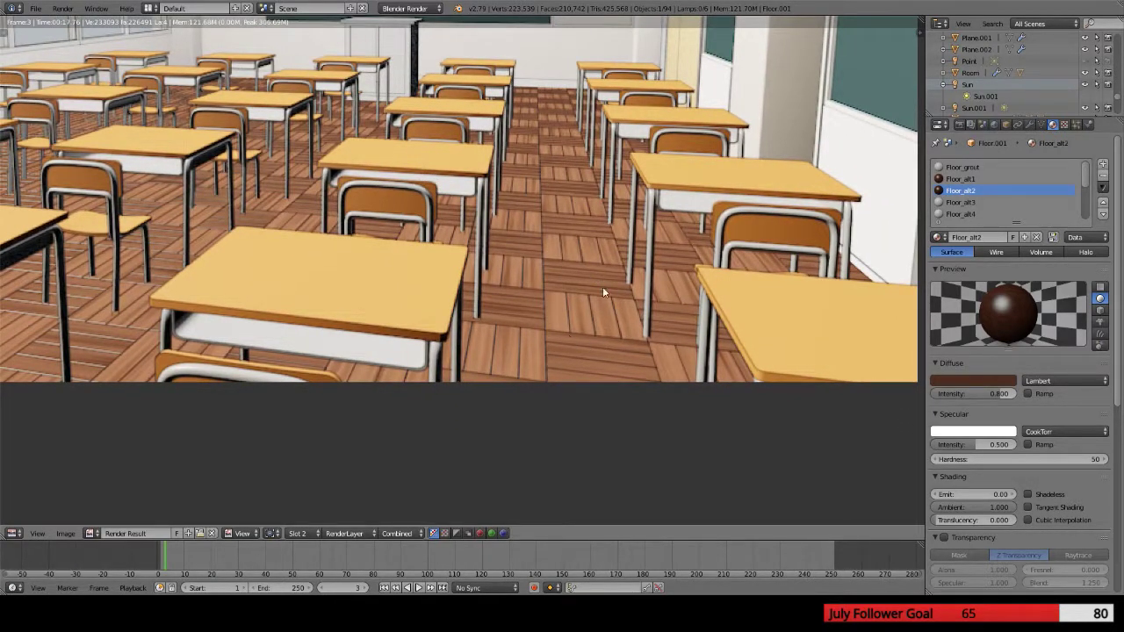
{"action": "scroll", "coordinate": [584, 309], "scroll_direction": "down", "scroll_amount": 5}
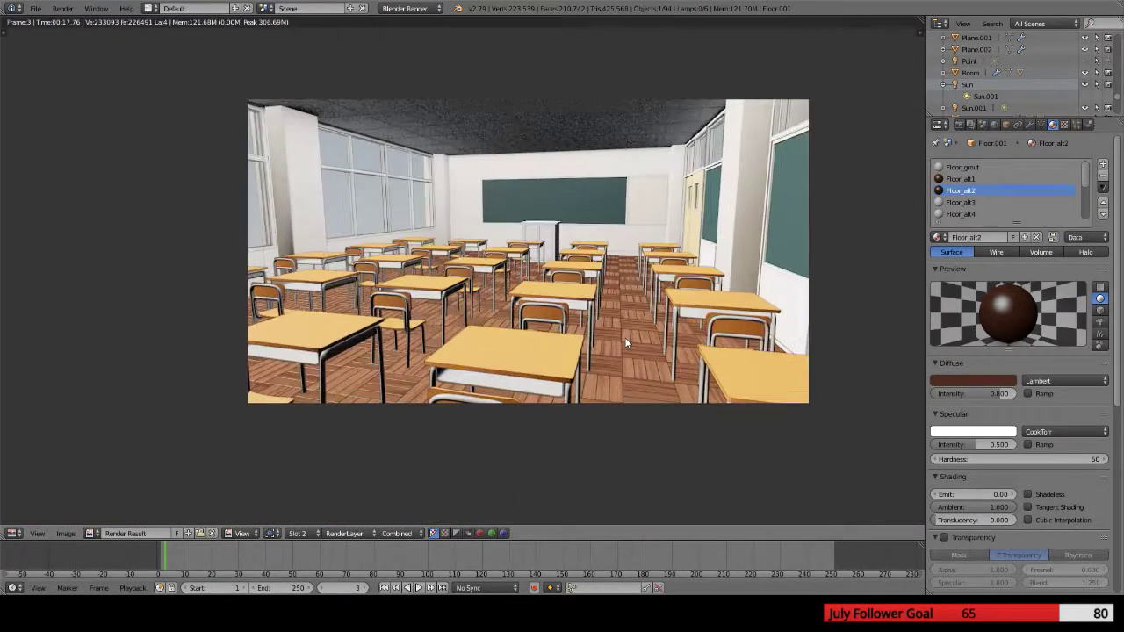
{"action": "middle_click_drag", "start_coordinate": [625, 343], "coordinate": [471, 321]}
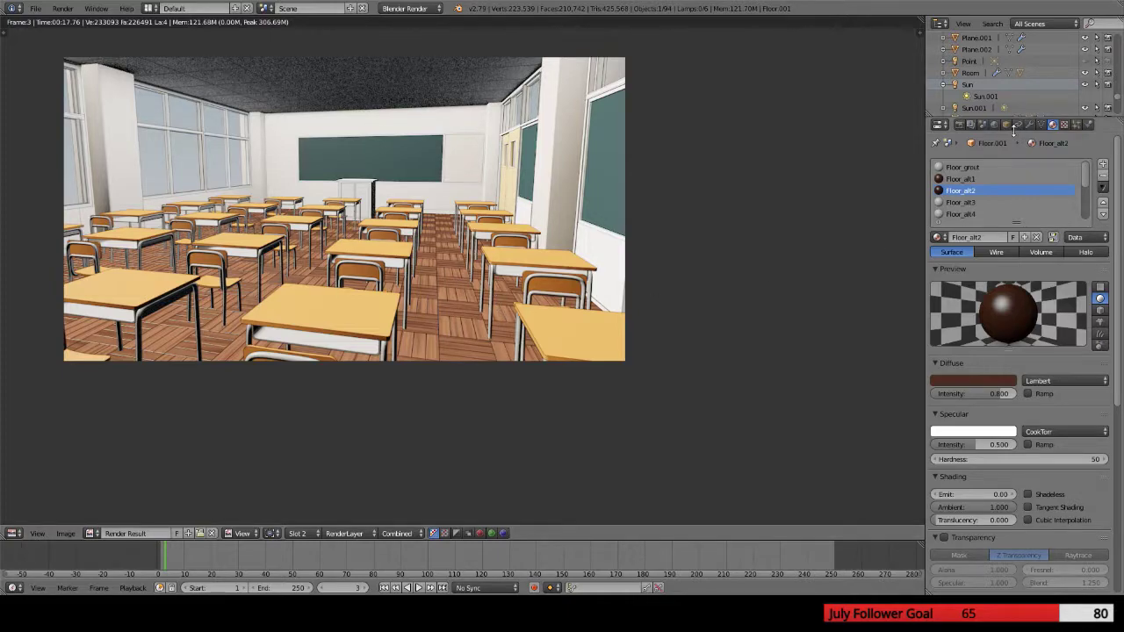
Set the Freestyle line style Alpha Transparency to 0.511 in Render Layers and render
{"action": "left_click", "coordinate": [959, 125]}
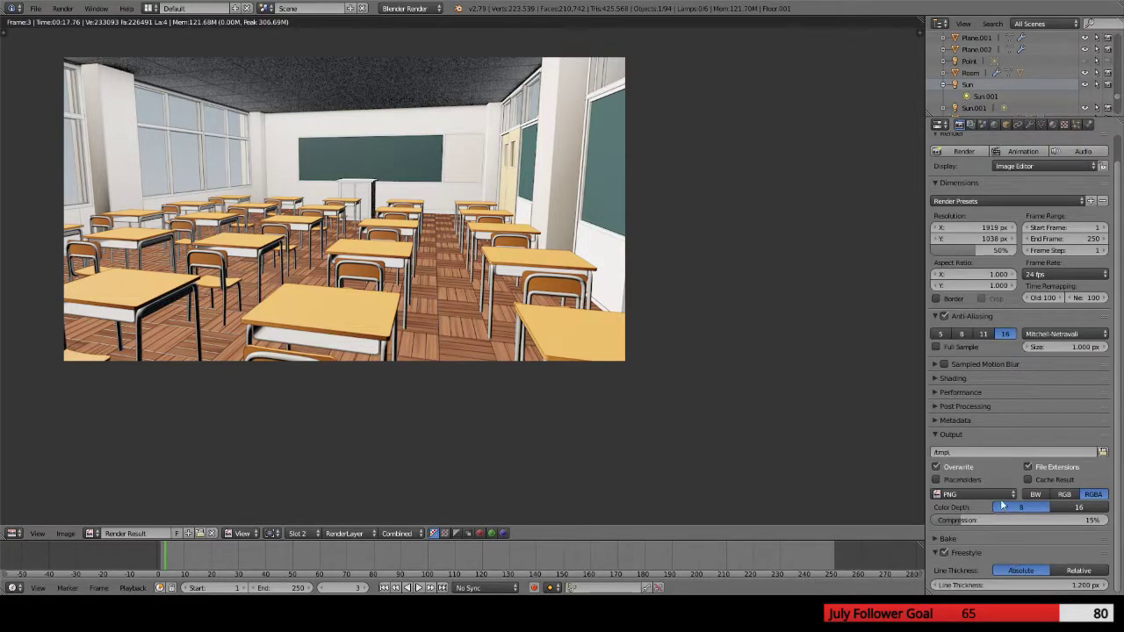
{"action": "left_click", "coordinate": [971, 125]}
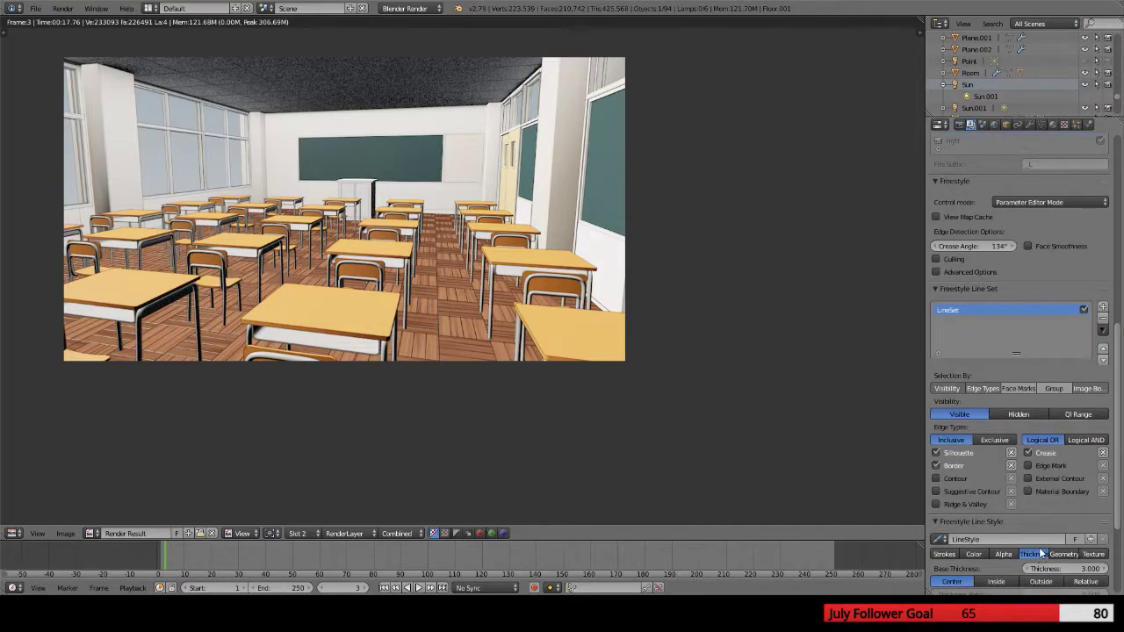
{"action": "left_click", "coordinate": [1003, 555]}
{"action": "scroll", "coordinate": [1005, 566], "scroll_direction": "down", "scroll_amount": 1}
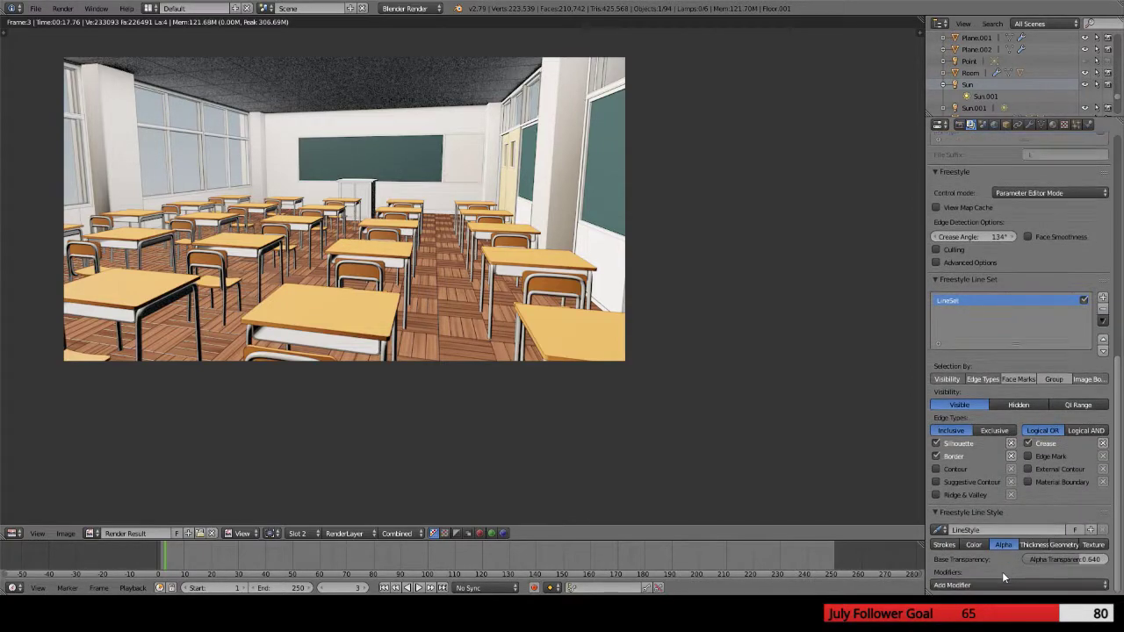
{"action": "left_click_drag", "start_coordinate": [1070, 560], "coordinate": [1048, 561]}
{"action": "key", "text": "F12"}
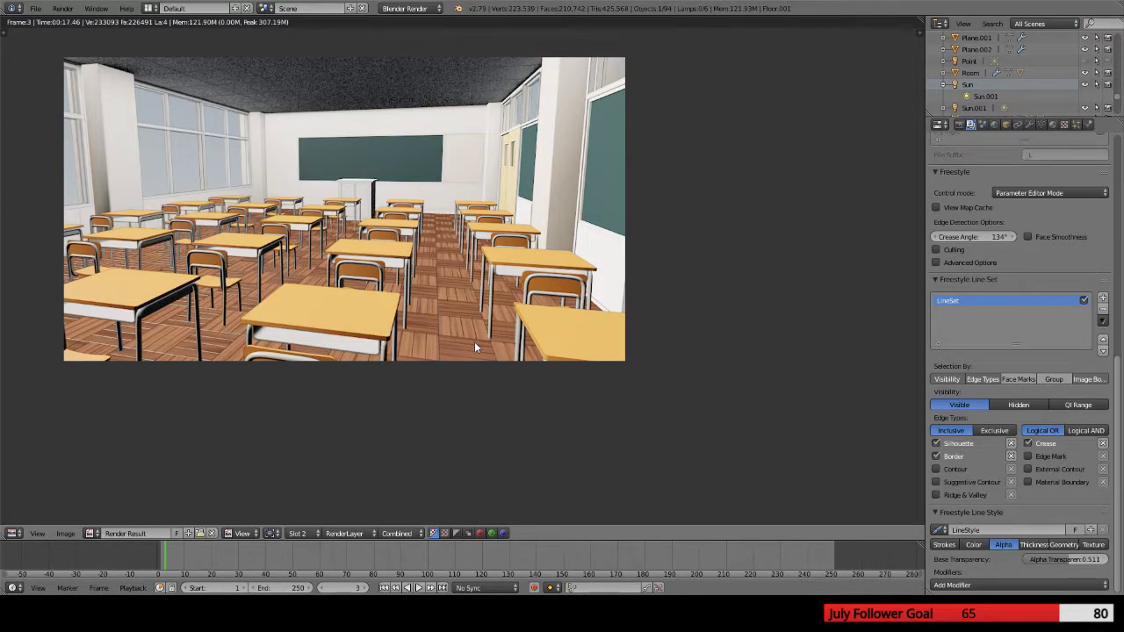
{"action": "scroll", "coordinate": [470, 351], "scroll_direction": "up", "scroll_amount": 3}
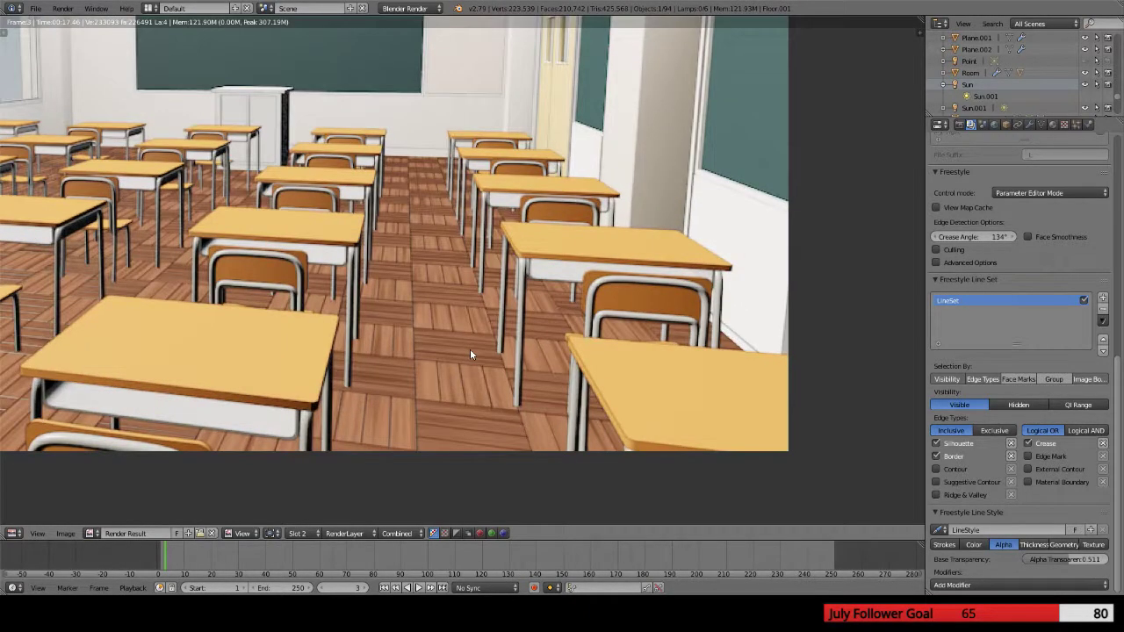
{"action": "scroll", "coordinate": [424, 309], "scroll_direction": "down", "scroll_amount": 3}
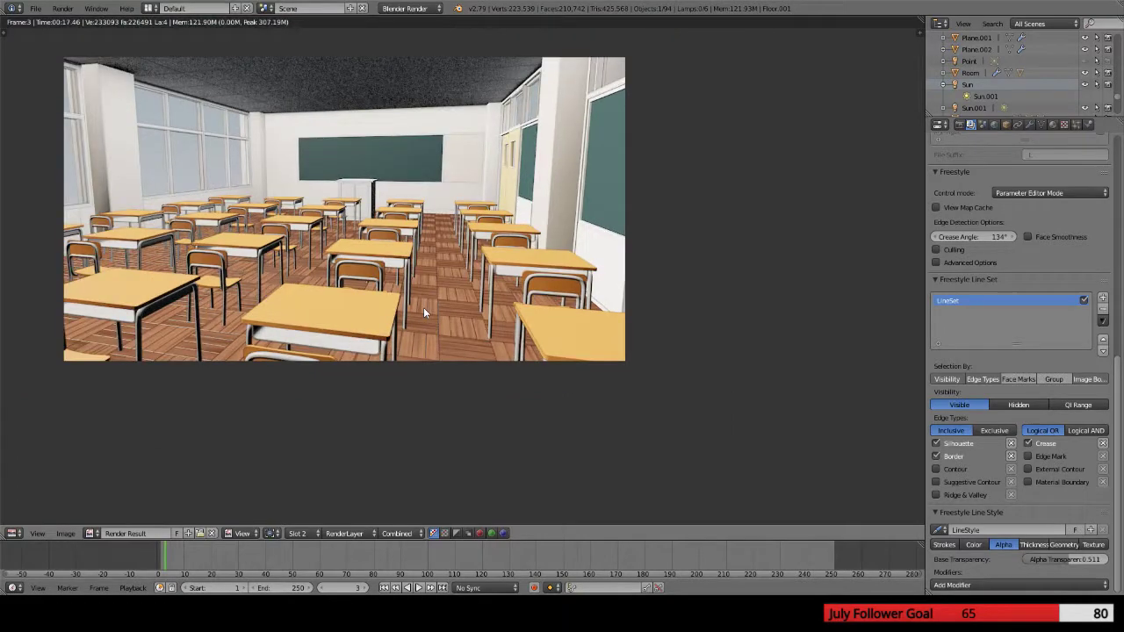
{"action": "scroll", "coordinate": [424, 309], "scroll_direction": "up", "scroll_amount": 1}
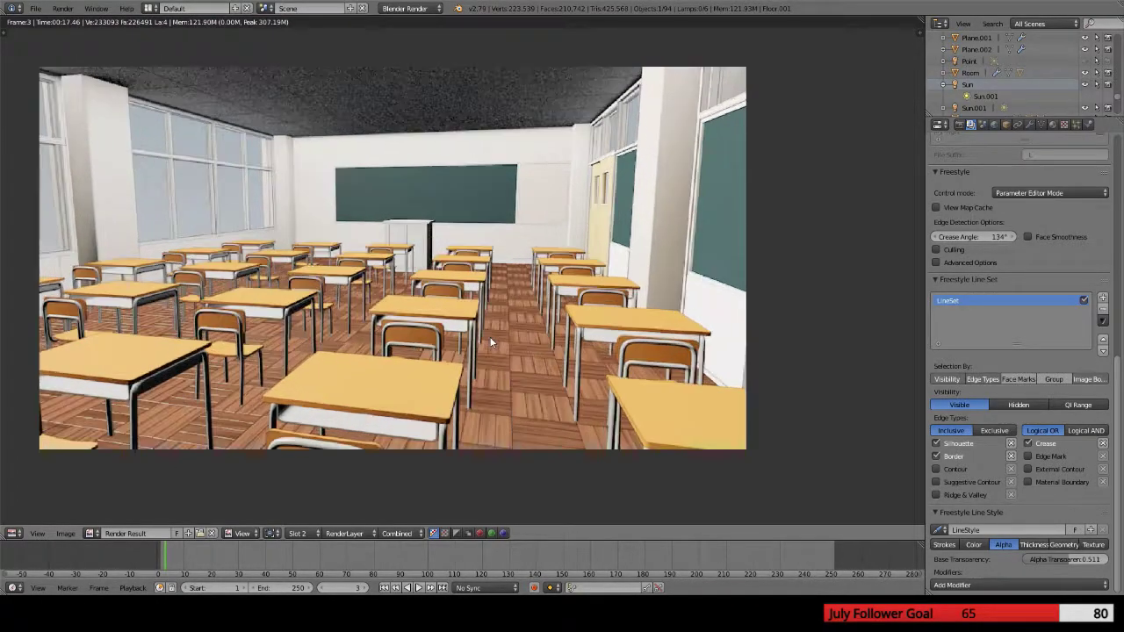
{"action": "scroll", "coordinate": [491, 342], "scroll_direction": "up", "scroll_amount": 2}
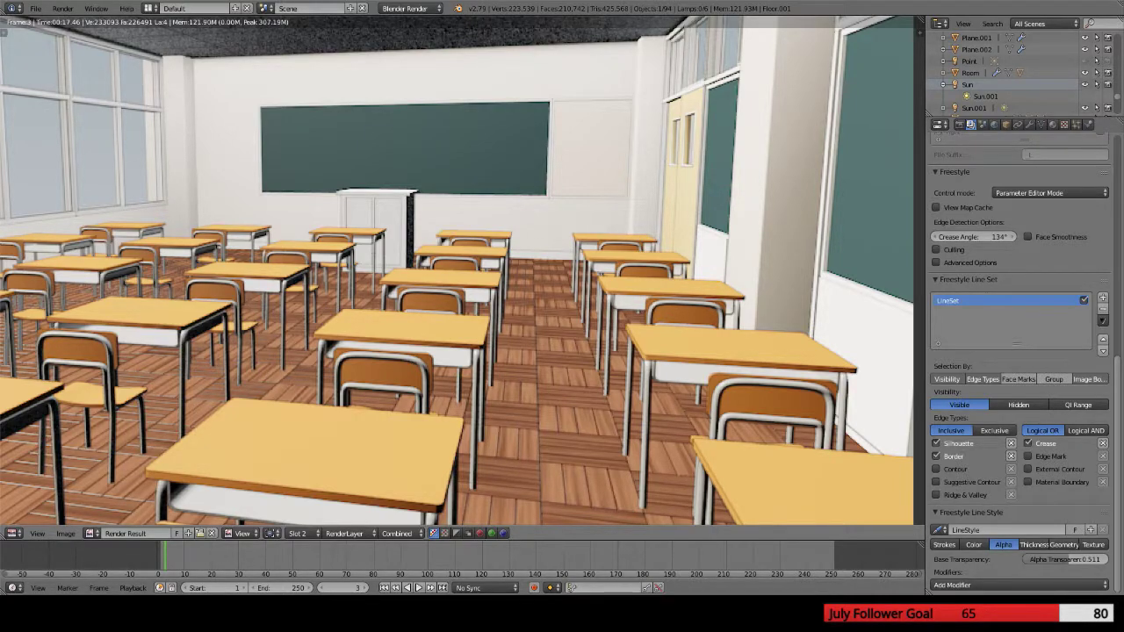
{"action": "scroll", "coordinate": [404, 259], "scroll_direction": "down", "scroll_amount": 3}
{"action": "scroll", "coordinate": [404, 259], "scroll_direction": "up", "scroll_amount": 2}
{"action": "scroll", "coordinate": [404, 259], "scroll_direction": "down", "scroll_amount": 1}
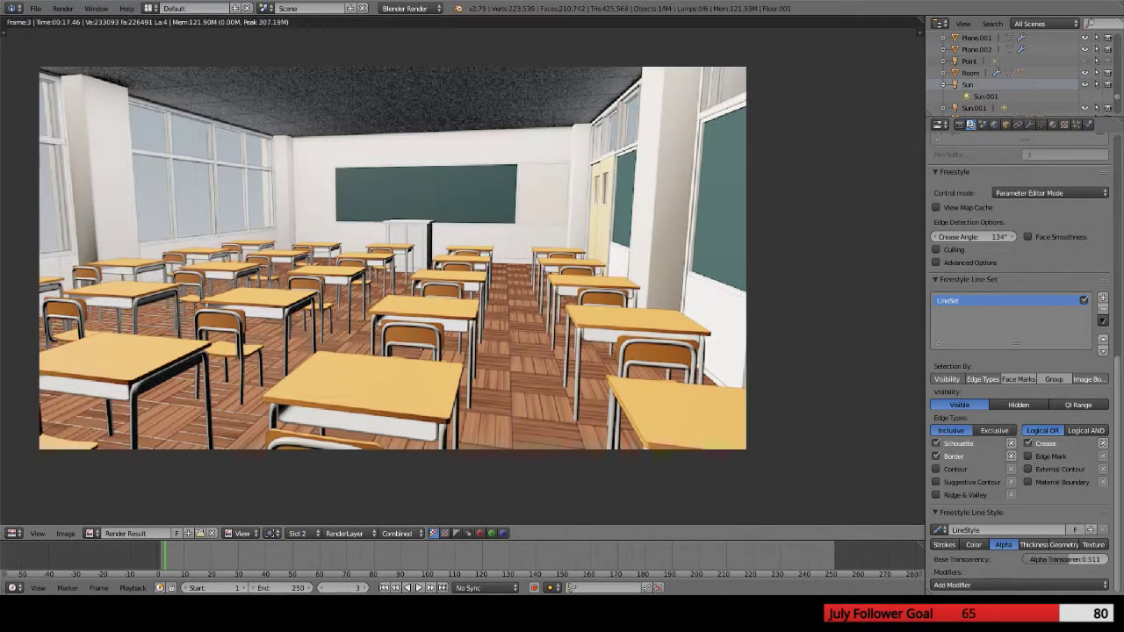
{"action": "scroll", "coordinate": [514, 321], "scroll_direction": "up", "scroll_amount": 3}
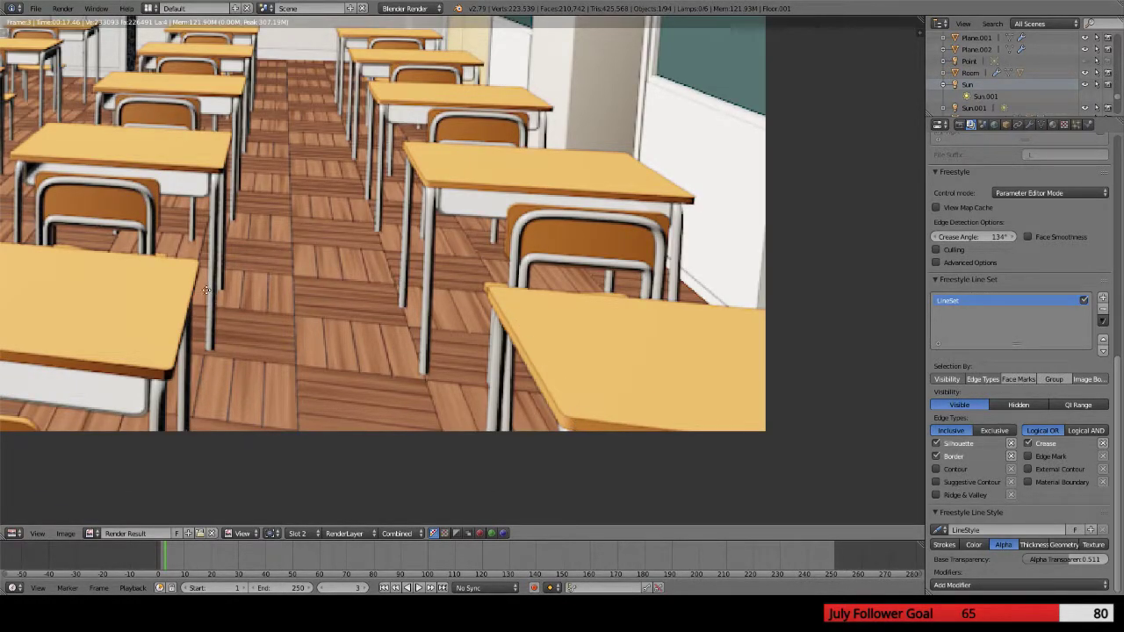
{"action": "middle_click_drag", "start_coordinate": [208, 295], "coordinate": [334, 173]}
{"action": "scroll", "coordinate": [402, 284], "scroll_direction": "down", "scroll_amount": 4}
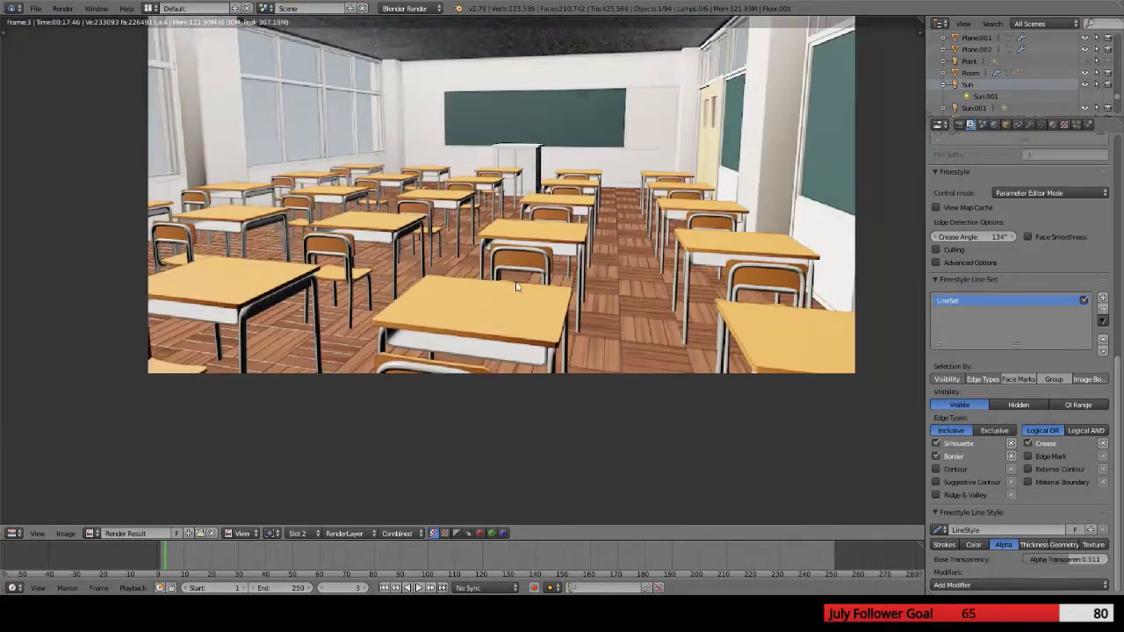
{"action": "middle_click_drag", "start_coordinate": [467, 247], "coordinate": [539, 320]}
{"action": "scroll", "coordinate": [539, 320], "scroll_direction": "down", "scroll_amount": 2}
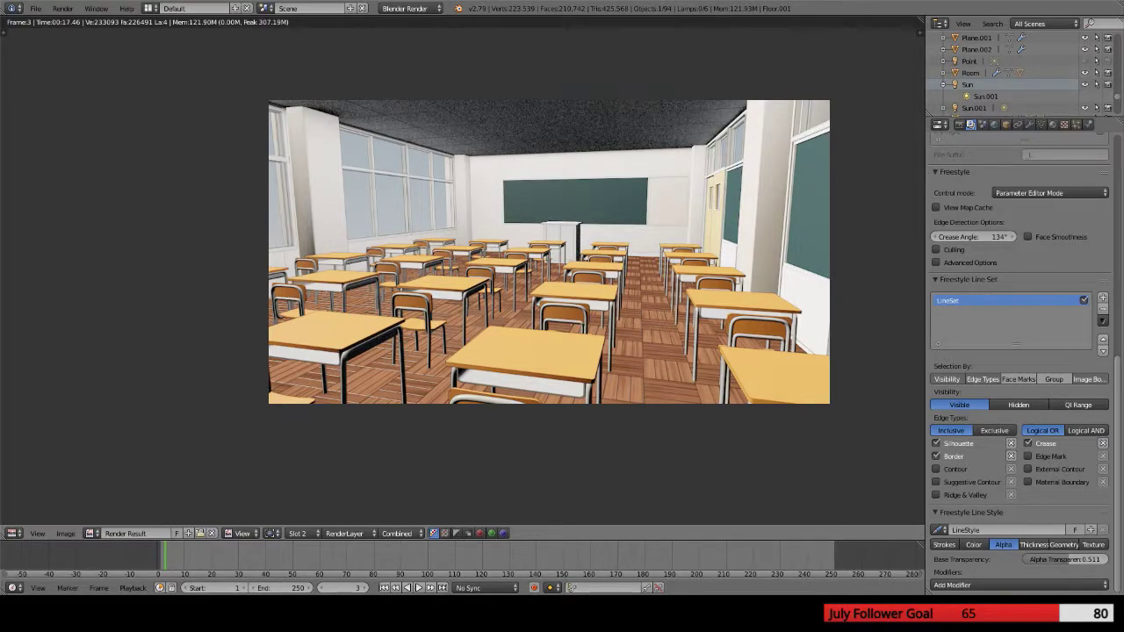
{"action": "scroll", "coordinate": [460, 272], "scroll_direction": "up", "scroll_amount": 1}
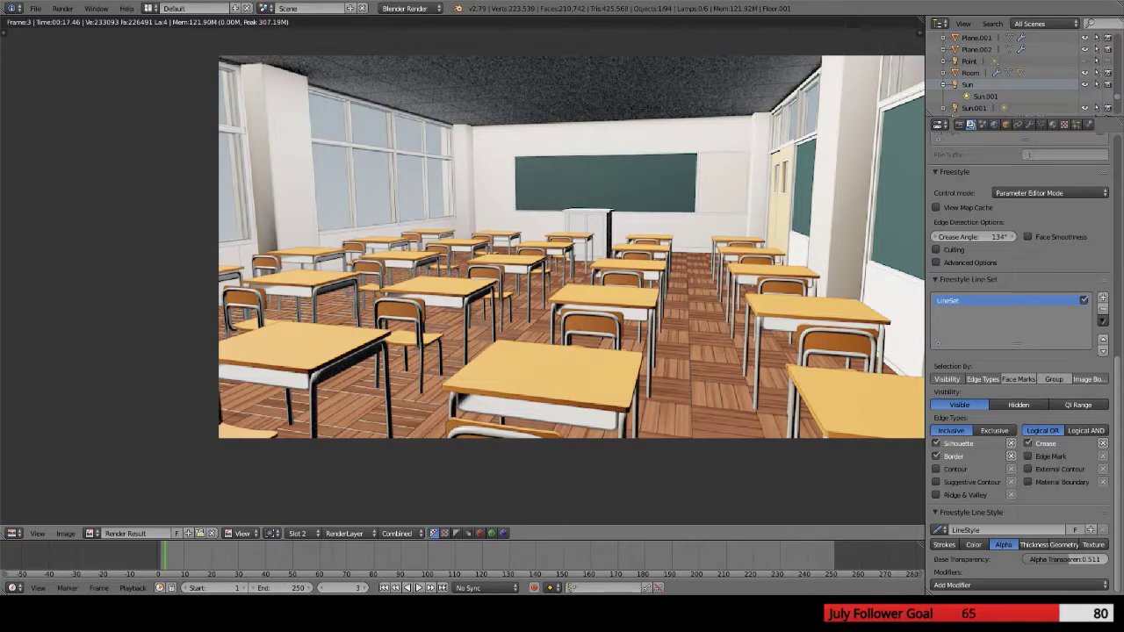
Zoom and pan the finished render toward the front of the classroom
{"action": "scroll", "coordinate": [549, 250], "scroll_direction": "down", "scroll_amount": 1}
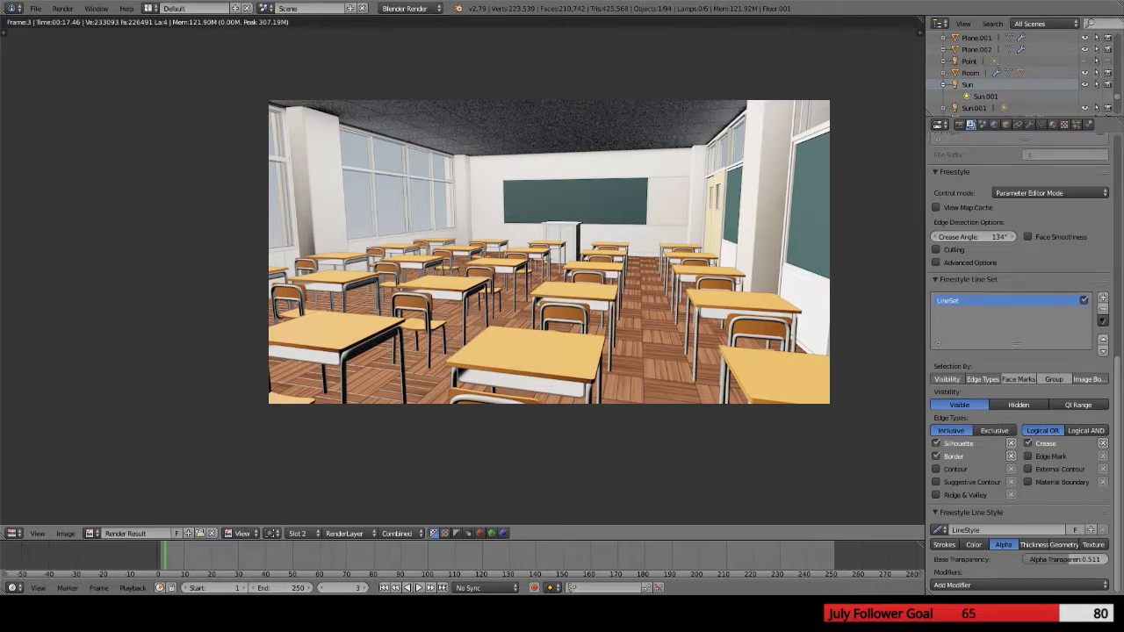
{"action": "scroll", "coordinate": [463, 271], "scroll_direction": "up", "scroll_amount": 3}
{"action": "scroll", "coordinate": [464, 271], "scroll_direction": "down", "scroll_amount": 1}
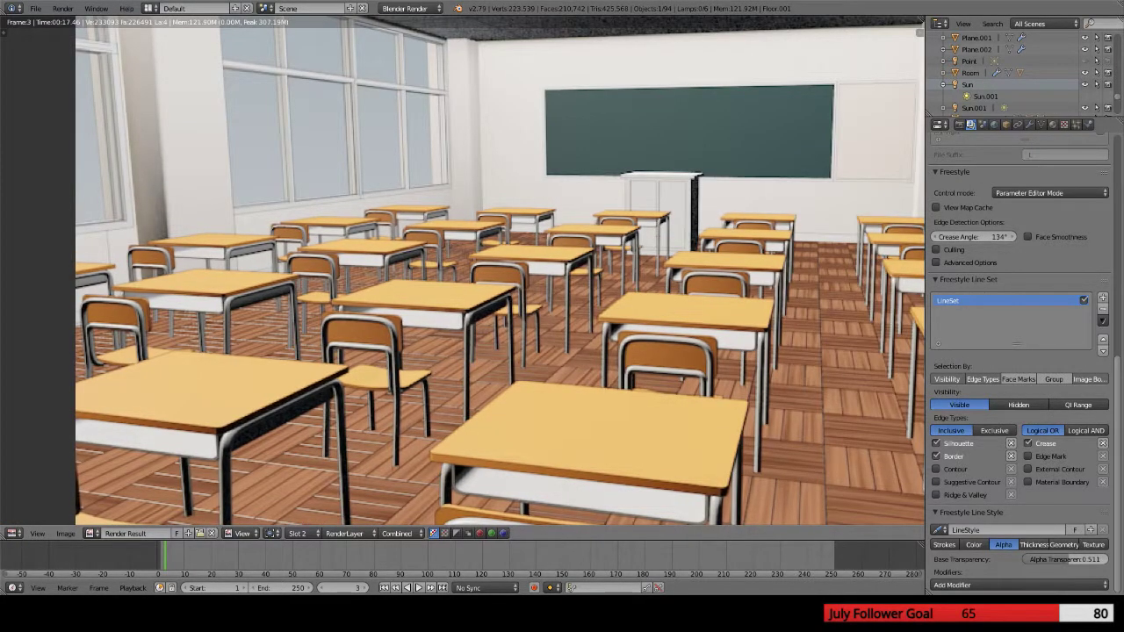
{"action": "middle_click_drag", "start_coordinate": [682, 412], "coordinate": [519, 346]}
{"action": "scroll", "coordinate": [491, 340], "scroll_direction": "down", "scroll_amount": 3}
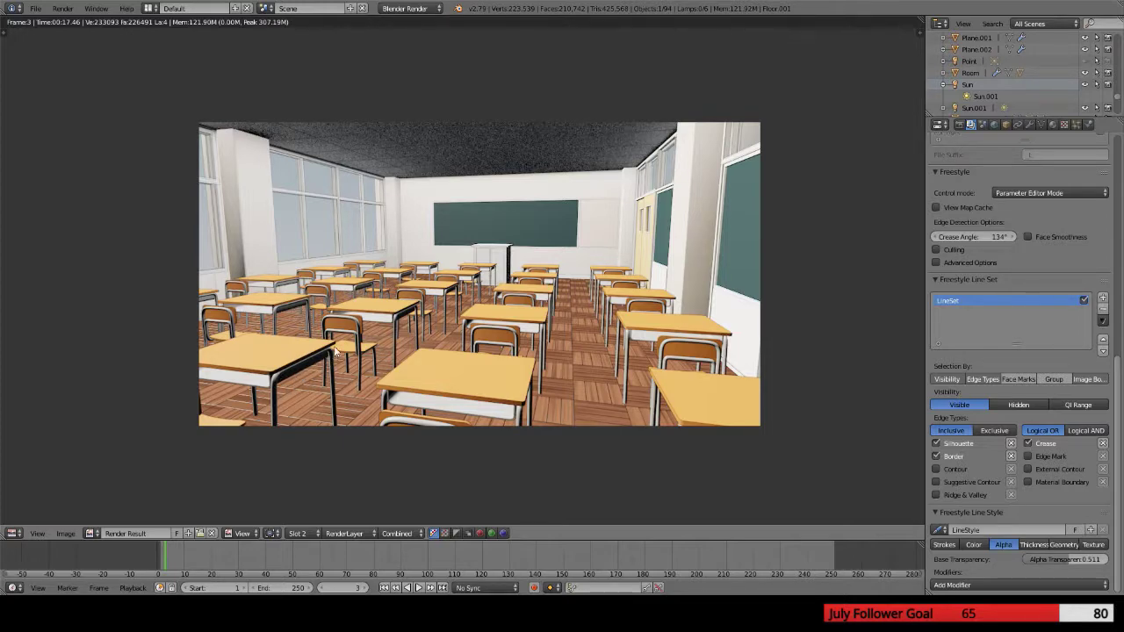
Return to the 3D view from the front and select the Area.001 lamp
{"action": "key", "text": "Escape"}
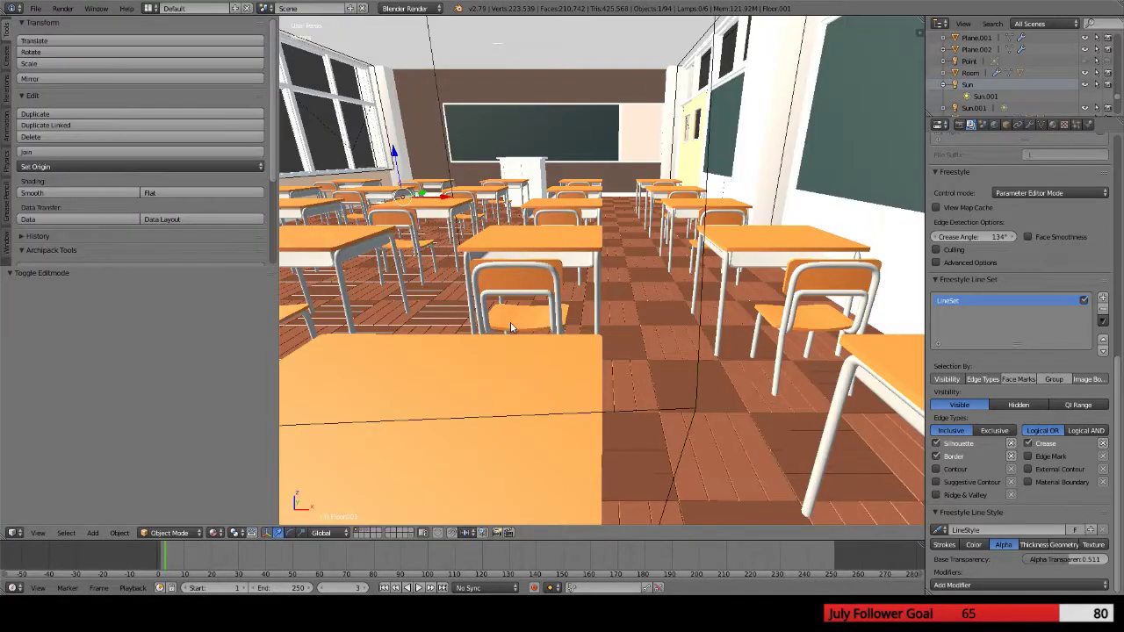
{"action": "scroll", "coordinate": [527, 325], "scroll_direction": "down", "scroll_amount": 6}
{"action": "key", "text": "KP_1"}
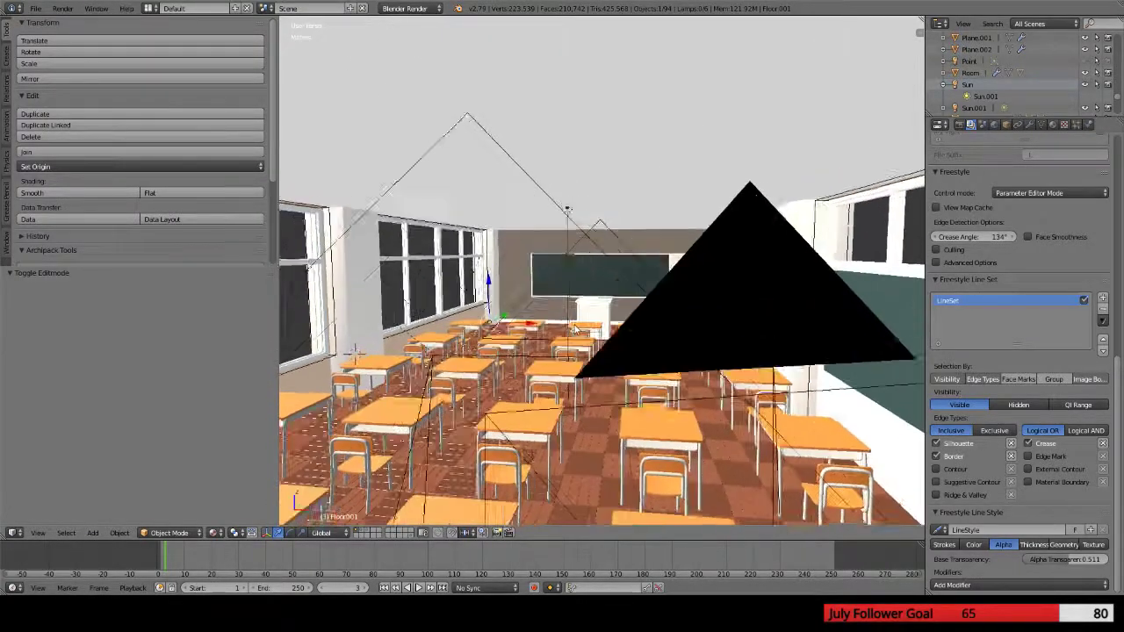
{"action": "right_click", "coordinate": [555, 184]}
{"action": "key", "text": "g"}
{"action": "right_click", "coordinate": [628, 221]}
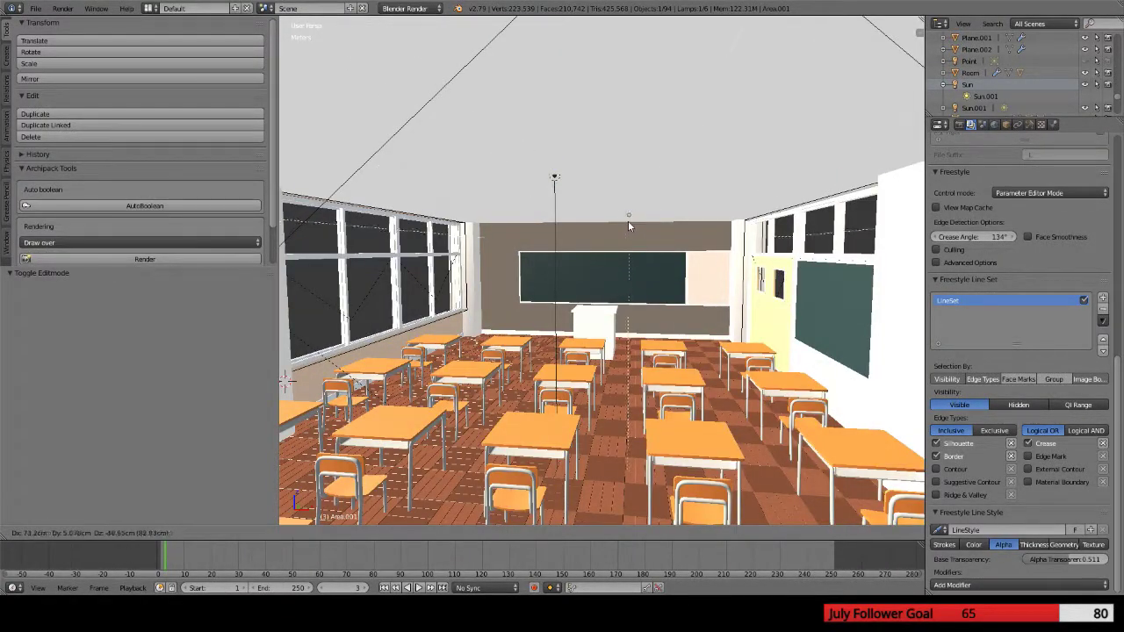
{"action": "right_click", "coordinate": [597, 214]}
{"action": "right_click", "coordinate": [604, 207]}
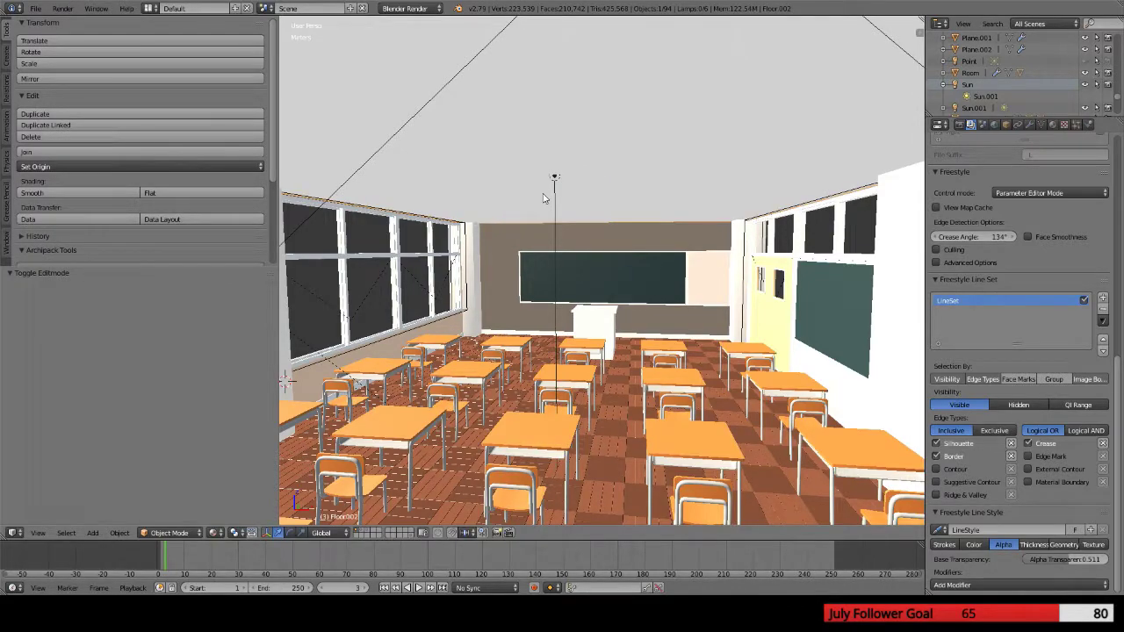
{"action": "right_click", "coordinate": [555, 197]}
{"action": "scroll", "coordinate": [1032, 79], "scroll_direction": "up", "scroll_amount": 10}
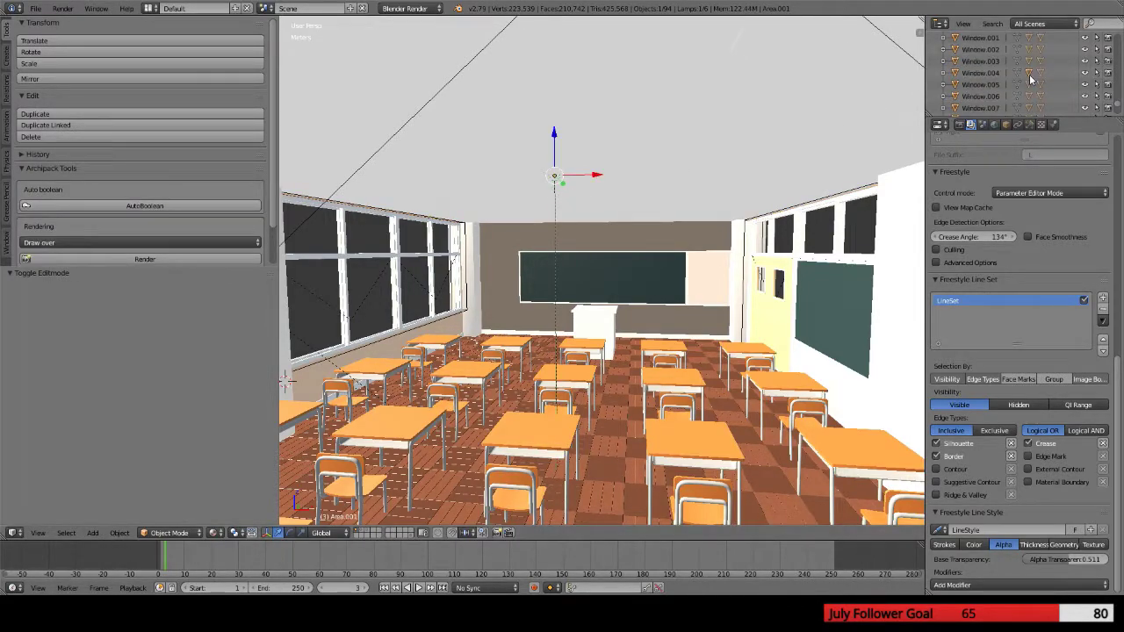
{"action": "scroll", "coordinate": [1032, 72], "scroll_direction": "down", "scroll_amount": 1}
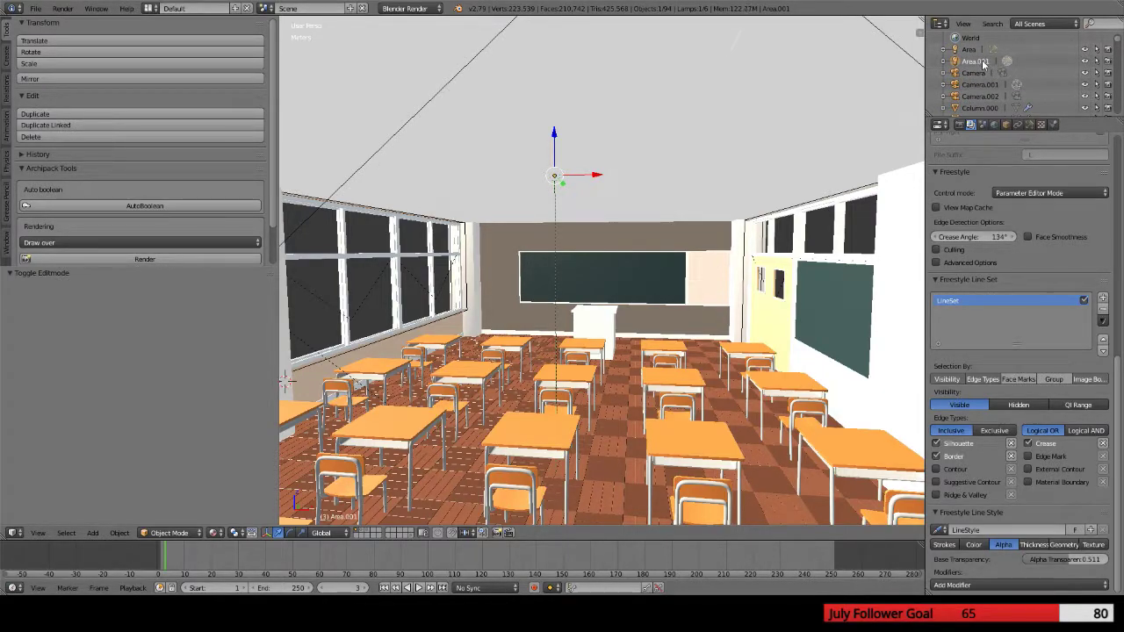
Set Area.001's lamp distance to 50m and render the classroom
{"action": "left_click", "coordinate": [1029, 124]}
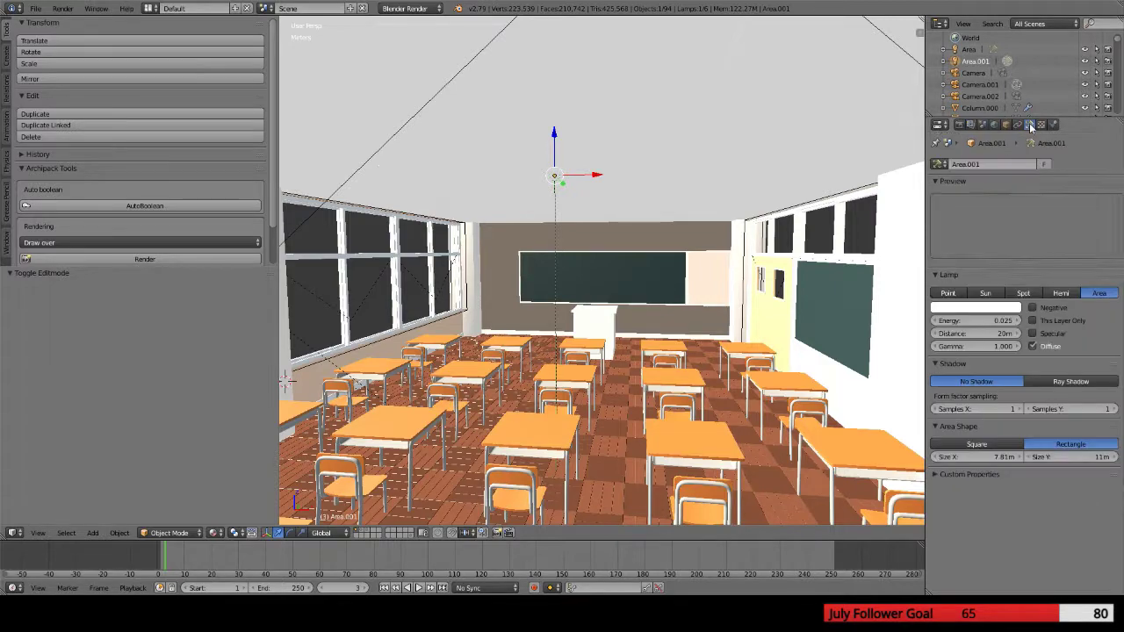
{"action": "left_click", "coordinate": [992, 335]}
{"action": "type", "text": "50"}
{"action": "key", "text": "Return"}
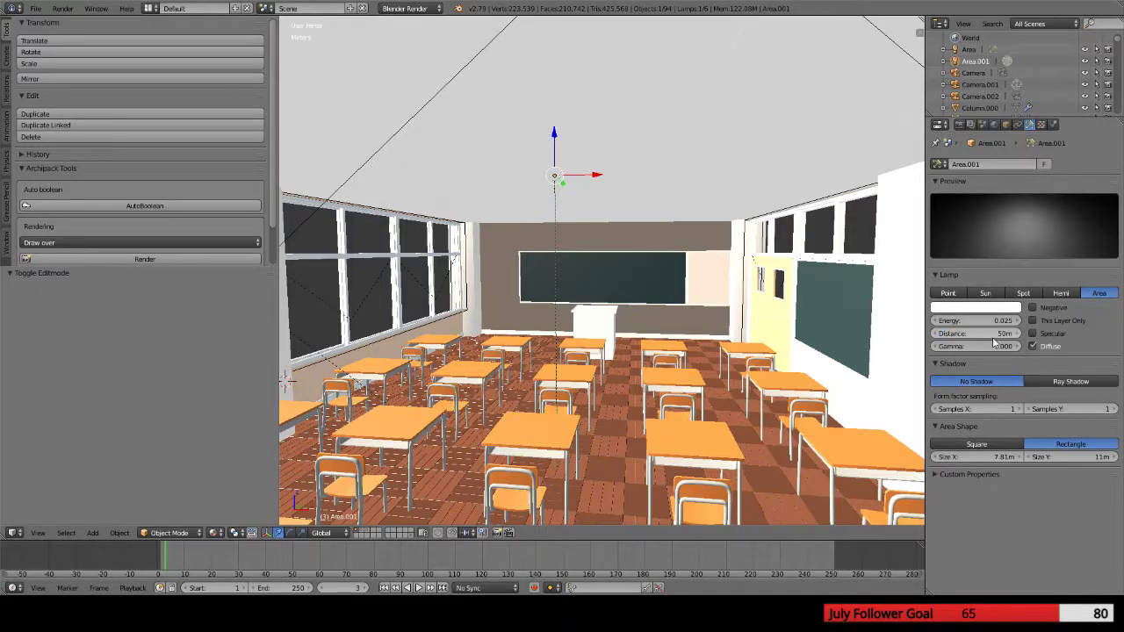
{"action": "key", "text": "F12"}
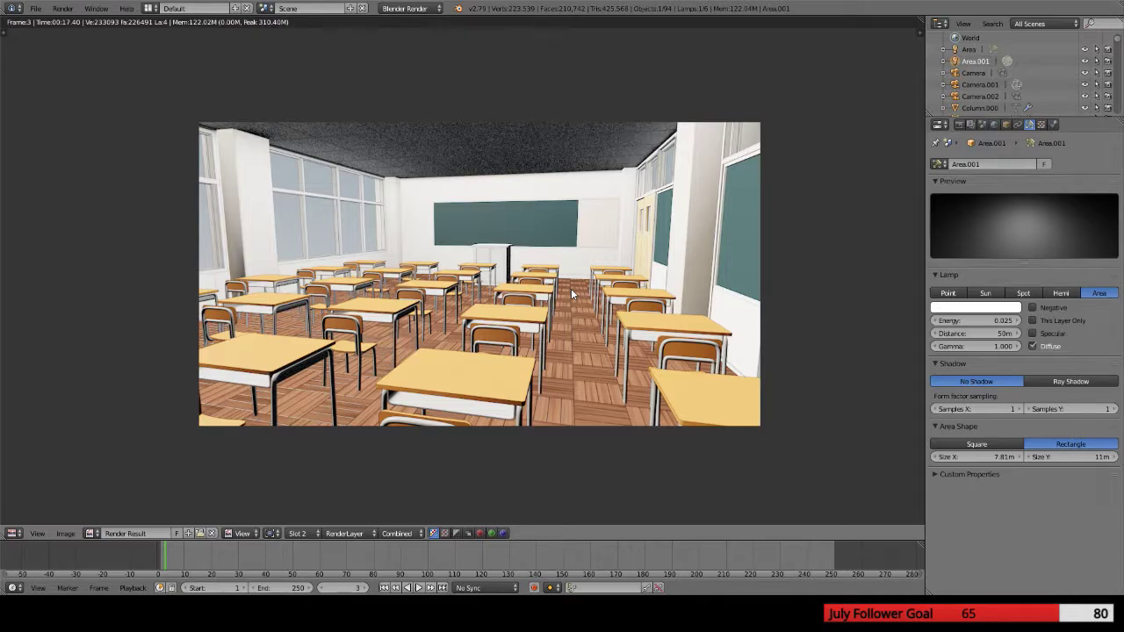
Inspect the 50m render, then set the Area.001 lamp distance back to 20m
{"action": "scroll", "coordinate": [570, 288], "scroll_direction": "up", "scroll_amount": 4}
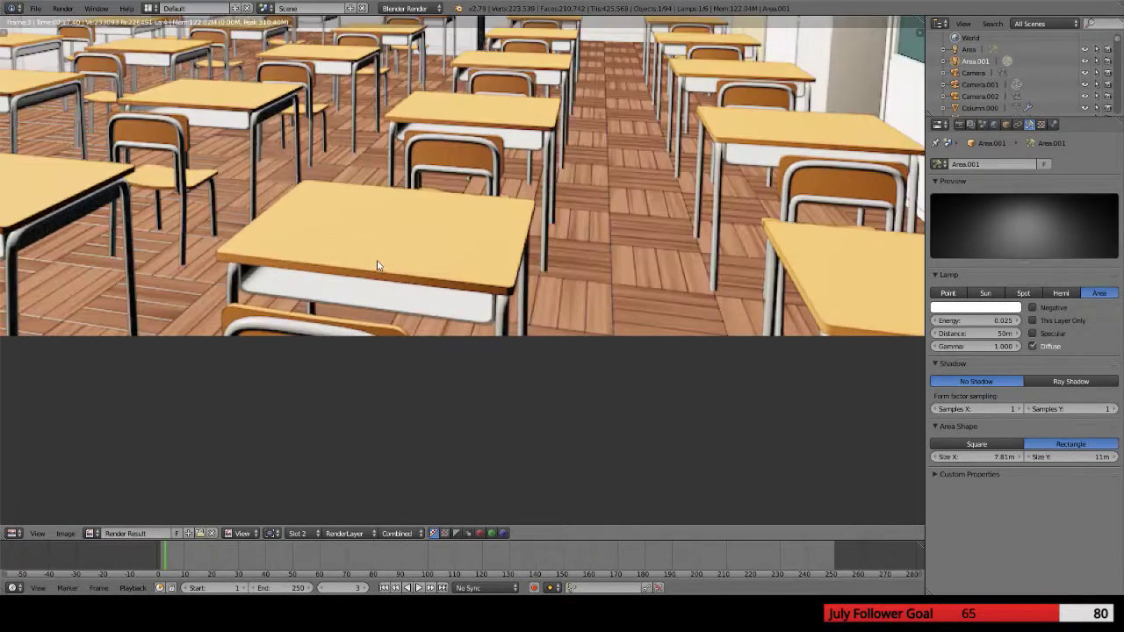
{"action": "scroll", "coordinate": [377, 265], "scroll_direction": "down", "scroll_amount": 3}
{"action": "middle_click_drag", "start_coordinate": [377, 265], "coordinate": [350, 300]}
{"action": "middle_click_drag", "start_coordinate": [295, 259], "coordinate": [440, 229]}
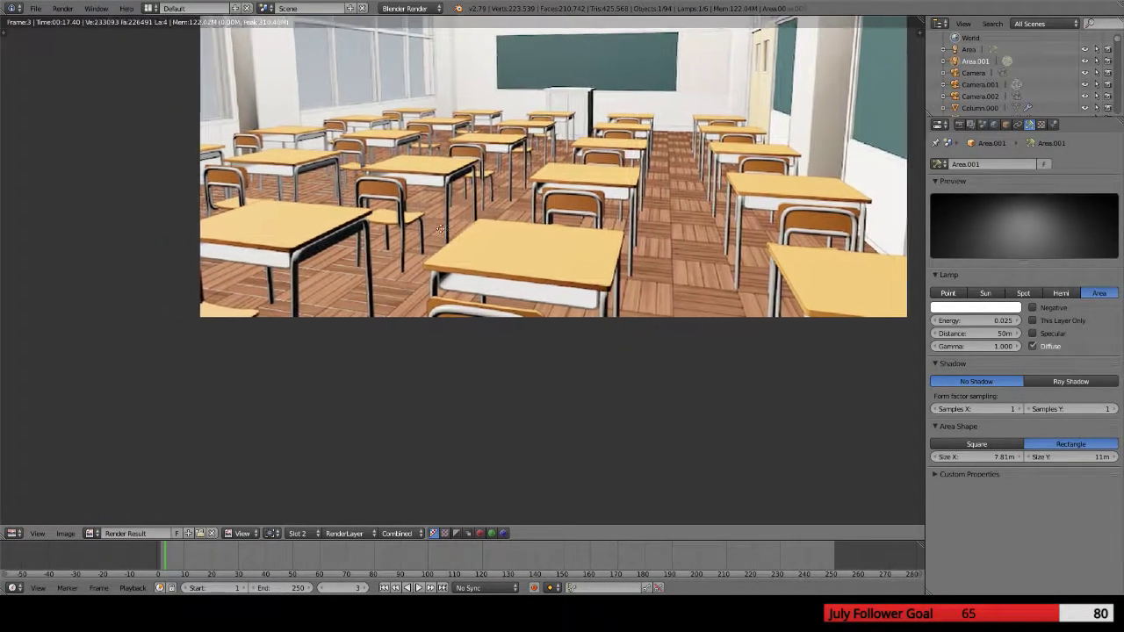
{"action": "scroll", "coordinate": [440, 229], "scroll_direction": "up", "scroll_amount": 2}
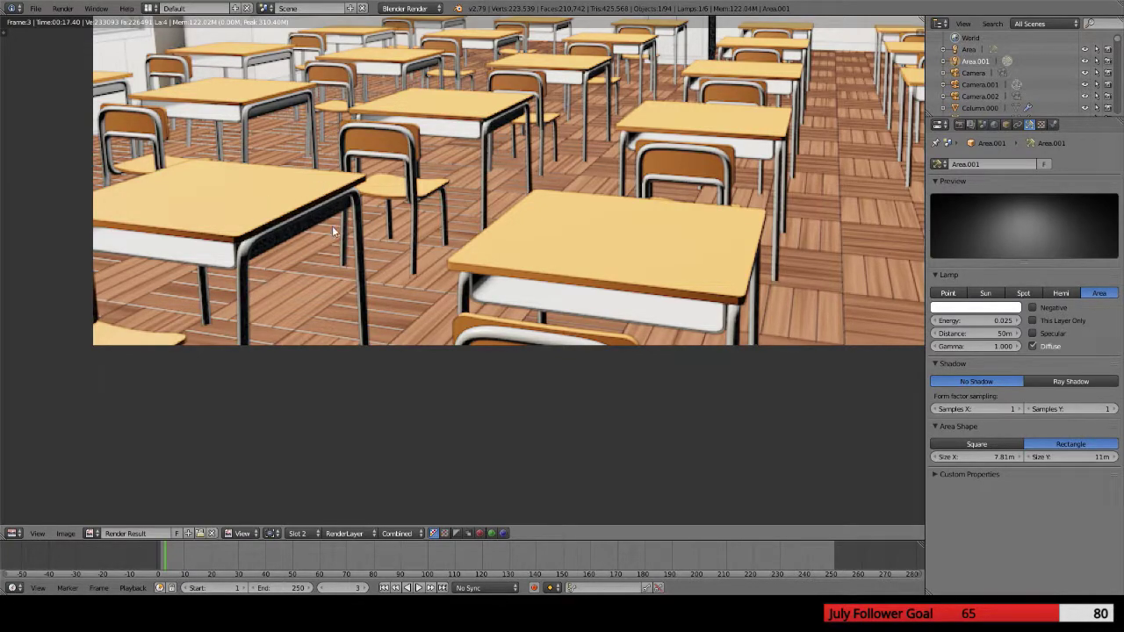
{"action": "scroll", "coordinate": [332, 230], "scroll_direction": "down", "scroll_amount": 3}
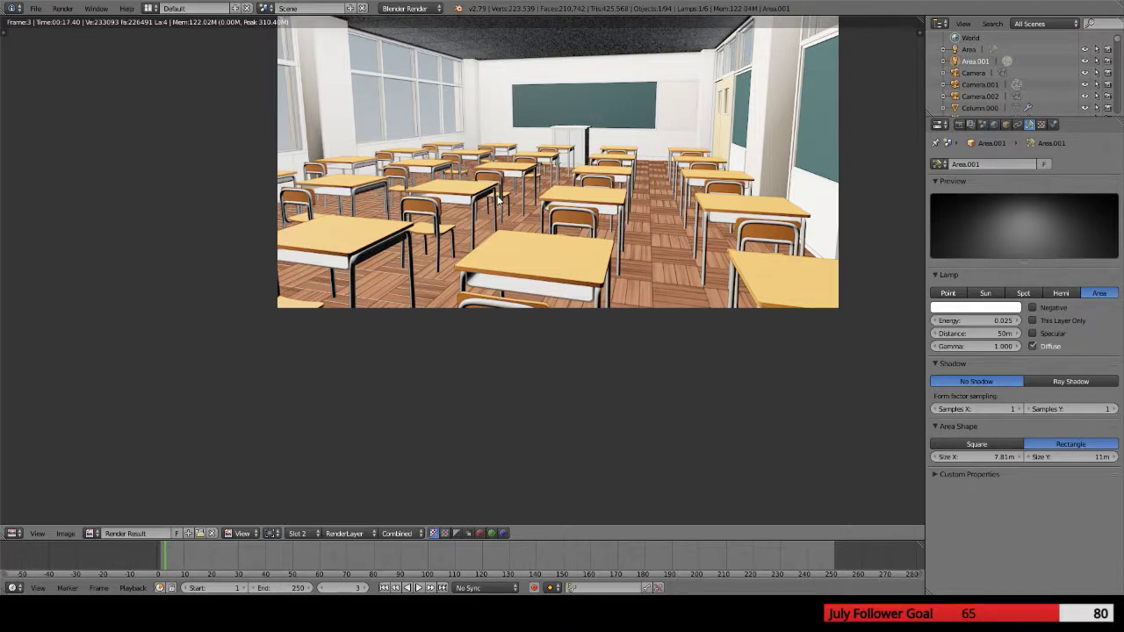
{"action": "left_click", "coordinate": [994, 334]}
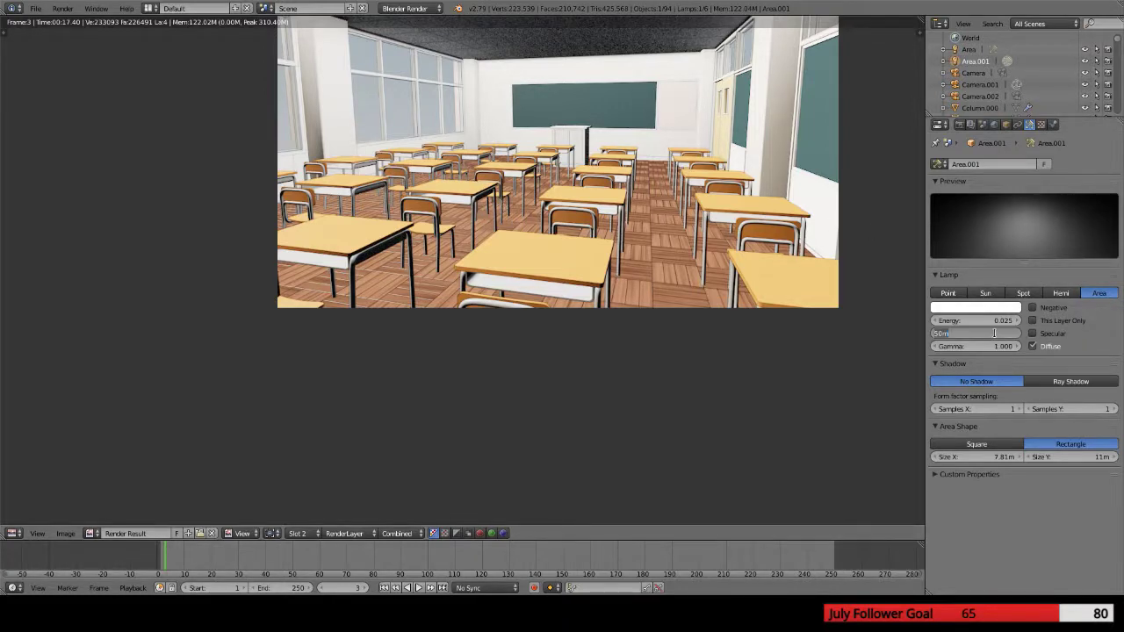
{"action": "type", "text": "20"}
{"action": "key", "text": "Return"}
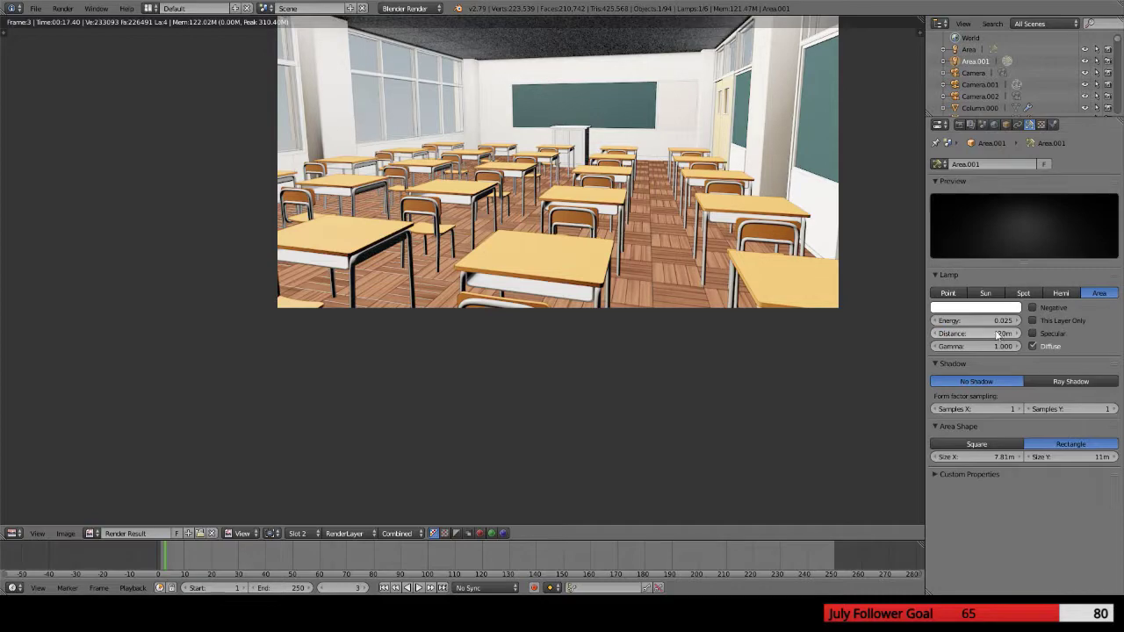
Render the 20m version into Slot 1 and pan to inspect it
{"action": "left_click", "coordinate": [299, 534]}
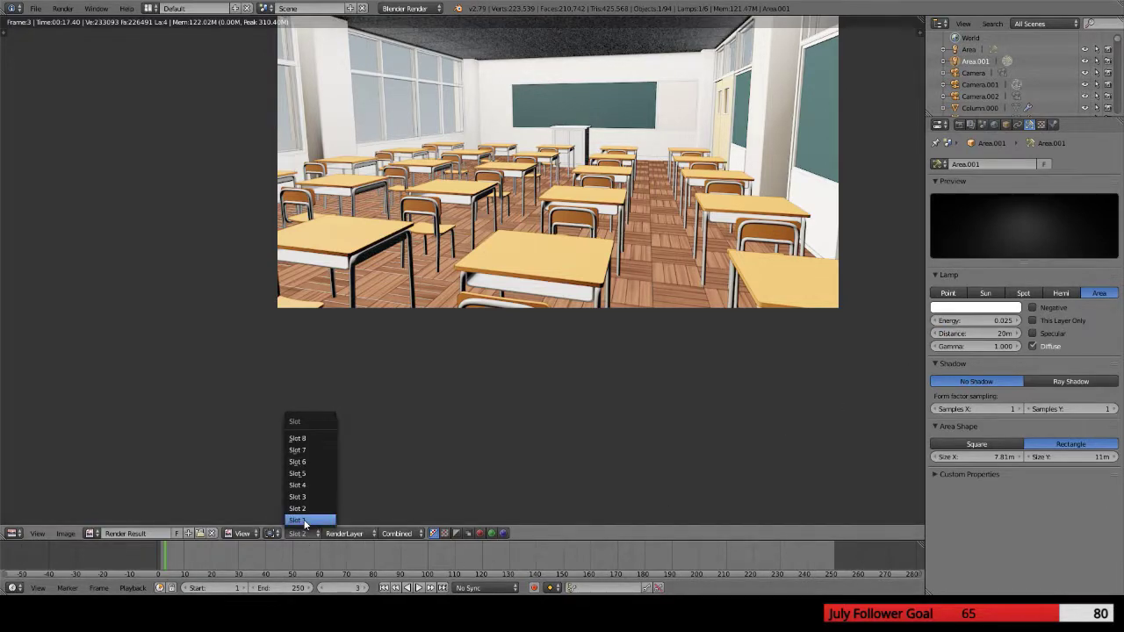
{"action": "left_click", "coordinate": [304, 521]}
{"action": "key", "text": "F12"}
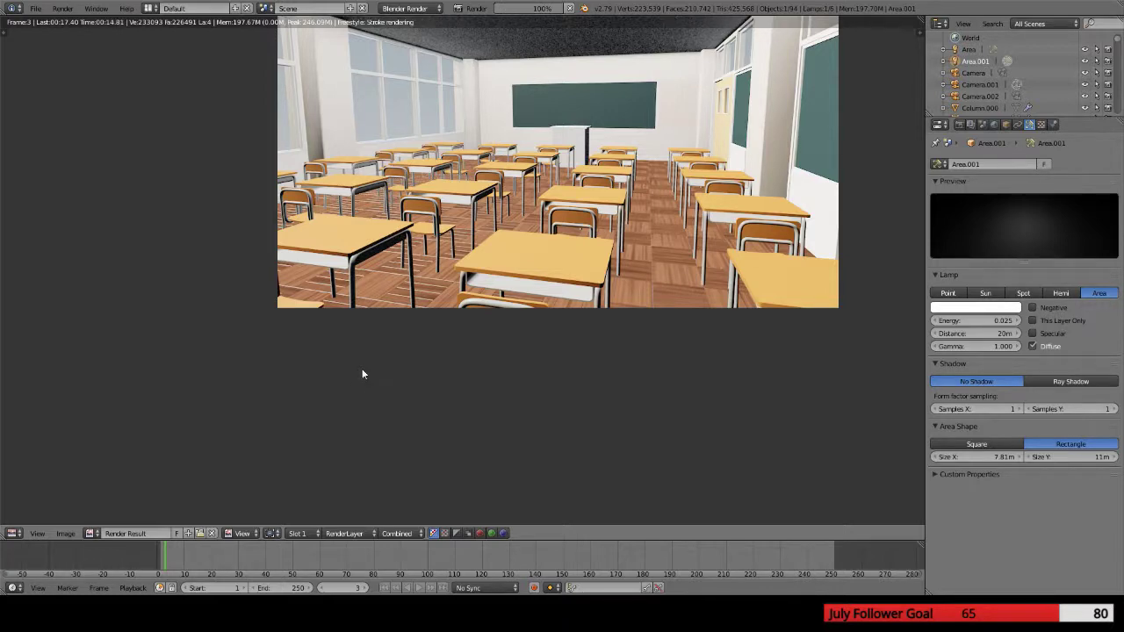
{"action": "middle_click_drag", "start_coordinate": [471, 218], "coordinate": [431, 311]}
{"action": "scroll", "coordinate": [431, 310], "scroll_direction": "up", "scroll_amount": 1}
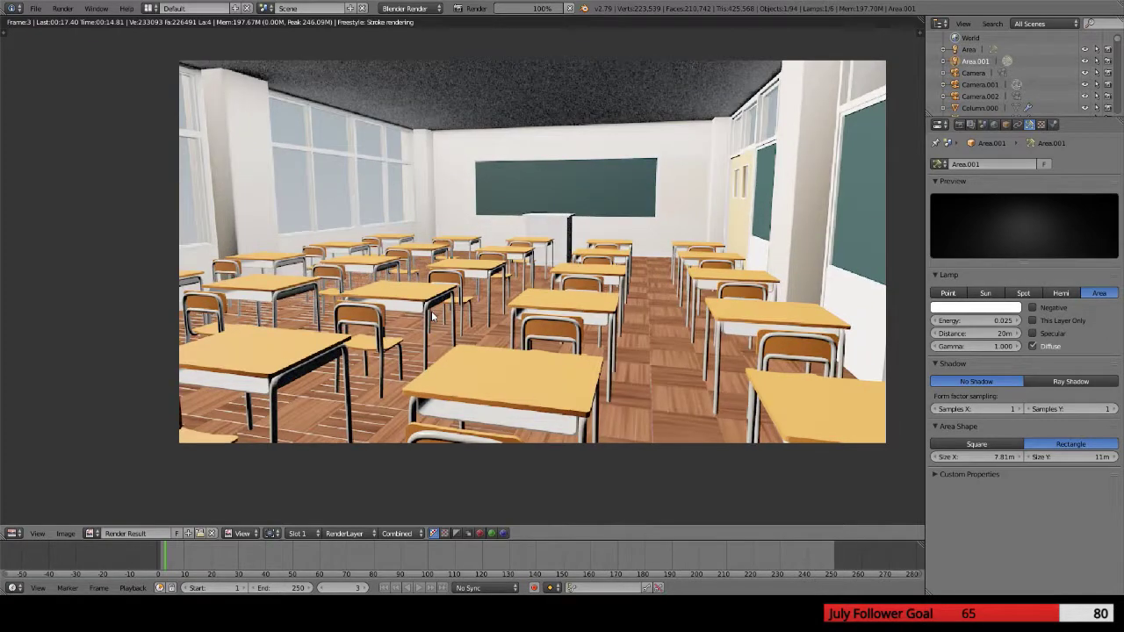
{"action": "middle_click_drag", "start_coordinate": [473, 363], "coordinate": [423, 329]}
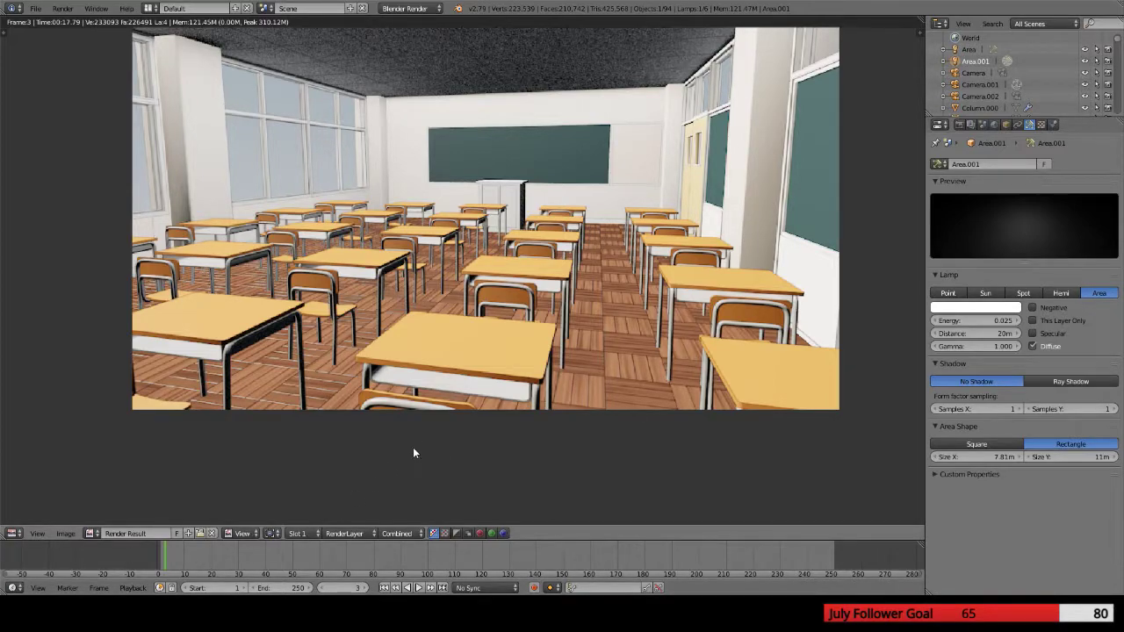
Toggle between the 50m and 20m render slots to compare the lighting
{"action": "left_click", "coordinate": [304, 535]}
{"action": "left_click", "coordinate": [303, 509]}
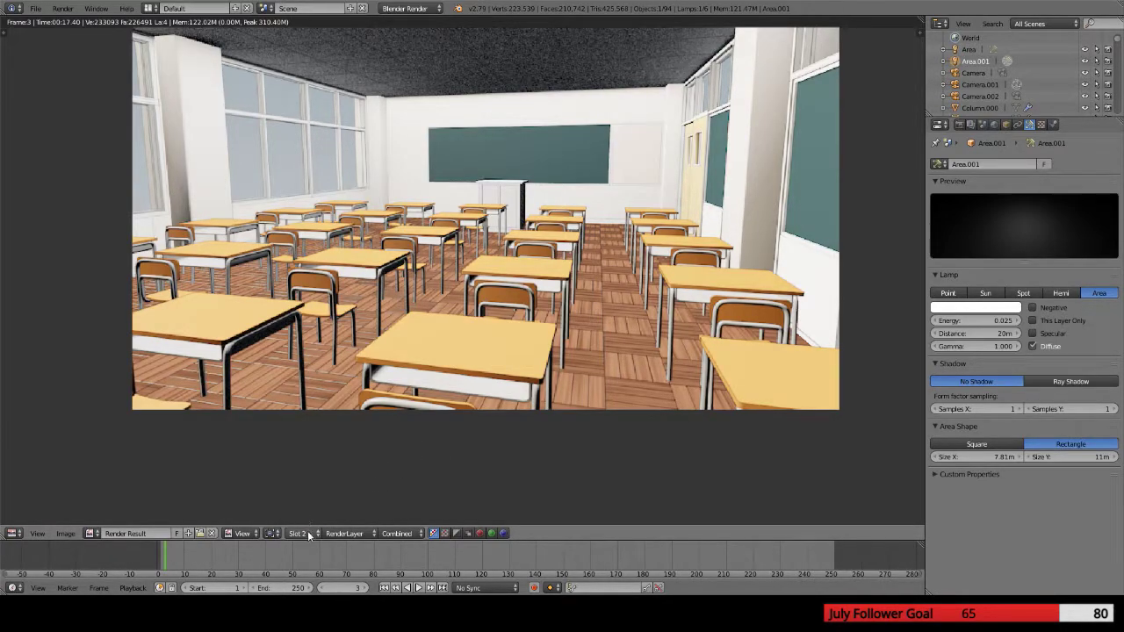
{"action": "left_click", "coordinate": [298, 533]}
{"action": "left_click", "coordinate": [307, 525]}
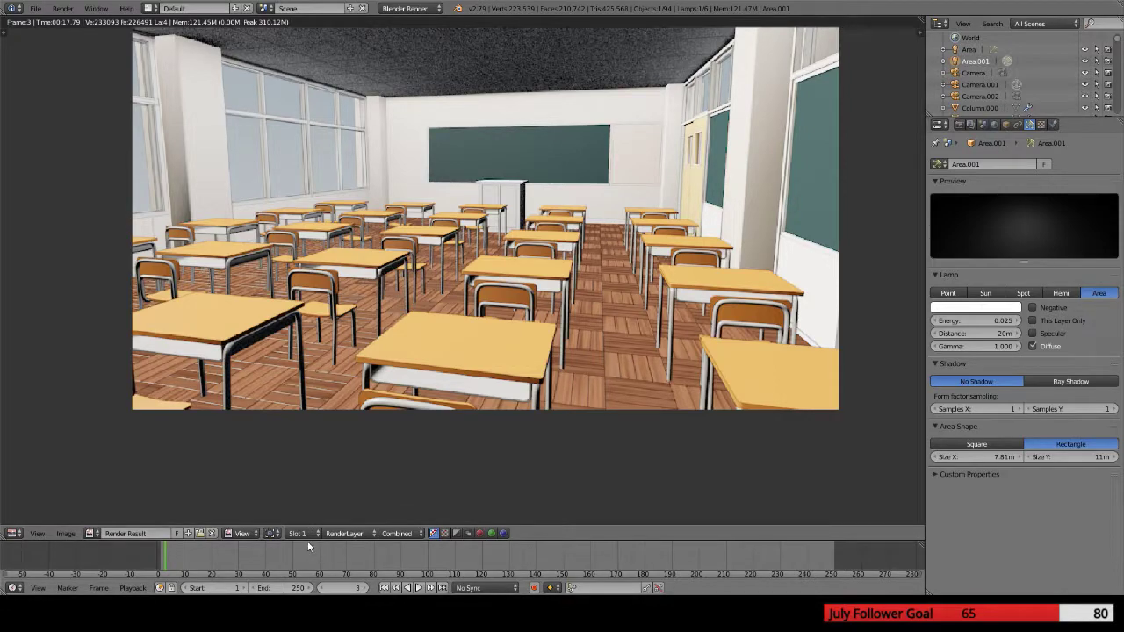
{"action": "left_click", "coordinate": [309, 535]}
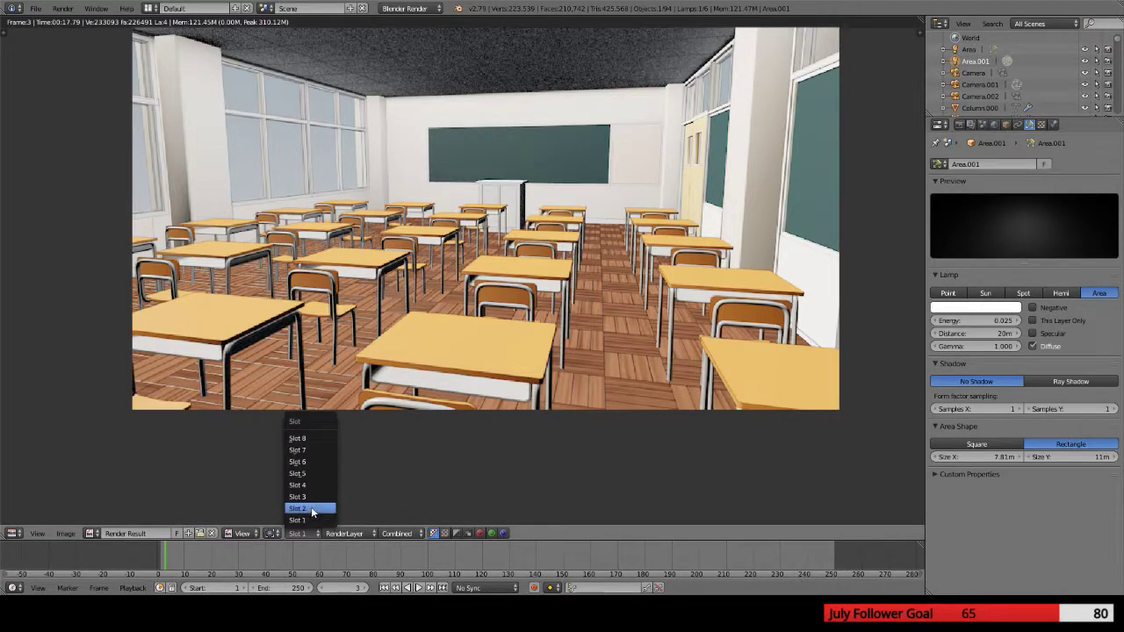
{"action": "left_click", "coordinate": [311, 510]}
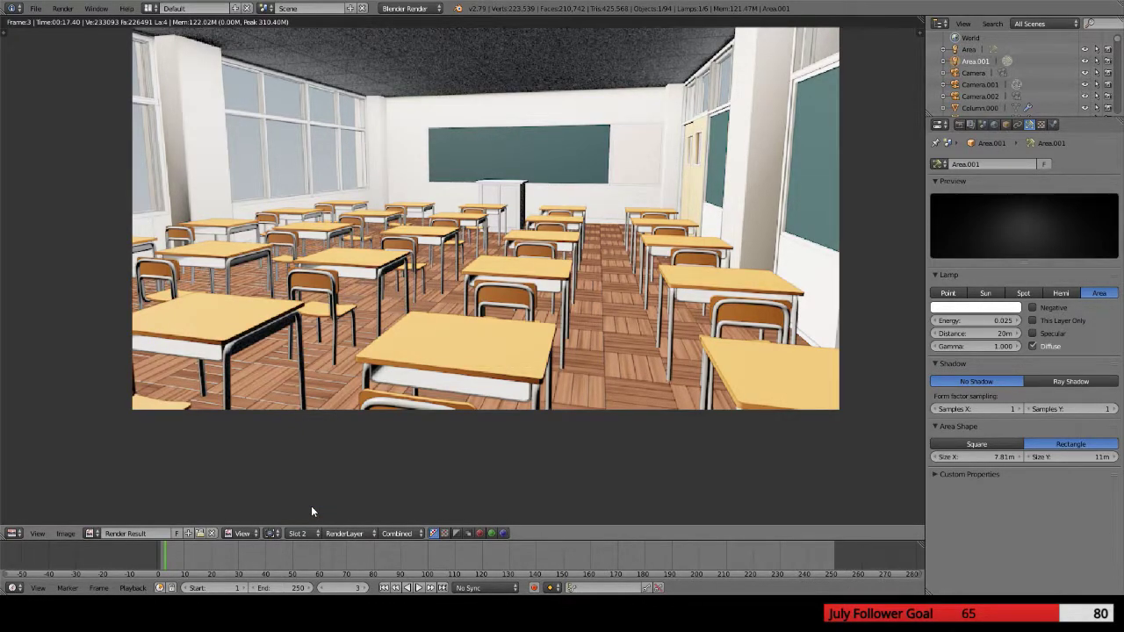
{"action": "left_click", "coordinate": [315, 531]}
{"action": "left_click", "coordinate": [311, 520]}
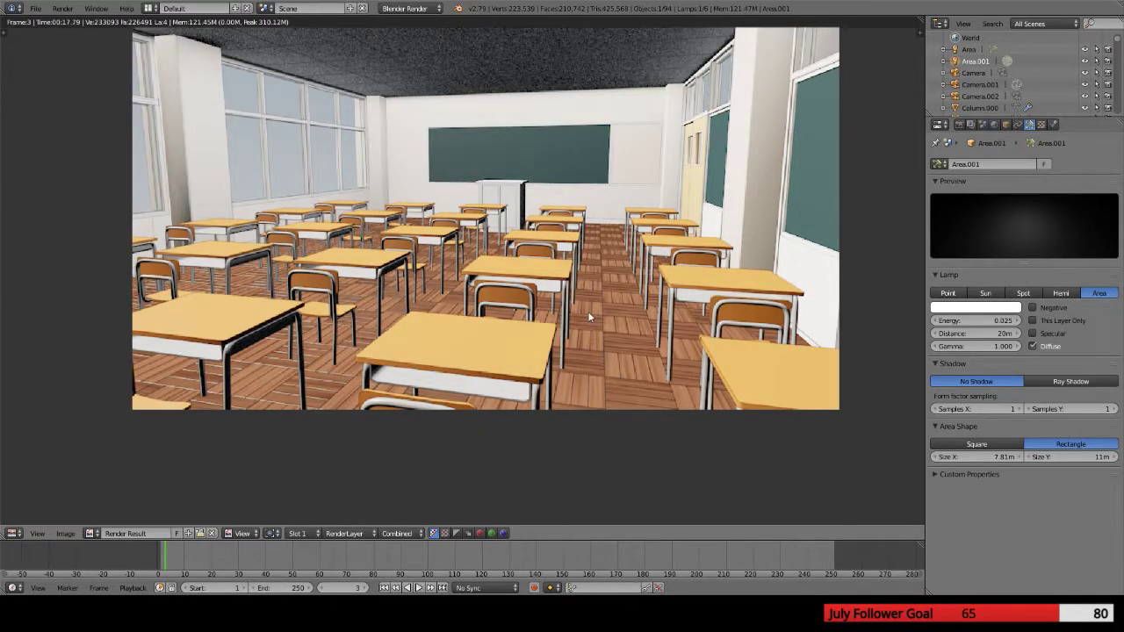
{"action": "key", "text": "j"}
{"action": "key", "text": "j"}
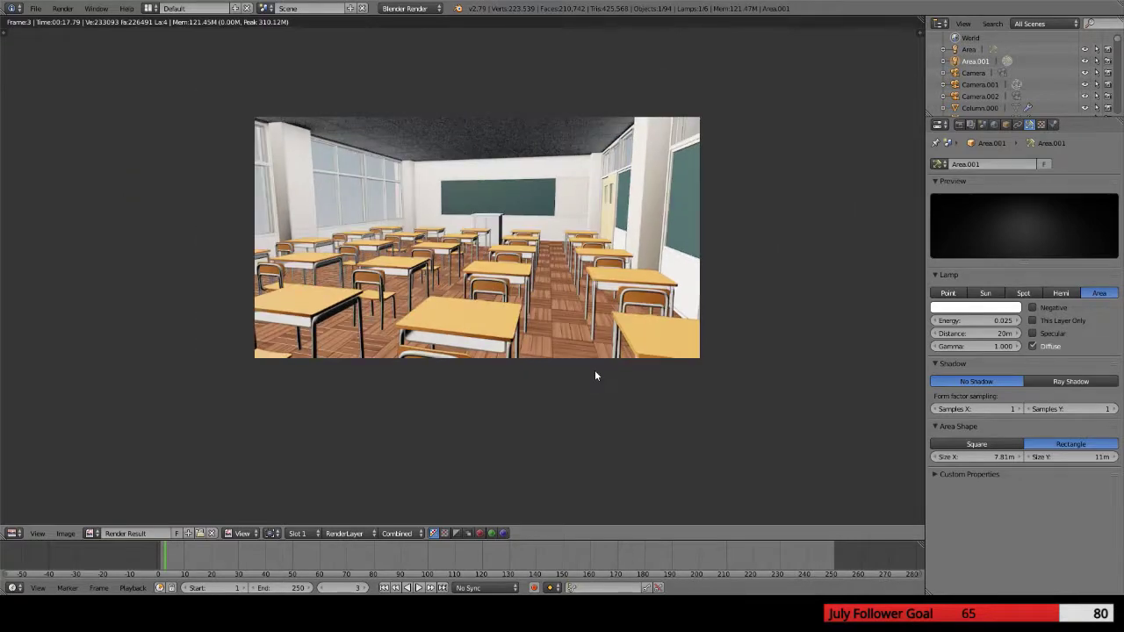
{"action": "key", "text": "j"}
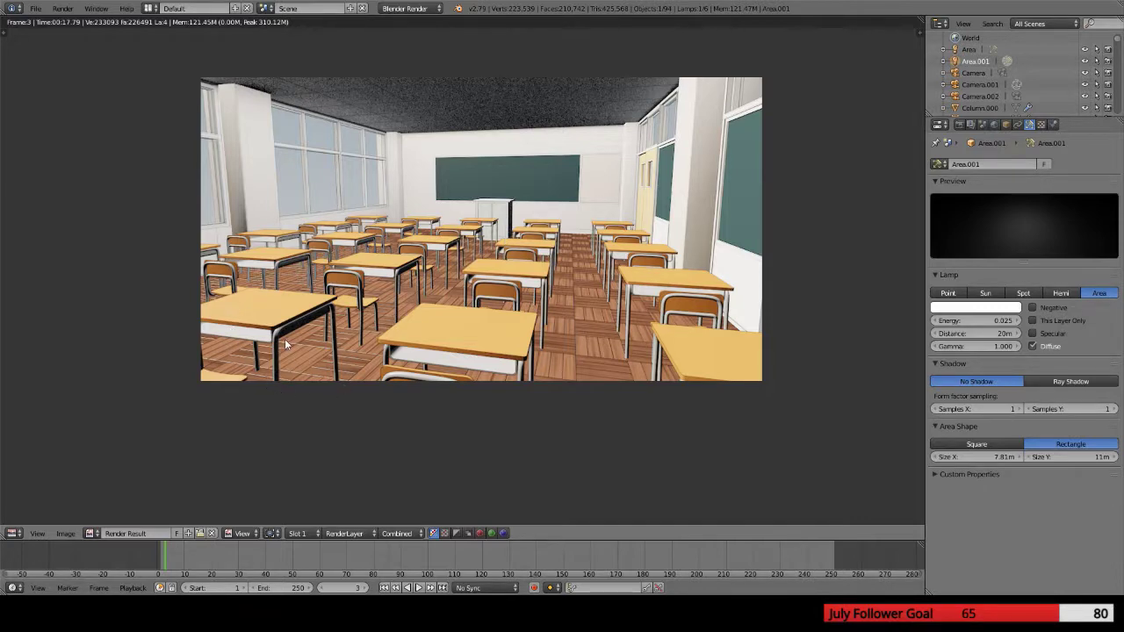
Close the render result and switch to a wireframe top-down view of the classroom
{"action": "key", "text": "Escape"}
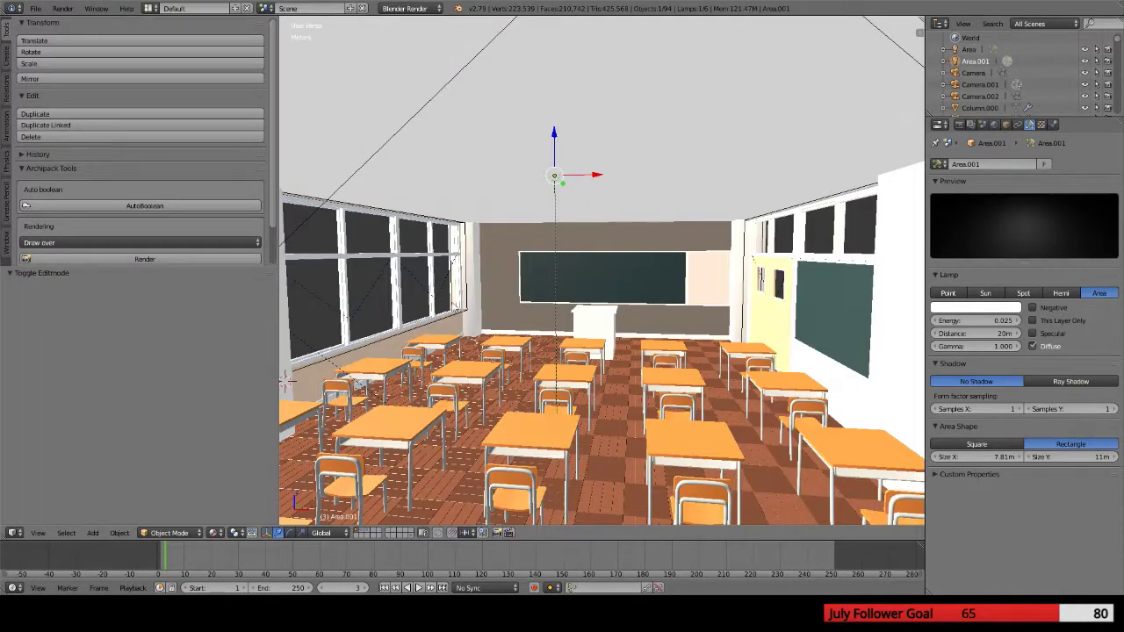
{"action": "scroll", "coordinate": [497, 336], "scroll_direction": "down", "scroll_amount": 6}
{"action": "key", "text": "z"}
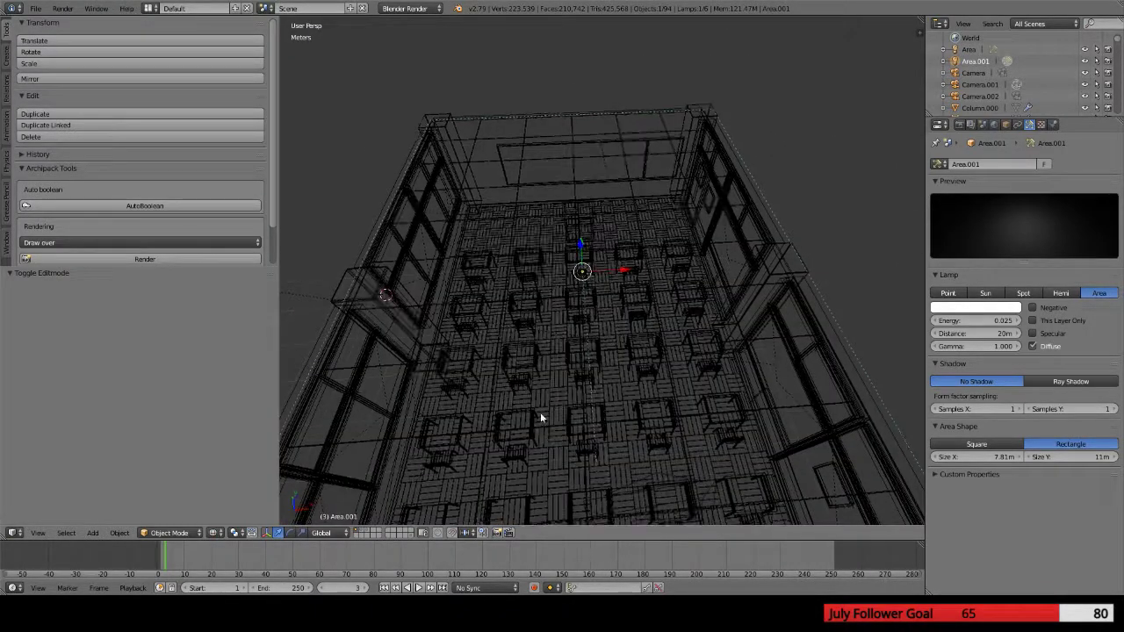
{"action": "middle_click_drag", "start_coordinate": [540, 418], "coordinate": [539, 372]}
{"action": "scroll", "coordinate": [539, 369], "scroll_direction": "down", "scroll_amount": 4}
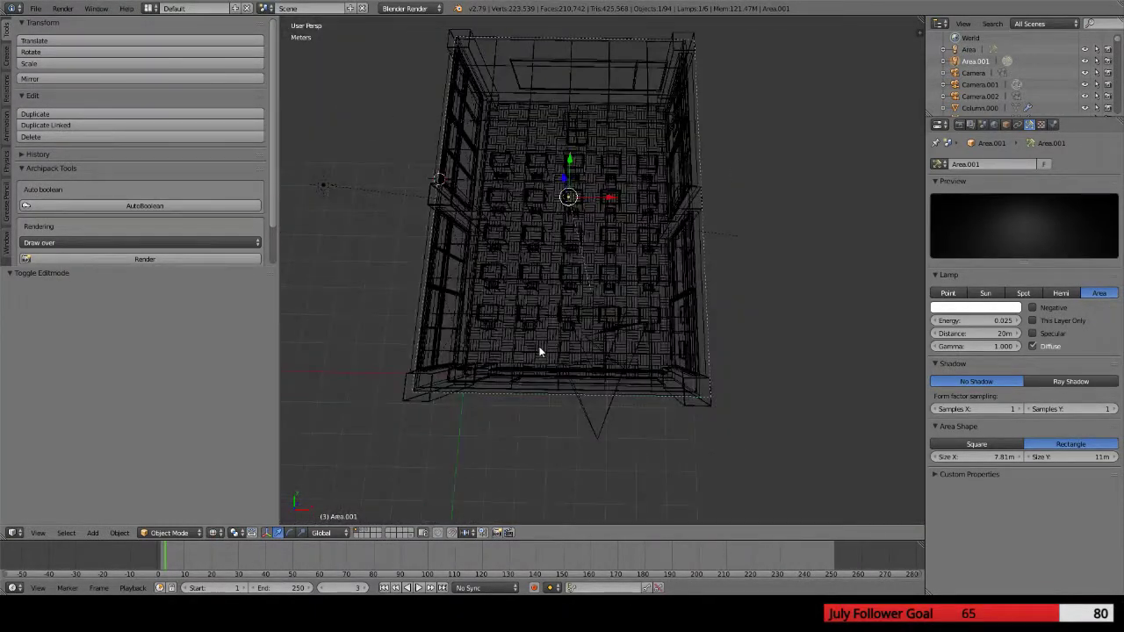
Add a point lamp and position it along X and Y above the first row of desks
{"action": "key", "text": "shift+a"}
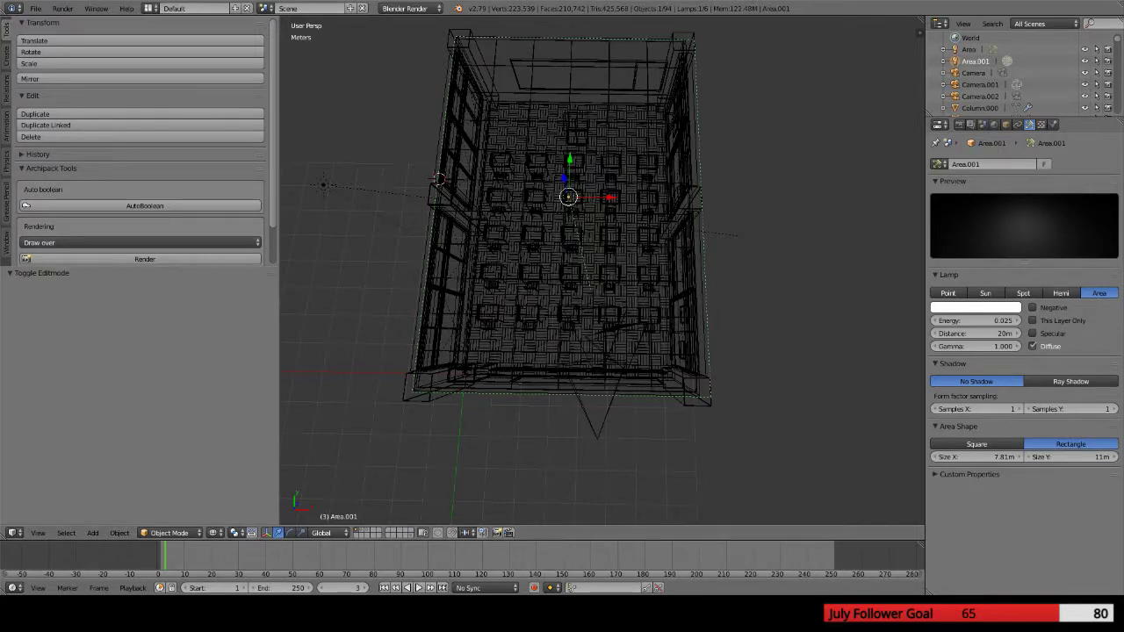
{"action": "key", "text": "shift+a"}
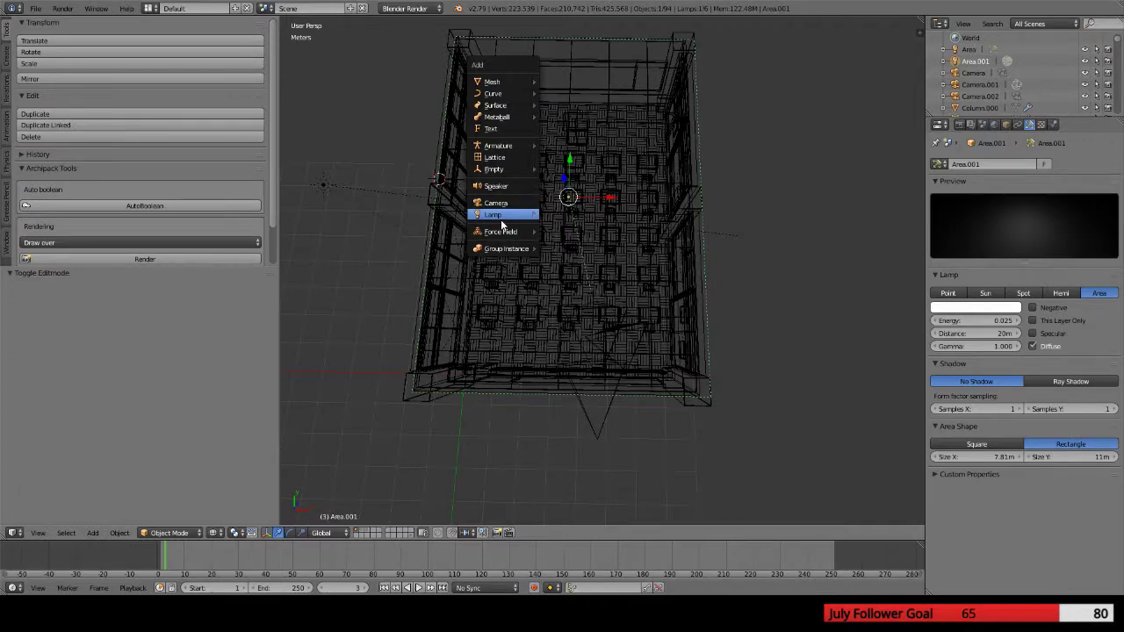
{"action": "mouse_move", "coordinate": [527, 217]}
{"action": "left_click", "coordinate": [586, 214]}
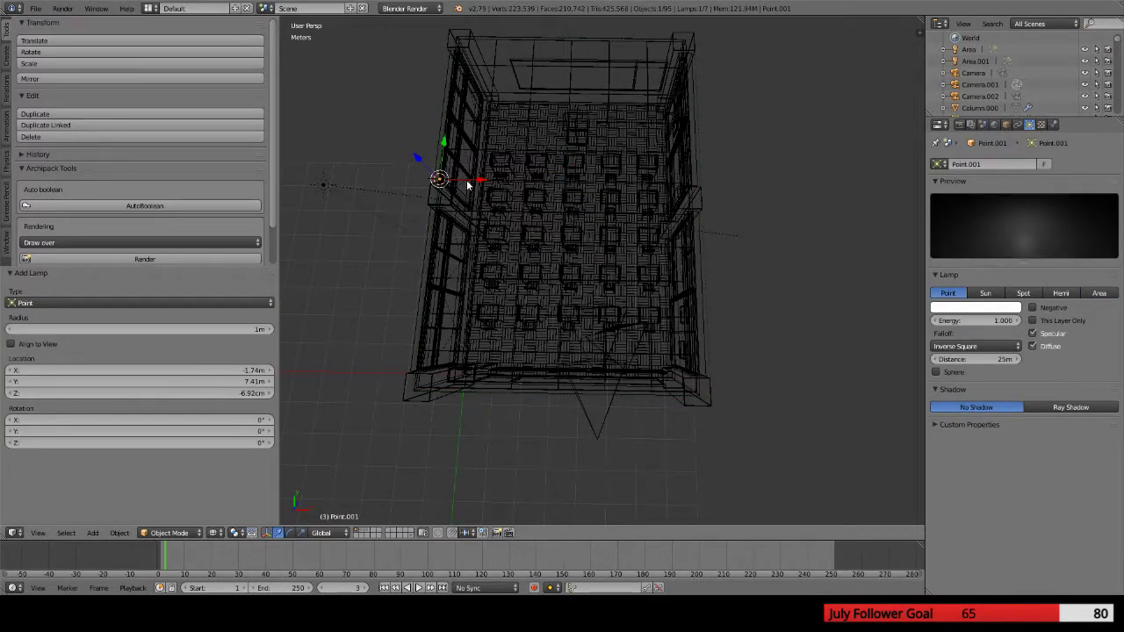
{"action": "key", "text": "g"}
{"action": "key", "text": "x"}
{"action": "left_click", "coordinate": [506, 147]}
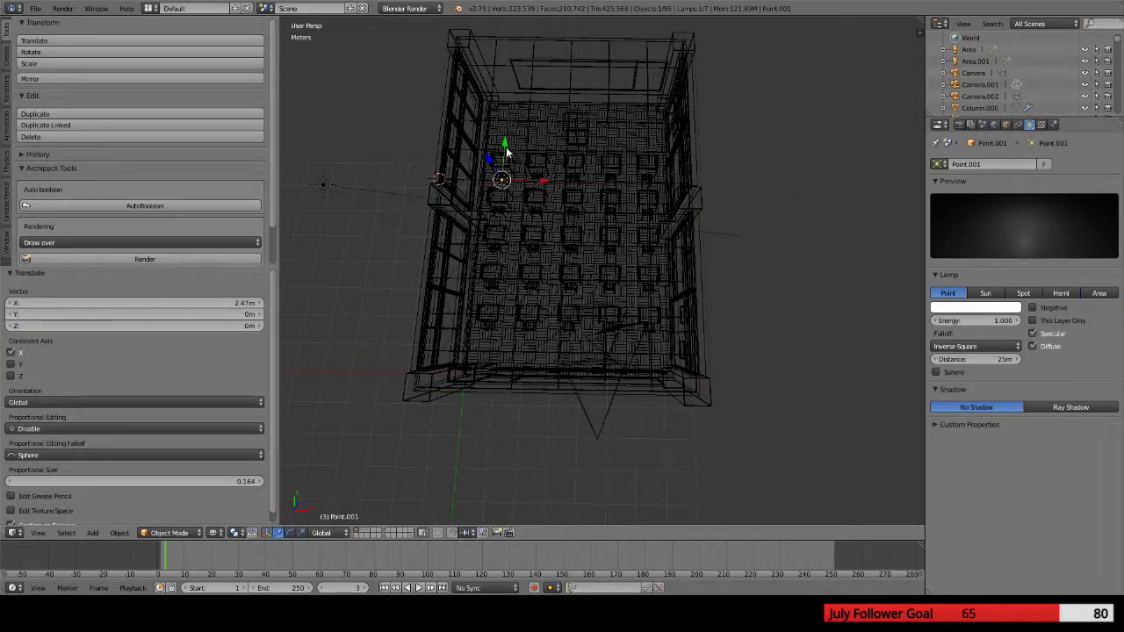
{"action": "key", "text": "g"}
{"action": "key", "text": "y"}
{"action": "left_click", "coordinate": [507, 97]}
{"action": "key", "text": "g"}
{"action": "key", "text": "x"}
{"action": "left_click", "coordinate": [575, 135]}
Make linked lamp copies along Y, placing Point.003 3.75 m back from the original spot
{"action": "key", "text": "alt+d"}
{"action": "key", "text": "y"}
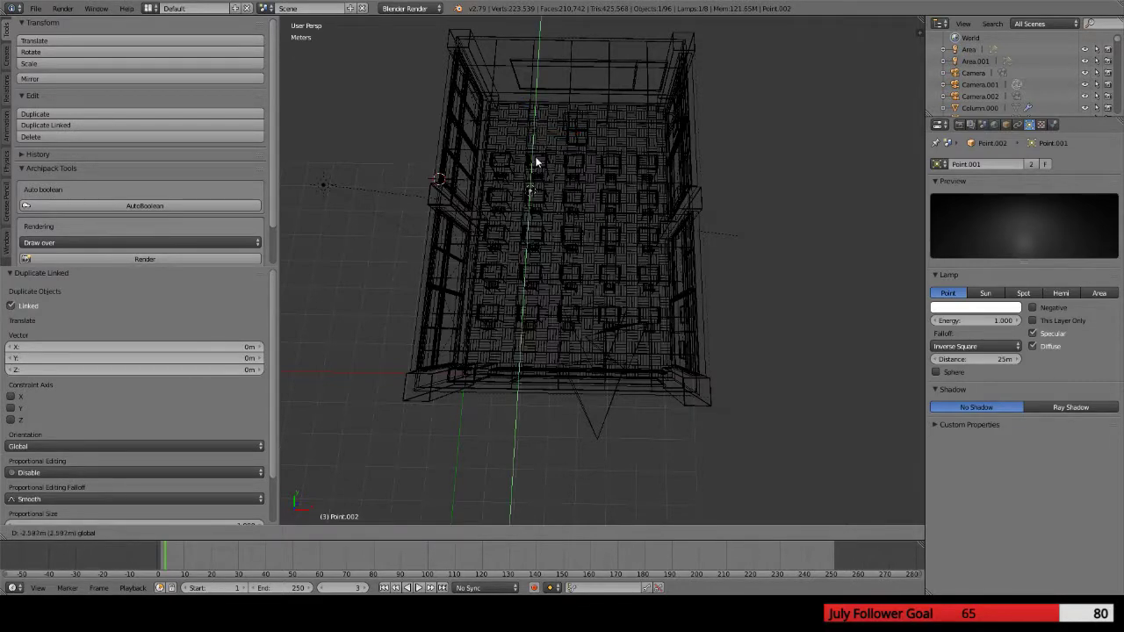
{"action": "left_click", "coordinate": [532, 170]}
{"action": "key", "text": "alt+d"}
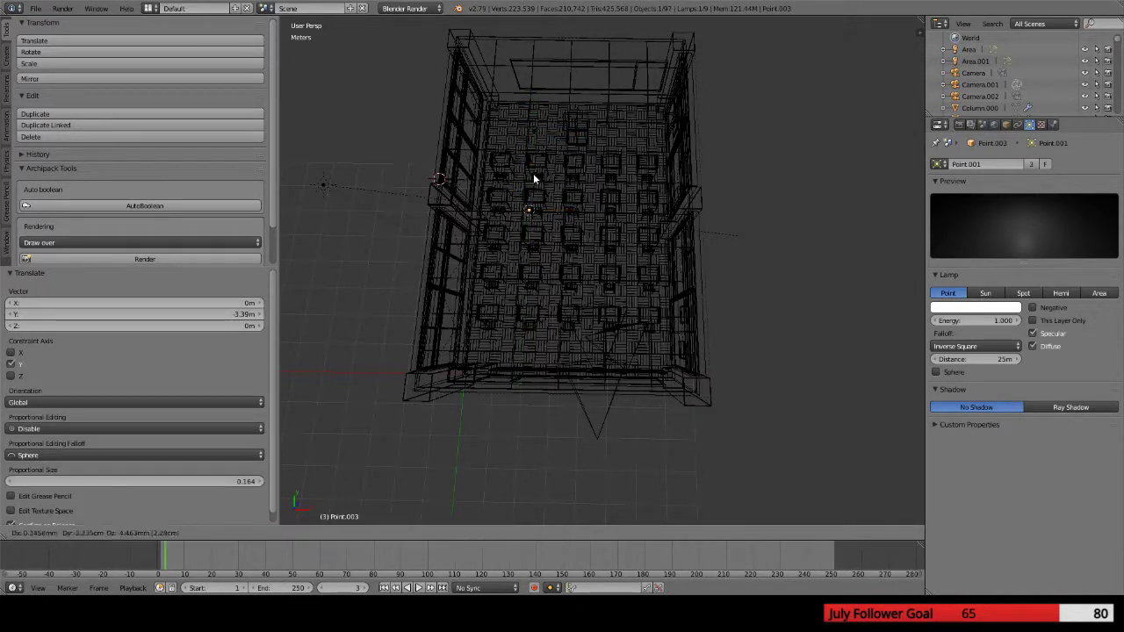
{"action": "key", "text": "Escape"}
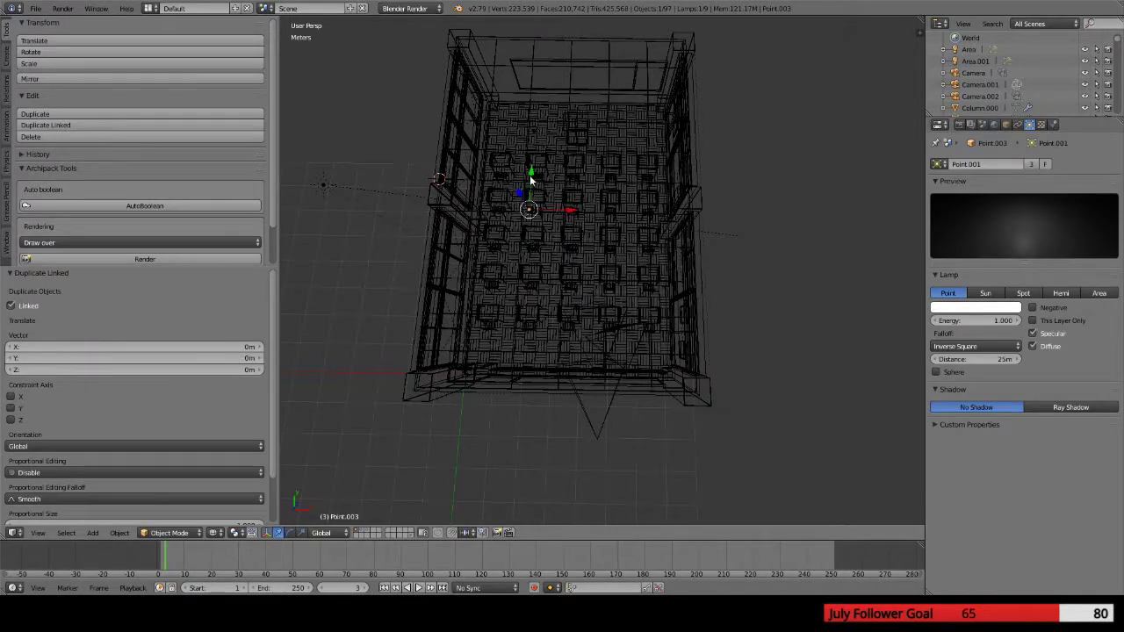
{"action": "key", "text": "g"}
{"action": "key", "text": "y"}
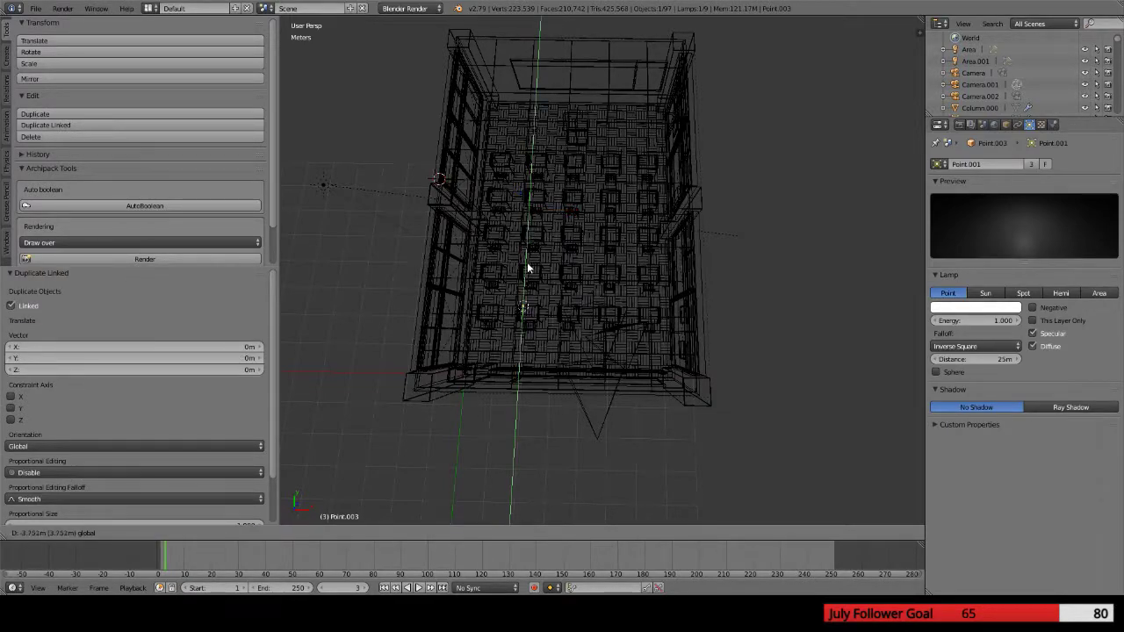
{"action": "left_click", "coordinate": [528, 268]}
{"action": "middle_click_drag", "start_coordinate": [527, 181], "coordinate": [531, 253]}
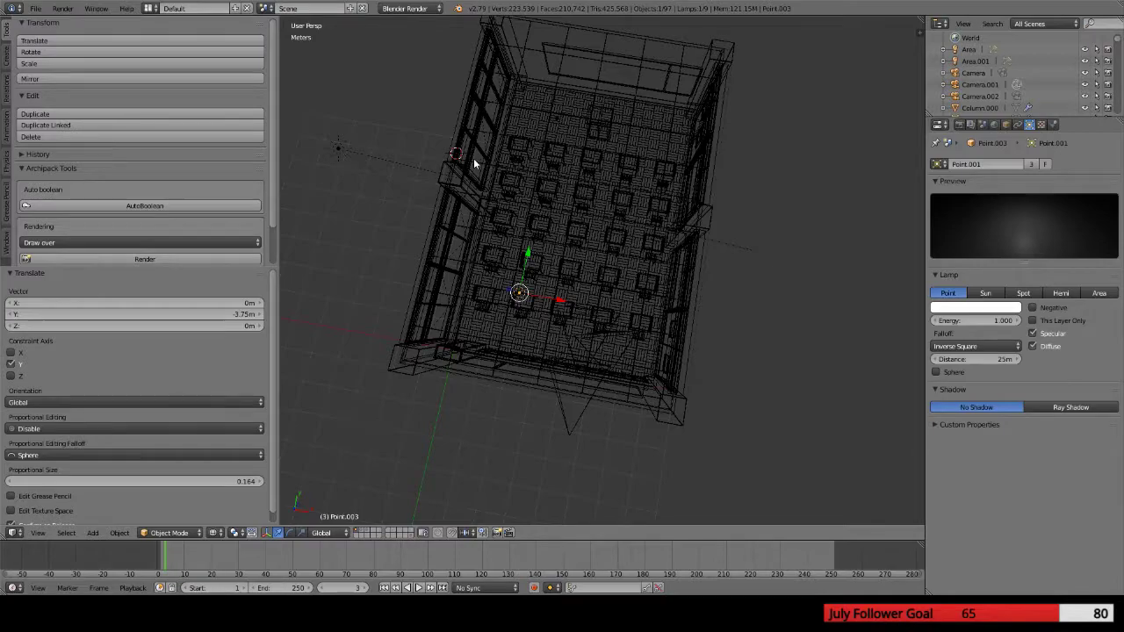
{"action": "scroll", "coordinate": [588, 179], "scroll_direction": "up", "scroll_amount": 3}
{"action": "middle_click_drag", "start_coordinate": [588, 179], "coordinate": [574, 154]}
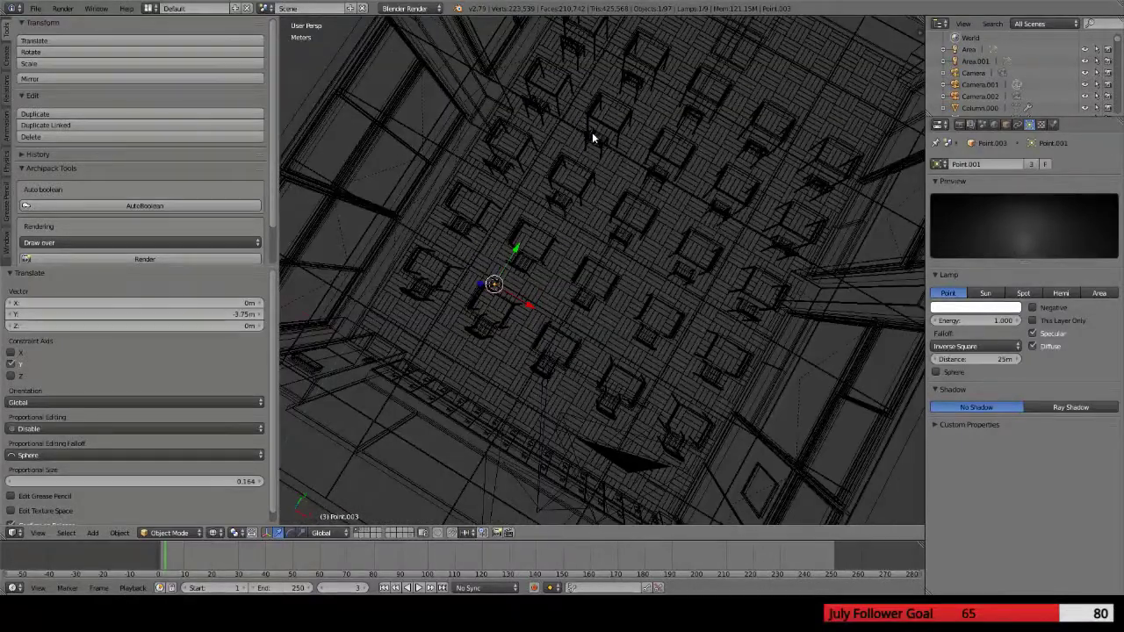
Select lamp Point.003 in the viewport, cycling through overlapping objects over the desks
{"action": "right_click", "coordinate": [597, 132]}
{"action": "right_click", "coordinate": [594, 130]}
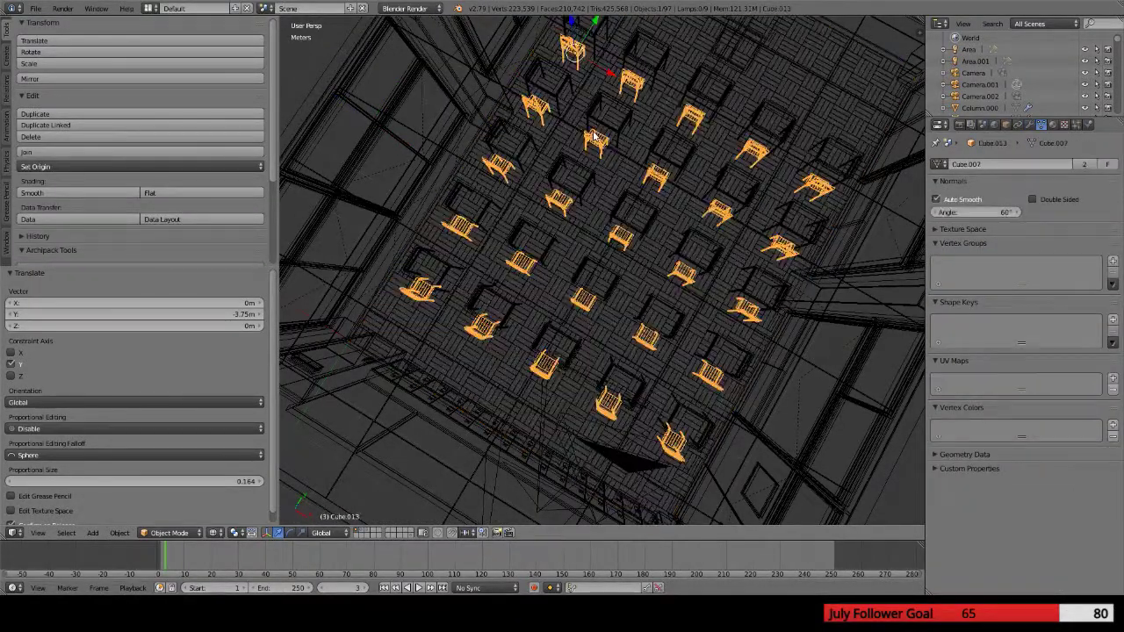
{"action": "right_click", "coordinate": [592, 129]}
{"action": "right_click", "coordinate": [591, 128]}
{"action": "right_click", "coordinate": [593, 129]}
{"action": "right_click", "coordinate": [593, 131]}
{"action": "mouse_move", "coordinate": [594, 131]}
{"action": "middle_mouse_down"}
{"action": "mouse_move", "coordinate": [567, 129]}
{"action": "mouse_move", "coordinate": [561, 87]}
{"action": "mouse_move", "coordinate": [579, 52]}
{"action": "mouse_move", "coordinate": [630, 198]}
{"action": "mouse_move", "coordinate": [572, 158]}
{"action": "mouse_move", "coordinate": [602, 118]}
{"action": "middle_mouse_up"}
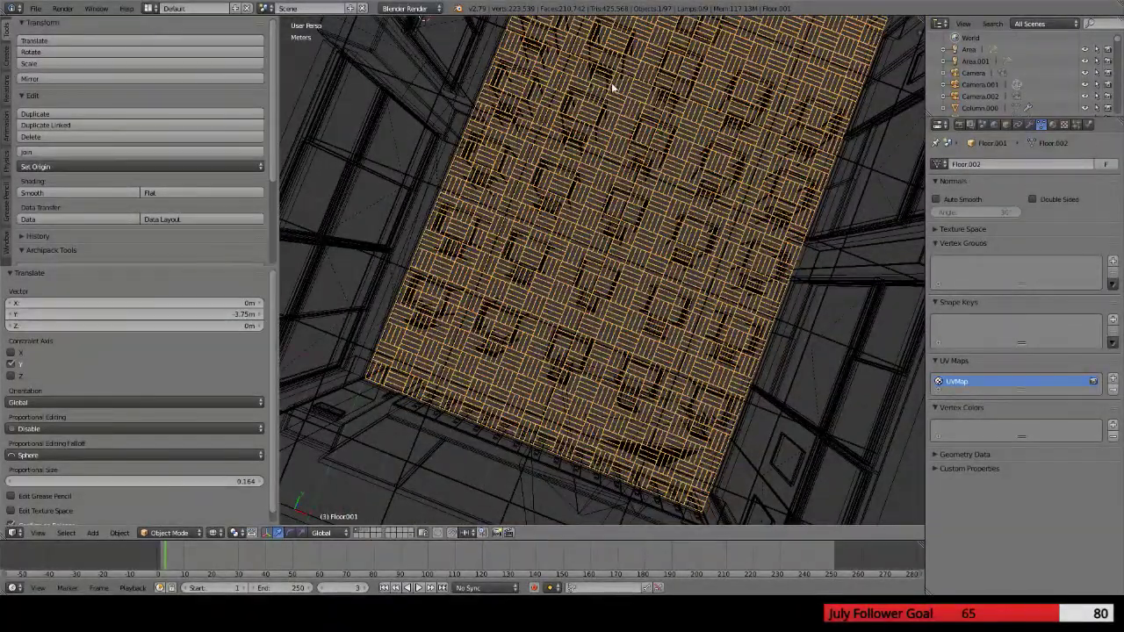
{"action": "scroll", "coordinate": [604, 120], "scroll_direction": "down", "scroll_amount": 3}
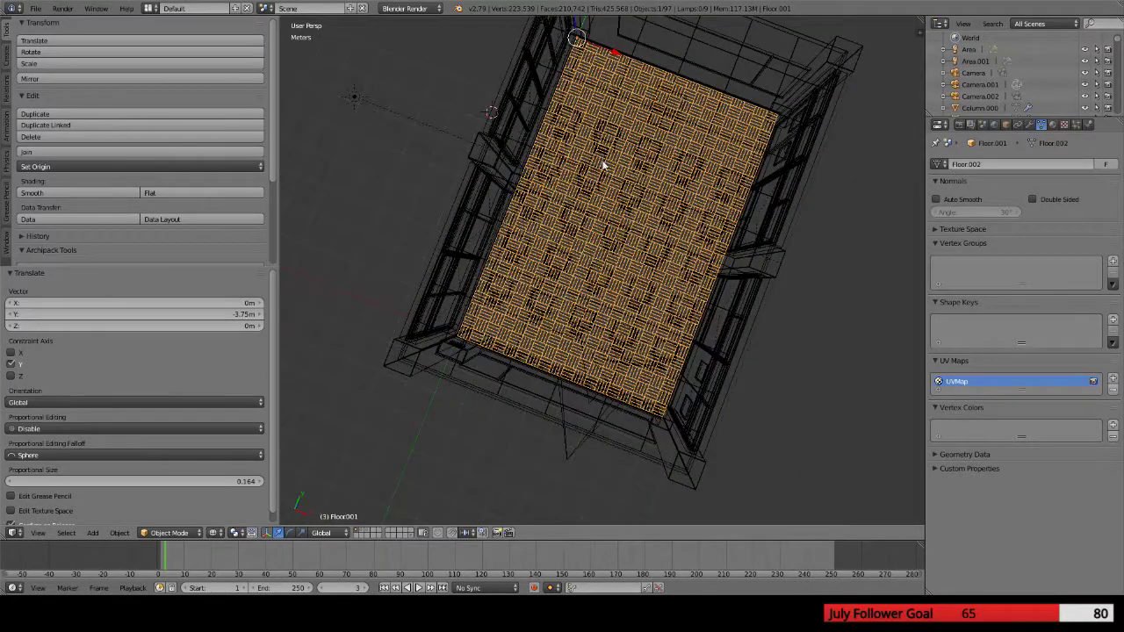
{"action": "scroll", "coordinate": [501, 281], "scroll_direction": "up", "scroll_amount": 3}
{"action": "right_click", "coordinate": [502, 279]}
{"action": "right_click", "coordinate": [524, 280]}
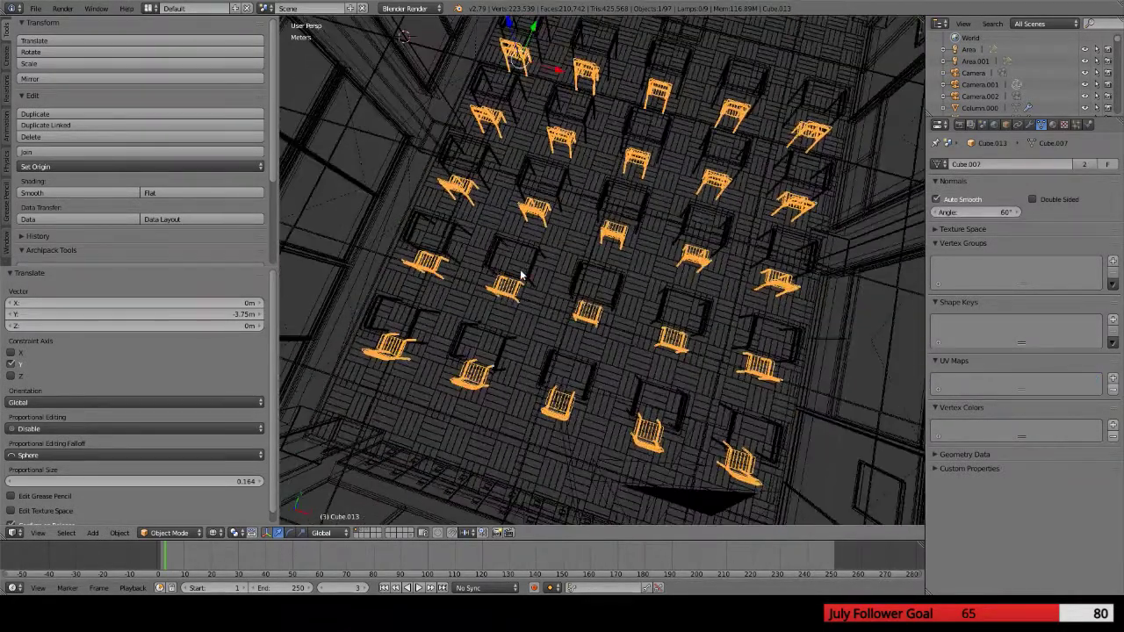
{"action": "right_click", "coordinate": [481, 329]}
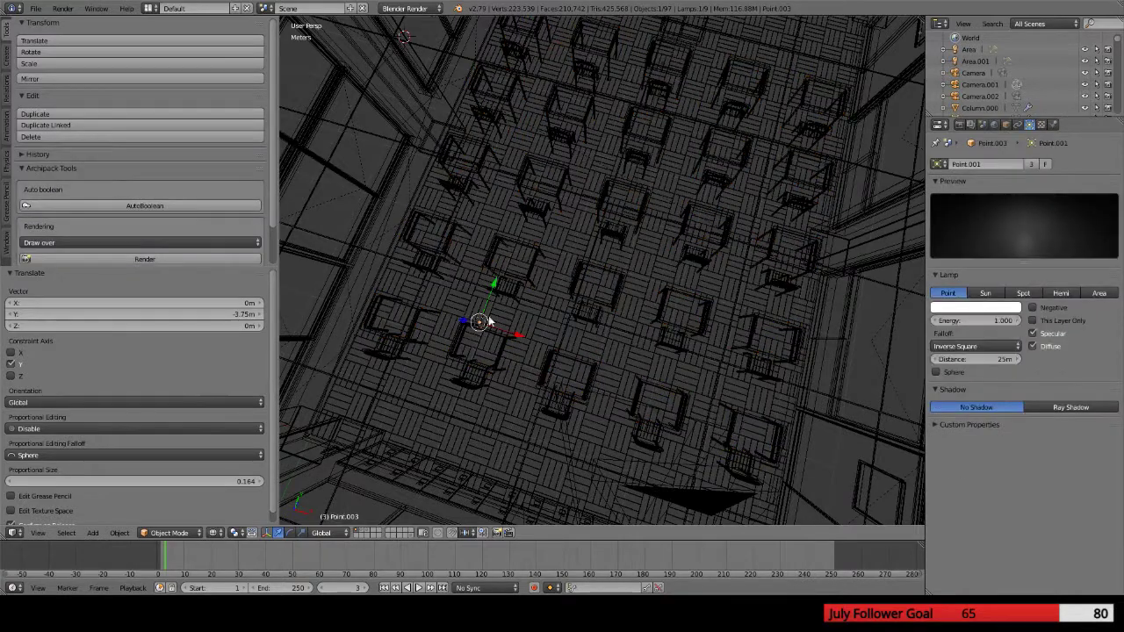
Select lamps Point.001 to Point.003 and make linked copies shifted 3.89 m along X
{"action": "middle_click_drag", "start_coordinate": [573, 207], "coordinate": [601, 209]}
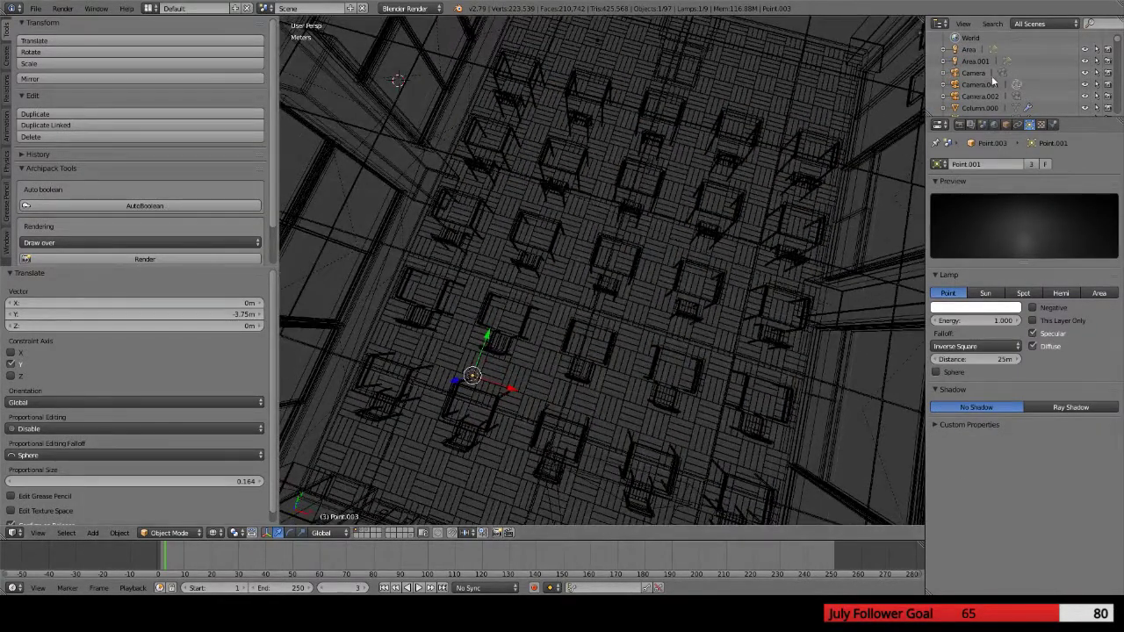
{"action": "scroll", "coordinate": [992, 71], "scroll_direction": "up", "scroll_amount": 2}
{"action": "scroll", "coordinate": [965, 91], "scroll_direction": "down", "scroll_amount": 10}
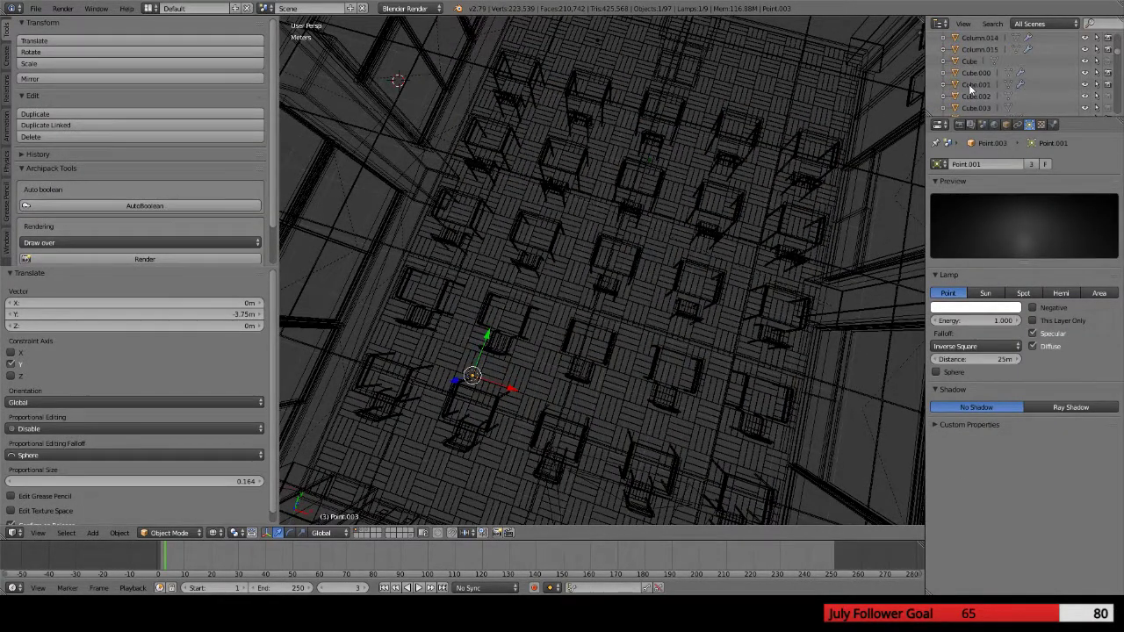
{"action": "scroll", "coordinate": [966, 90], "scroll_direction": "down", "scroll_amount": 3}
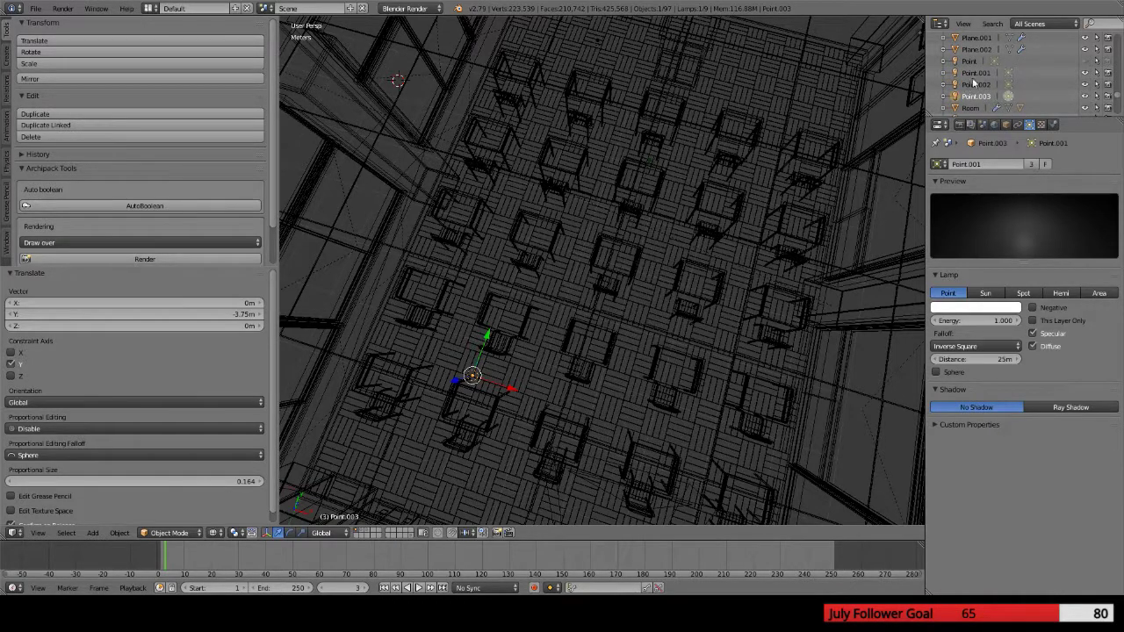
{"action": "left_click", "coordinate": [973, 83]}
{"action": "left_click", "coordinate": [971, 73]}
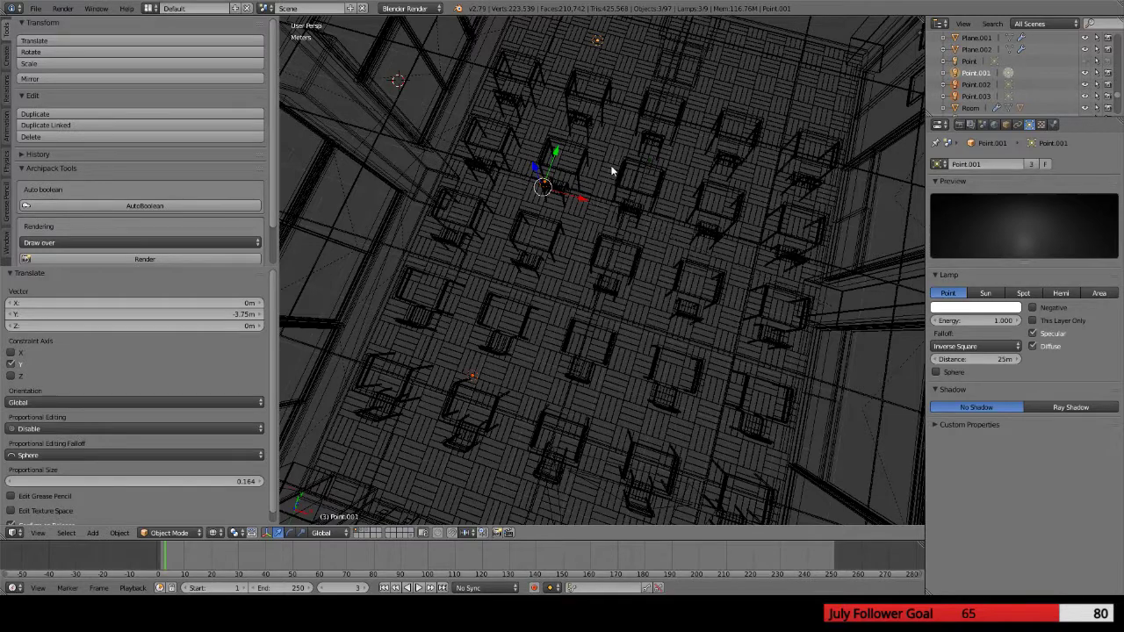
{"action": "key", "text": "alt+d"}
{"action": "key", "text": "x"}
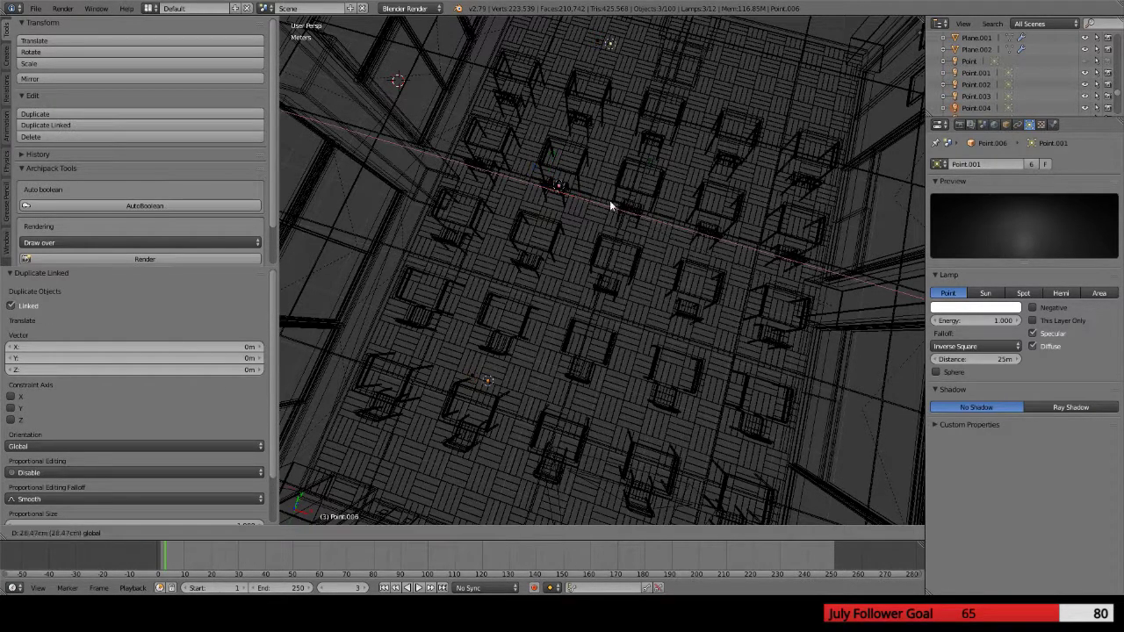
{"action": "left_click", "coordinate": [791, 236]}
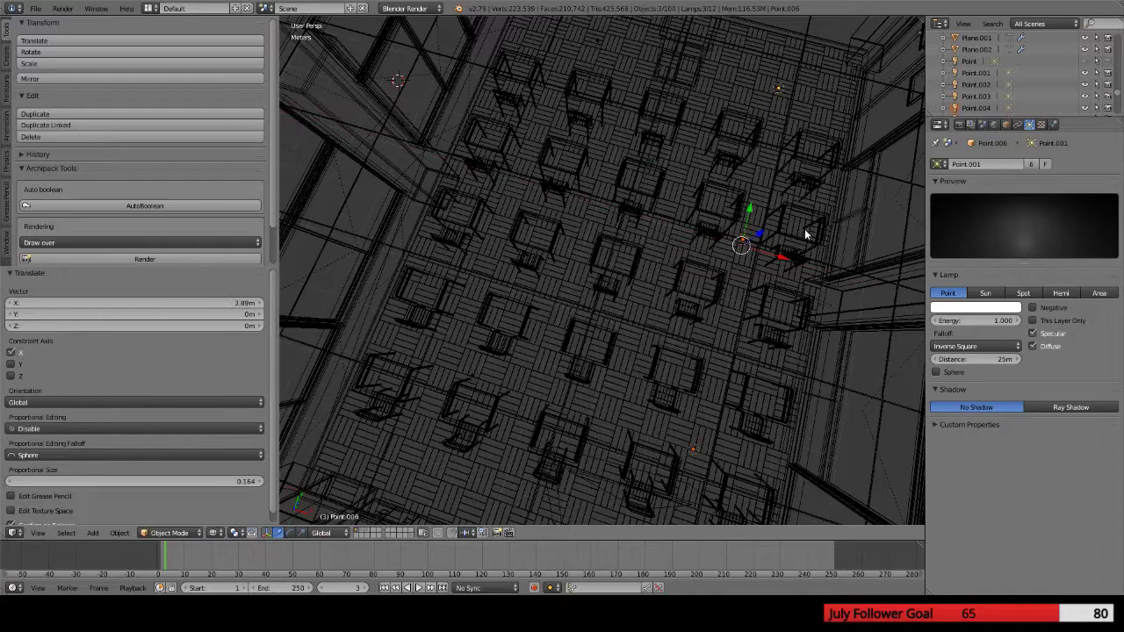
Select Point.003, Point.005 and Point.006 and start moving them along Z
{"action": "left_click", "coordinate": [978, 84]}
{"action": "left_click", "coordinate": [979, 97]}
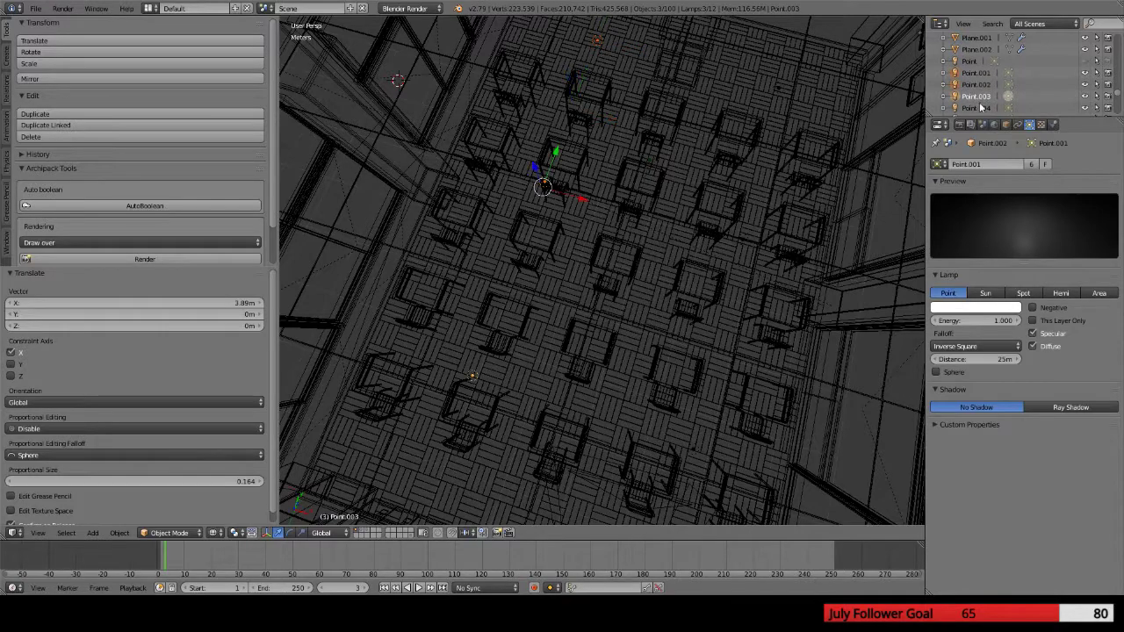
{"action": "scroll", "coordinate": [979, 104], "scroll_direction": "down", "scroll_amount": 1}
{"action": "left_click", "coordinate": [976, 96], "text": "ctrl"}
{"action": "left_click", "coordinate": [976, 109], "text": "ctrl"}
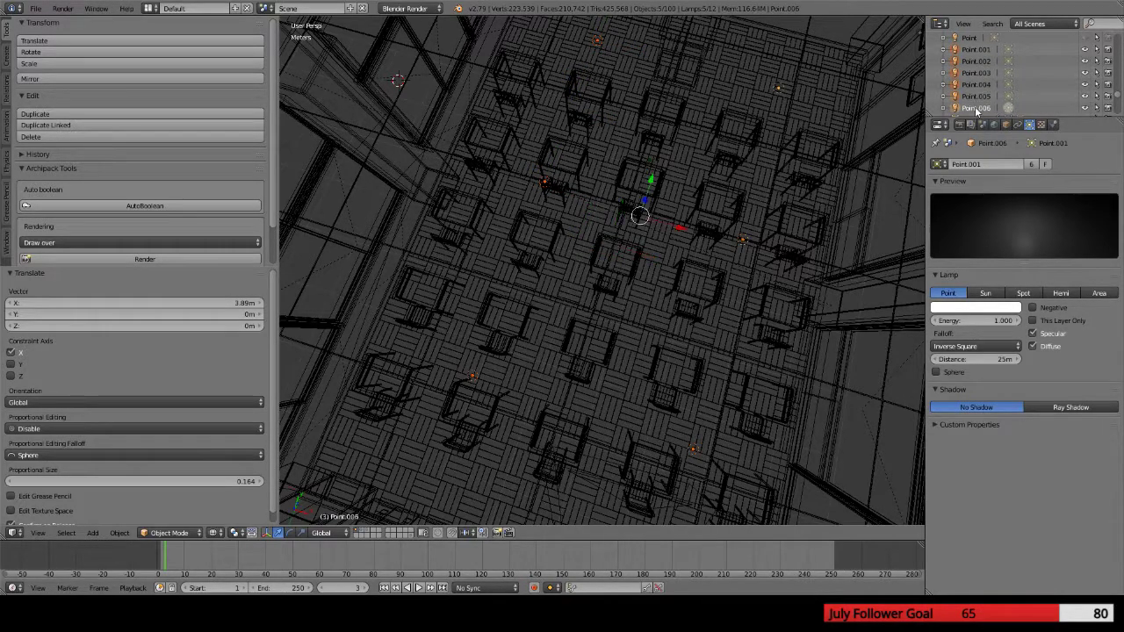
{"action": "scroll", "coordinate": [976, 111], "scroll_direction": "down", "scroll_amount": 1}
{"action": "middle_click_drag", "start_coordinate": [752, 181], "coordinate": [640, 238]}
{"action": "key", "text": "g"}
{"action": "key", "text": "z"}
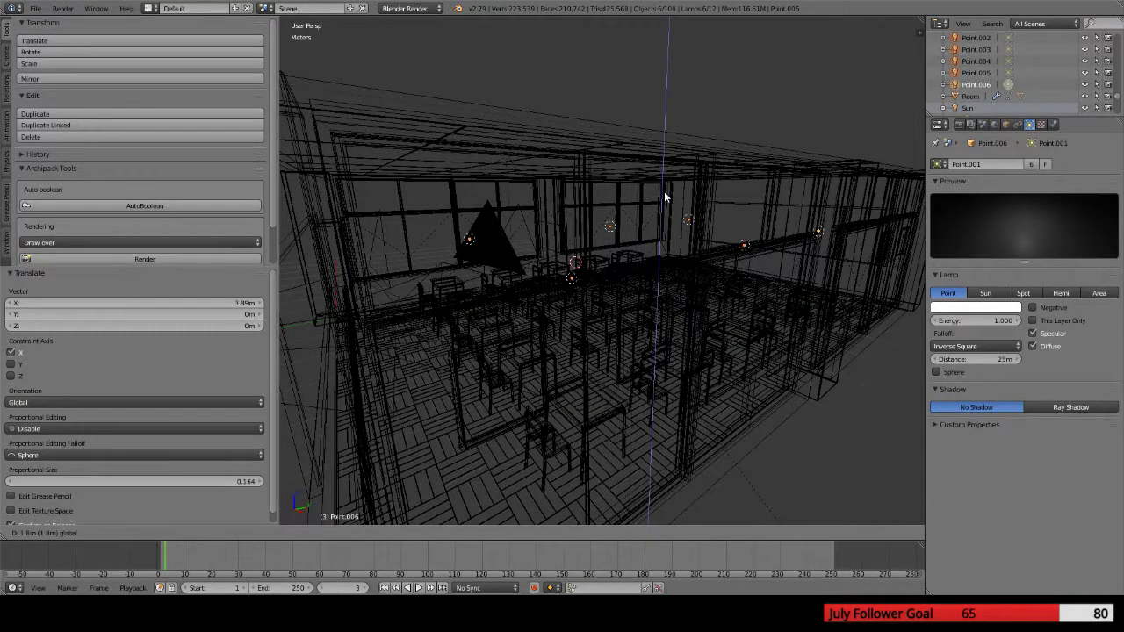
Raise the selected lamps 1.8 m and nudge their height slightly
{"action": "left_click", "coordinate": [664, 197]}
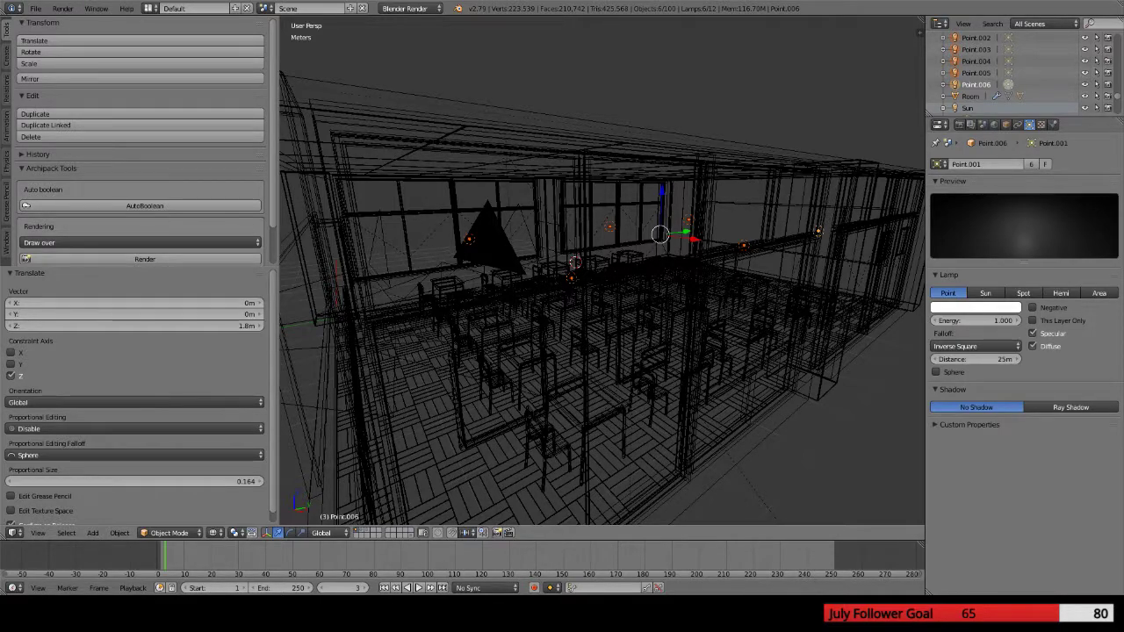
{"action": "left_click_drag", "start_coordinate": [661, 195], "coordinate": [662, 181]}
{"action": "middle_click_drag", "start_coordinate": [571, 249], "coordinate": [615, 247]}
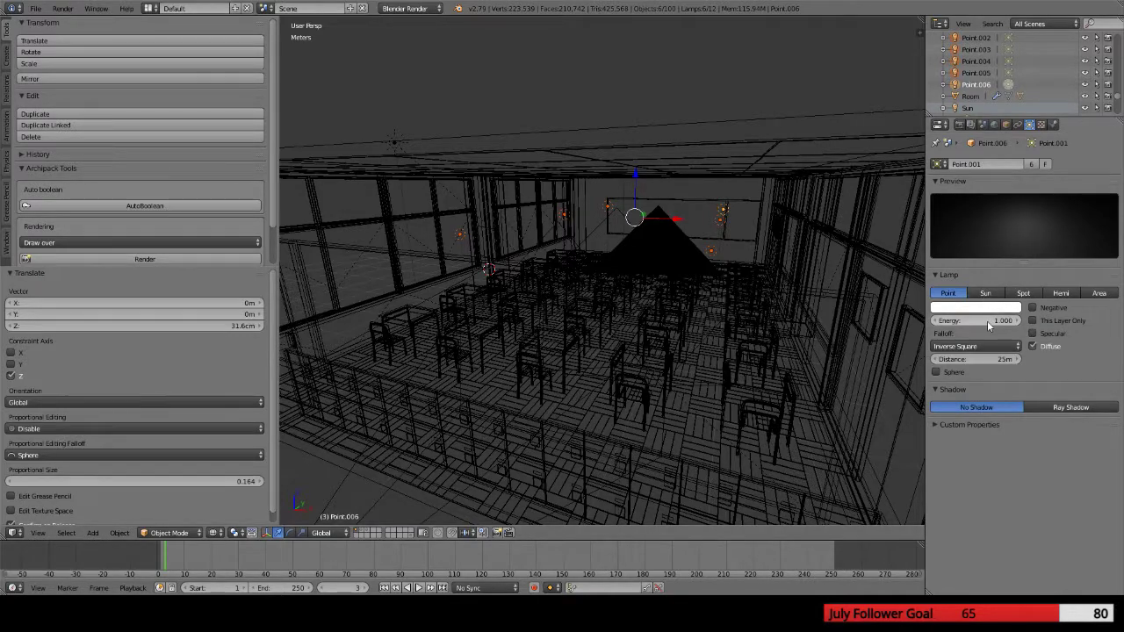
Set the shared lamp energy to 0.5 and render the classroom with F12
{"action": "left_click", "coordinate": [986, 320]}
{"action": "type", "text": "0.5"}
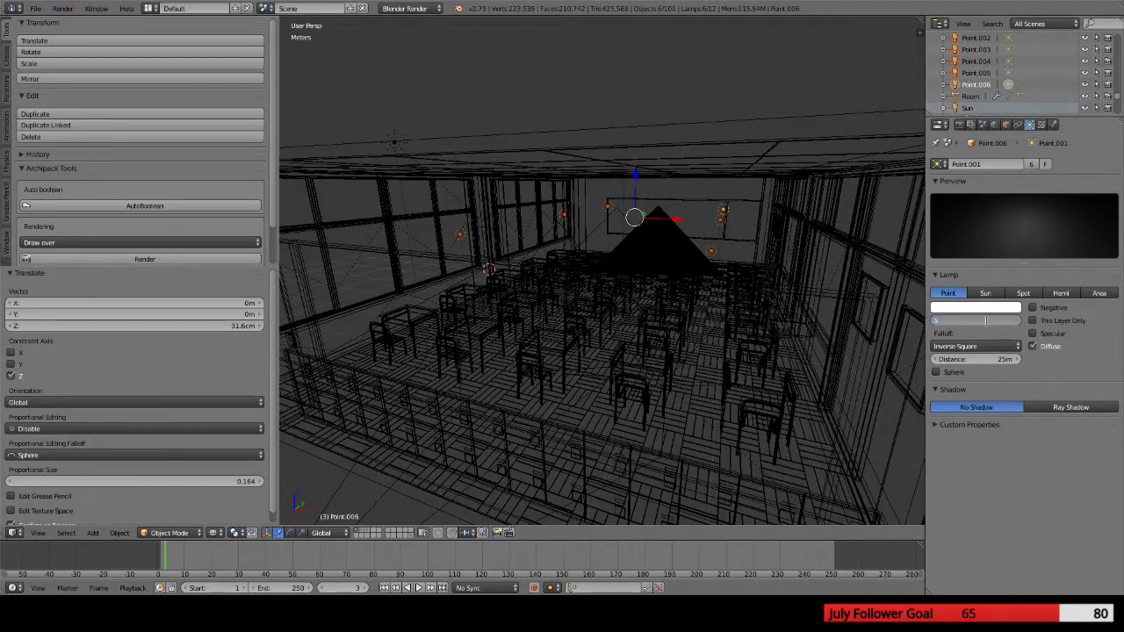
{"action": "key", "text": "Return"}
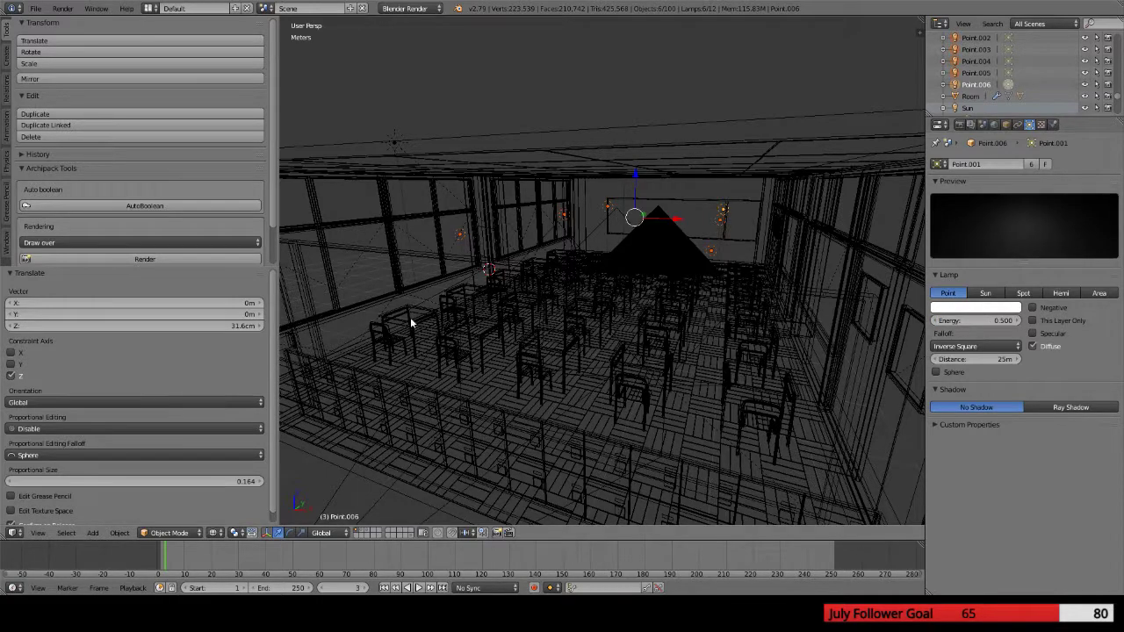
{"action": "key", "text": "F12"}
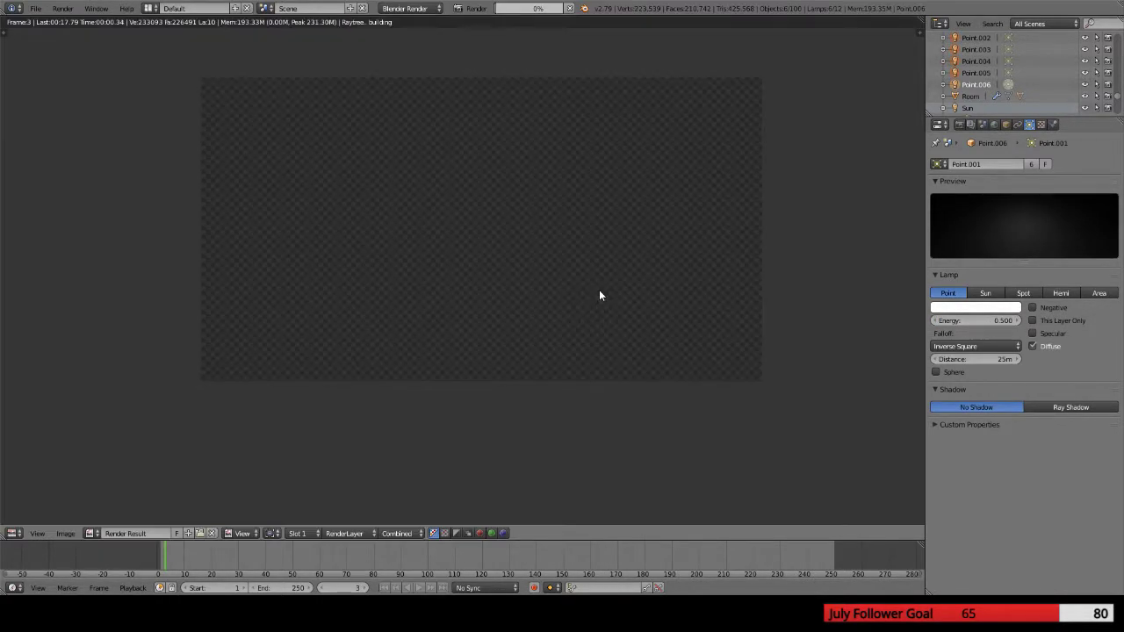
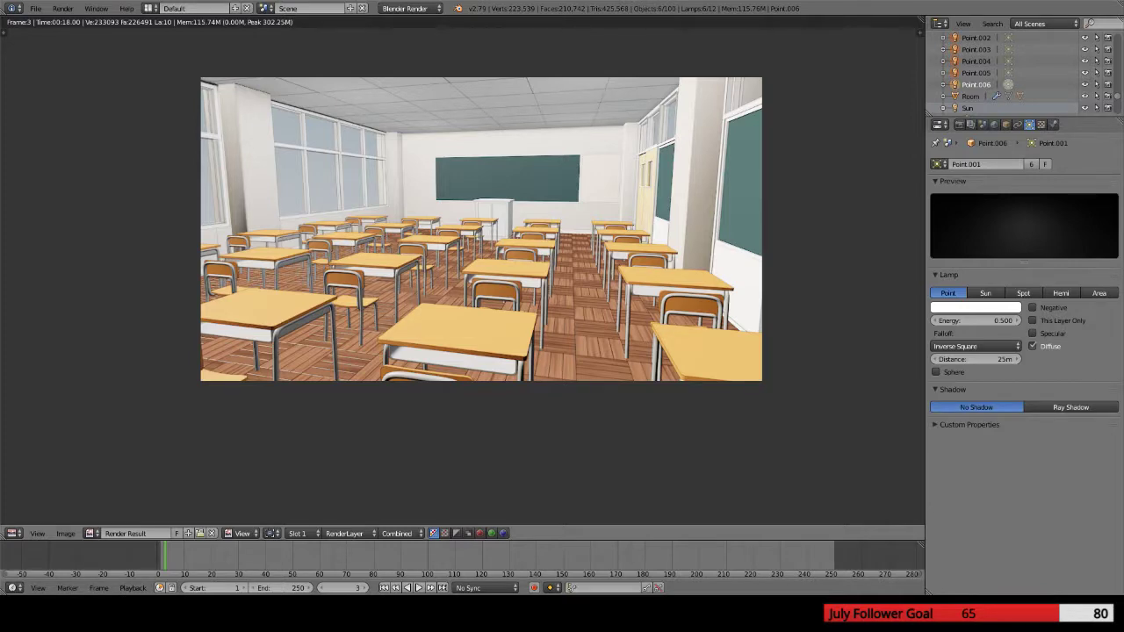
Scroll the Outliner back to the top and re-render the classroom scene with F12
{"action": "scroll", "coordinate": [1010, 71], "scroll_direction": "up", "scroll_amount": 3}
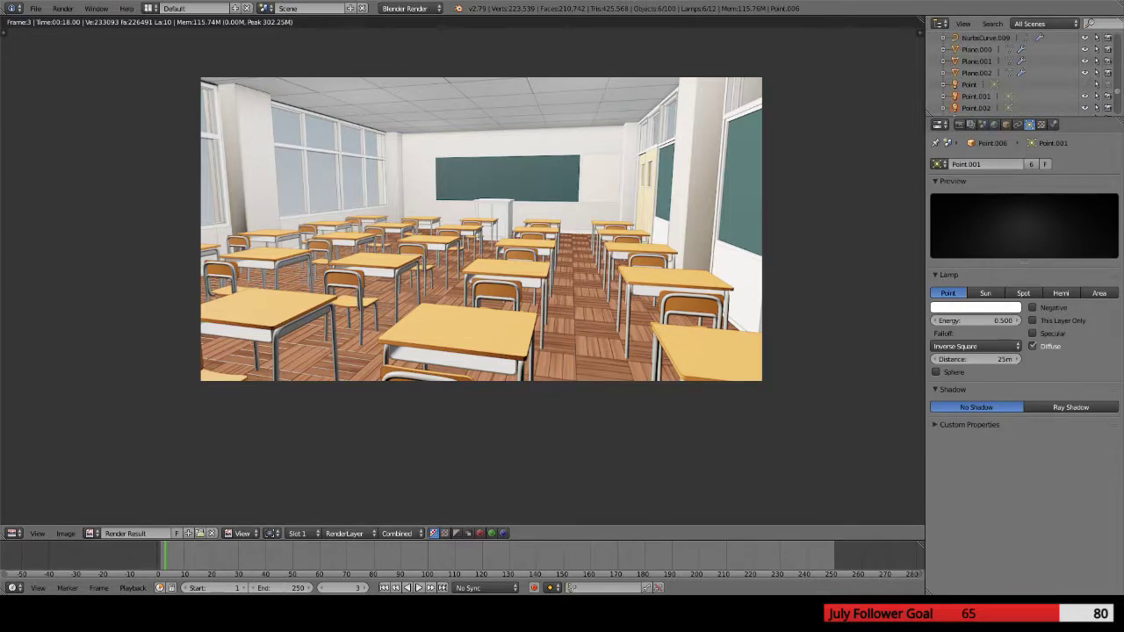
{"action": "scroll", "coordinate": [1009, 74], "scroll_direction": "up", "scroll_amount": 3}
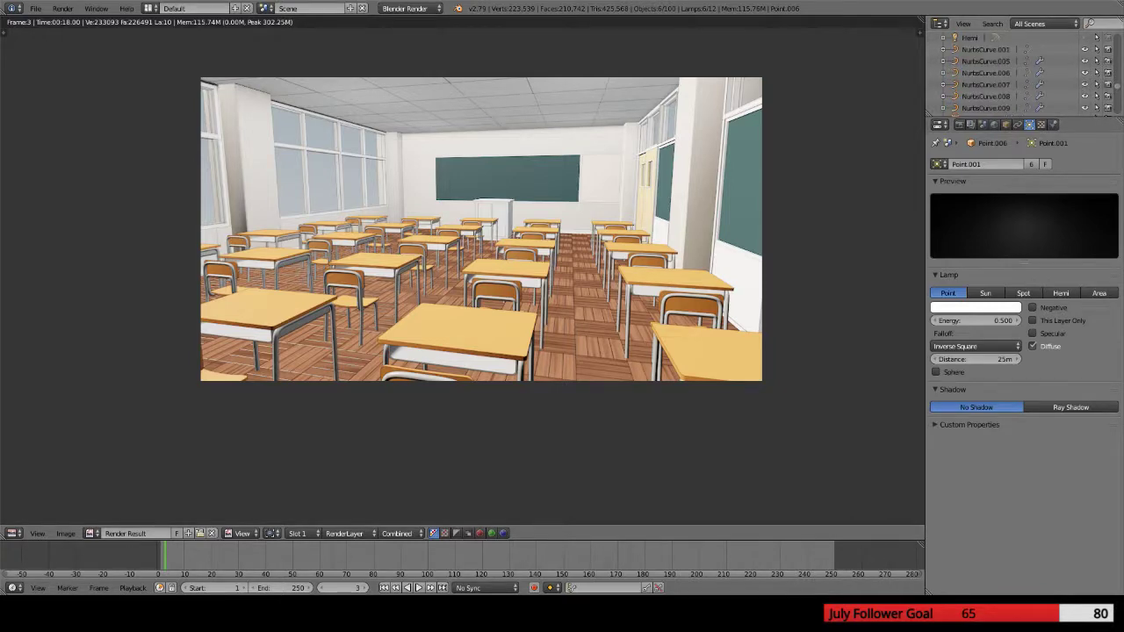
{"action": "scroll", "coordinate": [1009, 75], "scroll_direction": "up", "scroll_amount": 5}
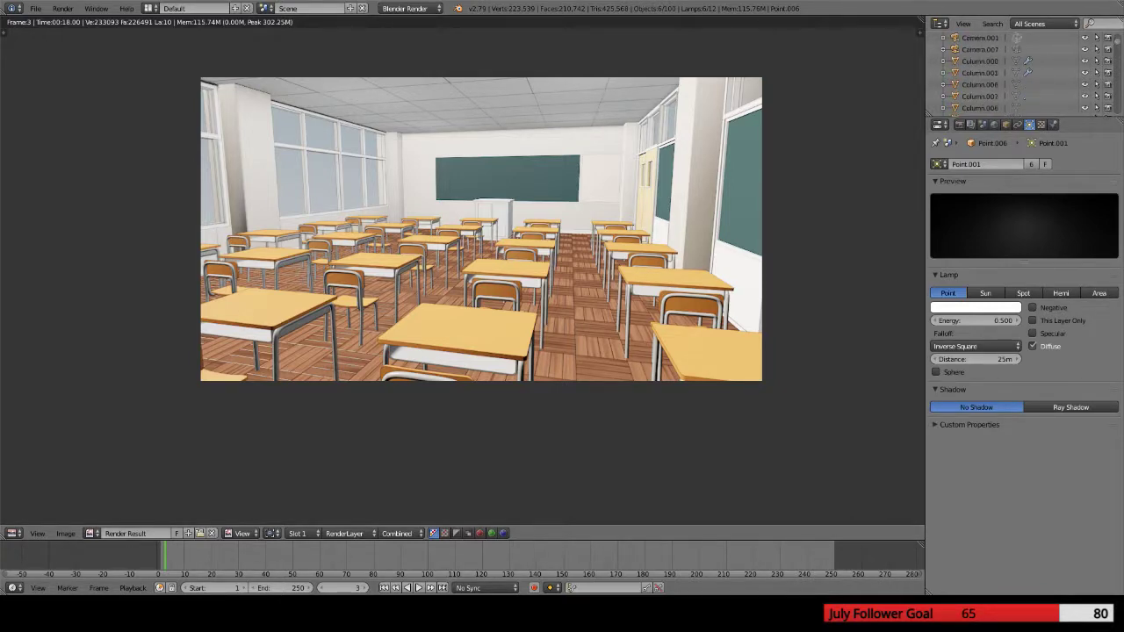
{"action": "scroll", "coordinate": [1010, 74], "scroll_direction": "up", "scroll_amount": 3}
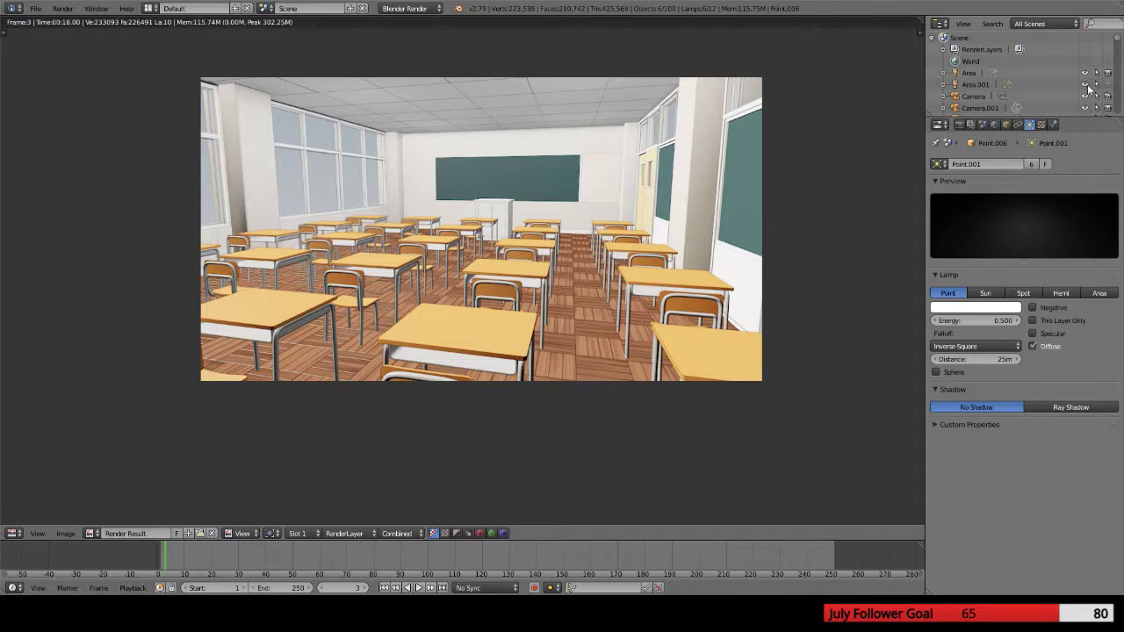
{"action": "key", "text": "F12"}
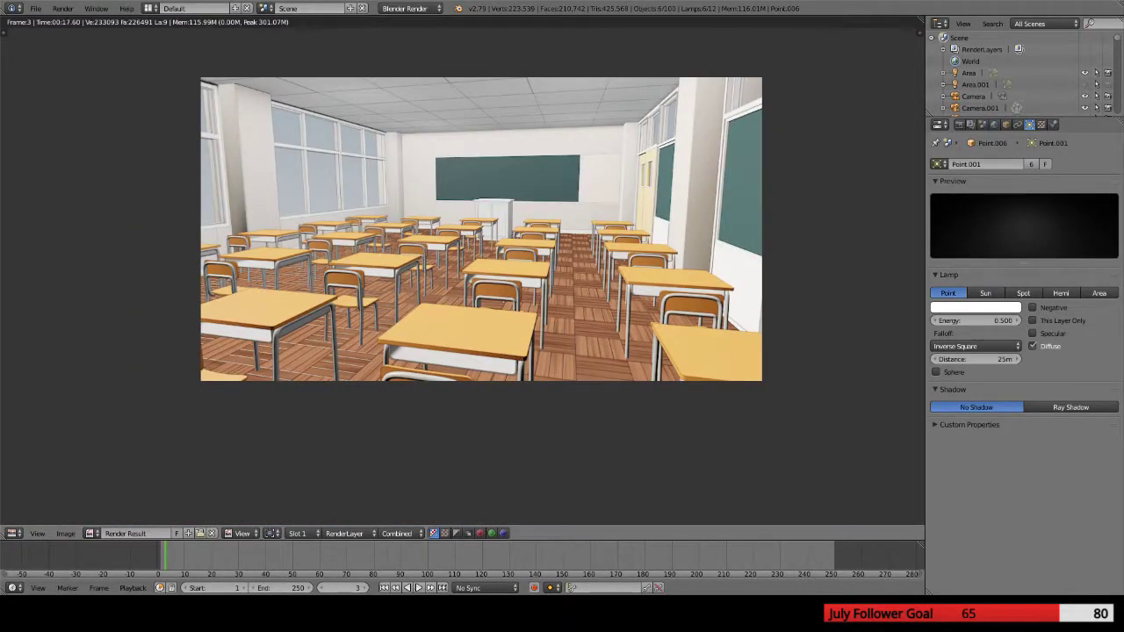
Set the point lamp's Energy to 0.4, re-render, and zoom around the result
{"action": "left_click", "coordinate": [970, 321]}
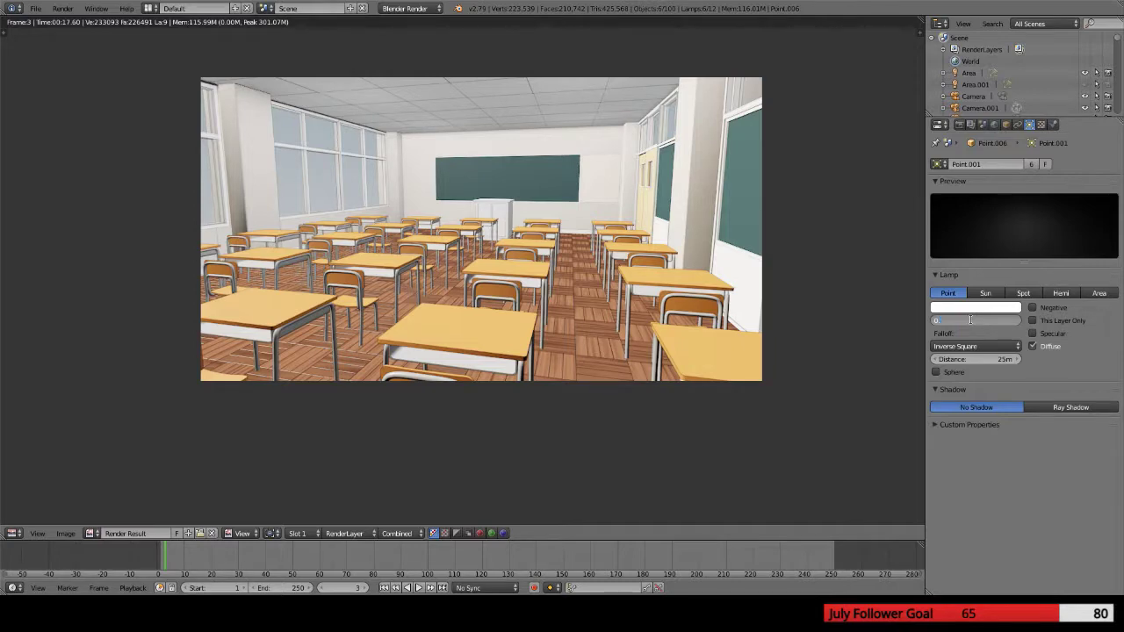
{"action": "type", "text": "4"}
{"action": "key", "text": "Return"}
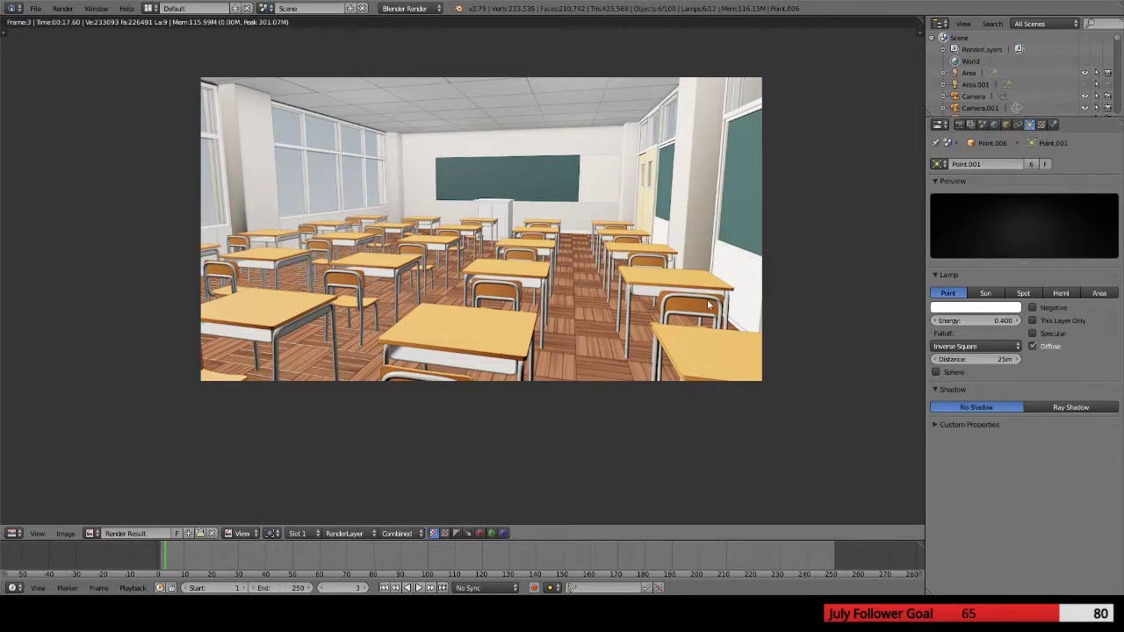
{"action": "key", "text": "F12"}
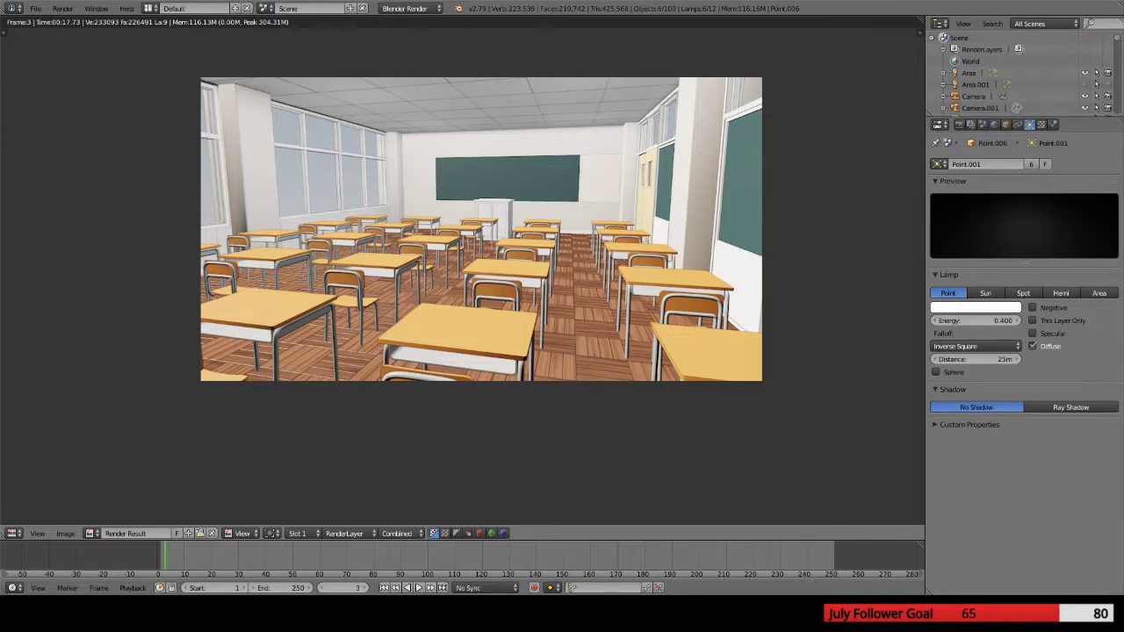
{"action": "scroll", "coordinate": [462, 267], "scroll_direction": "up", "scroll_amount": 3}
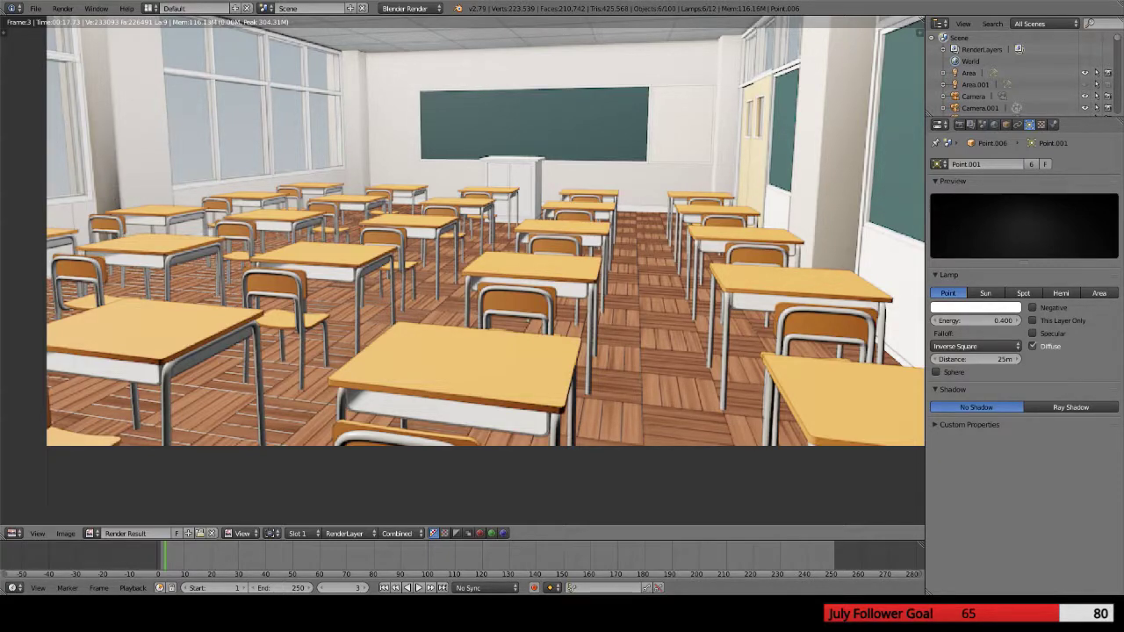
{"action": "scroll", "coordinate": [462, 263], "scroll_direction": "up", "scroll_amount": 1}
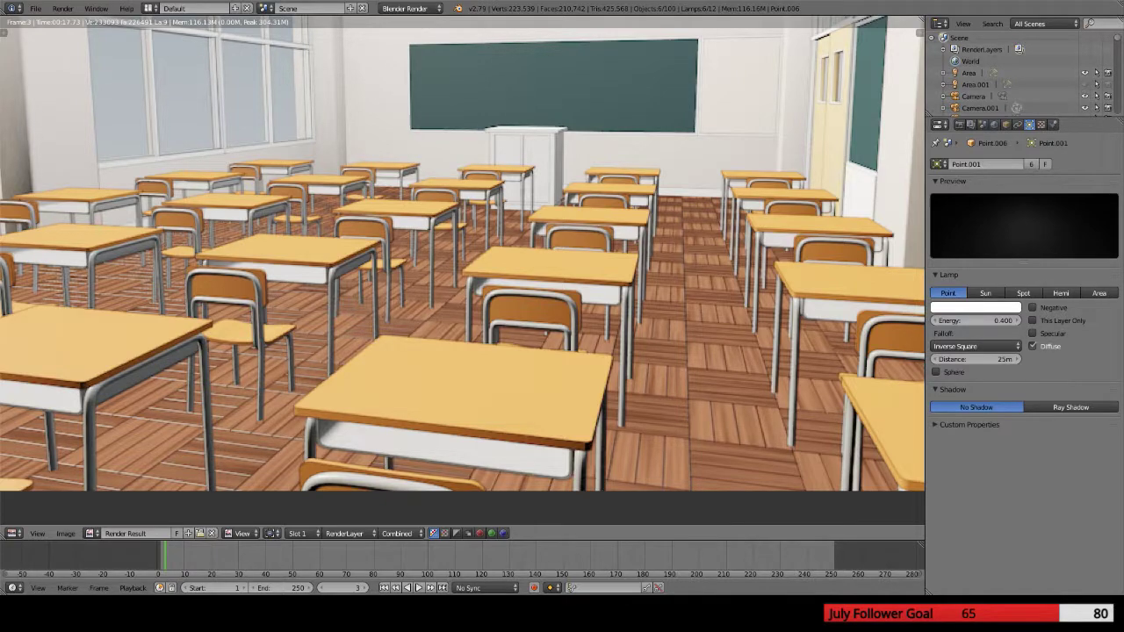
{"action": "scroll", "coordinate": [462, 270], "scroll_direction": "down", "scroll_amount": 3}
{"action": "scroll", "coordinate": [463, 270], "scroll_direction": "up", "scroll_amount": 1}
{"action": "scroll", "coordinate": [462, 271], "scroll_direction": "down", "scroll_amount": 1}
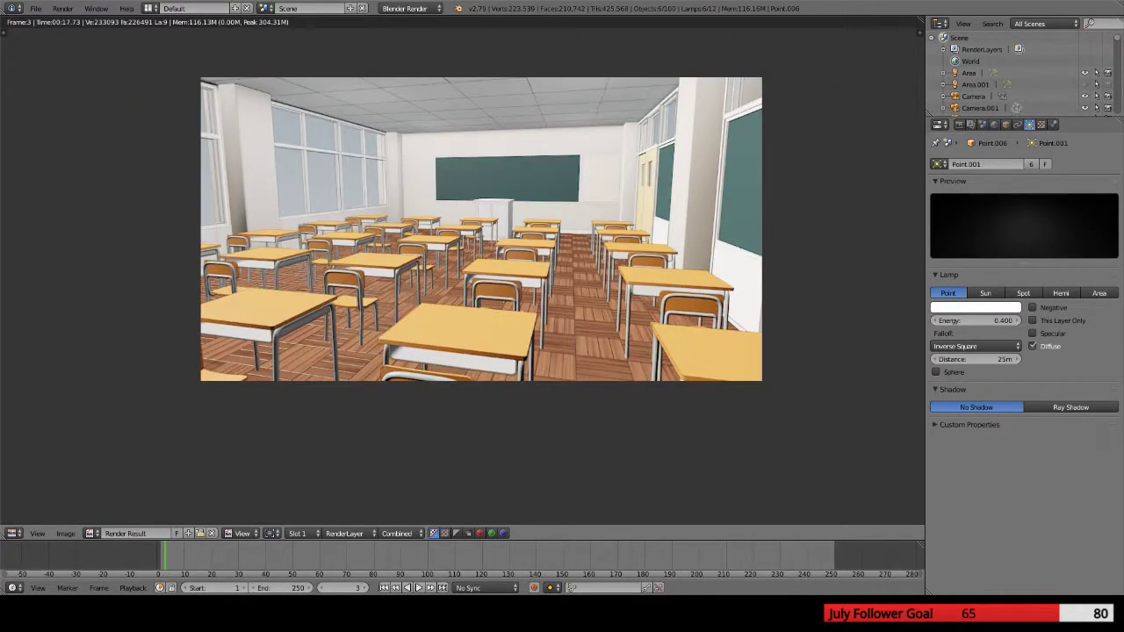
Set the lamp Energy to 0.3 and render the classroom into render Slot 2
{"action": "left_click", "coordinate": [984, 323]}
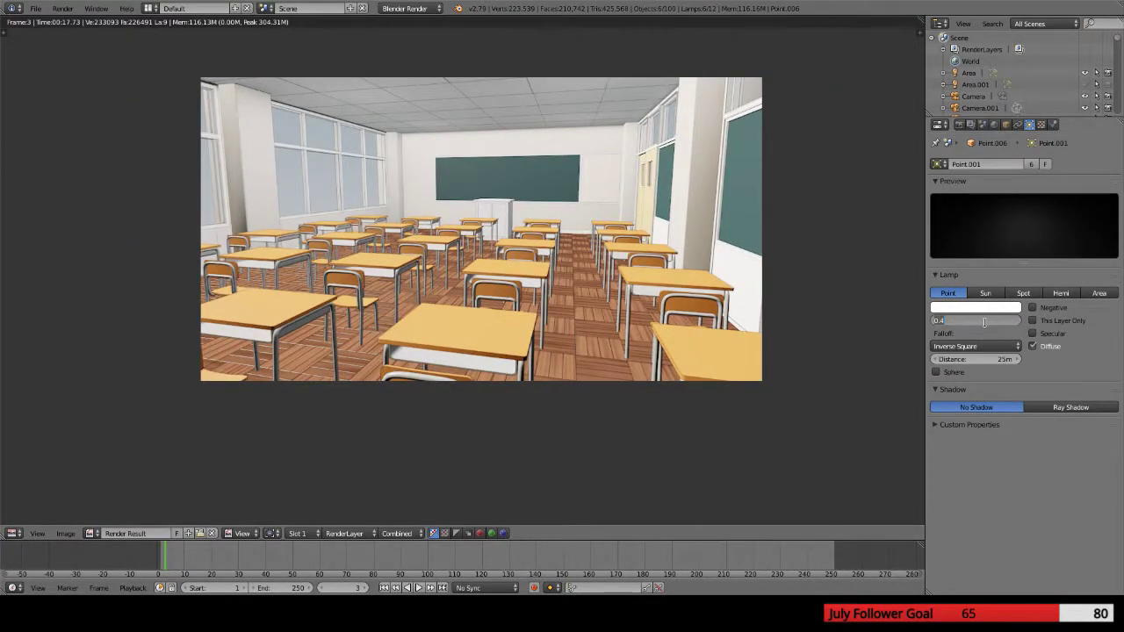
{"action": "type", "text": "0.3"}
{"action": "key", "text": "Return"}
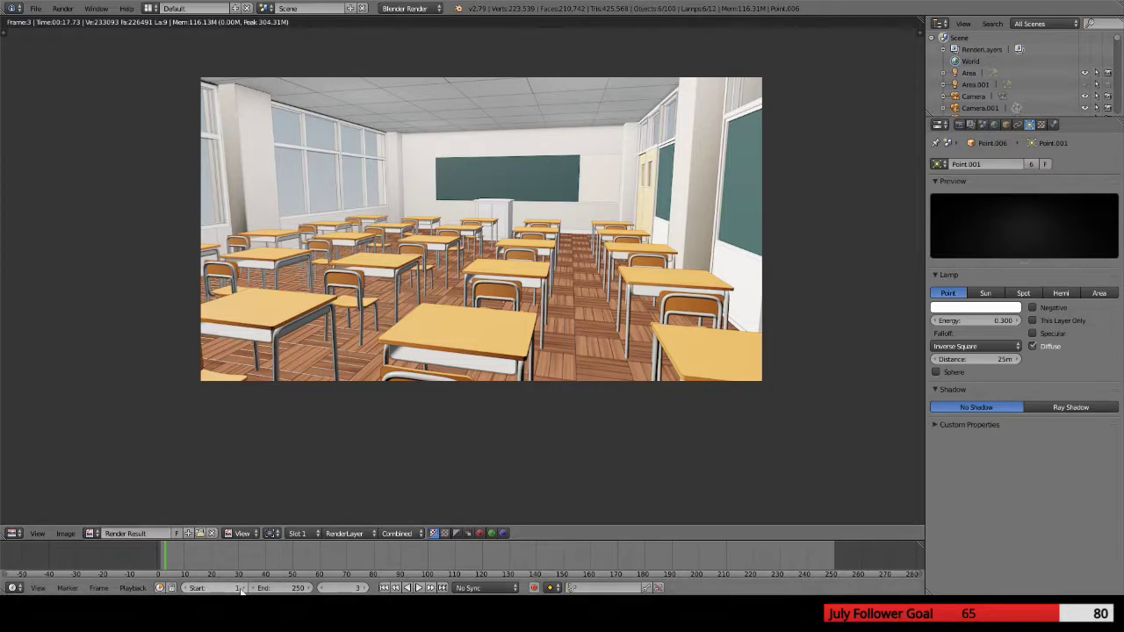
{"action": "left_click", "coordinate": [297, 533]}
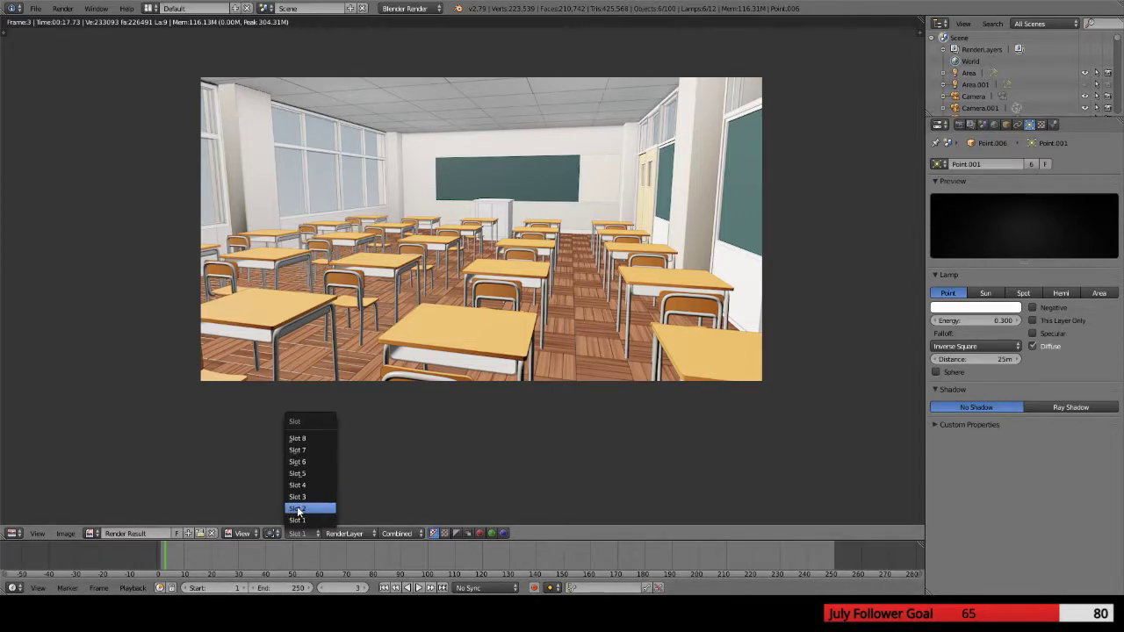
{"action": "left_click", "coordinate": [297, 508]}
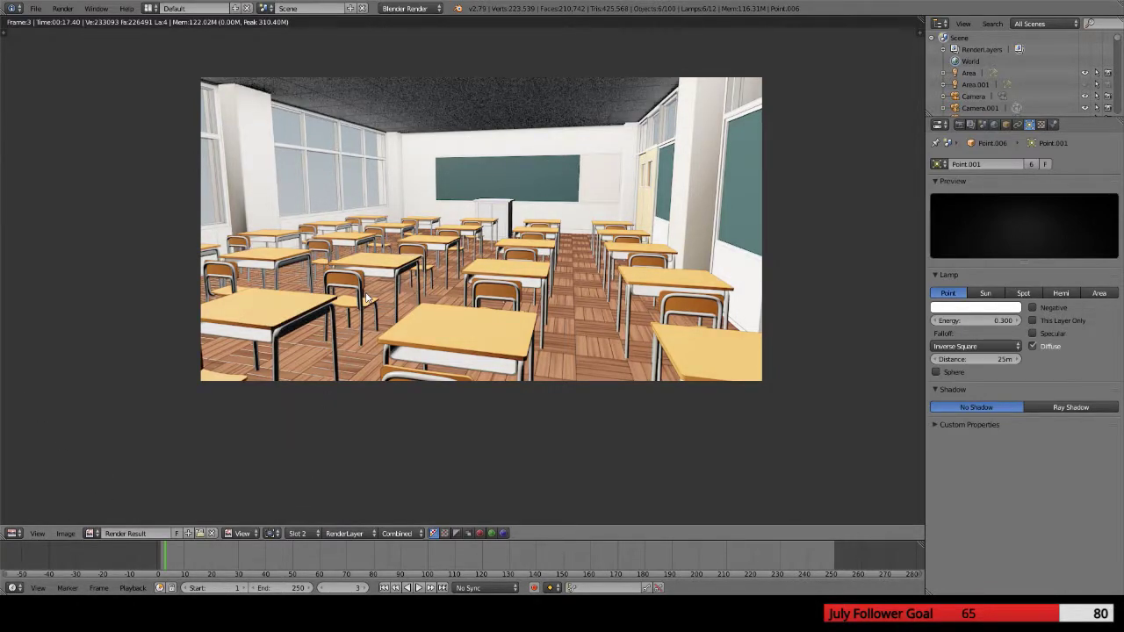
{"action": "key", "text": "F12"}
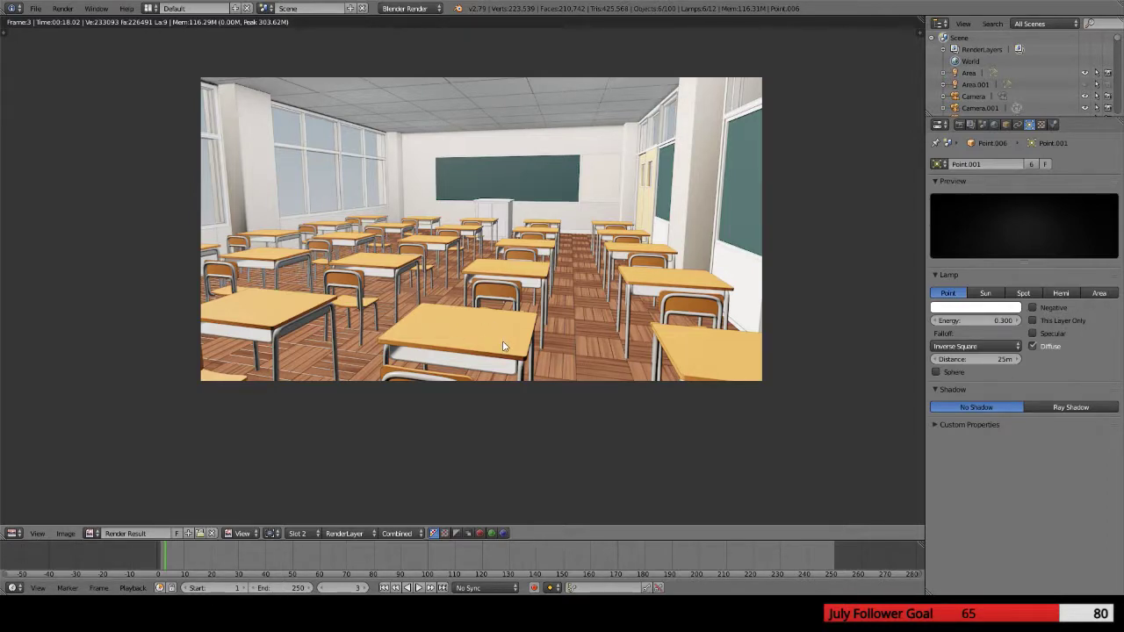
Zoom in and out on the finished slot 2 render to inspect it
{"action": "scroll", "coordinate": [503, 345], "scroll_direction": "up", "scroll_amount": 1}
{"action": "scroll", "coordinate": [271, 338], "scroll_direction": "down", "scroll_amount": 1}
{"action": "scroll", "coordinate": [529, 285], "scroll_direction": "up", "scroll_amount": 2}
{"action": "scroll", "coordinate": [528, 285], "scroll_direction": "down", "scroll_amount": 2}
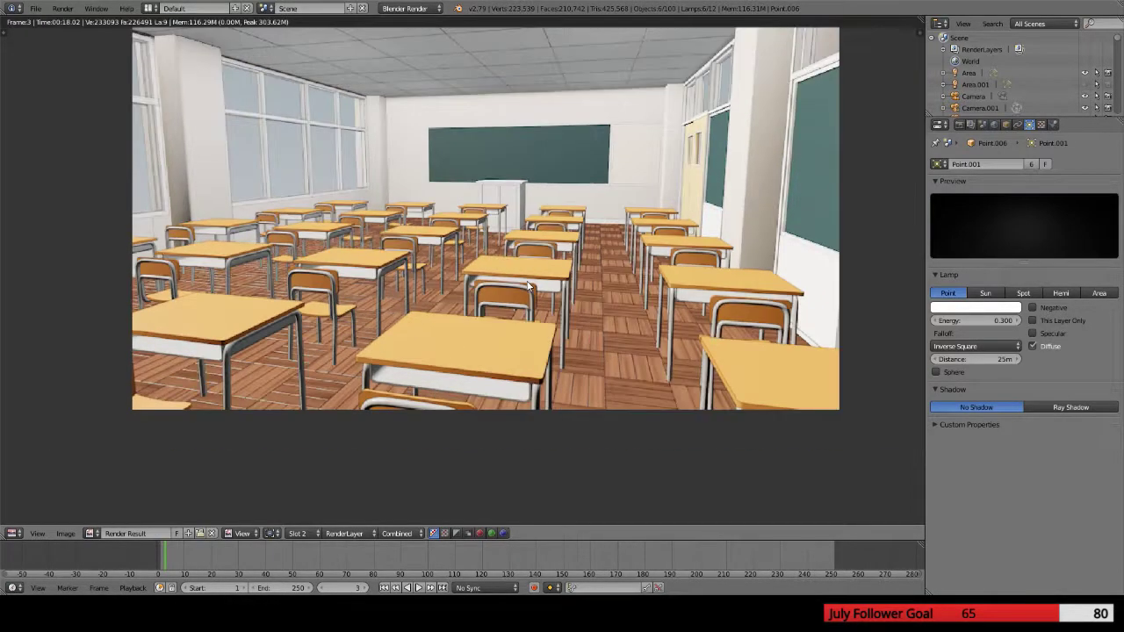
Return to the 3D view, orbit over the classroom, and select the desk-and-chair object
{"action": "key", "text": "Escape"}
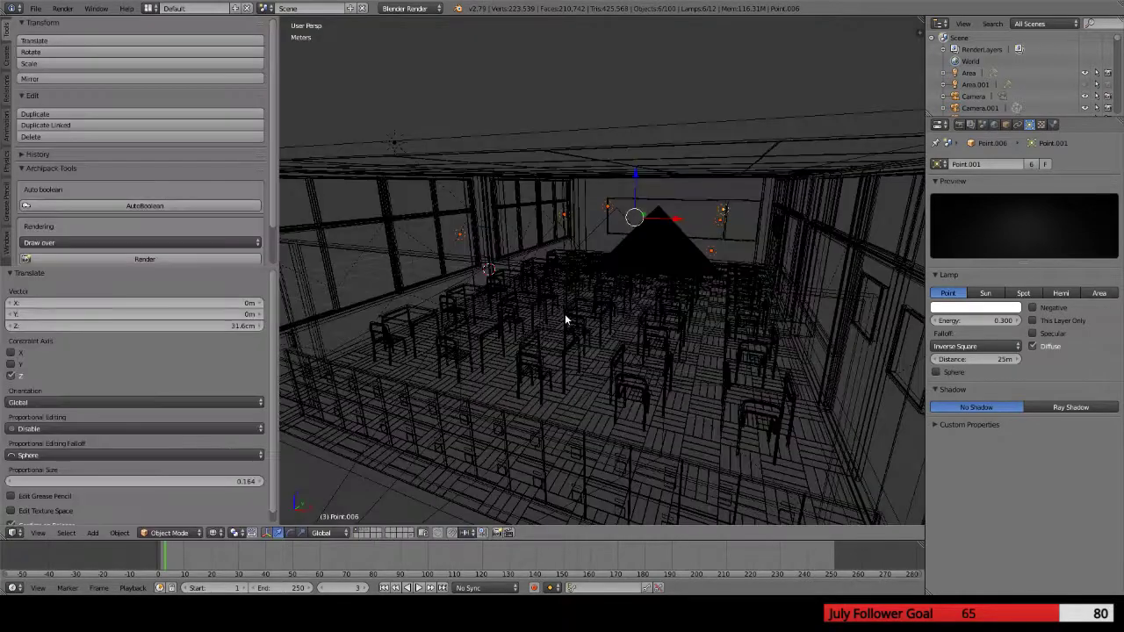
{"action": "scroll", "coordinate": [682, 367], "scroll_direction": "up", "scroll_amount": 5}
{"action": "middle_click_drag", "start_coordinate": [711, 409], "coordinate": [596, 340]}
{"action": "right_click", "coordinate": [606, 295]}
{"action": "right_click", "coordinate": [603, 287]}
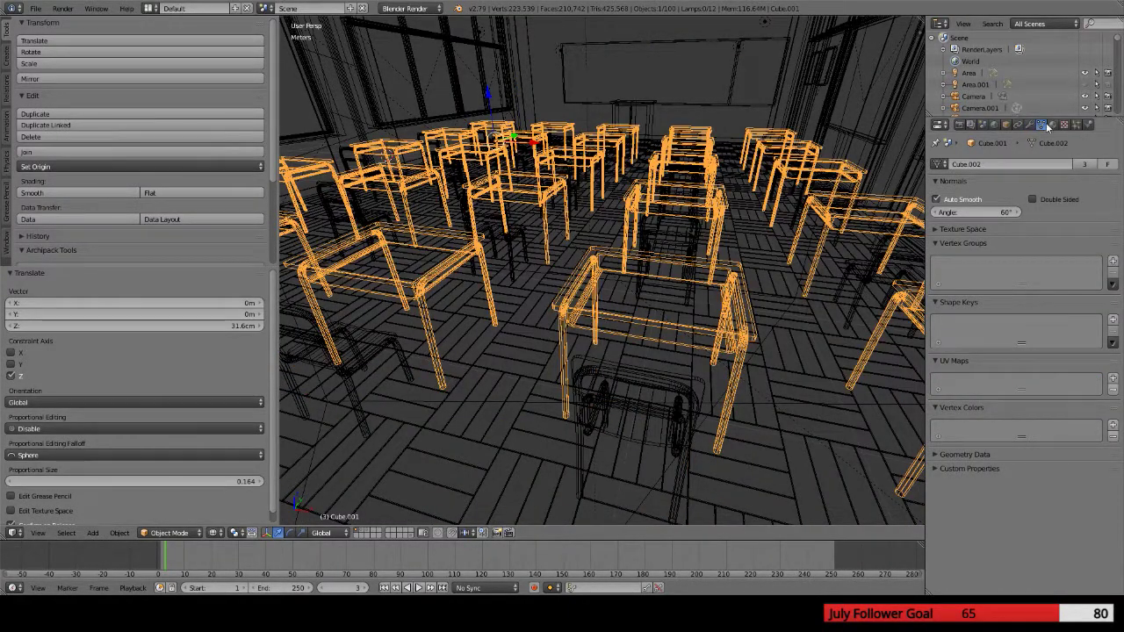
Raise the Desk material's Specular Hardness to 20 and start a new render
{"action": "left_click", "coordinate": [1052, 124]}
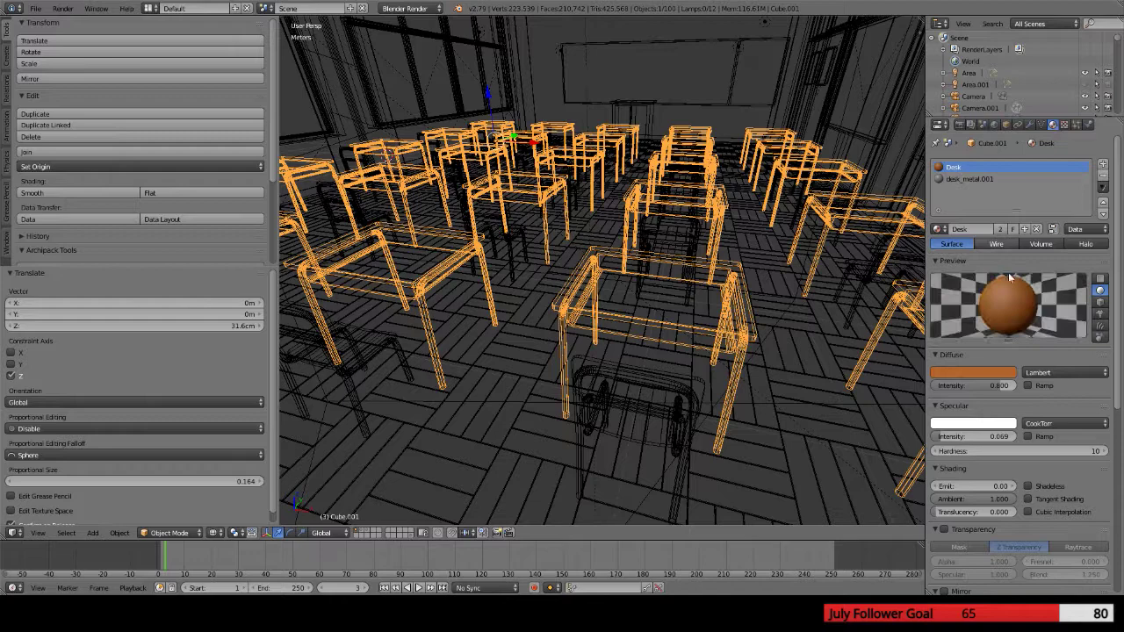
{"action": "left_click", "coordinate": [1087, 454]}
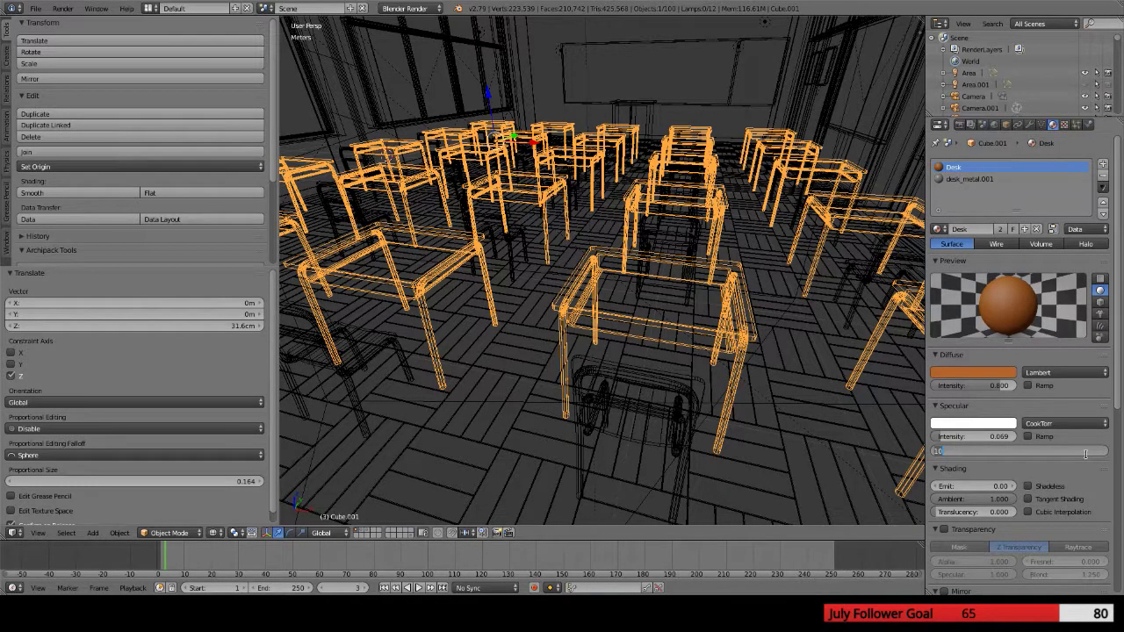
{"action": "type", "text": "20"}
{"action": "key", "text": "Return"}
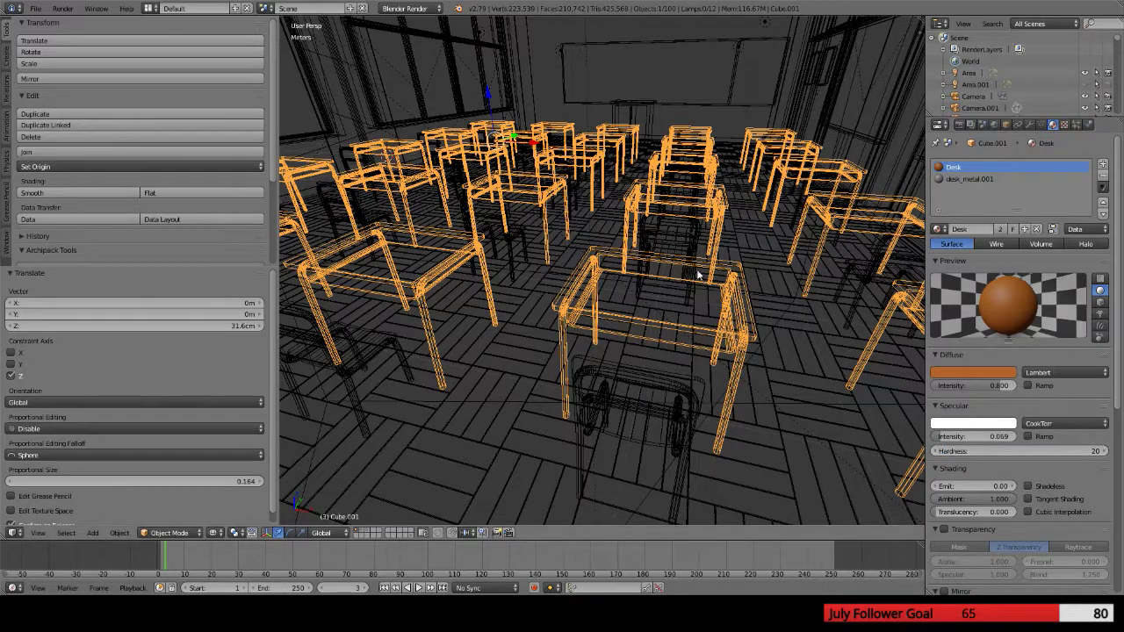
{"action": "scroll", "coordinate": [567, 246], "scroll_direction": "down", "scroll_amount": 5}
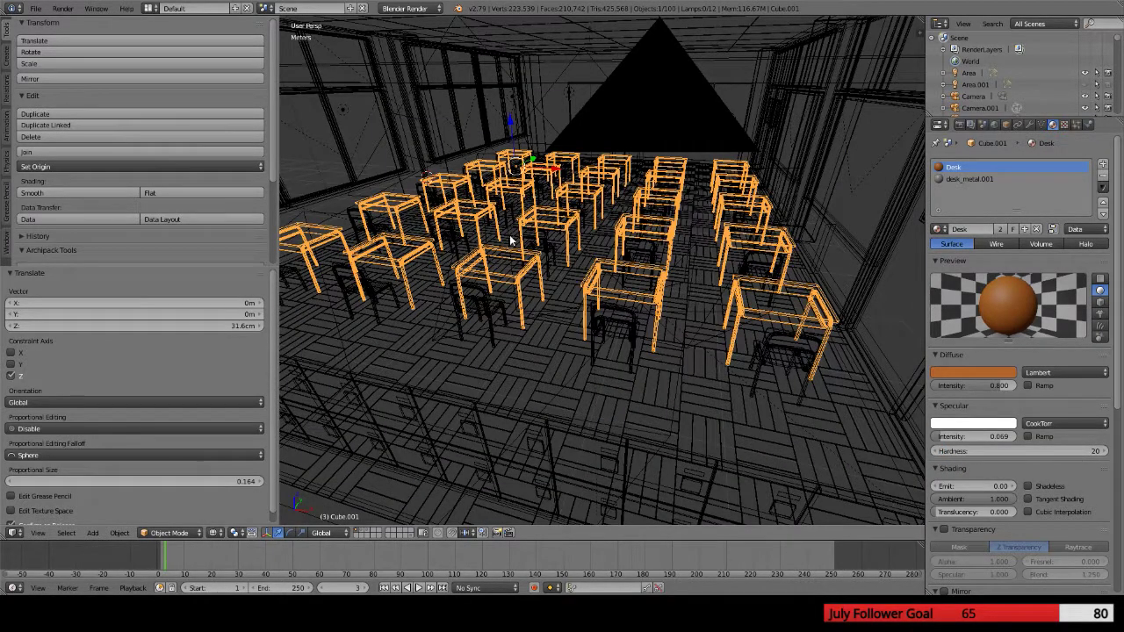
{"action": "key", "text": "F12"}
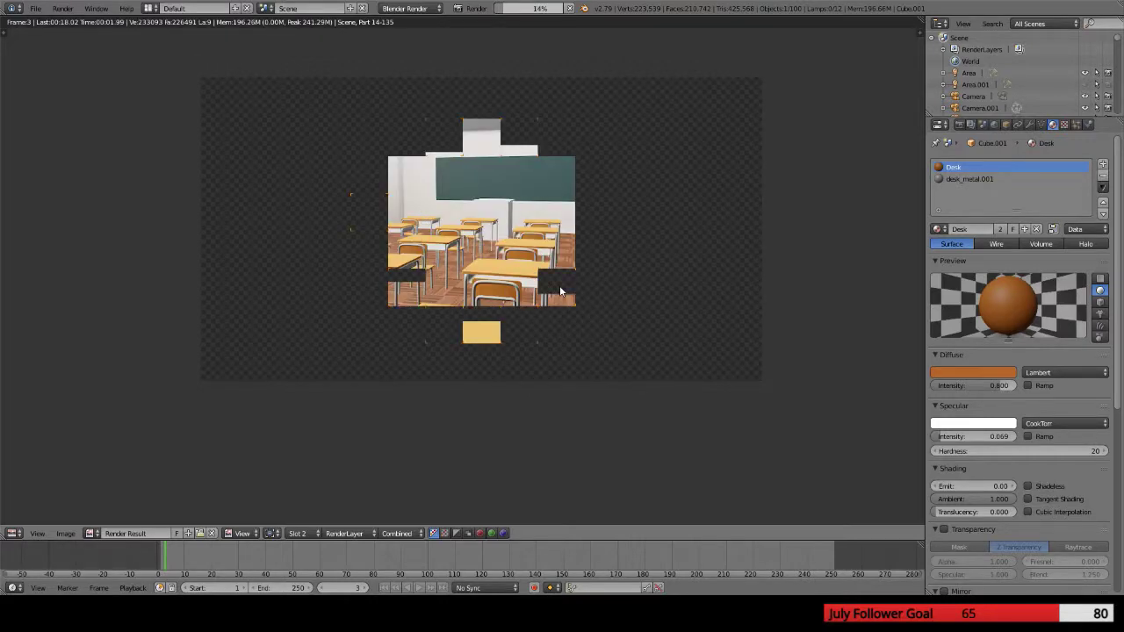
Zoom the finished render, then begin entering a Desk specular hardness of 50
{"action": "scroll", "coordinate": [559, 285], "scroll_direction": "up", "scroll_amount": 2}
{"action": "scroll", "coordinate": [559, 285], "scroll_direction": "down", "scroll_amount": 1}
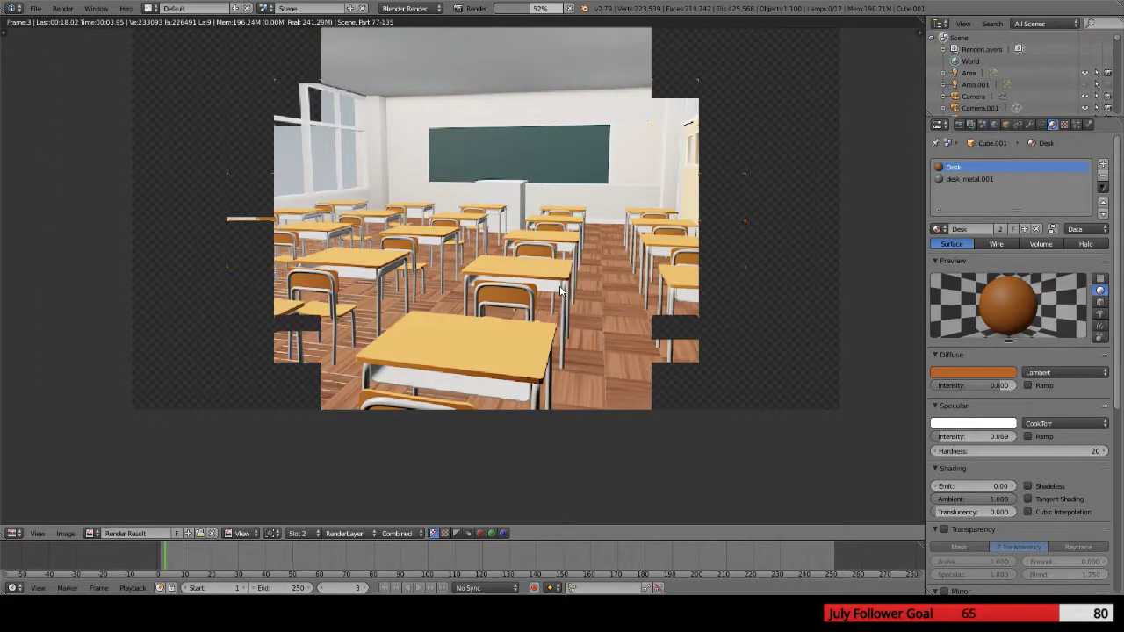
{"action": "left_click", "coordinate": [1007, 451]}
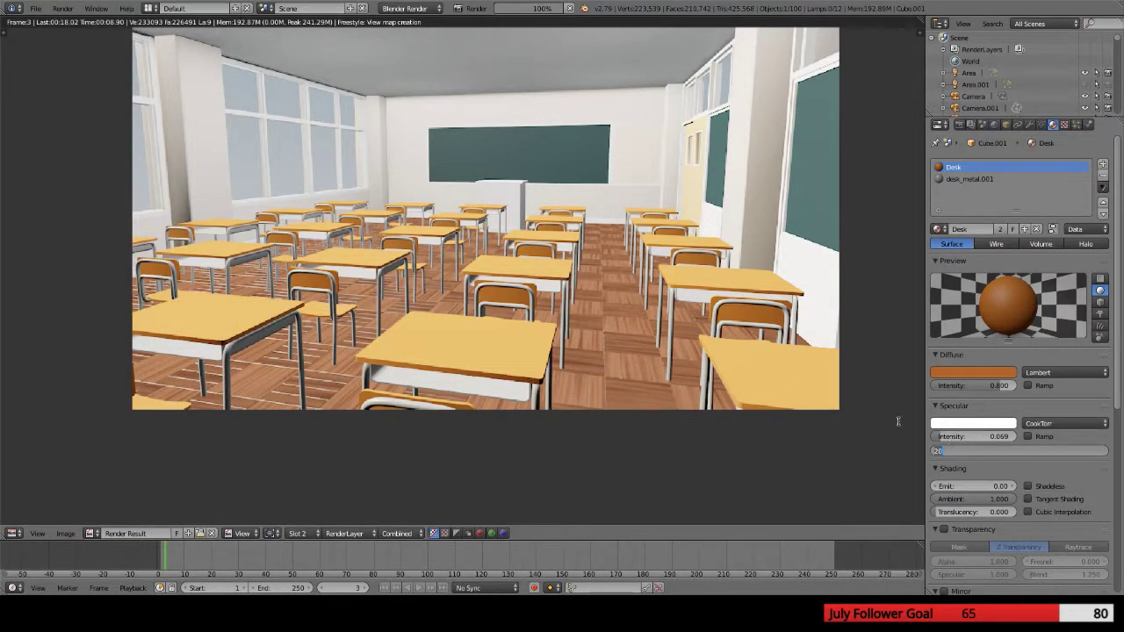
{"action": "type", "text": "50"}
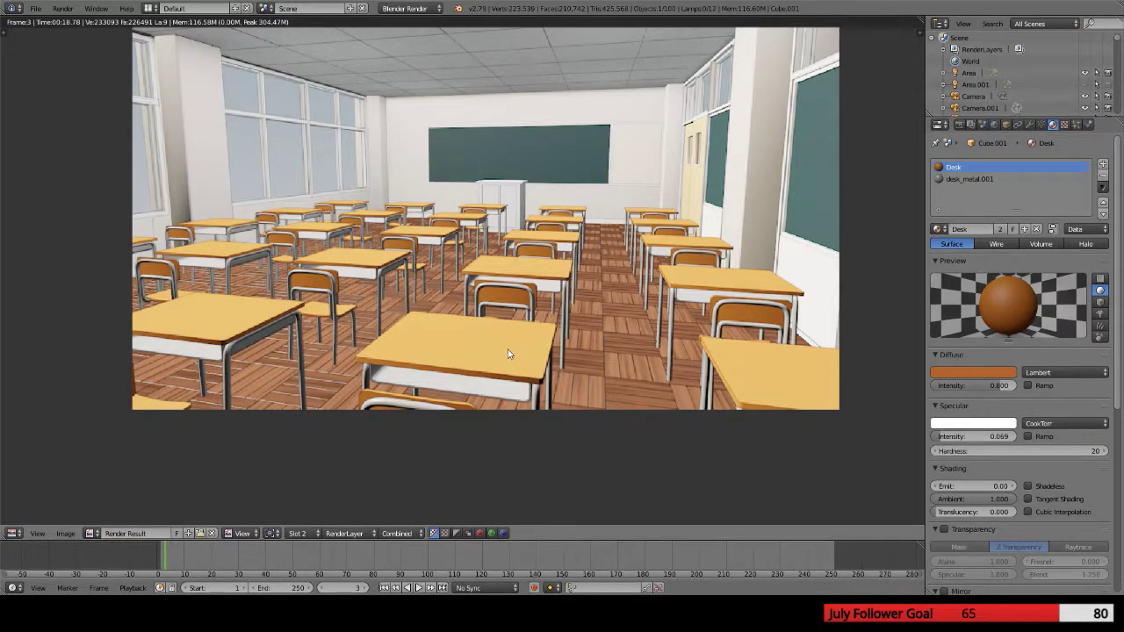
Finish the Desk hardness entry and view the render stored in slot 3
{"action": "type", "text": "20"}
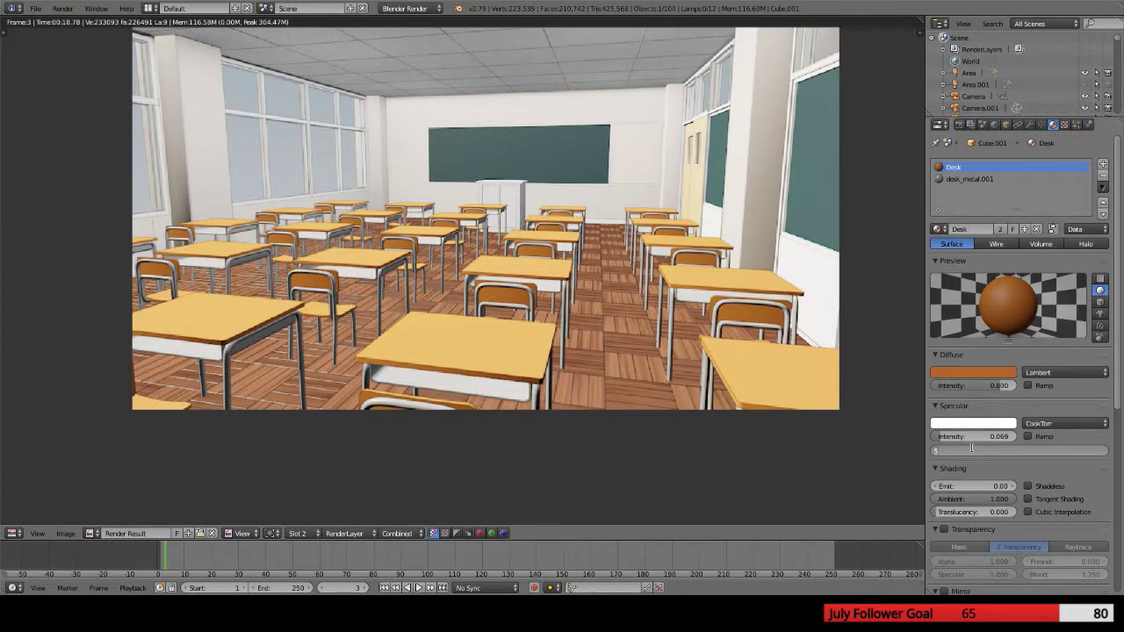
{"action": "left_click", "coordinate": [303, 534]}
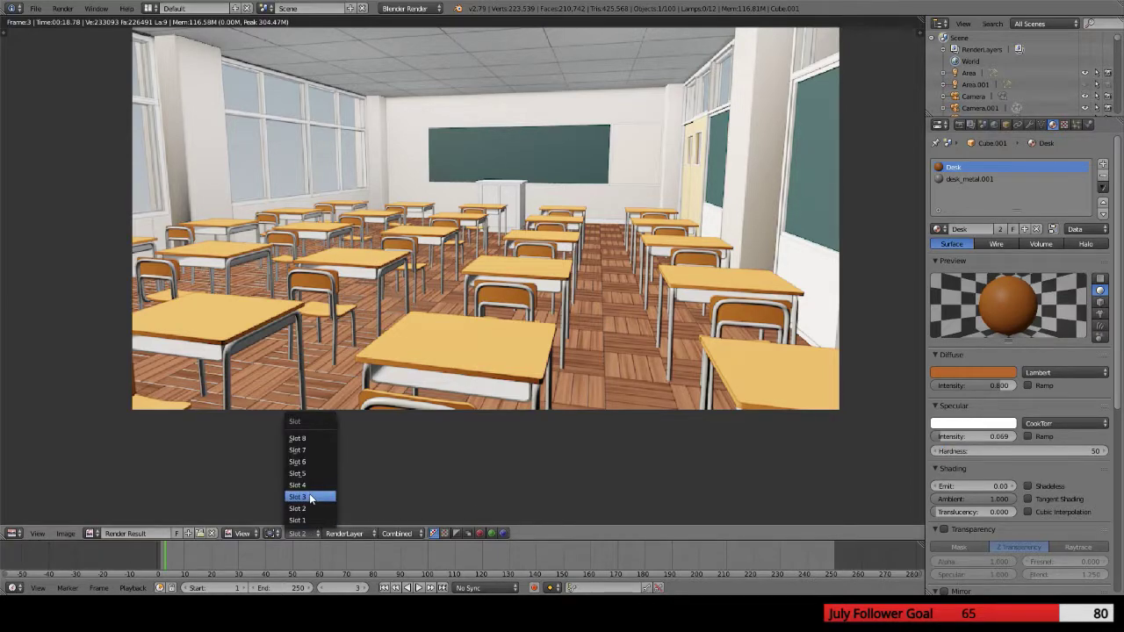
{"action": "left_click", "coordinate": [310, 497]}
{"action": "left_click", "coordinate": [311, 535]}
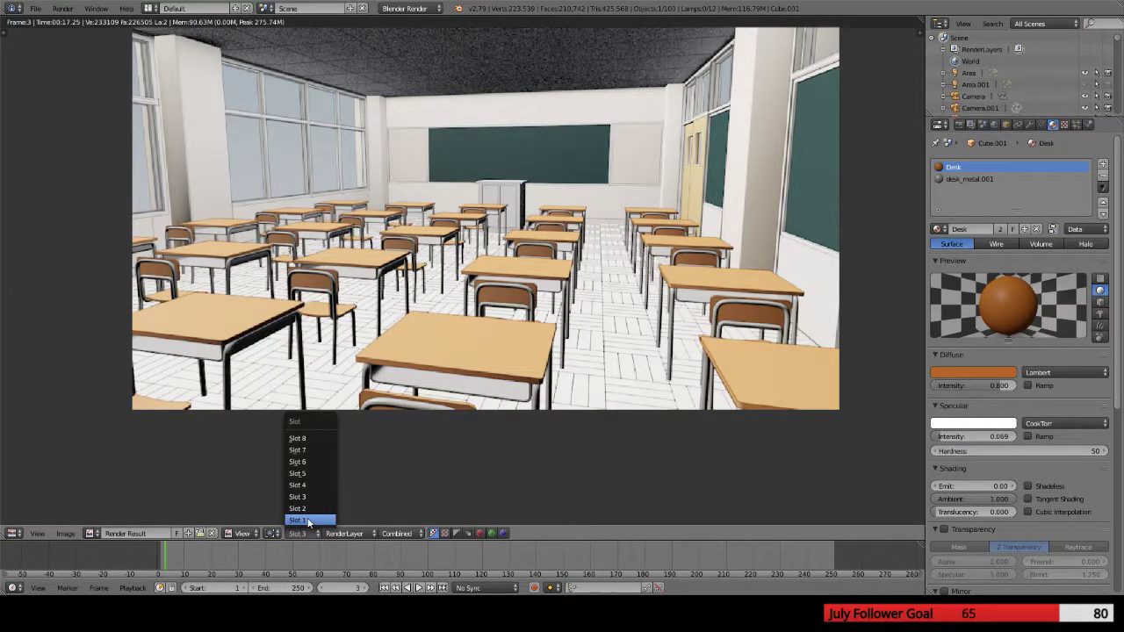
{"action": "left_click", "coordinate": [336, 422]}
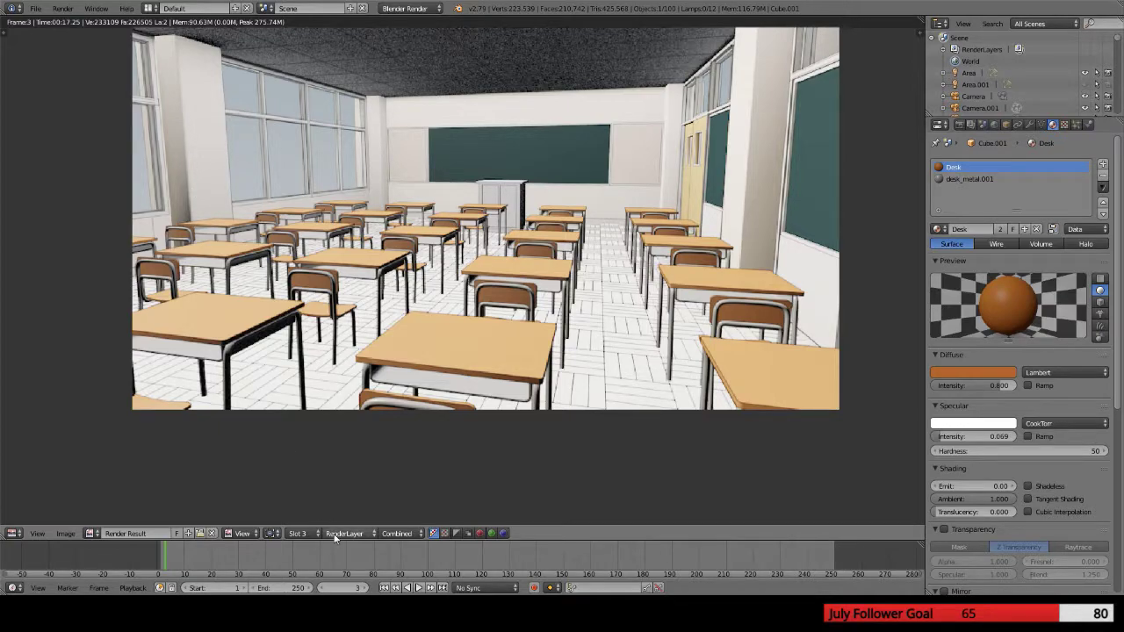
Flip between the slot 1 and slot 2 renders, ending on the wooden-floor slot 2 render
{"action": "left_click", "coordinate": [303, 533]}
{"action": "left_click", "coordinate": [302, 521]}
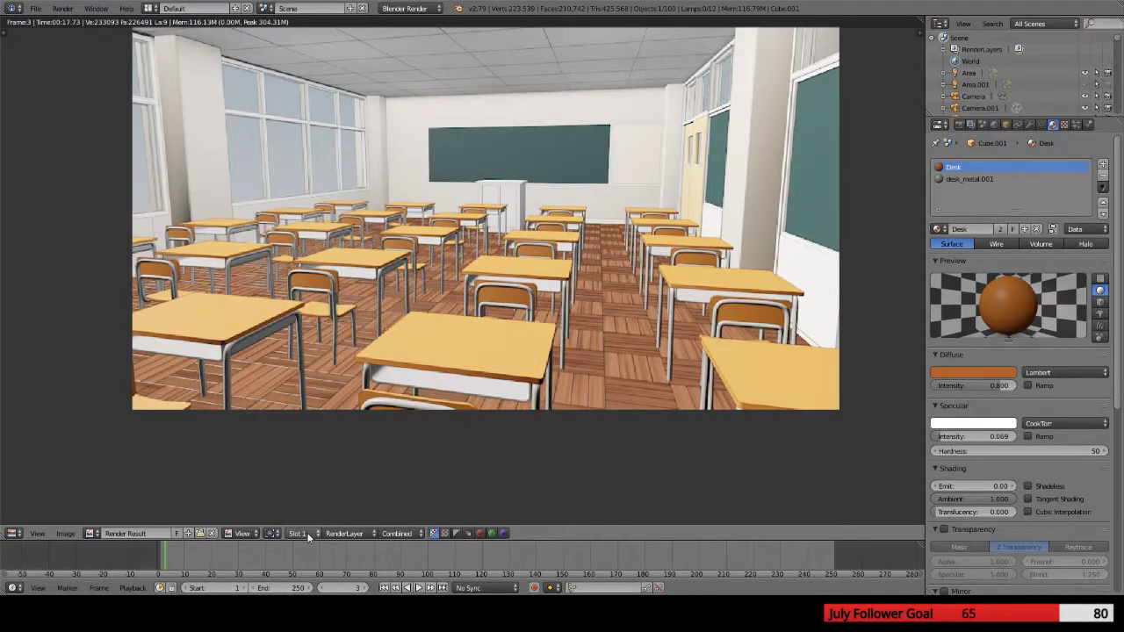
{"action": "left_click", "coordinate": [307, 532]}
{"action": "left_click", "coordinate": [310, 508]}
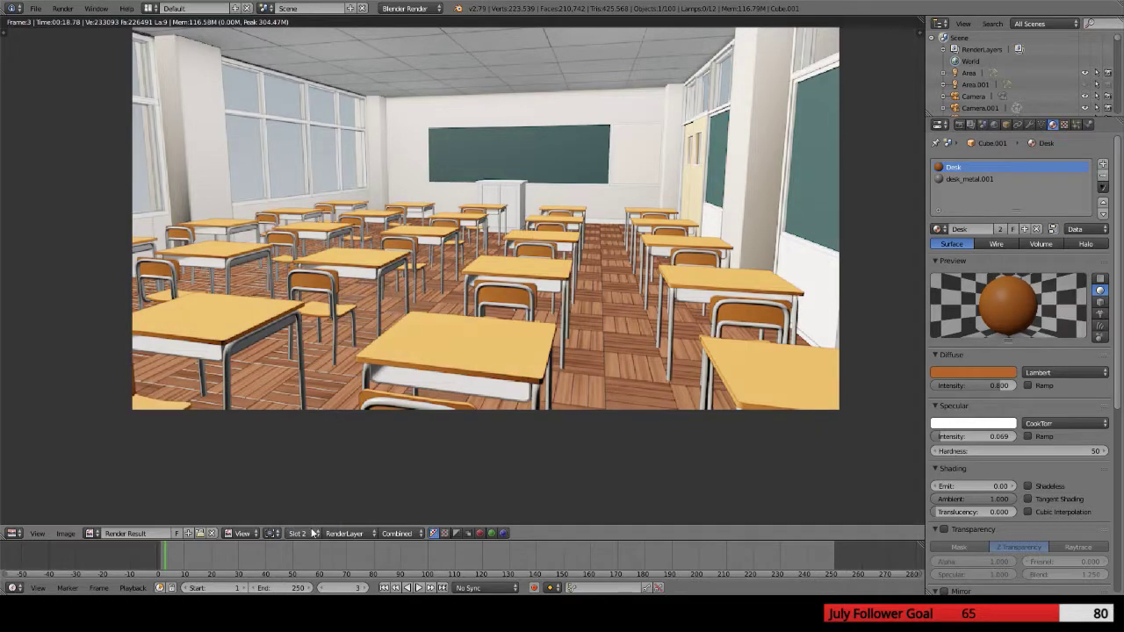
{"action": "left_click", "coordinate": [308, 532]}
{"action": "left_click", "coordinate": [305, 520]}
{"action": "left_click", "coordinate": [306, 533]}
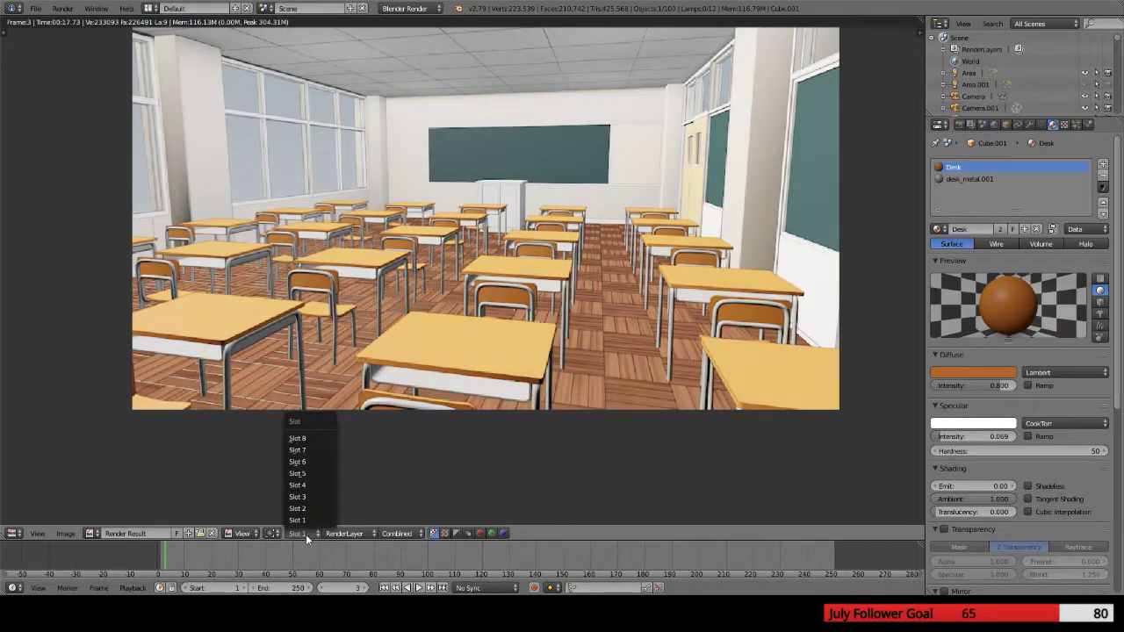
{"action": "left_click", "coordinate": [307, 506]}
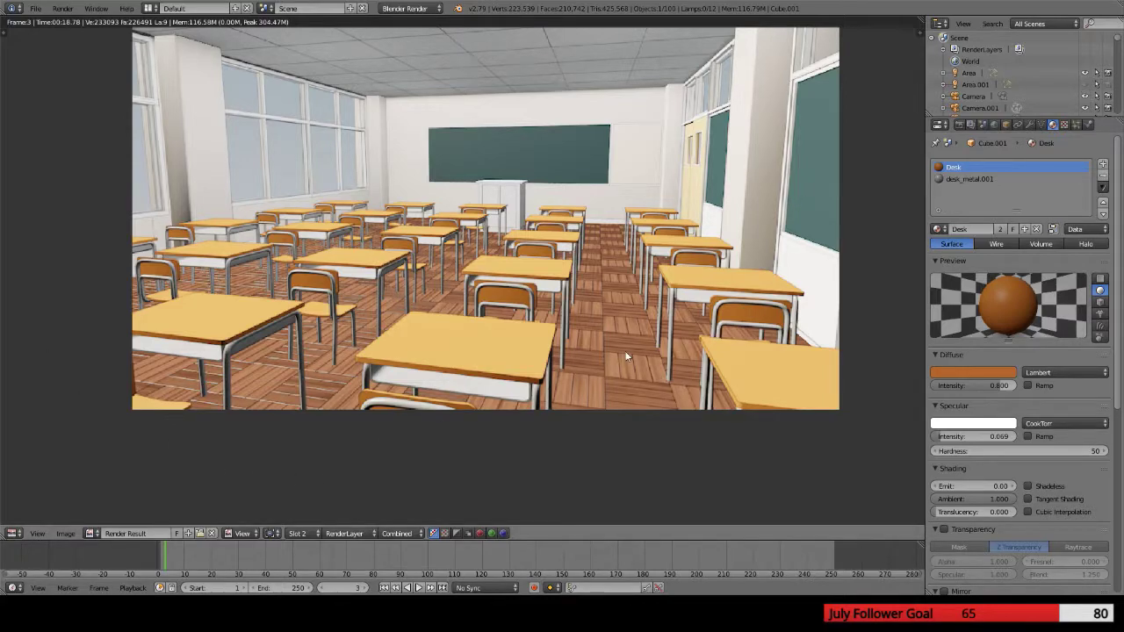
{"action": "scroll", "coordinate": [614, 383], "scroll_direction": "up", "scroll_amount": 2}
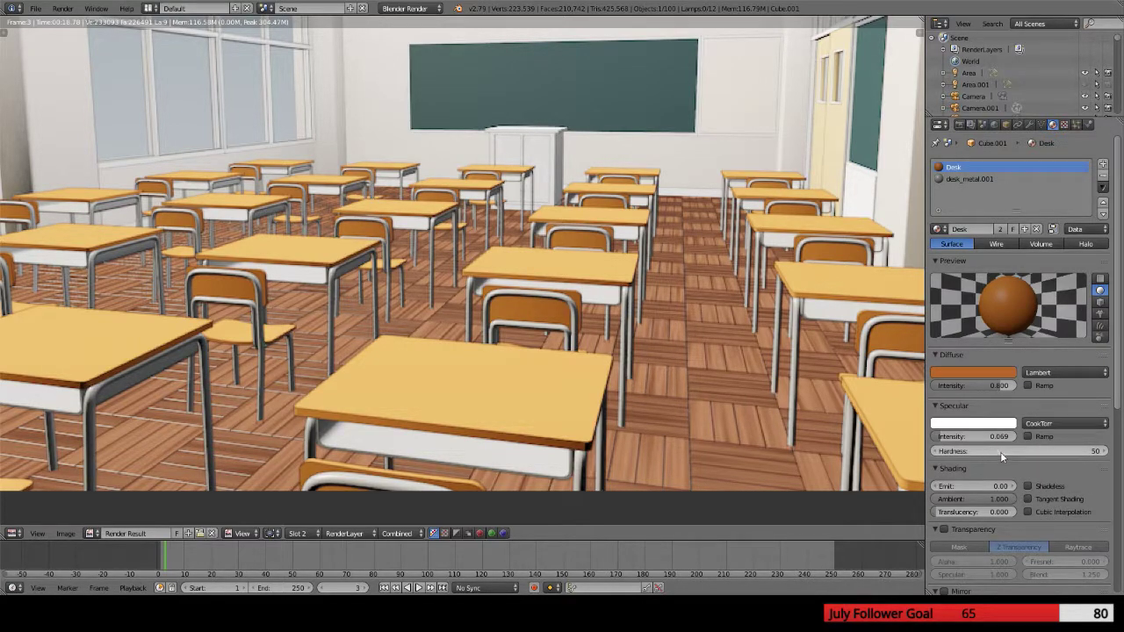
Switch to render Slot 3 and render the classroom with Desk hardness 50 into it
{"action": "left_click", "coordinate": [298, 532]}
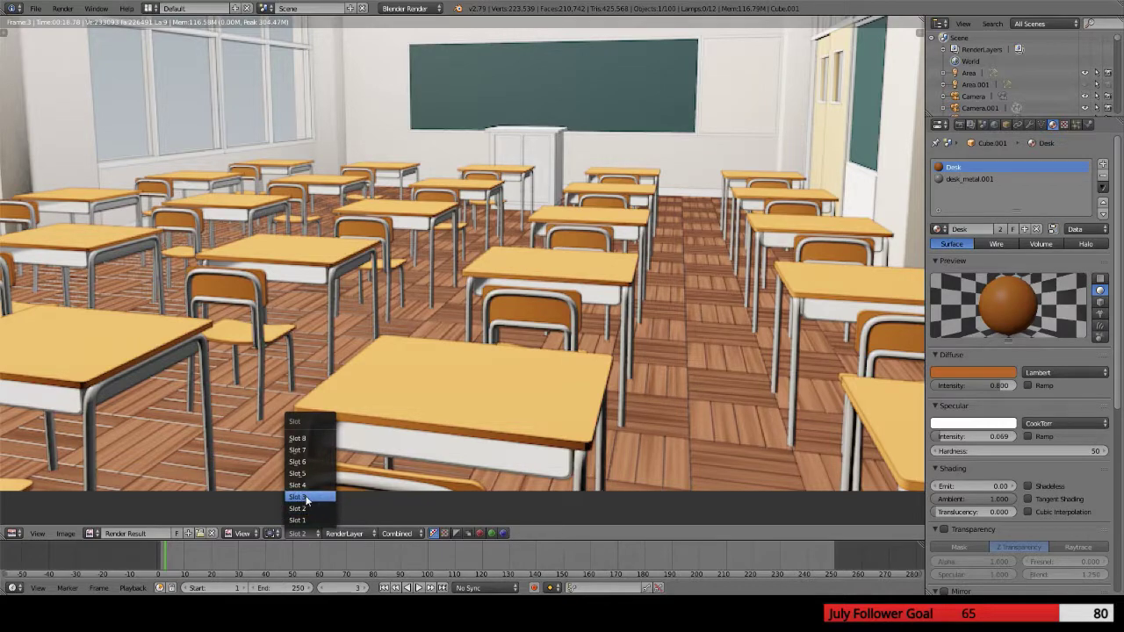
{"action": "left_click", "coordinate": [296, 496]}
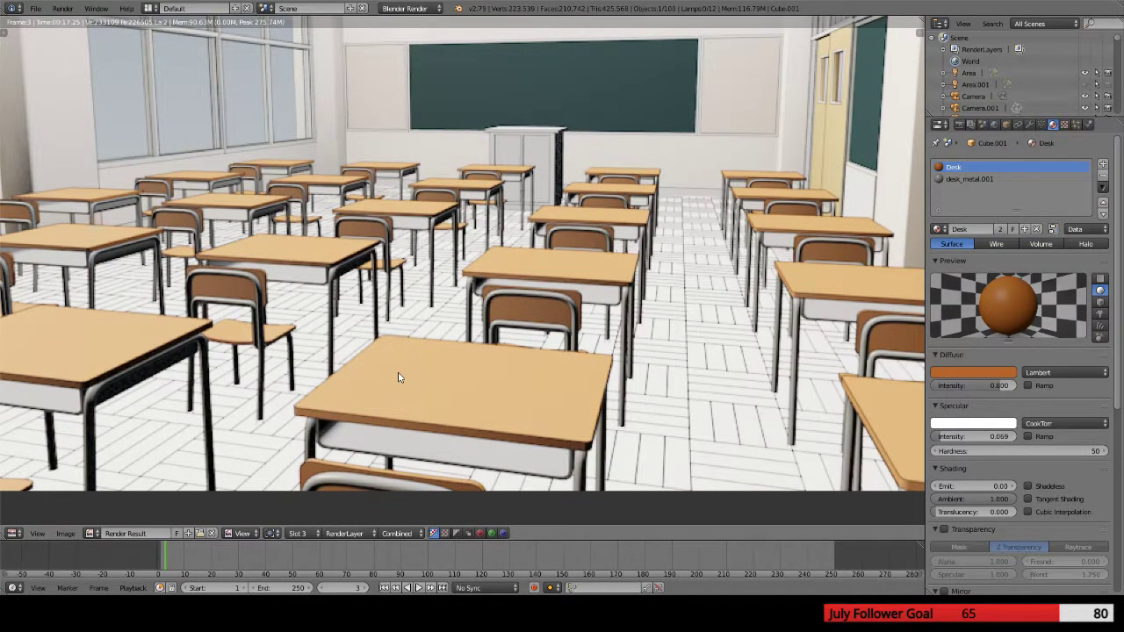
{"action": "key", "text": "F12"}
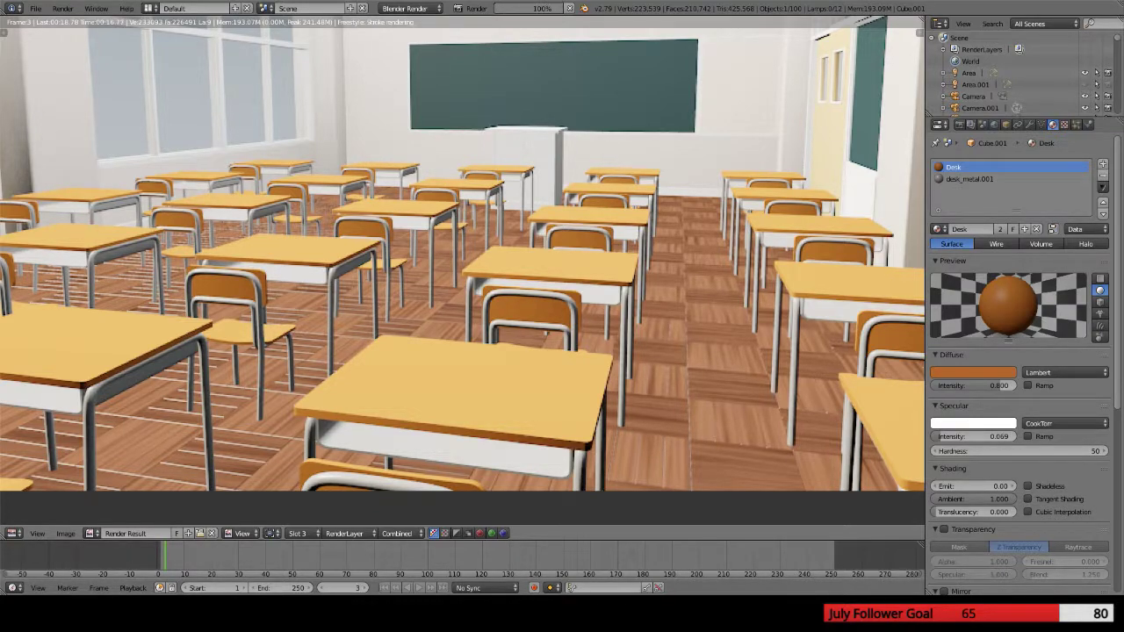
{"action": "scroll", "coordinate": [463, 267], "scroll_direction": "down", "scroll_amount": 2}
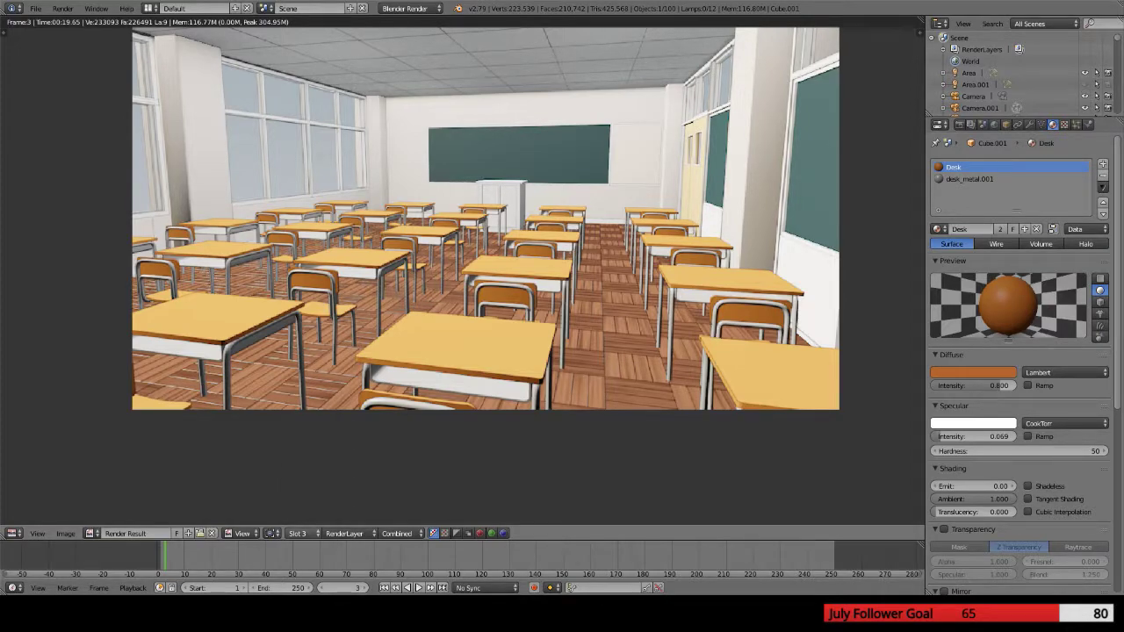
{"action": "left_click", "coordinate": [298, 533]}
{"action": "left_click", "coordinate": [309, 508]}
Compare the renders in slots 1, 2 and 3, ending on the newest slot 3 render
{"action": "left_click", "coordinate": [302, 534]}
{"action": "left_click", "coordinate": [307, 520]}
{"action": "left_click", "coordinate": [311, 532]}
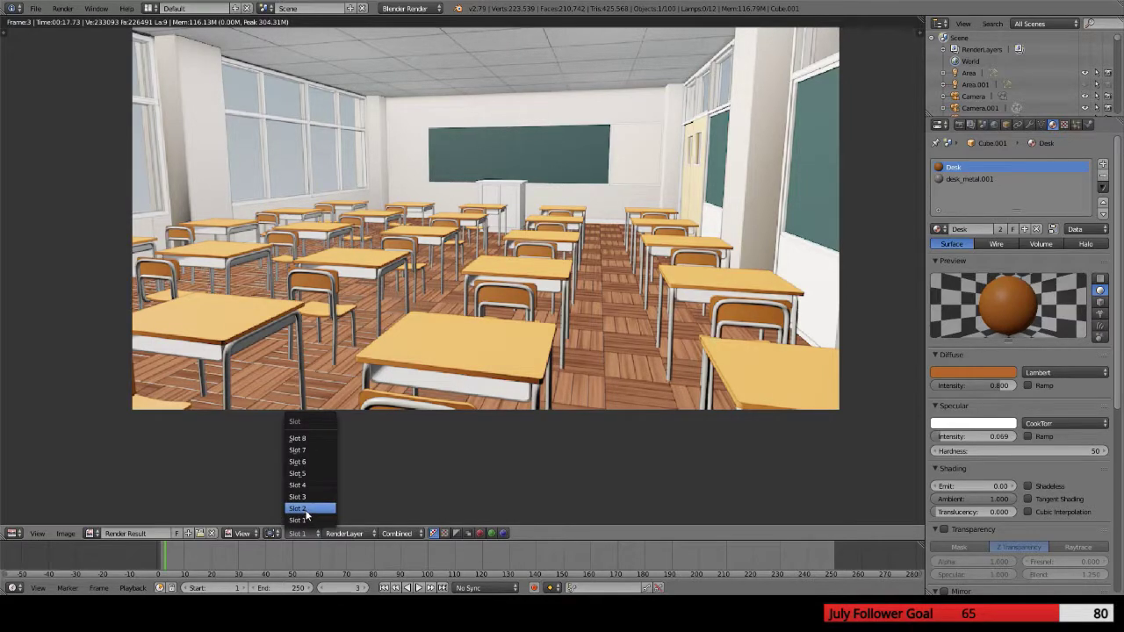
{"action": "left_click", "coordinate": [306, 509]}
{"action": "left_click", "coordinate": [316, 533]}
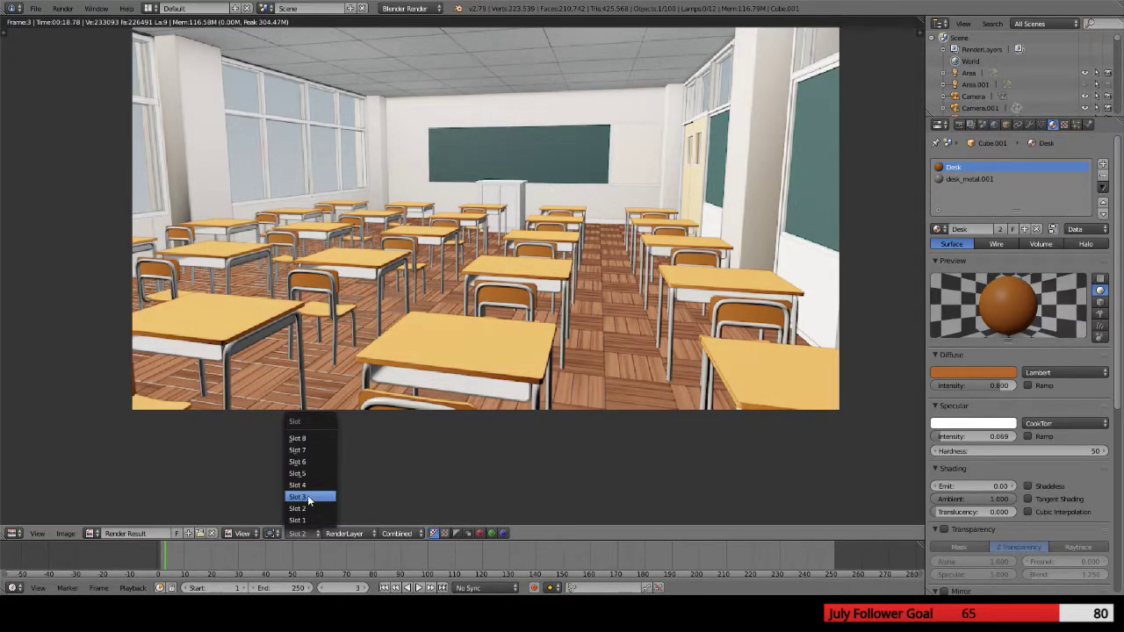
{"action": "left_click", "coordinate": [309, 497]}
{"action": "left_click", "coordinate": [316, 532]}
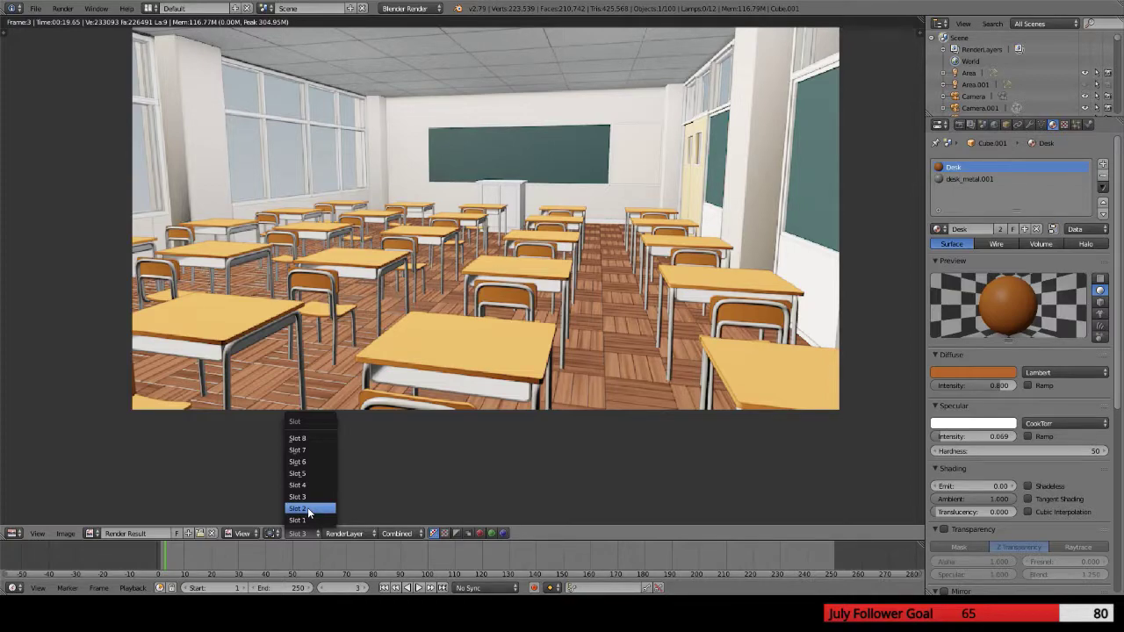
{"action": "left_click", "coordinate": [307, 509]}
{"action": "left_click", "coordinate": [301, 499]}
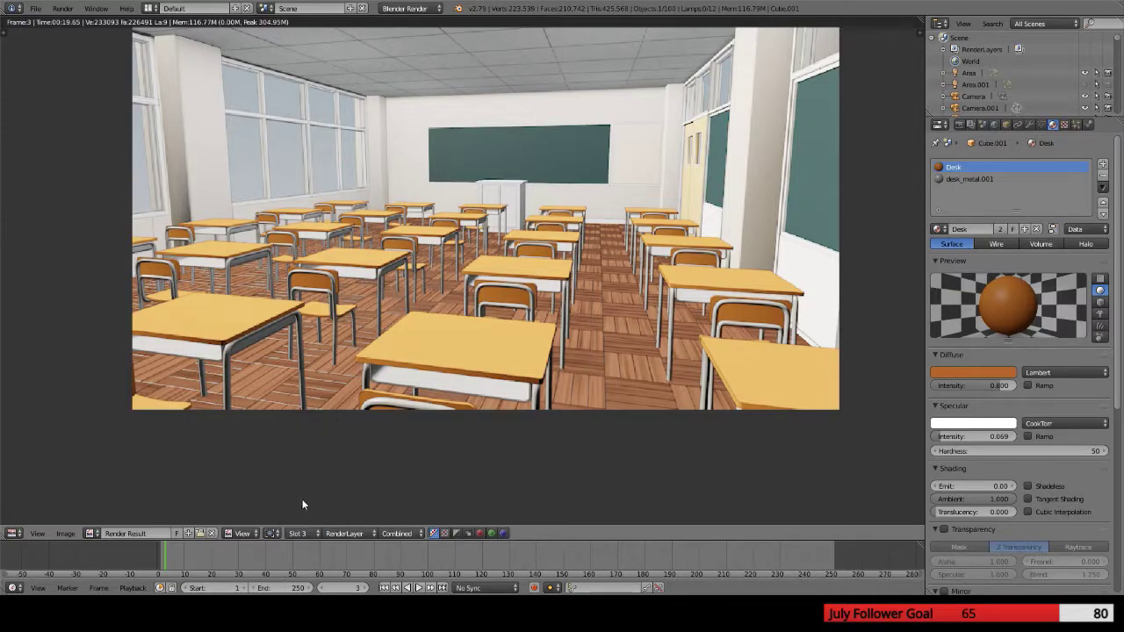
Set the Desk material's Specular Hardness back to 10
{"action": "left_click", "coordinate": [1028, 451]}
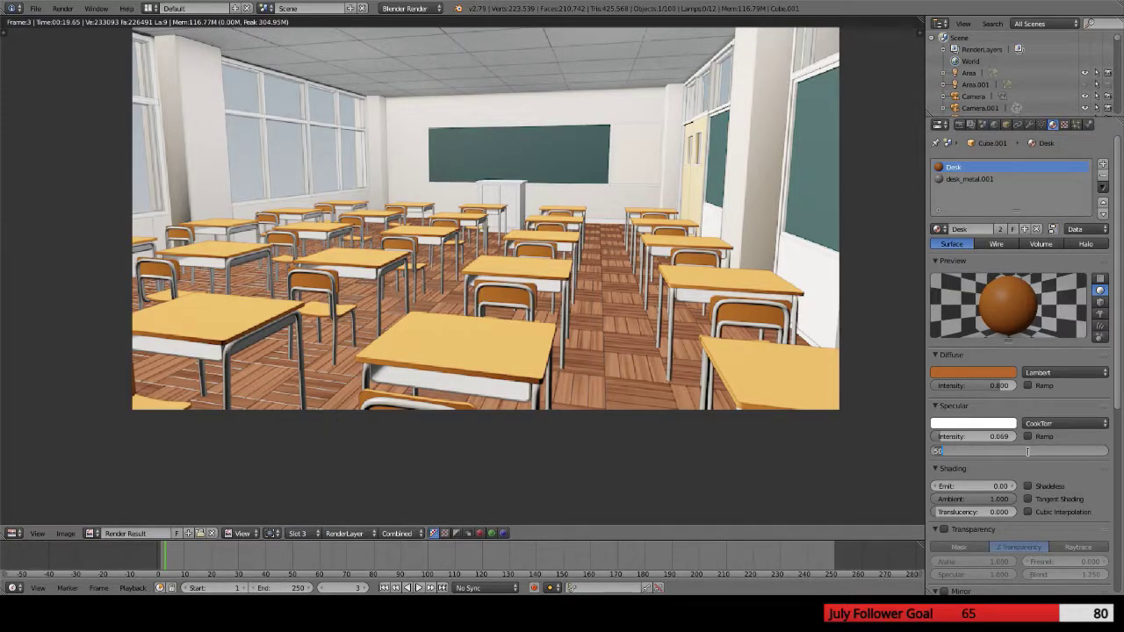
{"action": "type", "text": "1"}
{"action": "key", "text": "Return"}
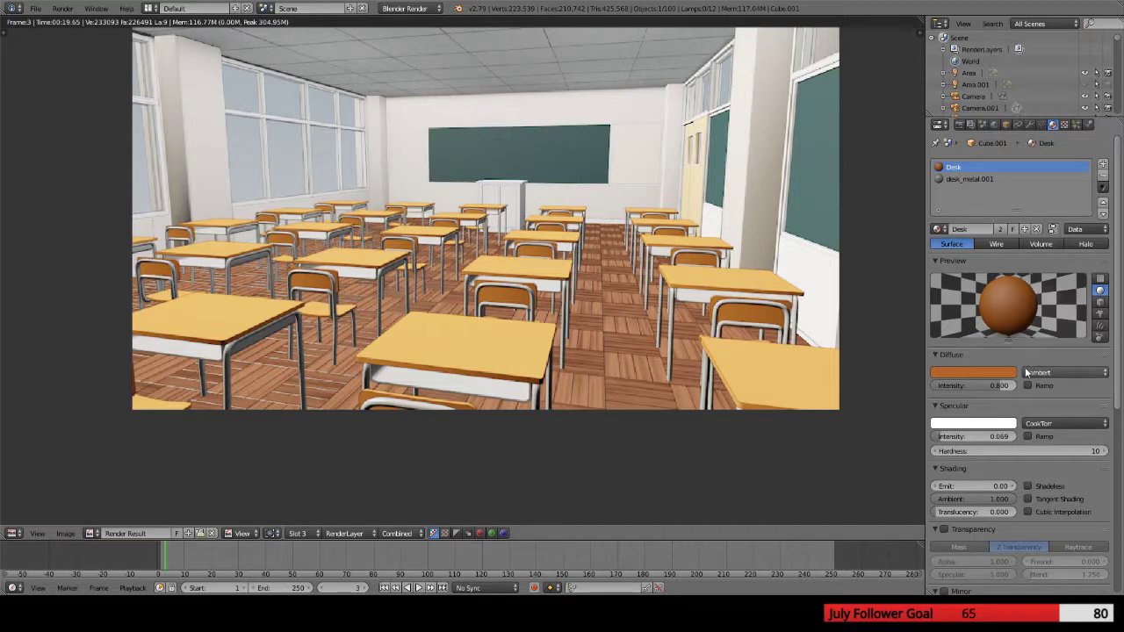
Darken the Desk diffuse colour's V from 0.706 to 0.414 and render the classroom
{"action": "key", "text": "Escape"}
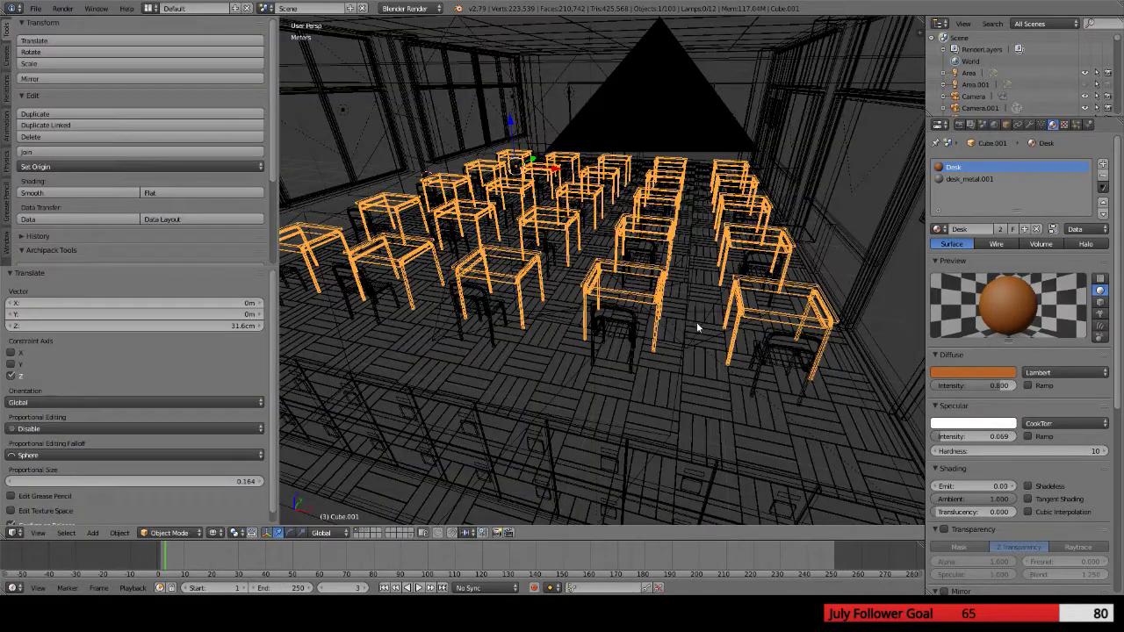
{"action": "left_click", "coordinate": [994, 369]}
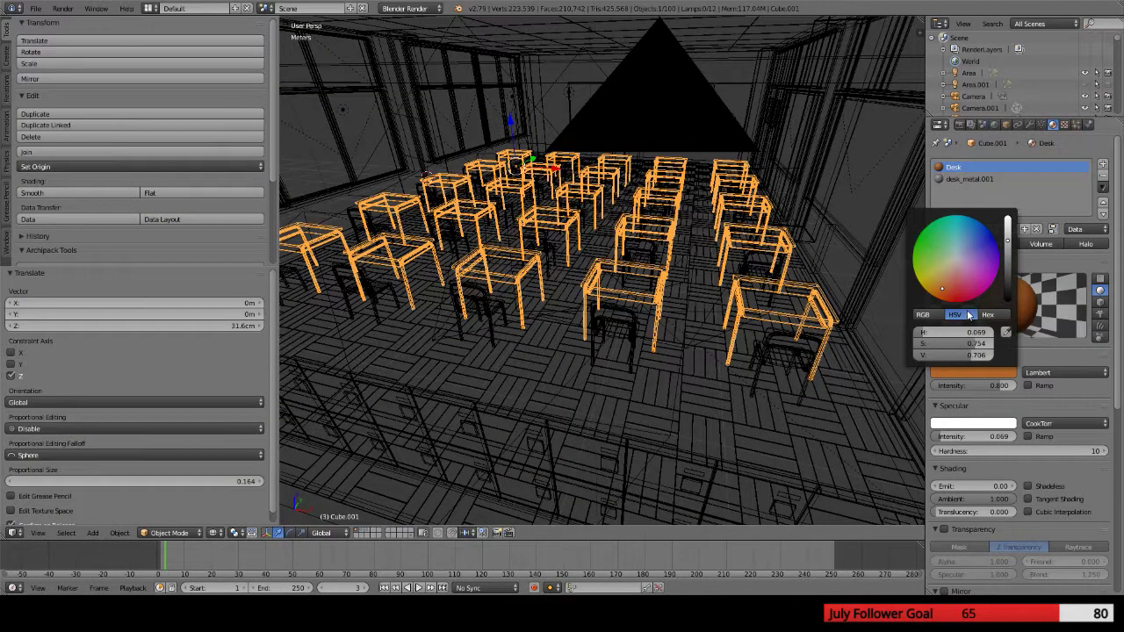
{"action": "left_click_drag", "start_coordinate": [966, 355], "coordinate": [943, 354]}
{"action": "key", "text": "F12"}
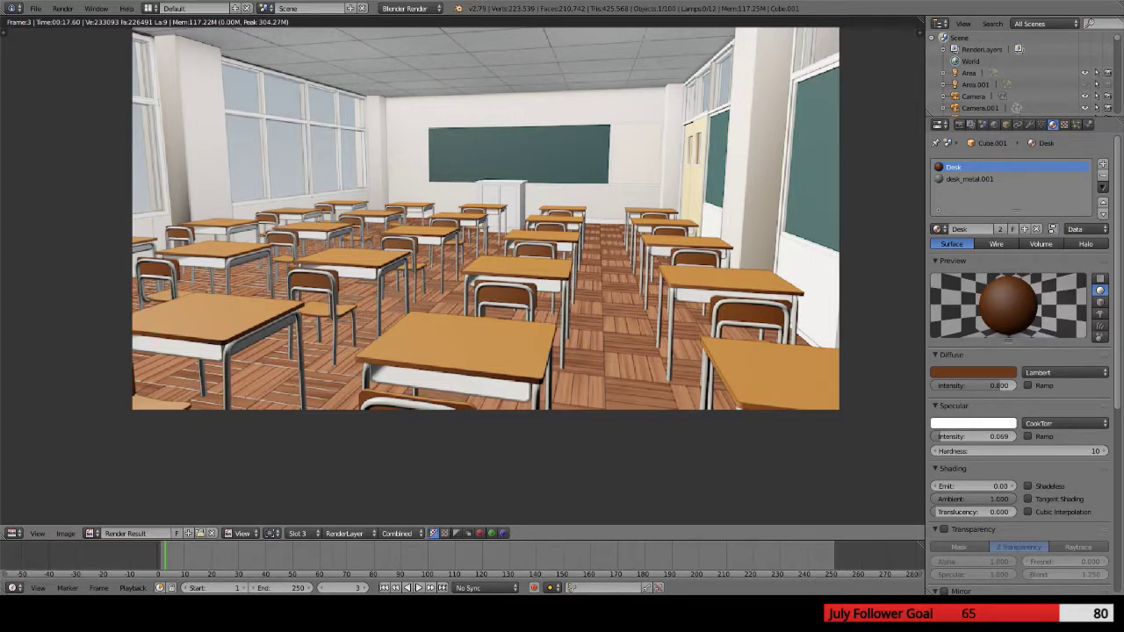
{"action": "scroll", "coordinate": [483, 224], "scroll_direction": "down", "scroll_amount": 1}
{"action": "middle_click_drag", "start_coordinate": [474, 324], "coordinate": [384, 280]}
{"action": "scroll", "coordinate": [387, 281], "scroll_direction": "up", "scroll_amount": 3}
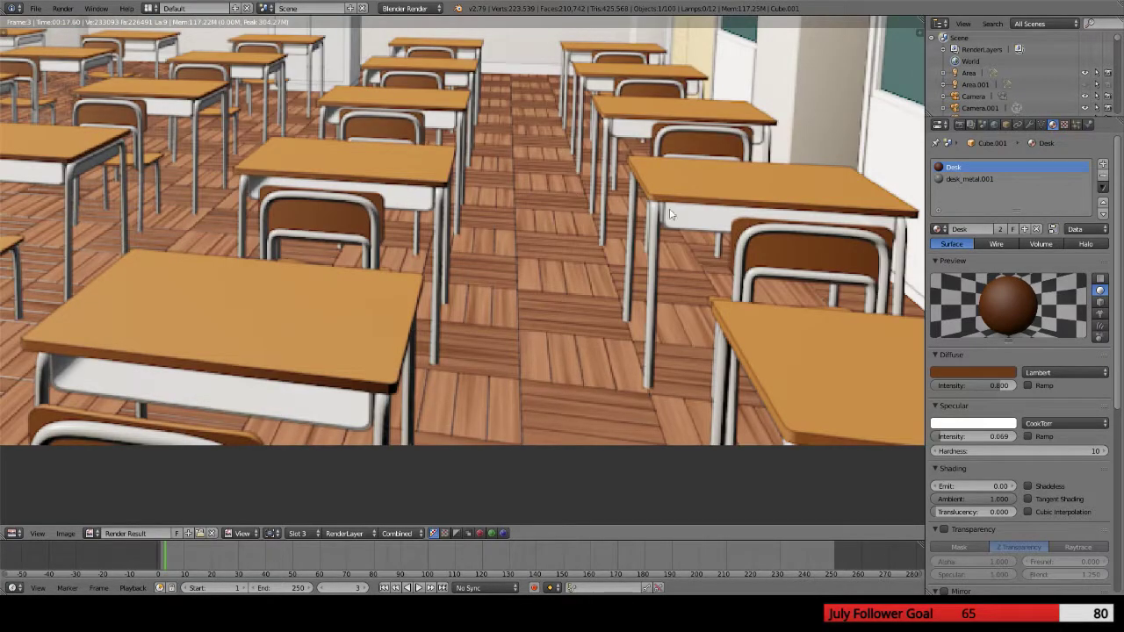
{"action": "middle_click_drag", "start_coordinate": [347, 95], "coordinate": [381, 168]}
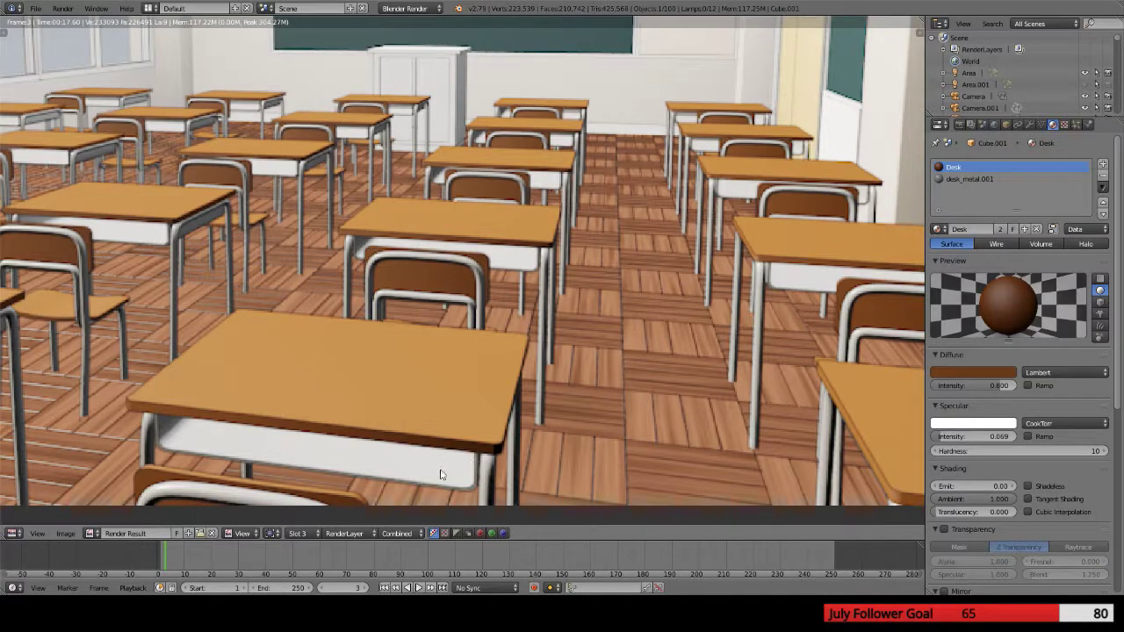
{"action": "scroll", "coordinate": [259, 407], "scroll_direction": "down", "scroll_amount": 3}
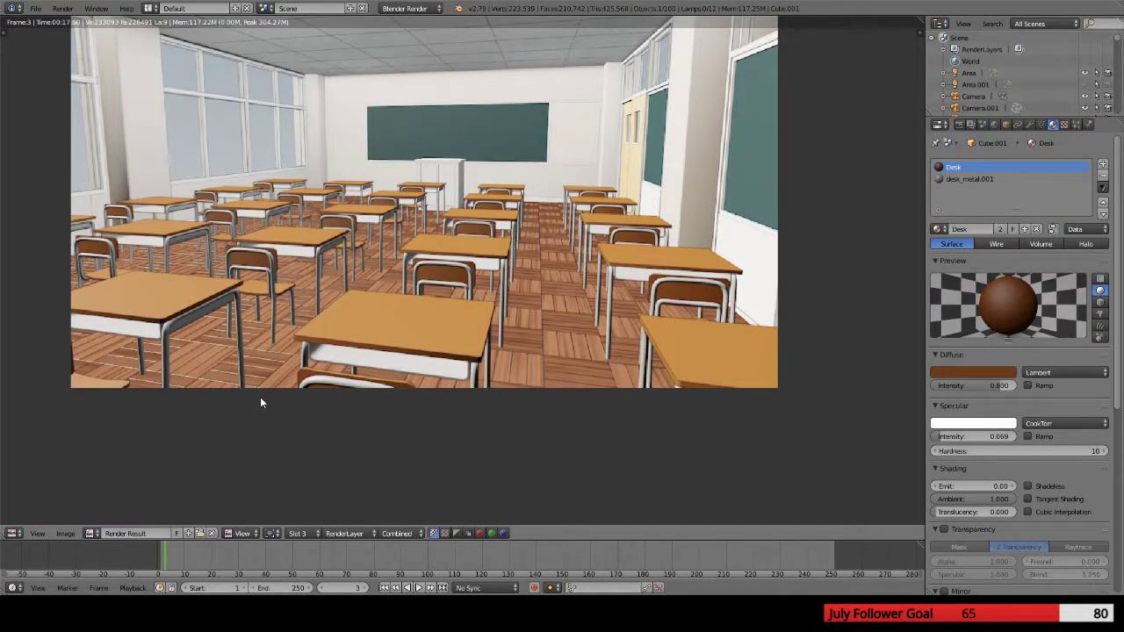
{"action": "scroll", "coordinate": [376, 371], "scroll_direction": "down", "scroll_amount": 1}
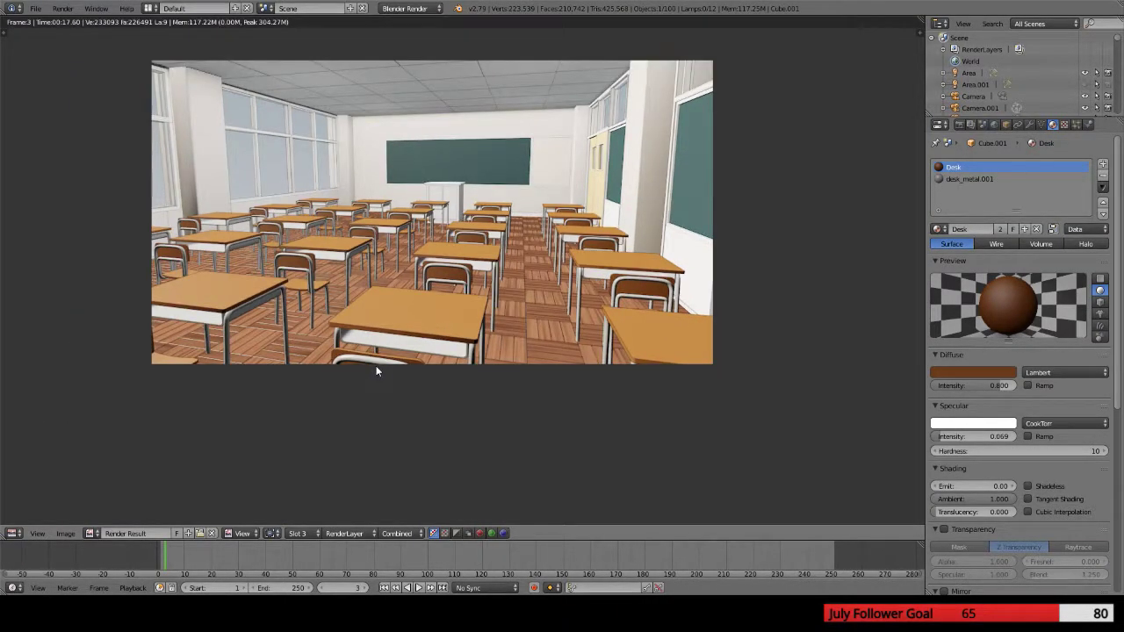
{"action": "scroll", "coordinate": [381, 321], "scroll_direction": "up", "scroll_amount": 1}
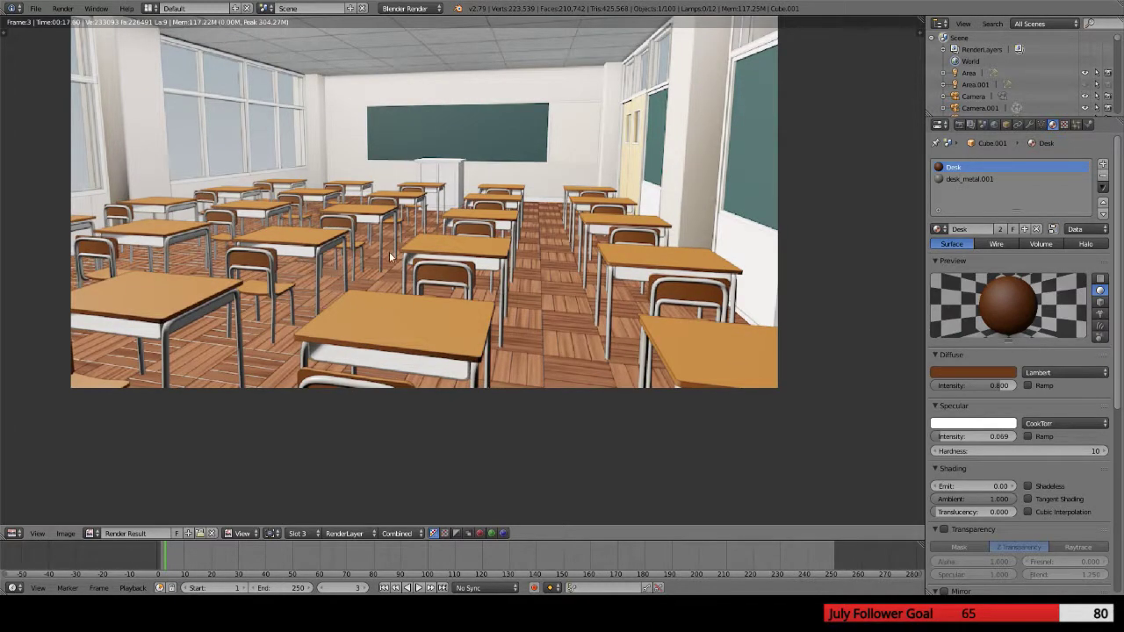
{"action": "middle_click_drag", "start_coordinate": [389, 257], "coordinate": [397, 346]}
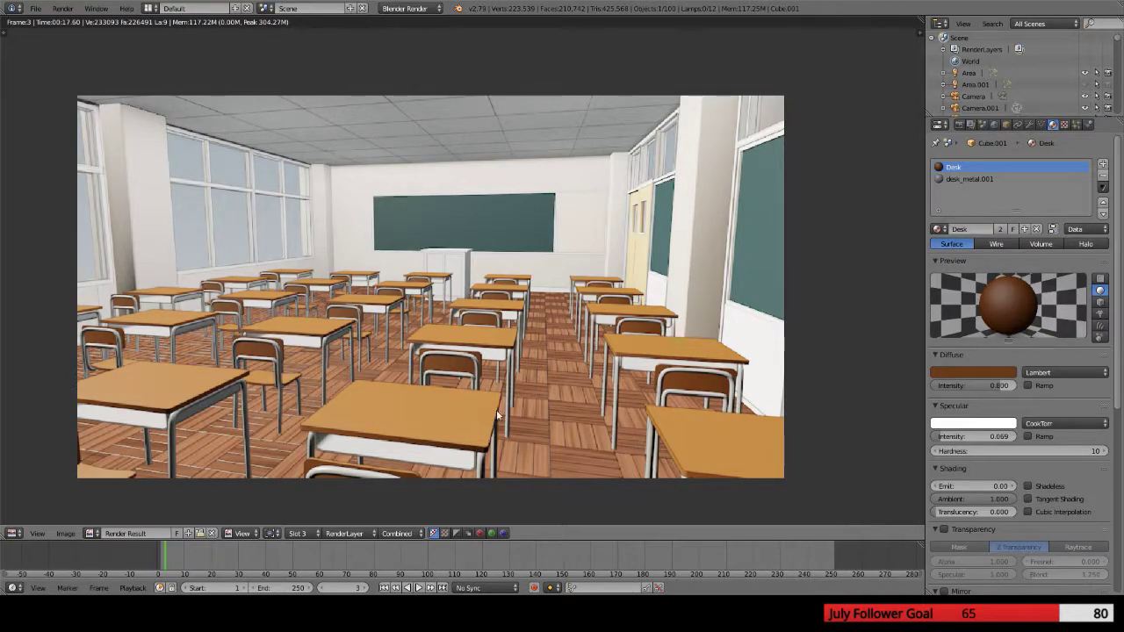
Shift the Desk diffuse hue slightly redder to 0.064 and render the classroom
{"action": "left_click", "coordinate": [1002, 373]}
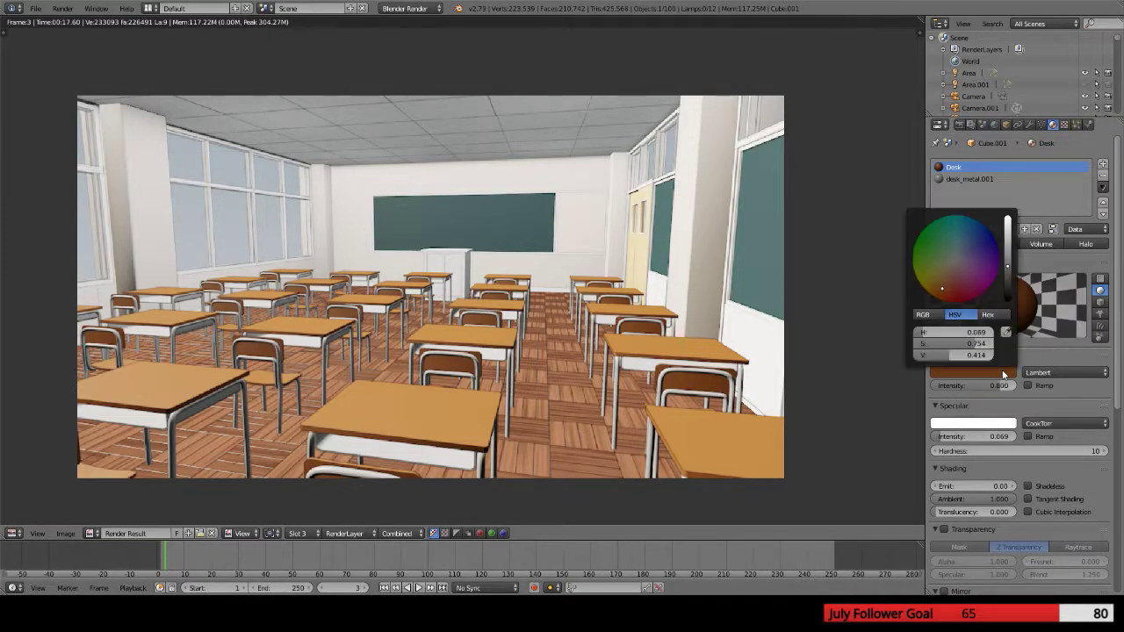
{"action": "left_click", "coordinate": [923, 332]}
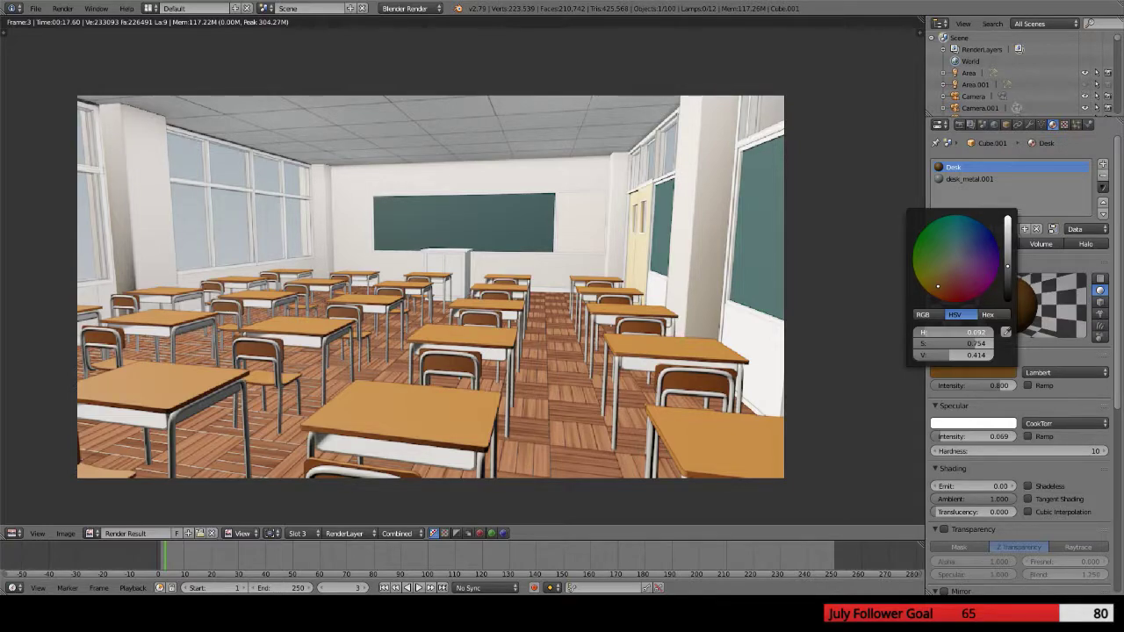
{"action": "left_click_drag", "start_coordinate": [923, 332], "coordinate": [928, 332]}
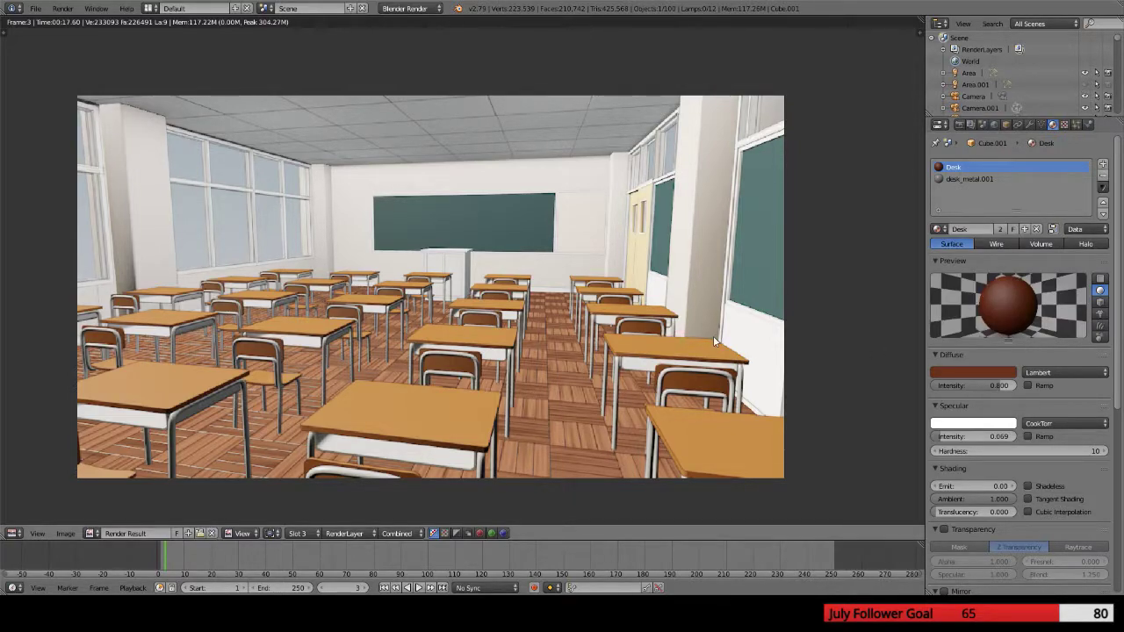
{"action": "key", "text": "F12"}
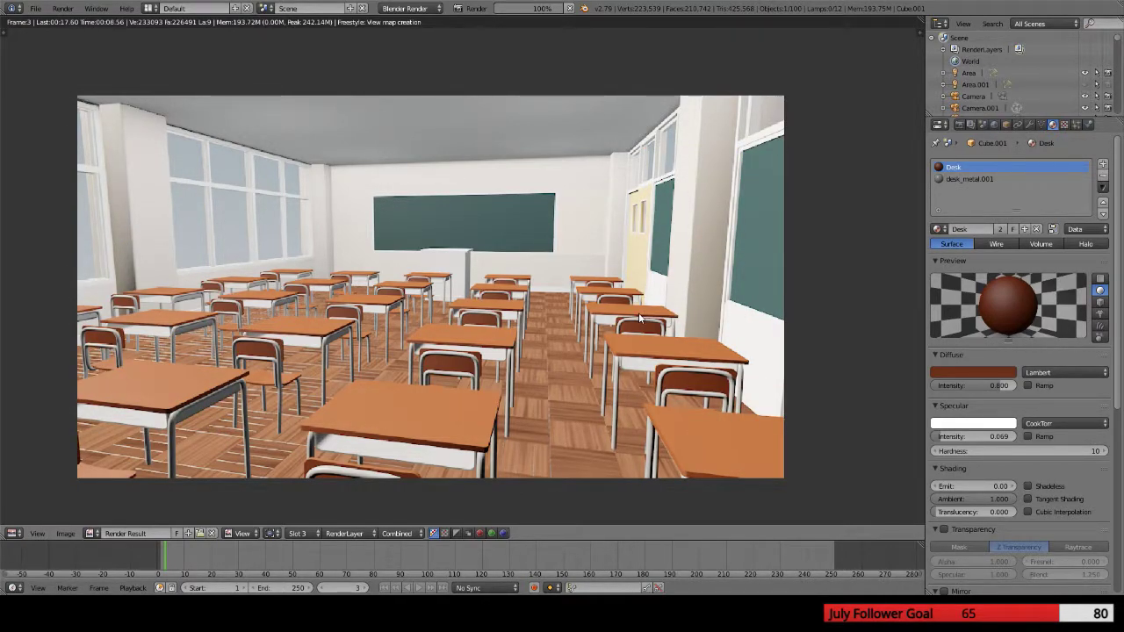
{"action": "left_click", "coordinate": [965, 373]}
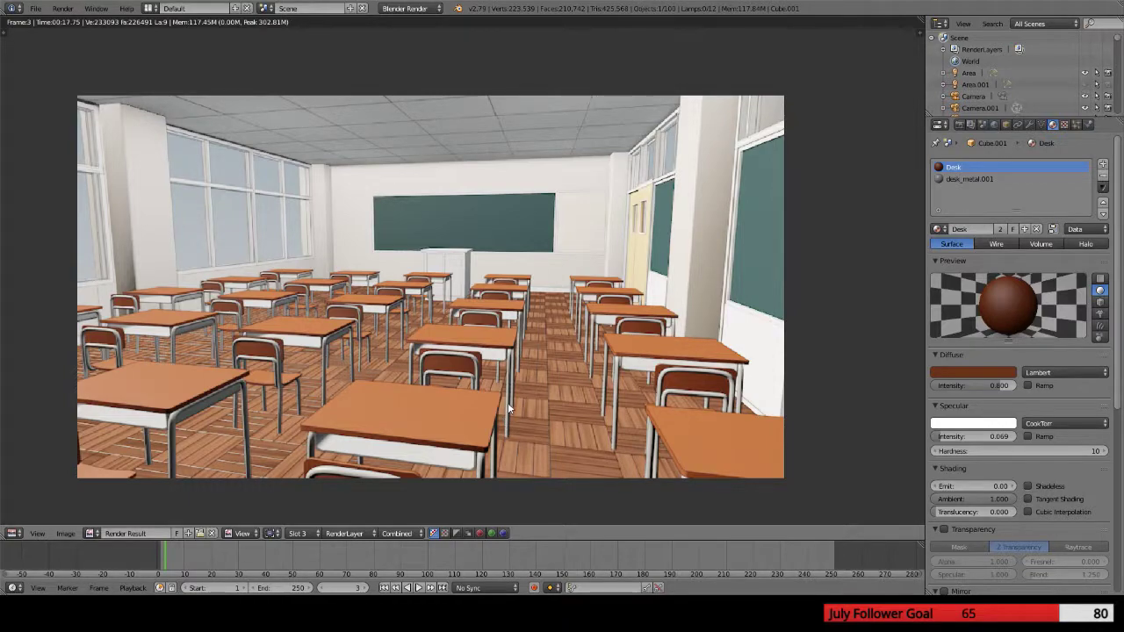
{"action": "key", "text": "F12"}
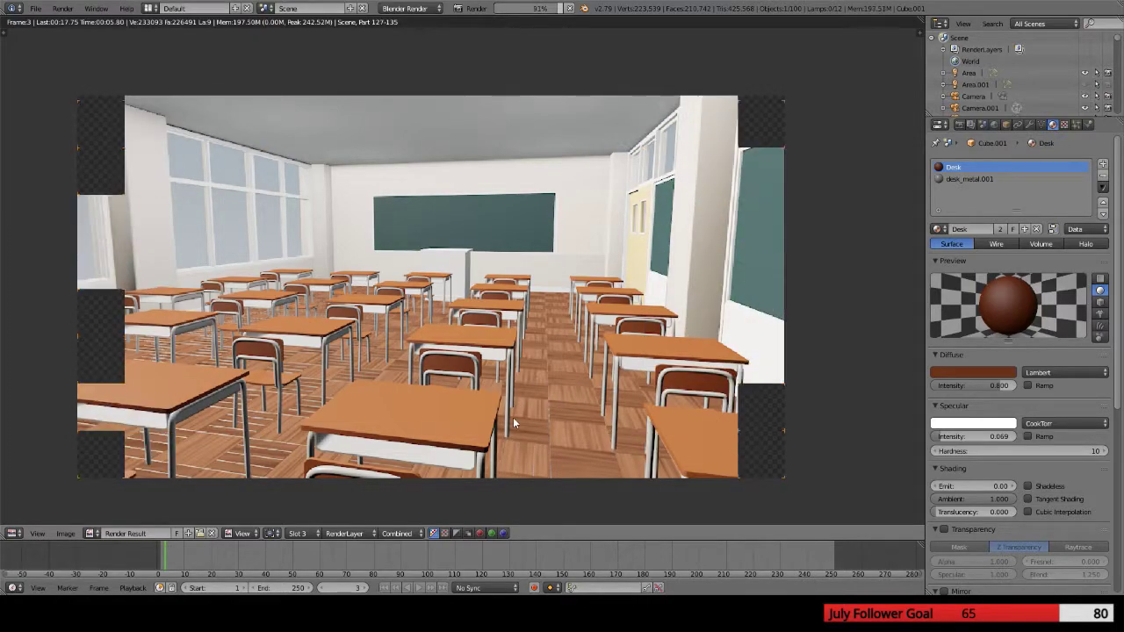
{"action": "scroll", "coordinate": [468, 429], "scroll_direction": "down", "scroll_amount": 3}
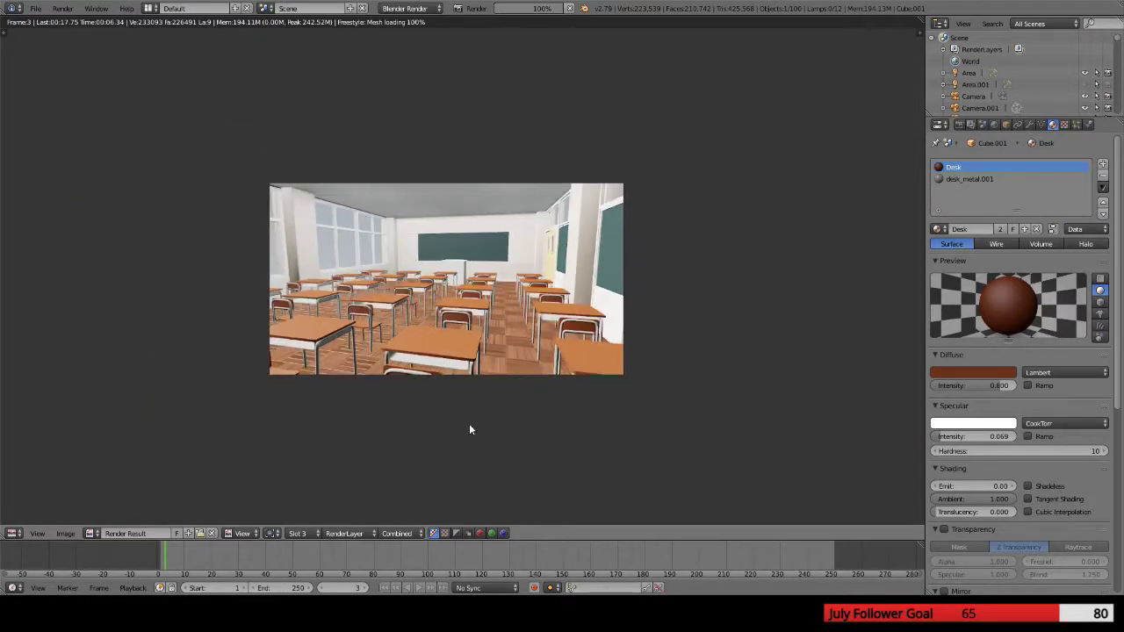
{"action": "scroll", "coordinate": [469, 429], "scroll_direction": "up", "scroll_amount": 2}
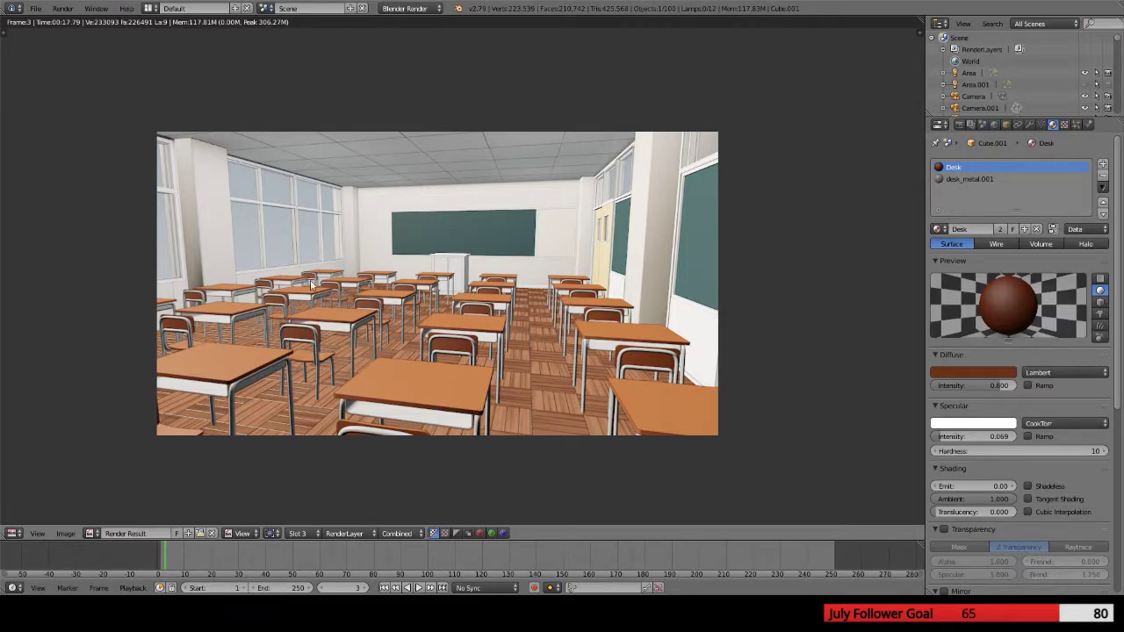
{"action": "scroll", "coordinate": [488, 288], "scroll_direction": "up", "scroll_amount": 2}
{"action": "scroll", "coordinate": [489, 287], "scroll_direction": "down", "scroll_amount": 1}
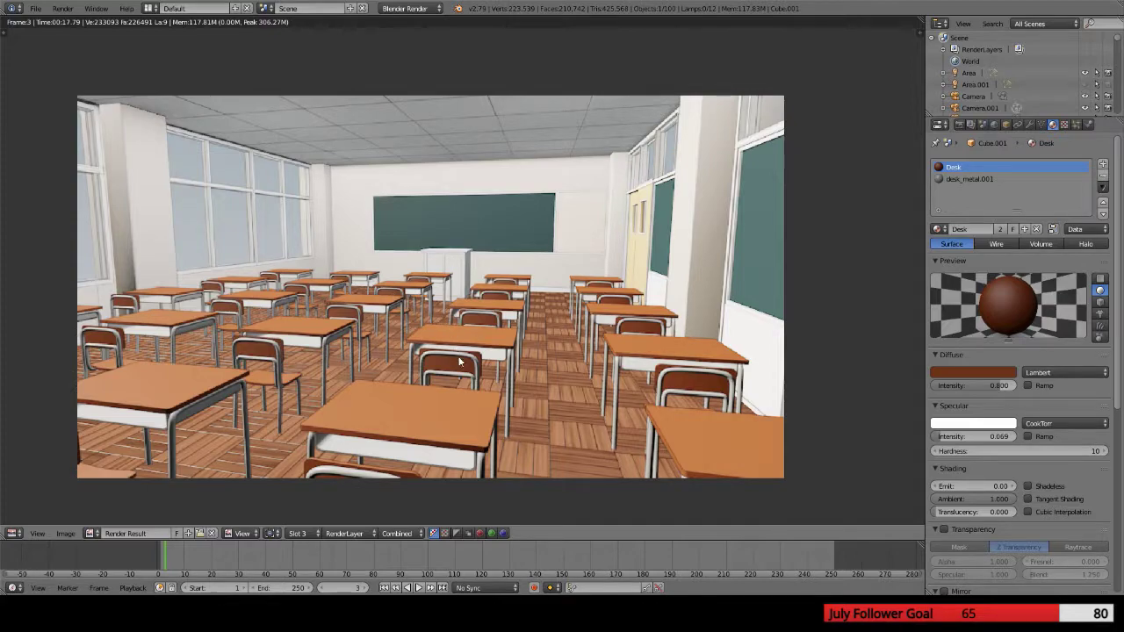
{"action": "scroll", "coordinate": [571, 357], "scroll_direction": "down", "scroll_amount": 3}
Look over the loaded images and editor types, keeping the area as the UV/Image Editor
{"action": "scroll", "coordinate": [572, 357], "scroll_direction": "up", "scroll_amount": 1}
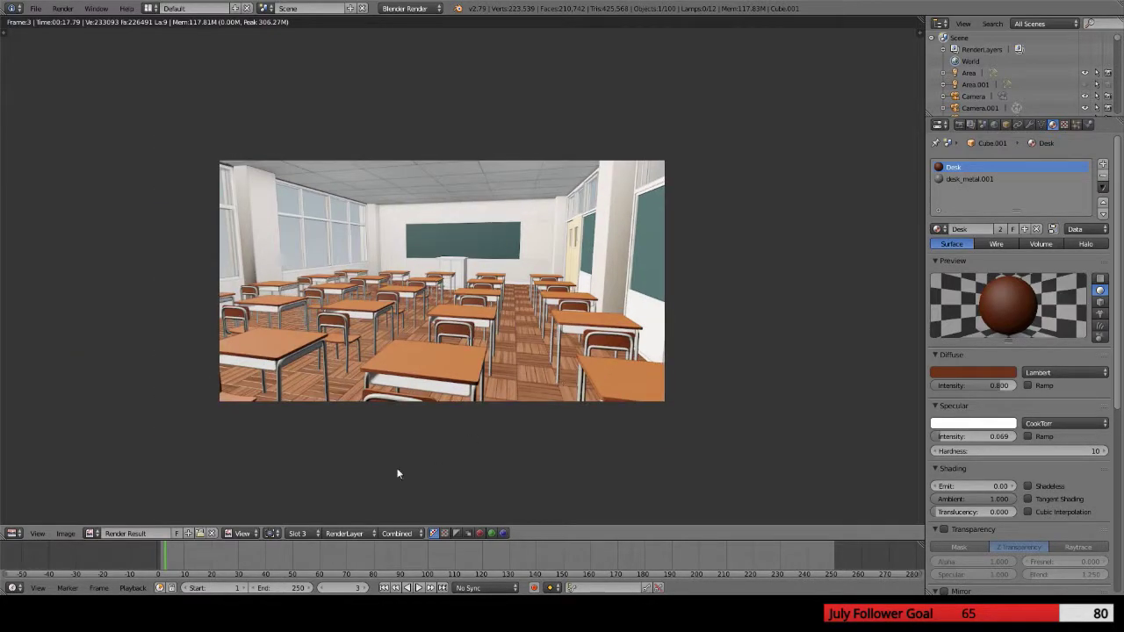
{"action": "left_click", "coordinate": [91, 533]}
{"action": "left_click", "coordinate": [246, 535]}
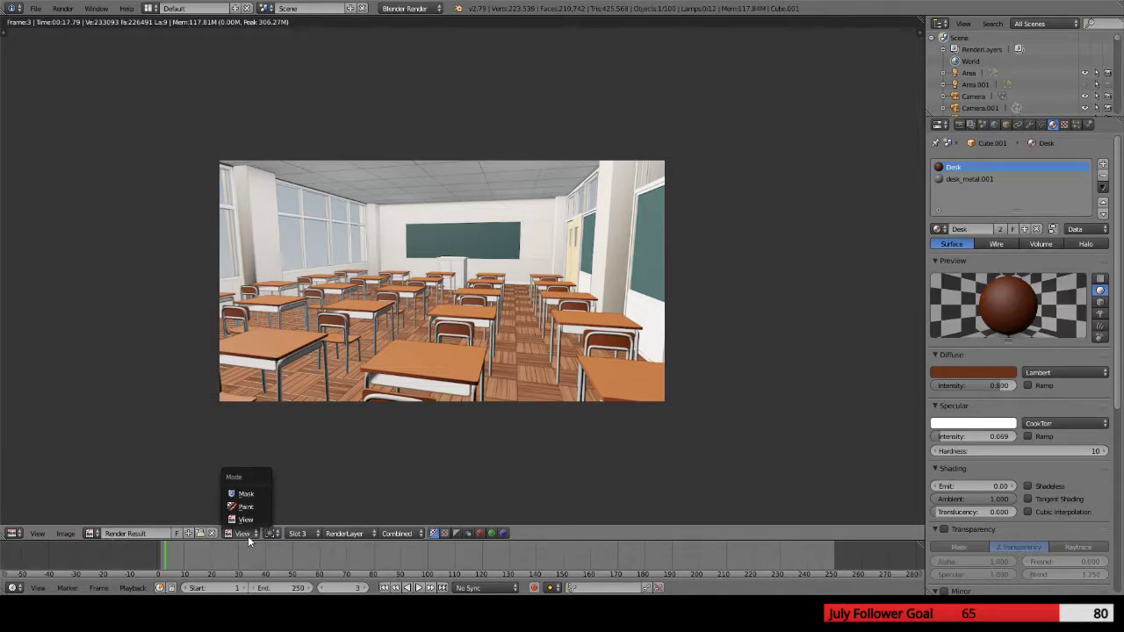
{"action": "left_click", "coordinate": [91, 533]}
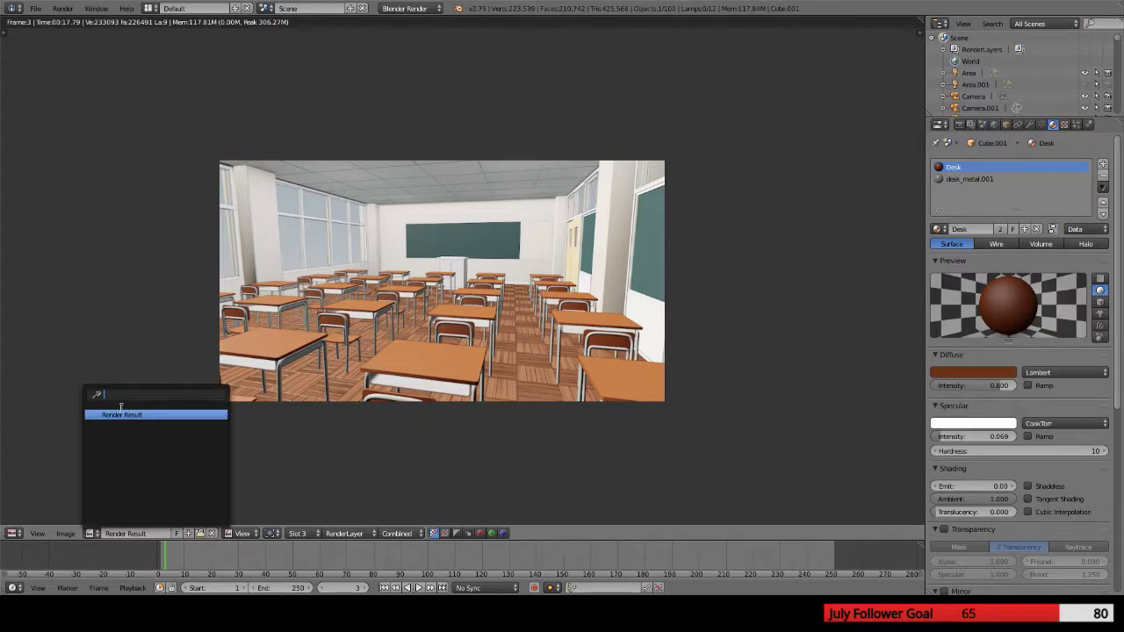
{"action": "left_click", "coordinate": [13, 533]}
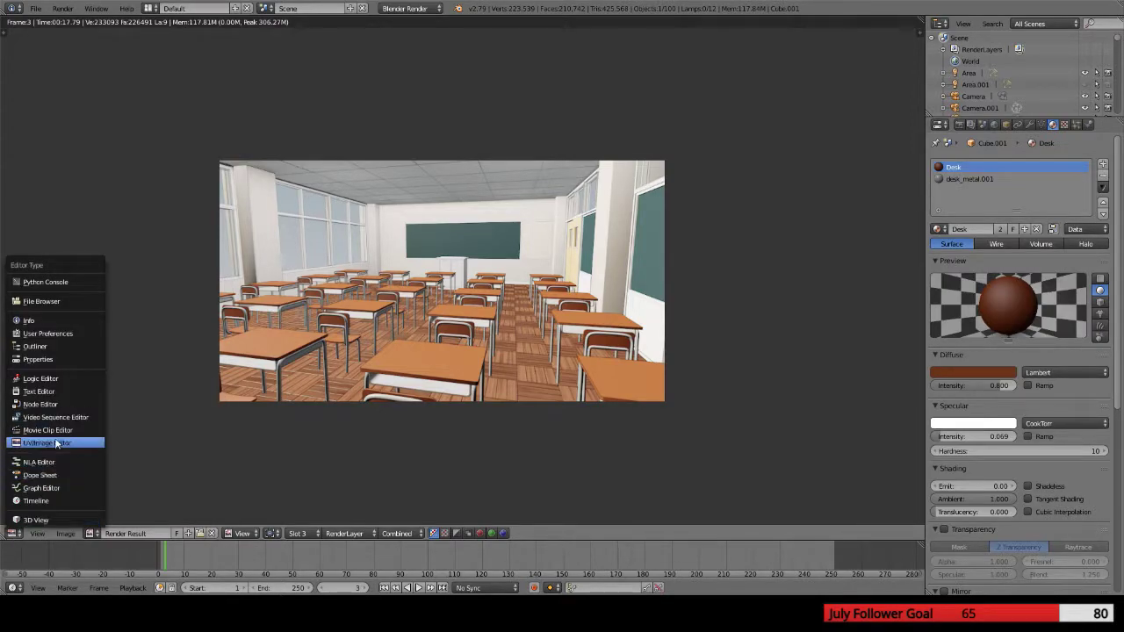
{"action": "left_click", "coordinate": [57, 446]}
Toggle the area to the 3D View and back, then launch the Open Image file browser
{"action": "key", "text": "shift+F5"}
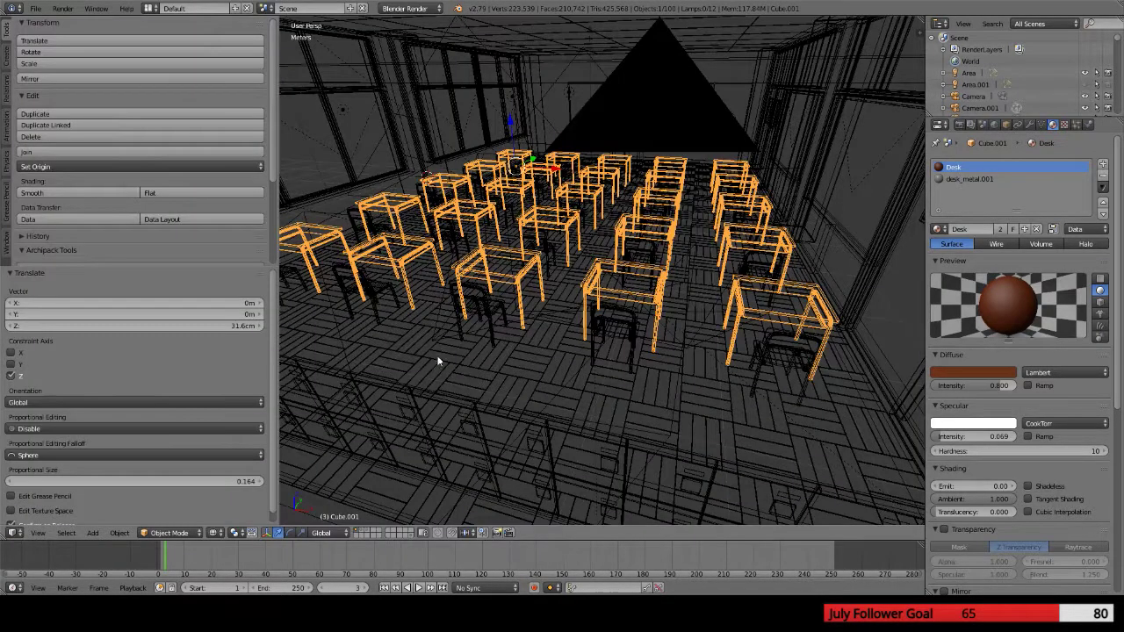
{"action": "left_click", "coordinate": [12, 532]}
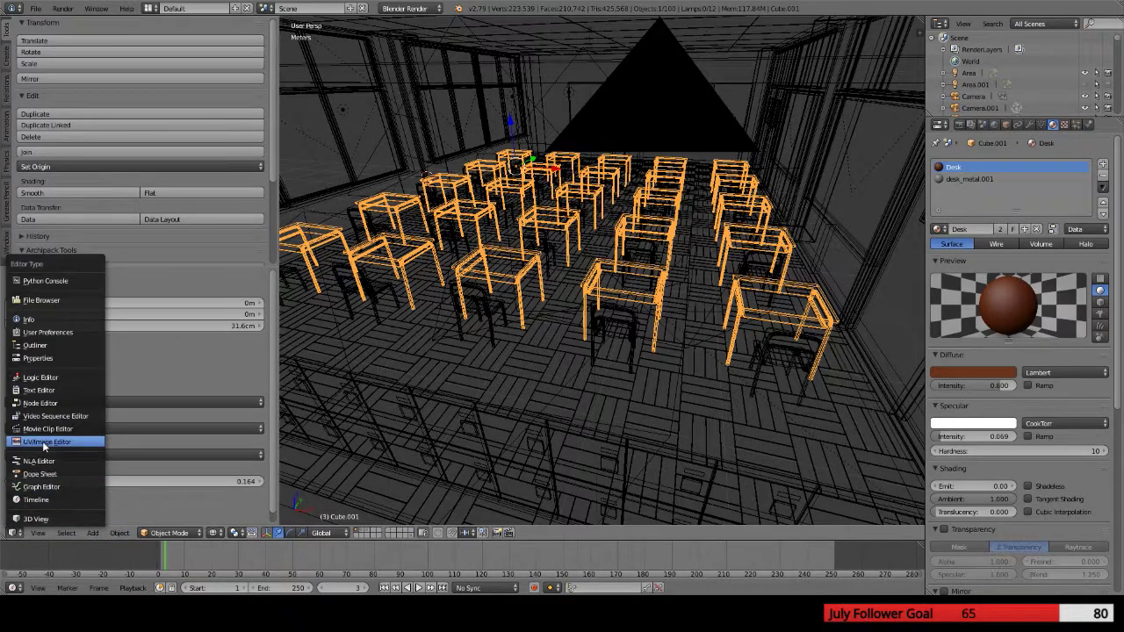
{"action": "left_click", "coordinate": [53, 443]}
{"action": "left_click", "coordinate": [97, 532]}
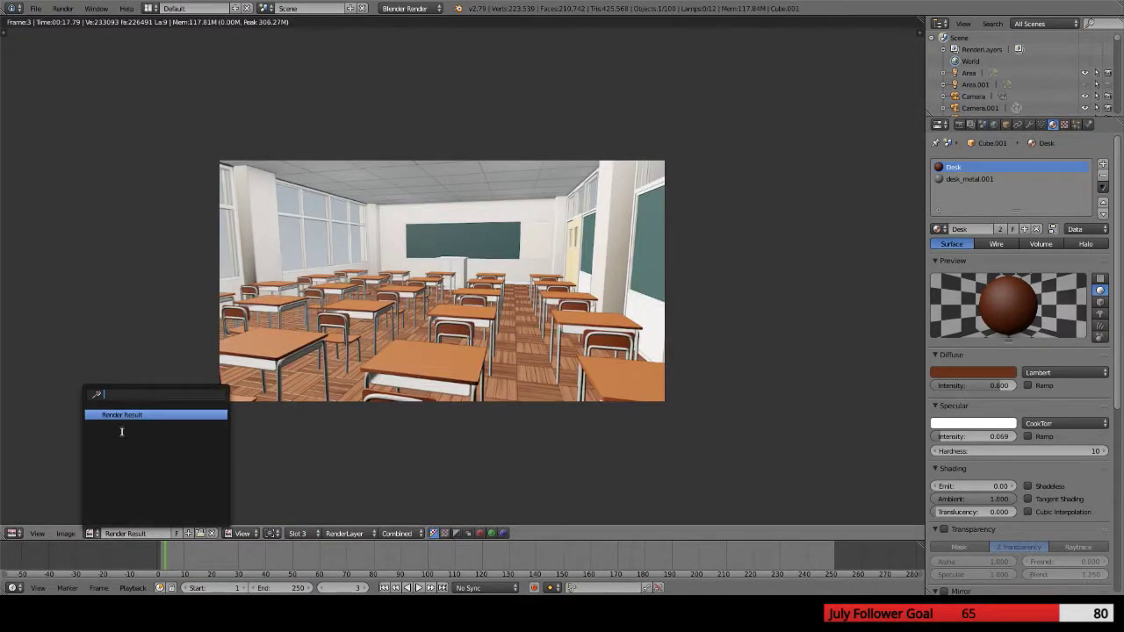
{"action": "left_click", "coordinate": [14, 534]}
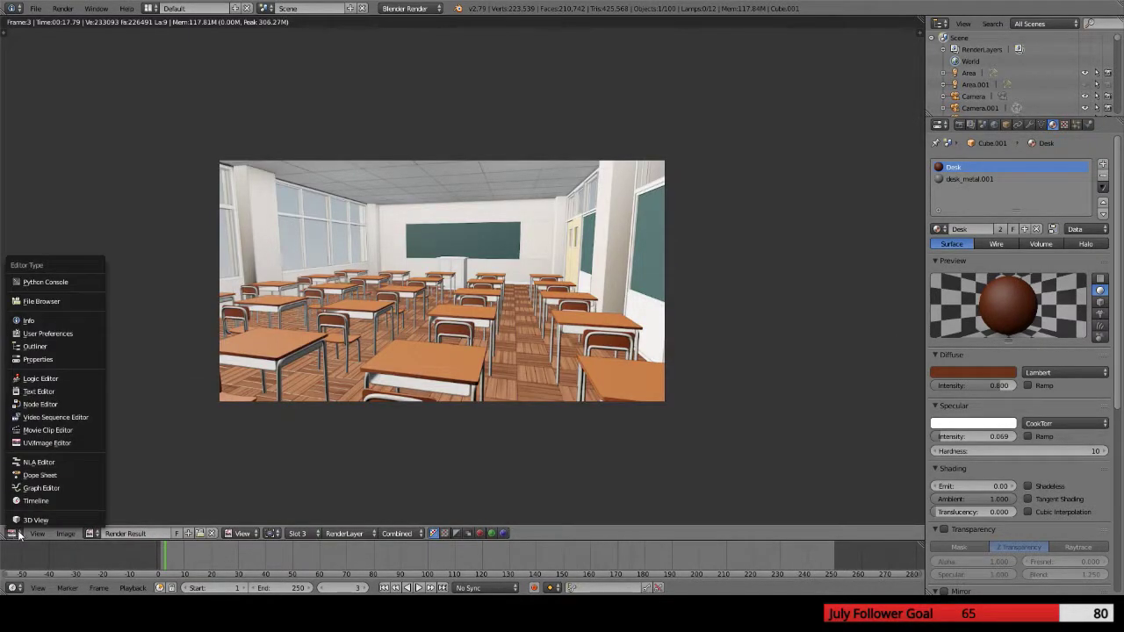
{"action": "left_click", "coordinate": [32, 441]}
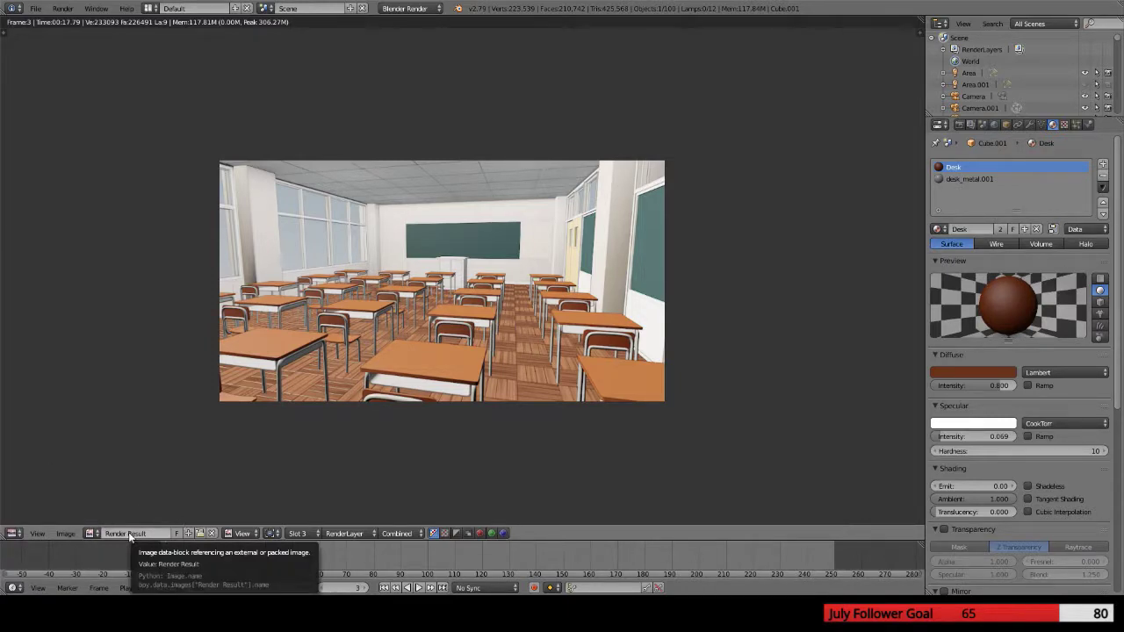
{"action": "left_click", "coordinate": [88, 532]}
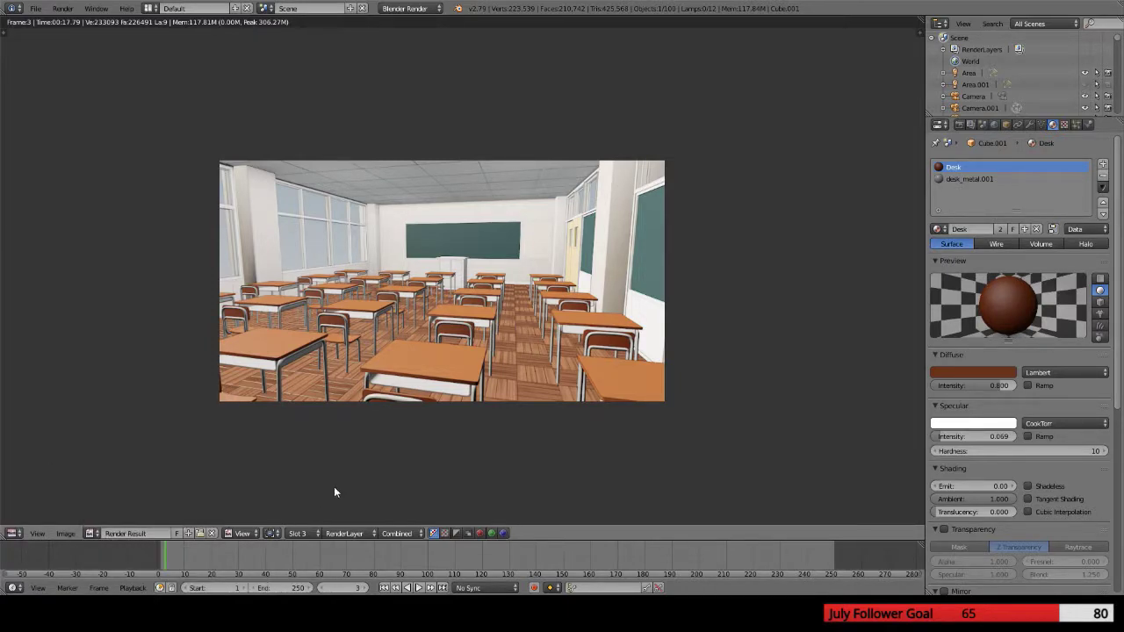
{"action": "left_click", "coordinate": [200, 534]}
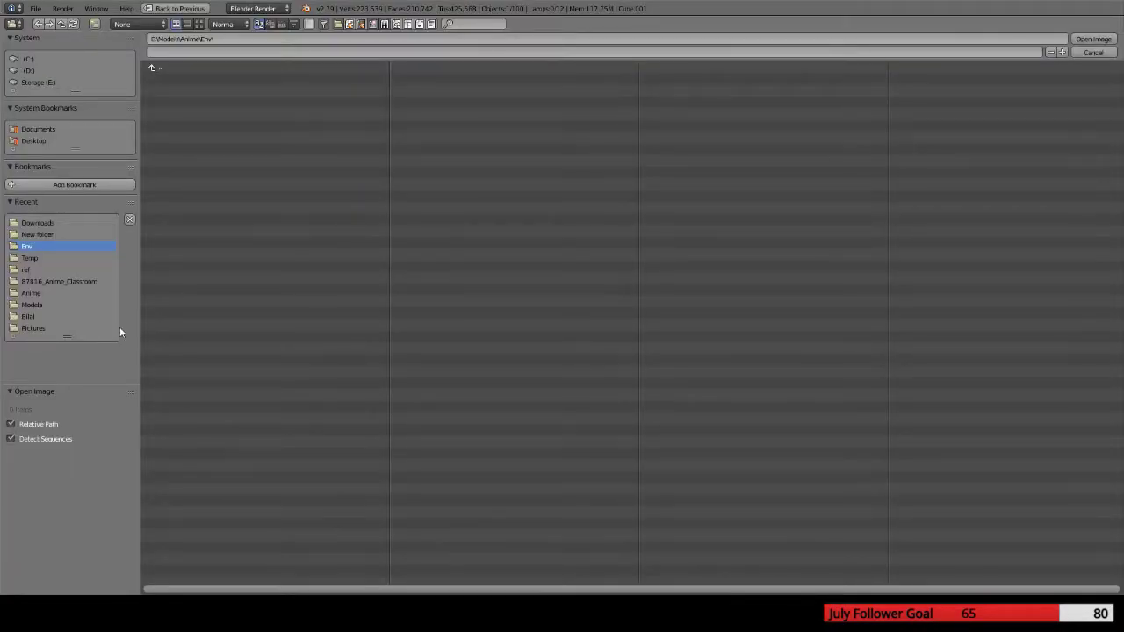
Load Class.PNG from the E:\Models\Anime\ref folder, browsing in thumbnail view
{"action": "left_click_drag", "start_coordinate": [63, 338], "coordinate": [65, 326]}
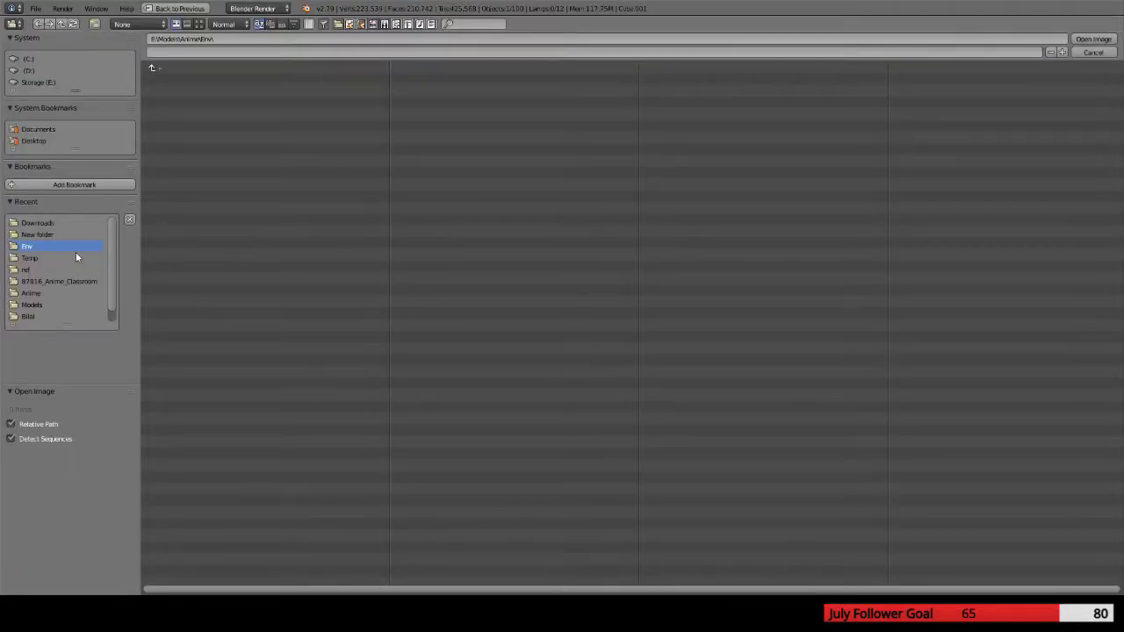
{"action": "left_click", "coordinate": [33, 293]}
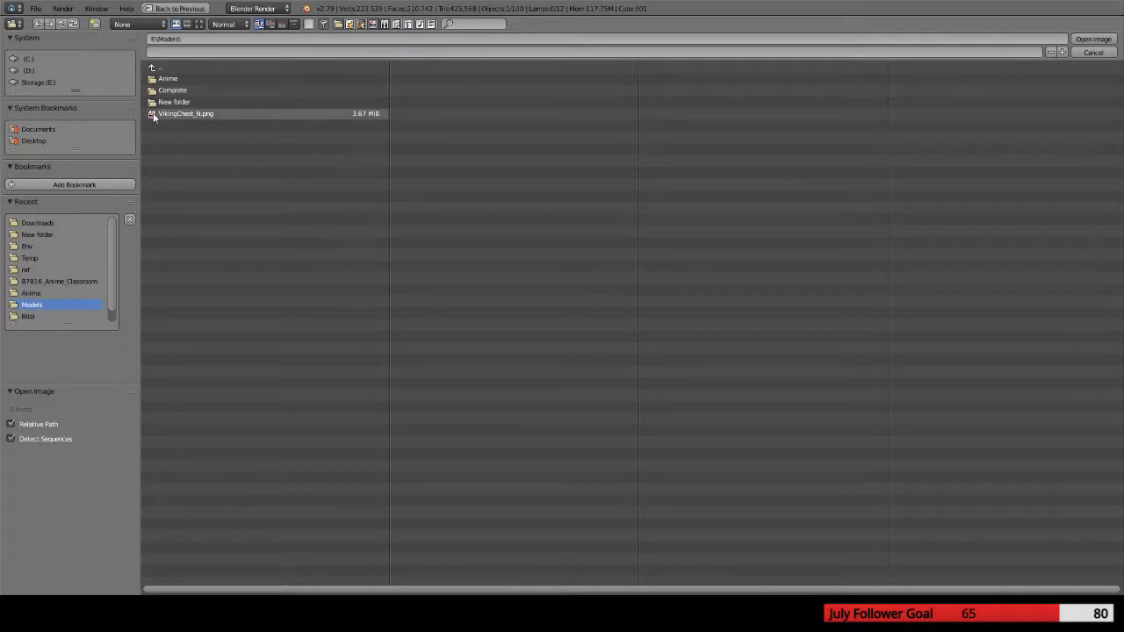
{"action": "left_click", "coordinate": [163, 90]}
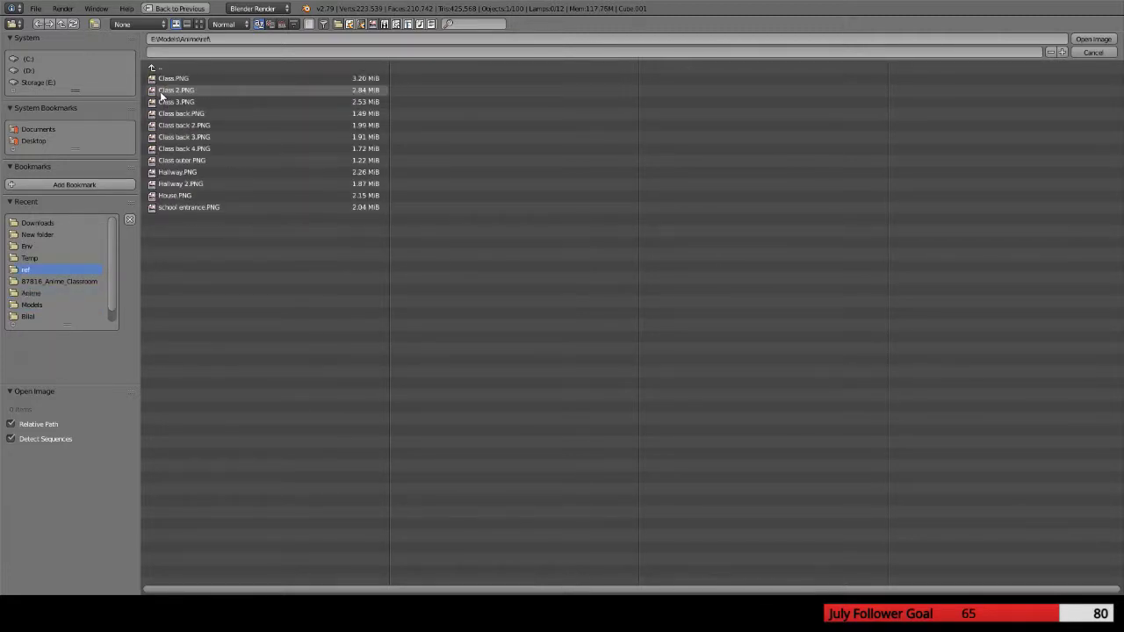
{"action": "left_click", "coordinate": [198, 24]}
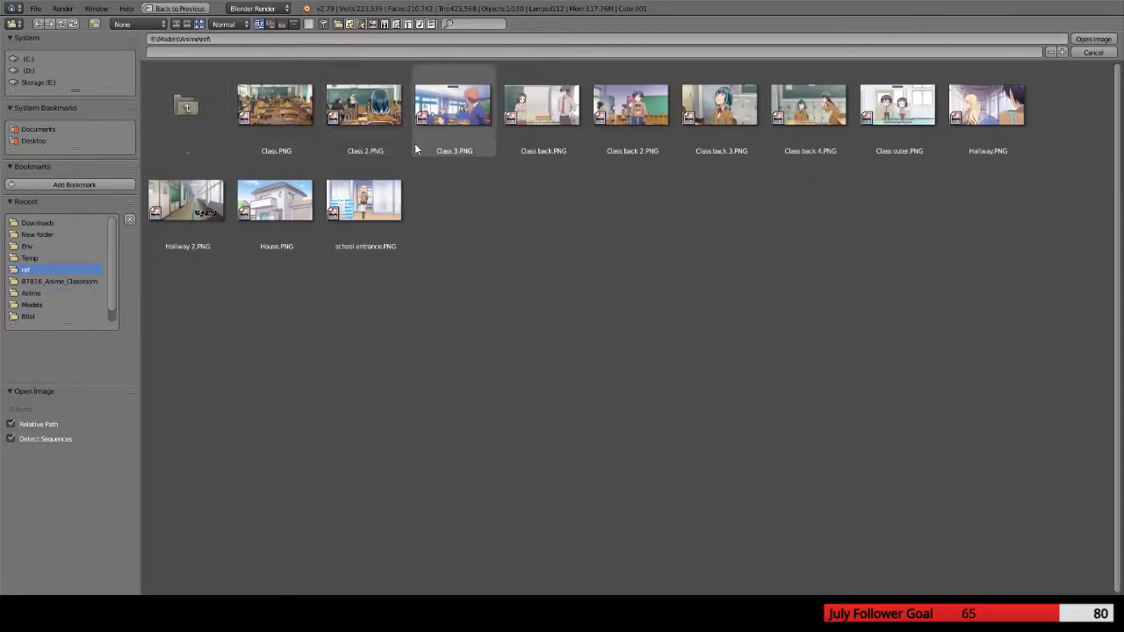
{"action": "left_click", "coordinate": [257, 89]}
{"action": "double_click", "coordinate": [281, 103]}
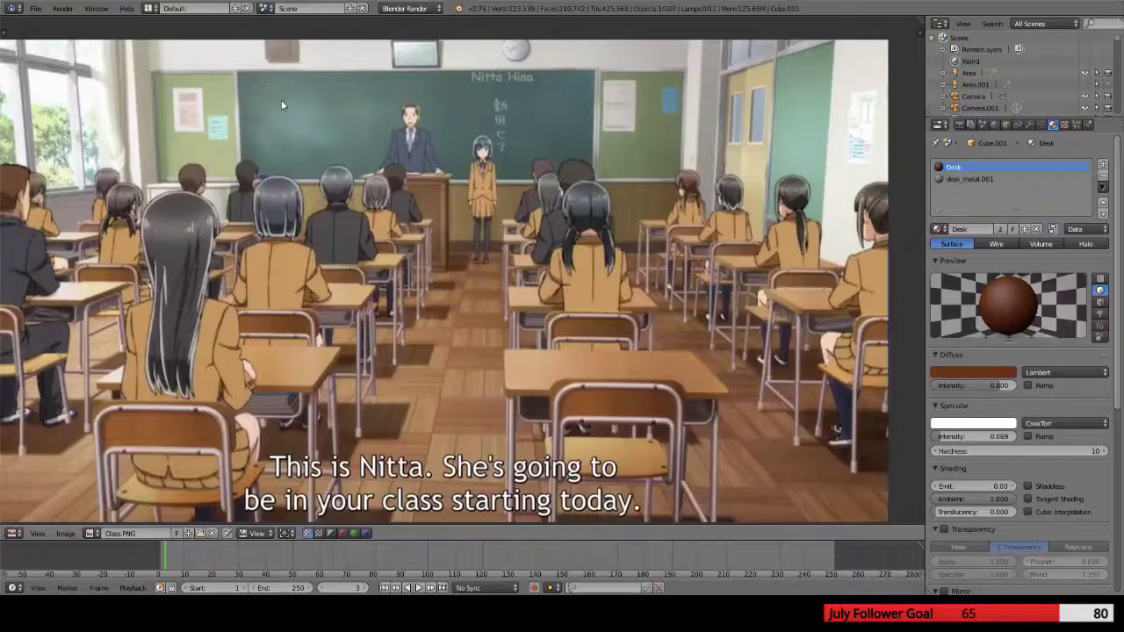
Check the Desk diffuse colour and return the area to the 3D View
{"action": "scroll", "coordinate": [633, 321], "scroll_direction": "down", "scroll_amount": 3}
{"action": "scroll", "coordinate": [632, 320], "scroll_direction": "up", "scroll_amount": 2}
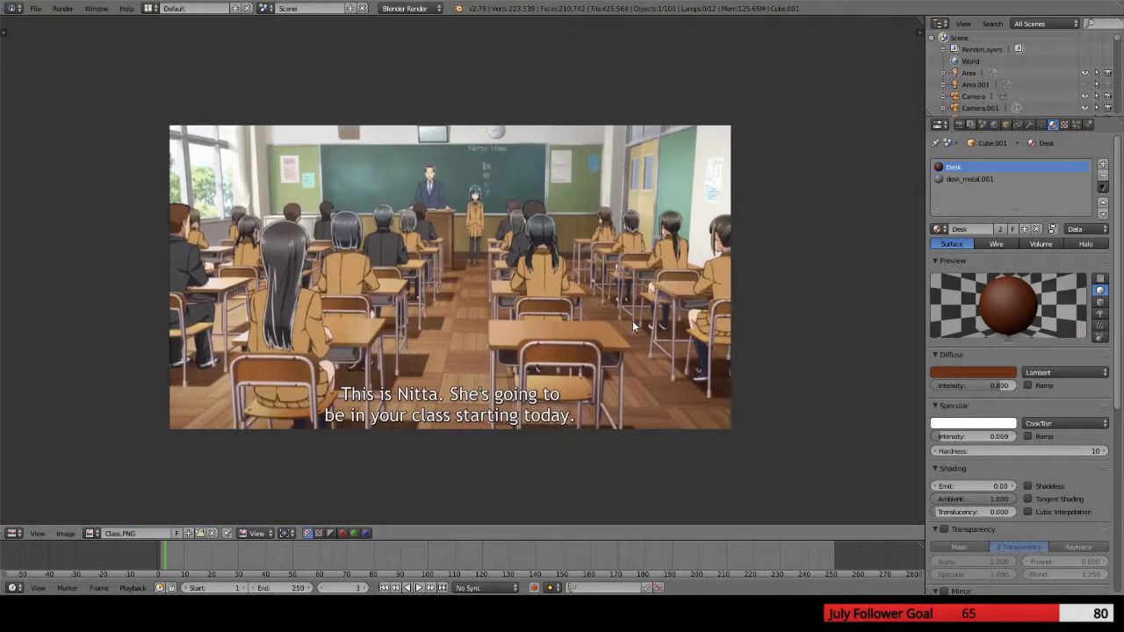
{"action": "left_click", "coordinate": [975, 372]}
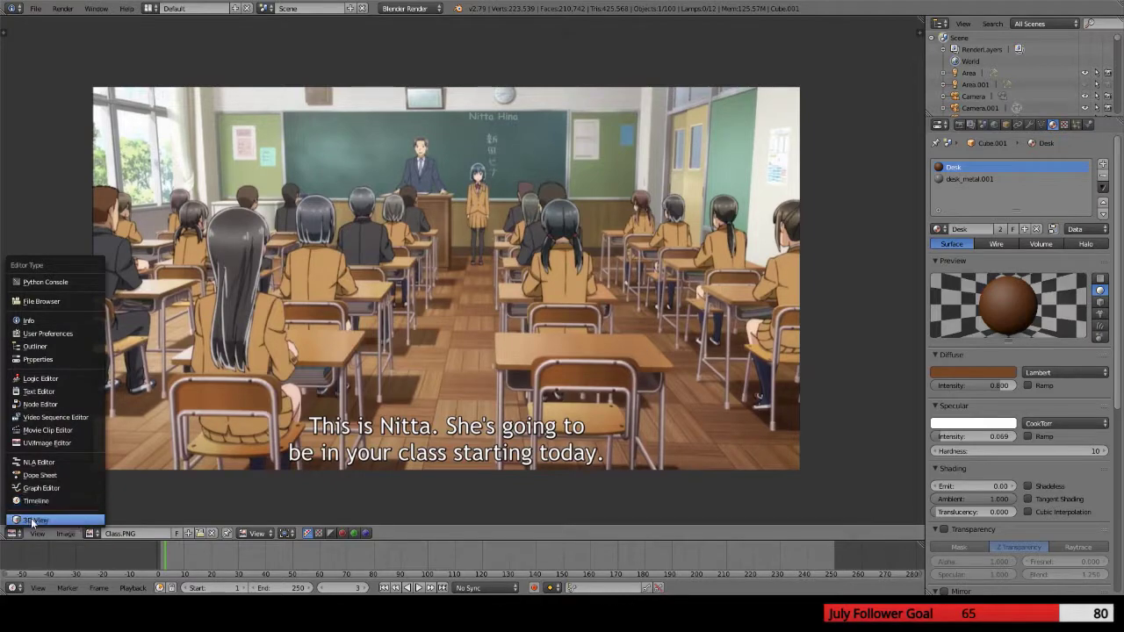
{"action": "left_click", "coordinate": [31, 520]}
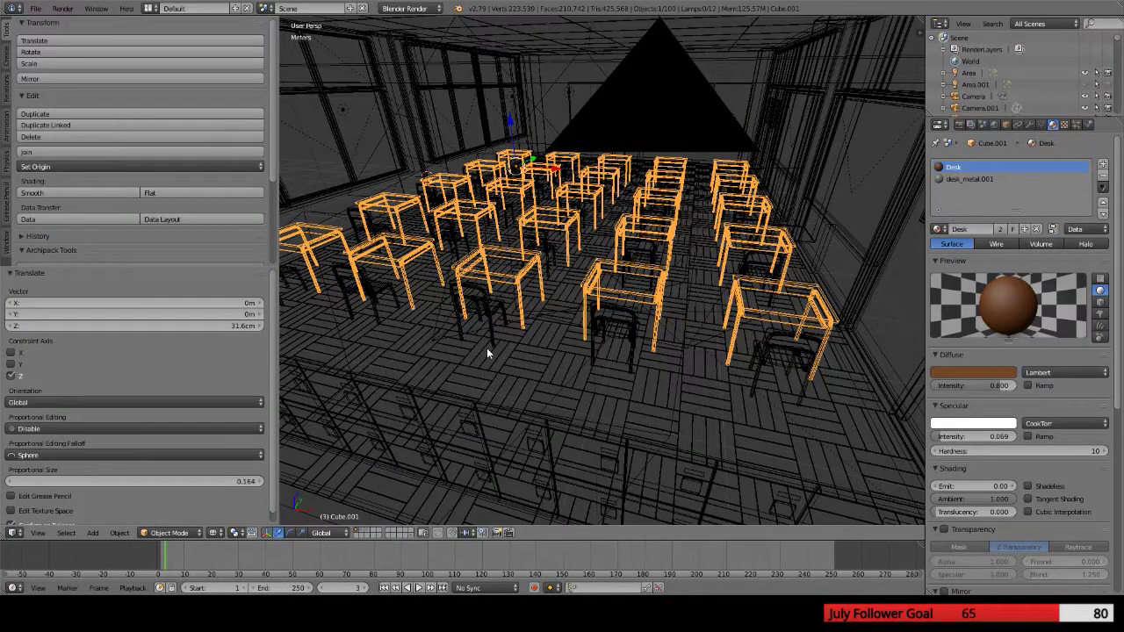
Render the classroom again and pan the zoomed result over the desks and blackboard
{"action": "key", "text": "F12"}
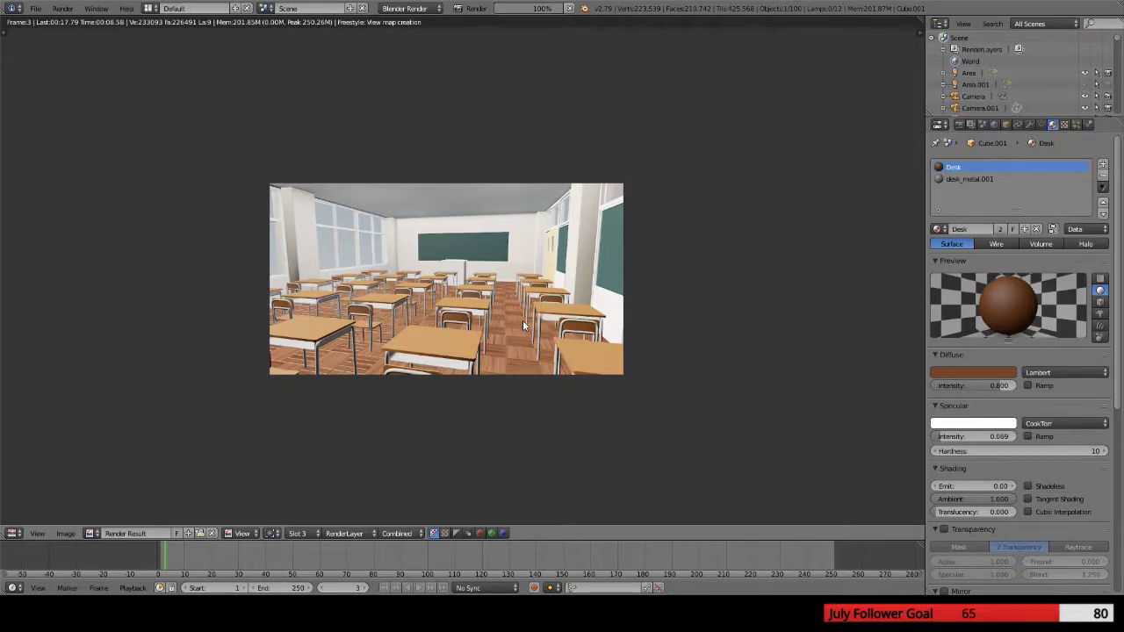
{"action": "scroll", "coordinate": [428, 337], "scroll_direction": "up", "scroll_amount": 3}
{"action": "middle_click_drag", "start_coordinate": [447, 381], "coordinate": [465, 309]}
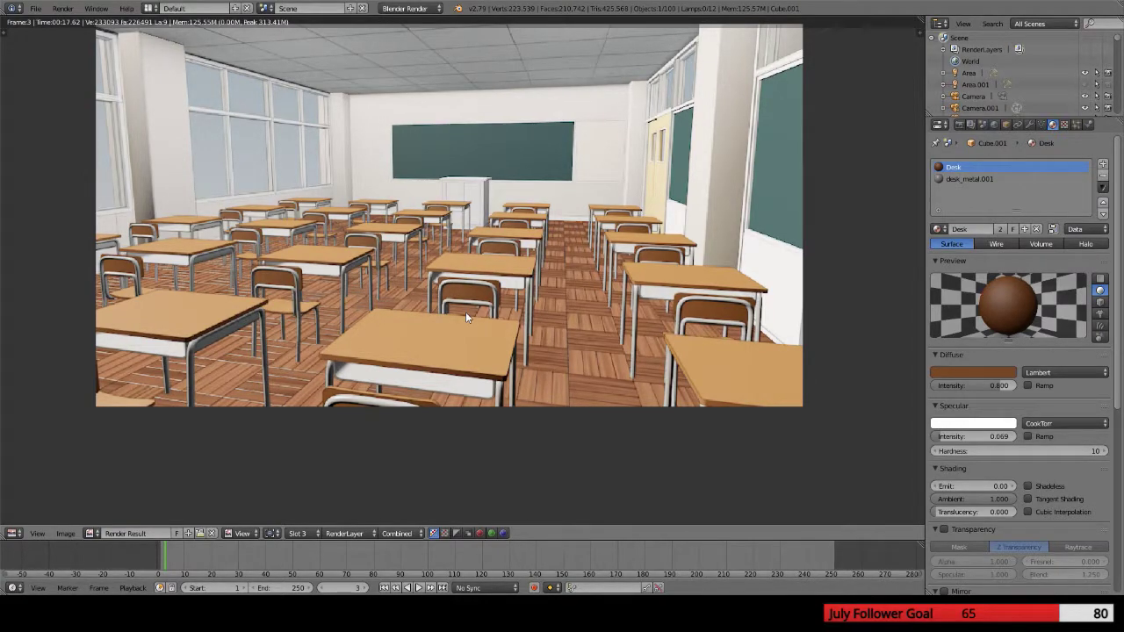
{"action": "middle_click_drag", "start_coordinate": [236, 323], "coordinate": [219, 359]}
{"action": "scroll", "coordinate": [511, 215], "scroll_direction": "up", "scroll_amount": 2}
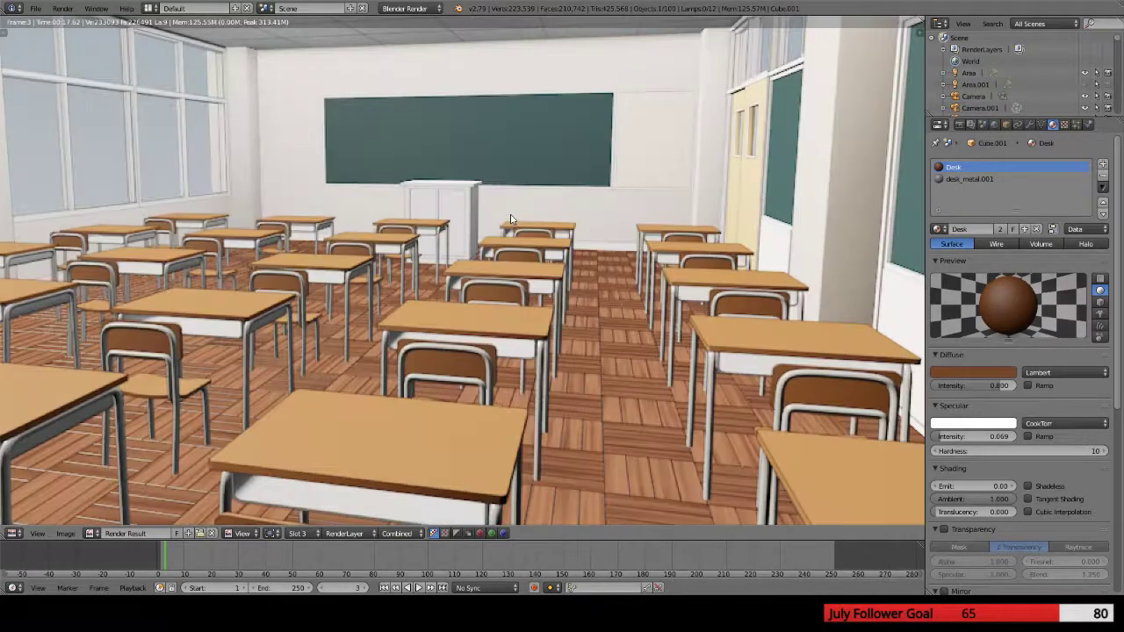
{"action": "middle_click_drag", "start_coordinate": [512, 216], "coordinate": [511, 169]}
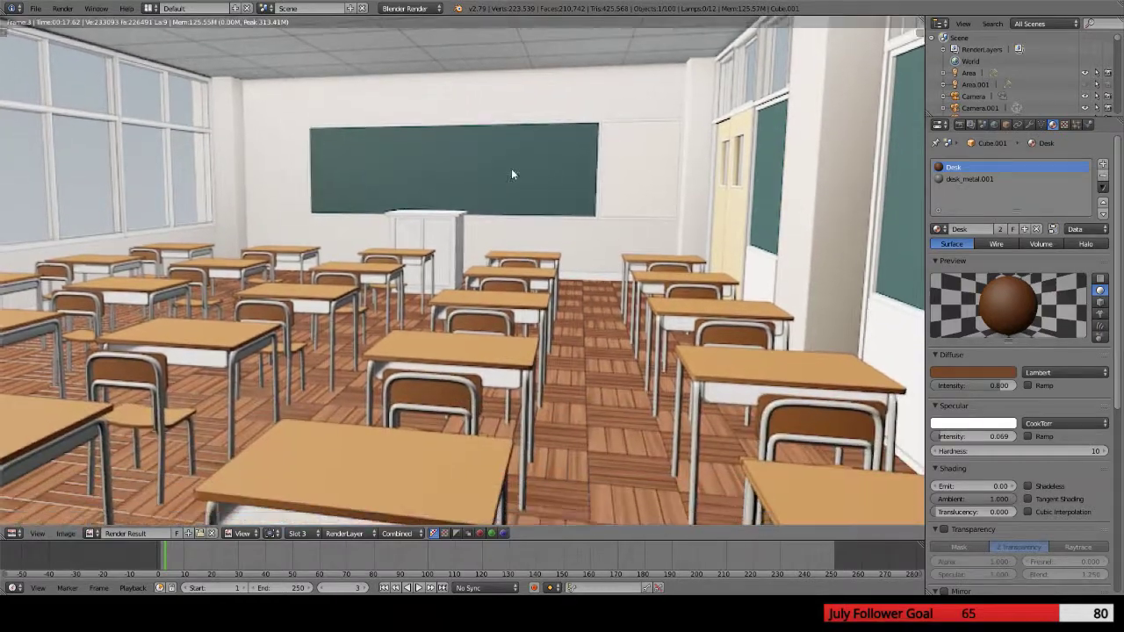
{"action": "middle_click_drag", "start_coordinate": [542, 335], "coordinate": [557, 243]}
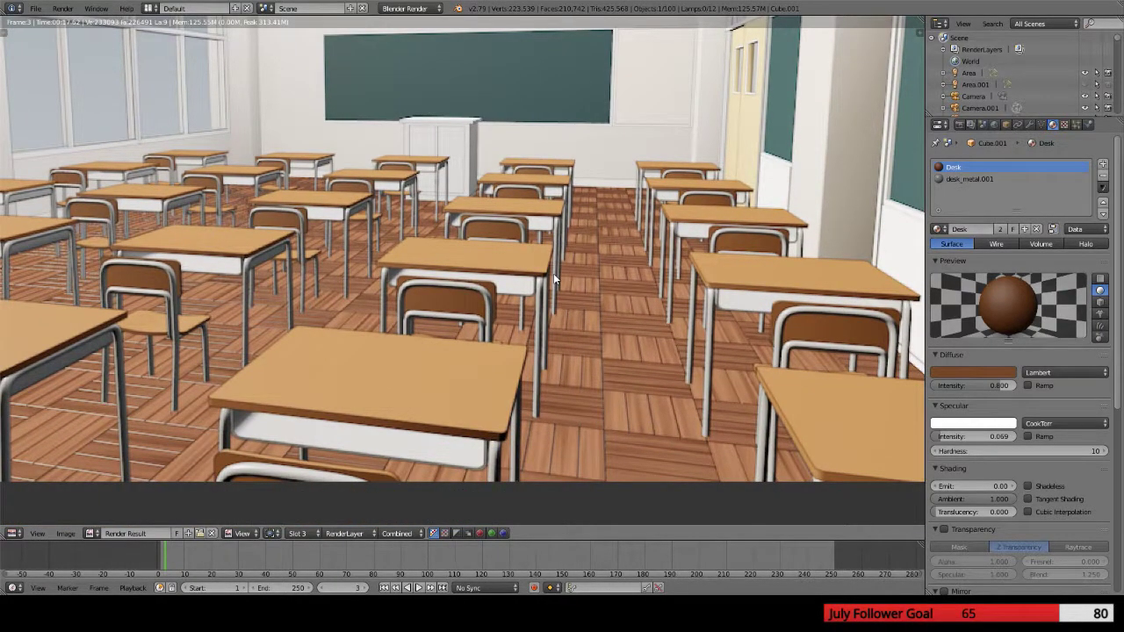
Zoom in and out on the render to inspect the front desks and floor
{"action": "scroll", "coordinate": [553, 273], "scroll_direction": "down", "scroll_amount": 4}
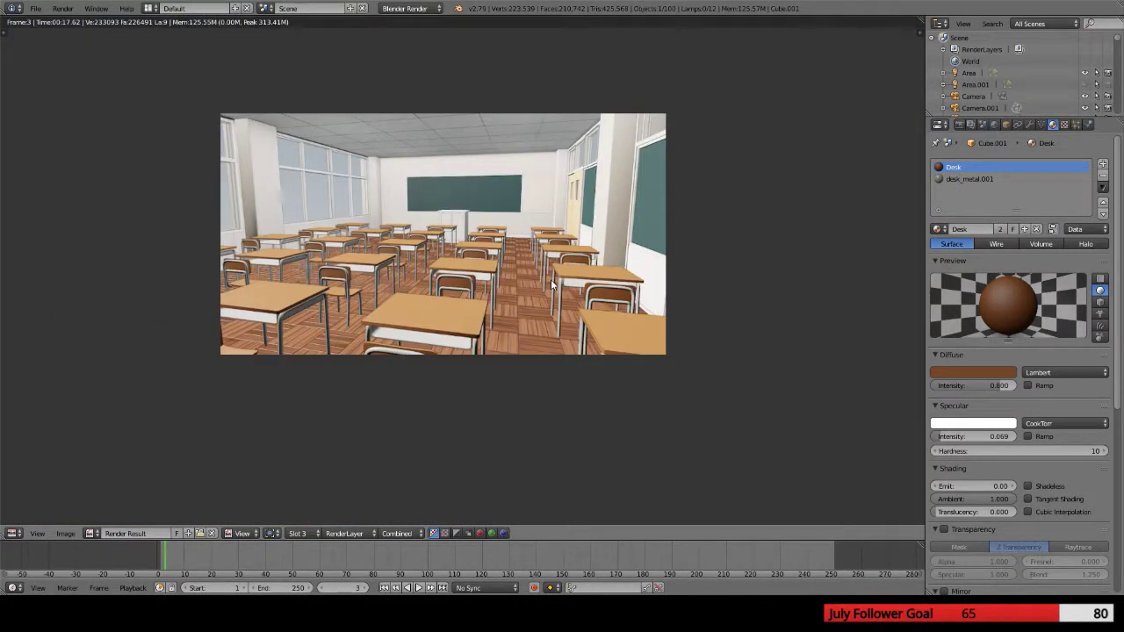
{"action": "scroll", "coordinate": [551, 279], "scroll_direction": "up", "scroll_amount": 4}
{"action": "scroll", "coordinate": [551, 279], "scroll_direction": "down", "scroll_amount": 4}
{"action": "scroll", "coordinate": [554, 259], "scroll_direction": "up", "scroll_amount": 2}
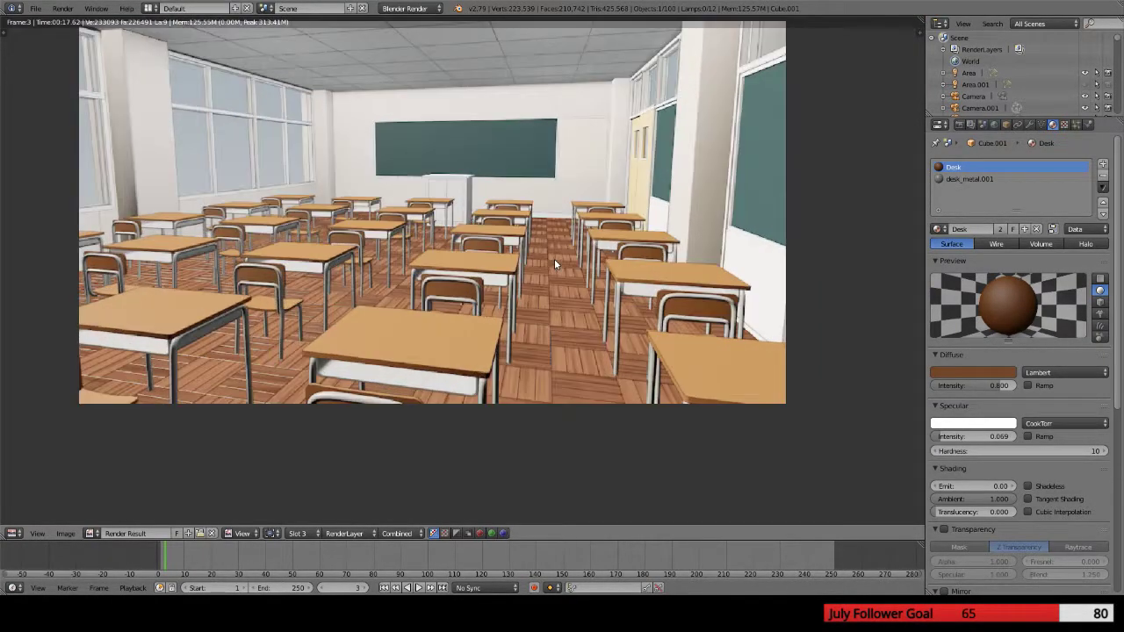
{"action": "scroll", "coordinate": [554, 258], "scroll_direction": "up", "scroll_amount": 1}
{"action": "middle_click_drag", "start_coordinate": [559, 318], "coordinate": [509, 283]}
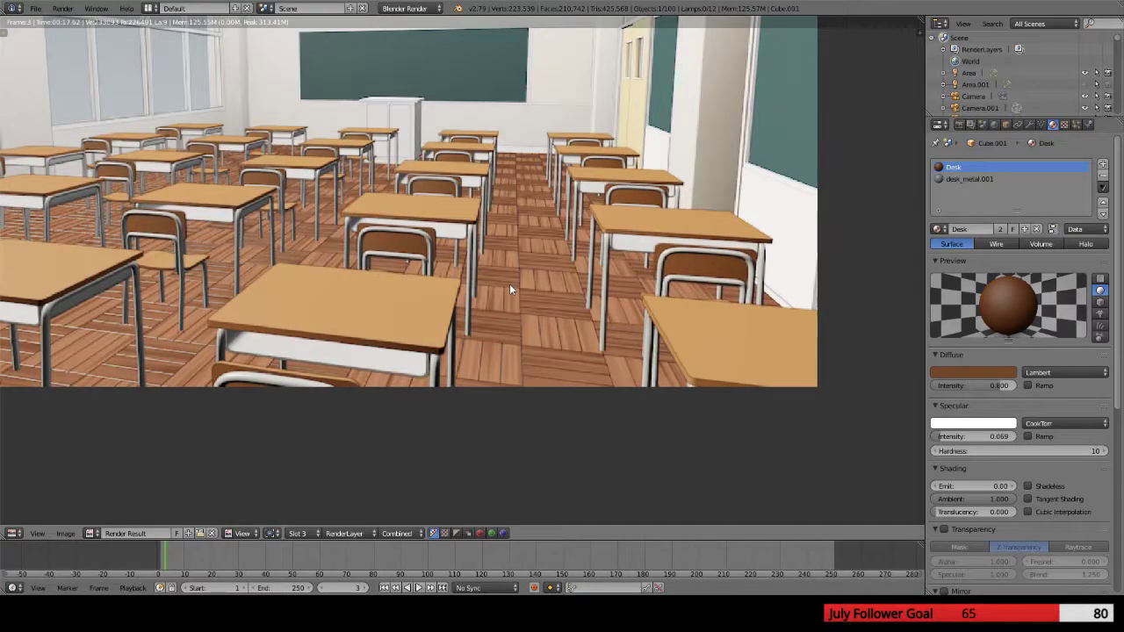
{"action": "scroll", "coordinate": [509, 290], "scroll_direction": "up", "scroll_amount": 1}
{"action": "scroll", "coordinate": [509, 290], "scroll_direction": "down", "scroll_amount": 2}
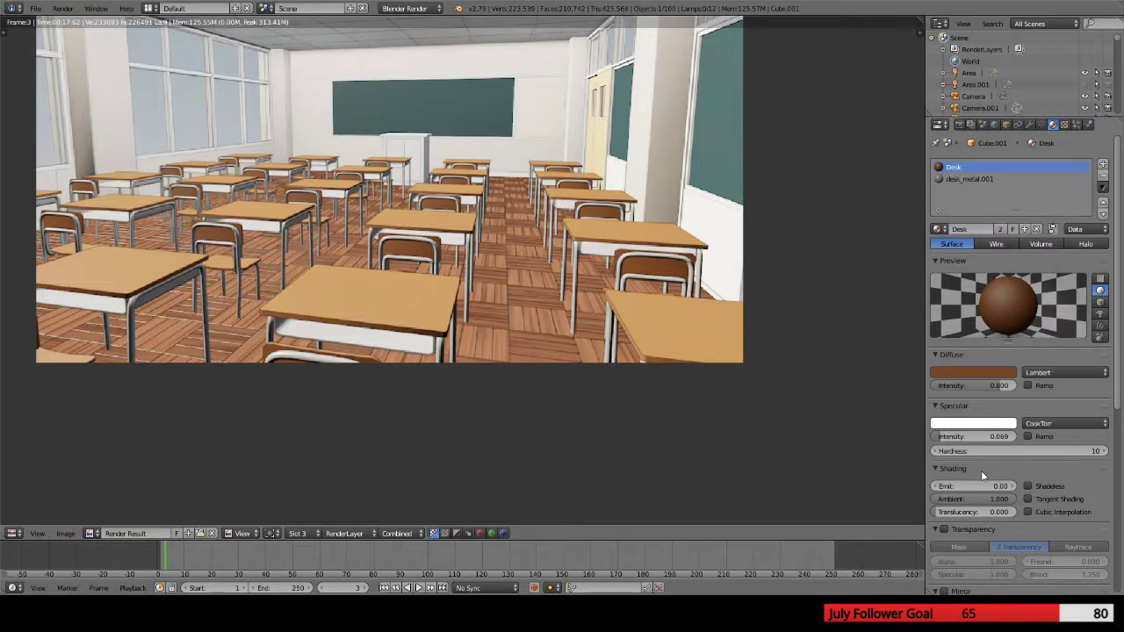
Test desk specular intensity 0.500 with a render, then settle on 0.277 and re-render
{"action": "left_click_drag", "start_coordinate": [976, 436], "coordinate": [1016, 436]}
{"action": "key", "text": "F12"}
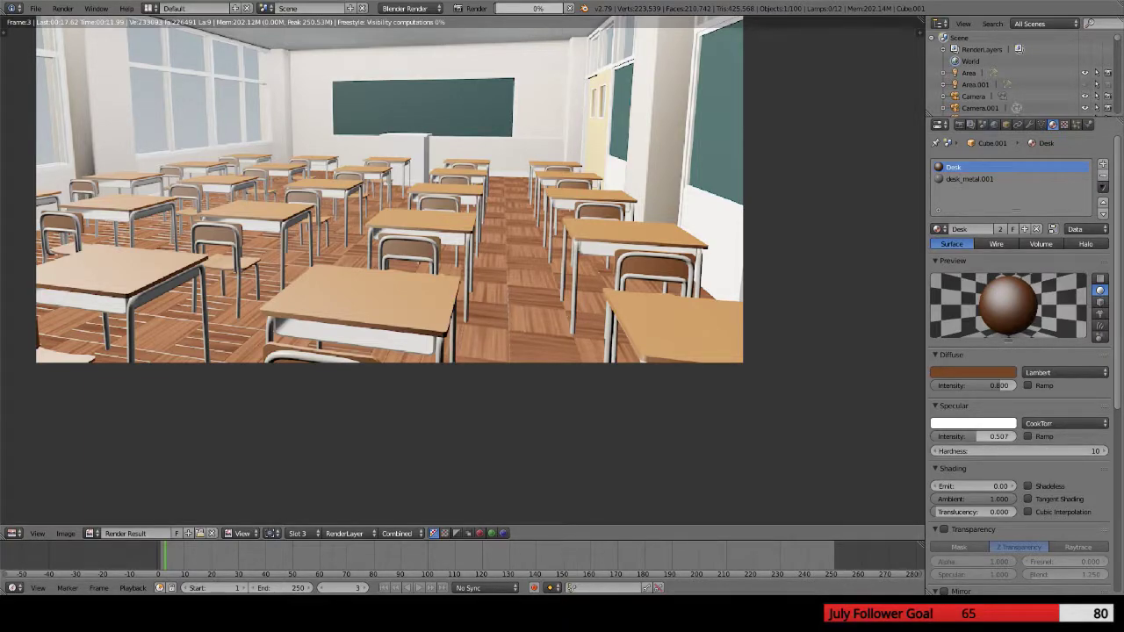
{"action": "left_click_drag", "start_coordinate": [1000, 436], "coordinate": [926, 436]}
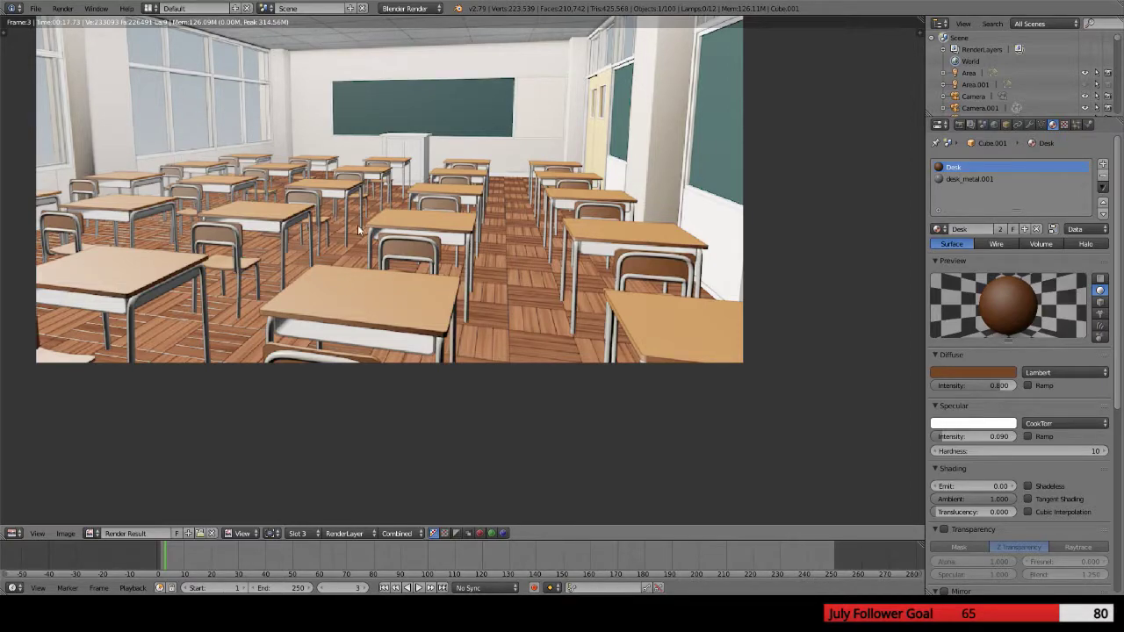
{"action": "key", "text": "F12"}
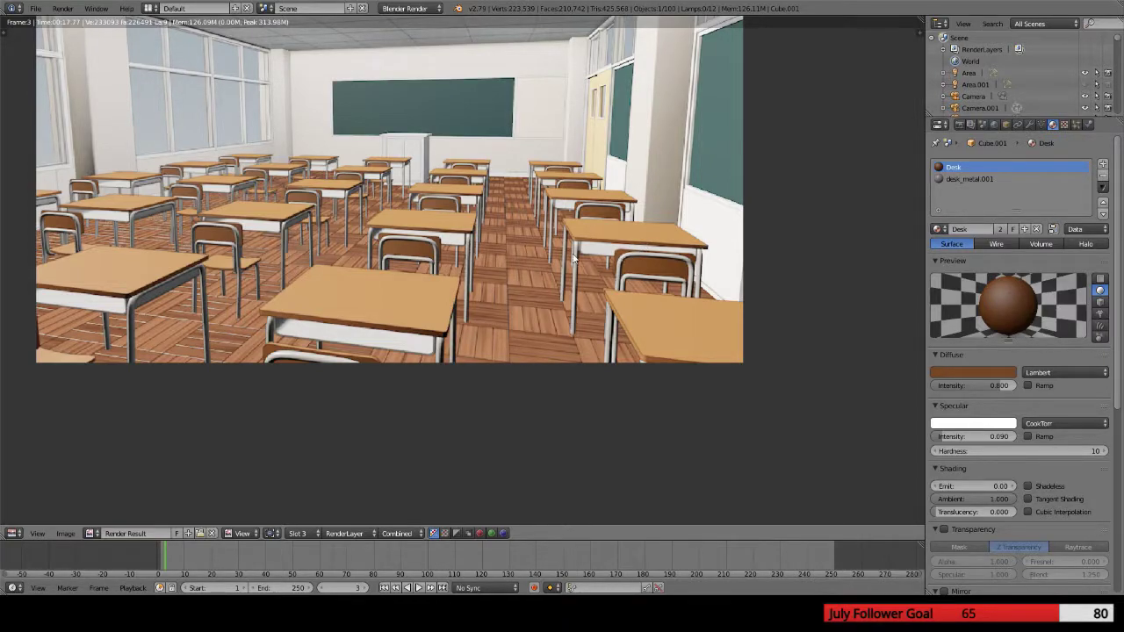
Pan and zoom the render over the desks, then return to an overview of the 3D classroom
{"action": "middle_click_drag", "start_coordinate": [485, 246], "coordinate": [553, 292]}
{"action": "scroll", "coordinate": [554, 292], "scroll_direction": "up", "scroll_amount": 4}
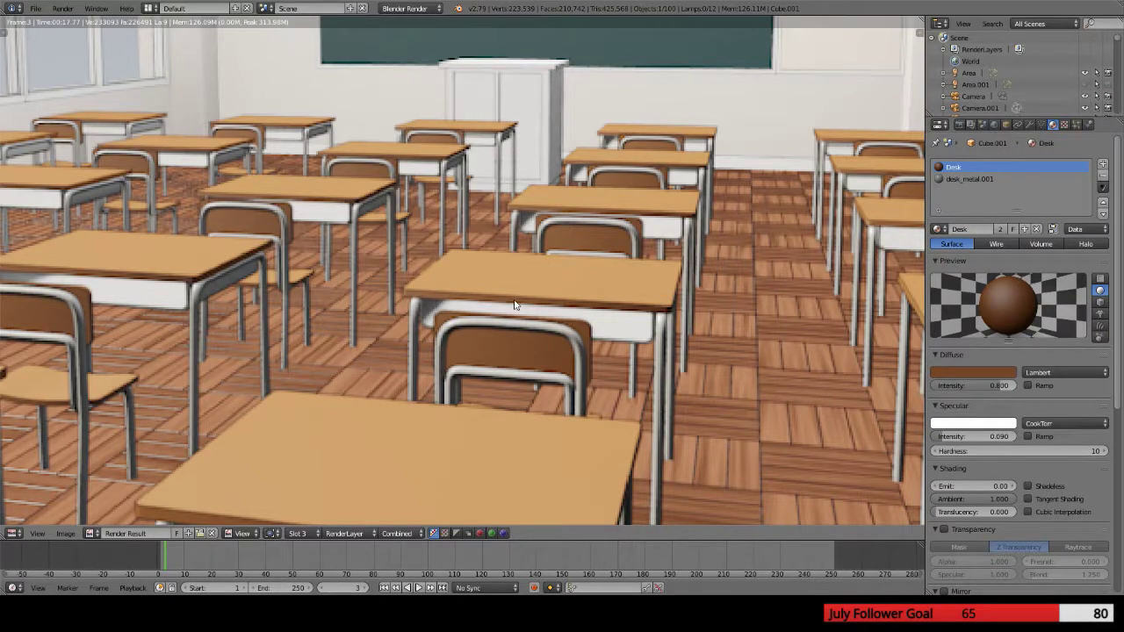
{"action": "scroll", "coordinate": [513, 302], "scroll_direction": "down", "scroll_amount": 4}
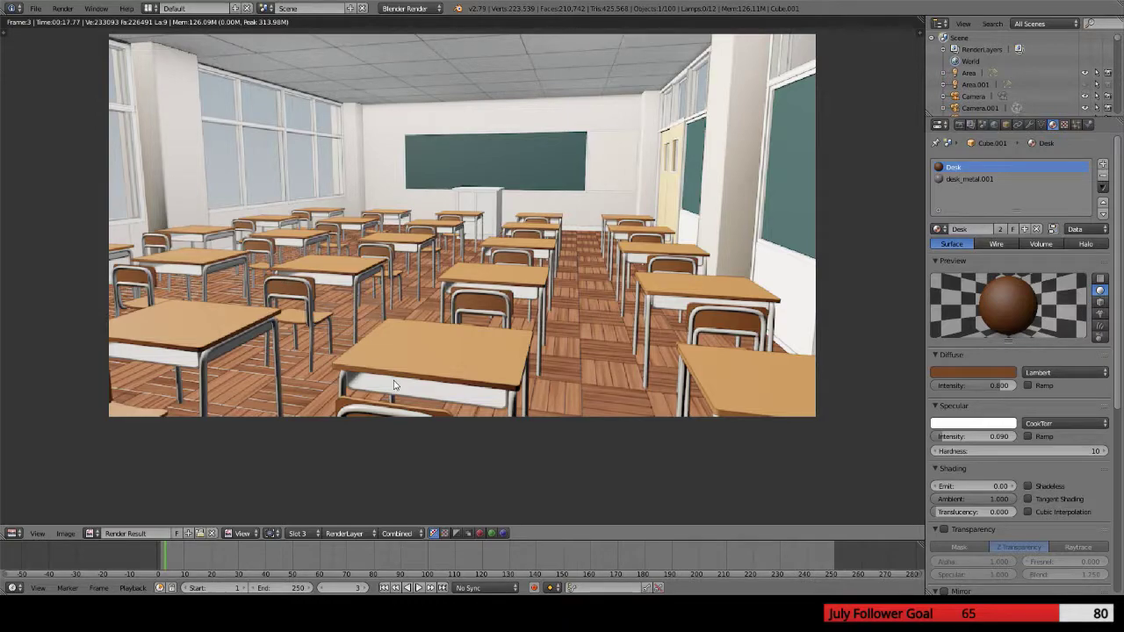
{"action": "scroll", "coordinate": [395, 386], "scroll_direction": "up", "scroll_amount": 3}
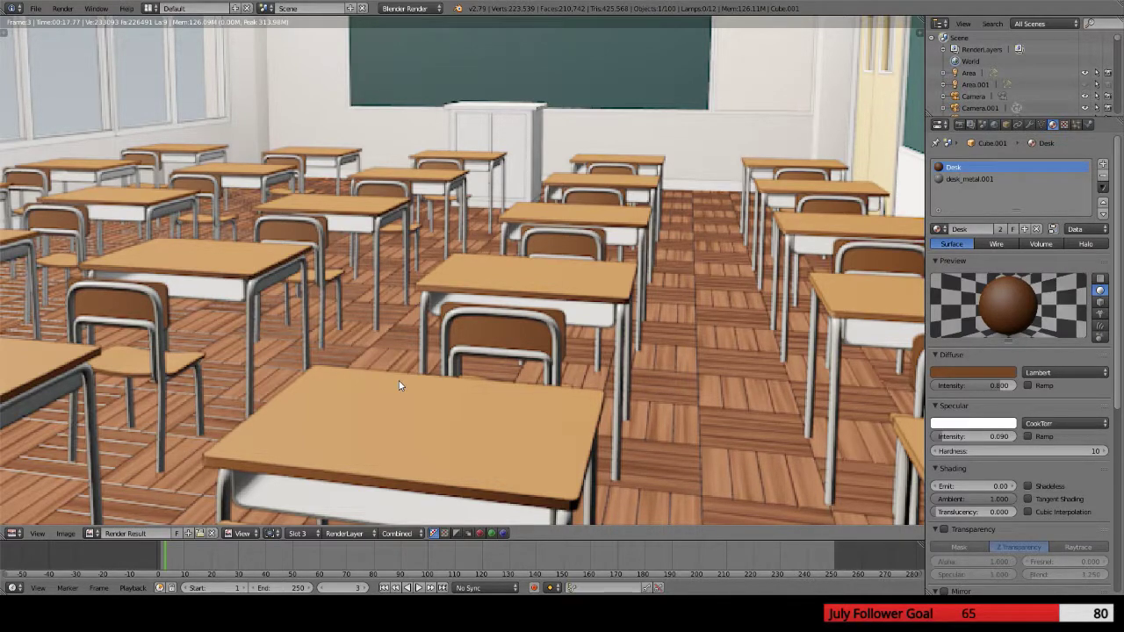
{"action": "scroll", "coordinate": [882, 348], "scroll_direction": "down", "scroll_amount": 4}
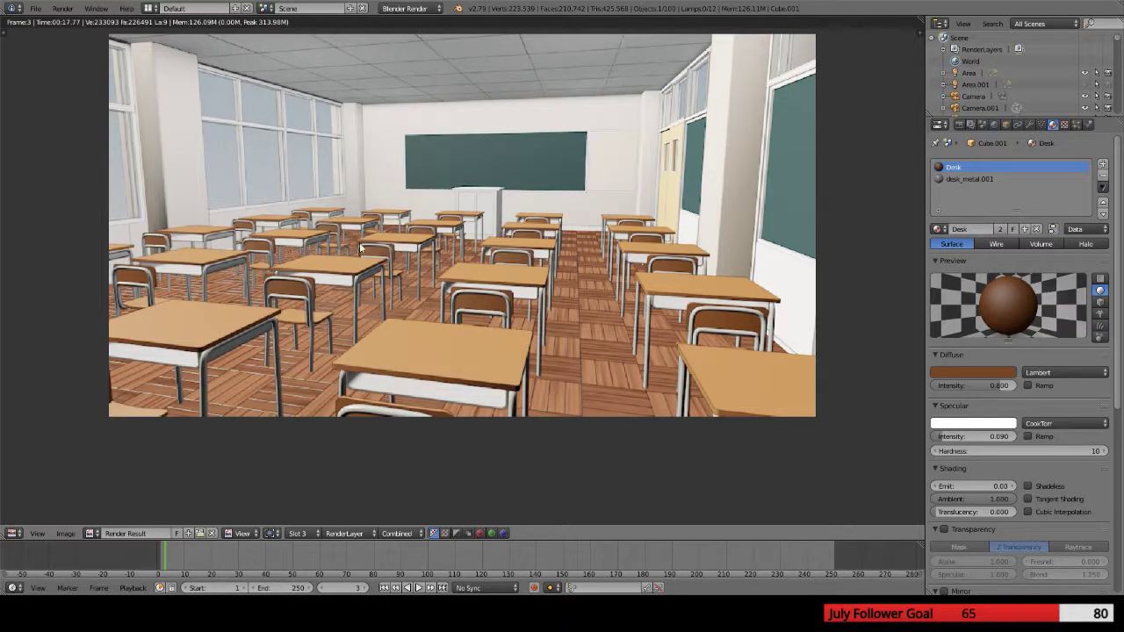
{"action": "key", "text": "Escape"}
{"action": "middle_click_drag", "start_coordinate": [307, 230], "coordinate": [399, 211]}
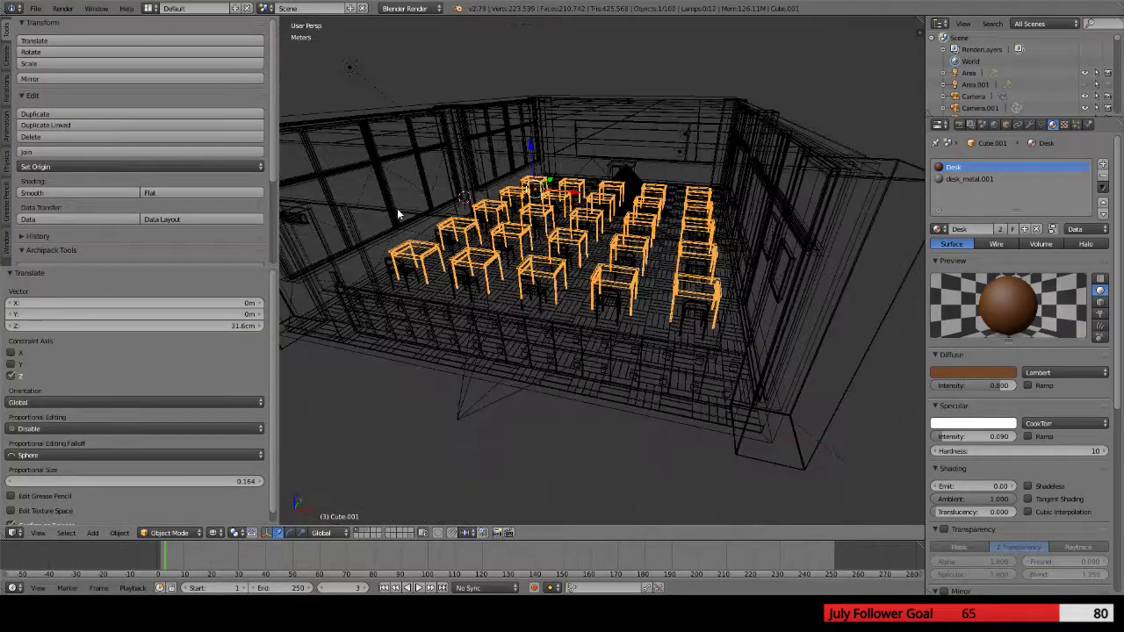
Select wall column Column.015, set its shading to Flat, enter Edit Mode and render
{"action": "right_click", "coordinate": [460, 177]}
{"action": "scroll", "coordinate": [460, 177], "scroll_direction": "up", "scroll_amount": 5}
{"action": "middle_click_drag", "start_coordinate": [460, 177], "coordinate": [530, 286]}
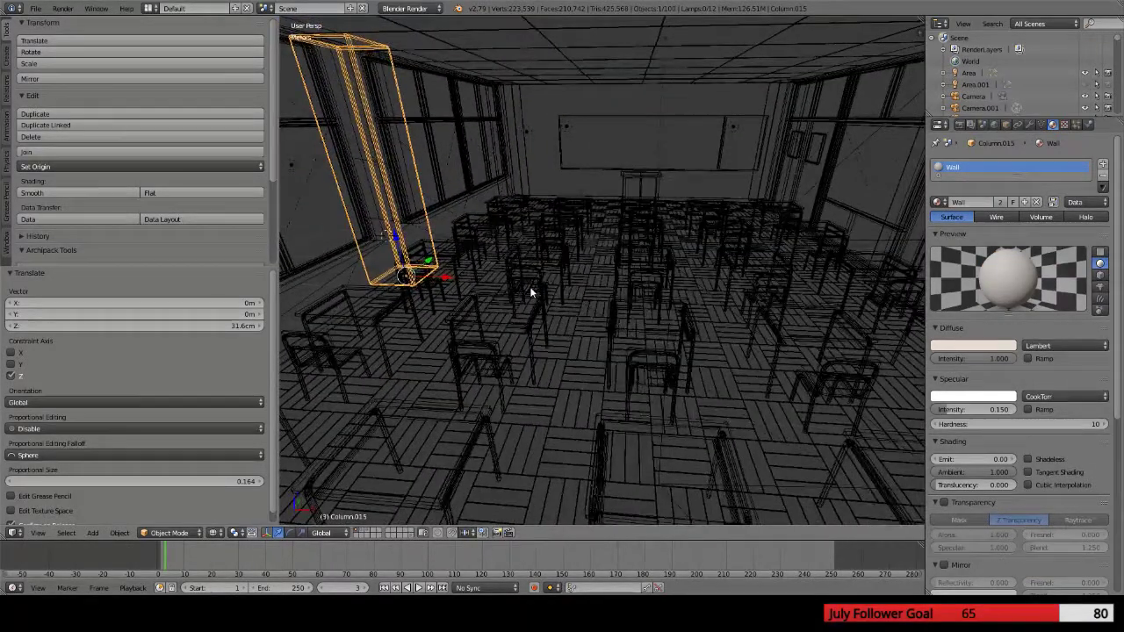
{"action": "left_click", "coordinate": [162, 191]}
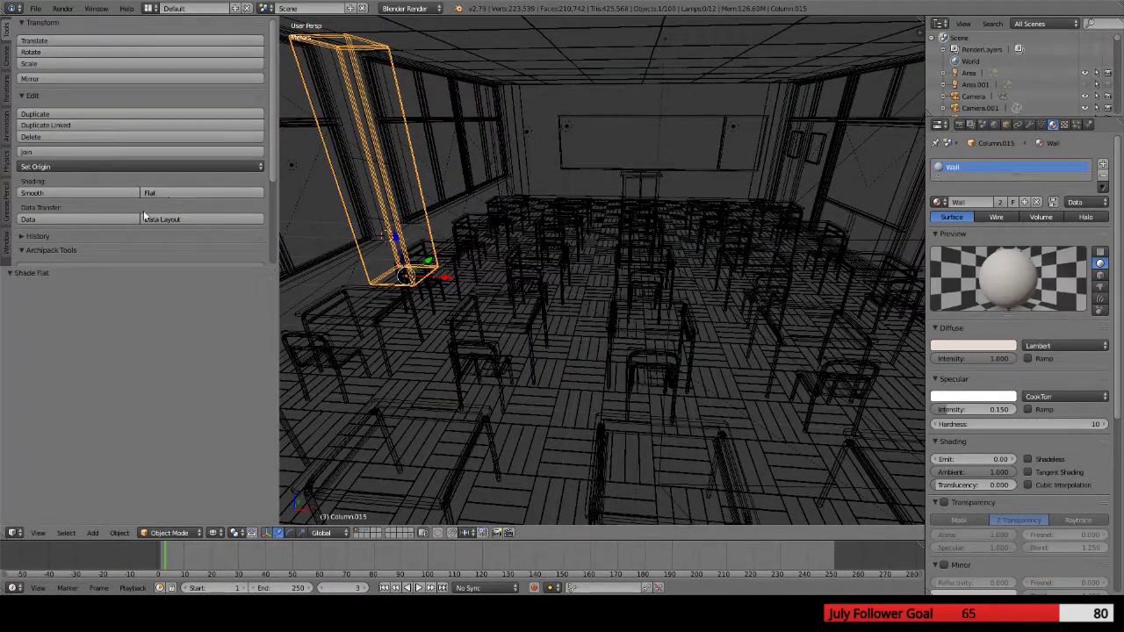
{"action": "middle_click_drag", "start_coordinate": [558, 275], "coordinate": [557, 275]}
{"action": "key", "text": "Tab"}
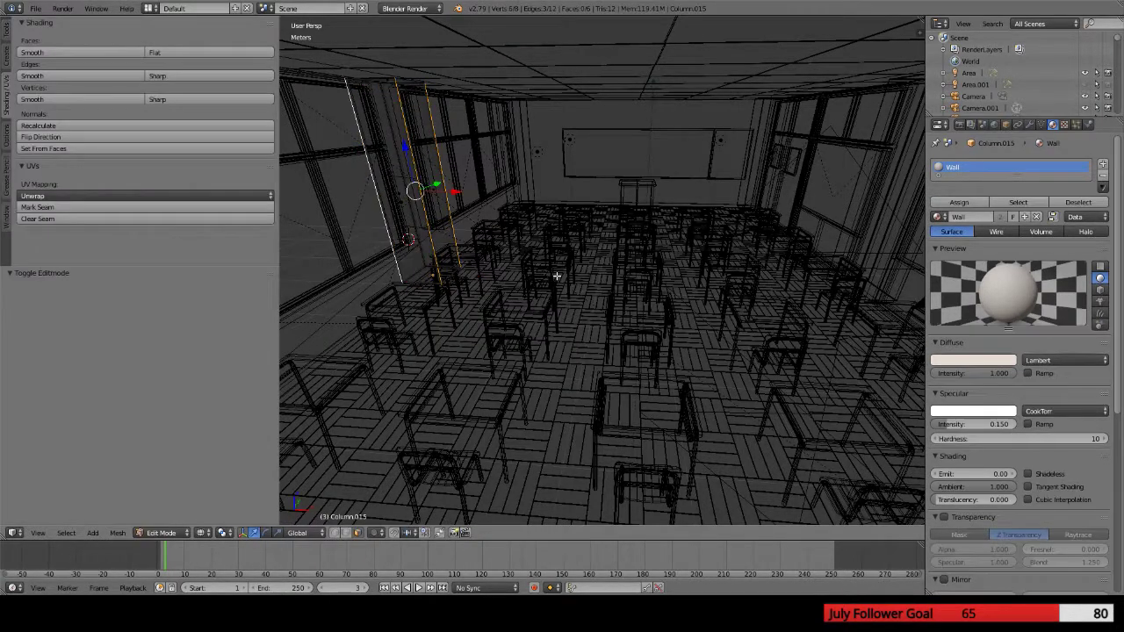
{"action": "key", "text": "F12"}
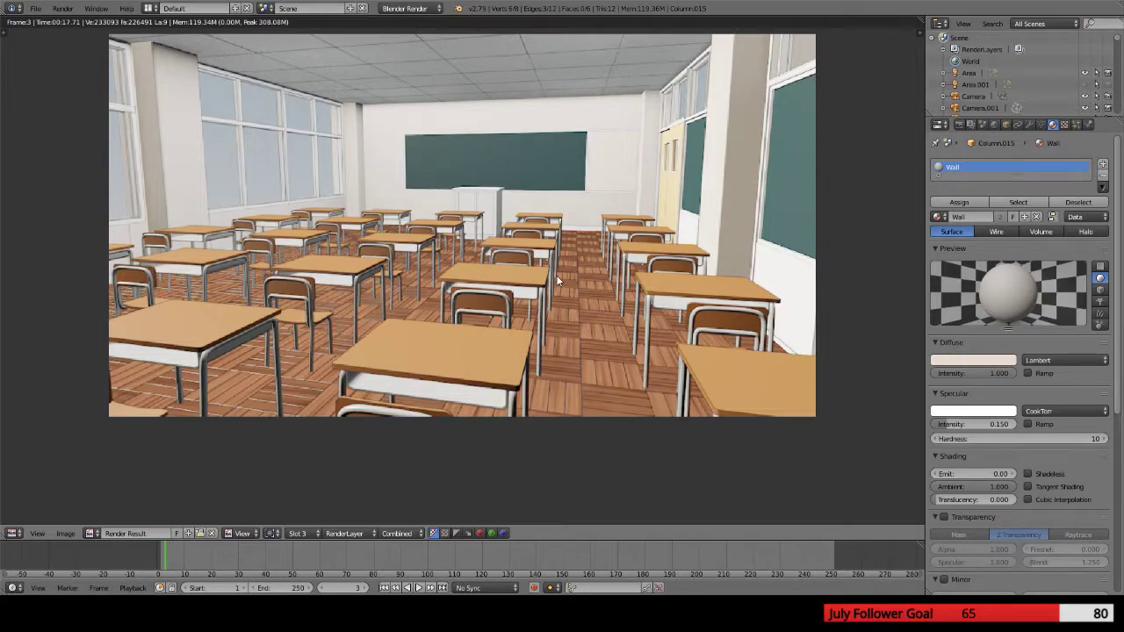
Pan and zoom the render across the windows, blackboard side and front wall, then close it
{"action": "scroll", "coordinate": [544, 263], "scroll_direction": "up", "scroll_amount": 6}
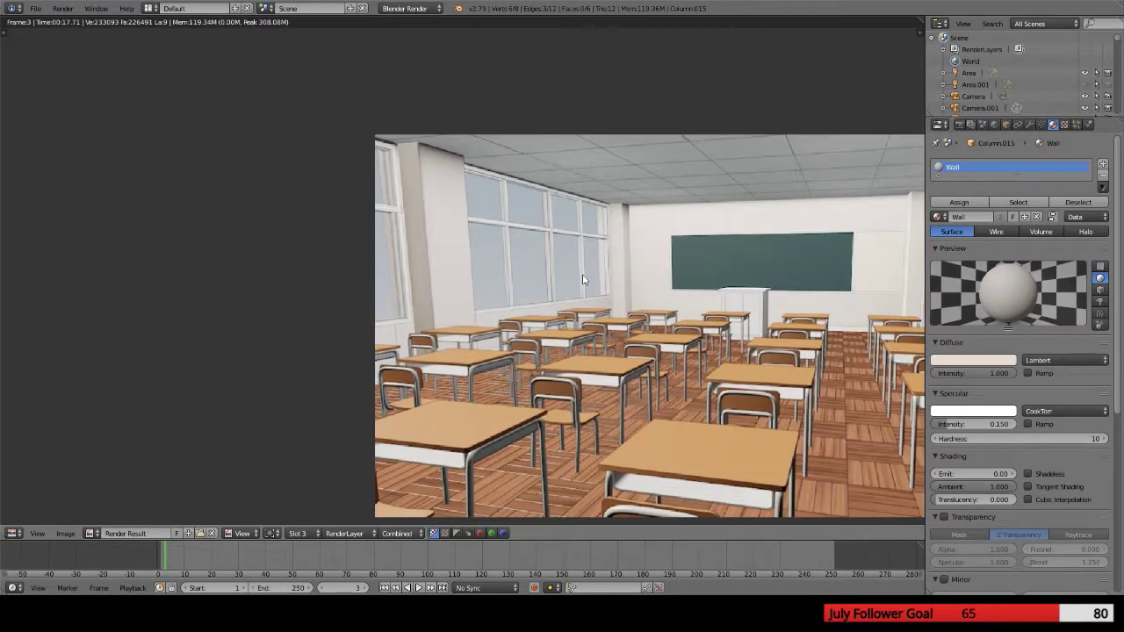
{"action": "scroll", "coordinate": [349, 351], "scroll_direction": "down", "scroll_amount": 6}
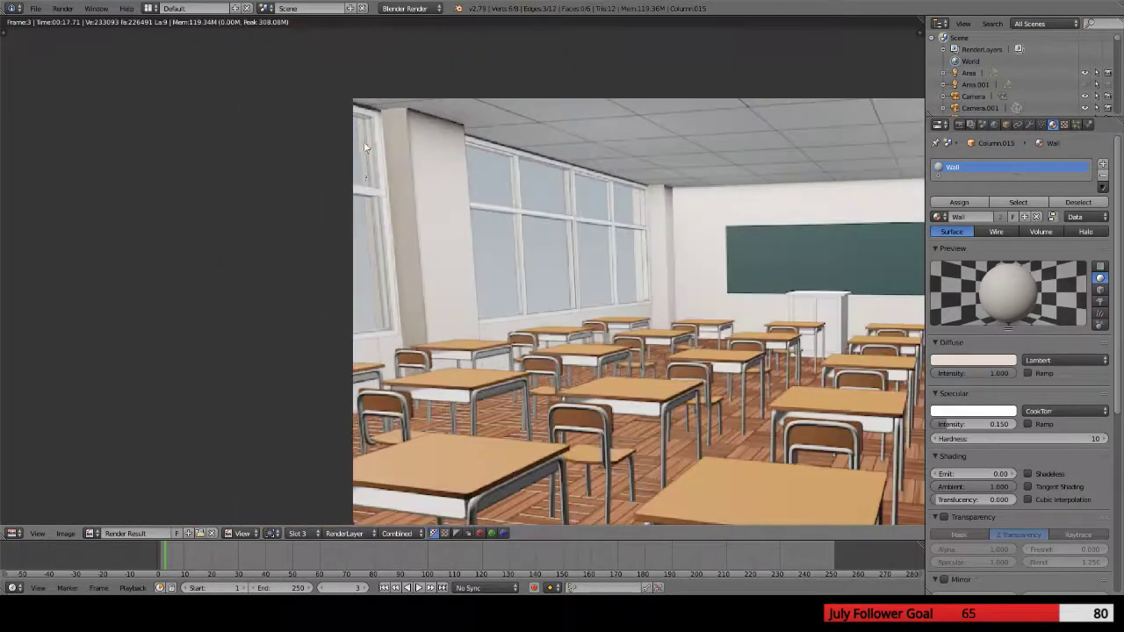
{"action": "middle_click_drag", "start_coordinate": [548, 325], "coordinate": [337, 216]}
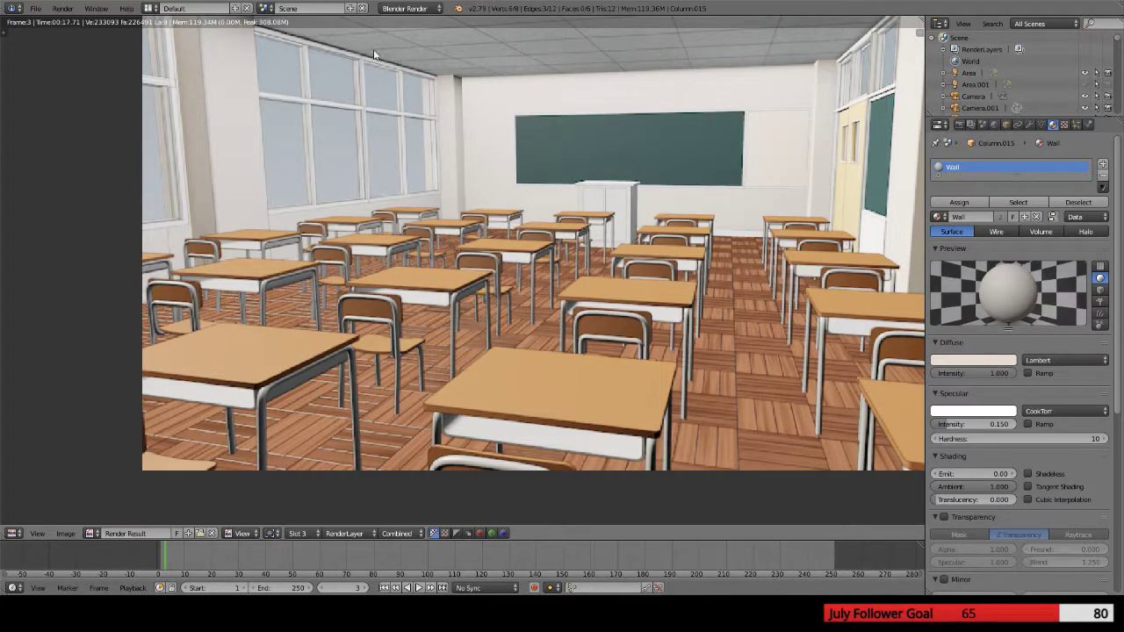
{"action": "middle_click_drag", "start_coordinate": [243, 158], "coordinate": [288, 223]}
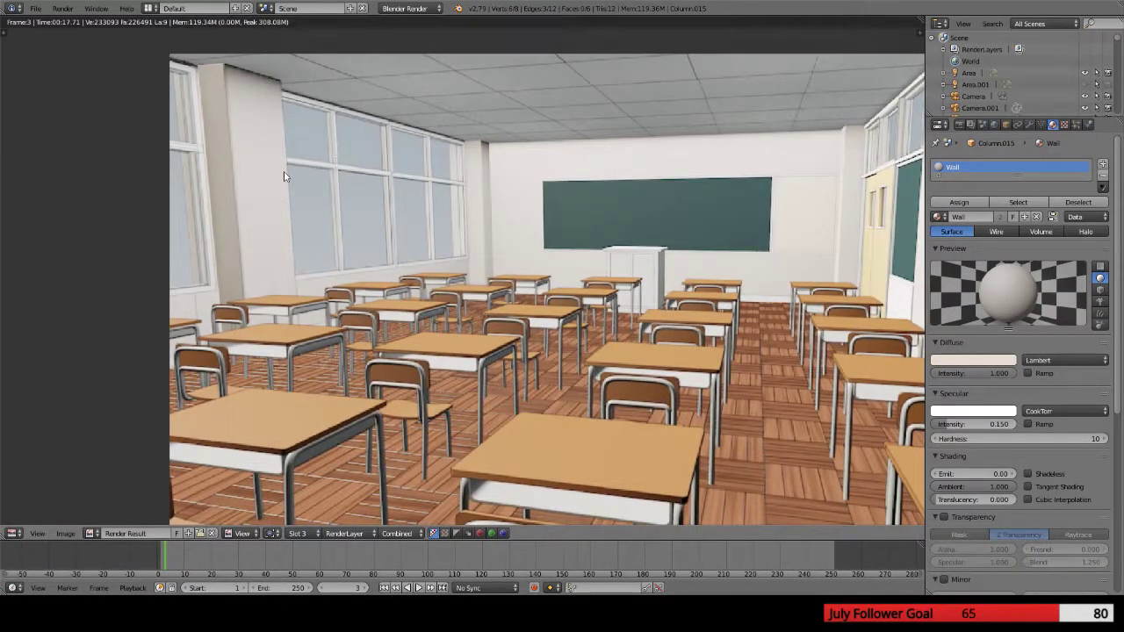
{"action": "middle_click_drag", "start_coordinate": [682, 330], "coordinate": [559, 426]}
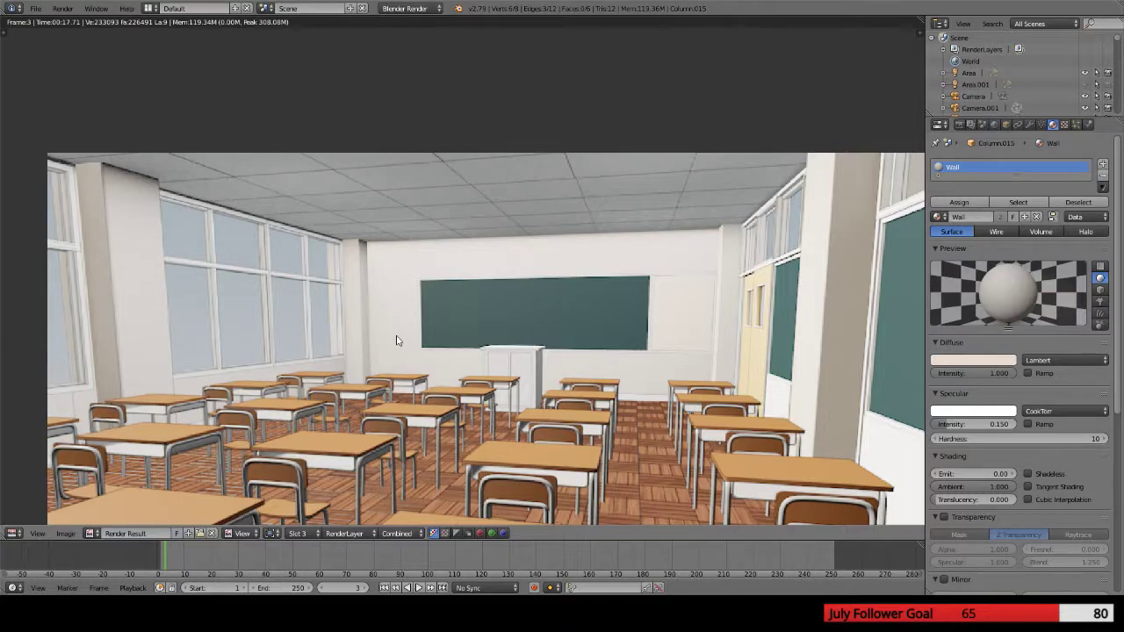
{"action": "middle_click_drag", "start_coordinate": [396, 341], "coordinate": [337, 367]}
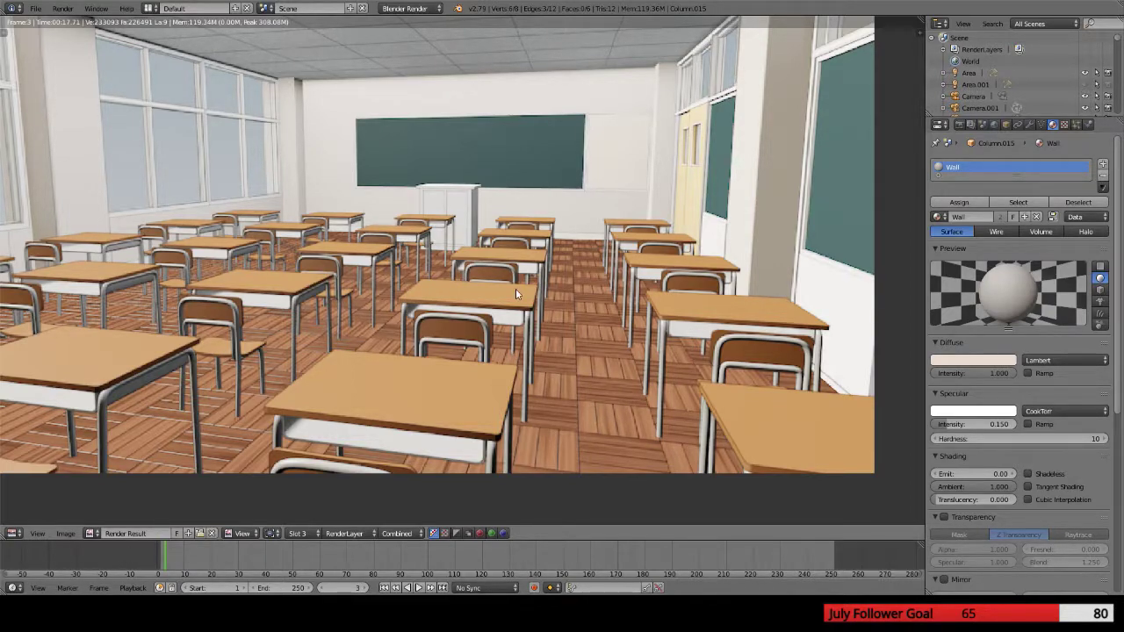
{"action": "key", "text": "Escape"}
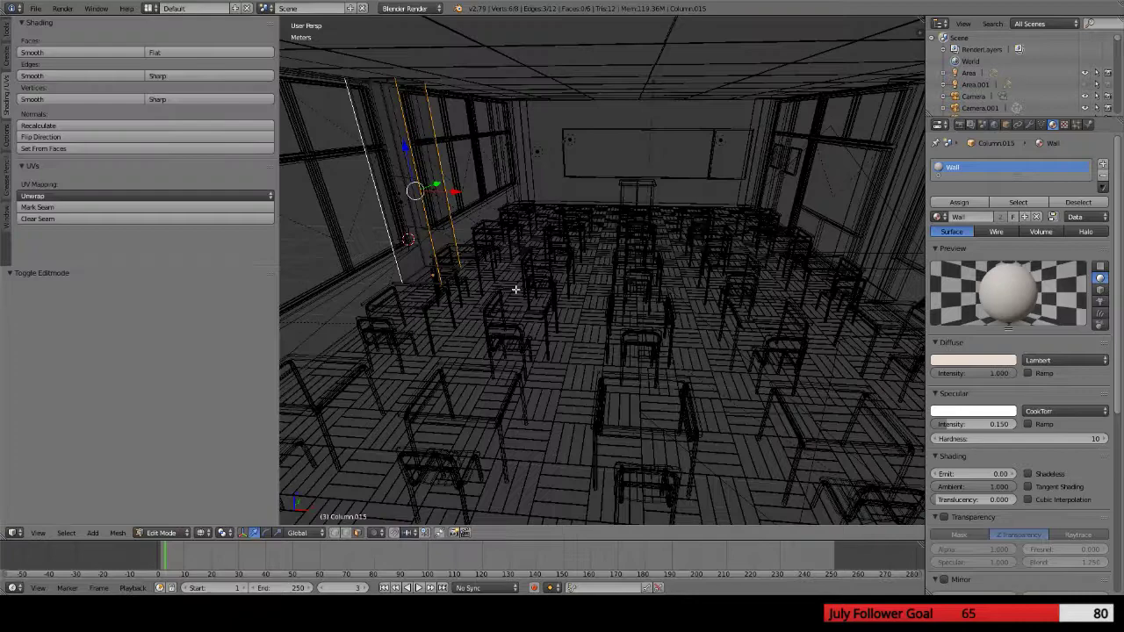
In Object Mode, select the desks, drop Desk diffuse intensity to 0.563 and render
{"action": "key", "text": "Tab"}
{"action": "left_click", "coordinate": [620, 387]}
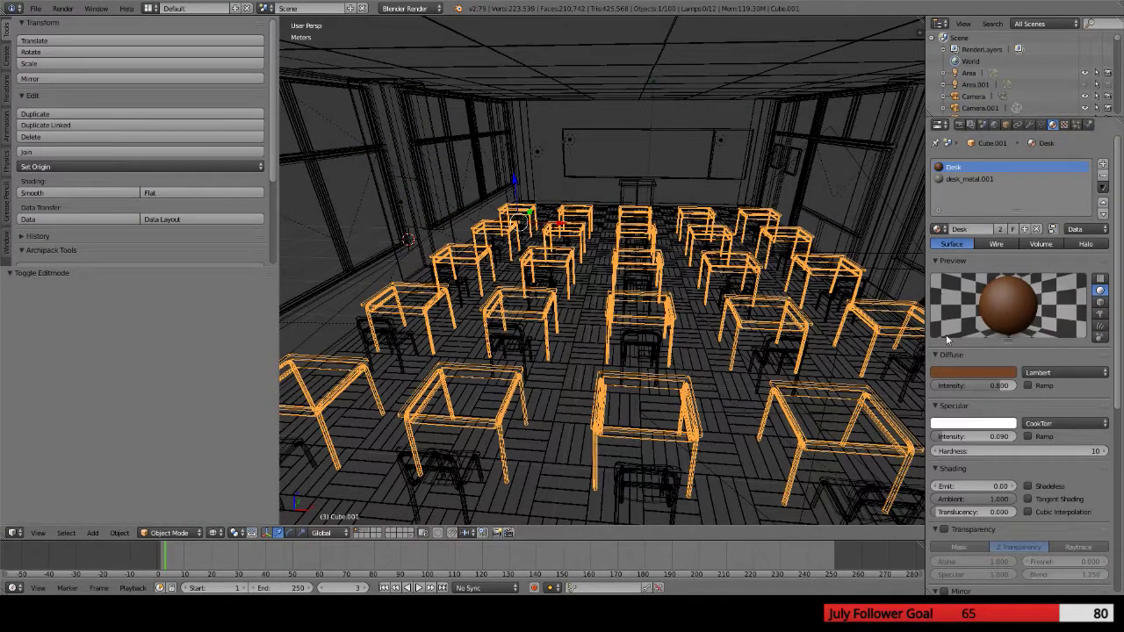
{"action": "left_click_drag", "start_coordinate": [1007, 385], "coordinate": [983, 385]}
{"action": "key", "text": "F12"}
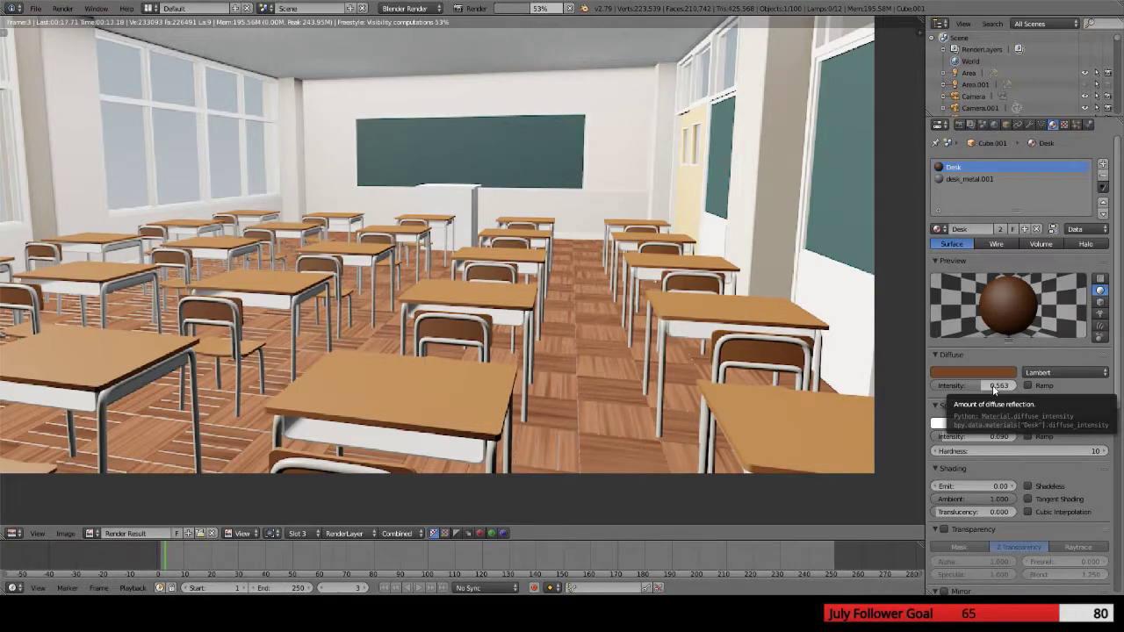
Display the Class.PNG reference image in the Image Editor
{"action": "scroll", "coordinate": [382, 444], "scroll_direction": "down", "scroll_amount": 2}
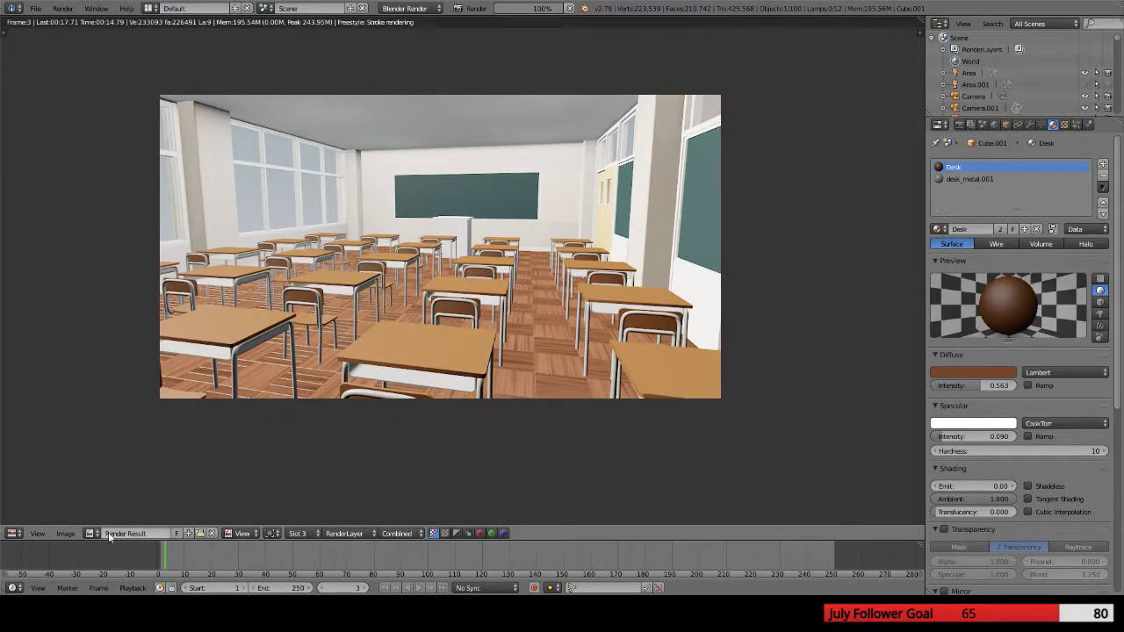
{"action": "left_click", "coordinate": [90, 534]}
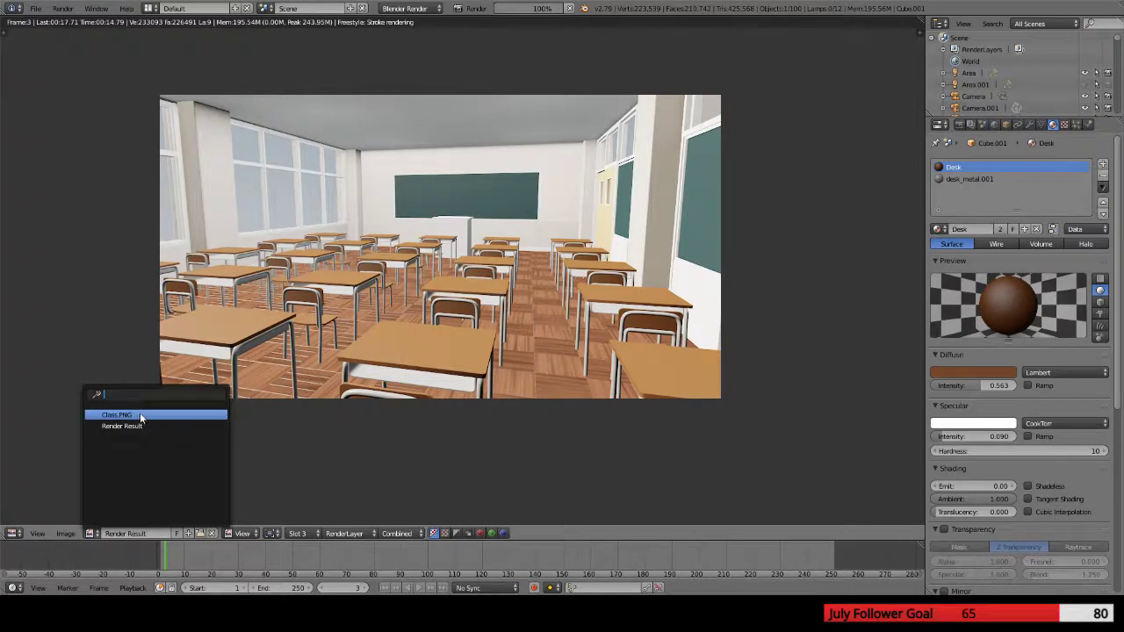
{"action": "left_click", "coordinate": [140, 414]}
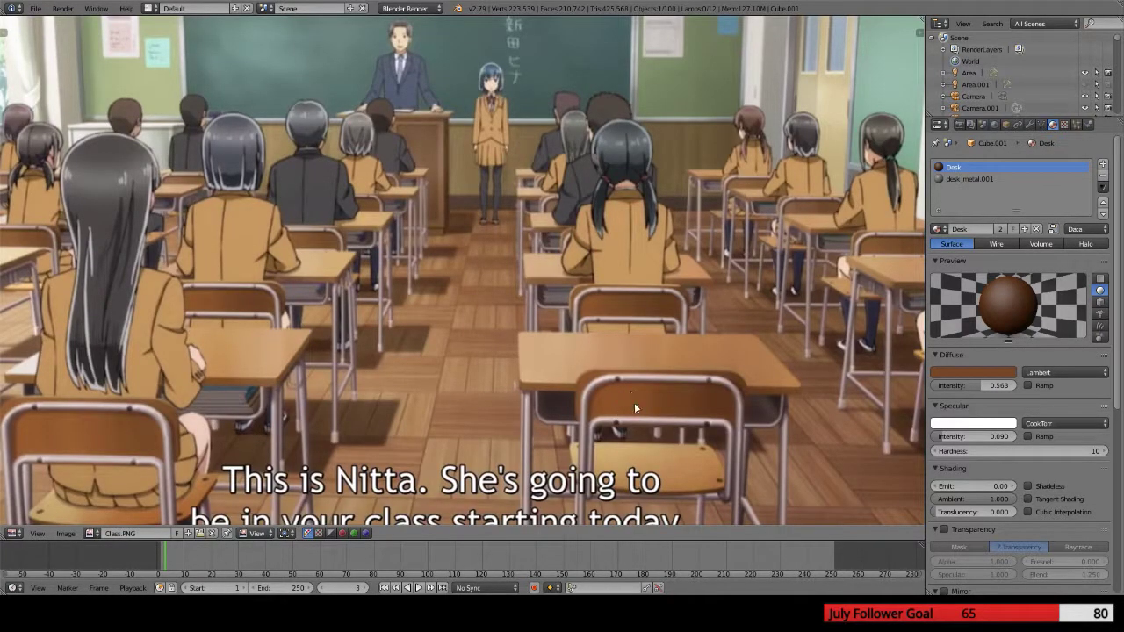
Eyedropper a desk colour from Class.PNG into the Desk diffuse colour, then return to the 3D View
{"action": "left_click", "coordinate": [988, 372]}
{"action": "left_click", "coordinate": [1005, 335]}
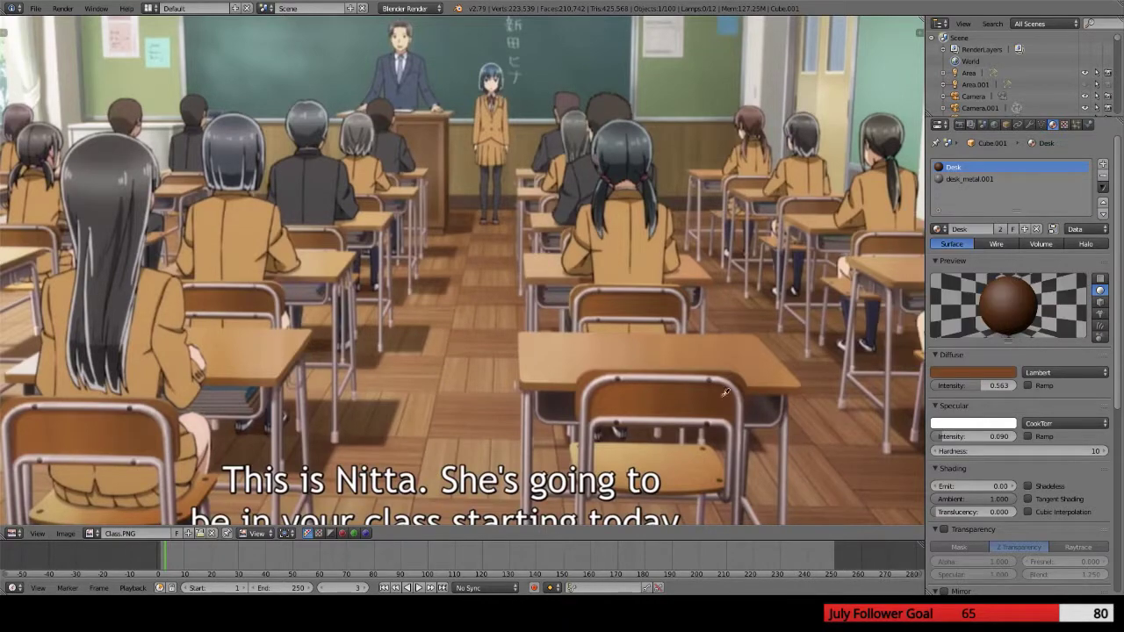
{"action": "left_click", "coordinate": [644, 393]}
{"action": "left_click", "coordinate": [659, 393]}
{"action": "left_click", "coordinate": [999, 373]}
{"action": "left_click", "coordinate": [964, 369]}
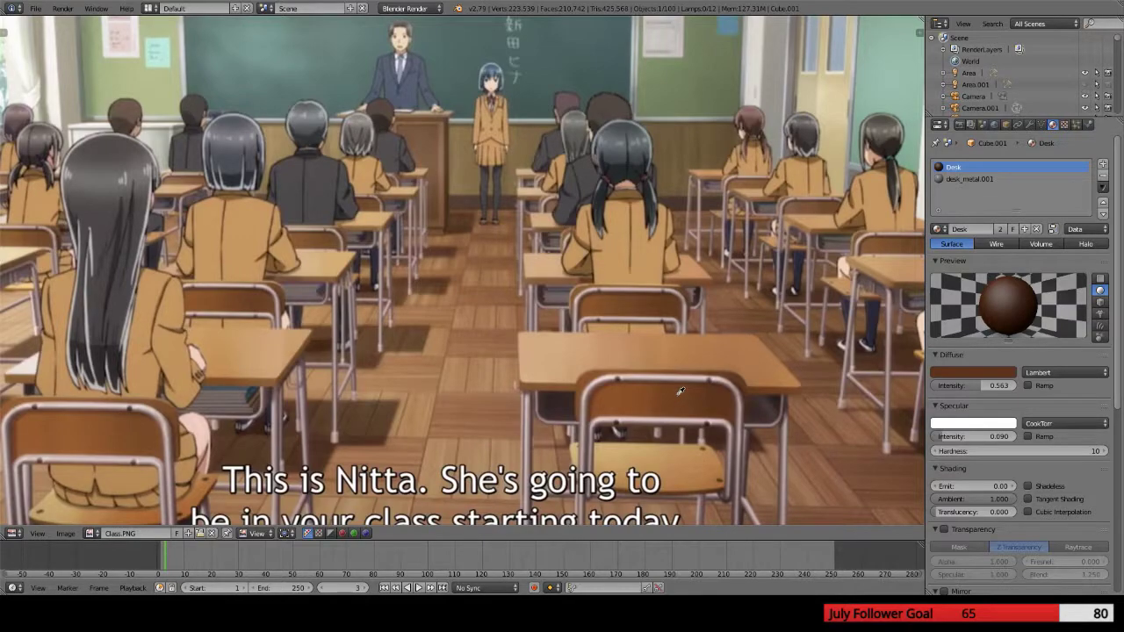
{"action": "scroll", "coordinate": [618, 329], "scroll_direction": "down", "scroll_amount": 1}
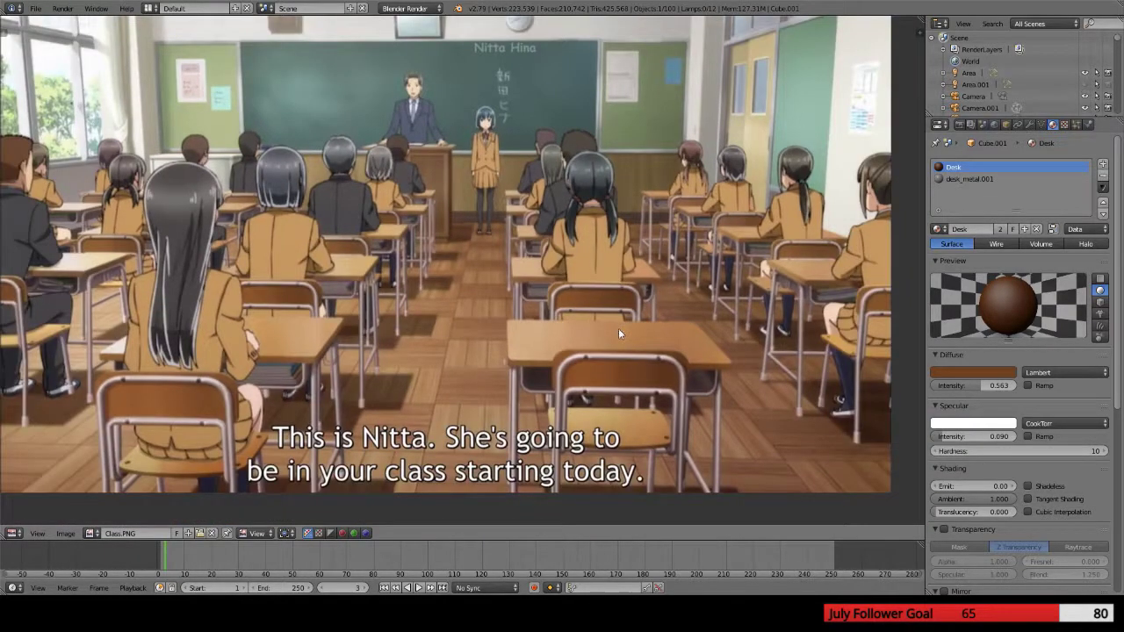
{"action": "key", "text": "shift+F5"}
Render the classroom with the sampled desk colour and zoom in on the nearer desks
{"action": "middle_click_drag", "start_coordinate": [657, 377], "coordinate": [624, 352]}
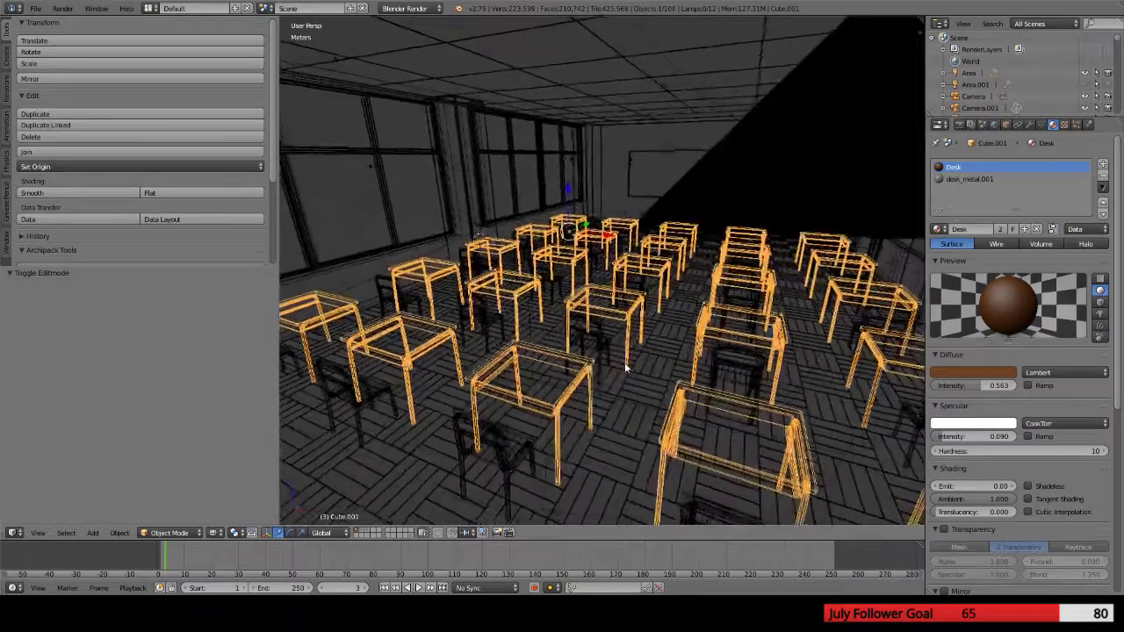
{"action": "key", "text": "F12"}
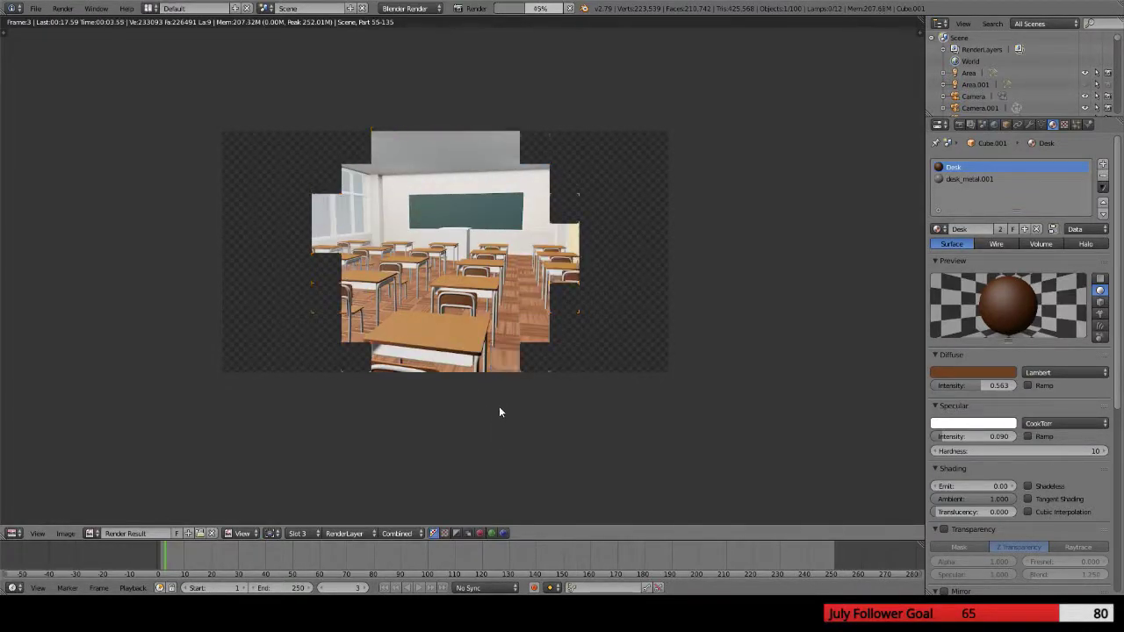
{"action": "scroll", "coordinate": [499, 389], "scroll_direction": "up", "scroll_amount": 1}
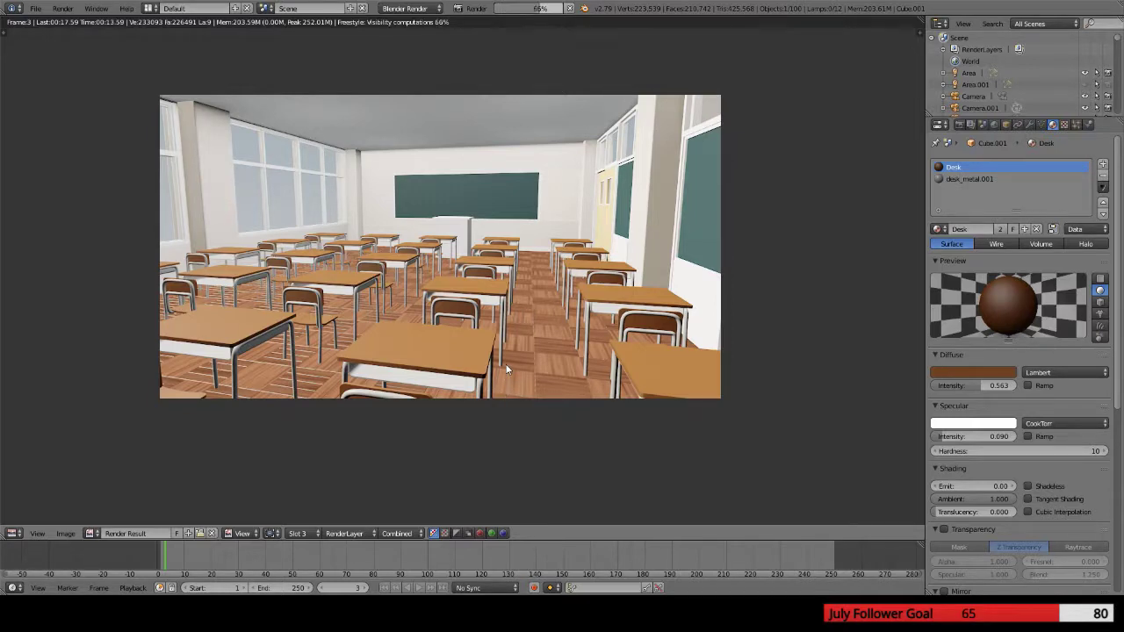
{"action": "middle_click_drag", "start_coordinate": [506, 370], "coordinate": [510, 312]}
{"action": "scroll", "coordinate": [510, 312], "scroll_direction": "up", "scroll_amount": 2}
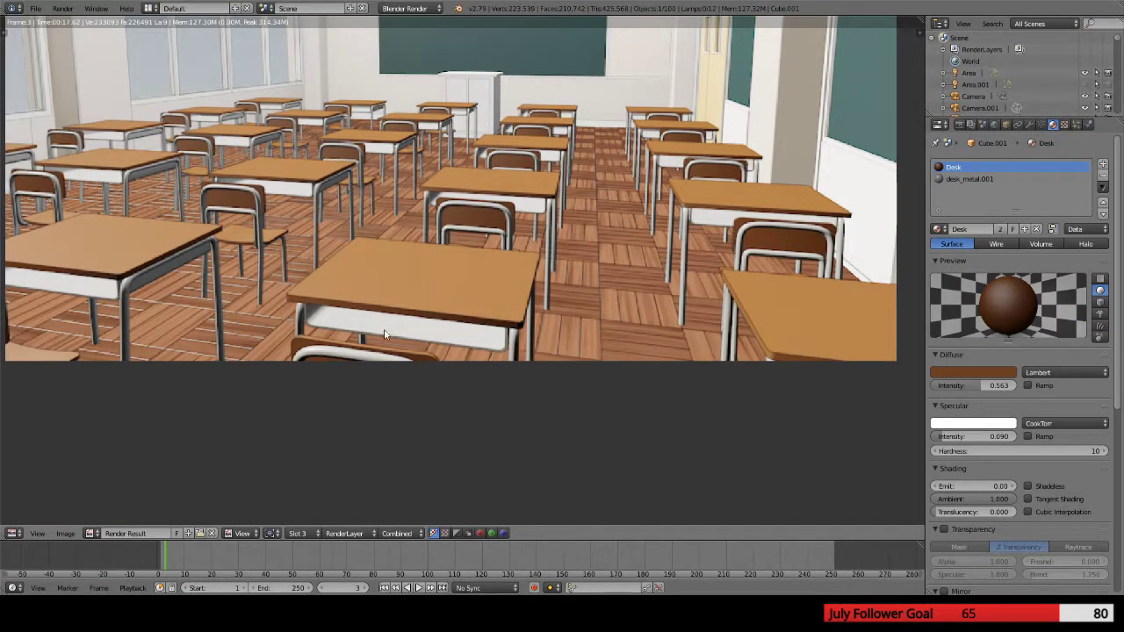
{"action": "scroll", "coordinate": [481, 287], "scroll_direction": "down", "scroll_amount": 2}
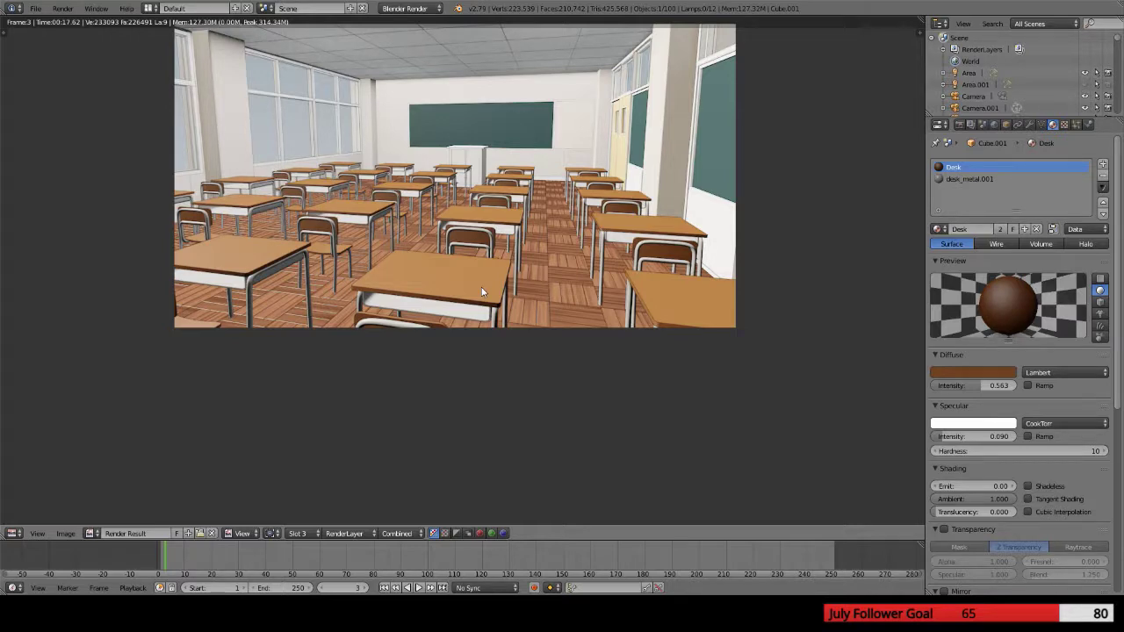
Nudge the Desk diffuse colour's saturation up slightly and render the classroom
{"action": "left_click", "coordinate": [964, 369]}
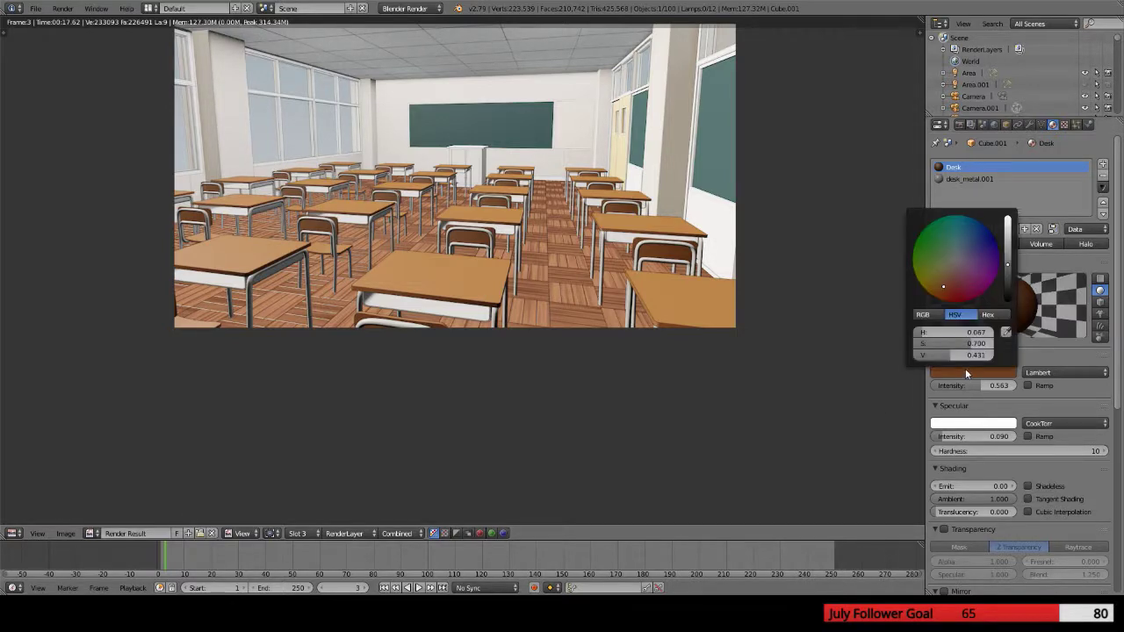
{"action": "left_click_drag", "start_coordinate": [974, 343], "coordinate": [981, 343]}
{"action": "key", "text": "F12"}
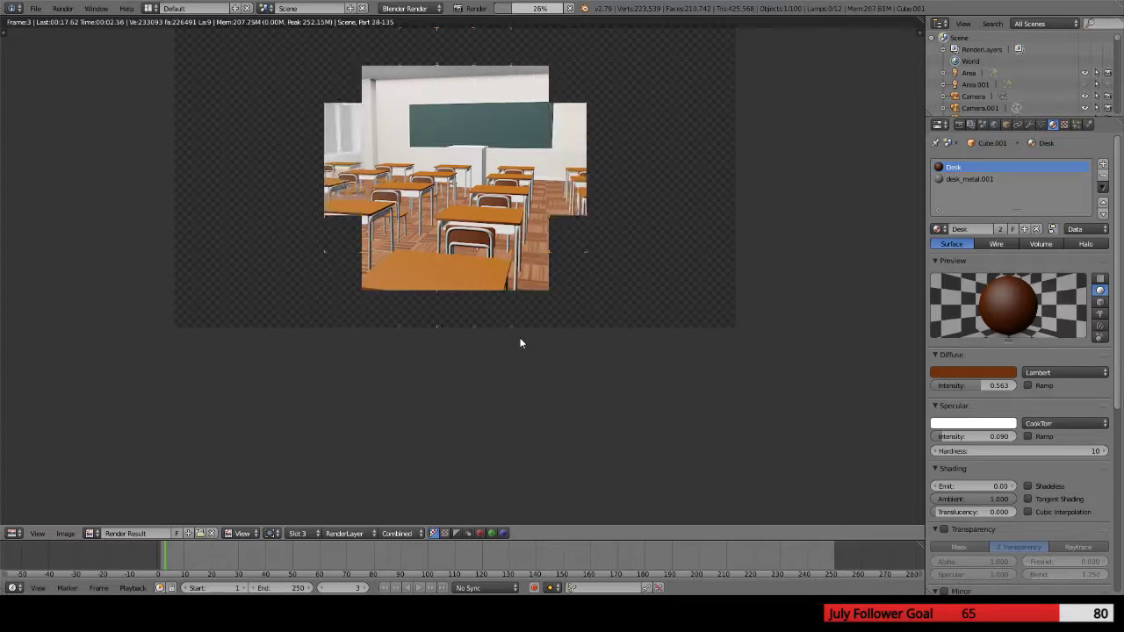
Render the classroom once more and reopen the Desk material's diffuse colour picker
{"action": "left_click", "coordinate": [979, 371]}
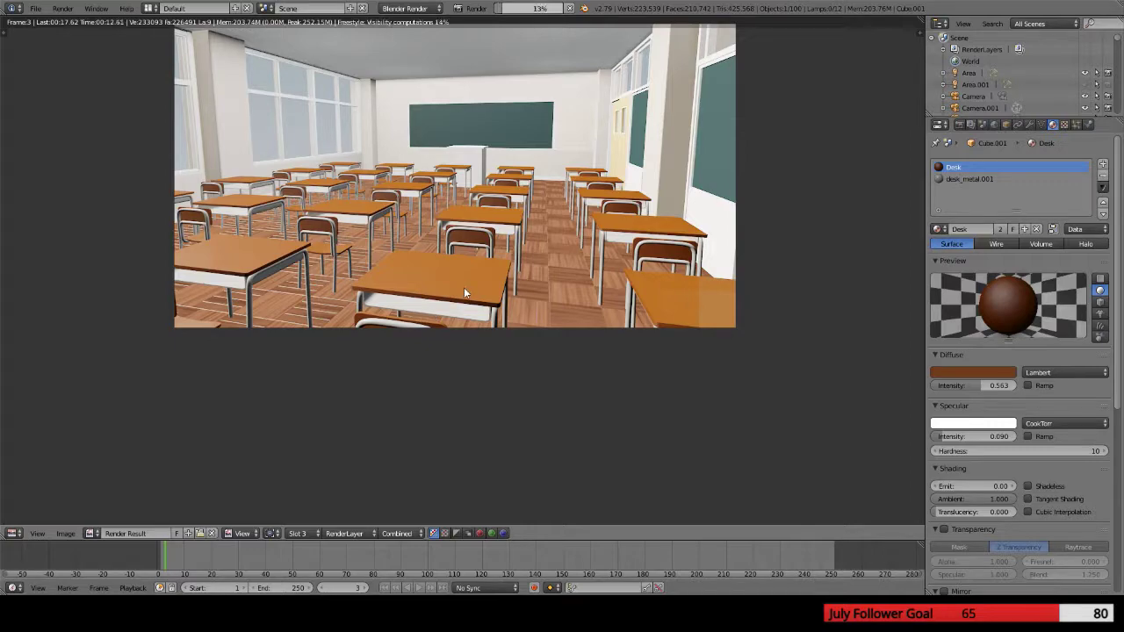
{"action": "scroll", "coordinate": [612, 334], "scroll_direction": "up", "scroll_amount": 2}
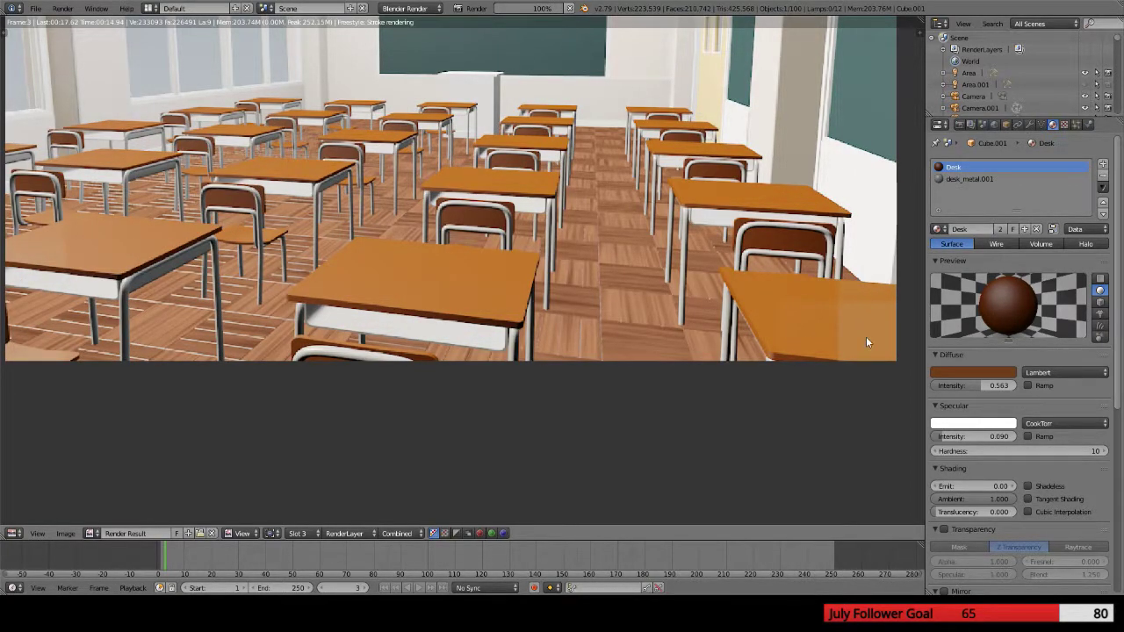
{"action": "scroll", "coordinate": [848, 316], "scroll_direction": "down", "scroll_amount": 1}
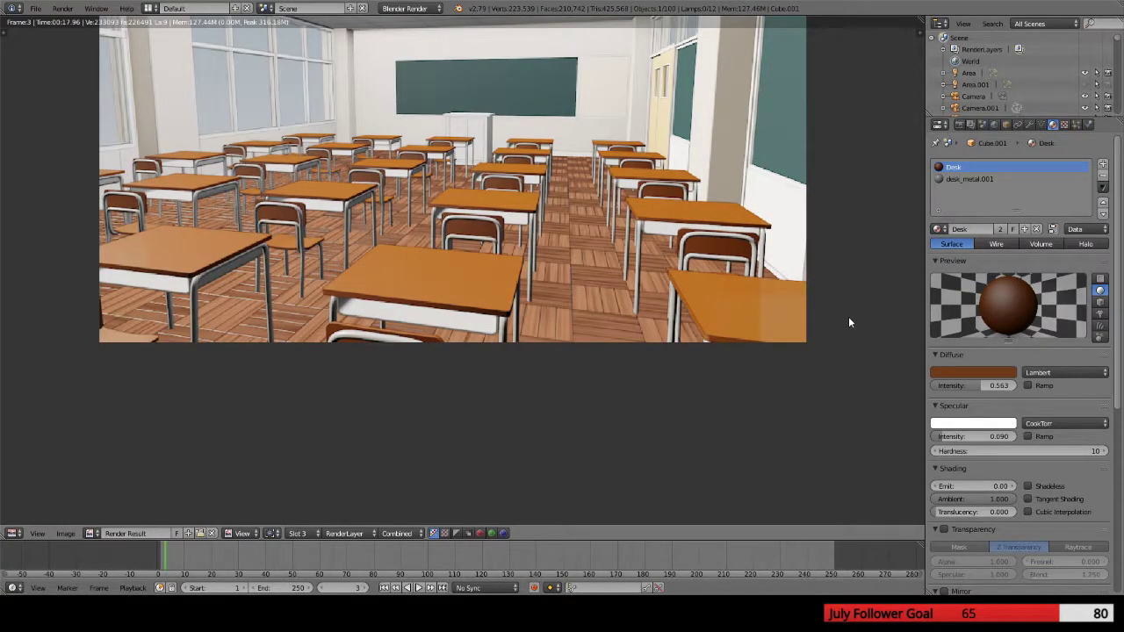
{"action": "scroll", "coordinate": [1018, 483], "scroll_direction": "down", "scroll_amount": 3}
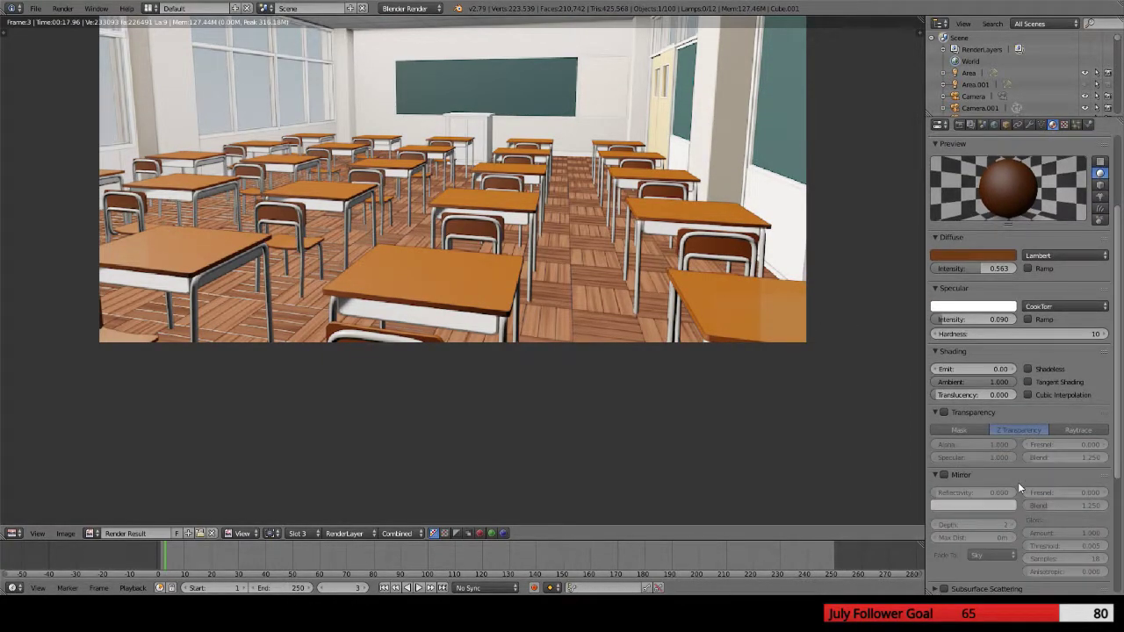
{"action": "scroll", "coordinate": [1017, 482], "scroll_direction": "up", "scroll_amount": 3}
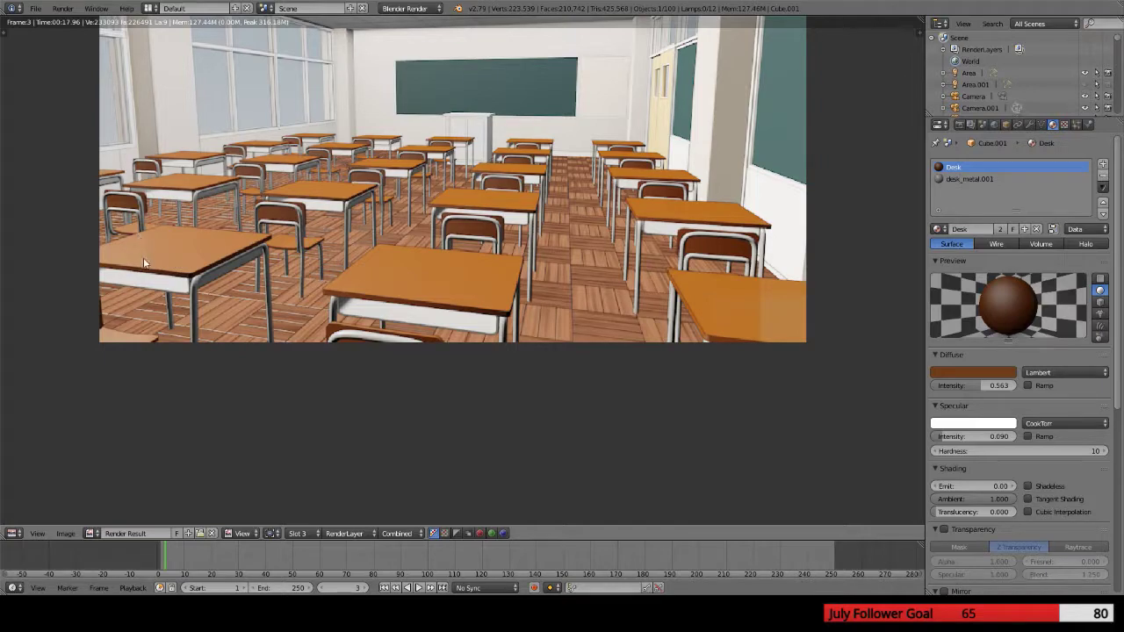
{"action": "key", "text": "F12"}
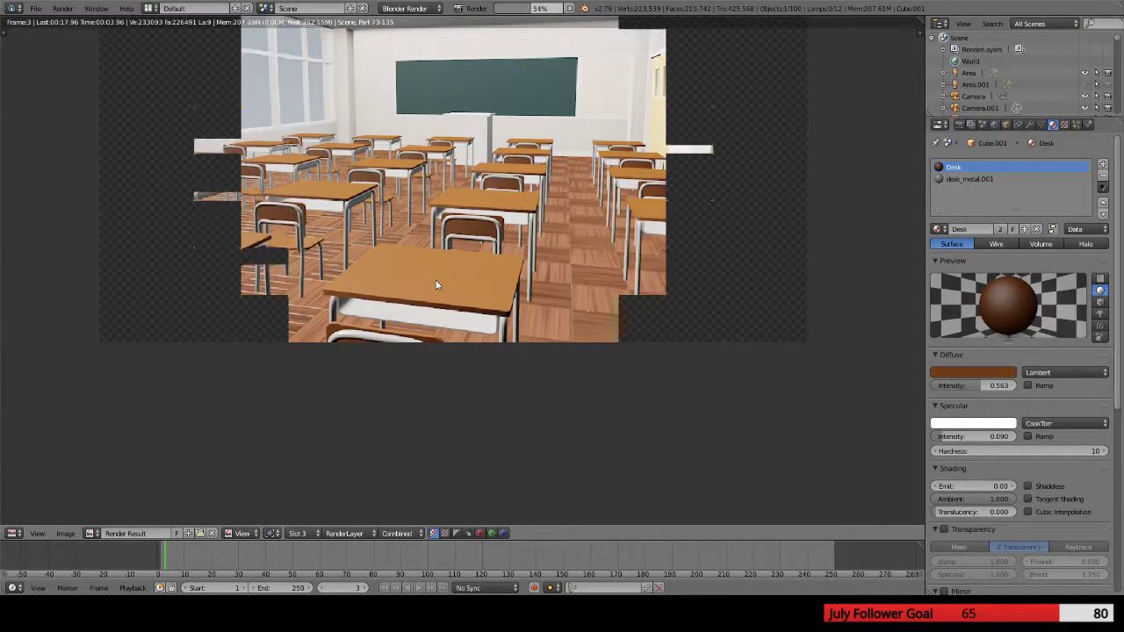
{"action": "left_click", "coordinate": [972, 373]}
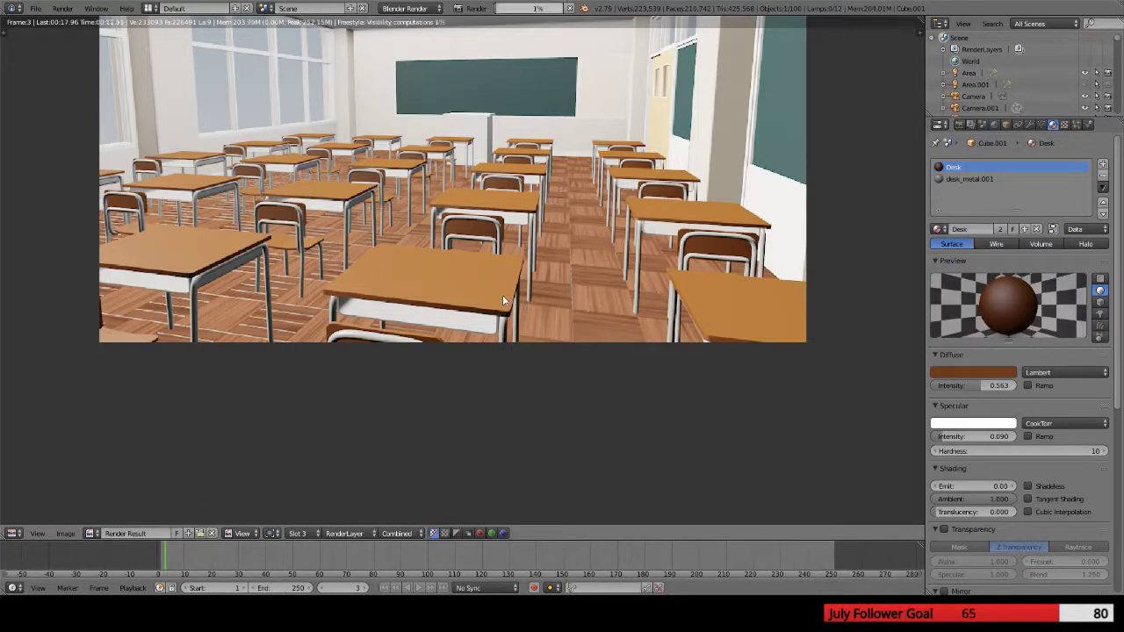
Lower the Desk diffuse hue to about 0.050 and re-render the classroom
{"action": "left_click", "coordinate": [931, 373]}
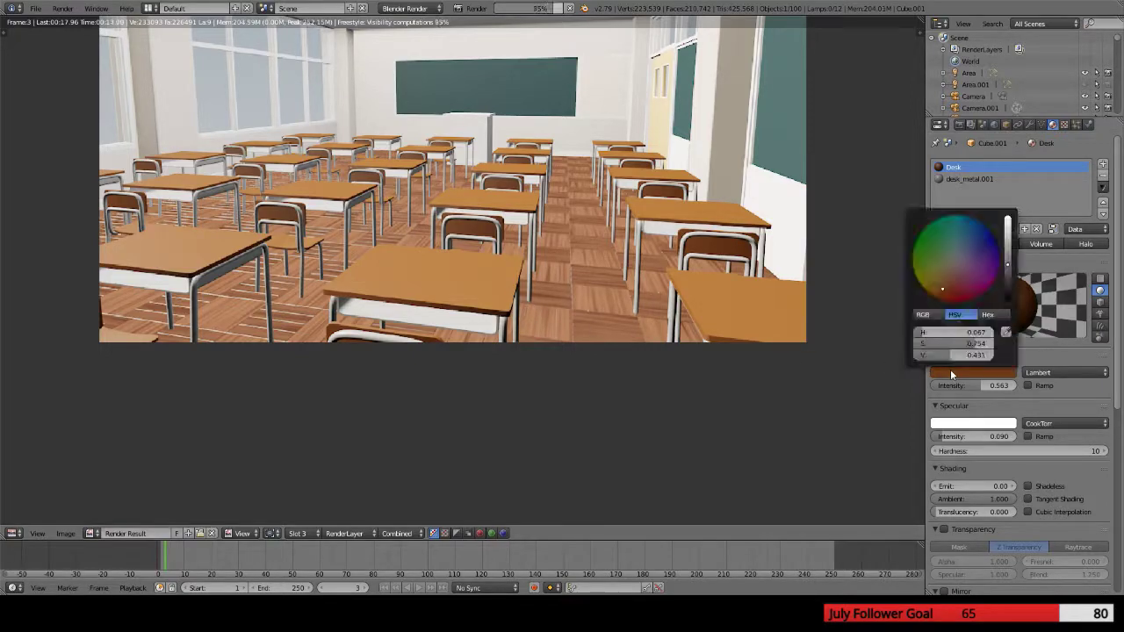
{"action": "left_click_drag", "start_coordinate": [924, 332], "coordinate": [923, 332]}
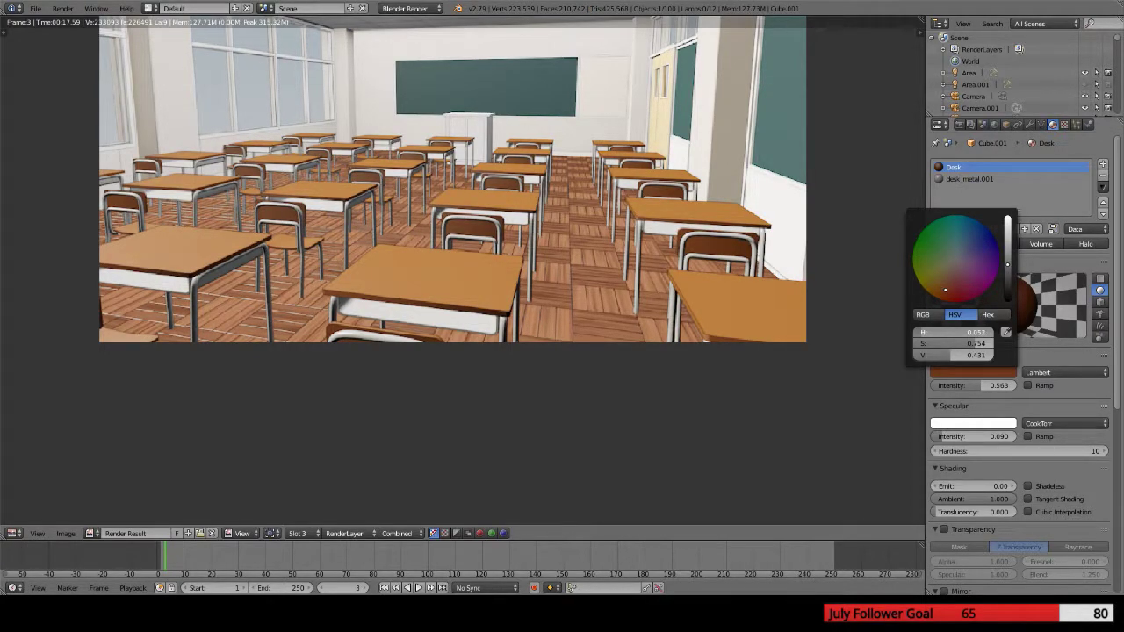
{"action": "left_click_drag", "start_coordinate": [923, 332], "coordinate": [901, 333]}
{"action": "key", "text": "F12"}
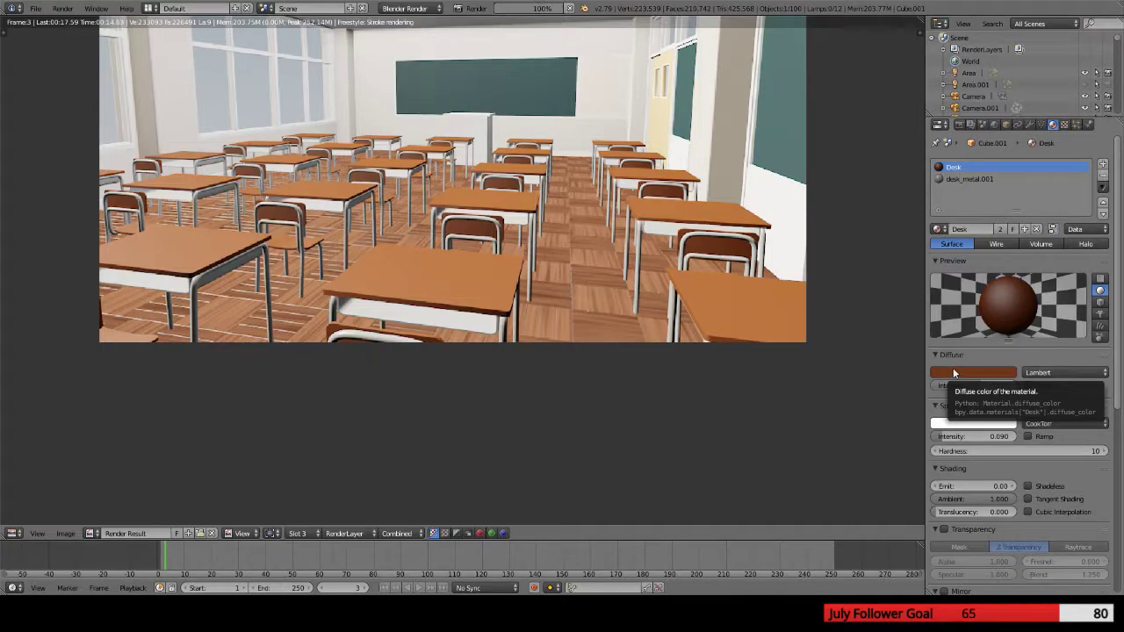
{"action": "left_click", "coordinate": [954, 373]}
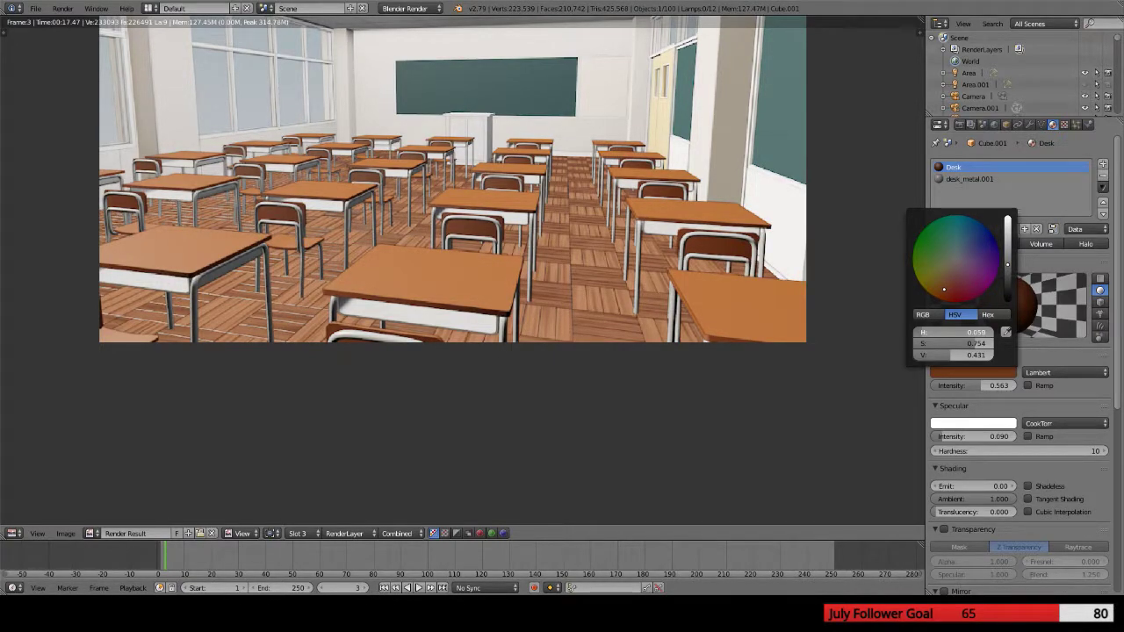
{"action": "key", "text": "F12"}
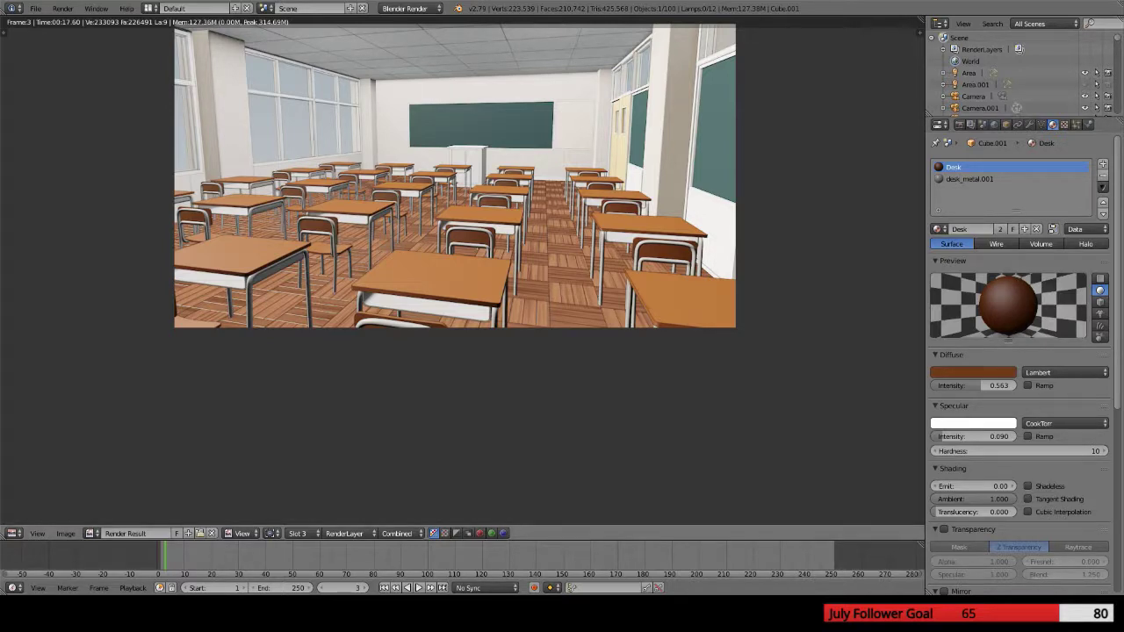
Select the floor, drop Floor_alt2's specular hardness from 50 to 13, and render
{"action": "key", "text": "Escape"}
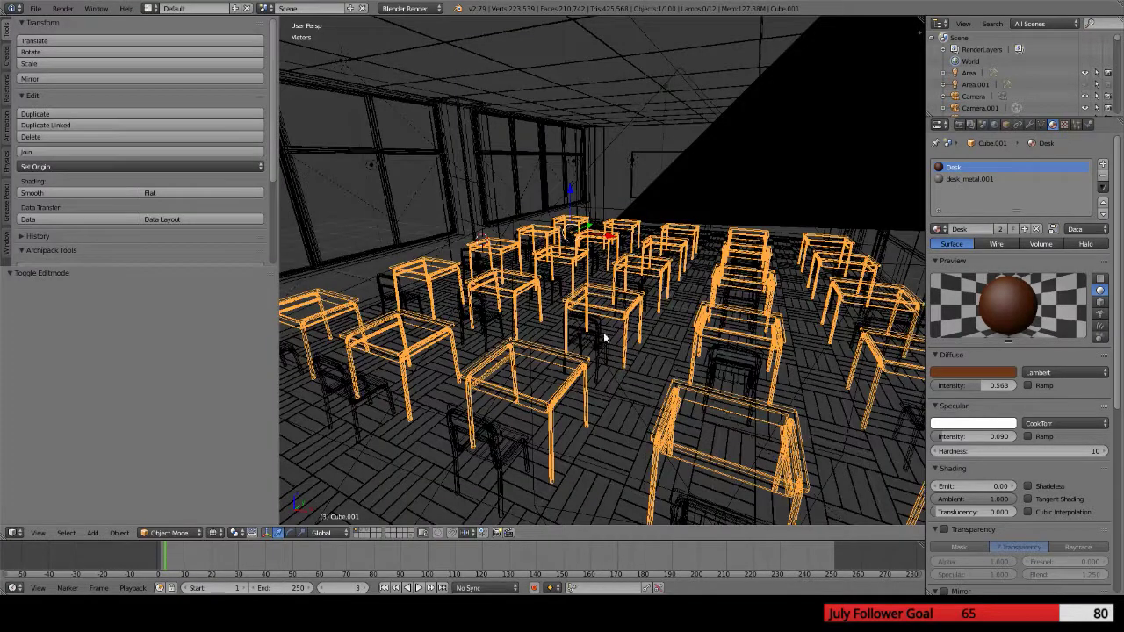
{"action": "right_click", "coordinate": [645, 384]}
{"action": "middle_click_drag", "start_coordinate": [769, 427], "coordinate": [698, 377]}
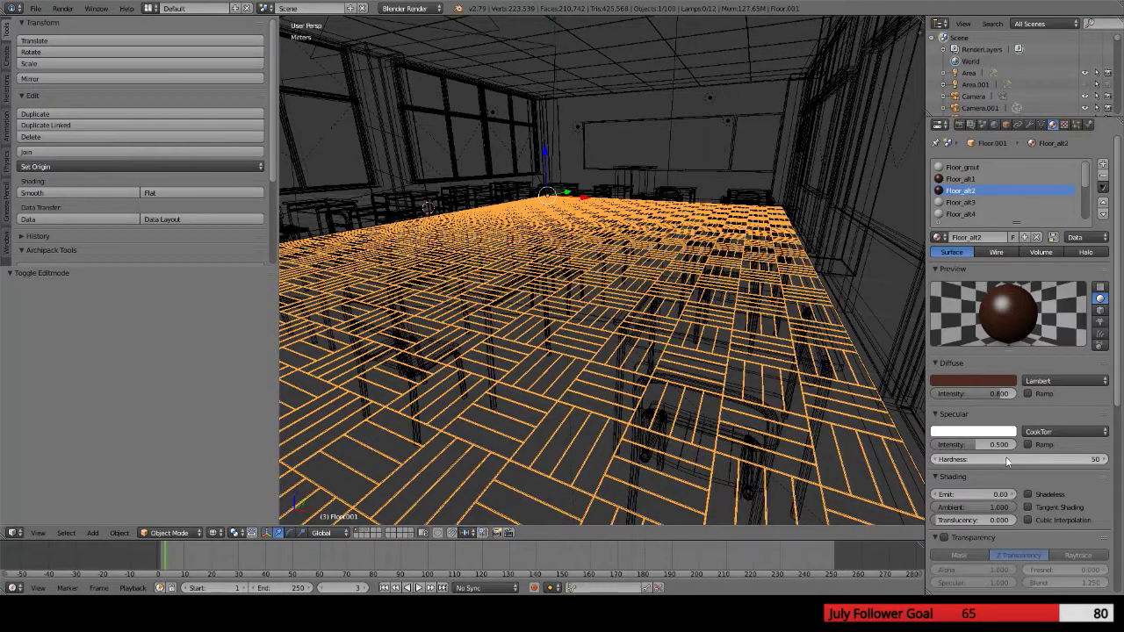
{"action": "left_click_drag", "start_coordinate": [993, 459], "coordinate": [980, 459]}
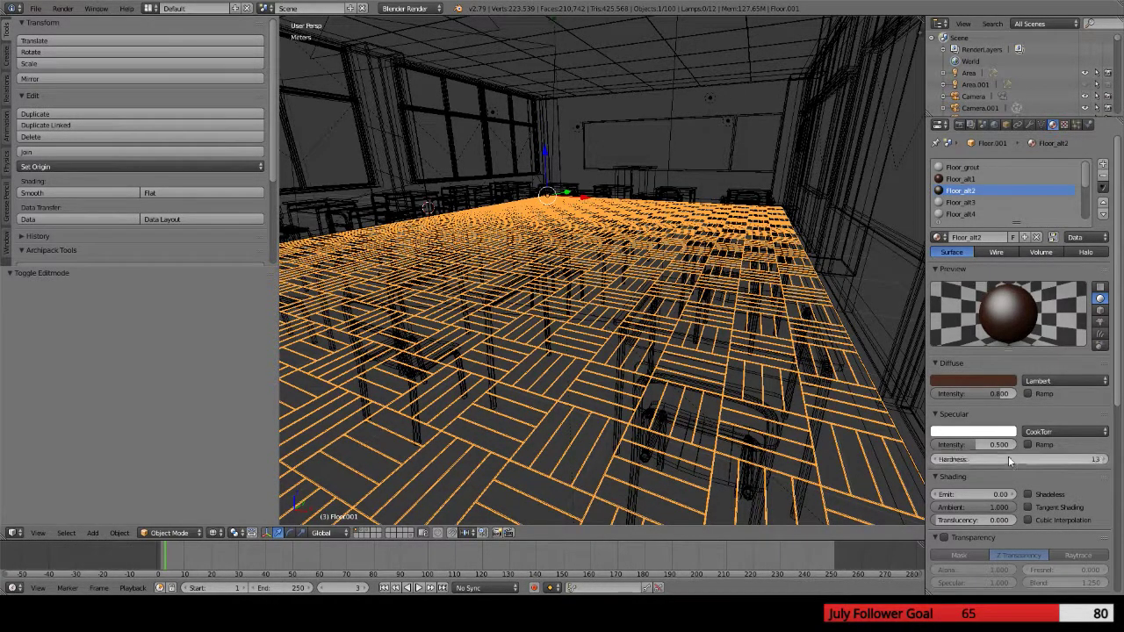
{"action": "key", "text": "F12"}
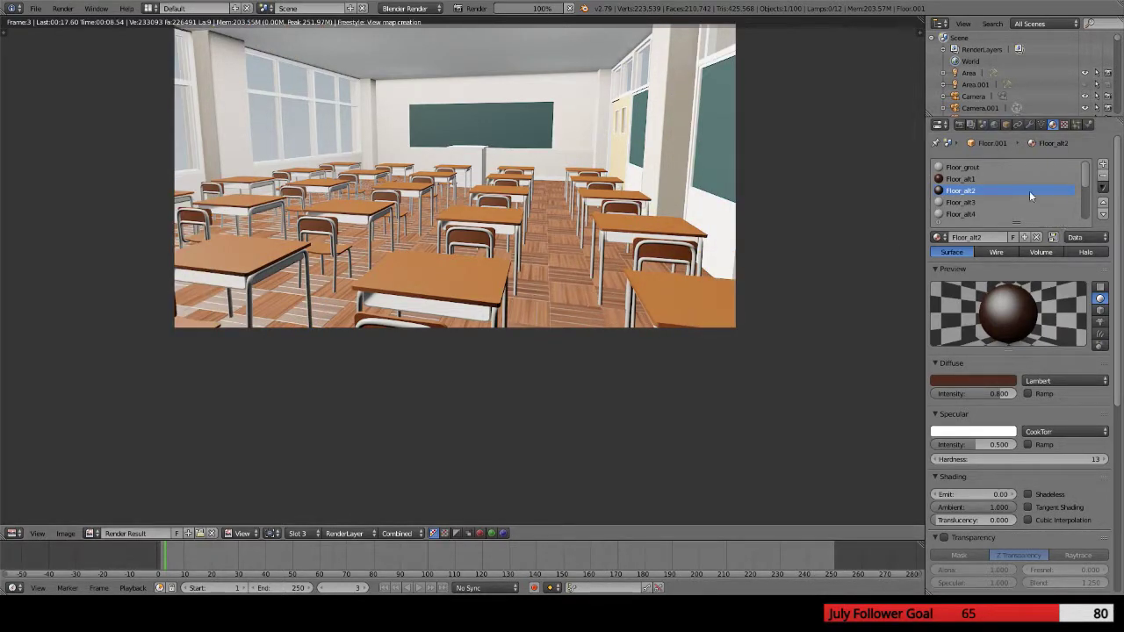
Give Floor_alt1 a specular hardness of 10 and render the classroom
{"action": "left_click", "coordinate": [964, 180]}
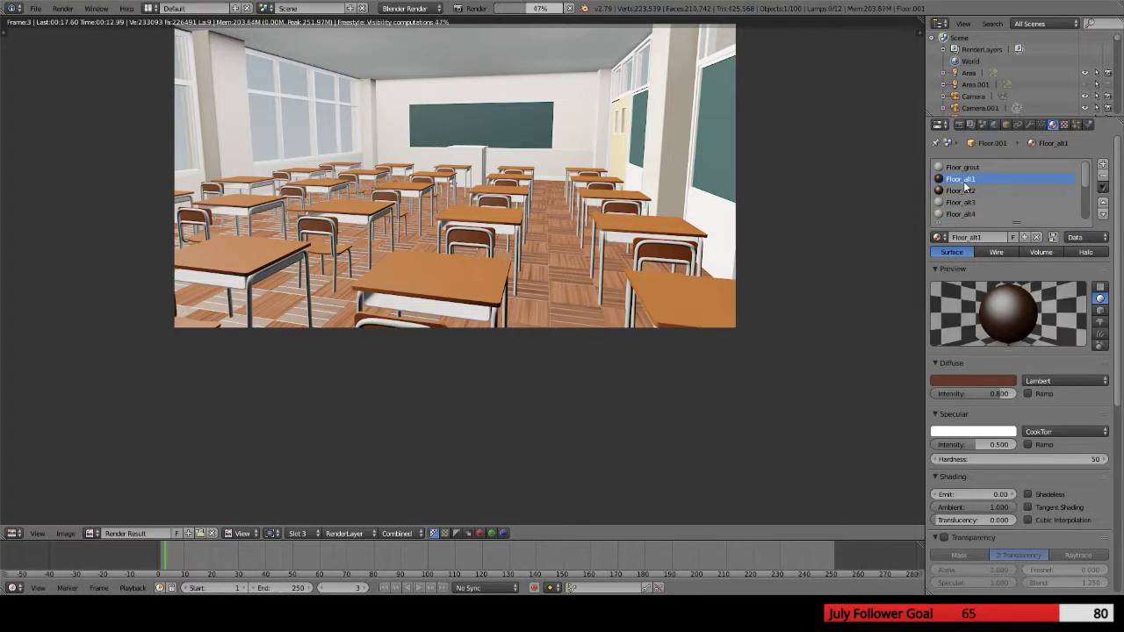
{"action": "left_click", "coordinate": [980, 458]}
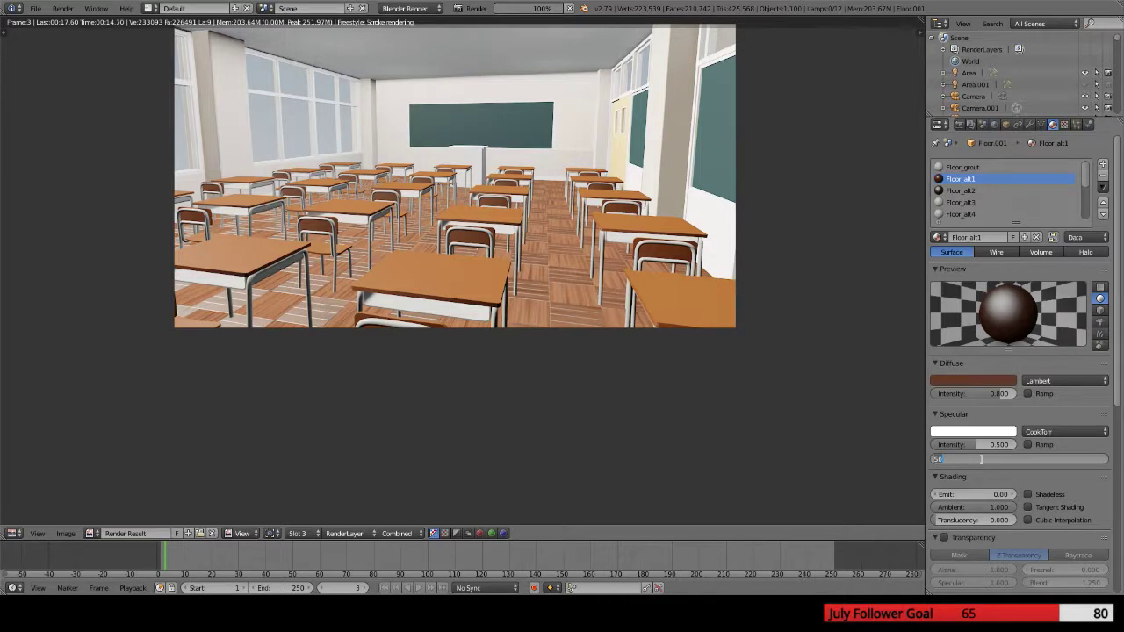
{"action": "type", "text": "10"}
{"action": "key", "text": "Return"}
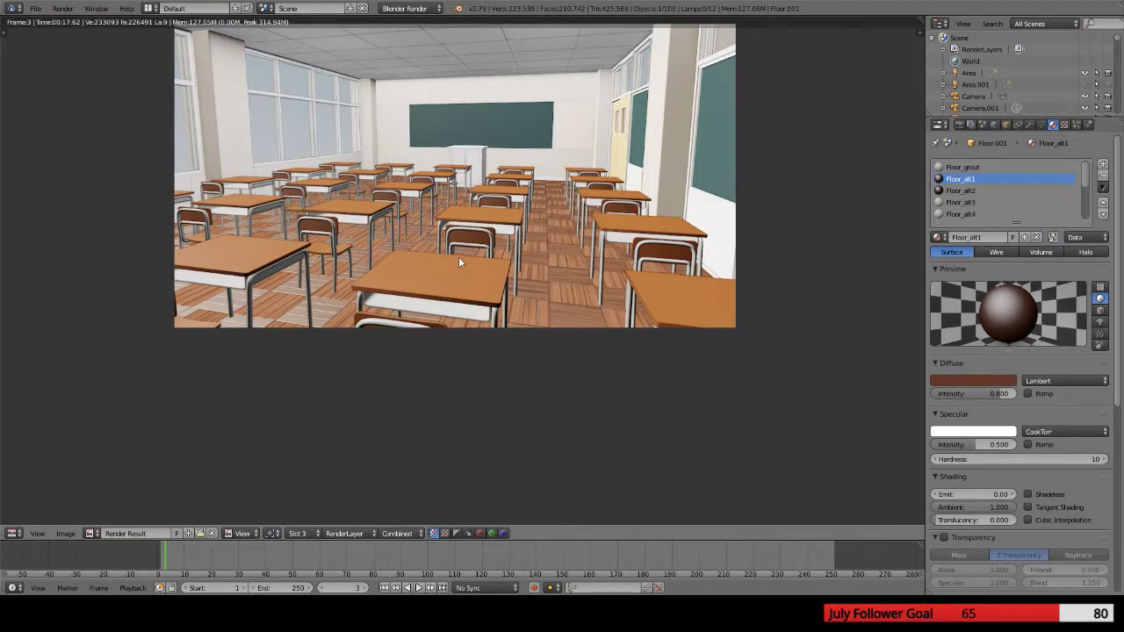
{"action": "key", "text": "F12"}
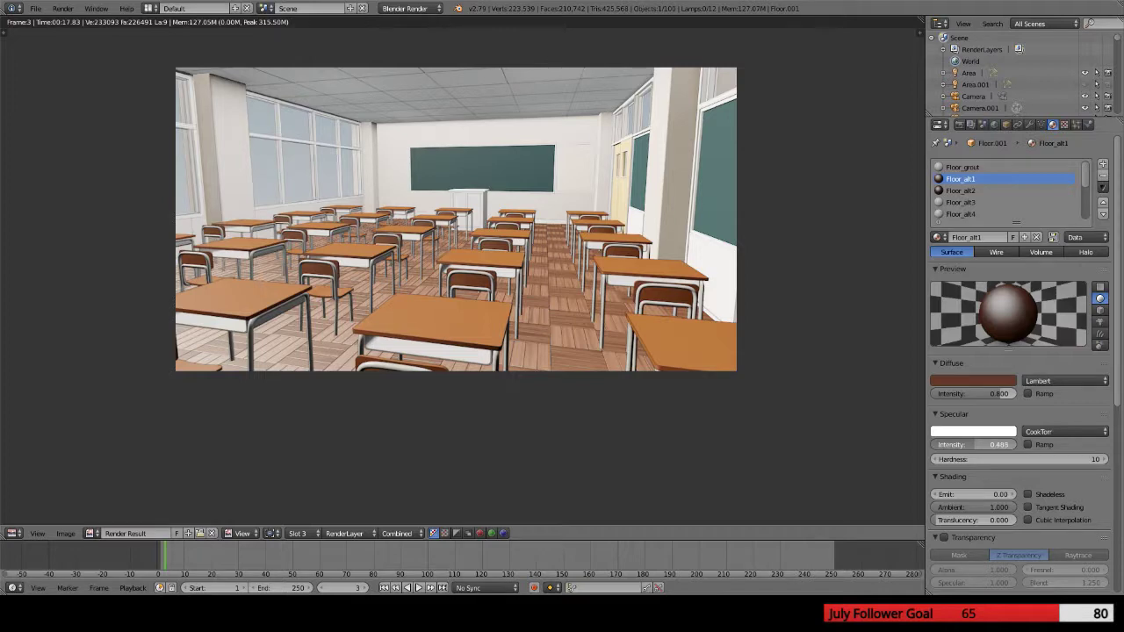
Lower specular intensity to about 0.255 on Floor_alt1 and Floor_alt2, then render
{"action": "left_click_drag", "start_coordinate": [972, 445], "coordinate": [953, 445]}
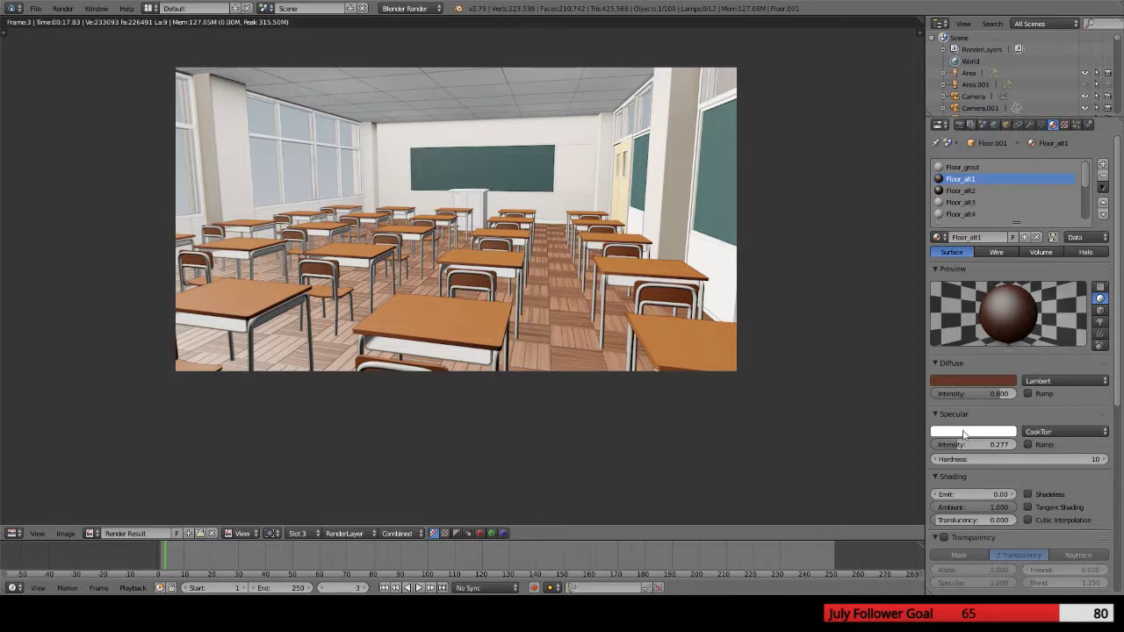
{"action": "left_click_drag", "start_coordinate": [957, 446], "coordinate": [957, 445]}
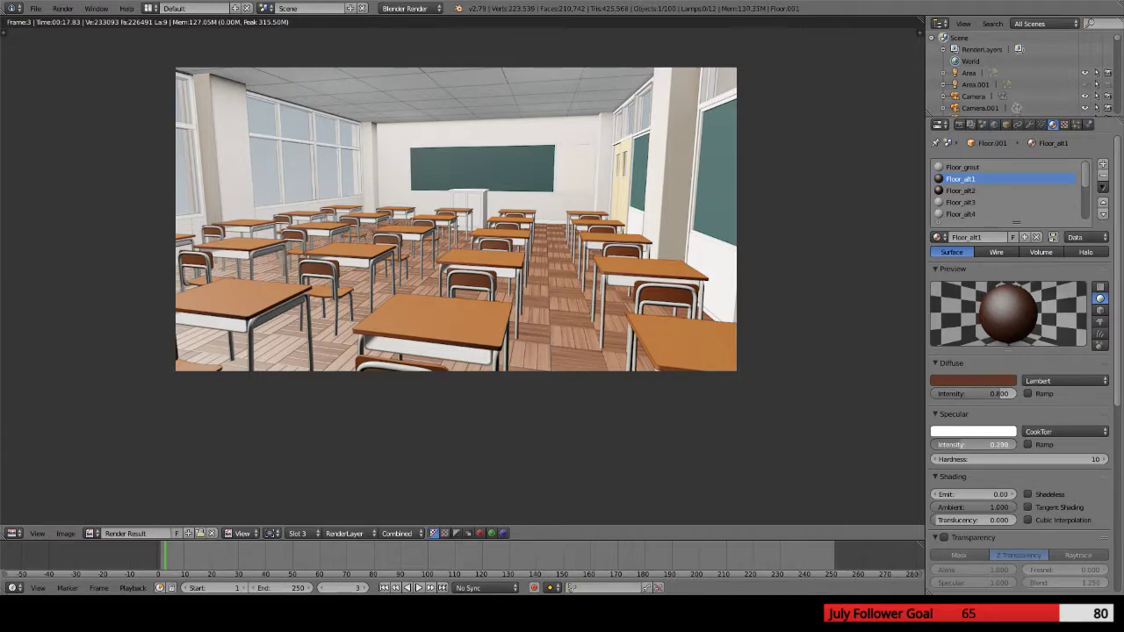
{"action": "left_click_drag", "start_coordinate": [956, 445], "coordinate": [961, 445]}
{"action": "left_click", "coordinate": [965, 191]}
{"action": "left_click_drag", "start_coordinate": [974, 445], "coordinate": [953, 445]}
{"action": "key", "text": "F12"}
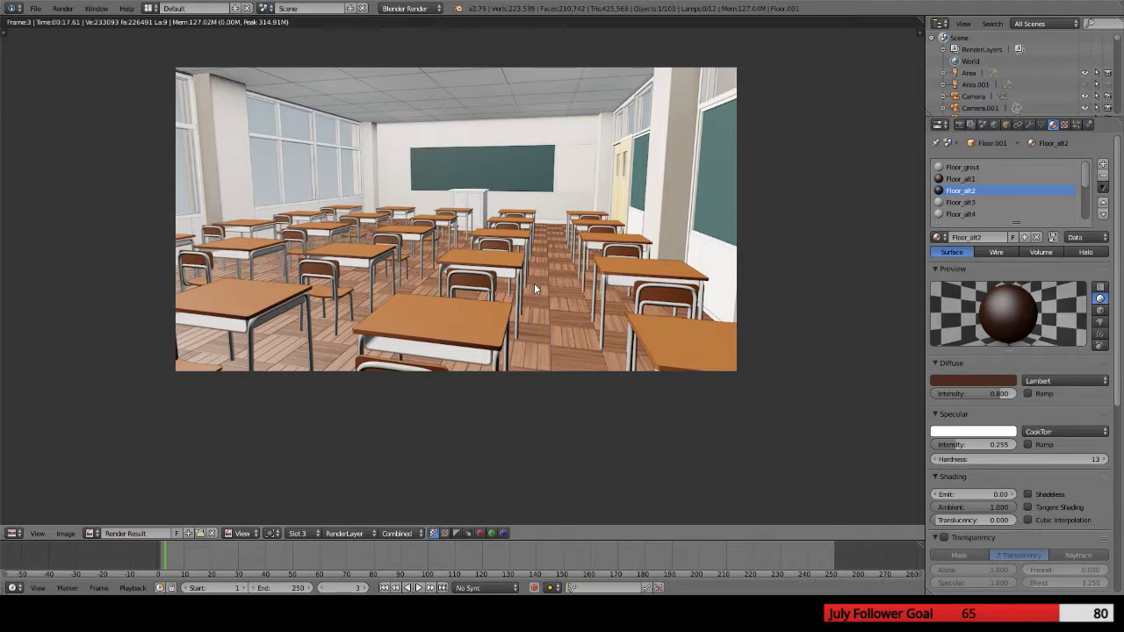
Set Floor_alt2's specular hardness to 50 and render the classroom
{"action": "left_click", "coordinate": [999, 458]}
{"action": "type", "text": "50"}
{"action": "key", "text": "Return"}
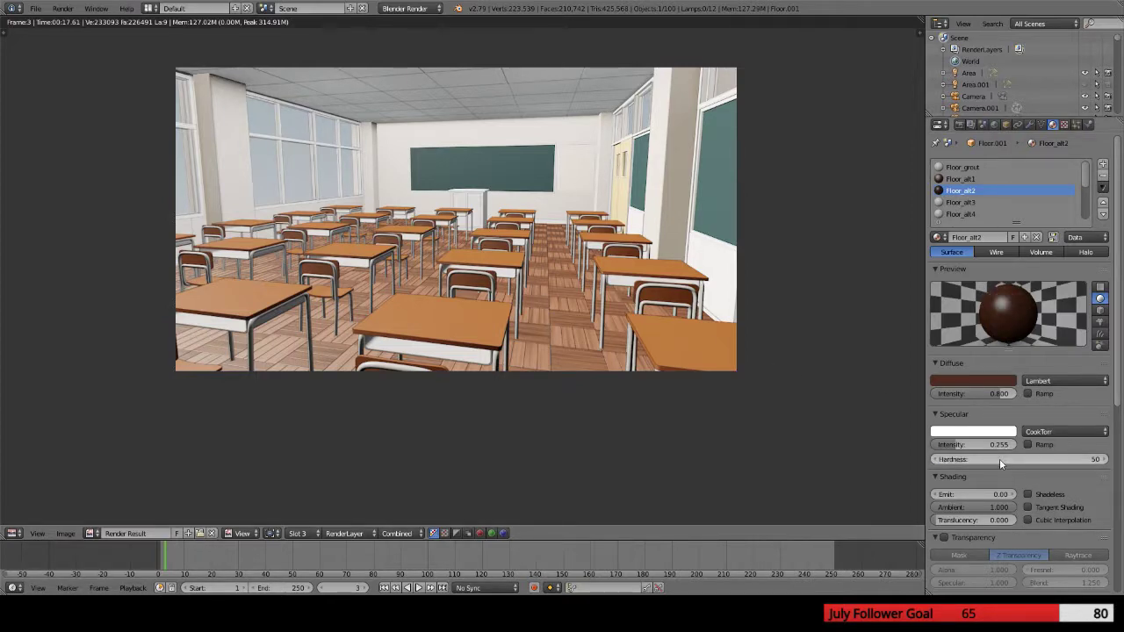
{"action": "key", "text": "F12"}
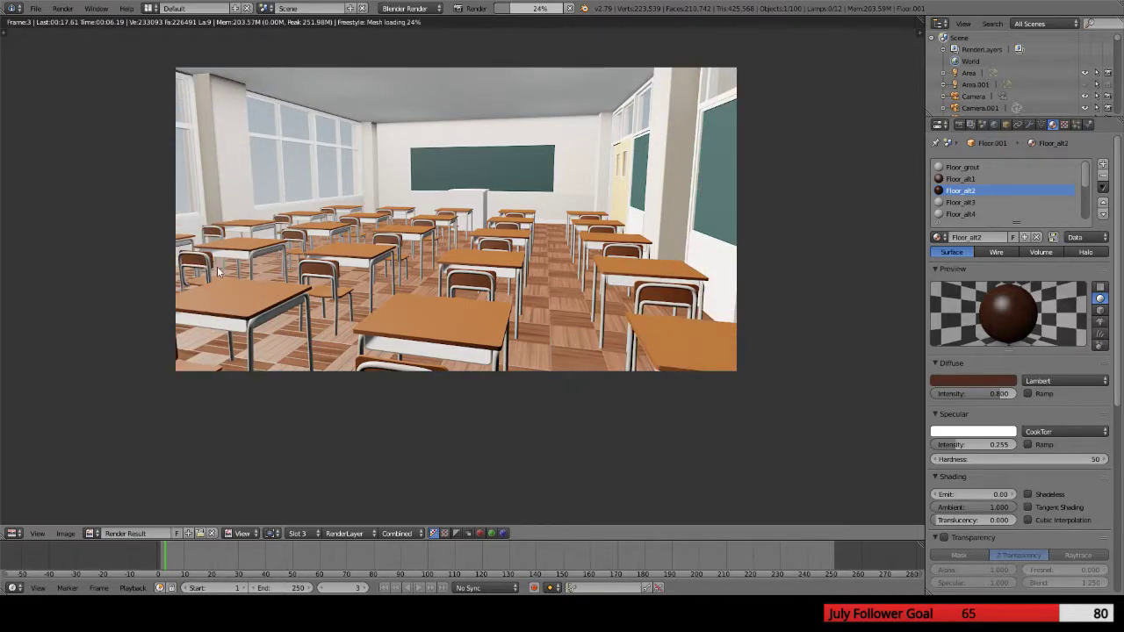
Set Floor_alt1's specular hardness to 50 and render again
{"action": "left_click", "coordinate": [971, 179]}
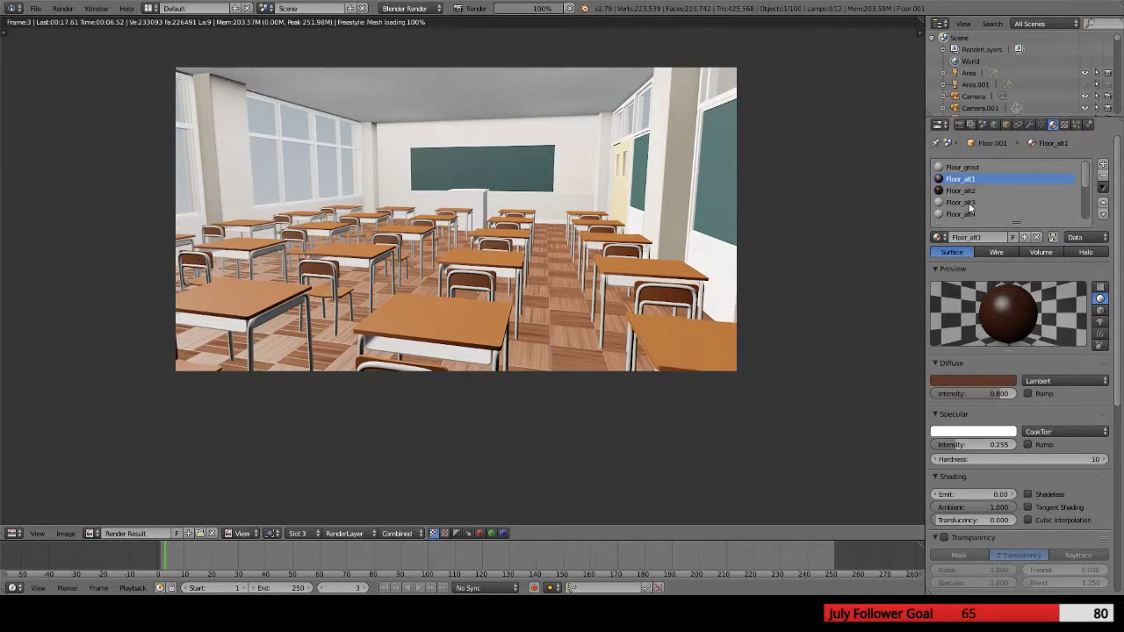
{"action": "left_click", "coordinate": [1060, 460]}
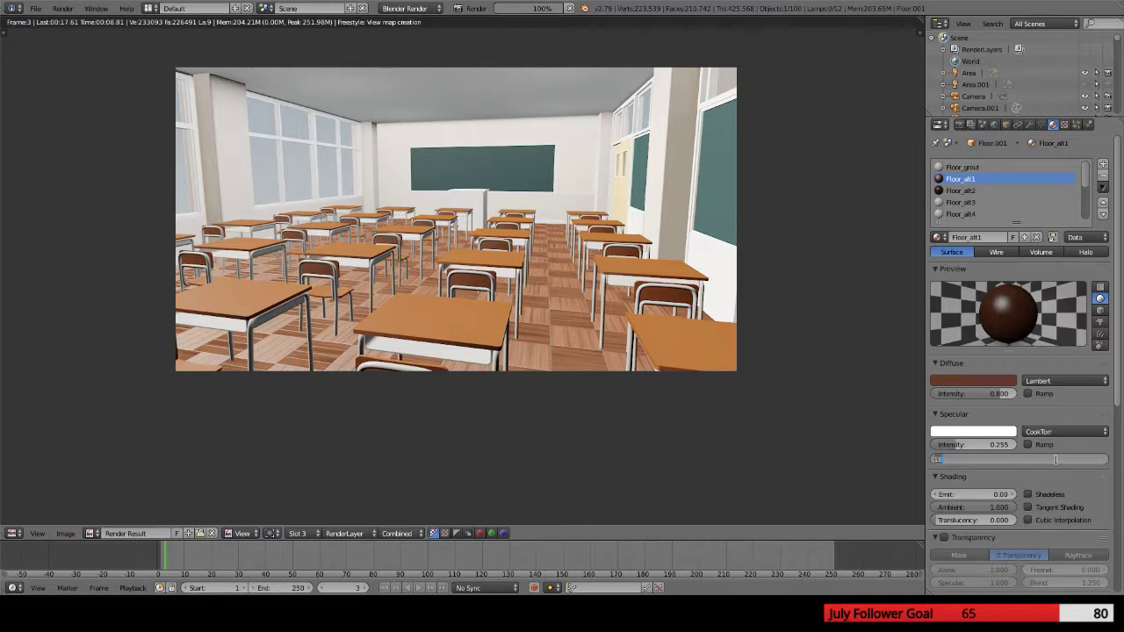
{"action": "type", "text": "50"}
{"action": "key", "text": "Return"}
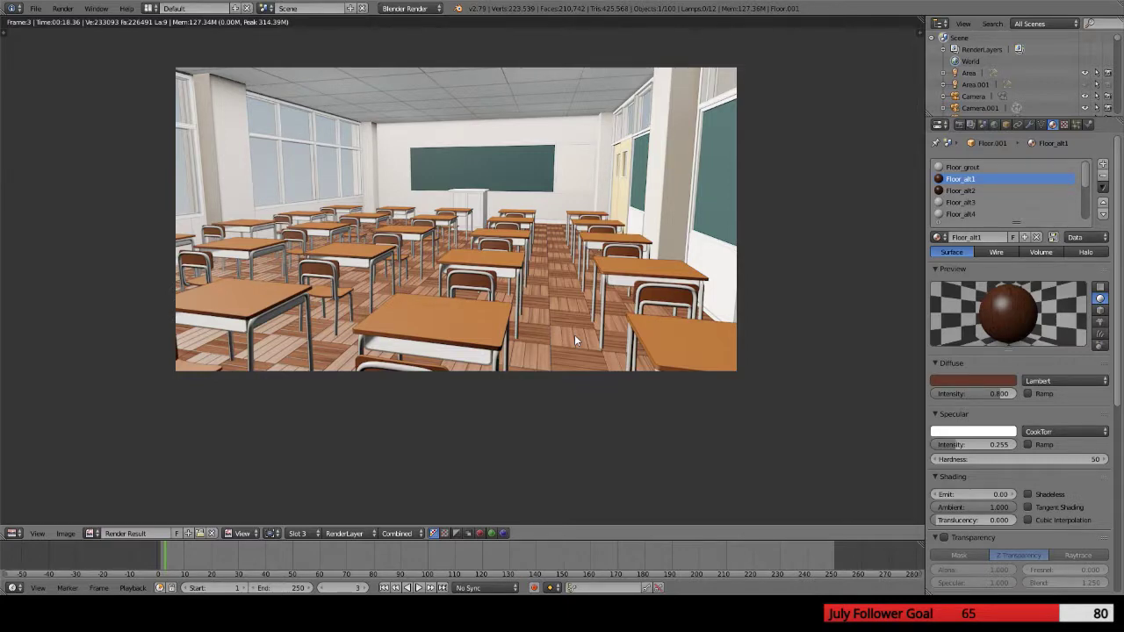
{"action": "key", "text": "F12"}
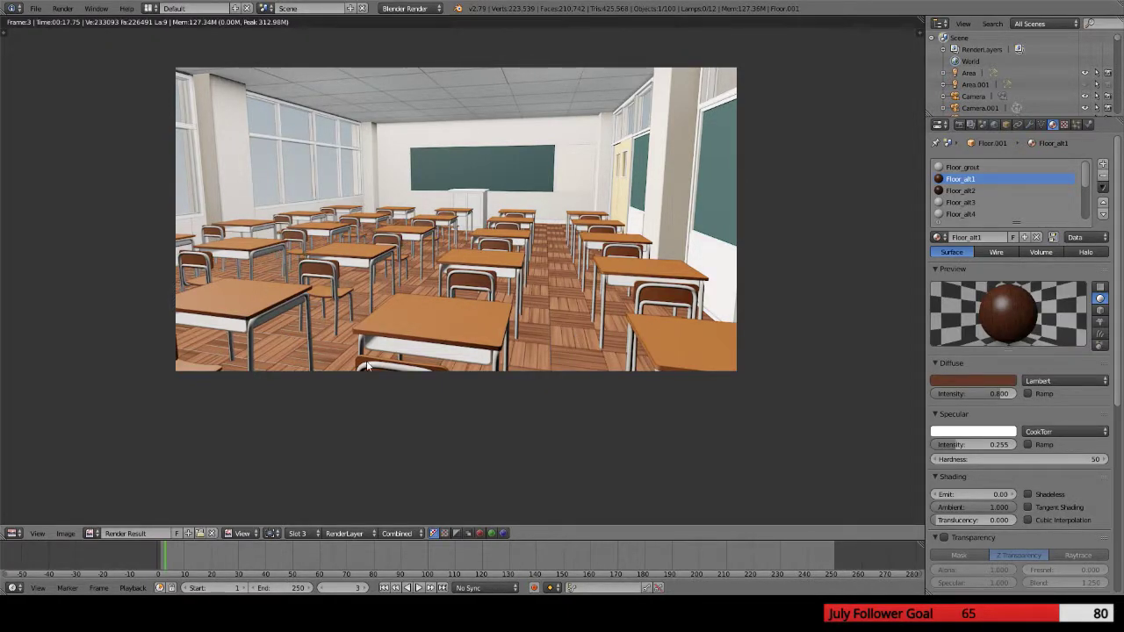
Flip between render slots 2 and 3 to compare, then switch to empty slot 4
{"action": "left_click", "coordinate": [297, 532]}
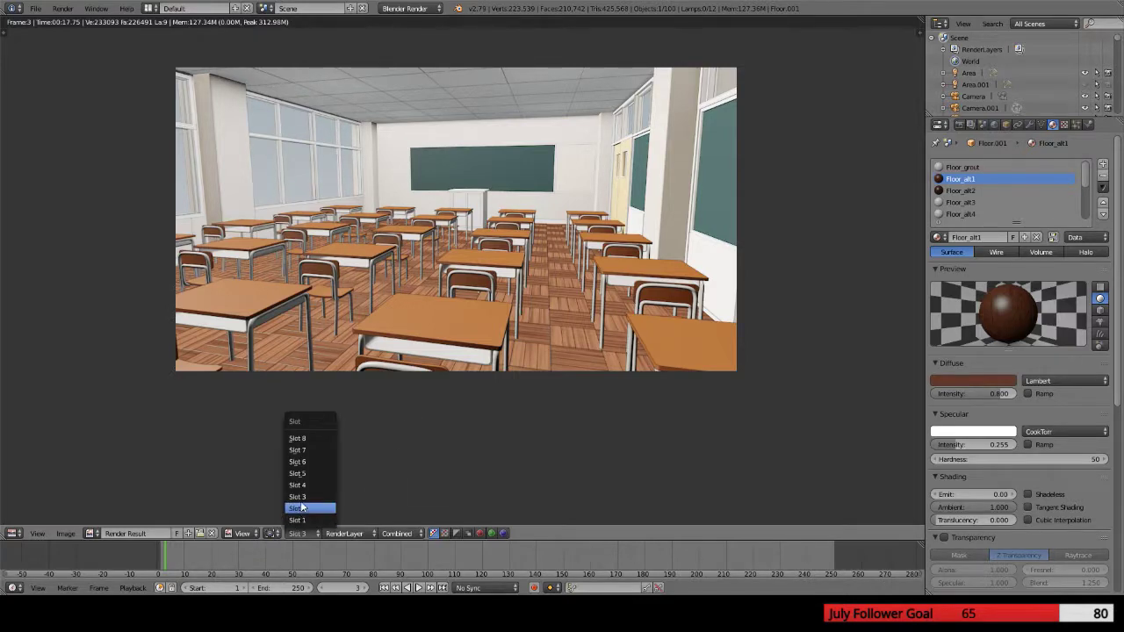
{"action": "left_click", "coordinate": [301, 508]}
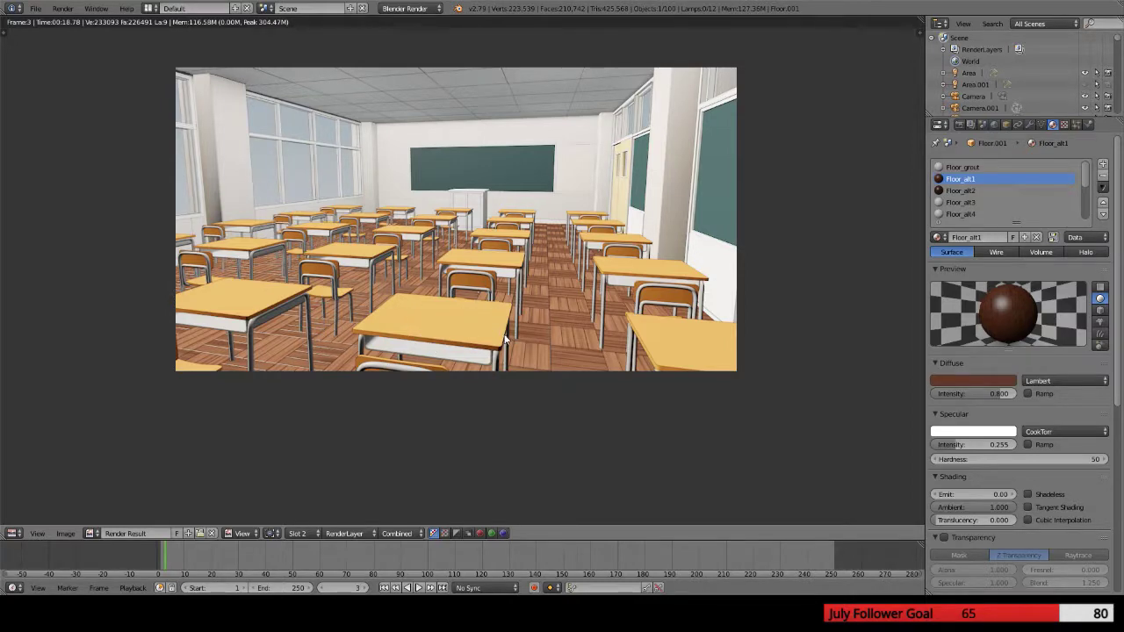
{"action": "left_click", "coordinate": [295, 533]}
{"action": "left_click", "coordinate": [313, 497]}
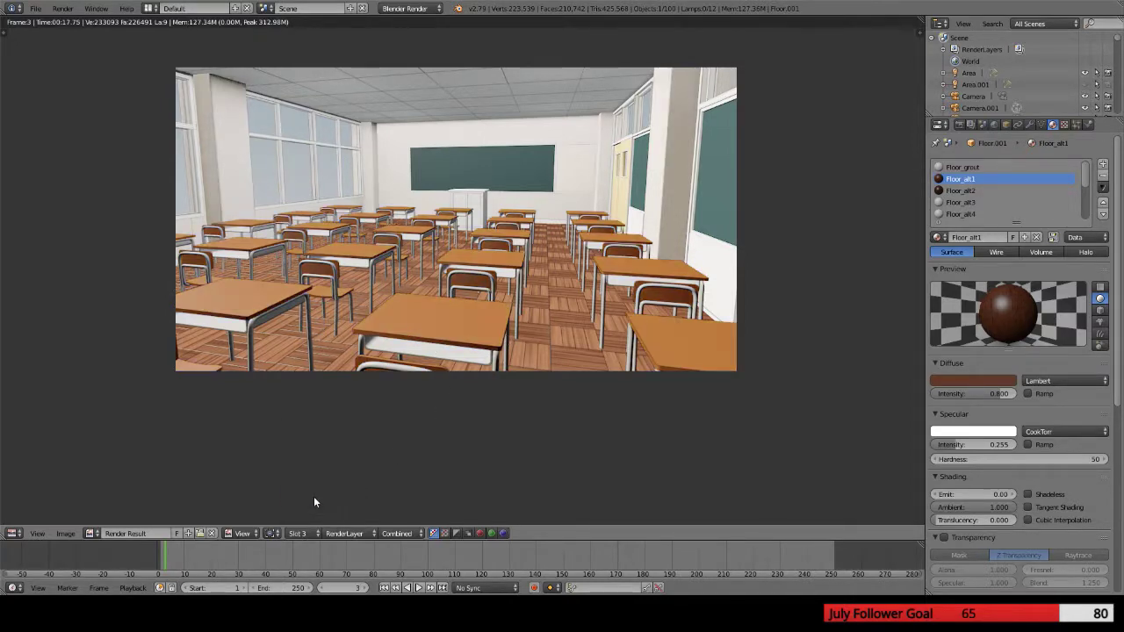
{"action": "left_click", "coordinate": [302, 533]}
{"action": "left_click", "coordinate": [312, 509]}
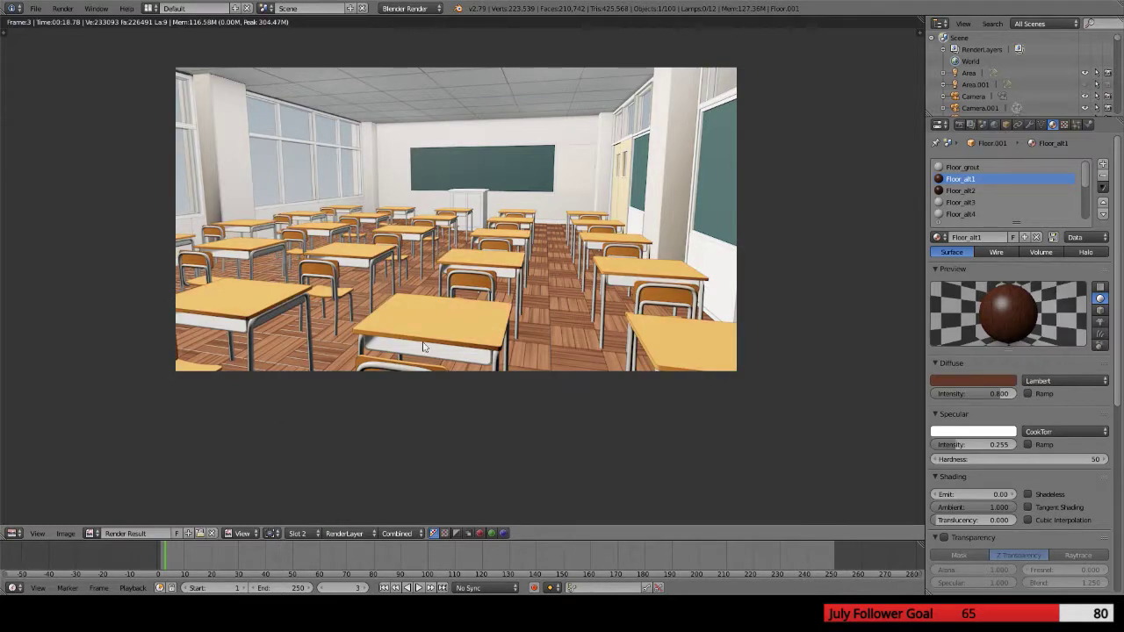
{"action": "left_click", "coordinate": [303, 533]}
{"action": "left_click", "coordinate": [308, 485]}
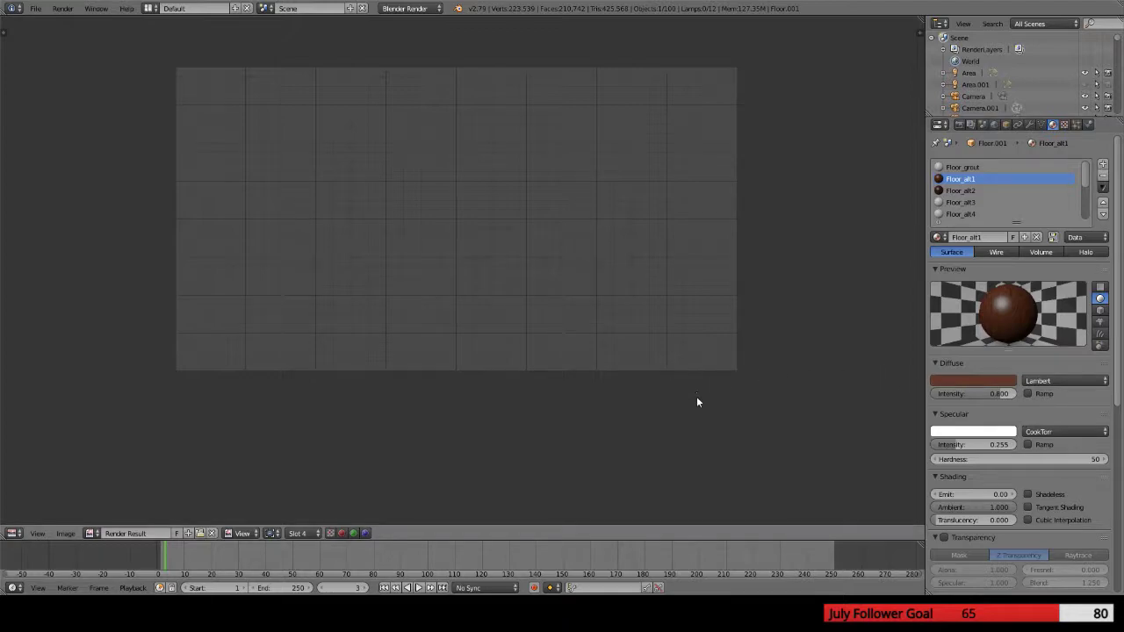
Set specular hardness to 10 on Floor_alt1 and Floor_alt2, then render into slot 4
{"action": "left_click", "coordinate": [1043, 460]}
{"action": "type", "text": "1."}
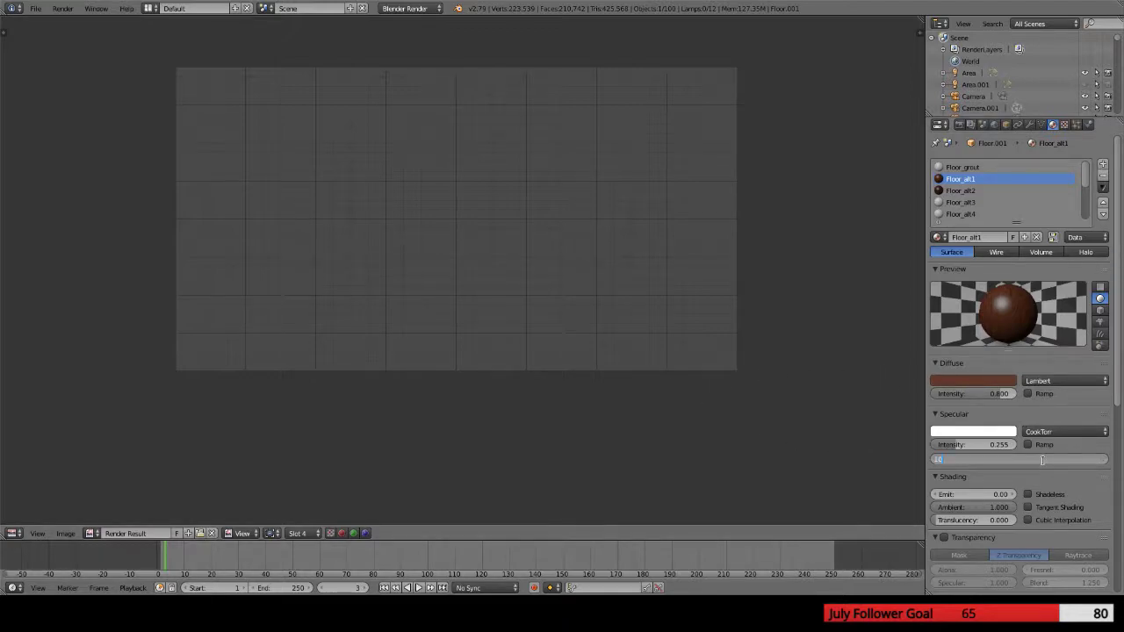
{"action": "type", "text": "0"}
{"action": "key", "text": "Return"}
{"action": "left_click", "coordinate": [959, 191]}
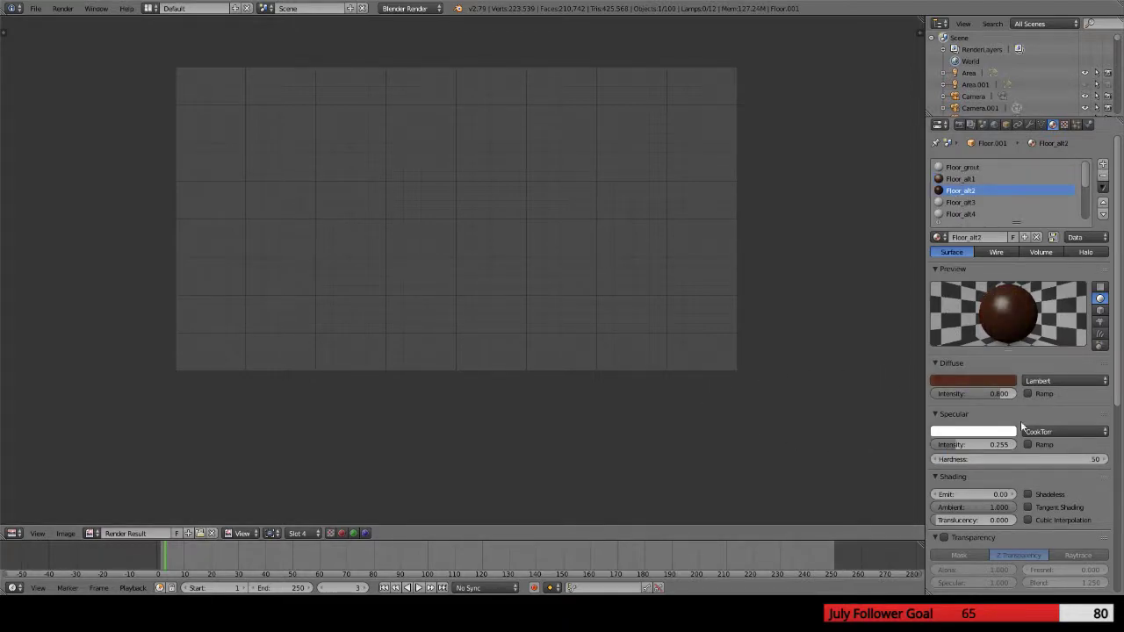
{"action": "left_click", "coordinate": [1024, 460]}
{"action": "type", "text": "1"}
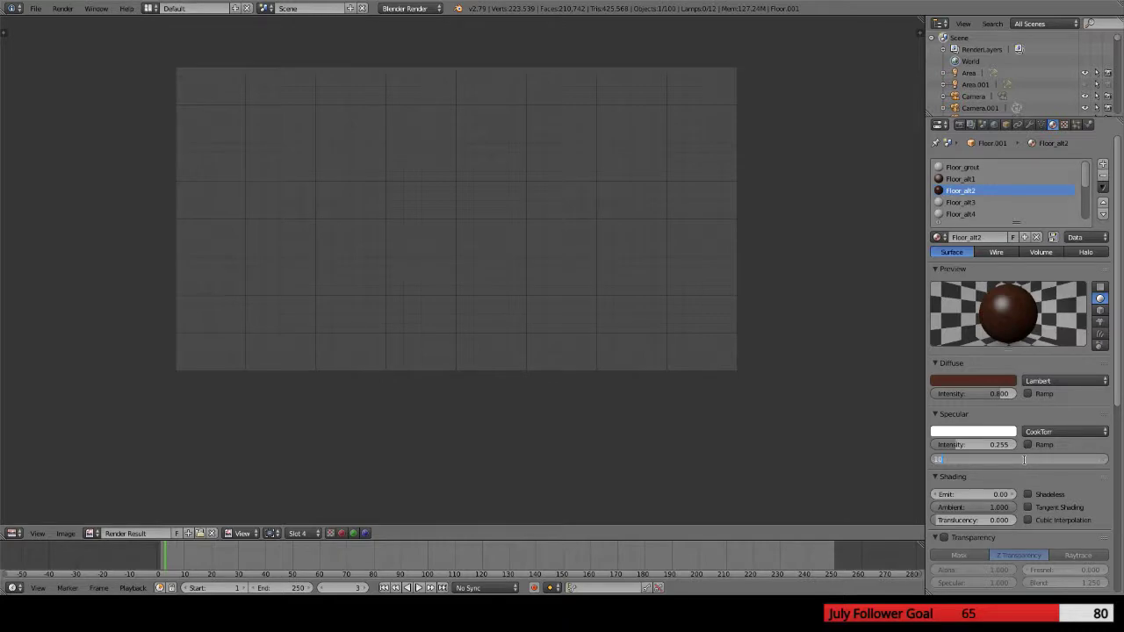
{"action": "type", "text": "0"}
{"action": "key", "text": "Return"}
{"action": "key", "text": "F12"}
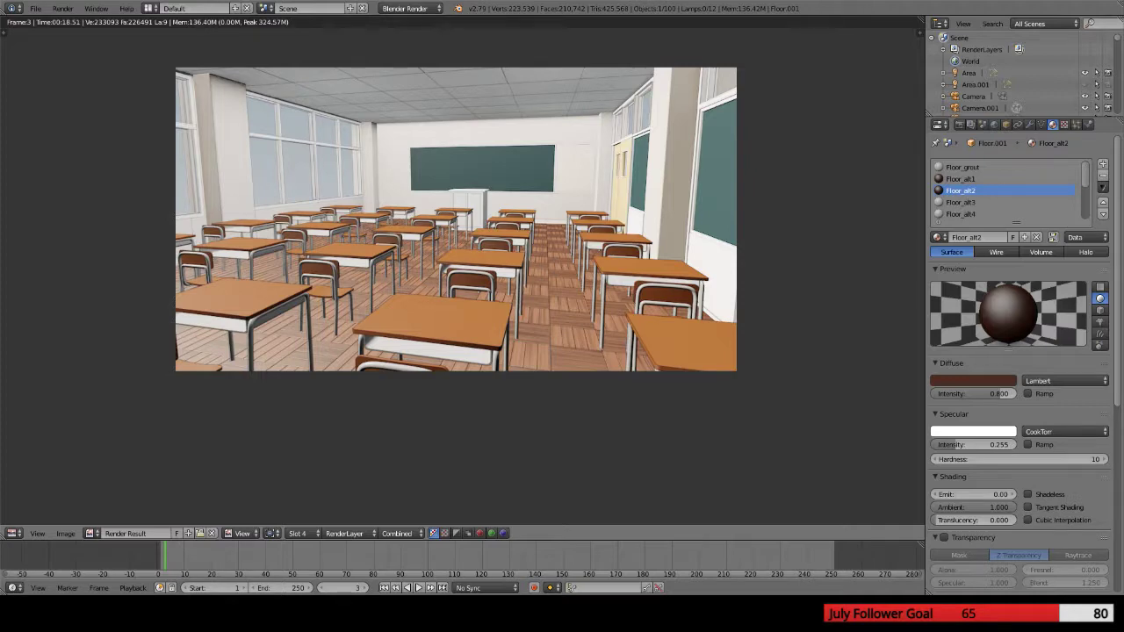
{"action": "left_click", "coordinate": [298, 533]}
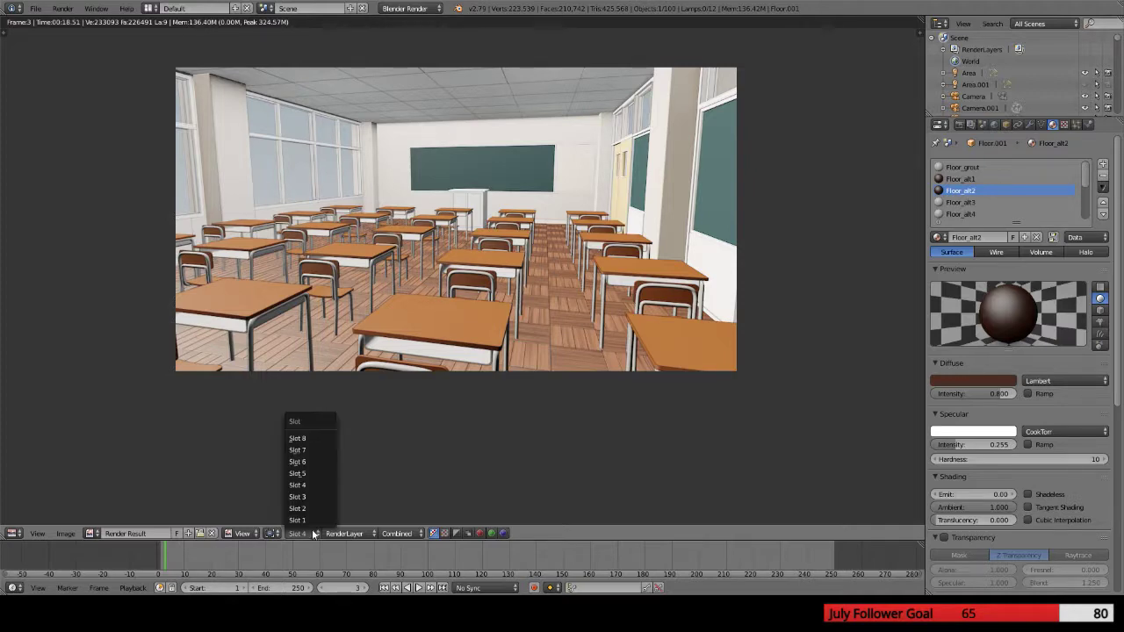
{"action": "left_click", "coordinate": [321, 500]}
{"action": "left_click", "coordinate": [304, 537]}
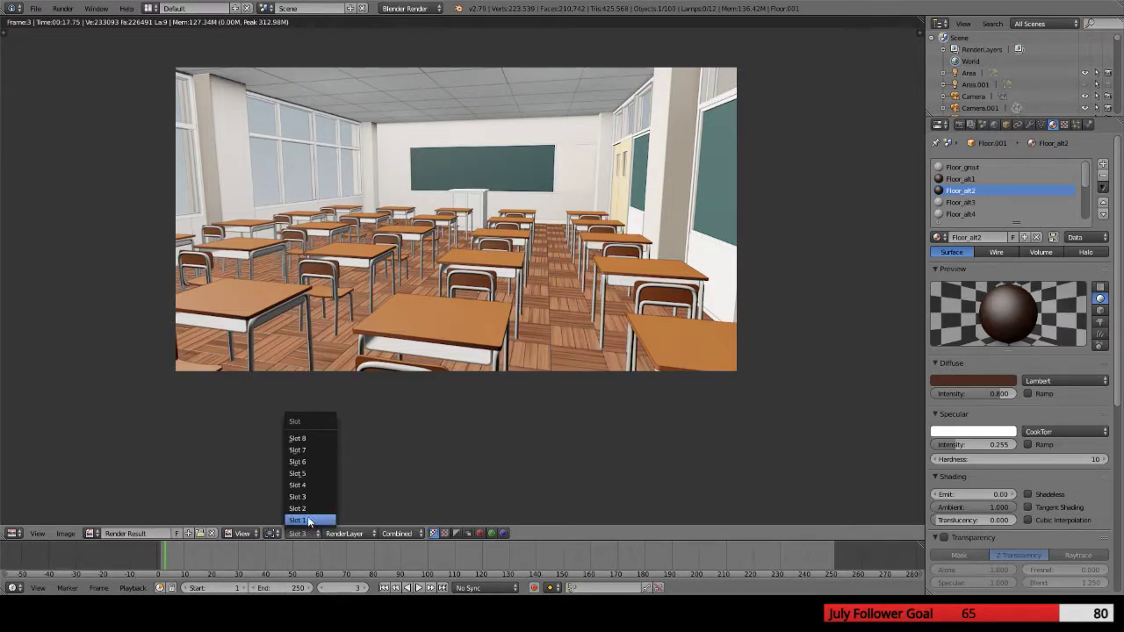
{"action": "left_click", "coordinate": [311, 495]}
{"action": "left_click", "coordinate": [313, 537]}
{"action": "left_click", "coordinate": [300, 491]}
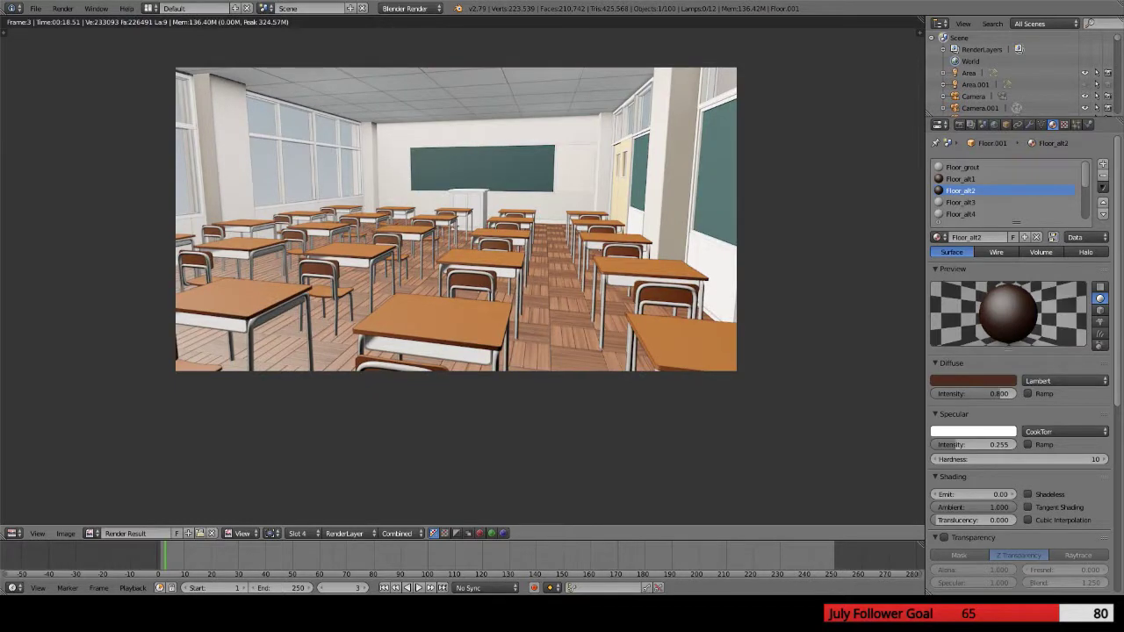
Browse the Freestyle line style Geometry, Texture, Alpha and Color options, ending on Thickness
{"action": "left_click", "coordinate": [963, 126]}
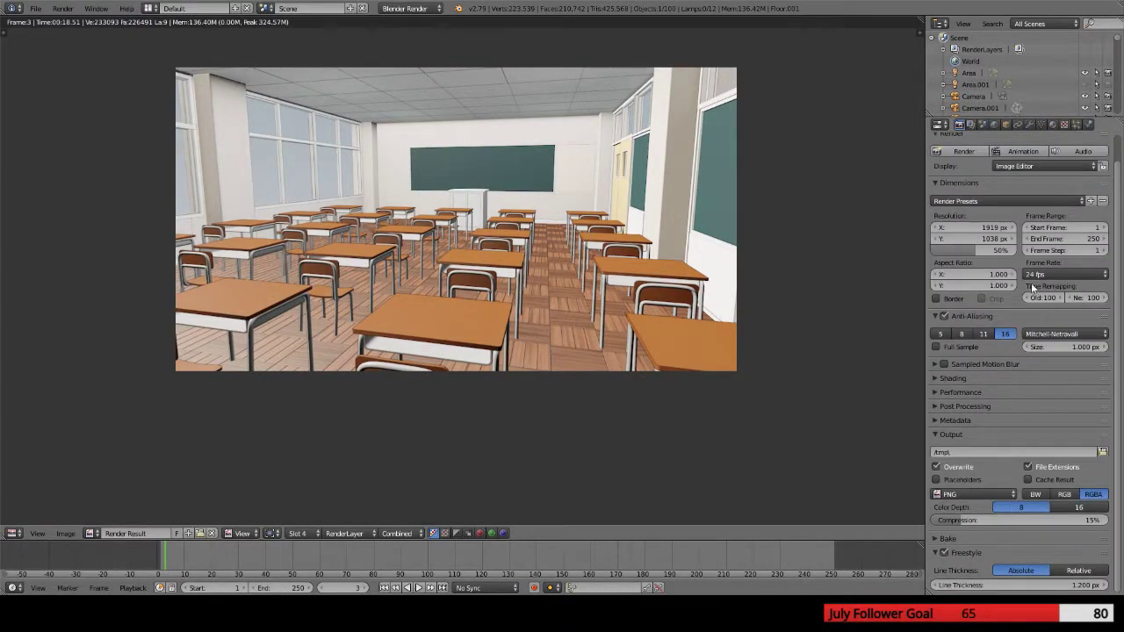
{"action": "left_click", "coordinate": [971, 125]}
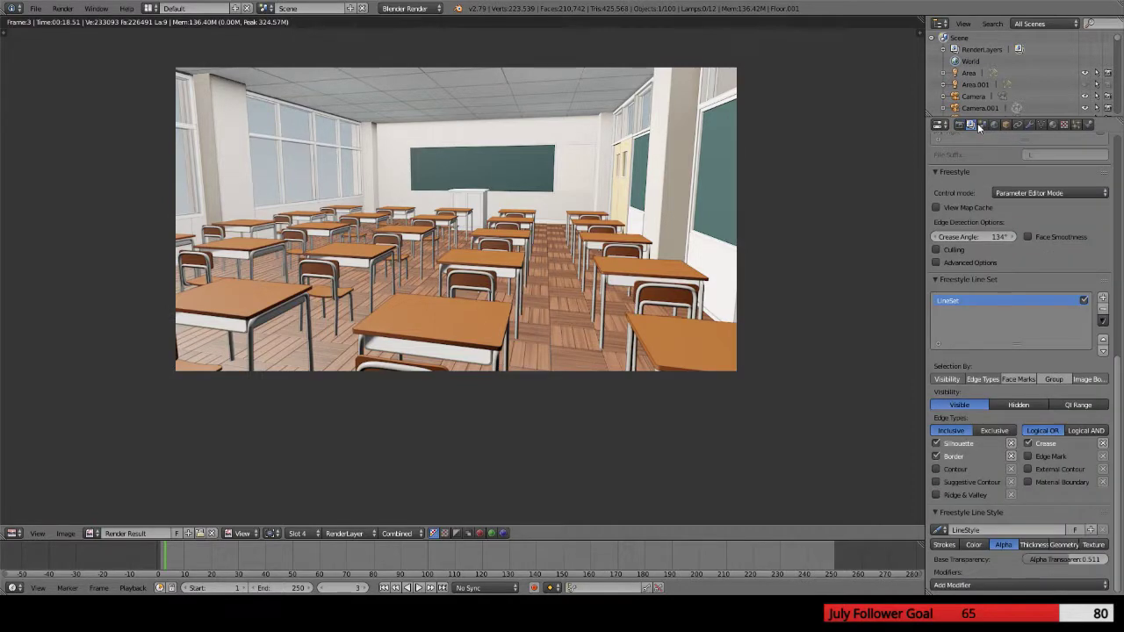
{"action": "left_click", "coordinate": [1034, 545]}
{"action": "left_click", "coordinate": [1060, 545]}
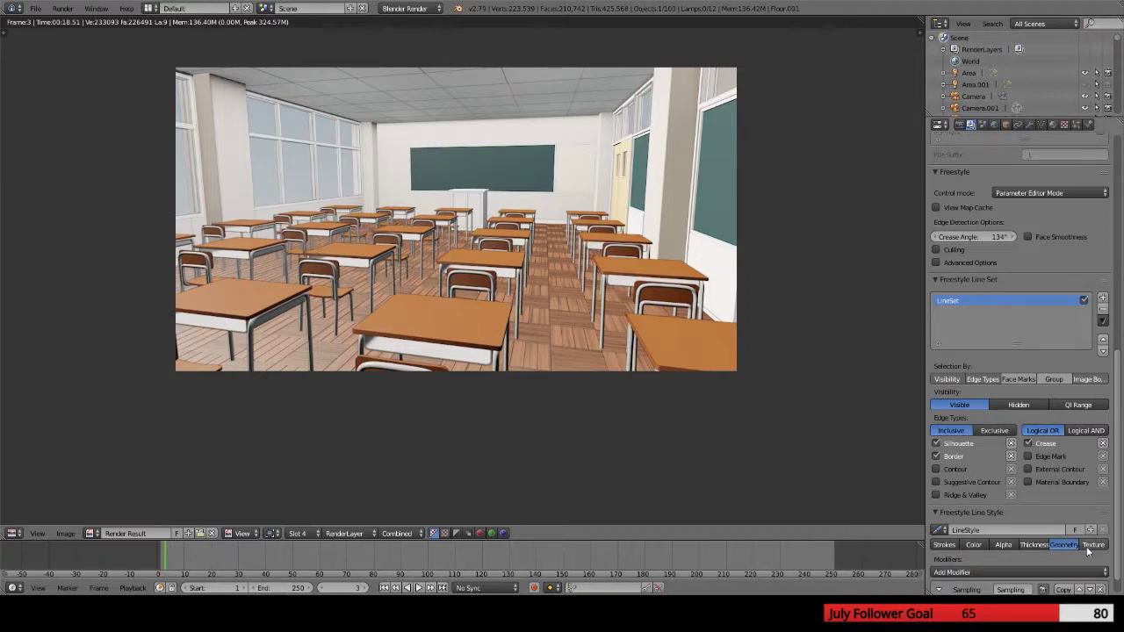
{"action": "scroll", "coordinate": [1090, 546], "scroll_direction": "down", "scroll_amount": 1}
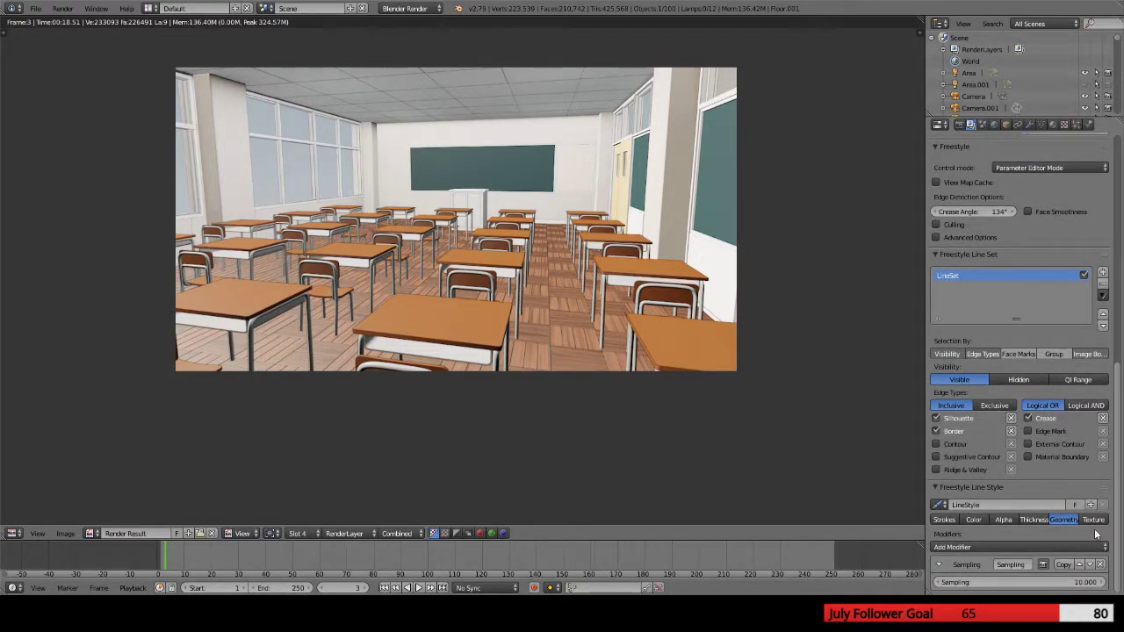
{"action": "left_click", "coordinate": [1093, 519]}
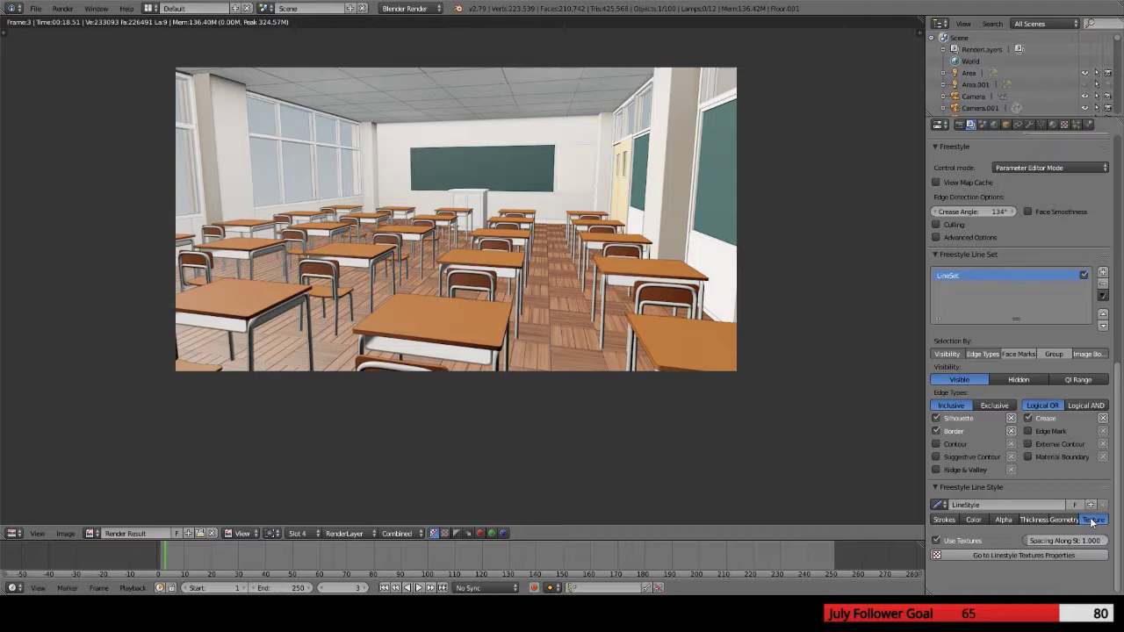
{"action": "left_click", "coordinate": [1012, 519]}
{"action": "left_click", "coordinate": [977, 519]}
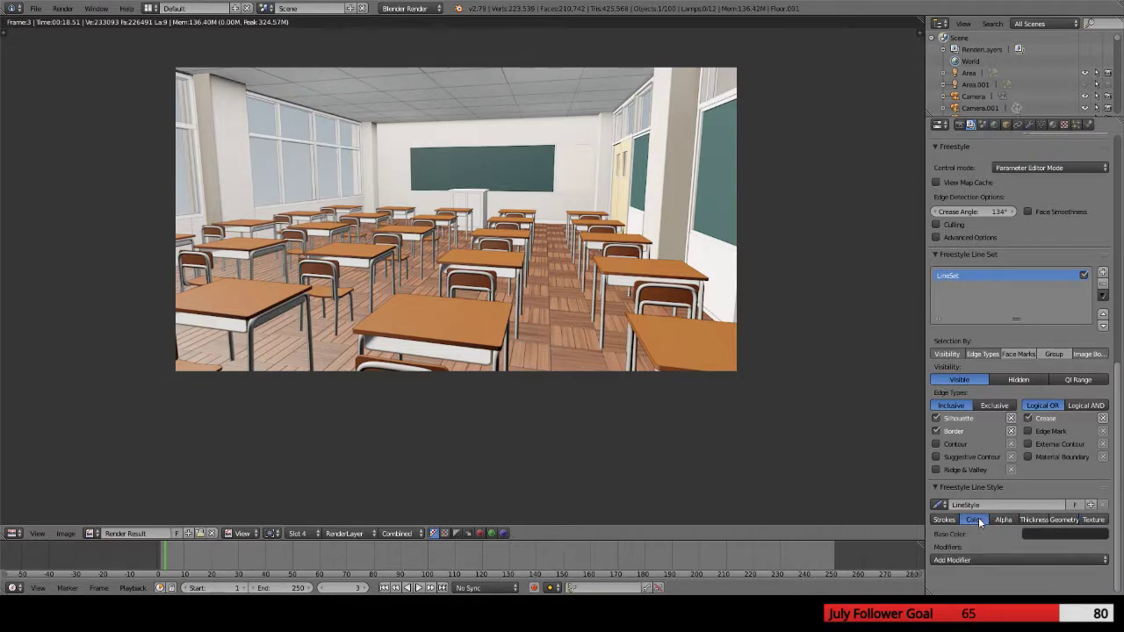
{"action": "left_click", "coordinate": [1036, 519]}
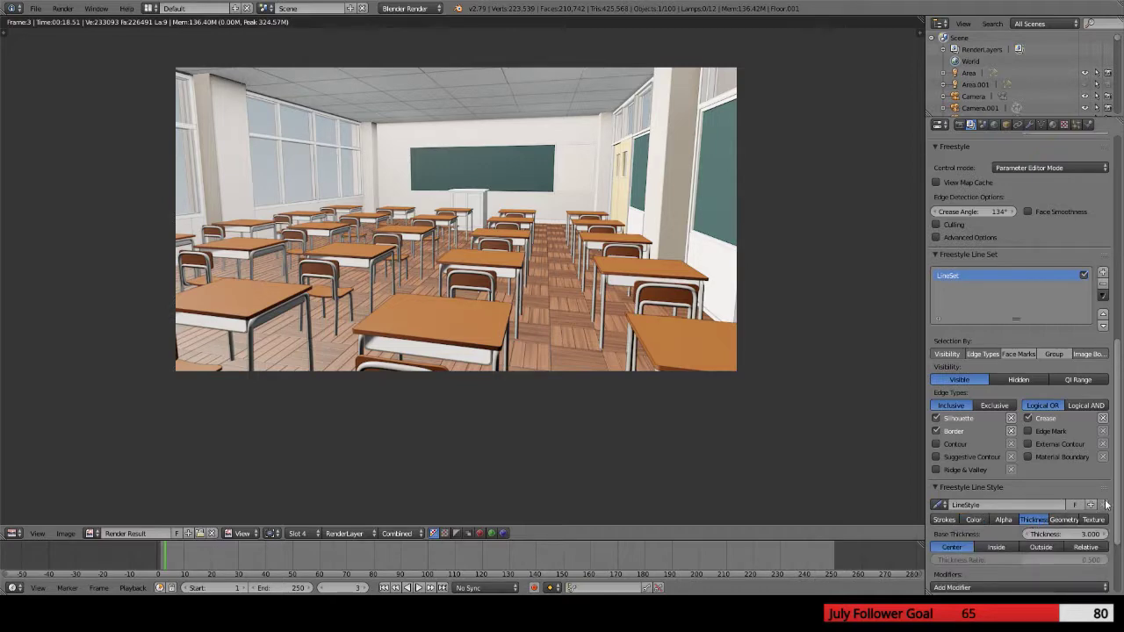
{"action": "scroll", "coordinate": [1117, 540], "scroll_direction": "down", "scroll_amount": 3}
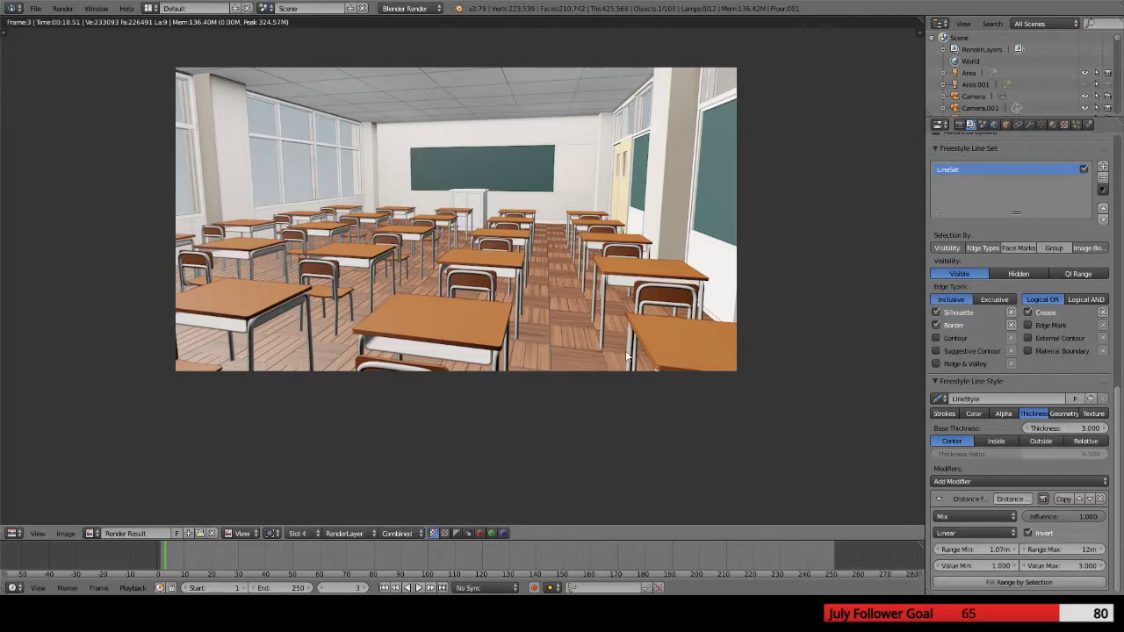
Turn off Invert on the Distance from Camera thickness modifier and render into slot 5
{"action": "left_click", "coordinate": [1028, 532]}
{"action": "left_click", "coordinate": [297, 533]}
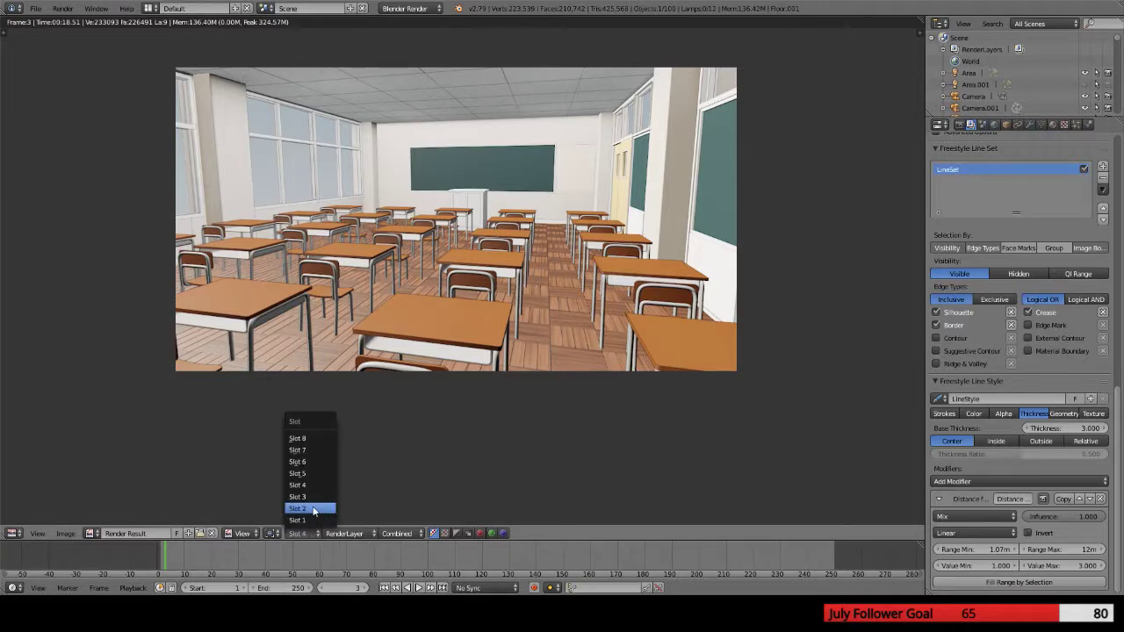
{"action": "left_click", "coordinate": [302, 482]}
{"action": "key", "text": "F12"}
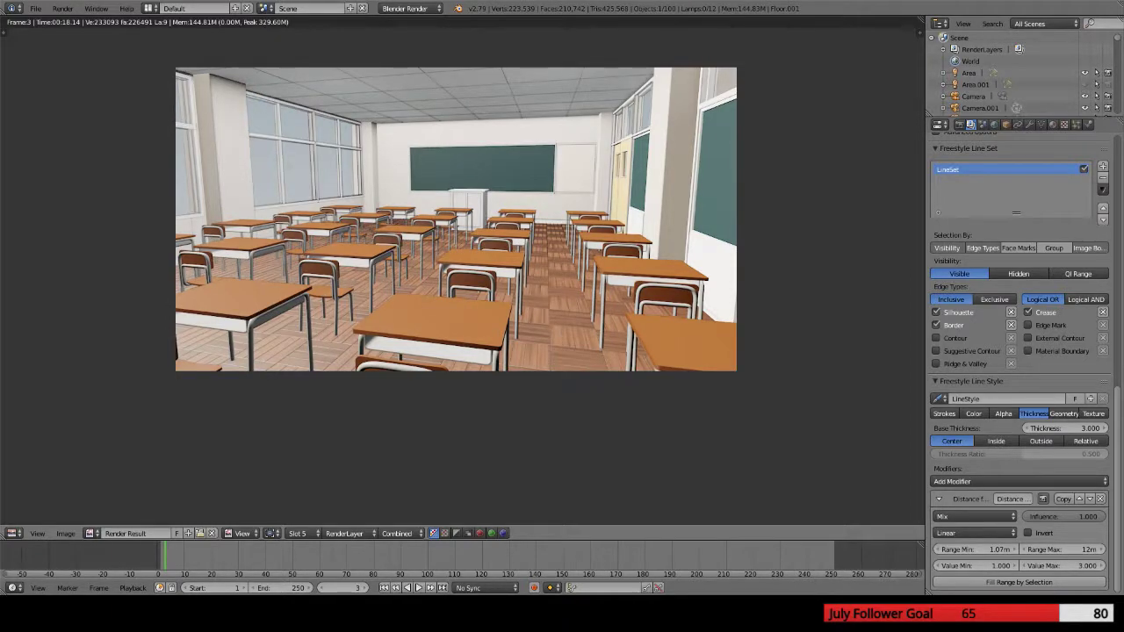
Compare the slot 5 render against the renders in slots 4 and 3
{"action": "scroll", "coordinate": [461, 272], "scroll_direction": "up", "scroll_amount": 2}
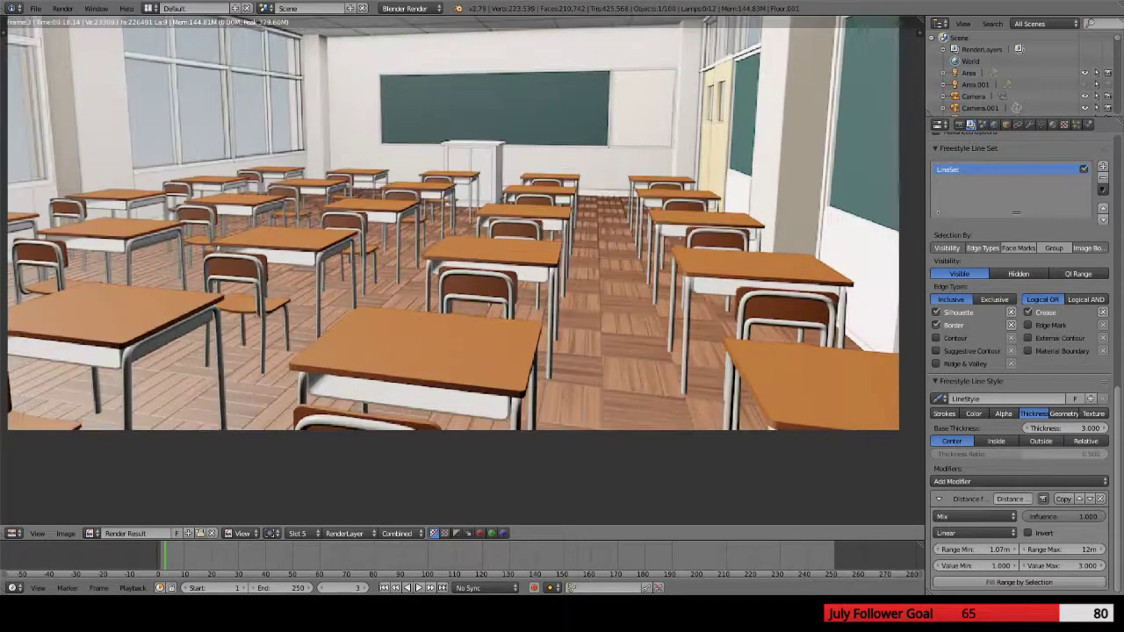
{"action": "scroll", "coordinate": [457, 219], "scroll_direction": "down", "scroll_amount": 2}
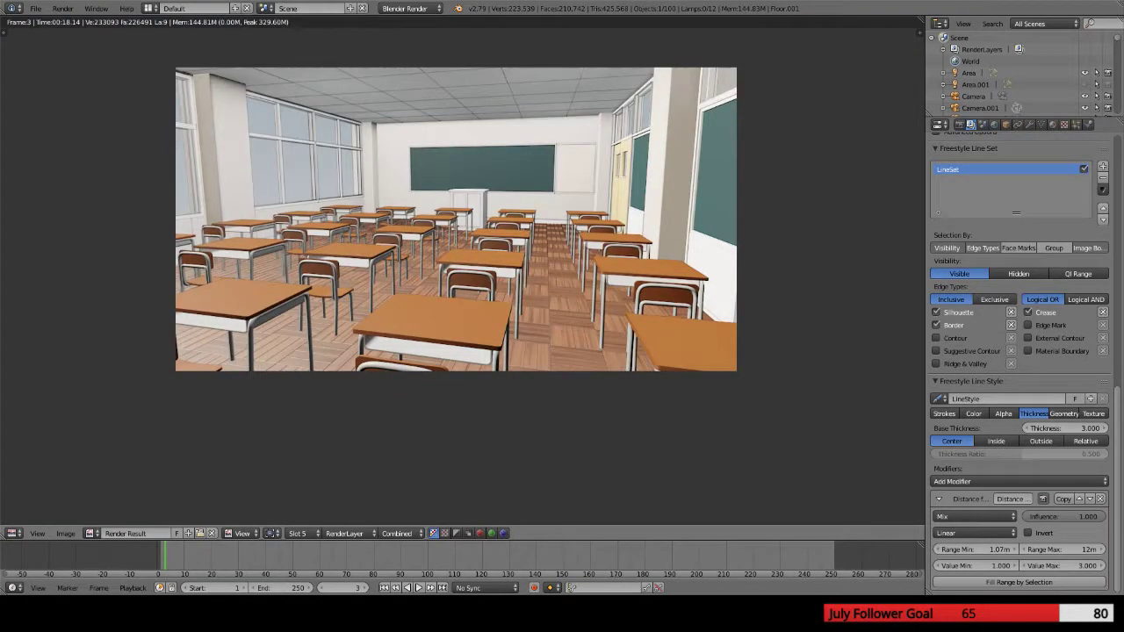
{"action": "left_click", "coordinate": [298, 533]}
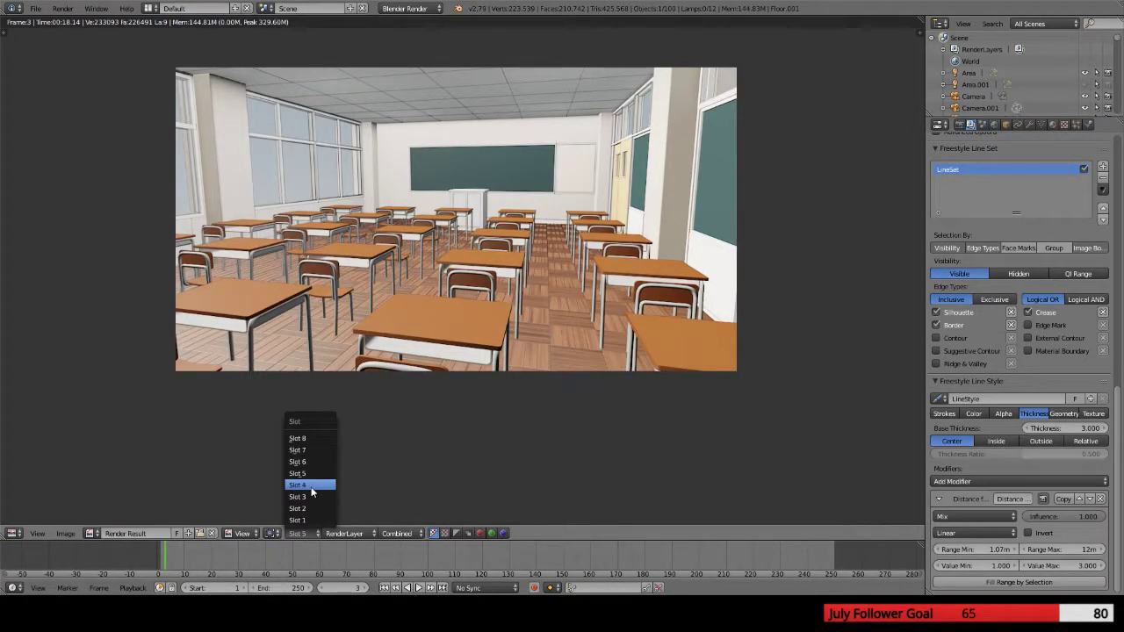
{"action": "left_click", "coordinate": [311, 488]}
{"action": "left_click", "coordinate": [303, 531]}
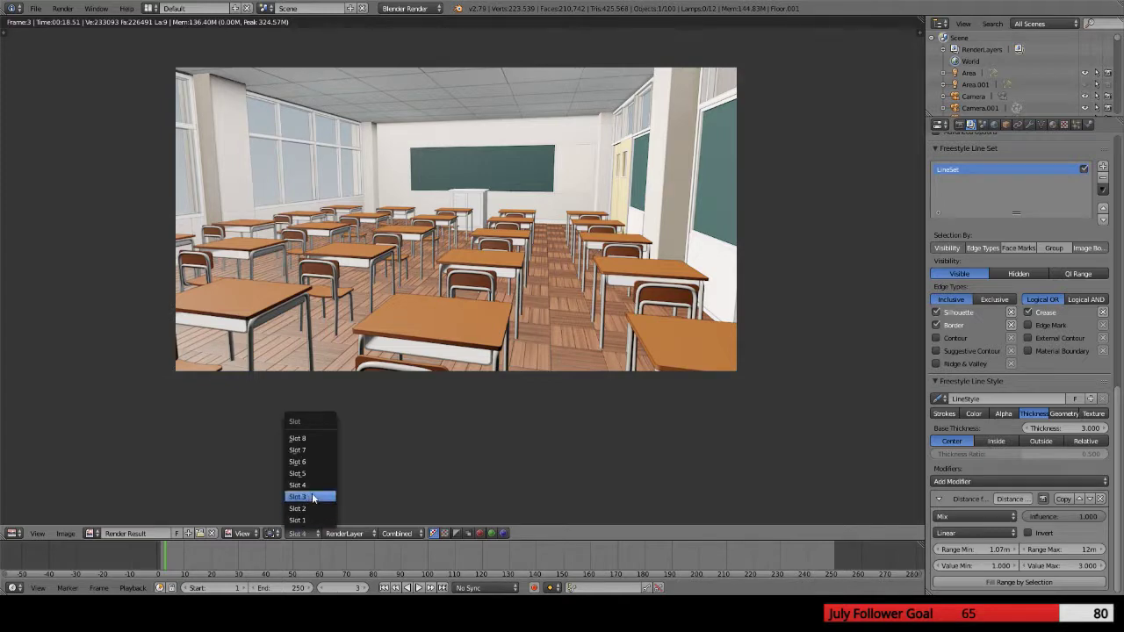
{"action": "left_click", "coordinate": [309, 474]}
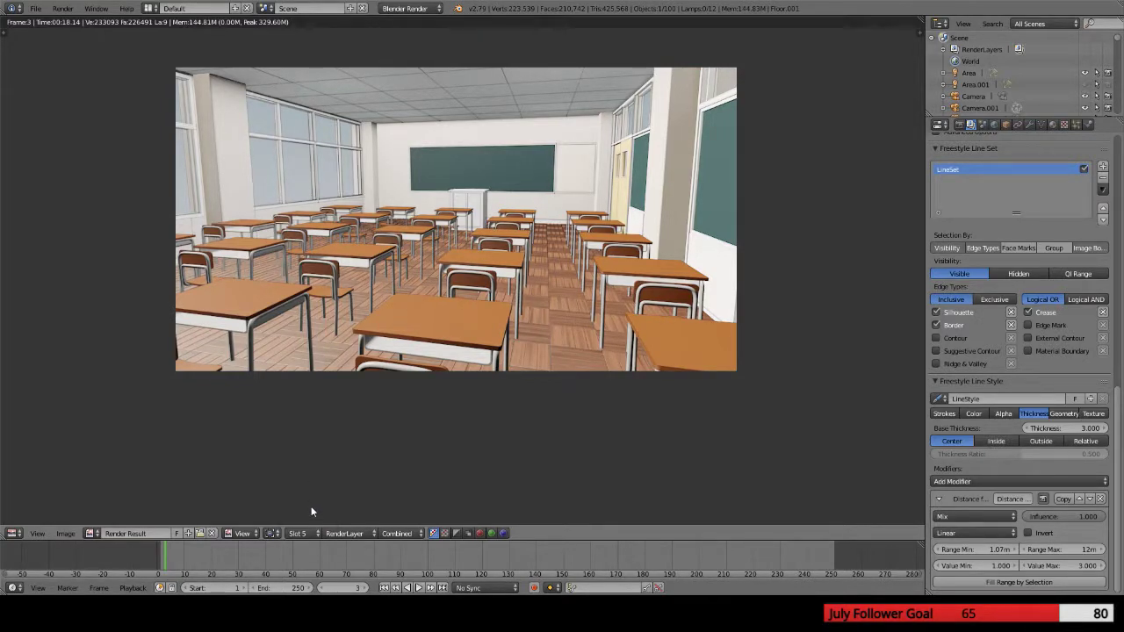
{"action": "left_click", "coordinate": [303, 532]}
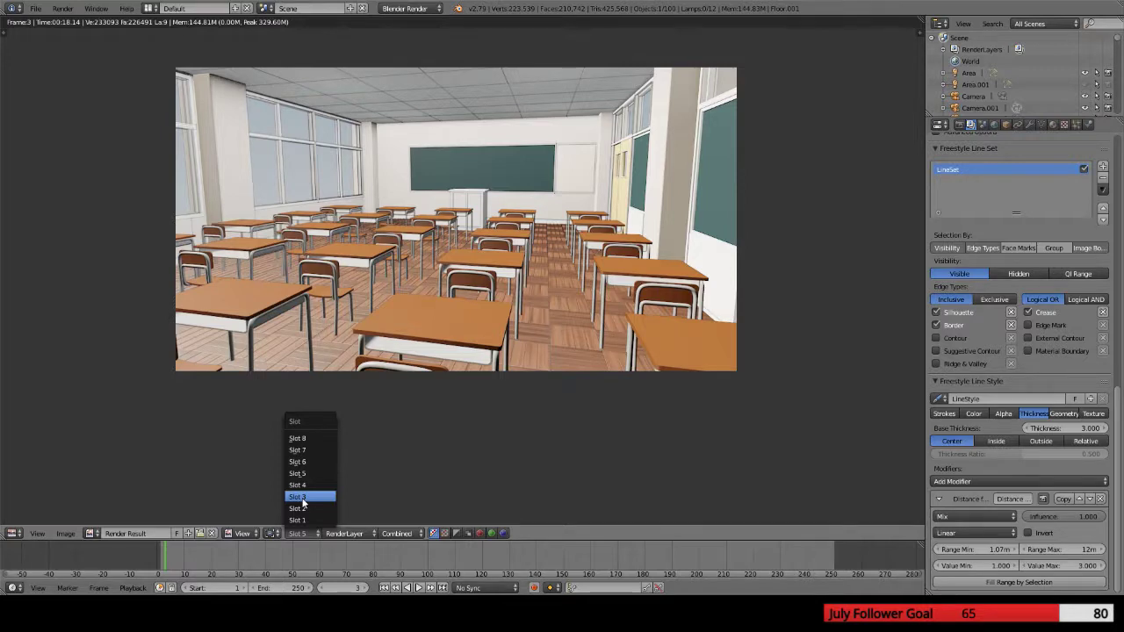
{"action": "left_click", "coordinate": [302, 501]}
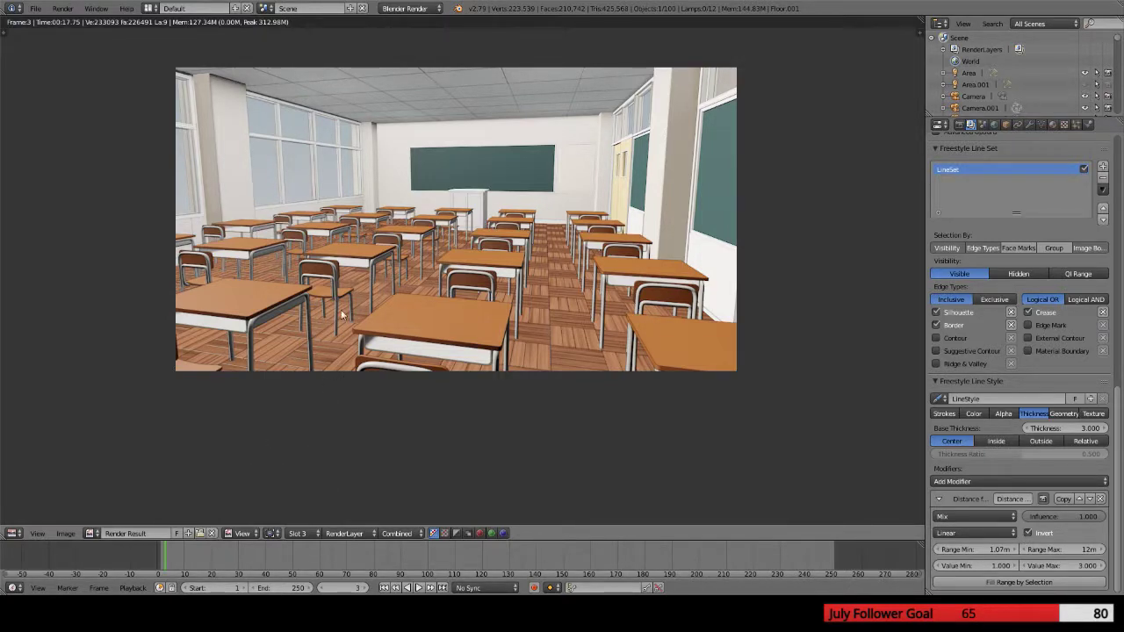
Flip repeatedly between the slot 3 and slot 4 classroom renders, ending on slot 4
{"action": "left_click", "coordinate": [299, 533]}
{"action": "left_click", "coordinate": [308, 487]}
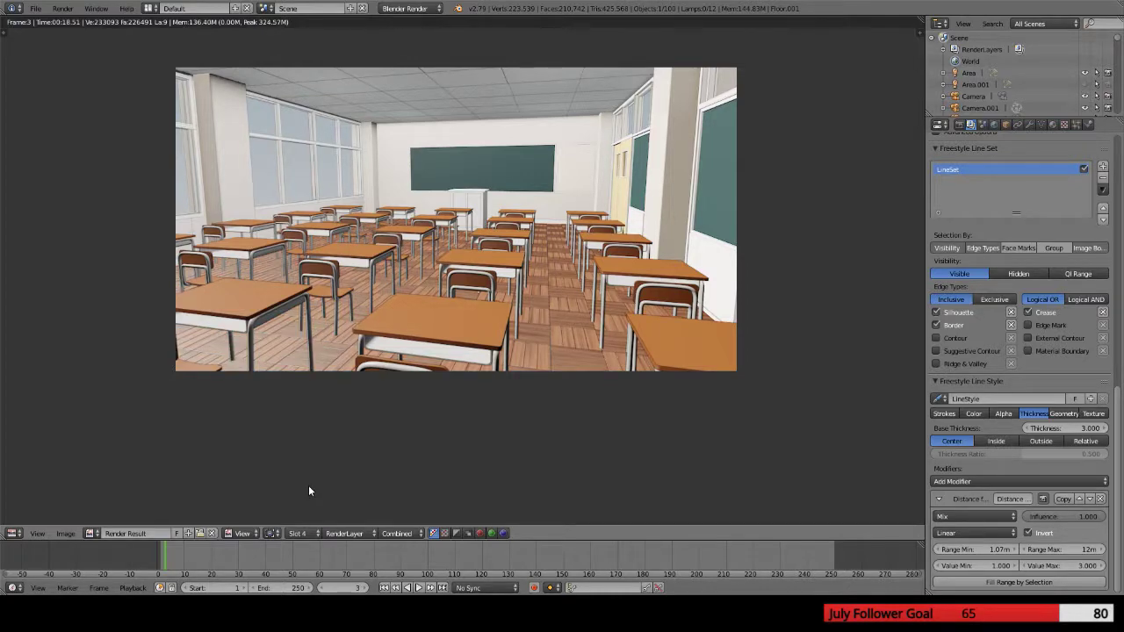
{"action": "left_click", "coordinate": [298, 533]}
{"action": "left_click", "coordinate": [306, 474]}
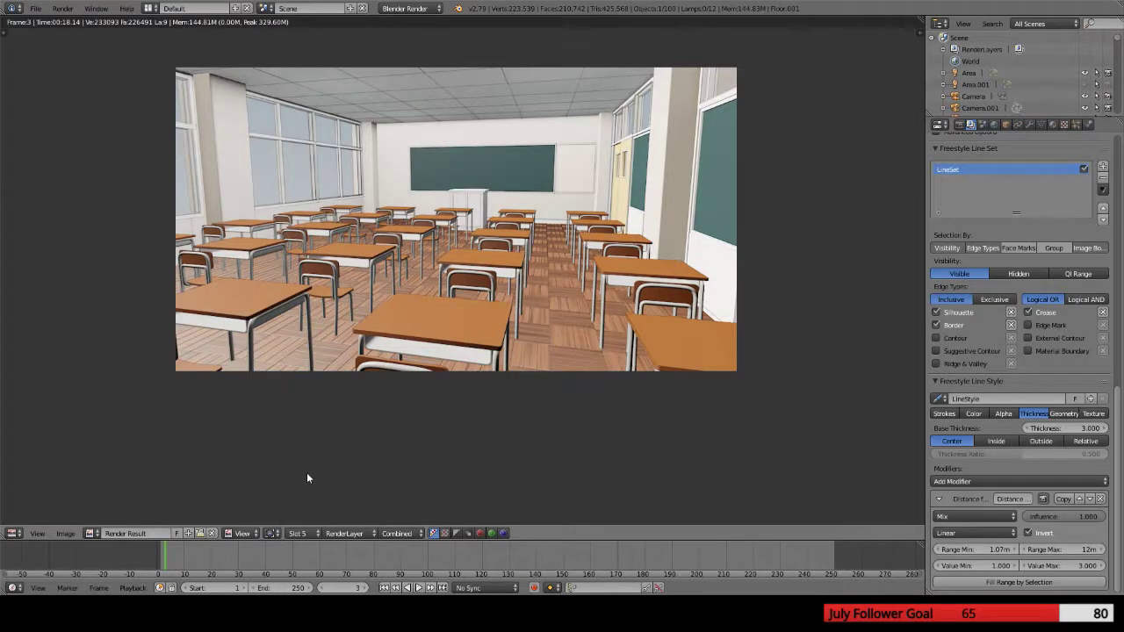
{"action": "left_click", "coordinate": [300, 532]}
{"action": "left_click", "coordinate": [308, 497]}
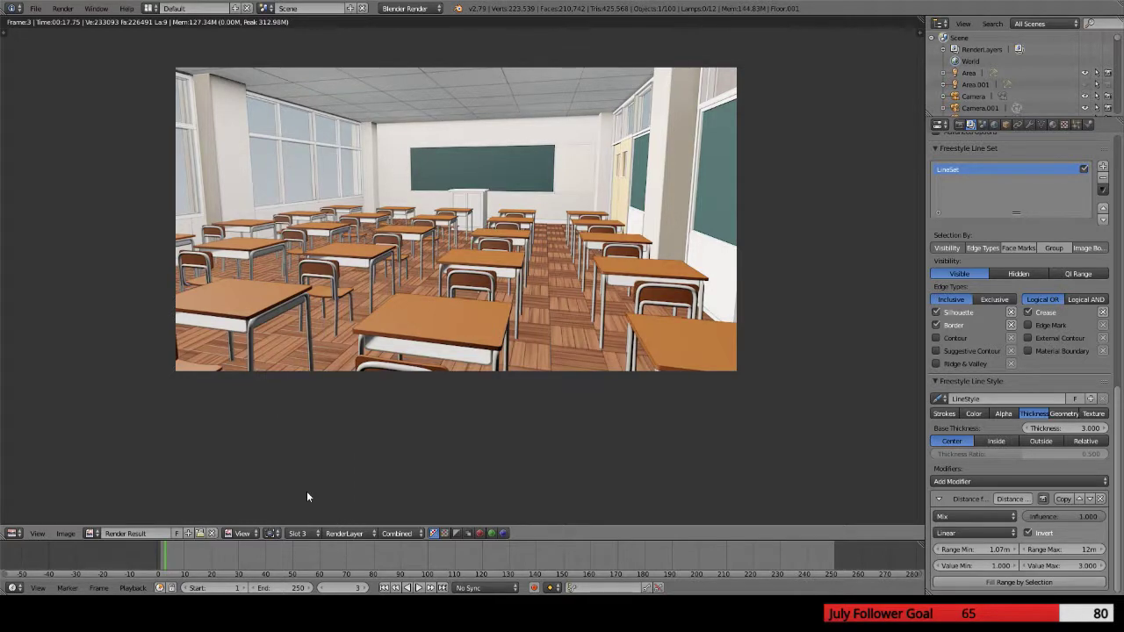
{"action": "left_click", "coordinate": [301, 532]}
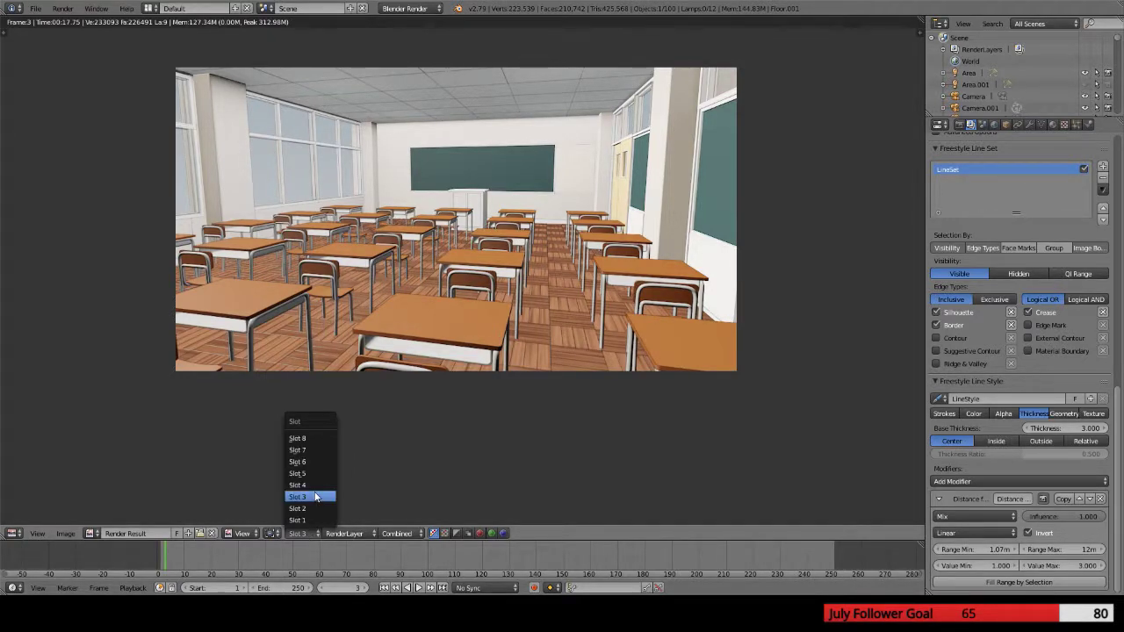
{"action": "left_click", "coordinate": [308, 486]}
{"action": "left_click", "coordinate": [300, 533]}
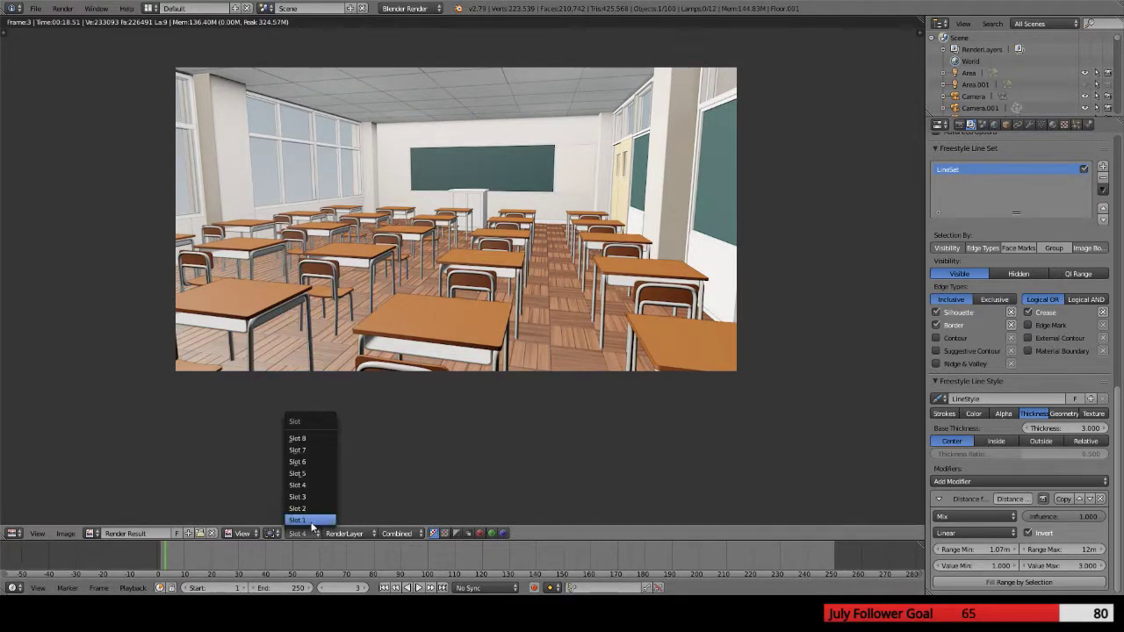
{"action": "left_click", "coordinate": [317, 497]}
{"action": "left_click", "coordinate": [307, 533]}
{"action": "left_click", "coordinate": [313, 519]}
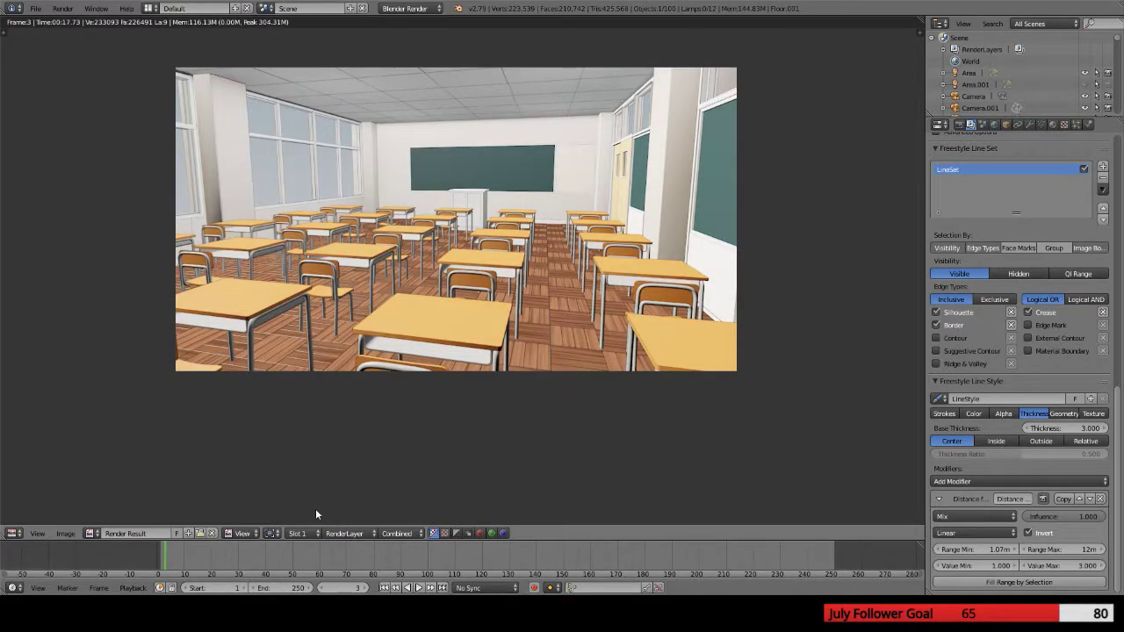
{"action": "left_click", "coordinate": [311, 533]}
{"action": "left_click", "coordinate": [316, 496]}
{"action": "left_click", "coordinate": [306, 533]}
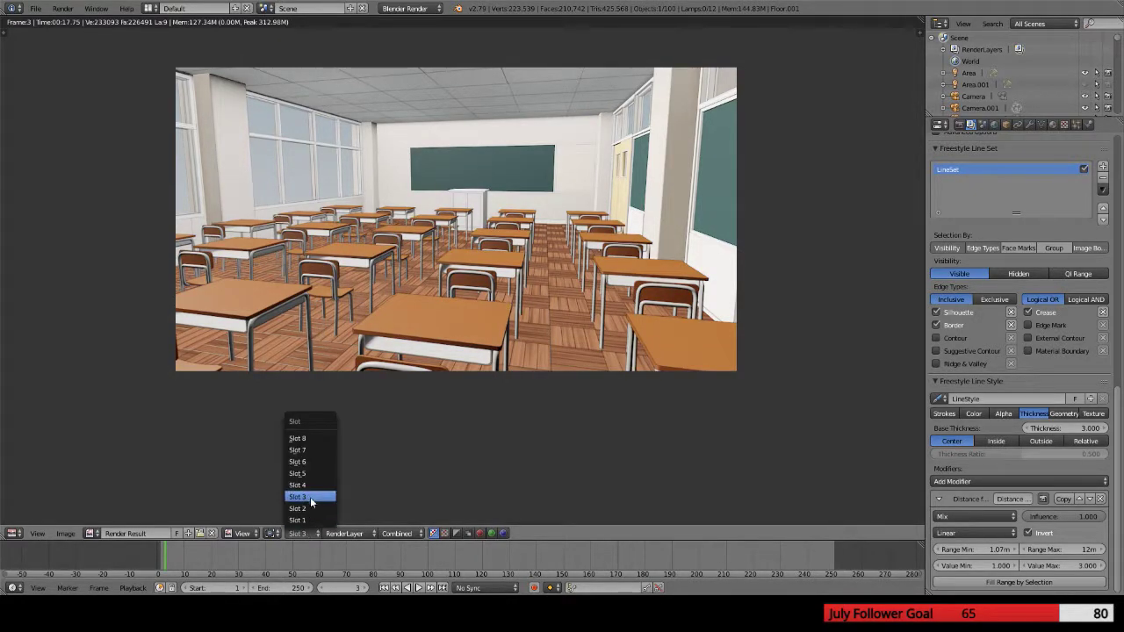
{"action": "left_click", "coordinate": [309, 485]}
{"action": "left_click", "coordinate": [309, 532]}
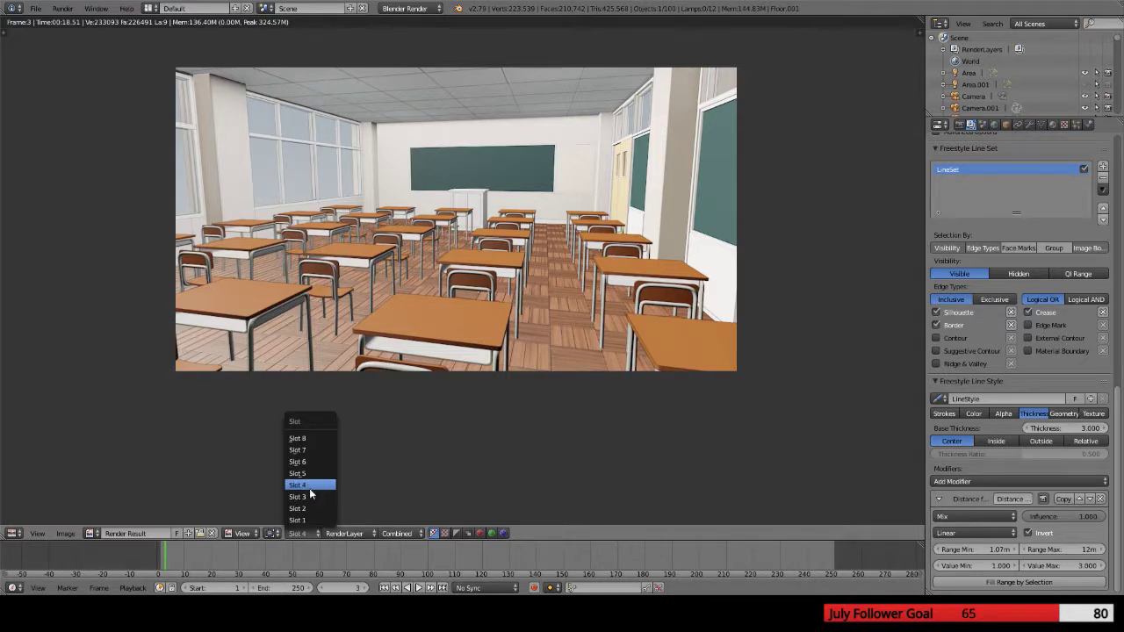
{"action": "left_click", "coordinate": [307, 484]}
{"action": "left_click", "coordinate": [305, 532]}
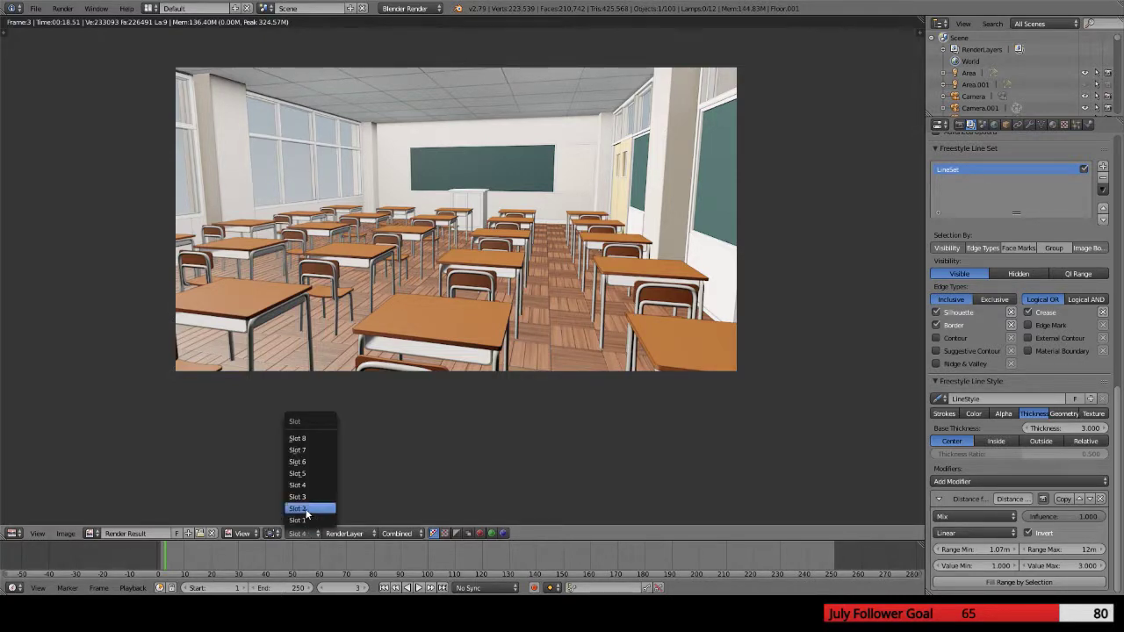
{"action": "left_click", "coordinate": [307, 497]}
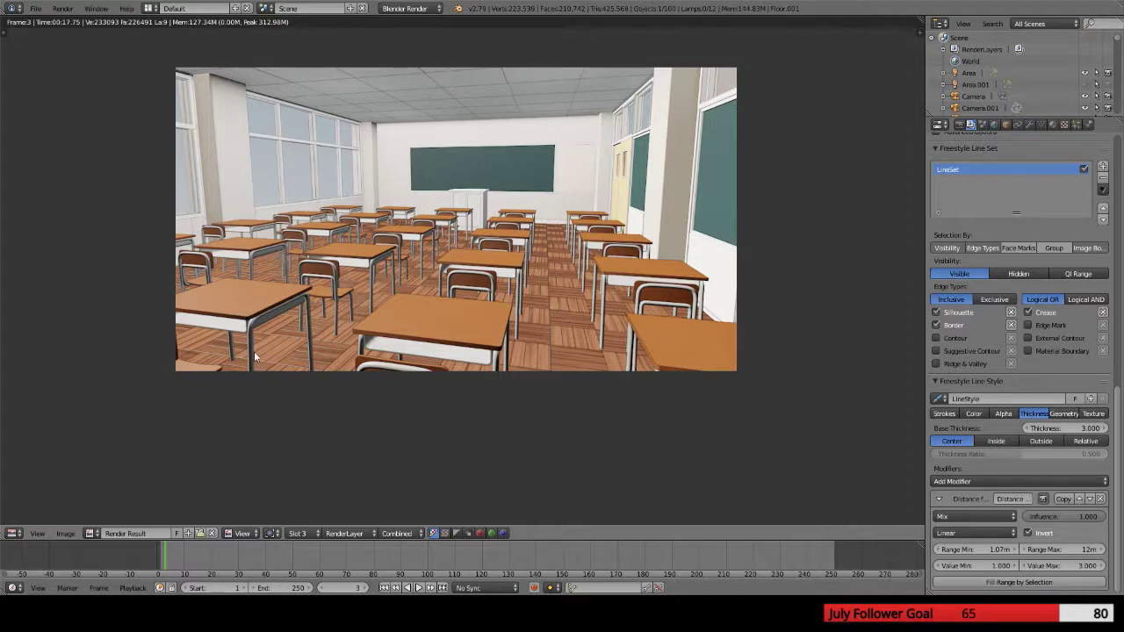
{"action": "left_click", "coordinate": [301, 533]}
{"action": "left_click", "coordinate": [324, 484]}
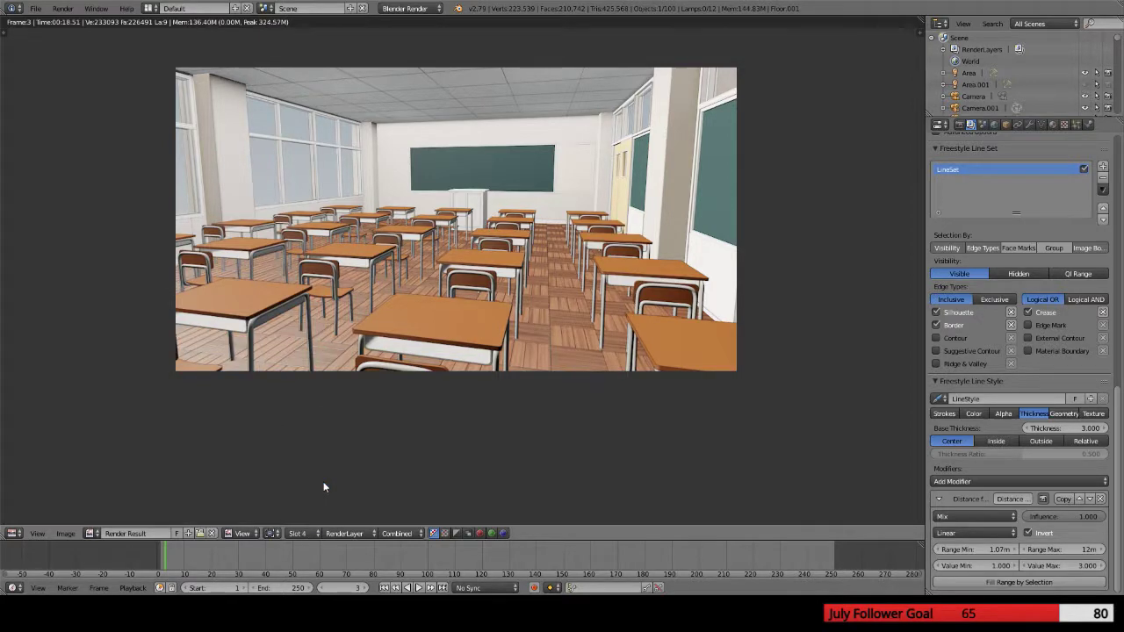
{"action": "left_click", "coordinate": [301, 534]}
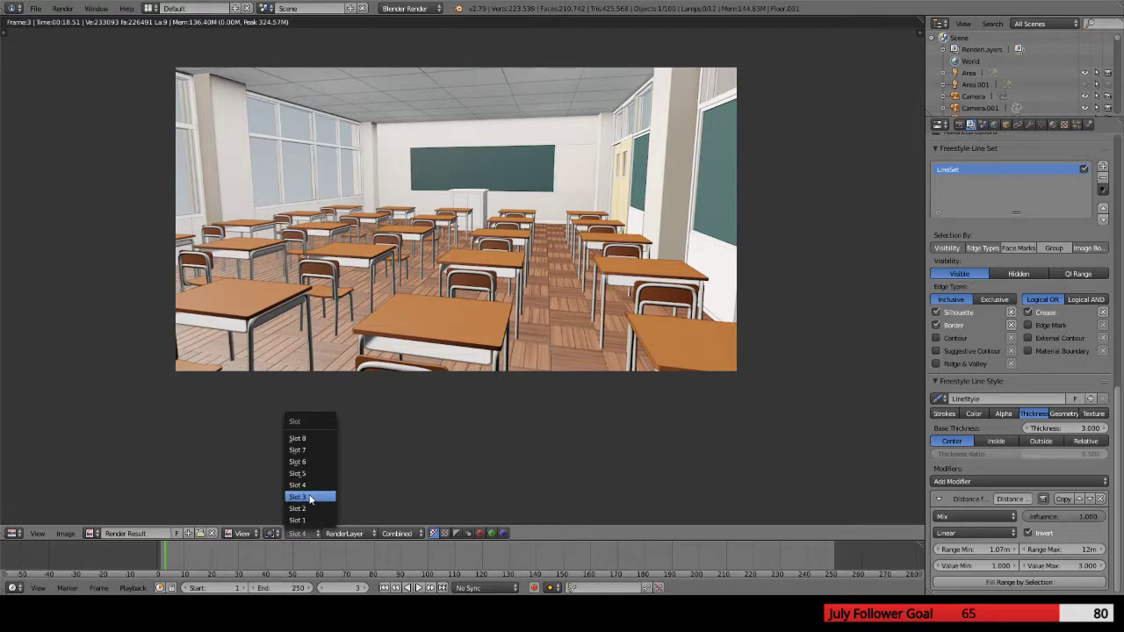
{"action": "left_click", "coordinate": [309, 504]}
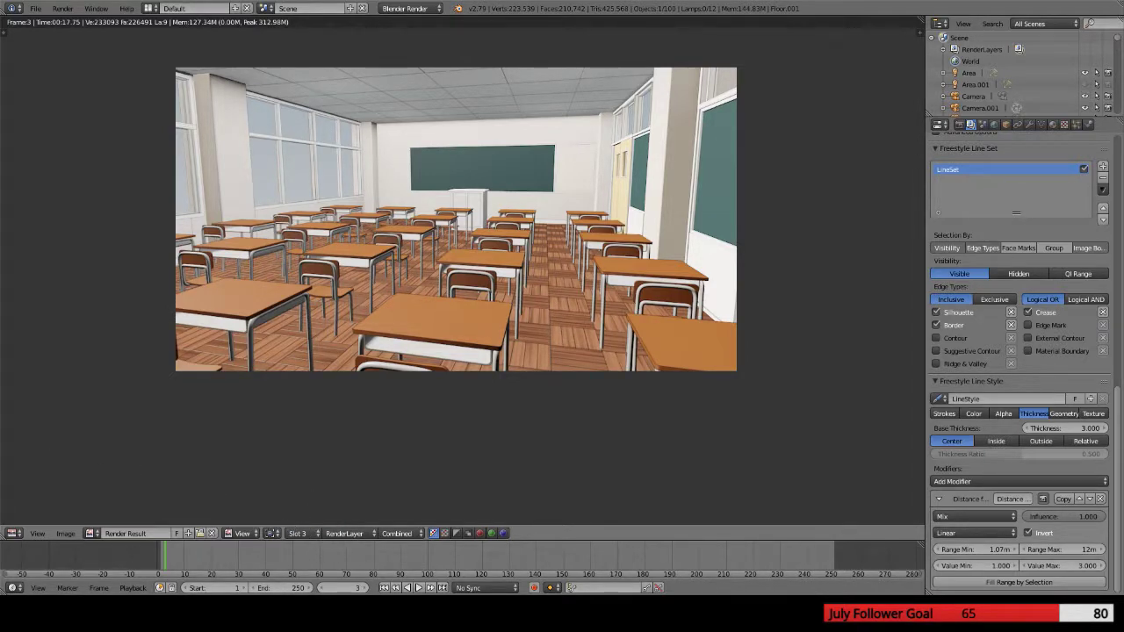
{"action": "left_click", "coordinate": [297, 533]}
{"action": "key", "text": "Escape"}
{"action": "left_click", "coordinate": [298, 532]}
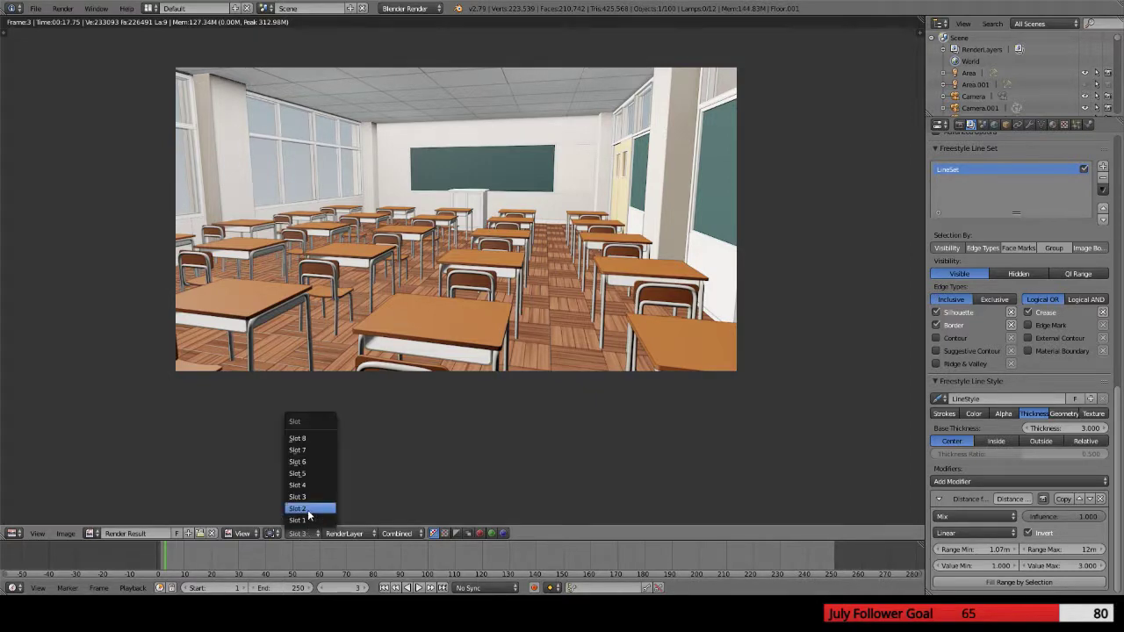
{"action": "left_click", "coordinate": [307, 487]}
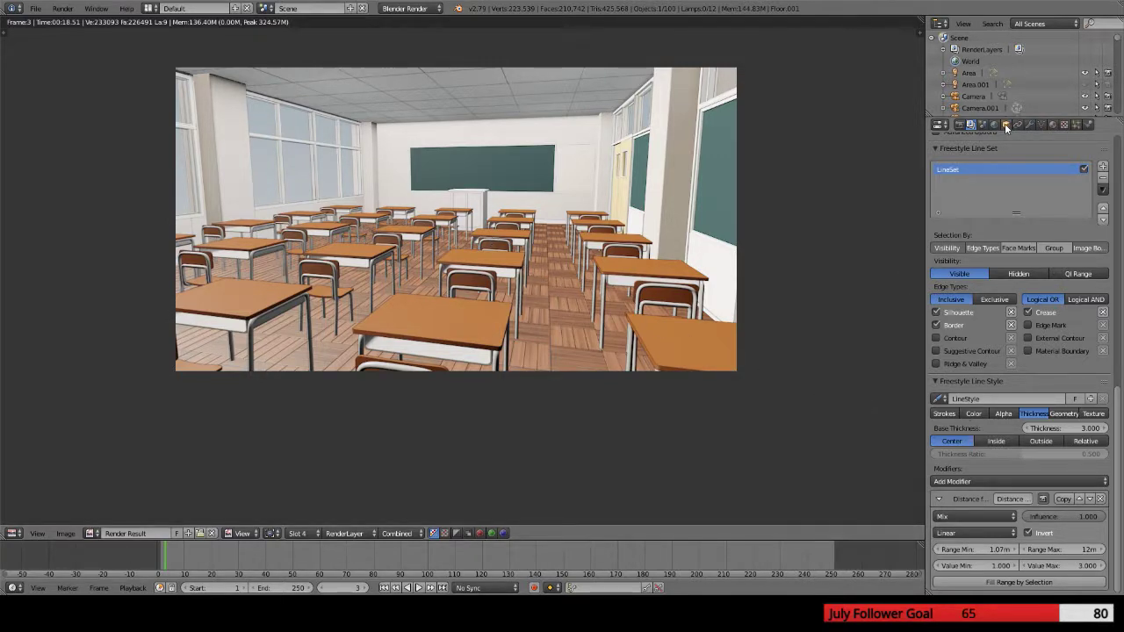
Set the Floor_alt2 material's specular intensity to 0.125
{"action": "left_click", "coordinate": [959, 125]}
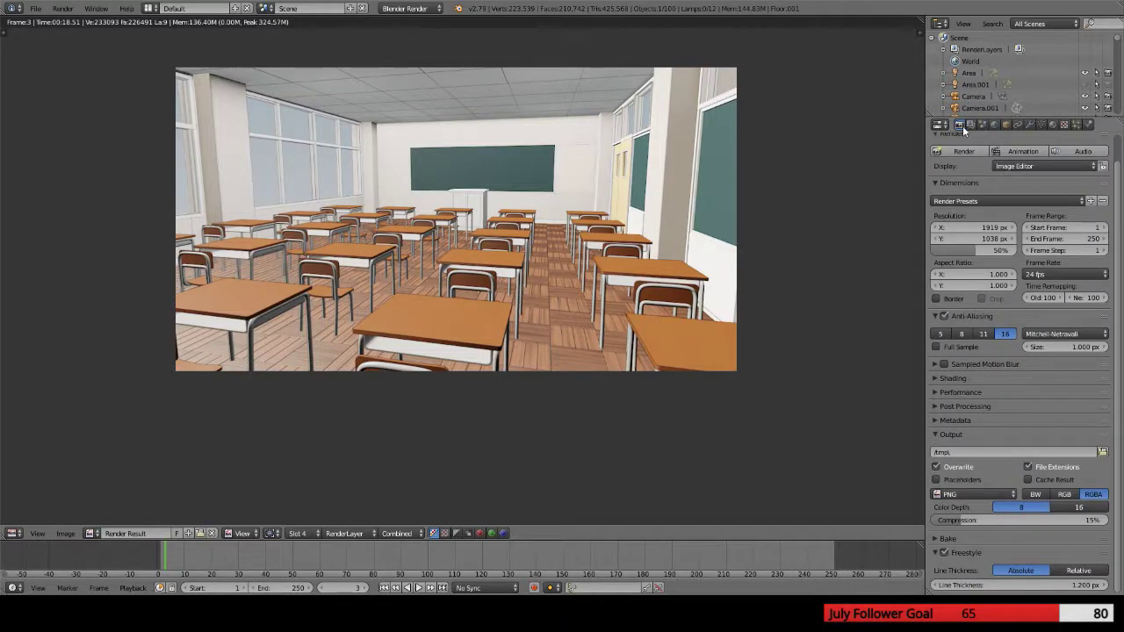
{"action": "left_click", "coordinate": [1053, 125]}
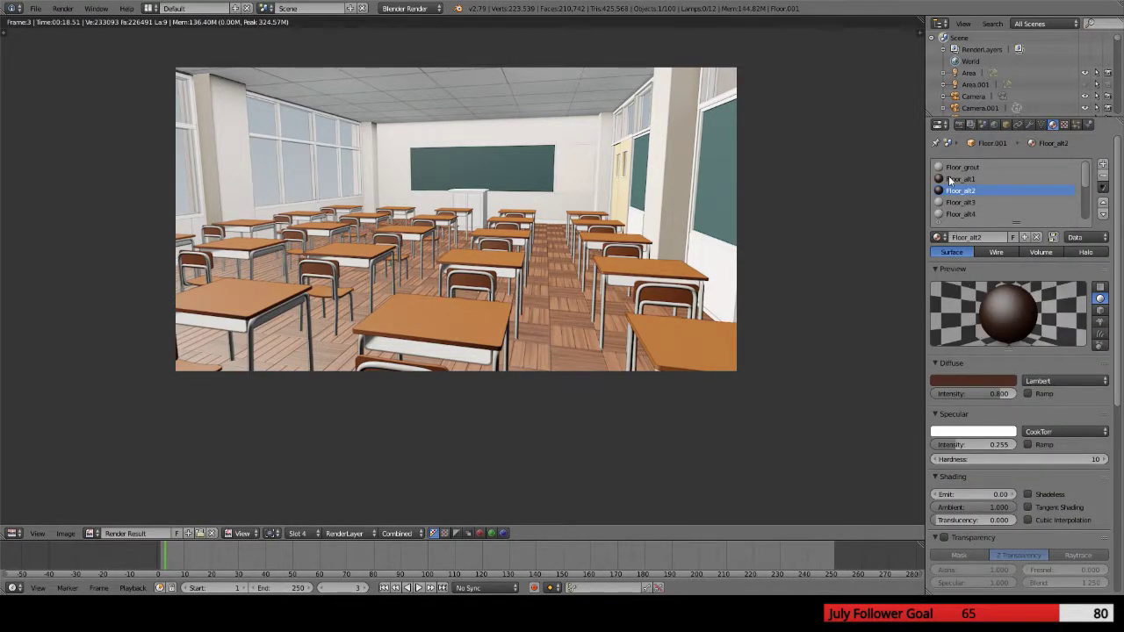
{"action": "left_click", "coordinate": [971, 444]}
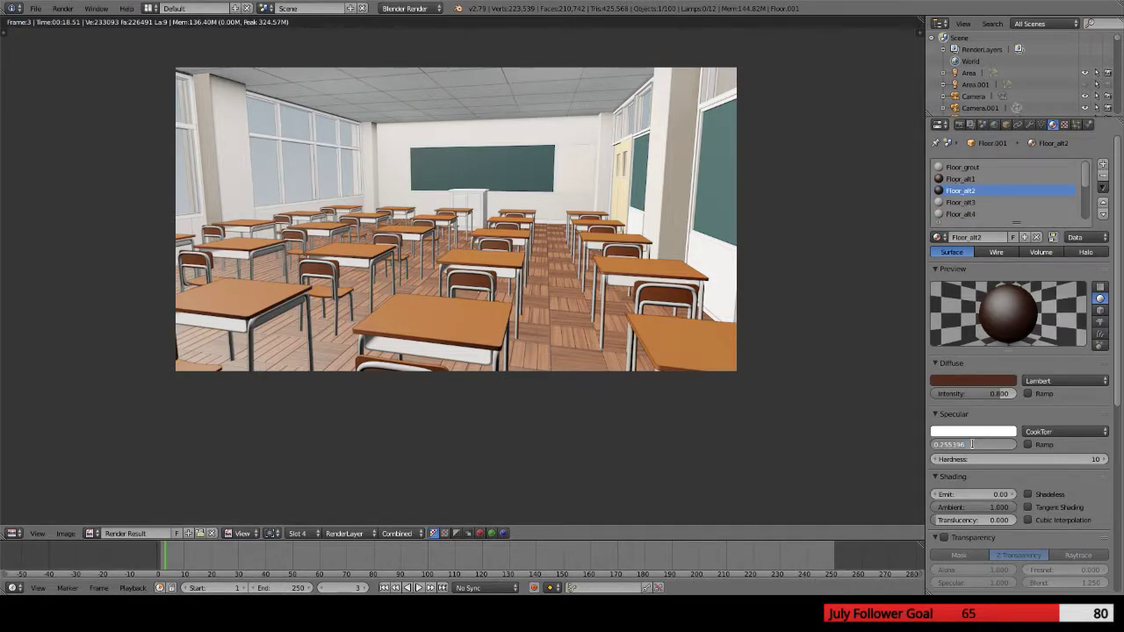
{"action": "type", "text": ".125"}
{"action": "key", "text": "Return"}
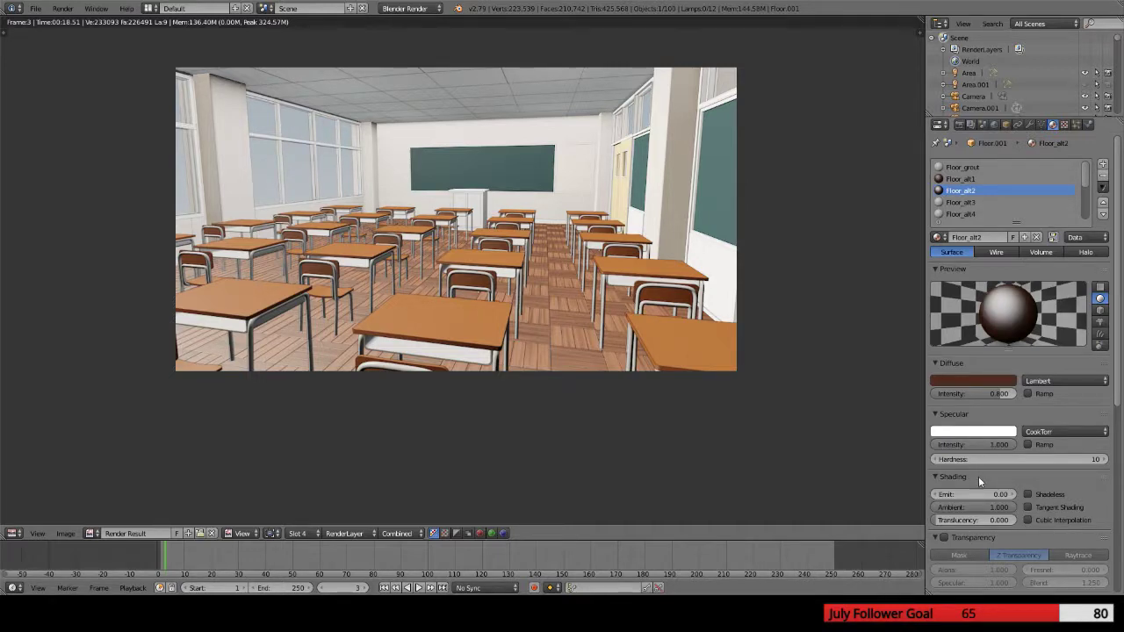
{"action": "key", "text": "ctrl+z"}
{"action": "left_click", "coordinate": [963, 460]}
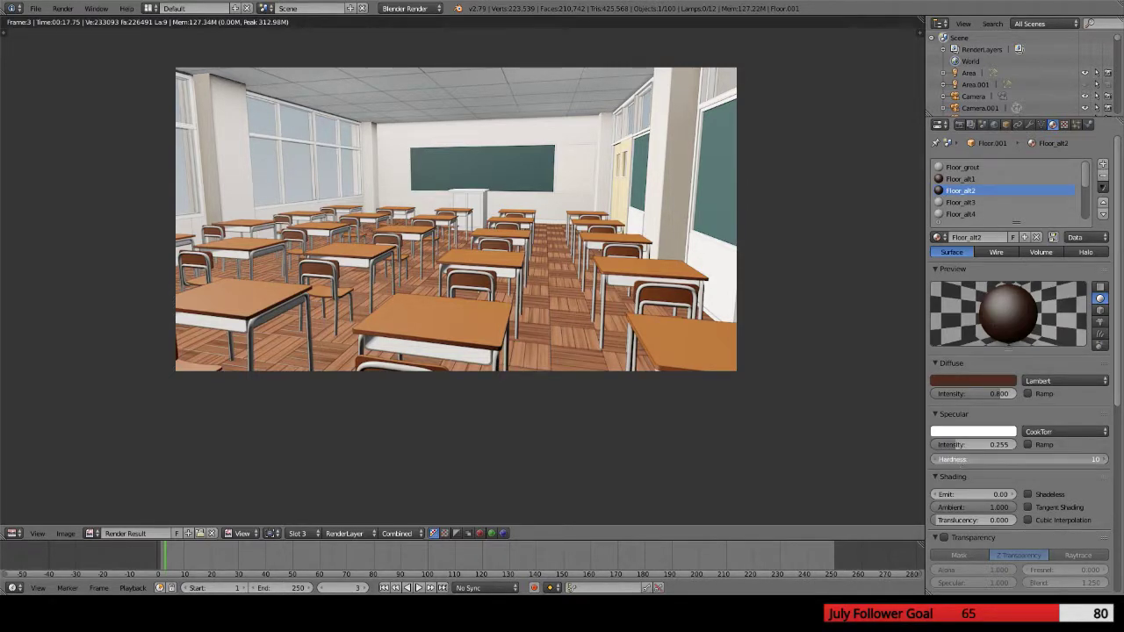
{"action": "left_click", "coordinate": [976, 407]}
{"action": "left_click", "coordinate": [957, 445]}
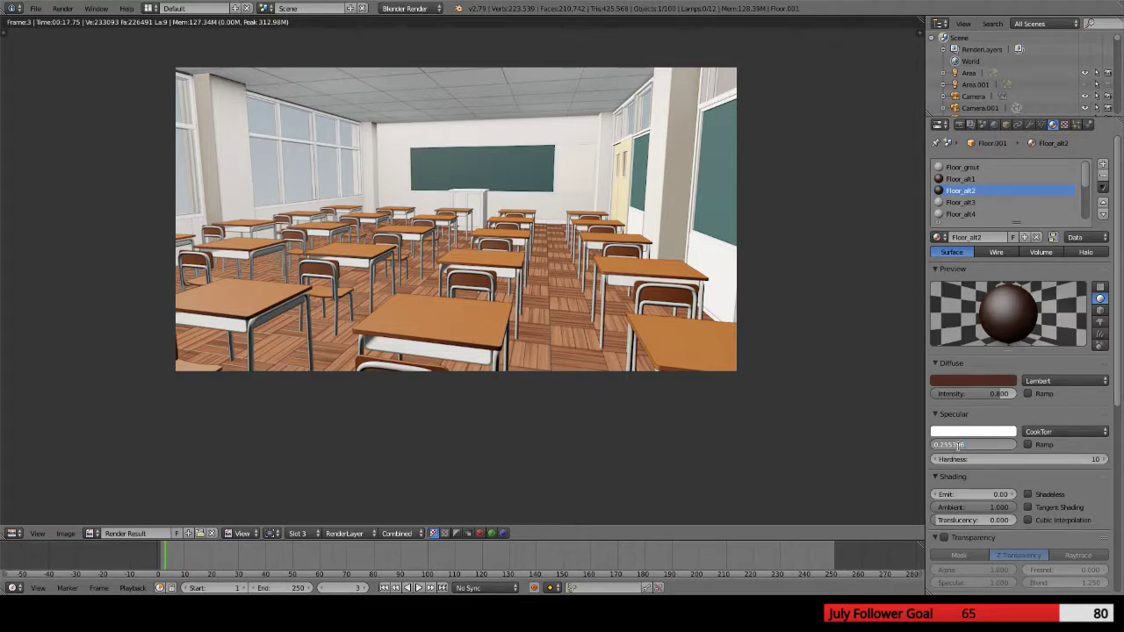
{"action": "key", "text": "BackSpace"}
{"action": "type", "text": ".125"}
{"action": "key", "text": "Return"}
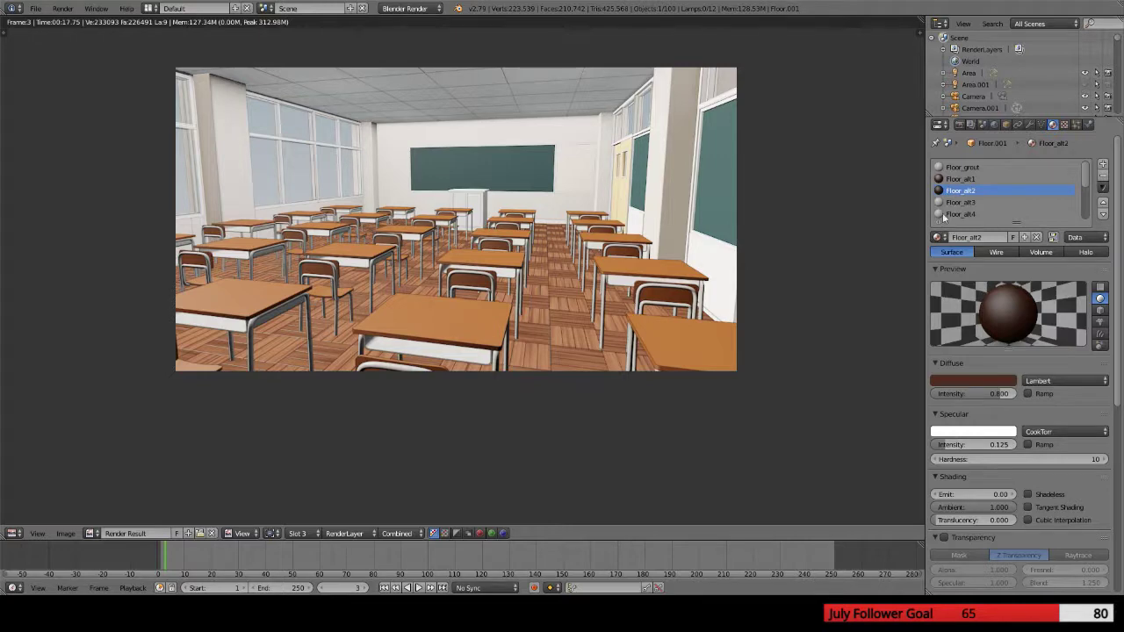
Raise Floor_alt1's specular hardness to 20 and render the scene again
{"action": "left_click", "coordinate": [948, 178]}
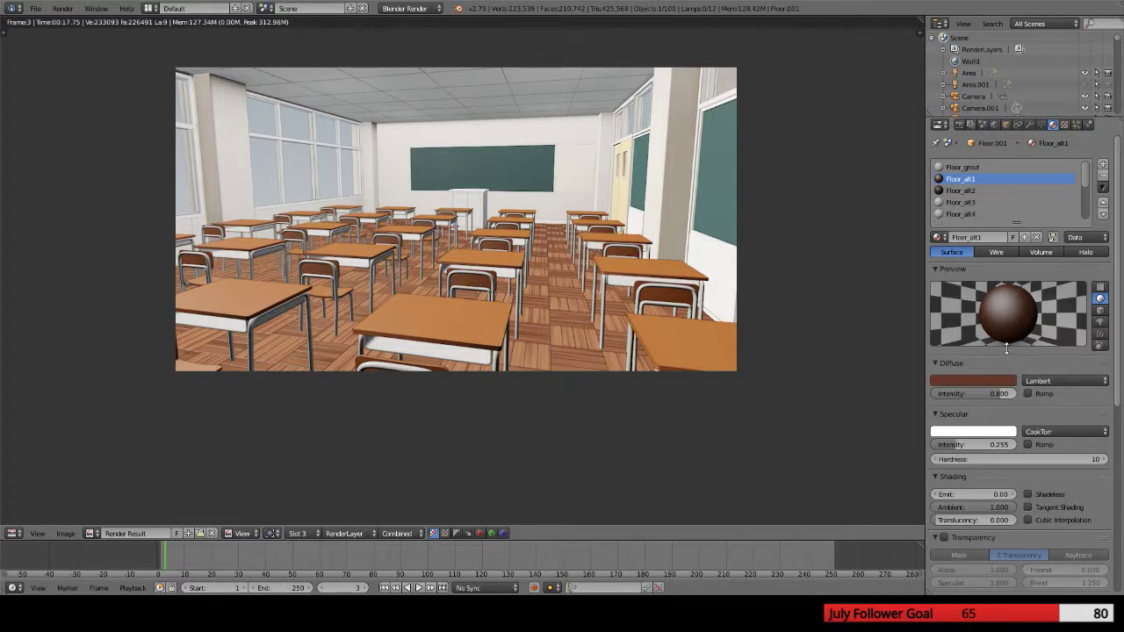
{"action": "left_click", "coordinate": [962, 191]}
{"action": "key", "text": "ctrl+z"}
{"action": "left_click", "coordinate": [1071, 462]}
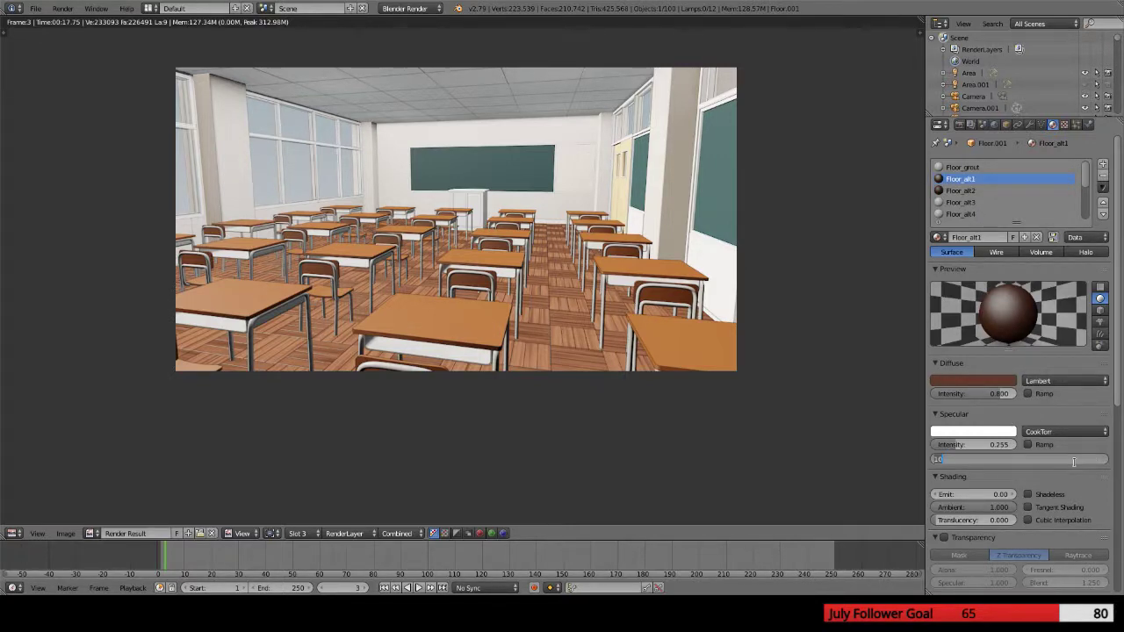
{"action": "type", "text": "20"}
{"action": "key", "text": "Return"}
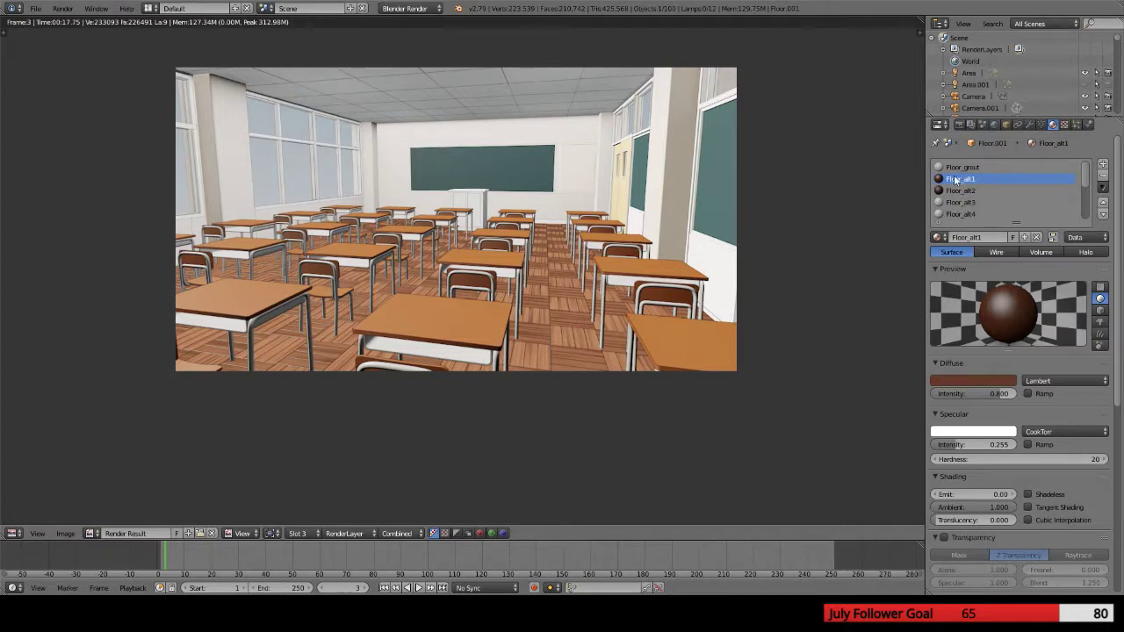
{"action": "key", "text": "F12"}
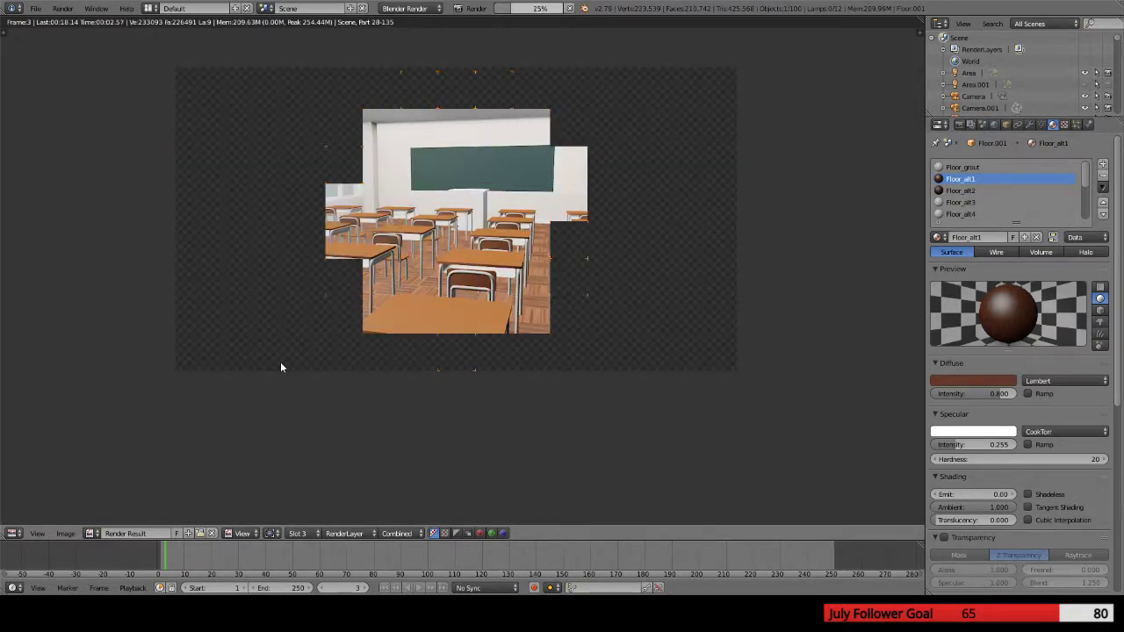
Zoom in and out on the new render to inspect the floor's updated specular
{"action": "scroll", "coordinate": [318, 307], "scroll_direction": "up", "scroll_amount": 1}
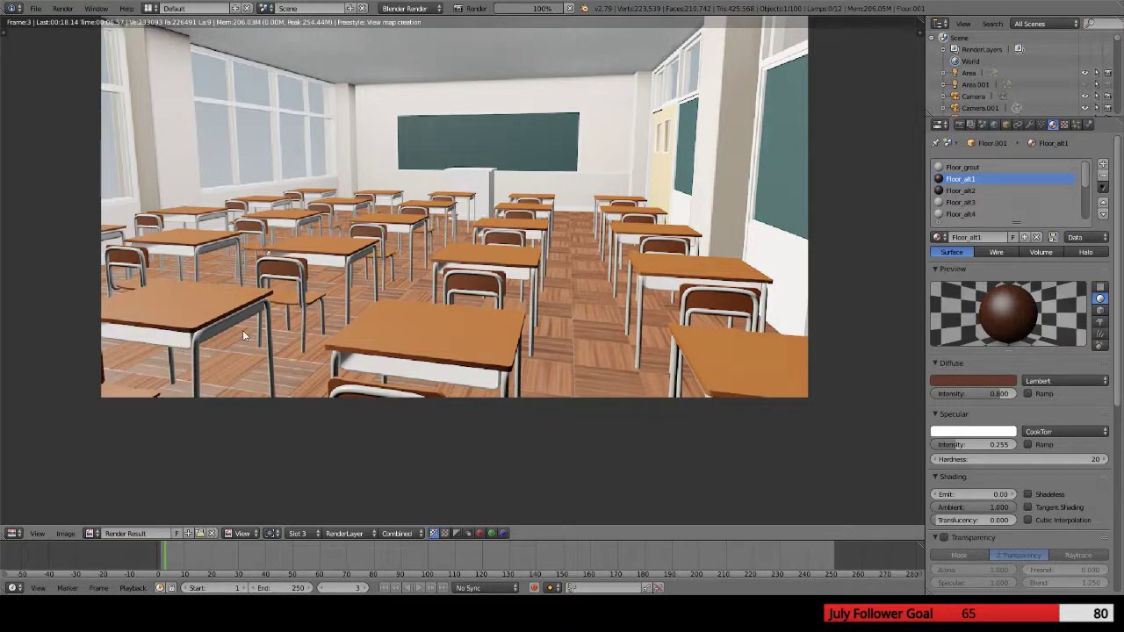
{"action": "scroll", "coordinate": [242, 330], "scroll_direction": "down", "scroll_amount": 1}
{"action": "scroll", "coordinate": [243, 334], "scroll_direction": "up", "scroll_amount": 1}
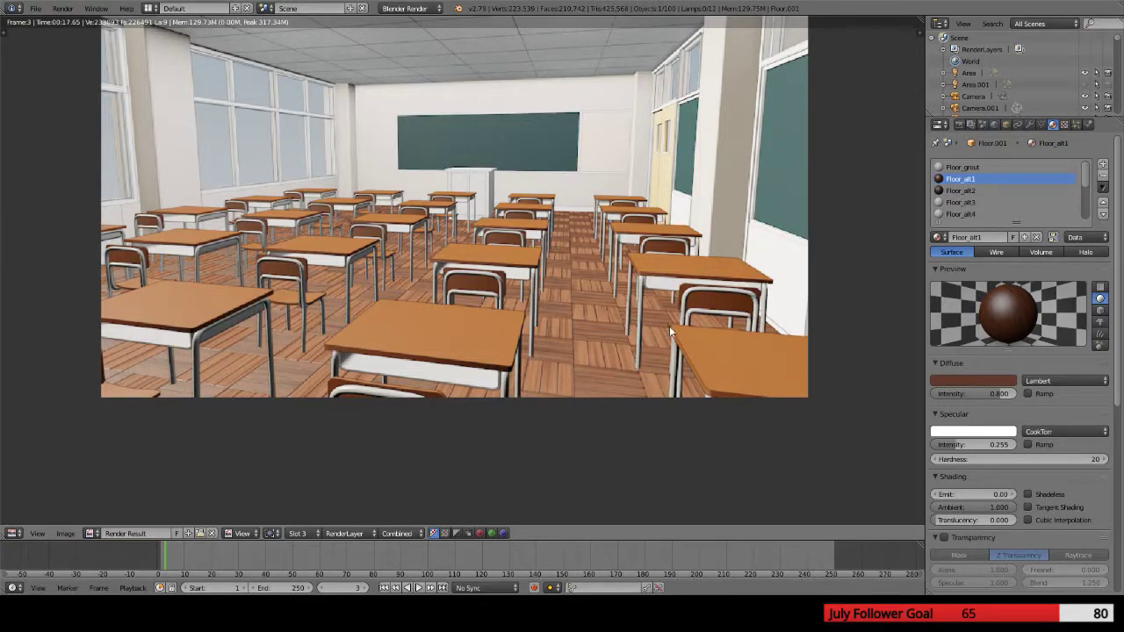
{"action": "left_click", "coordinate": [1010, 460]}
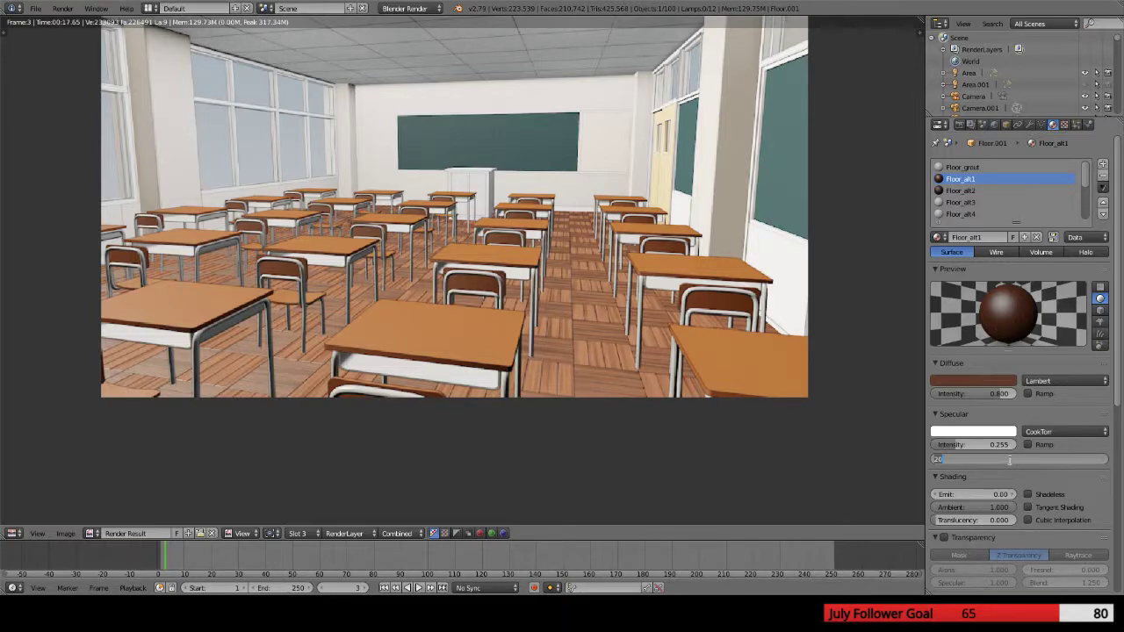
{"action": "type", "text": "15"}
{"action": "key", "text": "Return"}
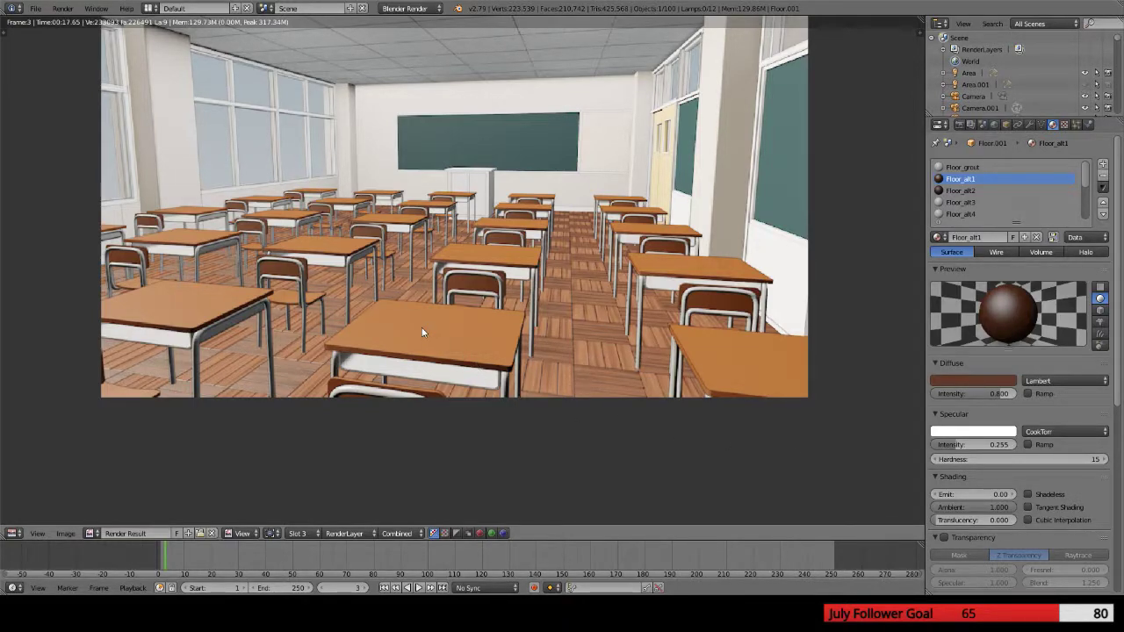
{"action": "left_click", "coordinate": [300, 533]}
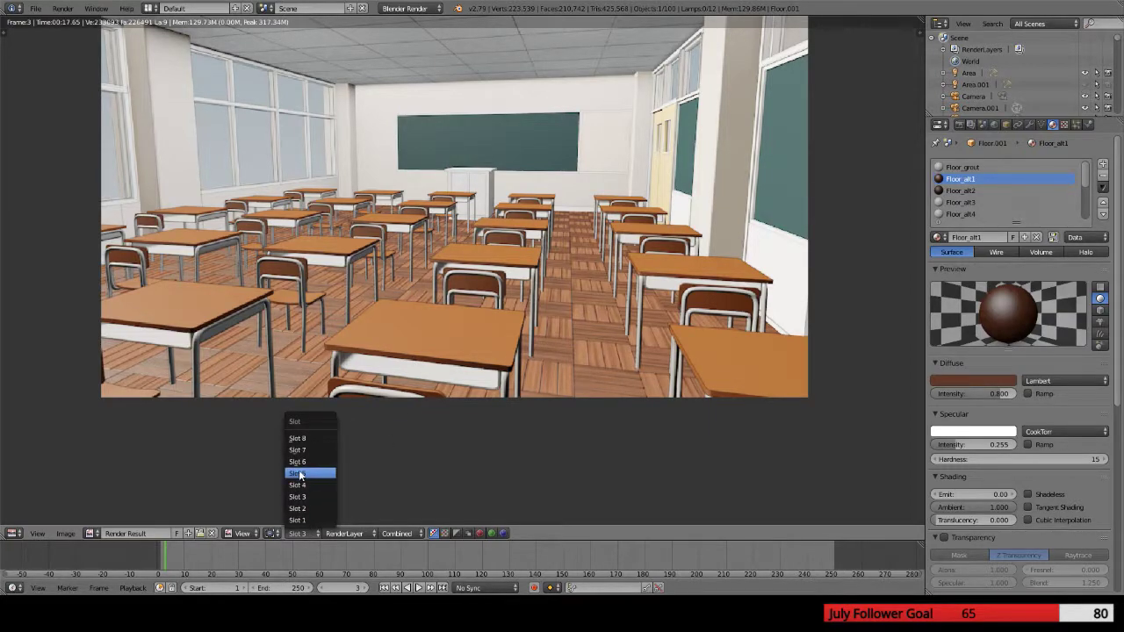
{"action": "left_click", "coordinate": [300, 474]}
{"action": "left_click", "coordinate": [313, 533]}
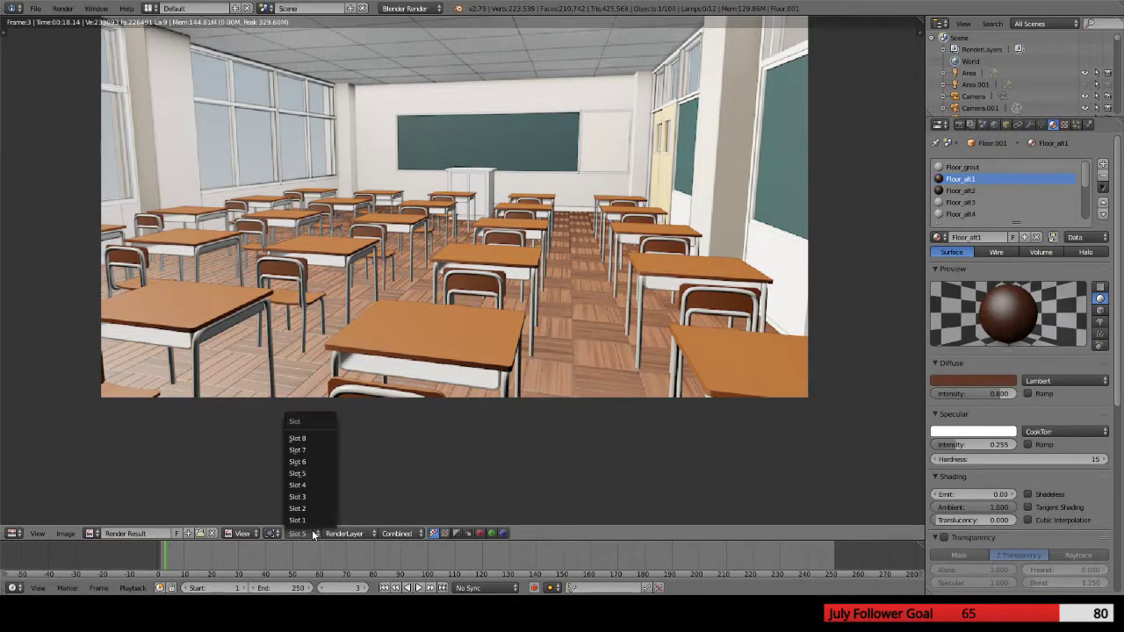
{"action": "left_click", "coordinate": [303, 485]}
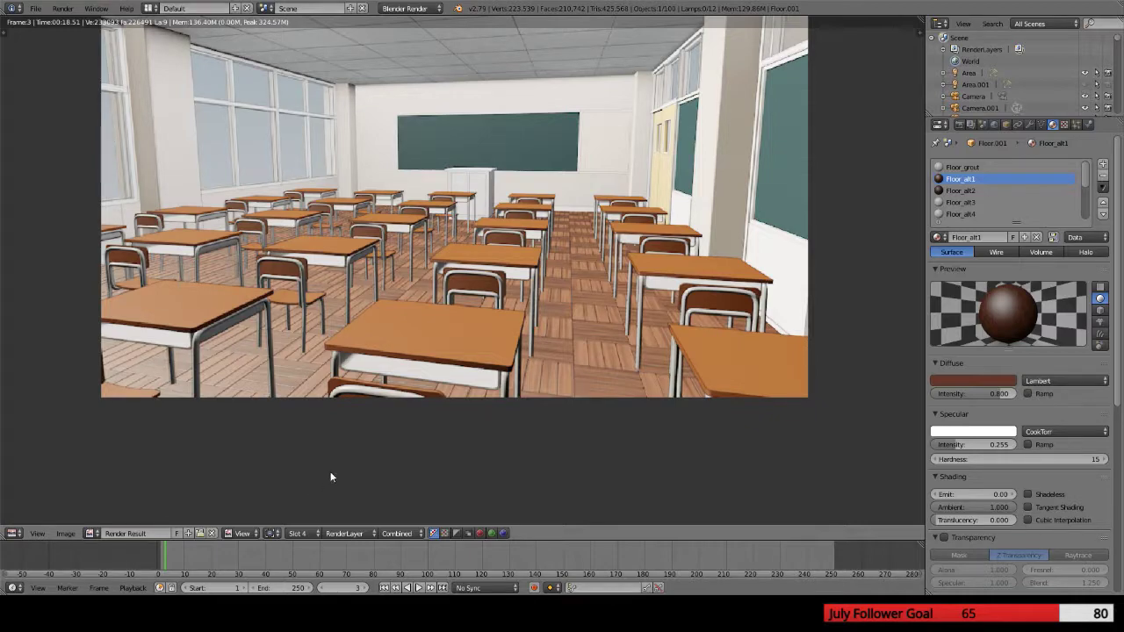
{"action": "key", "text": "F12"}
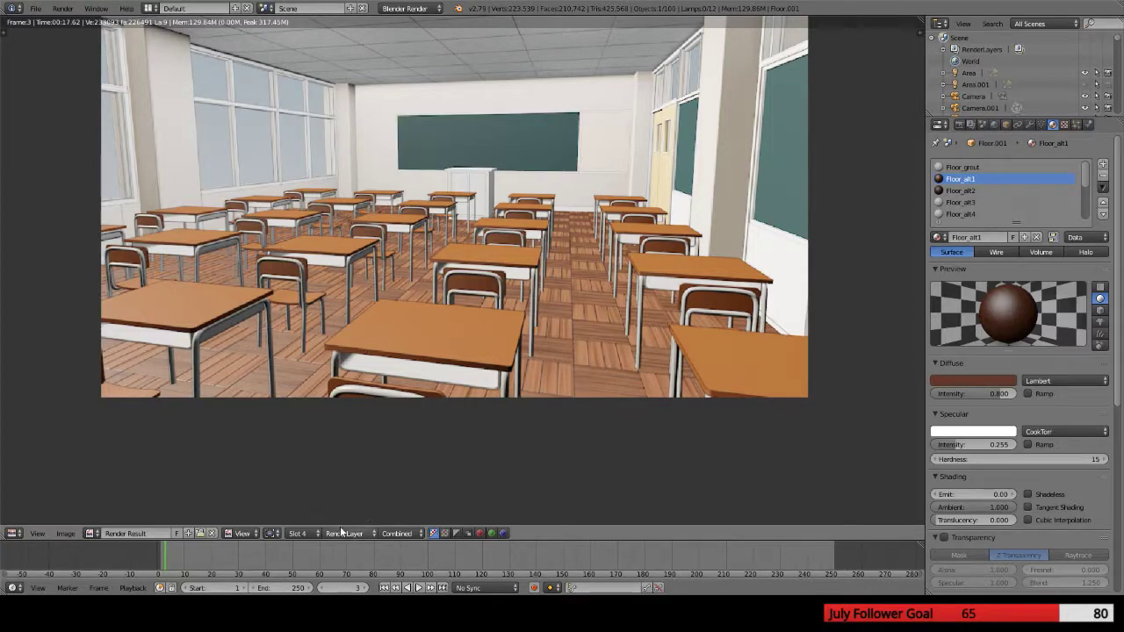
{"action": "left_click", "coordinate": [299, 533]}
{"action": "left_click", "coordinate": [316, 497]}
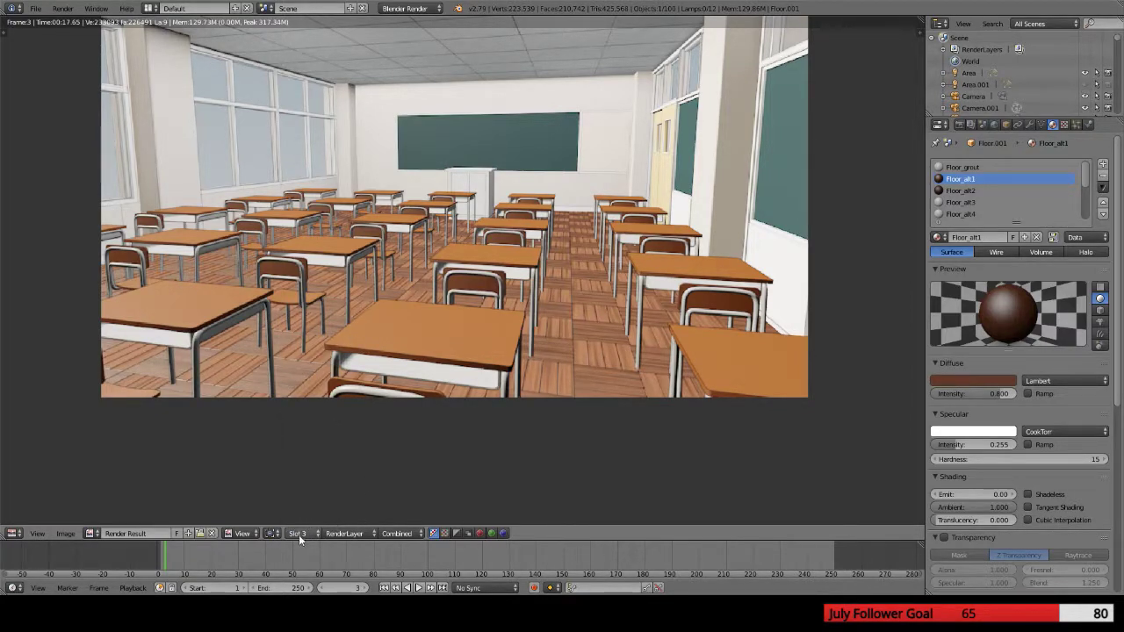
{"action": "left_click", "coordinate": [299, 535]}
{"action": "left_click", "coordinate": [308, 486]}
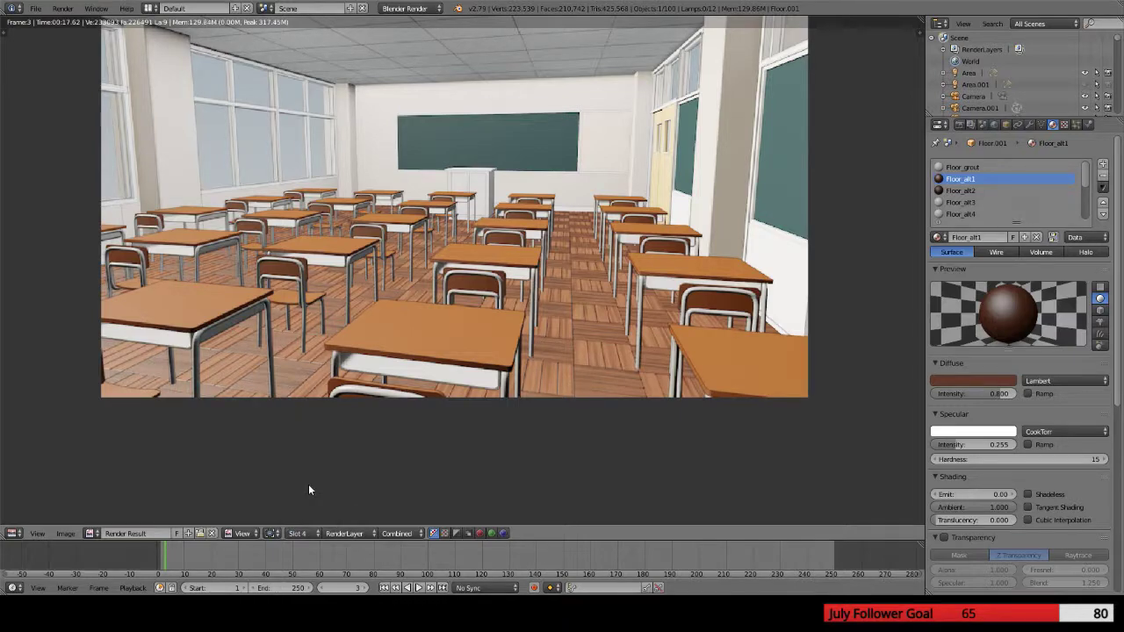
{"action": "left_click", "coordinate": [299, 533]}
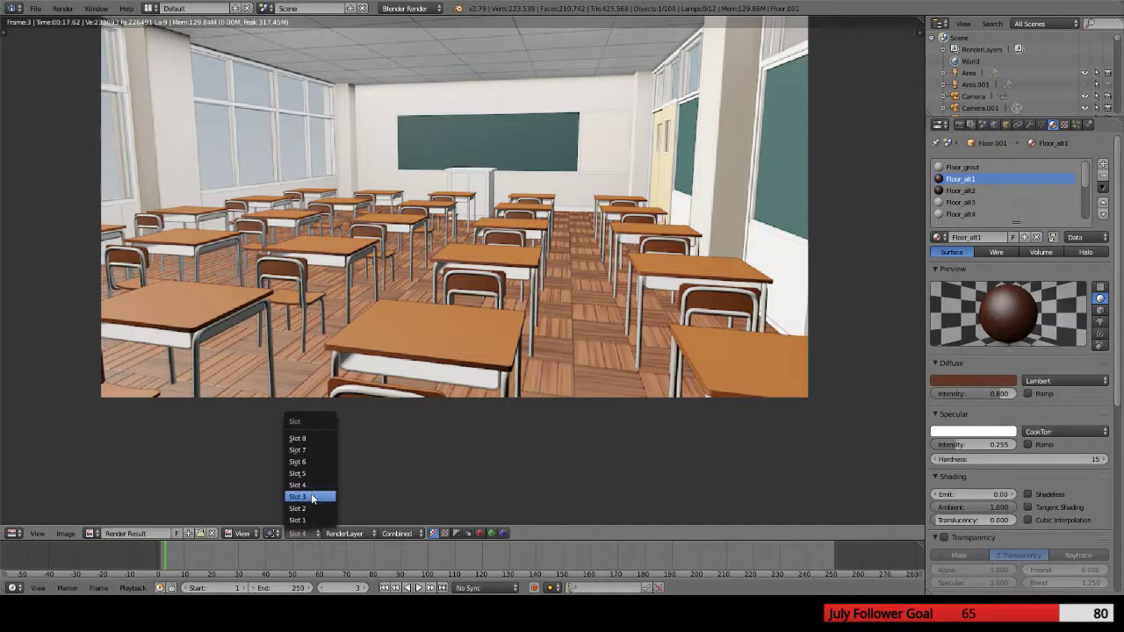
{"action": "left_click", "coordinate": [312, 497]}
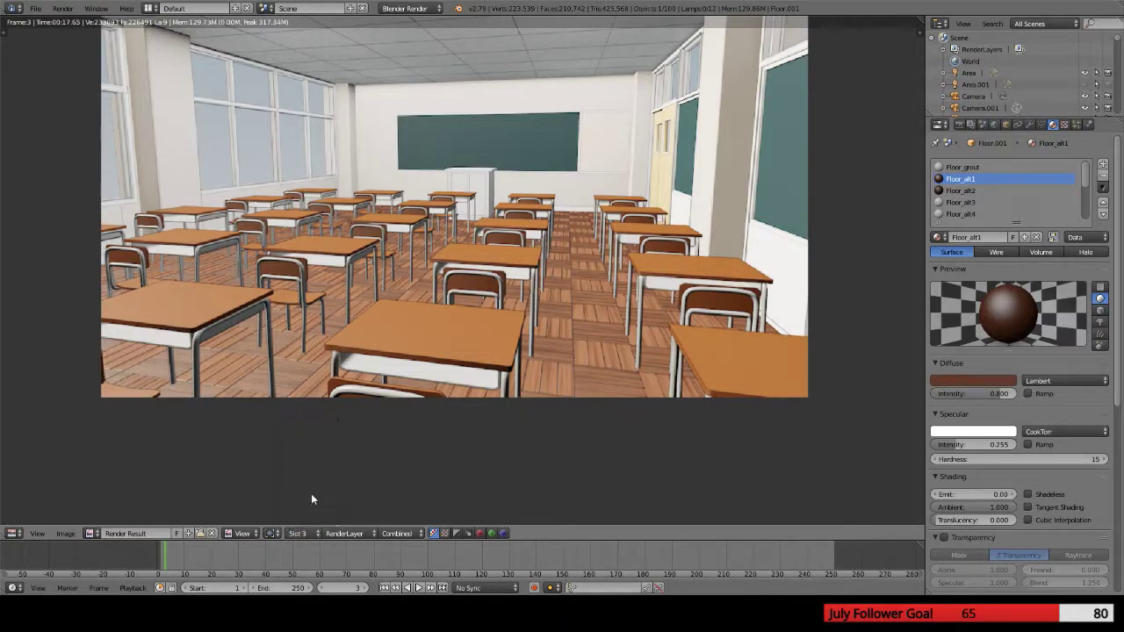
{"action": "left_click", "coordinate": [307, 532]}
{"action": "left_click", "coordinate": [309, 488]}
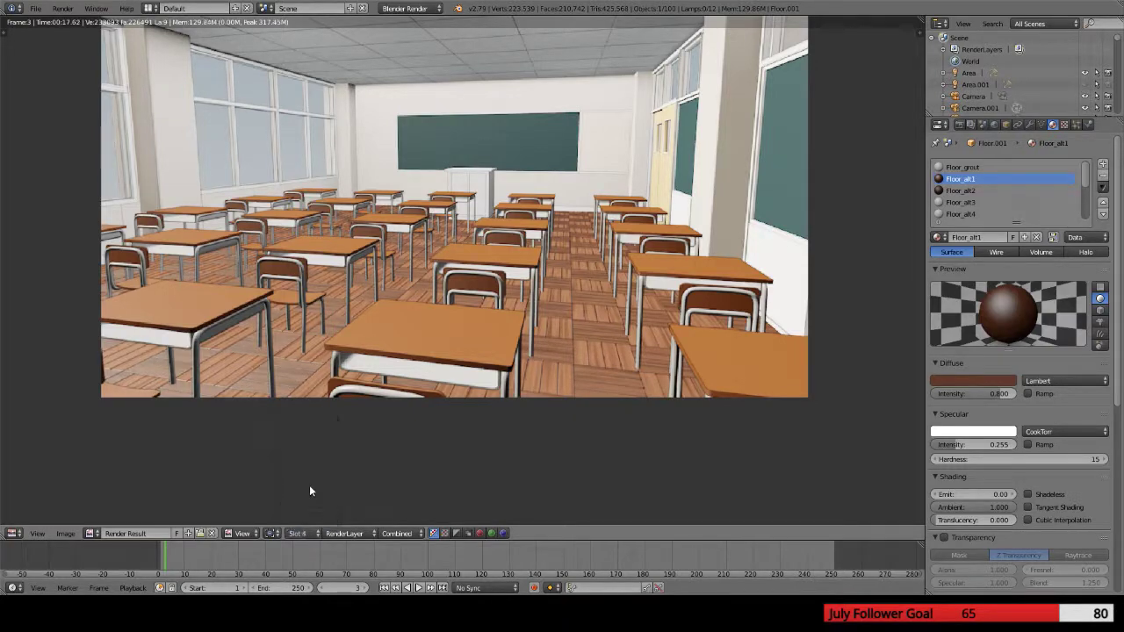
Set Floor_alt2's specular hardness to 15 and re-render the classroom
{"action": "left_click", "coordinate": [961, 190]}
{"action": "left_click", "coordinate": [1041, 460]}
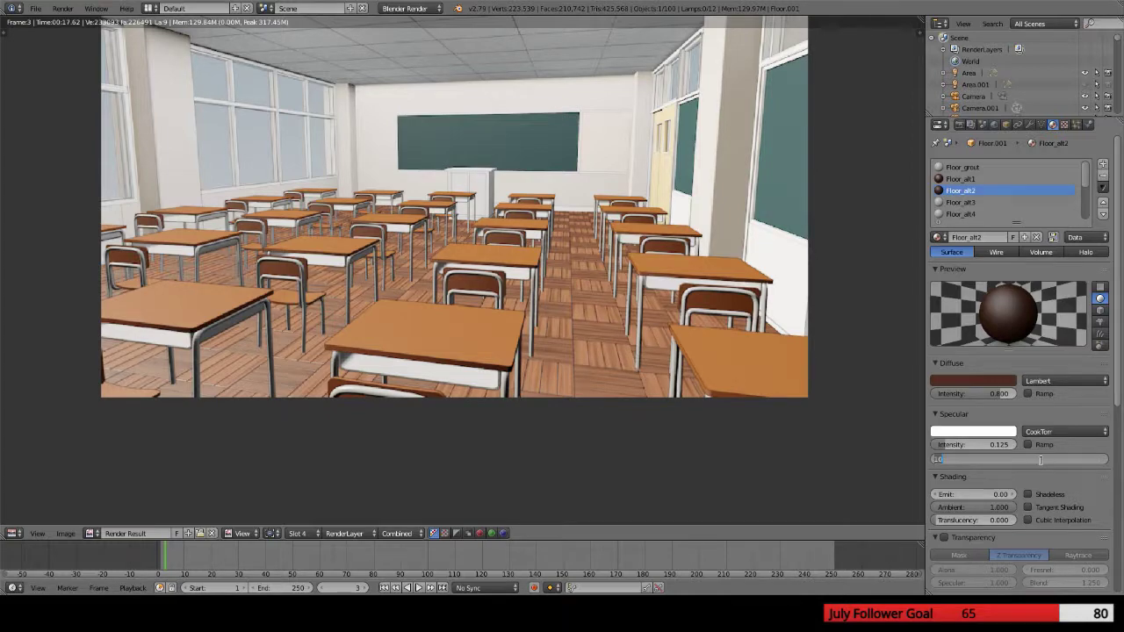
{"action": "type", "text": "15"}
{"action": "key", "text": "Return"}
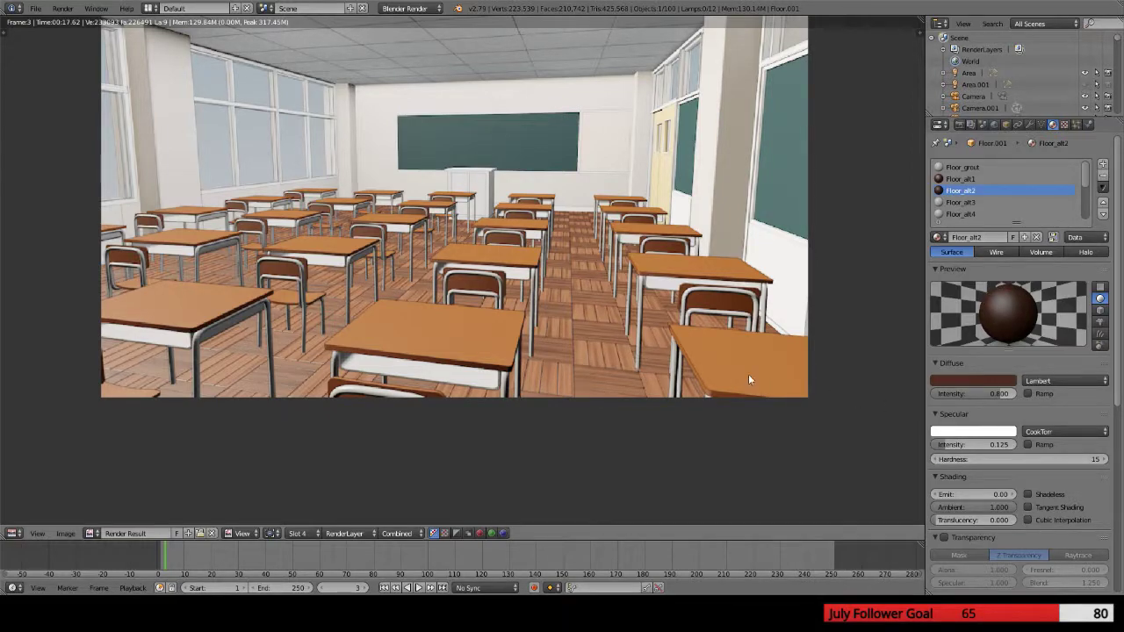
{"action": "key", "text": "F12"}
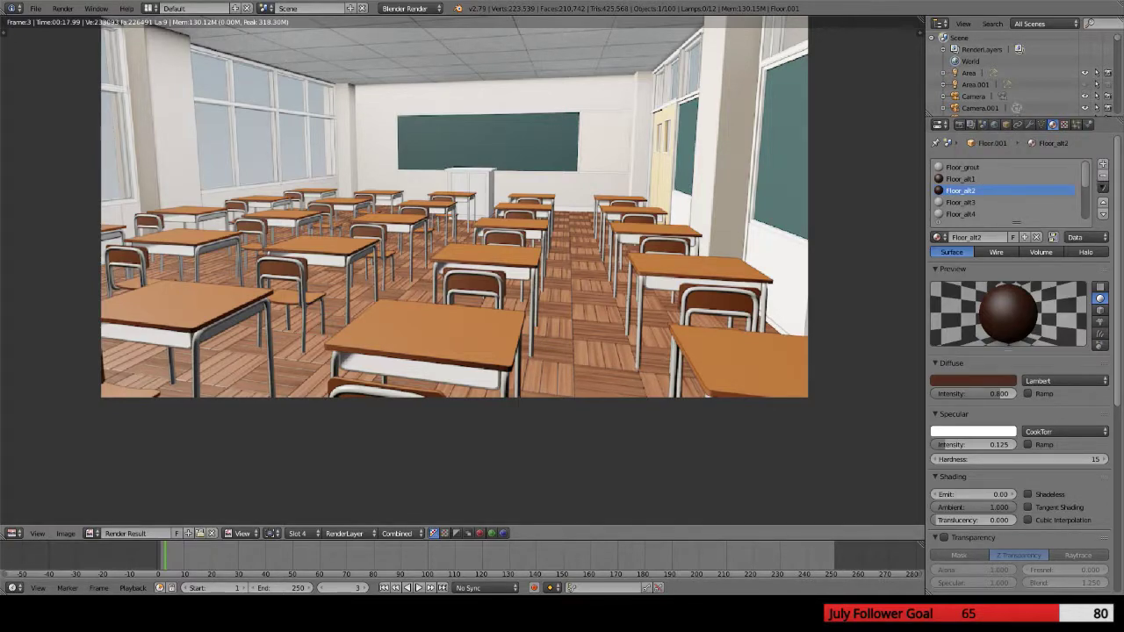
Compare the new render against slots 4 and 5, ending on the slot 3 render
{"action": "left_click", "coordinate": [297, 533]}
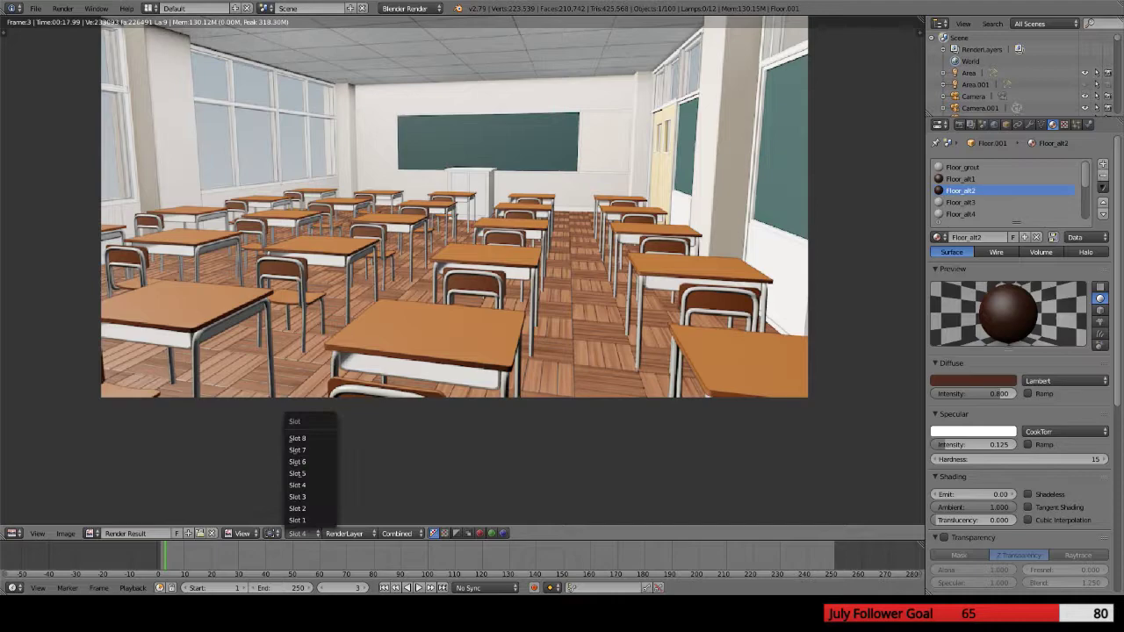
{"action": "left_click", "coordinate": [306, 472]}
{"action": "left_click", "coordinate": [297, 533]}
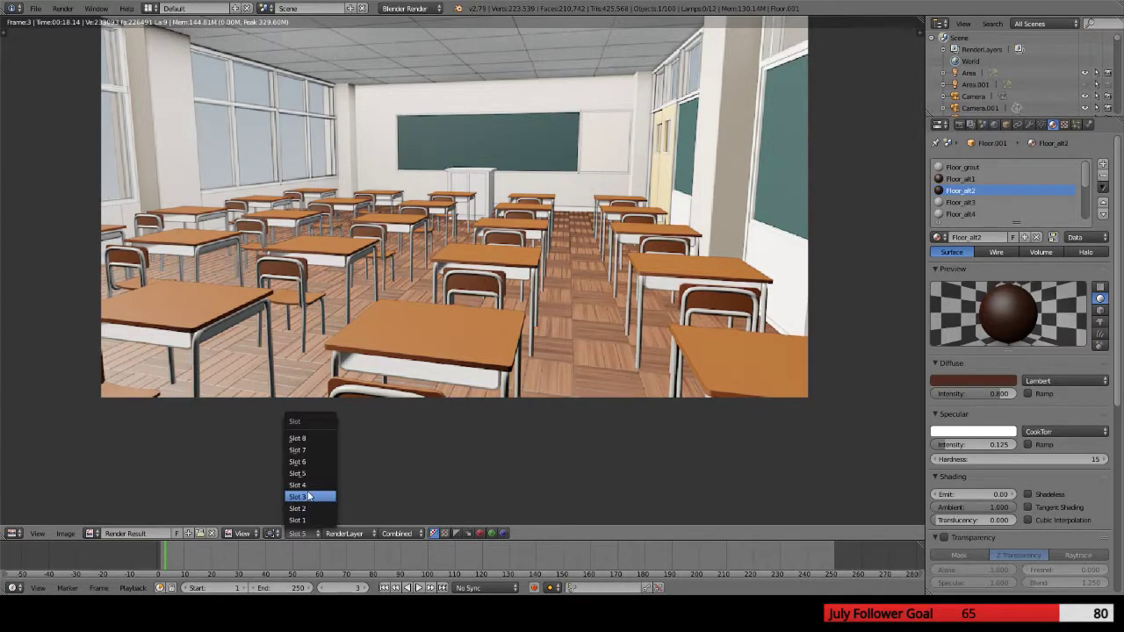
{"action": "left_click", "coordinate": [308, 485]}
{"action": "left_click", "coordinate": [302, 532]}
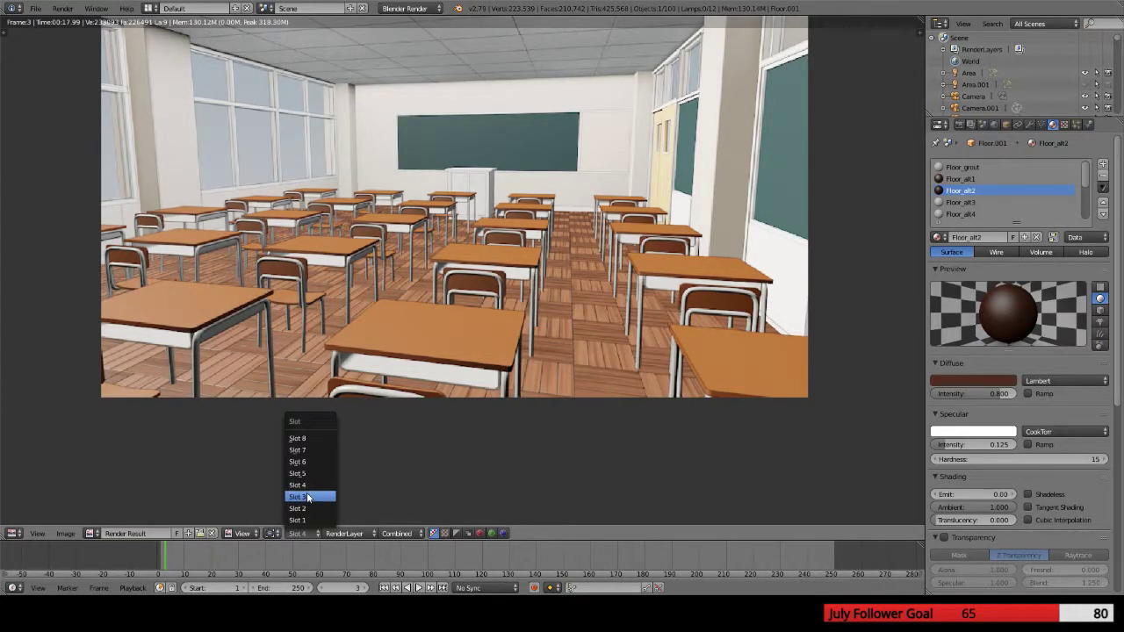
{"action": "left_click", "coordinate": [306, 497]}
{"action": "left_click", "coordinate": [302, 530]}
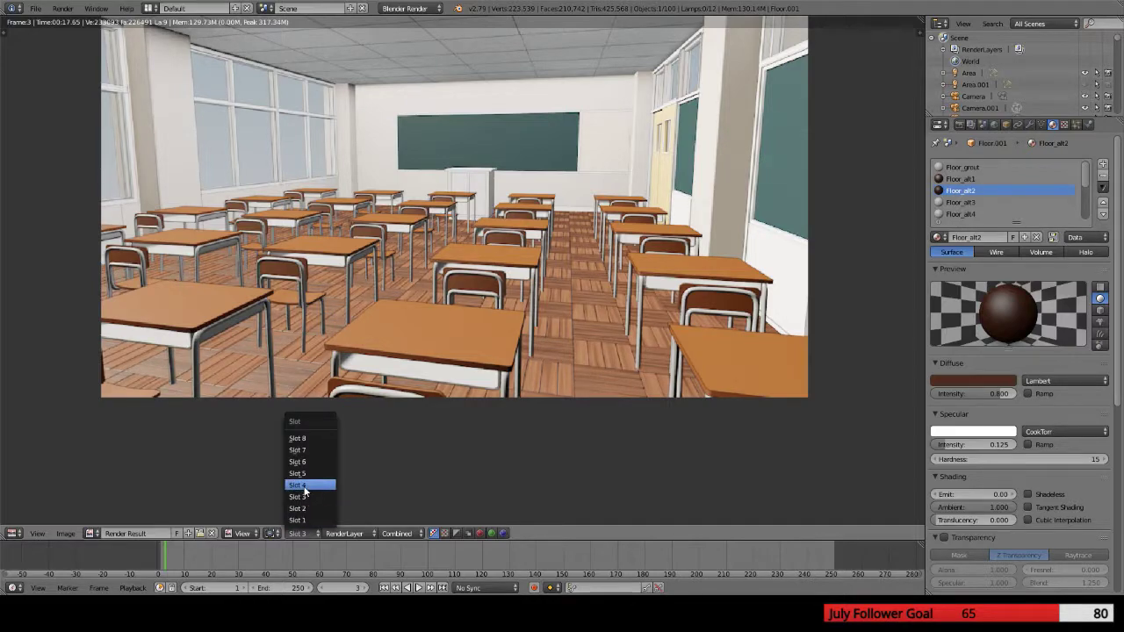
{"action": "left_click", "coordinate": [303, 485]}
{"action": "left_click", "coordinate": [305, 532]}
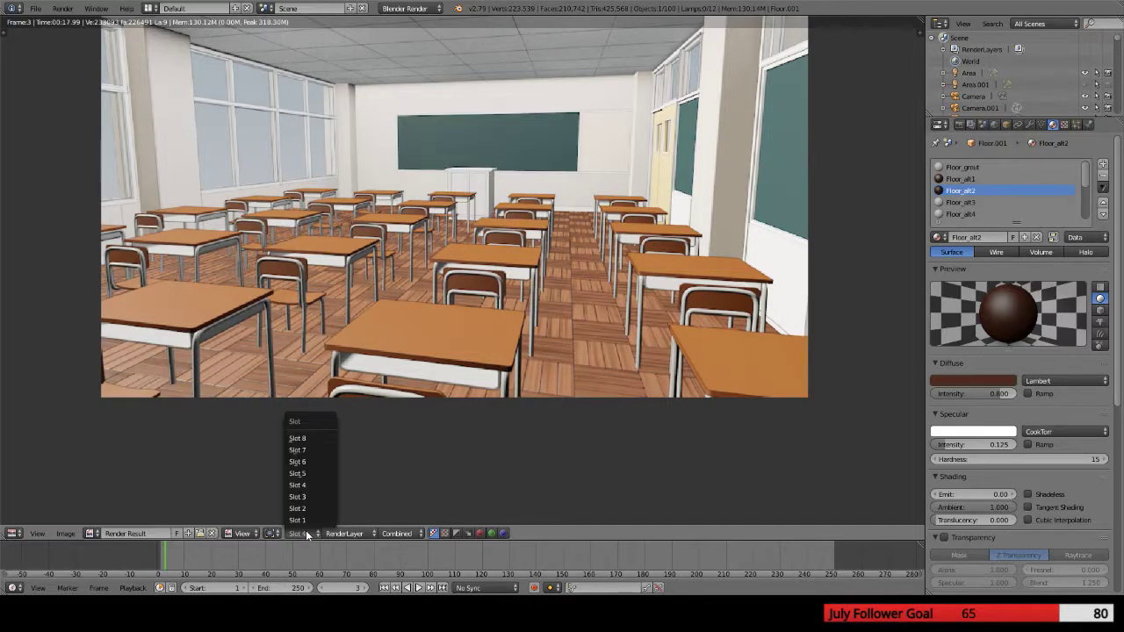
{"action": "left_click", "coordinate": [310, 495]}
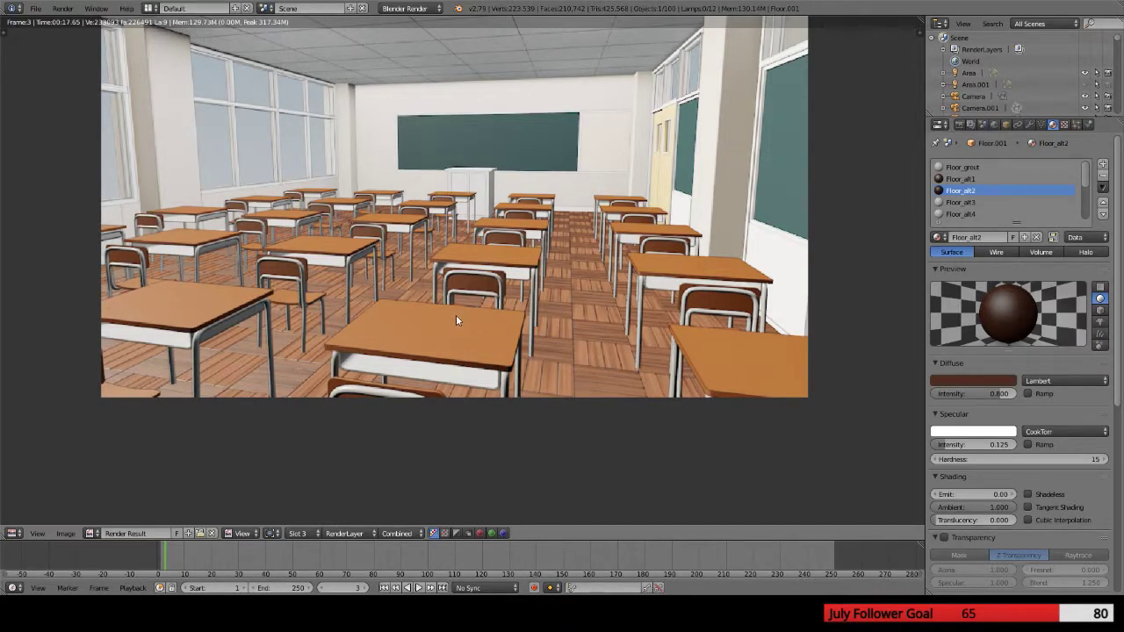
Select the desks and enable Mirror on their material: reflectivity 0.165, gloss 0.971, more samples
{"action": "key", "text": "Escape"}
{"action": "right_click", "coordinate": [480, 275]}
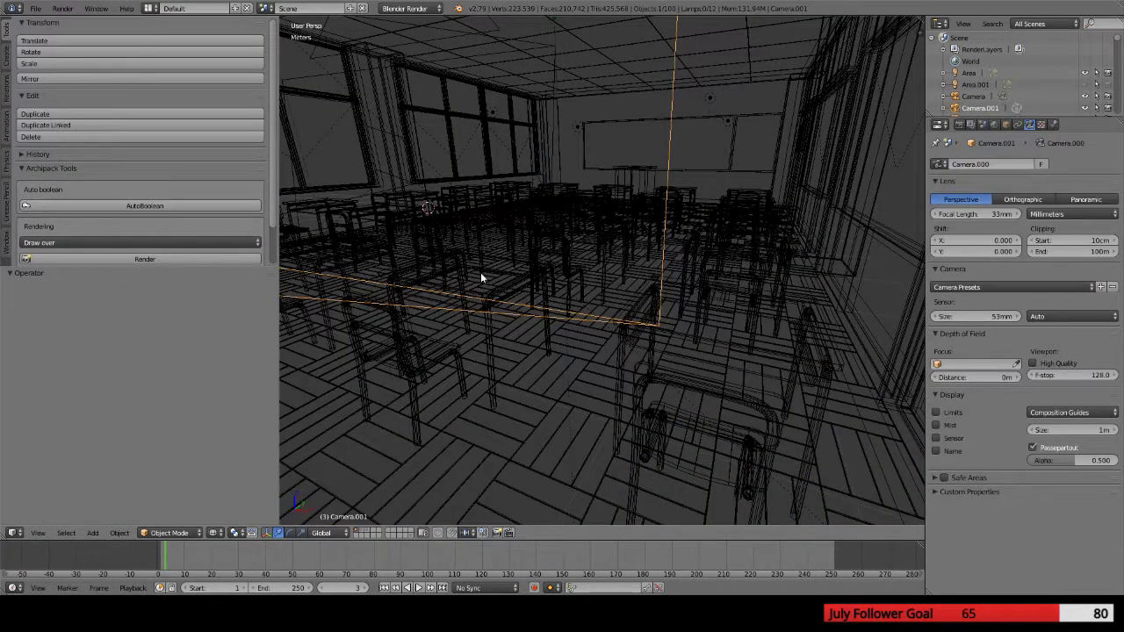
{"action": "right_click", "coordinate": [481, 276]}
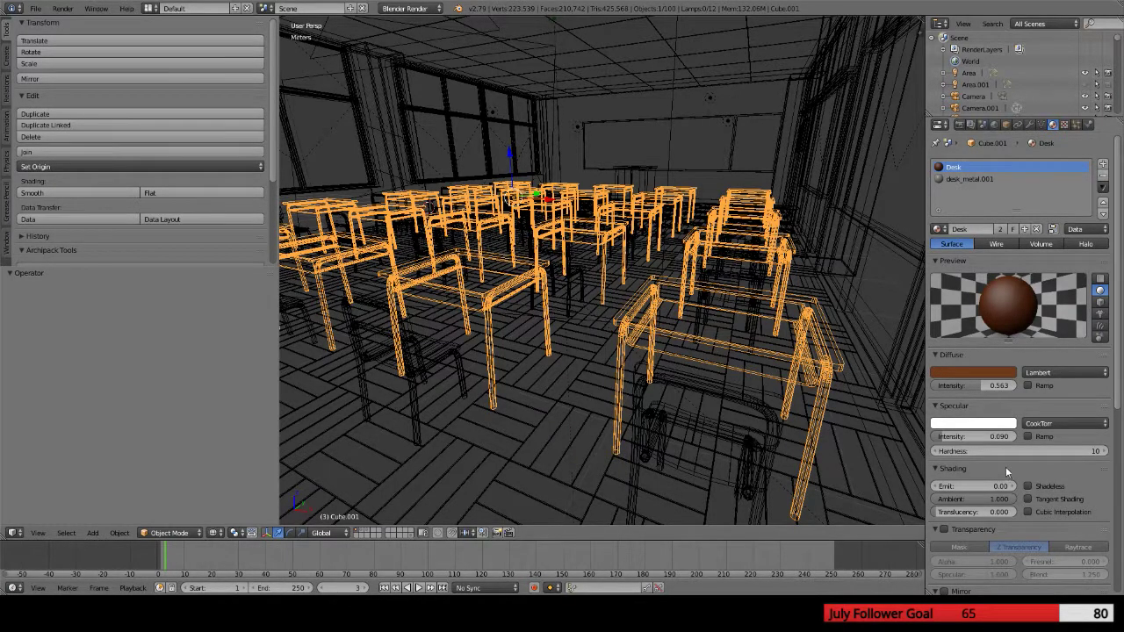
{"action": "scroll", "coordinate": [1006, 471], "scroll_direction": "down", "scroll_amount": 2}
{"action": "scroll", "coordinate": [1005, 466], "scroll_direction": "down", "scroll_amount": 3}
{"action": "left_click", "coordinate": [945, 403]}
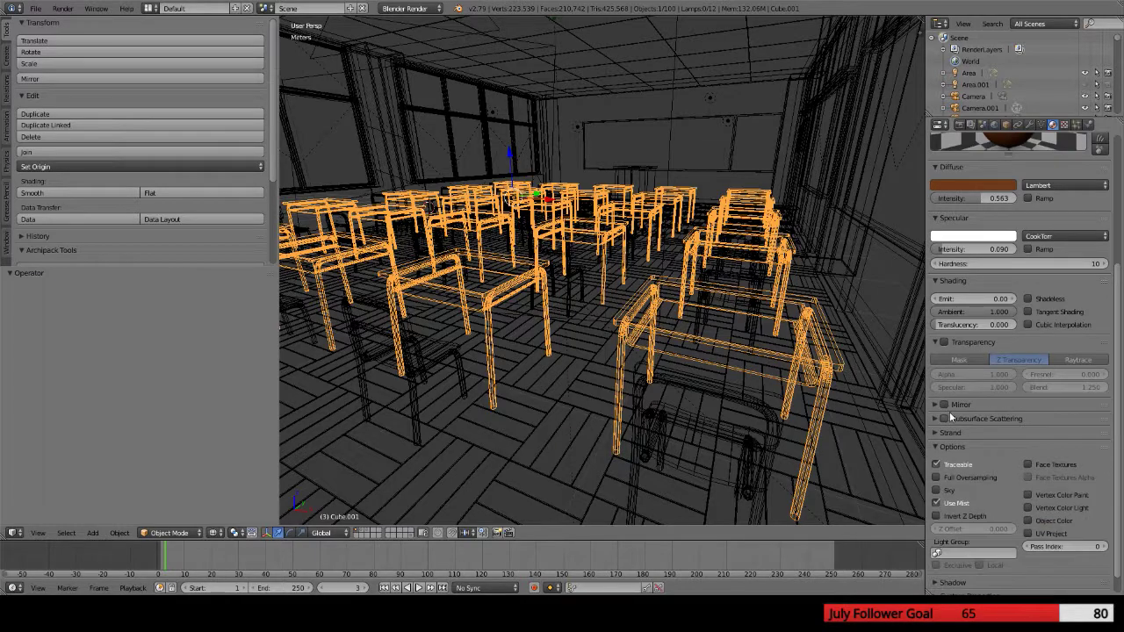
{"action": "left_click", "coordinate": [935, 403]}
{"action": "left_click", "coordinate": [942, 404]}
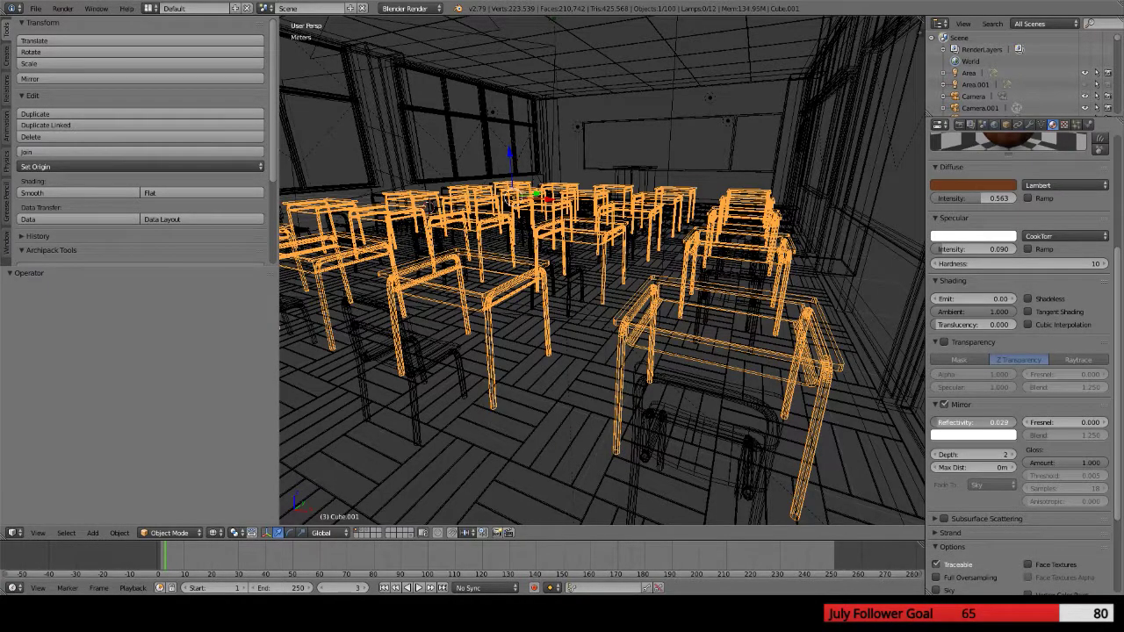
{"action": "left_click_drag", "start_coordinate": [966, 422], "coordinate": [982, 422]}
{"action": "left_click_drag", "start_coordinate": [1078, 462], "coordinate": [1072, 462]}
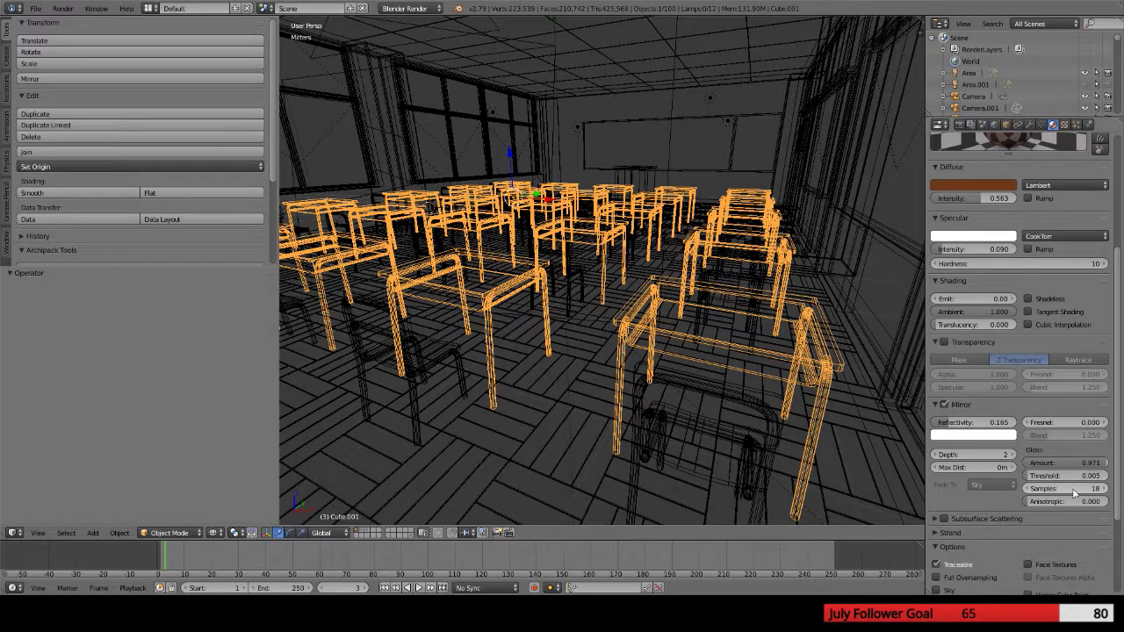
{"action": "left_click_drag", "start_coordinate": [1062, 488], "coordinate": [1069, 488]}
Render the reflective desks, then drop mirror reflectivity to 0.137 and gloss to 0.906 and re-render
{"action": "key", "text": "F12"}
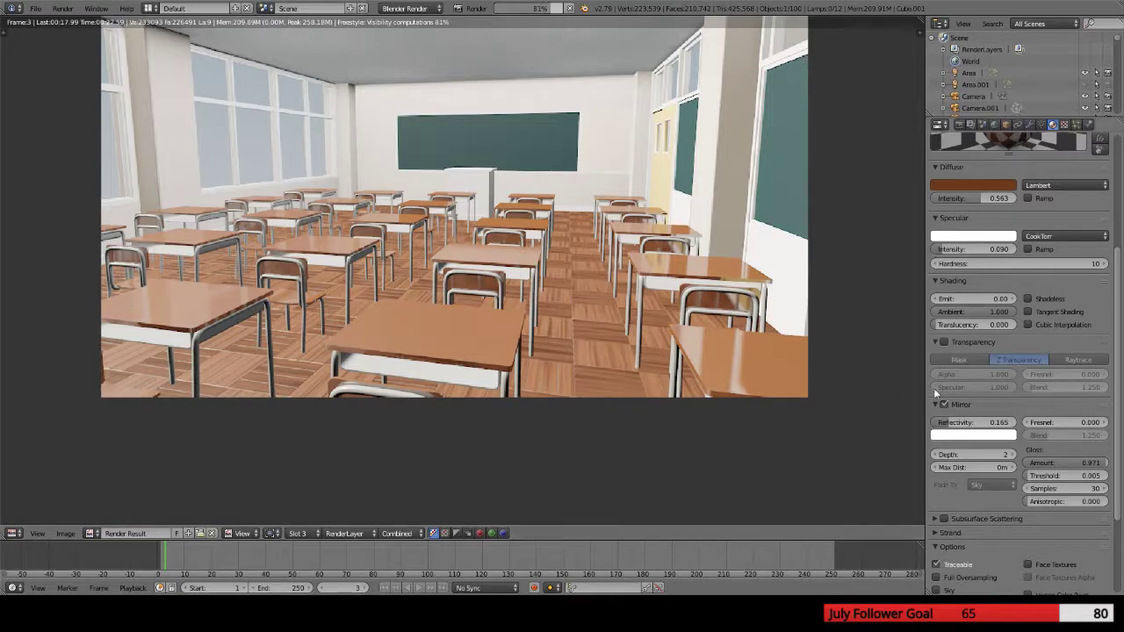
{"action": "left_click", "coordinate": [960, 425]}
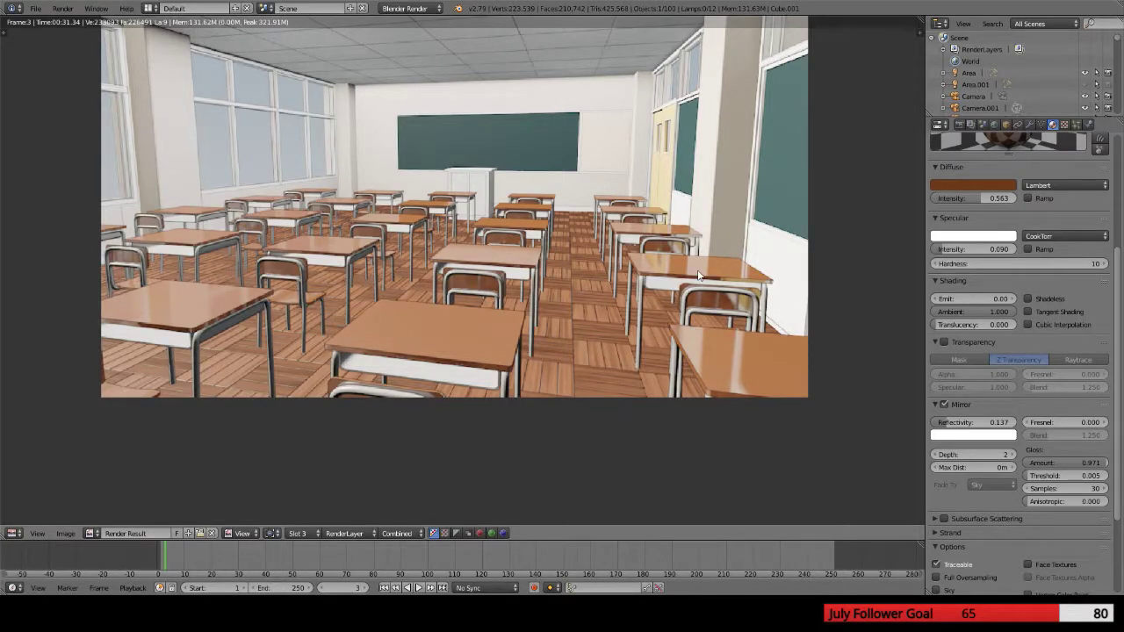
{"action": "left_click_drag", "start_coordinate": [1076, 462], "coordinate": [1064, 463]}
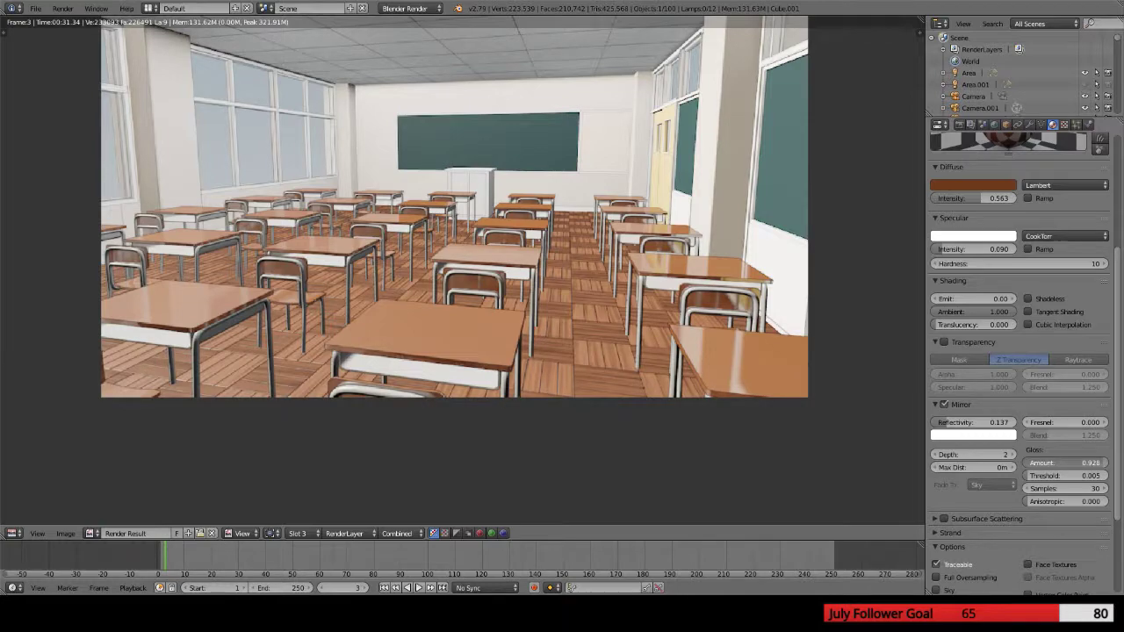
{"action": "key", "text": "F12"}
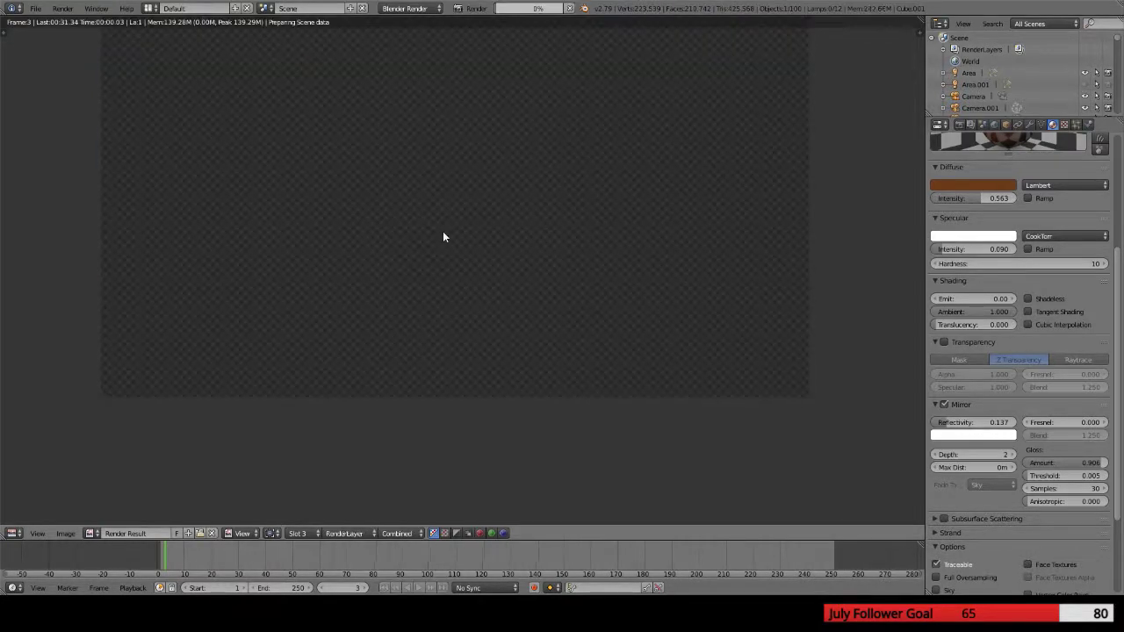
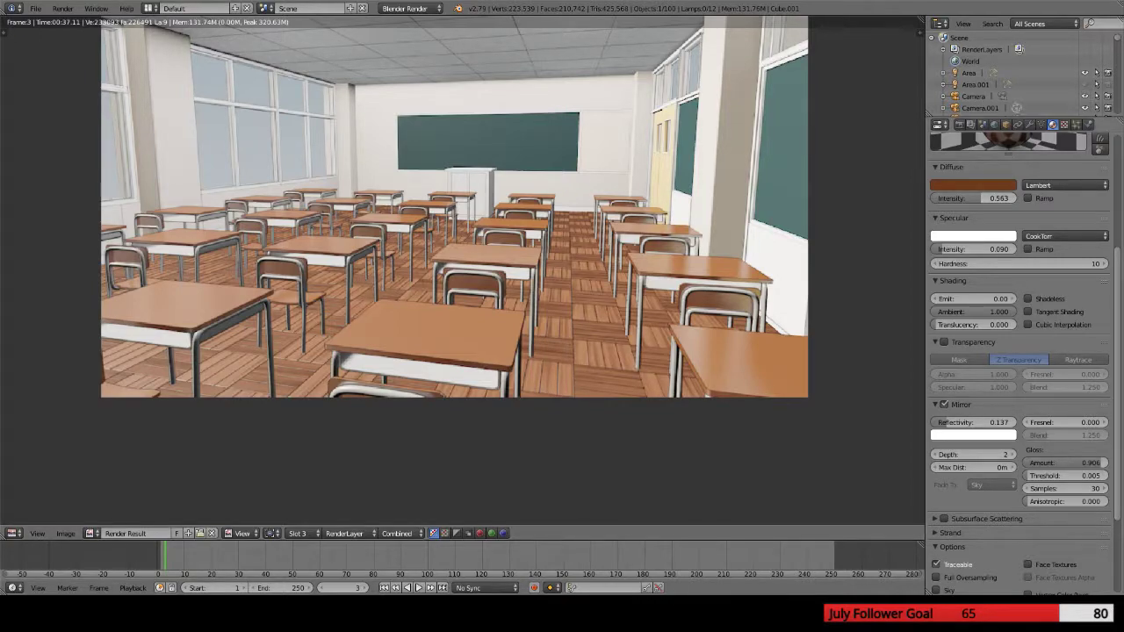
Copy the desks' diffuse hex 6E391B into the mirror reflection colour
{"action": "left_click", "coordinate": [962, 182]}
{"action": "left_click", "coordinate": [987, 128]}
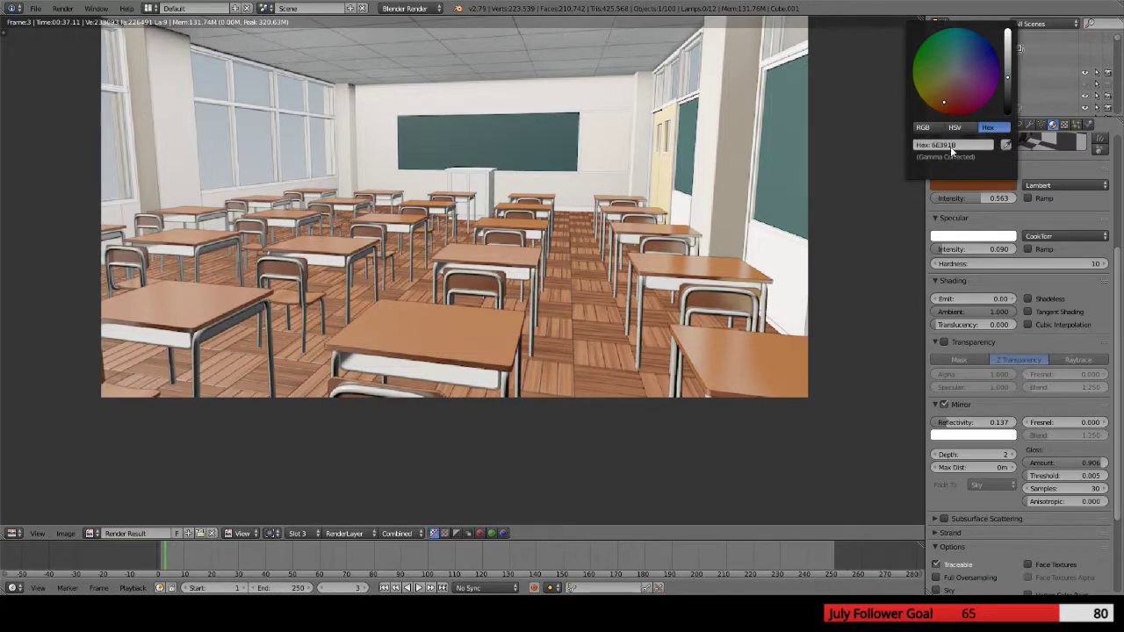
{"action": "left_click", "coordinate": [960, 145]}
{"action": "key", "text": "ctrl+c"}
{"action": "left_click", "coordinate": [972, 434]}
{"action": "left_click", "coordinate": [972, 434]}
{"action": "left_click", "coordinate": [968, 395]}
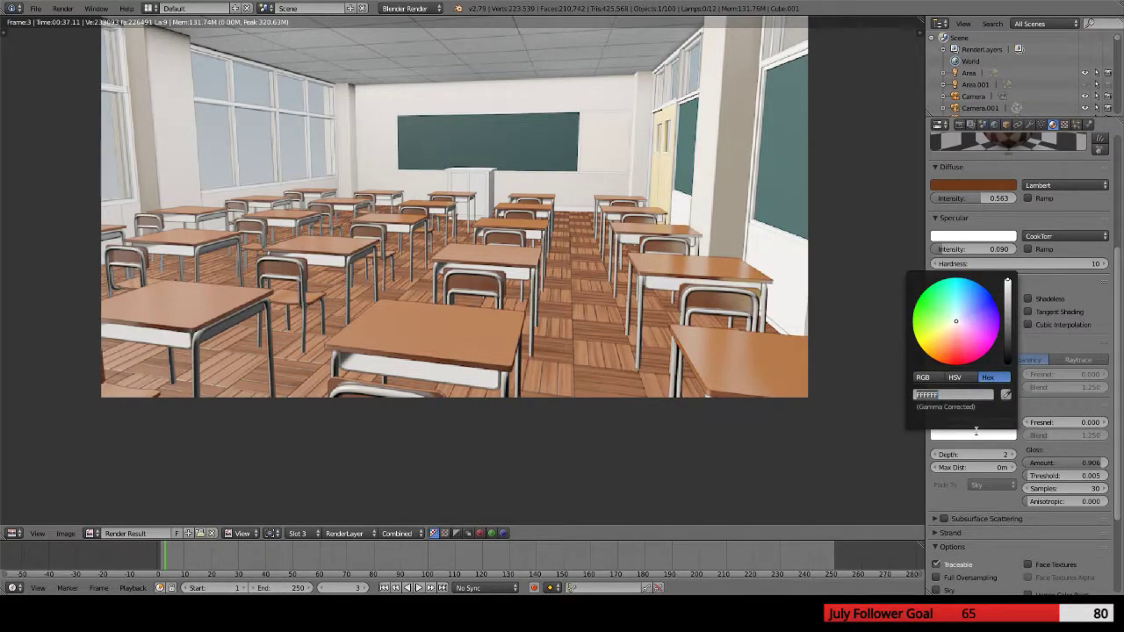
{"action": "key", "text": "ctrl+v"}
{"action": "key", "text": "Return"}
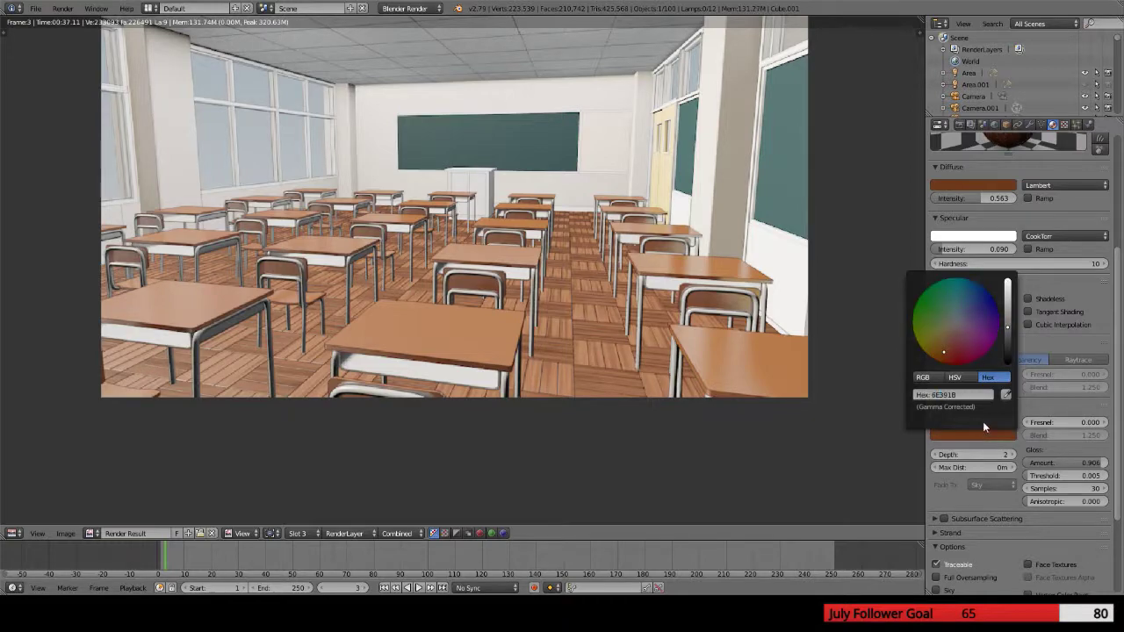
Lighten the mirror colour to a soft peach at HSV 0.060 / 0.462 / 0.931
{"action": "left_click", "coordinate": [954, 377]}
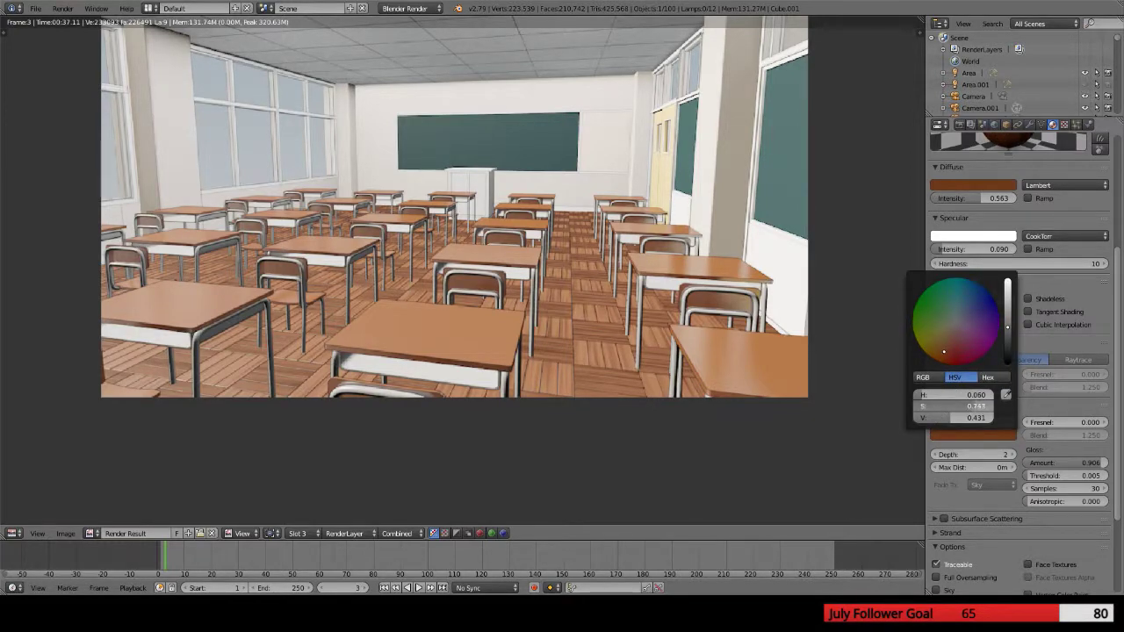
{"action": "mouse_move", "coordinate": [957, 407]}
{"action": "left_mouse_down"}
{"action": "mouse_move", "coordinate": [936, 406]}
{"action": "mouse_move", "coordinate": [987, 418]}
{"action": "left_mouse_up"}
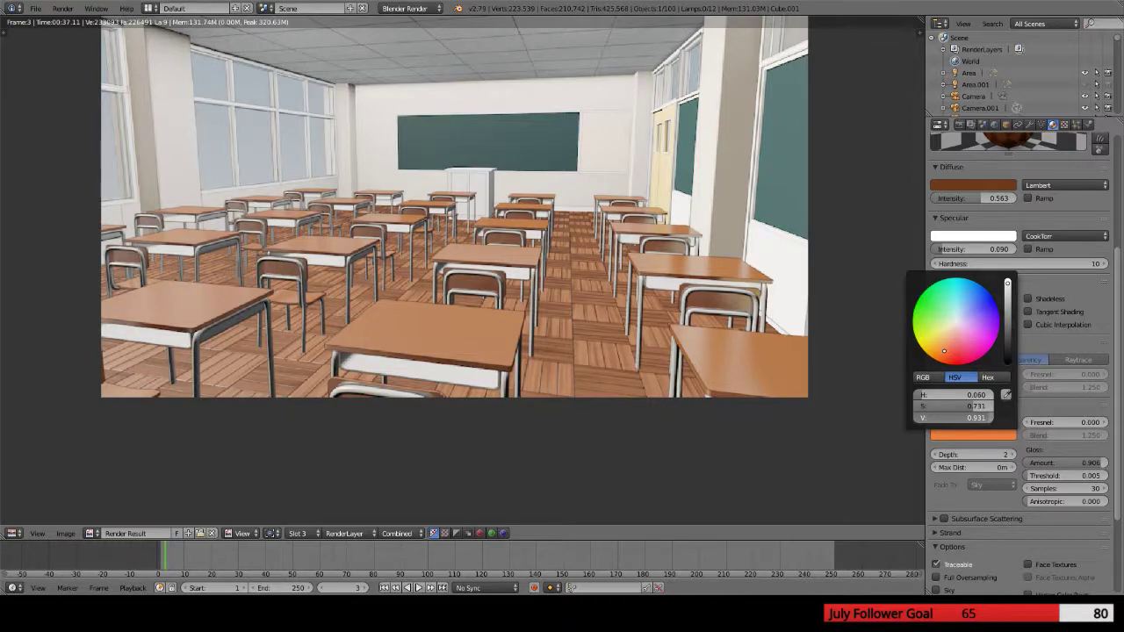
{"action": "left_click_drag", "start_coordinate": [965, 407], "coordinate": [948, 407]}
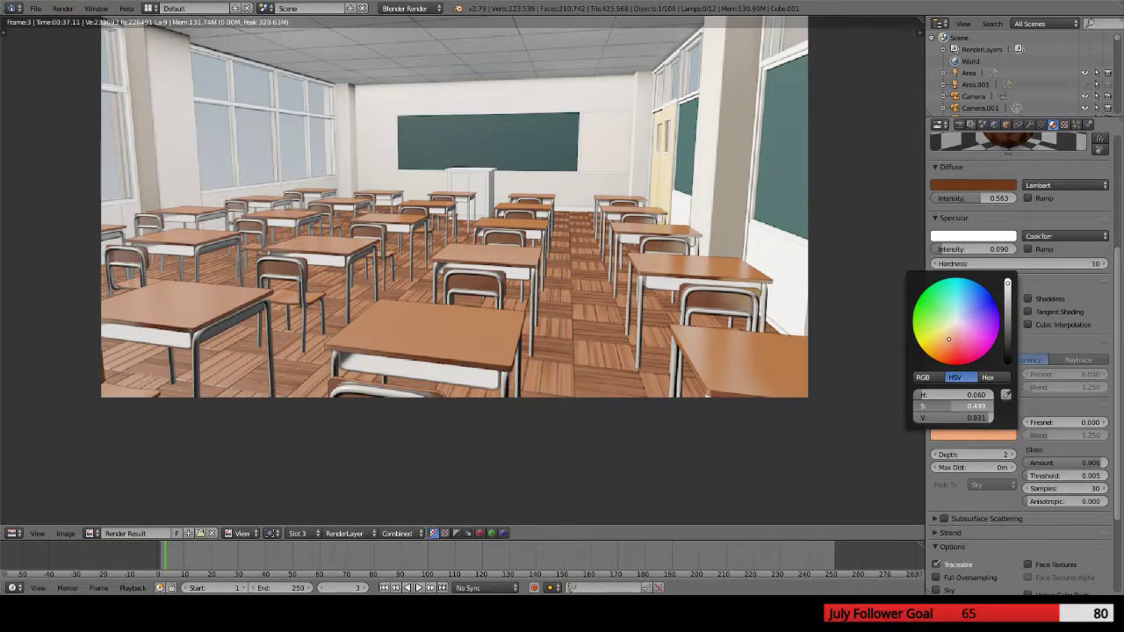
{"action": "left_click_drag", "start_coordinate": [965, 406], "coordinate": [959, 406]}
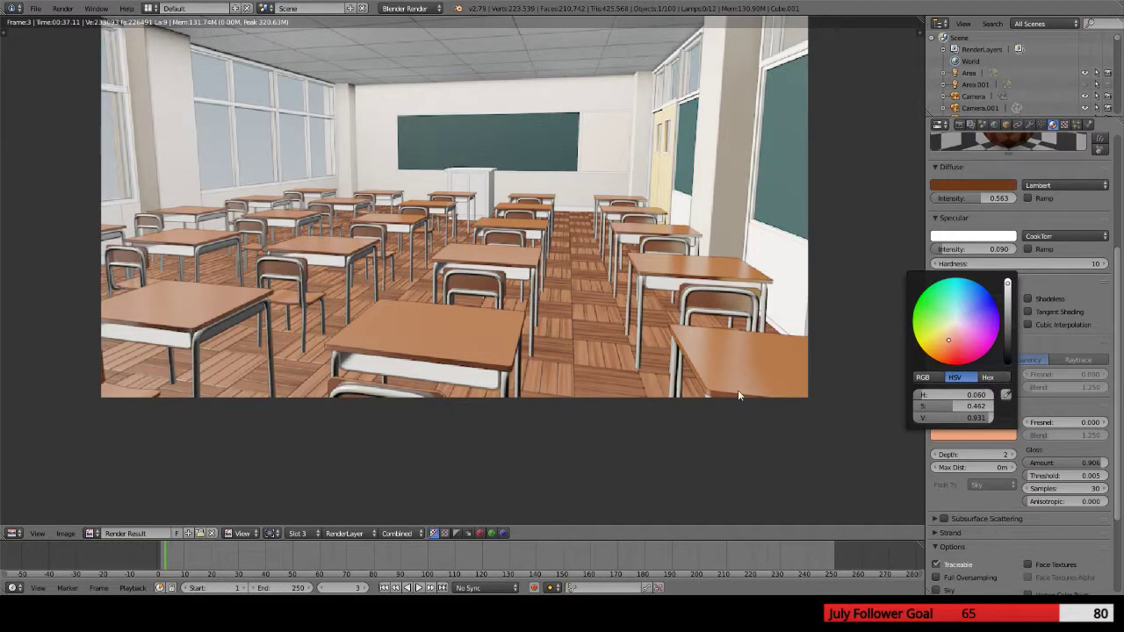
Compare the render with the Class.PNG anime reference, then return to the 3D classroom view
{"action": "left_click", "coordinate": [87, 534]}
{"action": "left_click", "coordinate": [133, 410]}
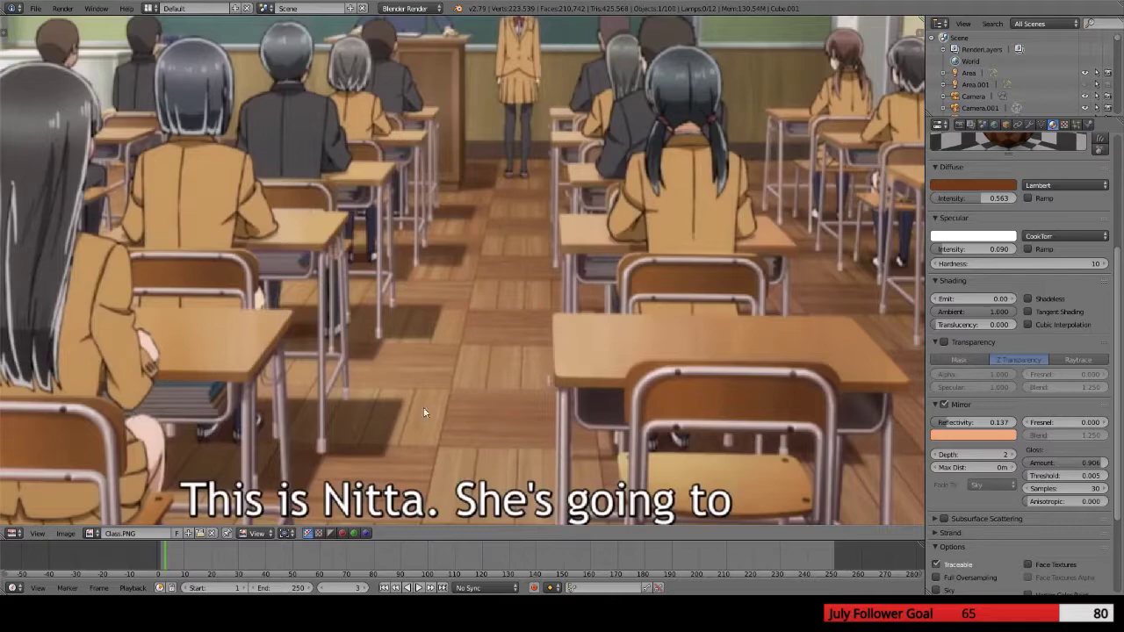
{"action": "left_click", "coordinate": [1010, 434]}
{"action": "scroll", "coordinate": [484, 366], "scroll_direction": "down", "scroll_amount": 3}
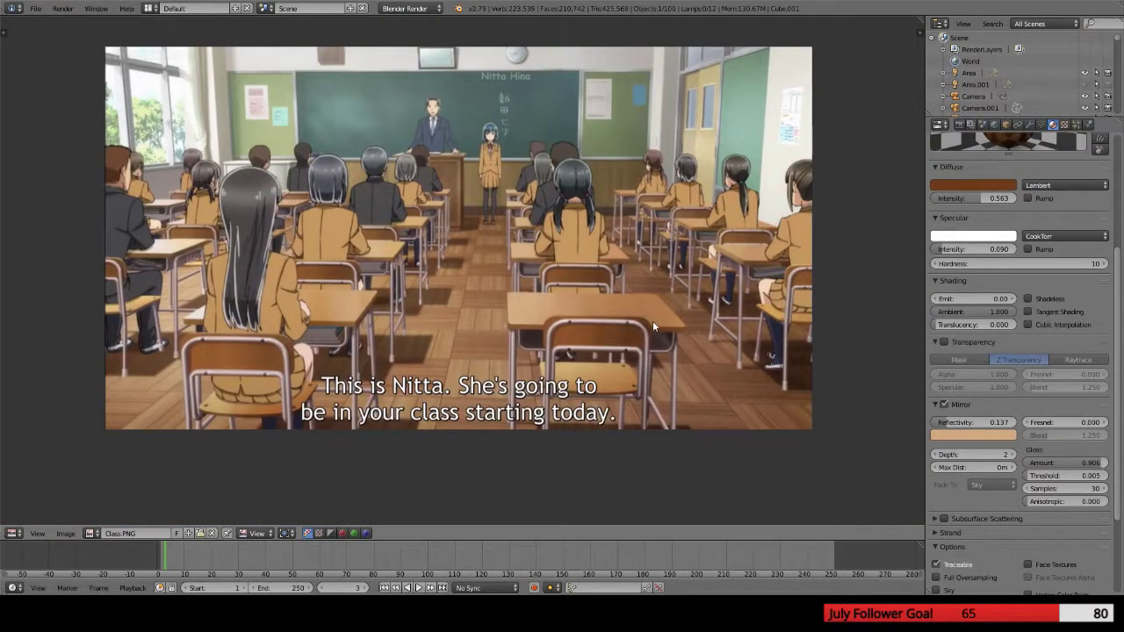
{"action": "key", "text": "shift+F5"}
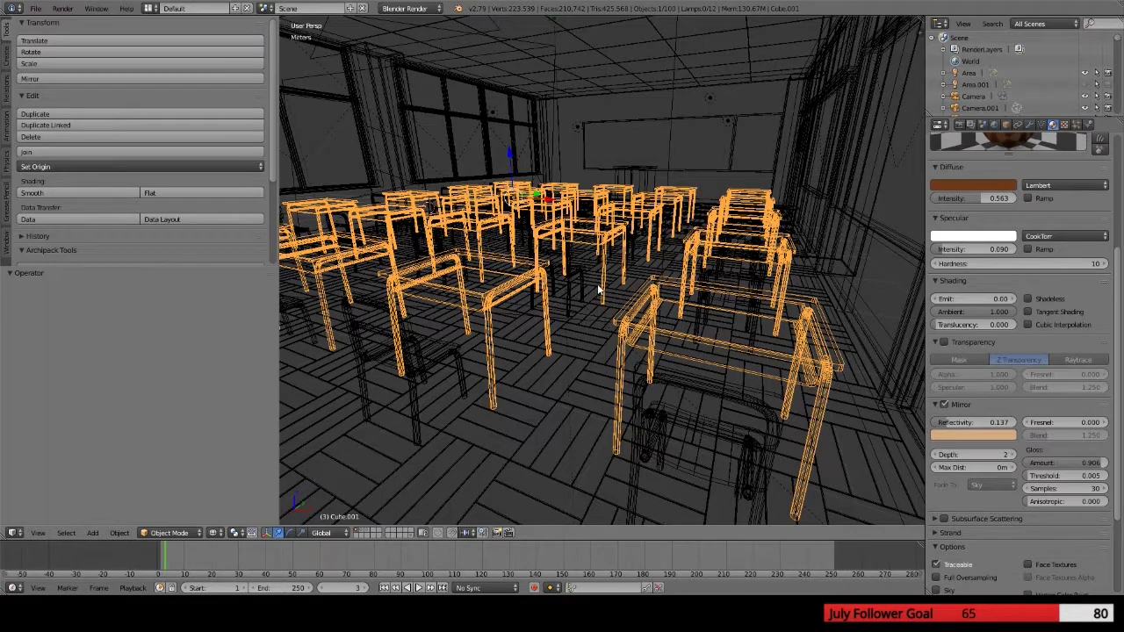
Render the classroom scene with F12
{"action": "key", "text": "F12"}
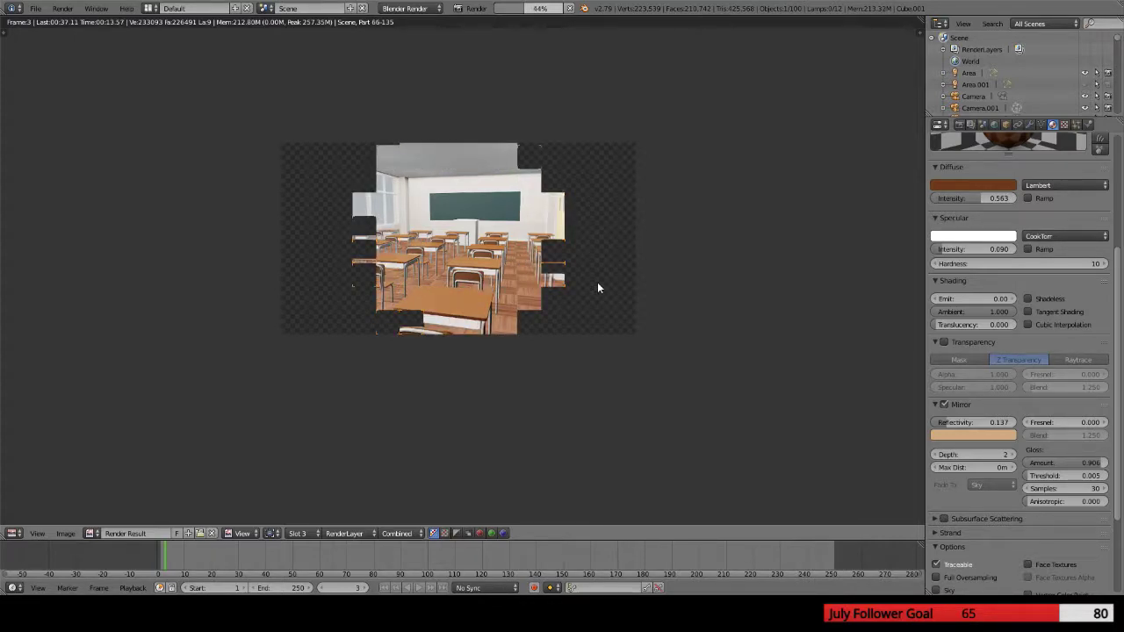
Zoom into the finished render to inspect the peach-tinted desk reflections
{"action": "scroll", "coordinate": [597, 288], "scroll_direction": "up", "scroll_amount": 2}
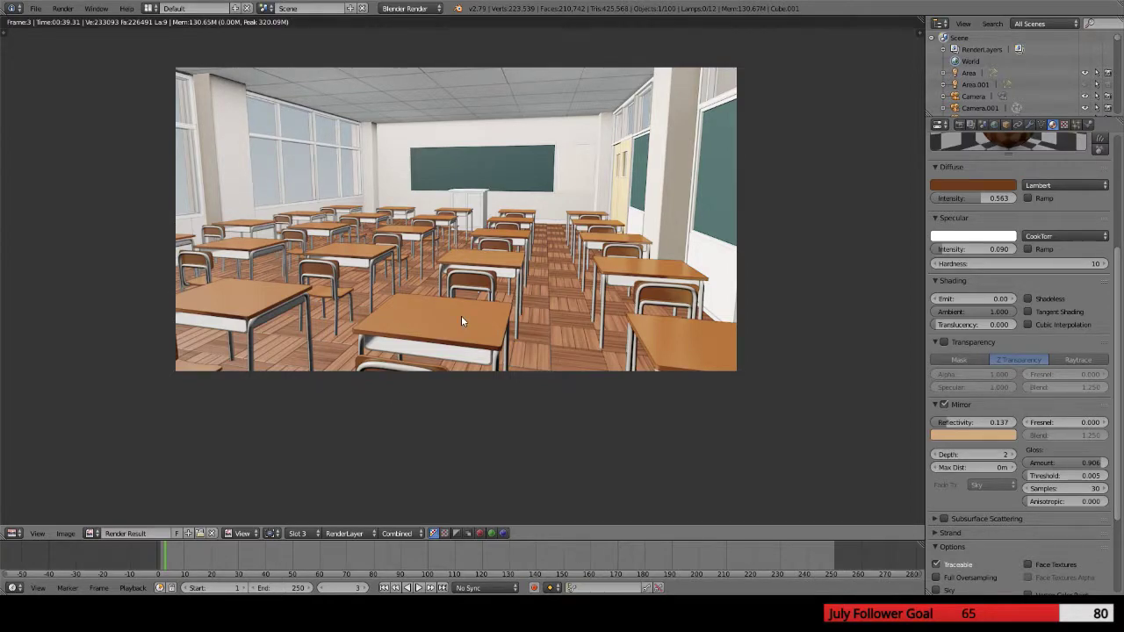
Raise the mirror colour's value to about 0.91 and re-render the classroom
{"action": "scroll", "coordinate": [461, 318], "scroll_direction": "down", "scroll_amount": 1}
{"action": "scroll", "coordinate": [461, 318], "scroll_direction": "up", "scroll_amount": 2}
{"action": "scroll", "coordinate": [461, 321], "scroll_direction": "down", "scroll_amount": 1}
{"action": "scroll", "coordinate": [461, 321], "scroll_direction": "up", "scroll_amount": 1}
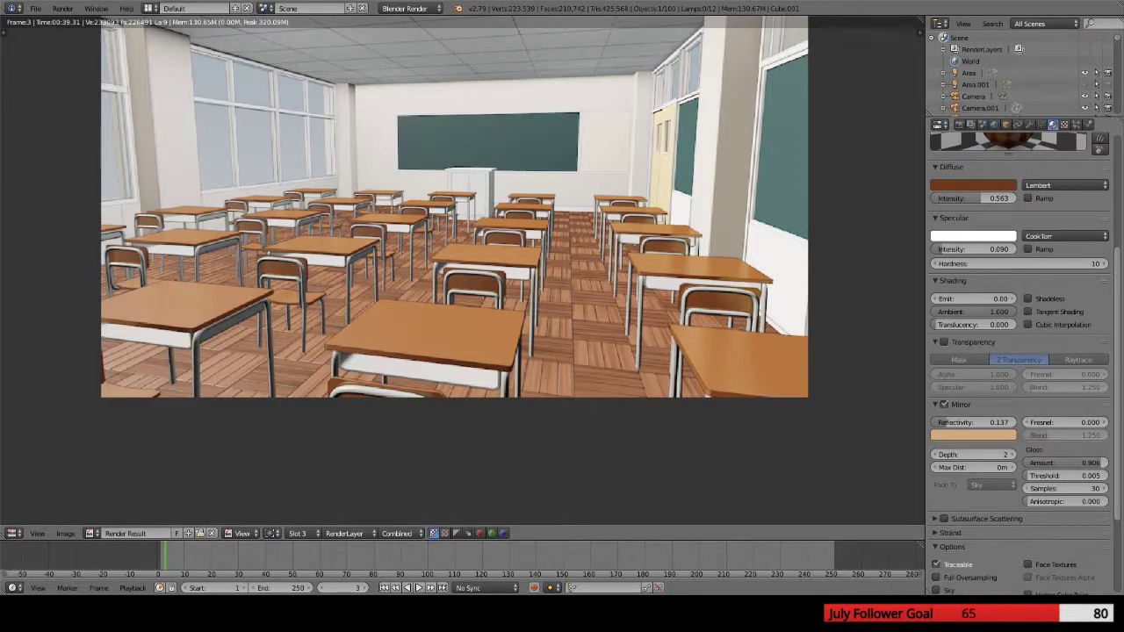
{"action": "left_click", "coordinate": [999, 434]}
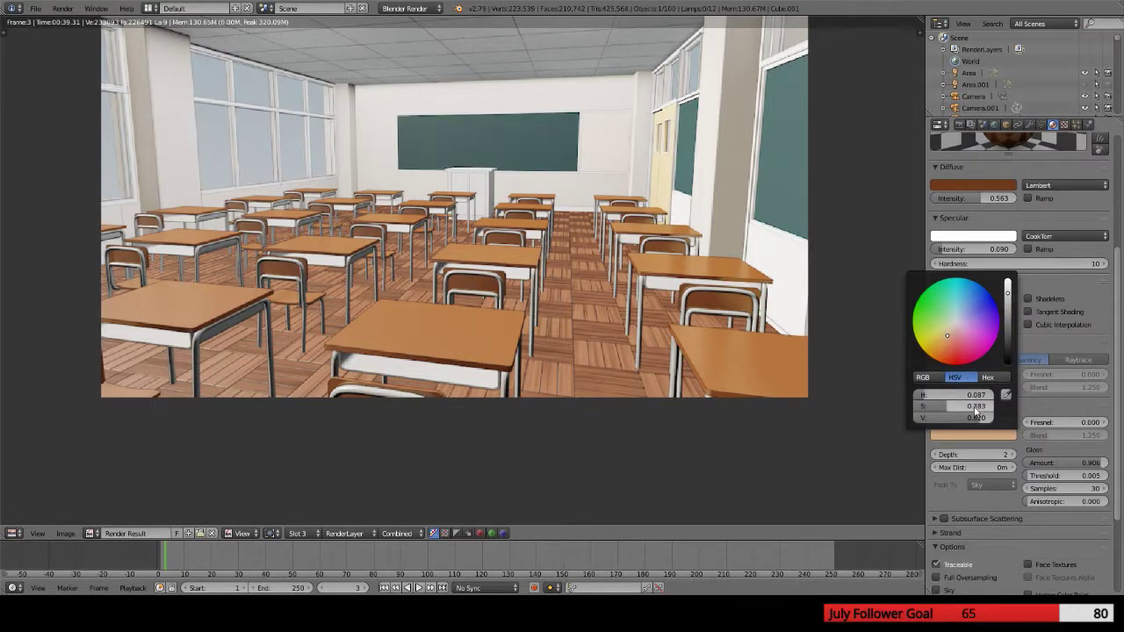
{"action": "left_click_drag", "start_coordinate": [975, 416], "coordinate": [987, 416]}
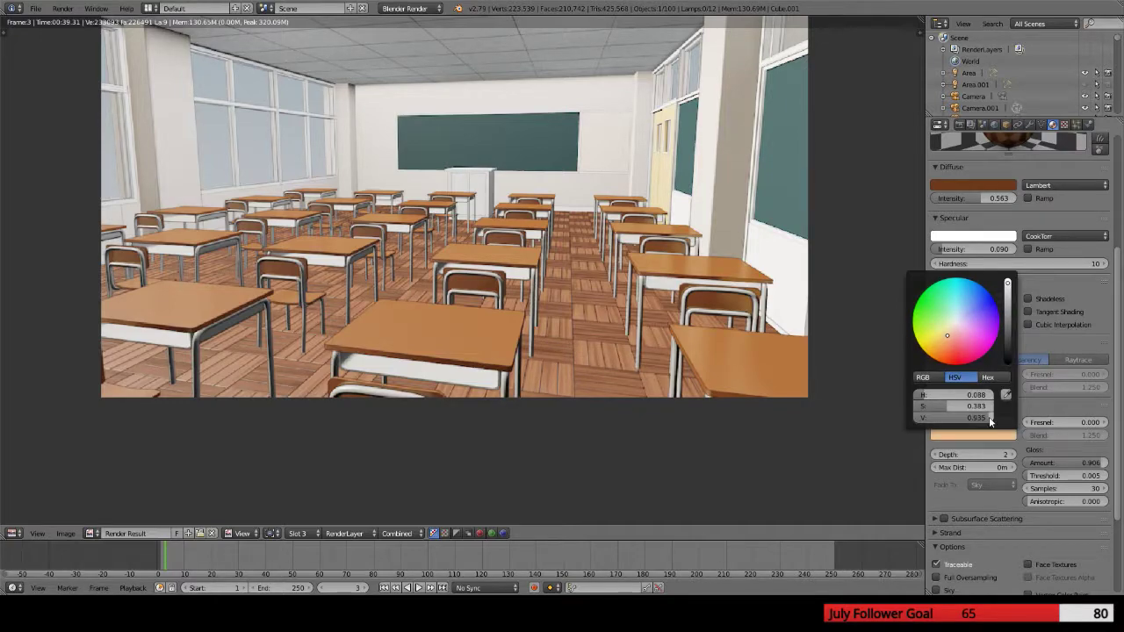
{"action": "key", "text": "F12"}
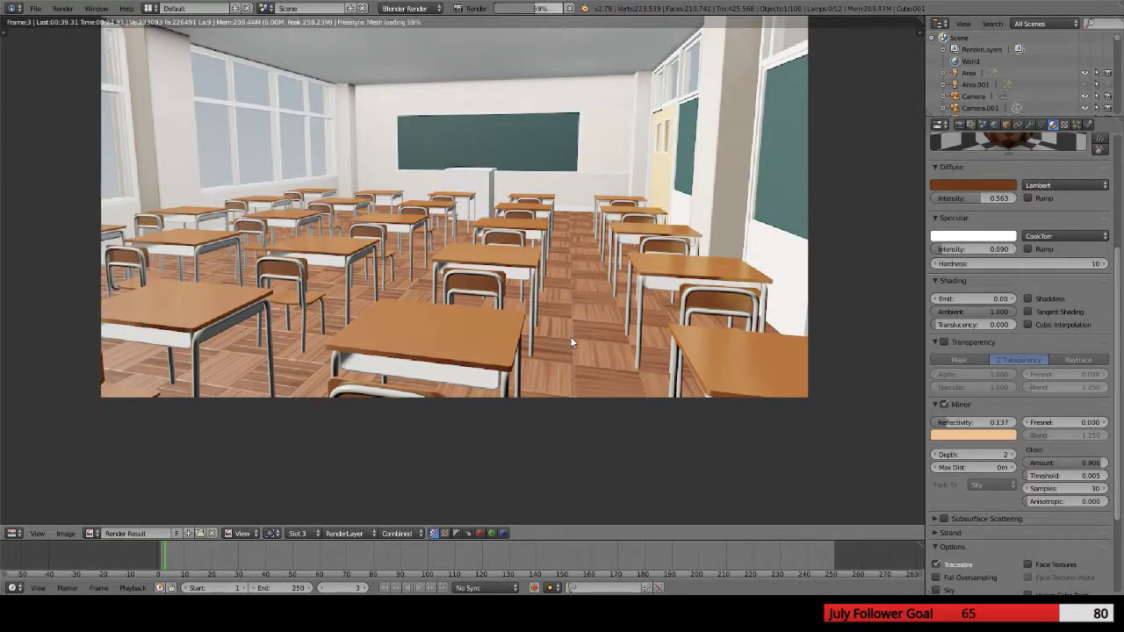
Compare the finishing render against the renders stored in slots 4 and 3
{"action": "left_click", "coordinate": [304, 537]}
{"action": "left_click", "coordinate": [307, 487]}
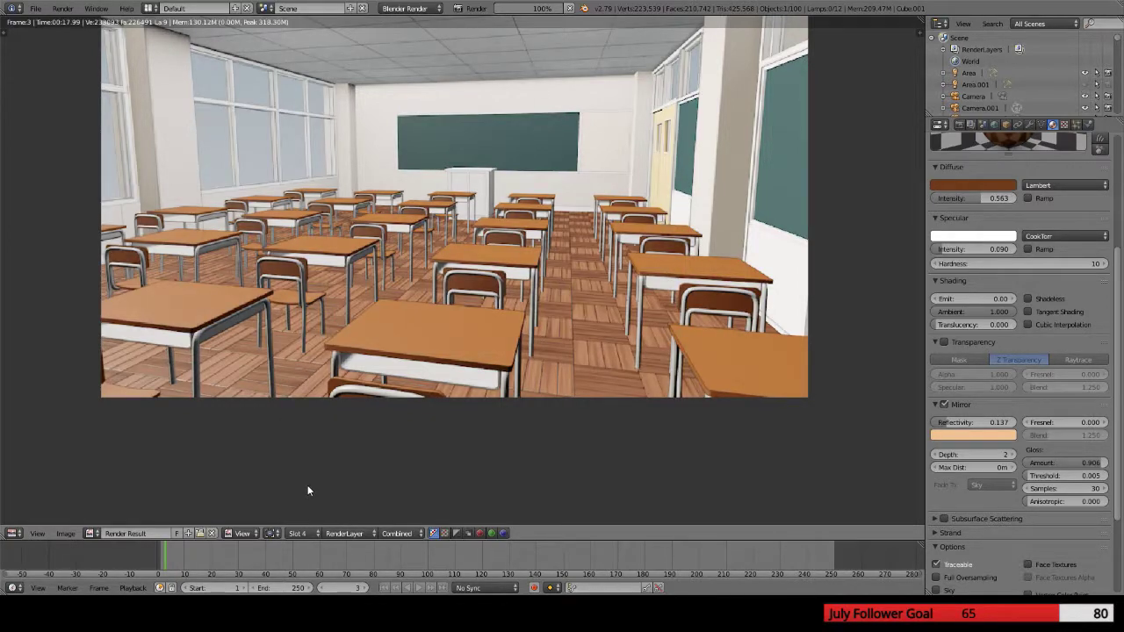
{"action": "left_click", "coordinate": [312, 533]}
{"action": "left_click", "coordinate": [311, 503]}
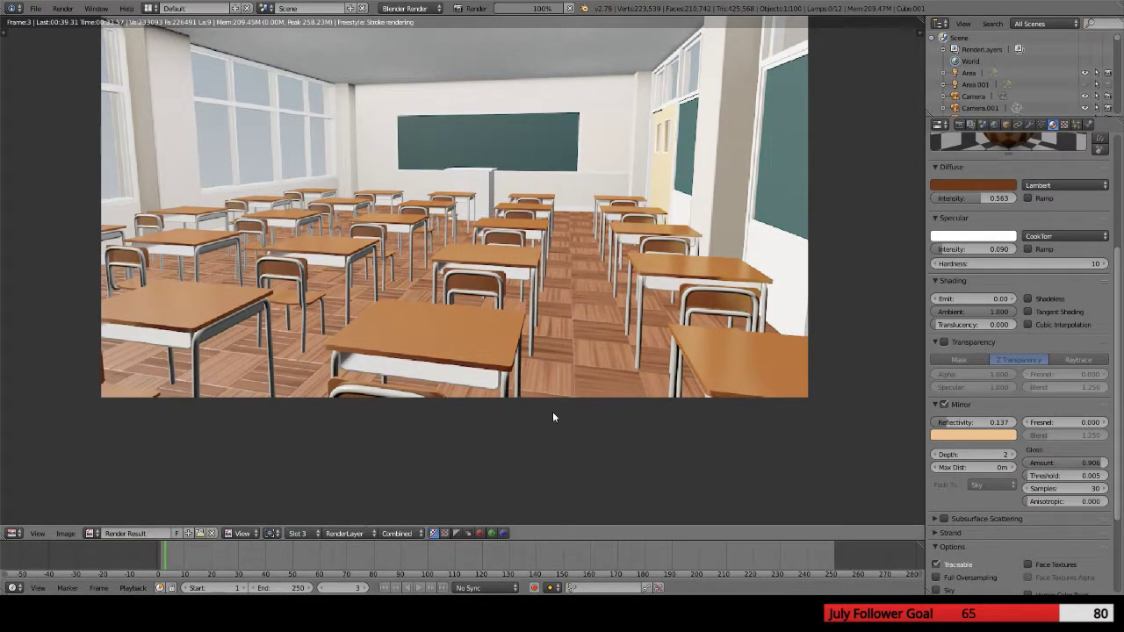
{"action": "left_click", "coordinate": [311, 532]}
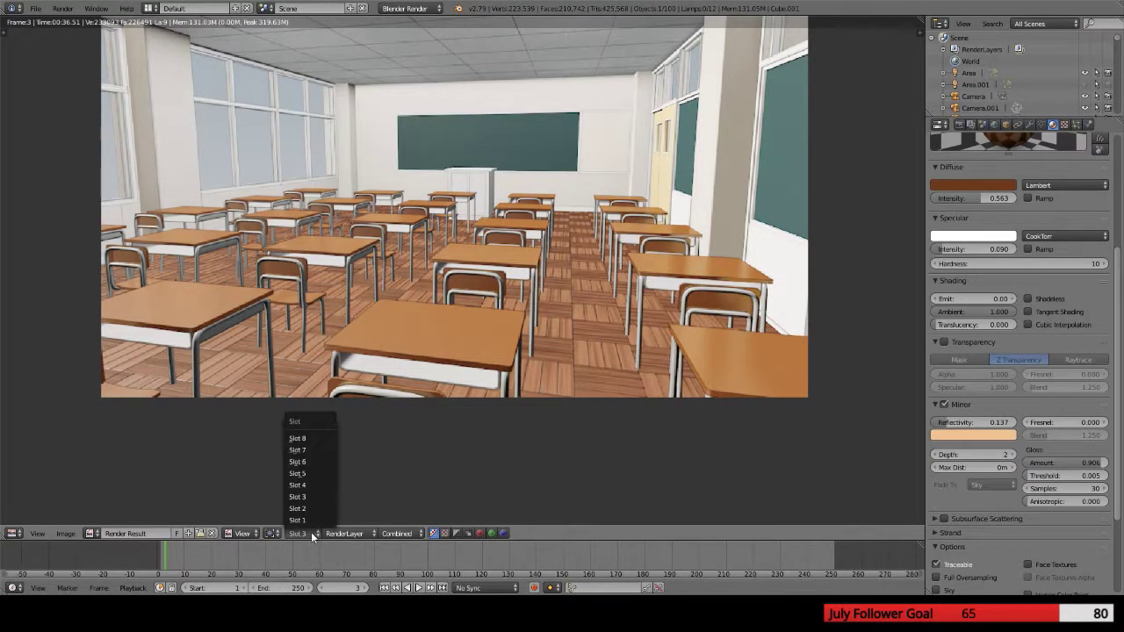
Flip through render slots 4, 5, 6 and 4, ending on the slot 5 render
{"action": "left_click", "coordinate": [314, 485]}
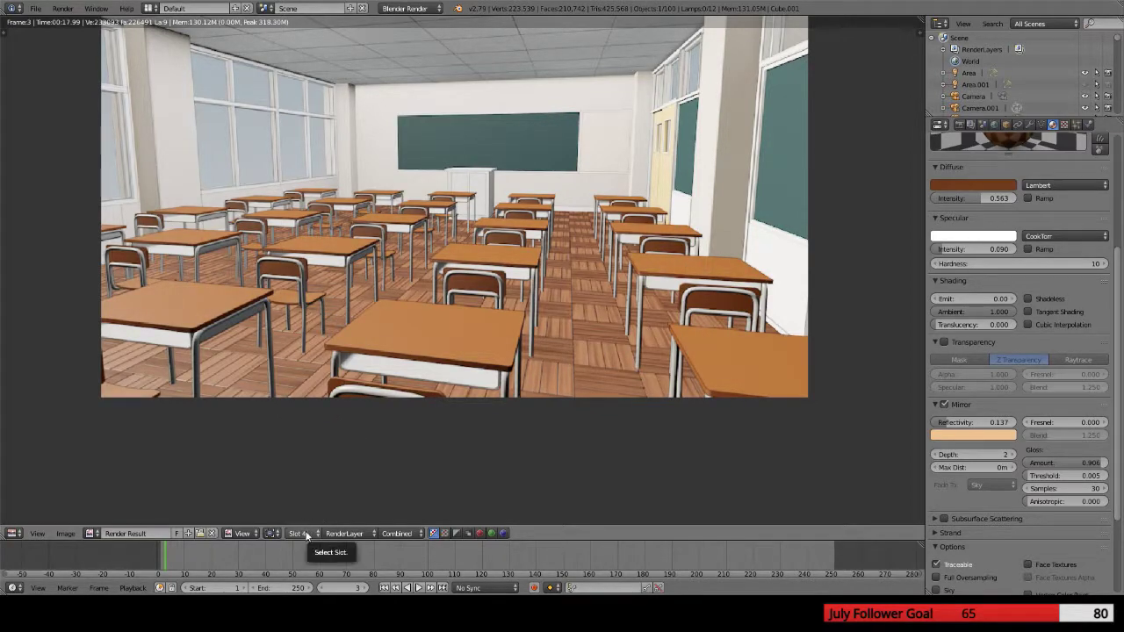
{"action": "left_click", "coordinate": [309, 531]}
{"action": "left_click", "coordinate": [307, 474]}
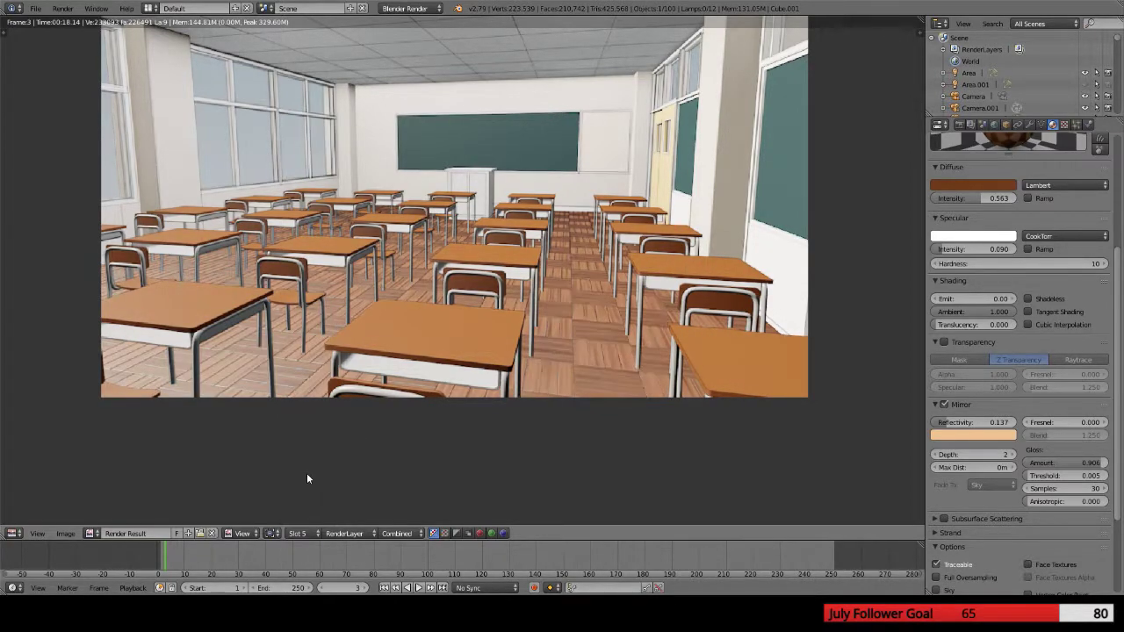
{"action": "left_click", "coordinate": [303, 534]}
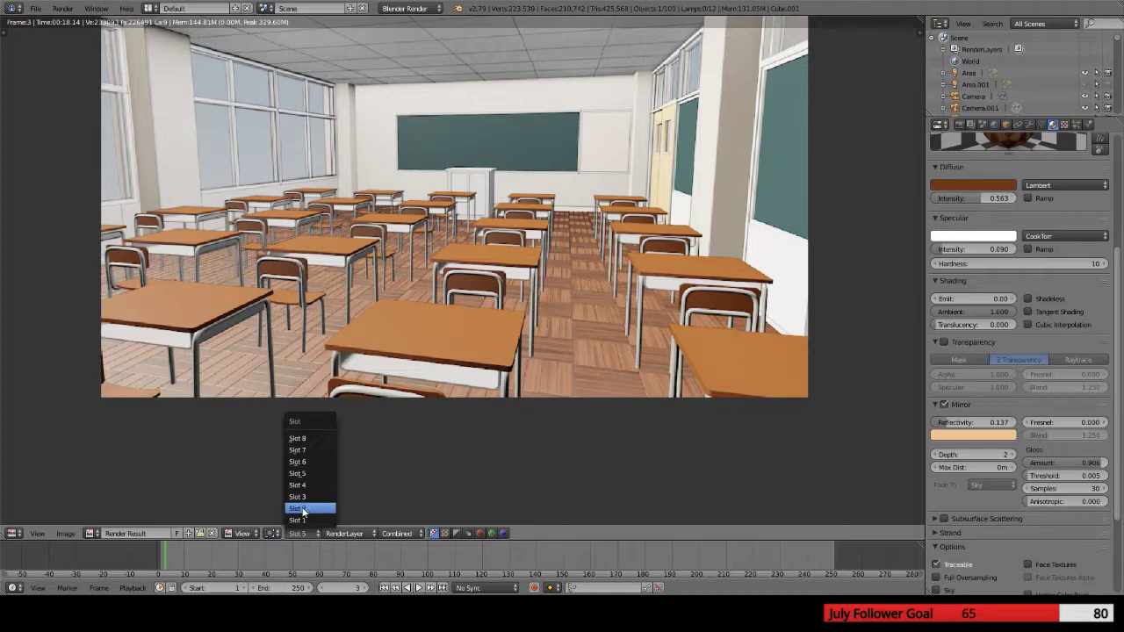
{"action": "left_click", "coordinate": [305, 460]}
{"action": "left_click", "coordinate": [303, 533]}
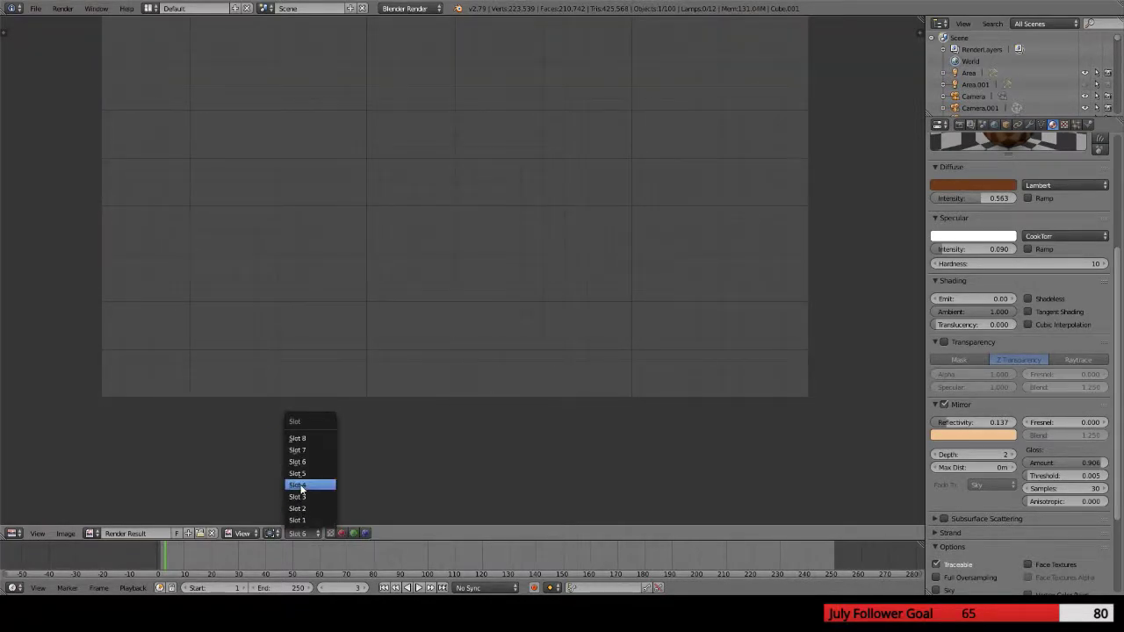
{"action": "left_click", "coordinate": [300, 486]}
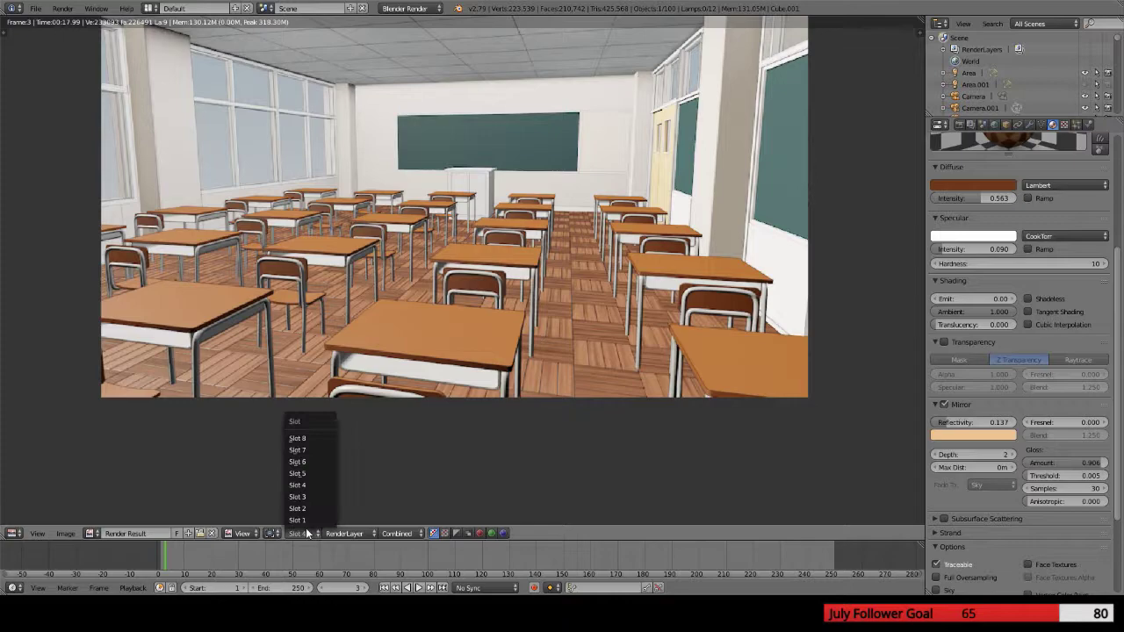
{"action": "left_click", "coordinate": [306, 474]}
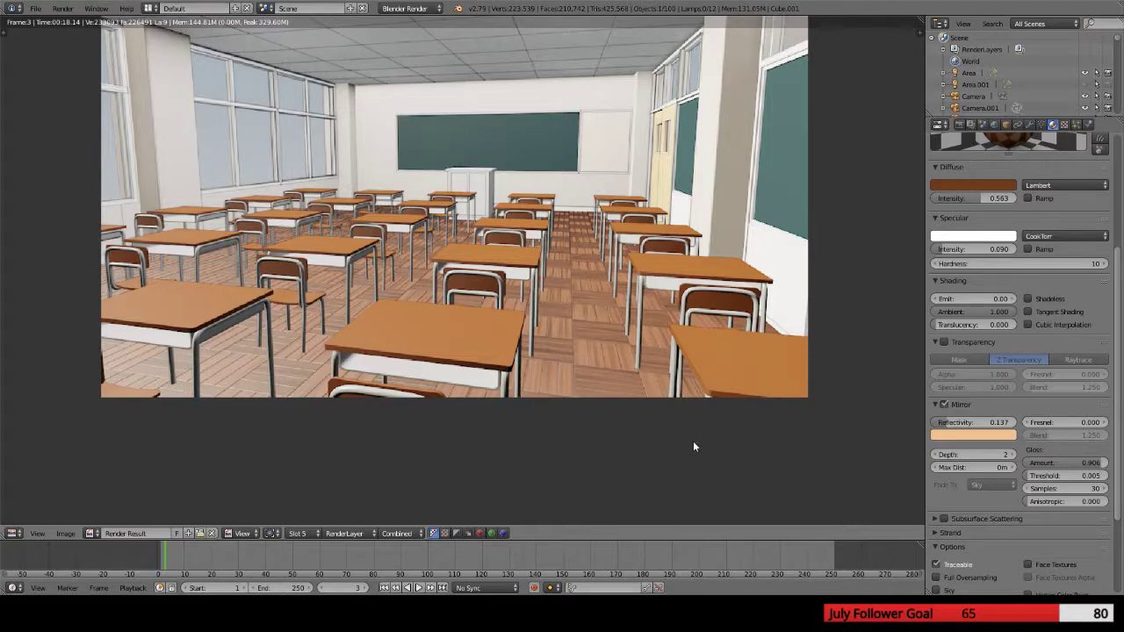
Save the project, then review the renders in slots 3, 4 and 5
{"action": "key", "text": "ctrl+s"}
{"action": "left_click", "coordinate": [743, 446]}
{"action": "key", "text": "alt+j"}
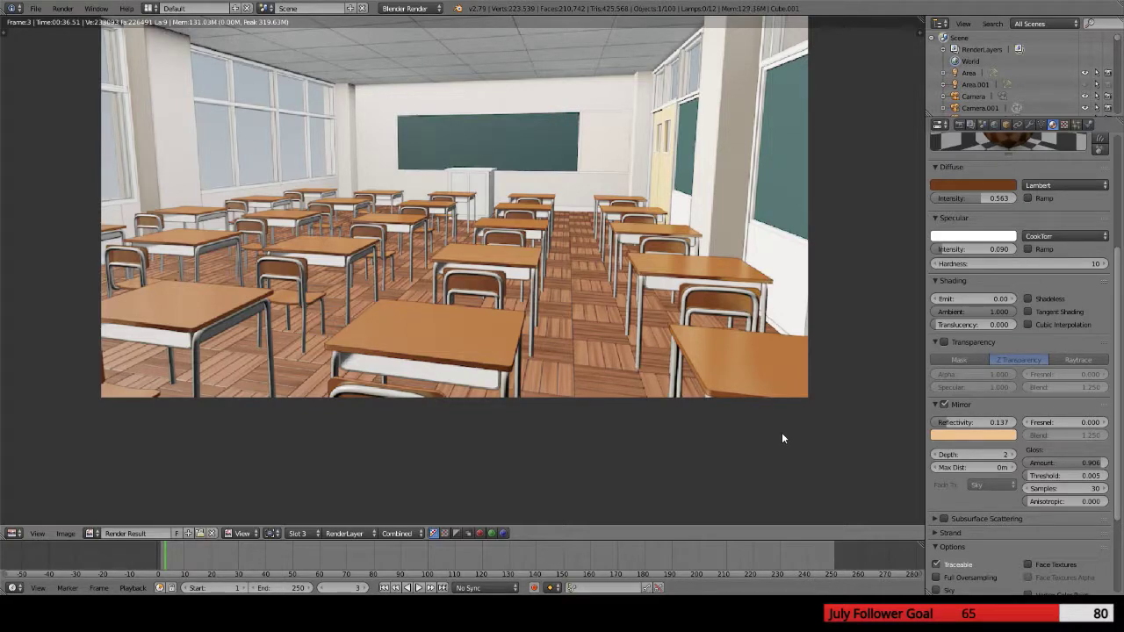
{"action": "left_click", "coordinate": [303, 533]}
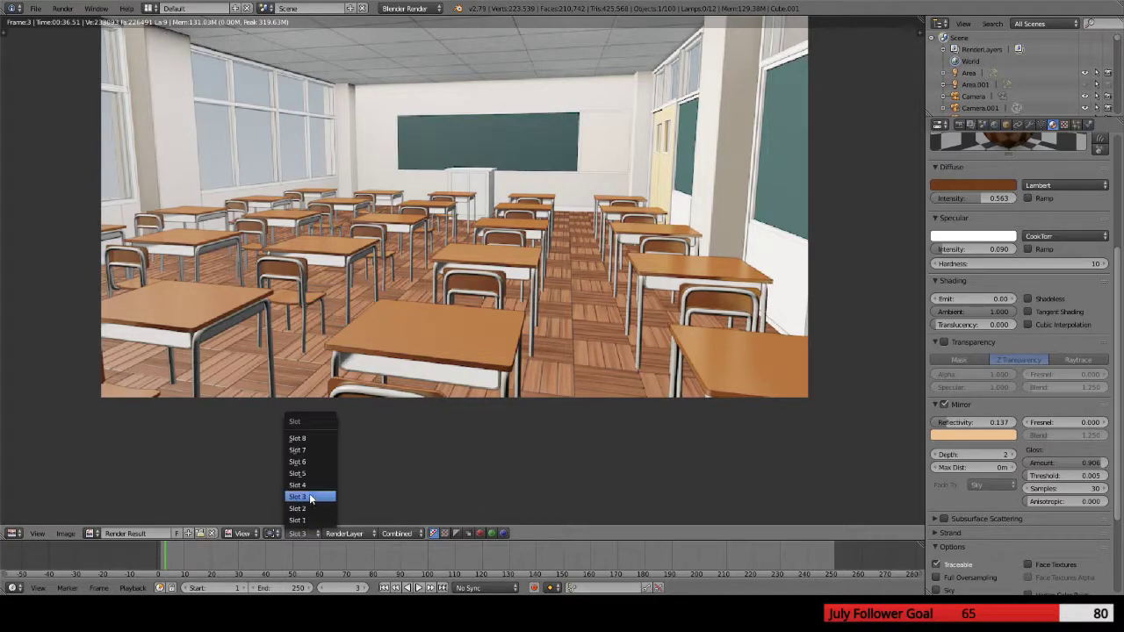
{"action": "left_click", "coordinate": [309, 483]}
{"action": "left_click", "coordinate": [300, 533]}
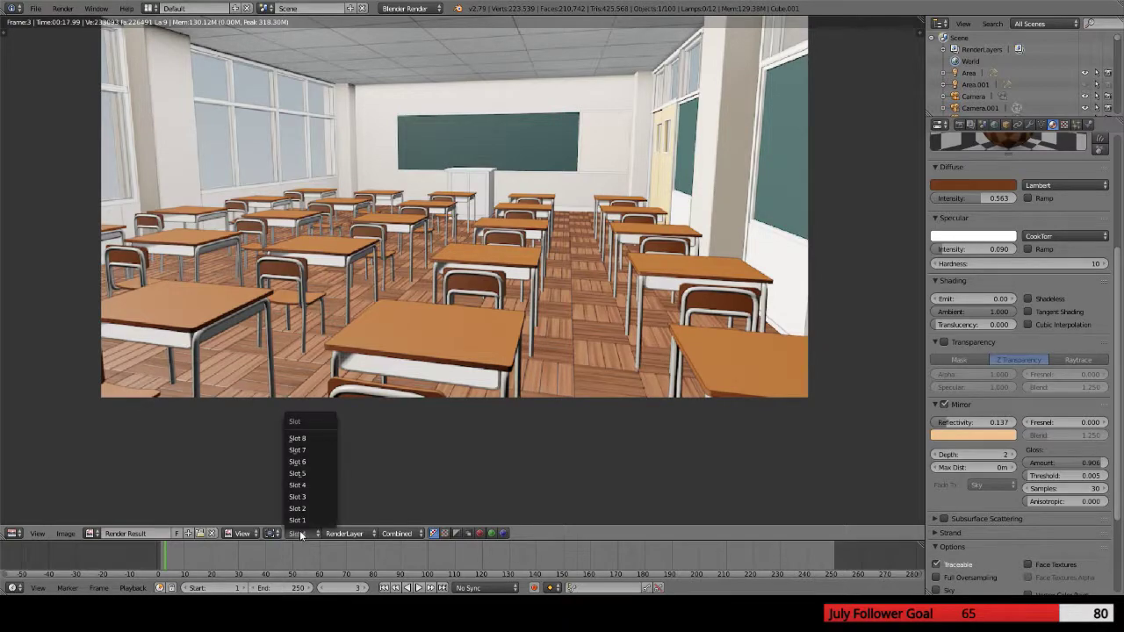
{"action": "left_click", "coordinate": [305, 472]}
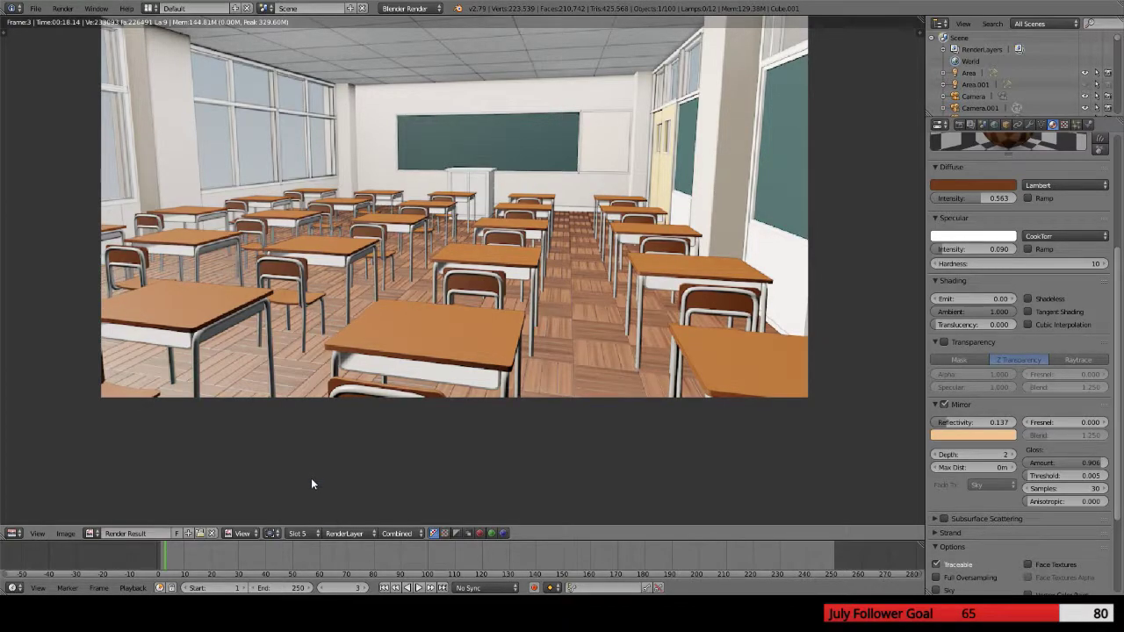
Darken the mirror colour's value from 0.935 to about 0.758
{"action": "left_click", "coordinate": [964, 433]}
{"action": "left_click", "coordinate": [962, 435]}
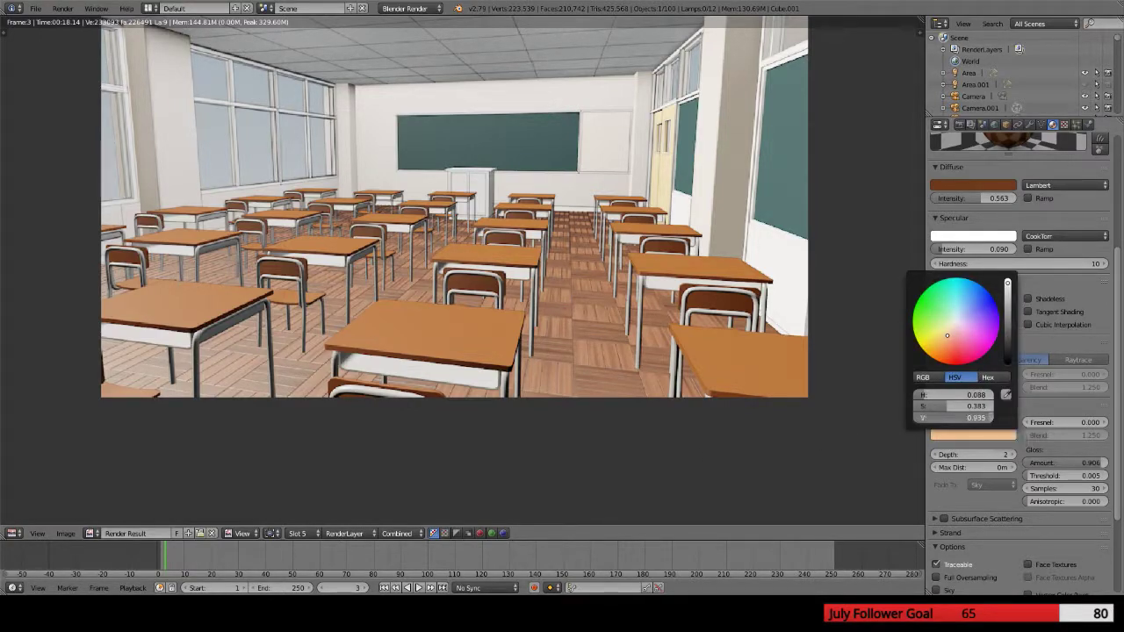
{"action": "left_click_drag", "start_coordinate": [985, 424], "coordinate": [957, 417]}
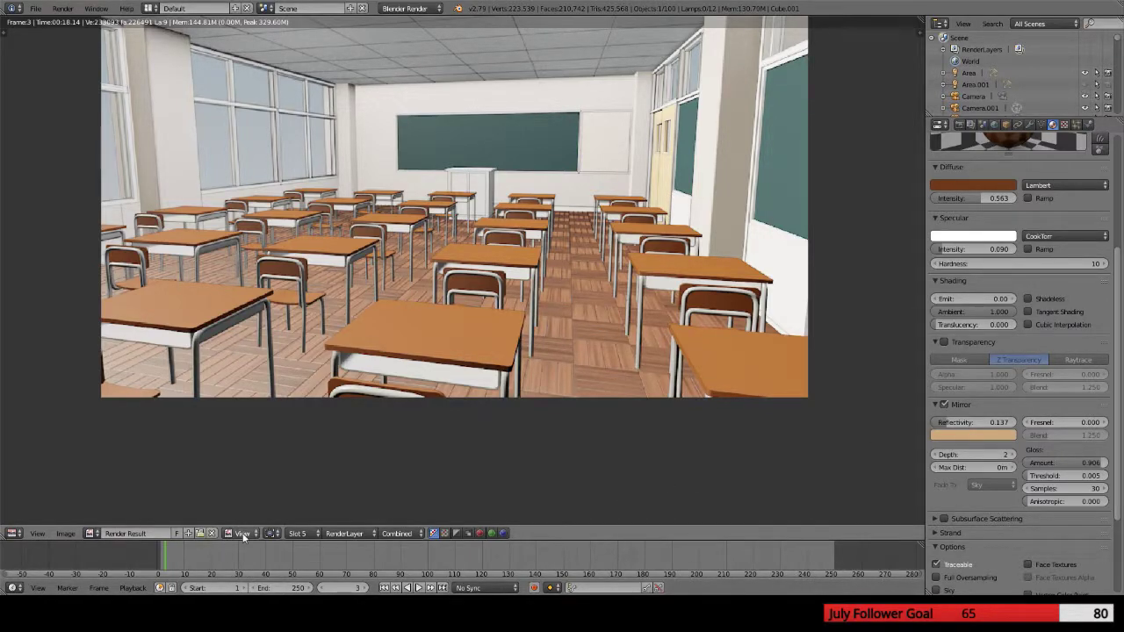
Compare the render with the Class.PNG anime reference and glance at the 3D classroom view
{"action": "left_click", "coordinate": [100, 538]}
{"action": "left_click", "coordinate": [108, 414]}
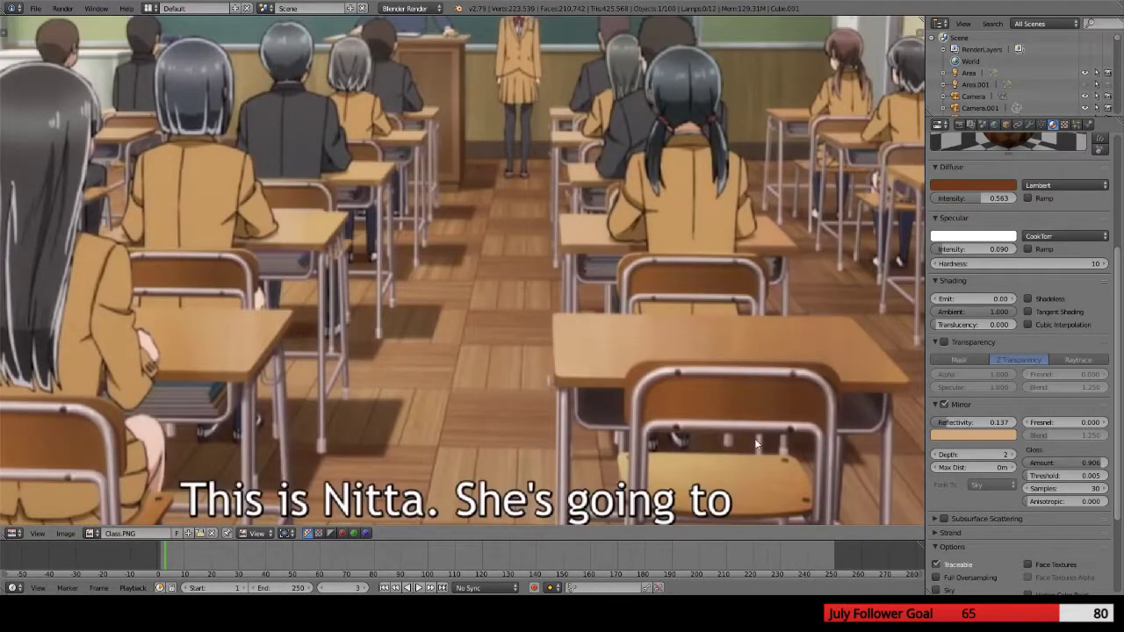
{"action": "left_click", "coordinate": [972, 434]}
{"action": "scroll", "coordinate": [569, 326], "scroll_direction": "down", "scroll_amount": 1}
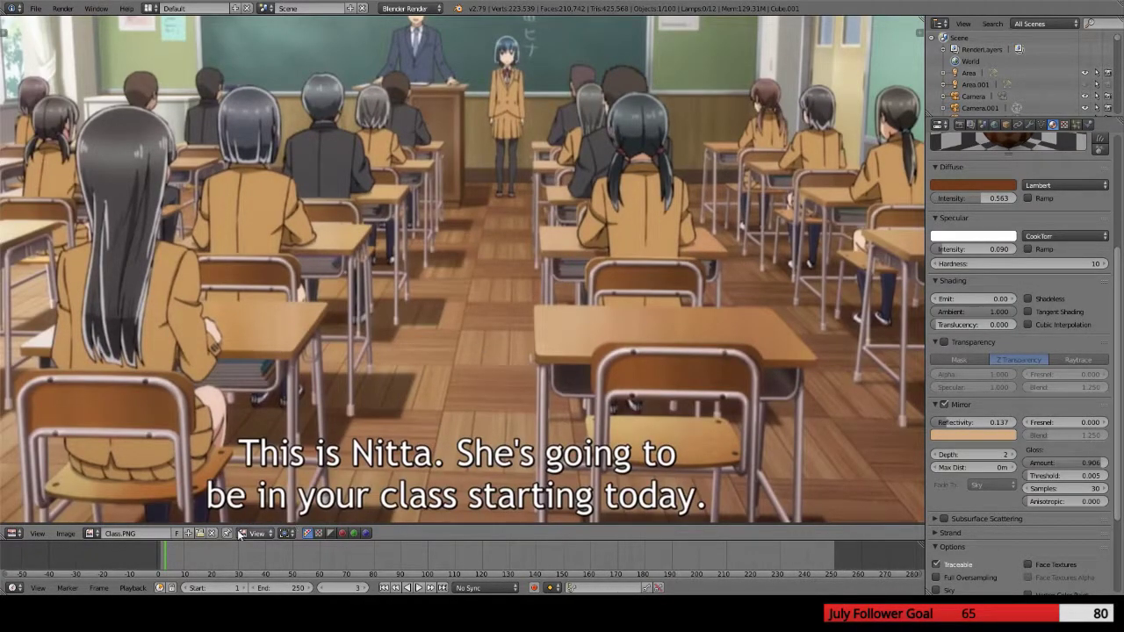
{"action": "key", "text": "shift+F5"}
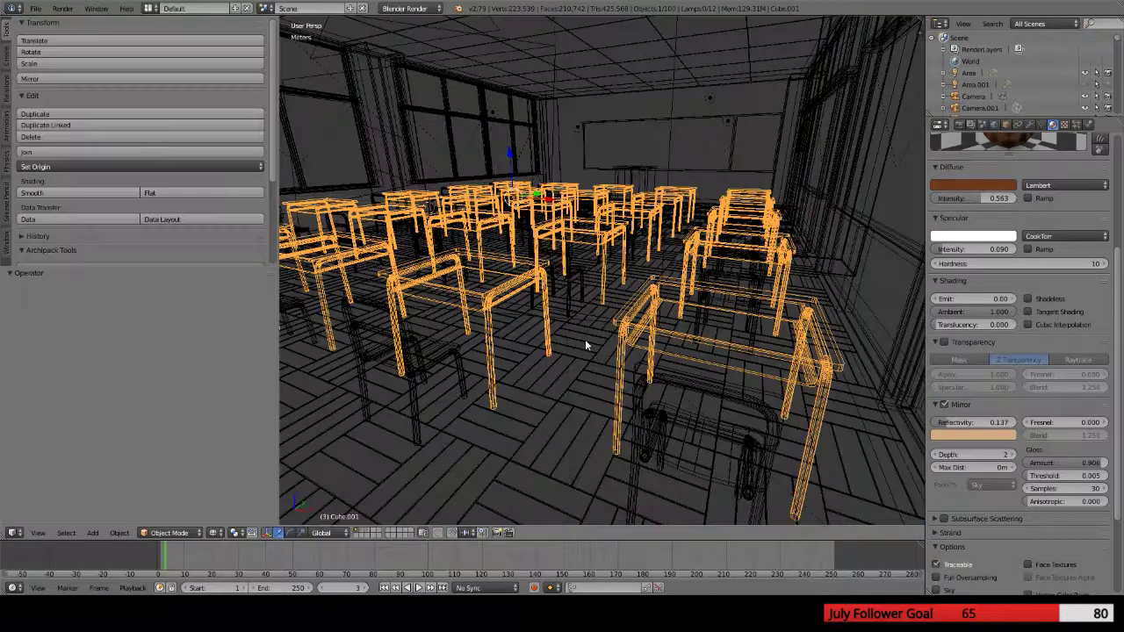
Return the area to the image editor showing Render Result, with slot 5 selected
{"action": "scroll", "coordinate": [585, 339], "scroll_direction": "down", "scroll_amount": 2}
{"action": "scroll", "coordinate": [584, 341], "scroll_direction": "up", "scroll_amount": 3}
{"action": "left_click", "coordinate": [14, 532]}
{"action": "left_click", "coordinate": [101, 446]}
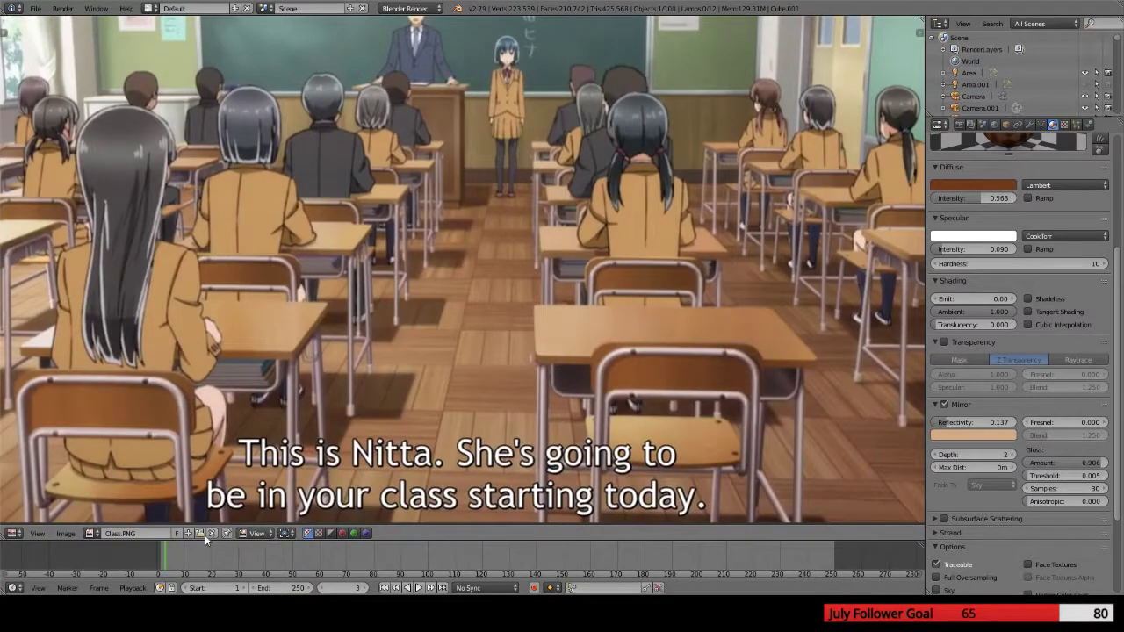
{"action": "left_click", "coordinate": [92, 533]}
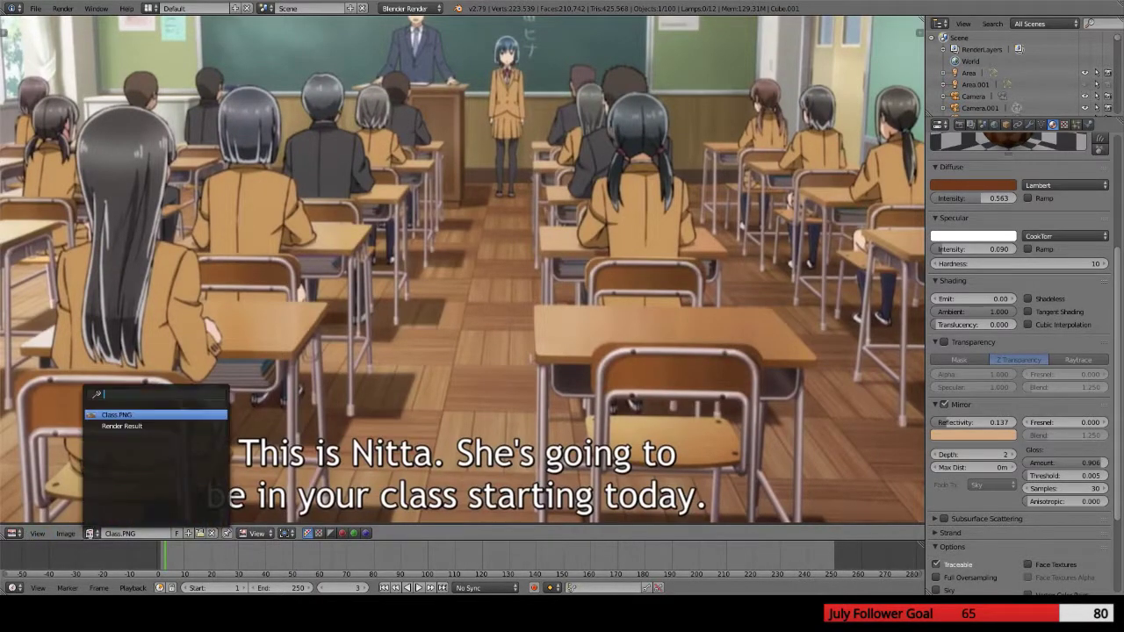
{"action": "left_click", "coordinate": [123, 427]}
{"action": "left_click", "coordinate": [299, 533]}
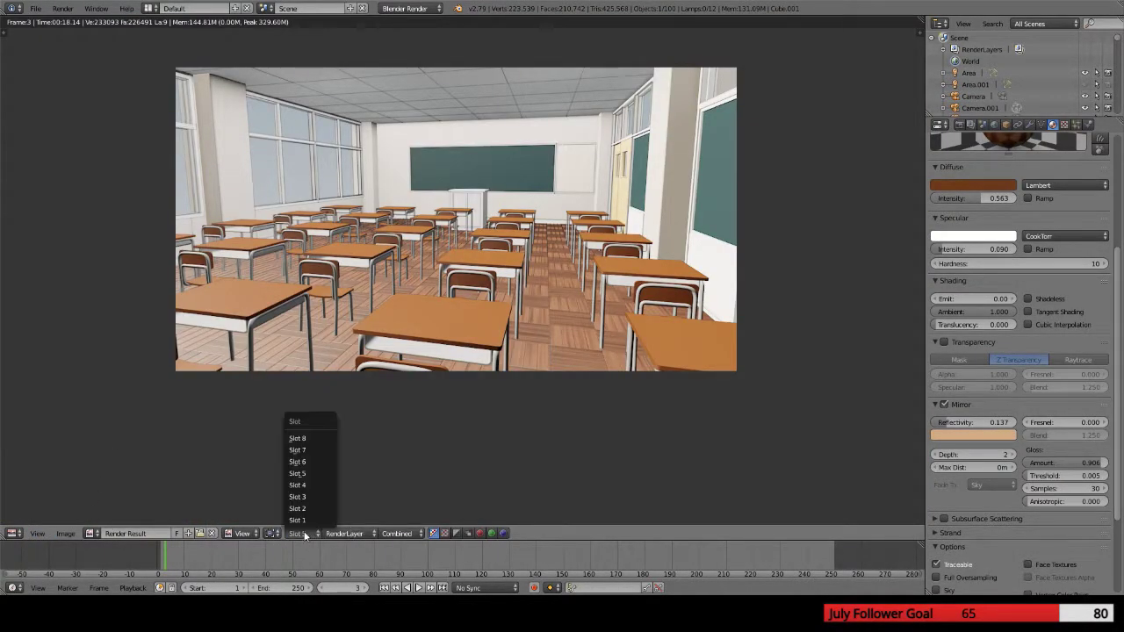
{"action": "left_click", "coordinate": [297, 474]}
Render the classroom into slot 5 and pan around the result to inspect it
{"action": "key", "text": "F12"}
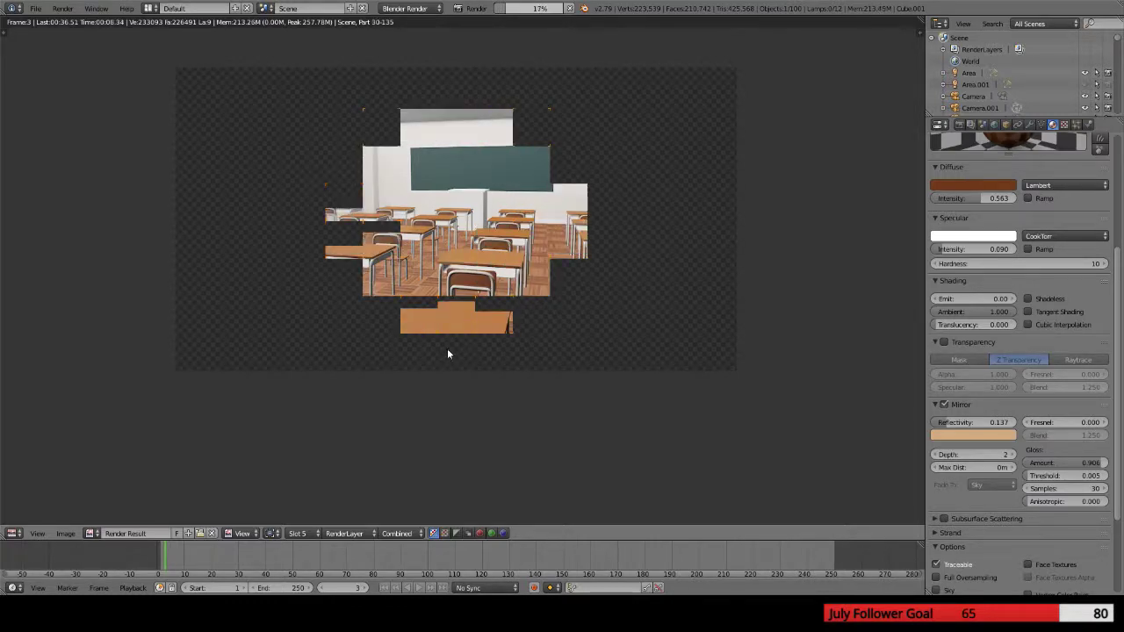
{"action": "scroll", "coordinate": [429, 295], "scroll_direction": "up", "scroll_amount": 4}
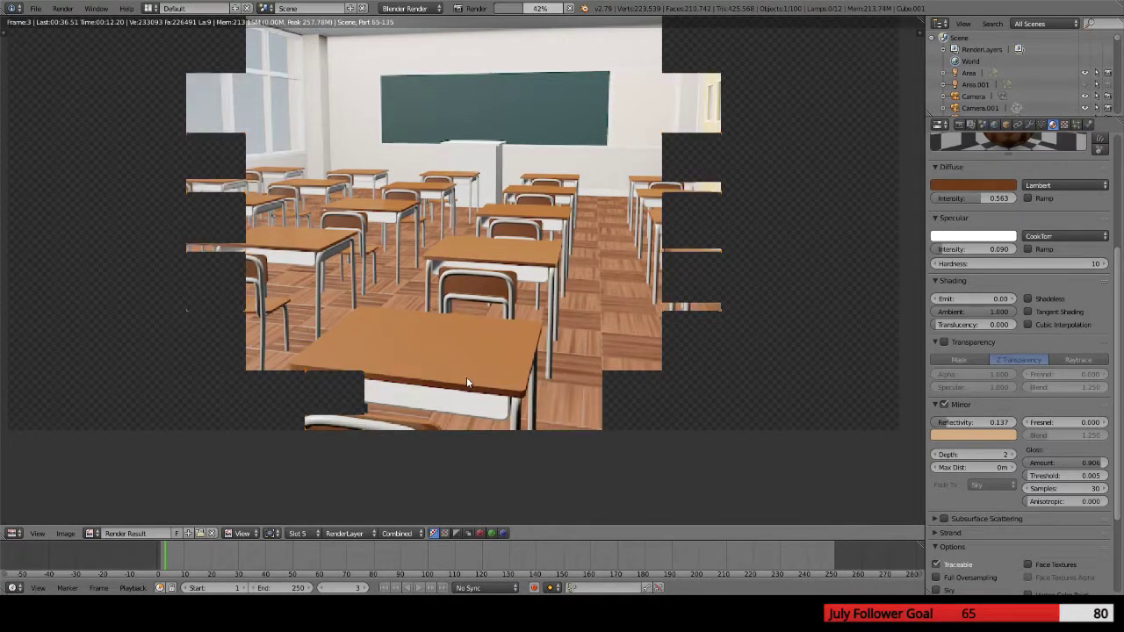
{"action": "scroll", "coordinate": [593, 314], "scroll_direction": "down", "scroll_amount": 2}
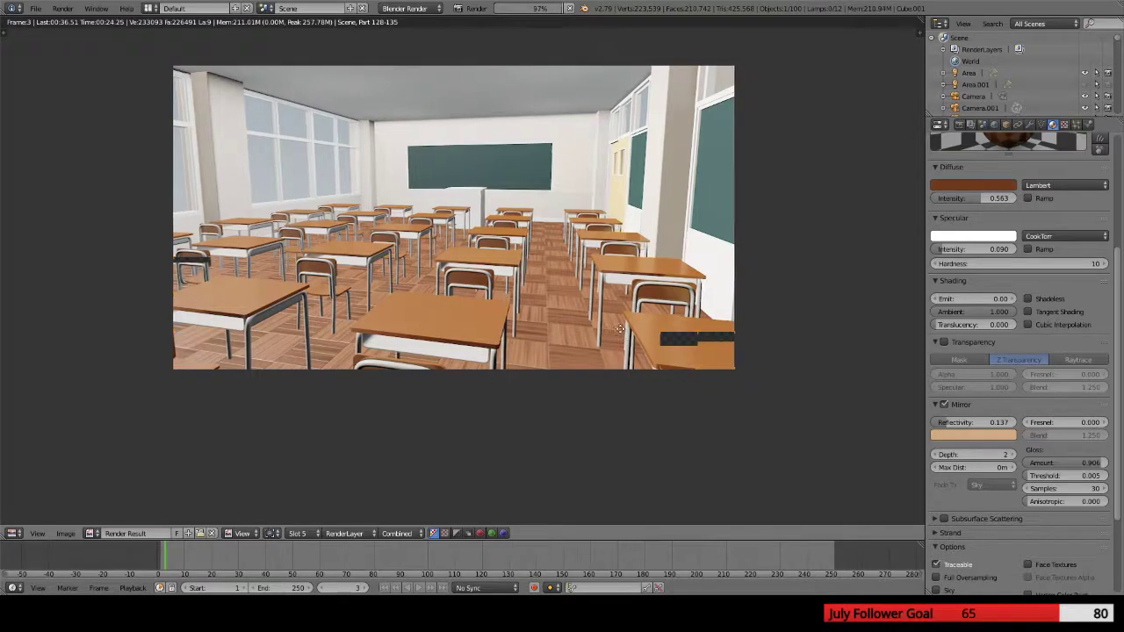
{"action": "middle_click_drag", "start_coordinate": [620, 329], "coordinate": [592, 316]}
{"action": "scroll", "coordinate": [528, 270], "scroll_direction": "up", "scroll_amount": 1}
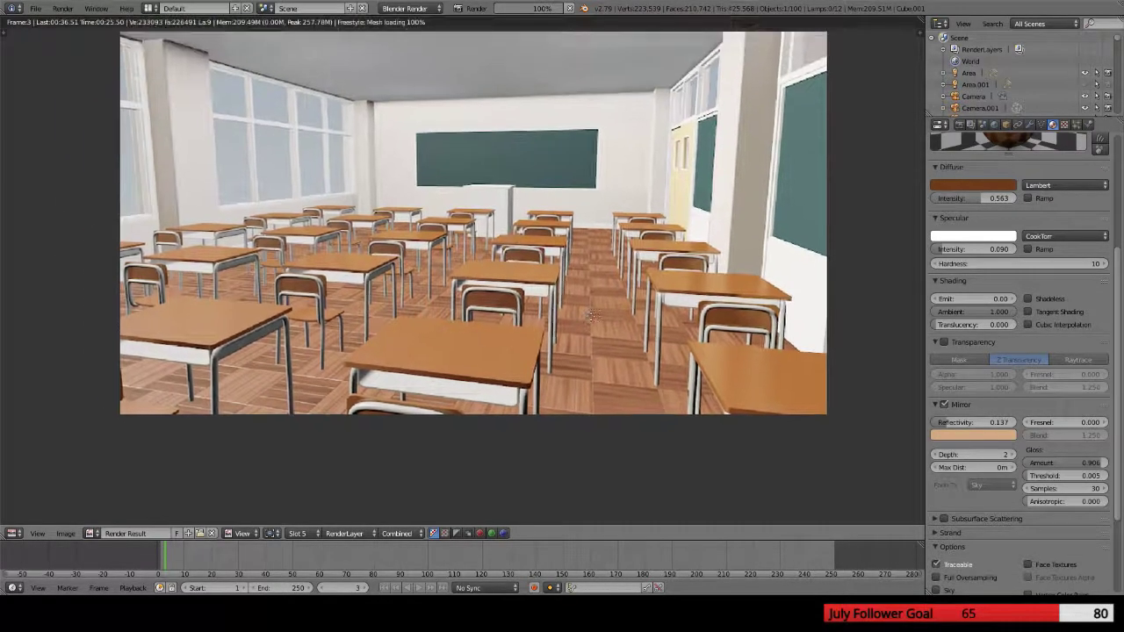
{"action": "scroll", "coordinate": [592, 315], "scroll_direction": "down", "scroll_amount": 2}
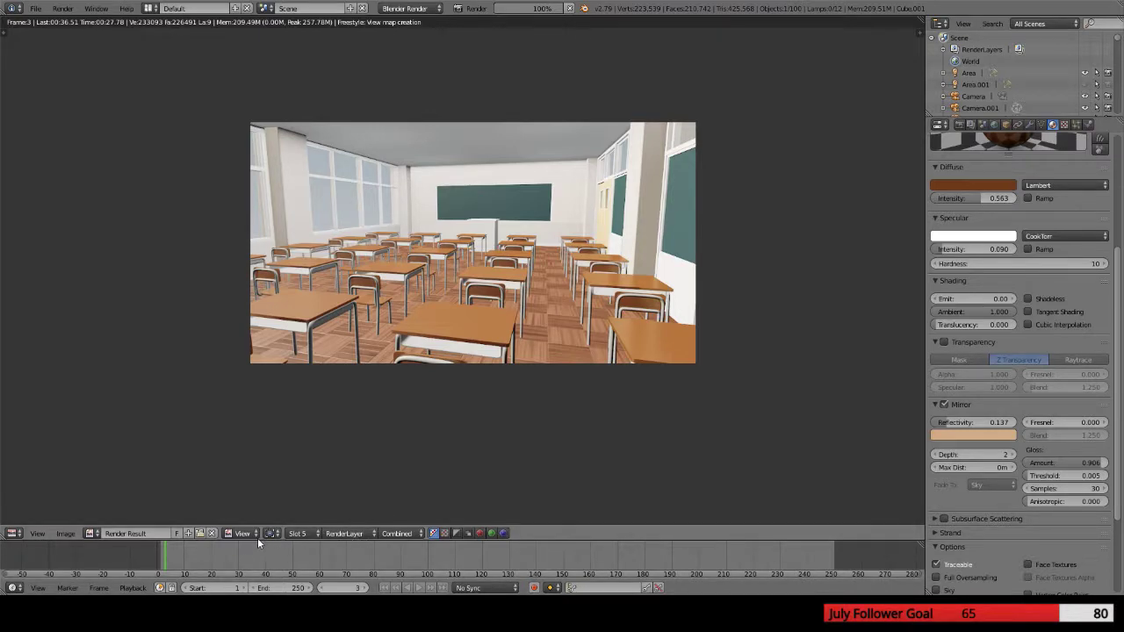
{"action": "left_click", "coordinate": [310, 534]}
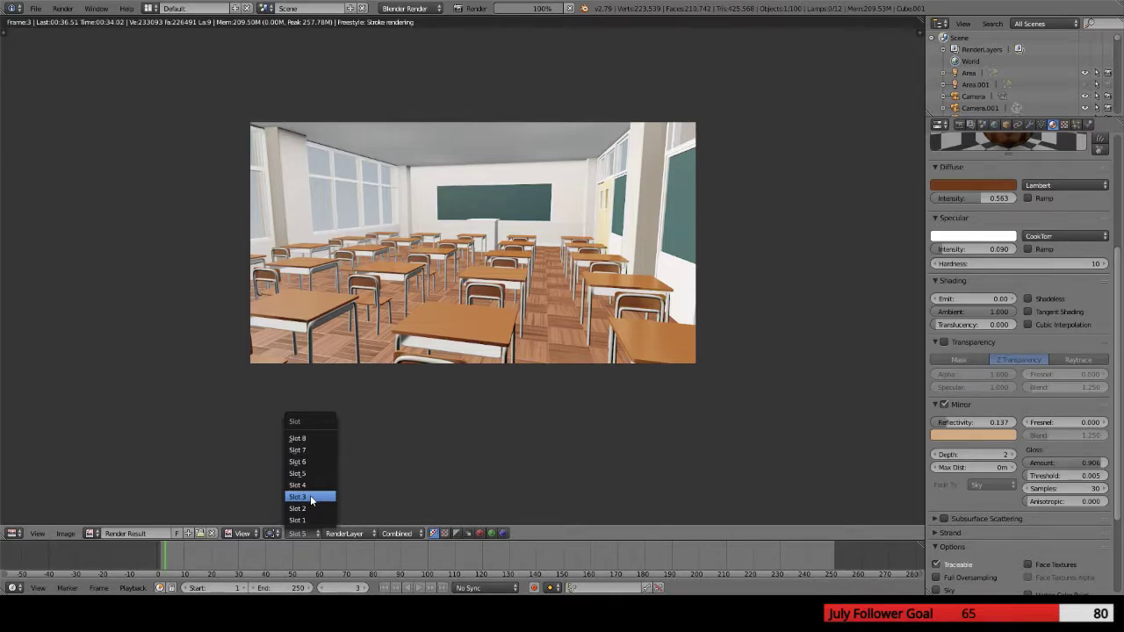
{"action": "left_click", "coordinate": [310, 497]}
{"action": "left_click", "coordinate": [298, 533]}
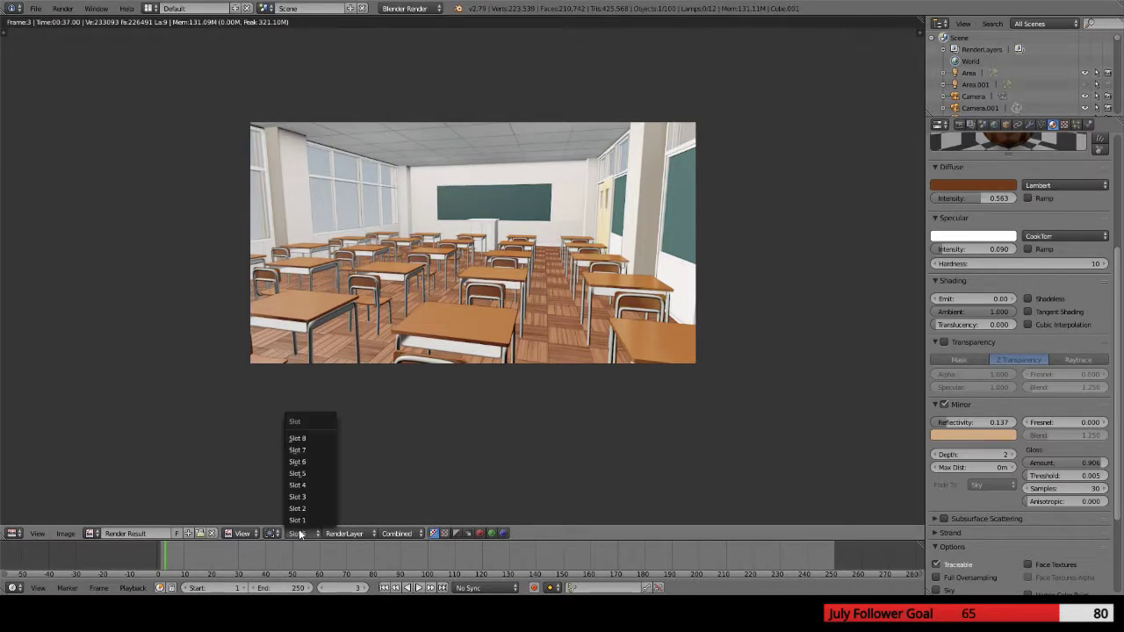
{"action": "left_click", "coordinate": [298, 497]}
{"action": "left_click", "coordinate": [308, 532]}
{"action": "left_click", "coordinate": [306, 475]}
{"action": "left_click", "coordinate": [310, 533]}
{"action": "left_click", "coordinate": [314, 497]}
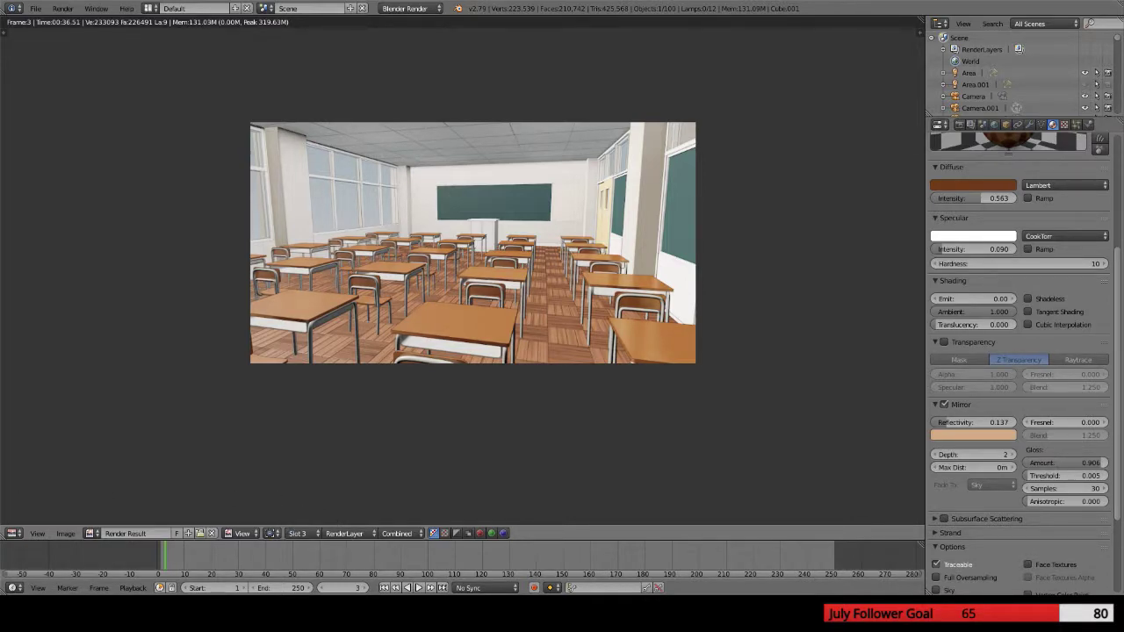
{"action": "left_click", "coordinate": [301, 533]}
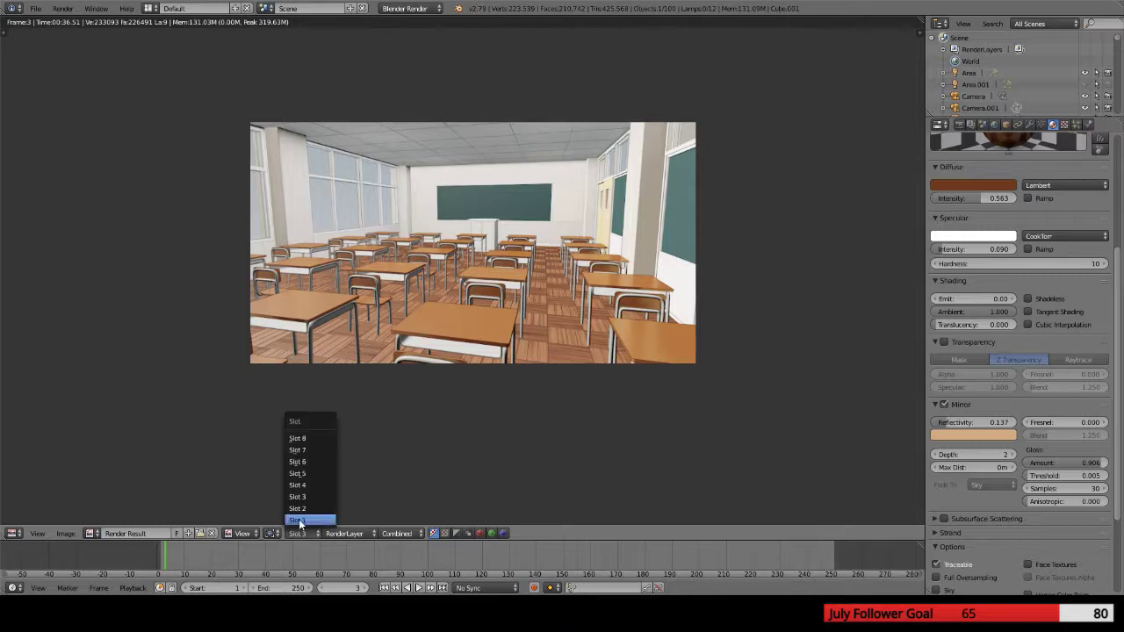
{"action": "left_click", "coordinate": [305, 474]}
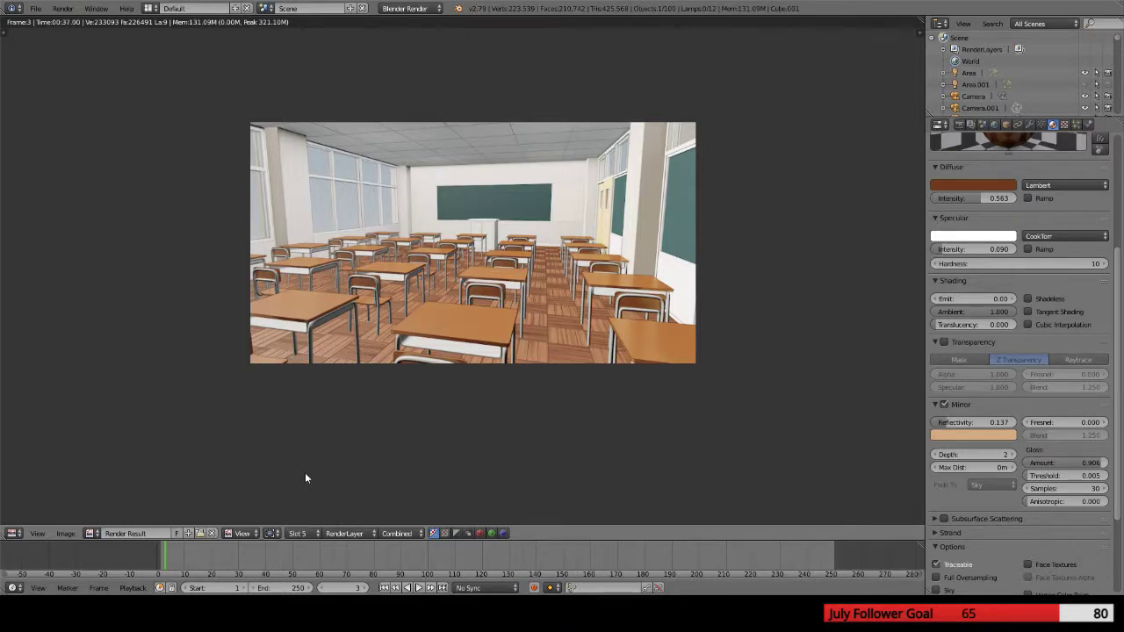
{"action": "left_click", "coordinate": [311, 533]}
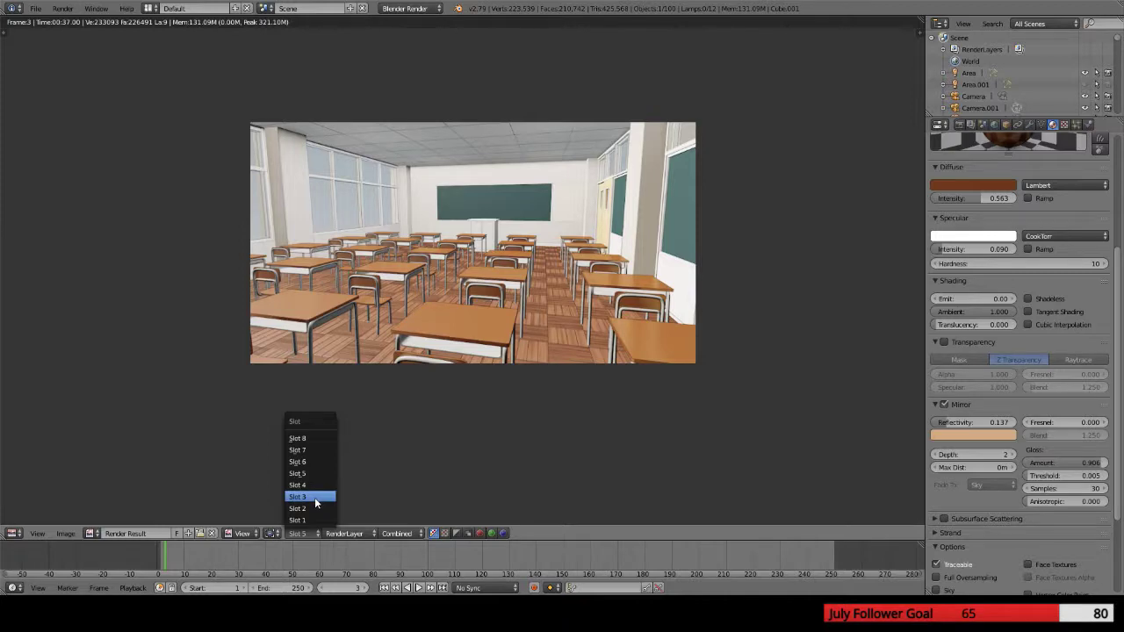
{"action": "left_click", "coordinate": [314, 496]}
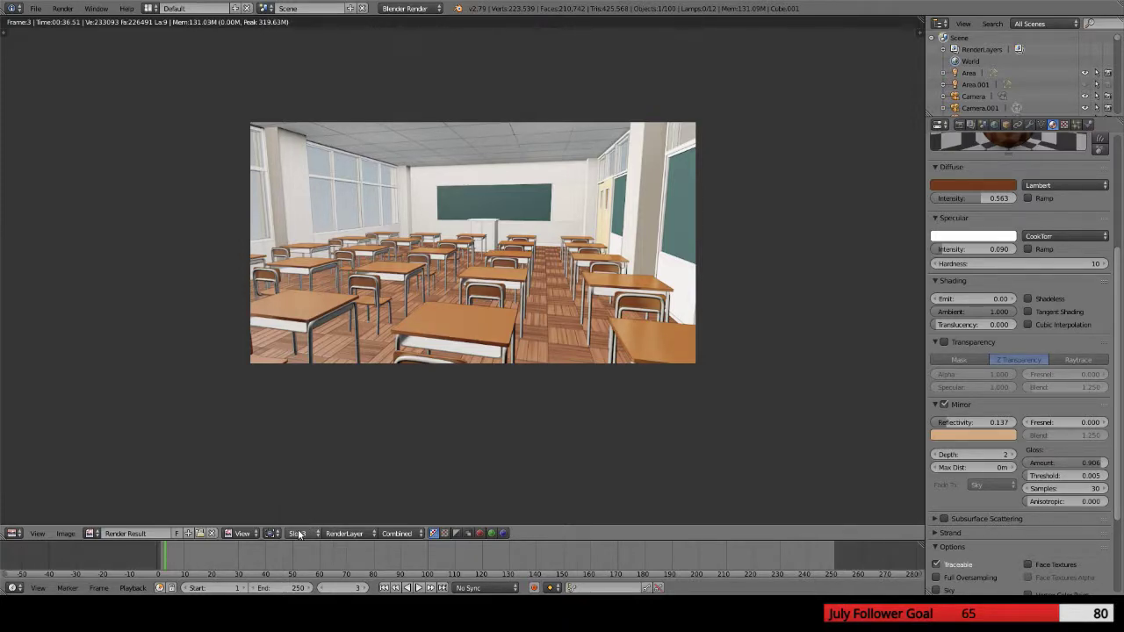
{"action": "left_click", "coordinate": [299, 533]}
{"action": "left_click", "coordinate": [306, 475]}
{"action": "left_click", "coordinate": [297, 533]}
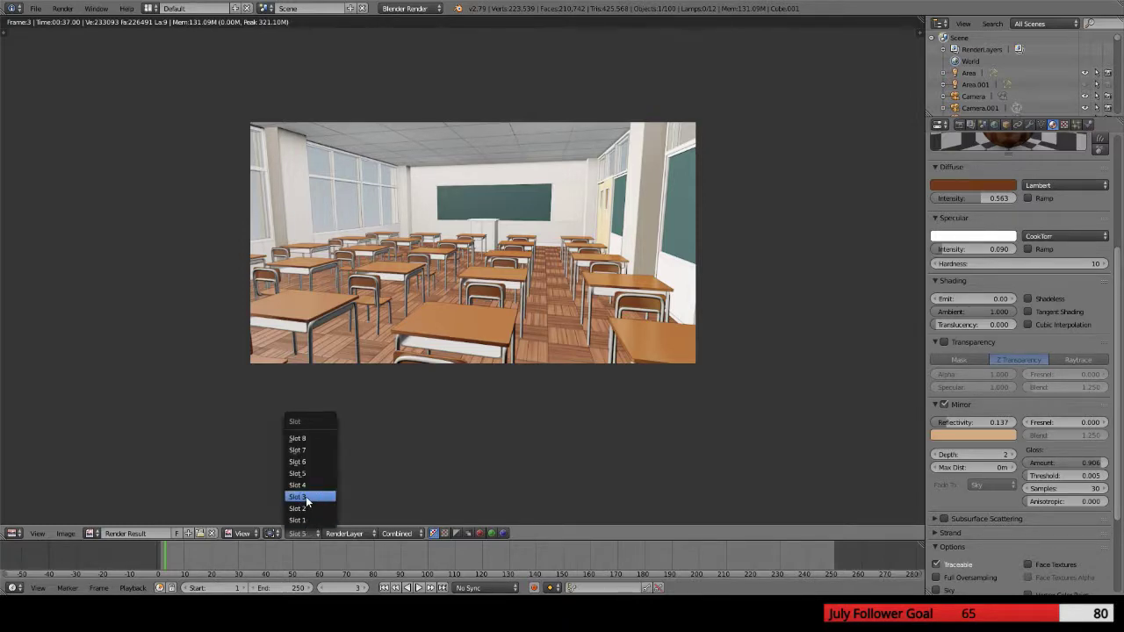
{"action": "left_click", "coordinate": [305, 496]}
{"action": "left_click", "coordinate": [298, 534]}
{"action": "left_click", "coordinate": [309, 488]}
{"action": "left_click", "coordinate": [308, 531]}
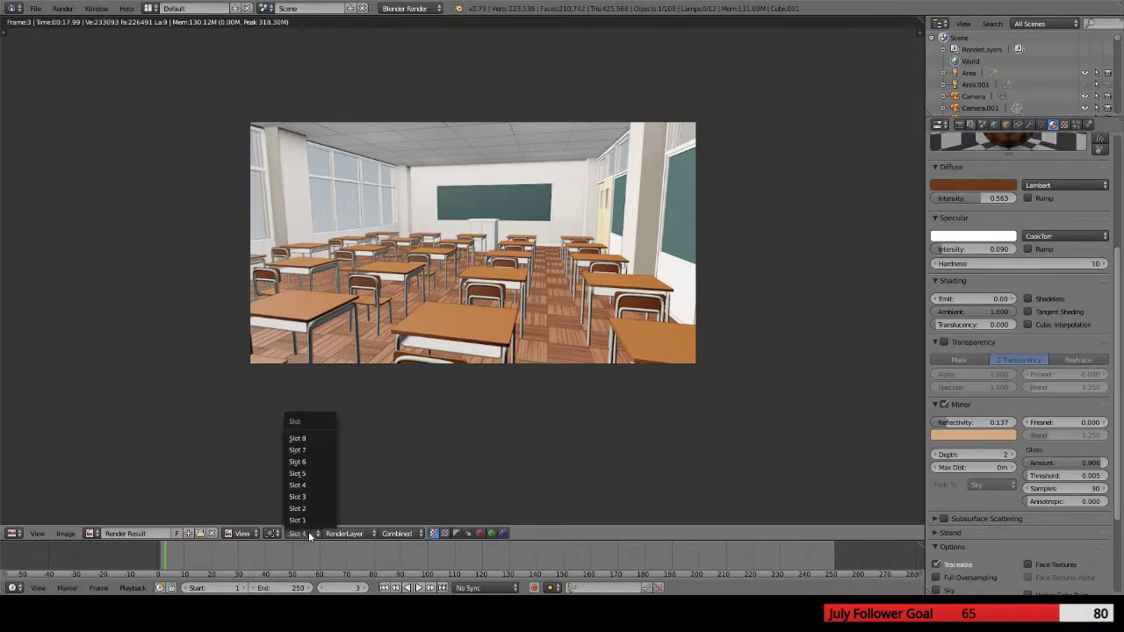
{"action": "left_click", "coordinate": [310, 478]}
Zoom out on the slot 5 classroom render and bring up the render Slot list
{"action": "scroll", "coordinate": [506, 384], "scroll_direction": "up", "scroll_amount": 3}
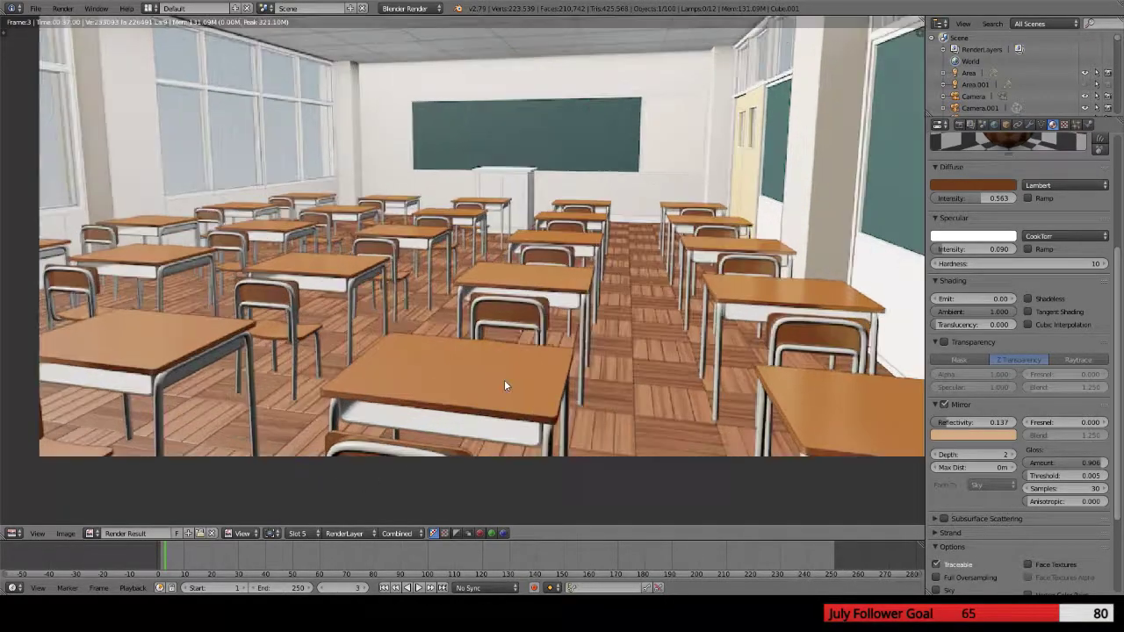
{"action": "scroll", "coordinate": [509, 404], "scroll_direction": "down", "scroll_amount": 1}
{"action": "scroll", "coordinate": [489, 347], "scroll_direction": "down", "scroll_amount": 2}
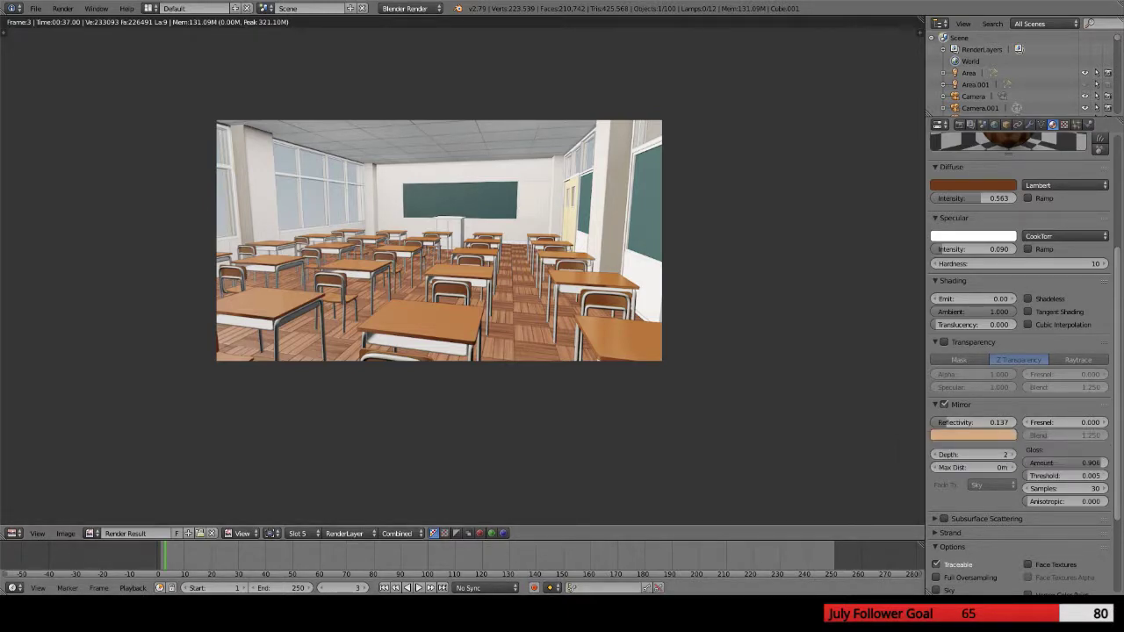
{"action": "left_click", "coordinate": [297, 533]}
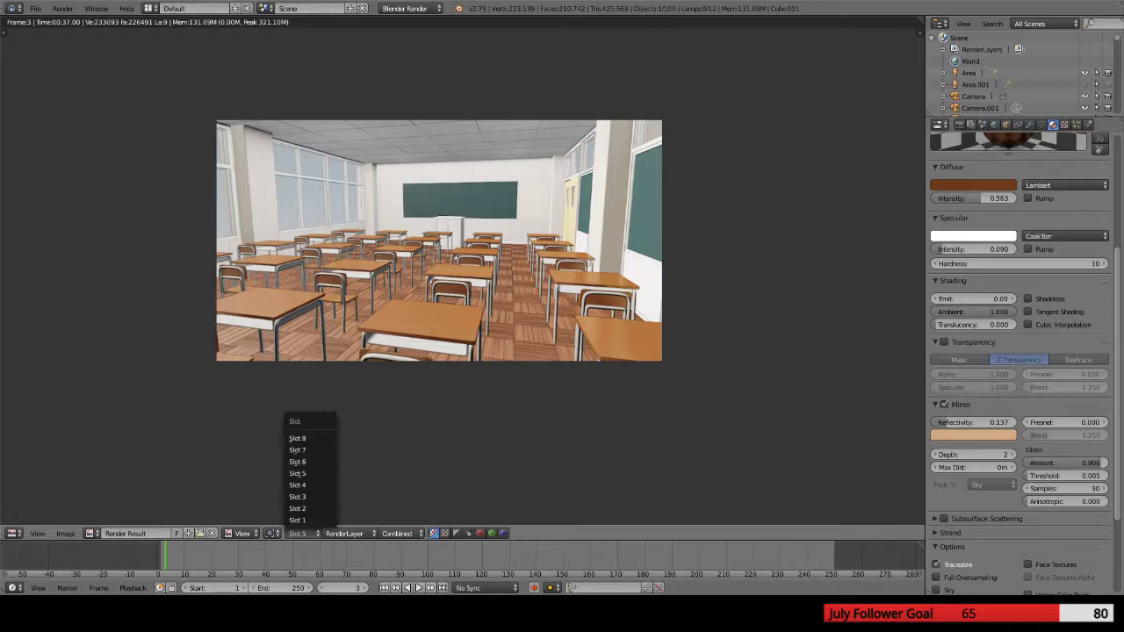
Switch to empty Slot 6, raise Mirror Reflectivity to 0.281, and render with F12
{"action": "left_click", "coordinate": [308, 463]}
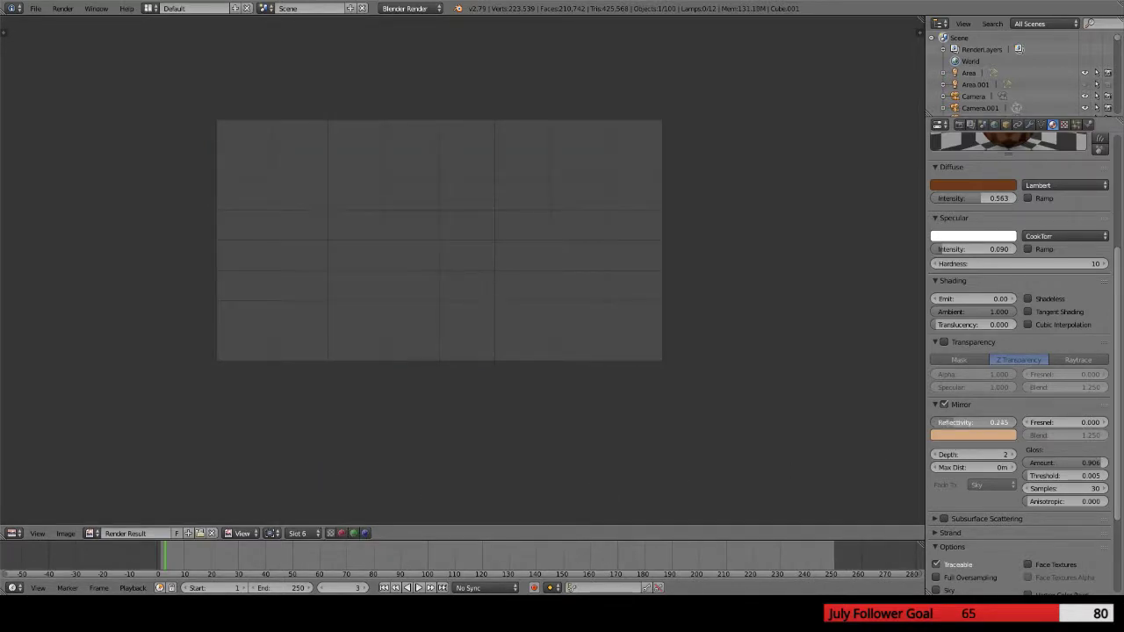
{"action": "left_click_drag", "start_coordinate": [955, 422], "coordinate": [965, 423]}
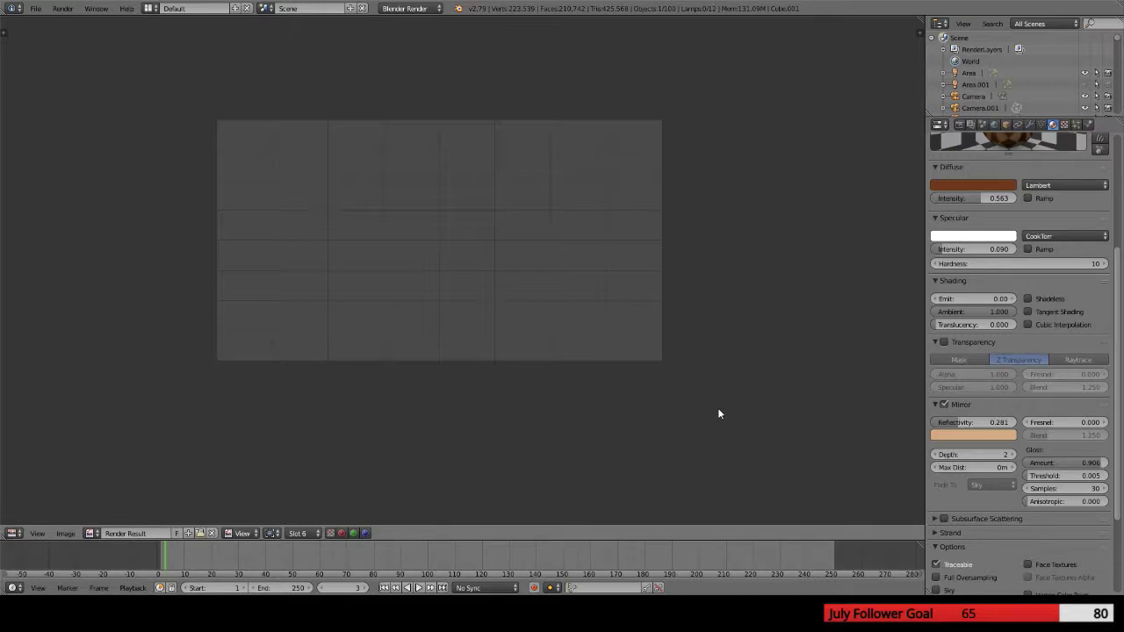
{"action": "key", "text": "F12"}
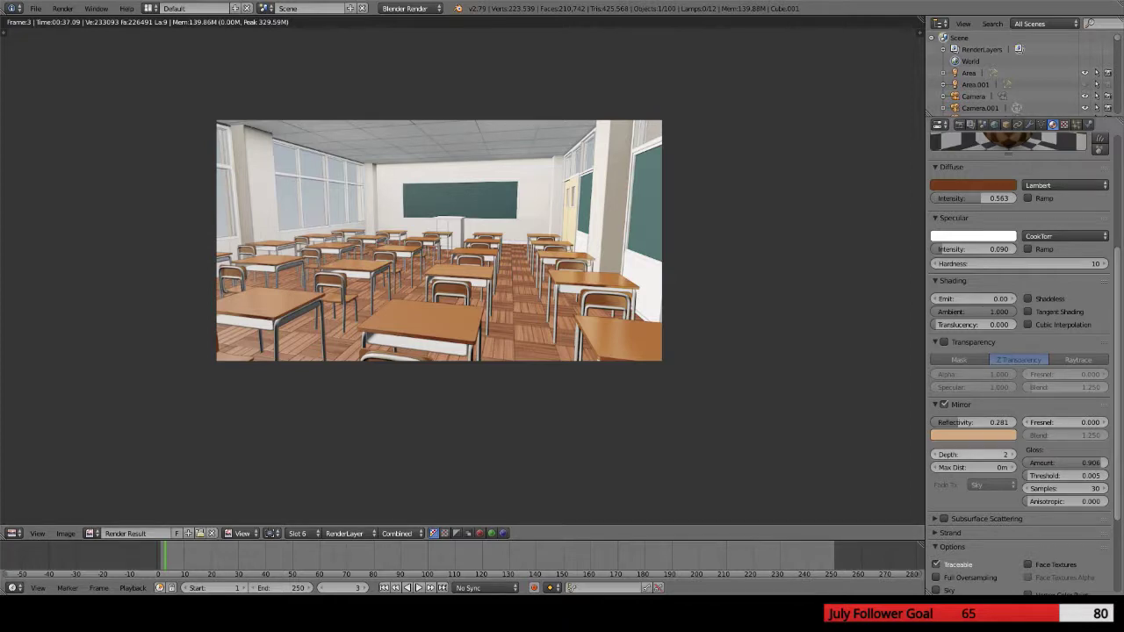
Flip repeatedly between the slot 5 (0.137) and slot 6 (0.281) reflectivity renders
{"action": "left_click", "coordinate": [298, 533]}
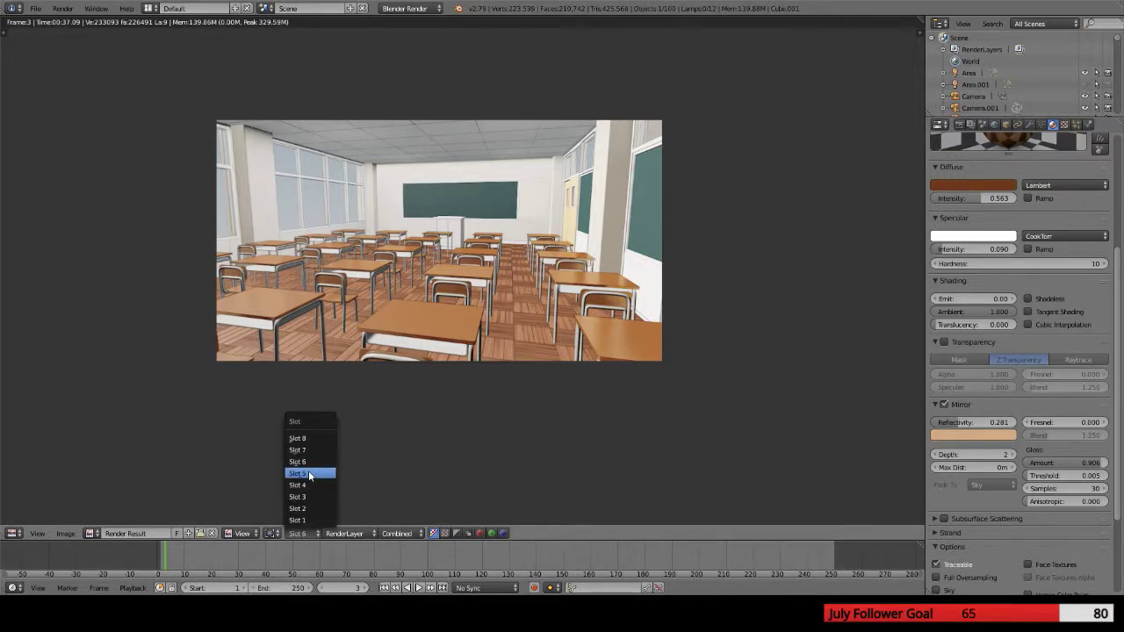
{"action": "left_click", "coordinate": [308, 473]}
{"action": "left_click", "coordinate": [303, 532]}
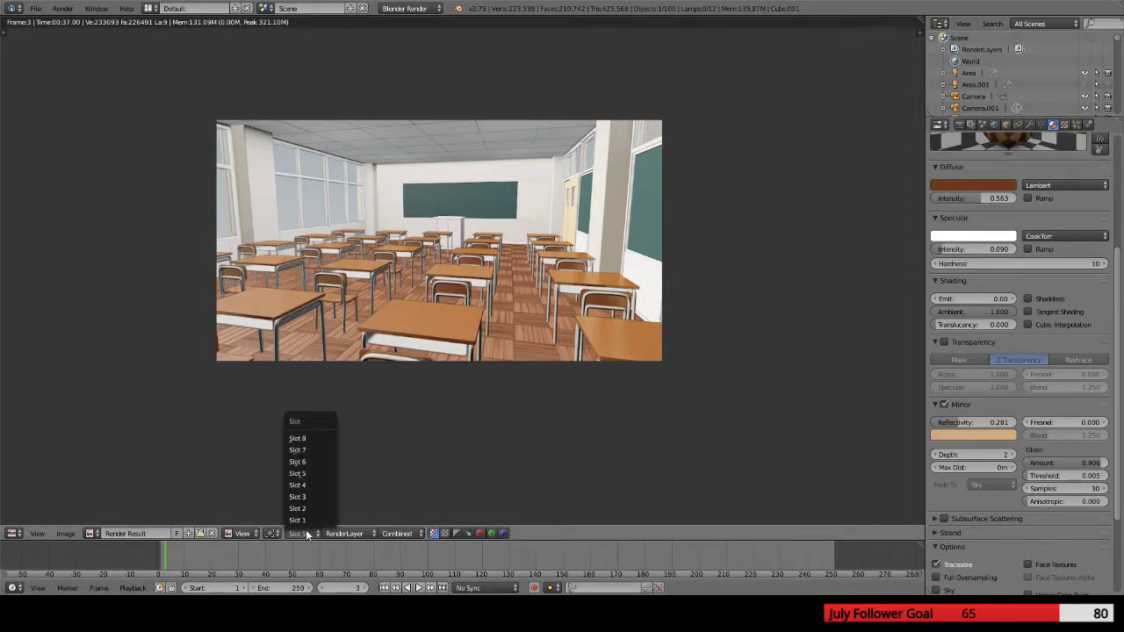
{"action": "left_click", "coordinate": [308, 462]}
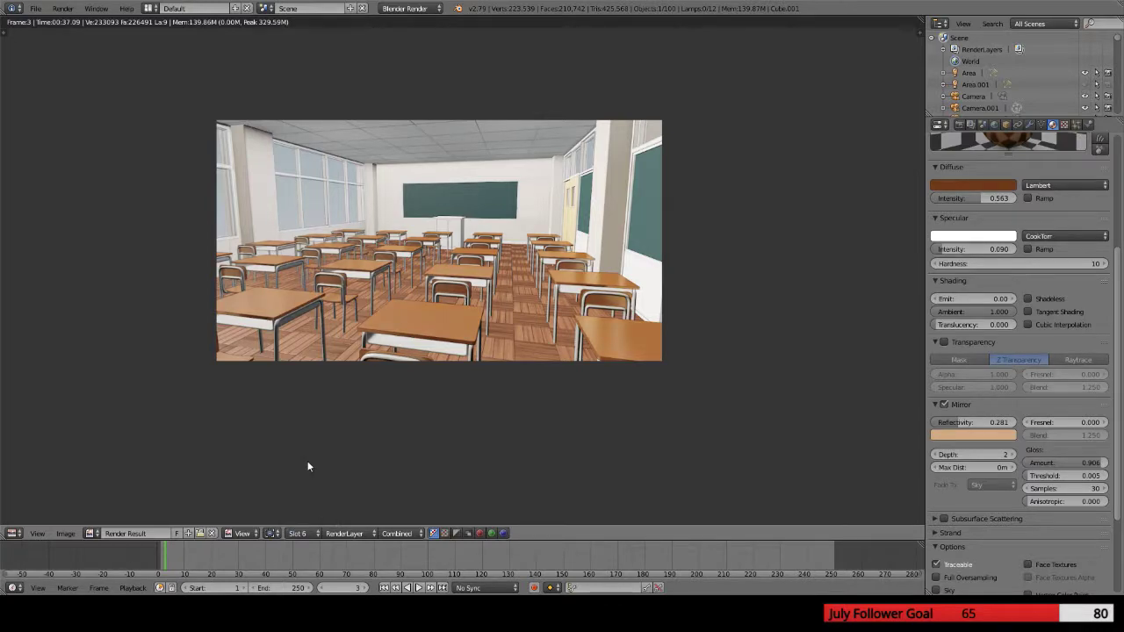
{"action": "left_click", "coordinate": [297, 532]}
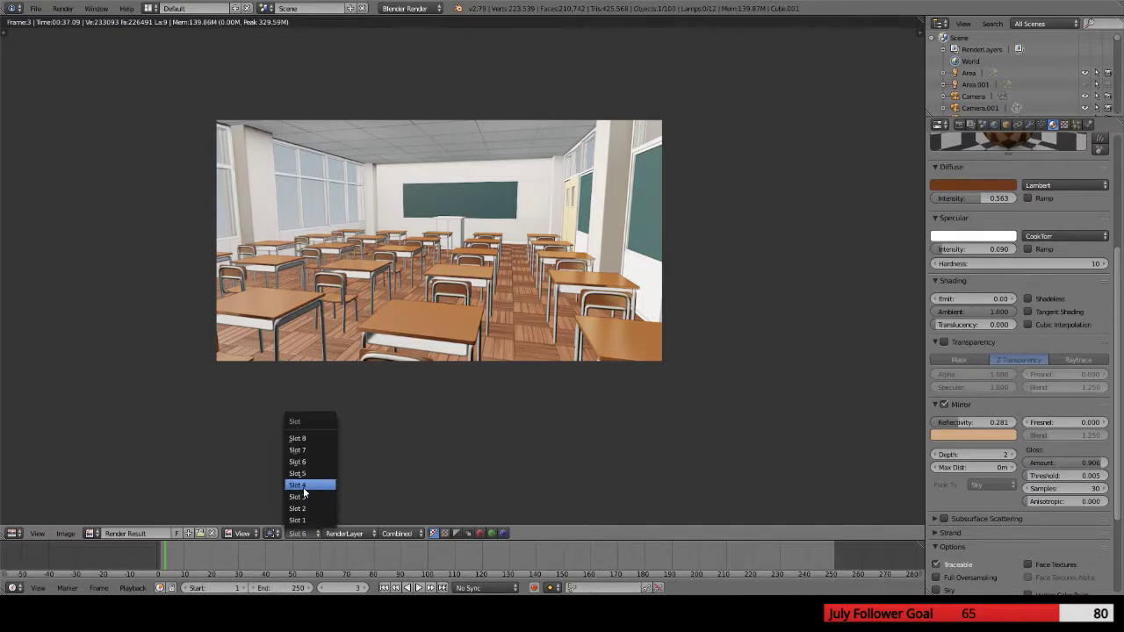
{"action": "left_click", "coordinate": [307, 475]}
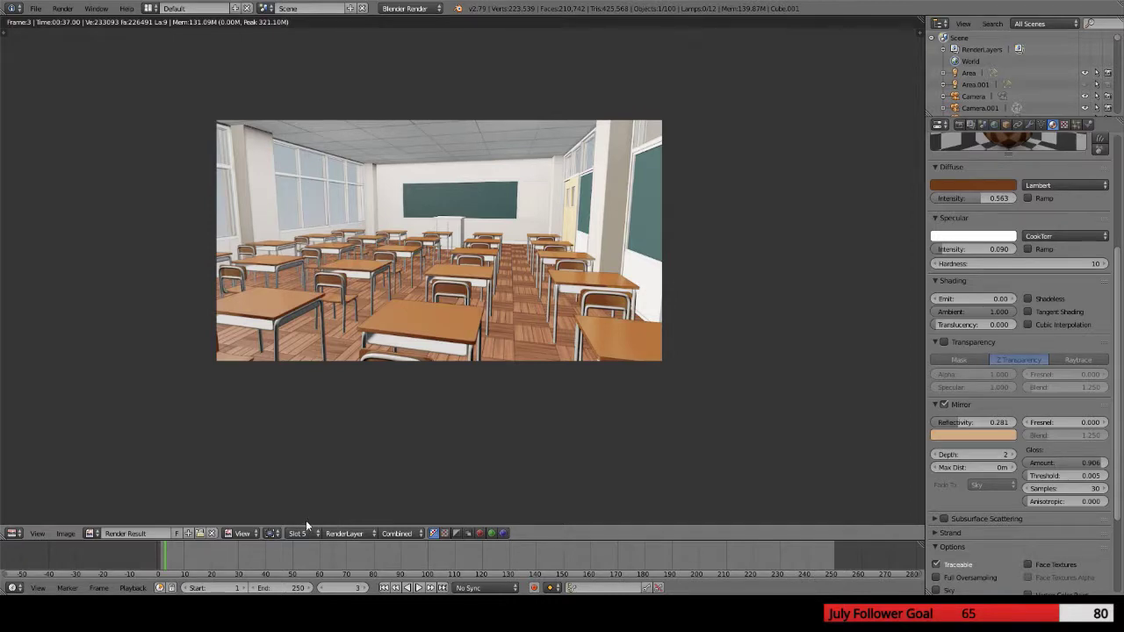
{"action": "left_click", "coordinate": [306, 530]}
{"action": "left_click", "coordinate": [316, 463]}
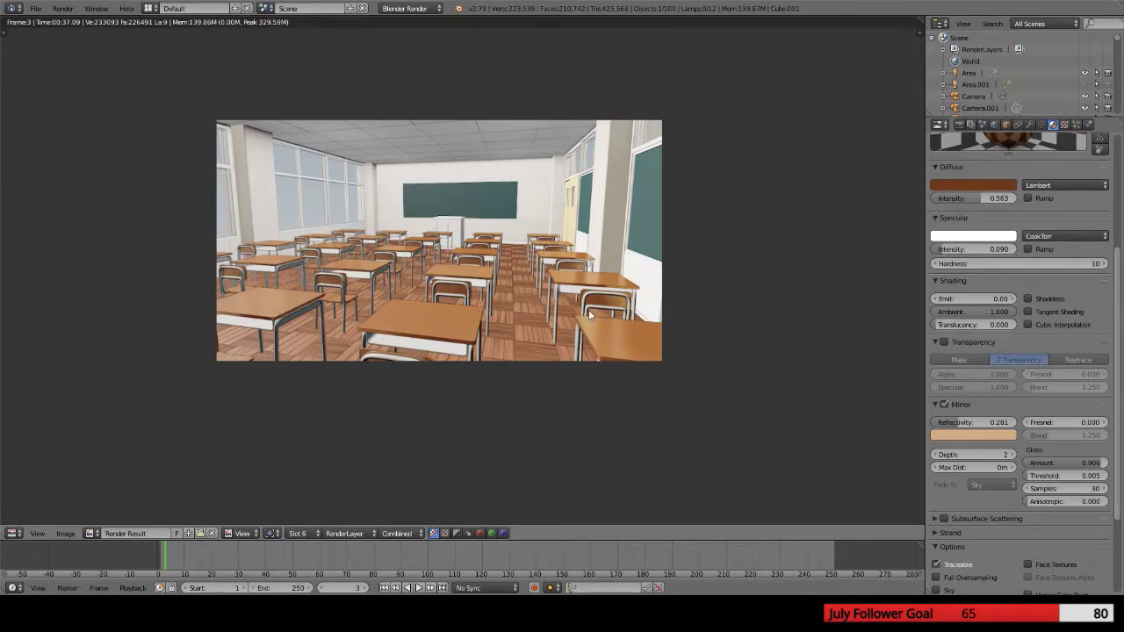
{"action": "left_click", "coordinate": [298, 532]}
{"action": "left_click", "coordinate": [308, 473]}
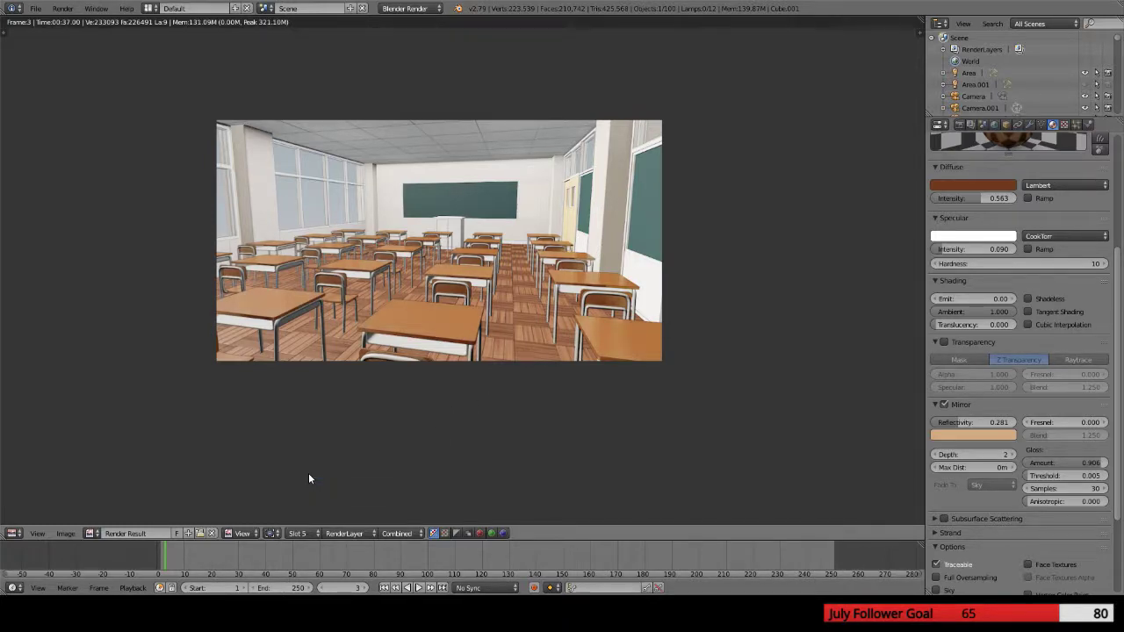
{"action": "left_click", "coordinate": [297, 533]}
{"action": "left_click", "coordinate": [308, 463]}
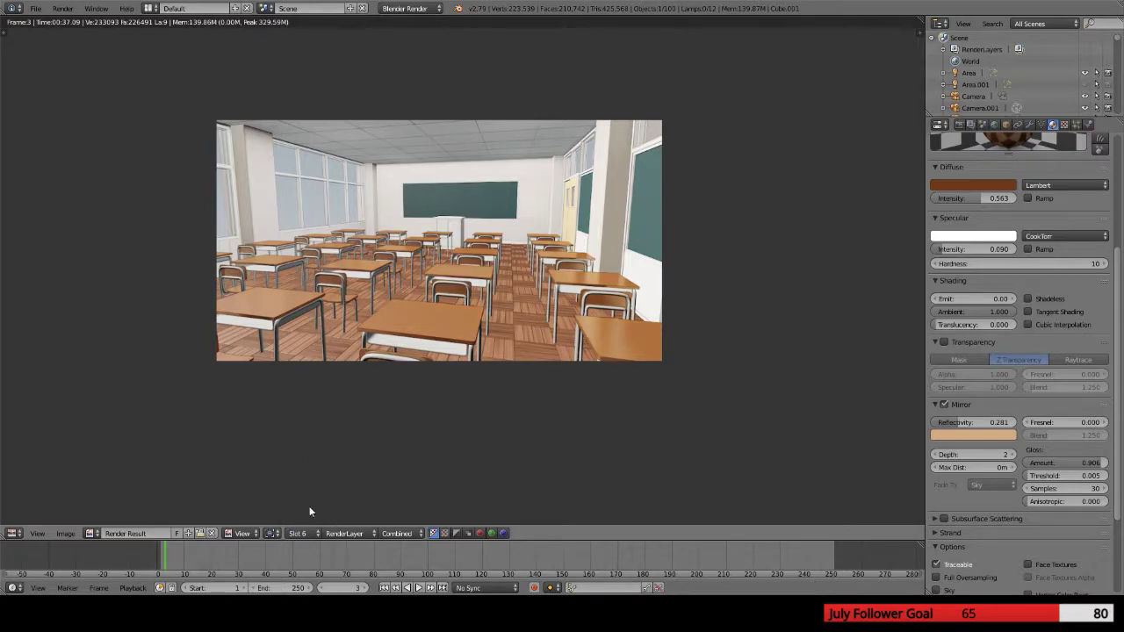
{"action": "left_click", "coordinate": [302, 533]}
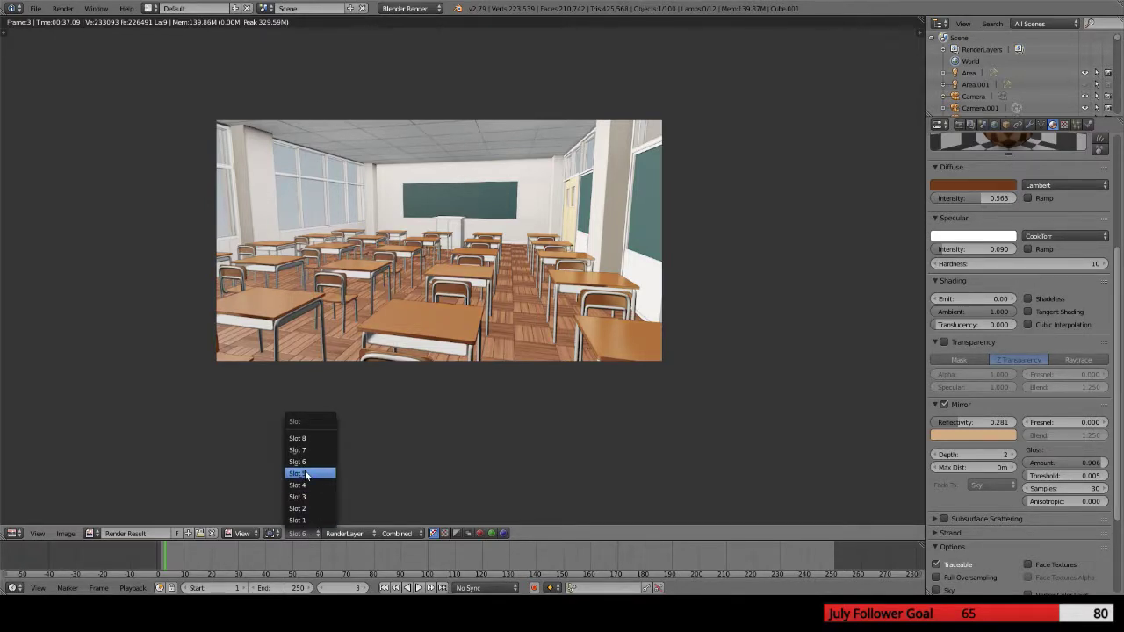
{"action": "left_click", "coordinate": [305, 474]}
{"action": "left_click", "coordinate": [304, 533]}
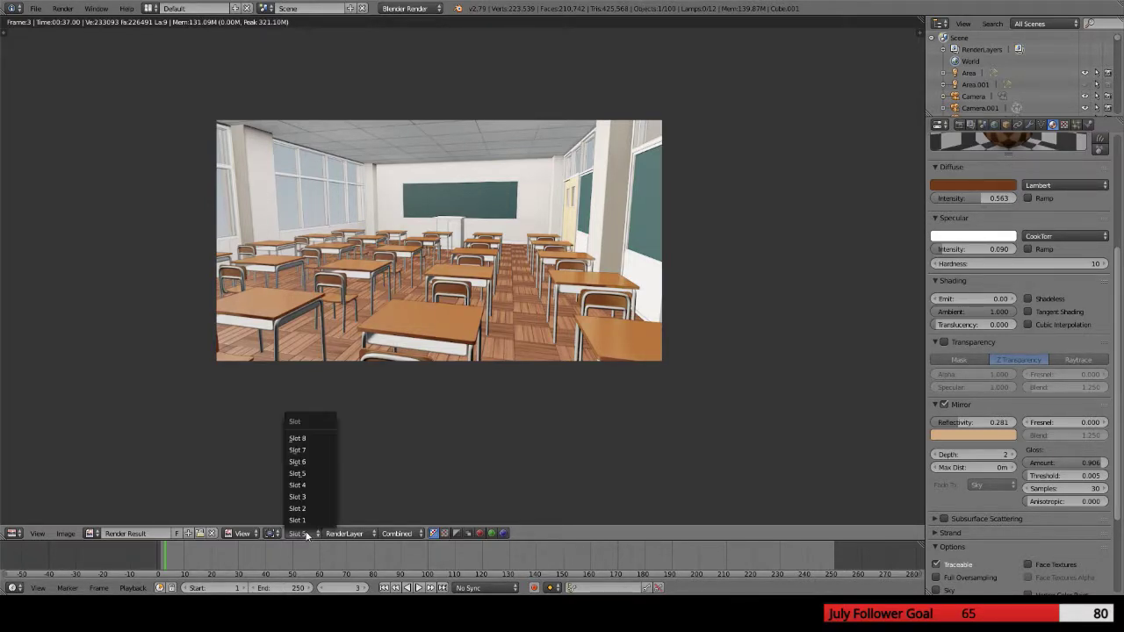
{"action": "left_click", "coordinate": [309, 463]}
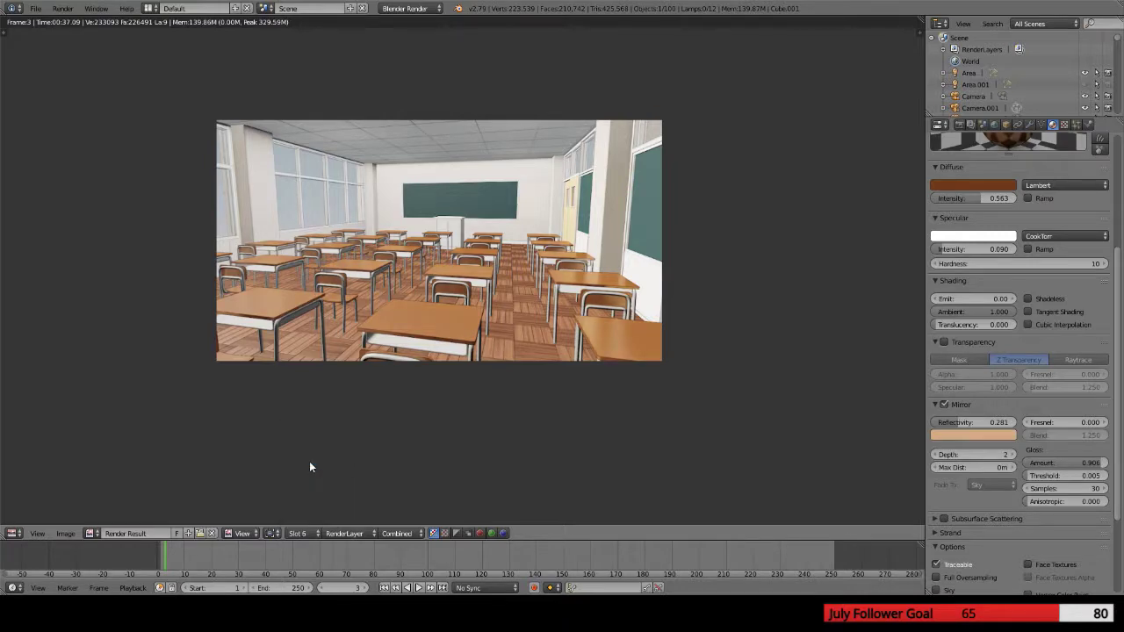
{"action": "left_click", "coordinate": [310, 535]}
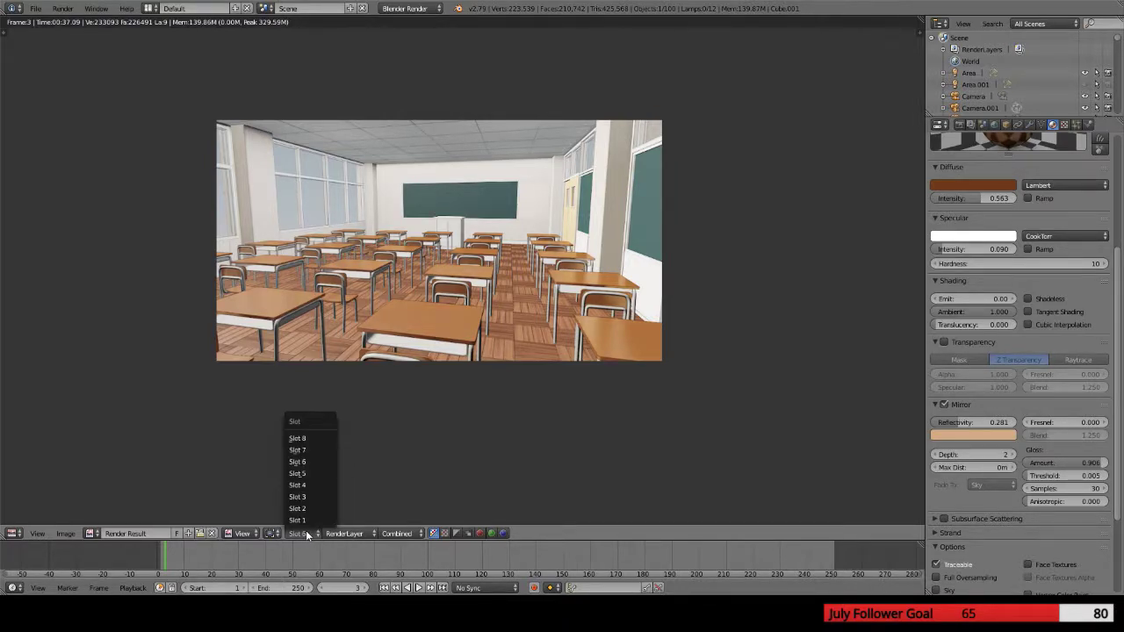
{"action": "left_click", "coordinate": [309, 473]}
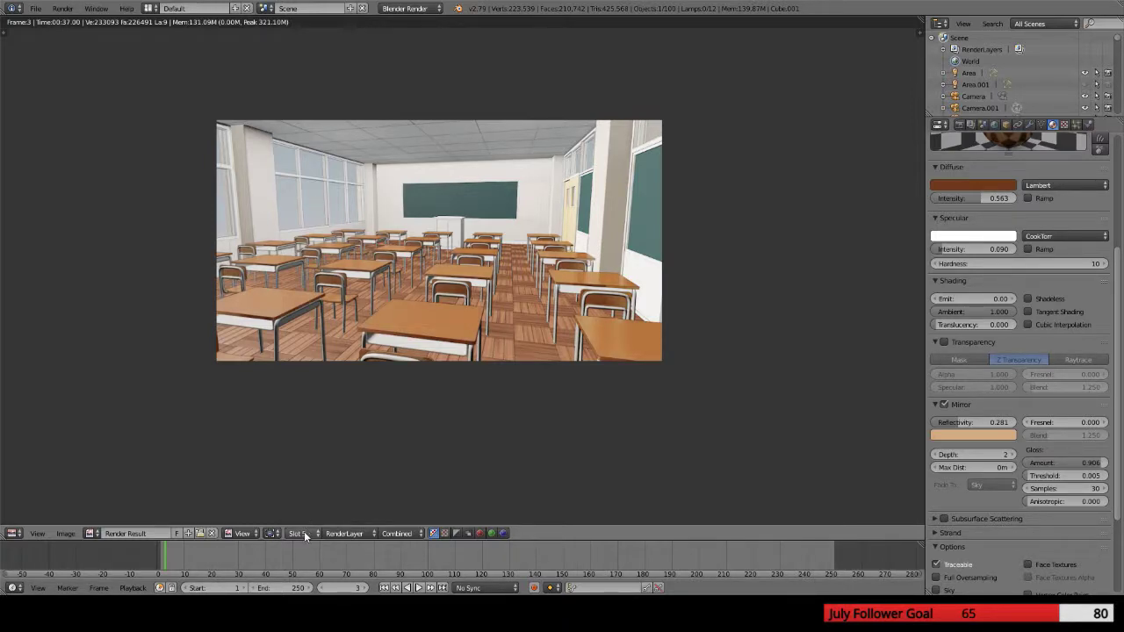
{"action": "left_click", "coordinate": [311, 534]}
{"action": "left_click", "coordinate": [312, 464]}
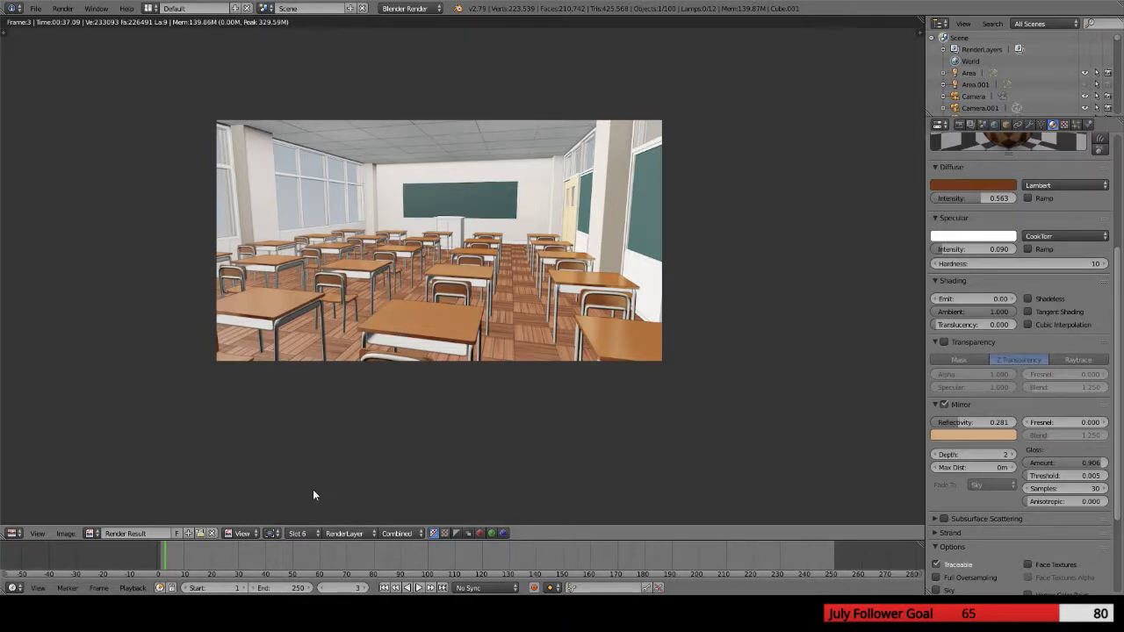
{"action": "left_click", "coordinate": [299, 533]}
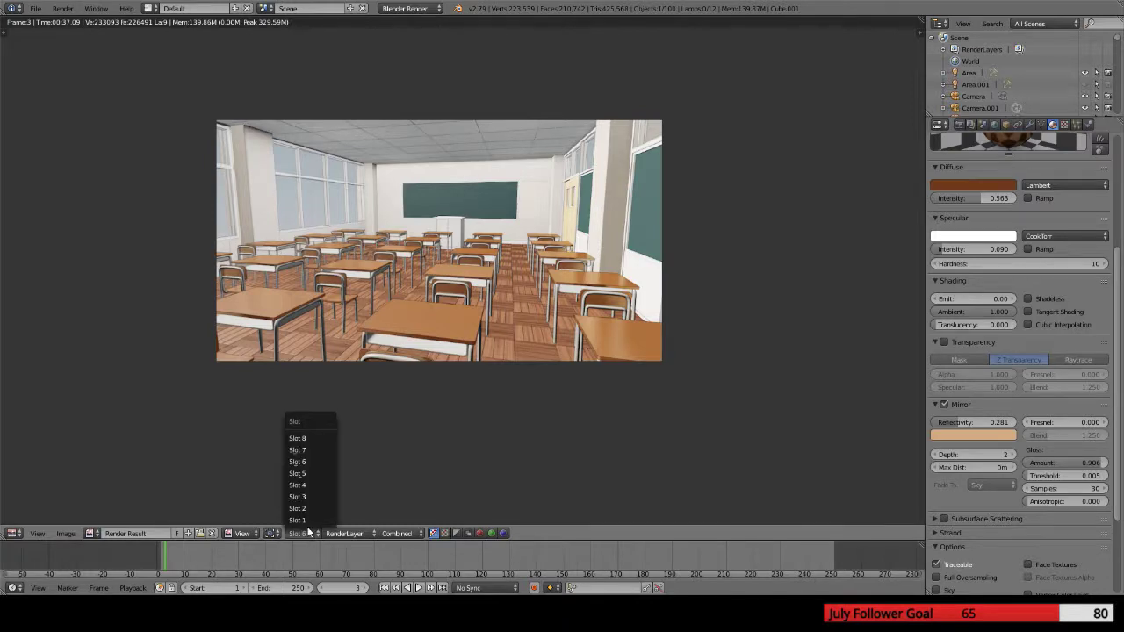
{"action": "left_click", "coordinate": [308, 472]}
{"action": "left_click", "coordinate": [313, 534]}
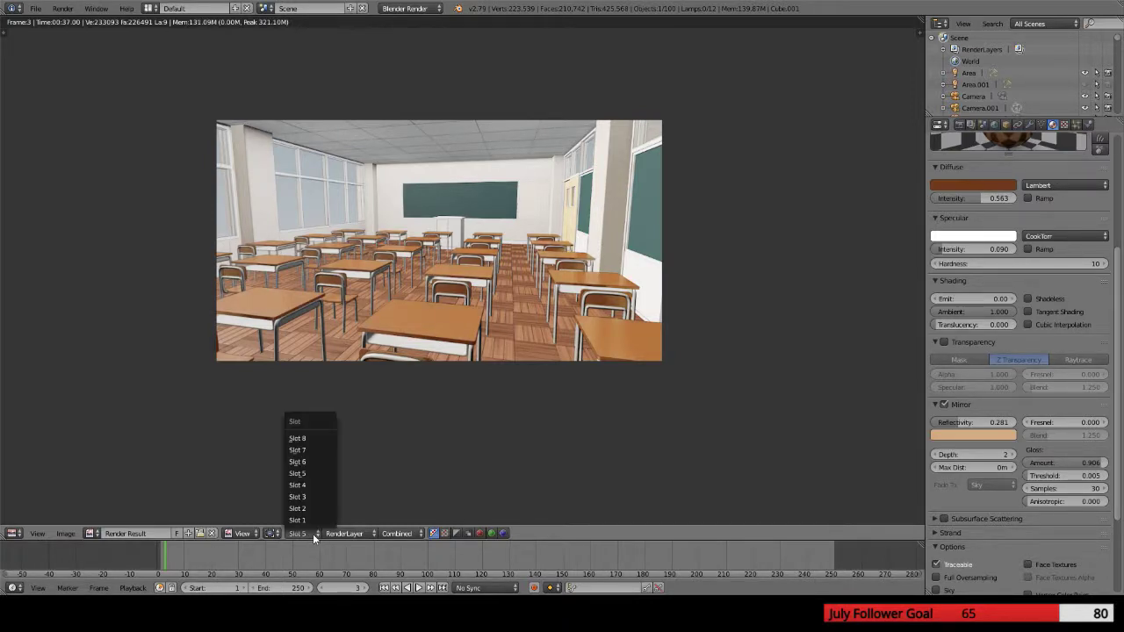
{"action": "left_click", "coordinate": [312, 463]}
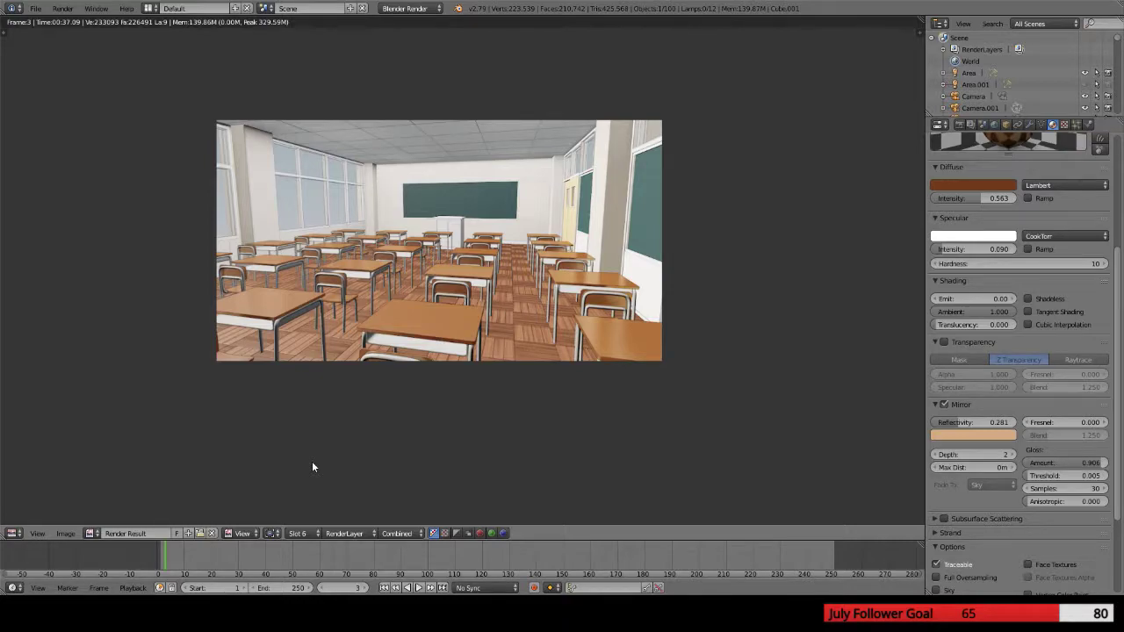
{"action": "scroll", "coordinate": [512, 411], "scroll_direction": "up", "scroll_amount": 5}
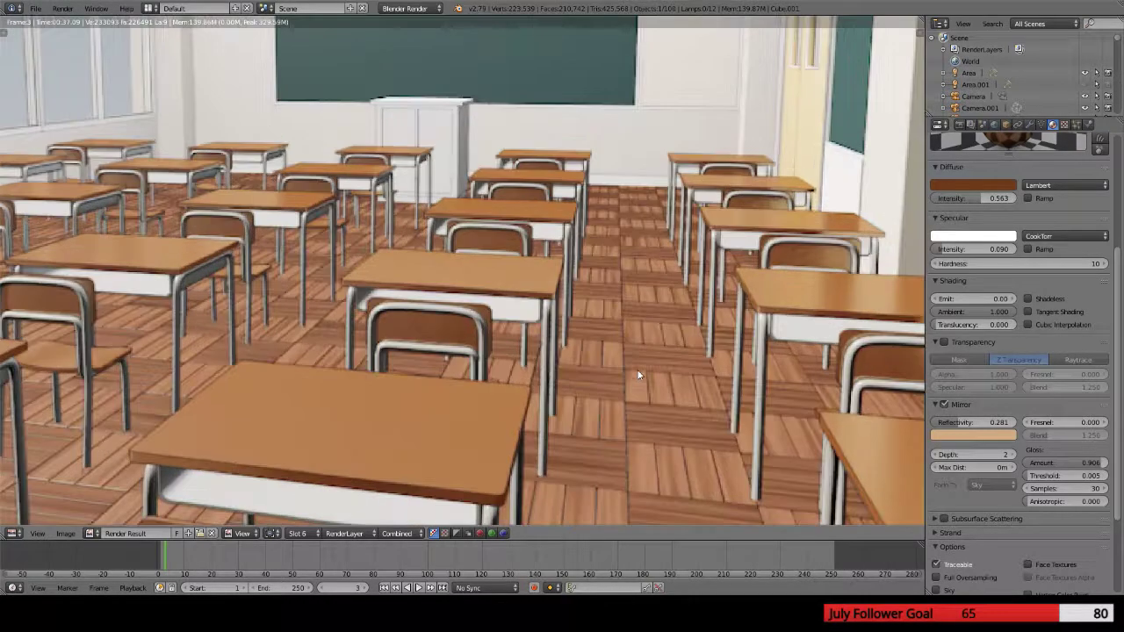
{"action": "scroll", "coordinate": [461, 272], "scroll_direction": "down", "scroll_amount": 3}
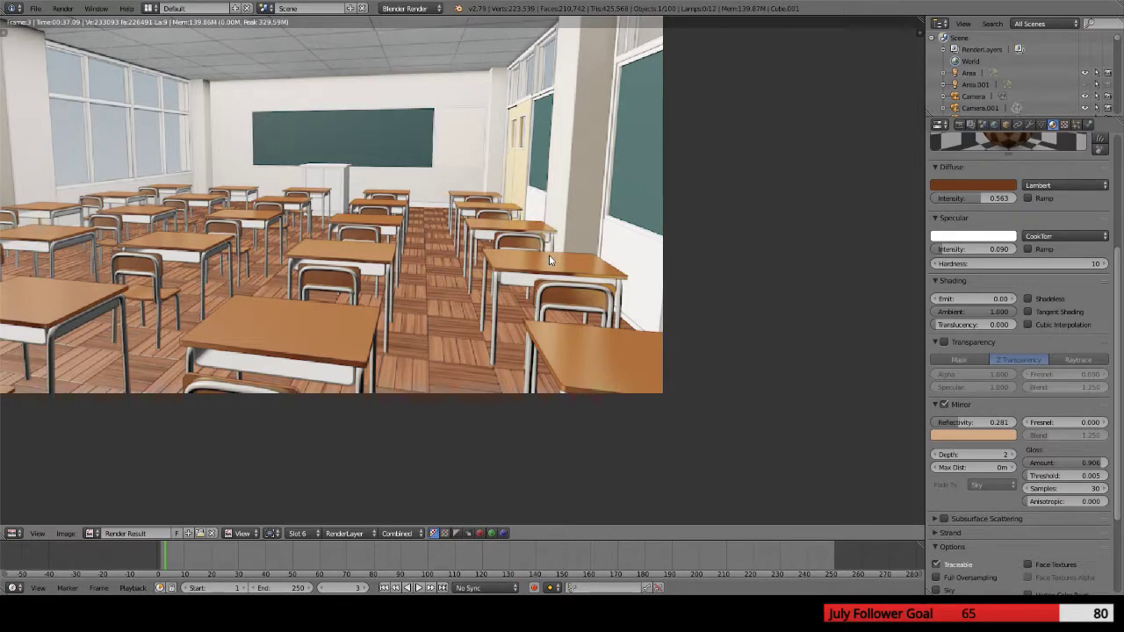
{"action": "left_click", "coordinate": [301, 533]}
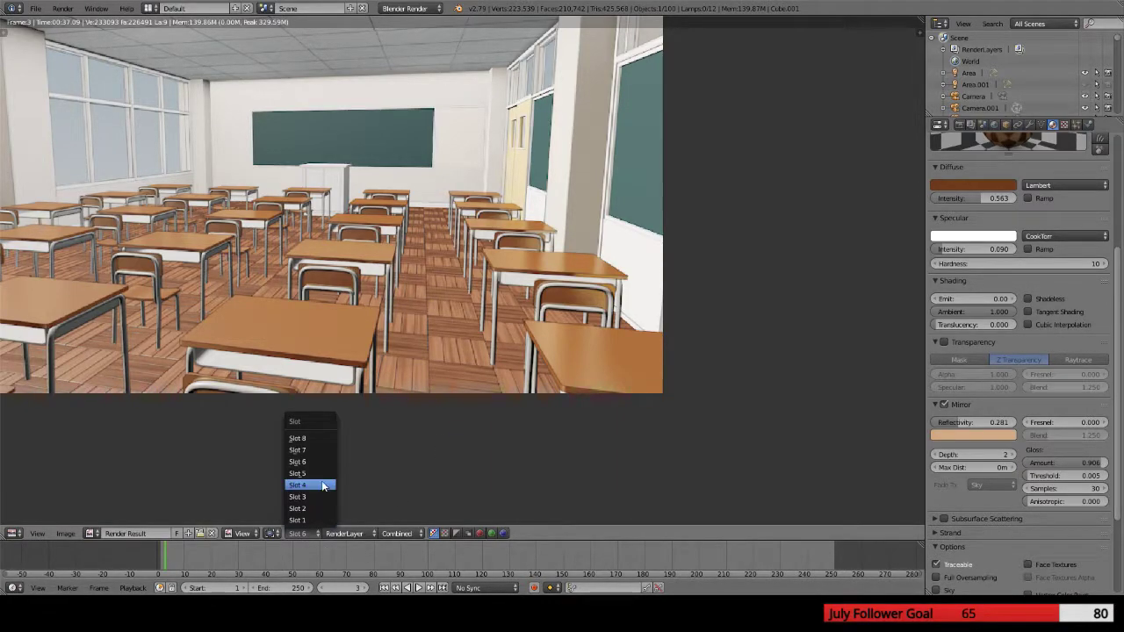
{"action": "left_click", "coordinate": [297, 450]}
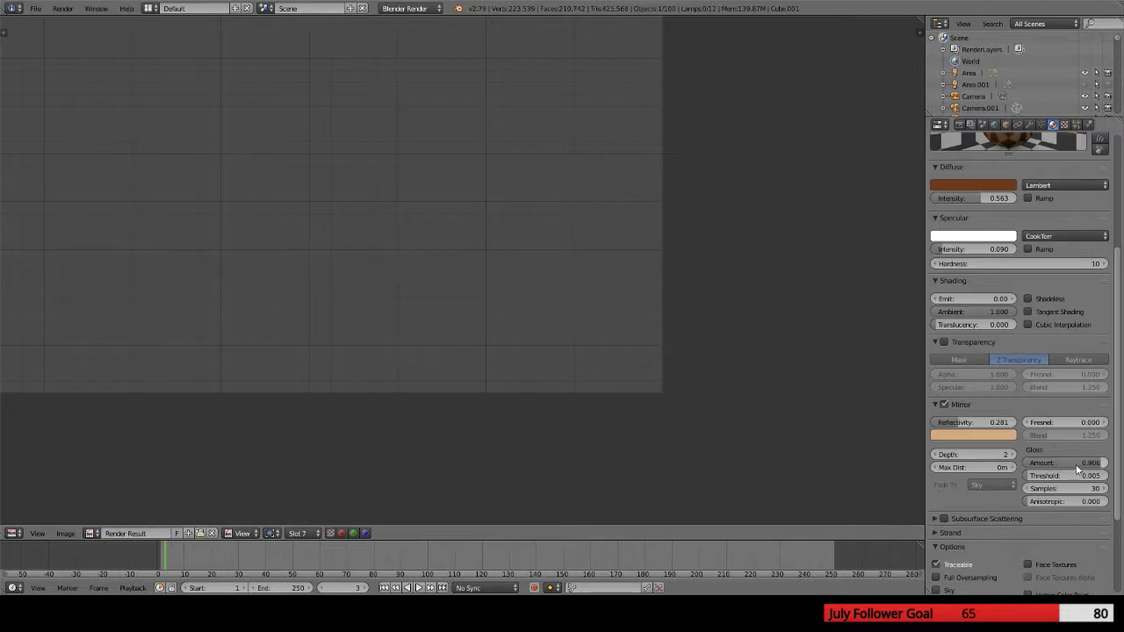
{"action": "mouse_move", "coordinate": [1063, 462]}
{"action": "left_mouse_down"}
{"action": "mouse_move", "coordinate": [1049, 463]}
{"action": "mouse_move", "coordinate": [1058, 463]}
{"action": "left_mouse_up"}
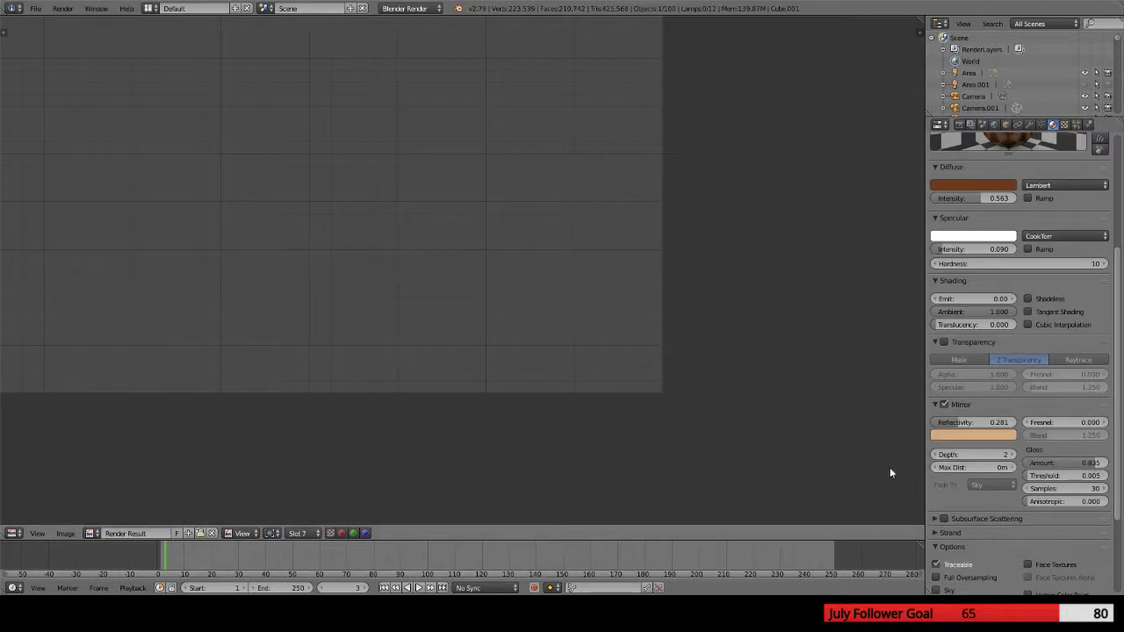
{"action": "key", "text": "F12"}
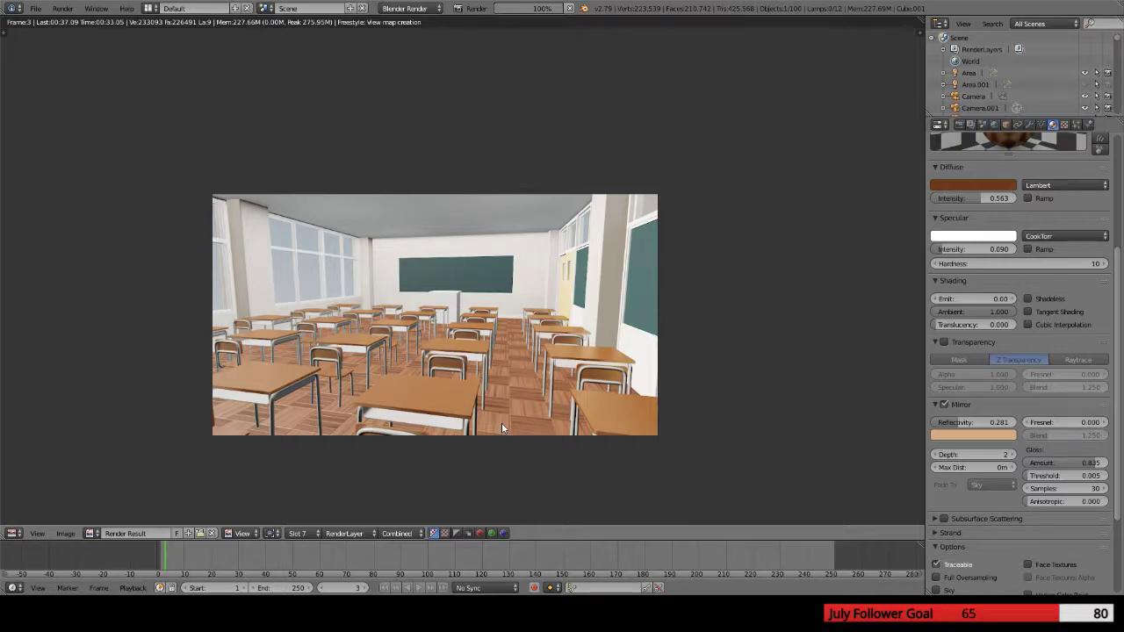
{"action": "left_click", "coordinate": [292, 533]}
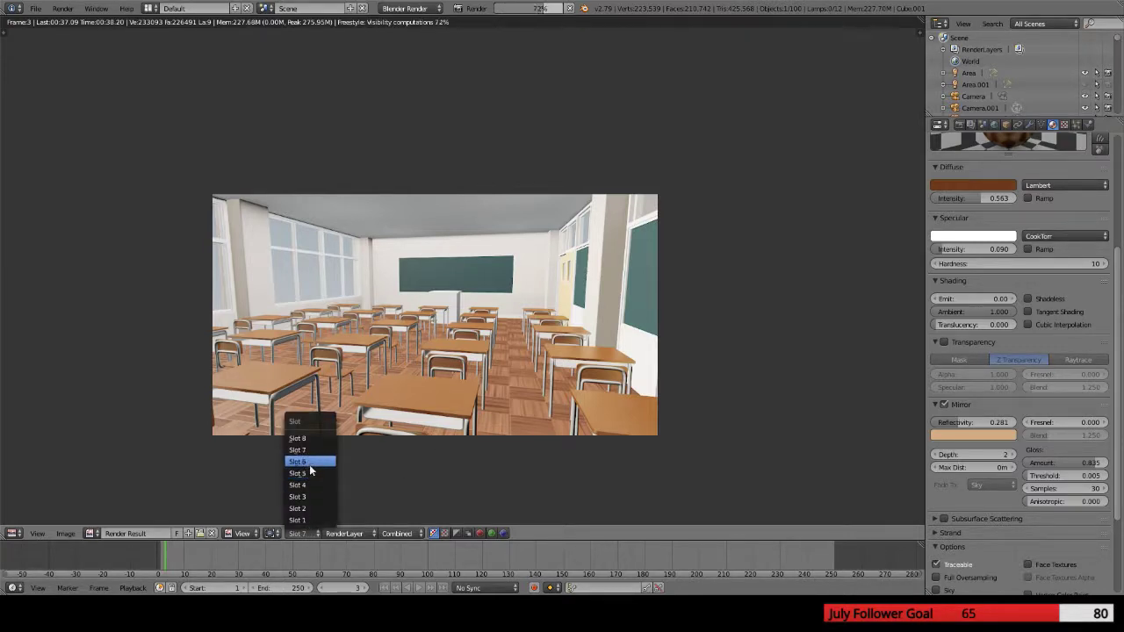
{"action": "left_click", "coordinate": [309, 465]}
{"action": "left_click", "coordinate": [303, 531]}
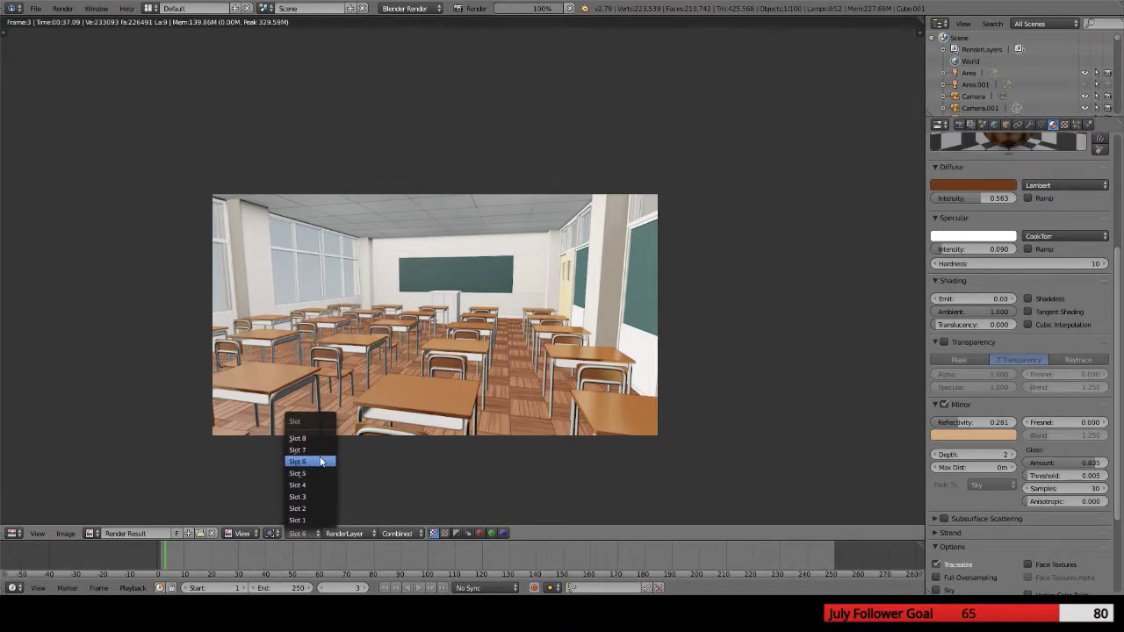
{"action": "left_click", "coordinate": [322, 449]}
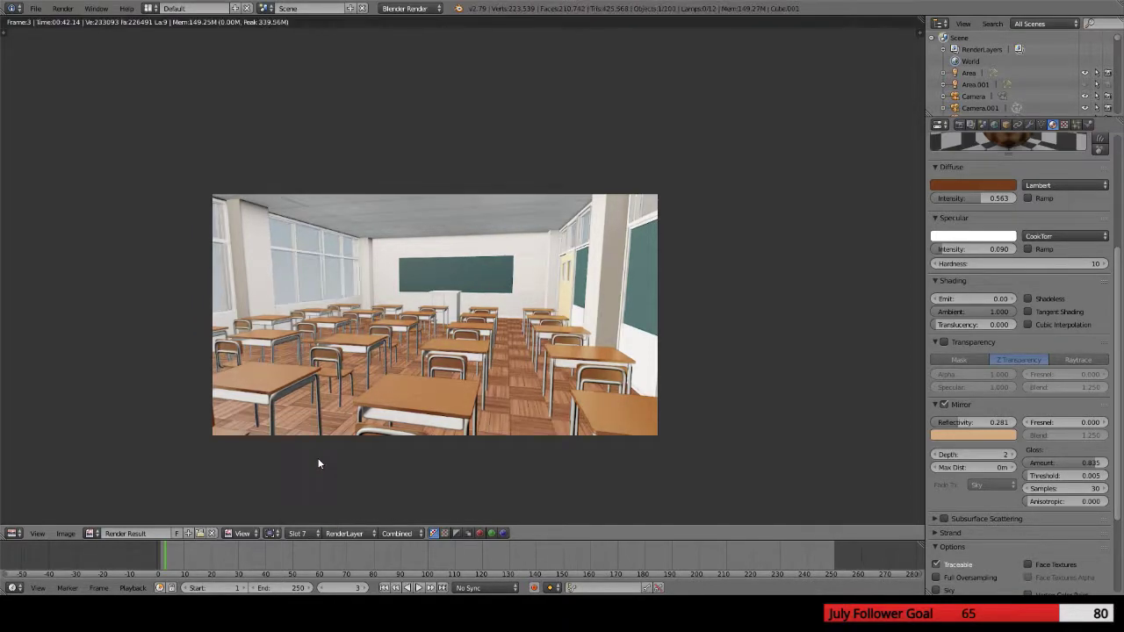
{"action": "scroll", "coordinate": [509, 417], "scroll_direction": "up", "scroll_amount": 1}
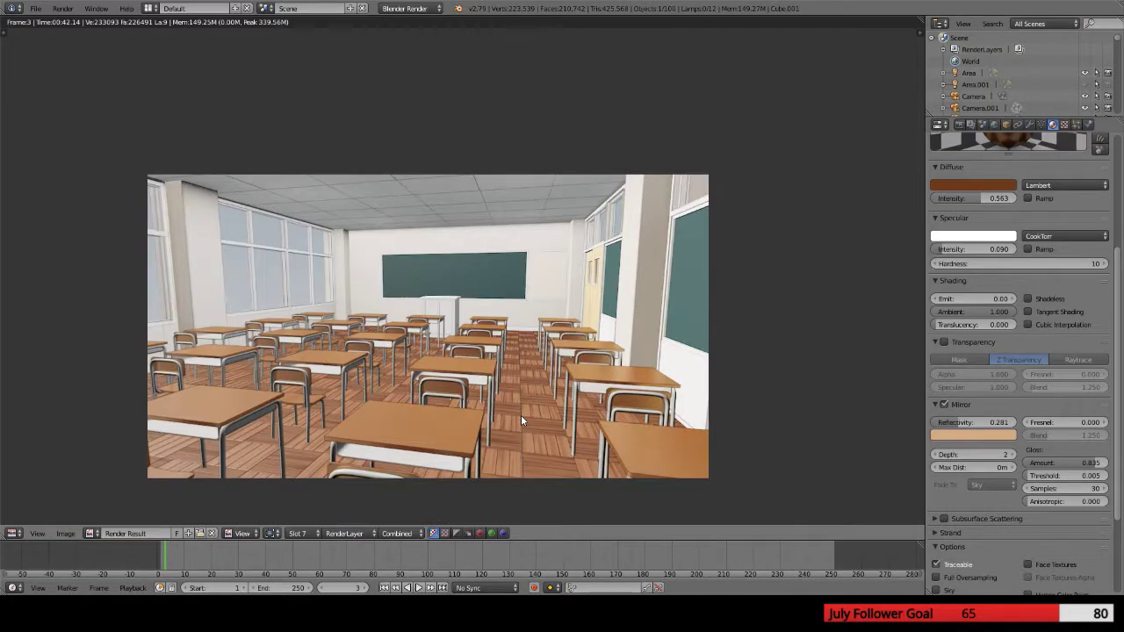
{"action": "middle_click_drag", "start_coordinate": [516, 438], "coordinate": [496, 367]}
{"action": "scroll", "coordinate": [495, 367], "scroll_direction": "up", "scroll_amount": 1}
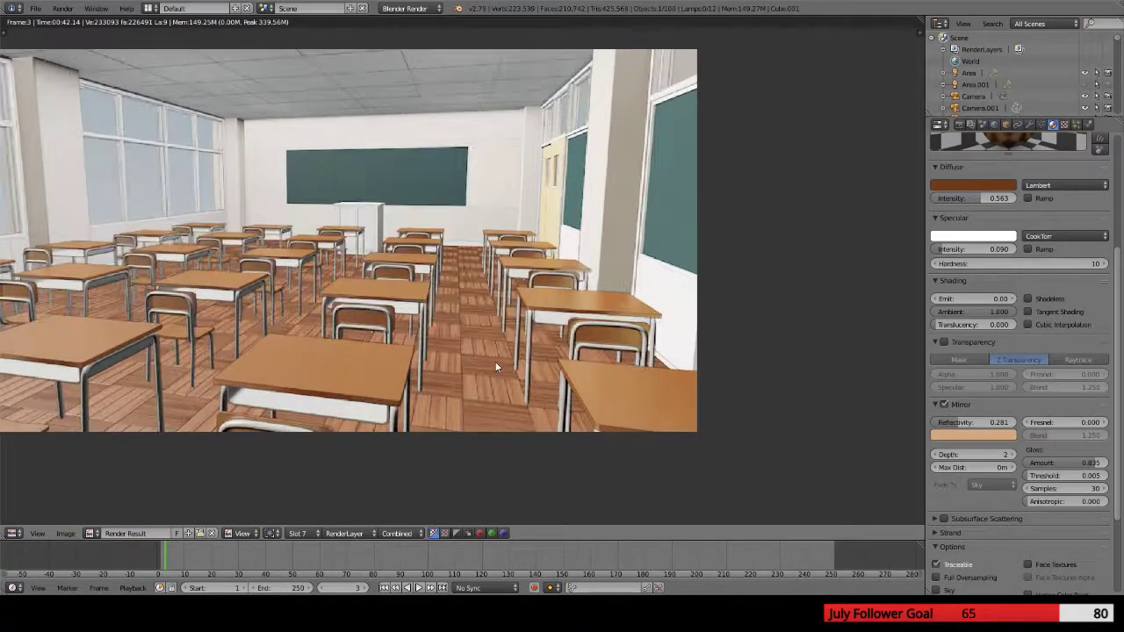
{"action": "left_click", "coordinate": [294, 531]}
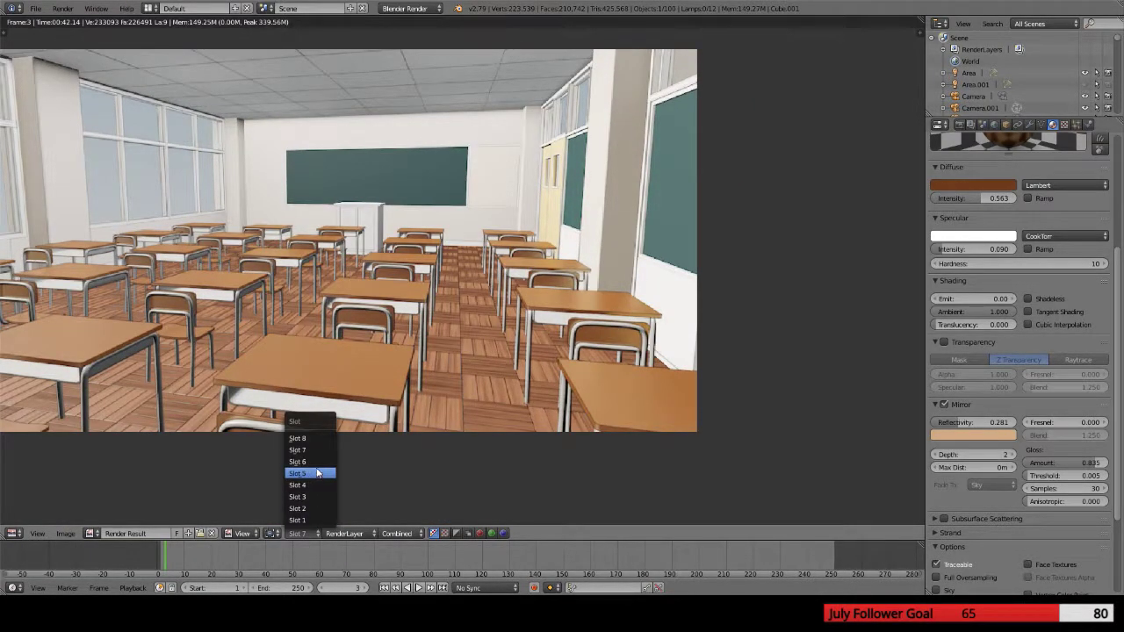
{"action": "left_click", "coordinate": [316, 460]}
{"action": "left_click", "coordinate": [298, 531]}
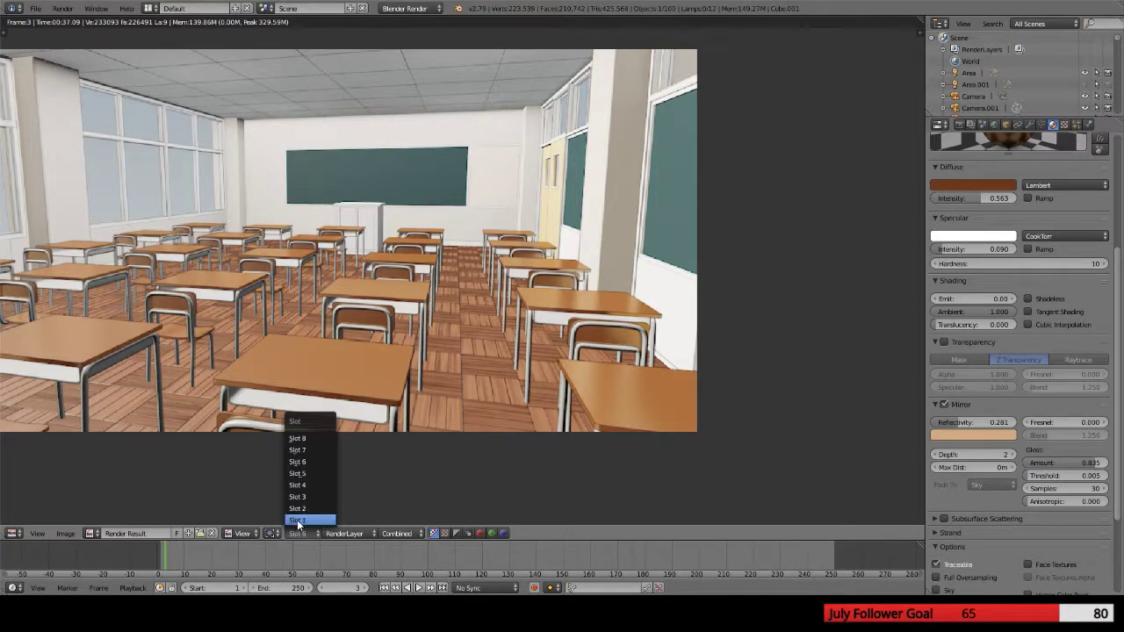
{"action": "left_click", "coordinate": [306, 461]}
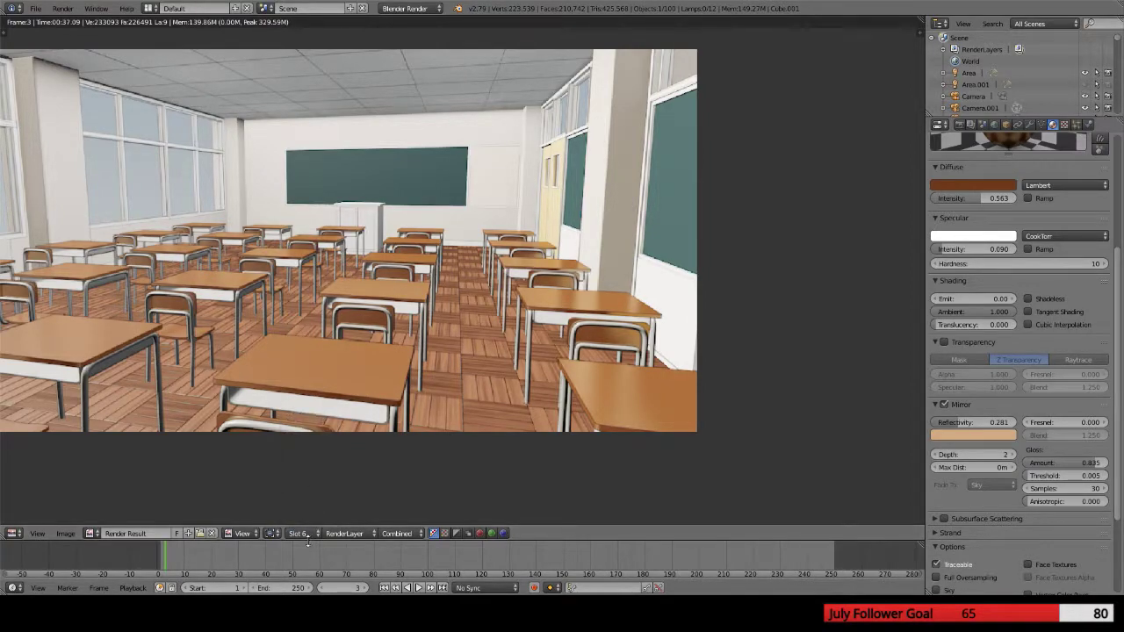
{"action": "left_click", "coordinate": [297, 532]}
{"action": "left_click", "coordinate": [310, 475]}
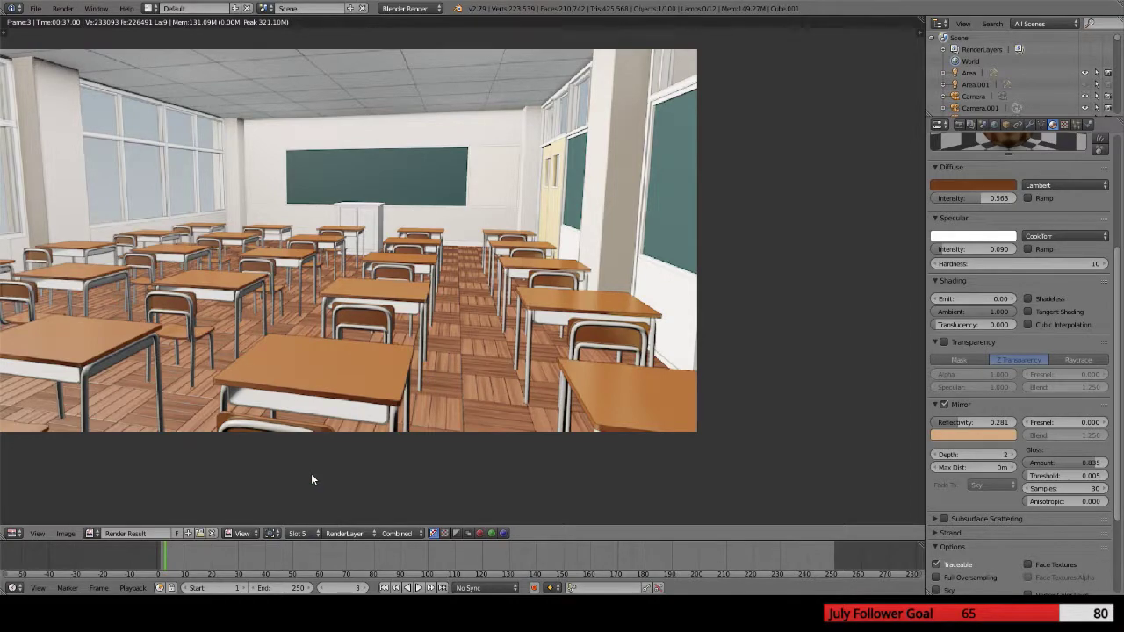
{"action": "left_click", "coordinate": [297, 533]}
{"action": "left_click", "coordinate": [304, 488]}
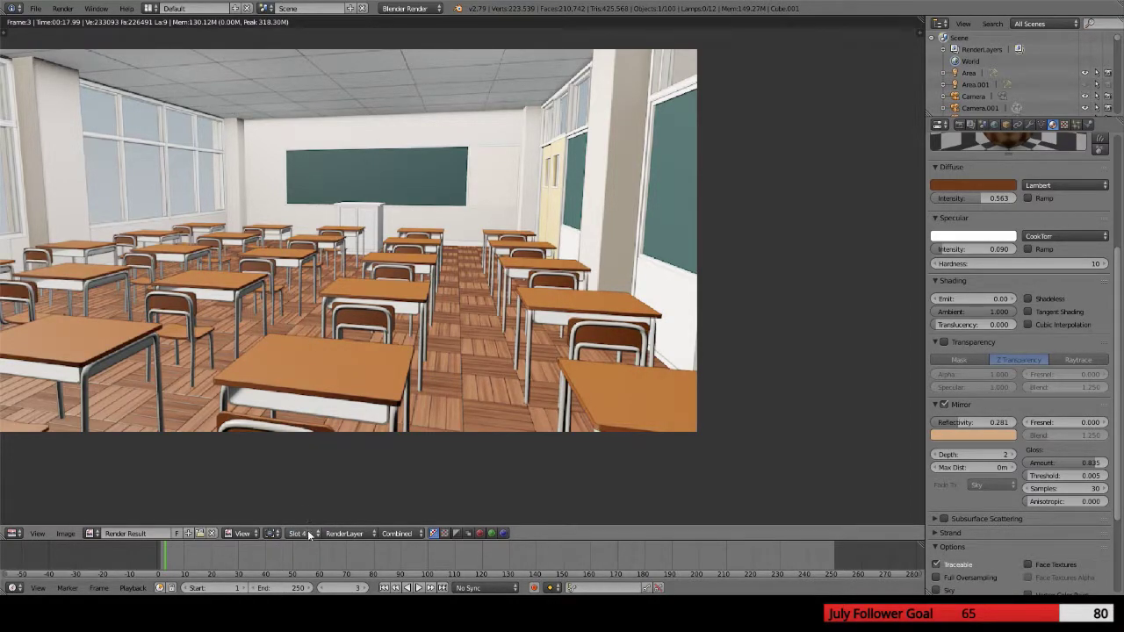
{"action": "left_click", "coordinate": [309, 534]}
{"action": "left_click", "coordinate": [304, 498]}
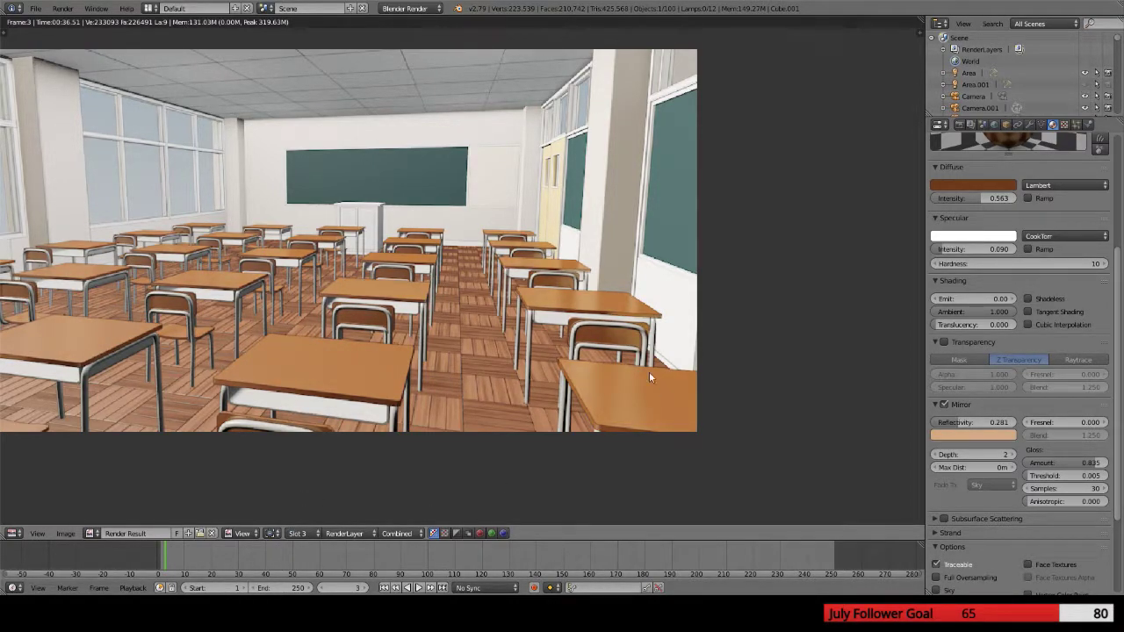
{"action": "left_click", "coordinate": [302, 534]}
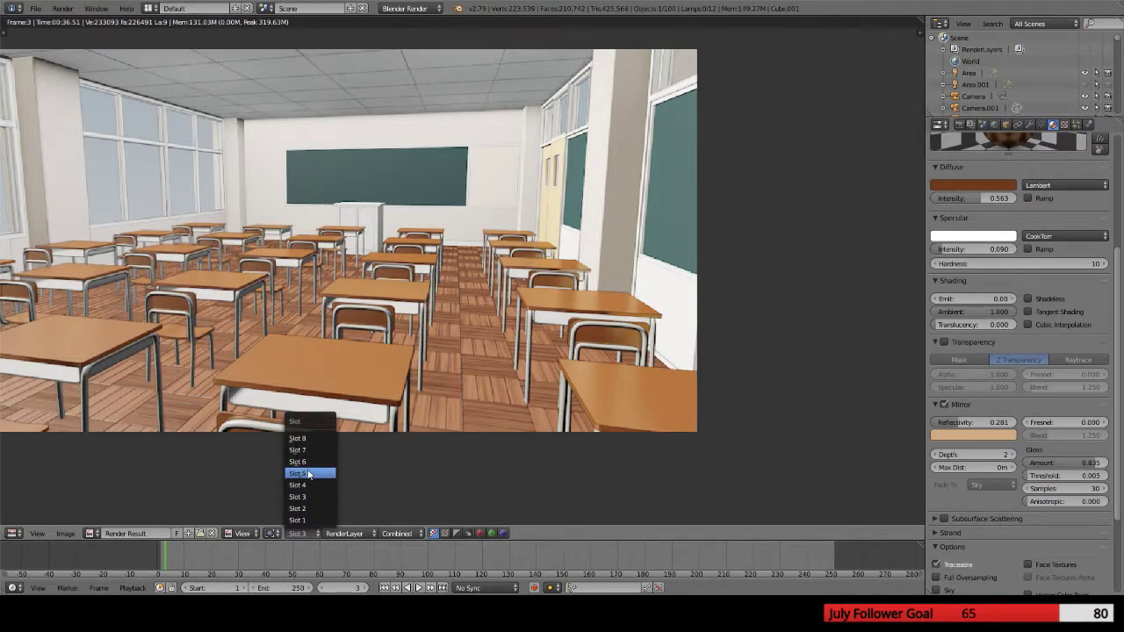
{"action": "left_click", "coordinate": [308, 474]}
{"action": "left_click", "coordinate": [298, 533]}
{"action": "left_click", "coordinate": [313, 462]}
{"action": "left_click", "coordinate": [298, 532]}
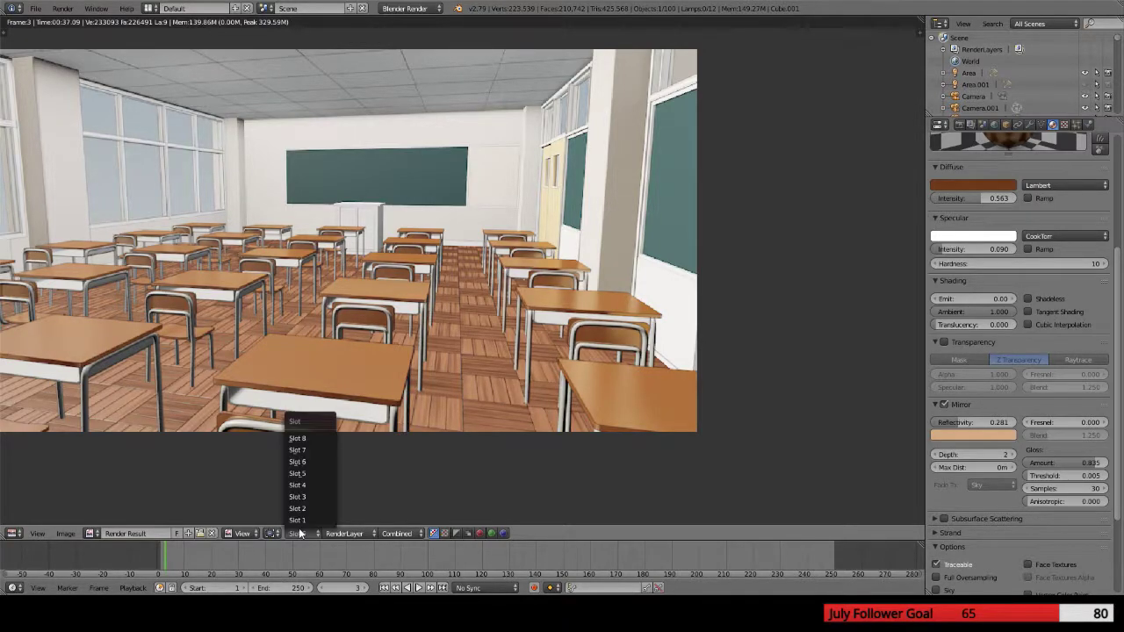
{"action": "left_click", "coordinate": [306, 454]}
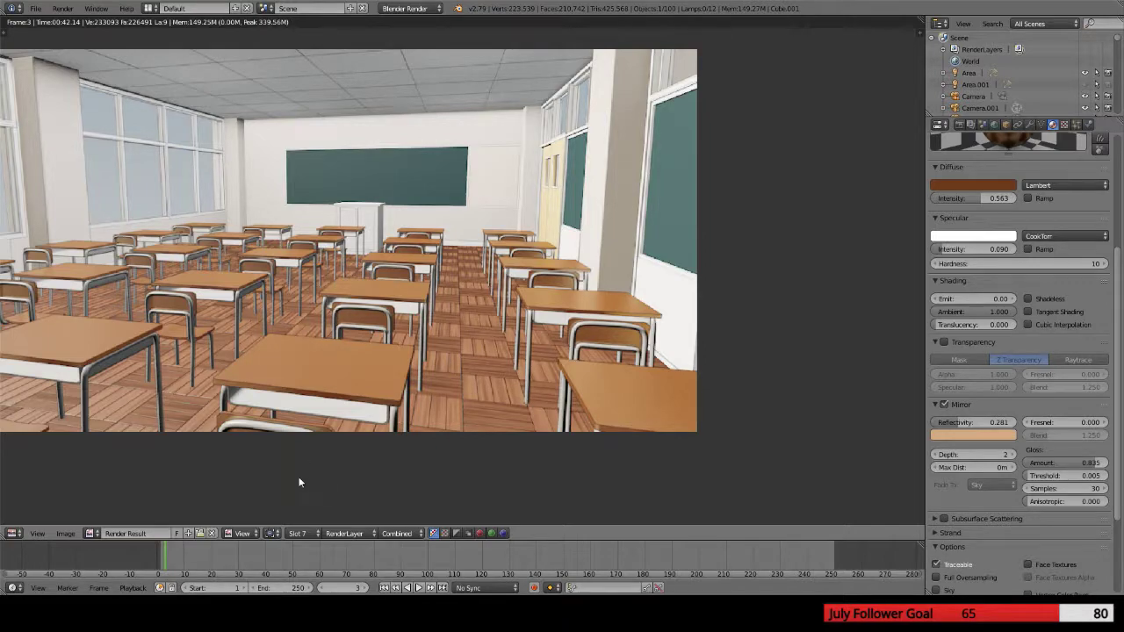
{"action": "left_click", "coordinate": [295, 531]}
{"action": "left_click", "coordinate": [304, 461]}
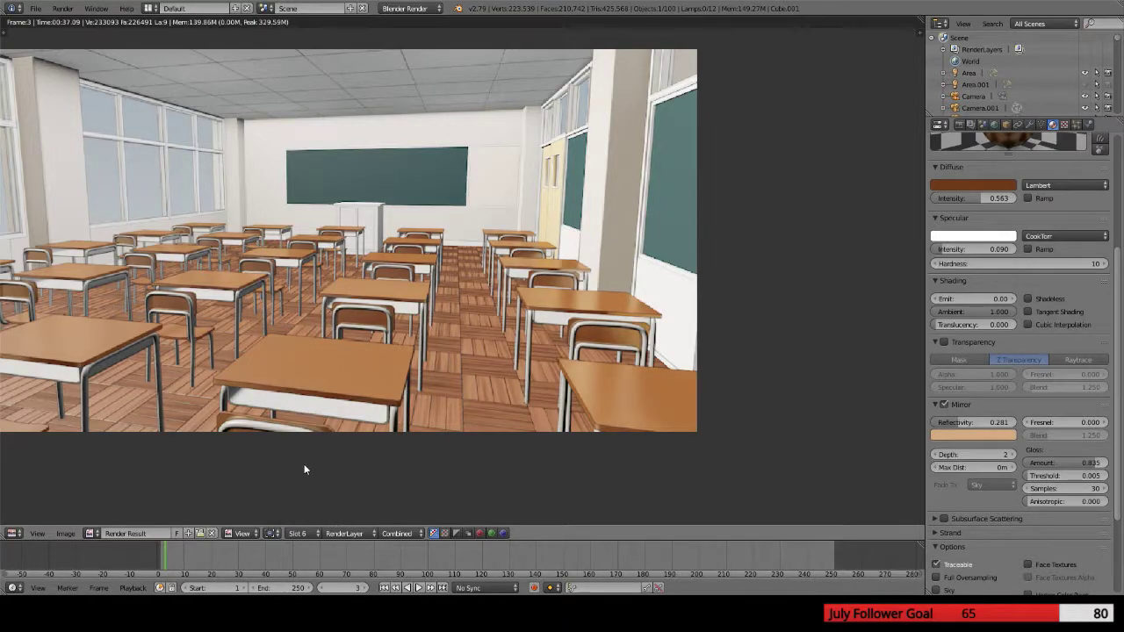
{"action": "left_click", "coordinate": [300, 531]}
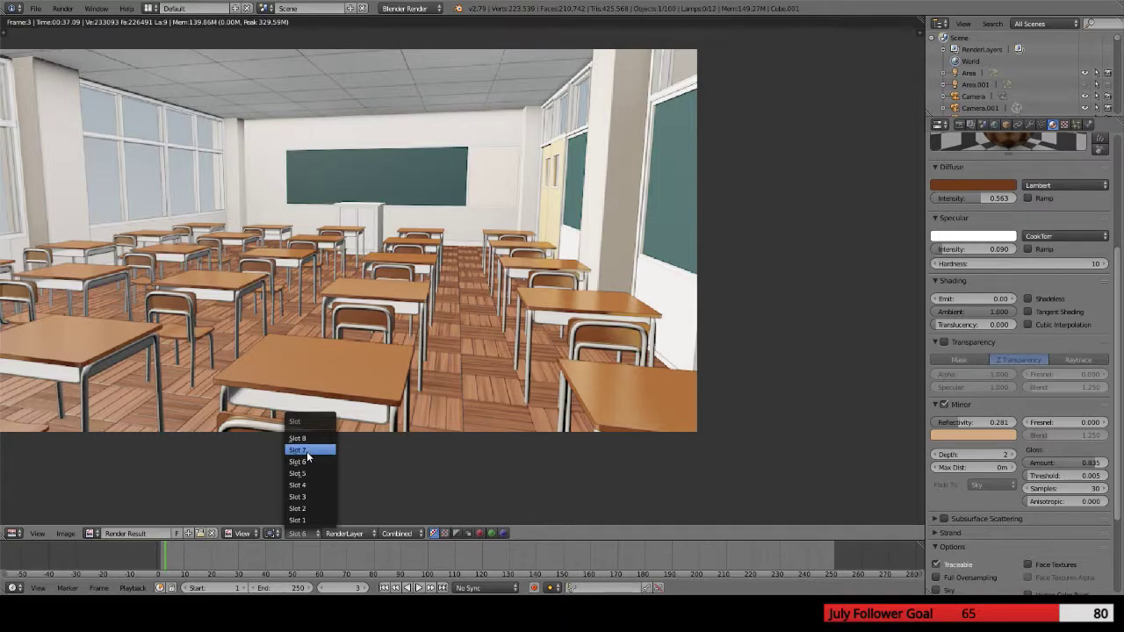
{"action": "left_click", "coordinate": [307, 452]}
{"action": "left_click", "coordinate": [296, 533]}
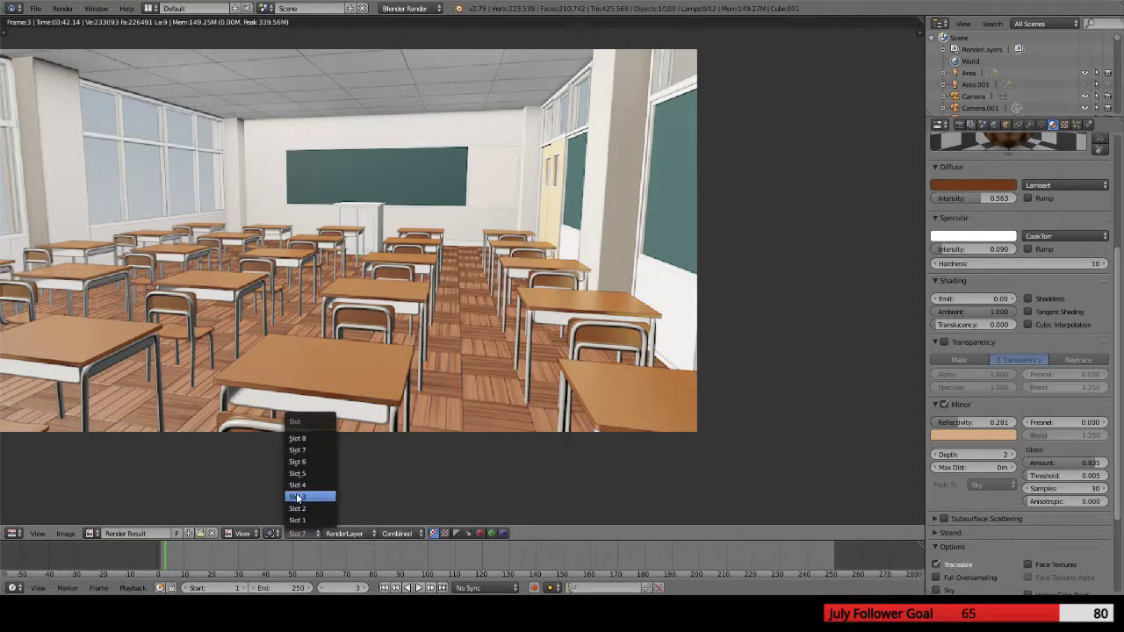
{"action": "left_click", "coordinate": [300, 480]}
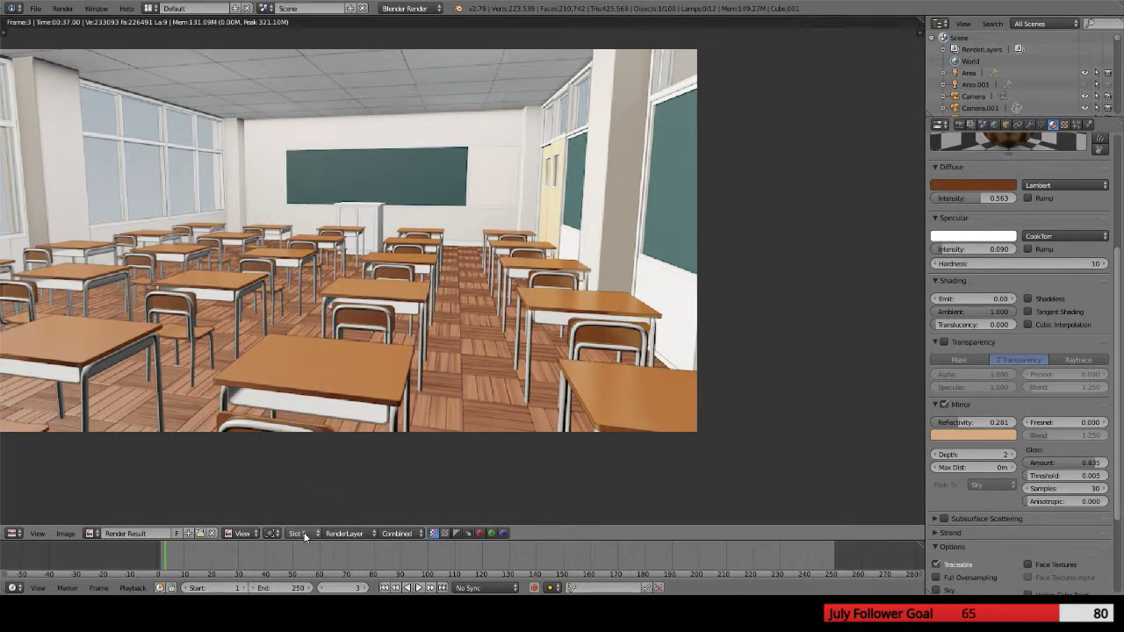
{"action": "left_click", "coordinate": [303, 532]}
{"action": "left_click", "coordinate": [306, 464]}
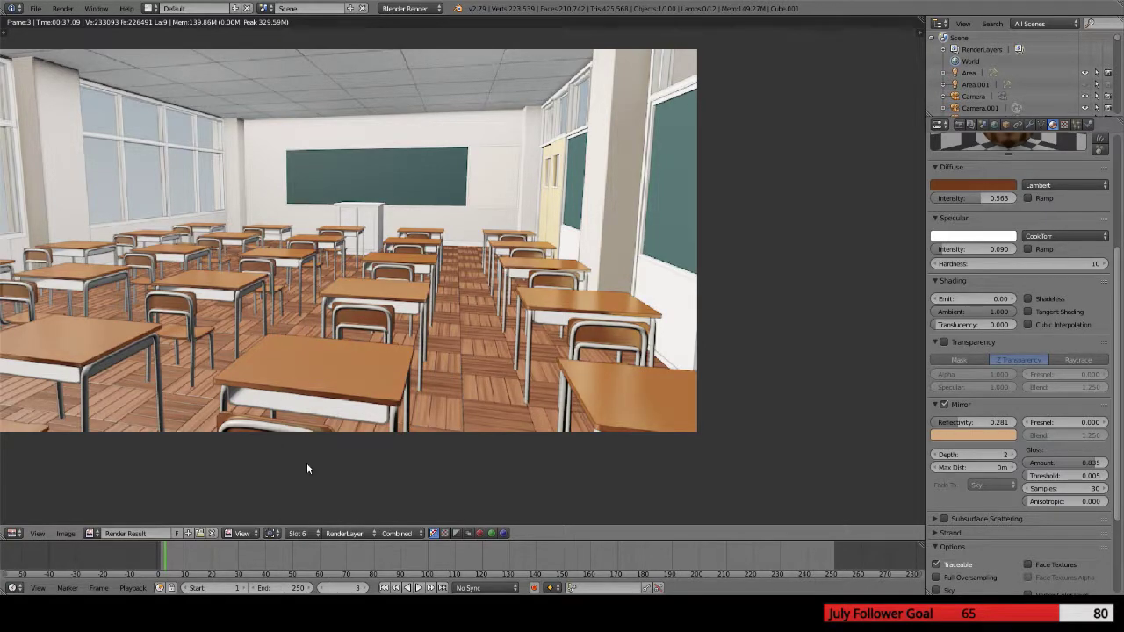
{"action": "left_click", "coordinate": [299, 534]}
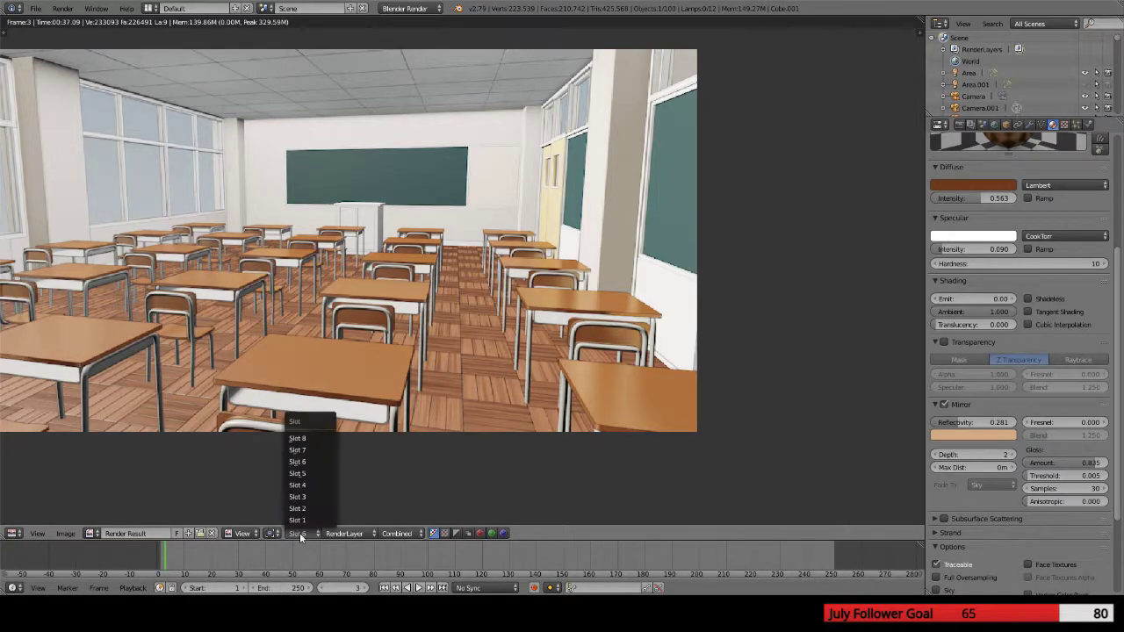
{"action": "left_click", "coordinate": [312, 449]}
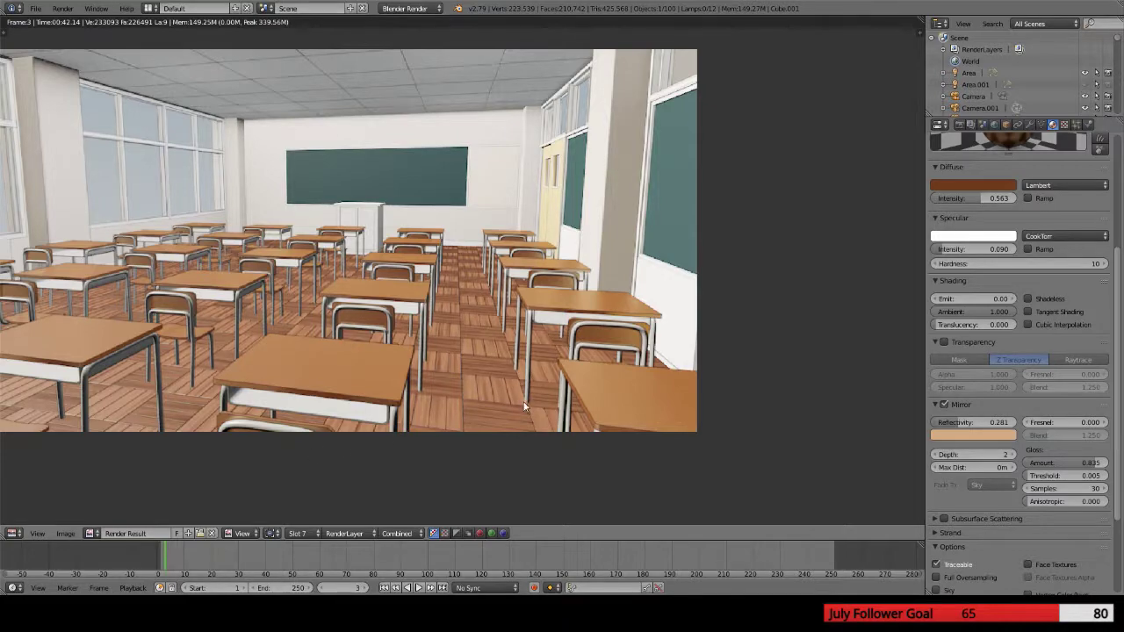
{"action": "middle_click_drag", "start_coordinate": [523, 402], "coordinate": [458, 379]}
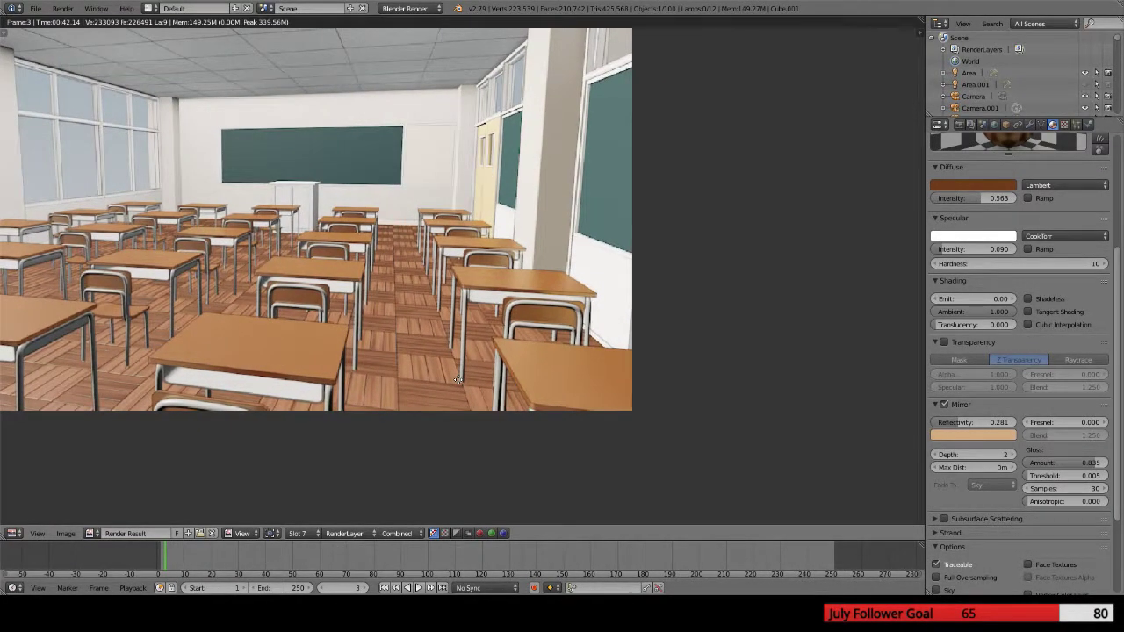
{"action": "scroll", "coordinate": [448, 381], "scroll_direction": "up", "scroll_amount": 3}
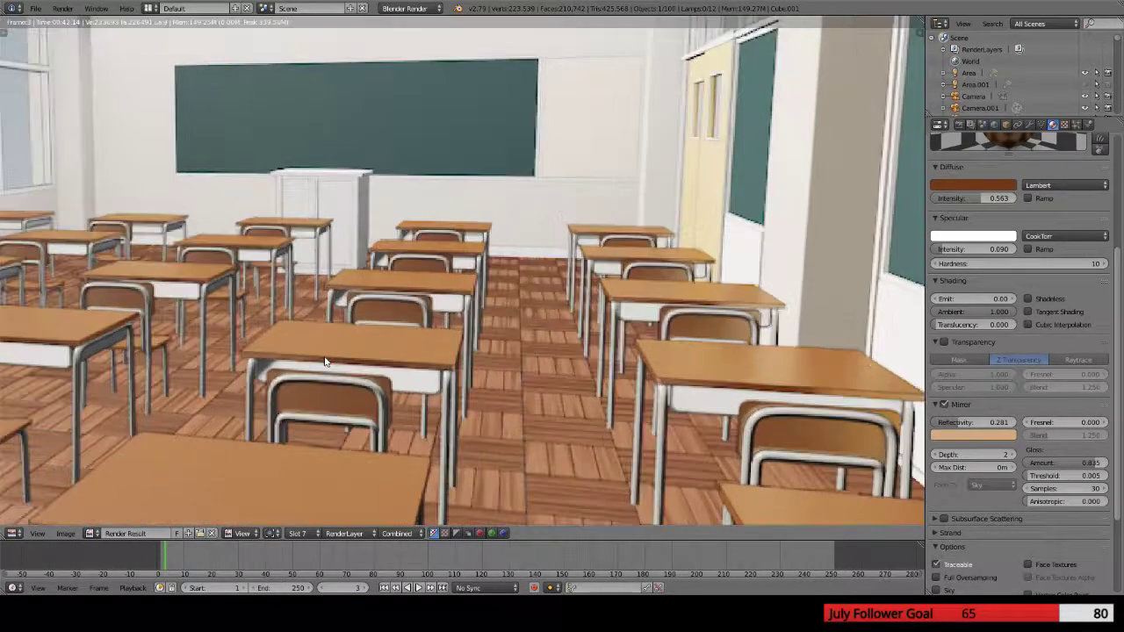
{"action": "scroll", "coordinate": [226, 313], "scroll_direction": "down", "scroll_amount": 3}
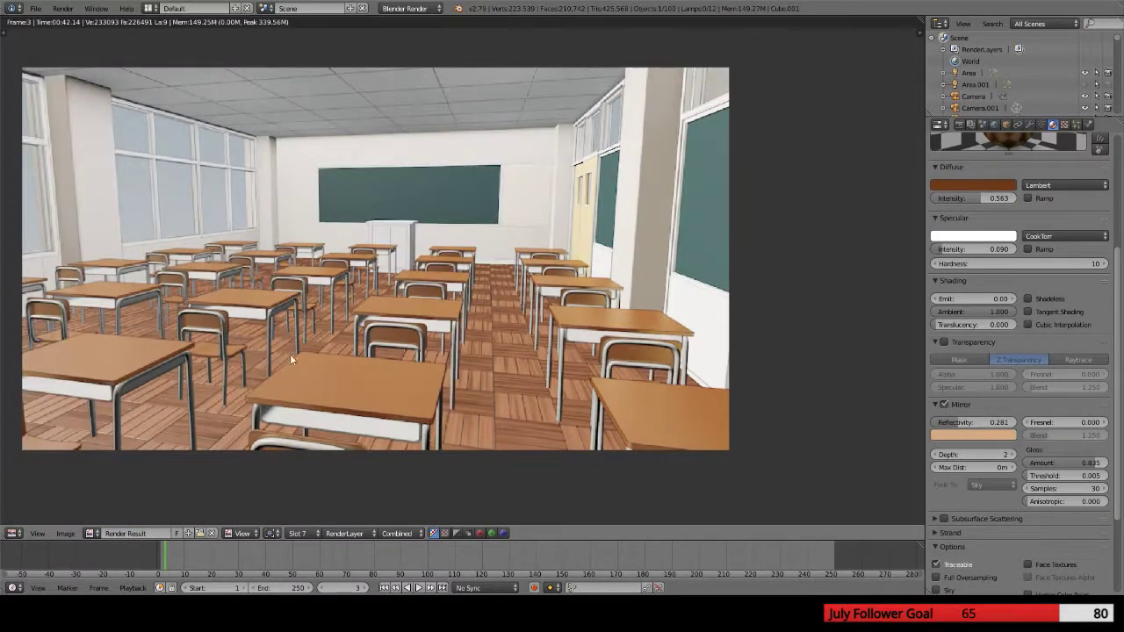
{"action": "middle_click_drag", "start_coordinate": [151, 231], "coordinate": [181, 231]}
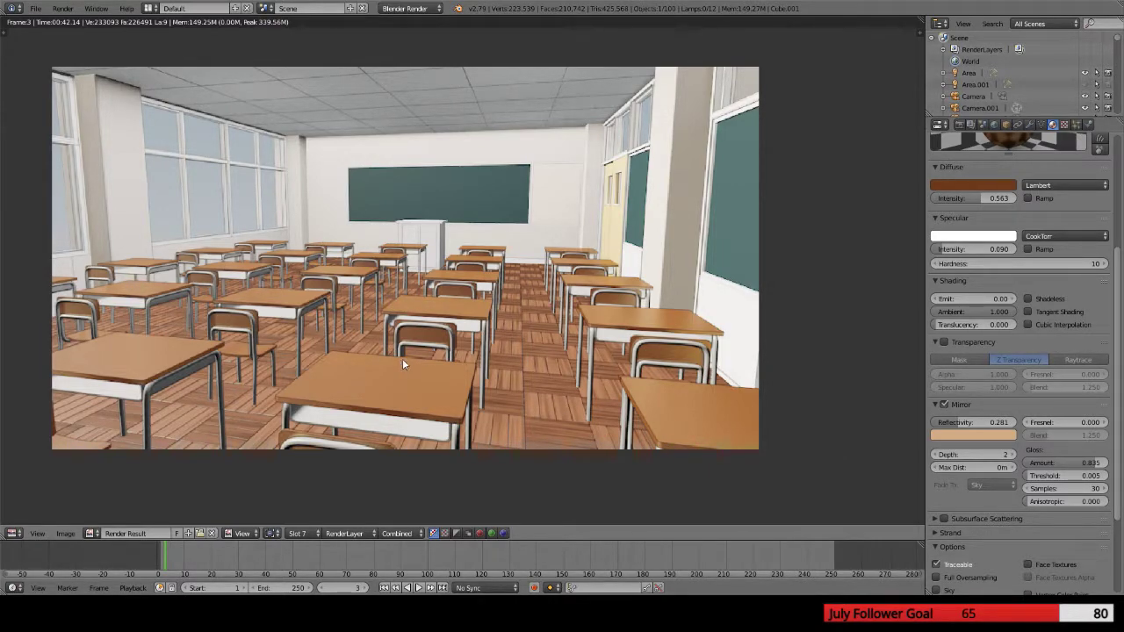
{"action": "left_click", "coordinate": [297, 533]}
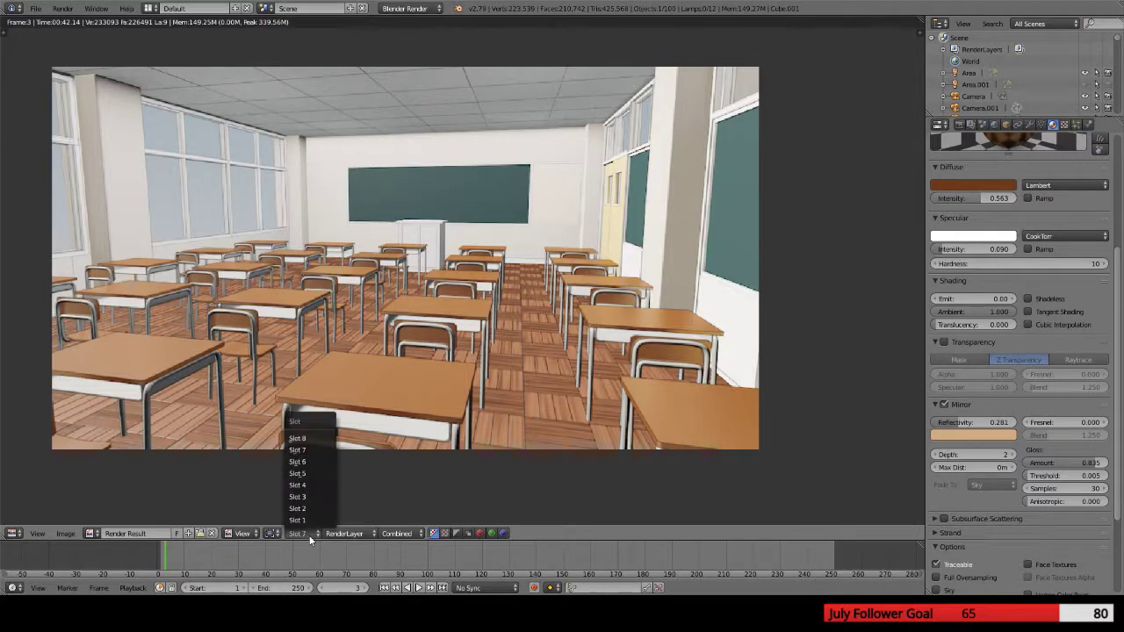
{"action": "left_click", "coordinate": [315, 453]}
{"action": "scroll", "coordinate": [563, 420], "scroll_direction": "up", "scroll_amount": 5}
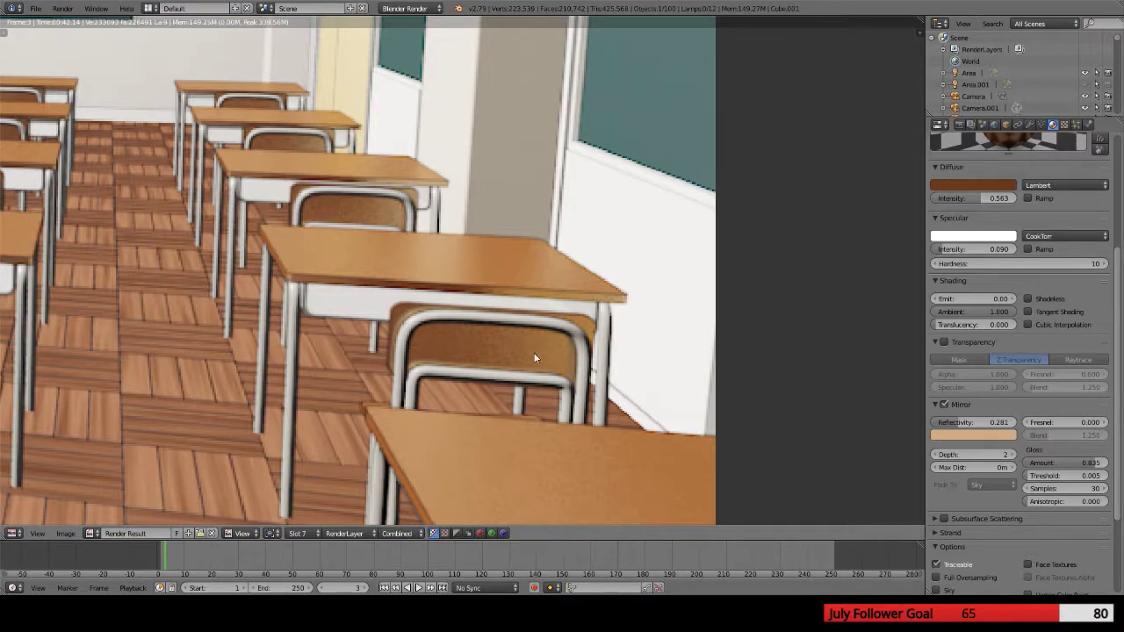
{"action": "scroll", "coordinate": [531, 360], "scroll_direction": "down", "scroll_amount": 3, "text": "shift"}
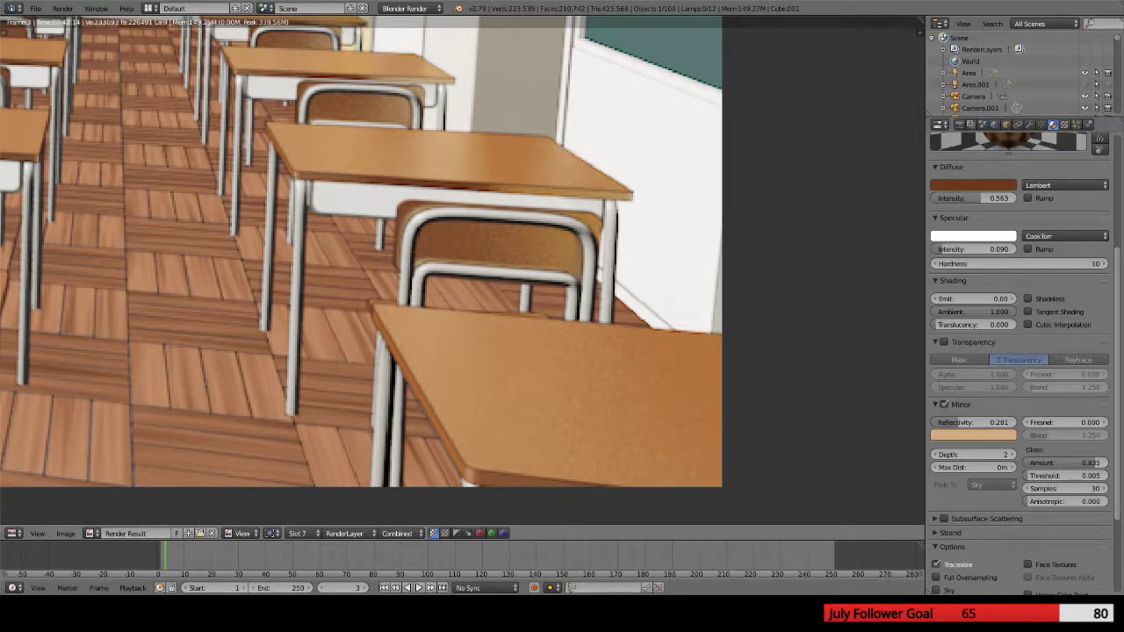
{"action": "key", "text": "j"}
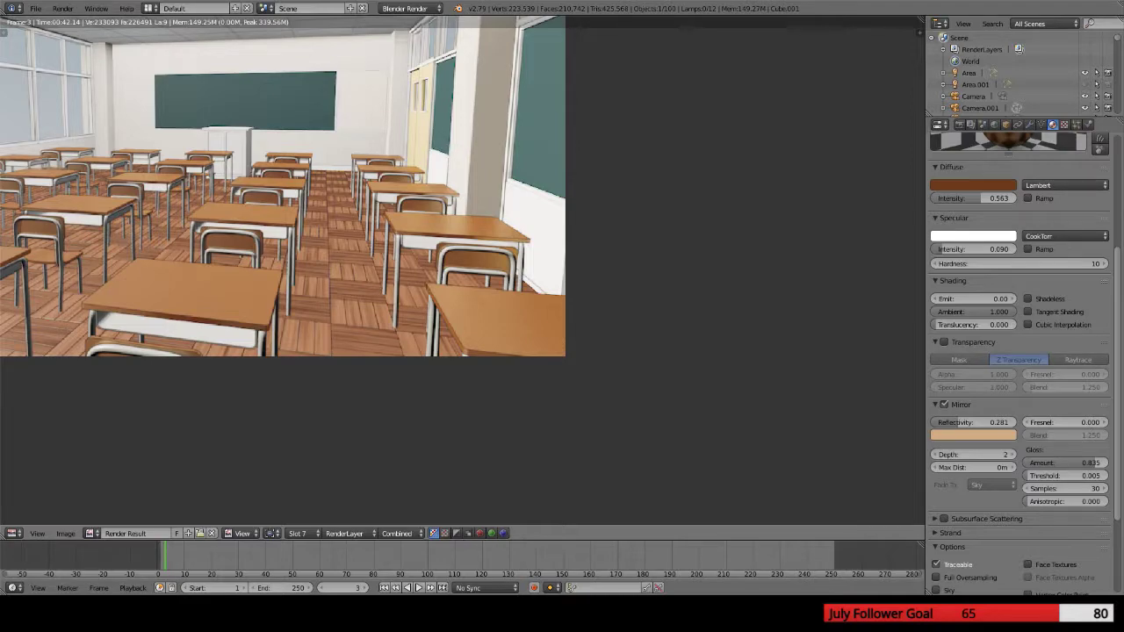
{"action": "middle_click_drag", "start_coordinate": [255, 261], "coordinate": [342, 278]}
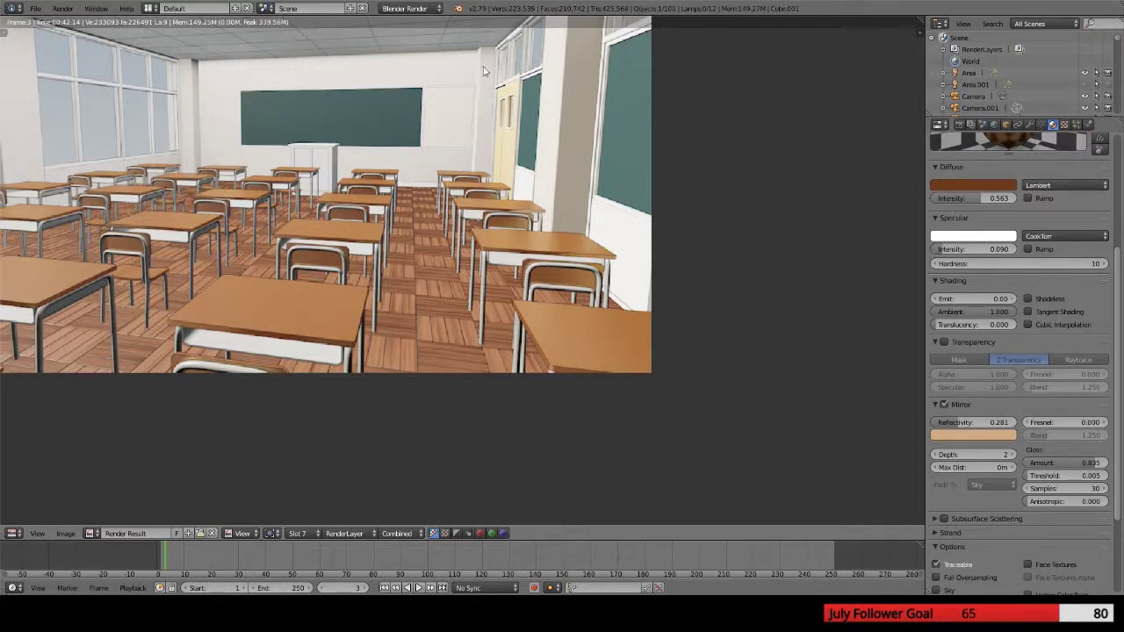
Switch the Properties editor to the World settings
{"action": "left_click", "coordinate": [1028, 125]}
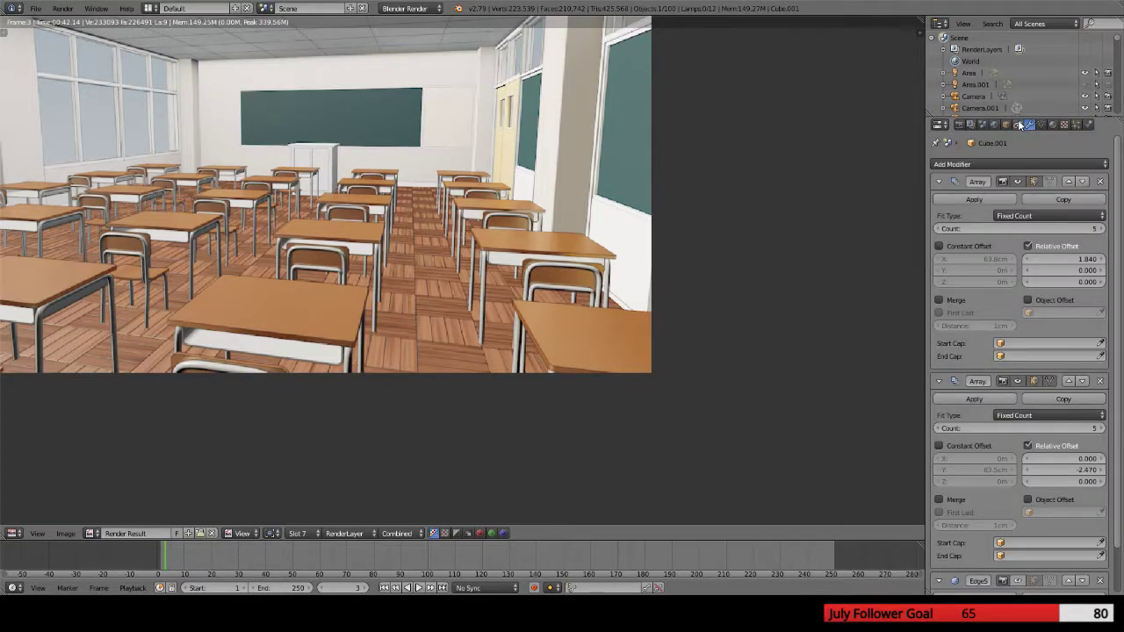
{"action": "left_click", "coordinate": [1017, 125]}
{"action": "left_click", "coordinate": [1005, 125]}
{"action": "left_click", "coordinate": [992, 124]}
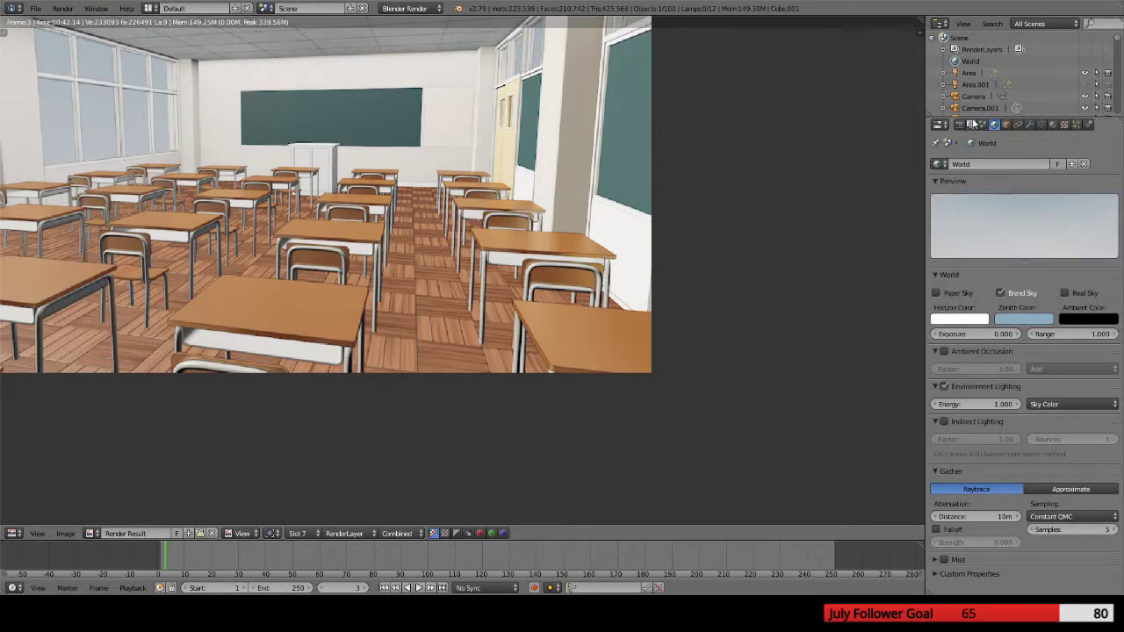
{"action": "scroll", "coordinate": [635, 352], "scroll_direction": "down", "scroll_amount": 1}
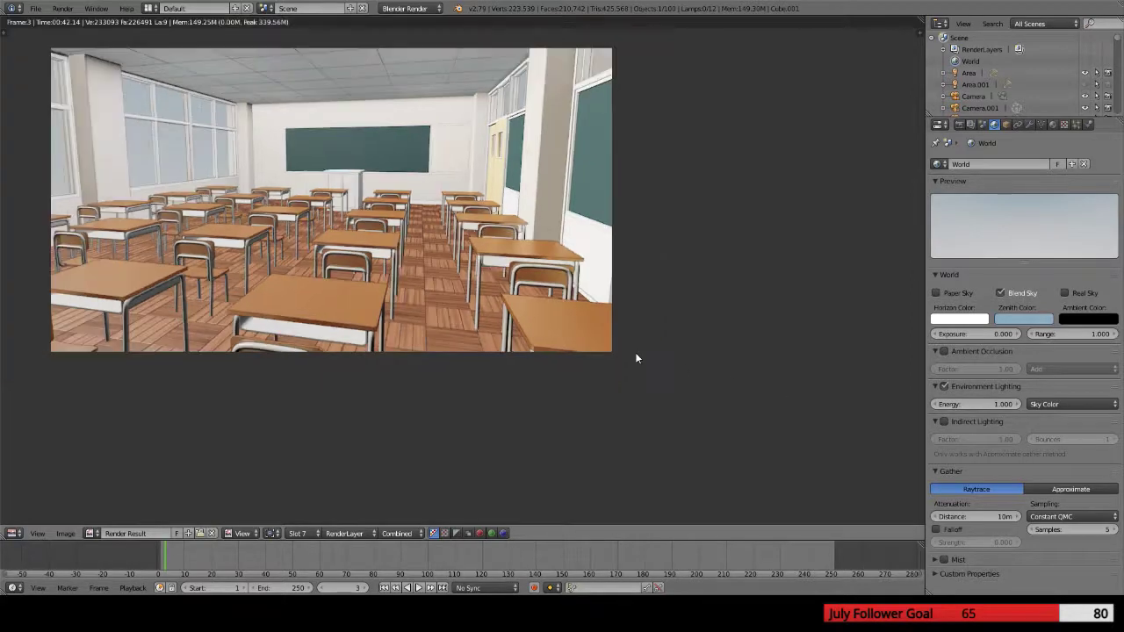
{"action": "scroll", "coordinate": [635, 352], "scroll_direction": "up", "scroll_amount": 1}
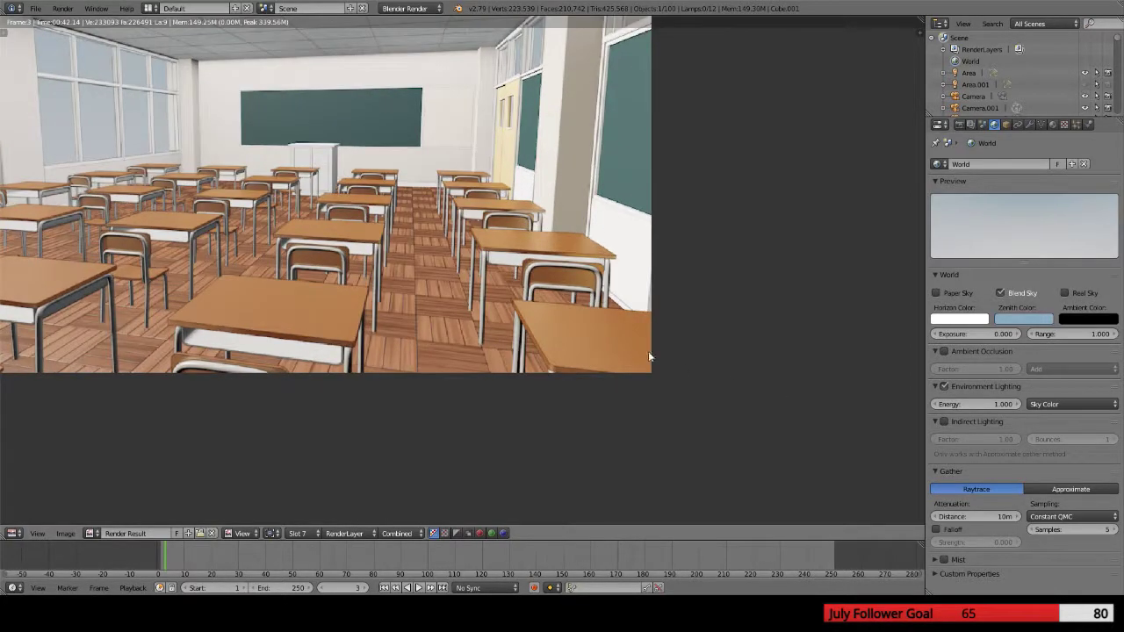
Enable Ambient Occlusion with Multiply blending and re-render the classroom with F12
{"action": "left_click", "coordinate": [943, 352]}
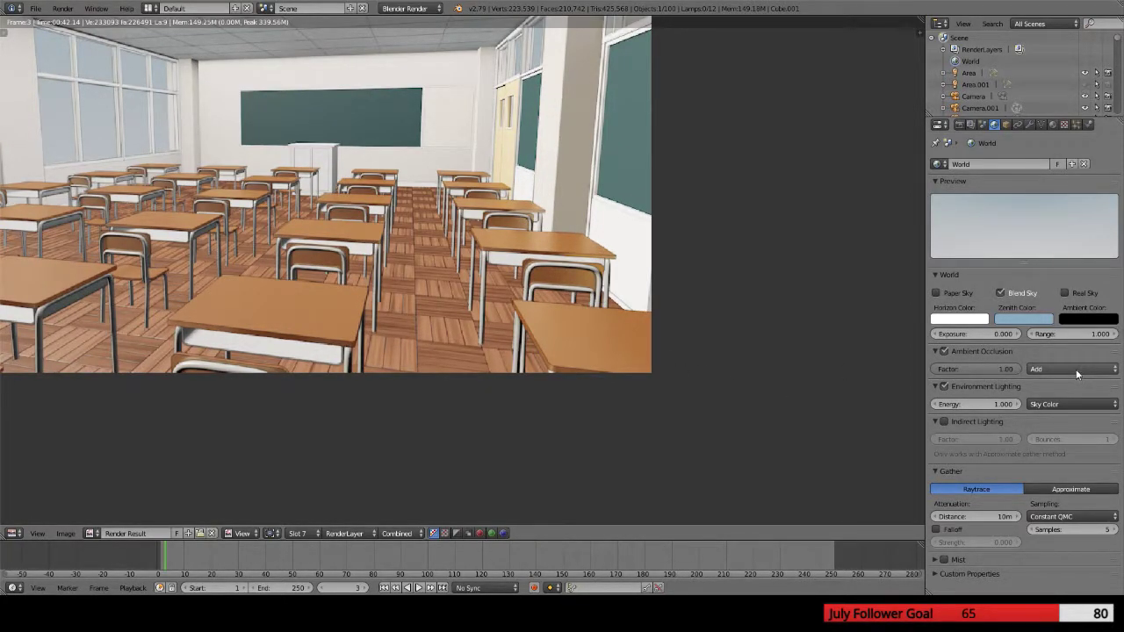
{"action": "left_click", "coordinate": [1042, 369]}
{"action": "left_click", "coordinate": [1045, 354]}
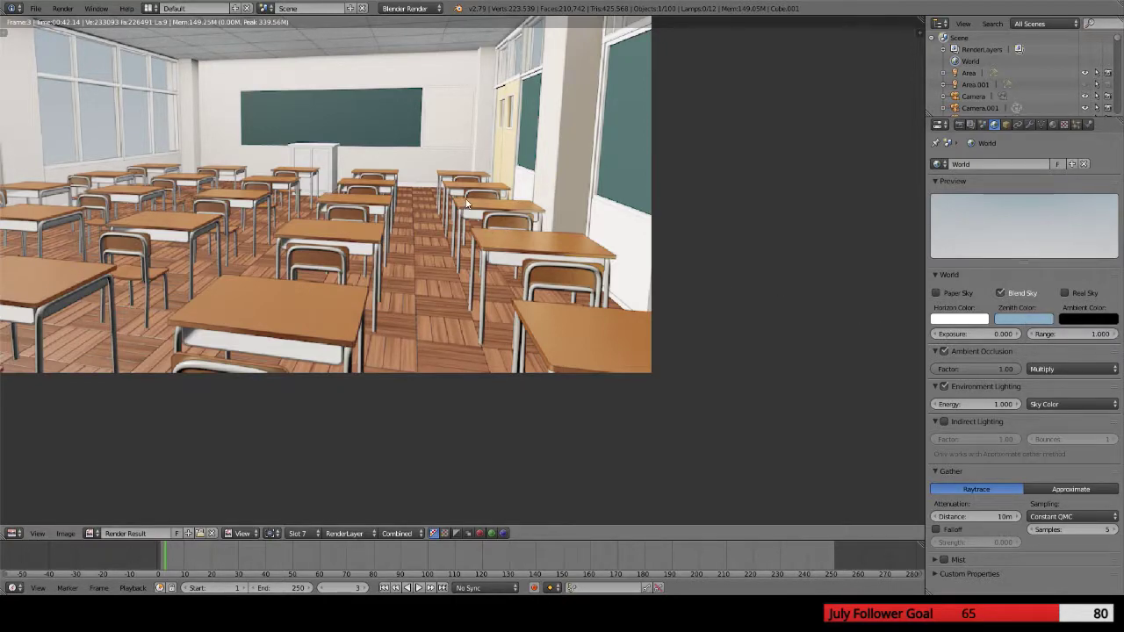
{"action": "key", "text": "F12"}
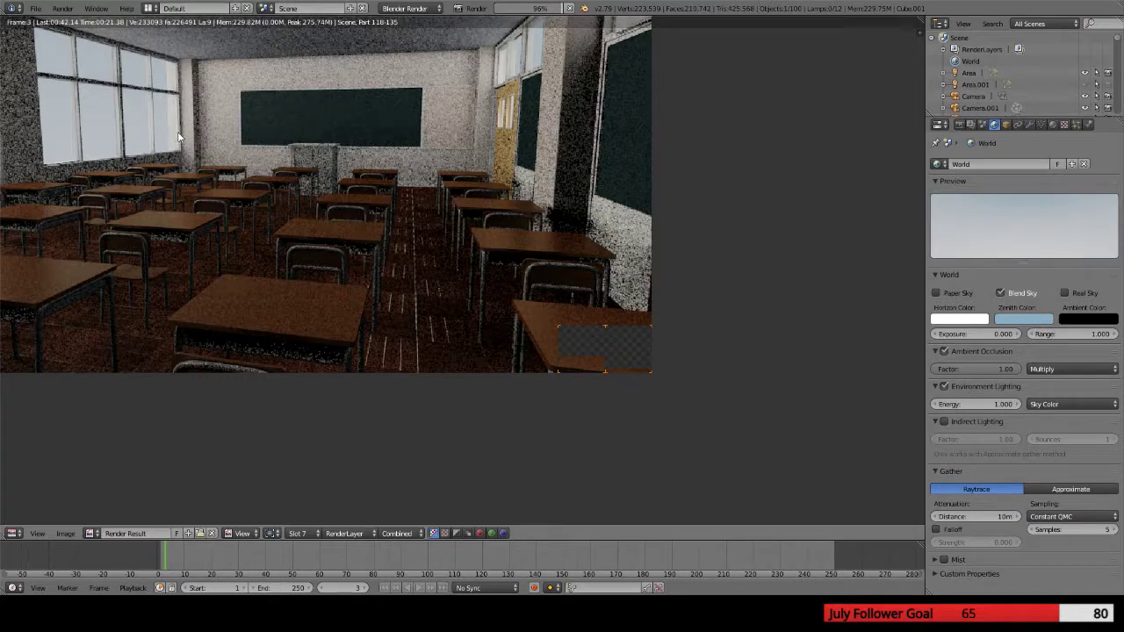
{"action": "middle_click_drag", "start_coordinate": [307, 162], "coordinate": [364, 222]}
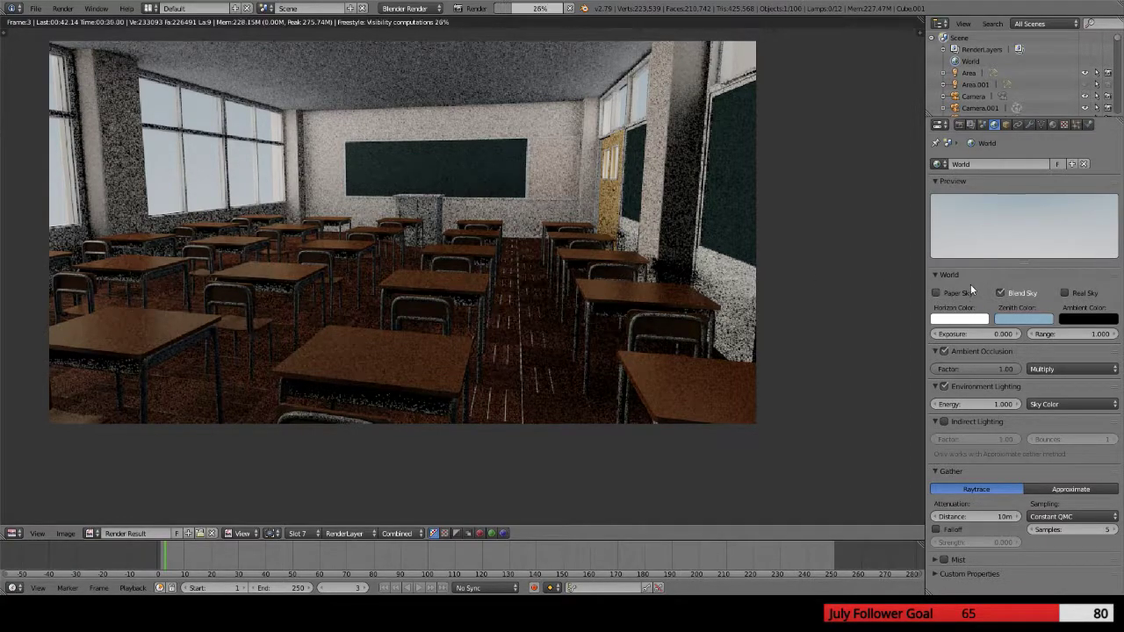
Set the ambient occlusion blend mode back to Add
{"action": "left_click", "coordinate": [1068, 371]}
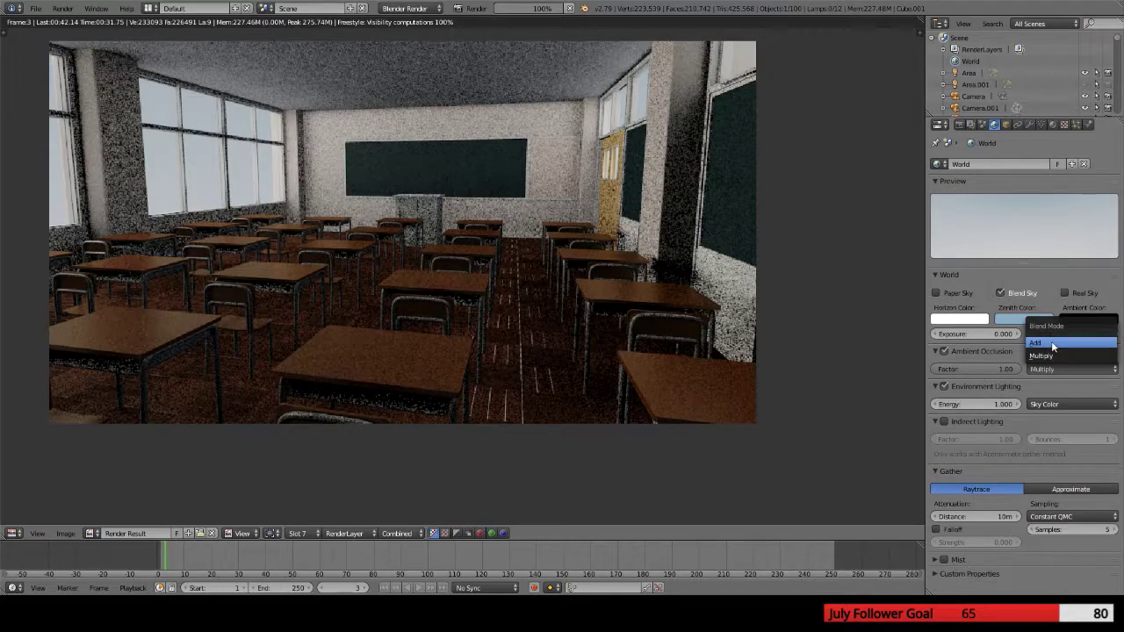
{"action": "left_click", "coordinate": [1053, 345]}
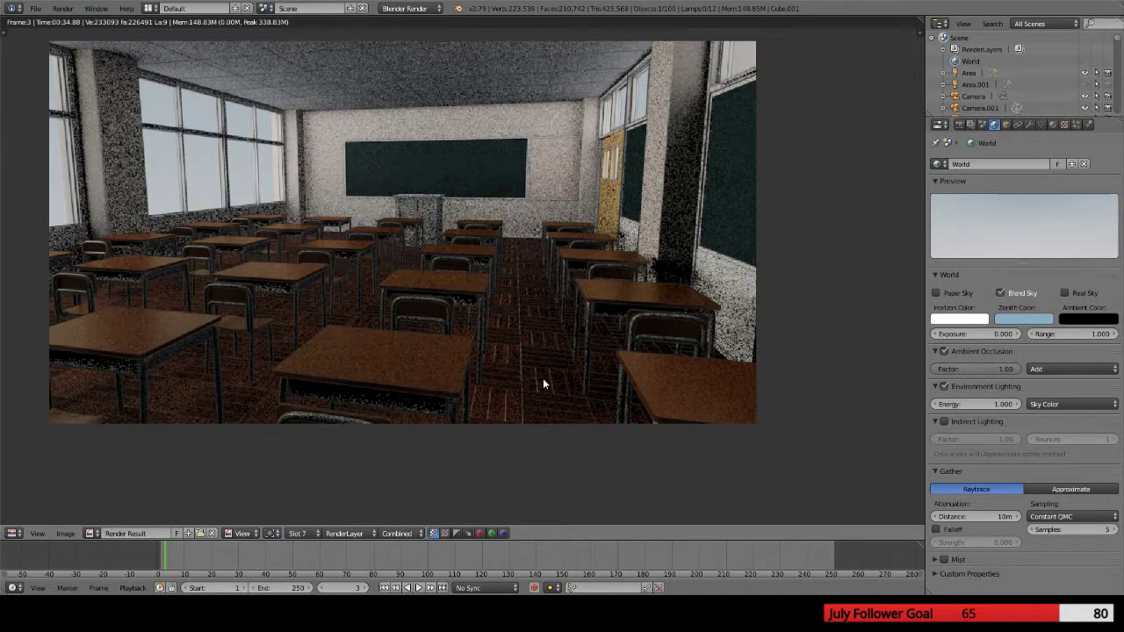
{"action": "scroll", "coordinate": [487, 394], "scroll_direction": "up", "scroll_amount": 3}
{"action": "scroll", "coordinate": [487, 394], "scroll_direction": "down", "scroll_amount": 1}
{"action": "scroll", "coordinate": [488, 401], "scroll_direction": "down", "scroll_amount": 2}
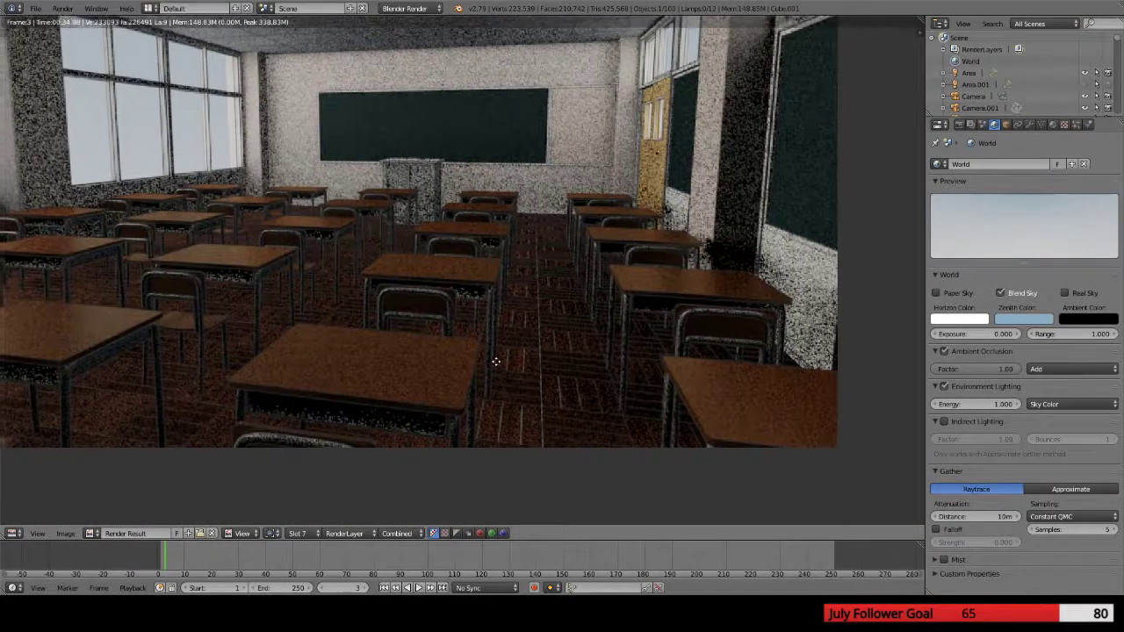
{"action": "scroll", "coordinate": [527, 386], "scroll_direction": "up", "scroll_amount": 2}
{"action": "scroll", "coordinate": [542, 379], "scroll_direction": "up", "scroll_amount": 5}
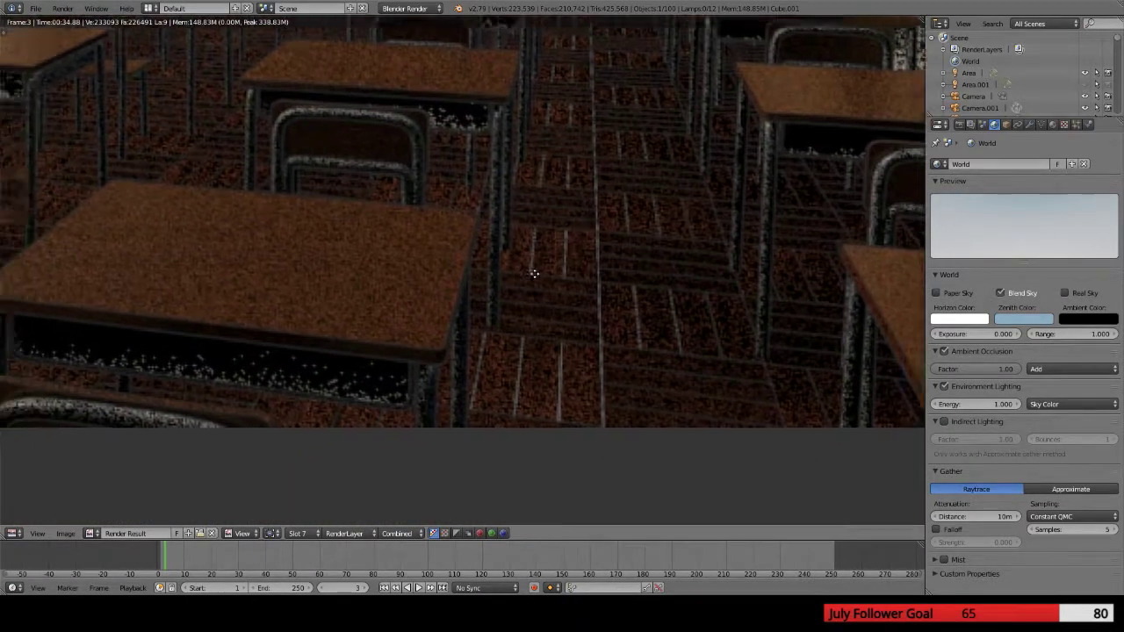
{"action": "scroll", "coordinate": [491, 412], "scroll_direction": "up", "scroll_amount": 2}
{"action": "scroll", "coordinate": [474, 434], "scroll_direction": "down", "scroll_amount": 3}
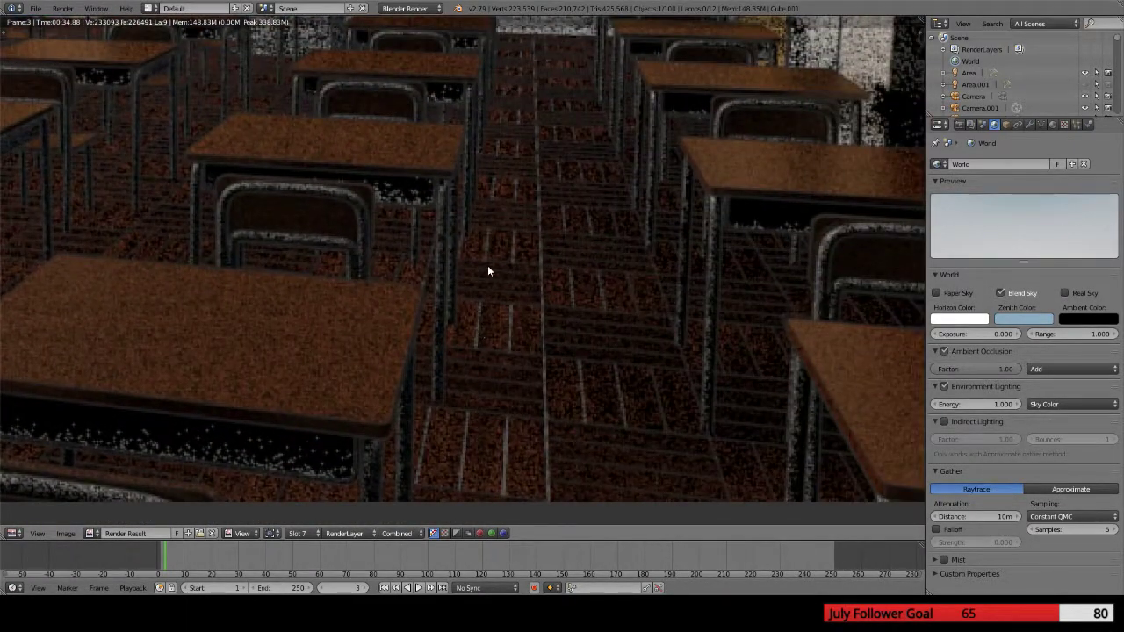
{"action": "scroll", "coordinate": [488, 272], "scroll_direction": "down", "scroll_amount": 5}
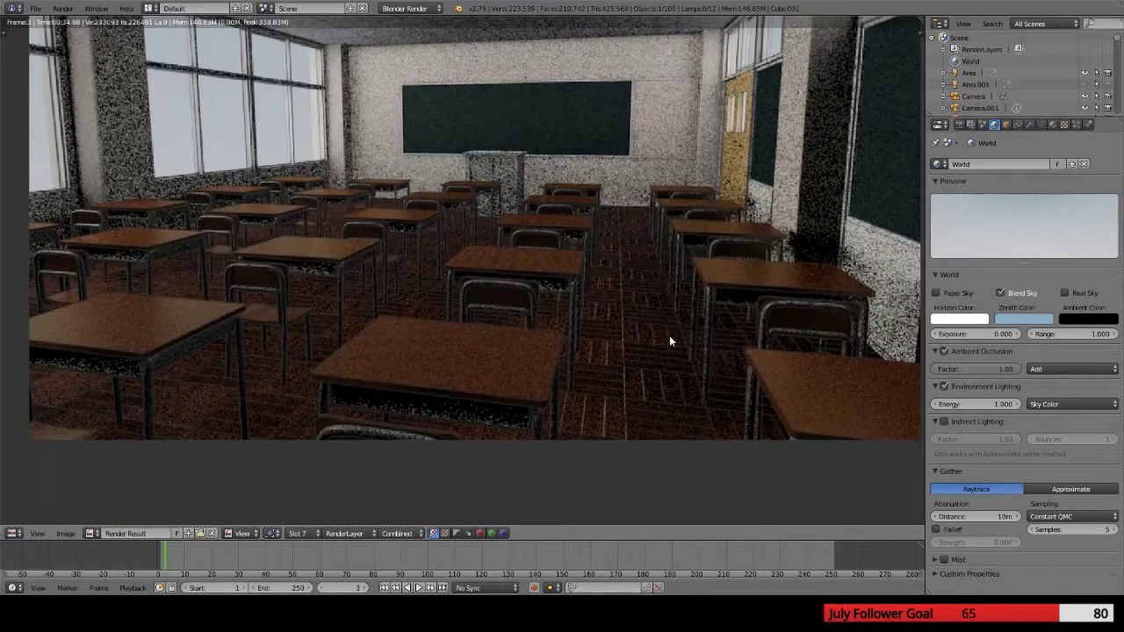
Re-render the classroom with Add ambient occlusion and bring up the render slot list
{"action": "key", "text": "F12"}
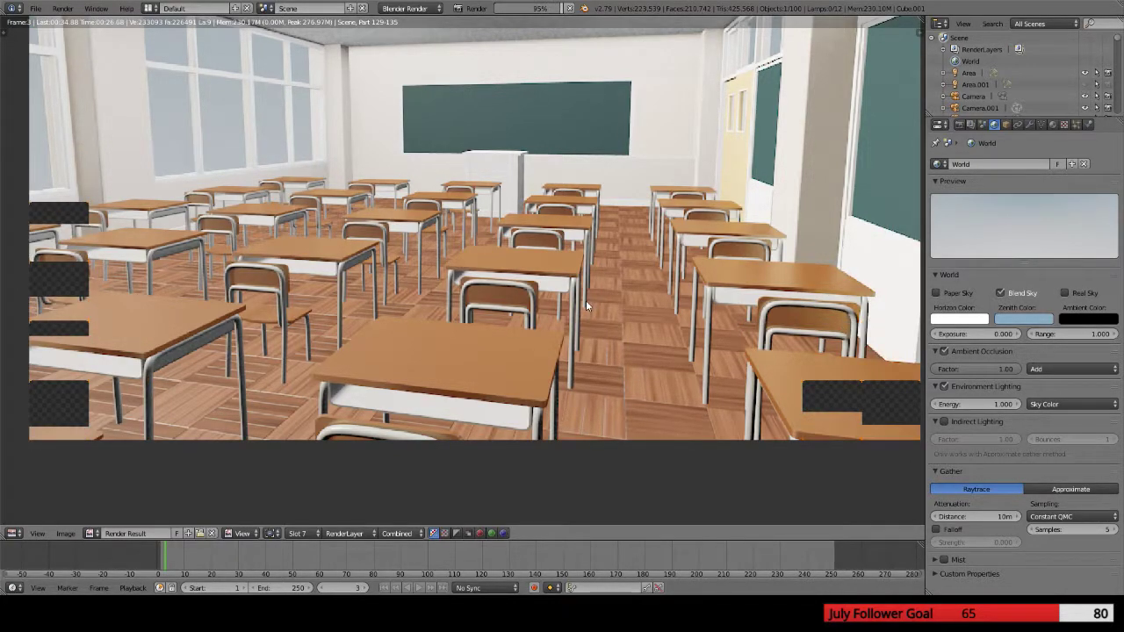
{"action": "scroll", "coordinate": [522, 263], "scroll_direction": "down", "scroll_amount": 1}
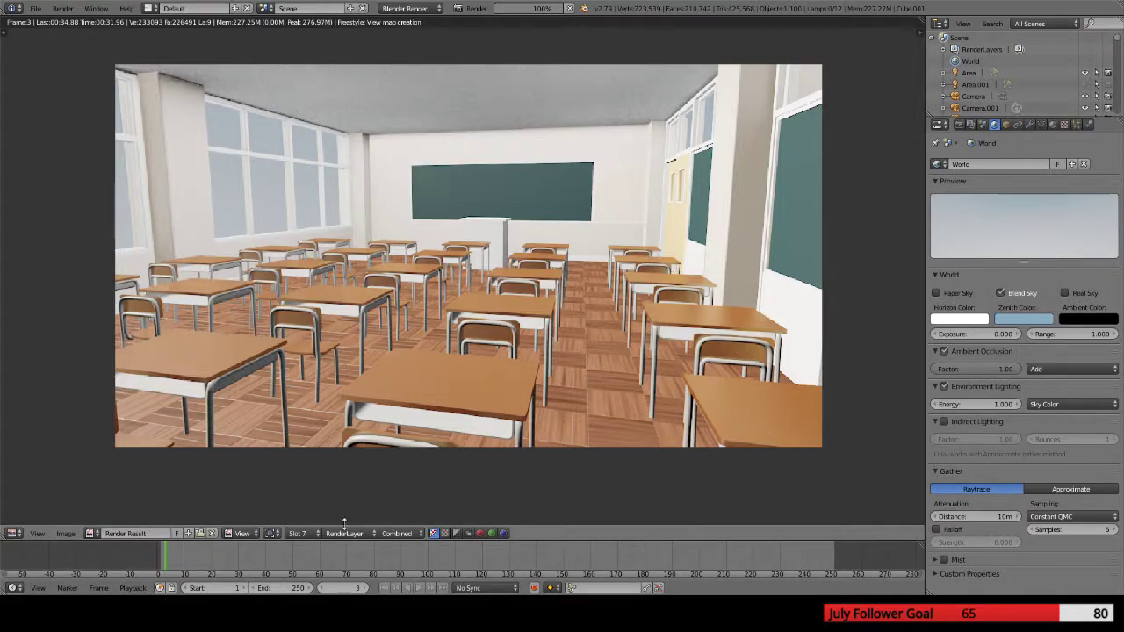
{"action": "left_click", "coordinate": [309, 533]}
Flip between the slot 6 and slot 7 renders, briefly checking slot 5
{"action": "left_click", "coordinate": [321, 463]}
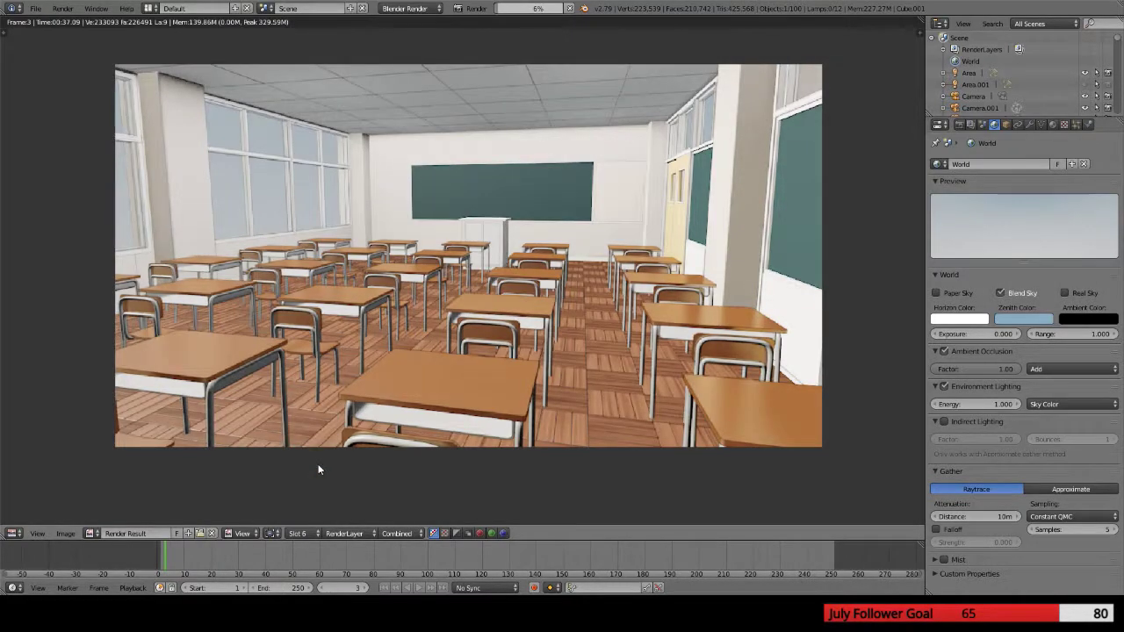
{"action": "left_click", "coordinate": [291, 533]}
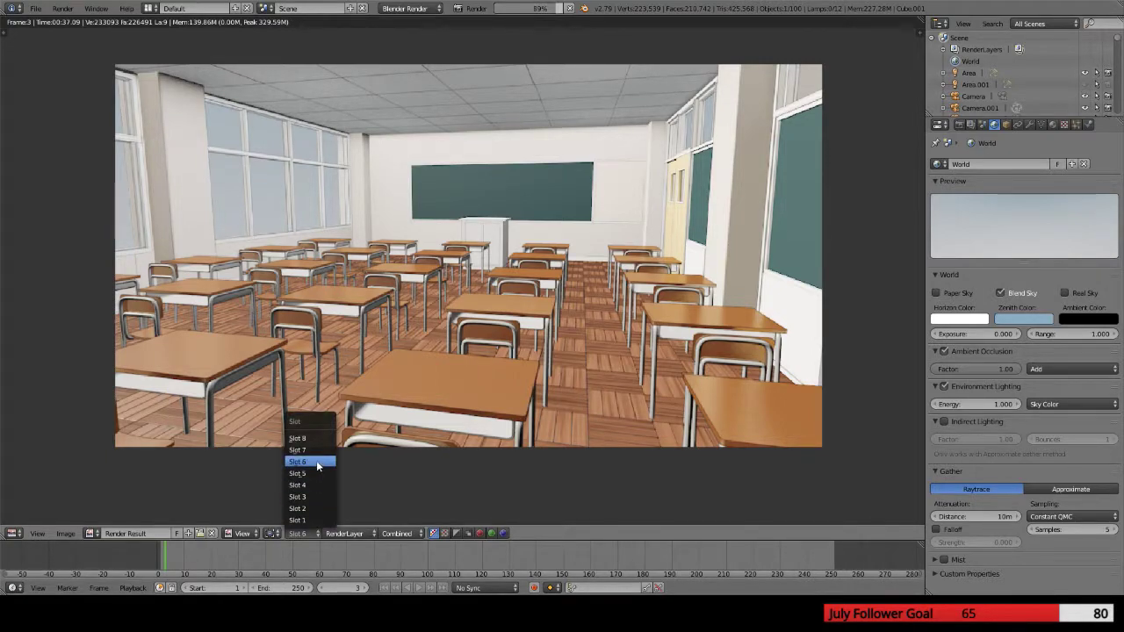
{"action": "left_click", "coordinate": [316, 461]}
{"action": "left_click", "coordinate": [297, 533]}
{"action": "left_click", "coordinate": [311, 450]}
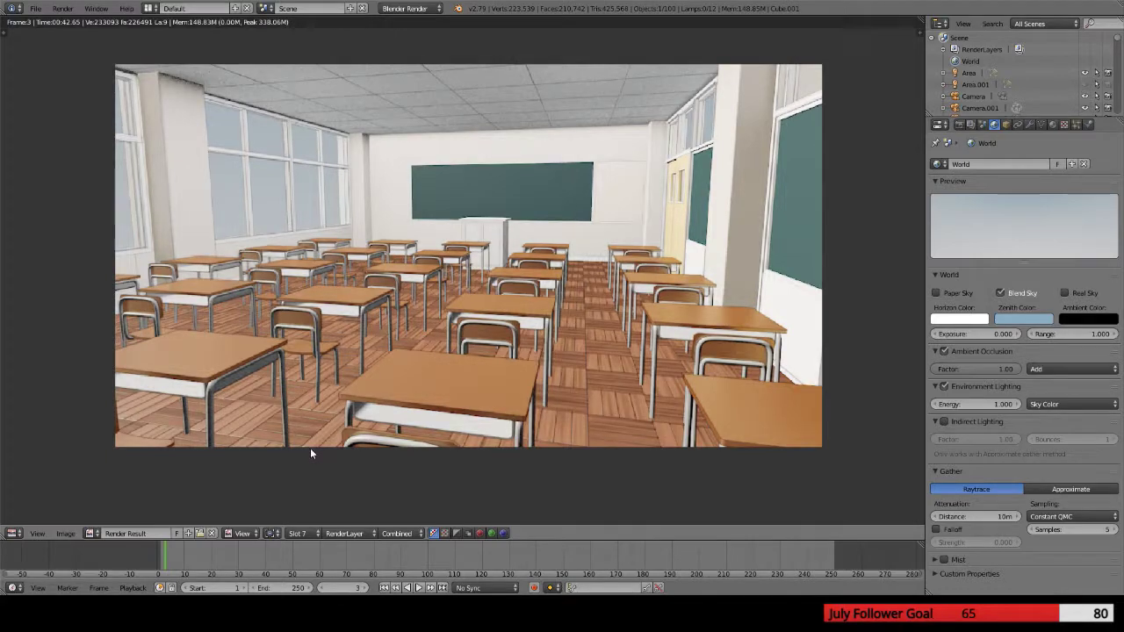
{"action": "left_click", "coordinate": [312, 534]}
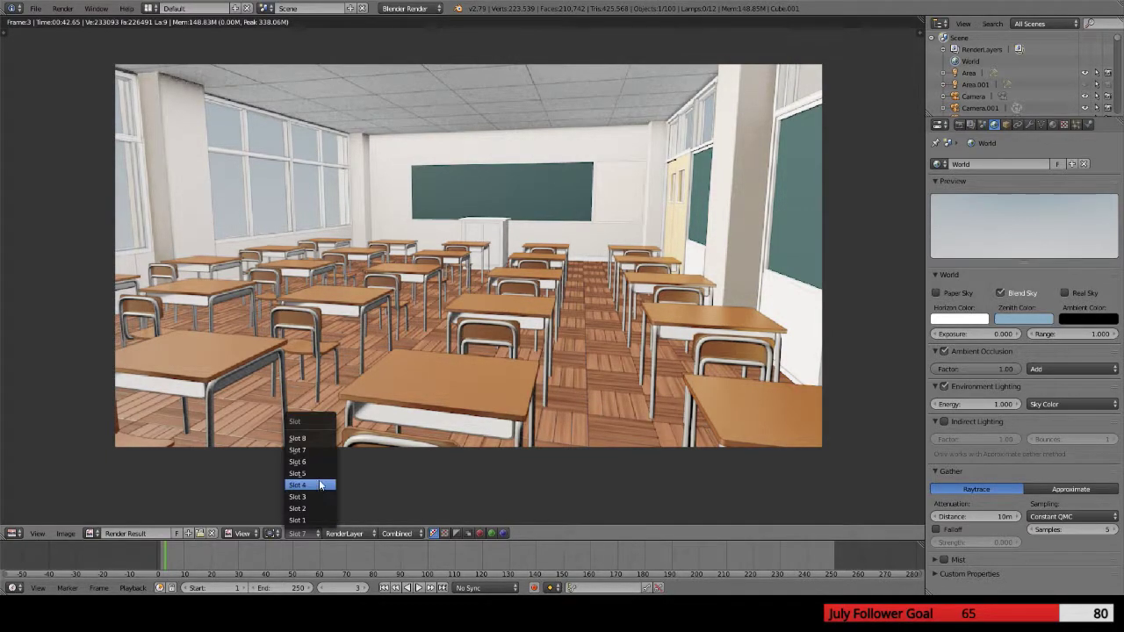
{"action": "left_click", "coordinate": [317, 474]}
{"action": "left_click", "coordinate": [310, 527]}
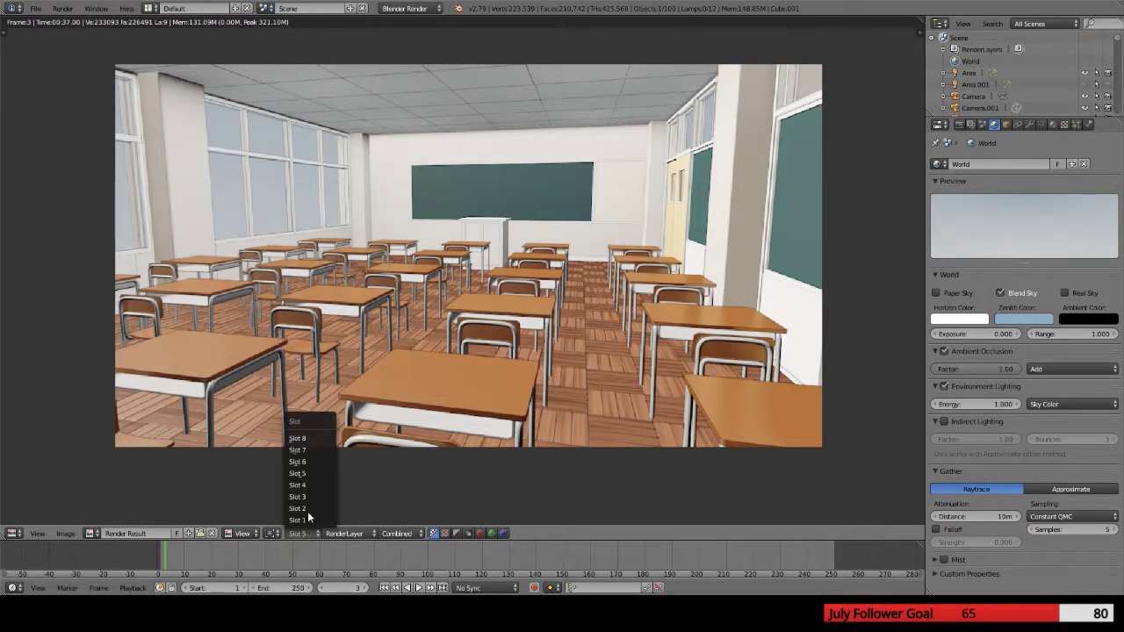
{"action": "left_click", "coordinate": [316, 464]}
{"action": "left_click", "coordinate": [310, 534]}
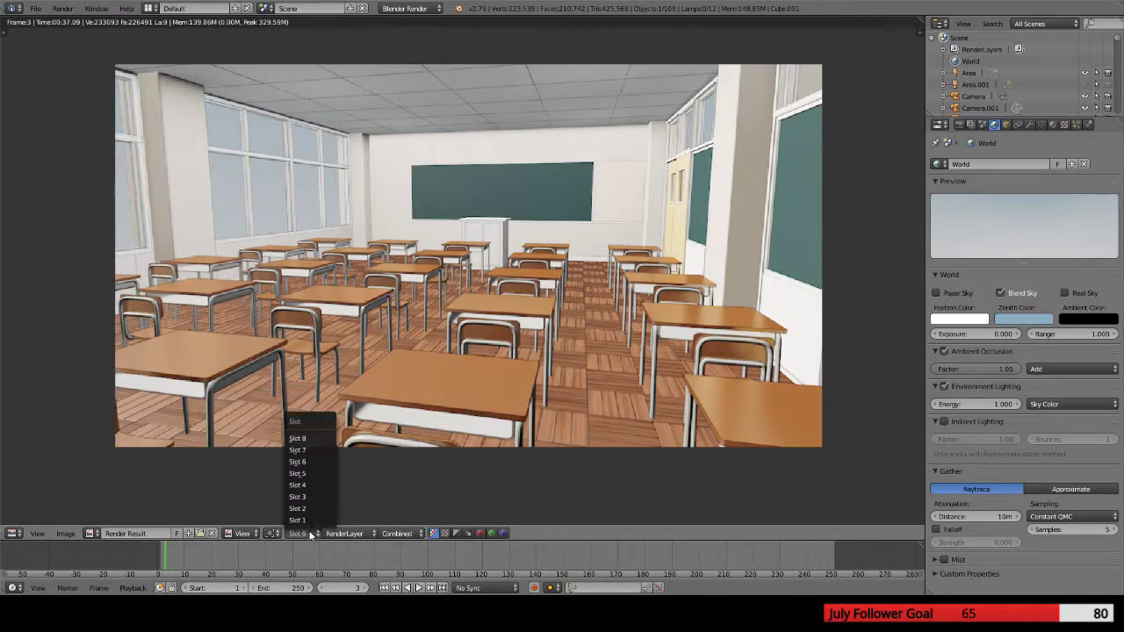
{"action": "left_click", "coordinate": [314, 448]}
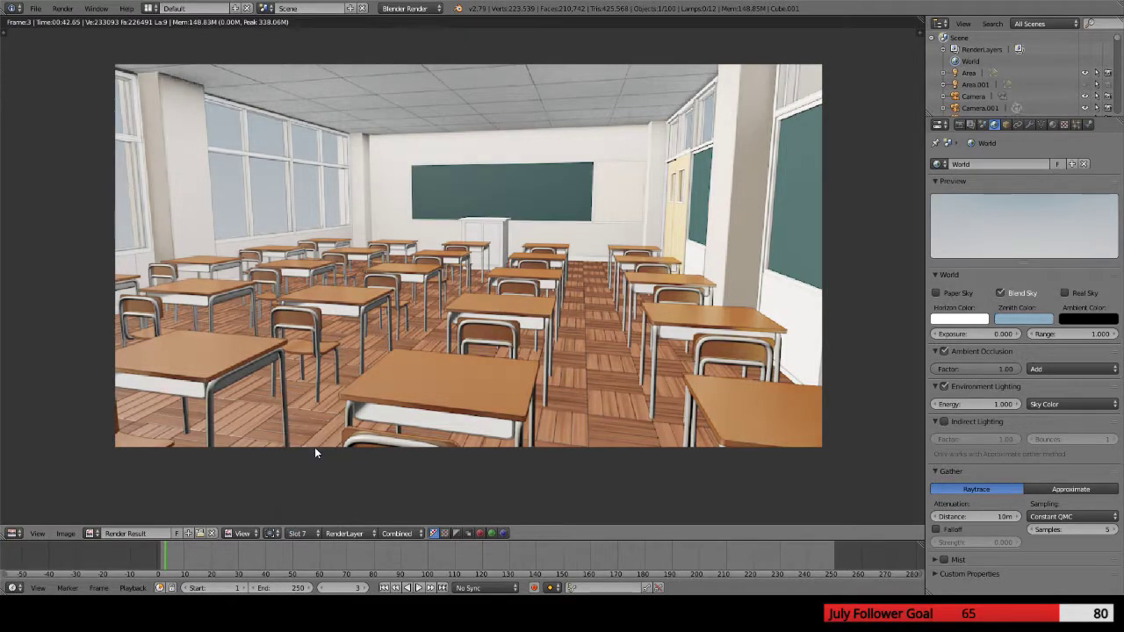
{"action": "left_click", "coordinate": [311, 533]}
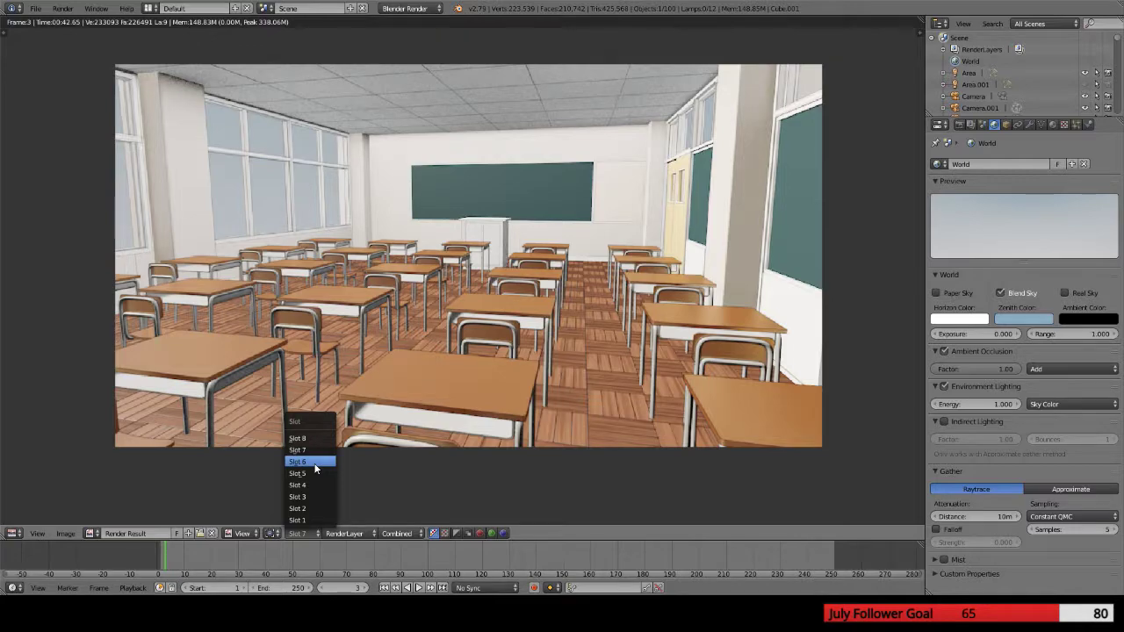
{"action": "left_click", "coordinate": [314, 462]}
{"action": "left_click", "coordinate": [305, 533]}
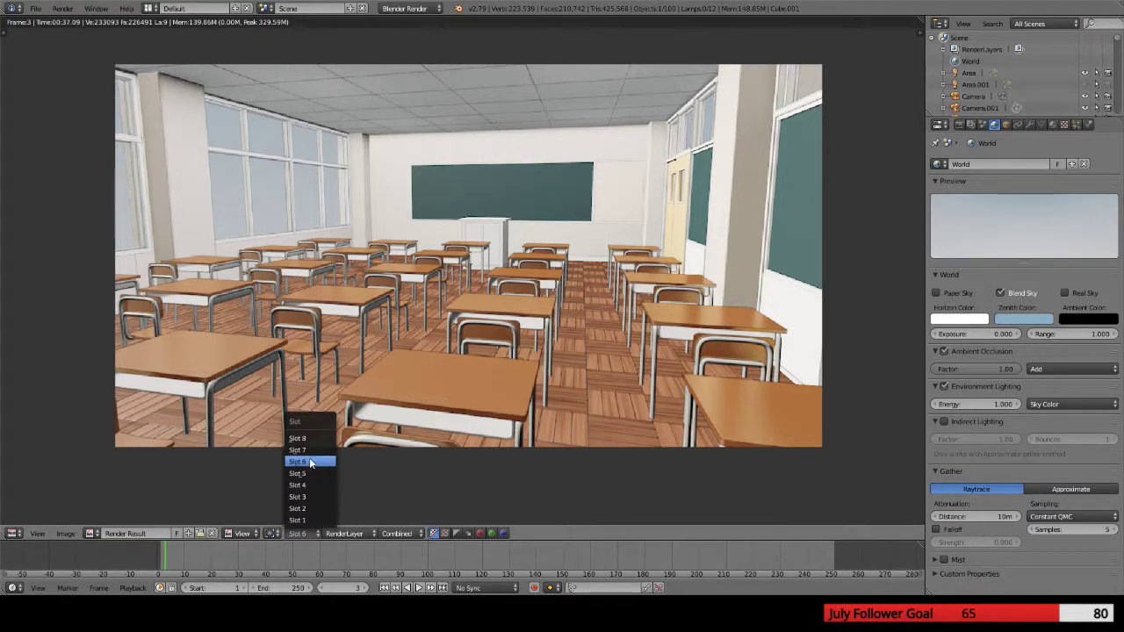
{"action": "left_click", "coordinate": [309, 451]}
{"action": "left_click", "coordinate": [307, 534]}
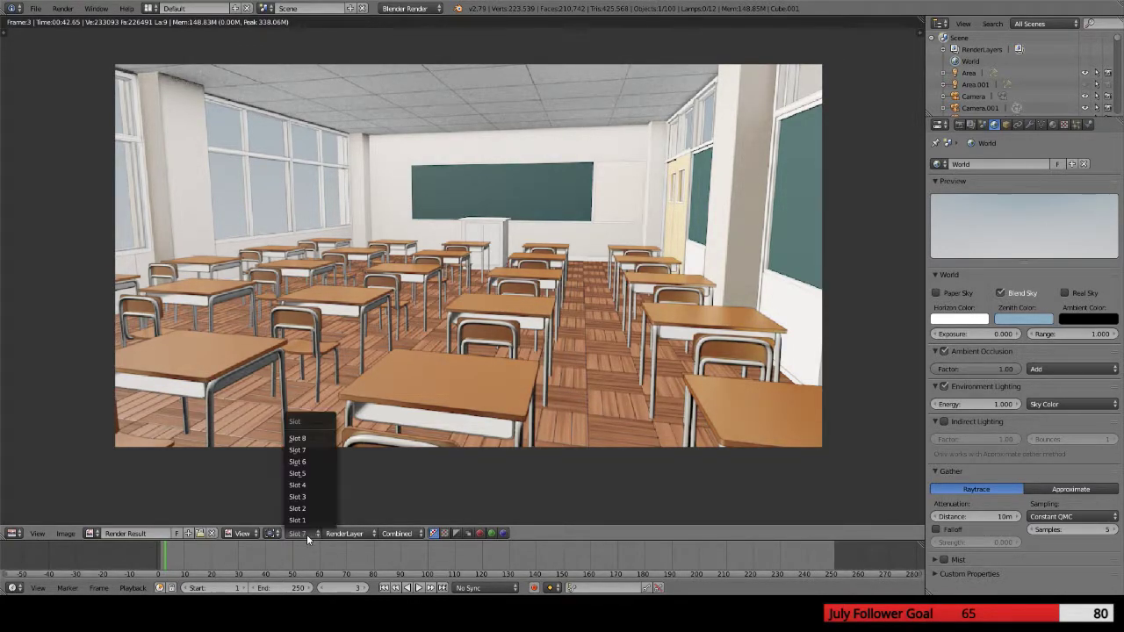
{"action": "left_click", "coordinate": [309, 467]}
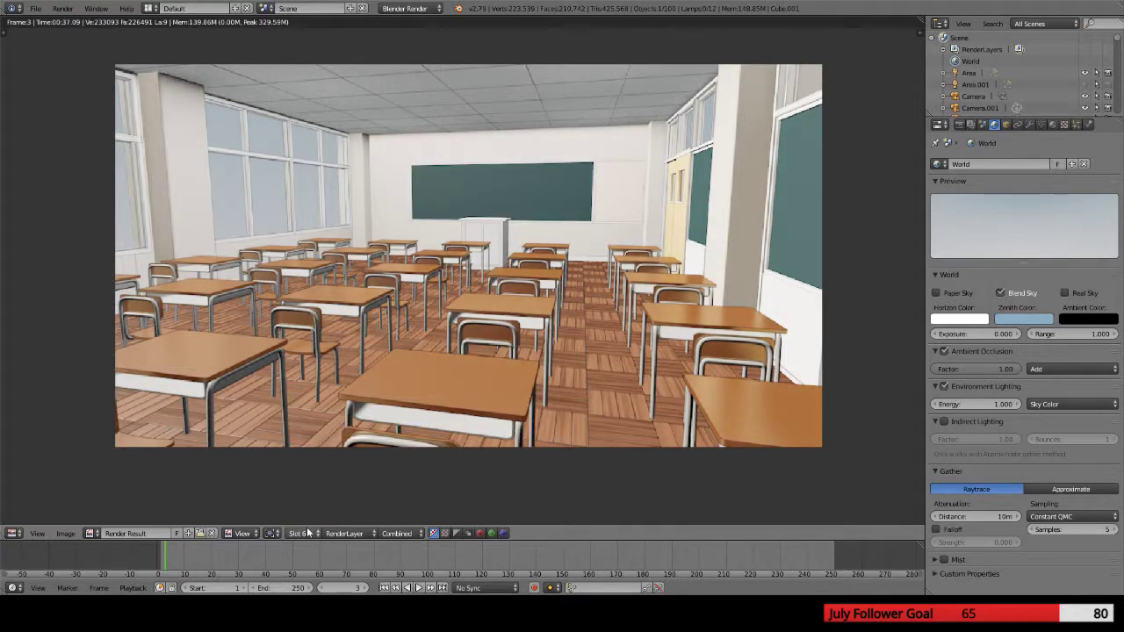
{"action": "left_click", "coordinate": [305, 533]}
{"action": "left_click", "coordinate": [316, 451]}
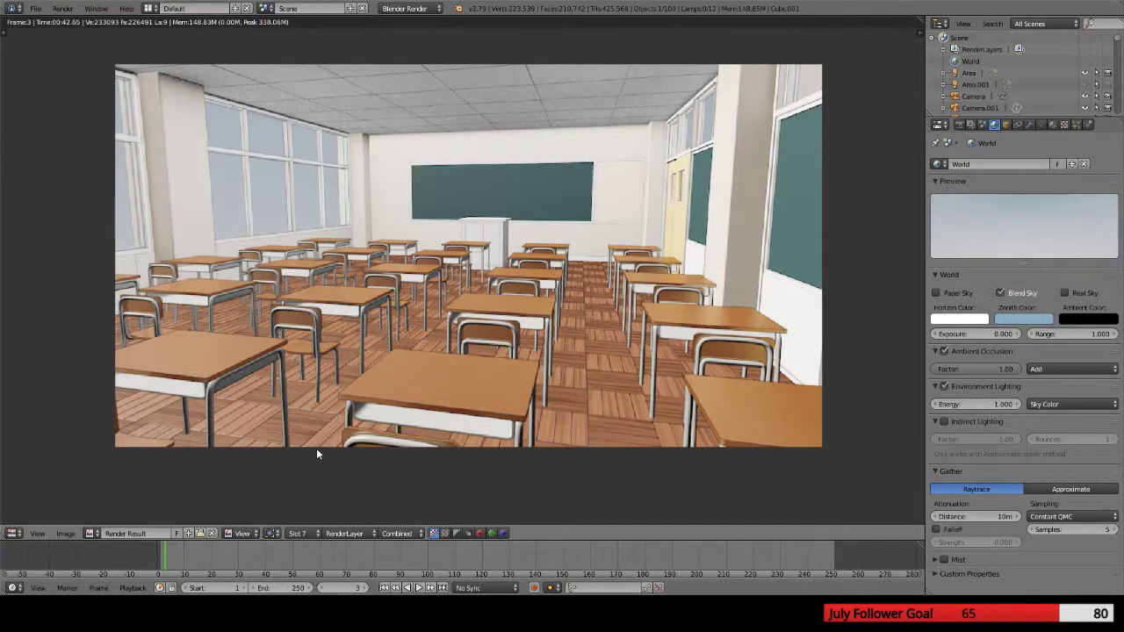
{"action": "left_click", "coordinate": [309, 533]}
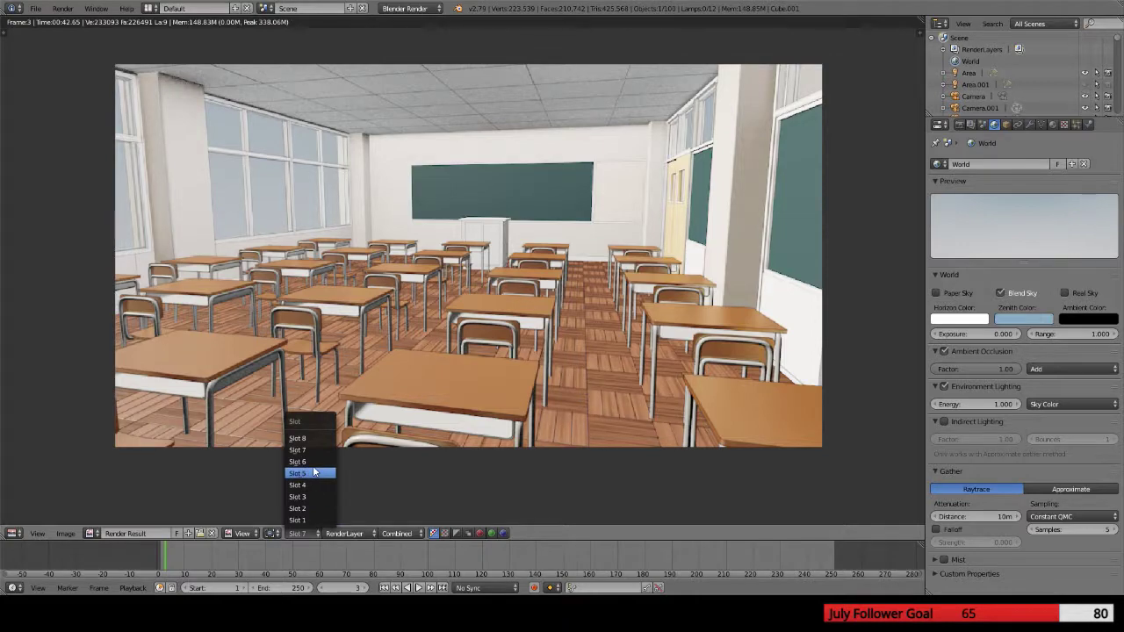
{"action": "left_click", "coordinate": [312, 467]}
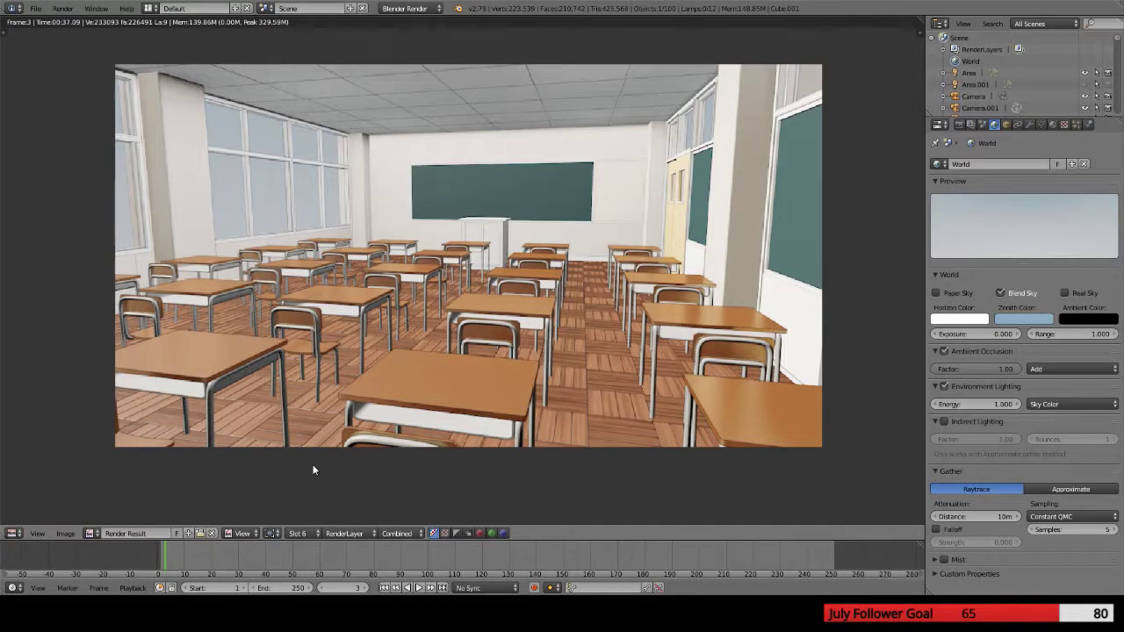
{"action": "left_click", "coordinate": [312, 534]}
{"action": "left_click", "coordinate": [316, 450]}
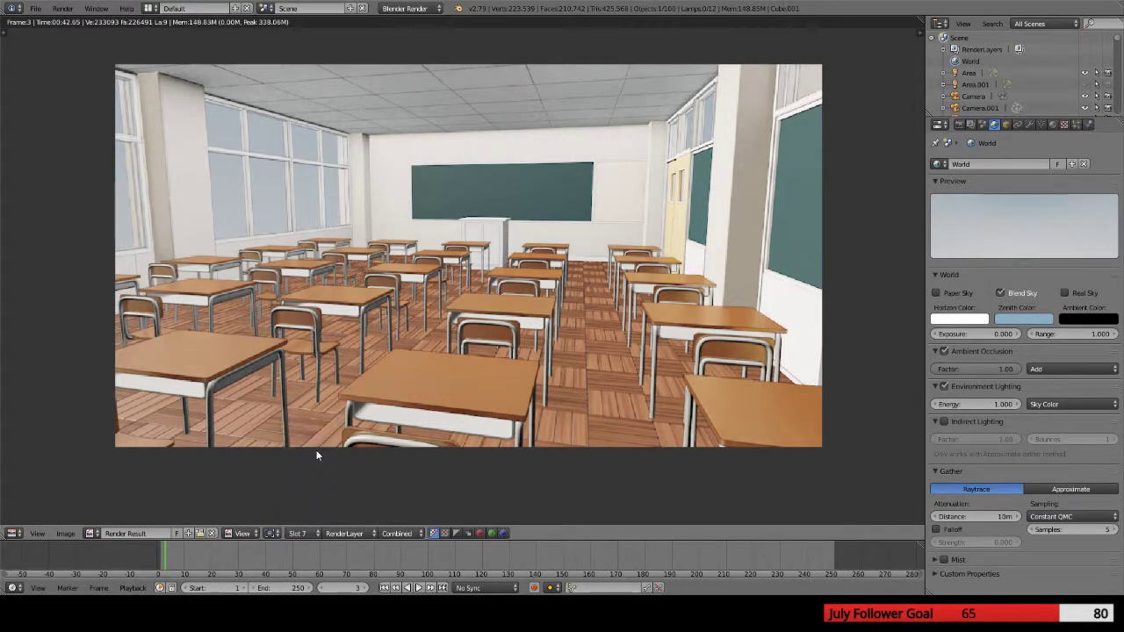
{"action": "left_click", "coordinate": [308, 532]}
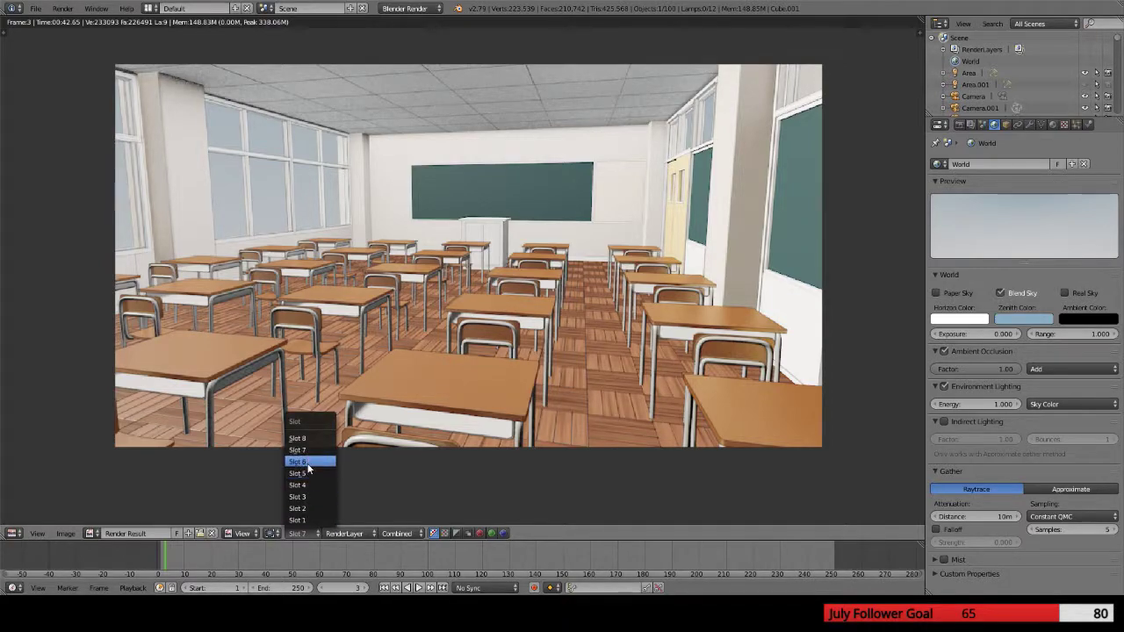
{"action": "left_click", "coordinate": [308, 462]}
{"action": "left_click", "coordinate": [310, 533]}
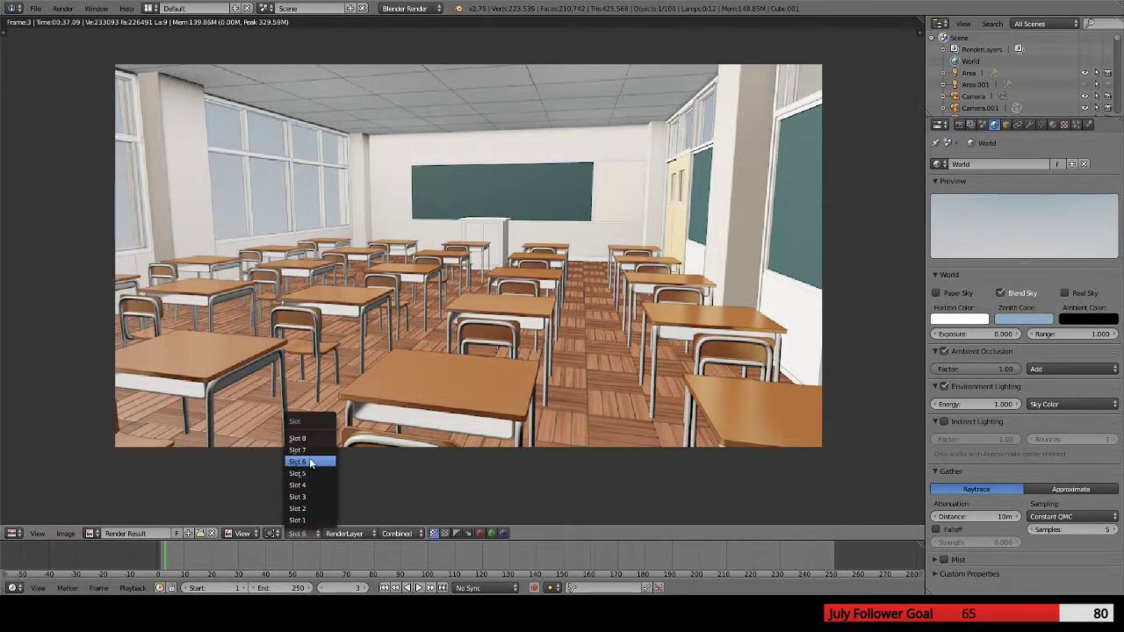
{"action": "left_click", "coordinate": [308, 448]}
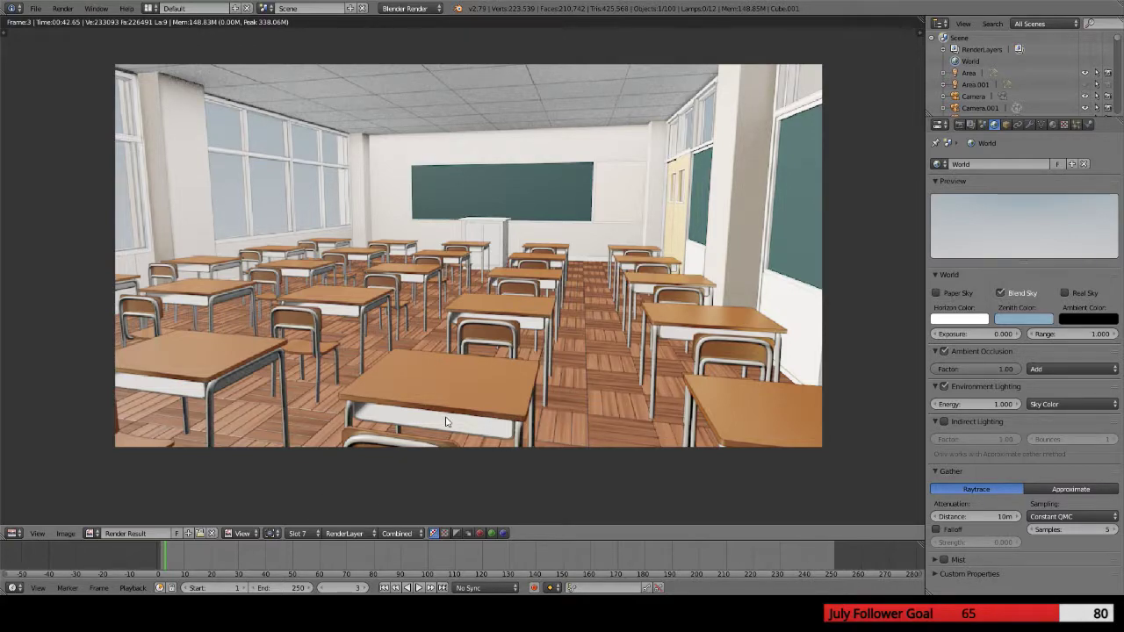
Recheck slot 6 against slot 7, finishing on the slot 7 render
{"action": "left_click", "coordinate": [300, 534]}
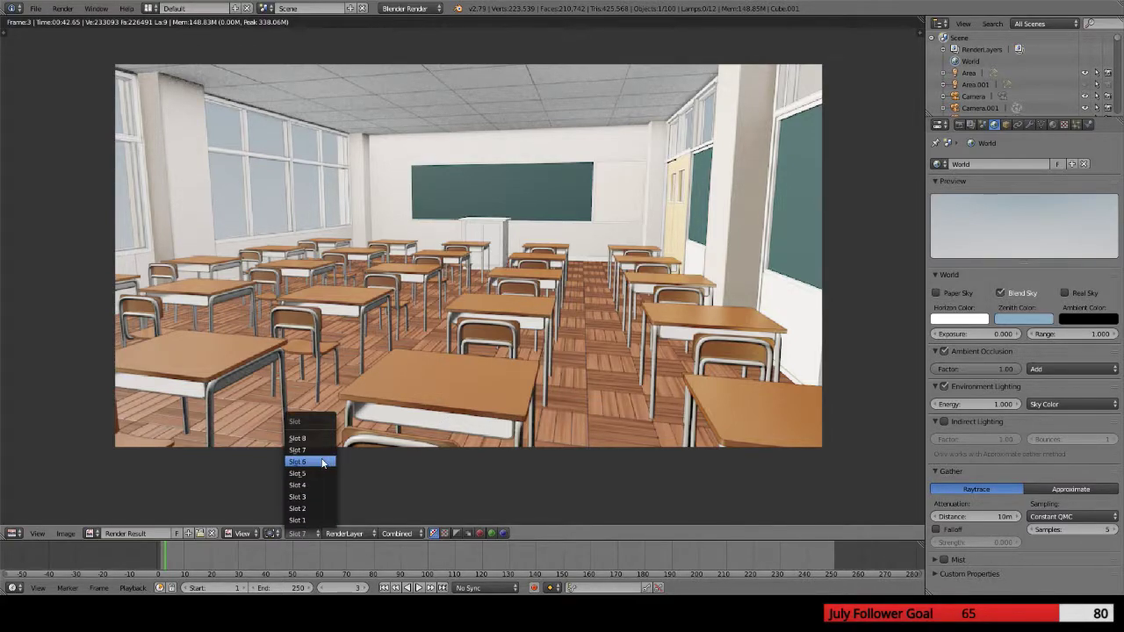
{"action": "left_click", "coordinate": [322, 462]}
{"action": "left_click", "coordinate": [302, 530]}
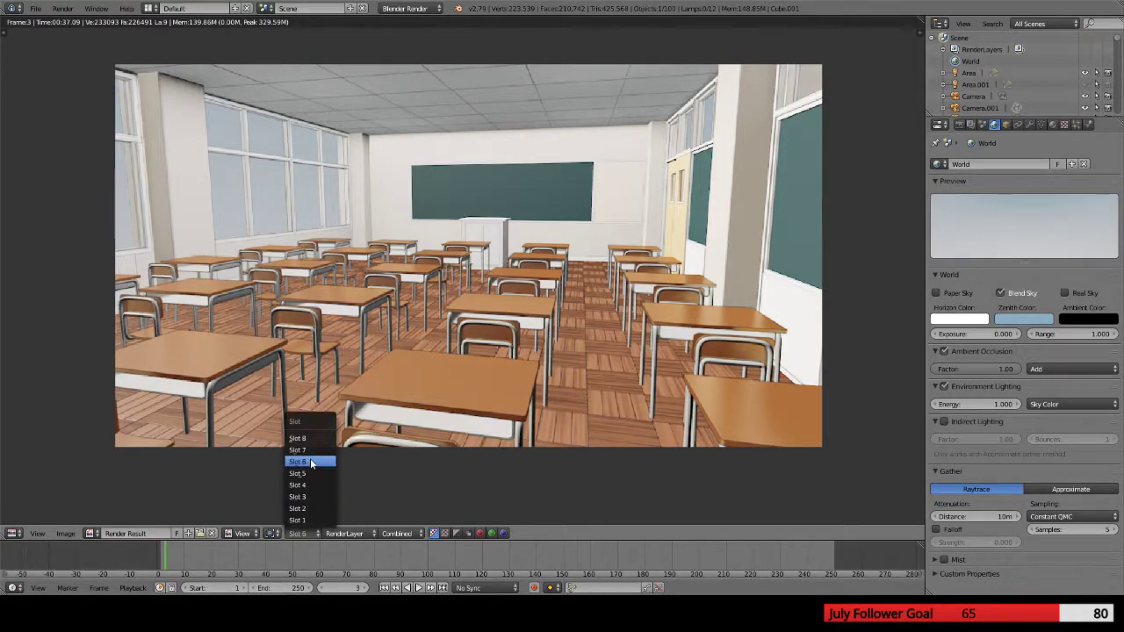
{"action": "left_click", "coordinate": [310, 462]}
{"action": "left_click", "coordinate": [302, 531]}
{"action": "left_click", "coordinate": [312, 449]}
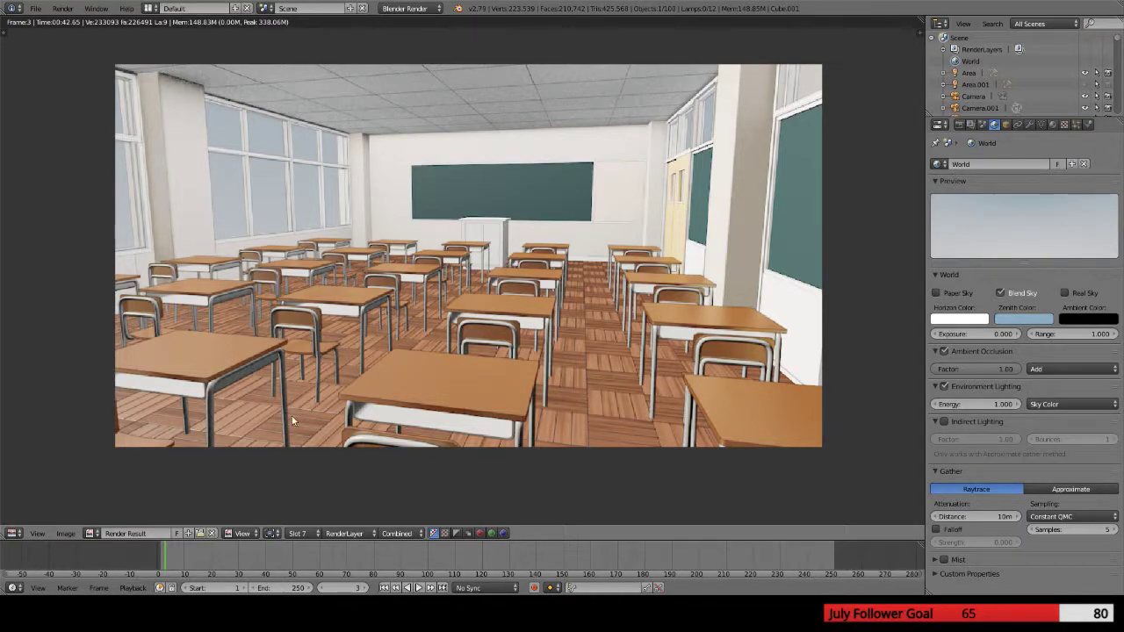
{"action": "left_click", "coordinate": [314, 535]}
Show the desk material settings, then zoom and pan around the slot 7 render to inspect it
{"action": "left_click", "coordinate": [1054, 124]}
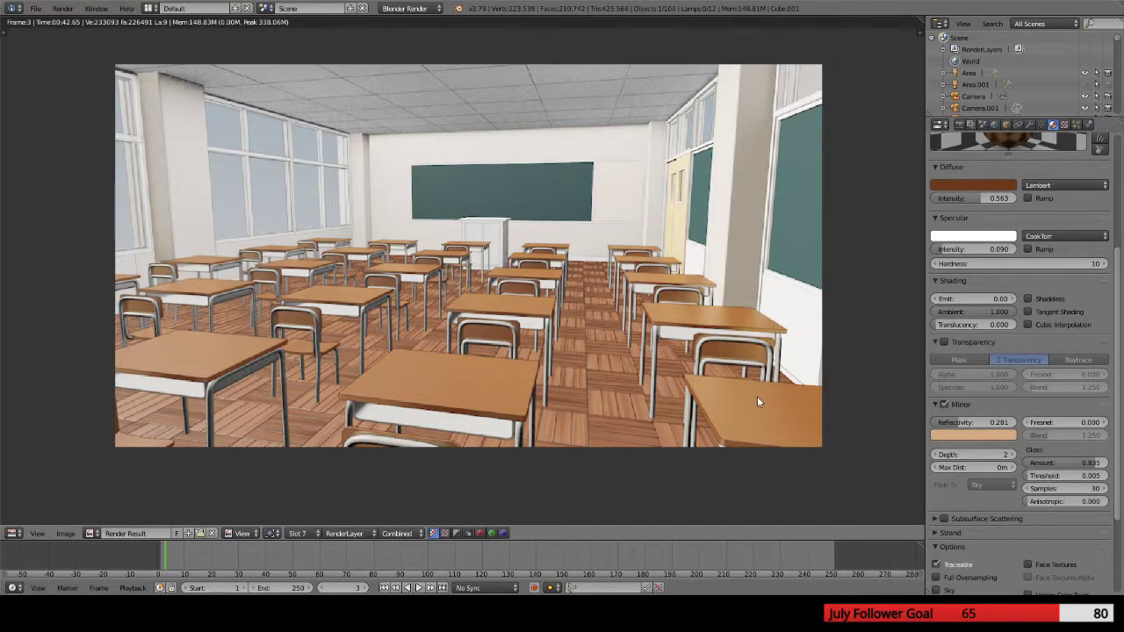
{"action": "scroll", "coordinate": [711, 391], "scroll_direction": "up", "scroll_amount": 2}
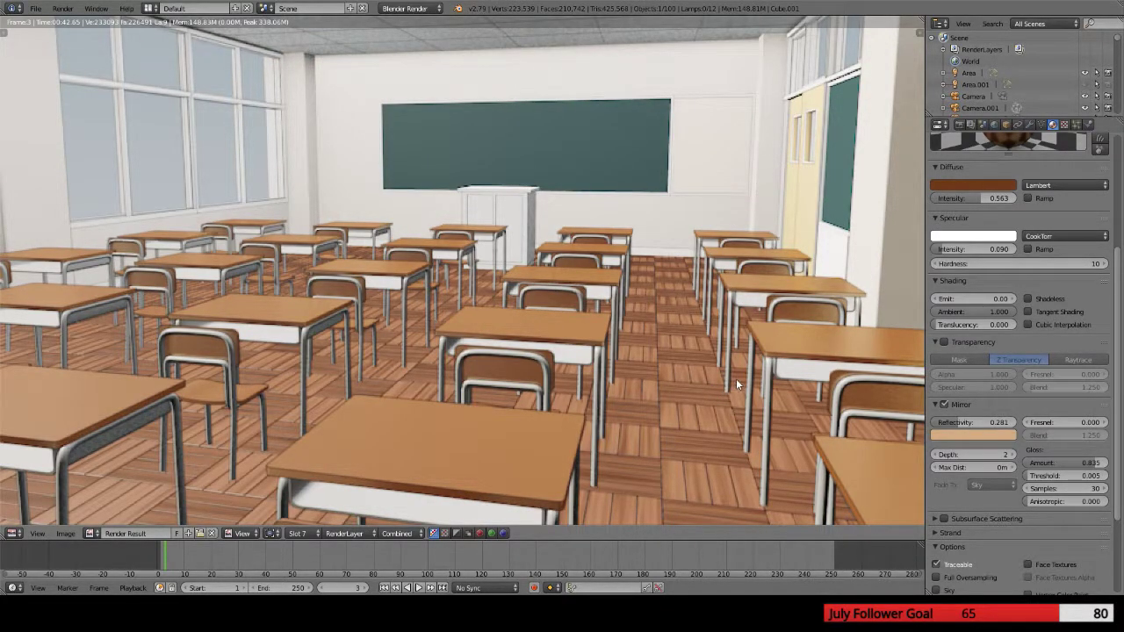
{"action": "middle_click_drag", "start_coordinate": [736, 378], "coordinate": [635, 355]}
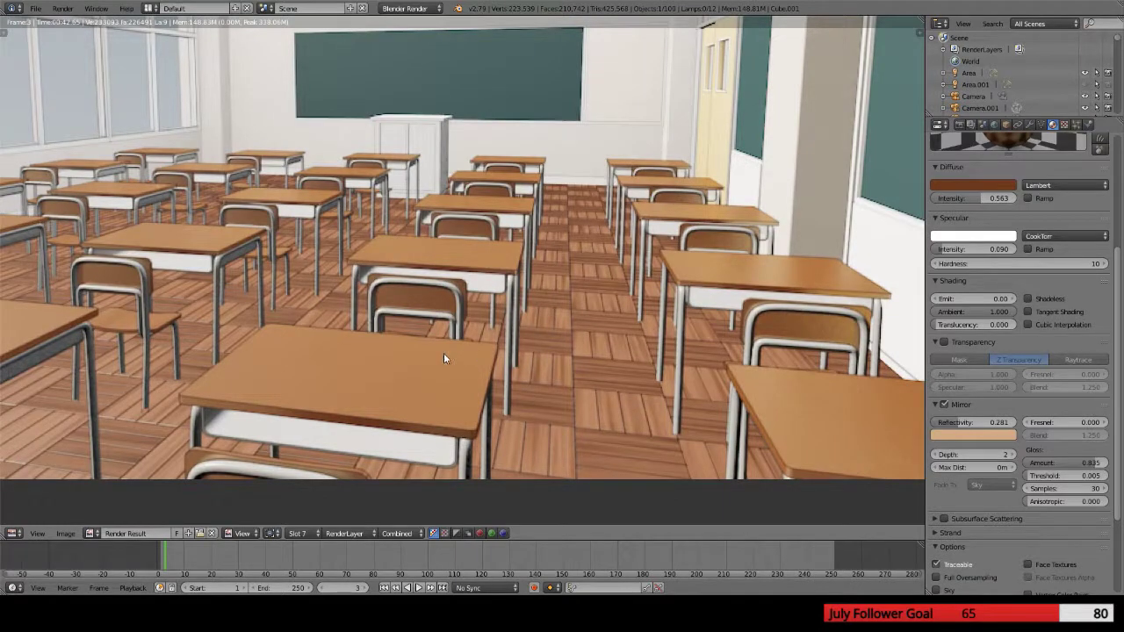
{"action": "scroll", "coordinate": [443, 352], "scroll_direction": "down", "scroll_amount": 2}
{"action": "middle_click_drag", "start_coordinate": [443, 352], "coordinate": [489, 372]}
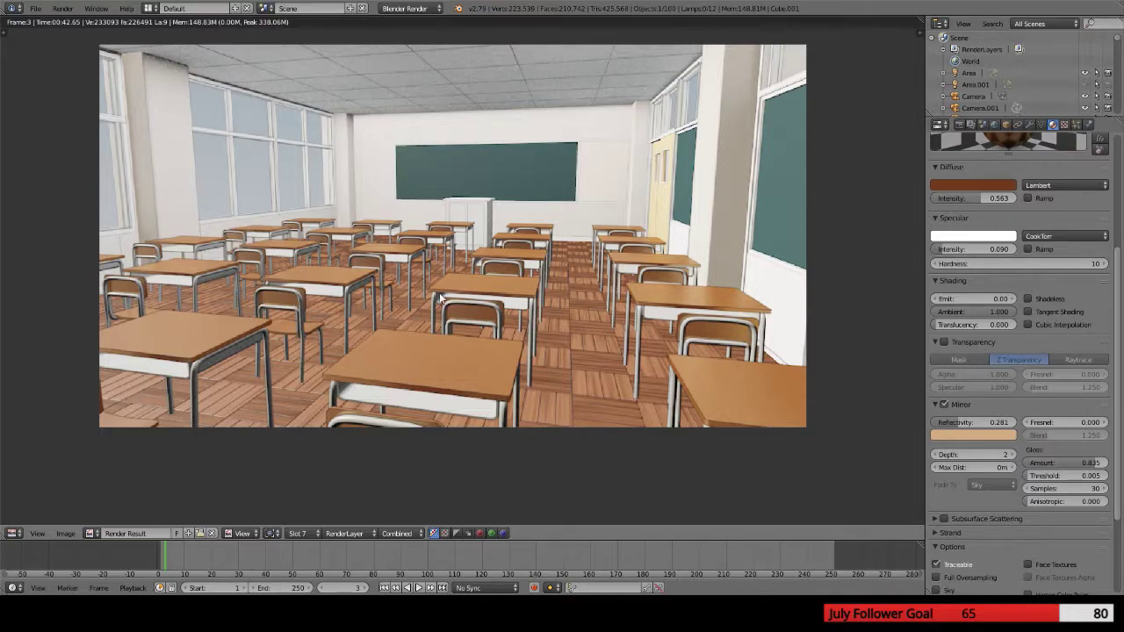
{"action": "key", "text": "Home"}
{"action": "scroll", "coordinate": [448, 302], "scroll_direction": "down", "scroll_amount": 2}
{"action": "scroll", "coordinate": [467, 312], "scroll_direction": "up", "scroll_amount": 1}
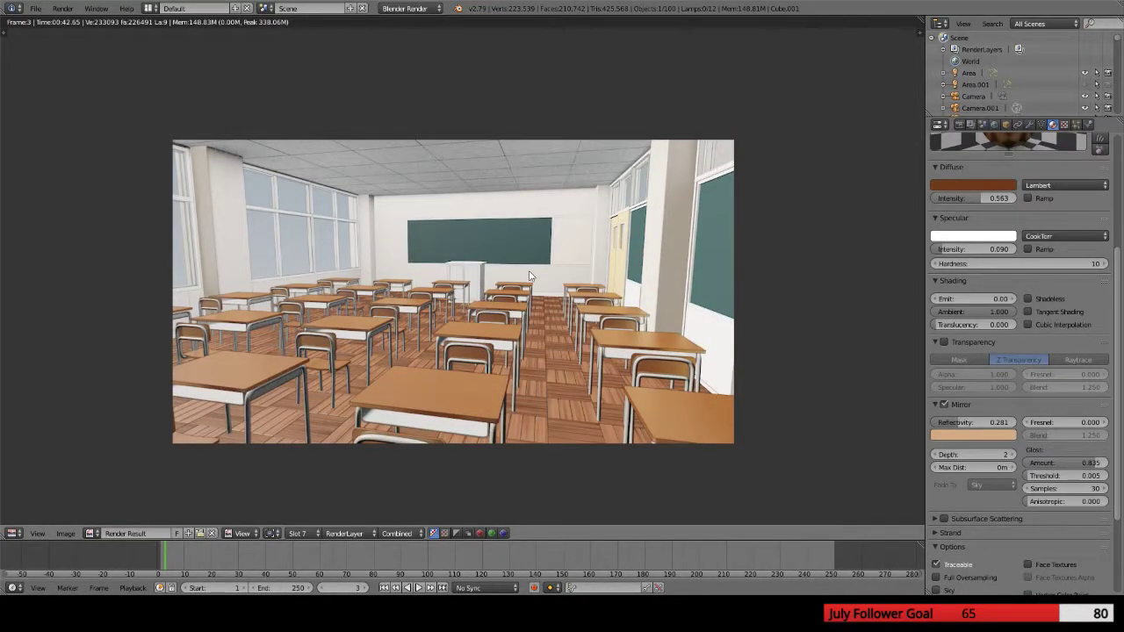
Select empty render Slot 8 and turn the render area back into the 3D View
{"action": "left_click", "coordinate": [303, 531]}
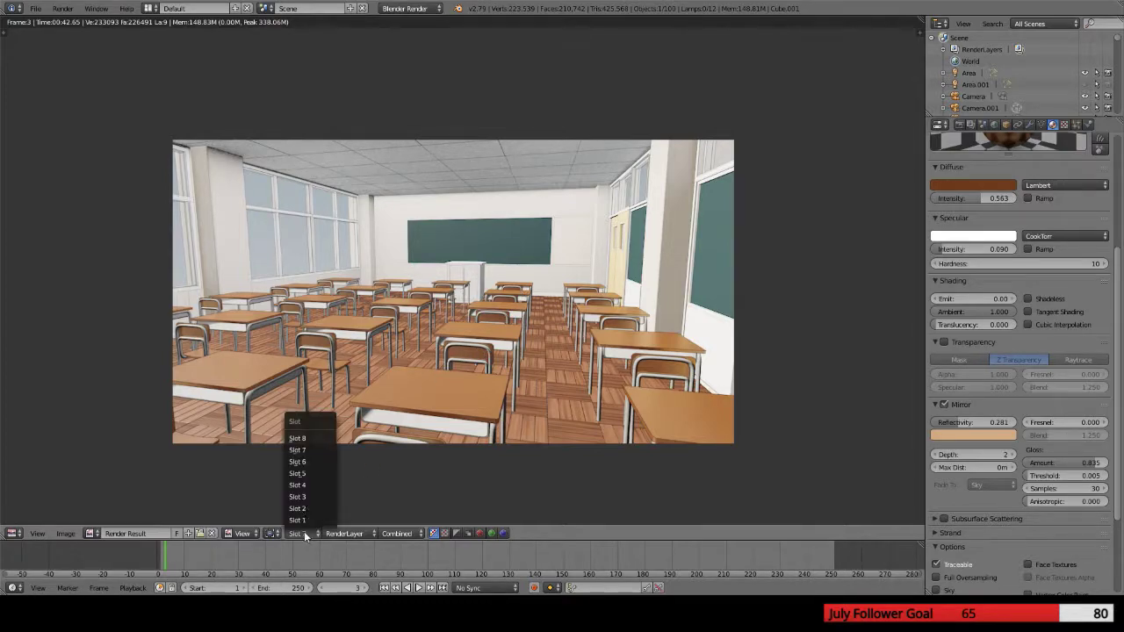
{"action": "left_click", "coordinate": [298, 438]}
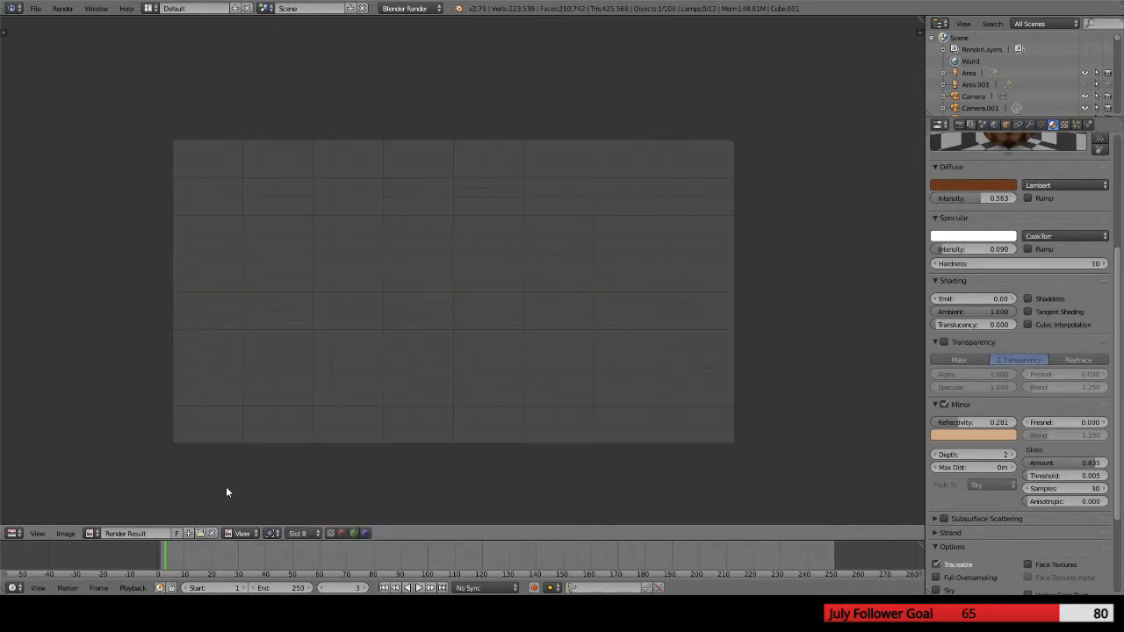
{"action": "left_click", "coordinate": [12, 533]}
{"action": "left_click", "coordinate": [59, 519]}
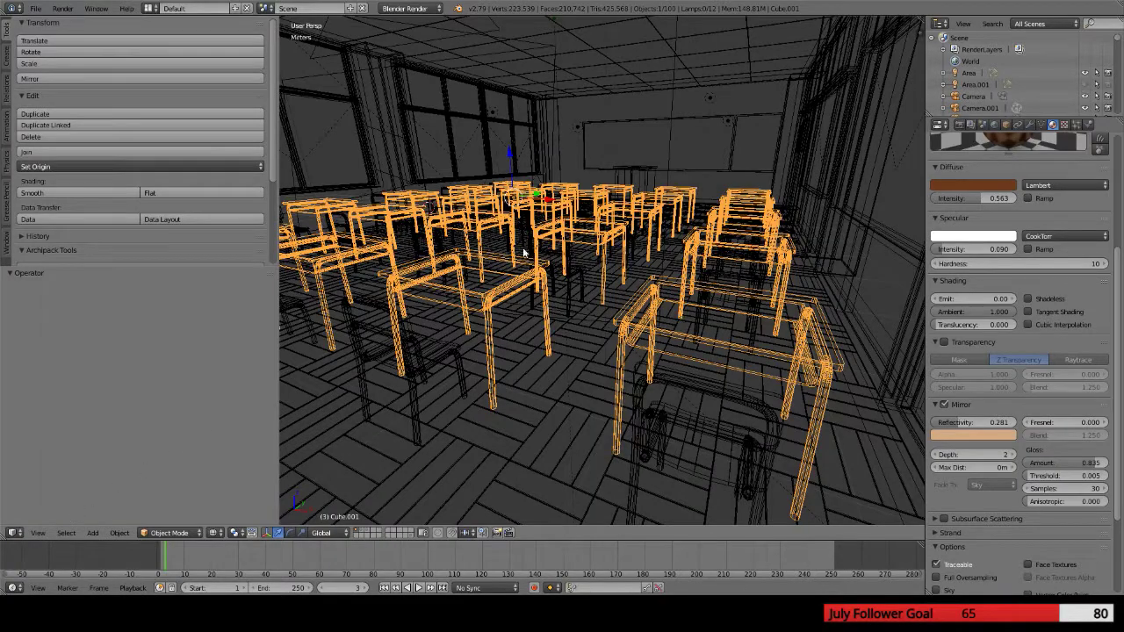
Select lamps Point.004, Point.005 and Point.006 near the ceiling and whiteboard
{"action": "middle_click_drag", "start_coordinate": [613, 217], "coordinate": [597, 105]}
{"action": "right_click", "coordinate": [606, 111]}
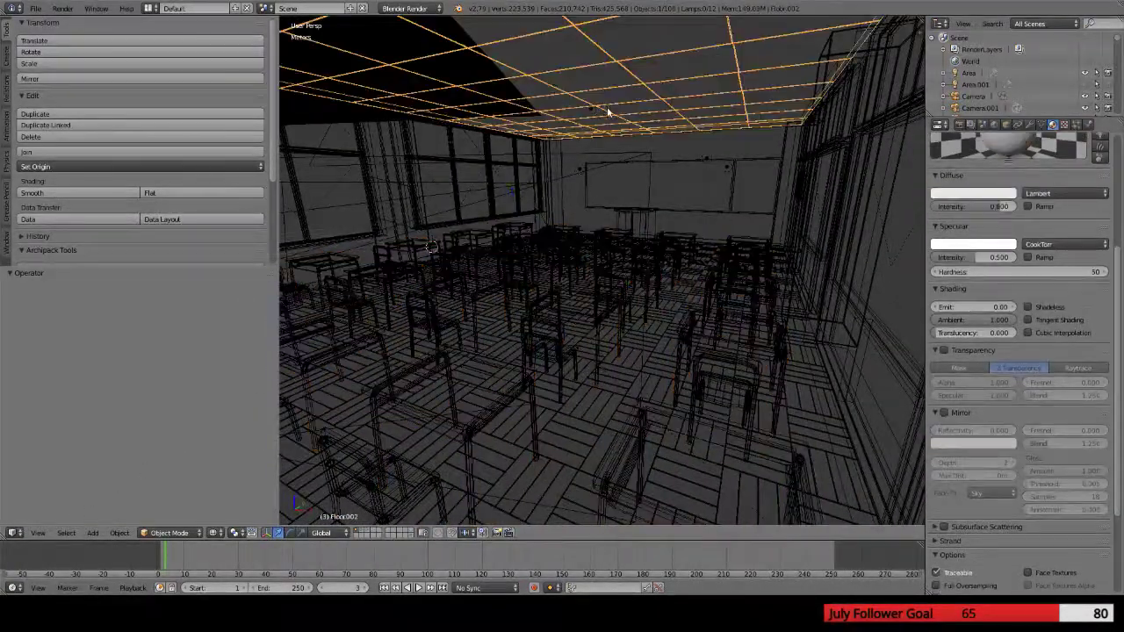
{"action": "right_click", "coordinate": [591, 109]}
{"action": "right_click", "coordinate": [712, 164]}
{"action": "right_click", "coordinate": [713, 164]}
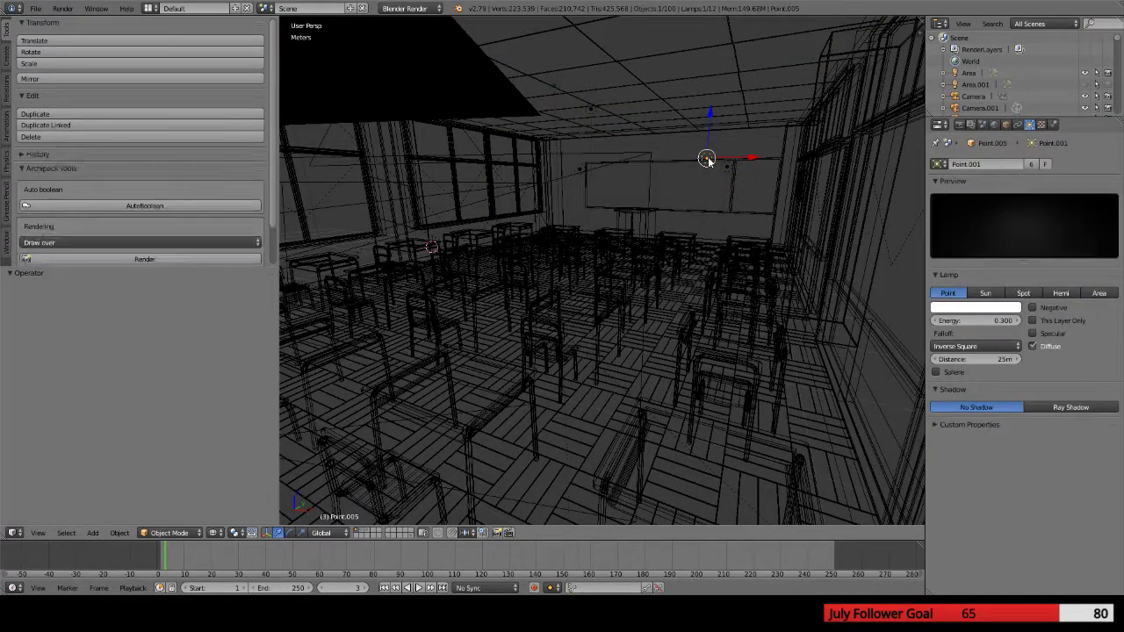
{"action": "right_click", "coordinate": [732, 165], "text": "shift"}
{"action": "right_click", "coordinate": [593, 112]}
{"action": "right_click", "coordinate": [705, 158]}
{"action": "right_click", "coordinate": [706, 158]}
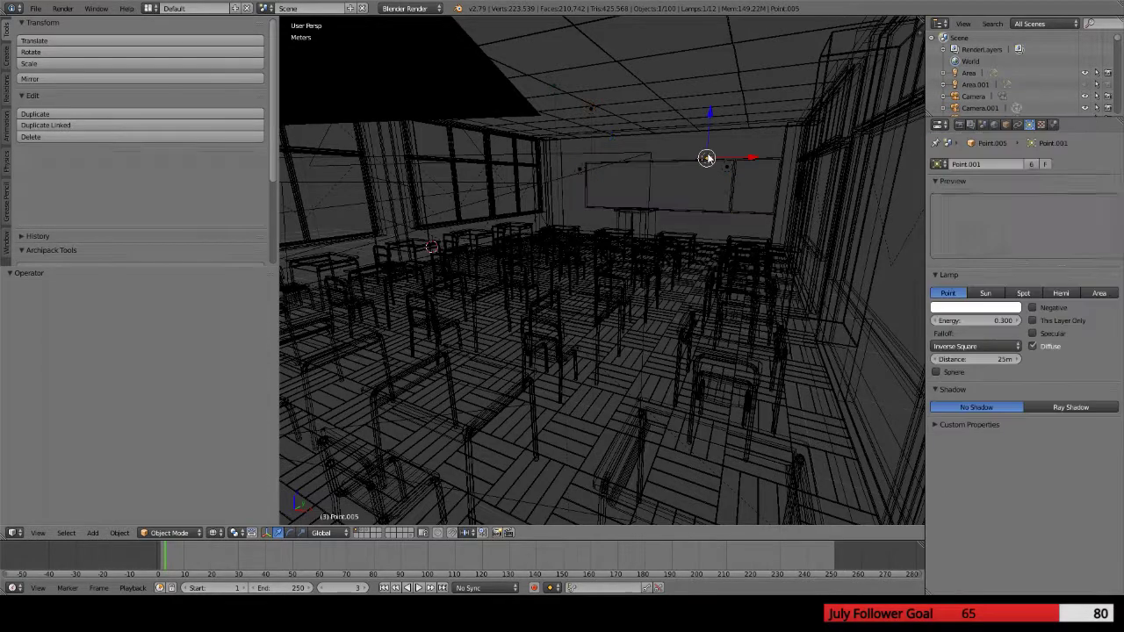
{"action": "right_click", "coordinate": [592, 109], "text": "shift"}
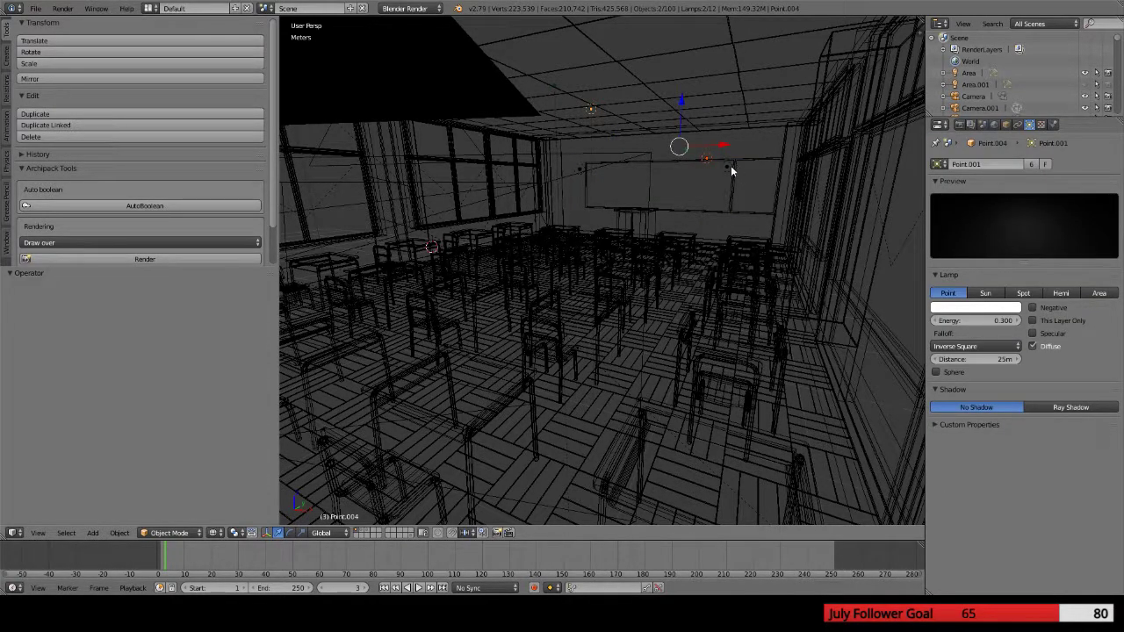
{"action": "right_click", "coordinate": [725, 172], "text": "shift"}
Disable rendering for Point.005 and Point.006 in the Outliner
{"action": "scroll", "coordinate": [1027, 88], "scroll_direction": "down", "scroll_amount": 8}
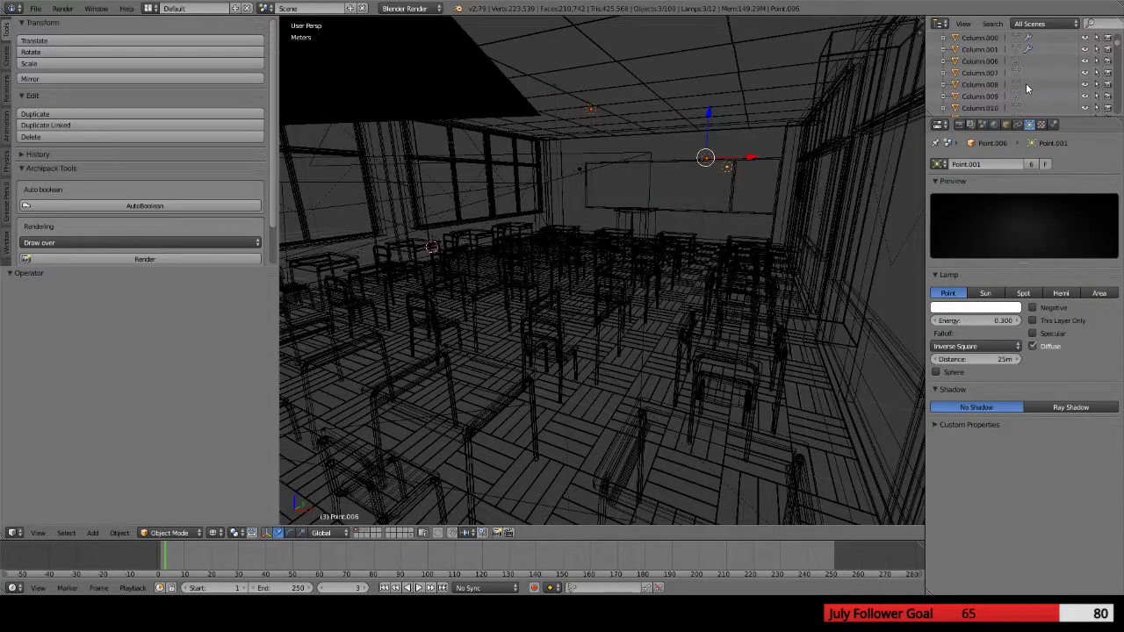
{"action": "scroll", "coordinate": [1025, 87], "scroll_direction": "down", "scroll_amount": 6}
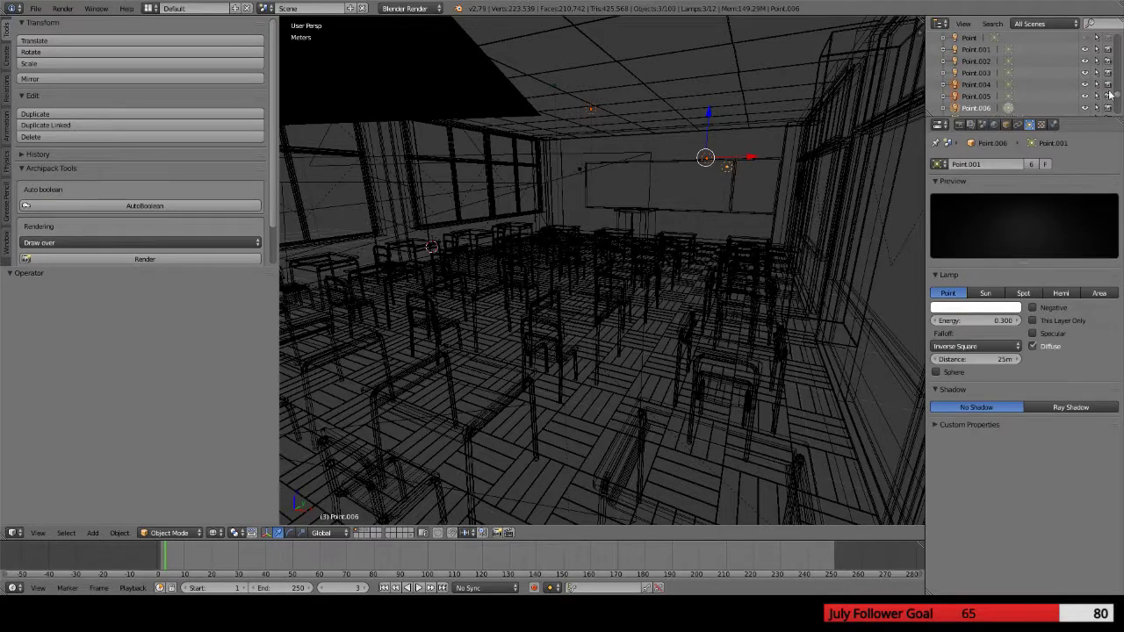
{"action": "left_click", "coordinate": [1107, 96]}
{"action": "left_click", "coordinate": [1108, 108]}
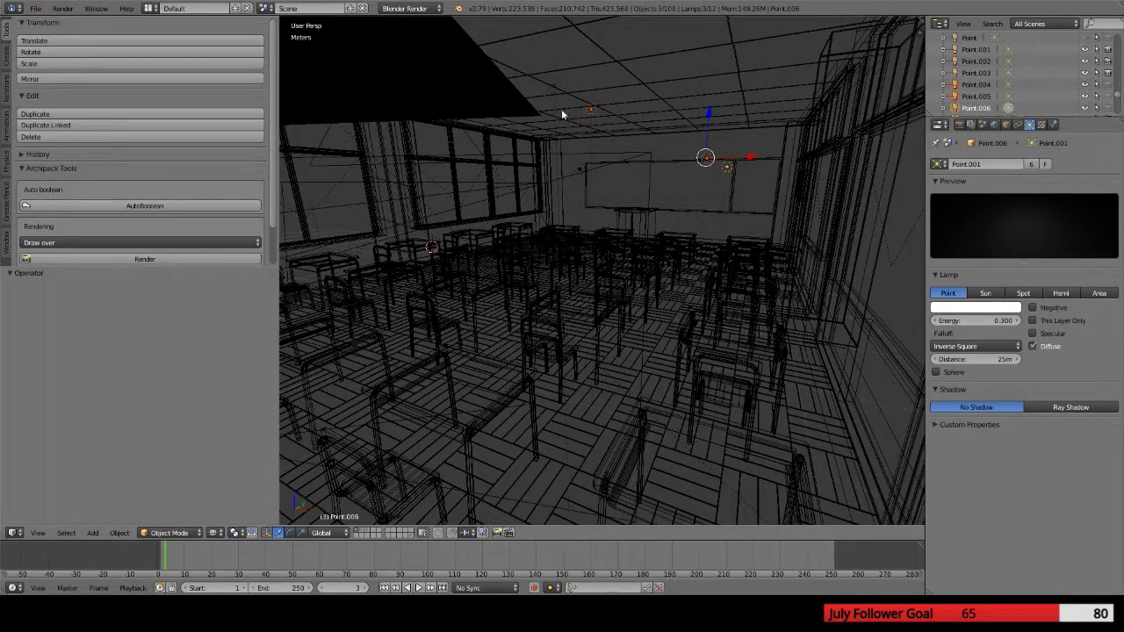
{"action": "middle_click_drag", "start_coordinate": [562, 114], "coordinate": [649, 204]}
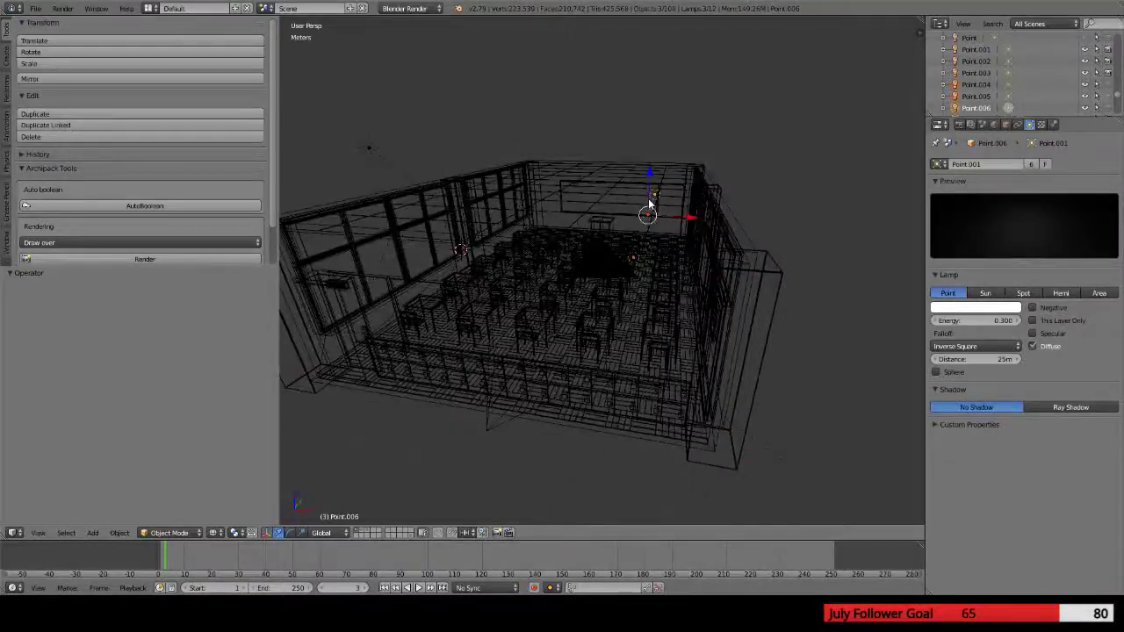
Render the classroom into slot 8 with F12 and compare it against slot 7
{"action": "key", "text": "F12"}
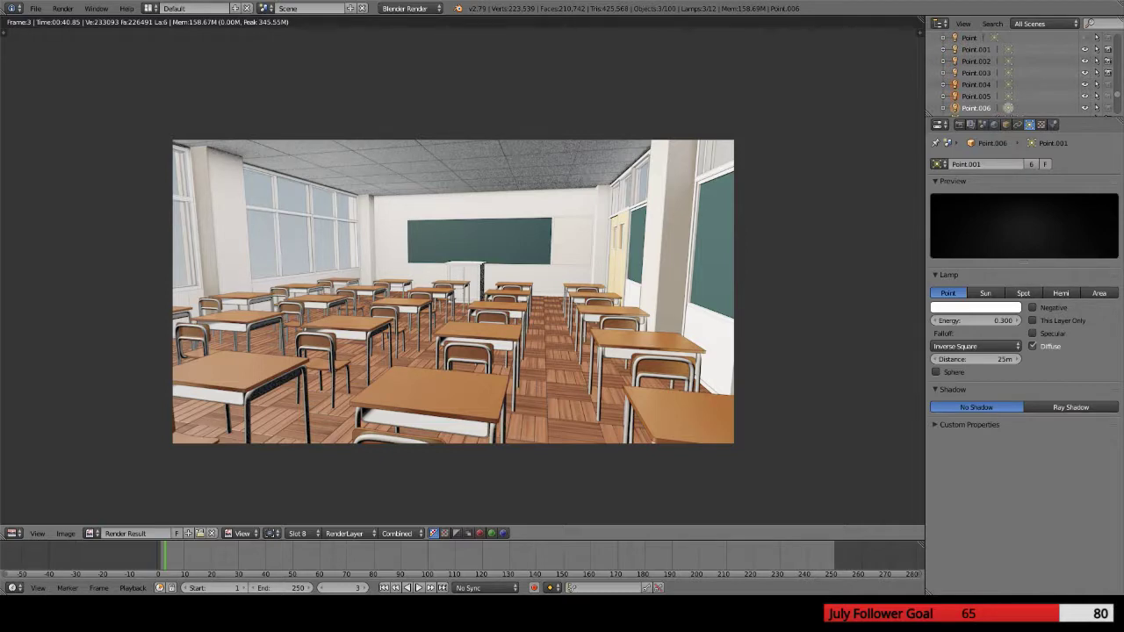
{"action": "left_click", "coordinate": [298, 532]}
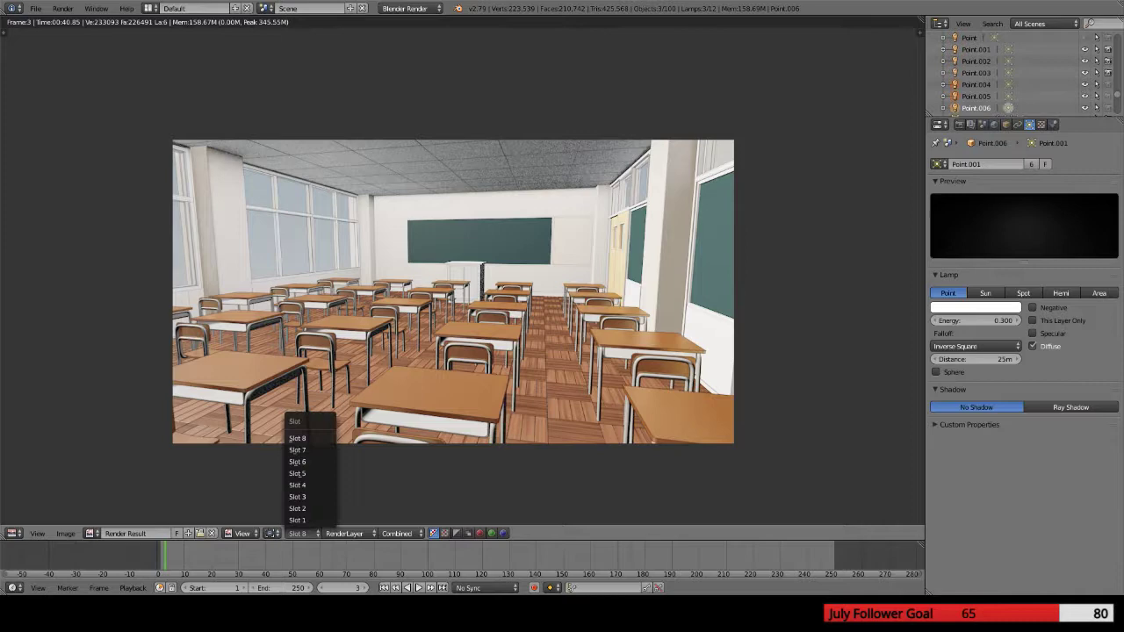
{"action": "left_click", "coordinate": [316, 449]}
{"action": "left_click", "coordinate": [298, 532]}
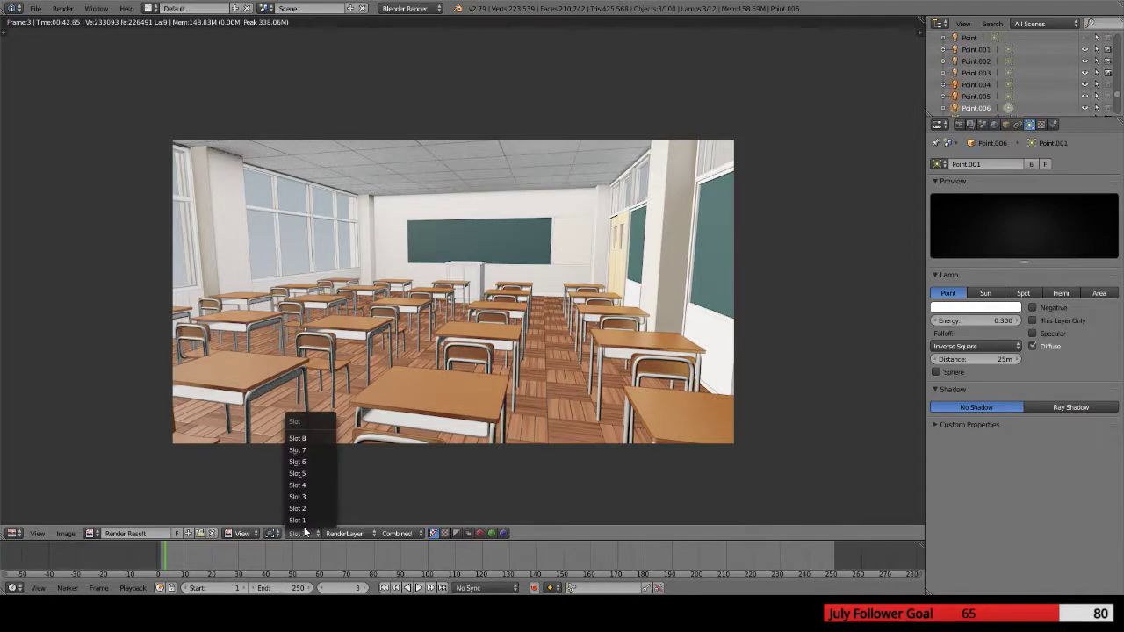
{"action": "left_click", "coordinate": [299, 438]}
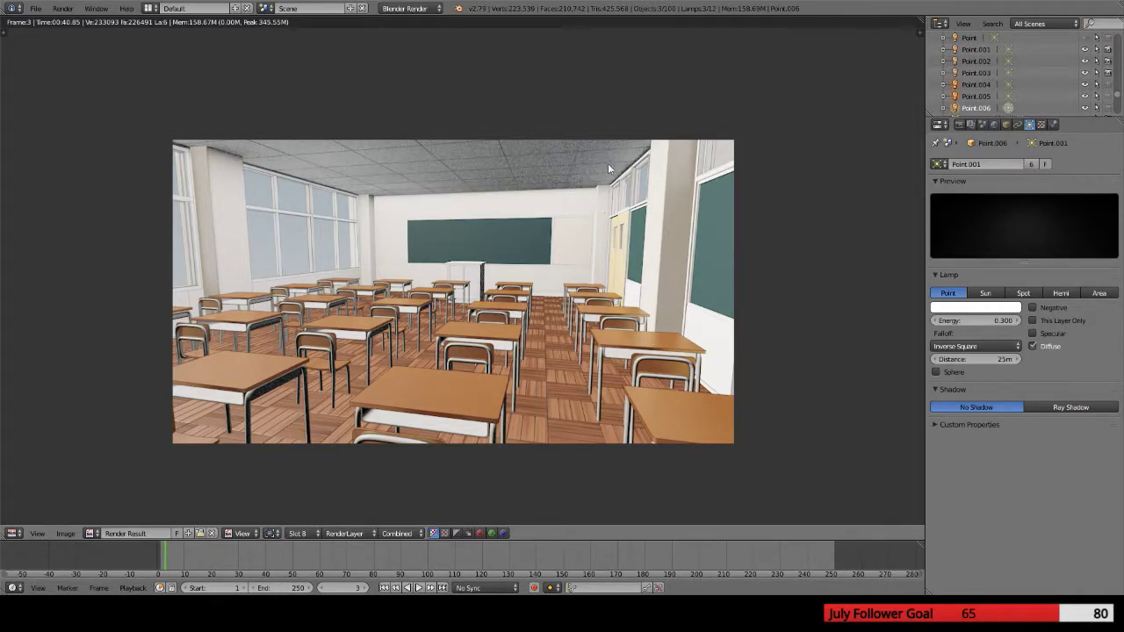
Keep toggling between the slot 7 and slot 8 renders, ending on slot 8
{"action": "left_click", "coordinate": [298, 532]}
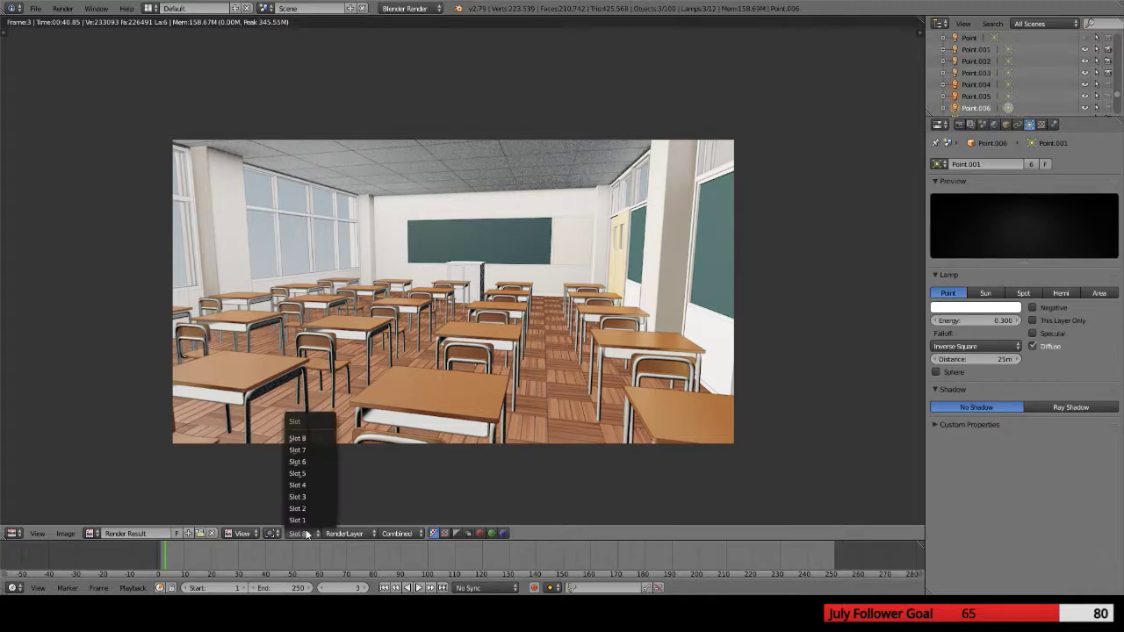
{"action": "left_click", "coordinate": [314, 451]}
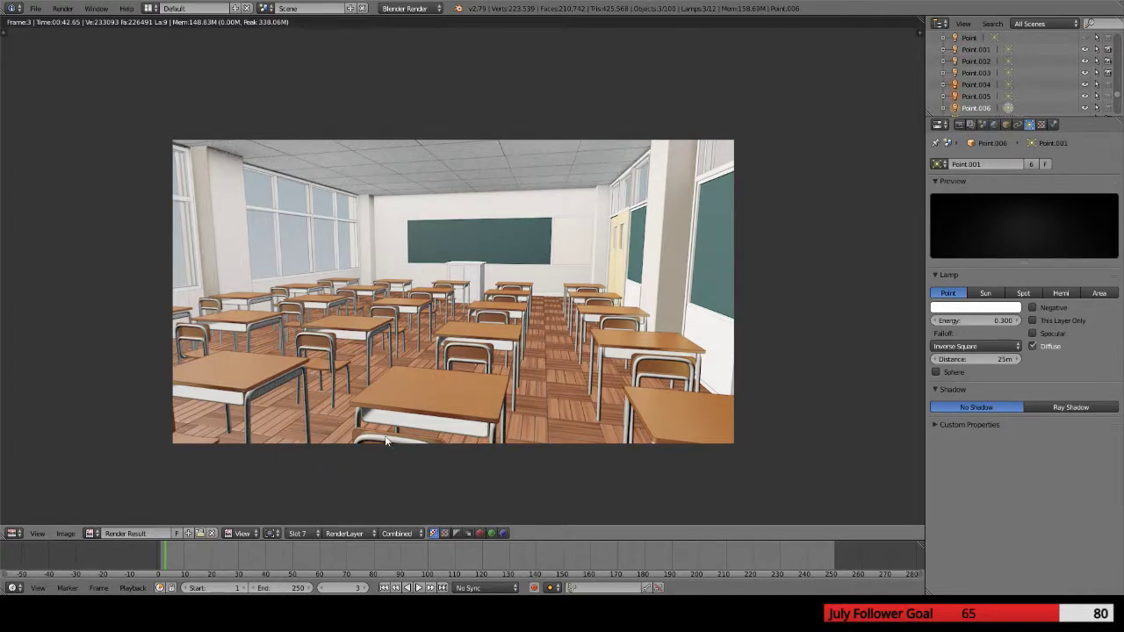
{"action": "left_click", "coordinate": [303, 534]}
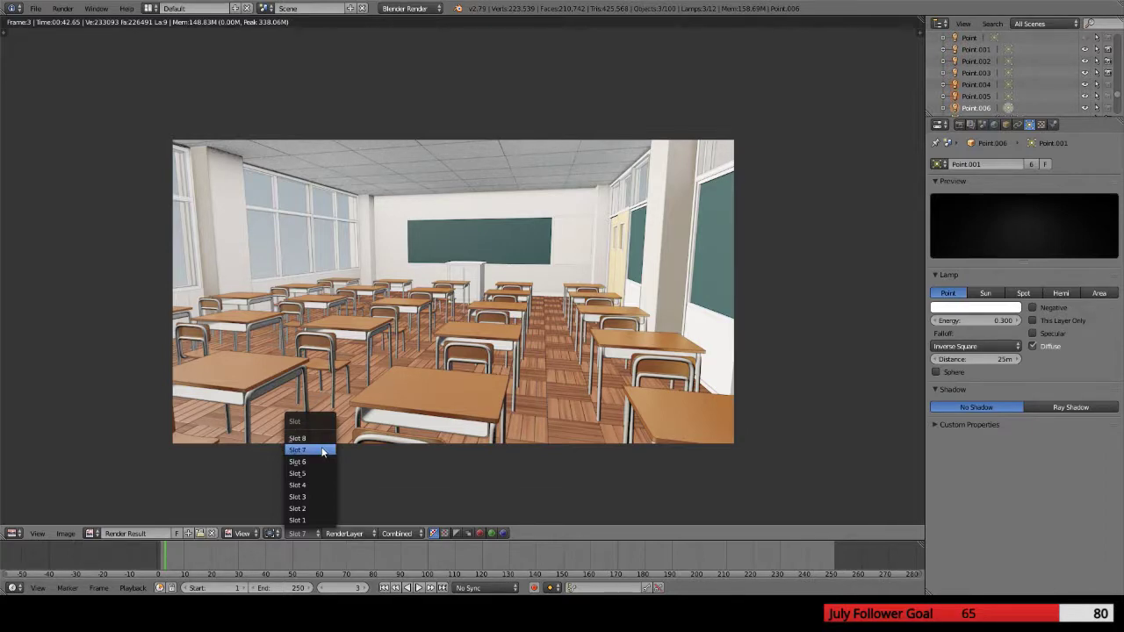
{"action": "left_click", "coordinate": [322, 451]}
{"action": "left_click", "coordinate": [300, 534]}
{"action": "left_click", "coordinate": [306, 437]}
{"action": "left_click", "coordinate": [306, 533]}
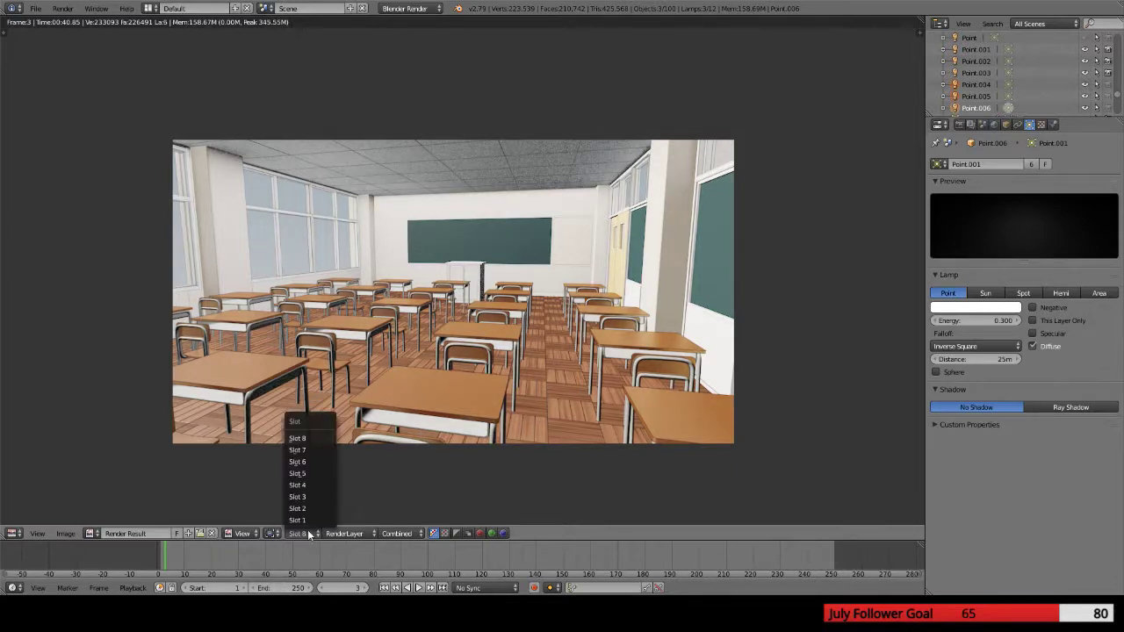
{"action": "left_click", "coordinate": [315, 451]}
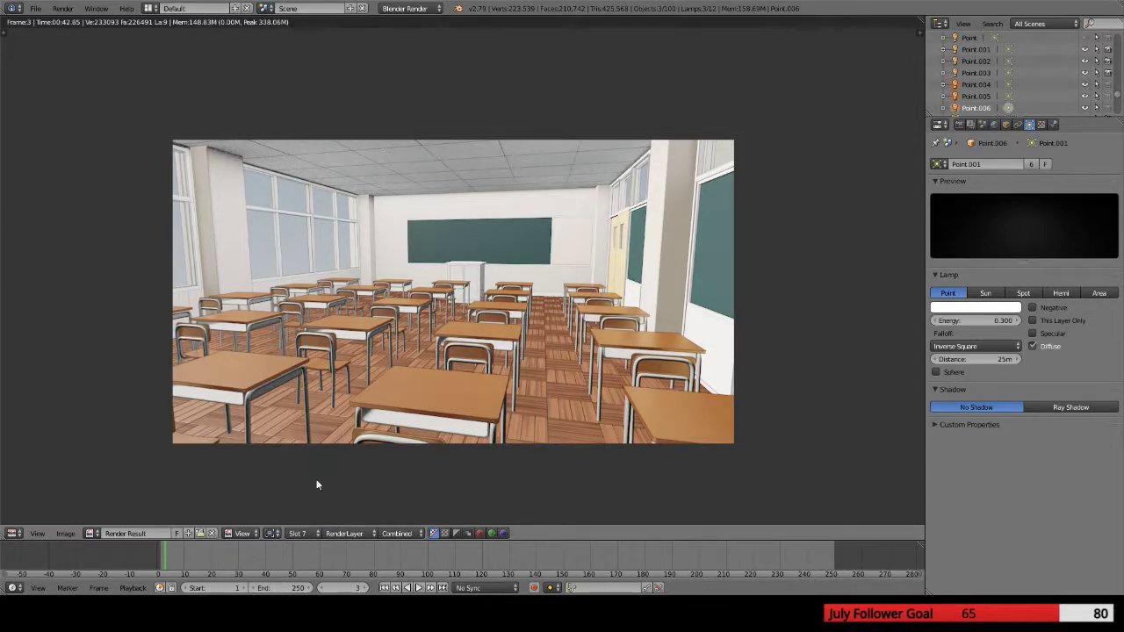
{"action": "left_click", "coordinate": [312, 534]}
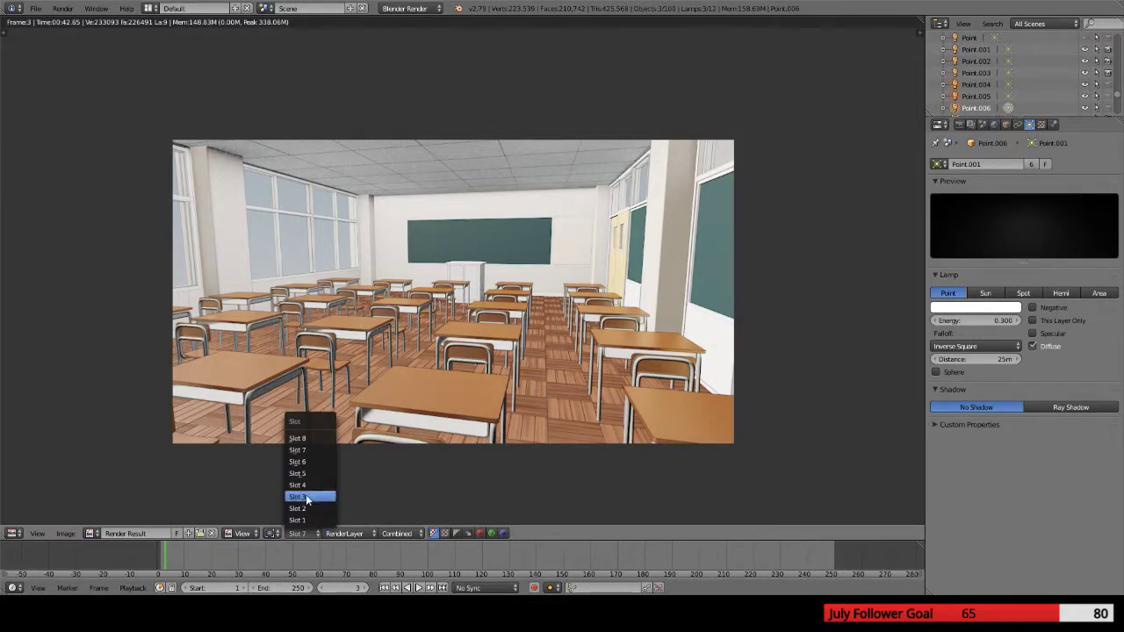
{"action": "left_click", "coordinate": [308, 435]}
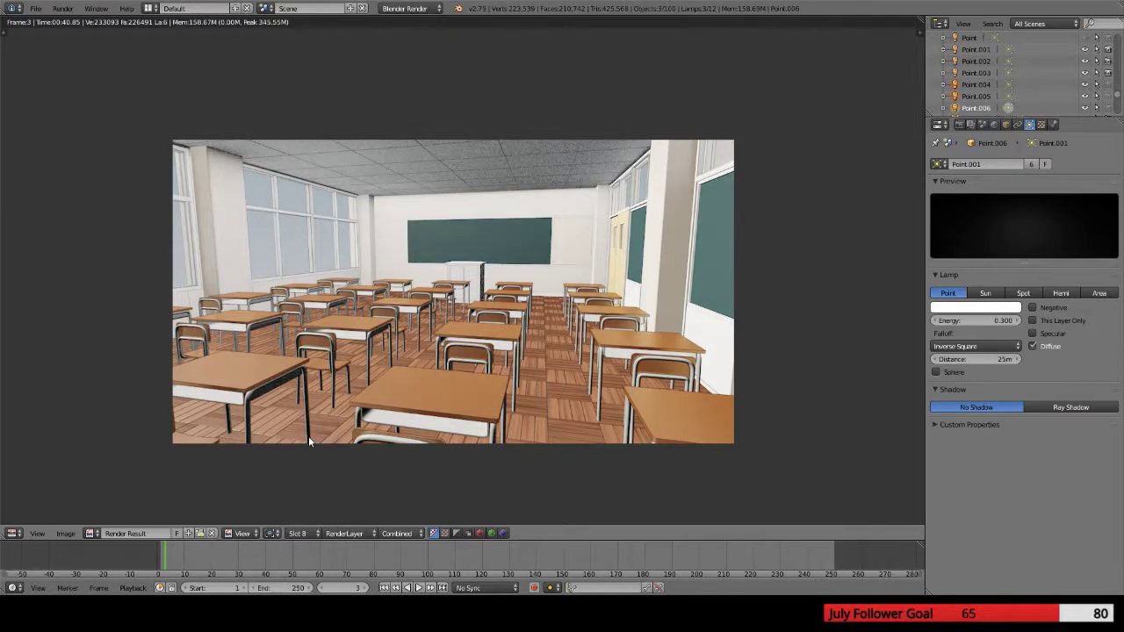
{"action": "left_click", "coordinate": [308, 530]}
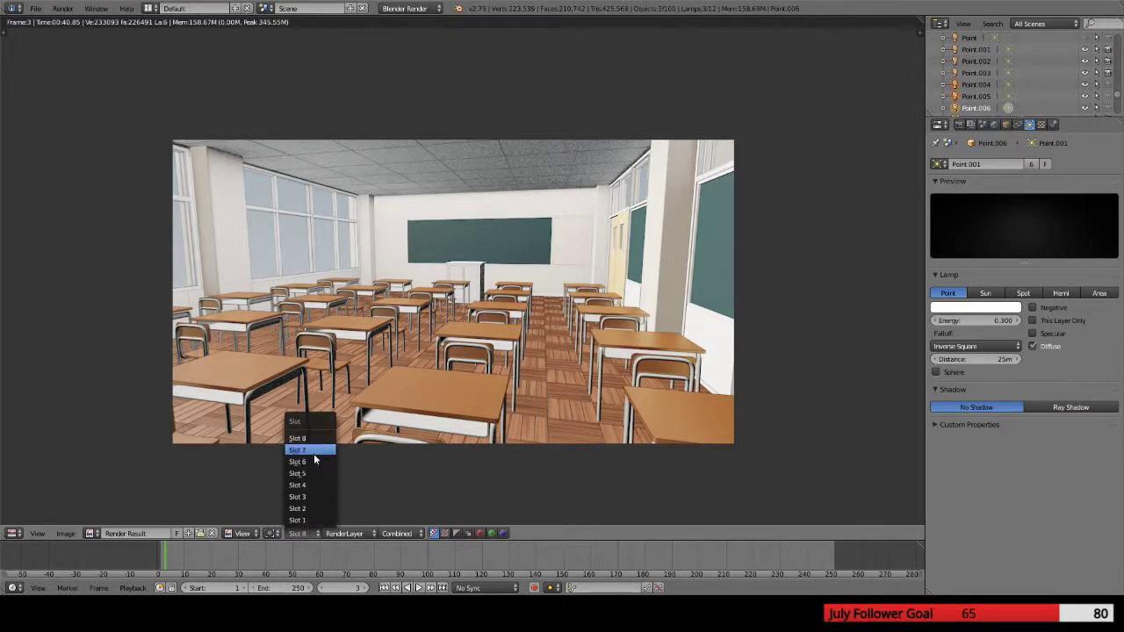
{"action": "left_click", "coordinate": [315, 451]}
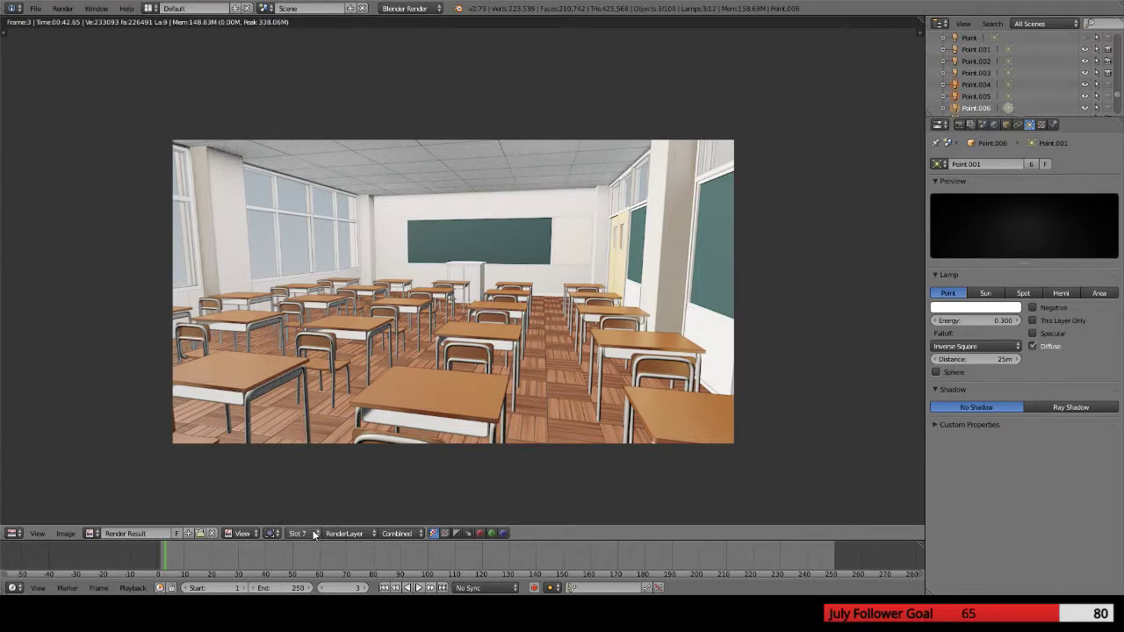
{"action": "left_click", "coordinate": [303, 533]}
{"action": "left_click", "coordinate": [315, 437]}
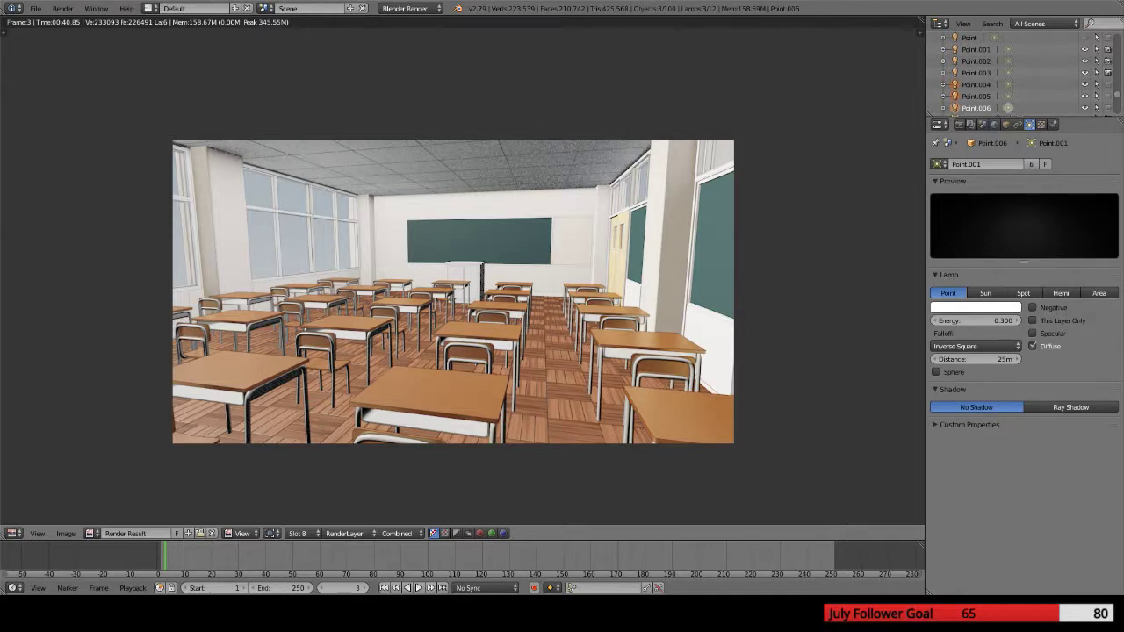
Toggle the Image Editor between the Slot 7 and Slot 8 classroom renders to compare them
{"action": "left_click", "coordinate": [296, 533]}
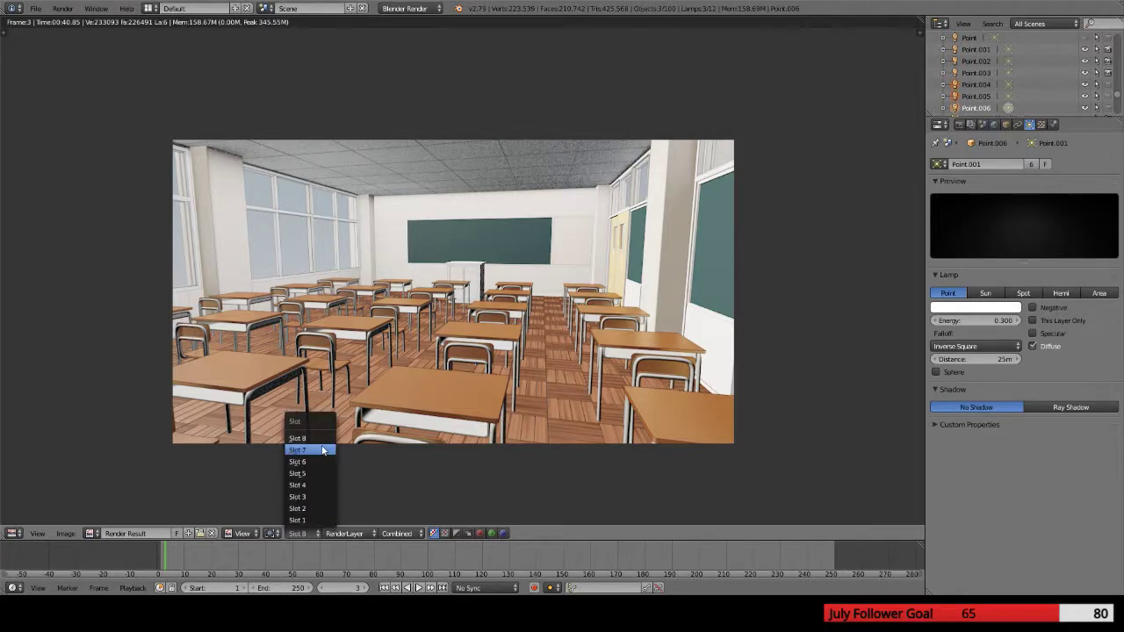
{"action": "left_click", "coordinate": [321, 450]}
{"action": "left_click", "coordinate": [303, 530]}
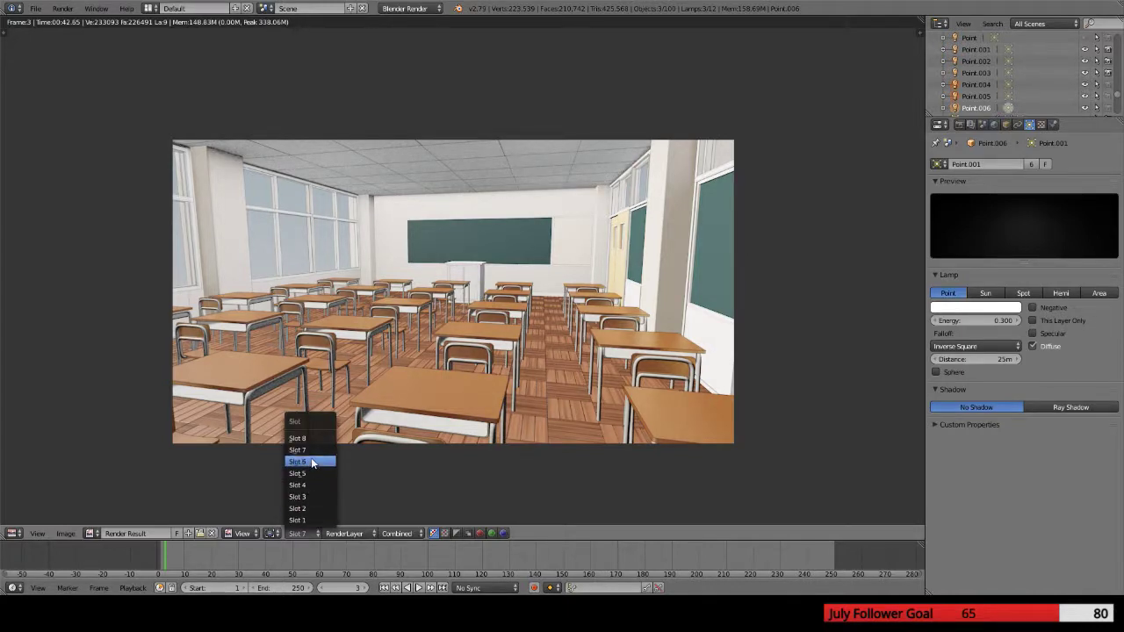
{"action": "left_click", "coordinate": [306, 442]}
{"action": "left_click", "coordinate": [298, 532]}
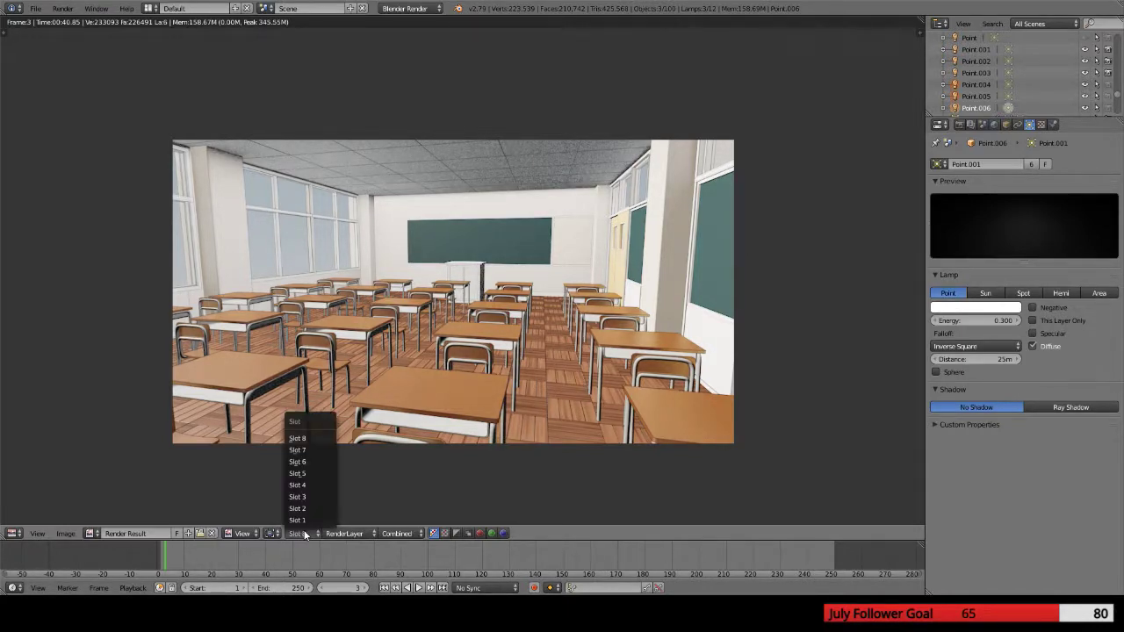
{"action": "left_click", "coordinate": [311, 452]}
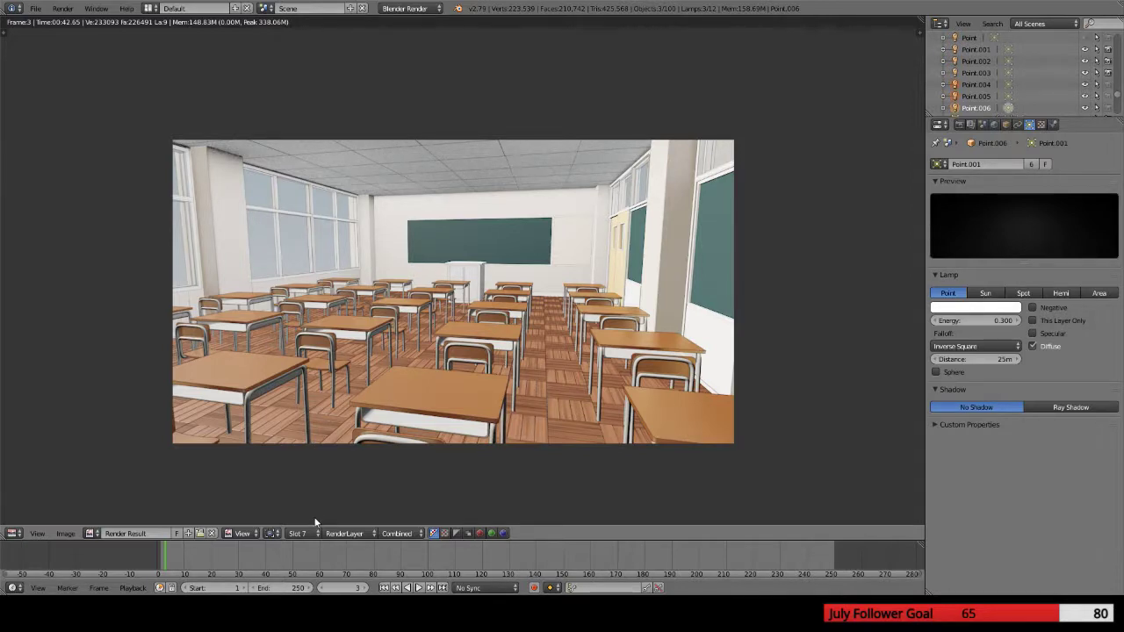
{"action": "left_click", "coordinate": [311, 531]}
{"action": "left_click", "coordinate": [307, 443]}
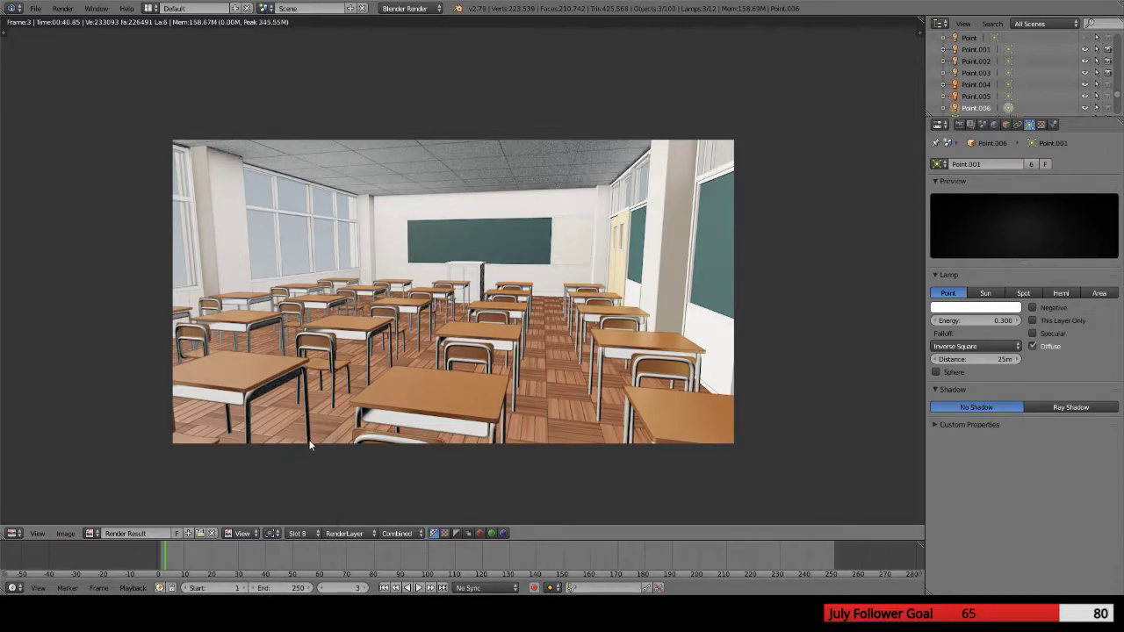
{"action": "left_click", "coordinate": [308, 532]}
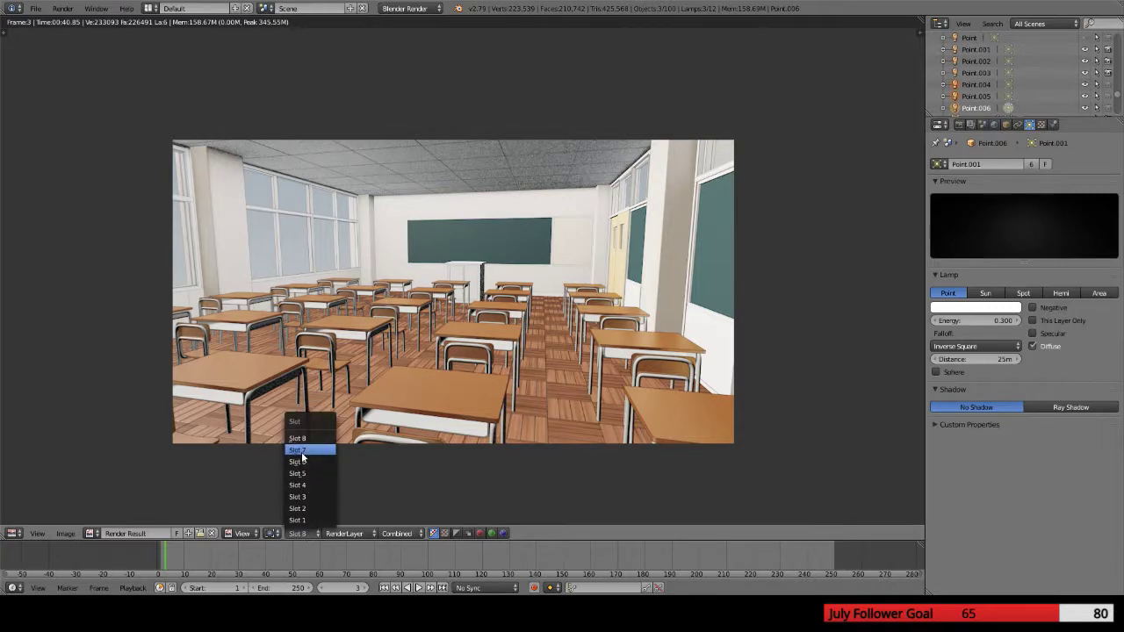
{"action": "left_click", "coordinate": [311, 447]}
{"action": "left_click", "coordinate": [306, 534]}
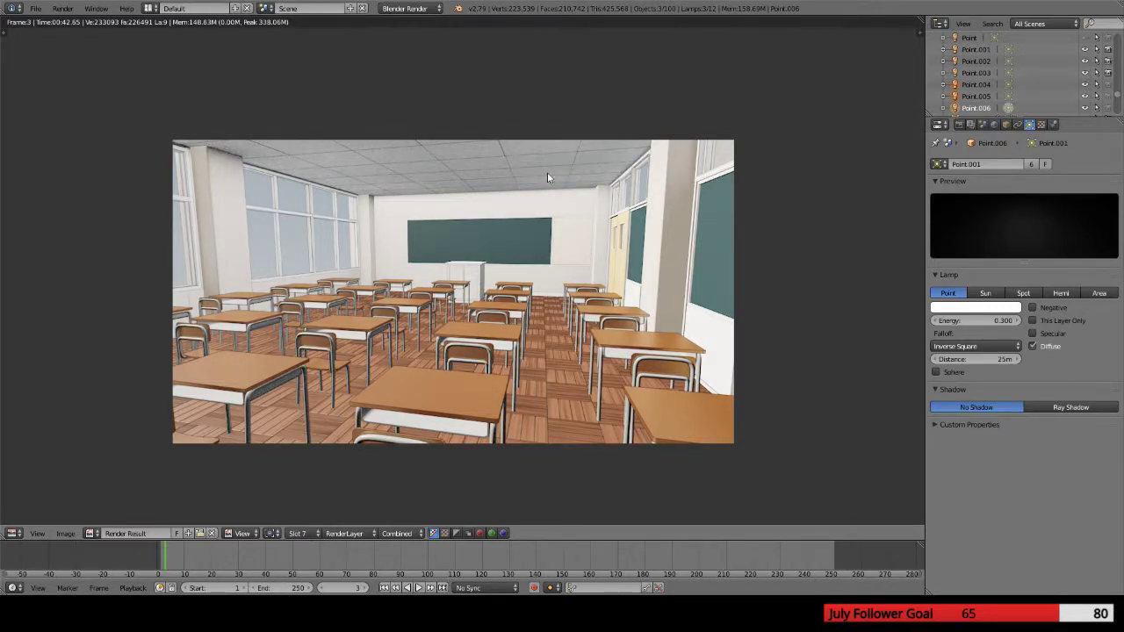
{"action": "left_click", "coordinate": [307, 533]}
{"action": "left_click", "coordinate": [320, 441]}
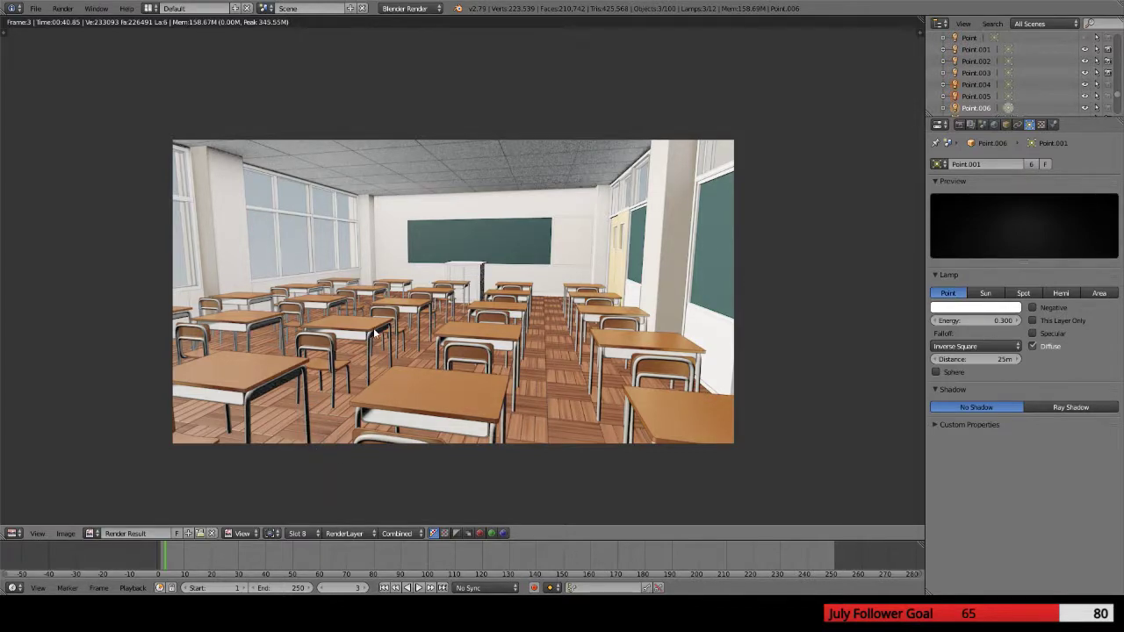
{"action": "left_click", "coordinate": [299, 532]}
{"action": "left_click", "coordinate": [316, 451]}
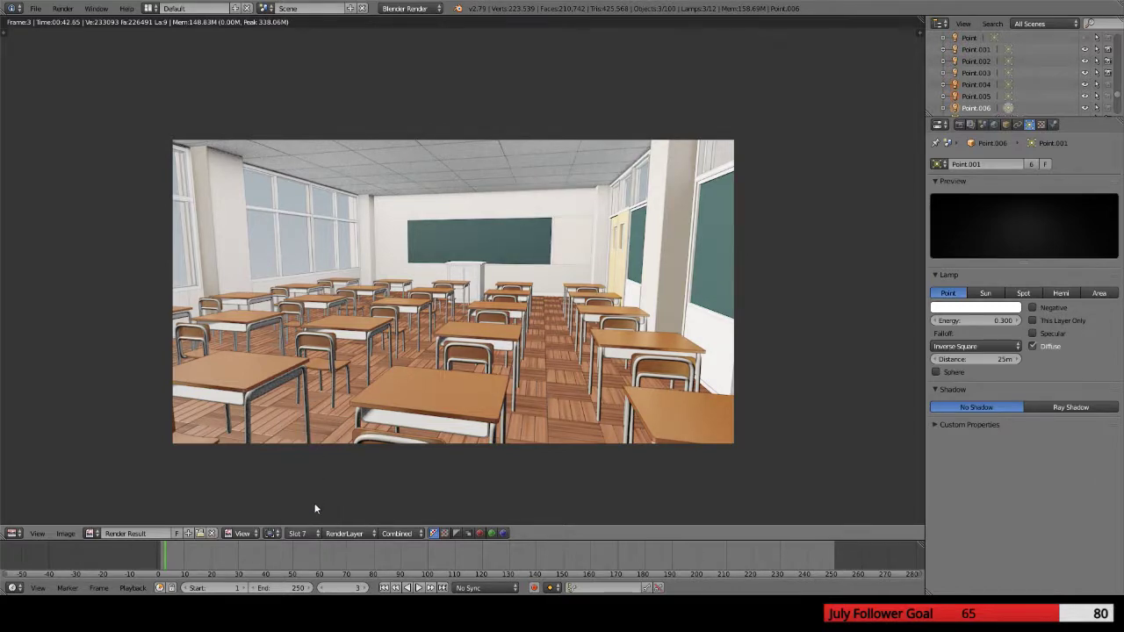
{"action": "left_click", "coordinate": [298, 532]}
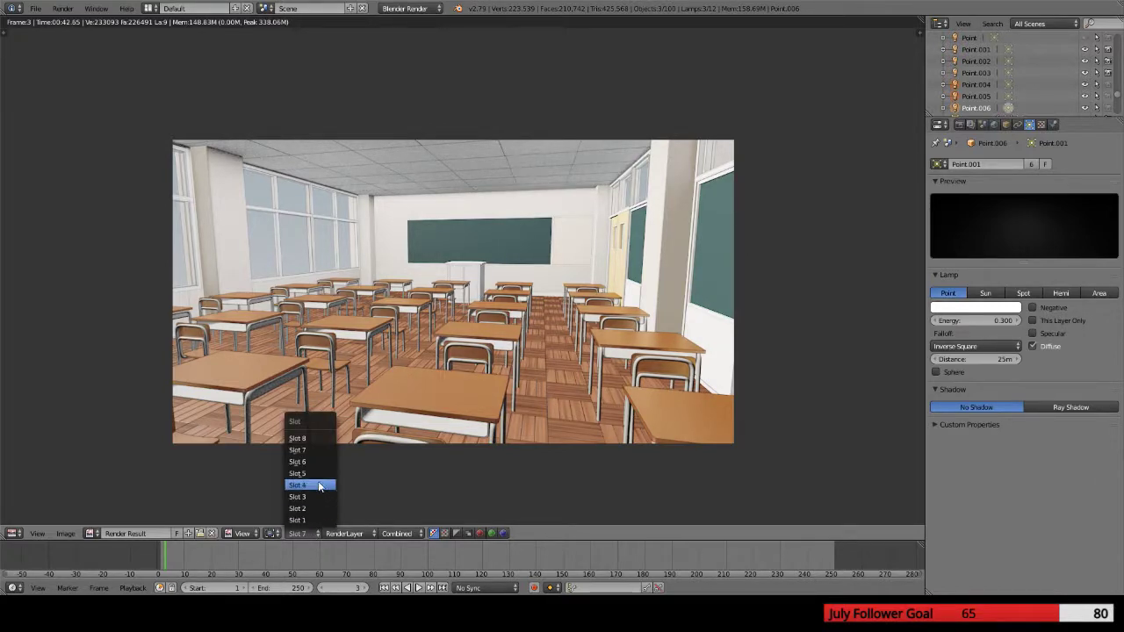
{"action": "left_click", "coordinate": [317, 438]}
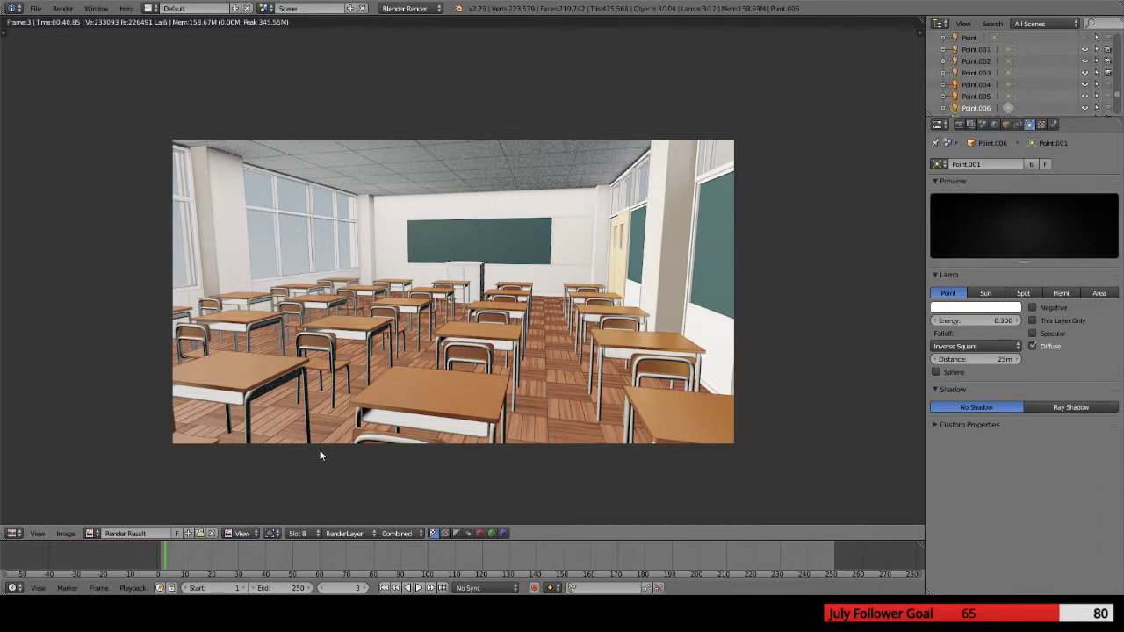
{"action": "left_click", "coordinate": [303, 533]}
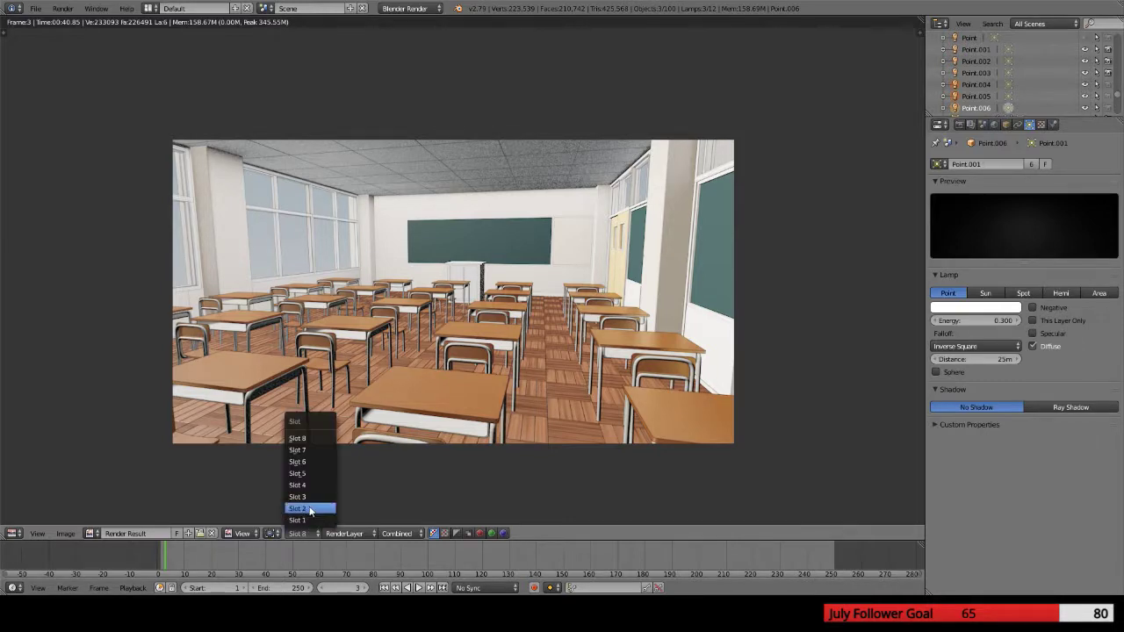
{"action": "left_click", "coordinate": [315, 448]}
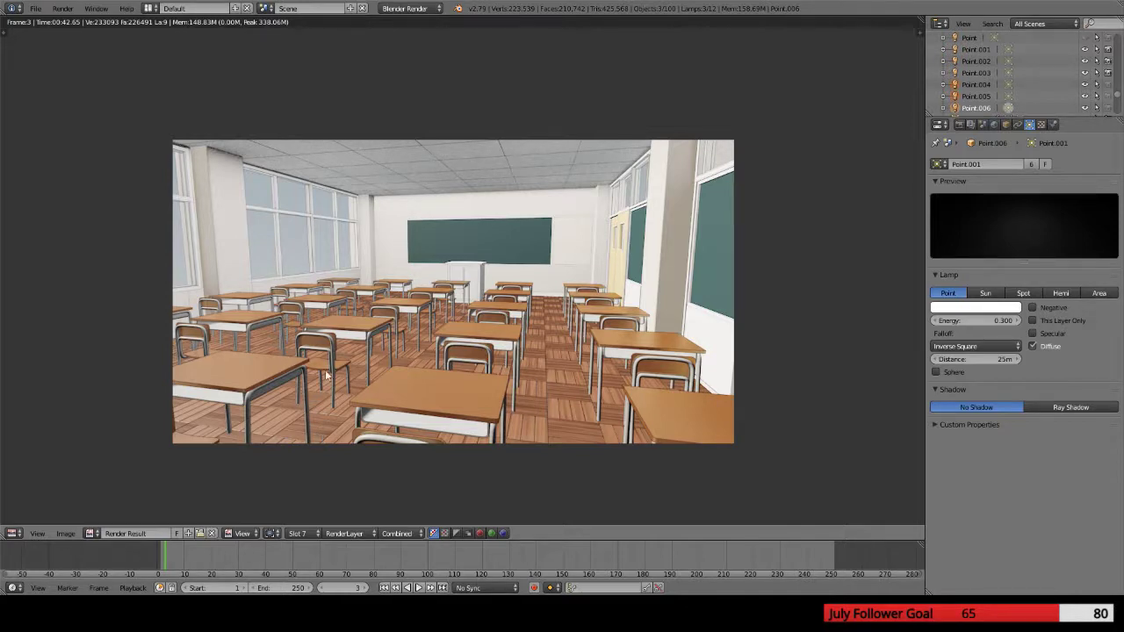
Keep flipping between the Slot 7 and Slot 8 renders, ending on Slot 8
{"action": "left_click", "coordinate": [307, 533]}
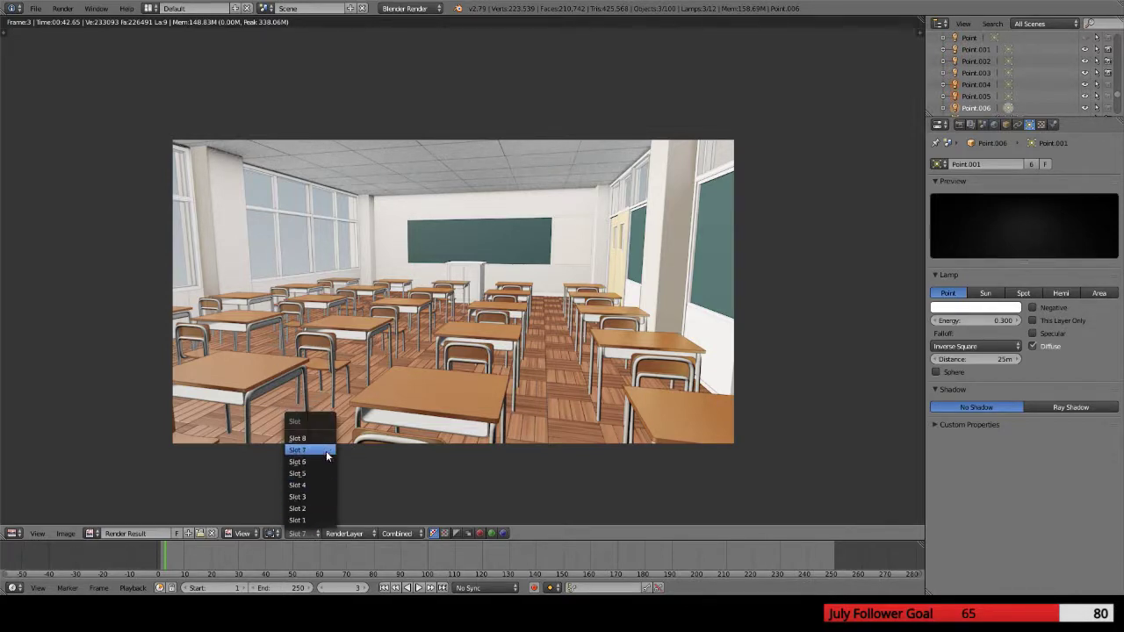
{"action": "left_click", "coordinate": [321, 439]}
{"action": "left_click", "coordinate": [303, 533]}
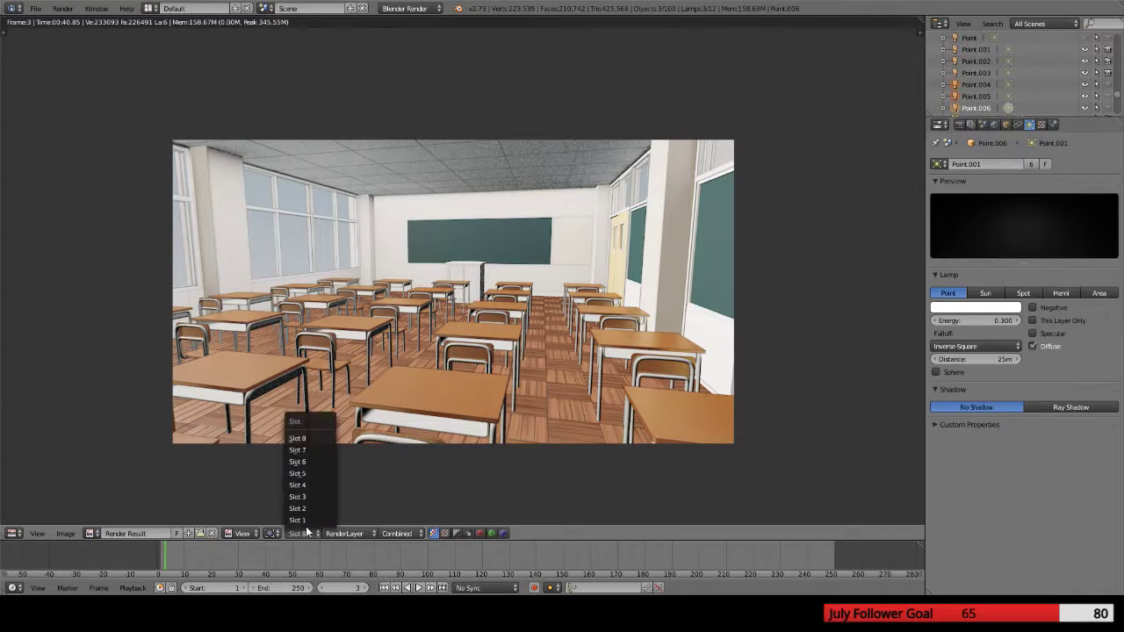
{"action": "left_click", "coordinate": [314, 451]}
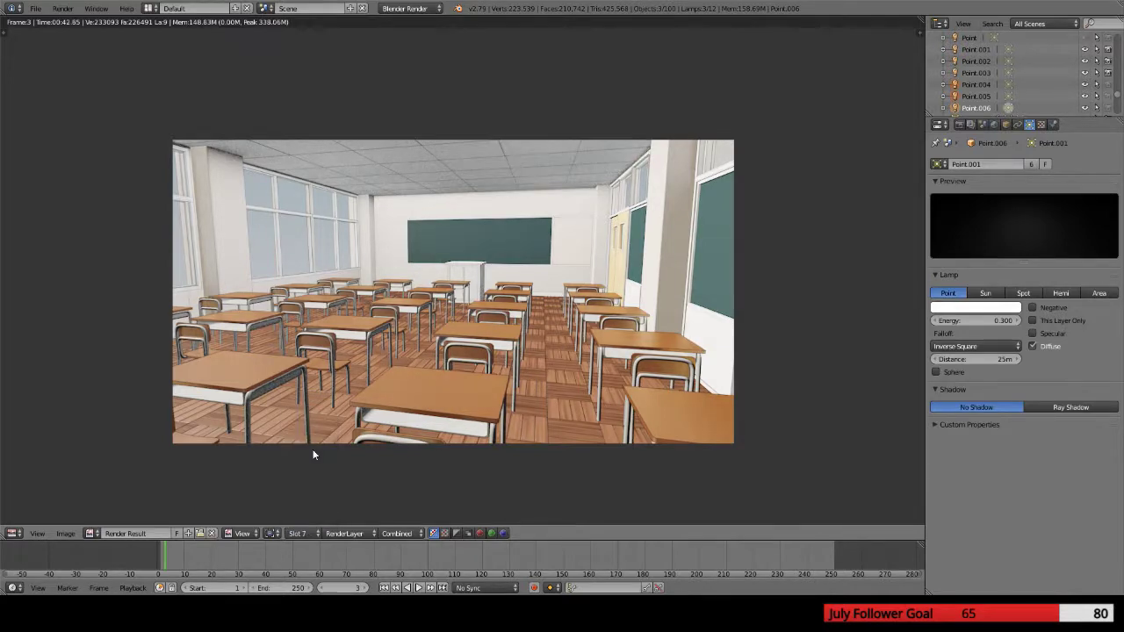
{"action": "left_click", "coordinate": [303, 533]}
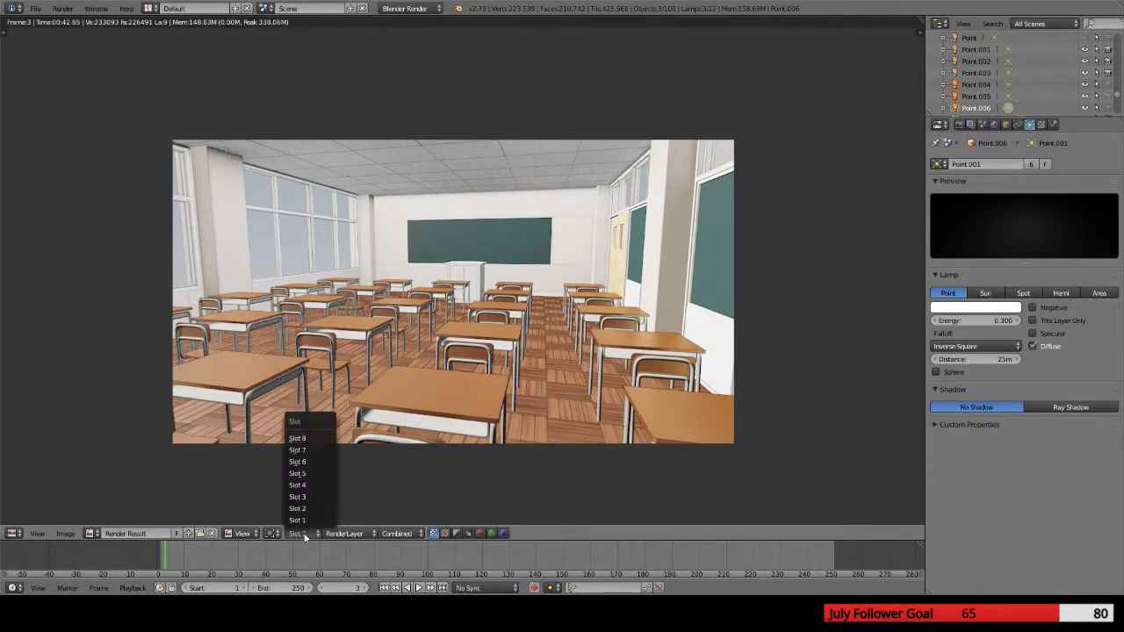
{"action": "left_click", "coordinate": [319, 451]}
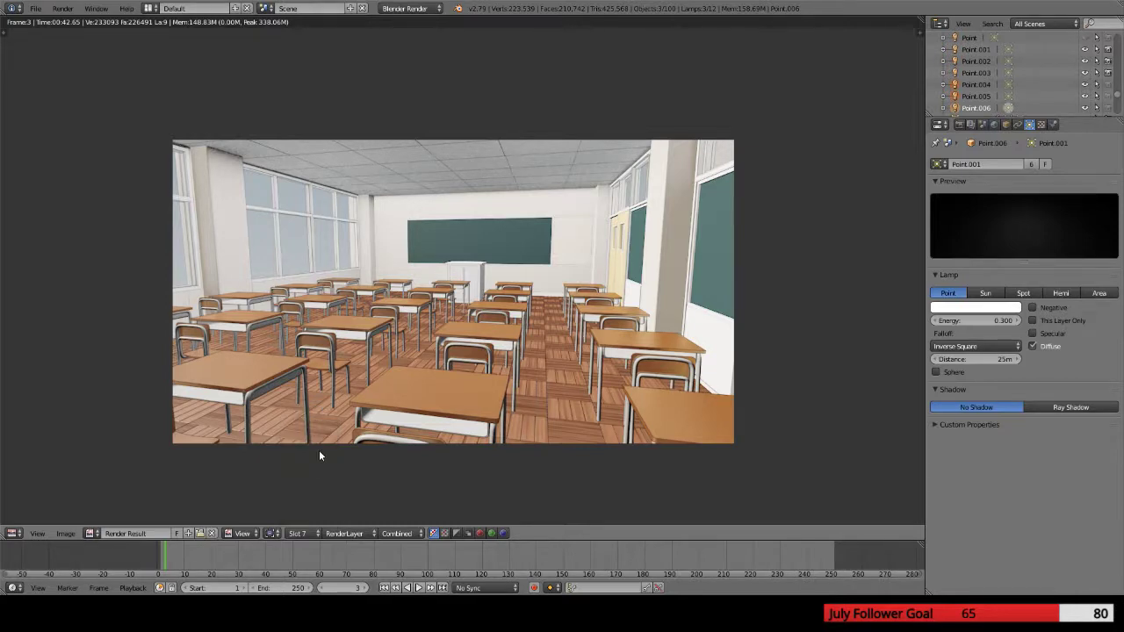
{"action": "left_click", "coordinate": [312, 530]}
{"action": "left_click", "coordinate": [318, 437]}
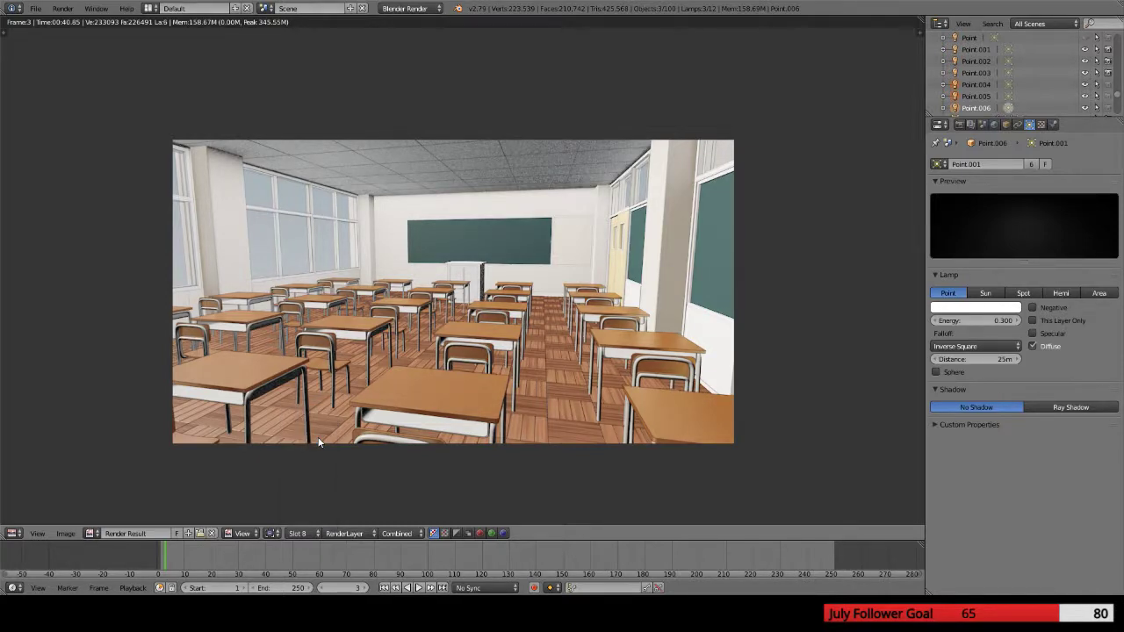
{"action": "left_click", "coordinate": [306, 530]}
{"action": "left_click", "coordinate": [310, 450]}
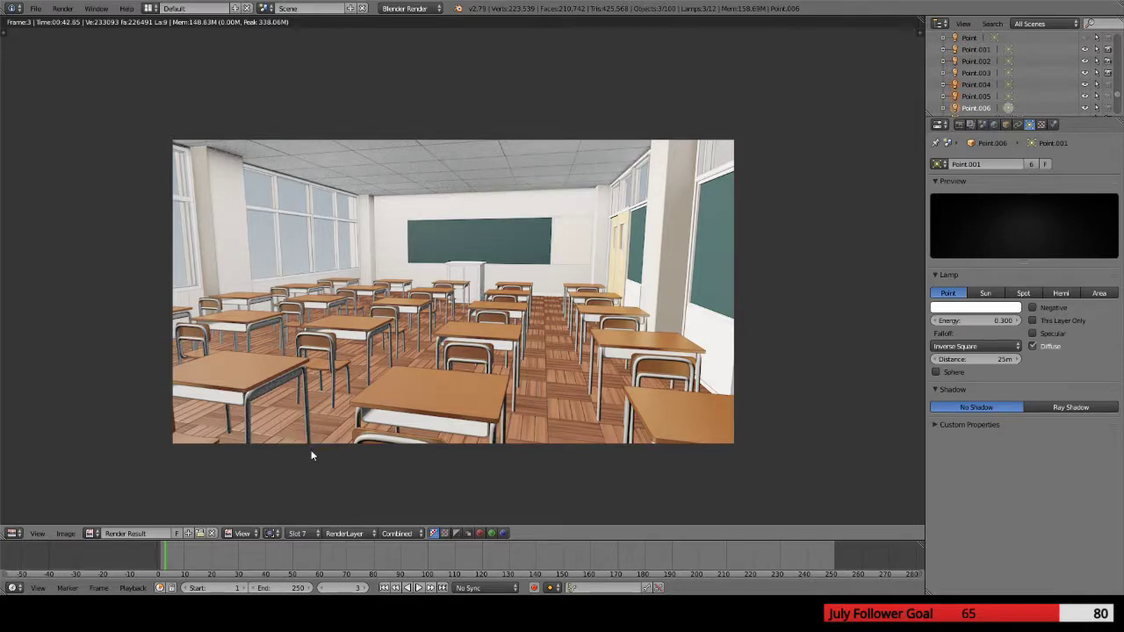
{"action": "left_click", "coordinate": [310, 531]}
{"action": "left_click", "coordinate": [316, 437]}
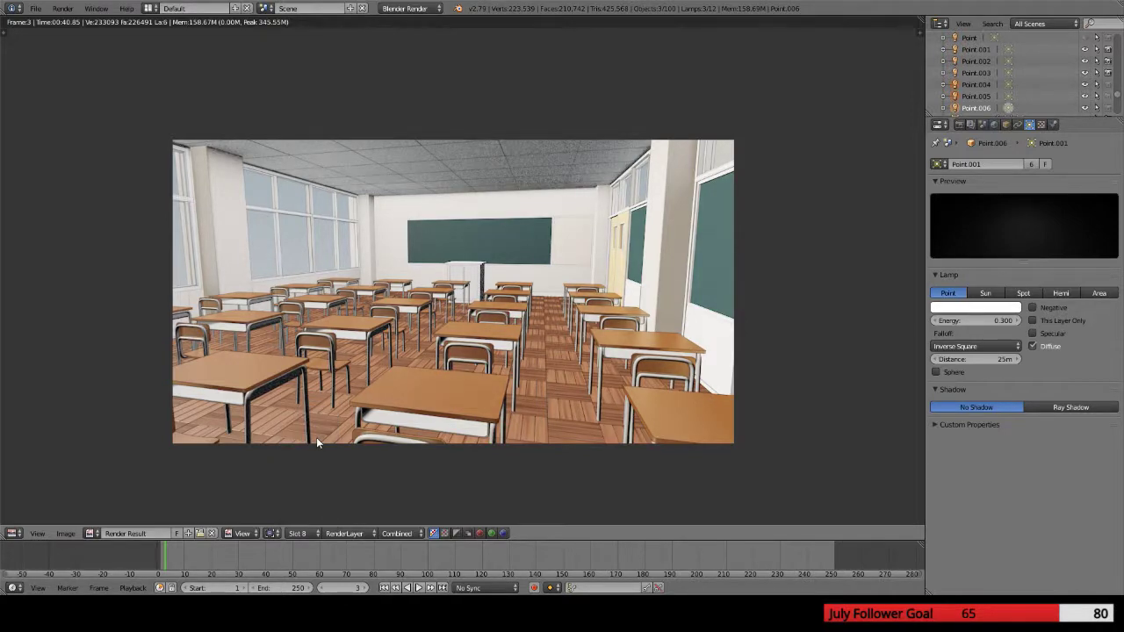
{"action": "left_click", "coordinate": [310, 533]}
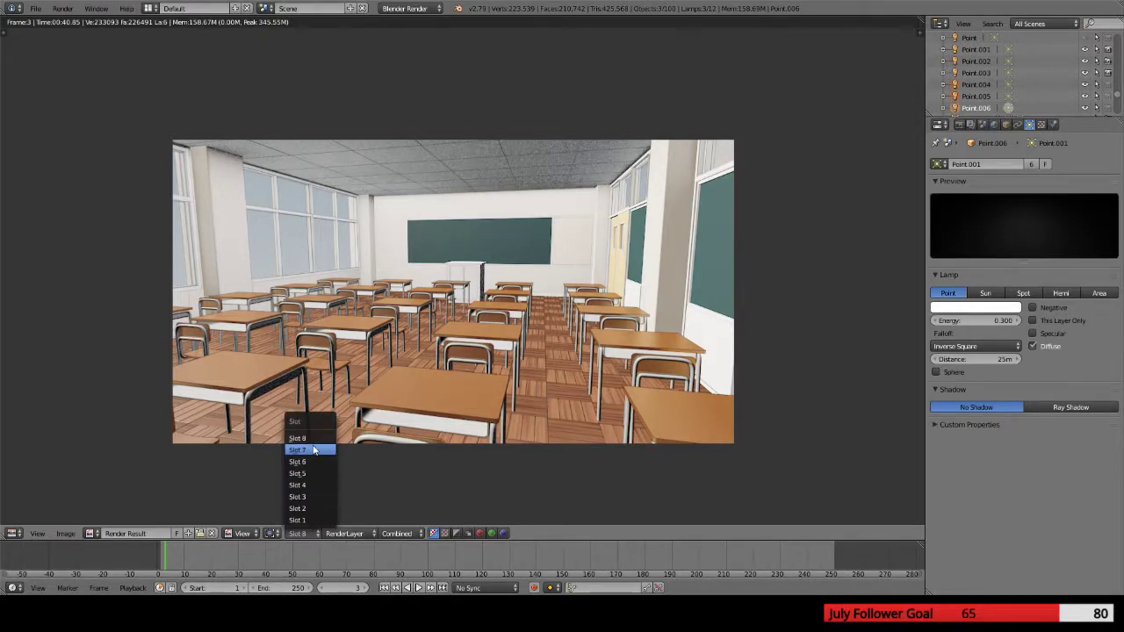
{"action": "left_click", "coordinate": [312, 446]}
{"action": "left_click", "coordinate": [302, 532]}
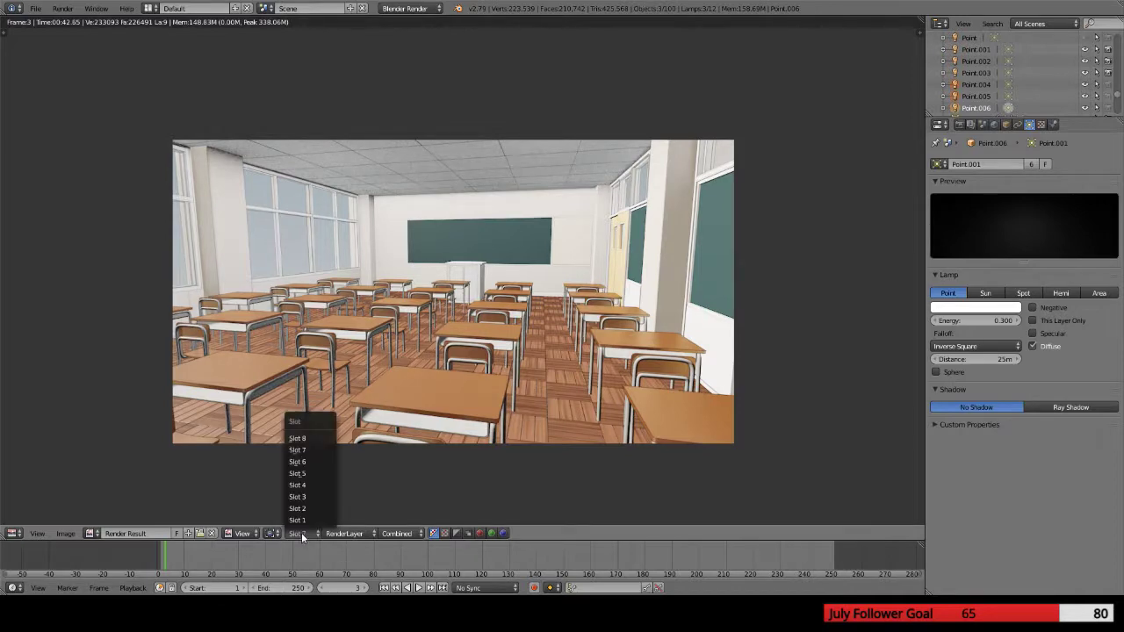
{"action": "left_click", "coordinate": [310, 439]}
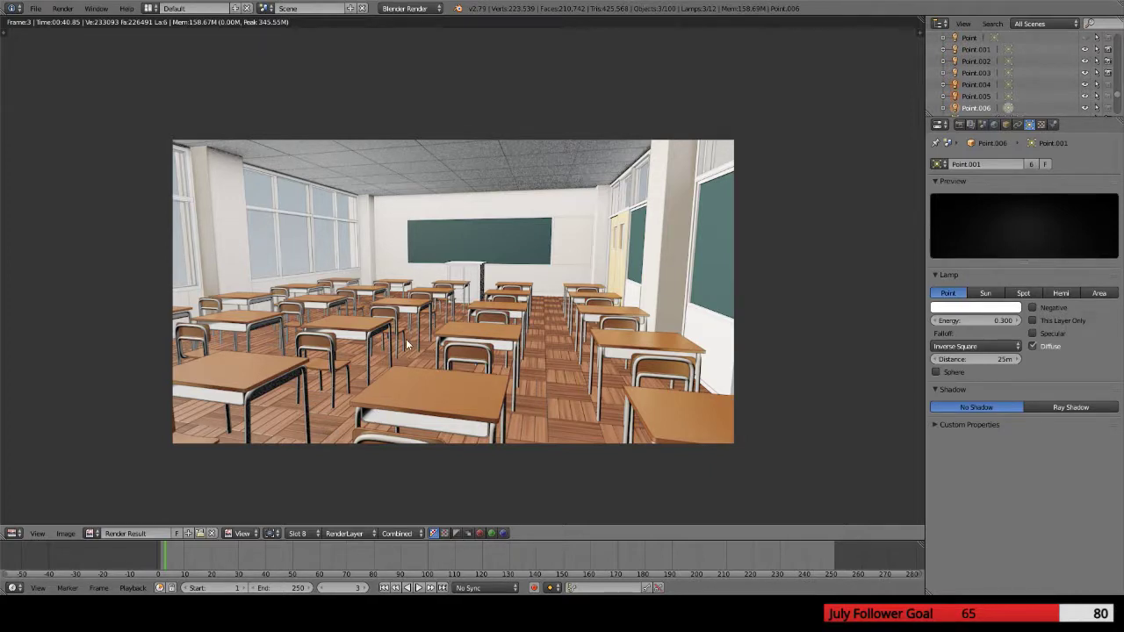
Return to the 3D viewport and select Column.015 beside the classroom windows
{"action": "key", "text": "Escape"}
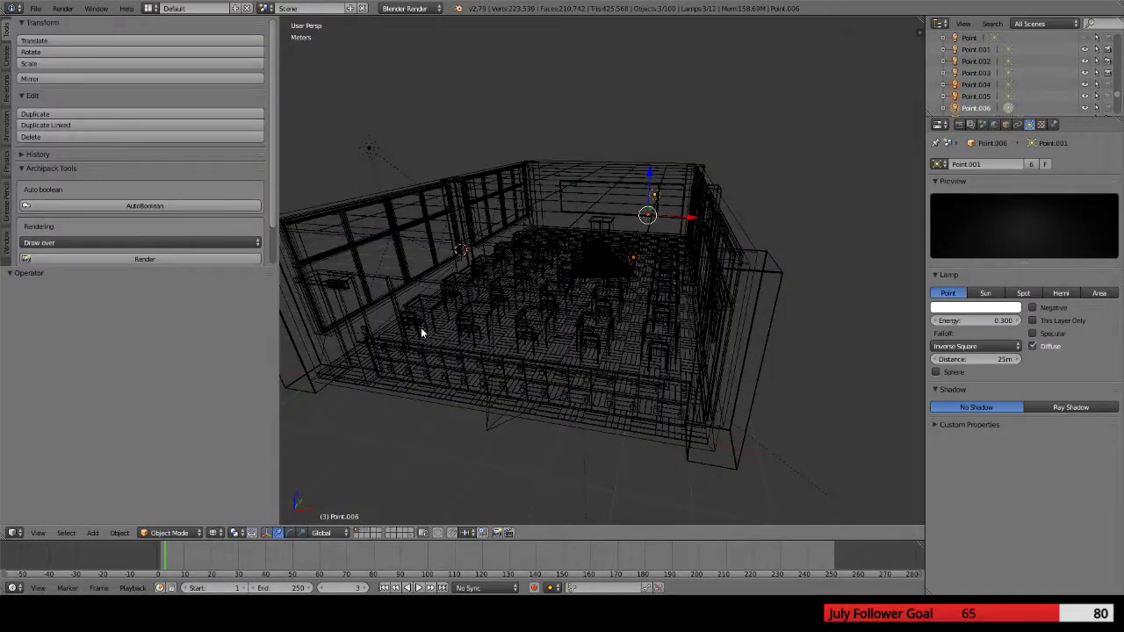
{"action": "scroll", "coordinate": [420, 326], "scroll_direction": "down", "scroll_amount": 3}
{"action": "middle_click_drag", "start_coordinate": [481, 338], "coordinate": [529, 334]}
{"action": "scroll", "coordinate": [477, 340], "scroll_direction": "up", "scroll_amount": 10}
{"action": "right_click", "coordinate": [372, 231]}
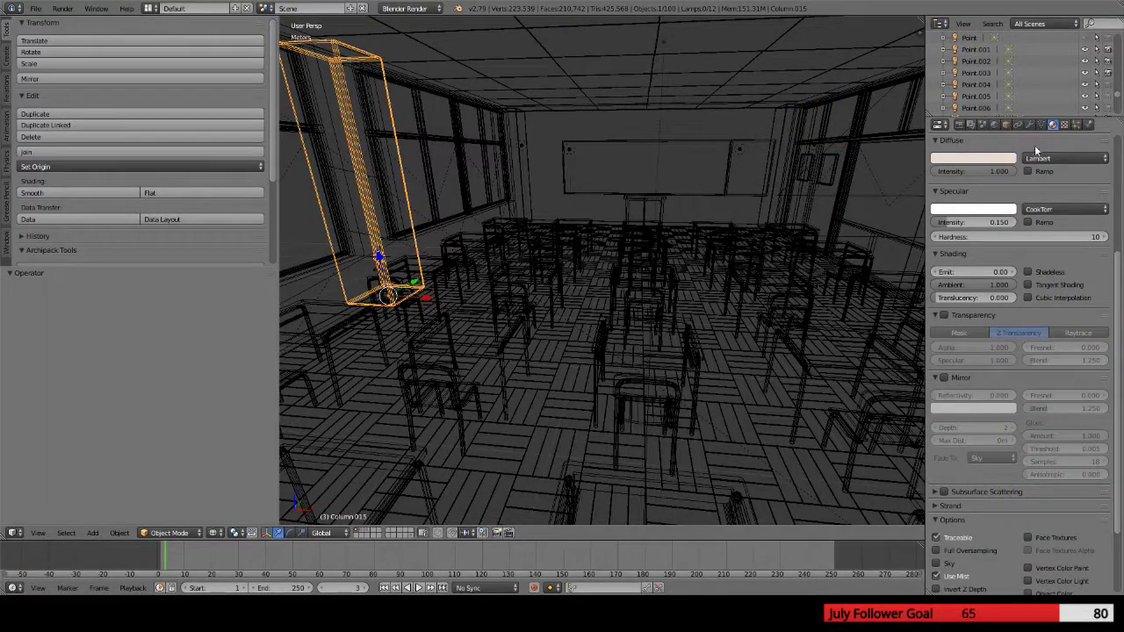
Clear Wall light from the column material's Light Group field
{"action": "scroll", "coordinate": [957, 336], "scroll_direction": "down", "scroll_amount": 1}
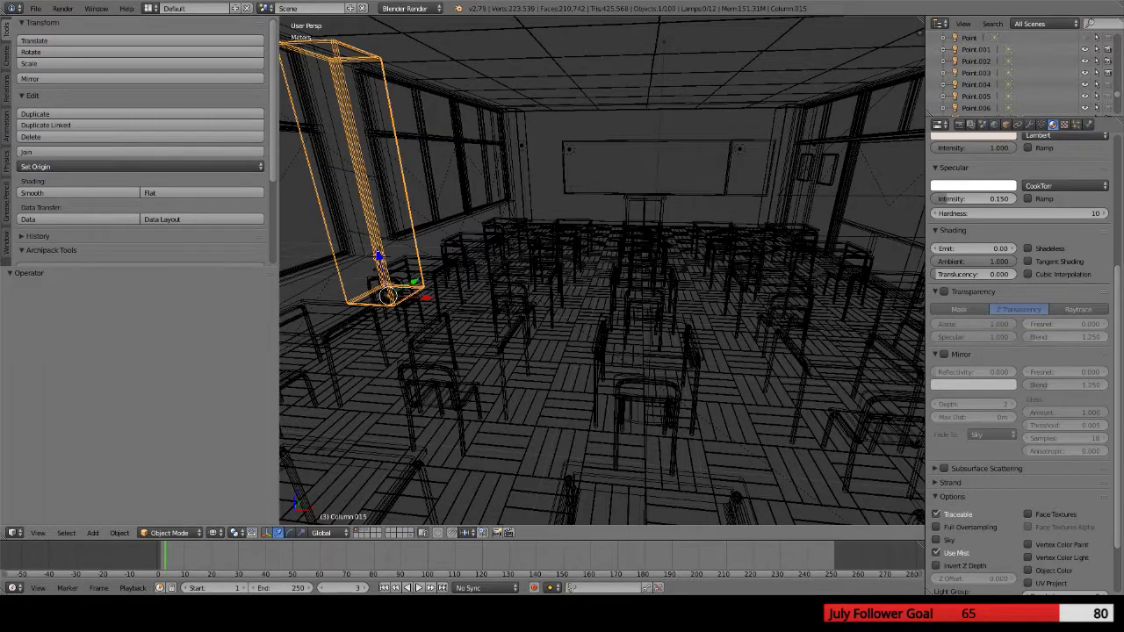
{"action": "middle_click_drag", "start_coordinate": [389, 366], "coordinate": [572, 397]}
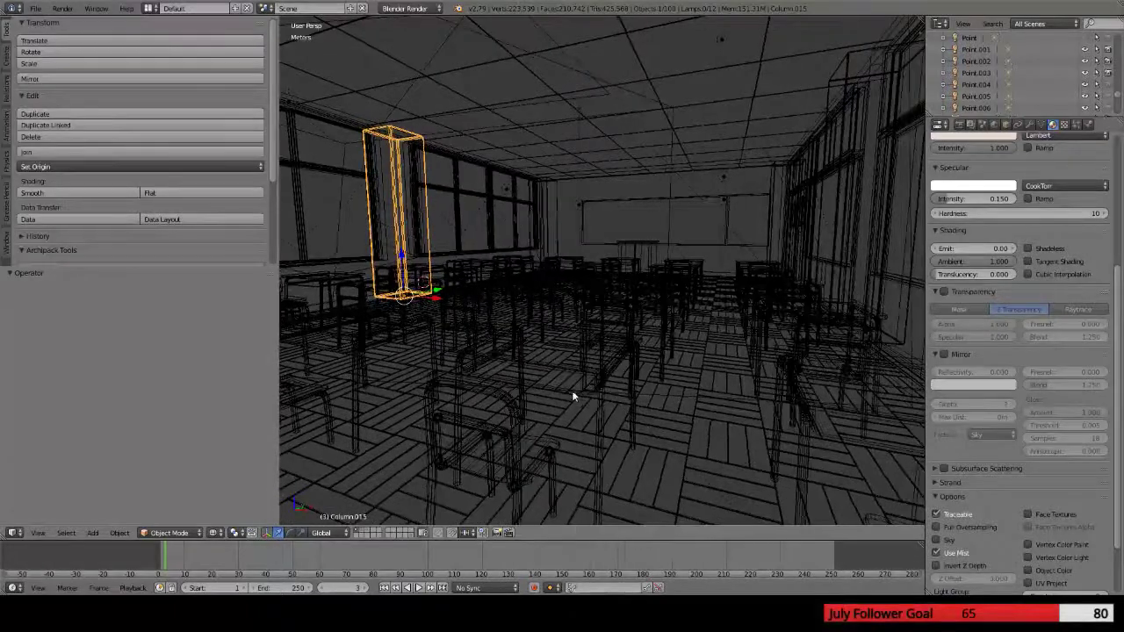
{"action": "scroll", "coordinate": [984, 509], "scroll_direction": "down", "scroll_amount": 2}
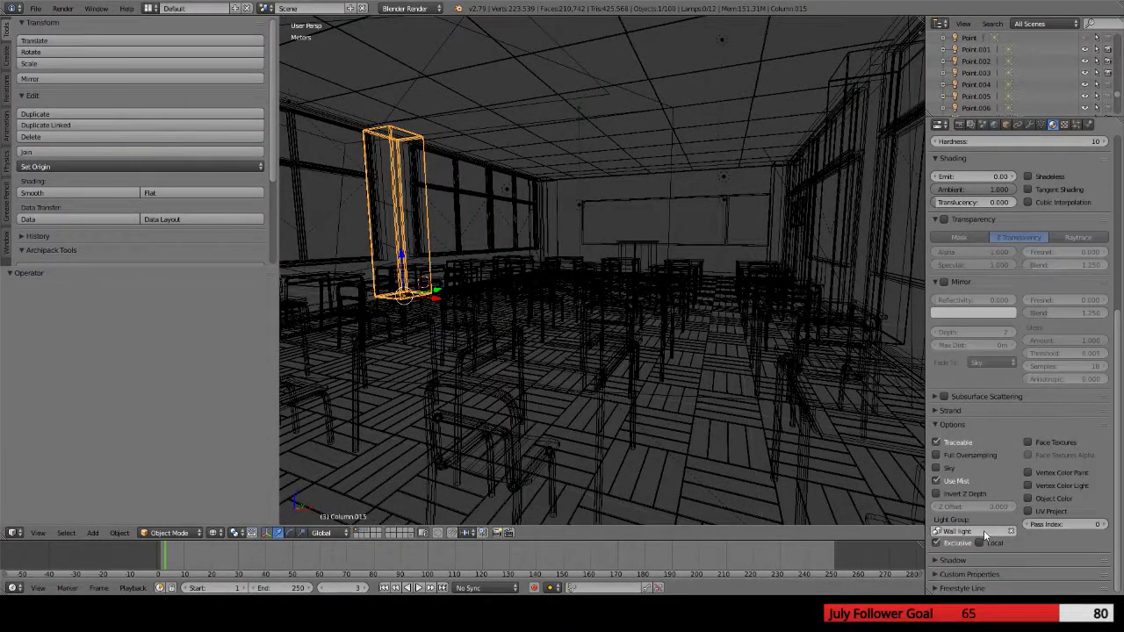
{"action": "left_click", "coordinate": [1011, 531]}
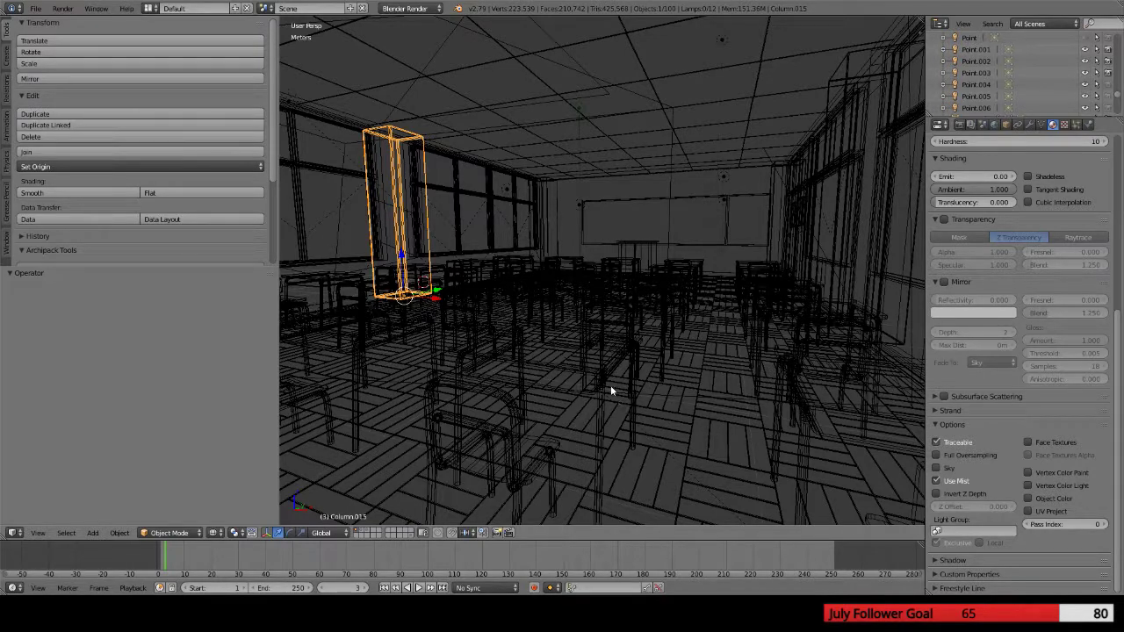
Compare the new render against the earlier one by alternating between Slot 7 and Slot 8
{"action": "mouse_move", "coordinate": [600, 358]}
{"action": "middle_mouse_down"}
{"action": "mouse_move", "coordinate": [592, 338]}
{"action": "mouse_move", "coordinate": [602, 350]}
{"action": "middle_mouse_up"}
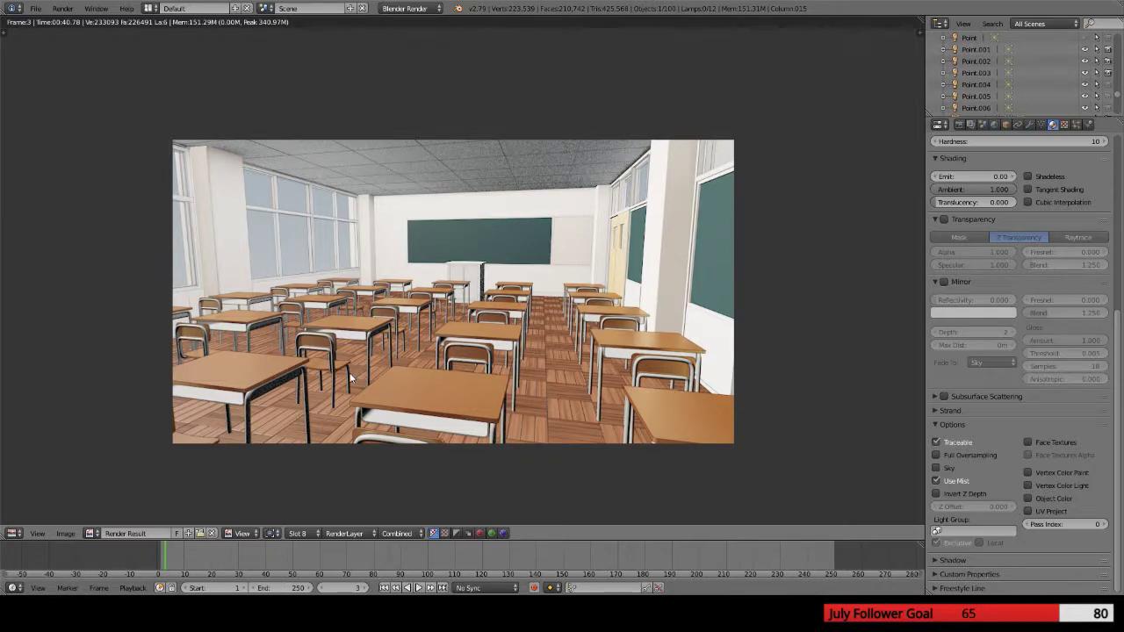
{"action": "left_click", "coordinate": [297, 533]}
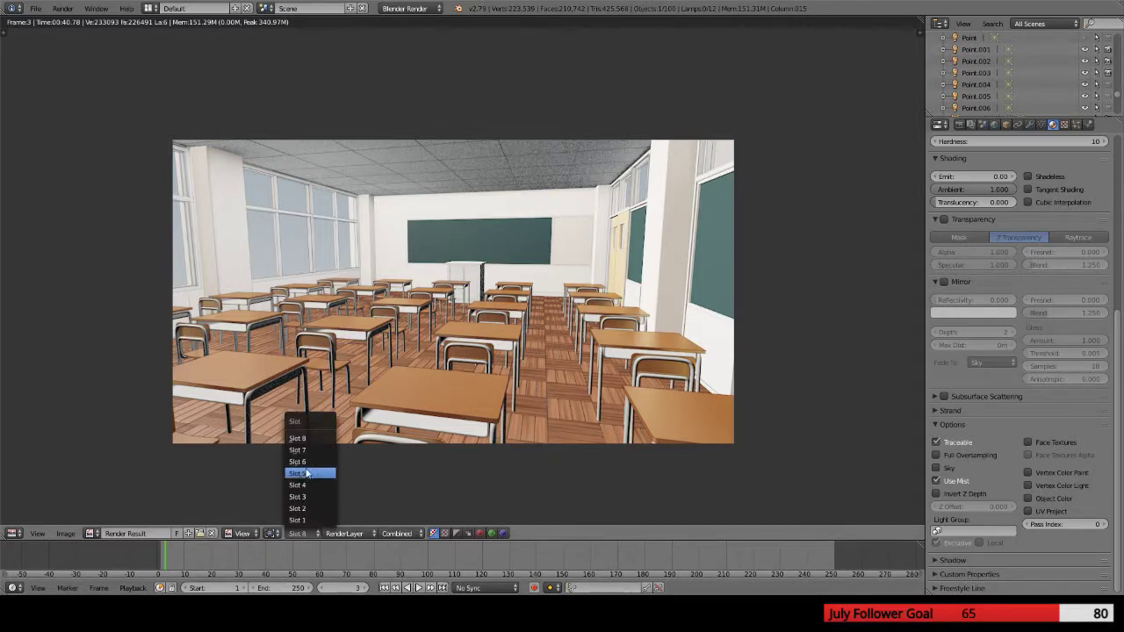
{"action": "left_click", "coordinate": [299, 450]}
{"action": "left_click", "coordinate": [298, 533]}
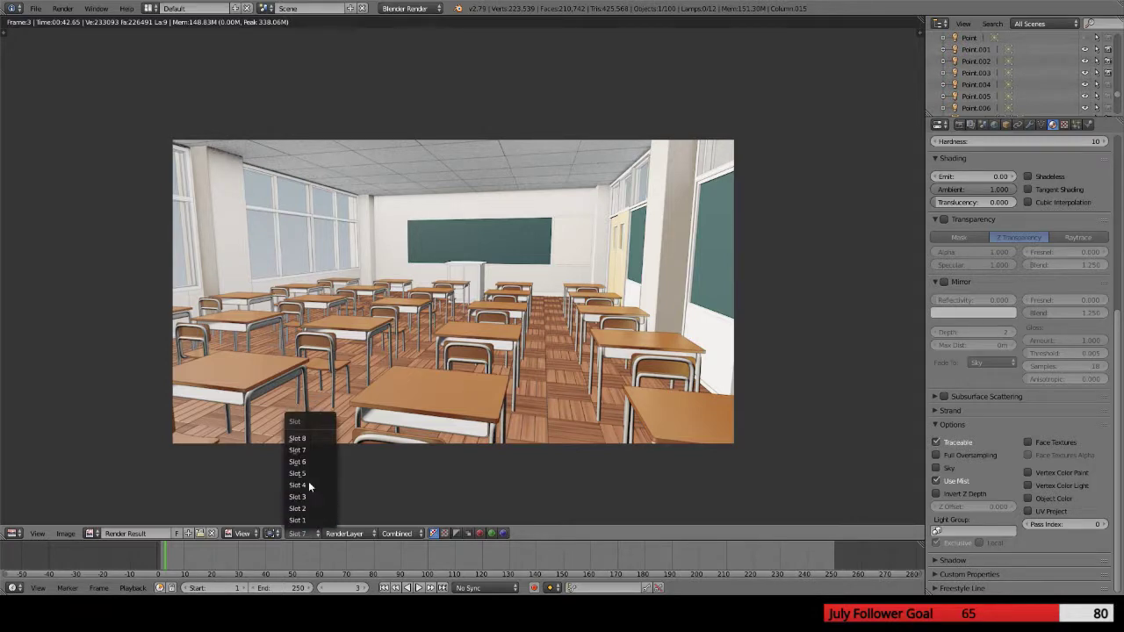
{"action": "left_click", "coordinate": [310, 436]}
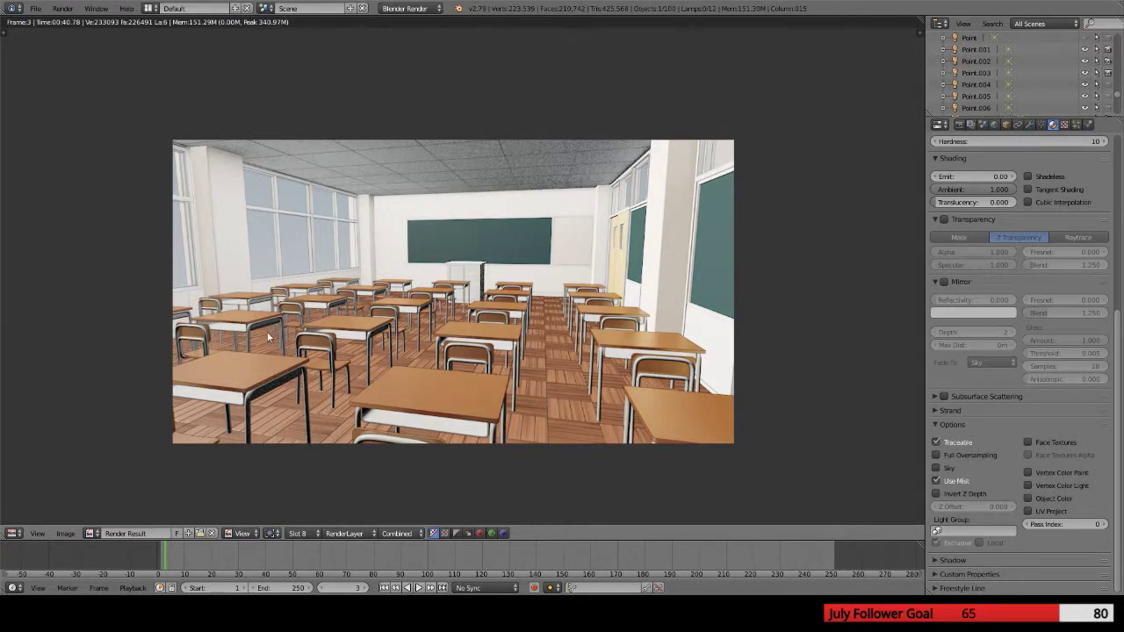
{"action": "left_click", "coordinate": [306, 534]}
{"action": "left_click", "coordinate": [311, 452]}
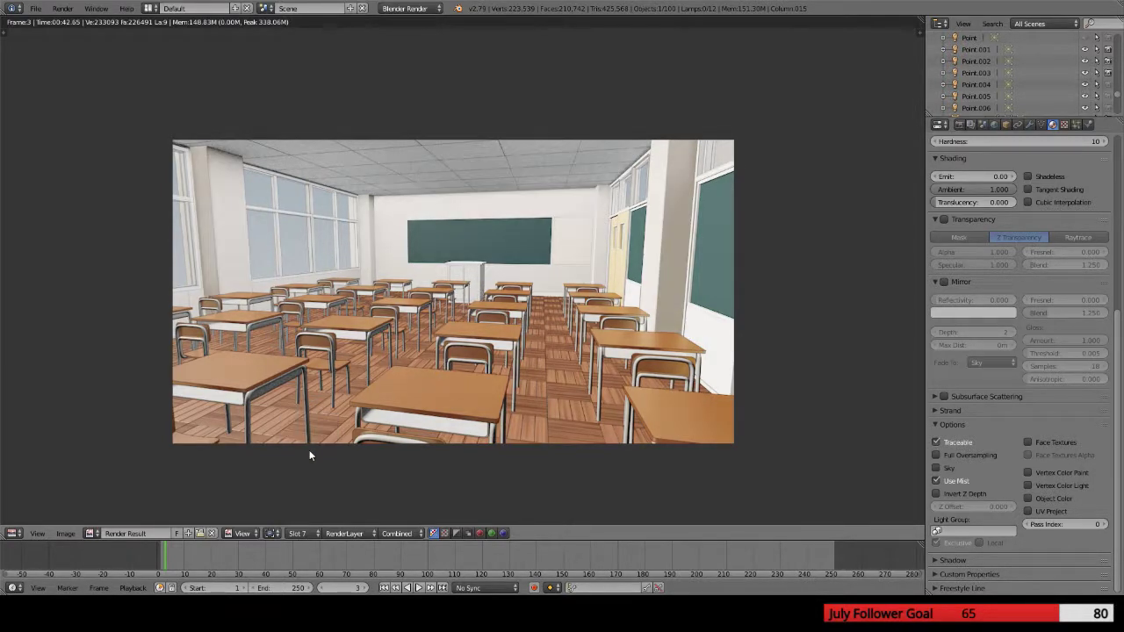
{"action": "left_click", "coordinate": [307, 533]}
{"action": "left_click", "coordinate": [308, 440]}
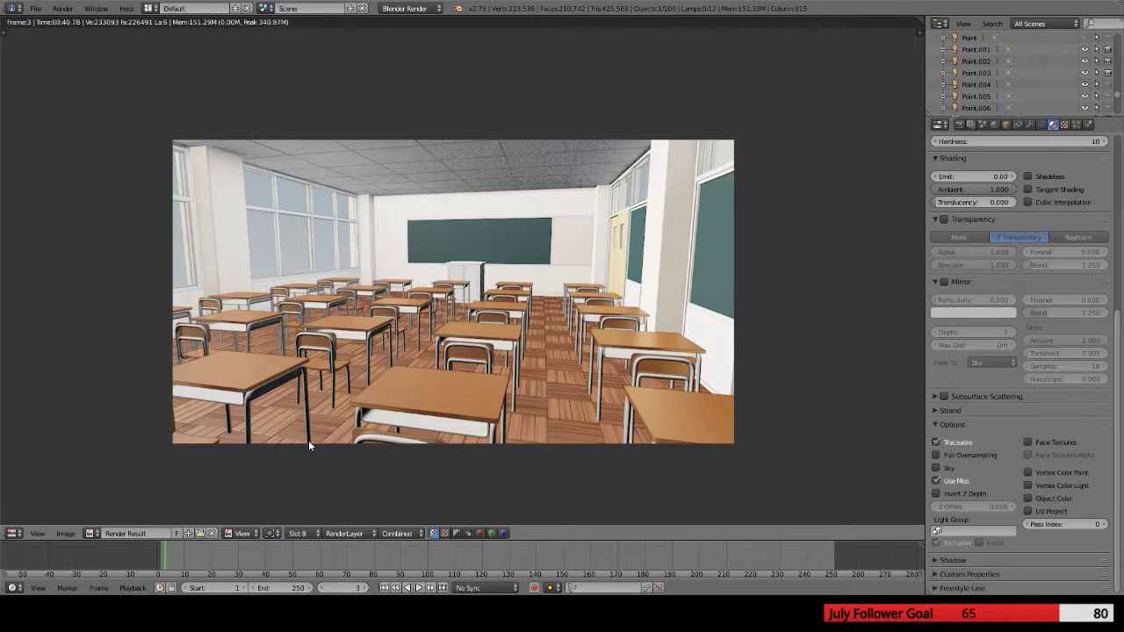
{"action": "left_click", "coordinate": [306, 533]}
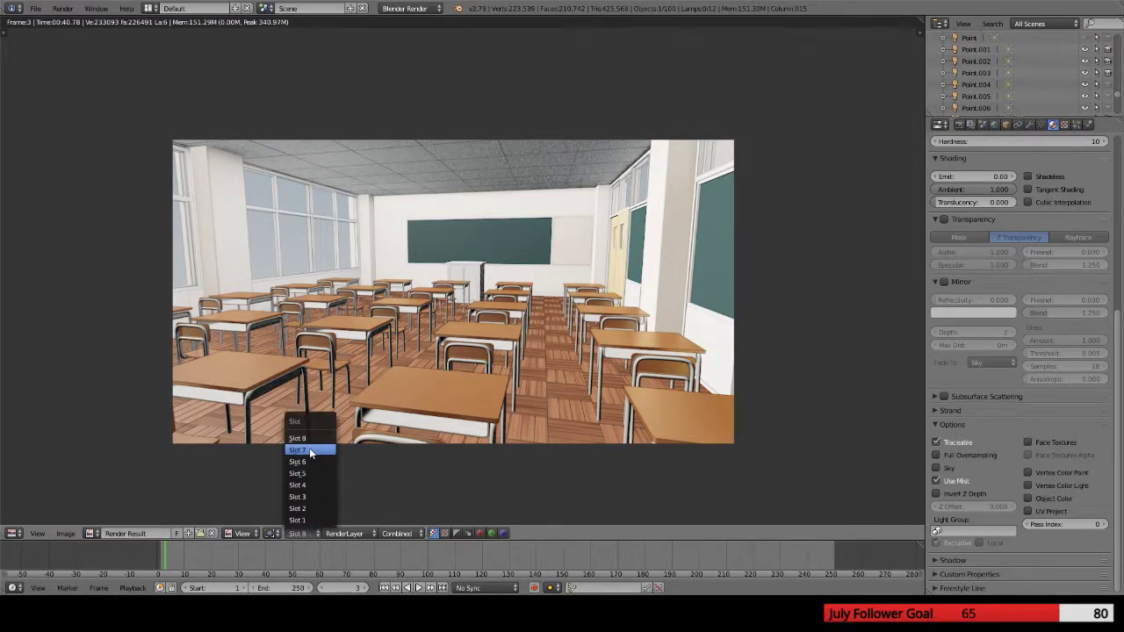
{"action": "left_click", "coordinate": [309, 450]}
{"action": "left_click", "coordinate": [301, 533]}
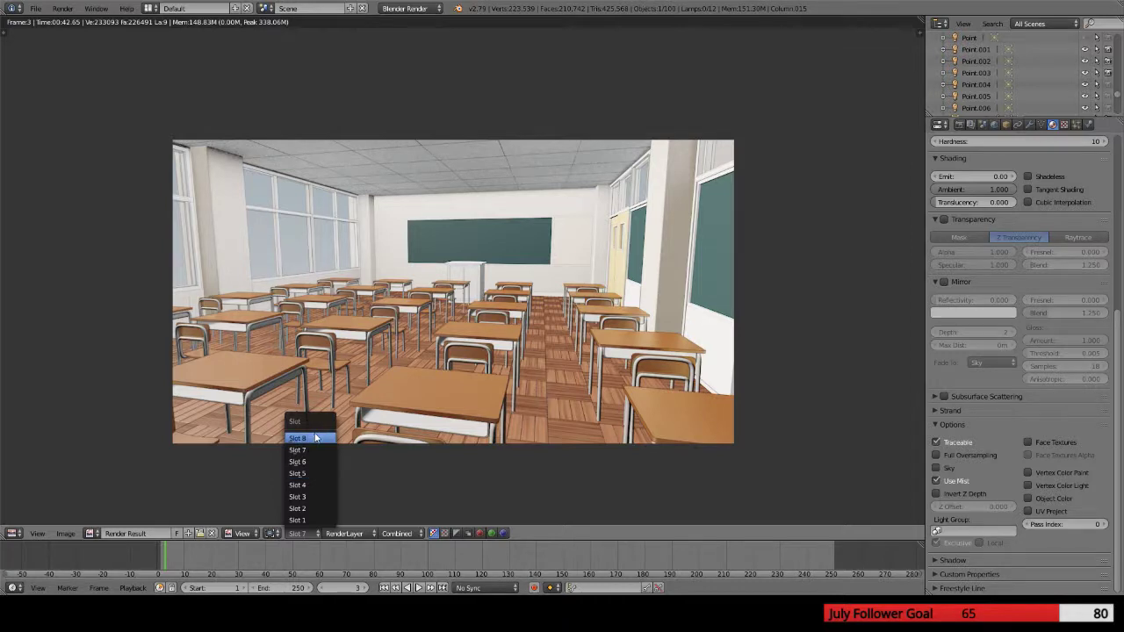
{"action": "left_click", "coordinate": [316, 438]}
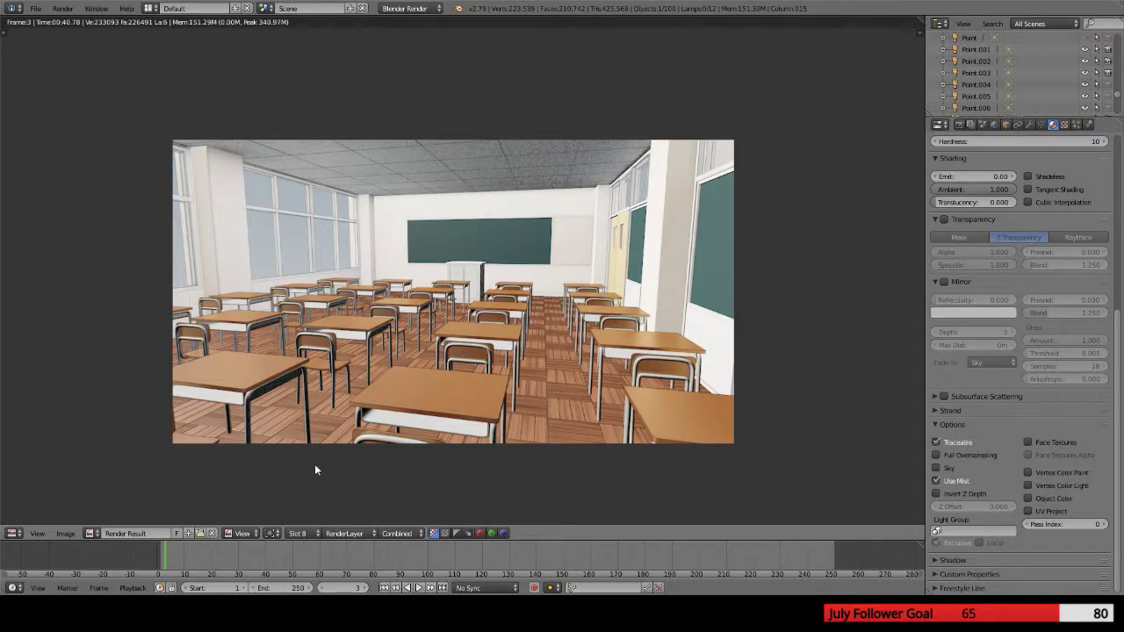
{"action": "left_click", "coordinate": [306, 533]}
{"action": "left_click", "coordinate": [310, 451]}
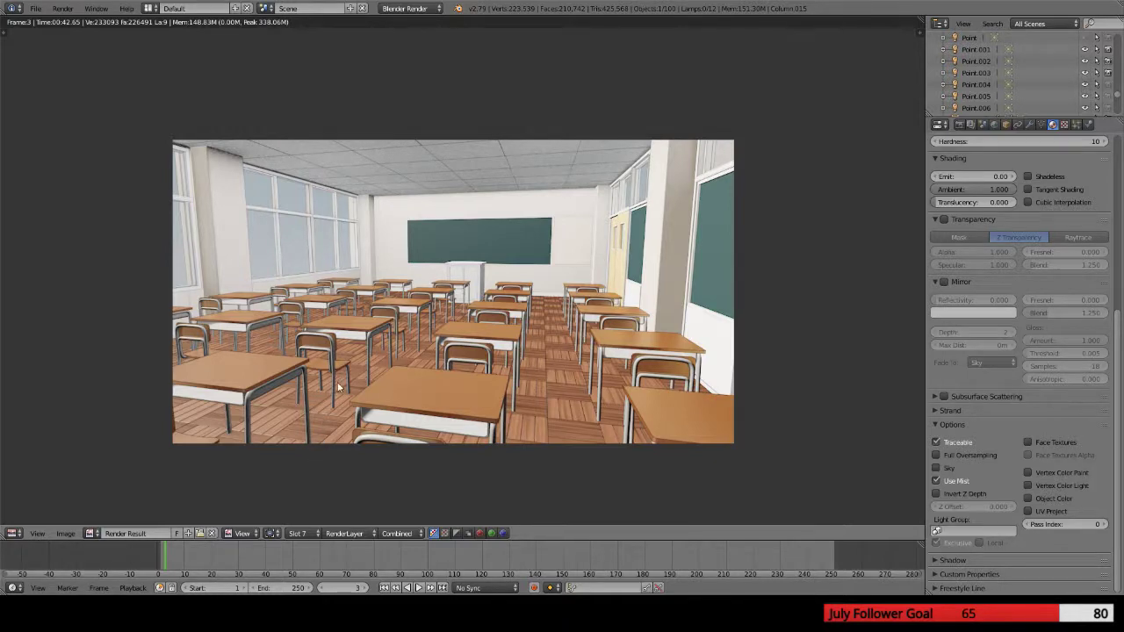
Set the column material's Light Group back to Wall light and show the Slot 8 render
{"action": "left_click", "coordinate": [965, 531]}
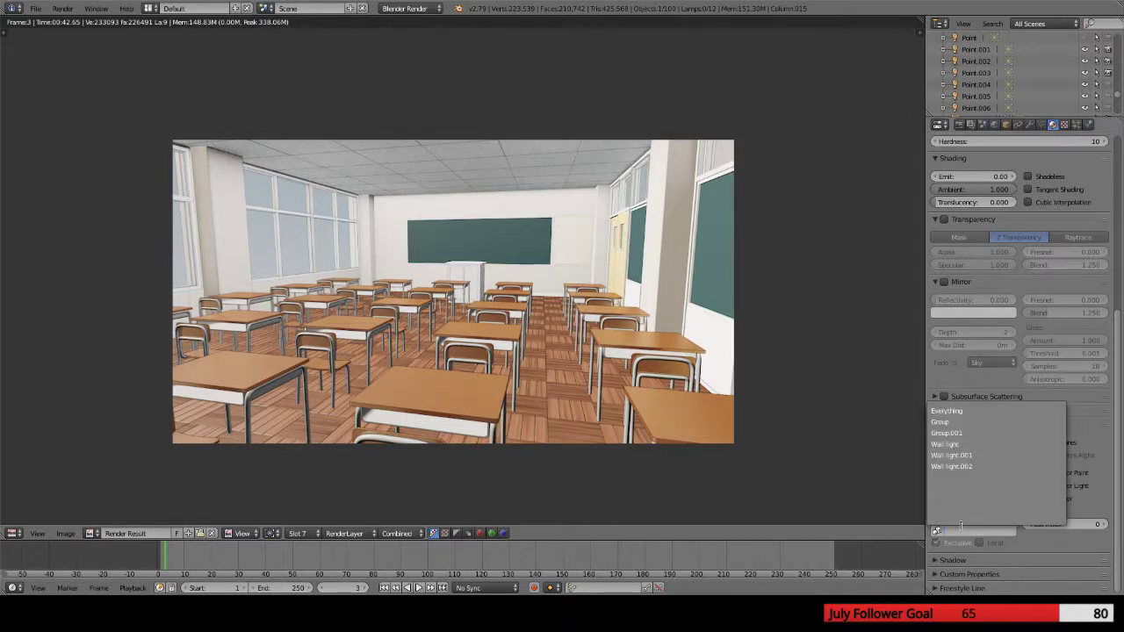
{"action": "left_click", "coordinate": [948, 444]}
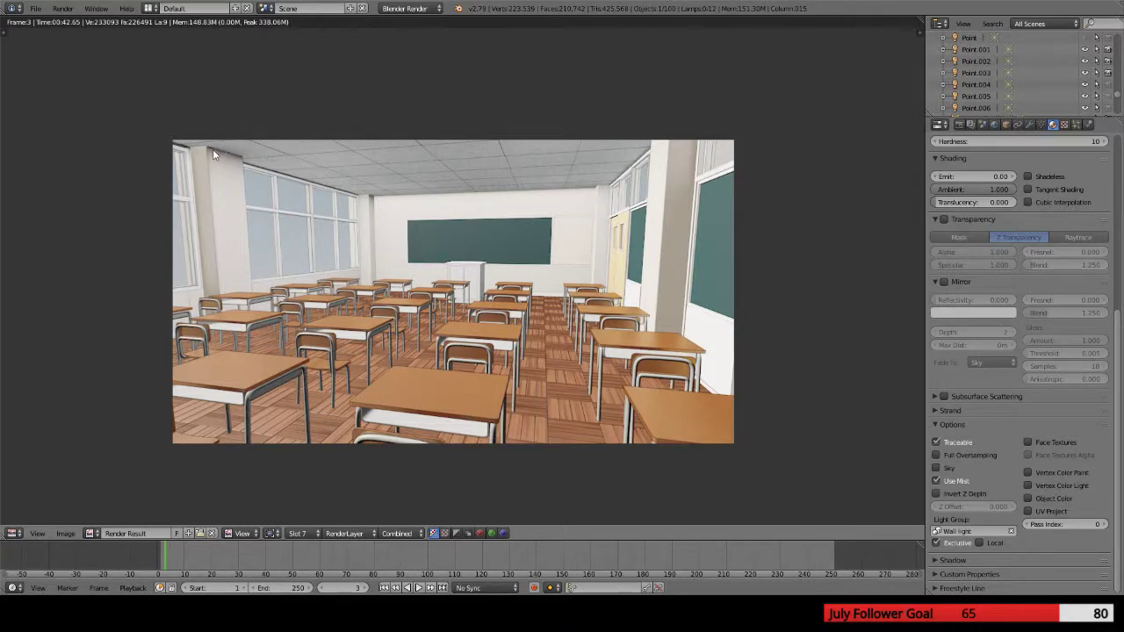
{"action": "left_click", "coordinate": [297, 533]}
{"action": "left_click", "coordinate": [308, 437]}
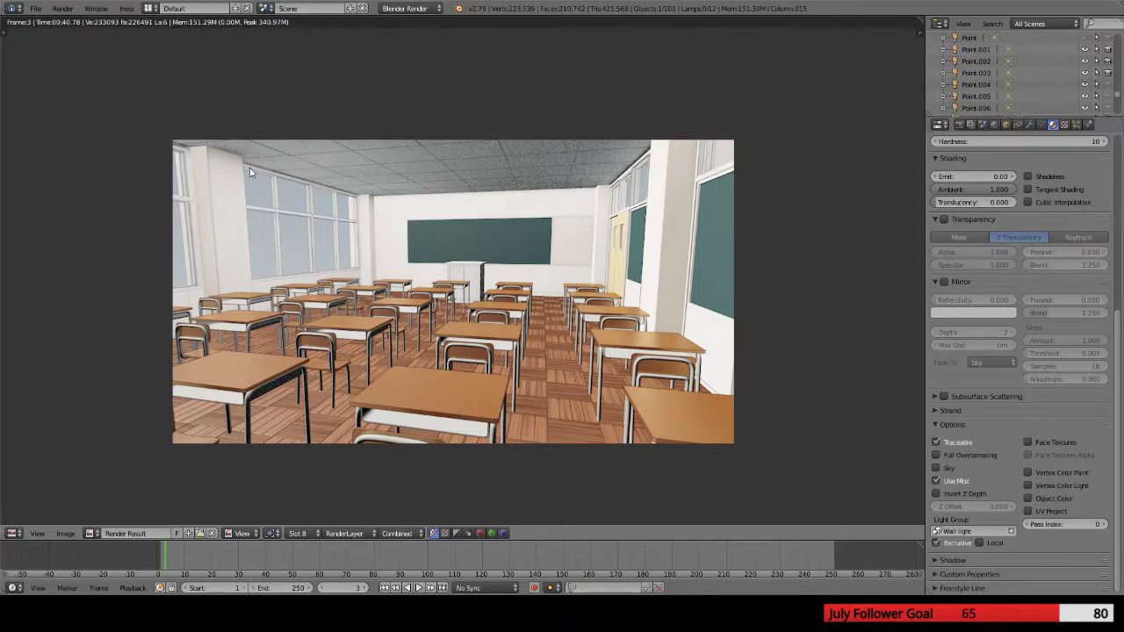
Switch to an orthographic front view of the classroom
{"action": "key", "text": "Escape"}
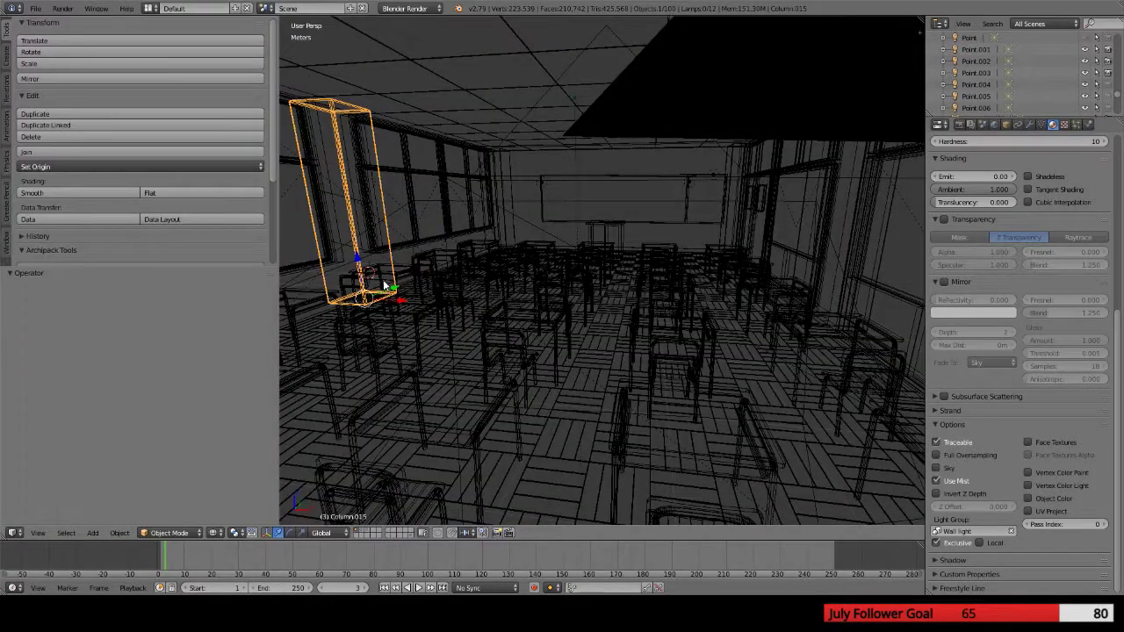
{"action": "scroll", "coordinate": [402, 284], "scroll_direction": "down", "scroll_amount": 8}
{"action": "key", "text": "KP_1"}
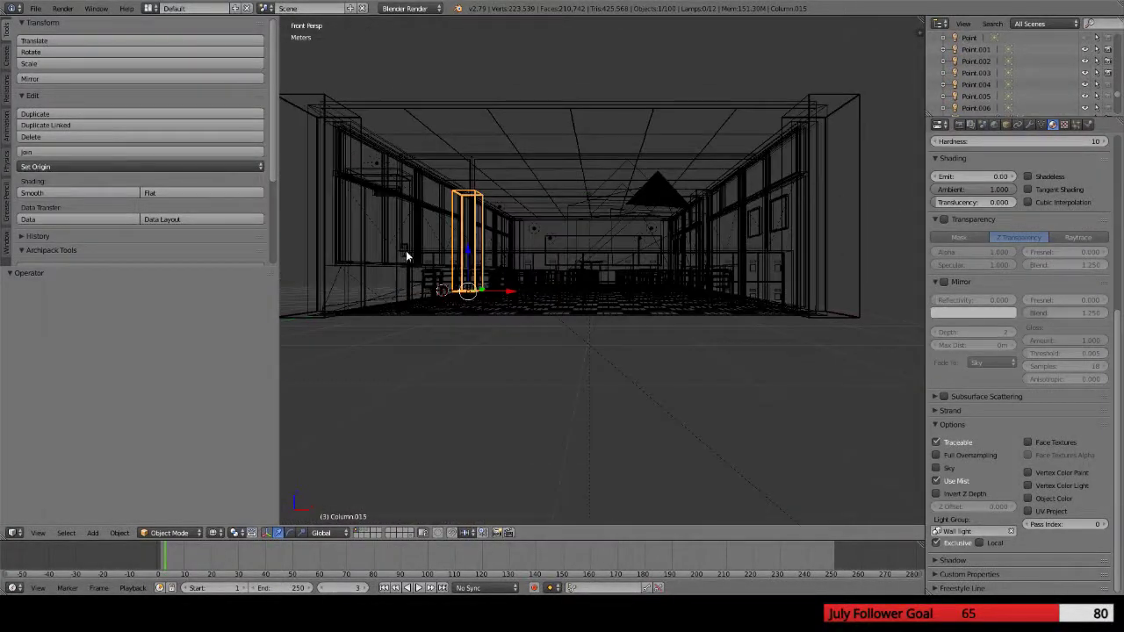
{"action": "key", "text": "KP_5"}
{"action": "scroll", "coordinate": [468, 195], "scroll_direction": "up", "scroll_amount": 12}
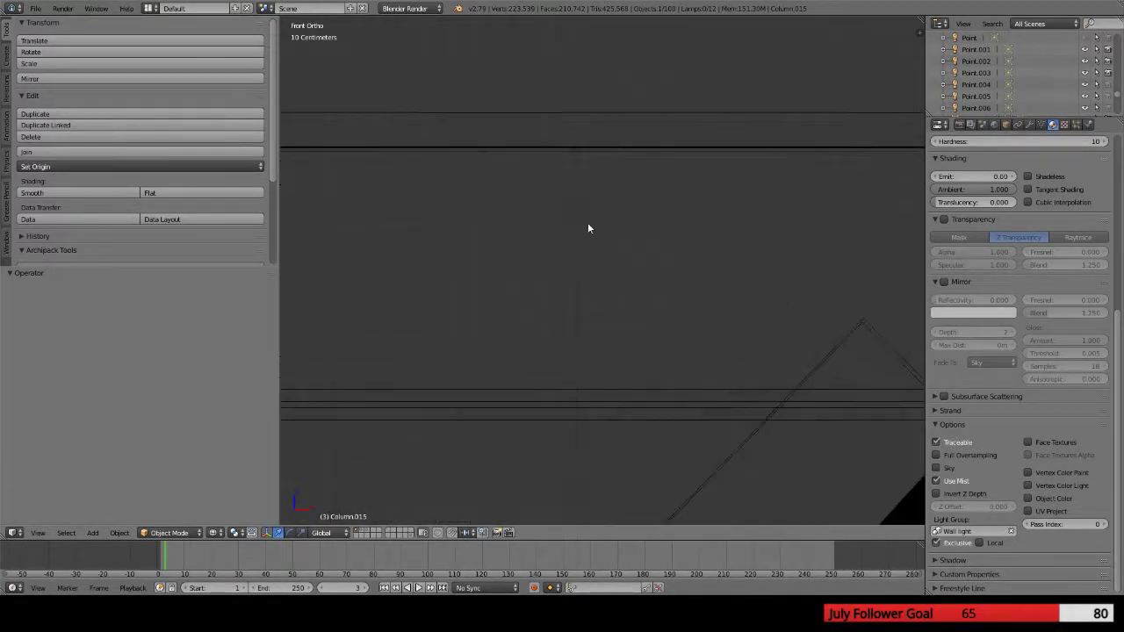
Move the ceiling area lamp 9.22mm straight up along Z
{"action": "right_click", "coordinate": [576, 153]}
{"action": "key", "text": "g"}
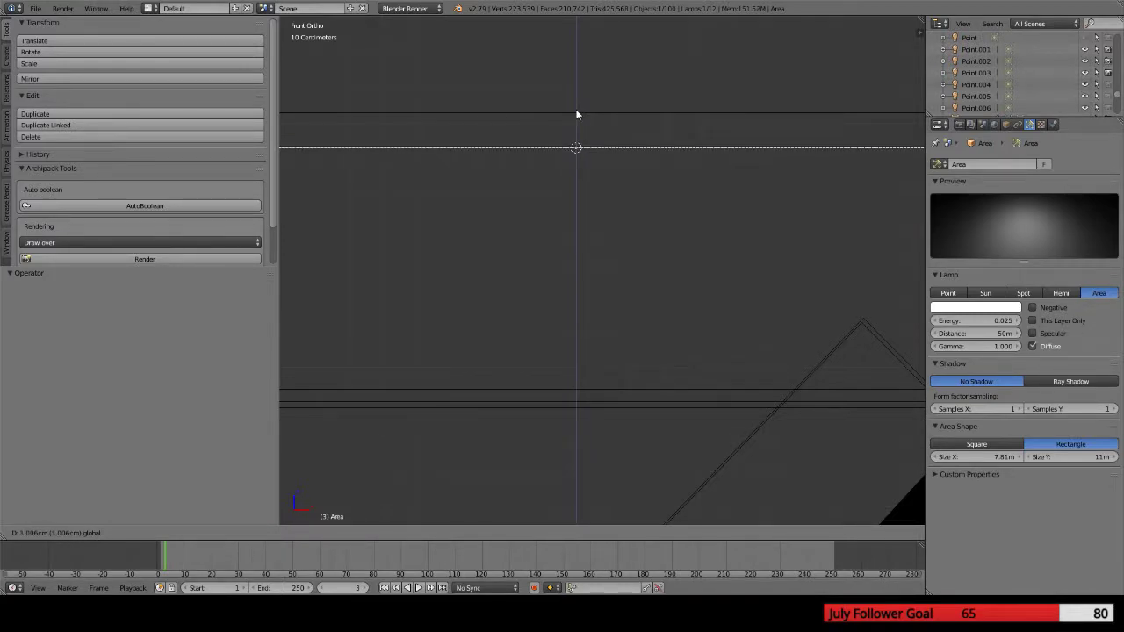
{"action": "key", "text": "z"}
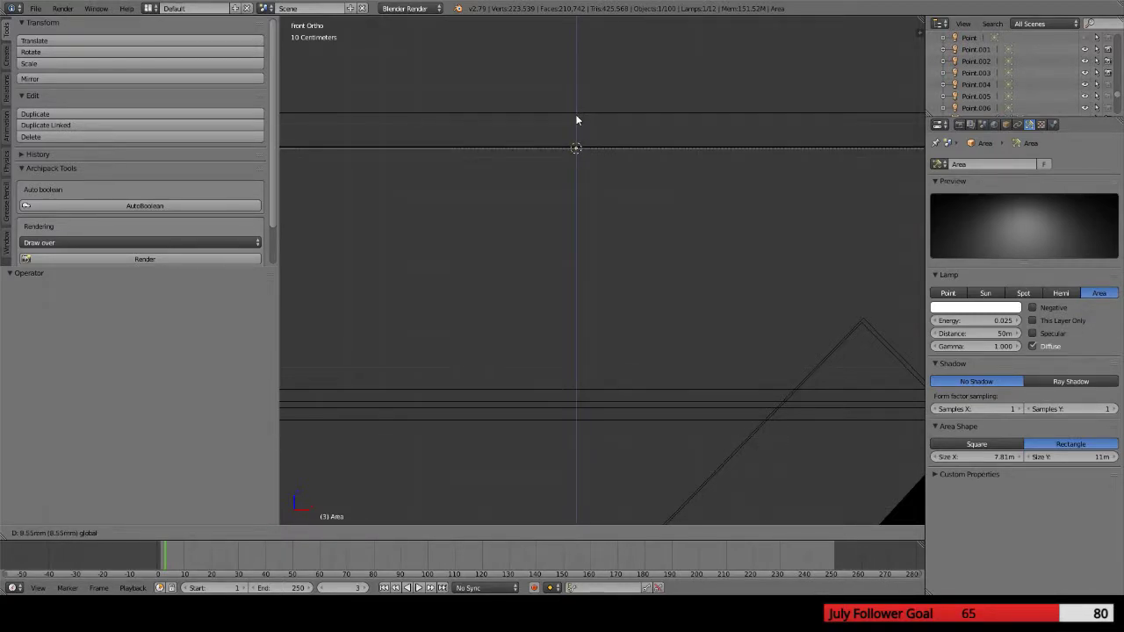
{"action": "left_click", "coordinate": [577, 114]}
{"action": "scroll", "coordinate": [566, 133], "scroll_direction": "up", "scroll_amount": 6}
{"action": "middle_click_drag", "start_coordinate": [566, 138], "coordinate": [580, 419], "text": "shift"}
{"action": "scroll", "coordinate": [526, 307], "scroll_direction": "up", "scroll_amount": 4}
{"action": "scroll", "coordinate": [509, 264], "scroll_direction": "up", "scroll_amount": 1}
{"action": "middle_click_drag", "start_coordinate": [497, 246], "coordinate": [567, 314], "text": "shift"}
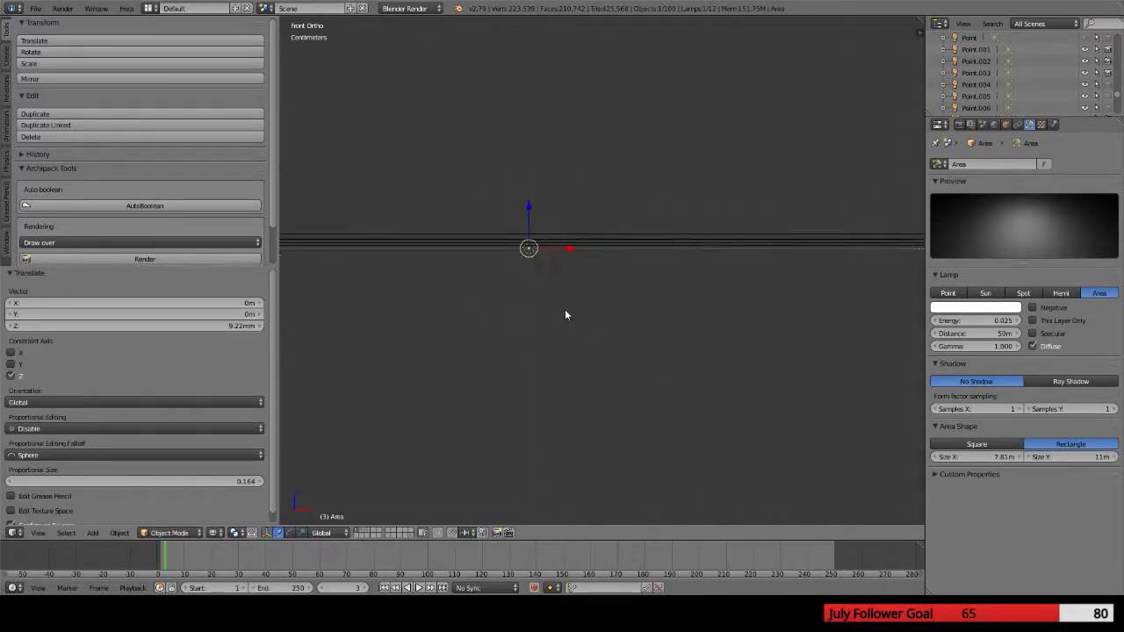
{"action": "scroll", "coordinate": [561, 311], "scroll_direction": "up", "scroll_amount": 2}
{"action": "scroll", "coordinate": [499, 247], "scroll_direction": "down", "scroll_amount": 6}
{"action": "scroll", "coordinate": [498, 246], "scroll_direction": "down", "scroll_amount": 5}
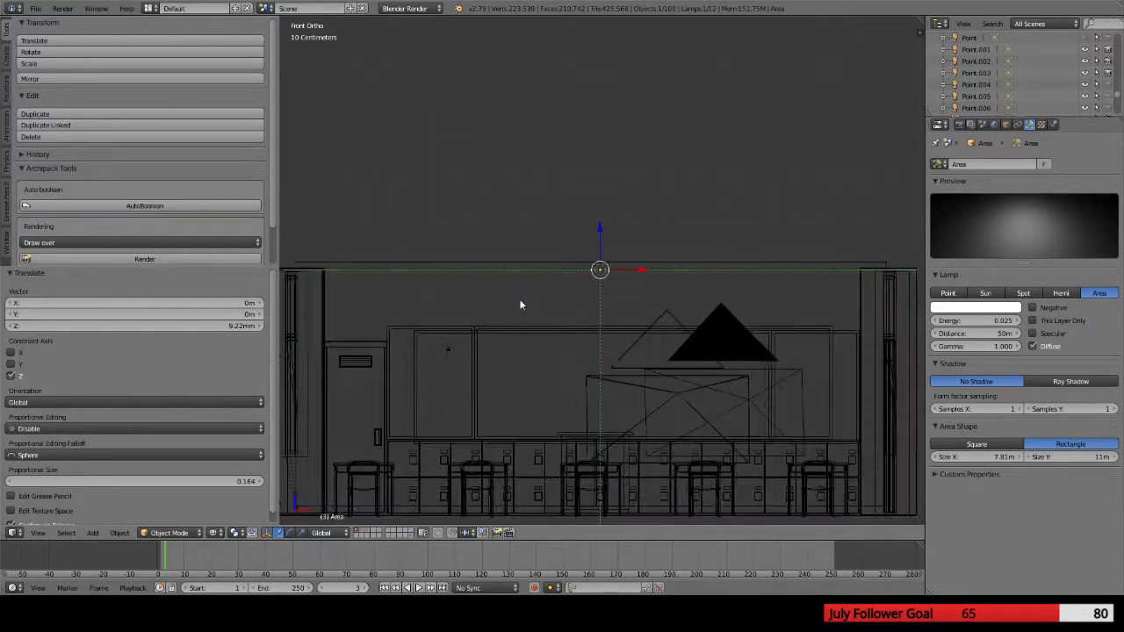
{"action": "scroll", "coordinate": [525, 319], "scroll_direction": "up", "scroll_amount": 2}
View the room from above and select the point lamps Point.004 and Point.005
{"action": "middle_click_drag", "start_coordinate": [575, 377], "coordinate": [592, 338]}
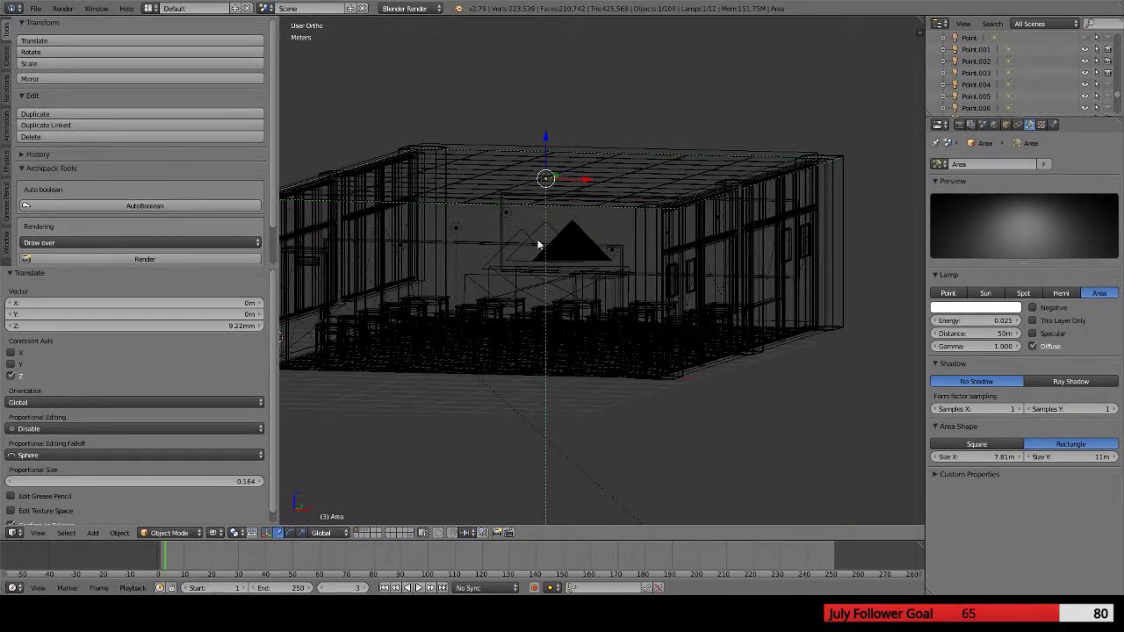
{"action": "right_click", "coordinate": [618, 251]}
{"action": "middle_click_drag", "start_coordinate": [618, 251], "coordinate": [558, 329]}
{"action": "right_click", "coordinate": [509, 313]}
{"action": "right_click", "coordinate": [494, 323]}
{"action": "right_click", "coordinate": [494, 324]}
{"action": "right_click", "coordinate": [494, 324]}
{"action": "right_click", "coordinate": [612, 226]}
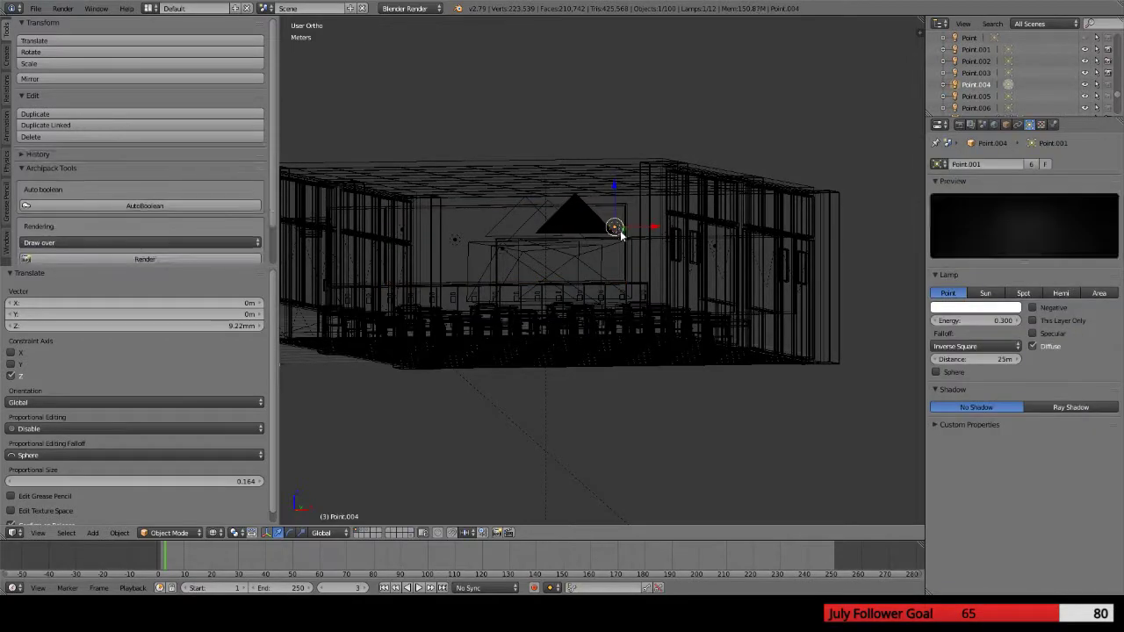
{"action": "middle_click_drag", "start_coordinate": [611, 226], "coordinate": [648, 266]}
{"action": "right_click", "coordinate": [671, 236]}
{"action": "right_click", "coordinate": [670, 236]}
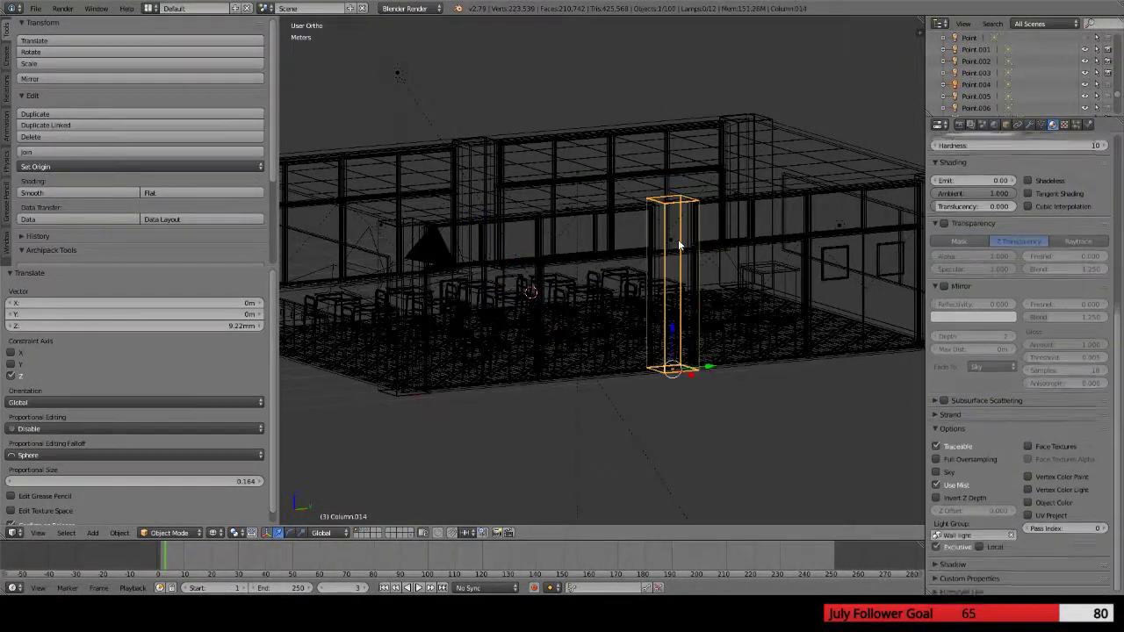
{"action": "right_click", "coordinate": [671, 236]}
{"action": "middle_click_drag", "start_coordinate": [507, 270], "coordinate": [588, 278]}
{"action": "scroll", "coordinate": [1025, 92], "scroll_direction": "down", "scroll_amount": 2}
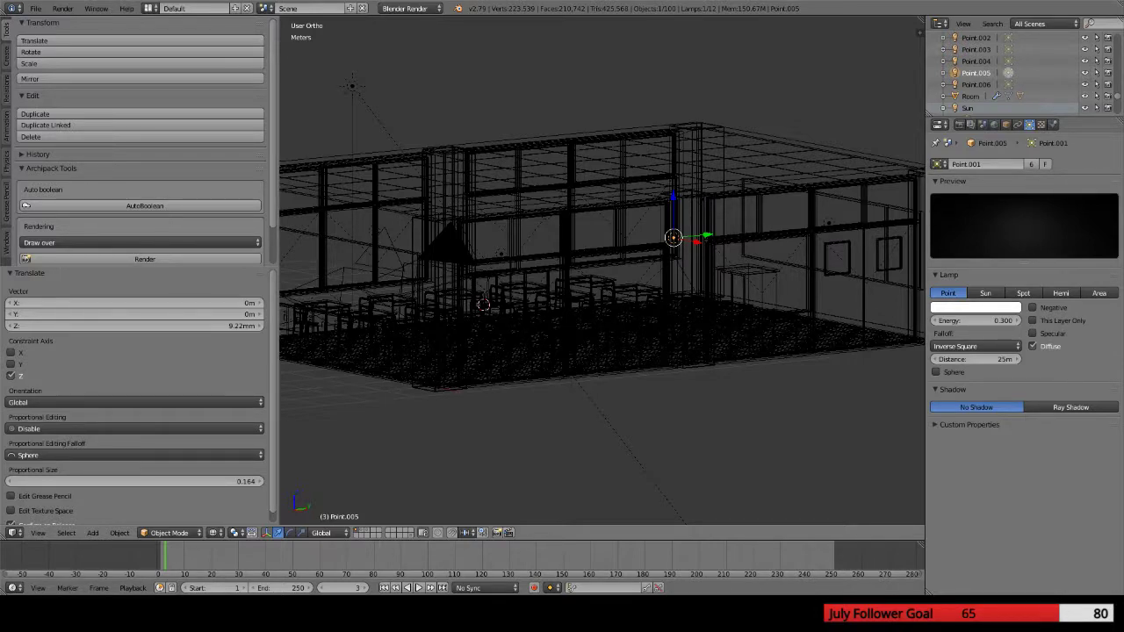
{"action": "middle_click_drag", "start_coordinate": [491, 290], "coordinate": [414, 344]}
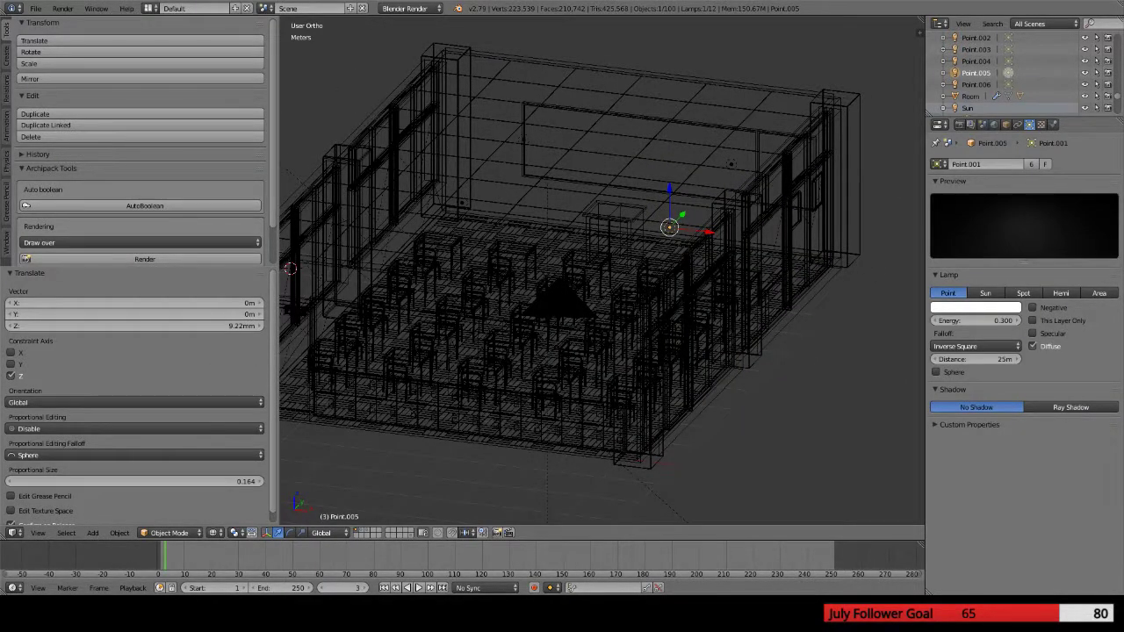
{"action": "middle_click_drag", "start_coordinate": [456, 228], "coordinate": [379, 131]}
{"action": "scroll", "coordinate": [453, 245], "scroll_direction": "up", "scroll_amount": 3}
{"action": "scroll", "coordinate": [554, 294], "scroll_direction": "up", "scroll_amount": 4}
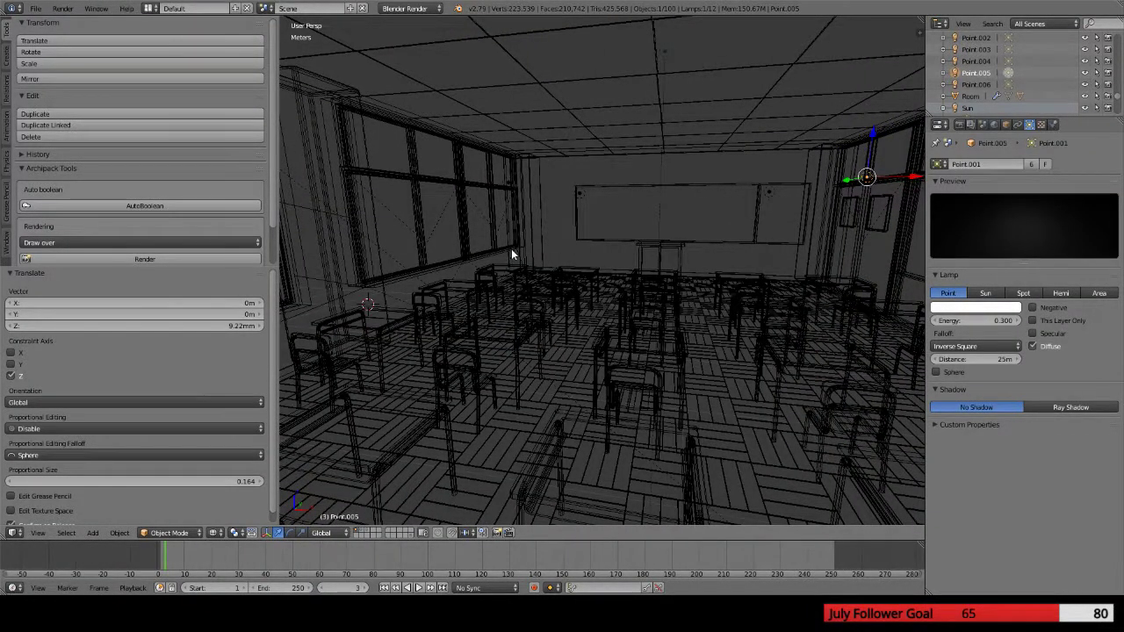
{"action": "middle_click_drag", "start_coordinate": [515, 251], "coordinate": [489, 275]}
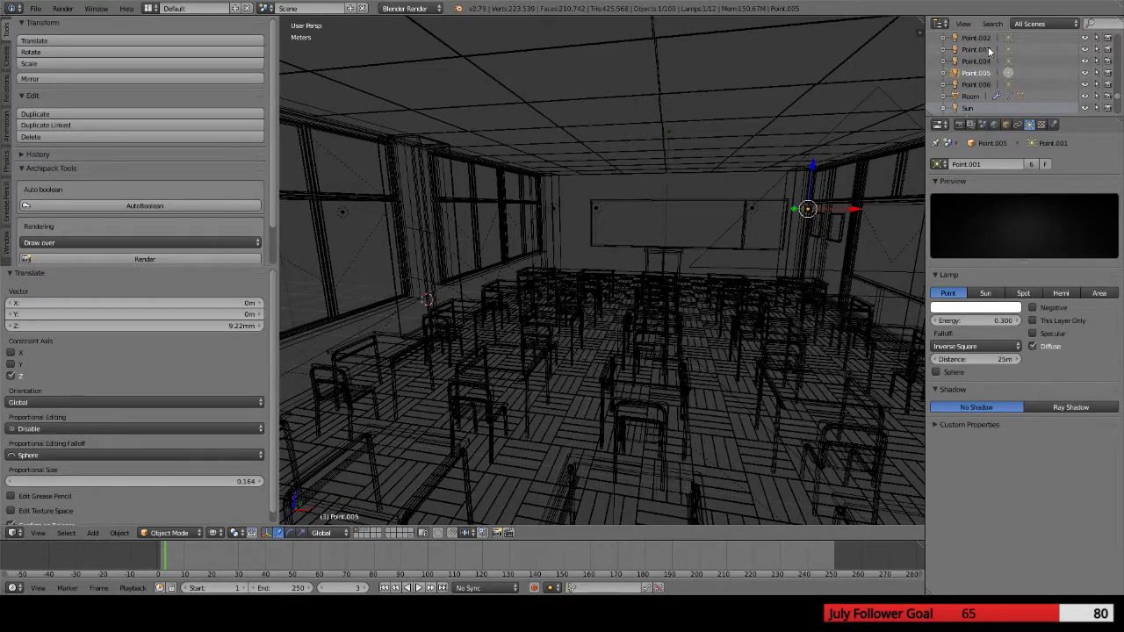
{"action": "scroll", "coordinate": [988, 51], "scroll_direction": "up", "scroll_amount": 5}
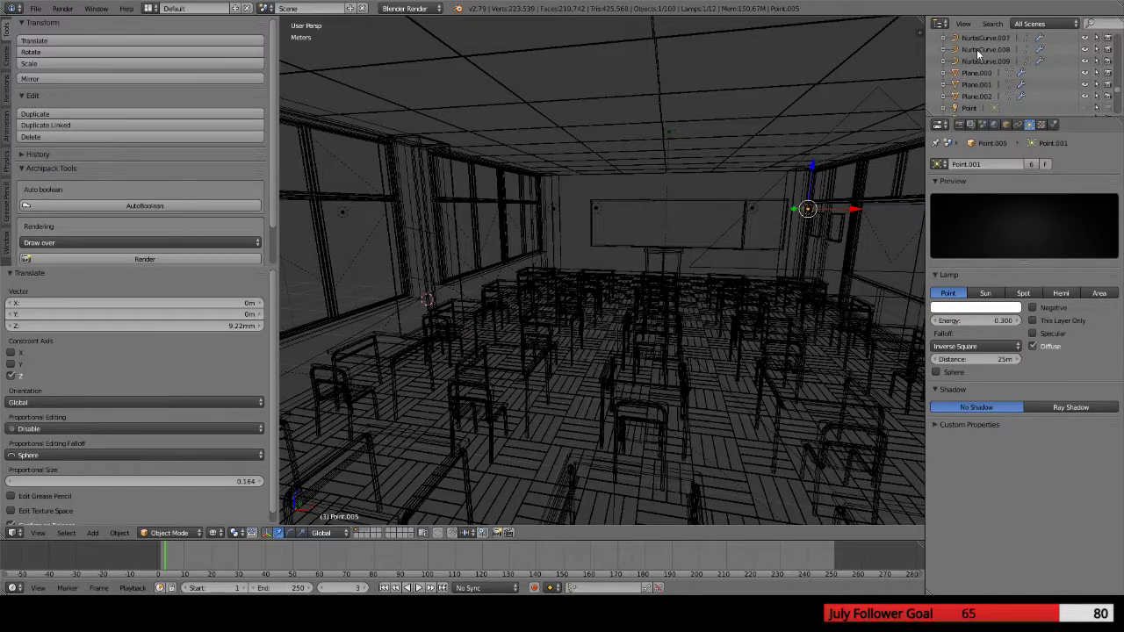
{"action": "scroll", "coordinate": [976, 49], "scroll_direction": "up", "scroll_amount": 5}
{"action": "scroll", "coordinate": [986, 83], "scroll_direction": "up", "scroll_amount": 10}
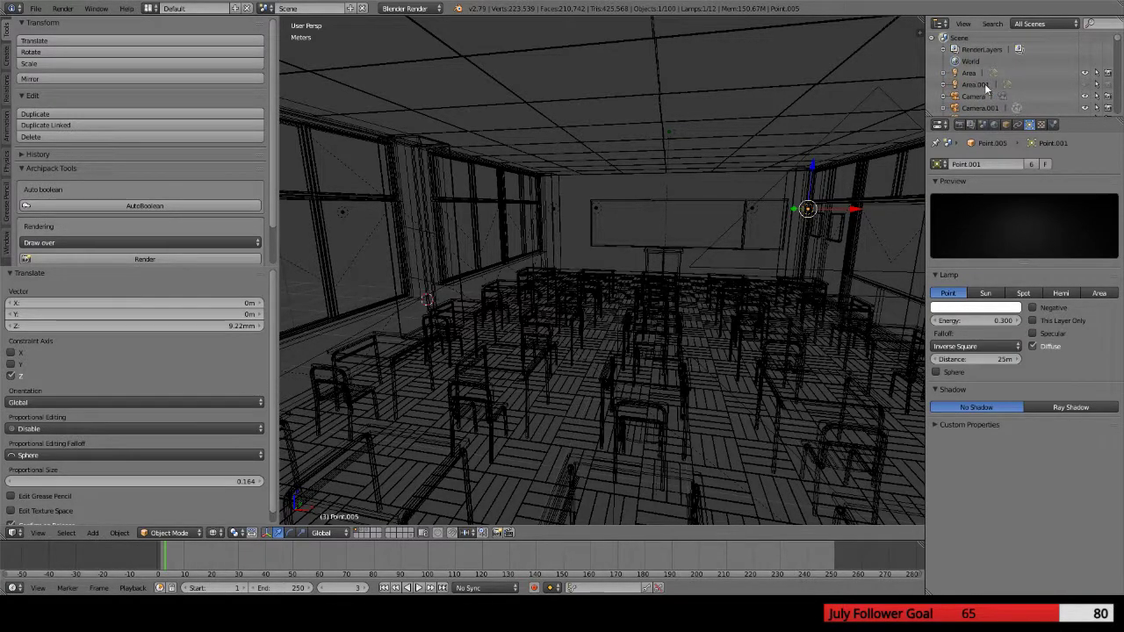
Select the Area lamp in the Outliner
{"action": "left_click", "coordinate": [986, 84]}
{"action": "left_click", "coordinate": [973, 72]}
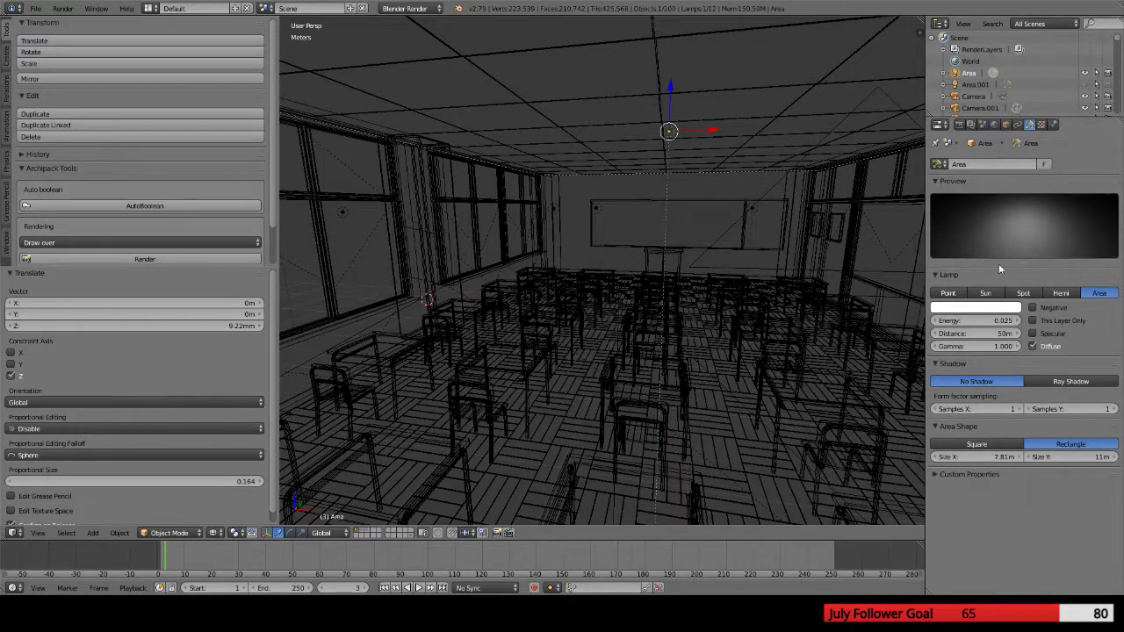
{"action": "left_click", "coordinate": [973, 84]}
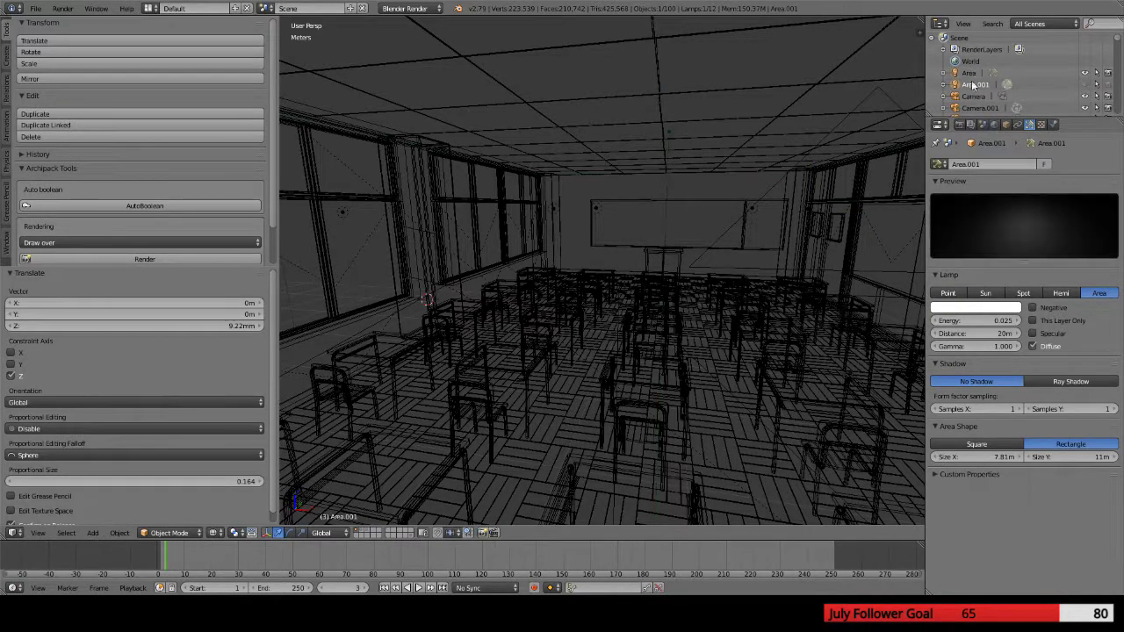
{"action": "left_click", "coordinate": [970, 73]}
{"action": "left_click", "coordinate": [969, 73]}
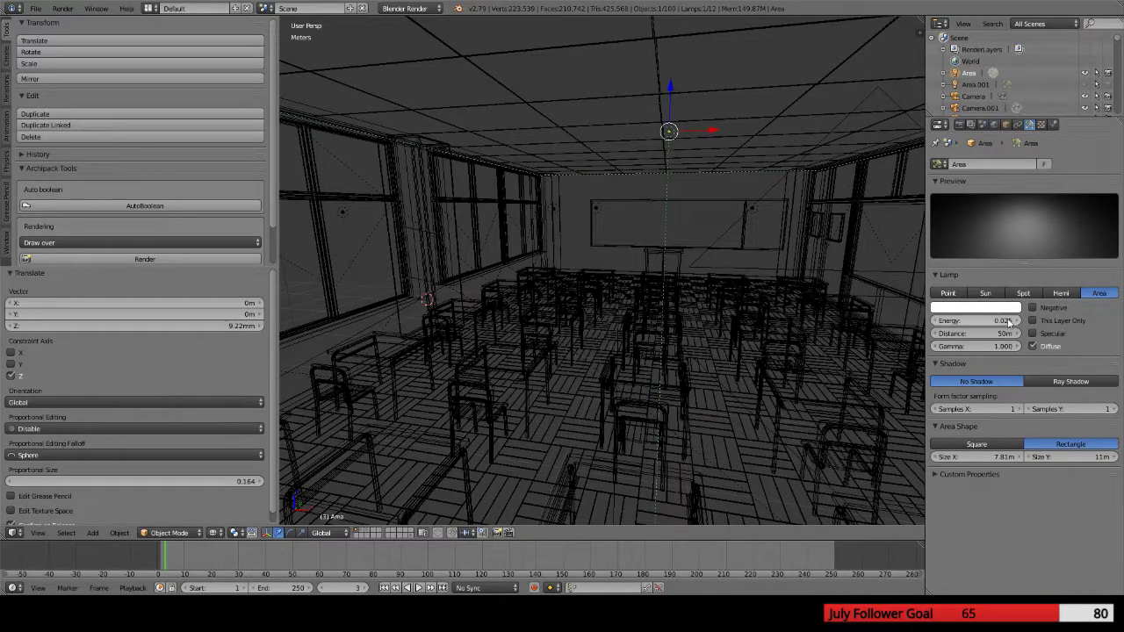
Set the Area lamp's energy to 0.012 and render the classroom with F12
{"action": "left_click", "coordinate": [957, 321]}
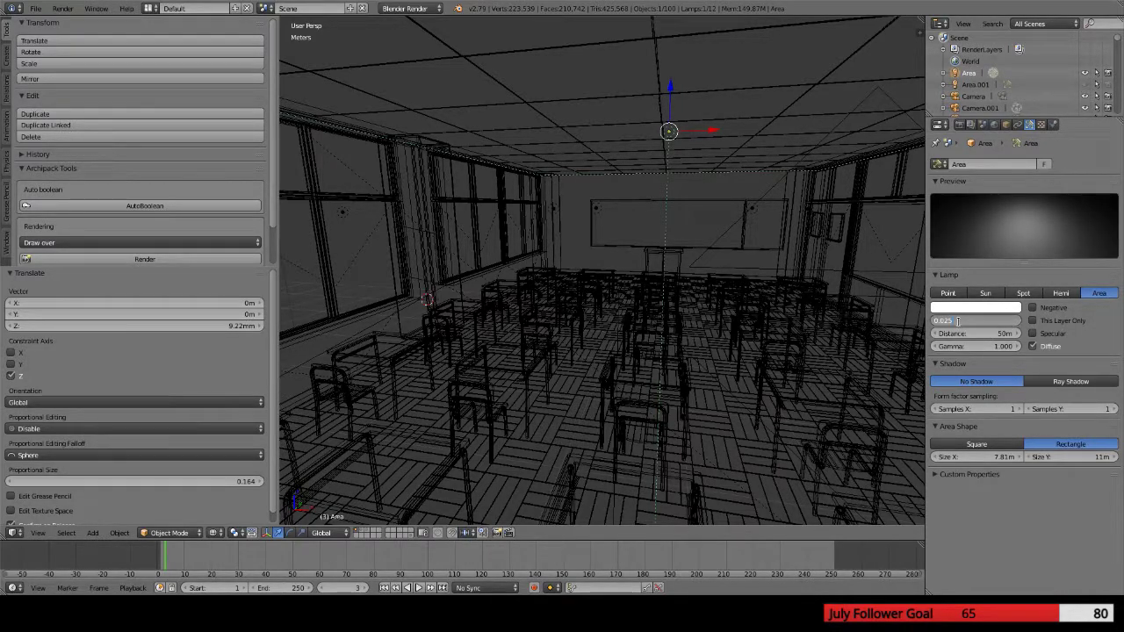
{"action": "type", "text": "0.02"}
{"action": "key", "text": "BackSpace"}
{"action": "type", "text": "12"}
{"action": "key", "text": "Return"}
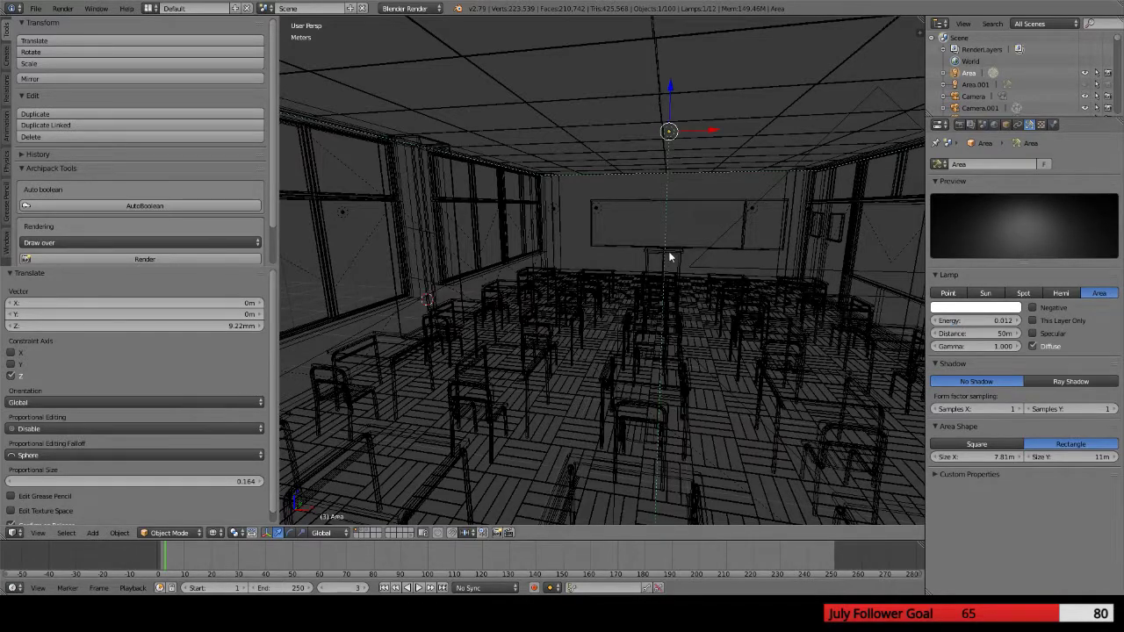
{"action": "key", "text": "F12"}
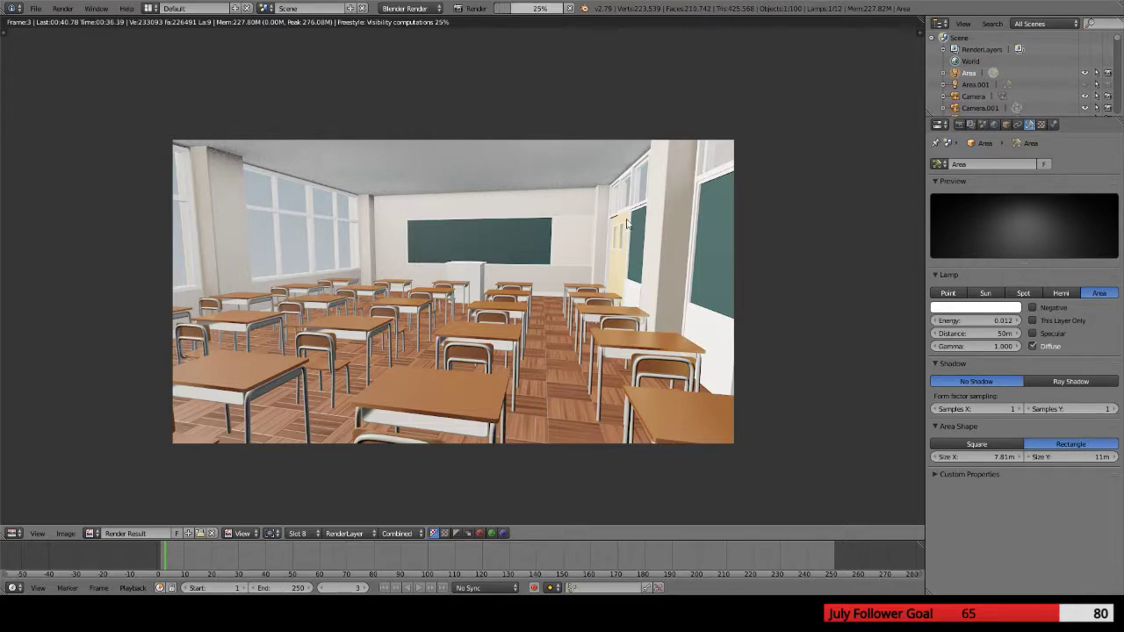
{"action": "left_click", "coordinate": [917, 31]}
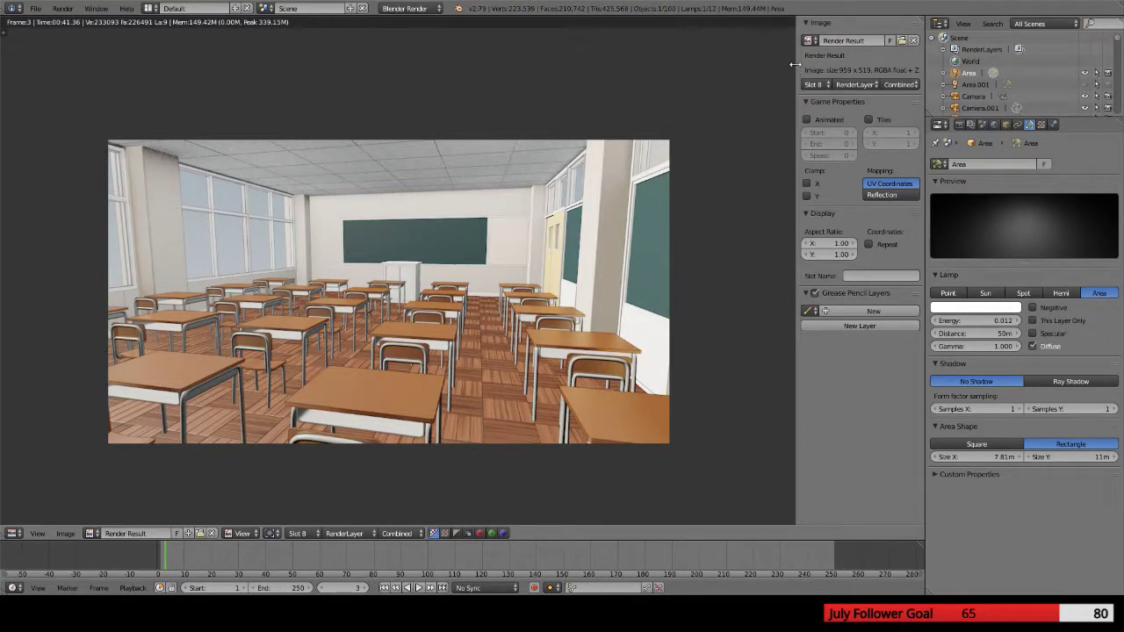
{"action": "left_click_drag", "start_coordinate": [795, 64], "coordinate": [922, 79]}
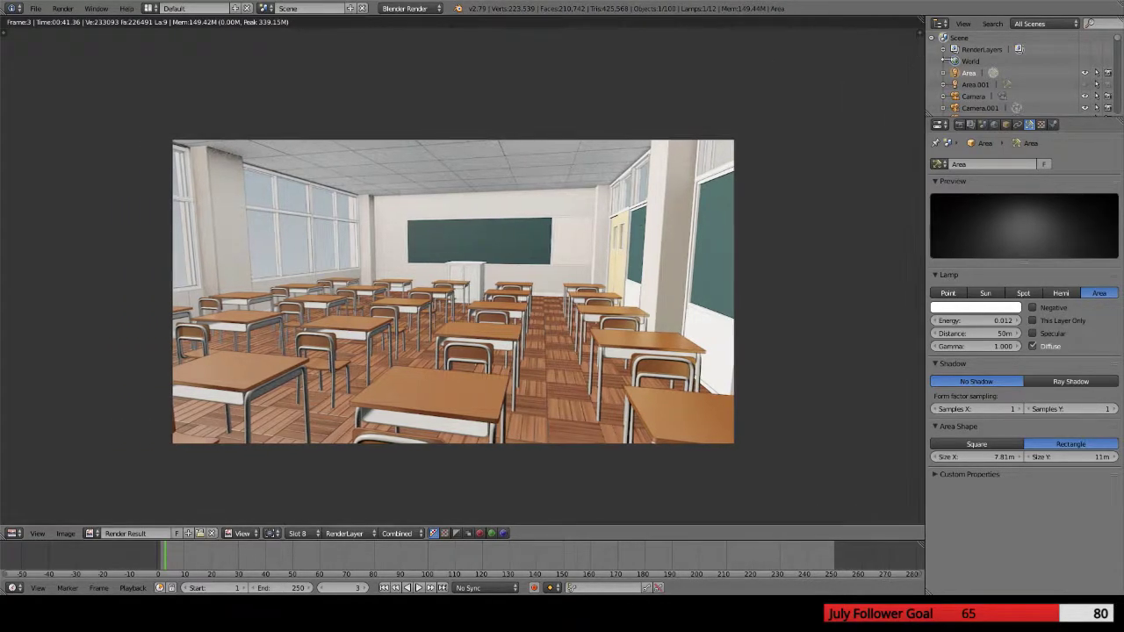
{"action": "left_click", "coordinate": [299, 533]}
{"action": "left_click", "coordinate": [304, 502]}
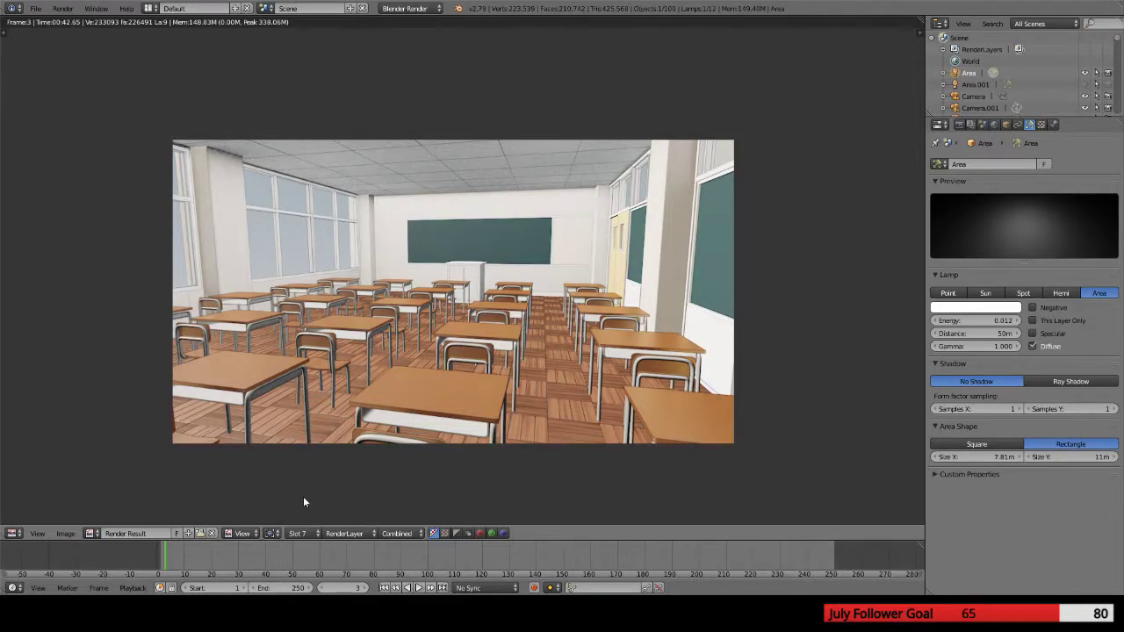
{"action": "left_click", "coordinate": [298, 534]}
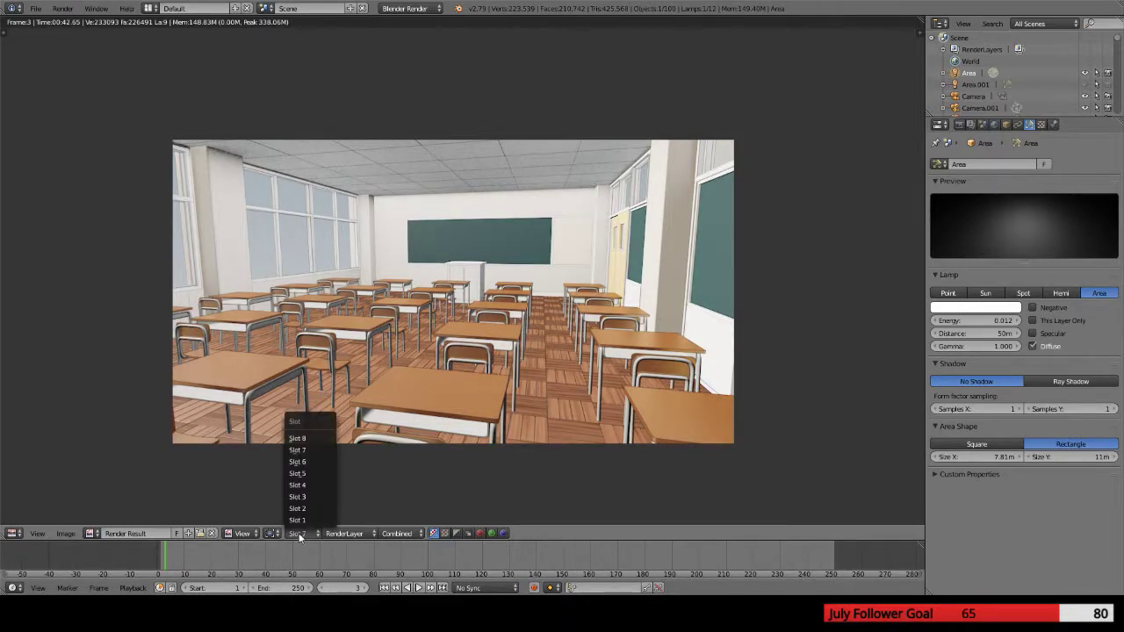
{"action": "left_click", "coordinate": [303, 438]}
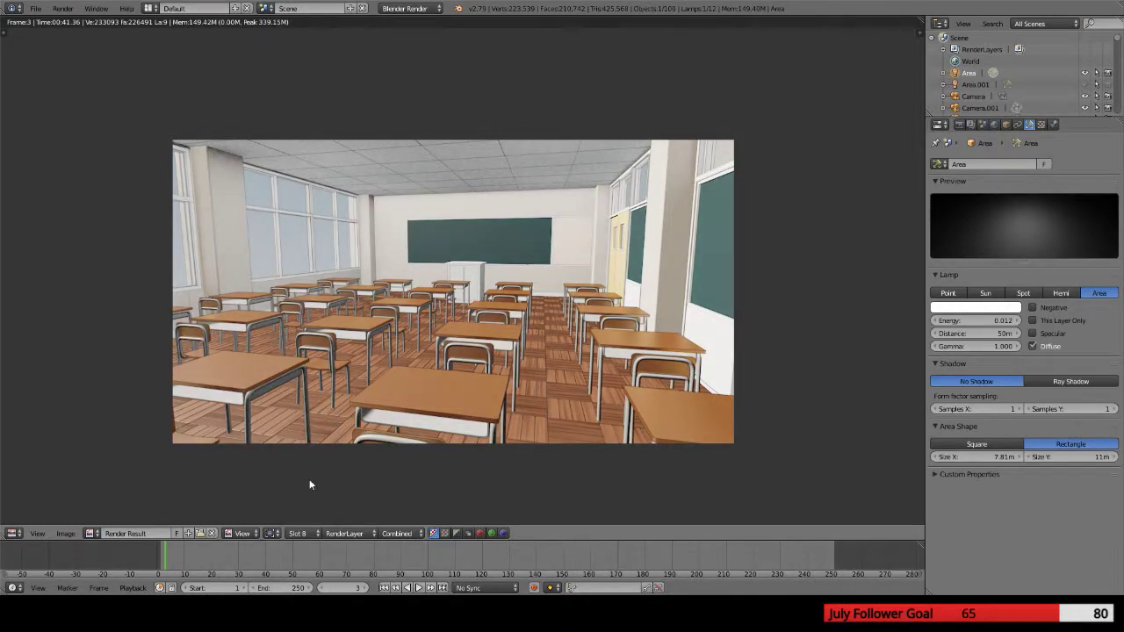
{"action": "left_click", "coordinate": [302, 533]}
{"action": "left_click", "coordinate": [312, 447]}
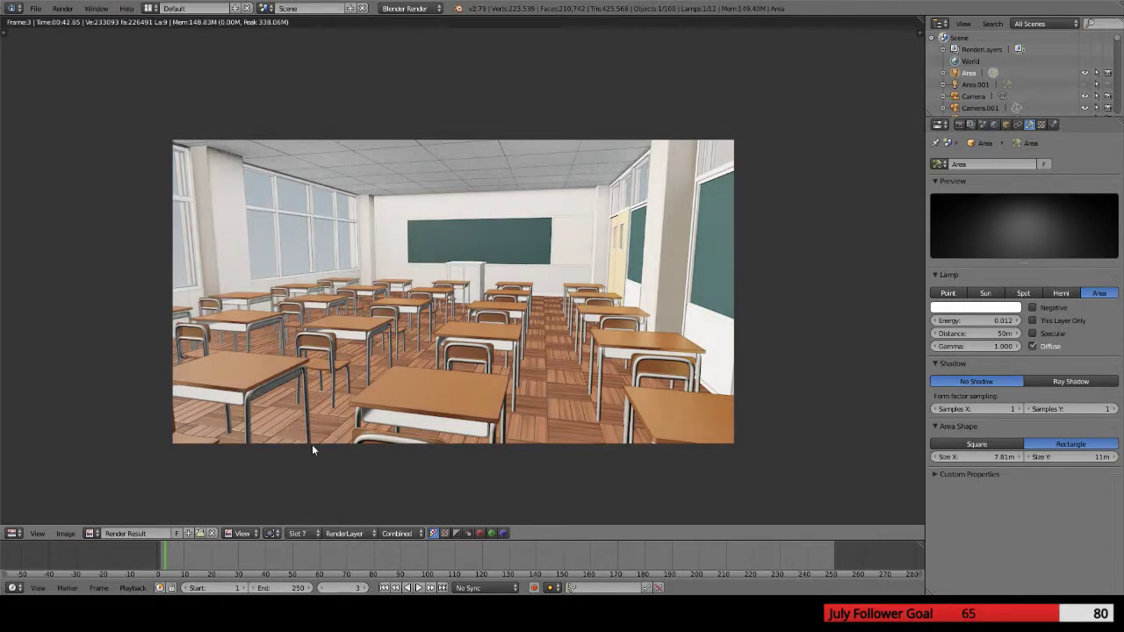
{"action": "left_click", "coordinate": [305, 533]}
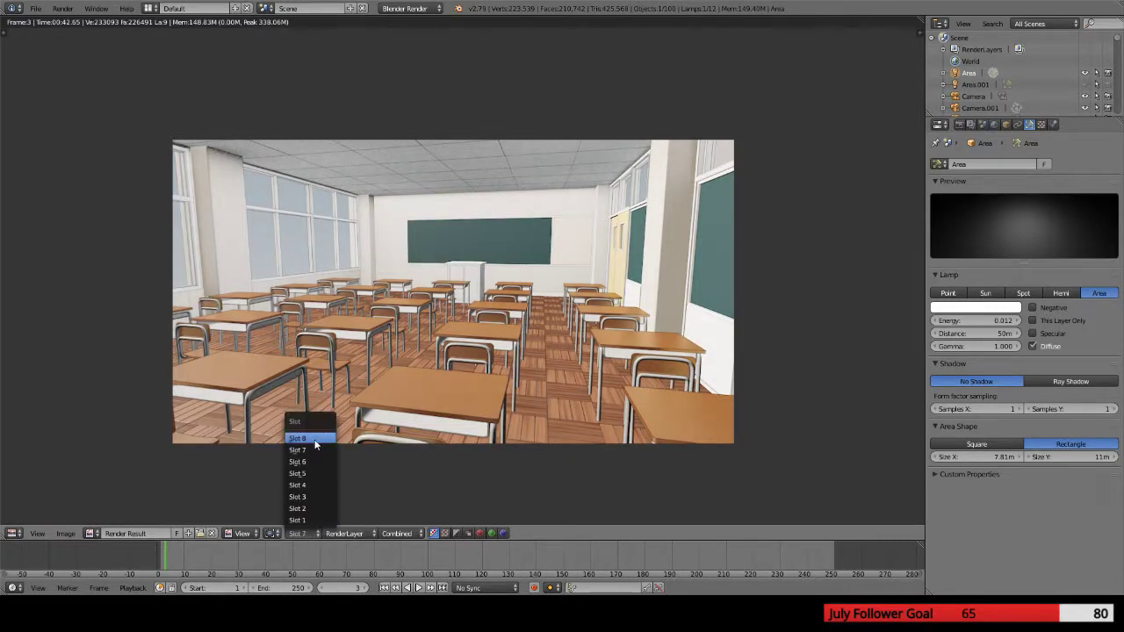
{"action": "left_click", "coordinate": [309, 438]}
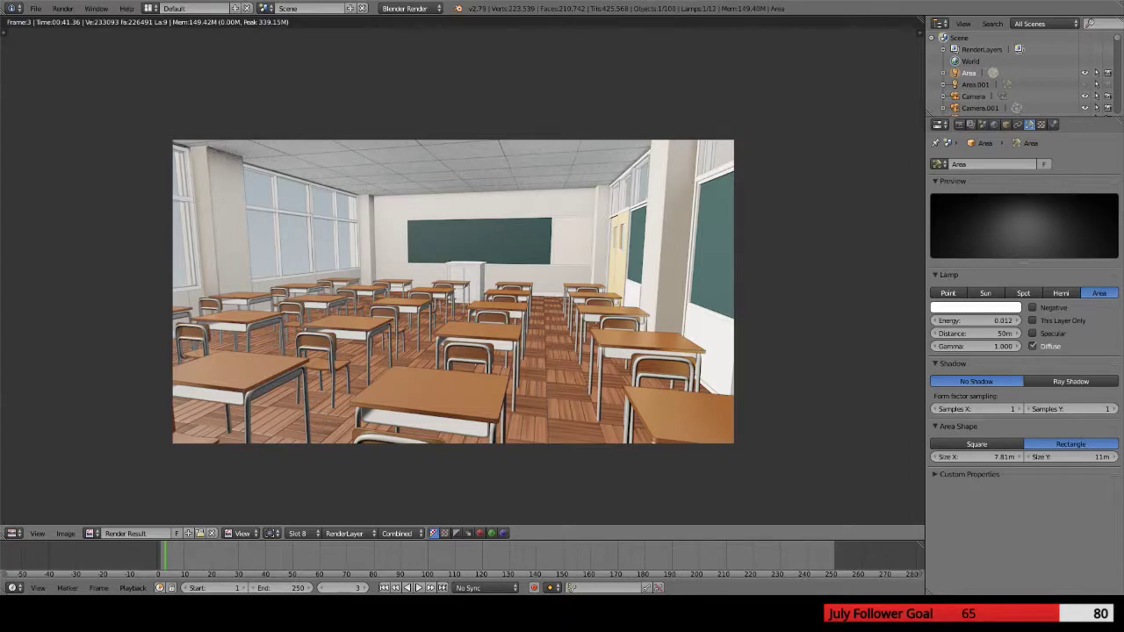
{"action": "scroll", "coordinate": [463, 290], "scroll_direction": "up", "scroll_amount": 4}
{"action": "scroll", "coordinate": [463, 290], "scroll_direction": "down", "scroll_amount": 3}
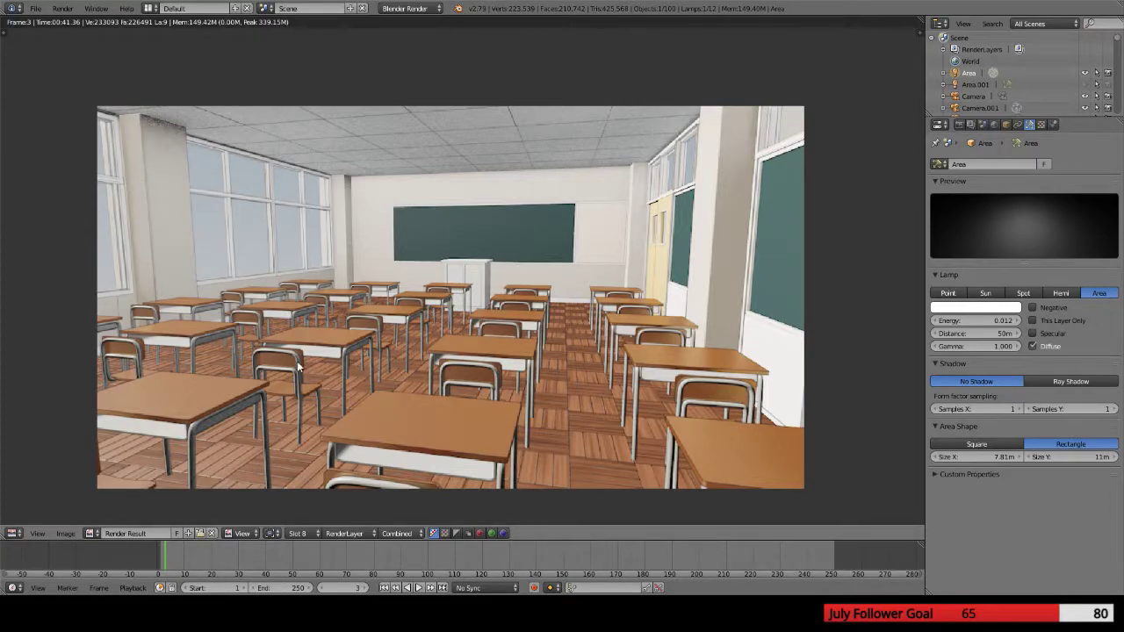
Compare the renders in slots 7 and 8 by switching between them
{"action": "left_click", "coordinate": [297, 533]}
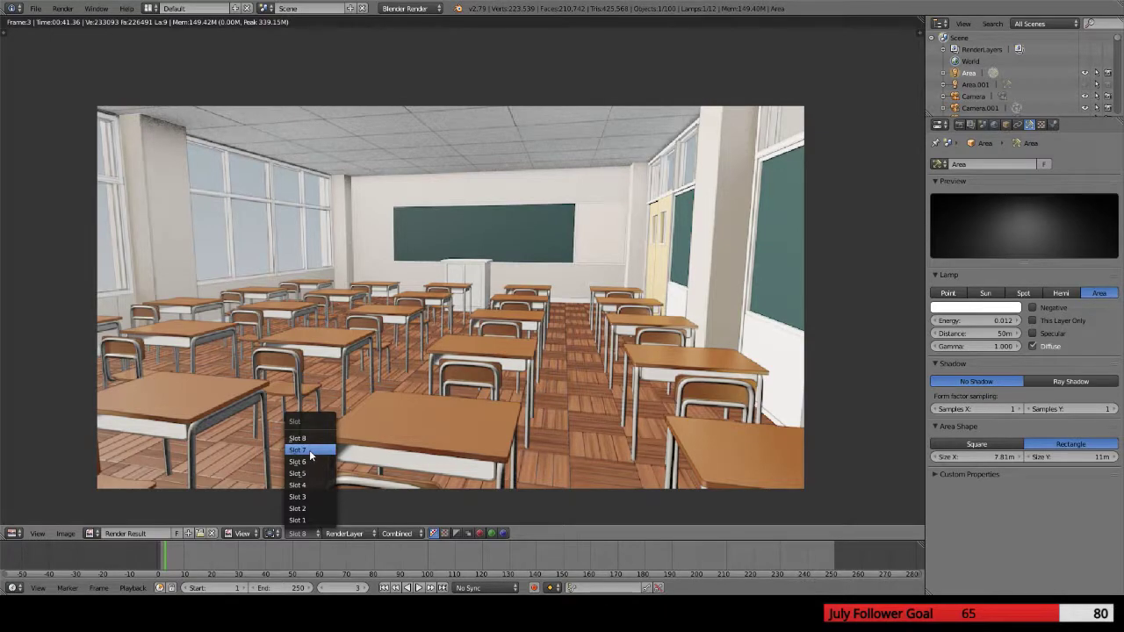
{"action": "left_click", "coordinate": [298, 449]}
{"action": "left_click", "coordinate": [296, 532]}
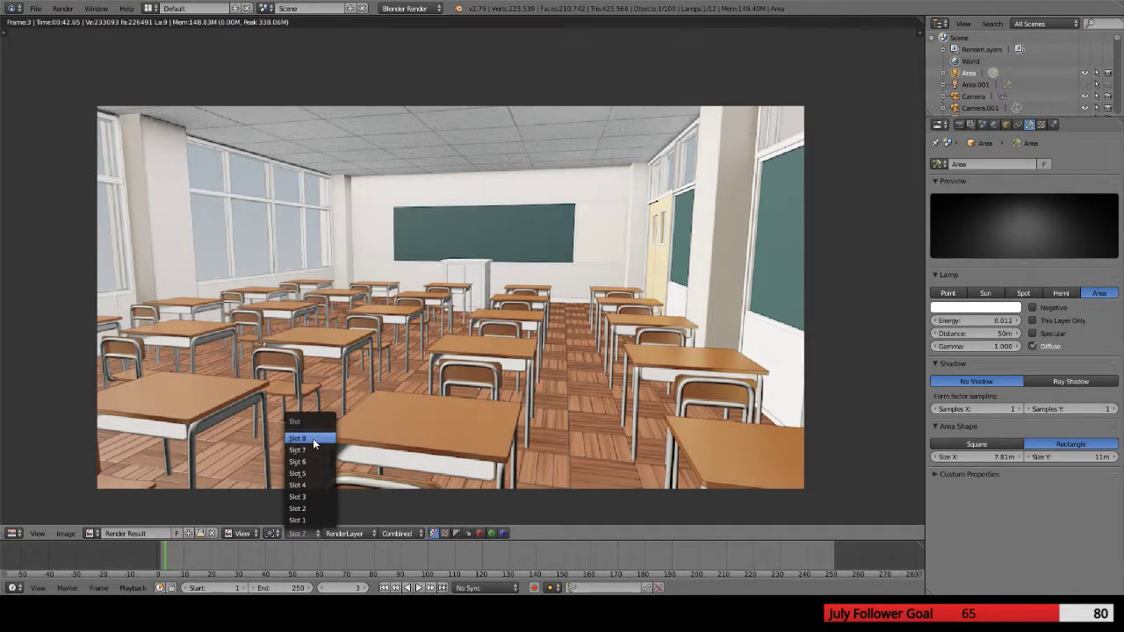
{"action": "left_click", "coordinate": [313, 438]}
{"action": "left_click", "coordinate": [320, 532]}
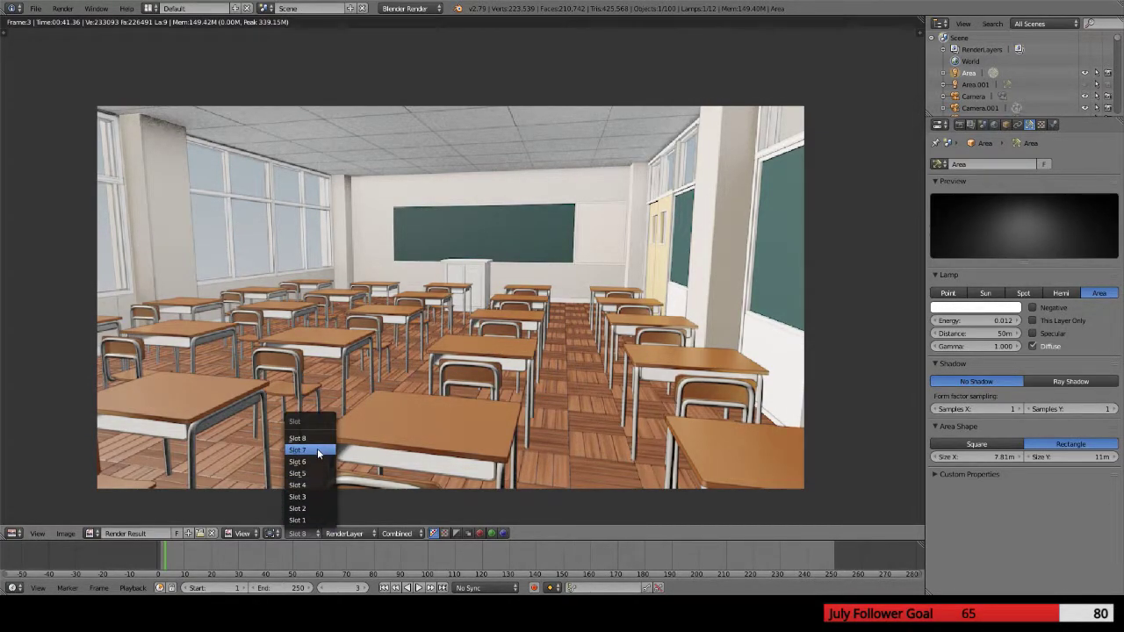
{"action": "left_click", "coordinate": [314, 450]}
{"action": "left_click", "coordinate": [310, 533]}
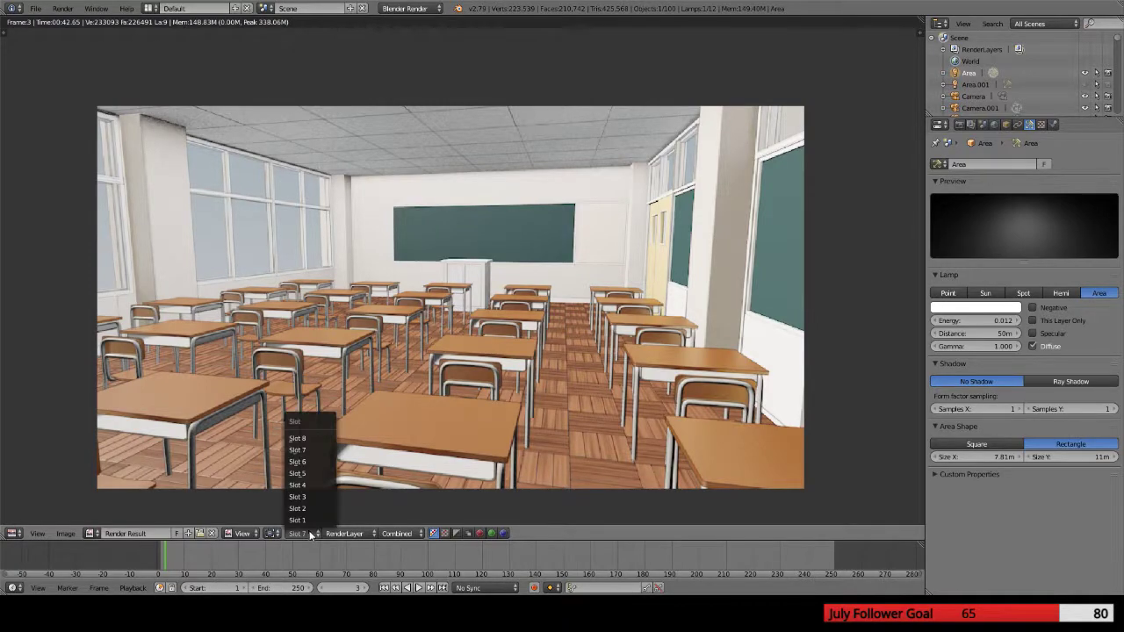
{"action": "left_click", "coordinate": [310, 438]}
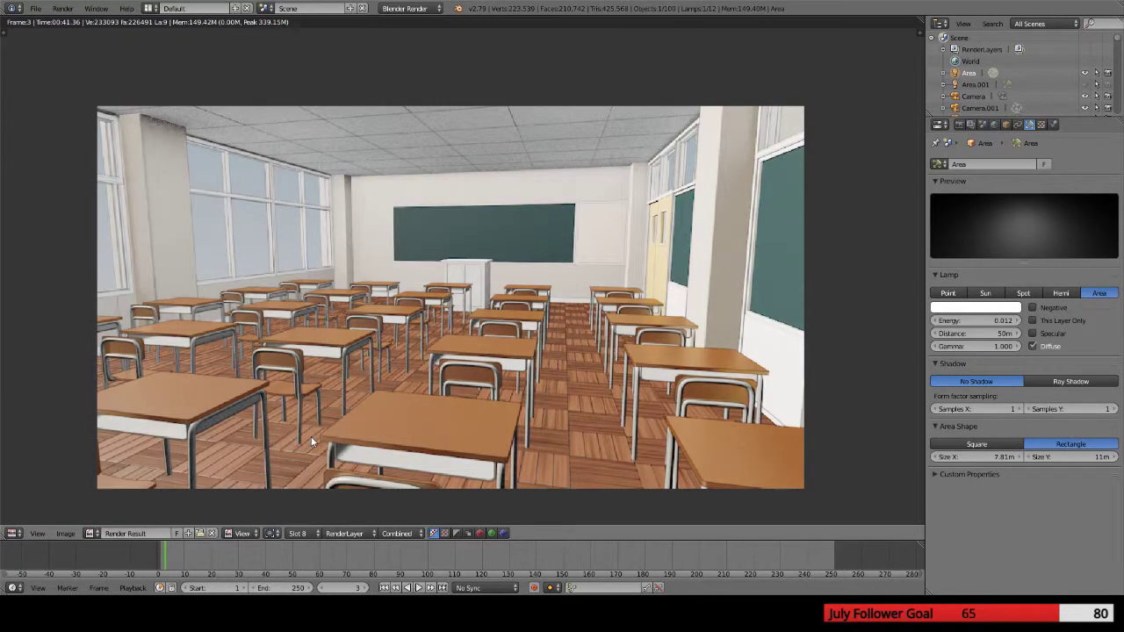
Set the area lamp's Energy to 0.005 and re-render the classroom with F12
{"action": "left_click", "coordinate": [987, 325]}
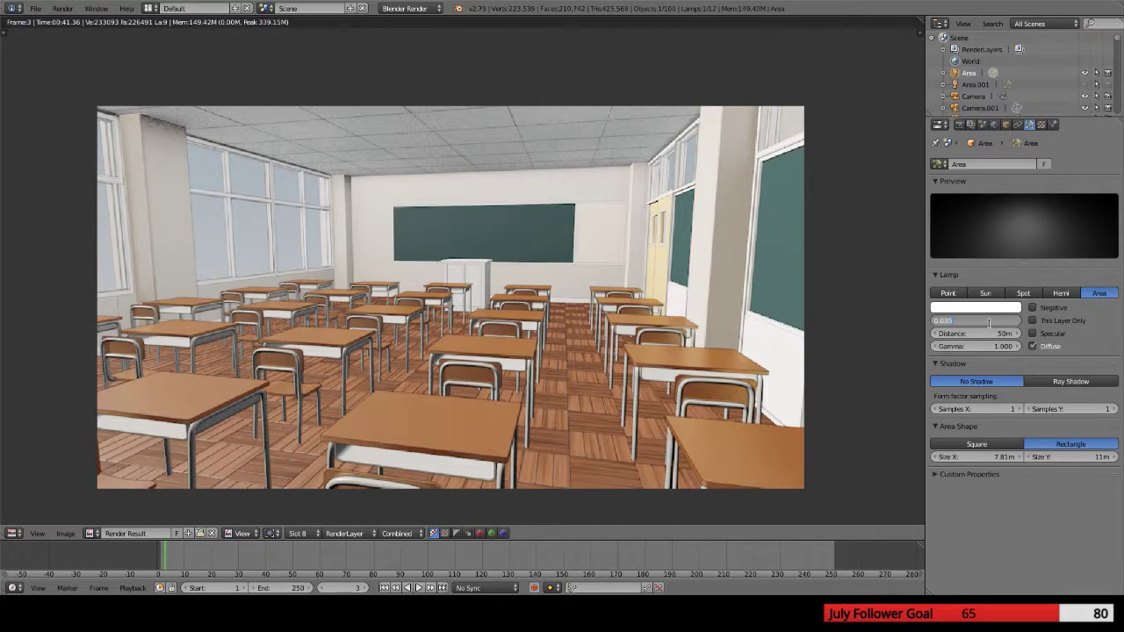
{"action": "key", "text": "Return"}
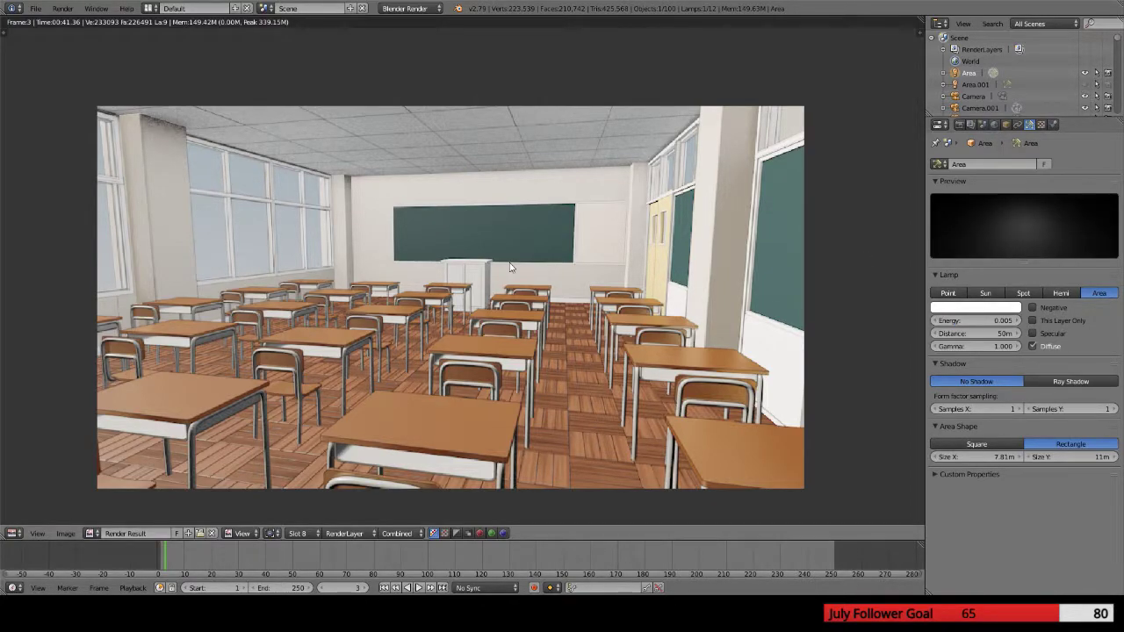
{"action": "key", "text": "F12"}
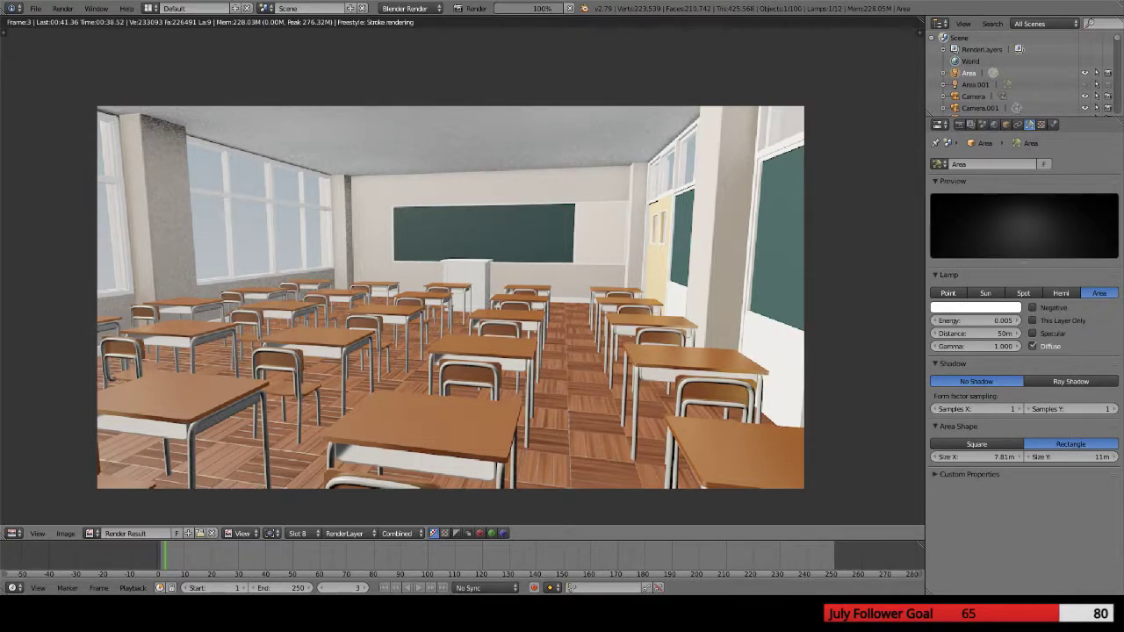
{"action": "left_click", "coordinate": [296, 533]}
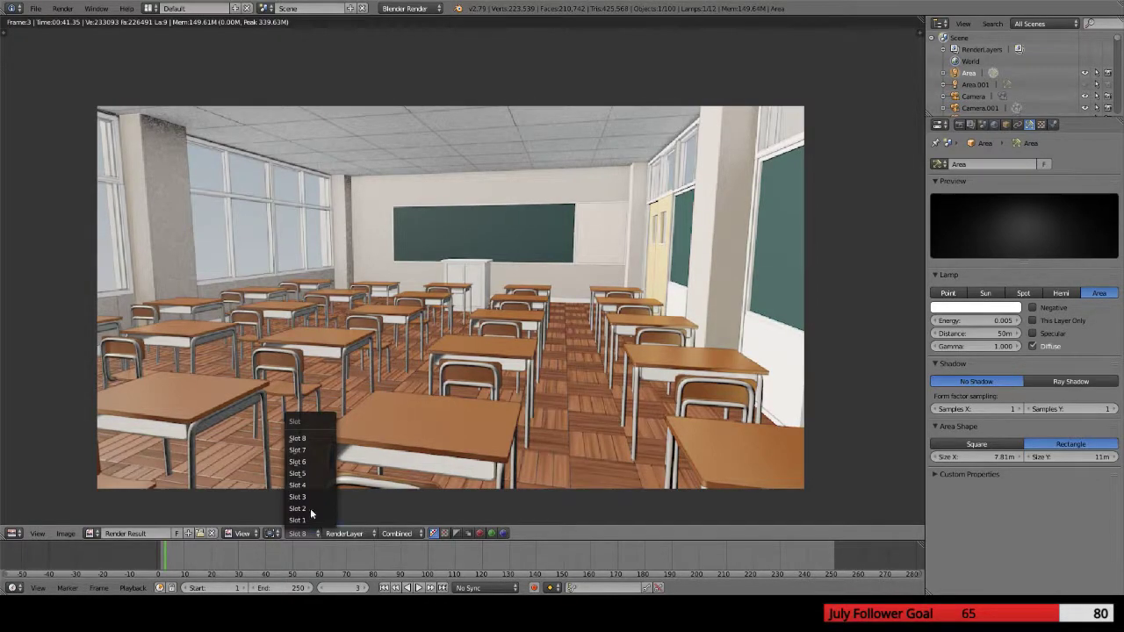
{"action": "left_click", "coordinate": [302, 533]}
{"action": "left_click", "coordinate": [310, 450]}
{"action": "left_click", "coordinate": [302, 533]}
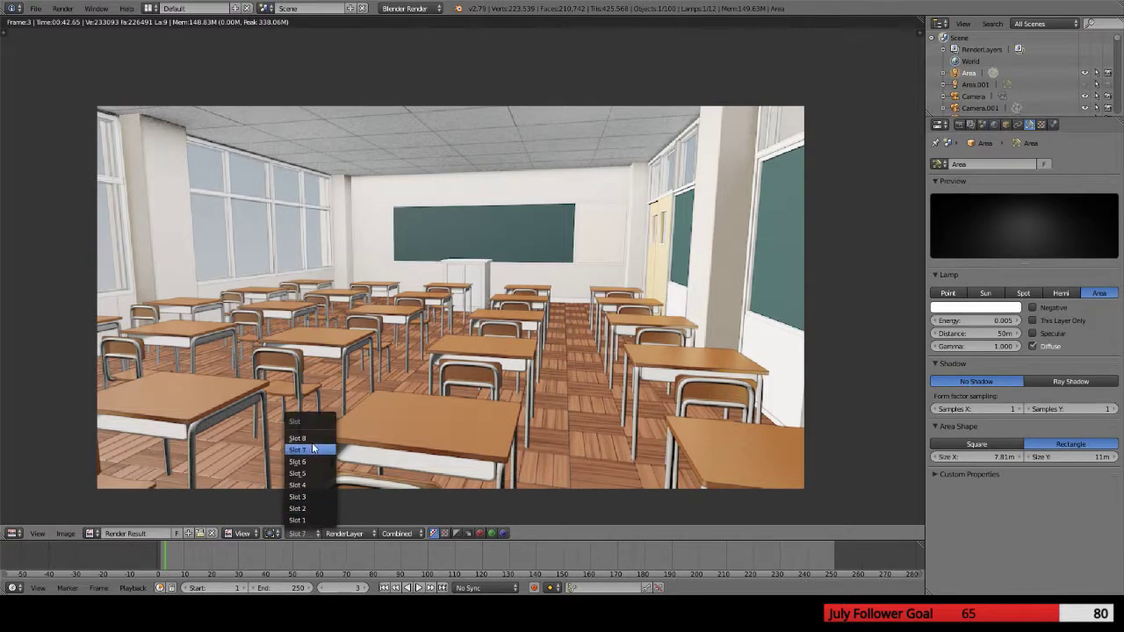
{"action": "left_click", "coordinate": [312, 439]}
{"action": "left_click", "coordinate": [308, 530]}
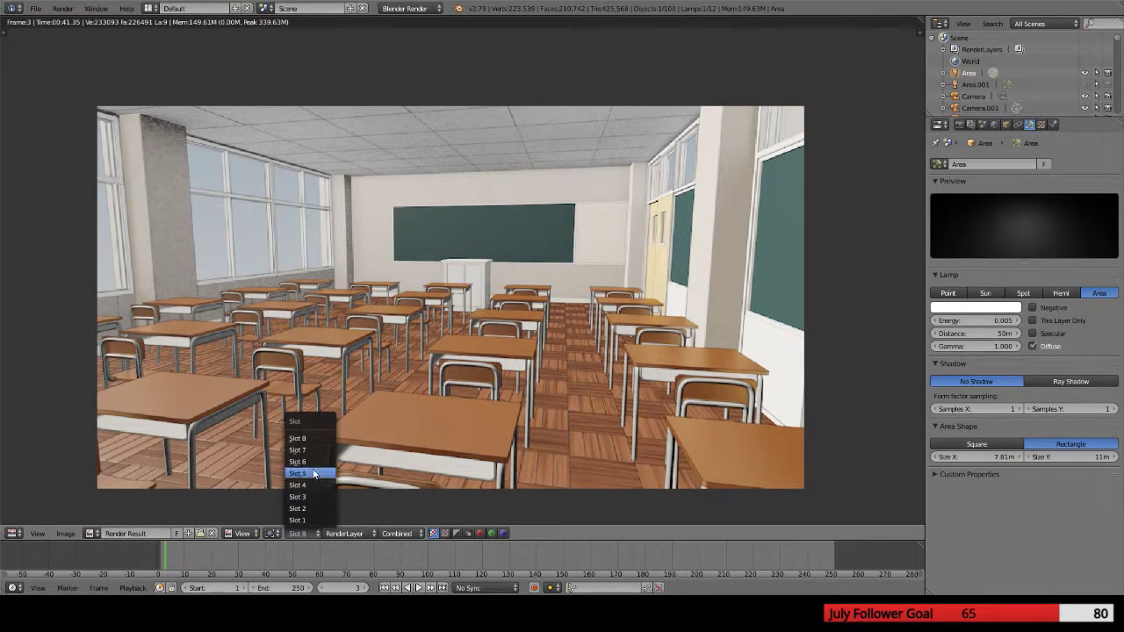
{"action": "left_click", "coordinate": [308, 452]}
{"action": "left_click", "coordinate": [304, 527]}
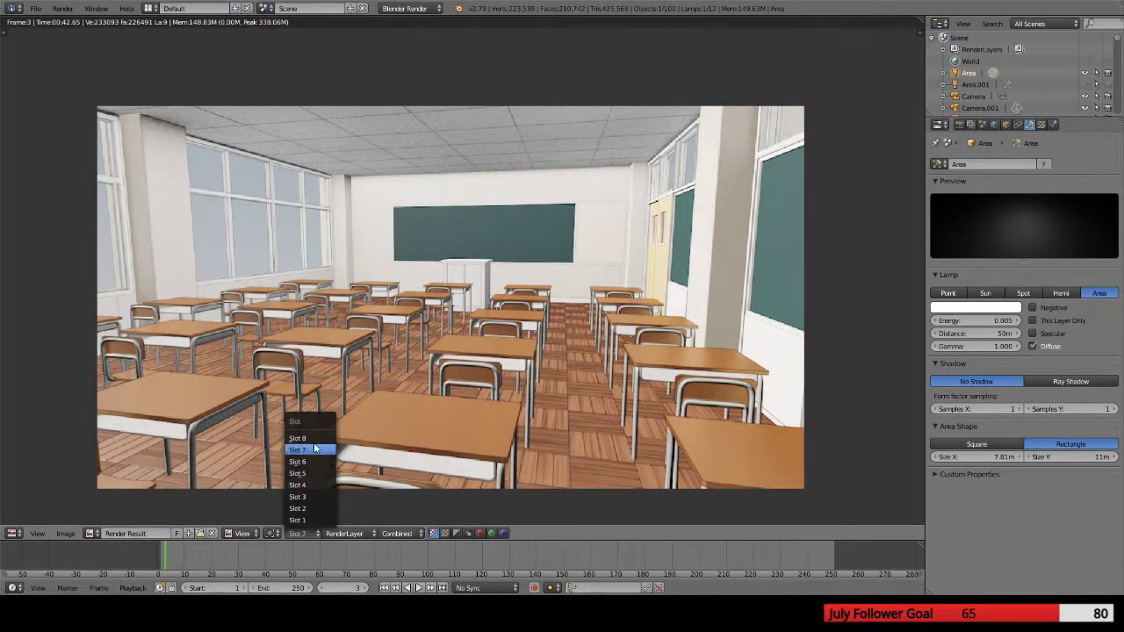
{"action": "left_click", "coordinate": [313, 438]}
{"action": "left_click", "coordinate": [308, 529]}
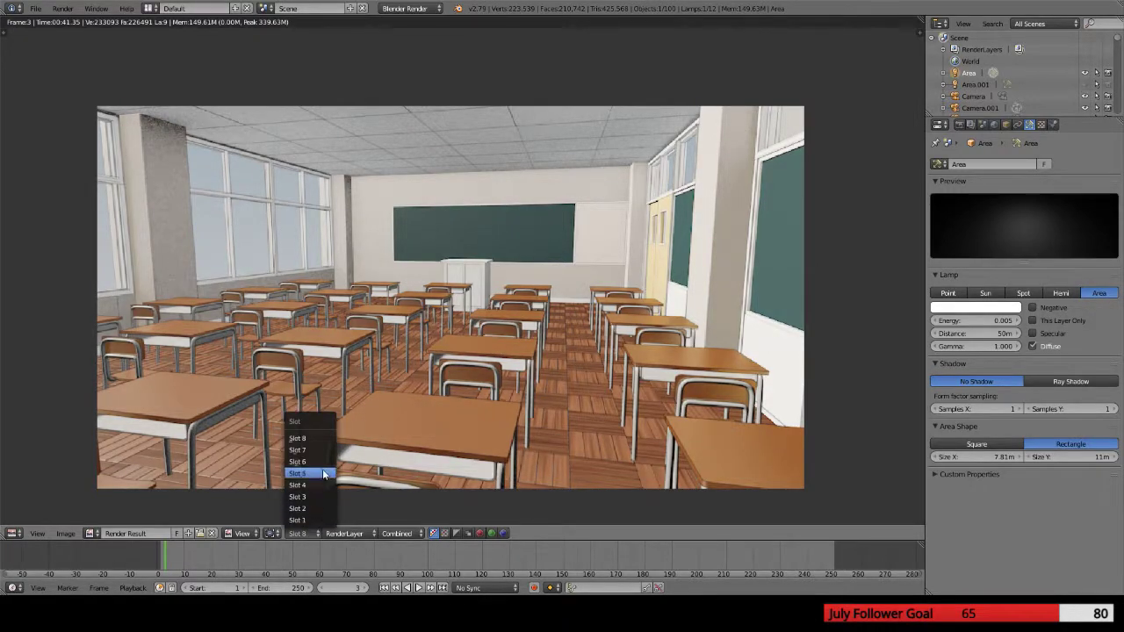
{"action": "left_click", "coordinate": [323, 451]}
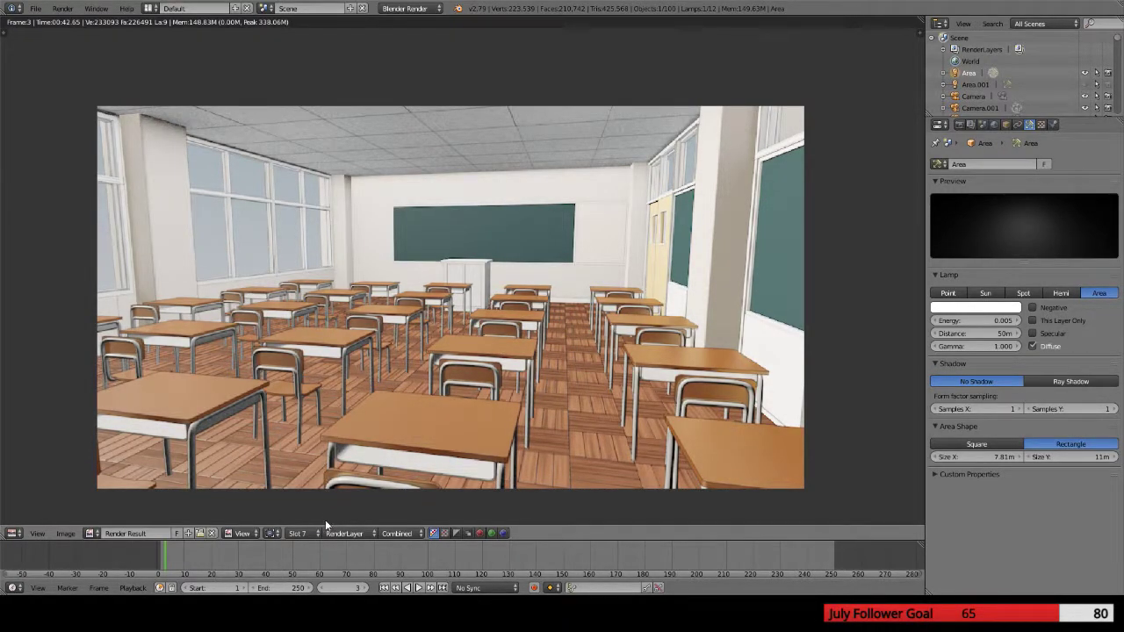
{"action": "left_click", "coordinate": [307, 529]}
{"action": "left_click", "coordinate": [298, 526]}
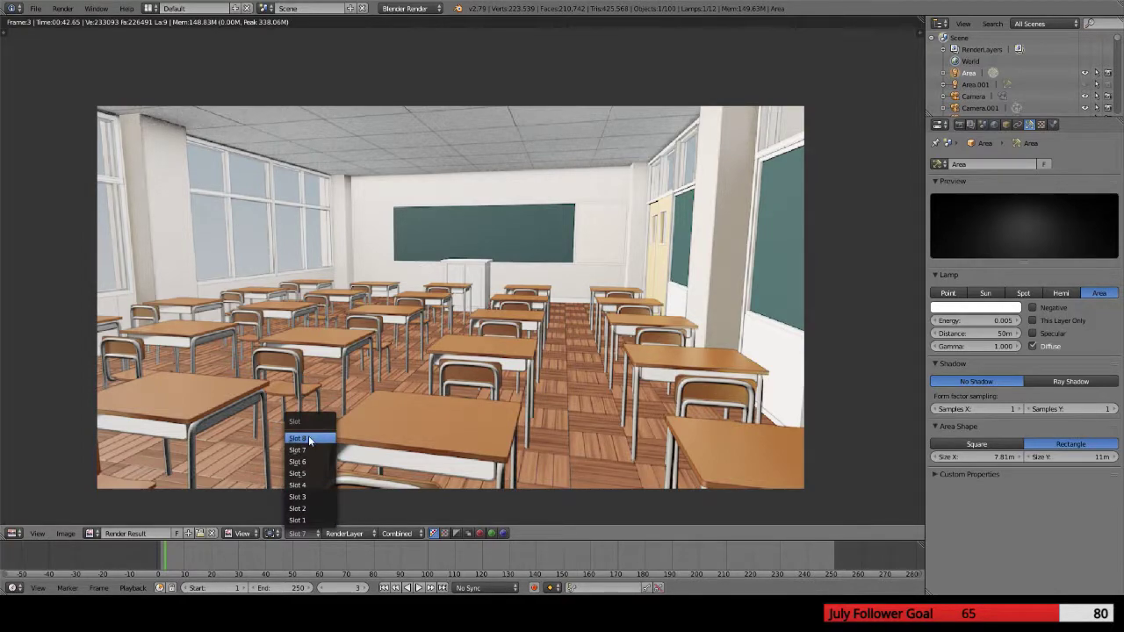
{"action": "left_click", "coordinate": [309, 436]}
{"action": "left_click", "coordinate": [305, 532]}
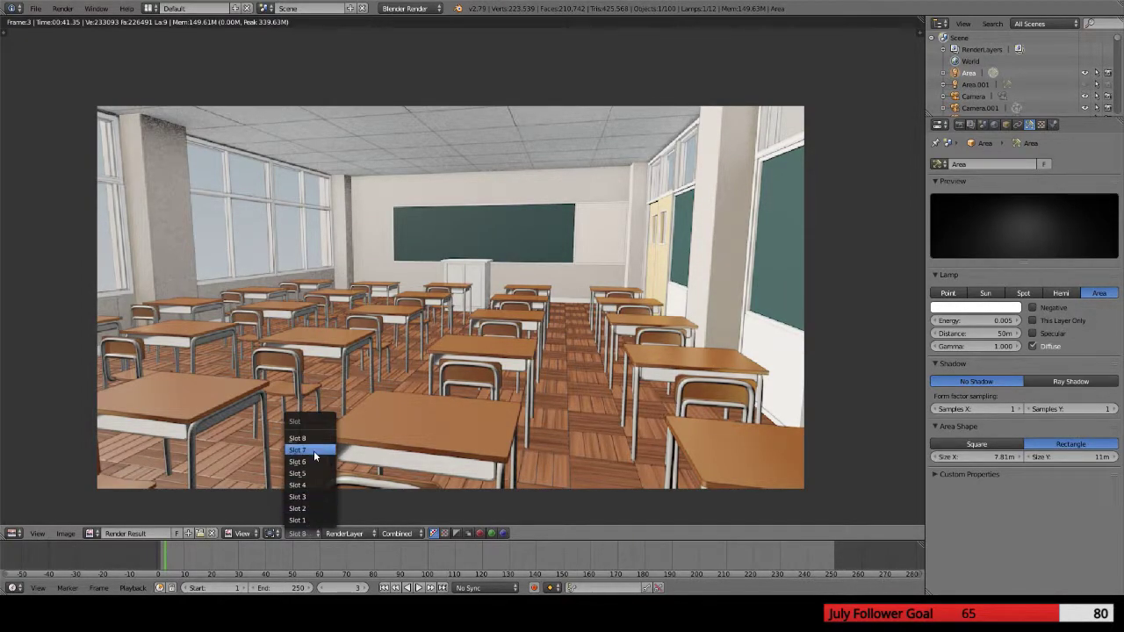
{"action": "left_click", "coordinate": [313, 449]}
{"action": "left_click", "coordinate": [307, 526]}
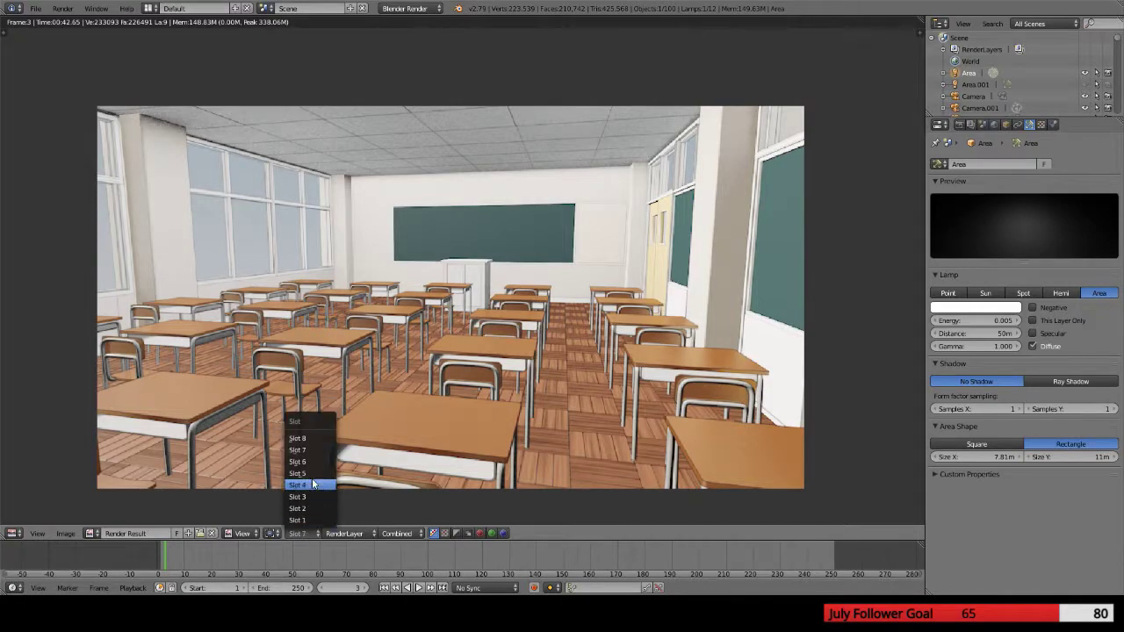
{"action": "left_click", "coordinate": [317, 430]}
{"action": "left_click", "coordinate": [320, 533]}
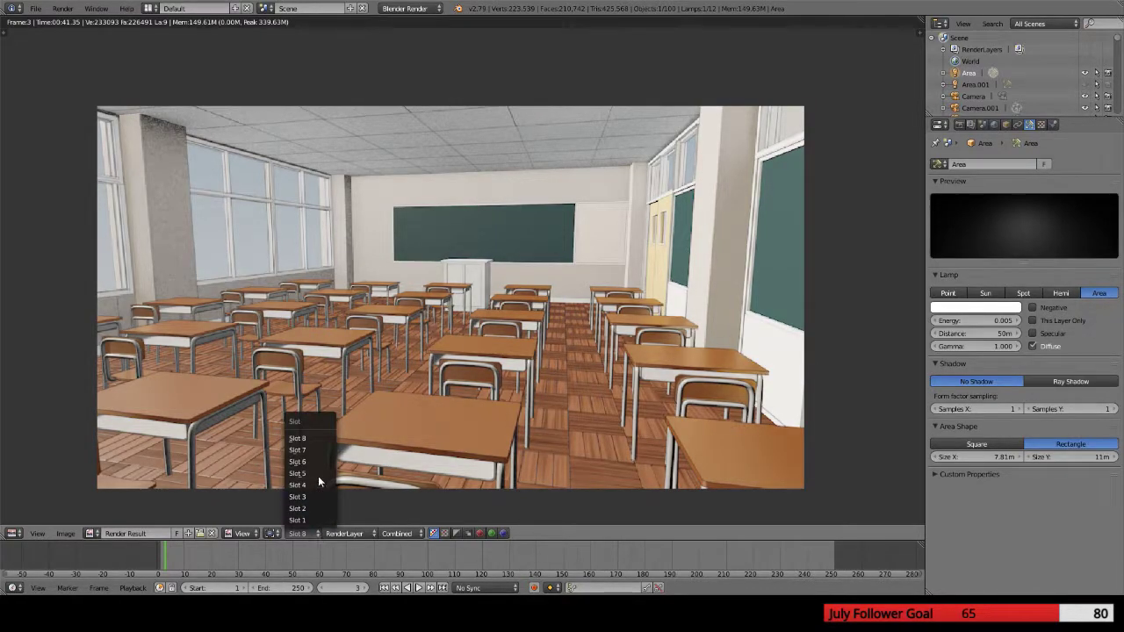
{"action": "left_click", "coordinate": [319, 449]}
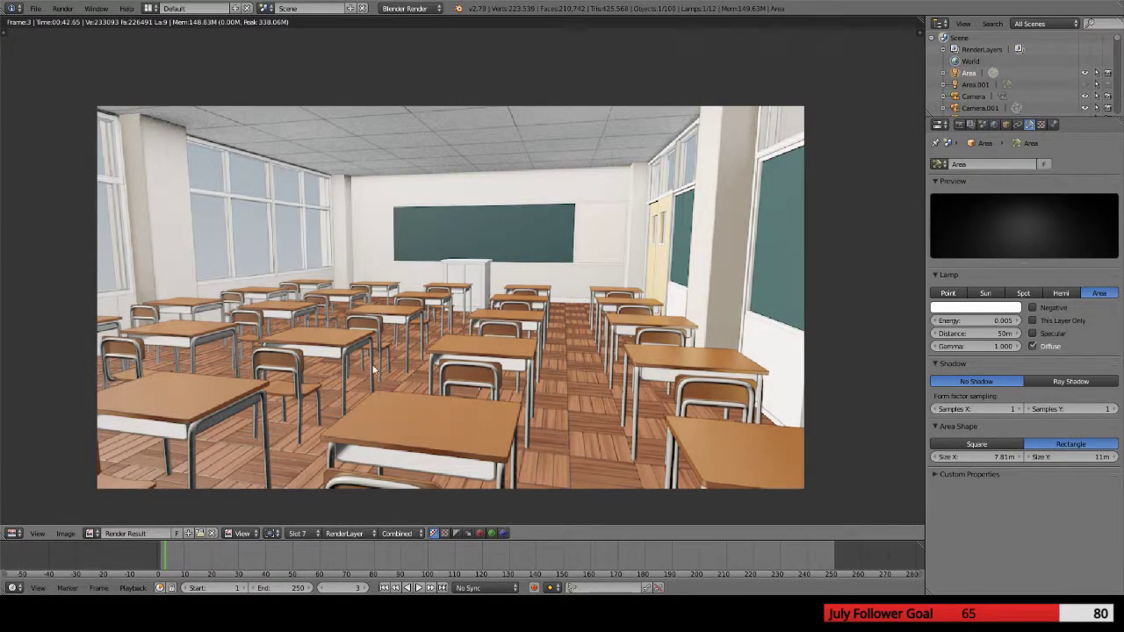
{"action": "left_click", "coordinate": [304, 533]}
{"action": "left_click", "coordinate": [315, 437]}
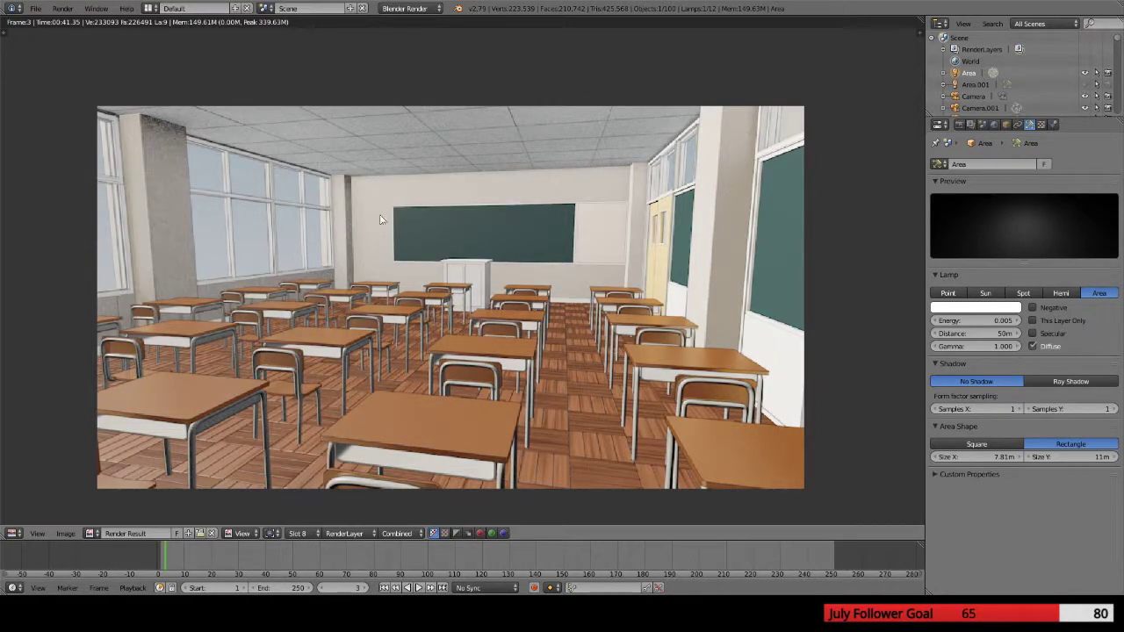
{"action": "left_click", "coordinate": [311, 533]}
{"action": "left_click", "coordinate": [314, 449]}
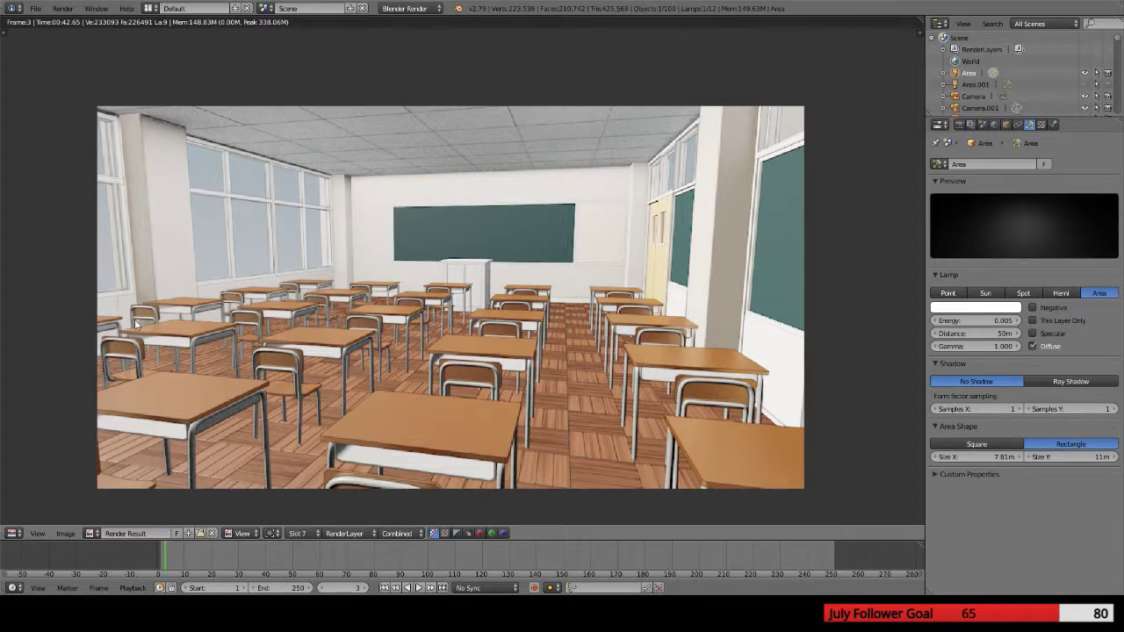
{"action": "left_click", "coordinate": [299, 533]}
{"action": "left_click", "coordinate": [305, 437]}
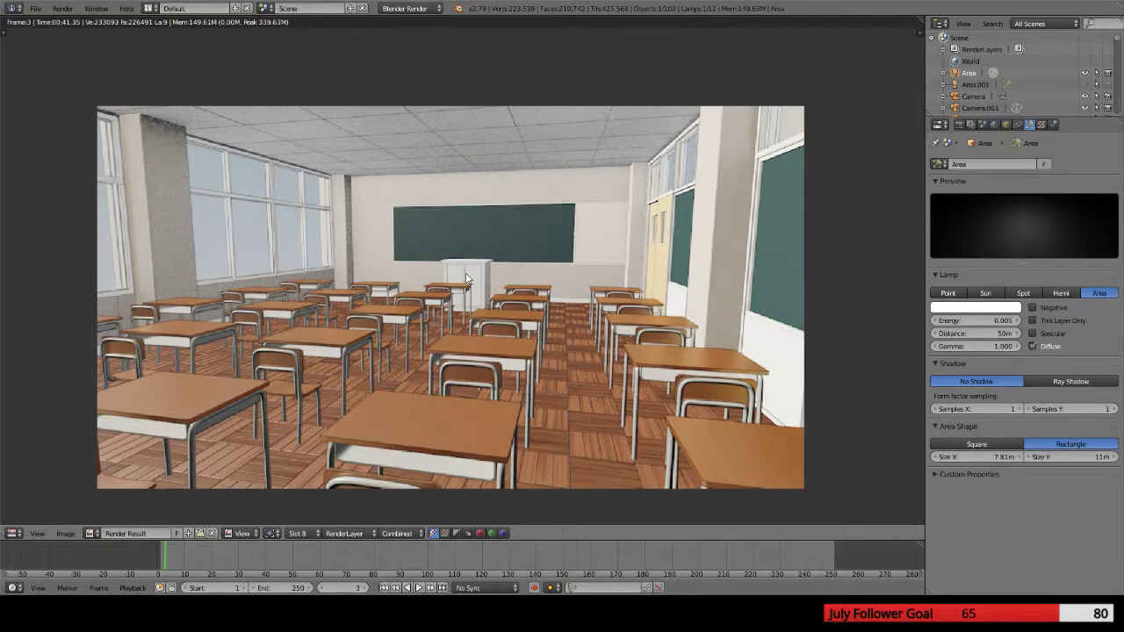
Zoom into the finished render, then close it to return to the wireframe viewport
{"action": "scroll", "coordinate": [467, 277], "scroll_direction": "up", "scroll_amount": 3}
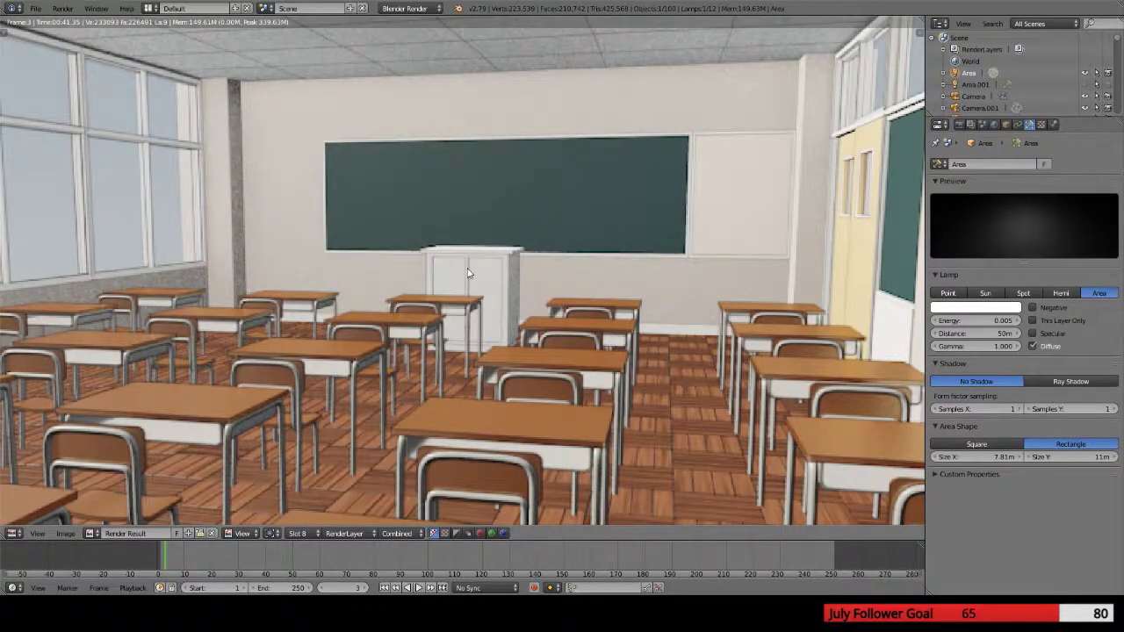
{"action": "key", "text": "Escape"}
Select the lectern cabinet and switch the viewport to material shading
{"action": "right_click", "coordinate": [664, 268]}
{"action": "middle_click_drag", "start_coordinate": [665, 267], "coordinate": [632, 321]}
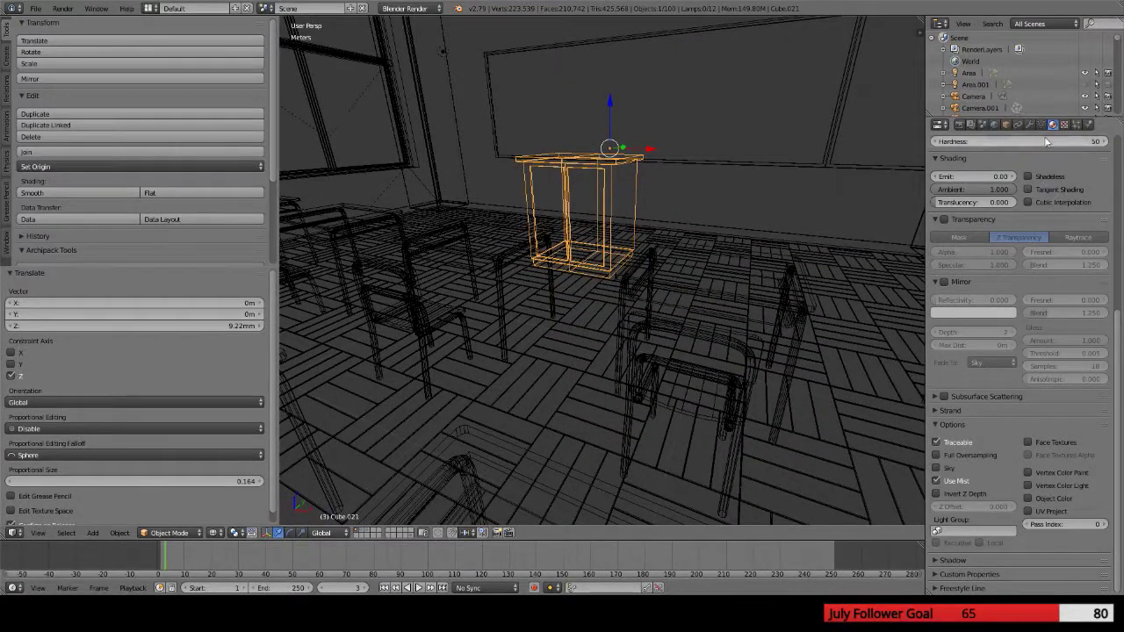
{"action": "left_click", "coordinate": [222, 533]}
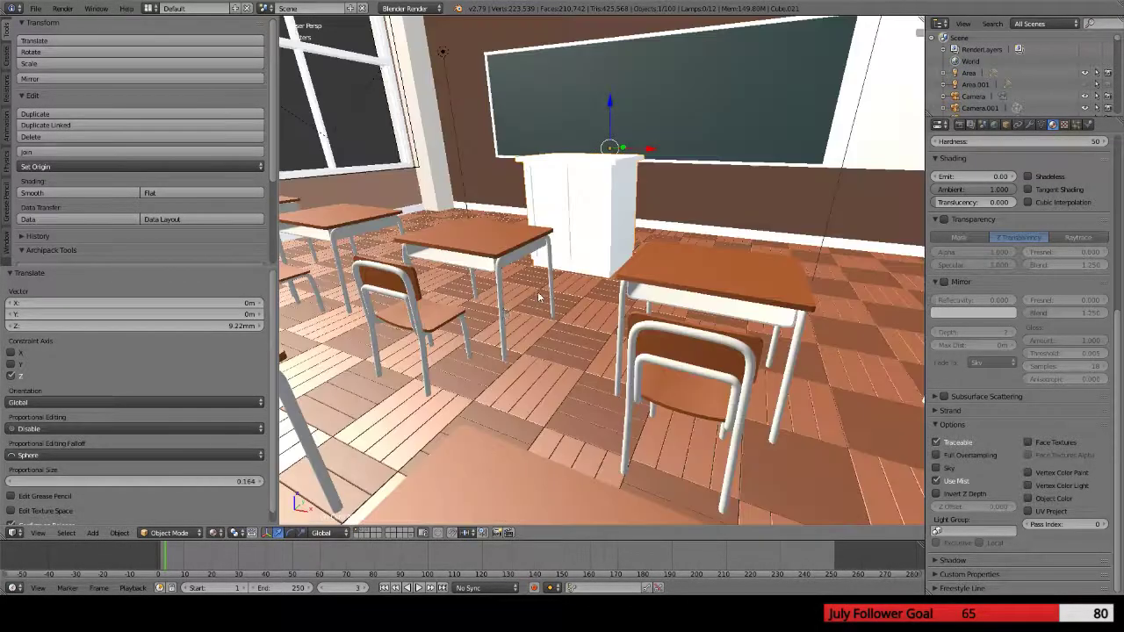
{"action": "left_click", "coordinate": [233, 456]}
{"action": "scroll", "coordinate": [430, 352], "scroll_direction": "down", "scroll_amount": 3}
{"action": "mouse_move", "coordinate": [430, 351]}
{"action": "middle_mouse_down"}
{"action": "mouse_move", "coordinate": [527, 360]}
{"action": "mouse_move", "coordinate": [461, 86]}
{"action": "mouse_move", "coordinate": [521, 105]}
{"action": "mouse_move", "coordinate": [545, 238]}
{"action": "mouse_move", "coordinate": [436, 259]}
{"action": "mouse_move", "coordinate": [664, 281]}
{"action": "mouse_move", "coordinate": [649, 289]}
{"action": "middle_mouse_up"}
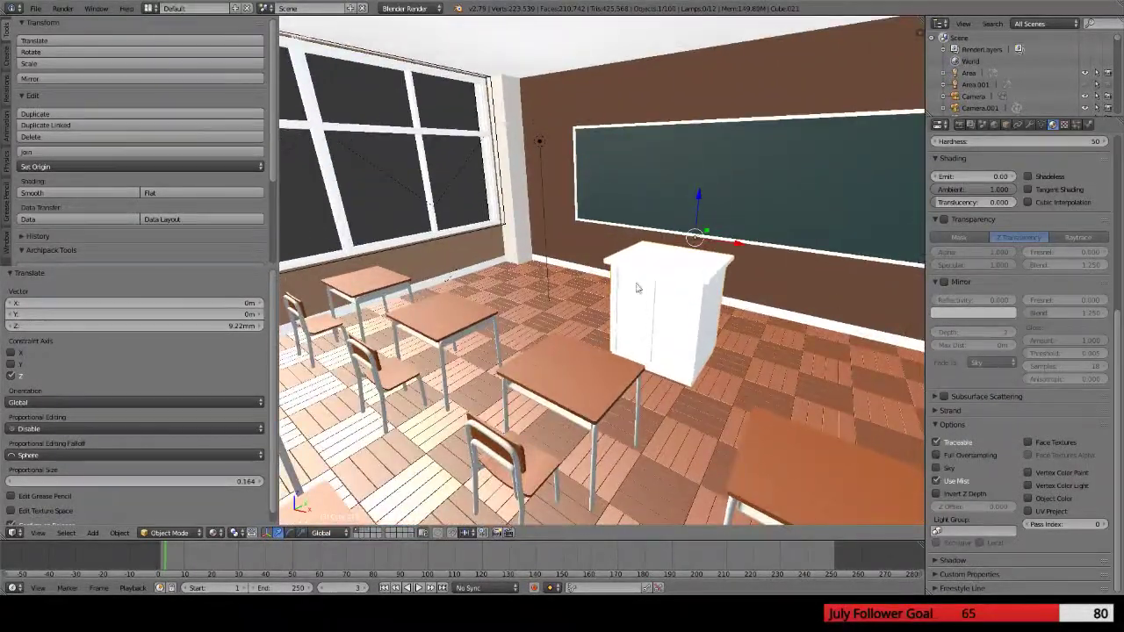
{"action": "middle_click_drag", "start_coordinate": [567, 370], "coordinate": [540, 296]}
{"action": "middle_click_drag", "start_coordinate": [587, 261], "coordinate": [673, 265]}
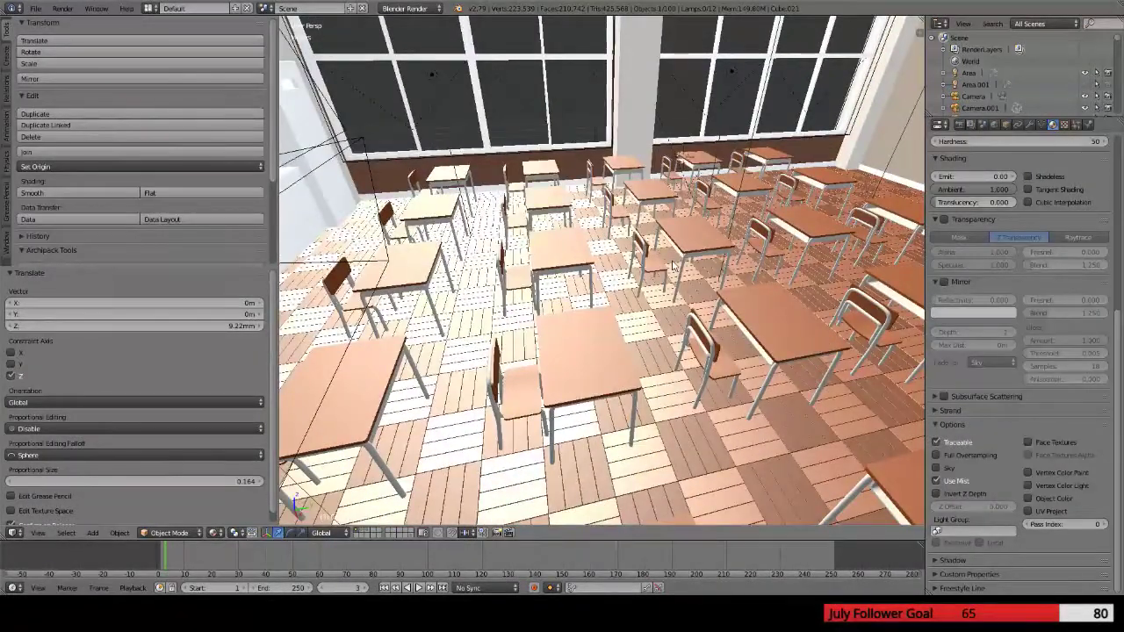
Reselect the lectern and give the Teacher Desk material a brown diffuse colour
{"action": "key", "text": "KP_0"}
{"action": "scroll", "coordinate": [444, 283], "scroll_direction": "down", "scroll_amount": 2}
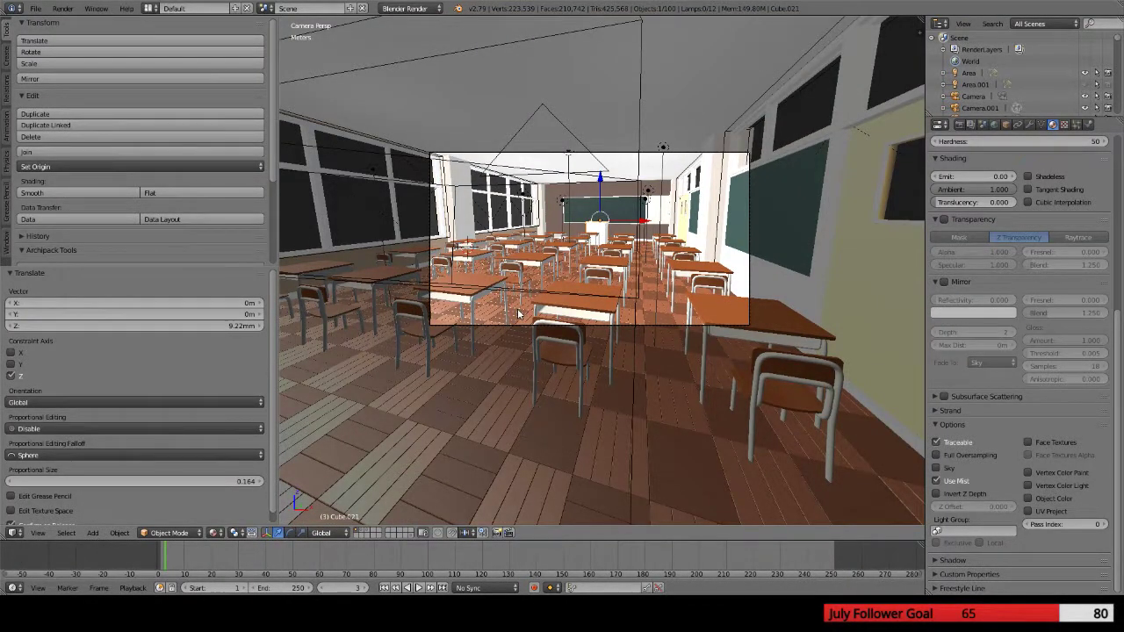
{"action": "scroll", "coordinate": [521, 314], "scroll_direction": "up", "scroll_amount": 3}
{"action": "middle_click_drag", "start_coordinate": [521, 314], "coordinate": [430, 404]}
{"action": "middle_click_drag", "start_coordinate": [693, 103], "coordinate": [618, 264]}
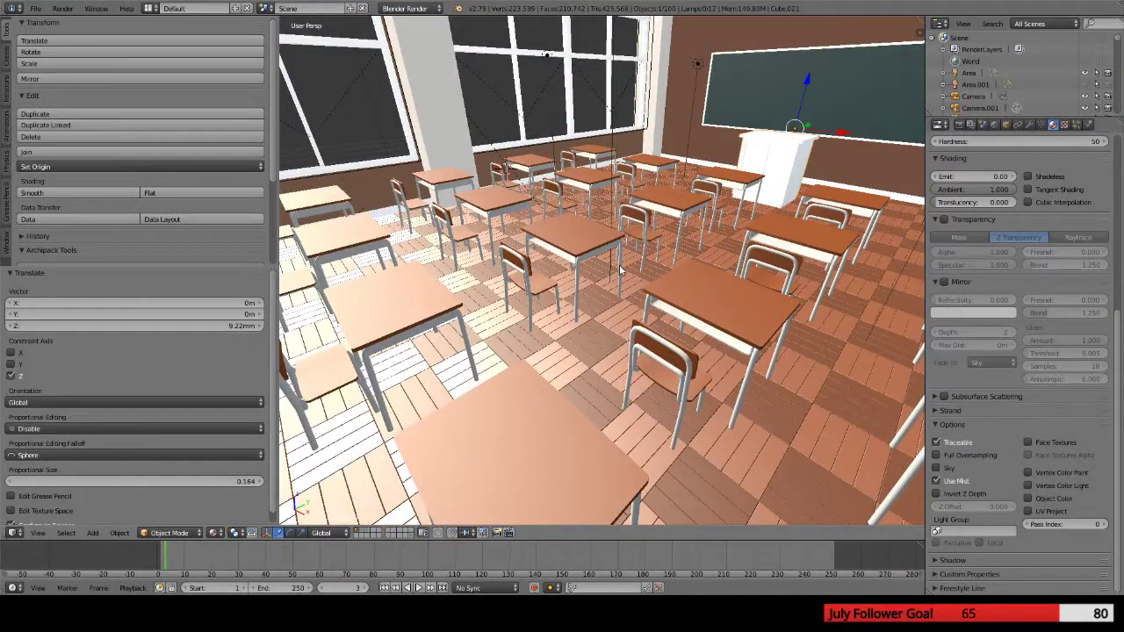
{"action": "scroll", "coordinate": [688, 230], "scroll_direction": "down", "scroll_amount": 3}
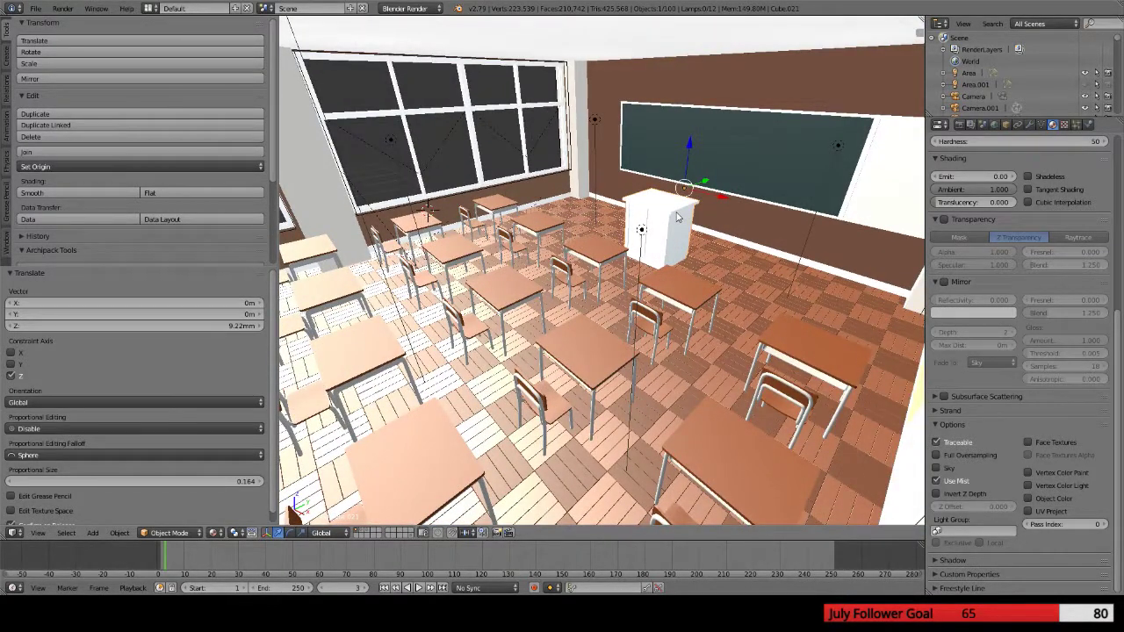
{"action": "right_click_drag", "start_coordinate": [665, 222], "coordinate": [661, 223]}
{"action": "key", "text": "Escape"}
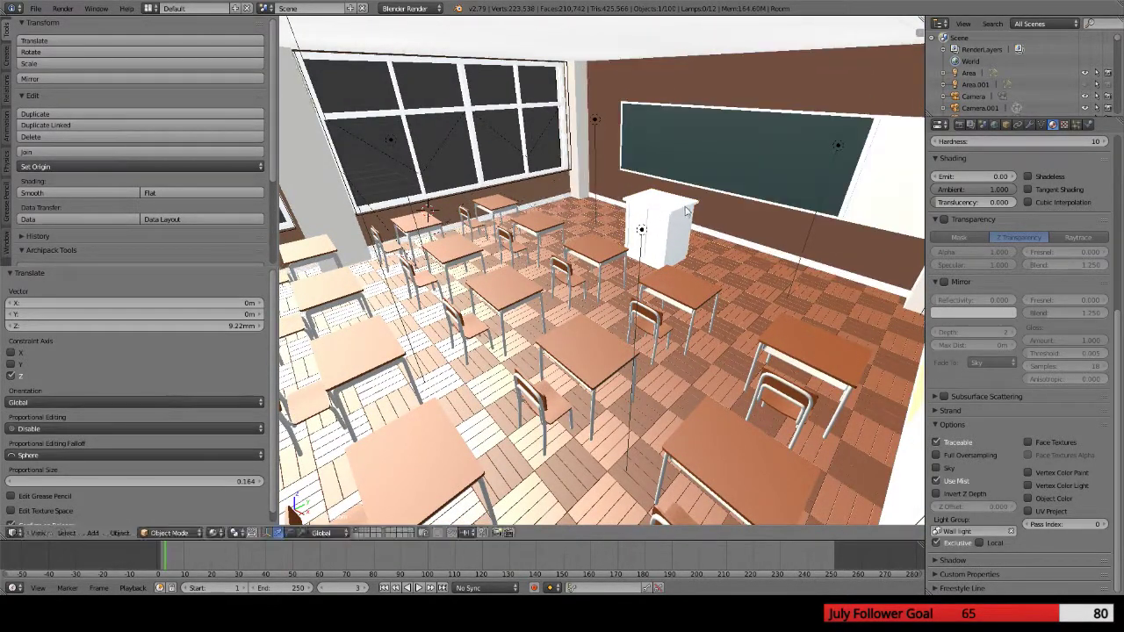
{"action": "right_click", "coordinate": [681, 221]}
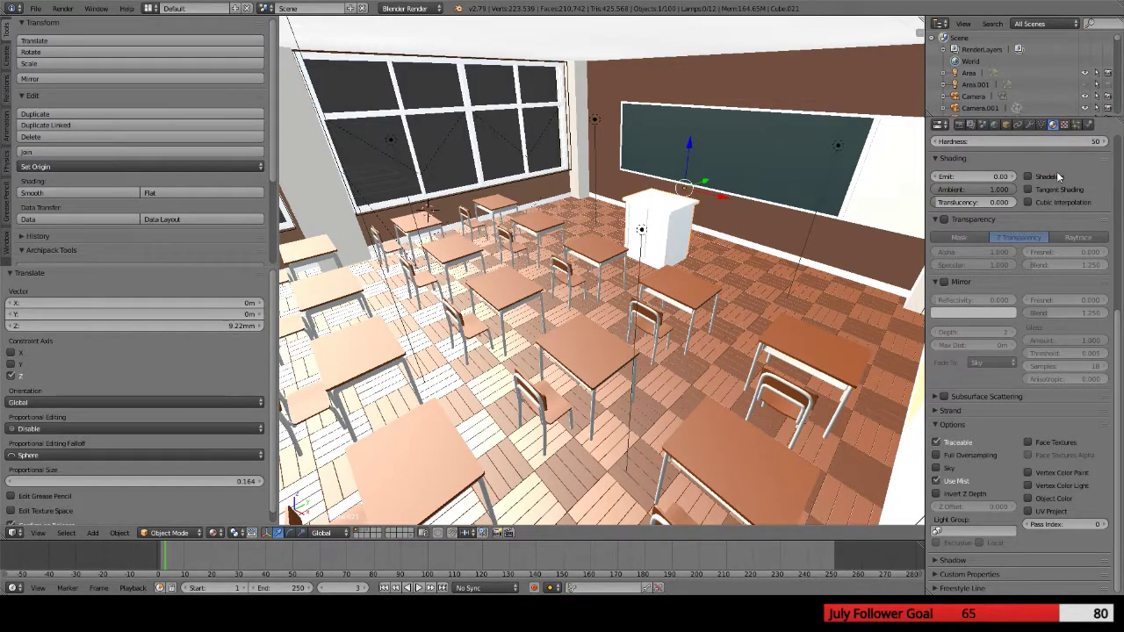
{"action": "scroll", "coordinate": [1051, 198], "scroll_direction": "up", "scroll_amount": 8}
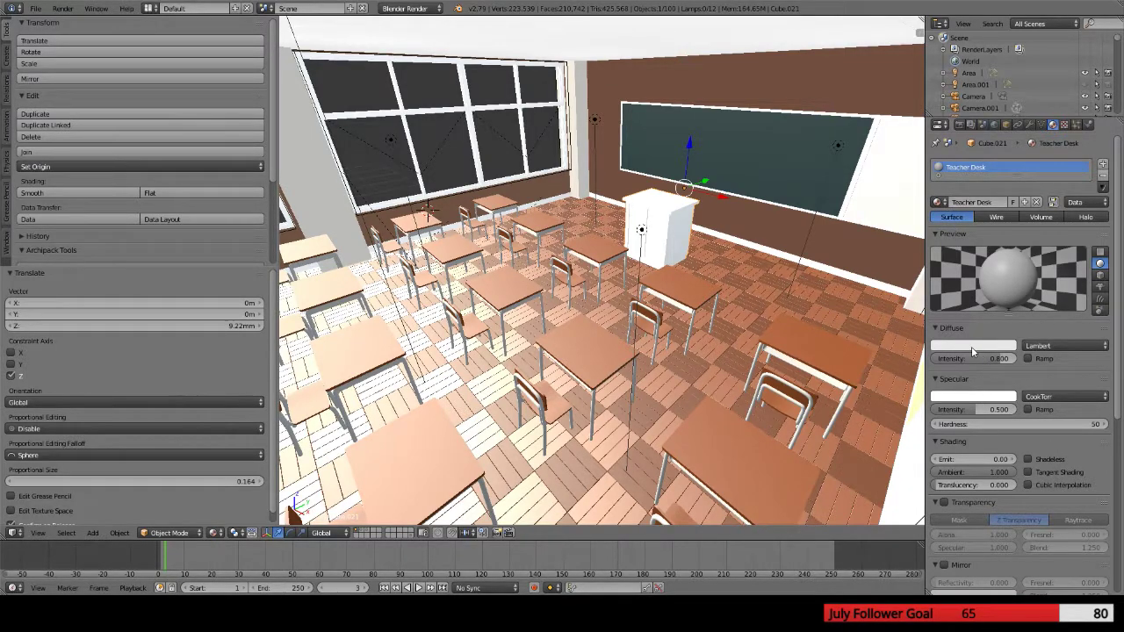
{"action": "left_click", "coordinate": [973, 348]}
{"action": "key", "text": "ctrl+z"}
Darken the teacher desk's brown diffuse colour by lowering its Value
{"action": "middle_click_drag", "start_coordinate": [869, 365], "coordinate": [527, 289]}
{"action": "left_click", "coordinate": [989, 348]}
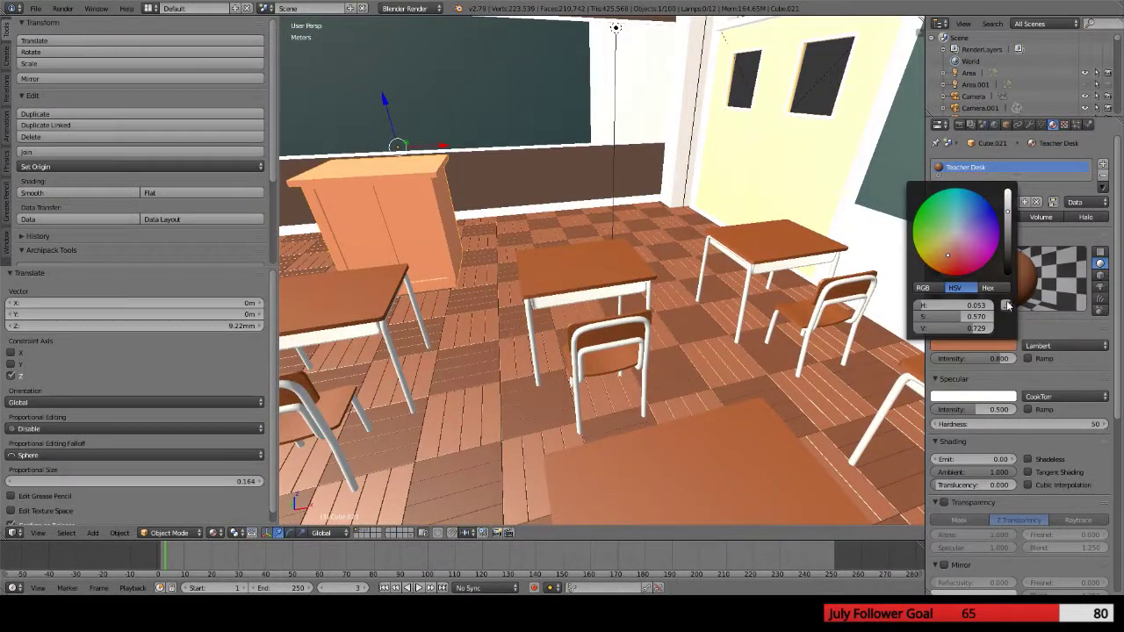
{"action": "left_click_drag", "start_coordinate": [1009, 323], "coordinate": [1009, 303]}
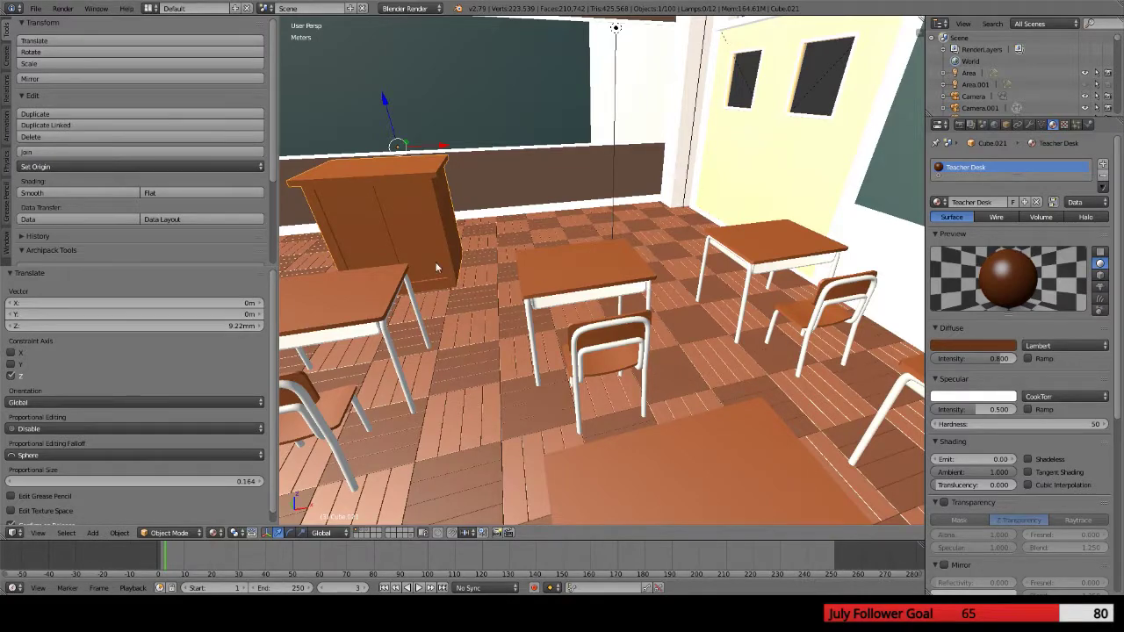
{"action": "middle_click_drag", "start_coordinate": [648, 283], "coordinate": [614, 332]}
{"action": "scroll", "coordinate": [613, 331], "scroll_direction": "down", "scroll_amount": 3}
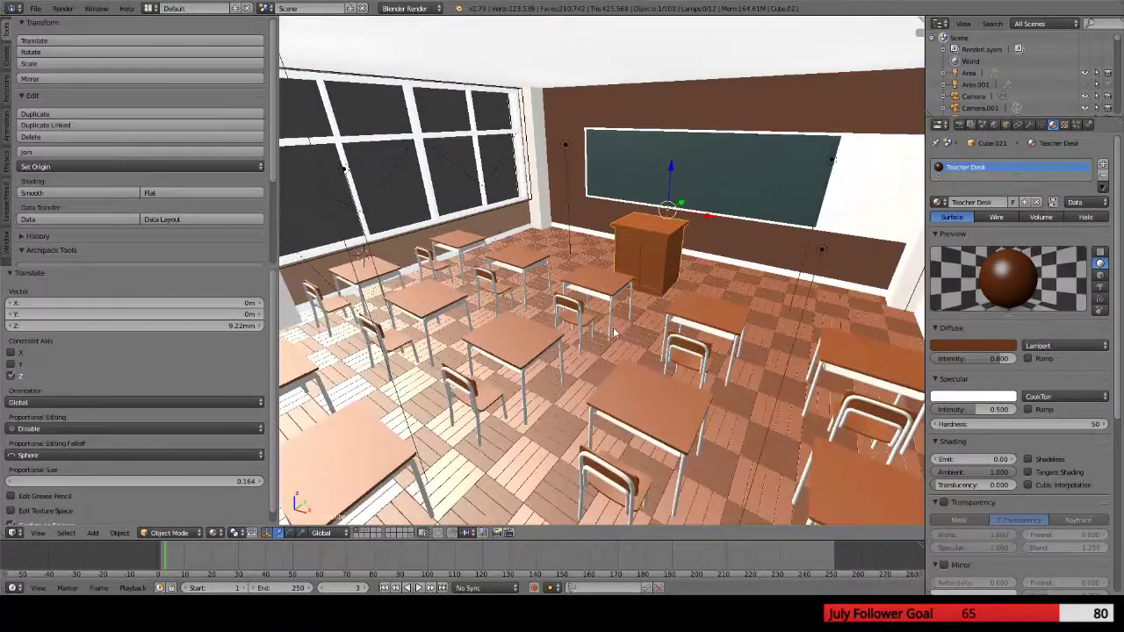
{"action": "scroll", "coordinate": [612, 331], "scroll_direction": "up", "scroll_amount": 2}
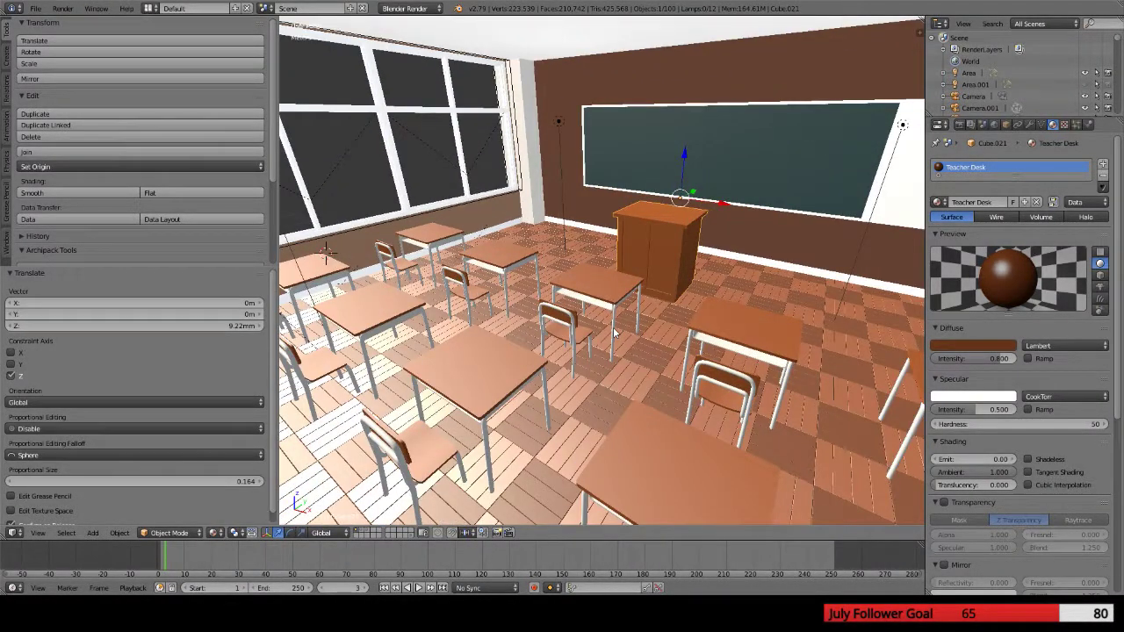
Render the classroom with F12 and inspect the brown desk in the Render Result
{"action": "key", "text": "F12"}
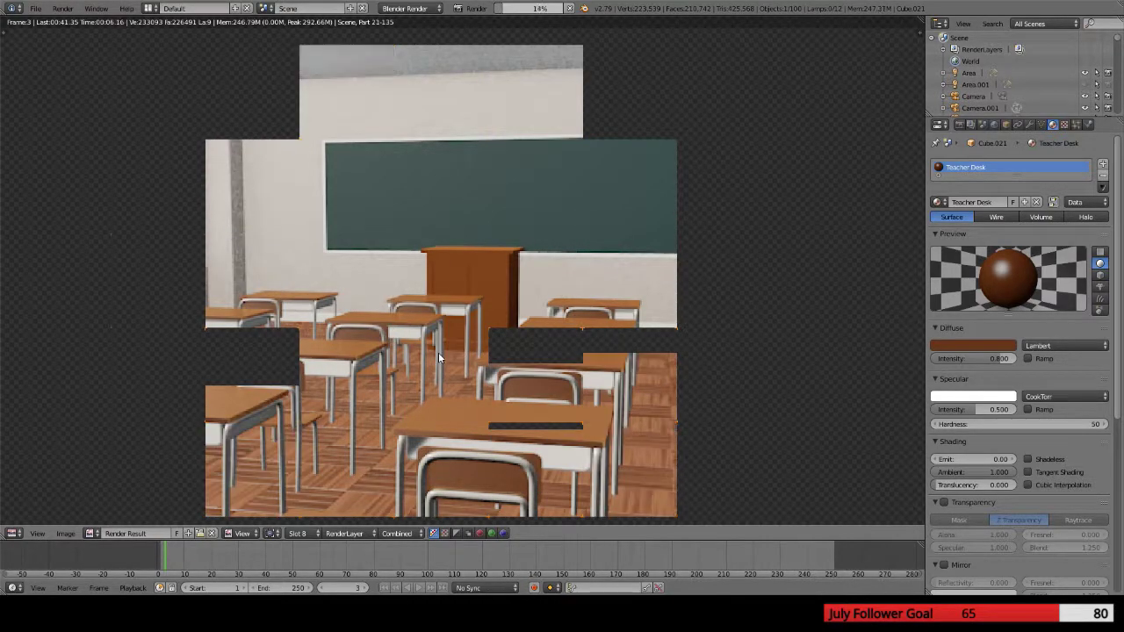
{"action": "scroll", "coordinate": [438, 352], "scroll_direction": "down", "scroll_amount": 3}
{"action": "scroll", "coordinate": [438, 352], "scroll_direction": "up", "scroll_amount": 2}
{"action": "middle_click_drag", "start_coordinate": [438, 352], "coordinate": [463, 298]}
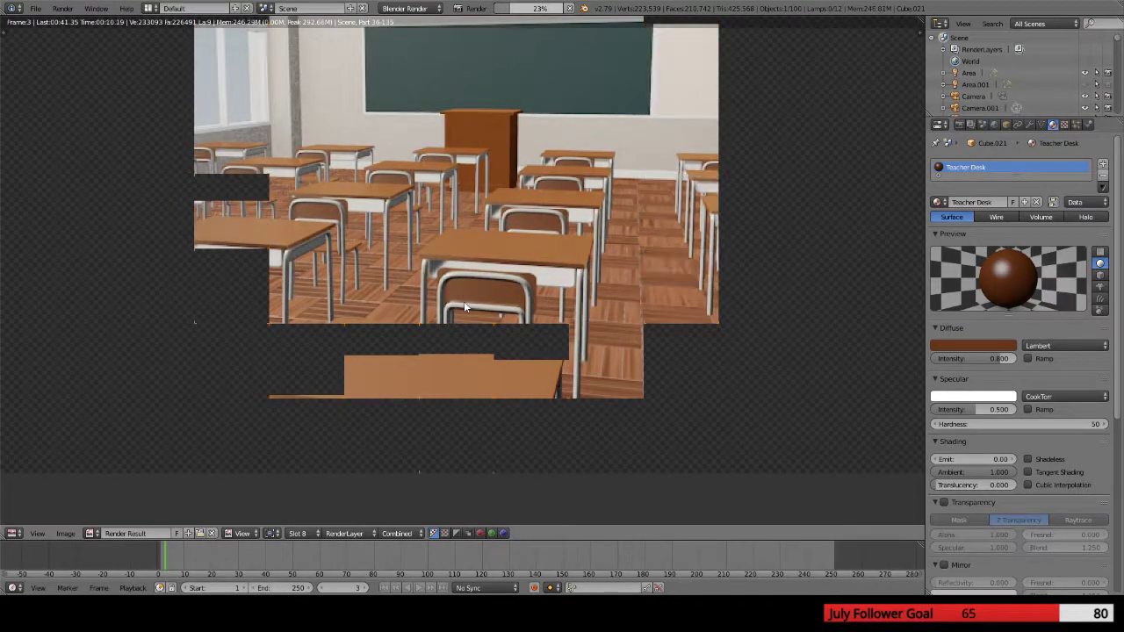
{"action": "scroll", "coordinate": [463, 301], "scroll_direction": "down", "scroll_amount": 1}
{"action": "scroll", "coordinate": [463, 301], "scroll_direction": "up", "scroll_amount": 1}
{"action": "scroll", "coordinate": [463, 301], "scroll_direction": "down", "scroll_amount": 1}
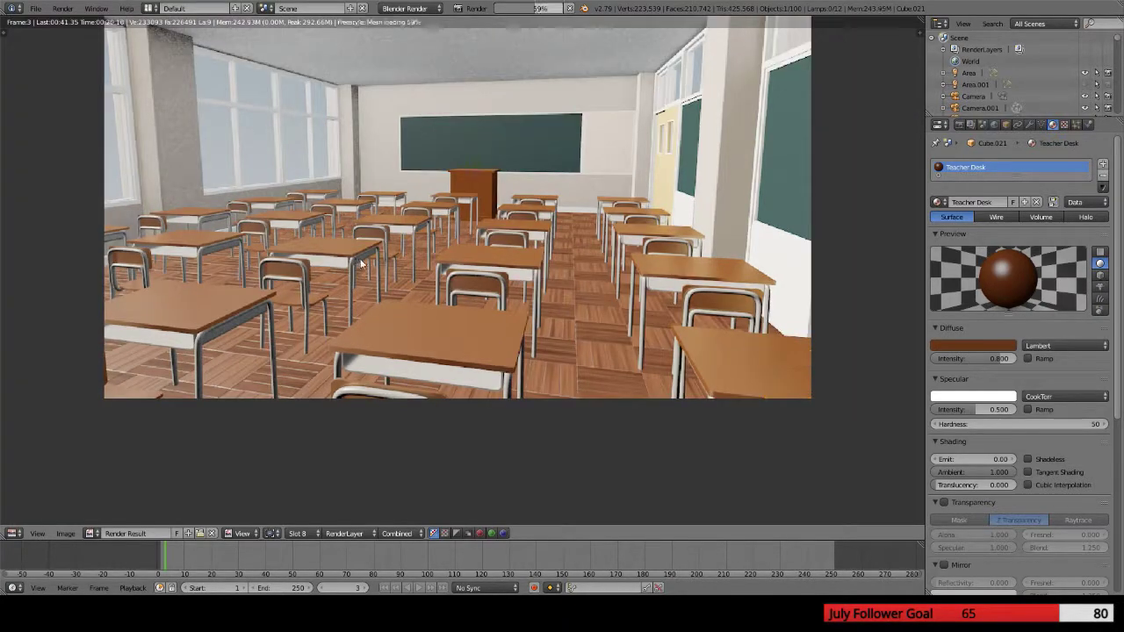
{"action": "middle_click_drag", "start_coordinate": [462, 236], "coordinate": [440, 293]}
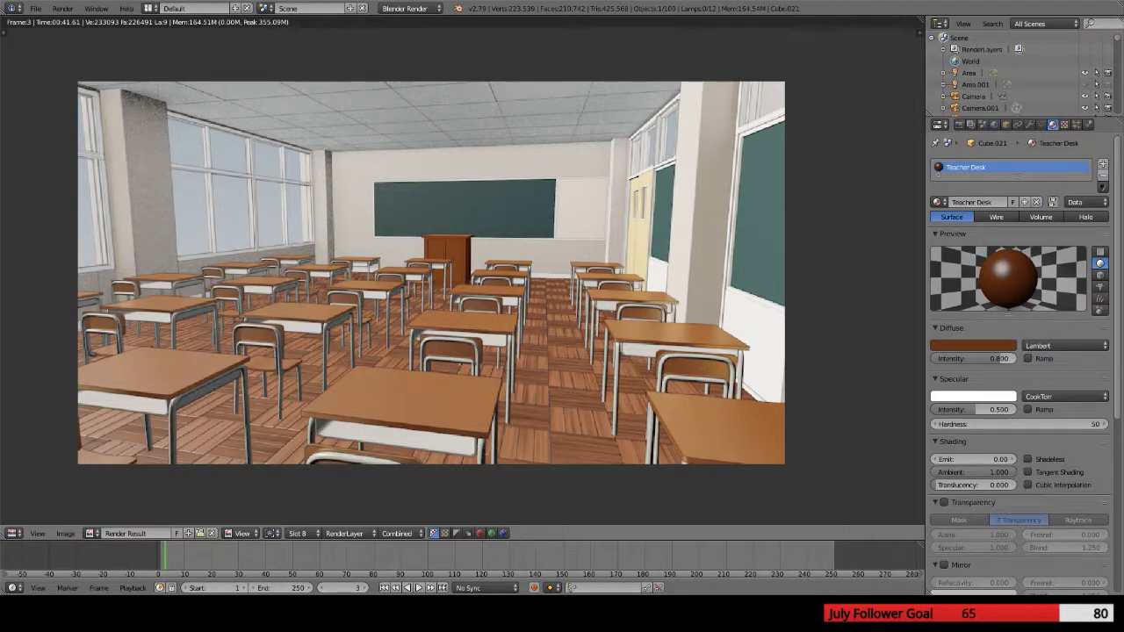
Lower the desk diffuse colour's saturation from 0.752 to 0.568
{"action": "scroll", "coordinate": [456, 268], "scroll_direction": "up", "scroll_amount": 4}
{"action": "scroll", "coordinate": [456, 267], "scroll_direction": "down", "scroll_amount": 3}
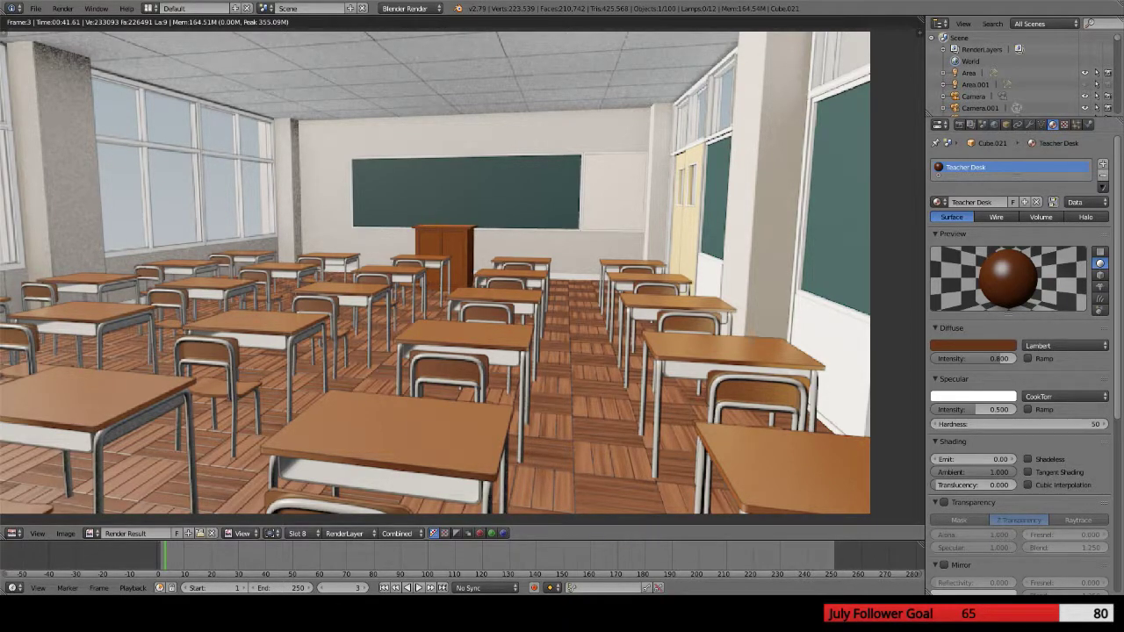
{"action": "left_click", "coordinate": [986, 345]}
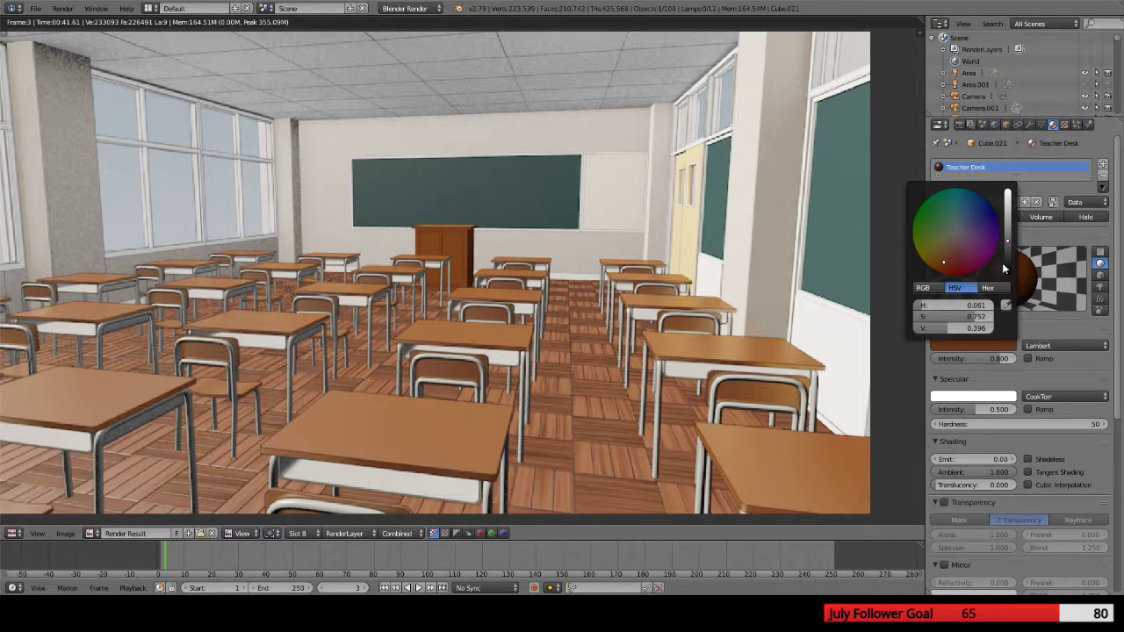
{"action": "left_click_drag", "start_coordinate": [957, 316], "coordinate": [943, 316]}
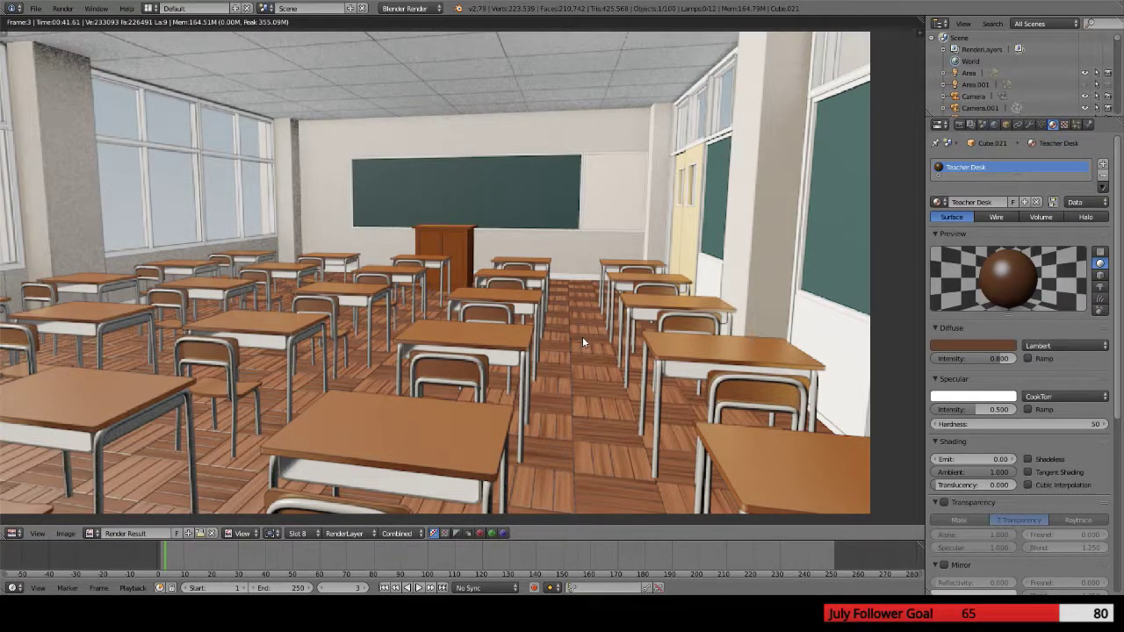
Enable Mirror on the desk material with Reflectivity 0.216 and render
{"action": "scroll", "coordinate": [463, 229], "scroll_direction": "up", "scroll_amount": 2}
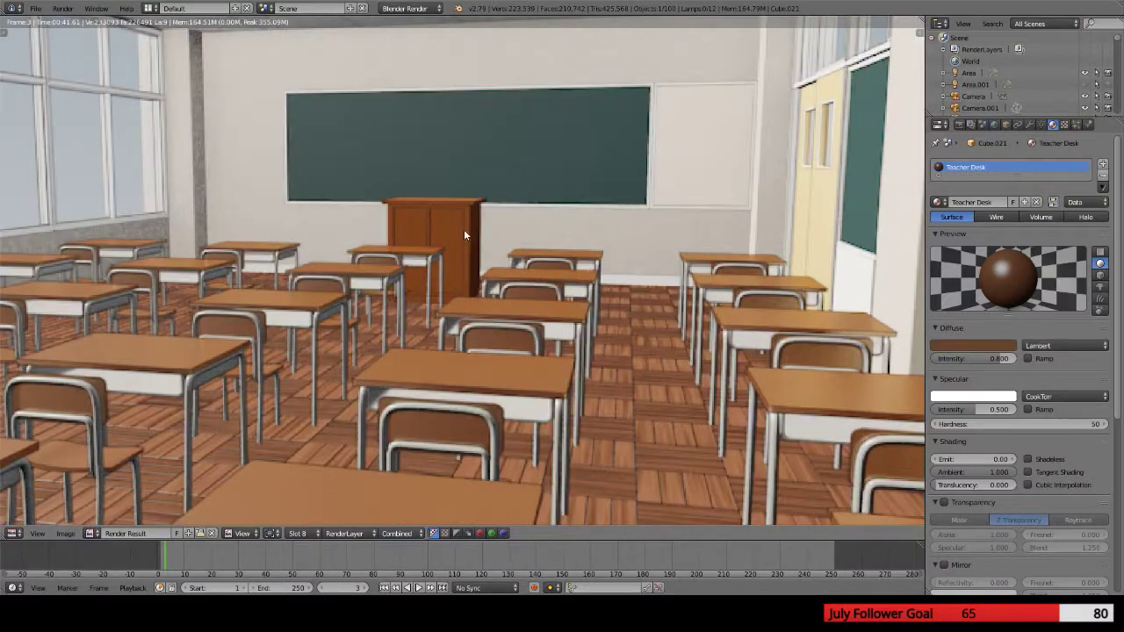
{"action": "scroll", "coordinate": [463, 229], "scroll_direction": "down", "scroll_amount": 4}
{"action": "scroll", "coordinate": [463, 230], "scroll_direction": "up", "scroll_amount": 2}
{"action": "scroll", "coordinate": [978, 488], "scroll_direction": "down", "scroll_amount": 2}
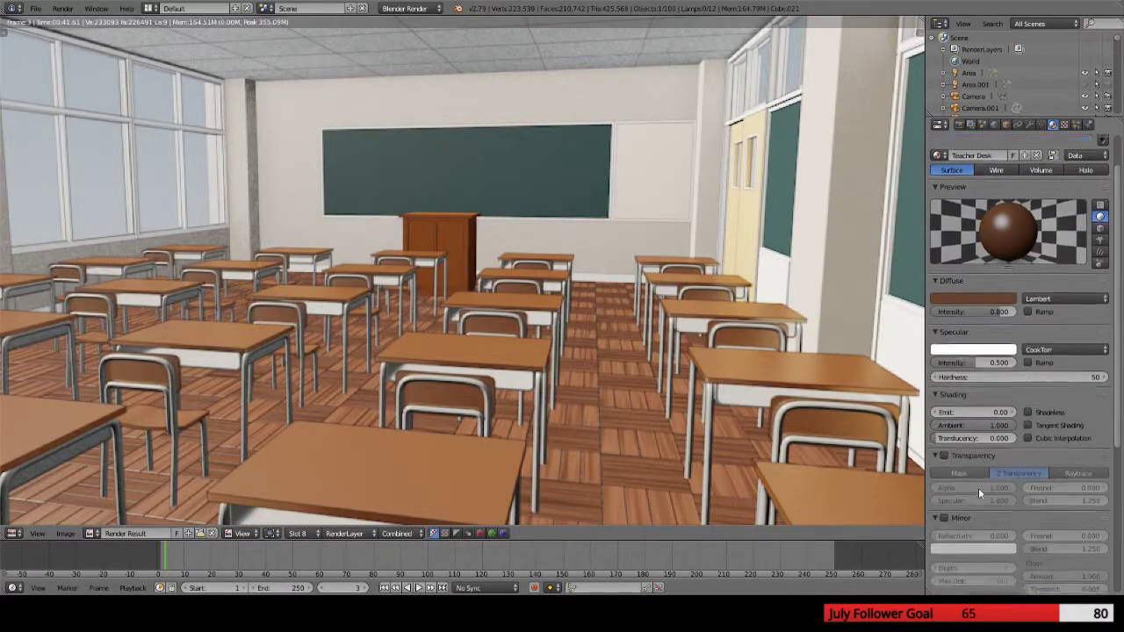
{"action": "scroll", "coordinate": [978, 488], "scroll_direction": "down", "scroll_amount": 1}
{"action": "left_click", "coordinate": [942, 495]}
{"action": "left_click_drag", "start_coordinate": [961, 512], "coordinate": [1057, 553]}
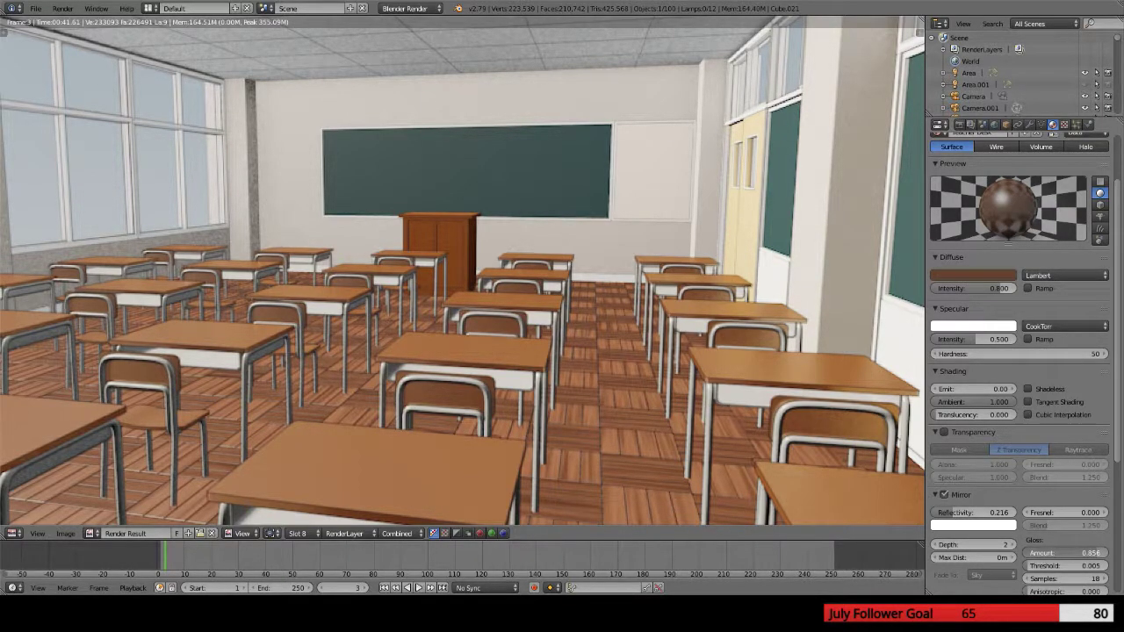
{"action": "key", "text": "F12"}
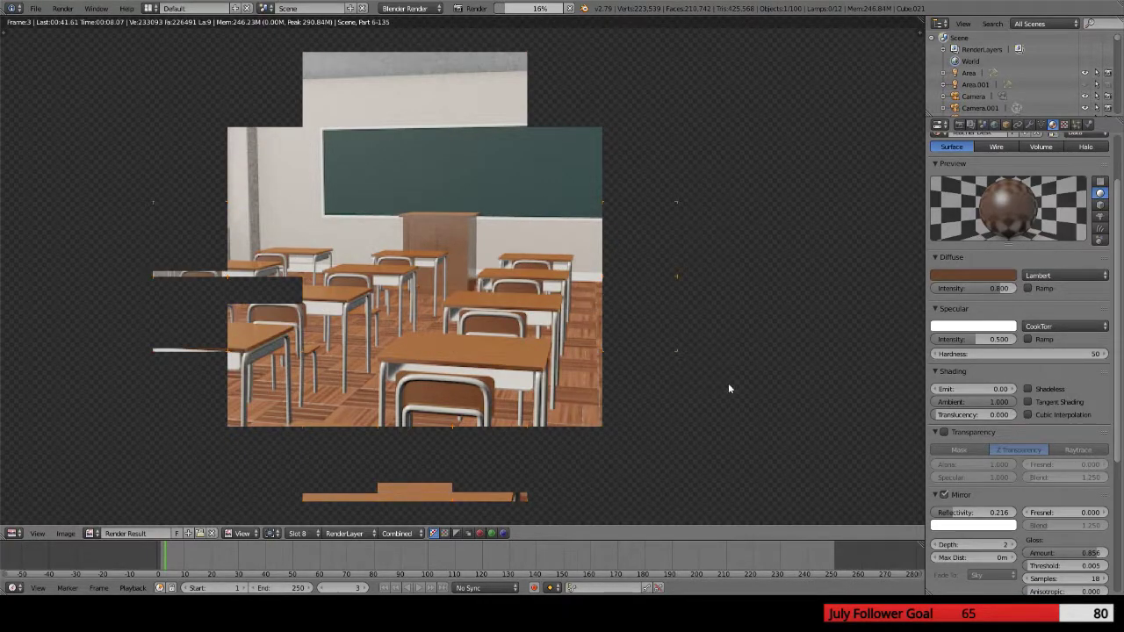
Set the desk's mirror colour to brown hex 654321, matching the 65432F diffuse
{"action": "left_click", "coordinate": [973, 275]}
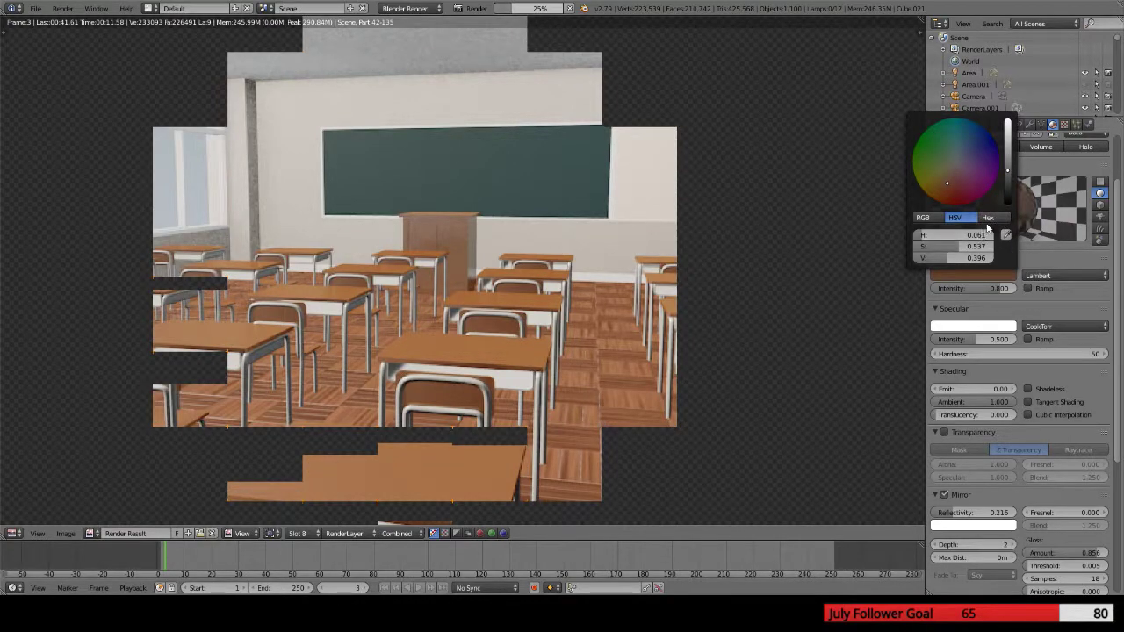
{"action": "left_click", "coordinate": [987, 217]}
{"action": "left_click", "coordinate": [957, 235]}
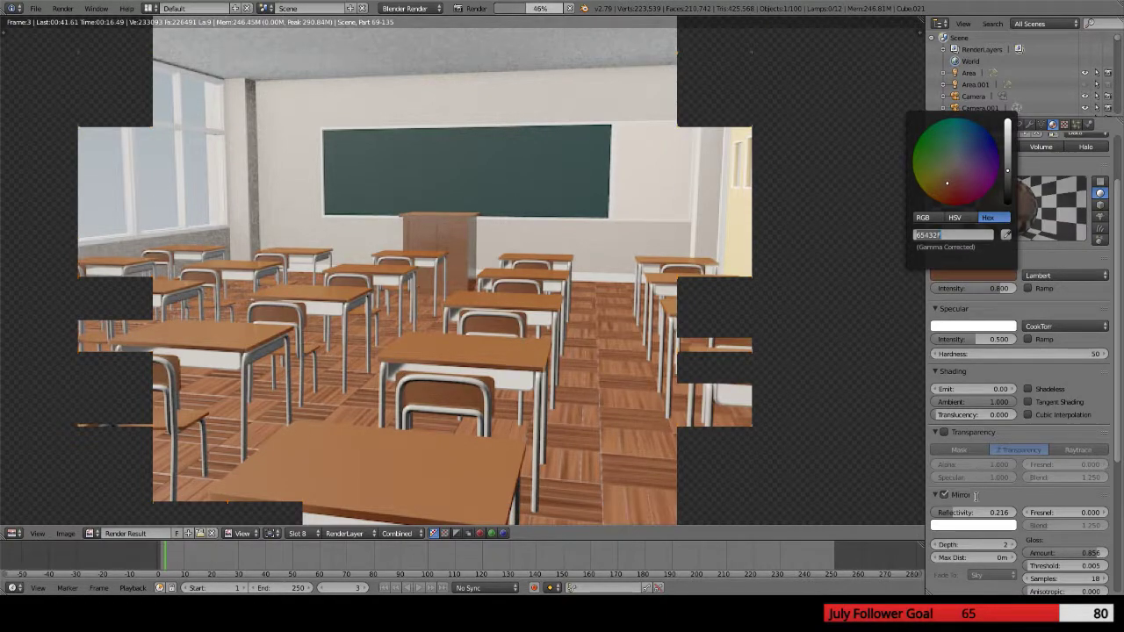
{"action": "left_click", "coordinate": [974, 524]}
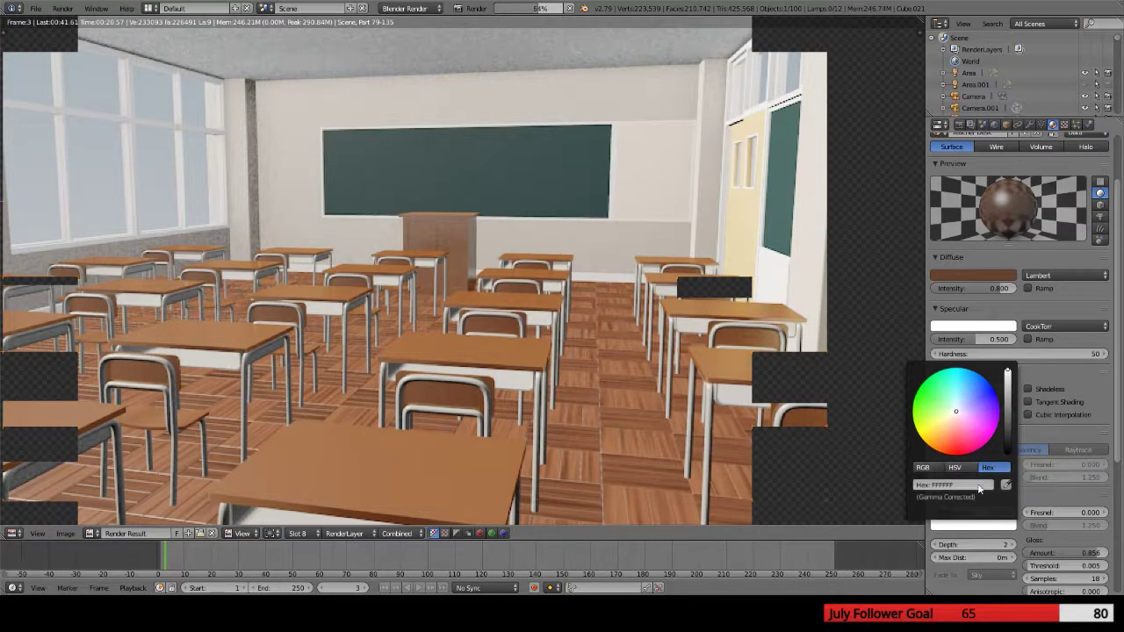
{"action": "left_click", "coordinate": [961, 485]}
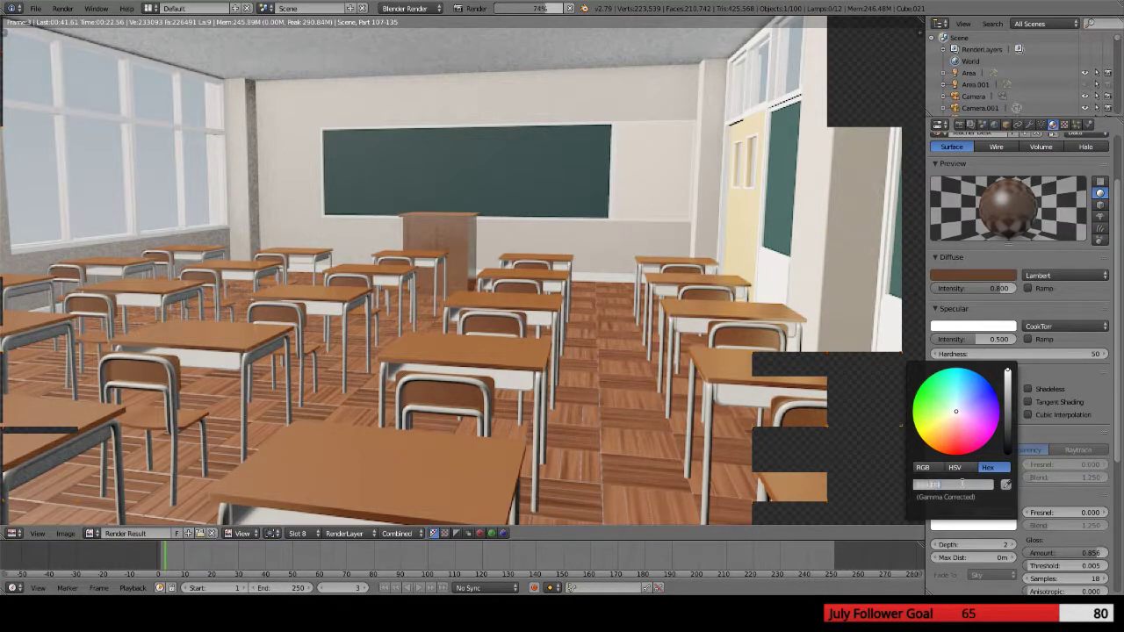
{"action": "type", "text": "654321"}
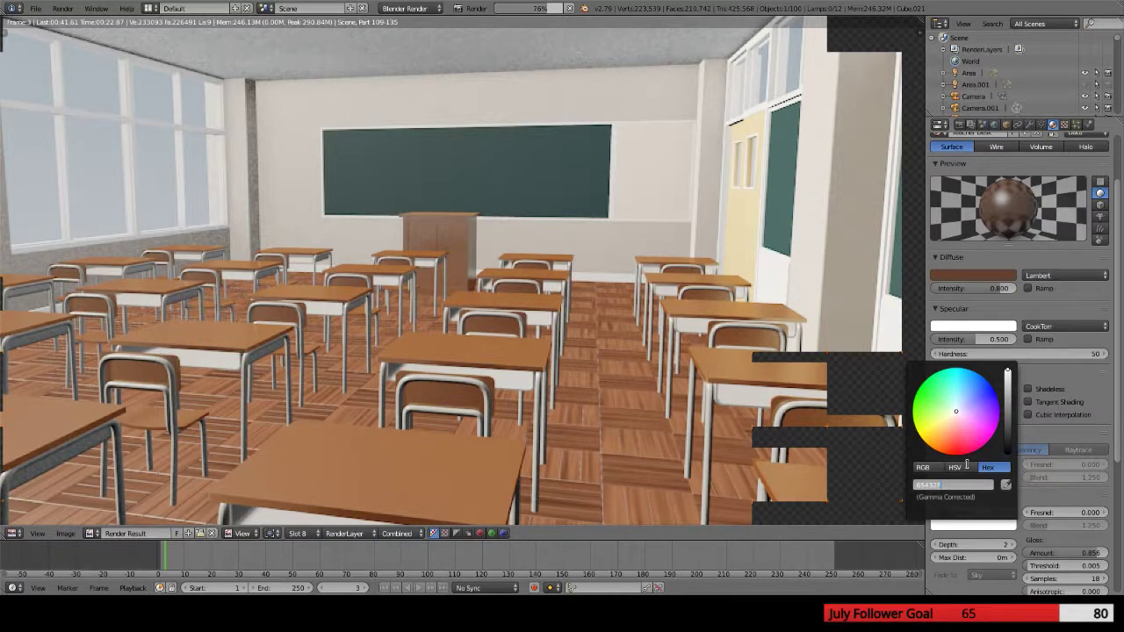
{"action": "key", "text": "Return"}
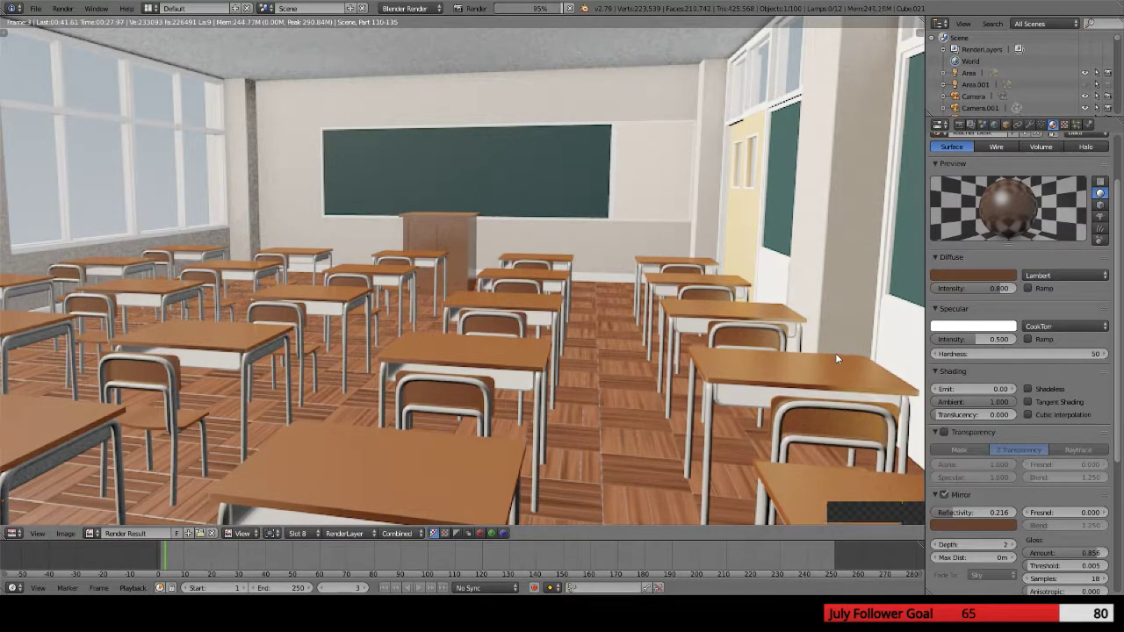
Lower the desk's mirror Gloss Amount to 0.820
{"action": "left_click", "coordinate": [979, 525]}
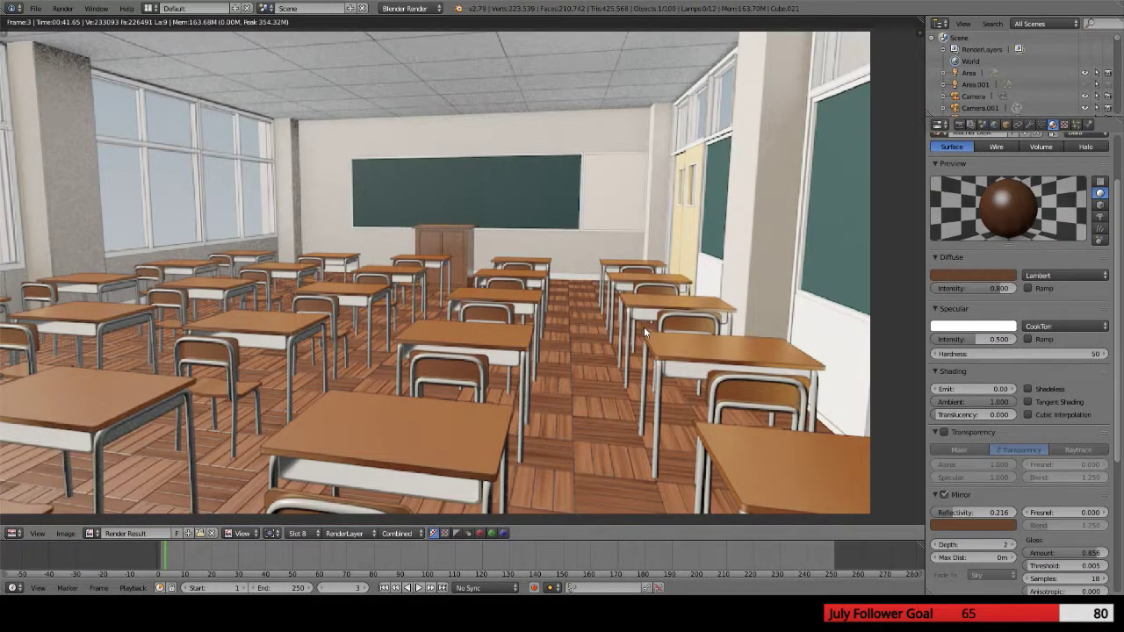
{"action": "scroll", "coordinate": [523, 213], "scroll_direction": "down", "scroll_amount": 3}
{"action": "scroll", "coordinate": [481, 254], "scroll_direction": "up", "scroll_amount": 1}
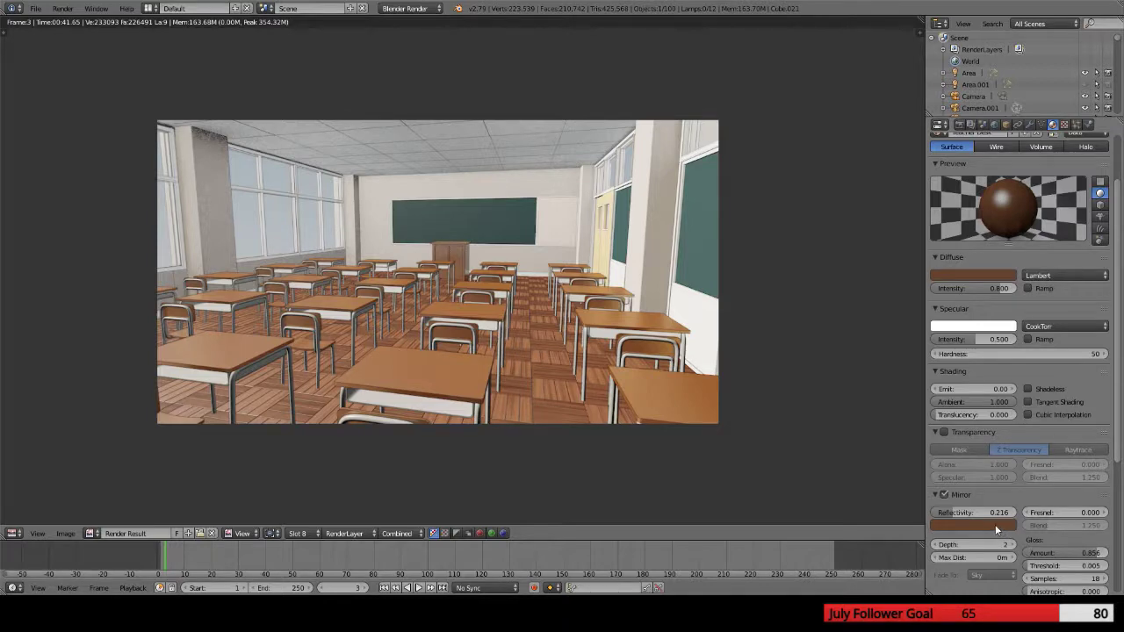
{"action": "left_click_drag", "start_coordinate": [1064, 552], "coordinate": [1053, 552]}
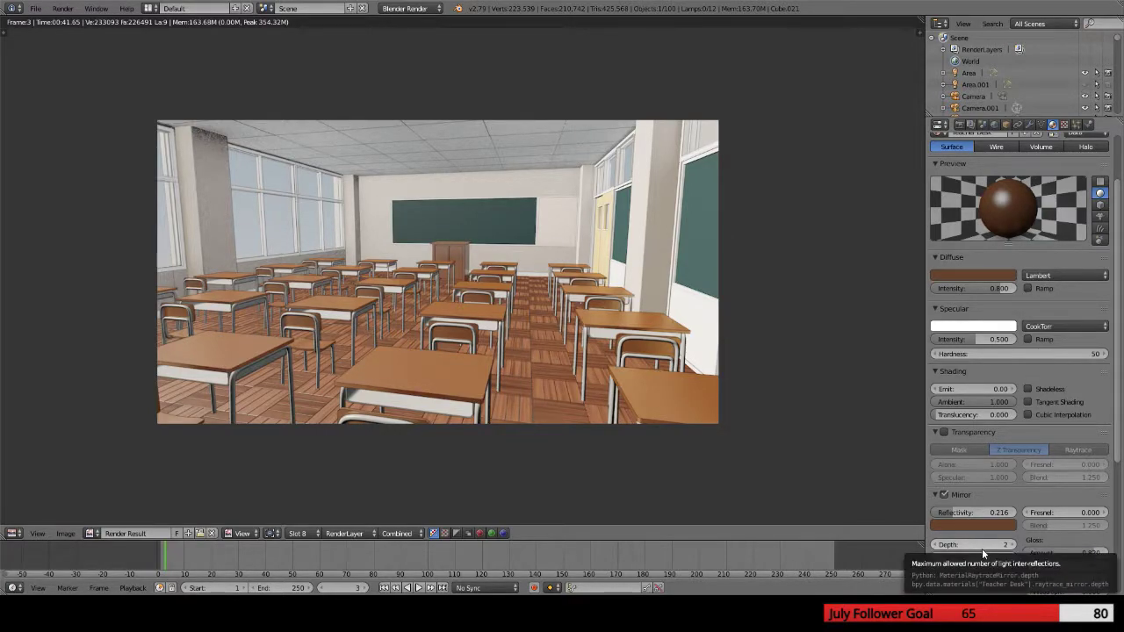
{"action": "scroll", "coordinate": [595, 305], "scroll_direction": "up", "scroll_amount": 5}
{"action": "scroll", "coordinate": [592, 305], "scroll_direction": "down", "scroll_amount": 6}
{"action": "scroll", "coordinate": [592, 305], "scroll_direction": "up", "scroll_amount": 1}
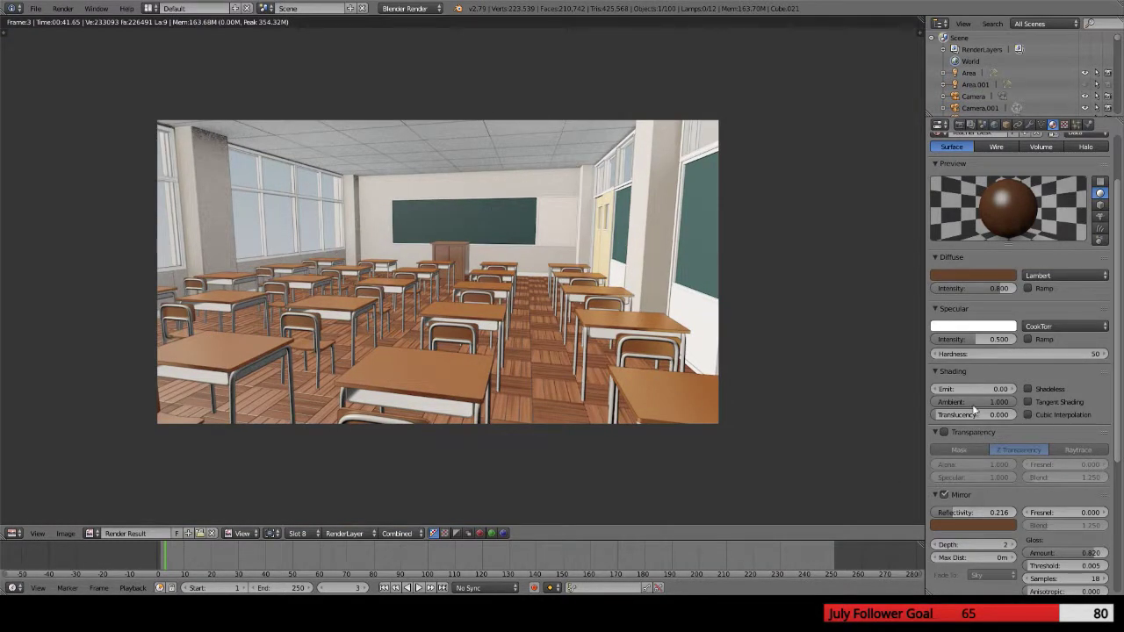
Lighten the mirror colour to pale peach, HSV 0.062, 0.331, 0.958
{"action": "left_click", "coordinate": [977, 524]}
{"action": "left_click", "coordinate": [956, 467]}
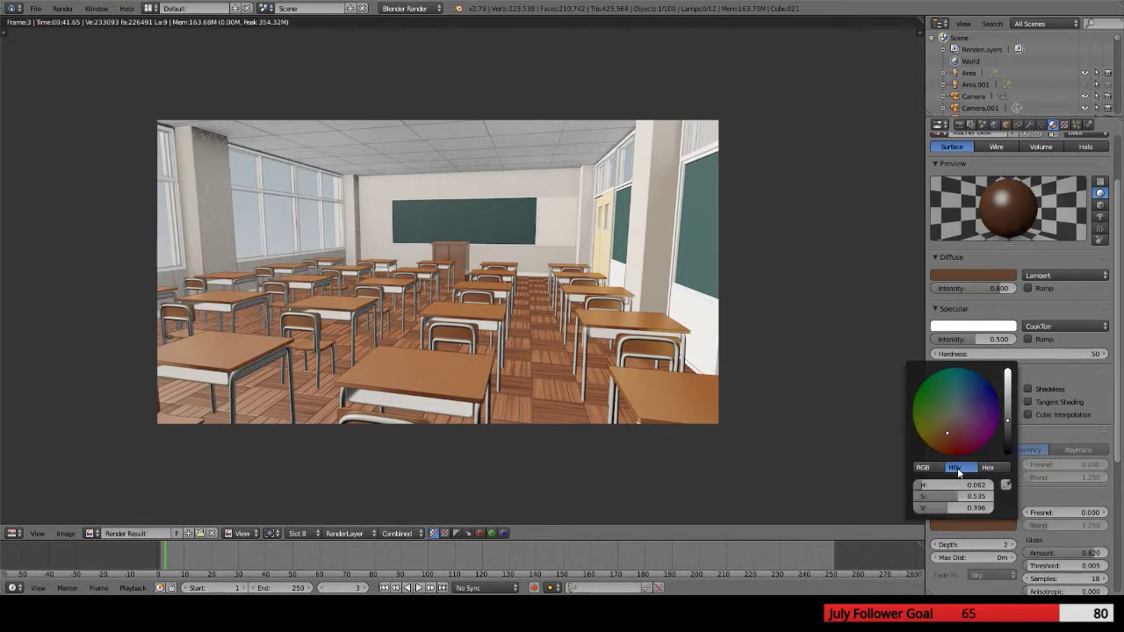
{"action": "mouse_move", "coordinate": [953, 507]}
{"action": "left_mouse_down"}
{"action": "mouse_move", "coordinate": [992, 512]}
{"action": "mouse_move", "coordinate": [937, 493]}
{"action": "left_mouse_up"}
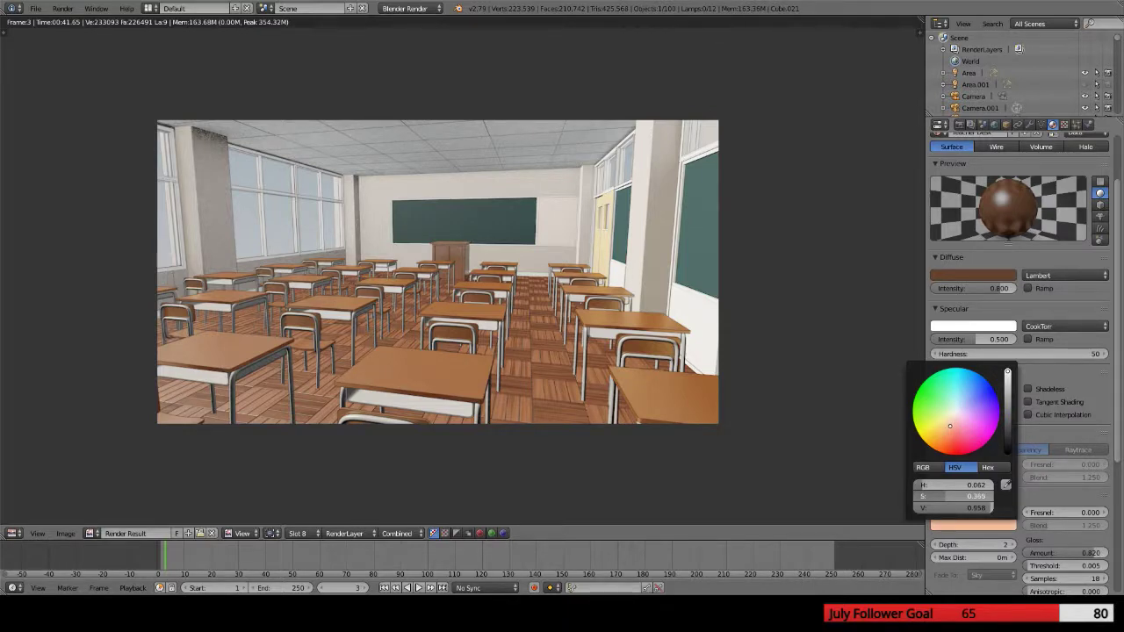
{"action": "left_click", "coordinate": [974, 501]}
{"action": "left_click", "coordinate": [953, 495]}
{"action": "left_click_drag", "start_coordinate": [950, 495], "coordinate": [950, 495]}
Start a new F12 render and zoom into the Render Result as tiles fill in
{"action": "key", "text": "F12"}
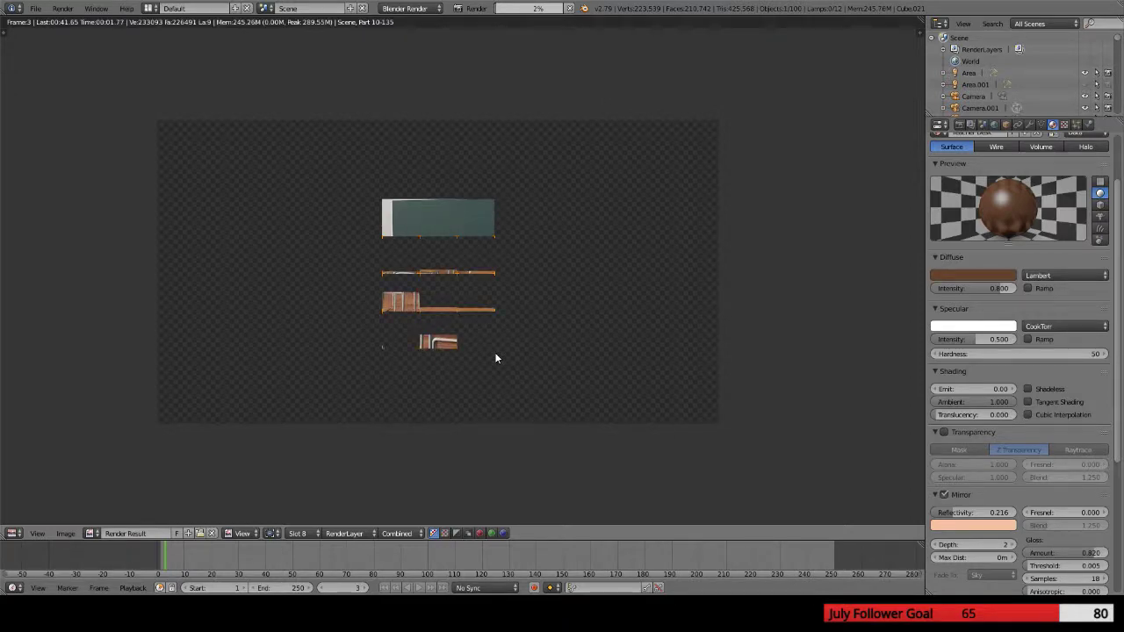
{"action": "scroll", "coordinate": [480, 301], "scroll_direction": "up", "scroll_amount": 2}
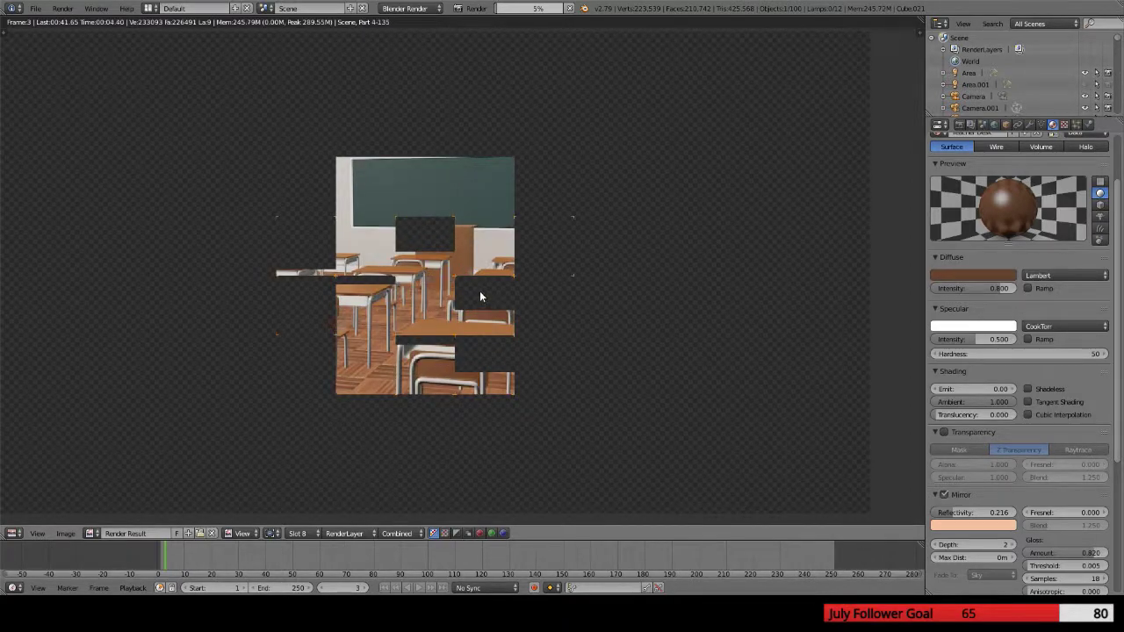
{"action": "scroll", "coordinate": [461, 259], "scroll_direction": "up", "scroll_amount": 3}
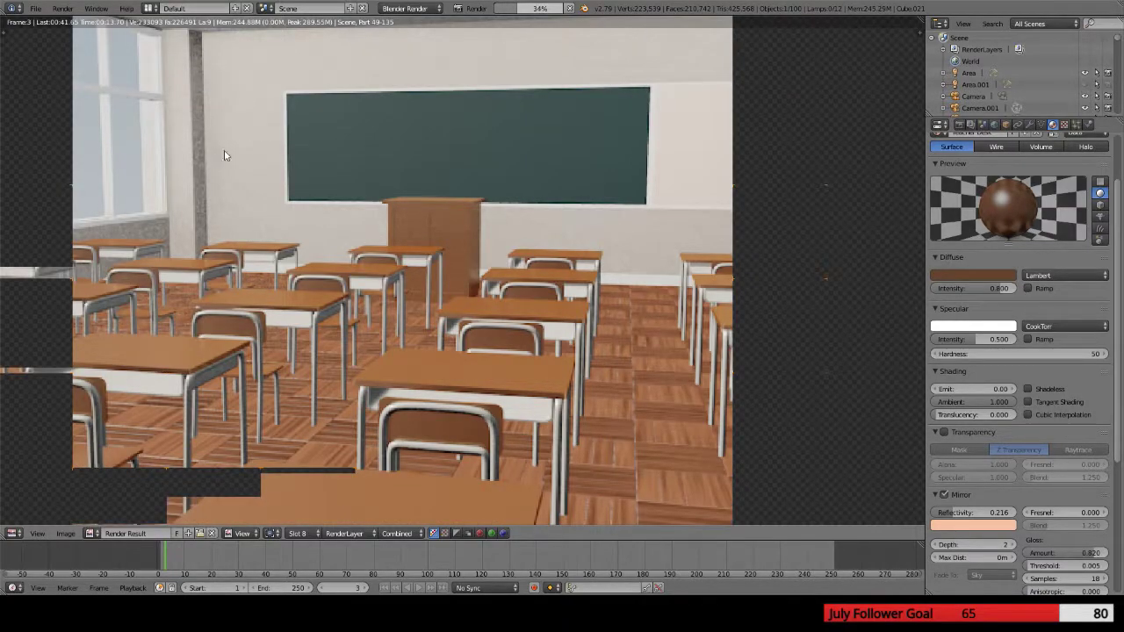
Stop the running render and turn off mirror reflection on the desk material
{"action": "key", "text": "Escape"}
{"action": "key", "text": "Escape"}
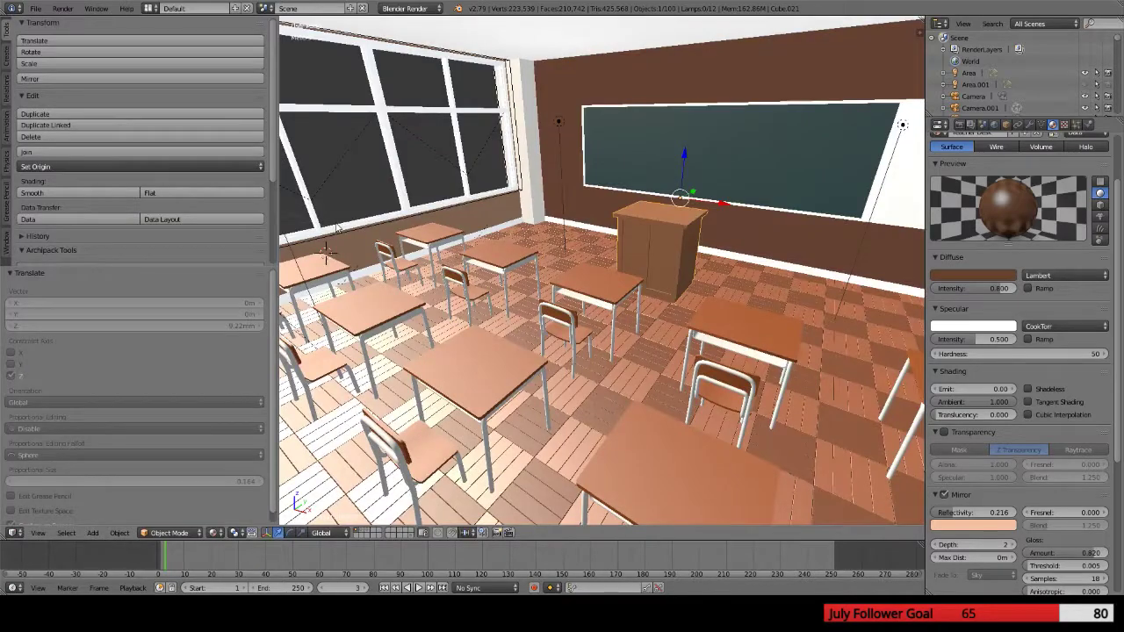
{"action": "middle_click_drag", "start_coordinate": [316, 205], "coordinate": [458, 276]}
{"action": "middle_click_drag", "start_coordinate": [560, 266], "coordinate": [667, 342]}
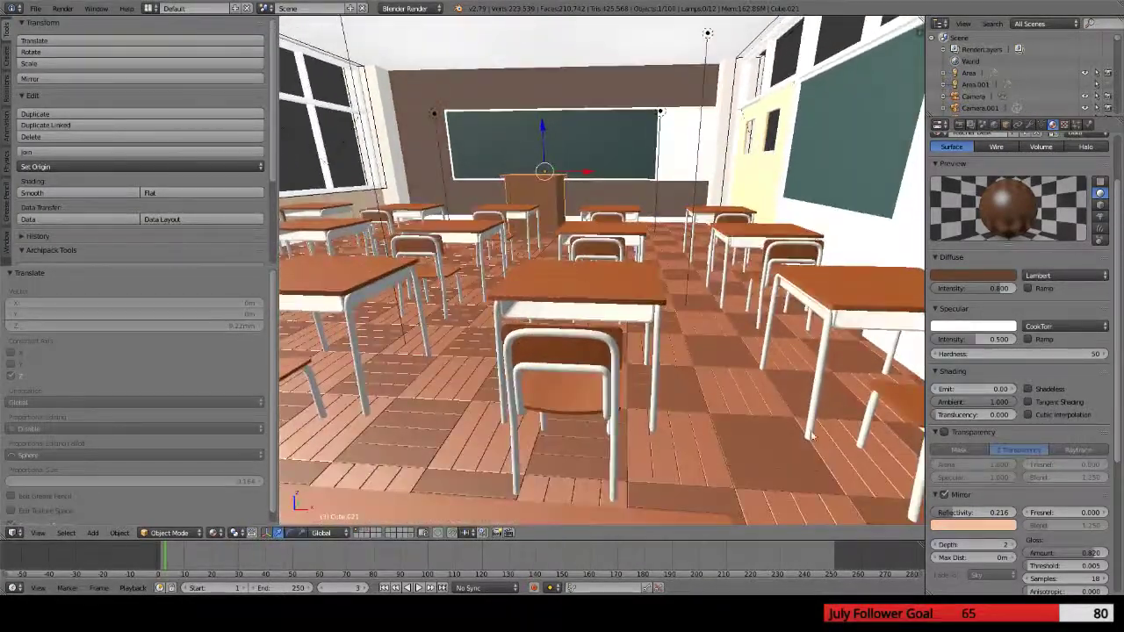
{"action": "left_click", "coordinate": [943, 494]}
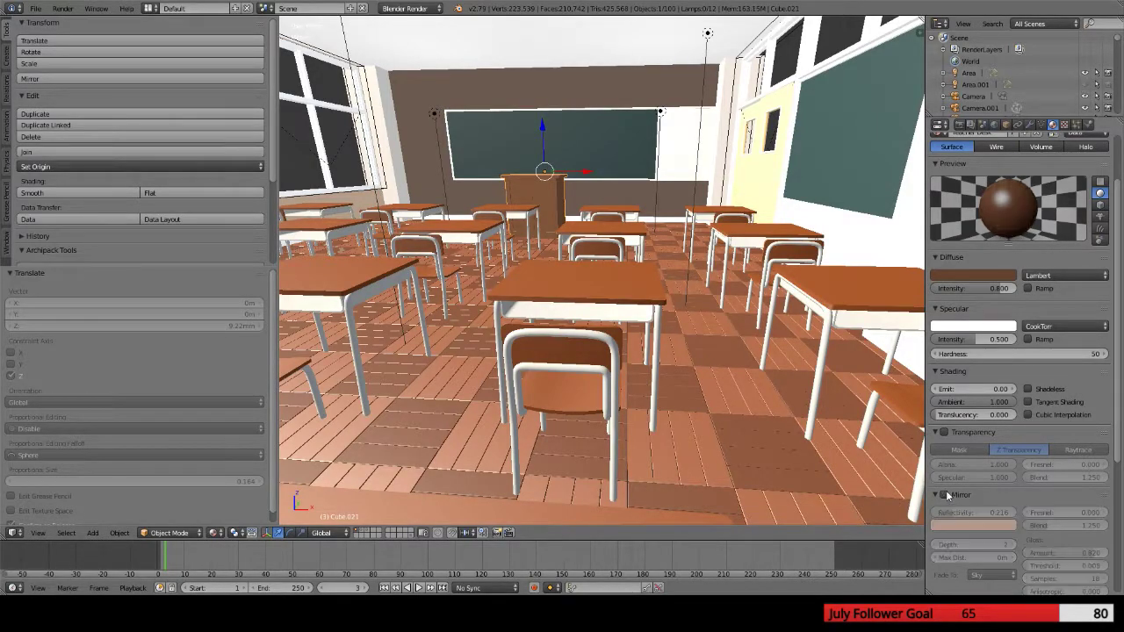
{"action": "middle_click_drag", "start_coordinate": [694, 369], "coordinate": [621, 348]}
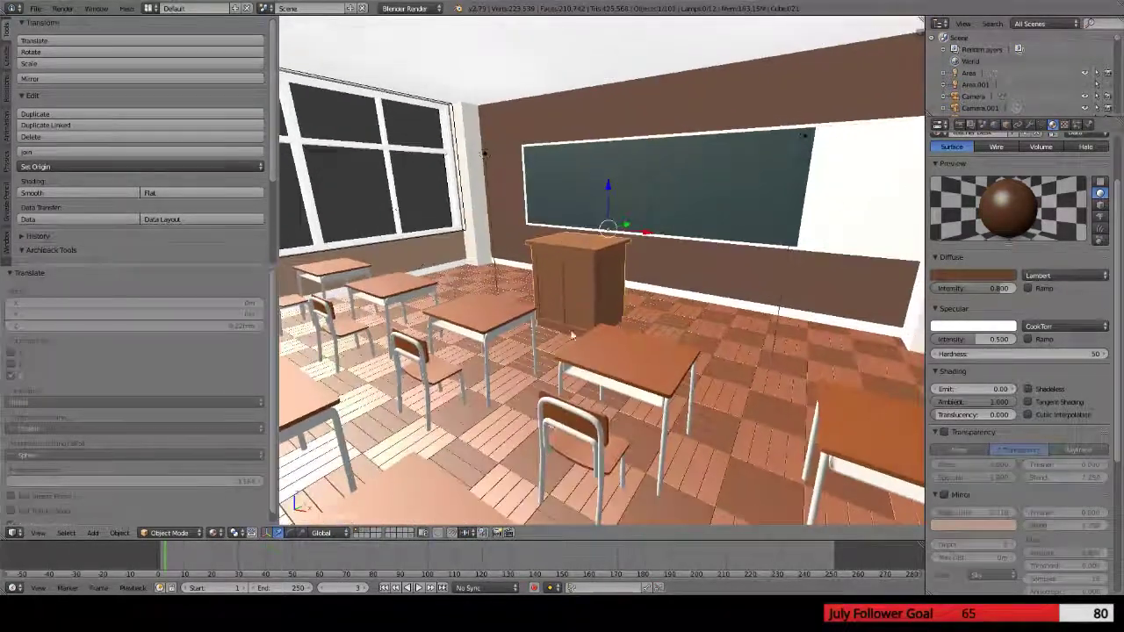
Enable a diffuse colour ramp, move its right stop to 0.425, and copy hex 65432F
{"action": "left_click", "coordinate": [1027, 288]}
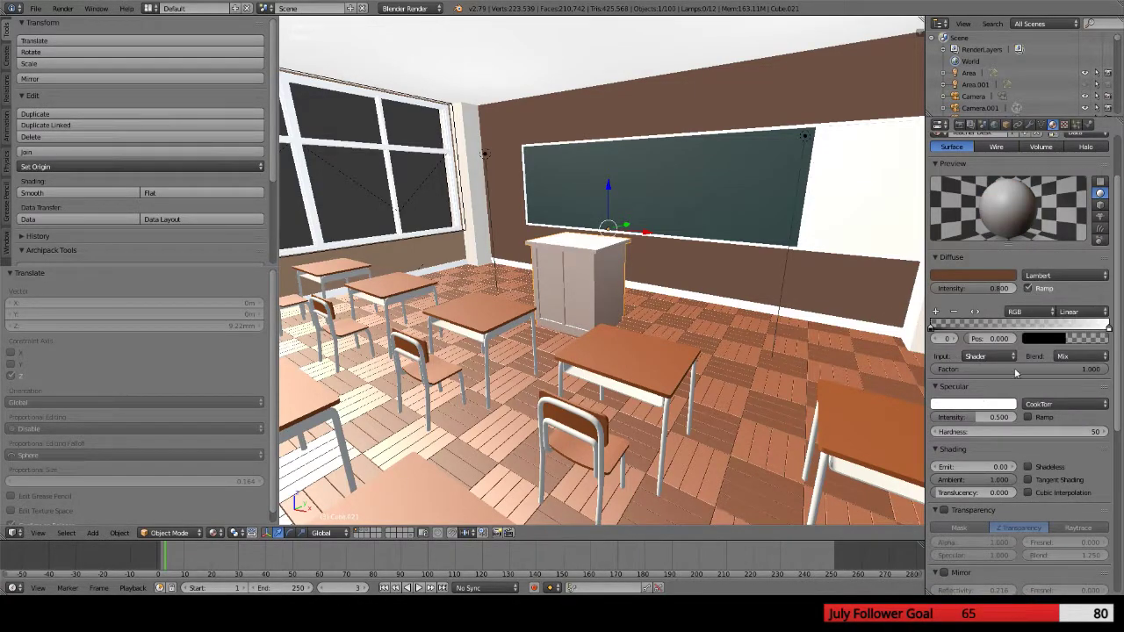
{"action": "left_click_drag", "start_coordinate": [1110, 331], "coordinate": [1006, 325]}
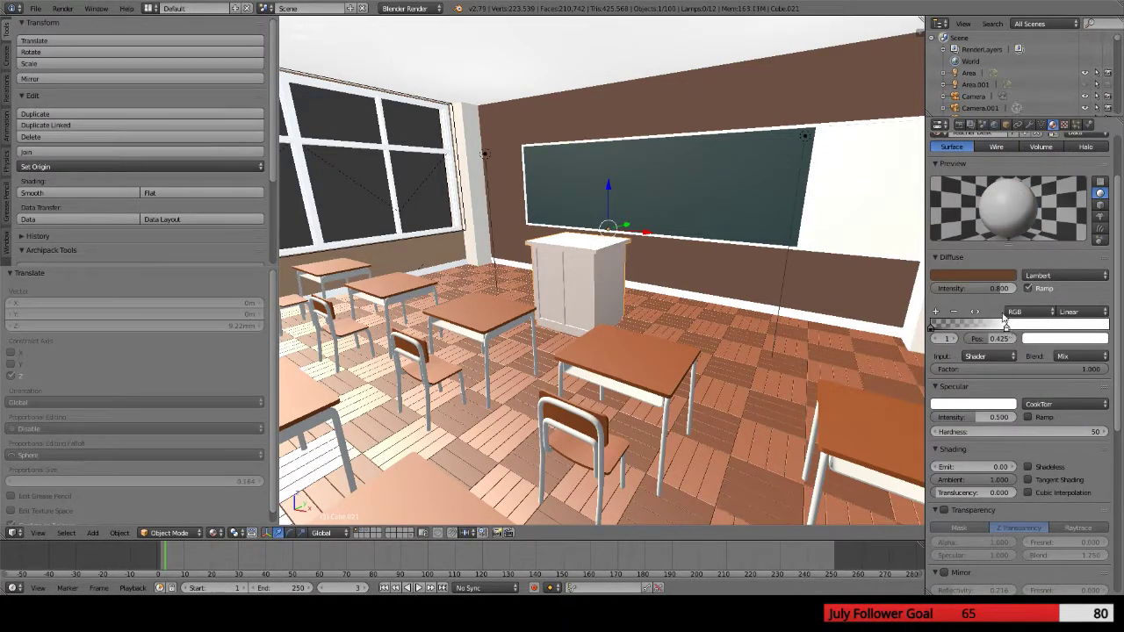
{"action": "left_click", "coordinate": [1000, 276]}
{"action": "left_click", "coordinate": [987, 217]}
{"action": "left_click", "coordinate": [955, 235]}
{"action": "key", "text": "ctrl+c"}
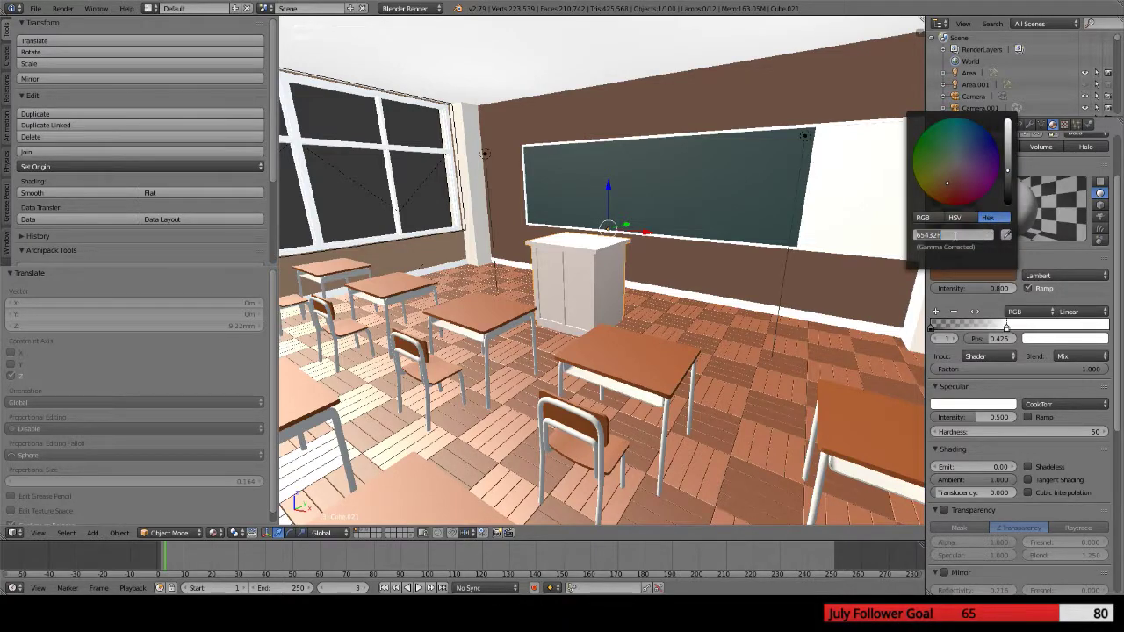
{"action": "key", "text": "Return"}
Paste brown 65432F into the ramp stop and move it near the left end
{"action": "left_click", "coordinate": [1072, 339]}
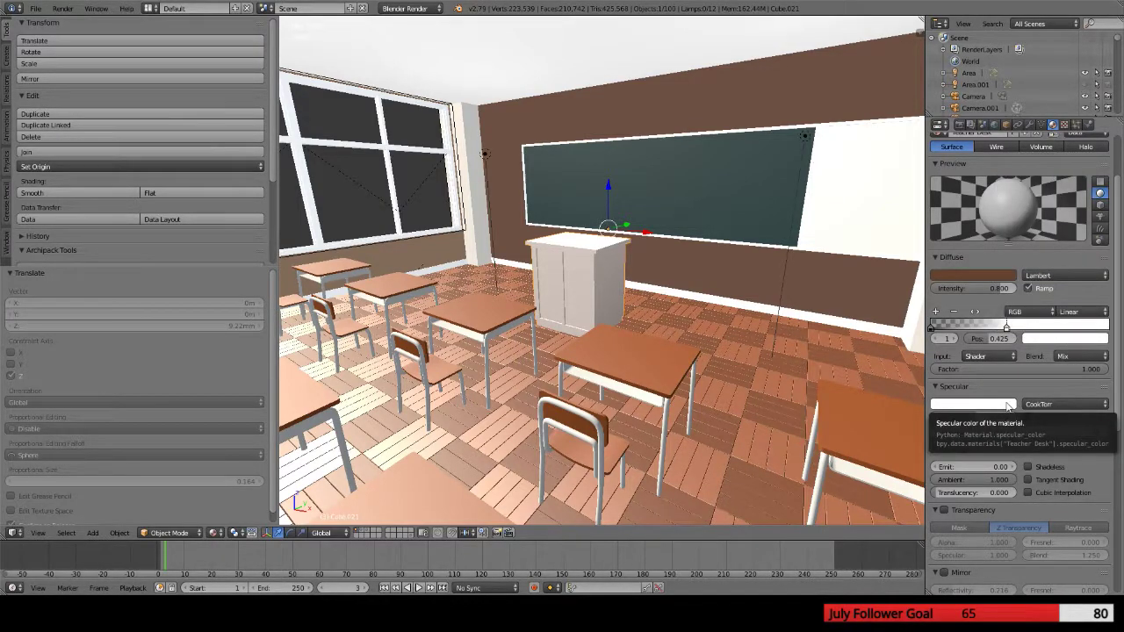
{"action": "left_click", "coordinate": [1053, 341]}
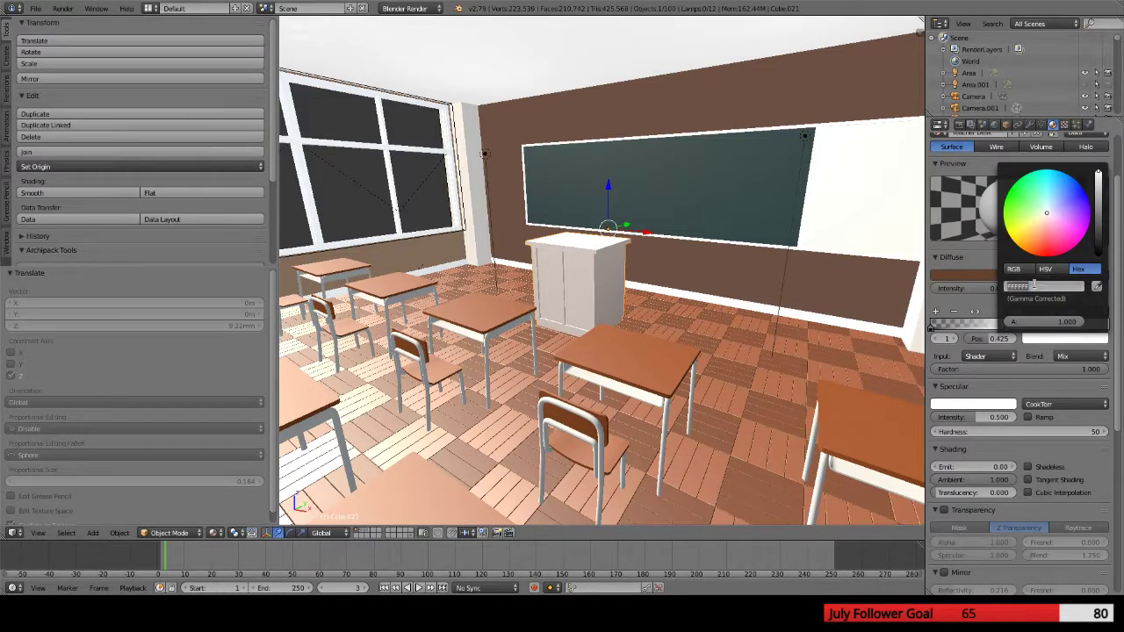
{"action": "key", "text": "ctrl+v"}
{"action": "key", "text": "Return"}
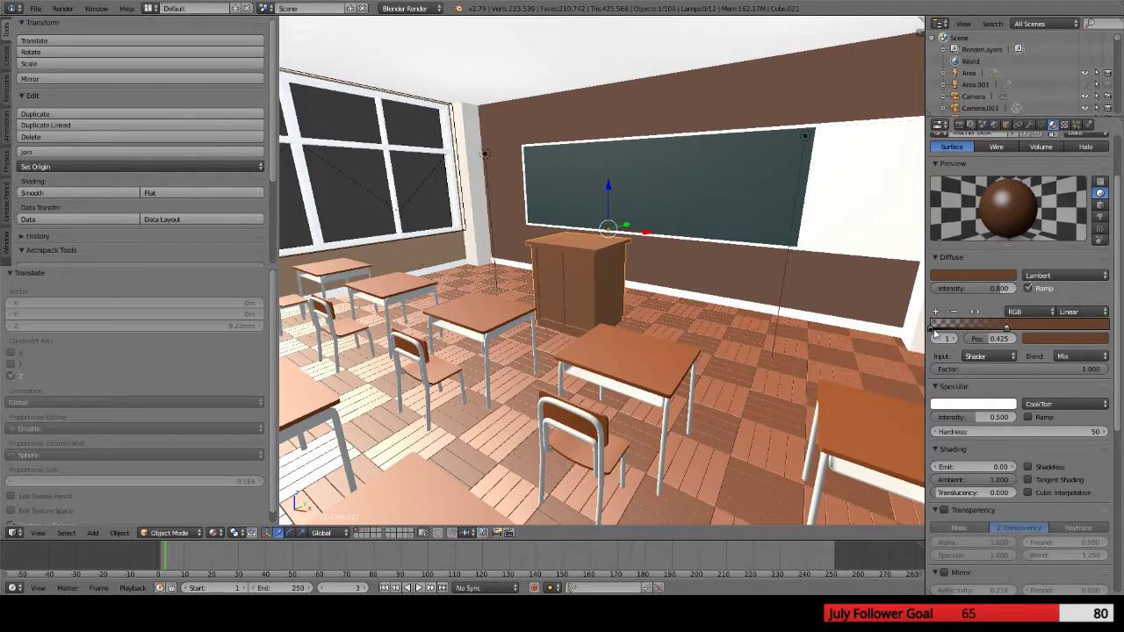
{"action": "mouse_move", "coordinate": [931, 326]}
{"action": "left_mouse_down"}
{"action": "mouse_move", "coordinate": [1028, 327]}
{"action": "mouse_move", "coordinate": [945, 326]}
{"action": "left_mouse_up"}
Add a ramp stop, eyedrop the left-end brown into it, and move it far right
{"action": "left_click", "coordinate": [936, 312]}
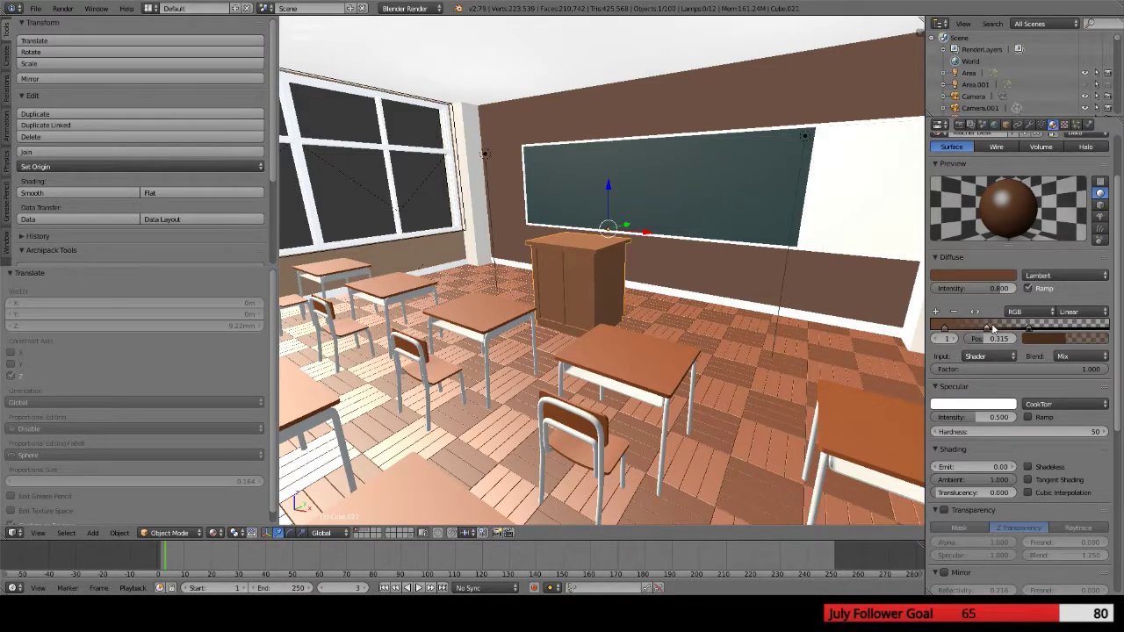
{"action": "left_click", "coordinate": [1079, 341]}
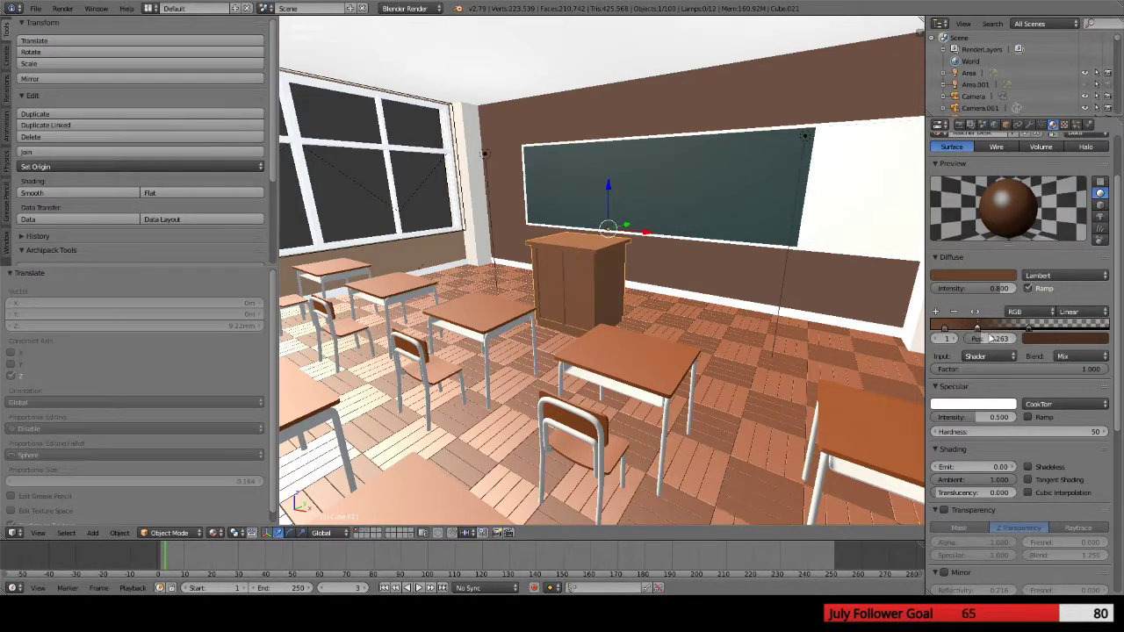
{"action": "left_click", "coordinate": [1060, 339]}
{"action": "left_click", "coordinate": [1097, 288]}
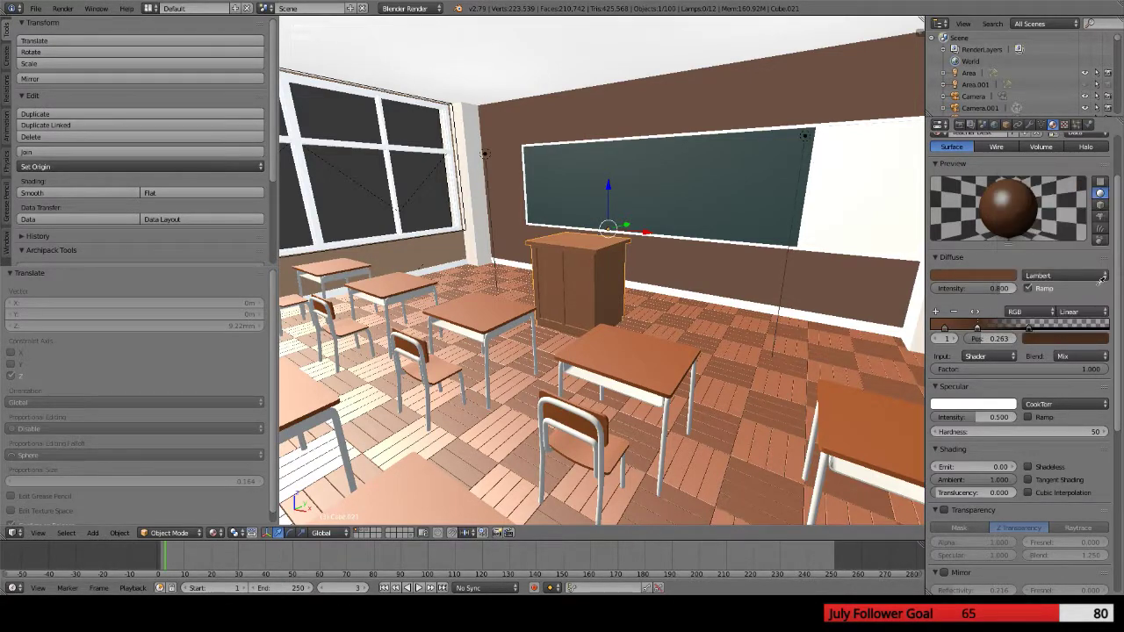
{"action": "left_click", "coordinate": [935, 327]}
{"action": "left_click_drag", "start_coordinate": [977, 328], "coordinate": [1087, 330]}
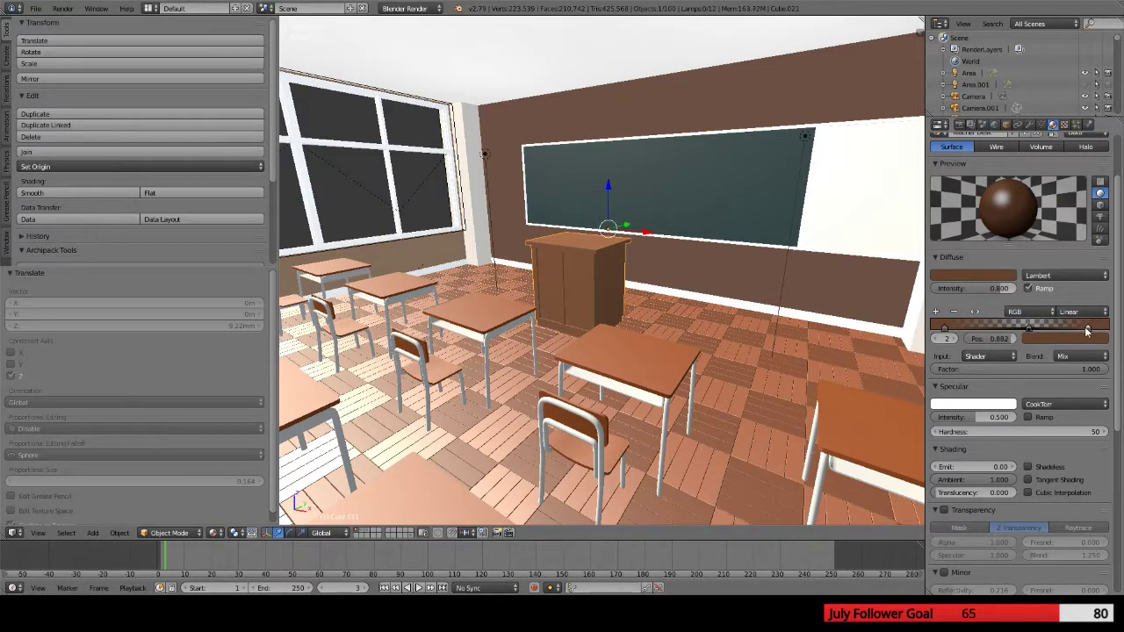
Add a middle ramp stop and sample brown 65432F into it
{"action": "left_click", "coordinate": [1020, 327], "text": "ctrl"}
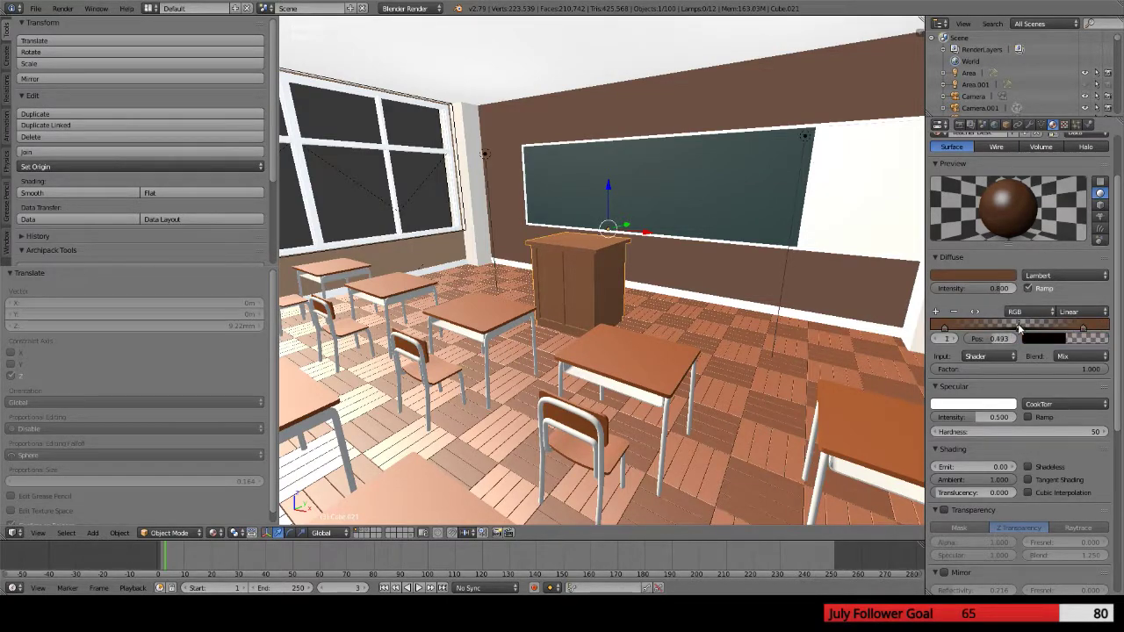
{"action": "left_click", "coordinate": [1078, 343]}
{"action": "left_click", "coordinate": [1097, 287]}
{"action": "left_click", "coordinate": [938, 325]}
{"action": "left_click", "coordinate": [1072, 341]}
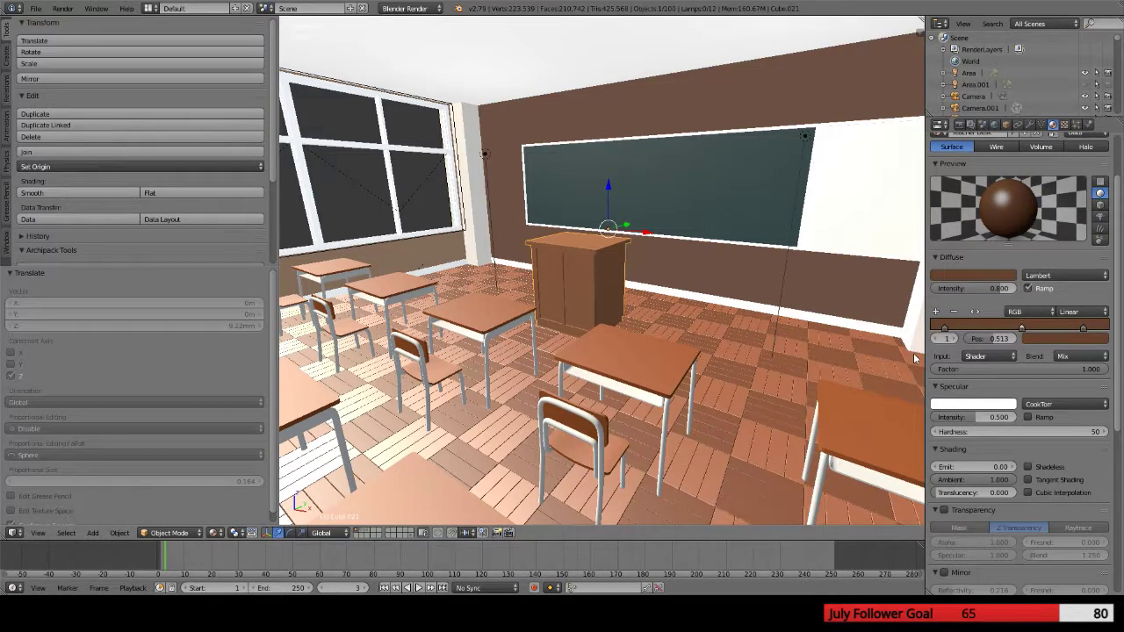
Set the middle ramp stop's HSV saturation to 0.419 and value to 0.473
{"action": "scroll", "coordinate": [913, 352], "scroll_direction": "up", "scroll_amount": 3}
{"action": "middle_click_drag", "start_coordinate": [913, 353], "coordinate": [671, 383]}
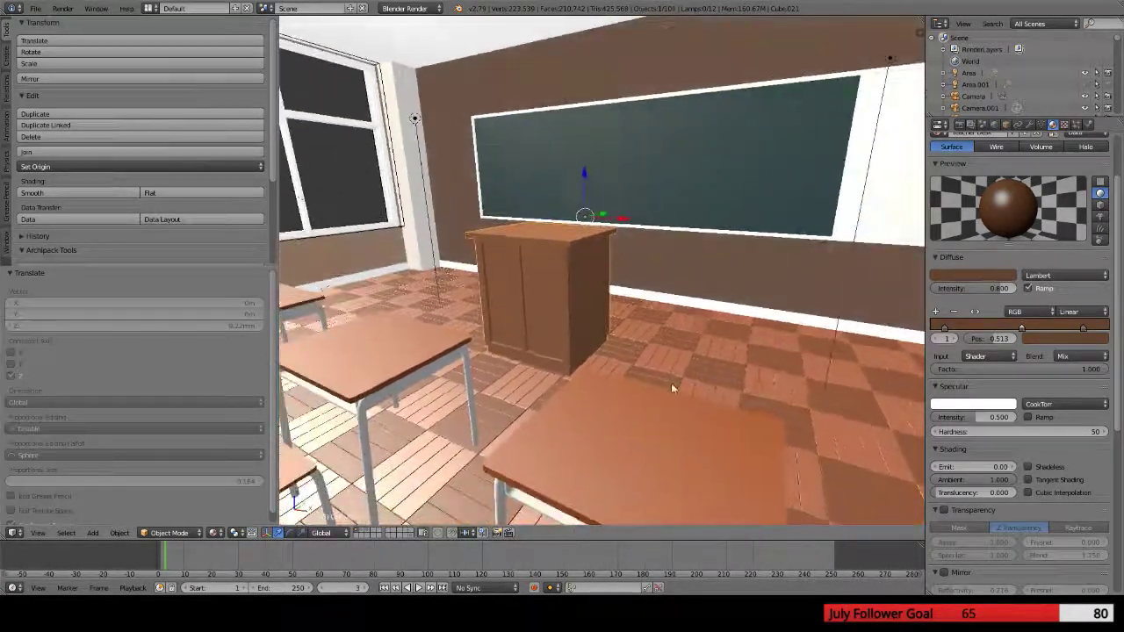
{"action": "left_click", "coordinate": [1036, 336]}
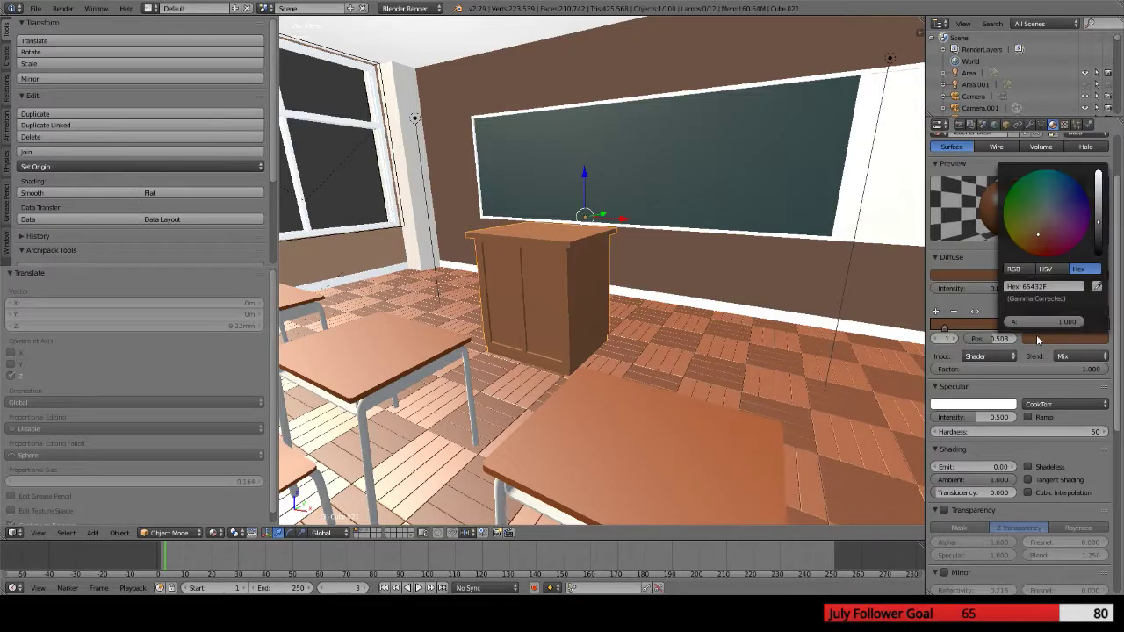
{"action": "left_click", "coordinate": [1044, 268]}
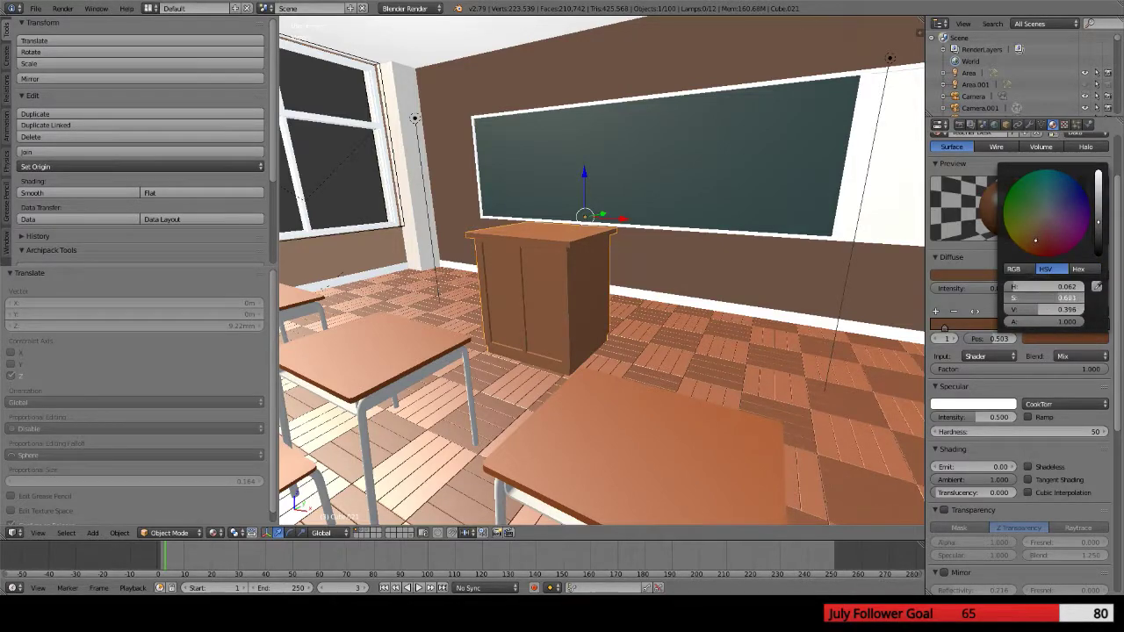
{"action": "mouse_move", "coordinate": [1053, 298]}
{"action": "left_mouse_down"}
{"action": "mouse_move", "coordinate": [1035, 298]}
{"action": "mouse_move", "coordinate": [1062, 309]}
{"action": "left_mouse_up"}
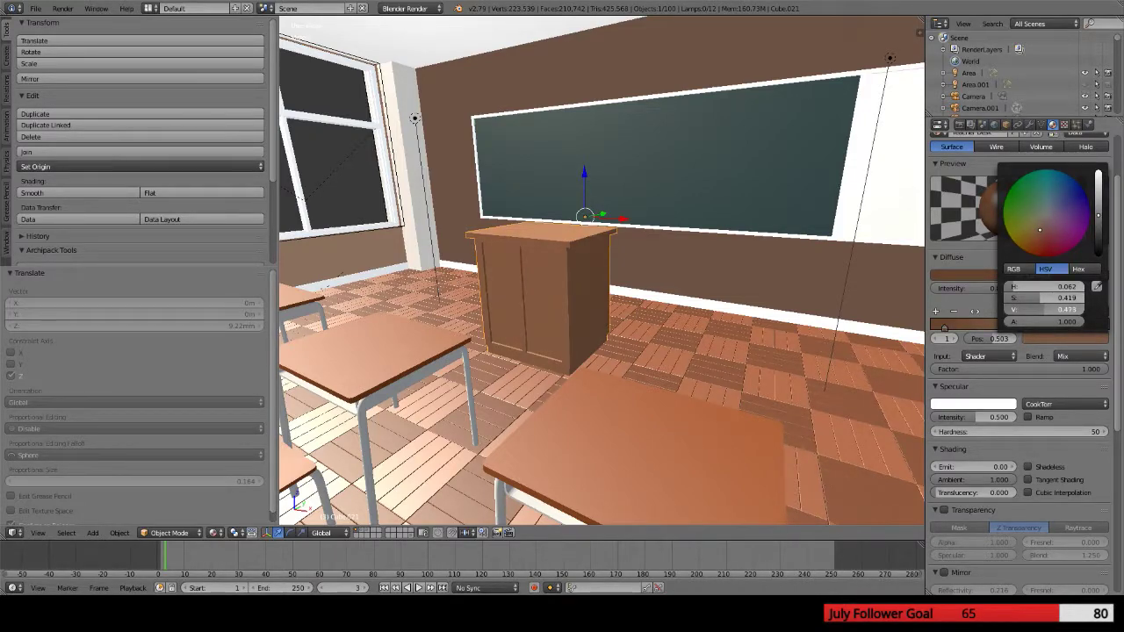
{"action": "scroll", "coordinate": [553, 359], "scroll_direction": "down", "scroll_amount": 5}
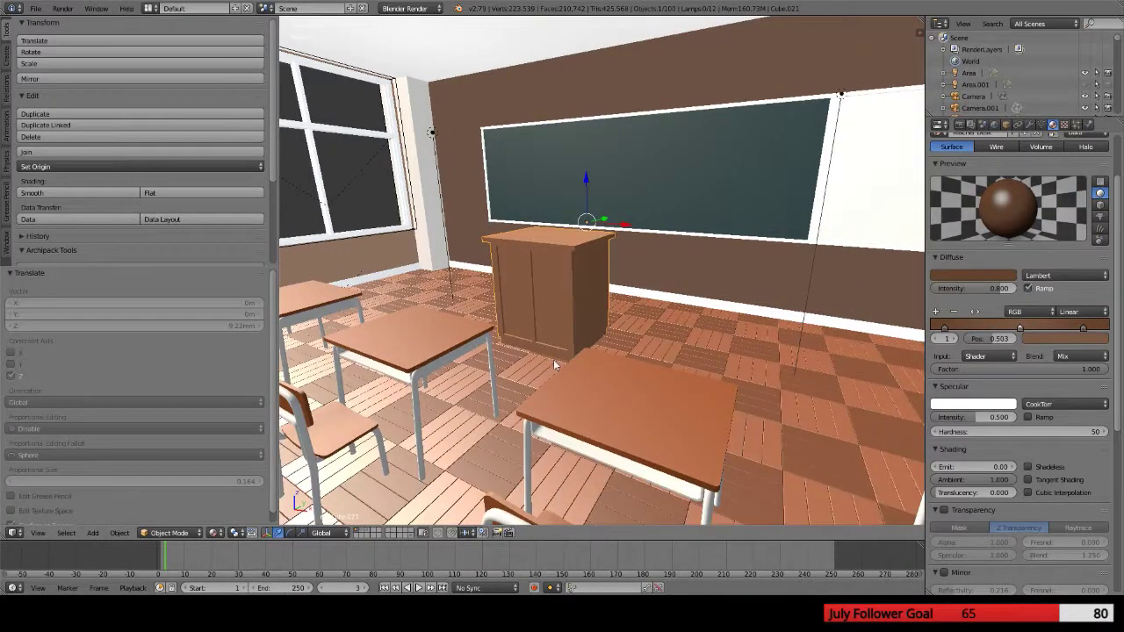
{"action": "scroll", "coordinate": [471, 365], "scroll_direction": "up", "scroll_amount": 6}
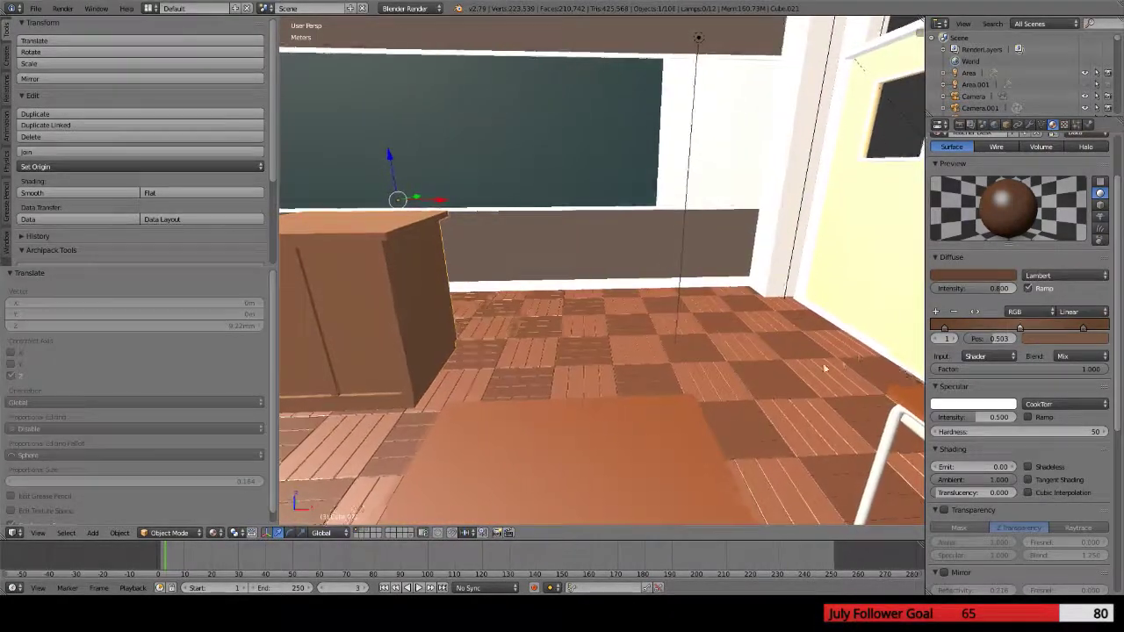
Frame the podium and chalkboard, then render the current frame with F12
{"action": "key", "text": "Escape"}
{"action": "key", "text": "shift+f"}
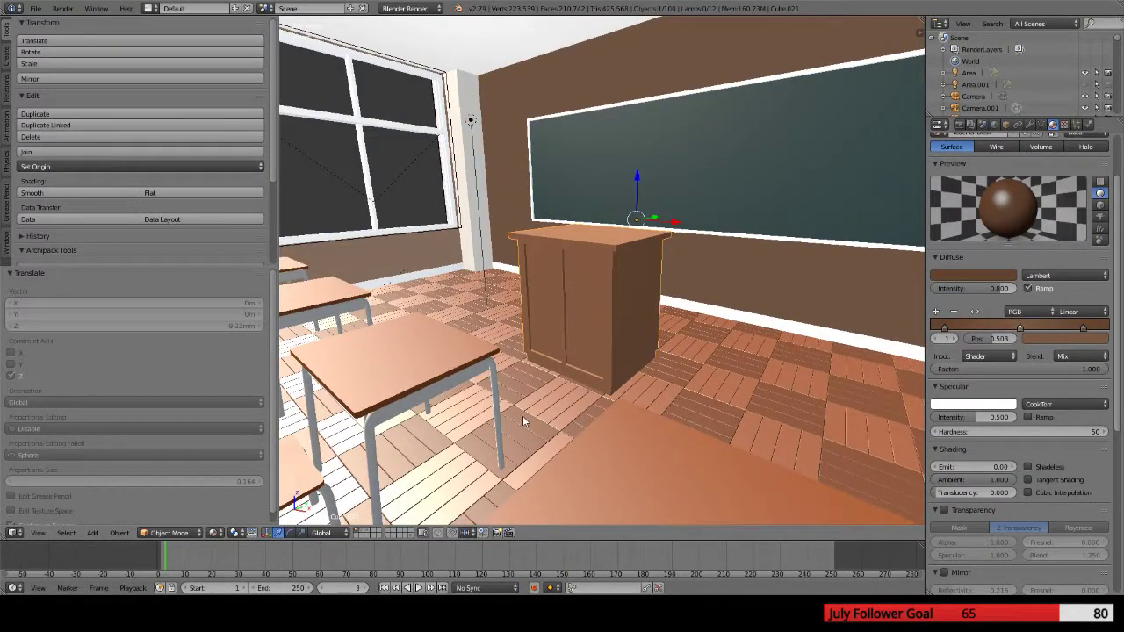
{"action": "key", "text": "F12"}
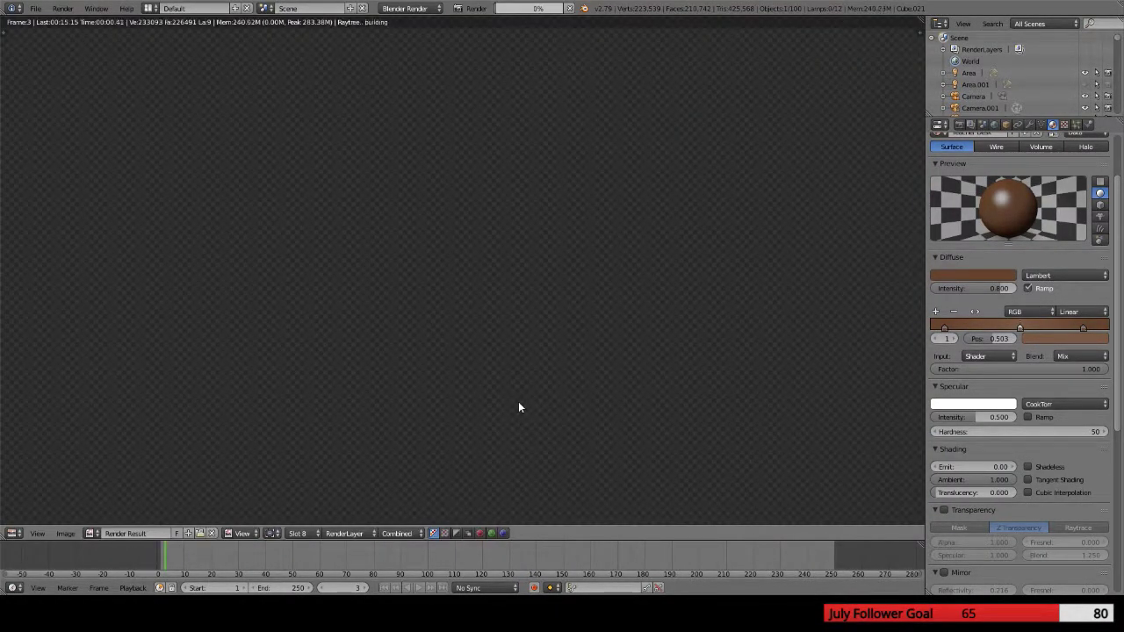
Zoom into the building render, then cancel it at about 41%
{"action": "scroll", "coordinate": [518, 408], "scroll_direction": "up", "scroll_amount": 4}
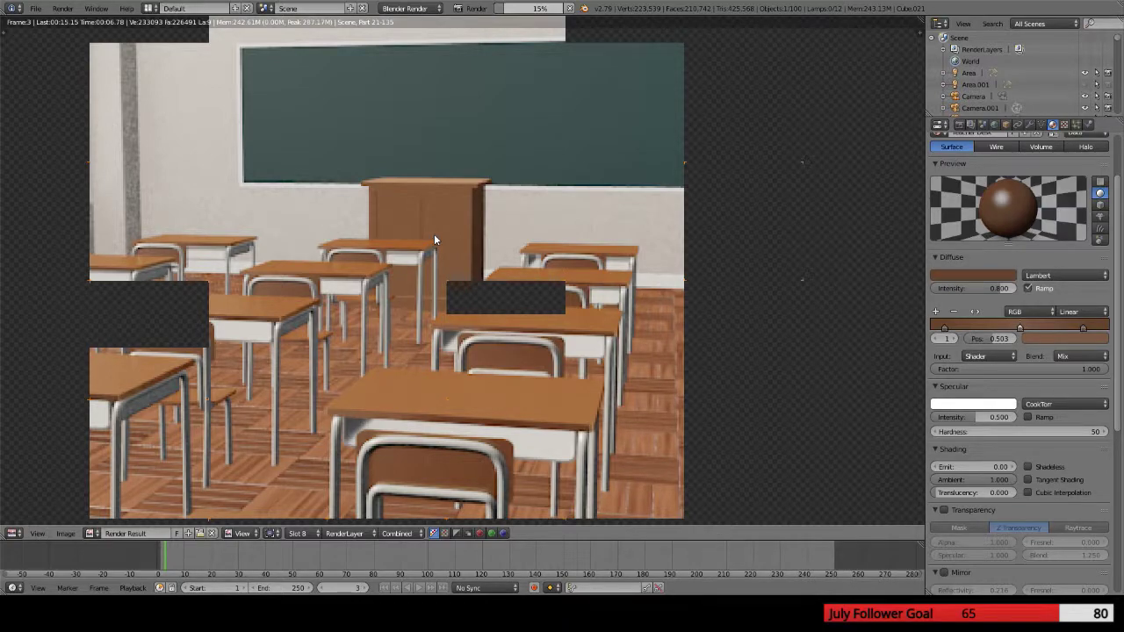
{"action": "key", "text": "Escape"}
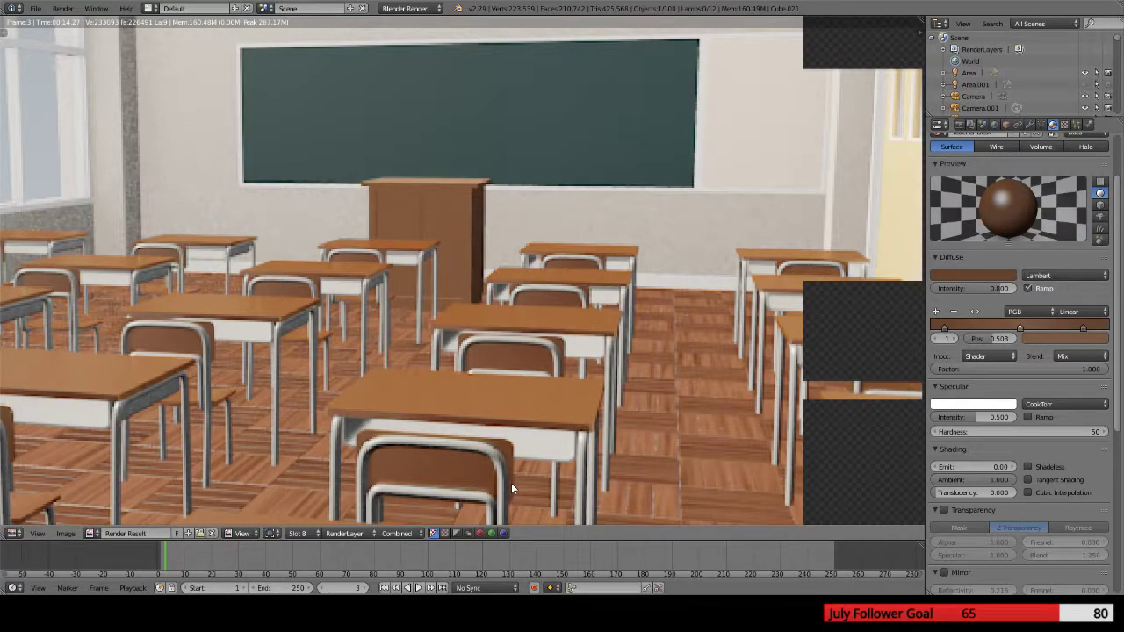
Exit the partial render result and orbit the 3D viewport toward the brown teacher's desk
{"action": "scroll", "coordinate": [457, 371], "scroll_direction": "down", "scroll_amount": 5}
{"action": "scroll", "coordinate": [457, 369], "scroll_direction": "up", "scroll_amount": 4}
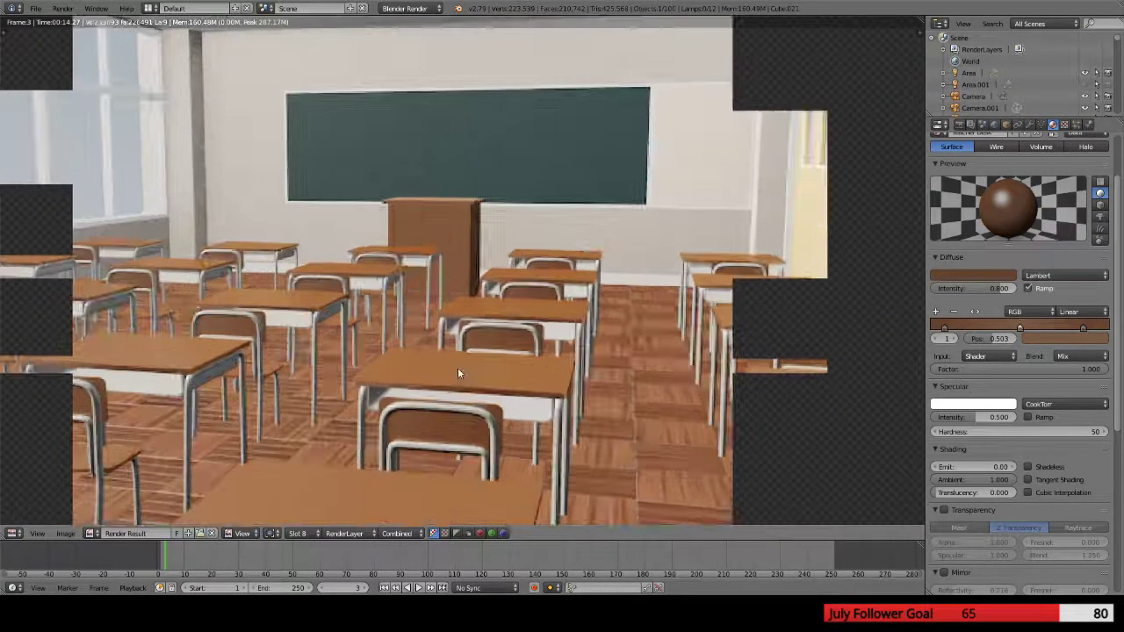
{"action": "key", "text": "Escape"}
{"action": "middle_click_drag", "start_coordinate": [457, 367], "coordinate": [625, 370]}
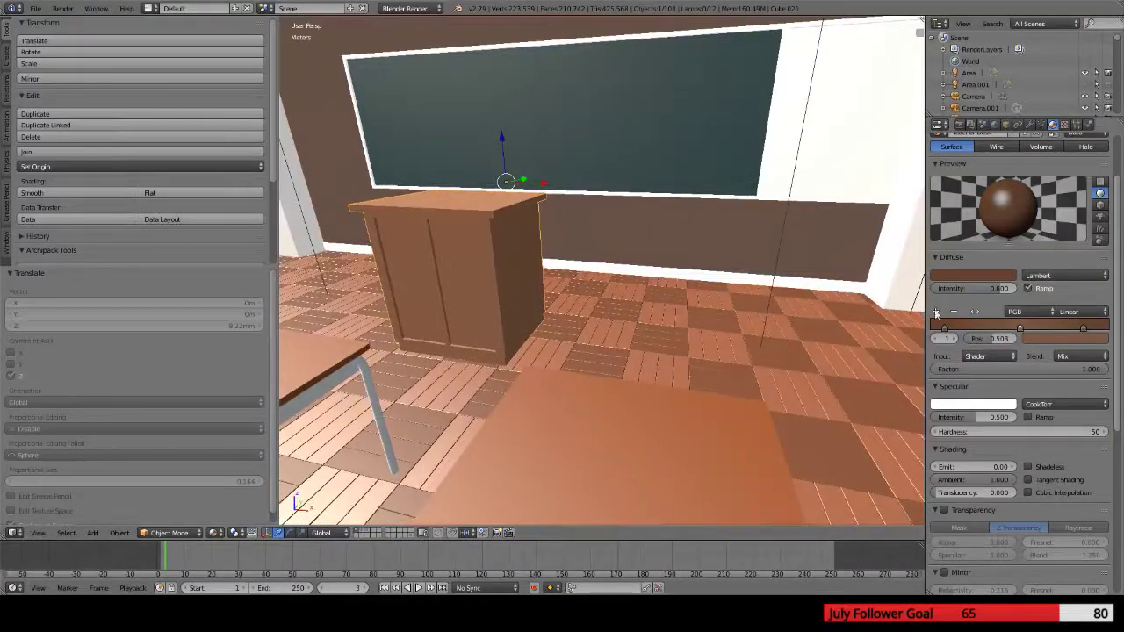
Set the middle ramp stop's colour to hex 795946, then shift it to deep blue
{"action": "left_click", "coordinate": [1035, 337]}
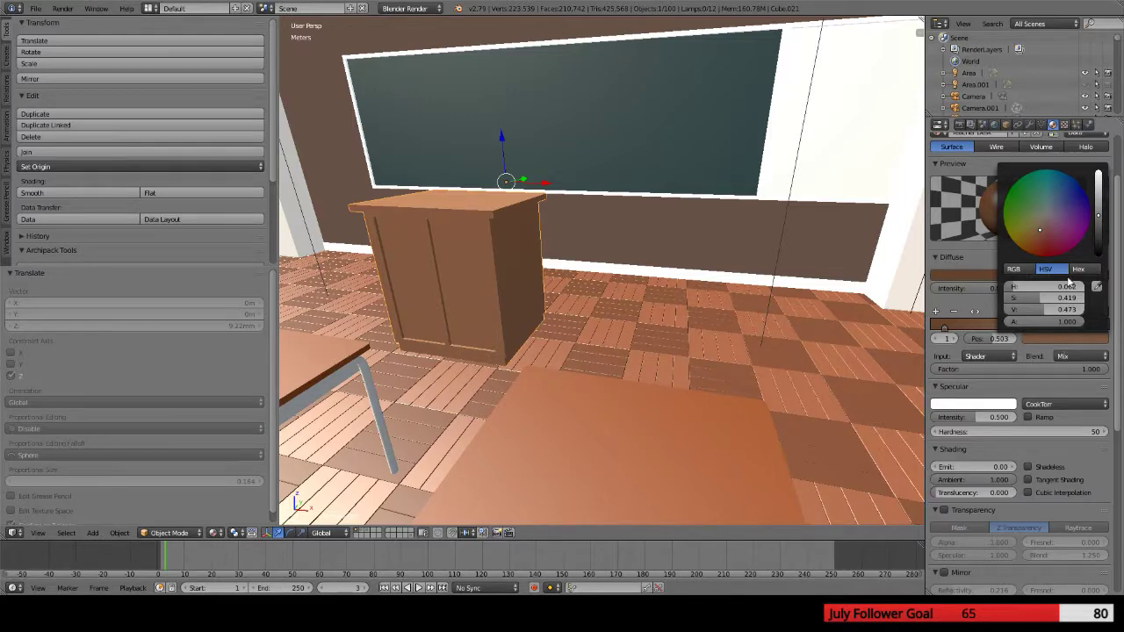
{"action": "left_click", "coordinate": [1076, 268]}
{"action": "left_click", "coordinate": [1042, 286]}
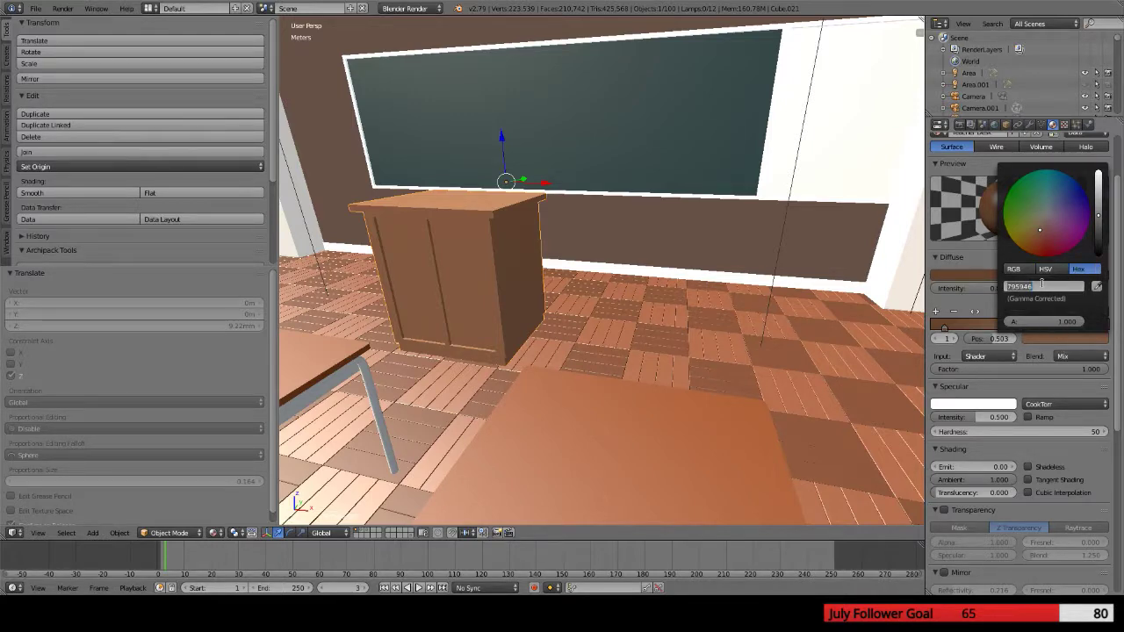
{"action": "key", "text": "Return"}
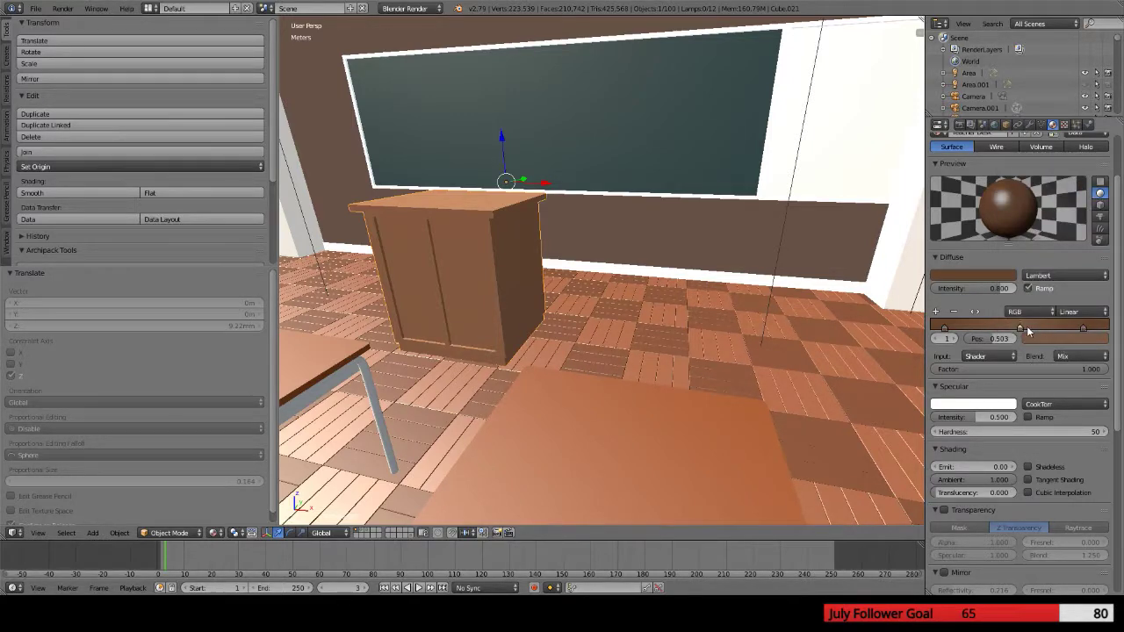
{"action": "left_click", "coordinate": [1047, 337]}
{"action": "mouse_move", "coordinate": [1067, 200]}
{"action": "left_mouse_down"}
{"action": "mouse_move", "coordinate": [1083, 189]}
{"action": "mouse_move", "coordinate": [1077, 196]}
{"action": "left_mouse_up"}
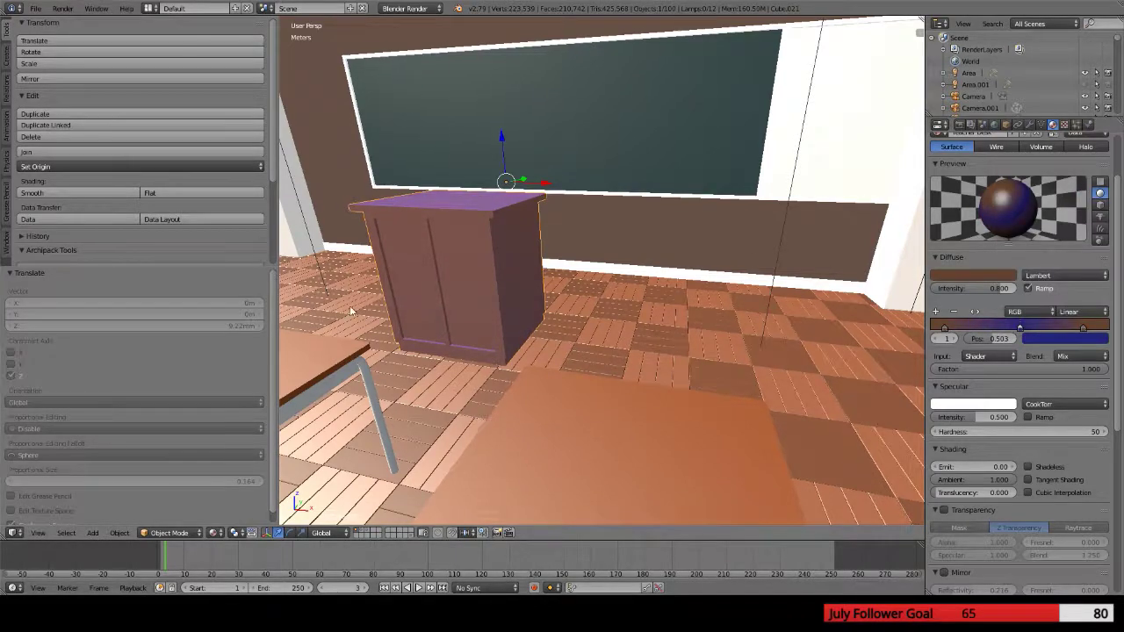
{"action": "middle_click_drag", "start_coordinate": [349, 305], "coordinate": [708, 186]}
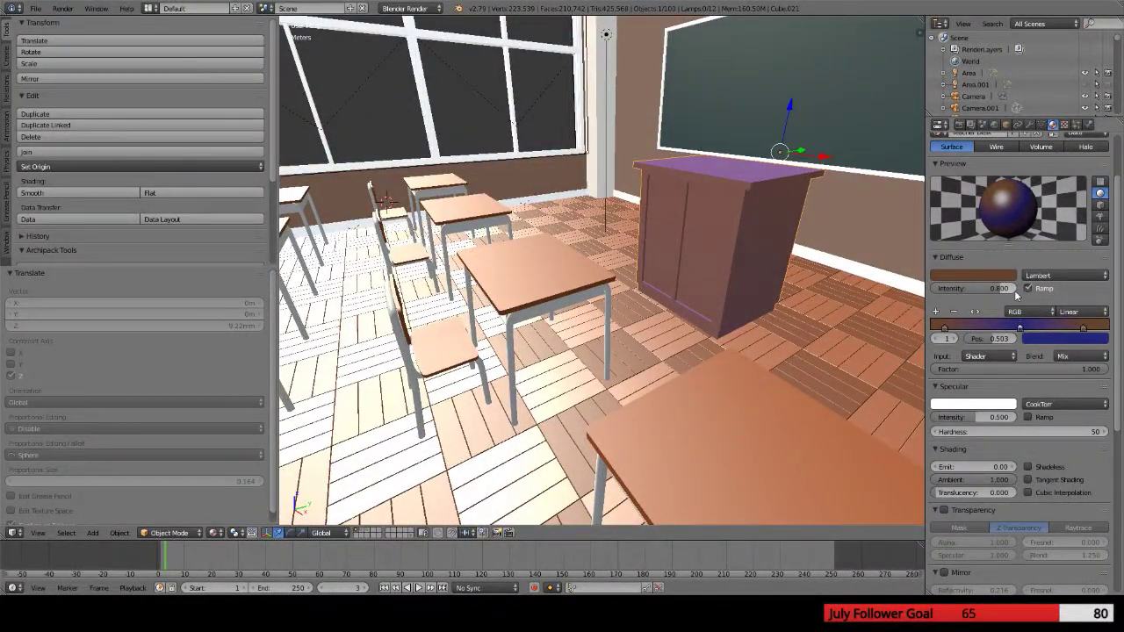
Switch the desk's diffuse ramp input to Energy, then to Normal
{"action": "left_click", "coordinate": [1081, 309]}
{"action": "left_click", "coordinate": [986, 356]}
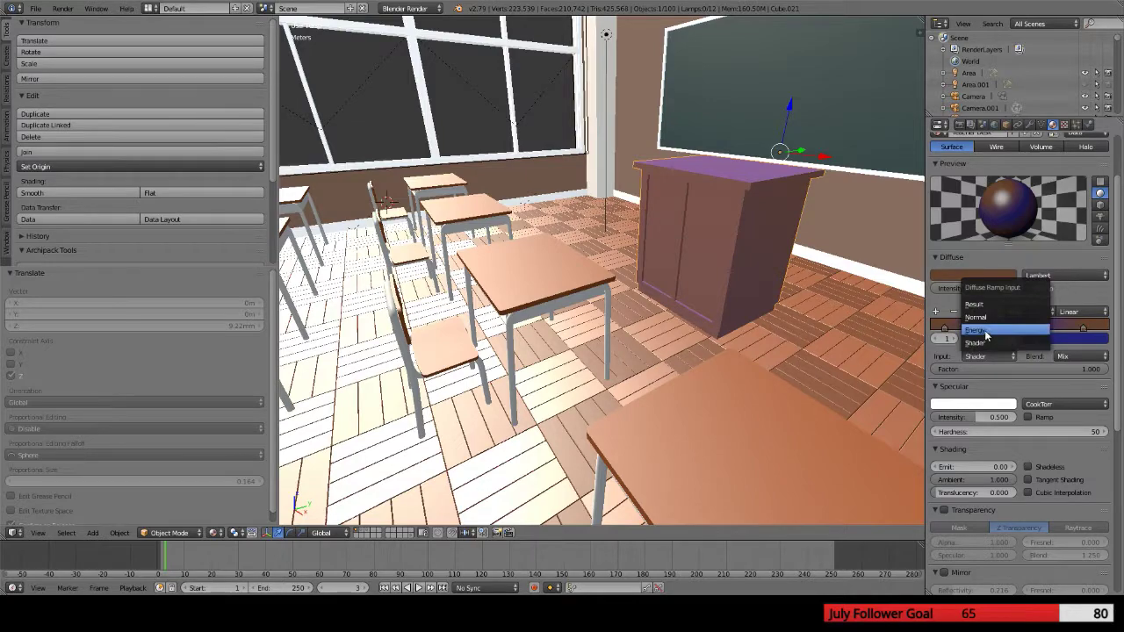
{"action": "left_click", "coordinate": [990, 323]}
{"action": "middle_click_drag", "start_coordinate": [878, 316], "coordinate": [905, 311]}
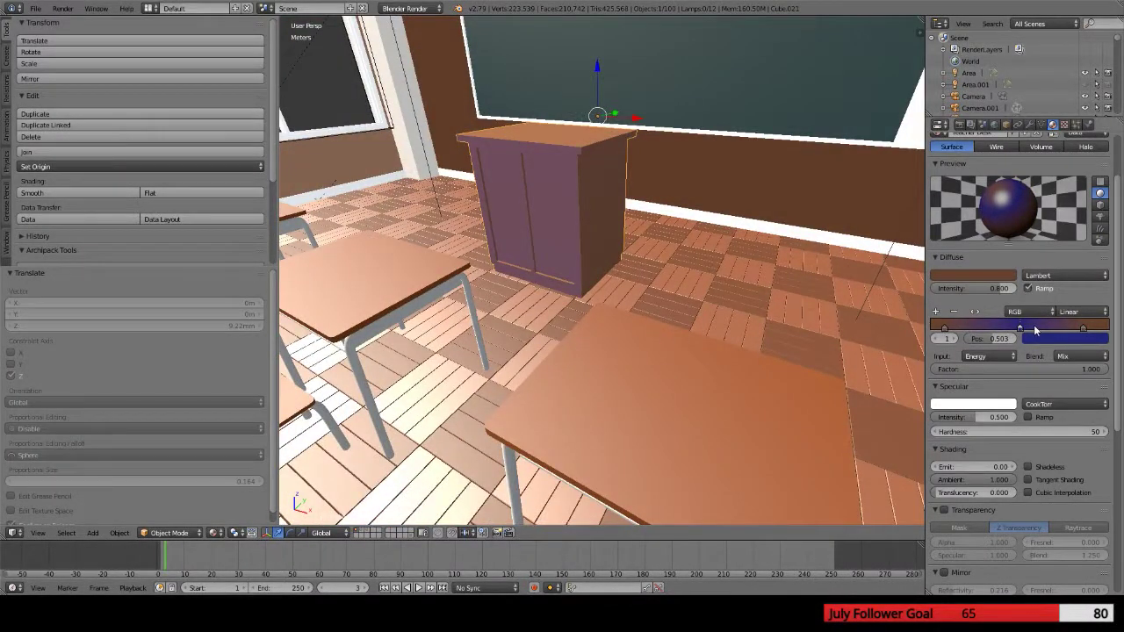
{"action": "mouse_move", "coordinate": [944, 328]}
{"action": "left_mouse_down"}
{"action": "mouse_move", "coordinate": [986, 328]}
{"action": "mouse_move", "coordinate": [951, 328]}
{"action": "left_mouse_up"}
{"action": "left_click", "coordinate": [989, 356]}
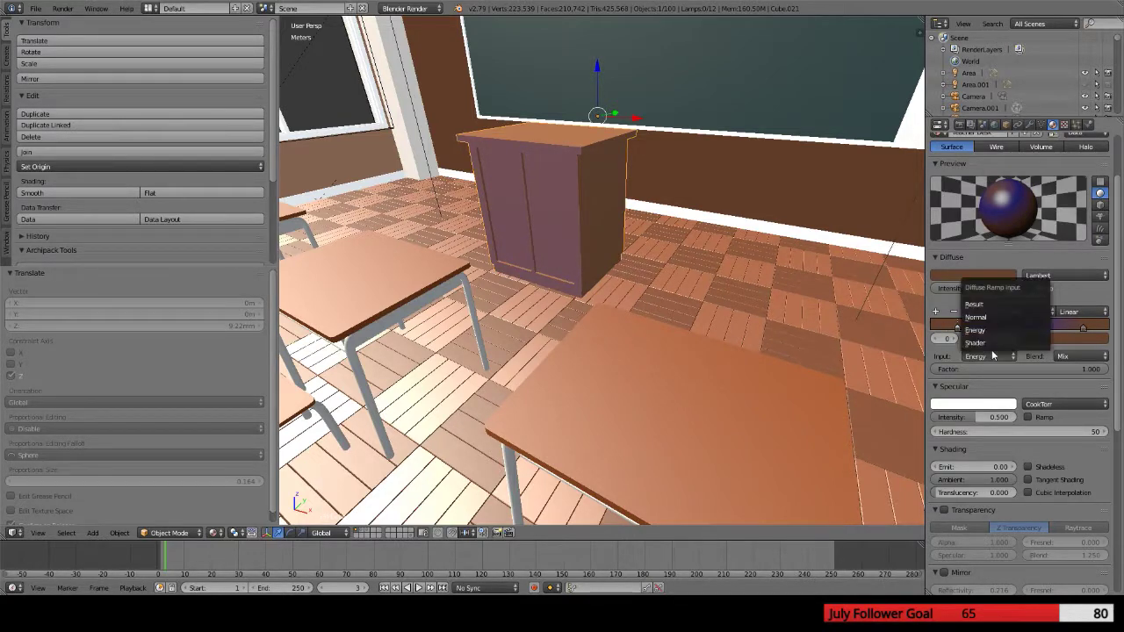
{"action": "left_click", "coordinate": [988, 324]}
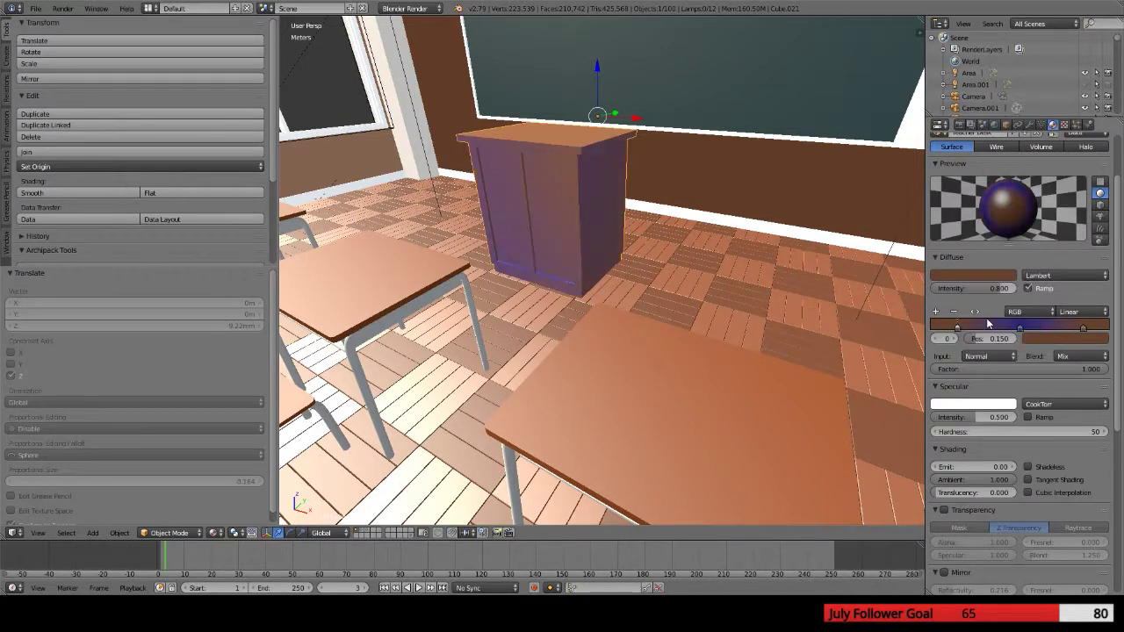
Reposition the ramp's colour stops, leaving the left stop at 0.114
{"action": "left_click", "coordinate": [1083, 329]}
{"action": "left_click_drag", "start_coordinate": [1066, 326], "coordinate": [1069, 326]}
{"action": "left_click", "coordinate": [957, 328]}
{"action": "left_click_drag", "start_coordinate": [977, 330], "coordinate": [951, 328]}
{"action": "middle_click_drag", "start_coordinate": [715, 308], "coordinate": [602, 328]}
{"action": "key", "text": "shift+f"}
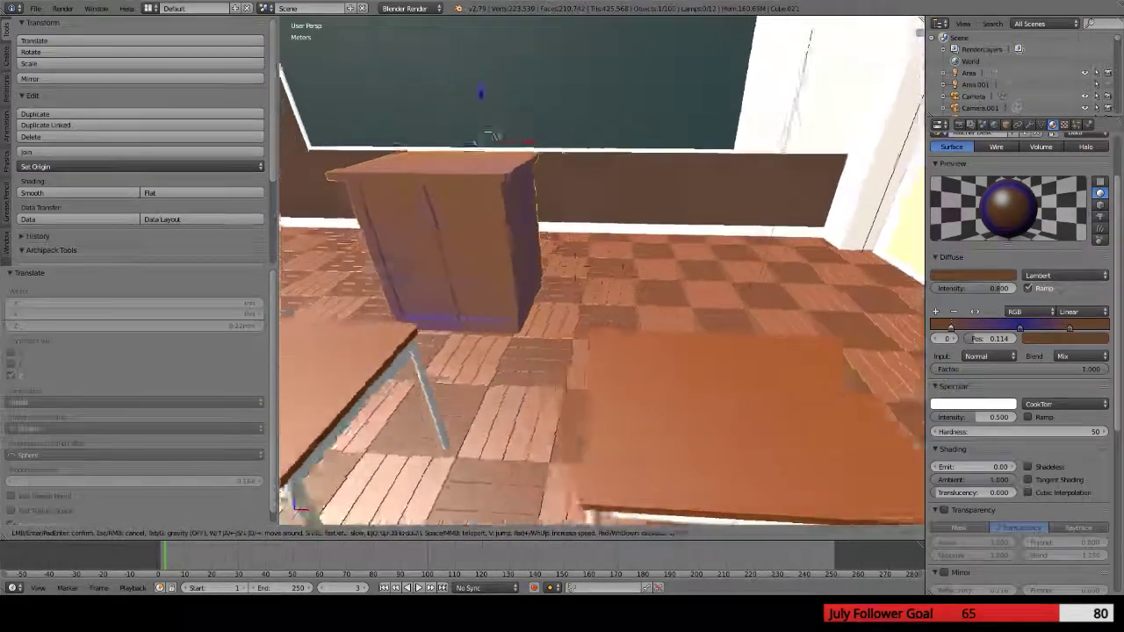
{"action": "key", "text": "s"}
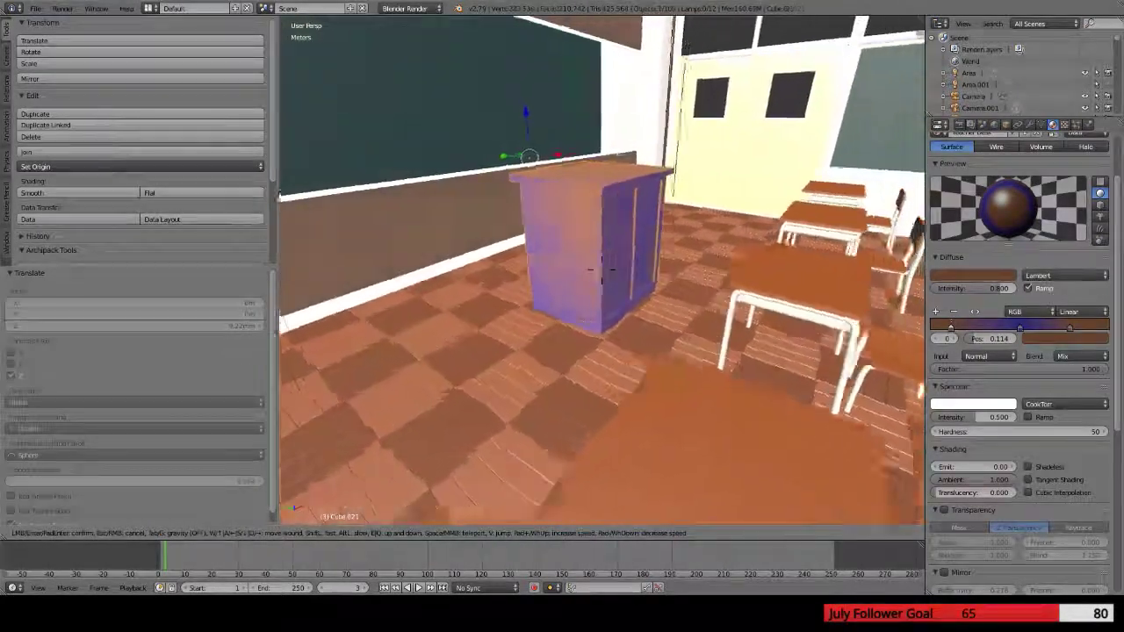
{"action": "key", "text": "s"}
{"action": "key", "text": "d"}
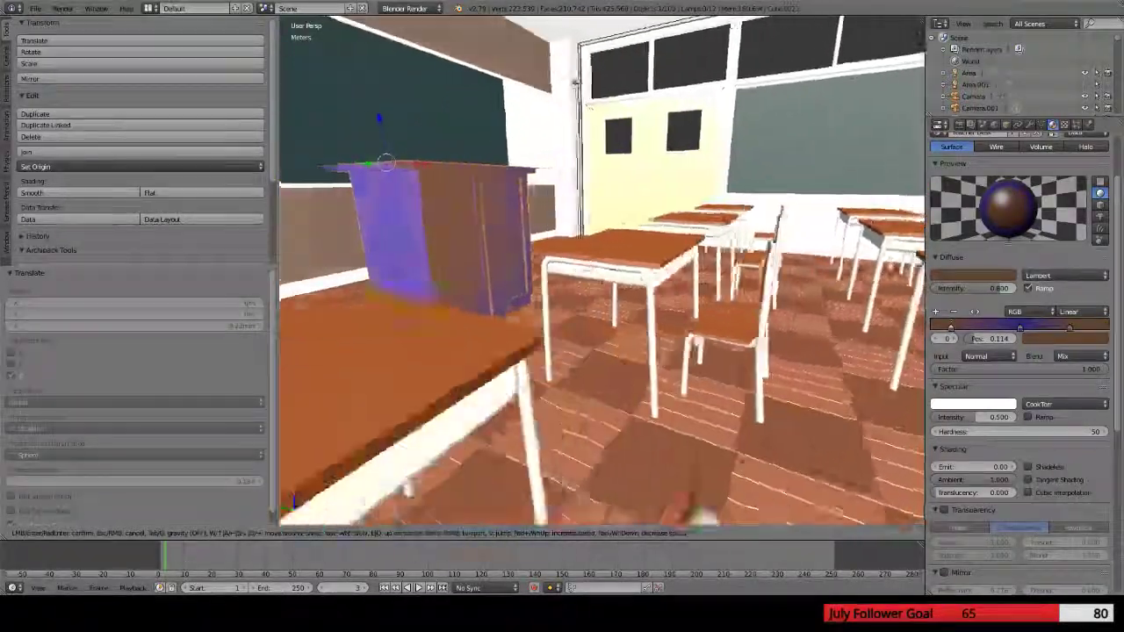
{"action": "key", "text": "s"}
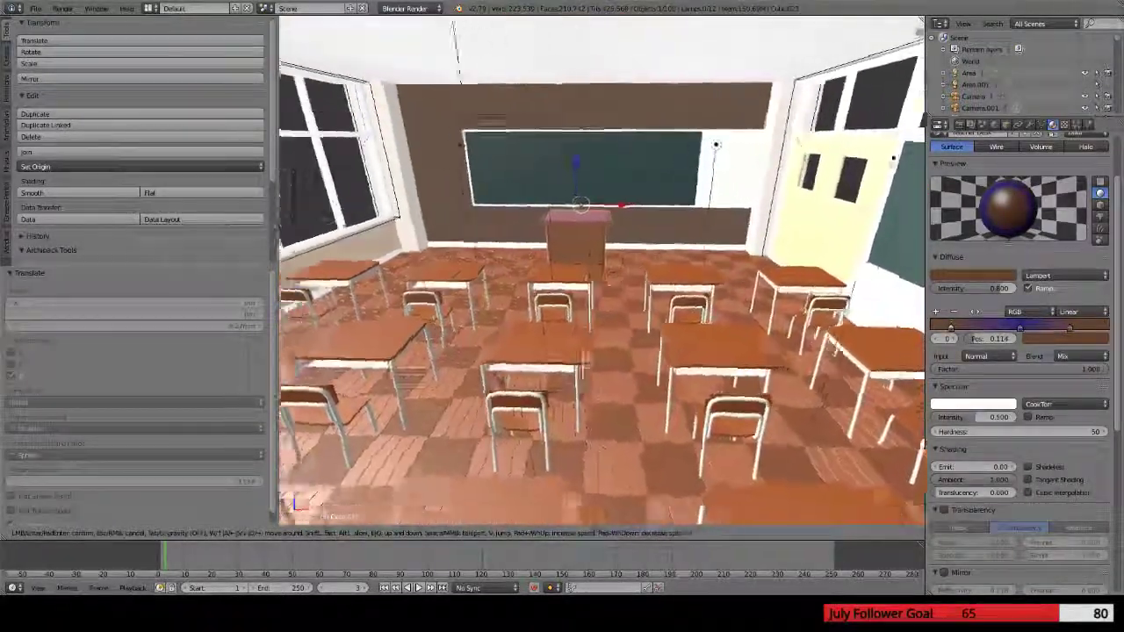
{"action": "key", "text": "w"}
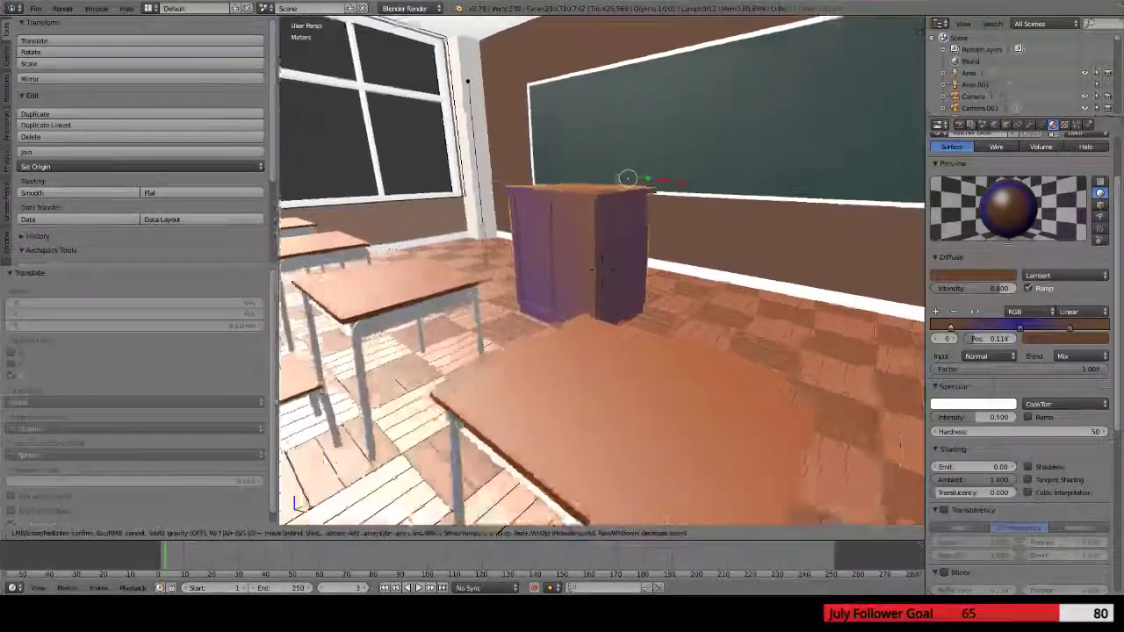
{"action": "key", "text": "w"}
{"action": "key", "text": "s"}
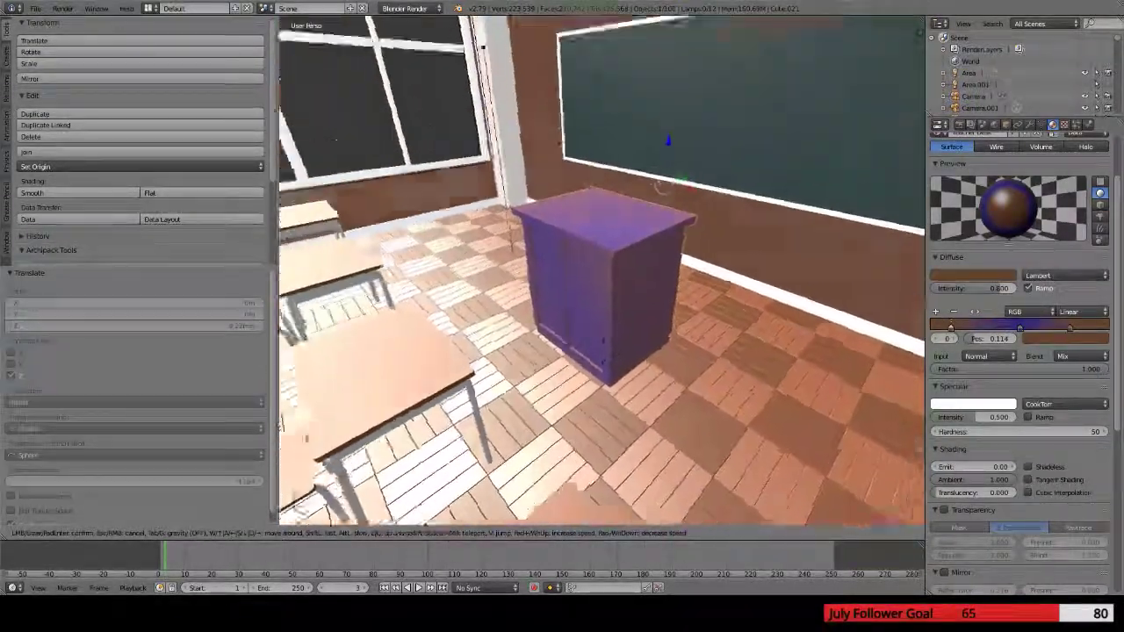
{"action": "key", "text": "w"}
{"action": "key", "text": "s"}
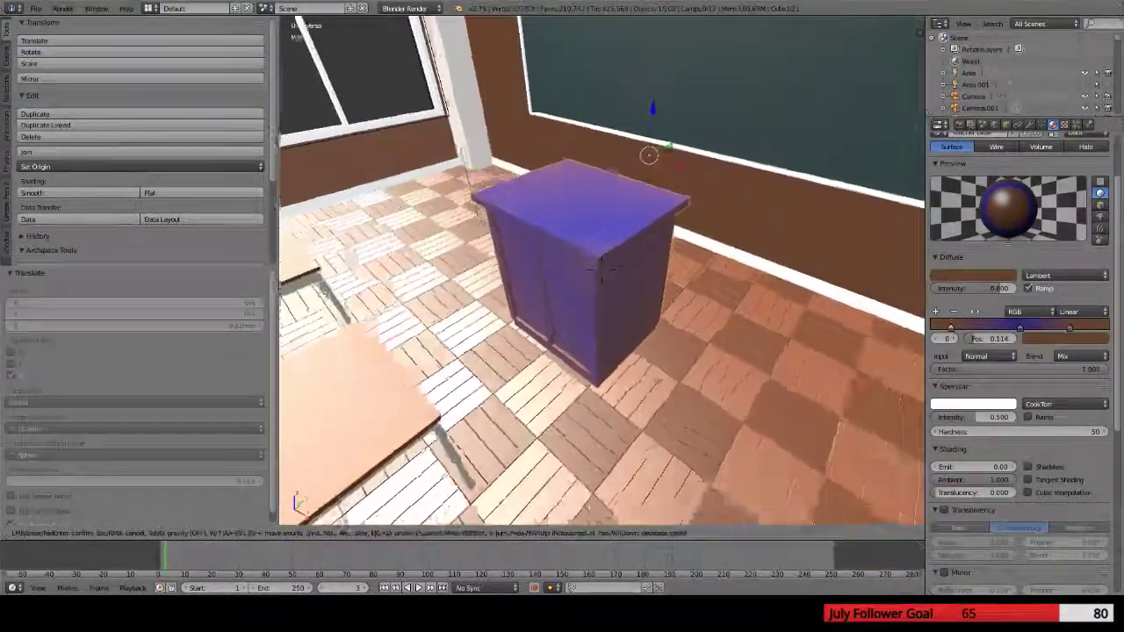
{"action": "key", "text": "w"}
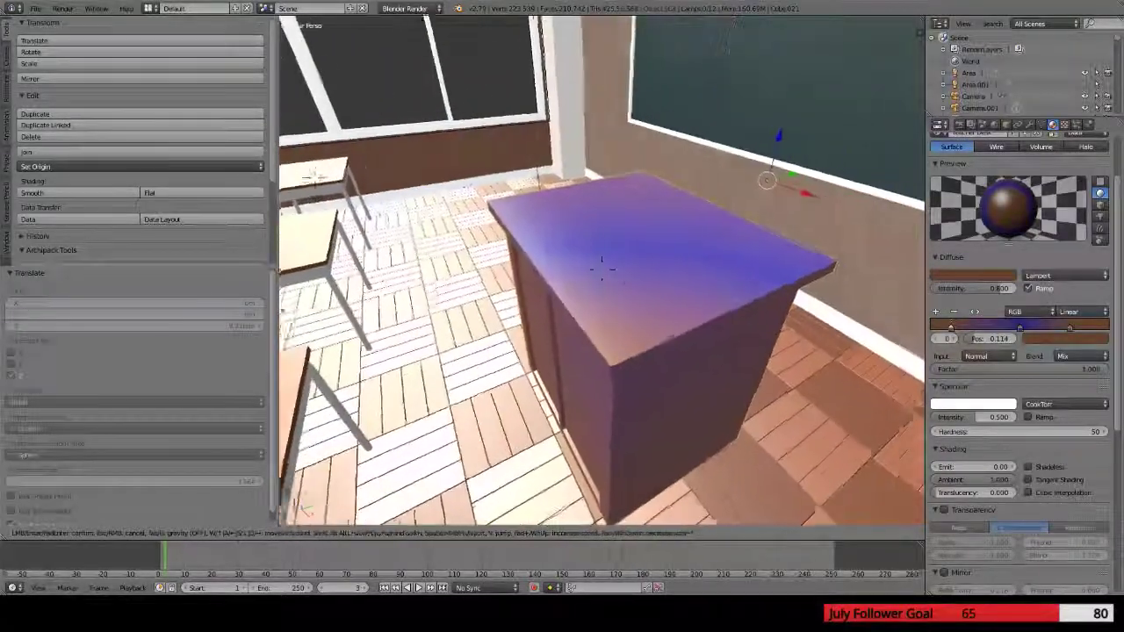
{"action": "key", "text": "s"}
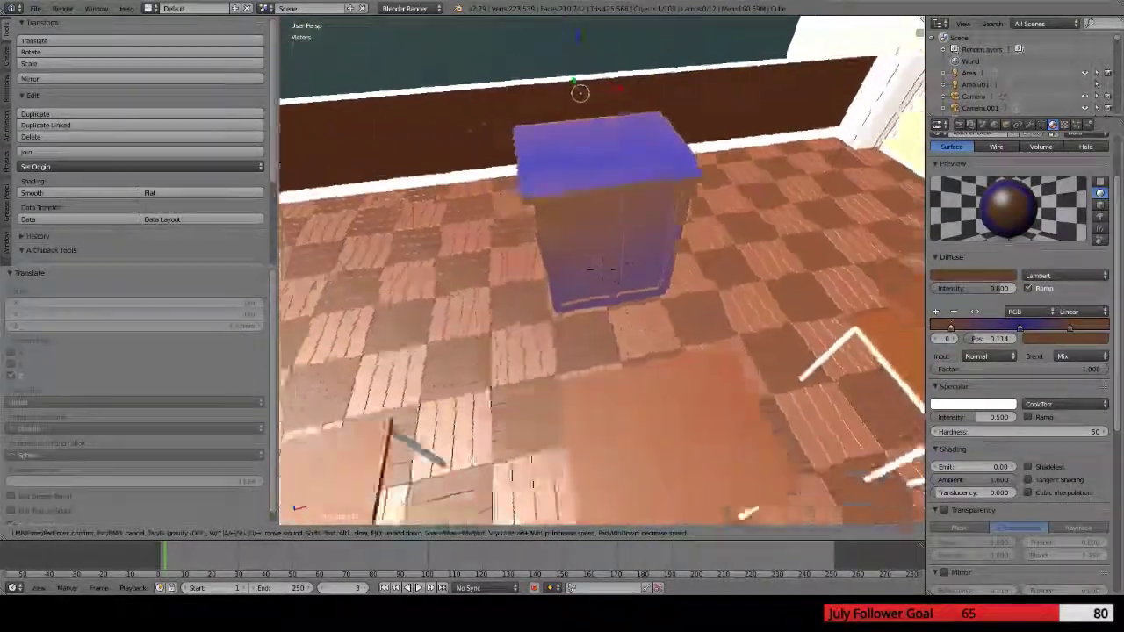
{"action": "key", "text": "w"}
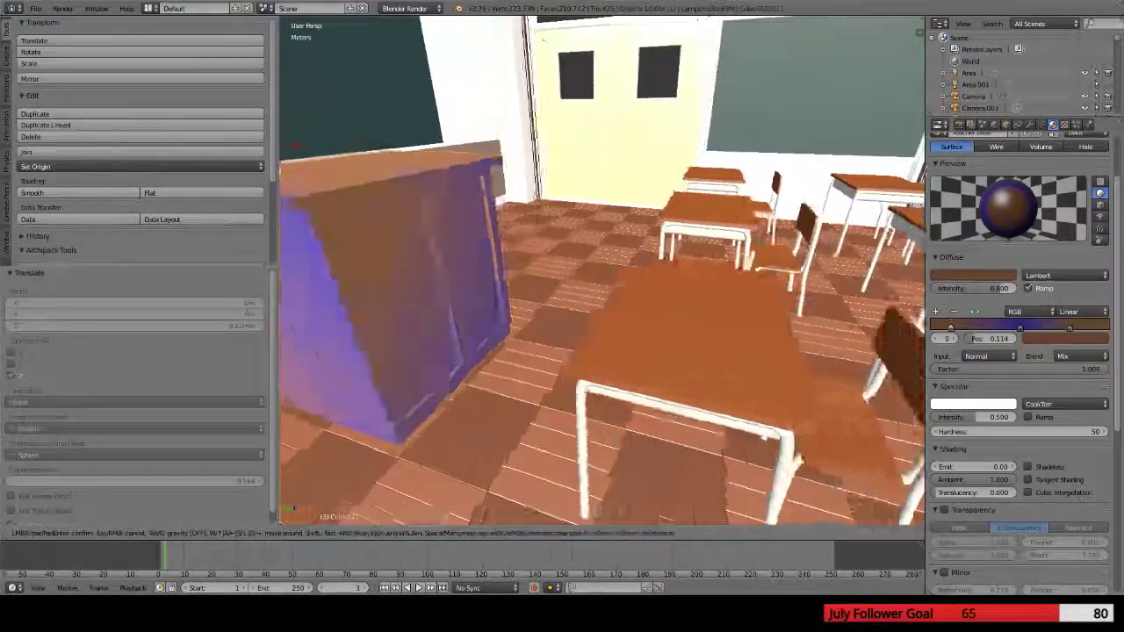
{"action": "key", "text": "w"}
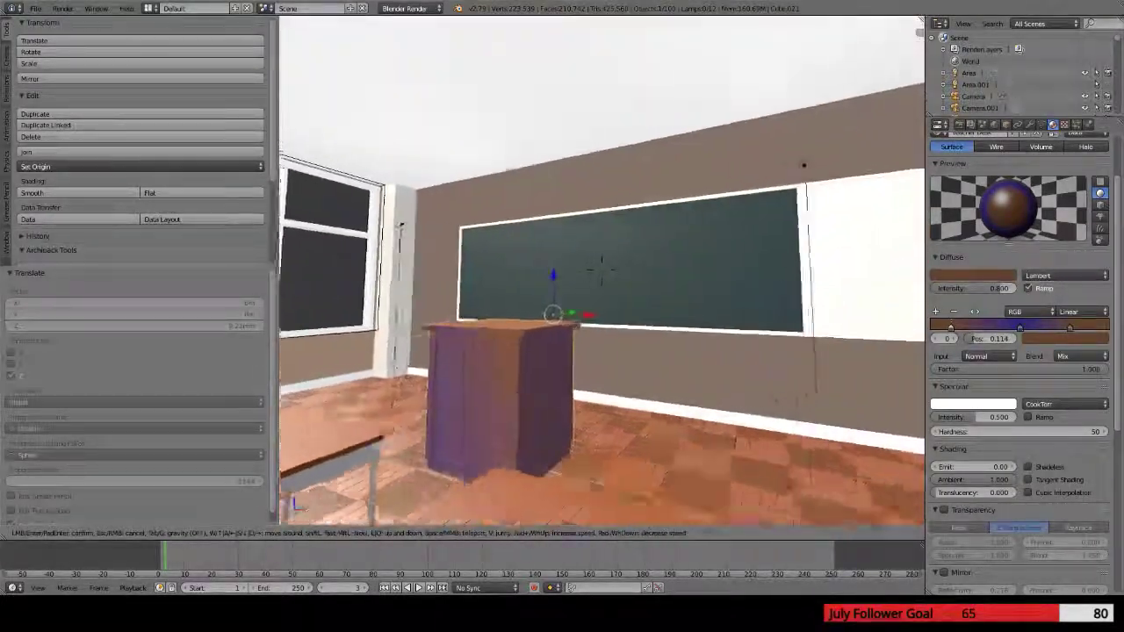
{"action": "key", "text": "w"}
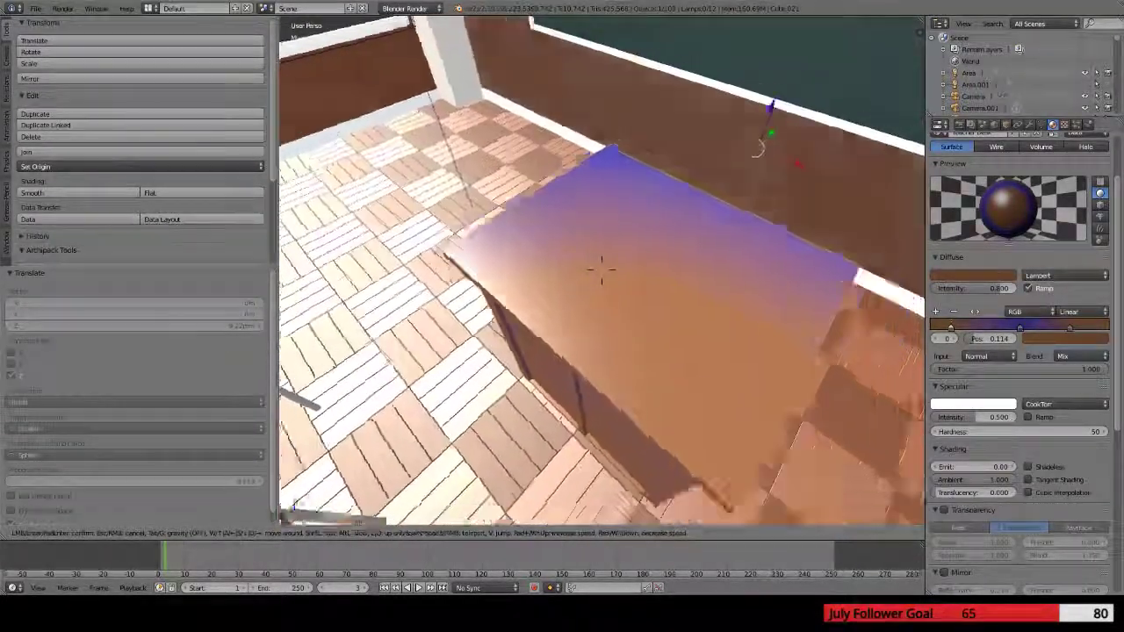
{"action": "key", "text": "s"}
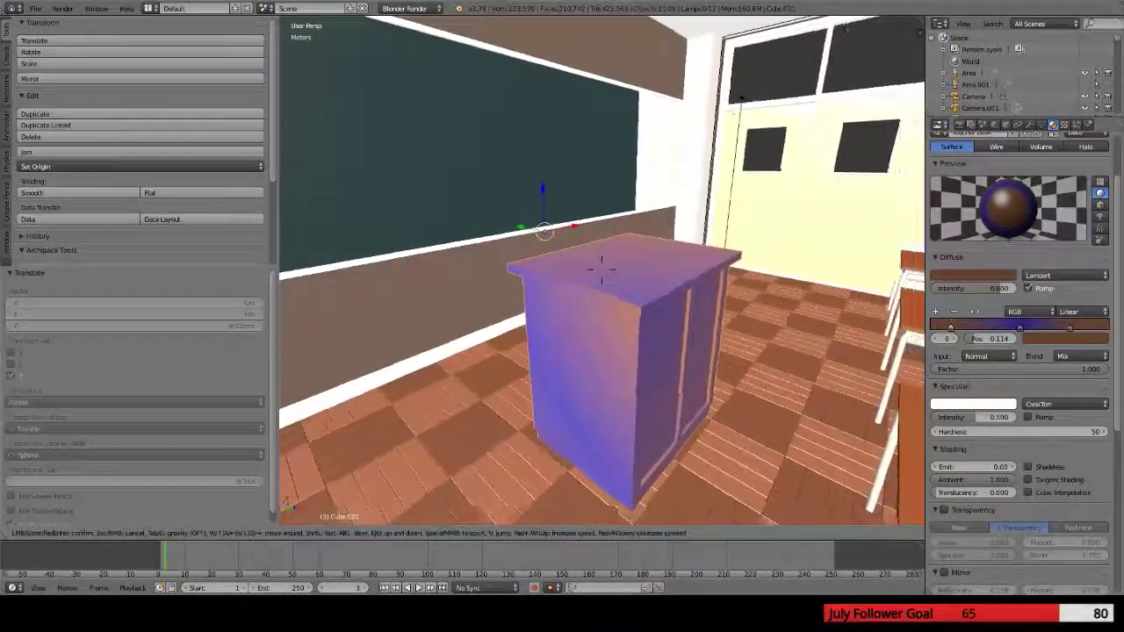
{"action": "key", "text": "s"}
{"action": "key", "text": "w"}
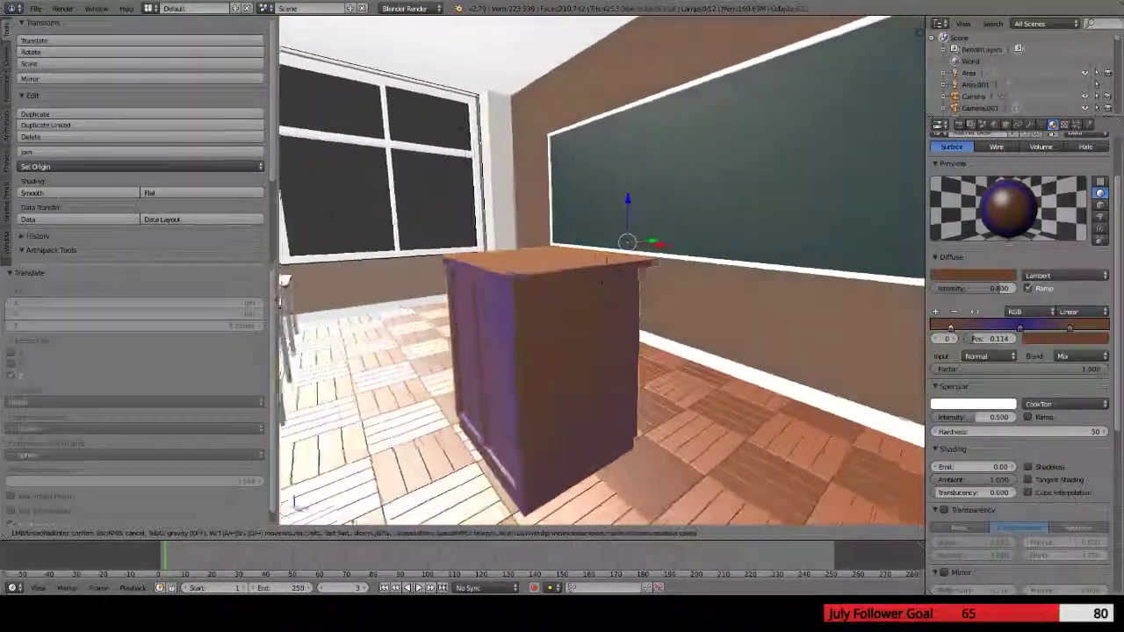
{"action": "key", "text": "w"}
Try Result, Normal and Energy as the diffuse ramp input on the teacher's desk
{"action": "left_click", "coordinate": [605, 269]}
{"action": "key", "text": "a"}
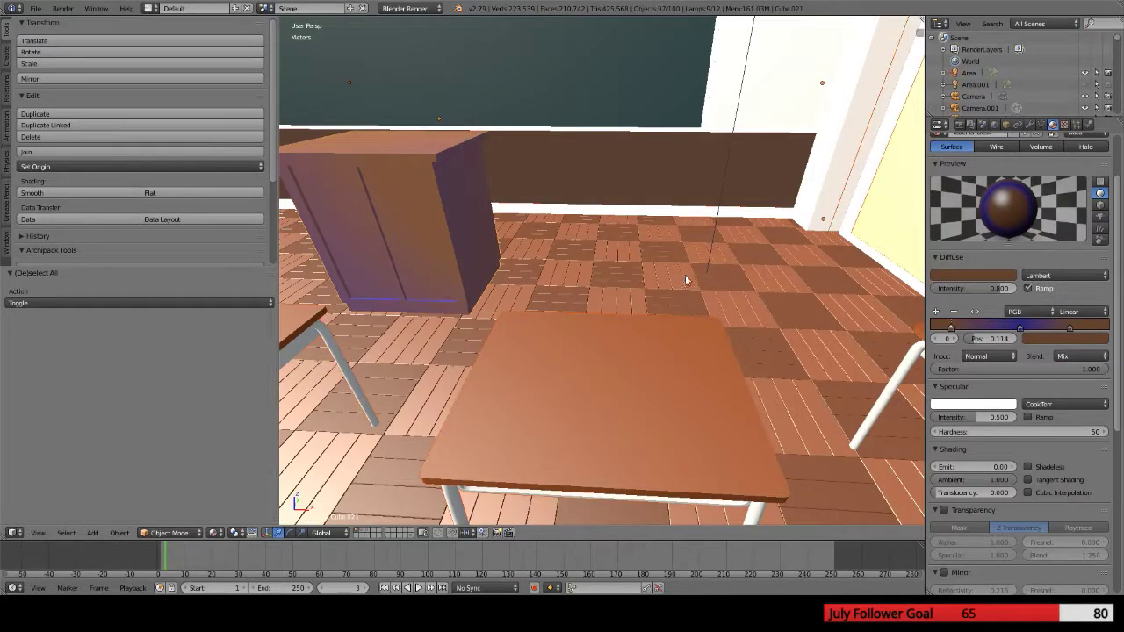
{"action": "left_click", "coordinate": [979, 357]}
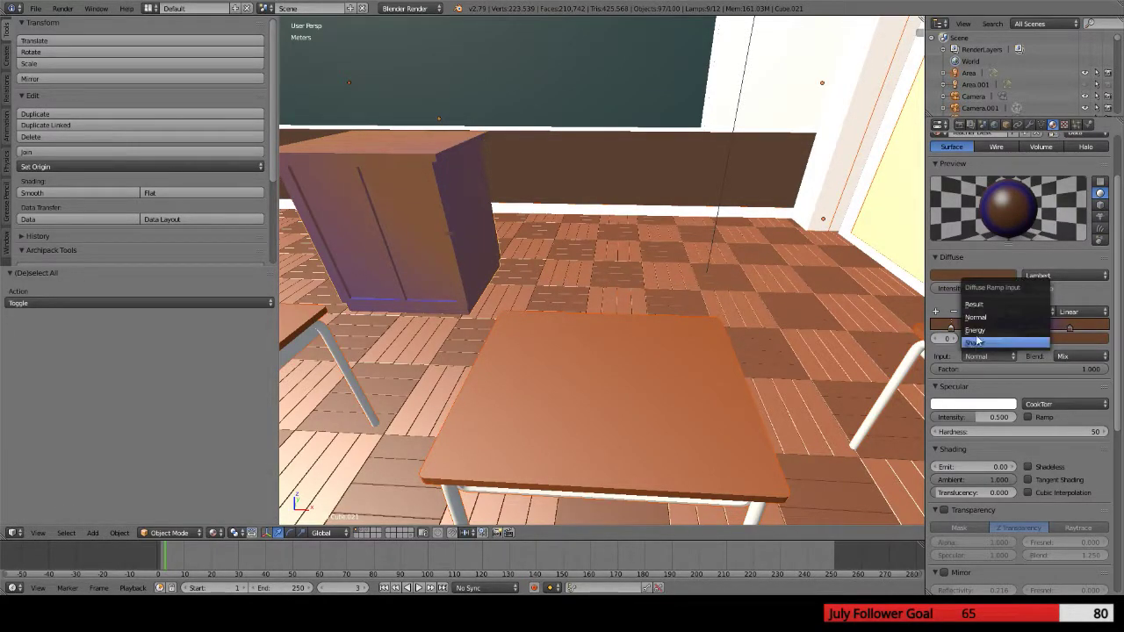
{"action": "left_click", "coordinate": [974, 304]}
{"action": "middle_click_drag", "start_coordinate": [527, 311], "coordinate": [617, 314]}
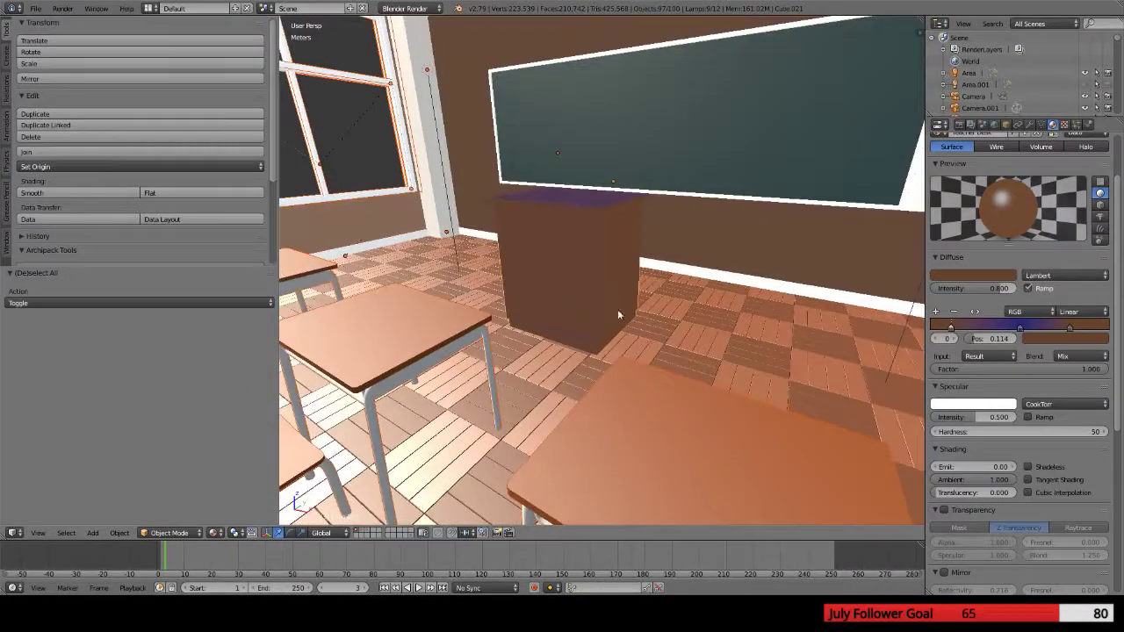
{"action": "left_click", "coordinate": [979, 357]}
{"action": "left_click", "coordinate": [975, 317]}
{"action": "left_click", "coordinate": [979, 355]}
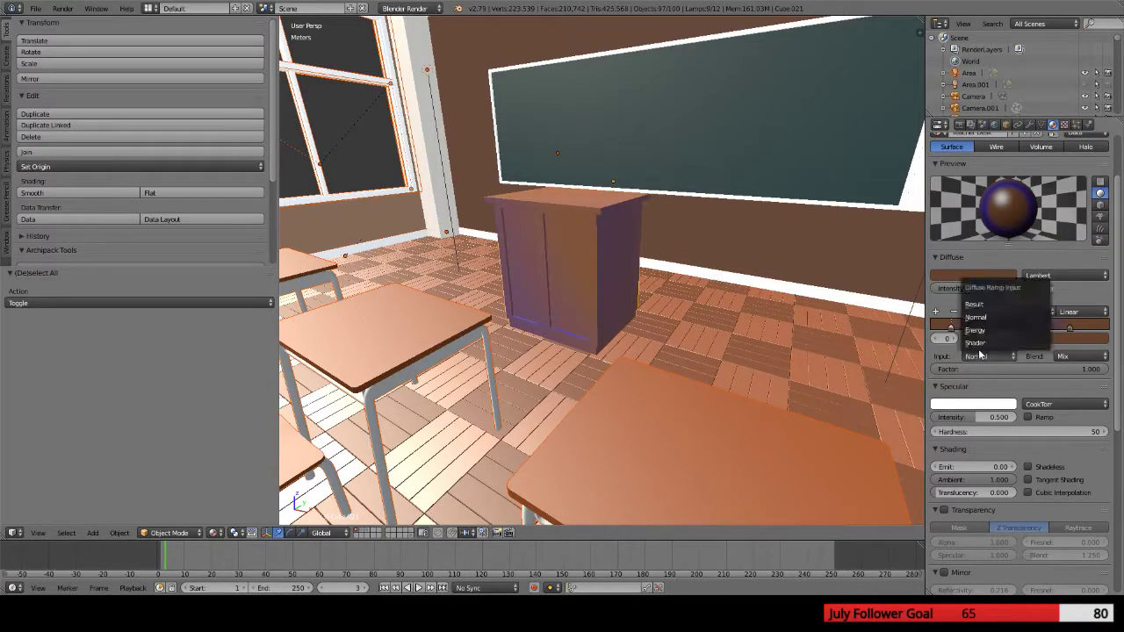
{"action": "left_click", "coordinate": [975, 330]}
Inspect the desk in walk mode, then disable the diffuse ramp, keeping Energy input
{"action": "middle_click_drag", "start_coordinate": [522, 336], "coordinate": [497, 332]}
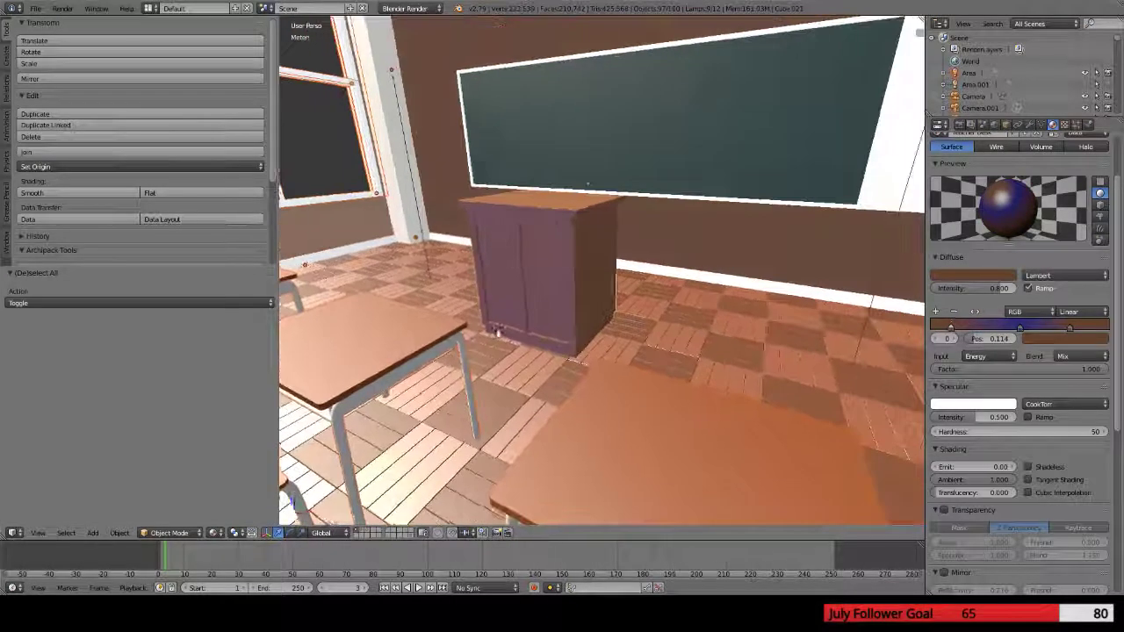
{"action": "key", "text": "shift+f"}
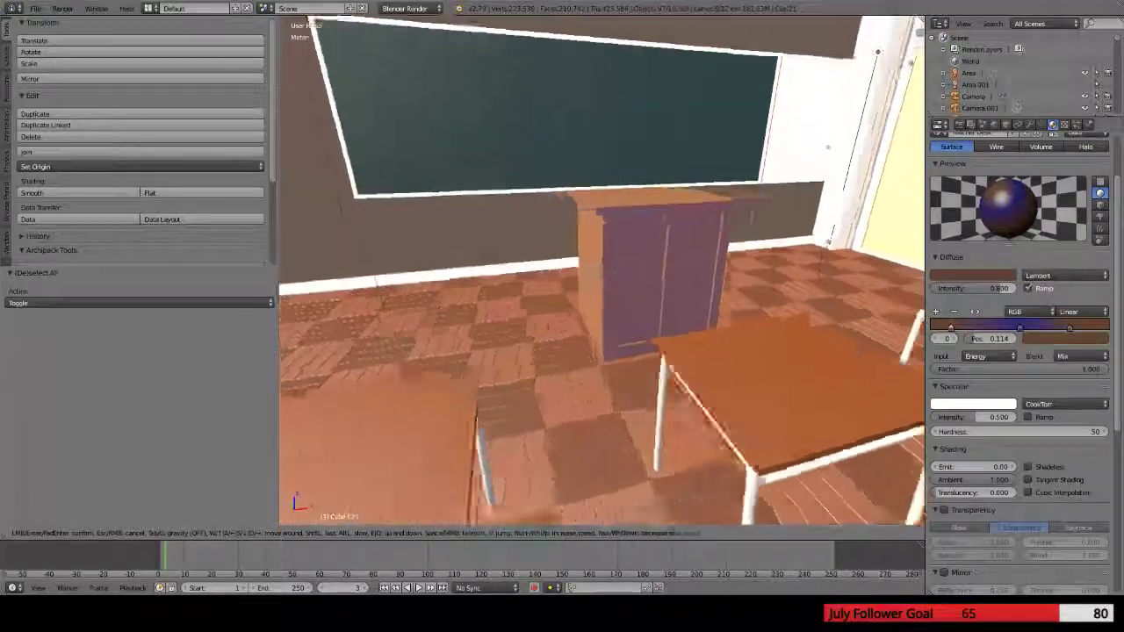
{"action": "key", "text": "w"}
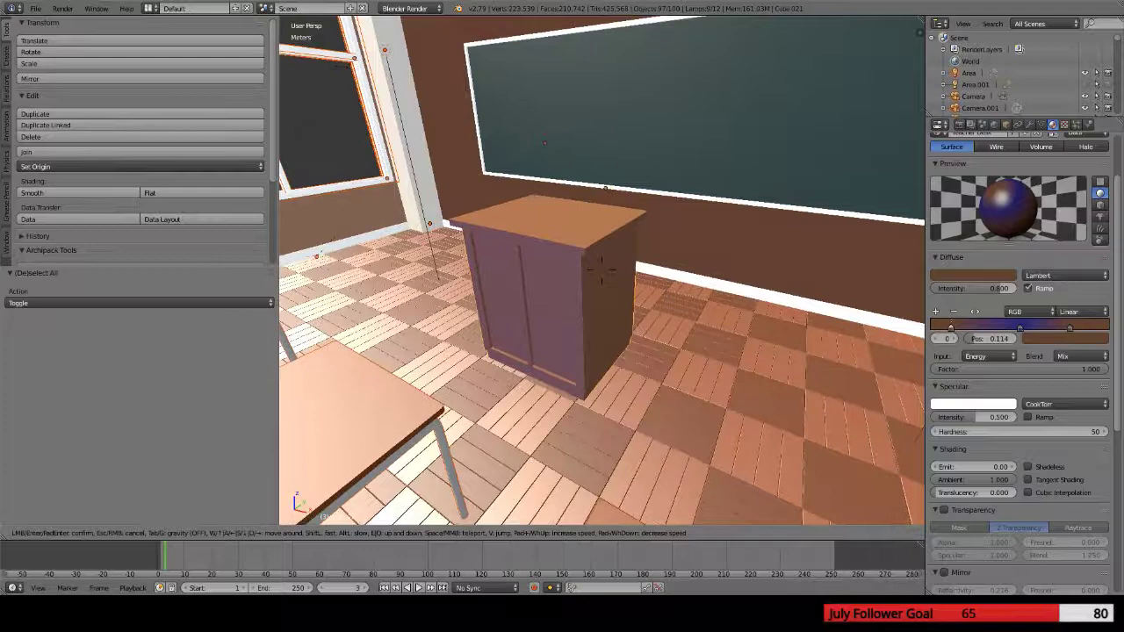
{"action": "left_click", "coordinate": [604, 270]}
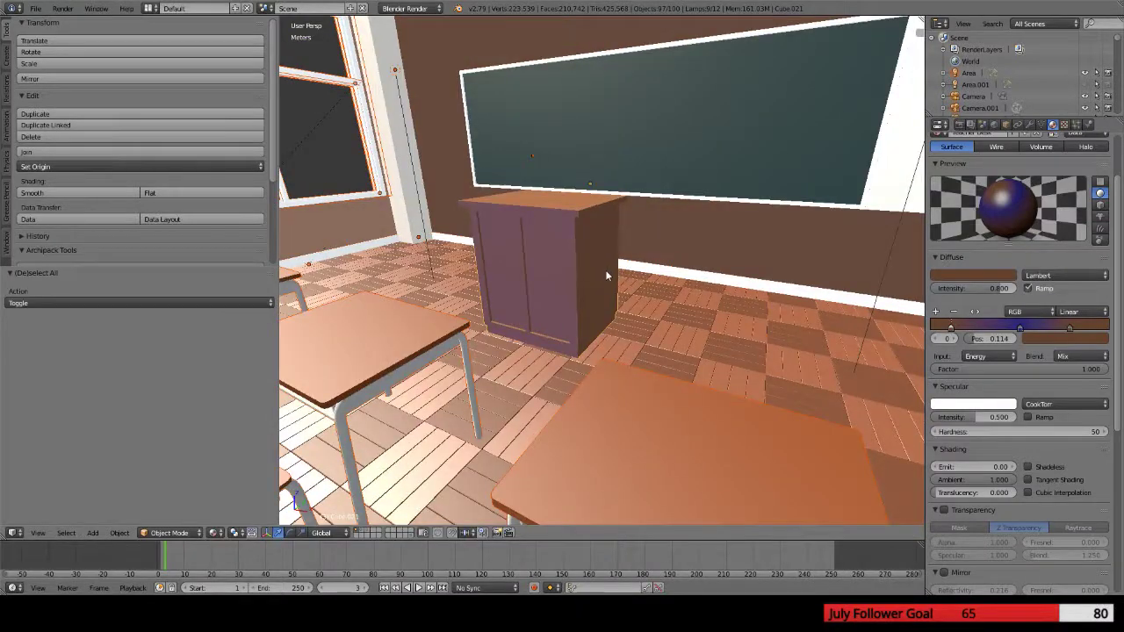
{"action": "left_click", "coordinate": [1069, 355]}
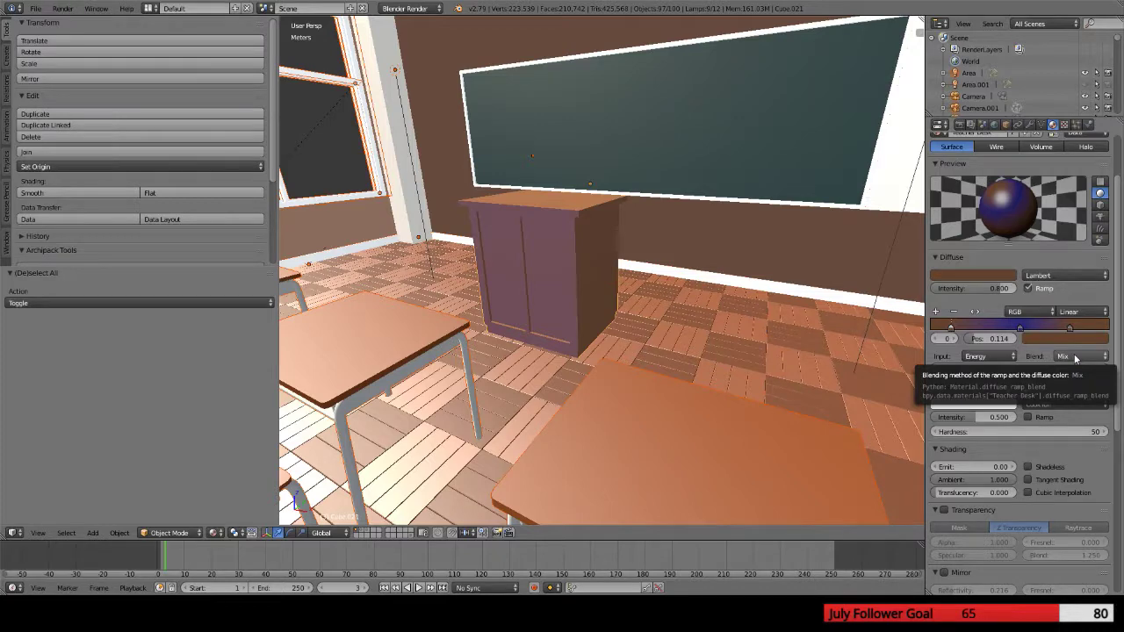
{"action": "left_click", "coordinate": [993, 358]}
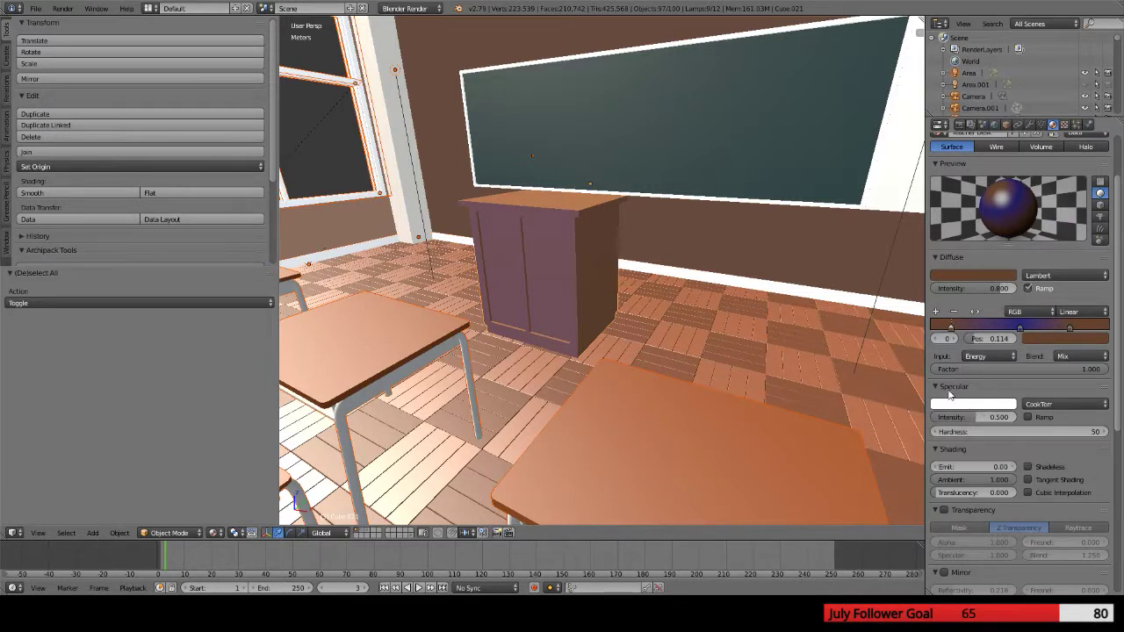
{"action": "left_click", "coordinate": [984, 356]}
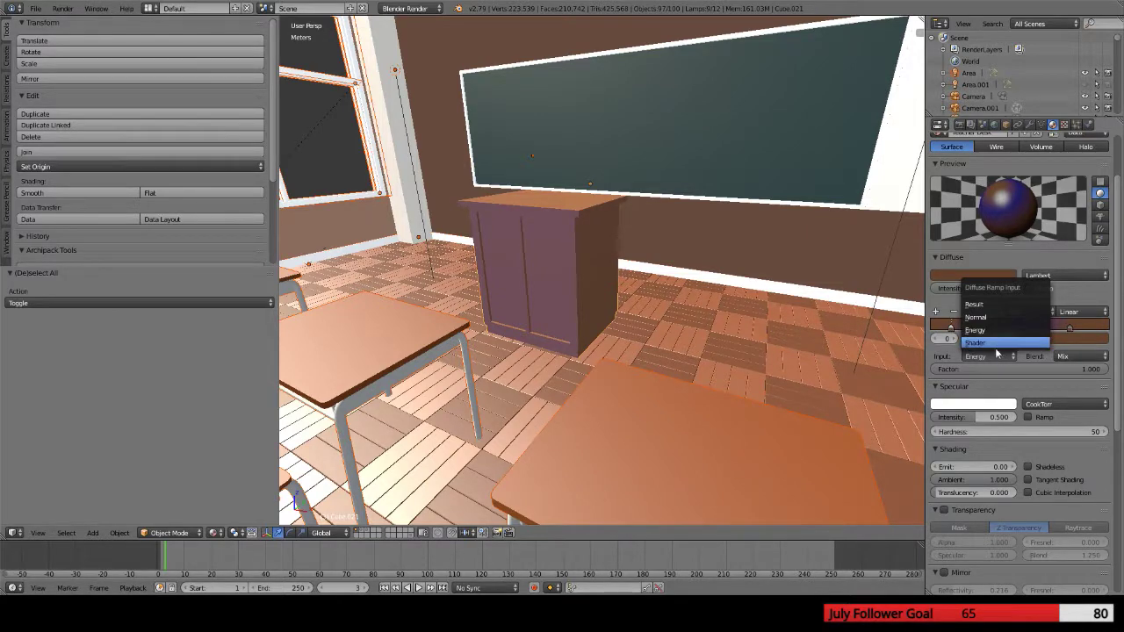
{"action": "left_click", "coordinate": [995, 330]}
{"action": "left_click", "coordinate": [1028, 288]}
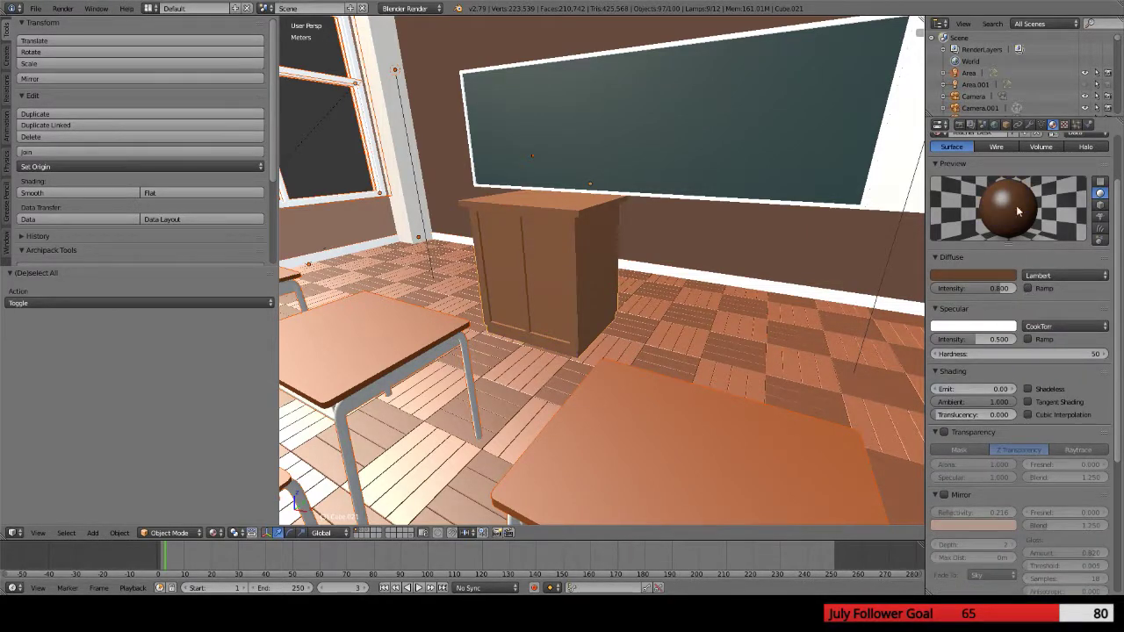
Add a new Blend texture to the desk material with a vertical gradient
{"action": "left_click", "coordinate": [1063, 125]}
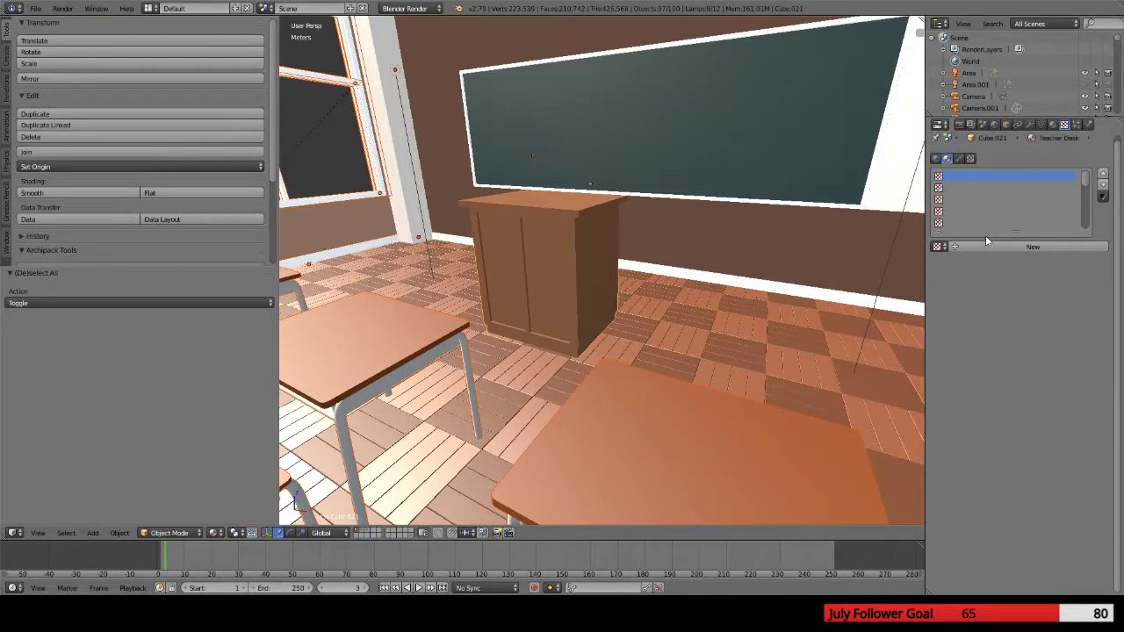
{"action": "left_click", "coordinate": [986, 244]}
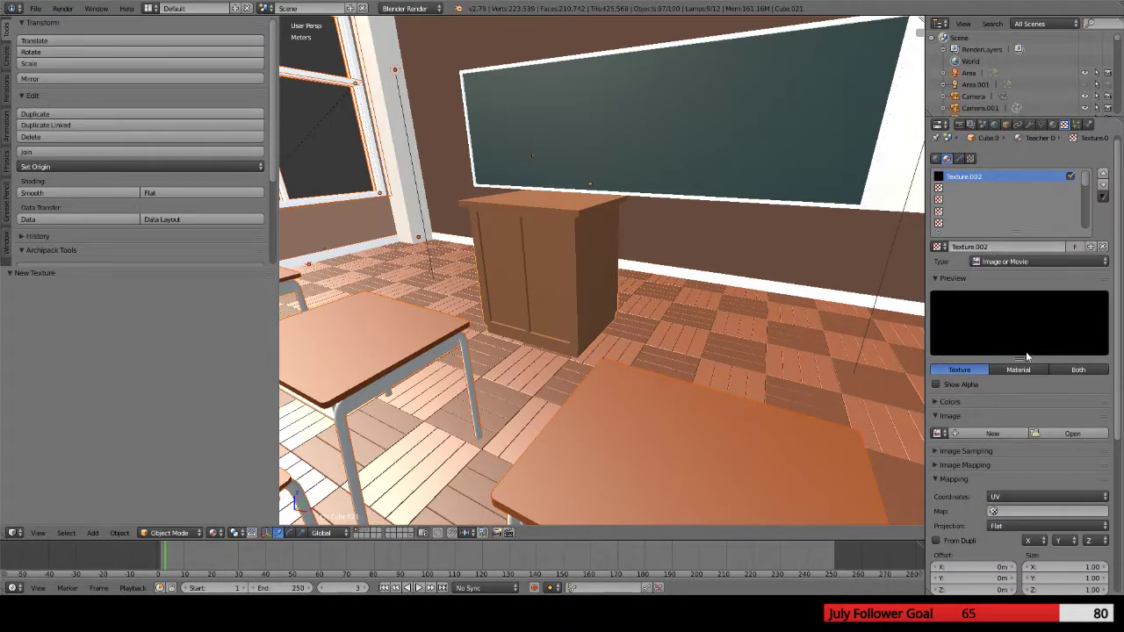
{"action": "left_click", "coordinate": [1023, 262]}
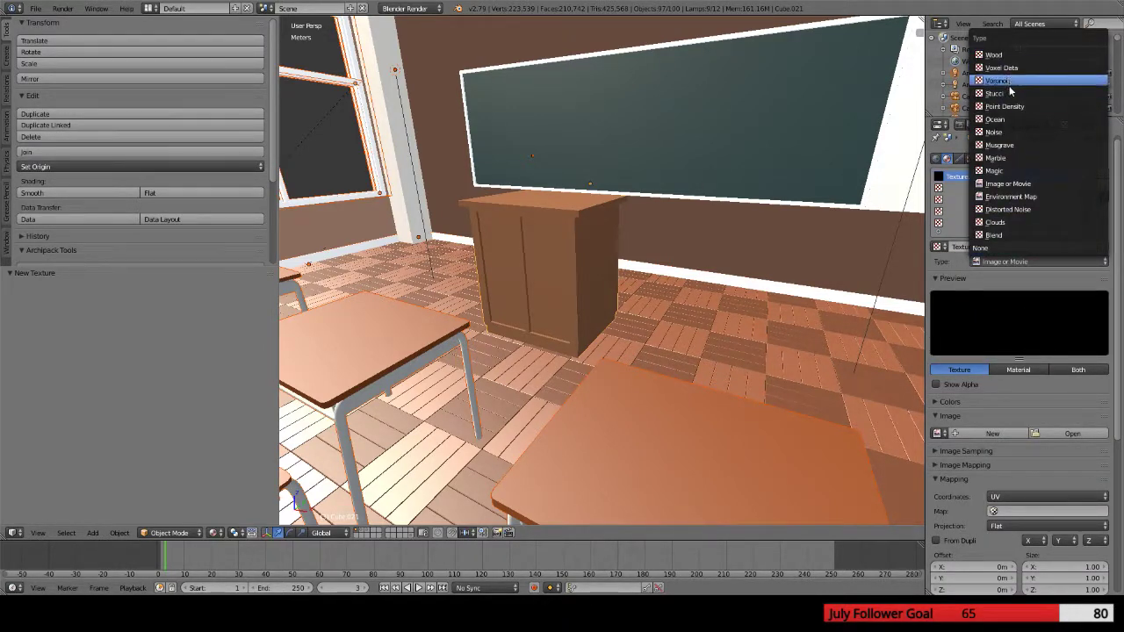
{"action": "left_click", "coordinate": [1012, 235]}
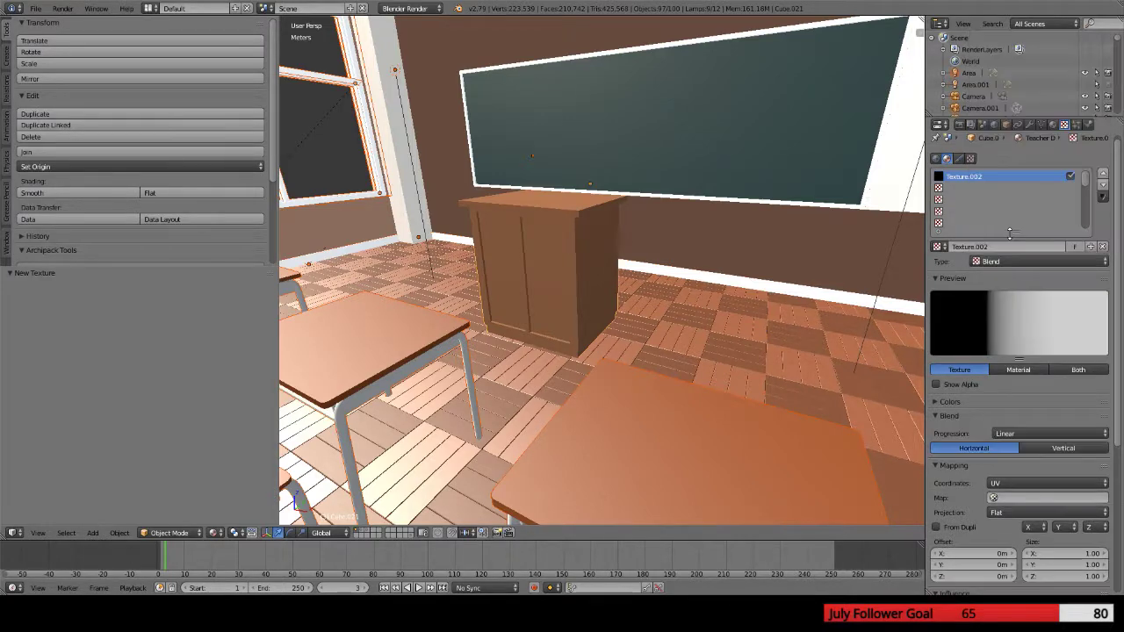
{"action": "scroll", "coordinate": [1023, 408], "scroll_direction": "down", "scroll_amount": 1}
{"action": "scroll", "coordinate": [1015, 435], "scroll_direction": "down", "scroll_amount": 2}
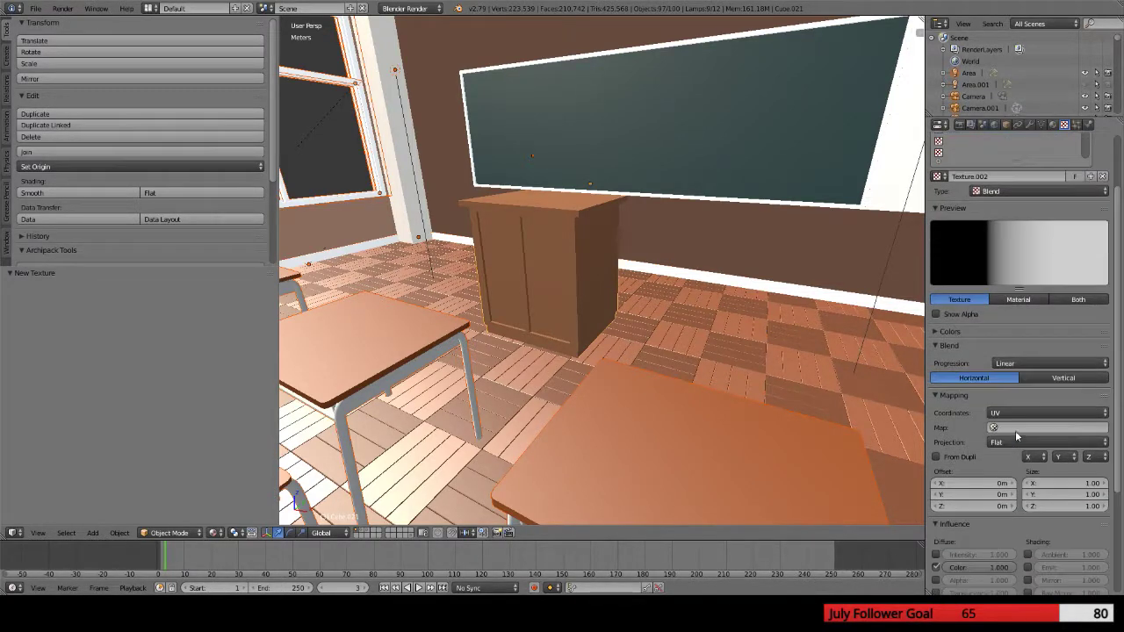
{"action": "left_click", "coordinate": [1049, 377]}
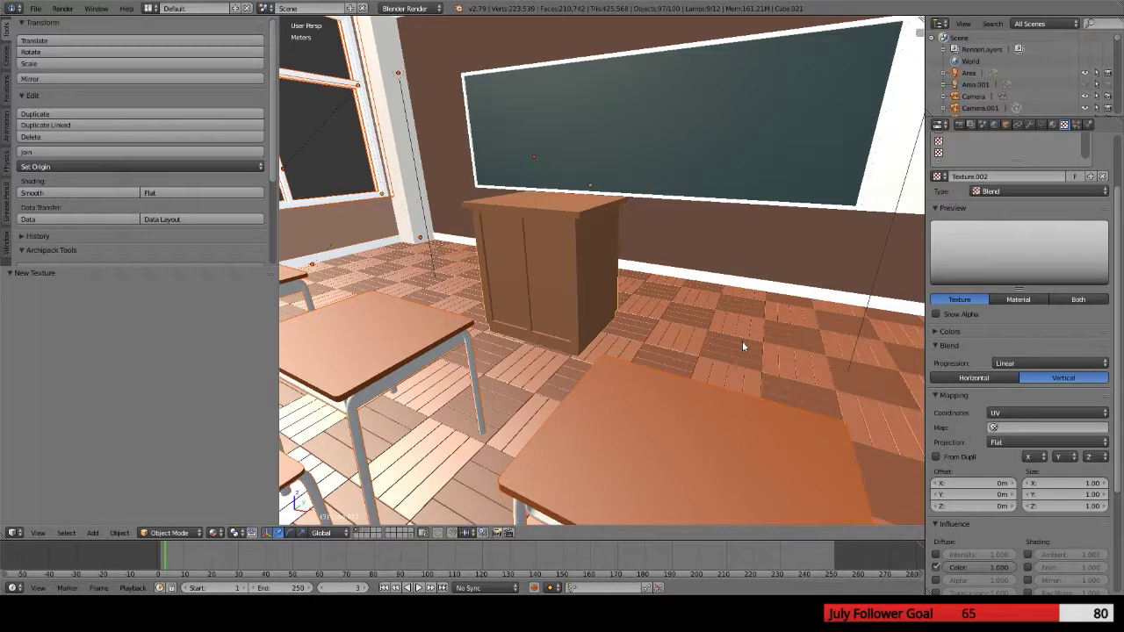
Set the texture's Influence blend to Multiply and preview it on the material sphere
{"action": "scroll", "coordinate": [1002, 475], "scroll_direction": "down", "scroll_amount": 6}
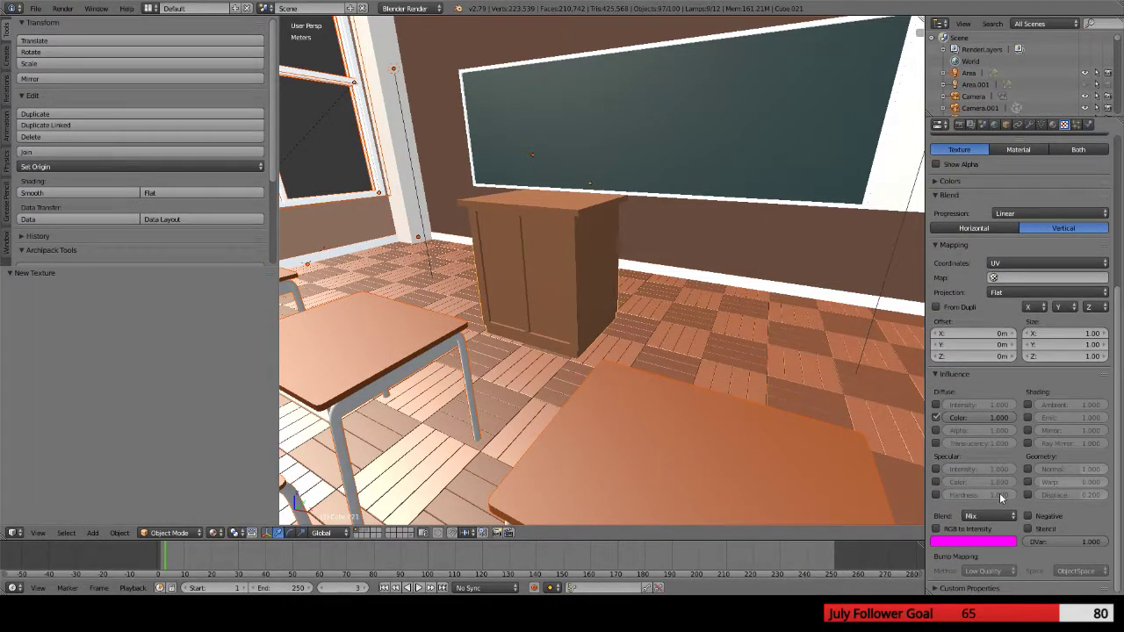
{"action": "left_click", "coordinate": [977, 519]}
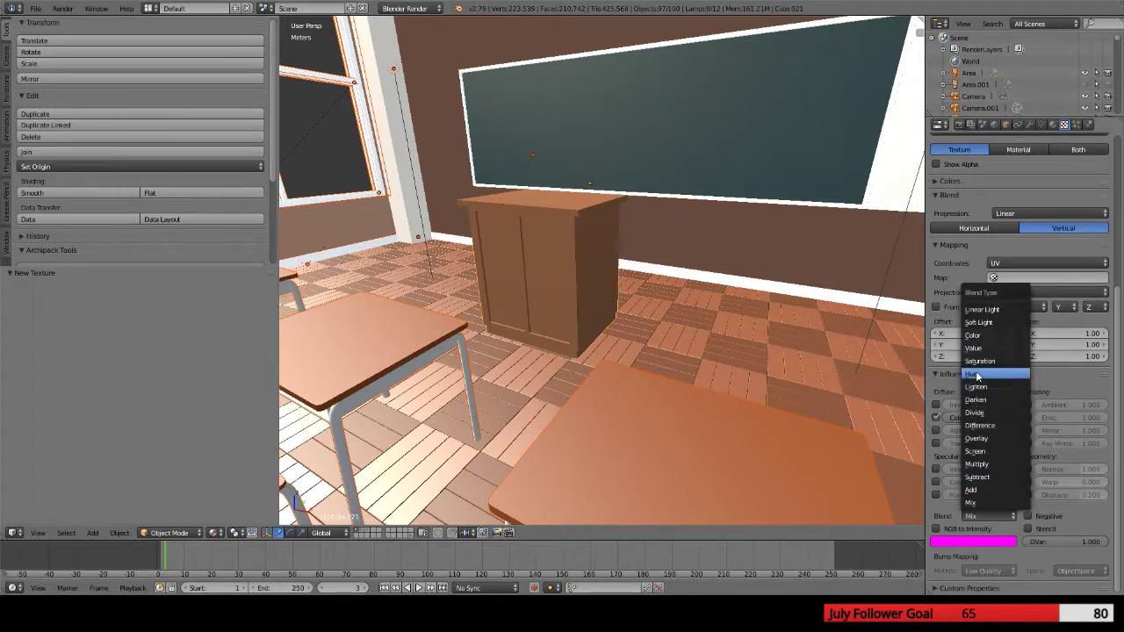
{"action": "left_click", "coordinate": [977, 465]}
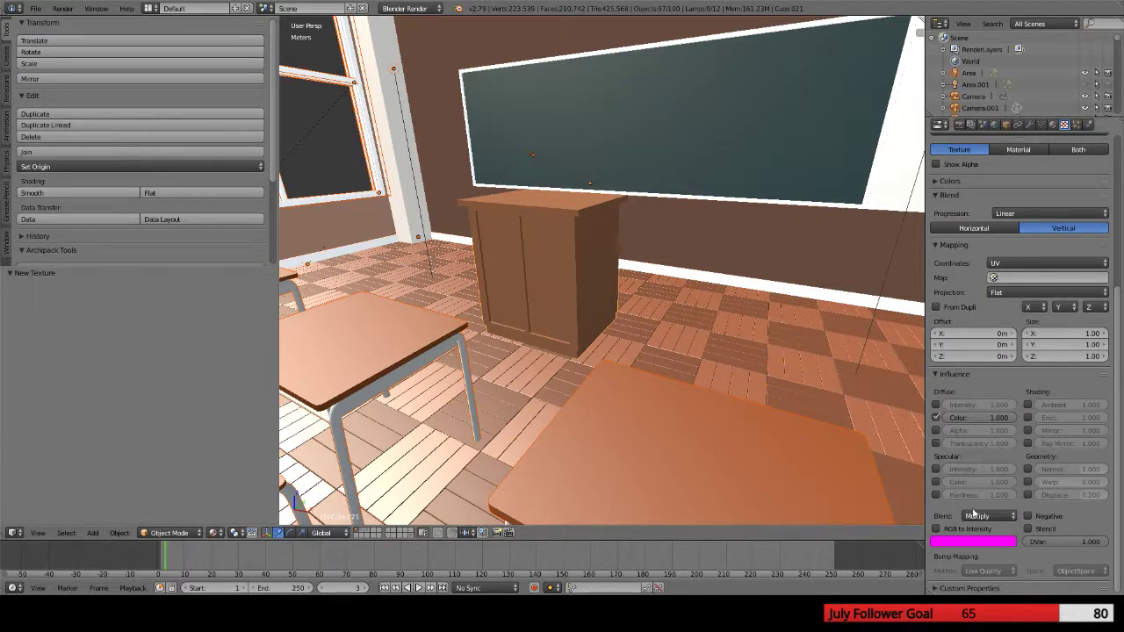
{"action": "scroll", "coordinate": [966, 504], "scroll_direction": "up", "scroll_amount": 4}
{"action": "scroll", "coordinate": [965, 504], "scroll_direction": "up", "scroll_amount": 6}
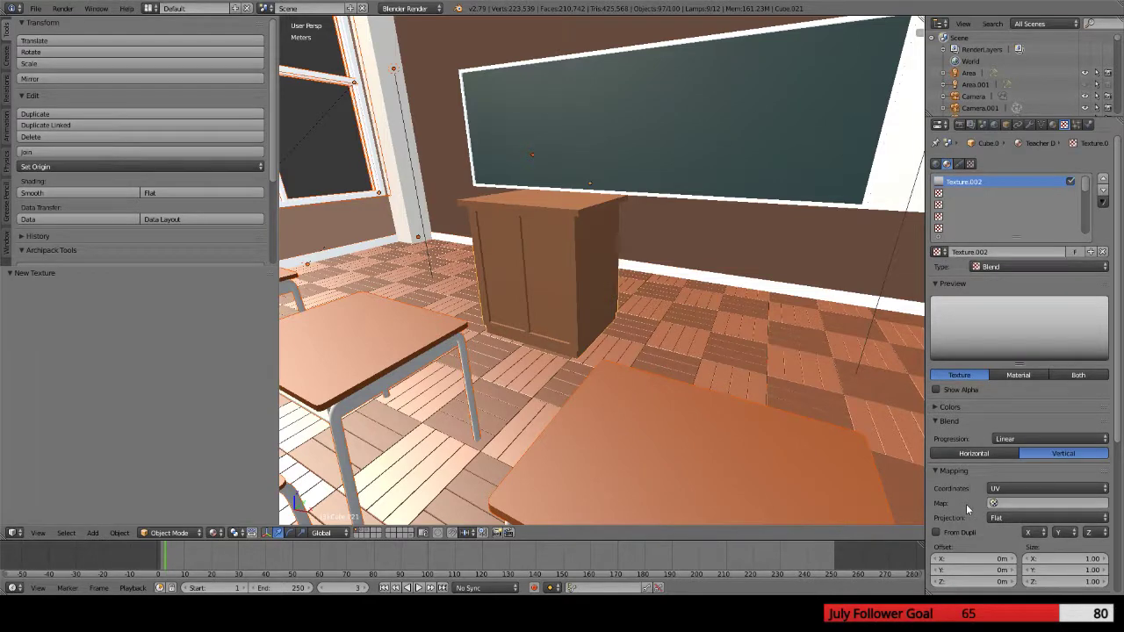
{"action": "scroll", "coordinate": [996, 386], "scroll_direction": "down", "scroll_amount": 5}
{"action": "scroll", "coordinate": [997, 387], "scroll_direction": "up", "scroll_amount": 5}
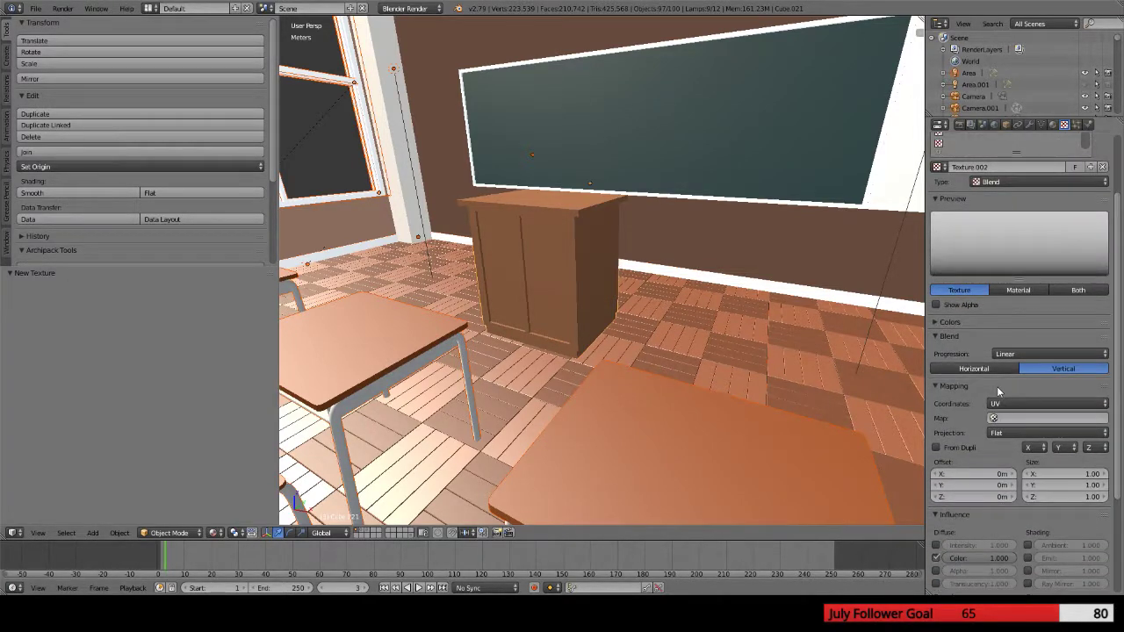
{"action": "left_click", "coordinate": [1019, 375]}
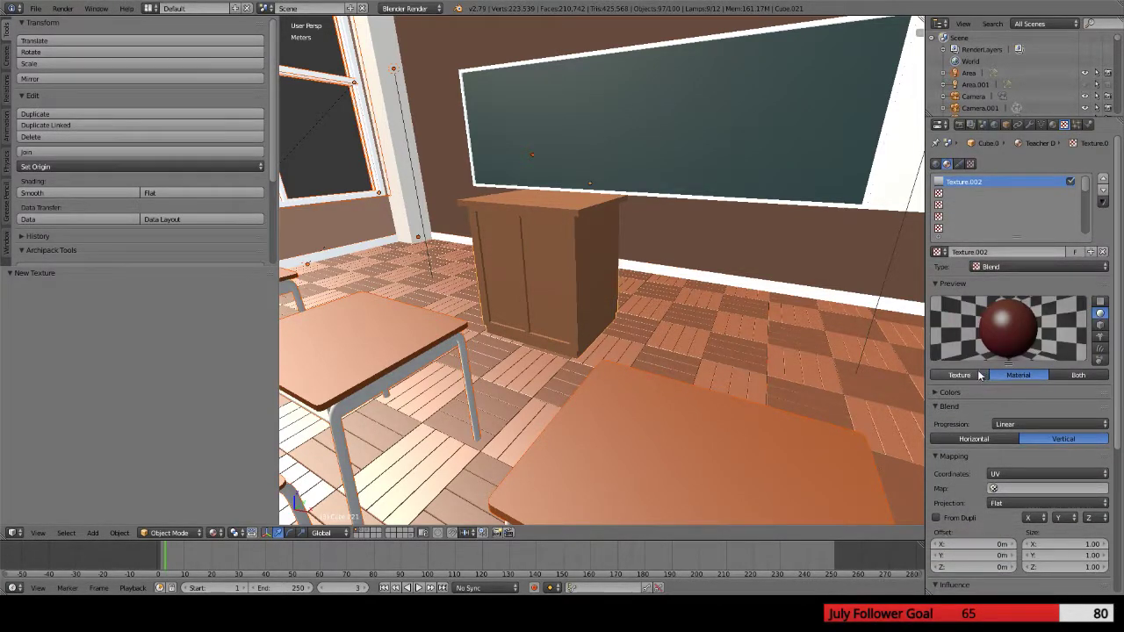
{"action": "left_click", "coordinate": [980, 376]}
{"action": "left_click", "coordinate": [1011, 376]}
Check the gradient progression options and orbit the view toward the chalkboard
{"action": "scroll", "coordinate": [996, 439], "scroll_direction": "down", "scroll_amount": 6}
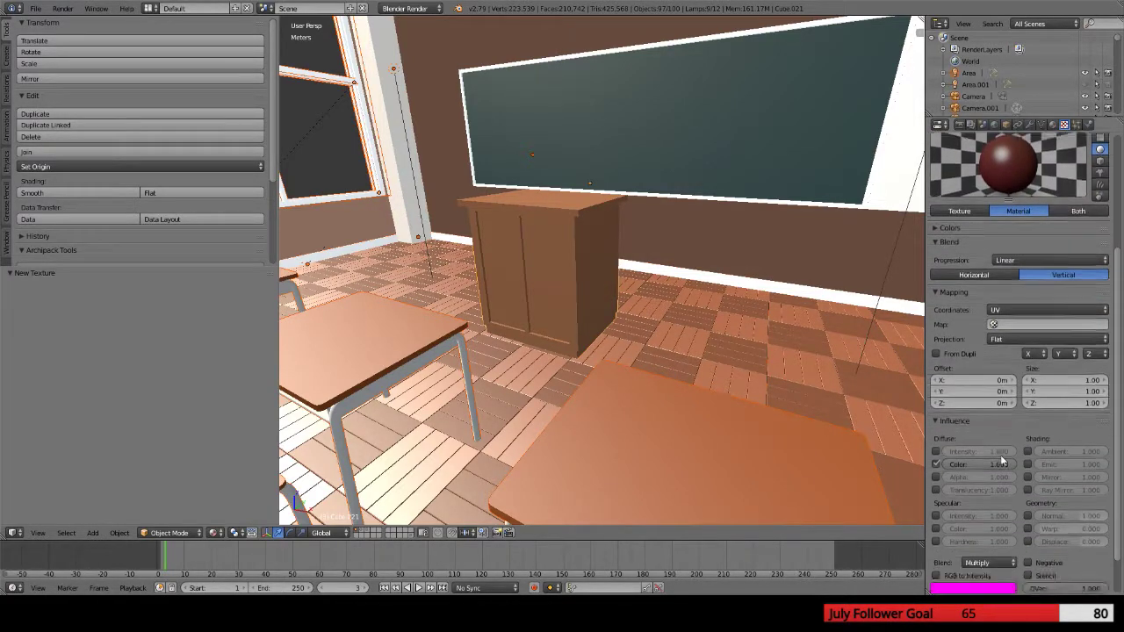
{"action": "left_click", "coordinate": [1031, 260]}
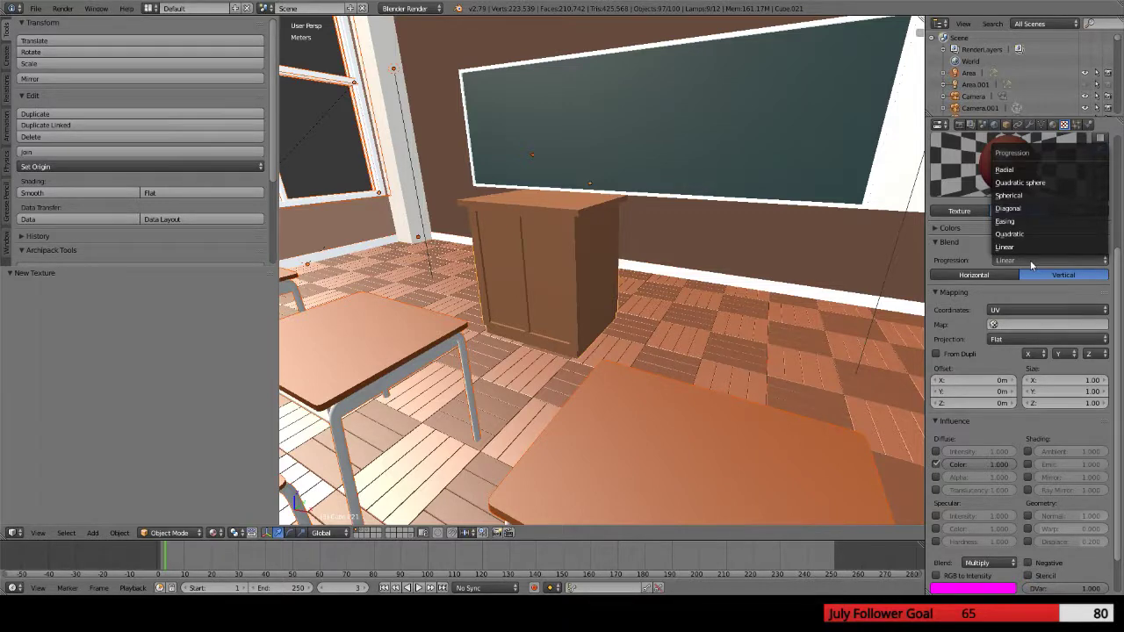
{"action": "scroll", "coordinate": [974, 378], "scroll_direction": "down", "scroll_amount": 2}
{"action": "scroll", "coordinate": [973, 377], "scroll_direction": "up", "scroll_amount": 2}
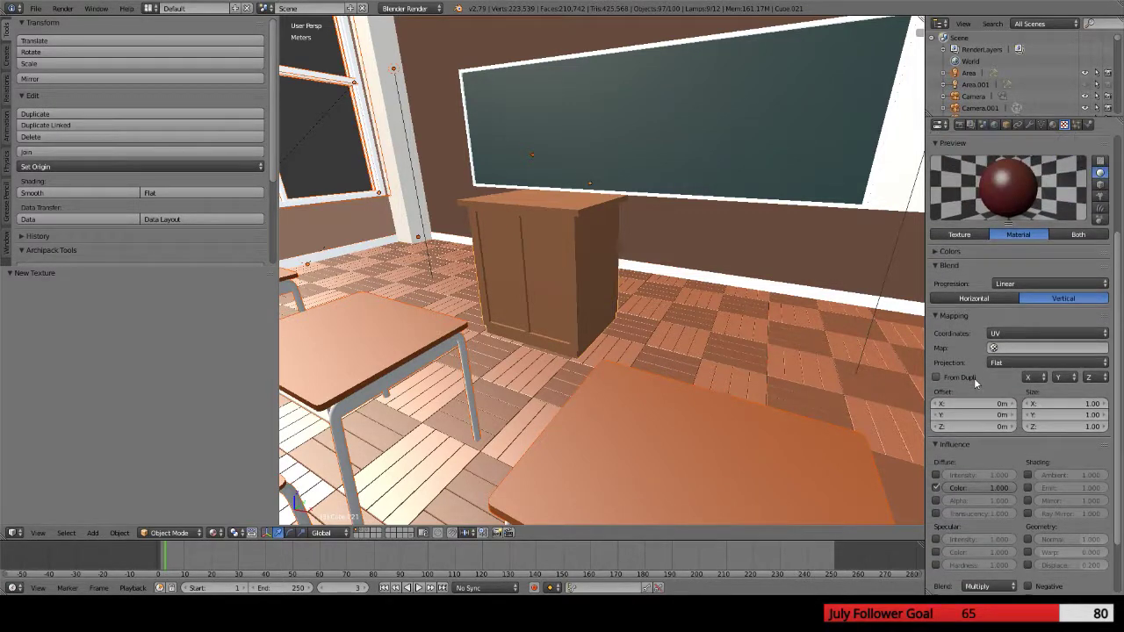
{"action": "middle_click_drag", "start_coordinate": [579, 492], "coordinate": [470, 339]}
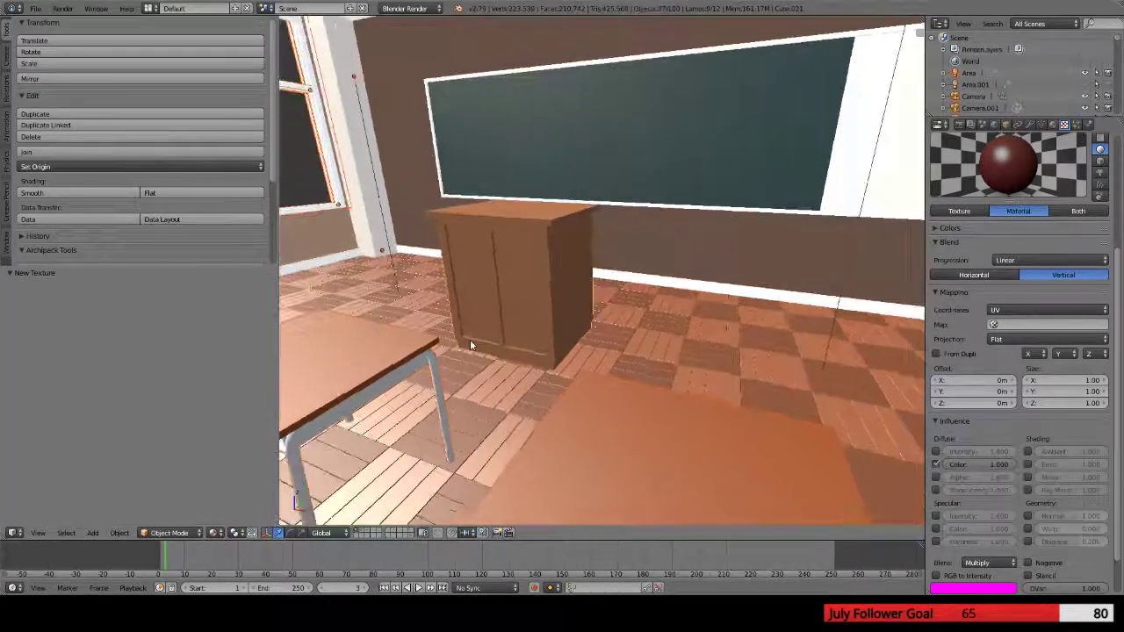
{"action": "left_click", "coordinate": [215, 533]}
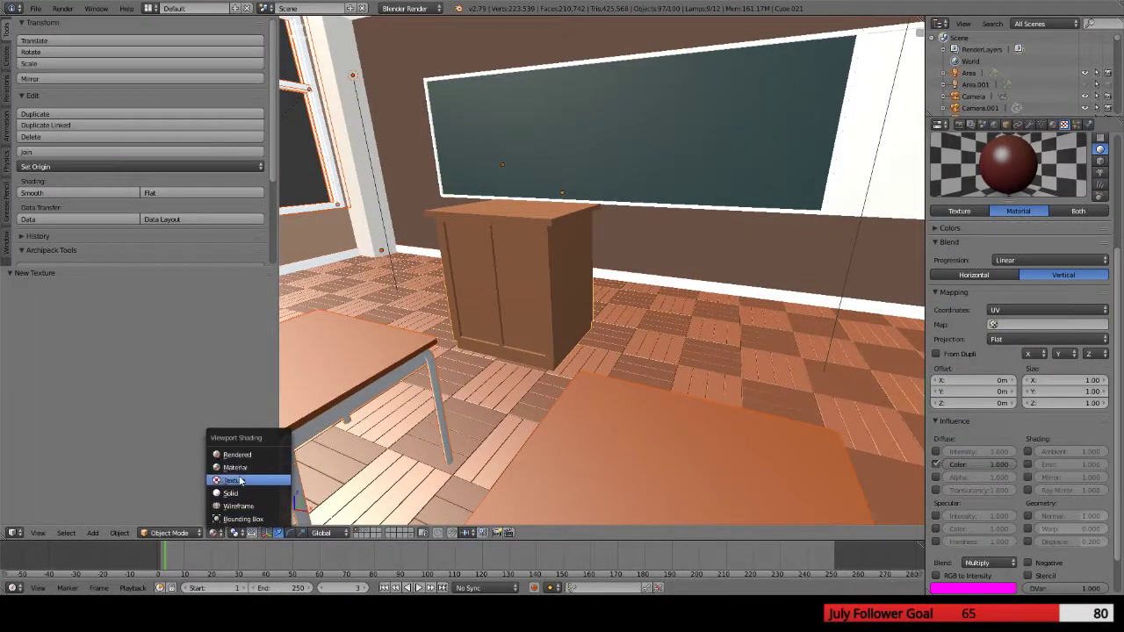
Switch viewport shading to Texture and select the classroom window object
{"action": "left_click", "coordinate": [239, 475]}
{"action": "mouse_move", "coordinate": [449, 447]}
{"action": "middle_mouse_down"}
{"action": "mouse_move", "coordinate": [536, 438]}
{"action": "mouse_move", "coordinate": [512, 510]}
{"action": "mouse_move", "coordinate": [619, 421]}
{"action": "mouse_move", "coordinate": [566, 390]}
{"action": "middle_mouse_up"}
{"action": "right_click", "coordinate": [474, 393], "text": "alt"}
{"action": "left_click", "coordinate": [456, 411]}
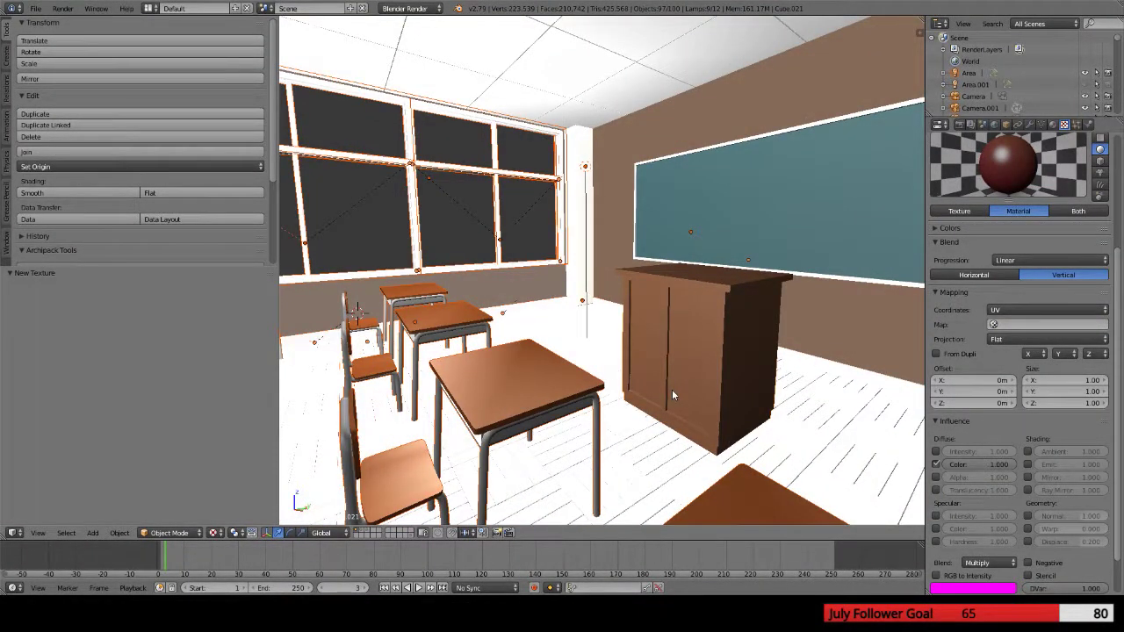
Walk forward in Shift+F mode up to the teacher's desk, staying in Object Mode
{"action": "key", "text": "shift+f"}
{"action": "key", "text": "w"}
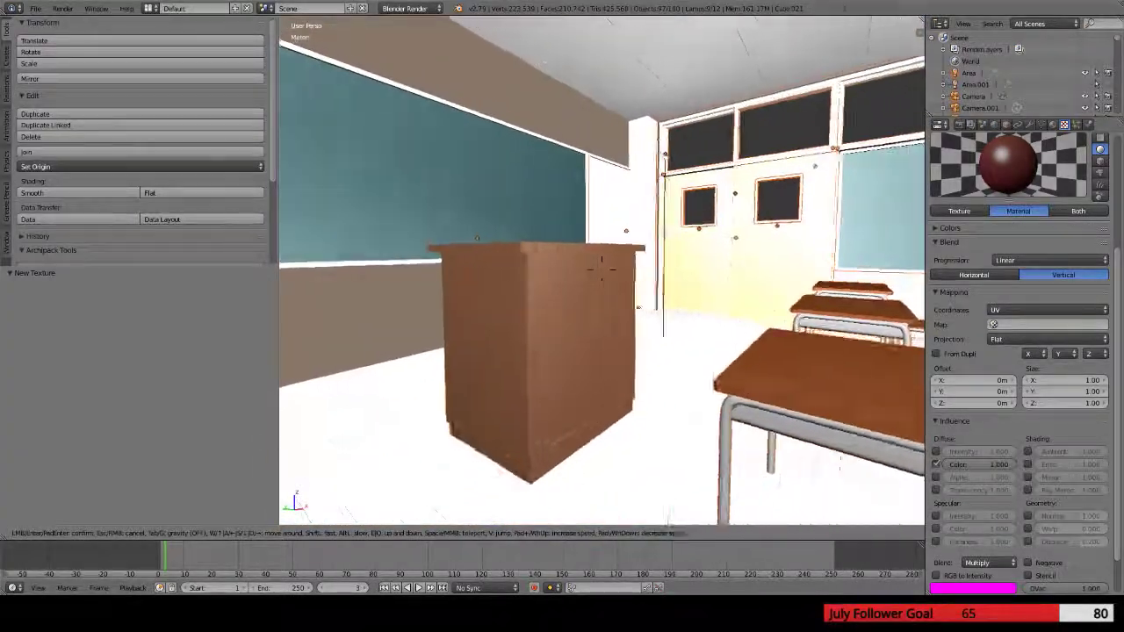
{"action": "left_click", "coordinate": [601, 275]}
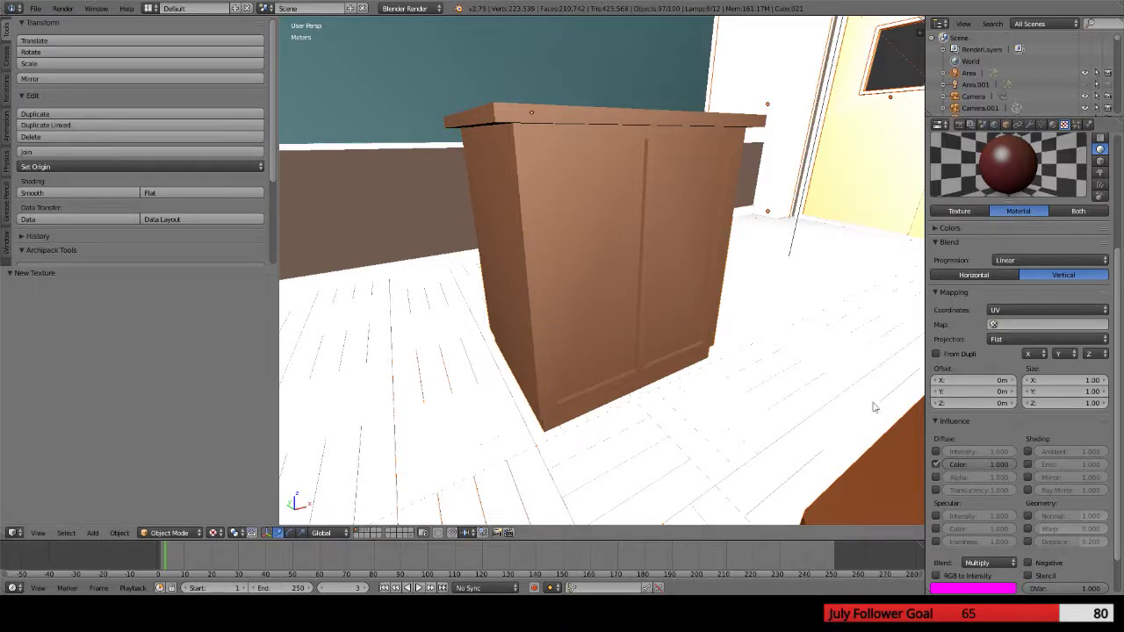
{"action": "left_click", "coordinate": [189, 533]}
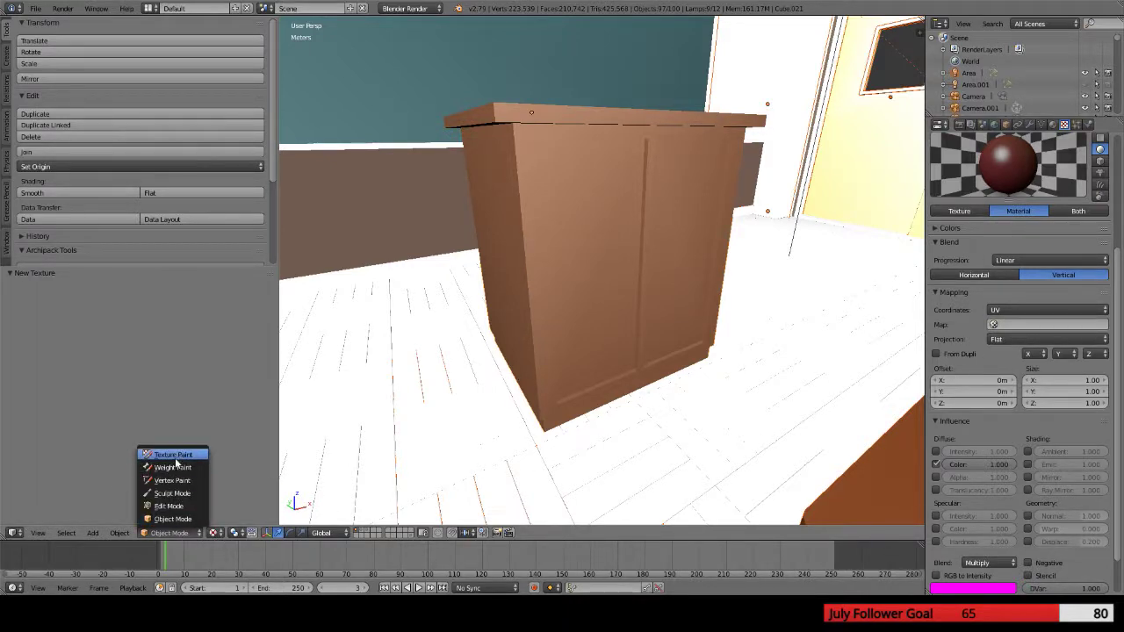
{"action": "left_click", "coordinate": [194, 536]}
{"action": "left_click", "coordinate": [189, 532]}
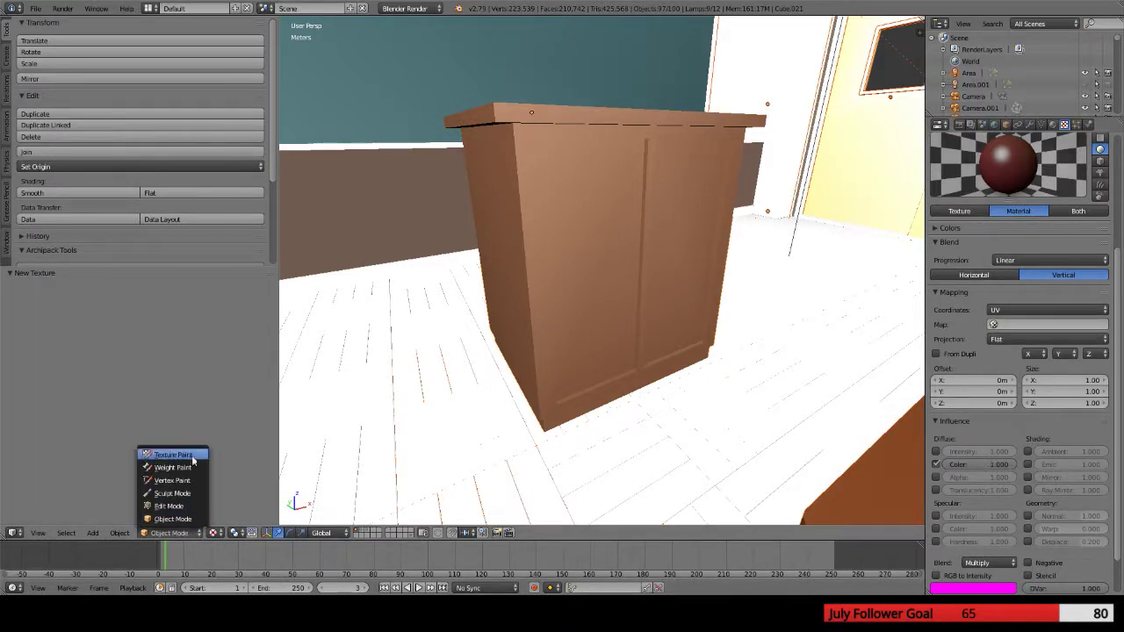
{"action": "left_click", "coordinate": [216, 532]}
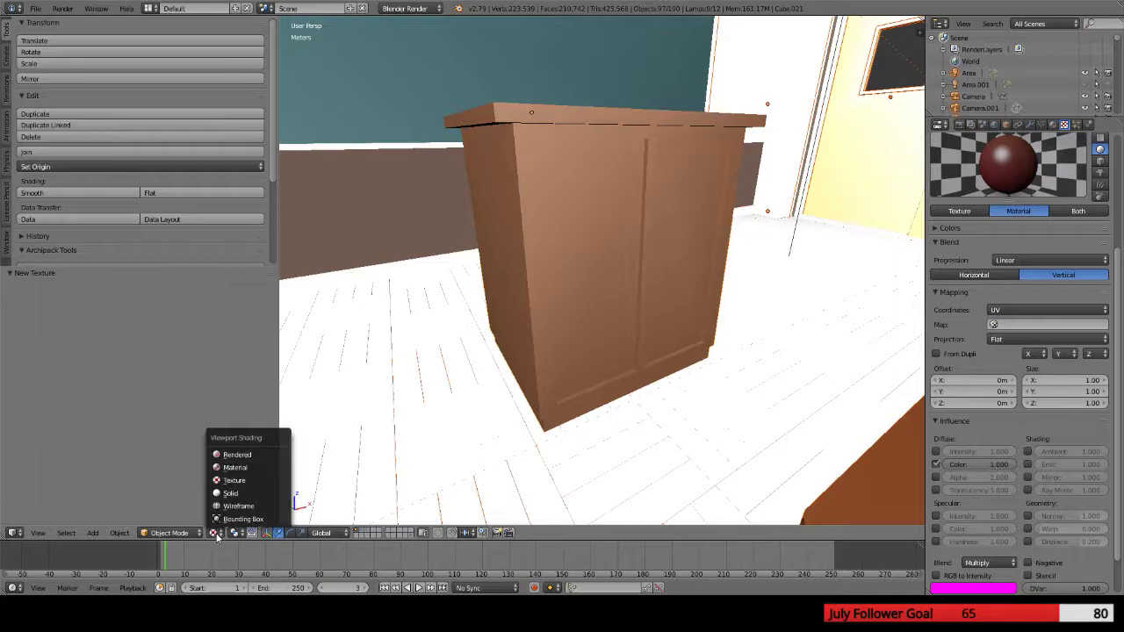
Preview in Rendered shading, map the Blend texture with Generated coordinates, then return to Solid
{"action": "left_click", "coordinate": [239, 454]}
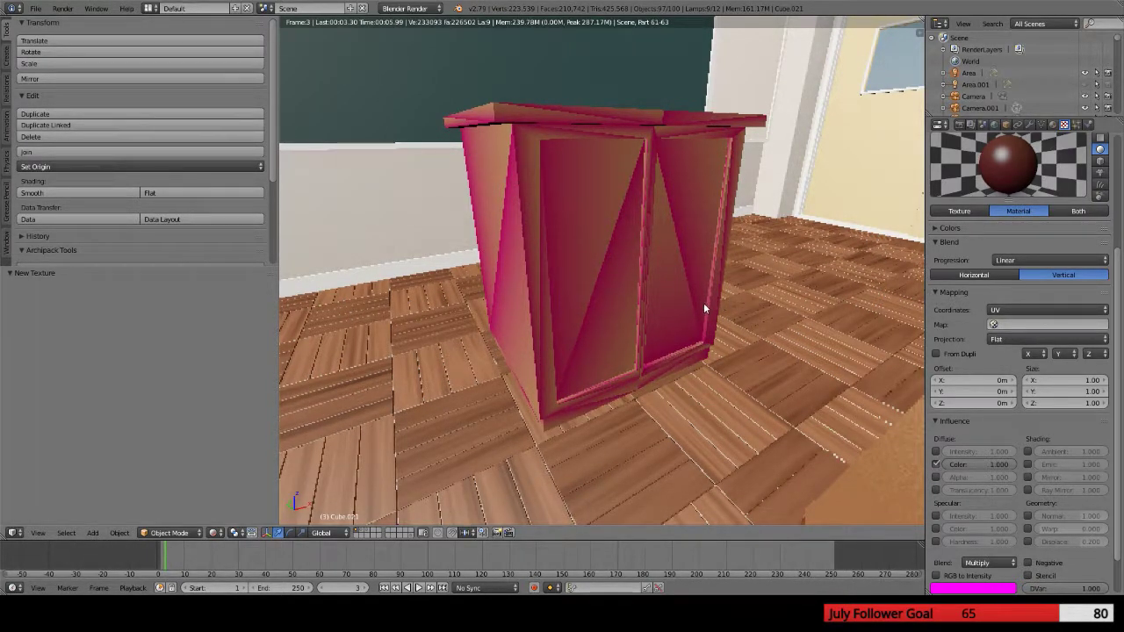
{"action": "left_click", "coordinate": [996, 339]}
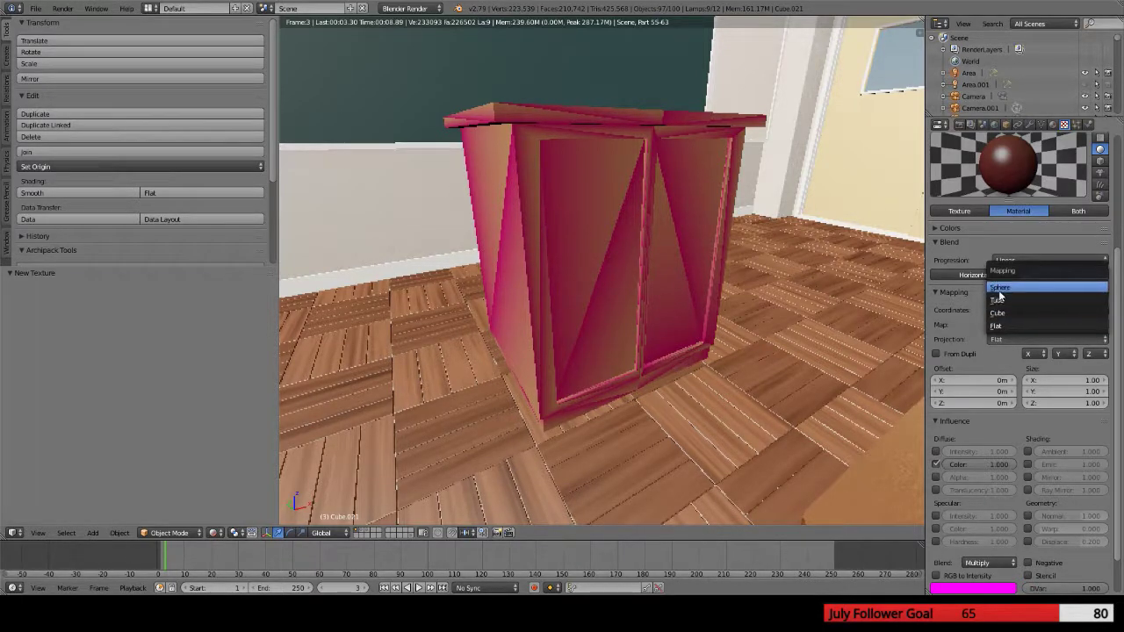
{"action": "left_click", "coordinate": [996, 326]}
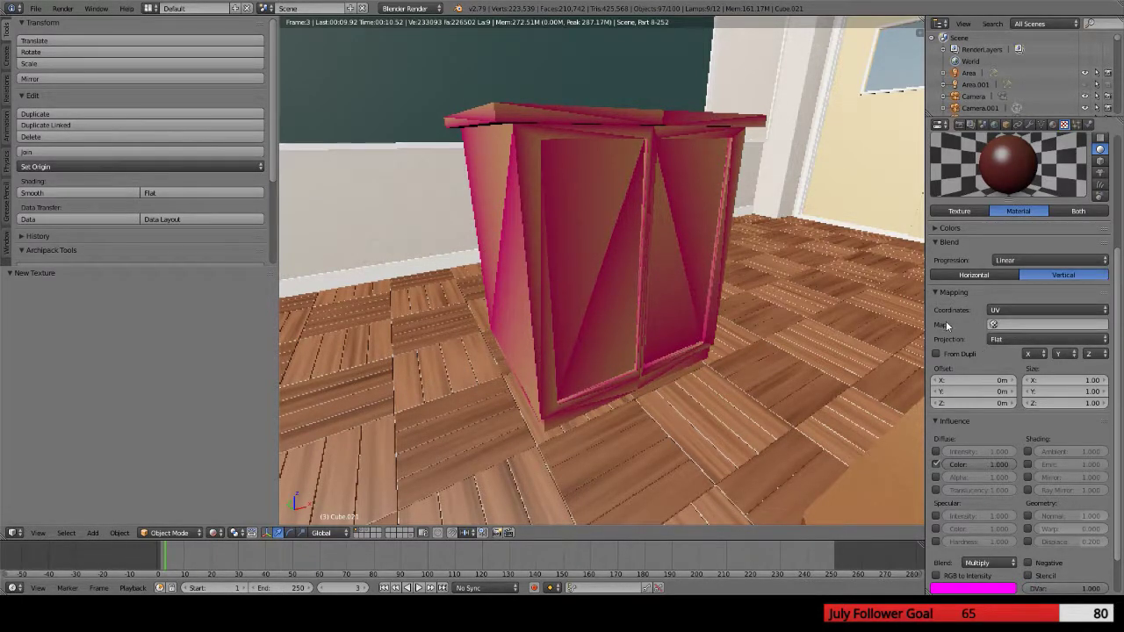
{"action": "left_click", "coordinate": [1005, 312]}
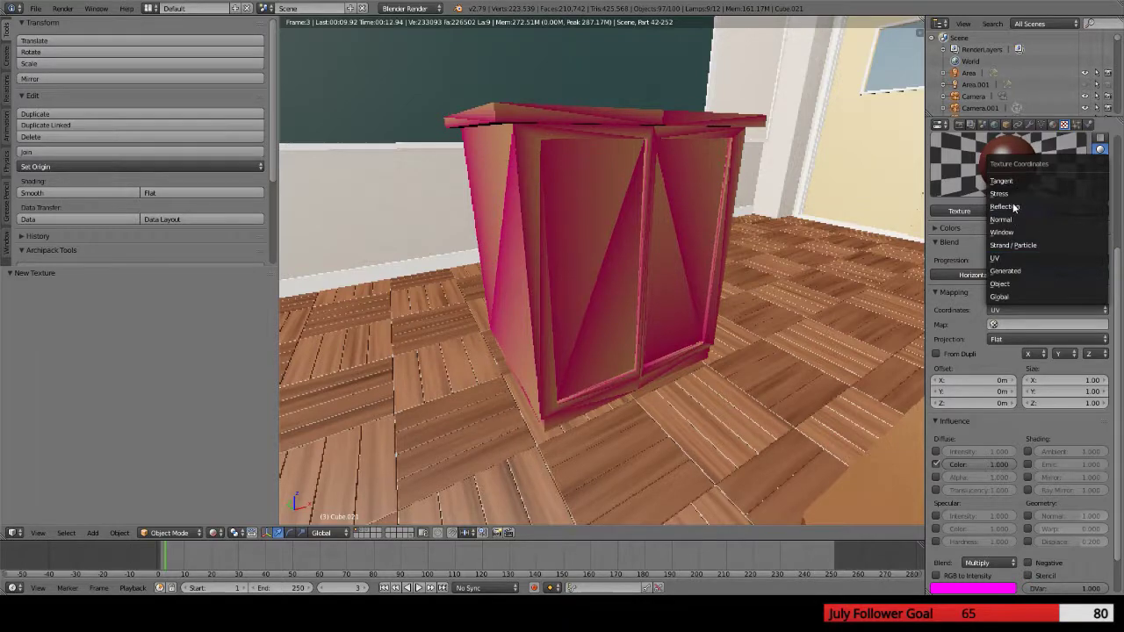
{"action": "left_click", "coordinate": [1005, 270]}
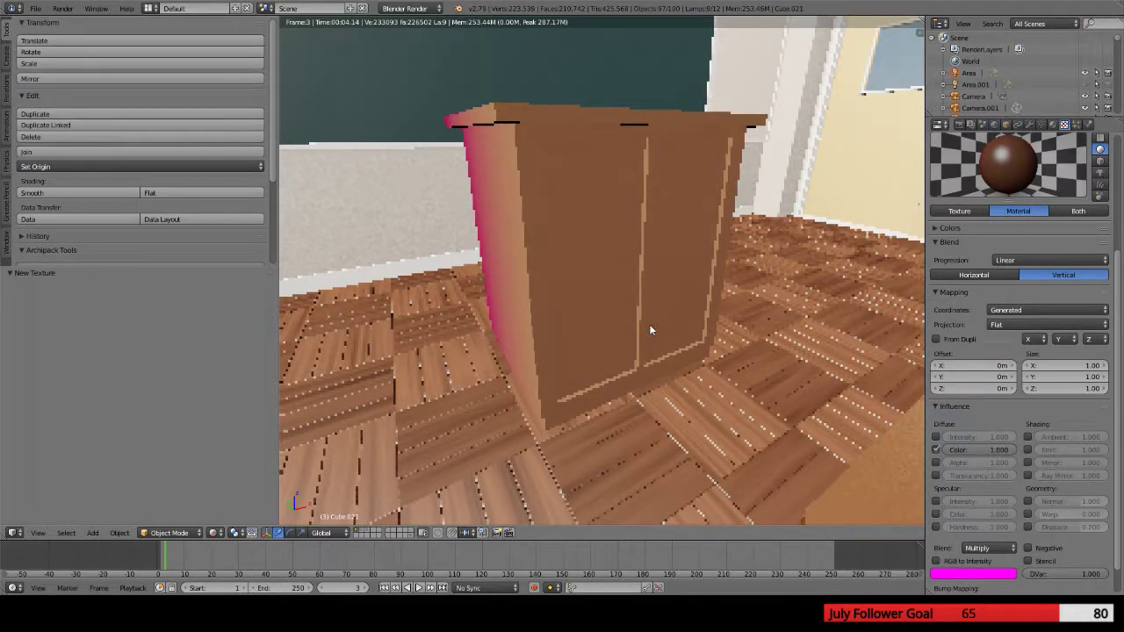
{"action": "left_click", "coordinate": [216, 532]}
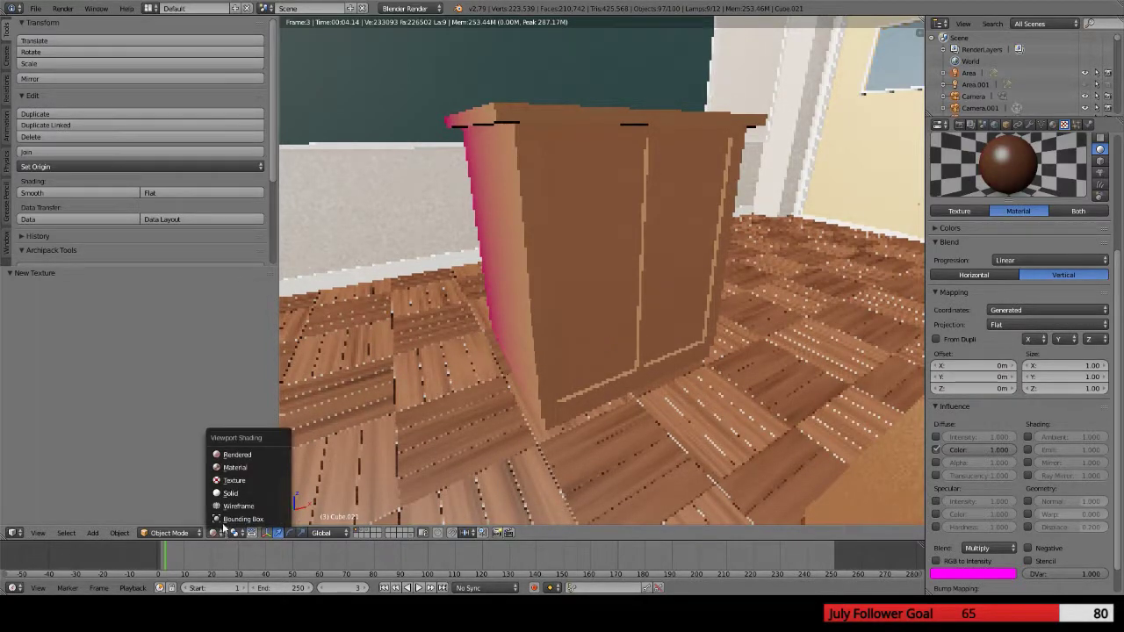
{"action": "left_click", "coordinate": [237, 482]}
{"action": "middle_click_drag", "start_coordinate": [581, 355], "coordinate": [571, 369]}
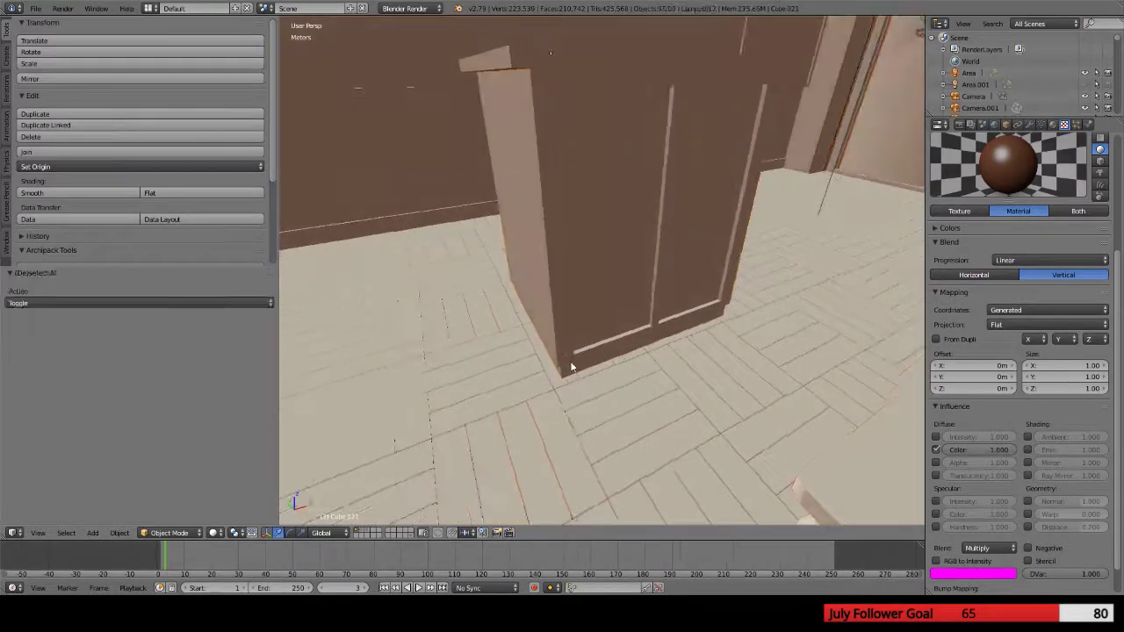
{"action": "key", "text": "x"}
{"action": "key", "text": "a"}
{"action": "scroll", "coordinate": [512, 232], "scroll_direction": "down", "scroll_amount": 6}
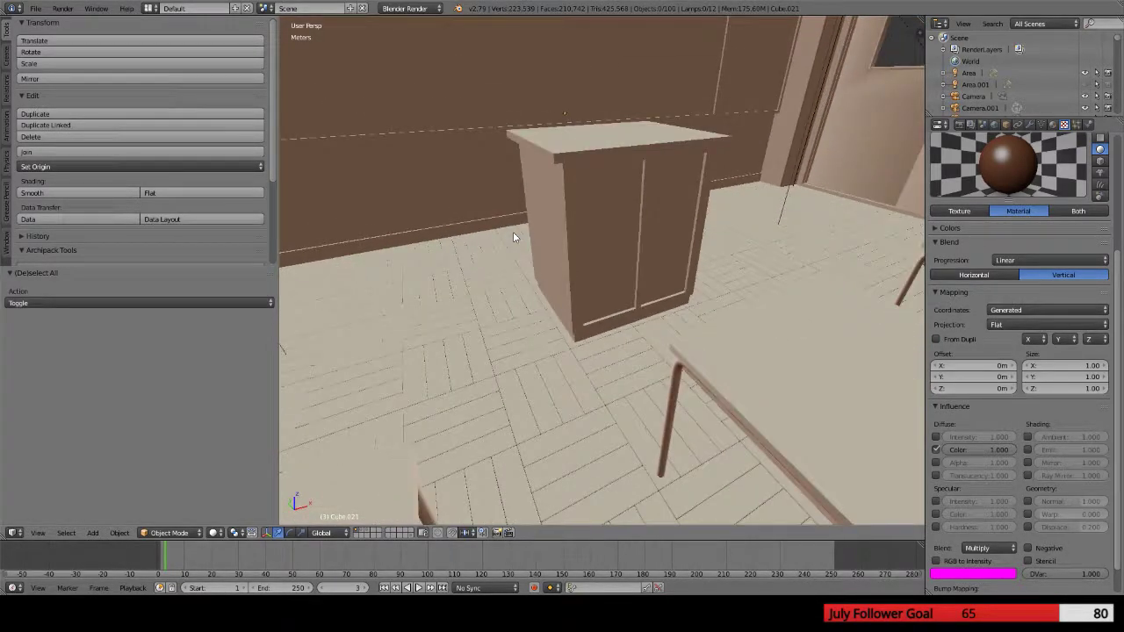
{"action": "left_click", "coordinate": [213, 532]}
{"action": "left_click", "coordinate": [237, 467]}
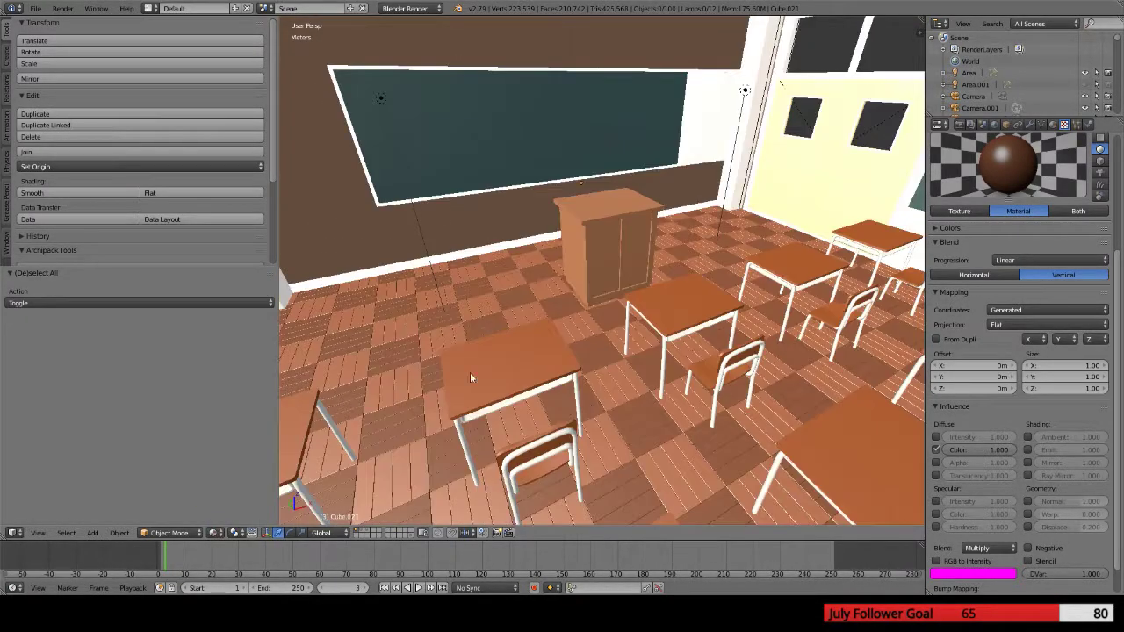
{"action": "mouse_move", "coordinate": [470, 372]}
{"action": "middle_mouse_down"}
{"action": "mouse_move", "coordinate": [602, 359]}
{"action": "mouse_move", "coordinate": [663, 400]}
{"action": "mouse_move", "coordinate": [784, 358]}
{"action": "middle_mouse_up"}
{"action": "key", "text": "x"}
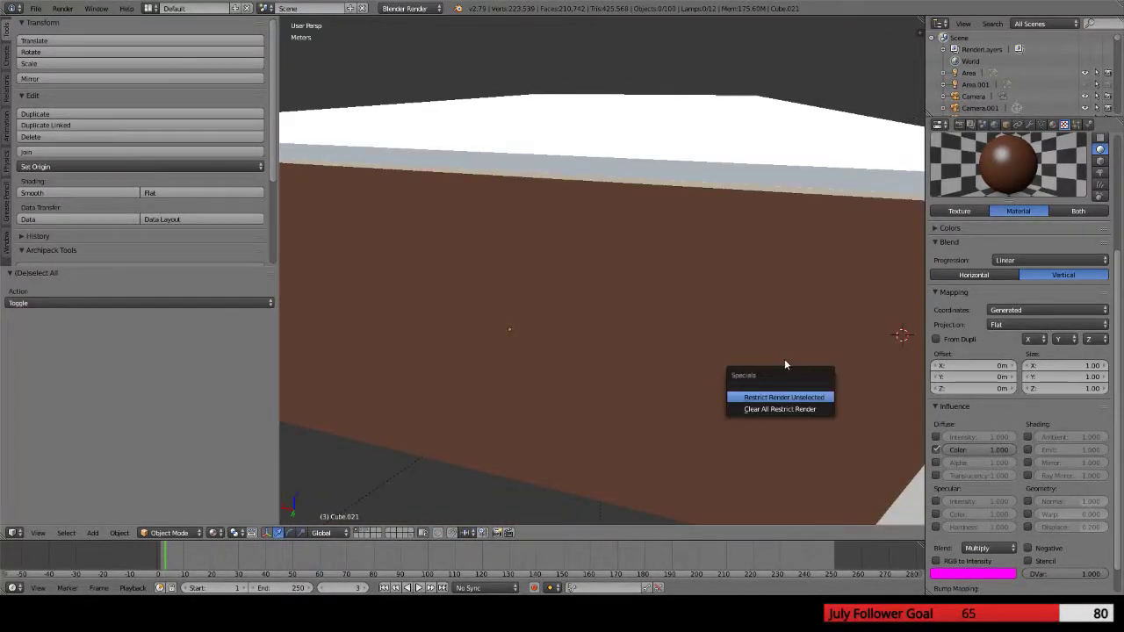
{"action": "right_click", "coordinate": [640, 336]}
{"action": "key", "text": "shift+f"}
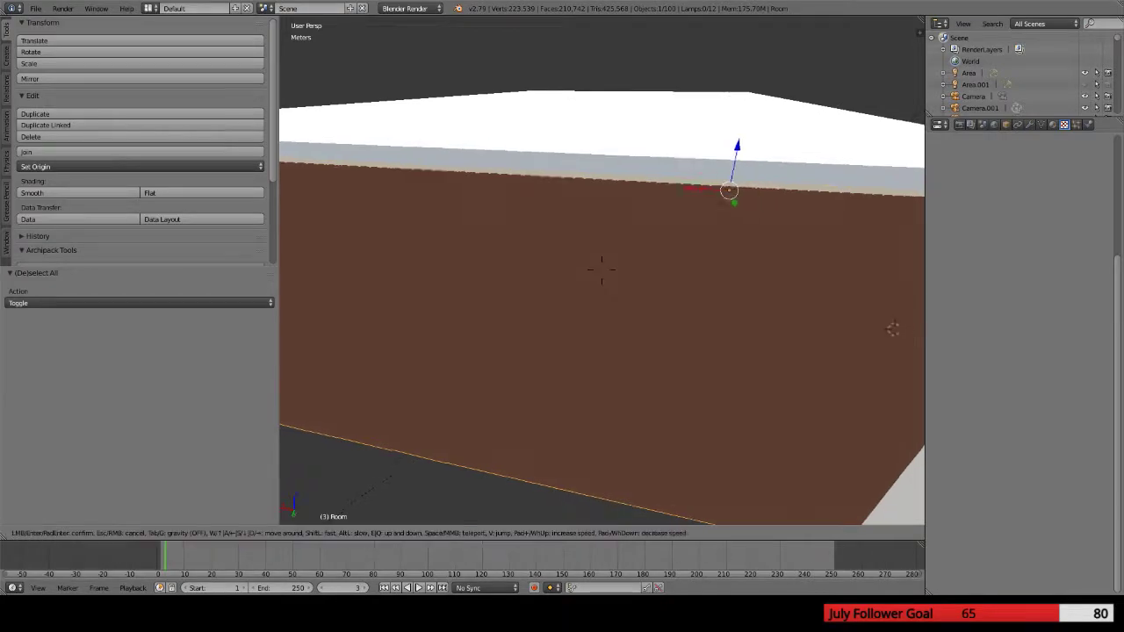
{"action": "key", "text": "w"}
{"action": "key", "text": "w"}
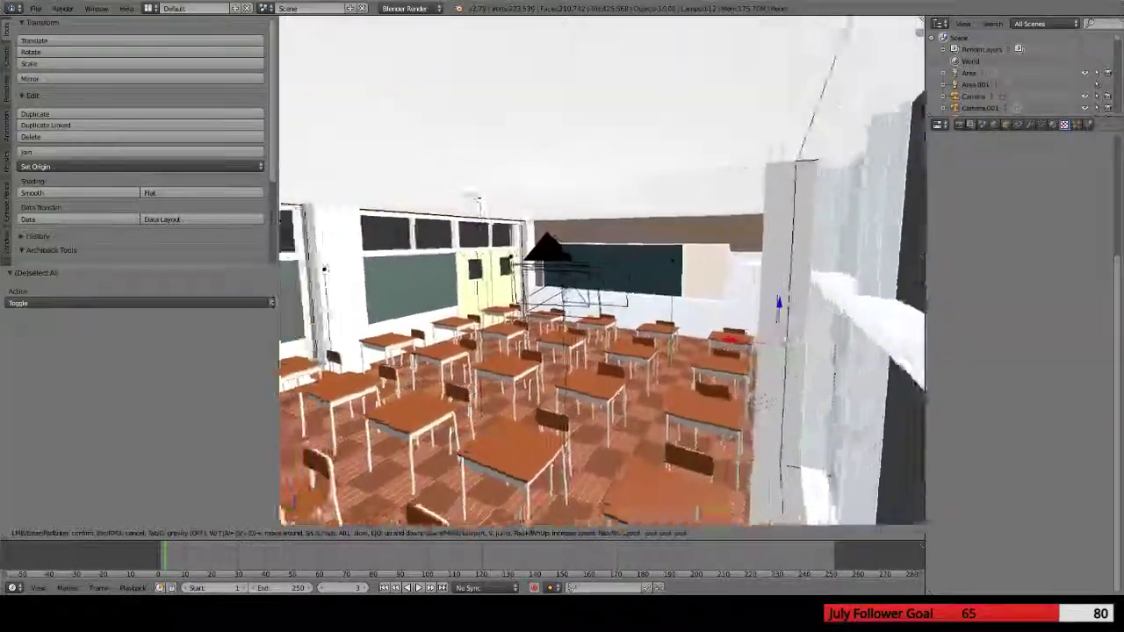
{"action": "key", "text": "s"}
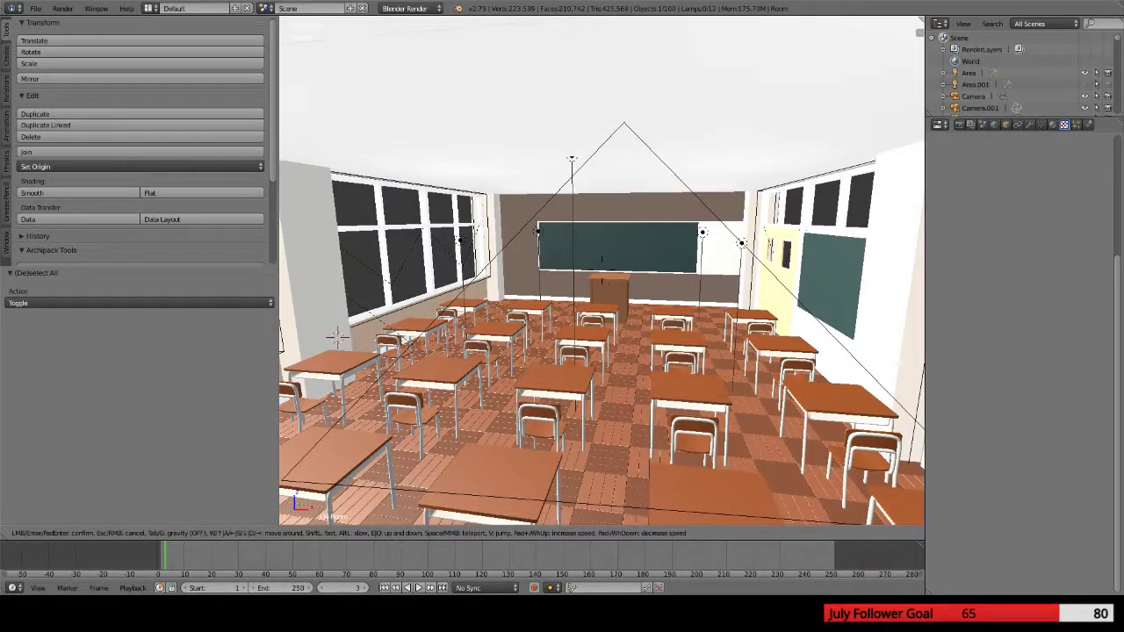
{"action": "key", "text": "Escape"}
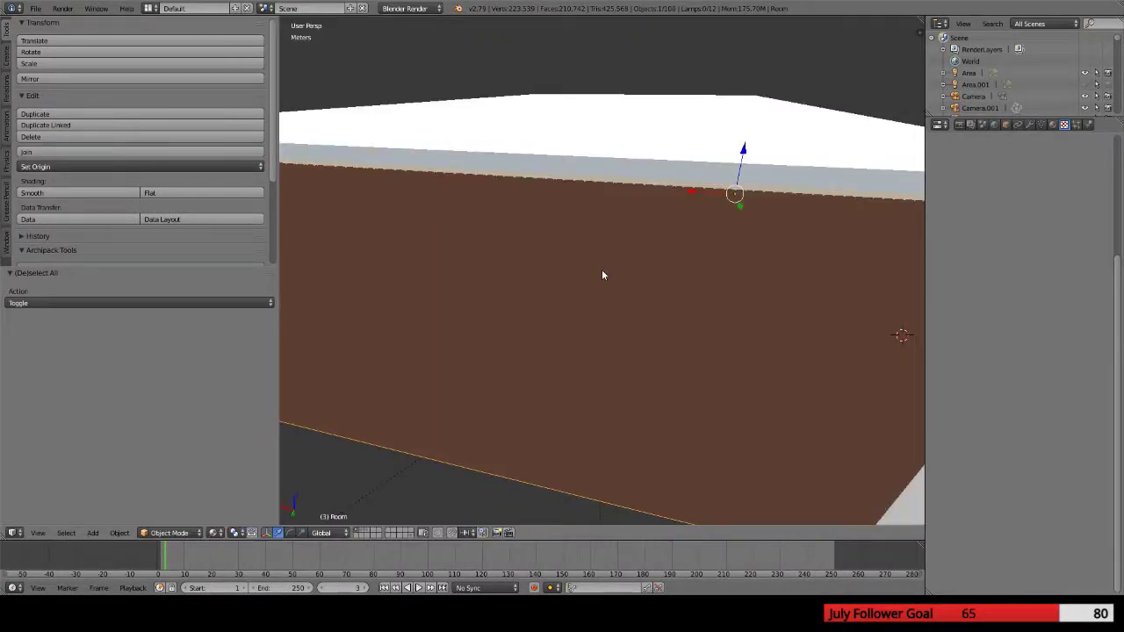
{"action": "right_click", "coordinate": [601, 275]}
{"action": "key", "text": "KP_Decimal"}
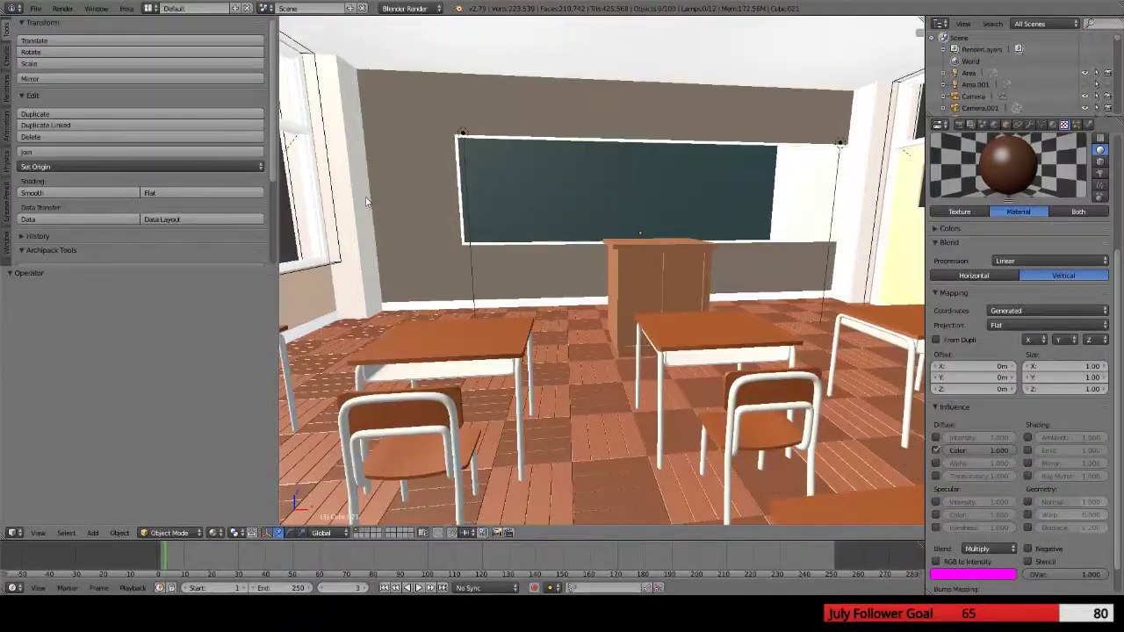
{"action": "key", "text": "a"}
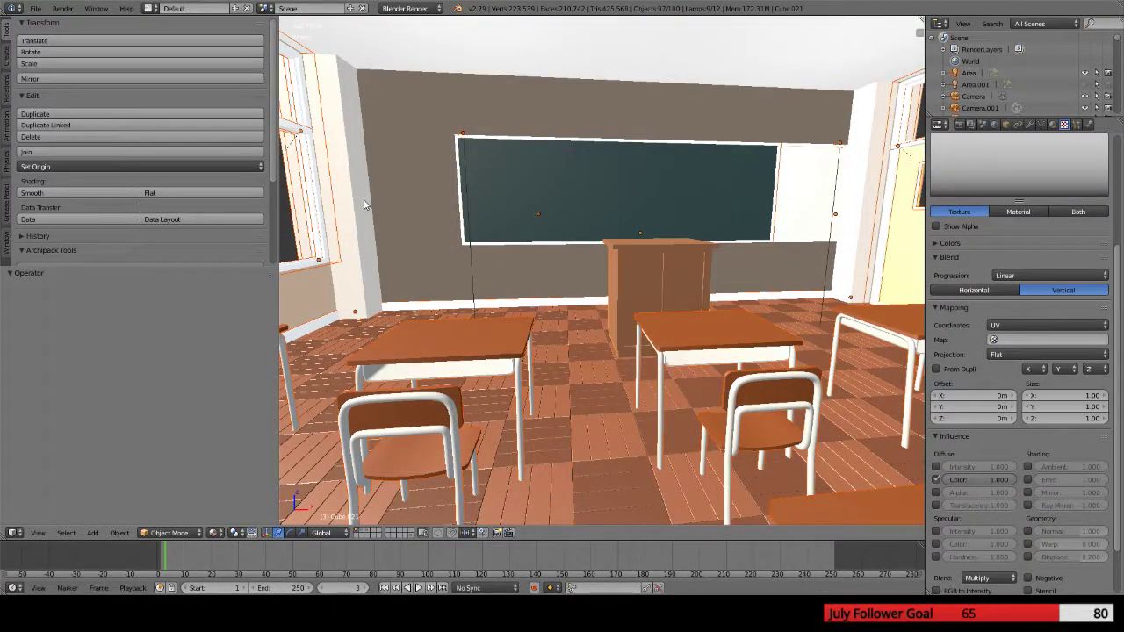
{"action": "key", "text": "a"}
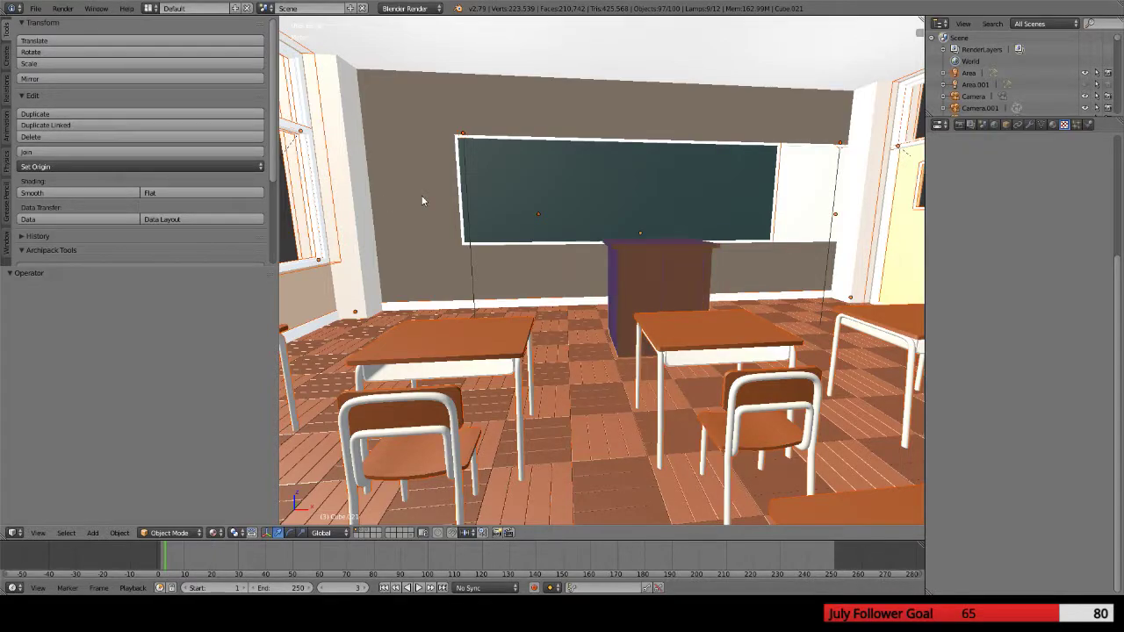
{"action": "right_click", "coordinate": [429, 171]}
{"action": "key", "text": "KP_Decimal"}
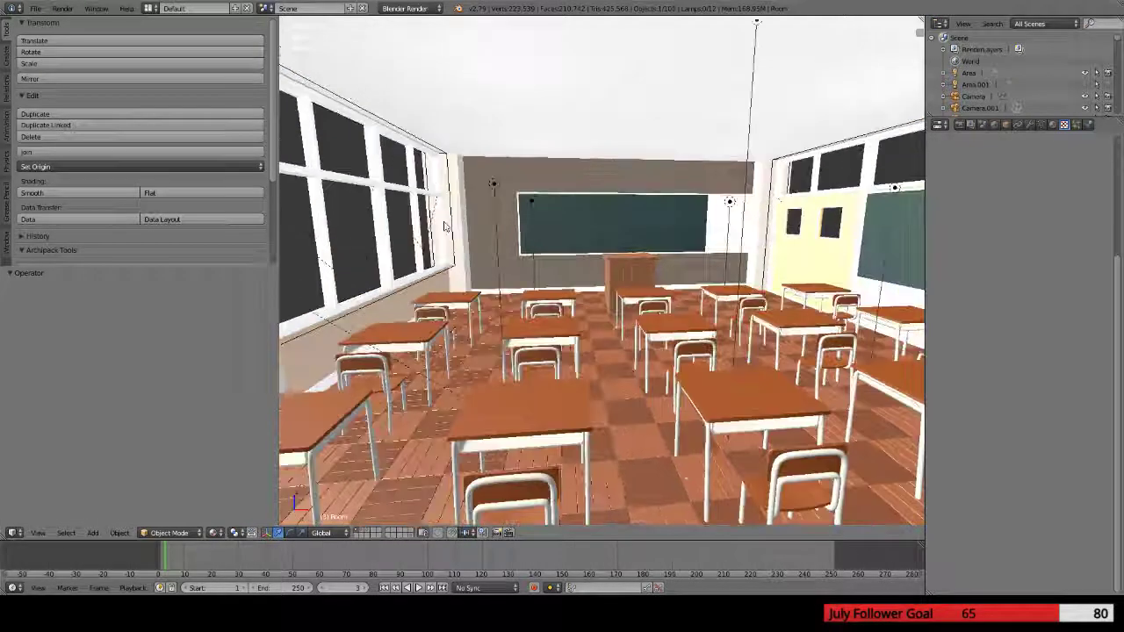
{"action": "middle_click_drag", "start_coordinate": [428, 171], "coordinate": [491, 238]}
{"action": "scroll", "coordinate": [658, 241], "scroll_direction": "up", "scroll_amount": 5}
{"action": "scroll", "coordinate": [658, 241], "scroll_direction": "down", "scroll_amount": 10}
{"action": "middle_click_drag", "start_coordinate": [658, 241], "coordinate": [523, 212]}
{"action": "scroll", "coordinate": [532, 263], "scroll_direction": "up", "scroll_amount": 8}
{"action": "scroll", "coordinate": [532, 263], "scroll_direction": "down", "scroll_amount": 6}
{"action": "scroll", "coordinate": [532, 262], "scroll_direction": "up", "scroll_amount": 6}
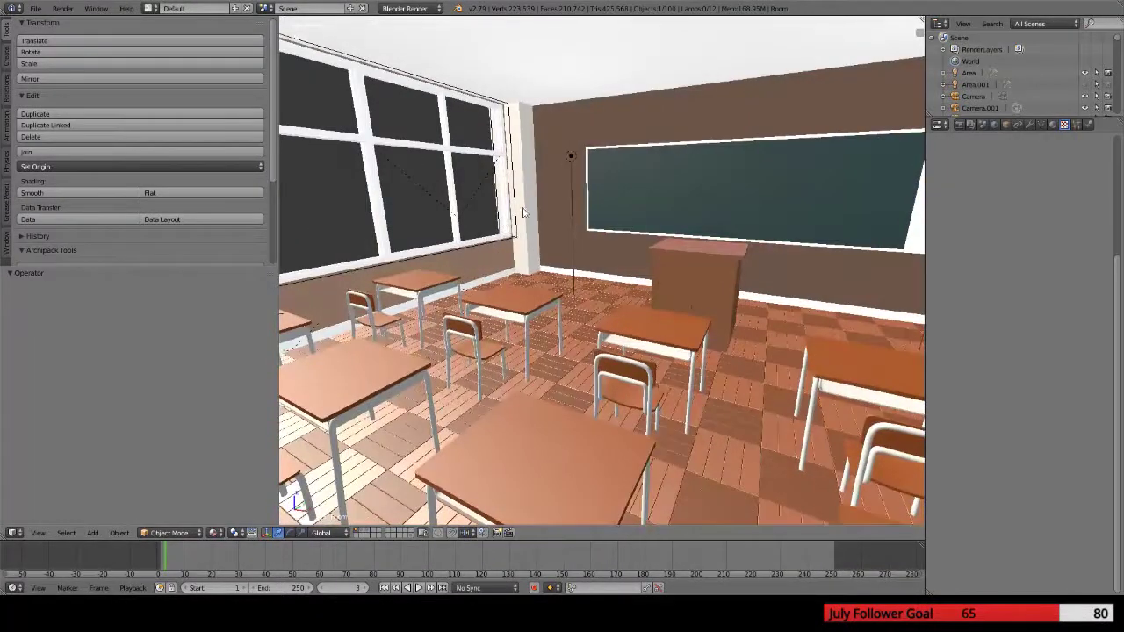
Select the room shell and Cube.011 from the Outliner, then switch to camera view
{"action": "right_click", "coordinate": [631, 191]}
{"action": "scroll", "coordinate": [749, 188], "scroll_direction": "down", "scroll_amount": 3}
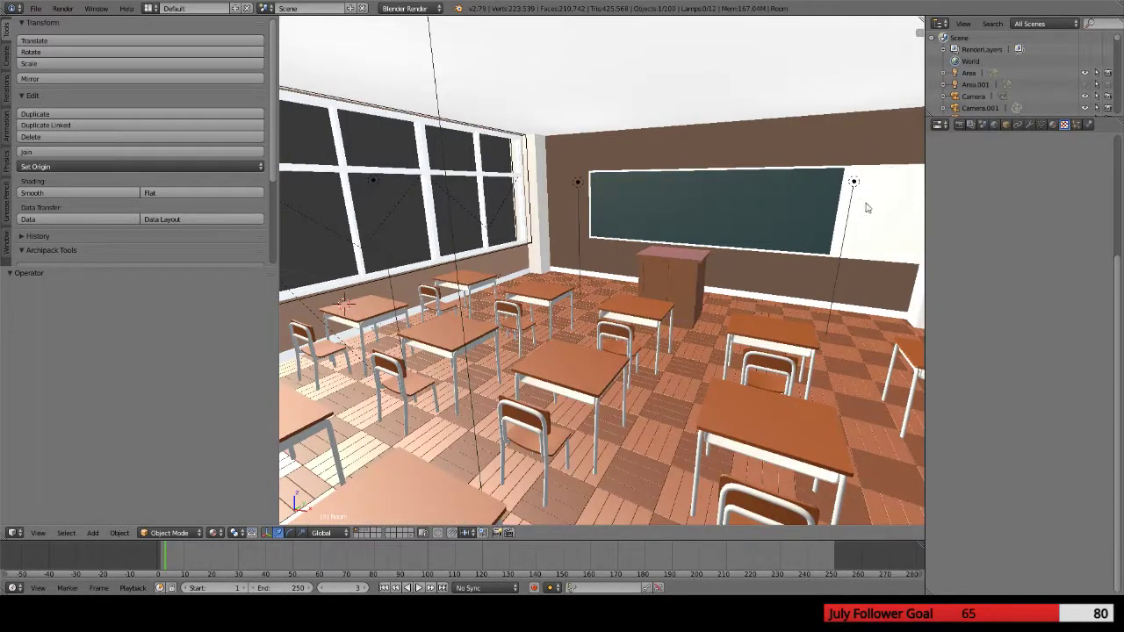
{"action": "right_click", "coordinate": [911, 231]}
{"action": "scroll", "coordinate": [999, 97], "scroll_direction": "down", "scroll_amount": 4}
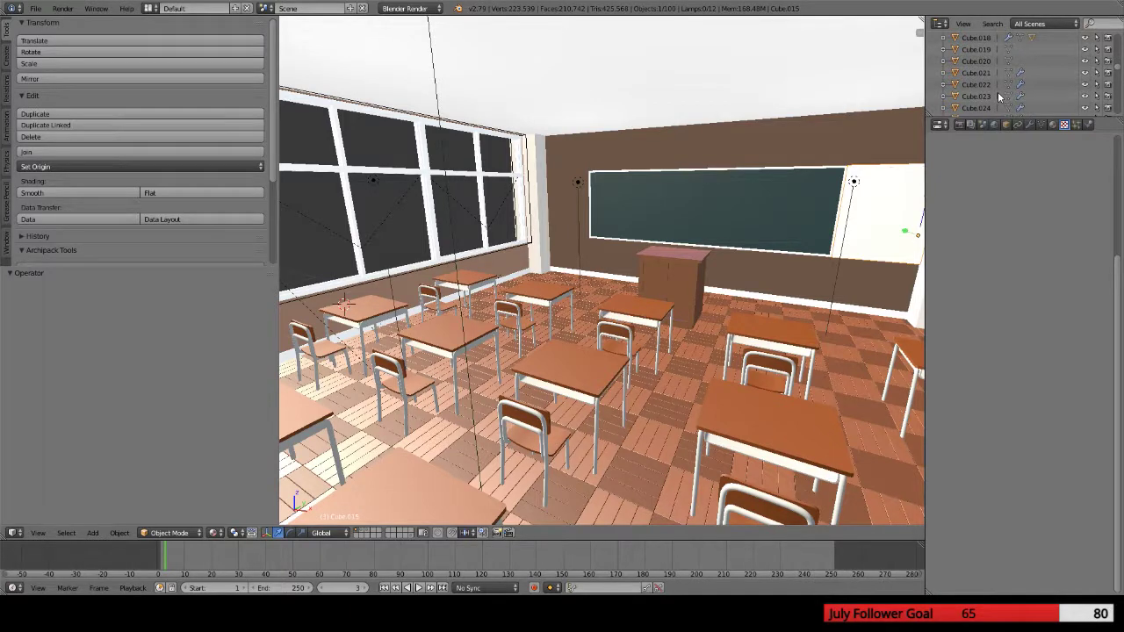
{"action": "scroll", "coordinate": [999, 97], "scroll_direction": "up", "scroll_amount": 2}
{"action": "left_click", "coordinate": [976, 63]}
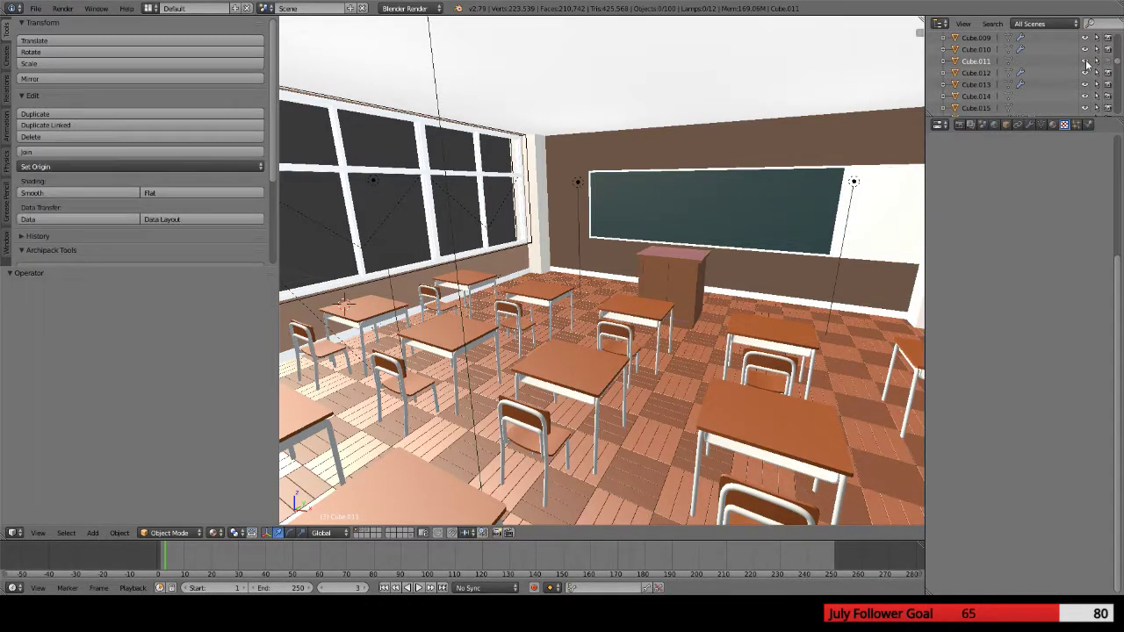
{"action": "key", "text": "KP_0"}
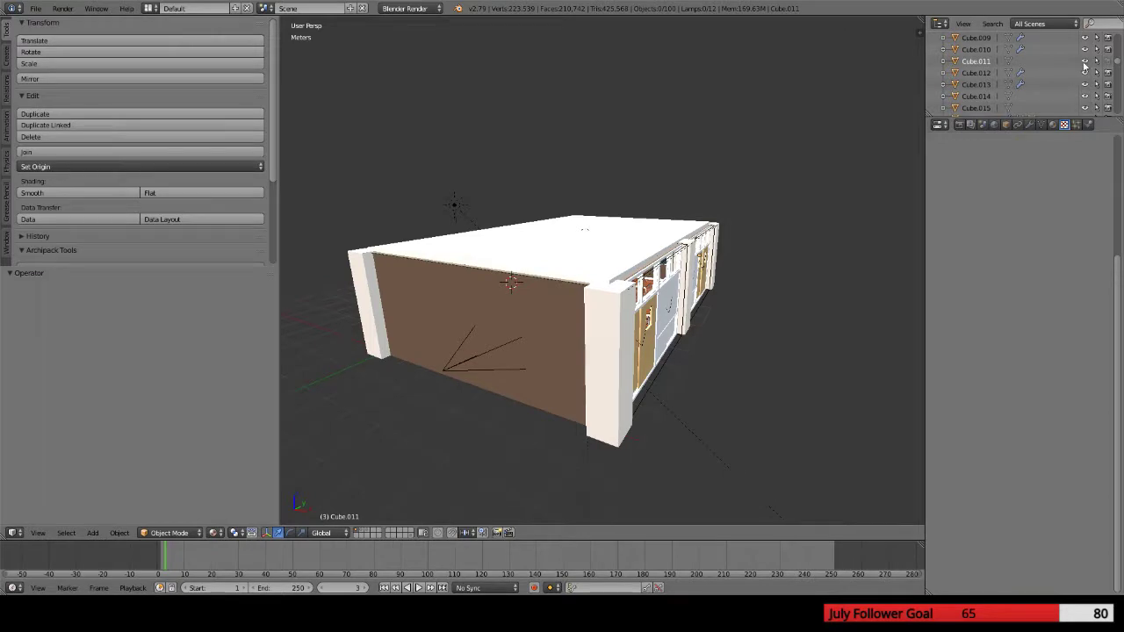
Fly in closer and select the white panel Cube.015 beside the blackboard
{"action": "key", "text": "shift+f"}
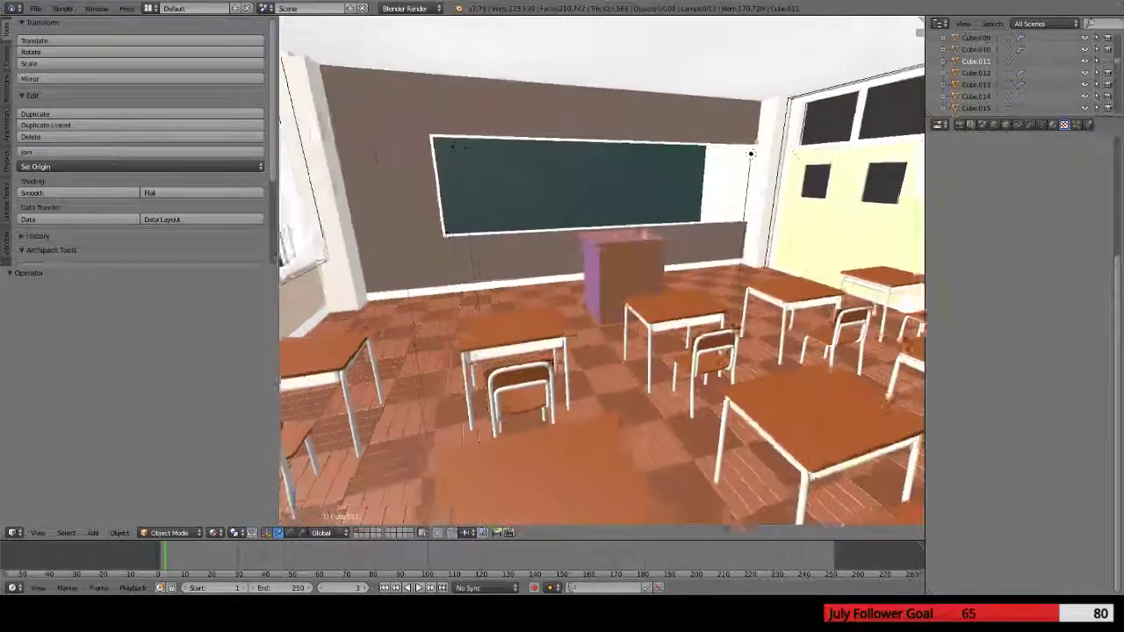
{"action": "left_click", "coordinate": [728, 170]}
{"action": "right_click", "coordinate": [718, 175]}
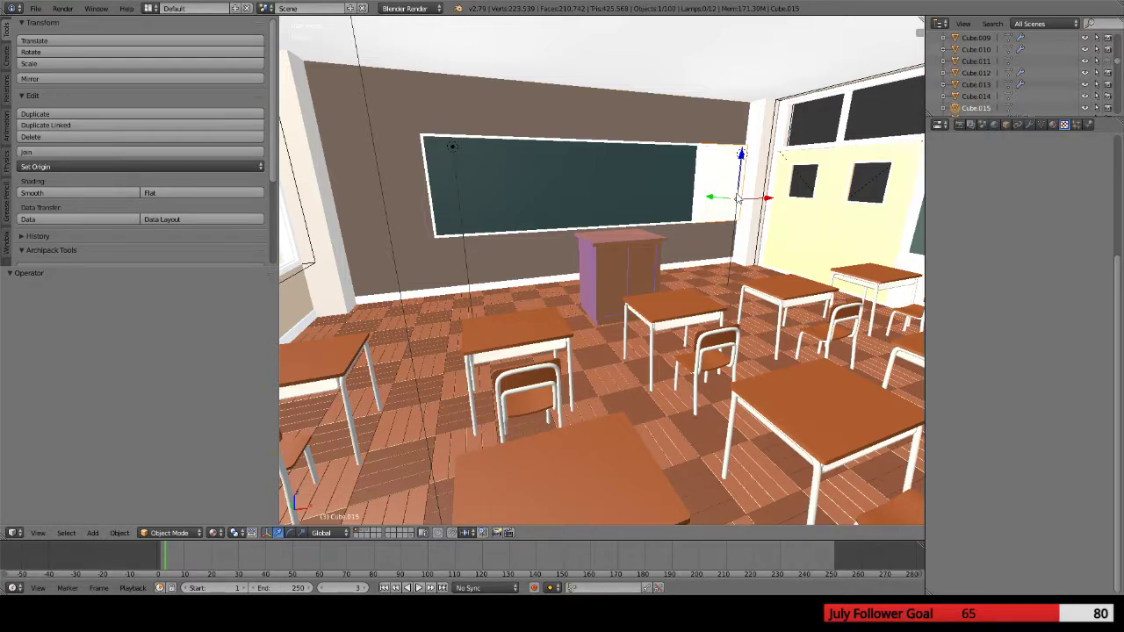
Duplicate white panel Cube.015 as Cube.016 and move it -5.48 m along X
{"action": "key", "text": "shift+d"}
{"action": "right_click", "coordinate": [698, 208]}
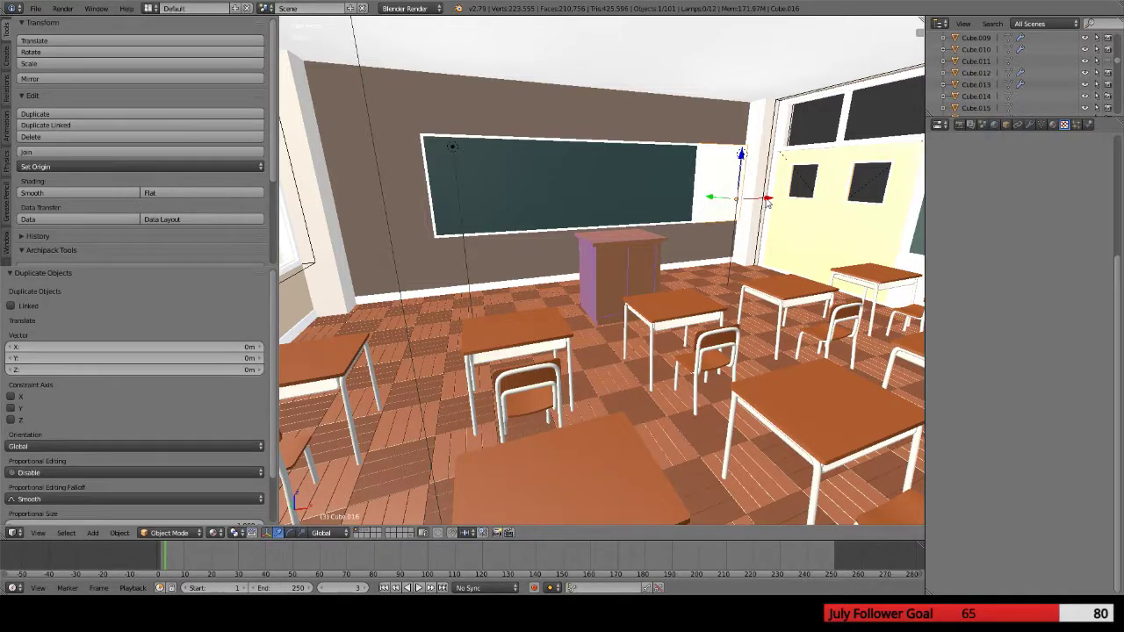
{"action": "left_click_drag", "start_coordinate": [766, 201], "coordinate": [456, 228]}
{"action": "middle_click_drag", "start_coordinate": [456, 229], "coordinate": [546, 283]}
{"action": "scroll", "coordinate": [474, 234], "scroll_direction": "up", "scroll_amount": 3}
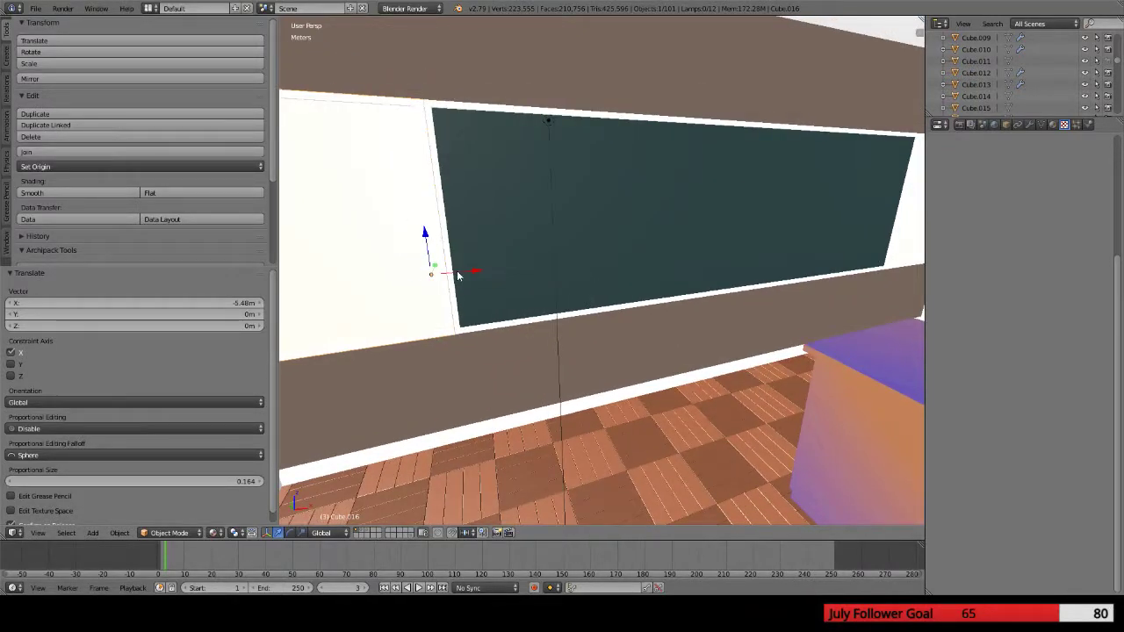
{"action": "key", "text": "g"}
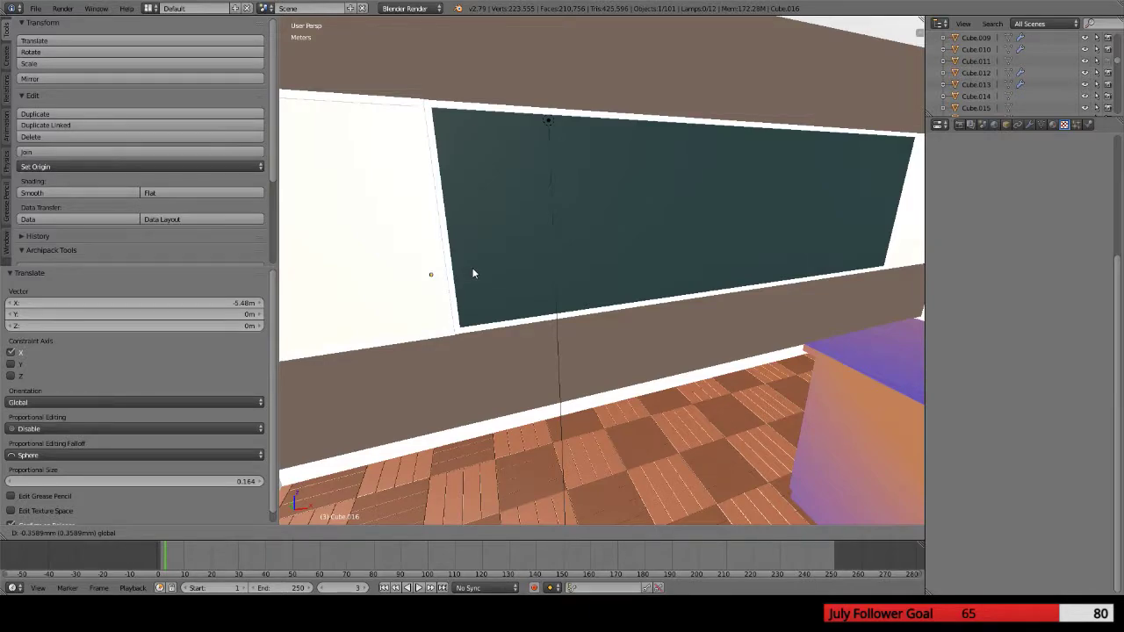
{"action": "left_click", "coordinate": [472, 273]}
{"action": "middle_click_drag", "start_coordinate": [475, 271], "coordinate": [674, 342]}
{"action": "key", "text": "Tab"}
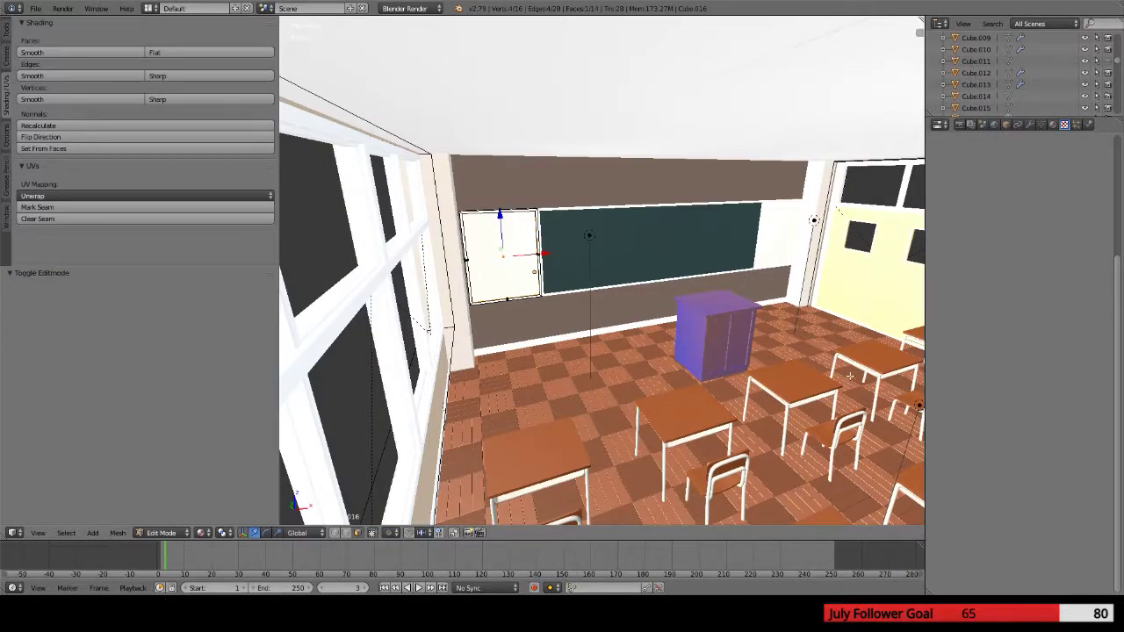
{"action": "middle_click_drag", "start_coordinate": [850, 375], "coordinate": [816, 370]}
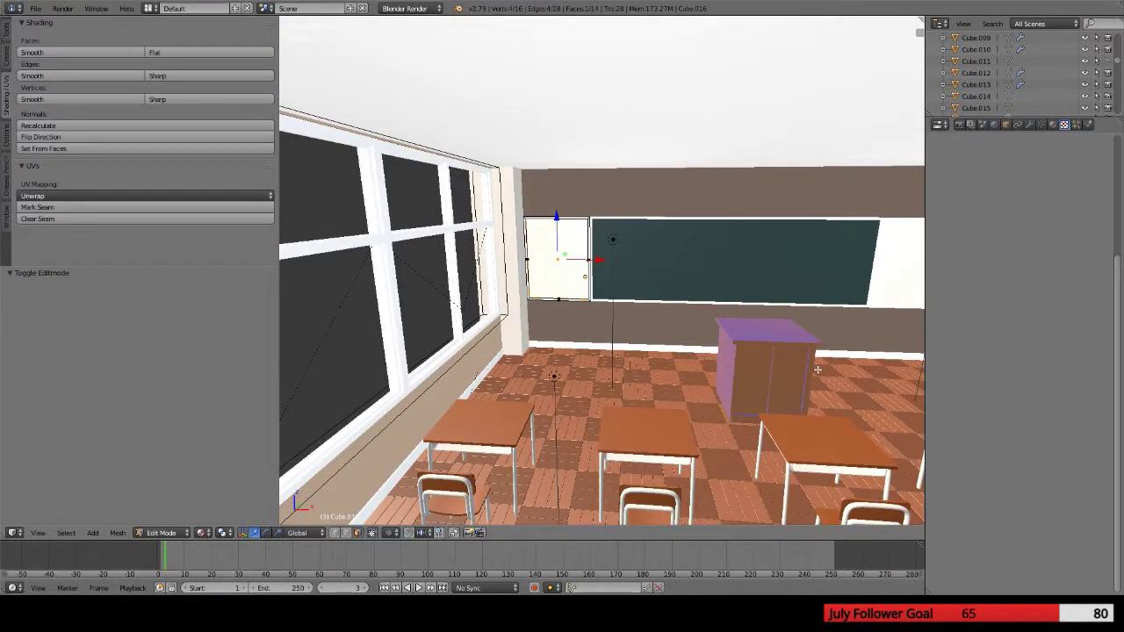
{"action": "key", "text": "Tab"}
{"action": "key", "text": "shift+f"}
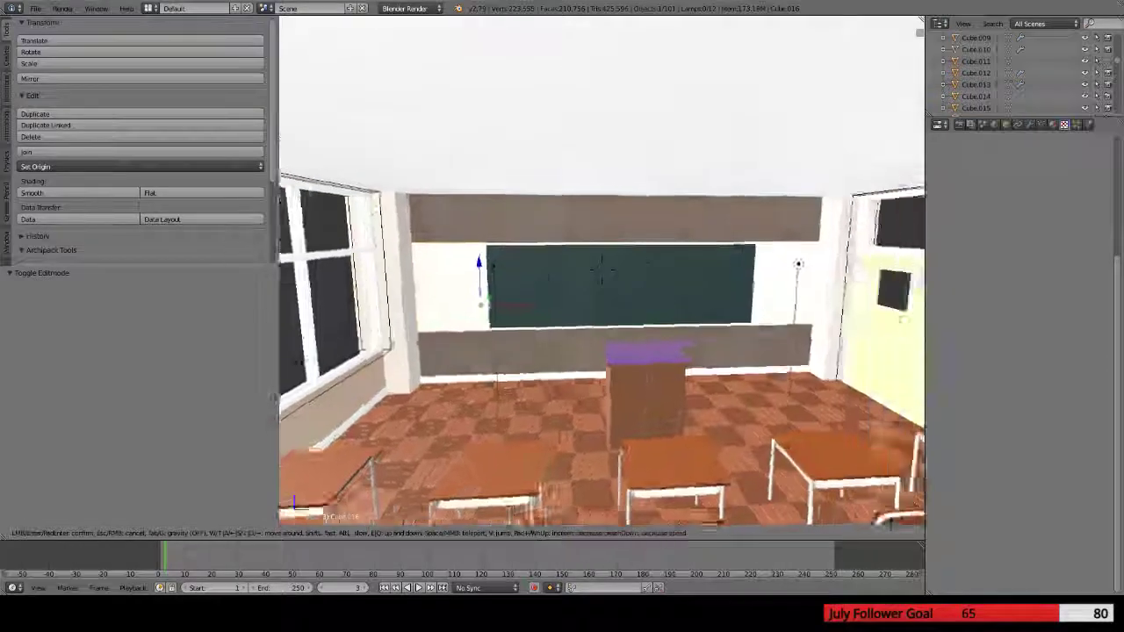
{"action": "key", "text": "w"}
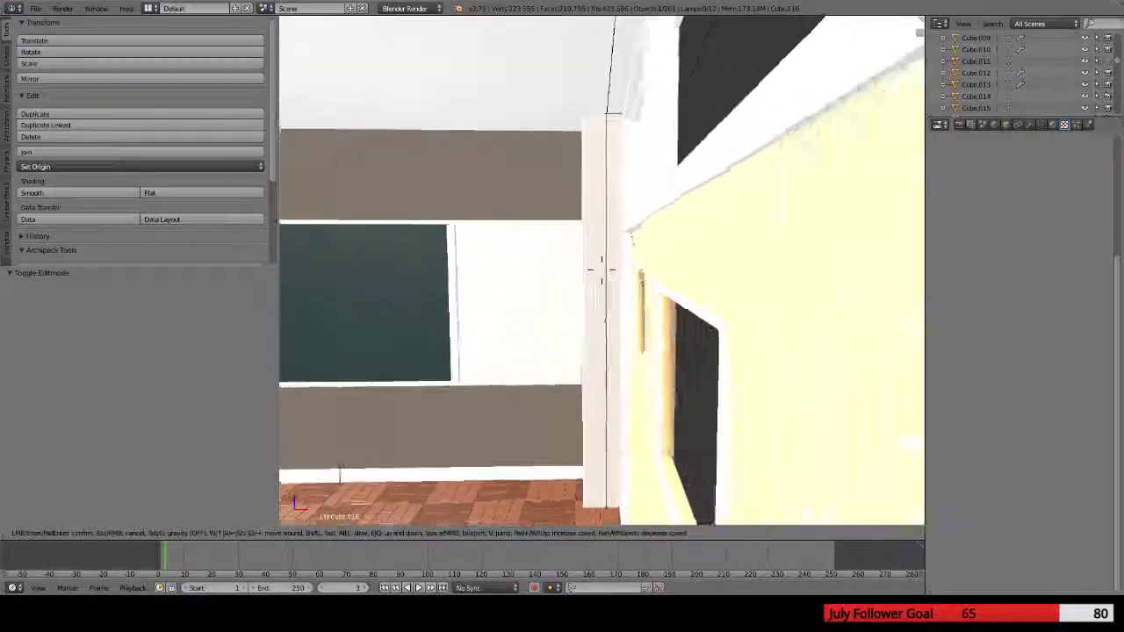
{"action": "key", "text": "s"}
{"action": "key", "text": "w"}
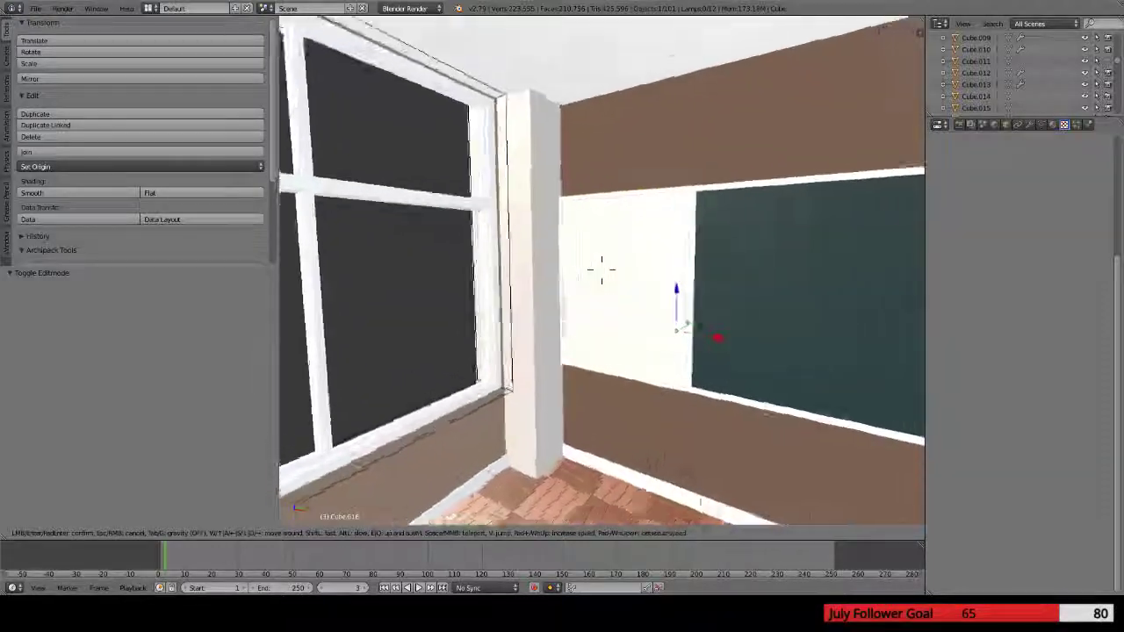
{"action": "key", "text": "s"}
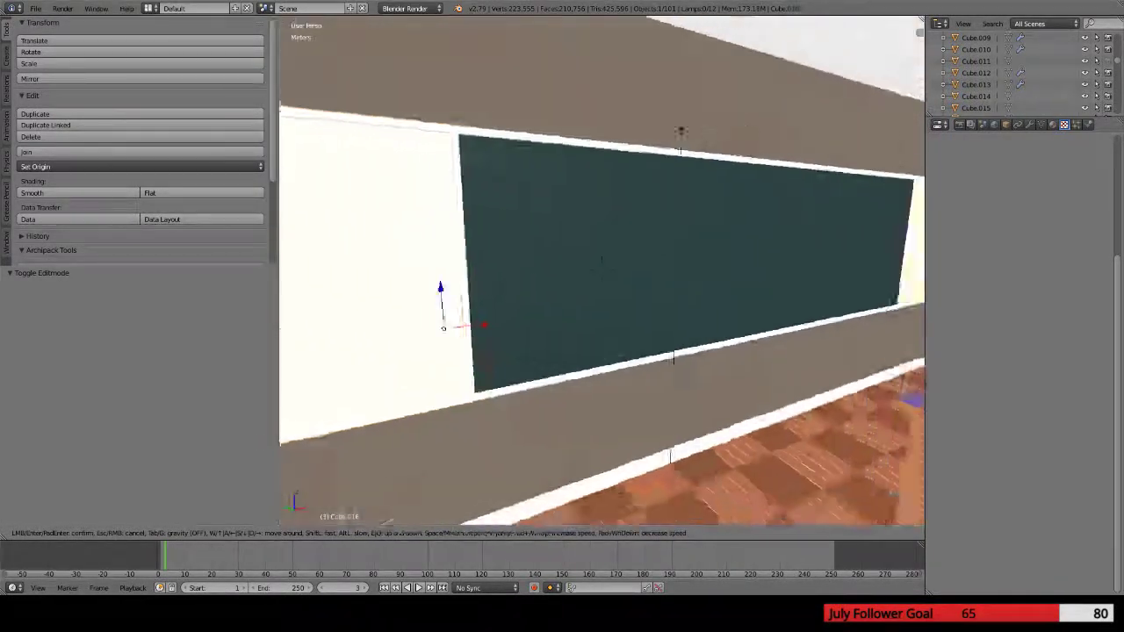
{"action": "key", "text": "s"}
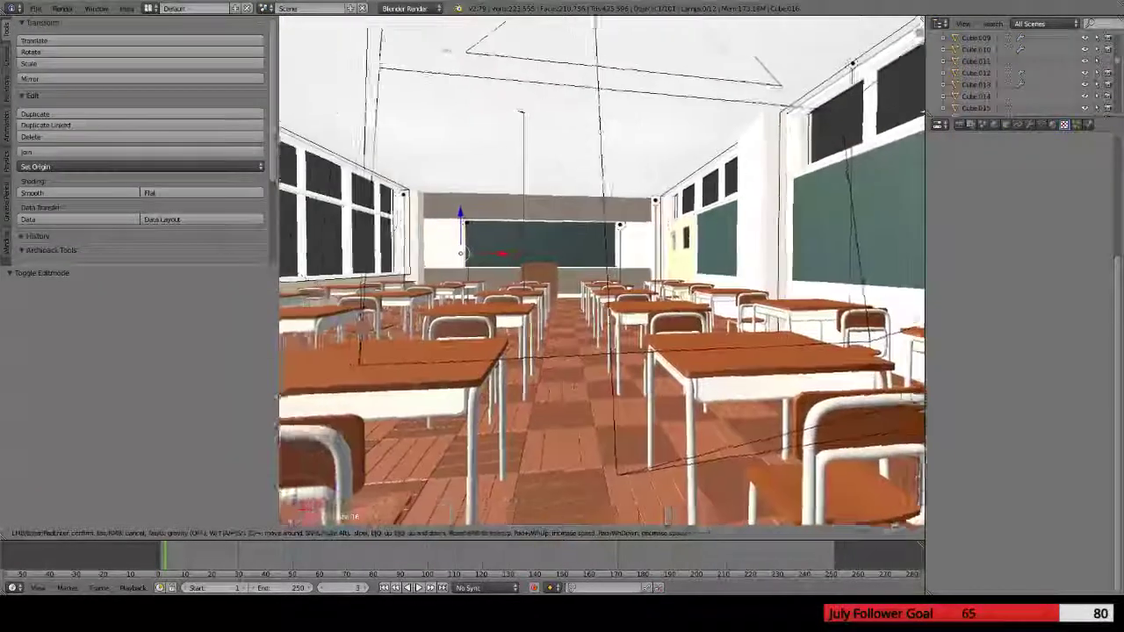
{"action": "key", "text": "s"}
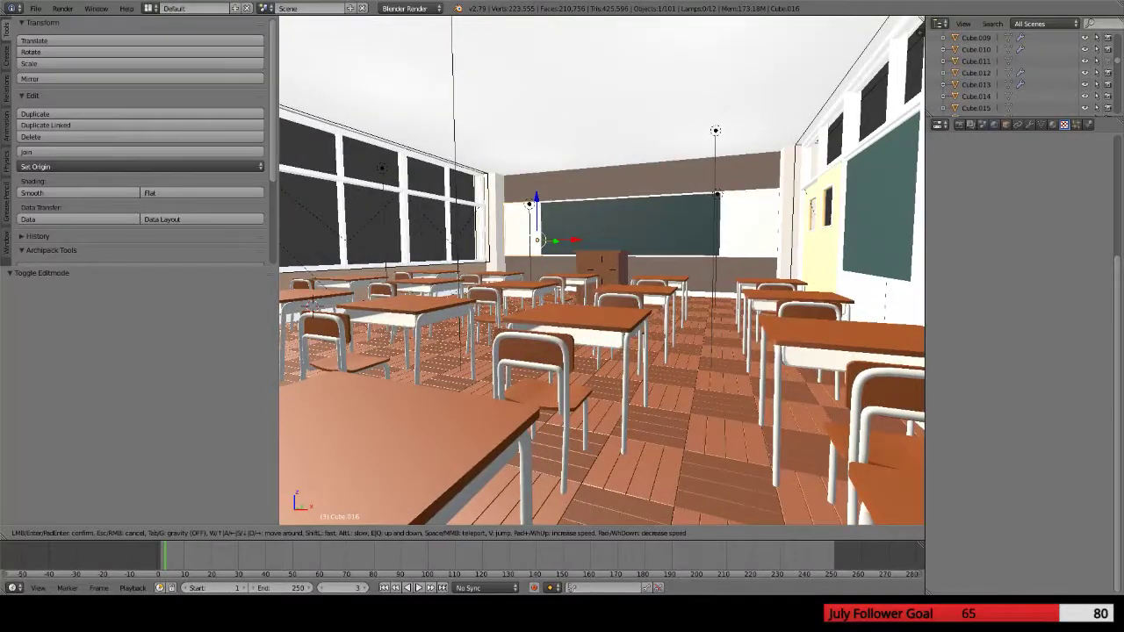
Disable the lectern Cube.021's diffuse ramp in the Material tab and render with F12
{"action": "left_click", "coordinate": [615, 265]}
{"action": "left_click", "coordinate": [1052, 125]}
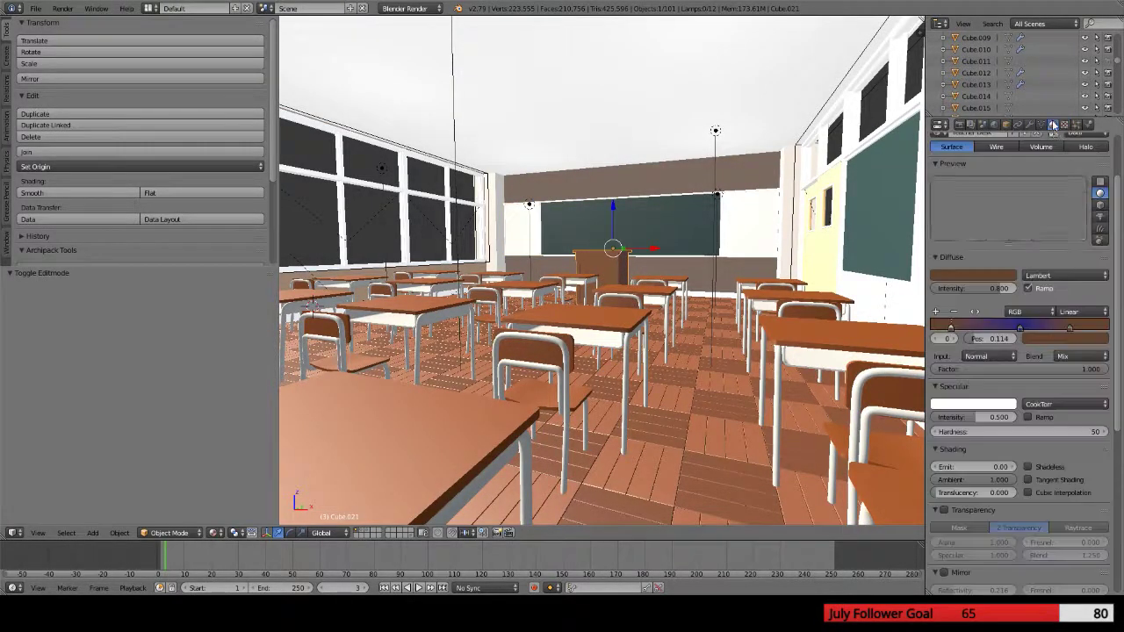
{"action": "left_click", "coordinate": [1028, 288]}
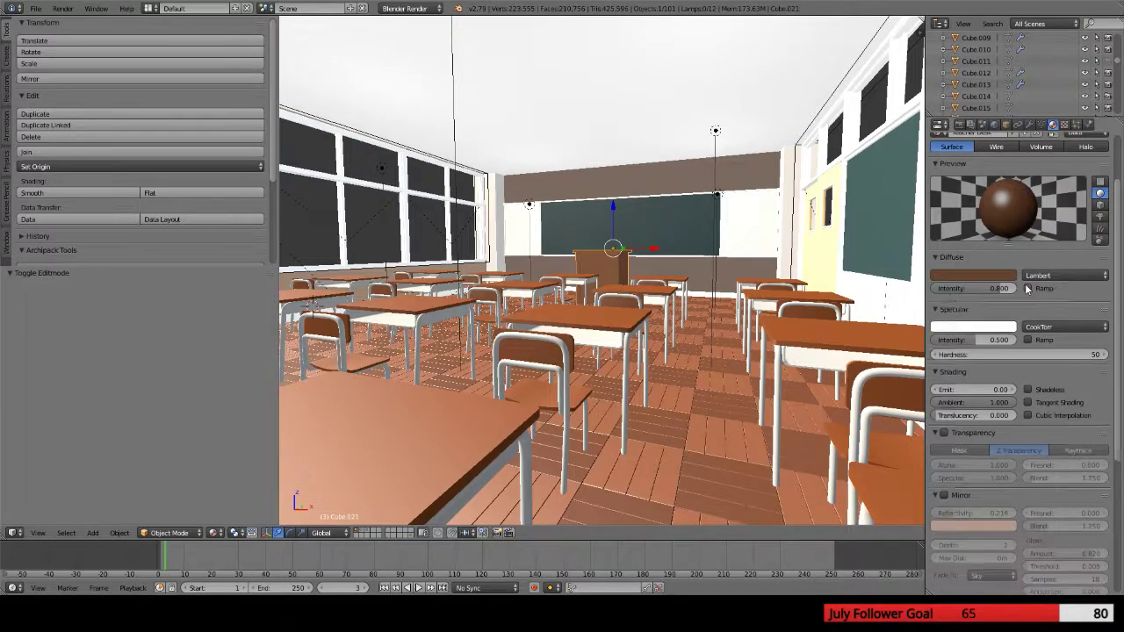
{"action": "mouse_move", "coordinate": [632, 262]}
{"action": "middle_mouse_down"}
{"action": "mouse_move", "coordinate": [629, 281]}
{"action": "mouse_move", "coordinate": [632, 265]}
{"action": "middle_mouse_up"}
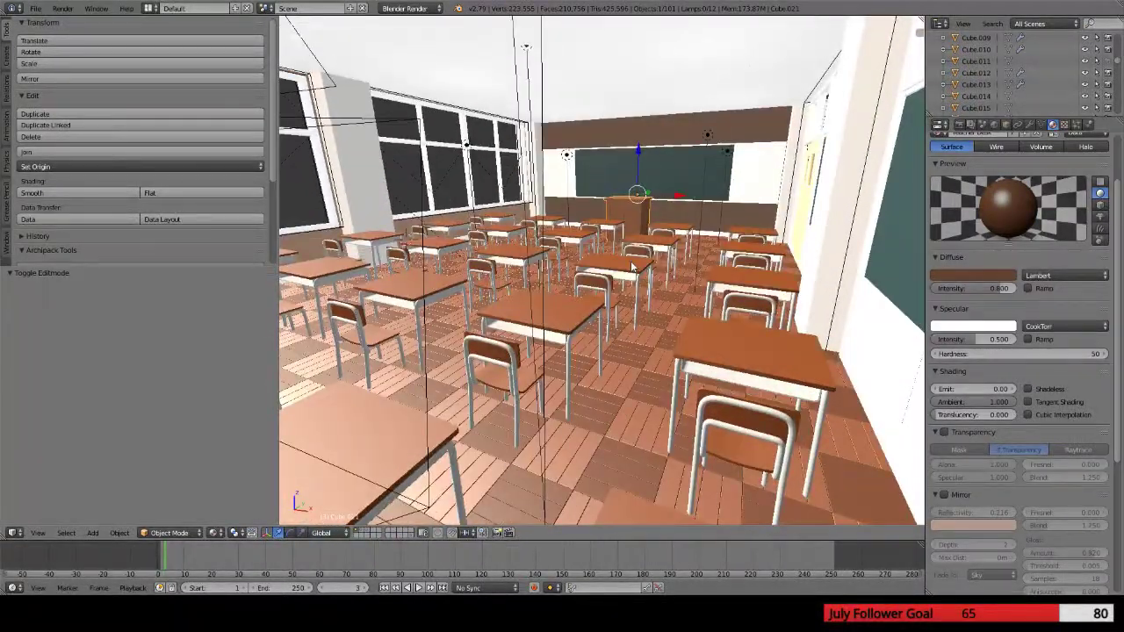
{"action": "key", "text": "F12"}
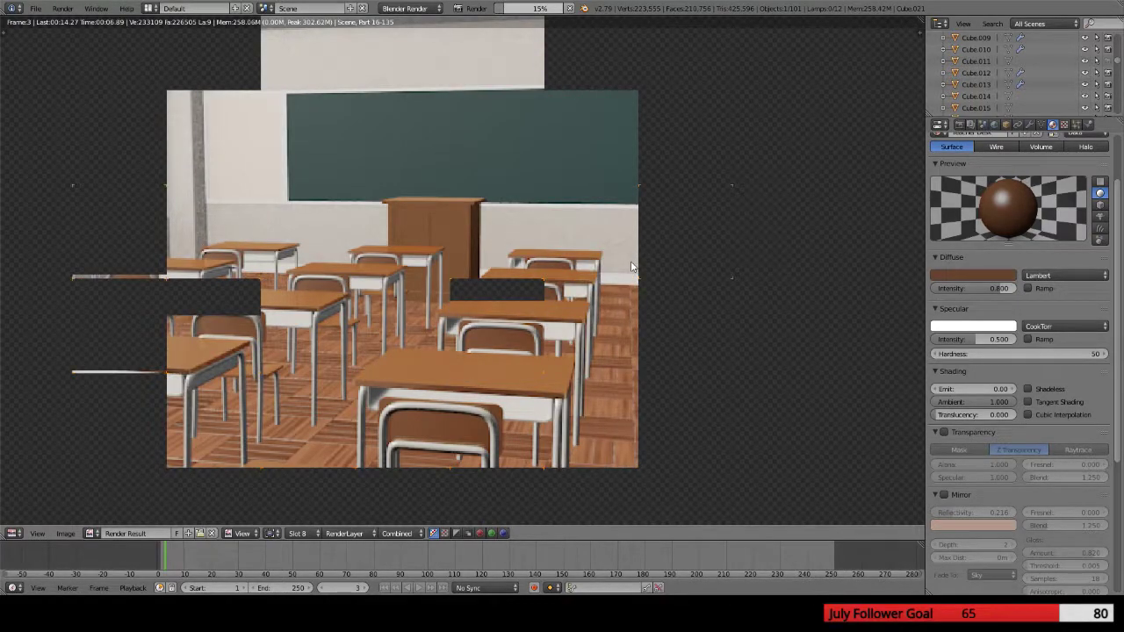
Switch between the earlier Slot 7 render and the new Slot 8 render to compare them
{"action": "left_click", "coordinate": [307, 534]}
{"action": "left_click", "coordinate": [305, 451]}
{"action": "scroll", "coordinate": [316, 448], "scroll_direction": "down", "scroll_amount": 2}
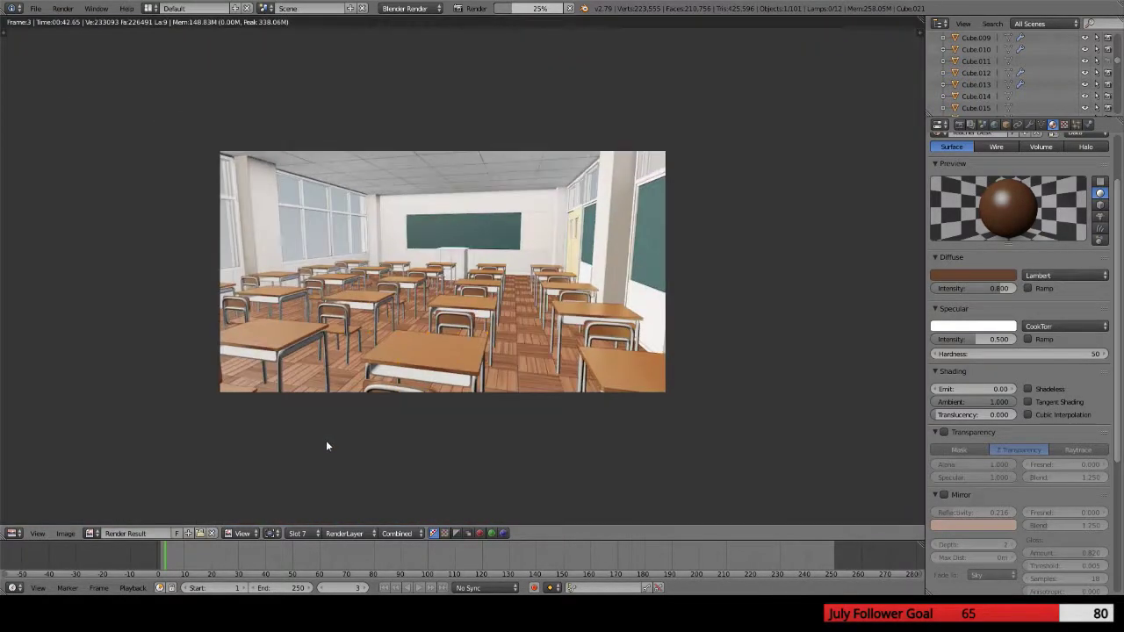
{"action": "scroll", "coordinate": [325, 446], "scroll_direction": "up", "scroll_amount": 2}
{"action": "left_click", "coordinate": [301, 531]}
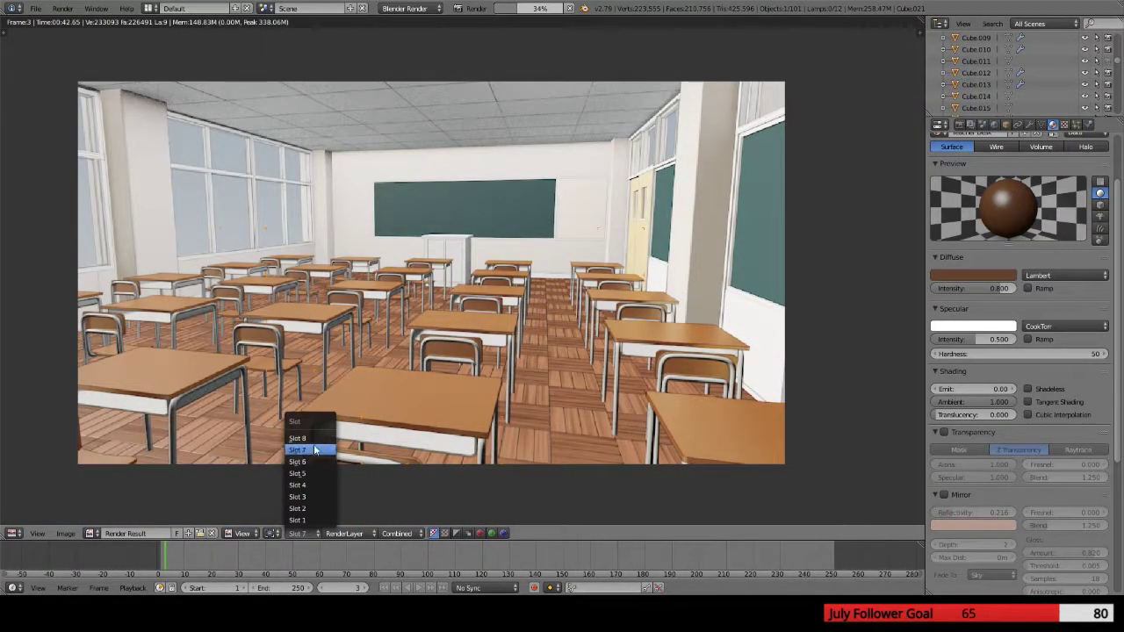
{"action": "left_click", "coordinate": [313, 436]}
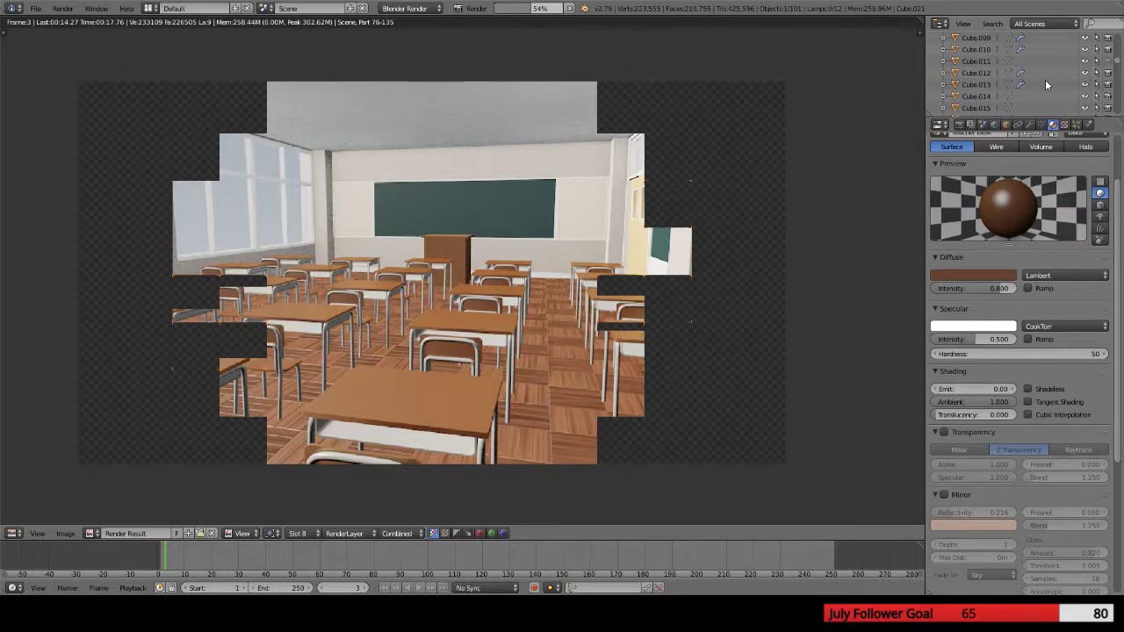
{"action": "scroll", "coordinate": [1045, 84], "scroll_direction": "up", "scroll_amount": 1}
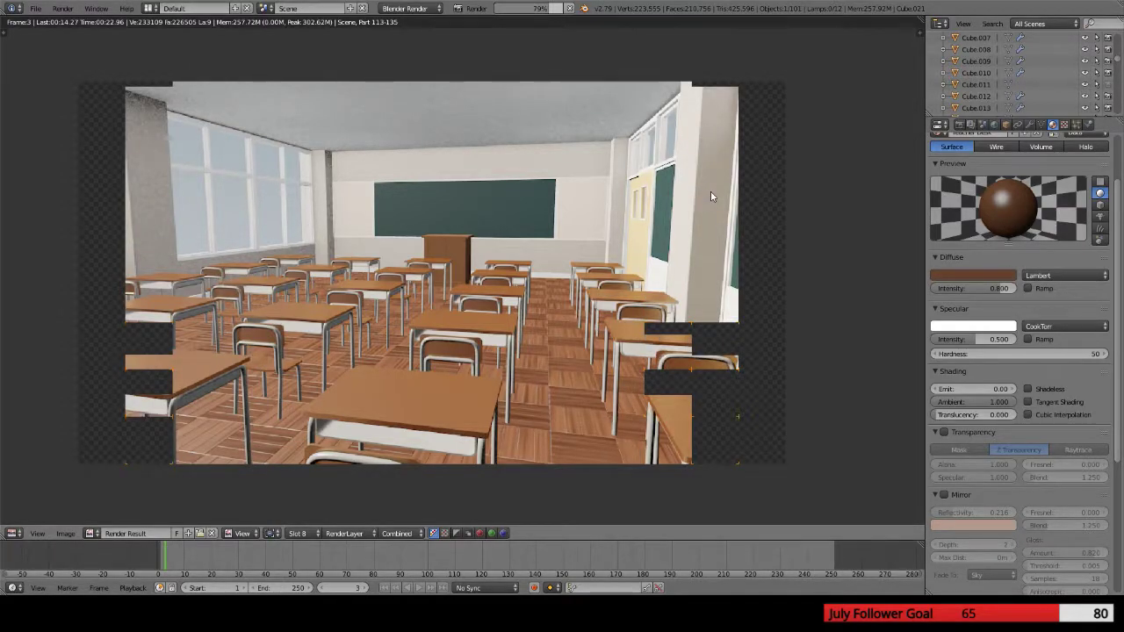
{"action": "left_click", "coordinate": [307, 532]}
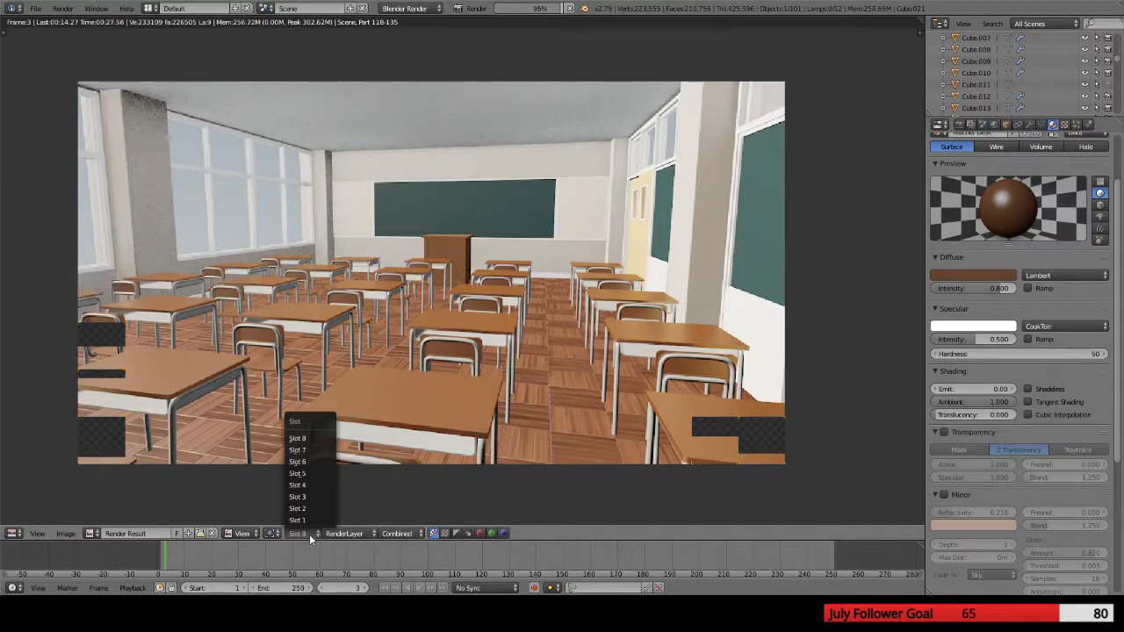
Flip between the Slot 7 and Slot 8 renders to compare the lectern
{"action": "left_click", "coordinate": [316, 451]}
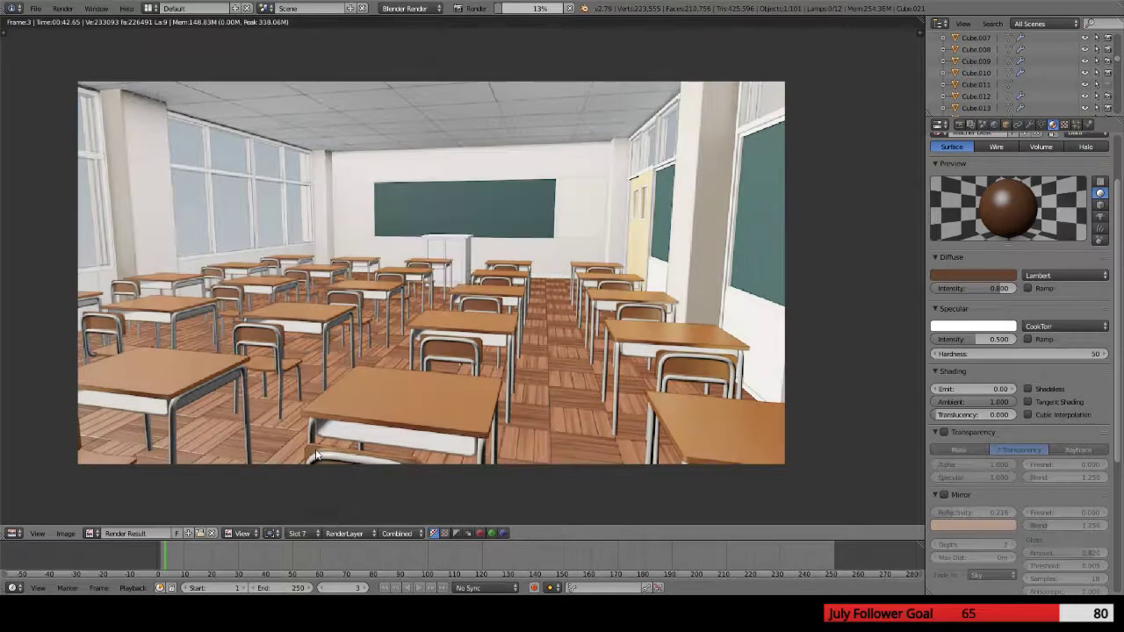
{"action": "left_click", "coordinate": [305, 533]}
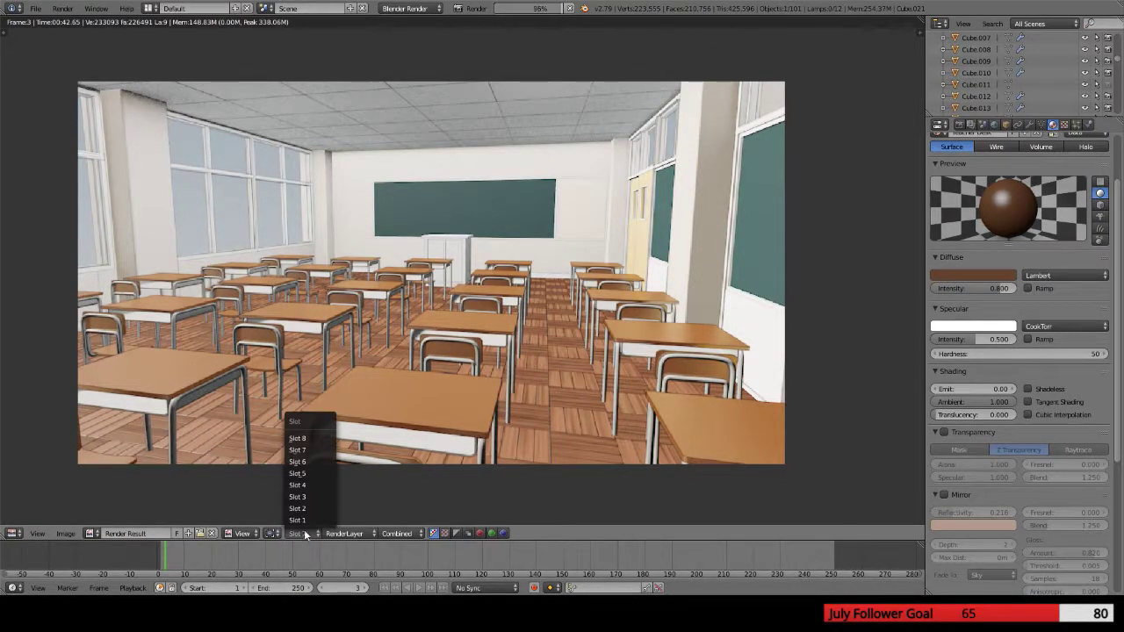
{"action": "left_click", "coordinate": [307, 438]}
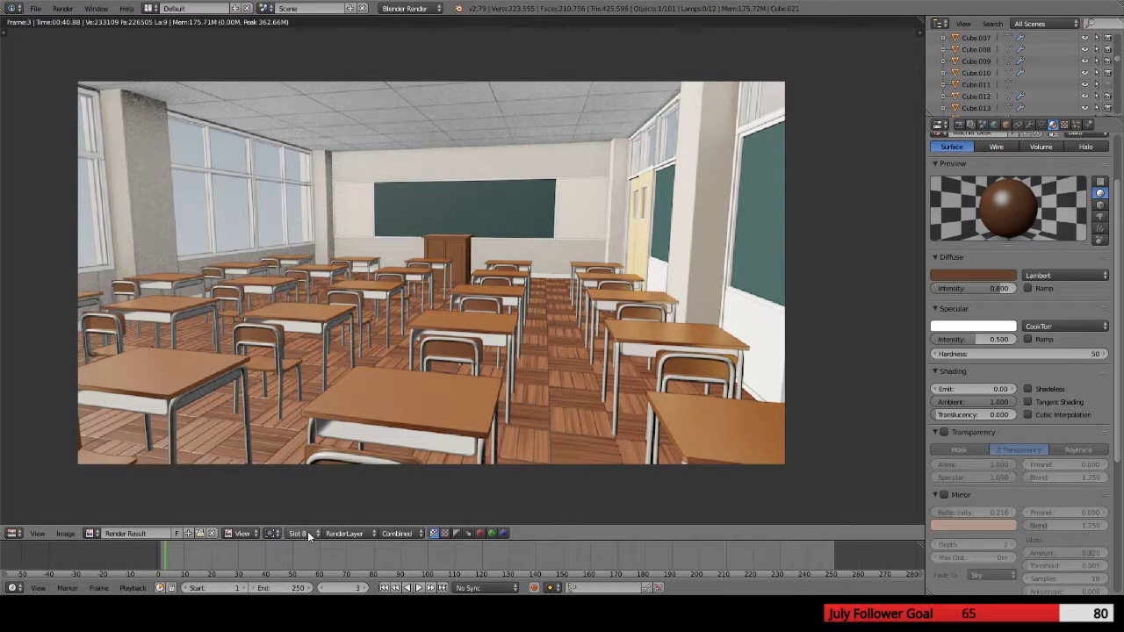
{"action": "left_click", "coordinate": [307, 531]}
{"action": "left_click", "coordinate": [308, 450]}
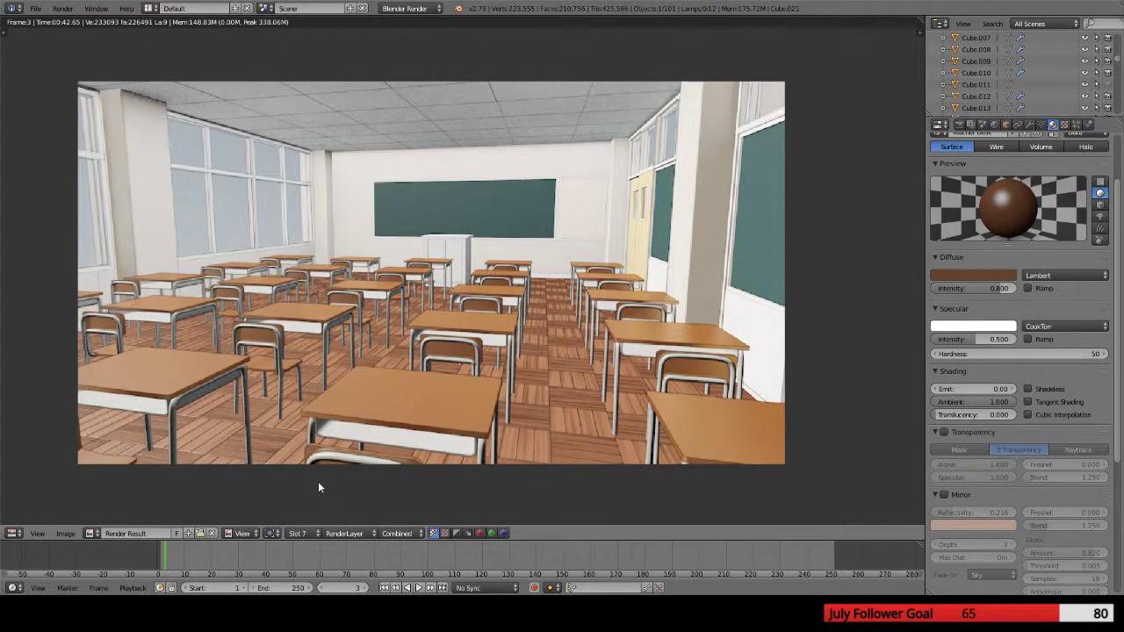
{"action": "left_click", "coordinate": [312, 533]}
{"action": "left_click", "coordinate": [324, 438]}
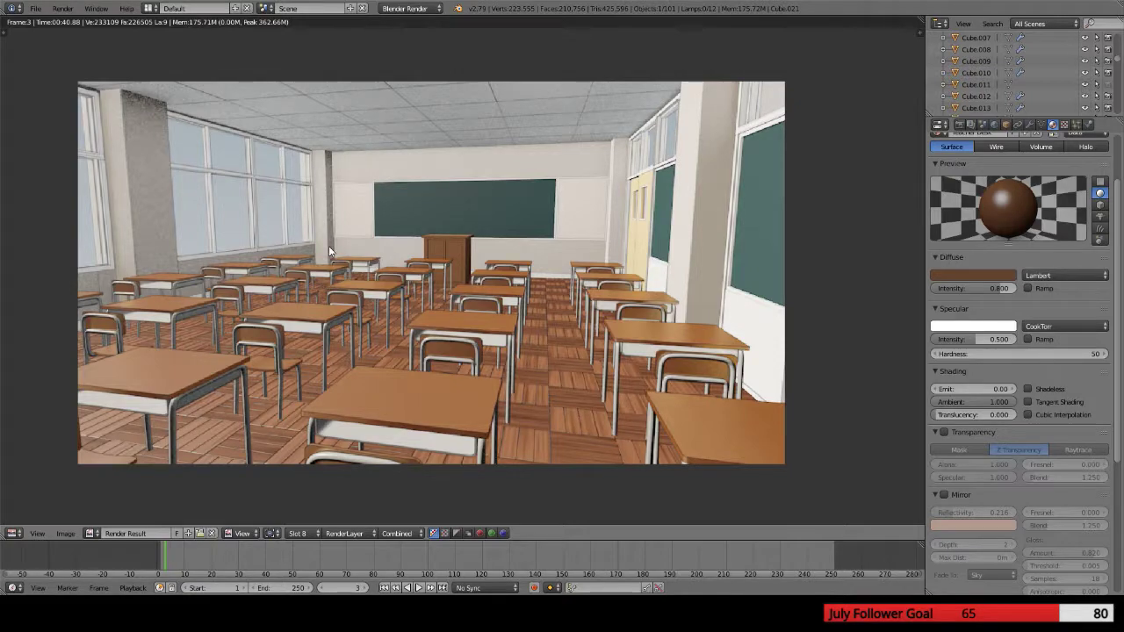
{"action": "left_click", "coordinate": [301, 533]}
{"action": "left_click", "coordinate": [293, 534]}
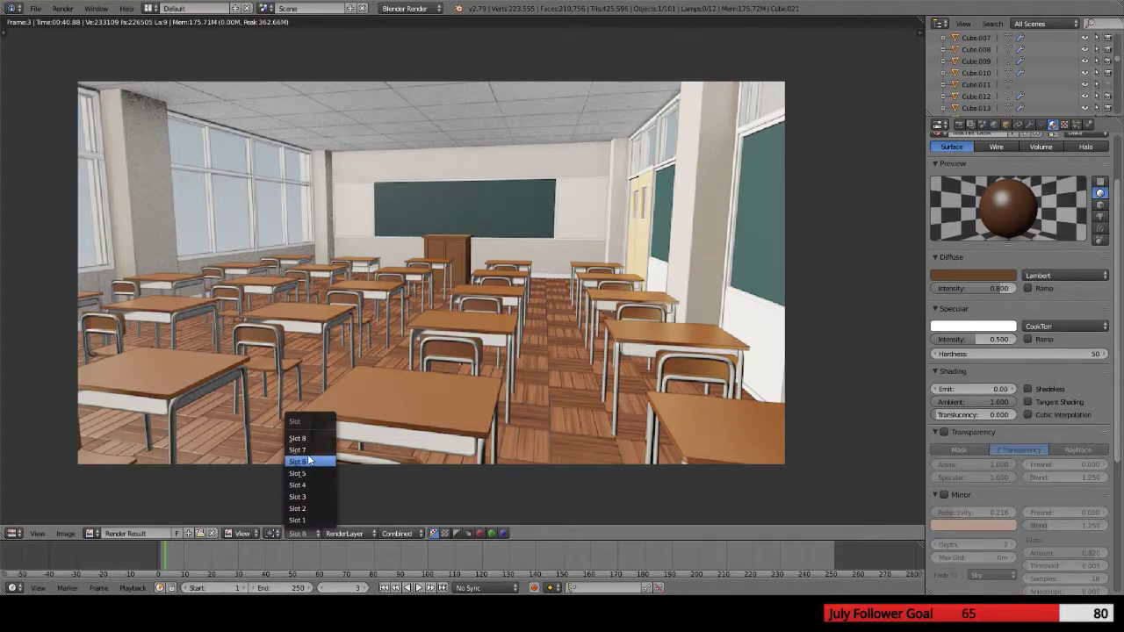
{"action": "left_click", "coordinate": [305, 453]}
{"action": "left_click", "coordinate": [299, 533]}
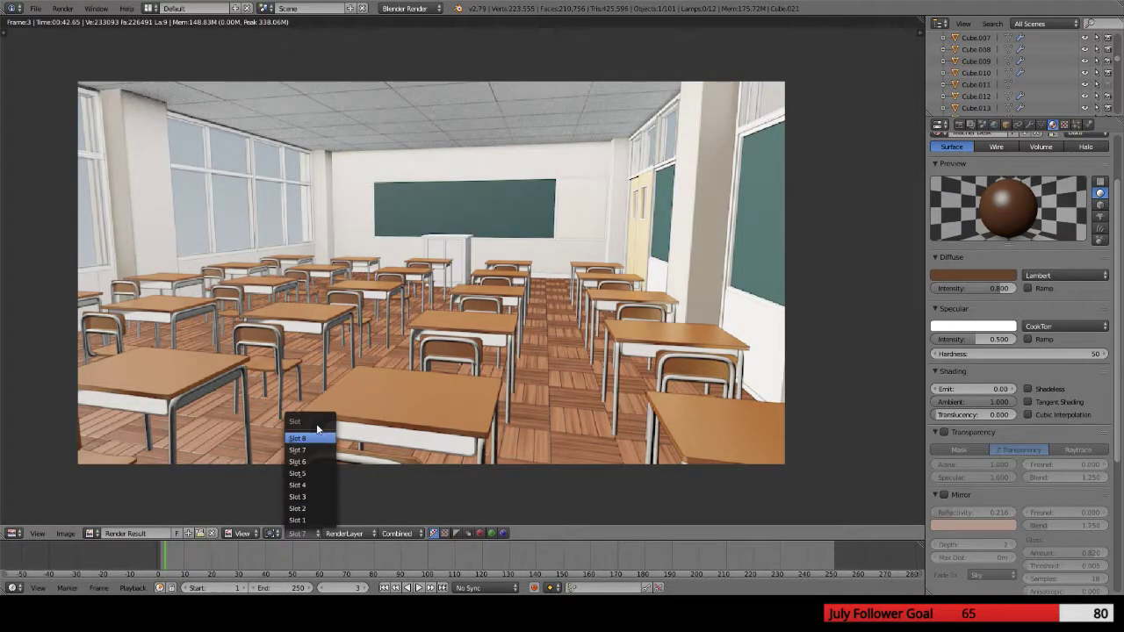
{"action": "left_click", "coordinate": [318, 435]}
Keep toggling between white-lectern Slot 7 and brown-lectern Slot 8, ending on Slot 8
{"action": "left_click", "coordinate": [301, 533]}
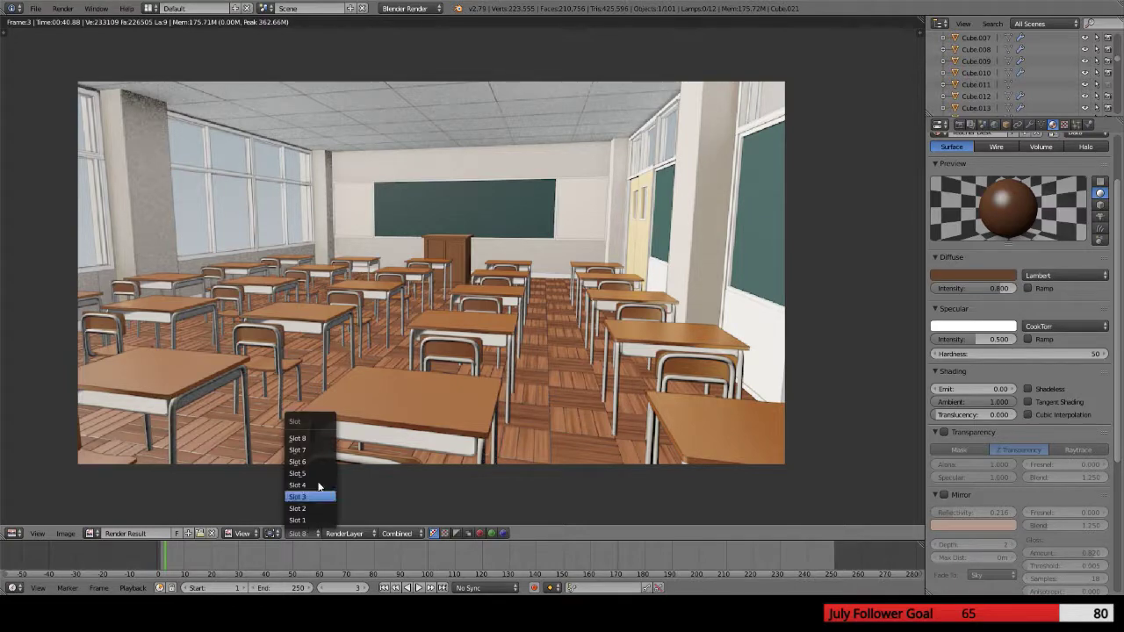
{"action": "left_click", "coordinate": [321, 452]}
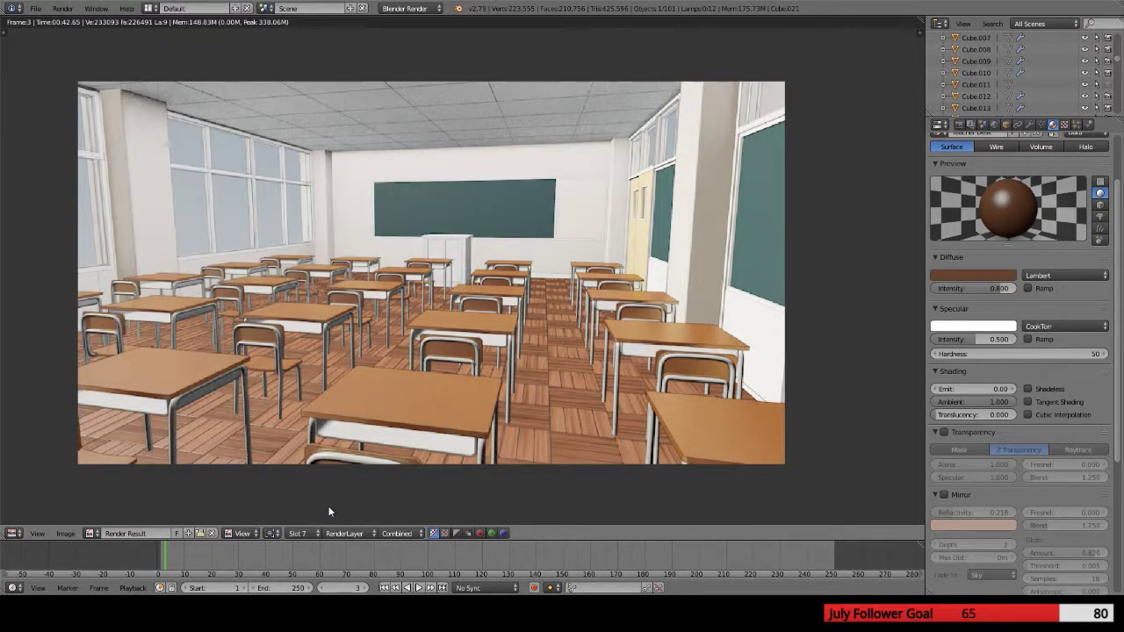
{"action": "left_click", "coordinate": [298, 533]}
{"action": "left_click", "coordinate": [324, 439]}
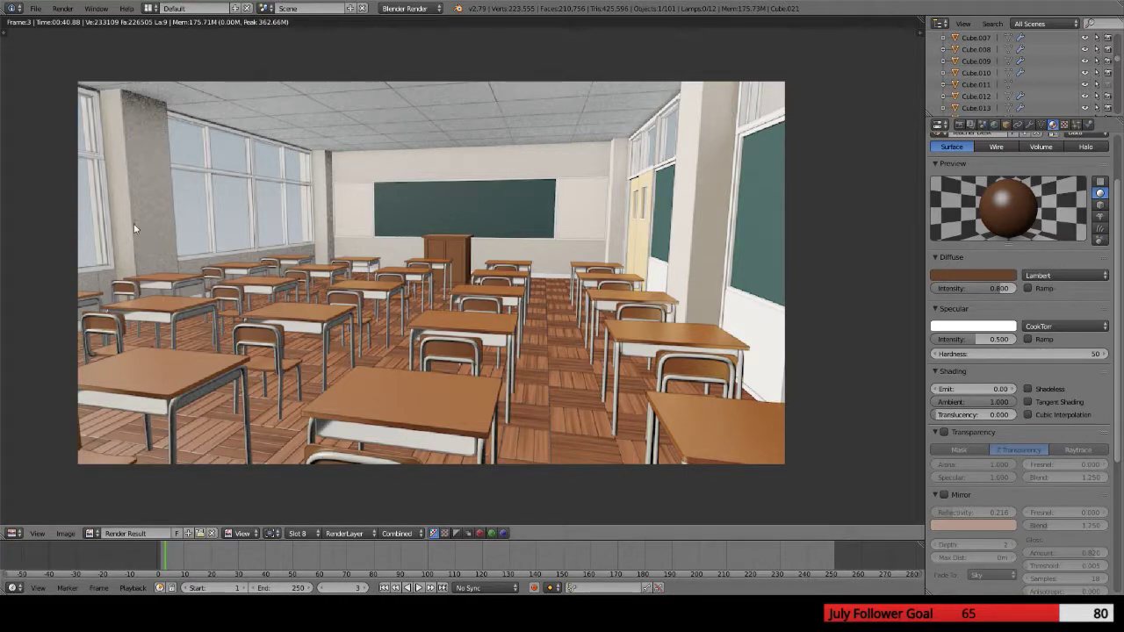
{"action": "left_click", "coordinate": [300, 533]}
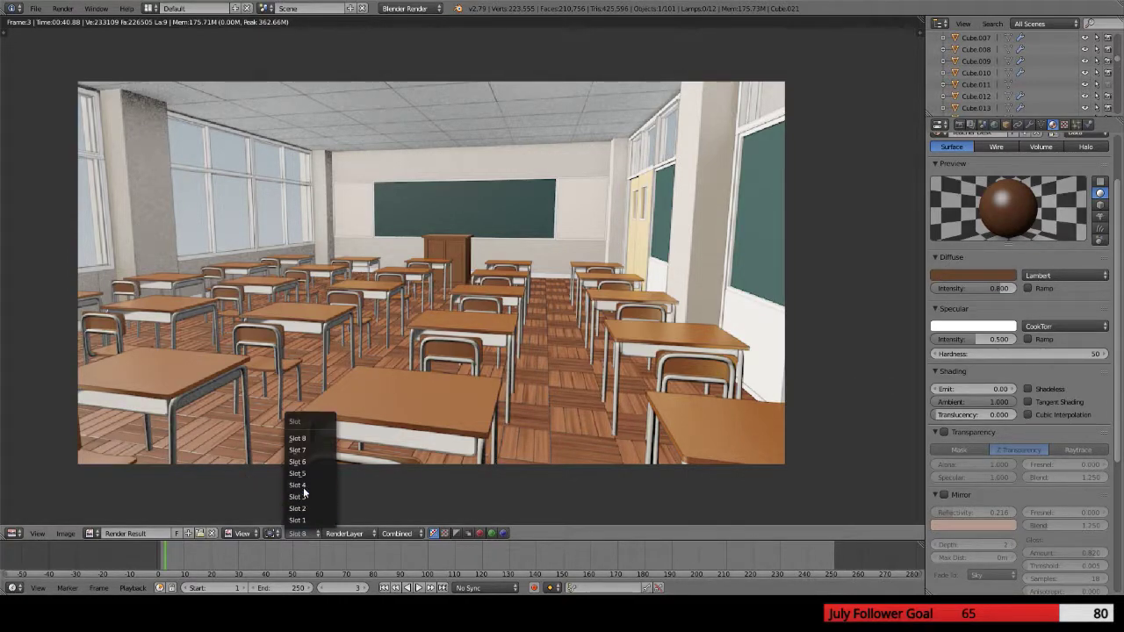
{"action": "left_click", "coordinate": [305, 449]}
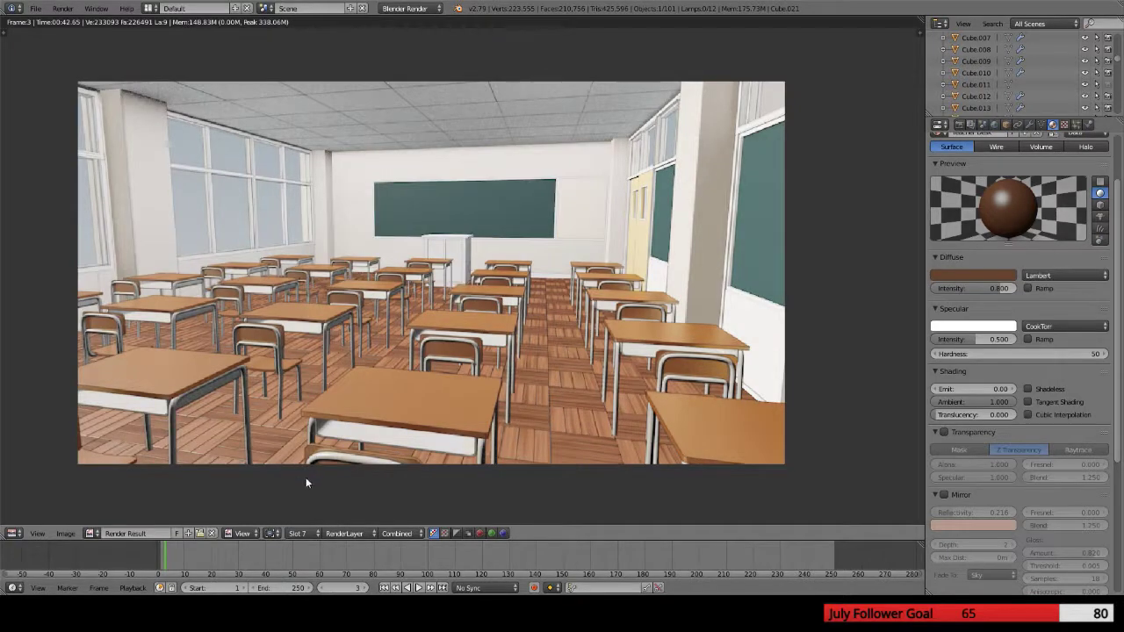
{"action": "left_click", "coordinate": [313, 530]}
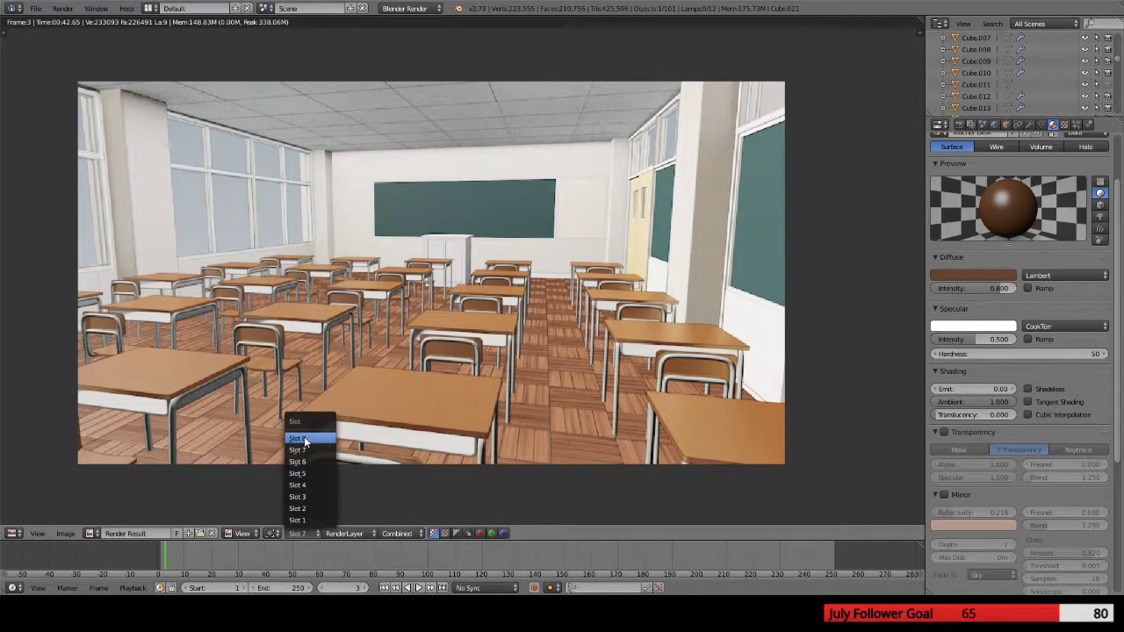
{"action": "left_click", "coordinate": [304, 437]}
{"action": "left_click", "coordinate": [304, 533]}
{"action": "left_click", "coordinate": [299, 450]}
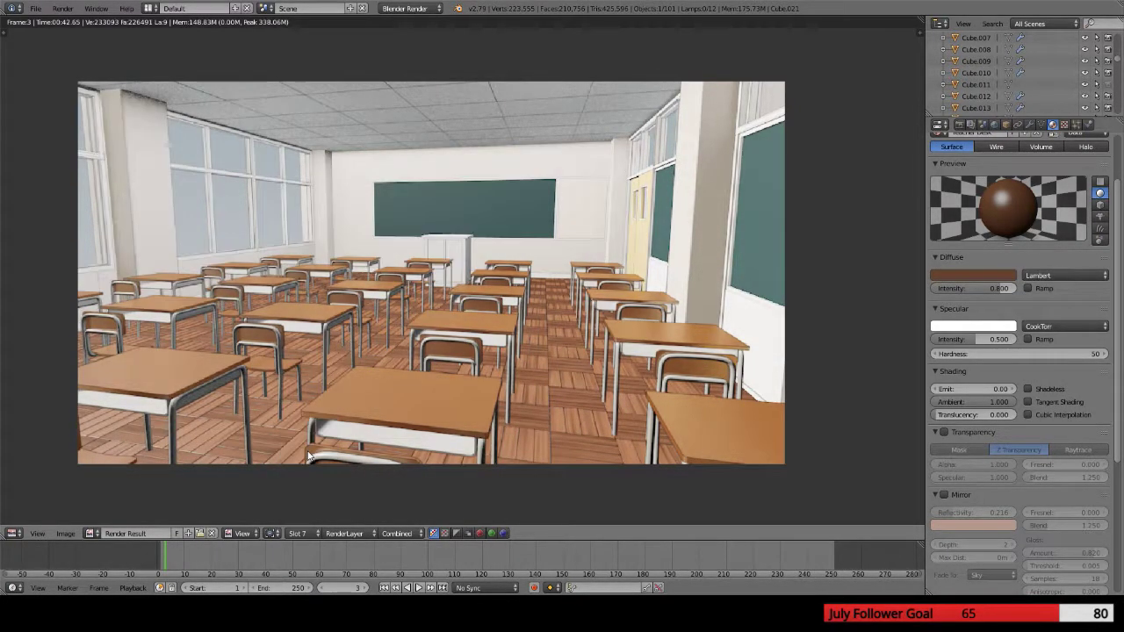
{"action": "left_click", "coordinate": [308, 532]}
{"action": "left_click", "coordinate": [314, 437]}
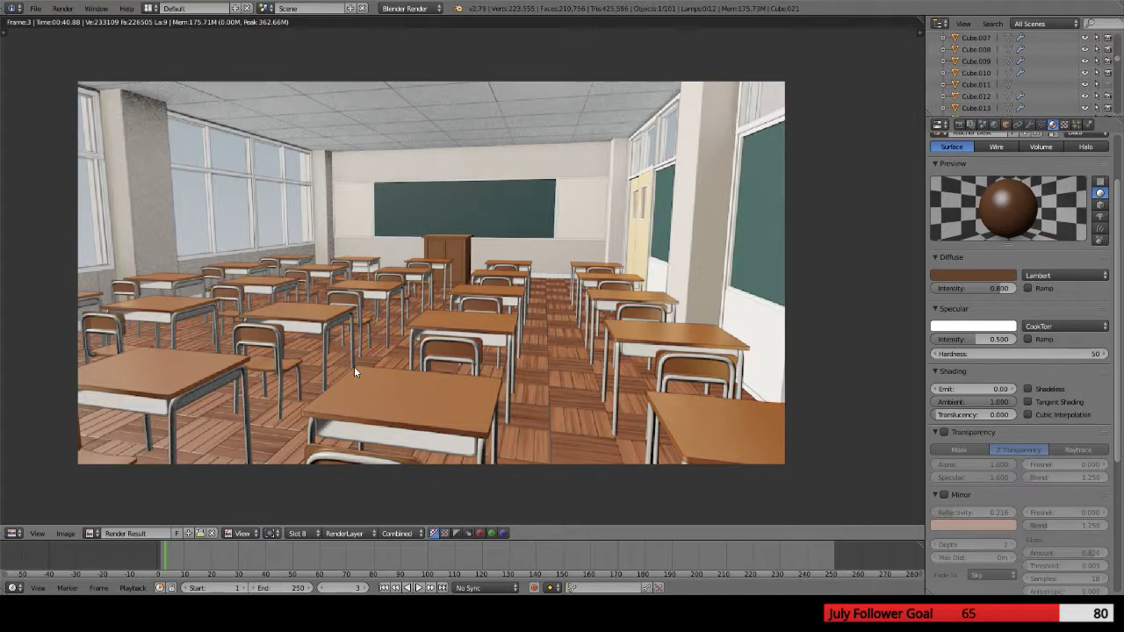
{"action": "left_click", "coordinate": [297, 533]}
{"action": "left_click", "coordinate": [304, 451]}
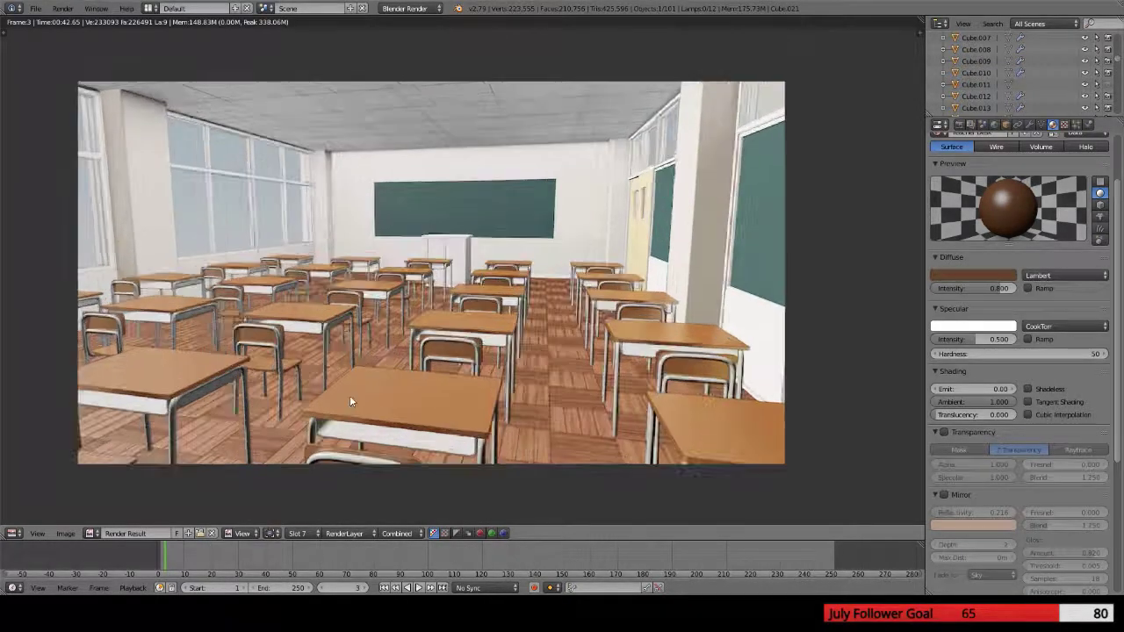
{"action": "left_click", "coordinate": [308, 533]}
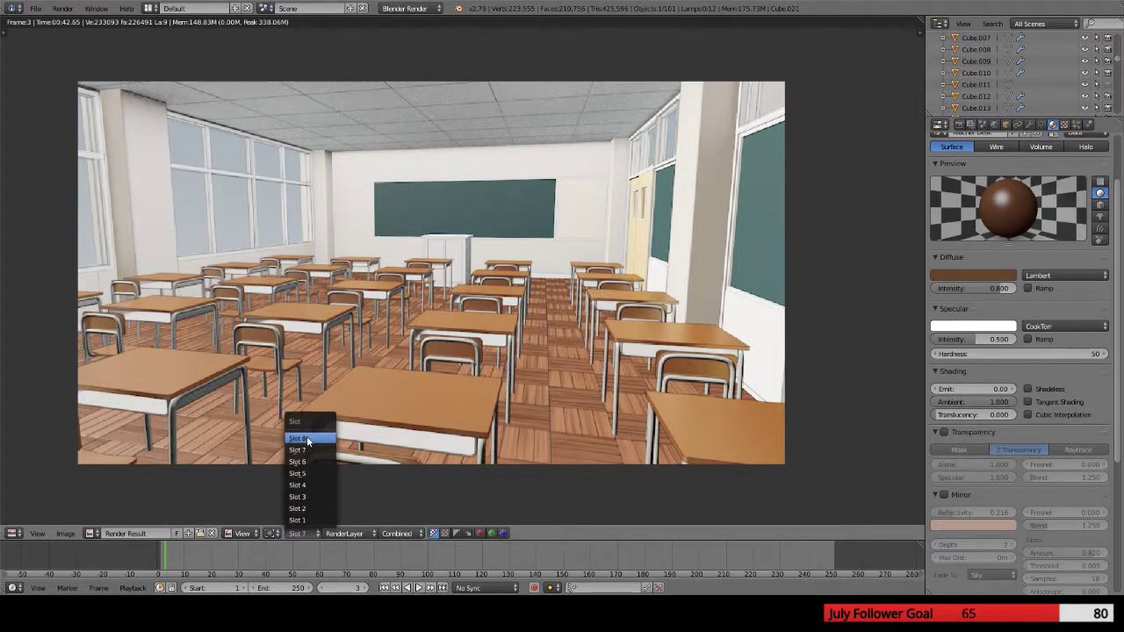
{"action": "left_click", "coordinate": [307, 437]}
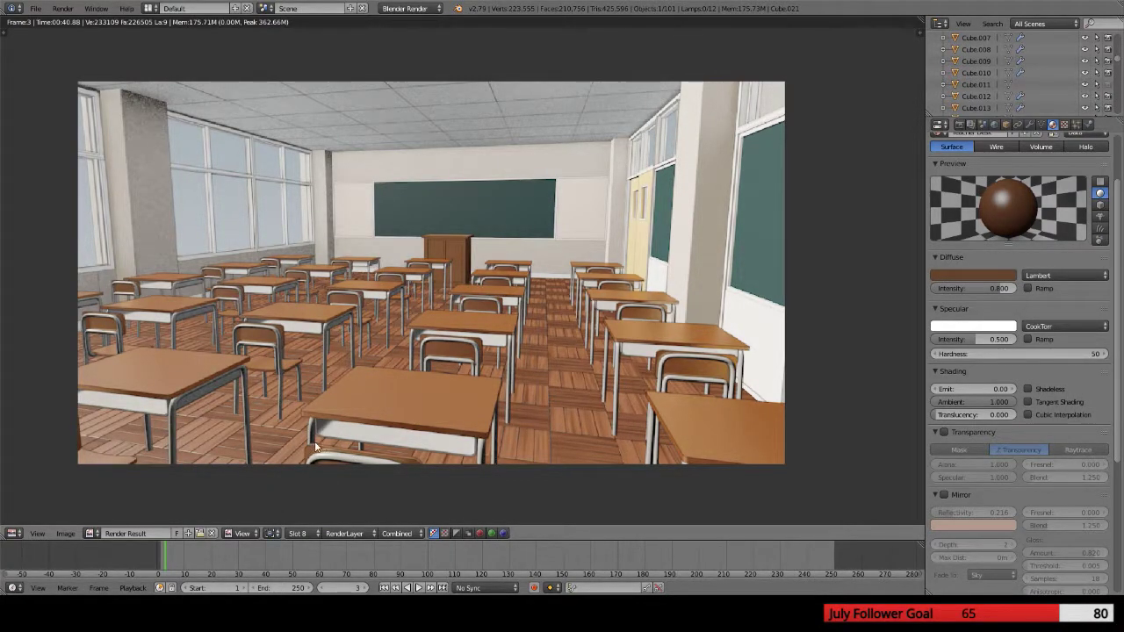
Zoom in and out on the Slot 8 render, then bring up the World settings
{"action": "scroll", "coordinate": [564, 479], "scroll_direction": "up", "scroll_amount": 2}
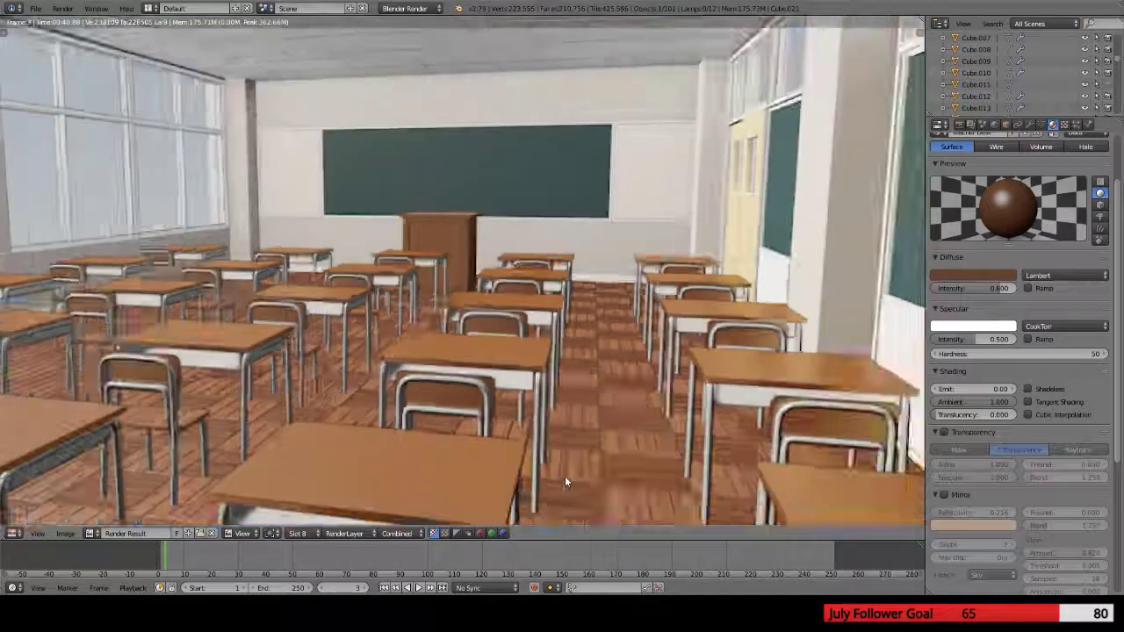
{"action": "scroll", "coordinate": [565, 481], "scroll_direction": "down", "scroll_amount": 2}
{"action": "scroll", "coordinate": [477, 371], "scroll_direction": "up", "scroll_amount": 4}
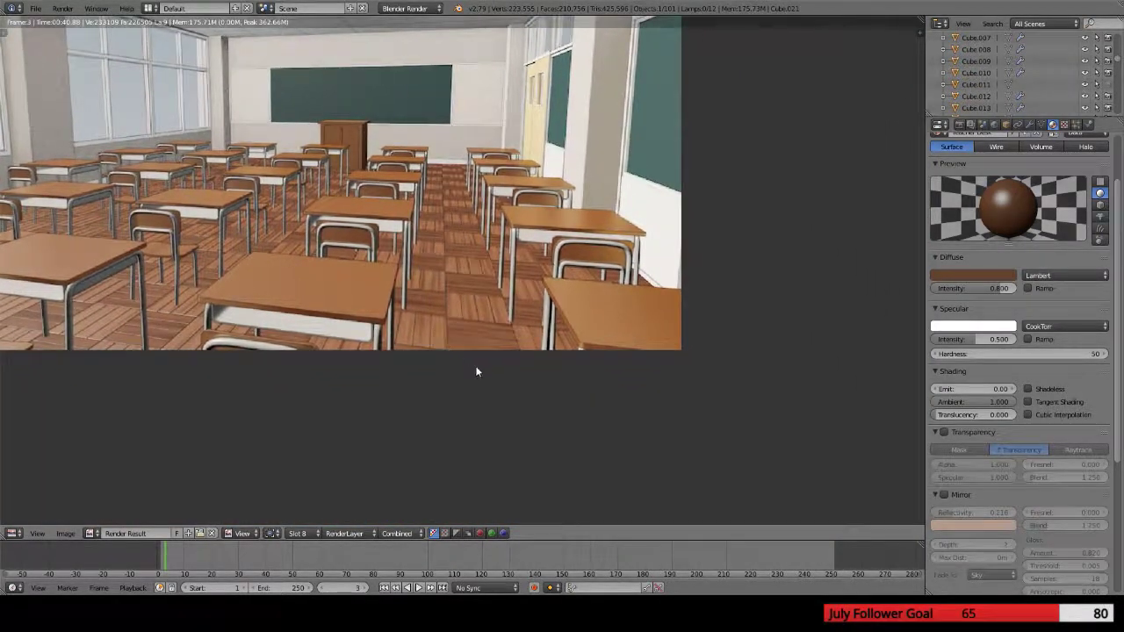
{"action": "scroll", "coordinate": [478, 372], "scroll_direction": "down", "scroll_amount": 2}
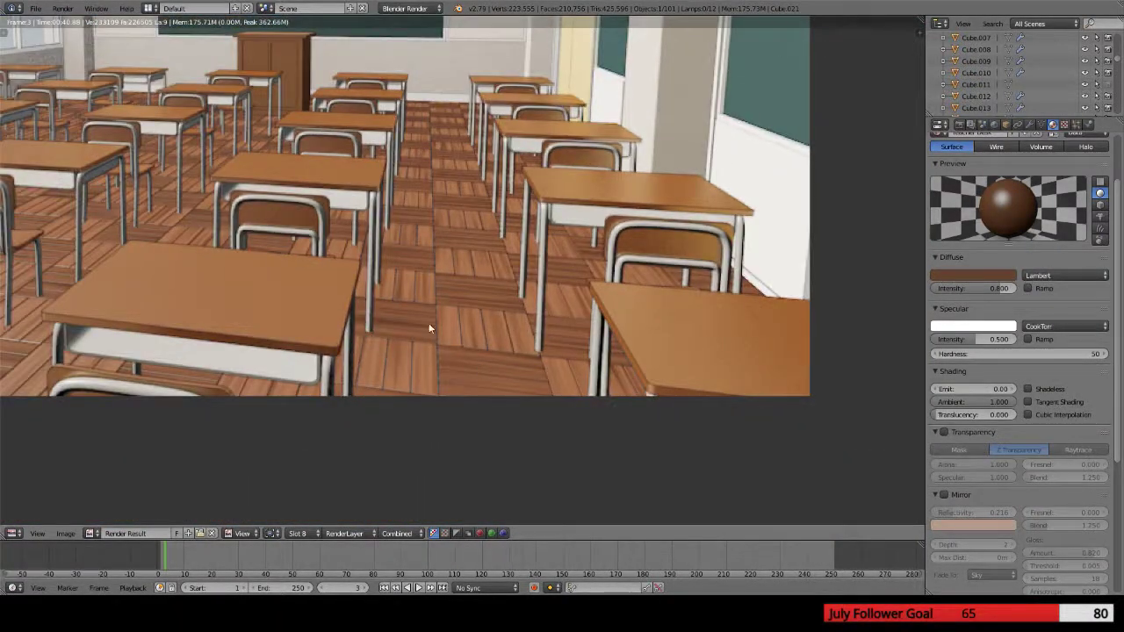
{"action": "scroll", "coordinate": [478, 372], "scroll_direction": "down", "scroll_amount": 2}
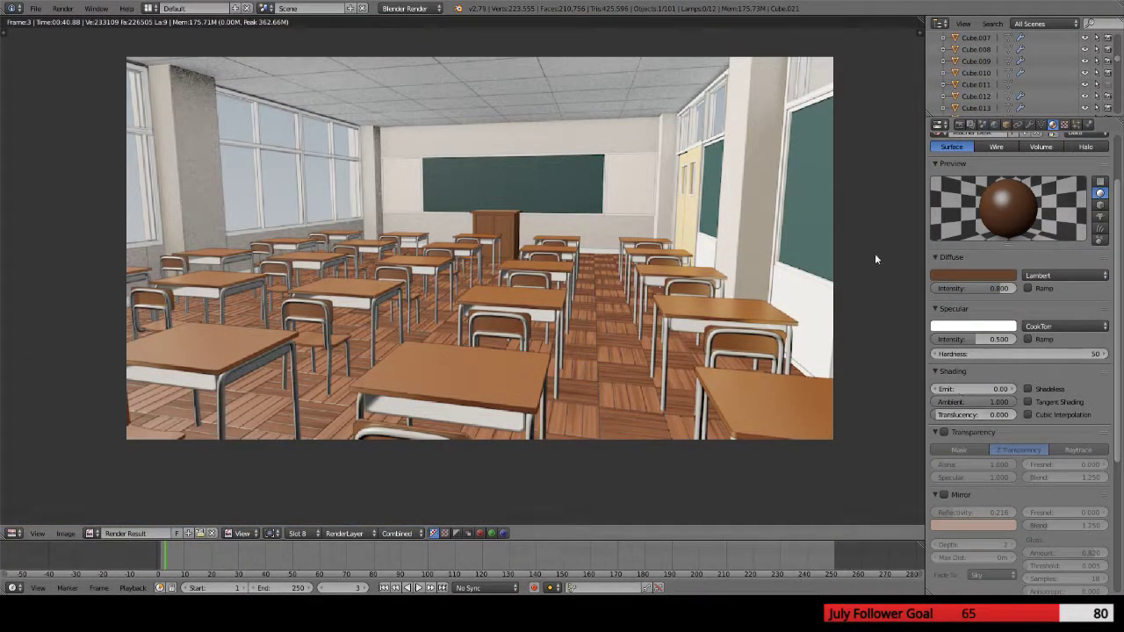
{"action": "left_click", "coordinate": [994, 125]}
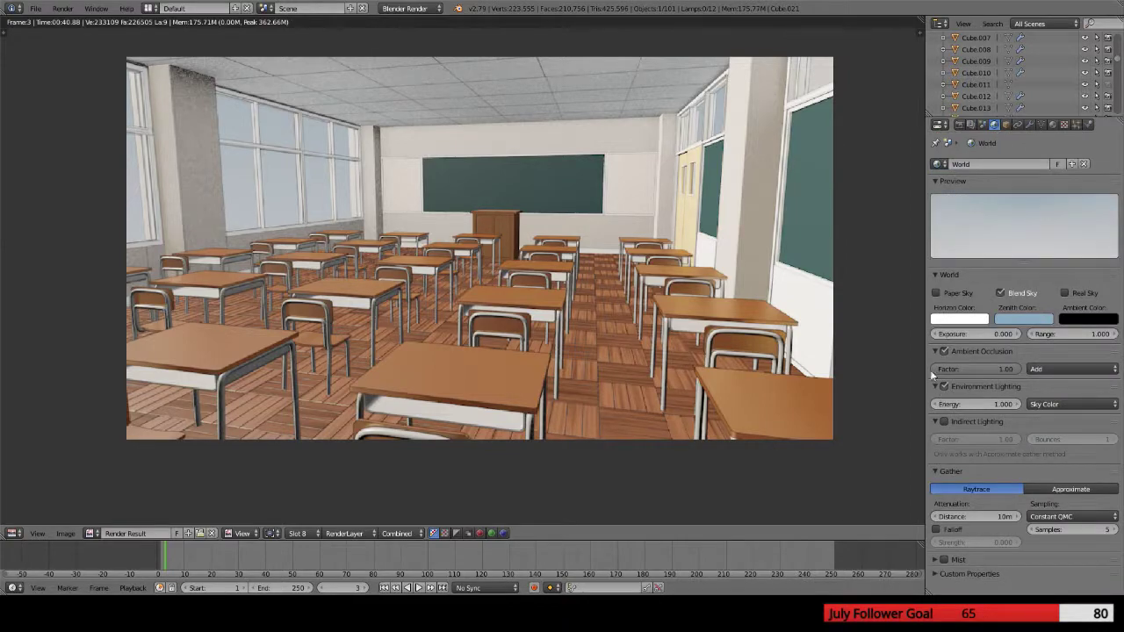
Enable Ambient Occlusion for the world and refit the render in the Image Editor
{"action": "left_click", "coordinate": [944, 352]}
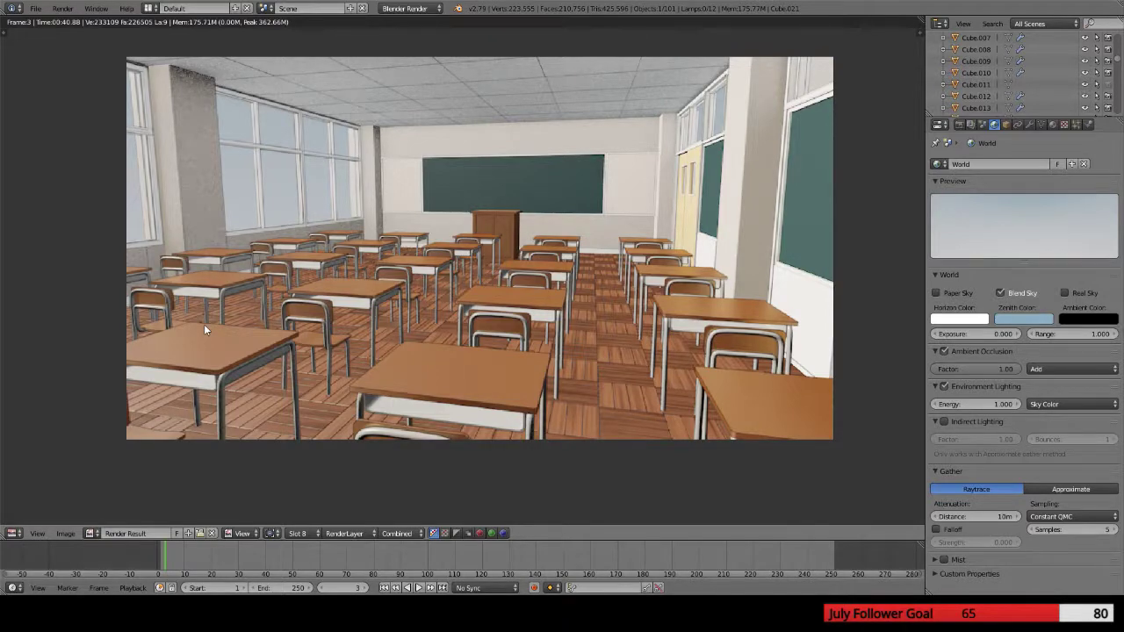
{"action": "scroll", "coordinate": [239, 328], "scroll_direction": "down", "scroll_amount": 2}
{"action": "scroll", "coordinate": [239, 327], "scroll_direction": "up", "scroll_amount": 1}
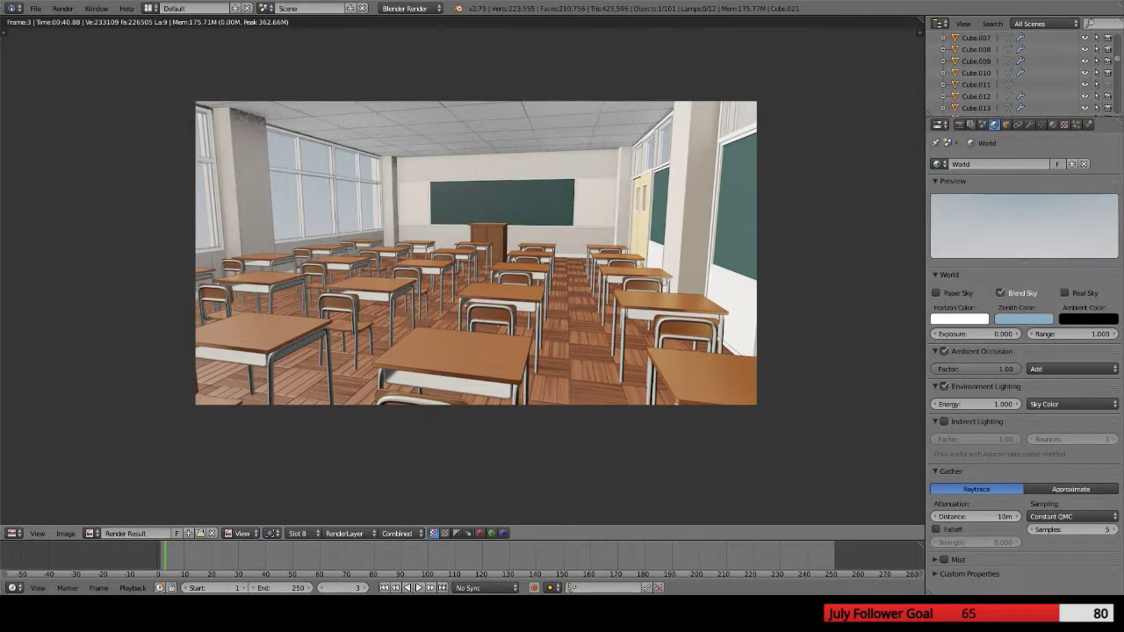